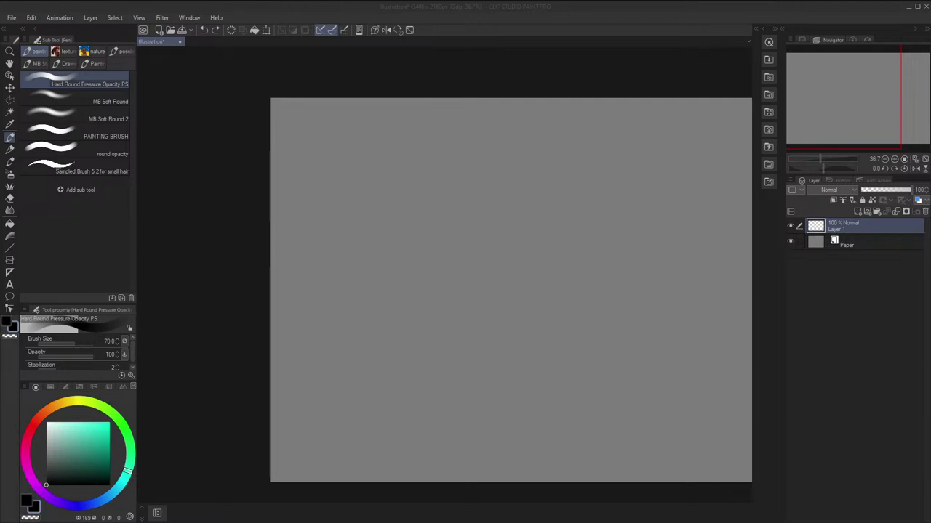
Set the hard round pressure opacity brush's size to 30 for gesture sketching
{"action": "key", "text": "space"}
{"action": "mouse_move", "coordinate": [524, 122]}
{"action": "left_mouse_down"}
{"action": "mouse_move", "coordinate": [513, 112]}
{"action": "mouse_move", "coordinate": [532, 112]}
{"action": "left_mouse_up"}
{"action": "key", "text": "bracketleft"}
{"action": "key", "text": "bracketleft"}
{"action": "key", "text": "bracketleft"}
{"action": "key", "text": "bracketleft"}
{"action": "left_click_drag", "start_coordinate": [424, 160], "coordinate": [422, 308]}
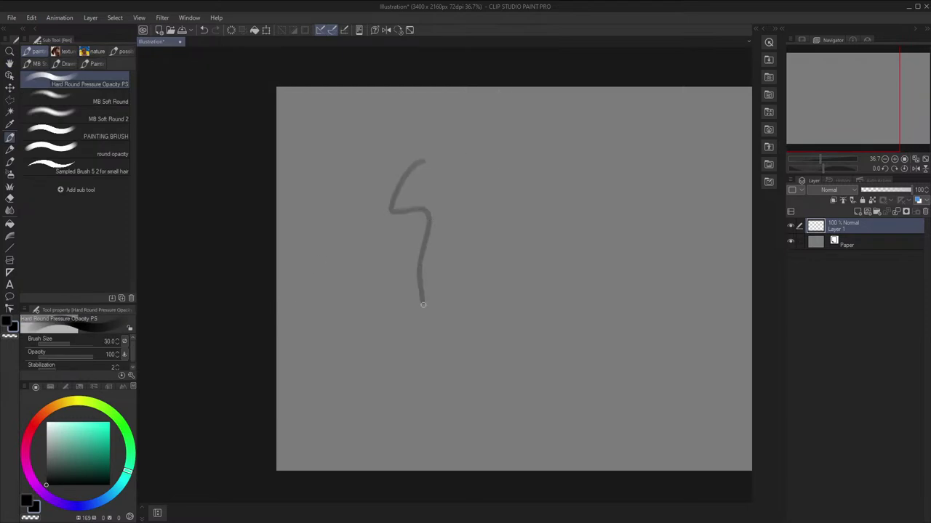
{"action": "key", "text": "space"}
{"action": "left_click_drag", "start_coordinate": [477, 229], "coordinate": [499, 239]}
{"action": "key", "text": "ctrl+z"}
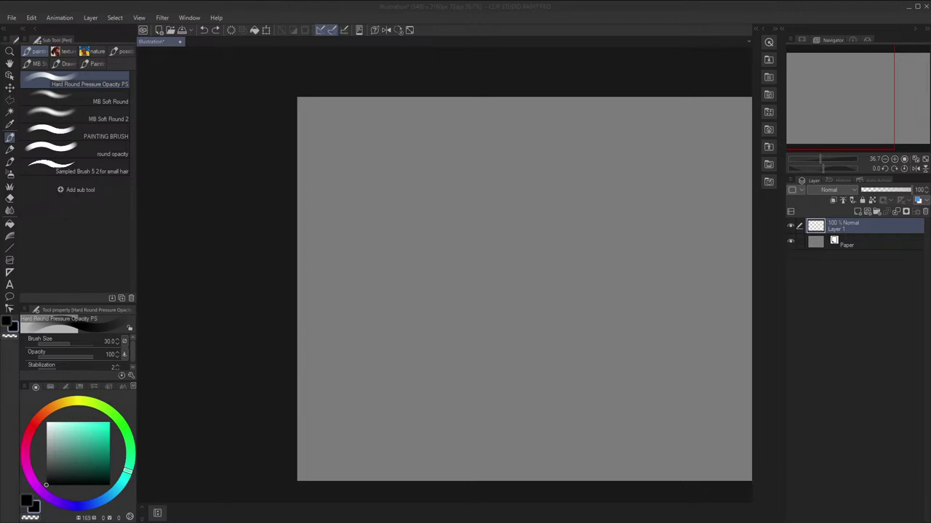
Sketch the first gesture figure's curved spine, hips and leg contours in loose strokes on Layer 1
{"action": "left_click_drag", "start_coordinate": [277, 200], "coordinate": [240, 181]}
{"action": "left_click_drag", "start_coordinate": [412, 180], "coordinate": [409, 182]}
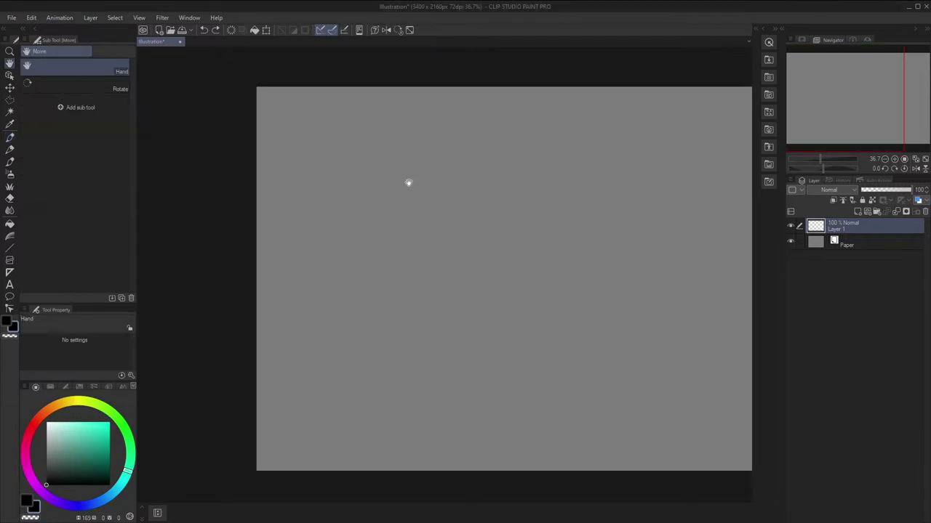
{"action": "key", "text": "b"}
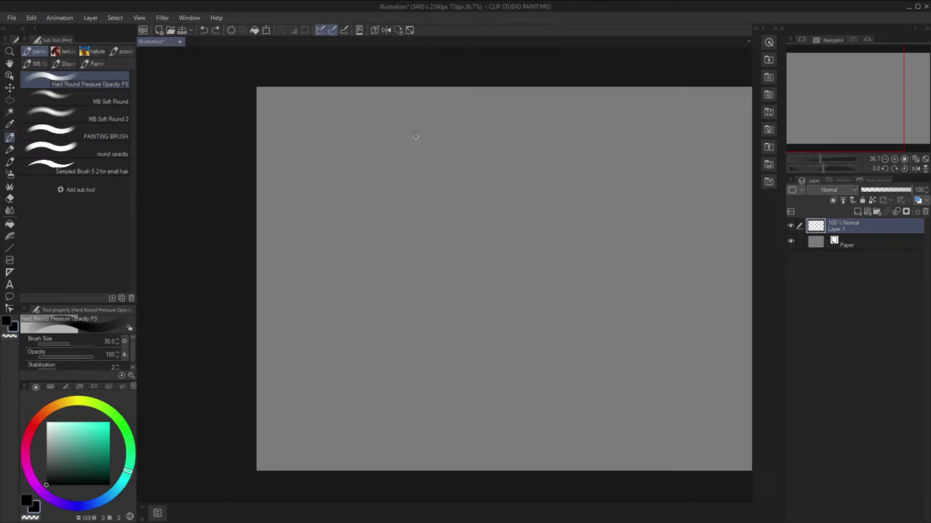
{"action": "mouse_move", "coordinate": [413, 133]}
{"action": "left_mouse_down"}
{"action": "mouse_move", "coordinate": [388, 271]}
{"action": "mouse_move", "coordinate": [354, 291]}
{"action": "mouse_move", "coordinate": [353, 309]}
{"action": "left_mouse_up"}
{"action": "mouse_move", "coordinate": [416, 266]}
{"action": "left_mouse_down"}
{"action": "mouse_move", "coordinate": [399, 291]}
{"action": "mouse_move", "coordinate": [365, 311]}
{"action": "mouse_move", "coordinate": [404, 346]}
{"action": "left_mouse_up"}
{"action": "mouse_move", "coordinate": [420, 298]}
{"action": "left_mouse_down"}
{"action": "mouse_move", "coordinate": [428, 381]}
{"action": "mouse_move", "coordinate": [436, 379]}
{"action": "mouse_move", "coordinate": [428, 429]}
{"action": "left_mouse_up"}
{"action": "left_click_drag", "start_coordinate": [415, 378], "coordinate": [413, 464]}
{"action": "left_click_drag", "start_coordinate": [352, 303], "coordinate": [370, 386]}
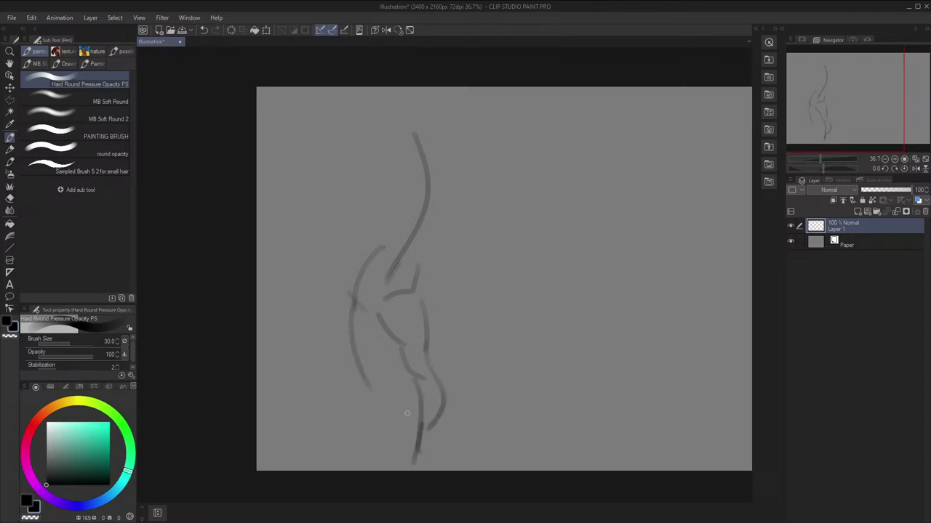
Sketch the first figure's second leg in mirrored view, and outline its waist, torso and shoulders in normal view
{"action": "key", "text": "h"}
{"action": "left_click_drag", "start_coordinate": [507, 321], "coordinate": [514, 355]}
{"action": "left_click_drag", "start_coordinate": [539, 325], "coordinate": [518, 375]}
{"action": "mouse_move", "coordinate": [512, 366]}
{"action": "left_mouse_down"}
{"action": "mouse_move", "coordinate": [522, 386]}
{"action": "mouse_move", "coordinate": [500, 401]}
{"action": "mouse_move", "coordinate": [502, 423]}
{"action": "left_mouse_up"}
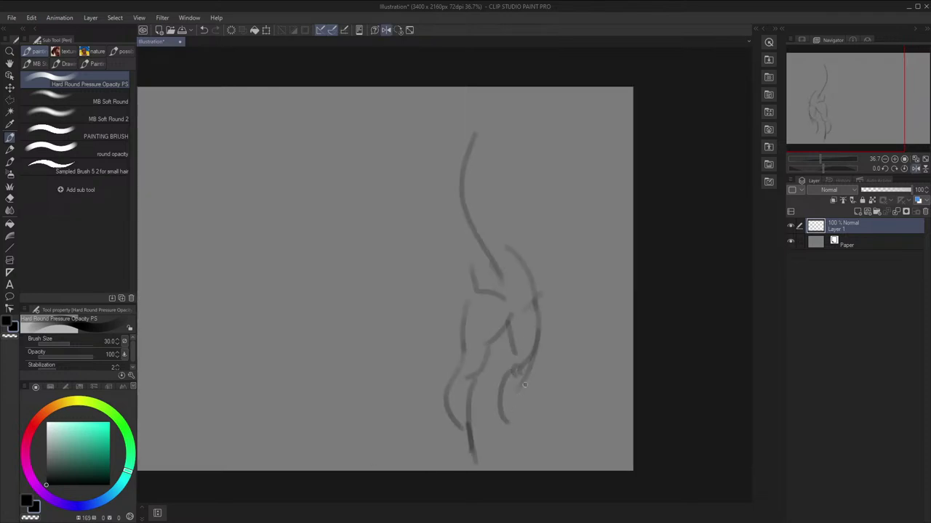
{"action": "key", "text": "h"}
{"action": "mouse_move", "coordinate": [384, 250]}
{"action": "left_mouse_down"}
{"action": "mouse_move", "coordinate": [392, 181]}
{"action": "mouse_move", "coordinate": [445, 158]}
{"action": "mouse_move", "coordinate": [453, 171]}
{"action": "mouse_move", "coordinate": [427, 244]}
{"action": "mouse_move", "coordinate": [415, 266]}
{"action": "left_mouse_up"}
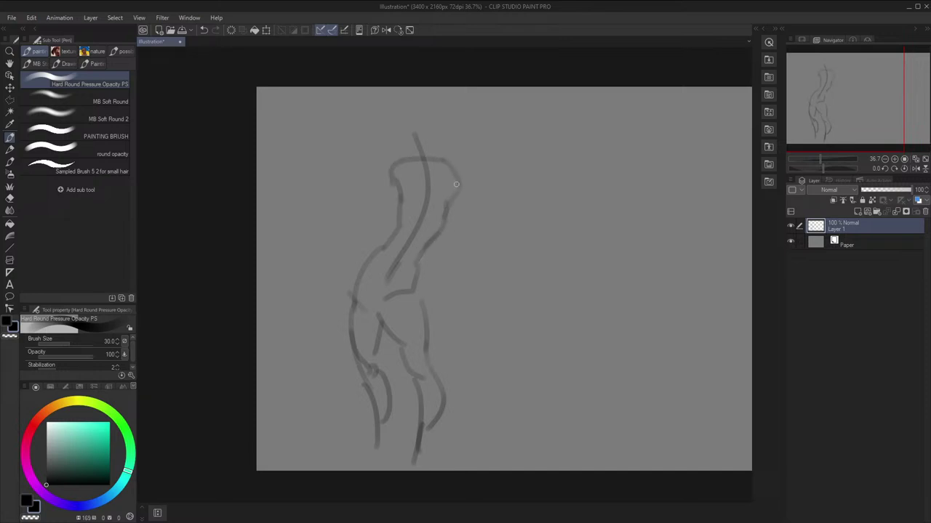
Sketch the first figure's arms bent toward the waist, checking one of them in mirrored view
{"action": "mouse_move", "coordinate": [455, 184]}
{"action": "left_mouse_down"}
{"action": "mouse_move", "coordinate": [460, 227]}
{"action": "mouse_move", "coordinate": [447, 216]}
{"action": "mouse_move", "coordinate": [465, 229]}
{"action": "left_mouse_up"}
{"action": "mouse_move", "coordinate": [441, 187]}
{"action": "left_mouse_down"}
{"action": "mouse_move", "coordinate": [460, 226]}
{"action": "mouse_move", "coordinate": [447, 216]}
{"action": "mouse_move", "coordinate": [468, 234]}
{"action": "mouse_move", "coordinate": [442, 246]}
{"action": "mouse_move", "coordinate": [463, 266]}
{"action": "mouse_move", "coordinate": [418, 290]}
{"action": "left_mouse_up"}
{"action": "key", "text": "h"}
{"action": "left_click_drag", "start_coordinate": [484, 161], "coordinate": [493, 205]}
{"action": "key", "text": "h"}
{"action": "mouse_move", "coordinate": [393, 174]}
{"action": "left_mouse_down"}
{"action": "mouse_move", "coordinate": [391, 238]}
{"action": "mouse_move", "coordinate": [378, 250]}
{"action": "left_mouse_up"}
{"action": "mouse_move", "coordinate": [442, 205]}
{"action": "left_mouse_down"}
{"action": "mouse_move", "coordinate": [435, 243]}
{"action": "mouse_move", "coordinate": [416, 258]}
{"action": "left_mouse_up"}
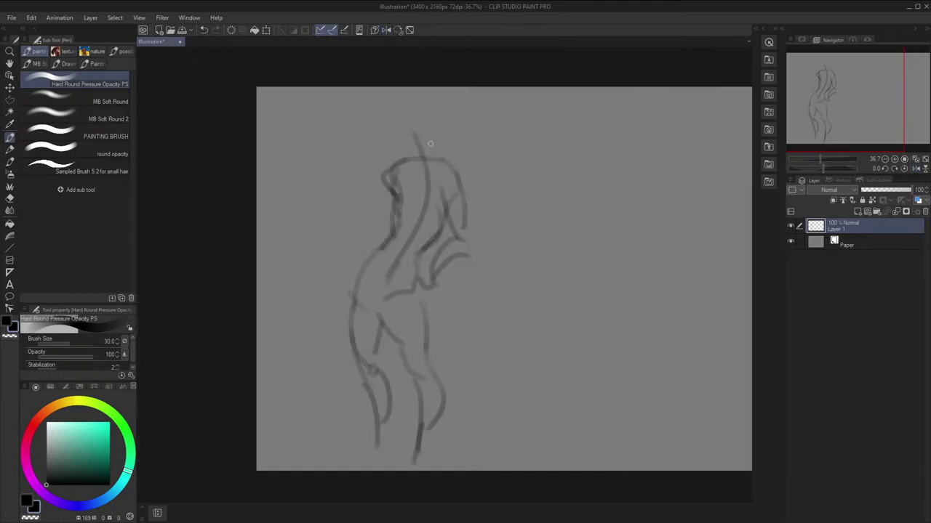
Sketch an oval head on the first figure's neck and check the pose mirrored
{"action": "left_click_drag", "start_coordinate": [429, 143], "coordinate": [405, 109]}
{"action": "left_click_drag", "start_coordinate": [404, 103], "coordinate": [420, 150]}
{"action": "key", "text": "h"}
{"action": "key", "text": "h"}
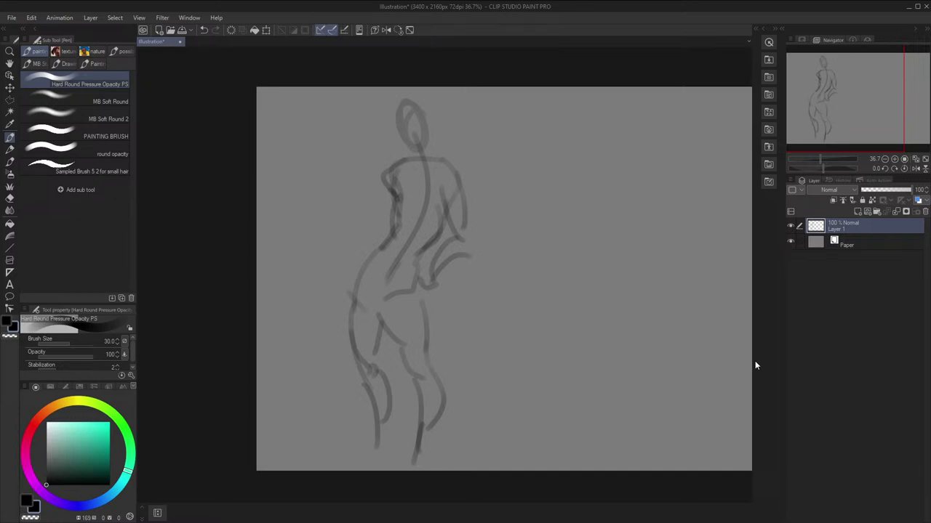
Sketch both feet of the first figure, using the mirrored view for the second foot
{"action": "mouse_move", "coordinate": [435, 440]}
{"action": "left_mouse_down"}
{"action": "mouse_move", "coordinate": [416, 462]}
{"action": "mouse_move", "coordinate": [425, 466]}
{"action": "left_mouse_up"}
{"action": "key", "text": "h"}
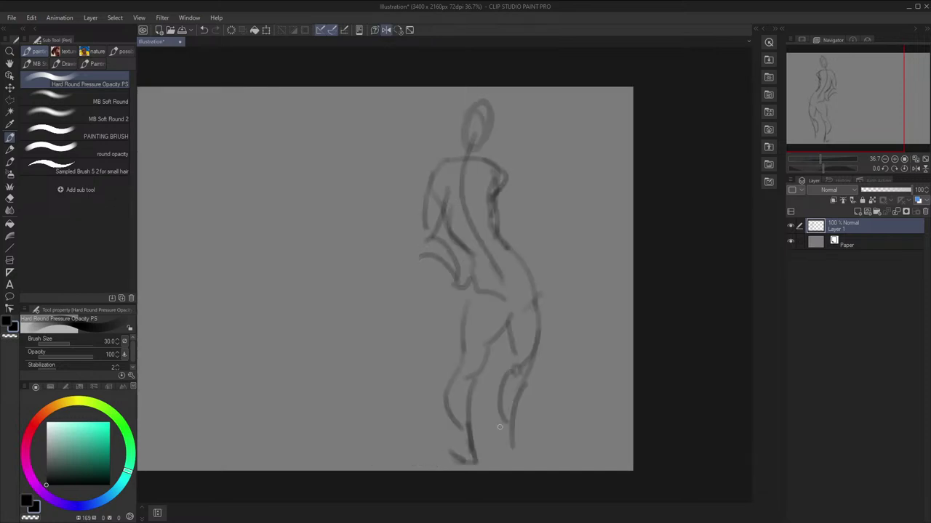
{"action": "mouse_move", "coordinate": [512, 421]}
{"action": "left_mouse_down"}
{"action": "mouse_move", "coordinate": [502, 449]}
{"action": "mouse_move", "coordinate": [550, 439]}
{"action": "left_mouse_up"}
{"action": "key", "text": "h"}
Use Liquify with brush size 1200 to push the first figure's lower legs to the right, and check the pose mirrored
{"action": "key", "text": "m"}
{"action": "key", "text": "j"}
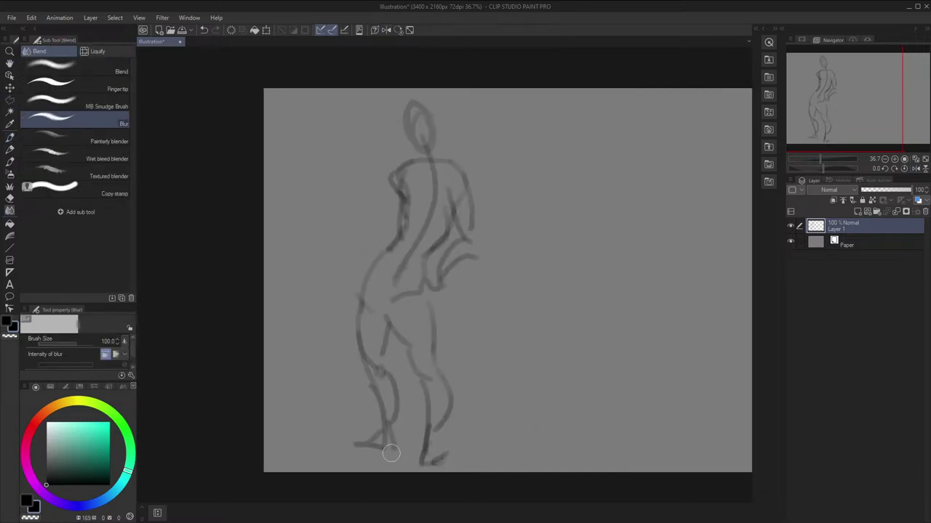
{"action": "left_click", "coordinate": [99, 52]}
{"action": "key", "text": "bracketright"}
{"action": "key", "text": "bracketright"}
{"action": "key", "text": "bracketright"}
{"action": "key", "text": "bracketright"}
{"action": "key", "text": "bracketright"}
{"action": "key", "text": "bracketright"}
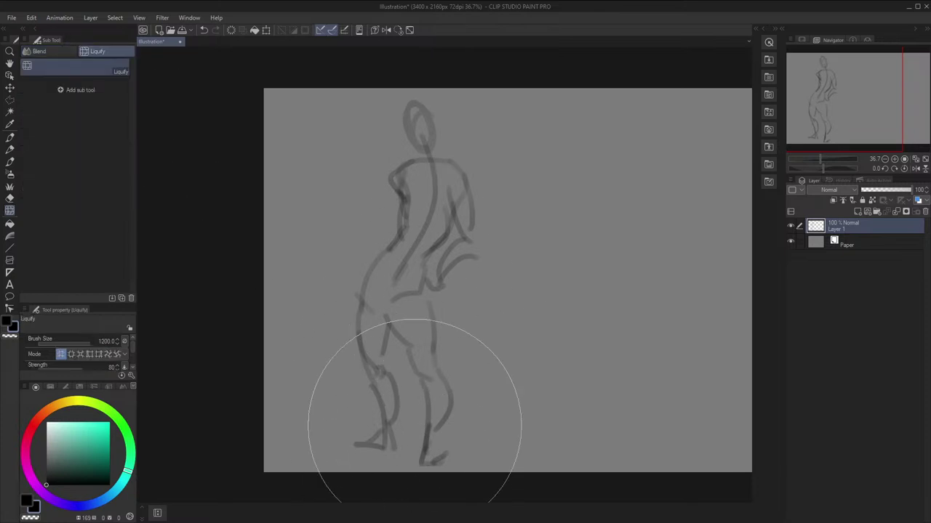
{"action": "mouse_move", "coordinate": [417, 429]}
{"action": "left_mouse_down"}
{"action": "mouse_move", "coordinate": [463, 465]}
{"action": "mouse_move", "coordinate": [461, 489]}
{"action": "mouse_move", "coordinate": [475, 424]}
{"action": "left_mouse_up"}
{"action": "key", "text": "h"}
{"action": "key", "text": "h"}
Lasso the whole first figure, move it to the canvas's left edge, deselect and return to the pen brush
{"action": "key", "text": "m"}
{"action": "mouse_move", "coordinate": [313, 336]}
{"action": "left_mouse_down"}
{"action": "mouse_move", "coordinate": [346, 118]}
{"action": "mouse_move", "coordinate": [509, 382]}
{"action": "mouse_move", "coordinate": [320, 343]}
{"action": "left_mouse_up"}
{"action": "left_click", "coordinate": [100, 108]}
{"action": "mouse_move", "coordinate": [317, 85]}
{"action": "left_mouse_down"}
{"action": "mouse_move", "coordinate": [579, 260]}
{"action": "mouse_move", "coordinate": [307, 316]}
{"action": "left_mouse_up"}
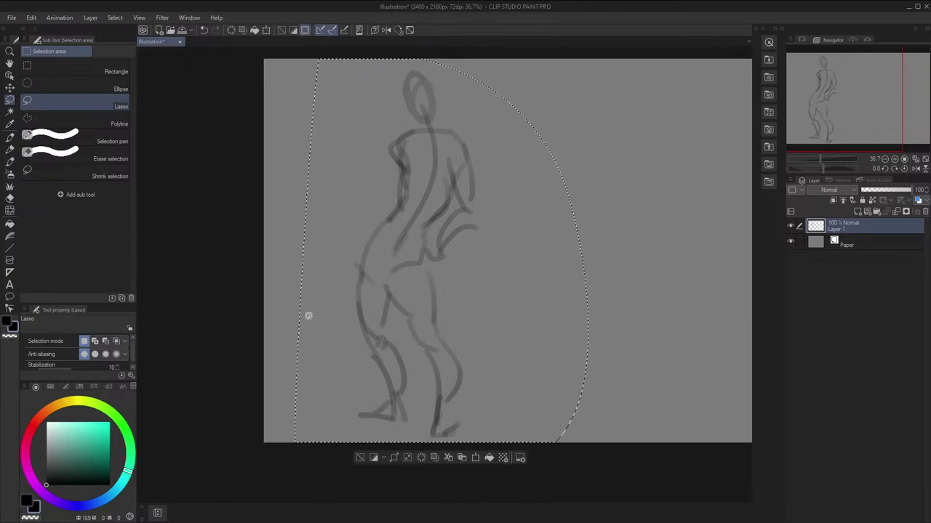
{"action": "key", "text": "ctrl+t"}
{"action": "left_click_drag", "start_coordinate": [459, 388], "coordinate": [413, 398]}
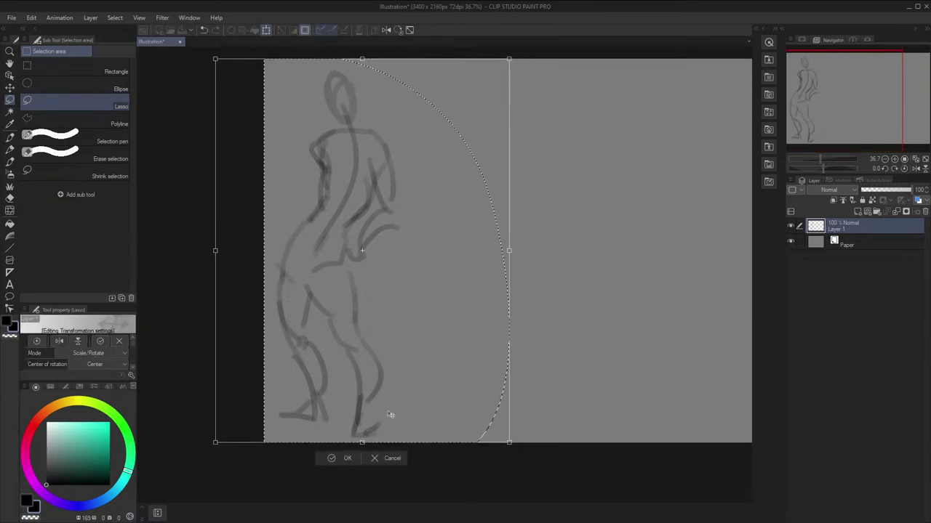
{"action": "left_click", "coordinate": [349, 458]}
{"action": "key", "text": "ctrl+d"}
{"action": "key", "text": "space"}
{"action": "left_click_drag", "start_coordinate": [580, 277], "coordinate": [489, 307]}
{"action": "key", "text": "p"}
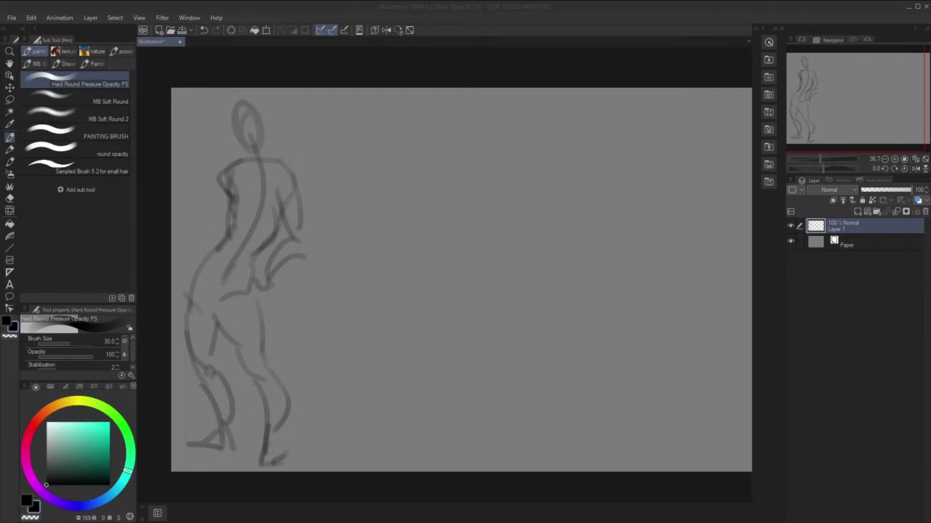
{"action": "left_click", "coordinate": [12, 18]}
{"action": "left_click", "coordinate": [22, 43]}
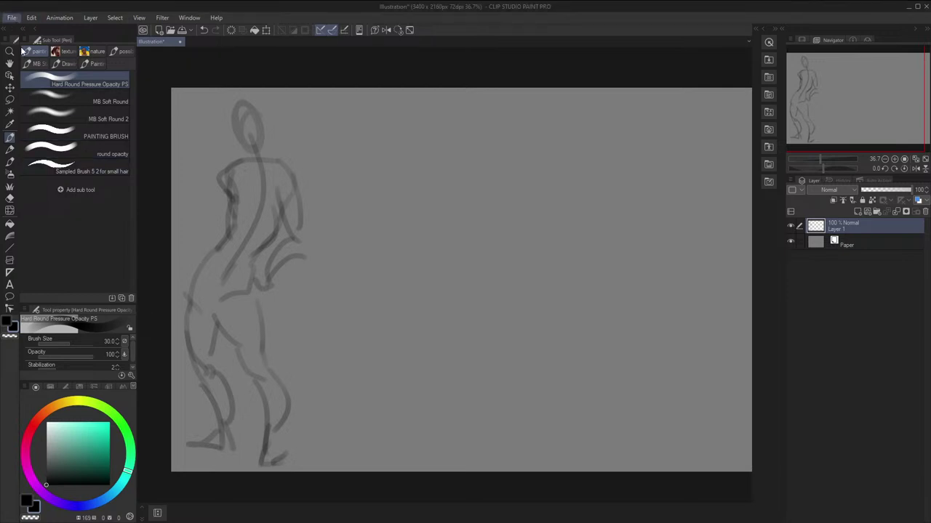
{"action": "left_click", "coordinate": [230, 42]}
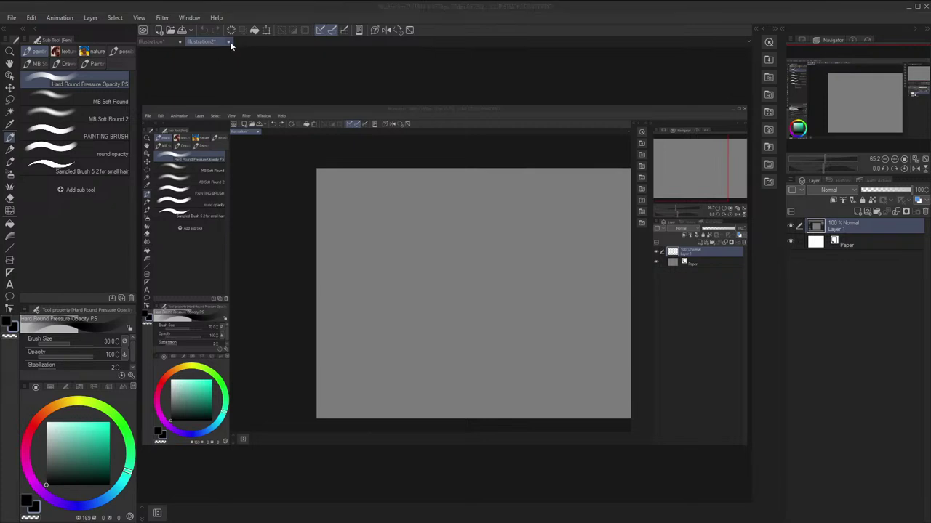
{"action": "left_click", "coordinate": [457, 188]}
Open the illustration marked 20.03.2024 background done, examine its yellow figure silhouette and background closely, and close it
{"action": "left_click", "coordinate": [12, 18]}
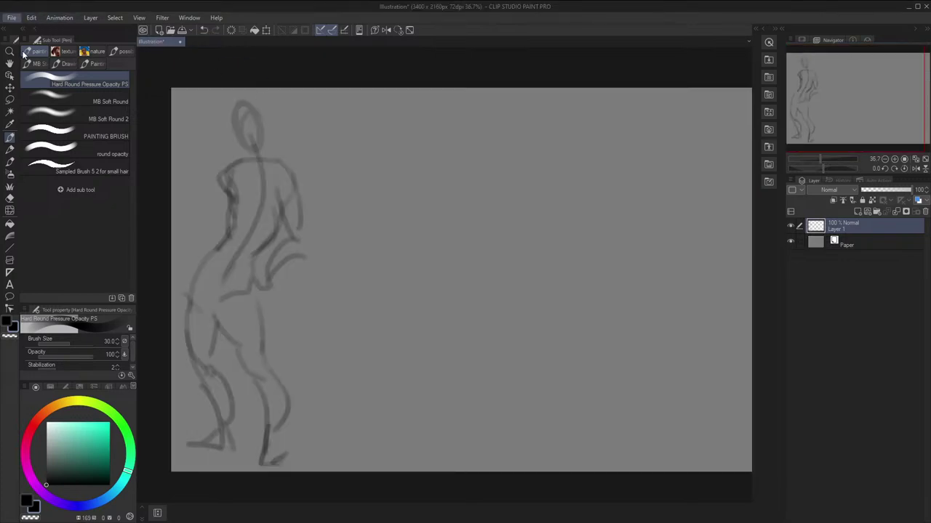
{"action": "left_click", "coordinate": [23, 53]}
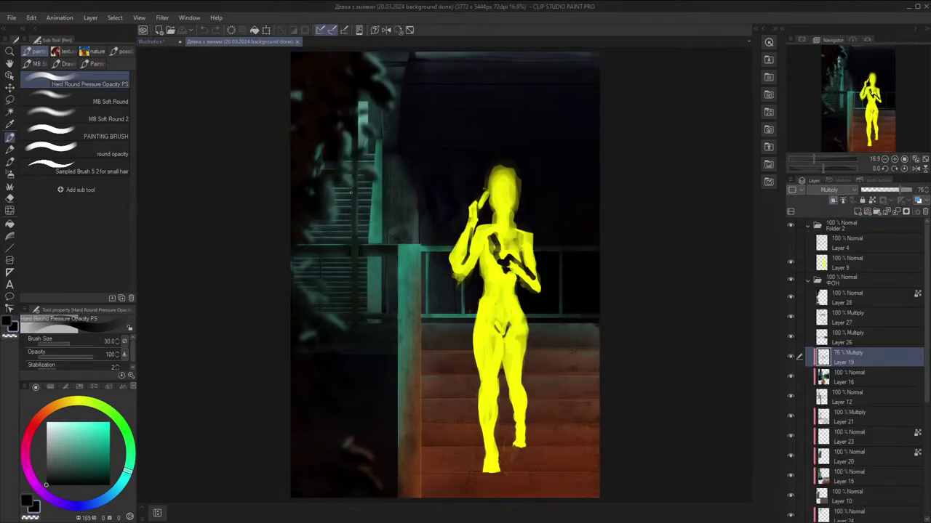
{"action": "scroll", "coordinate": [360, 173], "scroll_direction": "up", "scroll_amount": 3}
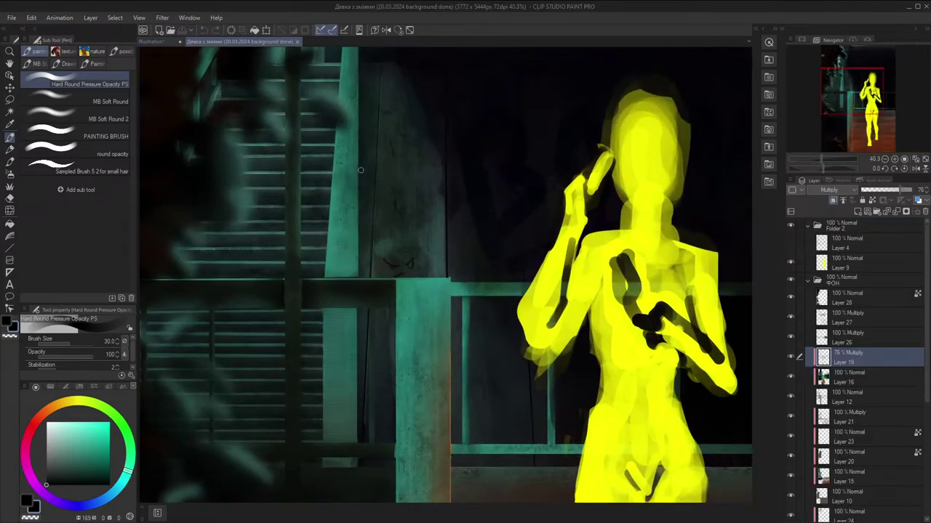
{"action": "scroll", "coordinate": [360, 173], "scroll_direction": "down", "scroll_amount": 3}
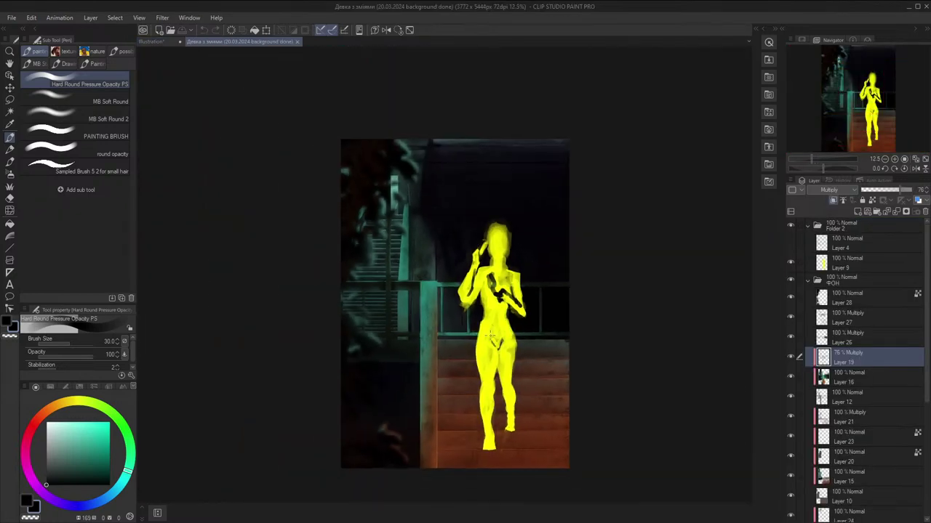
{"action": "scroll", "coordinate": [352, 117], "scroll_direction": "up", "scroll_amount": 1}
{"action": "scroll", "coordinate": [370, 106], "scroll_direction": "down", "scroll_amount": 2}
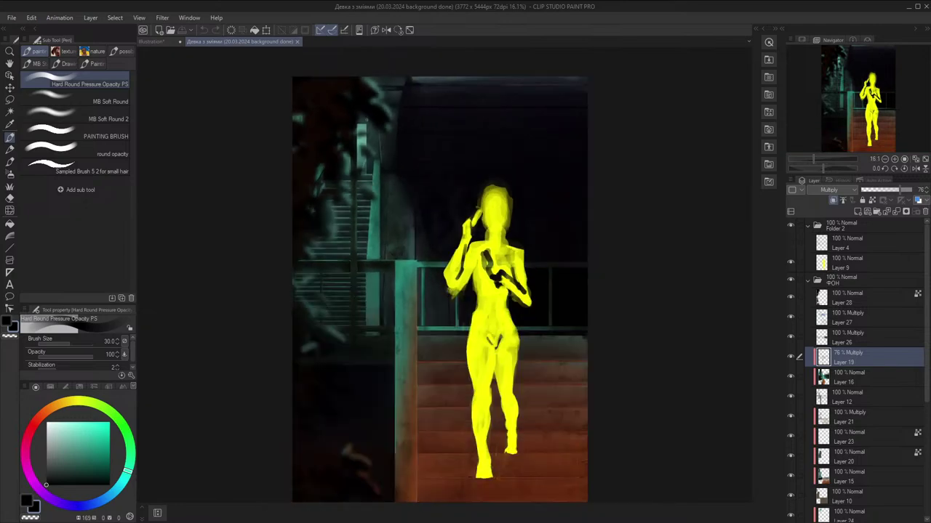
{"action": "left_click", "coordinate": [297, 41]}
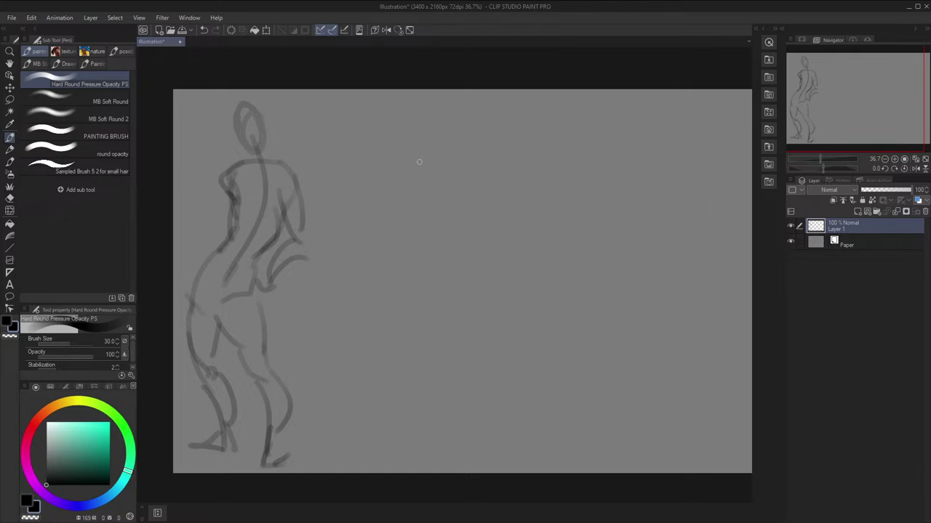
Sketch the second figure's arched spine, tilted hips and upper thigh line beside the first figure
{"action": "left_click_drag", "start_coordinate": [445, 156], "coordinate": [429, 240]}
{"action": "key", "text": "ctrl+z"}
{"action": "mouse_move", "coordinate": [462, 137]}
{"action": "left_mouse_down"}
{"action": "mouse_move", "coordinate": [456, 285]}
{"action": "mouse_move", "coordinate": [413, 281]}
{"action": "mouse_move", "coordinate": [400, 311]}
{"action": "left_mouse_up"}
{"action": "left_click_drag", "start_coordinate": [464, 299], "coordinate": [404, 338]}
Sketch the second figure's forward bent leg from knee to foot, redrawing the shin after undoing rough strokes
{"action": "mouse_move", "coordinate": [433, 280]}
{"action": "left_mouse_down"}
{"action": "mouse_move", "coordinate": [393, 327]}
{"action": "mouse_move", "coordinate": [381, 322]}
{"action": "mouse_move", "coordinate": [407, 336]}
{"action": "mouse_move", "coordinate": [409, 391]}
{"action": "left_mouse_up"}
{"action": "left_click_drag", "start_coordinate": [410, 341], "coordinate": [413, 398]}
{"action": "left_click_drag", "start_coordinate": [395, 370], "coordinate": [413, 424]}
{"action": "key", "text": "ctrl+z"}
{"action": "key", "text": "ctrl+z"}
{"action": "left_click_drag", "start_coordinate": [379, 330], "coordinate": [410, 424]}
{"action": "left_click_drag", "start_coordinate": [406, 346], "coordinate": [414, 402]}
{"action": "left_click_drag", "start_coordinate": [406, 410], "coordinate": [415, 449]}
{"action": "left_click_drag", "start_coordinate": [415, 404], "coordinate": [415, 465]}
Sketch the second figure's rear supporting leg with thigh, calf and foot
{"action": "left_click_drag", "start_coordinate": [434, 326], "coordinate": [452, 353]}
{"action": "left_click_drag", "start_coordinate": [465, 302], "coordinate": [467, 365]}
{"action": "left_click_drag", "start_coordinate": [445, 342], "coordinate": [486, 427]}
{"action": "mouse_move", "coordinate": [460, 371]}
{"action": "left_mouse_down"}
{"action": "mouse_move", "coordinate": [465, 449]}
{"action": "mouse_move", "coordinate": [482, 448]}
{"action": "left_mouse_up"}
{"action": "left_click_drag", "start_coordinate": [480, 448], "coordinate": [489, 440]}
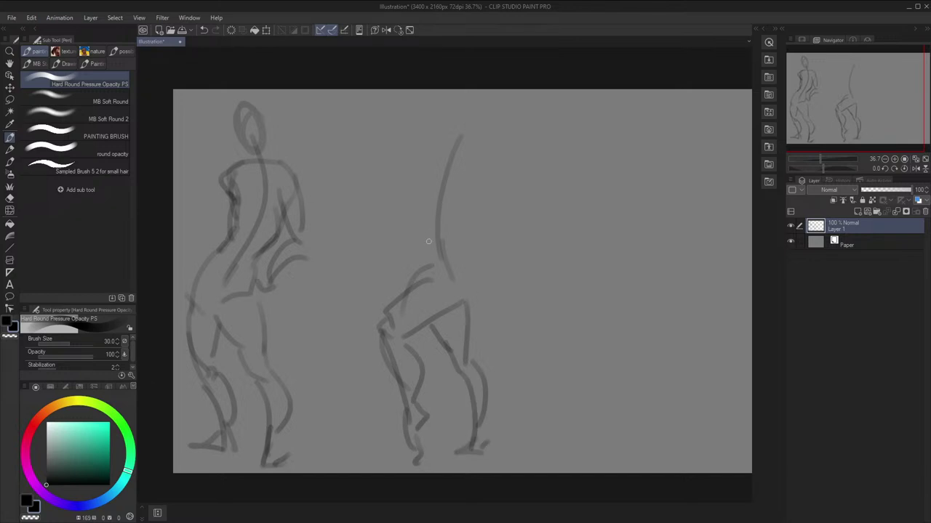
Outline the second figure's torso and shoulders, and sketch its rear arm bent with the hand at the waist
{"action": "mouse_move", "coordinate": [419, 255]}
{"action": "left_mouse_down"}
{"action": "mouse_move", "coordinate": [434, 160]}
{"action": "mouse_move", "coordinate": [482, 188]}
{"action": "mouse_move", "coordinate": [453, 252]}
{"action": "mouse_move", "coordinate": [469, 272]}
{"action": "mouse_move", "coordinate": [471, 299]}
{"action": "left_mouse_up"}
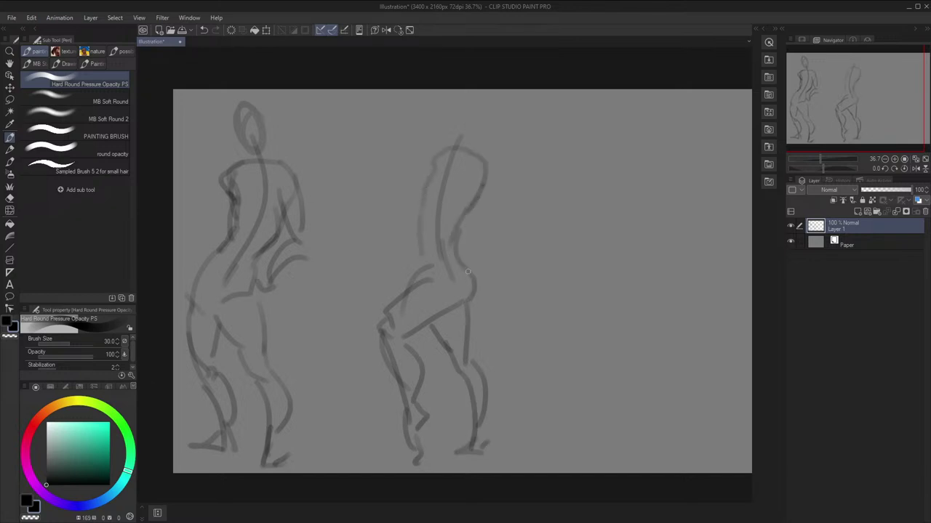
{"action": "left_click_drag", "start_coordinate": [489, 151], "coordinate": [493, 237]}
{"action": "left_click_drag", "start_coordinate": [483, 179], "coordinate": [473, 218]}
{"action": "left_click_drag", "start_coordinate": [493, 233], "coordinate": [444, 261]}
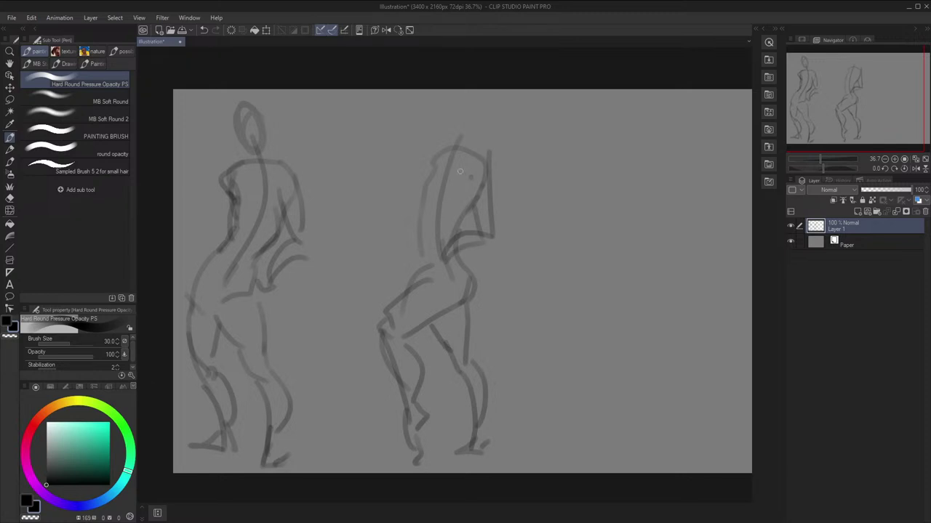
Sketch the second figure's forward arm and oval head, and check the pose mirrored
{"action": "left_click_drag", "start_coordinate": [402, 216], "coordinate": [442, 156]}
{"action": "mouse_move", "coordinate": [432, 205]}
{"action": "left_mouse_down"}
{"action": "mouse_move", "coordinate": [437, 188]}
{"action": "mouse_move", "coordinate": [413, 218]}
{"action": "left_mouse_up"}
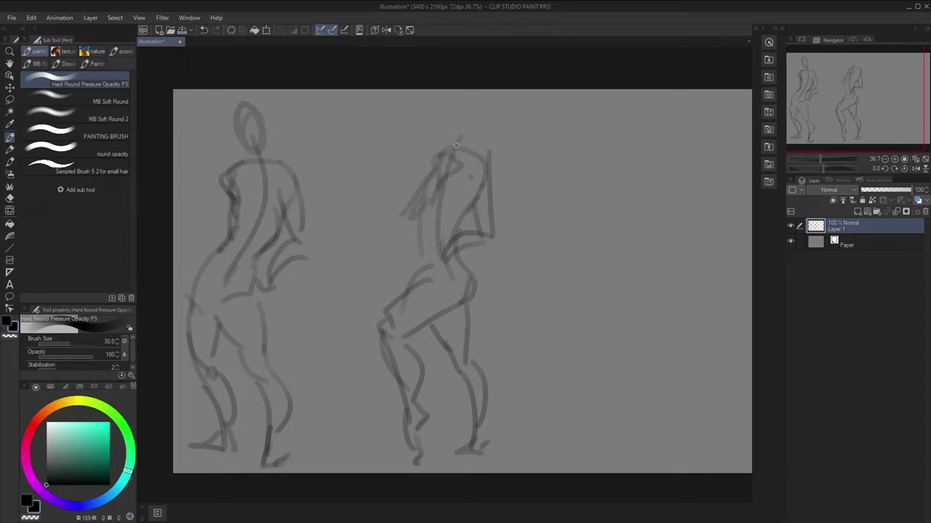
{"action": "mouse_move", "coordinate": [472, 104]}
{"action": "left_mouse_down"}
{"action": "mouse_move", "coordinate": [477, 94]}
{"action": "mouse_move", "coordinate": [480, 114]}
{"action": "left_mouse_up"}
{"action": "key", "text": "h"}
{"action": "key", "text": "h"}
Lasso the second figure, move it closer to the first figure, deselect and return to the pen brush
{"action": "key", "text": "m"}
{"action": "mouse_move", "coordinate": [374, 179]}
{"action": "left_mouse_down"}
{"action": "mouse_move", "coordinate": [535, 475]}
{"action": "mouse_move", "coordinate": [372, 175]}
{"action": "left_mouse_up"}
{"action": "key", "text": "ctrl+t"}
{"action": "left_click_drag", "start_coordinate": [497, 424], "coordinate": [424, 424]}
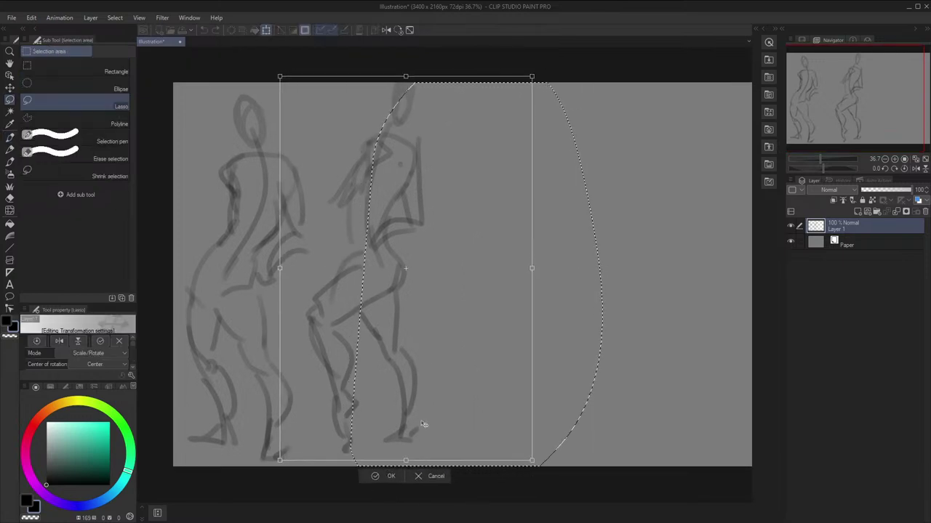
{"action": "key", "text": "Return"}
{"action": "key", "text": "ctrl+d"}
{"action": "left_click_drag", "start_coordinate": [595, 277], "coordinate": [517, 292]}
{"action": "key", "text": "p"}
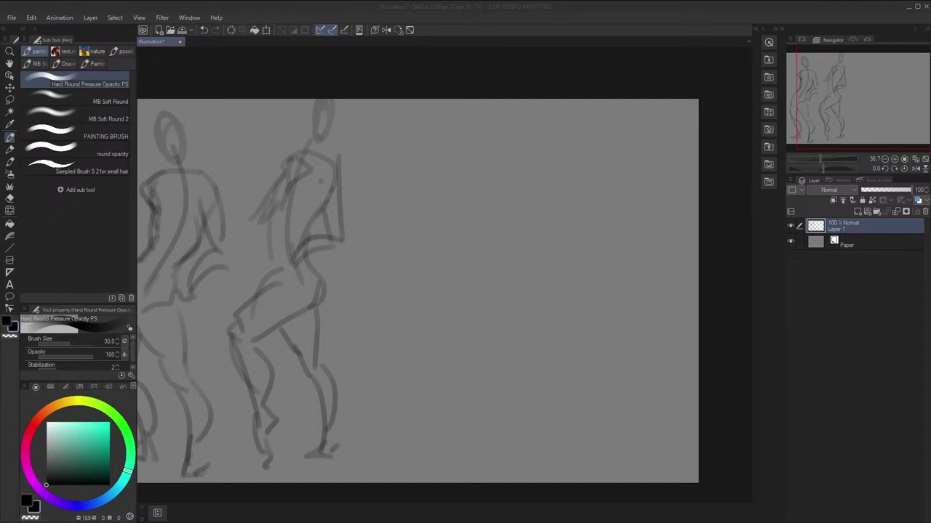
{"action": "key", "text": "space"}
{"action": "left_click_drag", "start_coordinate": [601, 104], "coordinate": [623, 103]}
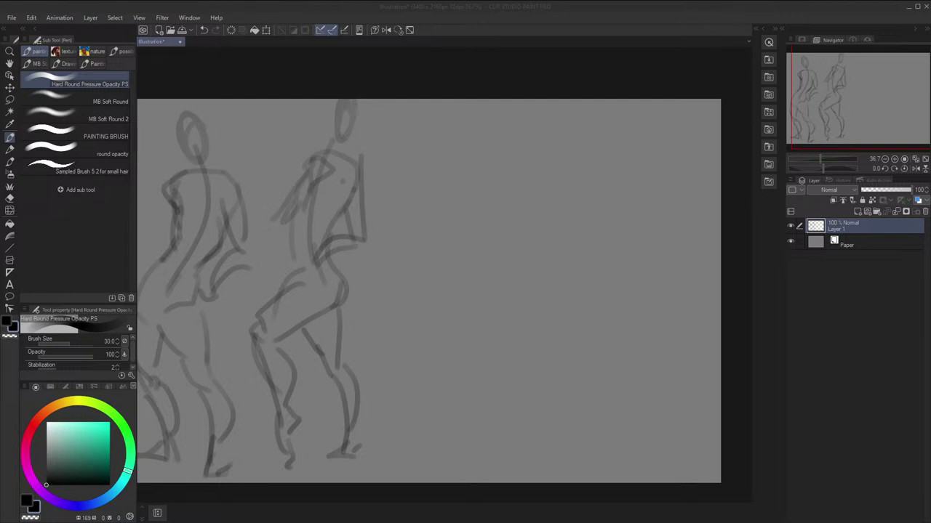
{"action": "key", "text": "space"}
{"action": "left_click_drag", "start_coordinate": [456, 82], "coordinate": [448, 80]}
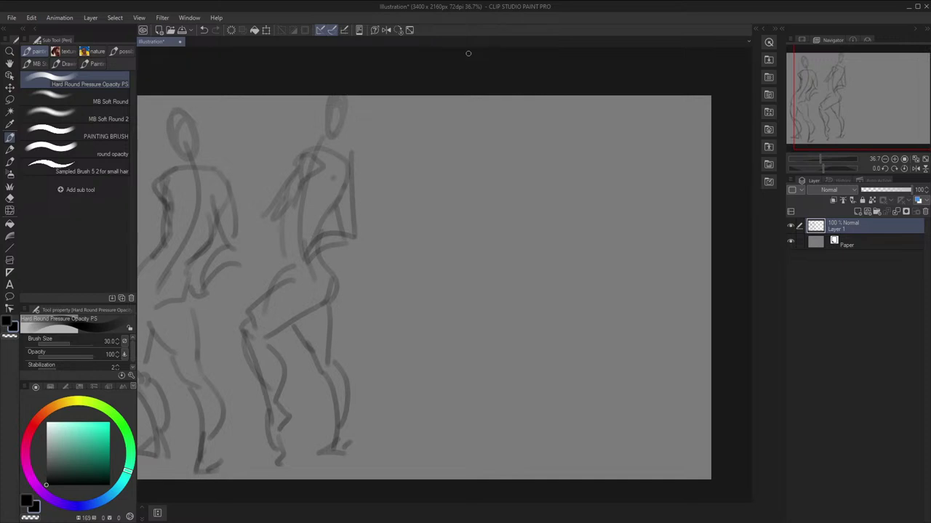
{"action": "left_click_drag", "start_coordinate": [437, 187], "coordinate": [427, 251]}
{"action": "key", "text": "ctrl+z"}
{"action": "left_click_drag", "start_coordinate": [447, 137], "coordinate": [440, 249]}
{"action": "key", "text": "ctrl+z"}
Sketch the third figure's curved spine, leg direction line and outer hip in the empty area beside the second figure
{"action": "mouse_move", "coordinate": [470, 133]}
{"action": "left_mouse_down"}
{"action": "mouse_move", "coordinate": [475, 168]}
{"action": "mouse_move", "coordinate": [439, 332]}
{"action": "left_mouse_up"}
{"action": "left_click_drag", "start_coordinate": [438, 281], "coordinate": [451, 407]}
{"action": "left_click_drag", "start_coordinate": [417, 258], "coordinate": [406, 309]}
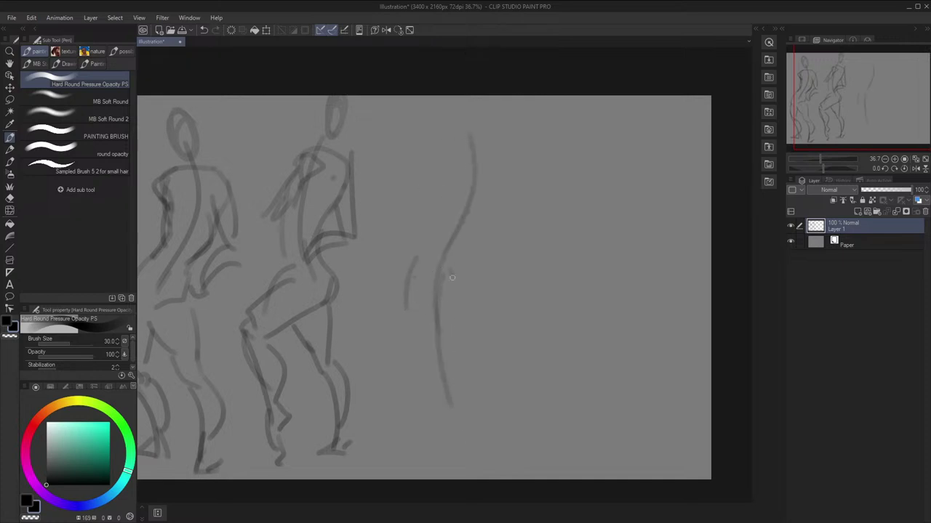
{"action": "key", "text": "ctrl+z"}
Sketch the third figure's supporting leg with inner thigh, knee and calf contours
{"action": "mouse_move", "coordinate": [450, 277]}
{"action": "left_mouse_down"}
{"action": "mouse_move", "coordinate": [441, 346]}
{"action": "mouse_move", "coordinate": [425, 346]}
{"action": "left_mouse_up"}
{"action": "left_click_drag", "start_coordinate": [410, 298], "coordinate": [414, 358]}
{"action": "left_click_drag", "start_coordinate": [410, 342], "coordinate": [421, 409]}
{"action": "left_click_drag", "start_coordinate": [432, 353], "coordinate": [428, 428]}
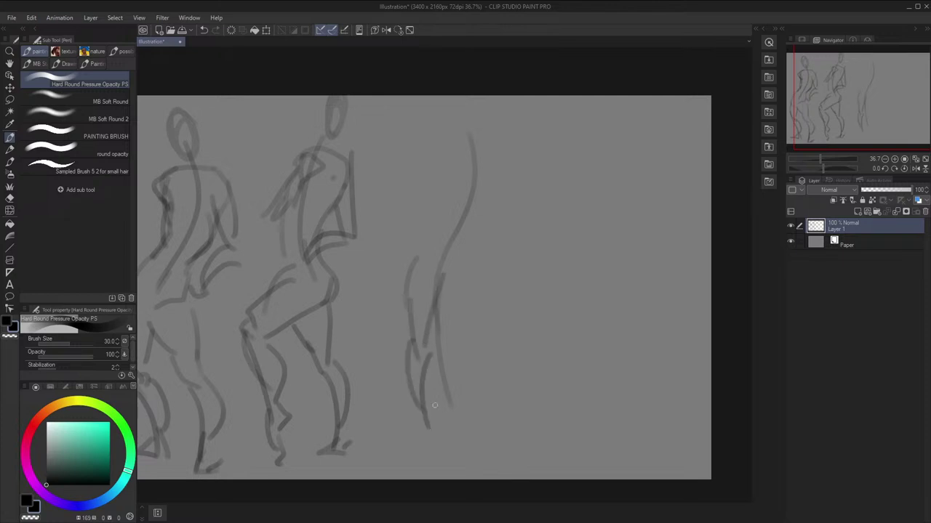
Sketch the third figure's other leg stepping outward, and add the foot of the supporting leg
{"action": "left_click_drag", "start_coordinate": [448, 269], "coordinate": [482, 336]}
{"action": "left_click_drag", "start_coordinate": [468, 252], "coordinate": [504, 390]}
{"action": "left_click_drag", "start_coordinate": [490, 339], "coordinate": [506, 413]}
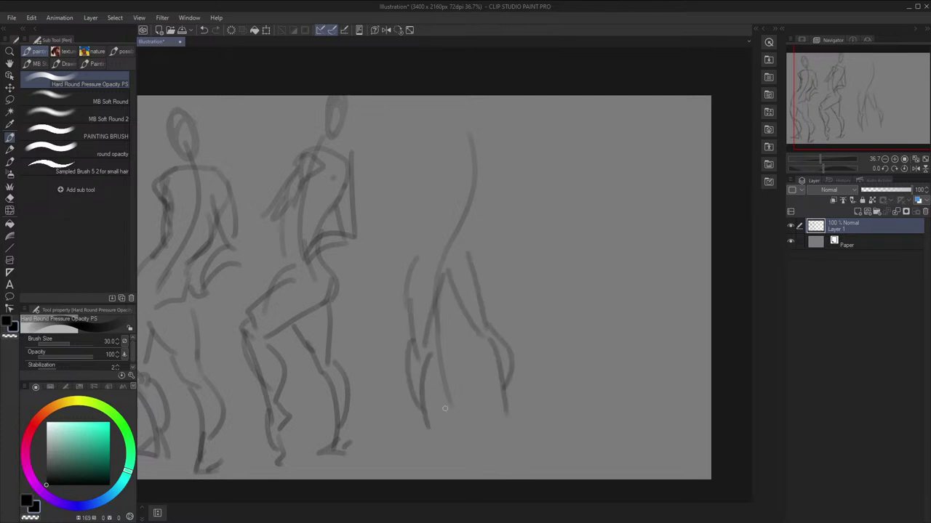
{"action": "left_click_drag", "start_coordinate": [425, 404], "coordinate": [439, 444]}
{"action": "left_click_drag", "start_coordinate": [414, 415], "coordinate": [441, 448]}
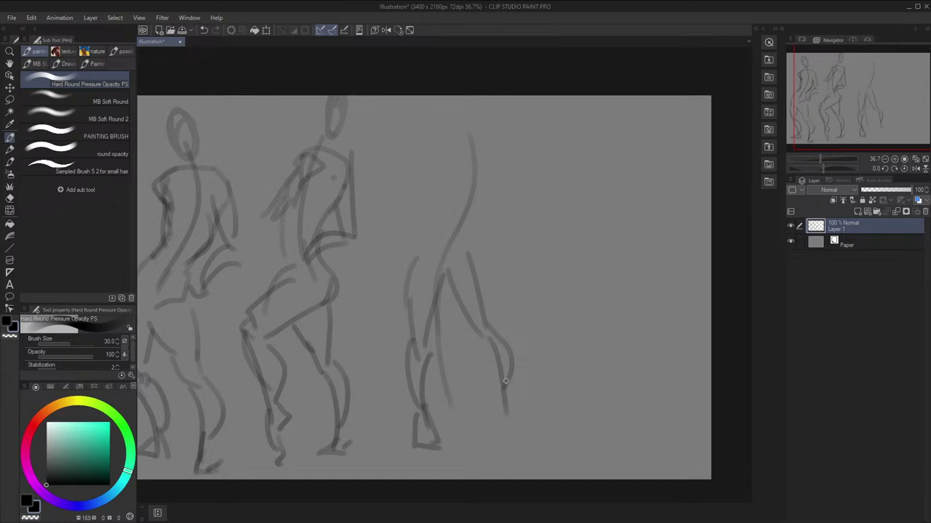
Finish the third figure's stepping leg with ankle and foot, and outline both sides of the hip, waist and torso
{"action": "left_click_drag", "start_coordinate": [502, 380], "coordinate": [501, 415]}
{"action": "left_click_drag", "start_coordinate": [512, 386], "coordinate": [523, 424]}
{"action": "left_click_drag", "start_coordinate": [506, 427], "coordinate": [529, 434]}
{"action": "left_click_drag", "start_coordinate": [411, 261], "coordinate": [453, 208]}
{"action": "left_click_drag", "start_coordinate": [445, 161], "coordinate": [452, 211]}
{"action": "mouse_move", "coordinate": [468, 145]}
{"action": "left_mouse_down"}
{"action": "mouse_move", "coordinate": [482, 234]}
{"action": "mouse_move", "coordinate": [472, 253]}
{"action": "left_mouse_up"}
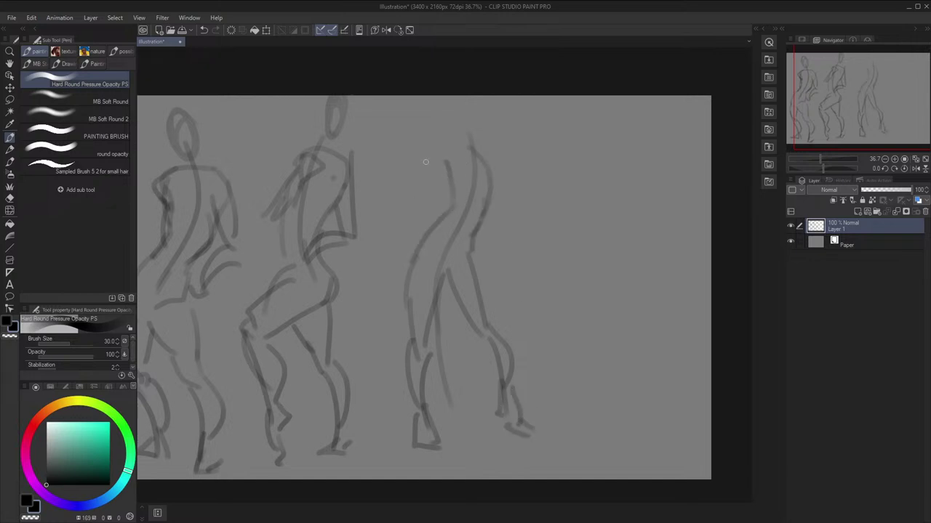
Sketch the third figure's arms, one bent with the forearm raised and the other bent with the hand on the hip
{"action": "mouse_move", "coordinate": [437, 162]}
{"action": "left_mouse_down"}
{"action": "mouse_move", "coordinate": [430, 221]}
{"action": "mouse_move", "coordinate": [411, 177]}
{"action": "left_mouse_up"}
{"action": "key", "text": "ctrl+z"}
{"action": "left_click_drag", "start_coordinate": [412, 175], "coordinate": [398, 175]}
{"action": "left_click_drag", "start_coordinate": [398, 175], "coordinate": [409, 205]}
{"action": "left_click_drag", "start_coordinate": [401, 145], "coordinate": [407, 187]}
{"action": "left_click_drag", "start_coordinate": [480, 144], "coordinate": [523, 208]}
{"action": "mouse_move", "coordinate": [488, 183]}
{"action": "left_mouse_down"}
{"action": "mouse_move", "coordinate": [522, 222]}
{"action": "mouse_move", "coordinate": [478, 240]}
{"action": "left_mouse_up"}
{"action": "left_click_drag", "start_coordinate": [522, 218], "coordinate": [474, 250]}
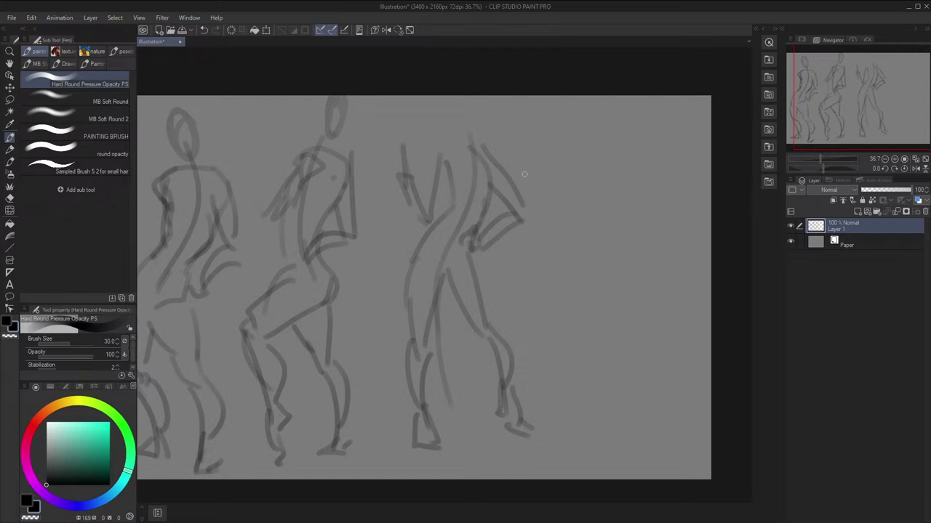
Add the third figure's neck, shoulder line and oval head, checking the drawing in a mirrored view
{"action": "left_click_drag", "start_coordinate": [467, 109], "coordinate": [469, 135]}
{"action": "mouse_move", "coordinate": [485, 144]}
{"action": "left_mouse_down"}
{"action": "mouse_move", "coordinate": [463, 141]}
{"action": "mouse_move", "coordinate": [435, 160]}
{"action": "mouse_move", "coordinate": [454, 155]}
{"action": "mouse_move", "coordinate": [455, 184]}
{"action": "left_mouse_up"}
{"action": "key", "text": "h"}
{"action": "key", "text": "ctrl+z"}
{"action": "left_click_drag", "start_coordinate": [425, 100], "coordinate": [434, 140]}
{"action": "key", "text": "h"}
Reduce the brush size and push the third figure's head into a narrower oval
{"action": "key", "text": "j"}
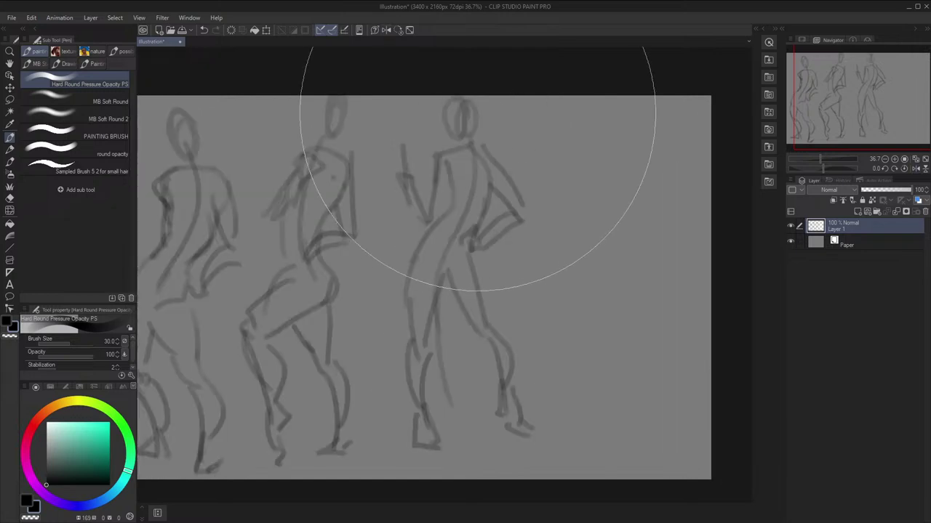
{"action": "key", "text": "["}
{"action": "key", "text": "["}
{"action": "key", "text": "["}
{"action": "left_click_drag", "start_coordinate": [474, 116], "coordinate": [485, 108]}
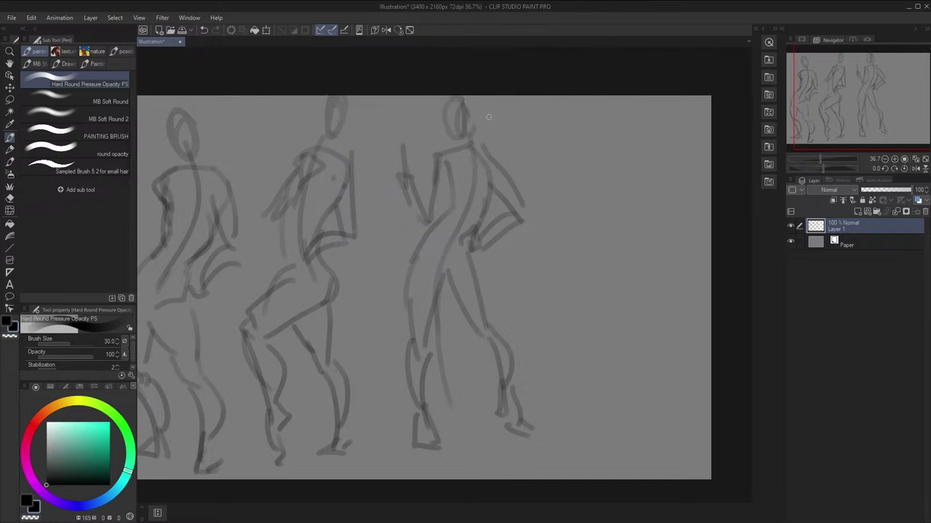
Lasso the third figure, move it closer to the second figure, deselect and return to the pen brush
{"action": "key", "text": "m"}
{"action": "mouse_move", "coordinate": [374, 201]}
{"action": "left_mouse_down"}
{"action": "mouse_move", "coordinate": [412, 94]}
{"action": "mouse_move", "coordinate": [504, 501]}
{"action": "left_mouse_up"}
{"action": "left_click", "coordinate": [547, 495]}
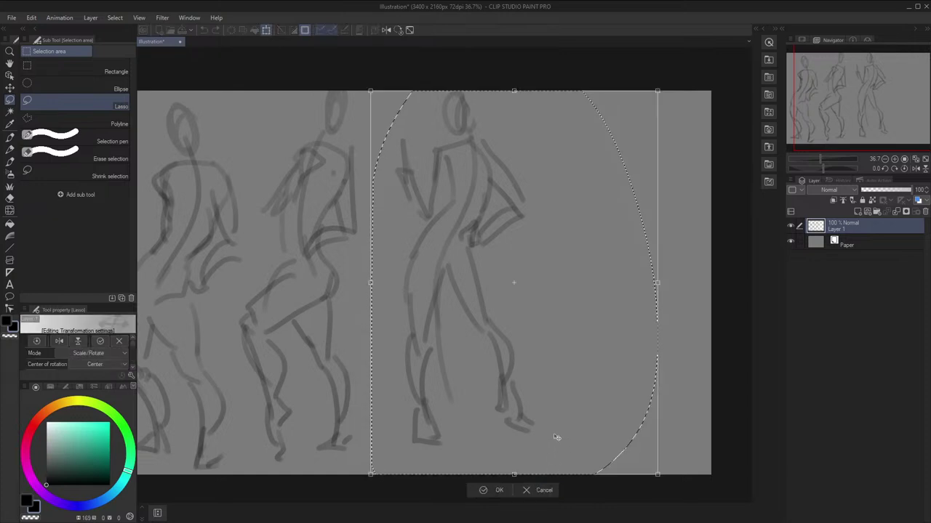
{"action": "left_click_drag", "start_coordinate": [557, 439], "coordinate": [523, 447]}
{"action": "left_click", "coordinate": [471, 495]}
{"action": "key", "text": "ctrl+d"}
{"action": "key", "text": "space"}
{"action": "left_click_drag", "start_coordinate": [668, 295], "coordinate": [524, 297]}
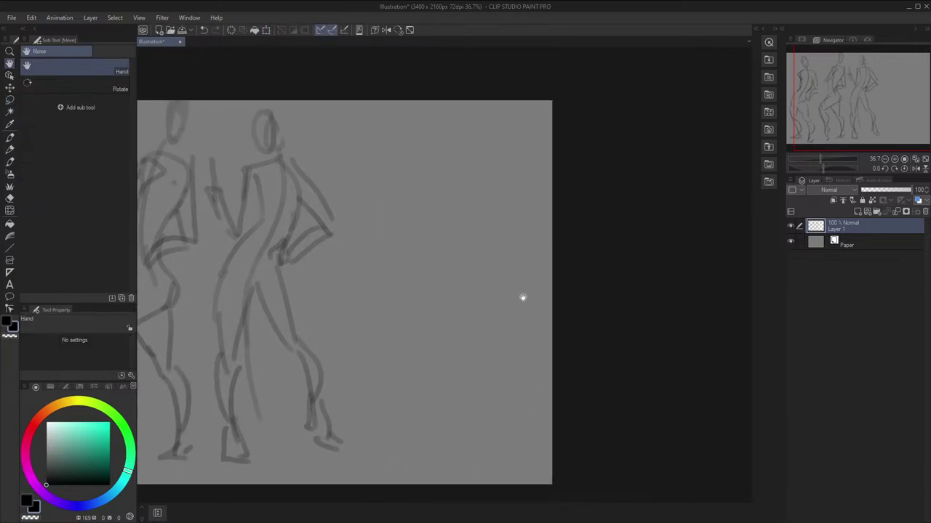
{"action": "key", "text": "p"}
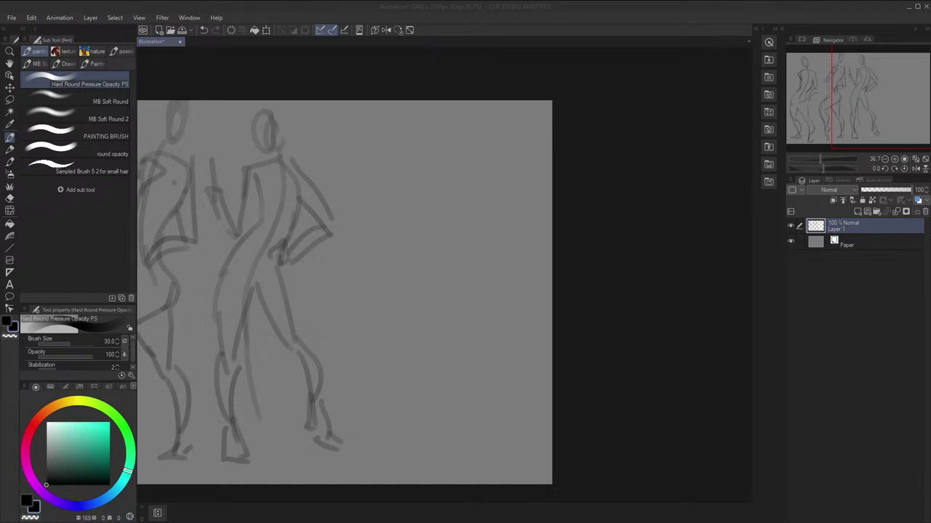
Sketch the fourth figure's long curved spine line and one hip edge in the empty area beside the third figure
{"action": "left_click", "coordinate": [635, 212]}
{"action": "left_click_drag", "start_coordinate": [673, 195], "coordinate": [664, 197]}
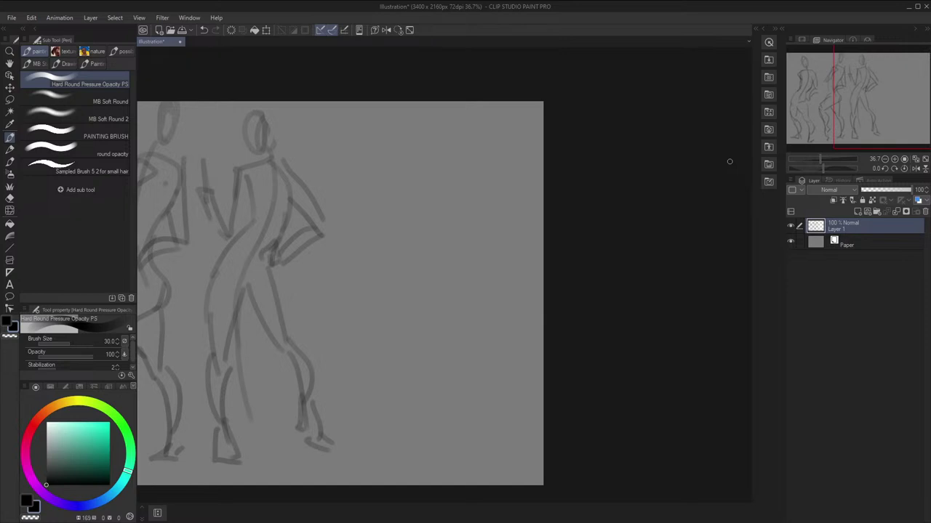
{"action": "left_click_drag", "start_coordinate": [461, 177], "coordinate": [437, 254]}
{"action": "key", "text": "ctrl+z"}
{"action": "mouse_move", "coordinate": [458, 159]}
{"action": "left_mouse_down"}
{"action": "mouse_move", "coordinate": [431, 301]}
{"action": "mouse_move", "coordinate": [458, 318]}
{"action": "left_mouse_up"}
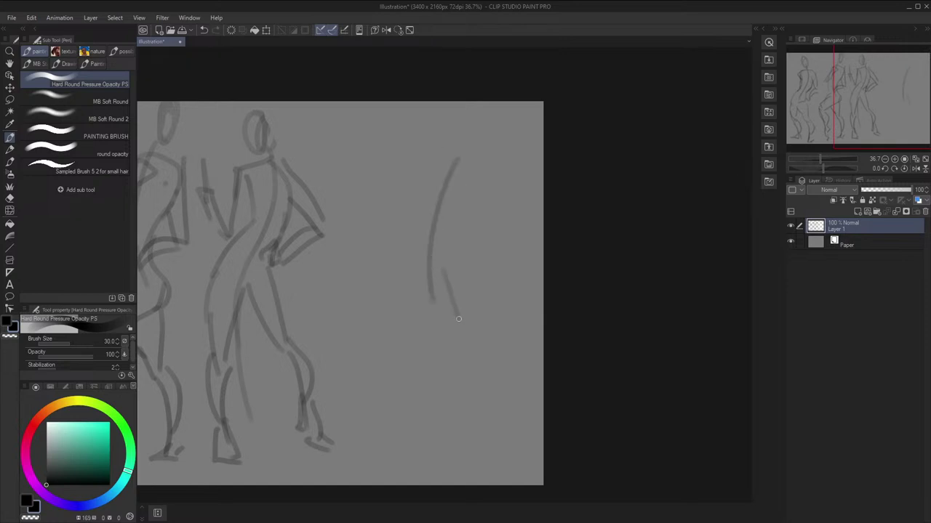
Sketch the fourth figure's pelvis, supporting leg with thigh and calf, and the other leg crossing behind it
{"action": "left_click_drag", "start_coordinate": [408, 275], "coordinate": [426, 319]}
{"action": "mouse_move", "coordinate": [446, 273]}
{"action": "left_mouse_down"}
{"action": "mouse_move", "coordinate": [461, 310]}
{"action": "mouse_move", "coordinate": [428, 316]}
{"action": "mouse_move", "coordinate": [431, 378]}
{"action": "left_mouse_up"}
{"action": "left_click_drag", "start_coordinate": [461, 324], "coordinate": [426, 457]}
{"action": "left_click_drag", "start_coordinate": [430, 378], "coordinate": [424, 468]}
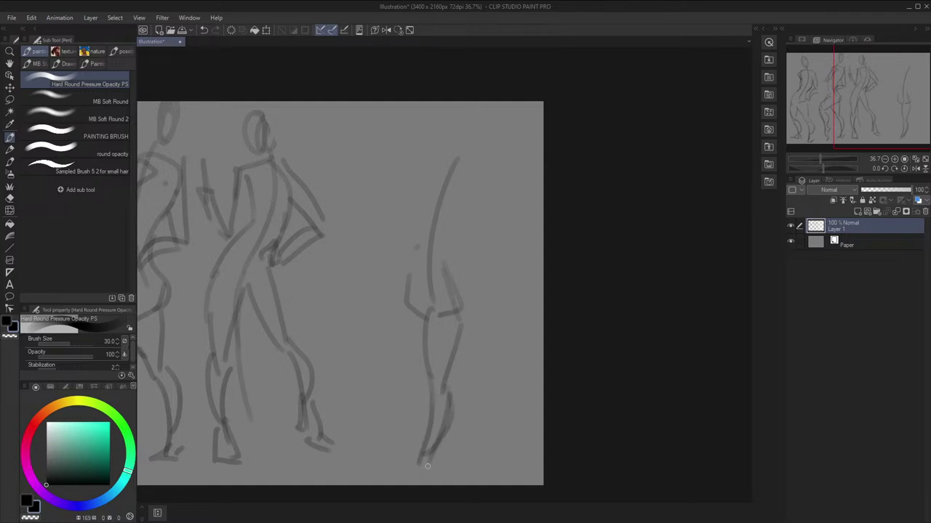
{"action": "mouse_move", "coordinate": [405, 297]}
{"action": "left_mouse_down"}
{"action": "mouse_move", "coordinate": [423, 349]}
{"action": "mouse_move", "coordinate": [470, 393]}
{"action": "mouse_move", "coordinate": [466, 406]}
{"action": "left_mouse_up"}
{"action": "left_click_drag", "start_coordinate": [464, 404], "coordinate": [473, 435]}
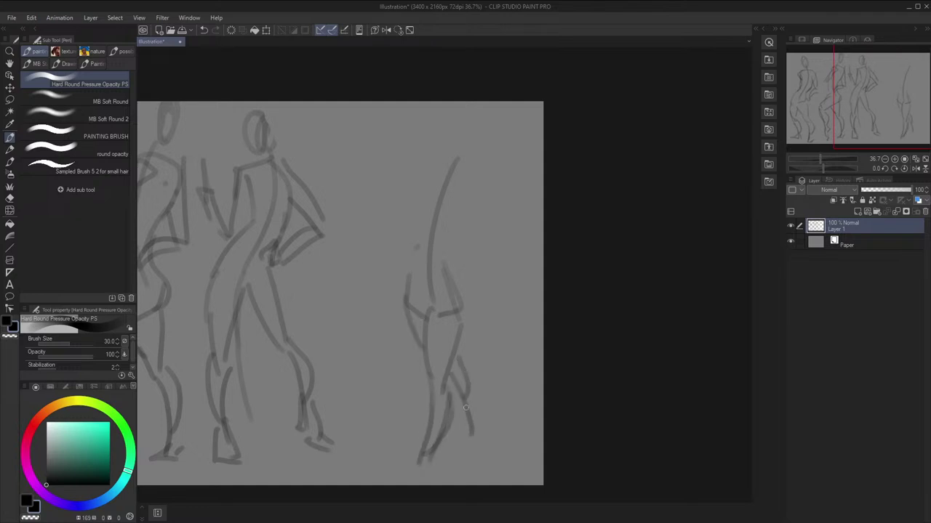
Outline the sides of the fourth figure's torso and sketch the arm hanging down beside the hip
{"action": "left_click_drag", "start_coordinate": [419, 246], "coordinate": [408, 279]}
{"action": "left_click_drag", "start_coordinate": [428, 196], "coordinate": [410, 250]}
{"action": "mouse_move", "coordinate": [445, 180]}
{"action": "left_mouse_down"}
{"action": "mouse_move", "coordinate": [451, 228]}
{"action": "mouse_move", "coordinate": [437, 257]}
{"action": "left_mouse_up"}
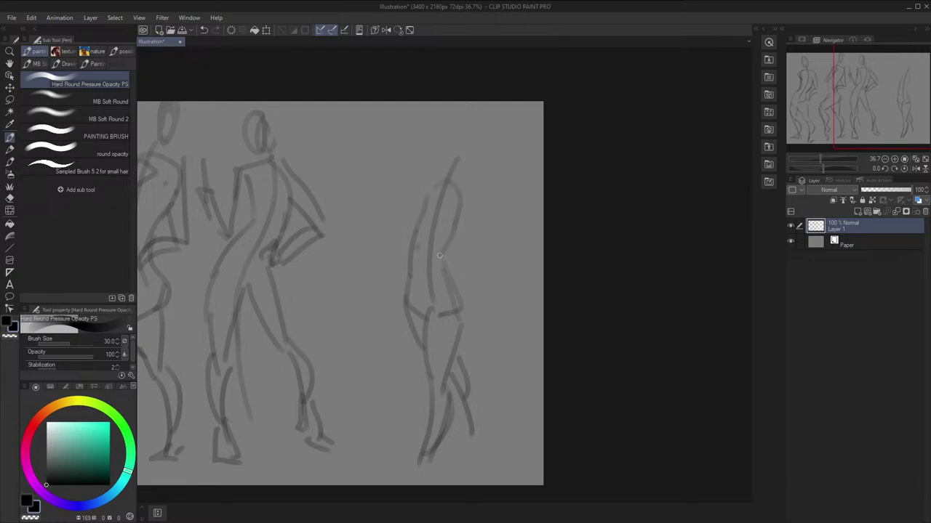
{"action": "left_click_drag", "start_coordinate": [456, 211], "coordinate": [447, 248]}
{"action": "mouse_move", "coordinate": [460, 192]}
{"action": "left_mouse_down"}
{"action": "mouse_move", "coordinate": [463, 250]}
{"action": "mouse_move", "coordinate": [455, 238]}
{"action": "mouse_move", "coordinate": [466, 244]}
{"action": "mouse_move", "coordinate": [471, 301]}
{"action": "left_mouse_up"}
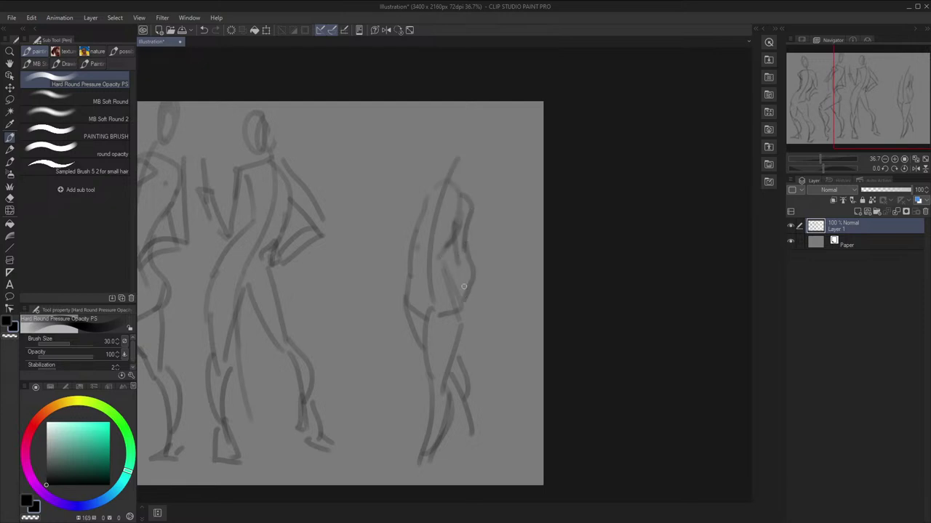
{"action": "left_click_drag", "start_coordinate": [458, 263], "coordinate": [465, 331]}
Sketch the fourth figure's folded arm with the hand in front of the chest, and add an oval head
{"action": "mouse_move", "coordinate": [402, 218]}
{"action": "left_mouse_down"}
{"action": "mouse_move", "coordinate": [446, 169]}
{"action": "mouse_move", "coordinate": [427, 207]}
{"action": "mouse_move", "coordinate": [403, 215]}
{"action": "left_mouse_up"}
{"action": "left_click_drag", "start_coordinate": [444, 182], "coordinate": [432, 209]}
{"action": "mouse_move", "coordinate": [434, 206]}
{"action": "left_mouse_down"}
{"action": "mouse_move", "coordinate": [405, 231]}
{"action": "mouse_move", "coordinate": [409, 214]}
{"action": "left_mouse_up"}
{"action": "left_click_drag", "start_coordinate": [435, 182], "coordinate": [446, 172]}
{"action": "left_click_drag", "start_coordinate": [445, 173], "coordinate": [449, 183]}
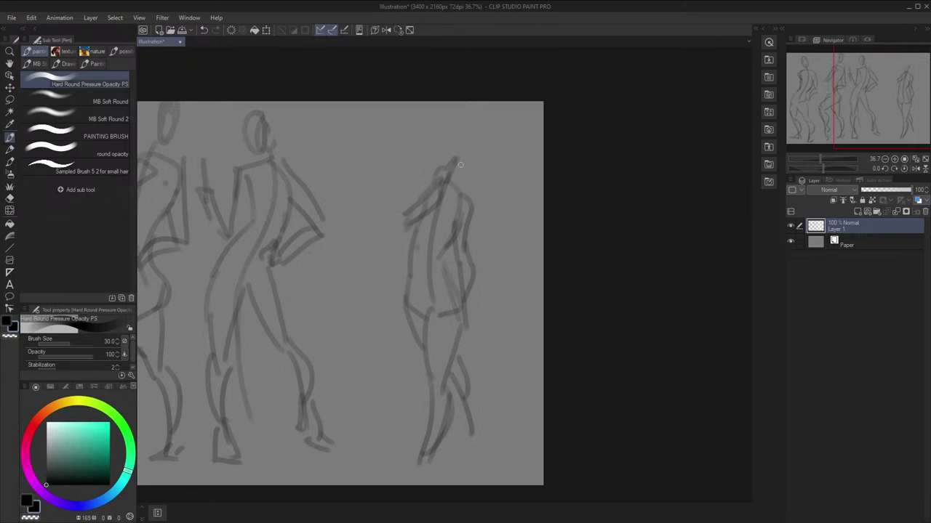
{"action": "left_click_drag", "start_coordinate": [459, 138], "coordinate": [459, 134]}
{"action": "key", "text": "h"}
{"action": "key", "text": "h"}
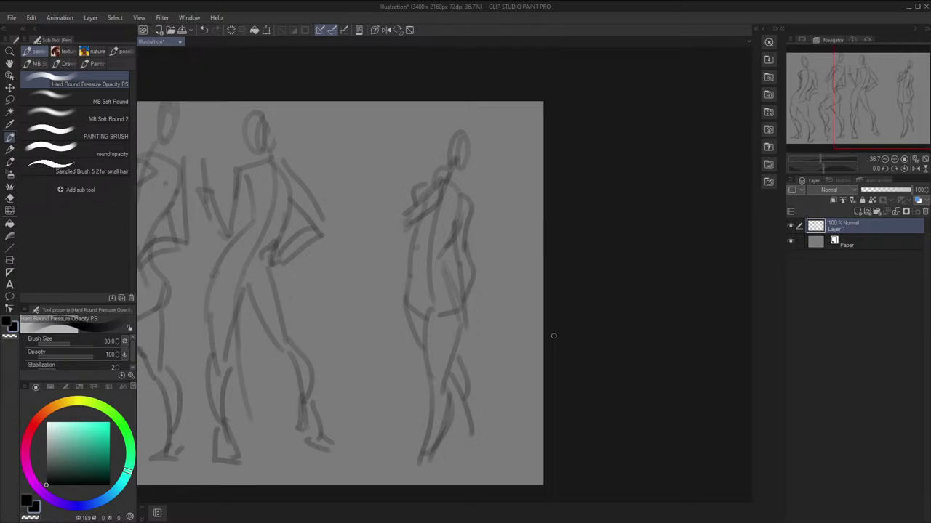
Add both of the fourth figure's feet and the rear lower leg contours, checking the pose in a mirrored view
{"action": "key", "text": "h"}
{"action": "mouse_move", "coordinate": [471, 452]}
{"action": "left_mouse_down"}
{"action": "mouse_move", "coordinate": [491, 470]}
{"action": "mouse_move", "coordinate": [464, 470]}
{"action": "mouse_move", "coordinate": [505, 480]}
{"action": "left_mouse_up"}
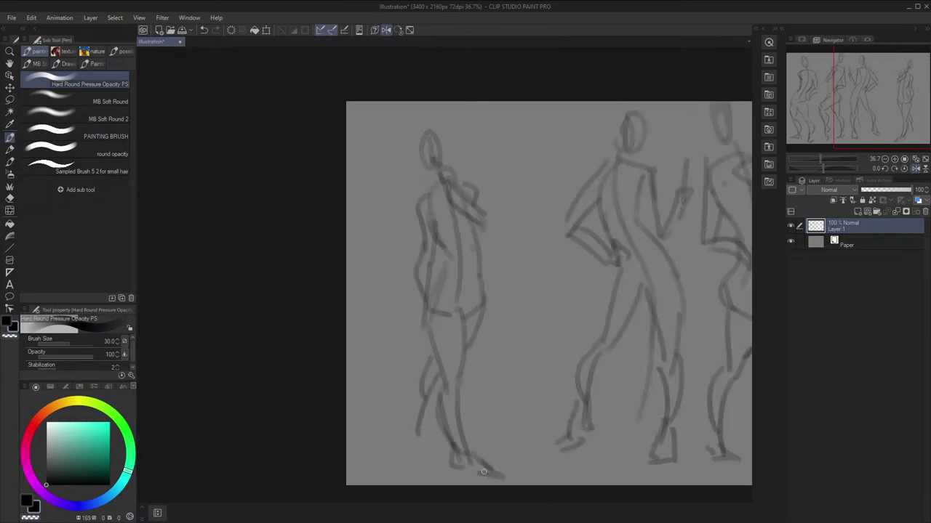
{"action": "key", "text": "h"}
{"action": "mouse_move", "coordinate": [465, 406]}
{"action": "left_mouse_down"}
{"action": "mouse_move", "coordinate": [481, 426]}
{"action": "mouse_move", "coordinate": [469, 437]}
{"action": "left_mouse_up"}
{"action": "mouse_move", "coordinate": [484, 396]}
{"action": "left_mouse_down"}
{"action": "mouse_move", "coordinate": [469, 406]}
{"action": "mouse_move", "coordinate": [474, 433]}
{"action": "left_mouse_up"}
{"action": "left_click_drag", "start_coordinate": [480, 434], "coordinate": [459, 447]}
{"action": "key", "text": "h"}
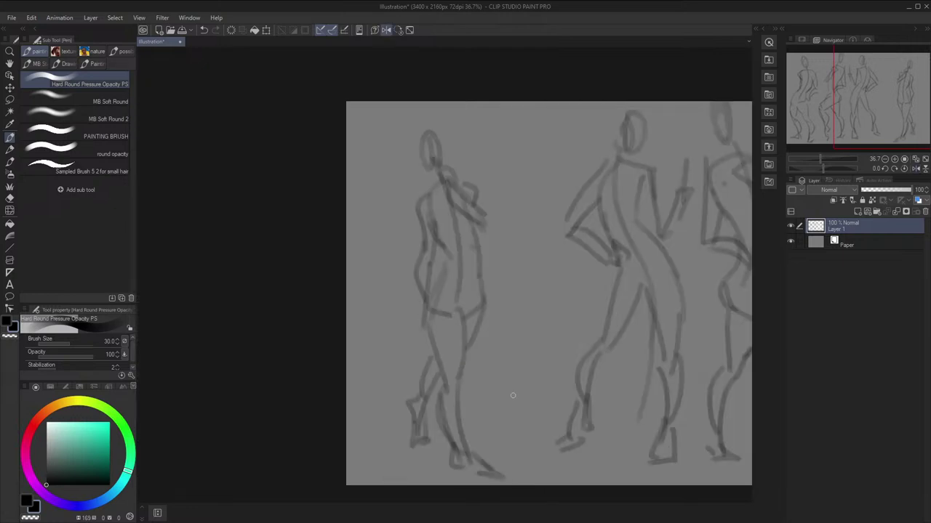
{"action": "key", "text": "h"}
Lasso the fourth figure, enlarge it slightly, move it closer to the third figure, deselect and return to the pen brush
{"action": "left_click_drag", "start_coordinate": [503, 359], "coordinate": [603, 345]}
{"action": "key", "text": "m"}
{"action": "mouse_move", "coordinate": [473, 297]}
{"action": "left_mouse_down"}
{"action": "mouse_move", "coordinate": [633, 110]}
{"action": "mouse_move", "coordinate": [453, 488]}
{"action": "mouse_move", "coordinate": [464, 472]}
{"action": "left_mouse_up"}
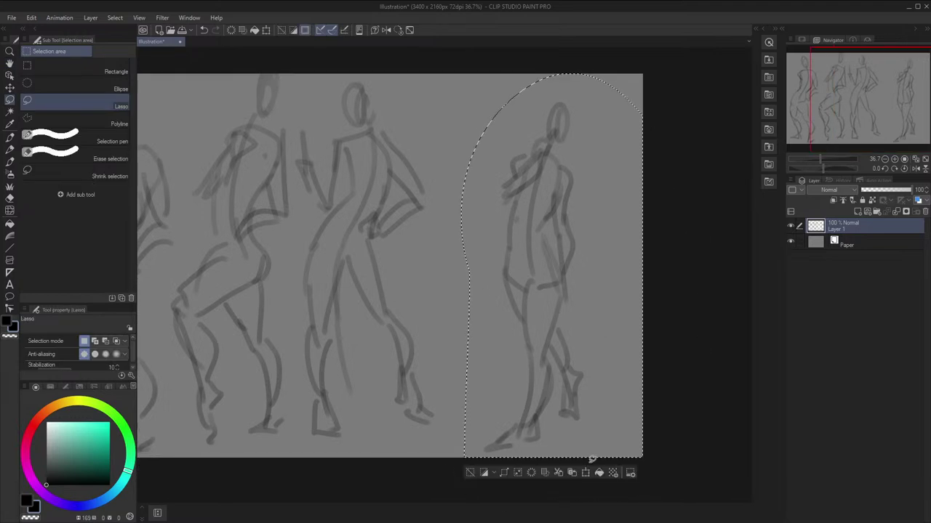
{"action": "key", "text": "ctrl+t"}
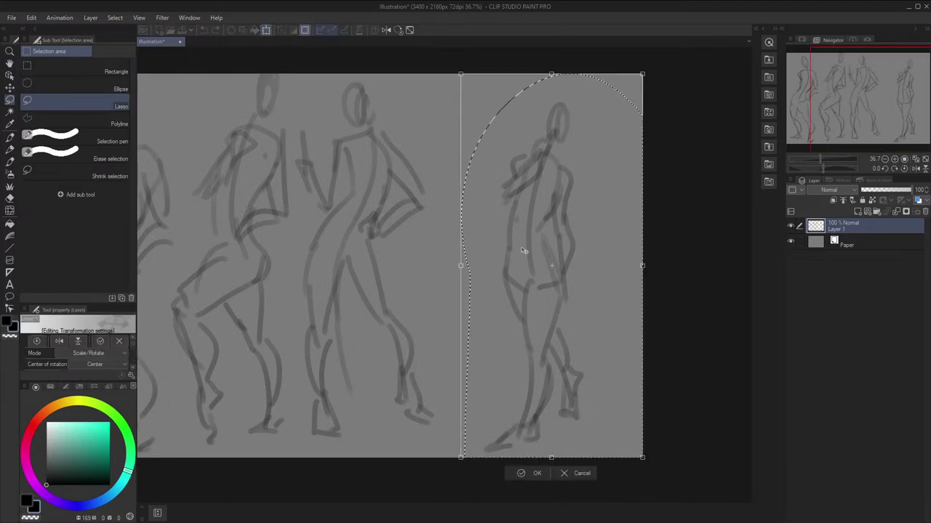
{"action": "left_click_drag", "start_coordinate": [460, 74], "coordinate": [448, 48]}
{"action": "left_click_drag", "start_coordinate": [510, 126], "coordinate": [496, 123]}
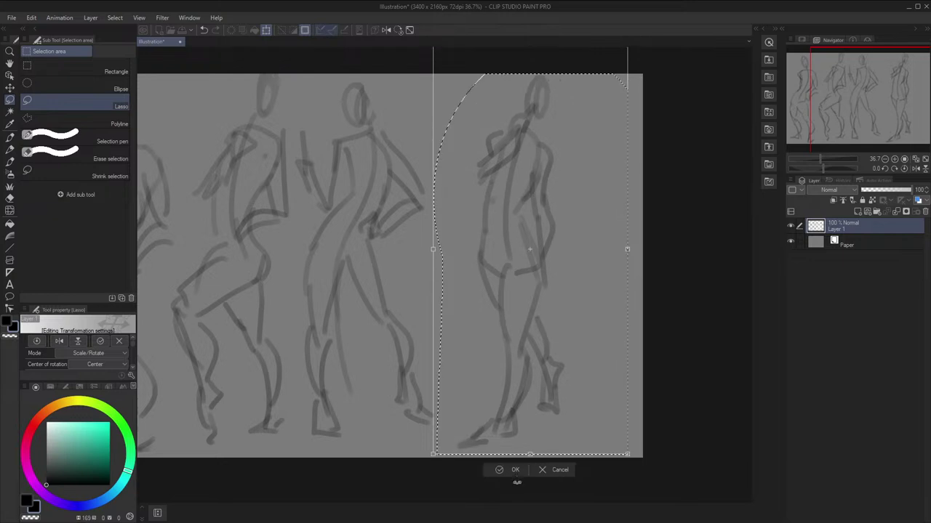
{"action": "key", "text": "Return"}
{"action": "key", "text": "ctrl+d"}
{"action": "left_click_drag", "start_coordinate": [632, 289], "coordinate": [775, 280]}
{"action": "key", "text": "p"}
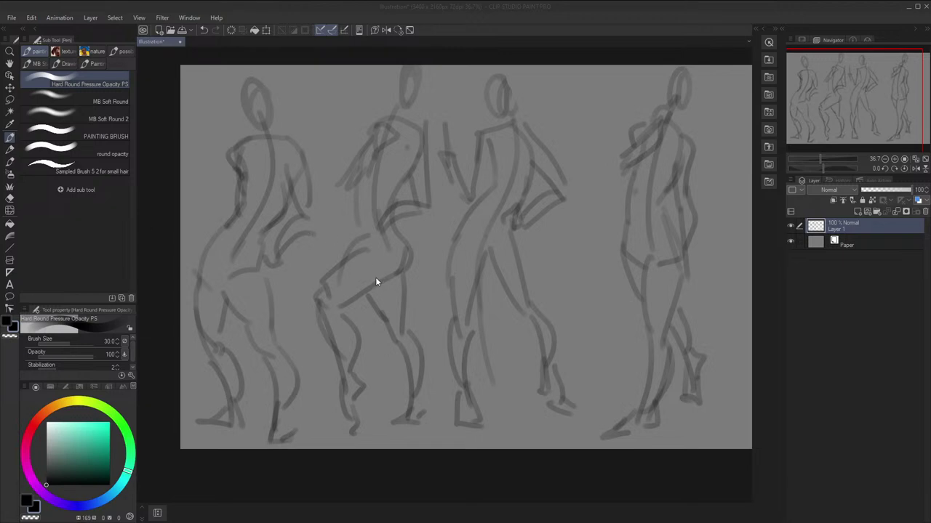
Start on a blank grey canvas and sketch one backward-bowed curve as the torso's line of action
{"action": "left_click", "coordinate": [180, 42]}
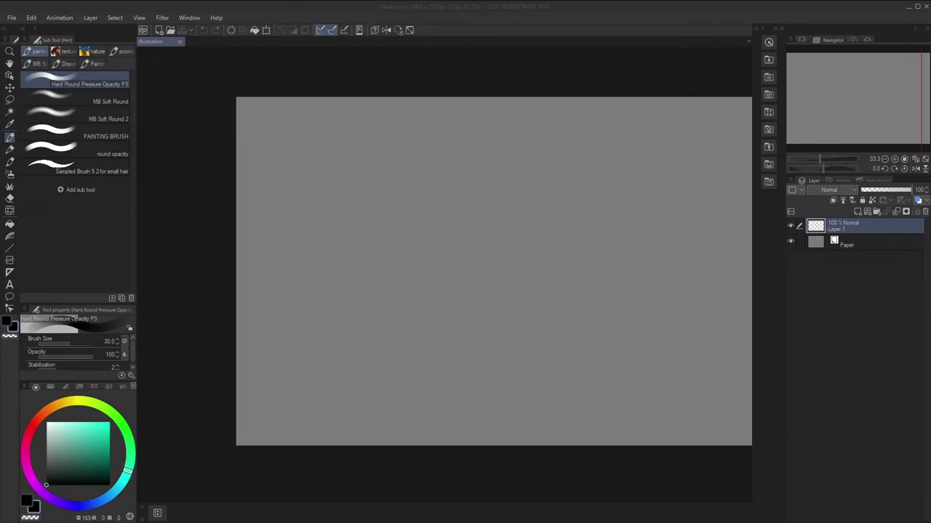
{"action": "left_click_drag", "start_coordinate": [468, 75], "coordinate": [482, 93]}
{"action": "mouse_move", "coordinate": [398, 143]}
{"action": "left_mouse_down"}
{"action": "mouse_move", "coordinate": [373, 231]}
{"action": "mouse_move", "coordinate": [374, 169]}
{"action": "mouse_move", "coordinate": [367, 217]}
{"action": "left_mouse_up"}
{"action": "key", "text": "ctrl+z"}
{"action": "key", "text": "ctrl+z"}
{"action": "mouse_move", "coordinate": [366, 210]}
{"action": "left_mouse_down"}
{"action": "mouse_move", "coordinate": [402, 267]}
{"action": "mouse_move", "coordinate": [376, 241]}
{"action": "mouse_move", "coordinate": [402, 268]}
{"action": "left_mouse_up"}
{"action": "key", "text": "ctrl+z"}
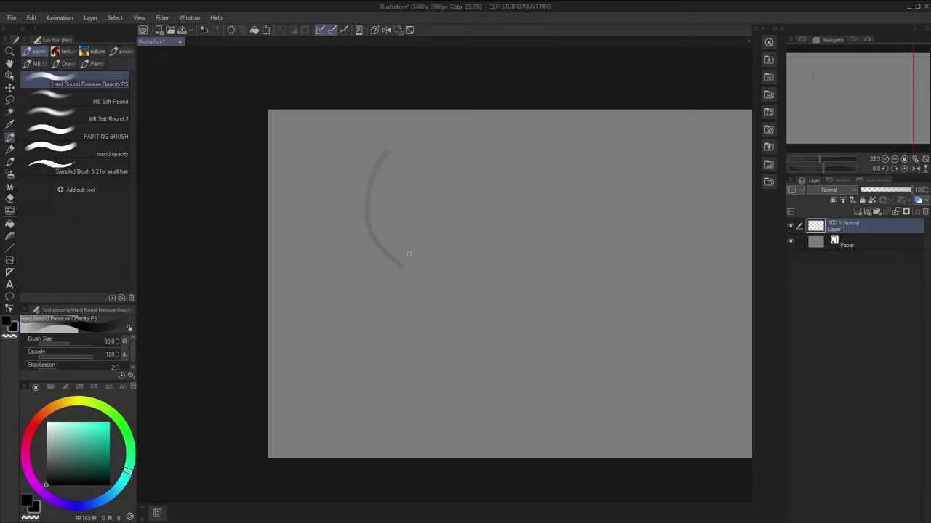
Sketch a tilted pelvis shape across the lower end of the curve, with short marks below it for the hip base
{"action": "left_click_drag", "start_coordinate": [390, 230], "coordinate": [406, 210]}
{"action": "left_click_drag", "start_coordinate": [421, 245], "coordinate": [409, 266]}
{"action": "key", "text": "ctrl+z"}
{"action": "left_click_drag", "start_coordinate": [406, 209], "coordinate": [424, 227]}
{"action": "mouse_move", "coordinate": [420, 245]}
{"action": "left_mouse_down"}
{"action": "mouse_move", "coordinate": [417, 275]}
{"action": "mouse_move", "coordinate": [404, 293]}
{"action": "left_mouse_up"}
{"action": "left_click_drag", "start_coordinate": [395, 280], "coordinate": [390, 292]}
{"action": "key", "text": "h"}
{"action": "left_click_drag", "start_coordinate": [487, 285], "coordinate": [502, 285]}
{"action": "key", "text": "h"}
{"action": "key", "text": "space"}
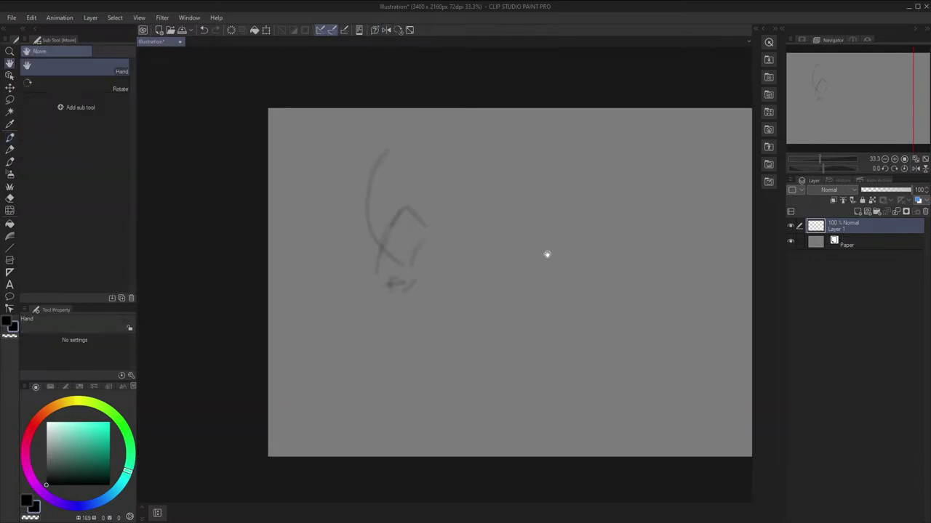
{"action": "left_click_drag", "start_coordinate": [546, 255], "coordinate": [545, 241]}
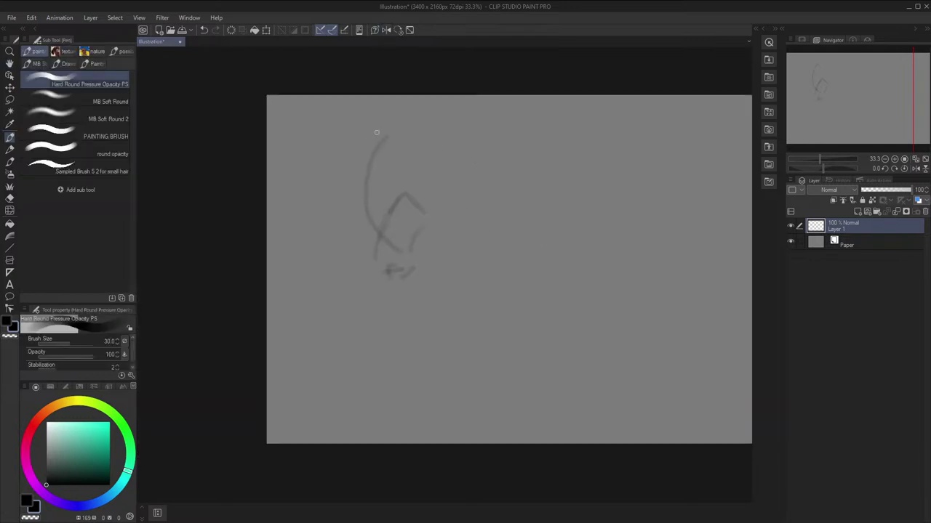
Build up the rib cage around the upper curve with front and back contour strokes, checking it in a mirrored view
{"action": "mouse_move", "coordinate": [379, 183]}
{"action": "left_mouse_down"}
{"action": "mouse_move", "coordinate": [364, 248]}
{"action": "mouse_move", "coordinate": [364, 151]}
{"action": "mouse_move", "coordinate": [382, 139]}
{"action": "mouse_move", "coordinate": [377, 193]}
{"action": "left_mouse_up"}
{"action": "left_click_drag", "start_coordinate": [387, 138], "coordinate": [382, 188]}
{"action": "key", "text": "ctrl+z"}
{"action": "mouse_move", "coordinate": [388, 140]}
{"action": "left_mouse_down"}
{"action": "mouse_move", "coordinate": [391, 185]}
{"action": "mouse_move", "coordinate": [365, 248]}
{"action": "left_mouse_up"}
{"action": "left_click", "coordinate": [364, 245]}
{"action": "key", "text": "h"}
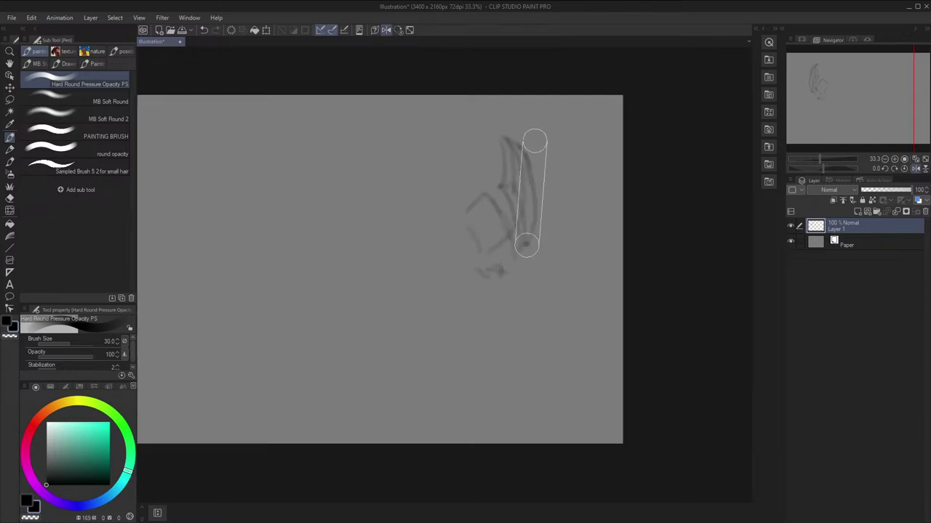
{"action": "left_click_drag", "start_coordinate": [514, 143], "coordinate": [531, 203]}
{"action": "key", "text": "h"}
{"action": "key", "text": "space"}
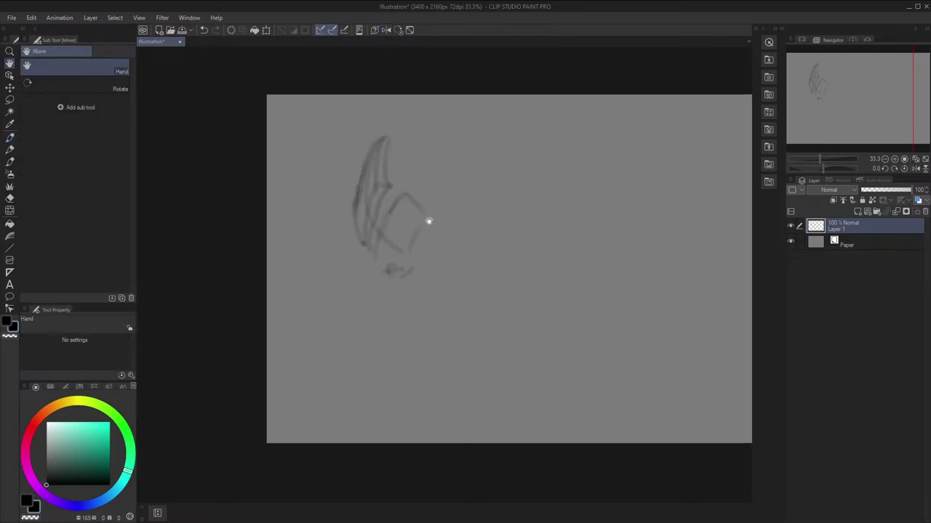
Sketch the thigh below the pelvis as tapering contour lines closed at the knee, and check it in a mirrored view
{"action": "mouse_move", "coordinate": [408, 211]}
{"action": "left_mouse_down"}
{"action": "mouse_move", "coordinate": [394, 260]}
{"action": "mouse_move", "coordinate": [405, 215]}
{"action": "mouse_move", "coordinate": [392, 275]}
{"action": "mouse_move", "coordinate": [404, 249]}
{"action": "mouse_move", "coordinate": [401, 315]}
{"action": "left_mouse_up"}
{"action": "key", "text": "ctrl+z"}
{"action": "key", "text": "ctrl+z"}
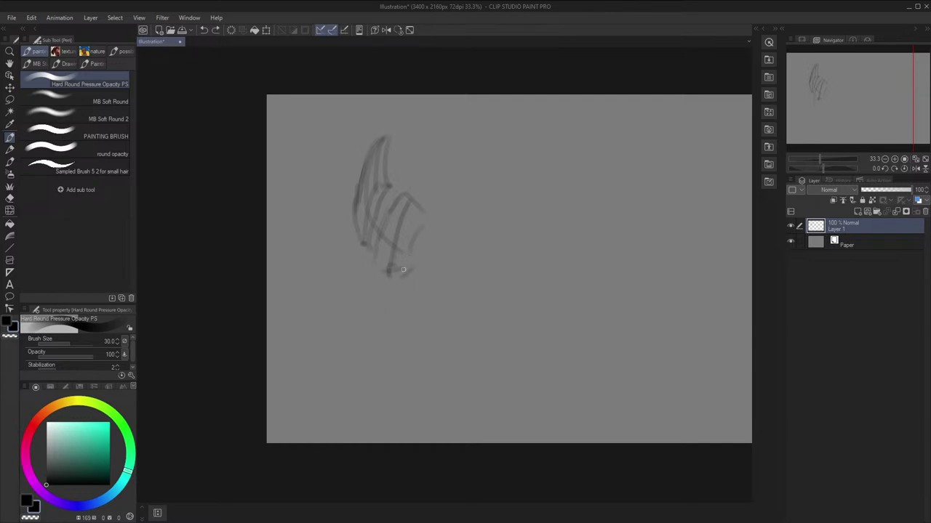
{"action": "left_click_drag", "start_coordinate": [408, 267], "coordinate": [398, 324]}
{"action": "left_click_drag", "start_coordinate": [373, 266], "coordinate": [393, 350]}
{"action": "left_click_drag", "start_coordinate": [400, 303], "coordinate": [399, 355]}
{"action": "mouse_move", "coordinate": [385, 275]}
{"action": "left_mouse_down"}
{"action": "mouse_move", "coordinate": [389, 351]}
{"action": "mouse_move", "coordinate": [400, 352]}
{"action": "left_mouse_up"}
{"action": "left_click_drag", "start_coordinate": [383, 324], "coordinate": [388, 349]}
{"action": "key", "text": "h"}
{"action": "key", "text": "h"}
{"action": "key", "text": "space"}
{"action": "left_click_drag", "start_coordinate": [523, 272], "coordinate": [529, 272]}
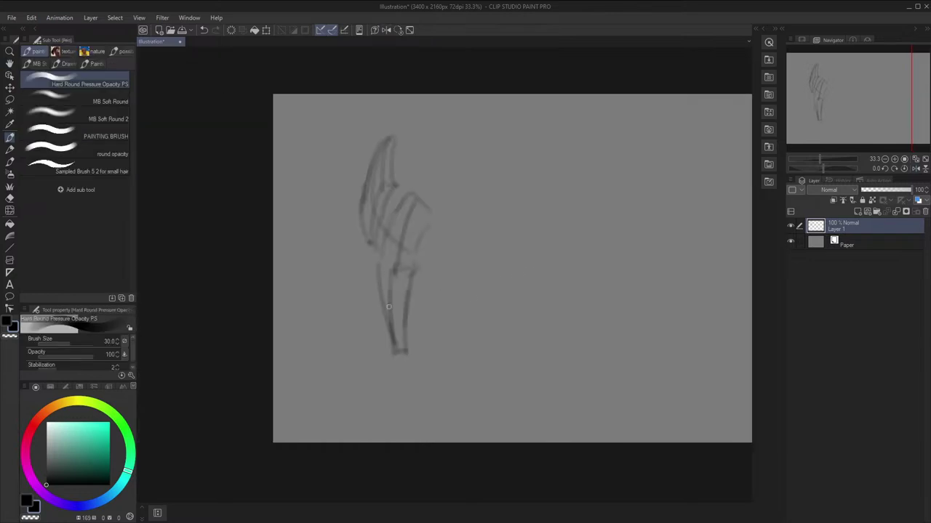
Sketch the lower leg with calf and shin contours tapering from the knee to the ankle
{"action": "mouse_move", "coordinate": [401, 357]}
{"action": "left_mouse_down"}
{"action": "mouse_move", "coordinate": [387, 365]}
{"action": "mouse_move", "coordinate": [384, 411]}
{"action": "mouse_move", "coordinate": [397, 440]}
{"action": "left_mouse_up"}
{"action": "key", "text": "ctrl+z"}
{"action": "left_click_drag", "start_coordinate": [385, 381], "coordinate": [393, 434]}
Lasso the whole new figure and scale it down to leave room for the foot
{"action": "key", "text": "m"}
{"action": "mouse_move", "coordinate": [324, 312]}
{"action": "left_mouse_down"}
{"action": "mouse_move", "coordinate": [458, 110]}
{"action": "mouse_move", "coordinate": [346, 466]}
{"action": "left_mouse_up"}
{"action": "left_click", "coordinate": [456, 456]}
{"action": "left_click_drag", "start_coordinate": [534, 436], "coordinate": [513, 395]}
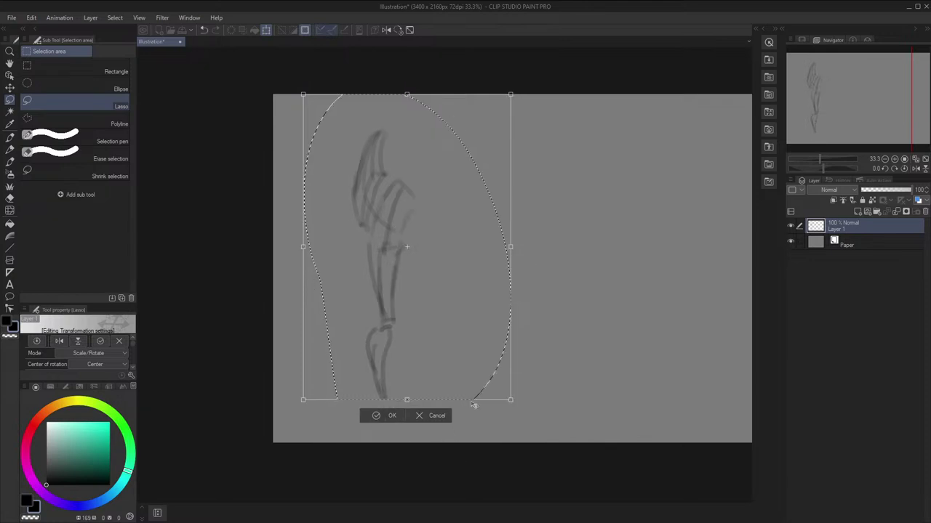
{"action": "left_click", "coordinate": [404, 455]}
Sketch a blocky foot below the ankle with the pen brush and check it in a mirrored view
{"action": "key", "text": "p"}
{"action": "left_click_drag", "start_coordinate": [391, 388], "coordinate": [395, 391]}
{"action": "mouse_move", "coordinate": [373, 383]}
{"action": "left_mouse_down"}
{"action": "mouse_move", "coordinate": [371, 395]}
{"action": "mouse_move", "coordinate": [385, 406]}
{"action": "left_mouse_up"}
{"action": "key", "text": "h"}
{"action": "mouse_move", "coordinate": [503, 406]}
{"action": "left_mouse_down"}
{"action": "mouse_move", "coordinate": [499, 389]}
{"action": "mouse_move", "coordinate": [511, 399]}
{"action": "left_mouse_up"}
{"action": "key", "text": "ctrl+z"}
{"action": "key", "text": "h"}
{"action": "key", "text": "space"}
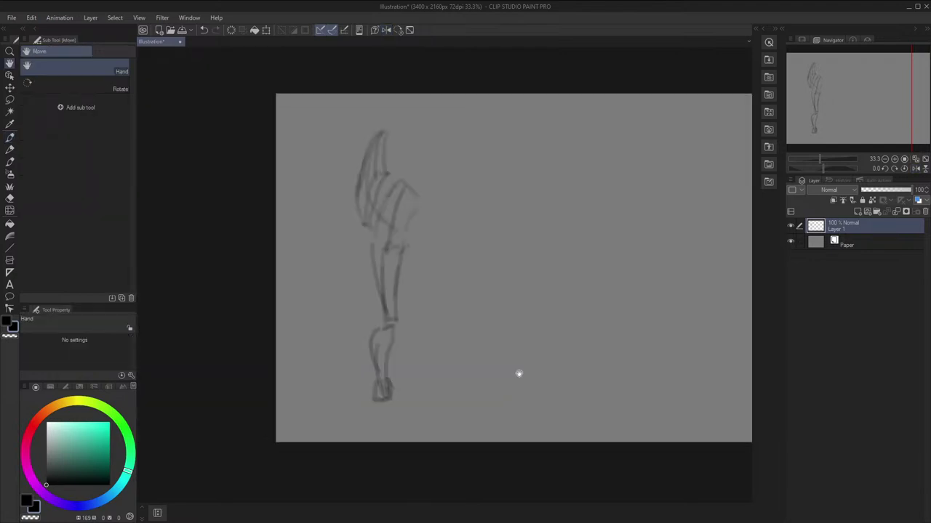
{"action": "left_click_drag", "start_coordinate": [503, 294], "coordinate": [513, 310]}
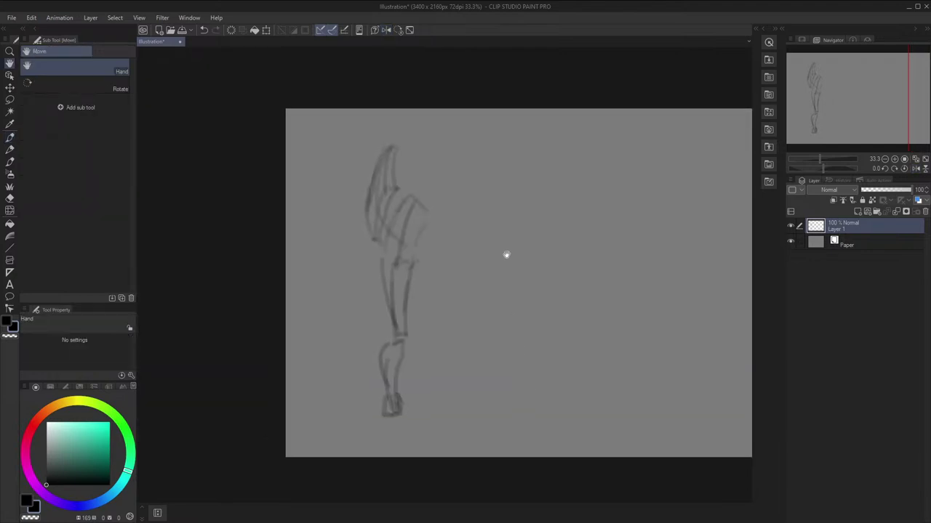
Lasso the foot, shift it slightly down from the ankle, deselect and return to the pen brush
{"action": "key", "text": "m"}
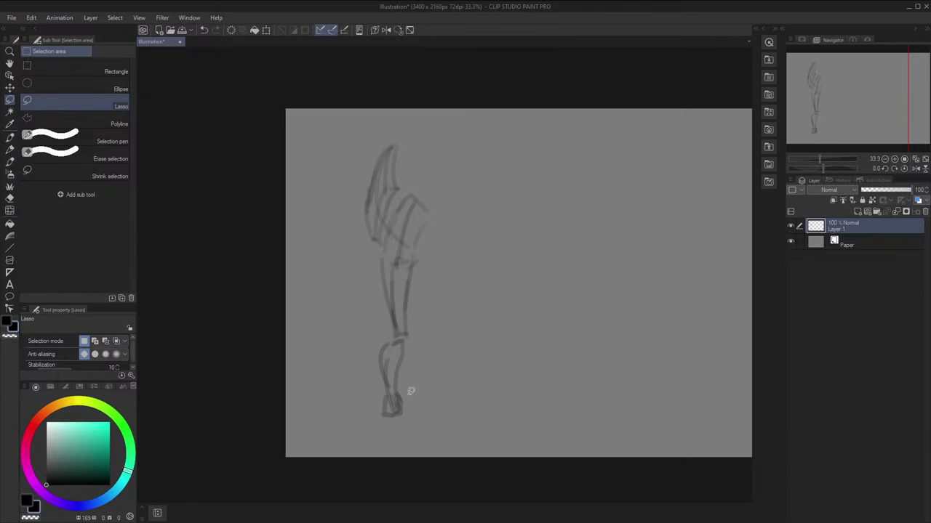
{"action": "mouse_move", "coordinate": [410, 388]}
{"action": "left_mouse_down"}
{"action": "mouse_move", "coordinate": [393, 397]}
{"action": "mouse_move", "coordinate": [421, 436]}
{"action": "left_mouse_up"}
{"action": "left_click", "coordinate": [446, 457]}
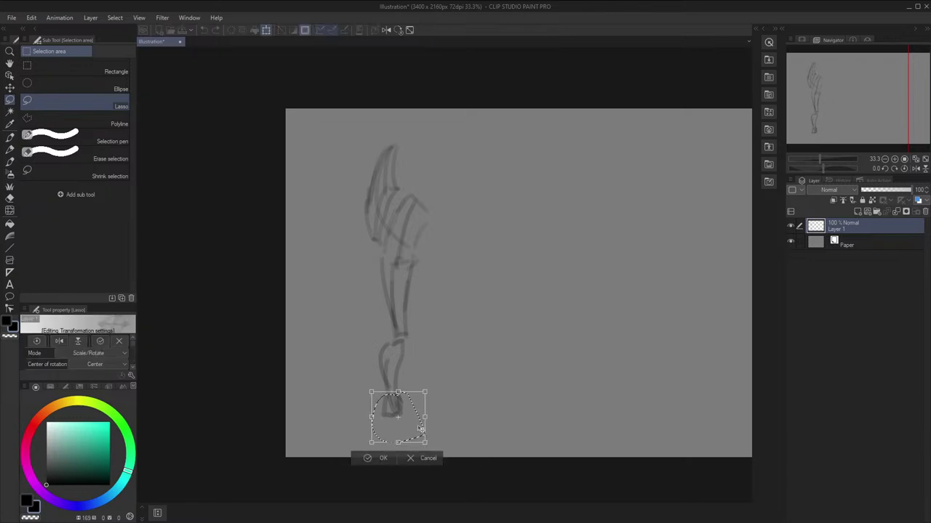
{"action": "left_click", "coordinate": [393, 462]}
{"action": "key", "text": "ctrl+d"}
{"action": "key", "text": "p"}
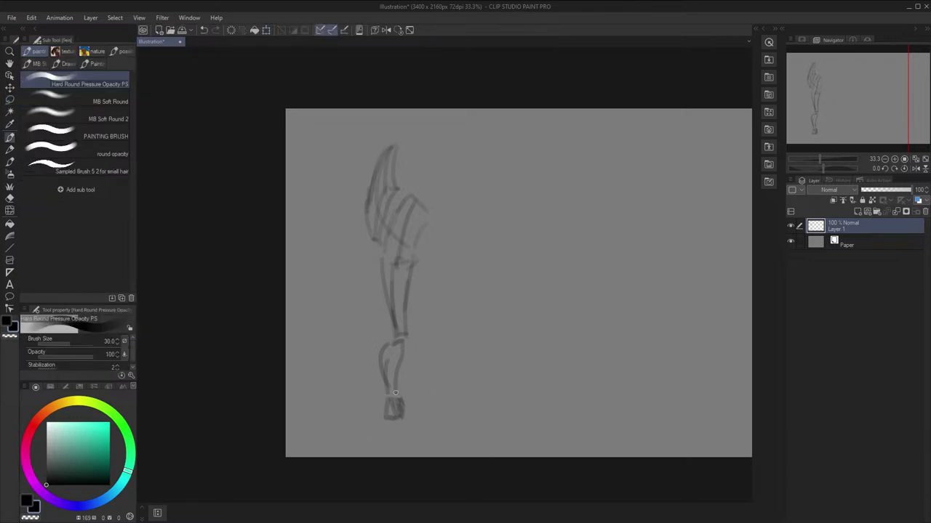
Finish the standing foot and sketch the thigh of the raised kicking leg extending upward from the hip
{"action": "left_click_drag", "start_coordinate": [394, 398], "coordinate": [396, 408]}
{"action": "key", "text": "space"}
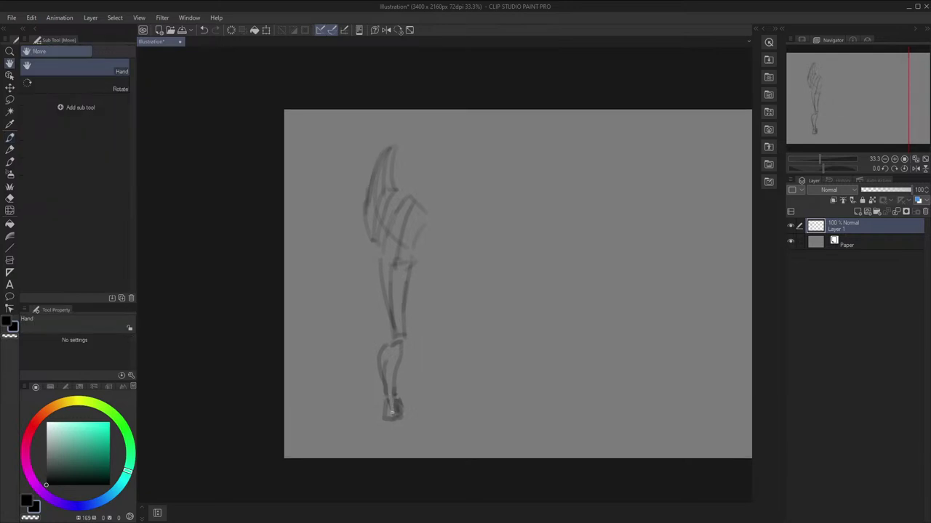
{"action": "scroll", "coordinate": [426, 362], "scroll_direction": "up", "scroll_amount": 3}
{"action": "key", "text": "p"}
{"action": "mouse_move", "coordinate": [415, 227]}
{"action": "left_mouse_down"}
{"action": "mouse_move", "coordinate": [501, 186]}
{"action": "mouse_move", "coordinate": [491, 219]}
{"action": "mouse_move", "coordinate": [416, 261]}
{"action": "left_mouse_up"}
{"action": "left_click_drag", "start_coordinate": [500, 195], "coordinate": [422, 230]}
{"action": "key", "text": "ctrl+z"}
{"action": "left_click_drag", "start_coordinate": [499, 192], "coordinate": [425, 229]}
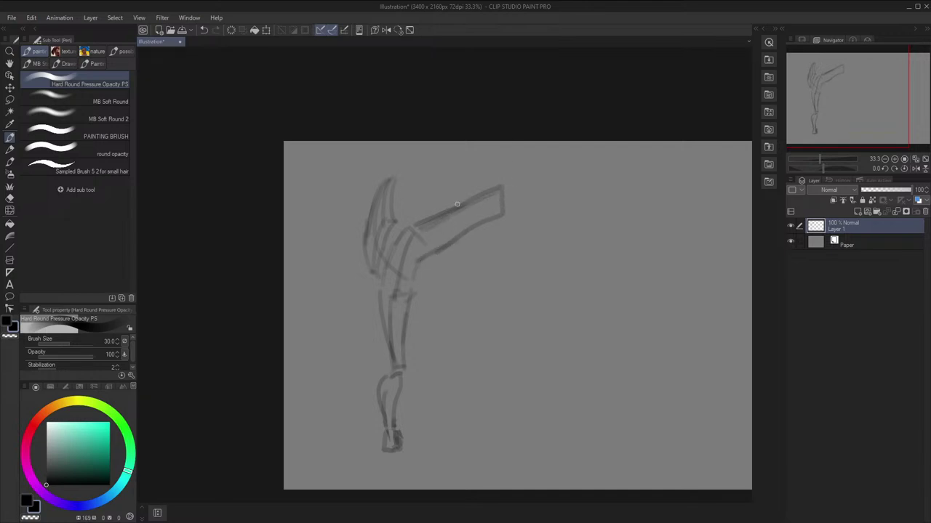
Sketch the raised leg's knee and lower leg, tapering outward toward the ankle
{"action": "mouse_move", "coordinate": [505, 179]}
{"action": "left_mouse_down"}
{"action": "mouse_move", "coordinate": [505, 212]}
{"action": "mouse_move", "coordinate": [466, 233]}
{"action": "left_mouse_up"}
{"action": "key", "text": "ctrl+z"}
{"action": "mouse_move", "coordinate": [513, 200]}
{"action": "left_mouse_down"}
{"action": "mouse_move", "coordinate": [511, 176]}
{"action": "mouse_move", "coordinate": [566, 164]}
{"action": "mouse_move", "coordinate": [594, 172]}
{"action": "mouse_move", "coordinate": [538, 189]}
{"action": "mouse_move", "coordinate": [590, 172]}
{"action": "mouse_move", "coordinate": [549, 178]}
{"action": "mouse_move", "coordinate": [507, 199]}
{"action": "left_mouse_up"}
{"action": "key", "text": "ctrl+z"}
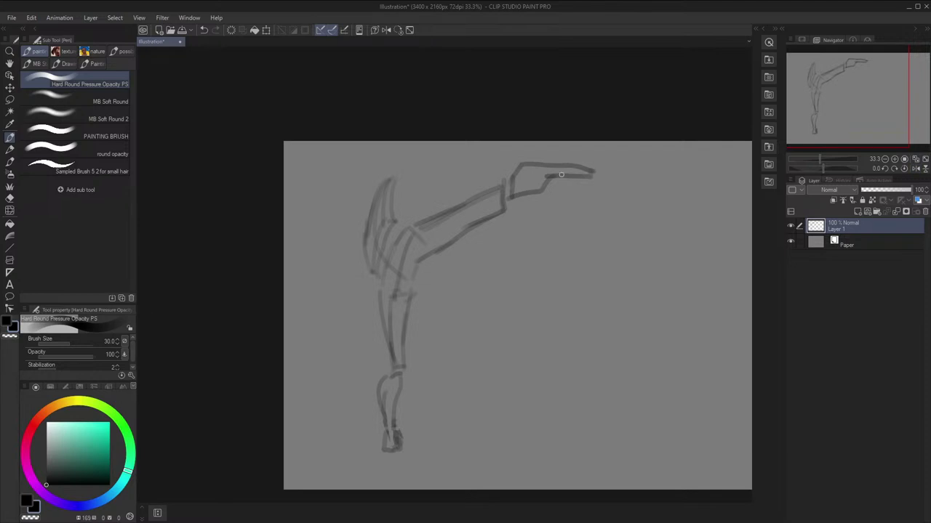
Sketch the raised leg's foot bending down from the ankle, working in both normal and mirrored views
{"action": "key", "text": "space"}
{"action": "mouse_move", "coordinate": [614, 151]}
{"action": "left_mouse_down"}
{"action": "mouse_move", "coordinate": [593, 150]}
{"action": "mouse_move", "coordinate": [579, 190]}
{"action": "mouse_move", "coordinate": [590, 190]}
{"action": "mouse_move", "coordinate": [577, 193]}
{"action": "left_mouse_up"}
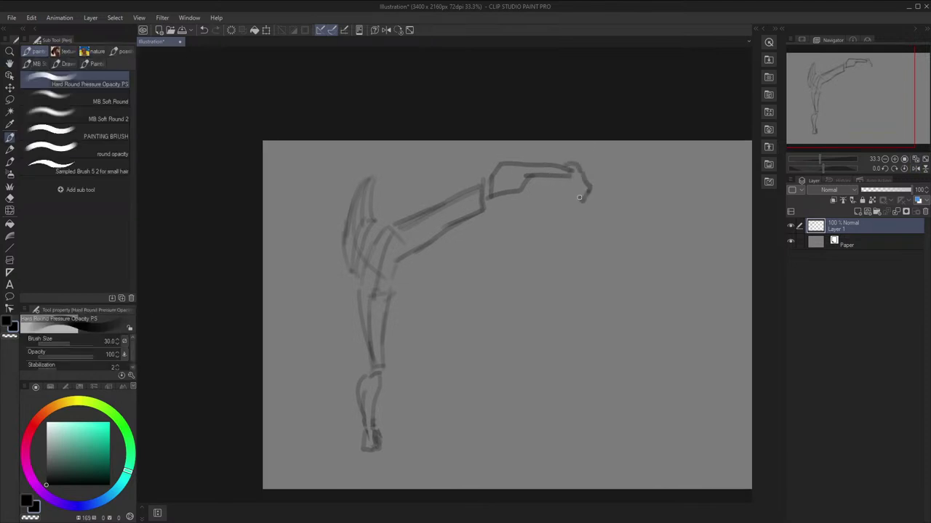
{"action": "key", "text": "h"}
{"action": "left_click_drag", "start_coordinate": [332, 178], "coordinate": [320, 190]}
{"action": "key", "text": "h"}
{"action": "left_click_drag", "start_coordinate": [566, 176], "coordinate": [579, 193]}
{"action": "key", "text": "h"}
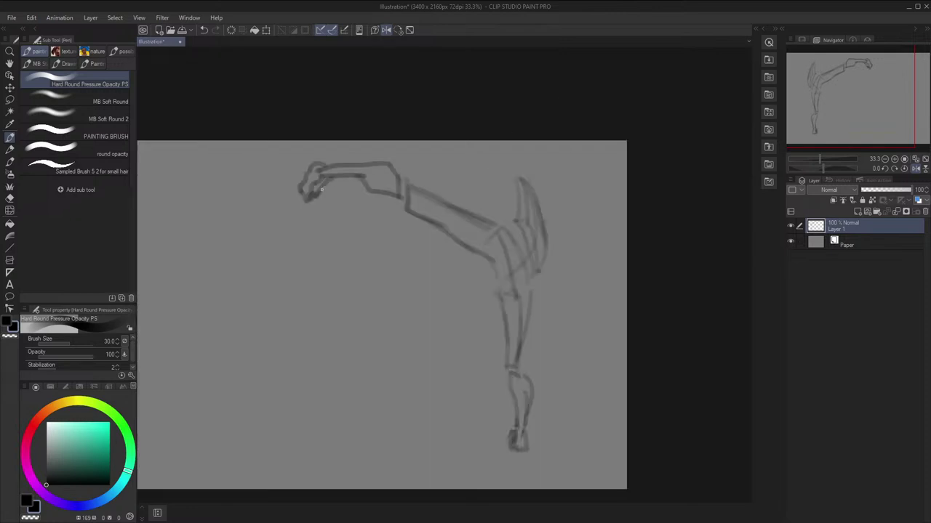
{"action": "left_click_drag", "start_coordinate": [330, 179], "coordinate": [307, 200]}
{"action": "key", "text": "h"}
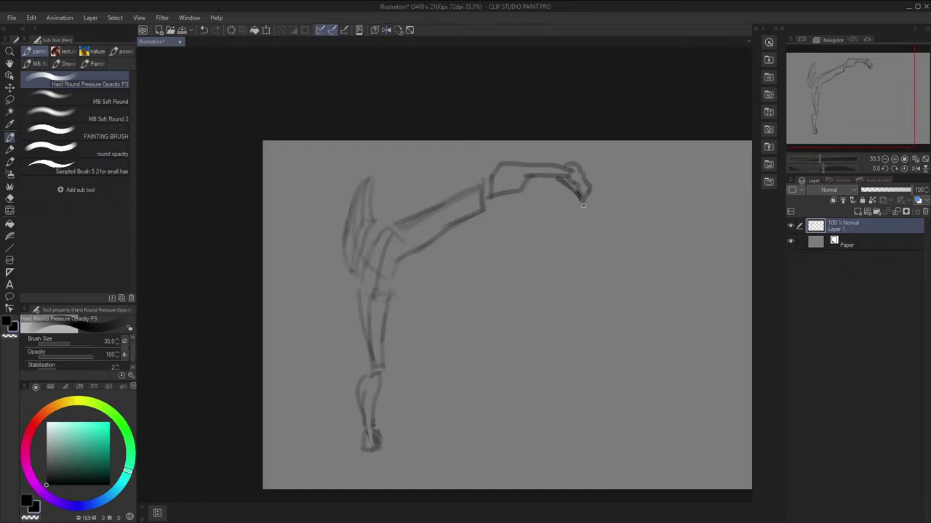
Refine the raised foot's sole and reduce the Liquify brush size
{"action": "mouse_move", "coordinate": [583, 206]}
{"action": "left_mouse_down"}
{"action": "mouse_move", "coordinate": [590, 195]}
{"action": "mouse_move", "coordinate": [581, 180]}
{"action": "left_mouse_up"}
{"action": "key", "text": "h"}
{"action": "key", "text": "h"}
{"action": "key", "text": "space"}
{"action": "key", "text": "j"}
{"action": "key", "text": "bracketleft"}
{"action": "key", "text": "bracketleft"}
{"action": "key", "text": "bracketleft"}
{"action": "key", "text": "space"}
{"action": "left_click_drag", "start_coordinate": [516, 168], "coordinate": [525, 160]}
Sketch the arm swinging back from the shoulder, with upper arm, forearm and rough hand, using the pen brush
{"action": "key", "text": "p"}
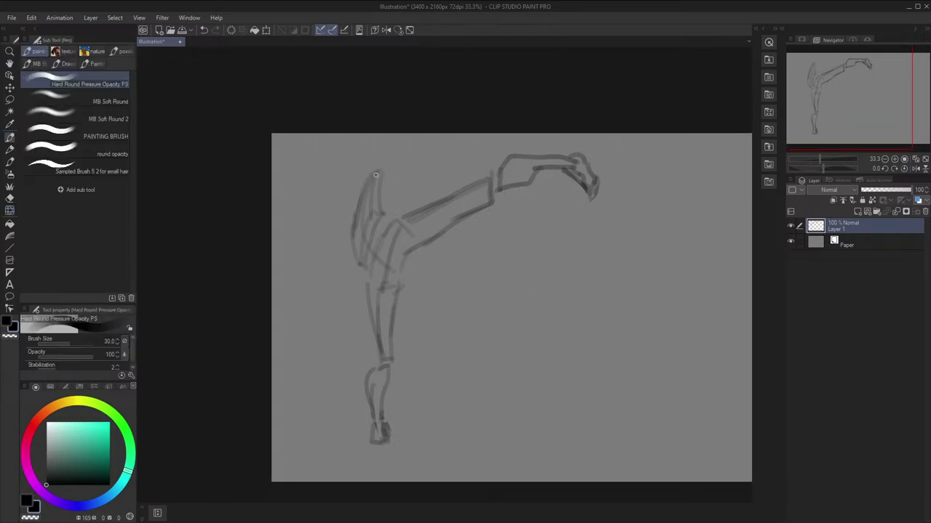
{"action": "mouse_move", "coordinate": [377, 173]}
{"action": "left_mouse_down"}
{"action": "mouse_move", "coordinate": [343, 207]}
{"action": "mouse_move", "coordinate": [349, 215]}
{"action": "mouse_move", "coordinate": [333, 233]}
{"action": "mouse_move", "coordinate": [348, 219]}
{"action": "mouse_move", "coordinate": [314, 266]}
{"action": "left_mouse_up"}
{"action": "key", "text": "c"}
{"action": "key", "text": "c"}
{"action": "left_click_drag", "start_coordinate": [330, 232], "coordinate": [314, 257]}
{"action": "left_click_drag", "start_coordinate": [307, 254], "coordinate": [322, 261]}
Rework the hand at the end of the swung-back arm, checking its shape in a mirrored view
{"action": "key", "text": "h"}
{"action": "key", "text": "ctrl+z"}
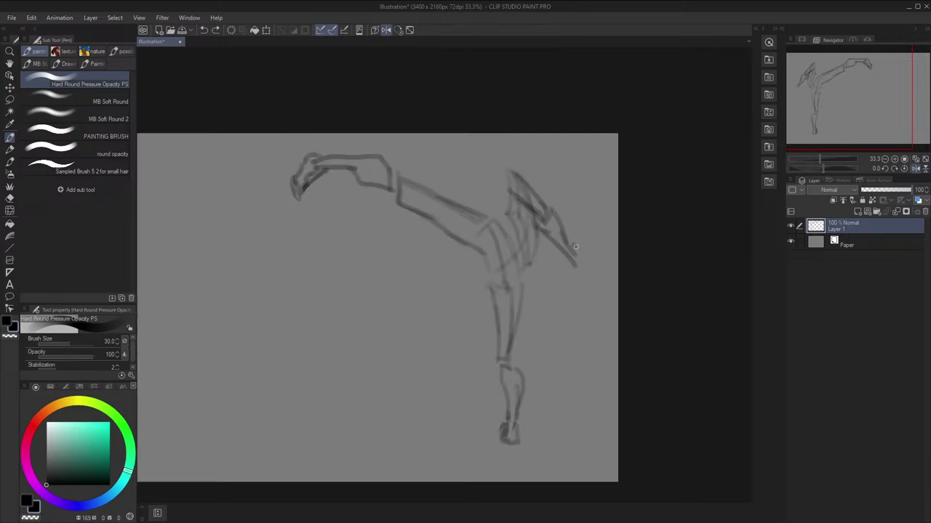
{"action": "left_click_drag", "start_coordinate": [576, 247], "coordinate": [589, 252]}
{"action": "mouse_move", "coordinate": [573, 264]}
{"action": "left_mouse_down"}
{"action": "mouse_move", "coordinate": [586, 260]}
{"action": "mouse_move", "coordinate": [569, 254]}
{"action": "left_mouse_up"}
{"action": "key", "text": "c"}
{"action": "key", "text": "h"}
{"action": "key", "text": "c"}
{"action": "left_click_drag", "start_coordinate": [299, 256], "coordinate": [313, 264]}
Round off the shoulder and strengthen the back contour beneath the arm
{"action": "key", "text": "space"}
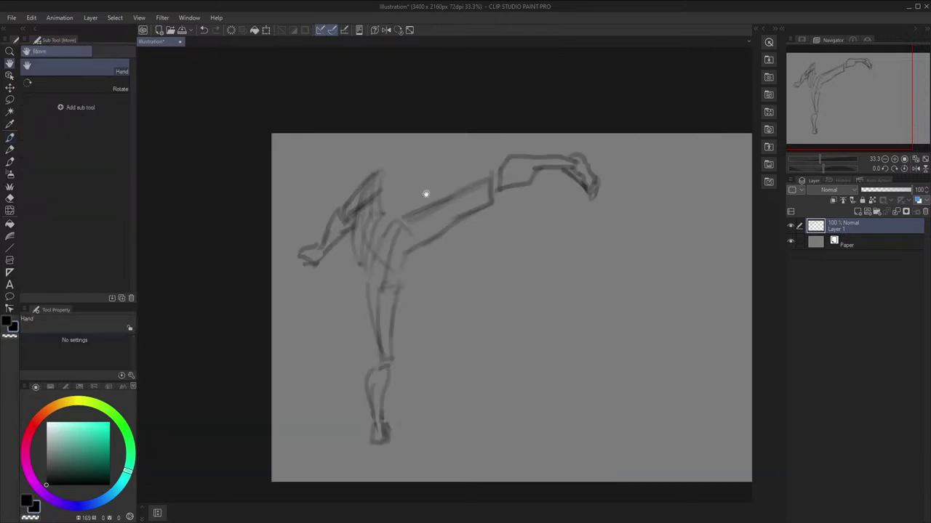
{"action": "left_click_drag", "start_coordinate": [426, 194], "coordinate": [424, 195]}
{"action": "mouse_move", "coordinate": [377, 174]}
{"action": "left_mouse_down"}
{"action": "mouse_move", "coordinate": [359, 203]}
{"action": "mouse_move", "coordinate": [364, 196]}
{"action": "mouse_move", "coordinate": [359, 265]}
{"action": "left_mouse_up"}
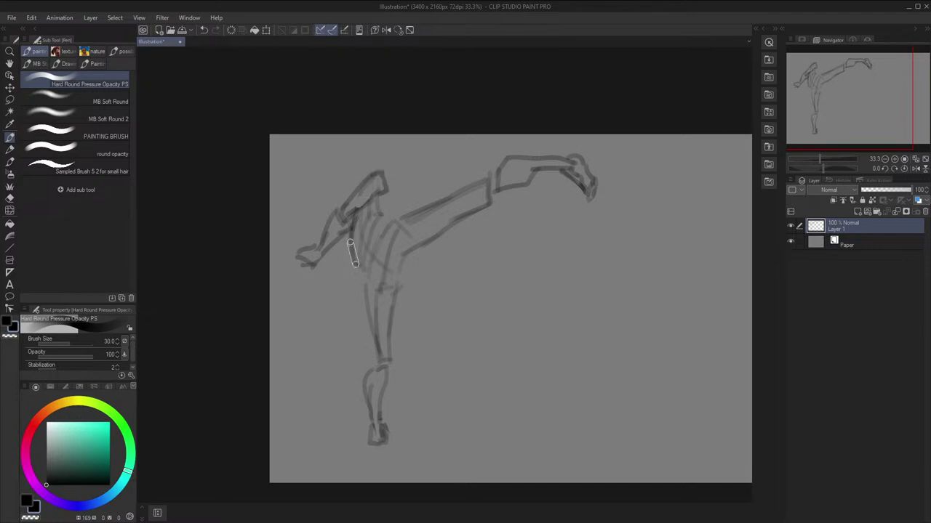
{"action": "left_click_drag", "start_coordinate": [352, 231], "coordinate": [358, 266]}
Sketch the chest line and an oval head above the shoulder, refining the head in a mirrored view
{"action": "mouse_move", "coordinate": [399, 223]}
{"action": "left_mouse_down"}
{"action": "mouse_move", "coordinate": [398, 233]}
{"action": "mouse_move", "coordinate": [400, 190]}
{"action": "mouse_move", "coordinate": [407, 198]}
{"action": "mouse_move", "coordinate": [373, 186]}
{"action": "mouse_move", "coordinate": [393, 200]}
{"action": "mouse_move", "coordinate": [402, 169]}
{"action": "mouse_move", "coordinate": [391, 165]}
{"action": "left_mouse_up"}
{"action": "left_click_drag", "start_coordinate": [390, 166], "coordinate": [385, 183]}
{"action": "key", "text": "h"}
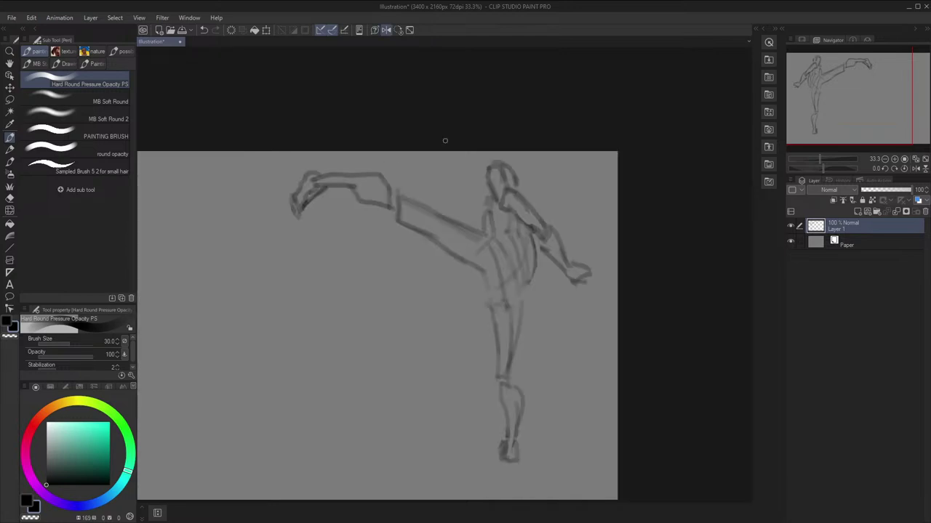
{"action": "left_click_drag", "start_coordinate": [517, 189], "coordinate": [500, 161]}
{"action": "key", "text": "h"}
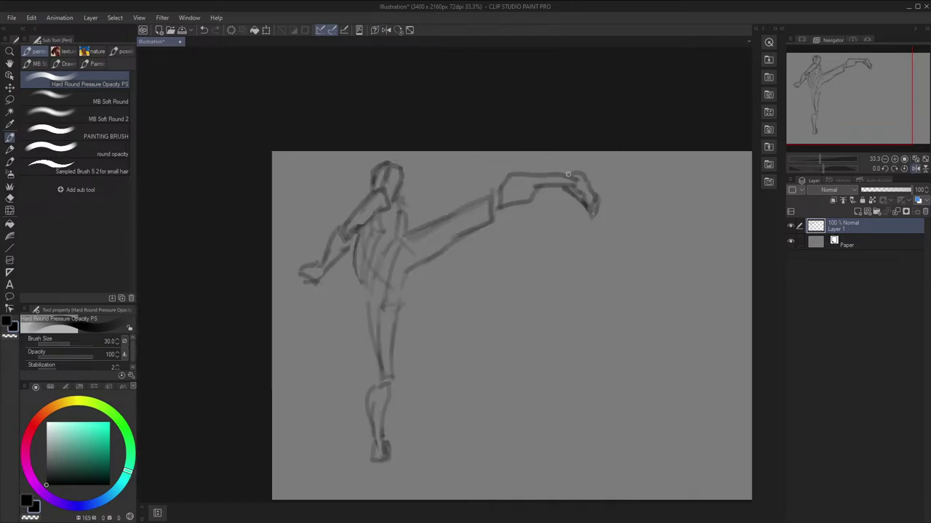
Lengthen the standing leg by pushing its foot downward with Liquify, and check the proportions mirrored
{"action": "key", "text": "j"}
{"action": "left_click_drag", "start_coordinate": [387, 459], "coordinate": [397, 499]}
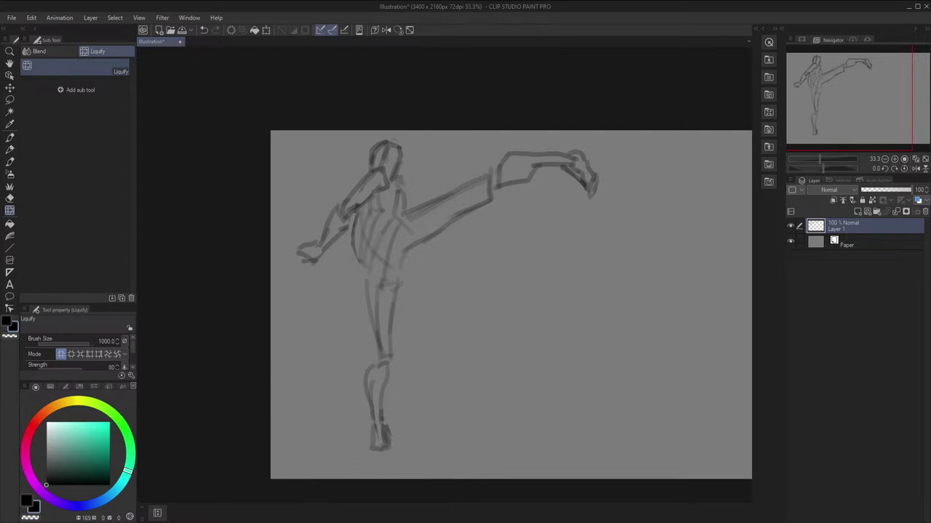
{"action": "key", "text": "h"}
{"action": "key", "text": "h"}
{"action": "key", "text": "space"}
{"action": "left_click_drag", "start_coordinate": [526, 360], "coordinate": [528, 357]}
Lasso the whole kicking figure, shift it slightly down toward the canvas edge behind it and deselect
{"action": "key", "text": "m"}
{"action": "mouse_move", "coordinate": [308, 350]}
{"action": "left_mouse_down"}
{"action": "mouse_move", "coordinate": [485, 60]}
{"action": "mouse_move", "coordinate": [432, 470]}
{"action": "mouse_move", "coordinate": [331, 477]}
{"action": "left_mouse_up"}
{"action": "left_click", "coordinate": [528, 492]}
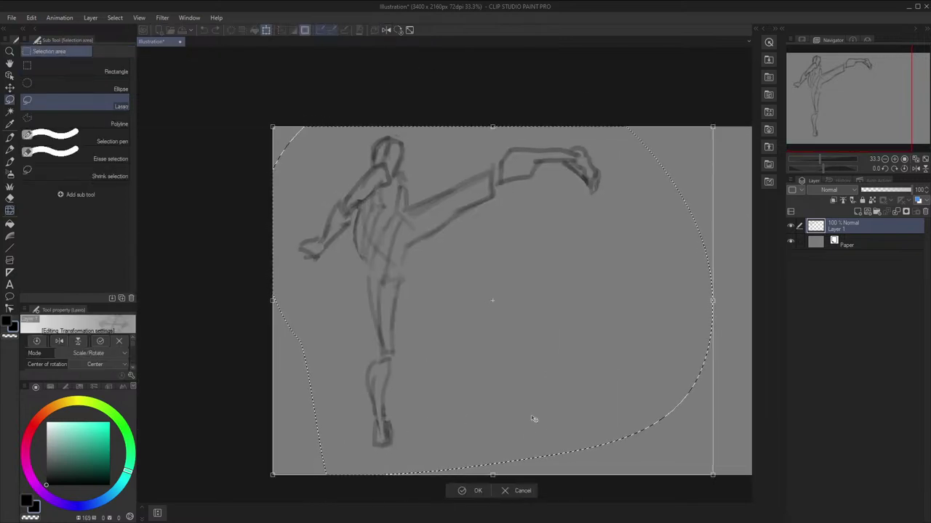
{"action": "left_click_drag", "start_coordinate": [533, 419], "coordinate": [511, 434]}
{"action": "left_click", "coordinate": [453, 496]}
{"action": "key", "text": "ctrl+d"}
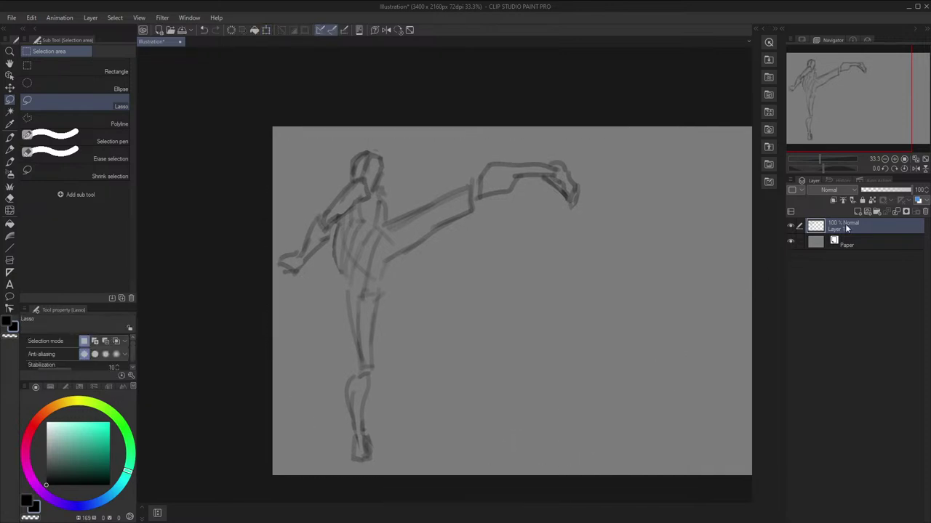
Lower the sketch layer's opacity to 37% and add a new layer above it for pen linework
{"action": "left_click", "coordinate": [880, 190]}
{"action": "left_click", "coordinate": [857, 212]}
{"action": "key", "text": "space"}
{"action": "left_click_drag", "start_coordinate": [491, 220], "coordinate": [501, 214]}
{"action": "key", "text": "p"}
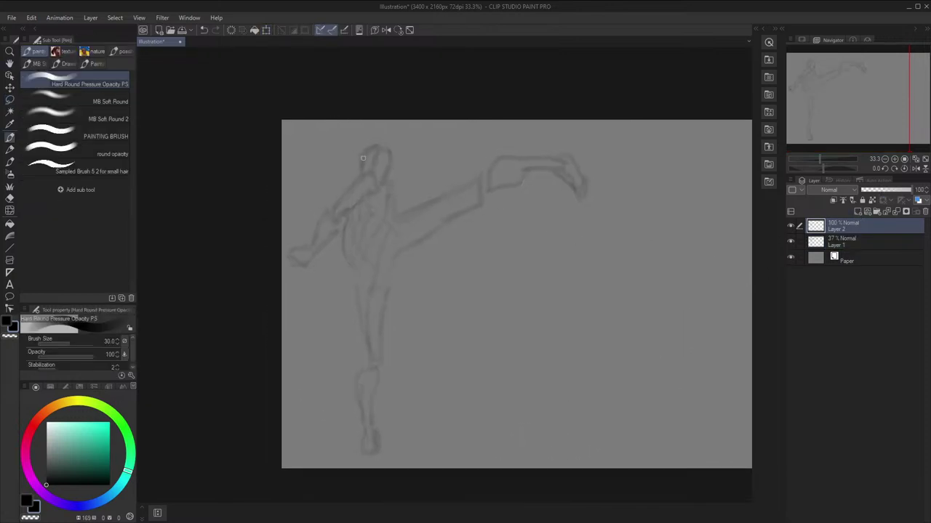
Draw the shoulder, short sleeve and chest folds of the garment with the pen brush at size 20
{"action": "mouse_move", "coordinate": [383, 213]}
{"action": "left_mouse_down"}
{"action": "mouse_move", "coordinate": [374, 175]}
{"action": "mouse_move", "coordinate": [359, 177]}
{"action": "mouse_move", "coordinate": [367, 187]}
{"action": "mouse_move", "coordinate": [364, 176]}
{"action": "mouse_move", "coordinate": [332, 207]}
{"action": "mouse_move", "coordinate": [342, 224]}
{"action": "mouse_move", "coordinate": [330, 215]}
{"action": "mouse_move", "coordinate": [336, 201]}
{"action": "mouse_move", "coordinate": [347, 224]}
{"action": "mouse_move", "coordinate": [373, 197]}
{"action": "mouse_move", "coordinate": [357, 212]}
{"action": "left_mouse_up"}
{"action": "key", "text": "h"}
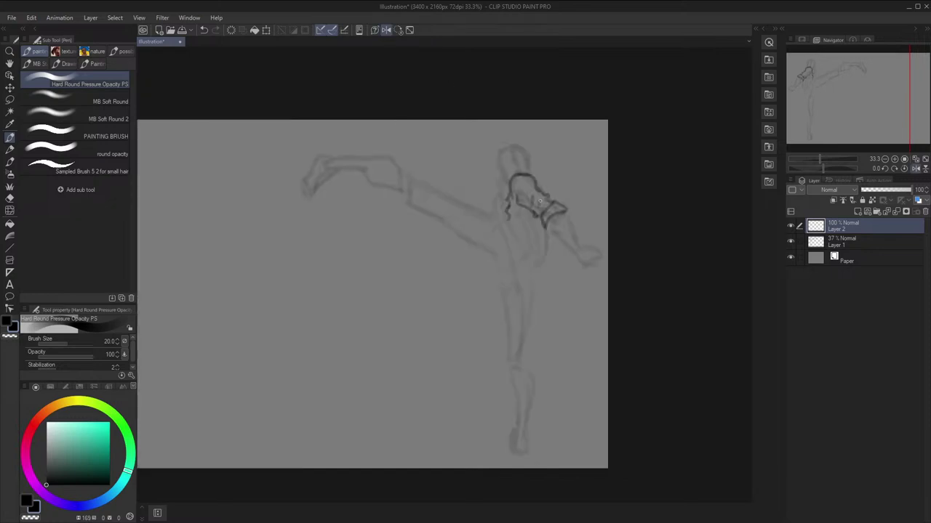
{"action": "key", "text": "h"}
{"action": "key", "text": "space"}
{"action": "left_click_drag", "start_coordinate": [499, 181], "coordinate": [503, 181]}
{"action": "left_click_drag", "start_coordinate": [380, 220], "coordinate": [380, 209]}
{"action": "key", "text": "h"}
{"action": "key", "text": "p"}
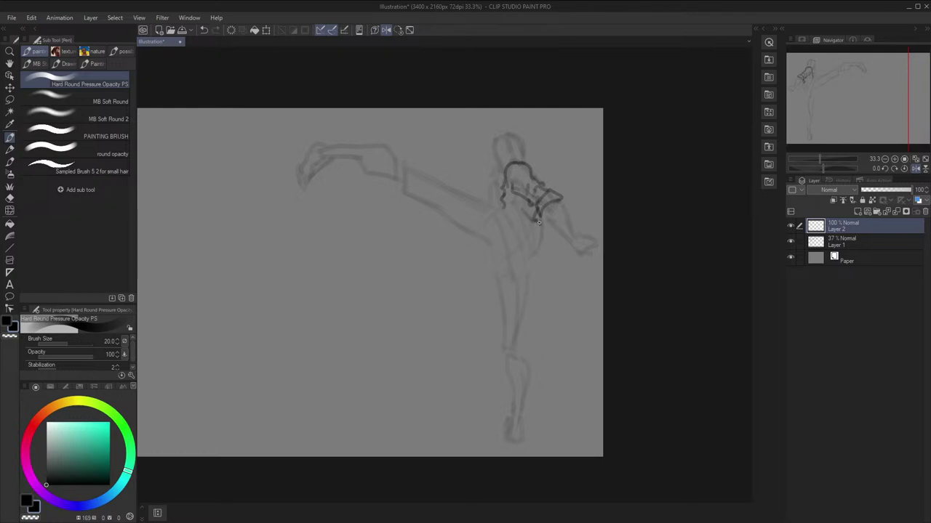
Draw the garment's lower back edge and layered folds wrapping around the waist
{"action": "left_click_drag", "start_coordinate": [533, 219], "coordinate": [540, 249]}
{"action": "key", "text": "f"}
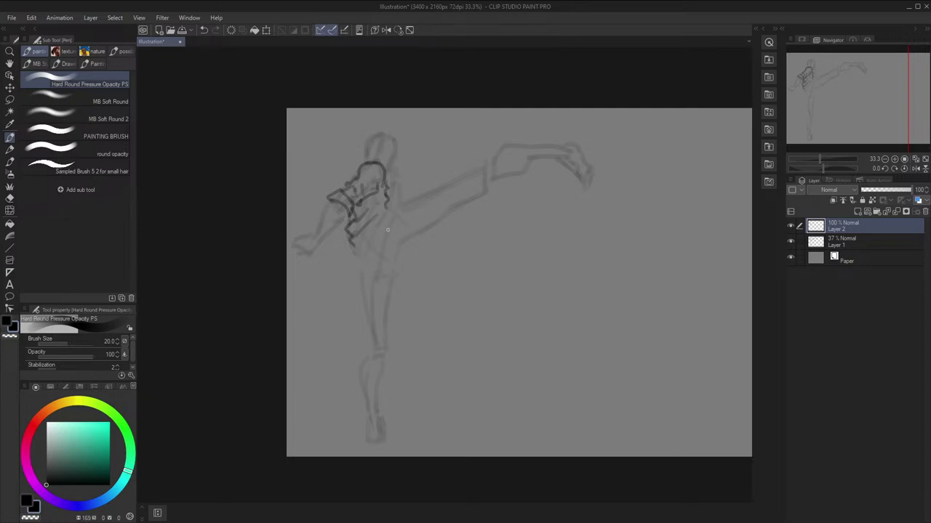
{"action": "mouse_move", "coordinate": [387, 210]}
{"action": "left_mouse_down"}
{"action": "mouse_move", "coordinate": [355, 238]}
{"action": "mouse_move", "coordinate": [385, 207]}
{"action": "mouse_move", "coordinate": [354, 254]}
{"action": "left_mouse_up"}
{"action": "left_click_drag", "start_coordinate": [367, 222], "coordinate": [359, 249]}
{"action": "mouse_move", "coordinate": [390, 211]}
{"action": "left_mouse_down"}
{"action": "mouse_move", "coordinate": [361, 248]}
{"action": "mouse_move", "coordinate": [362, 231]}
{"action": "left_mouse_up"}
Draw the flowing coat tail sweeping out from the waist into two pointed ends below the raised leg
{"action": "mouse_move", "coordinate": [361, 248]}
{"action": "left_mouse_down"}
{"action": "mouse_move", "coordinate": [352, 277]}
{"action": "mouse_move", "coordinate": [418, 333]}
{"action": "left_mouse_up"}
{"action": "mouse_move", "coordinate": [378, 240]}
{"action": "left_mouse_down"}
{"action": "mouse_move", "coordinate": [390, 256]}
{"action": "mouse_move", "coordinate": [458, 272]}
{"action": "mouse_move", "coordinate": [419, 305]}
{"action": "left_mouse_up"}
{"action": "mouse_move", "coordinate": [375, 256]}
{"action": "left_mouse_down"}
{"action": "mouse_move", "coordinate": [419, 323]}
{"action": "mouse_move", "coordinate": [415, 305]}
{"action": "mouse_move", "coordinate": [419, 320]}
{"action": "mouse_move", "coordinate": [477, 300]}
{"action": "left_mouse_up"}
{"action": "key", "text": "ctrl+z"}
{"action": "key", "text": "h"}
{"action": "key", "text": "h"}
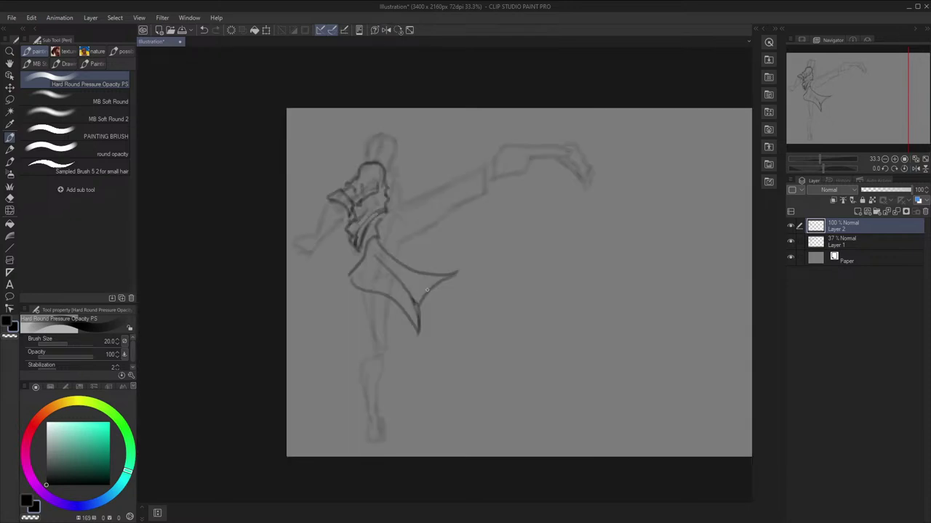
{"action": "left_click_drag", "start_coordinate": [420, 302], "coordinate": [437, 288]}
Redraw the coat's back edge from the waist down to the hip in a mirrored view
{"action": "key", "text": "space"}
{"action": "key", "text": "h"}
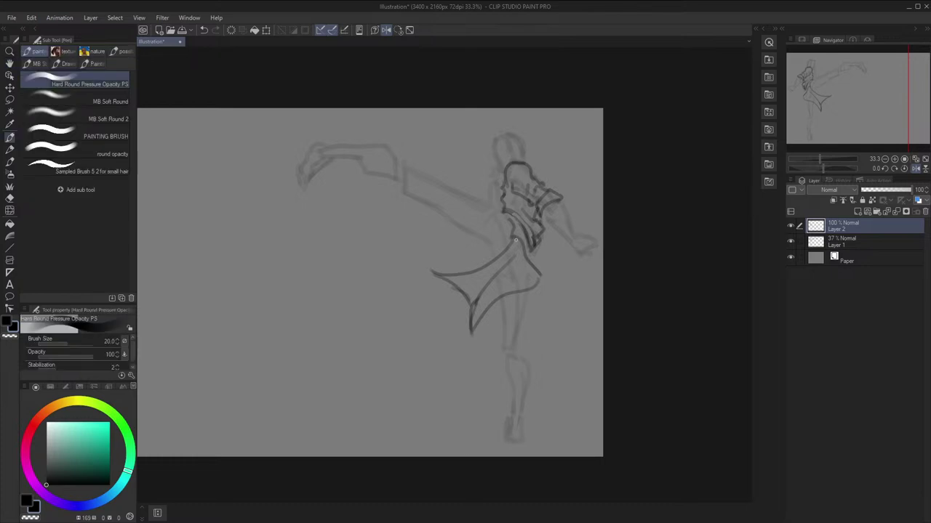
{"action": "left_click_drag", "start_coordinate": [515, 235], "coordinate": [538, 280]}
{"action": "left_click_drag", "start_coordinate": [538, 273], "coordinate": [525, 258]}
{"action": "key", "text": "h"}
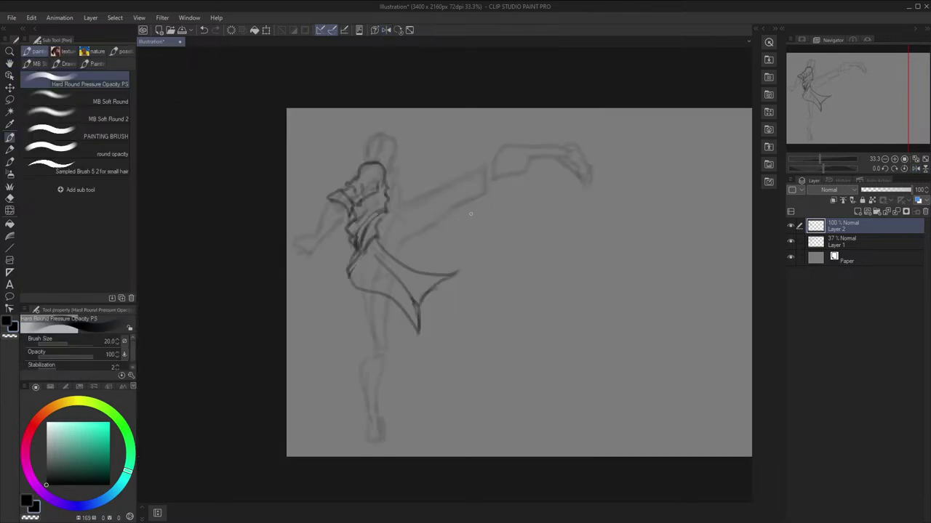
Refine the folds below the waist and the coat's outer corner at the hip
{"action": "left_click_drag", "start_coordinate": [372, 220], "coordinate": [356, 246]}
{"action": "key", "text": "ctrl+z"}
{"action": "key", "text": "h"}
{"action": "left_click_drag", "start_coordinate": [542, 260], "coordinate": [542, 265]}
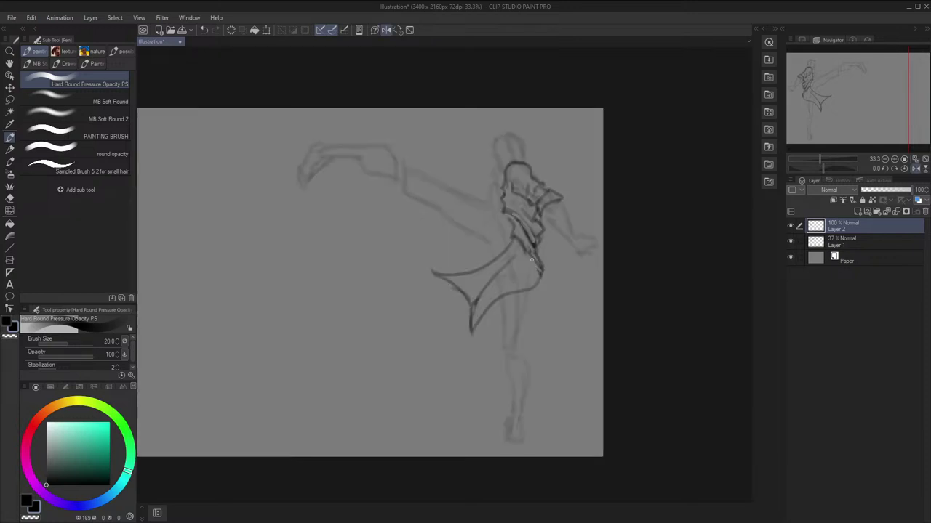
{"action": "key", "text": "h"}
{"action": "key", "text": "ctrl+z"}
{"action": "mouse_move", "coordinate": [374, 234]}
{"action": "left_mouse_down"}
{"action": "mouse_move", "coordinate": [352, 262]}
{"action": "mouse_move", "coordinate": [358, 254]}
{"action": "left_mouse_up"}
Draw the baggy trouser leg over the raised thigh, with folds and a cuff at the knee
{"action": "key", "text": "space"}
{"action": "left_click_drag", "start_coordinate": [461, 212], "coordinate": [464, 196]}
{"action": "key", "text": "space"}
{"action": "left_click_drag", "start_coordinate": [430, 169], "coordinate": [424, 191]}
{"action": "left_click_drag", "start_coordinate": [383, 217], "coordinate": [420, 198]}
{"action": "mouse_move", "coordinate": [407, 232]}
{"action": "left_mouse_down"}
{"action": "mouse_move", "coordinate": [434, 191]}
{"action": "mouse_move", "coordinate": [476, 172]}
{"action": "mouse_move", "coordinate": [496, 185]}
{"action": "mouse_move", "coordinate": [481, 171]}
{"action": "mouse_move", "coordinate": [481, 206]}
{"action": "mouse_move", "coordinate": [456, 204]}
{"action": "mouse_move", "coordinate": [435, 240]}
{"action": "mouse_move", "coordinate": [398, 250]}
{"action": "left_mouse_up"}
{"action": "key", "text": "ctrl+z"}
{"action": "left_click_drag", "start_coordinate": [436, 235], "coordinate": [400, 269]}
{"action": "key", "text": "ctrl+z"}
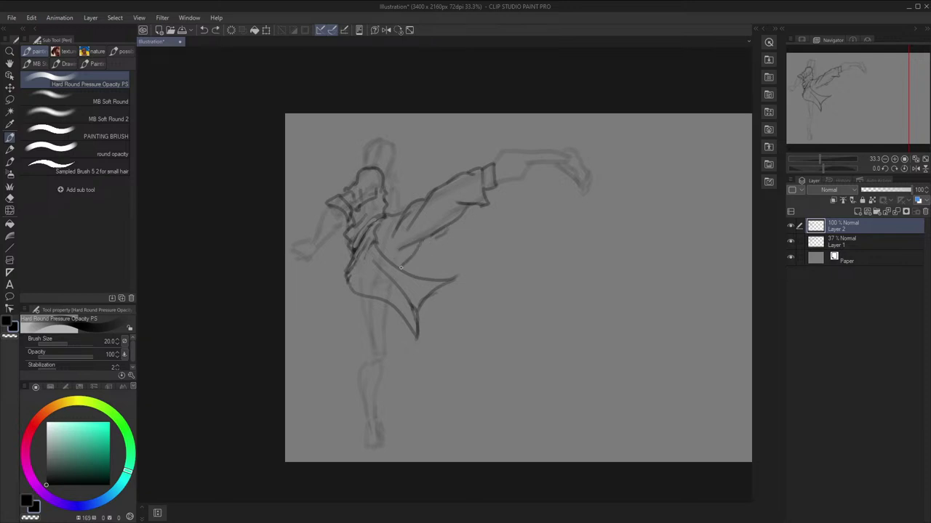
Compare the clothing linework with and without the rough sketch layer, in normal and mirrored views
{"action": "key", "text": "h"}
{"action": "key", "text": "h"}
{"action": "left_click_drag", "start_coordinate": [523, 210], "coordinate": [530, 199]}
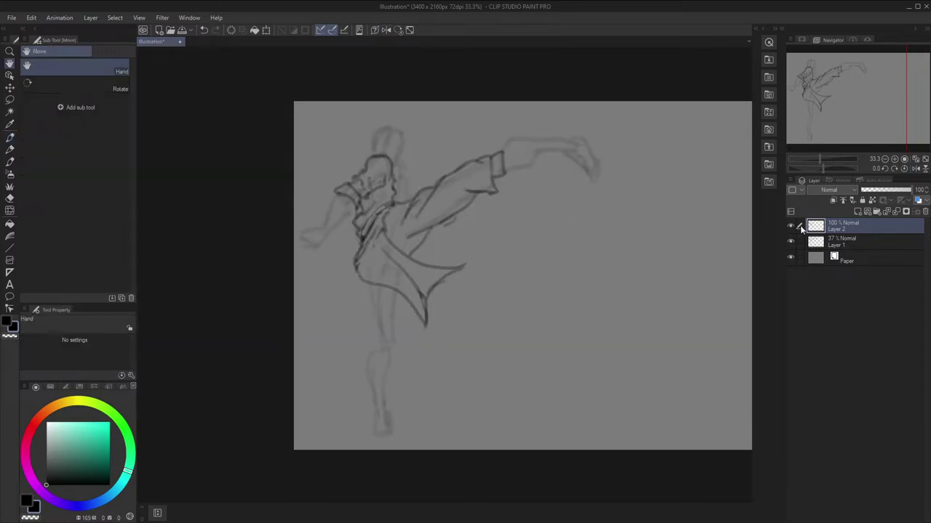
{"action": "left_click", "coordinate": [791, 241]}
{"action": "key", "text": "h"}
{"action": "left_click", "coordinate": [790, 240]}
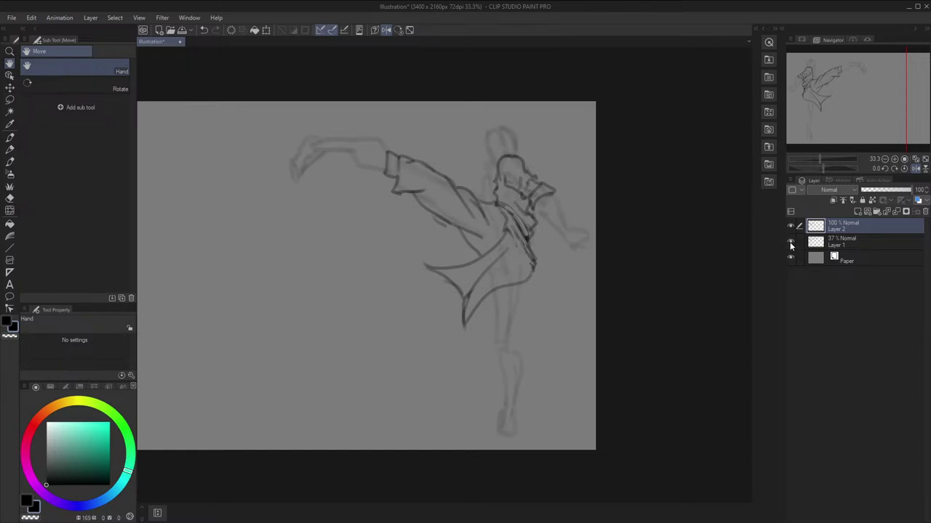
{"action": "key", "text": "h"}
Redraw the coat's back edge and lower hem with a sharper corner, in a mirrored view
{"action": "key", "text": "p"}
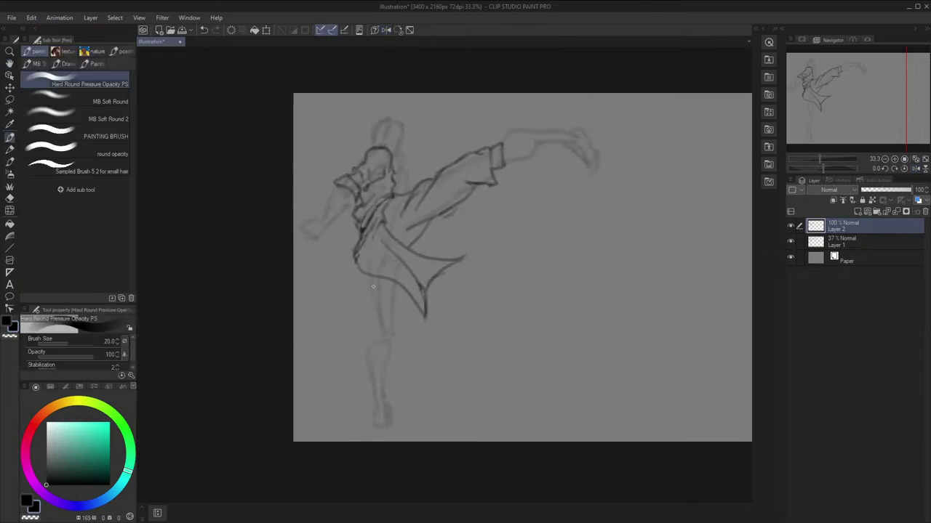
{"action": "key", "text": "h"}
{"action": "mouse_move", "coordinate": [528, 240]}
{"action": "left_mouse_down"}
{"action": "mouse_move", "coordinate": [538, 274]}
{"action": "mouse_move", "coordinate": [482, 300]}
{"action": "left_mouse_up"}
{"action": "left_click_drag", "start_coordinate": [527, 280], "coordinate": [470, 317]}
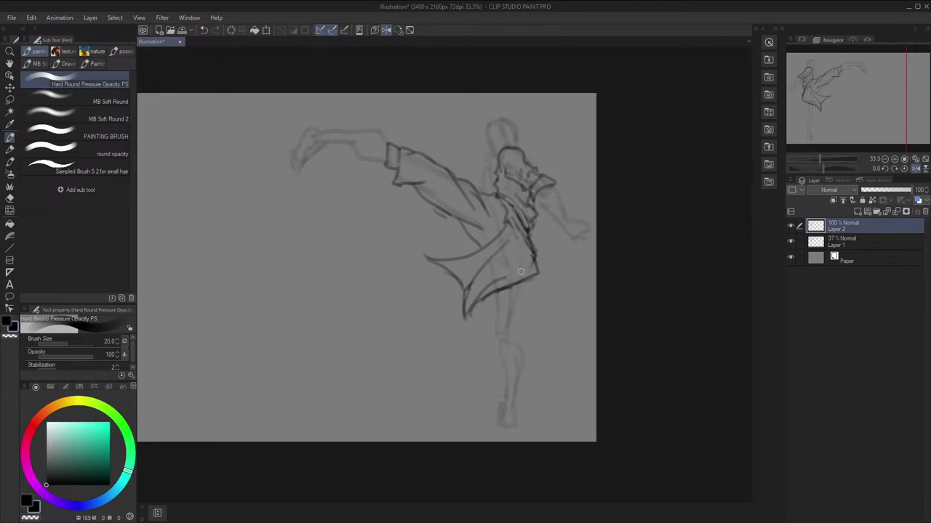
{"action": "left_click_drag", "start_coordinate": [535, 267], "coordinate": [462, 327]}
{"action": "key", "text": "h"}
Draw the trouser leg over the standing thigh, with inner folds and a gathered cuff around the knee
{"action": "left_click_drag", "start_coordinate": [367, 281], "coordinate": [362, 320]}
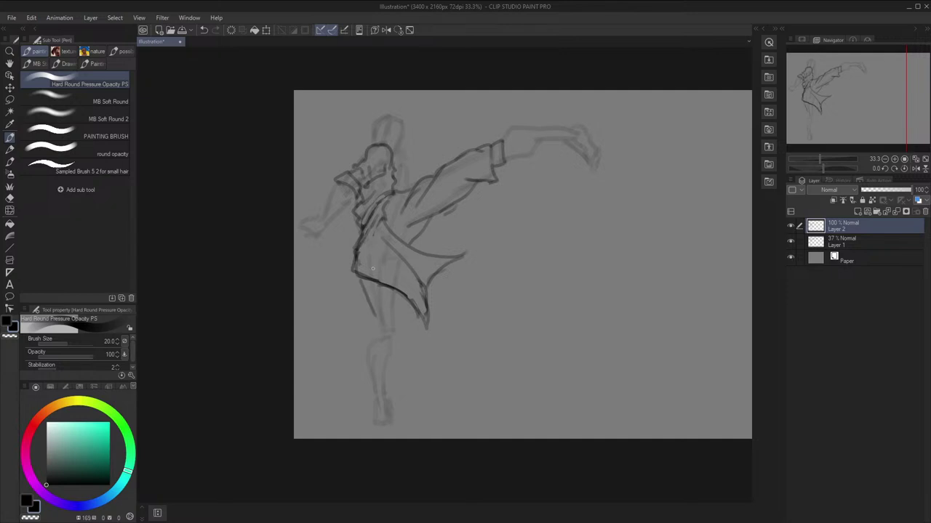
{"action": "key", "text": "ctrl+z"}
{"action": "left_click_drag", "start_coordinate": [368, 281], "coordinate": [362, 333]}
{"action": "mouse_move", "coordinate": [381, 287]}
{"action": "left_mouse_down"}
{"action": "mouse_move", "coordinate": [376, 328]}
{"action": "mouse_move", "coordinate": [399, 327]}
{"action": "mouse_move", "coordinate": [393, 336]}
{"action": "left_mouse_up"}
{"action": "key", "text": "ctrl+z"}
{"action": "left_click_drag", "start_coordinate": [388, 292], "coordinate": [395, 352]}
{"action": "key", "text": "h"}
{"action": "mouse_move", "coordinate": [512, 295]}
{"action": "left_mouse_down"}
{"action": "mouse_move", "coordinate": [521, 329]}
{"action": "mouse_move", "coordinate": [497, 349]}
{"action": "mouse_move", "coordinate": [520, 337]}
{"action": "left_mouse_up"}
{"action": "key", "text": "h"}
{"action": "mouse_move", "coordinate": [395, 328]}
{"action": "left_mouse_down"}
{"action": "mouse_move", "coordinate": [404, 303]}
{"action": "mouse_move", "coordinate": [399, 330]}
{"action": "left_mouse_up"}
{"action": "key", "text": "space"}
{"action": "left_click_drag", "start_coordinate": [494, 271], "coordinate": [498, 262]}
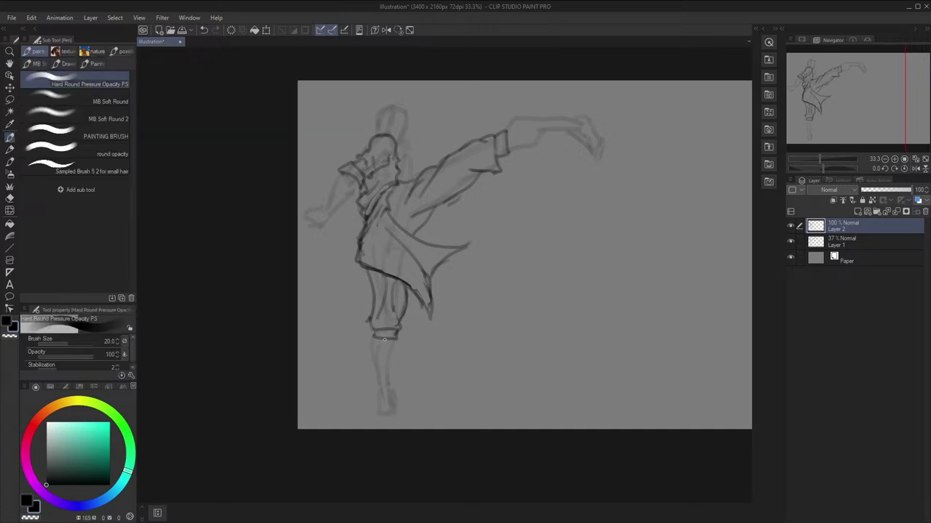
Draw the standing leg's calf and a small shoe at the ankle, refining the shoe in a mirrored view
{"action": "mouse_move", "coordinate": [374, 336]}
{"action": "left_mouse_down"}
{"action": "mouse_move", "coordinate": [391, 386]}
{"action": "mouse_move", "coordinate": [375, 393]}
{"action": "mouse_move", "coordinate": [393, 402]}
{"action": "left_mouse_up"}
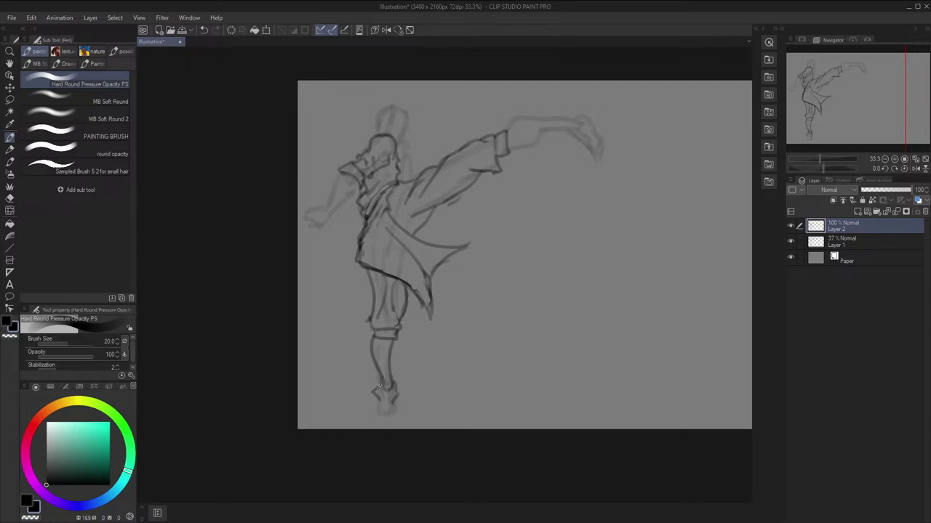
{"action": "key", "text": "h"}
{"action": "key", "text": "ctrl+z"}
{"action": "mouse_move", "coordinate": [511, 391]}
{"action": "left_mouse_down"}
{"action": "mouse_move", "coordinate": [509, 405]}
{"action": "mouse_move", "coordinate": [496, 407]}
{"action": "left_mouse_up"}
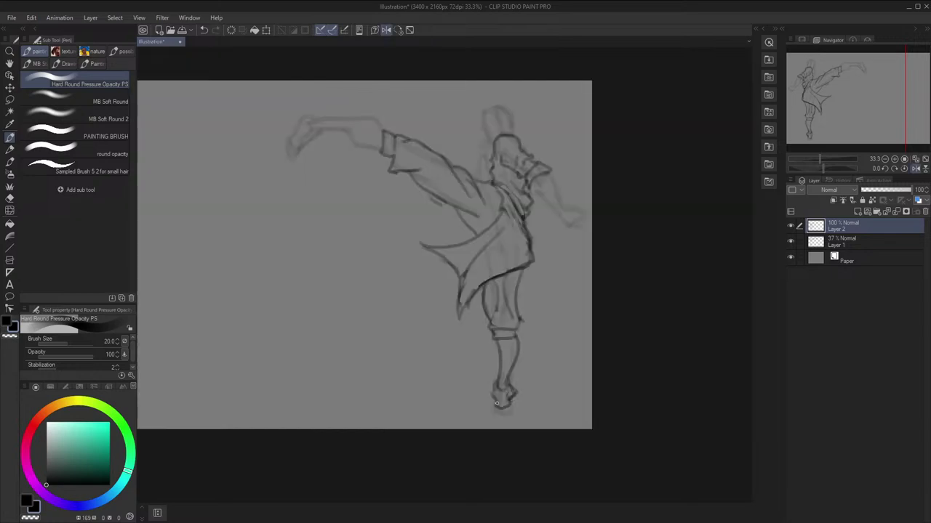
{"action": "key", "text": "h"}
{"action": "key", "text": "space"}
{"action": "left_click_drag", "start_coordinate": [514, 332], "coordinate": [511, 377]}
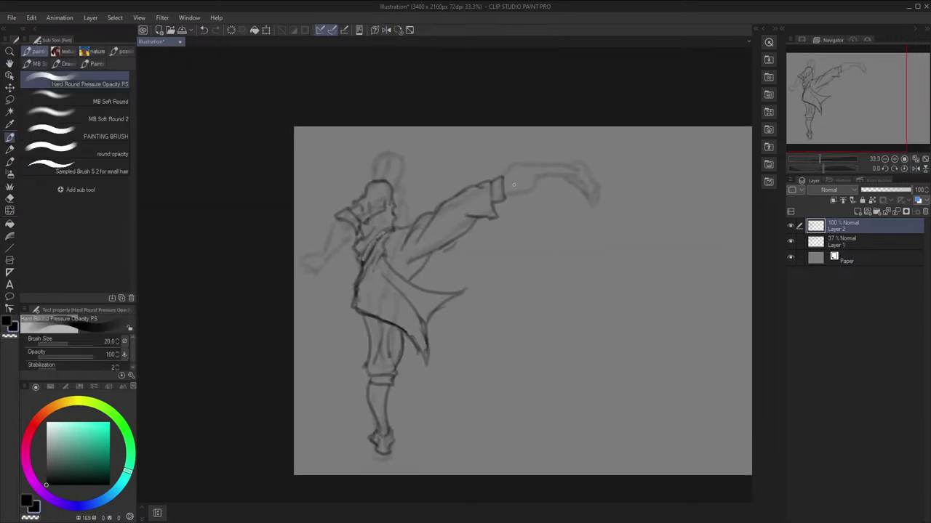
Draw the raised leg's calf and shoe, check them mirrored and switch to Liquify
{"action": "mouse_move", "coordinate": [499, 182]}
{"action": "left_mouse_down"}
{"action": "mouse_move", "coordinate": [512, 167]}
{"action": "mouse_move", "coordinate": [563, 170]}
{"action": "mouse_move", "coordinate": [510, 195]}
{"action": "left_mouse_up"}
{"action": "key", "text": "ctrl+z"}
{"action": "mouse_move", "coordinate": [578, 175]}
{"action": "left_mouse_down"}
{"action": "mouse_move", "coordinate": [564, 179]}
{"action": "mouse_move", "coordinate": [569, 164]}
{"action": "mouse_move", "coordinate": [571, 187]}
{"action": "mouse_move", "coordinate": [583, 193]}
{"action": "mouse_move", "coordinate": [591, 180]}
{"action": "mouse_move", "coordinate": [592, 193]}
{"action": "left_mouse_up"}
{"action": "key", "text": "ctrl+z"}
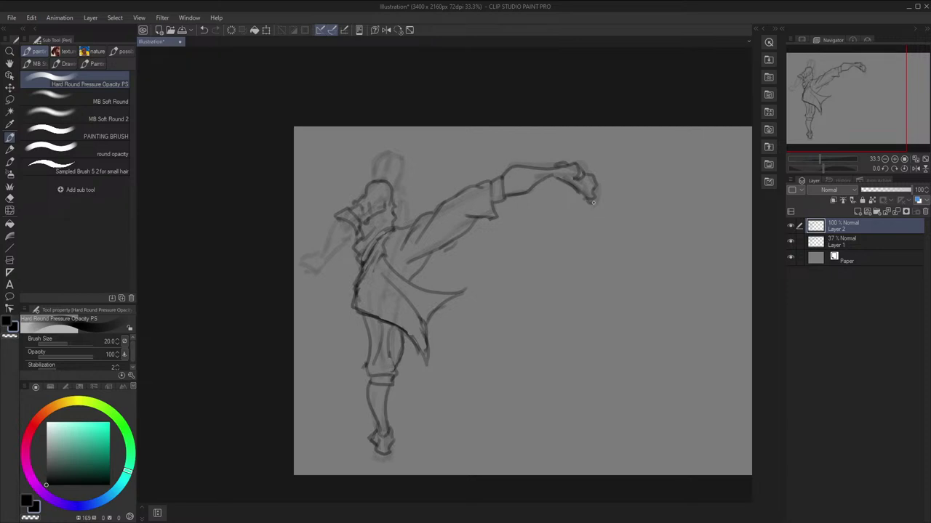
{"action": "key", "text": "h"}
{"action": "key", "text": "h"}
{"action": "key", "text": "j"}
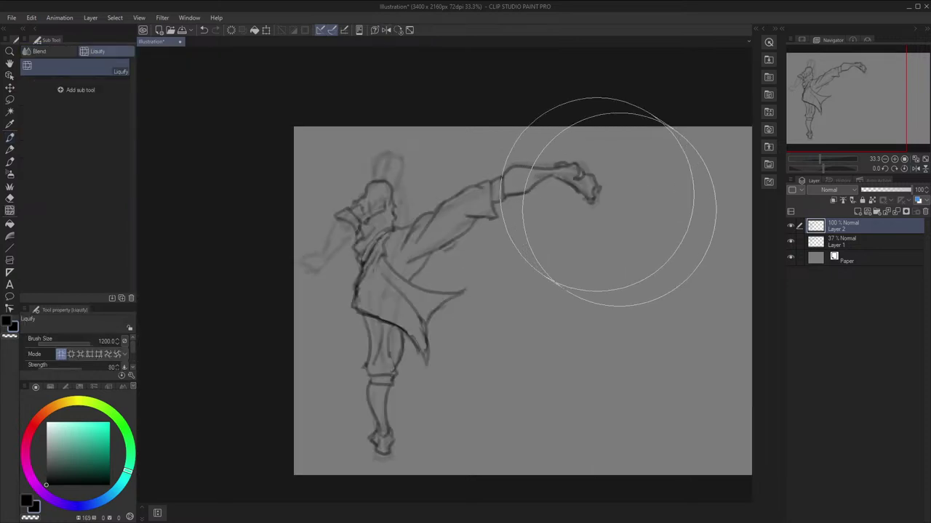
Reshape the raised foot with Liquify and check the figure in mirrored and normal views
{"action": "key", "text": "bracketleft"}
{"action": "left_click_drag", "start_coordinate": [598, 190], "coordinate": [595, 195]}
{"action": "key", "text": "p"}
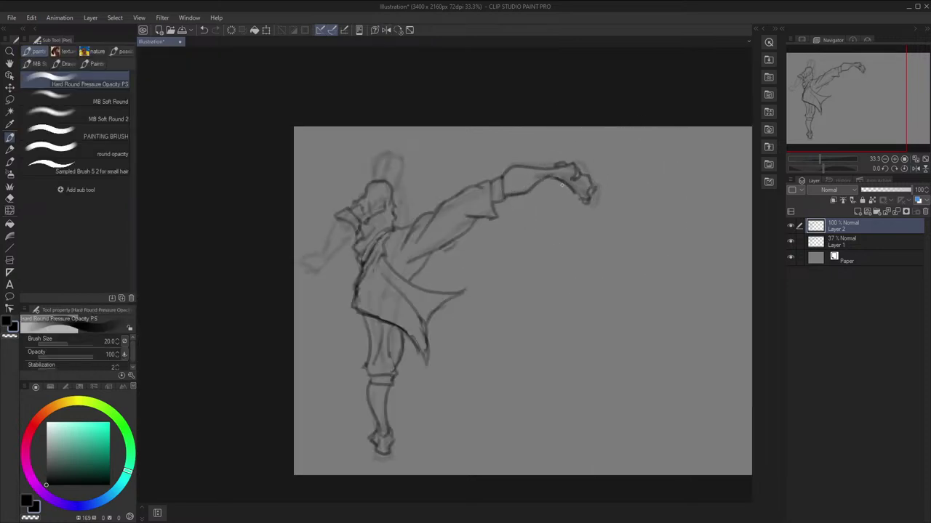
{"action": "key", "text": "h"}
{"action": "key", "text": "h"}
{"action": "key", "text": "h"}
{"action": "key", "text": "h"}
{"action": "key", "text": "h"}
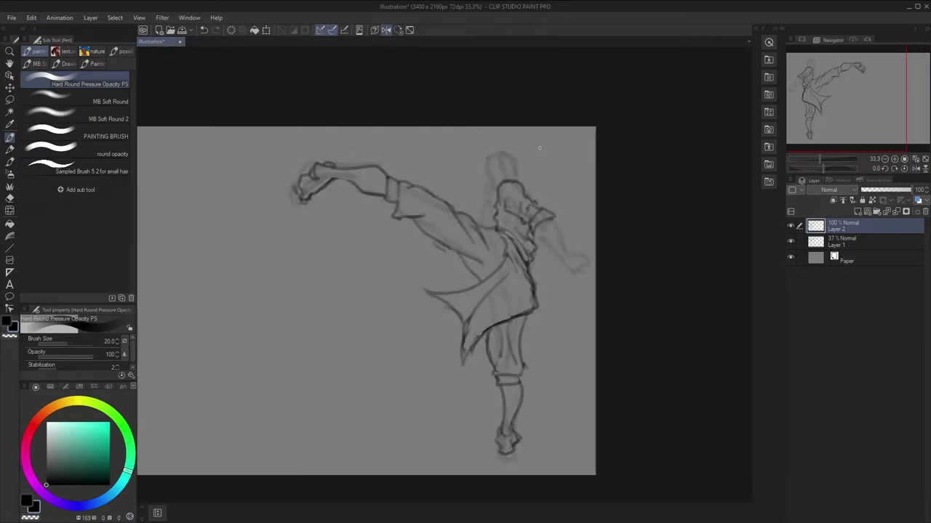
{"action": "key", "text": "j"}
{"action": "key", "text": "h"}
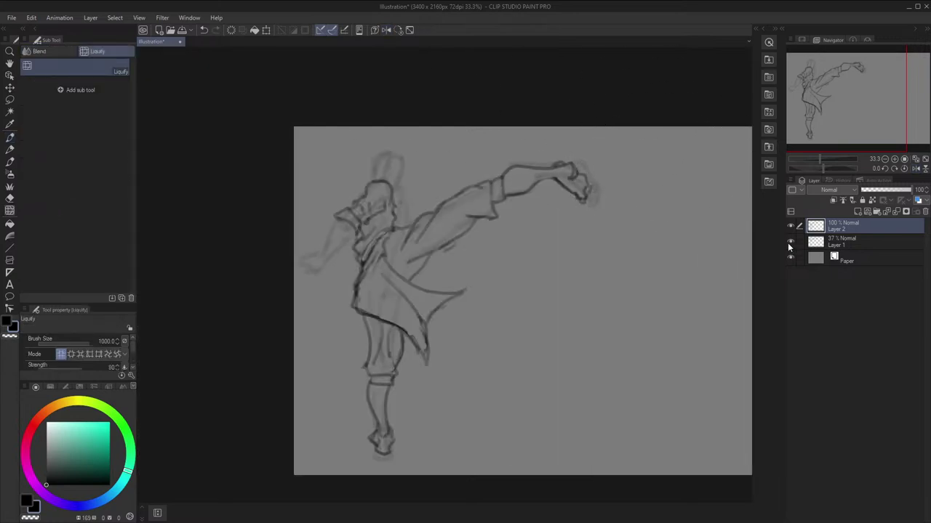
Hide the Layer 1 sketch and examine the linework alone in mirrored and normal views
{"action": "left_click", "coordinate": [790, 242]}
{"action": "key", "text": "h"}
{"action": "key", "text": "h"}
{"action": "key", "text": "p"}
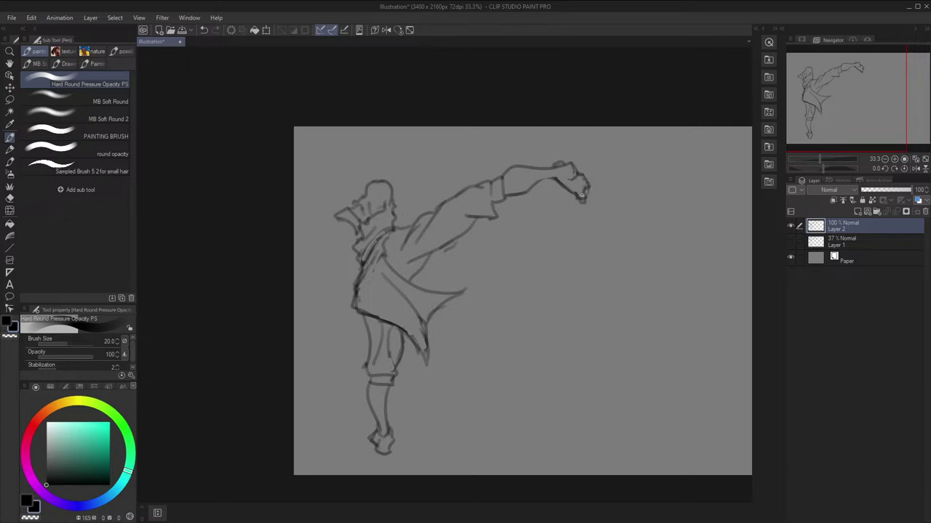
{"action": "key", "text": "h"}
{"action": "key", "text": "h"}
{"action": "key", "text": "space"}
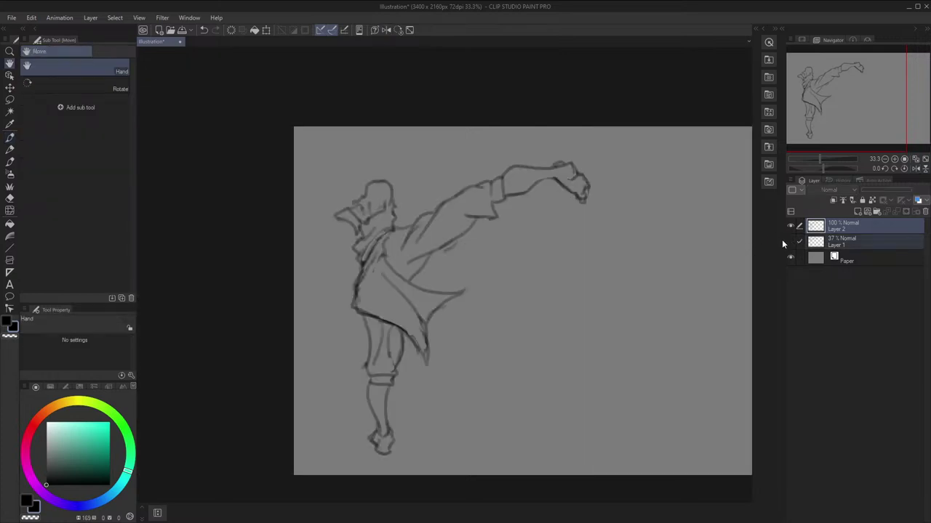
Show Layer 1 again and draw the forearm of the arm stretched behind, with the start of its hand
{"action": "left_click", "coordinate": [789, 242]}
{"action": "left_click_drag", "start_coordinate": [694, 217], "coordinate": [709, 203]}
{"action": "key", "text": "space"}
{"action": "mouse_move", "coordinate": [401, 213]}
{"action": "left_mouse_down"}
{"action": "mouse_move", "coordinate": [411, 208]}
{"action": "mouse_move", "coordinate": [350, 229]}
{"action": "mouse_move", "coordinate": [357, 239]}
{"action": "mouse_move", "coordinate": [337, 250]}
{"action": "left_mouse_up"}
{"action": "key", "text": "ctrl+z"}
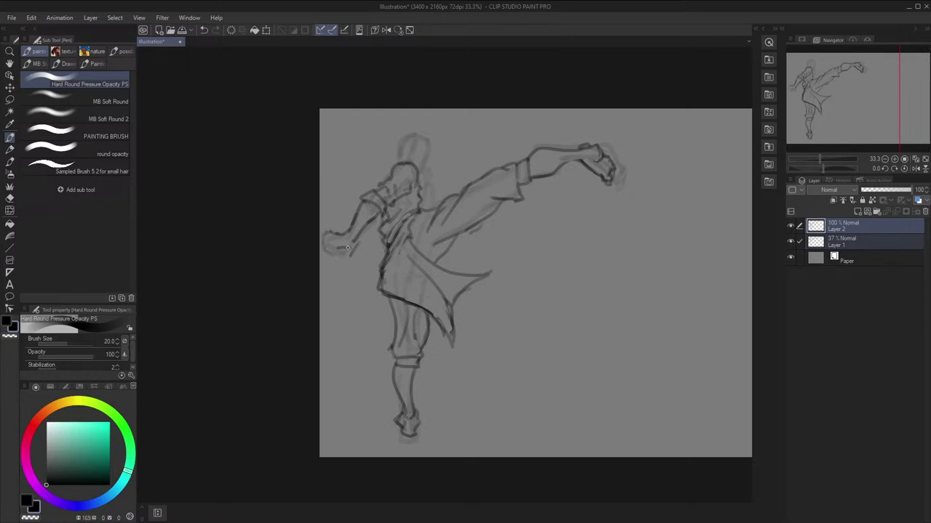
{"action": "key", "text": "space"}
{"action": "left_click_drag", "start_coordinate": [550, 159], "coordinate": [573, 167]}
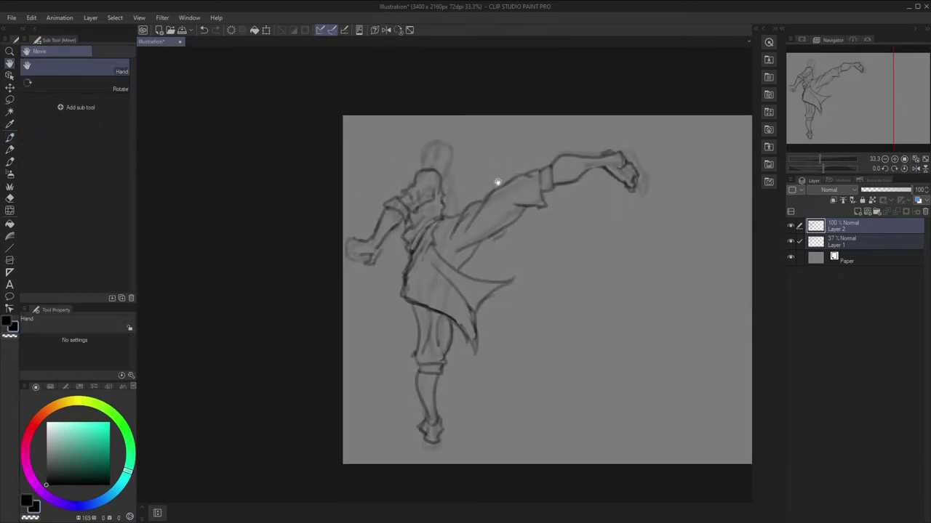
Draw the spread fingers of the outstretched hand on a rotated canvas, then restore the upright view, mirrored
{"action": "mouse_move", "coordinate": [519, 196]}
{"action": "left_mouse_down", "text": "shift"}
{"action": "mouse_move", "coordinate": [532, 200]}
{"action": "mouse_move", "coordinate": [516, 181]}
{"action": "left_mouse_up", "text": "shift"}
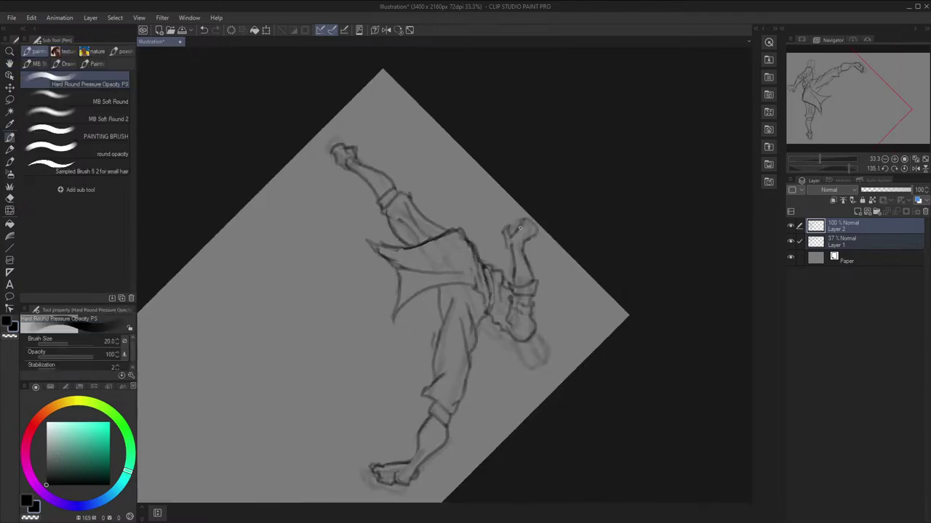
{"action": "left_click_drag", "start_coordinate": [522, 235], "coordinate": [532, 224]}
{"action": "left_click", "coordinate": [408, 32]}
{"action": "left_click", "coordinate": [387, 30]}
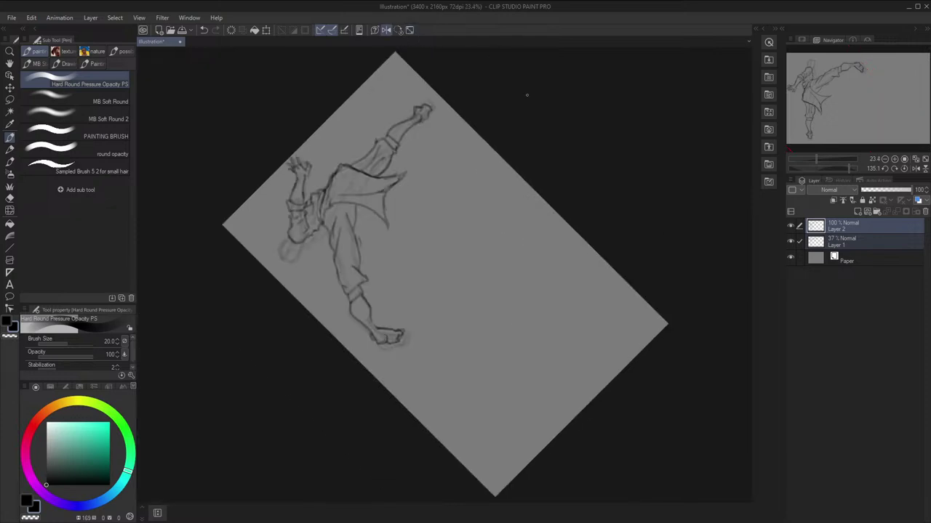
{"action": "key", "text": "space"}
{"action": "left_click", "coordinate": [399, 30]}
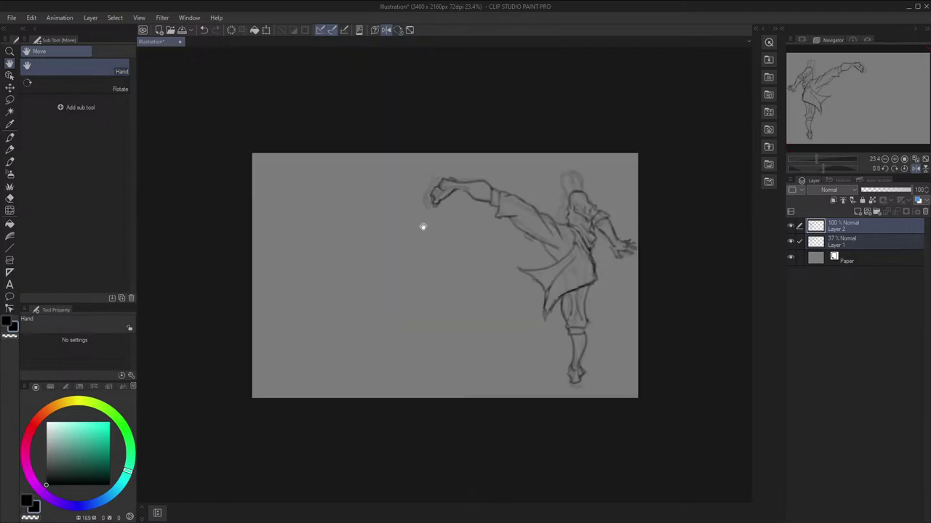
Check the outstretched arm and hand unmirrored, comparing the linework with Layer 1 hidden and shown
{"action": "scroll", "coordinate": [424, 224], "scroll_direction": "up", "scroll_amount": 2}
{"action": "key", "text": "h"}
{"action": "left_click_drag", "start_coordinate": [432, 213], "coordinate": [664, 212]}
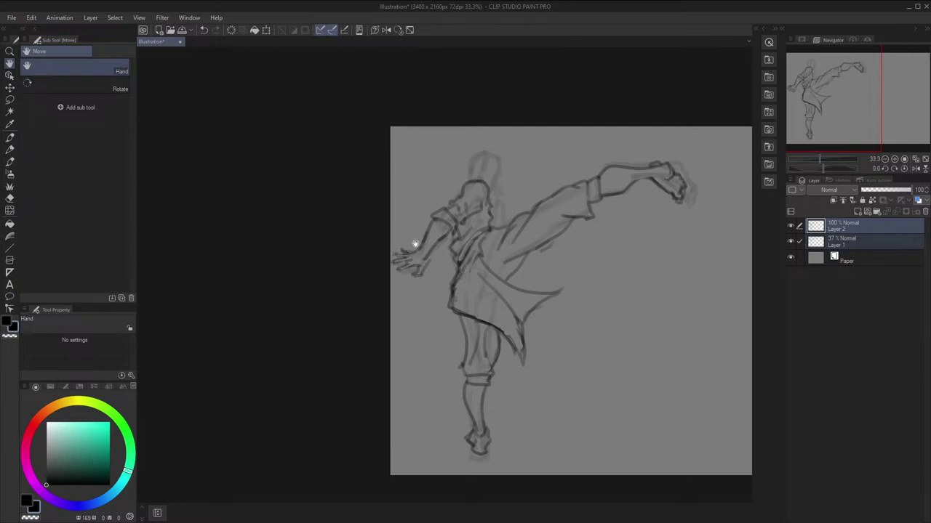
{"action": "key", "text": "shift+h"}
{"action": "key", "text": "shift+h"}
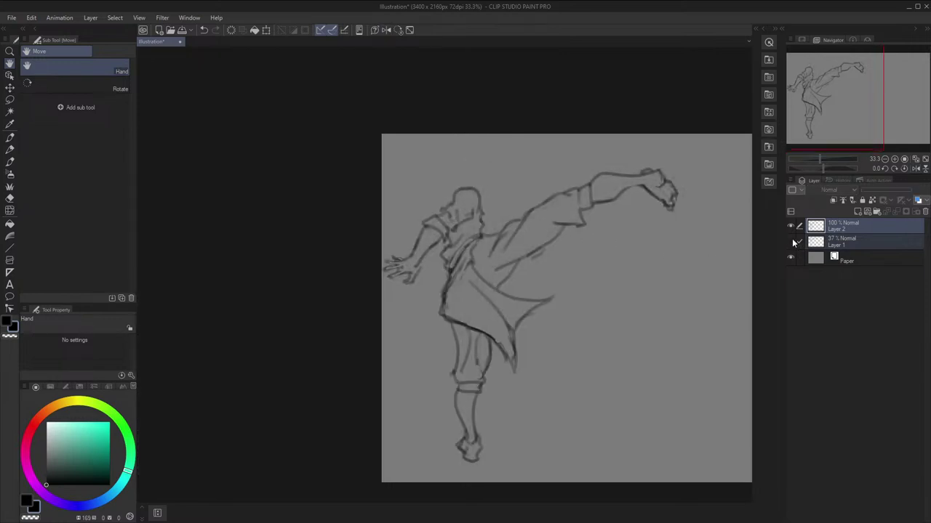
{"action": "left_click_drag", "start_coordinate": [681, 274], "coordinate": [663, 274]}
{"action": "left_click", "coordinate": [791, 242]}
Touch up the outstretched hand's wrist and fingers in a mirrored view, undoing unwanted strokes
{"action": "key", "text": "m"}
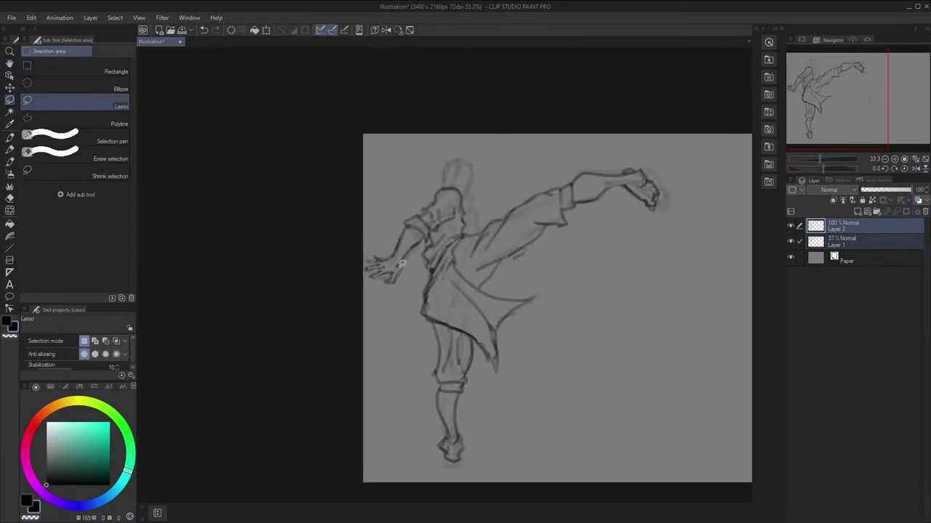
{"action": "key", "text": "p"}
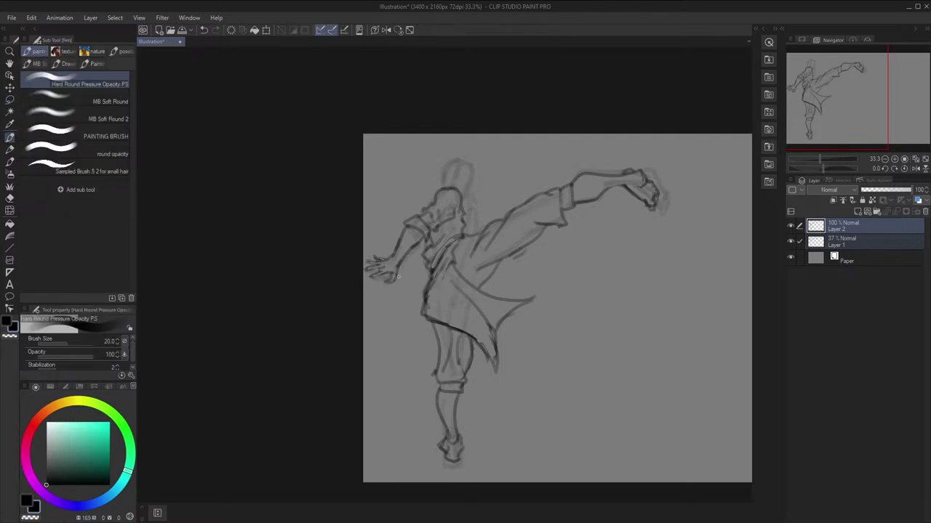
{"action": "key", "text": "shift+h"}
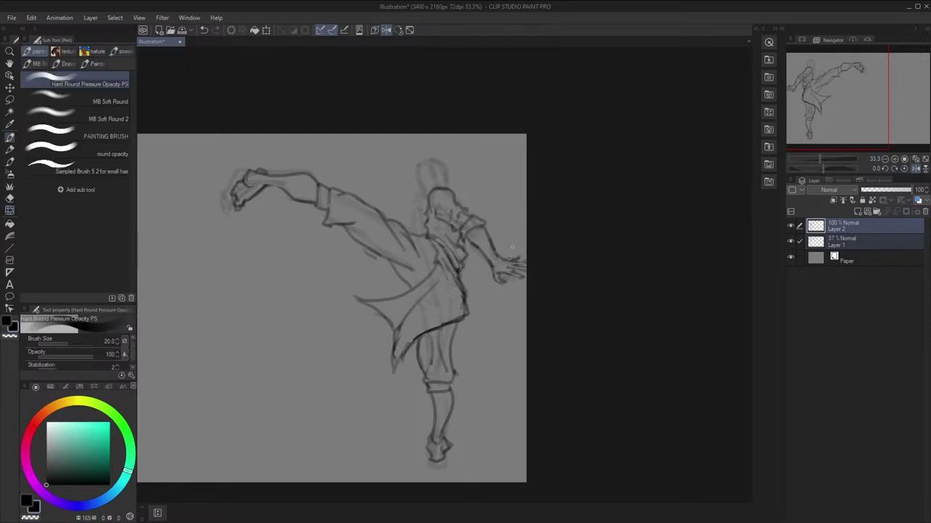
{"action": "key", "text": "ctrl+z"}
{"action": "left_click_drag", "start_coordinate": [521, 258], "coordinate": [511, 260]}
{"action": "key", "text": "ctrl+z"}
{"action": "key", "text": "shift+h"}
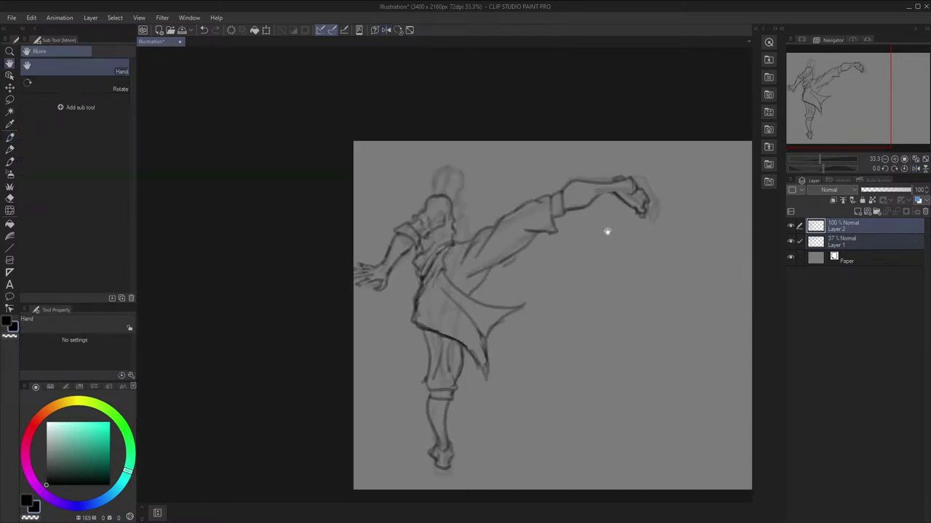
Reshape the raised lower leg and foot using Liquify at brush size 1500
{"action": "key", "text": "j"}
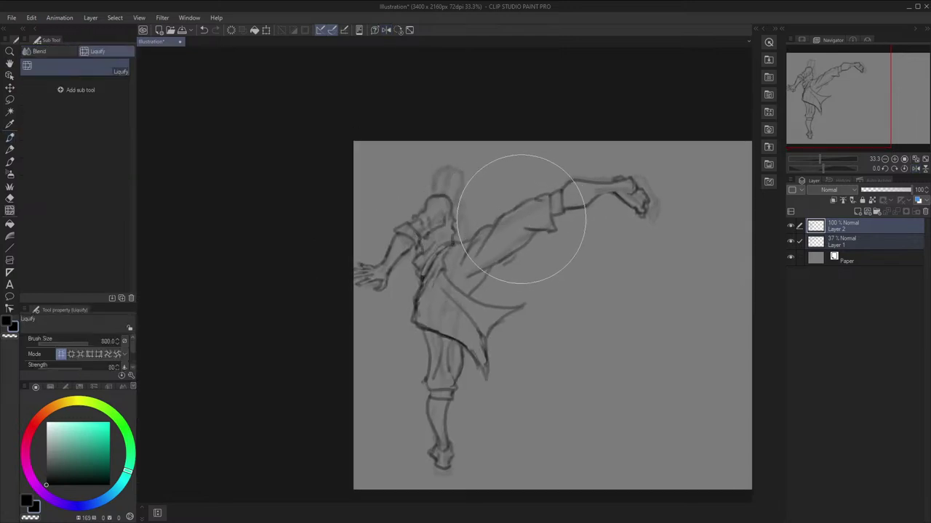
{"action": "key", "text": "bracketright"}
{"action": "key", "text": "bracketright"}
{"action": "key", "text": "bracketright"}
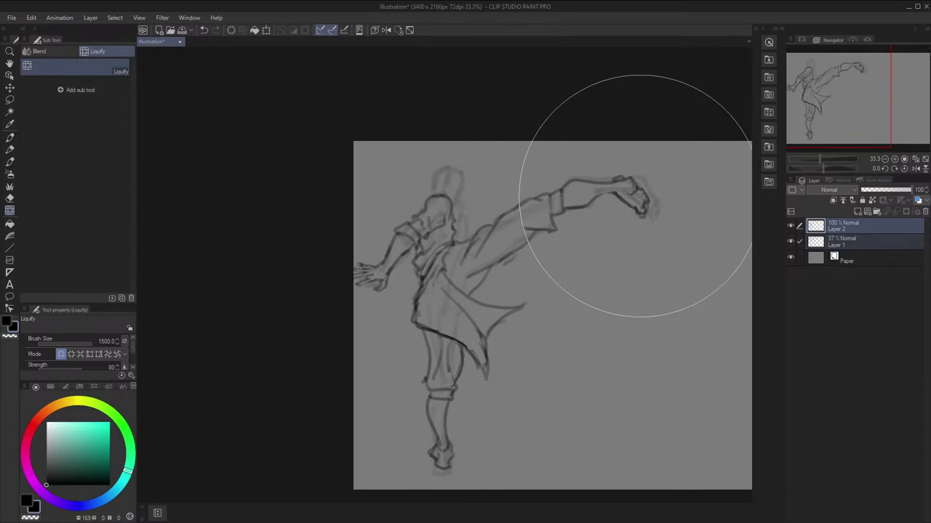
Redraw the raised calf's upper and lower contours and adjust them with Liquify in a mirrored view
{"action": "key", "text": "p"}
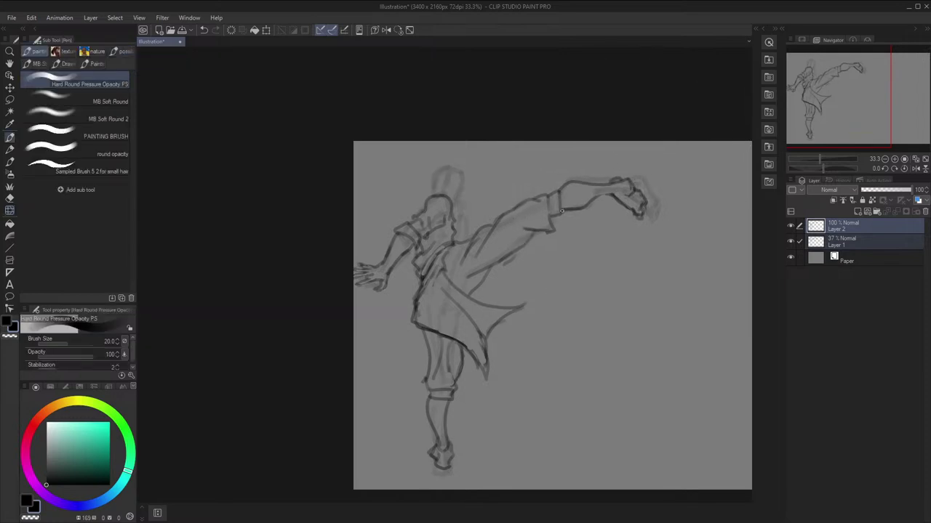
{"action": "left_click_drag", "start_coordinate": [561, 211], "coordinate": [581, 207]}
{"action": "key", "text": "ctrl+z"}
{"action": "left_click_drag", "start_coordinate": [561, 189], "coordinate": [610, 183]}
{"action": "key", "text": "j"}
{"action": "key", "text": "h"}
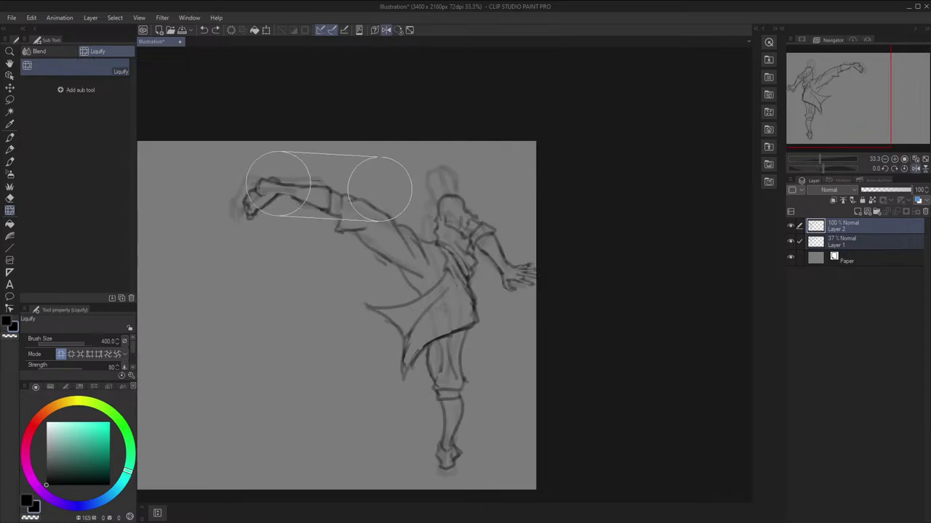
{"action": "left_click_drag", "start_coordinate": [350, 194], "coordinate": [352, 182]}
{"action": "key", "text": "h"}
Hide Layer 1 and examine the revised raised leg in mirrored and normal views
{"action": "key", "text": "space"}
{"action": "left_click_drag", "start_coordinate": [746, 257], "coordinate": [675, 270]}
{"action": "key", "text": "h"}
{"action": "left_click", "coordinate": [790, 243]}
{"action": "key", "text": "h"}
{"action": "key", "text": "p"}
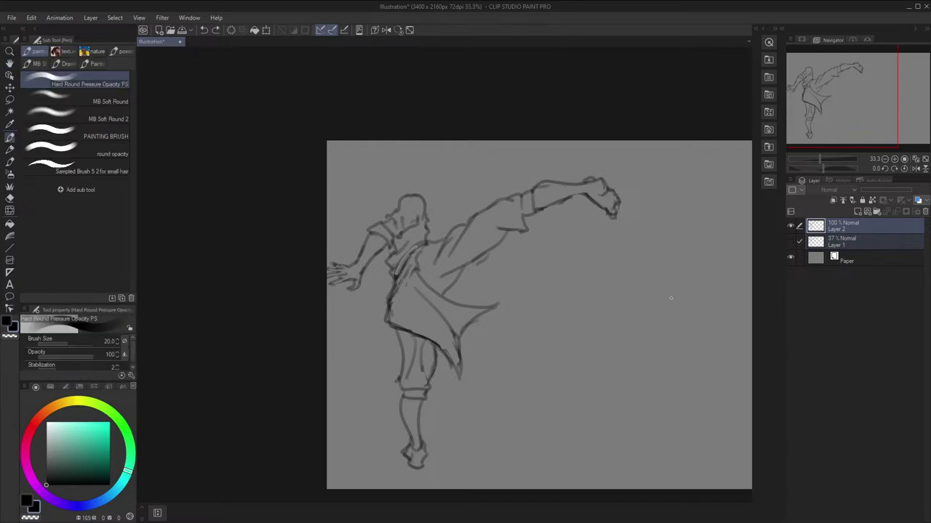
Adjust the raised leg's knee cuff using Liquify at brush size 600, checking it mirrored
{"action": "key", "text": "j"}
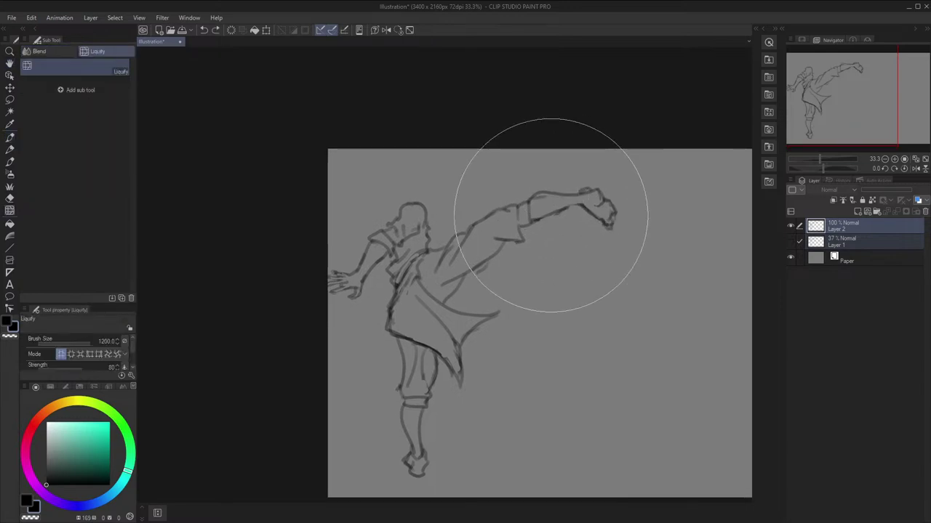
{"action": "key", "text": "bracketleft"}
{"action": "key", "text": "bracketleft"}
{"action": "key", "text": "bracketleft"}
{"action": "left_click_drag", "start_coordinate": [521, 215], "coordinate": [512, 220]}
{"action": "key", "text": "h"}
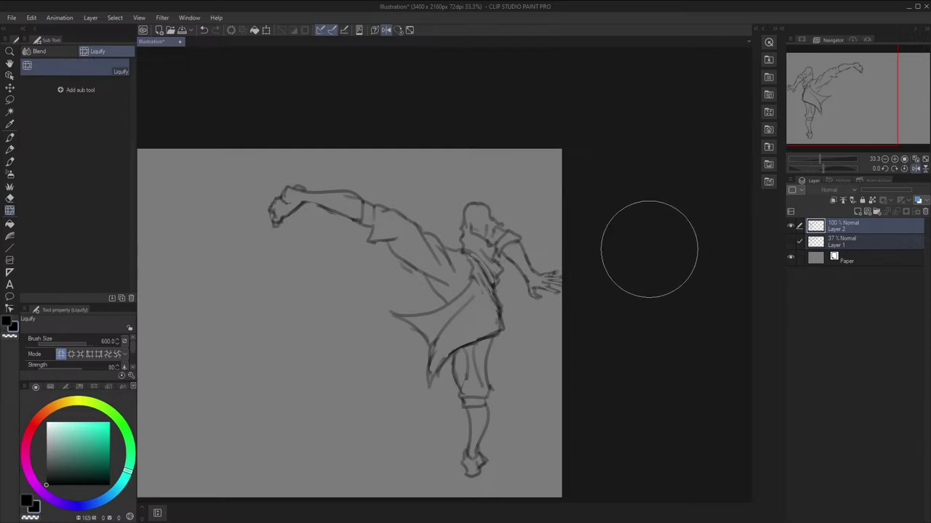
{"action": "key", "text": "h"}
Show Layer 1 and draw the second hand as a small fist in front of the chest
{"action": "key", "text": "space"}
{"action": "scroll", "coordinate": [564, 194], "scroll_direction": "up", "scroll_amount": 4}
{"action": "left_click_drag", "start_coordinate": [544, 199], "coordinate": [585, 197]}
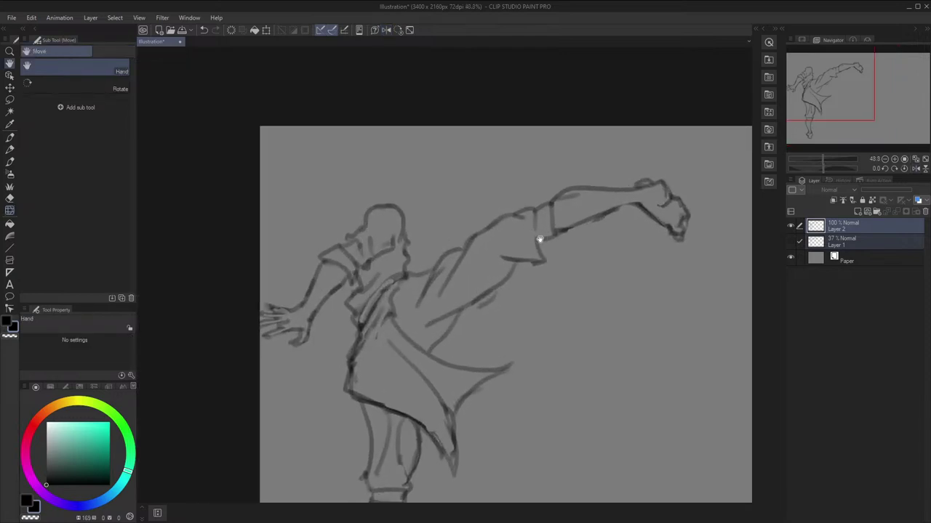
{"action": "left_click", "coordinate": [790, 242]}
{"action": "mouse_move", "coordinate": [599, 258]}
{"action": "left_mouse_down"}
{"action": "mouse_move", "coordinate": [637, 239]}
{"action": "mouse_move", "coordinate": [634, 248]}
{"action": "left_mouse_up"}
{"action": "key", "text": "p"}
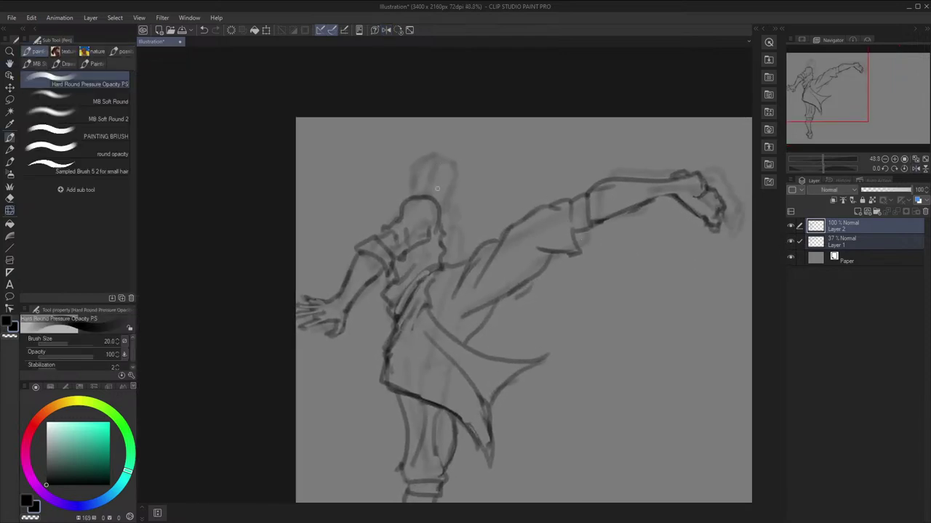
{"action": "left_click_drag", "start_coordinate": [450, 265], "coordinate": [452, 233]}
{"action": "key", "text": "j"}
{"action": "key", "text": "p"}
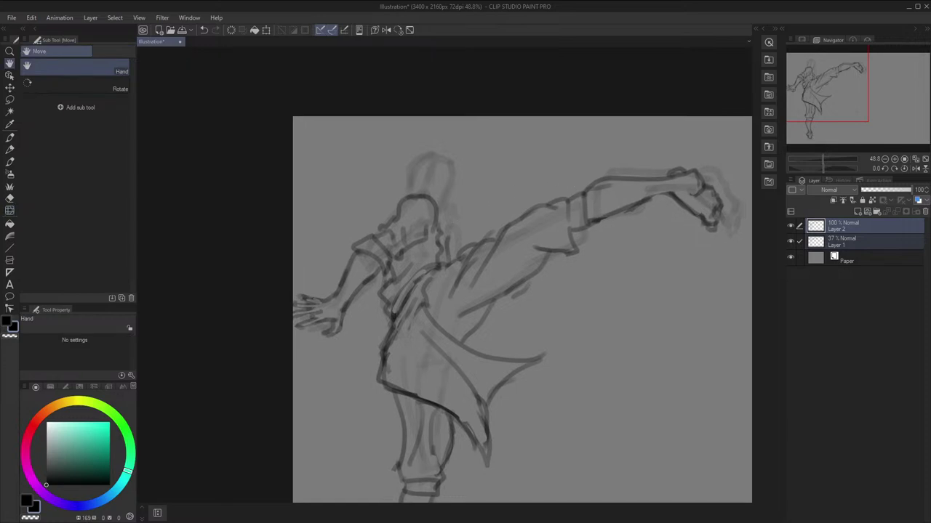
{"action": "mouse_move", "coordinate": [467, 246]}
{"action": "left_mouse_down"}
{"action": "mouse_move", "coordinate": [452, 233]}
{"action": "mouse_move", "coordinate": [458, 250]}
{"action": "mouse_move", "coordinate": [445, 243]}
{"action": "mouse_move", "coordinate": [458, 252]}
{"action": "left_mouse_up"}
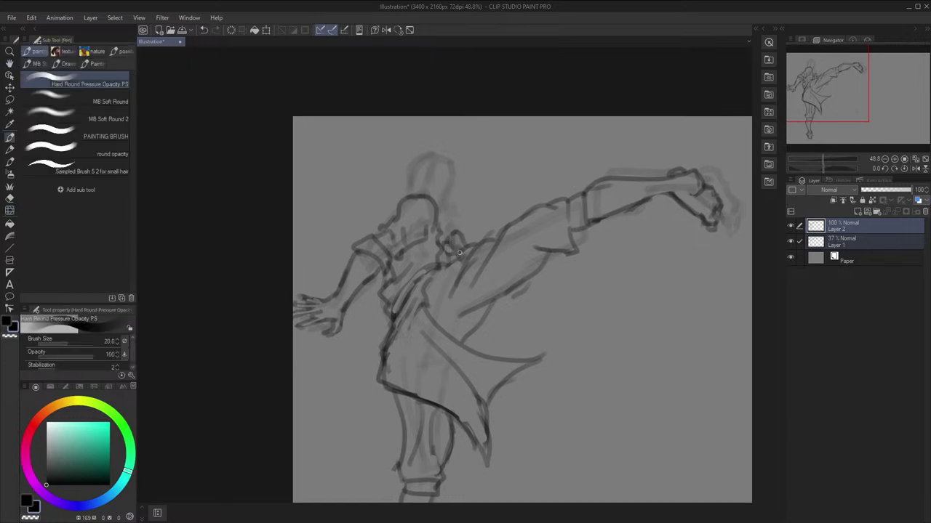
Draw the head's face profile and rounded skull with the brush at size 15, using the mirrored view
{"action": "key", "text": "space"}
{"action": "left_click_drag", "start_coordinate": [517, 210], "coordinate": [521, 221]}
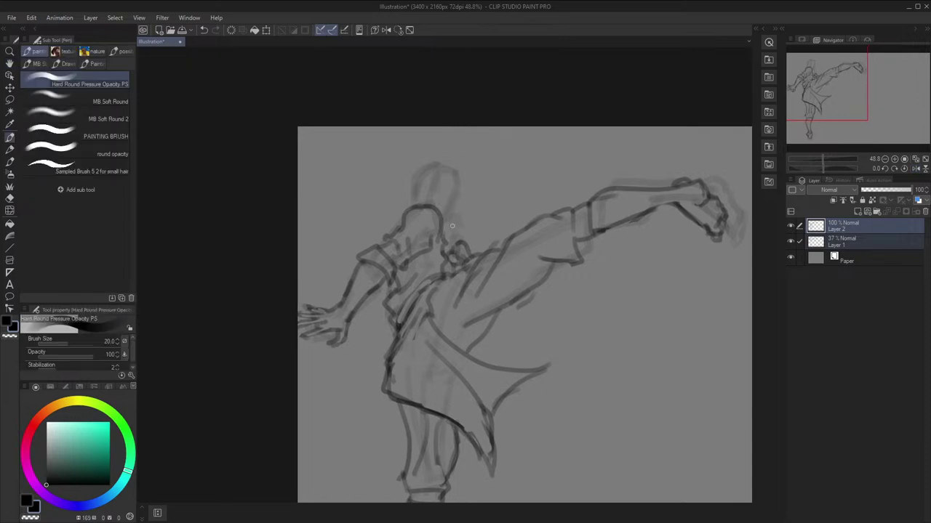
{"action": "key", "text": "bracketleft"}
{"action": "key", "text": "bracketleft"}
{"action": "key", "text": "h"}
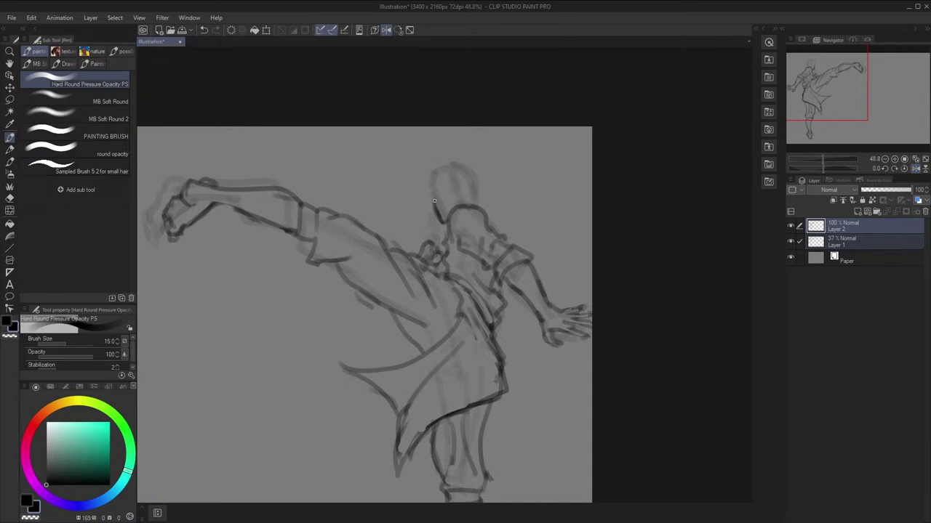
{"action": "mouse_move", "coordinate": [430, 184]}
{"action": "left_mouse_down"}
{"action": "mouse_move", "coordinate": [458, 156]}
{"action": "mouse_move", "coordinate": [476, 187]}
{"action": "left_mouse_up"}
{"action": "key", "text": "h"}
{"action": "left_click_drag", "start_coordinate": [410, 202], "coordinate": [445, 161]}
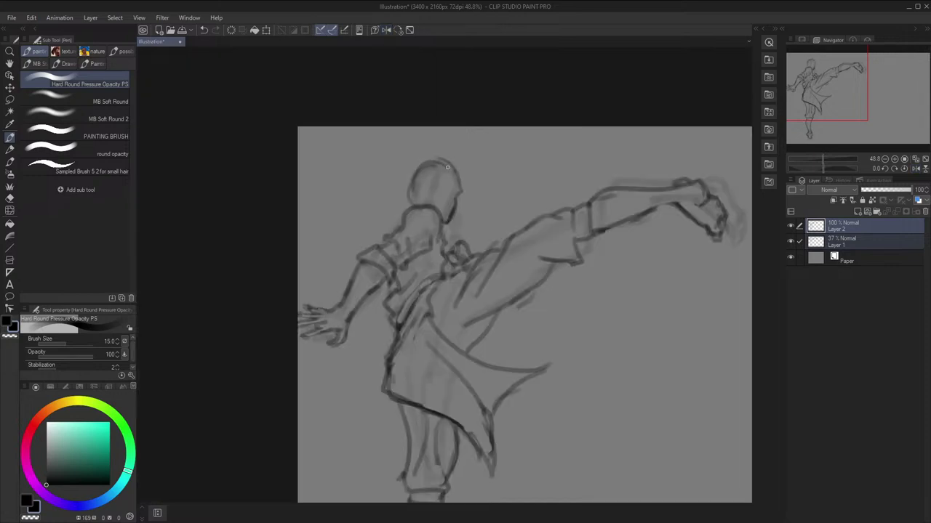
Refine the skull and jaw outline, undoing the stray strokes around the neck
{"action": "key", "text": "h"}
{"action": "key", "text": "h"}
{"action": "mouse_move", "coordinate": [412, 206]}
{"action": "left_mouse_down"}
{"action": "mouse_move", "coordinate": [416, 176]}
{"action": "mouse_move", "coordinate": [414, 183]}
{"action": "mouse_move", "coordinate": [441, 158]}
{"action": "mouse_move", "coordinate": [438, 174]}
{"action": "mouse_move", "coordinate": [474, 182]}
{"action": "mouse_move", "coordinate": [448, 229]}
{"action": "left_mouse_up"}
{"action": "key", "text": "ctrl+z"}
{"action": "key", "text": "h"}
{"action": "key", "text": "h"}
{"action": "key", "text": "ctrl+z"}
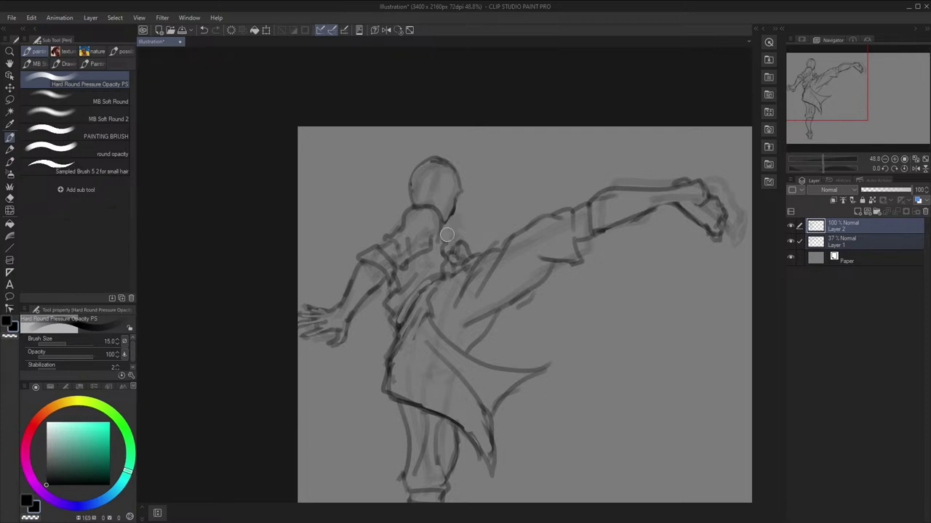
Add forehead and lower-face details along the profile, flipping the view to check them
{"action": "key", "text": "h"}
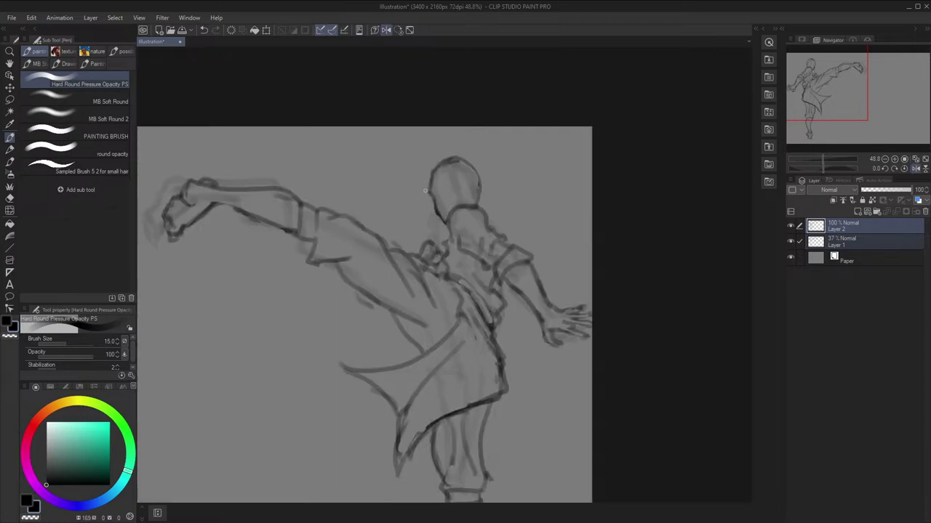
{"action": "left_click_drag", "start_coordinate": [430, 183], "coordinate": [442, 157]}
{"action": "key", "text": "h"}
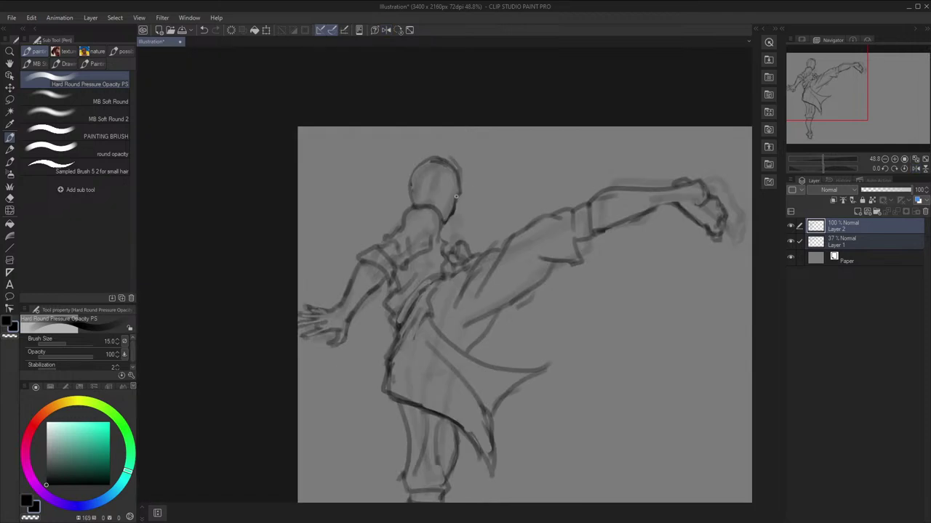
{"action": "key", "text": "h"}
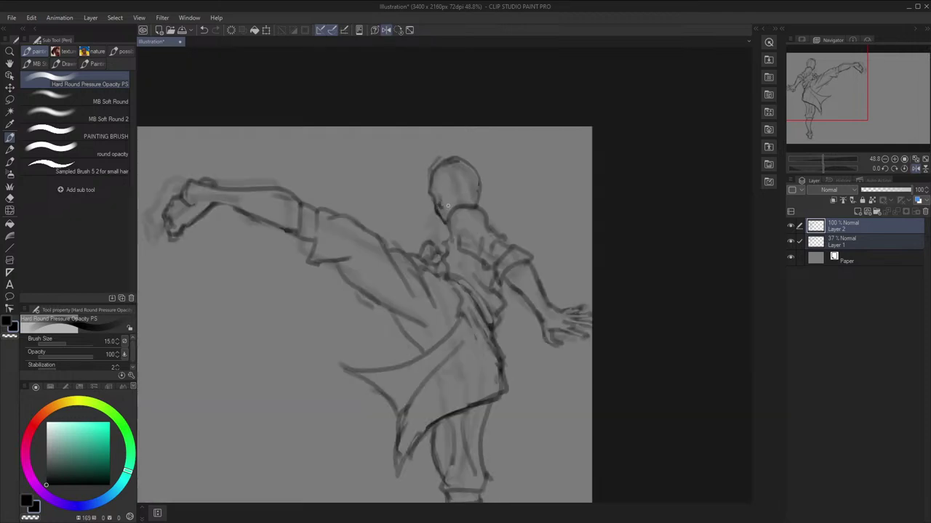
{"action": "key", "text": "h"}
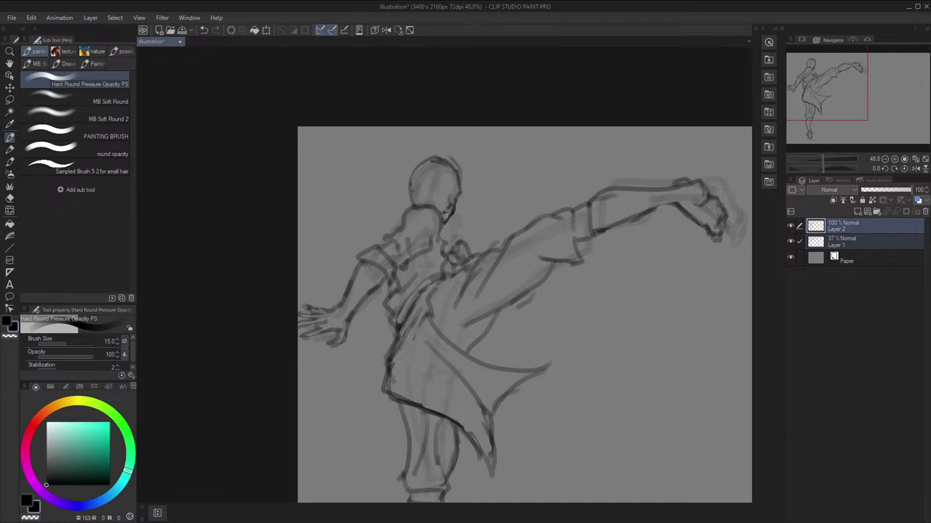
Draw the brow, eye and nose marks on the face with the size 15 brush, checking them in the mirrored view
{"action": "key", "text": "h"}
{"action": "key", "text": "h"}
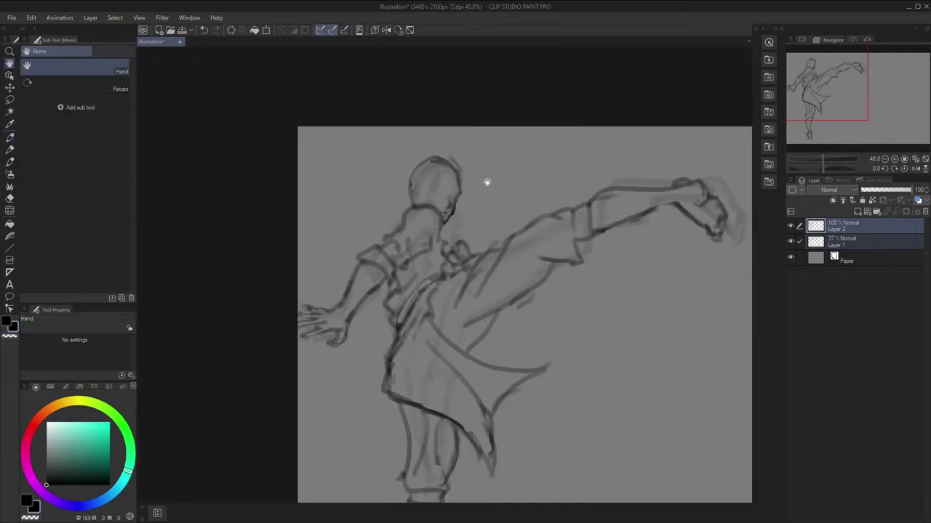
{"action": "left_click_drag", "start_coordinate": [487, 181], "coordinate": [485, 189]}
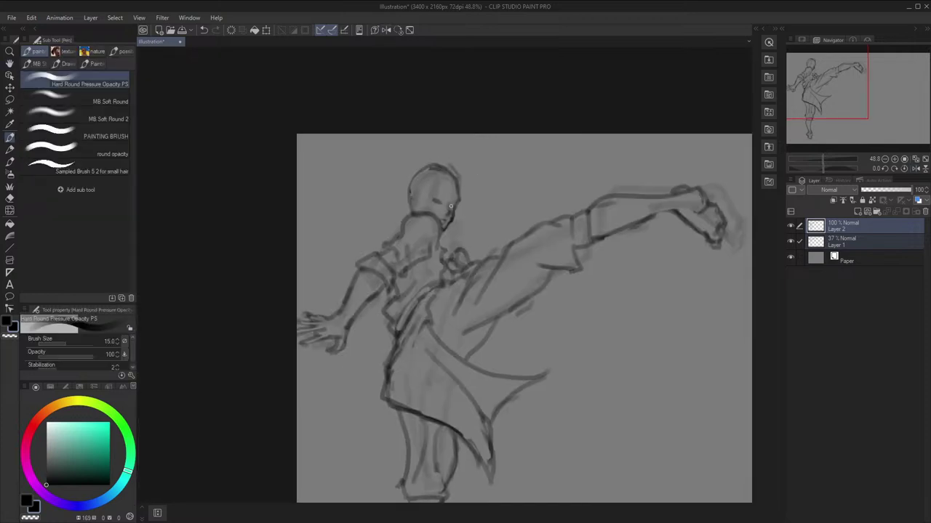
{"action": "key", "text": "h"}
{"action": "key", "text": "h"}
{"action": "key", "text": "h"}
{"action": "key", "text": "h"}
{"action": "key", "text": "h"}
{"action": "key", "text": "h"}
{"action": "key", "text": "space"}
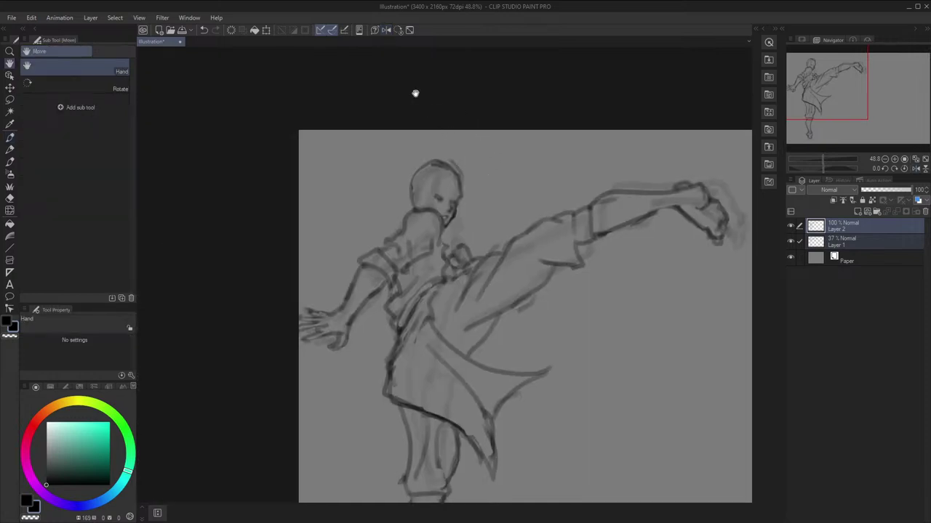
Draw the hair with side bangs, an upturned strand over the forehead and locks around the back of the head
{"action": "mouse_move", "coordinate": [438, 172]}
{"action": "left_mouse_down"}
{"action": "mouse_move", "coordinate": [421, 204]}
{"action": "mouse_move", "coordinate": [415, 184]}
{"action": "mouse_move", "coordinate": [403, 210]}
{"action": "mouse_move", "coordinate": [416, 172]}
{"action": "mouse_move", "coordinate": [450, 166]}
{"action": "mouse_move", "coordinate": [465, 194]}
{"action": "left_mouse_up"}
{"action": "mouse_move", "coordinate": [468, 208]}
{"action": "left_mouse_down"}
{"action": "mouse_move", "coordinate": [463, 184]}
{"action": "mouse_move", "coordinate": [461, 202]}
{"action": "mouse_move", "coordinate": [444, 179]}
{"action": "mouse_move", "coordinate": [466, 154]}
{"action": "mouse_move", "coordinate": [454, 173]}
{"action": "mouse_move", "coordinate": [458, 159]}
{"action": "mouse_move", "coordinate": [408, 175]}
{"action": "left_mouse_up"}
{"action": "key", "text": "ctrl+z"}
{"action": "key", "text": "h"}
{"action": "key", "text": "h"}
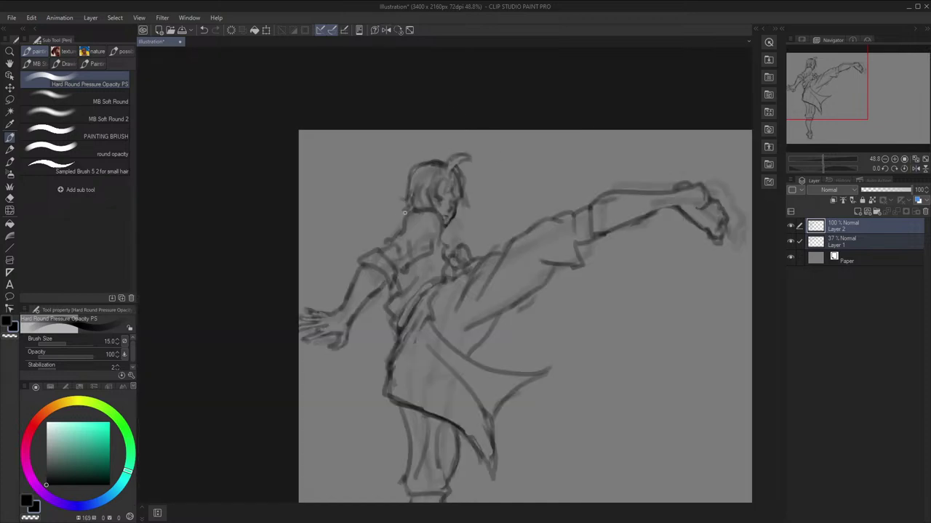
Draw a segmented braid swinging out from the back of the head, undoing the first attempts and checking the mirrored view
{"action": "key", "text": "h"}
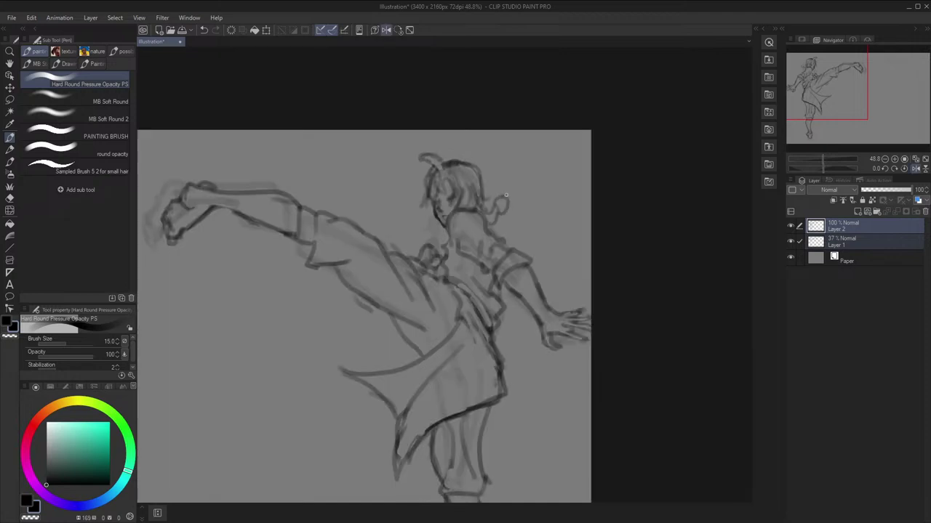
{"action": "key", "text": "ctrl+z"}
{"action": "mouse_move", "coordinate": [499, 214]}
{"action": "left_mouse_down"}
{"action": "mouse_move", "coordinate": [512, 193]}
{"action": "mouse_move", "coordinate": [539, 194]}
{"action": "mouse_move", "coordinate": [525, 184]}
{"action": "mouse_move", "coordinate": [527, 196]}
{"action": "mouse_move", "coordinate": [525, 178]}
{"action": "mouse_move", "coordinate": [525, 189]}
{"action": "left_mouse_up"}
{"action": "key", "text": "ctrl+z"}
{"action": "key", "text": "ctrl+z"}
{"action": "key", "text": "h"}
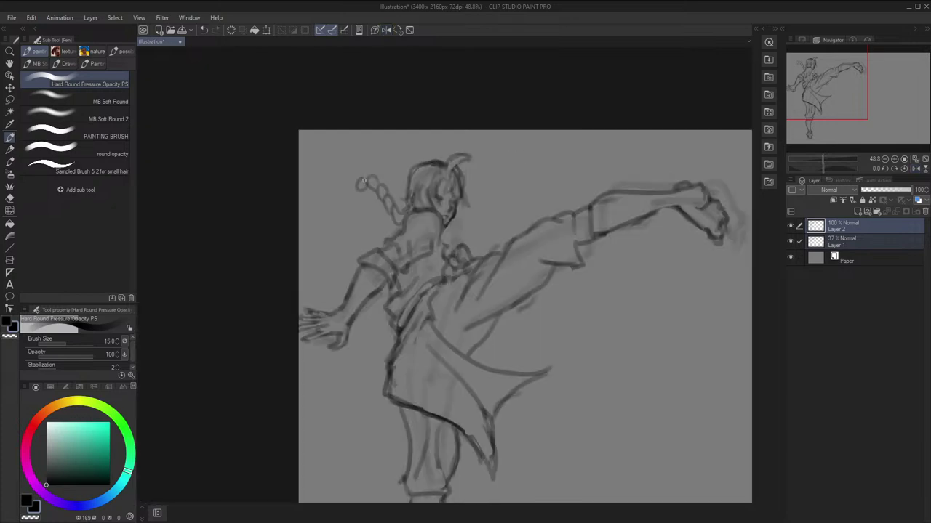
{"action": "mouse_move", "coordinate": [358, 193]}
{"action": "left_mouse_down"}
{"action": "mouse_move", "coordinate": [353, 215]}
{"action": "mouse_move", "coordinate": [367, 214]}
{"action": "left_mouse_up"}
Sharpen the eyes and brows on the face with the brush at size 12, checking them in the mirrored view
{"action": "scroll", "coordinate": [444, 197], "scroll_direction": "down", "scroll_amount": 7}
{"action": "key", "text": "h"}
{"action": "key", "text": "h"}
{"action": "scroll", "coordinate": [428, 191], "scroll_direction": "up", "scroll_amount": 5}
{"action": "key", "text": "space"}
{"action": "left_click_drag", "start_coordinate": [429, 191], "coordinate": [423, 199]}
{"action": "scroll", "coordinate": [422, 194], "scroll_direction": "up", "scroll_amount": 3}
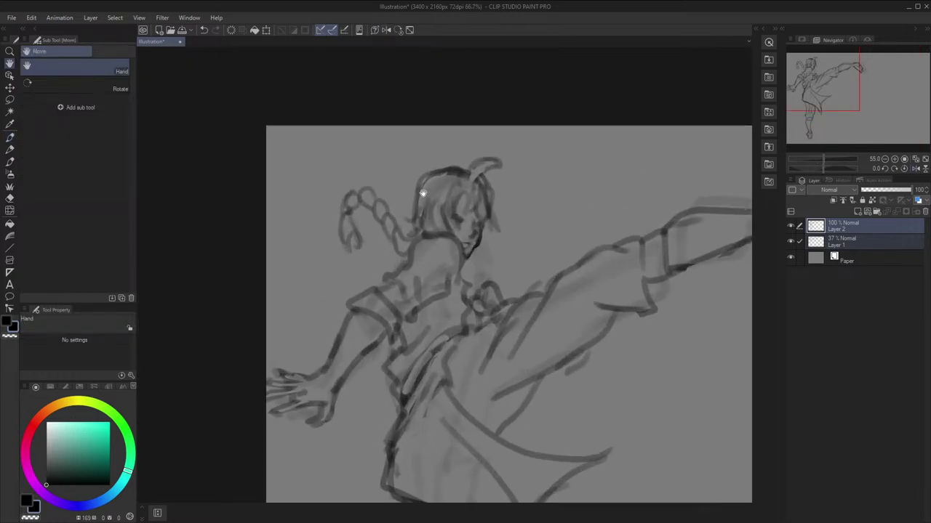
{"action": "left_click_drag", "start_coordinate": [534, 231], "coordinate": [506, 220]}
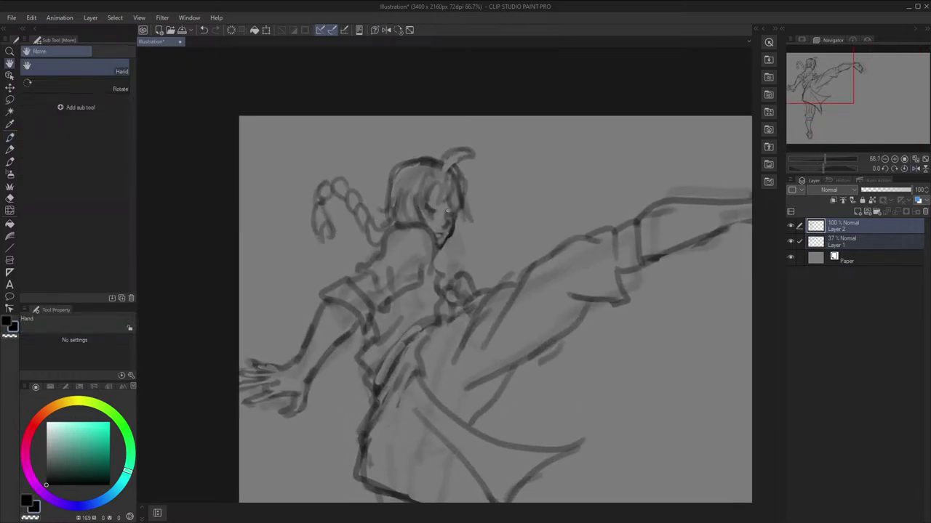
{"action": "key", "text": "p"}
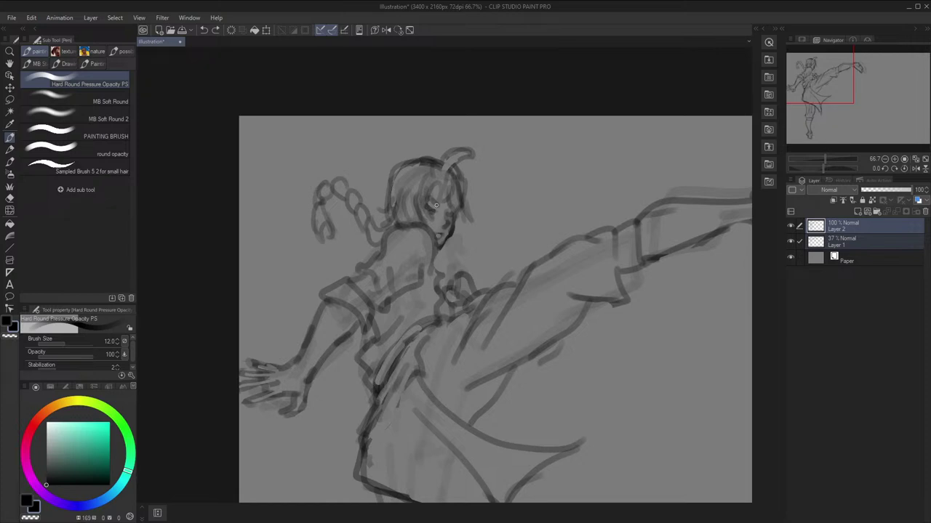
{"action": "key", "text": "h"}
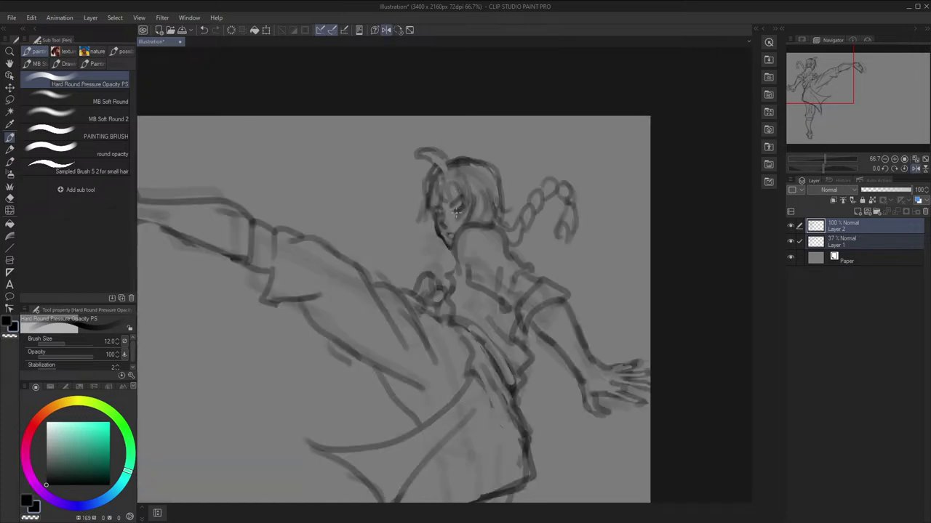
{"action": "key", "text": "h"}
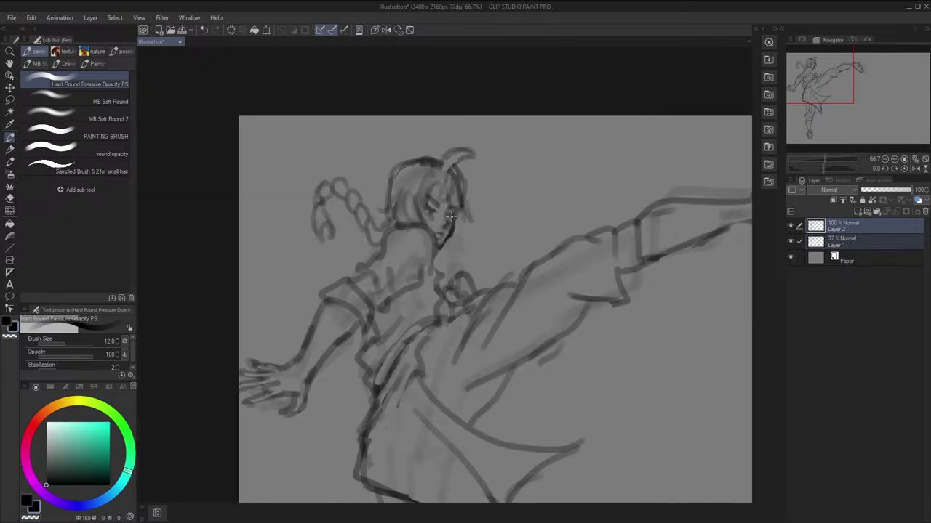
Hide Layer 1 and check the clean linework in normal and mirrored views
{"action": "scroll", "coordinate": [448, 212], "scroll_direction": "down", "scroll_amount": 2}
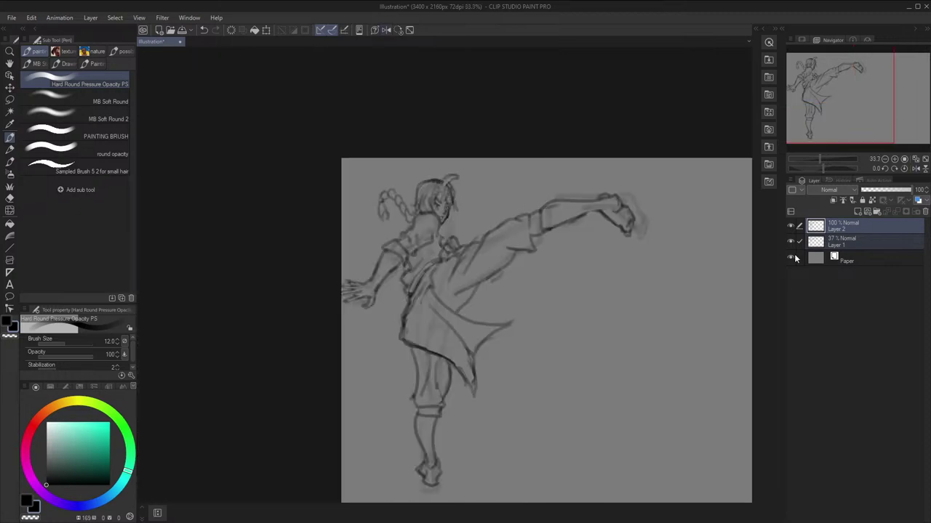
{"action": "left_click", "coordinate": [790, 242]}
{"action": "key", "text": "h"}
{"action": "key", "text": "ctrl+minus"}
{"action": "scroll", "coordinate": [606, 237], "scroll_direction": "up", "scroll_amount": 1}
{"action": "key", "text": "h"}
{"action": "scroll", "coordinate": [598, 239], "scroll_direction": "up", "scroll_amount": 2}
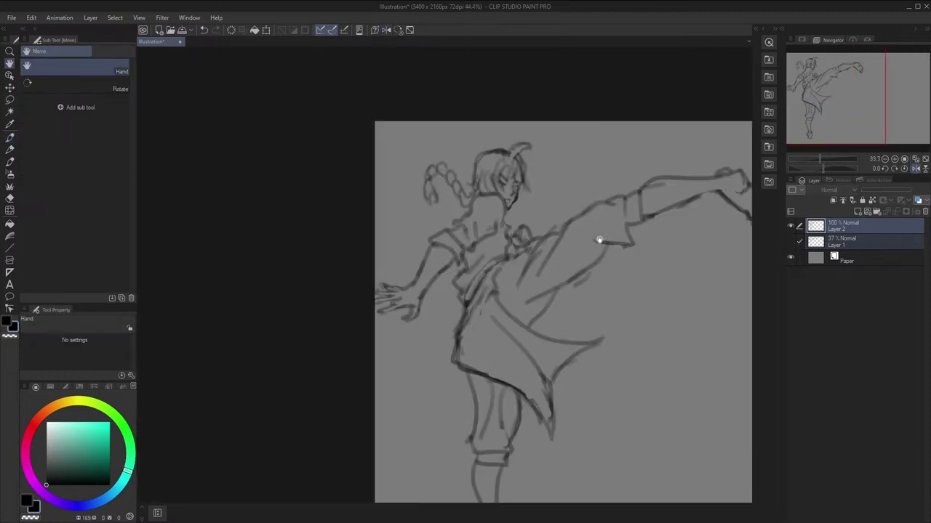
{"action": "left_click_drag", "start_coordinate": [514, 247], "coordinate": [516, 272]}
Lasso the head and braid along the collar line and make Layer 2 the only selected layer
{"action": "key", "text": "m"}
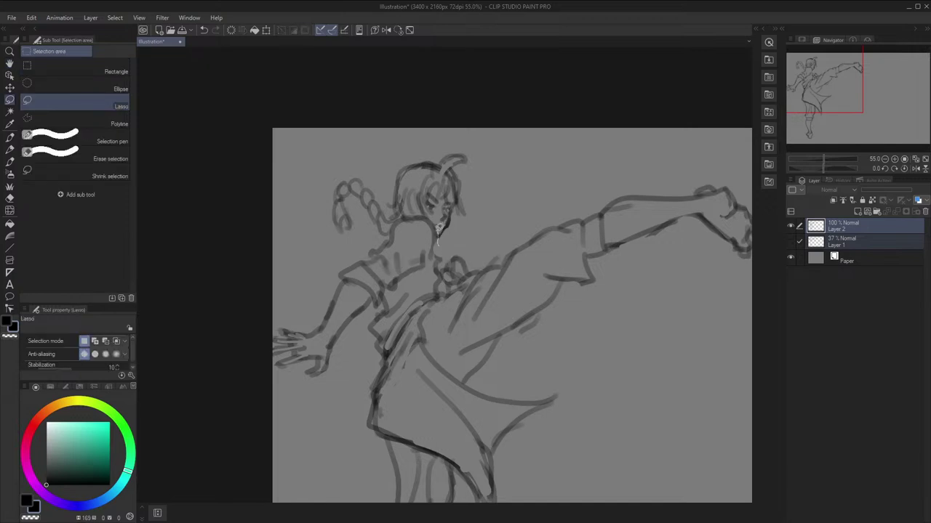
{"action": "mouse_move", "coordinate": [437, 228]}
{"action": "left_mouse_down"}
{"action": "mouse_move", "coordinate": [431, 212]}
{"action": "mouse_move", "coordinate": [404, 212]}
{"action": "mouse_move", "coordinate": [393, 227]}
{"action": "mouse_move", "coordinate": [270, 165]}
{"action": "mouse_move", "coordinate": [512, 224]}
{"action": "mouse_move", "coordinate": [481, 238]}
{"action": "left_mouse_up"}
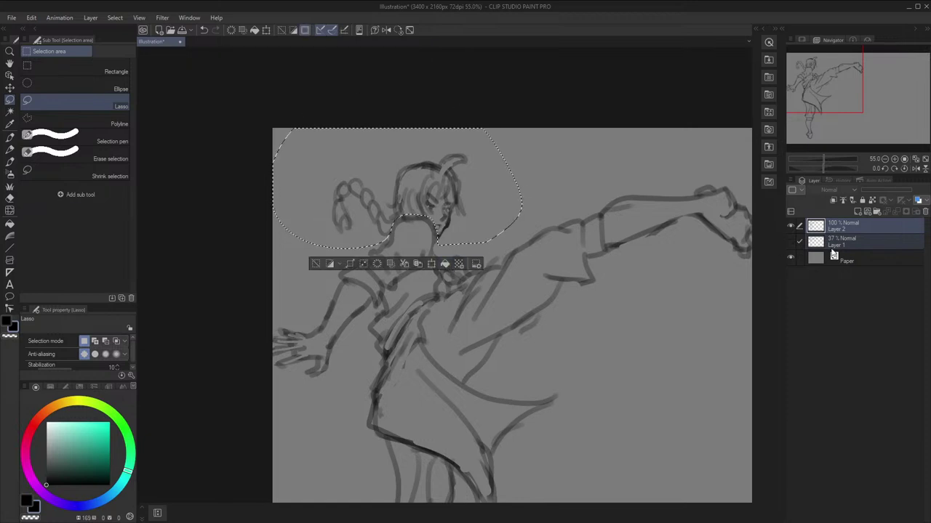
{"action": "left_click", "coordinate": [886, 242]}
{"action": "left_click", "coordinate": [855, 227]}
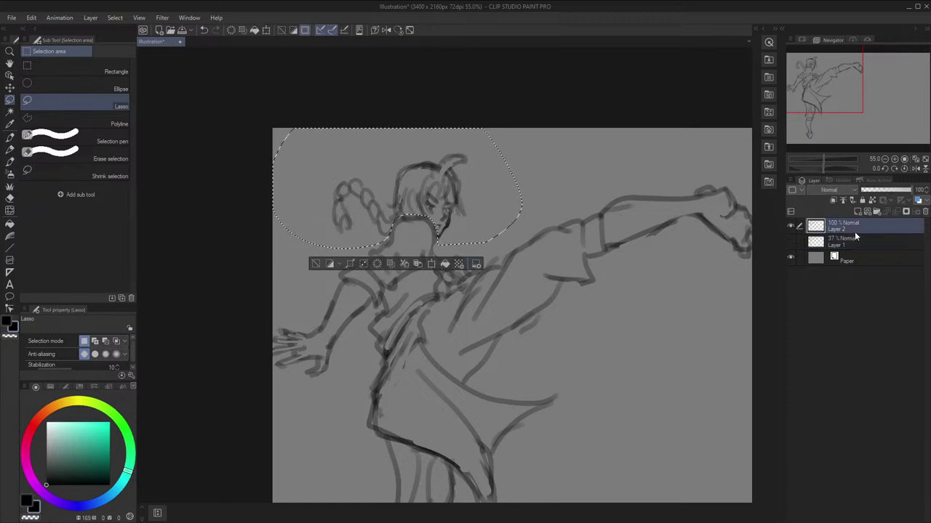
Rotate the selected head slightly clockwise and enlarge it a little, apply the transformation and deselect
{"action": "left_click", "coordinate": [435, 266]}
{"action": "left_click_drag", "start_coordinate": [565, 238], "coordinate": [561, 250]}
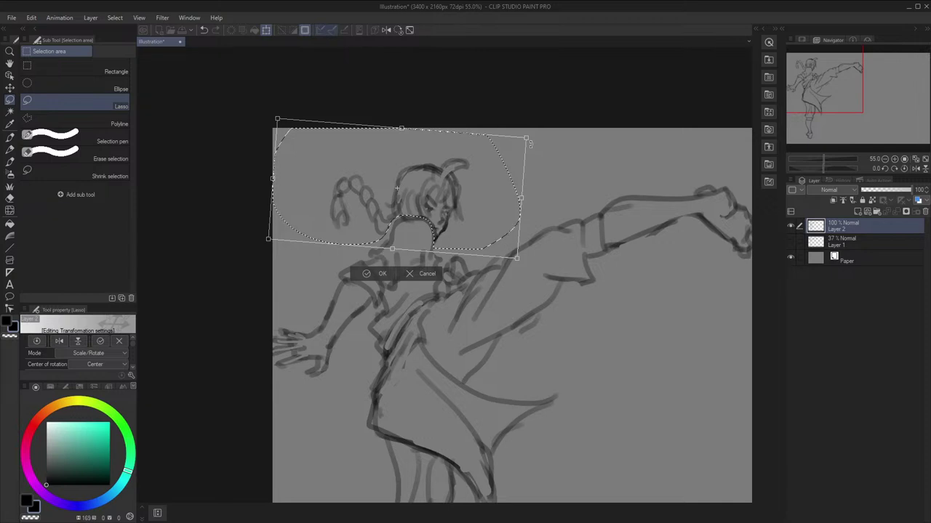
{"action": "left_click_drag", "start_coordinate": [525, 142], "coordinate": [538, 136]}
{"action": "left_click_drag", "start_coordinate": [516, 171], "coordinate": [510, 174]}
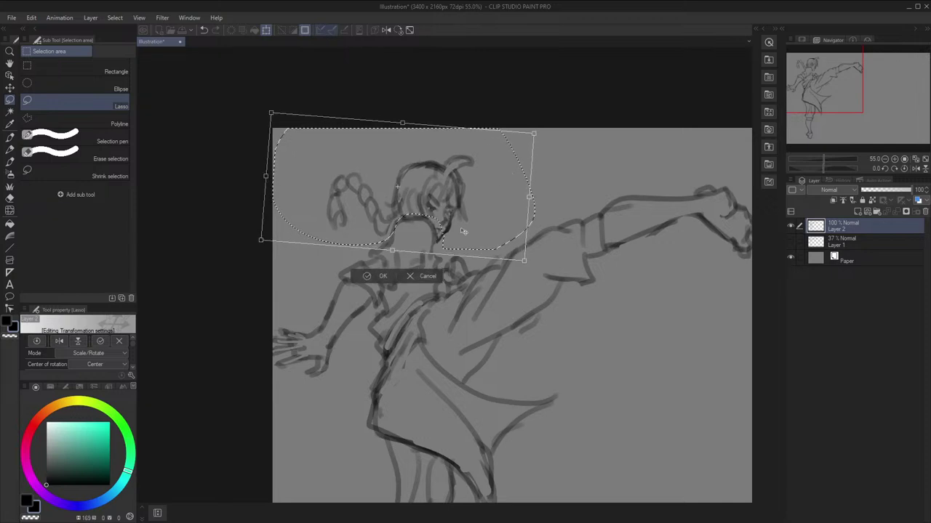
{"action": "key", "text": "h"}
{"action": "scroll", "coordinate": [592, 203], "scroll_direction": "down", "scroll_amount": 1}
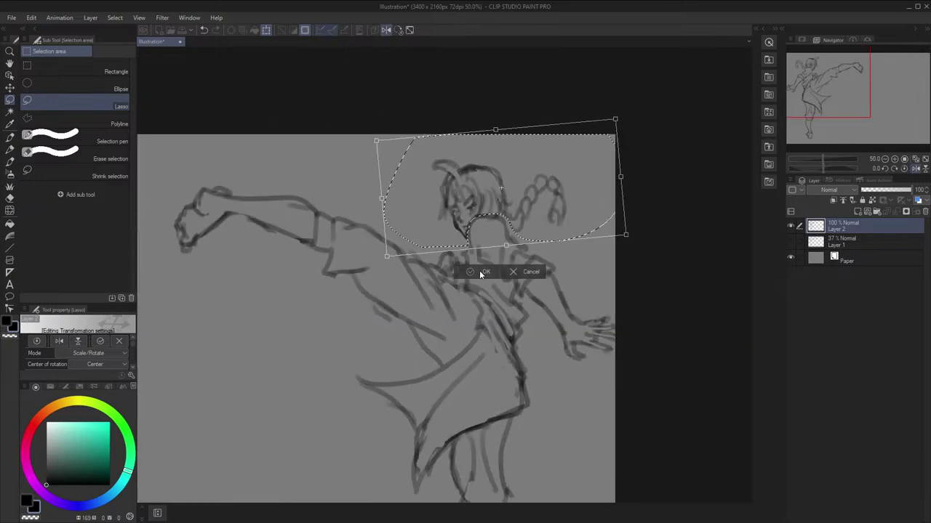
{"action": "left_click", "coordinate": [481, 274]}
{"action": "key", "text": "ctrl+d"}
Examine the whole figure's balance in normal and mirrored views
{"action": "key", "text": "h"}
{"action": "key", "text": "h"}
{"action": "scroll", "coordinate": [523, 299], "scroll_direction": "down", "scroll_amount": 2}
{"action": "key", "text": "space"}
{"action": "left_click_drag", "start_coordinate": [566, 261], "coordinate": [561, 224]}
{"action": "key", "text": "h"}
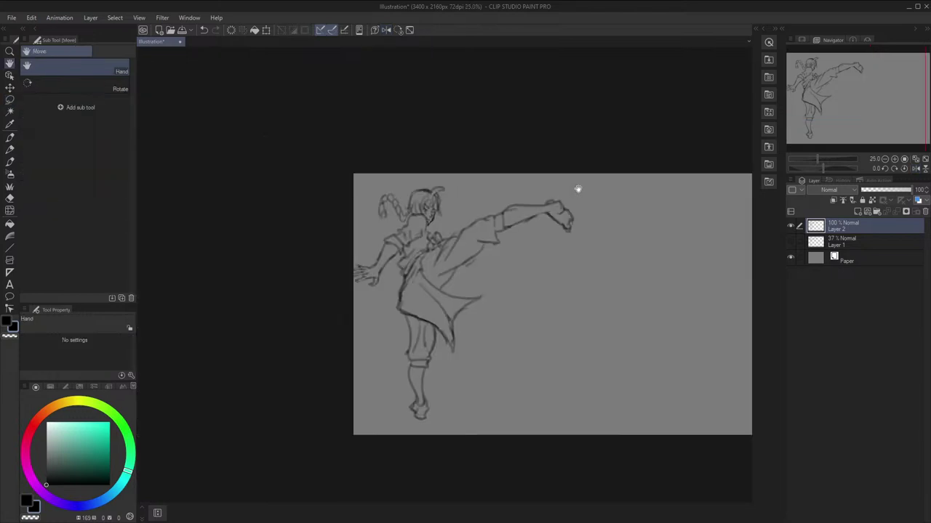
{"action": "scroll", "coordinate": [580, 188], "scroll_direction": "up", "scroll_amount": 1}
{"action": "left_click_drag", "start_coordinate": [581, 187], "coordinate": [568, 169]}
{"action": "key", "text": "h"}
{"action": "key", "text": "h"}
{"action": "key", "text": "h"}
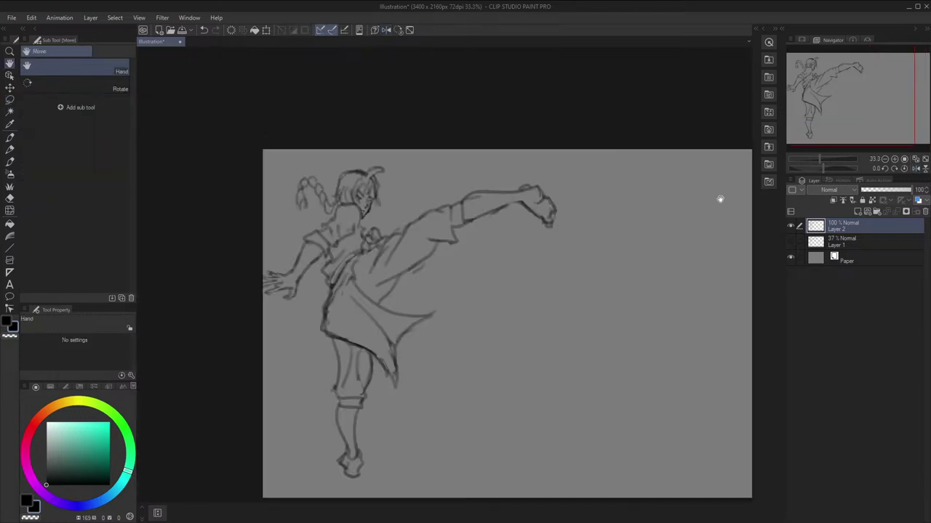
Touch up the underside of the raised foot with the size 12 brush in the mirrored view
{"action": "key", "text": "p"}
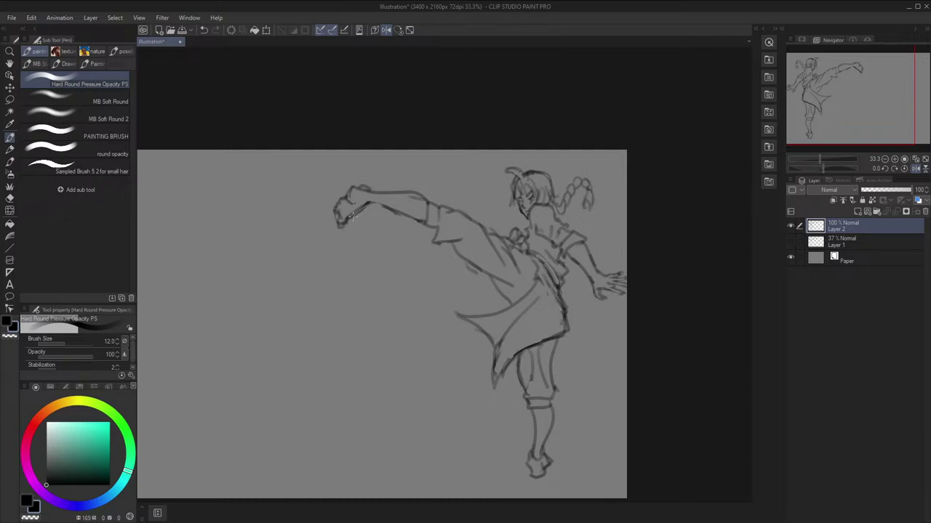
{"action": "left_click_drag", "start_coordinate": [352, 220], "coordinate": [362, 209]}
{"action": "key", "text": "h"}
Delete the hidden gesture sketch, Layer 1
{"action": "key", "text": "space"}
{"action": "mouse_move", "coordinate": [609, 204]}
{"action": "left_mouse_down"}
{"action": "mouse_move", "coordinate": [627, 194]}
{"action": "mouse_move", "coordinate": [627, 177]}
{"action": "left_mouse_up"}
{"action": "left_click_drag", "start_coordinate": [624, 320], "coordinate": [441, 353]}
{"action": "left_click", "coordinate": [834, 260]}
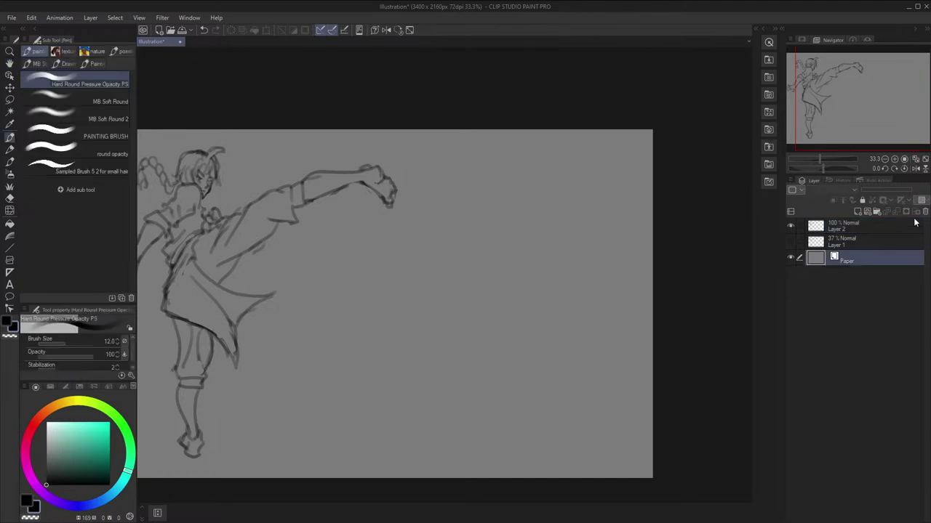
{"action": "left_click", "coordinate": [900, 243]}
{"action": "left_click", "coordinate": [925, 211]}
Draw a long curved vertical gesture line for a second figure on Layer 2 with the brush at size 25
{"action": "key", "text": "space"}
{"action": "left_click_drag", "start_coordinate": [632, 220], "coordinate": [581, 222]}
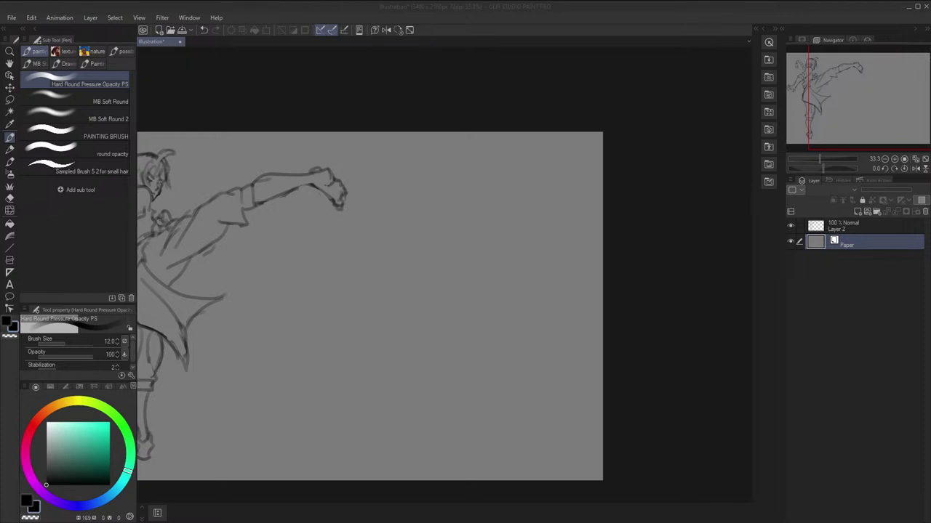
{"action": "left_click_drag", "start_coordinate": [619, 216], "coordinate": [637, 166]}
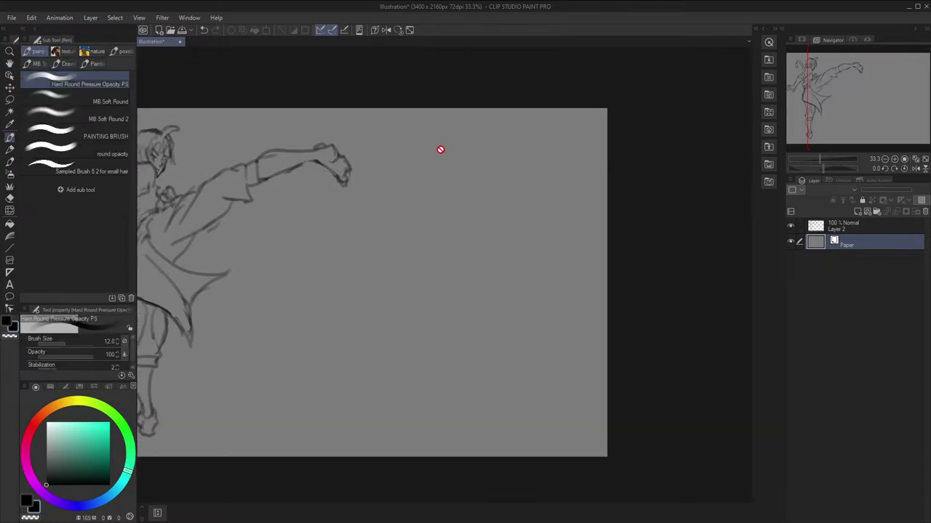
{"action": "left_click", "coordinate": [828, 223]}
{"action": "left_click_drag", "start_coordinate": [435, 144], "coordinate": [431, 164]}
{"action": "key", "text": "ctrl+z"}
{"action": "left_click_drag", "start_coordinate": [442, 136], "coordinate": [435, 176]}
{"action": "key", "text": "]"}
{"action": "key", "text": "]"}
{"action": "key", "text": "ctrl+z"}
{"action": "key", "text": "]"}
{"action": "key", "text": "]"}
{"action": "mouse_move", "coordinate": [442, 136]}
{"action": "left_mouse_down"}
{"action": "mouse_move", "coordinate": [433, 179]}
{"action": "mouse_move", "coordinate": [457, 287]}
{"action": "mouse_move", "coordinate": [448, 349]}
{"action": "left_mouse_up"}
{"action": "key", "text": "ctrl+z"}
{"action": "left_click_drag", "start_coordinate": [453, 278], "coordinate": [430, 424]}
{"action": "left_click_drag", "start_coordinate": [445, 357], "coordinate": [428, 449]}
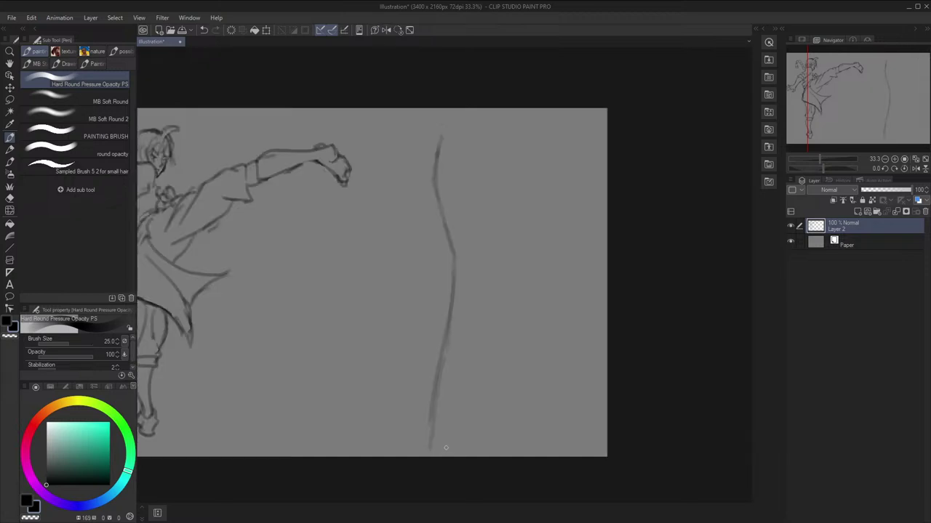
Sketch the shoulder line across the gesture line and rough in the torso sides, undoing the stray stroke
{"action": "key", "text": "space"}
{"action": "left_click_drag", "start_coordinate": [466, 359], "coordinate": [471, 361]}
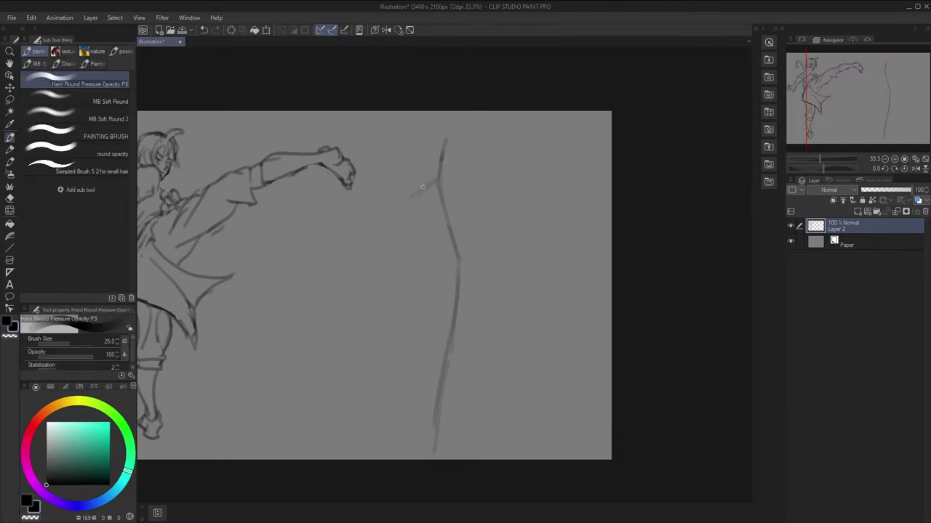
{"action": "left_click_drag", "start_coordinate": [450, 179], "coordinate": [468, 188]}
{"action": "left_click_drag", "start_coordinate": [424, 223], "coordinate": [447, 275]}
{"action": "mouse_move", "coordinate": [479, 235]}
{"action": "left_mouse_down"}
{"action": "mouse_move", "coordinate": [474, 273]}
{"action": "mouse_move", "coordinate": [449, 270]}
{"action": "mouse_move", "coordinate": [455, 248]}
{"action": "mouse_move", "coordinate": [429, 266]}
{"action": "left_mouse_up"}
{"action": "key", "text": "h"}
{"action": "key", "text": "ctrl+z"}
Shape the second figure's ribcage block and mark the upper and lower edges of the pelvis, undoing stray strokes
{"action": "left_click_drag", "start_coordinate": [466, 206], "coordinate": [444, 253]}
{"action": "key", "text": "h"}
{"action": "key", "text": "ctrl+z"}
{"action": "mouse_move", "coordinate": [422, 200]}
{"action": "left_mouse_down"}
{"action": "mouse_move", "coordinate": [459, 264]}
{"action": "mouse_move", "coordinate": [449, 247]}
{"action": "left_mouse_up"}
{"action": "key", "text": "ctrl+z"}
{"action": "mouse_move", "coordinate": [477, 288]}
{"action": "left_mouse_down"}
{"action": "mouse_move", "coordinate": [467, 302]}
{"action": "mouse_move", "coordinate": [480, 312]}
{"action": "mouse_move", "coordinate": [461, 288]}
{"action": "left_mouse_up"}
{"action": "key", "text": "ctrl+z"}
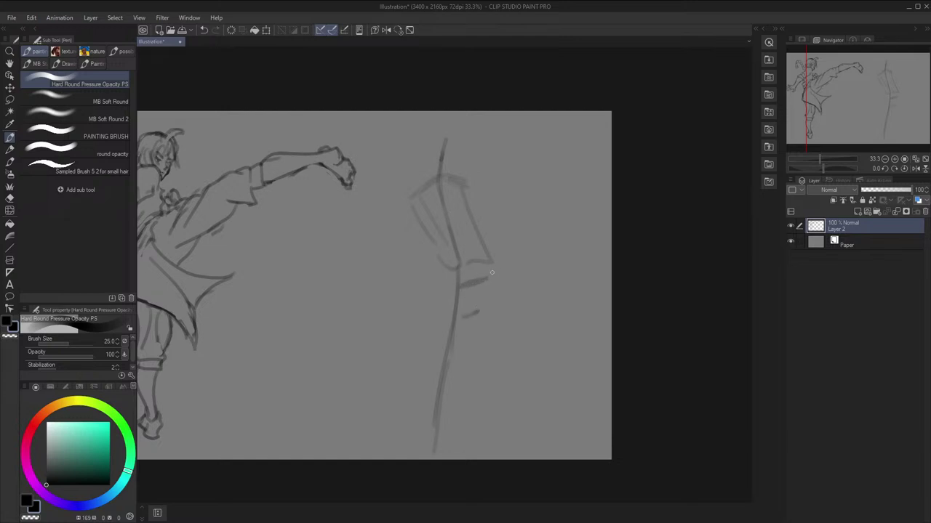
Build the pelvis as a box below the ribcage, checking its form in the mirrored view
{"action": "key", "text": "h"}
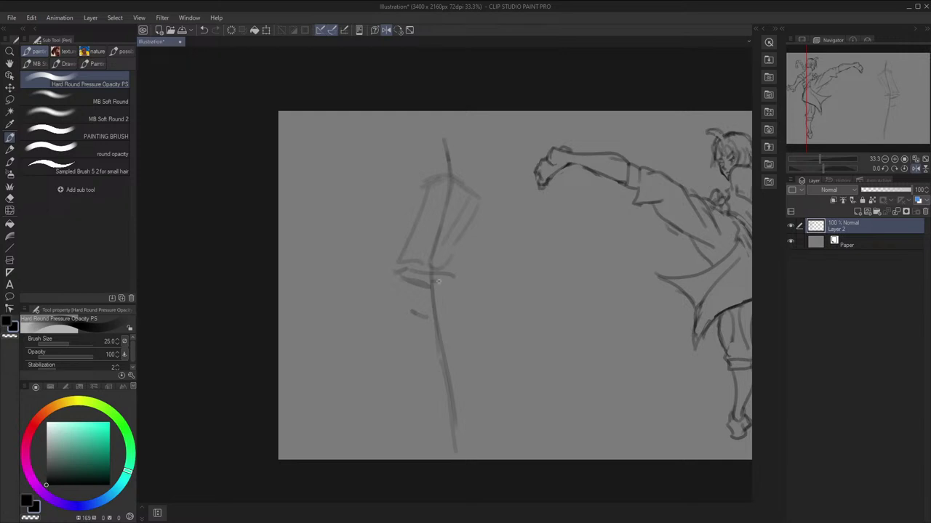
{"action": "key", "text": "h"}
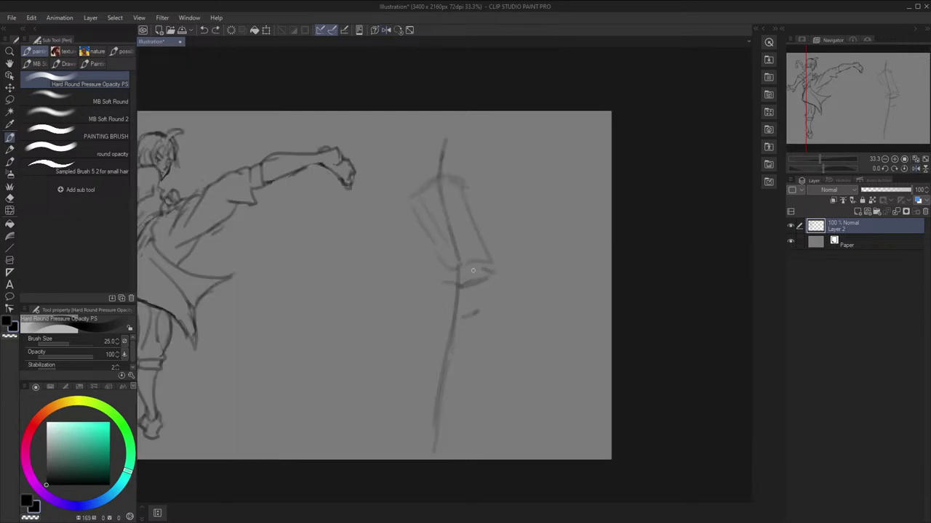
{"action": "mouse_move", "coordinate": [472, 269]}
{"action": "left_mouse_down"}
{"action": "mouse_move", "coordinate": [436, 280]}
{"action": "mouse_move", "coordinate": [461, 271]}
{"action": "mouse_move", "coordinate": [439, 317]}
{"action": "mouse_move", "coordinate": [460, 288]}
{"action": "mouse_move", "coordinate": [454, 316]}
{"action": "mouse_move", "coordinate": [492, 304]}
{"action": "mouse_move", "coordinate": [496, 281]}
{"action": "mouse_move", "coordinate": [488, 309]}
{"action": "left_mouse_up"}
{"action": "key", "text": "h"}
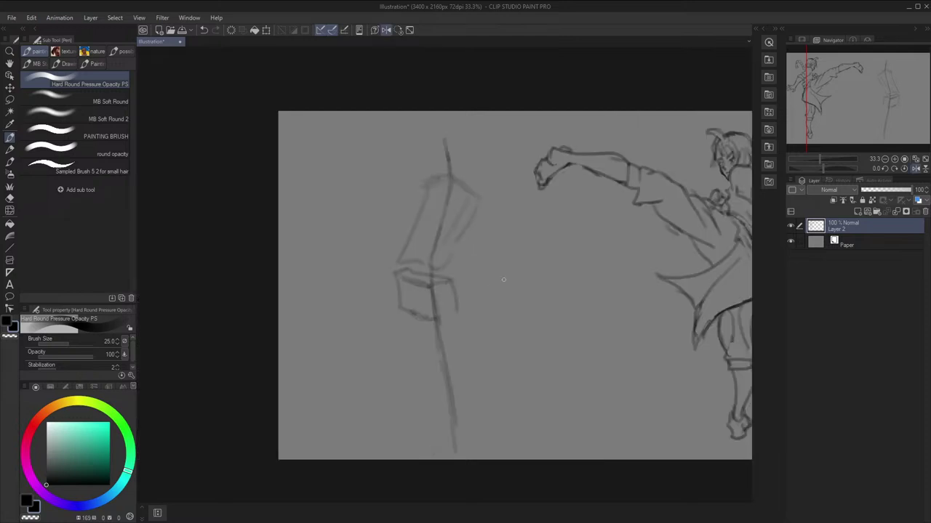
{"action": "key", "text": "h"}
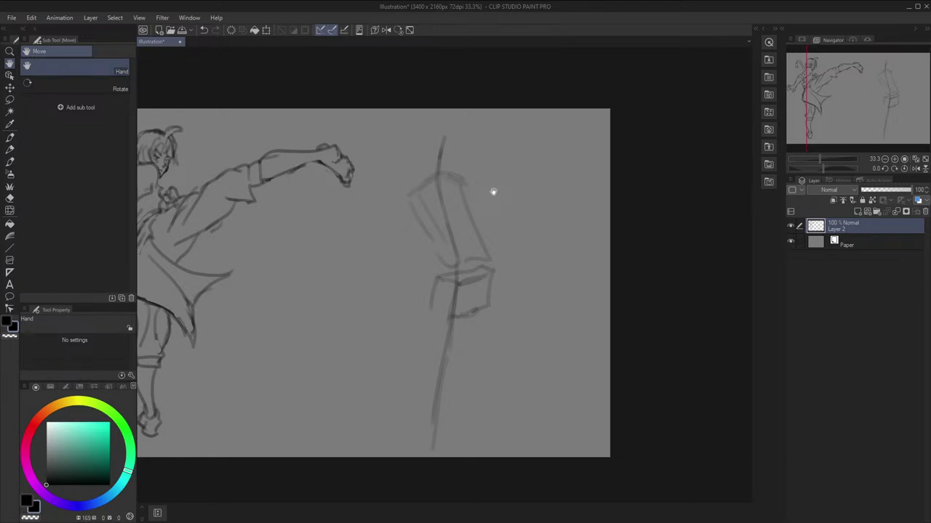
Lasso the second figure's sketch, scale it down slightly, apply the transformation and deselect
{"action": "key", "text": "m"}
{"action": "mouse_move", "coordinate": [384, 211]}
{"action": "left_mouse_down"}
{"action": "mouse_move", "coordinate": [505, 131]}
{"action": "mouse_move", "coordinate": [446, 433]}
{"action": "left_mouse_up"}
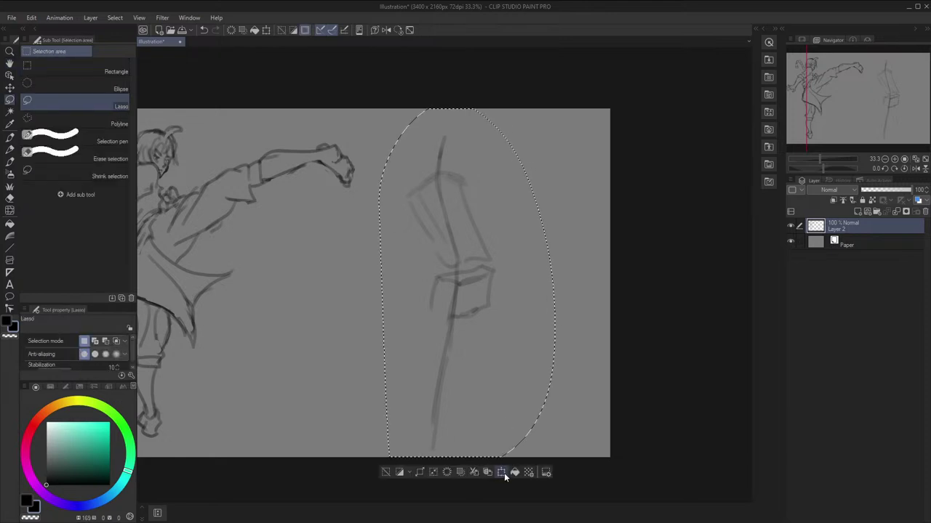
{"action": "left_click", "coordinate": [504, 472]}
{"action": "left_click_drag", "start_coordinate": [556, 458], "coordinate": [534, 417]}
{"action": "left_click", "coordinate": [446, 433]}
{"action": "key", "text": "ctrl+d"}
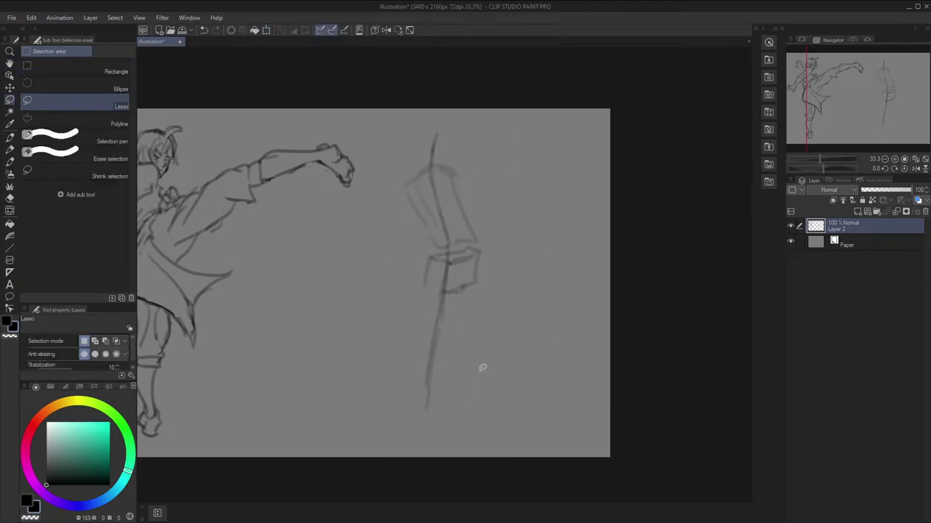
Block in the second figure's first leg below the pelvis with thigh, knee and tapering shin, undoing stray strokes
{"action": "key", "text": "p"}
{"action": "mouse_move", "coordinate": [469, 283]}
{"action": "left_mouse_down"}
{"action": "mouse_move", "coordinate": [449, 295]}
{"action": "mouse_move", "coordinate": [434, 290]}
{"action": "mouse_move", "coordinate": [448, 282]}
{"action": "mouse_move", "coordinate": [436, 285]}
{"action": "mouse_move", "coordinate": [469, 320]}
{"action": "mouse_move", "coordinate": [455, 339]}
{"action": "left_mouse_up"}
{"action": "mouse_move", "coordinate": [444, 293]}
{"action": "left_mouse_down"}
{"action": "mouse_move", "coordinate": [443, 347]}
{"action": "mouse_move", "coordinate": [457, 345]}
{"action": "mouse_move", "coordinate": [436, 384]}
{"action": "left_mouse_up"}
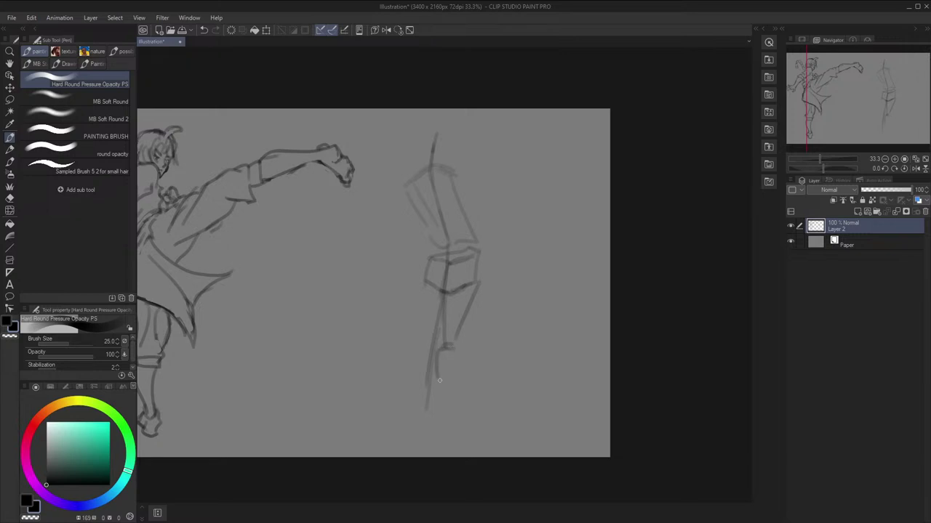
{"action": "left_click_drag", "start_coordinate": [457, 351], "coordinate": [441, 418]}
{"action": "left_click_drag", "start_coordinate": [442, 368], "coordinate": [434, 413]}
{"action": "key", "text": "h"}
{"action": "key", "text": "ctrl+z"}
{"action": "left_click_drag", "start_coordinate": [455, 351], "coordinate": [449, 417]}
{"action": "key", "text": "h"}
{"action": "left_click_drag", "start_coordinate": [451, 297], "coordinate": [433, 347]}
{"action": "key", "text": "h"}
{"action": "key", "text": "ctrl+z"}
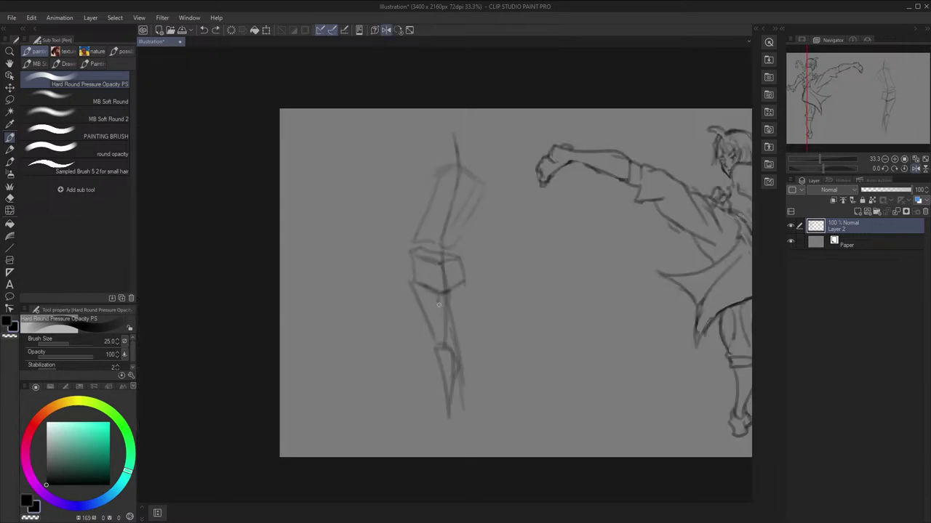
Sketch the second figure's other thigh and rough in its lower leg in the mirrored view, undoing stray strokes
{"action": "left_click_drag", "start_coordinate": [442, 301], "coordinate": [458, 338]}
{"action": "mouse_move", "coordinate": [464, 287]}
{"action": "left_mouse_down"}
{"action": "mouse_move", "coordinate": [466, 345]}
{"action": "mouse_move", "coordinate": [465, 290]}
{"action": "mouse_move", "coordinate": [456, 330]}
{"action": "mouse_move", "coordinate": [452, 296]}
{"action": "mouse_move", "coordinate": [461, 368]}
{"action": "left_mouse_up"}
{"action": "key", "text": "ctrl+z"}
{"action": "key", "text": "ctrl+z"}
{"action": "mouse_move", "coordinate": [445, 316]}
{"action": "left_mouse_down"}
{"action": "mouse_move", "coordinate": [460, 356]}
{"action": "mouse_move", "coordinate": [454, 285]}
{"action": "mouse_move", "coordinate": [449, 341]}
{"action": "mouse_move", "coordinate": [476, 383]}
{"action": "left_mouse_up"}
{"action": "key", "text": "ctrl+z"}
{"action": "mouse_move", "coordinate": [451, 348]}
{"action": "left_mouse_down"}
{"action": "mouse_move", "coordinate": [467, 347]}
{"action": "mouse_move", "coordinate": [453, 426]}
{"action": "left_mouse_up"}
{"action": "left_click_drag", "start_coordinate": [470, 375], "coordinate": [467, 428]}
{"action": "key", "text": "h"}
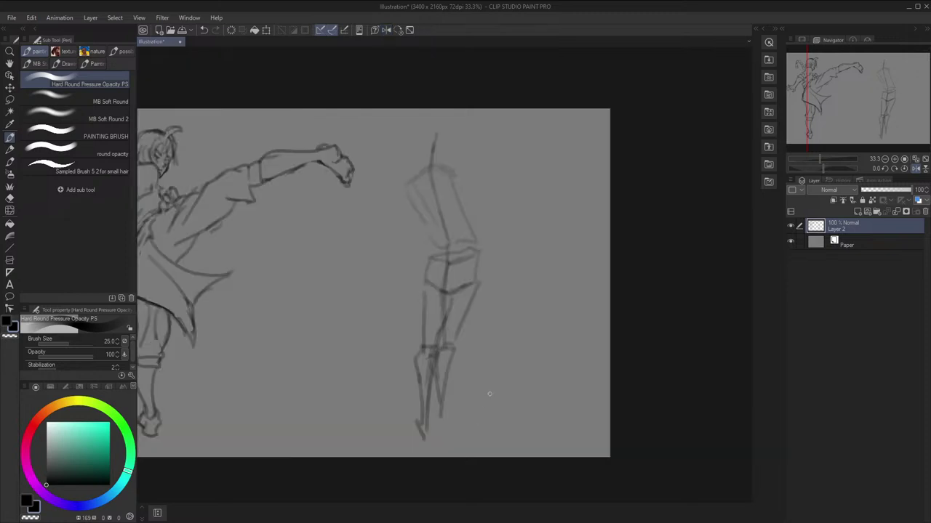
Undo the rough lower-leg strokes and redraw the supporting leg's calf and shin from knee to ankle
{"action": "key", "text": "ctrl+z"}
{"action": "key", "text": "ctrl+z"}
{"action": "left_click_drag", "start_coordinate": [419, 352], "coordinate": [419, 439]}
{"action": "left_click_drag", "start_coordinate": [418, 361], "coordinate": [411, 422]}
{"action": "key", "text": "ctrl+z"}
{"action": "mouse_move", "coordinate": [429, 370]}
{"action": "left_mouse_down"}
{"action": "mouse_move", "coordinate": [422, 443]}
{"action": "mouse_move", "coordinate": [414, 444]}
{"action": "left_mouse_up"}
{"action": "key", "text": "h"}
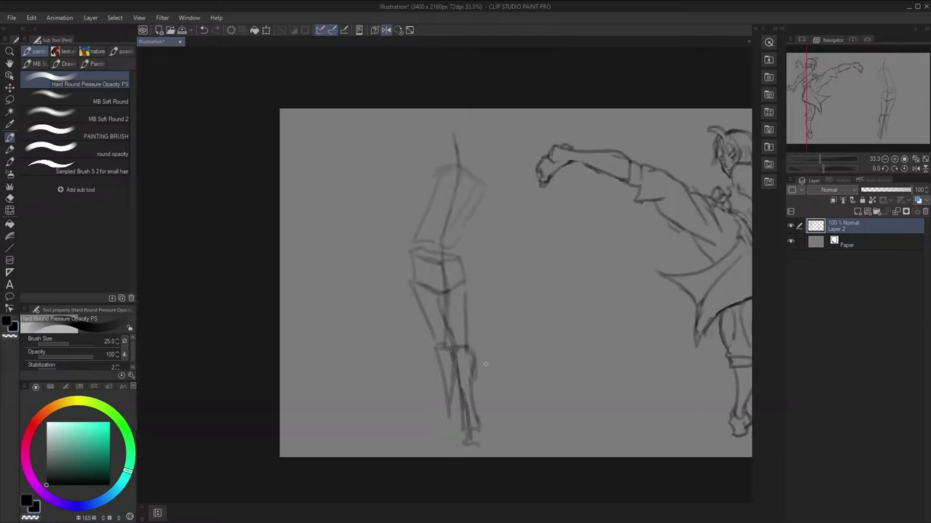
Draw both feet of the second figure, one turned sideways and one facing forward, checking them in the mirrored view
{"action": "key", "text": "h"}
{"action": "mouse_move", "coordinate": [438, 403]}
{"action": "left_mouse_down"}
{"action": "mouse_move", "coordinate": [465, 412]}
{"action": "mouse_move", "coordinate": [461, 456]}
{"action": "left_mouse_up"}
{"action": "key", "text": "h"}
{"action": "left_click_drag", "start_coordinate": [474, 432], "coordinate": [484, 447]}
{"action": "key", "text": "h"}
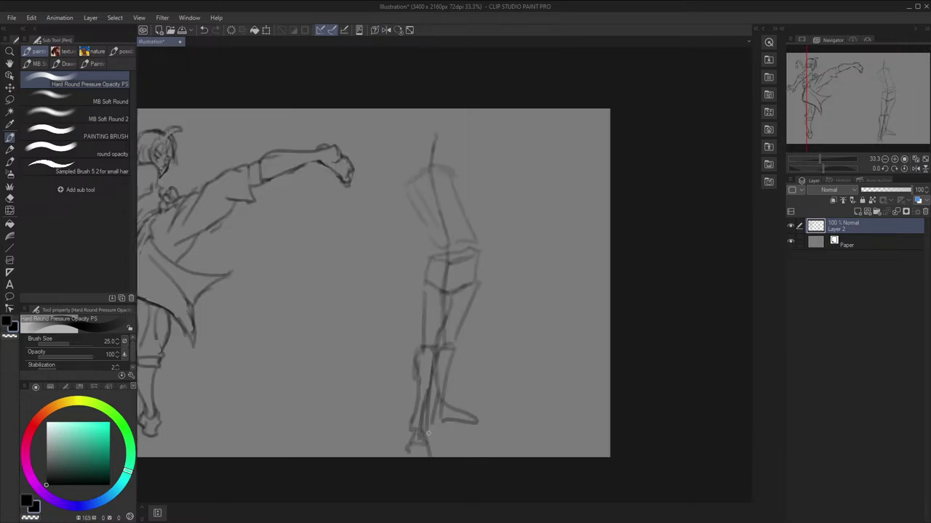
{"action": "left_click_drag", "start_coordinate": [421, 433], "coordinate": [408, 452]}
{"action": "left_click_drag", "start_coordinate": [418, 420], "coordinate": [423, 456]}
{"action": "key", "text": "h"}
{"action": "key", "text": "h"}
Lasso the second figure's sketch, raise it slightly on the canvas, apply the transformation and deselect
{"action": "key", "text": "j"}
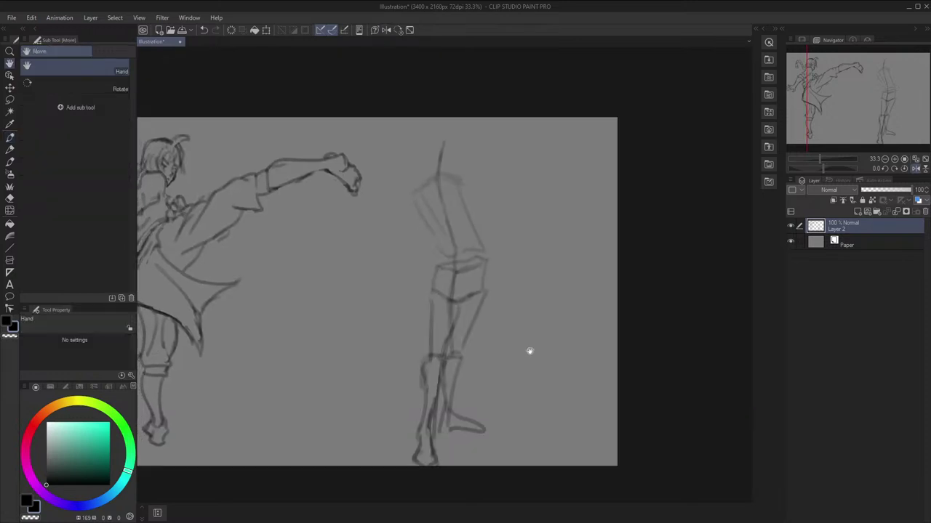
{"action": "key", "text": "h"}
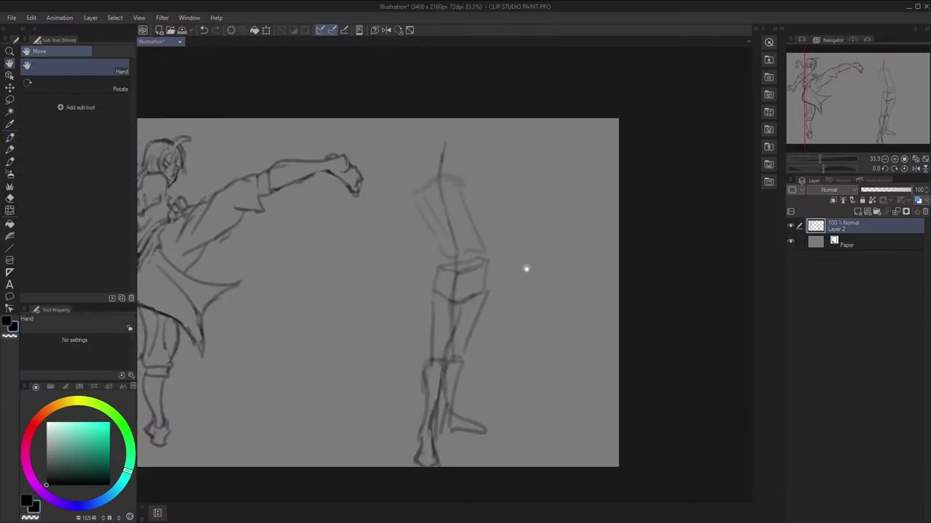
{"action": "left_click_drag", "start_coordinate": [491, 233], "coordinate": [493, 223]}
{"action": "key", "text": "m"}
{"action": "mouse_move", "coordinate": [408, 259]}
{"action": "left_mouse_down"}
{"action": "mouse_move", "coordinate": [561, 426]}
{"action": "mouse_move", "coordinate": [403, 455]}
{"action": "left_mouse_up"}
{"action": "left_click", "coordinate": [531, 470]}
{"action": "left_click_drag", "start_coordinate": [527, 434], "coordinate": [490, 445]}
{"action": "left_click", "coordinate": [477, 465]}
{"action": "key", "text": "ctrl+d"}
Sketch the second figure's far arm as a short upper arm bent at the elbow with a raised forearm and hand
{"action": "key", "text": "h"}
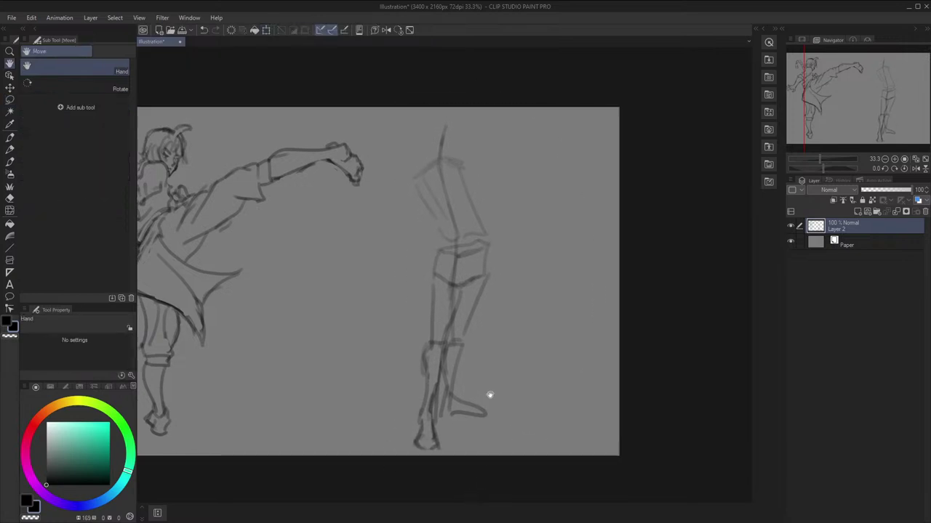
{"action": "left_click_drag", "start_coordinate": [491, 376], "coordinate": [497, 368]}
{"action": "key", "text": "b"}
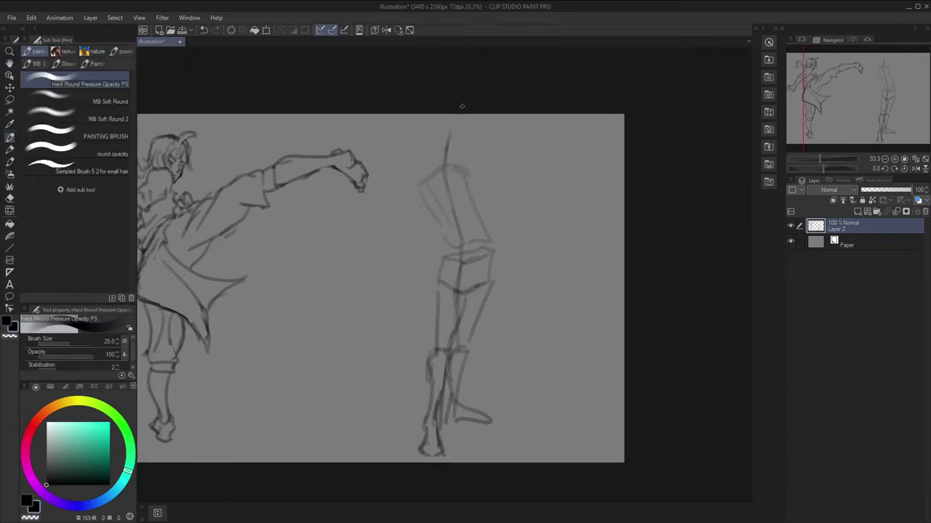
{"action": "left_click_drag", "start_coordinate": [458, 168], "coordinate": [475, 179]}
{"action": "mouse_move", "coordinate": [471, 182]}
{"action": "left_mouse_down"}
{"action": "mouse_move", "coordinate": [488, 201]}
{"action": "mouse_move", "coordinate": [483, 213]}
{"action": "mouse_move", "coordinate": [497, 162]}
{"action": "left_mouse_up"}
{"action": "mouse_move", "coordinate": [501, 163]}
{"action": "left_mouse_down"}
{"action": "mouse_move", "coordinate": [493, 185]}
{"action": "mouse_move", "coordinate": [512, 161]}
{"action": "left_mouse_up"}
{"action": "mouse_move", "coordinate": [513, 162]}
{"action": "left_mouse_down"}
{"action": "mouse_move", "coordinate": [499, 172]}
{"action": "mouse_move", "coordinate": [540, 165]}
{"action": "left_mouse_up"}
Draw the near upper arm as a block angling down and outward from the shoulder, redoing its strokes in the mirrored view
{"action": "key", "text": "h"}
{"action": "key", "text": "h"}
{"action": "left_click_drag", "start_coordinate": [434, 176], "coordinate": [405, 222]}
{"action": "left_click_drag", "start_coordinate": [439, 198], "coordinate": [407, 244]}
{"action": "key", "text": "h"}
{"action": "key", "text": "ctrl+z"}
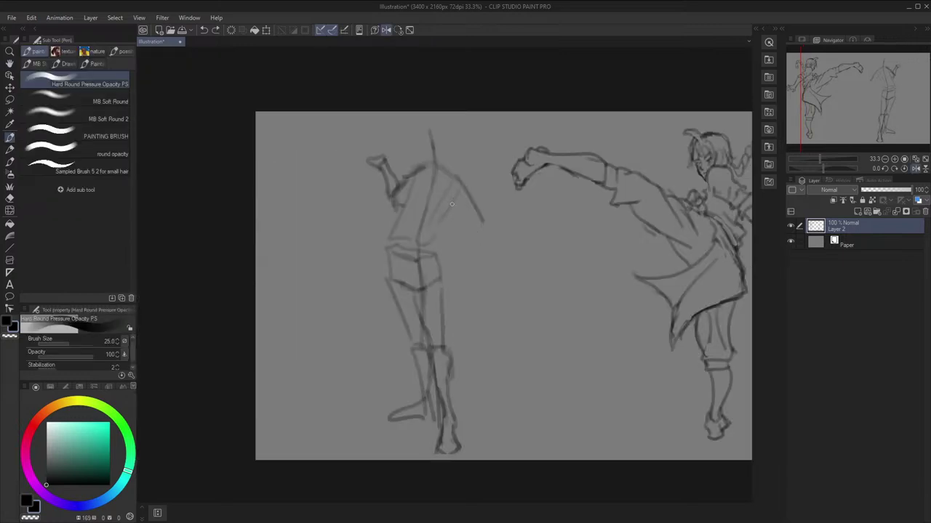
{"action": "left_click_drag", "start_coordinate": [446, 196], "coordinate": [474, 231]}
{"action": "left_click_drag", "start_coordinate": [454, 183], "coordinate": [479, 233]}
{"action": "key", "text": "h"}
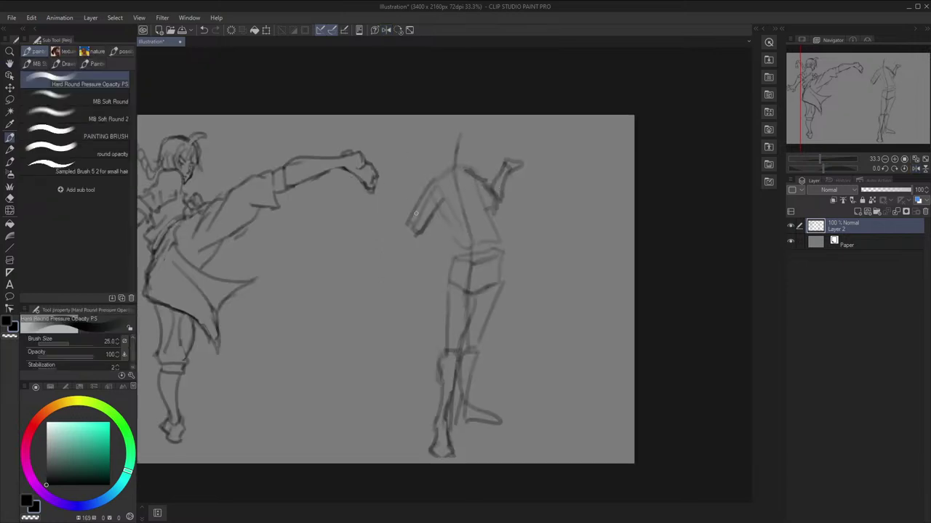
Lasso the second figure and move it slightly away from the kicking figure, applying the transformation and deselecting
{"action": "key", "text": "m"}
{"action": "mouse_move", "coordinate": [396, 253]}
{"action": "left_mouse_down"}
{"action": "mouse_move", "coordinate": [615, 280]}
{"action": "mouse_move", "coordinate": [410, 476]}
{"action": "left_mouse_up"}
{"action": "key", "text": "ctrl+t"}
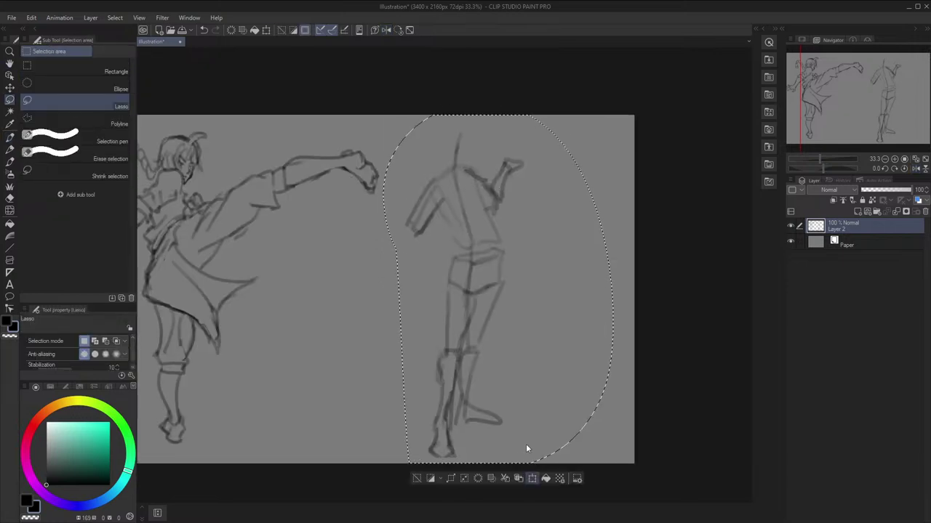
{"action": "left_click_drag", "start_coordinate": [521, 443], "coordinate": [547, 443]}
{"action": "left_click", "coordinate": [510, 482]}
{"action": "key", "text": "ctrl+d"}
Draw the near forearm bending up from the elbow and add a blocky hand, undoing stray strokes
{"action": "key", "text": "p"}
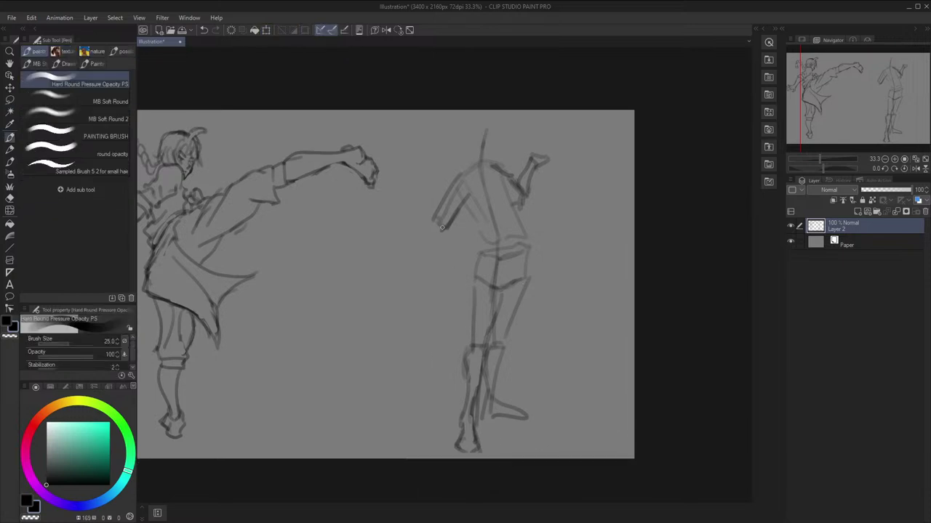
{"action": "mouse_move", "coordinate": [438, 231]}
{"action": "left_mouse_down"}
{"action": "mouse_move", "coordinate": [403, 186]}
{"action": "mouse_move", "coordinate": [413, 178]}
{"action": "mouse_move", "coordinate": [441, 209]}
{"action": "mouse_move", "coordinate": [487, 190]}
{"action": "left_mouse_up"}
{"action": "key", "text": "h"}
{"action": "key", "text": "ctrl+z"}
{"action": "key", "text": "ctrl+z"}
{"action": "key", "text": "ctrl+z"}
{"action": "mouse_move", "coordinate": [447, 215]}
{"action": "left_mouse_down"}
{"action": "mouse_move", "coordinate": [486, 186]}
{"action": "mouse_move", "coordinate": [492, 193]}
{"action": "left_mouse_up"}
{"action": "left_click_drag", "start_coordinate": [492, 192], "coordinate": [468, 216]}
{"action": "key", "text": "h"}
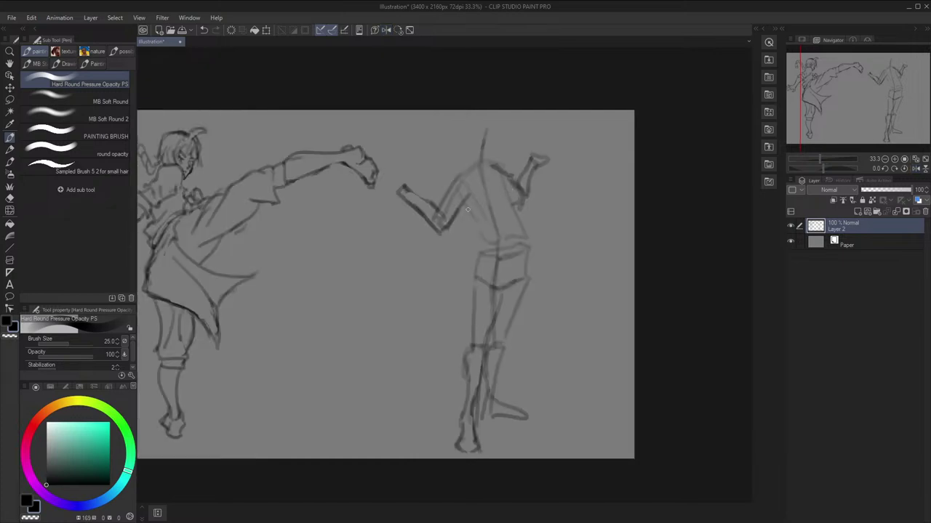
{"action": "mouse_move", "coordinate": [400, 191]}
{"action": "left_mouse_down"}
{"action": "mouse_move", "coordinate": [414, 169]}
{"action": "mouse_move", "coordinate": [423, 187]}
{"action": "mouse_move", "coordinate": [403, 190]}
{"action": "left_mouse_up"}
{"action": "key", "text": "h"}
{"action": "key", "text": "h"}
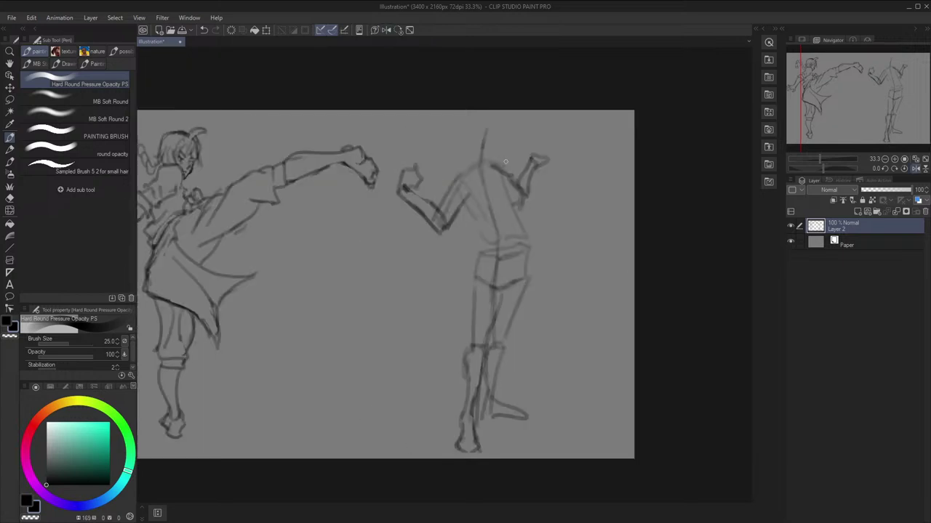
Draw a long slanted pole through both hands across the figure's shoulders, undoing the first attempts
{"action": "left_click_drag", "start_coordinate": [405, 193], "coordinate": [554, 152]}
{"action": "mouse_move", "coordinate": [502, 168]}
{"action": "left_mouse_down"}
{"action": "mouse_move", "coordinate": [554, 159]}
{"action": "mouse_move", "coordinate": [375, 203]}
{"action": "mouse_move", "coordinate": [532, 173]}
{"action": "left_mouse_up"}
{"action": "key", "text": "ctrl+z"}
{"action": "key", "text": "ctrl+z"}
{"action": "left_click_drag", "start_coordinate": [588, 160], "coordinate": [367, 209]}
{"action": "left_click_drag", "start_coordinate": [499, 179], "coordinate": [331, 217]}
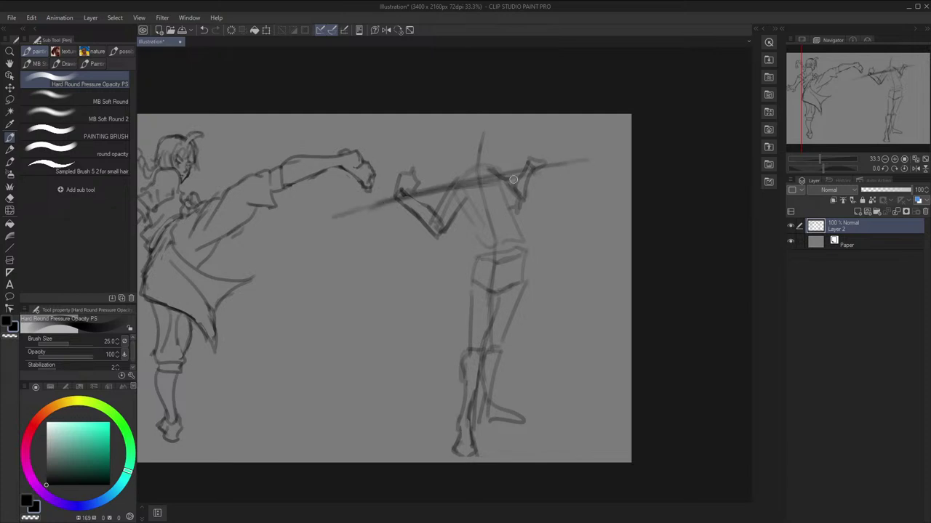
Sketch the second figure's neck above the shoulders, checking it in the mirrored view
{"action": "key", "text": "space"}
{"action": "left_click_drag", "start_coordinate": [469, 184], "coordinate": [492, 205]}
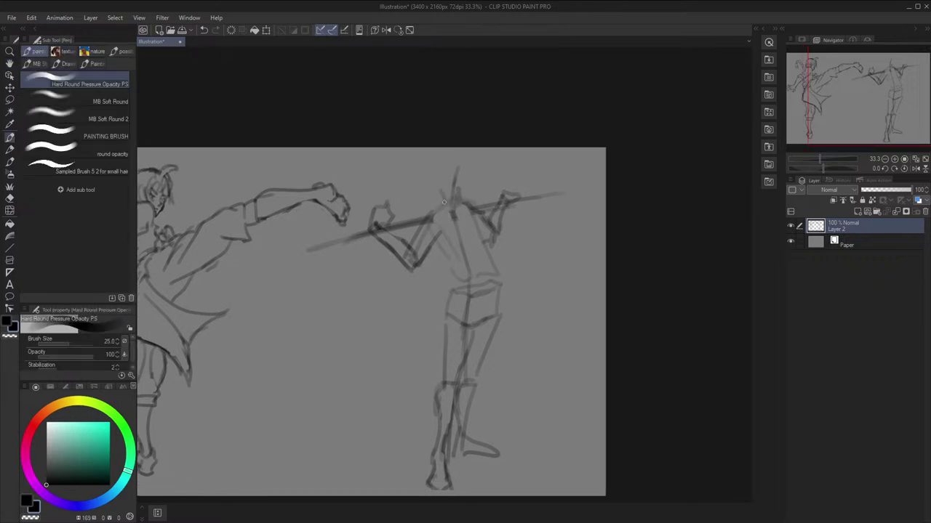
{"action": "key", "text": "h"}
{"action": "key", "text": "h"}
{"action": "key", "text": "space"}
{"action": "mouse_move", "coordinate": [471, 163]}
{"action": "left_mouse_down"}
{"action": "mouse_move", "coordinate": [460, 206]}
{"action": "mouse_move", "coordinate": [425, 214]}
{"action": "mouse_move", "coordinate": [434, 209]}
{"action": "mouse_move", "coordinate": [420, 231]}
{"action": "left_mouse_up"}
{"action": "key", "text": "h"}
{"action": "key", "text": "h"}
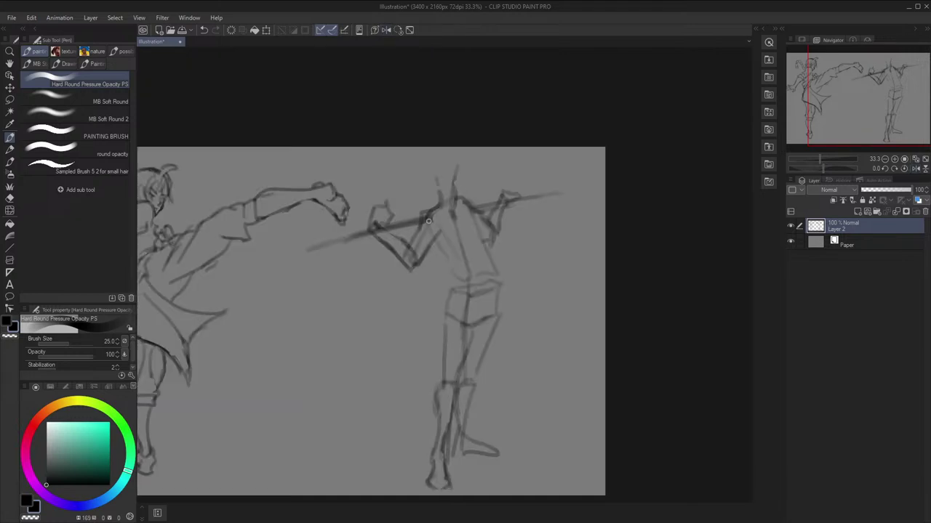
Firm up the ribcage block's sides and lower edge on the second figure, alternating between normal and mirrored views
{"action": "key", "text": "h"}
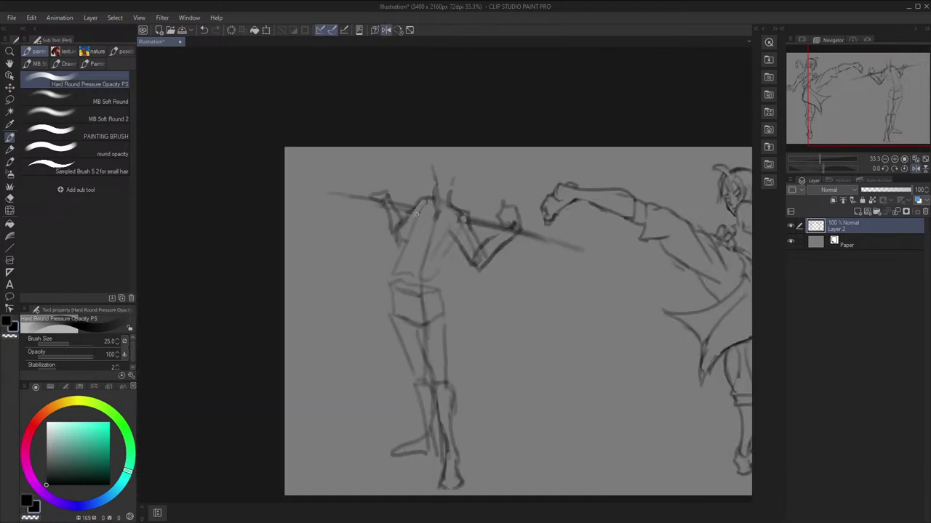
{"action": "key", "text": "h"}
{"action": "left_click_drag", "start_coordinate": [476, 218], "coordinate": [484, 245]}
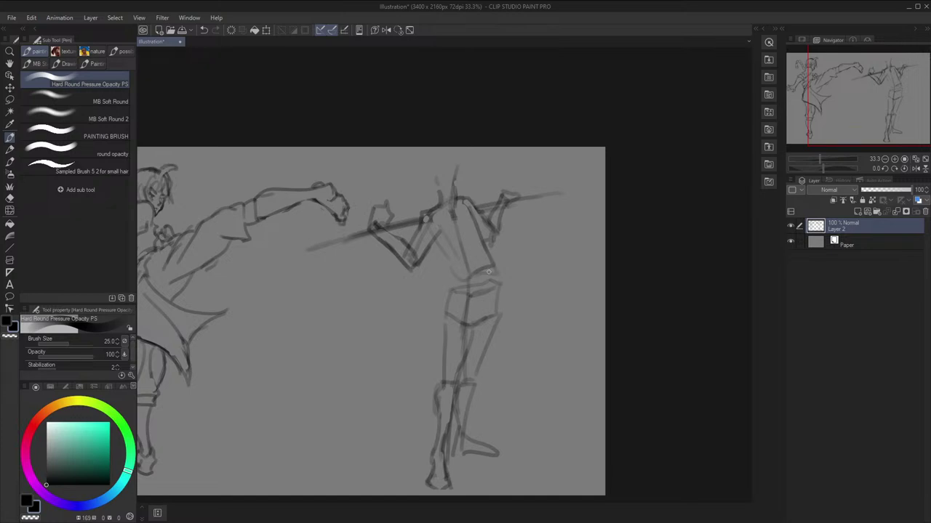
{"action": "key", "text": "h"}
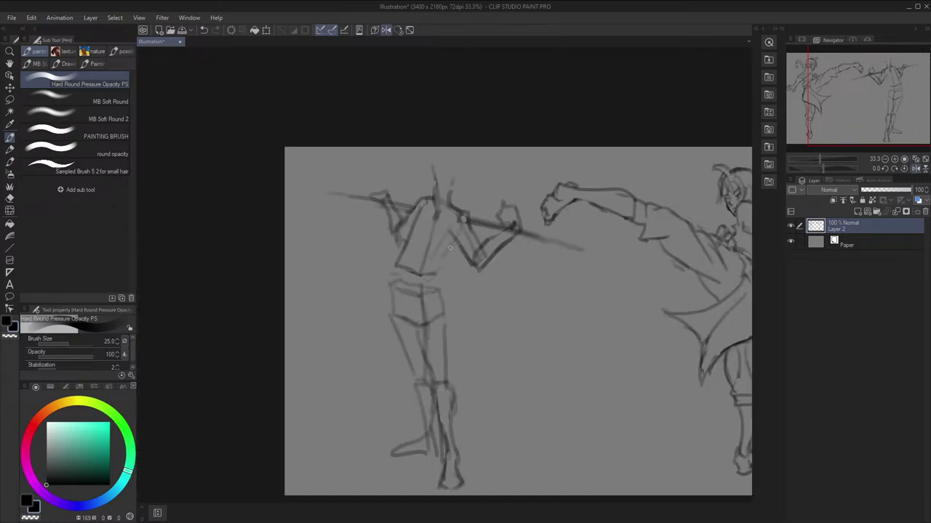
{"action": "left_click_drag", "start_coordinate": [449, 247], "coordinate": [435, 269]}
{"action": "key", "text": "h"}
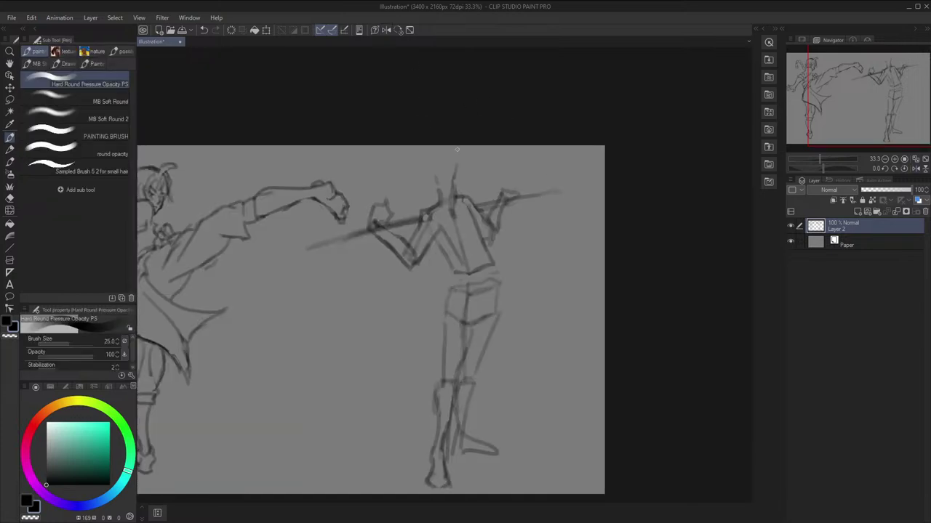
Draw the second figure's rounded head above the neck, working in both normal and mirrored views
{"action": "mouse_move", "coordinate": [436, 192]}
{"action": "left_mouse_down"}
{"action": "mouse_move", "coordinate": [417, 188]}
{"action": "mouse_move", "coordinate": [420, 157]}
{"action": "left_mouse_up"}
{"action": "key", "text": "h"}
{"action": "mouse_move", "coordinate": [440, 176]}
{"action": "left_mouse_down"}
{"action": "mouse_move", "coordinate": [458, 149]}
{"action": "mouse_move", "coordinate": [472, 165]}
{"action": "mouse_move", "coordinate": [435, 173]}
{"action": "mouse_move", "coordinate": [450, 149]}
{"action": "left_mouse_up"}
{"action": "key", "text": "h"}
Lasso the whole second figure, scale it down slightly, apply the transformation and deselect
{"action": "key", "text": "m"}
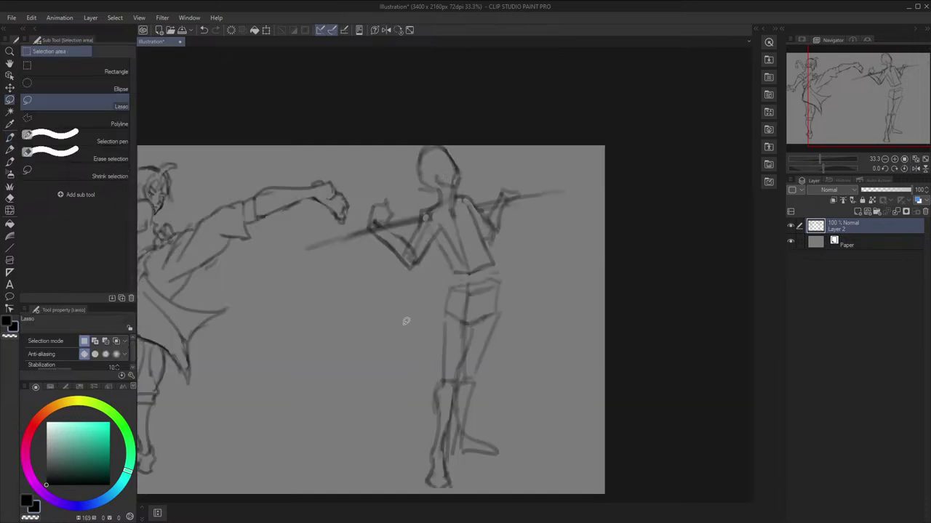
{"action": "mouse_move", "coordinate": [402, 323]}
{"action": "left_mouse_down"}
{"action": "mouse_move", "coordinate": [287, 247]}
{"action": "mouse_move", "coordinate": [359, 193]}
{"action": "mouse_move", "coordinate": [607, 201]}
{"action": "mouse_move", "coordinate": [470, 499]}
{"action": "mouse_move", "coordinate": [480, 500]}
{"action": "left_mouse_up"}
{"action": "left_click", "coordinate": [478, 496]}
{"action": "mouse_move", "coordinate": [604, 485]}
{"action": "left_mouse_down"}
{"action": "mouse_move", "coordinate": [579, 456]}
{"action": "mouse_move", "coordinate": [569, 461]}
{"action": "left_mouse_up"}
{"action": "key", "text": "Return"}
{"action": "key", "text": "ctrl+d"}
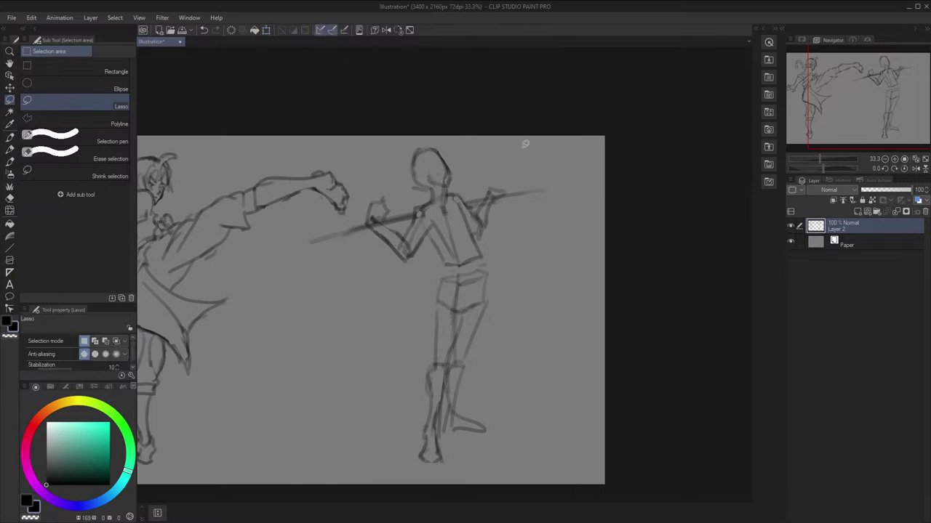
Refine the outline of the second figure's head and reshape it slightly with Liquify
{"action": "key", "text": "p"}
{"action": "mouse_move", "coordinate": [423, 186]}
{"action": "left_mouse_down"}
{"action": "mouse_move", "coordinate": [441, 149]}
{"action": "mouse_move", "coordinate": [446, 175]}
{"action": "left_mouse_up"}
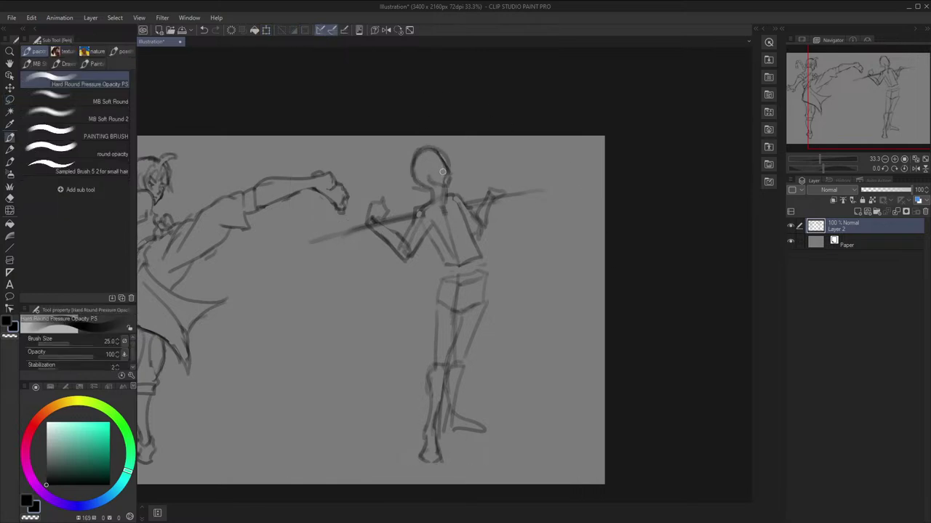
{"action": "key", "text": "j"}
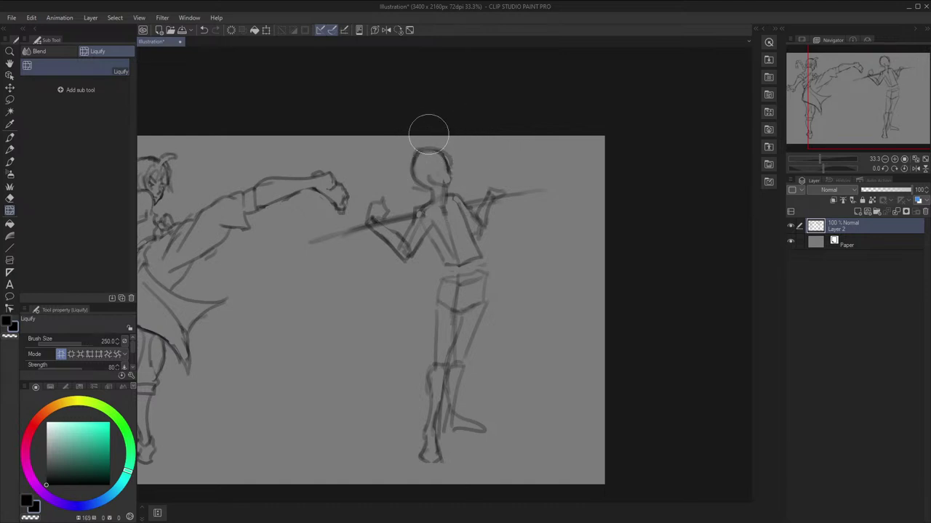
{"action": "key", "text": "h"}
{"action": "key", "text": "h"}
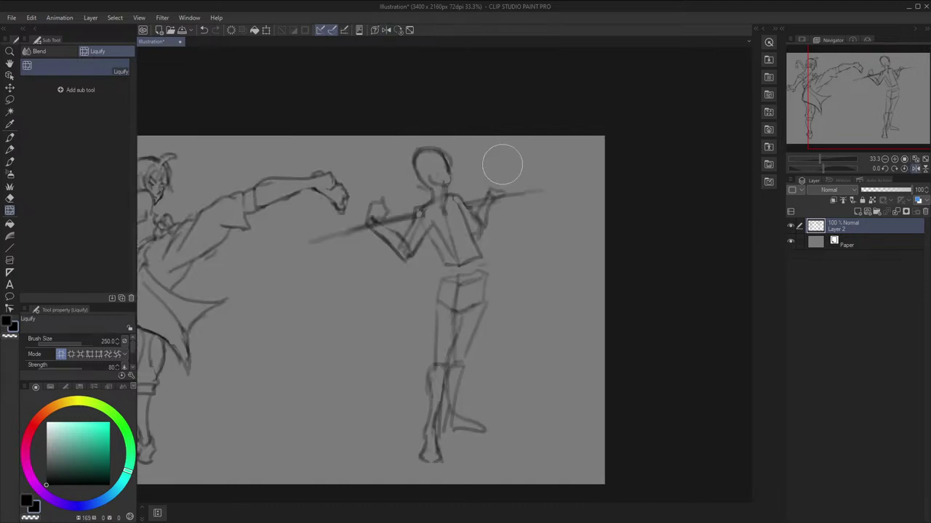
Lasso the second figure's head and neck, nudge them slightly downward, apply the transformation and deselect
{"action": "key", "text": "p"}
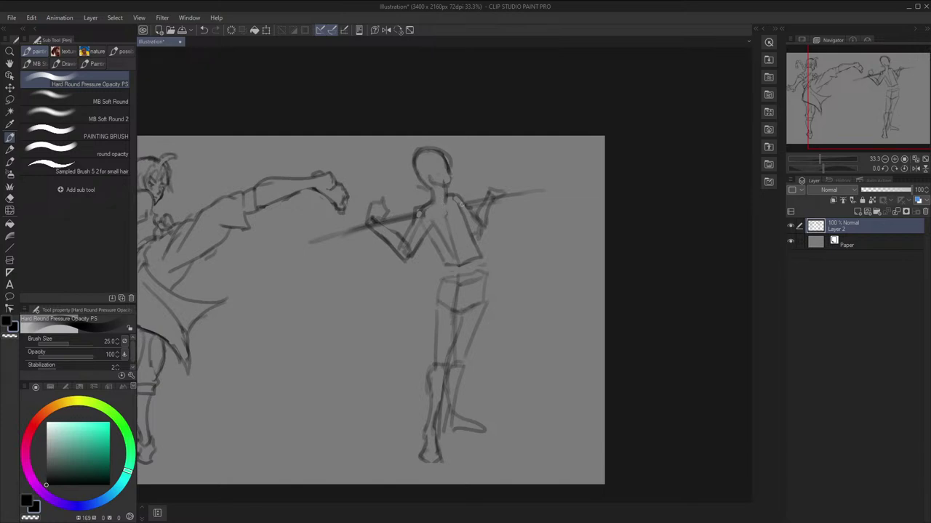
{"action": "key", "text": "m"}
{"action": "mouse_move", "coordinate": [448, 188]}
{"action": "left_mouse_down"}
{"action": "mouse_move", "coordinate": [439, 209]}
{"action": "mouse_move", "coordinate": [407, 121]}
{"action": "mouse_move", "coordinate": [455, 190]}
{"action": "left_mouse_up"}
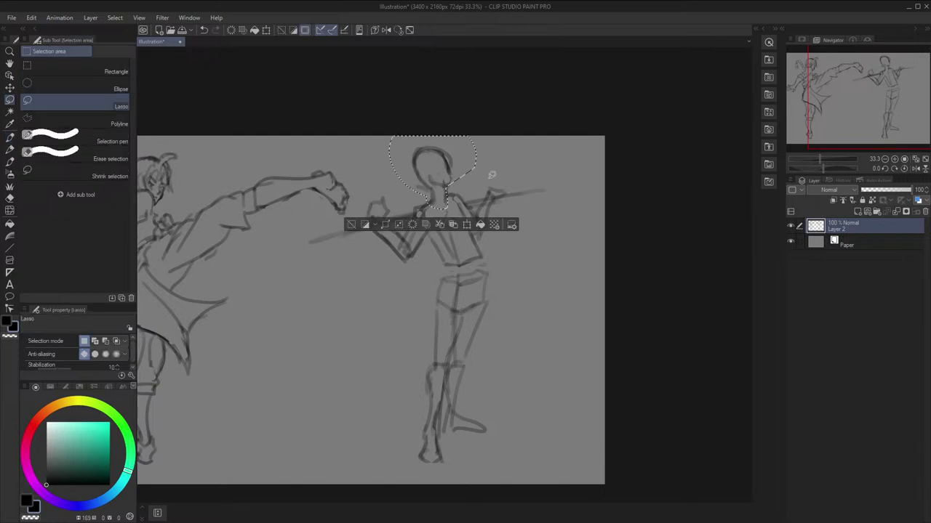
{"action": "left_click", "coordinate": [468, 221]}
{"action": "left_click_drag", "start_coordinate": [467, 158], "coordinate": [469, 161]}
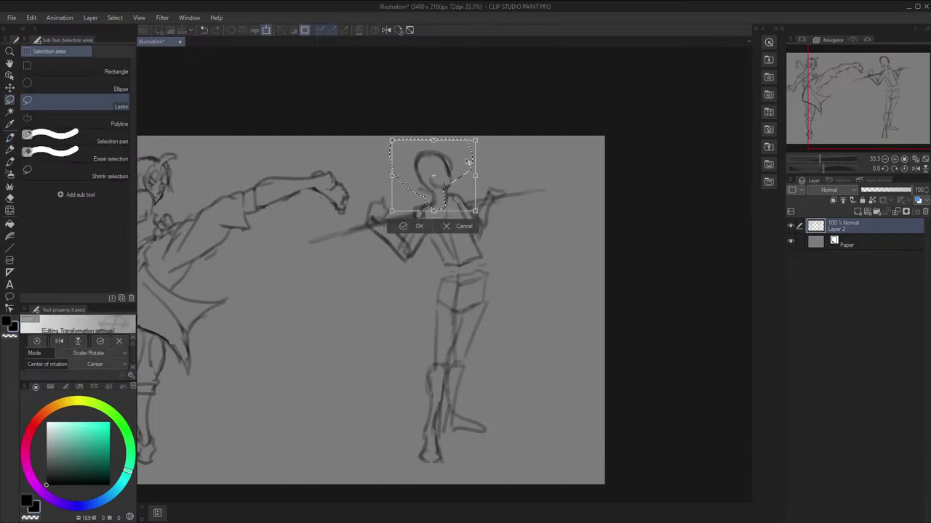
{"action": "key", "text": "Return"}
{"action": "key", "text": "ctrl+d"}
Examine both figures' proportions and balance in the mirrored view and at different zoom levels
{"action": "key", "text": "h"}
{"action": "key", "text": "p"}
{"action": "scroll", "coordinate": [477, 166], "scroll_direction": "down", "scroll_amount": 3}
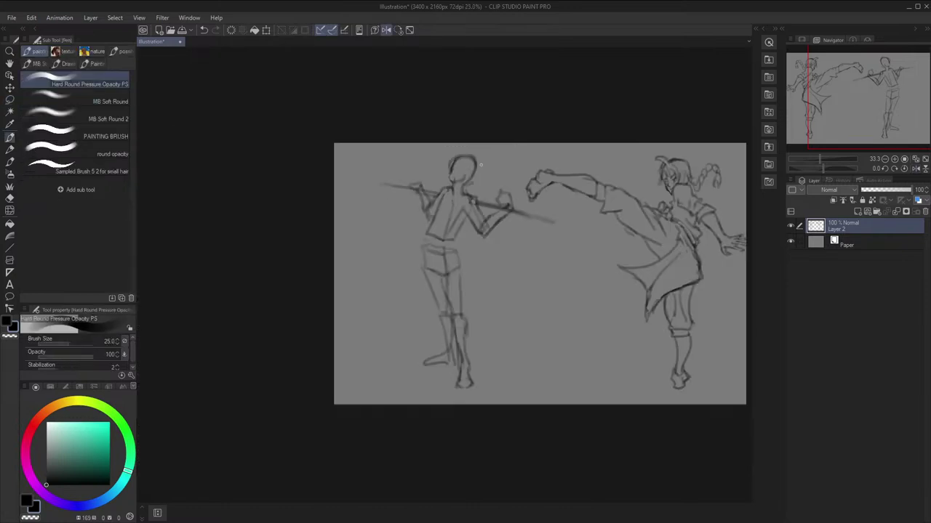
{"action": "key", "text": "h"}
{"action": "scroll", "coordinate": [467, 167], "scroll_direction": "up", "scroll_amount": 5}
{"action": "key", "text": "space"}
{"action": "left_click_drag", "start_coordinate": [456, 229], "coordinate": [473, 201]}
{"action": "key", "text": "p"}
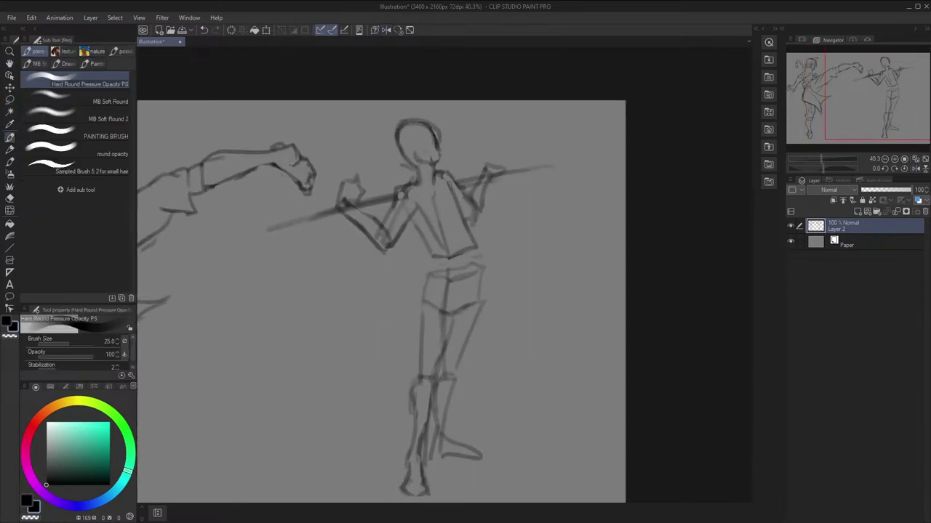
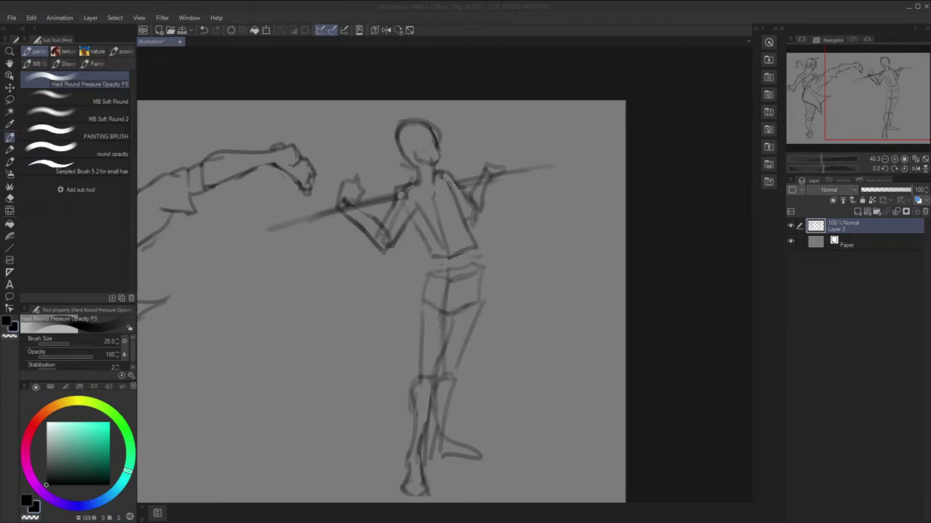
Add a new layer above the sketch, lower Layer 2's opacity to 58% and make the new layer active
{"action": "left_click_drag", "start_coordinate": [569, 221], "coordinate": [568, 187]}
{"action": "left_click", "coordinate": [858, 211]}
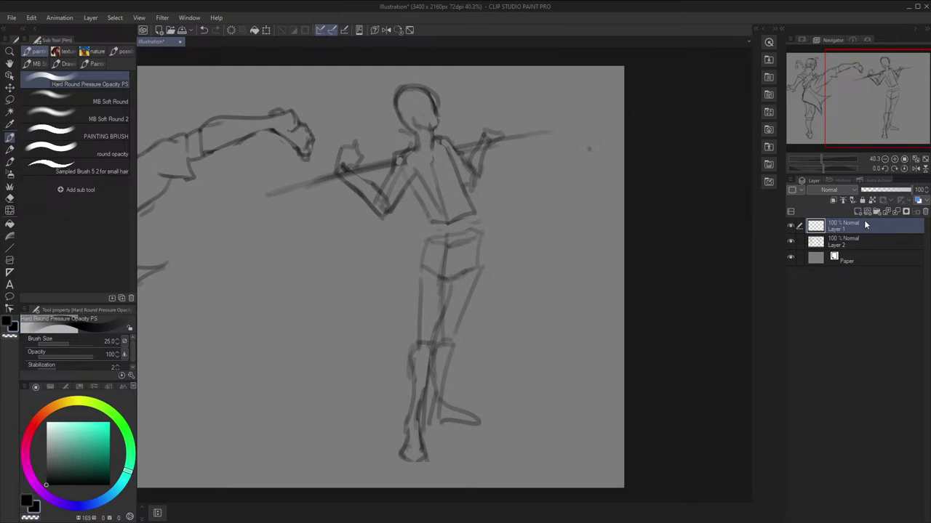
{"action": "left_click", "coordinate": [865, 242]}
{"action": "left_click", "coordinate": [891, 191]}
{"action": "left_click", "coordinate": [856, 227]}
{"action": "left_click_drag", "start_coordinate": [638, 248], "coordinate": [648, 250]}
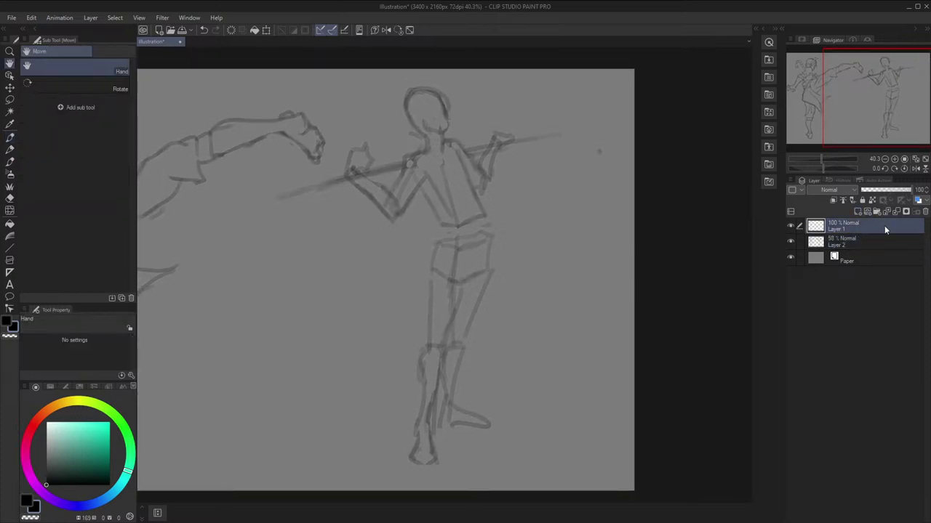
Lower Layer 2's opacity to 47% and make Layer 1 active again with the Hard Round Pressure Opacity PS pen
{"action": "left_click", "coordinate": [883, 242]}
{"action": "left_click", "coordinate": [885, 191]}
{"action": "left_click", "coordinate": [861, 228]}
{"action": "left_click_drag", "start_coordinate": [572, 230], "coordinate": [575, 224]}
{"action": "key", "text": "p"}
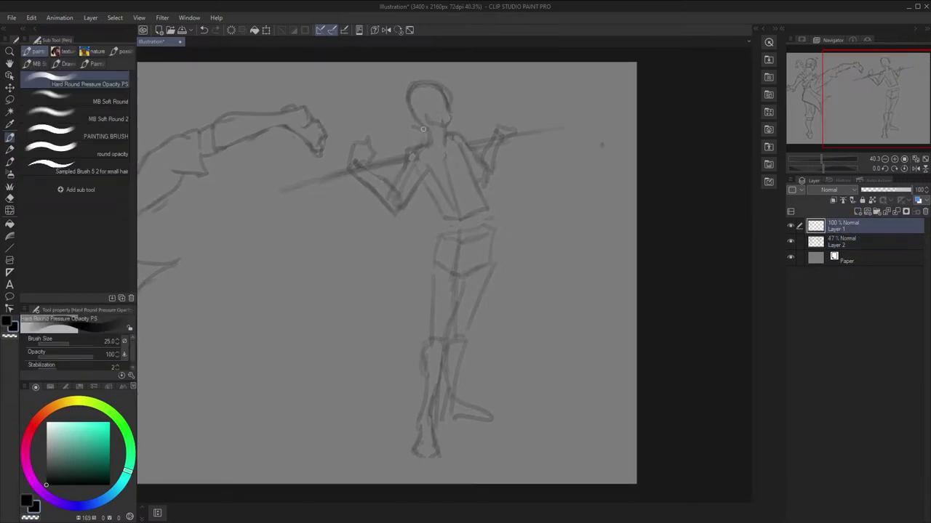
Reduce the brush size to 17 and draw the front edge and start of the hem of an open jacket on the second figure's torso
{"action": "mouse_move", "coordinate": [426, 134]}
{"action": "left_mouse_down"}
{"action": "mouse_move", "coordinate": [450, 160]}
{"action": "mouse_move", "coordinate": [429, 144]}
{"action": "mouse_move", "coordinate": [455, 178]}
{"action": "mouse_move", "coordinate": [455, 234]}
{"action": "left_mouse_up"}
{"action": "key", "text": "ctrl+z"}
{"action": "key", "text": "["}
{"action": "key", "text": "ctrl+z"}
{"action": "key", "text": "bracketleft"}
{"action": "mouse_move", "coordinate": [454, 174]}
{"action": "left_mouse_down"}
{"action": "mouse_move", "coordinate": [452, 242]}
{"action": "mouse_move", "coordinate": [446, 250]}
{"action": "mouse_move", "coordinate": [431, 246]}
{"action": "mouse_move", "coordinate": [438, 235]}
{"action": "mouse_move", "coordinate": [430, 242]}
{"action": "left_mouse_up"}
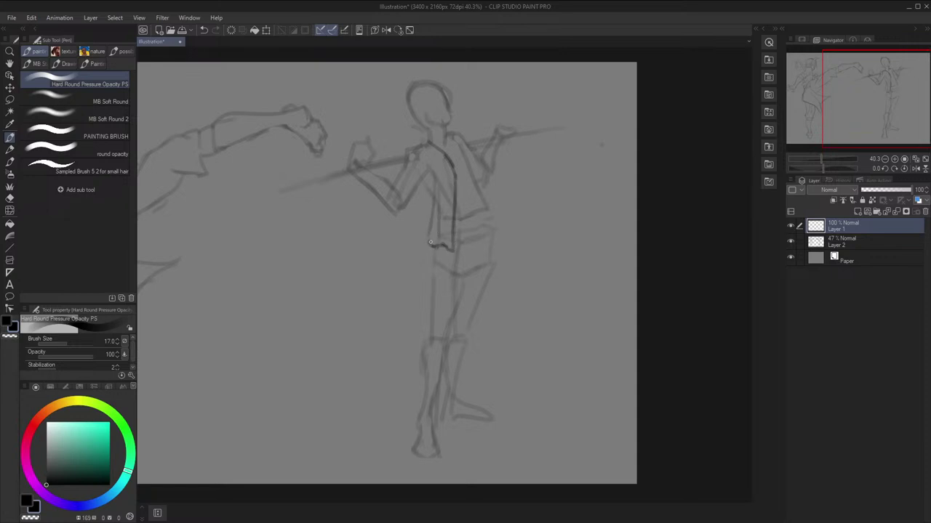
Draw the fold, outer side and lower hem of the jacket's front panel, checking it in the mirrored view
{"action": "left_click_drag", "start_coordinate": [433, 171], "coordinate": [425, 242]}
{"action": "left_click_drag", "start_coordinate": [412, 171], "coordinate": [421, 221]}
{"action": "key", "text": "h"}
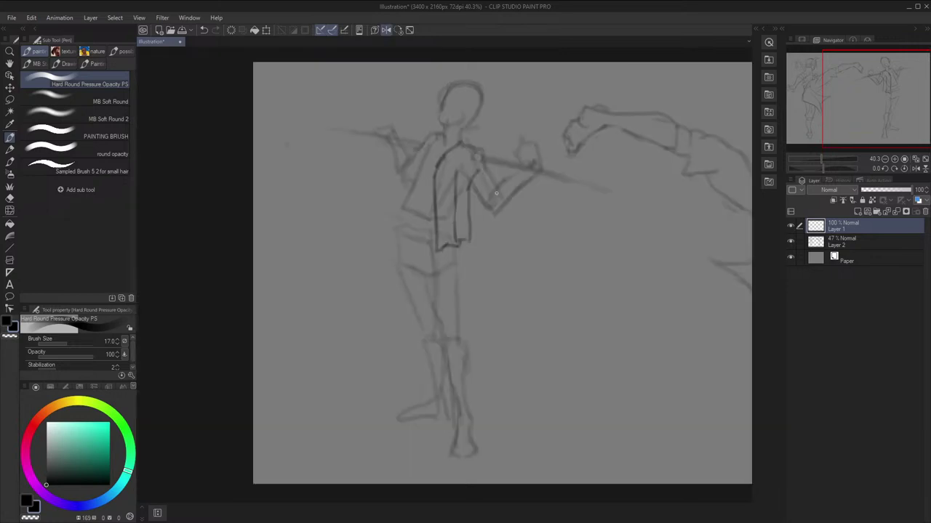
{"action": "left_click_drag", "start_coordinate": [469, 200], "coordinate": [471, 235]}
{"action": "key", "text": "h"}
{"action": "mouse_move", "coordinate": [420, 208]}
{"action": "left_mouse_down"}
{"action": "mouse_move", "coordinate": [418, 241]}
{"action": "mouse_move", "coordinate": [440, 254]}
{"action": "left_mouse_up"}
{"action": "key", "text": "space"}
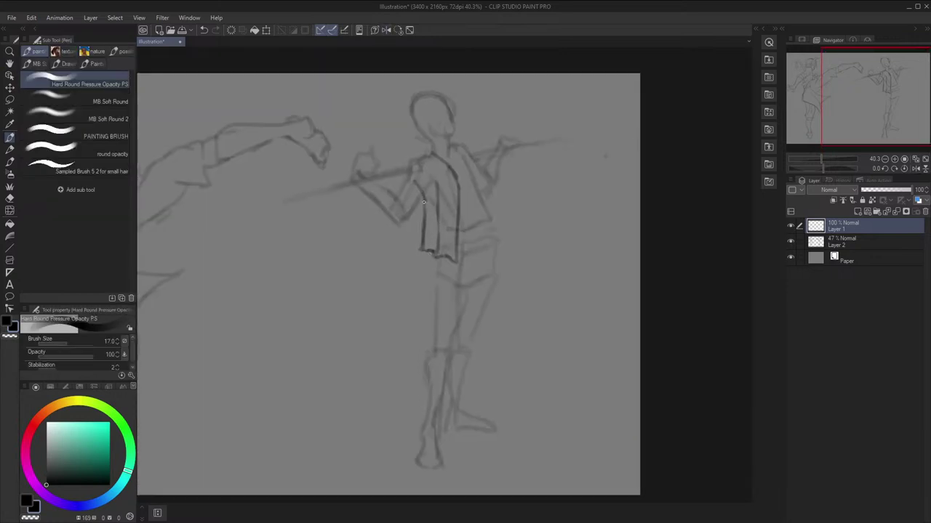
Draw the jacket's collar, near shoulder and upper sleeve with folds down to the bent elbow
{"action": "left_click_drag", "start_coordinate": [423, 203], "coordinate": [411, 167]}
{"action": "key", "text": "h"}
{"action": "key", "text": "h"}
{"action": "mouse_move", "coordinate": [431, 151]}
{"action": "left_mouse_down"}
{"action": "mouse_move", "coordinate": [454, 165]}
{"action": "mouse_move", "coordinate": [431, 164]}
{"action": "mouse_move", "coordinate": [447, 173]}
{"action": "mouse_move", "coordinate": [448, 190]}
{"action": "mouse_move", "coordinate": [457, 180]}
{"action": "mouse_move", "coordinate": [459, 212]}
{"action": "left_mouse_up"}
{"action": "key", "text": "ctrl+z"}
{"action": "key", "text": "h"}
{"action": "key", "text": "h"}
{"action": "mouse_move", "coordinate": [430, 152]}
{"action": "left_mouse_down"}
{"action": "mouse_move", "coordinate": [406, 179]}
{"action": "mouse_move", "coordinate": [421, 195]}
{"action": "mouse_move", "coordinate": [399, 194]}
{"action": "mouse_move", "coordinate": [410, 213]}
{"action": "mouse_move", "coordinate": [414, 187]}
{"action": "mouse_move", "coordinate": [429, 211]}
{"action": "mouse_move", "coordinate": [419, 186]}
{"action": "mouse_move", "coordinate": [427, 214]}
{"action": "mouse_move", "coordinate": [414, 198]}
{"action": "mouse_move", "coordinate": [424, 210]}
{"action": "mouse_move", "coordinate": [393, 225]}
{"action": "left_mouse_up"}
{"action": "key", "text": "h"}
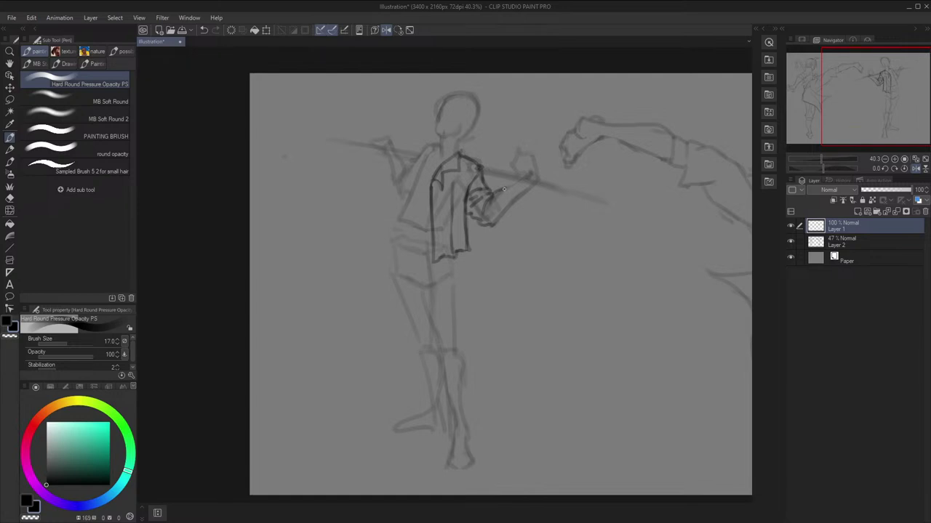
Draw the sleeve folds at the near elbow and the forearm outline up to the hand holding the pole
{"action": "mouse_move", "coordinate": [502, 195]}
{"action": "left_mouse_down"}
{"action": "mouse_move", "coordinate": [518, 176]}
{"action": "mouse_move", "coordinate": [538, 182]}
{"action": "mouse_move", "coordinate": [498, 221]}
{"action": "left_mouse_up"}
{"action": "key", "text": "h"}
{"action": "key", "text": "space"}
{"action": "left_click_drag", "start_coordinate": [524, 173], "coordinate": [528, 180]}
{"action": "left_click_drag", "start_coordinate": [383, 184], "coordinate": [388, 221]}
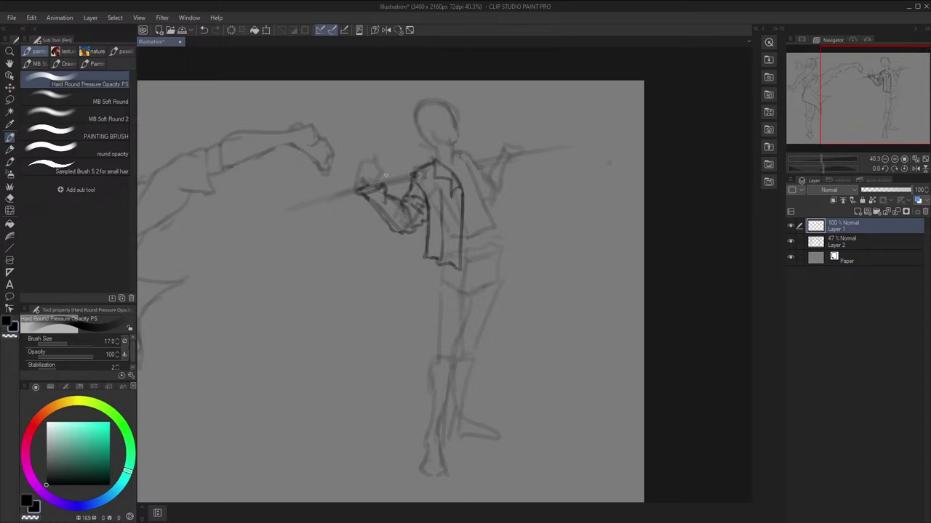
{"action": "key", "text": "space"}
{"action": "left_click_drag", "start_coordinate": [612, 179], "coordinate": [608, 187]}
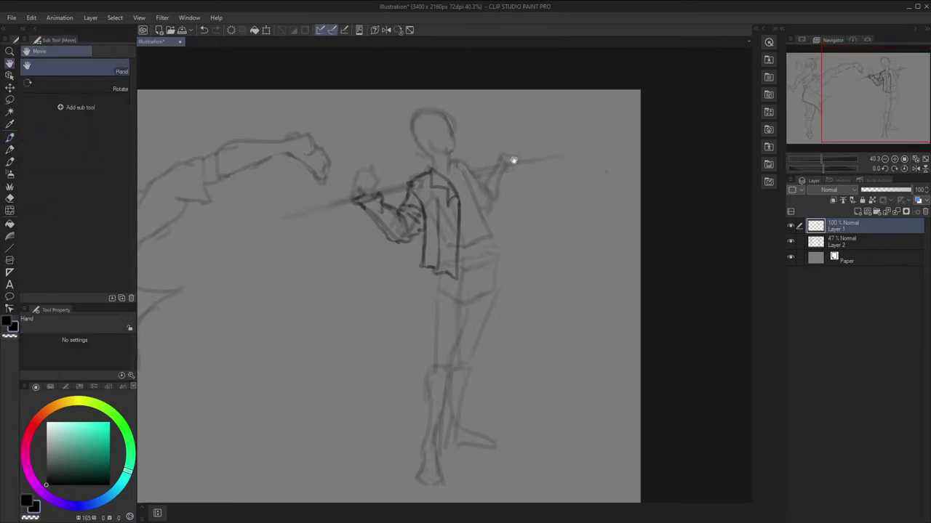
Draw the jacket's opposite front edge from the neck along the far side of the torso to the waist
{"action": "left_click_drag", "start_coordinate": [461, 173], "coordinate": [449, 186]}
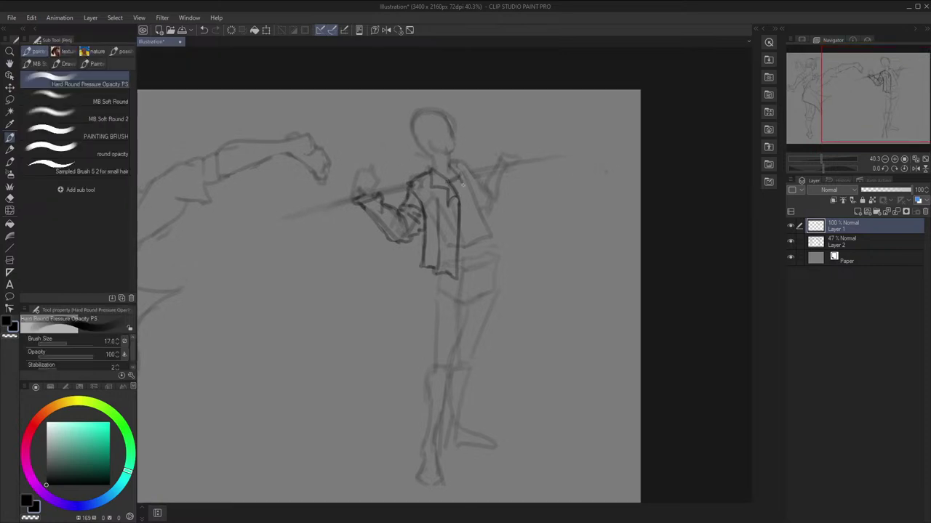
{"action": "mouse_move", "coordinate": [474, 218]}
{"action": "left_mouse_down"}
{"action": "mouse_move", "coordinate": [461, 181]}
{"action": "mouse_move", "coordinate": [485, 248]}
{"action": "left_mouse_up"}
{"action": "key", "text": "h"}
{"action": "left_click_drag", "start_coordinate": [427, 182], "coordinate": [413, 236]}
{"action": "key", "text": "ctrl+z"}
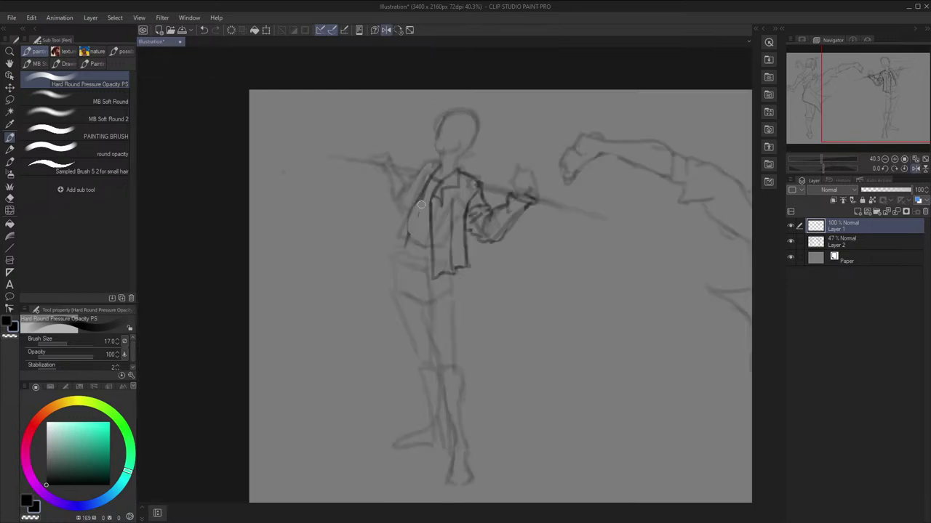
{"action": "left_click_drag", "start_coordinate": [420, 201], "coordinate": [406, 239]}
{"action": "left_click_drag", "start_coordinate": [412, 208], "coordinate": [405, 244]}
{"action": "key", "text": "h"}
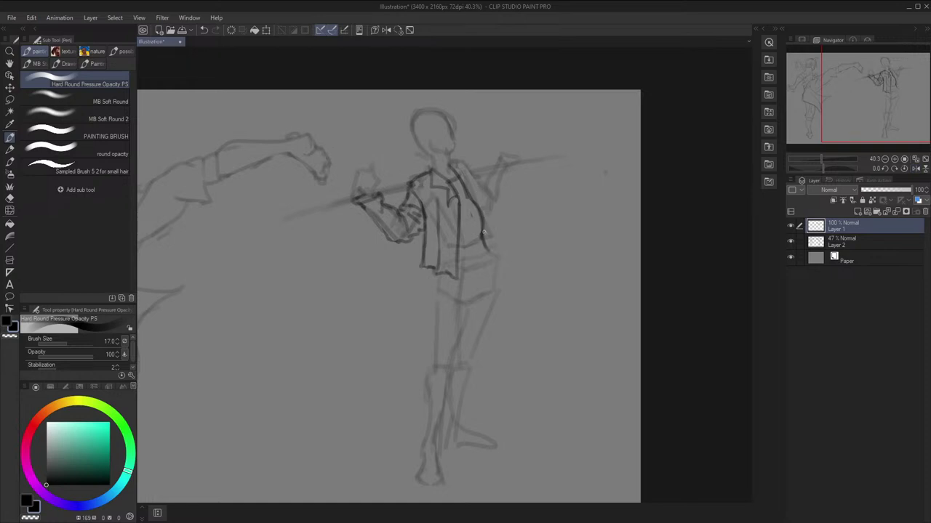
Rework the jacket's far side below the armpit and extend it in a flare down to the hip
{"action": "mouse_move", "coordinate": [482, 234]}
{"action": "left_mouse_down"}
{"action": "mouse_move", "coordinate": [505, 274]}
{"action": "mouse_move", "coordinate": [486, 214]}
{"action": "mouse_move", "coordinate": [469, 200]}
{"action": "mouse_move", "coordinate": [480, 234]}
{"action": "mouse_move", "coordinate": [485, 224]}
{"action": "left_mouse_up"}
{"action": "key", "text": "ctrl+z"}
{"action": "key", "text": "h"}
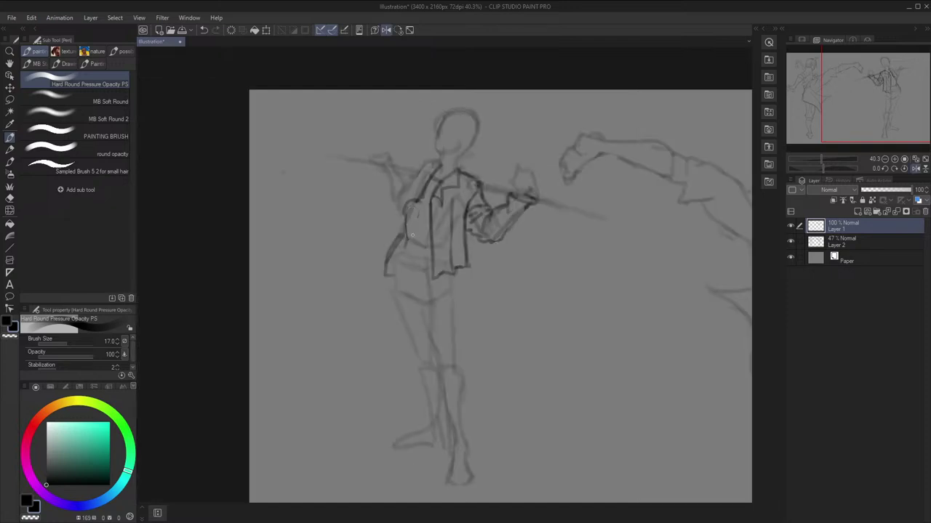
{"action": "left_click_drag", "start_coordinate": [417, 204], "coordinate": [393, 259]}
{"action": "left_click_drag", "start_coordinate": [400, 231], "coordinate": [388, 256]}
{"action": "key", "text": "h"}
{"action": "mouse_move", "coordinate": [486, 239]}
{"action": "left_mouse_down"}
{"action": "mouse_move", "coordinate": [504, 284]}
{"action": "mouse_move", "coordinate": [480, 246]}
{"action": "mouse_move", "coordinate": [474, 198]}
{"action": "mouse_move", "coordinate": [486, 206]}
{"action": "left_mouse_up"}
Draw the jacket's far shoulder and sleeve folds and redraw the flaring outer edge down to the hip
{"action": "key", "text": "space"}
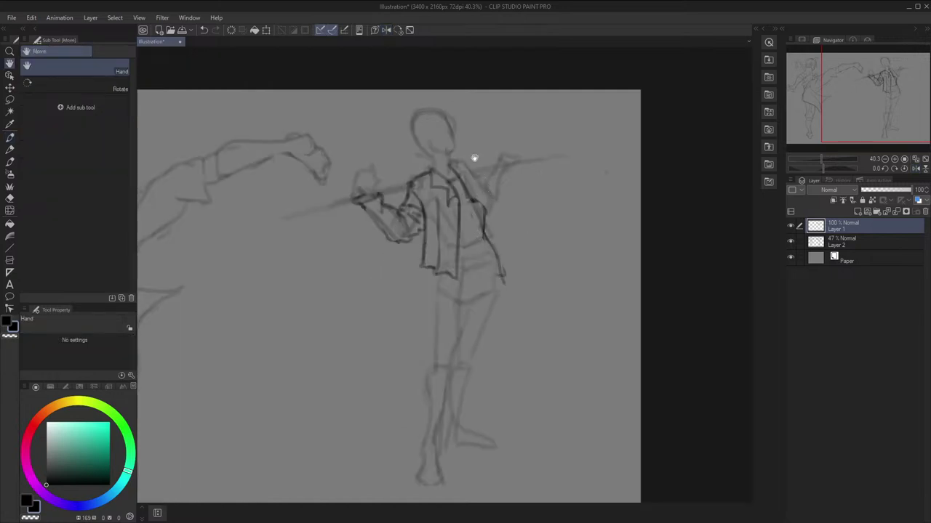
{"action": "left_click_drag", "start_coordinate": [456, 161], "coordinate": [469, 178]}
{"action": "key", "text": "ctrl+z"}
{"action": "left_click_drag", "start_coordinate": [469, 176], "coordinate": [485, 209]}
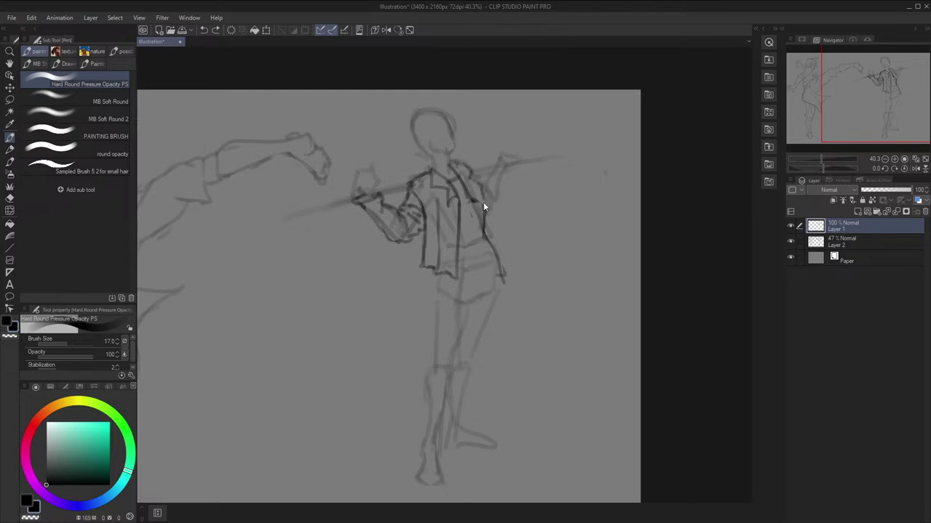
{"action": "left_click_drag", "start_coordinate": [470, 177], "coordinate": [485, 197]}
{"action": "mouse_move", "coordinate": [484, 195]}
{"action": "left_mouse_down"}
{"action": "mouse_move", "coordinate": [483, 232]}
{"action": "mouse_move", "coordinate": [478, 197]}
{"action": "mouse_move", "coordinate": [506, 257]}
{"action": "left_mouse_up"}
{"action": "key", "text": "ctrl+z"}
{"action": "key", "text": "ctrl+z"}
Push the jacket's flared far corner inward with Liquify and draw the shirt's side and hem inside the jacket
{"action": "key", "text": "f"}
{"action": "key", "text": "f"}
{"action": "key", "text": "h"}
{"action": "key", "text": "j"}
{"action": "left_click_drag", "start_coordinate": [517, 289], "coordinate": [506, 282]}
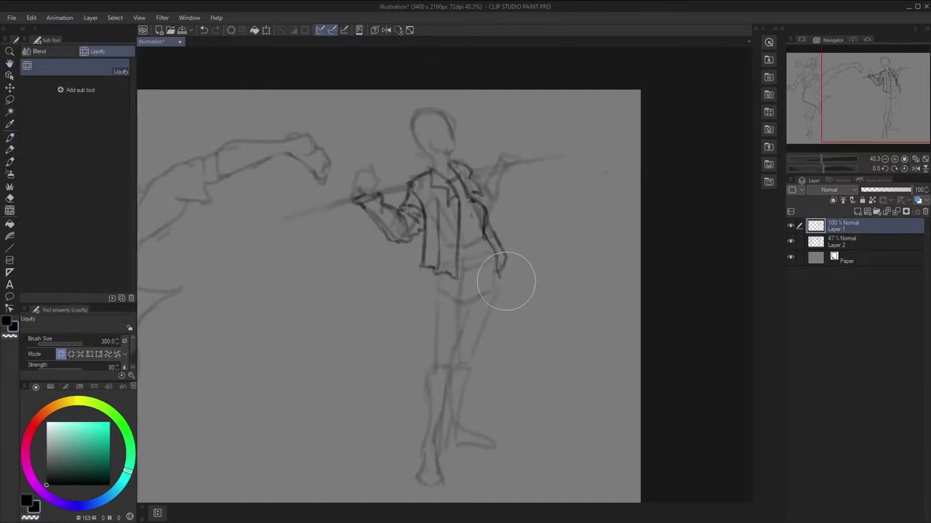
{"action": "key", "text": "p"}
{"action": "mouse_move", "coordinate": [479, 224]}
{"action": "left_mouse_down"}
{"action": "mouse_move", "coordinate": [488, 260]}
{"action": "mouse_move", "coordinate": [467, 266]}
{"action": "left_mouse_up"}
Hide Layer 2 to examine the jacket linework alone in normal and mirrored views, and show the layer again
{"action": "left_click", "coordinate": [790, 240]}
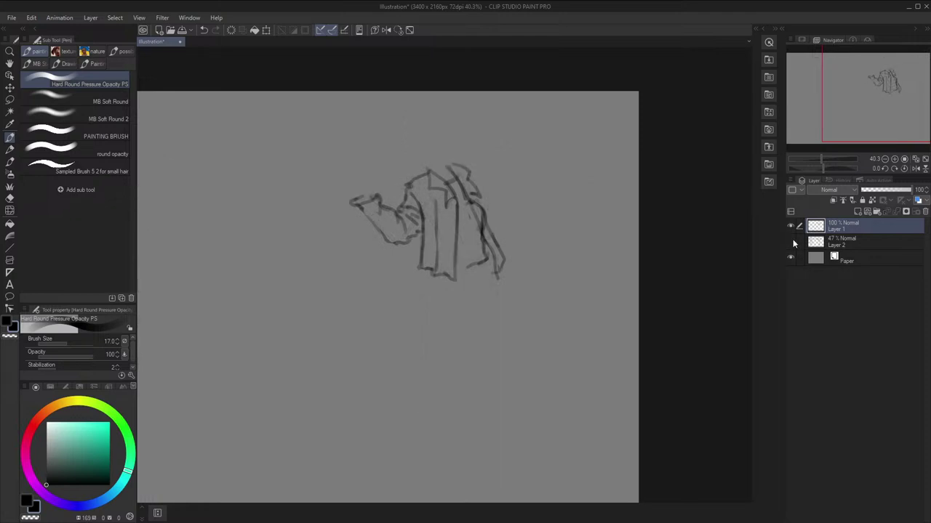
{"action": "key", "text": "h"}
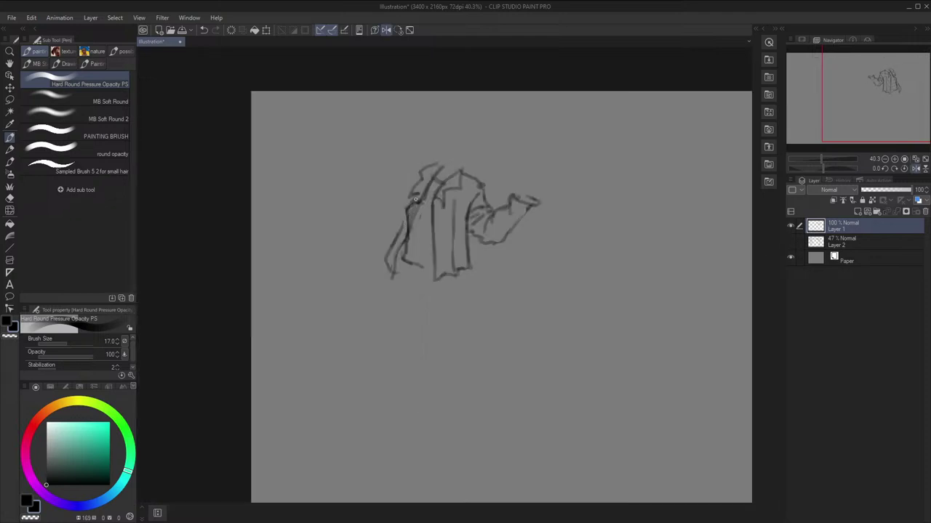
{"action": "key", "text": "h"}
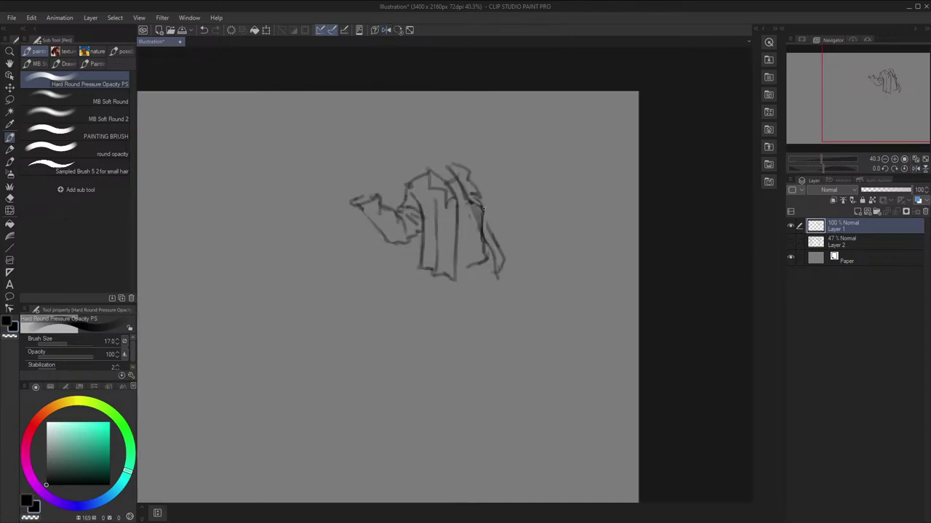
{"action": "key", "text": "h"}
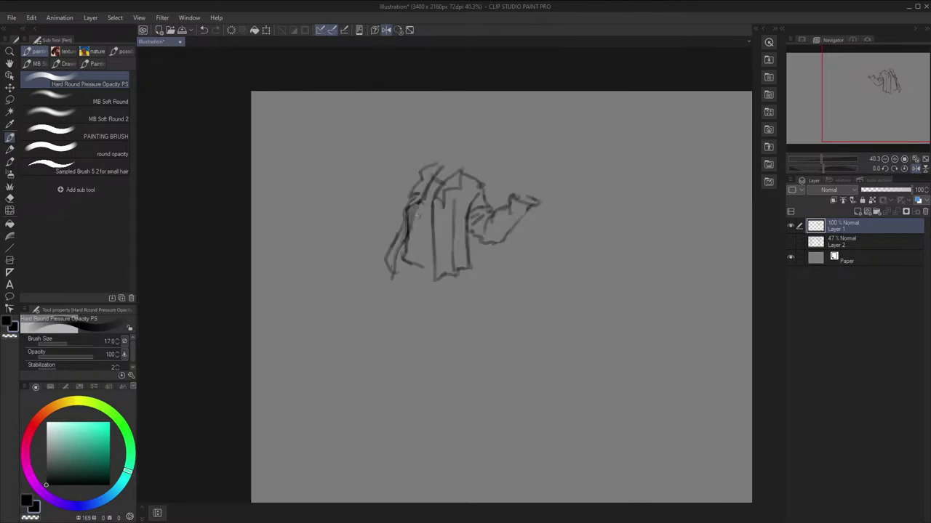
{"action": "key", "text": "h"}
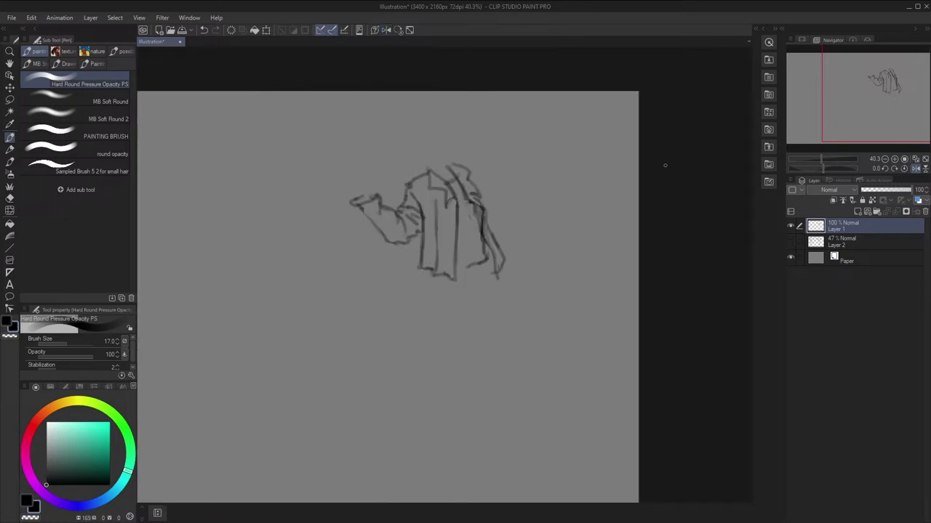
{"action": "left_click", "coordinate": [791, 241]}
{"action": "left_click_drag", "start_coordinate": [544, 272], "coordinate": [546, 260]}
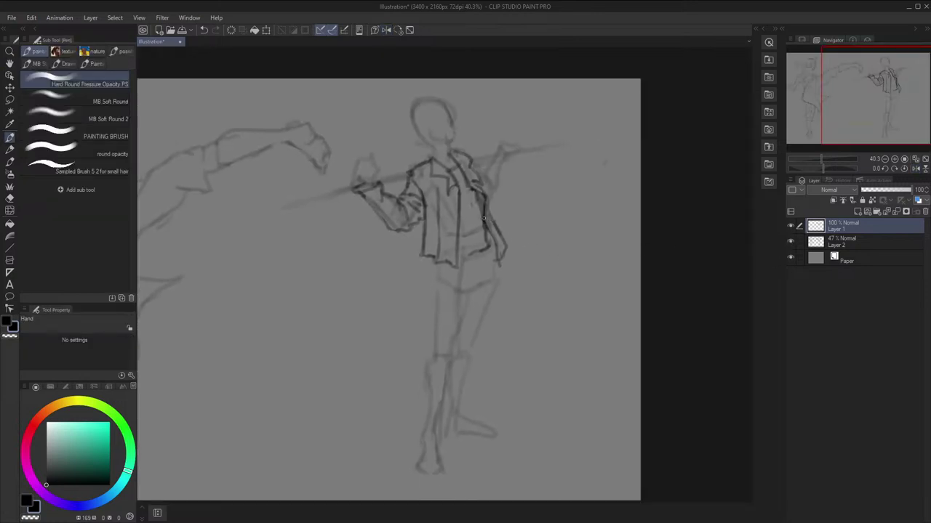
Draw the shirt hem across the waist, the crotch folds and both outlines of the front thigh
{"action": "mouse_move", "coordinate": [490, 244]}
{"action": "left_mouse_down"}
{"action": "mouse_move", "coordinate": [493, 253]}
{"action": "mouse_move", "coordinate": [473, 259]}
{"action": "mouse_move", "coordinate": [458, 260]}
{"action": "mouse_move", "coordinate": [458, 249]}
{"action": "left_mouse_up"}
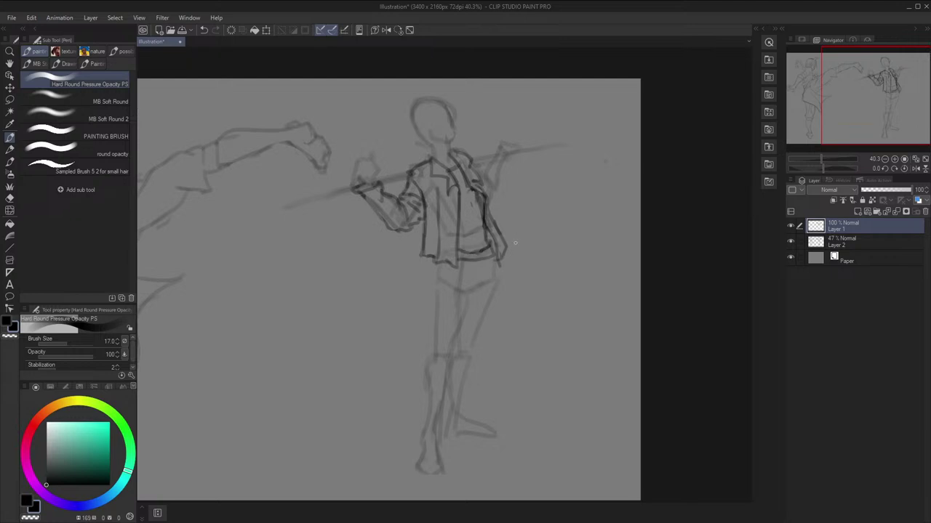
{"action": "left_click_drag", "start_coordinate": [484, 279], "coordinate": [474, 289]}
{"action": "left_click_drag", "start_coordinate": [435, 263], "coordinate": [433, 320]}
{"action": "mouse_move", "coordinate": [466, 292]}
{"action": "left_mouse_down"}
{"action": "mouse_move", "coordinate": [454, 299]}
{"action": "mouse_move", "coordinate": [454, 287]}
{"action": "mouse_move", "coordinate": [463, 320]}
{"action": "mouse_move", "coordinate": [453, 341]}
{"action": "left_mouse_up"}
{"action": "mouse_move", "coordinate": [432, 267]}
{"action": "left_mouse_down"}
{"action": "mouse_move", "coordinate": [435, 335]}
{"action": "mouse_move", "coordinate": [452, 305]}
{"action": "mouse_move", "coordinate": [469, 299]}
{"action": "mouse_move", "coordinate": [461, 337]}
{"action": "mouse_move", "coordinate": [435, 357]}
{"action": "left_mouse_up"}
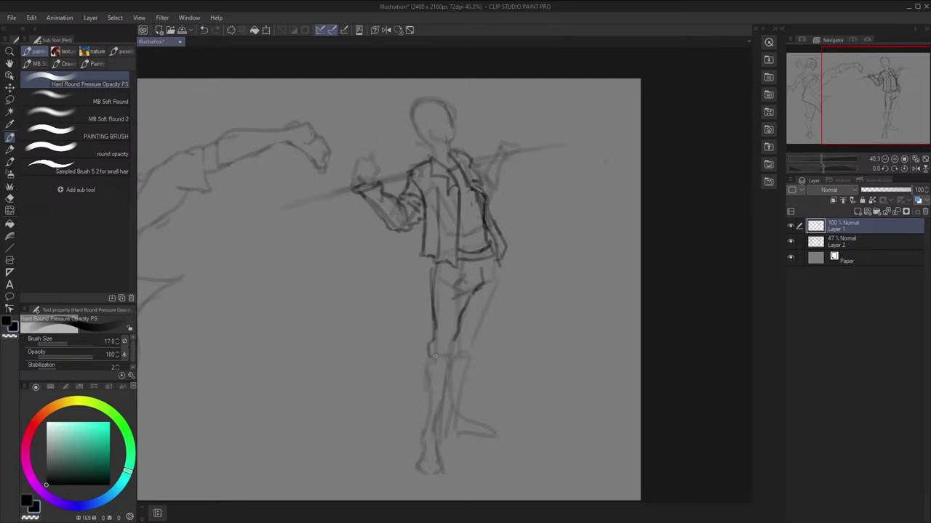
Draw the gathered trouser folds around the front leg's knee
{"action": "left_click_drag", "start_coordinate": [462, 325], "coordinate": [449, 357]}
{"action": "left_click_drag", "start_coordinate": [451, 345], "coordinate": [435, 360]}
{"action": "mouse_move", "coordinate": [430, 342]}
{"action": "left_mouse_down"}
{"action": "mouse_move", "coordinate": [440, 351]}
{"action": "mouse_move", "coordinate": [450, 343]}
{"action": "left_mouse_up"}
{"action": "key", "text": "ctrl+z"}
{"action": "key", "text": "p"}
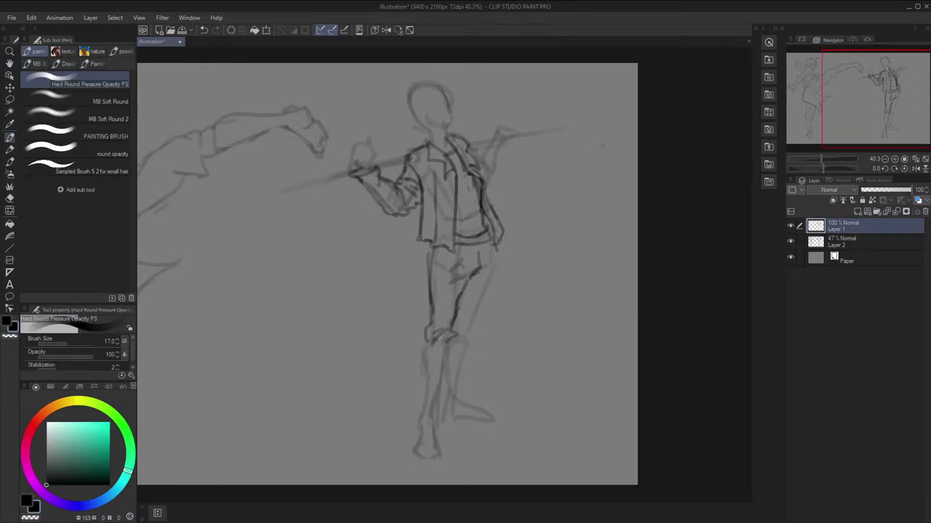
Draw the front leg's trouser outline from the knee down to a bunched cuff at mid-calf
{"action": "left_click_drag", "start_coordinate": [431, 341], "coordinate": [420, 393]}
{"action": "key", "text": "ctrl+z"}
{"action": "mouse_move", "coordinate": [450, 342]}
{"action": "left_mouse_down"}
{"action": "mouse_move", "coordinate": [439, 391]}
{"action": "mouse_move", "coordinate": [455, 347]}
{"action": "mouse_move", "coordinate": [437, 394]}
{"action": "left_mouse_up"}
{"action": "key", "text": "ctrl+z"}
{"action": "mouse_move", "coordinate": [451, 342]}
{"action": "left_mouse_down"}
{"action": "mouse_move", "coordinate": [441, 387]}
{"action": "mouse_move", "coordinate": [420, 354]}
{"action": "mouse_move", "coordinate": [416, 397]}
{"action": "left_mouse_up"}
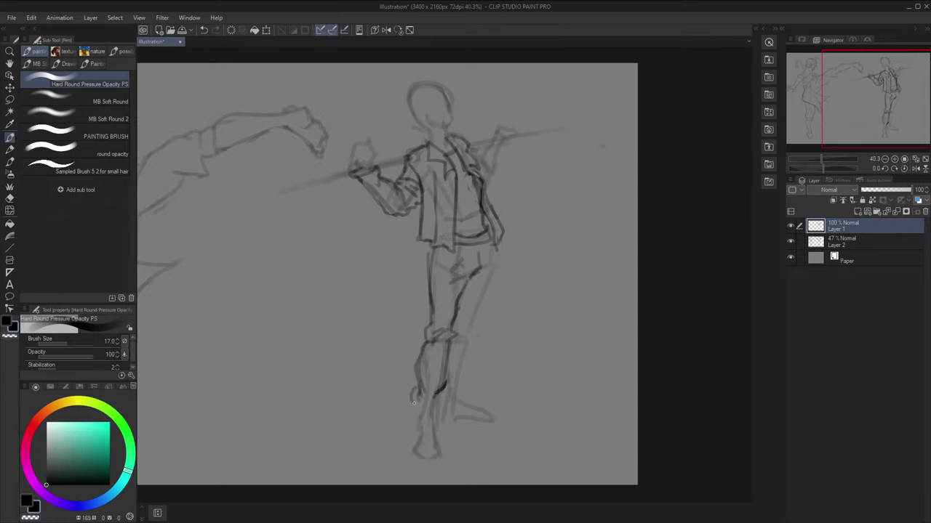
{"action": "key", "text": "h"}
{"action": "key", "text": "h"}
{"action": "mouse_move", "coordinate": [444, 388]}
{"action": "left_mouse_down"}
{"action": "mouse_move", "coordinate": [431, 397]}
{"action": "mouse_move", "coordinate": [441, 391]}
{"action": "left_mouse_up"}
{"action": "key", "text": "h"}
{"action": "key", "text": "h"}
Adjust the outline of the front leg around the knee with Liquify in the mirrored view
{"action": "key", "text": "space"}
{"action": "left_click_drag", "start_coordinate": [516, 265], "coordinate": [518, 262]}
{"action": "key", "text": "j"}
{"action": "key", "text": "h"}
{"action": "left_click_drag", "start_coordinate": [470, 315], "coordinate": [478, 318]}
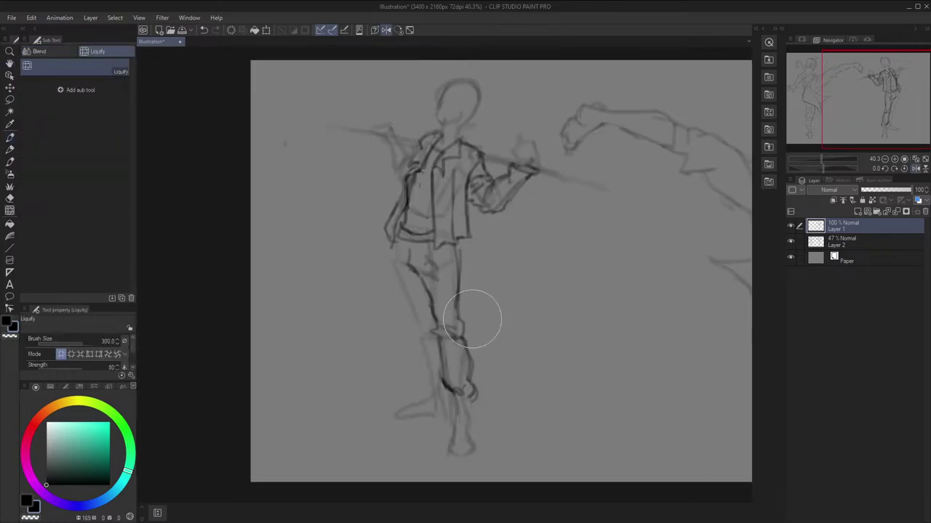
Draw the rear leg's trouser outline from the hip past the knee to the cuff
{"action": "key", "text": "h"}
{"action": "key", "text": "space"}
{"action": "mouse_move", "coordinate": [511, 237]}
{"action": "left_mouse_down"}
{"action": "mouse_move", "coordinate": [485, 218]}
{"action": "mouse_move", "coordinate": [492, 262]}
{"action": "mouse_move", "coordinate": [486, 238]}
{"action": "mouse_move", "coordinate": [491, 267]}
{"action": "mouse_move", "coordinate": [466, 333]}
{"action": "mouse_move", "coordinate": [469, 310]}
{"action": "mouse_move", "coordinate": [448, 372]}
{"action": "left_mouse_up"}
{"action": "key", "text": "h"}
{"action": "key", "text": "h"}
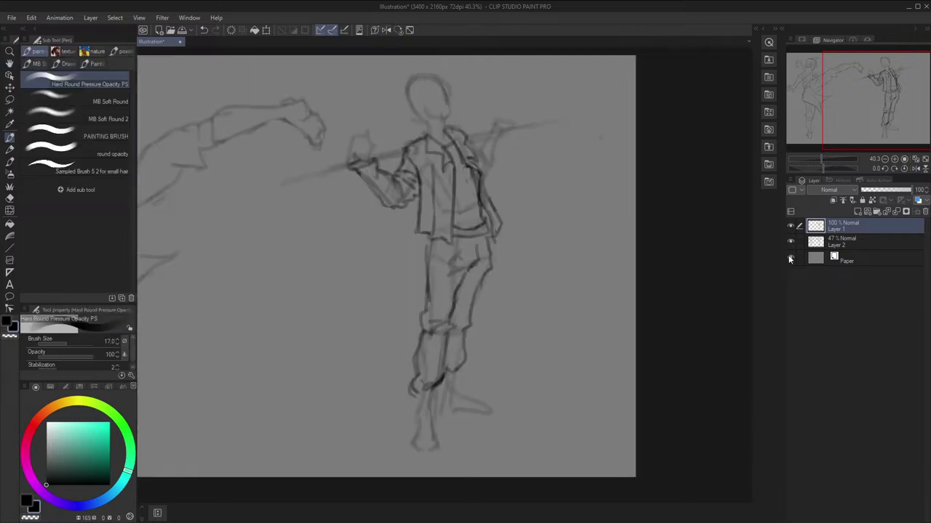
Toggle Layer 2's visibility to examine the jacket and trouser linework by itself in normal and mirrored views
{"action": "left_click", "coordinate": [790, 241]}
{"action": "key", "text": "h"}
{"action": "key", "text": "h"}
{"action": "left_click", "coordinate": [790, 239]}
{"action": "left_click_drag", "start_coordinate": [509, 236], "coordinate": [513, 213]}
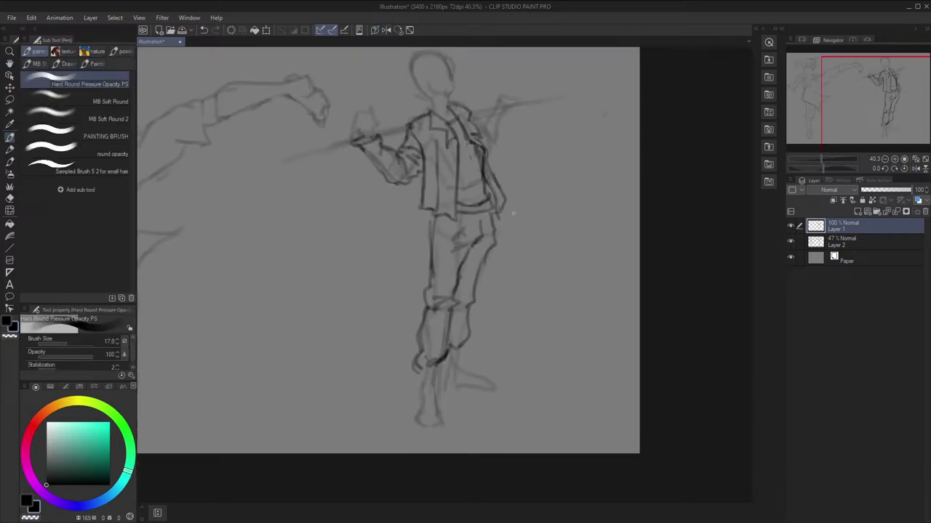
Draw the front leg's ankle and the outline of its shoe below the trouser cuff
{"action": "mouse_move", "coordinate": [443, 361]}
{"action": "left_mouse_down"}
{"action": "mouse_move", "coordinate": [437, 390]}
{"action": "mouse_move", "coordinate": [429, 373]}
{"action": "mouse_move", "coordinate": [424, 391]}
{"action": "mouse_move", "coordinate": [434, 379]}
{"action": "mouse_move", "coordinate": [439, 391]}
{"action": "mouse_move", "coordinate": [420, 411]}
{"action": "mouse_move", "coordinate": [424, 396]}
{"action": "mouse_move", "coordinate": [415, 419]}
{"action": "left_mouse_up"}
{"action": "key", "text": "ctrl+z"}
{"action": "left_click_drag", "start_coordinate": [437, 386], "coordinate": [434, 425]}
{"action": "left_click_drag", "start_coordinate": [440, 421], "coordinate": [426, 430]}
{"action": "key", "text": "h"}
{"action": "mouse_move", "coordinate": [481, 414]}
{"action": "left_mouse_down"}
{"action": "mouse_move", "coordinate": [438, 409]}
{"action": "mouse_move", "coordinate": [412, 433]}
{"action": "left_mouse_up"}
{"action": "key", "text": "h"}
{"action": "key", "text": "h"}
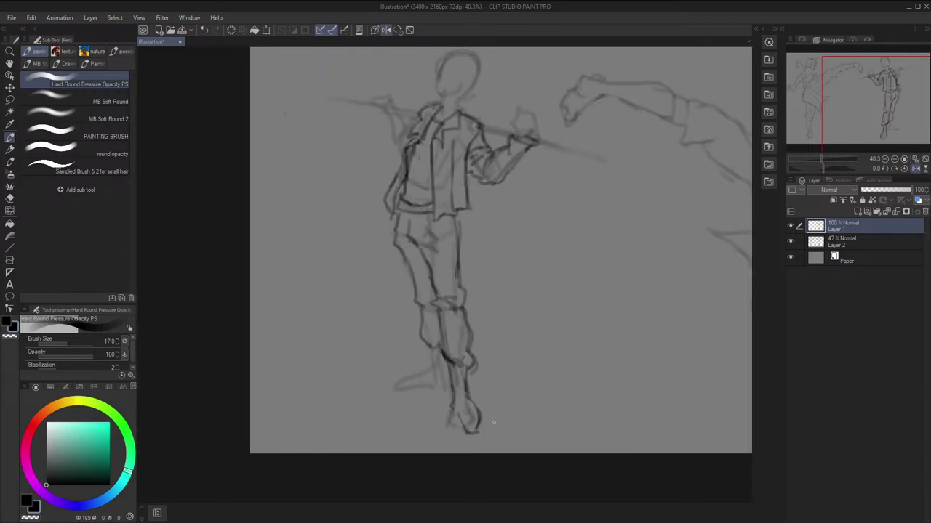
Push the sole of the front shoe slightly upward with Liquify in the mirrored view
{"action": "key", "text": "j"}
{"action": "left_click_drag", "start_coordinate": [474, 448], "coordinate": [481, 431]}
{"action": "key", "text": "p"}
{"action": "key", "text": "h"}
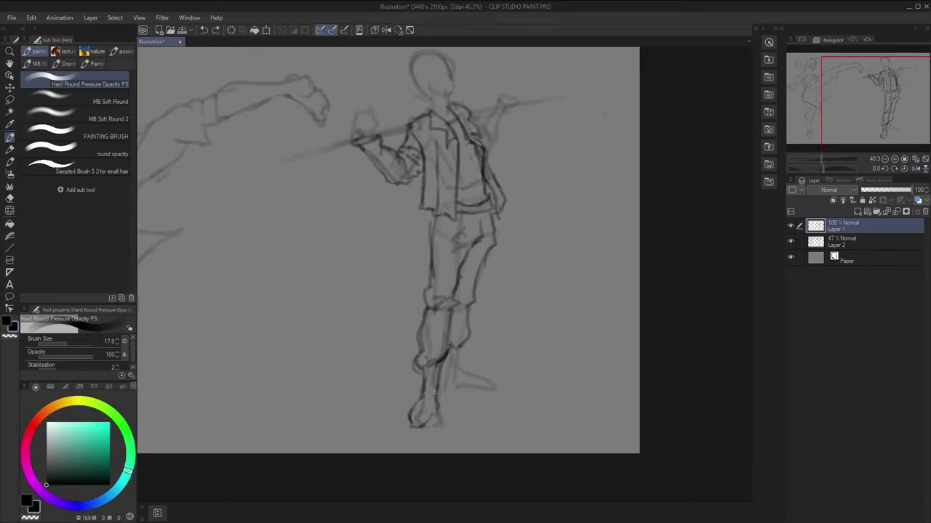
Refine the front shoe's toe and sole and strengthen the ankle line above it
{"action": "mouse_move", "coordinate": [434, 392]}
{"action": "left_mouse_down"}
{"action": "mouse_move", "coordinate": [428, 418]}
{"action": "mouse_move", "coordinate": [433, 353]}
{"action": "mouse_move", "coordinate": [408, 428]}
{"action": "mouse_move", "coordinate": [427, 428]}
{"action": "mouse_move", "coordinate": [434, 416]}
{"action": "mouse_move", "coordinate": [481, 429]}
{"action": "left_mouse_up"}
{"action": "key", "text": "h"}
{"action": "key", "text": "ctrl+z"}
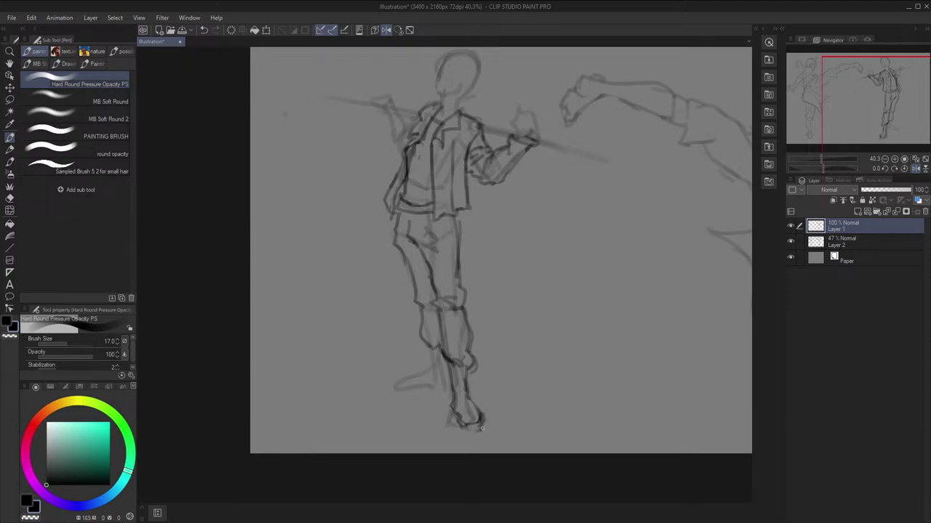
{"action": "key", "text": "h"}
{"action": "left_click_drag", "start_coordinate": [411, 423], "coordinate": [432, 428]}
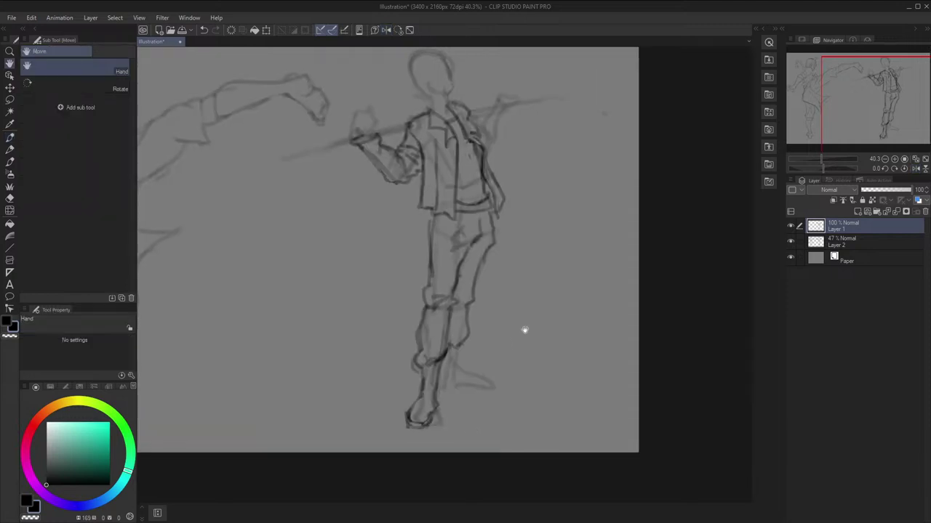
{"action": "left_click_drag", "start_coordinate": [432, 368], "coordinate": [424, 412]}
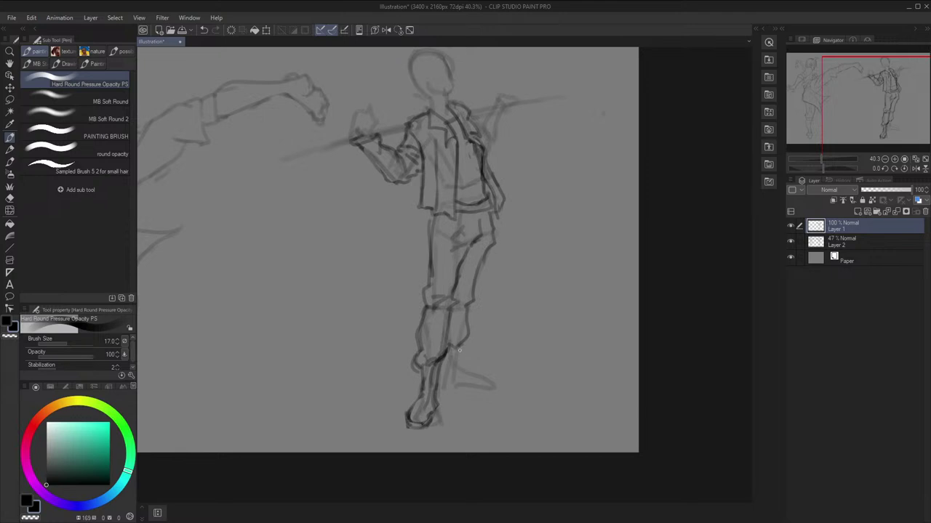
Draw the rear leg's ankle and its sideways-pointing shoe with a sole, checking the shape in the mirrored view
{"action": "mouse_move", "coordinate": [459, 349]}
{"action": "left_mouse_down"}
{"action": "mouse_move", "coordinate": [465, 375]}
{"action": "mouse_move", "coordinate": [405, 390]}
{"action": "left_mouse_up"}
{"action": "key", "text": "h"}
{"action": "key", "text": "h"}
{"action": "mouse_move", "coordinate": [465, 374]}
{"action": "left_mouse_down"}
{"action": "mouse_move", "coordinate": [476, 392]}
{"action": "mouse_move", "coordinate": [443, 388]}
{"action": "mouse_move", "coordinate": [479, 394]}
{"action": "mouse_move", "coordinate": [436, 393]}
{"action": "left_mouse_up"}
{"action": "key", "text": "h"}
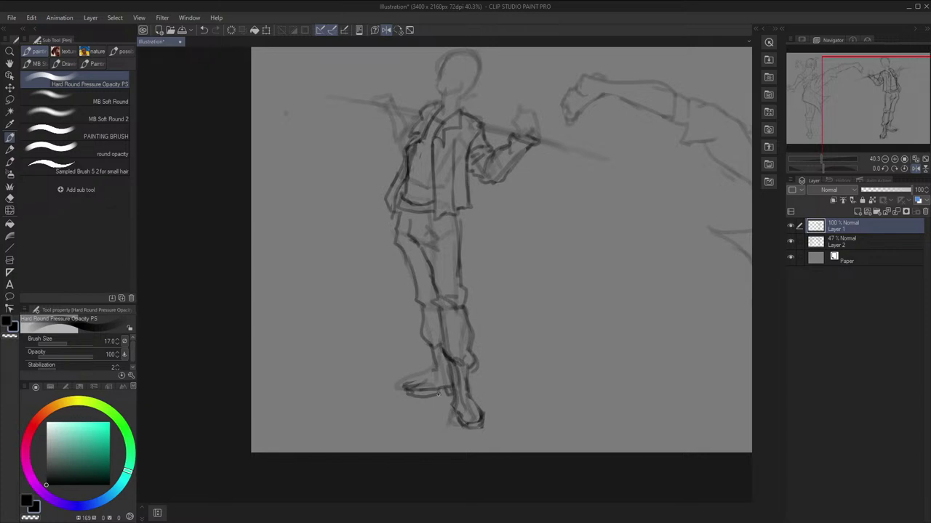
{"action": "left_click_drag", "start_coordinate": [439, 393], "coordinate": [407, 396]}
{"action": "key", "text": "h"}
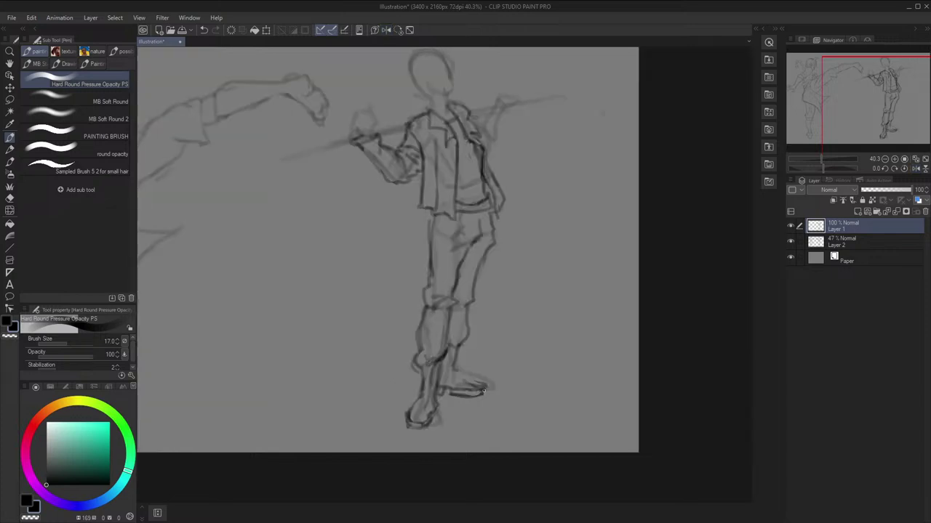
{"action": "left_click_drag", "start_coordinate": [485, 385], "coordinate": [452, 367]}
{"action": "key", "text": "h"}
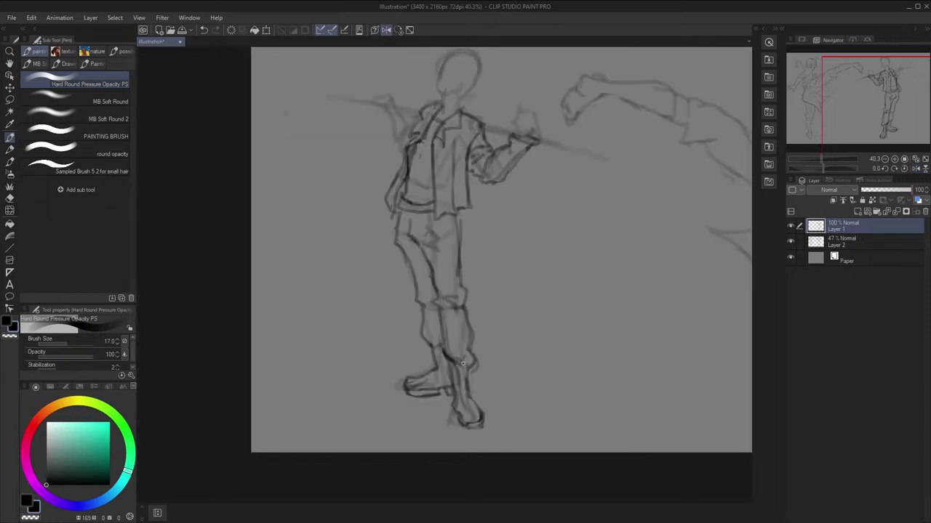
Hide the sketch layer and push the feet slightly into place in the mirrored view with a 1500-size Liquify brush
{"action": "key", "text": "h"}
{"action": "scroll", "coordinate": [437, 329], "scroll_direction": "down", "scroll_amount": 2}
{"action": "scroll", "coordinate": [440, 325], "scroll_direction": "up", "scroll_amount": 1}
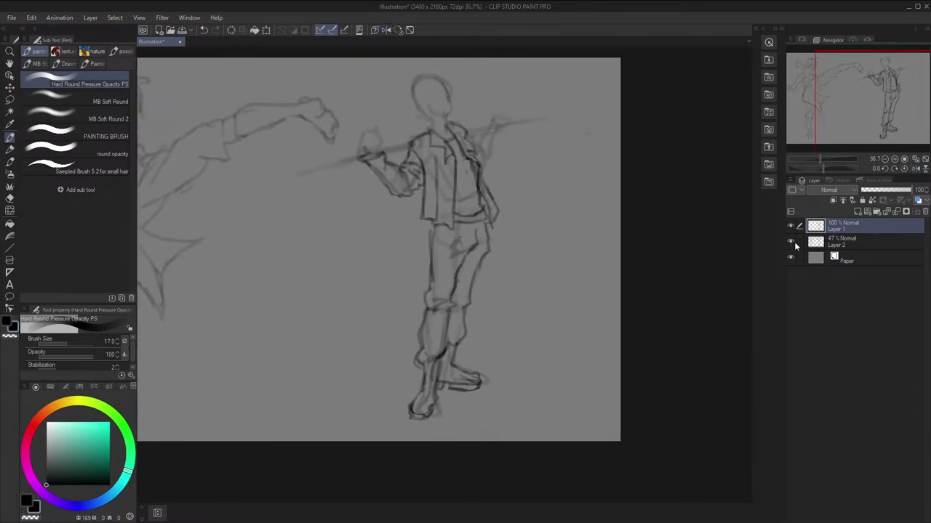
{"action": "left_click", "coordinate": [791, 243]}
{"action": "scroll", "coordinate": [639, 285], "scroll_direction": "up", "scroll_amount": 2}
{"action": "left_click_drag", "start_coordinate": [606, 309], "coordinate": [631, 287]}
{"action": "key", "text": "h"}
{"action": "key", "text": "j"}
{"action": "key", "text": "]"}
{"action": "key", "text": "]"}
{"action": "key", "text": "]"}
{"action": "key", "text": "]"}
{"action": "key", "text": "]"}
{"action": "key", "text": "]"}
{"action": "key", "text": "]"}
{"action": "key", "text": "]"}
{"action": "key", "text": "]"}
{"action": "key", "text": "]"}
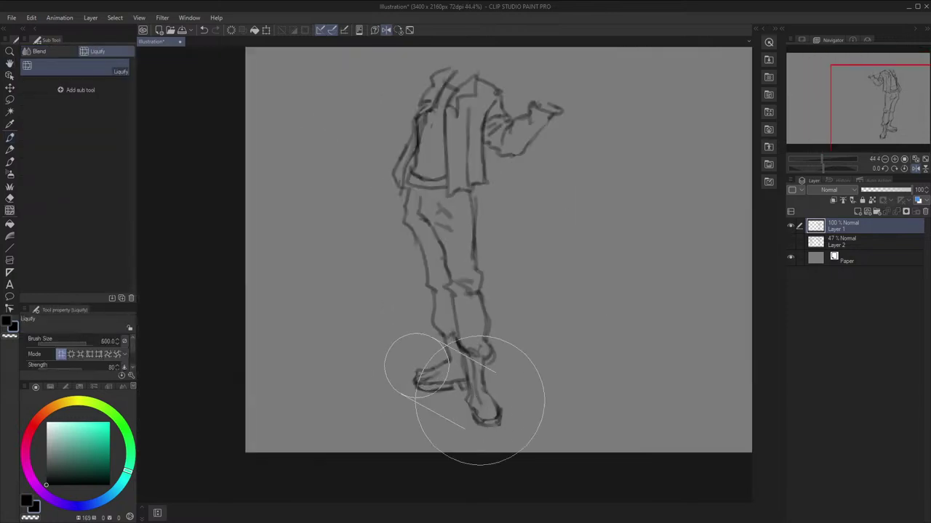
{"action": "mouse_move", "coordinate": [484, 453]}
{"action": "left_mouse_down"}
{"action": "mouse_move", "coordinate": [453, 450]}
{"action": "mouse_move", "coordinate": [480, 463]}
{"action": "left_mouse_up"}
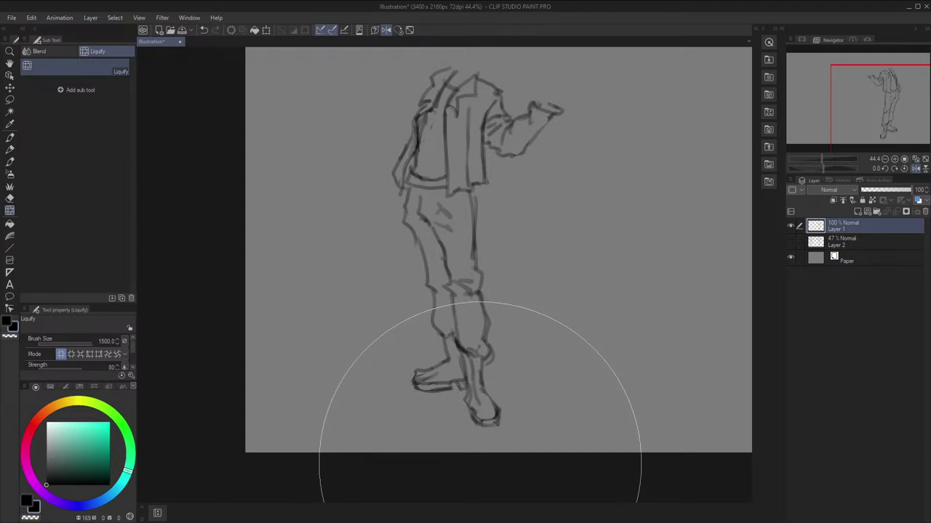
Show the sketch layer again and nudge the jacket collar beside the neck with a smaller Liquify brush
{"action": "key", "text": "h"}
{"action": "key", "text": "space"}
{"action": "left_click_drag", "start_coordinate": [571, 404], "coordinate": [594, 455]}
{"action": "left_click", "coordinate": [791, 242]}
{"action": "left_click_drag", "start_coordinate": [685, 230], "coordinate": [694, 283]}
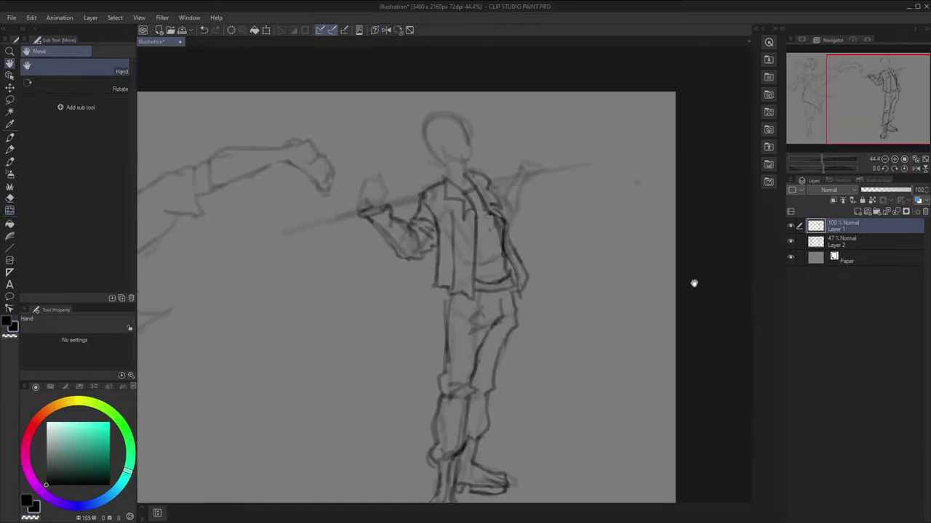
{"action": "key", "text": "j"}
{"action": "key", "text": "["}
{"action": "key", "text": "["}
{"action": "key", "text": "["}
{"action": "key", "text": "["}
{"action": "left_click_drag", "start_coordinate": [467, 163], "coordinate": [500, 147]}
{"action": "key", "text": "space"}
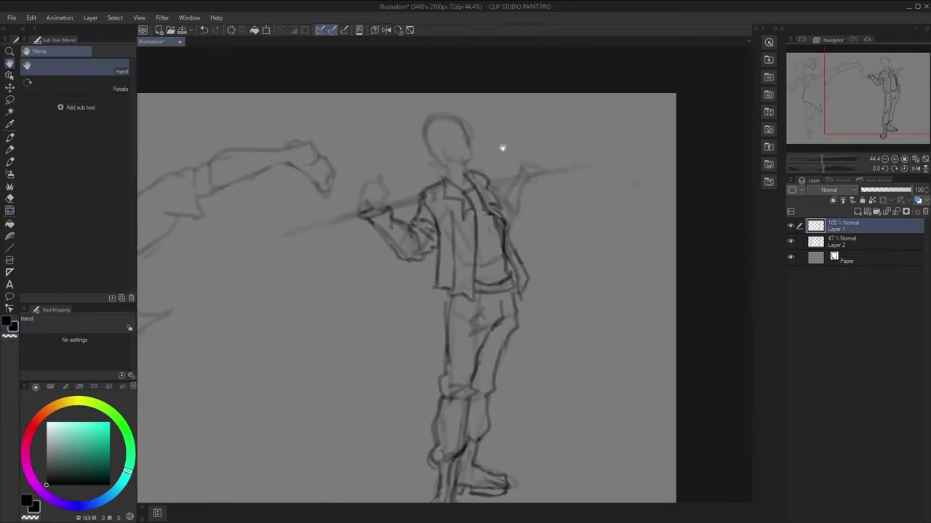
Draw the raised far forearm rising from behind the jacket to the pole
{"action": "key", "text": "p"}
{"action": "mouse_move", "coordinate": [489, 181]}
{"action": "left_mouse_down"}
{"action": "mouse_move", "coordinate": [522, 176]}
{"action": "mouse_move", "coordinate": [518, 210]}
{"action": "mouse_move", "coordinate": [524, 183]}
{"action": "mouse_move", "coordinate": [522, 192]}
{"action": "mouse_move", "coordinate": [512, 187]}
{"action": "mouse_move", "coordinate": [510, 201]}
{"action": "mouse_move", "coordinate": [504, 188]}
{"action": "mouse_move", "coordinate": [511, 176]}
{"action": "mouse_move", "coordinate": [513, 224]}
{"action": "left_mouse_up"}
{"action": "key", "text": "h"}
{"action": "key", "text": "h"}
{"action": "key", "text": "space"}
{"action": "left_click_drag", "start_coordinate": [631, 197], "coordinate": [665, 193]}
{"action": "key", "text": "p"}
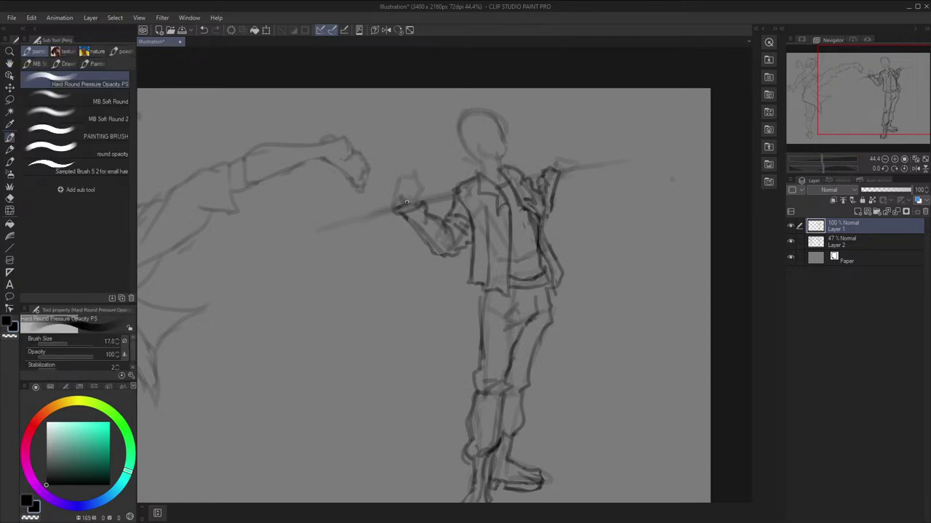
Draw the near hand with its fingers gripping the pole at the end of the sleeve, checking it in the mirrored view
{"action": "mouse_move", "coordinate": [406, 202]}
{"action": "left_mouse_down"}
{"action": "mouse_move", "coordinate": [424, 186]}
{"action": "mouse_move", "coordinate": [432, 205]}
{"action": "mouse_move", "coordinate": [411, 211]}
{"action": "mouse_move", "coordinate": [437, 190]}
{"action": "mouse_move", "coordinate": [409, 201]}
{"action": "mouse_move", "coordinate": [414, 209]}
{"action": "mouse_move", "coordinate": [435, 198]}
{"action": "mouse_move", "coordinate": [426, 205]}
{"action": "left_mouse_up"}
{"action": "key", "text": "ctrl+z"}
{"action": "key", "text": "ctrl+z"}
{"action": "key", "text": "h"}
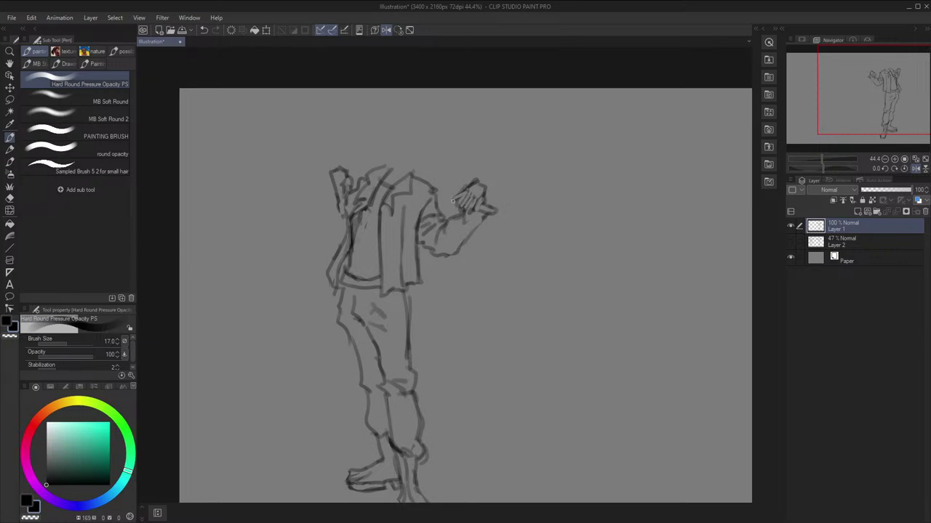
{"action": "key", "text": "bracketleft"}
Lasso the near hand and transform it so it tilts and sits slightly lower on the wrist
{"action": "key", "text": "m"}
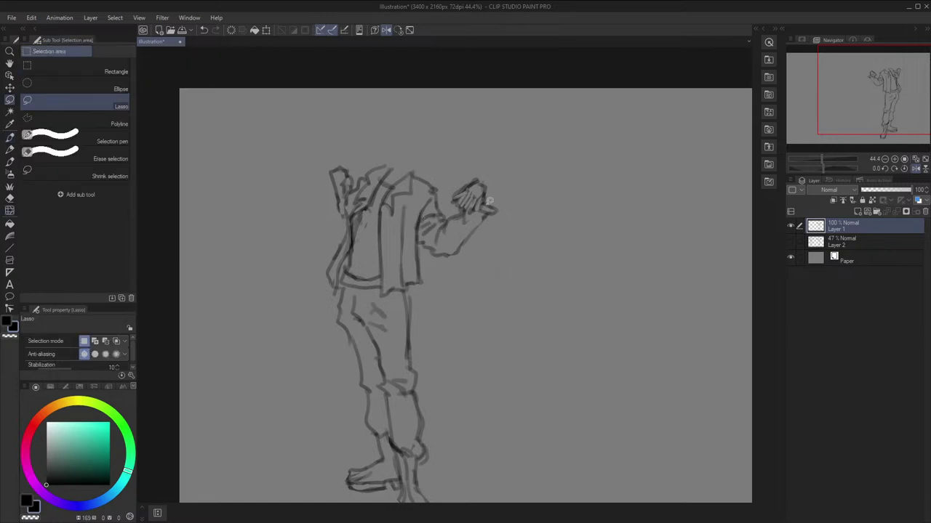
{"action": "mouse_move", "coordinate": [484, 201]}
{"action": "left_mouse_down"}
{"action": "mouse_move", "coordinate": [464, 214]}
{"action": "mouse_move", "coordinate": [485, 164]}
{"action": "mouse_move", "coordinate": [493, 194]}
{"action": "mouse_move", "coordinate": [484, 213]}
{"action": "mouse_move", "coordinate": [502, 211]}
{"action": "left_mouse_up"}
{"action": "left_click", "coordinate": [504, 232]}
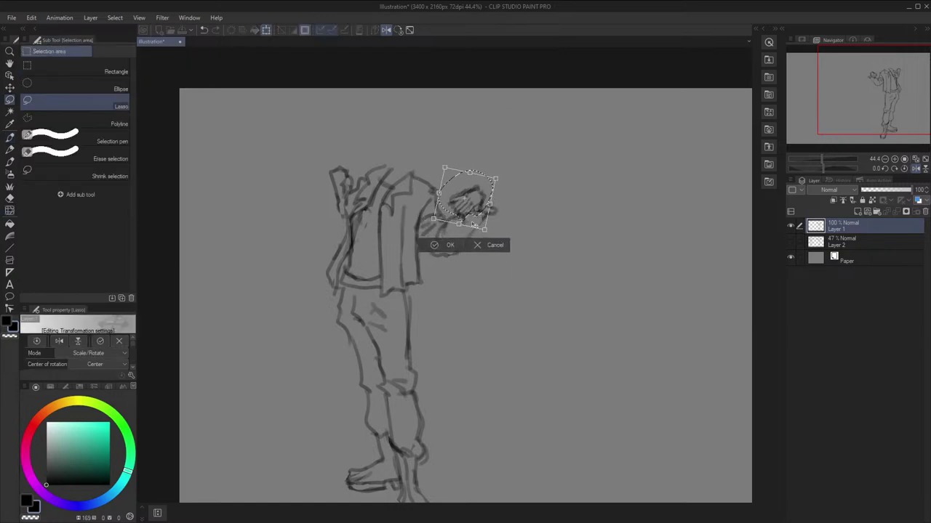
{"action": "key", "text": "Return"}
Strengthen the near wrist and forearm lines below the hand with a size 15 brush
{"action": "key", "text": "p"}
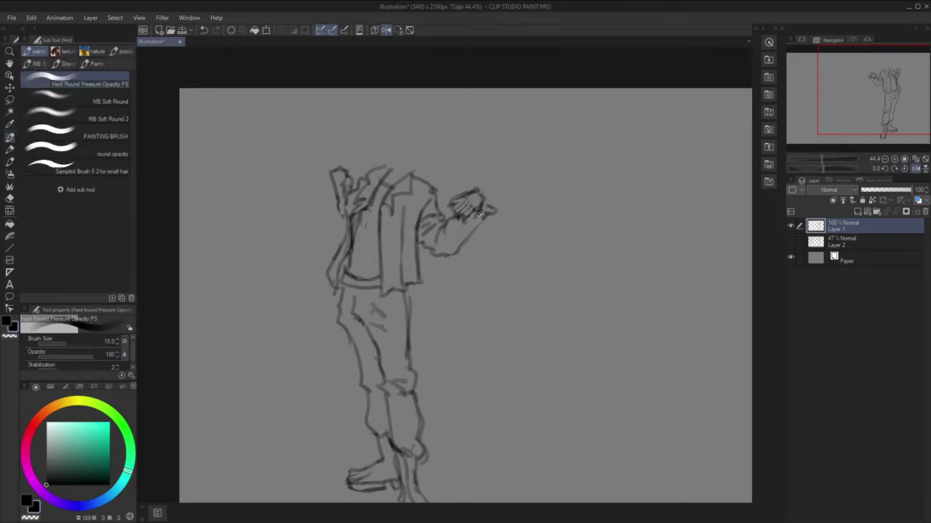
{"action": "key", "text": "h"}
{"action": "key", "text": "h"}
{"action": "left_click_drag", "start_coordinate": [488, 216], "coordinate": [459, 250]}
{"action": "left_click_drag", "start_coordinate": [477, 213], "coordinate": [457, 244]}
{"action": "key", "text": "h"}
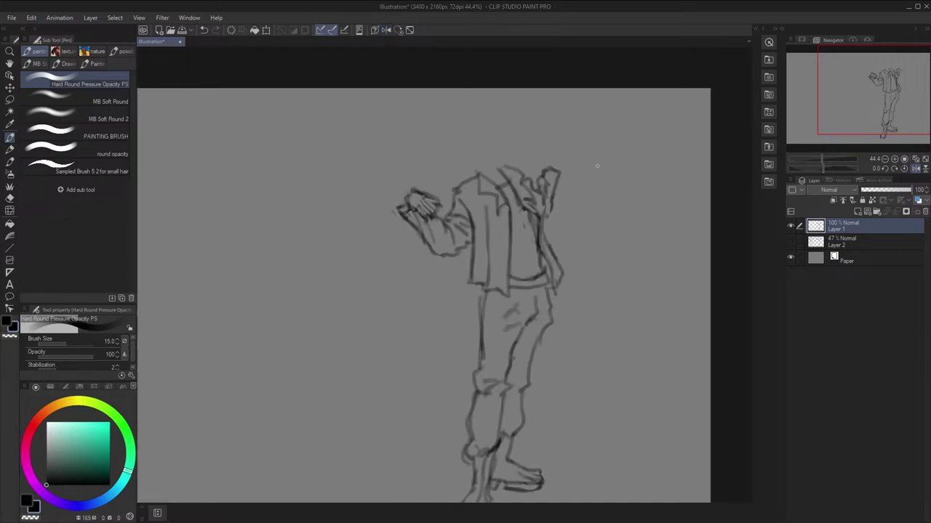
Show the sketch layer and push the near wrist inward with a small Liquify brush, comparing the linework with the sketch
{"action": "left_click", "coordinate": [790, 240]}
{"action": "key", "text": "h"}
{"action": "key", "text": "j"}
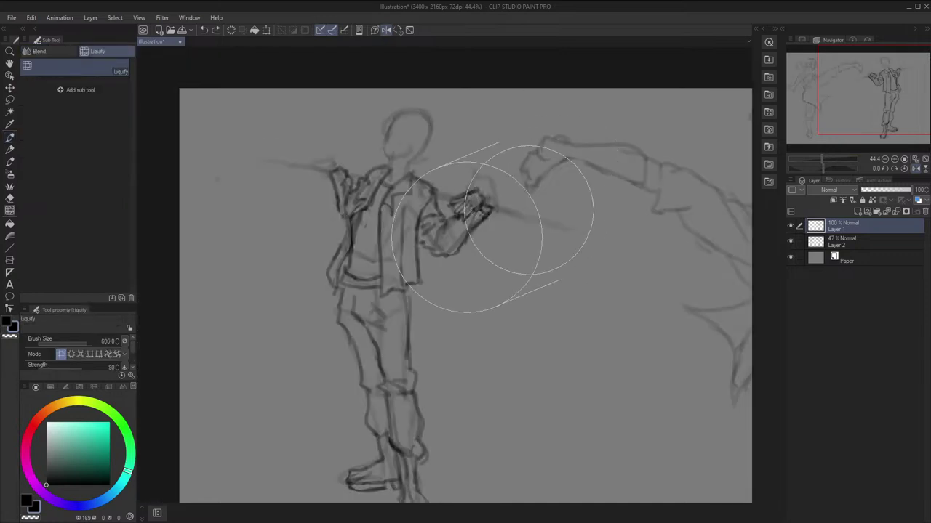
{"action": "key", "text": "bracketleft"}
{"action": "key", "text": "bracketleft"}
{"action": "key", "text": "bracketleft"}
{"action": "key", "text": "bracketleft"}
{"action": "key", "text": "bracketleft"}
{"action": "left_click_drag", "start_coordinate": [514, 220], "coordinate": [497, 234]}
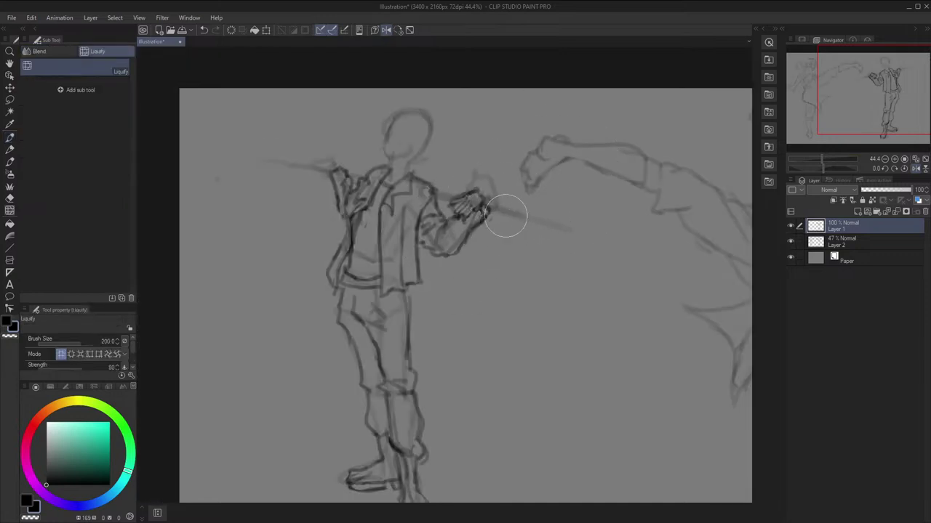
{"action": "key", "text": "bracketleft"}
{"action": "key", "text": "bracketleft"}
{"action": "key", "text": "bracketleft"}
{"action": "key", "text": "bracketleft"}
{"action": "key", "text": "bracketleft"}
{"action": "key", "text": "h"}
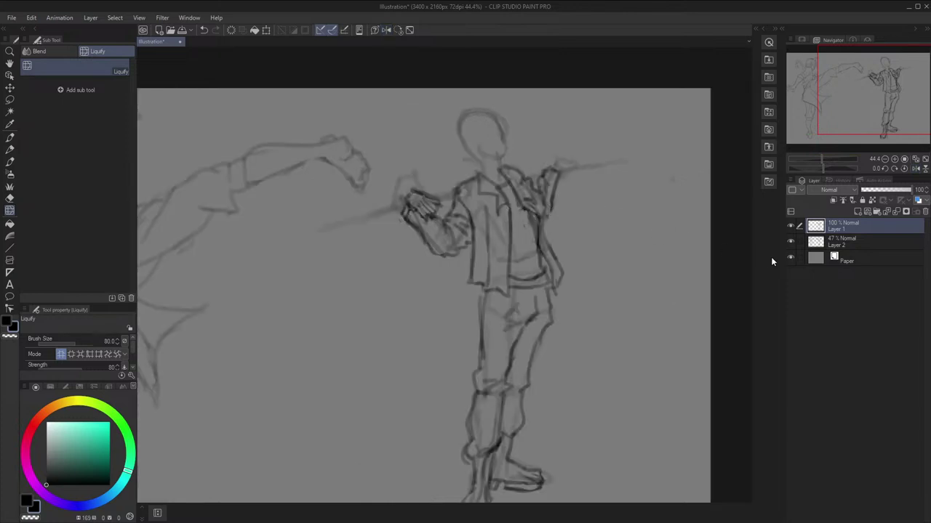
{"action": "left_click", "coordinate": [790, 240]}
{"action": "left_click", "coordinate": [790, 240]}
Draw the far hand gripping the pole at the end of the raised forearm
{"action": "key", "text": "p"}
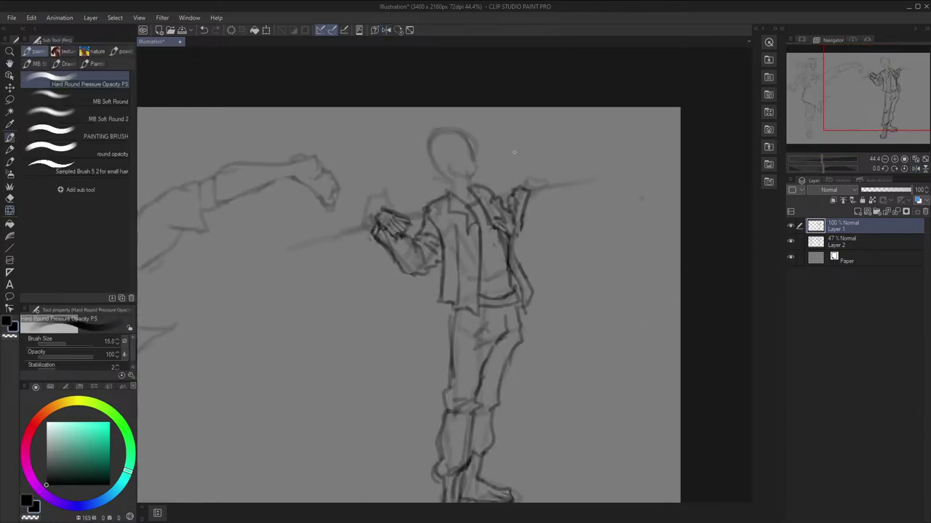
{"action": "mouse_move", "coordinate": [521, 189]}
{"action": "left_mouse_down"}
{"action": "mouse_move", "coordinate": [536, 175]}
{"action": "mouse_move", "coordinate": [533, 189]}
{"action": "mouse_move", "coordinate": [533, 178]}
{"action": "mouse_move", "coordinate": [549, 184]}
{"action": "left_mouse_up"}
{"action": "left_click_drag", "start_coordinate": [626, 211], "coordinate": [557, 120]}
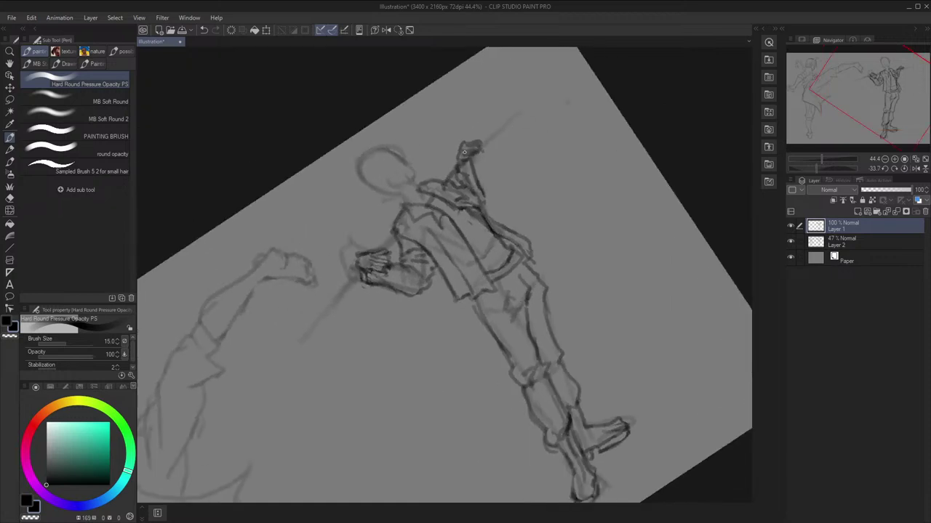
Draw the pole extending beyond both hands with a size 20 brush on the rotated canvas
{"action": "key", "text": "]"}
{"action": "key", "text": "]"}
{"action": "left_click_drag", "start_coordinate": [485, 142], "coordinate": [505, 122]}
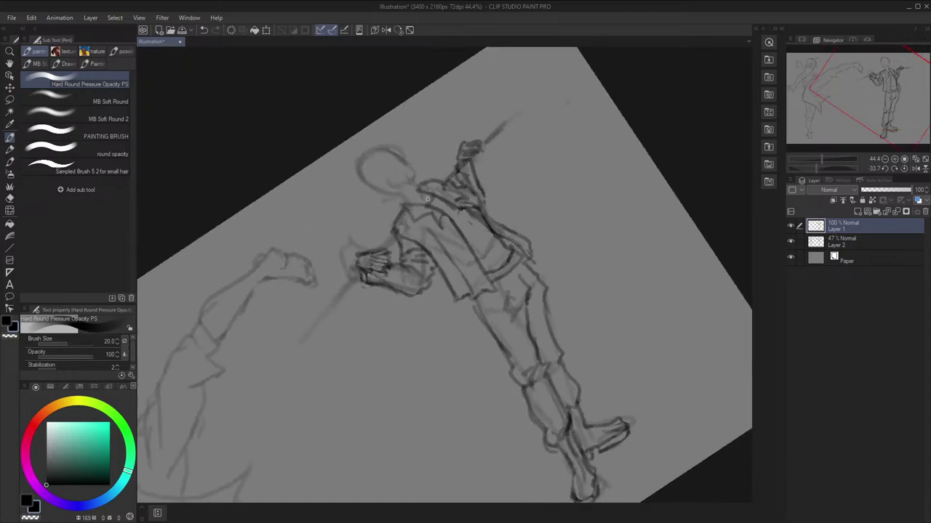
{"action": "left_click_drag", "start_coordinate": [395, 231], "coordinate": [377, 253]}
{"action": "key", "text": "h"}
{"action": "left_click_drag", "start_coordinate": [535, 282], "coordinate": [583, 343]}
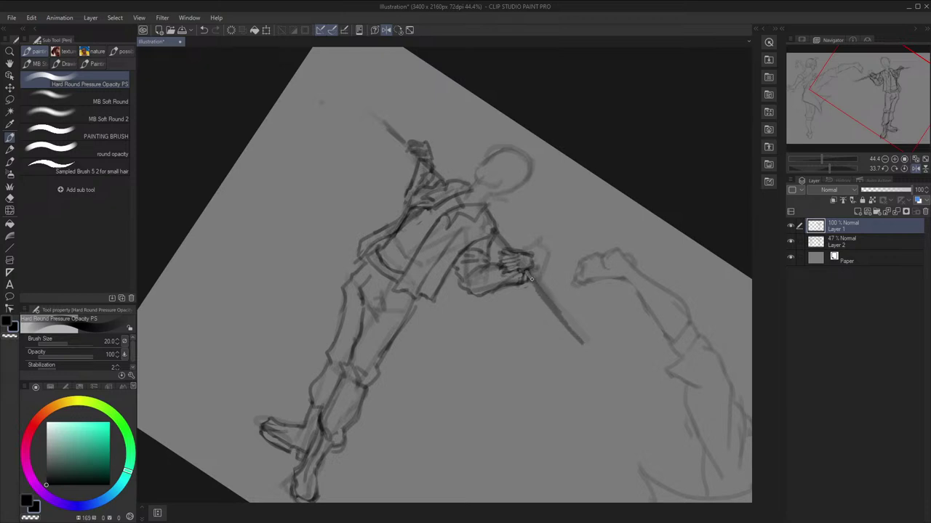
Hide the sketch layer and redraw the pole as thin straight lines across the shoulders and past the far hand
{"action": "key", "text": "h"}
{"action": "left_click", "coordinate": [791, 240]}
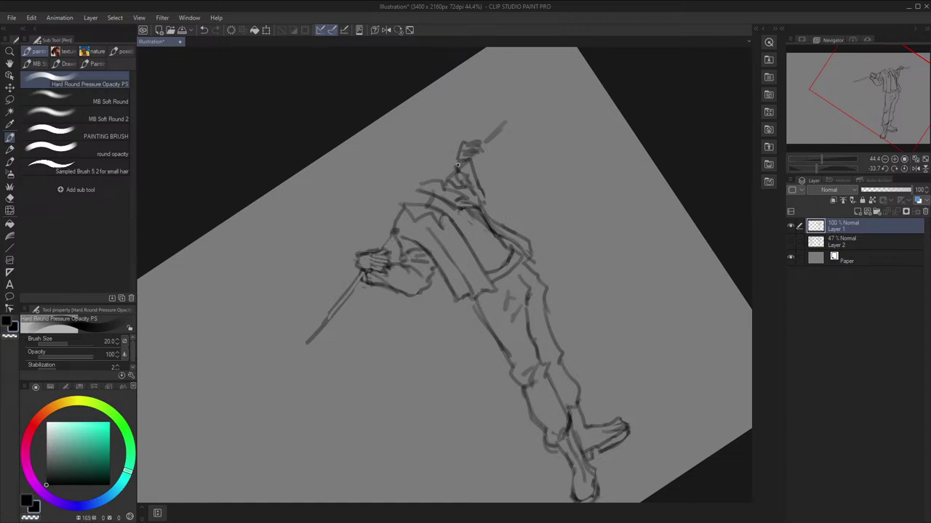
{"action": "left_click_drag", "start_coordinate": [378, 249], "coordinate": [404, 215]}
{"action": "key", "text": "ctrl+z"}
{"action": "left_click_drag", "start_coordinate": [379, 248], "coordinate": [422, 191]}
{"action": "key", "text": "ctrl+z"}
{"action": "left_click_drag", "start_coordinate": [379, 253], "coordinate": [463, 150]}
{"action": "key", "text": "ctrl+z"}
{"action": "mouse_move", "coordinate": [381, 249]}
{"action": "left_mouse_down"}
{"action": "mouse_move", "coordinate": [492, 124]}
{"action": "mouse_move", "coordinate": [492, 132]}
{"action": "left_mouse_up"}
{"action": "key", "text": "ctrl+z"}
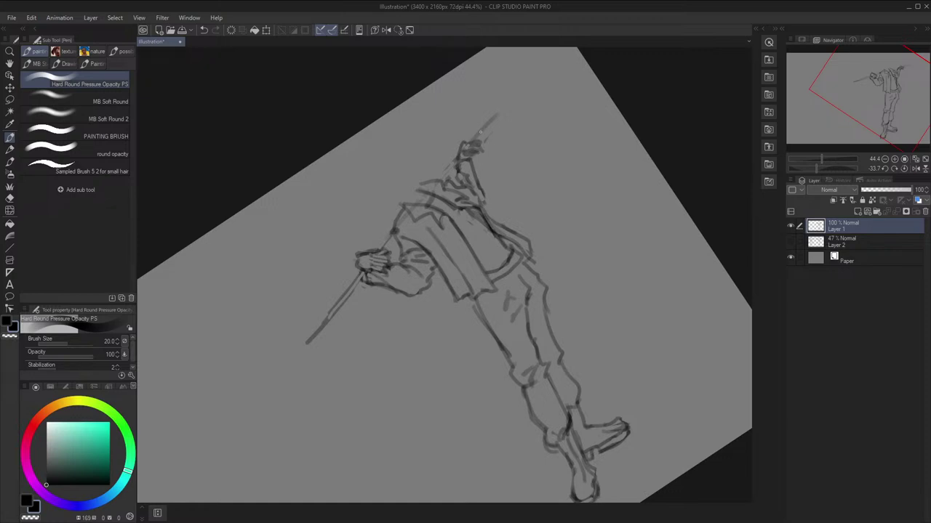
Reset the canvas rotation, show the sketch layer and outline the head, jaw and neck with a size 15 brush
{"action": "left_click", "coordinate": [398, 30]}
{"action": "key", "text": "ctrl+minus"}
{"action": "key", "text": "ctrl+minus"}
{"action": "scroll", "coordinate": [525, 125], "scroll_direction": "up", "scroll_amount": 1}
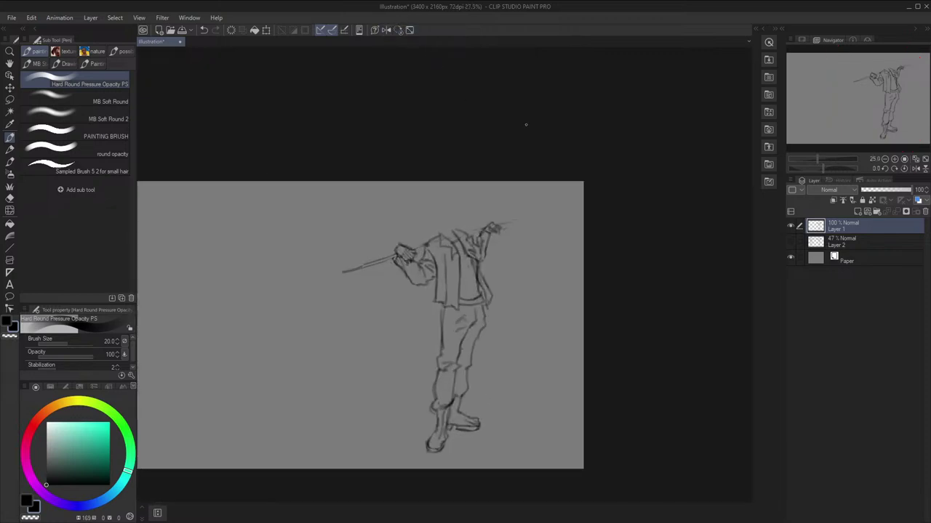
{"action": "scroll", "coordinate": [557, 171], "scroll_direction": "up", "scroll_amount": 3}
{"action": "left_click", "coordinate": [790, 241]}
{"action": "scroll", "coordinate": [386, 236], "scroll_direction": "up", "scroll_amount": 6}
{"action": "left_click_drag", "start_coordinate": [387, 235], "coordinate": [447, 192]}
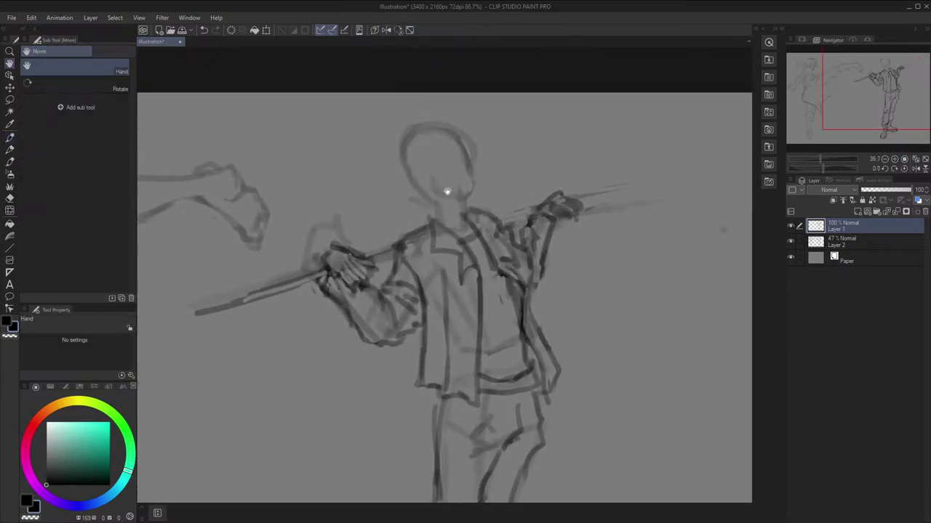
{"action": "key", "text": "h"}
{"action": "key", "text": "ctrl+z"}
{"action": "key", "text": "ctrl+y"}
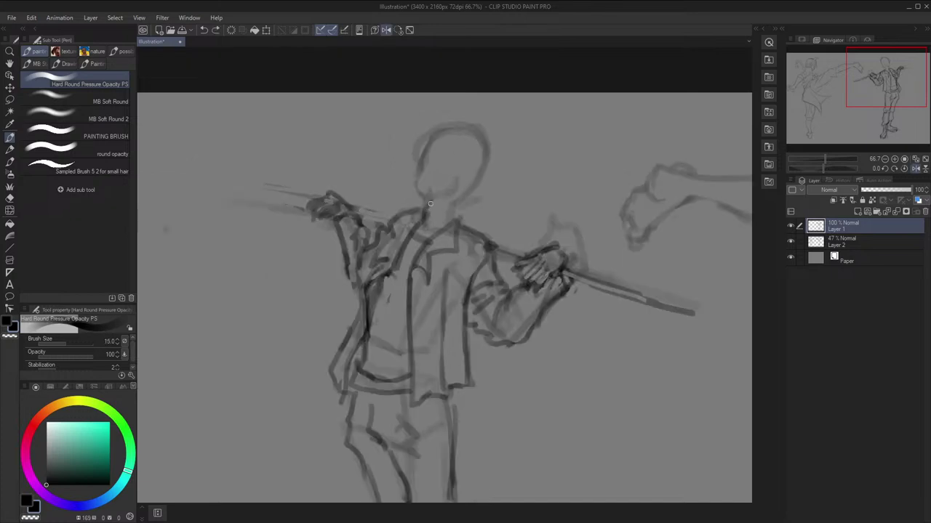
{"action": "key", "text": "f"}
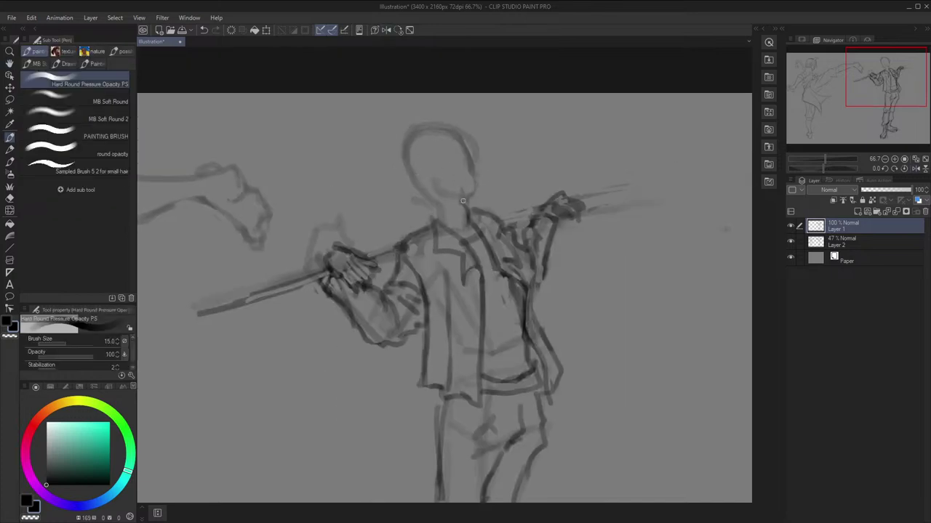
{"action": "left_click_drag", "start_coordinate": [461, 201], "coordinate": [440, 219]}
{"action": "mouse_move", "coordinate": [423, 183]}
{"action": "left_mouse_down"}
{"action": "mouse_move", "coordinate": [431, 198]}
{"action": "mouse_move", "coordinate": [470, 197]}
{"action": "mouse_move", "coordinate": [469, 159]}
{"action": "mouse_move", "coordinate": [449, 134]}
{"action": "mouse_move", "coordinate": [407, 144]}
{"action": "mouse_move", "coordinate": [410, 182]}
{"action": "mouse_move", "coordinate": [415, 140]}
{"action": "left_mouse_up"}
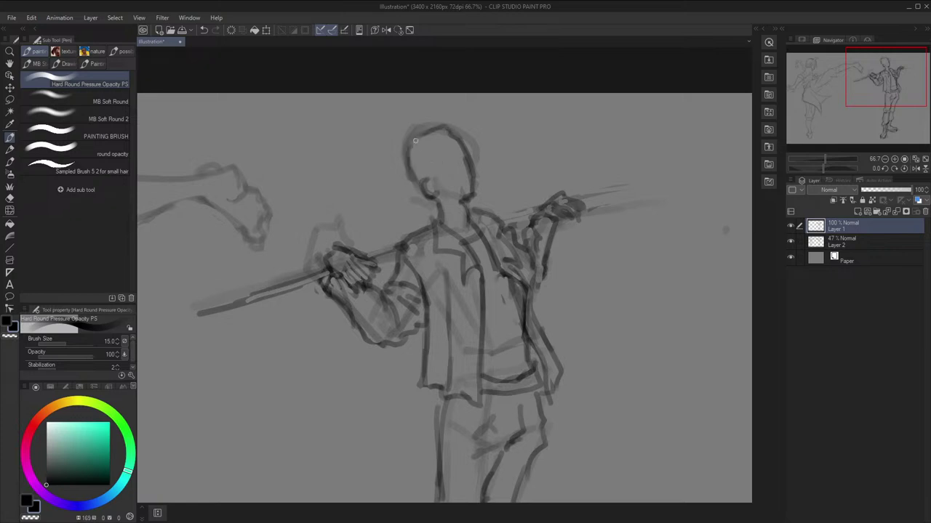
Hide the sketch layer and mark the near eye, the mouth and a nose guideline with a size 8 brush
{"action": "left_click", "coordinate": [790, 240]}
{"action": "key", "text": "h"}
{"action": "key", "text": "h"}
{"action": "key", "text": "space"}
{"action": "left_click_drag", "start_coordinate": [674, 245], "coordinate": [674, 240]}
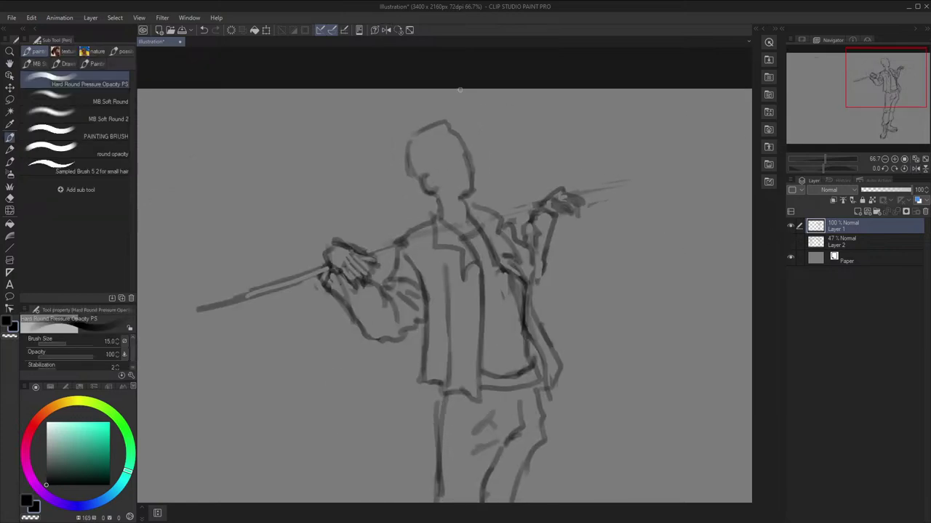
{"action": "left_click_drag", "start_coordinate": [458, 160], "coordinate": [458, 166]}
{"action": "key", "text": "ctrl+z"}
{"action": "key", "text": "bracketleft"}
{"action": "key", "text": "bracketleft"}
{"action": "key", "text": "bracketleft"}
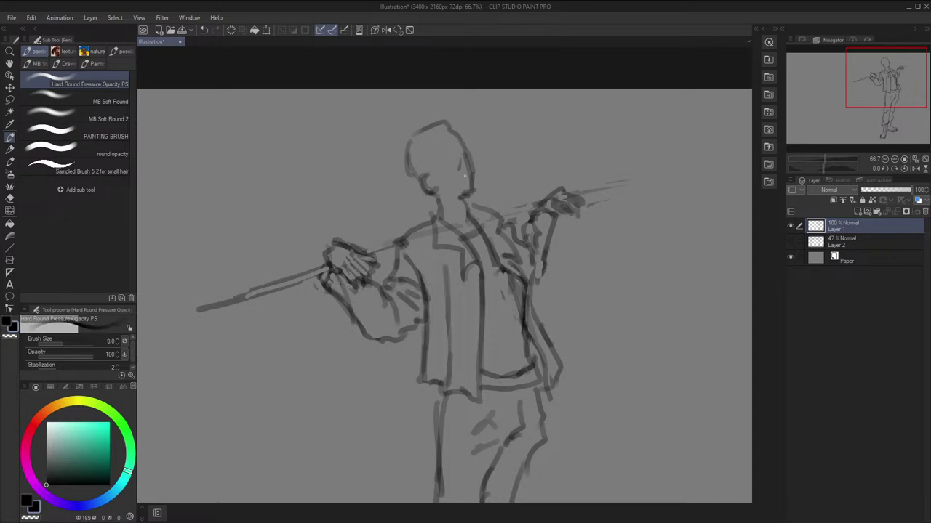
{"action": "left_click_drag", "start_coordinate": [462, 178], "coordinate": [468, 176]}
{"action": "key", "text": "h"}
{"action": "key", "text": "h"}
{"action": "key", "text": "ctrl+z"}
{"action": "key", "text": "h"}
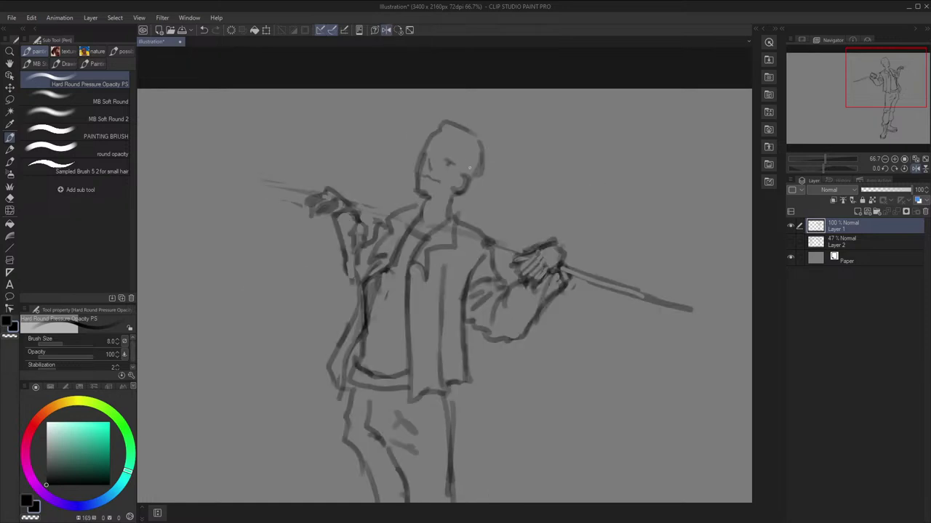
Add the nose and define the near eye, comparing the face in normal and mirrored views
{"action": "key", "text": "h"}
{"action": "key", "text": "ctrl+z"}
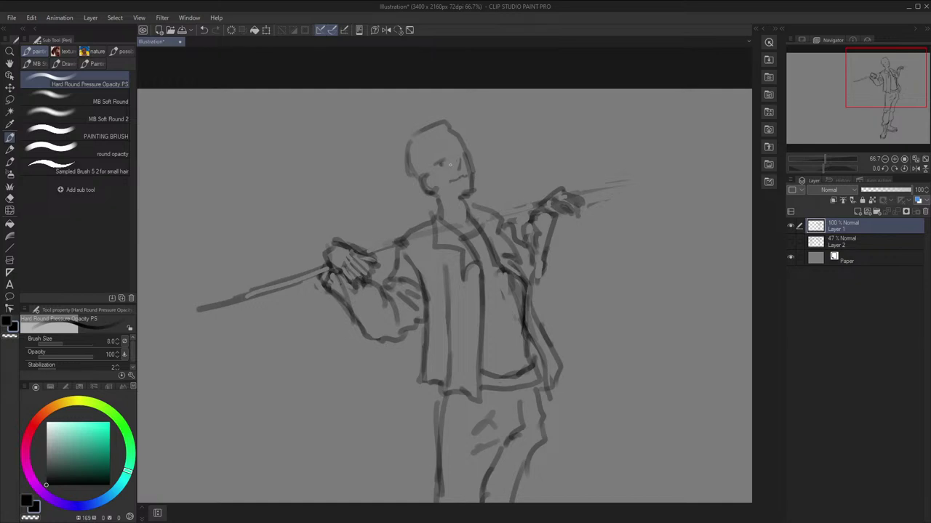
{"action": "key", "text": "h"}
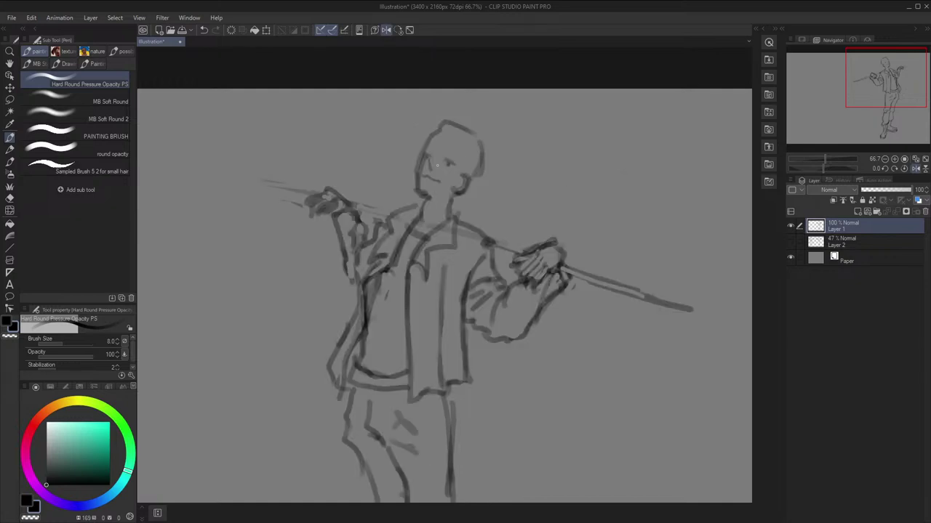
{"action": "key", "text": "h"}
{"action": "key", "text": "h"}
{"action": "key", "text": "h"}
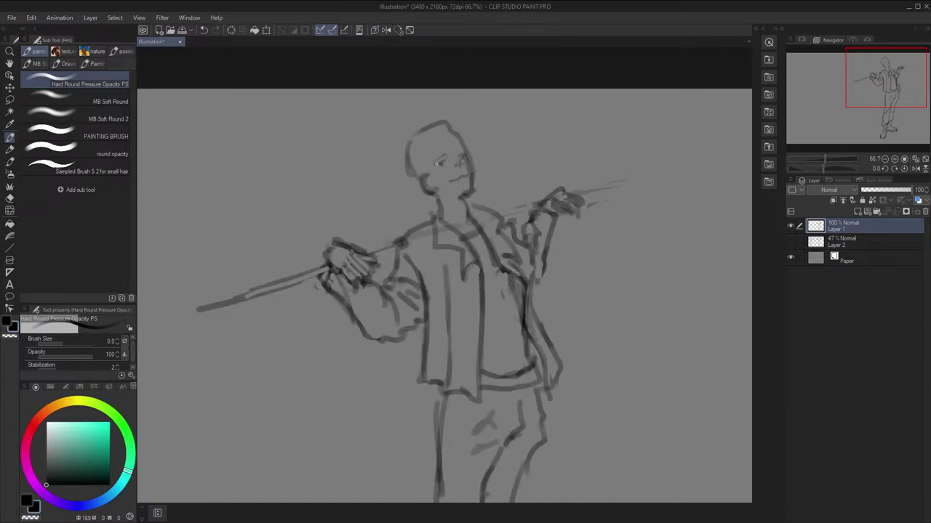
Draw the eyebrows, sharpen the mouth and strengthen the jawline, checking the face in the mirrored view
{"action": "mouse_move", "coordinate": [443, 153]}
{"action": "left_mouse_down"}
{"action": "mouse_move", "coordinate": [430, 160]}
{"action": "mouse_move", "coordinate": [444, 154]}
{"action": "left_mouse_up"}
{"action": "key", "text": "h"}
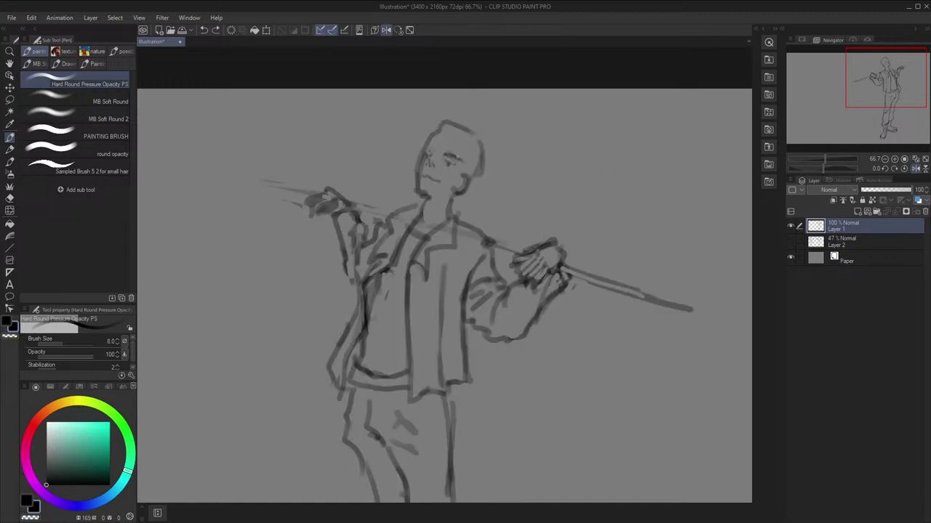
{"action": "key", "text": "h"}
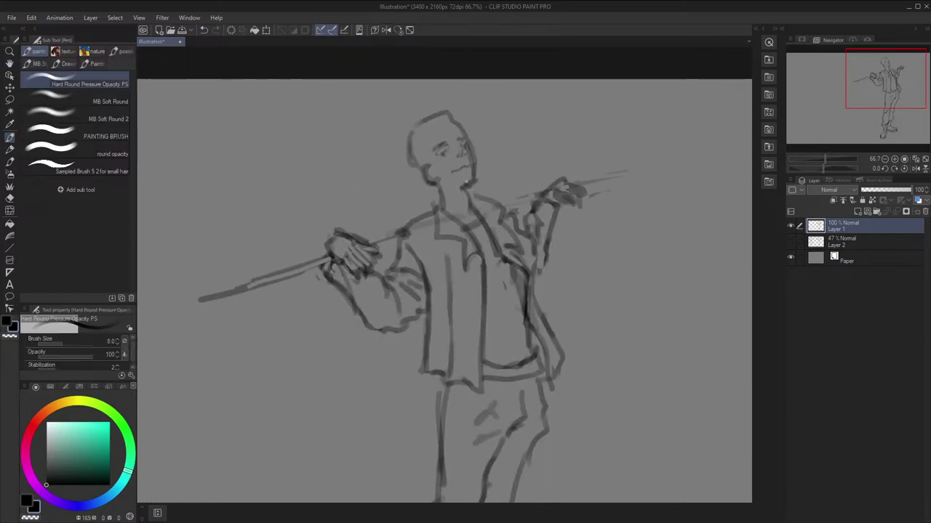
{"action": "key", "text": "h"}
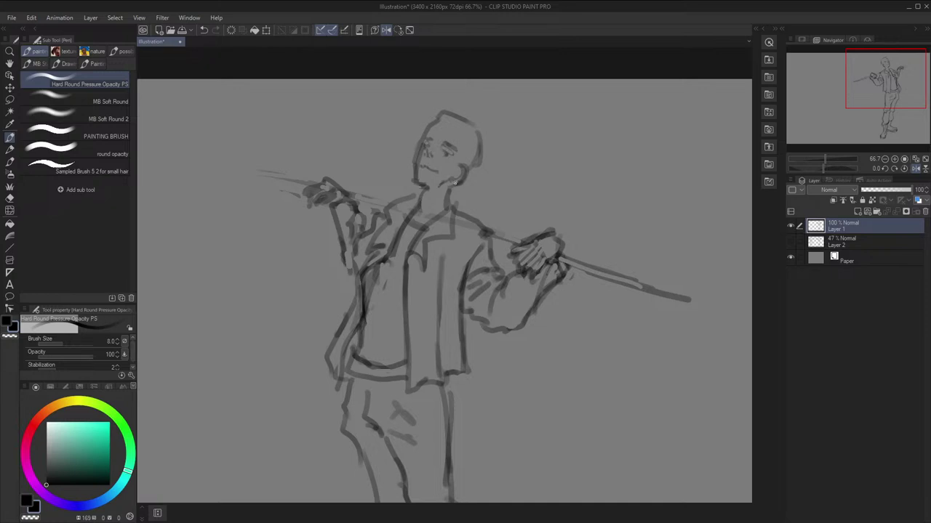
{"action": "scroll", "coordinate": [509, 134], "scroll_direction": "down", "scroll_amount": 2}
{"action": "key", "text": "h"}
{"action": "scroll", "coordinate": [525, 121], "scroll_direction": "down", "scroll_amount": 1}
{"action": "scroll", "coordinate": [450, 120], "scroll_direction": "up", "scroll_amount": 3}
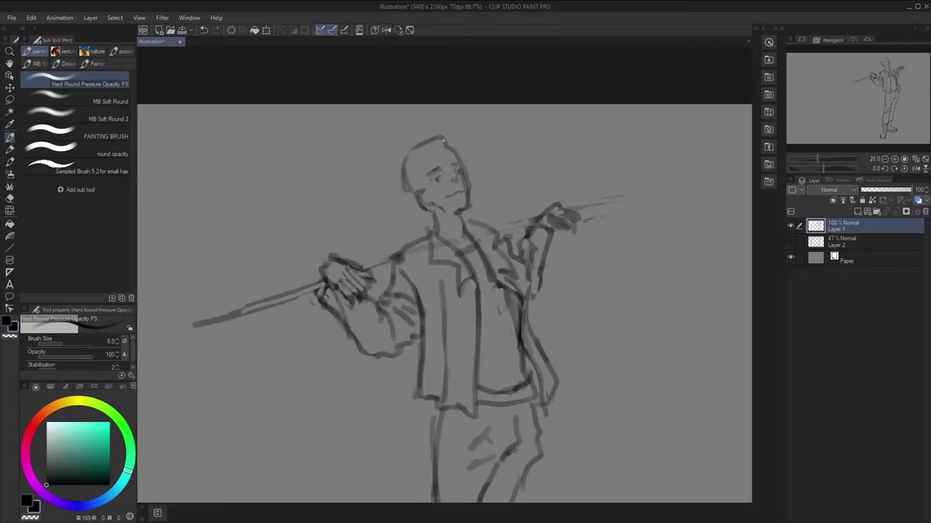
Draw the standing figure's hair, adding fringe strands over the forehead and the outline at the crown and back of the head
{"action": "scroll", "coordinate": [443, 141], "scroll_direction": "up", "scroll_amount": 1}
{"action": "mouse_move", "coordinate": [432, 146]}
{"action": "left_mouse_down"}
{"action": "mouse_move", "coordinate": [436, 172]}
{"action": "mouse_move", "coordinate": [443, 155]}
{"action": "mouse_move", "coordinate": [426, 149]}
{"action": "mouse_move", "coordinate": [428, 206]}
{"action": "left_mouse_up"}
{"action": "left_click_drag", "start_coordinate": [414, 184], "coordinate": [411, 199]}
{"action": "mouse_move", "coordinate": [392, 168]}
{"action": "left_mouse_down"}
{"action": "mouse_move", "coordinate": [402, 201]}
{"action": "mouse_move", "coordinate": [405, 147]}
{"action": "mouse_move", "coordinate": [428, 135]}
{"action": "left_mouse_up"}
{"action": "key", "text": "ctrl+z"}
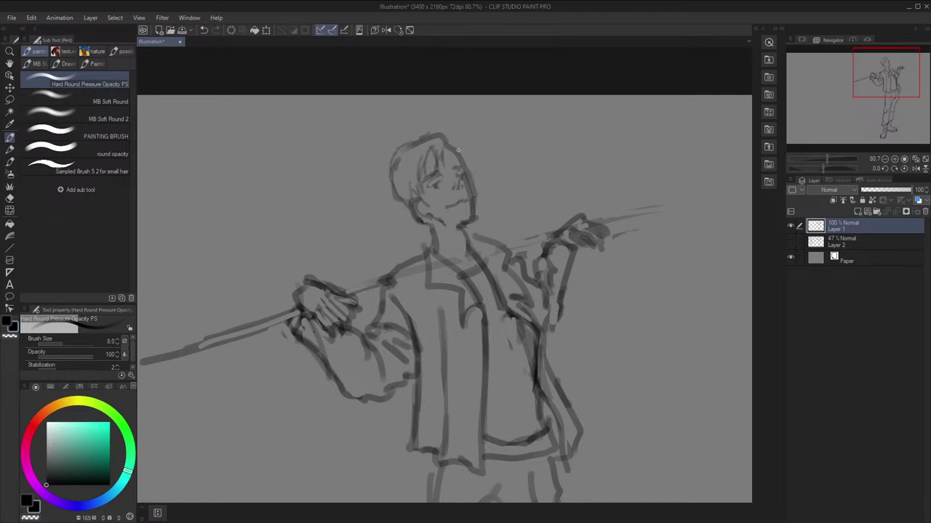
{"action": "left_click_drag", "start_coordinate": [464, 164], "coordinate": [446, 138]}
{"action": "key", "text": "h"}
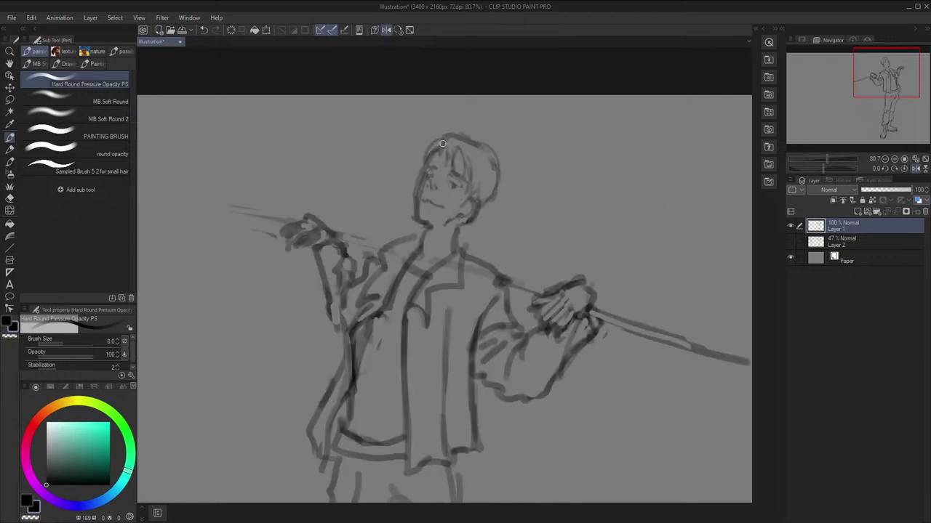
{"action": "key", "text": "h"}
Examine the whole standing figure's proportions and balance in normal and mirrored views
{"action": "scroll", "coordinate": [512, 120], "scroll_direction": "down", "scroll_amount": 2}
{"action": "key", "text": "h"}
{"action": "scroll", "coordinate": [581, 173], "scroll_direction": "down", "scroll_amount": 1}
{"action": "key", "text": "space"}
{"action": "left_click_drag", "start_coordinate": [601, 181], "coordinate": [596, 168]}
{"action": "key", "text": "h"}
{"action": "scroll", "coordinate": [531, 160], "scroll_direction": "up", "scroll_amount": 1}
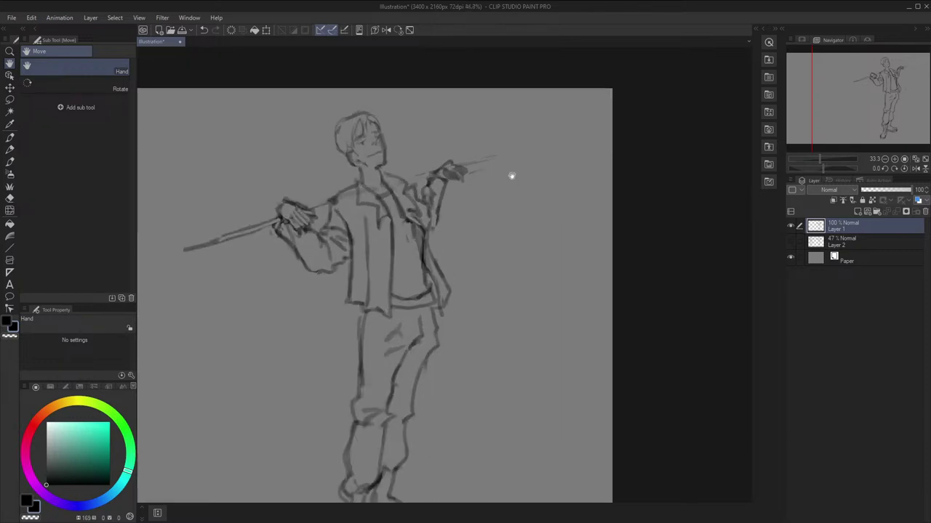
{"action": "left_click_drag", "start_coordinate": [512, 176], "coordinate": [543, 147]}
{"action": "key", "text": "h"}
{"action": "scroll", "coordinate": [547, 168], "scroll_direction": "down", "scroll_amount": 1}
{"action": "left_click_drag", "start_coordinate": [538, 183], "coordinate": [547, 147]}
Try to reshape the standing figure with a greatly enlarged Liquify brush
{"action": "key", "text": "j"}
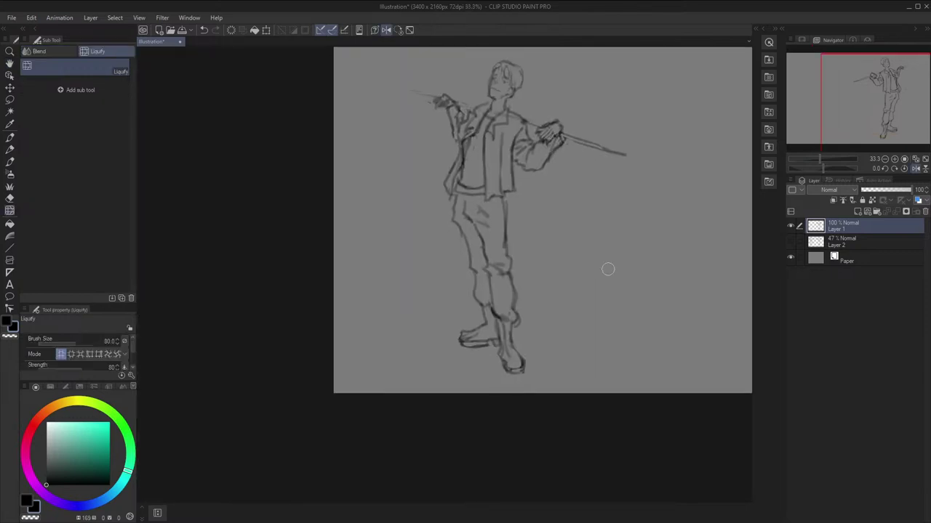
{"action": "key", "text": "h"}
{"action": "key", "text": "space"}
{"action": "left_click_drag", "start_coordinate": [607, 268], "coordinate": [629, 263]}
{"action": "key", "text": "bracketright"}
{"action": "key", "text": "bracketright"}
{"action": "key", "text": "bracketright"}
{"action": "key", "text": "bracketright"}
{"action": "key", "text": "bracketright"}
{"action": "key", "text": "bracketright"}
{"action": "key", "text": "bracketright"}
{"action": "key", "text": "bracketright"}
{"action": "key", "text": "bracketright"}
{"action": "key", "text": "bracketright"}
{"action": "key", "text": "bracketright"}
{"action": "key", "text": "bracketright"}
{"action": "key", "text": "bracketright"}
{"action": "key", "text": "bracketright"}
{"action": "key", "text": "bracketright"}
{"action": "key", "text": "bracketright"}
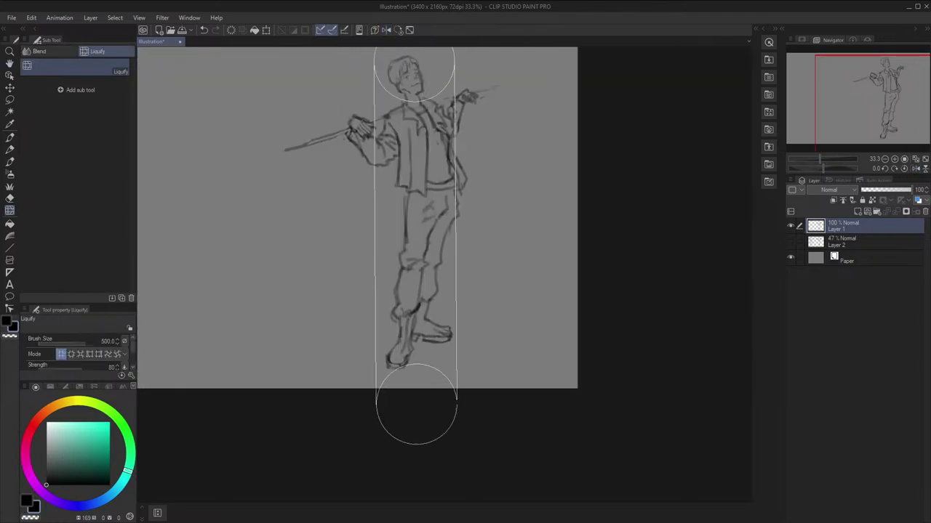
{"action": "left_click_drag", "start_coordinate": [418, 405], "coordinate": [420, 395]}
{"action": "key", "text": "ctrl+z"}
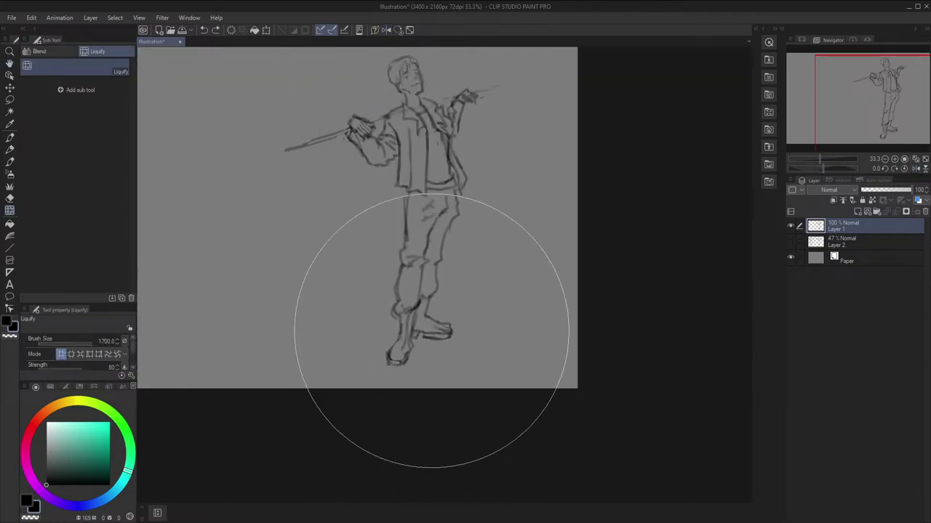
{"action": "key", "text": "h"}
{"action": "key", "text": "h"}
{"action": "key", "text": "p"}
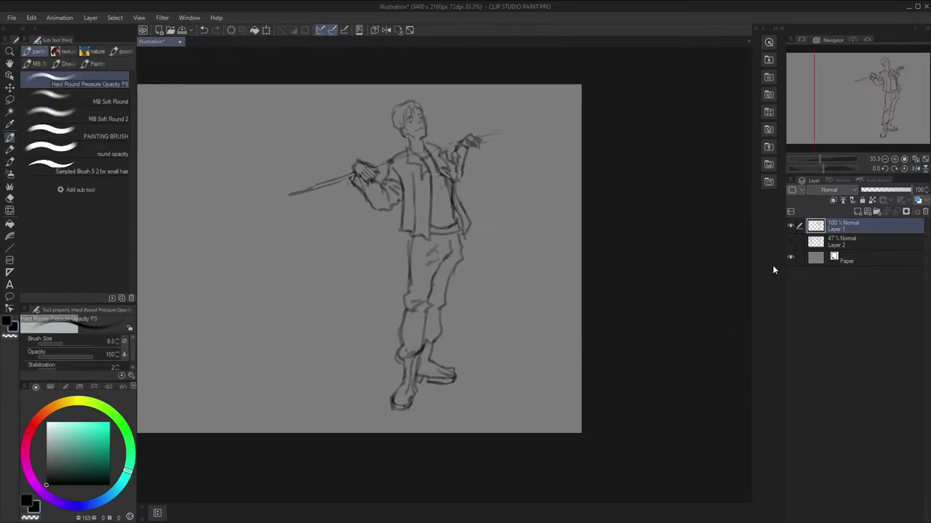
Show the sketch layer, Layer 2, and set its opacity to 100%
{"action": "key", "text": "space"}
{"action": "left_click_drag", "start_coordinate": [650, 246], "coordinate": [681, 253]}
{"action": "scroll", "coordinate": [685, 217], "scroll_direction": "up", "scroll_amount": 3}
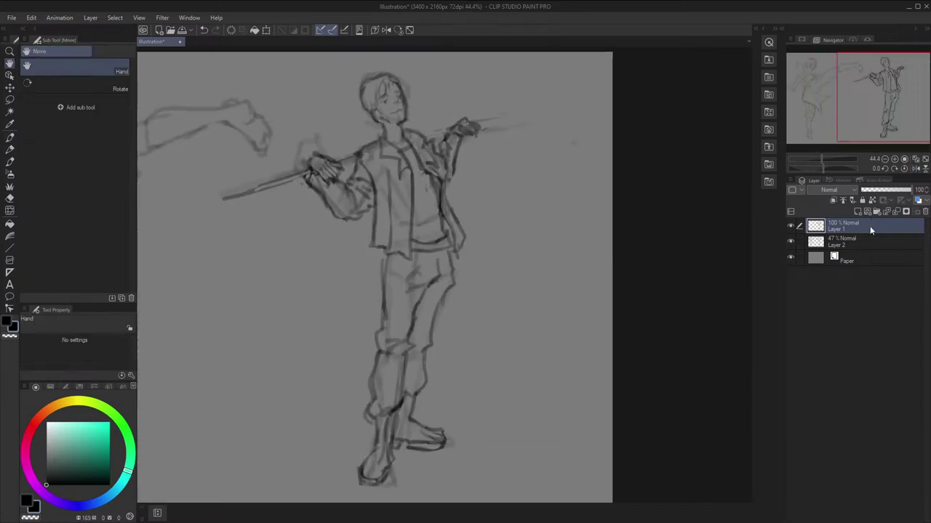
{"action": "left_click", "coordinate": [842, 241]}
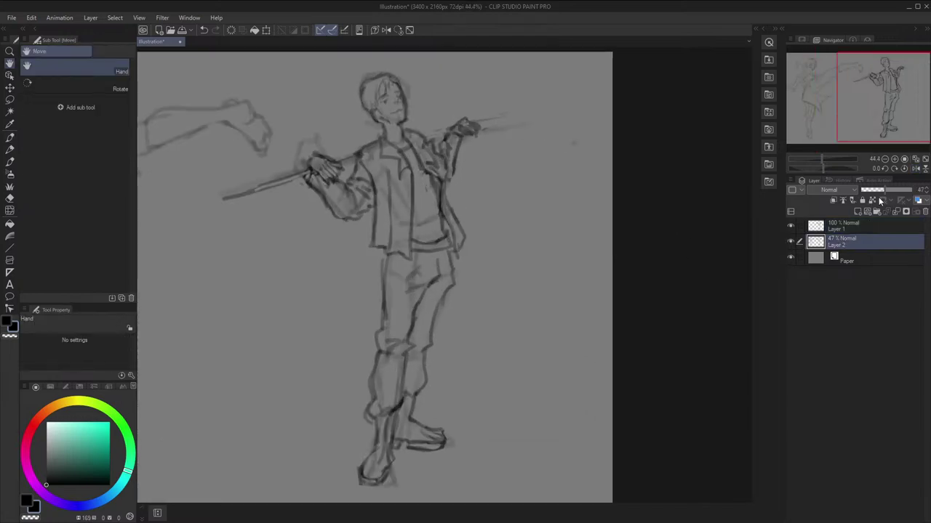
{"action": "left_click_drag", "start_coordinate": [885, 190], "coordinate": [914, 190]}
Erase the rough sketch beneath the standing figure on Layer 2, keeping the kicking figure's linework
{"action": "left_click_drag", "start_coordinate": [750, 235], "coordinate": [830, 213]}
{"action": "mouse_move", "coordinate": [491, 421]}
{"action": "left_mouse_down"}
{"action": "mouse_move", "coordinate": [460, 474]}
{"action": "mouse_move", "coordinate": [498, 325]}
{"action": "mouse_move", "coordinate": [504, 179]}
{"action": "left_mouse_up"}
{"action": "left_click_drag", "start_coordinate": [472, 102], "coordinate": [506, 207]}
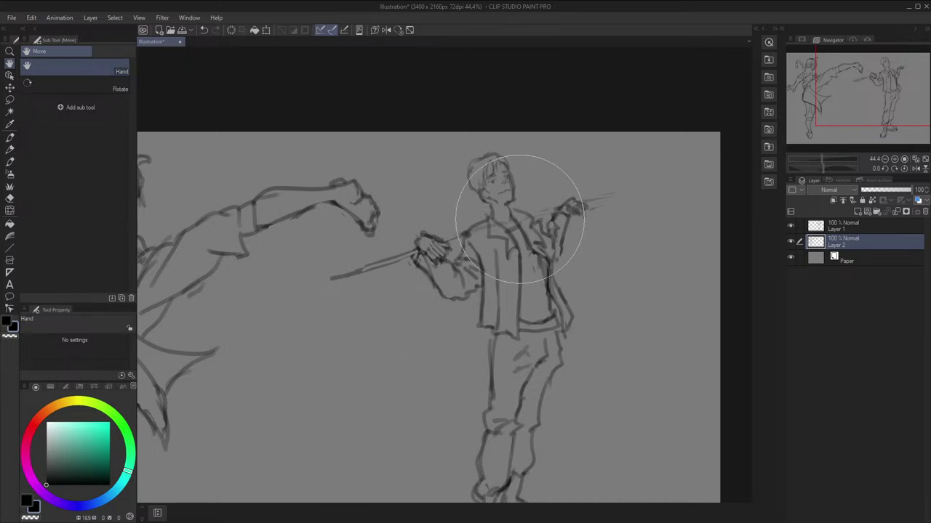
{"action": "scroll", "coordinate": [591, 320], "scroll_direction": "down", "scroll_amount": 3}
{"action": "left_click_drag", "start_coordinate": [588, 254], "coordinate": [607, 221]}
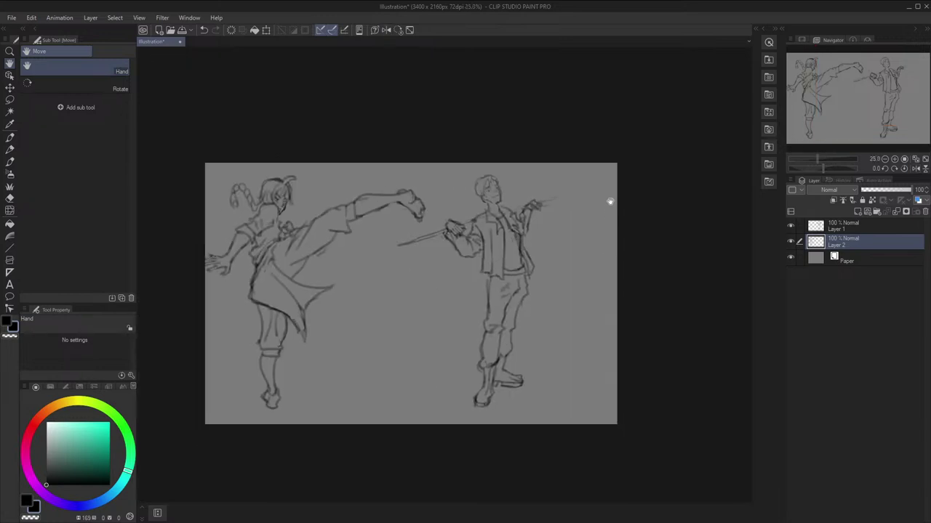
Rework the outline of the standing figure's pole-gripping hand on Layer 1 with a size 15 brush, using the mirrored view
{"action": "scroll", "coordinate": [535, 191], "scroll_direction": "up", "scroll_amount": 4}
{"action": "scroll", "coordinate": [339, 260], "scroll_direction": "up", "scroll_amount": 2}
{"action": "key", "text": "p"}
{"action": "left_click", "coordinate": [842, 226]}
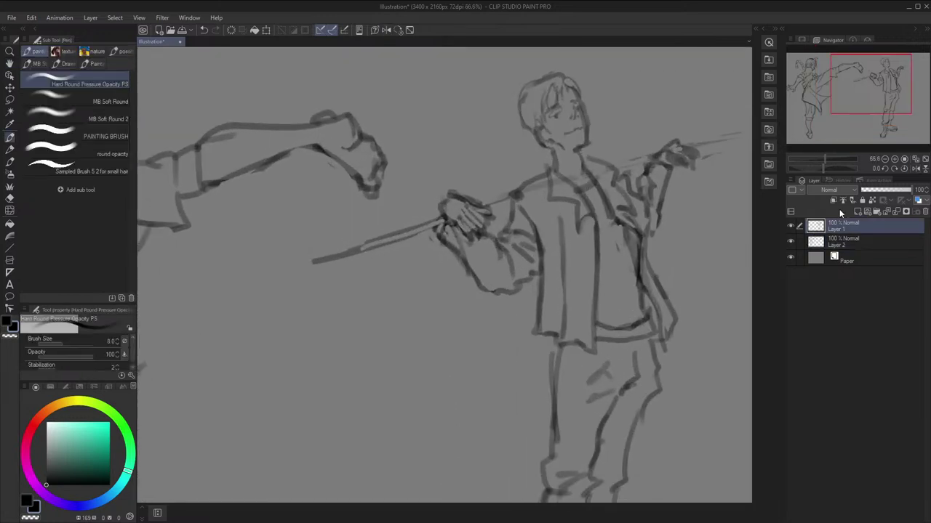
{"action": "mouse_move", "coordinate": [445, 216]}
{"action": "left_mouse_down"}
{"action": "mouse_move", "coordinate": [450, 193]}
{"action": "mouse_move", "coordinate": [447, 222]}
{"action": "left_mouse_up"}
{"action": "key", "text": "bracketright"}
{"action": "key", "text": "bracketright"}
{"action": "key", "text": "bracketright"}
{"action": "key", "text": "ctrl+z"}
{"action": "key", "text": "bracketleft"}
{"action": "key", "text": "bracketleft"}
{"action": "key", "text": "bracketleft"}
{"action": "key", "text": "bracketleft"}
{"action": "key", "text": "bracketleft"}
{"action": "key", "text": "bracketleft"}
{"action": "key", "text": "bracketleft"}
{"action": "key", "text": "bracketleft"}
{"action": "key", "text": "h"}
{"action": "key", "text": "ctrl+z"}
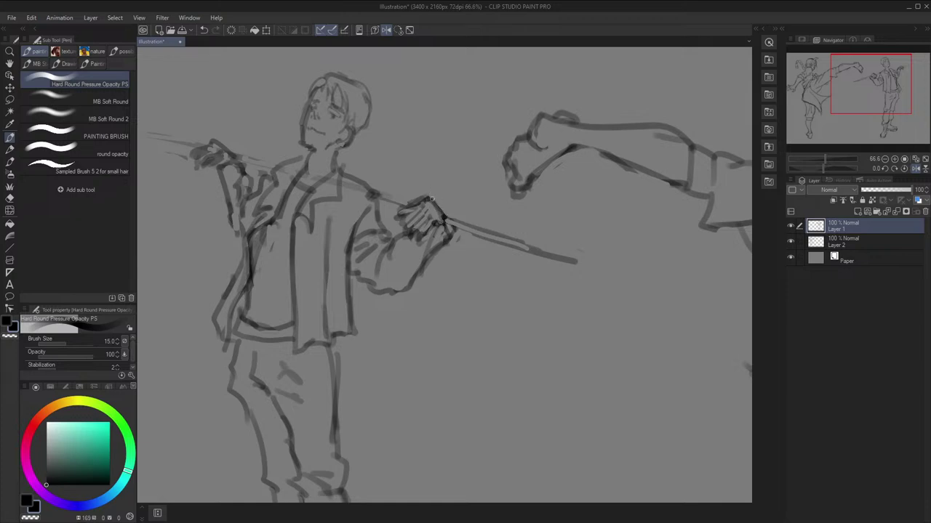
{"action": "mouse_move", "coordinate": [421, 197]}
{"action": "left_mouse_down"}
{"action": "mouse_move", "coordinate": [429, 197]}
{"action": "mouse_move", "coordinate": [415, 199]}
{"action": "left_mouse_up"}
{"action": "key", "text": "h"}
Examine both figures' poses, relative size and spacing across the whole canvas in normal and mirrored views
{"action": "scroll", "coordinate": [488, 179], "scroll_direction": "down", "scroll_amount": 2}
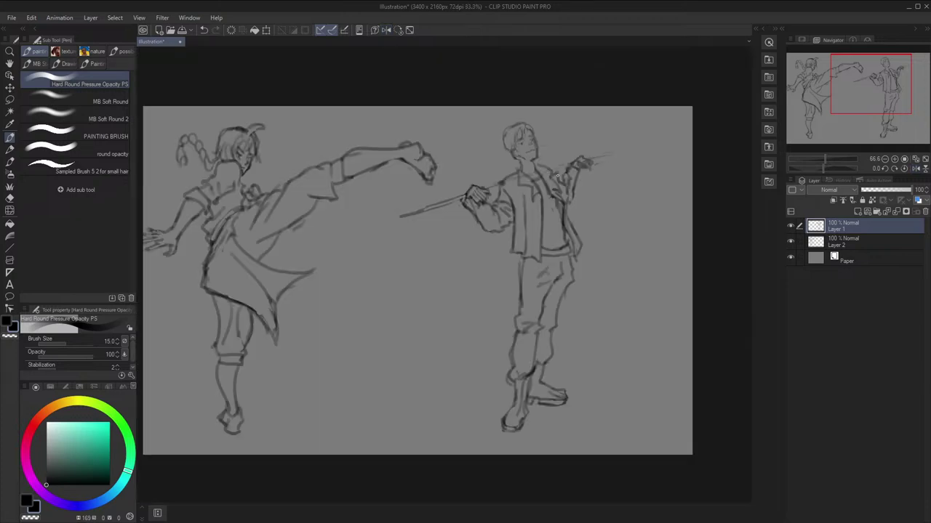
{"action": "key", "text": "h"}
{"action": "scroll", "coordinate": [588, 197], "scroll_direction": "down", "scroll_amount": 1}
{"action": "key", "text": "space"}
{"action": "key", "text": "h"}
{"action": "scroll", "coordinate": [579, 172], "scroll_direction": "up", "scroll_amount": 1}
{"action": "scroll", "coordinate": [542, 195], "scroll_direction": "up", "scroll_amount": 1}
{"action": "left_click_drag", "start_coordinate": [524, 197], "coordinate": [609, 219]}
{"action": "scroll", "coordinate": [564, 168], "scroll_direction": "up", "scroll_amount": 2}
{"action": "scroll", "coordinate": [564, 168], "scroll_direction": "up", "scroll_amount": 1}
{"action": "key", "text": "p"}
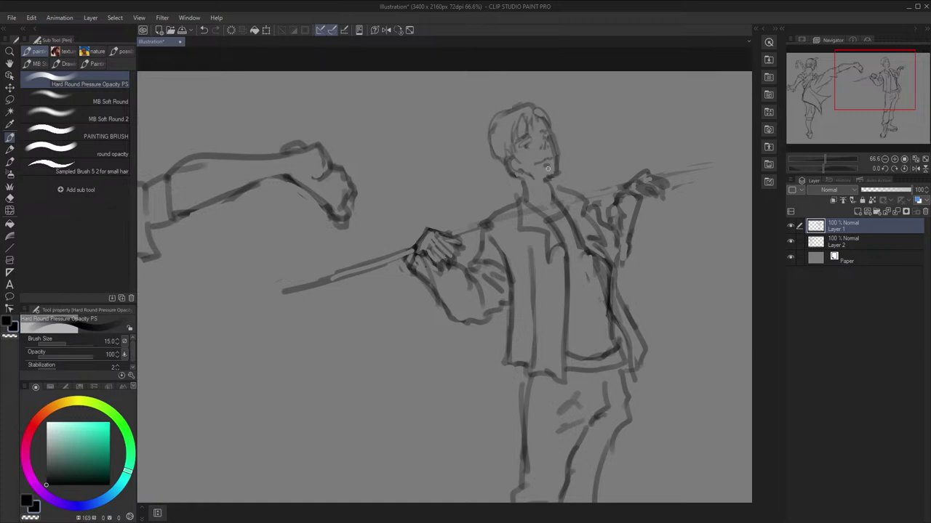
{"action": "key", "text": "h"}
{"action": "key", "text": "h"}
{"action": "key", "text": "space"}
{"action": "scroll", "coordinate": [577, 170], "scroll_direction": "down", "scroll_amount": 4}
{"action": "key", "text": "ctrl+shift+h"}
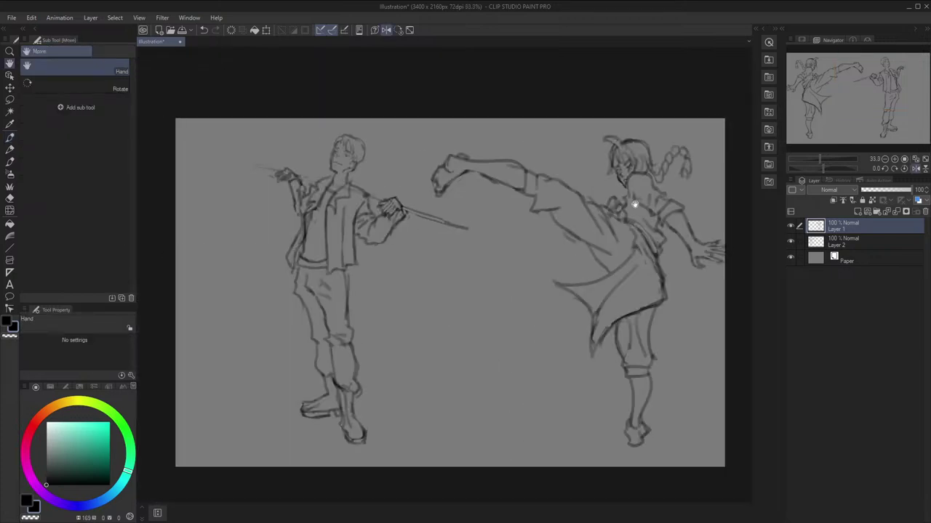
{"action": "key", "text": "ctrl+shift+h"}
{"action": "left_click_drag", "start_coordinate": [586, 179], "coordinate": [486, 208]}
{"action": "key", "text": "j"}
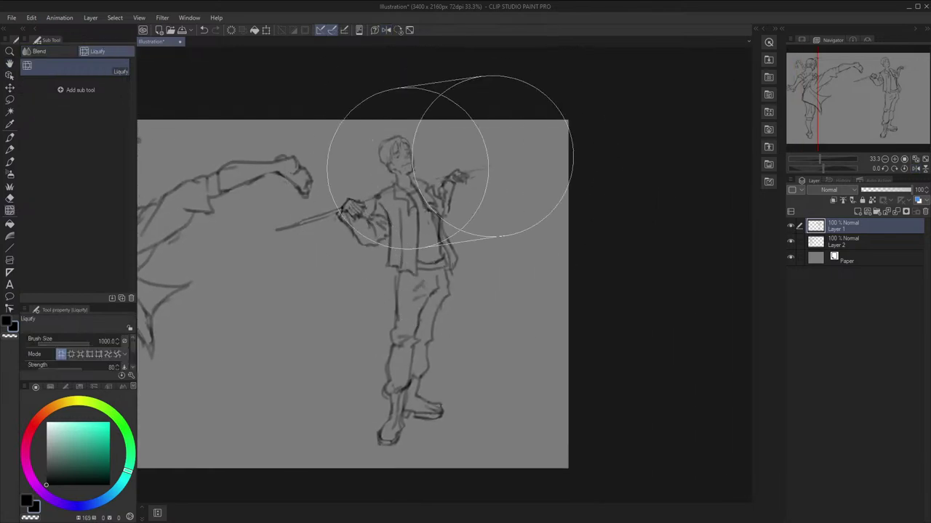
{"action": "key", "text": "ctrl+shift+h"}
{"action": "key", "text": "ctrl+shift+h"}
{"action": "left_click_drag", "start_coordinate": [606, 181], "coordinate": [621, 164]}
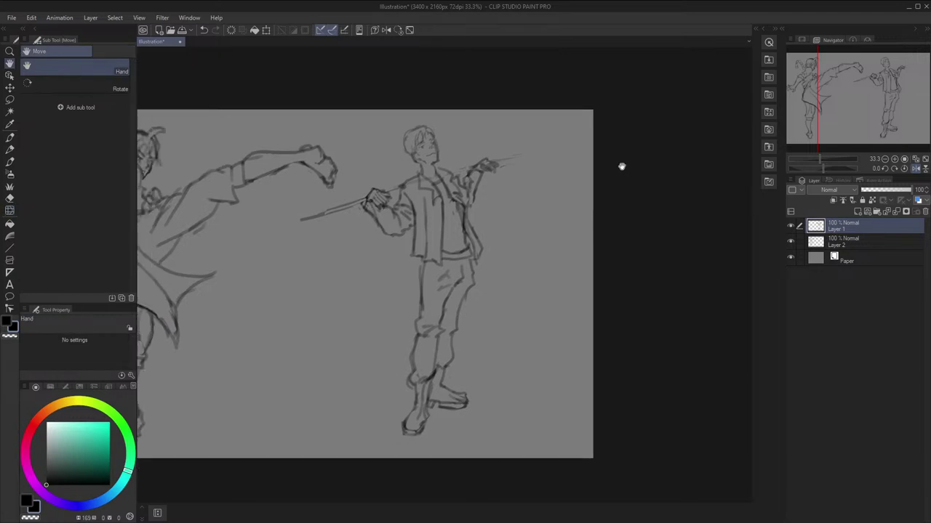
{"action": "key", "text": "p"}
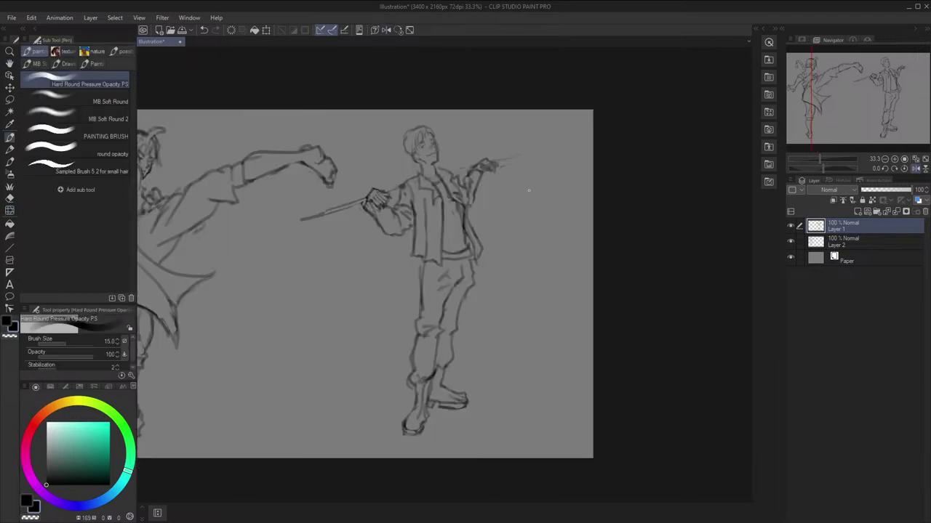
{"action": "key", "text": "h"}
{"action": "left_click_drag", "start_coordinate": [562, 337], "coordinate": [677, 333]}
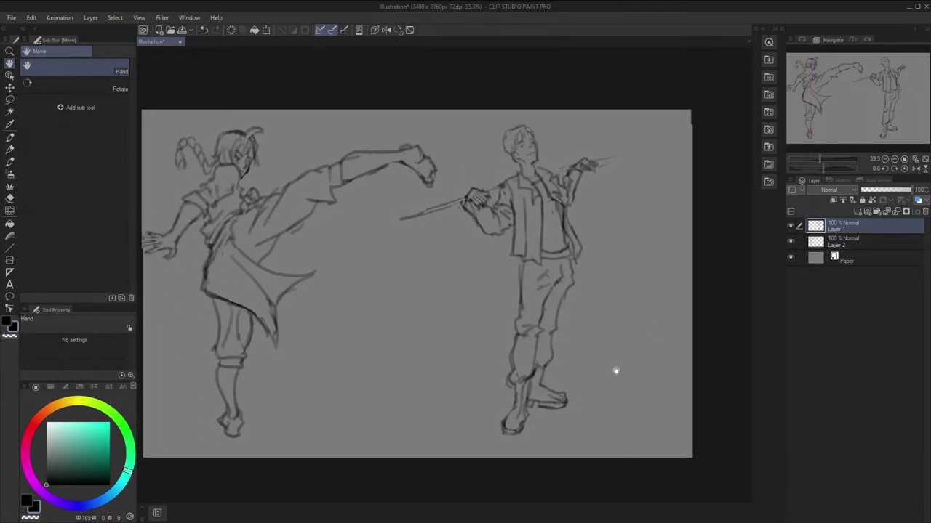
{"action": "left_click_drag", "start_coordinate": [615, 370], "coordinate": [577, 388]}
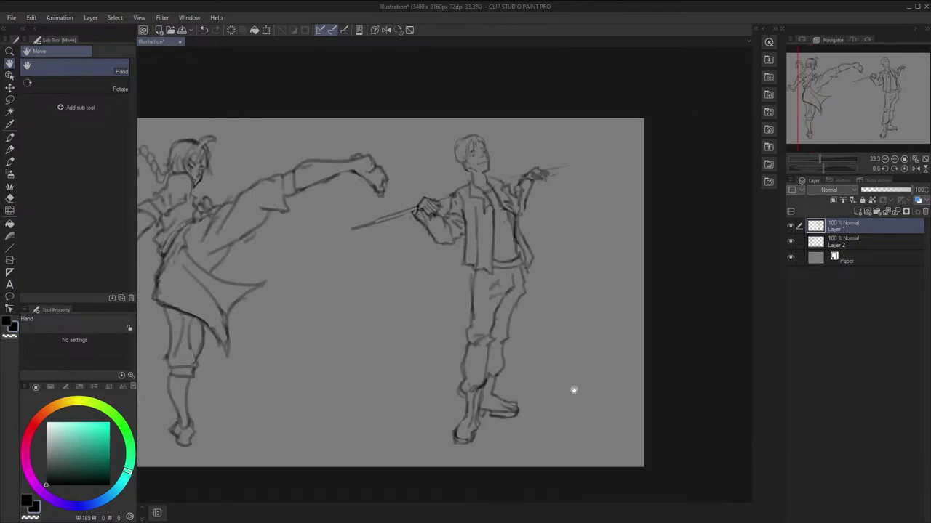
Lasso the kicking figure and scale it down slightly on Layer 2
{"action": "key", "text": "m"}
{"action": "mouse_move", "coordinate": [402, 329]}
{"action": "left_mouse_down"}
{"action": "mouse_move", "coordinate": [381, 308]}
{"action": "mouse_move", "coordinate": [441, 144]}
{"action": "mouse_move", "coordinate": [468, 131]}
{"action": "left_mouse_up"}
{"action": "key", "text": "ctrl+z"}
{"action": "key", "text": "space"}
{"action": "mouse_move", "coordinate": [429, 206]}
{"action": "left_mouse_down"}
{"action": "mouse_move", "coordinate": [276, 90]}
{"action": "mouse_move", "coordinate": [158, 126]}
{"action": "mouse_move", "coordinate": [148, 258]}
{"action": "mouse_move", "coordinate": [157, 417]}
{"action": "mouse_move", "coordinate": [325, 455]}
{"action": "mouse_move", "coordinate": [351, 442]}
{"action": "left_mouse_up"}
{"action": "left_click_drag", "start_coordinate": [431, 248], "coordinate": [445, 193]}
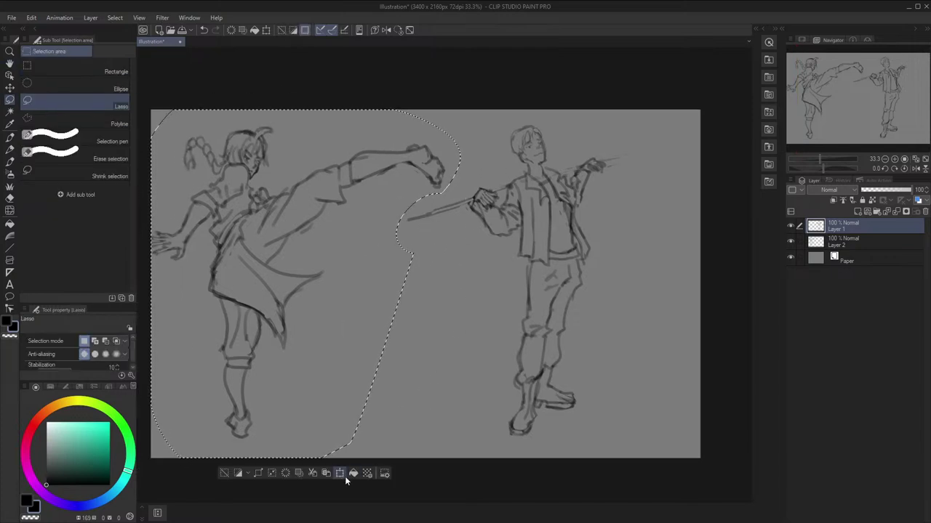
{"action": "left_click", "coordinate": [829, 239]}
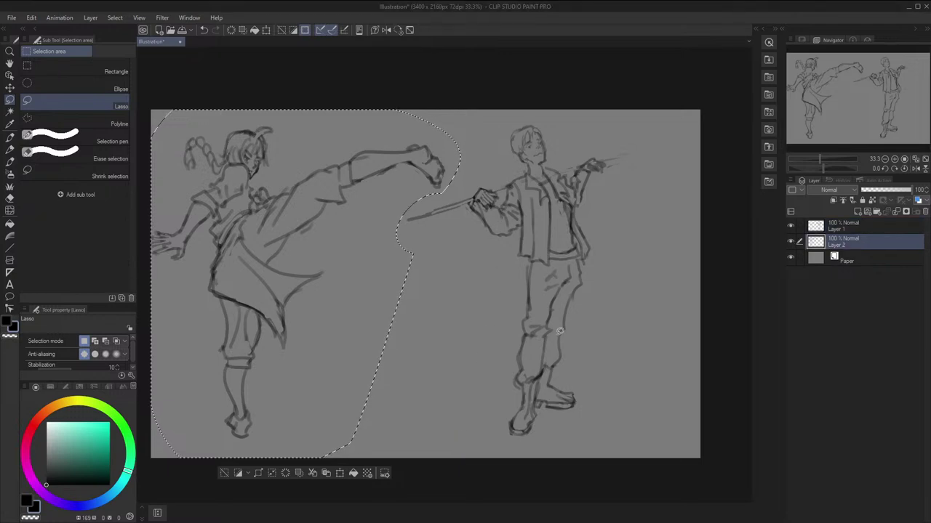
{"action": "left_click", "coordinate": [353, 474]}
{"action": "left_click_drag", "start_coordinate": [430, 423], "coordinate": [401, 410]}
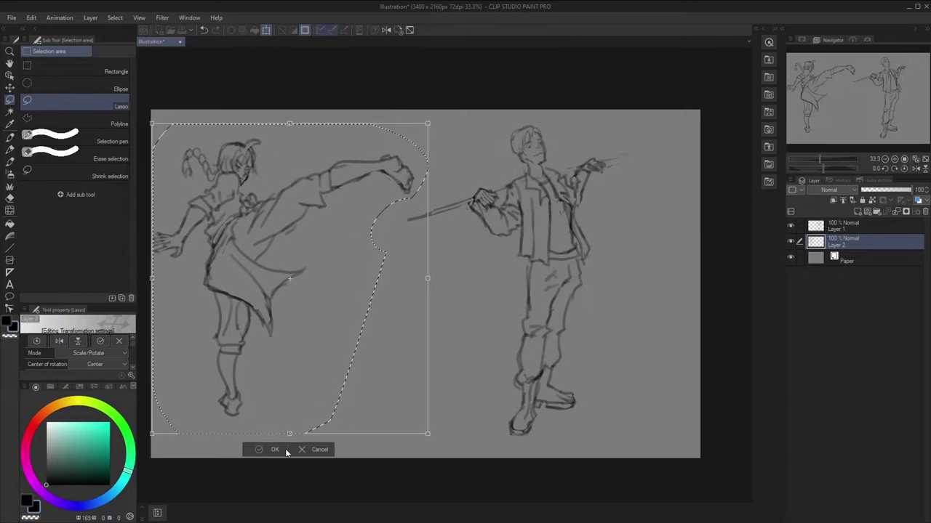
{"action": "key", "text": "Return"}
Lasso the standing figure on Layer 1, move it closer to the kicking figure and clear the selection
{"action": "left_click", "coordinate": [835, 228]}
{"action": "mouse_move", "coordinate": [395, 295]}
{"action": "left_mouse_down"}
{"action": "mouse_move", "coordinate": [425, 195]}
{"action": "mouse_move", "coordinate": [718, 189]}
{"action": "mouse_move", "coordinate": [453, 481]}
{"action": "left_mouse_up"}
{"action": "left_click", "coordinate": [568, 473]}
{"action": "left_click_drag", "start_coordinate": [562, 412], "coordinate": [523, 412]}
{"action": "left_click", "coordinate": [476, 473]}
Merge Layer 1 and Layer 2 into a single linework layer
{"action": "key", "text": "h"}
{"action": "left_click_drag", "start_coordinate": [708, 297], "coordinate": [613, 281]}
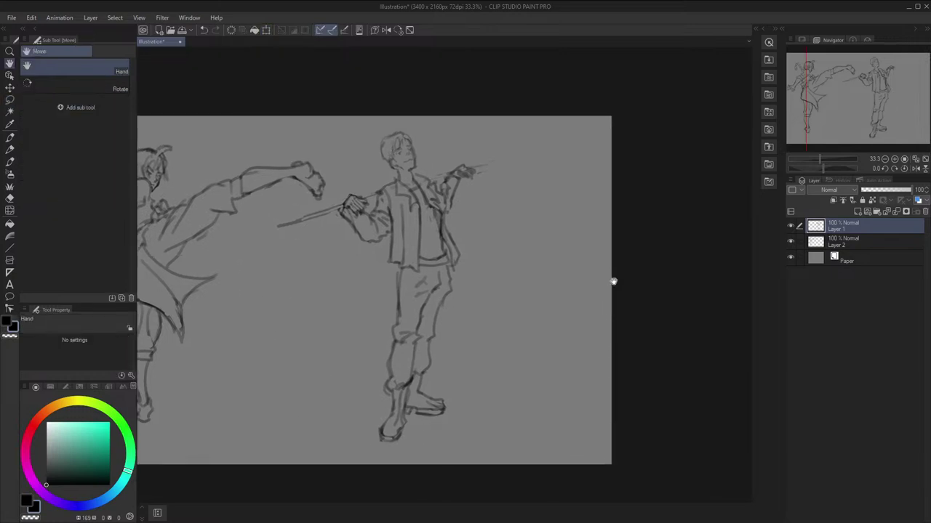
{"action": "left_click", "coordinate": [837, 243], "text": "ctrl"}
{"action": "key", "text": "shift+alt+e"}
Extend the canvas on its right side to a total width of about 4306 px
{"action": "left_click_drag", "start_coordinate": [664, 341], "coordinate": [530, 337]}
{"action": "scroll", "coordinate": [520, 342], "scroll_direction": "up", "scroll_amount": 1}
{"action": "key", "text": "p"}
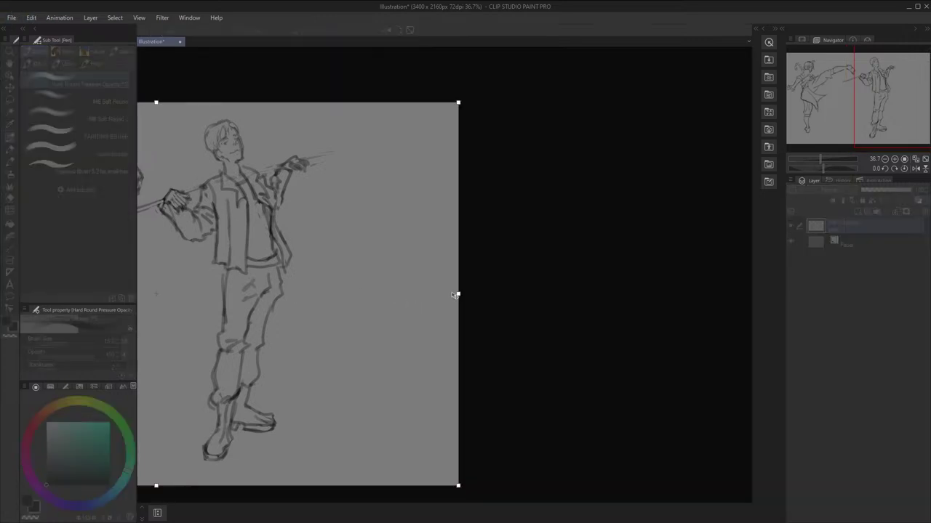
{"action": "left_click_drag", "start_coordinate": [459, 294], "coordinate": [619, 294]}
{"action": "key", "text": "Return"}
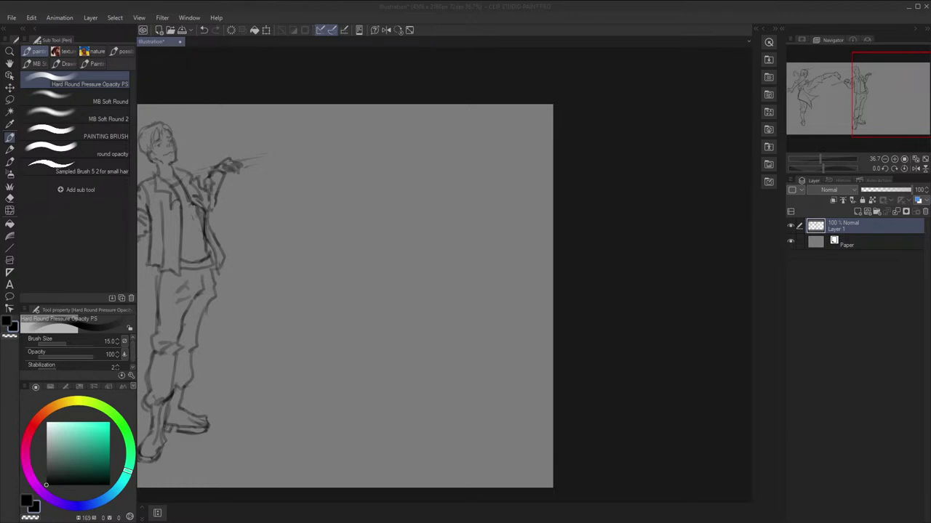
{"action": "key", "text": "space"}
{"action": "left_click_drag", "start_coordinate": [536, 216], "coordinate": [597, 119]}
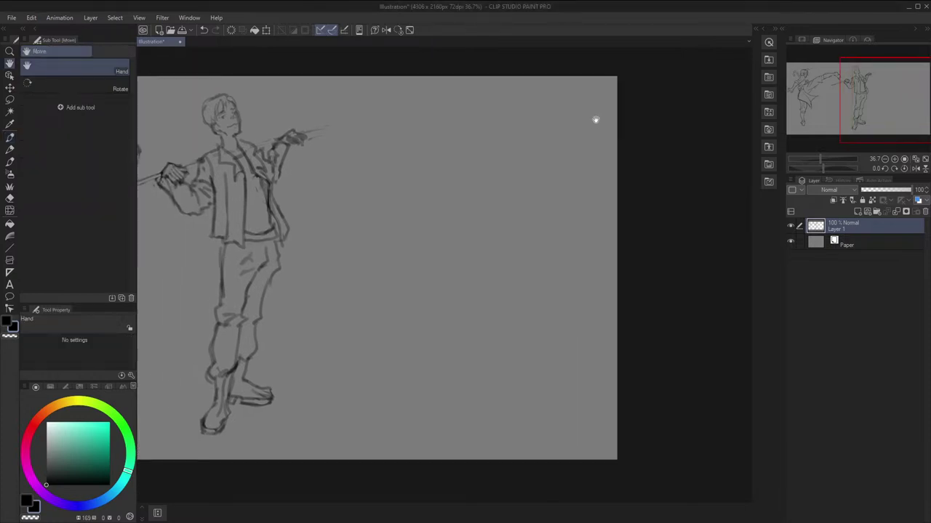
{"action": "scroll", "coordinate": [582, 108], "scroll_direction": "up", "scroll_amount": 1}
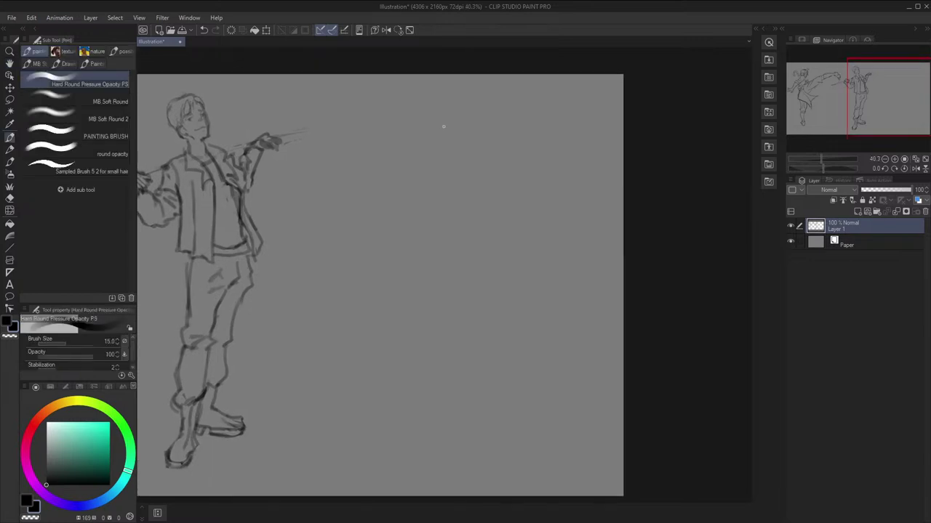
{"action": "left_click_drag", "start_coordinate": [443, 115], "coordinate": [431, 360]}
{"action": "key", "text": "ctrl+z"}
{"action": "left_click_drag", "start_coordinate": [440, 140], "coordinate": [417, 349]}
{"action": "key", "text": "space"}
{"action": "left_click_drag", "start_coordinate": [410, 235], "coordinate": [403, 208]}
{"action": "key", "text": "ctrl+z"}
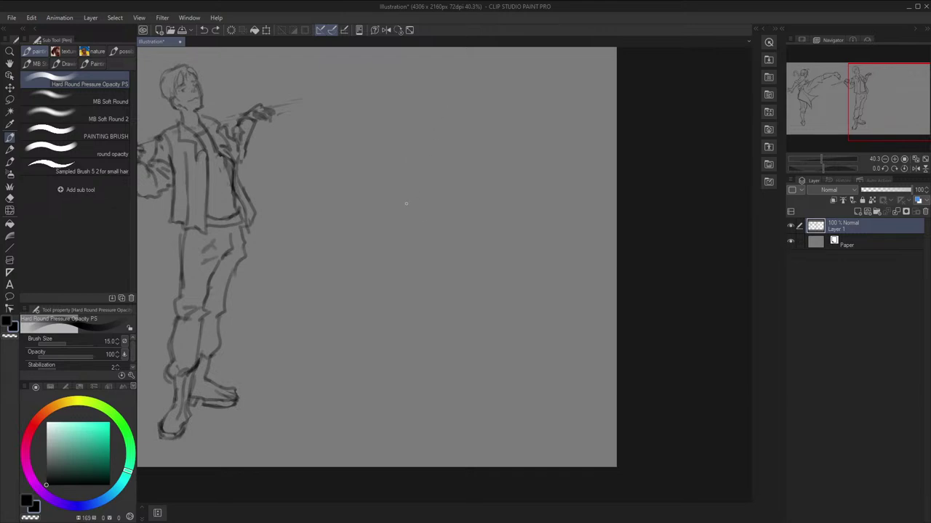
{"action": "left_click_drag", "start_coordinate": [446, 144], "coordinate": [411, 237]}
{"action": "mouse_move", "coordinate": [448, 161]}
{"action": "left_mouse_down"}
{"action": "mouse_move", "coordinate": [395, 263]}
{"action": "mouse_move", "coordinate": [410, 235]}
{"action": "left_mouse_up"}
{"action": "key", "text": "ctrl+z"}
{"action": "key", "text": "ctrl+z"}
Sketch the side profile of a large nose beside the standing figure, from the bridge around the tip to the underside
{"action": "left_click_drag", "start_coordinate": [443, 168], "coordinate": [411, 237]}
{"action": "key", "text": "h"}
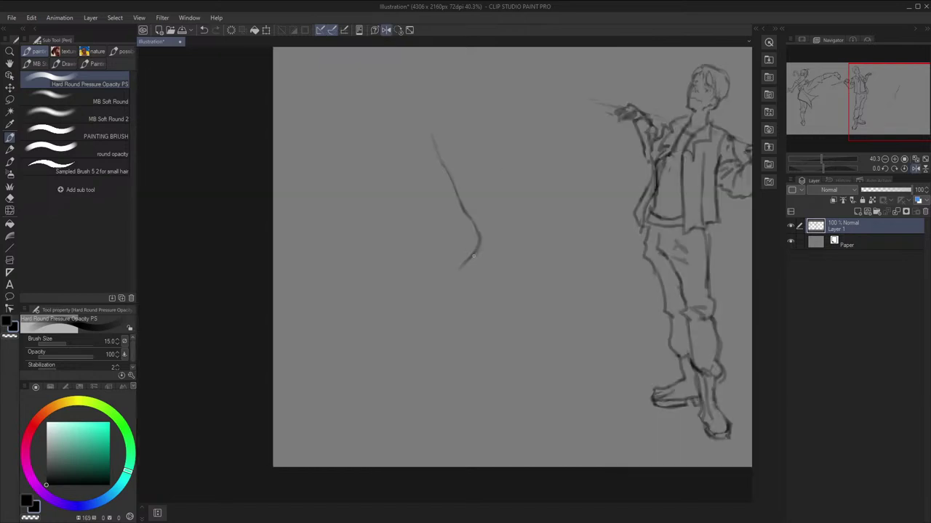
{"action": "key", "text": "h"}
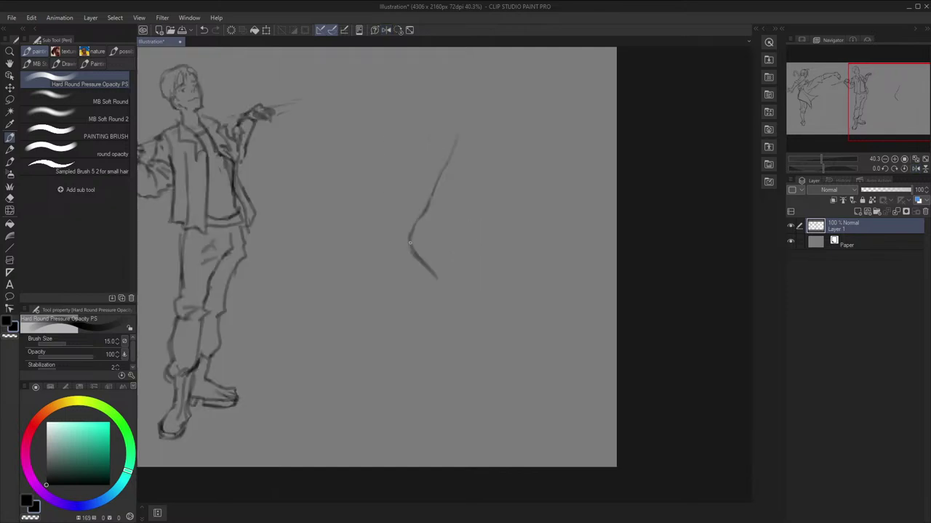
{"action": "key", "text": "h"}
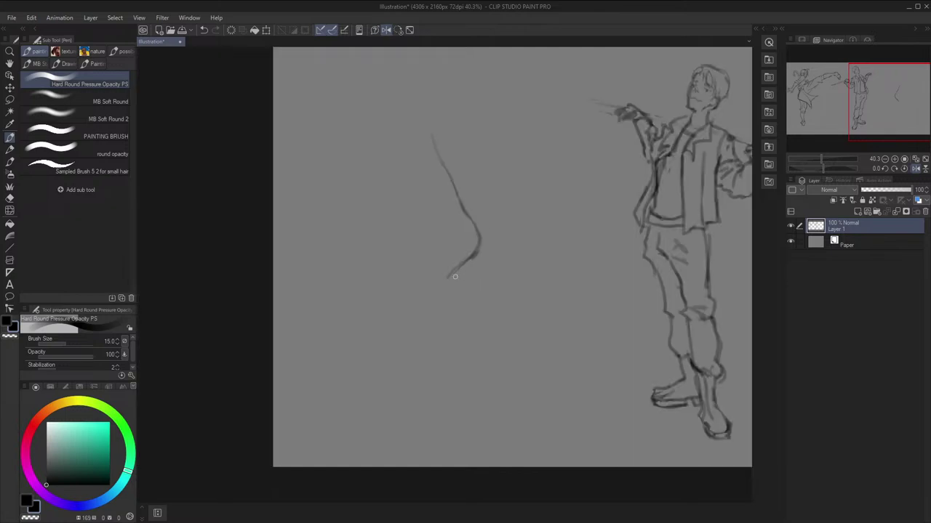
Draw the nostril opening as a short, thick, curved stroke behind the nose tip
{"action": "key", "text": "h"}
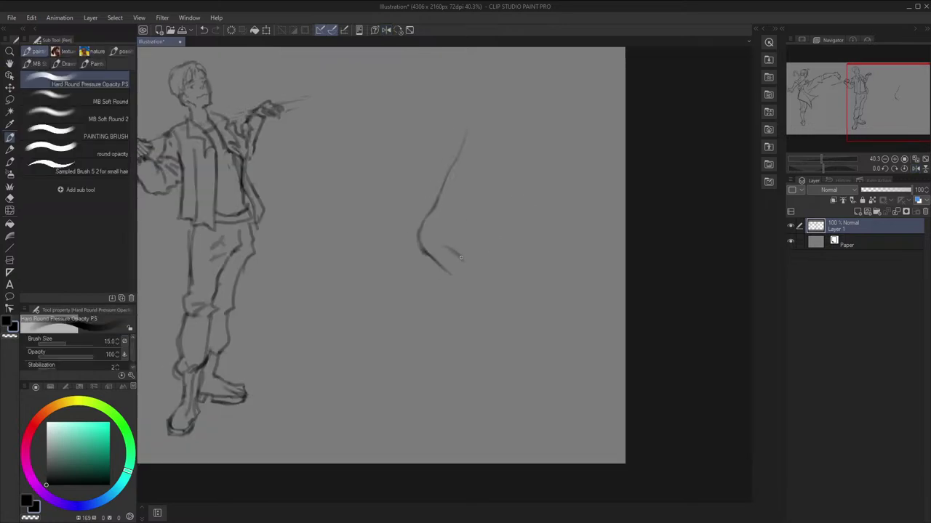
{"action": "key", "text": "h"}
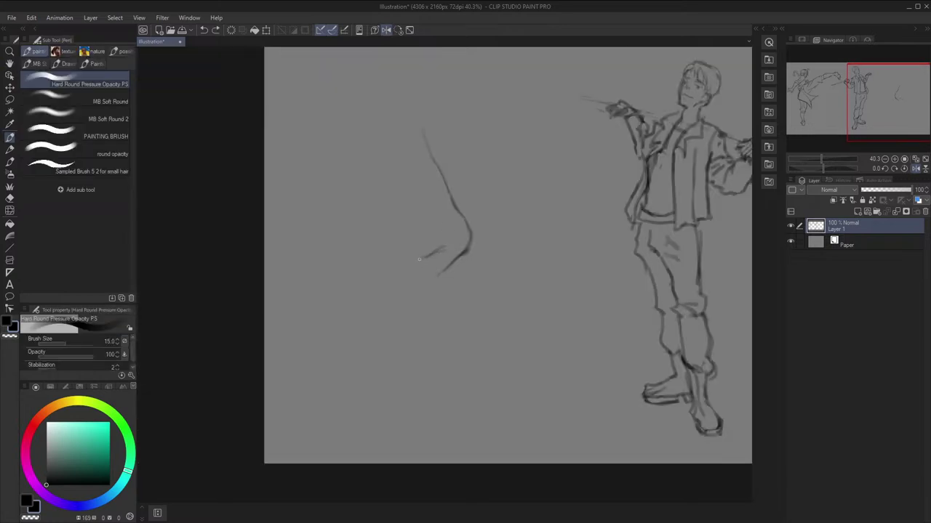
{"action": "key", "text": "h"}
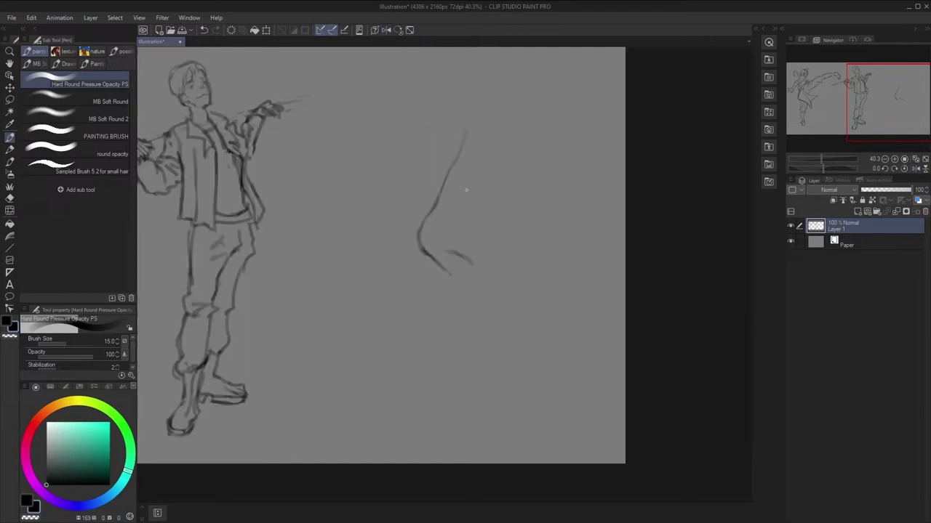
{"action": "key", "text": "h"}
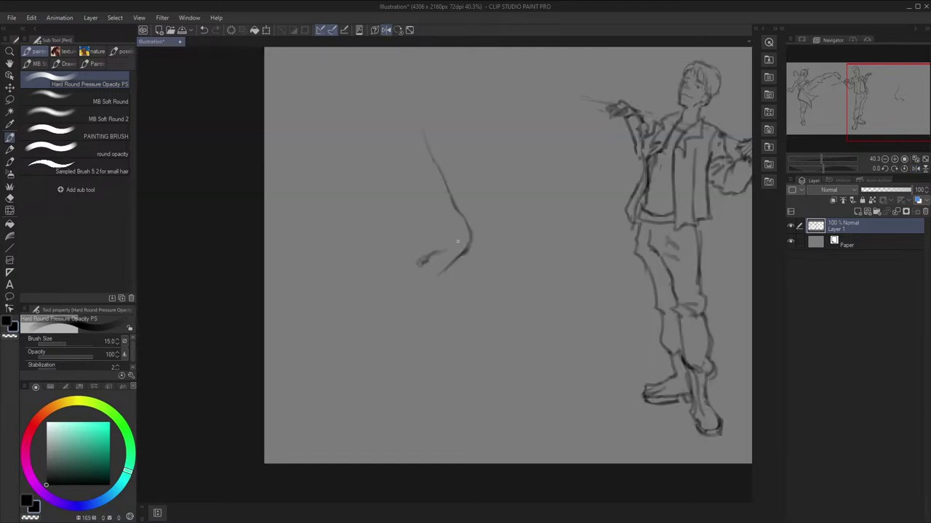
{"action": "key", "text": "h"}
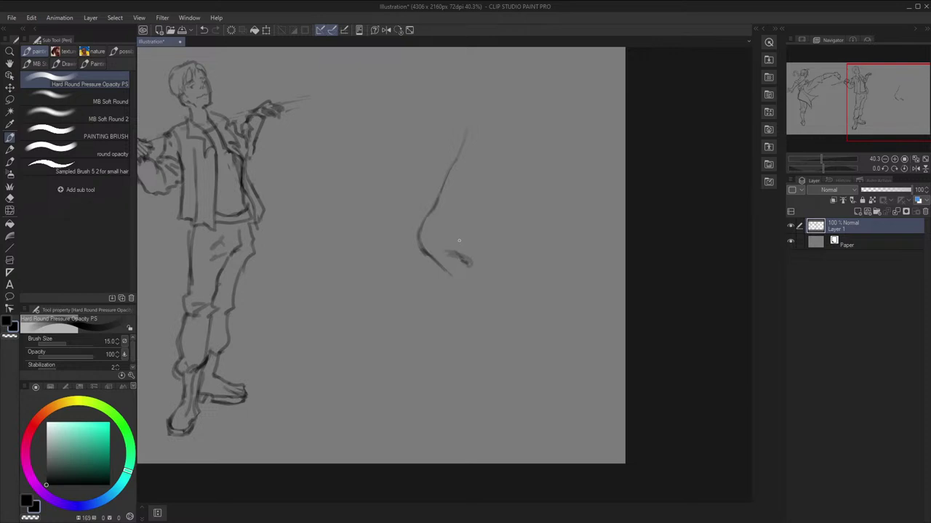
Reshape the nose's bridge and tip contour using Liquify at brush size 200
{"action": "key", "text": "j"}
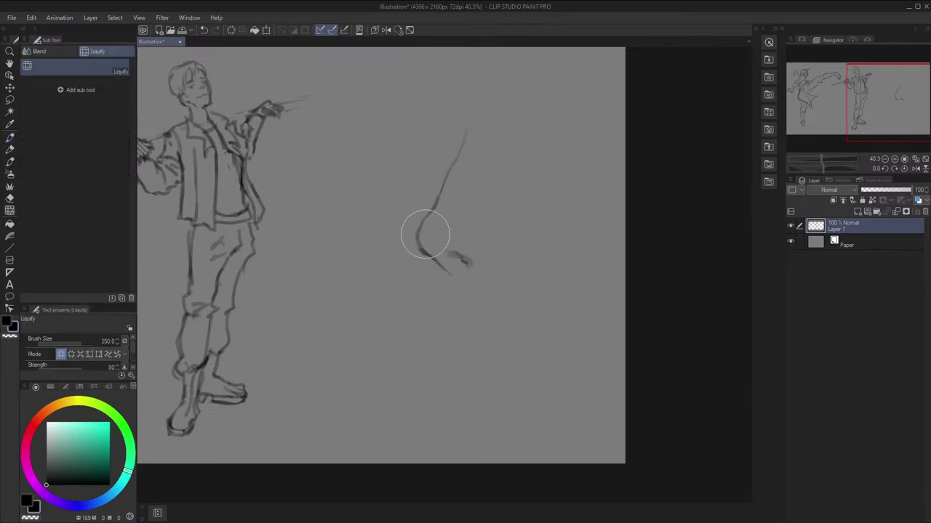
{"action": "key", "text": "["}
{"action": "key", "text": "h"}
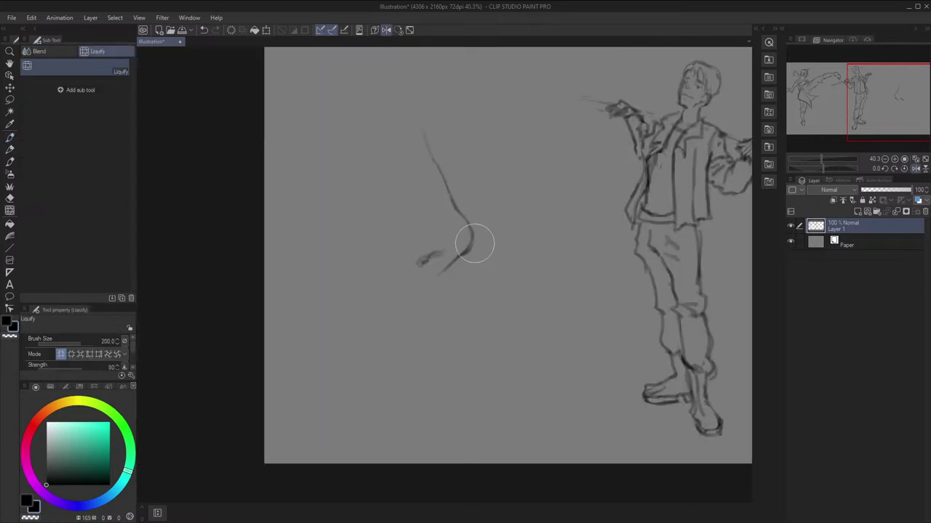
{"action": "left_click_drag", "start_coordinate": [483, 231], "coordinate": [459, 172]}
{"action": "key", "text": "h"}
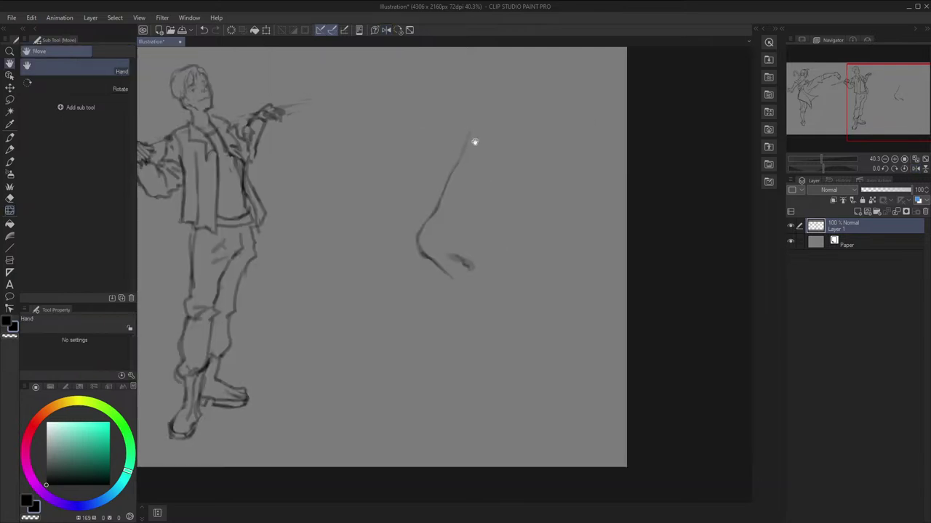
Strengthen the nose's tip and underside lines with the Hard Round Pressure Opacity PS brush
{"action": "key", "text": "p"}
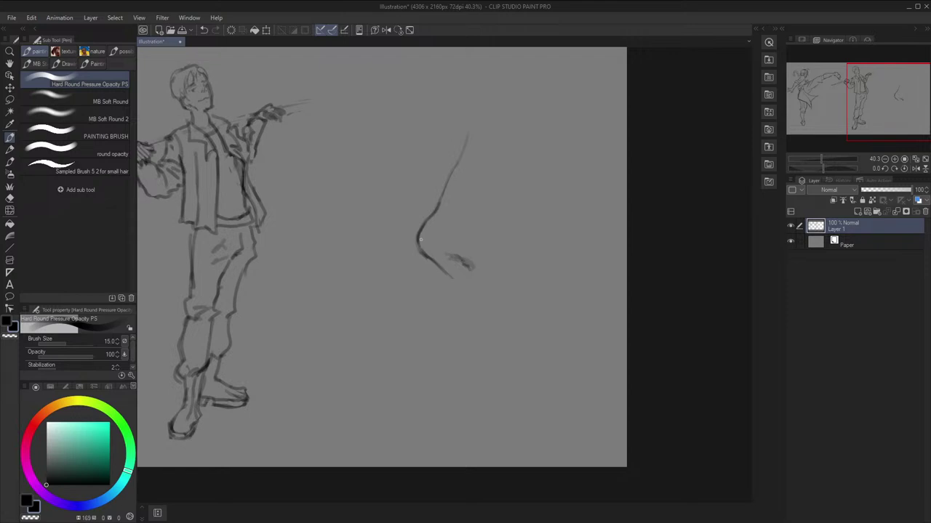
{"action": "key", "text": "h"}
{"action": "key", "text": "h"}
{"action": "key", "text": "h"}
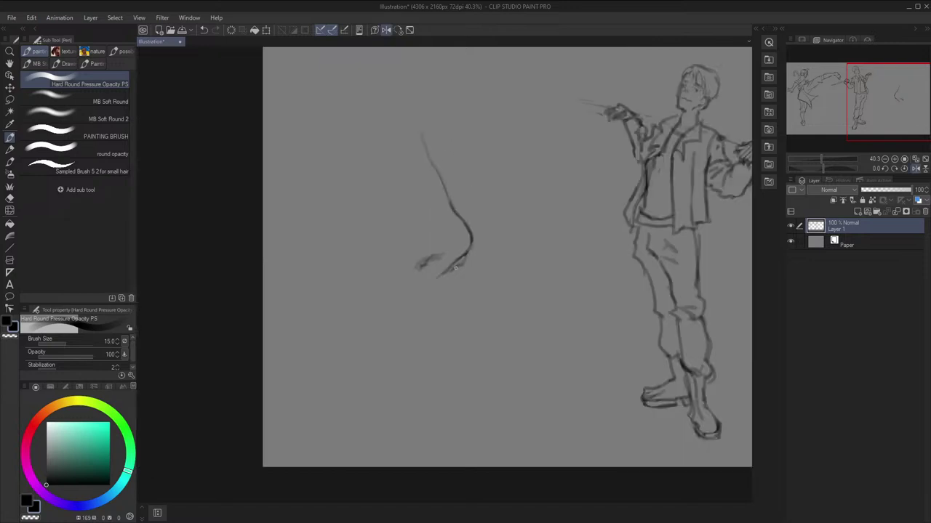
Draw the curved nostril wing at the back of the nose and darken the nostril opening
{"action": "key", "text": "h"}
{"action": "key", "text": "h"}
{"action": "key", "text": "h"}
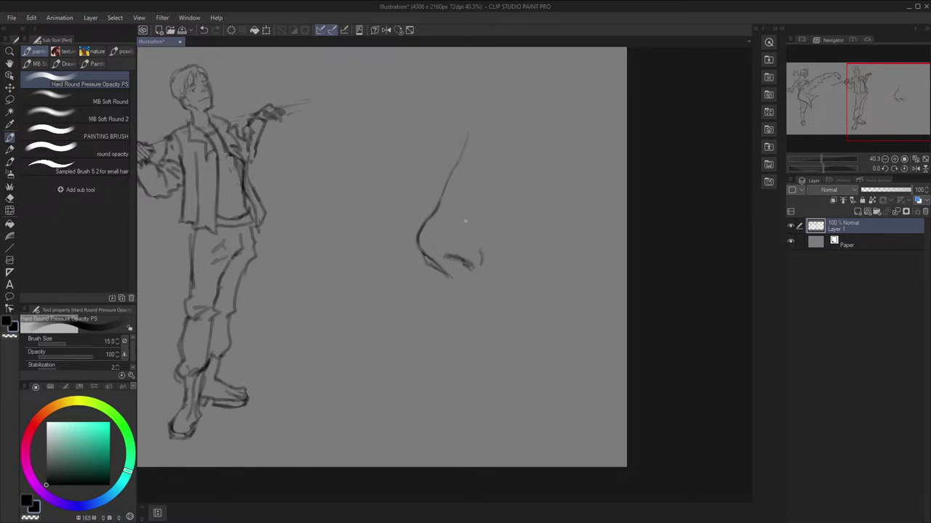
{"action": "key", "text": "h"}
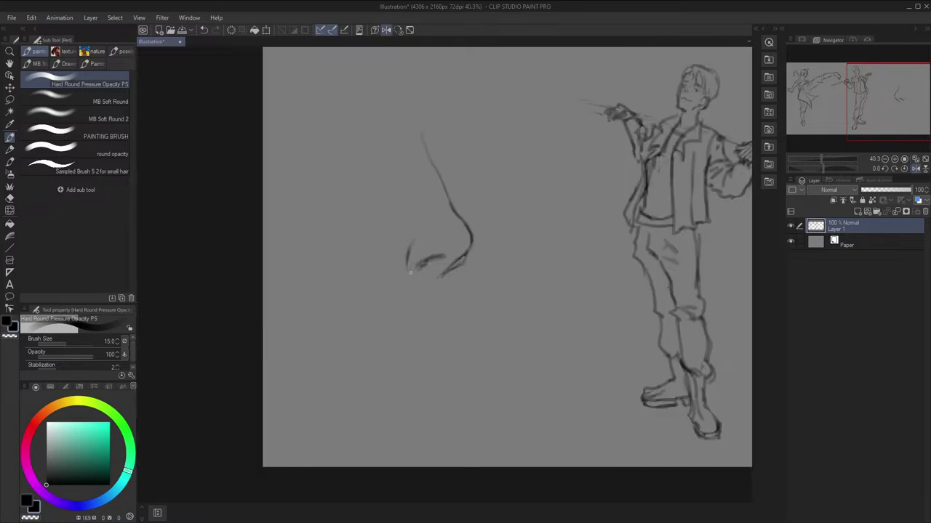
{"action": "key", "text": "h"}
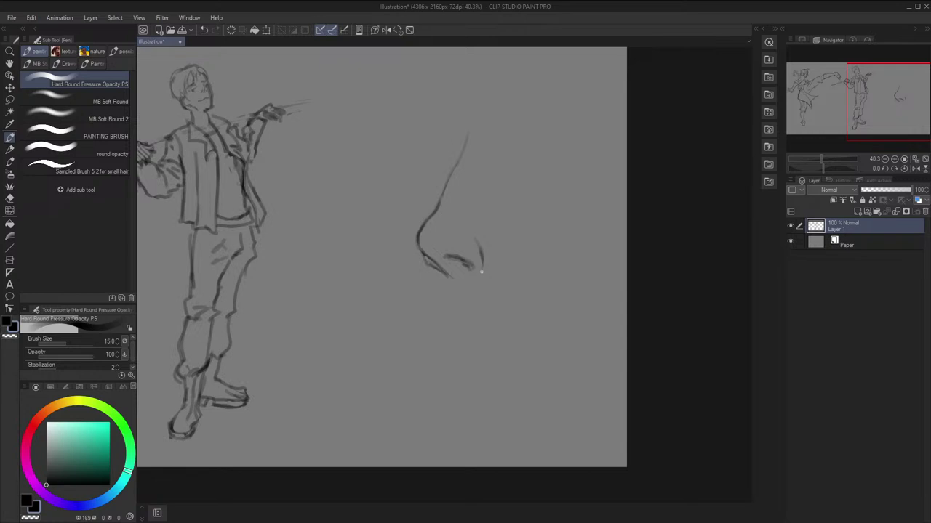
{"action": "key", "text": "m"}
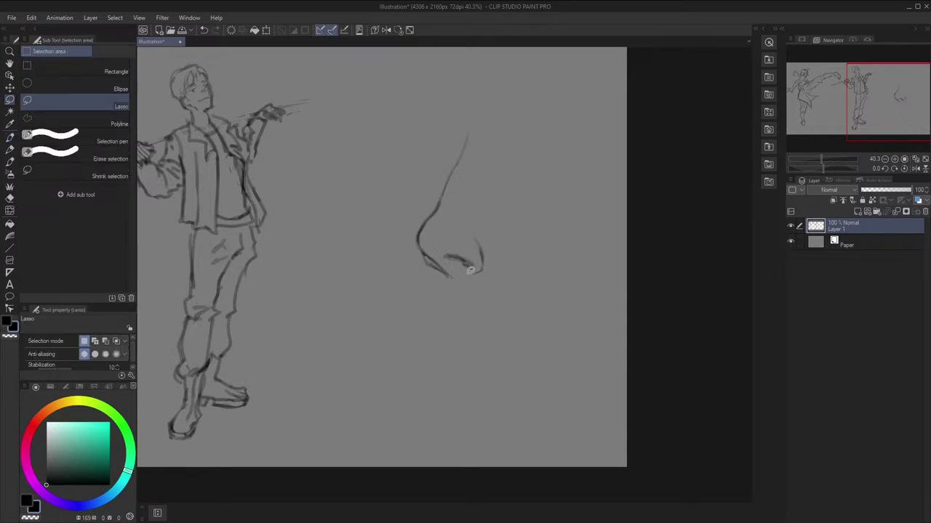
{"action": "key", "text": "p"}
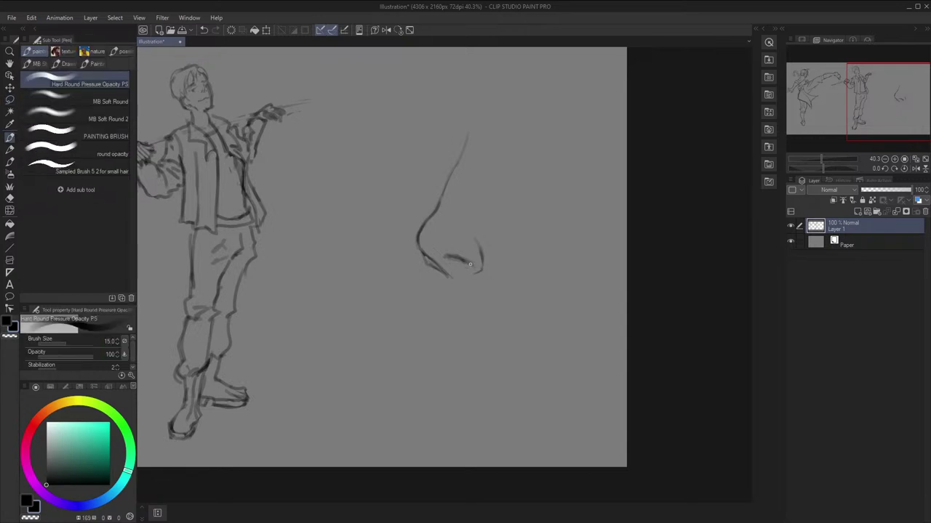
{"action": "key", "text": "h"}
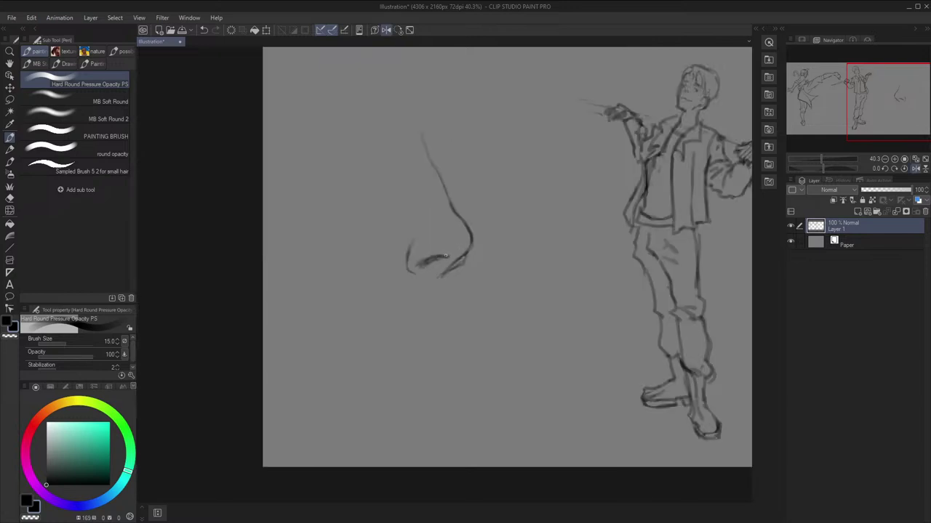
{"action": "key", "text": "h"}
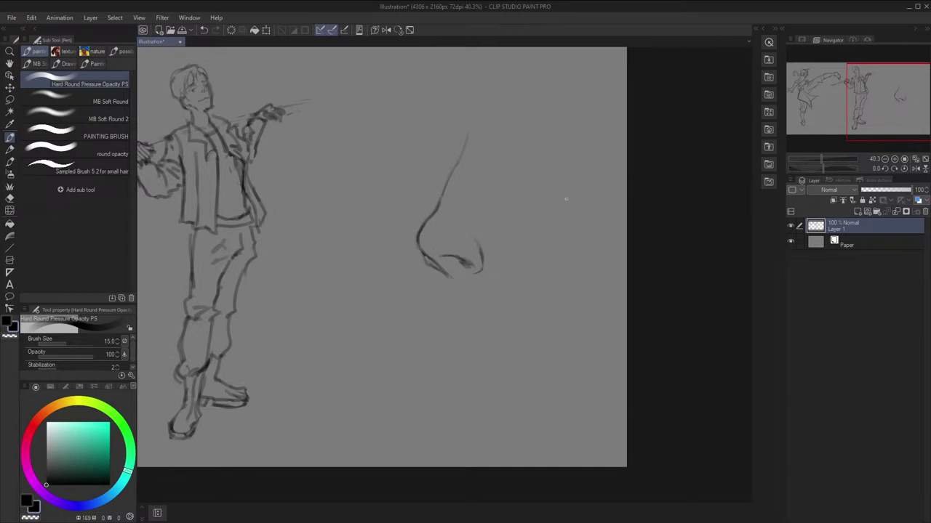
Add a short brow curve bending forward from the top of the nose bridge
{"action": "key", "text": "h"}
{"action": "scroll", "coordinate": [590, 211], "scroll_direction": "down", "scroll_amount": 1}
{"action": "key", "text": "h"}
{"action": "scroll", "coordinate": [591, 211], "scroll_direction": "down", "scroll_amount": 1}
{"action": "key", "text": "space"}
{"action": "scroll", "coordinate": [563, 213], "scroll_direction": "up", "scroll_amount": 2}
{"action": "left_click_drag", "start_coordinate": [542, 254], "coordinate": [556, 269]}
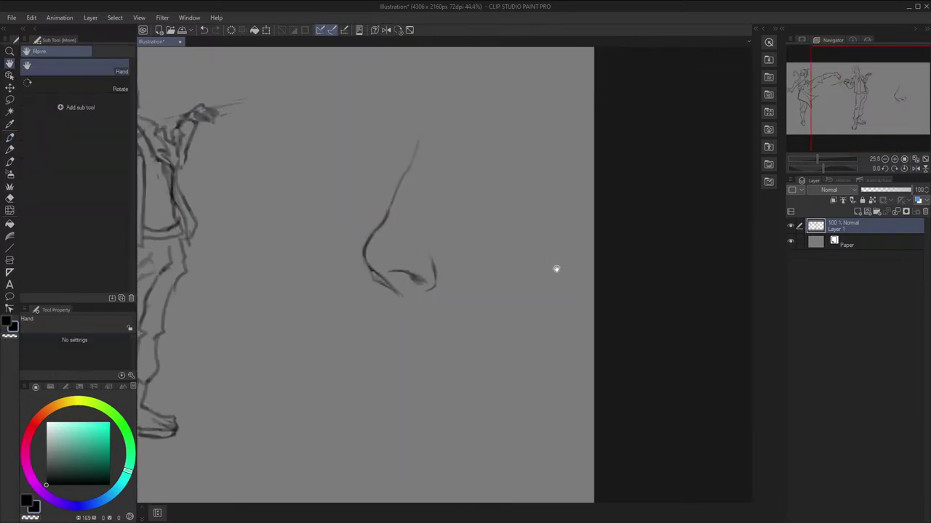
{"action": "left_click_drag", "start_coordinate": [465, 212], "coordinate": [497, 214]}
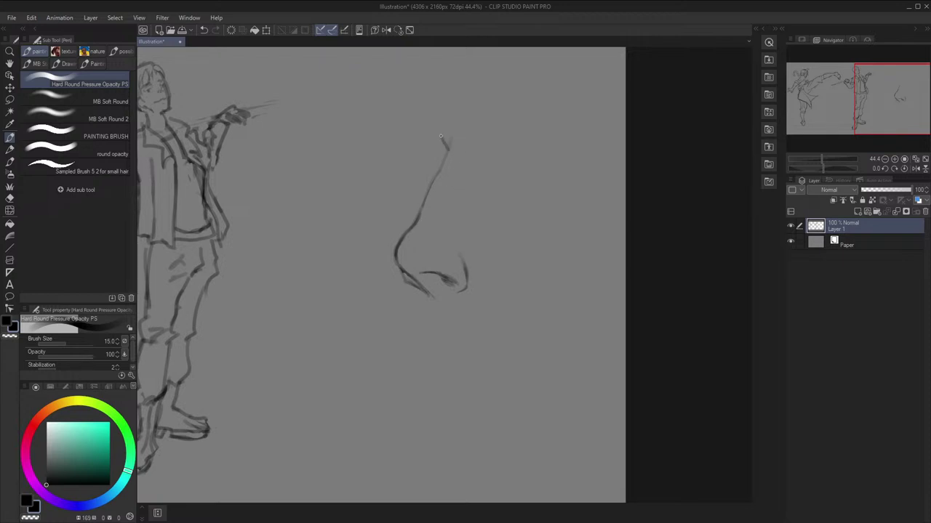
{"action": "key", "text": "h"}
{"action": "key", "text": "ctrl+z"}
{"action": "left_click_drag", "start_coordinate": [447, 130], "coordinate": [442, 152]}
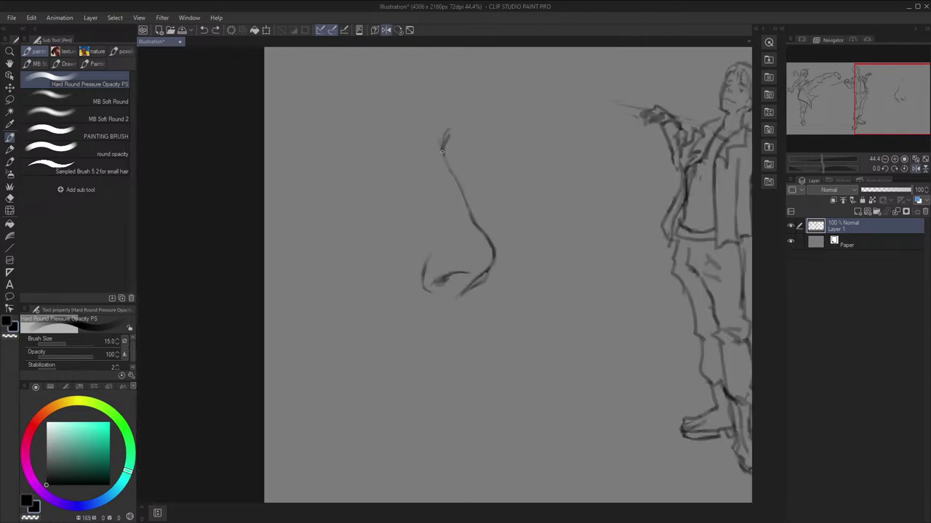
{"action": "key", "text": "h"}
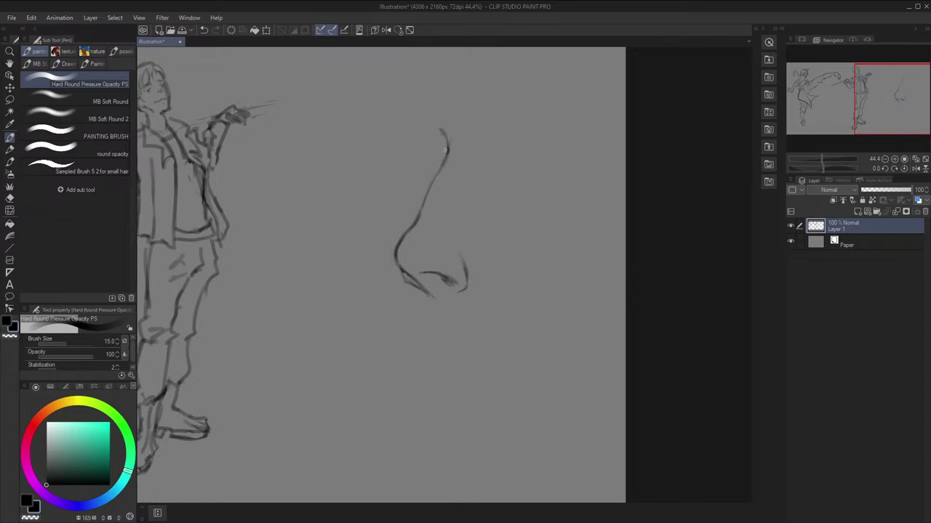
{"action": "key", "text": "h"}
{"action": "mouse_move", "coordinate": [446, 135]}
{"action": "left_mouse_down"}
{"action": "mouse_move", "coordinate": [443, 163]}
{"action": "mouse_move", "coordinate": [440, 149]}
{"action": "left_mouse_up"}
{"action": "key", "text": "h"}
Lasso the whole nose sketch and scale it up on the empty part of the canvas
{"action": "key", "text": "m"}
{"action": "mouse_move", "coordinate": [373, 297]}
{"action": "left_mouse_down"}
{"action": "mouse_move", "coordinate": [354, 256]}
{"action": "mouse_move", "coordinate": [440, 351]}
{"action": "left_mouse_up"}
{"action": "left_click", "coordinate": [504, 368]}
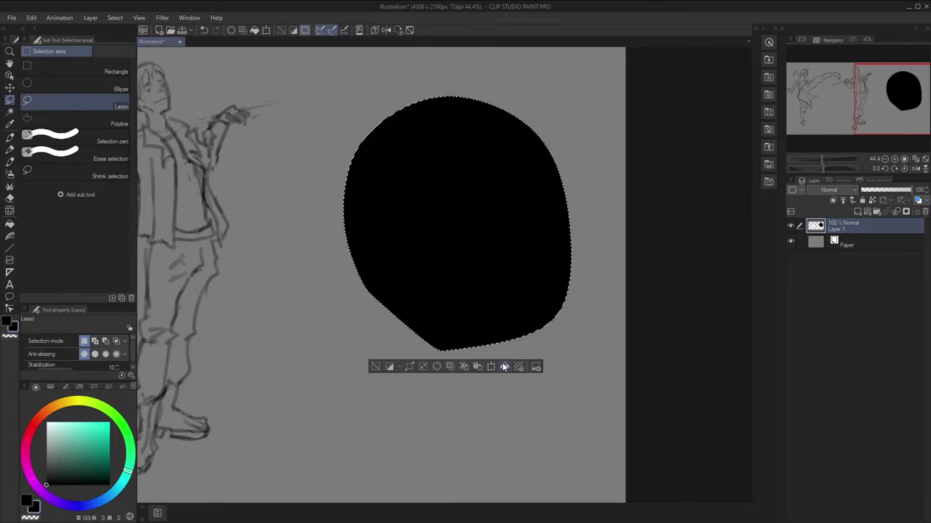
{"action": "key", "text": "ctrl+z"}
{"action": "left_click", "coordinate": [490, 368]}
{"action": "scroll", "coordinate": [539, 352], "scroll_direction": "down", "scroll_amount": 1}
{"action": "mouse_move", "coordinate": [570, 351]}
{"action": "left_mouse_down"}
{"action": "mouse_move", "coordinate": [606, 426]}
{"action": "mouse_move", "coordinate": [605, 415]}
{"action": "mouse_move", "coordinate": [540, 398]}
{"action": "left_mouse_up"}
{"action": "key", "text": "Return"}
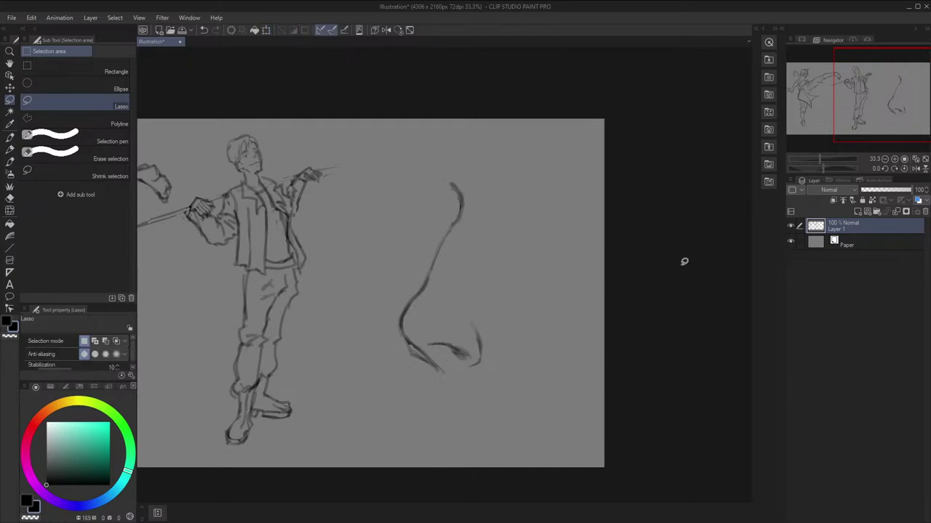
Thicken and refine the tip and underside lines of the enlarged nose with the pen brush
{"action": "key", "text": "h"}
{"action": "key", "text": "h"}
{"action": "scroll", "coordinate": [604, 268], "scroll_direction": "up", "scroll_amount": 1}
{"action": "left_click_drag", "start_coordinate": [586, 279], "coordinate": [642, 230]}
{"action": "left_click_drag", "start_coordinate": [533, 251], "coordinate": [567, 199]}
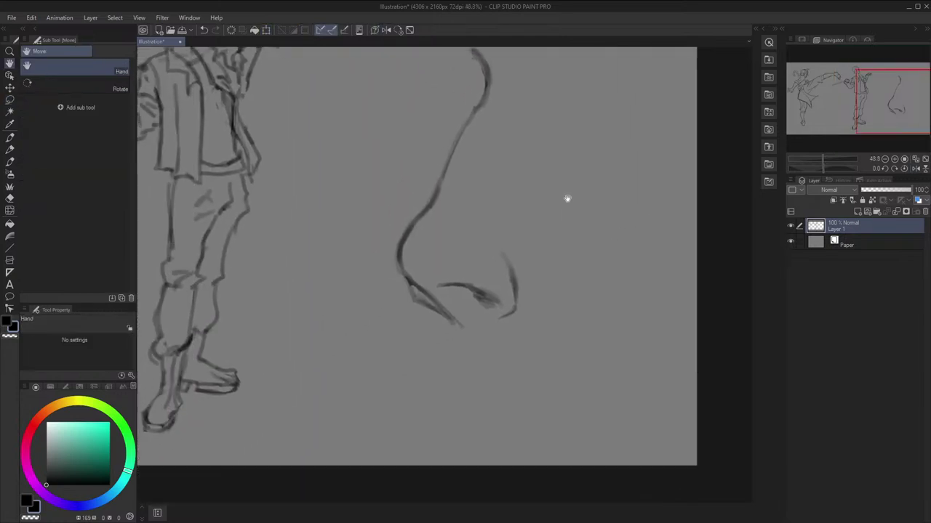
{"action": "key", "text": "h"}
{"action": "key", "text": "p"}
{"action": "left_click_drag", "start_coordinate": [493, 265], "coordinate": [477, 300]}
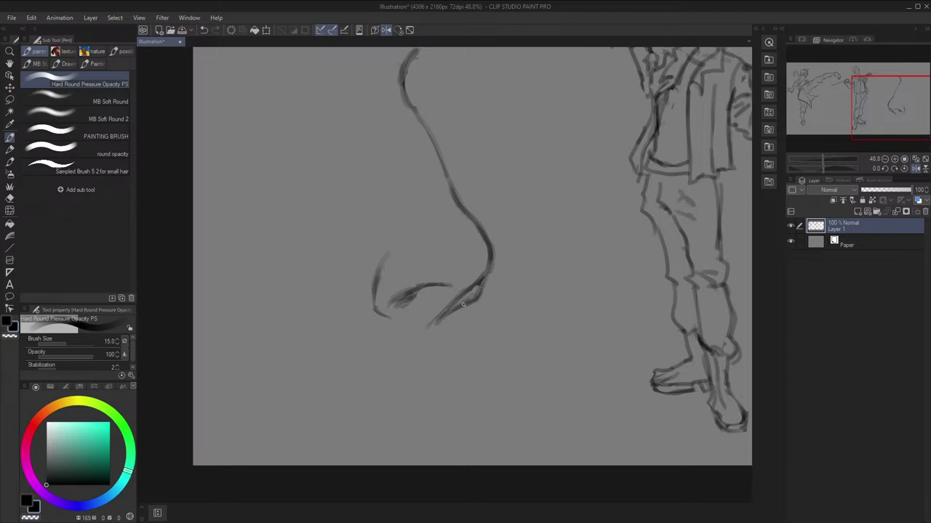
{"action": "key", "text": "h"}
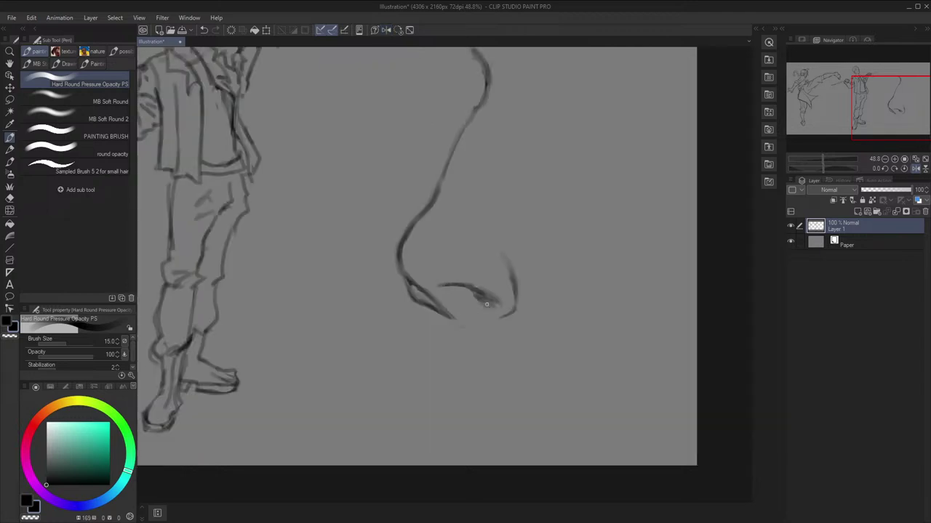
Add a new raster layer and place it beneath the Layer 1 linework
{"action": "key", "text": "h"}
{"action": "scroll", "coordinate": [514, 293], "scroll_direction": "down", "scroll_amount": 1}
{"action": "key", "text": "h"}
{"action": "scroll", "coordinate": [513, 289], "scroll_direction": "down", "scroll_amount": 1}
{"action": "key", "text": "space"}
{"action": "scroll", "coordinate": [519, 248], "scroll_direction": "up", "scroll_amount": 1}
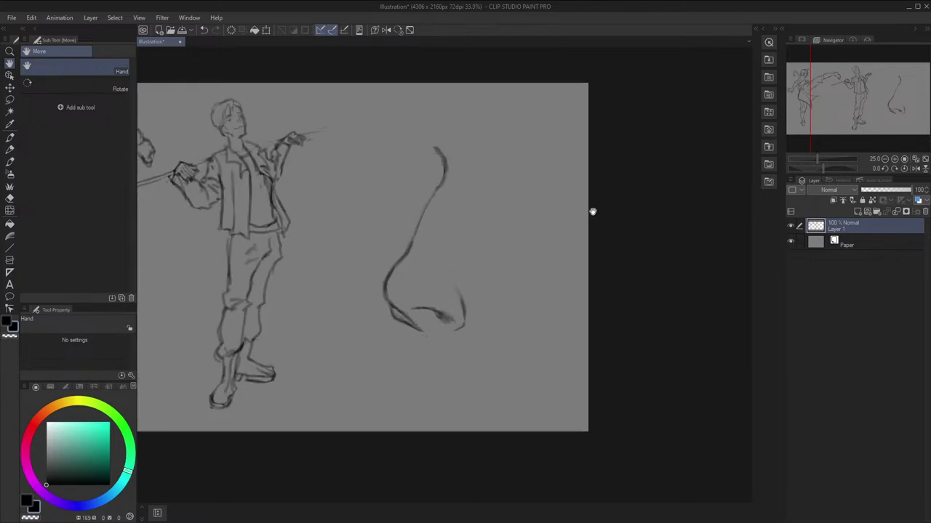
{"action": "left_click", "coordinate": [857, 213]}
{"action": "left_click_drag", "start_coordinate": [854, 224], "coordinate": [845, 250]}
{"action": "scroll", "coordinate": [559, 255], "scroll_direction": "up", "scroll_amount": 1}
{"action": "left_click_drag", "start_coordinate": [557, 255], "coordinate": [562, 279]}
{"action": "scroll", "coordinate": [562, 279], "scroll_direction": "down", "scroll_amount": 1}
Mix a light beige colour and test it over the nose with the round opacity brush, undoing the stroke
{"action": "key", "text": "p"}
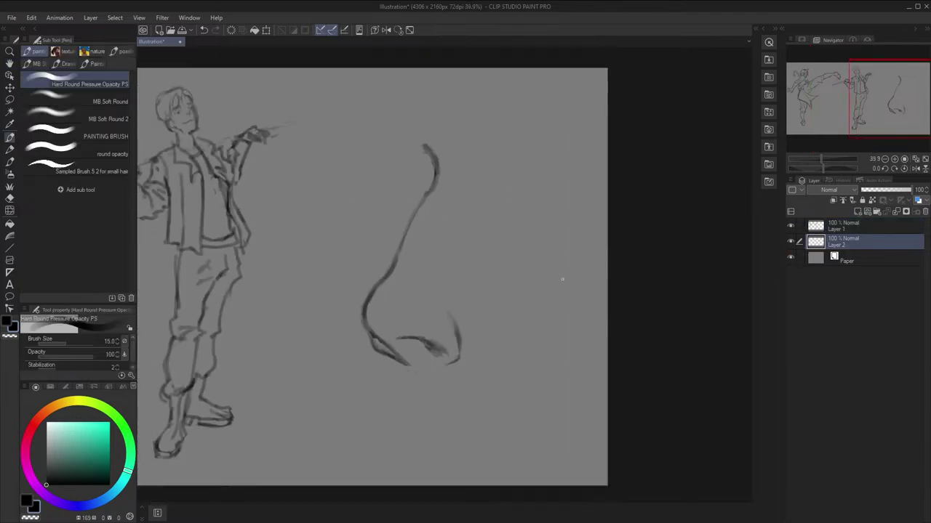
{"action": "left_click", "coordinate": [60, 410]}
{"action": "left_click_drag", "start_coordinate": [59, 407], "coordinate": [52, 413]}
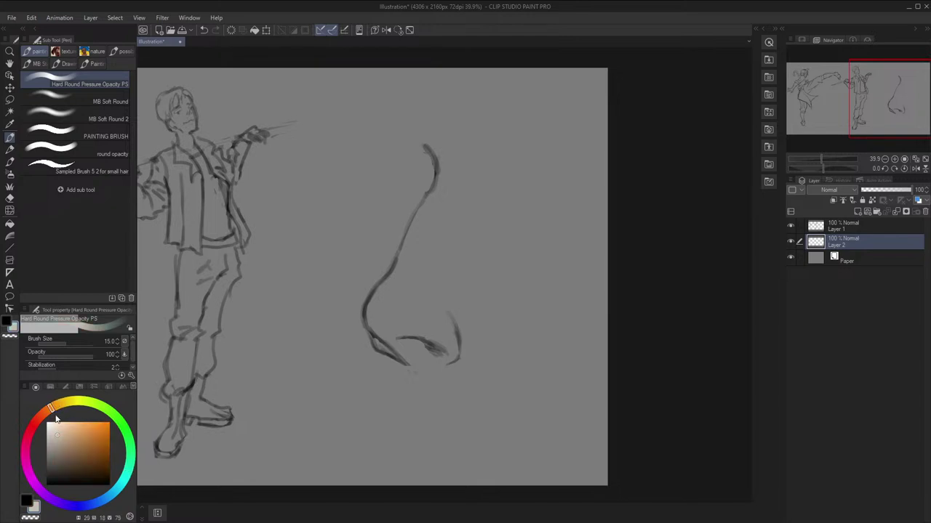
{"action": "left_click", "coordinate": [102, 153]}
{"action": "left_click_drag", "start_coordinate": [439, 229], "coordinate": [401, 297]}
{"action": "key", "text": "ctrl+z"}
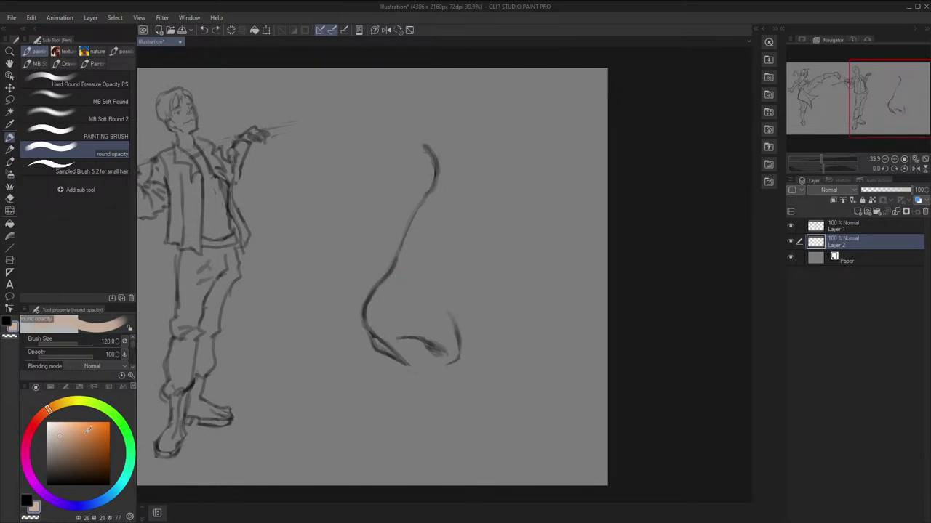
Shift the painting colour to a redder peach skin tone, undo a test stroke, and make it the active drawing colour
{"action": "left_click_drag", "start_coordinate": [50, 408], "coordinate": [45, 415]}
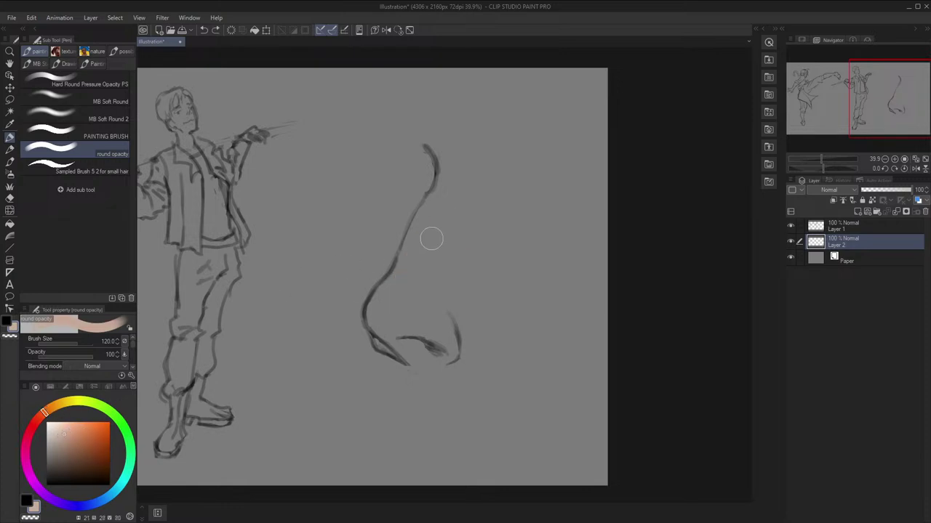
{"action": "mouse_move", "coordinate": [432, 239]}
{"action": "left_mouse_down"}
{"action": "mouse_move", "coordinate": [415, 277]}
{"action": "mouse_move", "coordinate": [445, 204]}
{"action": "mouse_move", "coordinate": [416, 269]}
{"action": "mouse_move", "coordinate": [427, 281]}
{"action": "mouse_move", "coordinate": [448, 253]}
{"action": "left_mouse_up"}
{"action": "key", "text": "ctrl+z"}
{"action": "left_click", "coordinate": [26, 501]}
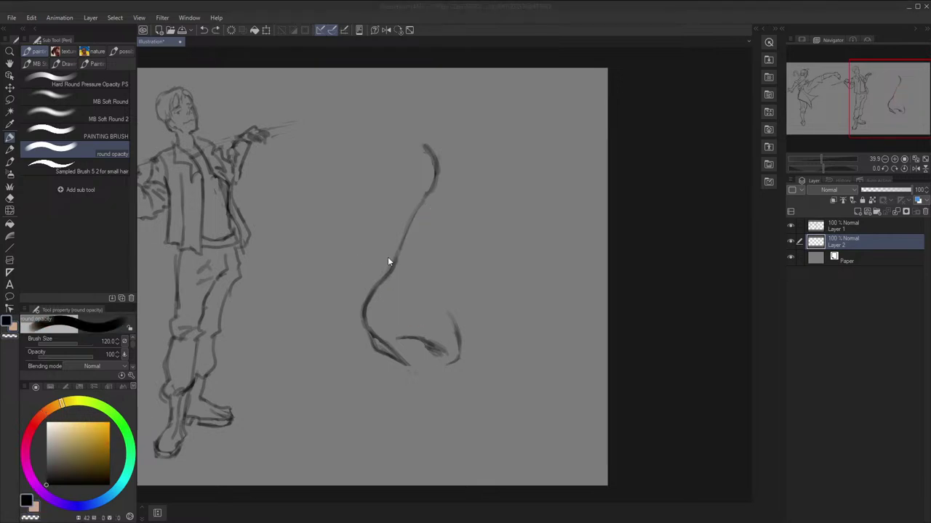
{"action": "left_click", "coordinate": [587, 244]}
{"action": "key", "text": "x"}
{"action": "key", "text": "x"}
{"action": "key", "text": "x"}
{"action": "key", "text": "x"}
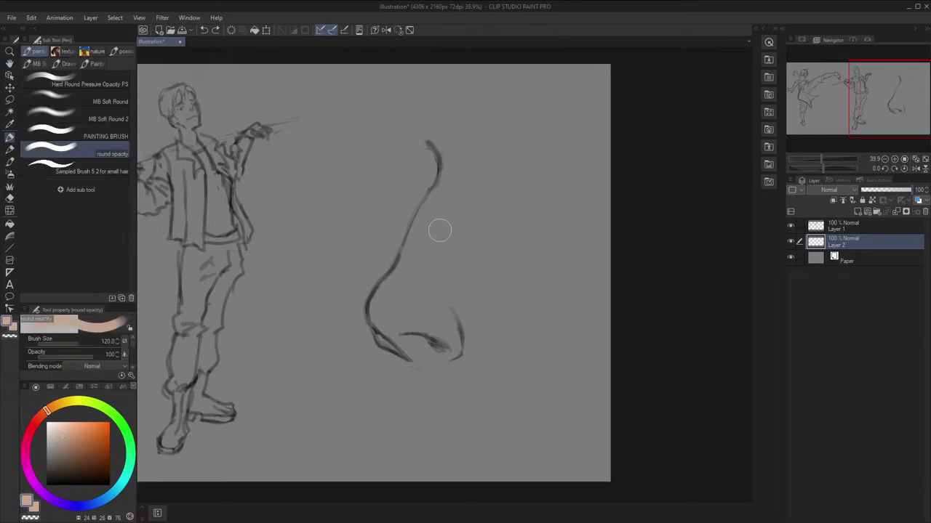
Undo a wide test stroke and paint the top of the nose bridge in peach with the brush at size 80
{"action": "left_click_drag", "start_coordinate": [445, 210], "coordinate": [421, 269]}
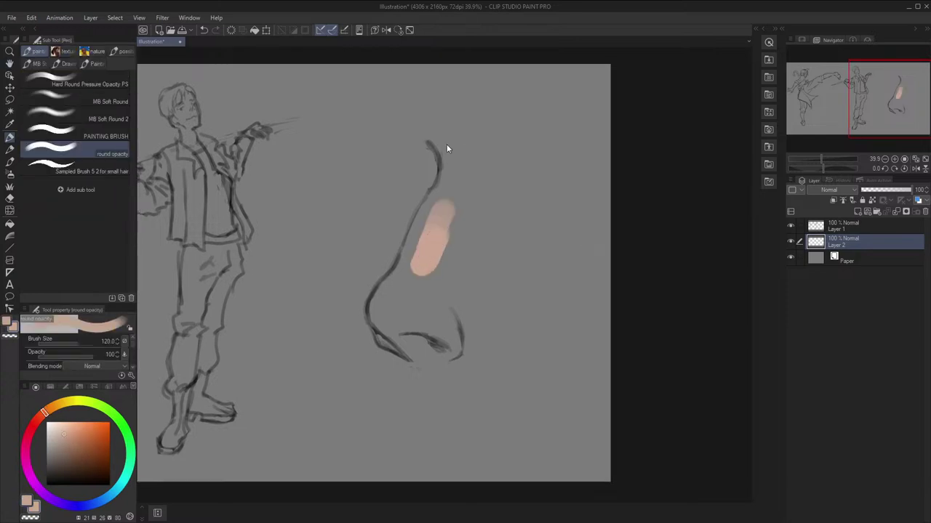
{"action": "key", "text": "ctrl+z"}
{"action": "key", "text": "bracketleft"}
{"action": "key", "text": "bracketleft"}
{"action": "mouse_move", "coordinate": [434, 144]}
{"action": "left_mouse_down"}
{"action": "mouse_move", "coordinate": [444, 184]}
{"action": "mouse_move", "coordinate": [436, 141]}
{"action": "mouse_move", "coordinate": [447, 148]}
{"action": "mouse_move", "coordinate": [447, 180]}
{"action": "mouse_move", "coordinate": [444, 174]}
{"action": "mouse_move", "coordinate": [424, 222]}
{"action": "left_mouse_up"}
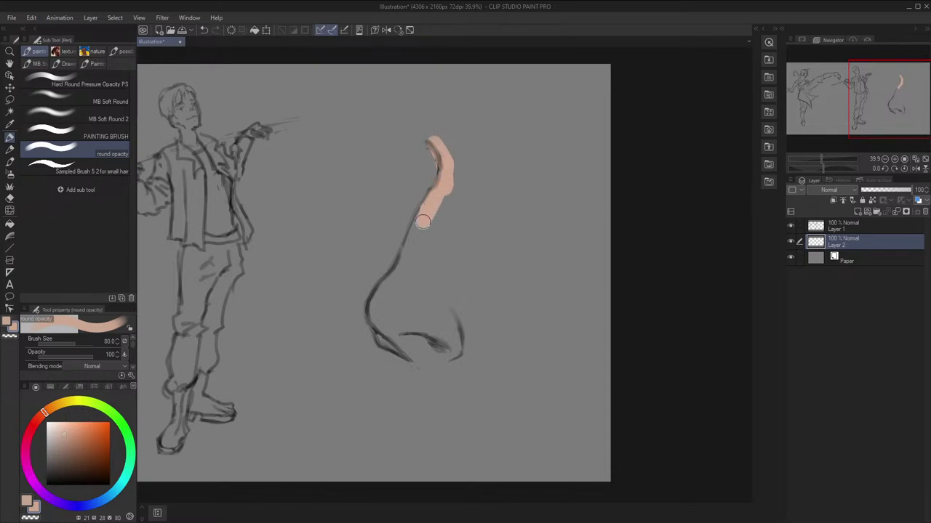
Try extending the peach stroke down the bridge, undo it, and reduce the brush size to 25
{"action": "left_click_drag", "start_coordinate": [439, 191], "coordinate": [414, 234]}
{"action": "key", "text": "ctrl+z"}
{"action": "mouse_move", "coordinate": [447, 166]}
{"action": "left_mouse_down"}
{"action": "mouse_move", "coordinate": [413, 238]}
{"action": "mouse_move", "coordinate": [422, 218]}
{"action": "left_mouse_up"}
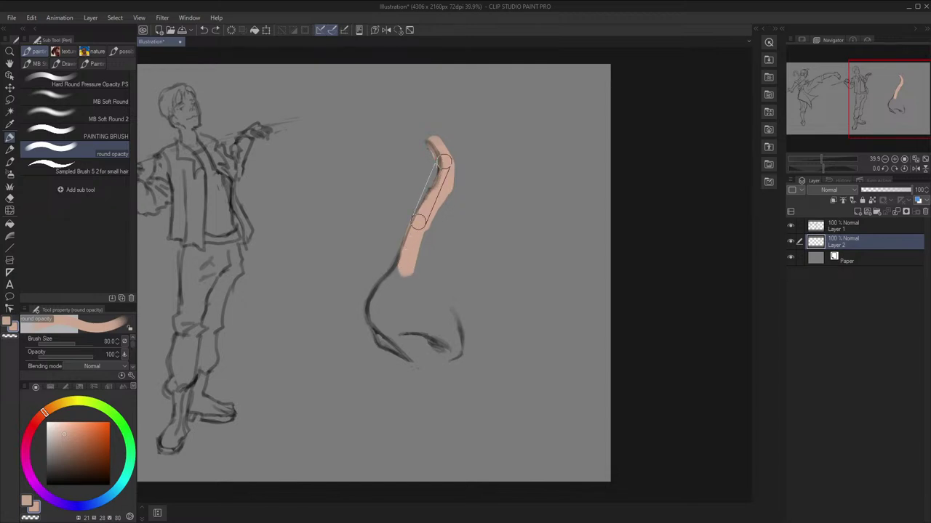
{"action": "key", "text": "bracketleft"}
{"action": "key", "text": "bracketleft"}
{"action": "key", "text": "bracketleft"}
{"action": "key", "text": "bracketleft"}
{"action": "key", "text": "bracketleft"}
{"action": "key", "text": "bracketleft"}
{"action": "key", "text": "ctrl+z"}
{"action": "key", "text": "ctrl+z"}
{"action": "key", "text": "ctrl+z"}
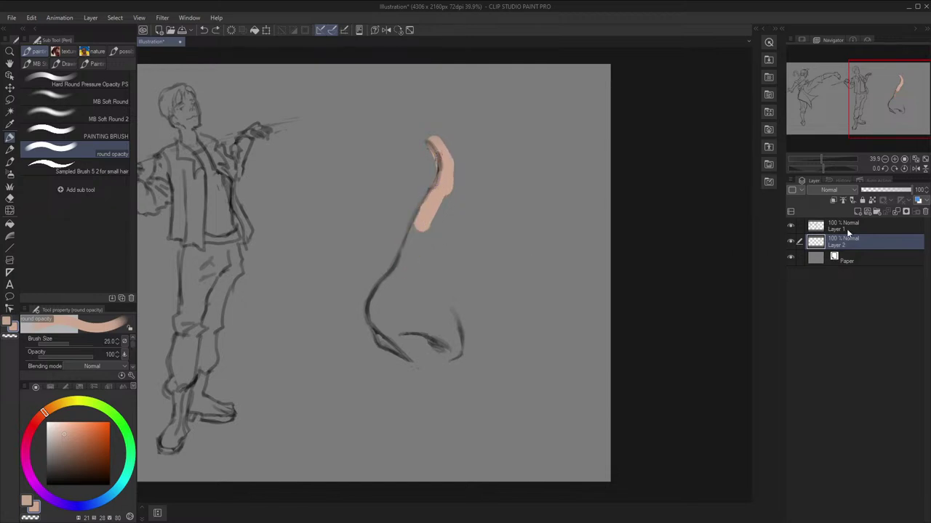
Lower the opacity of the Layer 1 linework to 35% and make Layer 2 active again
{"action": "left_click", "coordinate": [844, 226]}
{"action": "left_click_drag", "start_coordinate": [908, 190], "coordinate": [880, 198]}
{"action": "left_click", "coordinate": [845, 239]}
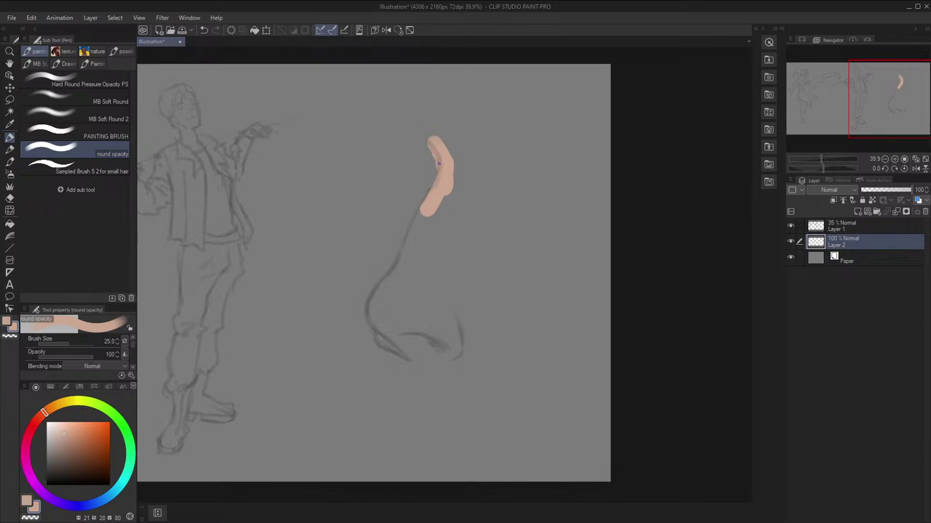
Trace the nose bridge down to the tip with a thin peach line on Layer 2
{"action": "key", "text": "h"}
{"action": "key", "text": "h"}
{"action": "left_click_drag", "start_coordinate": [427, 197], "coordinate": [401, 257]}
{"action": "left_click_drag", "start_coordinate": [371, 299], "coordinate": [373, 330]}
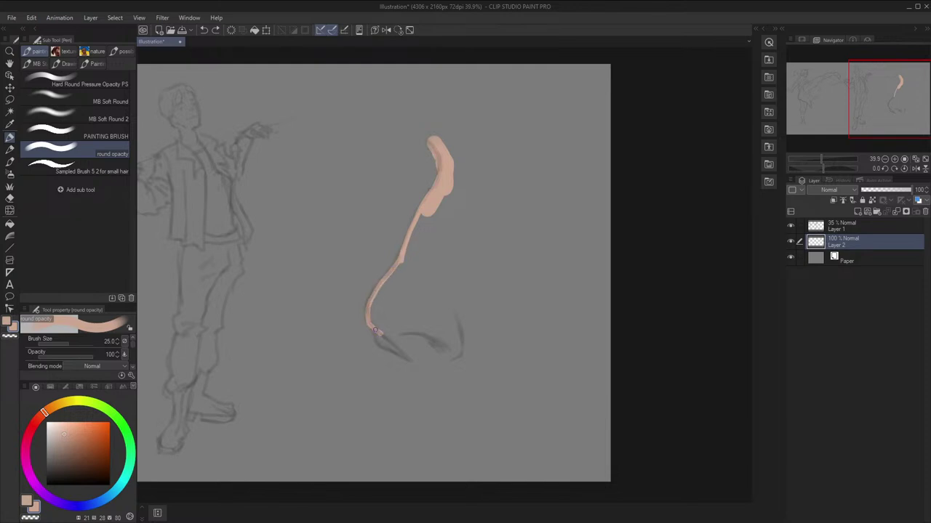
Continue the thin peach outline along the underside of the nose and up around the nostril wing
{"action": "key", "text": "h"}
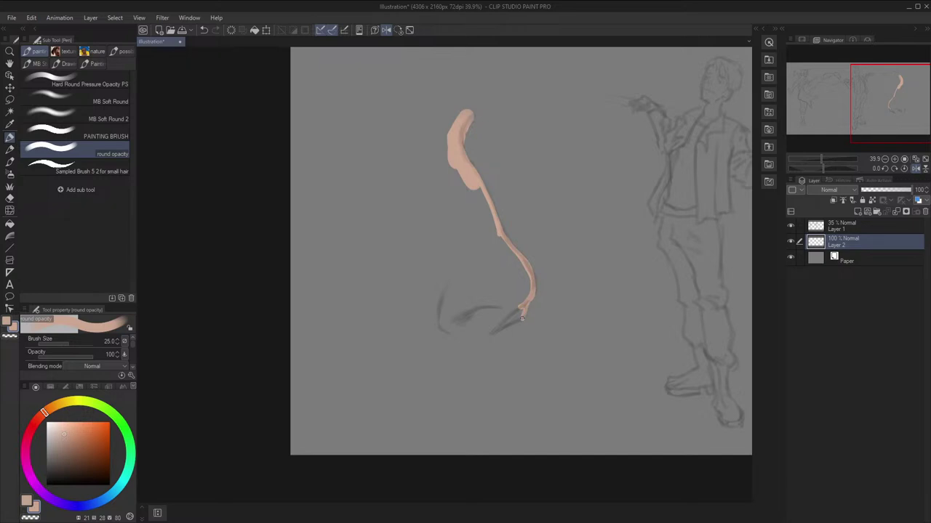
{"action": "left_click_drag", "start_coordinate": [522, 317], "coordinate": [499, 331]}
{"action": "key", "text": "h"}
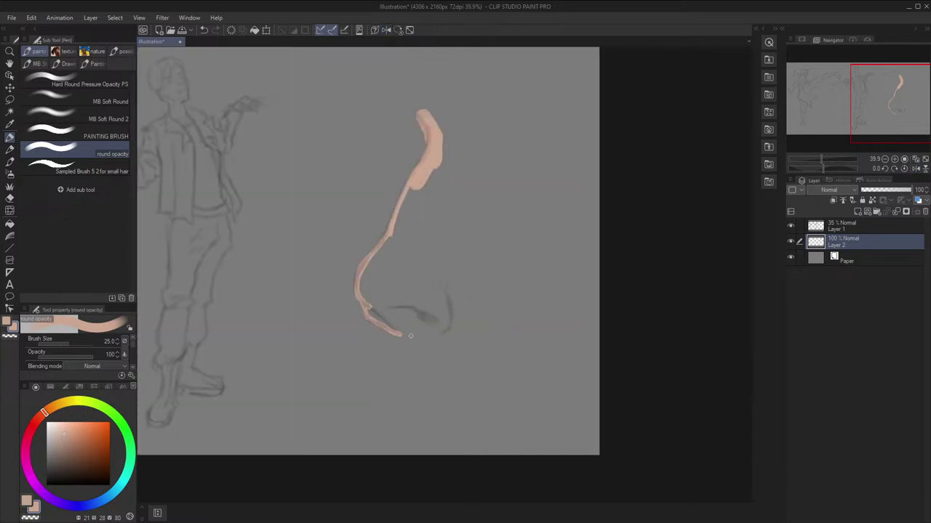
{"action": "mouse_move", "coordinate": [412, 334]}
{"action": "left_mouse_down"}
{"action": "mouse_move", "coordinate": [448, 331]}
{"action": "mouse_move", "coordinate": [442, 285]}
{"action": "left_mouse_up"}
{"action": "key", "text": "h"}
{"action": "key", "text": "h"}
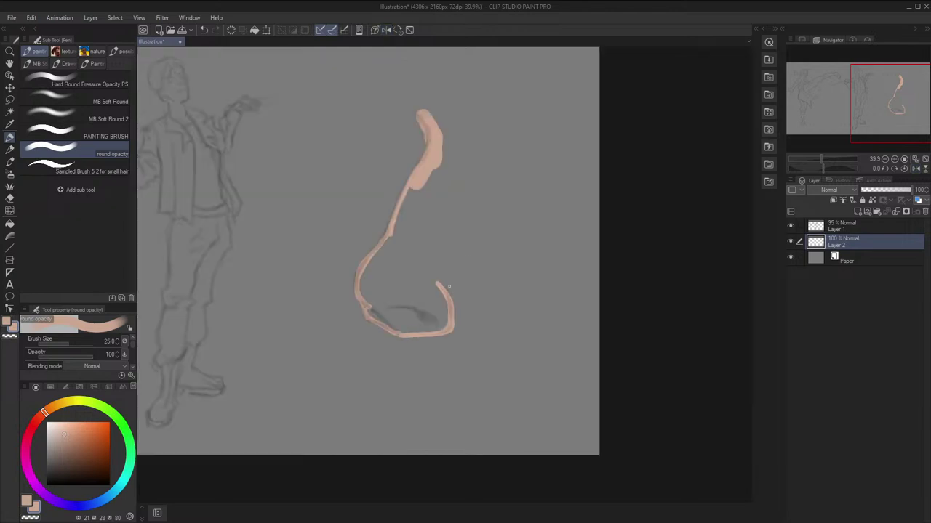
{"action": "key", "text": "h"}
{"action": "mouse_move", "coordinate": [563, 231]}
{"action": "left_mouse_down"}
{"action": "mouse_move", "coordinate": [554, 268]}
{"action": "mouse_move", "coordinate": [527, 298]}
{"action": "mouse_move", "coordinate": [476, 319]}
{"action": "left_mouse_up"}
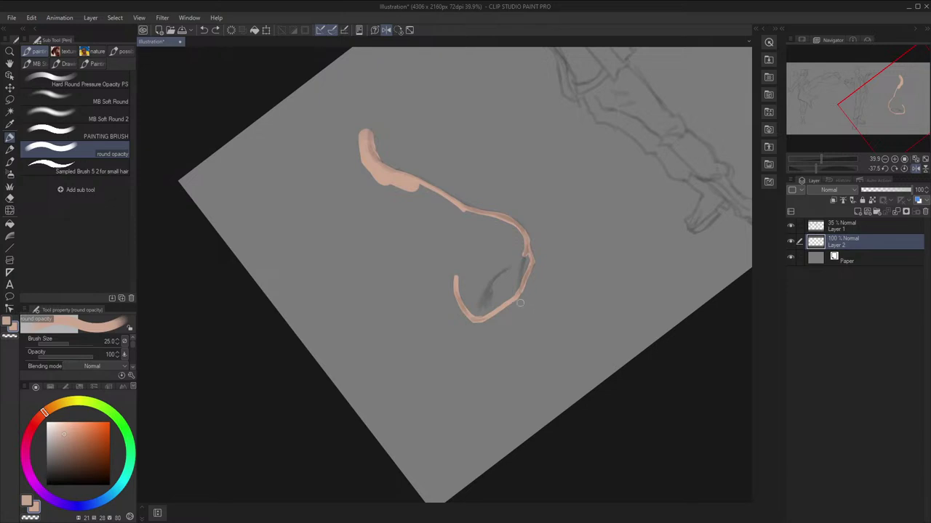
{"action": "left_click", "coordinate": [397, 31]}
{"action": "key", "text": "h"}
{"action": "key", "text": "space"}
{"action": "left_click_drag", "start_coordinate": [503, 152], "coordinate": [502, 152]}
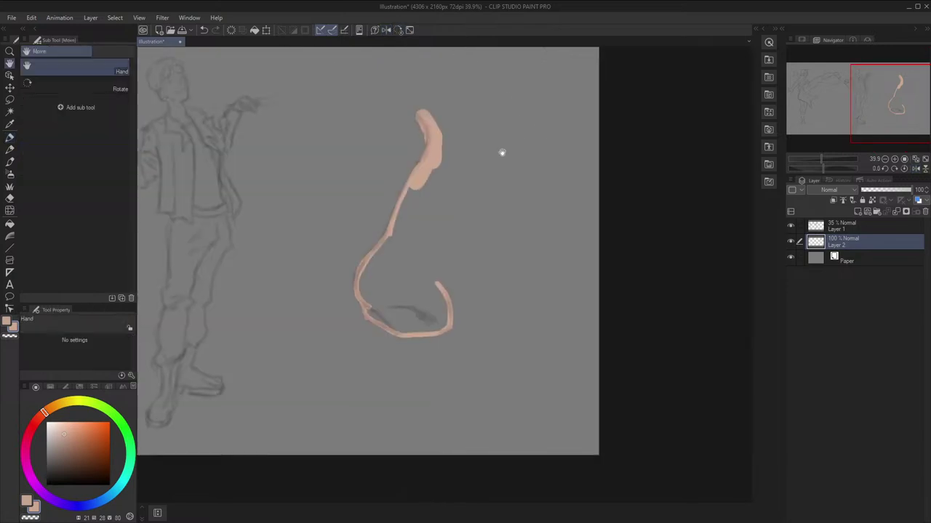
Close the back of the nose shape with broad peach strokes, enlarging the round opacity brush from 100 to 170
{"action": "key", "text": "p"}
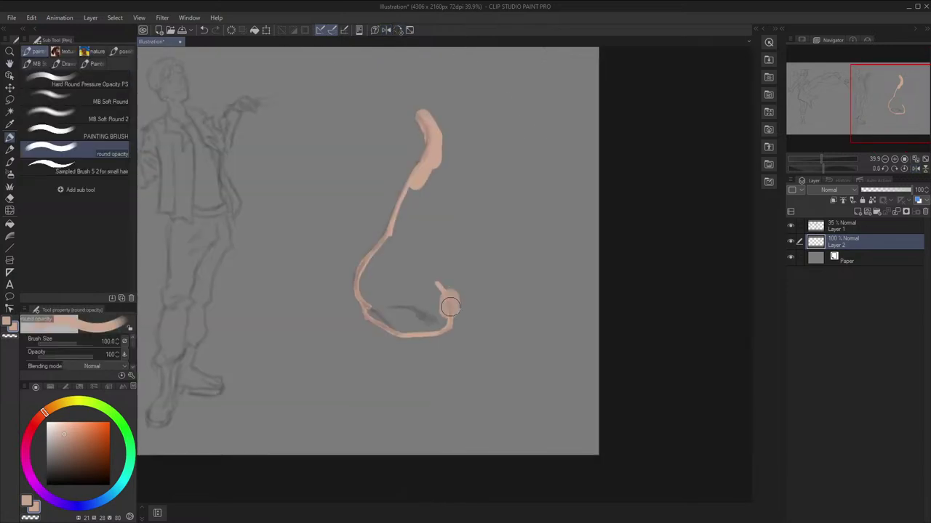
{"action": "mouse_move", "coordinate": [450, 307]}
{"action": "left_mouse_down"}
{"action": "mouse_move", "coordinate": [474, 242]}
{"action": "mouse_move", "coordinate": [470, 196]}
{"action": "mouse_move", "coordinate": [442, 143]}
{"action": "left_mouse_up"}
{"action": "key", "text": "]"}
{"action": "key", "text": "]"}
{"action": "mouse_move", "coordinate": [456, 187]}
{"action": "left_mouse_down"}
{"action": "mouse_move", "coordinate": [452, 248]}
{"action": "mouse_move", "coordinate": [427, 225]}
{"action": "mouse_move", "coordinate": [432, 274]}
{"action": "mouse_move", "coordinate": [424, 205]}
{"action": "mouse_move", "coordinate": [446, 183]}
{"action": "mouse_move", "coordinate": [454, 261]}
{"action": "mouse_move", "coordinate": [438, 197]}
{"action": "left_mouse_up"}
{"action": "key", "text": "h"}
{"action": "key", "text": "]"}
{"action": "key", "text": "h"}
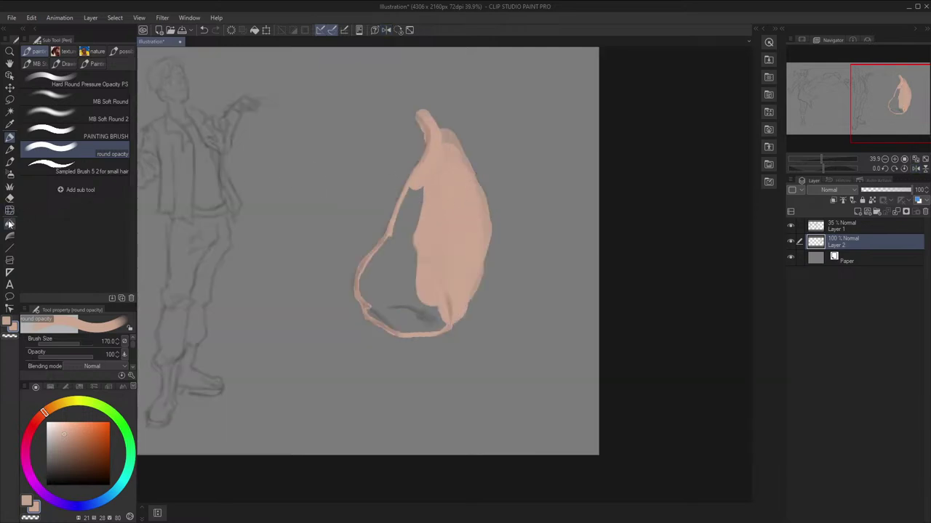
Fill the remaining enclosed area of the nose outline with peach, and return to the round opacity brush
{"action": "left_click", "coordinate": [9, 224]}
{"action": "left_click", "coordinate": [429, 283]}
{"action": "key", "text": "p"}
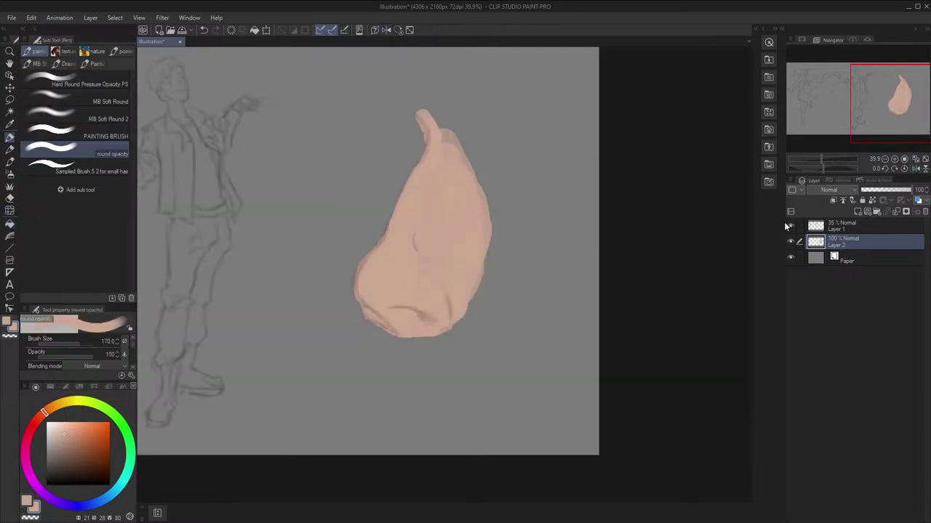
Hide the Layer 1 linework, tidy the lower edge of the peach shape with a size 70 brush, and show Layer 1 again
{"action": "left_click", "coordinate": [790, 226]}
{"action": "key", "text": "bracketleft"}
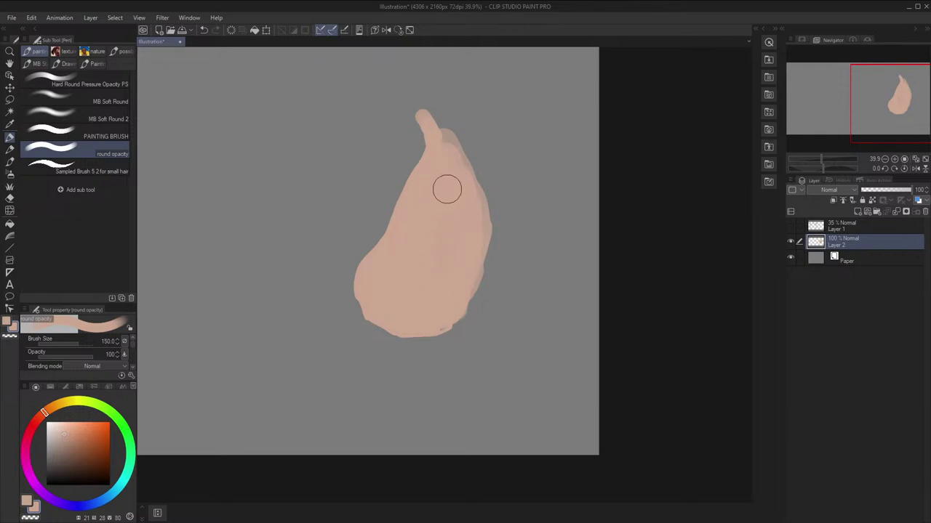
{"action": "key", "text": "h"}
{"action": "key", "text": "bracketleft"}
{"action": "key", "text": "bracketleft"}
{"action": "key", "text": "bracketleft"}
{"action": "key", "text": "bracketleft"}
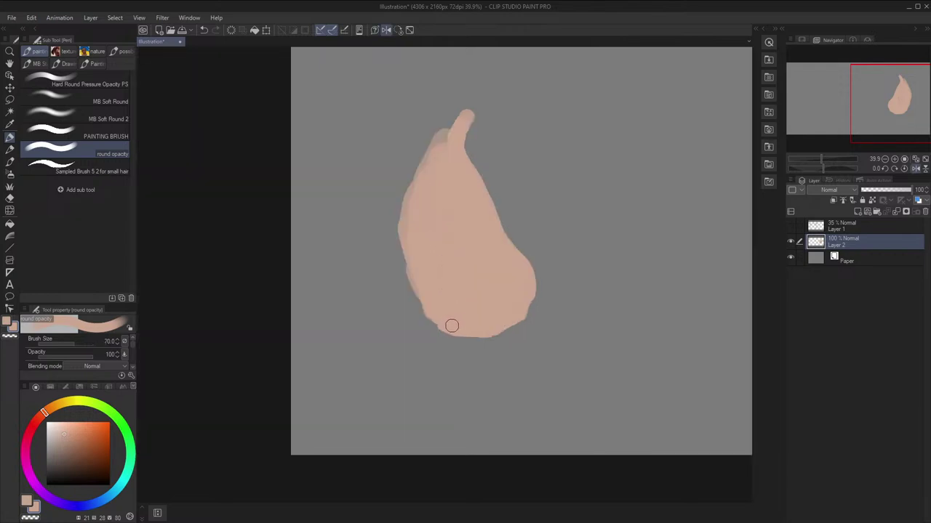
{"action": "key", "text": "h"}
{"action": "key", "text": "space"}
{"action": "left_click_drag", "start_coordinate": [477, 171], "coordinate": [486, 173]}
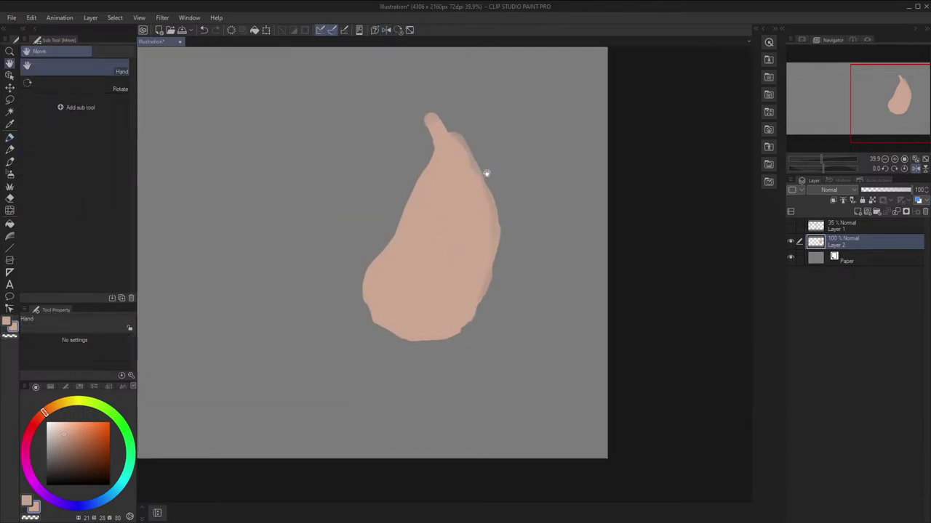
{"action": "left_click", "coordinate": [791, 226]}
Refine the peach silhouette along the nose tip and underside, checking it in mirrored view
{"action": "key", "text": "h"}
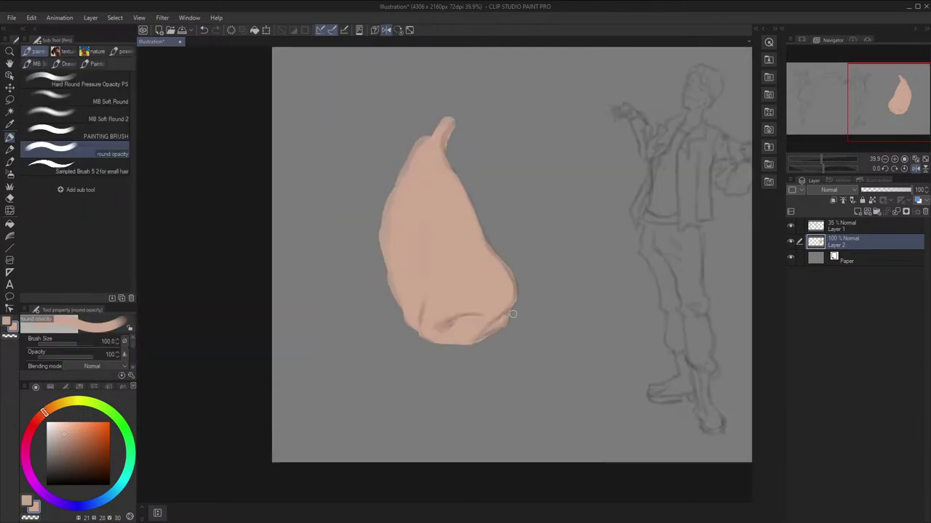
{"action": "left_click_drag", "start_coordinate": [482, 344], "coordinate": [467, 347]}
{"action": "key", "text": "h"}
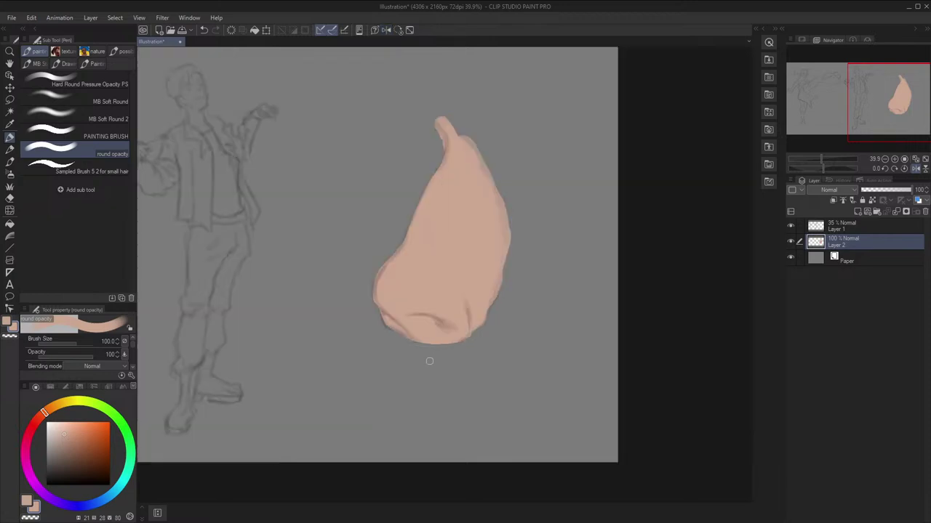
{"action": "key", "text": "h"}
{"action": "key", "text": "h"}
{"action": "key", "text": "space"}
{"action": "left_click_drag", "start_coordinate": [552, 317], "coordinate": [558, 337]}
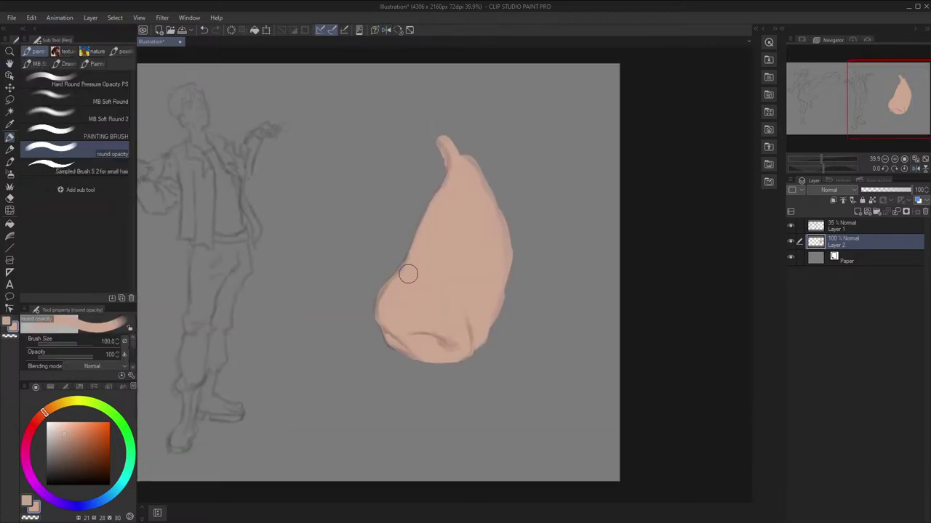
Try to reshape the edge of the nose bridge with the brush at size 50, undoing the strokes
{"action": "key", "text": "space"}
{"action": "left_click_drag", "start_coordinate": [486, 272], "coordinate": [486, 282]}
{"action": "key", "text": "["}
{"action": "key", "text": "["}
{"action": "key", "text": "["}
{"action": "key", "text": "["}
{"action": "key", "text": "h"}
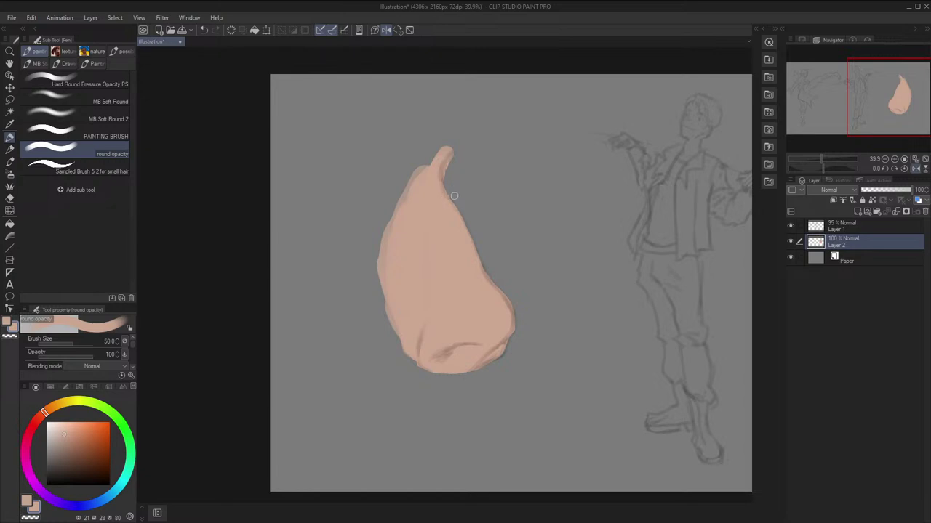
{"action": "key", "text": "ctrl+z"}
{"action": "key", "text": "h"}
{"action": "left_click_drag", "start_coordinate": [403, 251], "coordinate": [422, 204]}
{"action": "key", "text": "ctrl+z"}
Set the brush size to 100 for reshaping the edge of the nose bridge
{"action": "key", "text": "]"}
{"action": "key", "text": "]"}
{"action": "key", "text": "]"}
{"action": "key", "text": "]"}
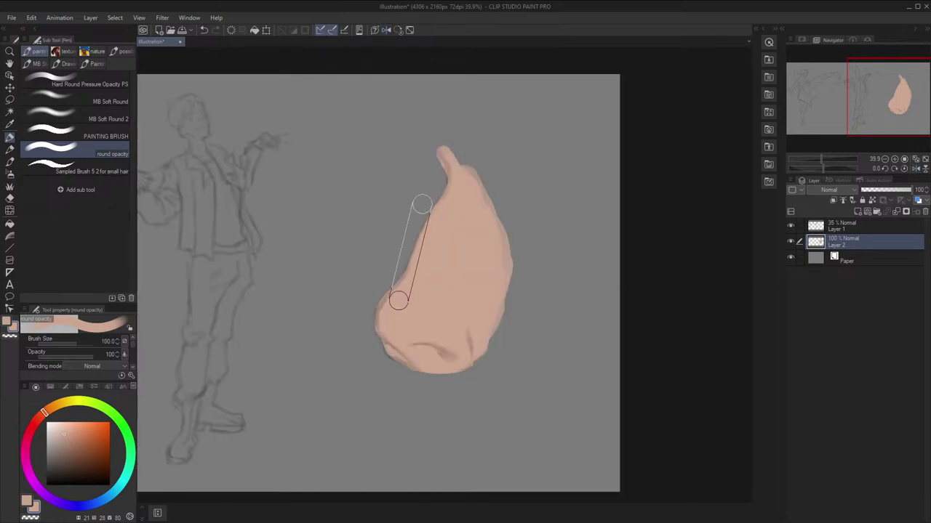
Paint a skin-toned stroke along the teardrop shape's left edge and tip with the round opacity brush at size 150
{"action": "key", "text": "bracketright"}
{"action": "mouse_move", "coordinate": [395, 311]}
{"action": "left_mouse_down"}
{"action": "mouse_move", "coordinate": [403, 272]}
{"action": "mouse_move", "coordinate": [438, 214]}
{"action": "mouse_move", "coordinate": [442, 173]}
{"action": "left_mouse_up"}
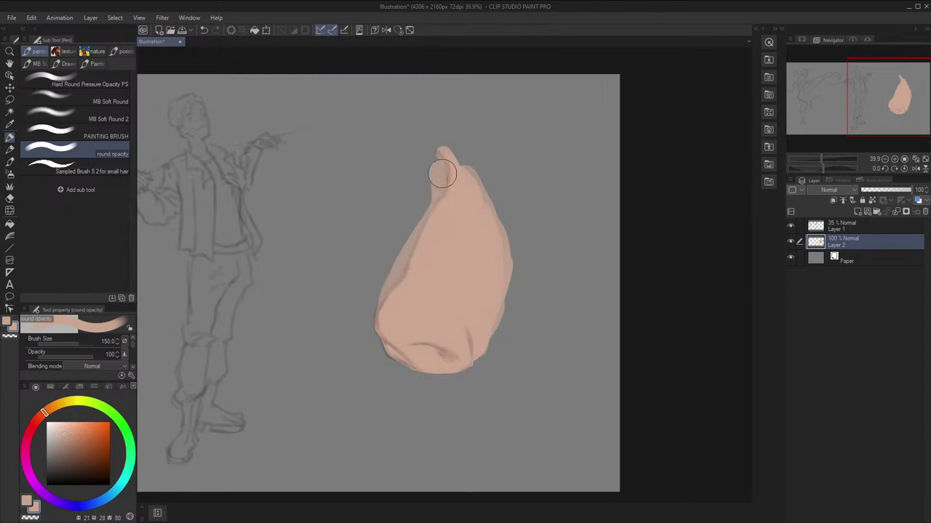
{"action": "key", "text": "h"}
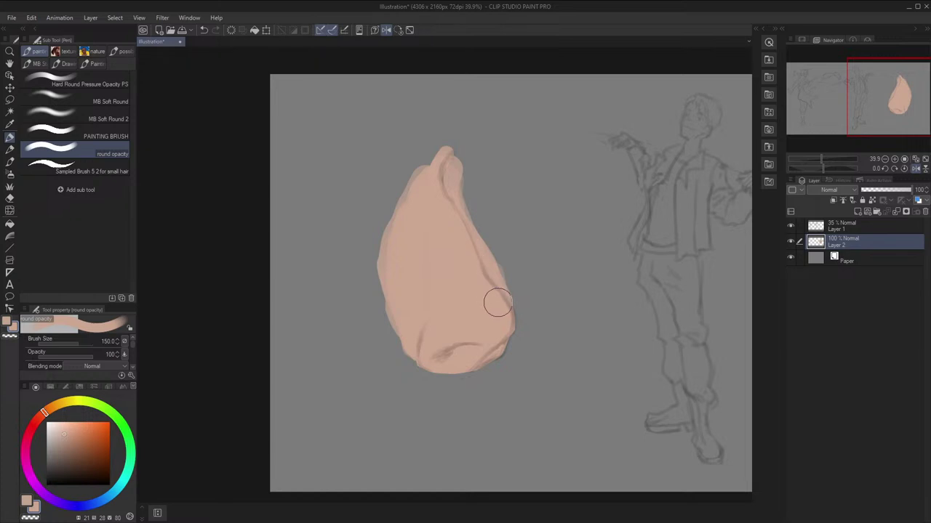
{"action": "key", "text": "h"}
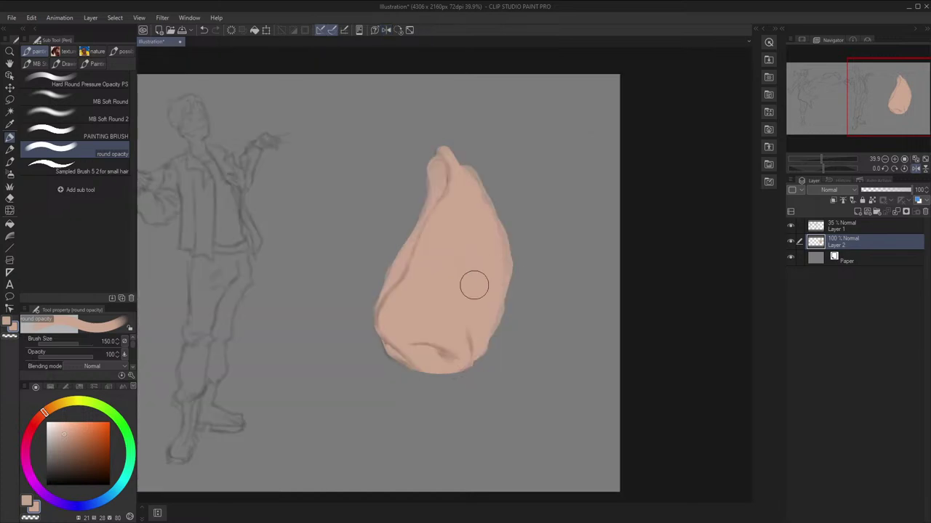
{"action": "key", "text": "h"}
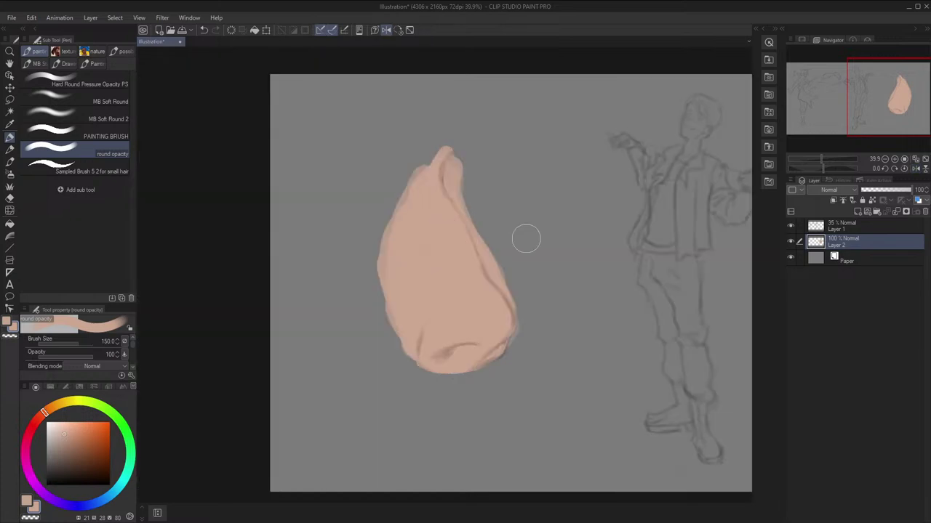
Extend the shape's lower-left bulge and left rim outward with more skin-toned strokes
{"action": "key", "text": "c"}
{"action": "key", "text": "c"}
{"action": "left_click_drag", "start_coordinate": [507, 331], "coordinate": [501, 340]}
{"action": "key", "text": "h"}
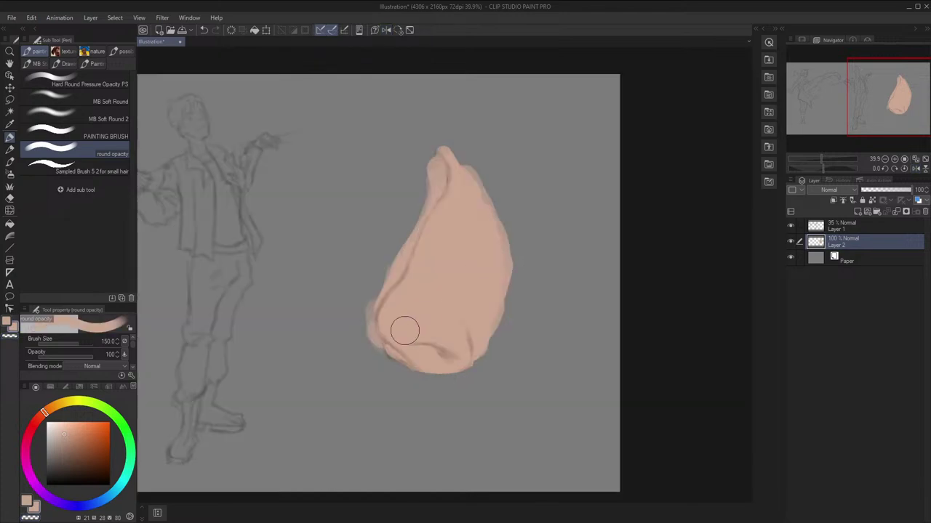
{"action": "left_click_drag", "start_coordinate": [381, 317], "coordinate": [424, 210]}
Erase excess paint along the upper part of the shape's left rim with the brush in transparent colour
{"action": "key", "text": "h"}
{"action": "key", "text": "c"}
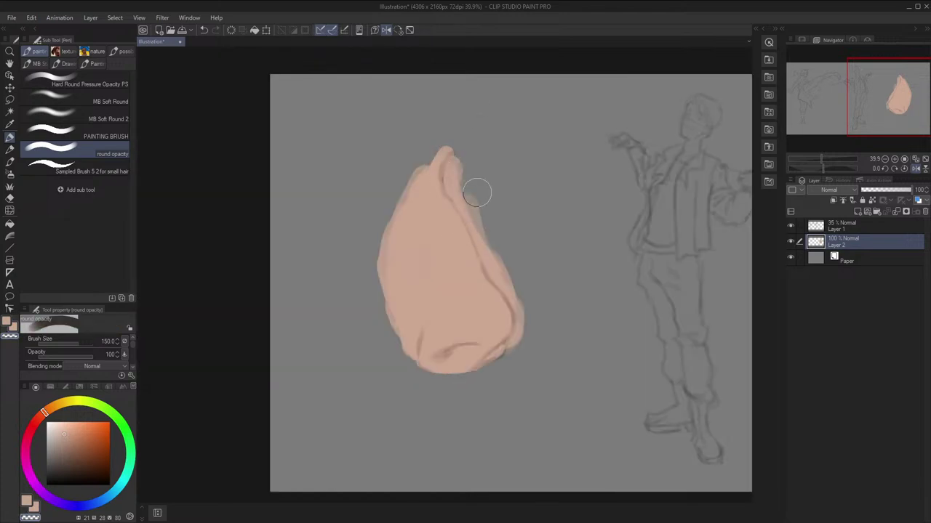
{"action": "mouse_move", "coordinate": [476, 193]}
{"action": "left_mouse_down"}
{"action": "mouse_move", "coordinate": [517, 250]}
{"action": "mouse_move", "coordinate": [523, 283]}
{"action": "left_mouse_up"}
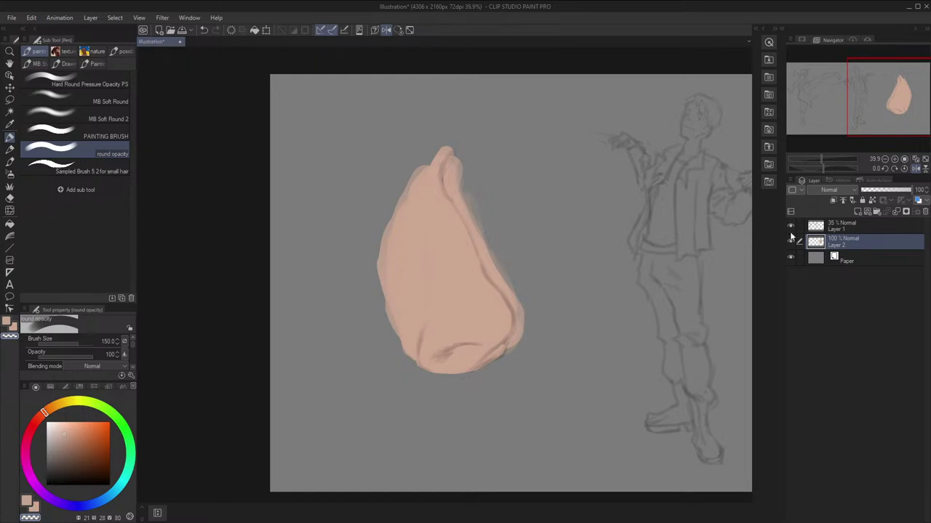
Check the painted silhouette with the Layer 1 sketch hidden, and show the sketch again
{"action": "left_click", "coordinate": [789, 228]}
{"action": "key", "text": "h"}
{"action": "key", "text": "ctrl+minus"}
{"action": "key", "text": "ctrl+minus"}
{"action": "left_click", "coordinate": [788, 229]}
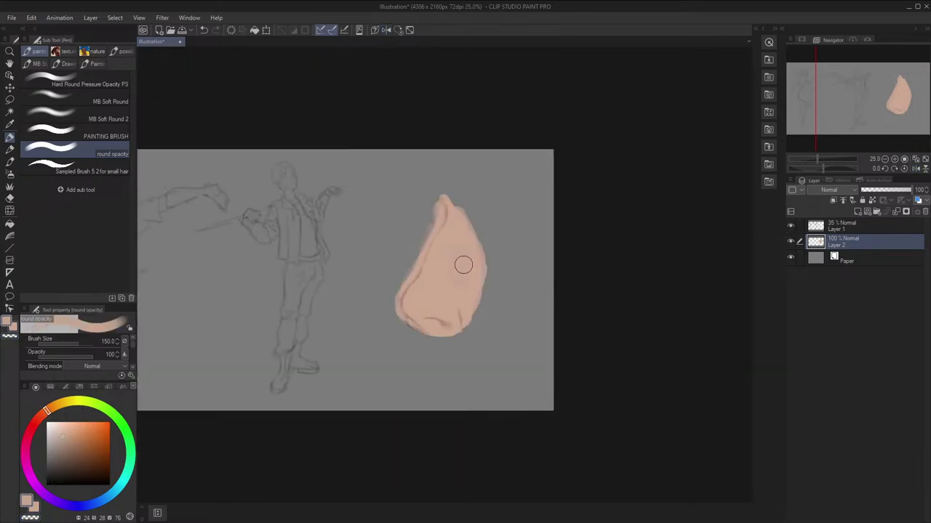
{"action": "key", "text": "x"}
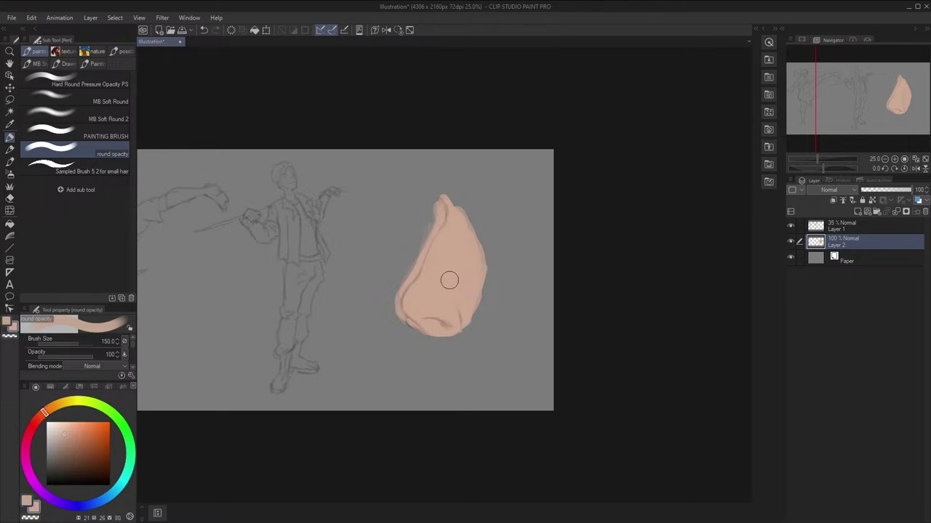
Add a new layer above Layer 2 and clip it to the painted shape
{"action": "scroll", "coordinate": [450, 280], "scroll_direction": "up", "scroll_amount": 6}
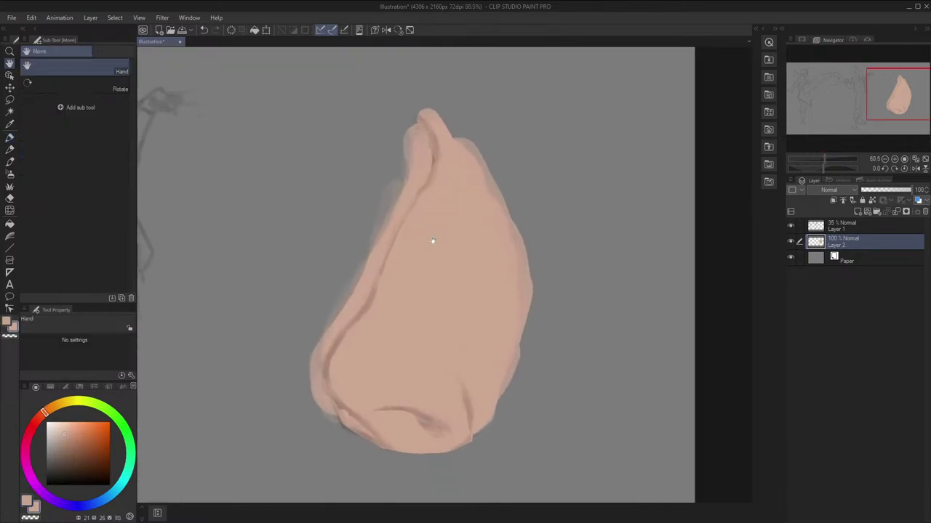
{"action": "left_click", "coordinate": [857, 212]}
{"action": "left_click", "coordinate": [834, 201]}
{"action": "key", "text": "space"}
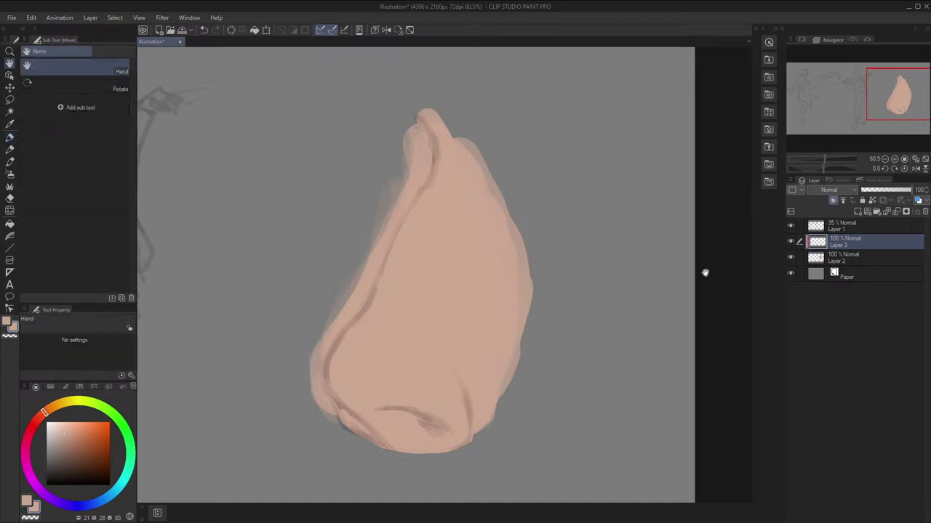
{"action": "left_click_drag", "start_coordinate": [626, 197], "coordinate": [631, 178]}
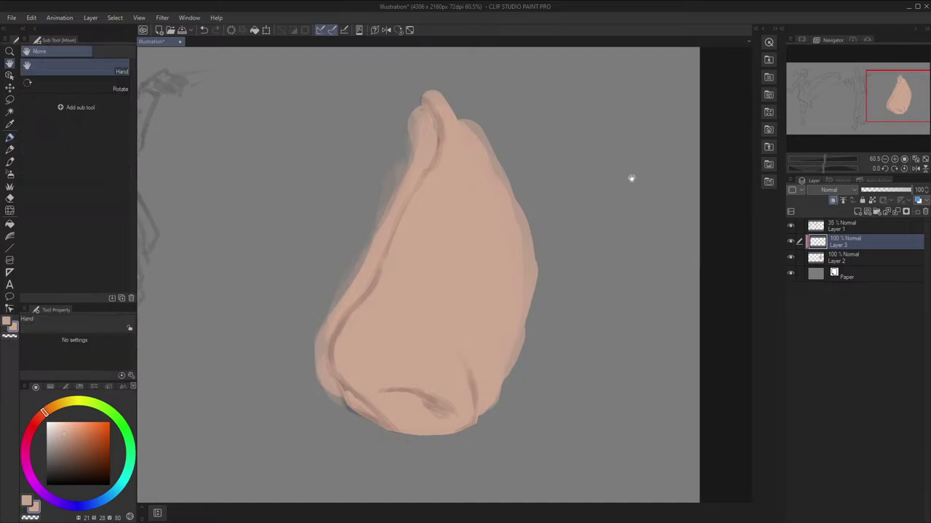
Try a dark reddish brown as the secondary drawing colour
{"action": "key", "text": "i"}
{"action": "key", "text": "p"}
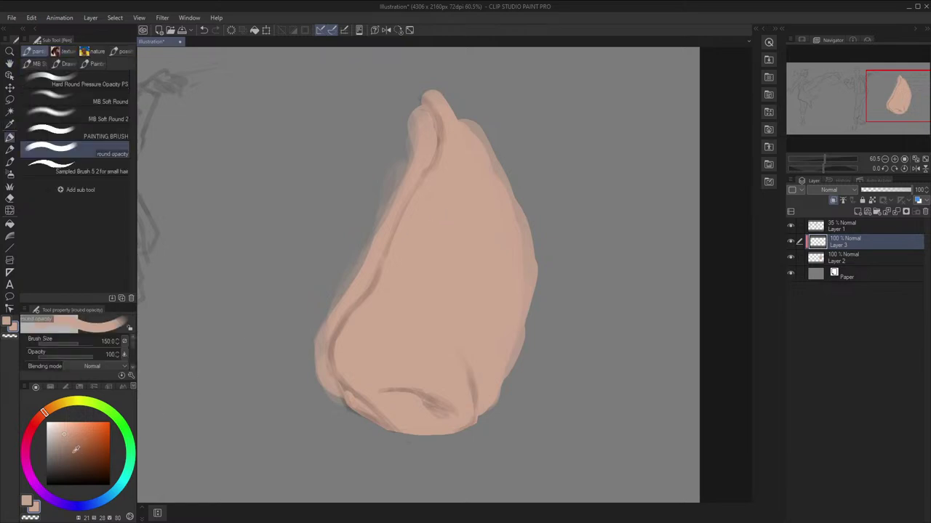
{"action": "left_click_drag", "start_coordinate": [79, 451], "coordinate": [82, 466]}
{"action": "left_click_drag", "start_coordinate": [44, 411], "coordinate": [39, 415]}
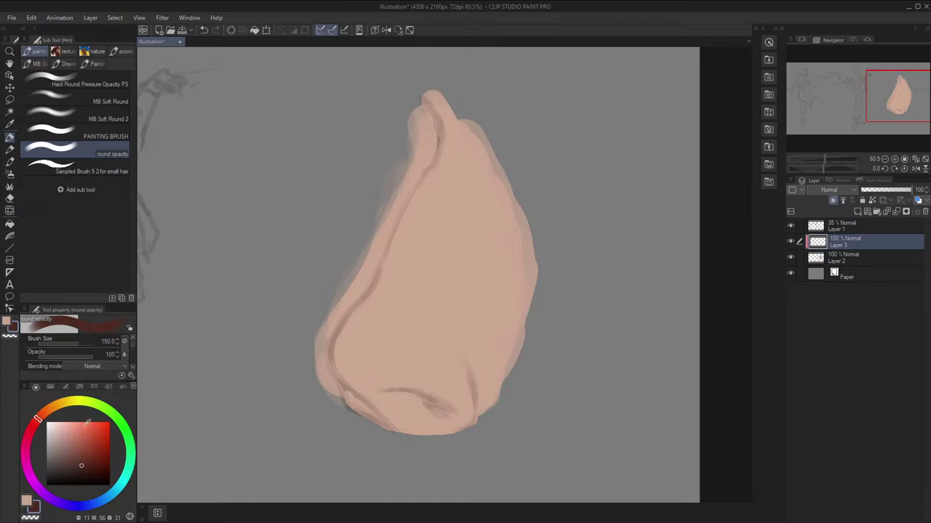
{"action": "left_click", "coordinate": [87, 473]}
{"action": "double_click", "coordinate": [29, 506]}
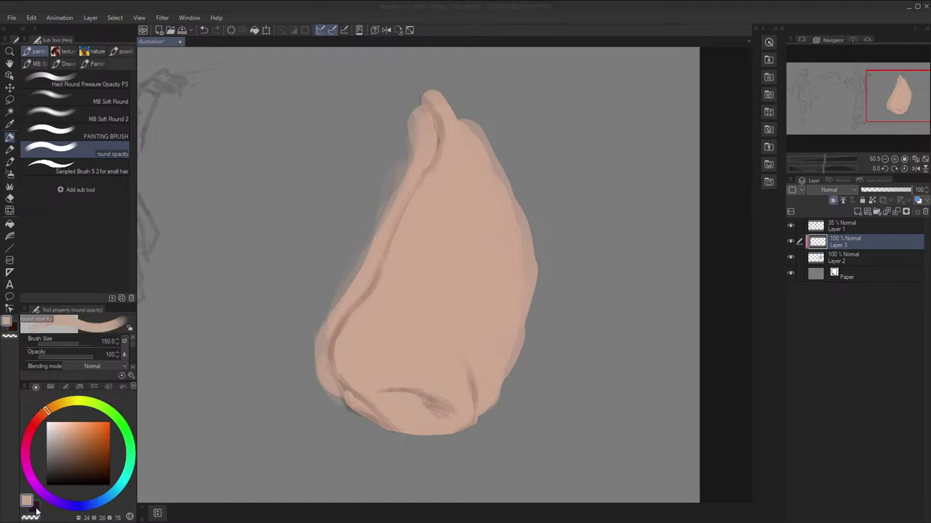
{"action": "left_click", "coordinate": [36, 512]}
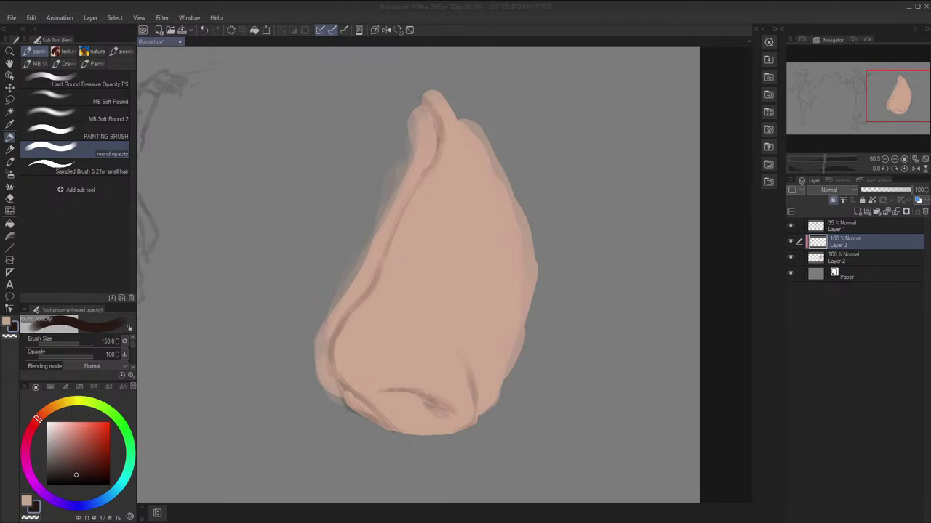
Set a very dark orange-brown as the secondary colour, sample the shape's skin tone as the main colour, and switch to the brown
{"action": "left_click", "coordinate": [473, 298], "text": "alt"}
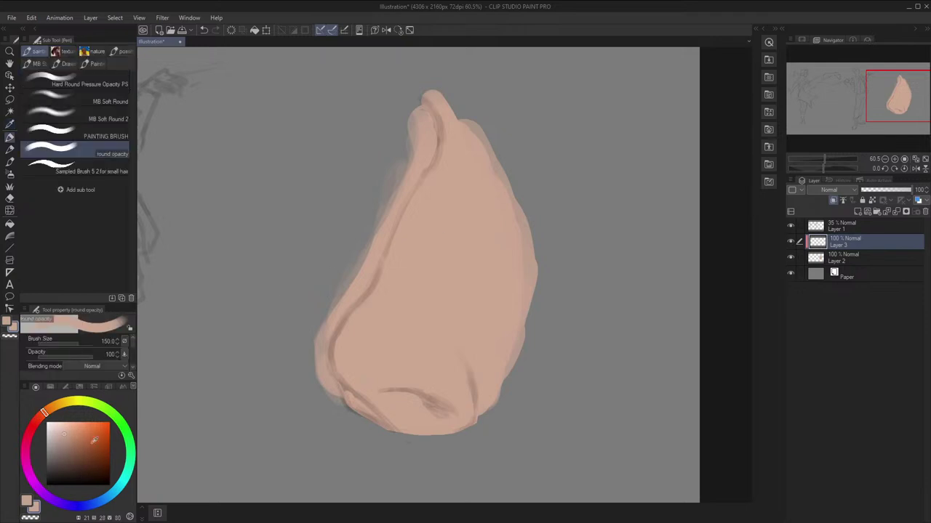
{"action": "left_click", "coordinate": [87, 474]}
{"action": "left_click", "coordinate": [39, 420]}
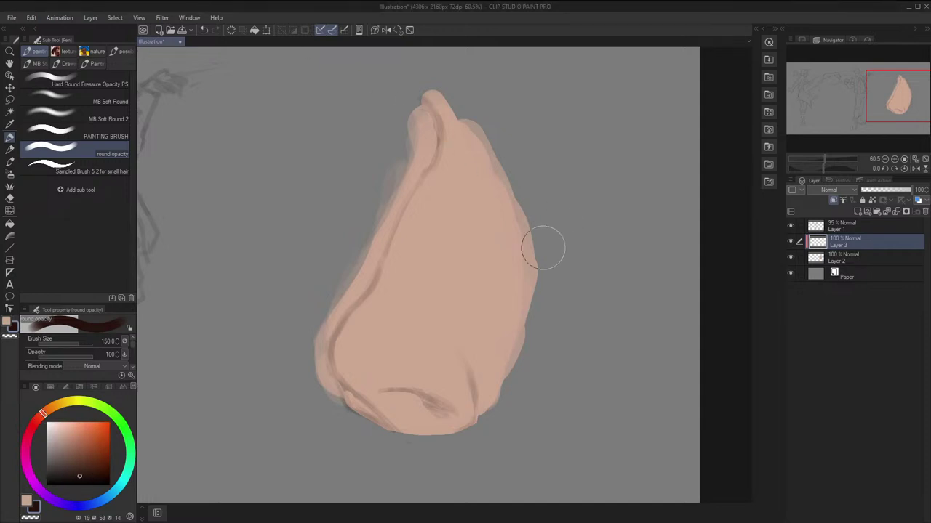
{"action": "left_click", "coordinate": [457, 255], "text": "alt"}
{"action": "key", "text": "x"}
{"action": "key", "text": "x"}
{"action": "key", "text": "x"}
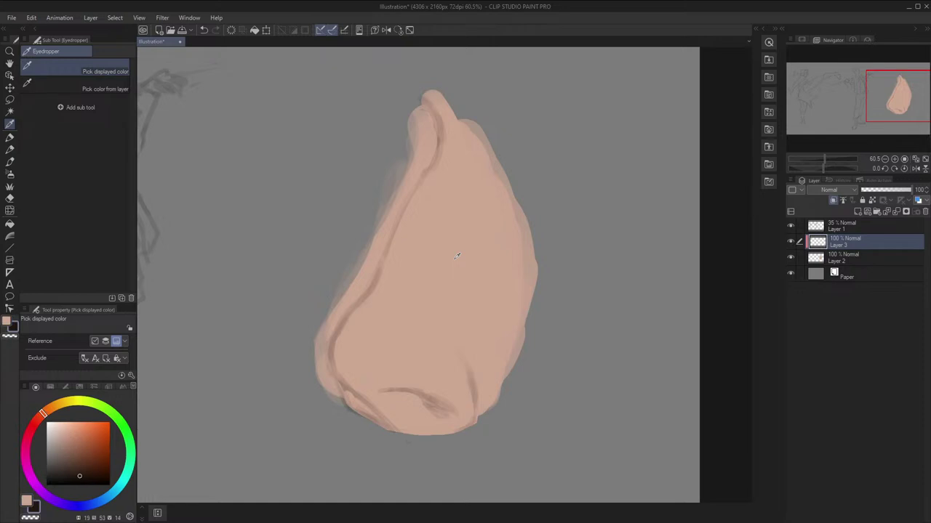
{"action": "key", "text": "x"}
Paint a dark brown shadow on the clipped layer from the shape's tip down its upper left edge at brush size 170
{"action": "key", "text": "space"}
{"action": "left_click_drag", "start_coordinate": [453, 260], "coordinate": [445, 278]}
{"action": "key", "text": "h"}
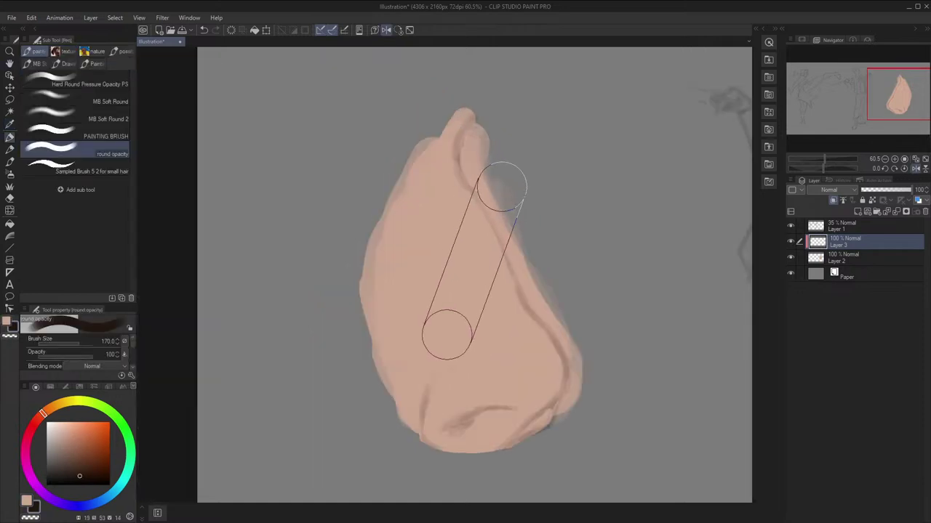
{"action": "left_click_drag", "start_coordinate": [500, 191], "coordinate": [478, 104]}
{"action": "mouse_move", "coordinate": [478, 104]}
{"action": "left_mouse_down"}
{"action": "mouse_move", "coordinate": [500, 187]}
{"action": "mouse_move", "coordinate": [538, 229]}
{"action": "left_mouse_up"}
{"action": "key", "text": "h"}
{"action": "left_click_drag", "start_coordinate": [385, 234], "coordinate": [356, 286]}
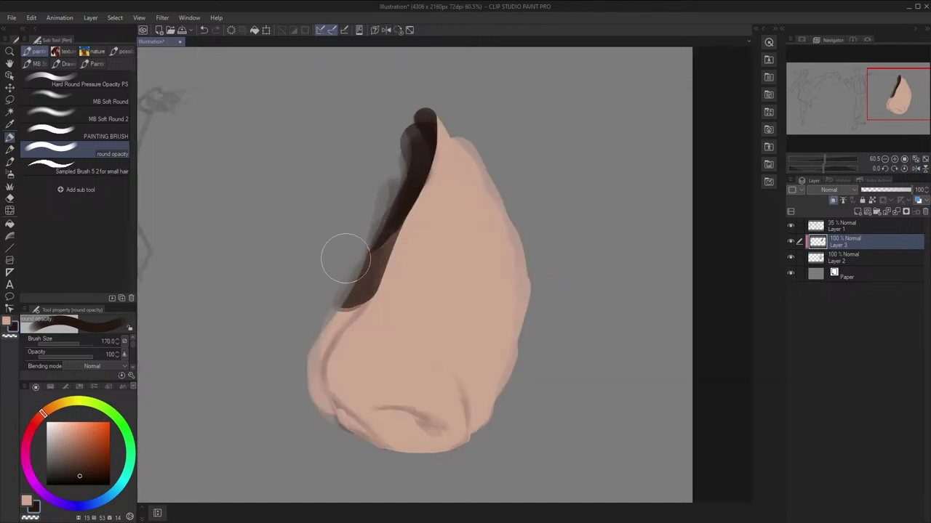
Continue the dark shadow down the left edge and around the lower-left bulge with a smaller brush
{"action": "key", "text": "["}
{"action": "mouse_move", "coordinate": [390, 228]}
{"action": "left_mouse_down"}
{"action": "mouse_move", "coordinate": [337, 314]}
{"action": "mouse_move", "coordinate": [329, 307]}
{"action": "mouse_move", "coordinate": [311, 353]}
{"action": "mouse_move", "coordinate": [324, 345]}
{"action": "mouse_move", "coordinate": [322, 320]}
{"action": "mouse_move", "coordinate": [312, 330]}
{"action": "mouse_move", "coordinate": [330, 285]}
{"action": "mouse_move", "coordinate": [309, 349]}
{"action": "mouse_move", "coordinate": [333, 306]}
{"action": "mouse_move", "coordinate": [309, 350]}
{"action": "mouse_move", "coordinate": [329, 410]}
{"action": "left_mouse_up"}
{"action": "key", "text": "["}
{"action": "key", "text": "["}
{"action": "left_click_drag", "start_coordinate": [309, 370], "coordinate": [333, 423]}
Erase the shadow from the front of the shape's tip using transparent colour, with the brush reduced to size 50
{"action": "key", "text": "c"}
{"action": "key", "text": "["}
{"action": "key", "text": "["}
{"action": "key", "text": "["}
{"action": "key", "text": "["}
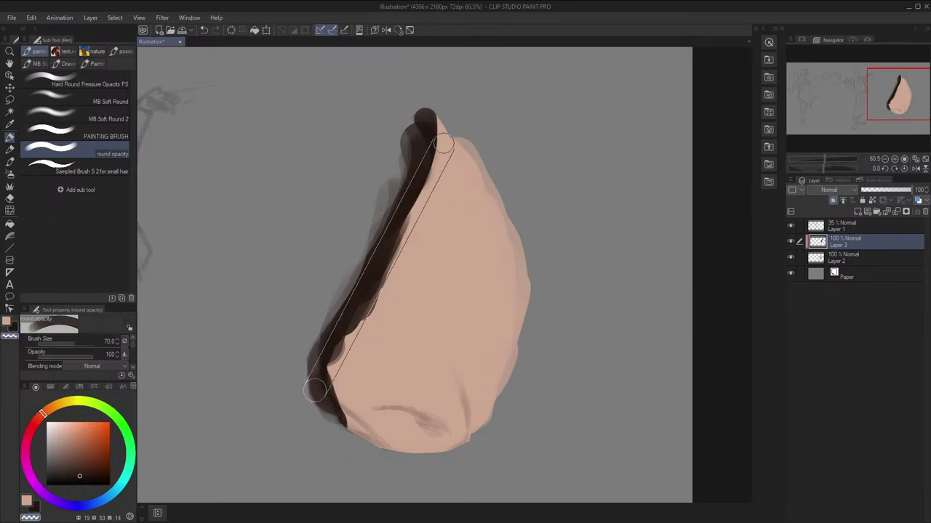
{"action": "left_click_drag", "start_coordinate": [433, 111], "coordinate": [441, 148]}
{"action": "key", "text": "h"}
{"action": "left_click_drag", "start_coordinate": [469, 105], "coordinate": [458, 133]}
{"action": "key", "text": "h"}
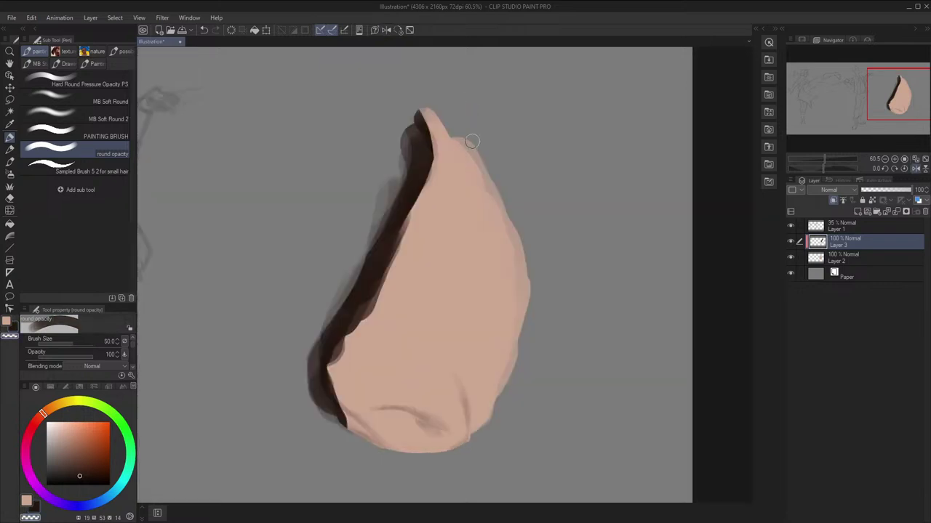
Lower the shadow layer's opacity to 51% and erase along the shadow's inner edge to smooth it down to the bulge
{"action": "left_click", "coordinate": [885, 190]}
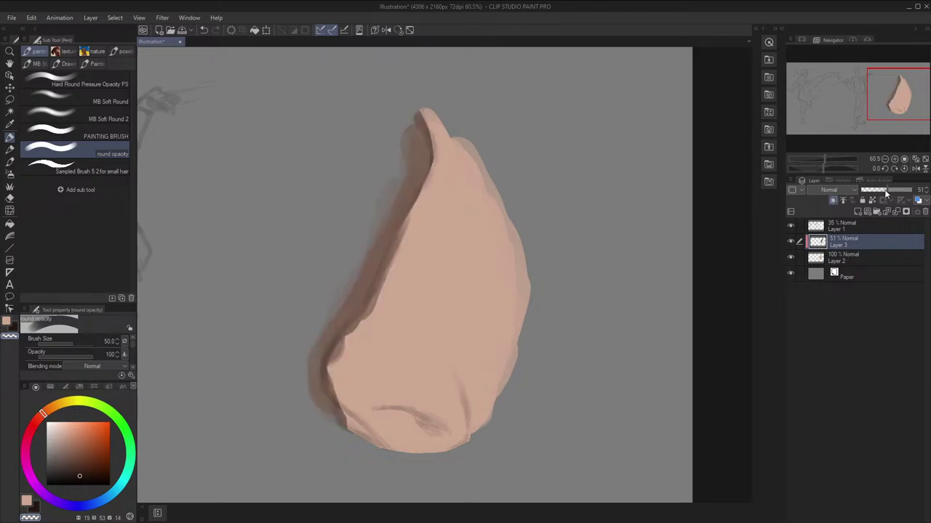
{"action": "left_click_drag", "start_coordinate": [425, 111], "coordinate": [437, 155]}
{"action": "mouse_move", "coordinate": [423, 201]}
{"action": "left_mouse_down"}
{"action": "mouse_move", "coordinate": [376, 327]}
{"action": "mouse_move", "coordinate": [425, 197]}
{"action": "mouse_move", "coordinate": [379, 289]}
{"action": "left_mouse_up"}
{"action": "key", "text": "ctrl+z"}
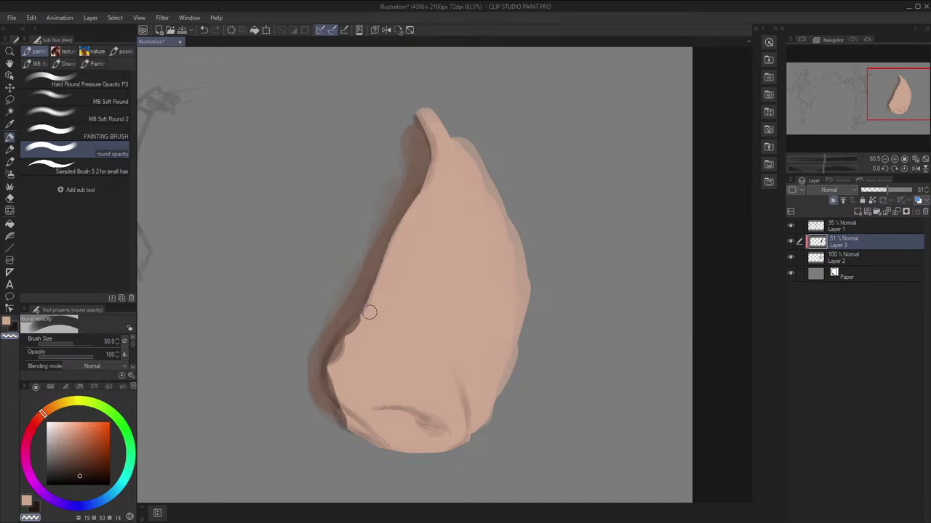
{"action": "mouse_move", "coordinate": [363, 320]}
{"action": "left_mouse_down"}
{"action": "mouse_move", "coordinate": [334, 358]}
{"action": "mouse_move", "coordinate": [356, 402]}
{"action": "left_mouse_up"}
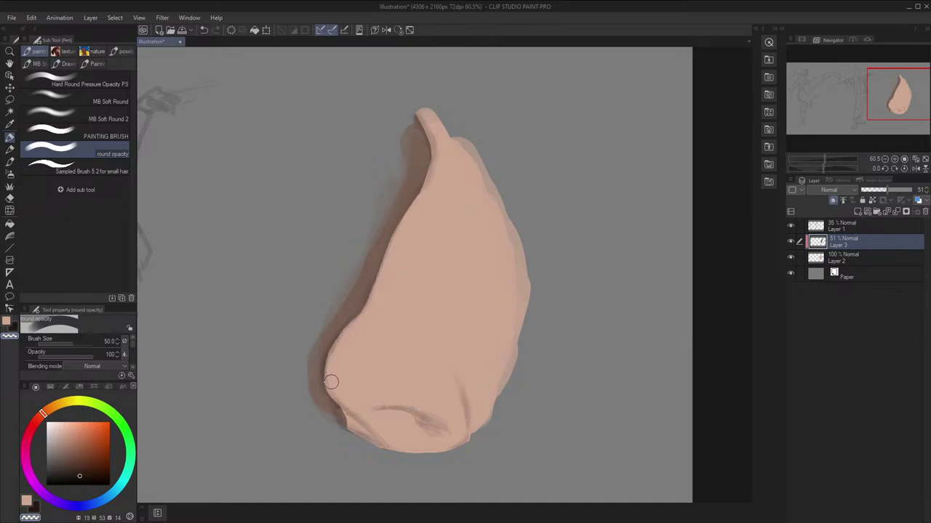
Hide the Layer 1 sketch and restore the shadow layer's opacity to 100%
{"action": "left_click", "coordinate": [791, 226]}
{"action": "key", "text": "ctrl+minus"}
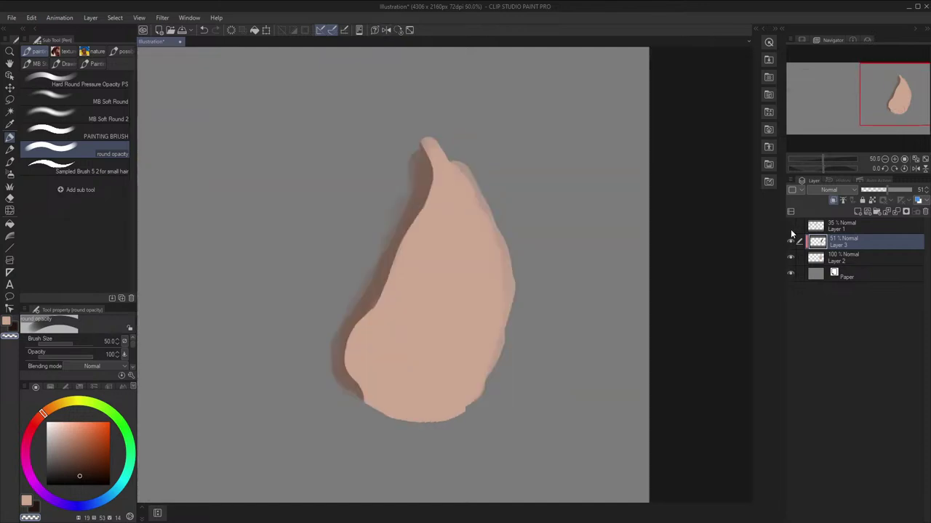
{"action": "left_click", "coordinate": [911, 190]}
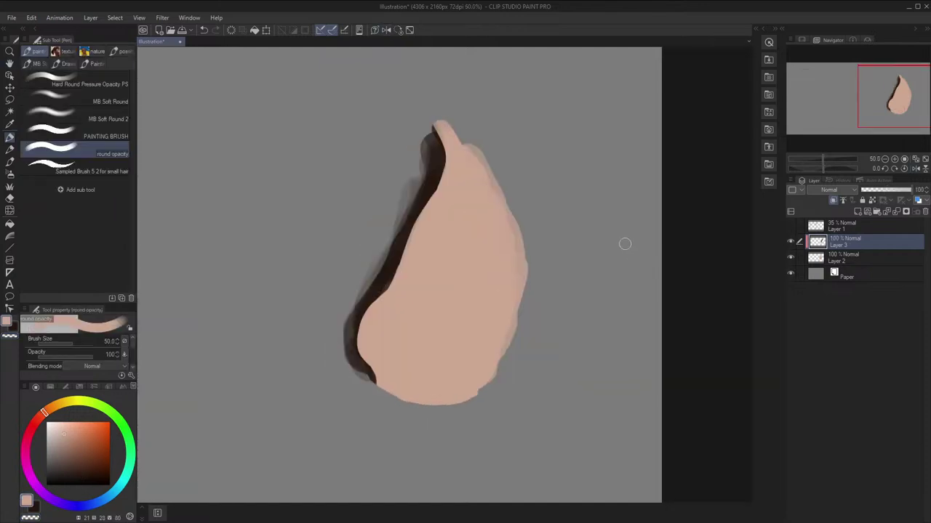
Paint a lighter brown transition band along the shadow's inner edge from tip to bulge at brush size 120
{"action": "key", "text": "x"}
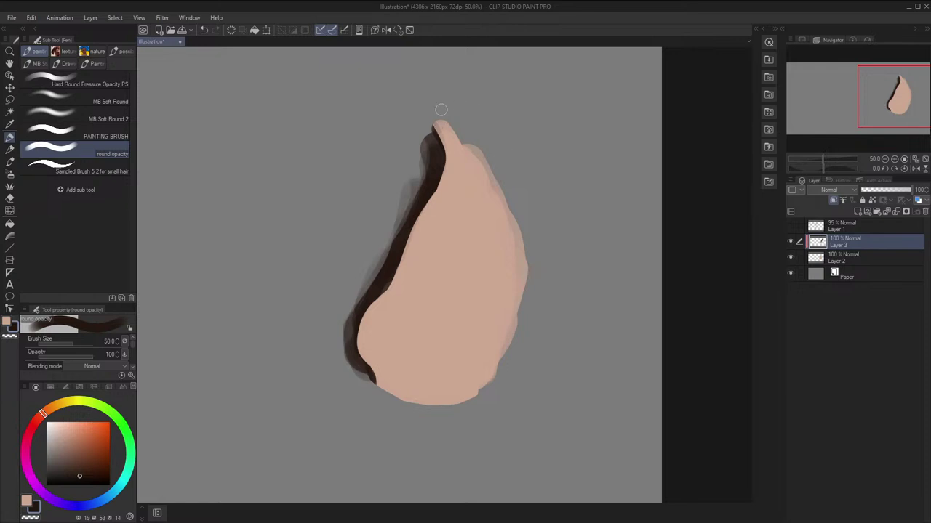
{"action": "key", "text": "bracketright"}
{"action": "key", "text": "bracketright"}
{"action": "key", "text": "bracketright"}
{"action": "key", "text": "bracketright"}
{"action": "key", "text": "bracketright"}
{"action": "key", "text": "bracketright"}
{"action": "key", "text": "h"}
{"action": "left_click_drag", "start_coordinate": [448, 126], "coordinate": [432, 176]}
{"action": "key", "text": "ctrl+z"}
{"action": "mouse_move", "coordinate": [454, 131]}
{"action": "left_mouse_down"}
{"action": "mouse_move", "coordinate": [456, 171]}
{"action": "mouse_move", "coordinate": [541, 323]}
{"action": "left_mouse_up"}
{"action": "key", "text": "h"}
Narrow the transition band by painting sampled skin tone along its inner edge, and show the Layer 1 sketch again
{"action": "left_click", "coordinate": [441, 257], "text": "alt"}
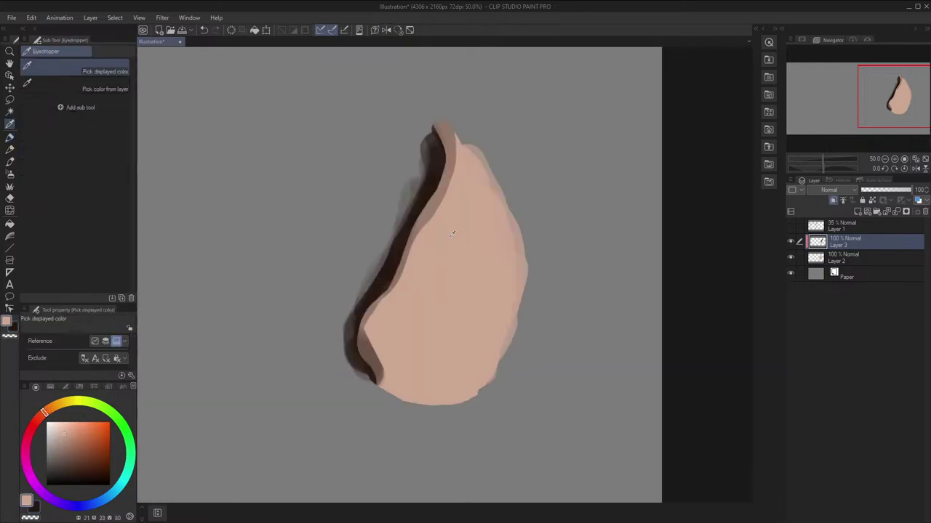
{"action": "mouse_move", "coordinate": [458, 181]}
{"action": "left_mouse_down"}
{"action": "mouse_move", "coordinate": [457, 118]}
{"action": "mouse_move", "coordinate": [464, 183]}
{"action": "mouse_move", "coordinate": [457, 115]}
{"action": "mouse_move", "coordinate": [448, 214]}
{"action": "mouse_move", "coordinate": [450, 205]}
{"action": "mouse_move", "coordinate": [393, 306]}
{"action": "mouse_move", "coordinate": [389, 344]}
{"action": "mouse_move", "coordinate": [380, 346]}
{"action": "mouse_move", "coordinate": [390, 361]}
{"action": "mouse_move", "coordinate": [380, 325]}
{"action": "left_mouse_up"}
{"action": "key", "text": "h"}
{"action": "scroll", "coordinate": [441, 314], "scroll_direction": "down", "scroll_amount": 1}
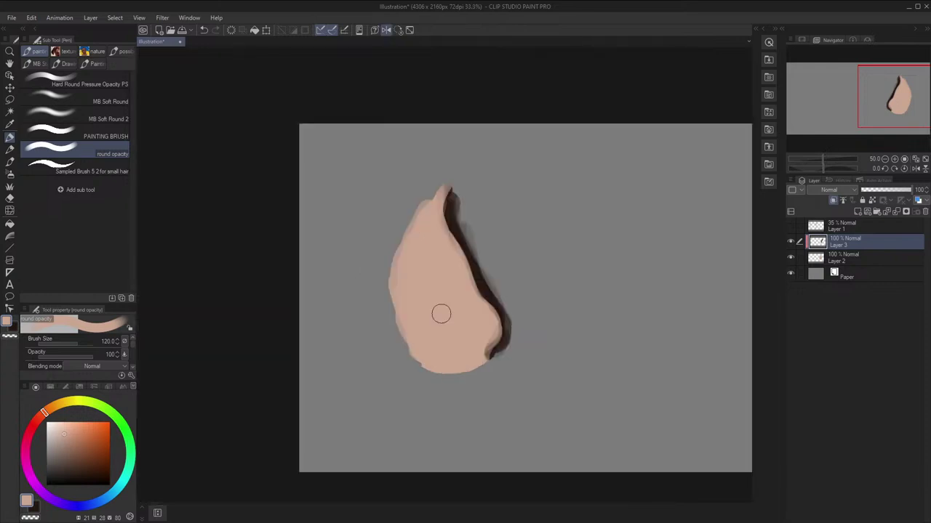
{"action": "key", "text": "h"}
{"action": "scroll", "coordinate": [440, 314], "scroll_direction": "down", "scroll_amount": 1}
{"action": "scroll", "coordinate": [432, 323], "scroll_direction": "up", "scroll_amount": 2}
{"action": "left_click", "coordinate": [788, 226]}
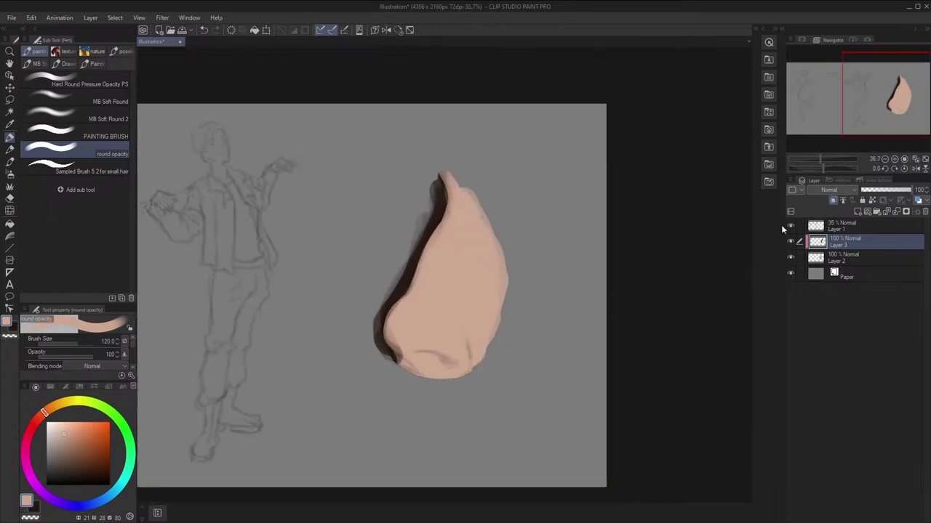
Erase part of the dark shadow just above the lower-left bulge using transparent colour at brush size 60
{"action": "scroll", "coordinate": [607, 243], "scroll_direction": "up", "scroll_amount": 3}
{"action": "key", "text": "h"}
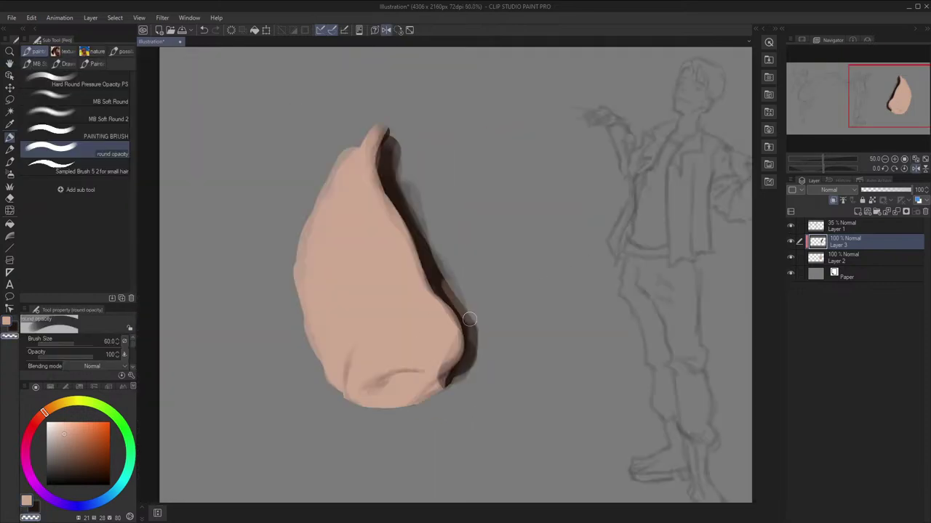
{"action": "mouse_move", "coordinate": [444, 283]}
{"action": "left_mouse_down"}
{"action": "mouse_move", "coordinate": [472, 330]}
{"action": "mouse_move", "coordinate": [434, 259]}
{"action": "mouse_move", "coordinate": [467, 306]}
{"action": "left_mouse_up"}
Repaint dark brown over the shadow above the lower-left bulge at brush size 80
{"action": "key", "text": "x"}
{"action": "key", "text": "]"}
{"action": "key", "text": "h"}
{"action": "left_click_drag", "start_coordinate": [413, 318], "coordinate": [427, 309]}
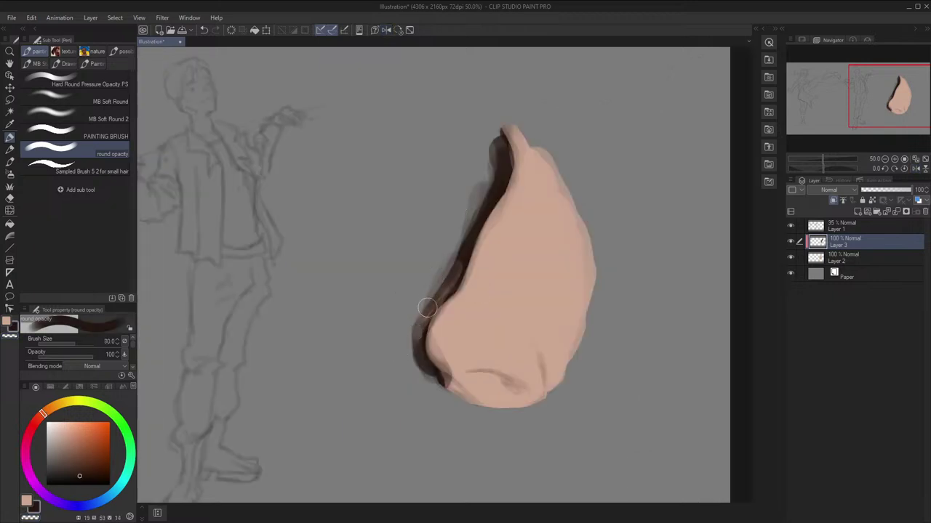
{"action": "left_click_drag", "start_coordinate": [443, 276], "coordinate": [425, 278]}
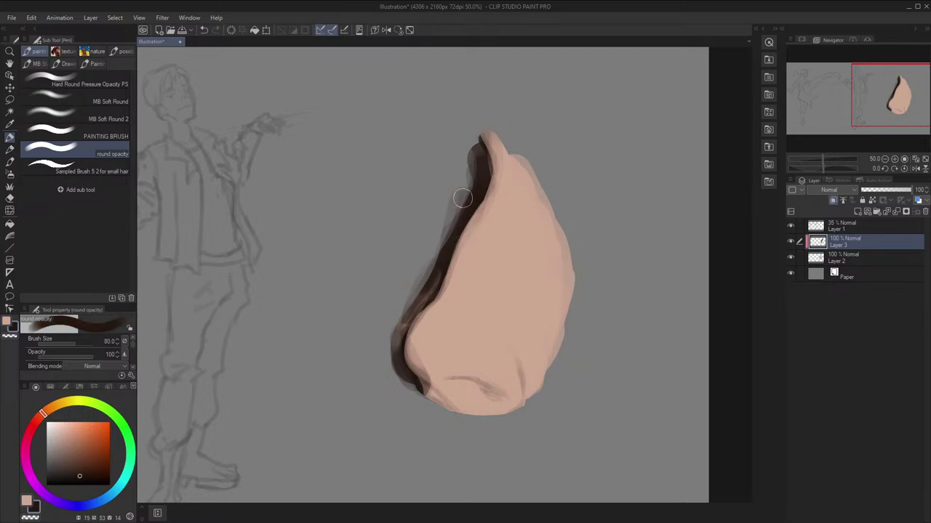
Touch up the dark brown shadow along the upper left edge of the form at brush size 80
{"action": "left_click_drag", "start_coordinate": [487, 180], "coordinate": [463, 267]}
{"action": "key", "text": "c"}
{"action": "key", "text": "c"}
{"action": "left_click_drag", "start_coordinate": [506, 297], "coordinate": [483, 273]}
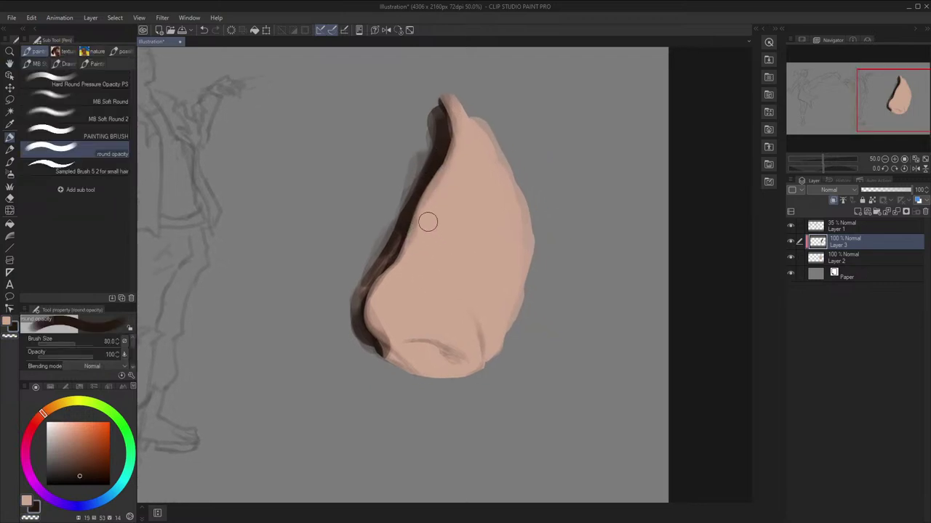
Extend the dark shadow from the bulge along the form's lower edge and trim it with transparent colour at brush size 120
{"action": "key", "text": "bracketright"}
{"action": "mouse_move", "coordinate": [375, 328]}
{"action": "left_mouse_down"}
{"action": "mouse_move", "coordinate": [417, 375]}
{"action": "mouse_move", "coordinate": [395, 345]}
{"action": "mouse_move", "coordinate": [408, 360]}
{"action": "mouse_move", "coordinate": [424, 355]}
{"action": "mouse_move", "coordinate": [421, 343]}
{"action": "mouse_move", "coordinate": [424, 356]}
{"action": "mouse_move", "coordinate": [396, 329]}
{"action": "mouse_move", "coordinate": [418, 358]}
{"action": "left_mouse_up"}
{"action": "key", "text": "c"}
{"action": "key", "text": "h"}
{"action": "key", "text": "bracketright"}
{"action": "mouse_move", "coordinate": [497, 319]}
{"action": "left_mouse_down"}
{"action": "mouse_move", "coordinate": [466, 364]}
{"action": "mouse_move", "coordinate": [469, 349]}
{"action": "left_mouse_up"}
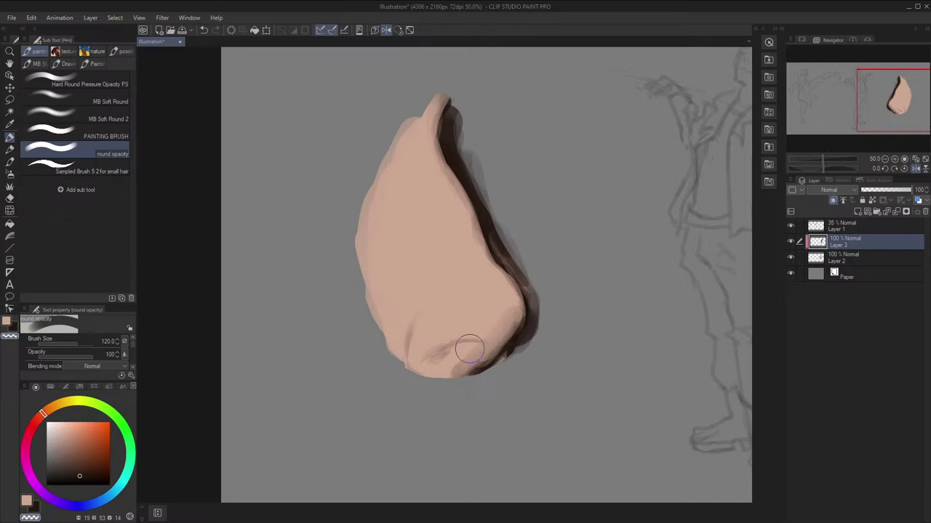
{"action": "key", "text": "h"}
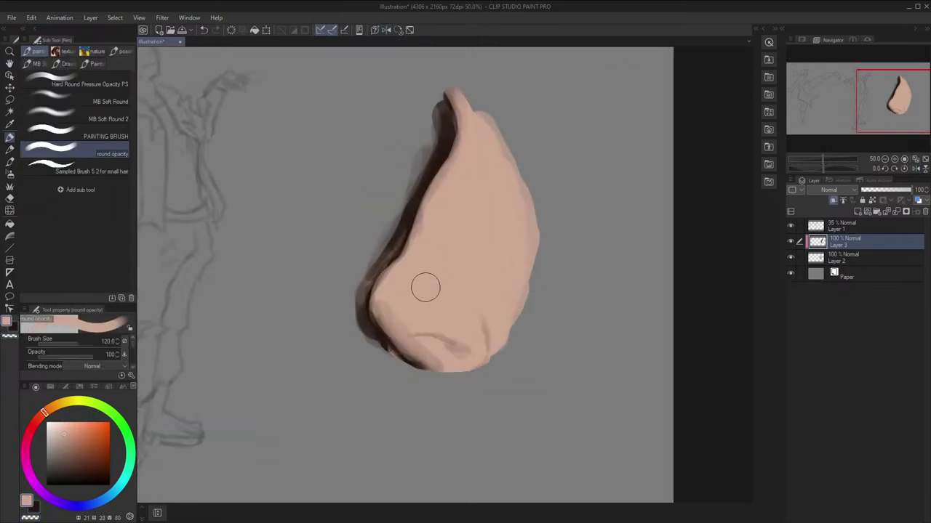
Rework the inner border of the lower-edge shadow beneath the bulge with dark brown strokes, checking it in a mirrored view
{"action": "left_click_drag", "start_coordinate": [369, 321], "coordinate": [409, 354]}
{"action": "key", "text": "h"}
{"action": "key", "text": "ctrl+z"}
{"action": "key", "text": "x"}
{"action": "left_click_drag", "start_coordinate": [501, 352], "coordinate": [480, 365]}
{"action": "key", "text": "h"}
{"action": "left_click_drag", "start_coordinate": [384, 318], "coordinate": [400, 354]}
Soften the shading on the bulge with transparent colour, and refine the lower-edge shadow in dark brown at brush size 80
{"action": "key", "text": "c"}
{"action": "key", "text": "bracketright"}
{"action": "mouse_move", "coordinate": [384, 300]}
{"action": "left_mouse_down"}
{"action": "mouse_move", "coordinate": [412, 329]}
{"action": "mouse_move", "coordinate": [425, 328]}
{"action": "mouse_move", "coordinate": [409, 307]}
{"action": "mouse_move", "coordinate": [405, 326]}
{"action": "mouse_move", "coordinate": [479, 320]}
{"action": "mouse_move", "coordinate": [416, 307]}
{"action": "mouse_move", "coordinate": [452, 323]}
{"action": "left_mouse_up"}
{"action": "key", "text": "h"}
{"action": "key", "text": "x"}
{"action": "key", "text": "bracketleft"}
{"action": "key", "text": "bracketleft"}
{"action": "key", "text": "bracketleft"}
{"action": "mouse_move", "coordinate": [480, 352]}
{"action": "left_mouse_down"}
{"action": "mouse_move", "coordinate": [500, 359]}
{"action": "mouse_move", "coordinate": [474, 367]}
{"action": "left_mouse_up"}
{"action": "key", "text": "x"}
Hide the Layer 1 sketch to check the form in a mirrored view, and show the sketch again
{"action": "left_click", "coordinate": [791, 226]}
{"action": "key", "text": "h"}
{"action": "key", "text": "space"}
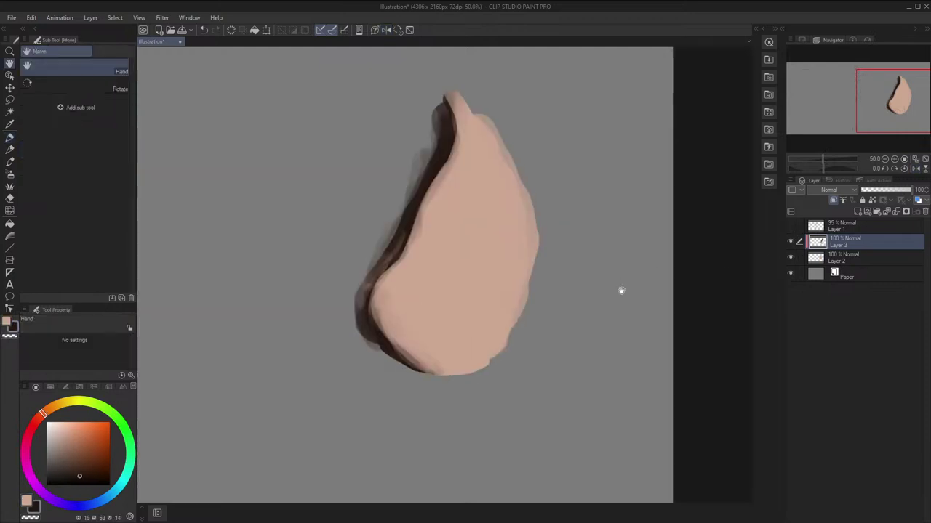
{"action": "left_click_drag", "start_coordinate": [620, 291], "coordinate": [617, 306]}
{"action": "key", "text": "h"}
{"action": "key", "text": "h"}
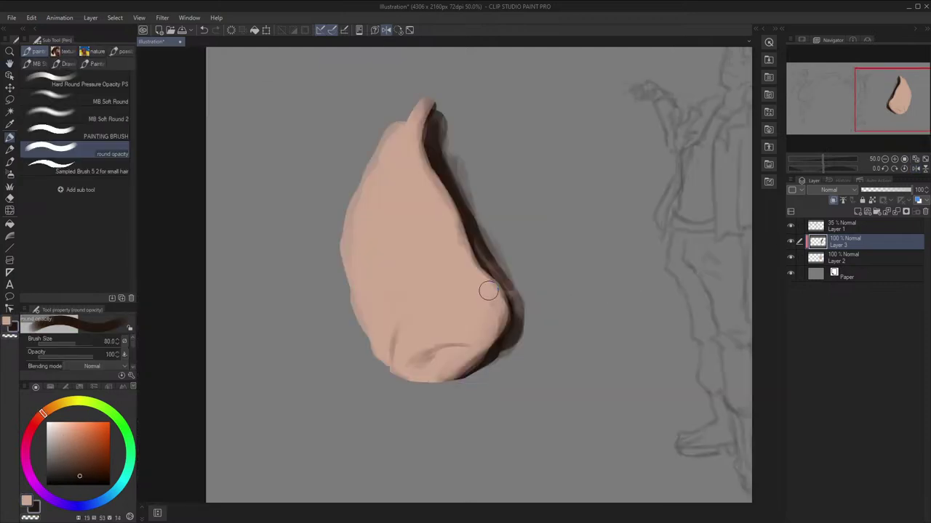
Paint a dark brown nostril slit over the sketched nostril line near the form's base at brush size 50
{"action": "key", "text": "bracketleft"}
{"action": "key", "text": "bracketleft"}
{"action": "key", "text": "bracketleft"}
{"action": "mouse_move", "coordinate": [433, 352]}
{"action": "left_mouse_down"}
{"action": "mouse_move", "coordinate": [413, 366]}
{"action": "mouse_move", "coordinate": [465, 348]}
{"action": "mouse_move", "coordinate": [439, 340]}
{"action": "left_mouse_up"}
Narrow the nostril's inner half by trimming its lower edge and repainting its curved tip at brush size 25
{"action": "key", "text": "c"}
{"action": "key", "text": "ctrl+z"}
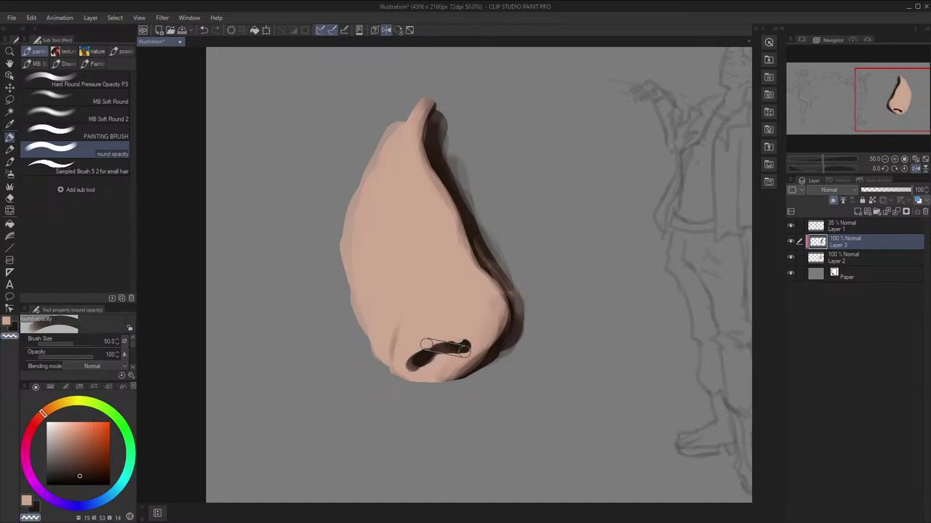
{"action": "key", "text": "x"}
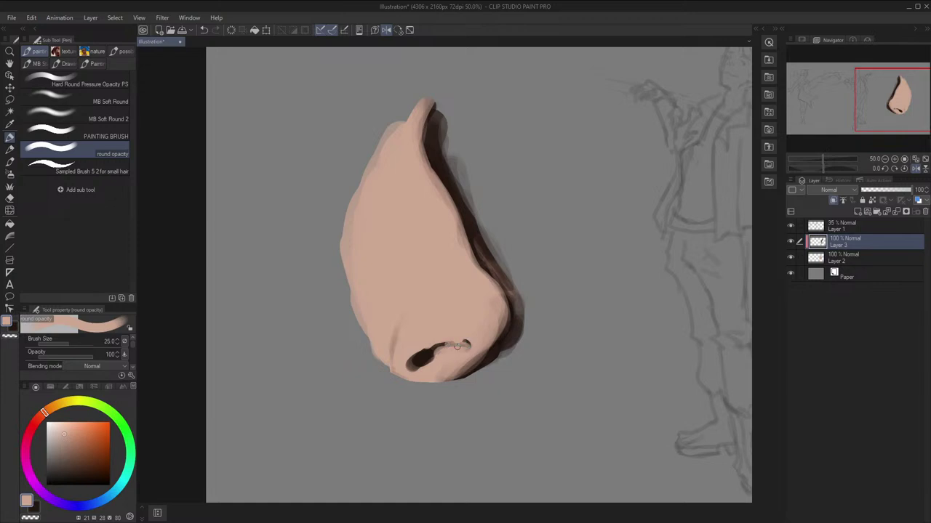
{"action": "key", "text": "x"}
{"action": "left_click_drag", "start_coordinate": [460, 347], "coordinate": [439, 358]}
Try a dark brown stroke below the nostril in the mirrored view, and undo it
{"action": "key", "text": "h"}
{"action": "key", "text": "bracketright"}
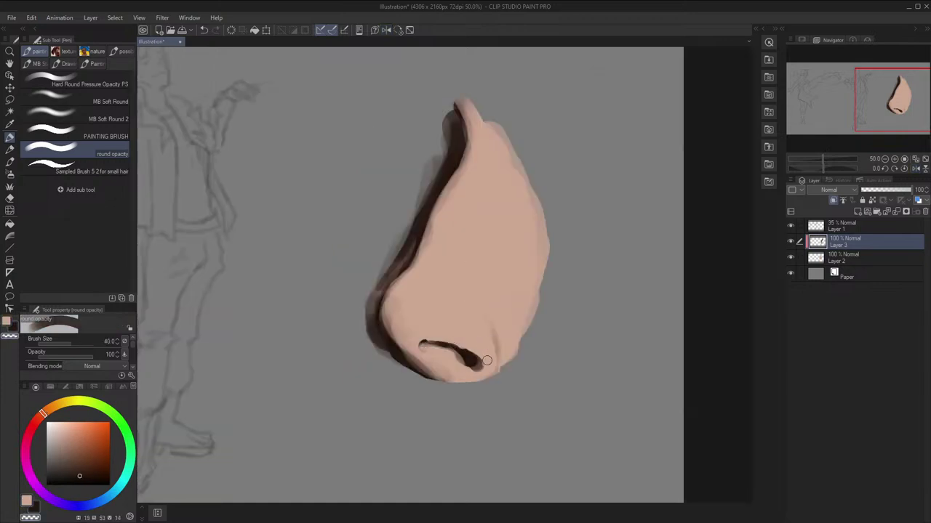
{"action": "key", "text": "h"}
{"action": "key", "text": "x"}
{"action": "mouse_move", "coordinate": [417, 365]}
{"action": "left_mouse_down"}
{"action": "mouse_move", "coordinate": [443, 348]}
{"action": "mouse_move", "coordinate": [483, 359]}
{"action": "mouse_move", "coordinate": [480, 370]}
{"action": "left_mouse_up"}
{"action": "key", "text": "ctrl+z"}
Extend the nostril's wide outer end downward in dark brown and trim its contour with transparent colour at brush size 40
{"action": "key", "text": "x"}
{"action": "key", "text": "x"}
{"action": "key", "text": "h"}
{"action": "key", "text": "bracketright"}
{"action": "key", "text": "bracketright"}
{"action": "key", "text": "bracketright"}
{"action": "key", "text": "x"}
{"action": "key", "text": "c"}
{"action": "key", "text": "h"}
{"action": "key", "text": "bracketleft"}
{"action": "key", "text": "bracketleft"}
{"action": "key", "text": "bracketleft"}
{"action": "key", "text": "bracketleft"}
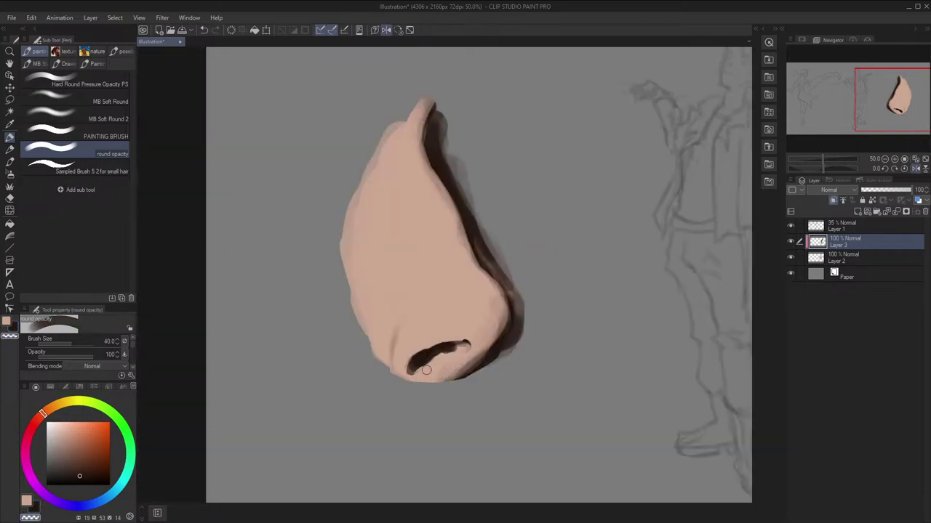
Paint soft brown shading between the nostril's outer end and the form's lower edge at brush size 100
{"action": "key", "text": "h"}
{"action": "key", "text": "bracketright"}
{"action": "key", "text": "bracketright"}
{"action": "key", "text": "bracketright"}
{"action": "key", "text": "bracketright"}
{"action": "key", "text": "bracketright"}
{"action": "key", "text": "bracketright"}
{"action": "key", "text": "x"}
{"action": "mouse_move", "coordinate": [467, 373]}
{"action": "left_mouse_down"}
{"action": "mouse_move", "coordinate": [488, 361]}
{"action": "mouse_move", "coordinate": [482, 340]}
{"action": "mouse_move", "coordinate": [490, 345]}
{"action": "mouse_move", "coordinate": [478, 381]}
{"action": "mouse_move", "coordinate": [505, 363]}
{"action": "left_mouse_up"}
{"action": "key", "text": "x"}
Hide the Layer 1 sketch and examine the nostril and its surrounding shading in normal and mirrored views
{"action": "left_click", "coordinate": [791, 227]}
{"action": "key", "text": "h"}
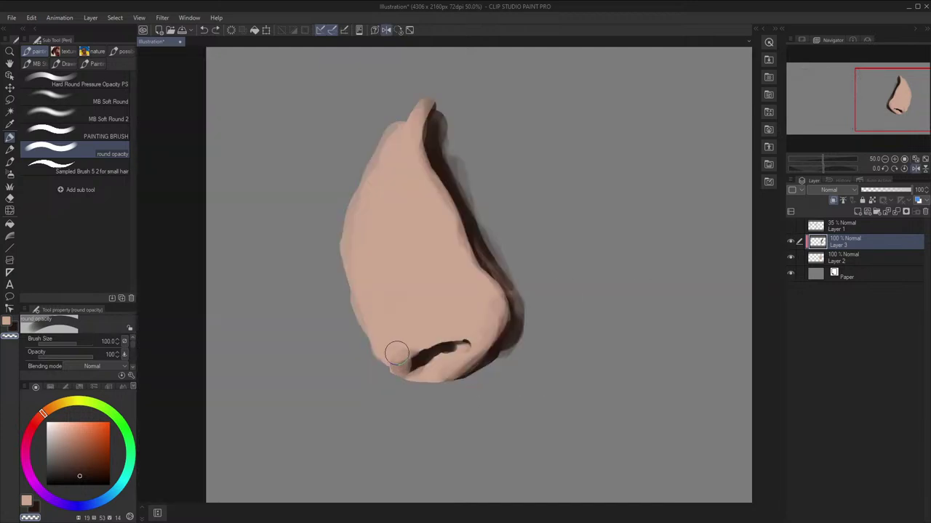
{"action": "key", "text": "bracketleft"}
{"action": "scroll", "coordinate": [396, 359], "scroll_direction": "down", "scroll_amount": 4}
{"action": "key", "text": "h"}
{"action": "scroll", "coordinate": [429, 368], "scroll_direction": "up", "scroll_amount": 2}
{"action": "scroll", "coordinate": [404, 395], "scroll_direction": "up", "scroll_amount": 4}
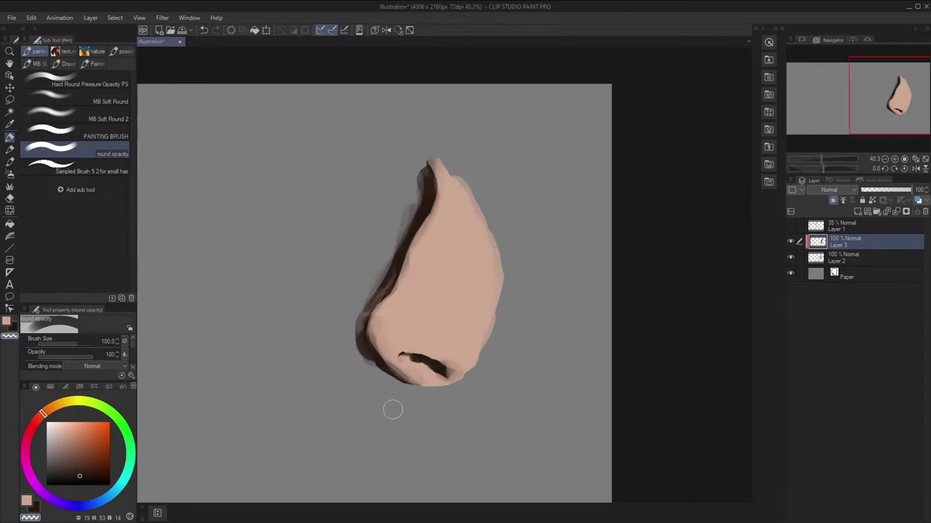
{"action": "key", "text": "space"}
{"action": "left_click_drag", "start_coordinate": [393, 405], "coordinate": [399, 337]}
{"action": "key", "text": "h"}
{"action": "key", "text": "space"}
{"action": "left_click_drag", "start_coordinate": [526, 221], "coordinate": [526, 252]}
Try painting skin tone along the nostril's lower edge at brush size 100, and undo both strokes
{"action": "key", "text": "x"}
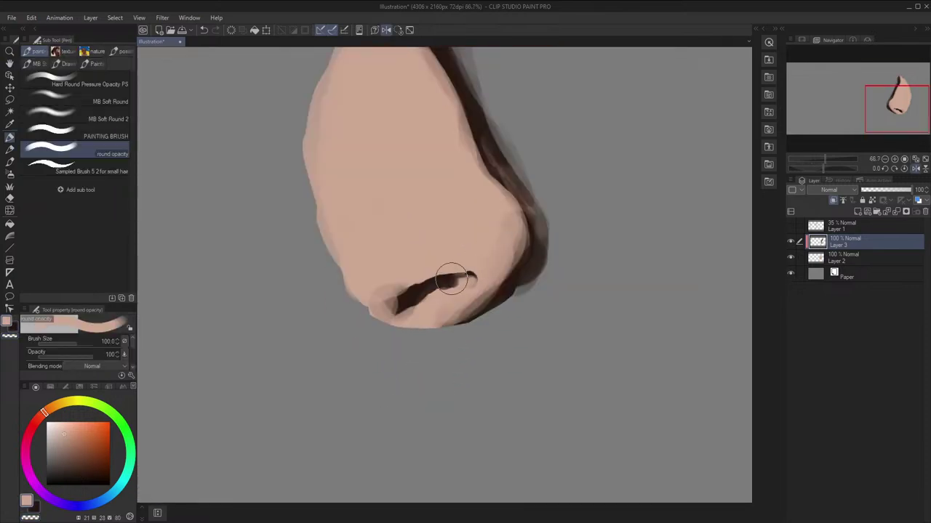
{"action": "left_click_drag", "start_coordinate": [453, 277], "coordinate": [430, 293]}
{"action": "mouse_move", "coordinate": [386, 319]}
{"action": "left_mouse_down"}
{"action": "mouse_move", "coordinate": [433, 297]}
{"action": "mouse_move", "coordinate": [430, 304]}
{"action": "left_mouse_up"}
{"action": "key", "text": "x"}
{"action": "key", "text": "ctrl+z"}
{"action": "key", "text": "ctrl+z"}
Thicken the nostril's outer end in solid dark brown at brush size 30
{"action": "key", "text": "h"}
{"action": "key", "text": "c"}
{"action": "key", "text": "x"}
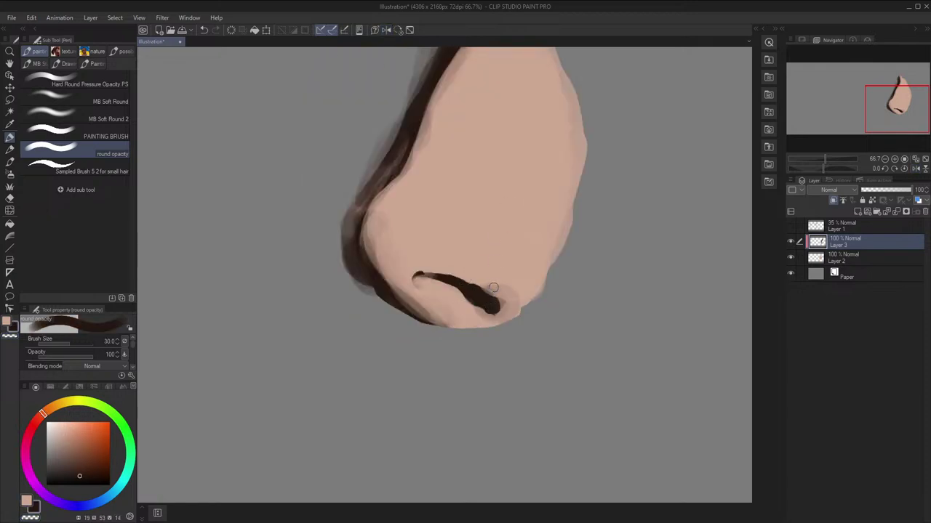
Add soft brown shading around the nostril's outer end and fade it with transparent colour at brush size 80
{"action": "key", "text": "x"}
{"action": "key", "text": "bracketright"}
{"action": "key", "text": "bracketright"}
{"action": "key", "text": "bracketright"}
{"action": "key", "text": "bracketright"}
{"action": "left_click_drag", "start_coordinate": [491, 312], "coordinate": [504, 312]}
{"action": "key", "text": "x"}
{"action": "key", "text": "ctrl+z"}
{"action": "key", "text": "c"}
{"action": "key", "text": "bracketright"}
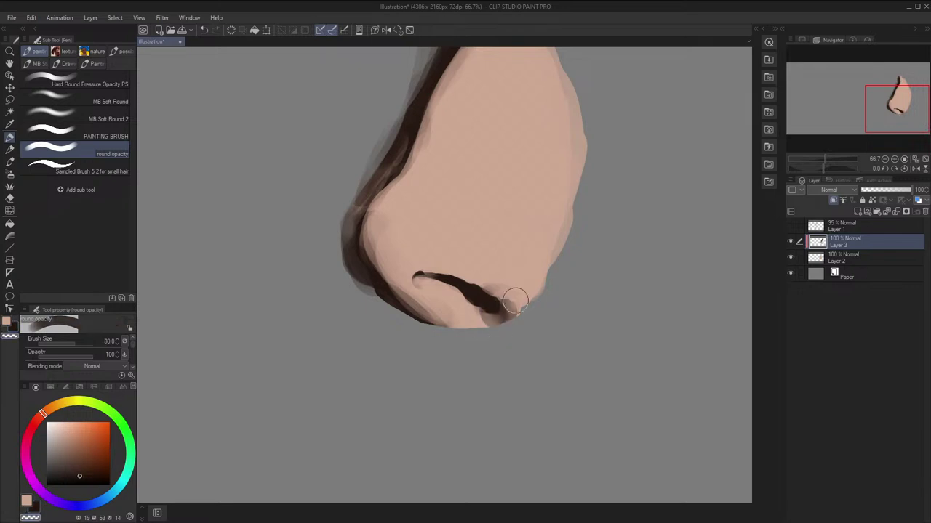
Show the Layer 1 sketch again and reduce the shading beside the nostril's outer end with transparent colour at brush size 80
{"action": "scroll", "coordinate": [509, 291], "scroll_direction": "down", "scroll_amount": 3}
{"action": "scroll", "coordinate": [511, 260], "scroll_direction": "up", "scroll_amount": 2}
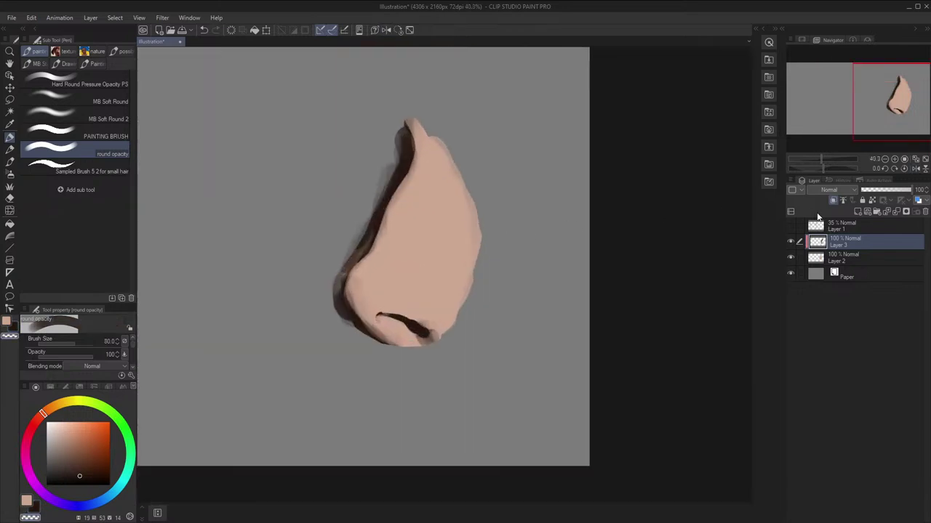
{"action": "scroll", "coordinate": [422, 289], "scroll_direction": "up", "scroll_amount": 1}
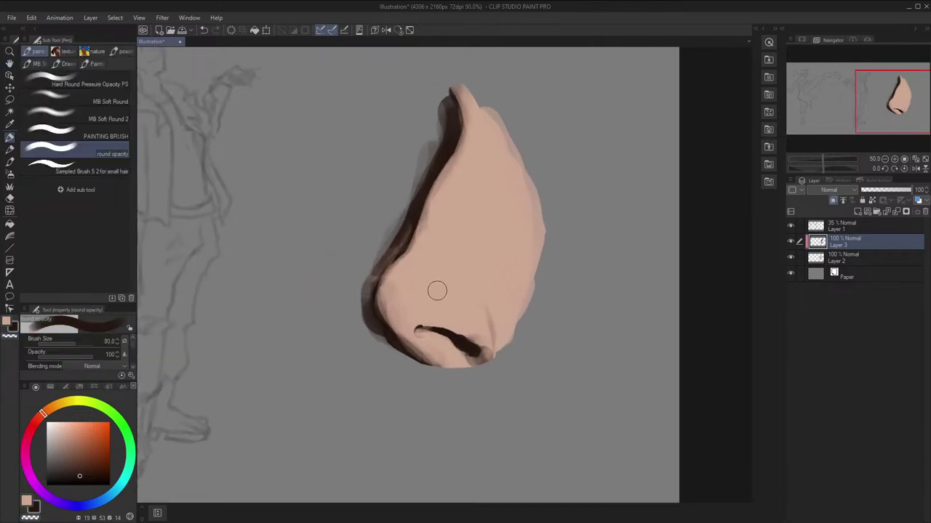
{"action": "key", "text": "h"}
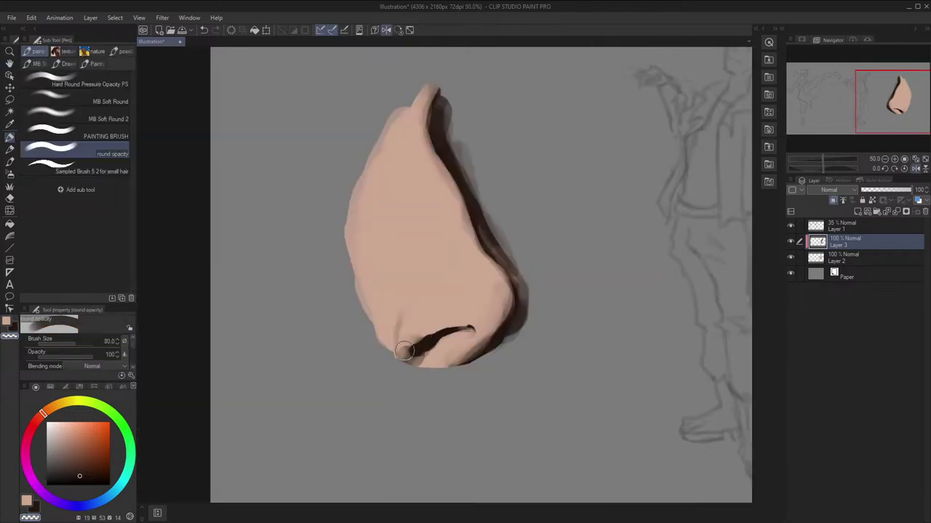
{"action": "key", "text": "ctrl+z"}
{"action": "key", "text": "j"}
{"action": "left_click_drag", "start_coordinate": [403, 363], "coordinate": [486, 348]}
{"action": "key", "text": "h"}
{"action": "key", "text": "p"}
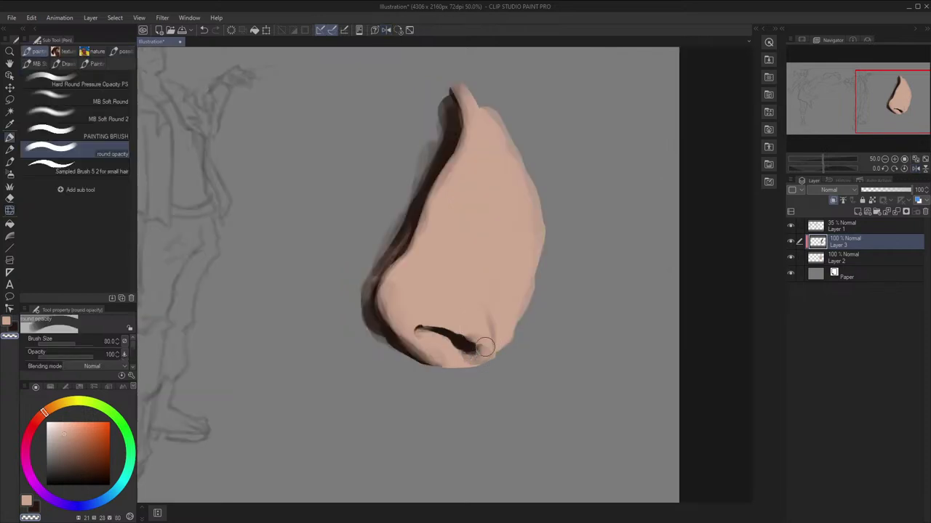
Sample the form's skin tone and paint over the remaining shading beside the nostril's outer end at brush size 70
{"action": "left_click", "coordinate": [501, 245], "text": "alt"}
{"action": "key", "text": "h"}
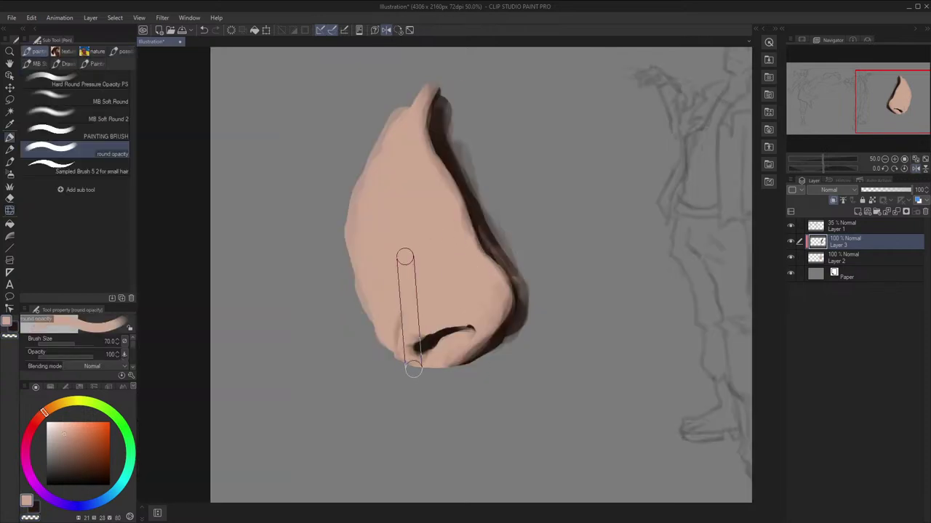
{"action": "key", "text": "h"}
{"action": "left_click_drag", "start_coordinate": [512, 245], "coordinate": [509, 254]}
Paint a soft brown shade on the form's lower right edge beside the nostril at brush size 150
{"action": "key", "text": "]"}
{"action": "key", "text": "]"}
{"action": "key", "text": "]"}
{"action": "key", "text": "]"}
{"action": "key", "text": "]"}
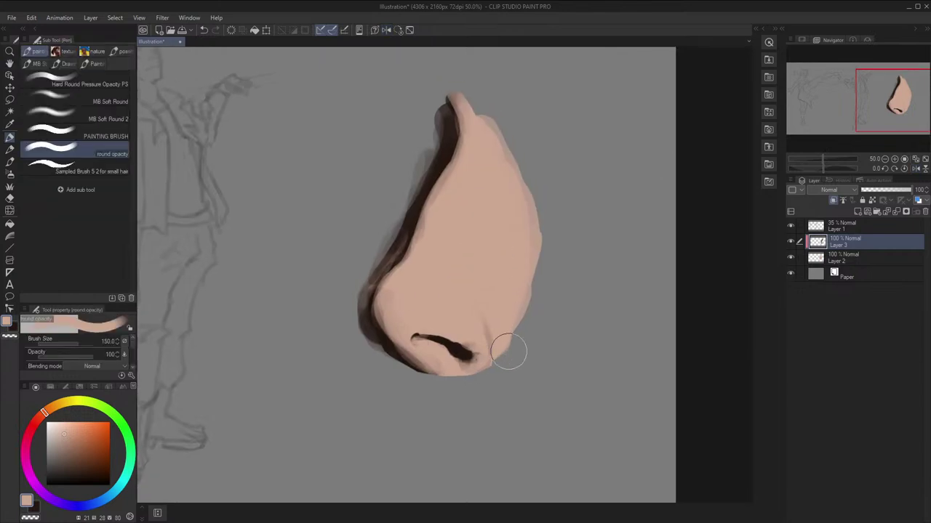
{"action": "key", "text": "x"}
{"action": "left_click_drag", "start_coordinate": [508, 339], "coordinate": [512, 351]}
Lighten the lower right edge shade around the sketched nostril wing line with transparent colour
{"action": "key", "text": "h"}
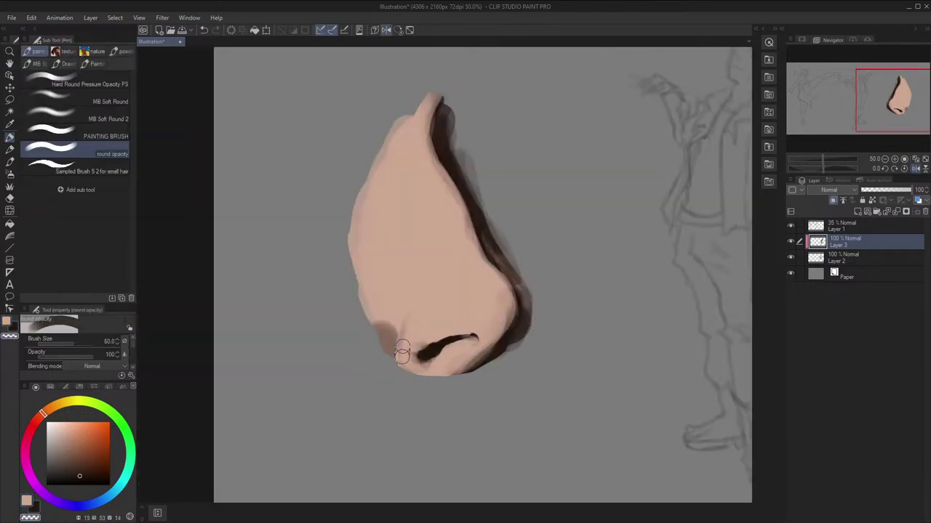
{"action": "key", "text": "]"}
{"action": "key", "text": "]"}
{"action": "mouse_move", "coordinate": [402, 331]}
{"action": "left_mouse_down"}
{"action": "mouse_move", "coordinate": [399, 350]}
{"action": "mouse_move", "coordinate": [388, 339]}
{"action": "mouse_move", "coordinate": [390, 346]}
{"action": "left_mouse_up"}
{"action": "key", "text": "h"}
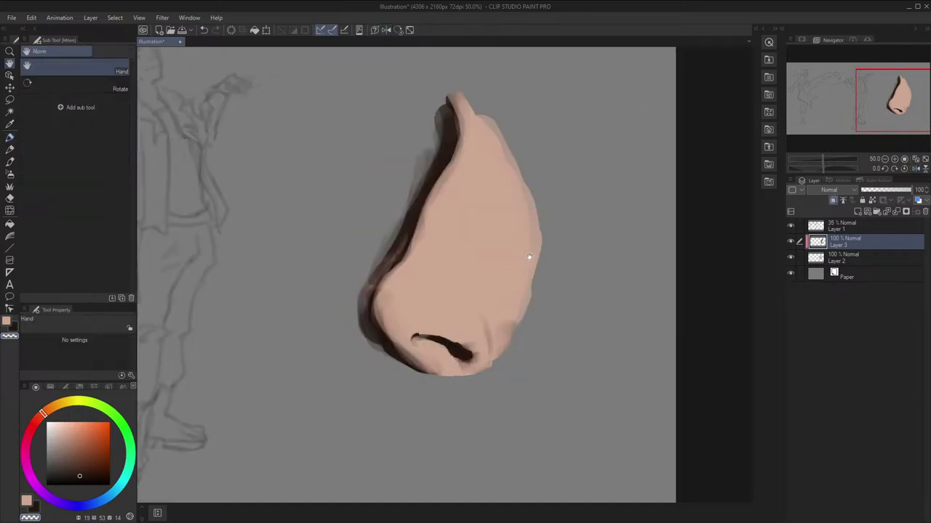
Paint brown shading across the form's tip and upper right shoulder at brush size 120, undoing the last stroke
{"action": "mouse_move", "coordinate": [528, 257]}
{"action": "left_mouse_down"}
{"action": "mouse_move", "coordinate": [530, 291]}
{"action": "mouse_move", "coordinate": [526, 274]}
{"action": "left_mouse_up"}
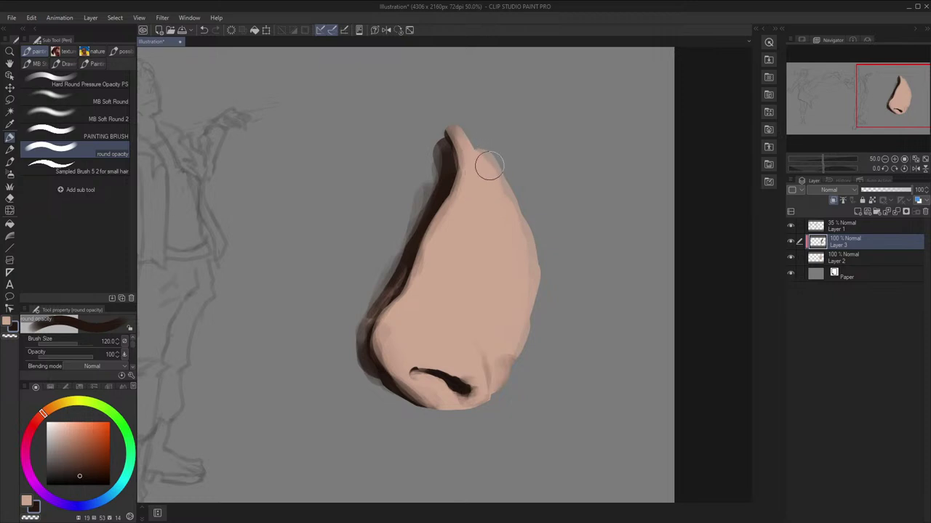
{"action": "key", "text": "h"}
{"action": "key", "text": "]"}
{"action": "key", "text": "]"}
{"action": "key", "text": "h"}
{"action": "mouse_move", "coordinate": [440, 148]}
{"action": "left_mouse_down"}
{"action": "mouse_move", "coordinate": [419, 138]}
{"action": "mouse_move", "coordinate": [486, 144]}
{"action": "mouse_move", "coordinate": [499, 169]}
{"action": "left_mouse_up"}
{"action": "key", "text": "ctrl+z"}
Refine the brown shading on the tip and upper right shoulder with transparent colour
{"action": "key", "text": "h"}
{"action": "key", "text": "c"}
{"action": "key", "text": "["}
{"action": "key", "text": "["}
{"action": "key", "text": "["}
{"action": "mouse_move", "coordinate": [418, 160]}
{"action": "left_mouse_down"}
{"action": "mouse_move", "coordinate": [409, 180]}
{"action": "mouse_move", "coordinate": [391, 182]}
{"action": "mouse_move", "coordinate": [457, 138]}
{"action": "left_mouse_up"}
{"action": "key", "text": "h"}
{"action": "key", "text": "bracketright"}
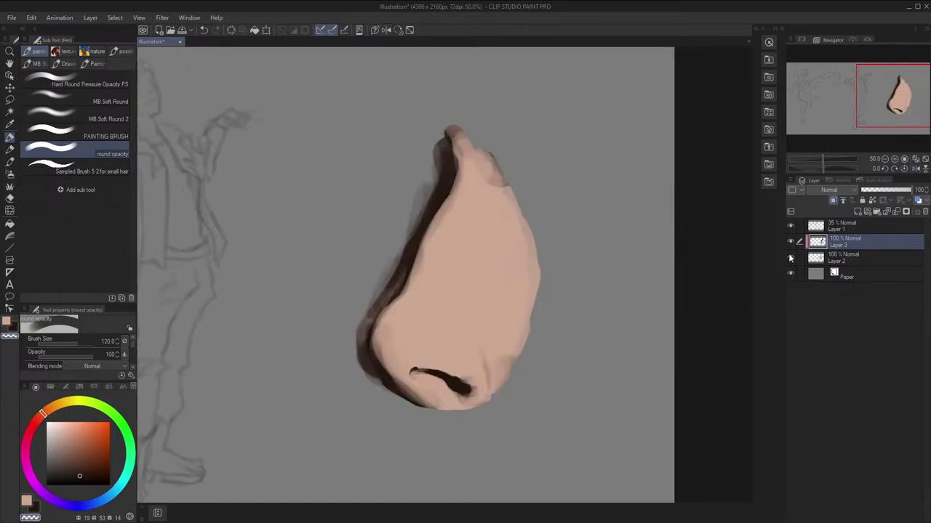
Hide the Layer 1 sketch and check the whole form in a mirrored view
{"action": "left_click", "coordinate": [790, 226]}
{"action": "key", "text": "h"}
{"action": "key", "text": "h"}
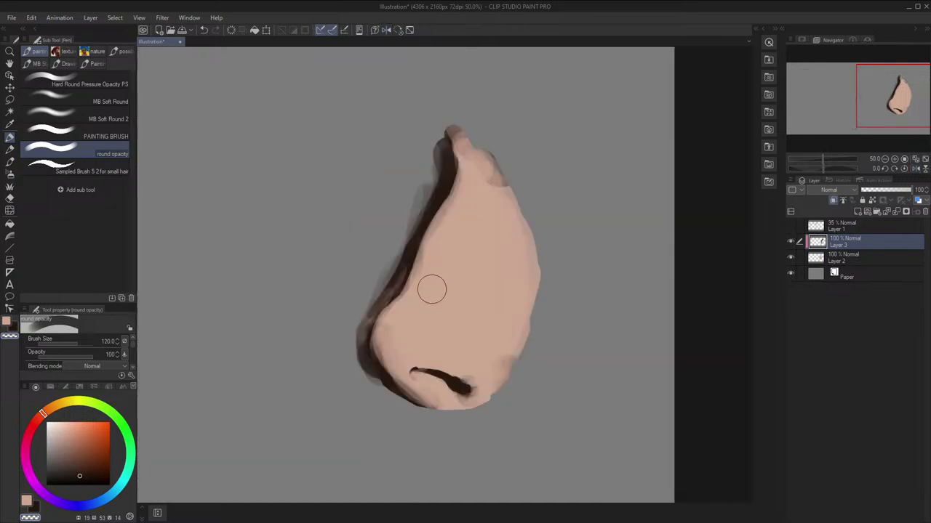
{"action": "key", "text": "h"}
Touch up the dark brown shadow along the outer side of the bulge at brush size 25
{"action": "key", "text": "c"}
{"action": "key", "text": "x"}
{"action": "key", "text": "bracketleft"}
{"action": "key", "text": "bracketleft"}
{"action": "key", "text": "bracketleft"}
{"action": "key", "text": "bracketleft"}
{"action": "key", "text": "bracketleft"}
{"action": "key", "text": "bracketleft"}
{"action": "key", "text": "bracketleft"}
{"action": "key", "text": "bracketleft"}
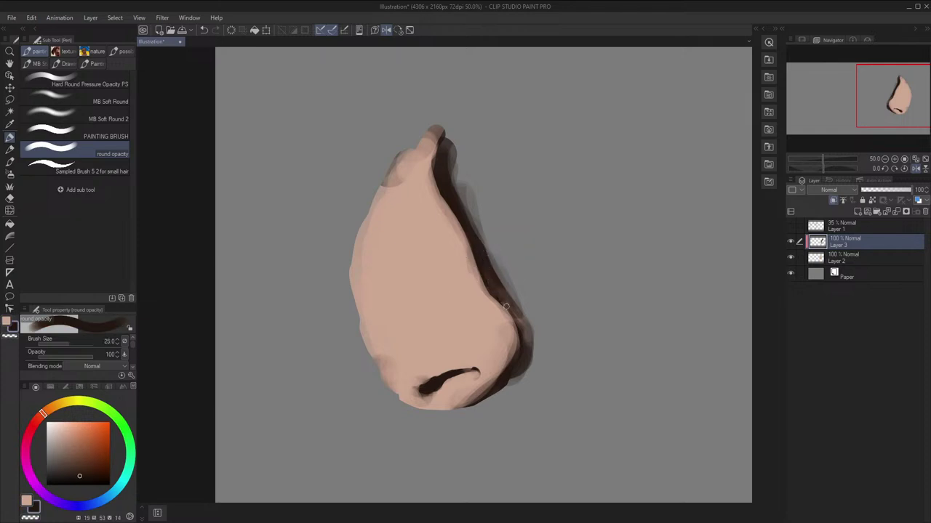
{"action": "left_click_drag", "start_coordinate": [528, 325], "coordinate": [534, 339]}
{"action": "scroll", "coordinate": [556, 259], "scroll_direction": "down", "scroll_amount": 2}
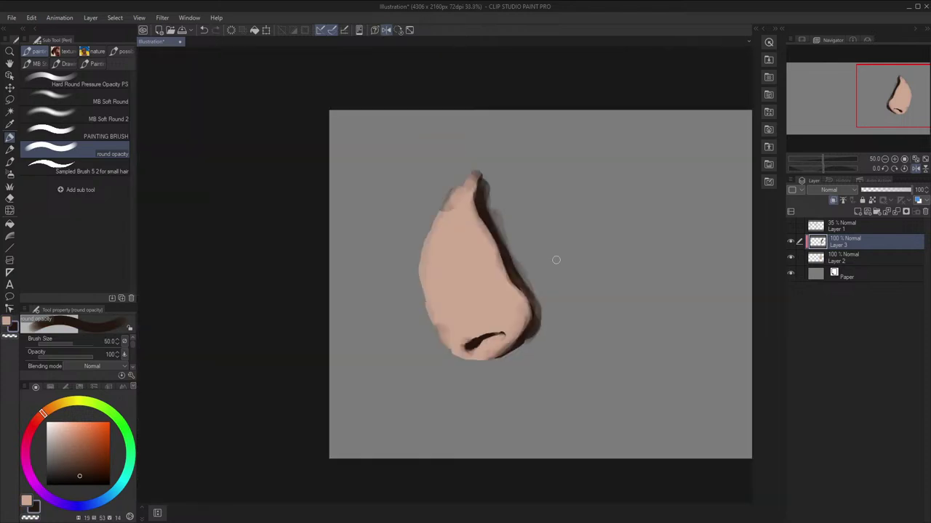
Show the Layer 1 sketch again and add a new clipped layer above Layer 3
{"action": "key", "text": "h"}
{"action": "scroll", "coordinate": [557, 260], "scroll_direction": "down", "scroll_amount": 2}
{"action": "key", "text": "bracketright"}
{"action": "scroll", "coordinate": [526, 239], "scroll_direction": "up", "scroll_amount": 1}
{"action": "left_click", "coordinate": [791, 227]}
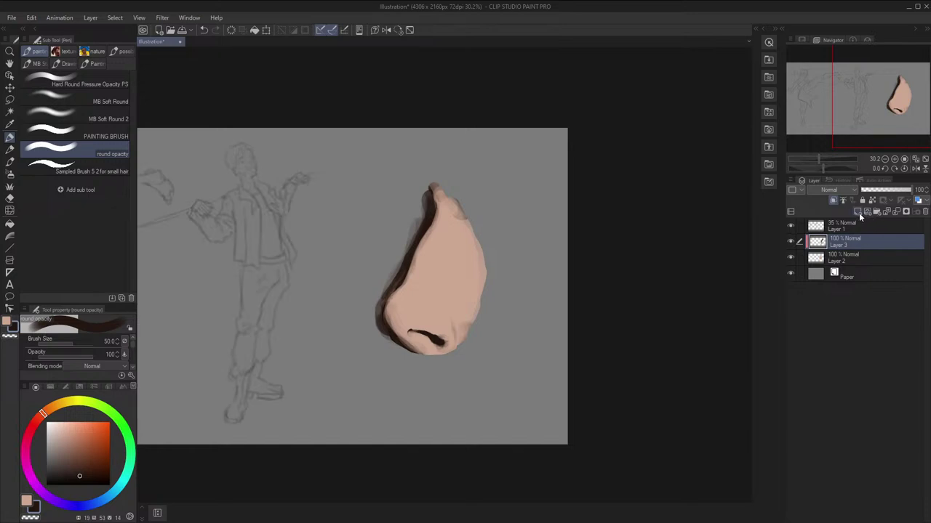
{"action": "left_click", "coordinate": [859, 212]}
{"action": "scroll", "coordinate": [490, 191], "scroll_direction": "up", "scroll_amount": 3}
{"action": "key", "text": "b"}
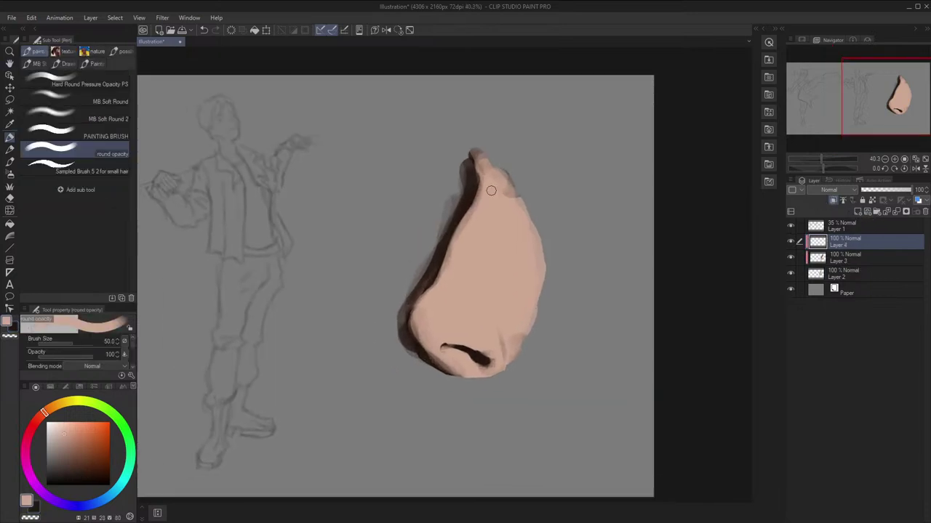
Mix a pale pink highlight as the main colour and sample the nose's skin tone as the secondary colour
{"action": "left_click", "coordinate": [399, 307], "text": "alt"}
{"action": "left_click_drag", "start_coordinate": [64, 433], "coordinate": [58, 426]}
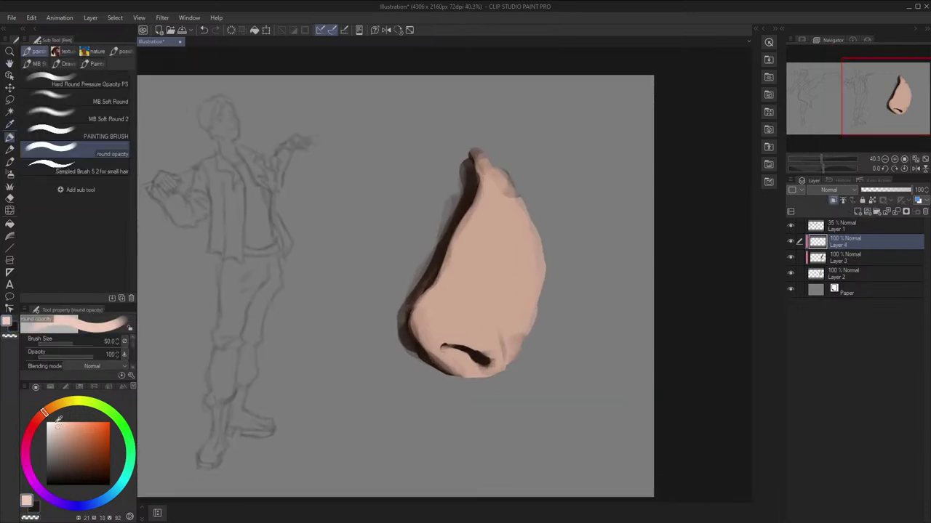
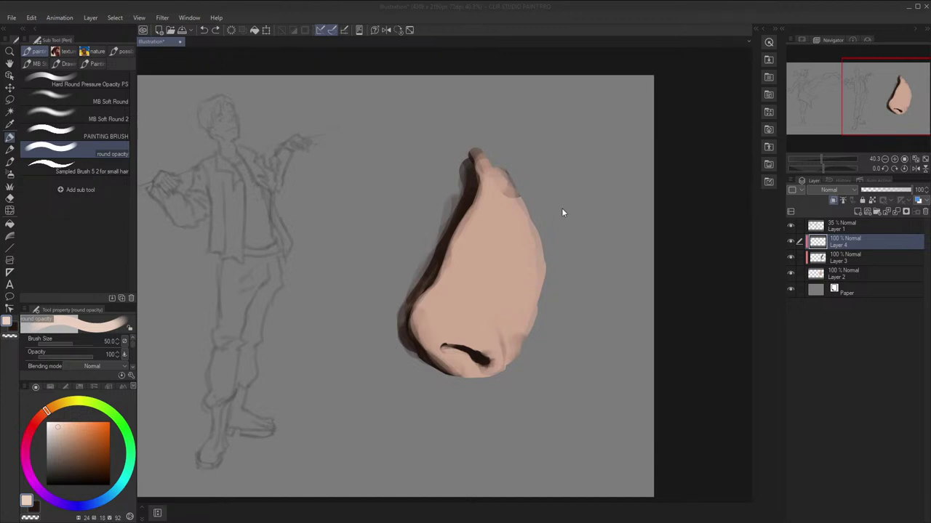
{"action": "key", "text": "x"}
{"action": "scroll", "coordinate": [565, 266], "scroll_direction": "up", "scroll_amount": 2}
{"action": "key", "text": "space"}
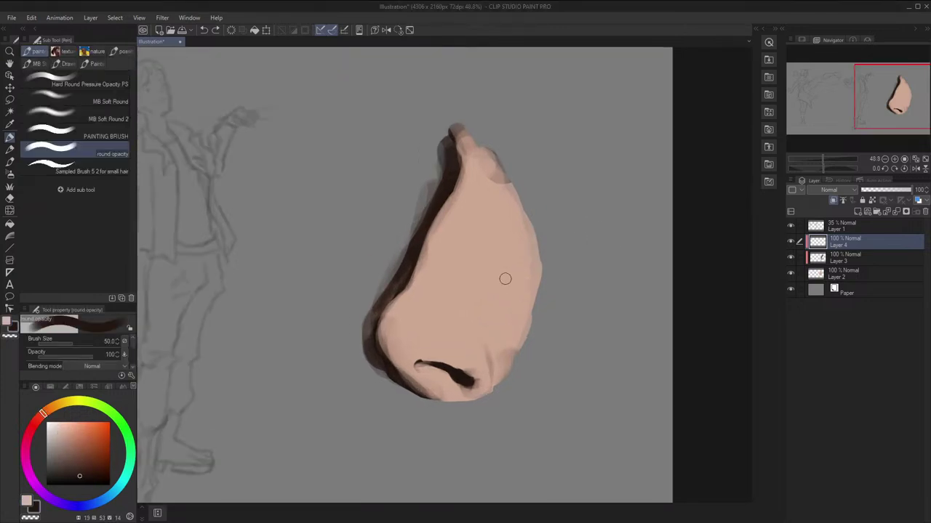
{"action": "key", "text": "alt"}
{"action": "left_click", "coordinate": [476, 278], "text": "alt"}
{"action": "key", "text": "x"}
Paint a pale pink highlight on the underside of the nose below the nostril at brush size 70
{"action": "key", "text": "space"}
{"action": "scroll", "coordinate": [458, 279], "scroll_direction": "up", "scroll_amount": 2}
{"action": "left_click_drag", "start_coordinate": [458, 279], "coordinate": [433, 261]}
{"action": "left_click_drag", "start_coordinate": [542, 277], "coordinate": [544, 252]}
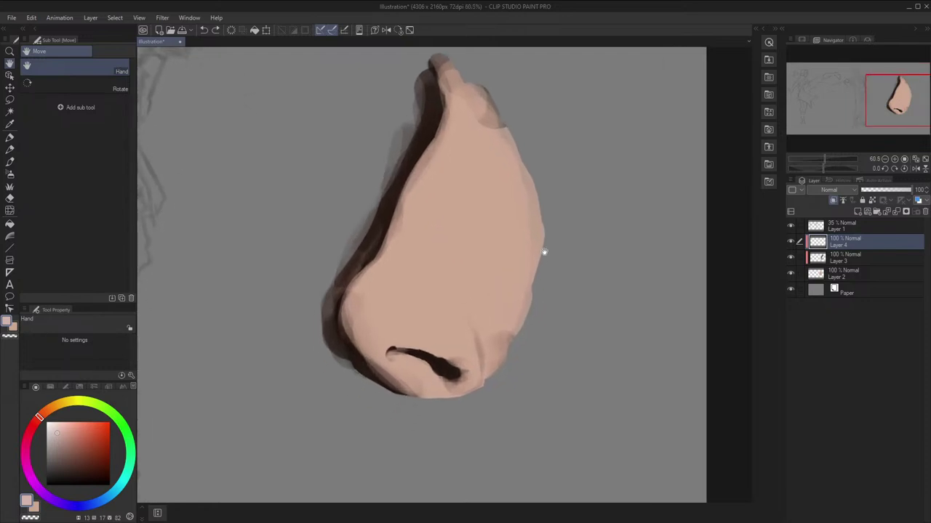
{"action": "key", "text": "h"}
{"action": "key", "text": "h"}
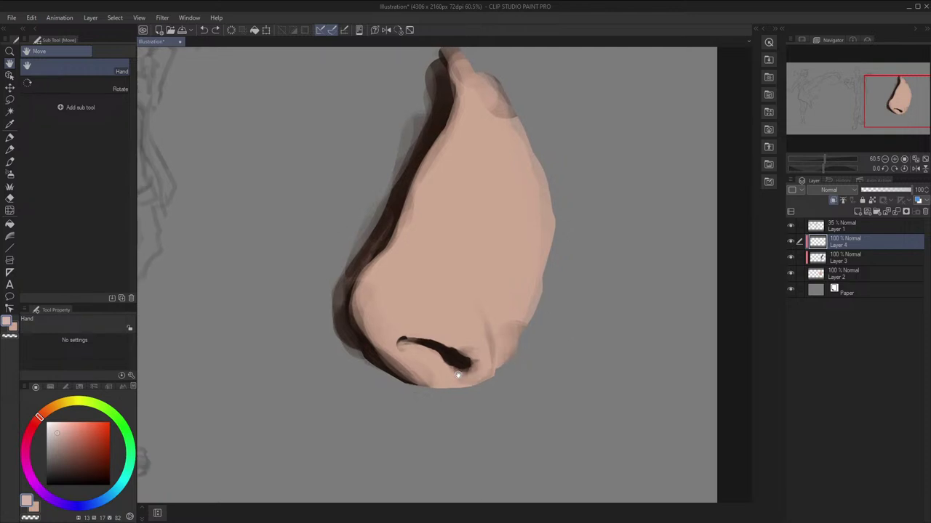
{"action": "key", "text": "b"}
{"action": "key", "text": "h"}
{"action": "key", "text": "["}
{"action": "key", "text": "["}
{"action": "key", "text": "["}
{"action": "key", "text": "["}
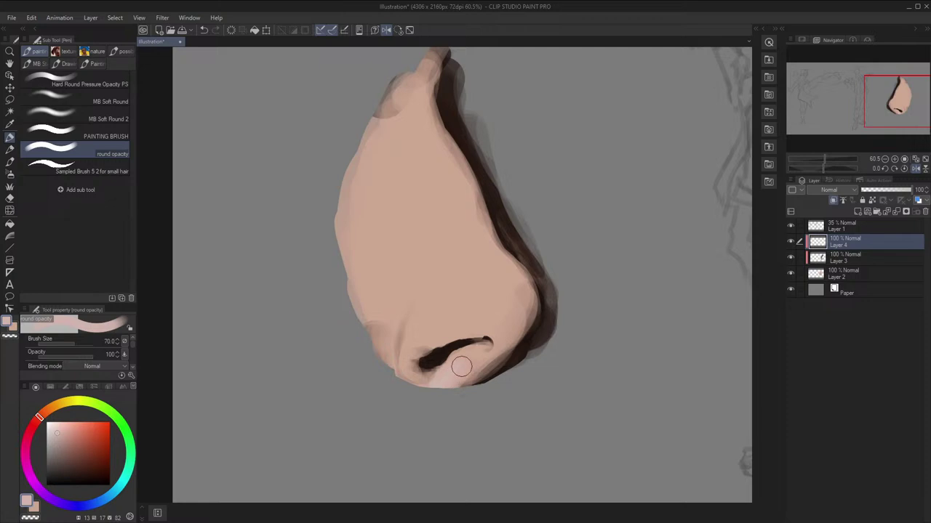
Refine the highlight below the nostril with transparent colour and return to the pale pink
{"action": "key", "text": "c"}
{"action": "key", "text": "h"}
{"action": "key", "text": "h"}
{"action": "key", "text": "h"}
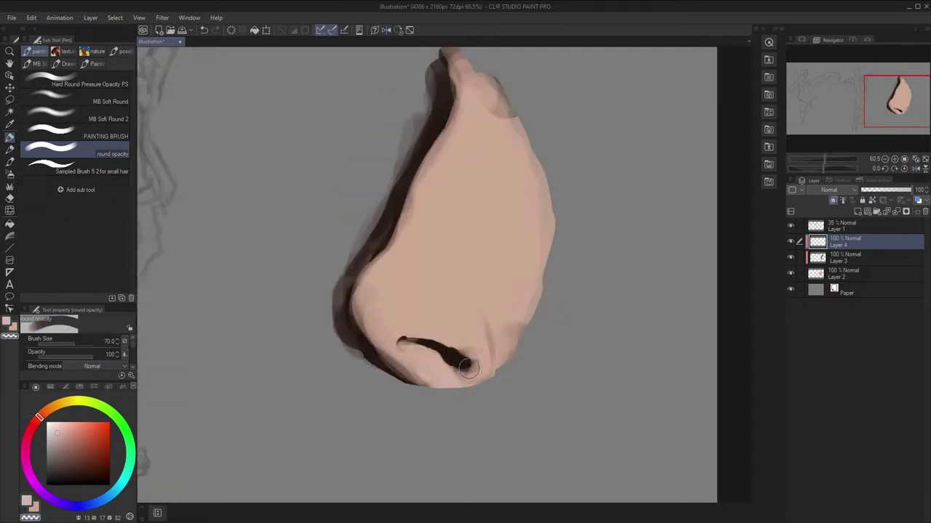
{"action": "left_click_drag", "start_coordinate": [484, 331], "coordinate": [490, 337]}
{"action": "key", "text": "c"}
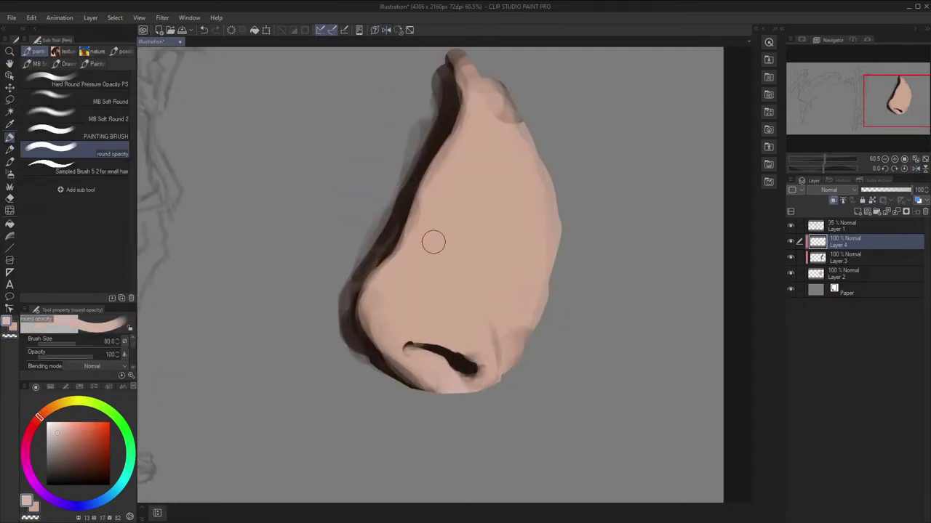
{"action": "key", "text": "bracketleft"}
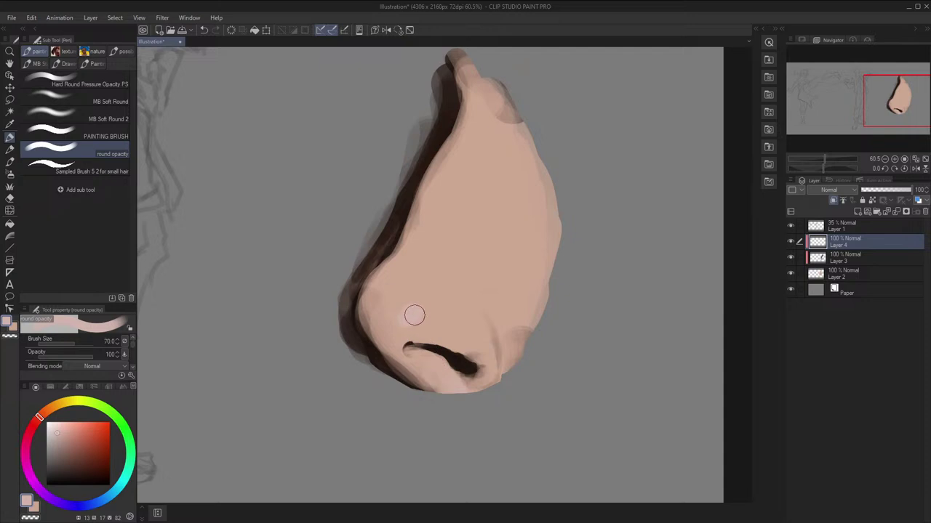
{"action": "key", "text": "h"}
{"action": "key", "text": "bracketleft"}
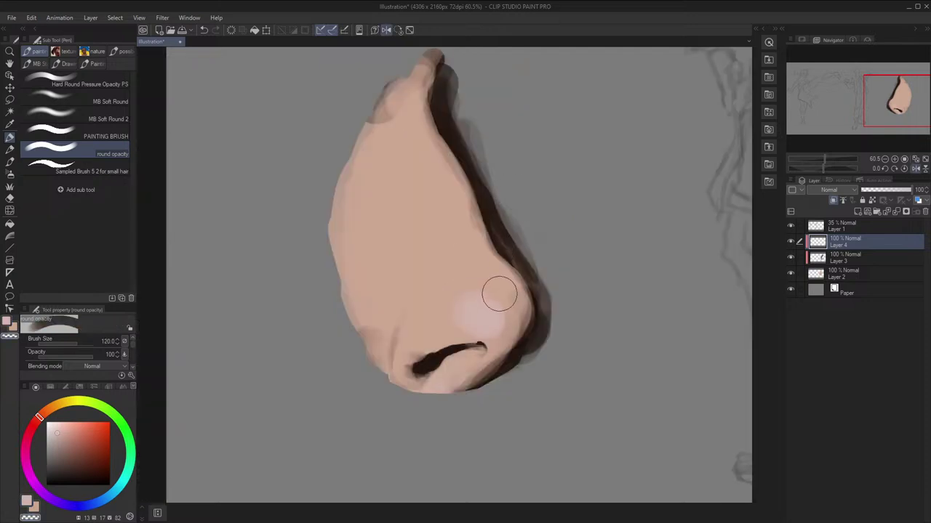
{"action": "key", "text": "h"}
{"action": "key", "text": "ctrl+z"}
{"action": "key", "text": "c"}
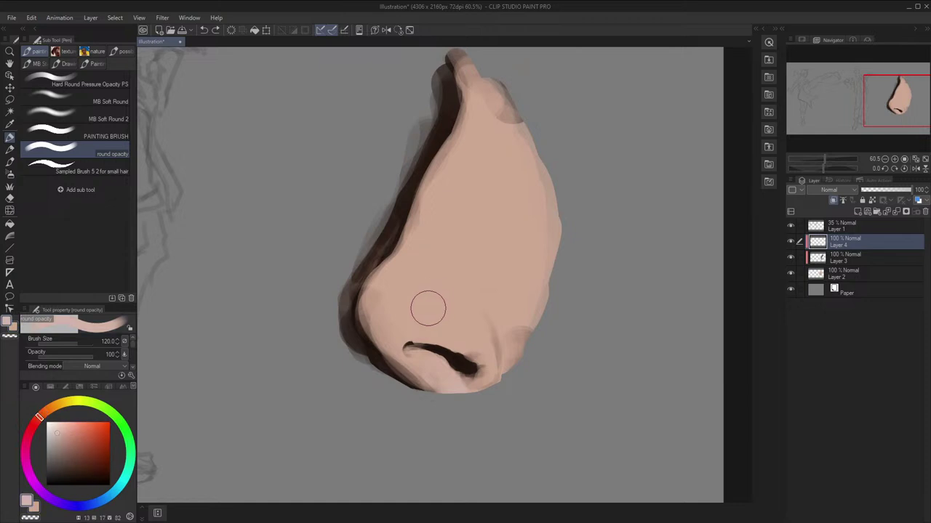
Paint a soft, round pale pink highlight on the nose tip above the nostril at brush sizes 100 and 170
{"action": "key", "text": "bracketleft"}
{"action": "key", "text": "bracketleft"}
{"action": "key", "text": "bracketleft"}
{"action": "key", "text": "bracketleft"}
{"action": "key", "text": "bracketleft"}
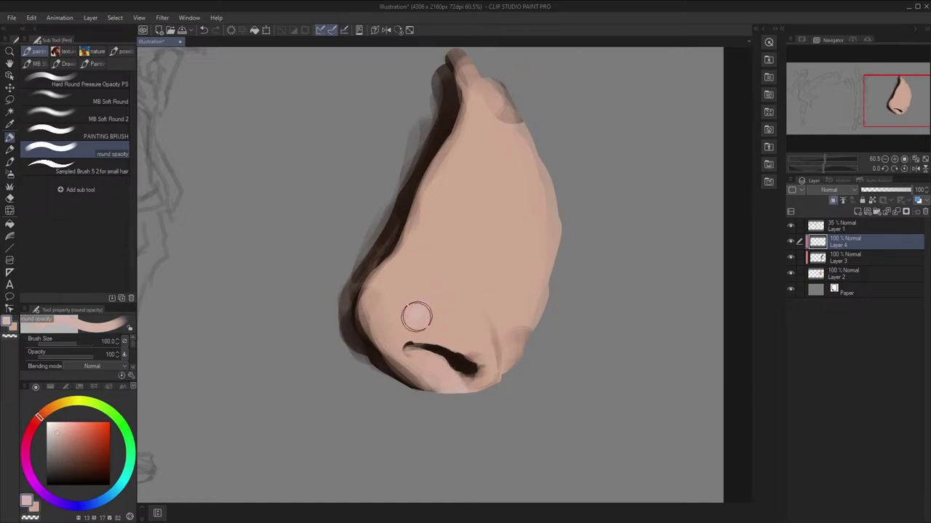
{"action": "key", "text": "h"}
{"action": "key", "text": "bracketright"}
{"action": "key", "text": "bracketright"}
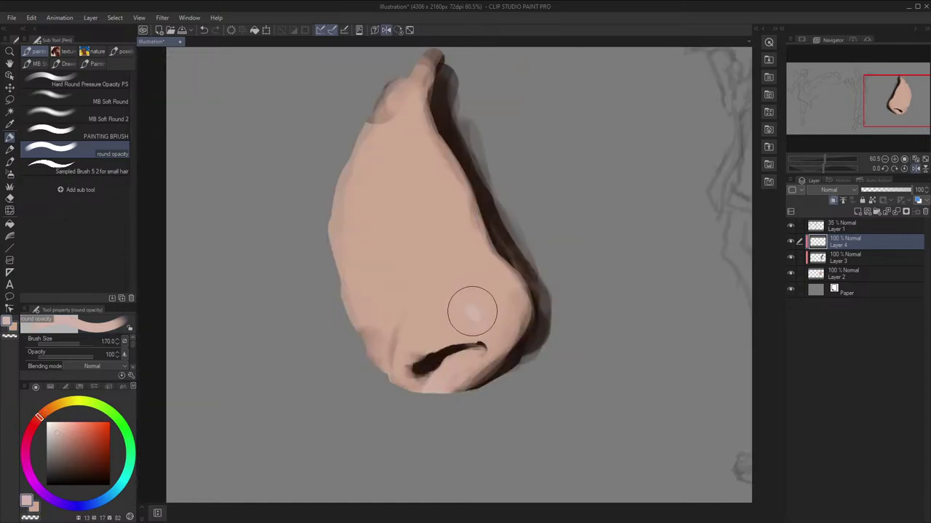
{"action": "key", "text": "h"}
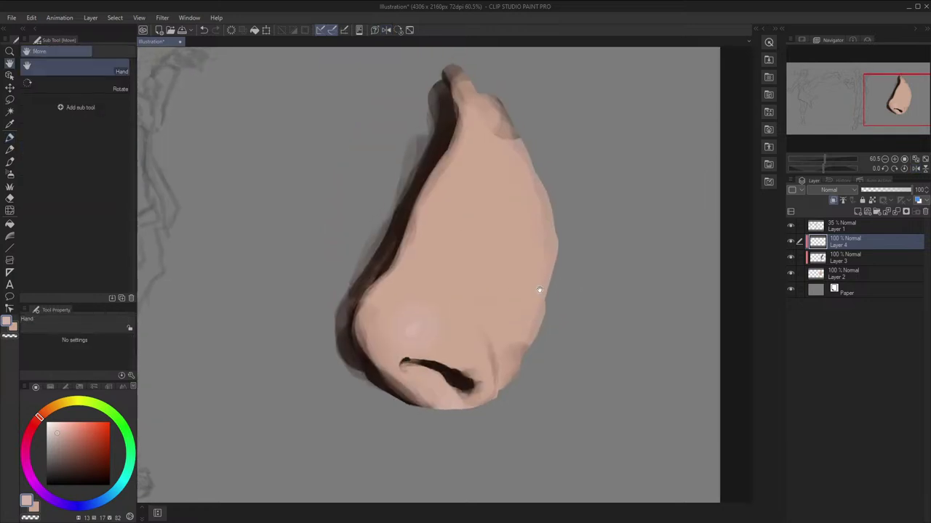
Paint a thin pale pink highlight along the crease beside the nostril at brush size 12 and trim it with transparent colour
{"action": "left_click_drag", "start_coordinate": [410, 333], "coordinate": [411, 328]}
{"action": "key", "text": "space"}
{"action": "mouse_move", "coordinate": [467, 274]}
{"action": "left_mouse_down"}
{"action": "mouse_move", "coordinate": [458, 294]}
{"action": "mouse_move", "coordinate": [476, 320]}
{"action": "left_mouse_up"}
{"action": "key", "text": "space"}
{"action": "key", "text": "bracketright"}
{"action": "key", "text": "bracketright"}
{"action": "key", "text": "bracketright"}
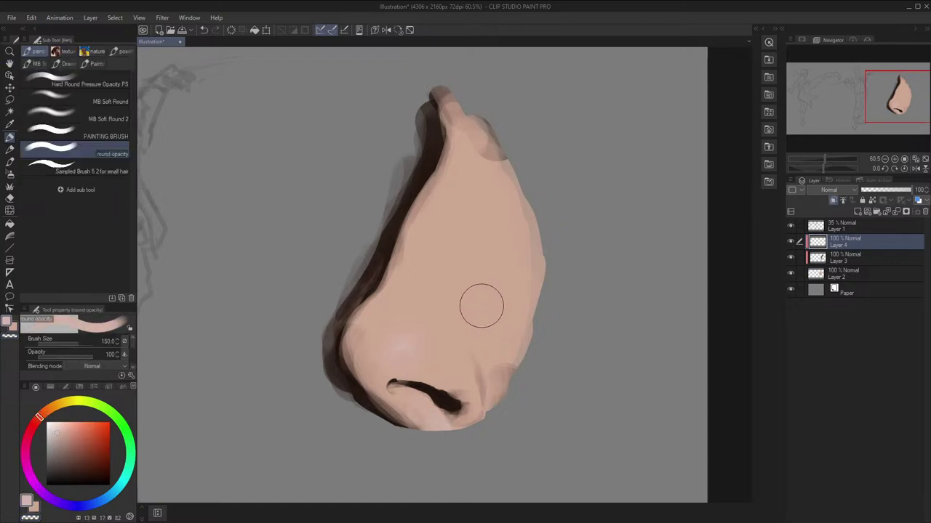
{"action": "key", "text": "bracketleft"}
{"action": "key", "text": "bracketleft"}
{"action": "key", "text": "bracketleft"}
{"action": "key", "text": "bracketleft"}
{"action": "key", "text": "bracketleft"}
{"action": "key", "text": "bracketleft"}
{"action": "key", "text": "bracketleft"}
{"action": "key", "text": "bracketleft"}
{"action": "key", "text": "bracketleft"}
{"action": "key", "text": "bracketleft"}
{"action": "key", "text": "bracketleft"}
{"action": "key", "text": "bracketleft"}
{"action": "key", "text": "h"}
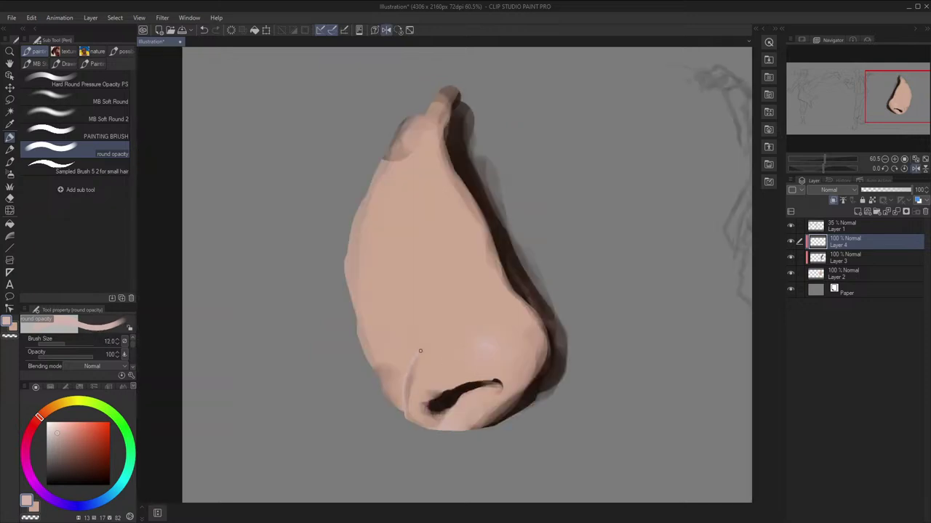
{"action": "key", "text": "c"}
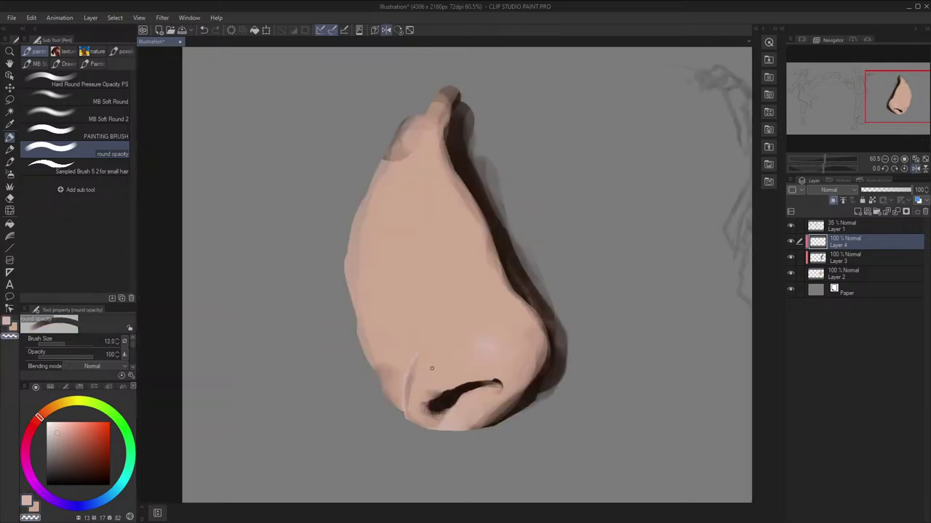
{"action": "key", "text": "h"}
{"action": "key", "text": "c"}
Paint a pale pink highlight on the side of the nose above the crease at brush sizes 70 and 120
{"action": "key", "text": "bracketright"}
{"action": "key", "text": "bracketright"}
{"action": "key", "text": "bracketright"}
{"action": "key", "text": "bracketright"}
{"action": "key", "text": "bracketright"}
{"action": "key", "text": "bracketright"}
{"action": "key", "text": "bracketright"}
{"action": "key", "text": "bracketright"}
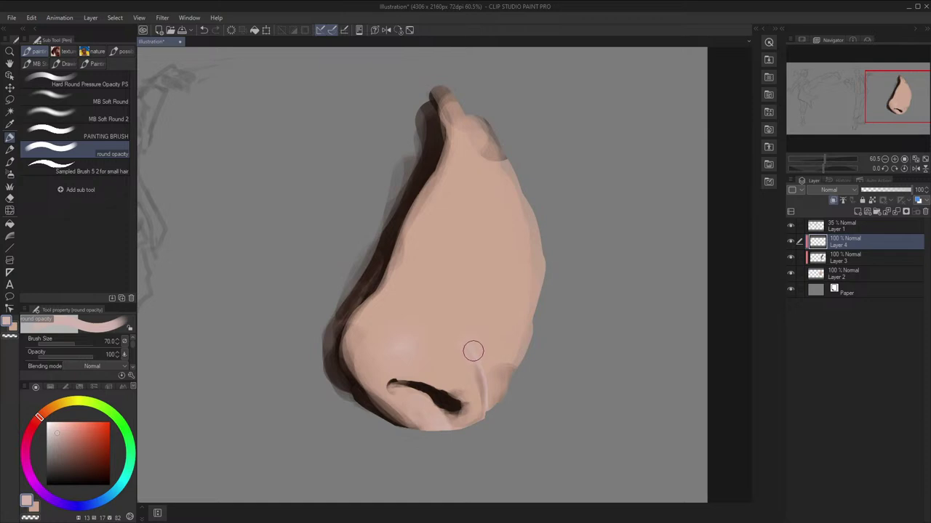
{"action": "key", "text": "c"}
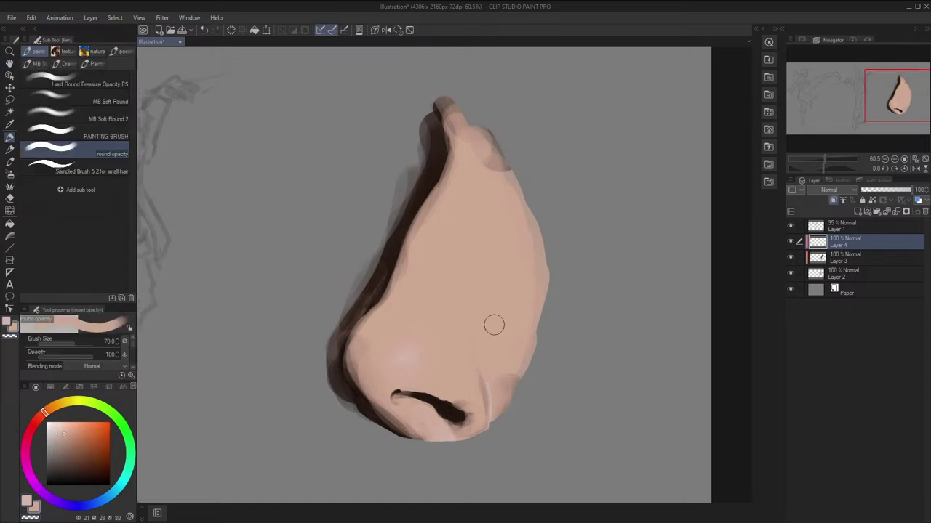
{"action": "key", "text": "c"}
{"action": "key", "text": "bracketright"}
{"action": "key", "text": "bracketright"}
{"action": "key", "text": "bracketright"}
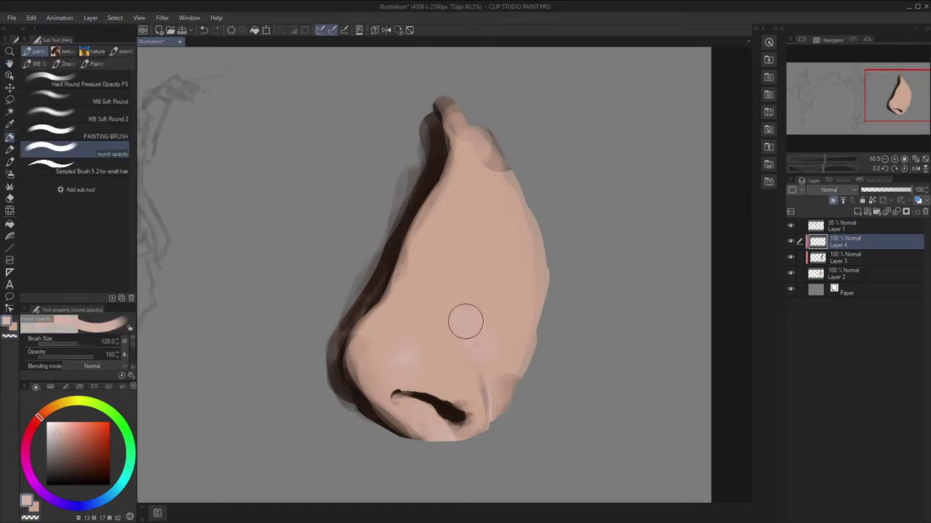
Broaden the side highlight upward along the nose at brush sizes 200 and 250
{"action": "key", "text": "h"}
{"action": "key", "text": "bracketright"}
{"action": "key", "text": "bracketright"}
{"action": "key", "text": "bracketright"}
{"action": "left_click_drag", "start_coordinate": [410, 331], "coordinate": [424, 287]}
{"action": "key", "text": "h"}
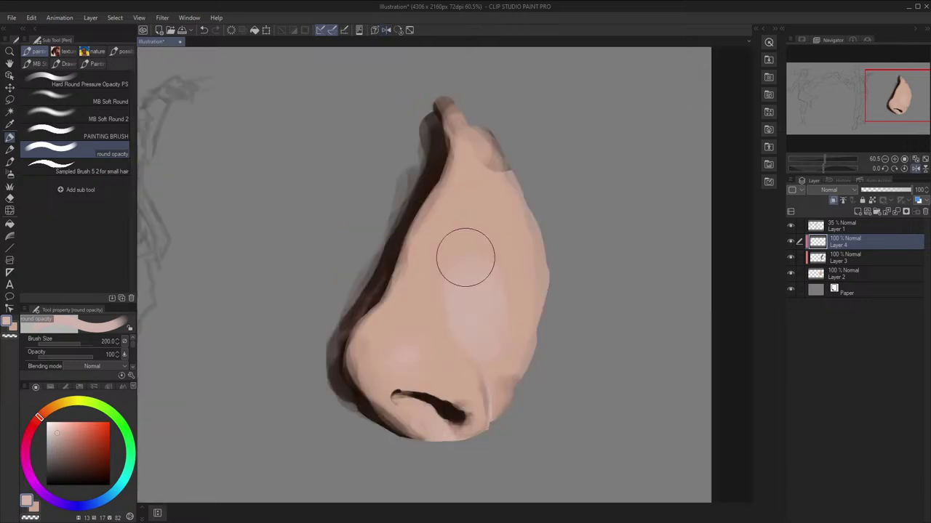
{"action": "key", "text": "bracketright"}
{"action": "mouse_move", "coordinate": [505, 296]}
{"action": "left_mouse_down"}
{"action": "mouse_move", "coordinate": [498, 318]}
{"action": "mouse_move", "coordinate": [490, 281]}
{"action": "left_mouse_up"}
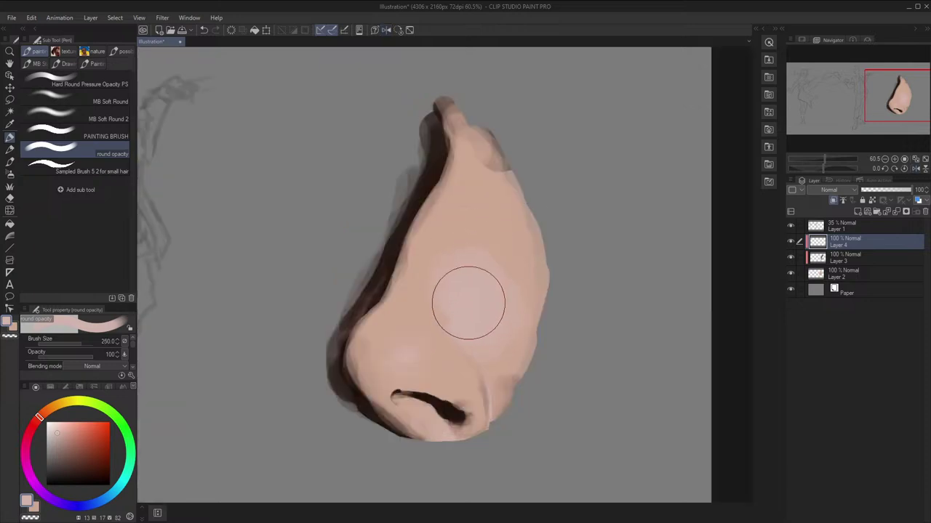
Fade the upper part of the side highlight with transparent colour at brush sizes 200 to 300
{"action": "key", "text": "h"}
{"action": "key", "text": "bracketleft"}
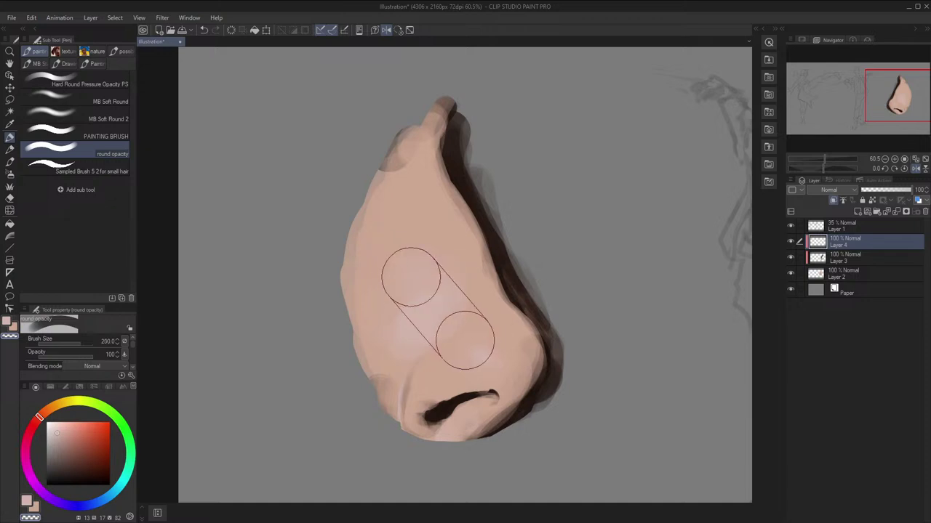
{"action": "key", "text": "bracketright"}
{"action": "key", "text": "bracketright"}
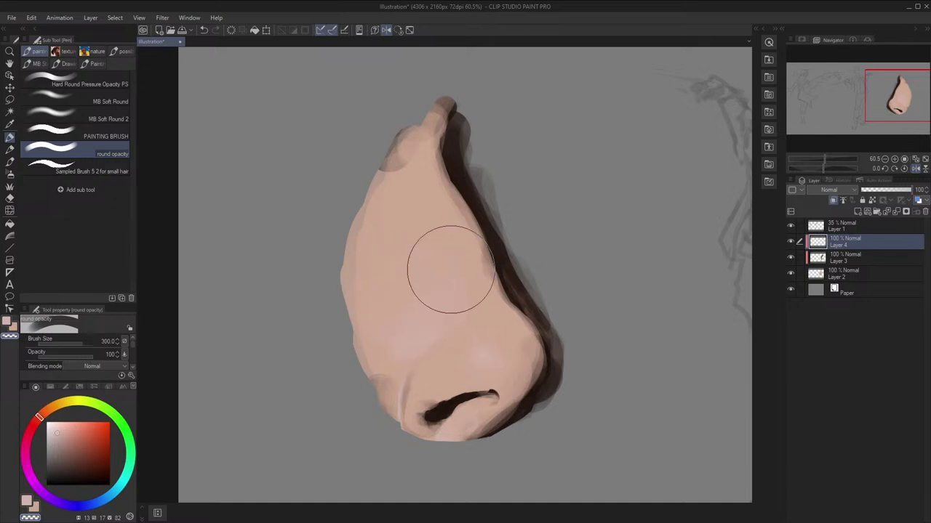
{"action": "key", "text": "h"}
{"action": "key", "text": "space"}
{"action": "left_click_drag", "start_coordinate": [488, 258], "coordinate": [486, 252]}
{"action": "key", "text": "bracketleft"}
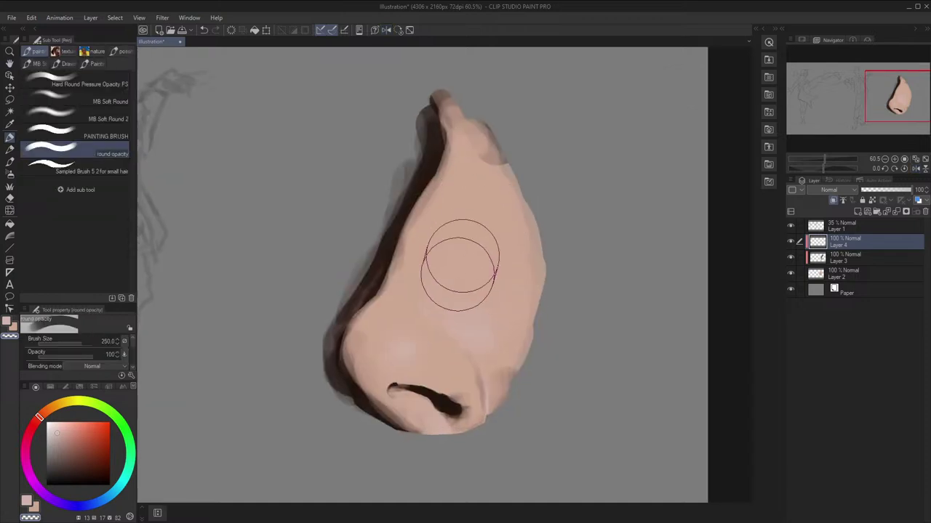
{"action": "key", "text": "bracketleft"}
Hide the Layer 1 sketch and check the highlighted nose in a mirrored, zoomed-out view
{"action": "left_click", "coordinate": [790, 225]}
{"action": "key", "text": "h"}
{"action": "key", "text": "bracketleft"}
{"action": "key", "text": "h"}
{"action": "scroll", "coordinate": [418, 290], "scroll_direction": "down", "scroll_amount": 2}
{"action": "key", "text": "h"}
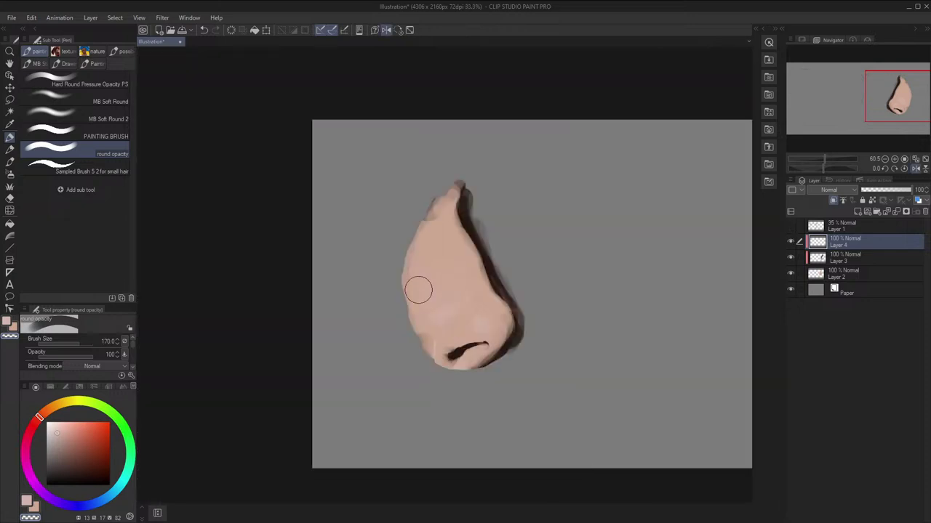
{"action": "key", "text": "h"}
{"action": "key", "text": "ctrl+plus"}
{"action": "key", "text": "ctrl+plus"}
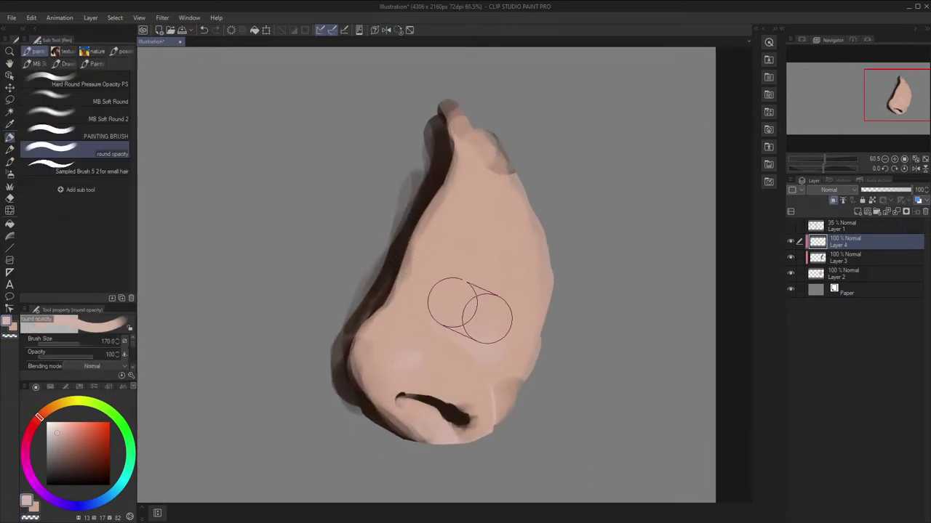
Strengthen the pale pink highlight on the side of the nose above the nostril crease
{"action": "key", "text": "bracketleft"}
{"action": "key", "text": "bracketleft"}
{"action": "key", "text": "bracketleft"}
{"action": "key", "text": "bracketleft"}
{"action": "key", "text": "h"}
{"action": "mouse_move", "coordinate": [429, 338]}
{"action": "left_mouse_down"}
{"action": "mouse_move", "coordinate": [397, 348]}
{"action": "mouse_move", "coordinate": [399, 326]}
{"action": "mouse_move", "coordinate": [426, 305]}
{"action": "left_mouse_up"}
{"action": "key", "text": "bracketright"}
{"action": "key", "text": "bracketright"}
{"action": "key", "text": "bracketright"}
{"action": "key", "text": "h"}
Shape and fade the edges of the side highlight with transparent colour at brush sizes 80 to 250
{"action": "key", "text": "c"}
{"action": "key", "text": "h"}
{"action": "key", "text": "bracketleft"}
{"action": "key", "text": "bracketleft"}
{"action": "key", "text": "bracketleft"}
{"action": "key", "text": "bracketleft"}
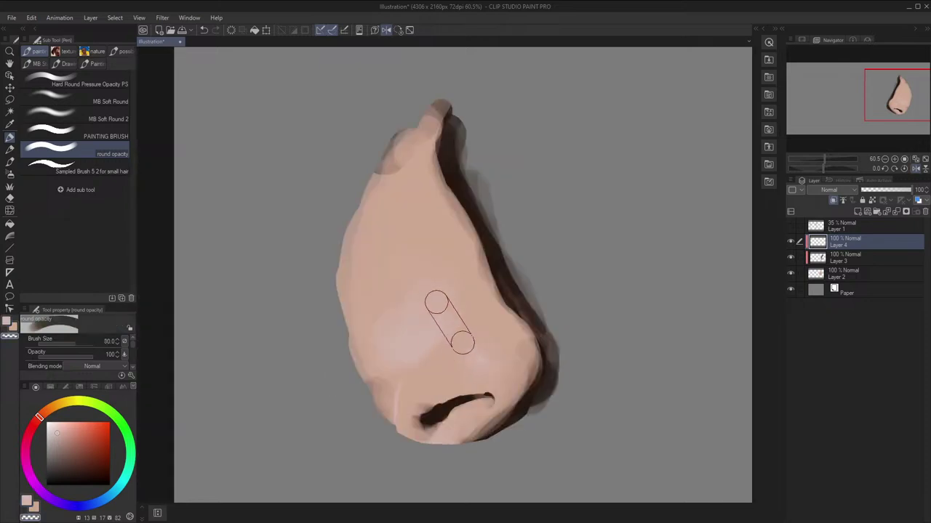
{"action": "key", "text": "h"}
{"action": "key", "text": "bracketright"}
{"action": "key", "text": "bracketright"}
{"action": "key", "text": "bracketright"}
{"action": "key", "text": "bracketright"}
{"action": "key", "text": "bracketright"}
{"action": "key", "text": "h"}
{"action": "key", "text": "bracketright"}
{"action": "key", "text": "bracketright"}
{"action": "left_click_drag", "start_coordinate": [378, 337], "coordinate": [420, 280]}
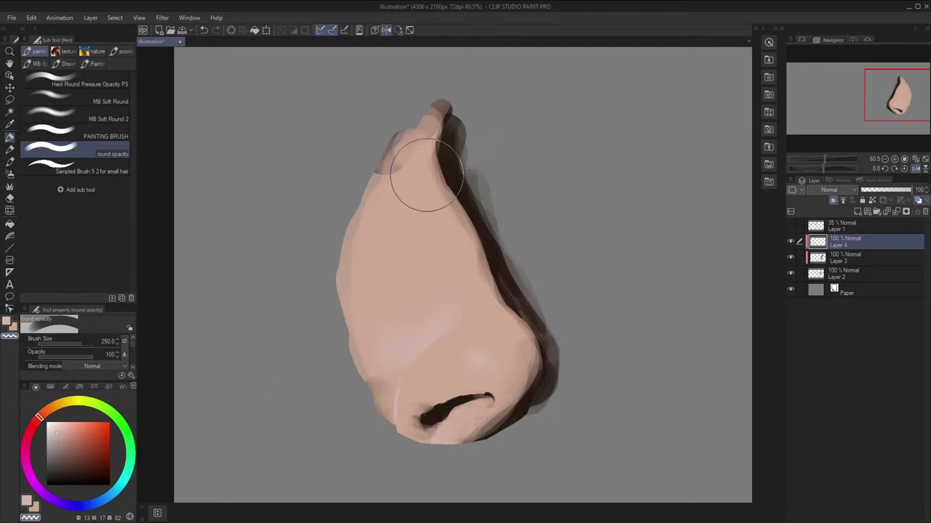
Paint a pale pink highlight across the upper part of the nose, just below the shaded shoulder
{"action": "key", "text": "h"}
{"action": "left_click_drag", "start_coordinate": [476, 281], "coordinate": [472, 284]}
{"action": "left_click", "coordinate": [486, 237], "text": "alt"}
{"action": "left_click", "coordinate": [498, 229], "text": "alt"}
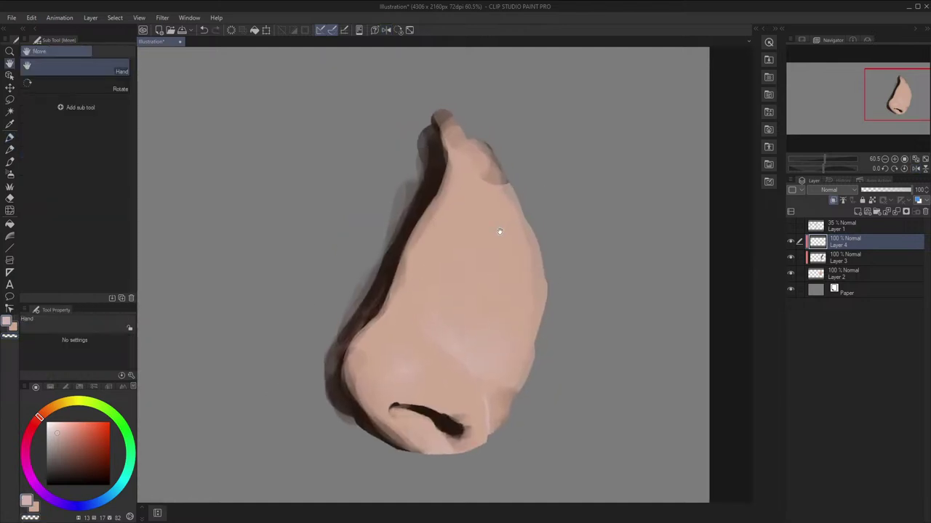
{"action": "key", "text": "bracketleft"}
{"action": "key", "text": "bracketleft"}
{"action": "key", "text": "bracketleft"}
{"action": "key", "text": "h"}
{"action": "mouse_move", "coordinate": [413, 189]}
{"action": "left_mouse_down"}
{"action": "mouse_move", "coordinate": [386, 208]}
{"action": "mouse_move", "coordinate": [390, 218]}
{"action": "mouse_move", "coordinate": [439, 190]}
{"action": "mouse_move", "coordinate": [389, 239]}
{"action": "left_mouse_up"}
Refine the upper nose highlight and soften its lower edge with transparent colour at brush size 250
{"action": "key", "text": "c"}
{"action": "key", "text": "bracketleft"}
{"action": "key", "text": "bracketleft"}
{"action": "key", "text": "bracketleft"}
{"action": "key", "text": "h"}
{"action": "key", "text": "bracketright"}
{"action": "key", "text": "bracketright"}
{"action": "key", "text": "bracketright"}
{"action": "mouse_move", "coordinate": [492, 250]}
{"action": "left_mouse_down"}
{"action": "mouse_move", "coordinate": [470, 192]}
{"action": "mouse_move", "coordinate": [481, 216]}
{"action": "mouse_move", "coordinate": [524, 237]}
{"action": "mouse_move", "coordinate": [513, 197]}
{"action": "left_mouse_up"}
{"action": "key", "text": "bracketright"}
{"action": "key", "text": "bracketright"}
{"action": "key", "text": "h"}
{"action": "key", "text": "bracketright"}
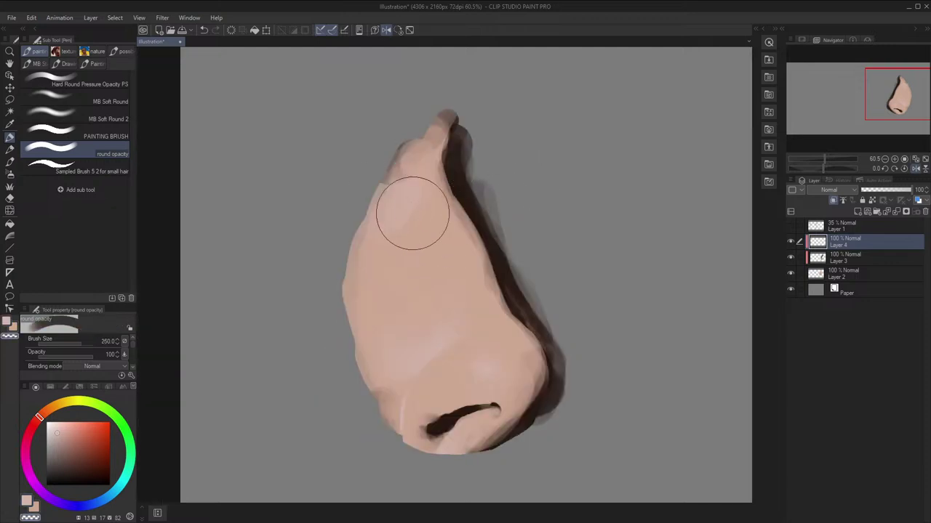
Undo the last stroke of the pale pink highlight on the upper nose
{"action": "key", "text": "h"}
{"action": "scroll", "coordinate": [389, 245], "scroll_direction": "down", "scroll_amount": 2}
{"action": "key", "text": "h"}
{"action": "key", "text": "h"}
{"action": "scroll", "coordinate": [388, 245], "scroll_direction": "down", "scroll_amount": 1}
{"action": "scroll", "coordinate": [389, 212], "scroll_direction": "up", "scroll_amount": 7}
{"action": "left_click_drag", "start_coordinate": [384, 253], "coordinate": [407, 236]}
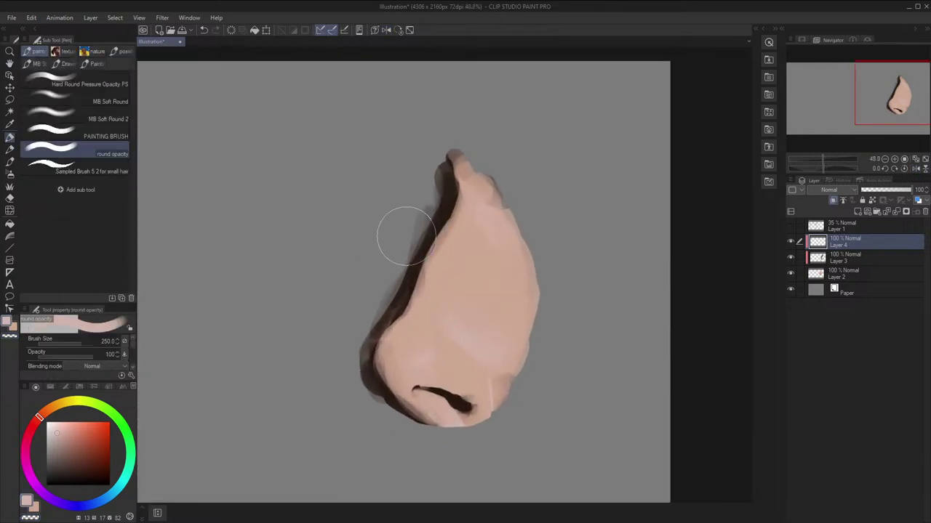
{"action": "key", "text": "h"}
{"action": "key", "text": "ctrl+z"}
Extend the pale pink highlight on the upper nose toward the bridge's shadow edge at brush sizes 80 to 100
{"action": "key", "text": "bracketleft"}
{"action": "key", "text": "bracketleft"}
{"action": "key", "text": "bracketleft"}
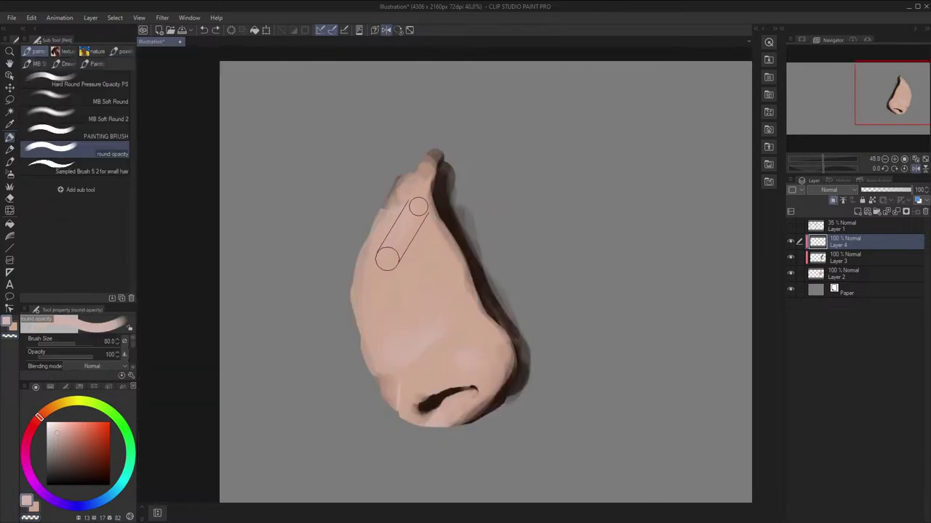
{"action": "key", "text": "h"}
{"action": "key", "text": "bracketleft"}
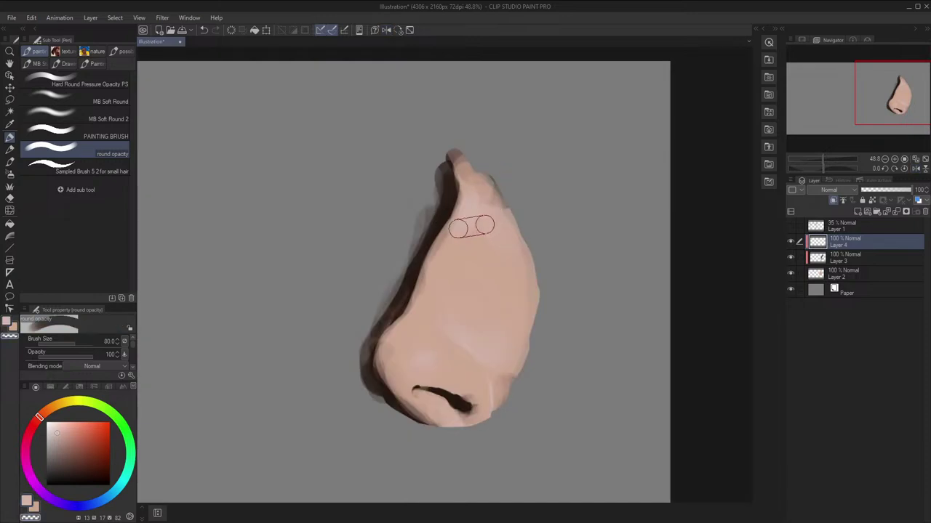
{"action": "key", "text": "h"}
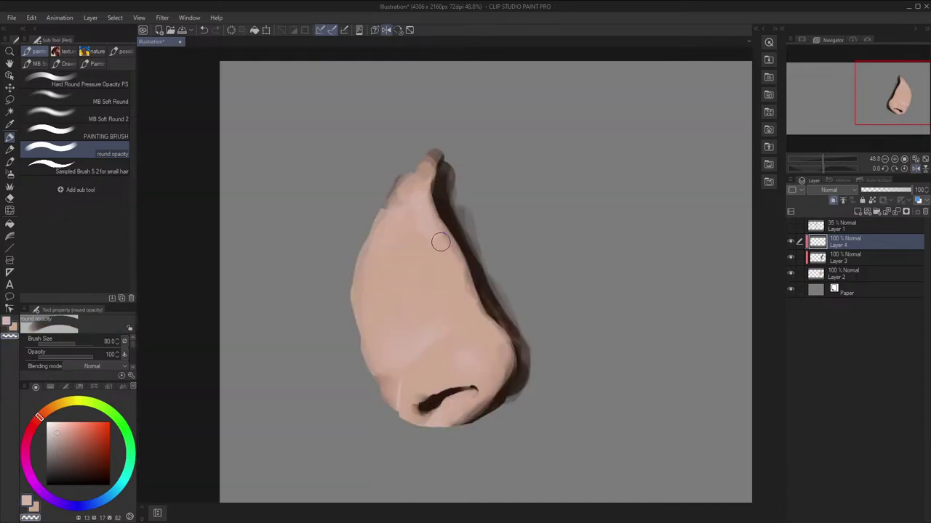
{"action": "key", "text": "h"}
{"action": "key", "text": "bracketleft"}
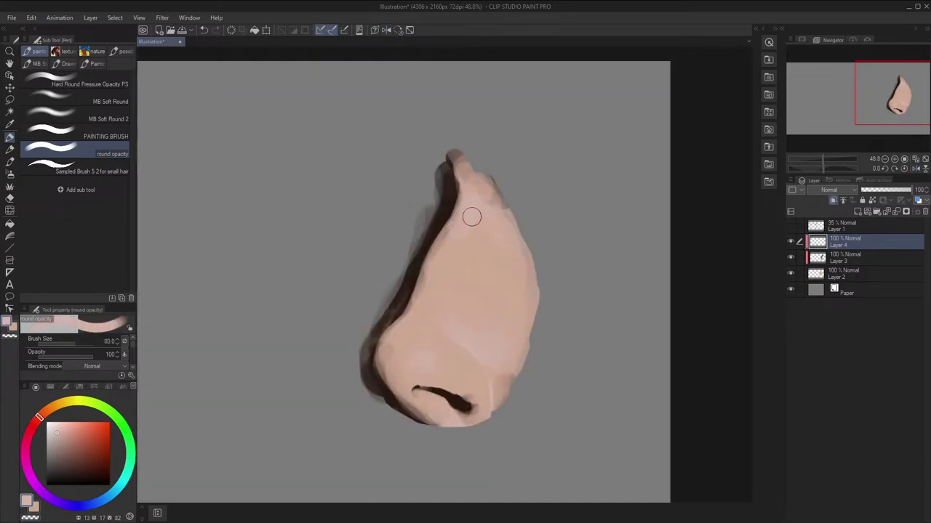
{"action": "key", "text": "bracketleft"}
{"action": "key", "text": "h"}
{"action": "key", "text": "bracketright"}
{"action": "key", "text": "bracketright"}
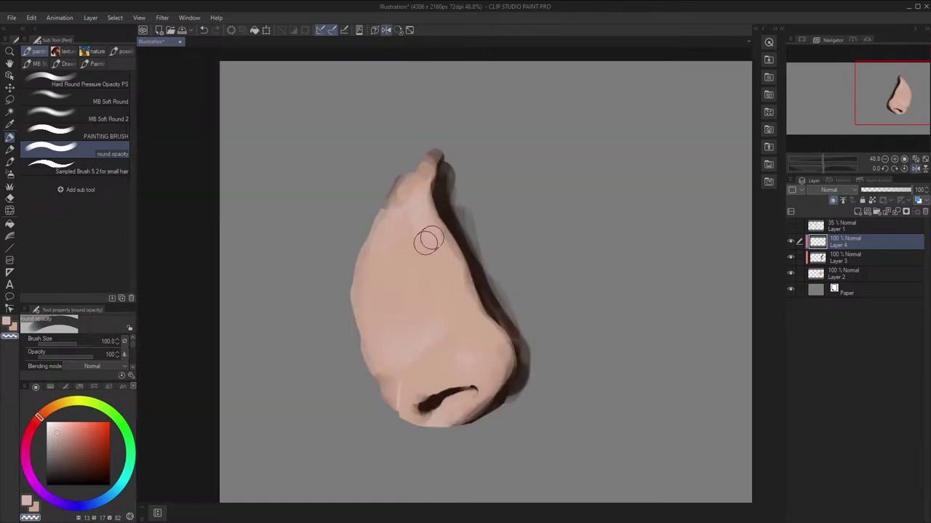
{"action": "key", "text": "h"}
On Layer 3, paint a mid-brown transition between the bridge shadow and the skin down to the nose tip with the round opacity brush at size 100
{"action": "scroll", "coordinate": [439, 231], "scroll_direction": "down", "scroll_amount": 4}
{"action": "scroll", "coordinate": [436, 220], "scroll_direction": "up", "scroll_amount": 3}
{"action": "scroll", "coordinate": [428, 231], "scroll_direction": "up", "scroll_amount": 4}
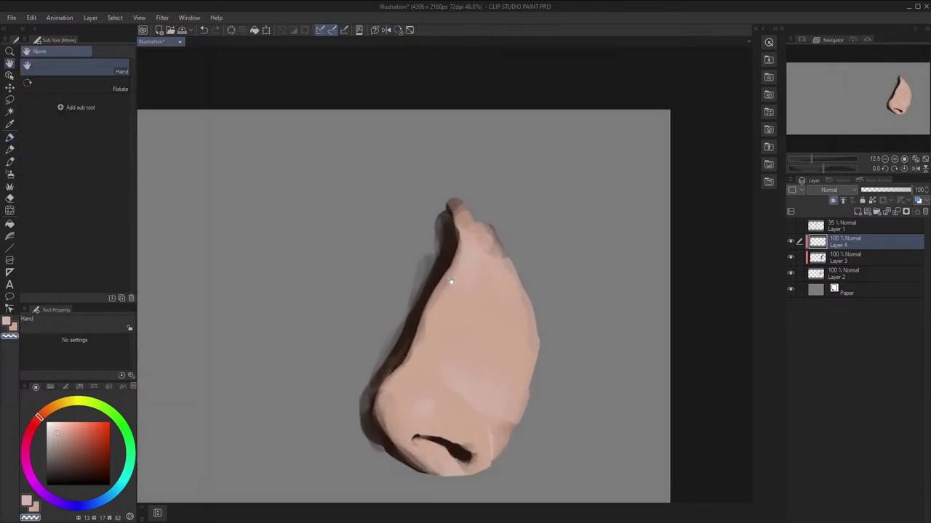
{"action": "left_click_drag", "start_coordinate": [458, 260], "coordinate": [513, 215]}
{"action": "key", "text": "x"}
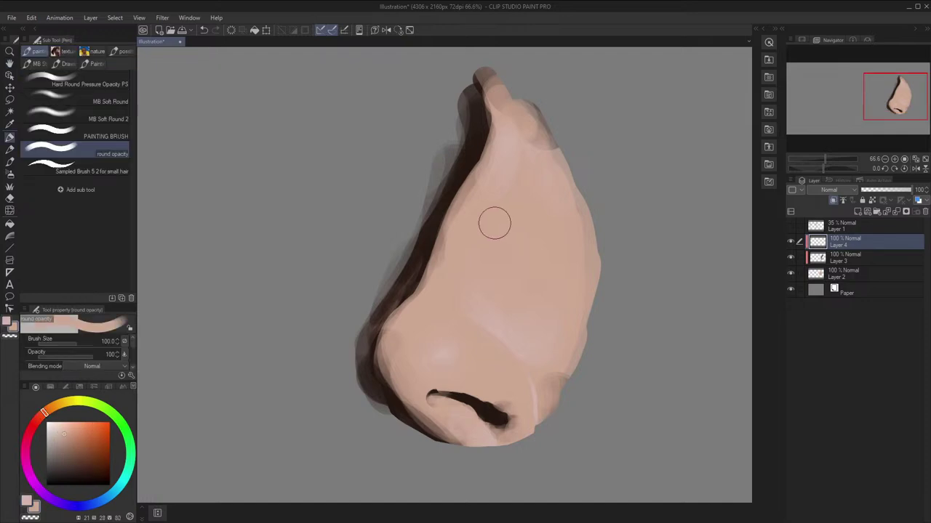
{"action": "left_click", "coordinate": [831, 262]}
{"action": "key", "text": "alt"}
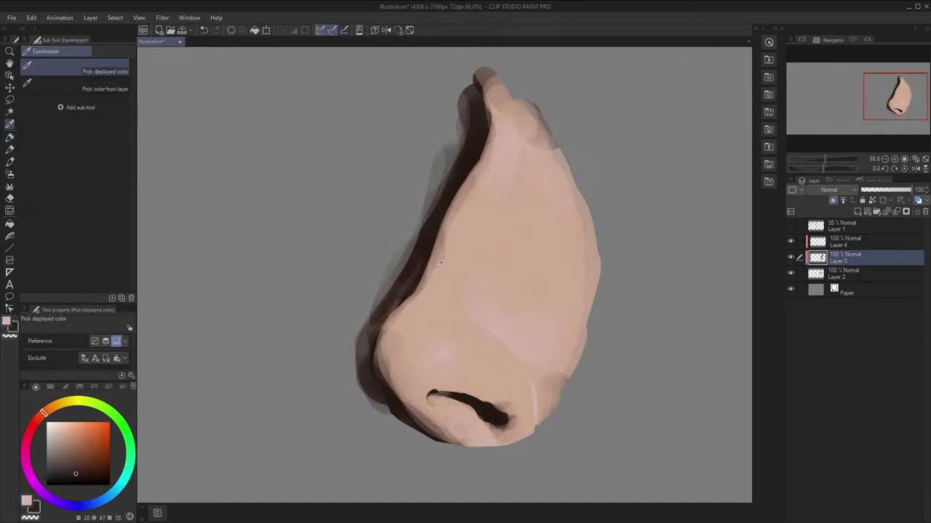
{"action": "left_click", "coordinate": [66, 116]}
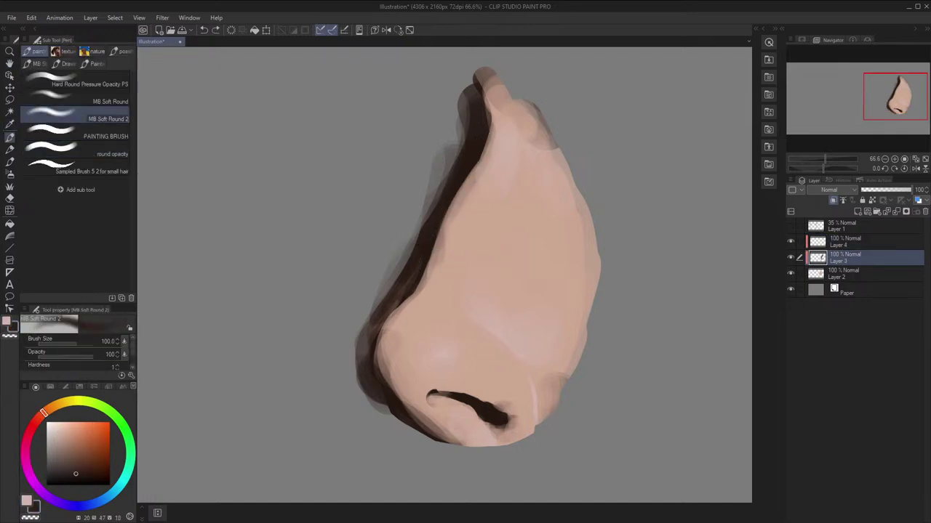
{"action": "left_click", "coordinate": [106, 132]}
{"action": "left_click", "coordinate": [106, 149]}
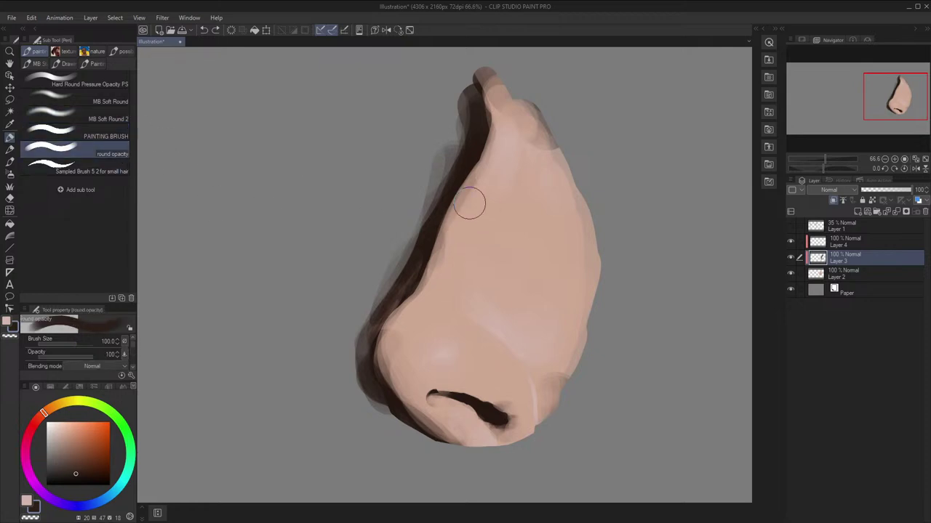
{"action": "mouse_move", "coordinate": [469, 204]}
{"action": "left_mouse_down"}
{"action": "mouse_move", "coordinate": [388, 341]}
{"action": "mouse_move", "coordinate": [399, 375]}
{"action": "mouse_move", "coordinate": [415, 360]}
{"action": "mouse_move", "coordinate": [417, 332]}
{"action": "mouse_move", "coordinate": [413, 380]}
{"action": "mouse_move", "coordinate": [408, 361]}
{"action": "mouse_move", "coordinate": [426, 329]}
{"action": "mouse_move", "coordinate": [416, 382]}
{"action": "mouse_move", "coordinate": [408, 349]}
{"action": "mouse_move", "coordinate": [472, 242]}
{"action": "mouse_move", "coordinate": [482, 201]}
{"action": "mouse_move", "coordinate": [453, 278]}
{"action": "mouse_move", "coordinate": [412, 342]}
{"action": "left_mouse_up"}
Narrow and blend the brown transition plane along the bridge with a skin tone sampled from the nose
{"action": "key", "text": "alt"}
{"action": "left_click", "coordinate": [430, 331]}
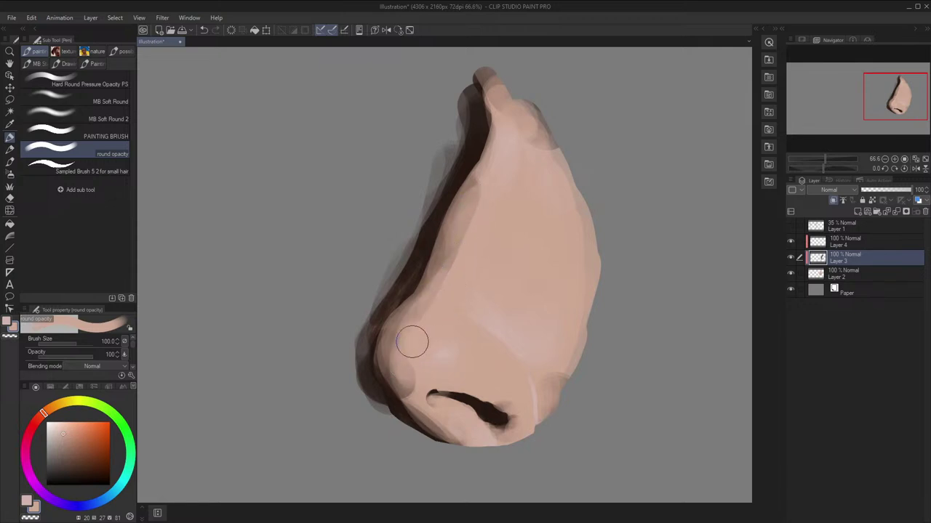
{"action": "scroll", "coordinate": [482, 267], "scroll_direction": "down", "scroll_amount": 2}
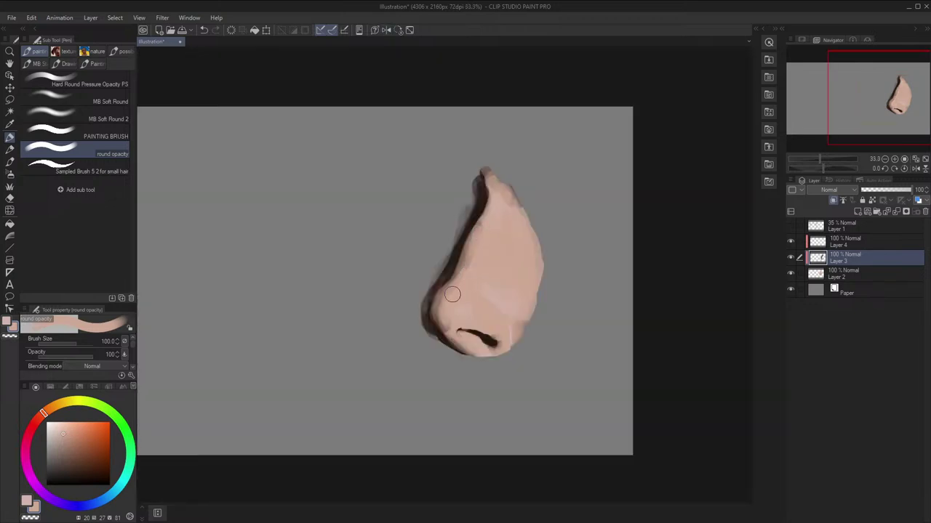
{"action": "scroll", "coordinate": [452, 294], "scroll_direction": "down", "scroll_amount": 2}
{"action": "scroll", "coordinate": [462, 319], "scroll_direction": "up", "scroll_amount": 3}
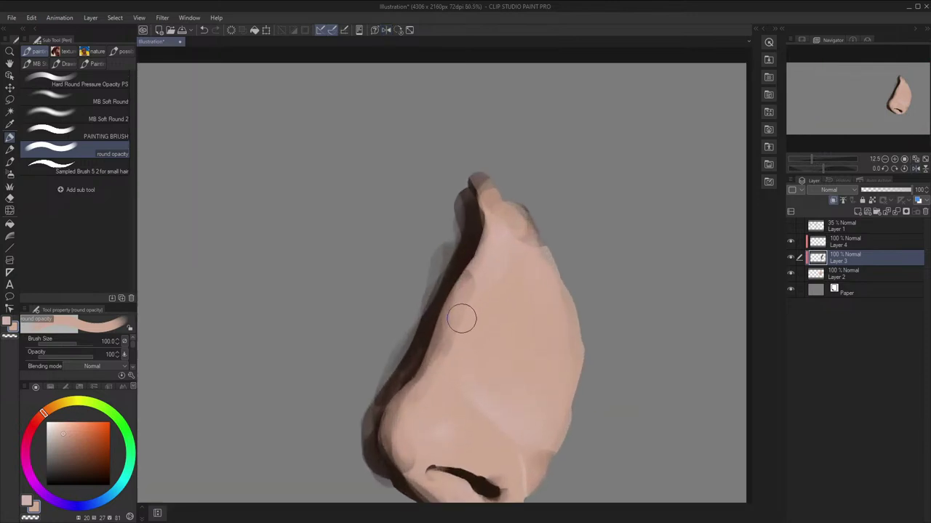
{"action": "key", "text": "h"}
{"action": "left_click_drag", "start_coordinate": [461, 318], "coordinate": [439, 288]}
{"action": "key", "text": "h"}
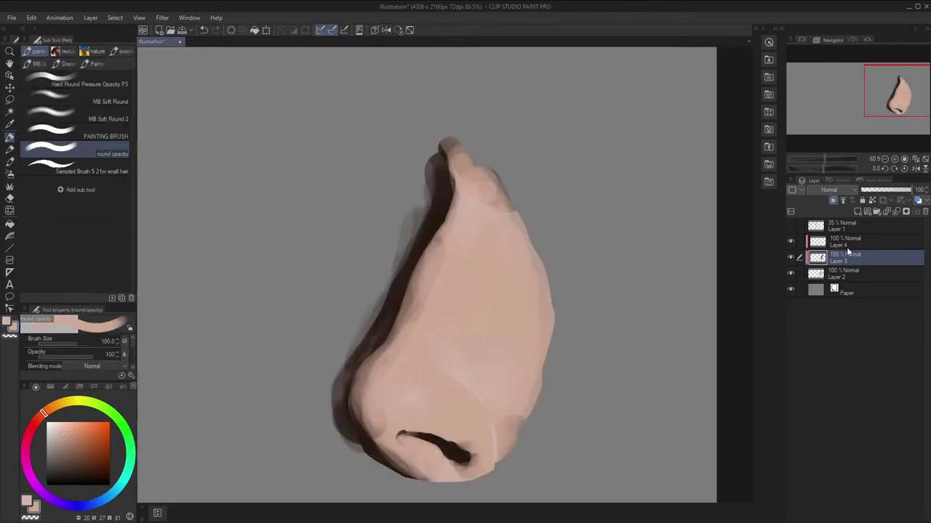
Add a clipped layer above Layer 4 and set its blending mode to Soft light
{"action": "left_click", "coordinate": [842, 242]}
{"action": "left_click", "coordinate": [857, 210]}
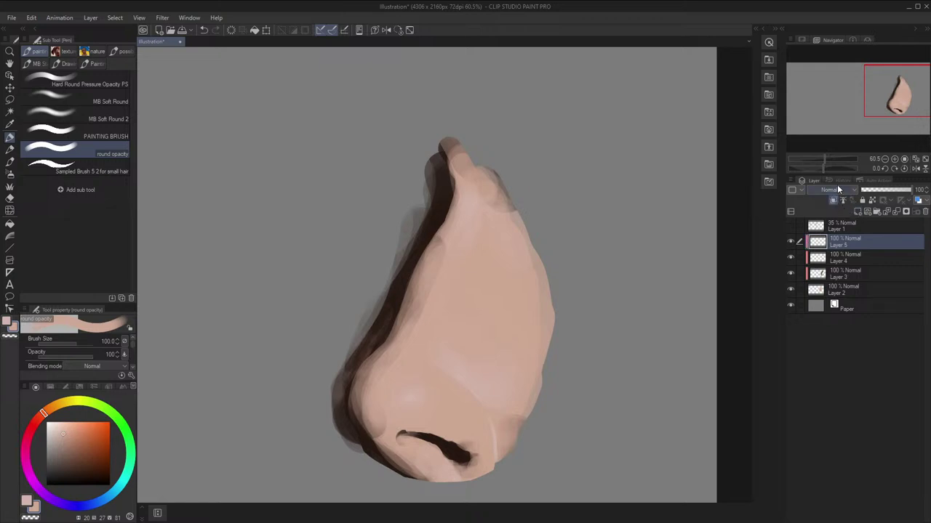
{"action": "left_click", "coordinate": [824, 321]}
Glaze saturated red softly over the nostril wing and nose tip with the MB Soft Round brush at sizes 300 to 400
{"action": "left_click", "coordinate": [100, 135]}
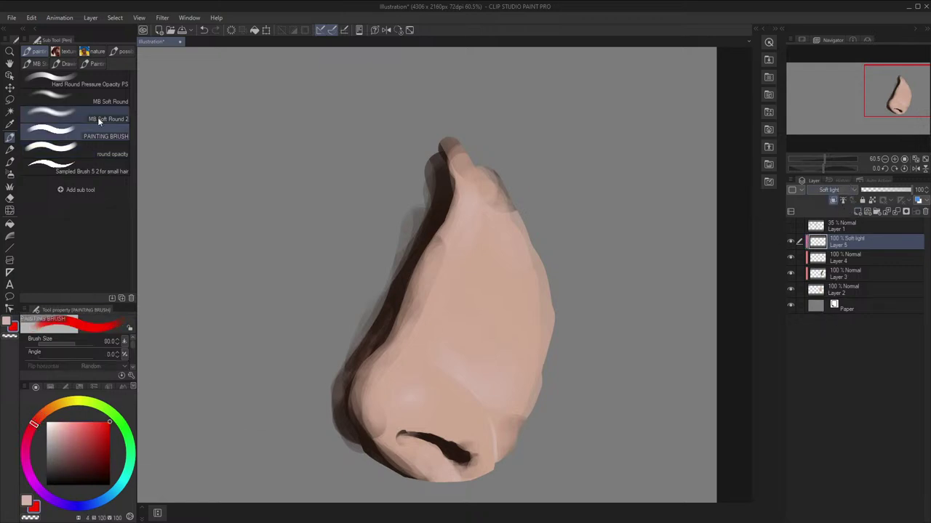
{"action": "left_click", "coordinate": [117, 97]}
{"action": "left_click_drag", "start_coordinate": [393, 251], "coordinate": [405, 221]}
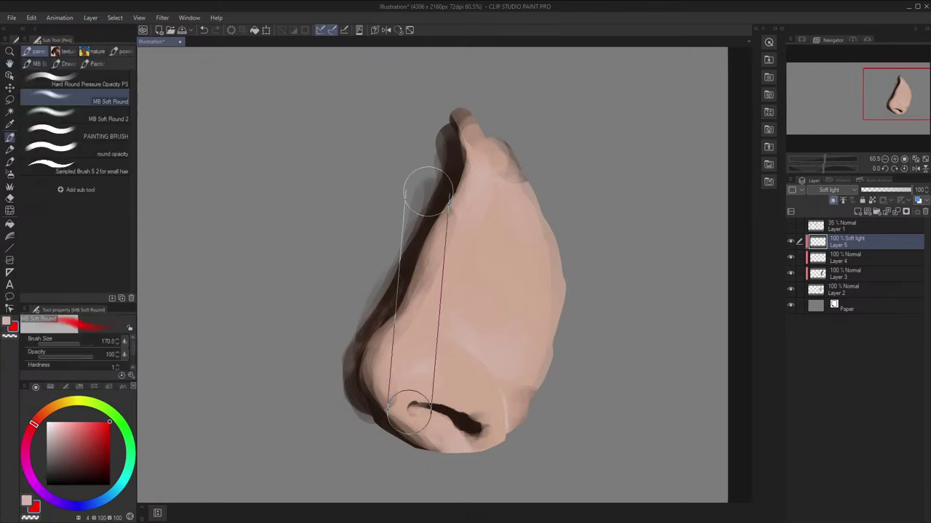
{"action": "key", "text": "bracketright"}
{"action": "key", "text": "bracketright"}
{"action": "key", "text": "bracketright"}
{"action": "key", "text": "bracketright"}
{"action": "key", "text": "bracketright"}
{"action": "key", "text": "bracketright"}
{"action": "key", "text": "bracketright"}
{"action": "key", "text": "bracketright"}
{"action": "key", "text": "h"}
{"action": "key", "text": "bracketleft"}
{"action": "key", "text": "bracketleft"}
{"action": "key", "text": "bracketleft"}
{"action": "key", "text": "bracketleft"}
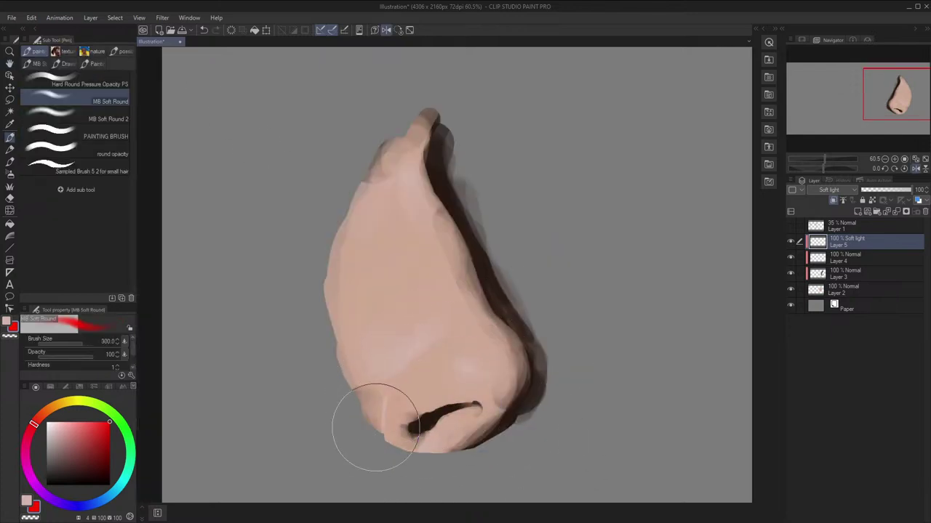
{"action": "key", "text": "bracketright"}
{"action": "key", "text": "h"}
{"action": "left_click_drag", "start_coordinate": [365, 382], "coordinate": [378, 335]}
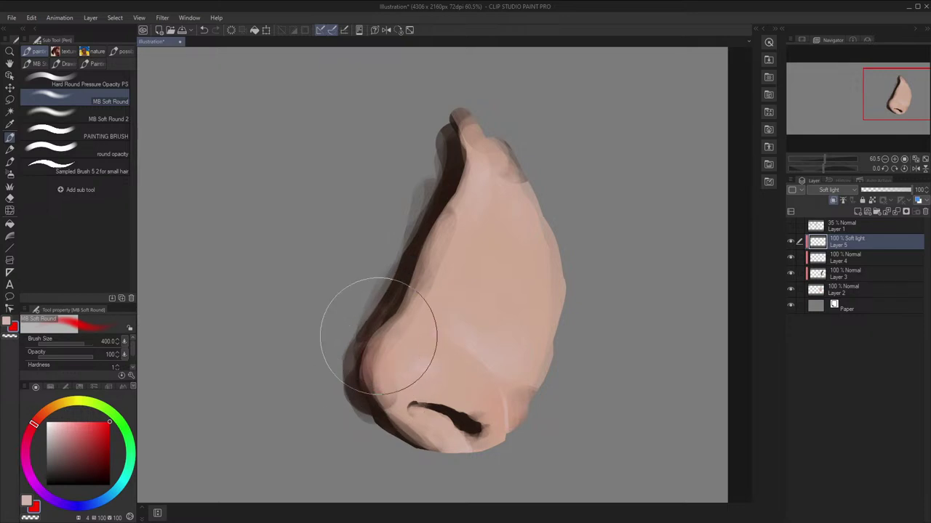
Spread the soft red glaze up the bridge's shadow edge with brush sizes 300 to 600
{"action": "key", "text": "h"}
{"action": "left_click_drag", "start_coordinate": [515, 304], "coordinate": [483, 249]}
{"action": "key", "text": "h"}
{"action": "key", "text": "h"}
{"action": "scroll", "coordinate": [371, 300], "scroll_direction": "down", "scroll_amount": 1}
{"action": "key", "text": "bracketleft"}
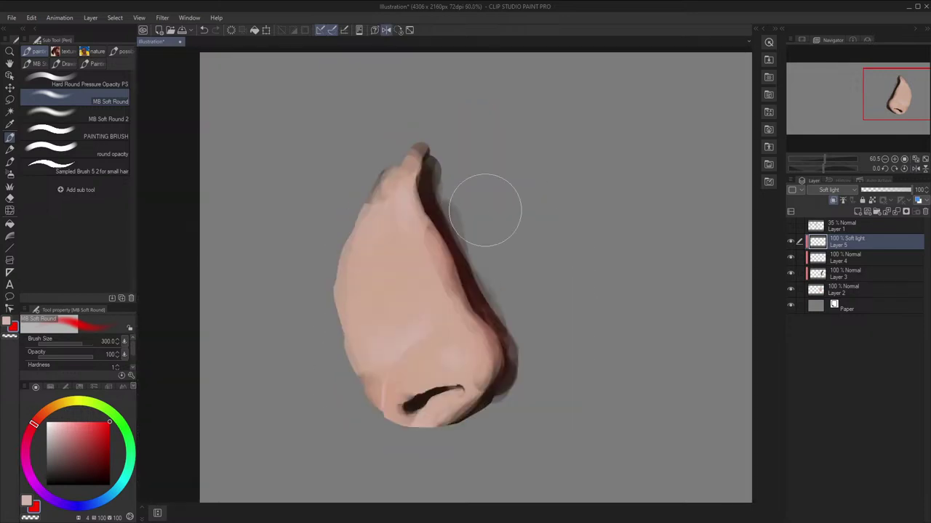
{"action": "scroll", "coordinate": [485, 209], "scroll_direction": "down", "scroll_amount": 1}
{"action": "key", "text": "h"}
{"action": "key", "text": "bracketright"}
{"action": "key", "text": "bracketright"}
{"action": "key", "text": "bracketright"}
{"action": "key", "text": "h"}
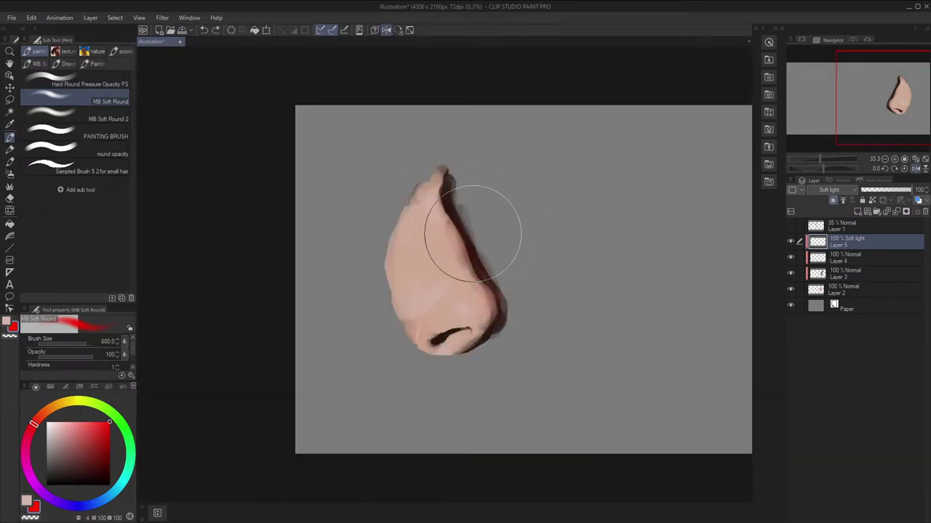
{"action": "key", "text": "h"}
{"action": "scroll", "coordinate": [477, 280], "scroll_direction": "up", "scroll_amount": 2}
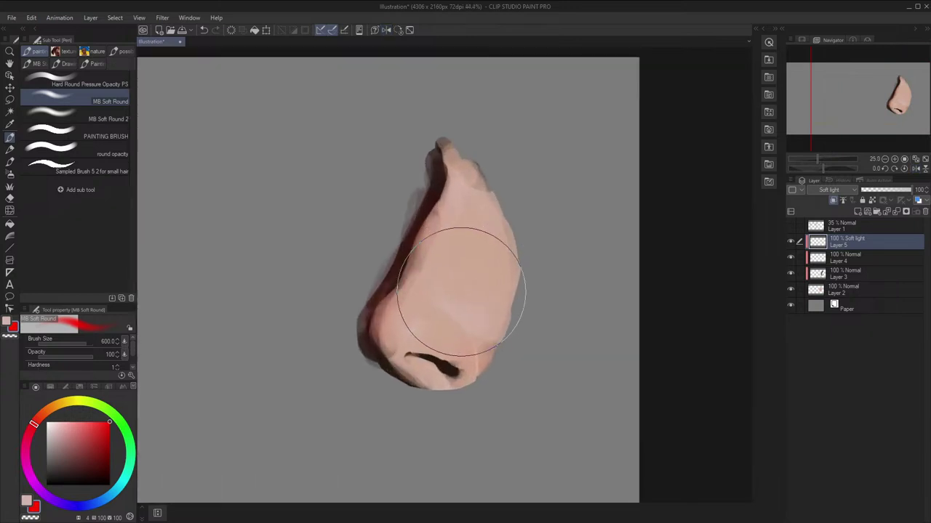
{"action": "key", "text": "space"}
{"action": "key", "text": "h"}
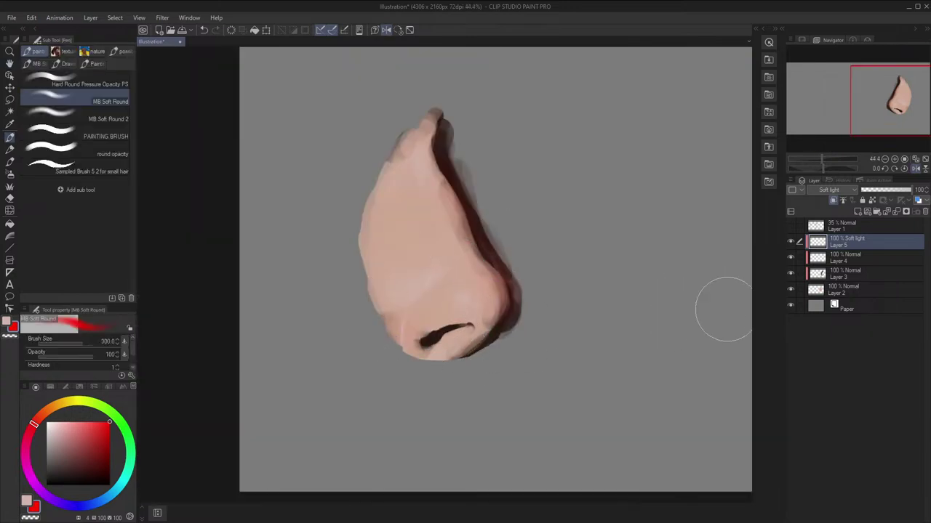
{"action": "key", "text": "h"}
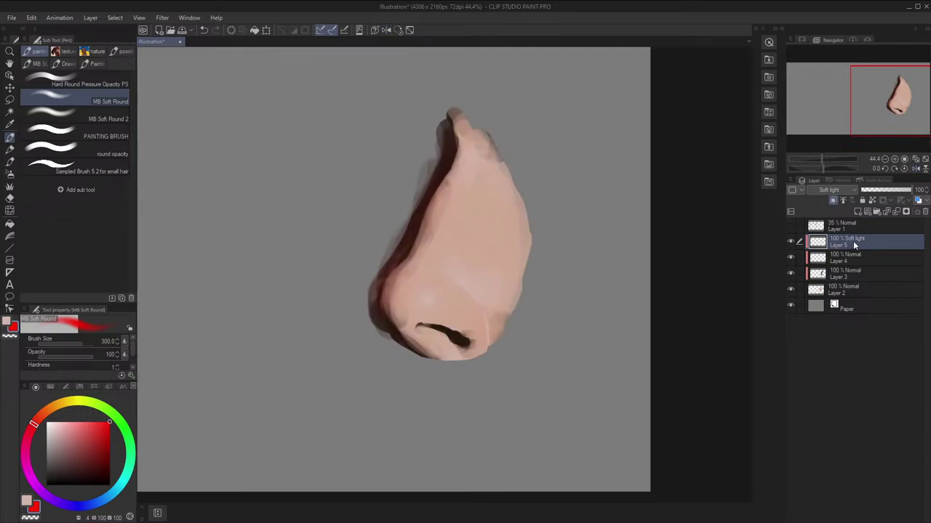
Make Layer 3 the active painting layer and hide the Soft light Layer 5
{"action": "left_click", "coordinate": [851, 261]}
{"action": "left_click", "coordinate": [851, 274]}
{"action": "scroll", "coordinate": [655, 185], "scroll_direction": "up", "scroll_amount": 3}
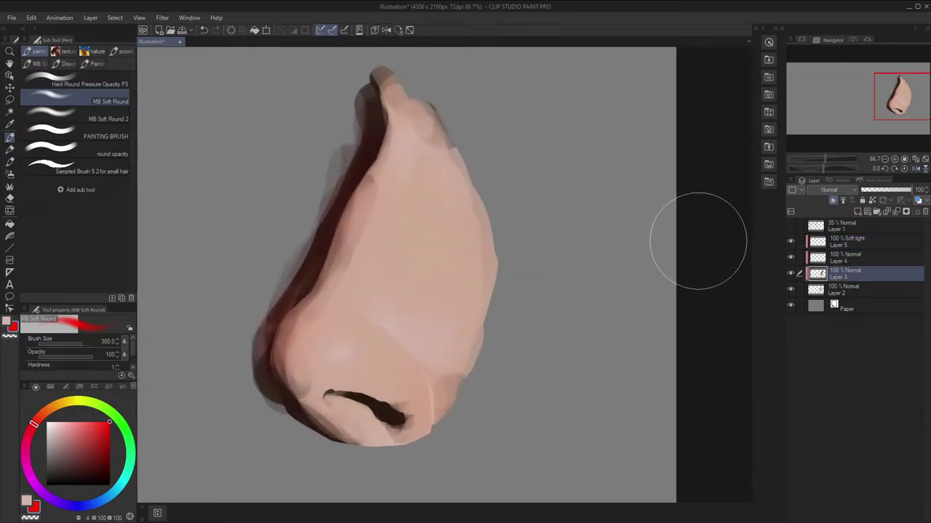
{"action": "left_click", "coordinate": [799, 241]}
{"action": "key", "text": "space"}
{"action": "left_click_drag", "start_coordinate": [657, 233], "coordinate": [692, 247]}
{"action": "left_click", "coordinate": [789, 245]}
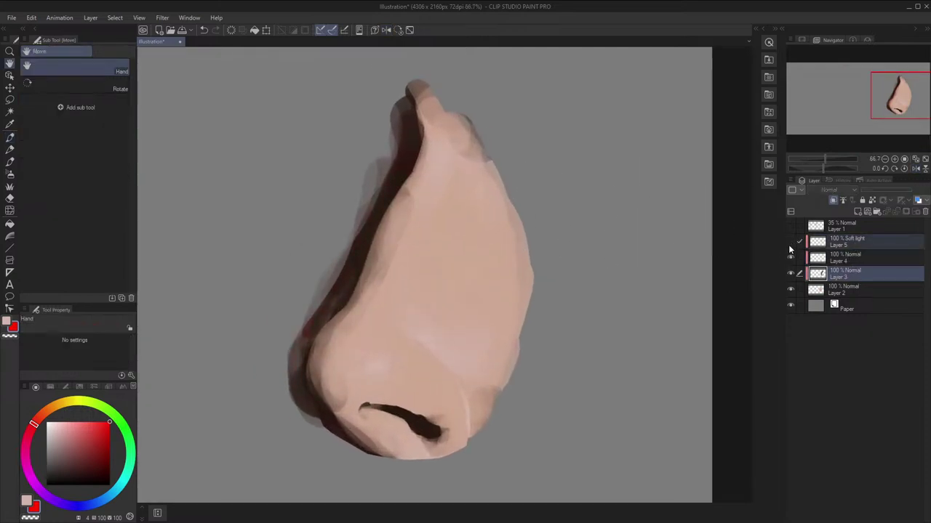
Smooth the transition along the bridge's shadow edge with sampled skin tones using the round opacity brush at sizes 70 to 100
{"action": "left_click", "coordinate": [96, 150]}
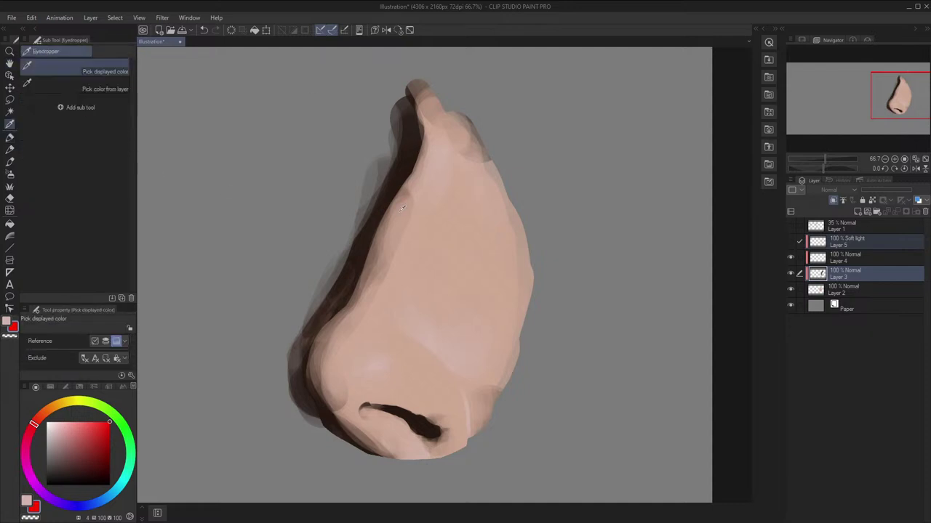
{"action": "left_click", "coordinate": [413, 212], "text": "alt"}
{"action": "key", "text": "bracketleft"}
{"action": "key", "text": "bracketleft"}
{"action": "key", "text": "bracketleft"}
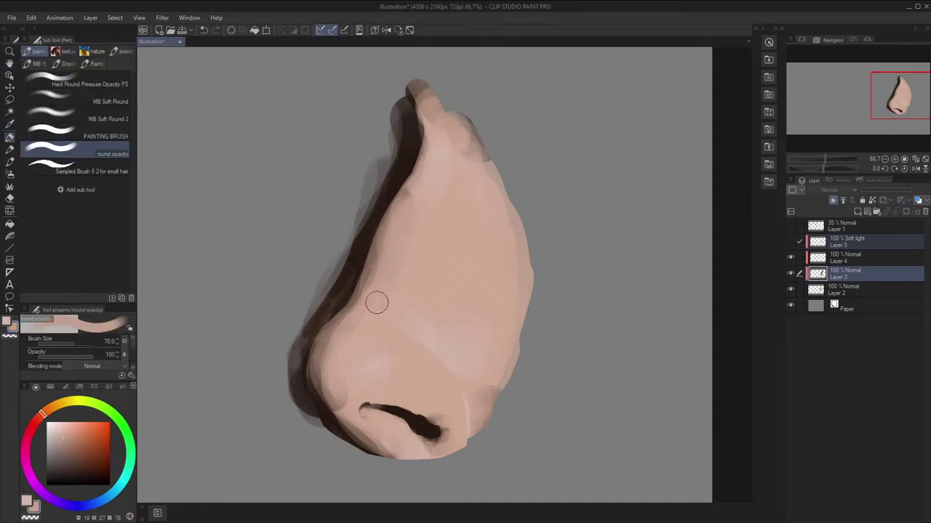
{"action": "left_click", "coordinate": [375, 291], "text": "alt"}
{"action": "mouse_move", "coordinate": [407, 206]}
{"action": "left_mouse_down"}
{"action": "mouse_move", "coordinate": [382, 279]}
{"action": "mouse_move", "coordinate": [351, 324]}
{"action": "left_mouse_up"}
{"action": "left_click", "coordinate": [361, 334], "text": "alt"}
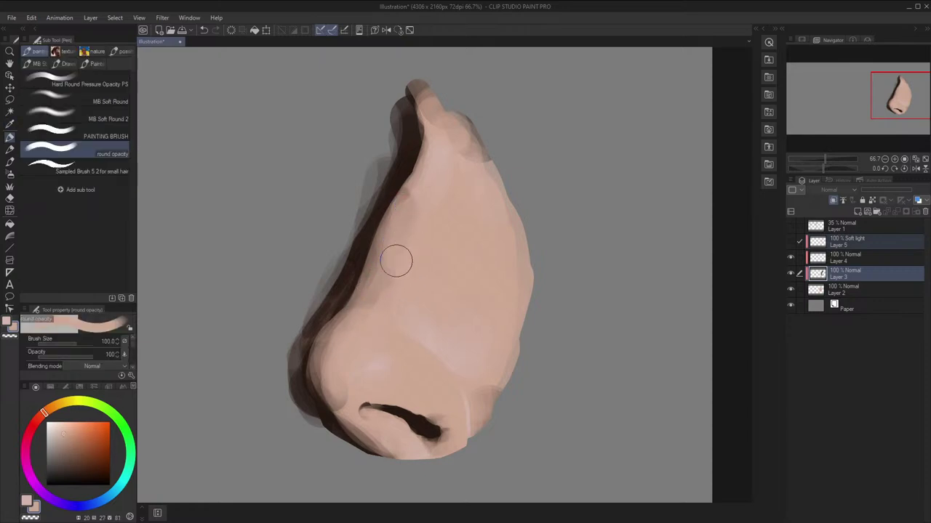
{"action": "key", "text": "alt"}
Blend the shaded patch at the lower side of the nose tip with sampled mid and skin tones
{"action": "left_click", "coordinate": [332, 393], "text": "alt"}
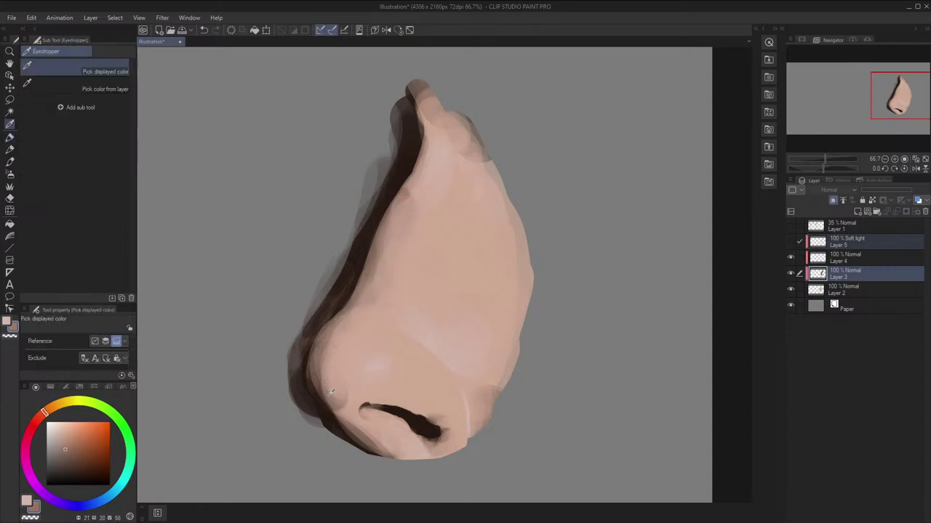
{"action": "left_click_drag", "start_coordinate": [340, 395], "coordinate": [340, 356]}
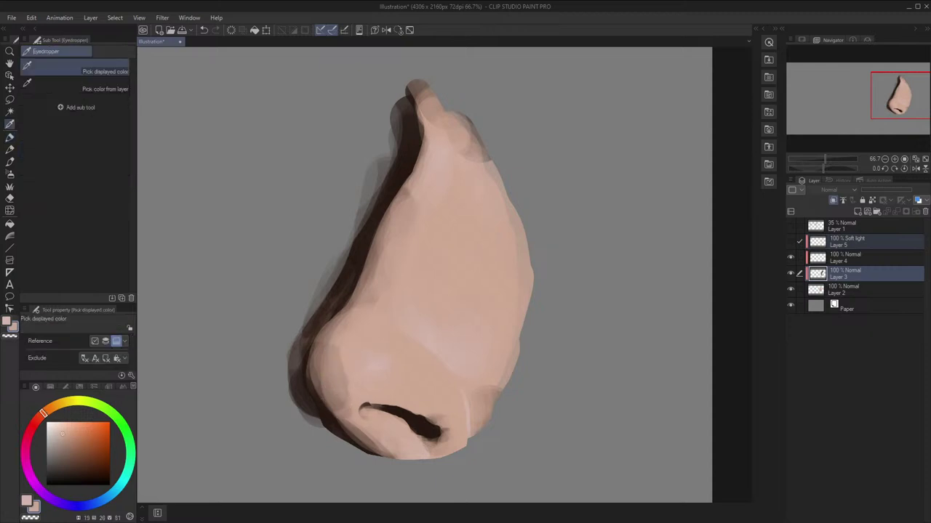
{"action": "left_click", "coordinate": [350, 357], "text": "alt"}
{"action": "key", "text": "bracketright"}
{"action": "key", "text": "bracketright"}
Refine the shadow edge around the nose tip with sampled mid-tones and dark brown at brush sizes 60 to 30
{"action": "left_click", "coordinate": [325, 405], "text": "alt"}
{"action": "key", "text": "bracketleft"}
{"action": "key", "text": "bracketleft"}
{"action": "key", "text": "bracketleft"}
{"action": "mouse_move", "coordinate": [318, 399]}
{"action": "left_mouse_down"}
{"action": "mouse_move", "coordinate": [310, 378]}
{"action": "mouse_move", "coordinate": [324, 341]}
{"action": "mouse_move", "coordinate": [336, 365]}
{"action": "mouse_move", "coordinate": [331, 343]}
{"action": "mouse_move", "coordinate": [320, 374]}
{"action": "left_mouse_up"}
{"action": "left_click", "coordinate": [337, 365], "text": "alt"}
{"action": "left_click", "coordinate": [309, 378], "text": "alt"}
{"action": "left_click_drag", "start_coordinate": [314, 342], "coordinate": [307, 366]}
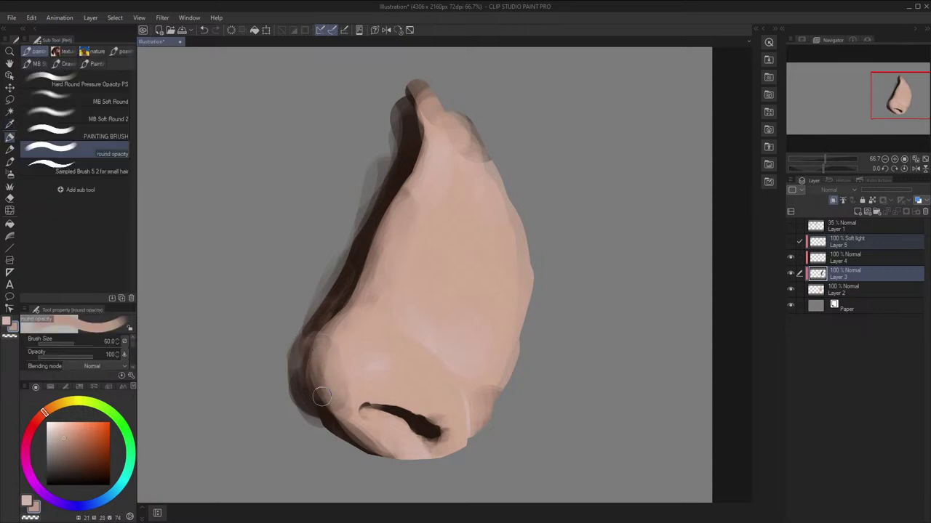
{"action": "key", "text": "ctrl+z"}
{"action": "left_click", "coordinate": [311, 383], "text": "alt"}
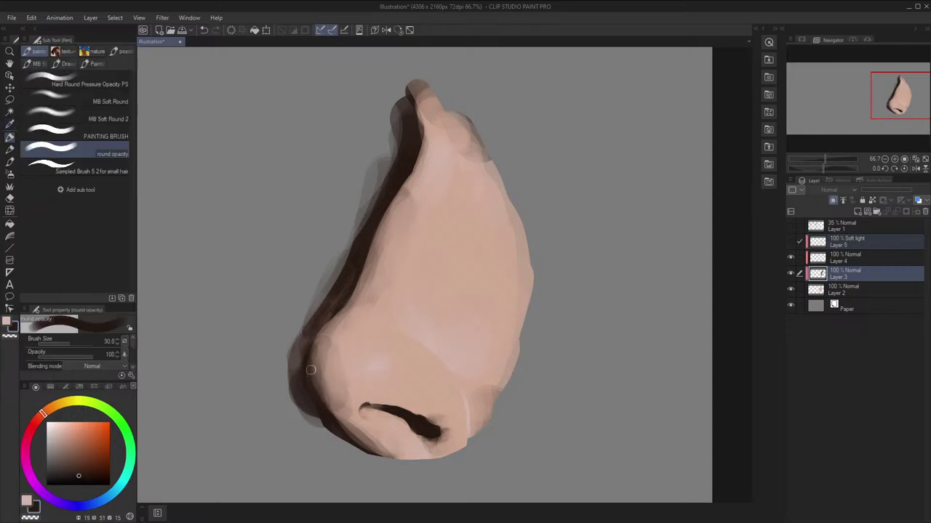
Paint a sampled skin tone over the lower shadow edge of the nose tip at brush size 25 and compare it with Layer 1
{"action": "key", "text": "h"}
{"action": "scroll", "coordinate": [342, 364], "scroll_direction": "down", "scroll_amount": 1}
{"action": "key", "text": "h"}
{"action": "scroll", "coordinate": [344, 365], "scroll_direction": "down", "scroll_amount": 1}
{"action": "scroll", "coordinate": [480, 313], "scroll_direction": "up", "scroll_amount": 3}
{"action": "mouse_move", "coordinate": [430, 402]}
{"action": "left_mouse_down"}
{"action": "mouse_move", "coordinate": [485, 337]}
{"action": "mouse_move", "coordinate": [592, 266]}
{"action": "left_mouse_up"}
{"action": "scroll", "coordinate": [592, 266], "scroll_direction": "up", "scroll_amount": 1}
{"action": "left_click", "coordinate": [472, 294], "text": "alt"}
{"action": "key", "text": "h"}
{"action": "left_click_drag", "start_coordinate": [541, 355], "coordinate": [508, 393]}
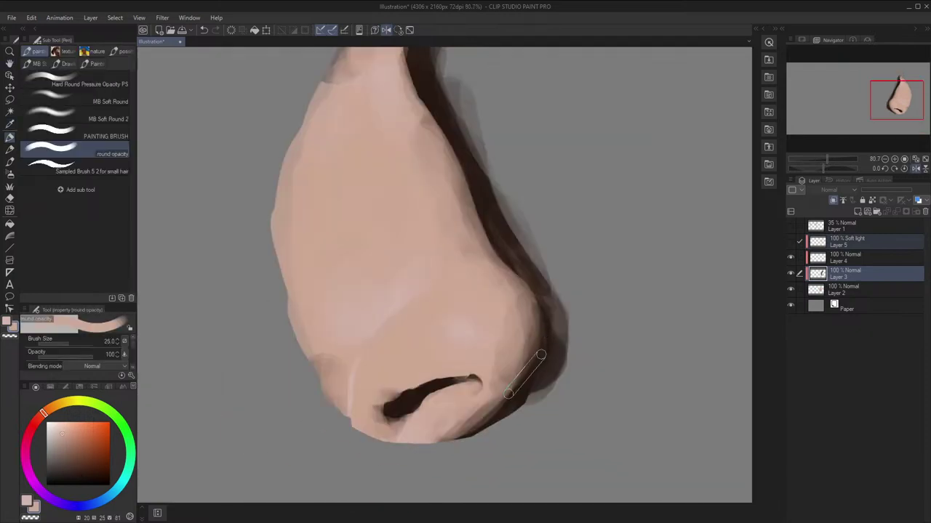
{"action": "left_click", "coordinate": [791, 227]}
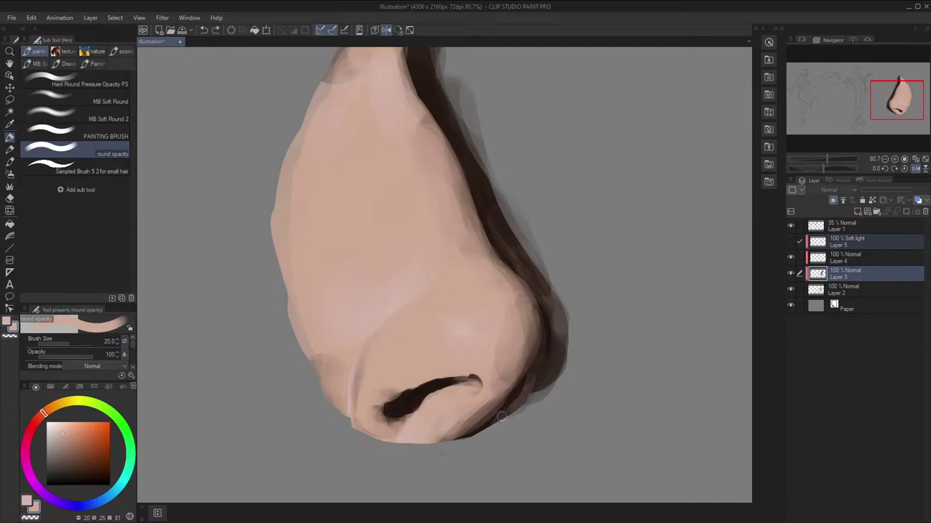
{"action": "left_click", "coordinate": [791, 227]}
{"action": "key", "text": "h"}
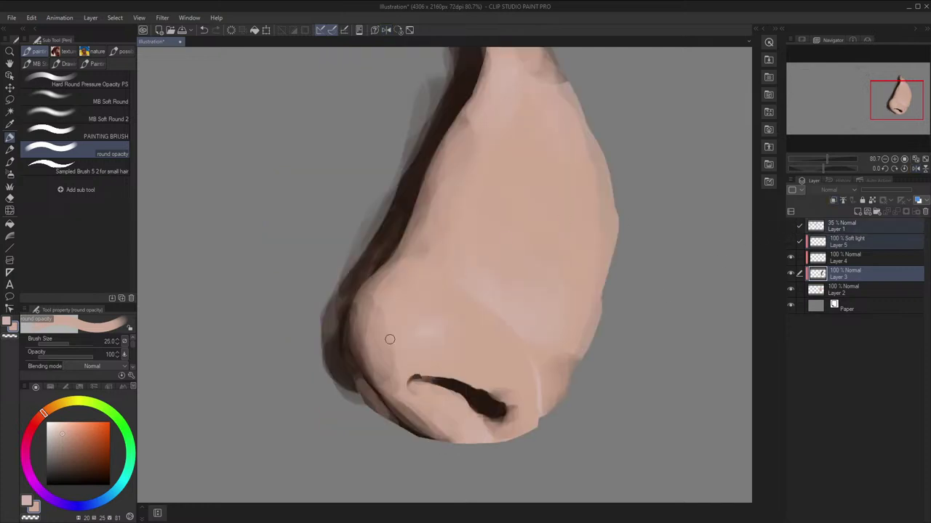
Redraw the thin shadow line under the nose tip with sampled dark brown, starting at brush size 10
{"action": "key", "text": "i"}
{"action": "left_click", "coordinate": [341, 350]}
{"action": "key", "text": "p"}
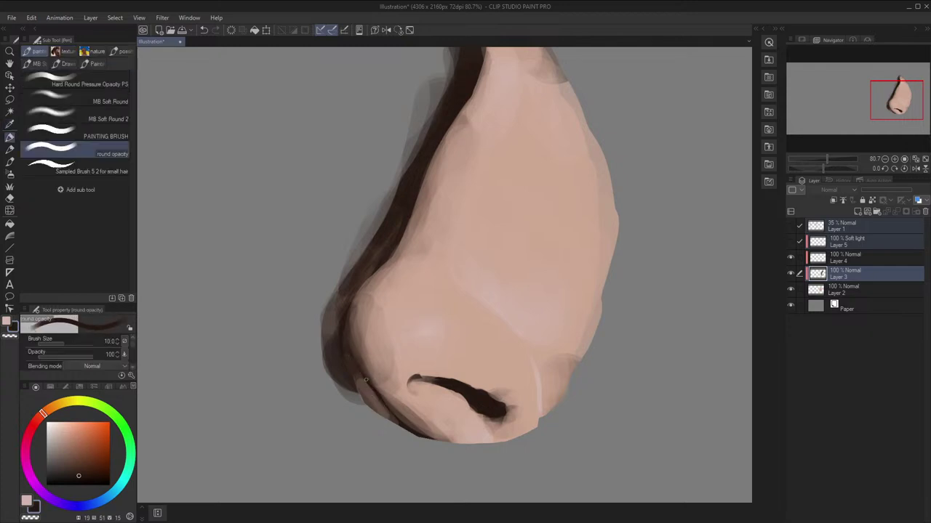
{"action": "key", "text": "ctrl+z"}
{"action": "left_click_drag", "start_coordinate": [356, 366], "coordinate": [395, 418]}
{"action": "key", "text": "h"}
{"action": "left_click_drag", "start_coordinate": [546, 336], "coordinate": [490, 426]}
Enlarge the brush to size 40 and darken the lower shadow edge of the nose tip with a broader stroke
{"action": "key", "text": "bracketright"}
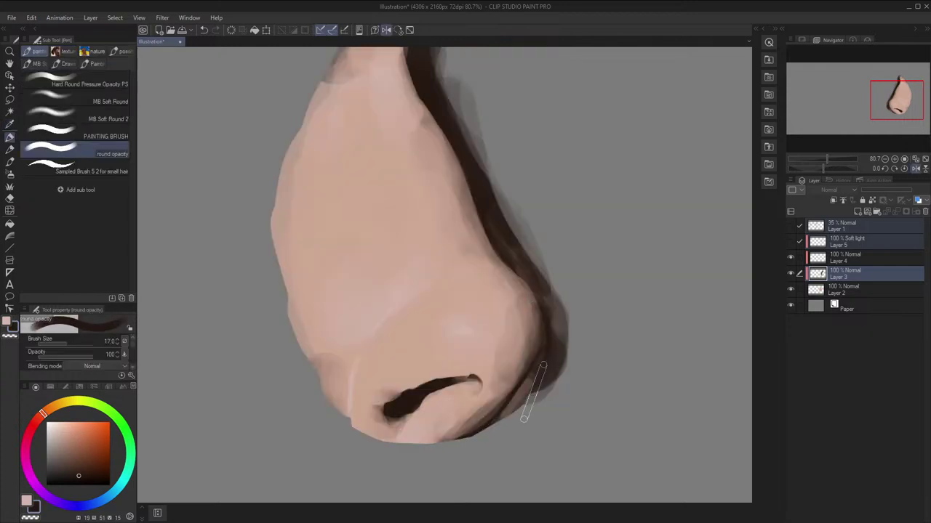
{"action": "key", "text": "bracketright"}
{"action": "key", "text": "bracketright"}
{"action": "key", "text": "bracketright"}
{"action": "key", "text": "bracketright"}
{"action": "left_click_drag", "start_coordinate": [545, 357], "coordinate": [501, 426]}
{"action": "key", "text": "ctrl+z"}
{"action": "left_click_drag", "start_coordinate": [545, 358], "coordinate": [485, 443]}
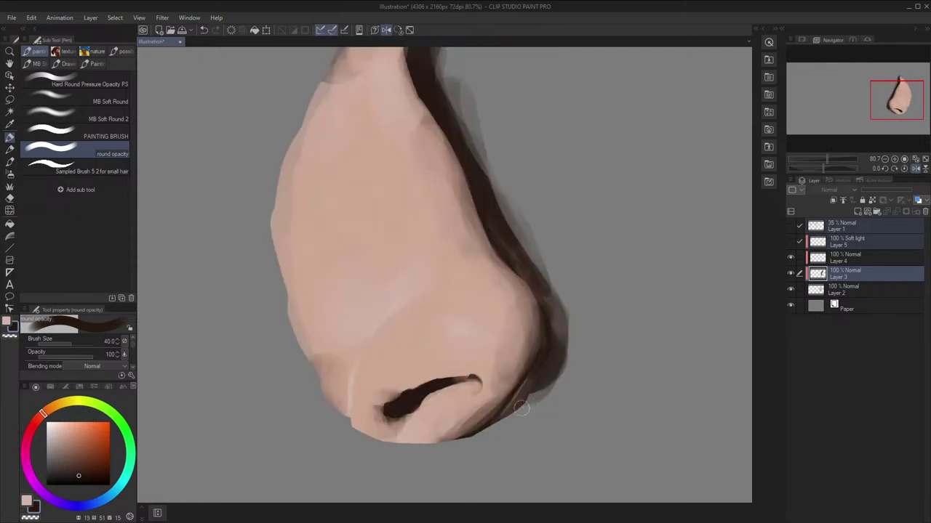
Blend the light patch under the nose tip into the surrounding shadow with sampled browns at brush size 25
{"action": "left_click", "coordinate": [519, 398], "text": "alt"}
{"action": "key", "text": "["}
{"action": "key", "text": "["}
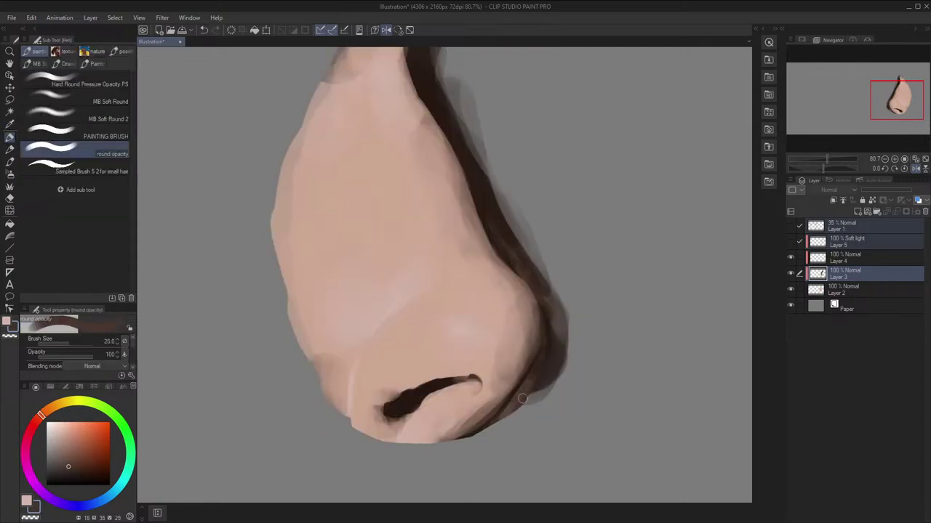
{"action": "key", "text": "h"}
{"action": "key", "text": "h"}
{"action": "key", "text": "h"}
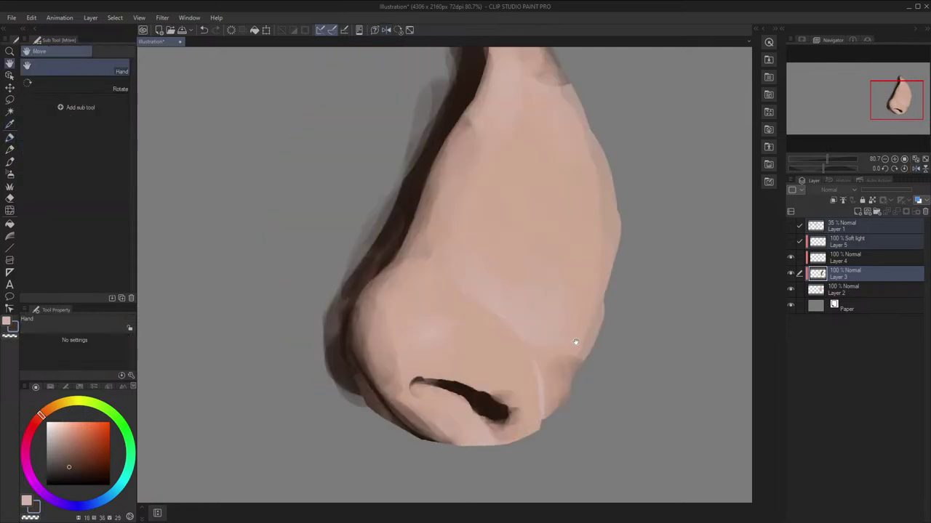
{"action": "key", "text": "b"}
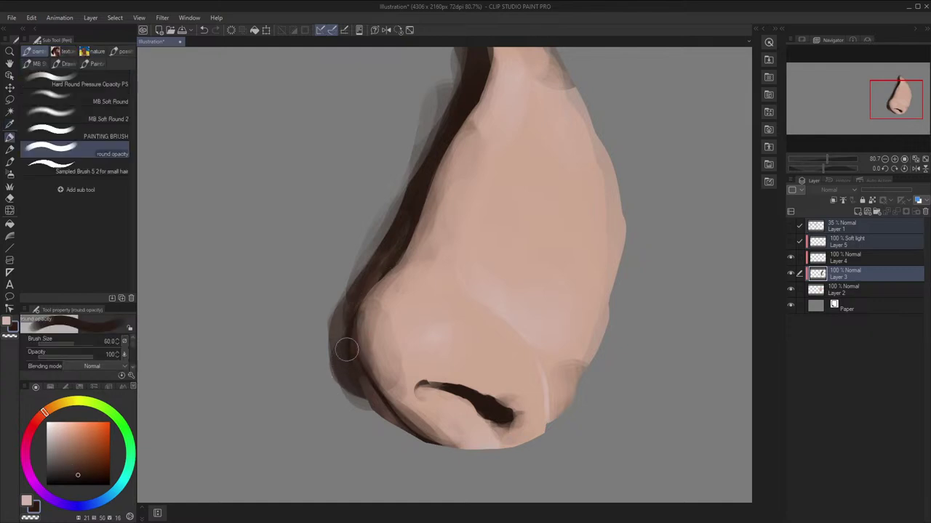
{"action": "left_click", "coordinate": [344, 373], "text": "alt"}
Fill out the nose silhouette beside the tip on Layer 2 with sampled skin tone at size 50, trimming the outer edge with transparent colour
{"action": "left_click", "coordinate": [835, 275]}
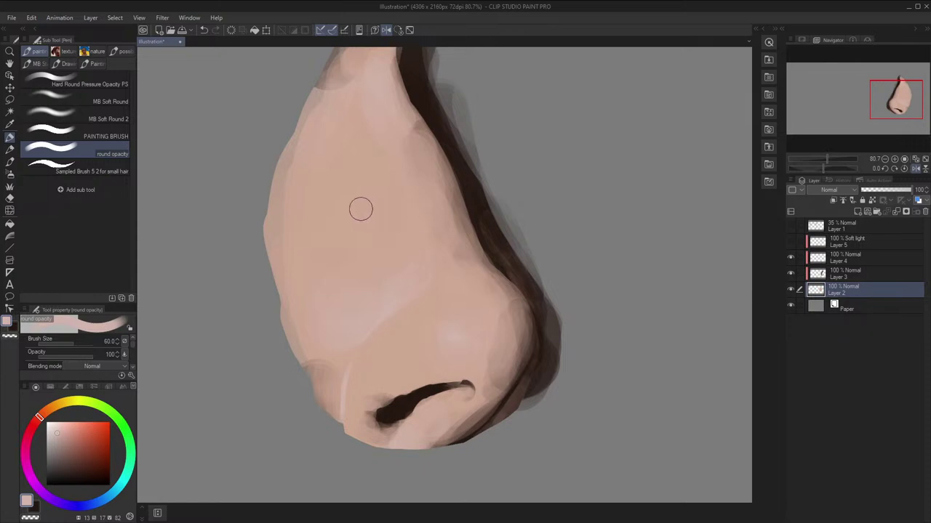
{"action": "left_click", "coordinate": [361, 210], "text": "alt"}
{"action": "key", "text": "h"}
{"action": "key", "text": "["}
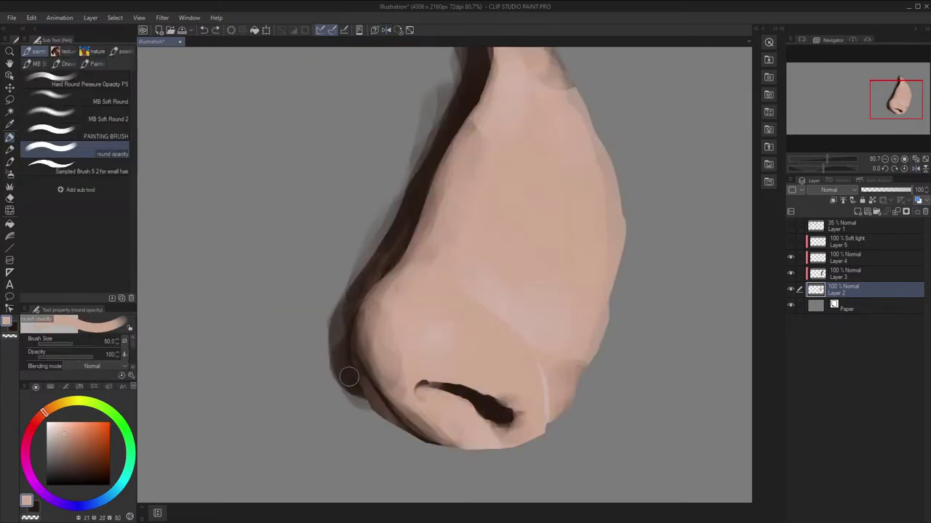
{"action": "key", "text": "h"}
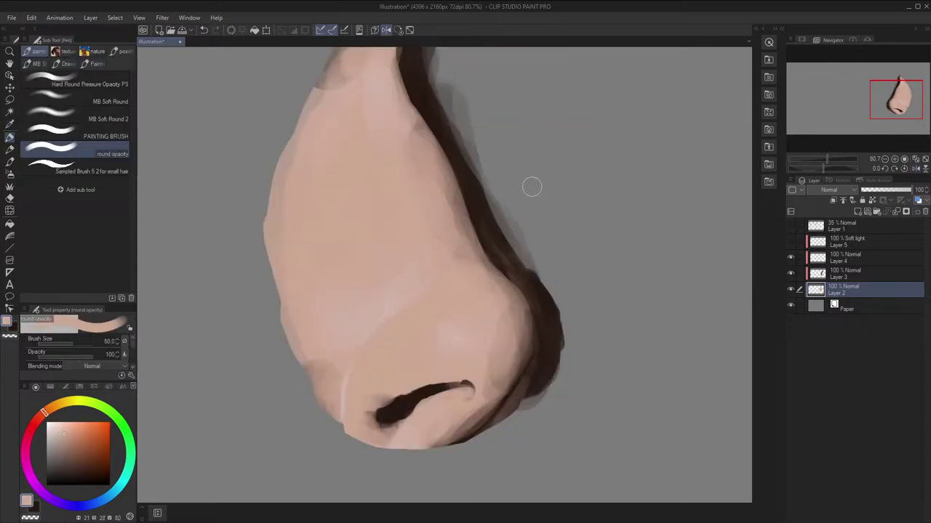
{"action": "key", "text": "c"}
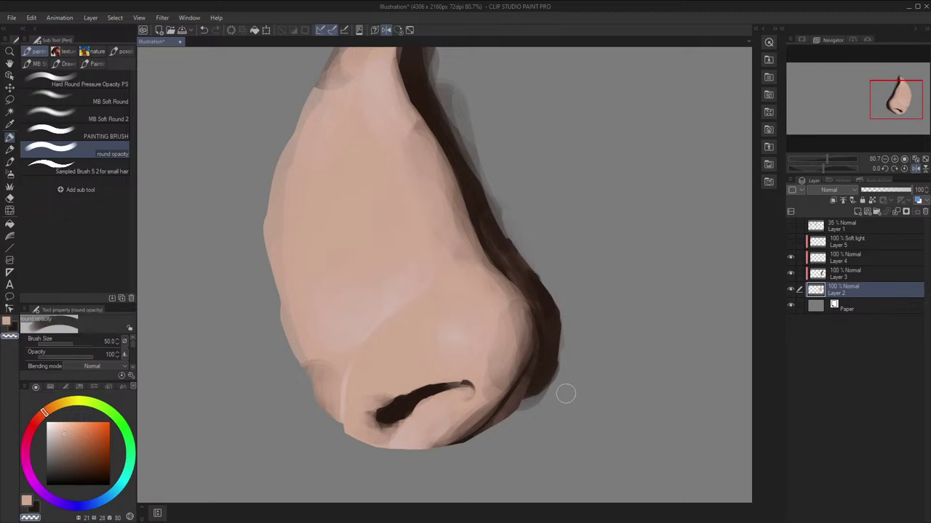
{"action": "key", "text": "h"}
{"action": "key", "text": "h"}
Make Layer 3 active again and undo a trial stroke over the shadow beside the nose tip
{"action": "left_click", "coordinate": [846, 273]}
{"action": "key", "text": "h"}
{"action": "key", "text": "x"}
{"action": "key", "text": "x"}
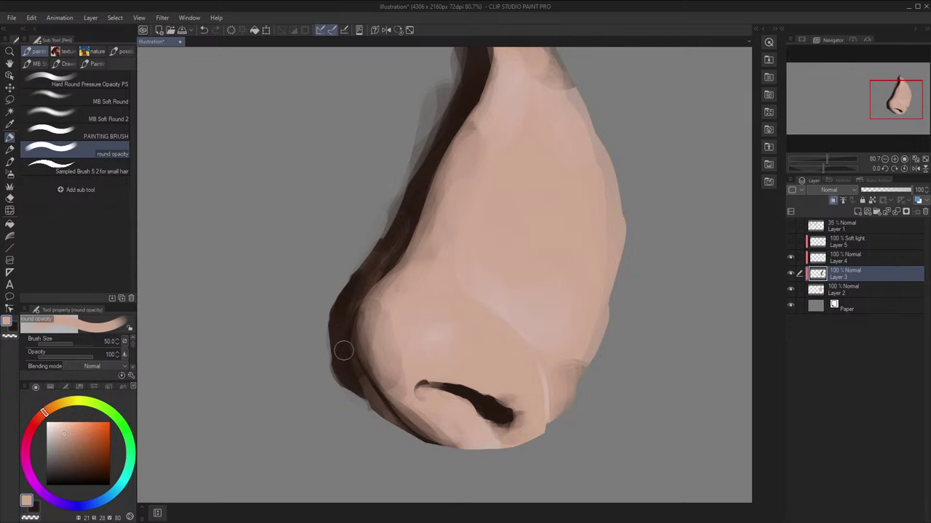
{"action": "left_click_drag", "start_coordinate": [344, 352], "coordinate": [345, 357]}
{"action": "key", "text": "ctrl+z"}
{"action": "key", "text": "h"}
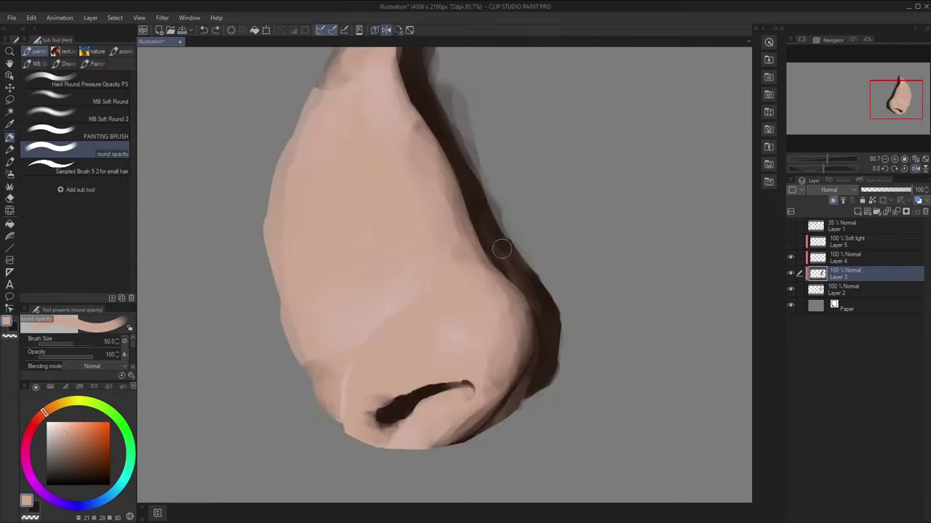
Even out the dark shadow band along the bridge with sampled dark browns at brush size 50
{"action": "key", "text": "x"}
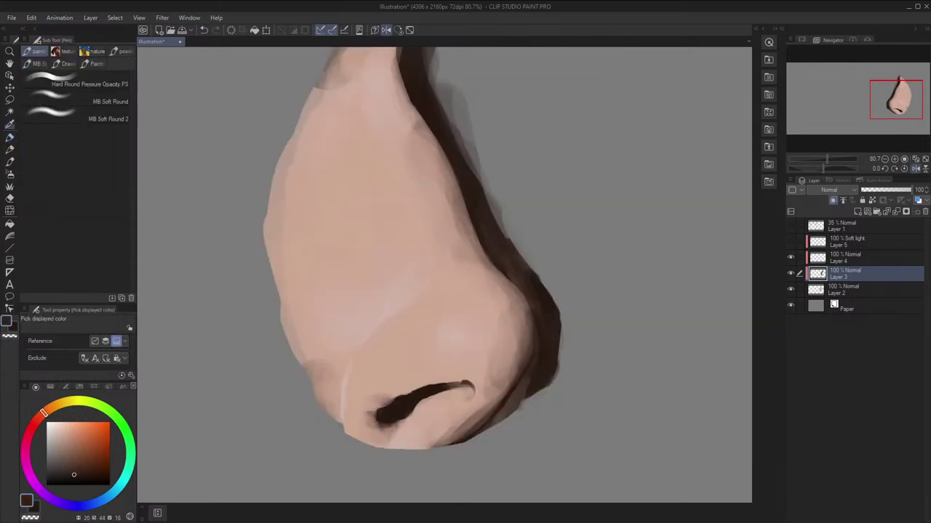
{"action": "left_click", "coordinate": [483, 206], "text": "alt"}
{"action": "key", "text": "h"}
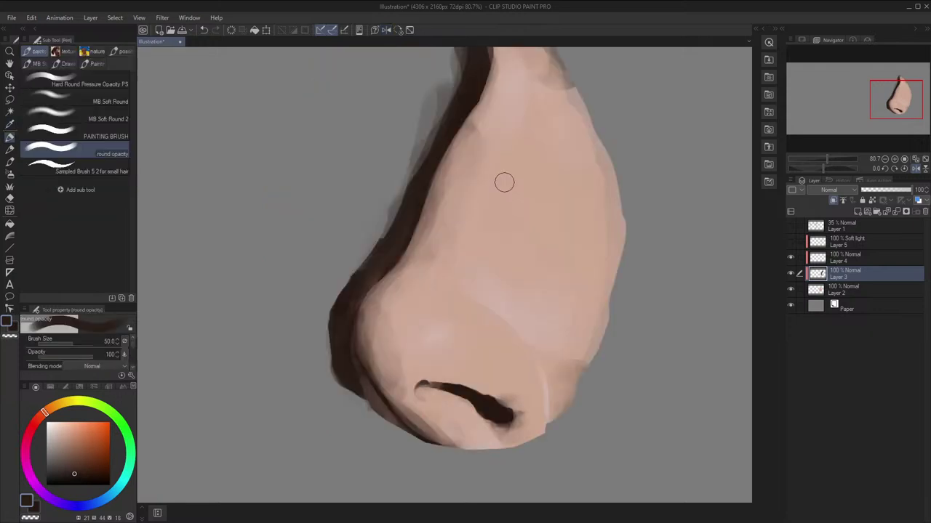
{"action": "key", "text": "i"}
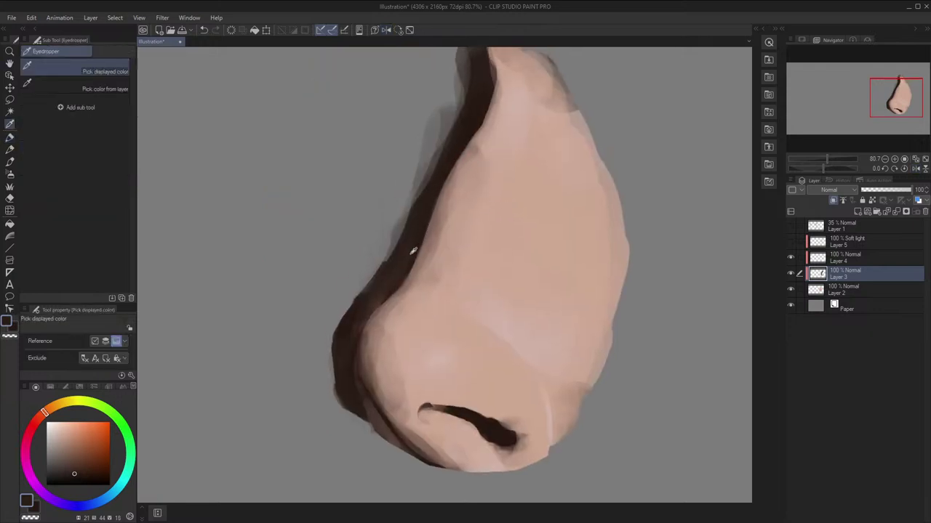
{"action": "left_click", "coordinate": [412, 251]}
{"action": "key", "text": "h"}
{"action": "key", "text": "b"}
{"action": "left_click", "coordinate": [472, 210], "text": "alt"}
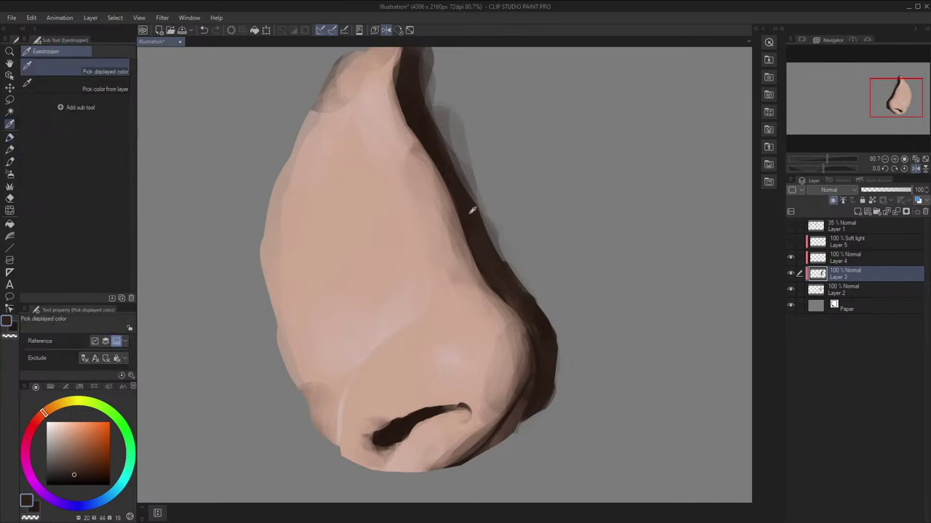
{"action": "left_click_drag", "start_coordinate": [475, 221], "coordinate": [498, 262]}
Mix a very dark orange-brown for the nose's shadow side and set the round opacity brush to size 70
{"action": "key", "text": "h"}
{"action": "scroll", "coordinate": [502, 247], "scroll_direction": "down", "scroll_amount": 2}
{"action": "key", "text": "h"}
{"action": "key", "text": "h"}
{"action": "left_click_drag", "start_coordinate": [521, 138], "coordinate": [523, 171]}
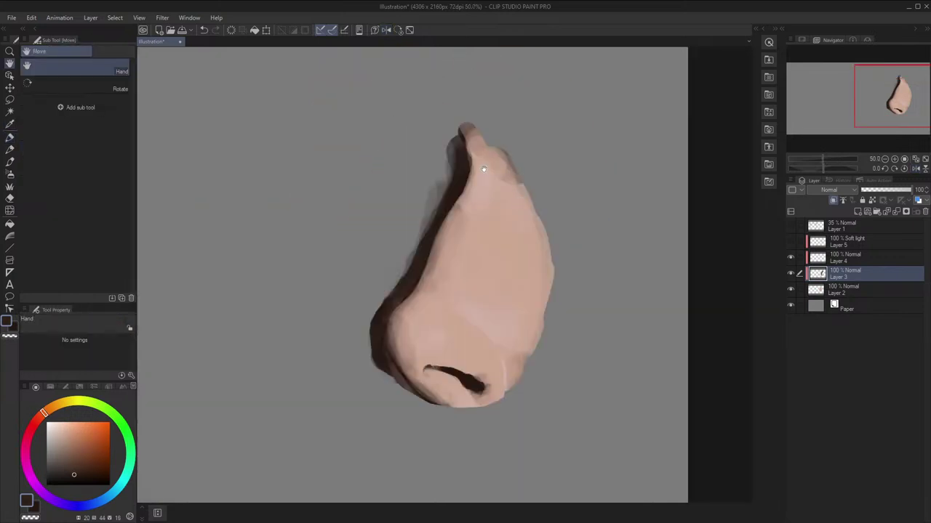
{"action": "scroll", "coordinate": [482, 169], "scroll_direction": "up", "scroll_amount": 1}
{"action": "key", "text": "b"}
{"action": "key", "text": "h"}
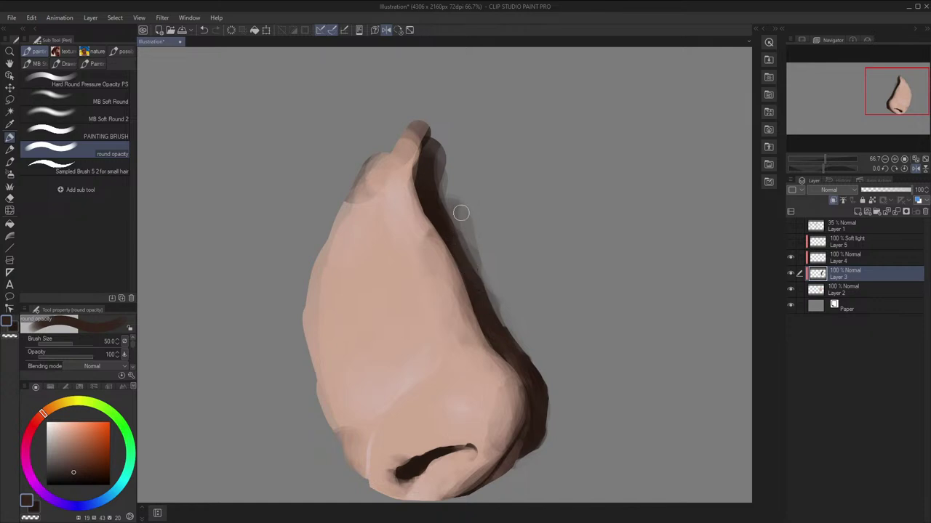
{"action": "left_click", "coordinate": [84, 477]}
{"action": "left_click", "coordinate": [39, 419]}
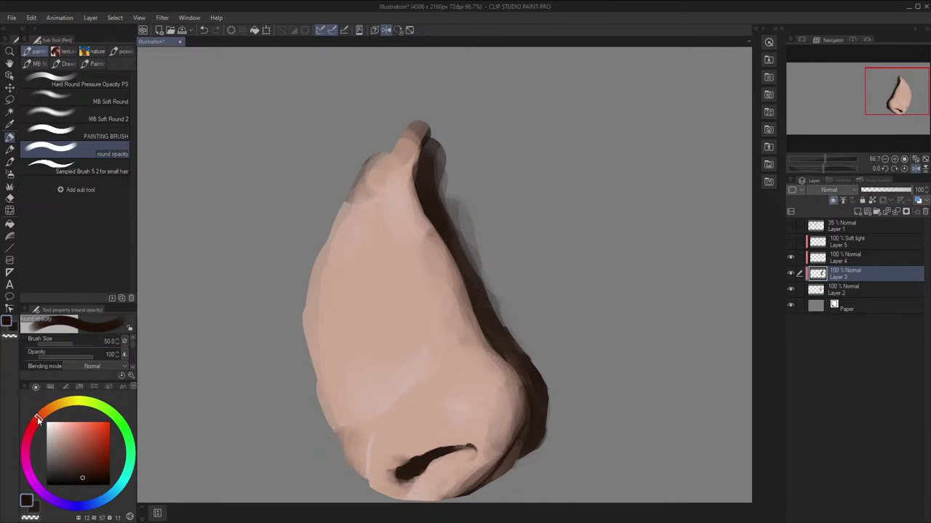
{"action": "left_click", "coordinate": [43, 414]}
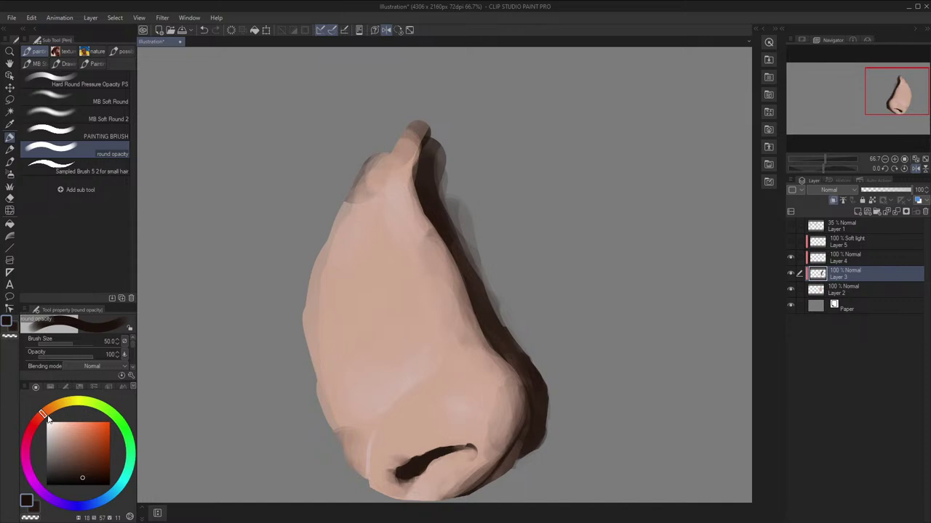
{"action": "key", "text": "h"}
{"action": "key", "text": "h"}
{"action": "scroll", "coordinate": [476, 183], "scroll_direction": "down", "scroll_amount": 2}
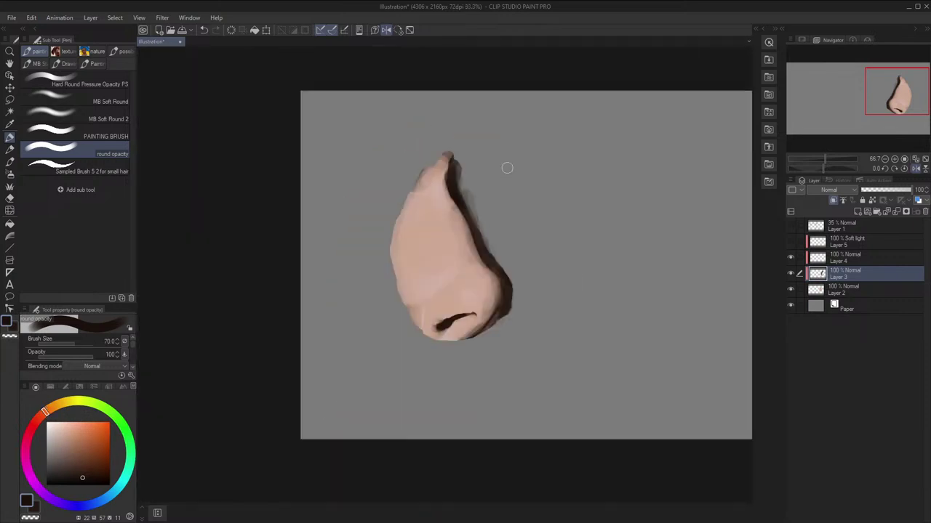
Softly deepen the shadow edge from the bridge down to the underside of the tip using MB Soft Round 2 at size 120
{"action": "key", "text": "h"}
{"action": "scroll", "coordinate": [506, 167], "scroll_direction": "down", "scroll_amount": 1}
{"action": "scroll", "coordinate": [501, 120], "scroll_direction": "up", "scroll_amount": 3}
{"action": "key", "text": "space"}
{"action": "scroll", "coordinate": [449, 215], "scroll_direction": "up", "scroll_amount": 2}
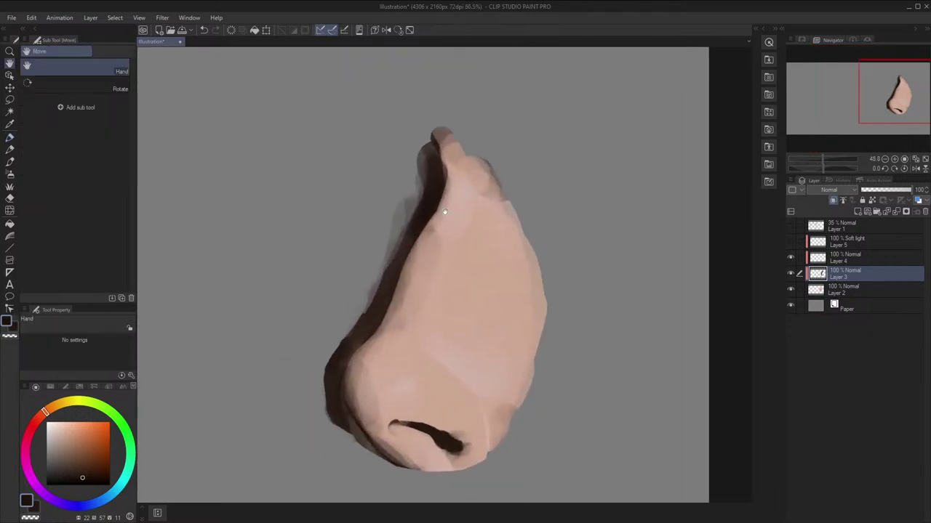
{"action": "key", "text": "p"}
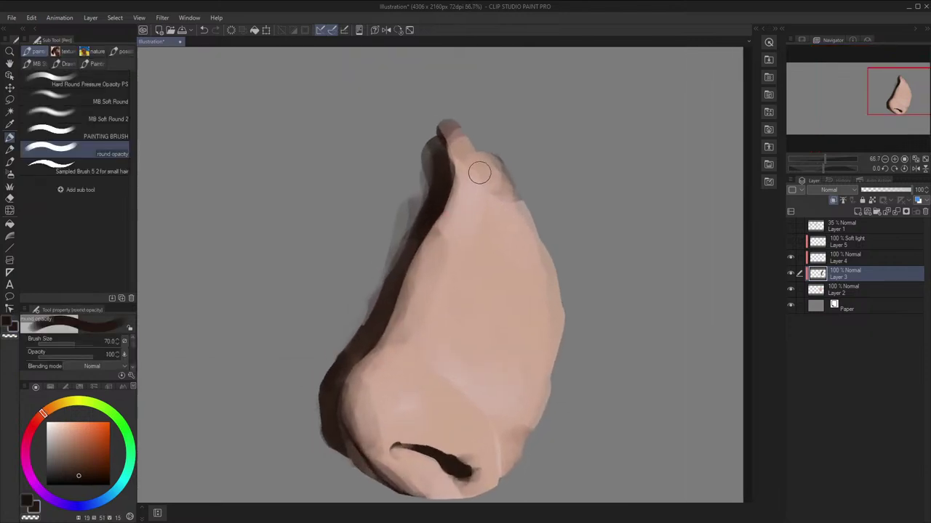
{"action": "key", "text": "h"}
{"action": "left_click", "coordinate": [107, 113]}
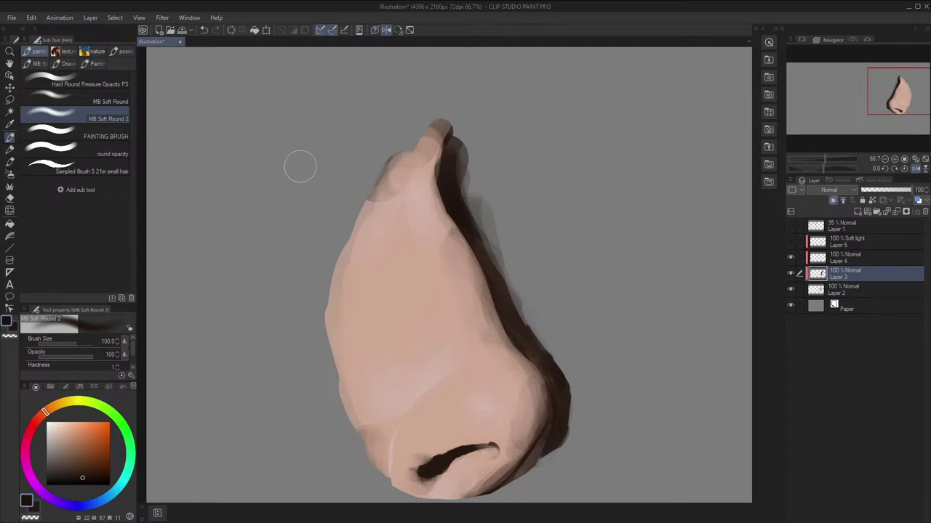
{"action": "key", "text": "ctrl+z"}
{"action": "mouse_move", "coordinate": [441, 136]}
{"action": "left_mouse_down"}
{"action": "mouse_move", "coordinate": [474, 228]}
{"action": "mouse_move", "coordinate": [454, 137]}
{"action": "mouse_move", "coordinate": [447, 165]}
{"action": "mouse_move", "coordinate": [490, 287]}
{"action": "mouse_move", "coordinate": [543, 375]}
{"action": "left_mouse_up"}
{"action": "key", "text": "h"}
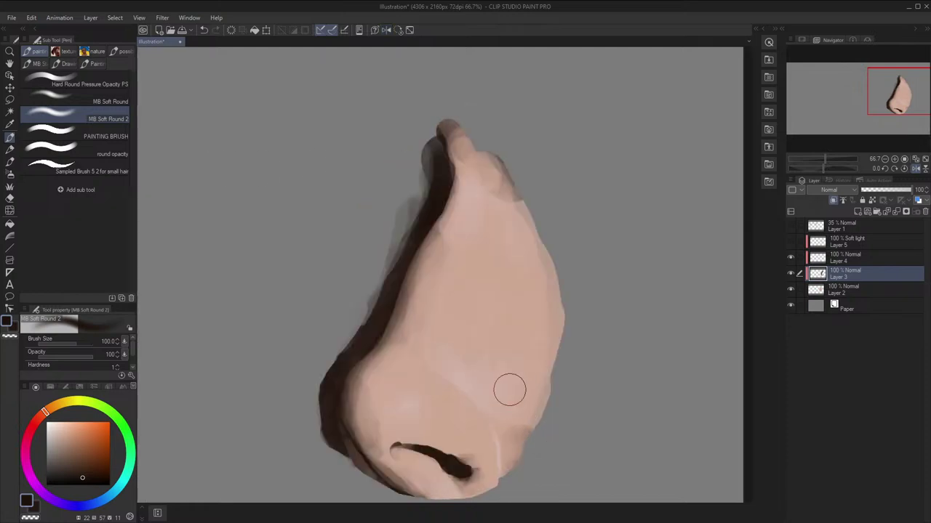
{"action": "key", "text": "ctrl+z"}
{"action": "key", "text": "]"}
{"action": "mouse_move", "coordinate": [447, 113]}
{"action": "left_mouse_down"}
{"action": "mouse_move", "coordinate": [439, 206]}
{"action": "mouse_move", "coordinate": [362, 350]}
{"action": "mouse_move", "coordinate": [379, 469]}
{"action": "left_mouse_up"}
Make Layer 4 the active painting layer and sample the pale pink of the highlight line beside the nostril wing
{"action": "key", "text": "h"}
{"action": "scroll", "coordinate": [494, 322], "scroll_direction": "down", "scroll_amount": 2}
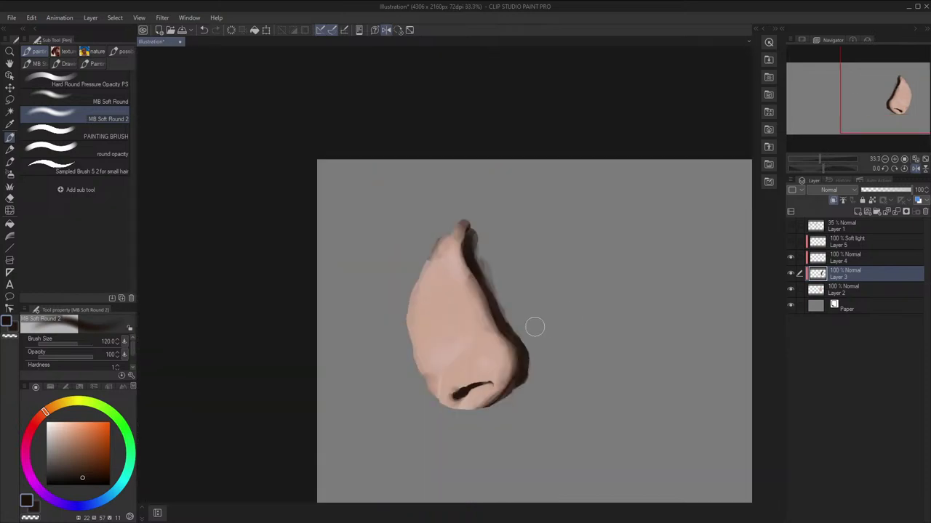
{"action": "key", "text": "h"}
{"action": "left_click_drag", "start_coordinate": [543, 223], "coordinate": [548, 195]}
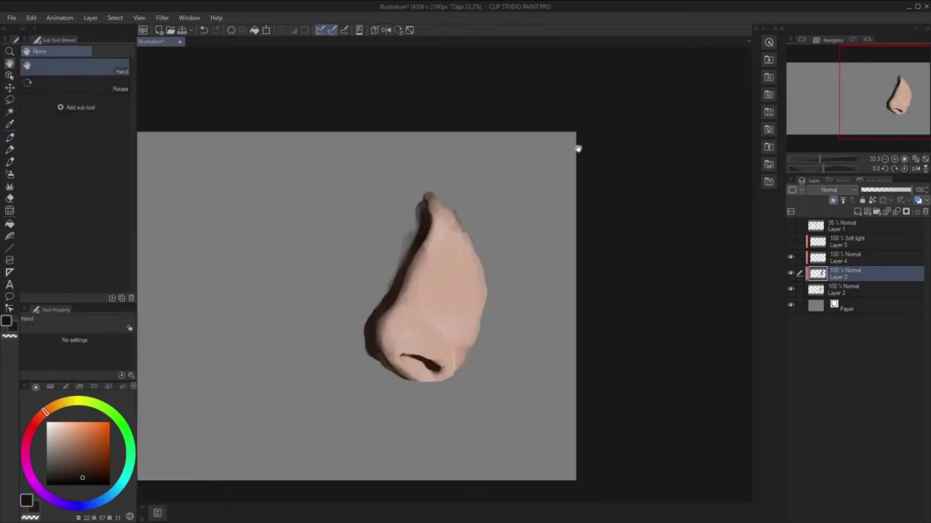
{"action": "left_click", "coordinate": [827, 260]}
{"action": "scroll", "coordinate": [424, 308], "scroll_direction": "up", "scroll_amount": 4}
{"action": "key", "text": "p"}
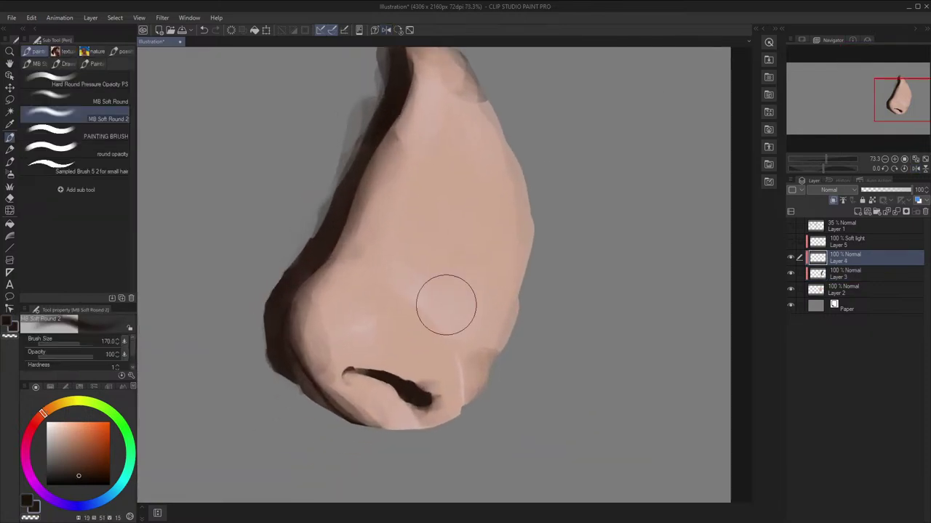
{"action": "key", "text": "i"}
{"action": "left_click", "coordinate": [464, 371]}
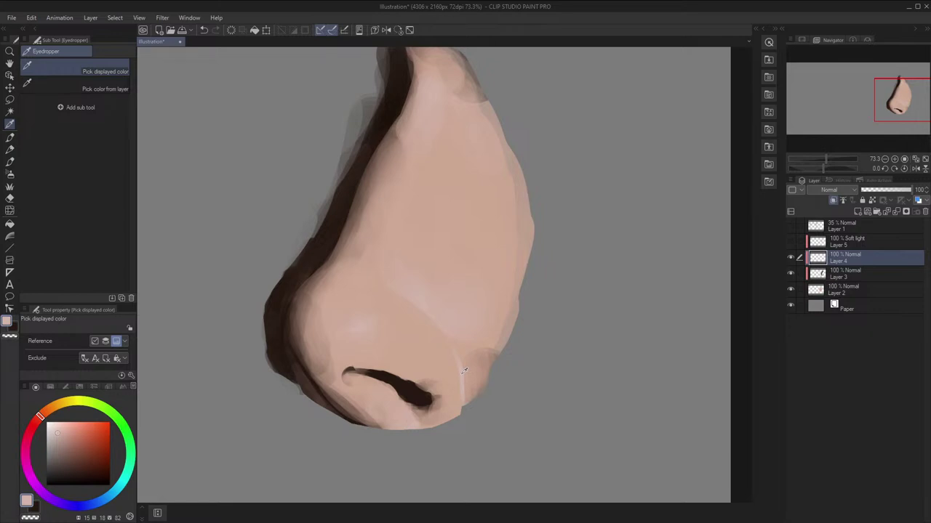
Switch to the round opacity brush for reworking the skin around the nostril
{"action": "key", "text": "h"}
{"action": "key", "text": "p"}
{"action": "left_click", "coordinate": [102, 136]}
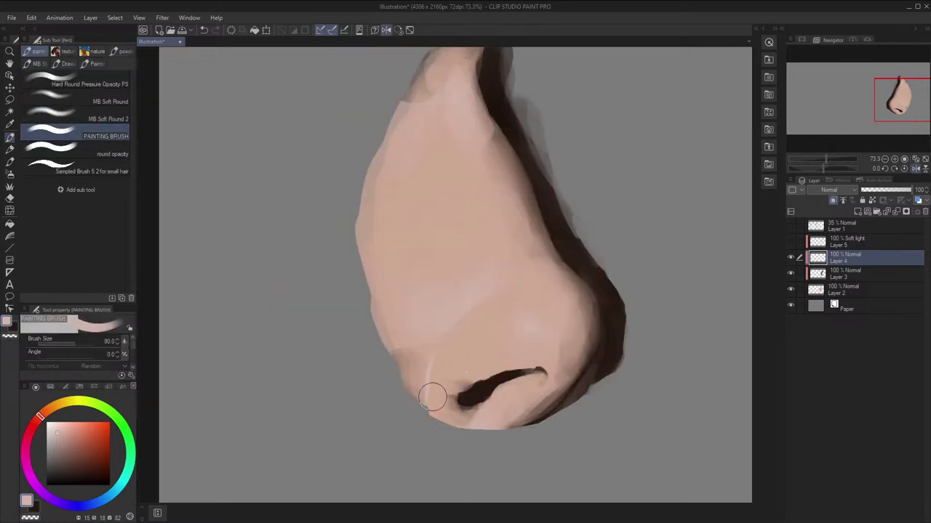
{"action": "key", "text": "i"}
{"action": "key", "text": "p"}
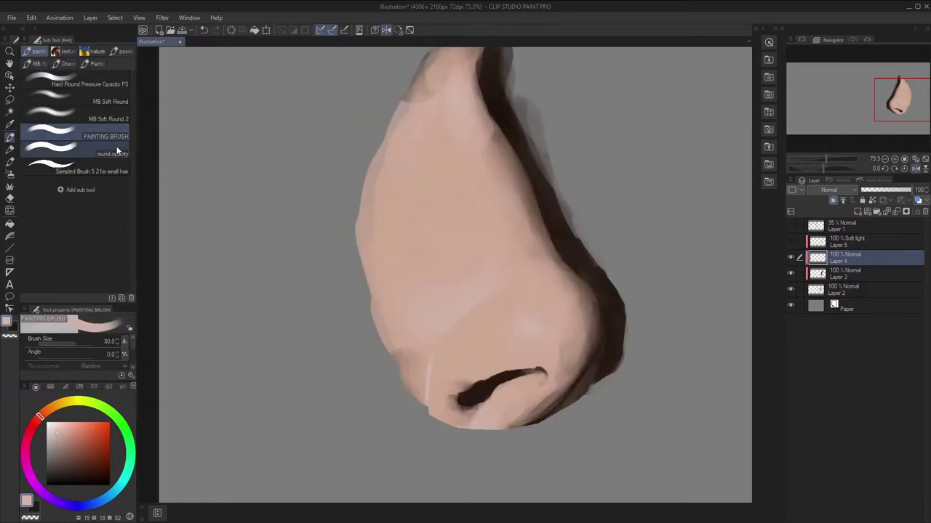
{"action": "left_click", "coordinate": [118, 153]}
Even out the skin beneath the nostril on Layer 4 with sampled skin tones at brush size 70
{"action": "key", "text": "space"}
{"action": "left_click_drag", "start_coordinate": [448, 296], "coordinate": [431, 264]}
{"action": "key", "text": "h"}
{"action": "left_click", "coordinate": [467, 356], "text": "alt"}
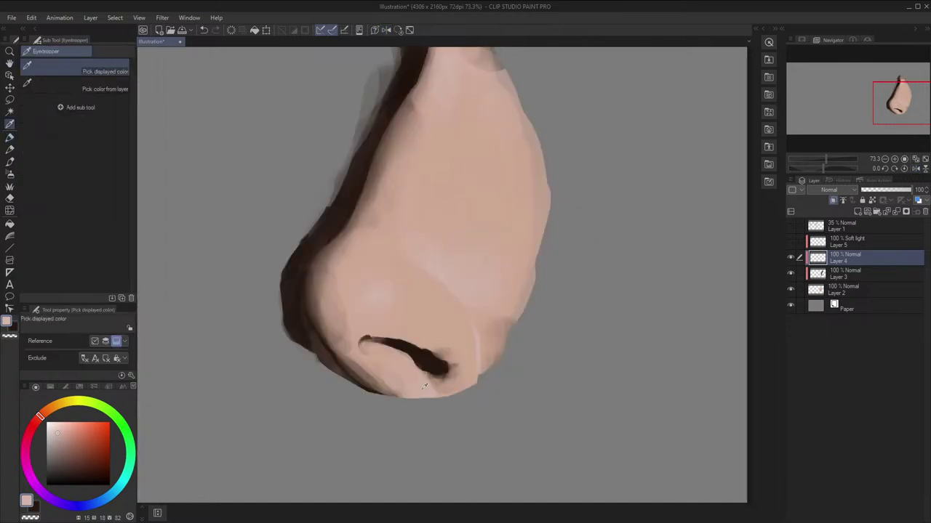
{"action": "left_click", "coordinate": [461, 380], "text": "alt"}
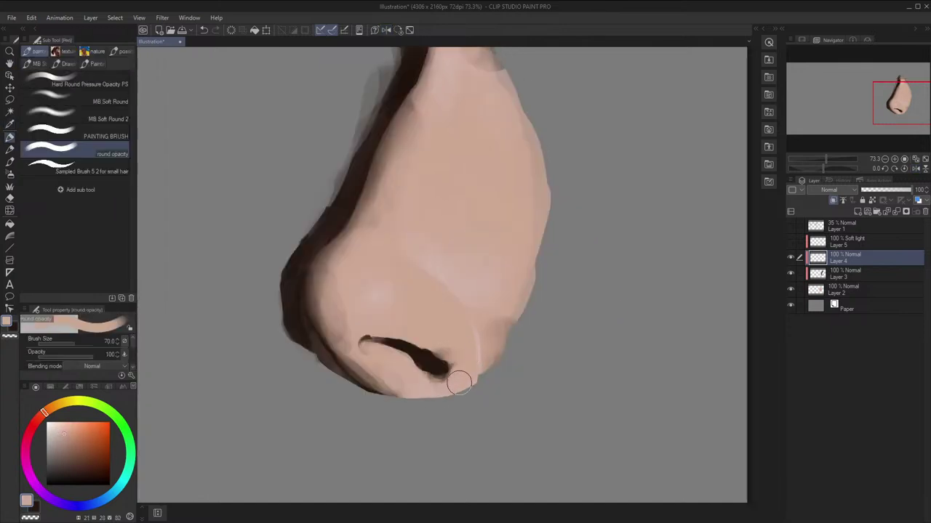
{"action": "left_click", "coordinate": [844, 246]}
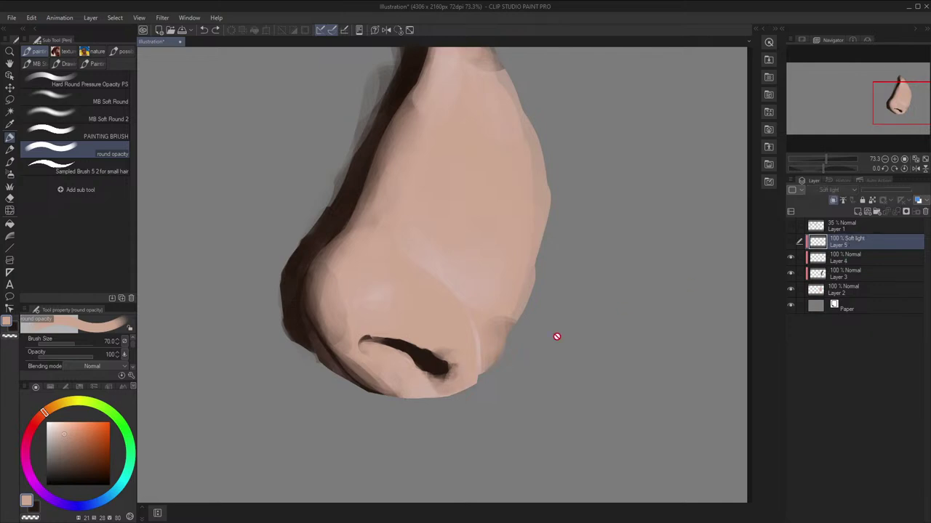
{"action": "key", "text": "i"}
{"action": "left_click", "coordinate": [820, 259]}
{"action": "key", "text": "p"}
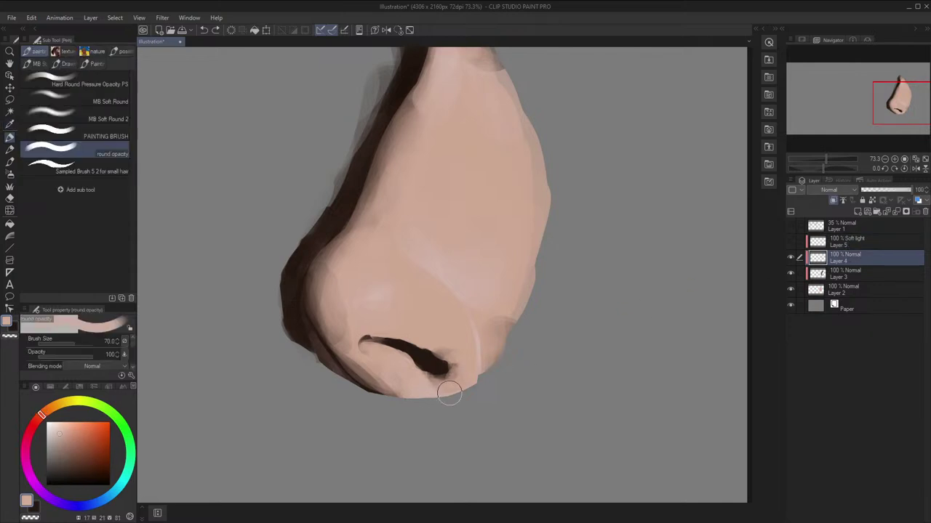
Soften and widen the pale highlight on the nose tip with a sampled skin tone at brush size 120
{"action": "key", "text": "h"}
{"action": "key", "text": "h"}
{"action": "key", "text": "space"}
{"action": "left_click_drag", "start_coordinate": [533, 302], "coordinate": [521, 148]}
{"action": "key", "text": "i"}
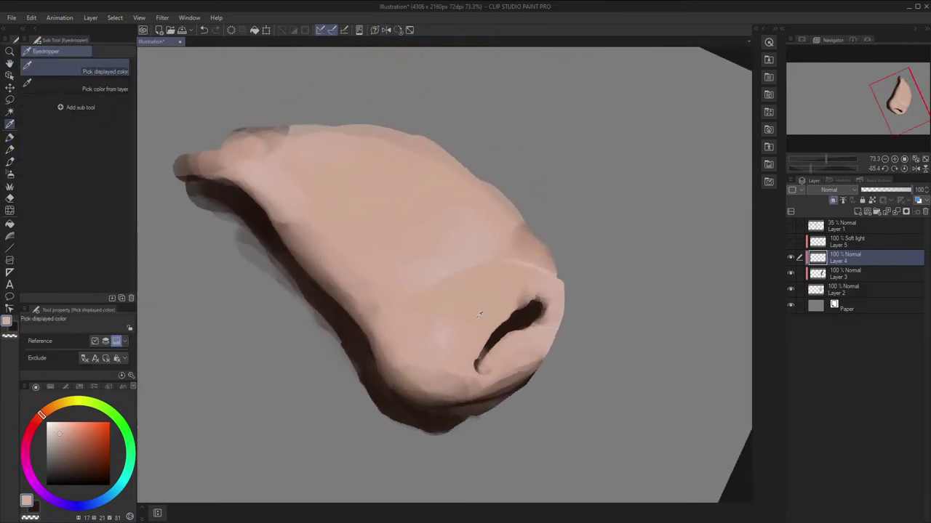
{"action": "key", "text": "p"}
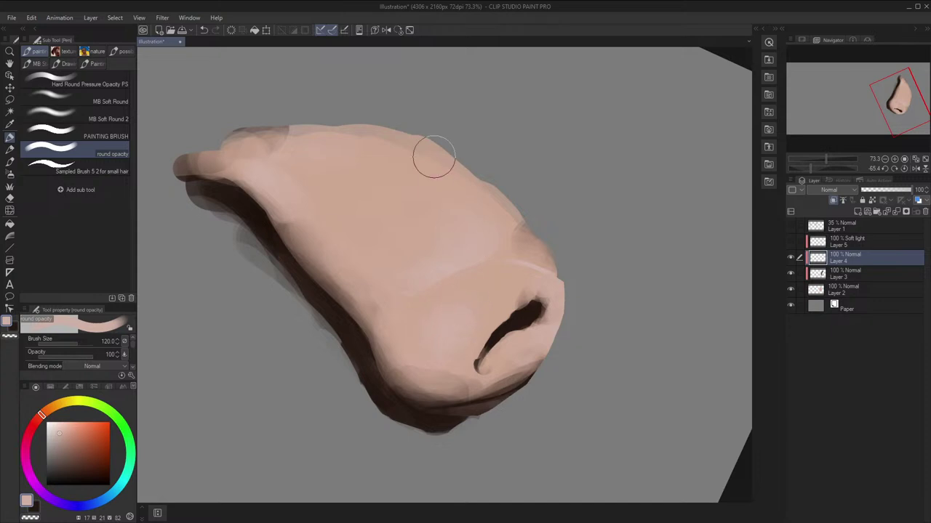
{"action": "left_click", "coordinate": [398, 29]}
Blend the band between the tip highlight and the side highlight with sampled skin tones at brush sizes 80 and 120
{"action": "left_click", "coordinate": [459, 281], "text": "alt"}
{"action": "key", "text": "h"}
{"action": "key", "text": "["}
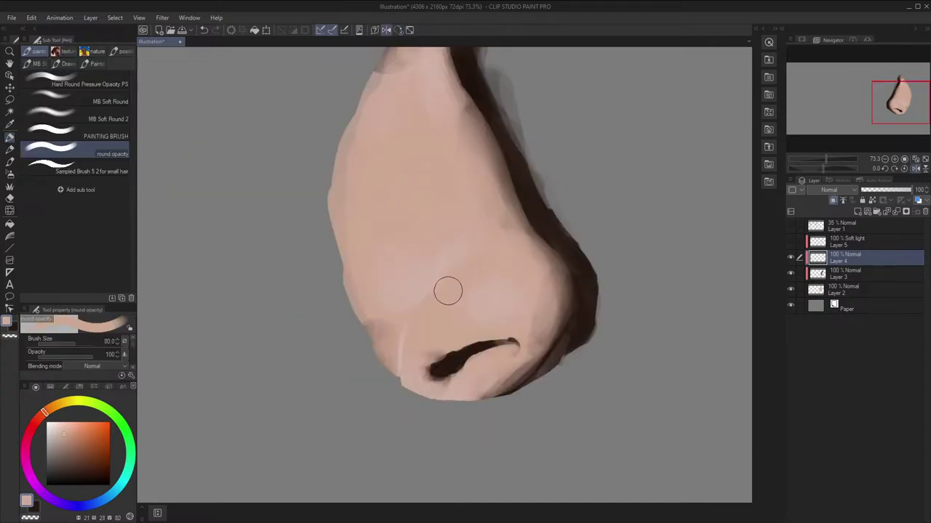
{"action": "key", "text": "h"}
{"action": "left_click", "coordinate": [483, 266], "text": "alt"}
{"action": "left_click_drag", "start_coordinate": [482, 266], "coordinate": [493, 248]}
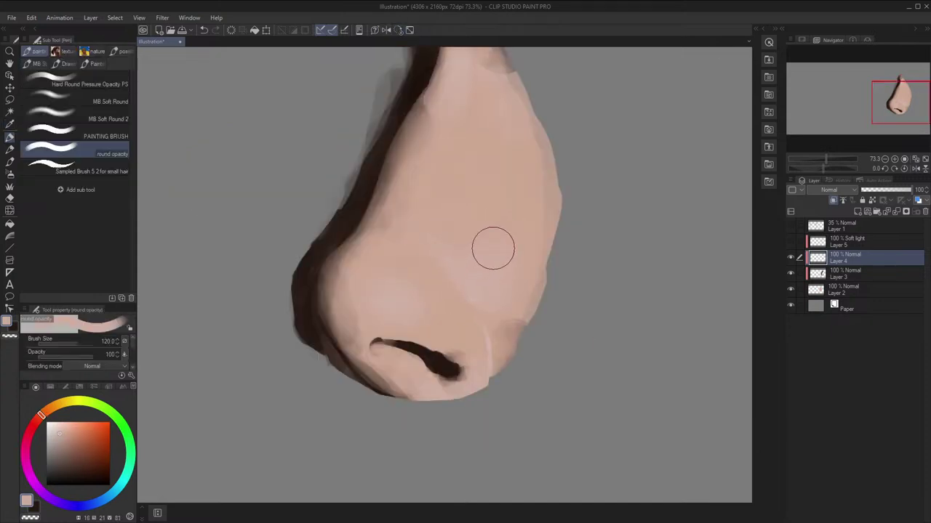
Smooth the skin transitions along the nose's lit side with sampled tones, enlarging the brush to size 150
{"action": "key", "text": "h"}
{"action": "key", "text": "h"}
{"action": "left_click", "coordinate": [473, 271], "text": "alt"}
{"action": "left_click_drag", "start_coordinate": [500, 281], "coordinate": [472, 246]}
{"action": "key", "text": "h"}
{"action": "left_click", "coordinate": [409, 216], "text": "alt"}
{"action": "key", "text": "h"}
{"action": "scroll", "coordinate": [542, 182], "scroll_direction": "down", "scroll_amount": 1}
{"action": "left_click_drag", "start_coordinate": [556, 171], "coordinate": [535, 227]}
{"action": "key", "text": "h"}
{"action": "key", "text": "h"}
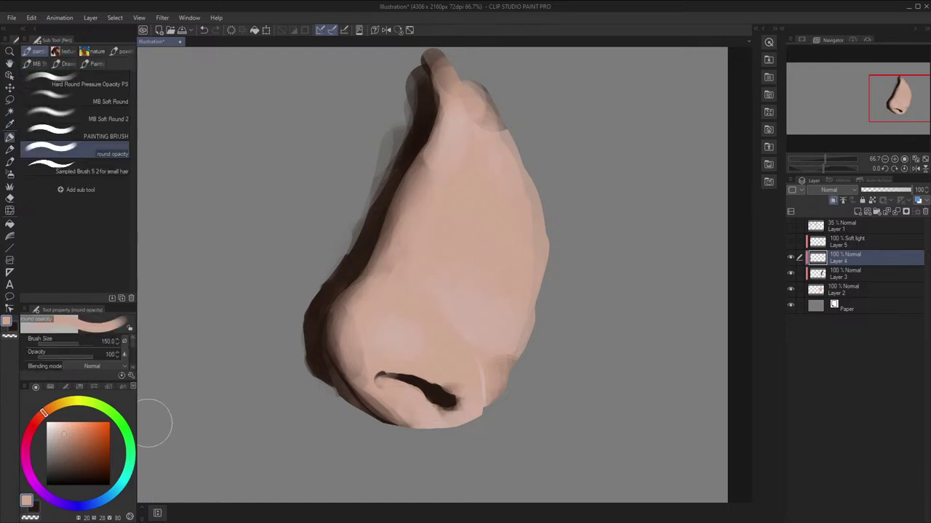
Mix a darker reddish skin tone and paint a patch at the outer edge of the nose's lit side
{"action": "left_click", "coordinate": [76, 444]}
{"action": "mouse_move", "coordinate": [488, 234]}
{"action": "left_mouse_down"}
{"action": "mouse_move", "coordinate": [546, 238]}
{"action": "mouse_move", "coordinate": [511, 241]}
{"action": "left_mouse_up"}
{"action": "key", "text": "ctrl+z"}
{"action": "left_click", "coordinate": [486, 215], "text": "alt"}
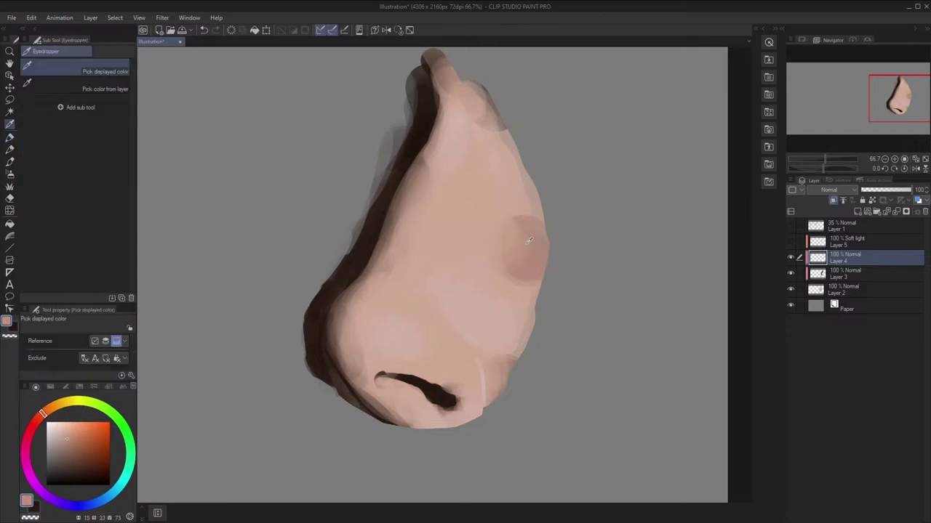
Soften the reddish patch's inner edge with skin tones sampled around it at brush size 170
{"action": "key", "text": "h"}
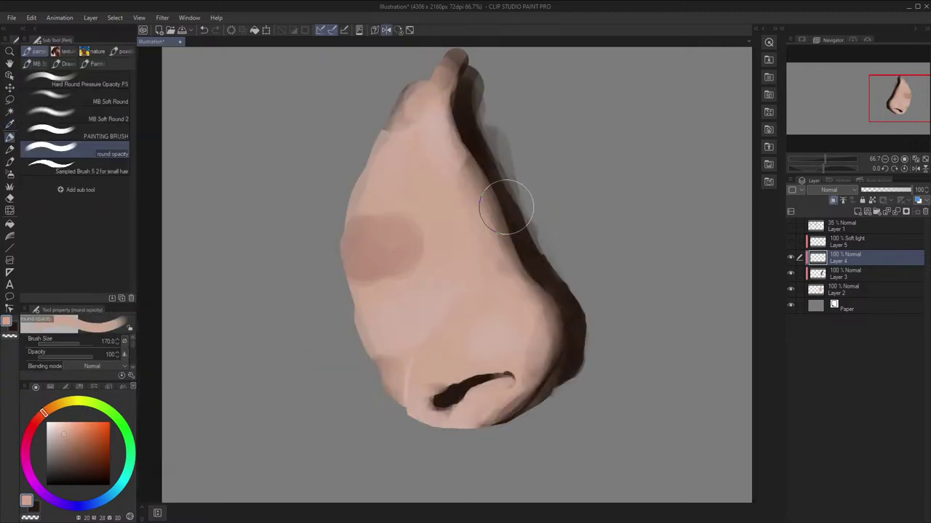
{"action": "left_click", "coordinate": [423, 248], "text": "alt"}
{"action": "key", "text": "h"}
{"action": "mouse_move", "coordinate": [575, 189]}
{"action": "left_mouse_down"}
{"action": "mouse_move", "coordinate": [538, 334]}
{"action": "mouse_move", "coordinate": [486, 327]}
{"action": "mouse_move", "coordinate": [511, 310]}
{"action": "left_mouse_up"}
{"action": "left_click", "coordinate": [482, 318], "text": "alt"}
{"action": "left_click", "coordinate": [494, 326], "text": "alt"}
{"action": "left_click", "coordinate": [512, 249], "text": "alt"}
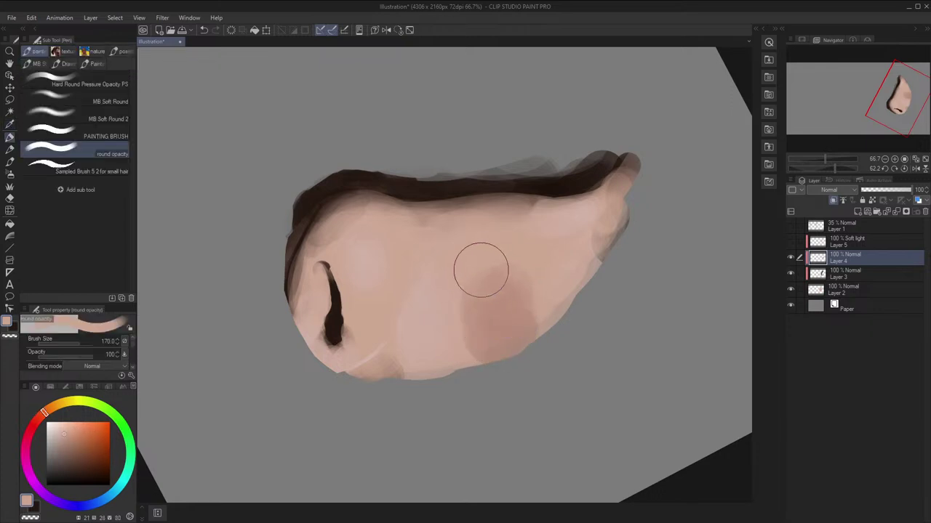
{"action": "left_click", "coordinate": [517, 301], "text": "alt"}
{"action": "left_click", "coordinate": [508, 294], "text": "alt"}
Blend the rim of the reddish patch into the surrounding skin with sampled tones at brush size 200
{"action": "key", "text": "h"}
{"action": "key", "text": "h"}
{"action": "left_click", "coordinate": [511, 248], "text": "alt"}
{"action": "key", "text": "bracketright"}
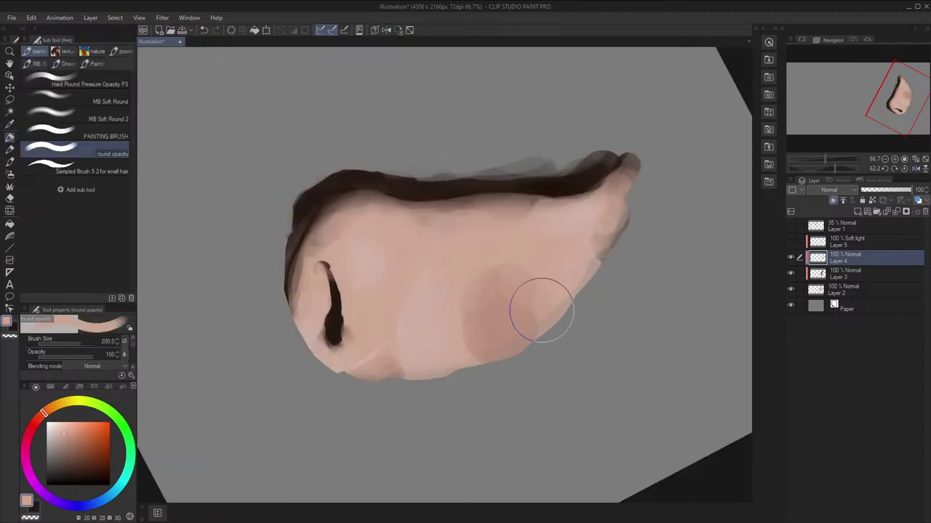
{"action": "left_click", "coordinate": [536, 304], "text": "alt"}
{"action": "mouse_move", "coordinate": [529, 298]}
{"action": "left_mouse_down"}
{"action": "mouse_move", "coordinate": [499, 289]}
{"action": "mouse_move", "coordinate": [500, 320]}
{"action": "left_mouse_up"}
{"action": "left_click", "coordinate": [474, 292], "text": "alt"}
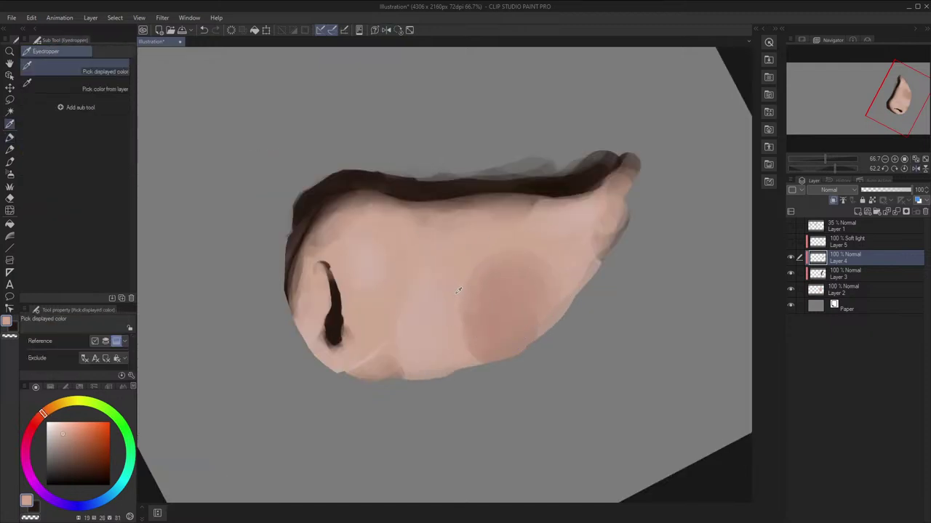
Fade the reddish patch into the side highlight and the bridge with sampled pinks at brush size 170
{"action": "key", "text": "h"}
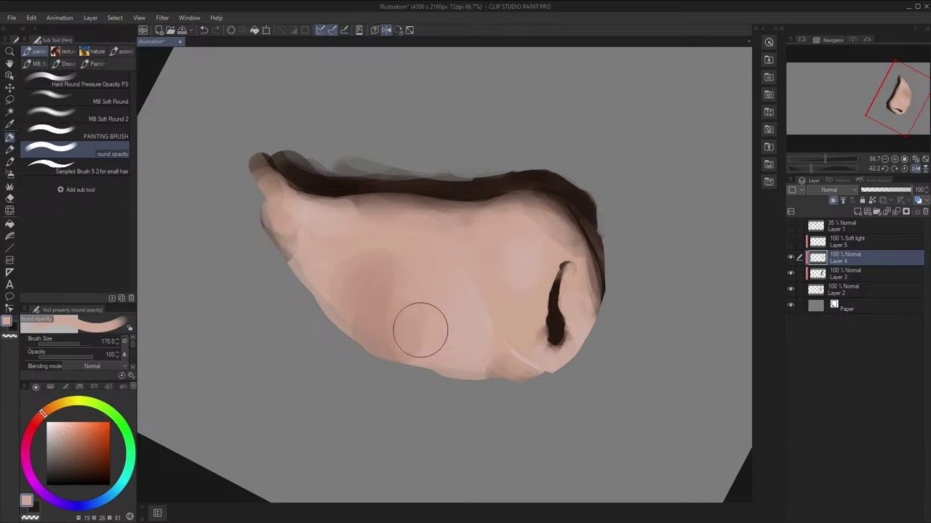
{"action": "left_click", "coordinate": [340, 272], "text": "alt"}
{"action": "left_click", "coordinate": [420, 242], "text": "alt"}
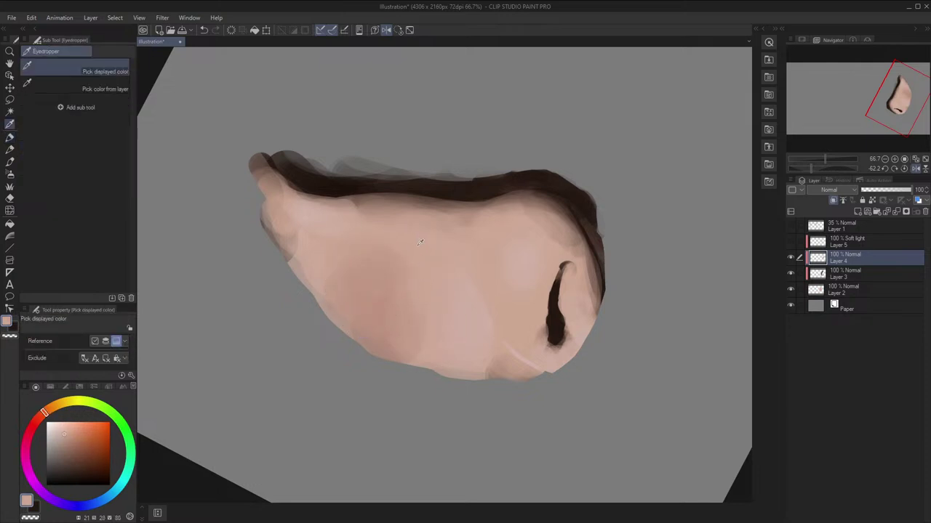
{"action": "left_click", "coordinate": [398, 32]}
{"action": "key", "text": "h"}
{"action": "left_click", "coordinate": [453, 216], "text": "alt"}
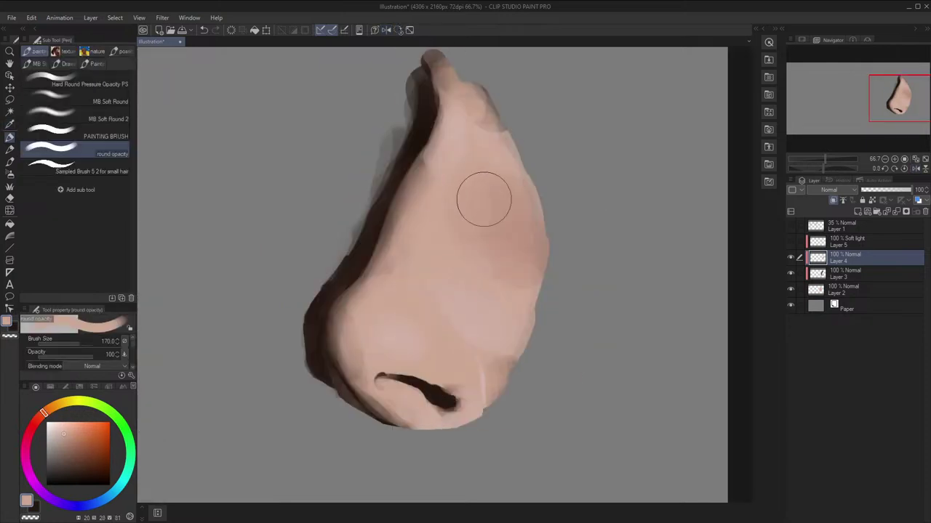
Extend the reddish tone up the lit side toward the bridge with sampled tones at brush size 200
{"action": "key", "text": "h"}
{"action": "left_click", "coordinate": [412, 238], "text": "alt"}
{"action": "left_click_drag", "start_coordinate": [392, 247], "coordinate": [380, 242]}
{"action": "left_click", "coordinate": [379, 240], "text": "alt"}
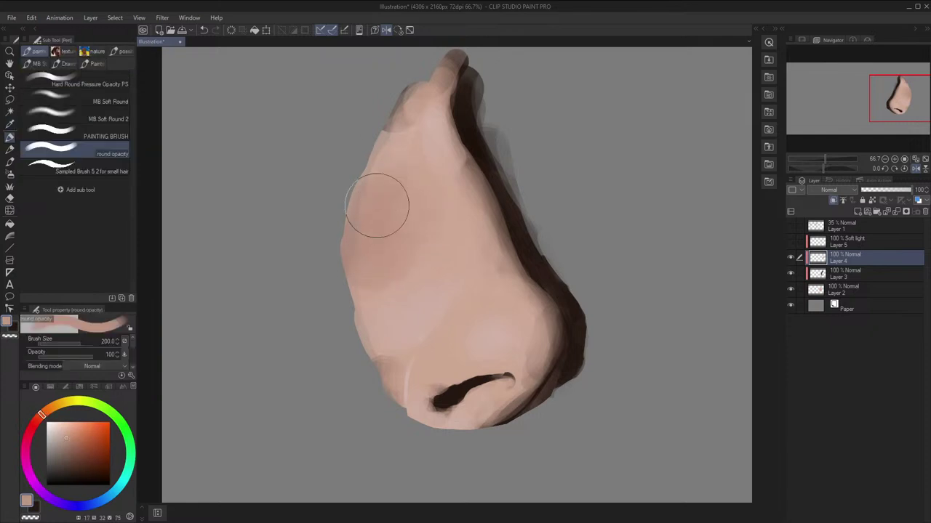
{"action": "left_click_drag", "start_coordinate": [378, 206], "coordinate": [379, 179]}
{"action": "left_click", "coordinate": [382, 189], "text": "alt"}
Compare the whole nose with the Soft light glaze of Layer 5 shown and hidden
{"action": "scroll", "coordinate": [446, 208], "scroll_direction": "down", "scroll_amount": 8}
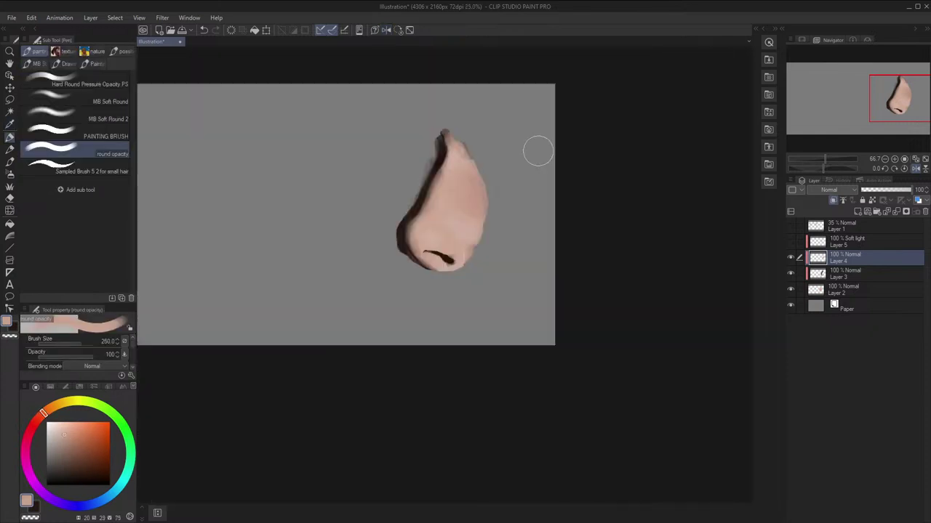
{"action": "scroll", "coordinate": [538, 150], "scroll_direction": "up", "scroll_amount": 8}
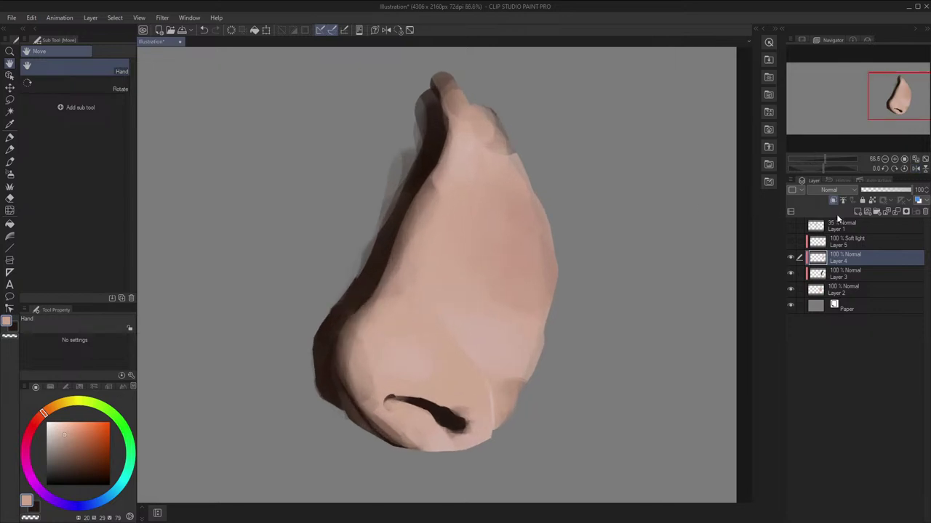
{"action": "left_click", "coordinate": [790, 243]}
{"action": "key", "text": "ctrl+minus"}
{"action": "key", "text": "ctrl+minus"}
{"action": "key", "text": "h"}
{"action": "key", "text": "ctrl+minus"}
{"action": "key", "text": "h"}
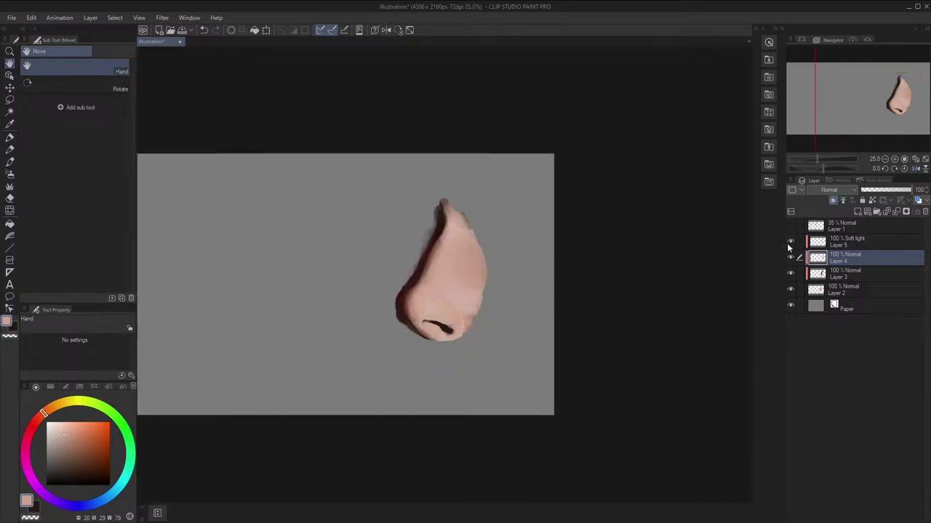
{"action": "scroll", "coordinate": [525, 262], "scroll_direction": "up", "scroll_amount": 2}
{"action": "scroll", "coordinate": [514, 263], "scroll_direction": "up", "scroll_amount": 2}
{"action": "left_click_drag", "start_coordinate": [514, 263], "coordinate": [560, 251]}
{"action": "scroll", "coordinate": [561, 252], "scroll_direction": "up", "scroll_amount": 2}
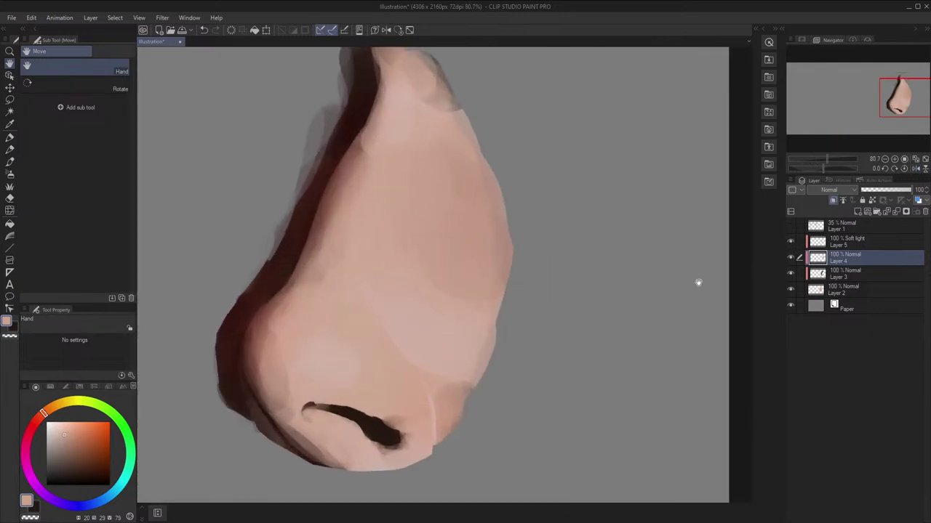
{"action": "left_click", "coordinate": [791, 241]}
On Layer 3, lighten the nostril's lower edge using the transparent color with the round opacity brush at size 30
{"action": "scroll", "coordinate": [495, 335], "scroll_direction": "up", "scroll_amount": 1}
{"action": "left_click_drag", "start_coordinate": [495, 335], "coordinate": [519, 331]}
{"action": "left_click", "coordinate": [825, 272]}
{"action": "scroll", "coordinate": [397, 309], "scroll_direction": "down", "scroll_amount": 1}
{"action": "scroll", "coordinate": [435, 376], "scroll_direction": "up", "scroll_amount": 2}
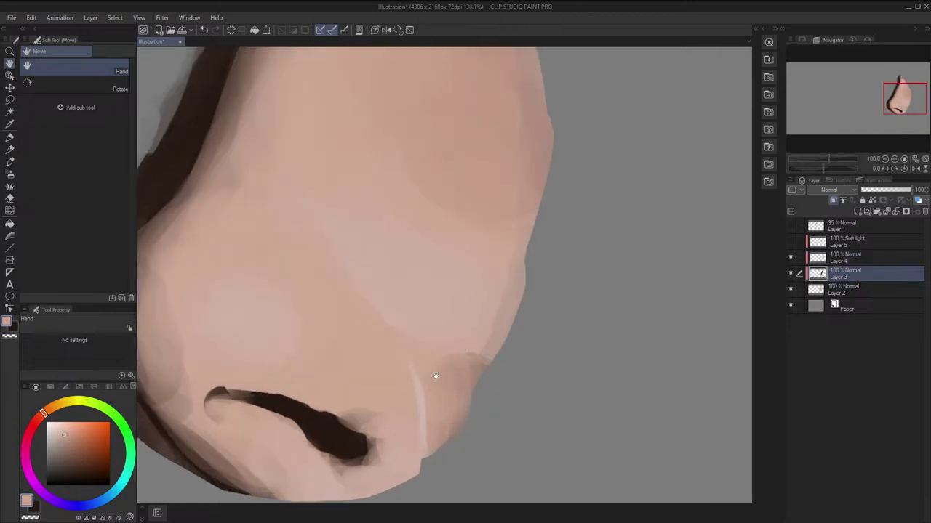
{"action": "mouse_move", "coordinate": [435, 376]}
{"action": "left_mouse_down"}
{"action": "mouse_move", "coordinate": [606, 300]}
{"action": "mouse_move", "coordinate": [571, 160]}
{"action": "left_mouse_up"}
{"action": "key", "text": "c"}
{"action": "key", "text": "bracketleft"}
{"action": "key", "text": "bracketleft"}
{"action": "key", "text": "bracketleft"}
{"action": "key", "text": "bracketleft"}
{"action": "key", "text": "bracketleft"}
{"action": "key", "text": "bracketleft"}
{"action": "key", "text": "bracketleft"}
{"action": "key", "text": "bracketleft"}
{"action": "key", "text": "bracketleft"}
{"action": "key", "text": "bracketleft"}
{"action": "key", "text": "bracketleft"}
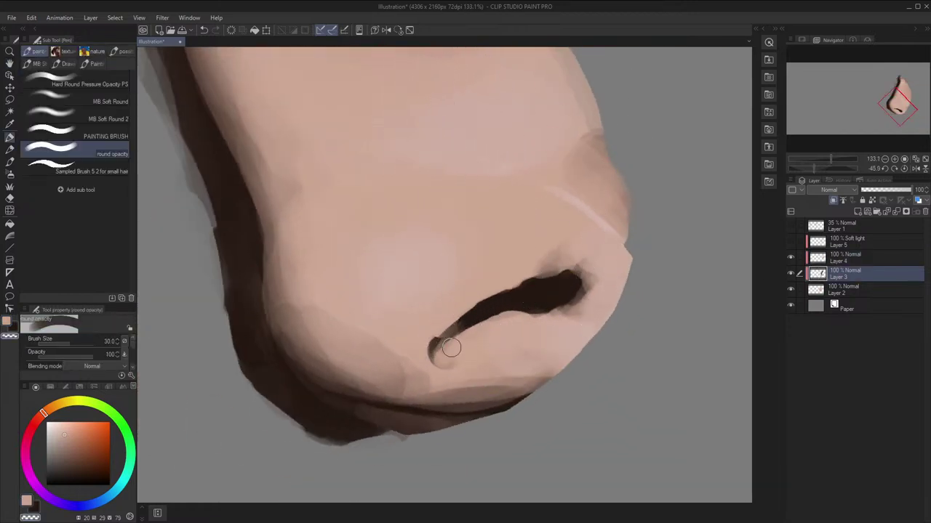
{"action": "left_click_drag", "start_coordinate": [451, 347], "coordinate": [499, 317]}
{"action": "mouse_move", "coordinate": [446, 356]}
{"action": "left_mouse_down"}
{"action": "mouse_move", "coordinate": [483, 314]}
{"action": "mouse_move", "coordinate": [561, 297]}
{"action": "left_mouse_up"}
Undo the last erasing stroke and thin the nostril's lower edge again with the transparent color at size 30
{"action": "key", "text": "h"}
{"action": "key", "text": "h"}
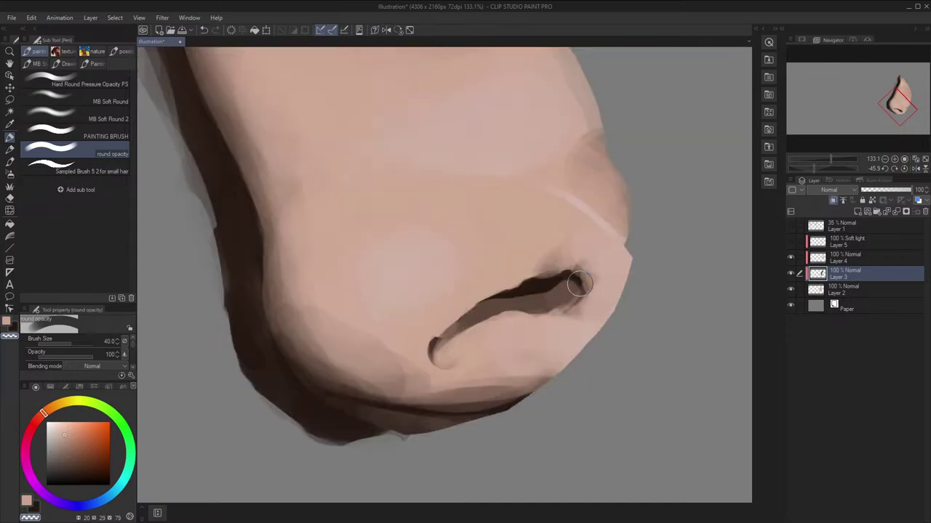
{"action": "key", "text": "ctrl+z"}
{"action": "key", "text": "bracketleft"}
{"action": "mouse_move", "coordinate": [553, 306]}
{"action": "left_mouse_down"}
{"action": "mouse_move", "coordinate": [487, 312]}
{"action": "mouse_move", "coordinate": [457, 332]}
{"action": "left_mouse_up"}
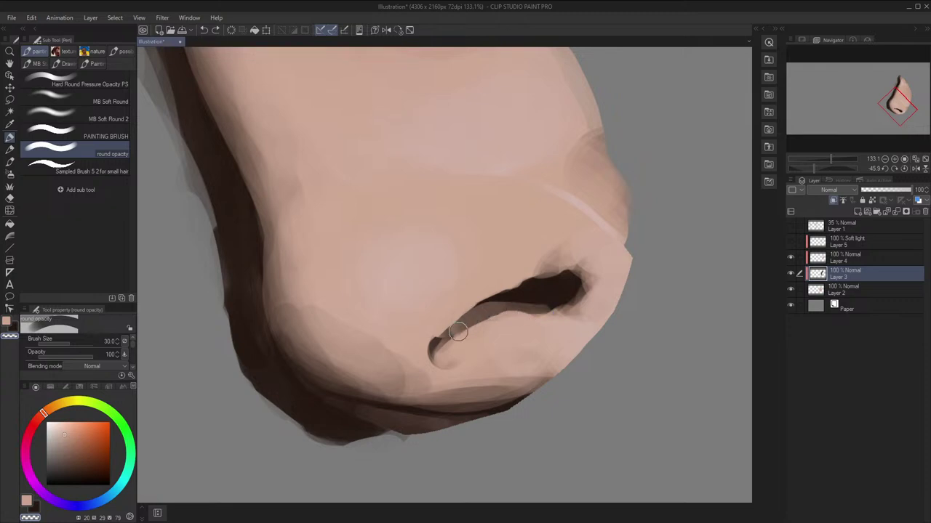
{"action": "left_click", "coordinate": [398, 30]}
Refine the nostril's narrow end and lower edge with a sampled reddish brown at brush size 12
{"action": "scroll", "coordinate": [509, 146], "scroll_direction": "down", "scroll_amount": 4}
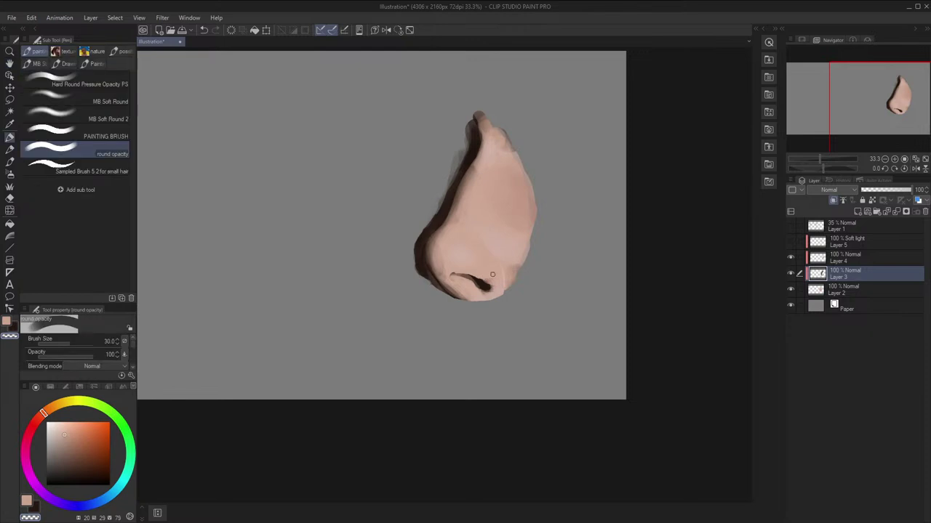
{"action": "key", "text": "h"}
{"action": "key", "text": "h"}
{"action": "scroll", "coordinate": [503, 225], "scroll_direction": "up", "scroll_amount": 4}
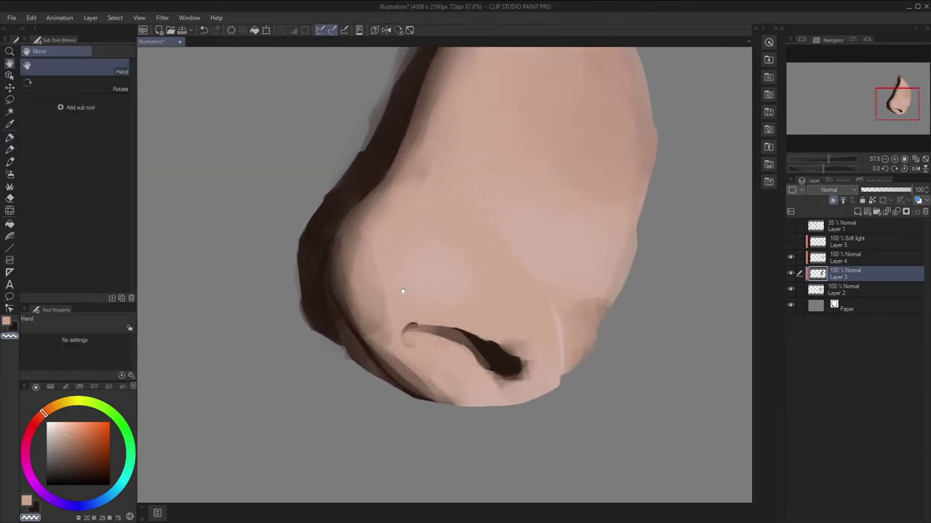
{"action": "key", "text": "h"}
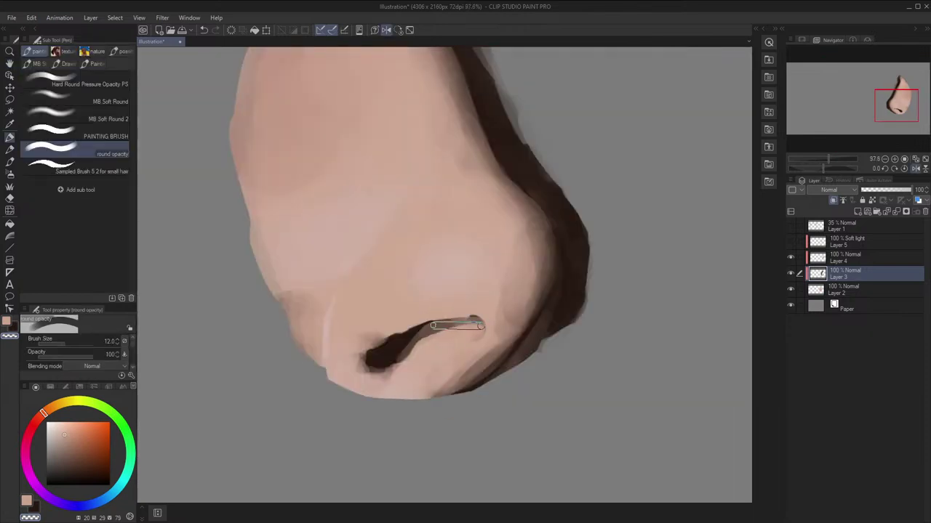
{"action": "key", "text": "i"}
{"action": "left_click", "coordinate": [432, 323]}
{"action": "key", "text": "b"}
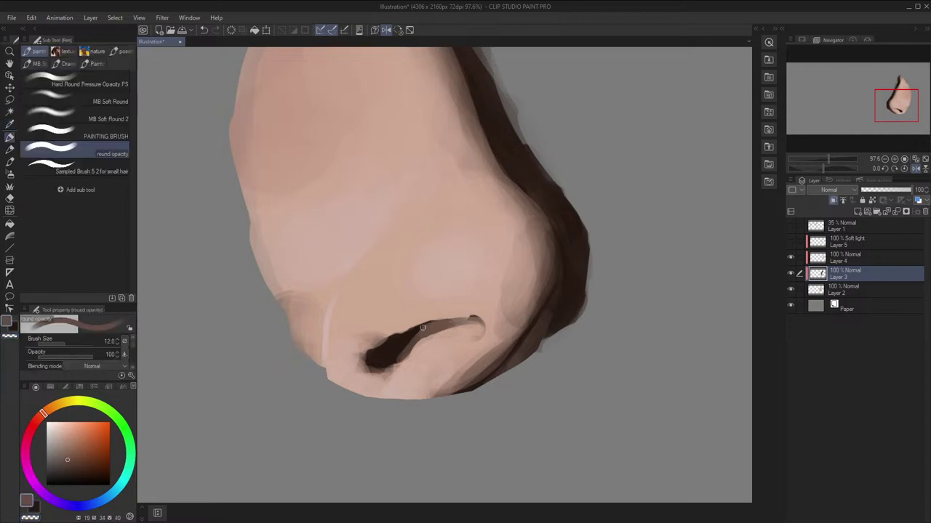
{"action": "left_click_drag", "start_coordinate": [404, 349], "coordinate": [393, 363]}
{"action": "key", "text": "h"}
Check the whole nose and its refined nostril at several zoom levels in mirrored and unmirrored view
{"action": "scroll", "coordinate": [407, 342], "scroll_direction": "down", "scroll_amount": 3}
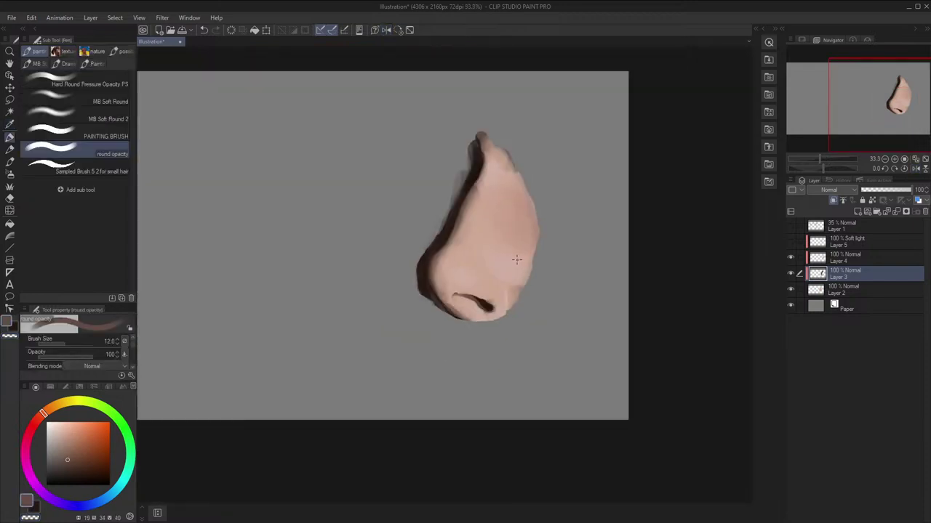
{"action": "key", "text": "h"}
{"action": "key", "text": "h"}
{"action": "scroll", "coordinate": [529, 236], "scroll_direction": "up", "scroll_amount": 2}
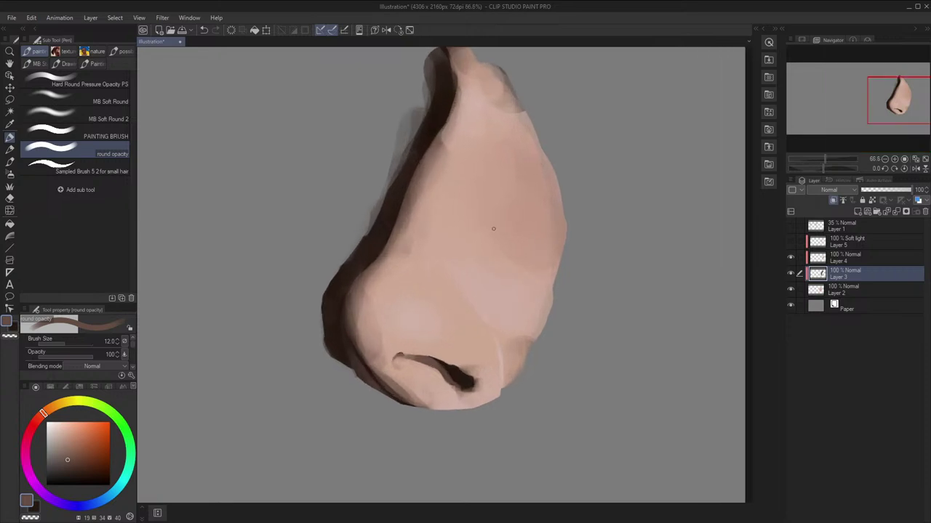
{"action": "key", "text": "h"}
{"action": "key", "text": "bracketright"}
{"action": "key", "text": "bracketright"}
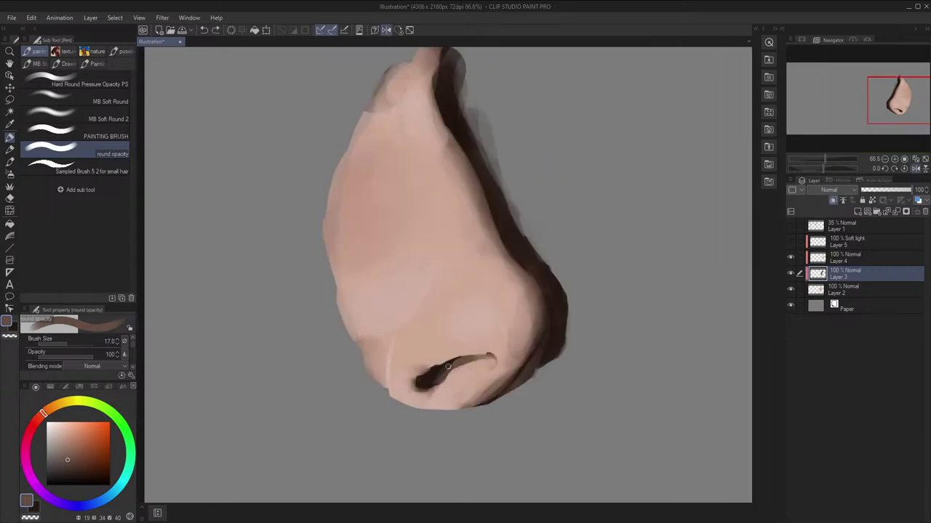
{"action": "key", "text": "h"}
{"action": "scroll", "coordinate": [505, 317], "scroll_direction": "down", "scroll_amount": 2}
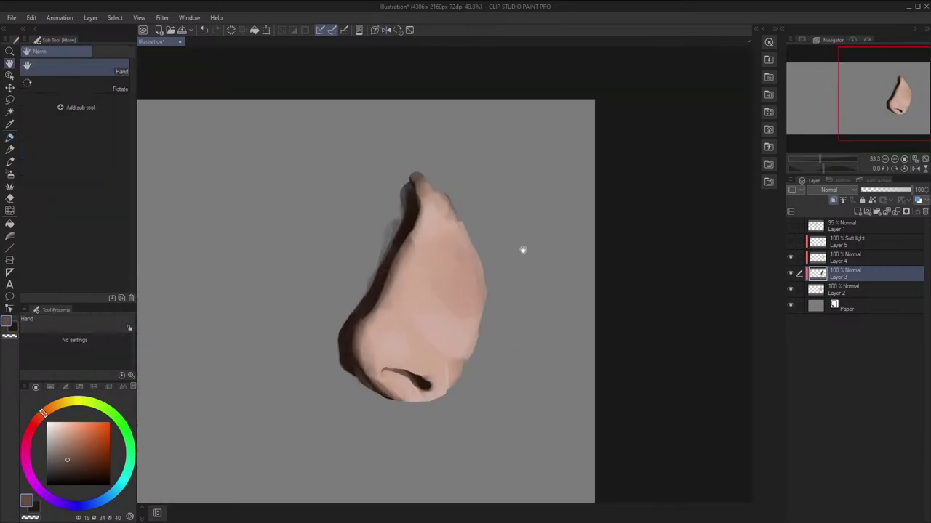
{"action": "scroll", "coordinate": [495, 249], "scroll_direction": "up", "scroll_amount": 1}
{"action": "key", "text": "h"}
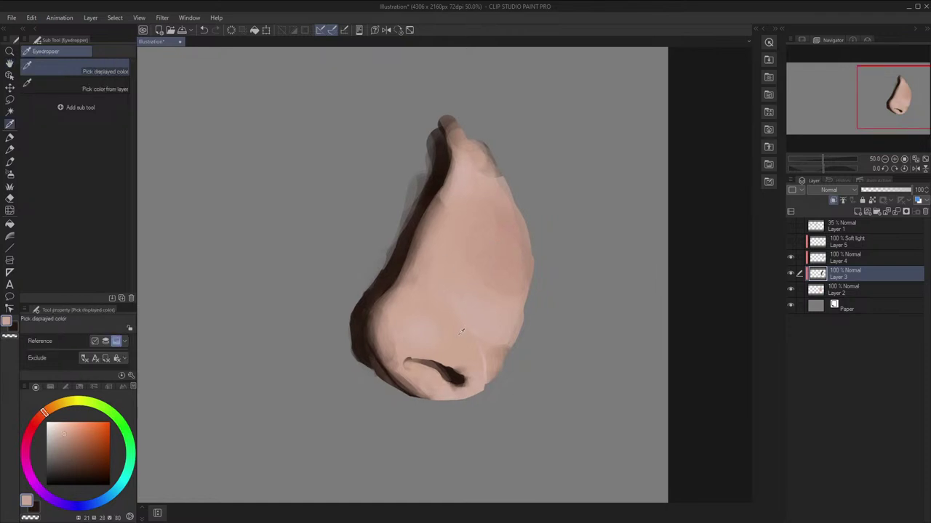
On Layer 4, paint a saturated orange-red patch on the bridge beside the dark shadow side with the round opacity brush at size 100
{"action": "key", "text": "ctrl+z"}
{"action": "left_click", "coordinate": [825, 258]}
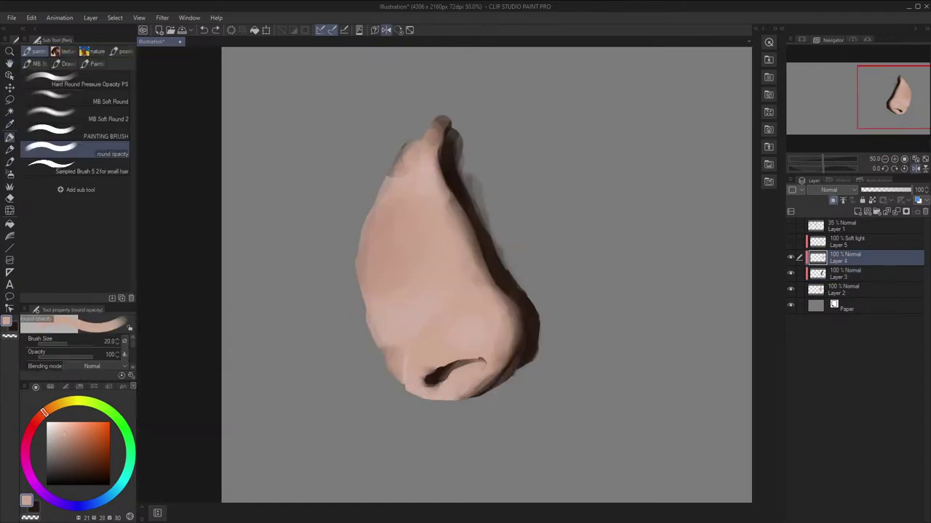
{"action": "key", "text": "h"}
{"action": "left_click", "coordinate": [496, 271], "text": "alt"}
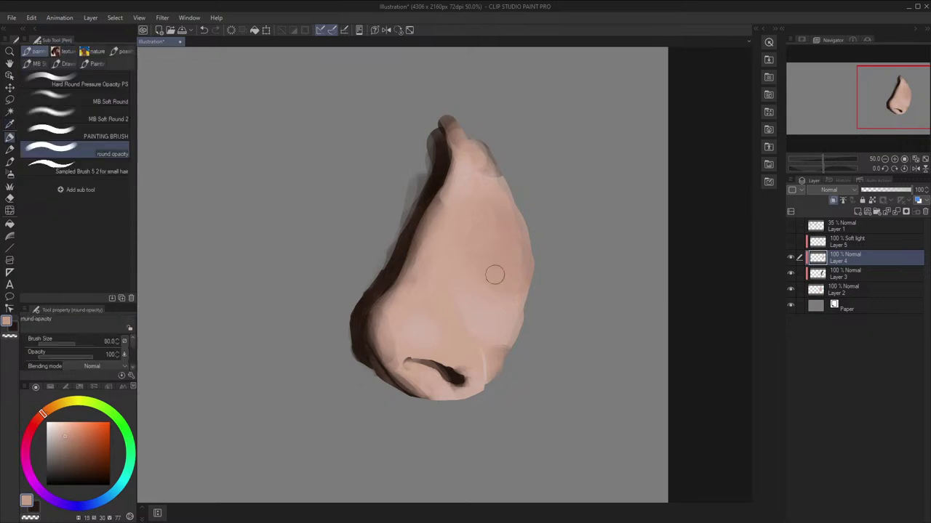
{"action": "key", "text": "space"}
{"action": "left_click_drag", "start_coordinate": [496, 248], "coordinate": [495, 248]}
{"action": "key", "text": "p"}
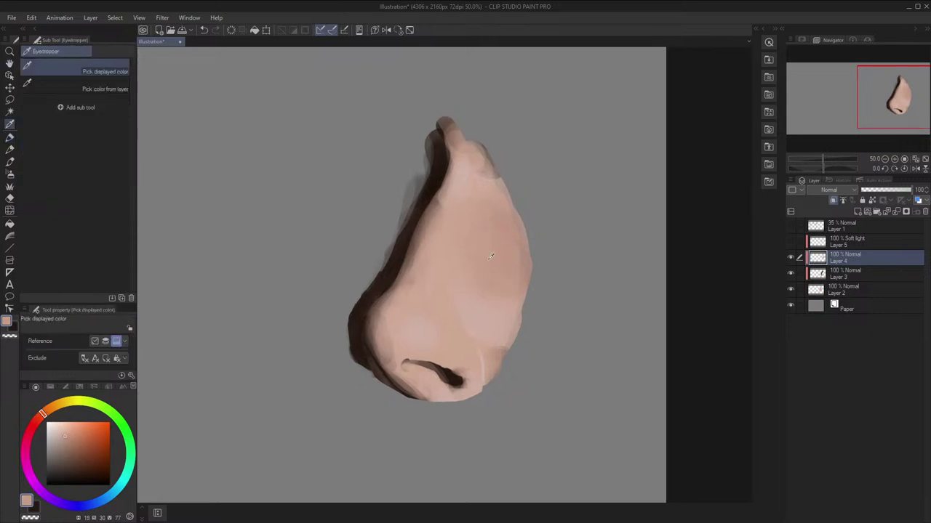
{"action": "left_click", "coordinate": [84, 435]}
{"action": "left_click_drag", "start_coordinate": [83, 436], "coordinate": [81, 433]}
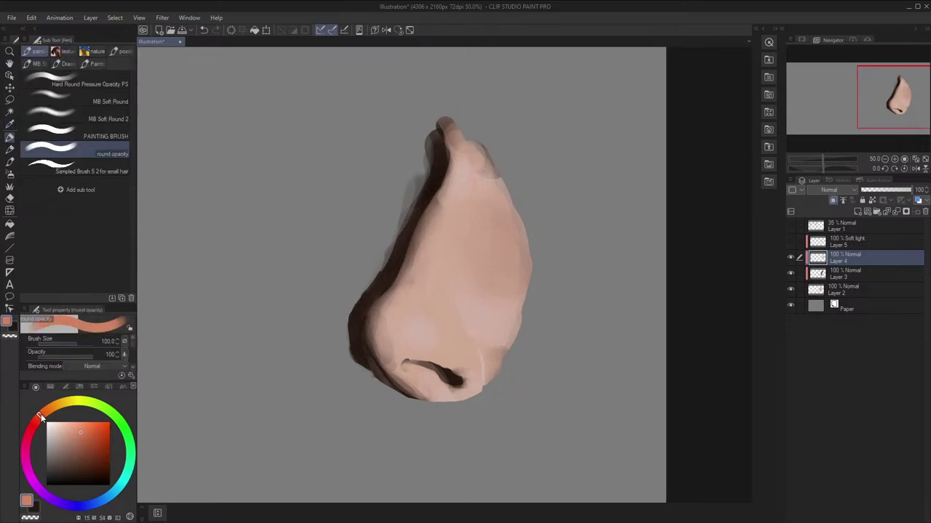
{"action": "key", "text": "i"}
{"action": "key", "text": "ctrl+h"}
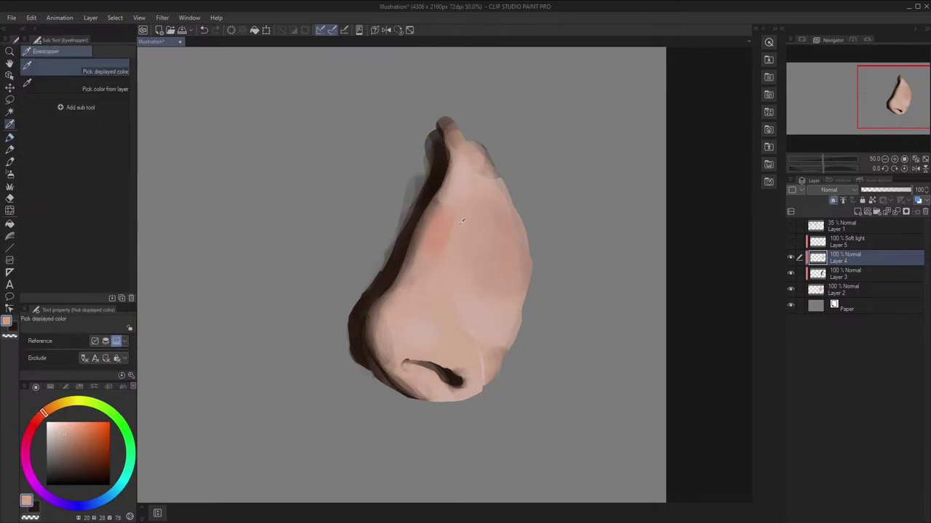
Blend the orange-red patch into the bridge using sampled neighbouring skin tones with the round opacity brush at size 120
{"action": "left_click", "coordinate": [456, 224], "text": "alt"}
{"action": "left_click_drag", "start_coordinate": [444, 245], "coordinate": [437, 242]}
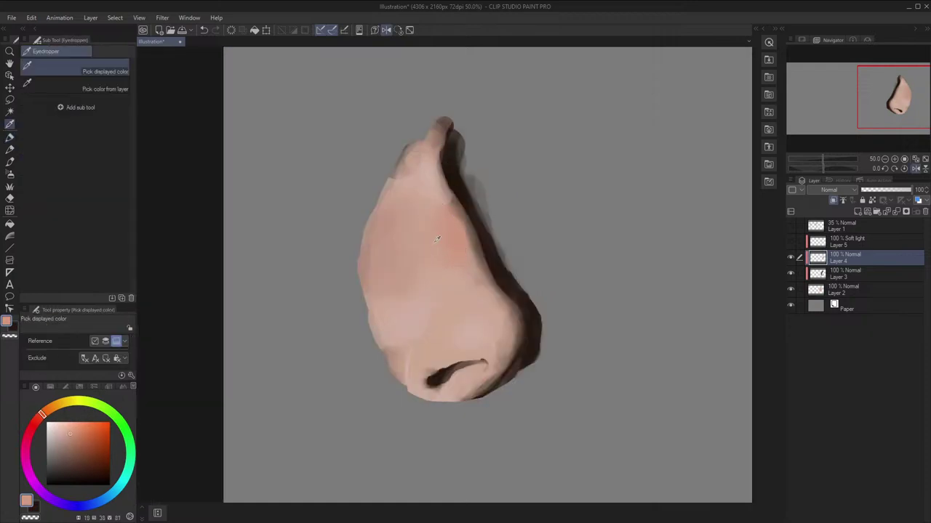
{"action": "key", "text": "ctrl+h"}
{"action": "left_click", "coordinate": [445, 234], "text": "alt"}
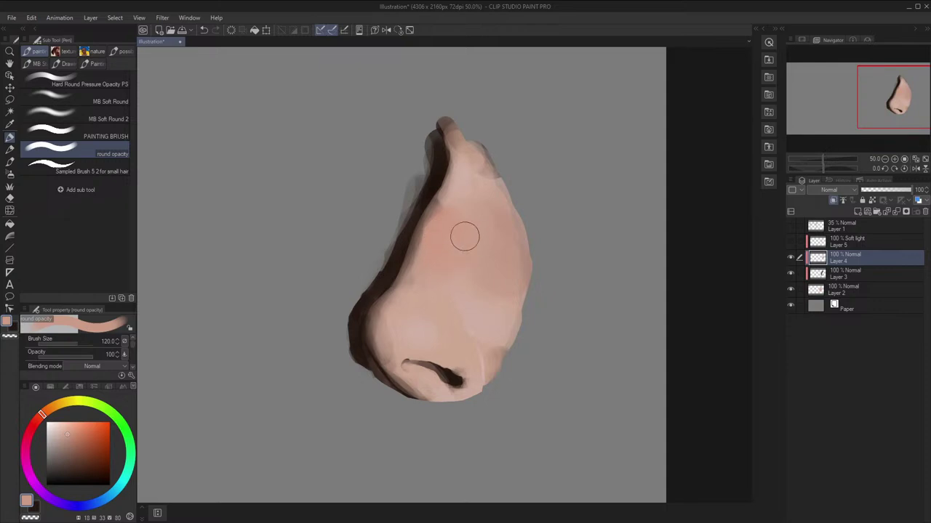
{"action": "key", "text": "ctrl+h"}
{"action": "key", "text": "["}
{"action": "left_click", "coordinate": [468, 223], "text": "alt"}
{"action": "key", "text": "ctrl+h"}
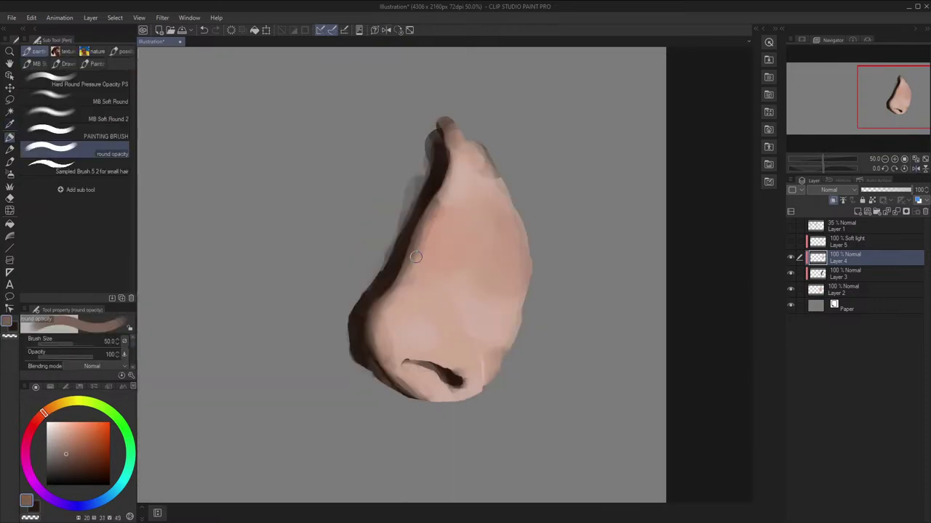
Clean up the bridge's edge along the shadow side with the transparent color at size 60, and sample a pinkish skin tone
{"action": "key", "text": "c"}
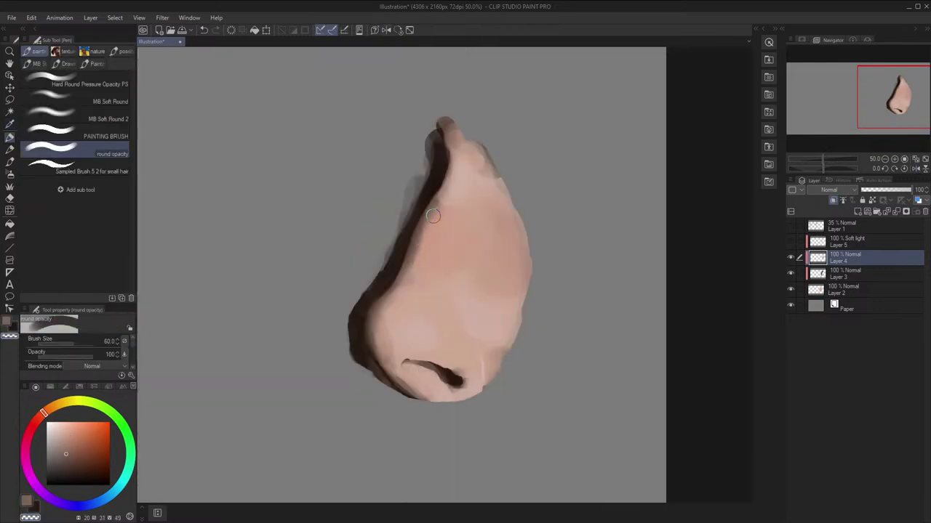
{"action": "key", "text": "i"}
{"action": "key", "text": "p"}
{"action": "key", "text": "ctrl+h"}
{"action": "key", "text": "i"}
{"action": "left_click", "coordinate": [426, 216]}
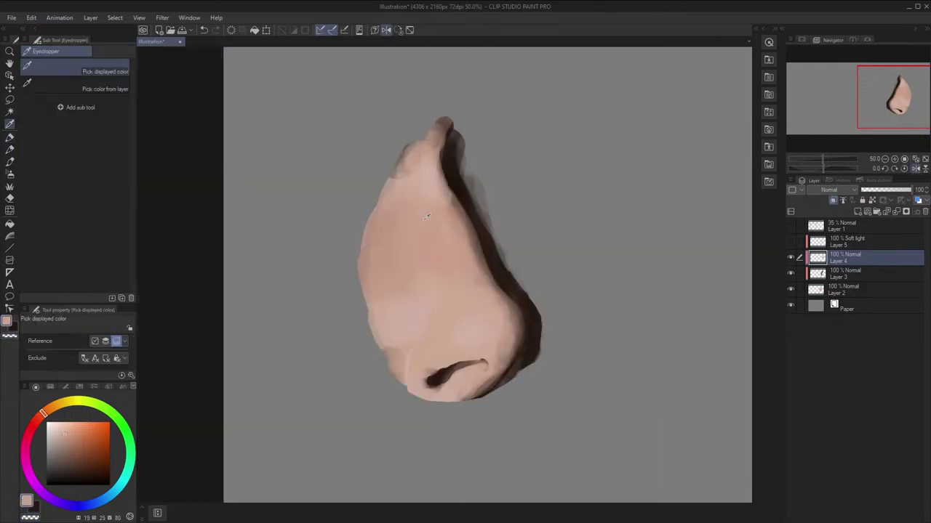
Examine the whole nose at different zooms with the Soft light glaze of Layer 5 shown and hidden, ending on Layer 4
{"action": "scroll", "coordinate": [476, 150], "scroll_direction": "down", "scroll_amount": 2}
{"action": "key", "text": "ctrl+h"}
{"action": "scroll", "coordinate": [517, 131], "scroll_direction": "down", "scroll_amount": 2}
{"action": "scroll", "coordinate": [501, 137], "scroll_direction": "up", "scroll_amount": 4}
{"action": "key", "text": "space"}
{"action": "left_click_drag", "start_coordinate": [494, 167], "coordinate": [541, 177]}
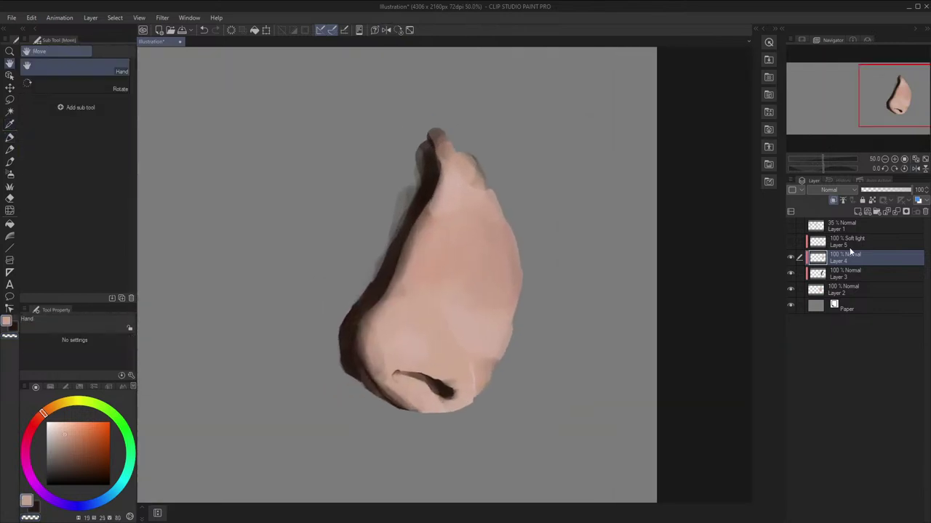
{"action": "left_click", "coordinate": [800, 241]}
{"action": "scroll", "coordinate": [599, 251], "scroll_direction": "down", "scroll_amount": 2}
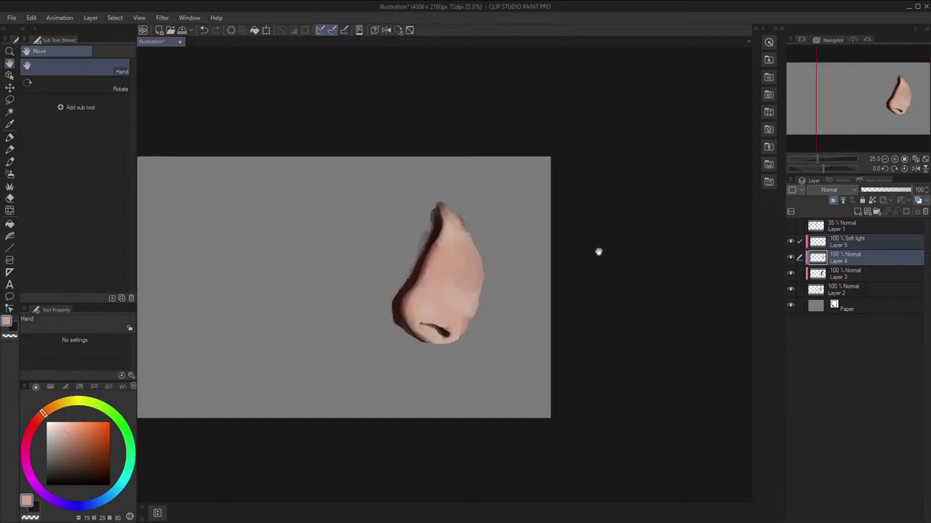
{"action": "scroll", "coordinate": [599, 251], "scroll_direction": "up", "scroll_amount": 2}
{"action": "scroll", "coordinate": [625, 270], "scroll_direction": "up", "scroll_amount": 1}
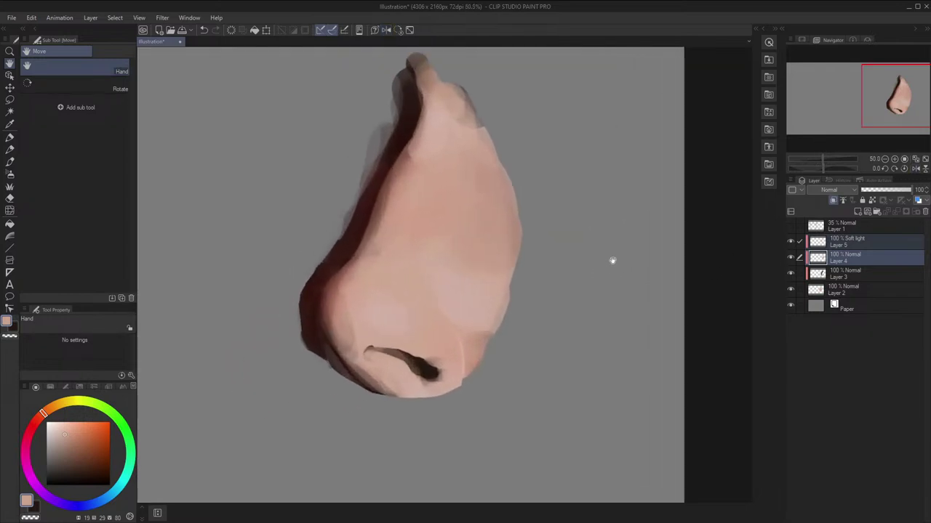
{"action": "key", "text": "p"}
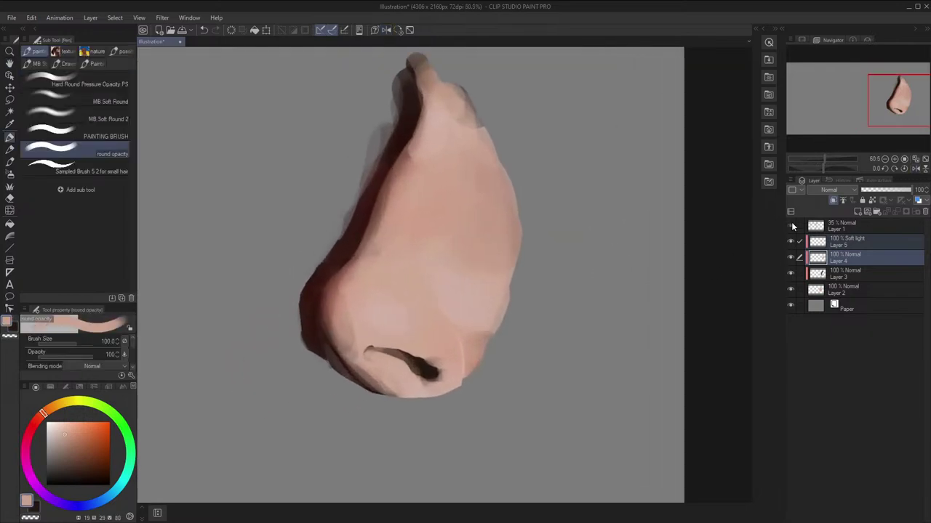
{"action": "left_click", "coordinate": [791, 242]}
{"action": "left_click", "coordinate": [836, 247]}
{"action": "left_click", "coordinate": [841, 258]}
Try a redder pink dab above the nostril on Layer 4 with the round opacity brush at size 100
{"action": "key", "text": "alt"}
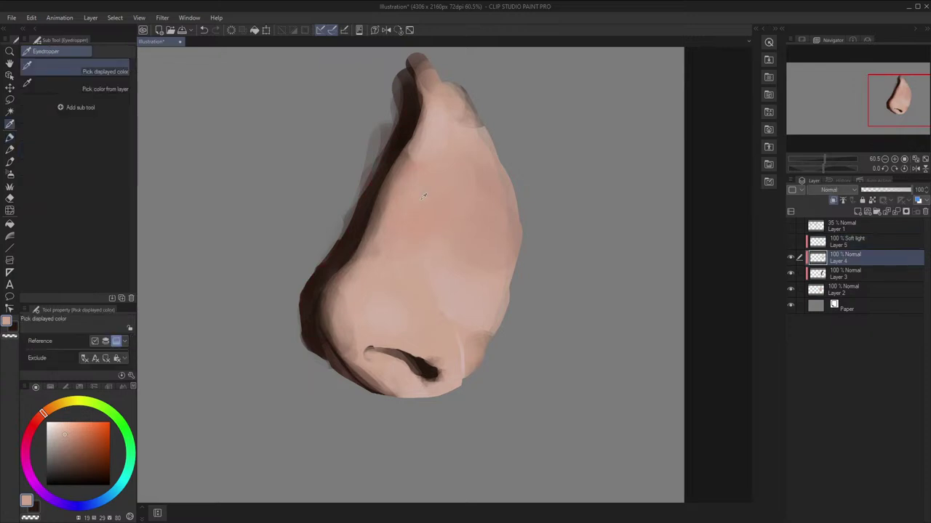
{"action": "key", "text": "p"}
{"action": "left_click", "coordinate": [37, 421]}
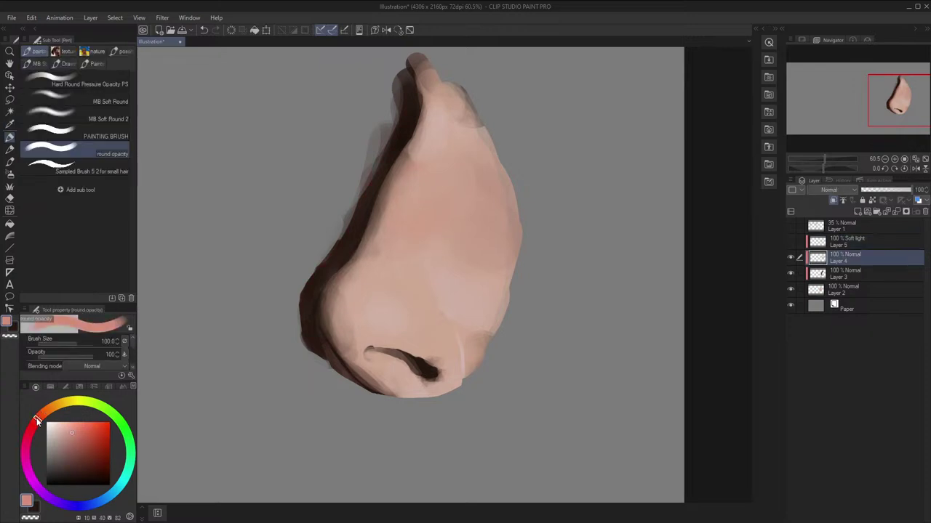
{"action": "left_click", "coordinate": [429, 327]}
{"action": "key", "text": "h"}
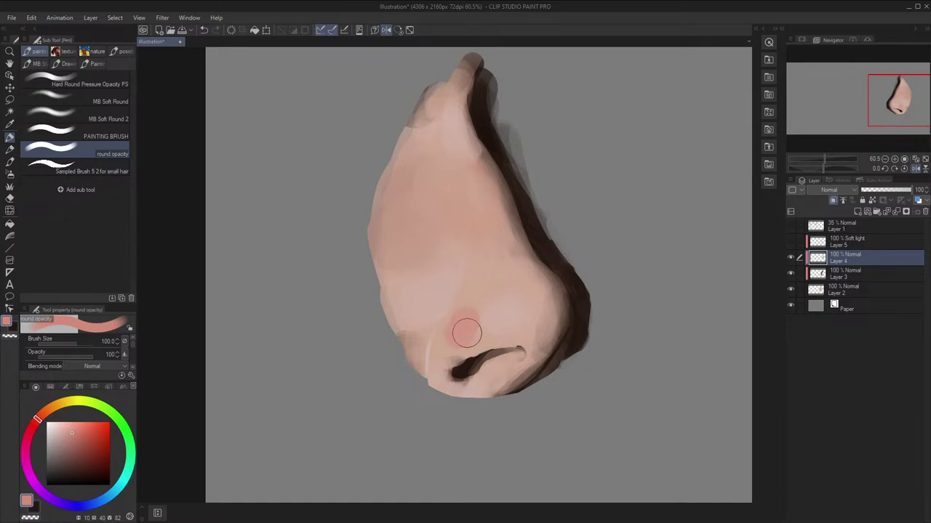
{"action": "key", "text": "h"}
Show and select the Soft light Layer 5, and choose the MB Soft Round brush at size 400
{"action": "left_click", "coordinate": [791, 242]}
{"action": "left_click", "coordinate": [843, 241]}
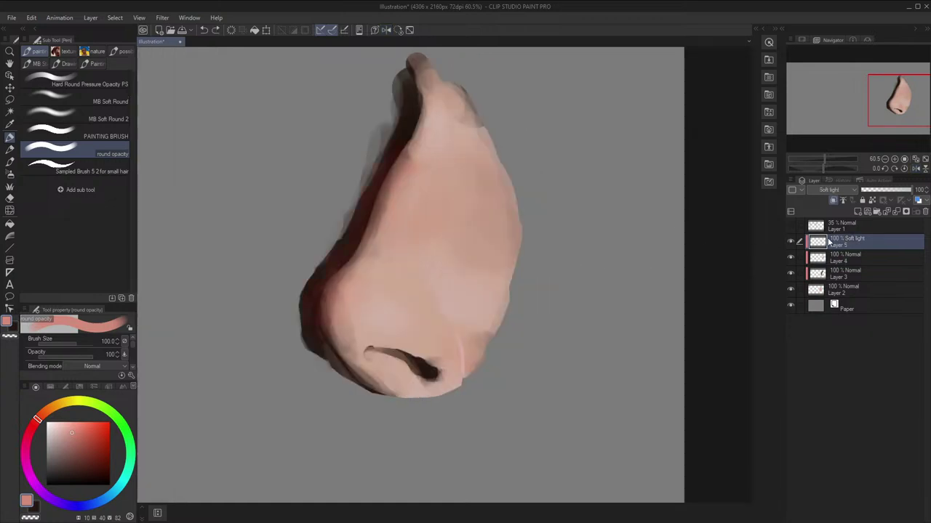
{"action": "left_click", "coordinate": [102, 102]}
{"action": "key", "text": "h"}
{"action": "key", "text": "bracketright"}
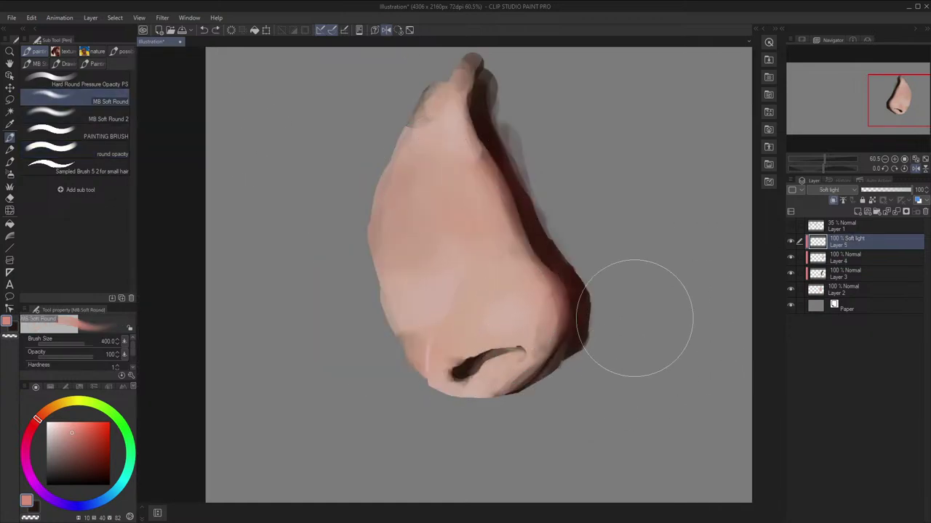
Try tinting the nostril area with a fully saturated orange-leaning red at size 500, and undo the stroke
{"action": "left_click", "coordinate": [109, 423]}
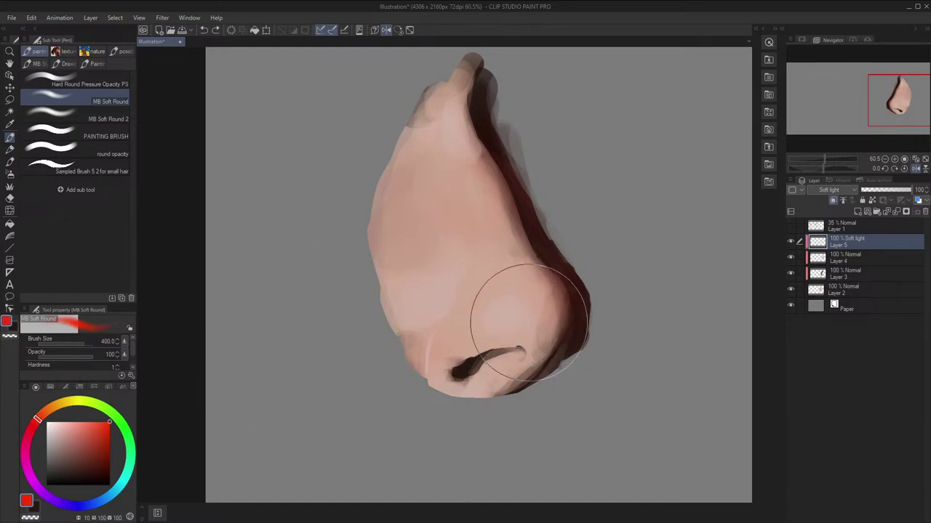
{"action": "key", "text": "bracketright"}
{"action": "left_click_drag", "start_coordinate": [465, 361], "coordinate": [443, 370]}
{"action": "key", "text": "h"}
{"action": "key", "text": "h"}
{"action": "key", "text": "ctrl+z"}
Glaze the nose tip and the area around the nostril with pure red on Layer 5 using the MB Soft Round brush
{"action": "left_click", "coordinate": [32, 427]}
{"action": "key", "text": "h"}
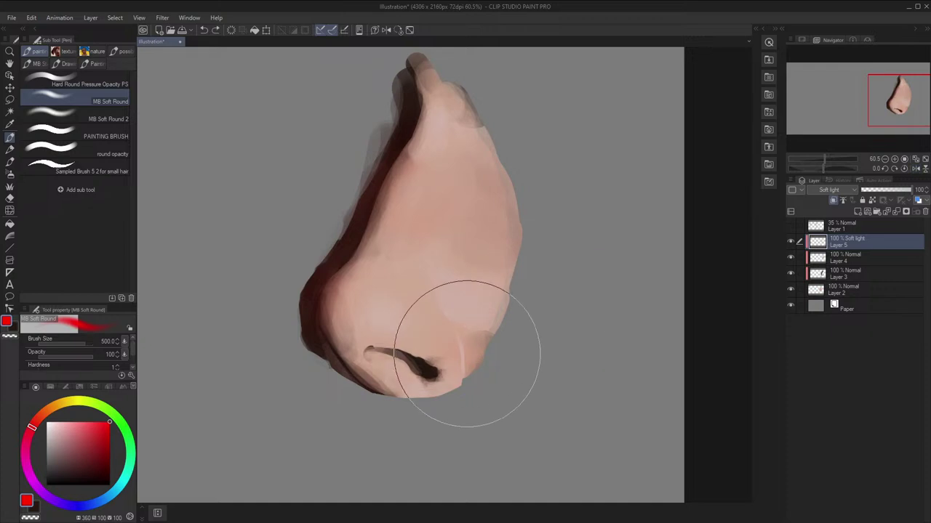
{"action": "key", "text": "bracketleft"}
{"action": "key", "text": "bracketleft"}
{"action": "left_click_drag", "start_coordinate": [443, 341], "coordinate": [434, 328]}
{"action": "key", "text": "h"}
{"action": "key", "text": "bracketright"}
{"action": "key", "text": "bracketright"}
{"action": "key", "text": "bracketright"}
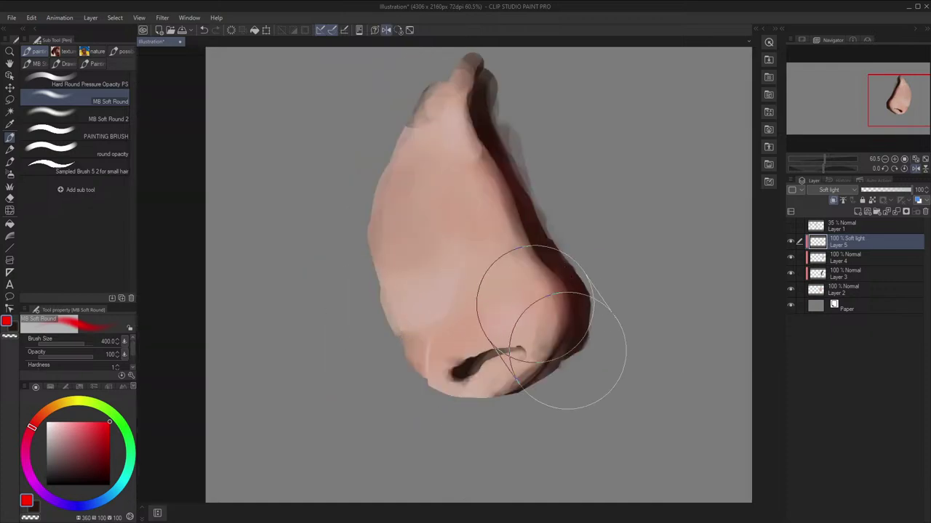
{"action": "key", "text": "h"}
{"action": "key", "text": "h"}
{"action": "scroll", "coordinate": [594, 266], "scroll_direction": "down", "scroll_amount": 2}
{"action": "key", "text": "h"}
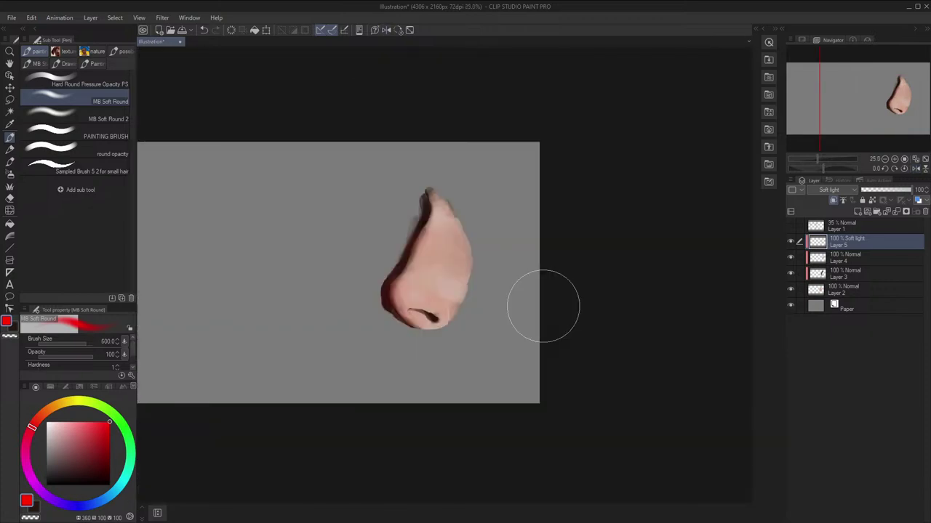
Cool the upper bridge with a fully saturated turquoise glaze on Layer 5, using the MB Soft Round brush between sizes 400 and 600
{"action": "scroll", "coordinate": [370, 281], "scroll_direction": "up", "scroll_amount": 3}
{"action": "key", "text": "space"}
{"action": "left_click_drag", "start_coordinate": [361, 285], "coordinate": [343, 297]}
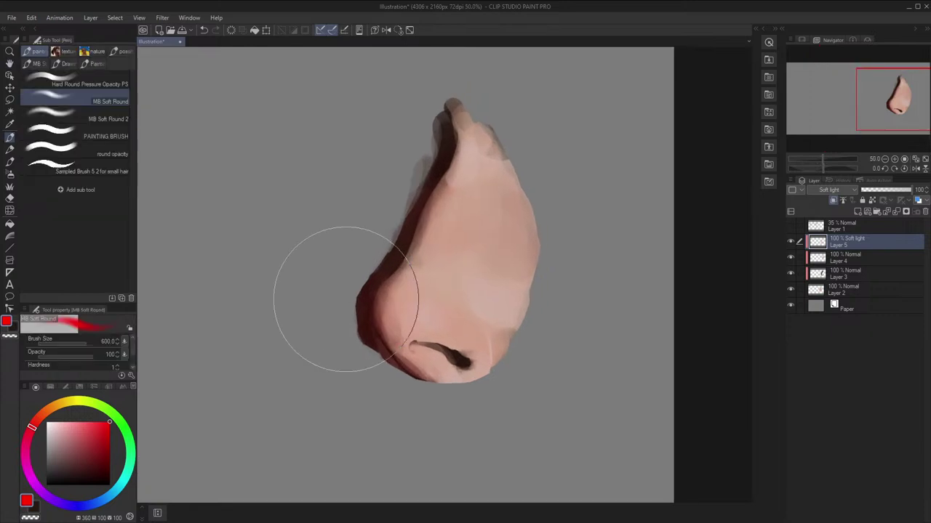
{"action": "left_click", "coordinate": [128, 473]}
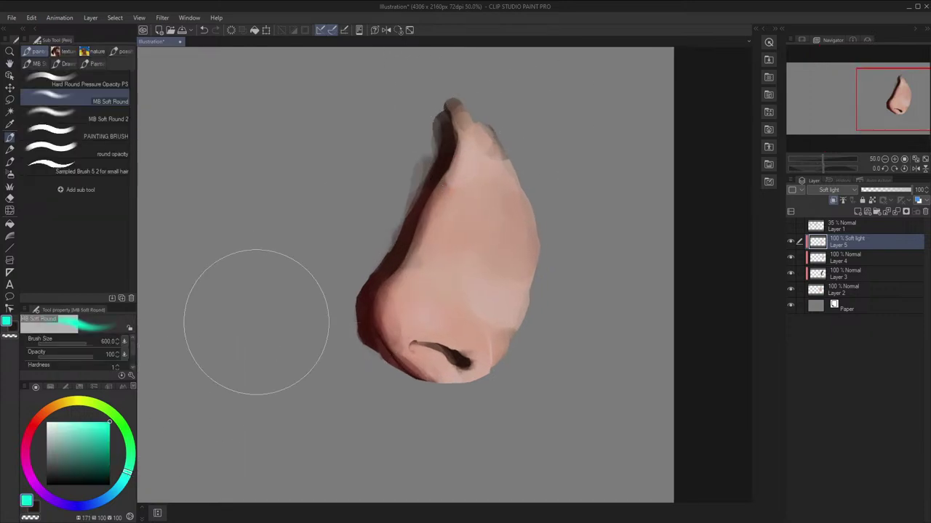
{"action": "key", "text": "bracketleft"}
{"action": "key", "text": "bracketleft"}
{"action": "key", "text": "bracketleft"}
{"action": "key", "text": "h"}
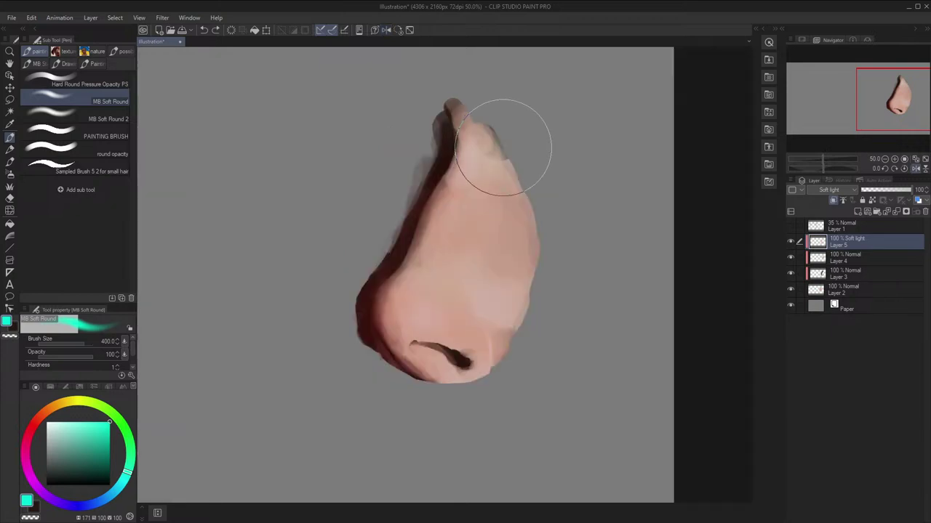
{"action": "key", "text": "bracketright"}
{"action": "key", "text": "h"}
{"action": "key", "text": "bracketright"}
{"action": "key", "text": "h"}
{"action": "key", "text": "h"}
Examine the color balance of the glazed nose at small and medium zoom
{"action": "scroll", "coordinate": [456, 193], "scroll_direction": "down", "scroll_amount": 2}
{"action": "key", "text": "h"}
{"action": "scroll", "coordinate": [474, 186], "scroll_direction": "down", "scroll_amount": 3}
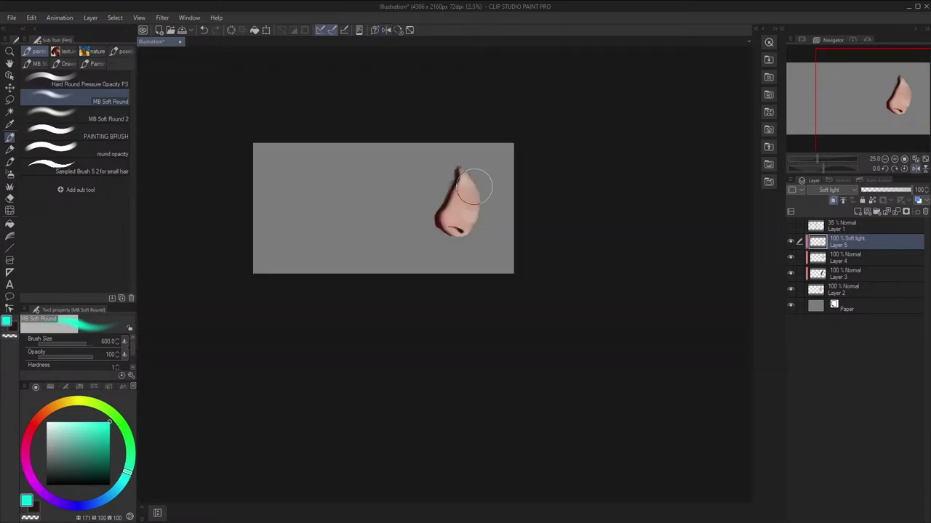
{"action": "scroll", "coordinate": [472, 182], "scroll_direction": "up", "scroll_amount": 4}
{"action": "key", "text": "space"}
{"action": "left_click_drag", "start_coordinate": [466, 179], "coordinate": [468, 196]}
{"action": "scroll", "coordinate": [467, 196], "scroll_direction": "up", "scroll_amount": 1}
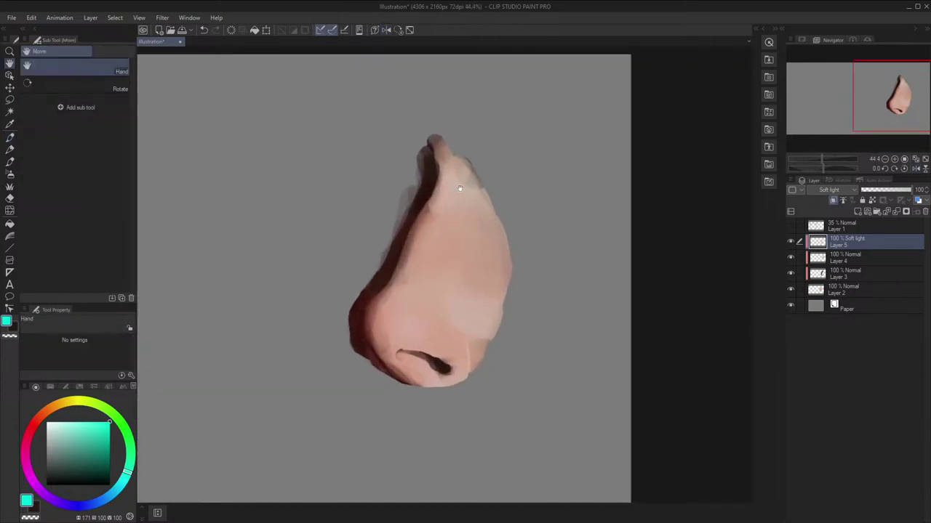
{"action": "key", "text": "p"}
Select Layer 3, show the figure sketches of Layer 1 and bring them into view beside the nose
{"action": "left_click", "coordinate": [845, 257]}
{"action": "left_click", "coordinate": [845, 274]}
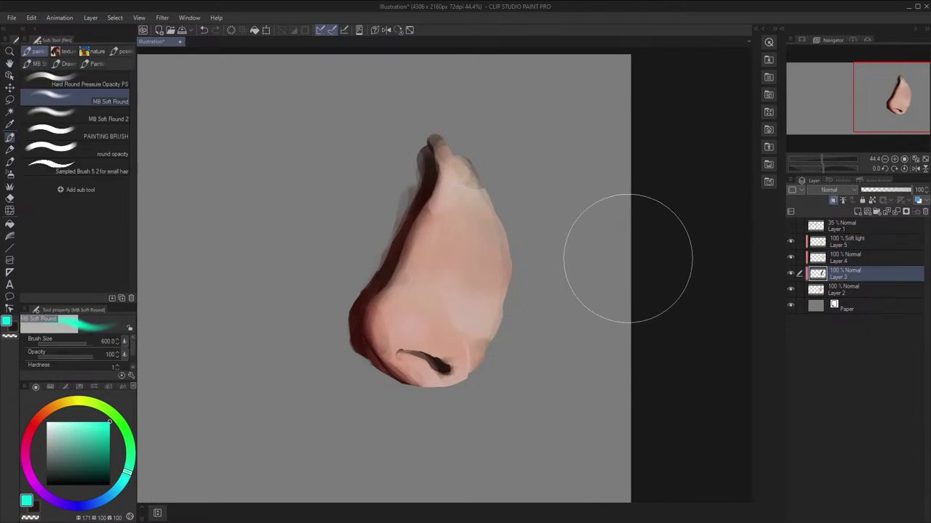
{"action": "left_click", "coordinate": [790, 226]}
{"action": "scroll", "coordinate": [698, 266], "scroll_direction": "down", "scroll_amount": 2}
{"action": "key", "text": "space"}
{"action": "left_click_drag", "start_coordinate": [722, 266], "coordinate": [676, 259]}
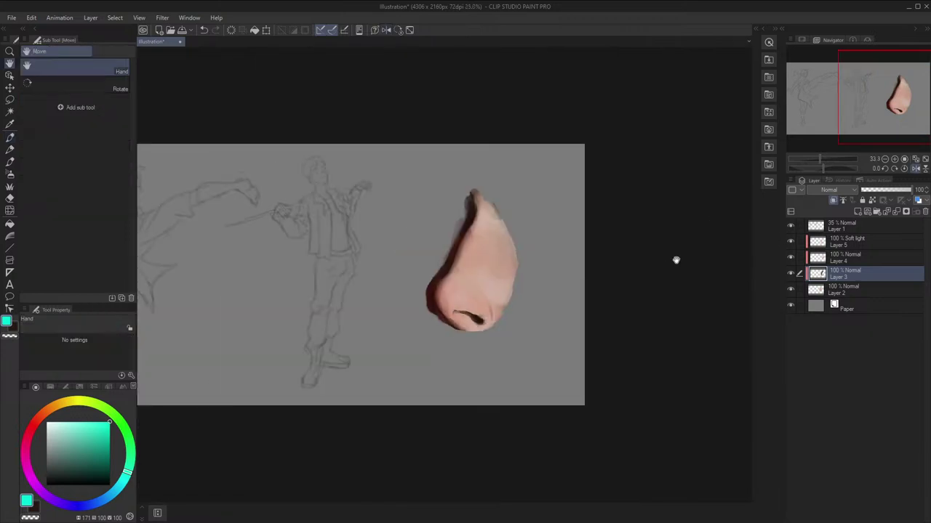
Select Layer 2, pick the light skin tone from the nose and choose the round opacity brush
{"action": "scroll", "coordinate": [600, 262], "scroll_direction": "up", "scroll_amount": 2}
{"action": "left_click", "coordinate": [829, 286]}
{"action": "scroll", "coordinate": [484, 293], "scroll_direction": "up", "scroll_amount": 2}
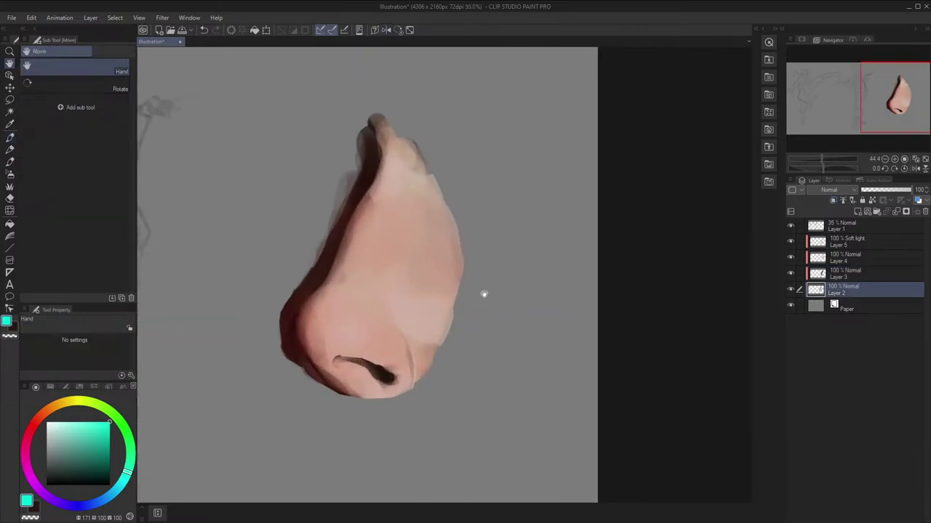
{"action": "key", "text": "p"}
{"action": "left_click", "coordinate": [369, 289], "text": "alt"}
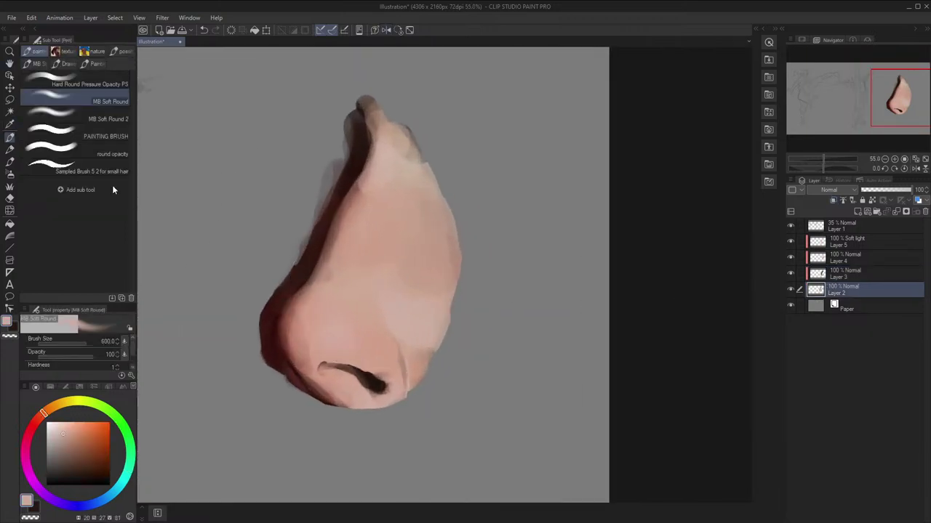
{"action": "left_click", "coordinate": [116, 167]}
{"action": "left_click", "coordinate": [119, 149]}
{"action": "key", "text": "h"}
{"action": "key", "text": "m"}
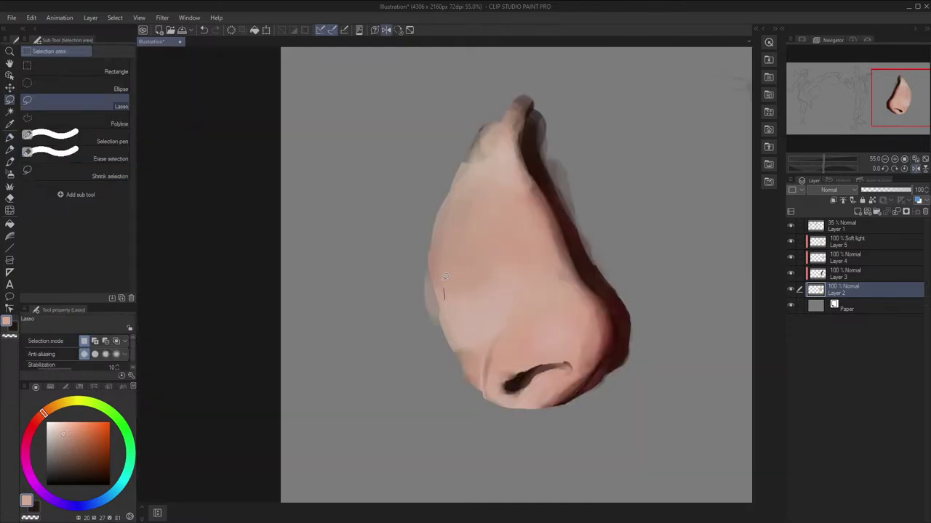
{"action": "key", "text": "p"}
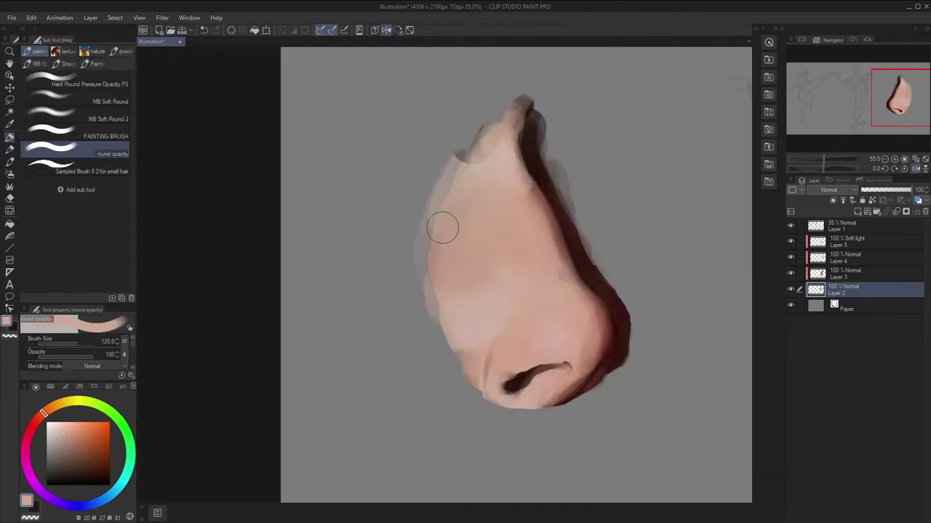
Extend the nose silhouette on Layer 2 along the light side of the bridge and its root, with brush sizes 120 to 150
{"action": "key", "text": "f"}
{"action": "key", "text": "f"}
{"action": "key", "text": "]"}
{"action": "key", "text": "f"}
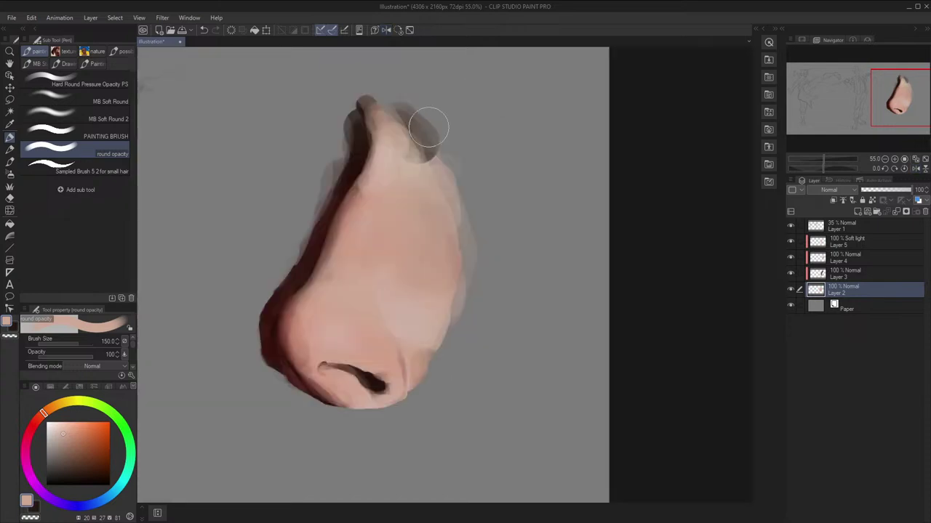
{"action": "left_click_drag", "start_coordinate": [429, 135], "coordinate": [393, 107]}
{"action": "key", "text": "f"}
{"action": "key", "text": "bracketleft"}
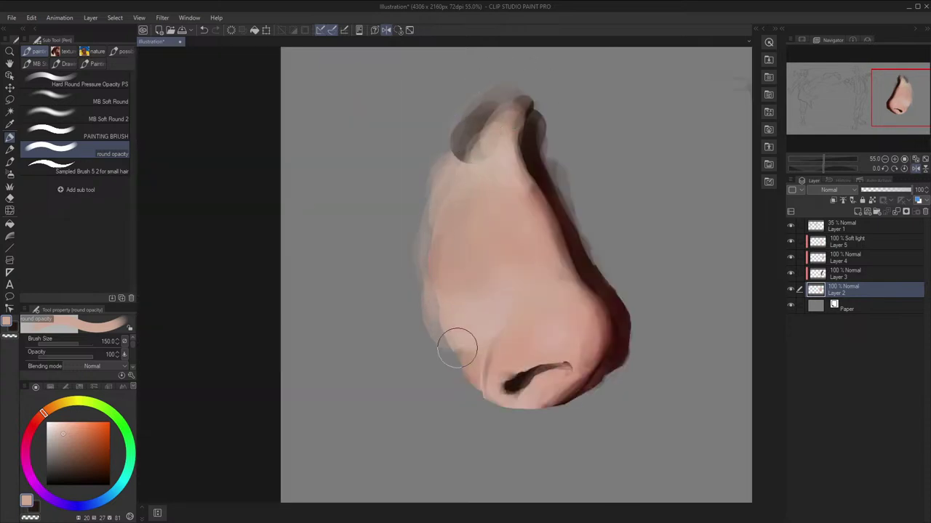
{"action": "key", "text": "f"}
{"action": "mouse_move", "coordinate": [429, 387]}
{"action": "left_mouse_down"}
{"action": "mouse_move", "coordinate": [410, 409]}
{"action": "mouse_move", "coordinate": [444, 404]}
{"action": "left_mouse_up"}
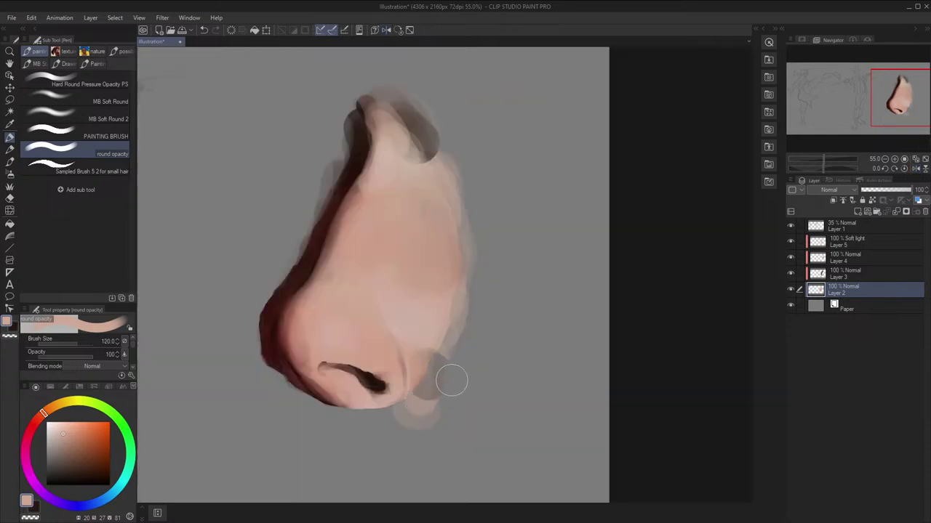
{"action": "key", "text": "ctrl+z"}
Trim and soften the light-side edge of the nose with the transparent color and the round opacity brush at size 200
{"action": "key", "text": "bracketright"}
{"action": "key", "text": "f"}
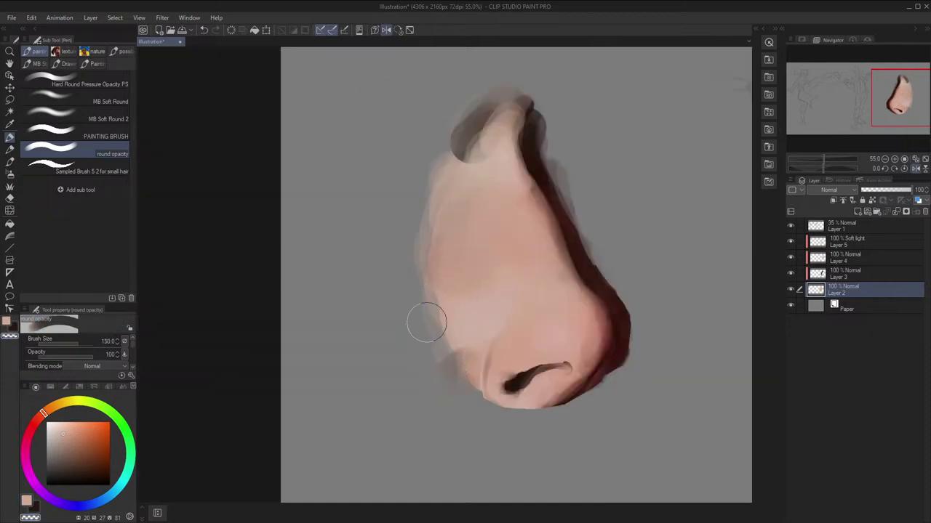
{"action": "key", "text": "bracketright"}
{"action": "mouse_move", "coordinate": [426, 315]}
{"action": "left_mouse_down"}
{"action": "mouse_move", "coordinate": [420, 203]}
{"action": "mouse_move", "coordinate": [428, 327]}
{"action": "mouse_move", "coordinate": [440, 145]}
{"action": "left_mouse_up"}
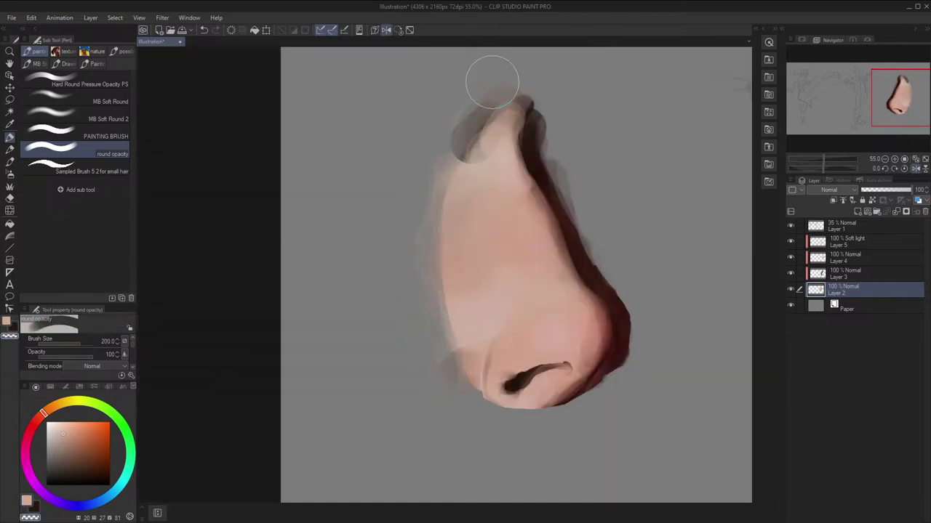
{"action": "mouse_move", "coordinate": [443, 343]}
{"action": "left_mouse_down"}
{"action": "mouse_move", "coordinate": [421, 246]}
{"action": "mouse_move", "coordinate": [428, 190]}
{"action": "left_mouse_up"}
{"action": "key", "text": "f"}
{"action": "key", "text": "ctrl+minus"}
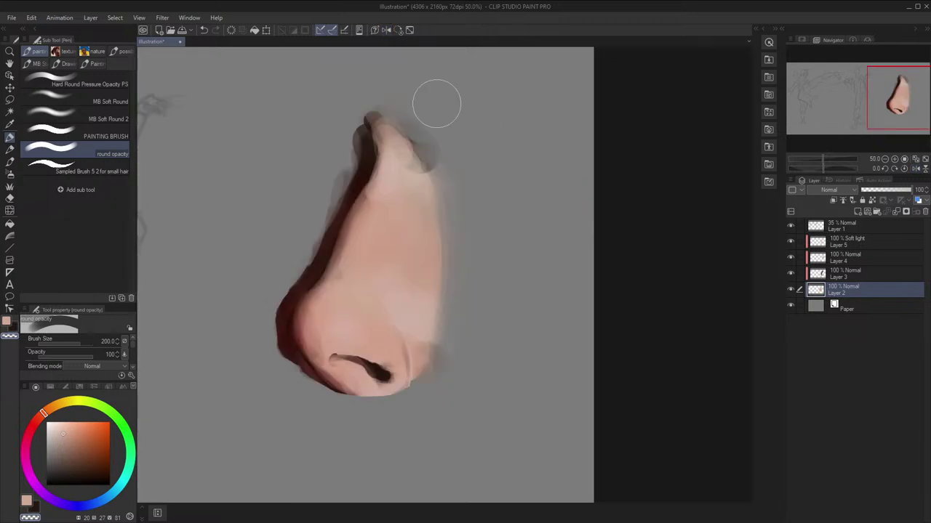
{"action": "key", "text": "f"}
{"action": "scroll", "coordinate": [479, 236], "scroll_direction": "down", "scroll_amount": 1}
{"action": "key", "text": "f"}
Soften the outer contour of the nose's shadow side with the transparent round opacity brush at size 150
{"action": "key", "text": "space"}
{"action": "left_click_drag", "start_coordinate": [508, 185], "coordinate": [538, 181]}
{"action": "key", "text": "c"}
{"action": "key", "text": "f"}
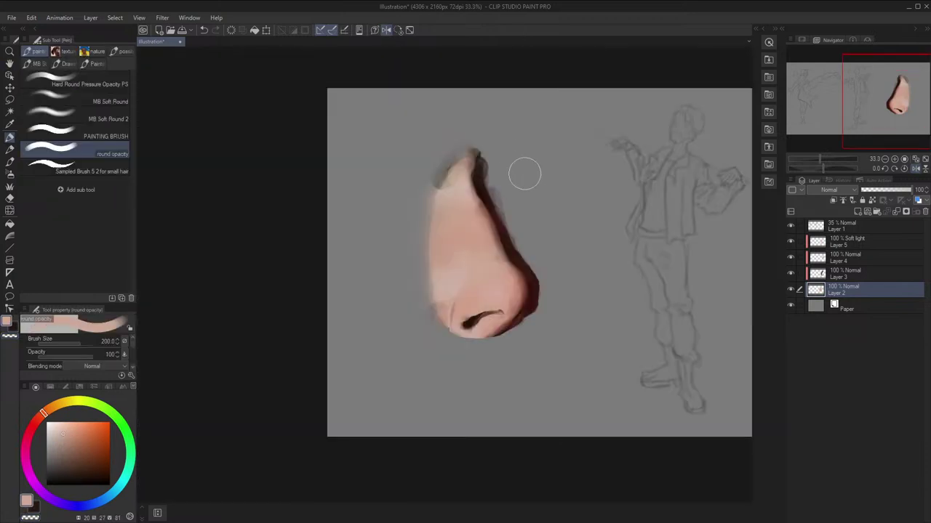
{"action": "key", "text": "c"}
{"action": "key", "text": "bracketleft"}
{"action": "mouse_move", "coordinate": [492, 158]}
{"action": "left_mouse_down"}
{"action": "mouse_move", "coordinate": [515, 229]}
{"action": "mouse_move", "coordinate": [491, 157]}
{"action": "mouse_move", "coordinate": [546, 283]}
{"action": "mouse_move", "coordinate": [544, 304]}
{"action": "mouse_move", "coordinate": [551, 296]}
{"action": "mouse_move", "coordinate": [520, 227]}
{"action": "mouse_move", "coordinate": [545, 273]}
{"action": "mouse_move", "coordinate": [526, 335]}
{"action": "left_mouse_up"}
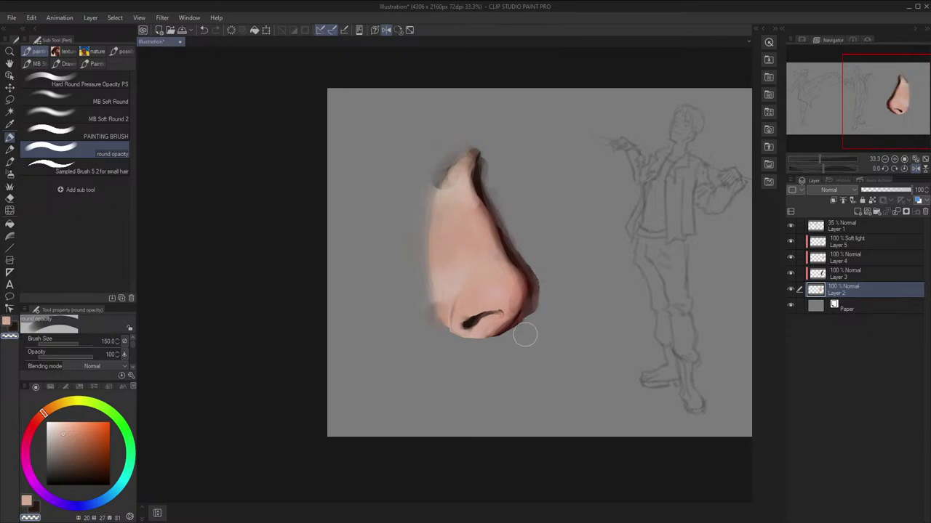
{"action": "scroll", "coordinate": [519, 273], "scroll_direction": "down", "scroll_amount": 3}
{"action": "key", "text": "f"}
{"action": "key", "text": "ctrl+space"}
{"action": "left_click_drag", "start_coordinate": [443, 262], "coordinate": [536, 264]}
{"action": "key", "text": "space"}
{"action": "left_click_drag", "start_coordinate": [432, 266], "coordinate": [542, 260]}
{"action": "scroll", "coordinate": [534, 263], "scroll_direction": "up", "scroll_amount": 3}
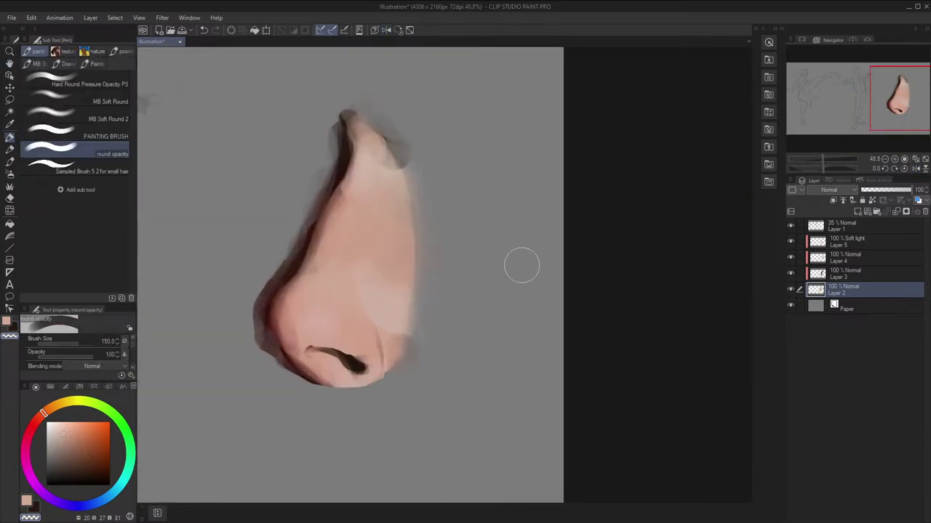
Reinforce the shadow edge of the bridge on Layer 2 with dark brown, using the round opacity brush at size 25
{"action": "key", "text": "c"}
{"action": "key", "text": "f"}
{"action": "key", "text": "x"}
{"action": "key", "text": "bracketleft"}
{"action": "key", "text": "bracketleft"}
{"action": "key", "text": "bracketleft"}
{"action": "key", "text": "bracketleft"}
{"action": "key", "text": "bracketleft"}
{"action": "key", "text": "bracketleft"}
{"action": "key", "text": "bracketleft"}
{"action": "key", "text": "bracketleft"}
{"action": "key", "text": "bracketleft"}
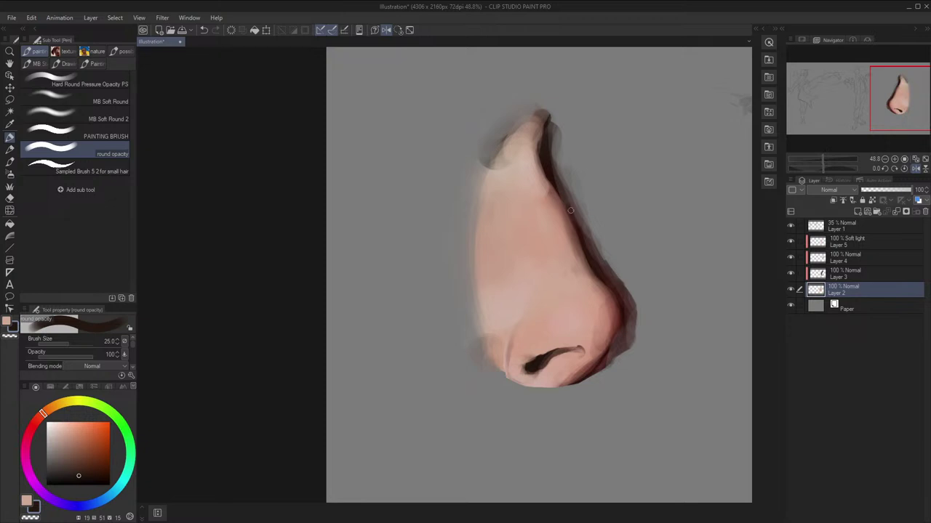
{"action": "left_click_drag", "start_coordinate": [556, 167], "coordinate": [598, 231]}
Fade the leftover paint around the upper bridge with the transparent color at brush sizes 150 to 200
{"action": "key", "text": "c"}
{"action": "key", "text": "bracketright"}
{"action": "key", "text": "bracketright"}
{"action": "key", "text": "bracketright"}
{"action": "key", "text": "bracketright"}
{"action": "key", "text": "bracketright"}
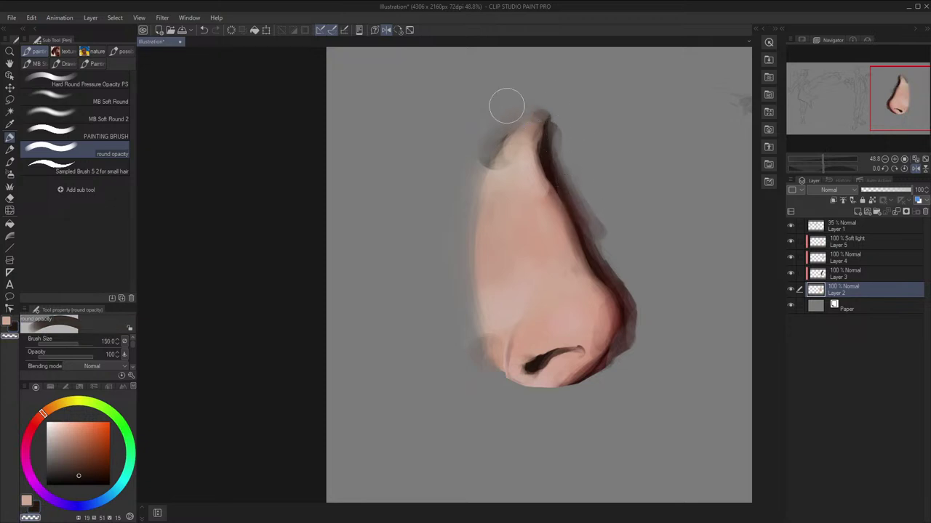
{"action": "key", "text": "f"}
{"action": "key", "text": "bracketright"}
{"action": "left_click_drag", "start_coordinate": [366, 104], "coordinate": [410, 149]}
{"action": "key", "text": "f"}
{"action": "key", "text": "bracketright"}
{"action": "scroll", "coordinate": [483, 170], "scroll_direction": "down", "scroll_amount": 2}
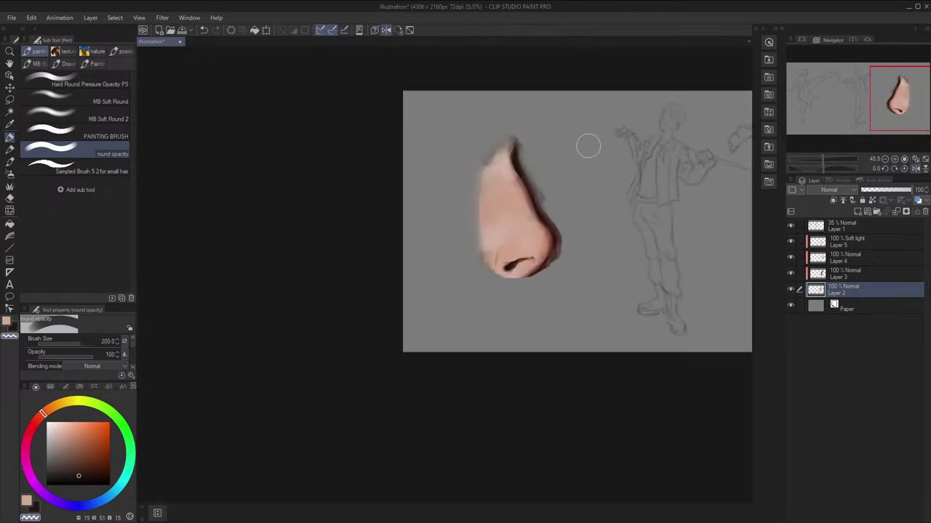
Hide the figure sketches of Layer 1 and bring the nostril into close view
{"action": "key", "text": "f"}
{"action": "scroll", "coordinate": [563, 129], "scroll_direction": "up", "scroll_amount": 3}
{"action": "key", "text": "space"}
{"action": "left_click_drag", "start_coordinate": [563, 128], "coordinate": [629, 135]}
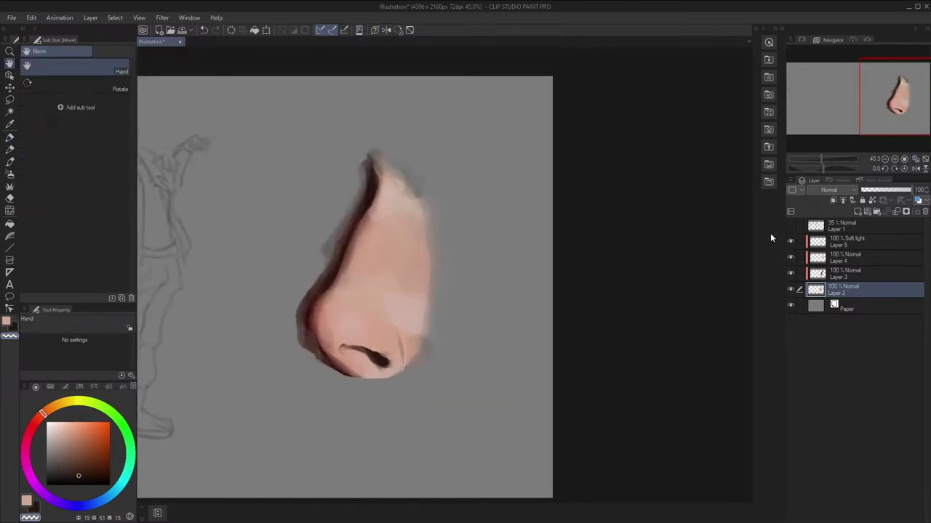
{"action": "scroll", "coordinate": [502, 315], "scroll_direction": "up", "scroll_amount": 3}
{"action": "left_click_drag", "start_coordinate": [347, 336], "coordinate": [557, 292]}
{"action": "scroll", "coordinate": [545, 303], "scroll_direction": "up", "scroll_amount": 1}
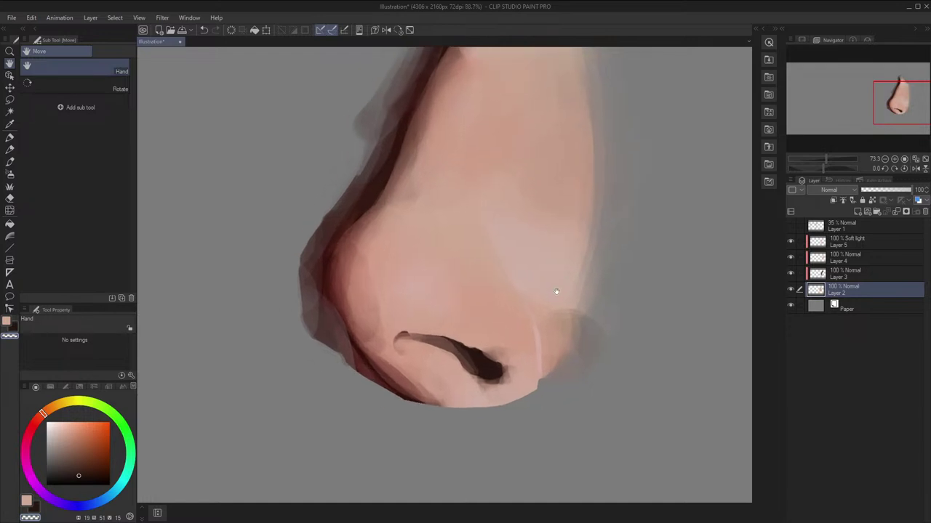
{"action": "scroll", "coordinate": [567, 290], "scroll_direction": "up", "scroll_amount": 1}
Refine the thin crease of the nostril on Layer 3 with browns picked from it, using the round opacity brush at size 20
{"action": "key", "text": "i"}
{"action": "left_click", "coordinate": [473, 345]}
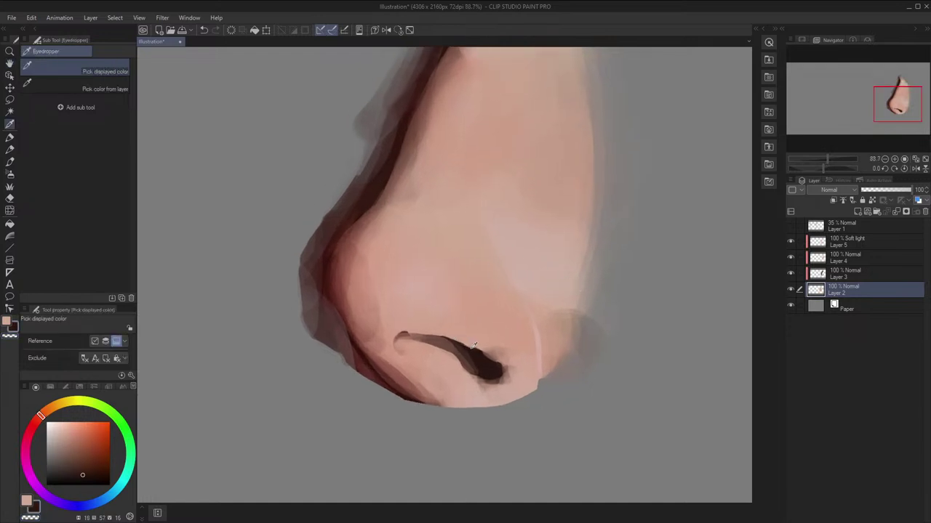
{"action": "left_click", "coordinate": [827, 274]}
{"action": "key", "text": "p"}
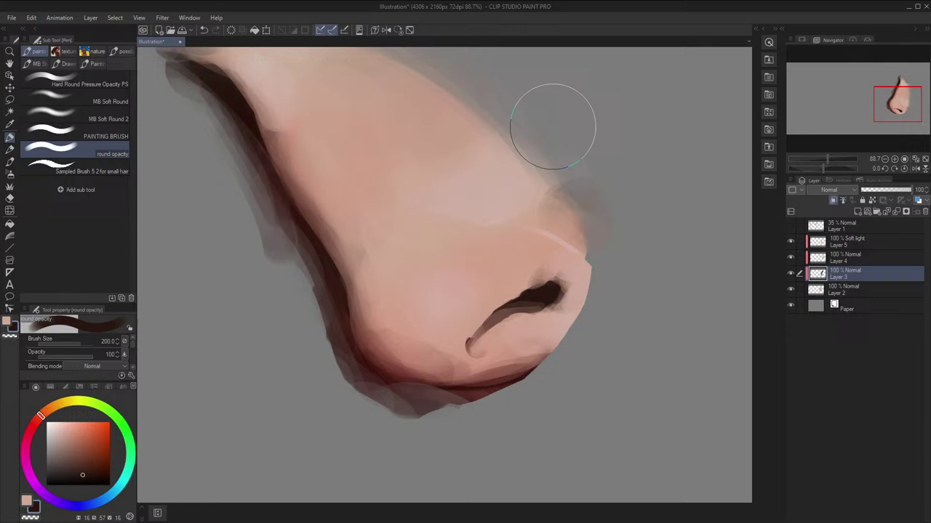
{"action": "key", "text": "bracketleft"}
{"action": "key", "text": "bracketleft"}
{"action": "key", "text": "bracketleft"}
{"action": "key", "text": "bracketleft"}
{"action": "key", "text": "bracketleft"}
{"action": "key", "text": "bracketleft"}
{"action": "key", "text": "bracketleft"}
{"action": "key", "text": "bracketleft"}
{"action": "key", "text": "bracketleft"}
{"action": "key", "text": "bracketleft"}
{"action": "key", "text": "bracketleft"}
{"action": "key", "text": "bracketleft"}
{"action": "left_click_drag", "start_coordinate": [474, 345], "coordinate": [488, 323]}
{"action": "key", "text": "ctrl+z"}
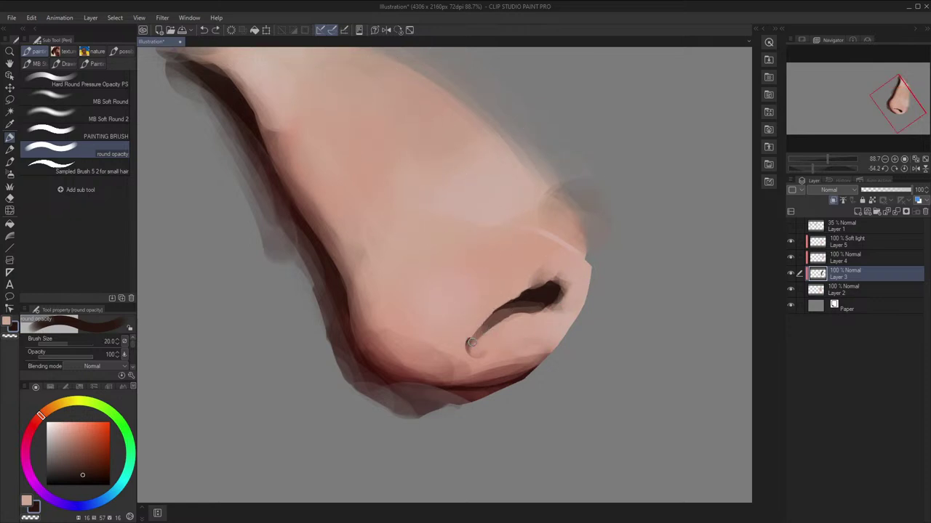
{"action": "key", "text": "ctrl+z"}
{"action": "left_click", "coordinate": [528, 293], "text": "alt"}
{"action": "left_click_drag", "start_coordinate": [519, 296], "coordinate": [492, 315]}
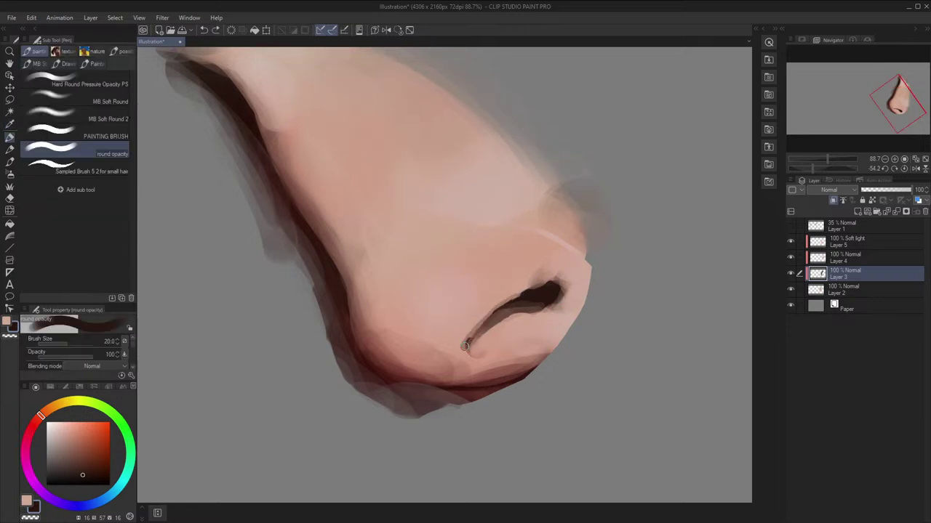
{"action": "key", "text": "ctrl+z"}
{"action": "left_click", "coordinate": [484, 325], "text": "alt"}
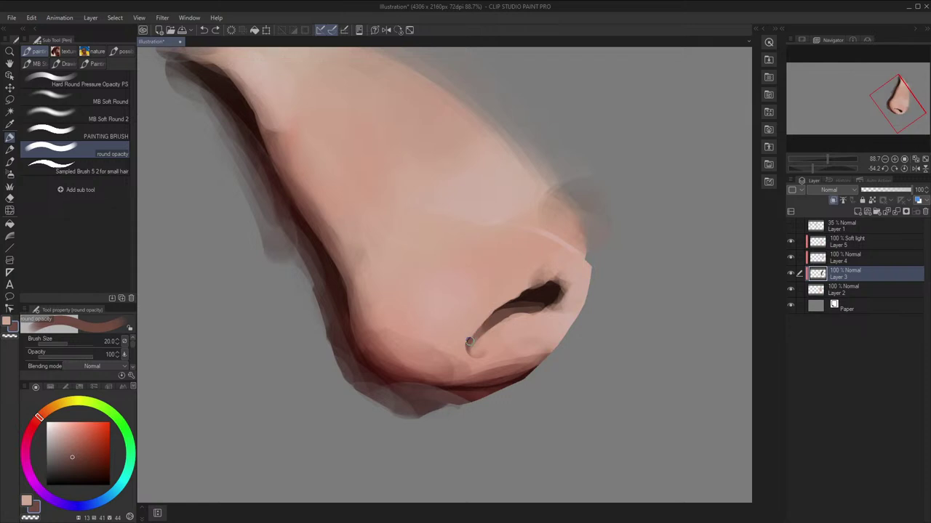
{"action": "left_click_drag", "start_coordinate": [500, 305], "coordinate": [508, 299]}
Clean up the edge of the nostril crease with a picked light skin tone at size 20 and return the canvas upright
{"action": "key", "text": "h"}
{"action": "left_click_drag", "start_coordinate": [550, 361], "coordinate": [513, 395]}
{"action": "key", "text": "ctrl+z"}
{"action": "mouse_move", "coordinate": [579, 289]}
{"action": "left_mouse_down"}
{"action": "mouse_move", "coordinate": [599, 344]}
{"action": "mouse_move", "coordinate": [529, 406]}
{"action": "left_mouse_up"}
{"action": "left_click", "coordinate": [399, 235], "text": "alt"}
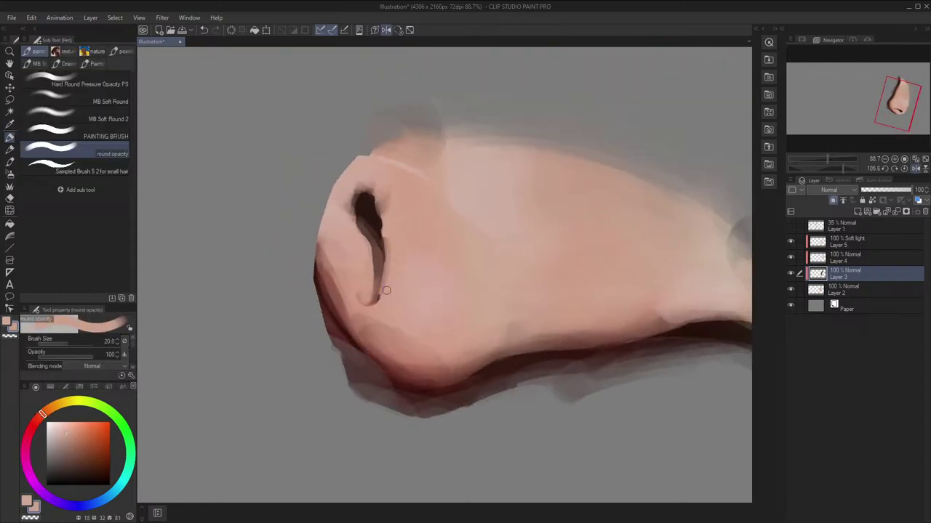
{"action": "left_click", "coordinate": [397, 33]}
{"action": "scroll", "coordinate": [466, 151], "scroll_direction": "down", "scroll_amount": 2}
{"action": "key", "text": "h"}
{"action": "key", "text": "space"}
{"action": "left_click_drag", "start_coordinate": [505, 191], "coordinate": [521, 215]}
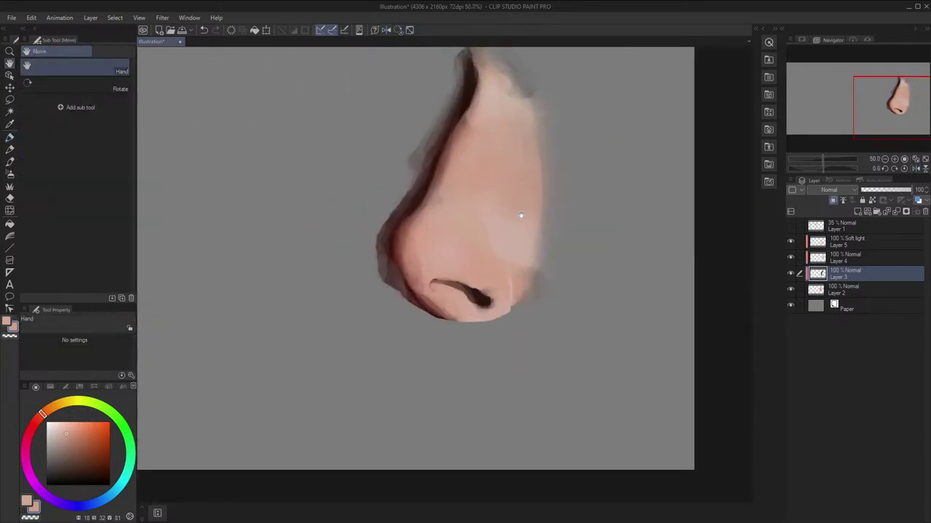
{"action": "scroll", "coordinate": [536, 254], "scroll_direction": "up", "scroll_amount": 4}
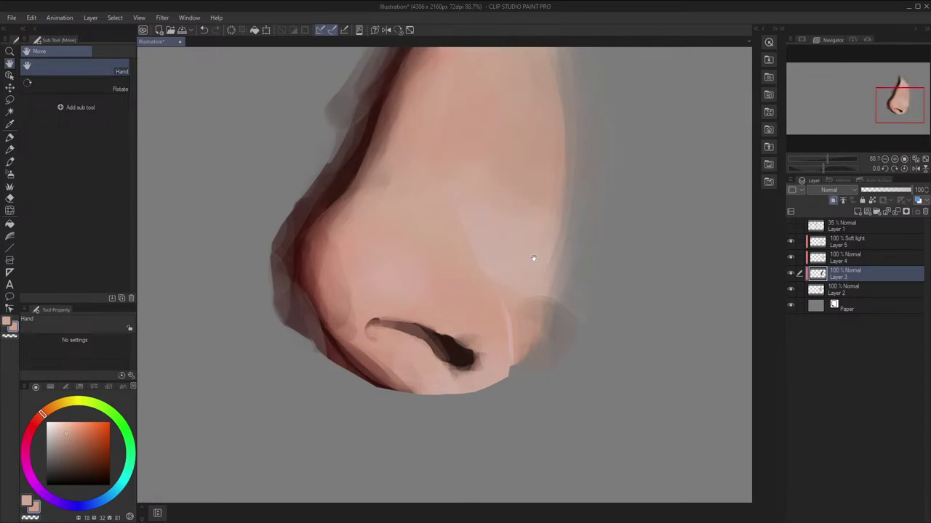
Try to shade the nostril wing above the opening on Layer 3, using the round opacity brush at size 70
{"action": "key", "text": "alt"}
{"action": "left_click", "coordinate": [465, 350], "text": "alt"}
{"action": "key", "text": "shift+h"}
{"action": "key", "text": "bracketright"}
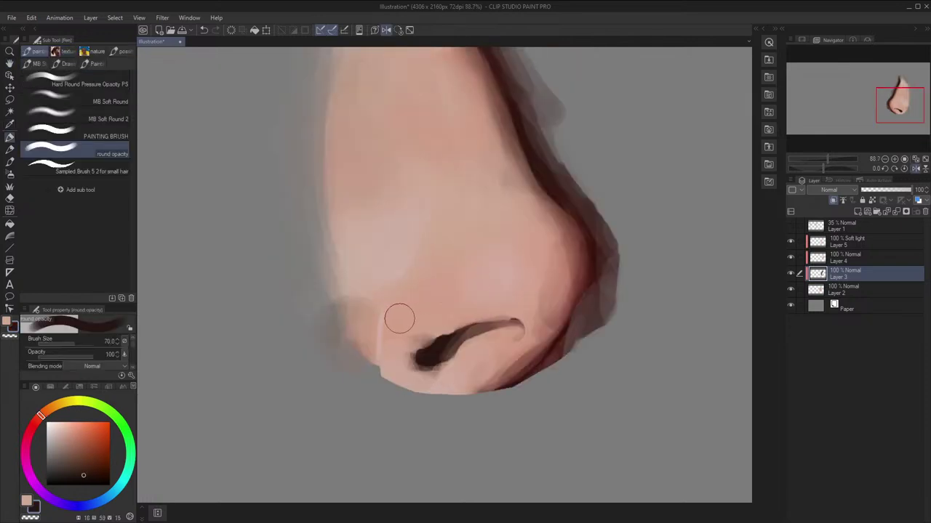
{"action": "key", "text": "ctrl+z"}
{"action": "mouse_move", "coordinate": [401, 317]}
{"action": "left_mouse_down"}
{"action": "mouse_move", "coordinate": [412, 290]}
{"action": "mouse_move", "coordinate": [425, 286]}
{"action": "mouse_move", "coordinate": [427, 303]}
{"action": "left_mouse_up"}
{"action": "left_click", "coordinate": [433, 304], "text": "alt"}
{"action": "key", "text": "ctrl+z"}
{"action": "key", "text": "ctrl+z"}
{"action": "key", "text": "ctrl+z"}
{"action": "key", "text": "ctrl+z"}
{"action": "key", "text": "ctrl+z"}
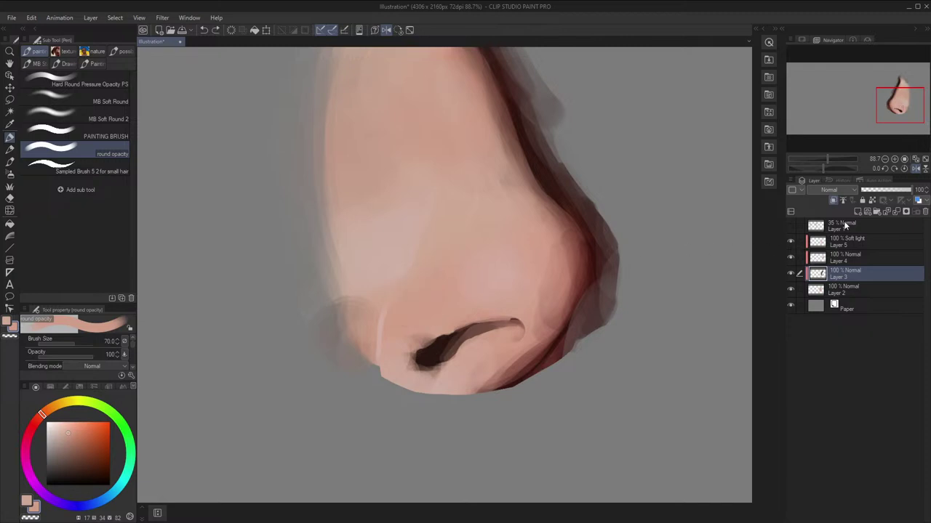
Merge Layer 4 with Layer 3 and paint a darker fold above the nostril wing with the round opacity brush
{"action": "left_click", "coordinate": [826, 263], "text": "ctrl"}
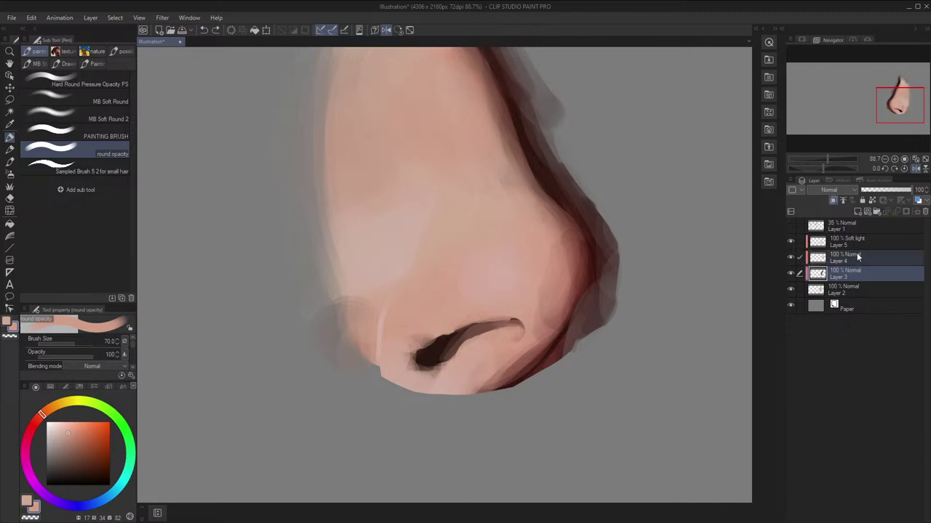
{"action": "key", "text": "shift+alt+e"}
{"action": "key", "text": "i"}
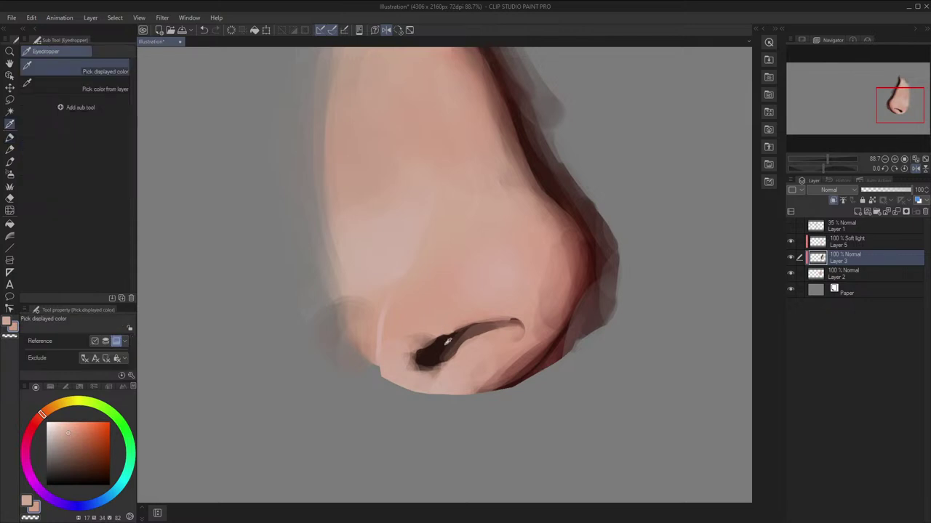
{"action": "mouse_move", "coordinate": [401, 309]}
{"action": "left_mouse_down"}
{"action": "mouse_move", "coordinate": [429, 273]}
{"action": "mouse_move", "coordinate": [419, 297]}
{"action": "mouse_move", "coordinate": [431, 302]}
{"action": "mouse_move", "coordinate": [413, 313]}
{"action": "mouse_move", "coordinate": [436, 284]}
{"action": "mouse_move", "coordinate": [409, 297]}
{"action": "mouse_move", "coordinate": [399, 316]}
{"action": "mouse_move", "coordinate": [442, 279]}
{"action": "left_mouse_up"}
{"action": "left_click", "coordinate": [433, 302], "text": "alt"}
{"action": "left_click", "coordinate": [414, 286], "text": "alt"}
{"action": "left_click", "coordinate": [444, 289], "text": "alt"}
{"action": "key", "text": "bracketright"}
{"action": "key", "text": "bracketright"}
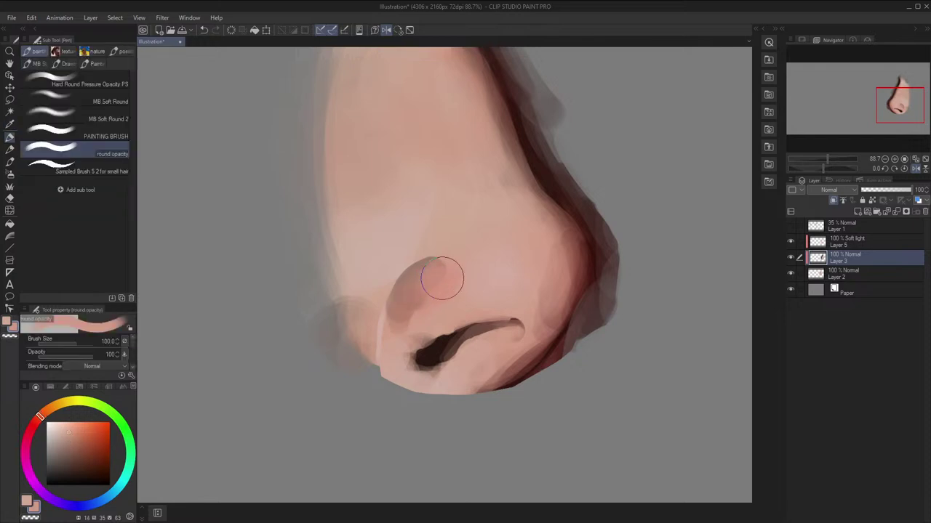
Undo the last blending strokes on the wing fold and hide the Soft light glazes of Layer 5
{"action": "key", "text": "h"}
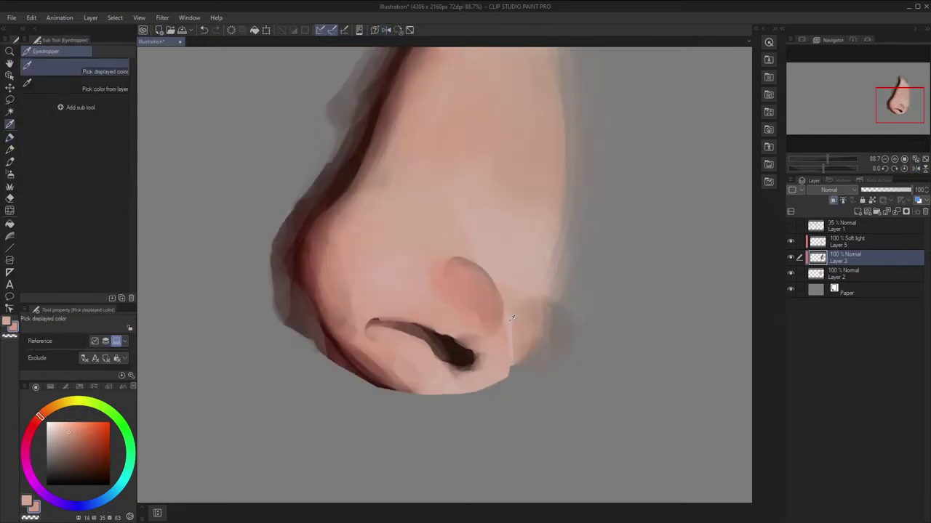
{"action": "left_click", "coordinate": [512, 319]}
{"action": "key", "text": "h"}
{"action": "key", "text": "h"}
{"action": "key", "text": "ctrl+z"}
{"action": "key", "text": "ctrl+z"}
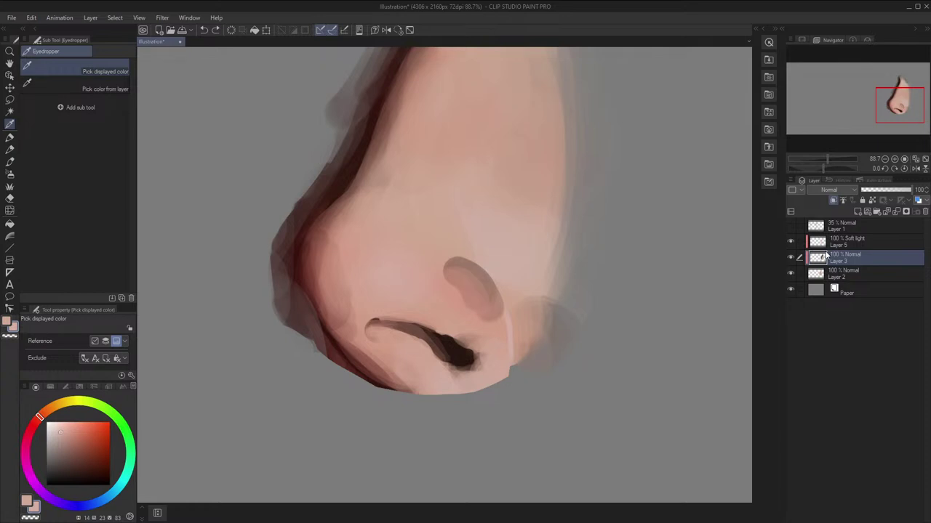
{"action": "key", "text": "ctrl+z"}
{"action": "key", "text": "ctrl+z"}
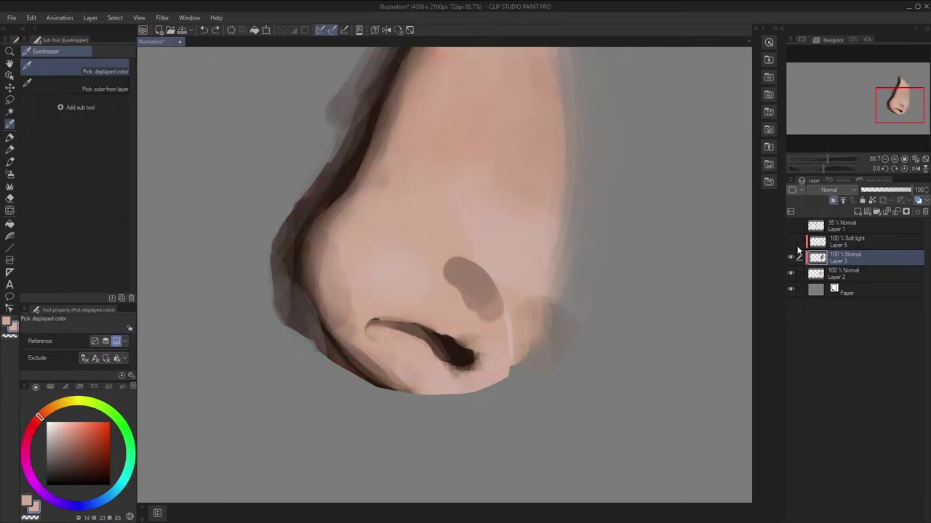
Mirror the canvas and soften the dark fold above the nostril wing on Layer 3 with a picked light skin tone
{"action": "key", "text": "h"}
{"action": "key", "text": "b"}
{"action": "mouse_move", "coordinate": [449, 296]}
{"action": "left_mouse_down"}
{"action": "mouse_move", "coordinate": [414, 314]}
{"action": "mouse_move", "coordinate": [388, 315]}
{"action": "mouse_move", "coordinate": [417, 319]}
{"action": "mouse_move", "coordinate": [391, 294]}
{"action": "left_mouse_up"}
{"action": "left_click", "coordinate": [388, 317], "text": "alt"}
{"action": "key", "text": "["}
{"action": "key", "text": "["}
{"action": "key", "text": "["}
{"action": "key", "text": "["}
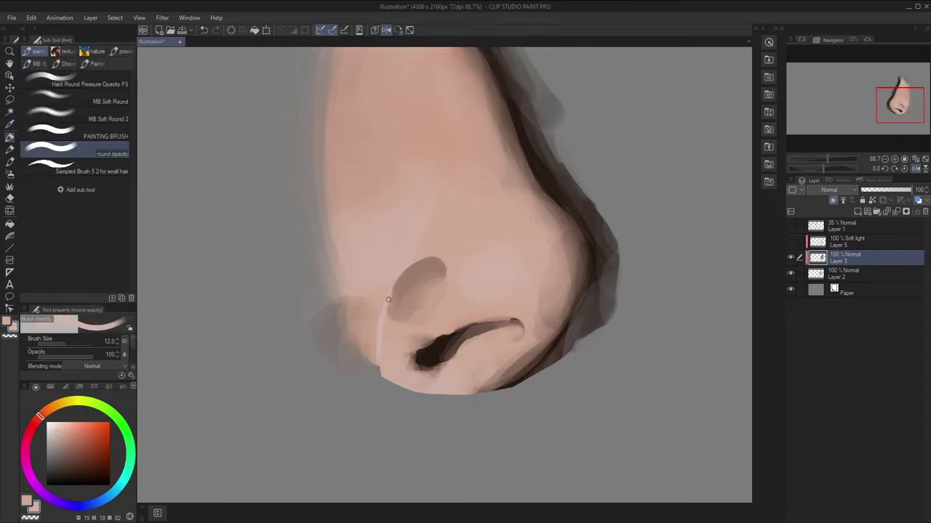
Extend the thin light rim up the outer edge of the wing fold at brush size 7 and undo the last stroke across it
{"action": "key", "text": "bracketleft"}
{"action": "key", "text": "bracketleft"}
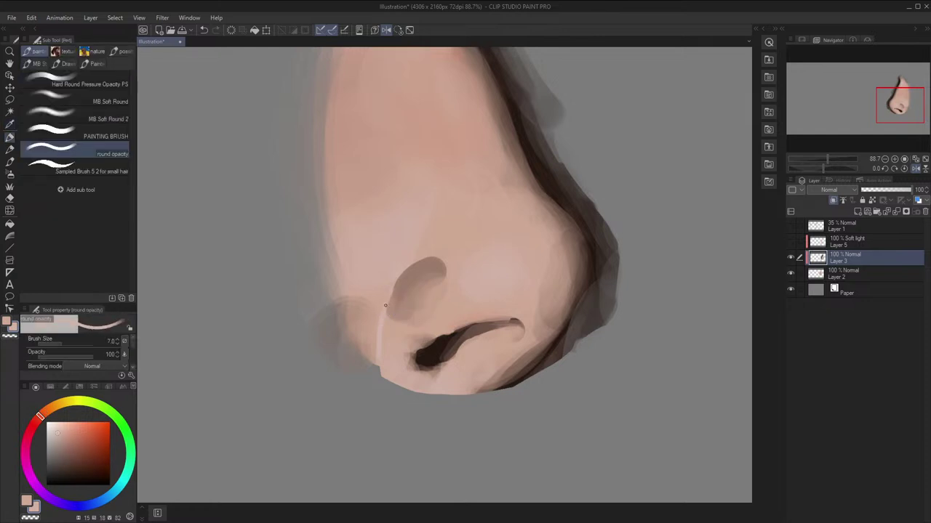
{"action": "left_click", "coordinate": [436, 270], "text": "alt"}
{"action": "left_click", "coordinate": [434, 272], "text": "alt"}
{"action": "left_click_drag", "start_coordinate": [415, 281], "coordinate": [440, 278]}
{"action": "key", "text": "ctrl+z"}
Blend the upper end of the wing fold with a picked brown at size 30 and a lighter skin tone at size 80
{"action": "key", "text": "bracketright"}
{"action": "key", "text": "bracketright"}
{"action": "key", "text": "bracketright"}
{"action": "key", "text": "bracketright"}
{"action": "key", "text": "bracketright"}
{"action": "key", "text": "bracketright"}
{"action": "key", "text": "bracketright"}
{"action": "key", "text": "bracketright"}
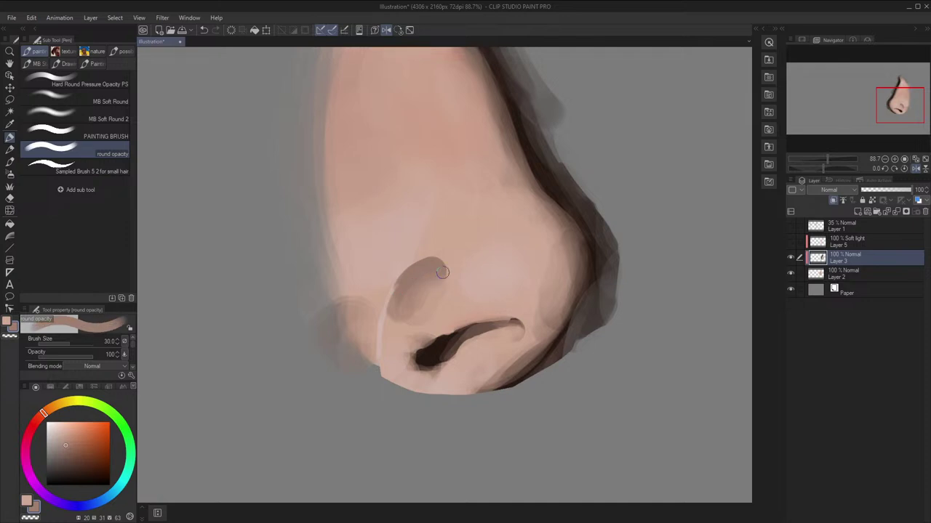
{"action": "left_click", "coordinate": [436, 274], "text": "alt"}
{"action": "key", "text": "bracketright"}
{"action": "key", "text": "bracketright"}
{"action": "key", "text": "bracketright"}
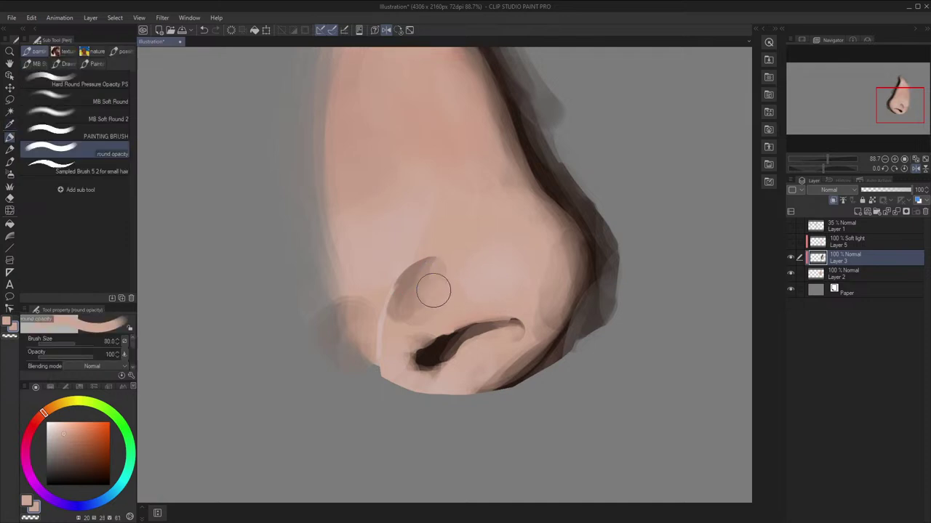
Sharpen the upper tip of the wing fold with a light skin tone at brush size 8
{"action": "key", "text": "bracketleft"}
{"action": "key", "text": "bracketleft"}
{"action": "key", "text": "bracketleft"}
{"action": "key", "text": "bracketleft"}
{"action": "key", "text": "bracketleft"}
{"action": "key", "text": "bracketleft"}
{"action": "key", "text": "bracketleft"}
{"action": "key", "text": "bracketleft"}
{"action": "key", "text": "bracketleft"}
{"action": "key", "text": "bracketleft"}
{"action": "key", "text": "bracketleft"}
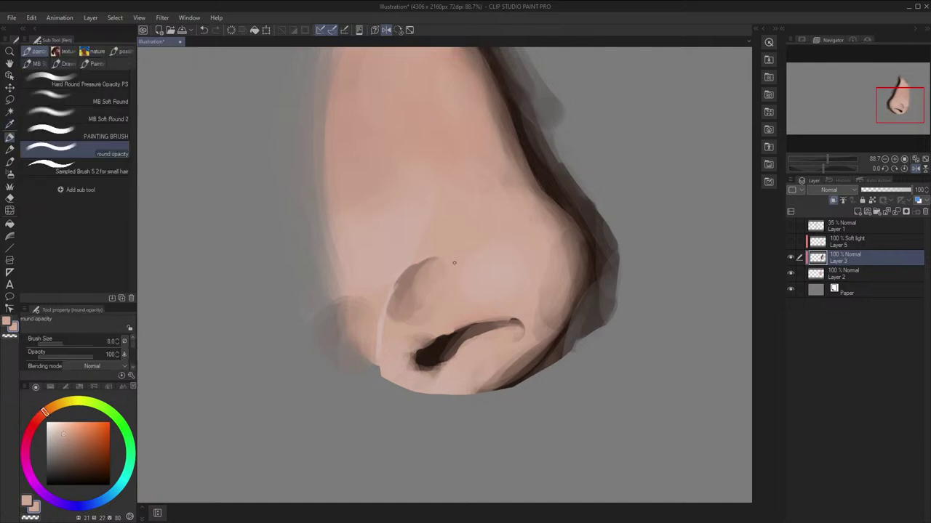
Darken the top of the wing fold with a picked brown at size 50, then blend its inner side with skin tone at size 80
{"action": "left_click", "coordinate": [437, 260], "text": "alt"}
{"action": "key", "text": "bracketright"}
{"action": "key", "text": "bracketright"}
{"action": "key", "text": "bracketright"}
{"action": "key", "text": "bracketright"}
{"action": "key", "text": "bracketright"}
{"action": "key", "text": "bracketright"}
{"action": "key", "text": "bracketright"}
{"action": "key", "text": "bracketright"}
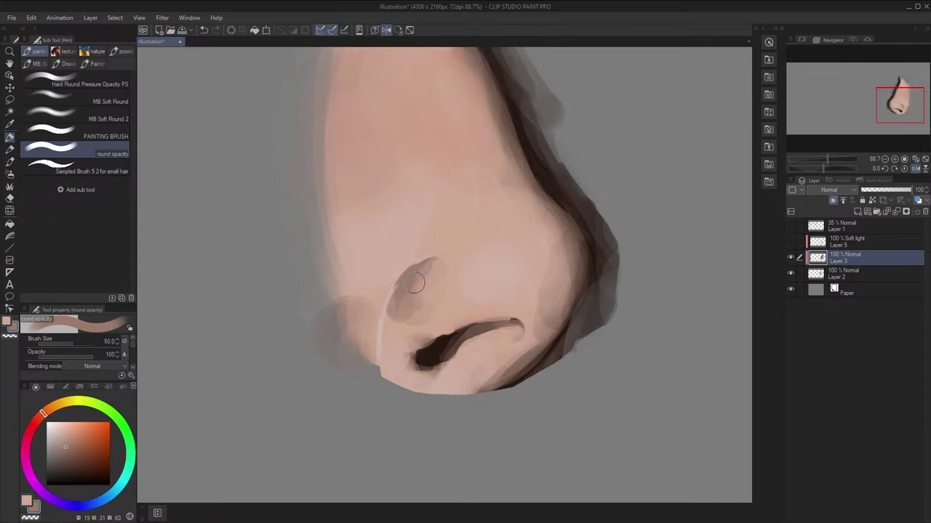
{"action": "left_click", "coordinate": [440, 307], "text": "alt"}
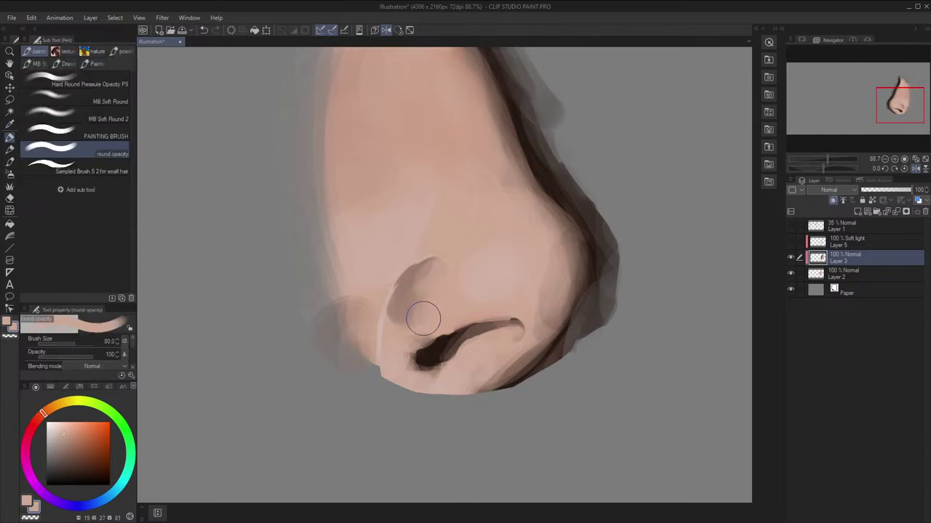
{"action": "mouse_move", "coordinate": [423, 318]}
{"action": "left_mouse_down"}
{"action": "mouse_move", "coordinate": [407, 316]}
{"action": "mouse_move", "coordinate": [434, 283]}
{"action": "left_mouse_up"}
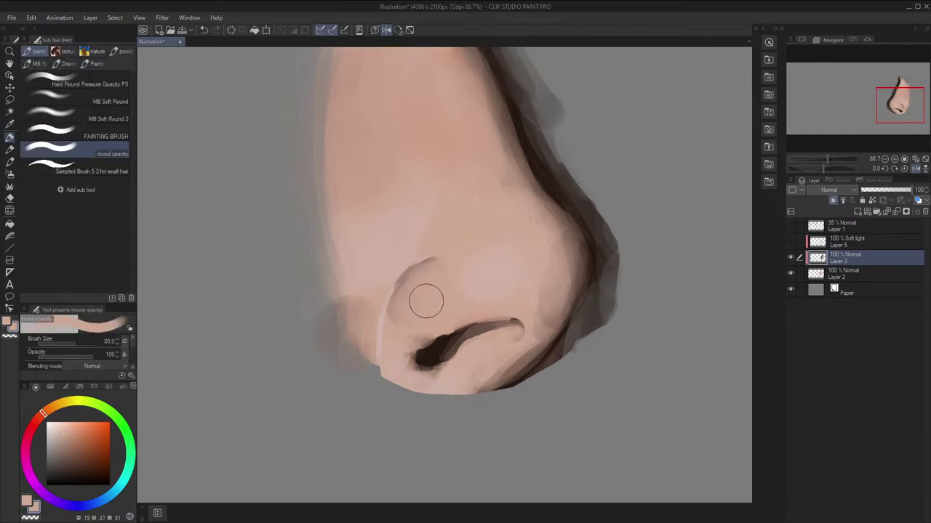
Erase the gray smudge beside the nostril wing on Layer 2 and Layer 3 using transparent color at brush size 100
{"action": "scroll", "coordinate": [459, 274], "scroll_direction": "down", "scroll_amount": 3}
{"action": "scroll", "coordinate": [457, 258], "scroll_direction": "down", "scroll_amount": 2}
{"action": "key", "text": "h"}
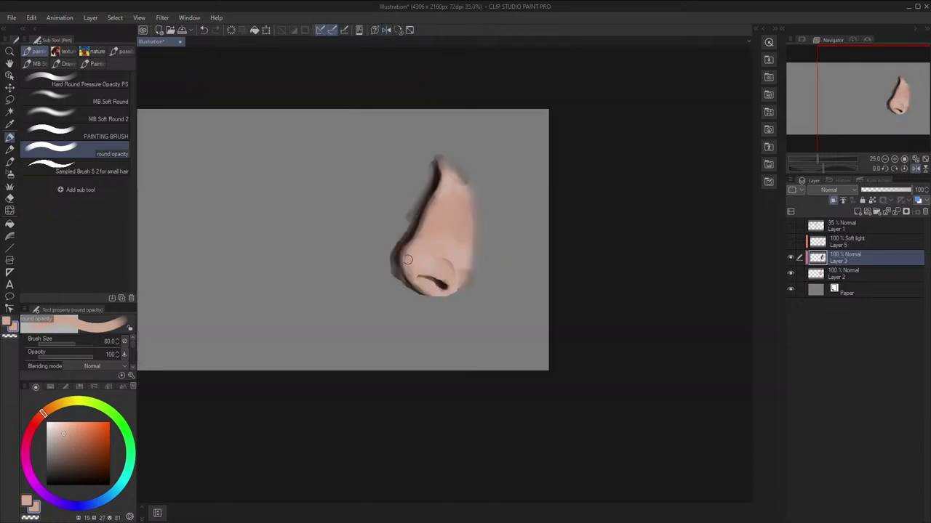
{"action": "scroll", "coordinate": [459, 252], "scroll_direction": "up", "scroll_amount": 2}
{"action": "key", "text": "h"}
{"action": "key", "text": "h"}
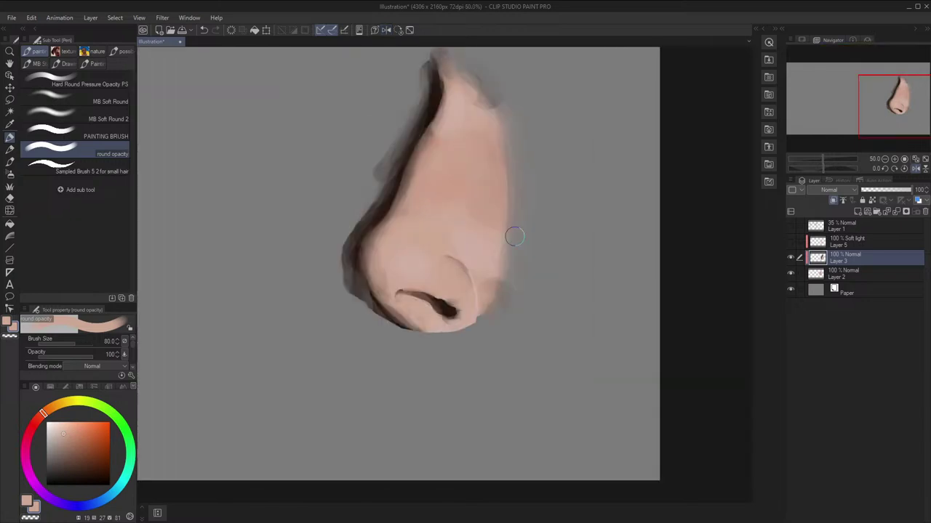
{"action": "key", "text": "space"}
{"action": "left_click_drag", "start_coordinate": [531, 235], "coordinate": [507, 282]}
{"action": "left_click", "coordinate": [836, 273]}
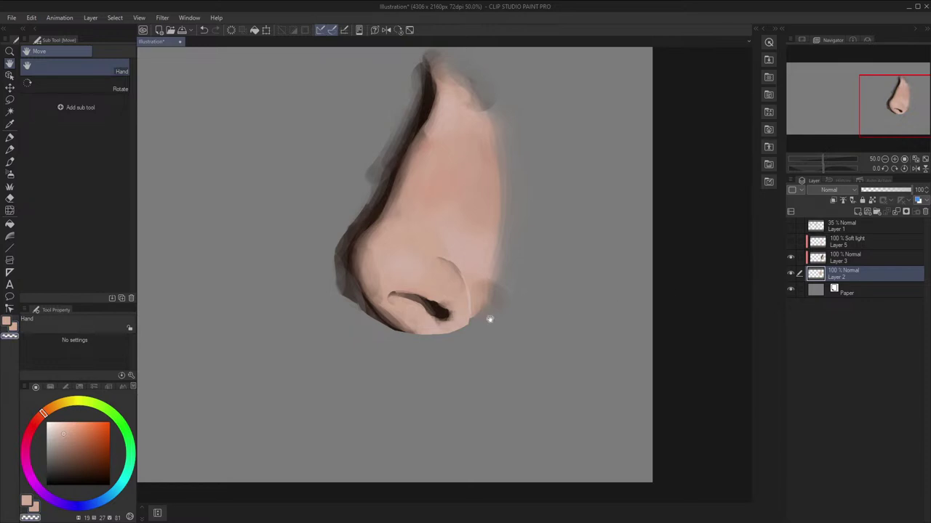
{"action": "key", "text": "p"}
{"action": "key", "text": "c"}
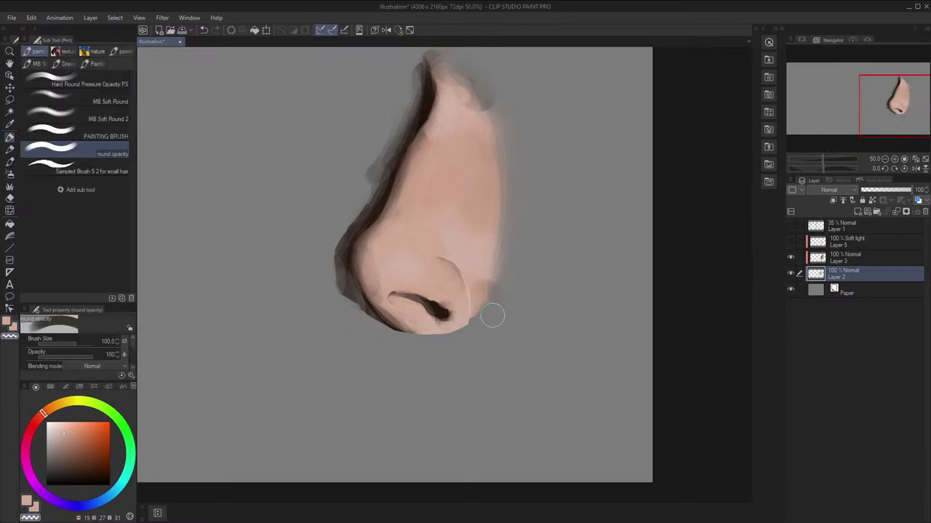
{"action": "left_click", "coordinate": [844, 258]}
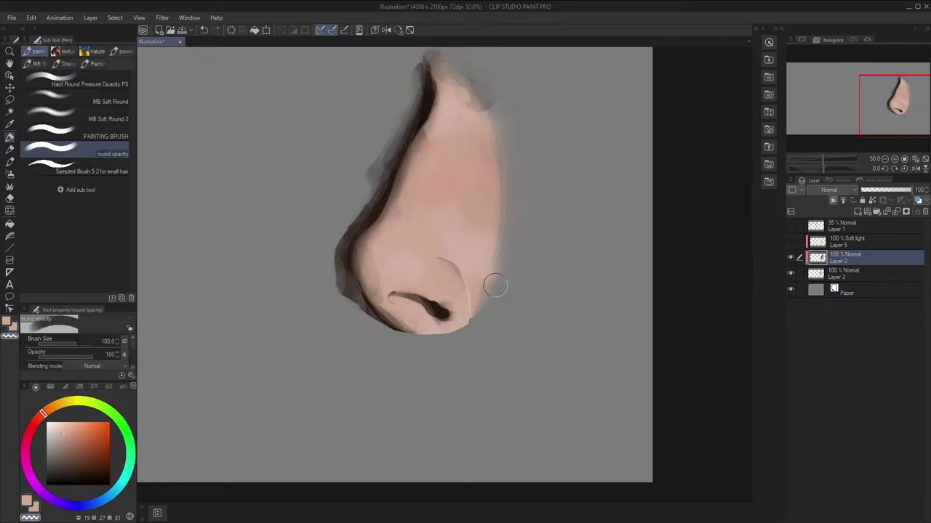
Mirror the canvas and paint the area beside the nostril wing on Layer 3 with picked skin tones at size 80
{"action": "key", "text": "h"}
{"action": "left_click", "coordinate": [425, 285], "text": "alt"}
{"action": "key", "text": "bracketleft"}
{"action": "left_click_drag", "start_coordinate": [414, 286], "coordinate": [401, 293]}
{"action": "left_click", "coordinate": [413, 285], "text": "alt"}
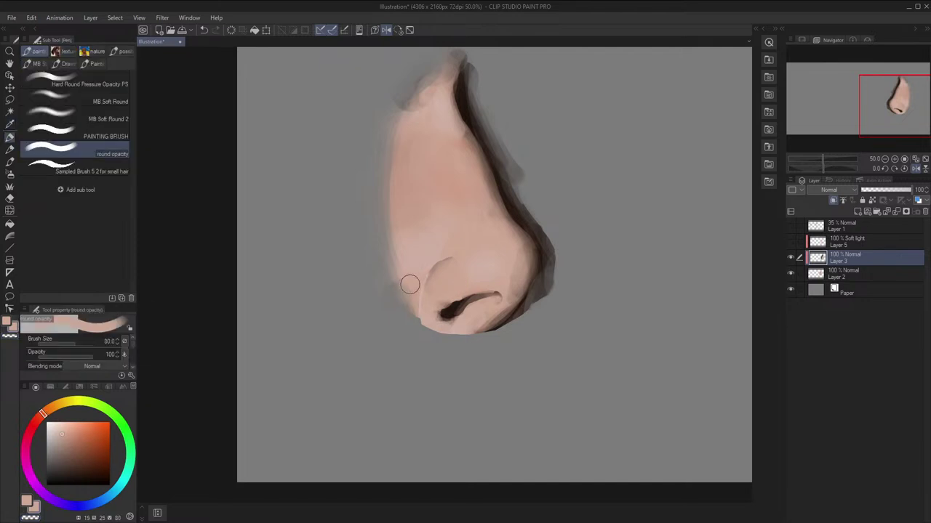
Even out the light outer side of the nose with picked skin tones at brush size 120
{"action": "key", "text": "h"}
{"action": "left_click_drag", "start_coordinate": [546, 204], "coordinate": [541, 218]}
{"action": "left_click_drag", "start_coordinate": [486, 249], "coordinate": [480, 281]}
{"action": "left_click", "coordinate": [467, 235], "text": "alt"}
{"action": "key", "text": "h"}
{"action": "left_click", "coordinate": [442, 203], "text": "alt"}
{"action": "key", "text": "h"}
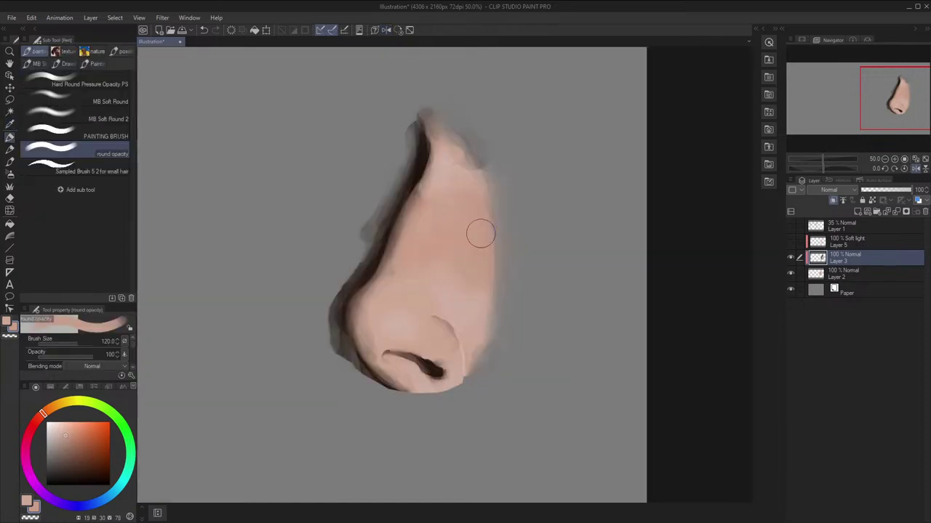
{"action": "left_click_drag", "start_coordinate": [503, 230], "coordinate": [505, 243]}
{"action": "key", "text": "alt"}
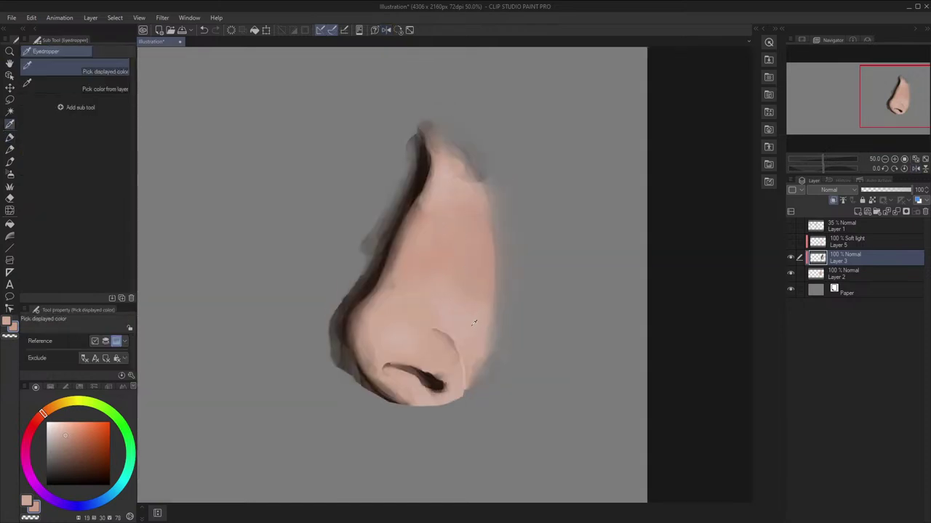
Blend the outer side of the nose bridge with picked skin tones at brush sizes 170 and 200
{"action": "left_click", "coordinate": [473, 323], "text": "alt"}
{"action": "key", "text": "h"}
{"action": "key", "text": "bracketright"}
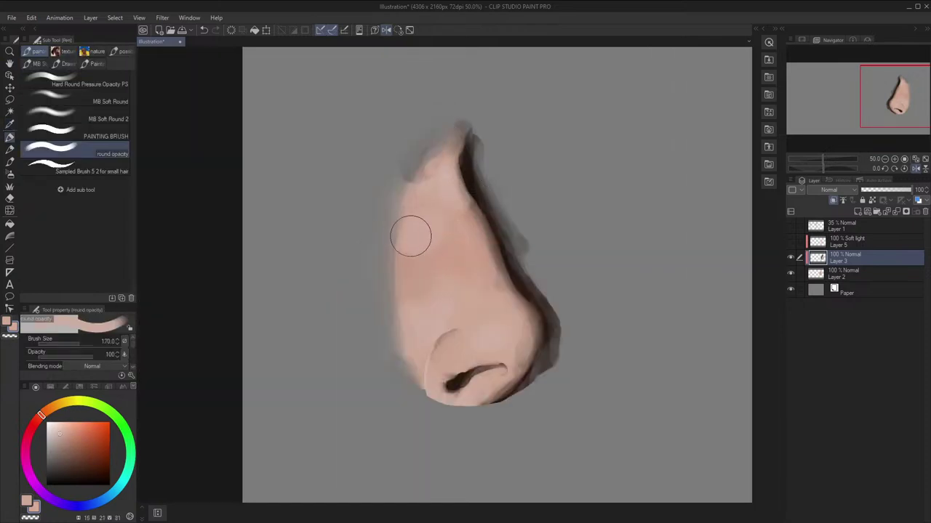
{"action": "key", "text": "h"}
{"action": "left_click", "coordinate": [473, 248], "text": "alt"}
{"action": "key", "text": "h"}
{"action": "key", "text": "bracketright"}
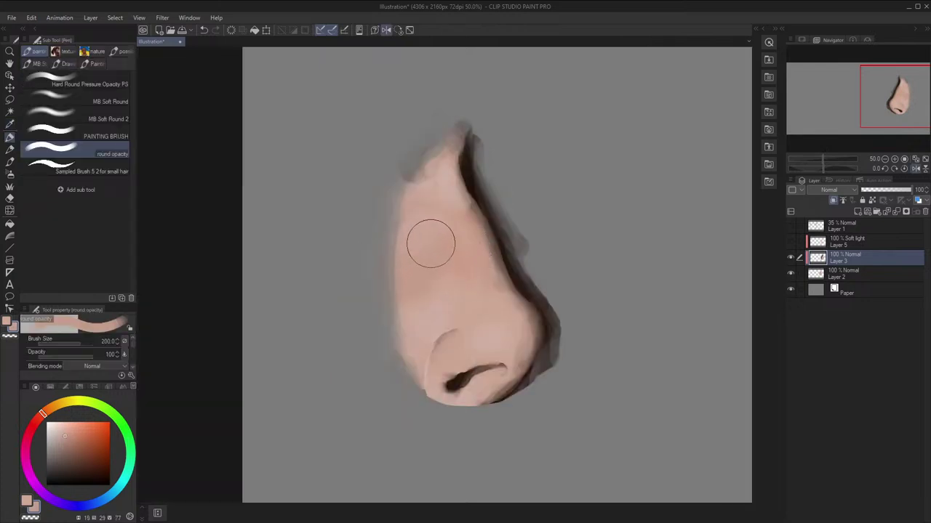
Show the Soft light glazes of Layer 5 again and check the whole nose in normal and mirrored view
{"action": "scroll", "coordinate": [450, 229], "scroll_direction": "down", "scroll_amount": 2}
{"action": "key", "text": "h"}
{"action": "scroll", "coordinate": [550, 137], "scroll_direction": "down", "scroll_amount": 2}
{"action": "scroll", "coordinate": [548, 138], "scroll_direction": "up", "scroll_amount": 4}
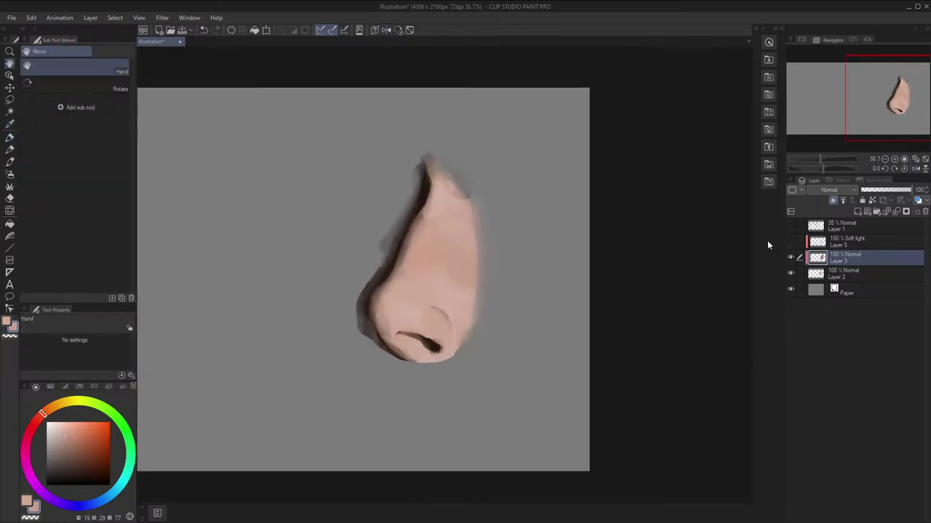
{"action": "scroll", "coordinate": [522, 277], "scroll_direction": "up", "scroll_amount": 1}
{"action": "key", "text": "space"}
{"action": "left_click_drag", "start_coordinate": [495, 273], "coordinate": [516, 274]}
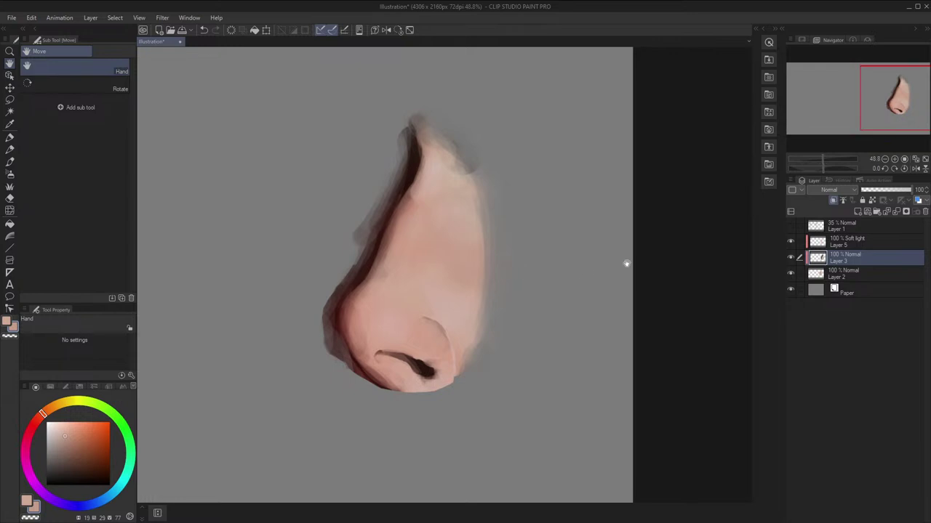
{"action": "left_click_drag", "start_coordinate": [615, 260], "coordinate": [626, 258]}
{"action": "scroll", "coordinate": [613, 260], "scroll_direction": "down", "scroll_amount": 2}
{"action": "scroll", "coordinate": [516, 269], "scroll_direction": "up", "scroll_amount": 5}
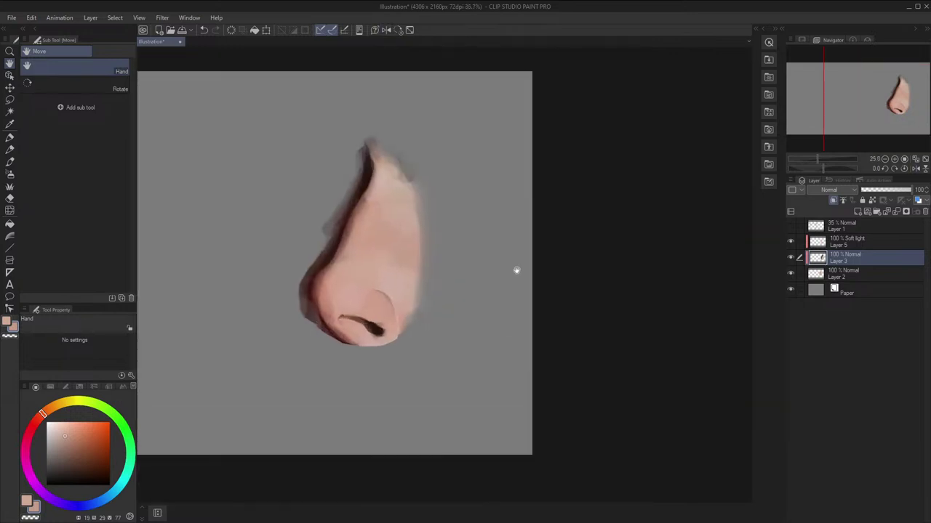
{"action": "key", "text": "h"}
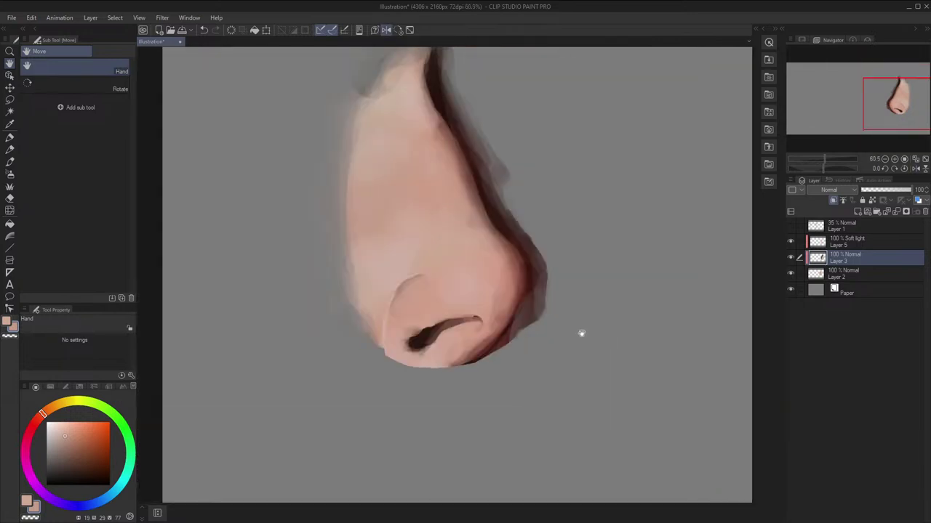
{"action": "left_click_drag", "start_coordinate": [582, 333], "coordinate": [592, 316]}
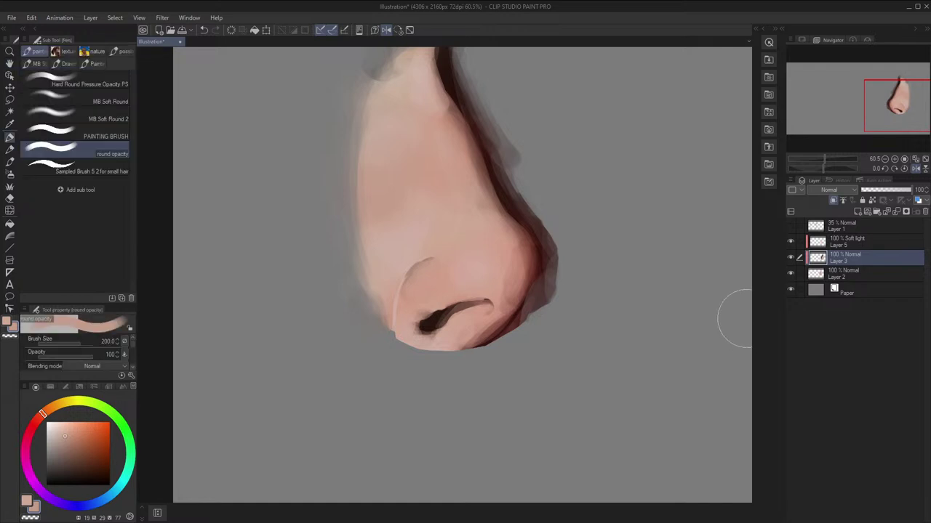
{"action": "key", "text": "h"}
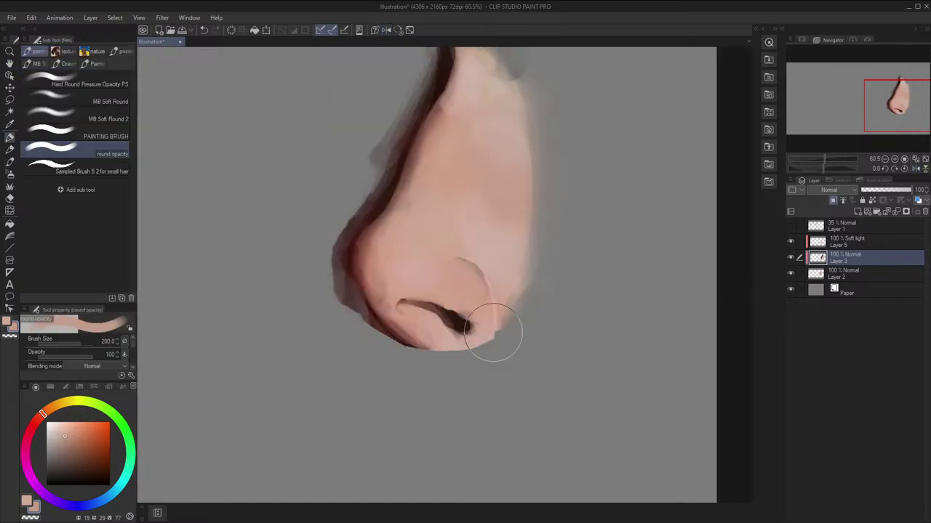
Trim the bottom contour below the nostril and nose tip on Layer 2, erasing with transparent color at size 60
{"action": "left_click", "coordinate": [460, 319], "text": "alt"}
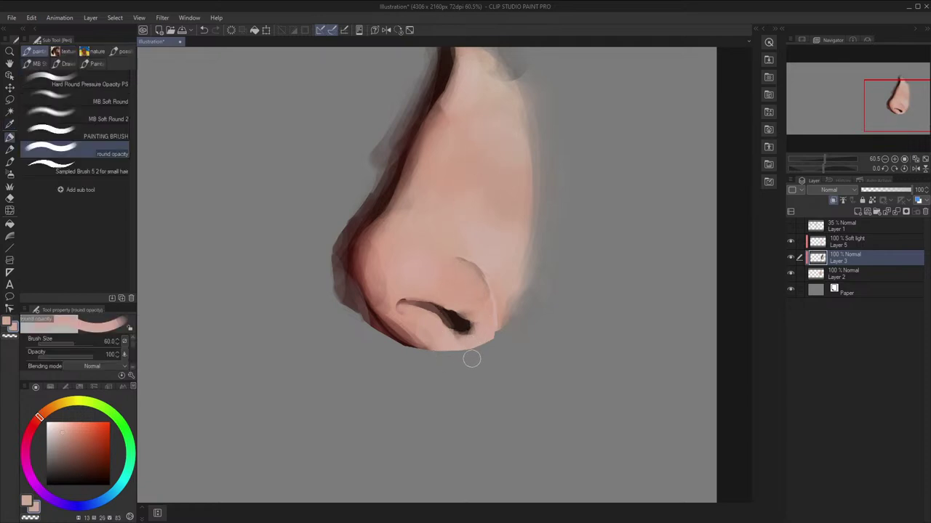
{"action": "left_click", "coordinate": [841, 275]}
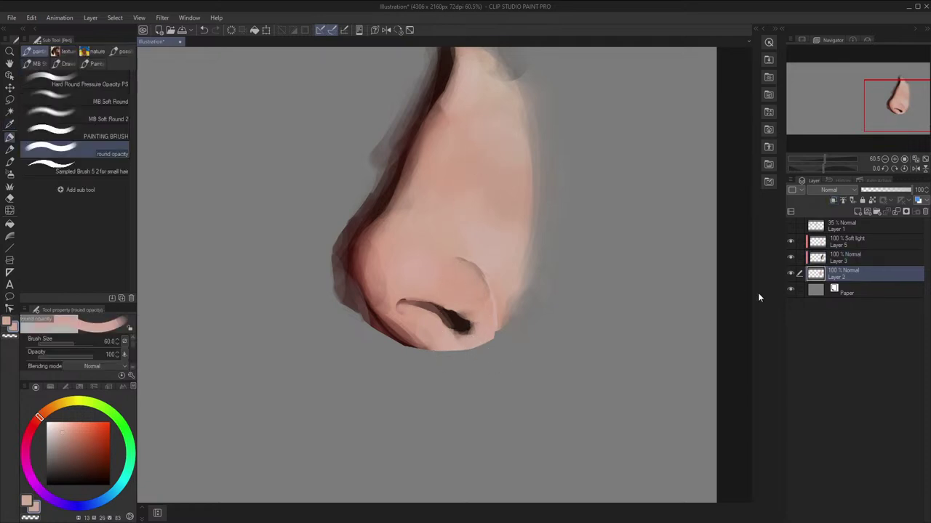
{"action": "key", "text": "c"}
{"action": "left_click_drag", "start_coordinate": [480, 352], "coordinate": [457, 358]}
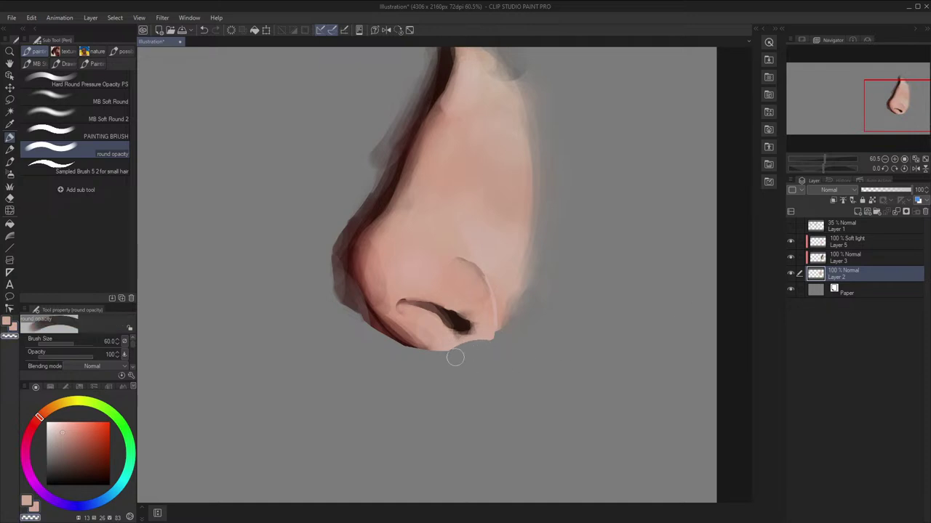
{"action": "key", "text": "h"}
{"action": "key", "text": "h"}
{"action": "key", "text": "h"}
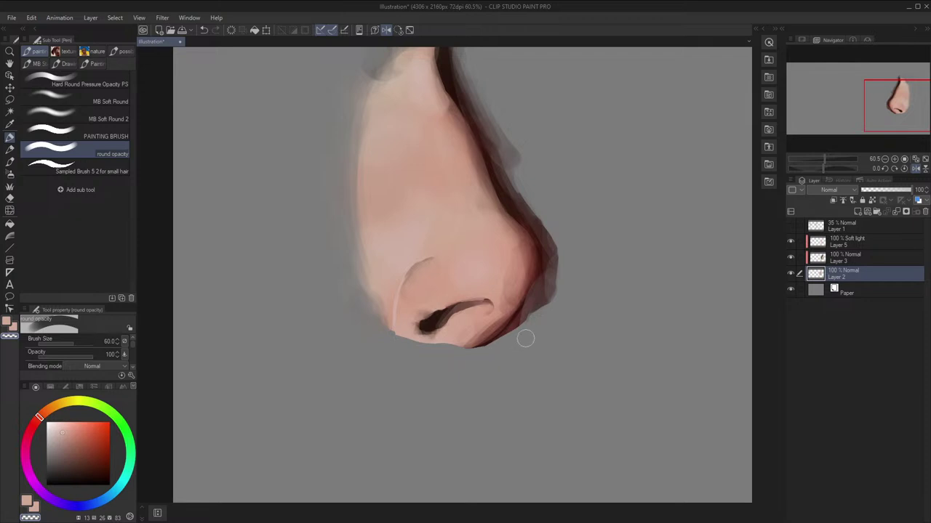
{"action": "key", "text": "h"}
Examine the silhouette of the whole nose from a distance in normal and mirrored view
{"action": "scroll", "coordinate": [591, 301], "scroll_direction": "down", "scroll_amount": 9}
{"action": "scroll", "coordinate": [629, 212], "scroll_direction": "up", "scroll_amount": 4}
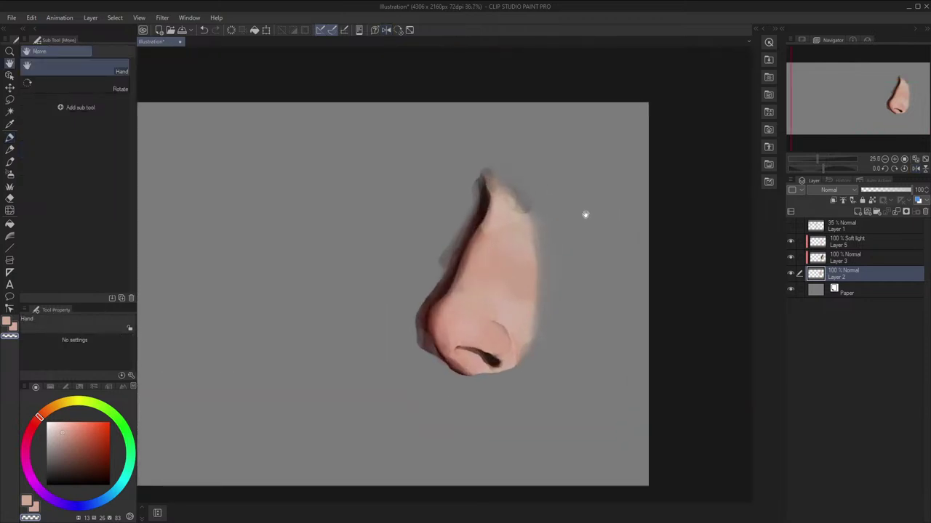
{"action": "double_click", "coordinate": [411, 6]}
{"action": "double_click", "coordinate": [320, 8]}
{"action": "scroll", "coordinate": [442, 182], "scroll_direction": "up", "scroll_amount": 3}
{"action": "left_click_drag", "start_coordinate": [445, 181], "coordinate": [436, 144]}
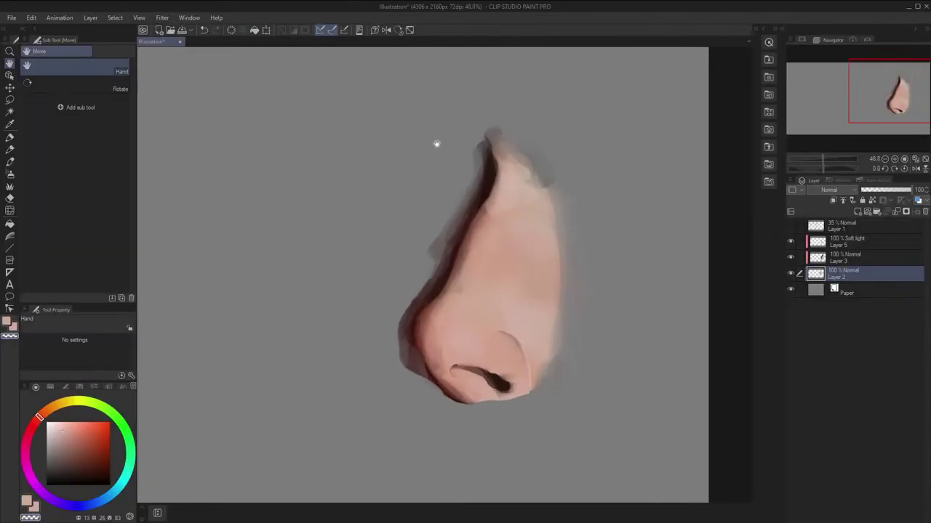
{"action": "key", "text": "h"}
{"action": "key", "text": "h"}
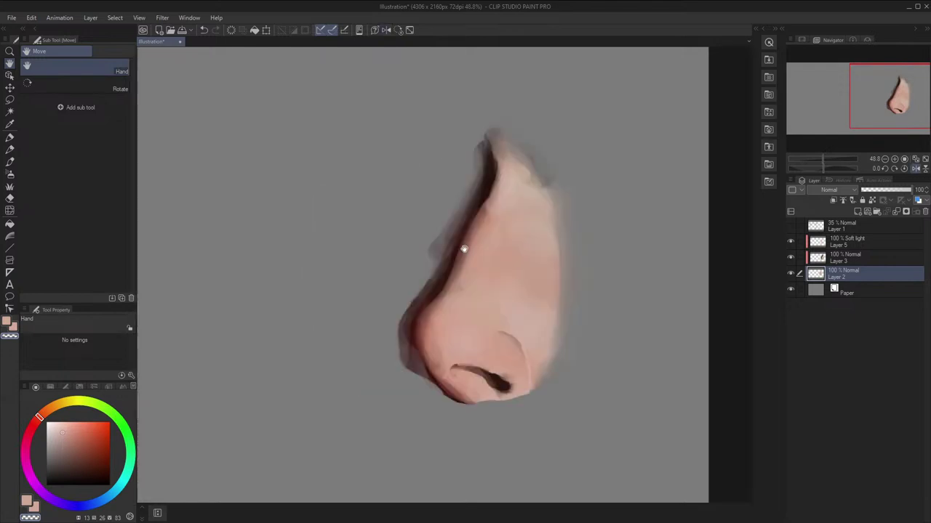
{"action": "double_click", "coordinate": [321, 8]}
{"action": "left_click_drag", "start_coordinate": [321, 8], "coordinate": [328, 3]}
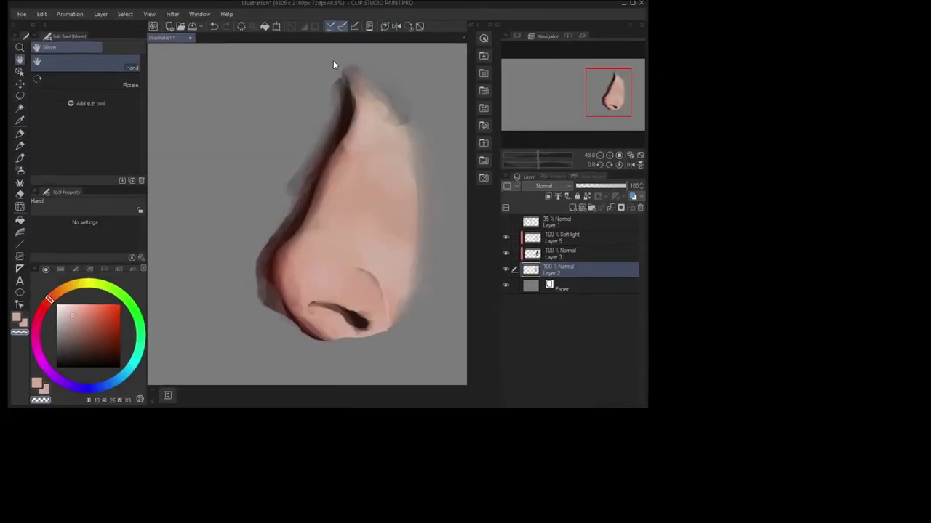
Shade the upper wing fold on Layer 3 with picked skin tones, using the round opacity brush at sizes 30 and 60
{"action": "scroll", "coordinate": [451, 322], "scroll_direction": "up", "scroll_amount": 4}
{"action": "left_click_drag", "start_coordinate": [451, 322], "coordinate": [408, 288]}
{"action": "left_click", "coordinate": [838, 258]}
{"action": "key", "text": "h"}
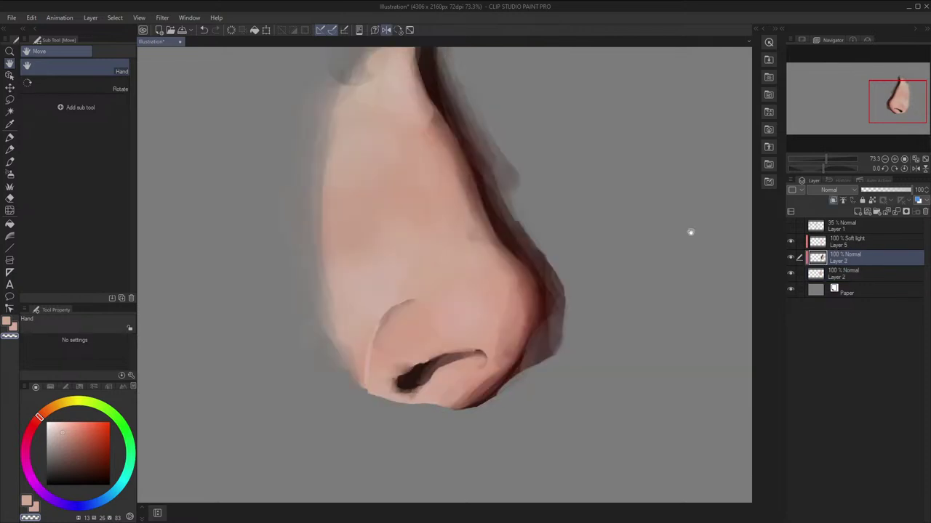
{"action": "key", "text": "b"}
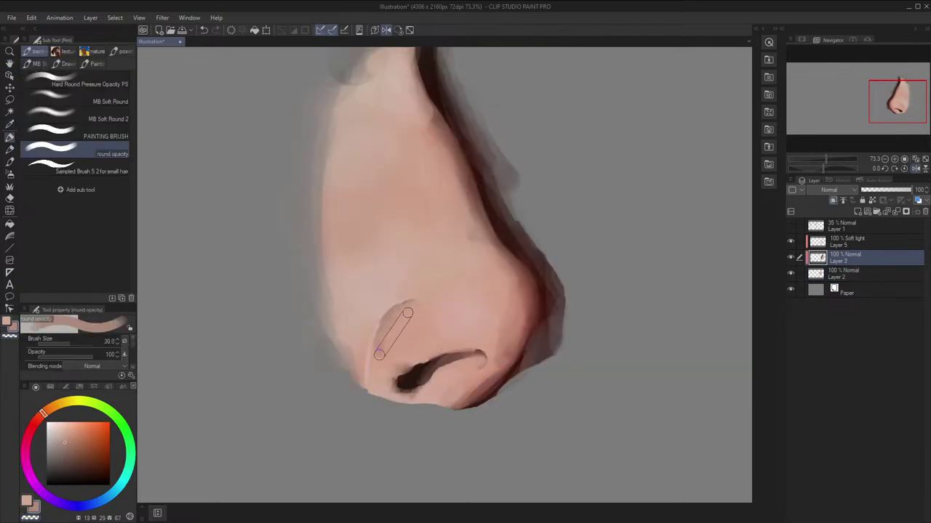
{"action": "left_click", "coordinate": [426, 315], "text": "alt"}
{"action": "left_click", "coordinate": [419, 313], "text": "alt"}
{"action": "key", "text": "bracketleft"}
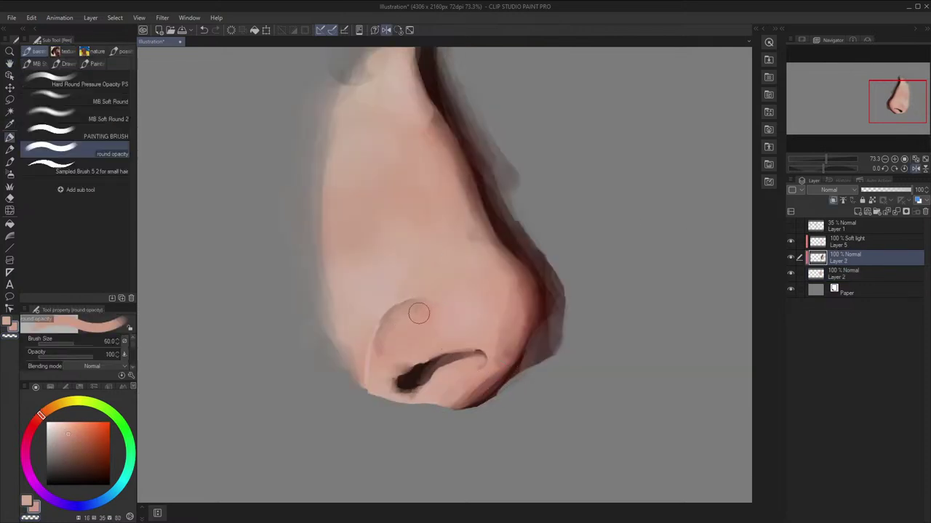
Hide the Soft light Layer 5 and blend the nostril wing and its fold with picked tones at brush sizes 30 to 50
{"action": "left_click", "coordinate": [790, 242]}
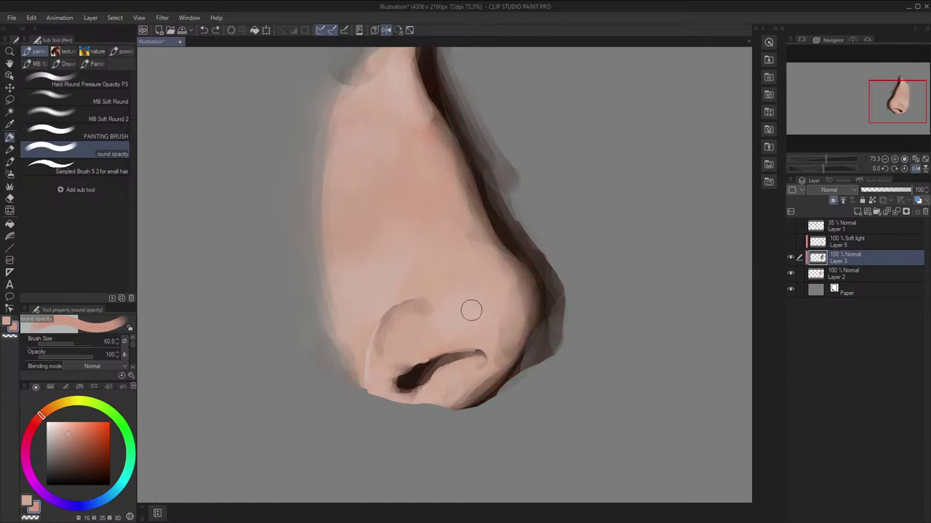
{"action": "left_click", "coordinate": [412, 314], "text": "alt"}
{"action": "left_click", "coordinate": [381, 355], "text": "alt"}
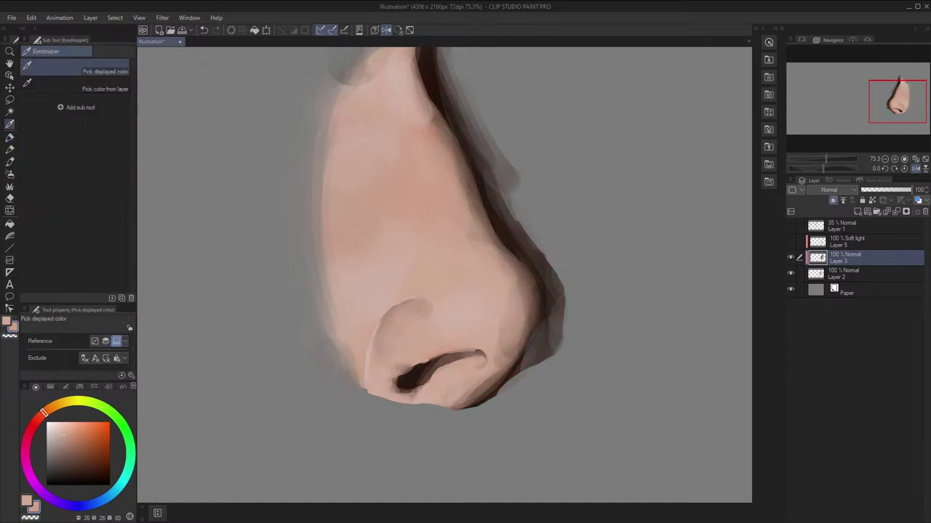
{"action": "left_click", "coordinate": [391, 308], "text": "alt"}
{"action": "left_click", "coordinate": [392, 310], "text": "alt"}
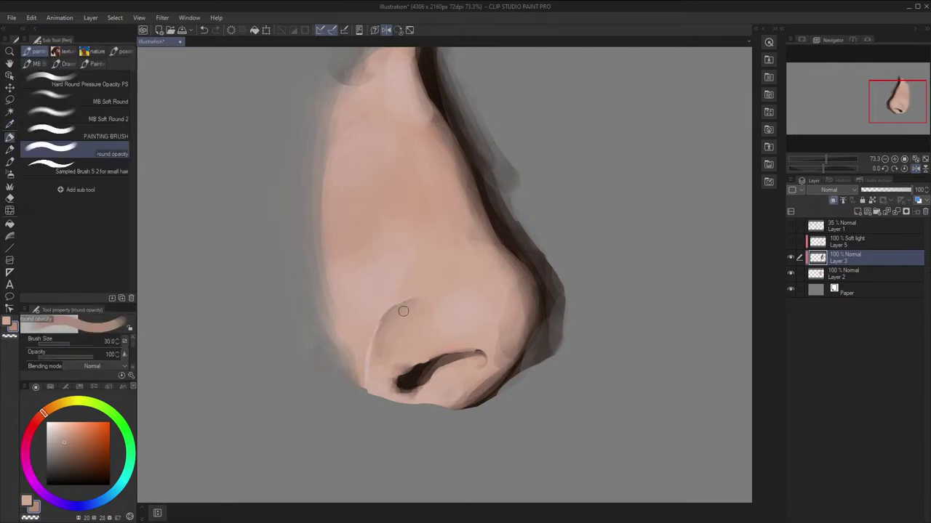
{"action": "left_click", "coordinate": [389, 325], "text": "alt"}
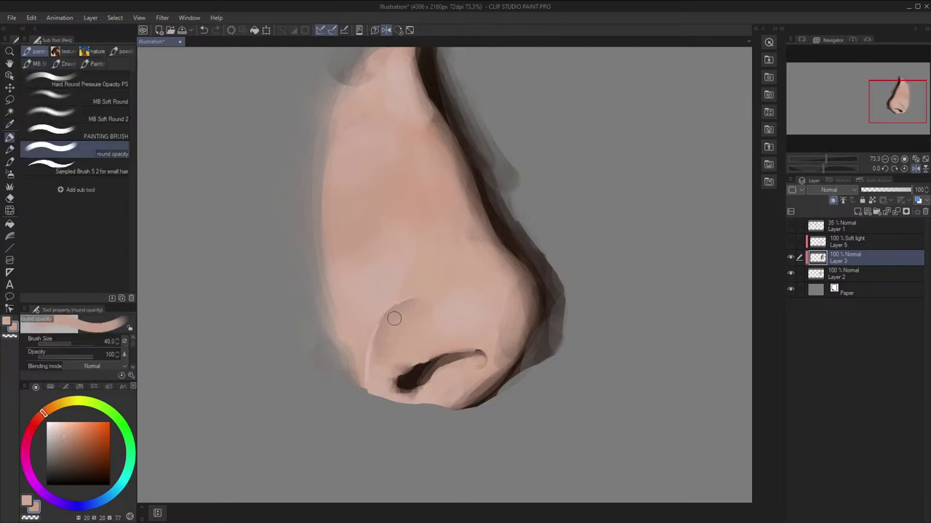
{"action": "left_click", "coordinate": [394, 350], "text": "alt"}
Blend the transition between the nostril wing and nose tip with picked skin tones at brush size 50
{"action": "key", "text": "h"}
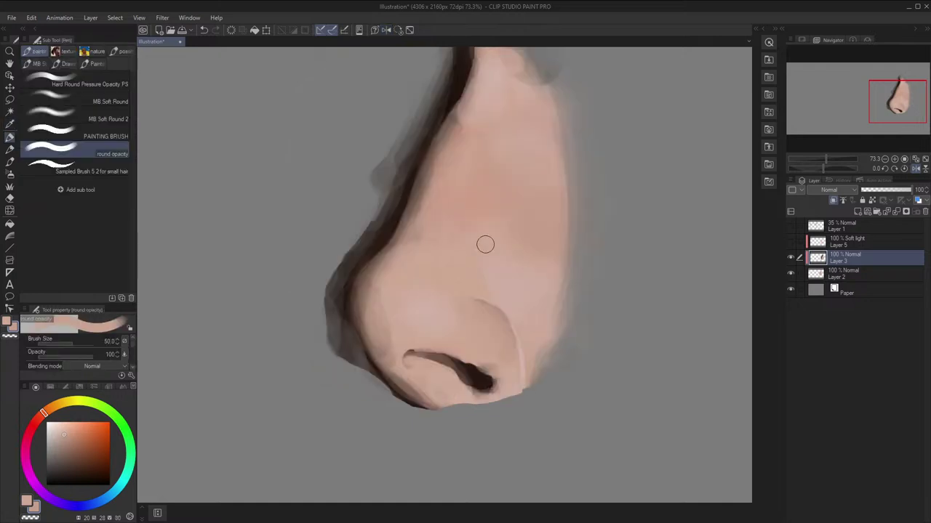
{"action": "left_click_drag", "start_coordinate": [495, 264], "coordinate": [495, 291]}
{"action": "left_click", "coordinate": [468, 325], "text": "alt"}
{"action": "left_click", "coordinate": [454, 334], "text": "alt"}
{"action": "key", "text": "h"}
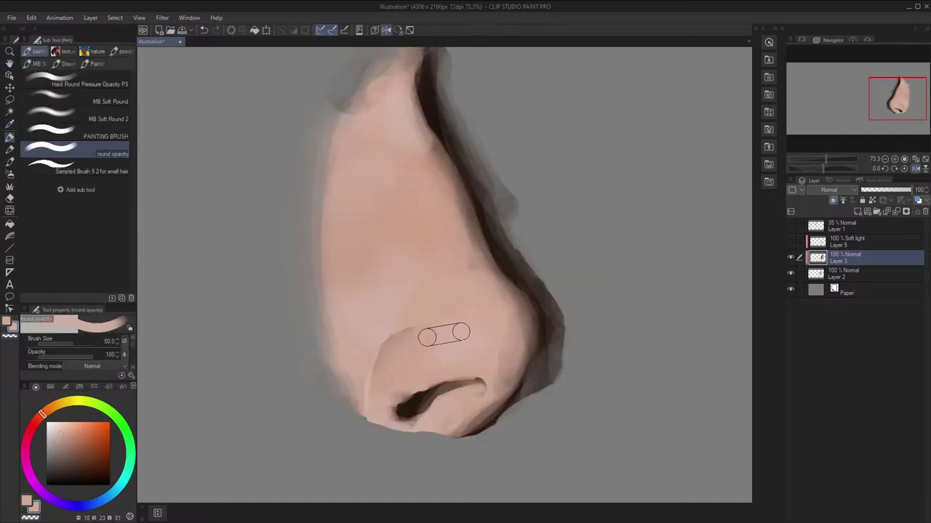
Choose a pale skin color and try a soft highlight on the nose tip at brush sizes 50 to 80
{"action": "left_click", "coordinate": [58, 427]}
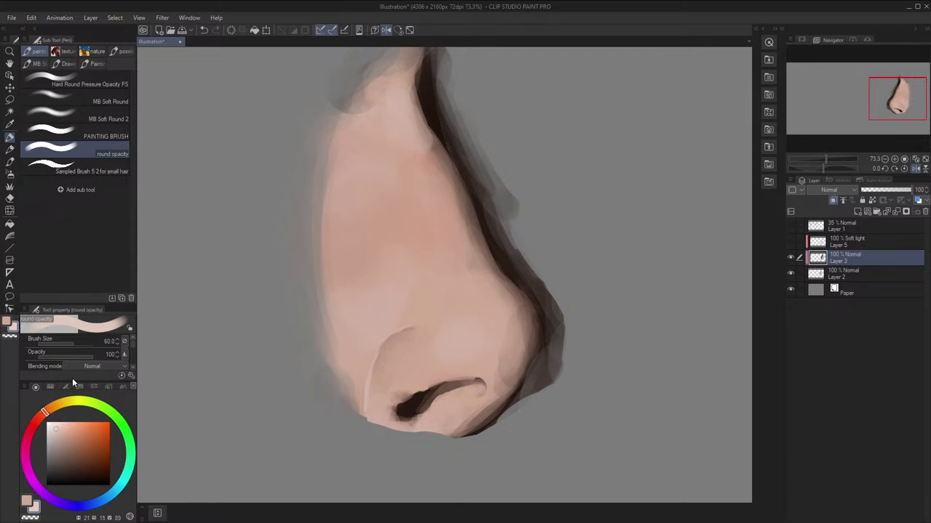
{"action": "key", "text": "h"}
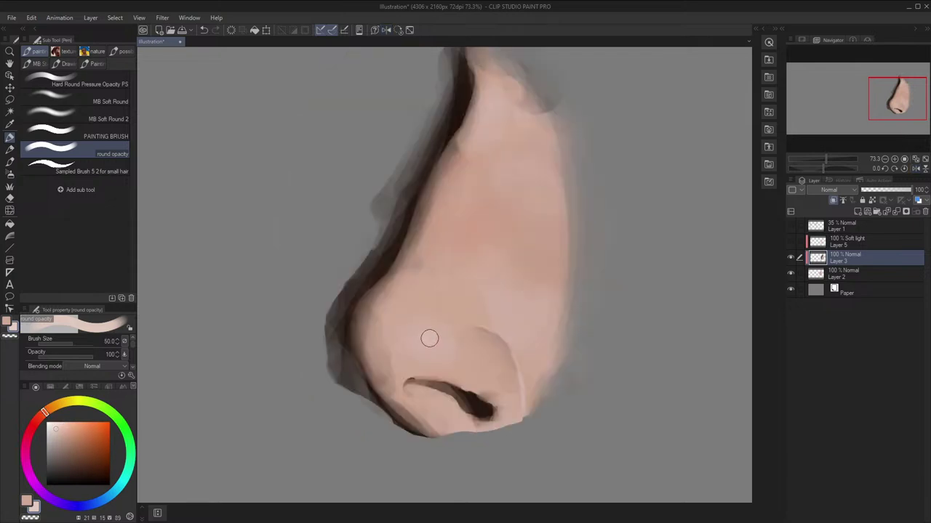
{"action": "key", "text": "bracketright"}
{"action": "key", "text": "h"}
{"action": "scroll", "coordinate": [534, 249], "scroll_direction": "down", "scroll_amount": 3}
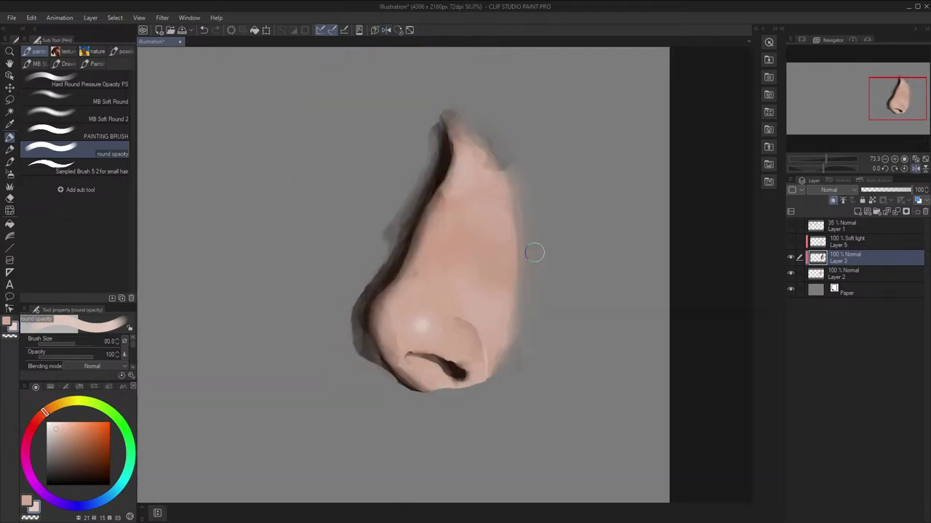
{"action": "scroll", "coordinate": [563, 218], "scroll_direction": "up", "scroll_amount": 2}
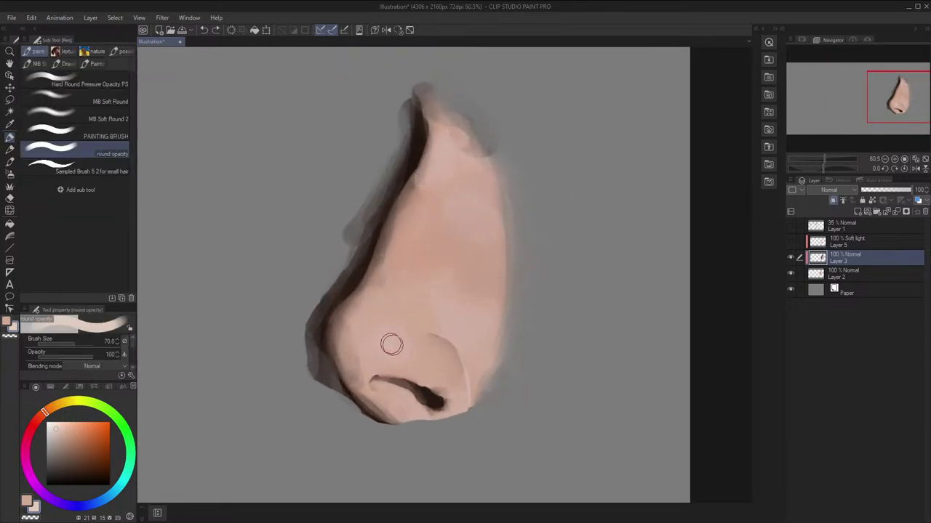
Paint a small pale highlight on the nose tip at brush size 30 in mirrored view
{"action": "key", "text": "bracketleft"}
{"action": "key", "text": "bracketleft"}
{"action": "key", "text": "h"}
{"action": "key", "text": "bracketright"}
{"action": "key", "text": "bracketright"}
{"action": "key", "text": "bracketright"}
{"action": "scroll", "coordinate": [508, 332], "scroll_direction": "down", "scroll_amount": 3}
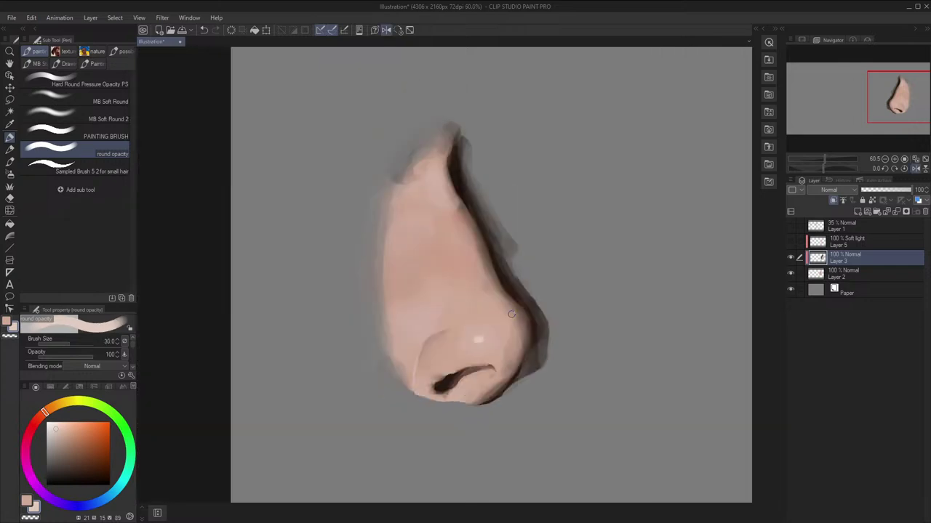
Soften the nose tip highlight with a picked skin tone at brush size 40 and check the whole nose
{"action": "key", "text": "h"}
{"action": "key", "text": "space"}
{"action": "left_click_drag", "start_coordinate": [586, 228], "coordinate": [568, 193]}
{"action": "scroll", "coordinate": [511, 212], "scroll_direction": "up", "scroll_amount": 2}
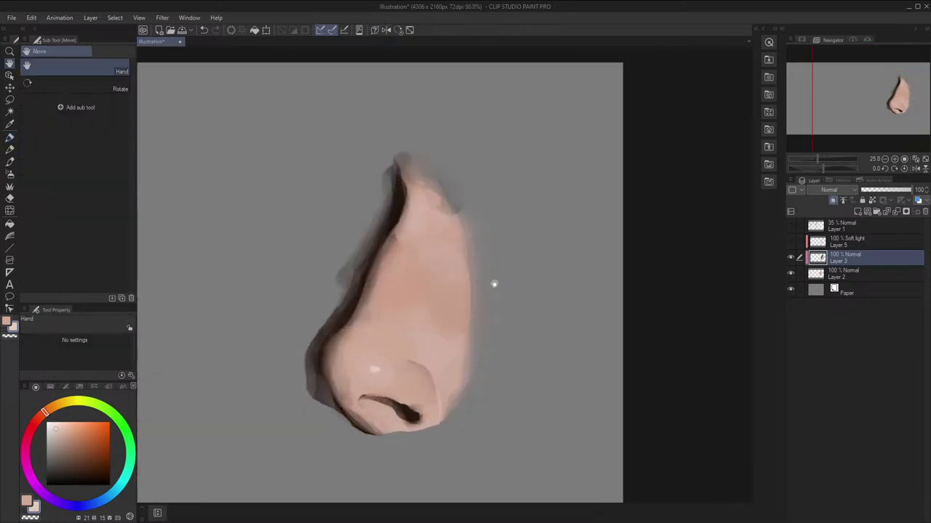
{"action": "left_click", "coordinate": [379, 372], "text": "alt"}
{"action": "scroll", "coordinate": [453, 331], "scroll_direction": "down", "scroll_amount": 1}
{"action": "key", "text": "h"}
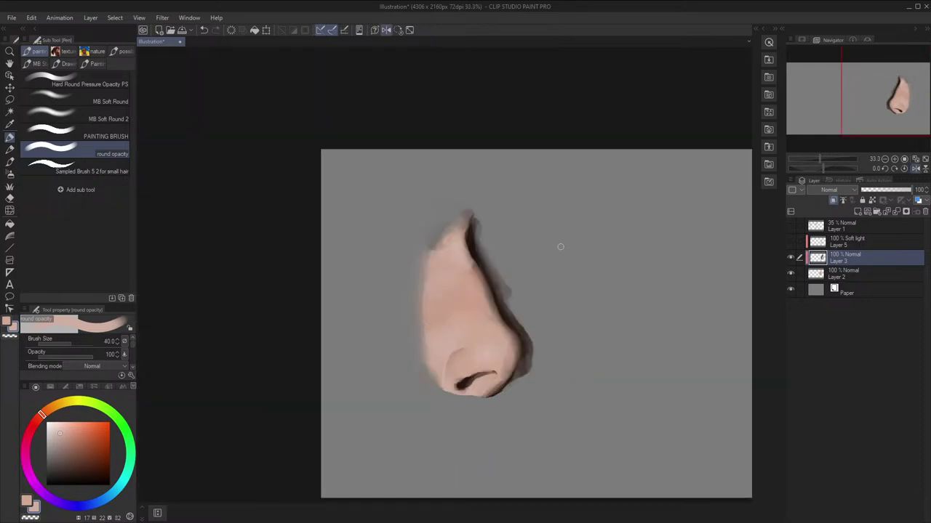
Deepen the shadow along the upper nose bridge with a picked dark brown at brush sizes 40 to 70
{"action": "key", "text": "h"}
{"action": "key", "text": "space"}
{"action": "scroll", "coordinate": [489, 240], "scroll_direction": "up", "scroll_amount": 2}
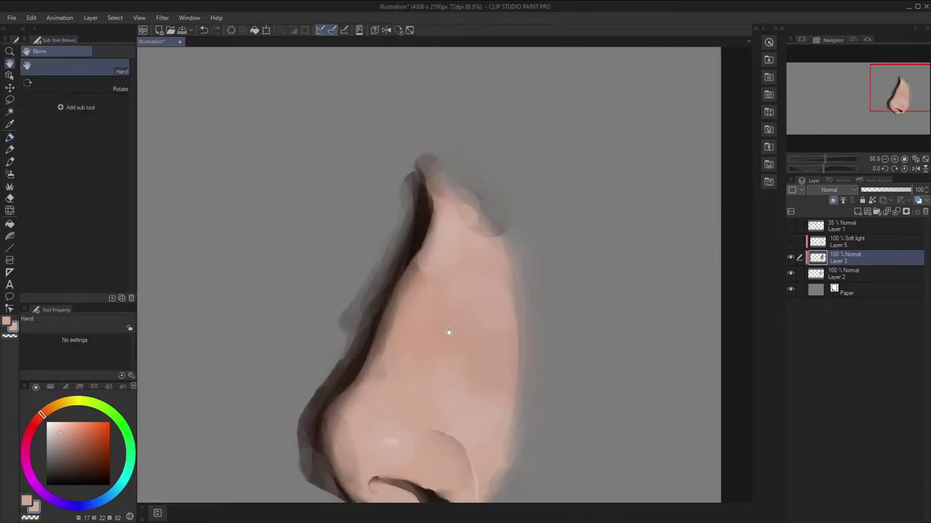
{"action": "left_click", "coordinate": [790, 243]}
{"action": "left_click", "coordinate": [790, 244]}
{"action": "left_click", "coordinate": [421, 211], "text": "alt"}
{"action": "key", "text": "h"}
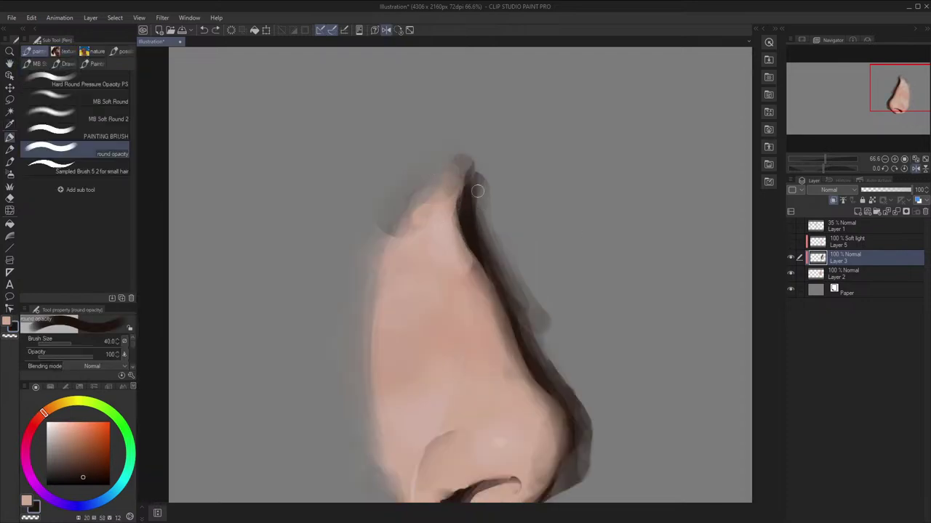
{"action": "key", "text": "bracketright"}
{"action": "key", "text": "bracketright"}
{"action": "key", "text": "bracketright"}
{"action": "key", "text": "bracketright"}
{"action": "key", "text": "bracketright"}
{"action": "key", "text": "bracketleft"}
{"action": "key", "text": "bracketleft"}
{"action": "key", "text": "bracketleft"}
{"action": "key", "text": "ctrl+h"}
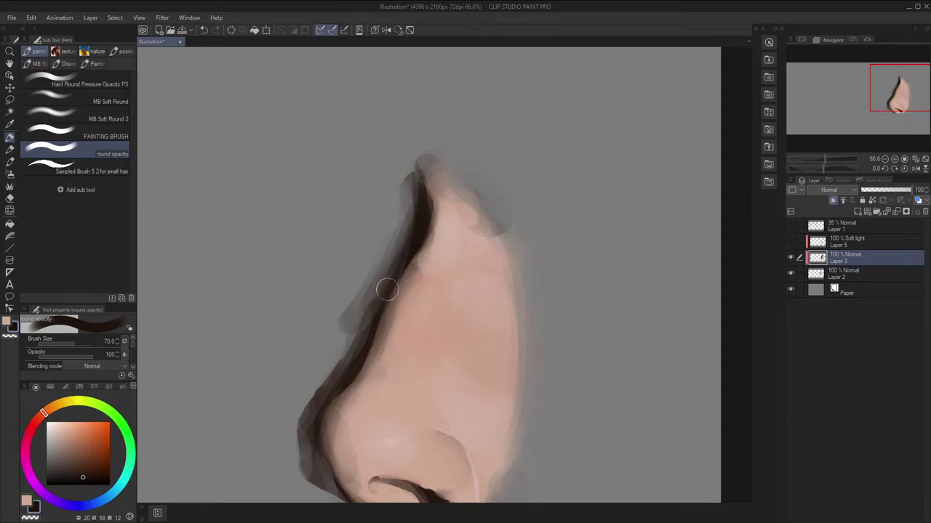
Refine the shadow edge along the middle of the bridge with dark brown at brush size 25, working in both view directions
{"action": "key", "text": "bracketleft"}
{"action": "key", "text": "bracketleft"}
{"action": "key", "text": "bracketleft"}
{"action": "key", "text": "bracketleft"}
{"action": "key", "text": "ctrl+h"}
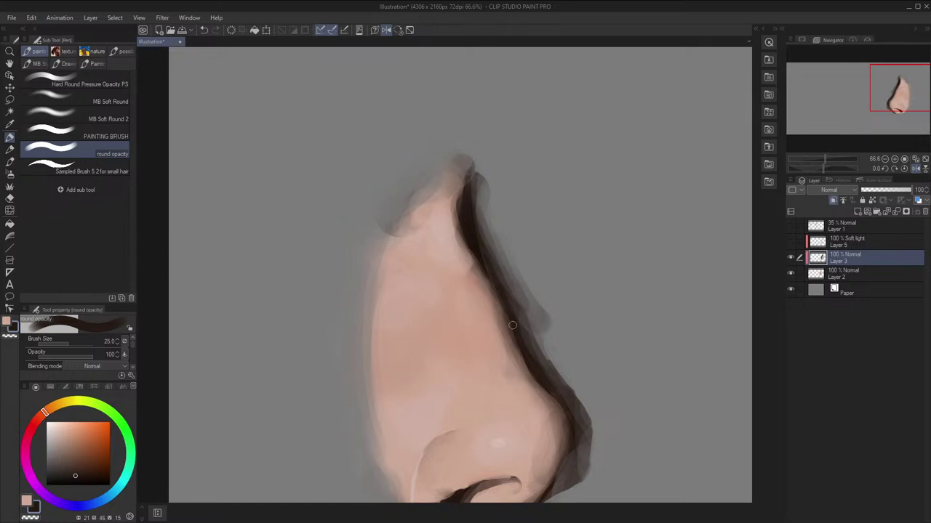
{"action": "key", "text": "ctrl+h"}
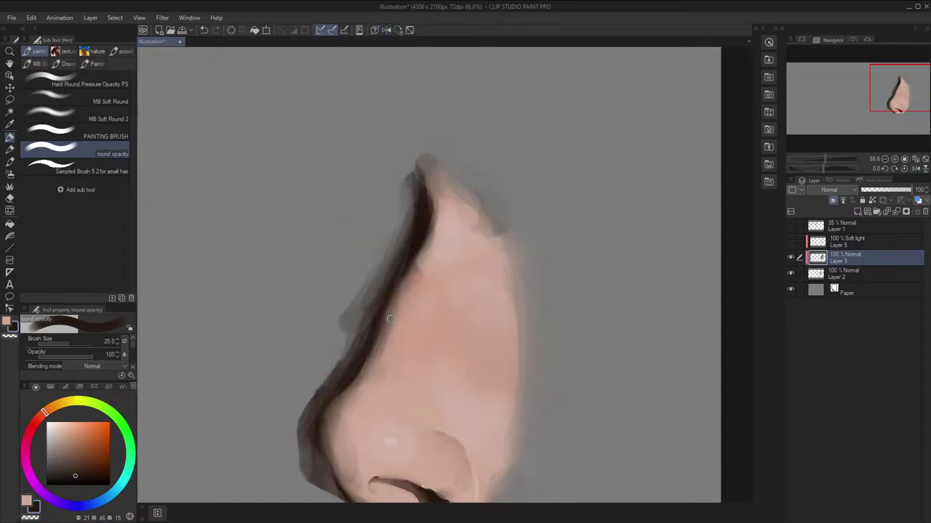
{"action": "key", "text": "ctrl+h"}
Show Layer 5 again and check the darkened shadow side in normal and mirrored view
{"action": "scroll", "coordinate": [403, 331], "scroll_direction": "down", "scroll_amount": 10}
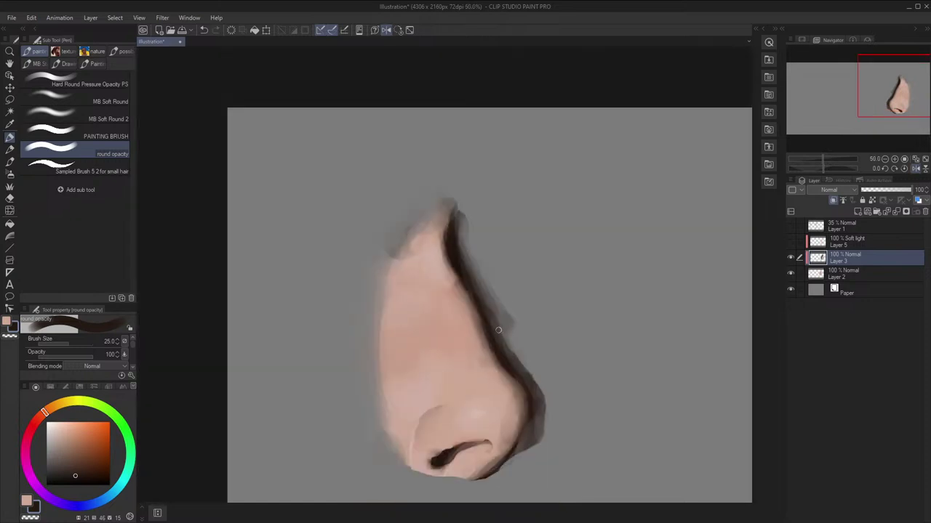
{"action": "key", "text": "ctrl+h"}
{"action": "scroll", "coordinate": [483, 339], "scroll_direction": "up", "scroll_amount": 5}
{"action": "scroll", "coordinate": [483, 338], "scroll_direction": "up", "scroll_amount": 2}
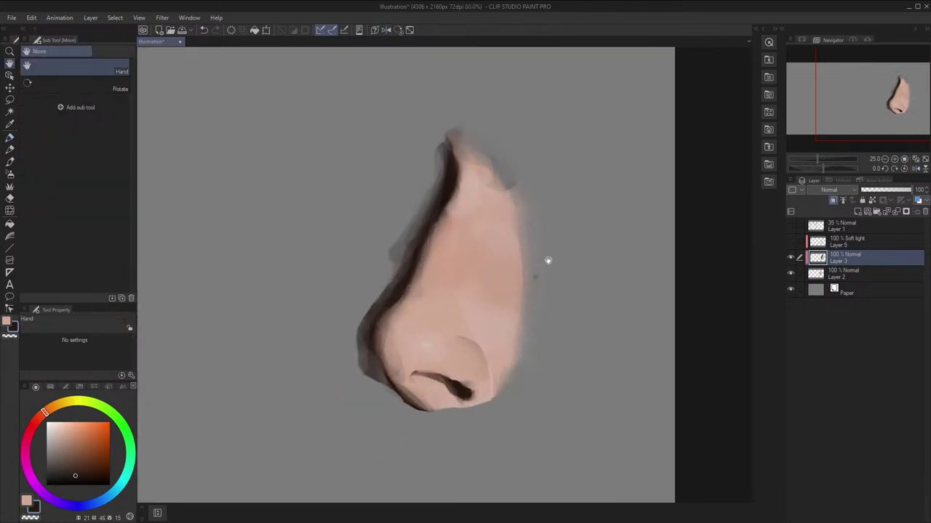
{"action": "left_click", "coordinate": [791, 243]}
{"action": "scroll", "coordinate": [697, 262], "scroll_direction": "up", "scroll_amount": 3}
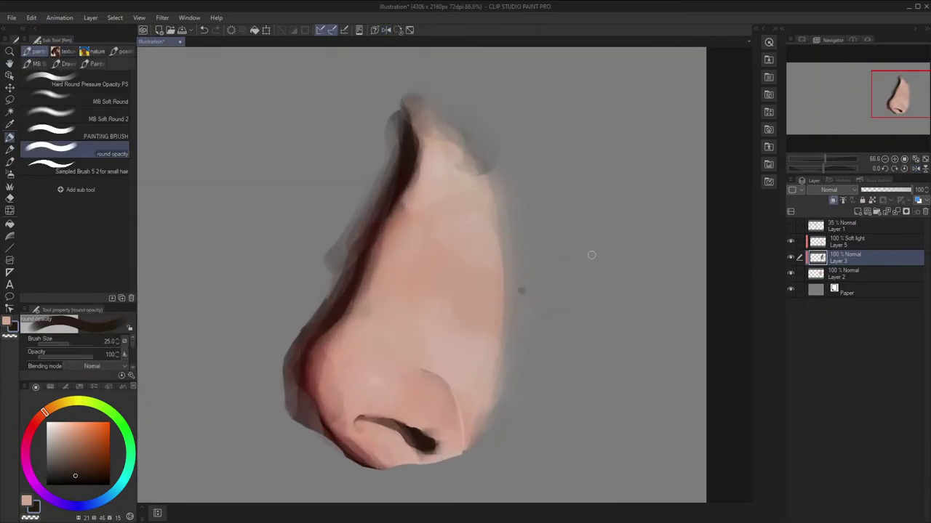
{"action": "key", "text": "ctrl+h"}
{"action": "key", "text": "ctrl+h"}
{"action": "key", "text": "space"}
{"action": "left_click_drag", "start_coordinate": [557, 254], "coordinate": [545, 263]}
{"action": "scroll", "coordinate": [542, 263], "scroll_direction": "down", "scroll_amount": 3}
Lower the opacity of the Soft light Layer 5 to 61% and check the nose in normal and mirrored view
{"action": "left_click", "coordinate": [846, 238]}
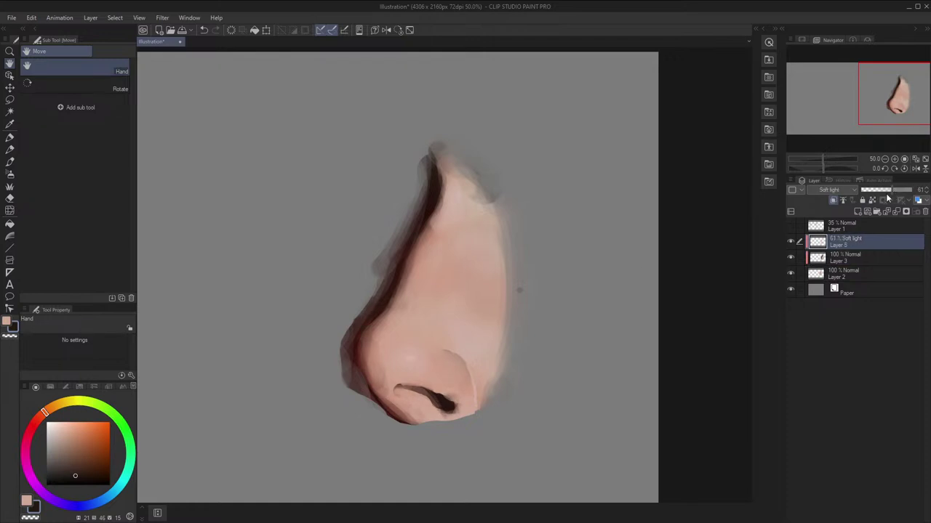
{"action": "scroll", "coordinate": [609, 222], "scroll_direction": "down", "scroll_amount": 2}
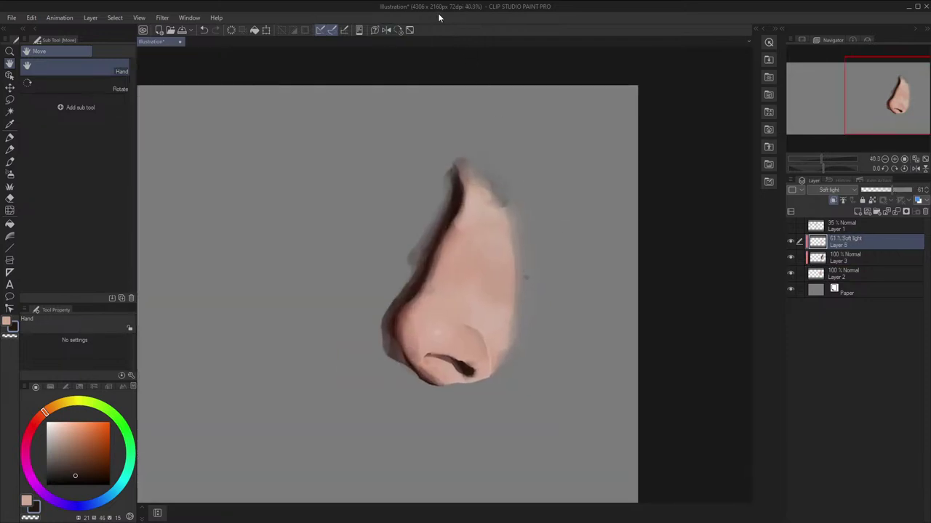
{"action": "left_click_drag", "start_coordinate": [439, 14], "coordinate": [601, 16]}
{"action": "left_click_drag", "start_coordinate": [611, 235], "coordinate": [605, 208]}
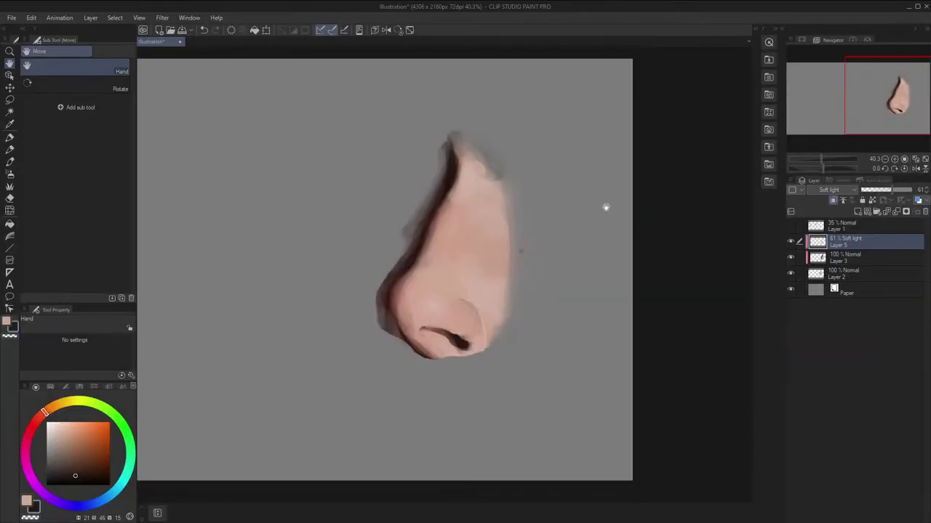
{"action": "key", "text": "h"}
{"action": "key", "text": "h"}
{"action": "mouse_move", "coordinate": [483, 10]}
{"action": "left_mouse_down"}
{"action": "mouse_move", "coordinate": [334, 11]}
{"action": "mouse_move", "coordinate": [474, 1]}
{"action": "left_mouse_up"}
Soften the outer upper edge of the bridge on Layer 3 with PAINTING BRUSH in a picked skin tone at sizes 150 and 170
{"action": "left_click", "coordinate": [841, 258]}
{"action": "left_click_drag", "start_coordinate": [524, 251], "coordinate": [482, 270]}
{"action": "left_click", "coordinate": [10, 138]}
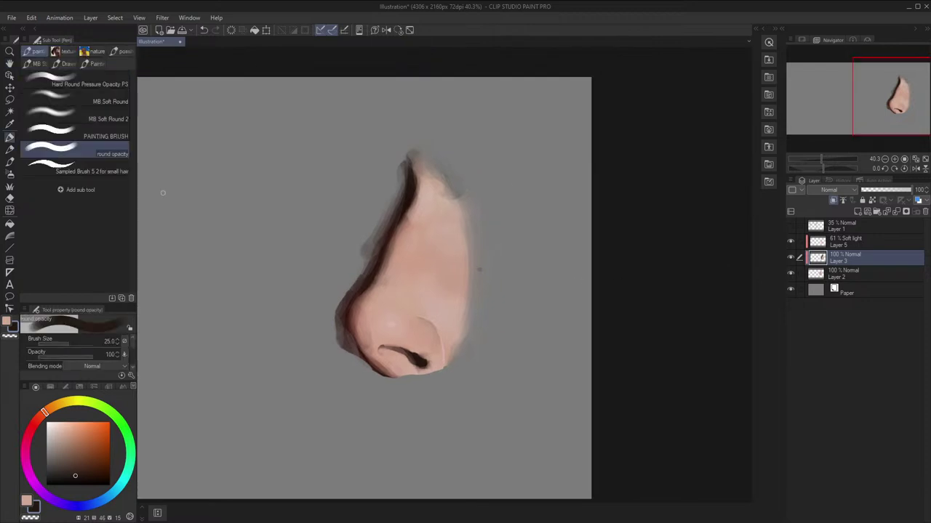
{"action": "left_click", "coordinate": [69, 134]}
{"action": "key", "text": "f"}
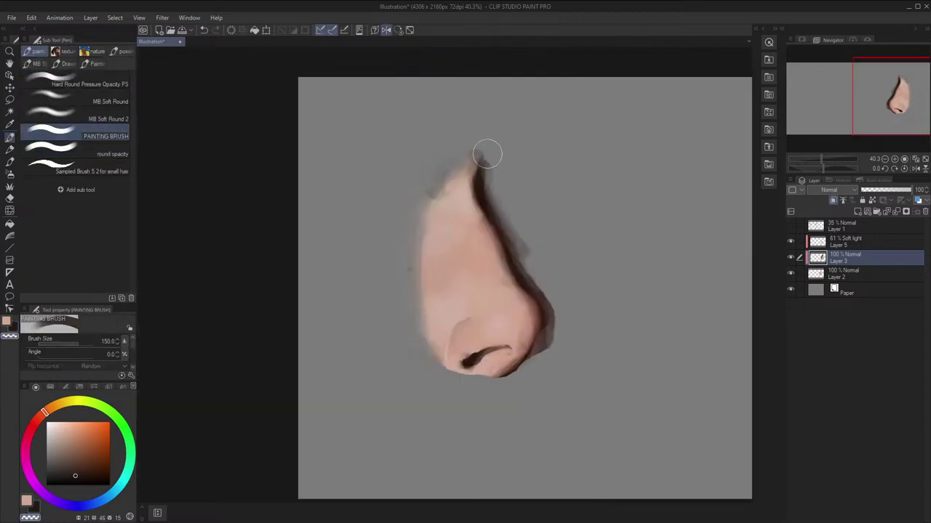
{"action": "left_click", "coordinate": [447, 216], "text": "alt"}
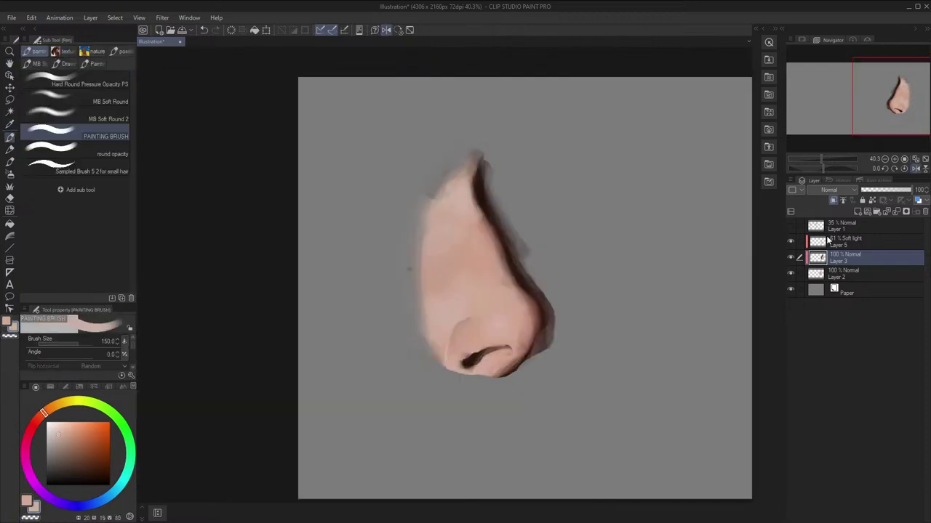
{"action": "left_click_drag", "start_coordinate": [439, 190], "coordinate": [459, 162]}
{"action": "key", "text": "f"}
{"action": "key", "text": "]"}
Examine the softened upper bridge and overall nose shape from a distance, mirrored, and closer up
{"action": "scroll", "coordinate": [490, 127], "scroll_direction": "down", "scroll_amount": 2}
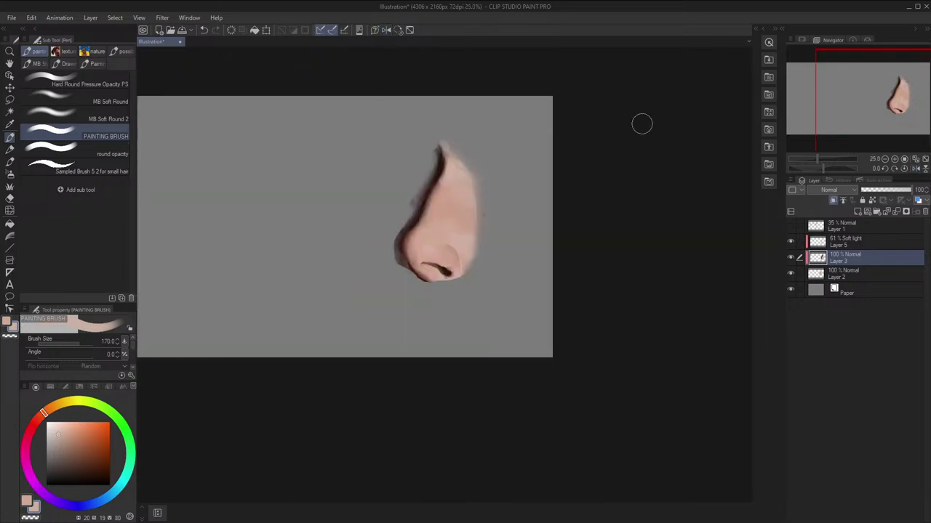
{"action": "key", "text": "f"}
{"action": "key", "text": "f"}
{"action": "scroll", "coordinate": [546, 156], "scroll_direction": "up", "scroll_amount": 4}
{"action": "left_click_drag", "start_coordinate": [583, 168], "coordinate": [607, 176]}
{"action": "scroll", "coordinate": [564, 196], "scroll_direction": "up", "scroll_amount": 3}
{"action": "left_click_drag", "start_coordinate": [535, 221], "coordinate": [563, 216]}
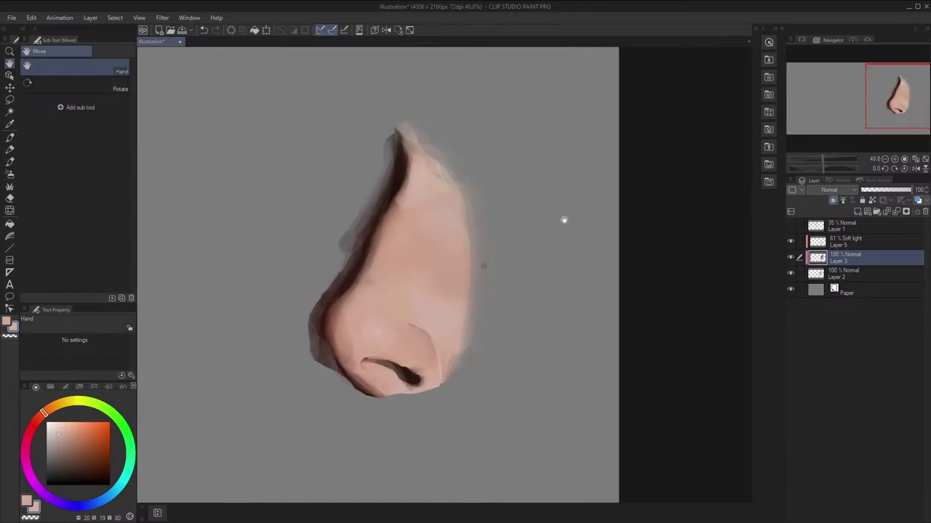
Blend the shadow edge on the side of the nose tip with picked tones at brush size 50
{"action": "left_click", "coordinate": [337, 182], "text": "alt"}
{"action": "key", "text": "bracketleft"}
{"action": "key", "text": "bracketleft"}
{"action": "key", "text": "bracketleft"}
{"action": "key", "text": "bracketleft"}
{"action": "key", "text": "bracketleft"}
{"action": "key", "text": "bracketleft"}
{"action": "key", "text": "bracketleft"}
{"action": "left_click", "coordinate": [352, 322], "text": "shift"}
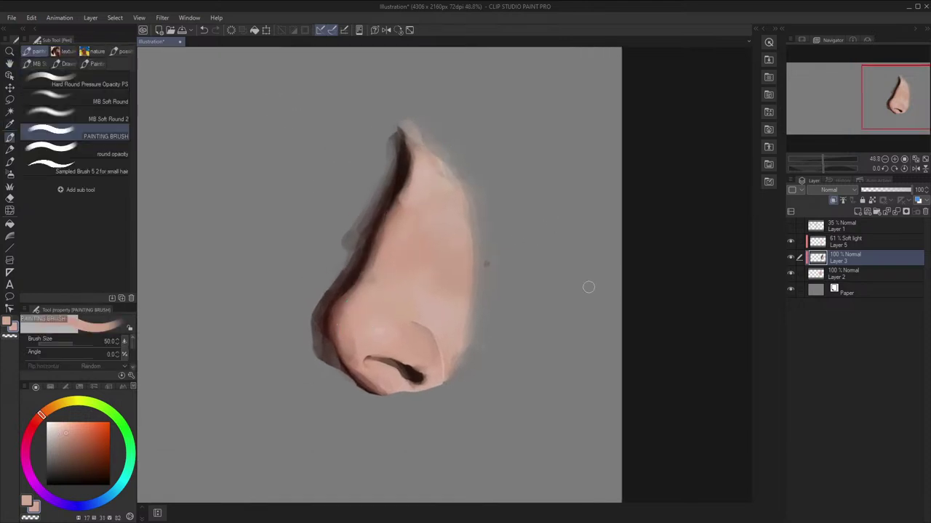
Soften the shadow side of the nose tip on Layer 3 with PAINTING BRUSH in picked skin tones at sizes 70 and 60
{"action": "left_click", "coordinate": [354, 324], "text": "alt"}
{"action": "left_click_drag", "start_coordinate": [352, 319], "coordinate": [353, 329]}
{"action": "left_click", "coordinate": [351, 322], "text": "alt"}
{"action": "left_click", "coordinate": [342, 334], "text": "alt"}
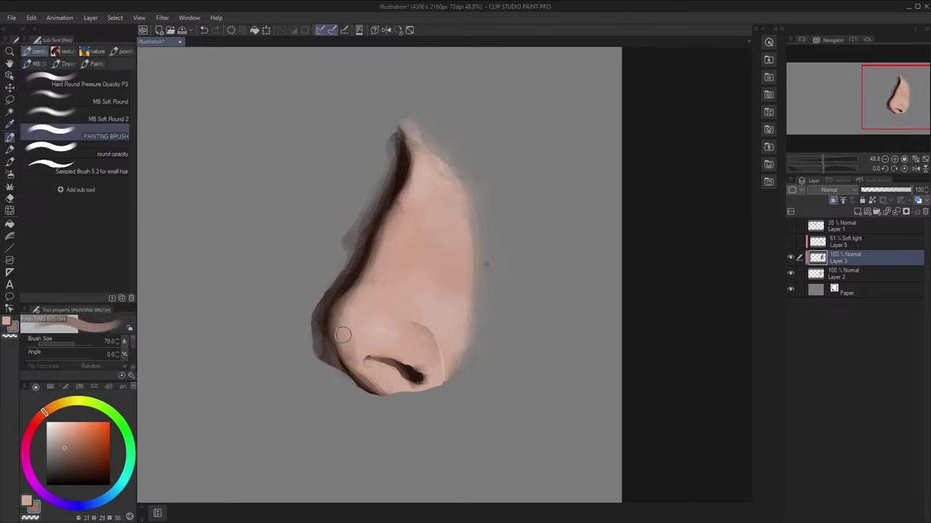
{"action": "left_click", "coordinate": [355, 353], "text": "alt"}
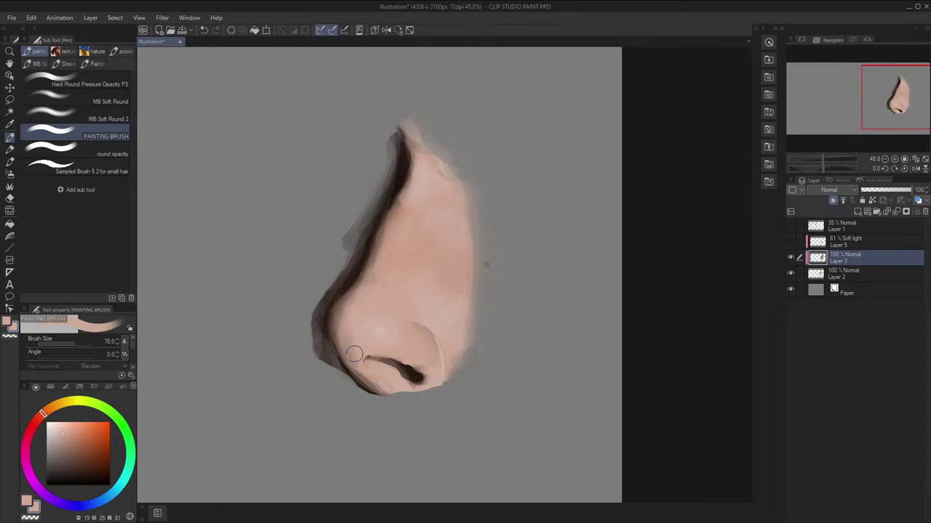
{"action": "left_click", "coordinate": [363, 336], "text": "alt"}
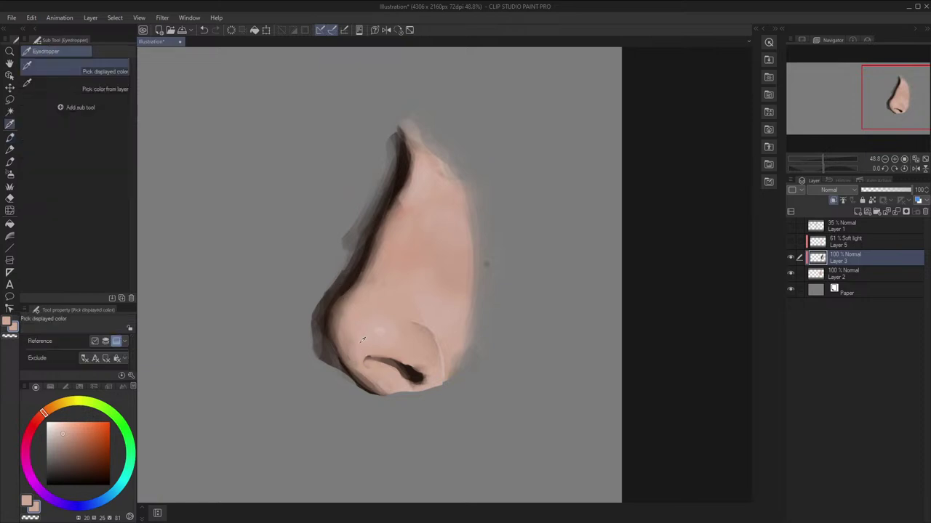
{"action": "key", "text": "["}
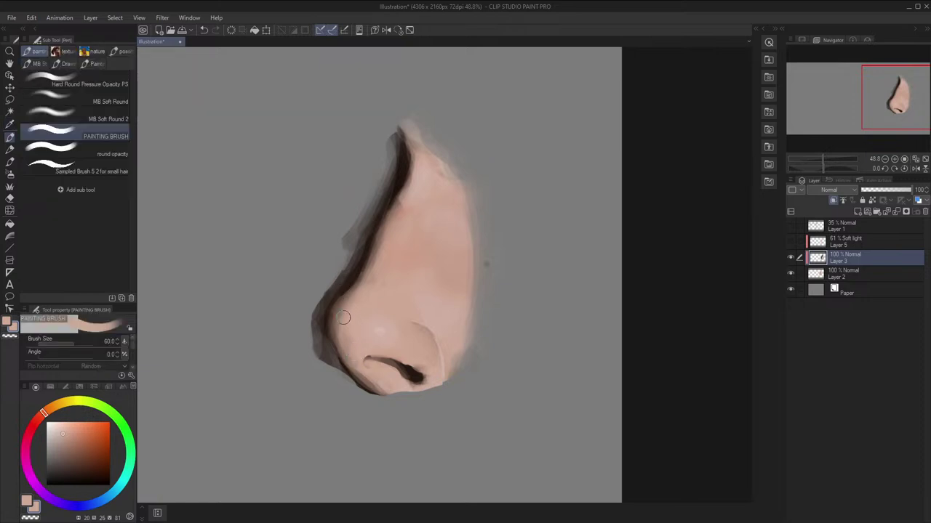
Blend the nose tip into its side shadow with the round opacity brush in picked tones at sizes 70 to 100
{"action": "left_click", "coordinate": [106, 154]}
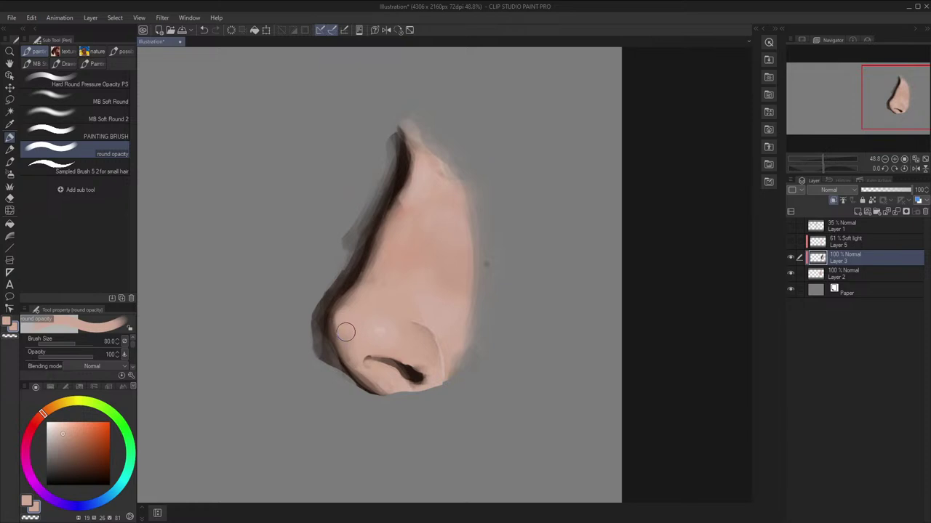
{"action": "left_click", "coordinate": [341, 327], "text": "alt"}
{"action": "key", "text": "bracketleft"}
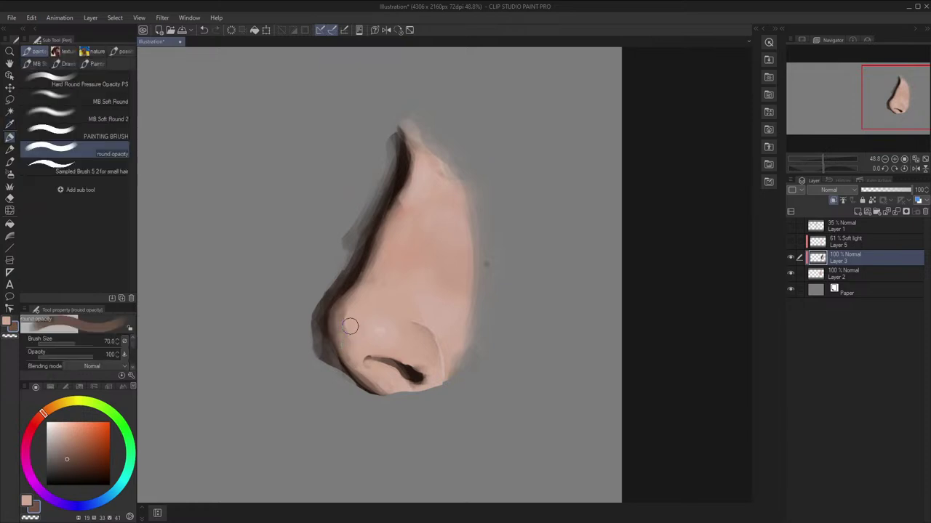
{"action": "left_click", "coordinate": [348, 327], "text": "alt"}
{"action": "key", "text": "bracketright"}
{"action": "key", "text": "bracketright"}
{"action": "key", "text": "h"}
{"action": "key", "text": "h"}
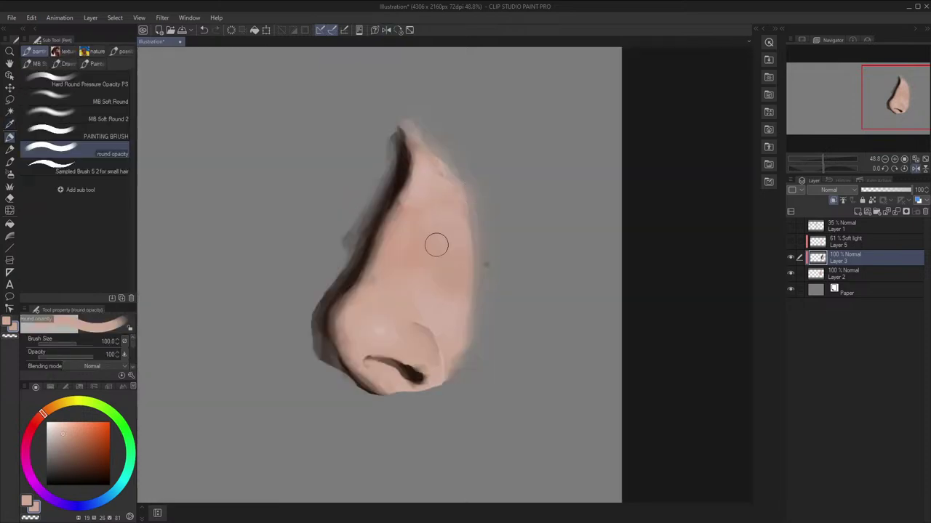
{"action": "left_click_drag", "start_coordinate": [357, 329], "coordinate": [356, 353]}
{"action": "key", "text": "bracketleft"}
Refine the tip's shadow contour toward the nostril with darker picked tones using round opacity at size 50
{"action": "key", "text": "h"}
{"action": "scroll", "coordinate": [430, 307], "scroll_direction": "down", "scroll_amount": 2}
{"action": "key", "text": "h"}
{"action": "key", "text": "h"}
{"action": "scroll", "coordinate": [501, 228], "scroll_direction": "down", "scroll_amount": 2}
{"action": "scroll", "coordinate": [500, 227], "scroll_direction": "up", "scroll_amount": 5}
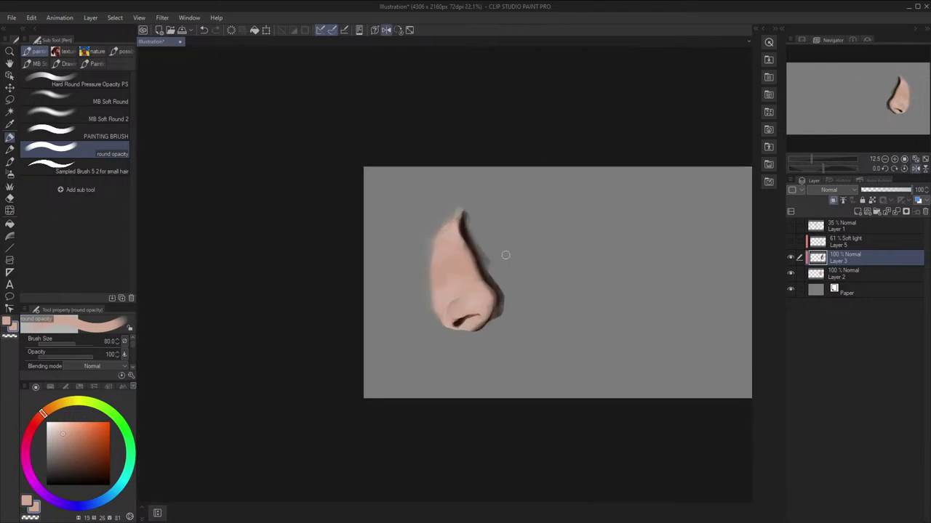
{"action": "key", "text": "bracketleft"}
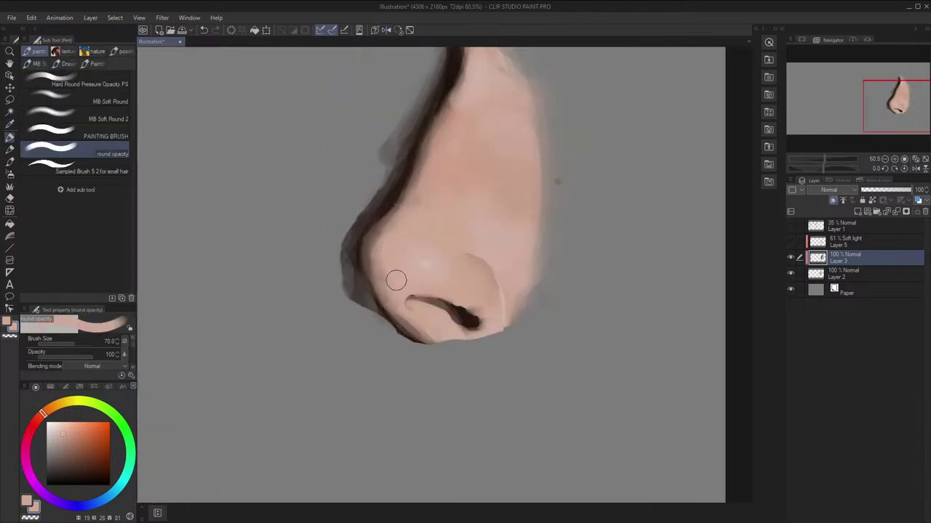
{"action": "key", "text": "bracketleft"}
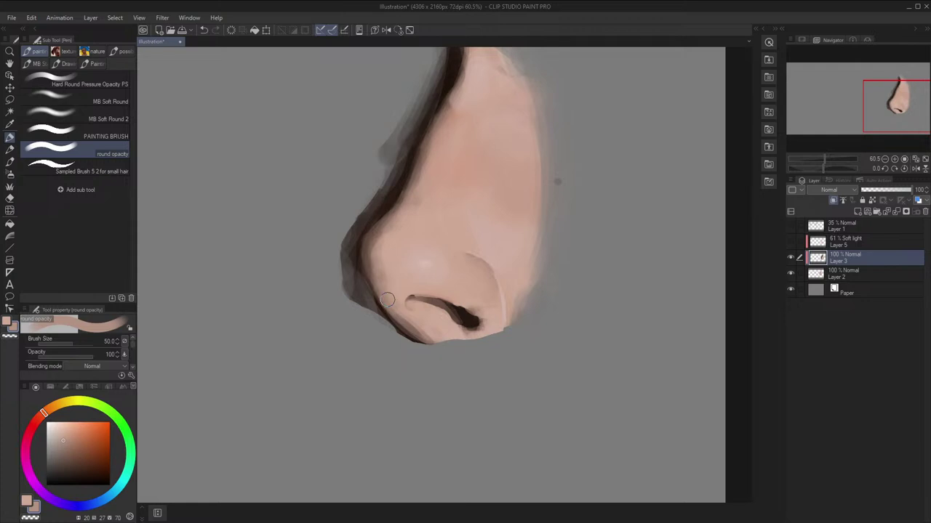
{"action": "left_click", "coordinate": [386, 296], "text": "alt"}
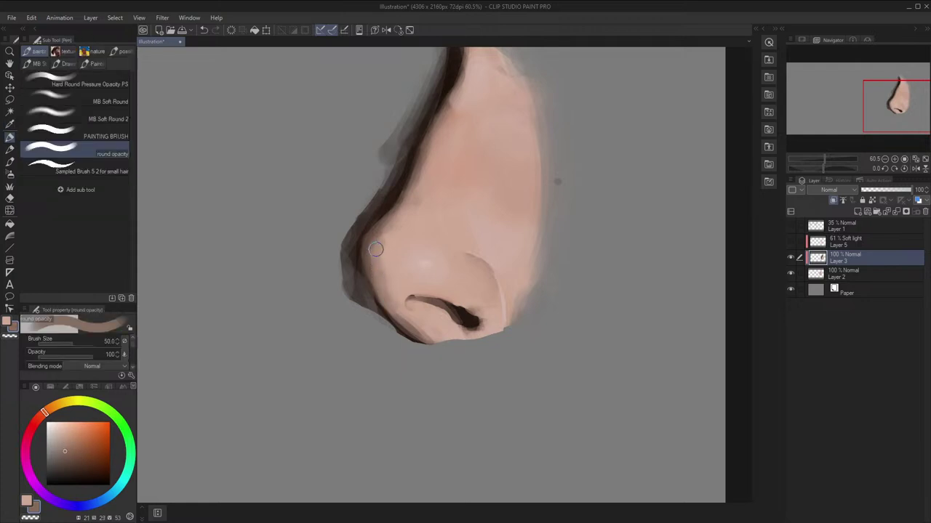
Blend a lighter picked skin tone along the inner side of the tip's shadow contour at brush size 70
{"action": "left_click", "coordinate": [381, 250], "text": "alt"}
{"action": "key", "text": "bracketright"}
{"action": "key", "text": "bracketright"}
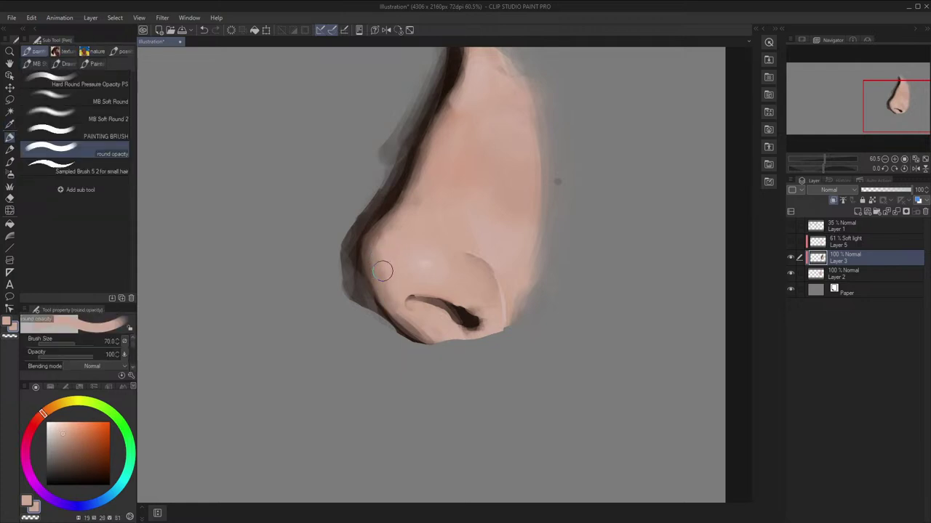
{"action": "key", "text": "h"}
{"action": "key", "text": "h"}
{"action": "left_click", "coordinate": [384, 255], "text": "alt"}
{"action": "key", "text": "bracketleft"}
Examine the blended tip and overall nose from a distance, mirrored, and with the Soft light Layer 5 shown
{"action": "key", "text": "h"}
{"action": "scroll", "coordinate": [437, 233], "scroll_direction": "down", "scroll_amount": 1}
{"action": "key", "text": "h"}
{"action": "scroll", "coordinate": [494, 222], "scroll_direction": "down", "scroll_amount": 1}
{"action": "left_click_drag", "start_coordinate": [494, 224], "coordinate": [497, 253]}
{"action": "left_click", "coordinate": [458, 251], "text": "alt"}
{"action": "key", "text": "h"}
{"action": "scroll", "coordinate": [440, 245], "scroll_direction": "down", "scroll_amount": 1}
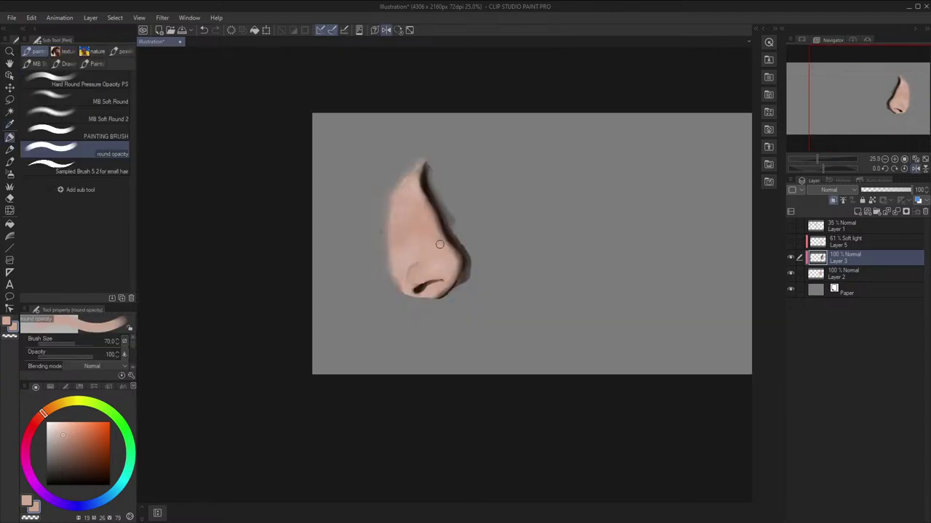
{"action": "key", "text": "h"}
{"action": "scroll", "coordinate": [440, 244], "scroll_direction": "up", "scroll_amount": 2}
{"action": "scroll", "coordinate": [578, 264], "scroll_direction": "up", "scroll_amount": 2}
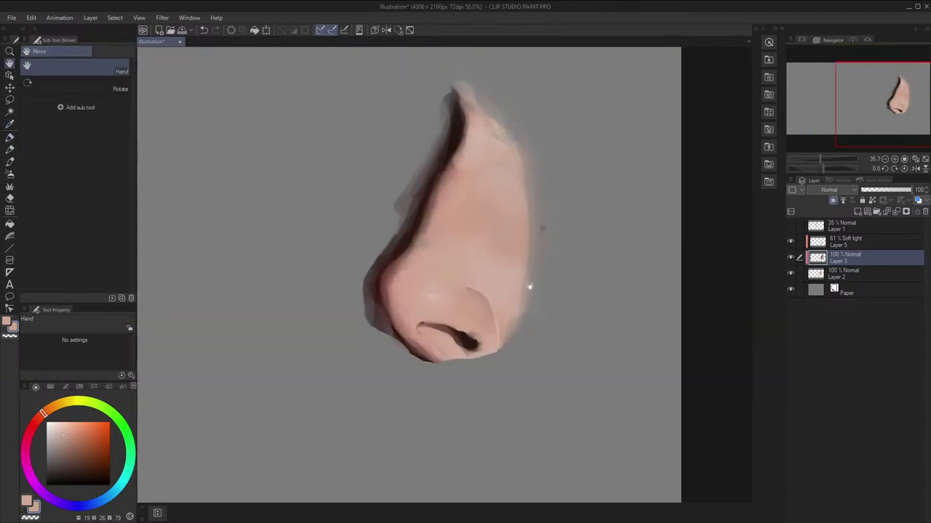
Review the texture and stabilization settings of PAINTING BRUSH, and return to the round opacity brush
{"action": "left_click", "coordinate": [102, 135]}
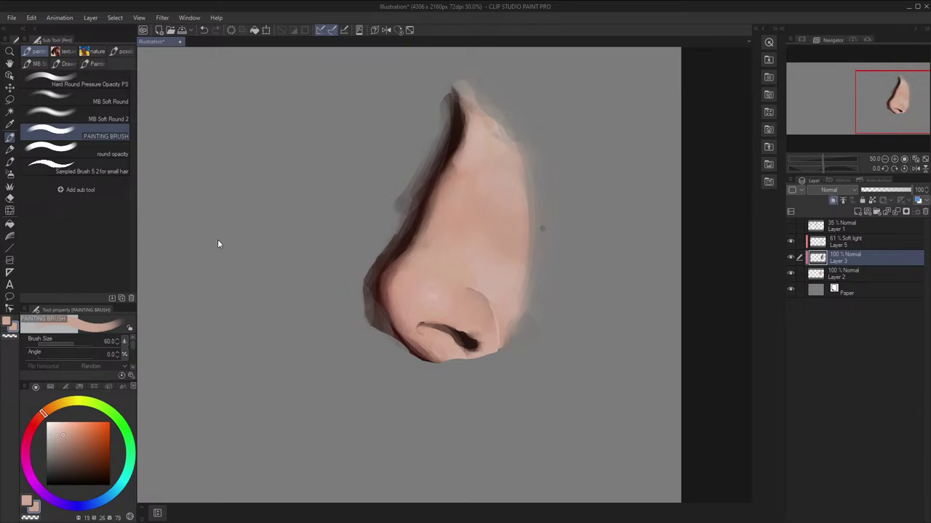
{"action": "scroll", "coordinate": [131, 367], "scroll_direction": "down", "scroll_amount": 5}
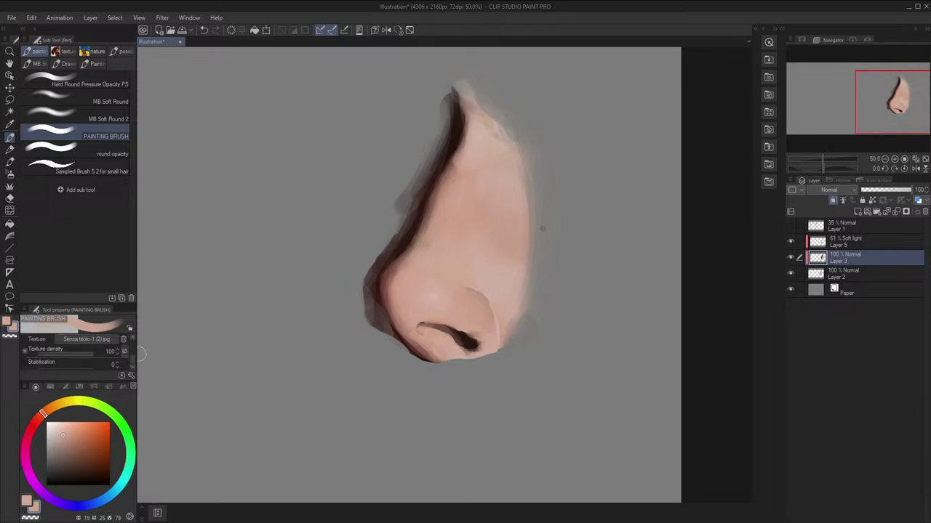
{"action": "left_click", "coordinate": [72, 153]}
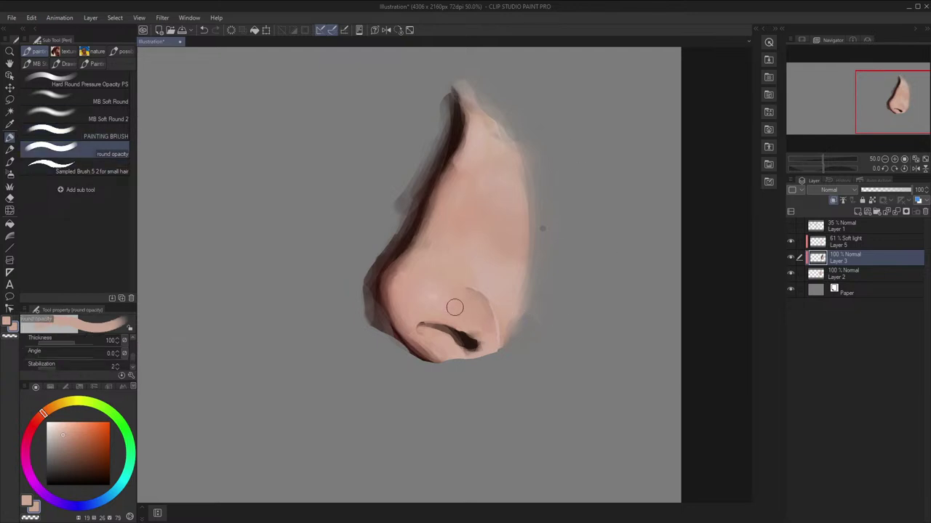
Blend the skin around the nostril's inner end with picked tones using round opacity at size 30, with Layer 5 hidden
{"action": "left_click", "coordinate": [412, 325], "text": "alt"}
{"action": "left_click", "coordinate": [418, 339], "text": "alt"}
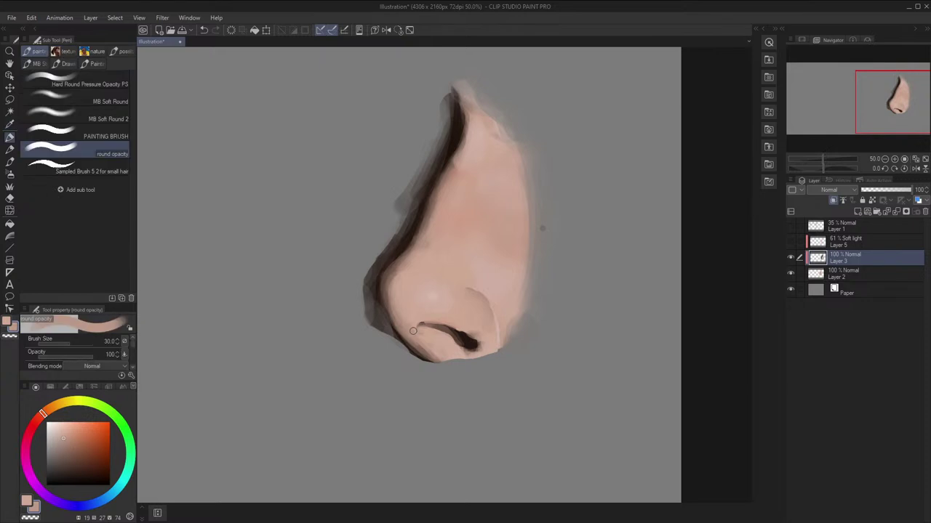
{"action": "key", "text": "h"}
{"action": "key", "text": "h"}
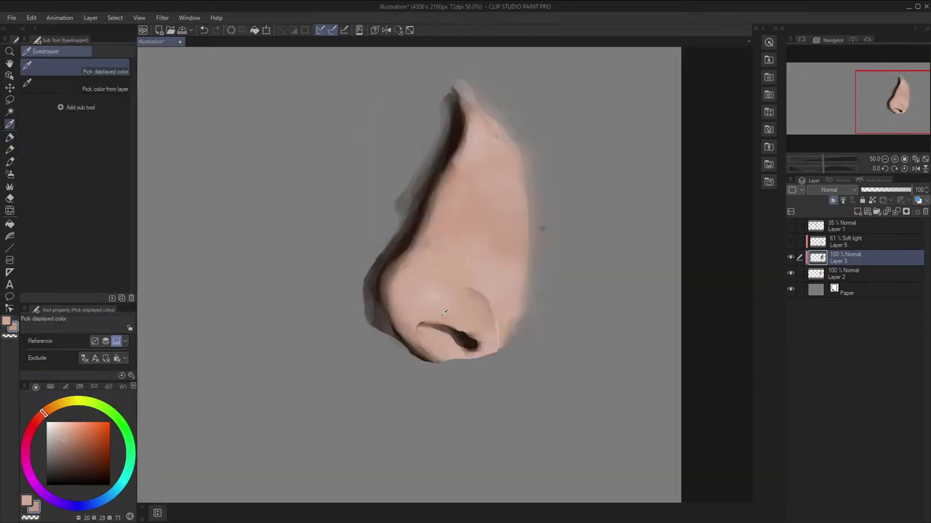
{"action": "left_click", "coordinate": [424, 333], "text": "alt"}
{"action": "key", "text": "h"}
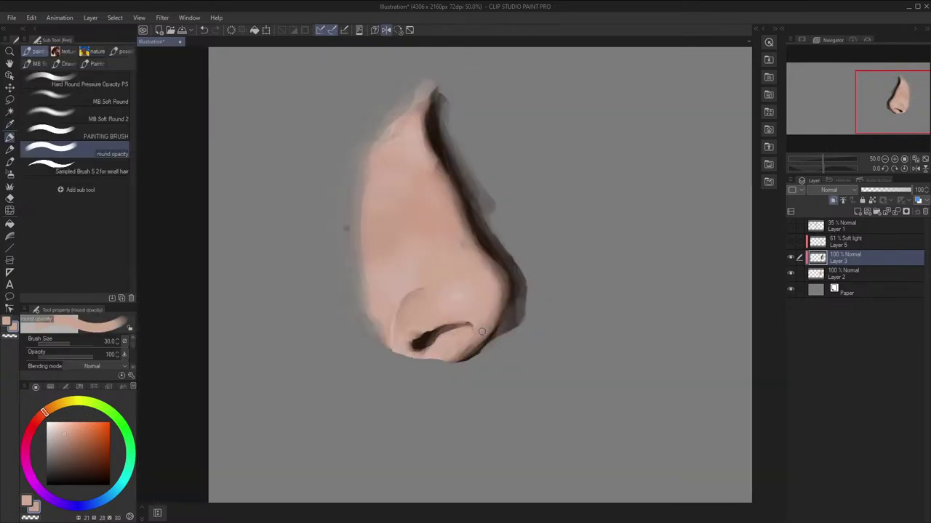
{"action": "key", "text": "h"}
{"action": "scroll", "coordinate": [477, 329], "scroll_direction": "down", "scroll_amount": 1}
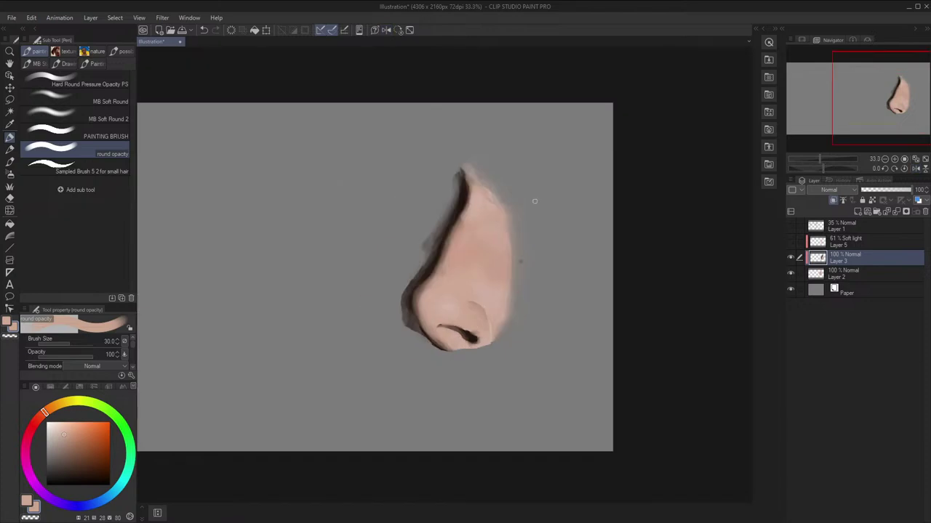
Shade the underside of the nose tip below the nostril with a darker picked tone at brush size 80
{"action": "scroll", "coordinate": [480, 245], "scroll_direction": "up", "scroll_amount": 5}
{"action": "key", "text": "h"}
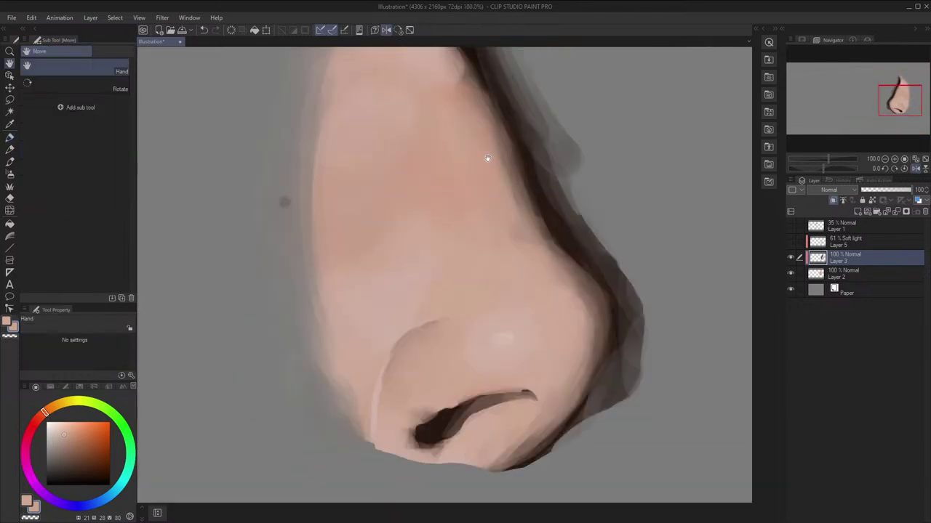
{"action": "left_click_drag", "start_coordinate": [487, 157], "coordinate": [501, 39]}
{"action": "key", "text": "b"}
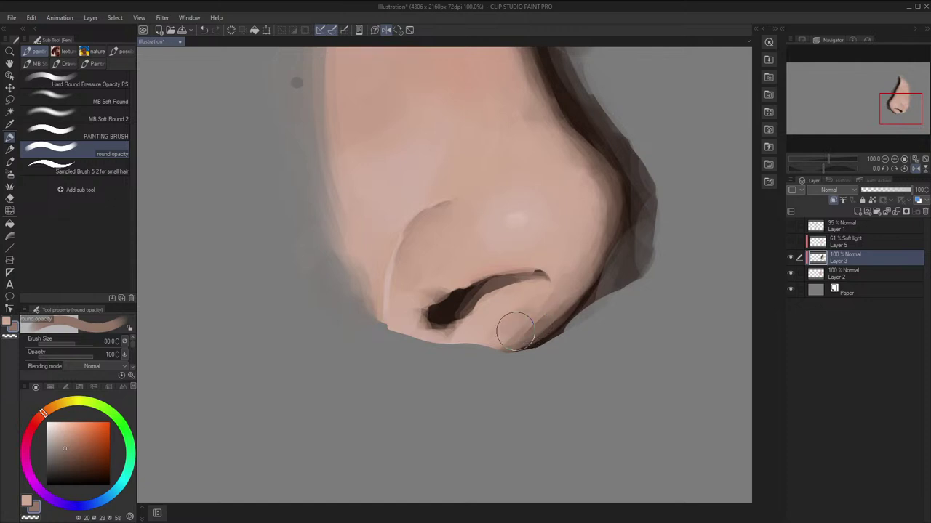
{"action": "mouse_move", "coordinate": [516, 332]}
{"action": "left_mouse_down"}
{"action": "mouse_move", "coordinate": [517, 318]}
{"action": "mouse_move", "coordinate": [503, 321]}
{"action": "mouse_move", "coordinate": [514, 312]}
{"action": "mouse_move", "coordinate": [480, 339]}
{"action": "mouse_move", "coordinate": [488, 318]}
{"action": "left_mouse_up"}
{"action": "key", "text": "alt"}
Blend the new underside shading into the nostril rim with alternating picked tones at brush size 50
{"action": "left_click", "coordinate": [528, 292], "text": "alt"}
{"action": "left_click", "coordinate": [491, 307], "text": "alt"}
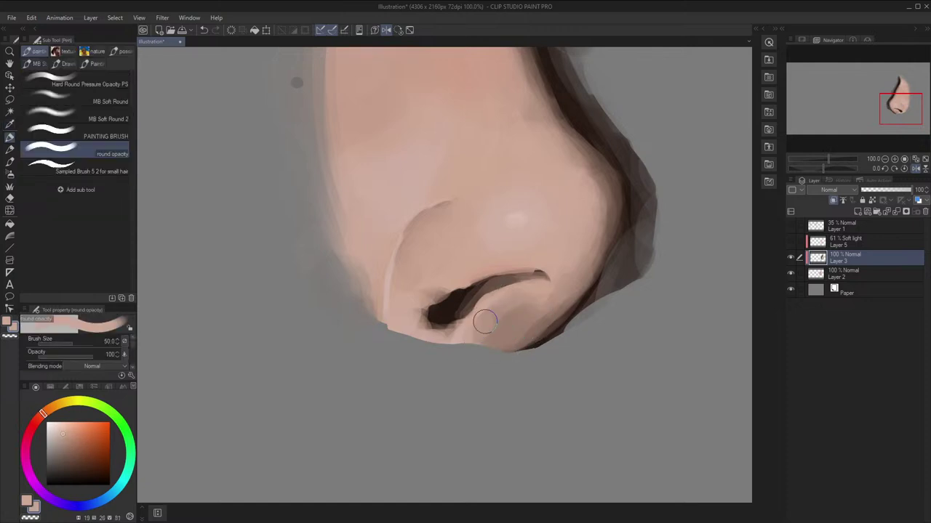
{"action": "key", "text": "i"}
{"action": "left_click", "coordinate": [507, 323]}
{"action": "key", "text": "b"}
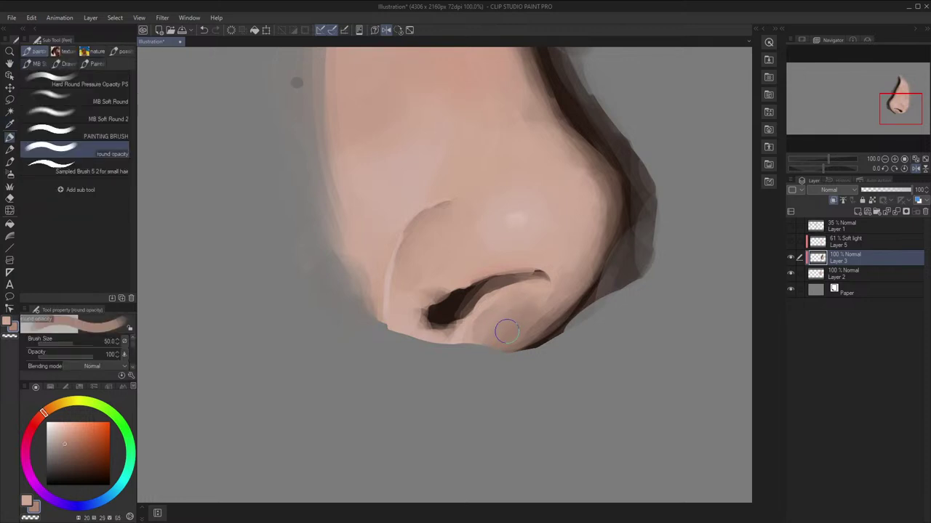
{"action": "key", "text": "i"}
{"action": "left_click", "coordinate": [530, 294]}
{"action": "key", "text": "b"}
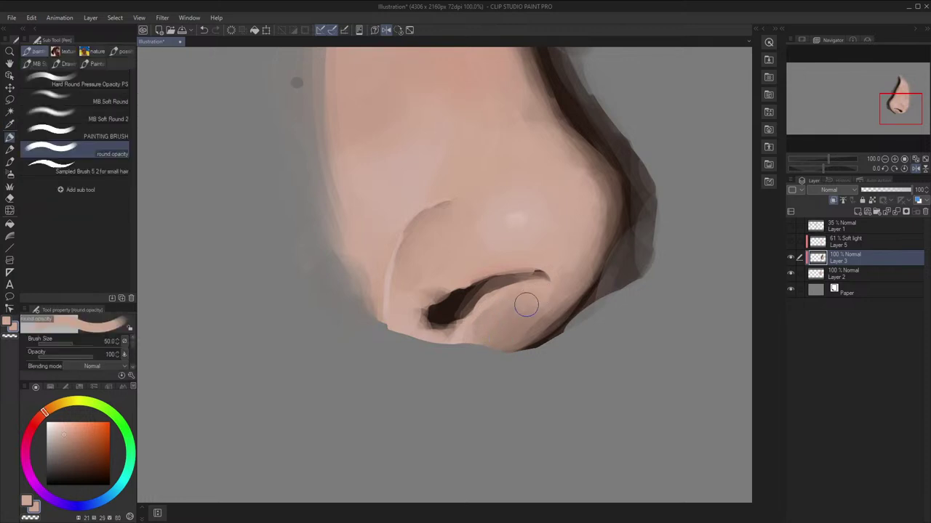
Touch up the lower edge beneath the nostril with picked tones at brush size 60, checking the nose mirrored and with Layer 5 shown
{"action": "key", "text": "h"}
{"action": "key", "text": "h"}
{"action": "scroll", "coordinate": [414, 281], "scroll_direction": "down", "scroll_amount": 3}
{"action": "key", "text": "space"}
{"action": "left_click_drag", "start_coordinate": [666, 241], "coordinate": [662, 256]}
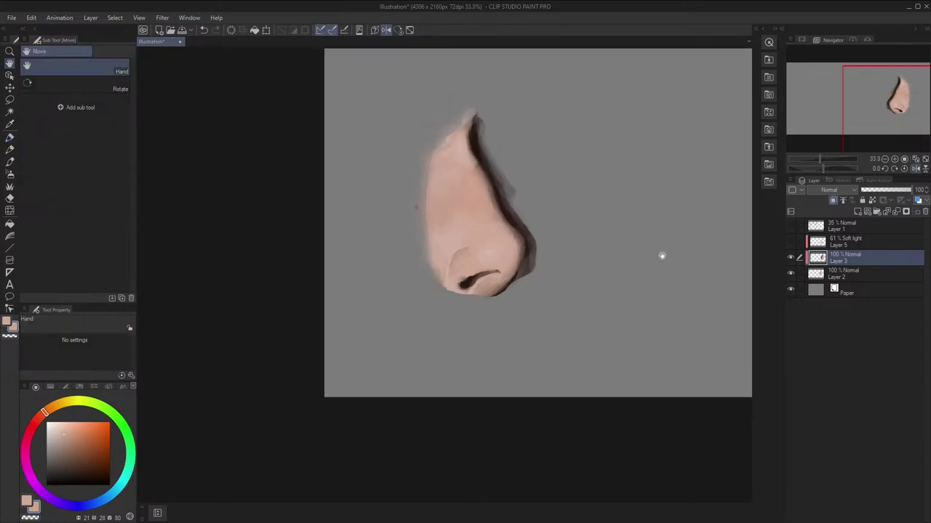
{"action": "key", "text": "ctrl+h"}
{"action": "key", "text": "i"}
{"action": "key", "text": "ctrl+h"}
{"action": "key", "text": "b"}
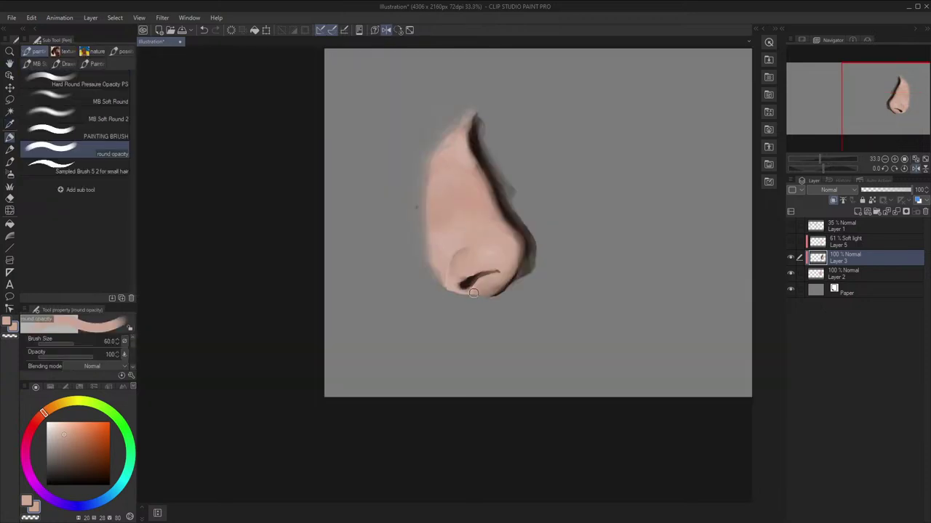
{"action": "left_click", "coordinate": [482, 283], "text": "alt"}
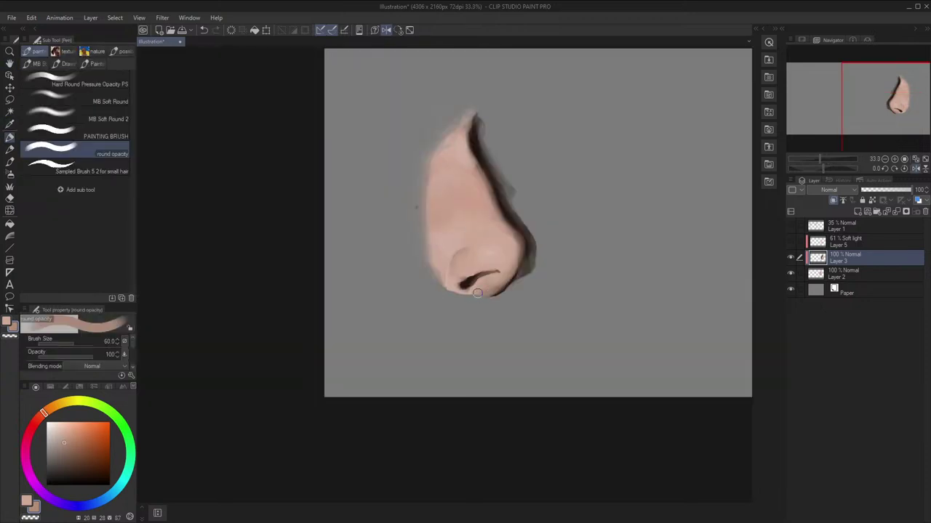
{"action": "key", "text": "ctrl+h"}
{"action": "key", "text": "ctrl+h"}
{"action": "key", "text": "ctrl+h"}
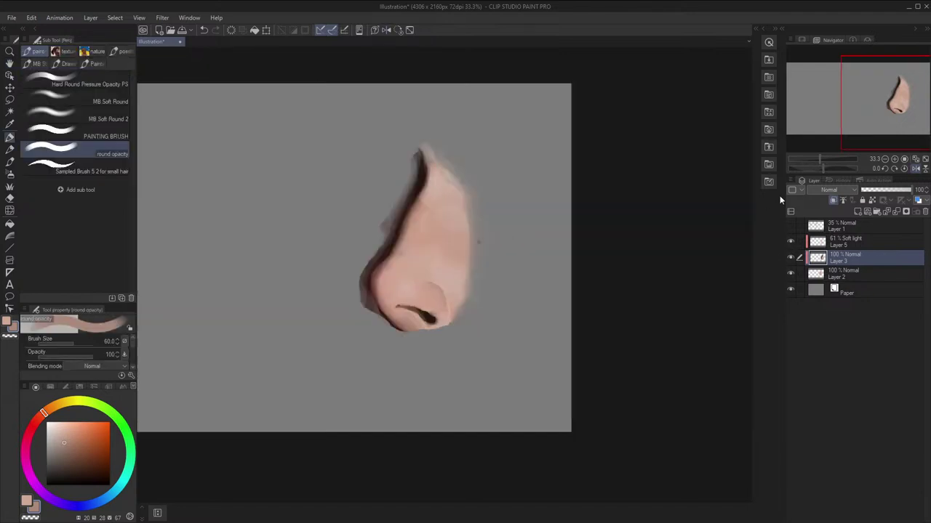
Show the sketch on Layer 1 and raise its opacity to 100%
{"action": "scroll", "coordinate": [607, 193], "scroll_direction": "up", "scroll_amount": 4}
{"action": "left_click_drag", "start_coordinate": [607, 193], "coordinate": [680, 241]}
{"action": "left_click", "coordinate": [791, 227]}
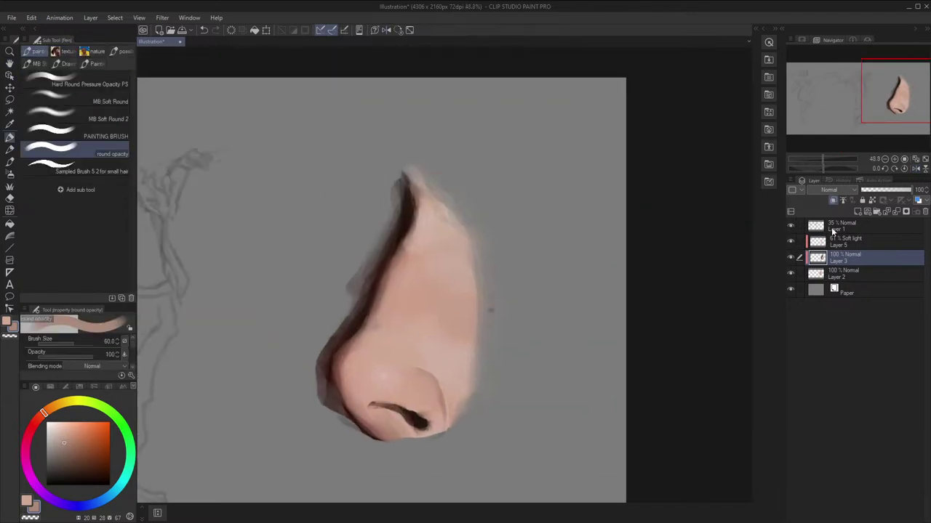
{"action": "left_click", "coordinate": [834, 231]}
{"action": "left_click_drag", "start_coordinate": [879, 190], "coordinate": [916, 191]}
Erase the stray sketch lines around the nose on Layer 1
{"action": "left_click_drag", "start_coordinate": [533, 306], "coordinate": [592, 246]}
{"action": "key", "text": "ctrl+h"}
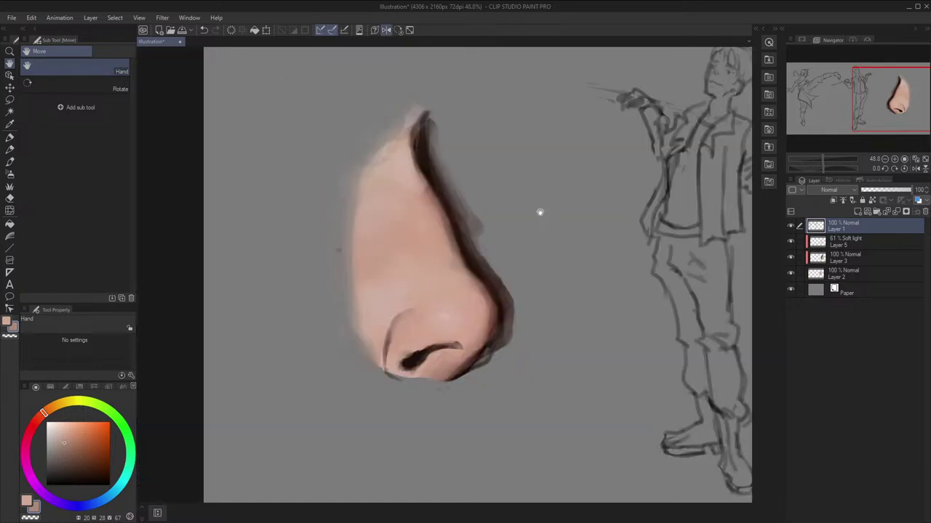
{"action": "key", "text": "b"}
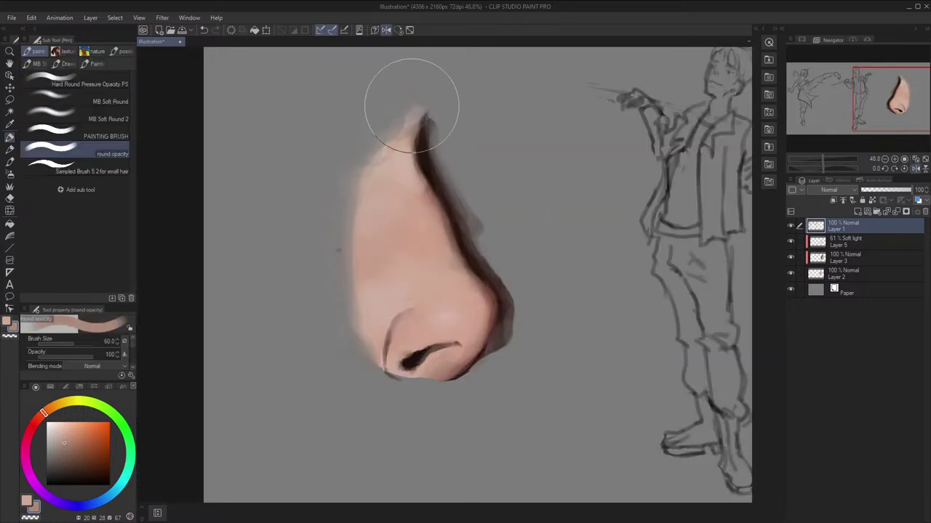
{"action": "left_click_drag", "start_coordinate": [388, 369], "coordinate": [389, 335]}
{"action": "key", "text": "ctrl+h"}
{"action": "scroll", "coordinate": [551, 322], "scroll_direction": "down", "scroll_amount": 4}
{"action": "key", "text": "ctrl+h"}
{"action": "key", "text": "space"}
{"action": "key", "text": "ctrl+h"}
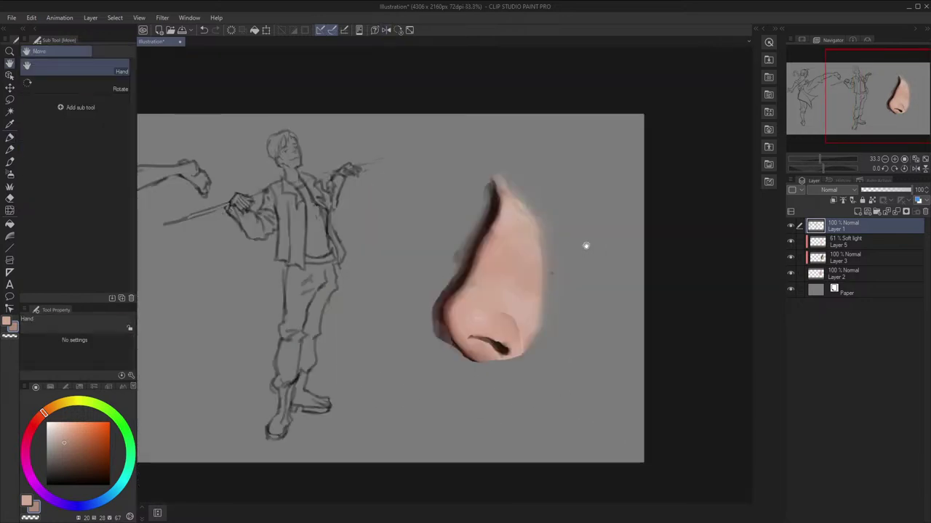
Erase the smudged fringe outside the bridge's shadow side on Layer 2 with round opacity in transparent color at size 100
{"action": "scroll", "coordinate": [586, 231], "scroll_direction": "up", "scroll_amount": 3}
{"action": "left_click_drag", "start_coordinate": [552, 193], "coordinate": [554, 162]}
{"action": "left_click_drag", "start_coordinate": [536, 208], "coordinate": [522, 225]}
{"action": "left_click", "coordinate": [854, 276]}
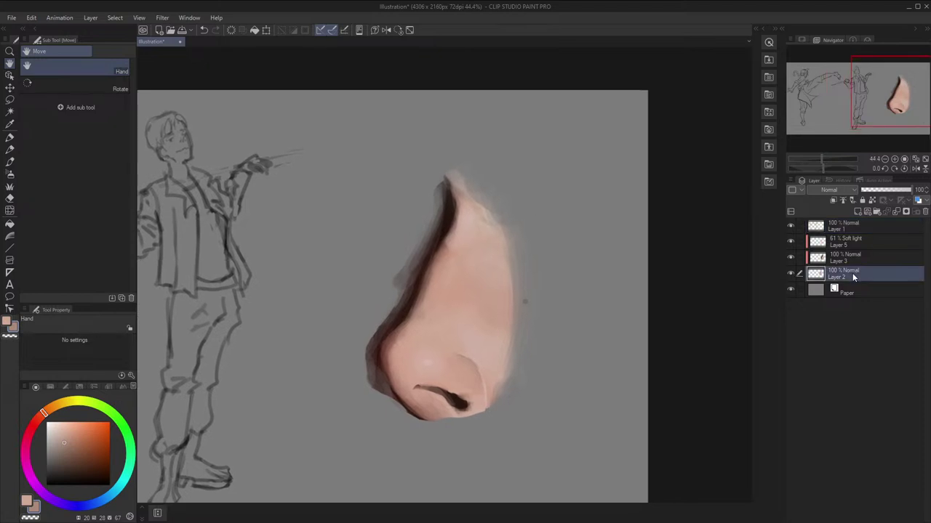
{"action": "key", "text": "ctrl+h"}
{"action": "key", "text": "b"}
{"action": "key", "text": "c"}
{"action": "left_click_drag", "start_coordinate": [499, 276], "coordinate": [501, 287]}
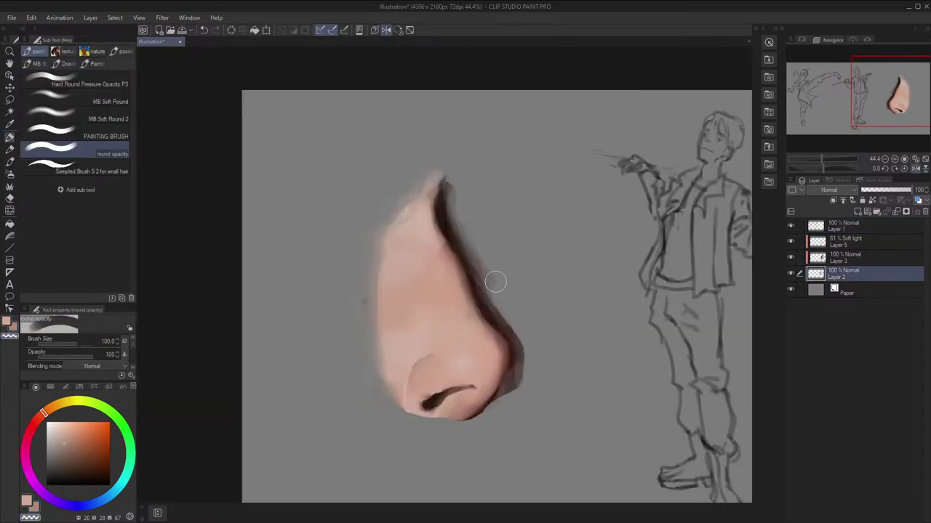
Clean the fringe around the top of the bridge with the transparent brush enlarged to about size 120
{"action": "key", "text": "bracketright"}
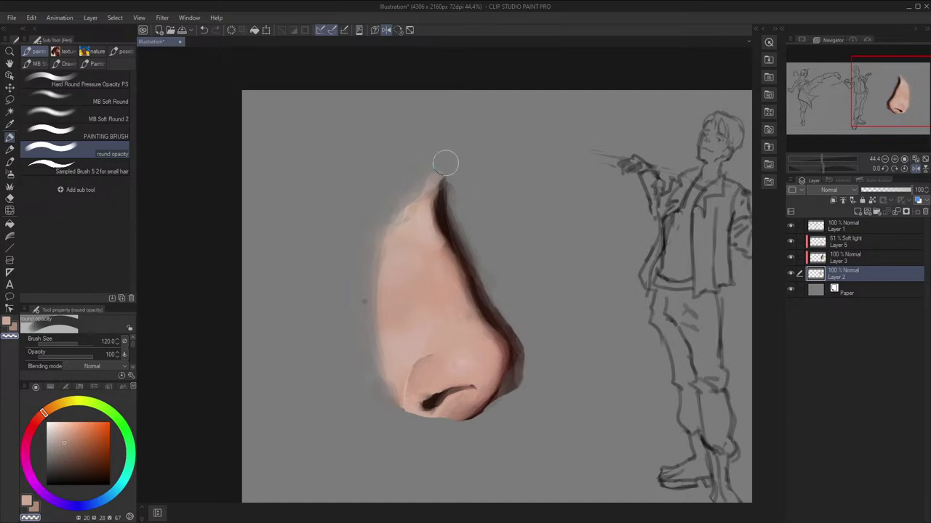
{"action": "key", "text": "bracketright"}
{"action": "left_click_drag", "start_coordinate": [438, 166], "coordinate": [465, 184]}
{"action": "key", "text": "bracketleft"}
{"action": "key", "text": "h"}
Blend the side of the nose tip with a picked skin tone using round opacity at size 40
{"action": "scroll", "coordinate": [420, 362], "scroll_direction": "up", "scroll_amount": 4}
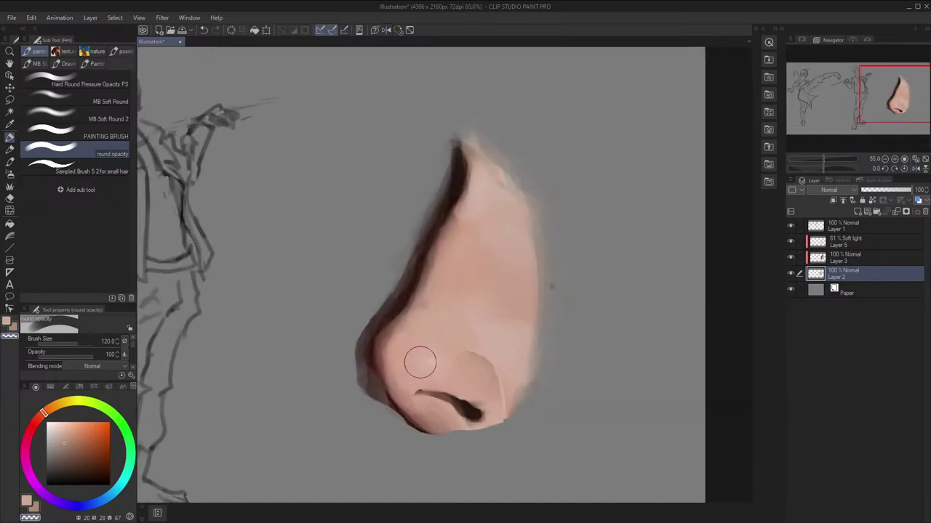
{"action": "key", "text": "space"}
{"action": "left_click_drag", "start_coordinate": [333, 382], "coordinate": [358, 334]}
{"action": "scroll", "coordinate": [359, 333], "scroll_direction": "up", "scroll_amount": 1}
{"action": "scroll", "coordinate": [359, 334], "scroll_direction": "up", "scroll_amount": 1}
{"action": "key", "text": "i"}
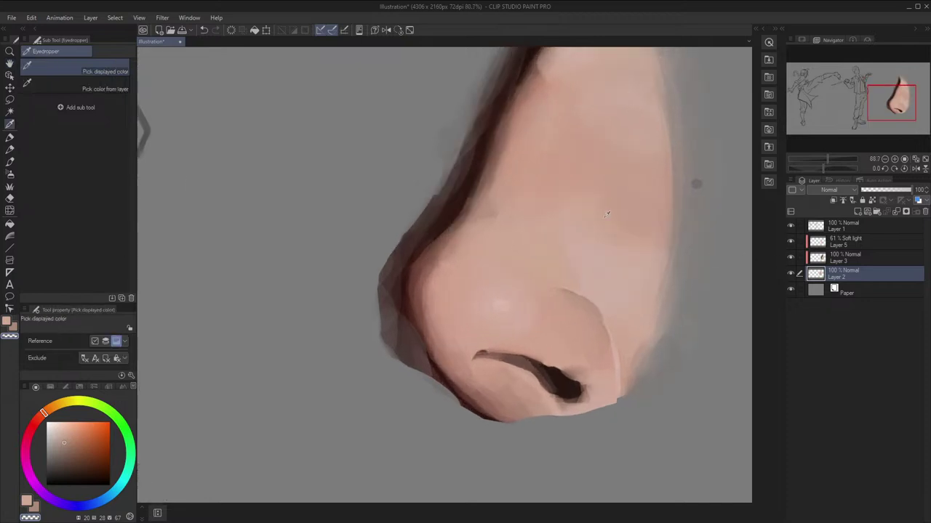
{"action": "left_click", "coordinate": [546, 228]}
{"action": "key", "text": "h"}
{"action": "key", "text": "p"}
{"action": "key", "text": "bracketleft"}
{"action": "key", "text": "bracketleft"}
{"action": "key", "text": "bracketleft"}
{"action": "key", "text": "bracketleft"}
{"action": "key", "text": "bracketleft"}
{"action": "key", "text": "bracketleft"}
{"action": "key", "text": "bracketleft"}
{"action": "key", "text": "bracketleft"}
{"action": "key", "text": "bracketleft"}
{"action": "key", "text": "h"}
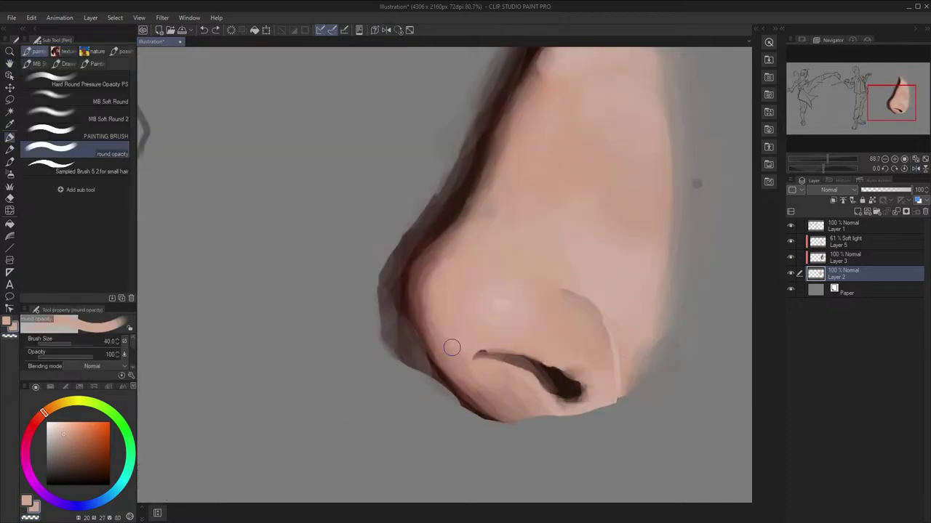
Clean up the outer edge of the dark shadow around the nose tip on Layer 2 with the transparent round opacity brush
{"action": "key", "text": "ctrl+z"}
{"action": "key", "text": "bracketright"}
{"action": "key", "text": "bracketright"}
{"action": "key", "text": "bracketright"}
{"action": "mouse_move", "coordinate": [406, 319]}
{"action": "left_mouse_down"}
{"action": "mouse_move", "coordinate": [426, 365]}
{"action": "mouse_move", "coordinate": [395, 303]}
{"action": "mouse_move", "coordinate": [398, 324]}
{"action": "left_mouse_up"}
{"action": "key", "text": "h"}
{"action": "key", "text": "bracketleft"}
{"action": "mouse_move", "coordinate": [516, 327]}
{"action": "left_mouse_down"}
{"action": "mouse_move", "coordinate": [490, 327]}
{"action": "mouse_move", "coordinate": [473, 355]}
{"action": "left_mouse_up"}
Soften the outer edge of the nose tip's shadow with the transparent brush enlarged to size 120
{"action": "key", "text": "bracketright"}
{"action": "key", "text": "bracketright"}
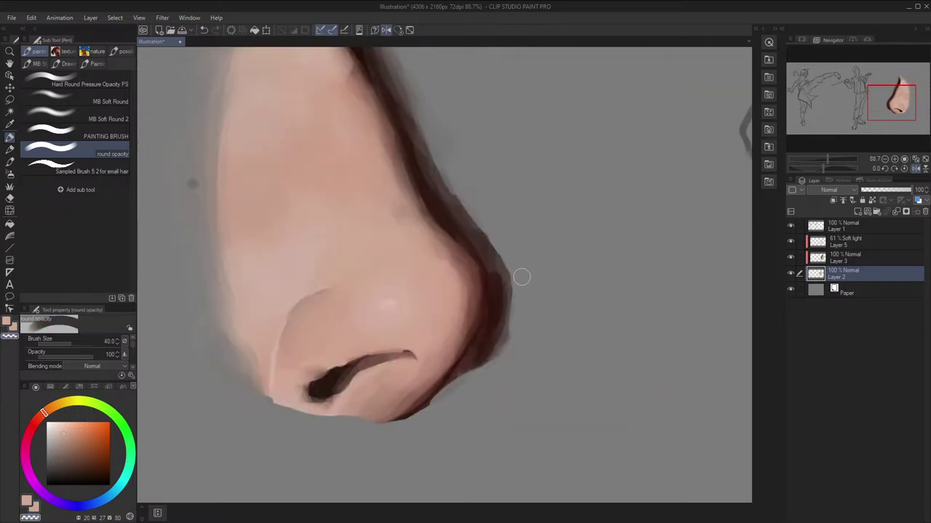
{"action": "mouse_move", "coordinate": [521, 276]}
{"action": "left_mouse_down"}
{"action": "mouse_move", "coordinate": [506, 341]}
{"action": "mouse_move", "coordinate": [514, 325]}
{"action": "left_mouse_up"}
{"action": "key", "text": "ctrl+z"}
{"action": "key", "text": "bracketright"}
{"action": "key", "text": "bracketright"}
{"action": "key", "text": "bracketright"}
{"action": "key", "text": "bracketright"}
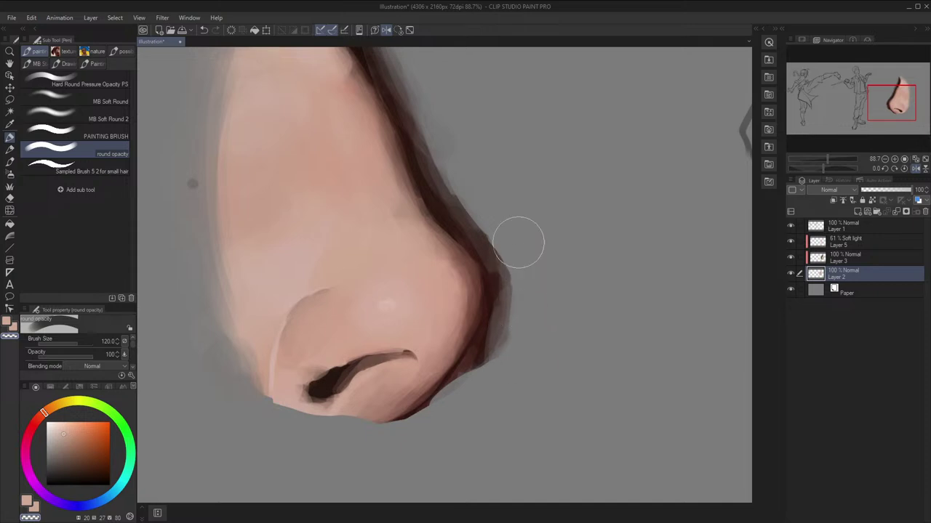
{"action": "key", "text": "h"}
{"action": "key", "text": "ctrl+z"}
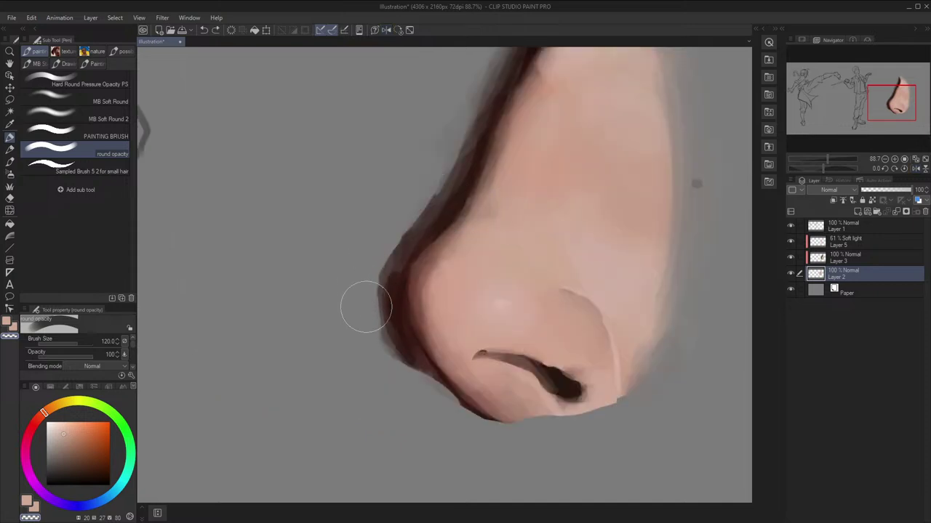
{"action": "mouse_move", "coordinate": [371, 328]}
{"action": "left_mouse_down"}
{"action": "mouse_move", "coordinate": [366, 279]}
{"action": "mouse_move", "coordinate": [393, 217]}
{"action": "left_mouse_up"}
Soften the outer edge of the dark shadow along the nose bridge from the tip up to the top
{"action": "key", "text": "h"}
{"action": "key", "text": "space"}
{"action": "left_click_drag", "start_coordinate": [513, 182], "coordinate": [524, 284]}
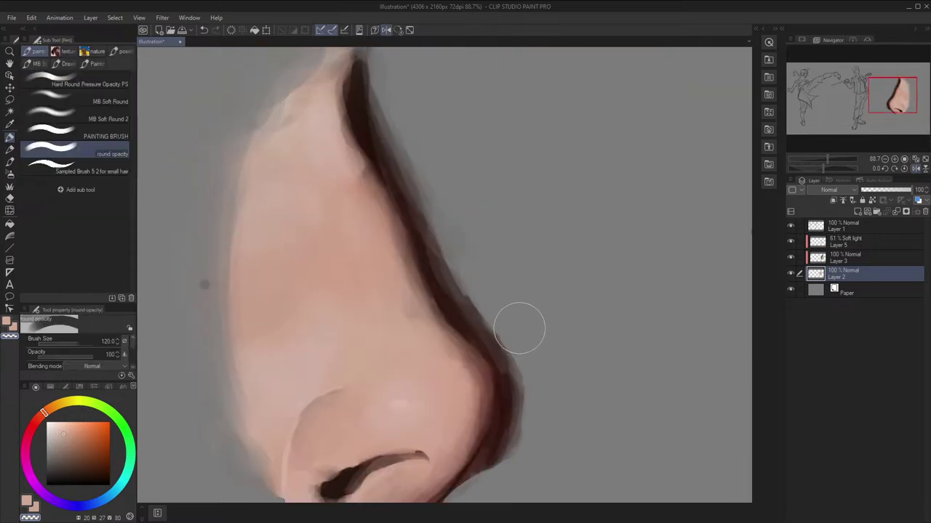
{"action": "mouse_move", "coordinate": [525, 340]}
{"action": "left_mouse_down"}
{"action": "mouse_move", "coordinate": [453, 234]}
{"action": "mouse_move", "coordinate": [429, 164]}
{"action": "left_mouse_up"}
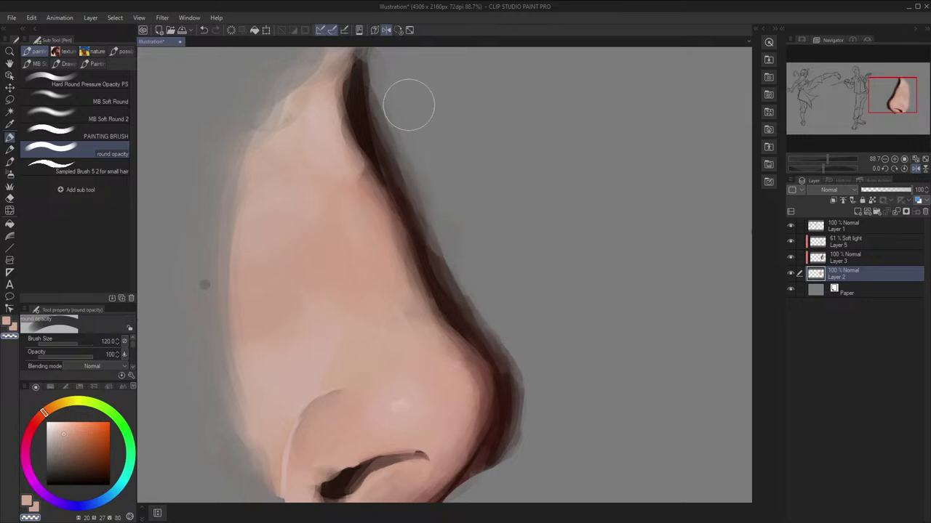
Soften the upper edge on the lit side of the nose with the transparent brush at size 150
{"action": "key", "text": "h"}
{"action": "key", "text": "ctrl+minus"}
{"action": "key", "text": "space"}
{"action": "left_click_drag", "start_coordinate": [477, 124], "coordinate": [478, 157]}
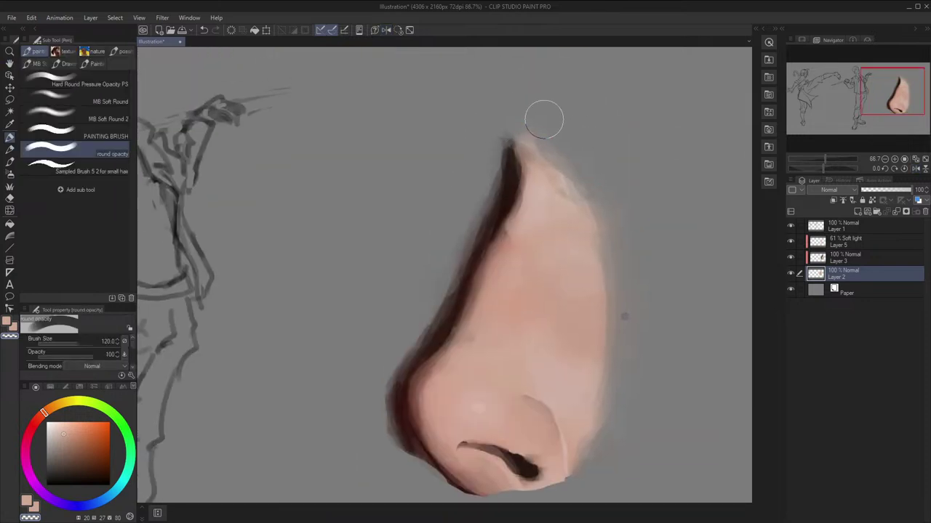
{"action": "key", "text": "h"}
{"action": "key", "text": "bracketright"}
{"action": "mouse_move", "coordinate": [372, 119]}
{"action": "left_mouse_down"}
{"action": "mouse_move", "coordinate": [328, 141]}
{"action": "mouse_move", "coordinate": [282, 214]}
{"action": "left_mouse_up"}
{"action": "key", "text": "h"}
Smooth the uneven patch near the top of the nose on Layer 3 with sampled skin tones
{"action": "scroll", "coordinate": [482, 85], "scroll_direction": "down", "scroll_amount": 1}
{"action": "scroll", "coordinate": [523, 64], "scroll_direction": "down", "scroll_amount": 1}
{"action": "key", "text": "h"}
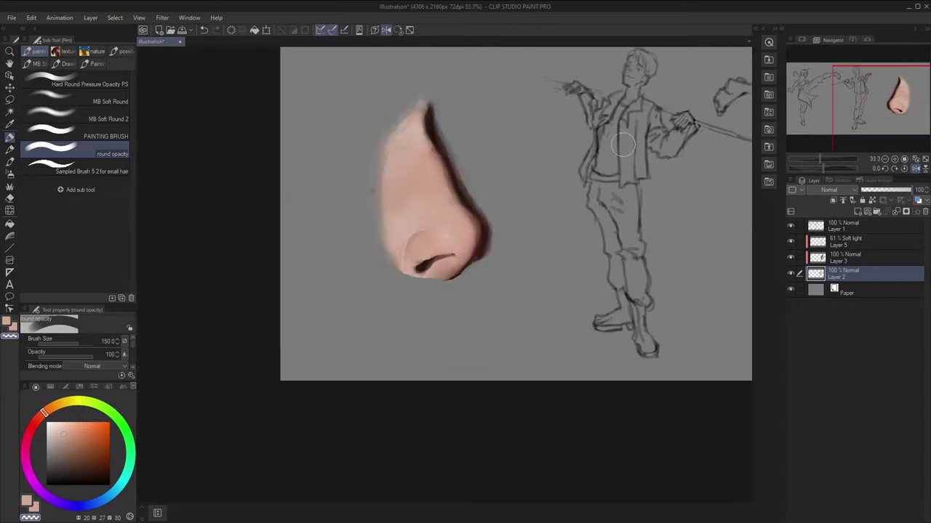
{"action": "key", "text": "h"}
{"action": "left_click_drag", "start_coordinate": [664, 161], "coordinate": [611, 275]}
{"action": "scroll", "coordinate": [509, 277], "scroll_direction": "up", "scroll_amount": 2}
{"action": "scroll", "coordinate": [459, 227], "scroll_direction": "up", "scroll_amount": 4}
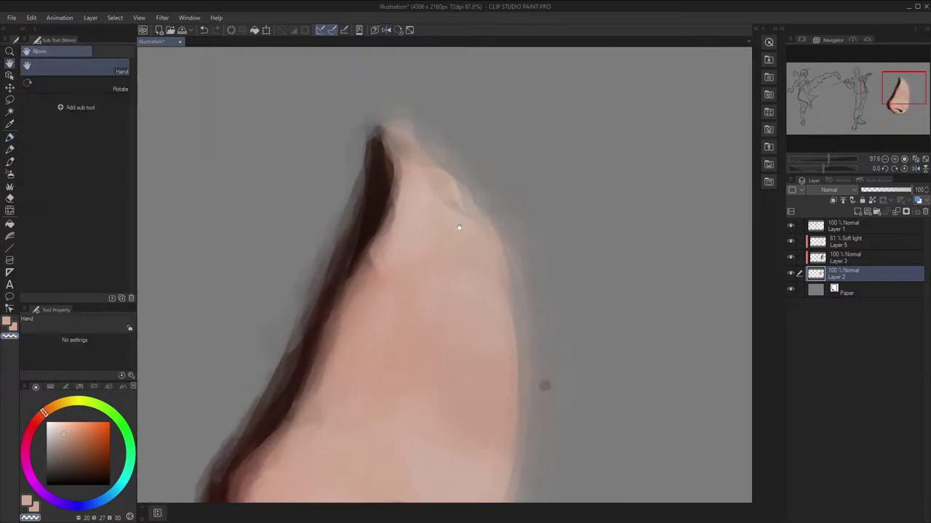
{"action": "left_click", "coordinate": [838, 258]}
{"action": "left_click", "coordinate": [439, 204], "text": "alt"}
{"action": "left_click_drag", "start_coordinate": [440, 197], "coordinate": [460, 205]}
{"action": "key", "text": "h"}
{"action": "mouse_move", "coordinate": [489, 178]}
{"action": "left_mouse_down"}
{"action": "mouse_move", "coordinate": [465, 205]}
{"action": "mouse_move", "coordinate": [448, 194]}
{"action": "mouse_move", "coordinate": [457, 166]}
{"action": "left_mouse_up"}
{"action": "left_click", "coordinate": [441, 204], "text": "alt"}
{"action": "key", "text": "h"}
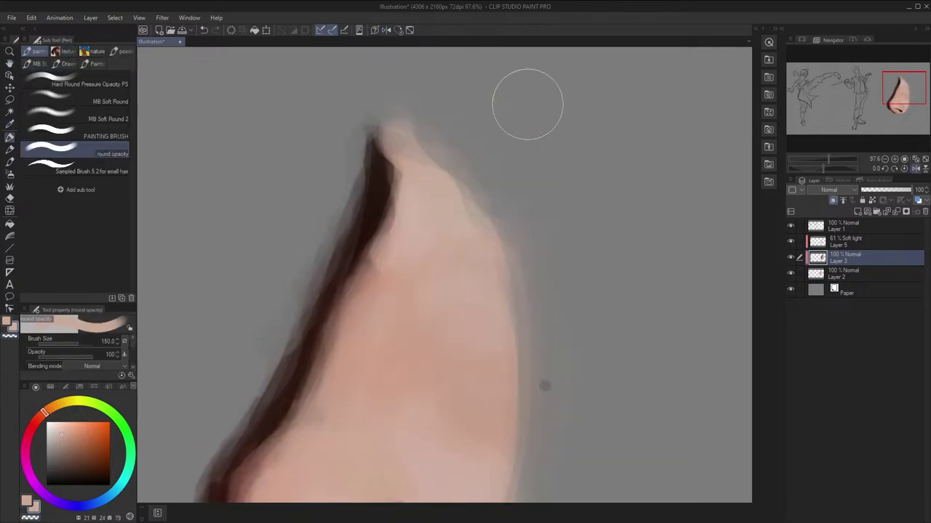
Examine the nose's silhouette and shading in mirrored and normal views
{"action": "key", "text": "h"}
{"action": "scroll", "coordinate": [526, 104], "scroll_direction": "down", "scroll_amount": 4}
{"action": "key", "text": "h"}
{"action": "scroll", "coordinate": [481, 122], "scroll_direction": "down", "scroll_amount": 1}
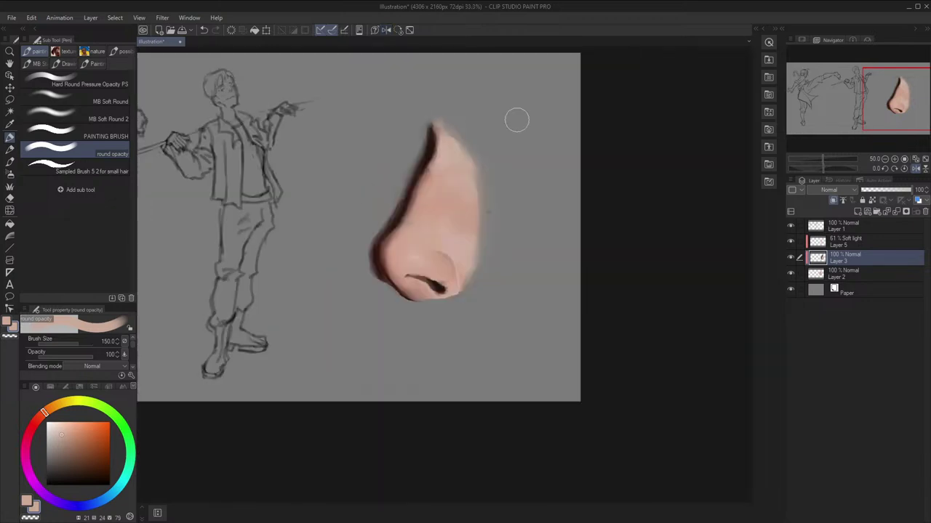
{"action": "key", "text": "space"}
{"action": "left_click_drag", "start_coordinate": [557, 152], "coordinate": [557, 164]}
{"action": "scroll", "coordinate": [532, 156], "scroll_direction": "up", "scroll_amount": 4}
{"action": "scroll", "coordinate": [531, 157], "scroll_direction": "up", "scroll_amount": 1}
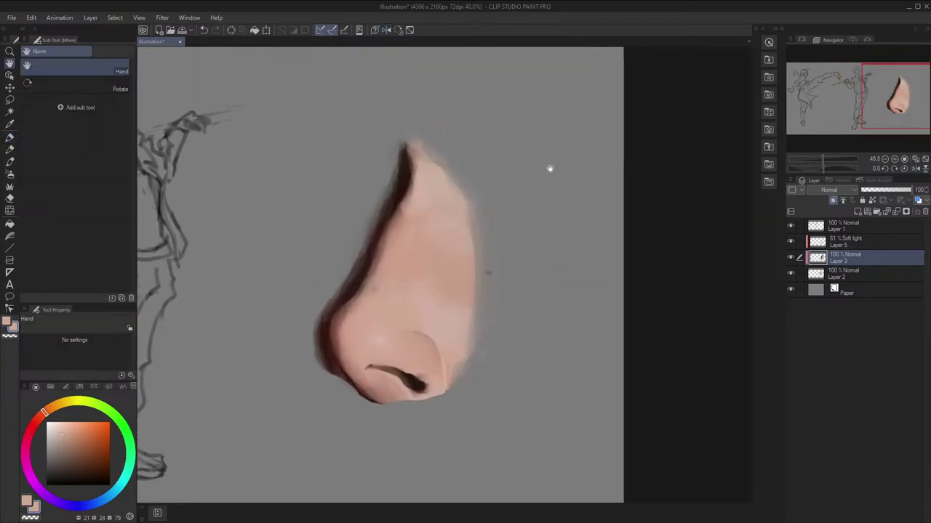
{"action": "scroll", "coordinate": [548, 168], "scroll_direction": "up", "scroll_amount": 1}
{"action": "scroll", "coordinate": [561, 161], "scroll_direction": "up", "scroll_amount": 1}
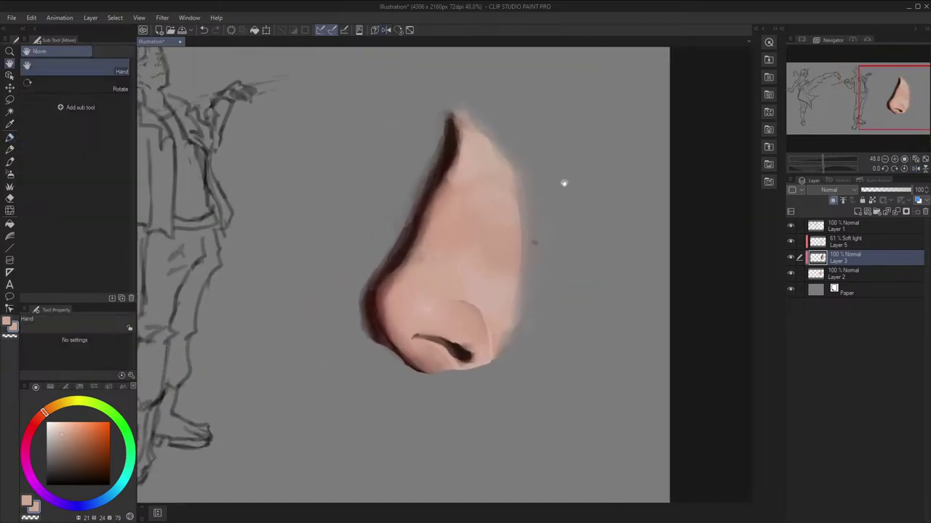
Activate the Soft light Layer 5 and set up the MB Soft Round brush with a dark blue colour
{"action": "left_click", "coordinate": [873, 243]}
{"action": "scroll", "coordinate": [557, 276], "scroll_direction": "up", "scroll_amount": 3}
{"action": "key", "text": "p"}
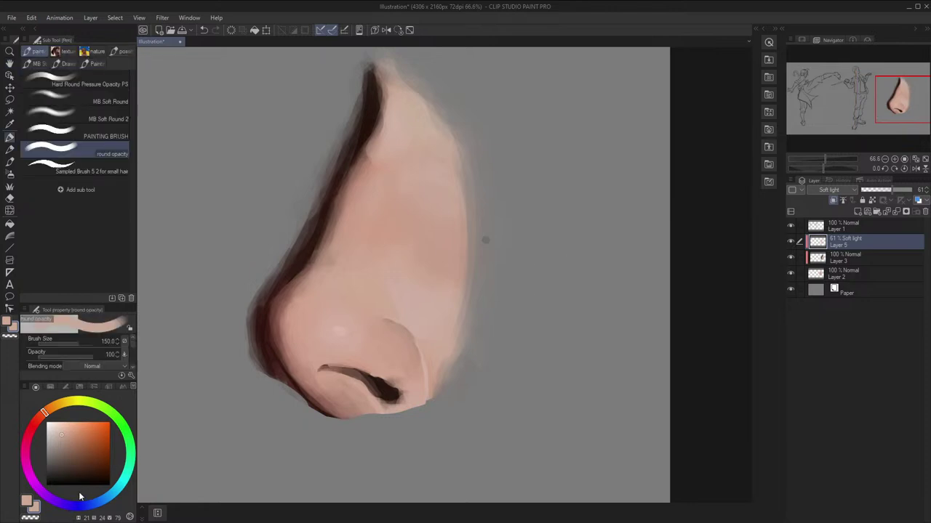
{"action": "left_click", "coordinate": [80, 499]}
{"action": "left_click", "coordinate": [102, 115]}
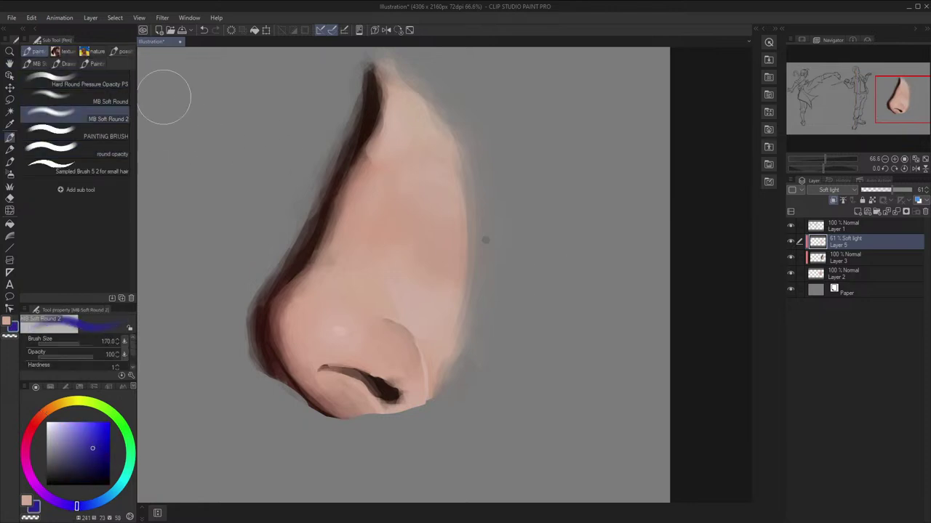
{"action": "left_click", "coordinate": [102, 101]}
Glaze the side of the nose softly with blue on Layer 5, enlarging the MB Soft Round brush to 400
{"action": "key", "text": "h"}
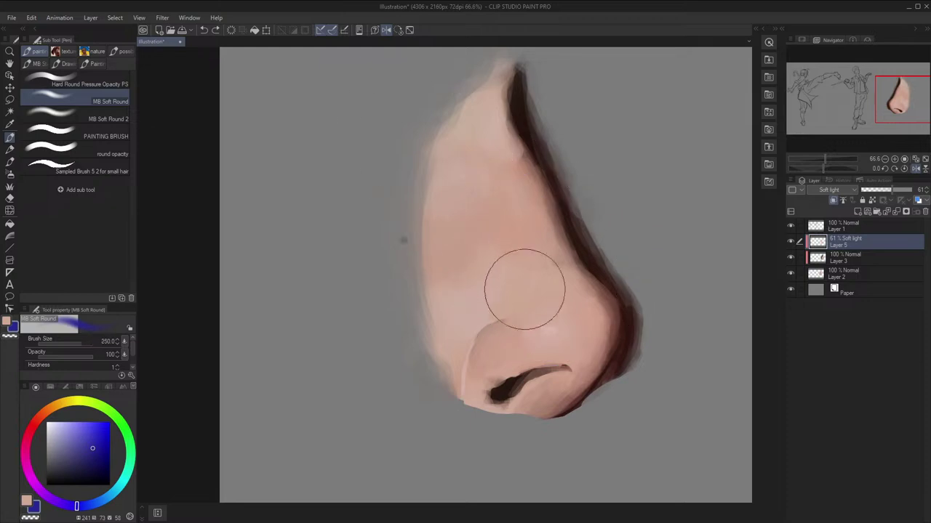
{"action": "key", "text": "bracketright"}
{"action": "key", "text": "h"}
{"action": "key", "text": "h"}
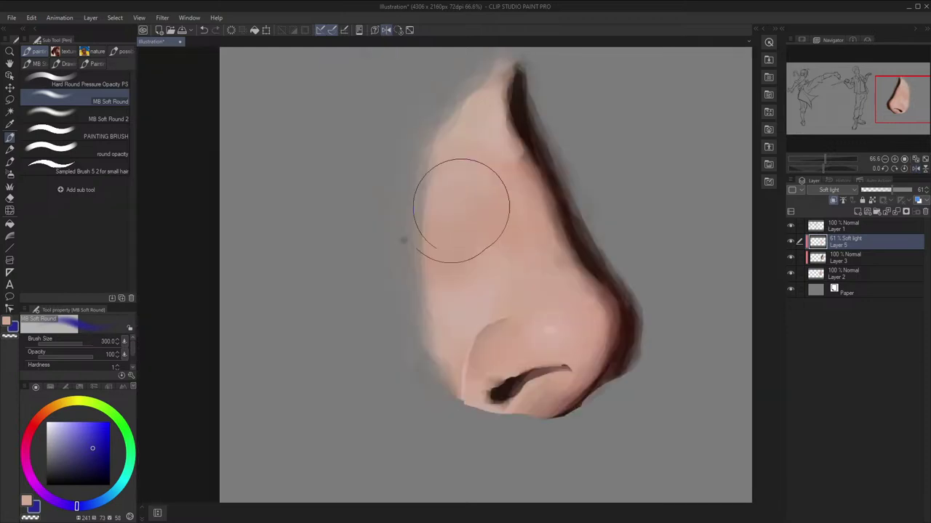
{"action": "key", "text": "bracketright"}
Compare the nose's overall colour and shape from a distance, both mirrored and unmirrored
{"action": "scroll", "coordinate": [437, 266], "scroll_direction": "down", "scroll_amount": 3}
{"action": "key", "text": "h"}
{"action": "key", "text": "h"}
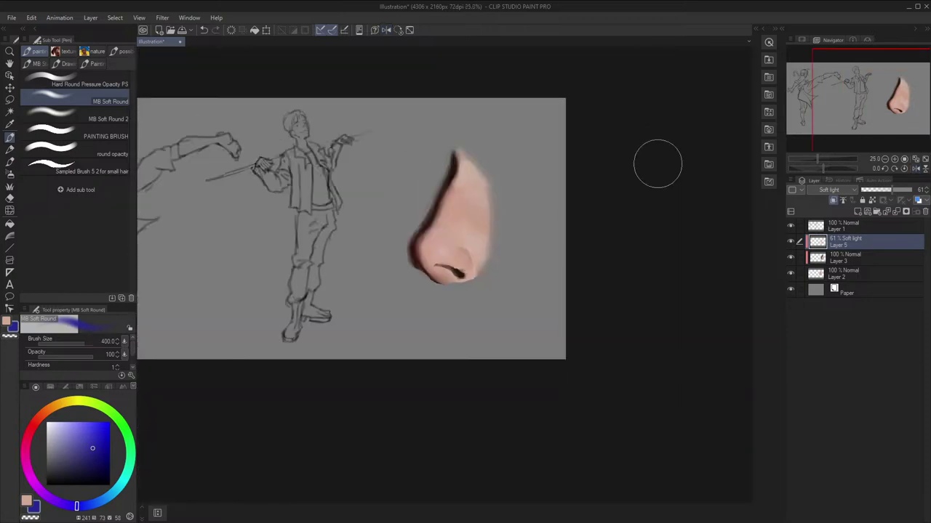
{"action": "scroll", "coordinate": [550, 131], "scroll_direction": "down", "scroll_amount": 1}
{"action": "key", "text": "h"}
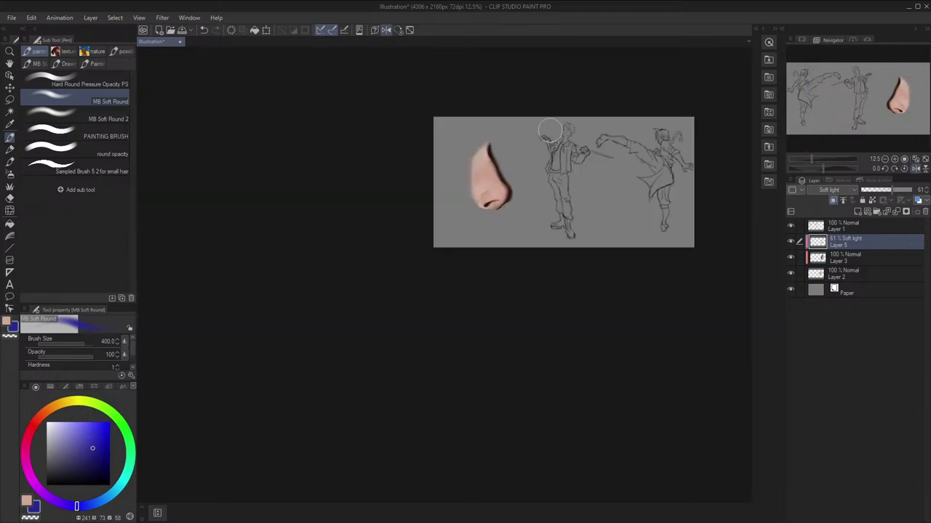
{"action": "key", "text": "h"}
{"action": "scroll", "coordinate": [436, 150], "scroll_direction": "up", "scroll_amount": 6}
{"action": "left_click_drag", "start_coordinate": [503, 250], "coordinate": [509, 255]}
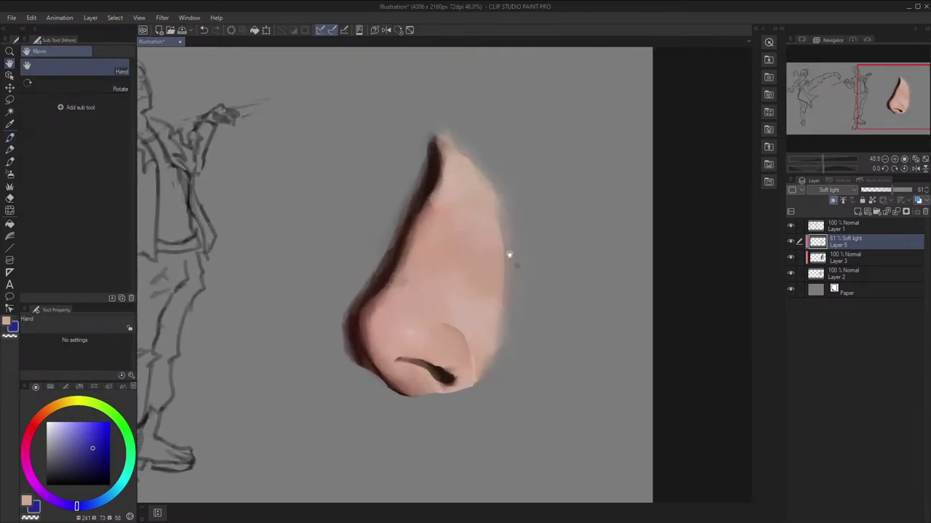
Activate Layer 1, check it by hiding and showing it, and choose black with the round opacity brush
{"action": "key", "text": "p"}
{"action": "left_click", "coordinate": [790, 225]}
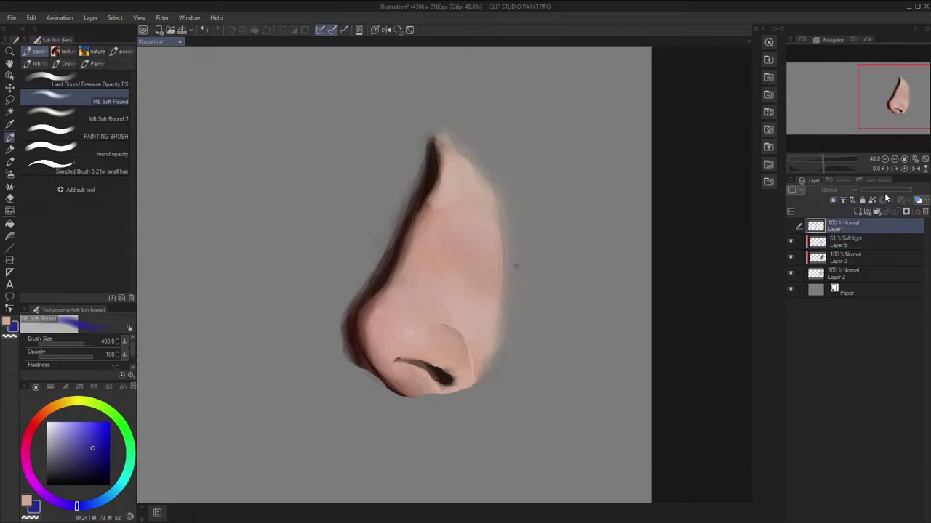
{"action": "left_click", "coordinate": [791, 227]}
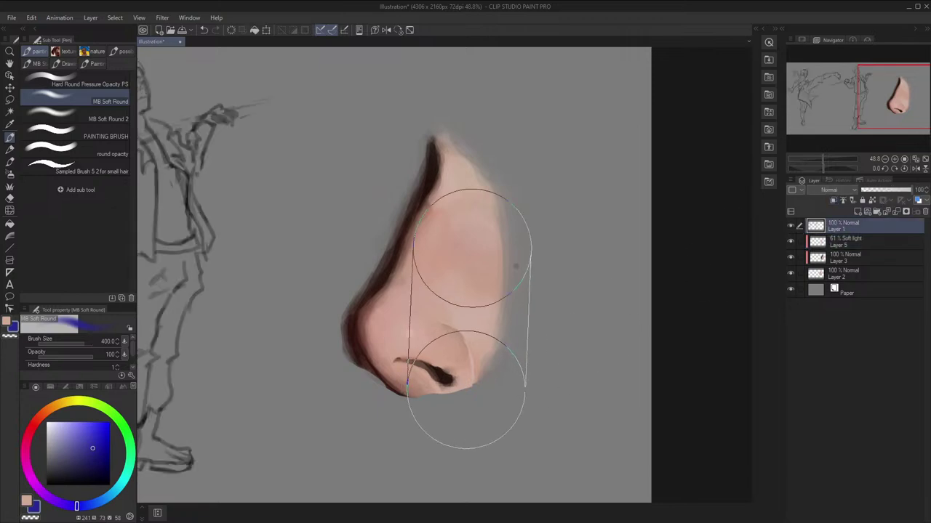
{"action": "key", "text": "space"}
{"action": "left_click_drag", "start_coordinate": [466, 389], "coordinate": [471, 379]}
{"action": "left_click", "coordinate": [47, 485]}
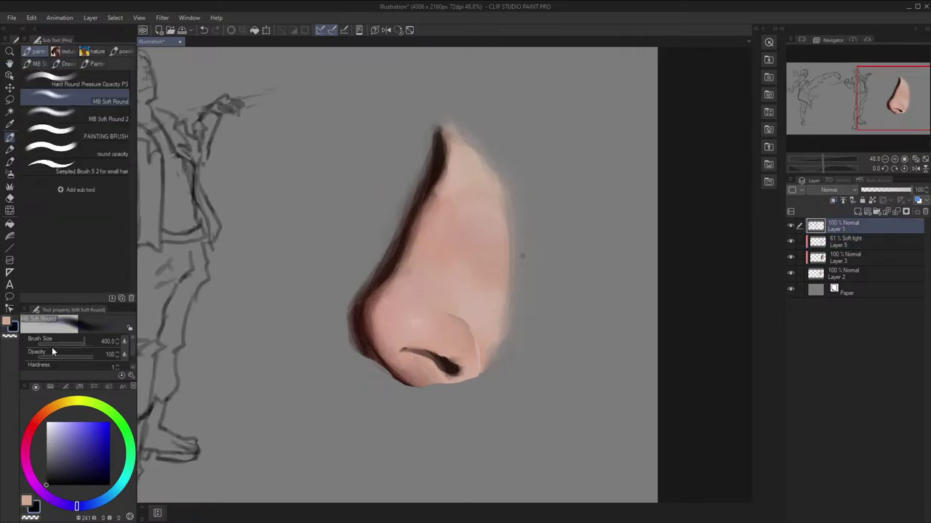
{"action": "left_click", "coordinate": [114, 151]}
{"action": "key", "text": "space"}
{"action": "left_click_drag", "start_coordinate": [321, 165], "coordinate": [322, 188]}
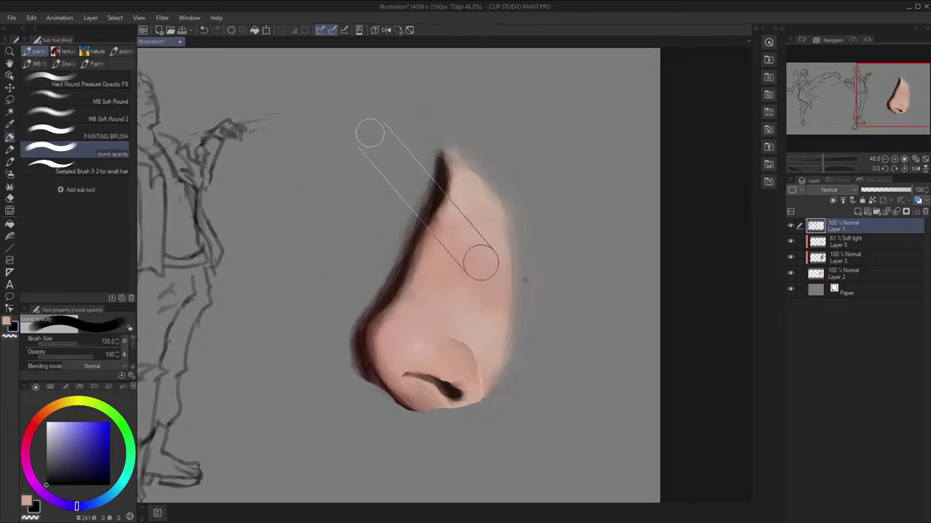
Handwrite "Looks like nose?" with a small downward arrow above the nose, using a thin black brush of size 17 down to 15
{"action": "key", "text": "bracketleft"}
{"action": "key", "text": "bracketleft"}
{"action": "key", "text": "bracketleft"}
{"action": "key", "text": "bracketleft"}
{"action": "key", "text": "bracketleft"}
{"action": "key", "text": "bracketleft"}
{"action": "key", "text": "bracketleft"}
{"action": "key", "text": "bracketleft"}
{"action": "key", "text": "bracketleft"}
{"action": "key", "text": "bracketleft"}
{"action": "key", "text": "bracketleft"}
{"action": "key", "text": "space"}
{"action": "left_click_drag", "start_coordinate": [442, 124], "coordinate": [439, 203]}
{"action": "left_click_drag", "start_coordinate": [386, 181], "coordinate": [394, 206]}
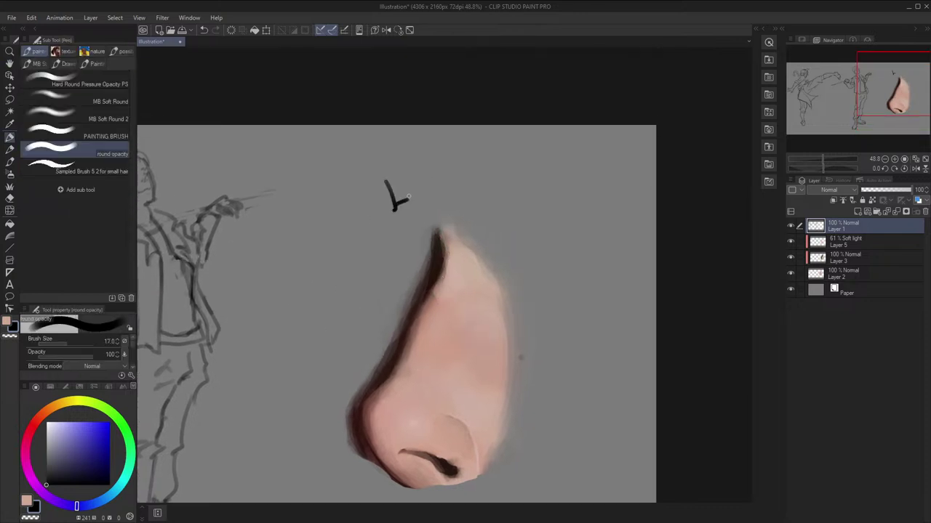
{"action": "key", "text": "bracketleft"}
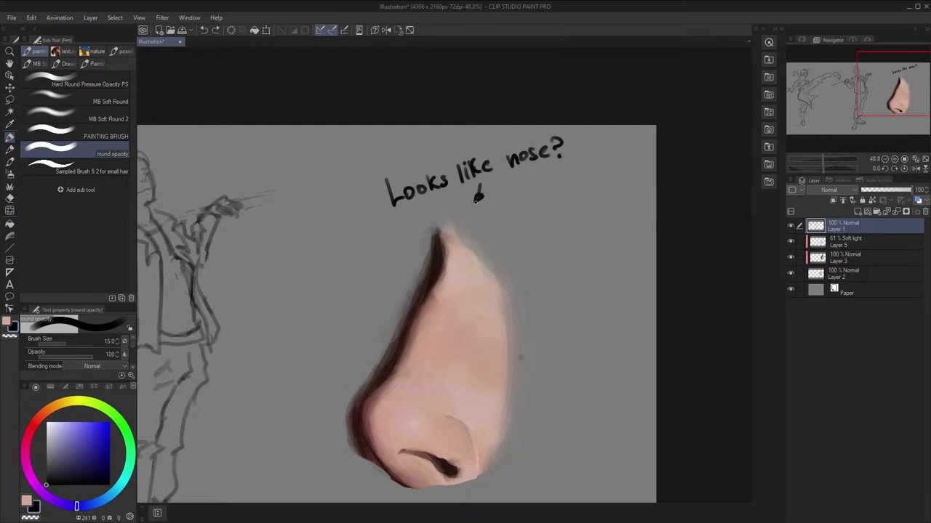
{"action": "key", "text": "ctrl+z"}
Review the annotated nose beside the figure sketches in normal and mirrored views
{"action": "scroll", "coordinate": [524, 169], "scroll_direction": "down", "scroll_amount": 1}
{"action": "left_click_drag", "start_coordinate": [563, 164], "coordinate": [567, 169]}
{"action": "left_click_drag", "start_coordinate": [627, 242], "coordinate": [756, 257]}
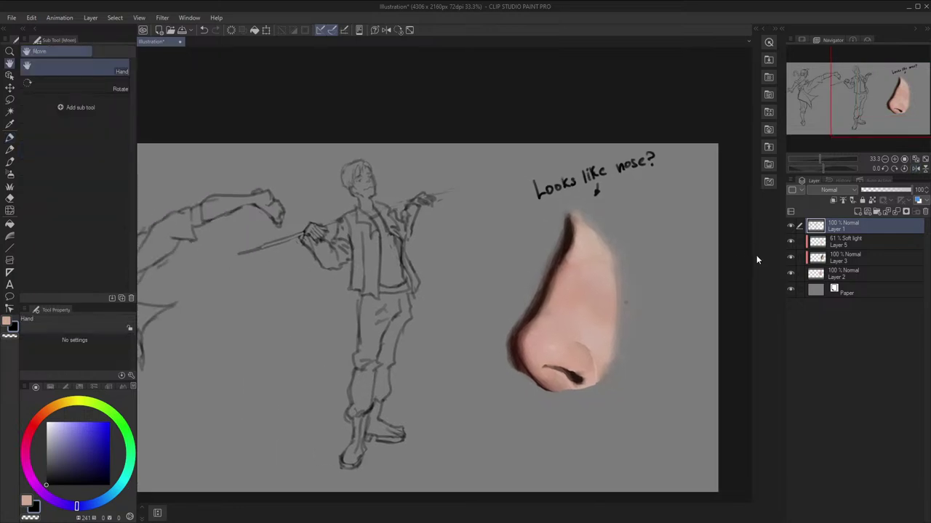
{"action": "left_click_drag", "start_coordinate": [698, 281], "coordinate": [617, 225]}
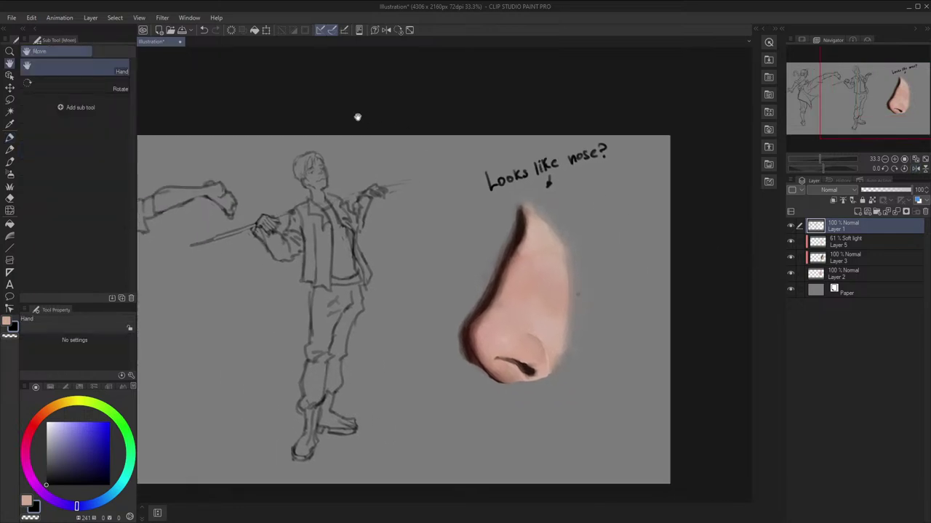
{"action": "left_click_drag", "start_coordinate": [401, 11], "coordinate": [332, 2]}
{"action": "left_click_drag", "start_coordinate": [465, 209], "coordinate": [461, 180]}
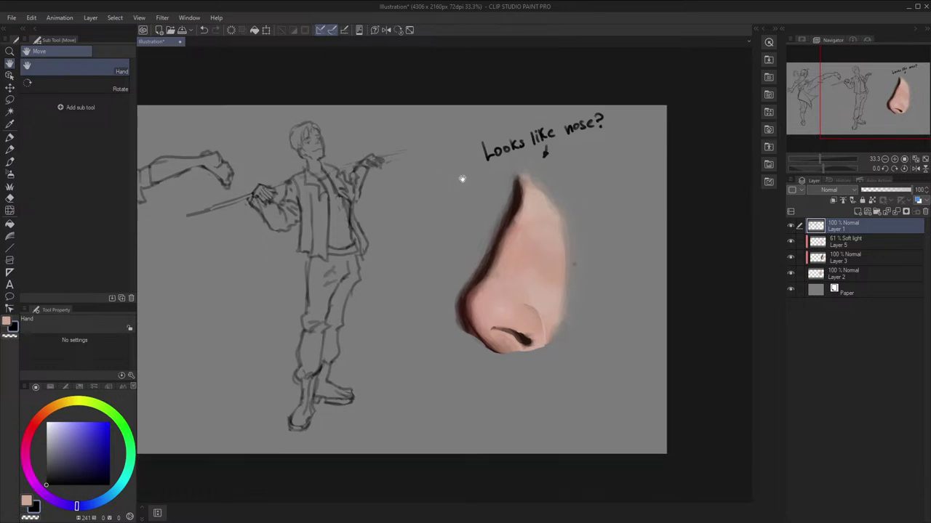
{"action": "key", "text": "h"}
{"action": "key", "text": "h"}
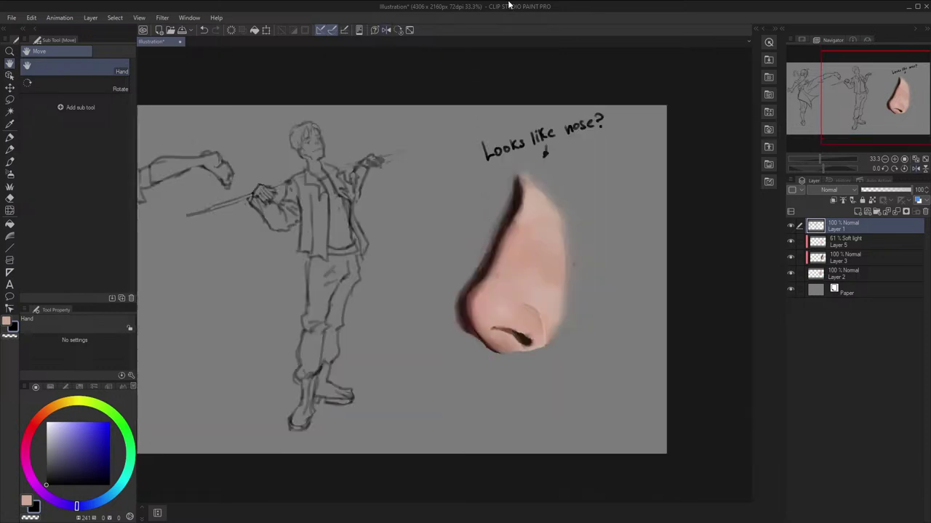
{"action": "left_click_drag", "start_coordinate": [509, 4], "coordinate": [419, 1]}
{"action": "scroll", "coordinate": [550, 260], "scroll_direction": "up", "scroll_amount": 1}
{"action": "left_click_drag", "start_coordinate": [549, 260], "coordinate": [385, 281]}
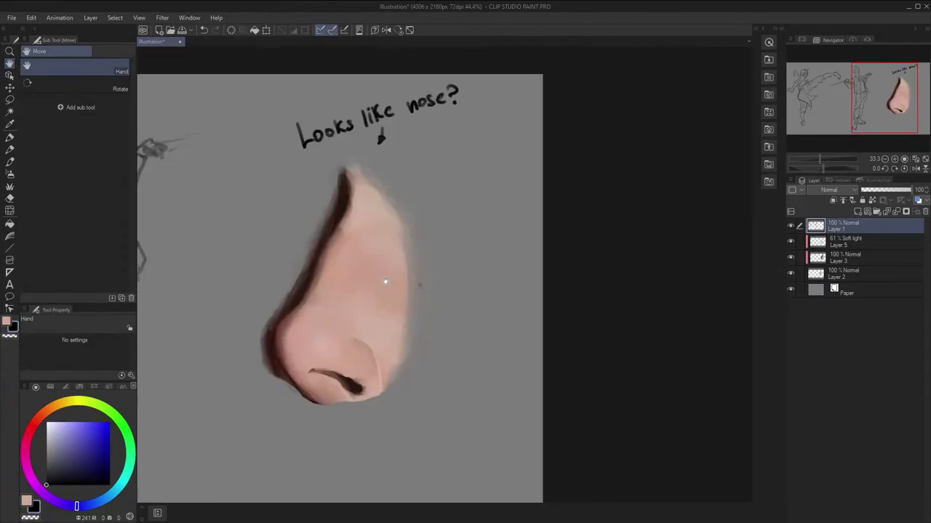
Draw a large black curve from the nose's top around its lit side and a short wavy line below its base
{"action": "key", "text": "b"}
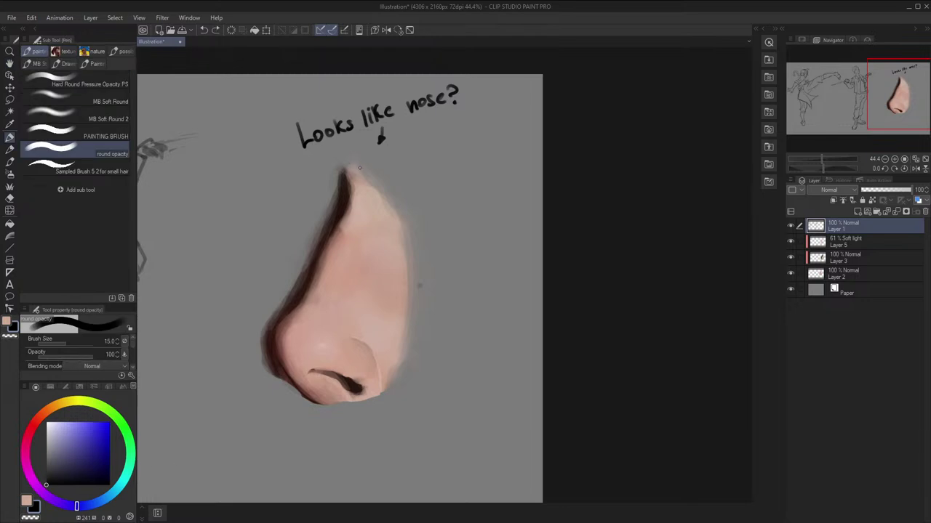
{"action": "mouse_move", "coordinate": [350, 160]}
{"action": "left_mouse_down"}
{"action": "mouse_move", "coordinate": [431, 167]}
{"action": "mouse_move", "coordinate": [492, 236]}
{"action": "mouse_move", "coordinate": [499, 324]}
{"action": "mouse_move", "coordinate": [466, 386]}
{"action": "left_mouse_up"}
{"action": "key", "text": "space"}
{"action": "left_click_drag", "start_coordinate": [410, 408], "coordinate": [446, 371]}
{"action": "mouse_move", "coordinate": [368, 398]}
{"action": "left_mouse_down"}
{"action": "mouse_move", "coordinate": [400, 400]}
{"action": "mouse_move", "coordinate": [384, 396]}
{"action": "mouse_move", "coordinate": [395, 394]}
{"action": "left_mouse_up"}
{"action": "key", "text": "ctrl+z"}
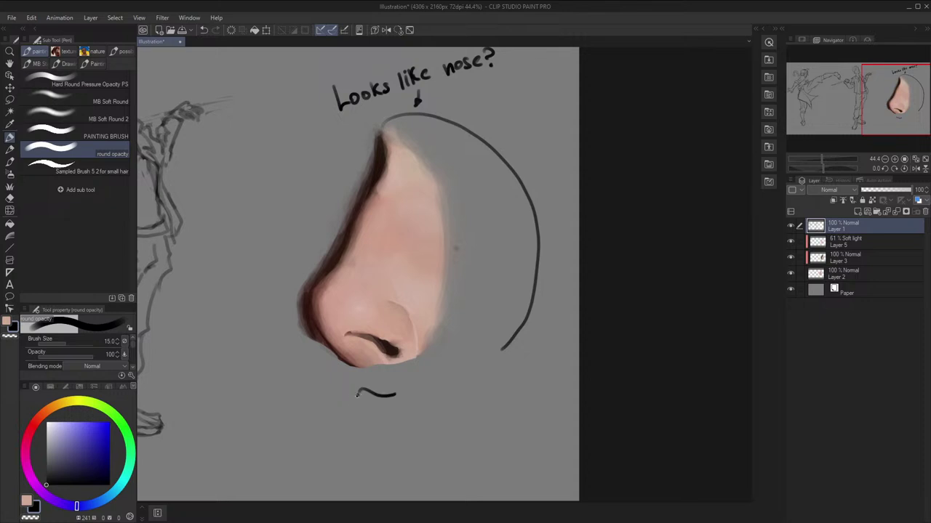
Outline the upper lip, mouth, chin and jawline in black beneath the nose
{"action": "key", "text": "h"}
{"action": "left_click_drag", "start_coordinate": [531, 396], "coordinate": [546, 400]}
{"action": "key", "text": "ctrl+z"}
{"action": "left_click_drag", "start_coordinate": [558, 354], "coordinate": [547, 379]}
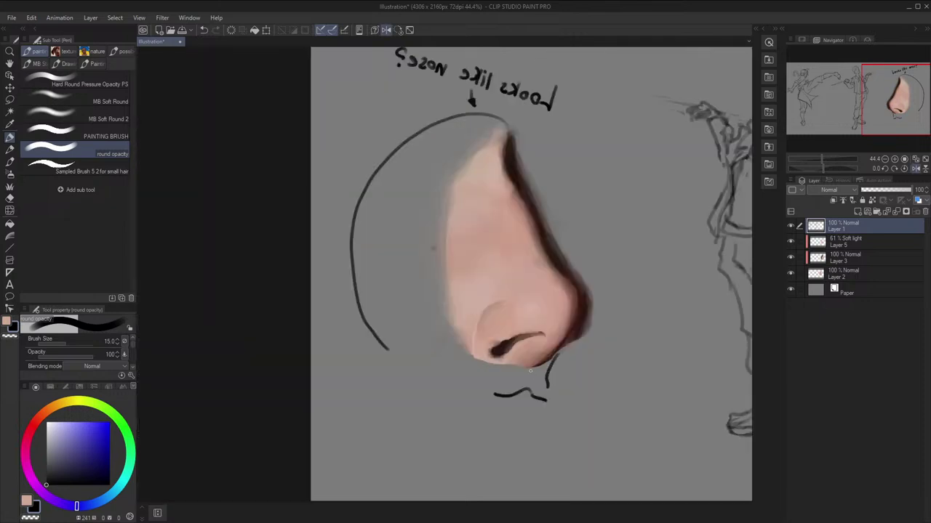
{"action": "key", "text": "h"}
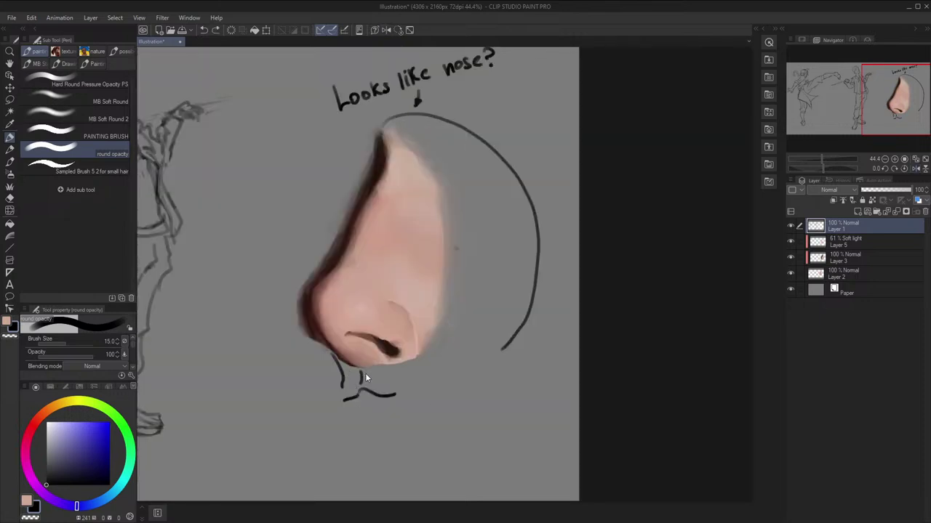
{"action": "left_click_drag", "start_coordinate": [355, 386], "coordinate": [359, 394]}
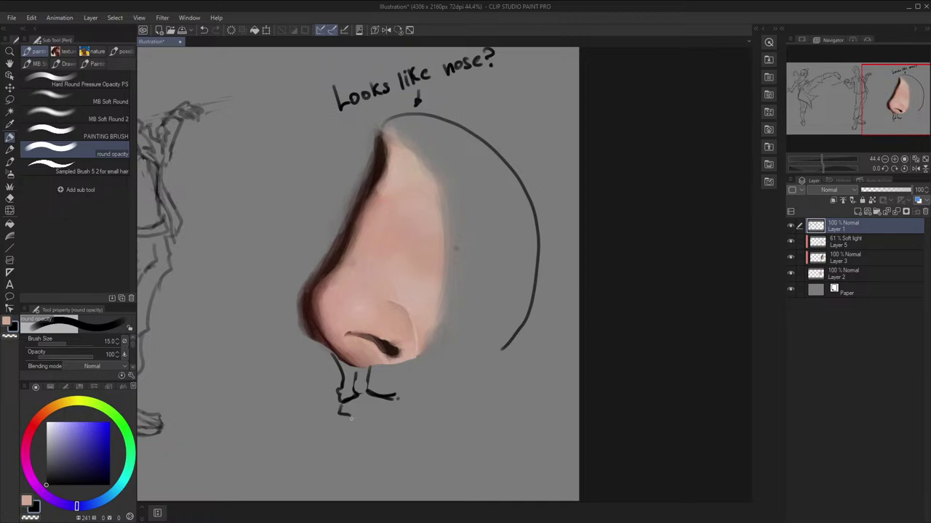
{"action": "mouse_move", "coordinate": [356, 421]}
{"action": "left_mouse_down"}
{"action": "mouse_move", "coordinate": [404, 437]}
{"action": "mouse_move", "coordinate": [472, 389]}
{"action": "left_mouse_up"}
Draw a hooked ear at the lower end of the head curve and erase the head line's overlapping end
{"action": "left_click_drag", "start_coordinate": [500, 289], "coordinate": [510, 333]}
{"action": "key", "text": "ctrl+z"}
{"action": "left_click_drag", "start_coordinate": [500, 289], "coordinate": [510, 336]}
{"action": "left_click_drag", "start_coordinate": [486, 354], "coordinate": [512, 332]}
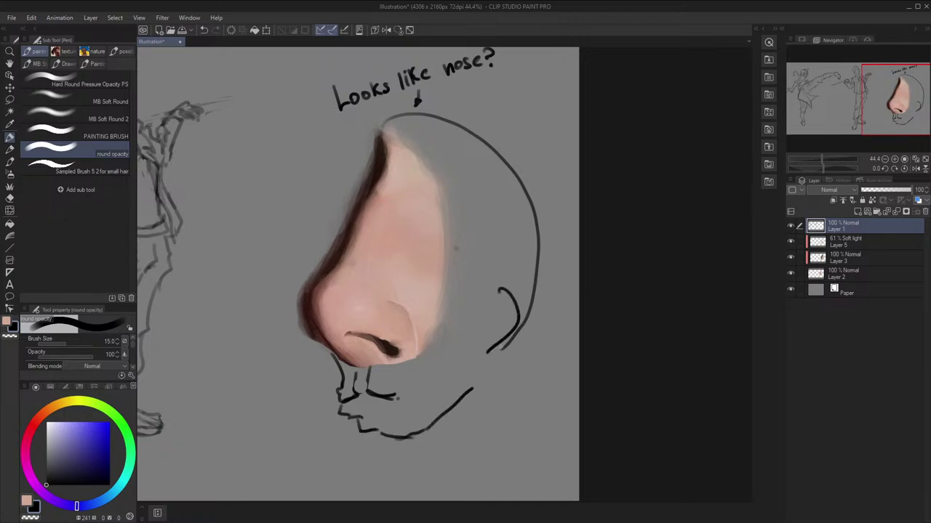
{"action": "key", "text": "ctrl+z"}
{"action": "mouse_move", "coordinate": [490, 297]}
{"action": "left_mouse_down"}
{"action": "mouse_move", "coordinate": [489, 359]}
{"action": "mouse_move", "coordinate": [478, 364]}
{"action": "left_mouse_up"}
{"action": "key", "text": "h"}
{"action": "key", "text": "h"}
{"action": "key", "text": "c"}
{"action": "mouse_move", "coordinate": [515, 333]}
{"action": "left_mouse_down"}
{"action": "mouse_move", "coordinate": [502, 344]}
{"action": "mouse_move", "coordinate": [519, 327]}
{"action": "left_mouse_up"}
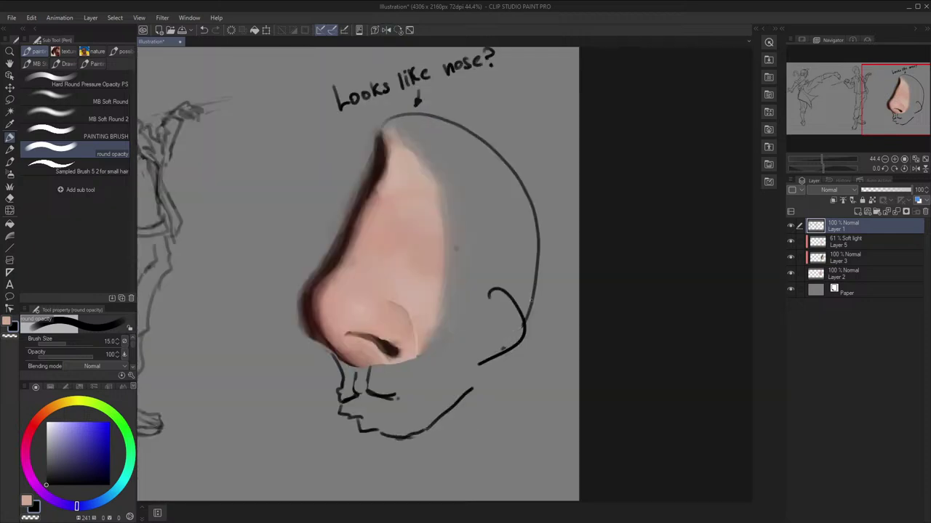
Redraw the forehead line in black from the nose's top along the start of the head curve
{"action": "key", "text": "h"}
{"action": "key", "text": "h"}
{"action": "left_click_drag", "start_coordinate": [440, 143], "coordinate": [438, 162]}
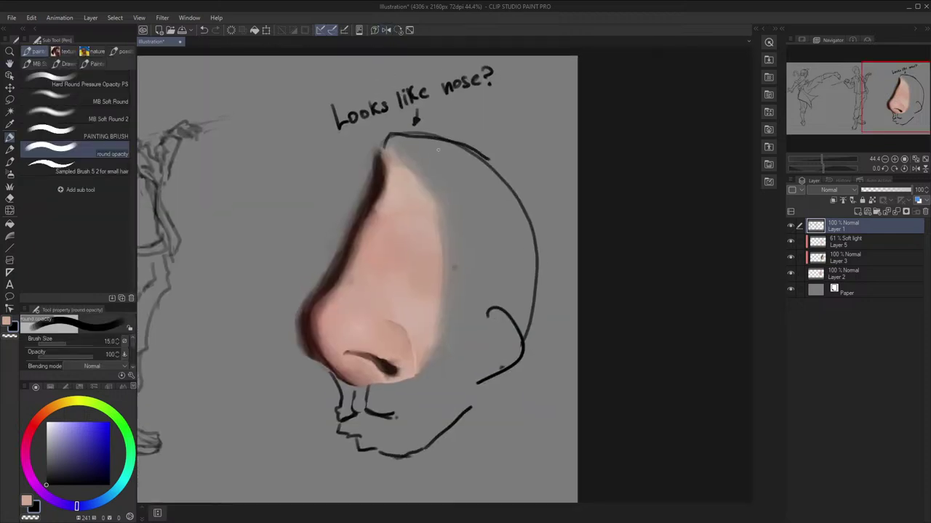
{"action": "key", "text": "h"}
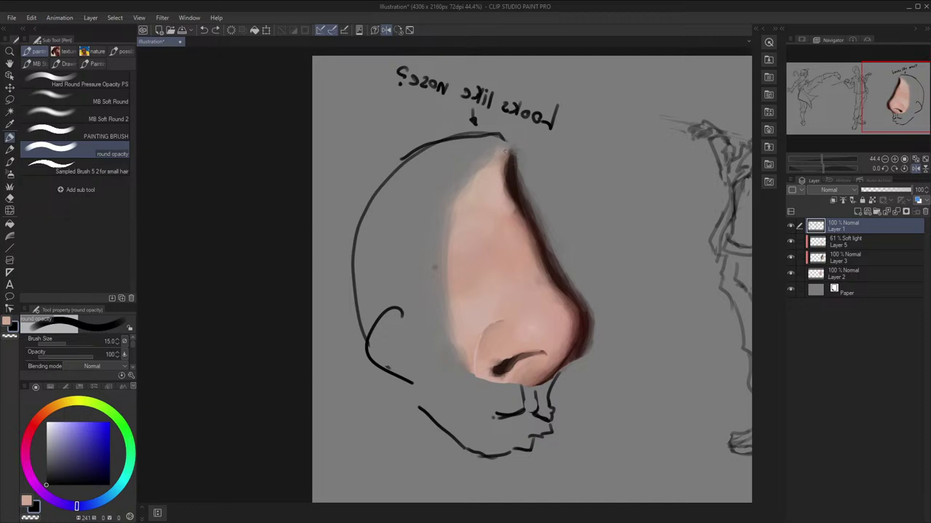
Erase the forehead line's end touching the nose's top, using the transparent brush at size 80
{"action": "key", "text": "c"}
{"action": "key", "text": "]"}
{"action": "key", "text": "]"}
{"action": "key", "text": "]"}
{"action": "key", "text": "]"}
{"action": "key", "text": "]"}
{"action": "key", "text": "]"}
{"action": "key", "text": "]"}
{"action": "key", "text": "]"}
{"action": "key", "text": "]"}
{"action": "left_click_drag", "start_coordinate": [503, 166], "coordinate": [499, 141]}
Clean up where the upper-lip line meets the base of the nose, using the transparent brush at size 25
{"action": "key", "text": "h"}
{"action": "key", "text": "space"}
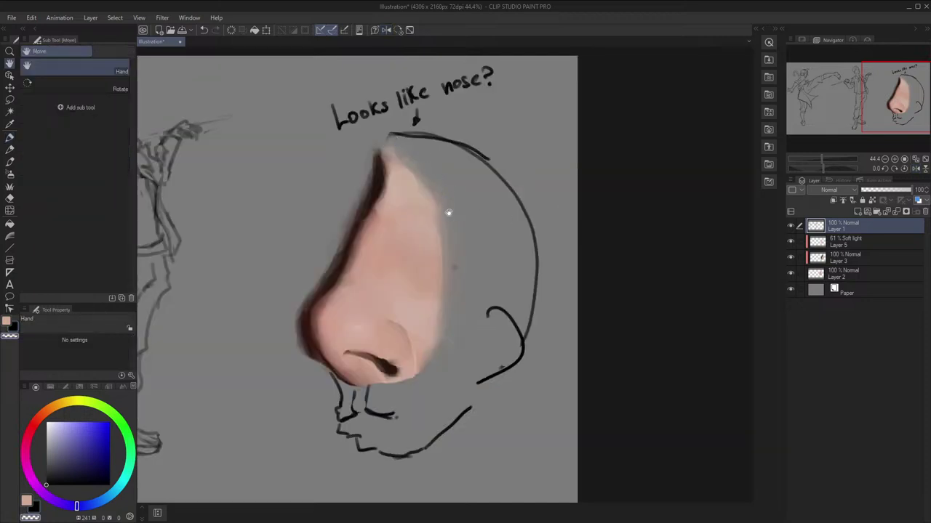
{"action": "left_click_drag", "start_coordinate": [448, 212], "coordinate": [450, 178]}
{"action": "key", "text": "h"}
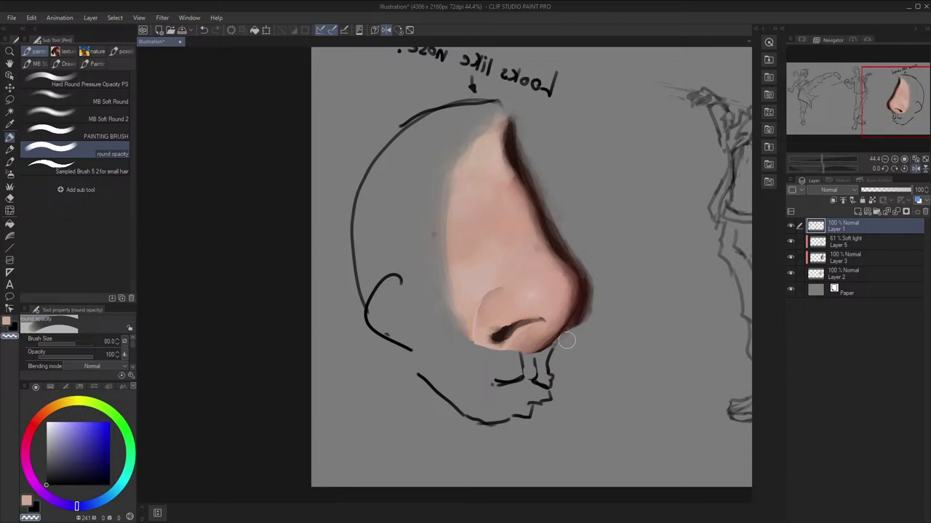
{"action": "key", "text": "bracketleft"}
{"action": "key", "text": "bracketleft"}
{"action": "key", "text": "bracketleft"}
{"action": "key", "text": "bracketleft"}
{"action": "key", "text": "bracketleft"}
{"action": "key", "text": "bracketleft"}
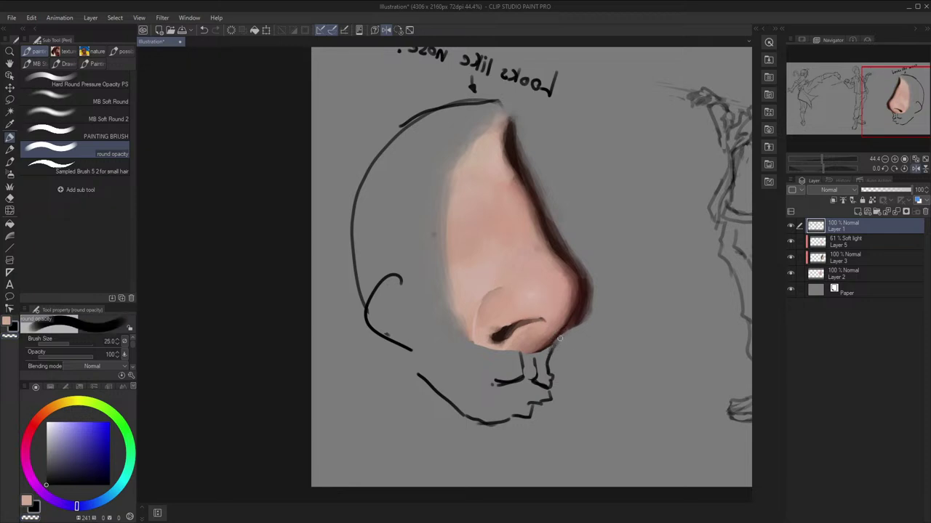
{"action": "key", "text": "h"}
{"action": "key", "text": "h"}
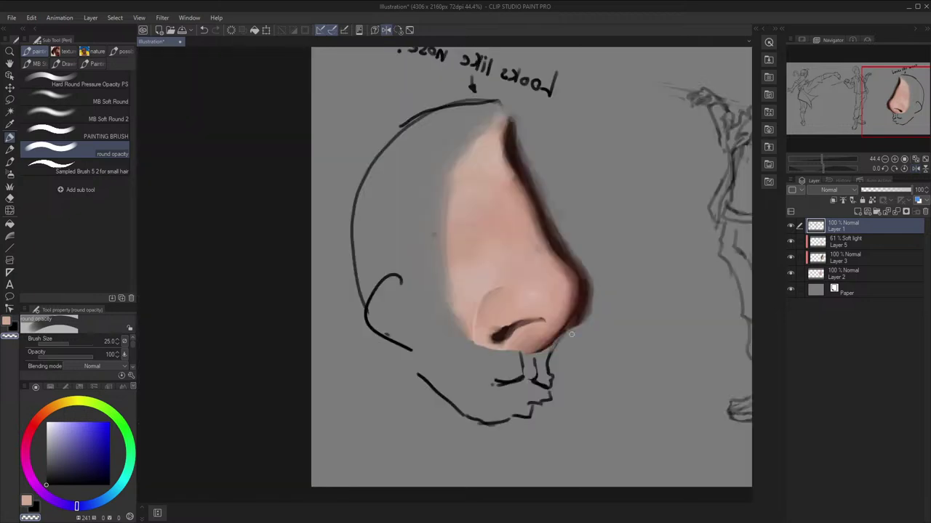
{"action": "key", "text": "space"}
{"action": "key", "text": "h"}
{"action": "key", "text": "h"}
{"action": "left_click_drag", "start_coordinate": [547, 353], "coordinate": [570, 325]}
Draw a short neck with an angled base below the ear and jaw, using a black brush of size 17
{"action": "key", "text": "p"}
{"action": "key", "text": "h"}
{"action": "key", "text": "space"}
{"action": "key", "text": "space"}
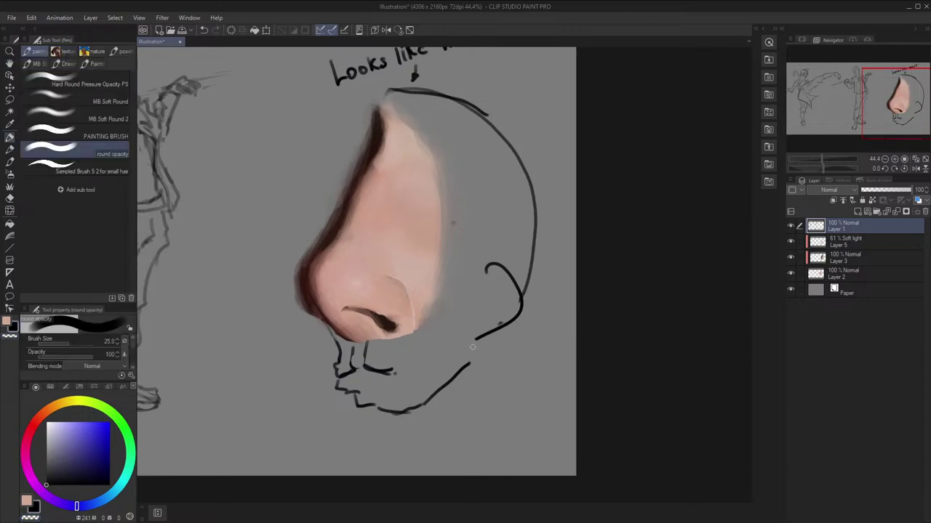
{"action": "left_click_drag", "start_coordinate": [476, 340], "coordinate": [471, 362]}
{"action": "key", "text": "ctrl+z"}
{"action": "key", "text": "bracketleft"}
{"action": "key", "text": "bracketleft"}
{"action": "left_click_drag", "start_coordinate": [507, 325], "coordinate": [502, 394]}
{"action": "key", "text": "h"}
{"action": "key", "text": "h"}
{"action": "key", "text": "space"}
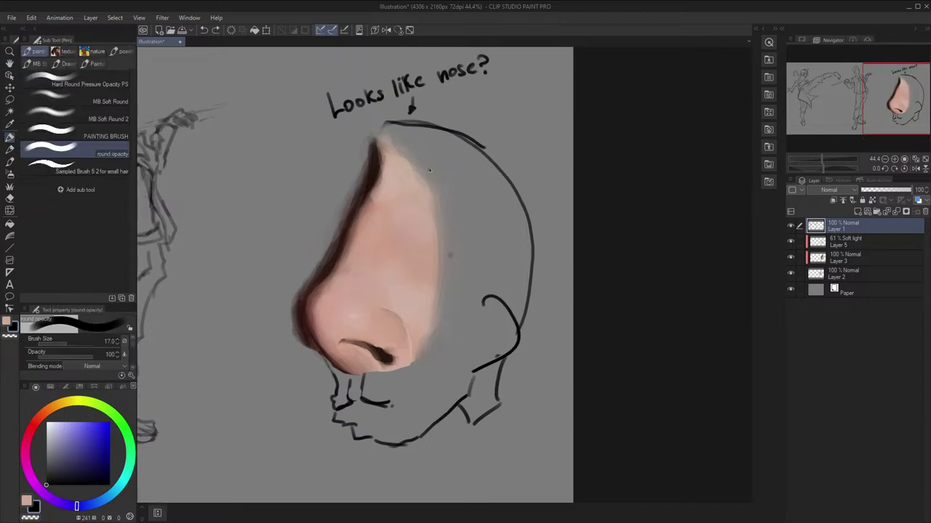
Draw a small four-sided eye with a dark pupil beside the upper part of the nose
{"action": "key", "text": "h"}
{"action": "left_click_drag", "start_coordinate": [457, 173], "coordinate": [446, 190]}
{"action": "left_click_drag", "start_coordinate": [458, 172], "coordinate": [412, 195]}
{"action": "key", "text": "h"}
{"action": "mouse_move", "coordinate": [412, 195]}
{"action": "left_mouse_down"}
{"action": "mouse_move", "coordinate": [446, 189]}
{"action": "mouse_move", "coordinate": [440, 181]}
{"action": "left_mouse_up"}
{"action": "key", "text": "h"}
{"action": "key", "text": "h"}
{"action": "key", "text": "ctrl+z"}
{"action": "key", "text": "ctrl+z"}
{"action": "key", "text": "h"}
{"action": "key", "text": "]"}
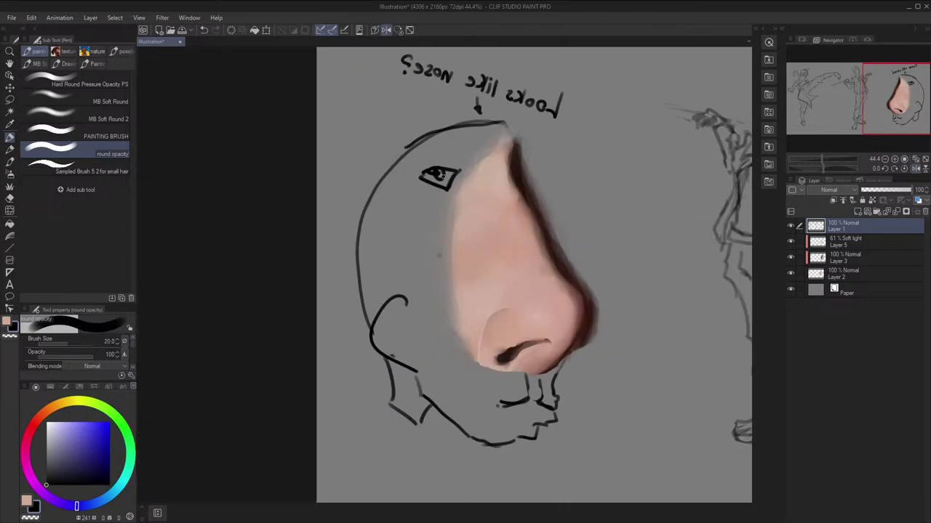
Add an eyelid crease and a thin eyebrow line above the eye with the black brush at size 15
{"action": "key", "text": "h"}
{"action": "key", "text": "["}
{"action": "key", "text": "["}
{"action": "key", "text": "["}
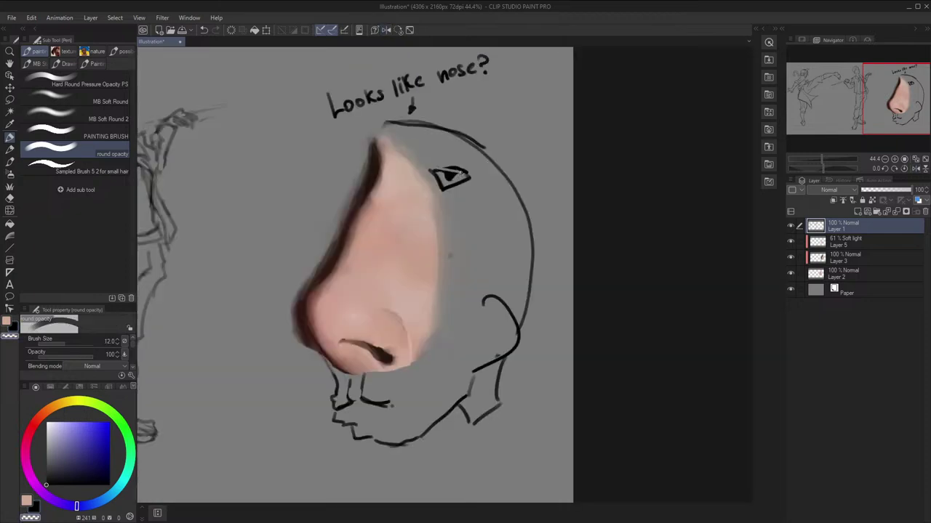
{"action": "scroll", "coordinate": [455, 173], "scroll_direction": "down", "scroll_amount": 6}
{"action": "key", "text": "h"}
{"action": "key", "text": "h"}
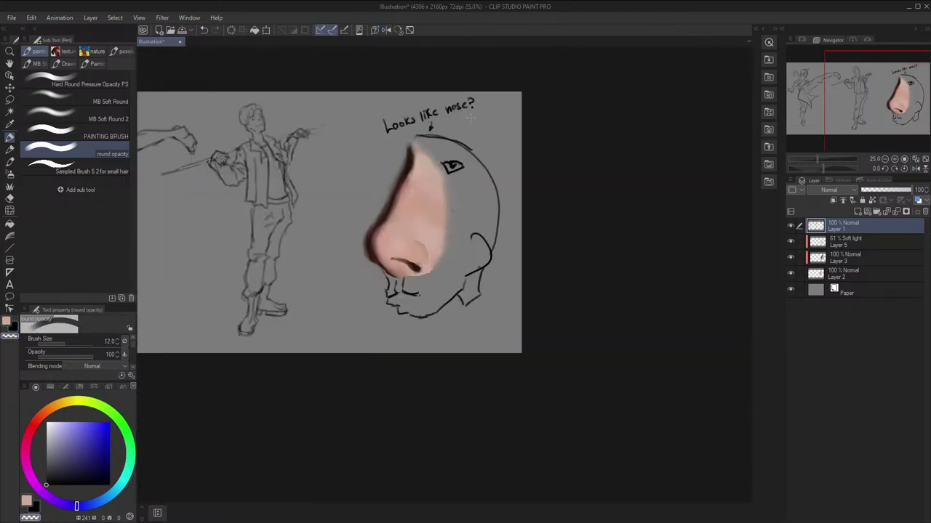
{"action": "scroll", "coordinate": [439, 136], "scroll_direction": "up", "scroll_amount": 7}
{"action": "left_click_drag", "start_coordinate": [412, 170], "coordinate": [434, 197]}
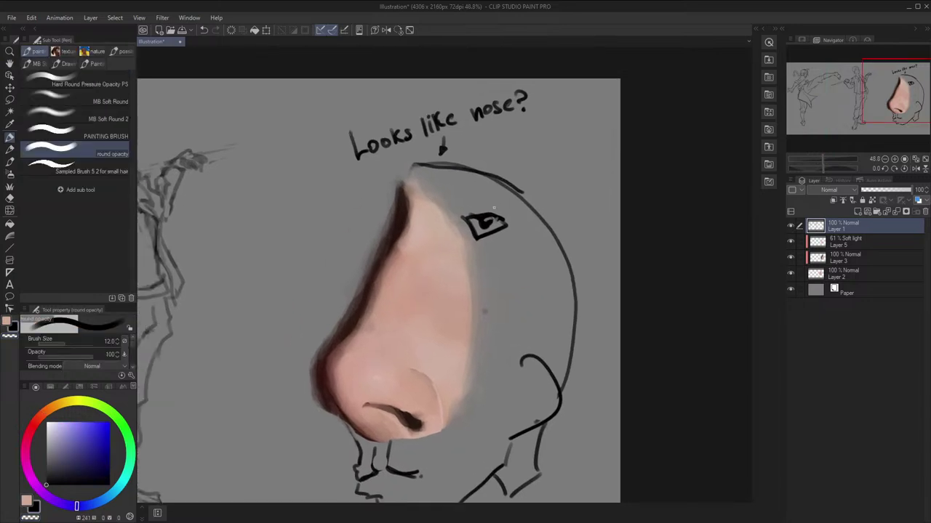
{"action": "key", "text": "bracketright"}
{"action": "left_click_drag", "start_coordinate": [480, 197], "coordinate": [457, 196]}
{"action": "key", "text": "h"}
{"action": "key", "text": "h"}
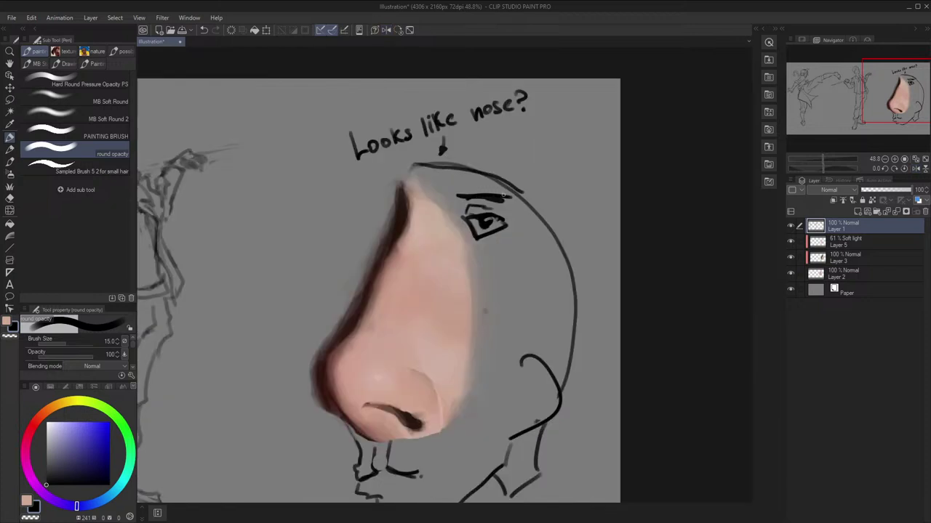
Thicken the eyebrow in black with brush size 40 and partly lighten it with the transparent brush
{"action": "key", "text": "bracketright"}
{"action": "key", "text": "bracketright"}
{"action": "key", "text": "bracketright"}
{"action": "key", "text": "bracketright"}
{"action": "key", "text": "bracketright"}
{"action": "mouse_move", "coordinate": [474, 185]}
{"action": "left_mouse_down"}
{"action": "mouse_move", "coordinate": [527, 191]}
{"action": "mouse_move", "coordinate": [456, 188]}
{"action": "left_mouse_up"}
{"action": "key", "text": "h"}
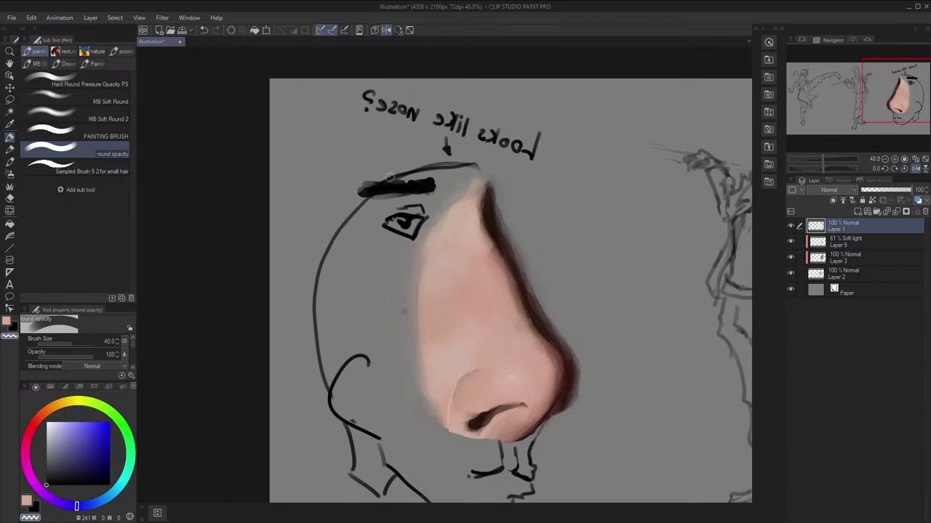
{"action": "left_click_drag", "start_coordinate": [373, 187], "coordinate": [419, 183]}
{"action": "scroll", "coordinate": [345, 122], "scroll_direction": "down", "scroll_amount": 5}
{"action": "key", "text": "h"}
{"action": "scroll", "coordinate": [564, 121], "scroll_direction": "up", "scroll_amount": 4}
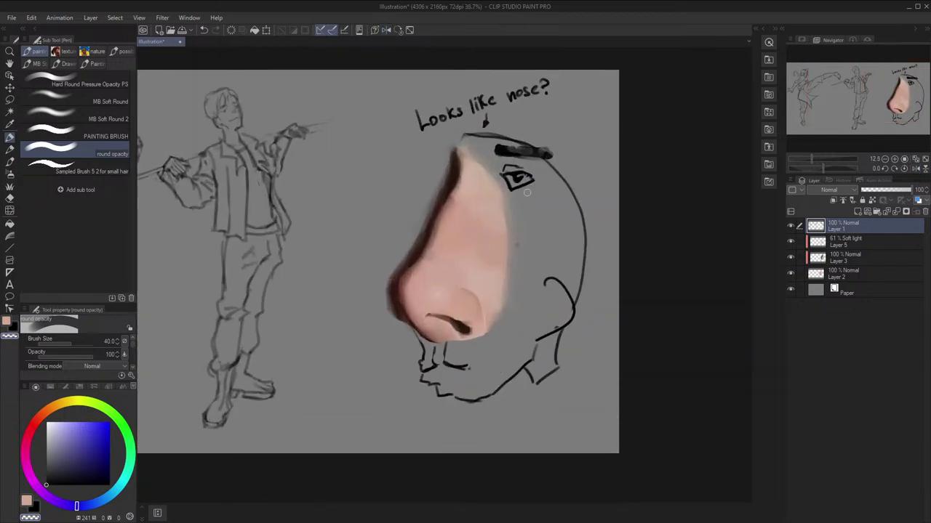
Paint a black far eyebrow beside the nose's shadowed top and trim it short with the transparent brush at sizes 50 and 60
{"action": "left_click_drag", "start_coordinate": [527, 193], "coordinate": [519, 213]}
{"action": "key", "text": "h"}
{"action": "key", "text": "bracketleft"}
{"action": "key", "text": "c"}
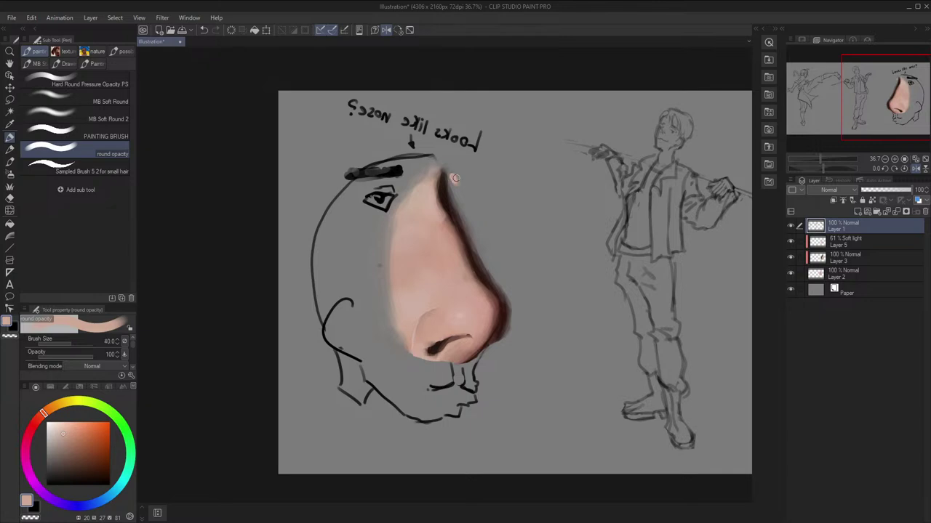
{"action": "key", "text": "ctrl+z"}
{"action": "key", "text": "x"}
{"action": "key", "text": "h"}
{"action": "key", "text": "x"}
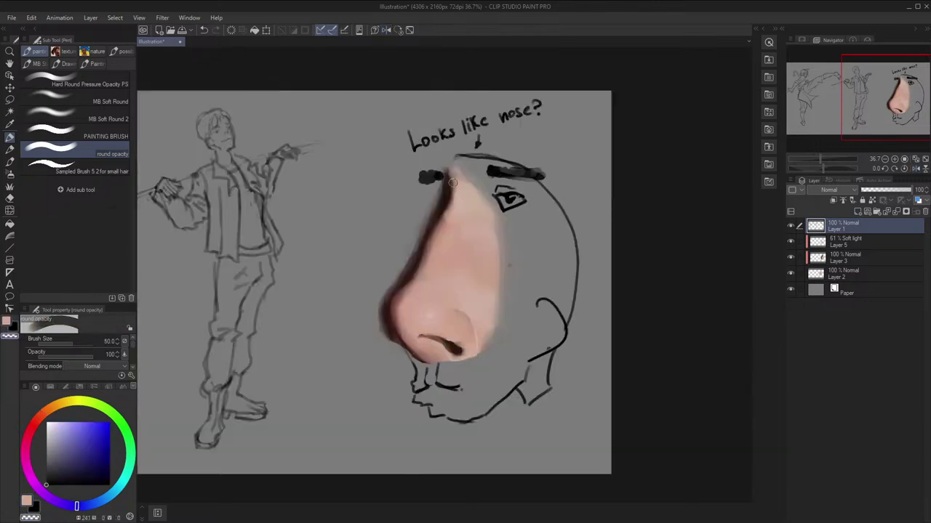
{"action": "mouse_move", "coordinate": [421, 189]}
{"action": "left_mouse_down"}
{"action": "mouse_move", "coordinate": [427, 175]}
{"action": "mouse_move", "coordinate": [440, 179]}
{"action": "left_mouse_up"}
{"action": "key", "text": "h"}
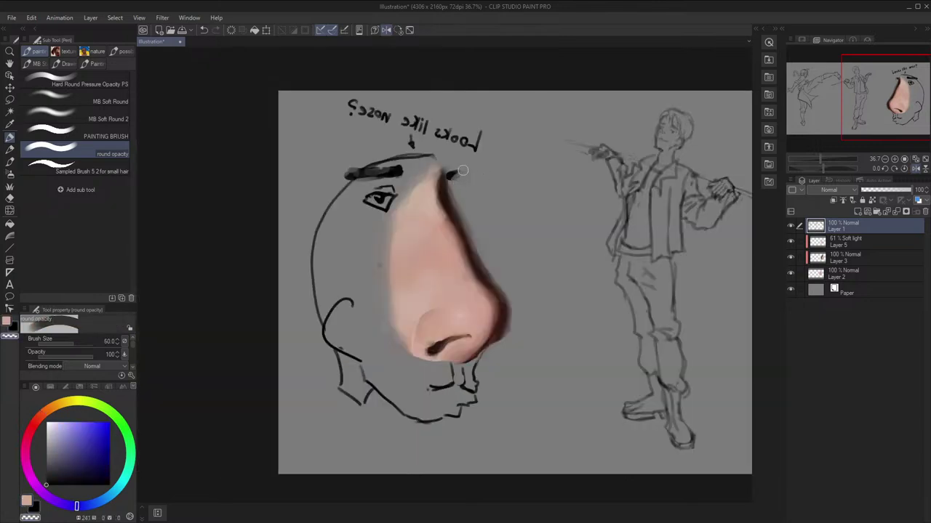
{"action": "key", "text": "h"}
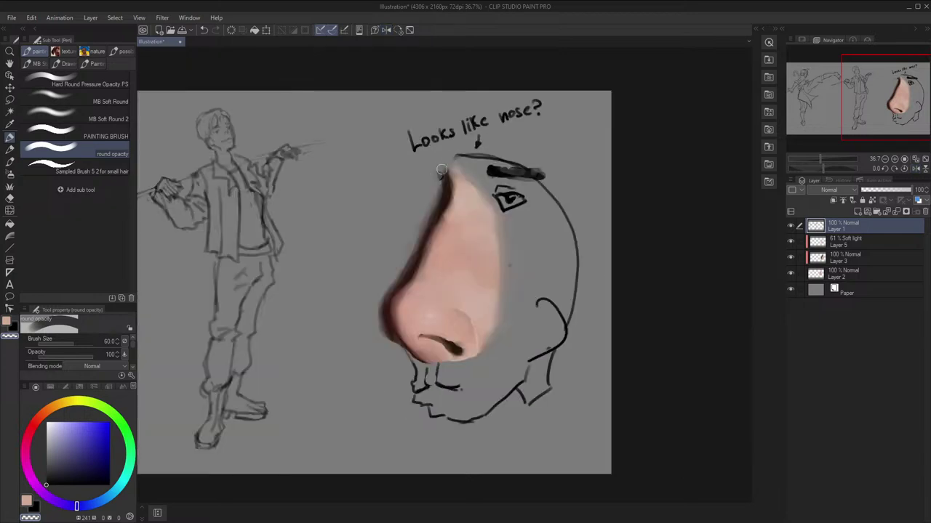
{"action": "left_click_drag", "start_coordinate": [444, 164], "coordinate": [451, 158]}
{"action": "key", "text": "h"}
{"action": "key", "text": "x"}
{"action": "key", "text": "h"}
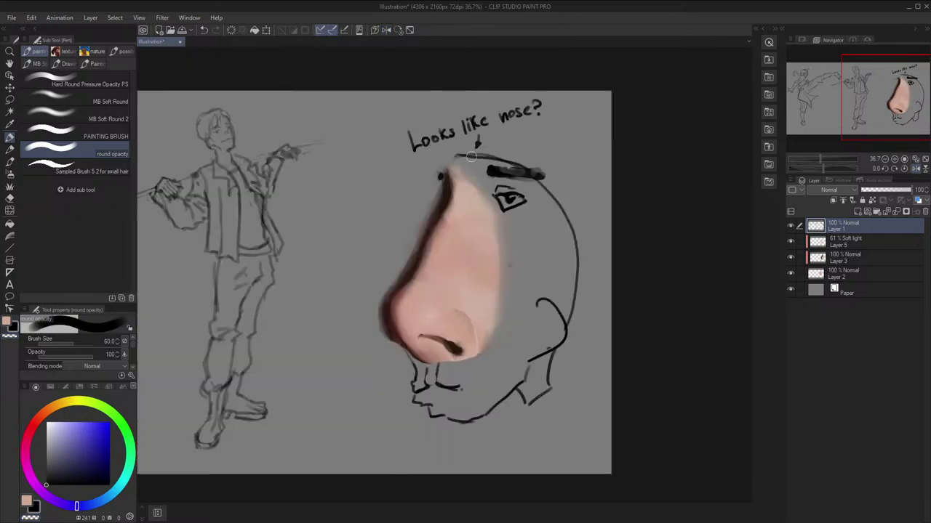
Join the forehead line to the nose's top with a smaller black brush and tidy it with the transparent brush
{"action": "key", "text": "bracketleft"}
{"action": "key", "text": "bracketleft"}
{"action": "key", "text": "bracketleft"}
{"action": "key", "text": "bracketleft"}
{"action": "key", "text": "bracketleft"}
{"action": "key", "text": "bracketleft"}
{"action": "key", "text": "x"}
{"action": "key", "text": "bracketright"}
{"action": "key", "text": "bracketright"}
{"action": "key", "text": "bracketright"}
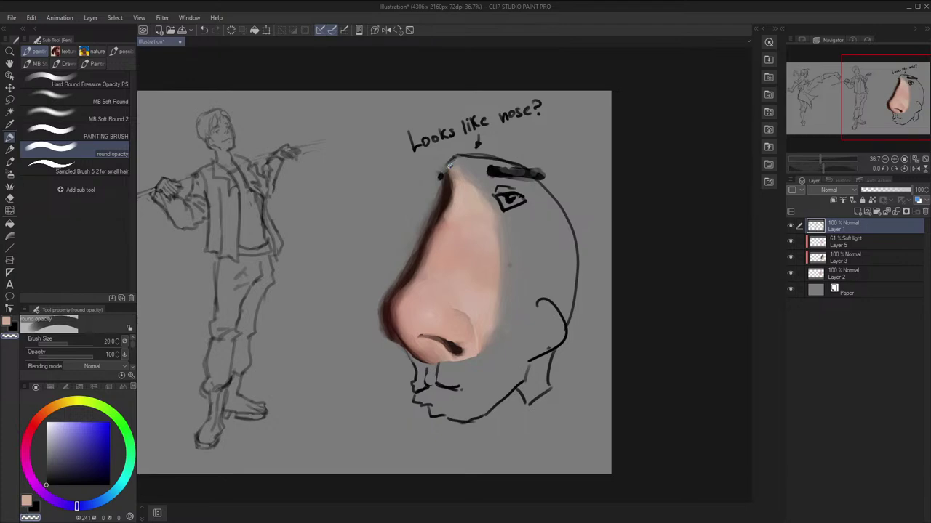
Examine the caricature head and the figure sketches in normal and mirrored views at different magnifications
{"action": "key", "text": "h"}
{"action": "scroll", "coordinate": [457, 160], "scroll_direction": "down", "scroll_amount": 4}
{"action": "key", "text": "h"}
{"action": "scroll", "coordinate": [434, 202], "scroll_direction": "up", "scroll_amount": 4}
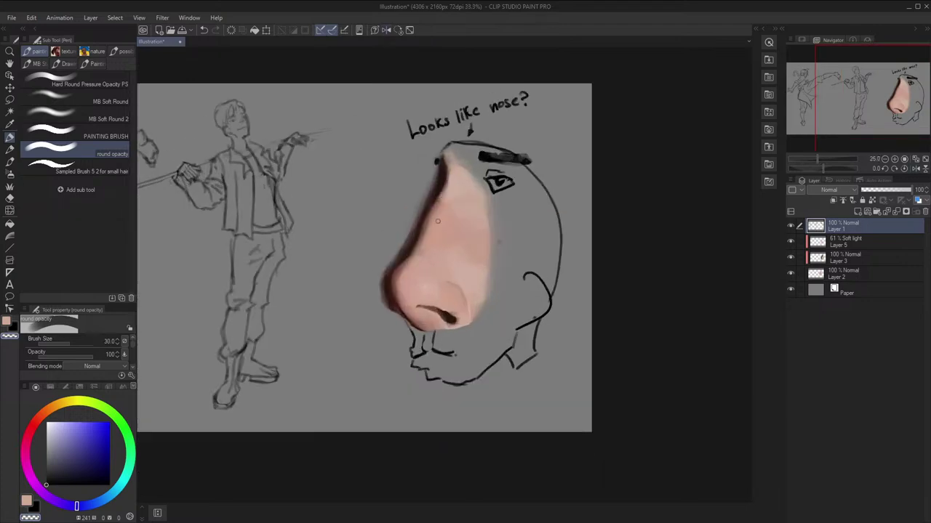
{"action": "key", "text": "space"}
{"action": "left_click_drag", "start_coordinate": [437, 269], "coordinate": [419, 291]}
{"action": "scroll", "coordinate": [400, 318], "scroll_direction": "up", "scroll_amount": 3}
{"action": "scroll", "coordinate": [400, 318], "scroll_direction": "down", "scroll_amount": 2}
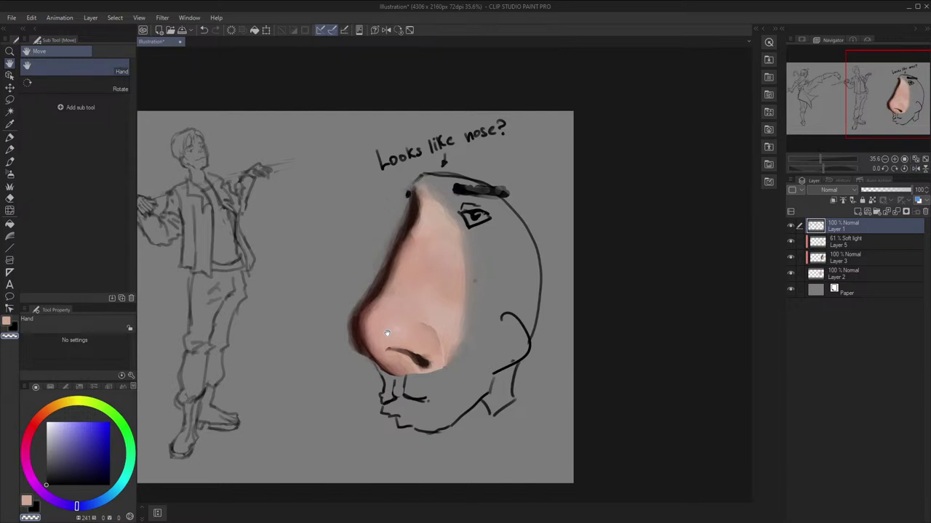
{"action": "left_click_drag", "start_coordinate": [386, 333], "coordinate": [387, 289]}
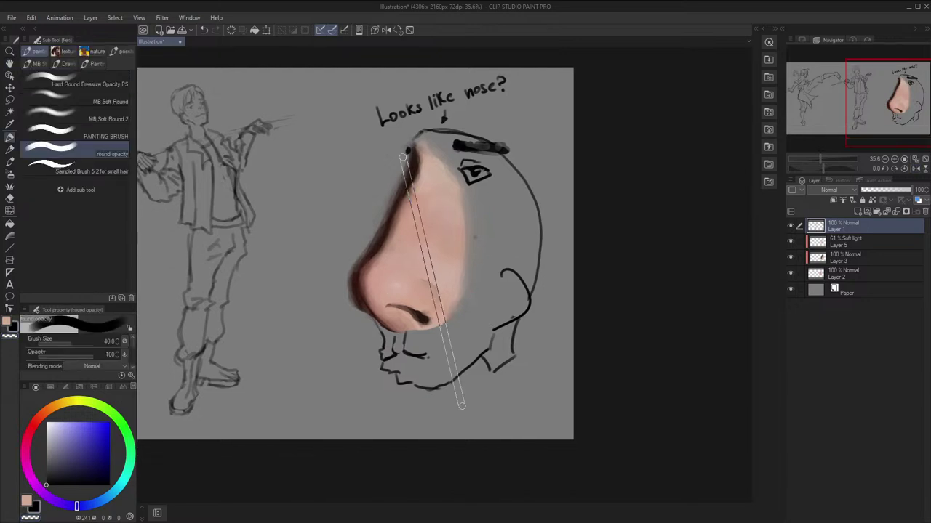
Lasso-select the nose and head doodle, adding the area above the eyebrow while leaving the handwriting outside
{"action": "key", "text": "bracketright"}
{"action": "key", "text": "bracketright"}
{"action": "key", "text": "bracketright"}
{"action": "key", "text": "bracketright"}
{"action": "mouse_move", "coordinate": [419, 378]}
{"action": "left_mouse_down"}
{"action": "mouse_move", "coordinate": [465, 354]}
{"action": "mouse_move", "coordinate": [512, 289]}
{"action": "mouse_move", "coordinate": [510, 236]}
{"action": "mouse_move", "coordinate": [477, 216]}
{"action": "mouse_move", "coordinate": [420, 260]}
{"action": "left_mouse_up"}
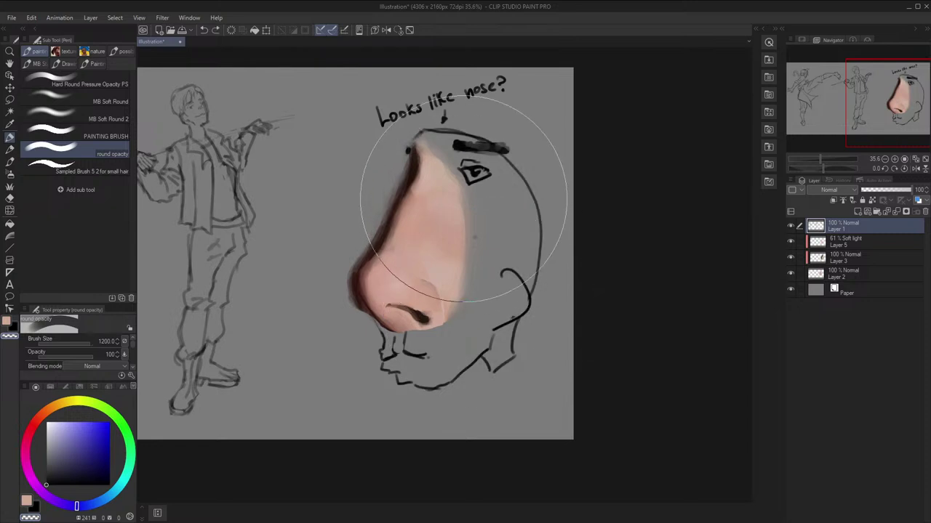
{"action": "key", "text": "m"}
{"action": "mouse_move", "coordinate": [453, 122]}
{"action": "left_mouse_down"}
{"action": "mouse_move", "coordinate": [467, 467]}
{"action": "mouse_move", "coordinate": [620, 209]}
{"action": "left_mouse_up"}
{"action": "key", "text": "p"}
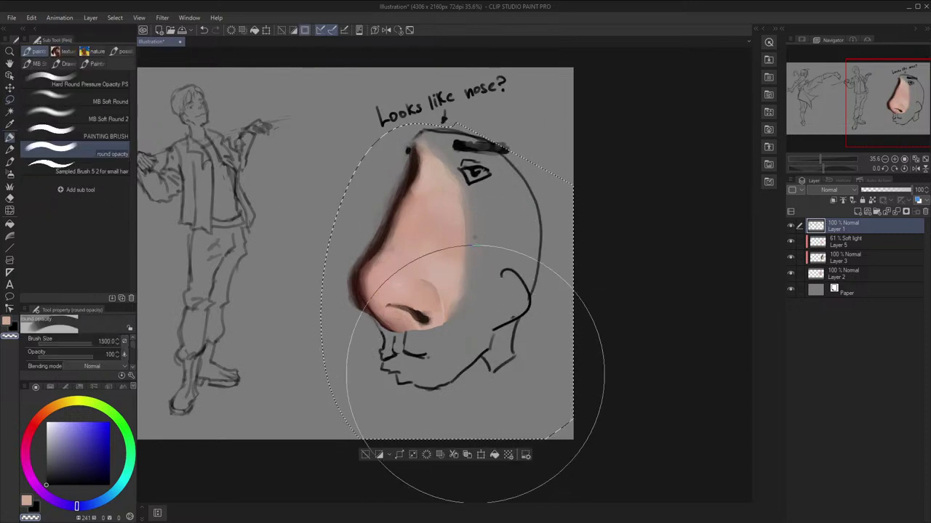
{"action": "key", "text": "m"}
{"action": "mouse_move", "coordinate": [470, 148]}
{"action": "left_mouse_down"}
{"action": "mouse_move", "coordinate": [530, 124]}
{"action": "mouse_move", "coordinate": [547, 171]}
{"action": "left_mouse_up"}
Fade the selected head lines with the transparent round opacity brush at size 2000
{"action": "key", "text": "p"}
{"action": "key", "text": "bracketright"}
{"action": "key", "text": "bracketright"}
{"action": "key", "text": "bracketright"}
{"action": "key", "text": "bracketright"}
{"action": "key", "text": "bracketright"}
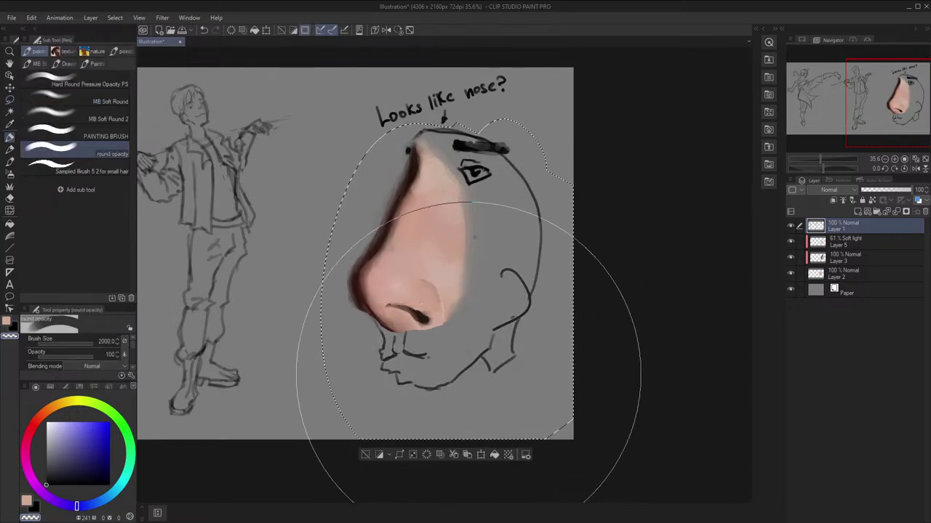
{"action": "key", "text": "h"}
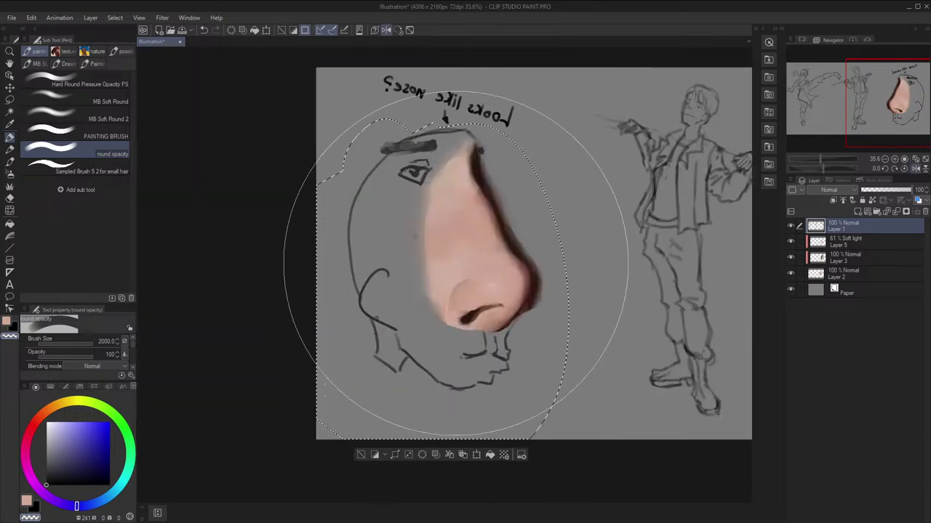
{"action": "key", "text": "h"}
Clear the selection around the head doodle
{"action": "key", "text": "m"}
{"action": "left_click", "coordinate": [604, 247]}
{"action": "key", "text": "space"}
{"action": "mouse_move", "coordinate": [603, 245]}
{"action": "left_mouse_down"}
{"action": "mouse_move", "coordinate": [655, 280]}
{"action": "mouse_move", "coordinate": [630, 241]}
{"action": "left_mouse_up"}
{"action": "key", "text": "p"}
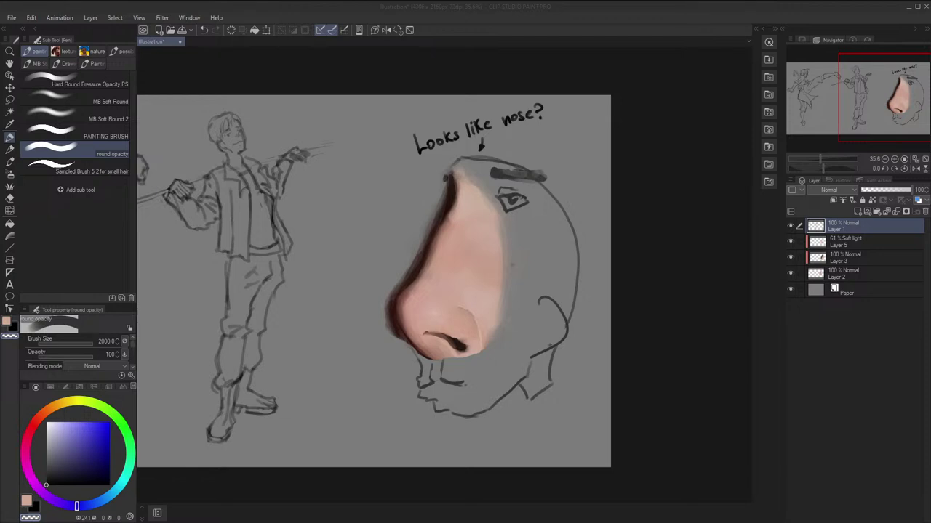
{"action": "key", "text": "space"}
{"action": "left_click_drag", "start_coordinate": [684, 174], "coordinate": [771, 162]}
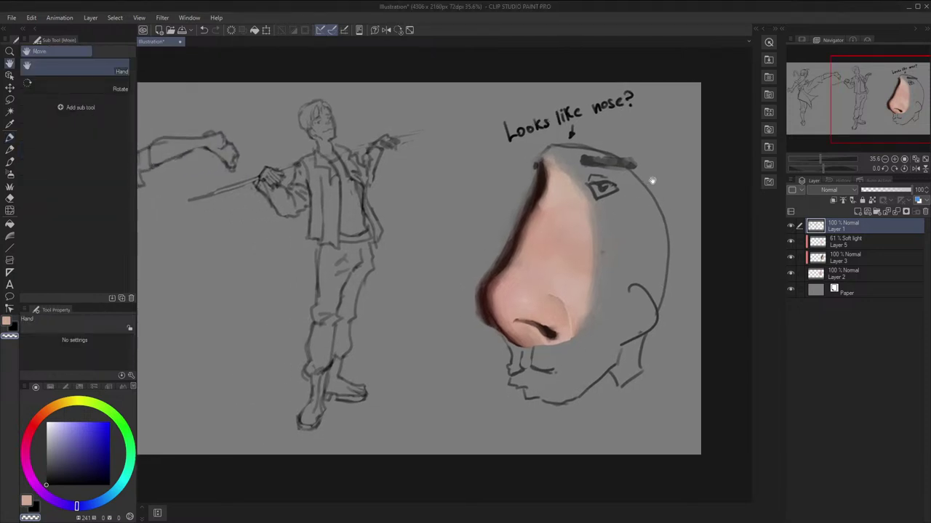
Extend the canvas past the caricature head on its open side to 5650 x 2160 px, adding blank drawing space
{"action": "key", "text": "h"}
{"action": "key", "text": "h"}
{"action": "mouse_move", "coordinate": [643, 182]}
{"action": "left_mouse_down"}
{"action": "mouse_move", "coordinate": [491, 208]}
{"action": "mouse_move", "coordinate": [392, 202]}
{"action": "left_mouse_up"}
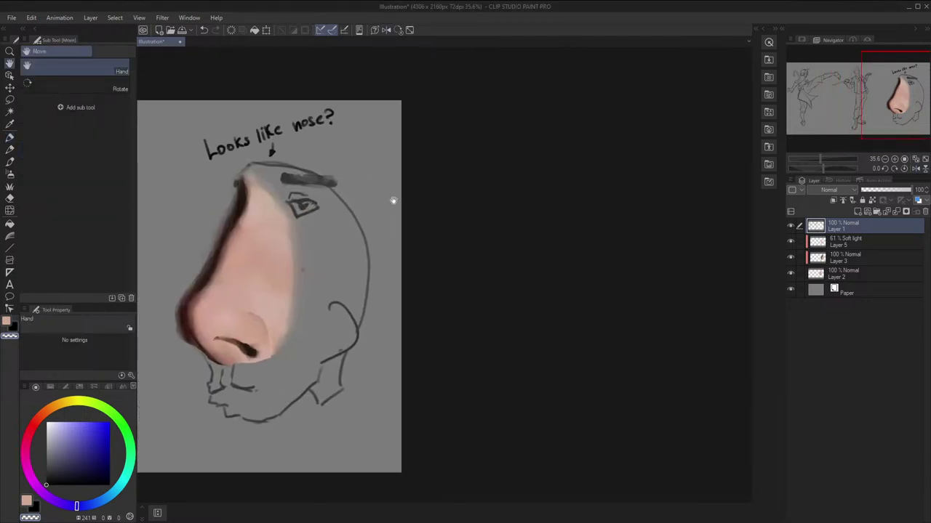
{"action": "key", "text": "b"}
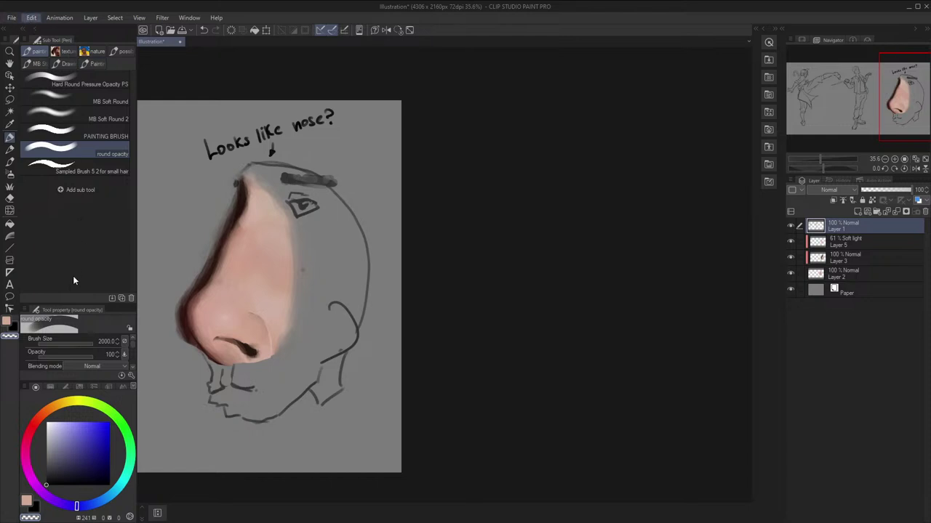
{"action": "key", "text": "ctrl+alt+s"}
{"action": "left_click_drag", "start_coordinate": [399, 287], "coordinate": [633, 287]}
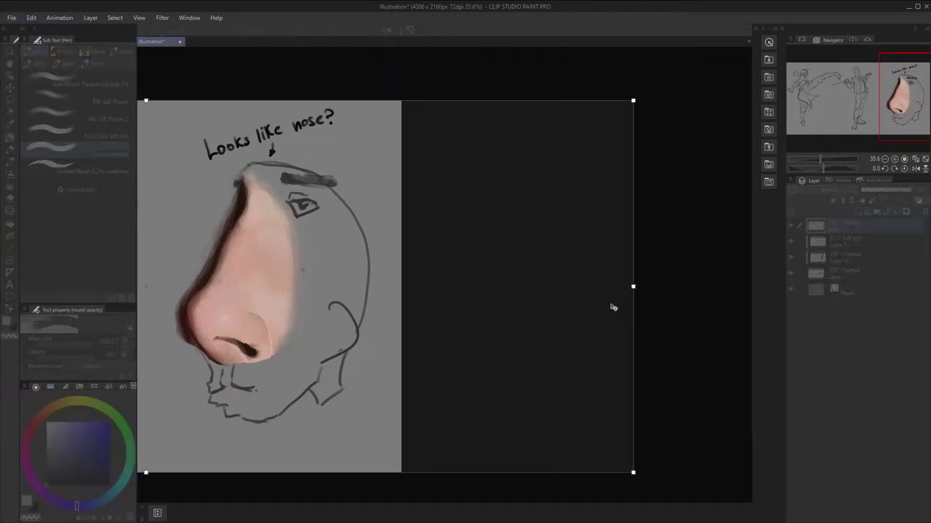
{"action": "left_click", "coordinate": [274, 421]}
Examine the caricature head, the standing figures and the added blank area on the widened canvas, in normal and mirrored views
{"action": "scroll", "coordinate": [449, 353], "scroll_direction": "up", "scroll_amount": 5}
{"action": "left_click_drag", "start_coordinate": [560, 297], "coordinate": [391, 327]}
{"action": "key", "text": "h"}
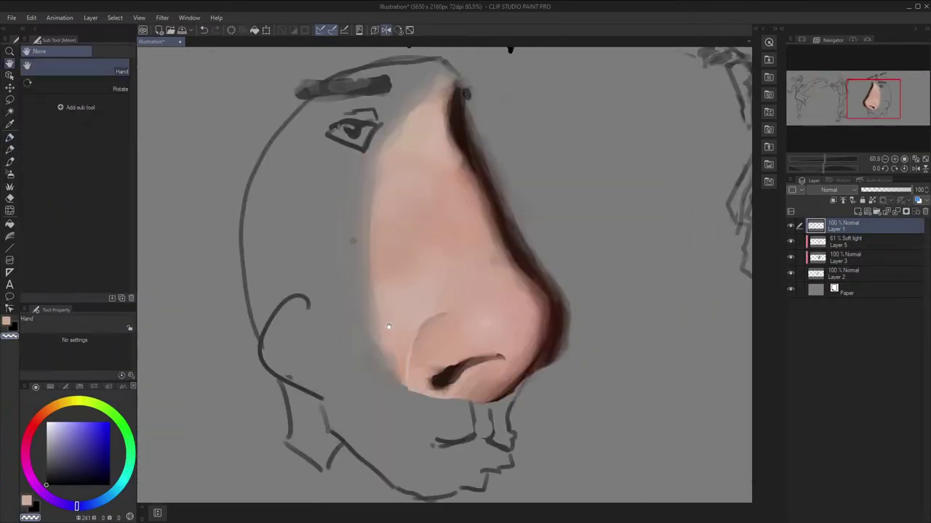
{"action": "scroll", "coordinate": [387, 326], "scroll_direction": "down", "scroll_amount": 3}
{"action": "key", "text": "h"}
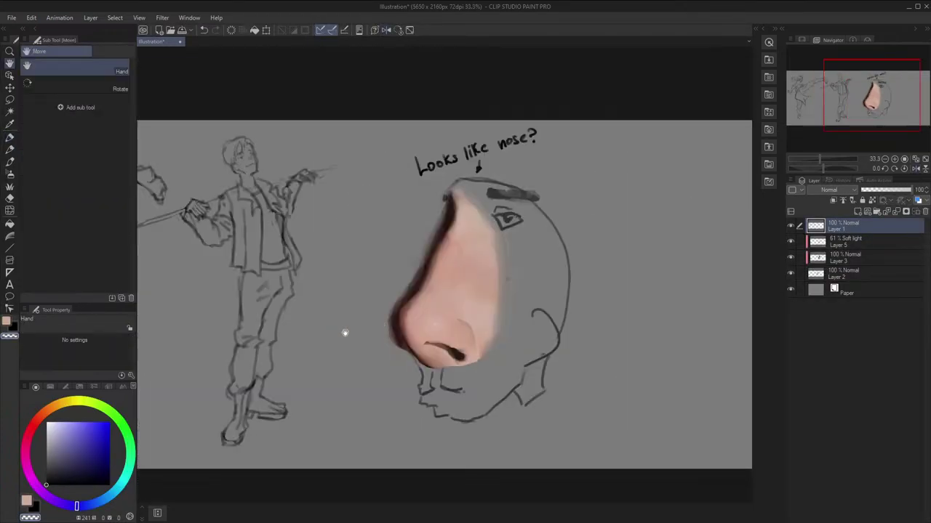
{"action": "key", "text": "p"}
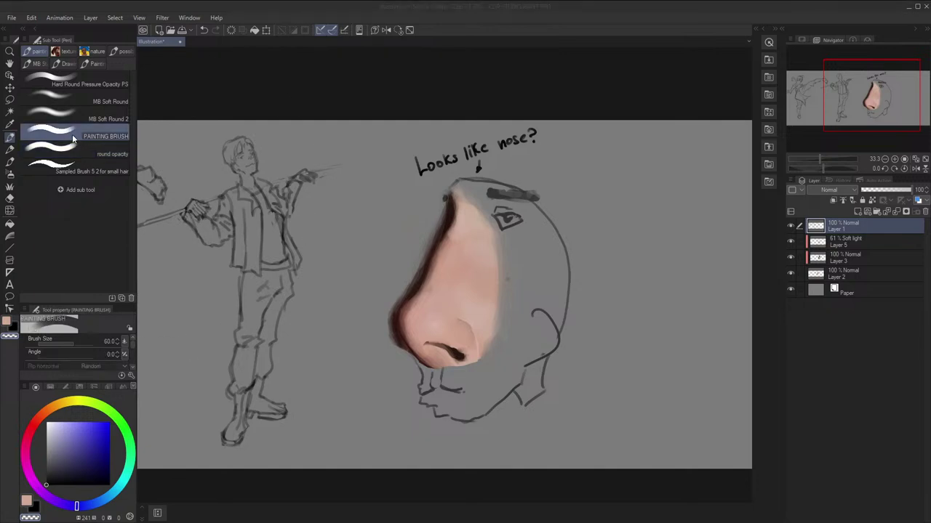
{"action": "key", "text": "space"}
{"action": "mouse_move", "coordinate": [406, 216]}
{"action": "left_mouse_down"}
{"action": "mouse_move", "coordinate": [148, 219]}
{"action": "mouse_move", "coordinate": [373, 208]}
{"action": "left_mouse_up"}
{"action": "scroll", "coordinate": [409, 226], "scroll_direction": "up", "scroll_amount": 1}
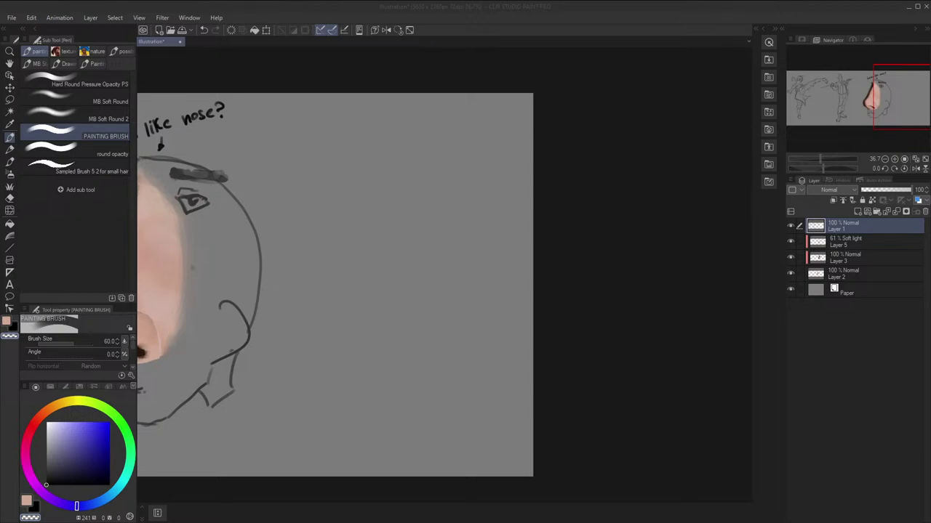
{"action": "key", "text": "space"}
{"action": "left_click_drag", "start_coordinate": [611, 182], "coordinate": [680, 174]}
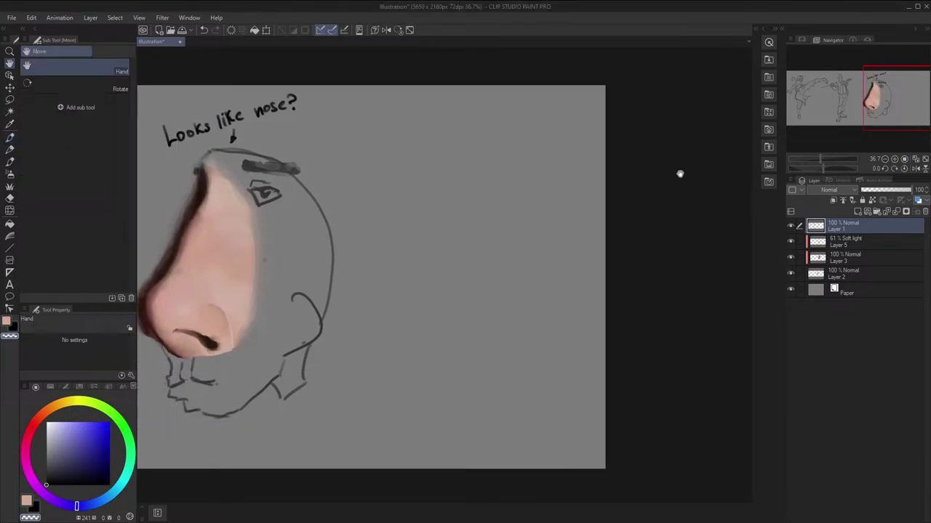
{"action": "key", "text": "h"}
{"action": "key", "text": "h"}
{"action": "left_click_drag", "start_coordinate": [520, 209], "coordinate": [696, 191]}
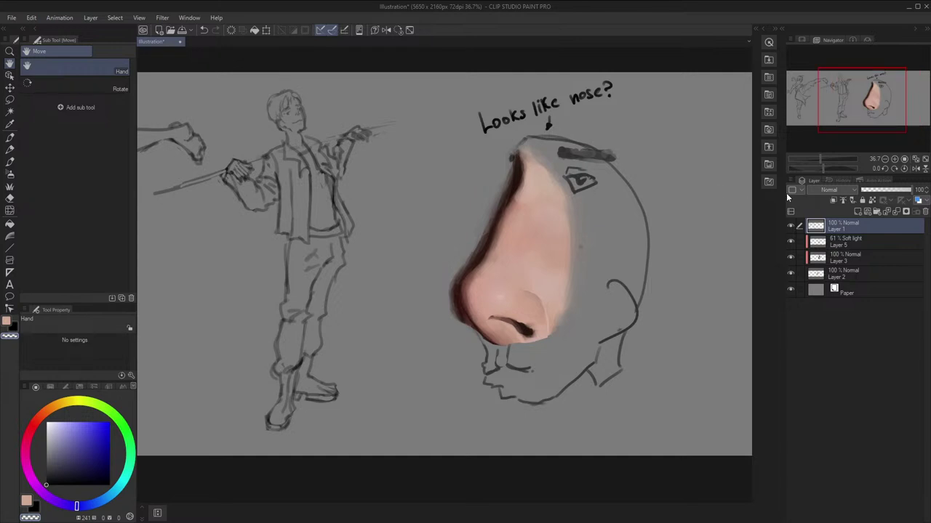
{"action": "left_click_drag", "start_coordinate": [405, 187], "coordinate": [633, 181]}
{"action": "scroll", "coordinate": [563, 177], "scroll_direction": "up", "scroll_amount": 1}
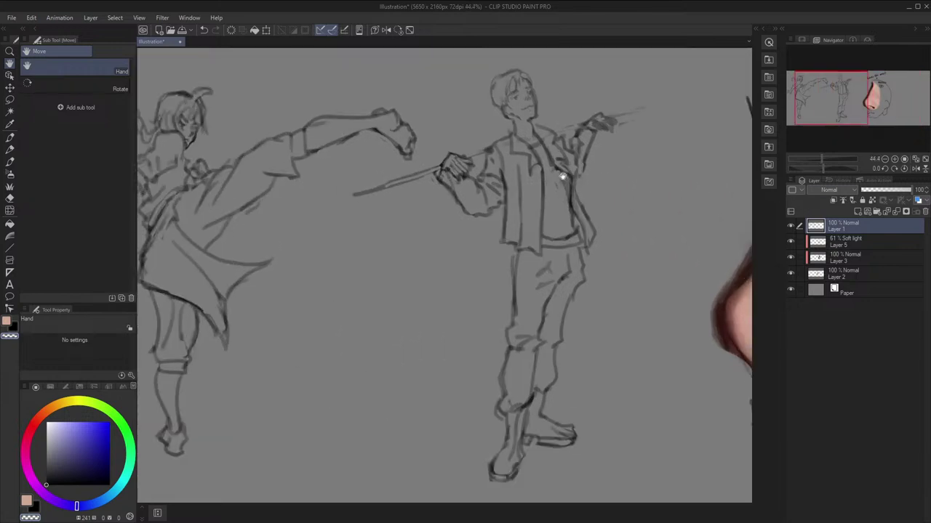
{"action": "scroll", "coordinate": [572, 175], "scroll_direction": "down", "scroll_amount": 1}
{"action": "left_click_drag", "start_coordinate": [573, 174], "coordinate": [372, 175]}
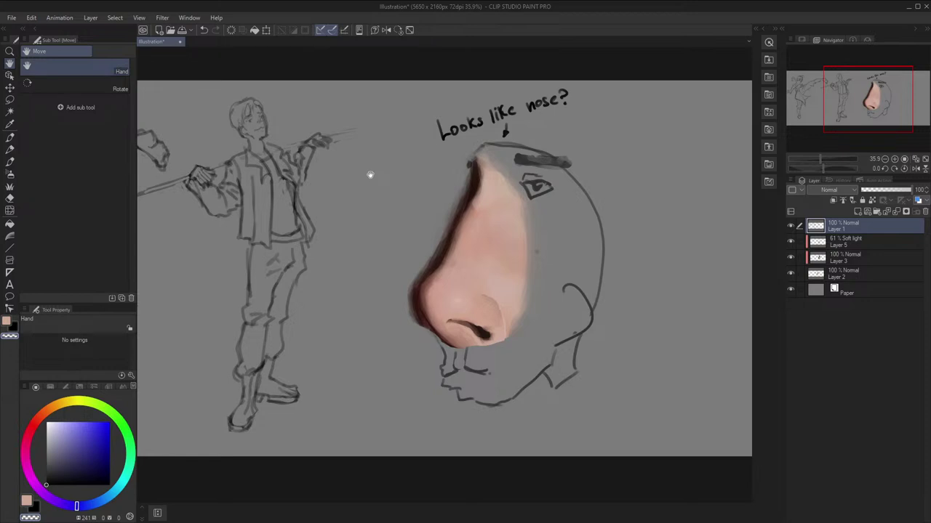
{"action": "left_click_drag", "start_coordinate": [559, 71], "coordinate": [298, 49]}
{"action": "left_click_drag", "start_coordinate": [521, 133], "coordinate": [481, 164]}
With the Hard Round Pressure Opacity PS brush at size 15, sketch a new figure's first shoulder and outer arm lines beside the head
{"action": "left_click", "coordinate": [102, 82]}
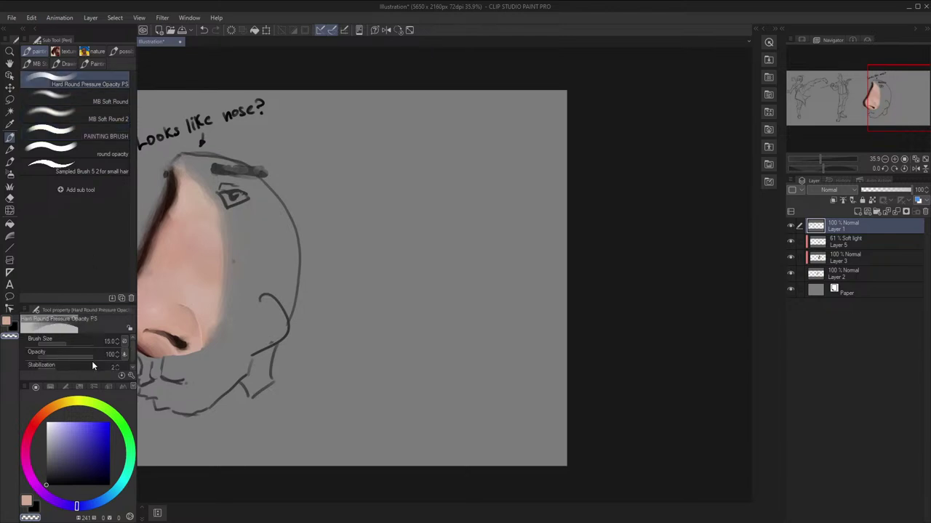
{"action": "mouse_move", "coordinate": [458, 201]}
{"action": "left_mouse_down"}
{"action": "mouse_move", "coordinate": [467, 212]}
{"action": "mouse_move", "coordinate": [453, 205]}
{"action": "left_mouse_up"}
{"action": "left_click_drag", "start_coordinate": [362, 255], "coordinate": [338, 215]}
{"action": "key", "text": "ctrl+z"}
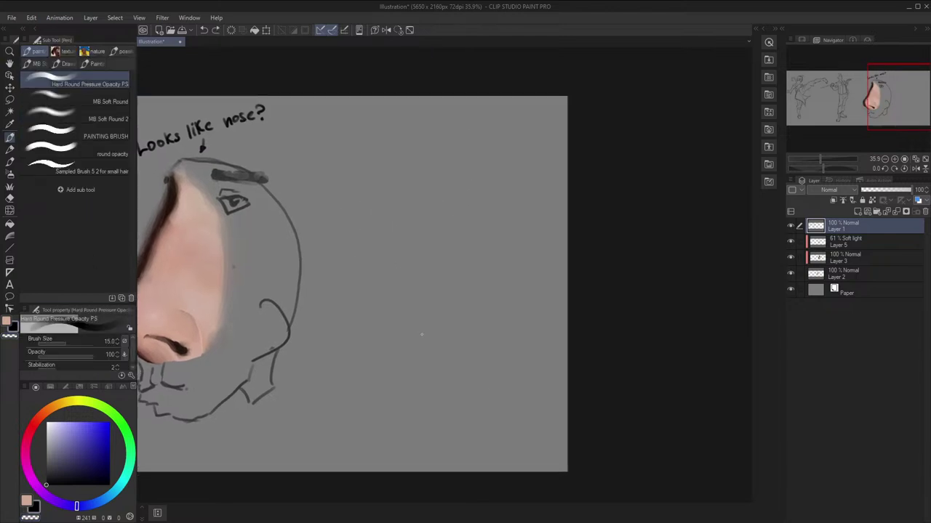
{"action": "left_click_drag", "start_coordinate": [505, 247], "coordinate": [474, 215]}
{"action": "left_click_drag", "start_coordinate": [401, 224], "coordinate": [379, 240]}
{"action": "mouse_move", "coordinate": [361, 272]}
{"action": "left_mouse_down"}
{"action": "mouse_move", "coordinate": [338, 342]}
{"action": "mouse_move", "coordinate": [373, 412]}
{"action": "left_mouse_up"}
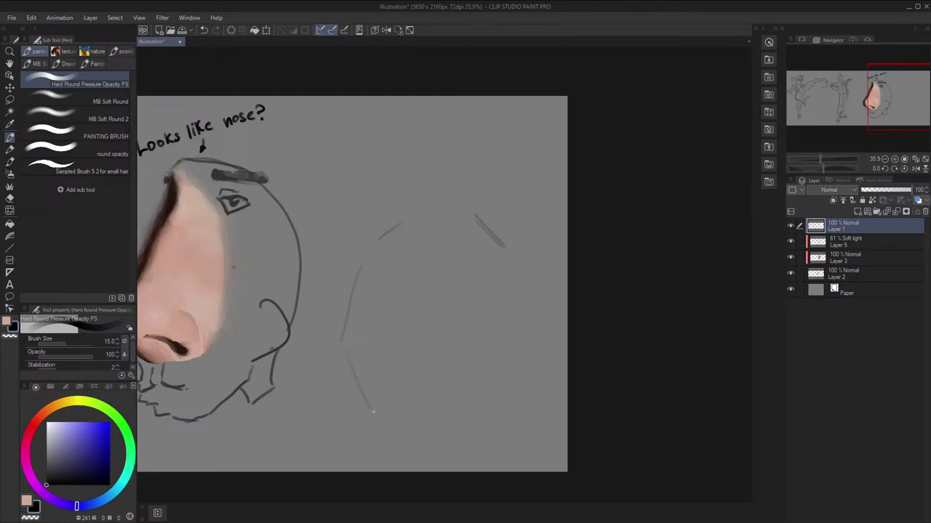
Sketch the torso's side contour inside the first arm, strengthen it and start the waist curve
{"action": "mouse_move", "coordinate": [379, 241]}
{"action": "left_mouse_down"}
{"action": "mouse_move", "coordinate": [382, 293]}
{"action": "mouse_move", "coordinate": [370, 286]}
{"action": "mouse_move", "coordinate": [386, 375]}
{"action": "left_mouse_up"}
{"action": "left_click_drag", "start_coordinate": [372, 331], "coordinate": [396, 385]}
{"action": "left_click_drag", "start_coordinate": [368, 305], "coordinate": [386, 373]}
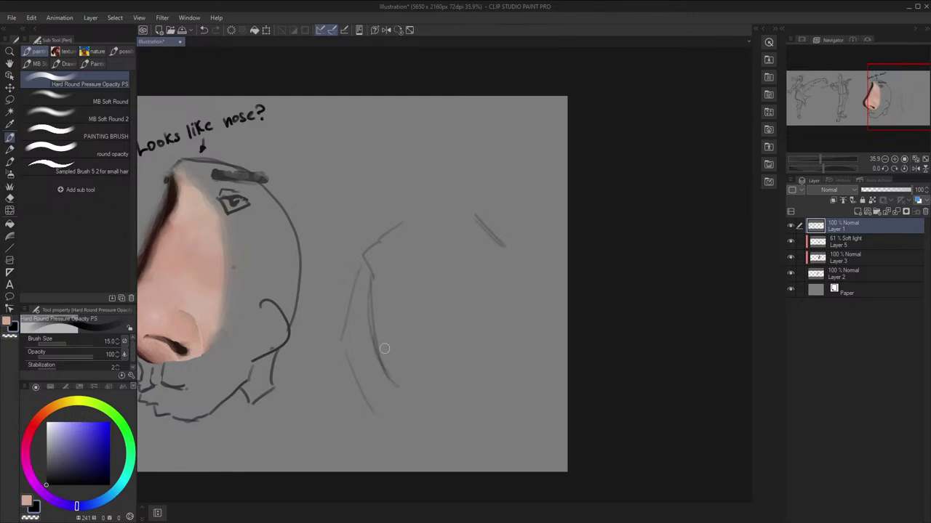
{"action": "left_click_drag", "start_coordinate": [373, 281], "coordinate": [383, 362]}
{"action": "left_click_drag", "start_coordinate": [439, 294], "coordinate": [451, 287]}
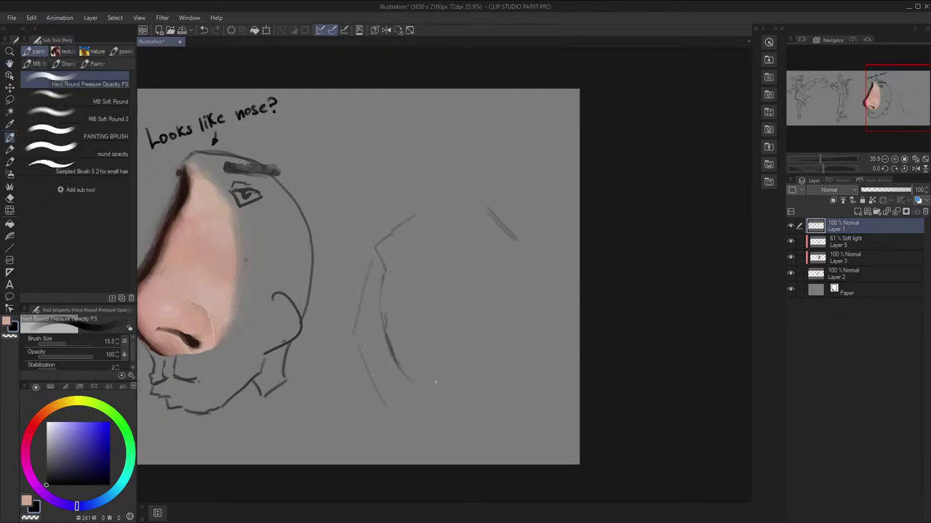
{"action": "left_click_drag", "start_coordinate": [411, 379], "coordinate": [428, 383]}
Sketch the opposite shoulder and the sleeve's outer edge down to its hem, redrawing the rejected shoulder strokes
{"action": "left_click_drag", "start_coordinate": [476, 299], "coordinate": [492, 274]}
{"action": "left_click_drag", "start_coordinate": [521, 246], "coordinate": [534, 294]}
{"action": "key", "text": "ctrl+z"}
{"action": "mouse_move", "coordinate": [518, 240]}
{"action": "left_mouse_down"}
{"action": "mouse_move", "coordinate": [546, 311]}
{"action": "mouse_move", "coordinate": [531, 256]}
{"action": "mouse_move", "coordinate": [548, 279]}
{"action": "left_mouse_up"}
{"action": "key", "text": "ctrl+z"}
{"action": "key", "text": "ctrl+z"}
{"action": "mouse_move", "coordinate": [517, 238]}
{"action": "left_mouse_down"}
{"action": "mouse_move", "coordinate": [559, 305]}
{"action": "mouse_move", "coordinate": [551, 333]}
{"action": "left_mouse_up"}
{"action": "mouse_move", "coordinate": [544, 308]}
{"action": "left_mouse_down"}
{"action": "mouse_move", "coordinate": [556, 350]}
{"action": "mouse_move", "coordinate": [513, 360]}
{"action": "left_mouse_up"}
Draw the sleeve's inner edge down to the waist and a hip line running below it
{"action": "left_click_drag", "start_coordinate": [495, 264], "coordinate": [476, 300]}
{"action": "mouse_move", "coordinate": [477, 296]}
{"action": "left_mouse_down"}
{"action": "mouse_move", "coordinate": [478, 357]}
{"action": "mouse_move", "coordinate": [487, 347]}
{"action": "mouse_move", "coordinate": [481, 368]}
{"action": "mouse_move", "coordinate": [501, 363]}
{"action": "mouse_move", "coordinate": [487, 276]}
{"action": "mouse_move", "coordinate": [477, 361]}
{"action": "mouse_move", "coordinate": [473, 351]}
{"action": "mouse_move", "coordinate": [498, 412]}
{"action": "left_mouse_up"}
{"action": "key", "text": "ctrl+z"}
{"action": "key", "text": "space"}
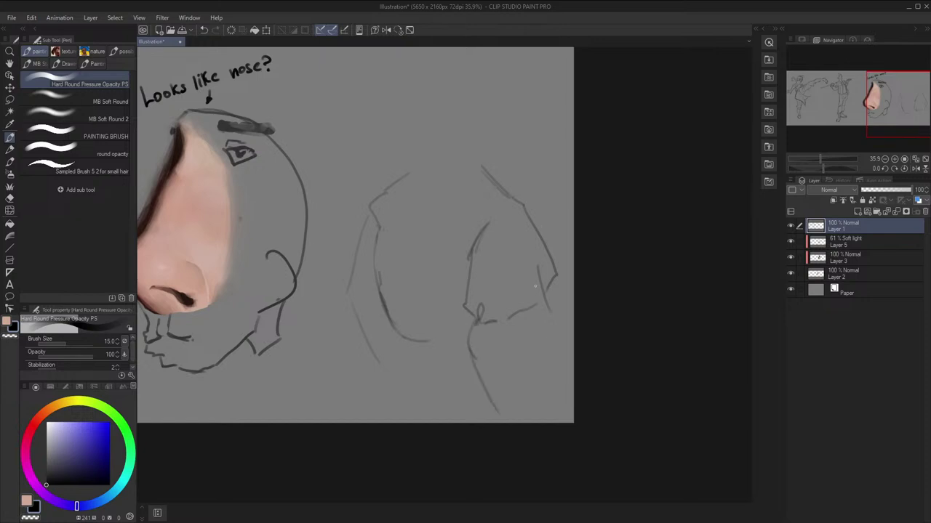
Sketch the lower arm beneath the sleeve, down to the tapered end near the canvas edge
{"action": "mouse_move", "coordinate": [535, 285]}
{"action": "left_mouse_down"}
{"action": "mouse_move", "coordinate": [556, 316]}
{"action": "mouse_move", "coordinate": [550, 372]}
{"action": "left_mouse_up"}
{"action": "mouse_move", "coordinate": [554, 326]}
{"action": "left_mouse_down"}
{"action": "mouse_move", "coordinate": [549, 371]}
{"action": "mouse_move", "coordinate": [561, 362]}
{"action": "mouse_move", "coordinate": [550, 390]}
{"action": "left_mouse_up"}
{"action": "key", "text": "space"}
{"action": "left_click_drag", "start_coordinate": [508, 346], "coordinate": [517, 354]}
{"action": "key", "text": "m"}
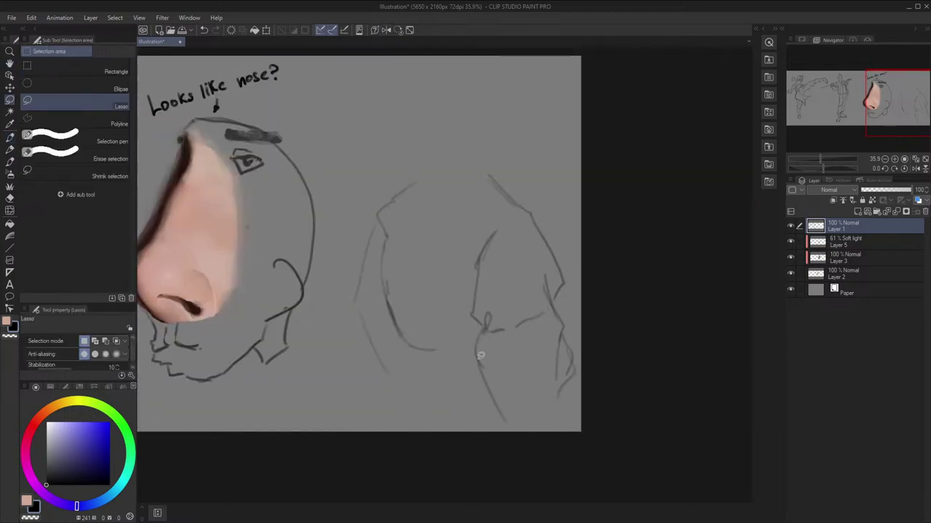
{"action": "key", "text": "p"}
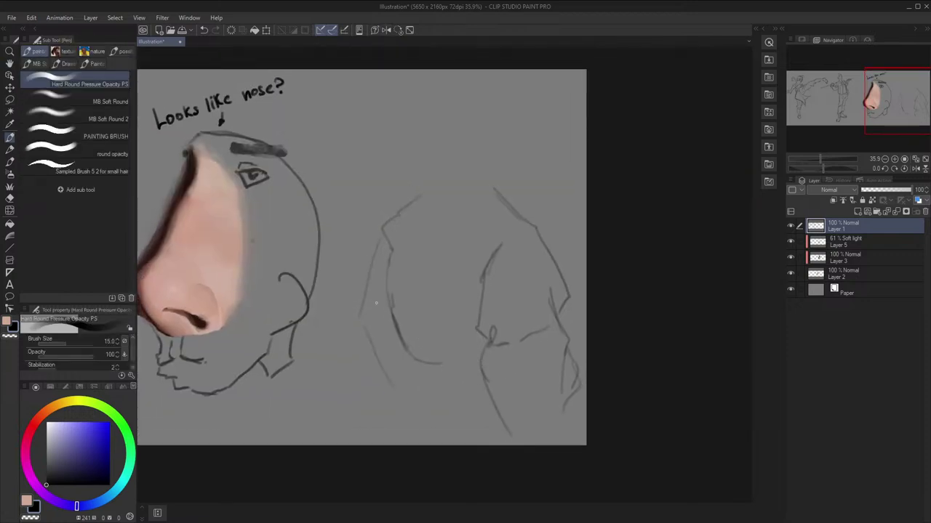
Sketch the far arm's bent elbow and forearm with the short hip line below, and check the figure mirrored
{"action": "mouse_move", "coordinate": [389, 309]}
{"action": "left_mouse_down"}
{"action": "mouse_move", "coordinate": [359, 311]}
{"action": "mouse_move", "coordinate": [372, 270]}
{"action": "mouse_move", "coordinate": [359, 314]}
{"action": "mouse_move", "coordinate": [384, 375]}
{"action": "mouse_move", "coordinate": [407, 390]}
{"action": "left_mouse_up"}
{"action": "key", "text": "ctrl+z"}
{"action": "key", "text": "ctrl+z"}
{"action": "key", "text": "ctrl+z"}
{"action": "left_click_drag", "start_coordinate": [412, 358], "coordinate": [412, 417]}
{"action": "key", "text": "ctrl+z"}
{"action": "left_click_drag", "start_coordinate": [405, 386], "coordinate": [412, 419]}
{"action": "key", "text": "h"}
{"action": "key", "text": "h"}
{"action": "left_click_drag", "start_coordinate": [541, 338], "coordinate": [536, 344]}
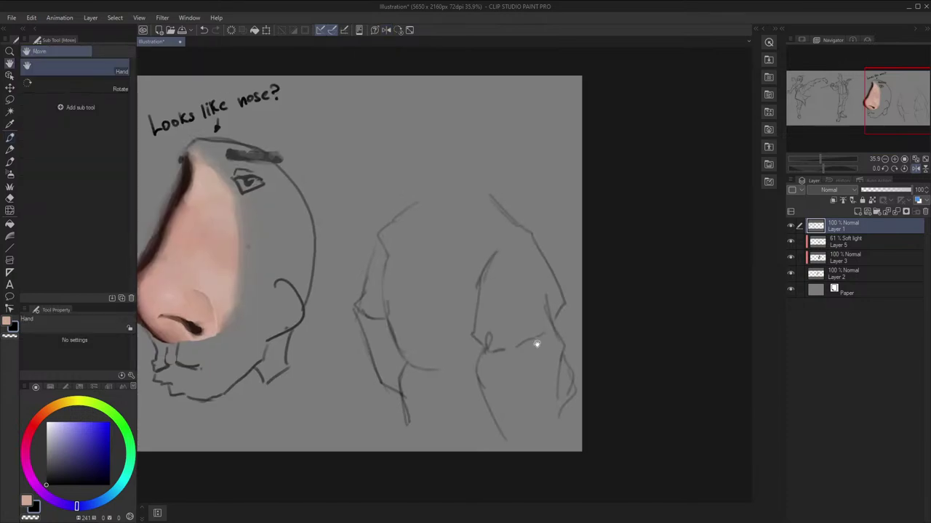
Draw the garment hem across the waist and darken the torso's side contour, checking the mirrored view
{"action": "key", "text": "p"}
{"action": "mouse_move", "coordinate": [472, 358]}
{"action": "left_mouse_down"}
{"action": "mouse_move", "coordinate": [423, 372]}
{"action": "mouse_move", "coordinate": [411, 357]}
{"action": "mouse_move", "coordinate": [418, 372]}
{"action": "mouse_move", "coordinate": [403, 362]}
{"action": "mouse_move", "coordinate": [383, 268]}
{"action": "left_mouse_up"}
{"action": "key", "text": "ctrl+z"}
{"action": "key", "text": "ctrl+z"}
{"action": "key", "text": "h"}
{"action": "key", "text": "h"}
{"action": "key", "text": "space"}
{"action": "left_click_drag", "start_coordinate": [525, 254], "coordinate": [527, 259]}
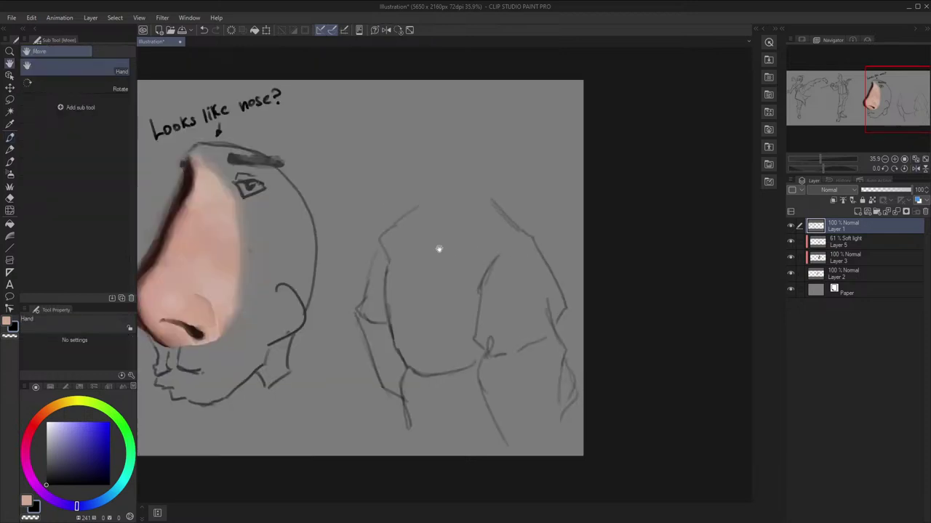
Sketch a large rounded head outline above the shoulders, sloping down to the back, and redraw its upper contour
{"action": "mouse_move", "coordinate": [387, 273]}
{"action": "left_mouse_down"}
{"action": "mouse_move", "coordinate": [380, 239]}
{"action": "mouse_move", "coordinate": [411, 210]}
{"action": "mouse_move", "coordinate": [389, 212]}
{"action": "mouse_move", "coordinate": [376, 180]}
{"action": "mouse_move", "coordinate": [381, 149]}
{"action": "mouse_move", "coordinate": [456, 129]}
{"action": "mouse_move", "coordinate": [489, 169]}
{"action": "left_mouse_up"}
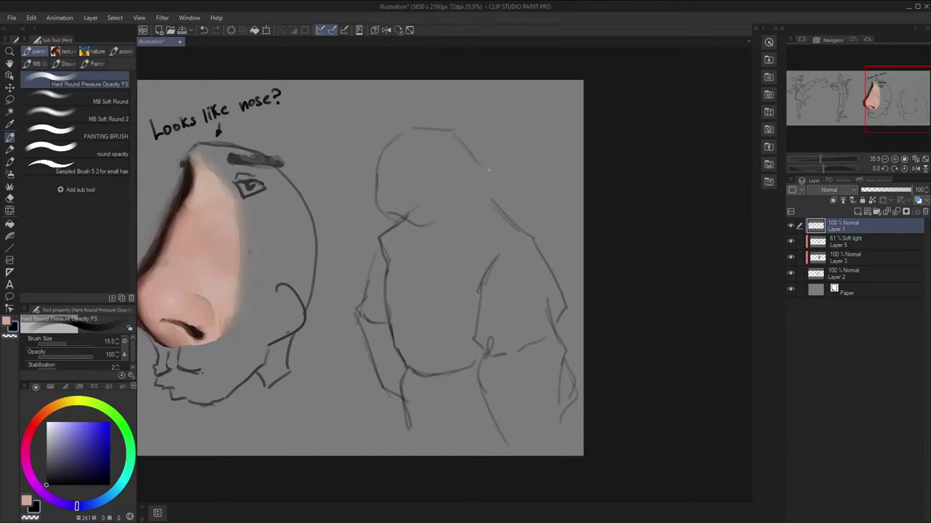
{"action": "key", "text": "ctrl+z"}
{"action": "mouse_move", "coordinate": [479, 209]}
{"action": "left_mouse_down"}
{"action": "mouse_move", "coordinate": [503, 212]}
{"action": "mouse_move", "coordinate": [509, 204]}
{"action": "mouse_move", "coordinate": [471, 154]}
{"action": "mouse_move", "coordinate": [405, 165]}
{"action": "left_mouse_up"}
{"action": "key", "text": "h"}
{"action": "key", "text": "h"}
{"action": "mouse_move", "coordinate": [413, 132]}
{"action": "left_mouse_down"}
{"action": "mouse_move", "coordinate": [470, 134]}
{"action": "mouse_move", "coordinate": [422, 126]}
{"action": "left_mouse_up"}
{"action": "left_click_drag", "start_coordinate": [547, 183], "coordinate": [521, 173]}
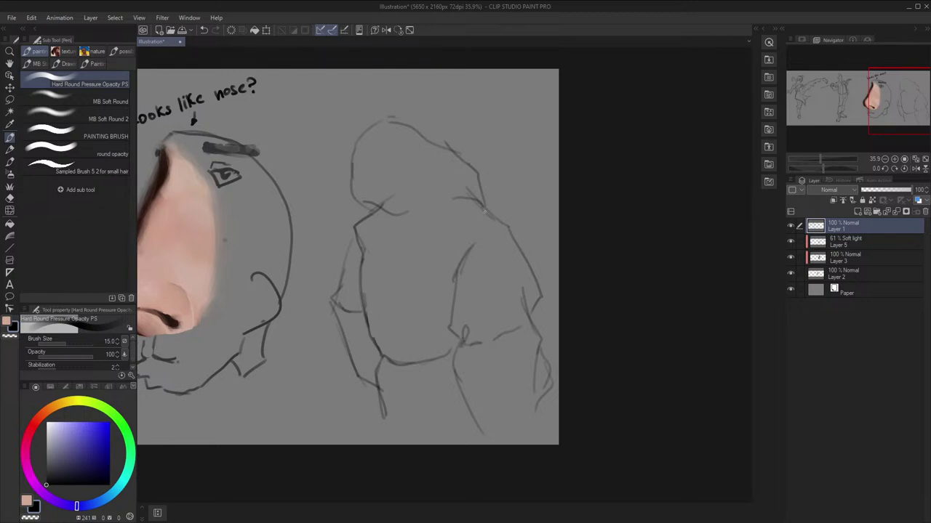
Strengthen the shoulder line and sleeve crease, and add short fold lines on the torso beside the sleeve
{"action": "mouse_move", "coordinate": [474, 202]}
{"action": "left_mouse_down"}
{"action": "mouse_move", "coordinate": [507, 219]}
{"action": "mouse_move", "coordinate": [498, 228]}
{"action": "mouse_move", "coordinate": [518, 219]}
{"action": "mouse_move", "coordinate": [487, 231]}
{"action": "mouse_move", "coordinate": [468, 243]}
{"action": "left_mouse_up"}
{"action": "key", "text": "space"}
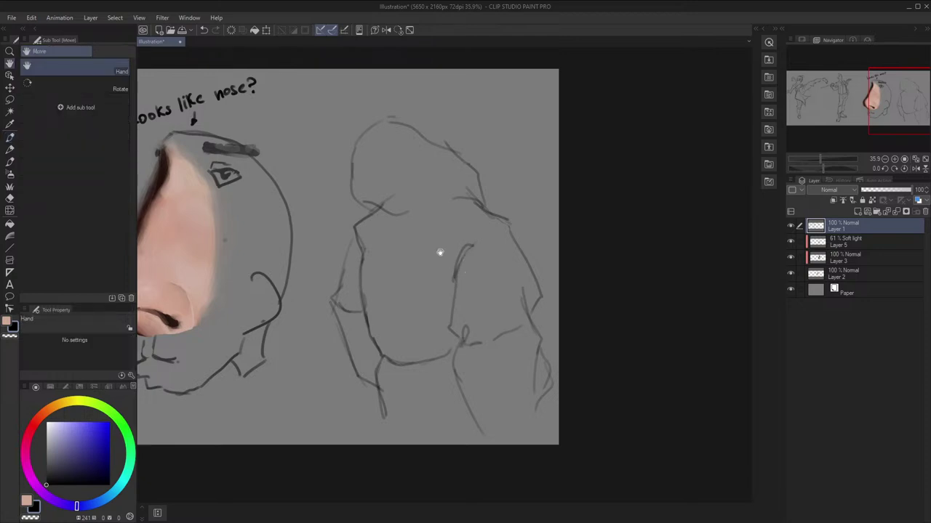
{"action": "mouse_move", "coordinate": [439, 236]}
{"action": "left_mouse_down"}
{"action": "mouse_move", "coordinate": [433, 274]}
{"action": "mouse_move", "coordinate": [454, 290]}
{"action": "mouse_move", "coordinate": [442, 269]}
{"action": "left_mouse_up"}
{"action": "key", "text": "h"}
{"action": "key", "text": "h"}
{"action": "key", "text": "space"}
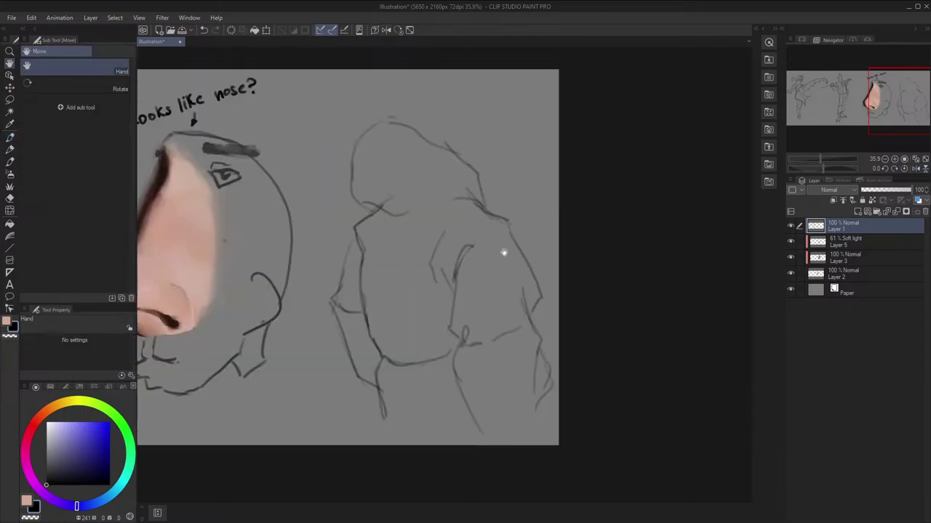
{"action": "left_click_drag", "start_coordinate": [503, 249], "coordinate": [507, 254]}
Draw the curved neckline across the base of the head, joining both shoulders
{"action": "mouse_move", "coordinate": [473, 205]}
{"action": "left_mouse_down"}
{"action": "mouse_move", "coordinate": [400, 223]}
{"action": "mouse_move", "coordinate": [409, 223]}
{"action": "mouse_move", "coordinate": [404, 207]}
{"action": "mouse_move", "coordinate": [419, 228]}
{"action": "mouse_move", "coordinate": [374, 210]}
{"action": "left_mouse_up"}
{"action": "key", "text": "space"}
{"action": "left_click_drag", "start_coordinate": [496, 156], "coordinate": [484, 170]}
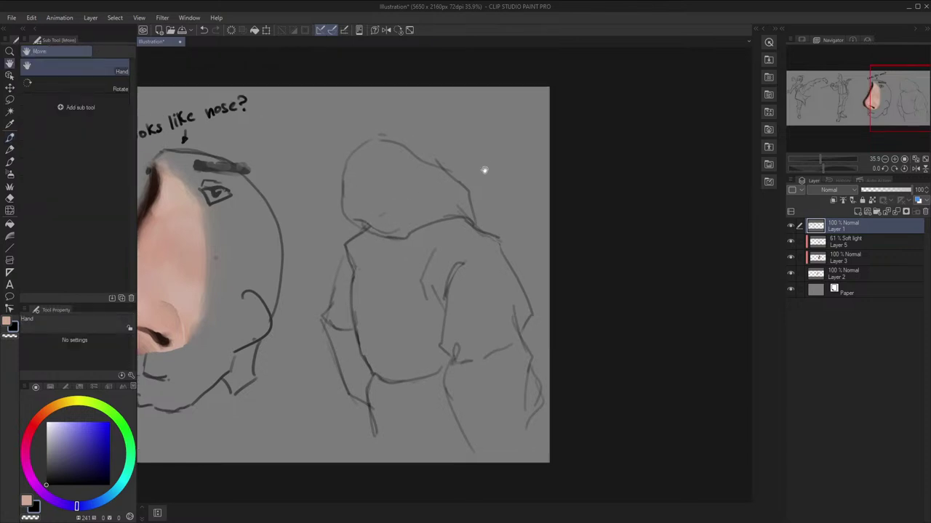
Reshape the back of the head into a stepped contour with a small hooked fold, checking it mirrored
{"action": "mouse_move", "coordinate": [474, 218]}
{"action": "left_mouse_down"}
{"action": "mouse_move", "coordinate": [455, 184]}
{"action": "mouse_move", "coordinate": [462, 180]}
{"action": "mouse_move", "coordinate": [419, 173]}
{"action": "mouse_move", "coordinate": [445, 167]}
{"action": "mouse_move", "coordinate": [471, 187]}
{"action": "mouse_move", "coordinate": [432, 172]}
{"action": "mouse_move", "coordinate": [425, 154]}
{"action": "mouse_move", "coordinate": [368, 152]}
{"action": "left_mouse_up"}
{"action": "key", "text": "h"}
{"action": "key", "text": "h"}
{"action": "key", "text": "space"}
{"action": "key", "text": "h"}
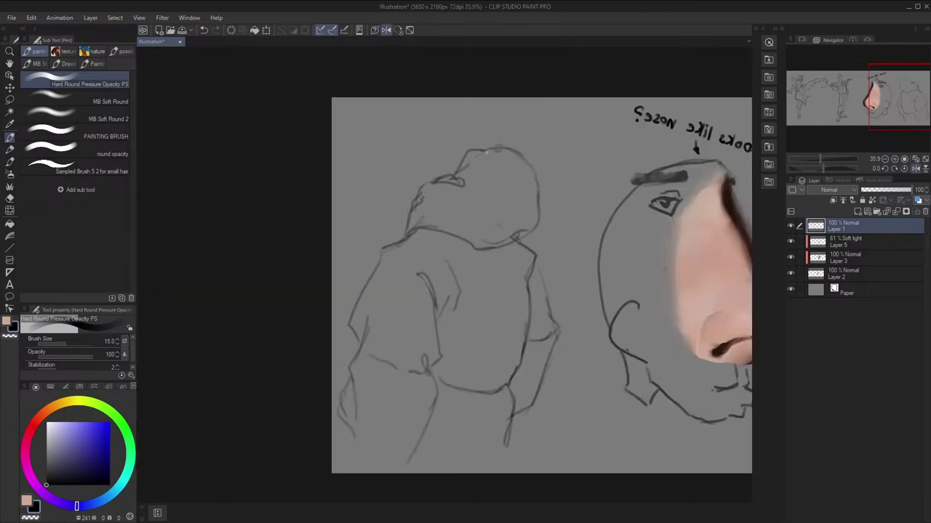
{"action": "key", "text": "h"}
{"action": "key", "text": "space"}
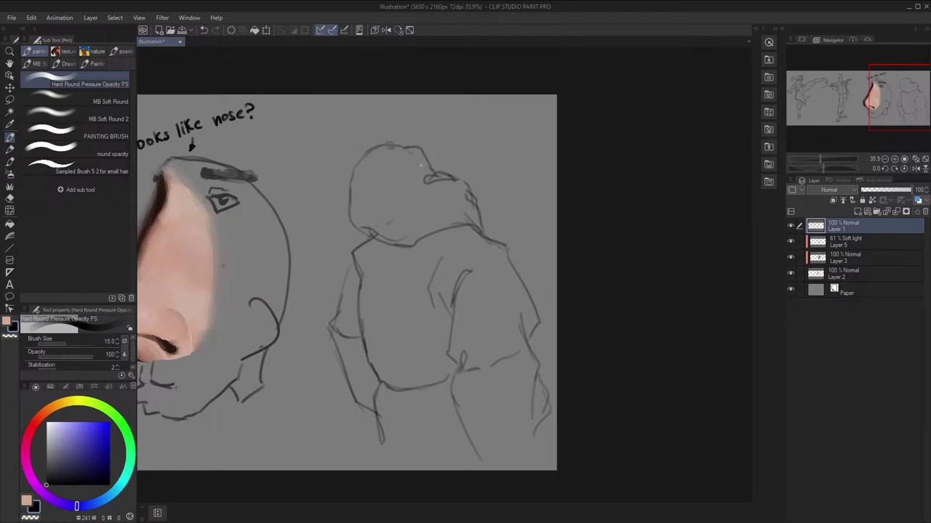
Add a narrow wedge of inner lines near the crown of the new figure's head
{"action": "left_click_drag", "start_coordinate": [391, 155], "coordinate": [417, 165]}
{"action": "key", "text": "h"}
{"action": "key", "text": "h"}
{"action": "key", "text": "space"}
{"action": "left_click_drag", "start_coordinate": [495, 146], "coordinate": [516, 154]}
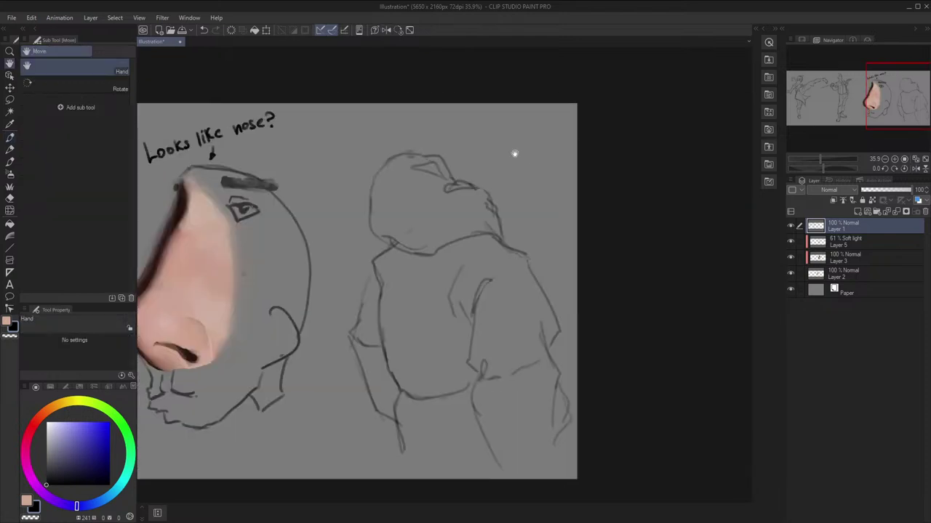
Sketch short inner strokes on the side of the new figure's head, retrying one and checking the mirrored view
{"action": "mouse_move", "coordinate": [397, 172]}
{"action": "left_mouse_down"}
{"action": "mouse_move", "coordinate": [398, 204]}
{"action": "mouse_move", "coordinate": [410, 190]}
{"action": "left_mouse_up"}
{"action": "key", "text": "ctrl+z"}
{"action": "key", "text": "h"}
{"action": "key", "text": "h"}
{"action": "key", "text": "space"}
{"action": "left_click_drag", "start_coordinate": [530, 137], "coordinate": [534, 137]}
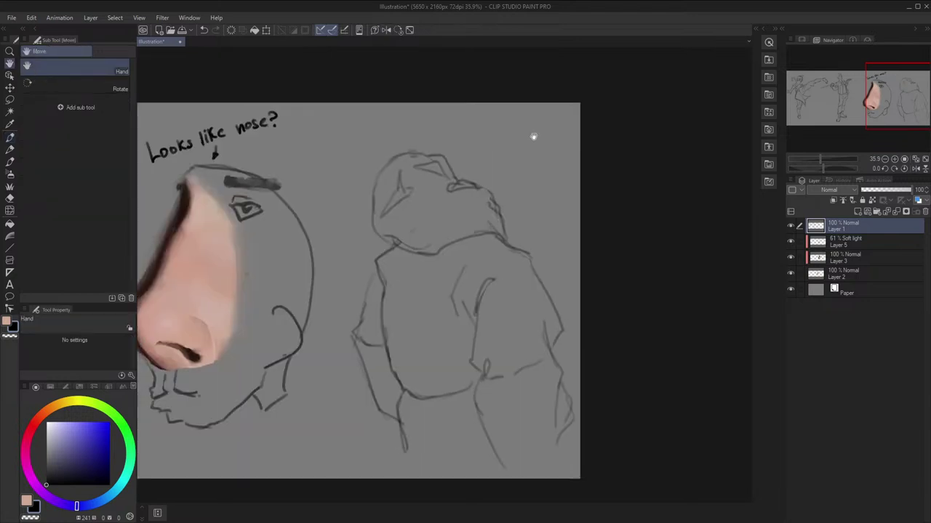
Rework the short diagonal strokes inside the head, undoing a stroke and viewing the figure mirrored
{"action": "key", "text": "p"}
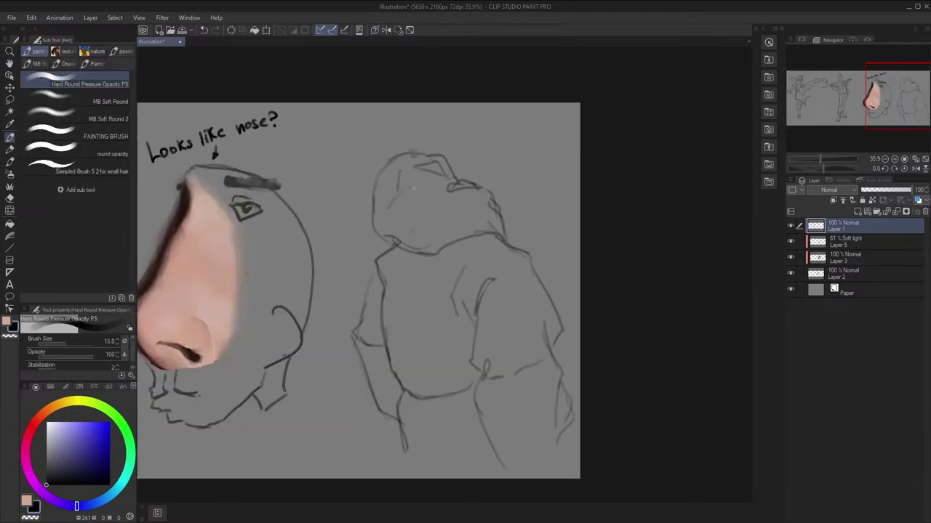
{"action": "left_click_drag", "start_coordinate": [413, 188], "coordinate": [372, 230]}
{"action": "key", "text": "ctrl+z"}
{"action": "key", "text": "h"}
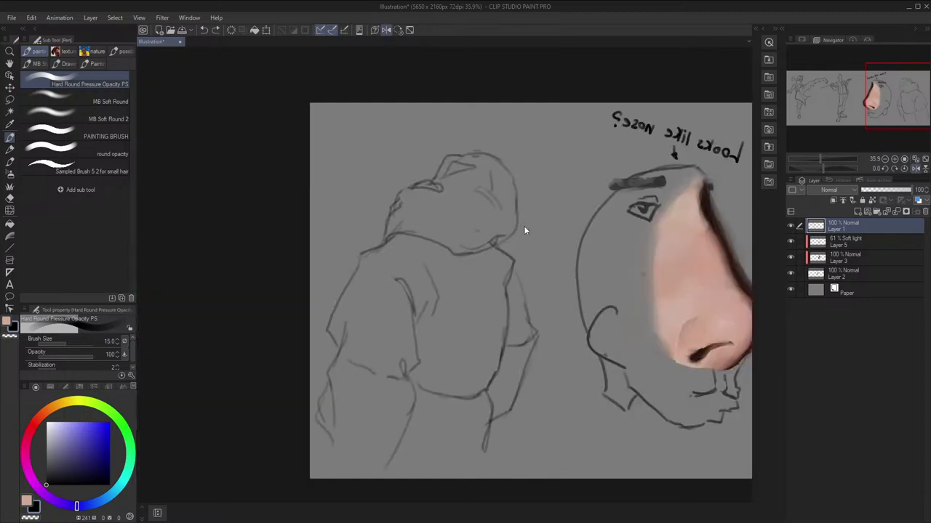
{"action": "left_click_drag", "start_coordinate": [514, 232], "coordinate": [504, 247]}
Push the top of the new figure's head downward with Liquify at brush size 1200
{"action": "key", "text": "j"}
{"action": "left_click_drag", "start_coordinate": [475, 146], "coordinate": [515, 230]}
{"action": "left_click_drag", "start_coordinate": [486, 163], "coordinate": [500, 215]}
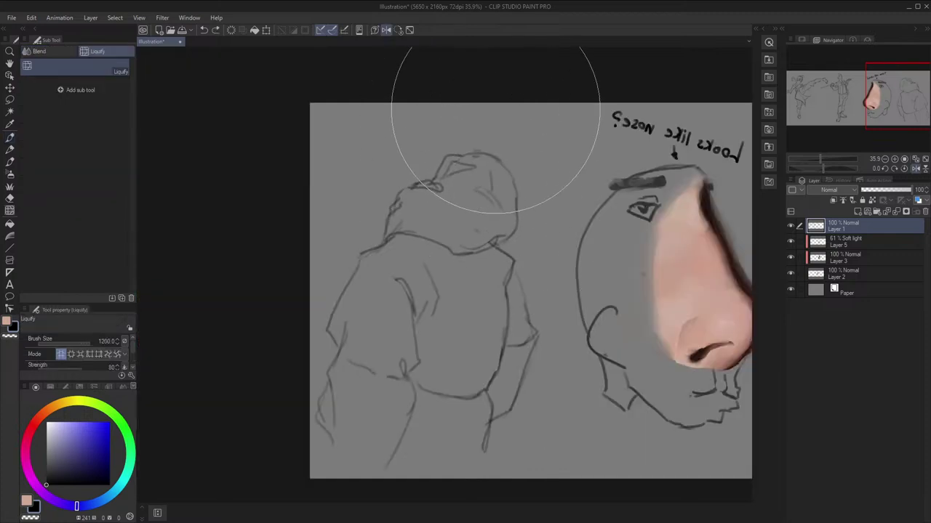
{"action": "left_click_drag", "start_coordinate": [497, 111], "coordinate": [505, 157]}
{"action": "key", "text": "h"}
{"action": "key", "text": "space"}
{"action": "left_click_drag", "start_coordinate": [511, 120], "coordinate": [499, 123]}
Sketch an angular outline with a pointed peak above the head and a small spur at the back, checking it mirrored
{"action": "key", "text": "p"}
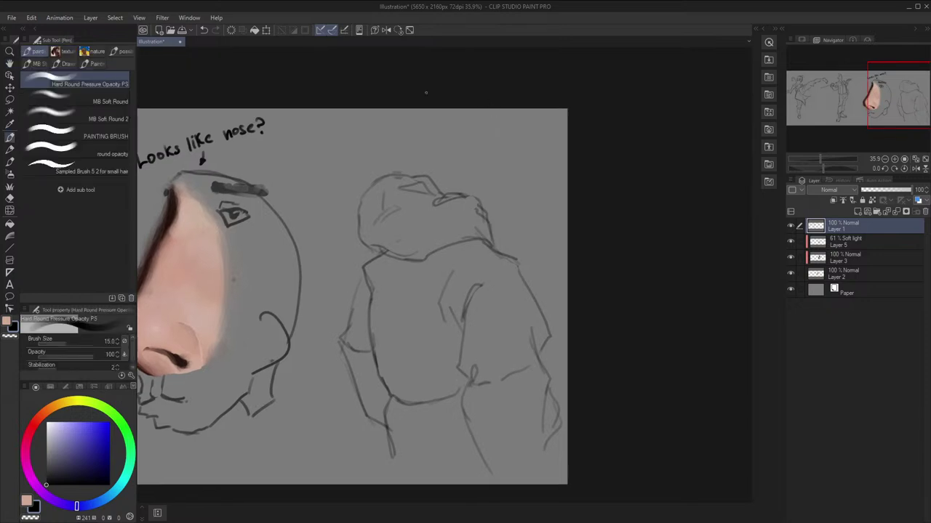
{"action": "left_click_drag", "start_coordinate": [397, 170], "coordinate": [416, 153]}
{"action": "left_click_drag", "start_coordinate": [488, 212], "coordinate": [503, 195]}
{"action": "mouse_move", "coordinate": [503, 195]}
{"action": "left_mouse_down"}
{"action": "mouse_move", "coordinate": [485, 207]}
{"action": "mouse_move", "coordinate": [462, 168]}
{"action": "mouse_move", "coordinate": [439, 169]}
{"action": "left_mouse_up"}
{"action": "key", "text": "ctrl+z"}
{"action": "left_click_drag", "start_coordinate": [439, 169], "coordinate": [420, 152]}
{"action": "key", "text": "h"}
{"action": "key", "text": "h"}
{"action": "key", "text": "space"}
{"action": "left_click_drag", "start_coordinate": [599, 223], "coordinate": [583, 196]}
{"action": "left_click_drag", "start_coordinate": [554, 322], "coordinate": [548, 308]}
{"action": "key", "text": "p"}
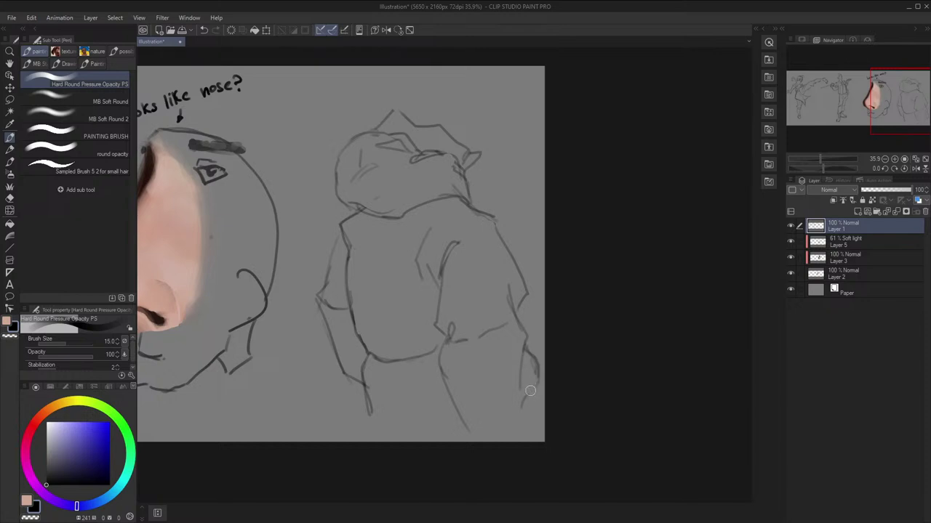
Lasso the new figure, scale it down slightly and reposition it within the canvas, with some margin around it
{"action": "key", "text": "h"}
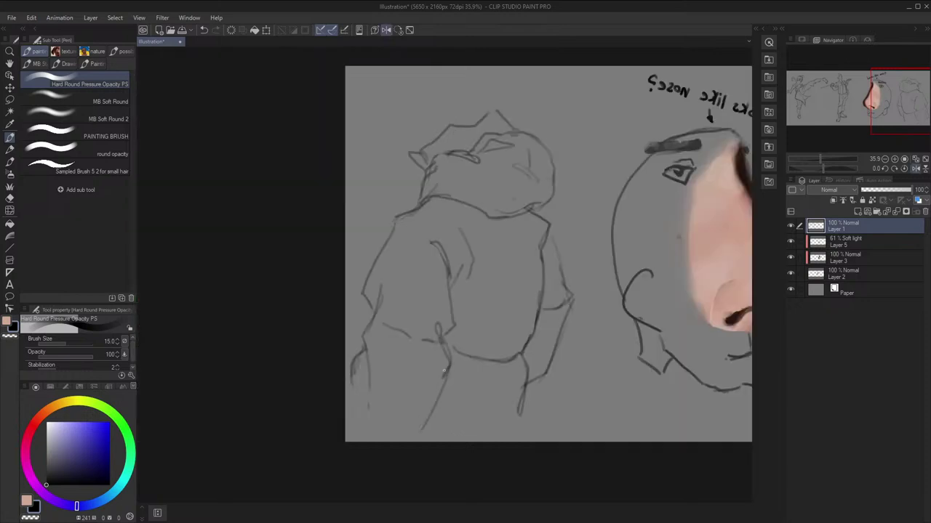
{"action": "key", "text": "h"}
{"action": "key", "text": "m"}
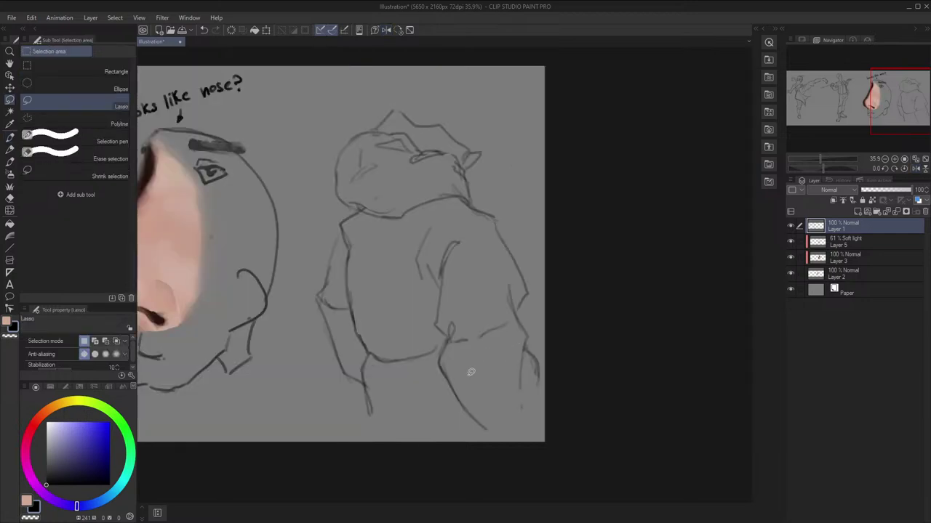
{"action": "mouse_move", "coordinate": [341, 441]}
{"action": "left_mouse_down"}
{"action": "mouse_move", "coordinate": [298, 338]}
{"action": "mouse_move", "coordinate": [520, 116]}
{"action": "mouse_move", "coordinate": [492, 461]}
{"action": "left_mouse_up"}
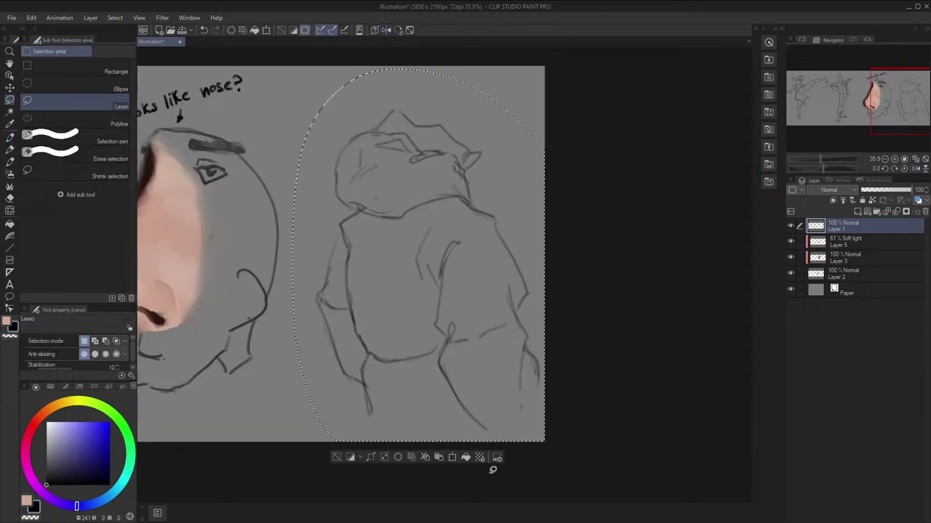
{"action": "left_click", "coordinate": [453, 461]}
{"action": "mouse_move", "coordinate": [545, 442]}
{"action": "left_mouse_down"}
{"action": "mouse_move", "coordinate": [563, 463]}
{"action": "mouse_move", "coordinate": [536, 436]}
{"action": "mouse_move", "coordinate": [504, 436]}
{"action": "mouse_move", "coordinate": [537, 404]}
{"action": "mouse_move", "coordinate": [553, 449]}
{"action": "mouse_move", "coordinate": [545, 443]}
{"action": "mouse_move", "coordinate": [546, 463]}
{"action": "mouse_move", "coordinate": [485, 393]}
{"action": "left_mouse_up"}
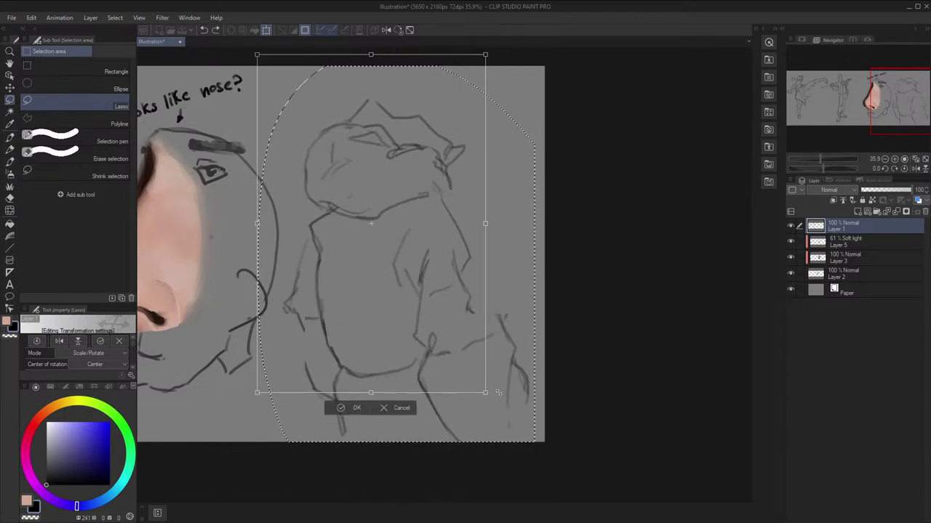
{"action": "left_click_drag", "start_coordinate": [441, 326], "coordinate": [476, 325]}
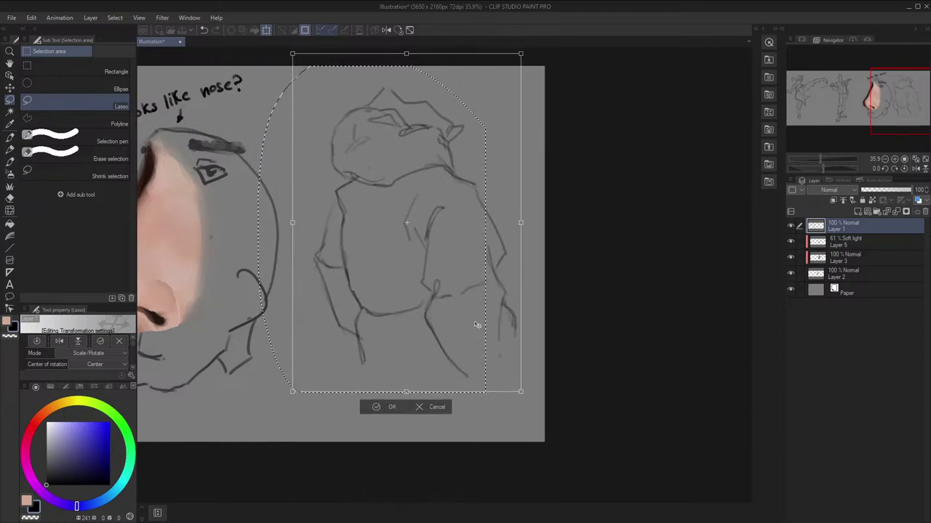
{"action": "left_click", "coordinate": [386, 411]}
Darken the peaked outline above the figure's head with the Hard Round brush, partly in the mirrored view
{"action": "scroll", "coordinate": [336, 135], "scroll_direction": "up", "scroll_amount": 2}
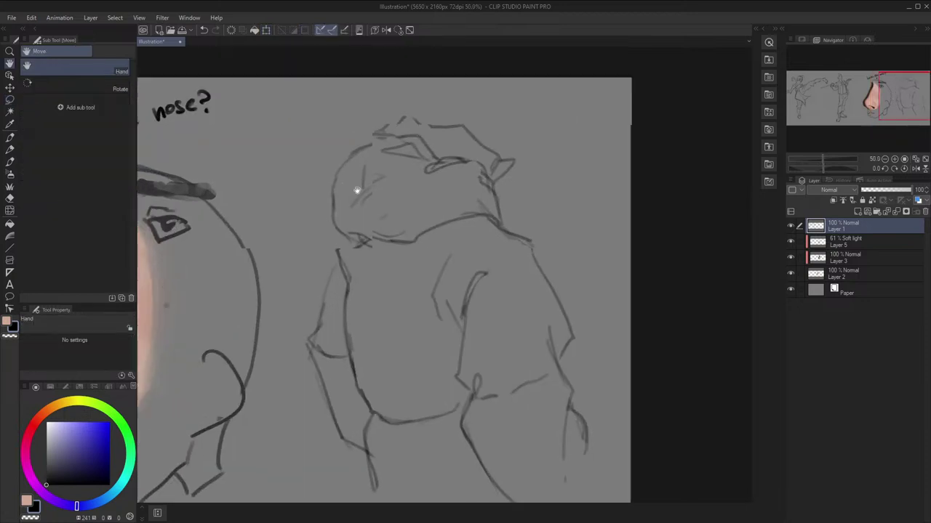
{"action": "key", "text": "p"}
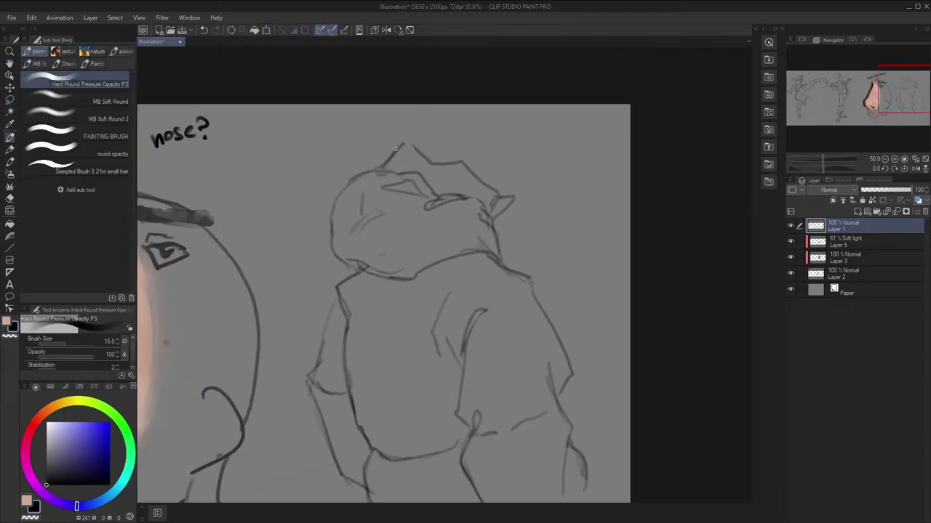
{"action": "key", "text": "h"}
{"action": "mouse_move", "coordinate": [402, 152]}
{"action": "left_mouse_down"}
{"action": "mouse_move", "coordinate": [488, 144]}
{"action": "mouse_move", "coordinate": [469, 145]}
{"action": "mouse_move", "coordinate": [453, 163]}
{"action": "mouse_move", "coordinate": [416, 172]}
{"action": "left_mouse_up"}
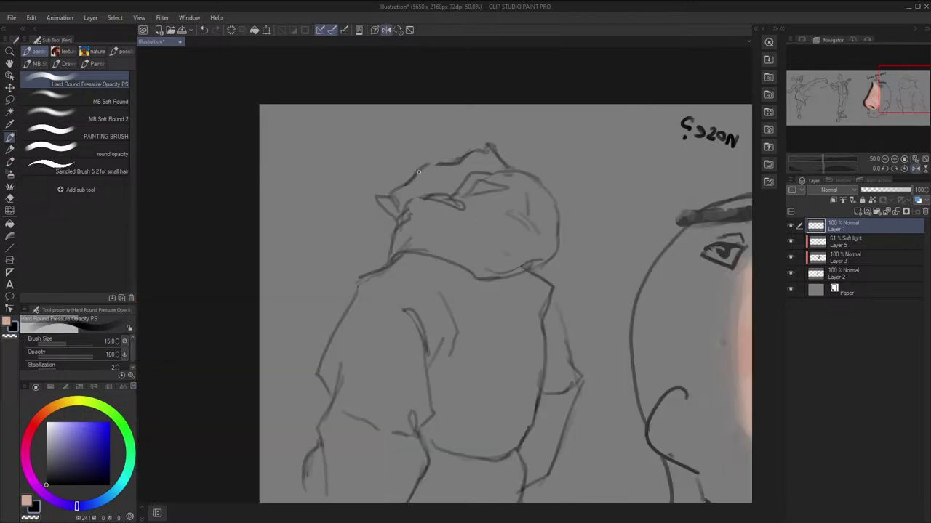
{"action": "key", "text": "h"}
{"action": "key", "text": "space"}
{"action": "scroll", "coordinate": [581, 240], "scroll_direction": "down", "scroll_amount": 1}
{"action": "left_click_drag", "start_coordinate": [581, 240], "coordinate": [543, 201]}
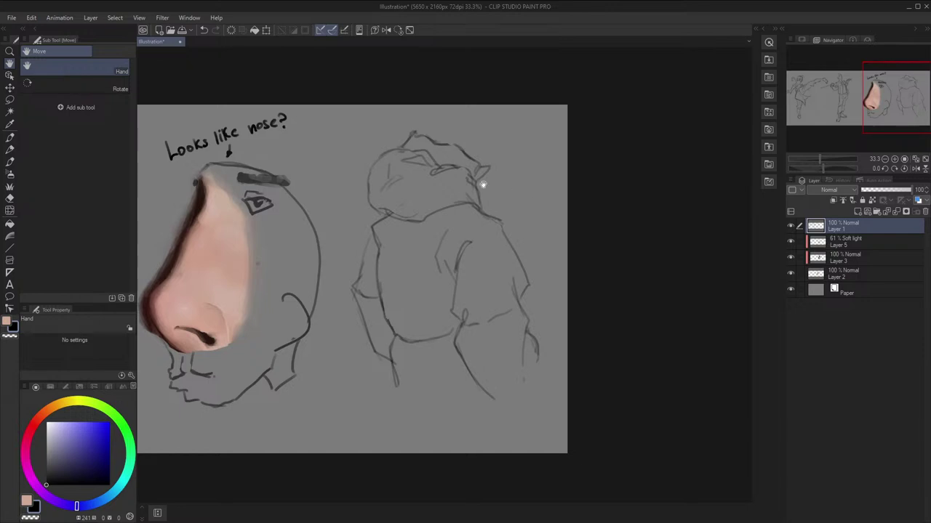
Sketch a faint wavy edge along the bottom and rear of the figure, checking it mirrored
{"action": "scroll", "coordinate": [482, 185], "scroll_direction": "up", "scroll_amount": 1}
{"action": "key", "text": "p"}
{"action": "left_click_drag", "start_coordinate": [483, 455], "coordinate": [379, 443]}
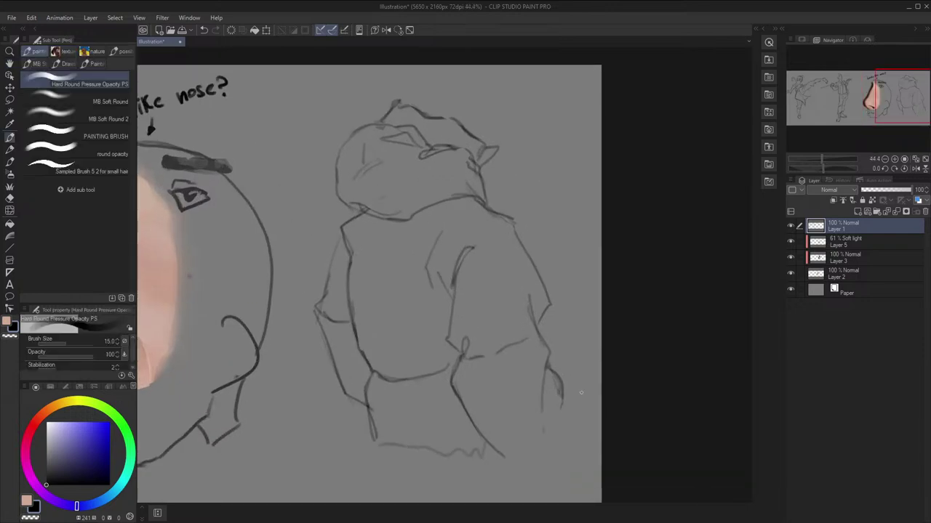
{"action": "left_click_drag", "start_coordinate": [577, 397], "coordinate": [507, 467]}
{"action": "key", "text": "h"}
{"action": "key", "text": "h"}
{"action": "key", "text": "space"}
{"action": "left_click_drag", "start_coordinate": [619, 359], "coordinate": [613, 353]}
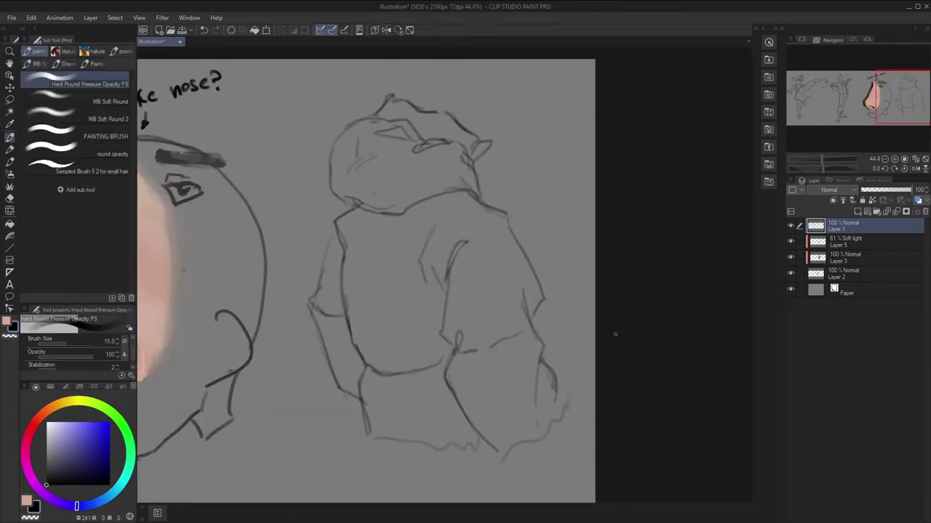
Group Layers 5, 3 and 2 into a collapsed folder and add a new layer above it, below Layer 1
{"action": "left_click", "coordinate": [855, 241]}
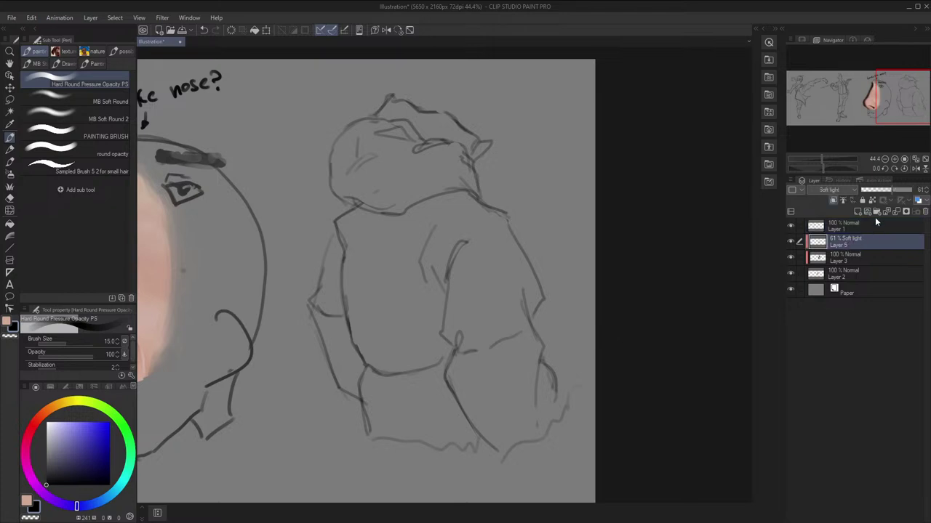
{"action": "left_click", "coordinate": [877, 212]}
{"action": "left_click", "coordinate": [861, 257]}
{"action": "left_click", "coordinate": [852, 288], "text": "shift"}
{"action": "left_click_drag", "start_coordinate": [853, 249], "coordinate": [853, 245]}
{"action": "left_click", "coordinate": [808, 242]}
{"action": "left_click", "coordinate": [857, 212]}
Switch to the PAINTING BRUSH and pick a pale, greyish orange as the painting colour
{"action": "key", "text": "space"}
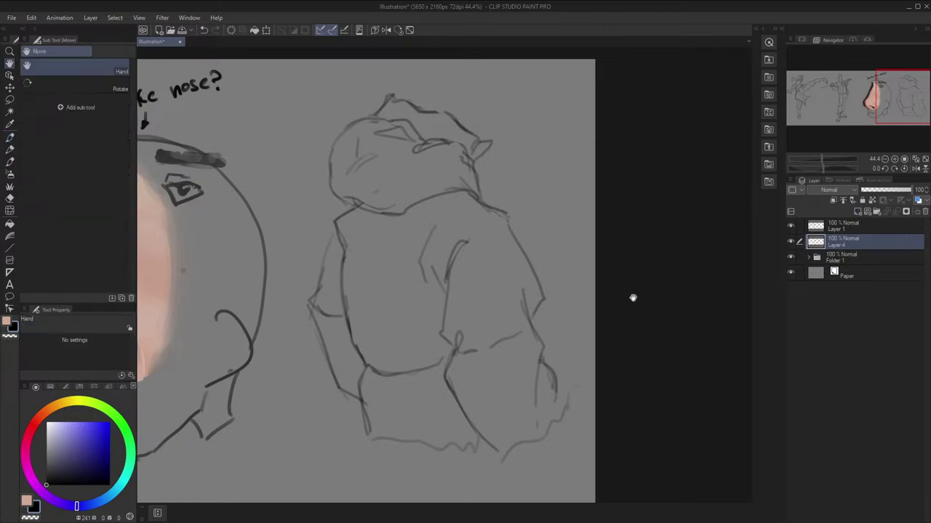
{"action": "left_click_drag", "start_coordinate": [428, 366], "coordinate": [459, 359]}
{"action": "scroll", "coordinate": [683, 332], "scroll_direction": "down", "scroll_amount": 1}
{"action": "scroll", "coordinate": [335, 384], "scroll_direction": "up", "scroll_amount": 4}
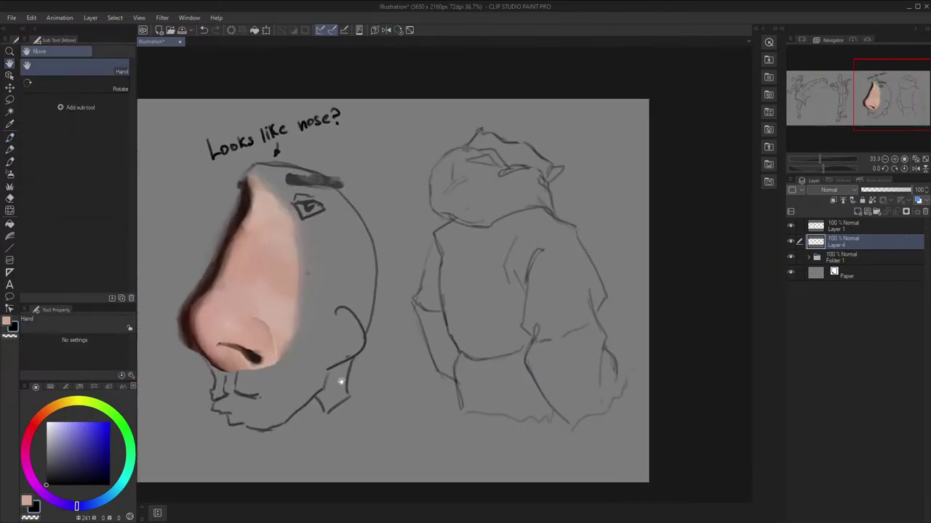
{"action": "scroll", "coordinate": [287, 356], "scroll_direction": "down", "scroll_amount": 3}
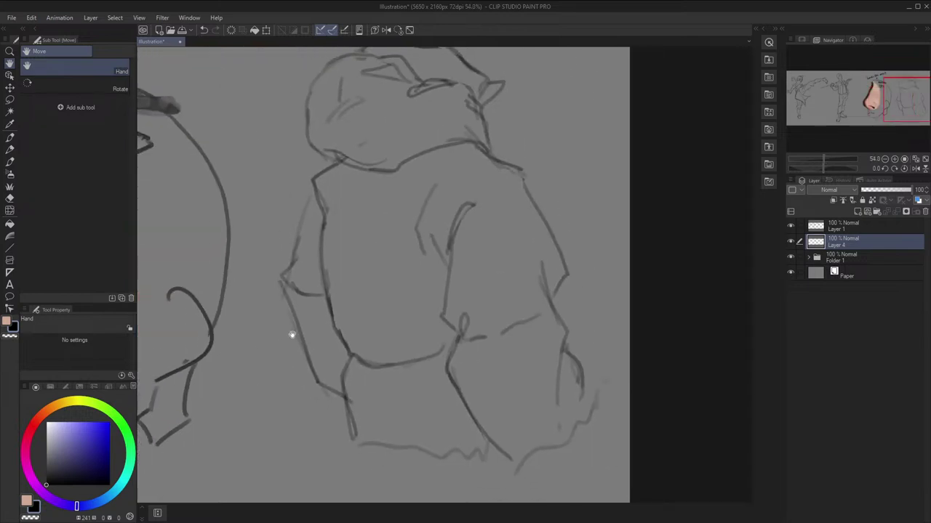
{"action": "left_click_drag", "start_coordinate": [301, 339], "coordinate": [316, 357]}
{"action": "key", "text": "p"}
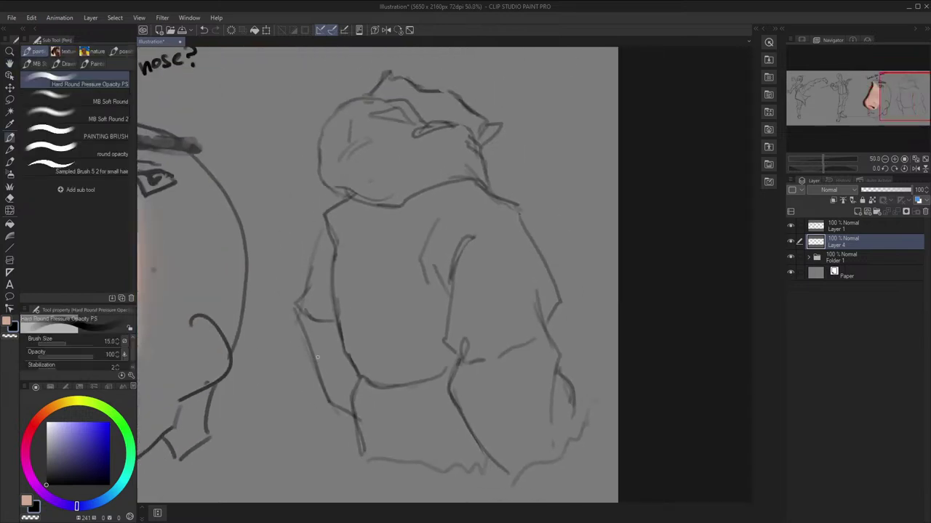
{"action": "left_click", "coordinate": [93, 153]}
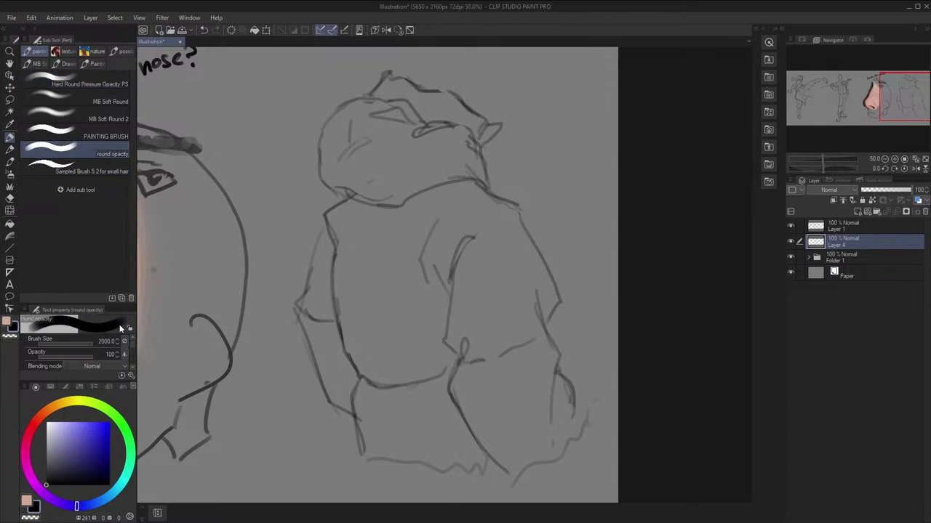
{"action": "left_click", "coordinate": [93, 135]}
{"action": "left_click", "coordinate": [59, 442]}
{"action": "left_click", "coordinate": [58, 406]}
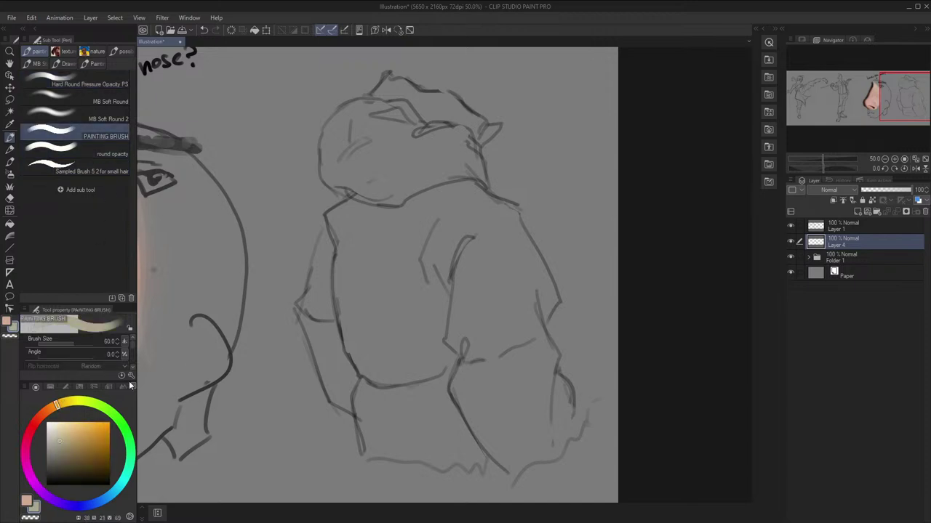
Enlarge the painting brush to 250 and try a colour swatch on the figure's torso, undoing it
{"action": "key", "text": "]"}
{"action": "key", "text": "]"}
{"action": "key", "text": "]"}
{"action": "key", "text": "]"}
{"action": "key", "text": "]"}
{"action": "key", "text": "]"}
{"action": "key", "text": "]"}
{"action": "key", "text": "]"}
{"action": "left_click_drag", "start_coordinate": [475, 246], "coordinate": [476, 274]}
{"action": "key", "text": "ctrl+z"}
Try darker brown and more saturated orange swatches on the torso, undoing each one
{"action": "left_click", "coordinate": [66, 452]}
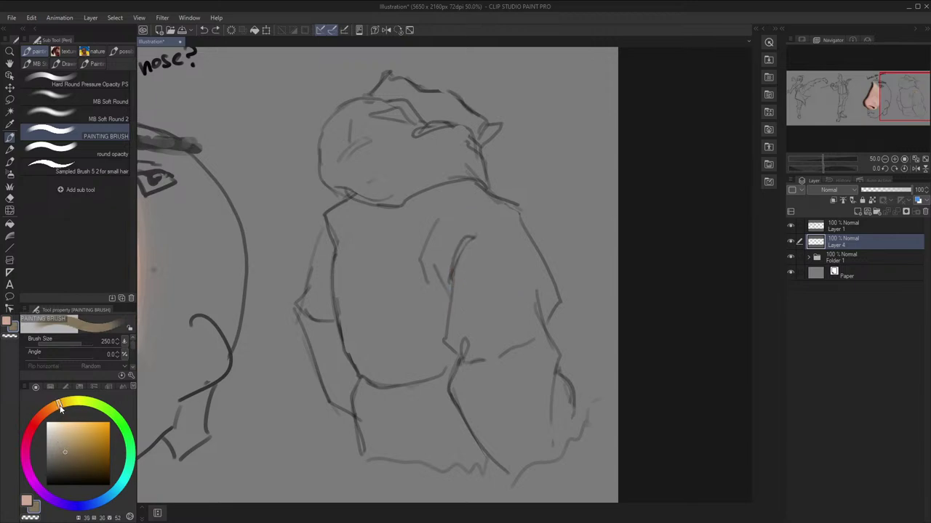
{"action": "left_click_drag", "start_coordinate": [473, 247], "coordinate": [480, 278]}
{"action": "mouse_move", "coordinate": [432, 258]}
{"action": "left_mouse_down"}
{"action": "mouse_move", "coordinate": [443, 298]}
{"action": "mouse_move", "coordinate": [460, 258]}
{"action": "mouse_move", "coordinate": [458, 313]}
{"action": "left_mouse_up"}
{"action": "key", "text": "ctrl+z"}
{"action": "left_click", "coordinate": [75, 445]}
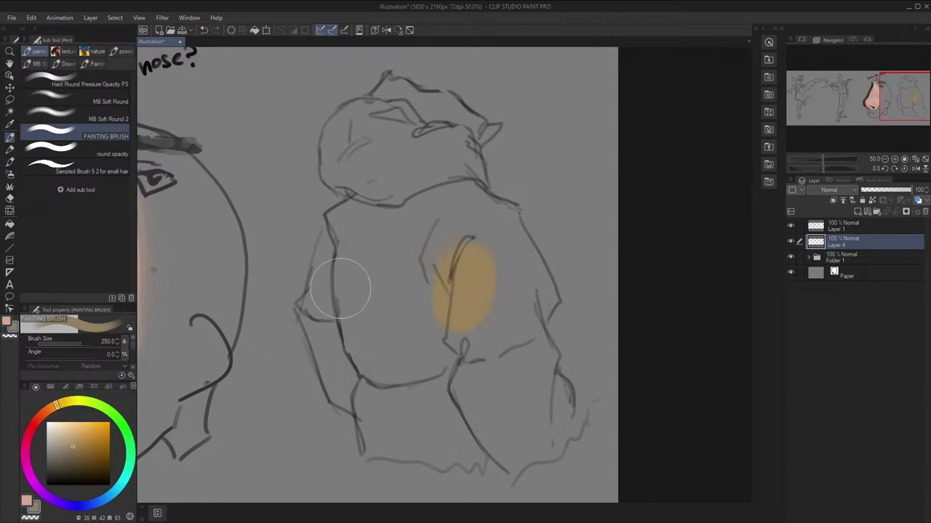
{"action": "key", "text": "ctrl+z"}
Test a yellow ochre swatch and an orange one over the torso, undoing both
{"action": "left_click", "coordinate": [68, 404]}
{"action": "left_click_drag", "start_coordinate": [456, 251], "coordinate": [459, 301]}
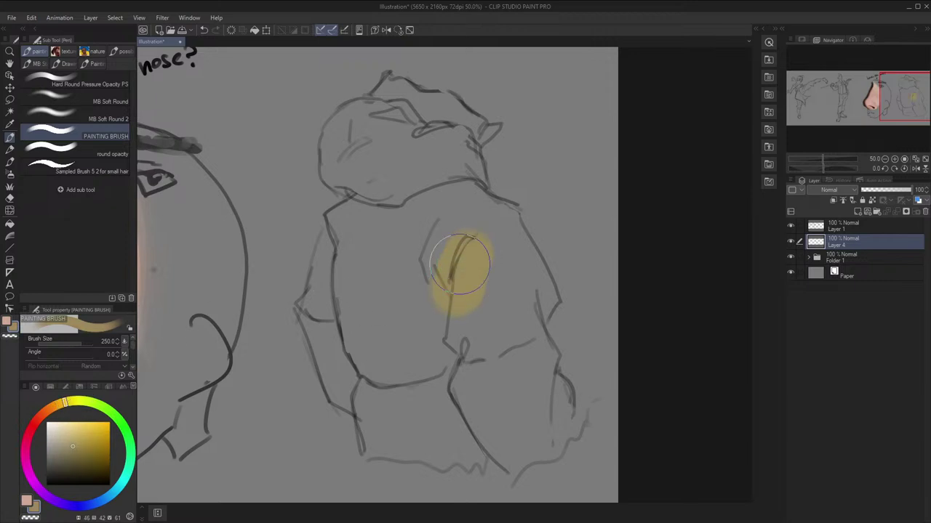
{"action": "key", "text": "ctrl+z"}
{"action": "left_click", "coordinate": [59, 405]}
{"action": "mouse_move", "coordinate": [445, 243]}
{"action": "left_mouse_down"}
{"action": "mouse_move", "coordinate": [446, 274]}
{"action": "mouse_move", "coordinate": [429, 251]}
{"action": "mouse_move", "coordinate": [473, 298]}
{"action": "mouse_move", "coordinate": [385, 343]}
{"action": "left_mouse_up"}
{"action": "key", "text": "ctrl+z"}
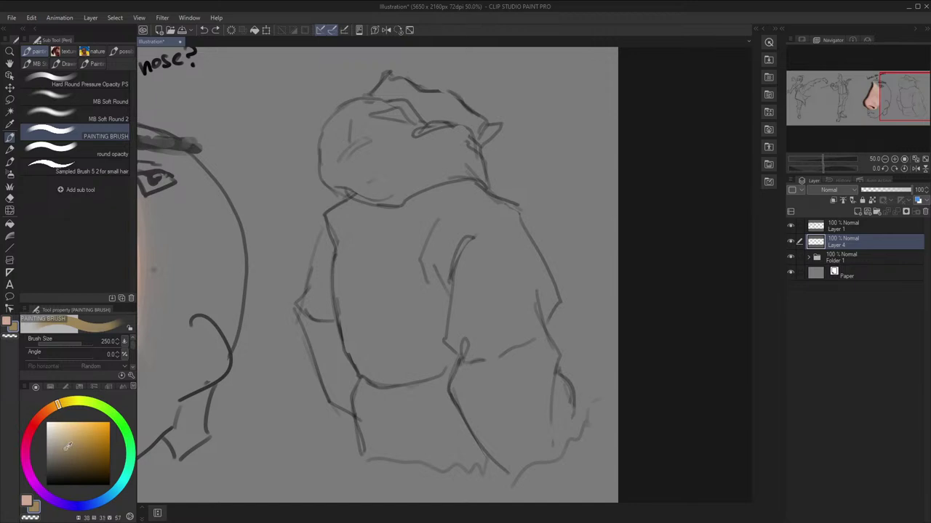
Pick a less saturated tan and test it in repeated swatches on the upper torso
{"action": "left_click", "coordinate": [64, 449]}
{"action": "mouse_move", "coordinate": [458, 239]}
{"action": "left_mouse_down"}
{"action": "mouse_move", "coordinate": [474, 298]}
{"action": "mouse_move", "coordinate": [468, 249]}
{"action": "mouse_move", "coordinate": [460, 269]}
{"action": "mouse_move", "coordinate": [450, 226]}
{"action": "left_mouse_up"}
{"action": "key", "text": "ctrl+z"}
{"action": "mouse_move", "coordinate": [451, 240]}
{"action": "left_mouse_down"}
{"action": "mouse_move", "coordinate": [449, 264]}
{"action": "mouse_move", "coordinate": [447, 230]}
{"action": "mouse_move", "coordinate": [425, 266]}
{"action": "mouse_move", "coordinate": [428, 288]}
{"action": "mouse_move", "coordinate": [436, 266]}
{"action": "left_mouse_up"}
{"action": "key", "text": "ctrl+z"}
{"action": "mouse_move", "coordinate": [419, 233]}
{"action": "left_mouse_down"}
{"action": "mouse_move", "coordinate": [425, 263]}
{"action": "mouse_move", "coordinate": [439, 228]}
{"action": "mouse_move", "coordinate": [443, 275]}
{"action": "mouse_move", "coordinate": [447, 237]}
{"action": "left_mouse_up"}
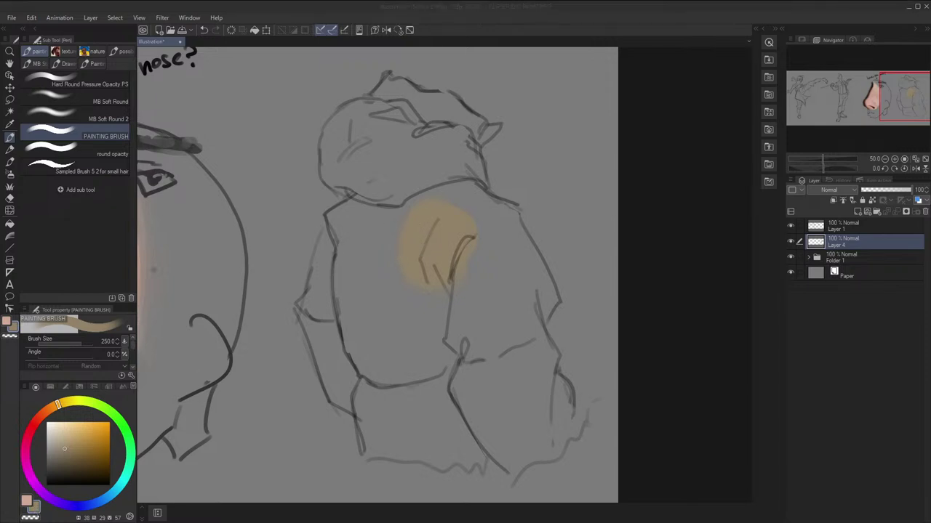
{"action": "left_click", "coordinate": [603, 260]}
{"action": "mouse_move", "coordinate": [459, 234]}
{"action": "left_mouse_down"}
{"action": "mouse_move", "coordinate": [459, 274]}
{"action": "mouse_move", "coordinate": [465, 264]}
{"action": "mouse_move", "coordinate": [438, 288]}
{"action": "mouse_move", "coordinate": [474, 243]}
{"action": "mouse_move", "coordinate": [452, 234]}
{"action": "mouse_move", "coordinate": [436, 244]}
{"action": "mouse_move", "coordinate": [415, 227]}
{"action": "mouse_move", "coordinate": [418, 295]}
{"action": "left_mouse_up"}
Undo the tan swatch and try a lighter golden tone on the torso, undoing that too
{"action": "left_click", "coordinate": [69, 443]}
{"action": "key", "text": "ctrl+z"}
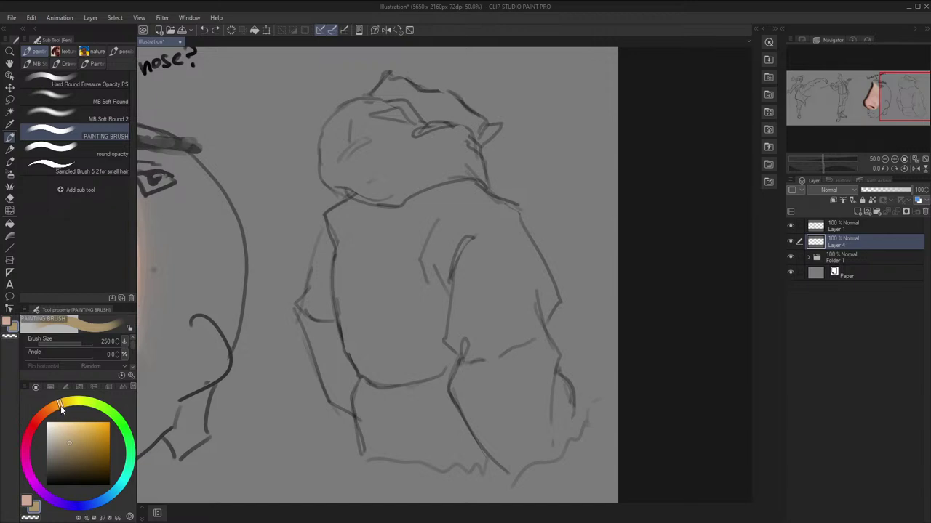
{"action": "mouse_move", "coordinate": [461, 258]}
{"action": "left_mouse_down"}
{"action": "mouse_move", "coordinate": [447, 239]}
{"action": "mouse_move", "coordinate": [434, 271]}
{"action": "mouse_move", "coordinate": [448, 236]}
{"action": "mouse_move", "coordinate": [437, 271]}
{"action": "mouse_move", "coordinate": [443, 281]}
{"action": "mouse_move", "coordinate": [457, 262]}
{"action": "left_mouse_up"}
{"action": "key", "text": "ctrl+z"}
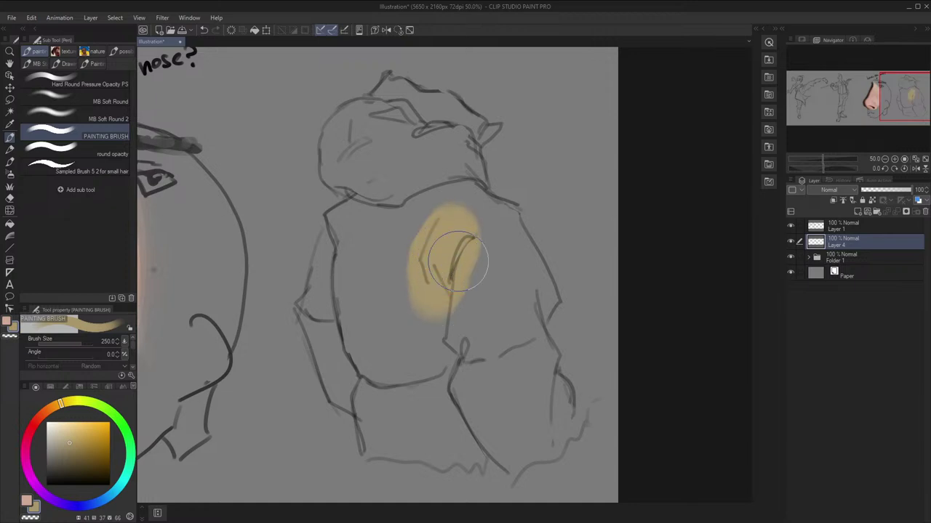
{"action": "key", "text": "ctrl+z"}
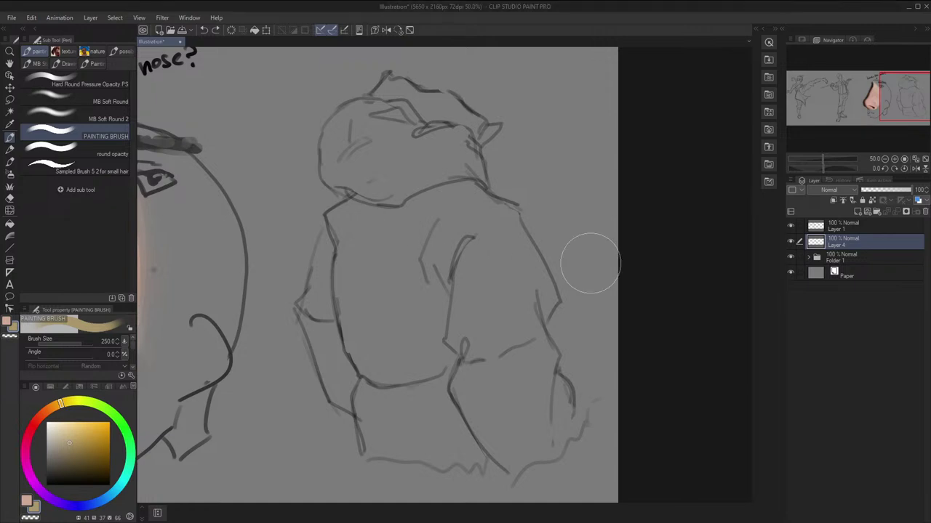
Darken the golden tone slightly and try one more swatch on the torso, undoing it
{"action": "left_click", "coordinate": [70, 446]}
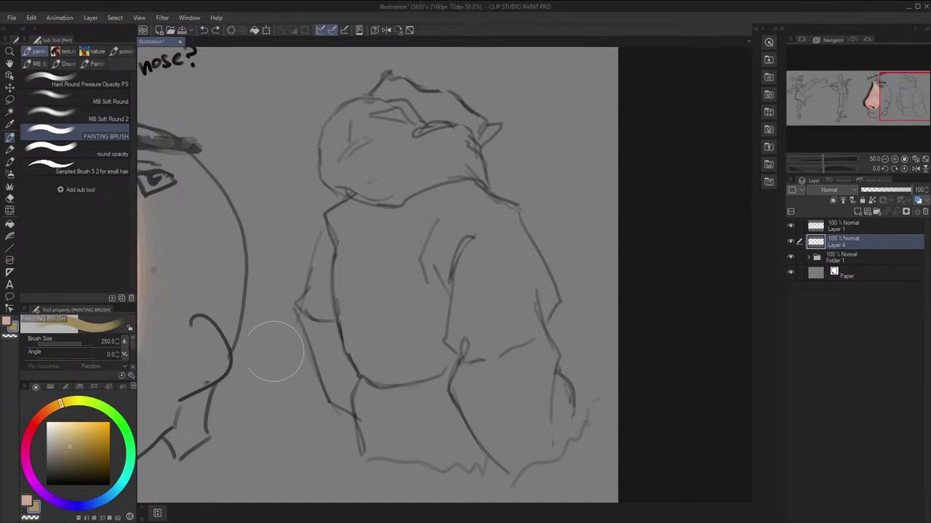
{"action": "left_click_drag", "start_coordinate": [436, 265], "coordinate": [465, 232]}
{"action": "key", "text": "ctrl+z"}
{"action": "scroll", "coordinate": [529, 209], "scroll_direction": "up", "scroll_amount": 2}
{"action": "scroll", "coordinate": [530, 207], "scroll_direction": "down", "scroll_amount": 2}
{"action": "scroll", "coordinate": [531, 207], "scroll_direction": "down", "scroll_amount": 1}
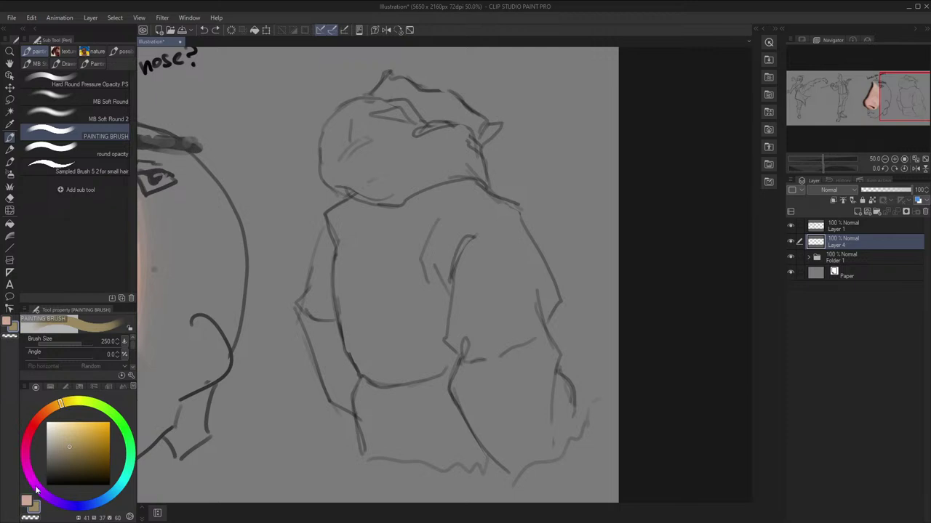
Set the colour to hue 37, saturation 41, value 62 and test it on the torso, undoing the swatch
{"action": "double_click", "coordinate": [37, 513]}
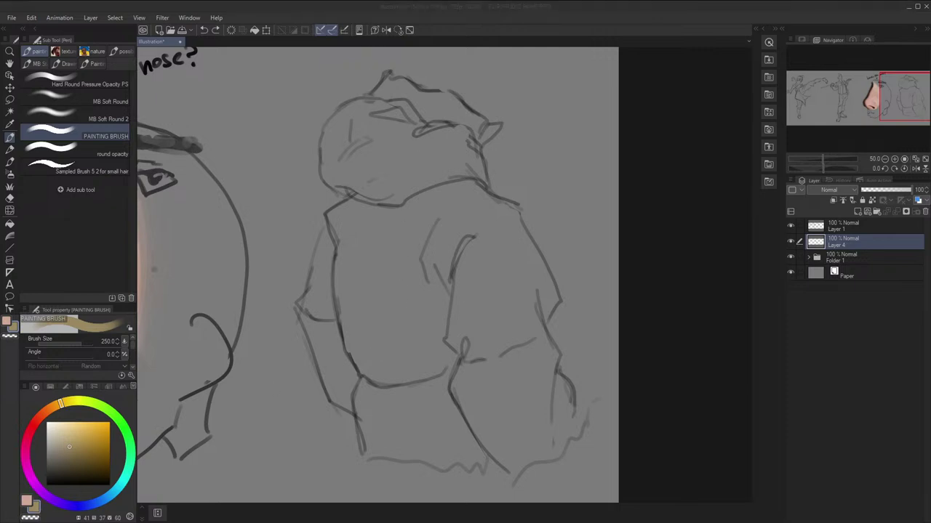
{"action": "left_click", "coordinate": [597, 244]}
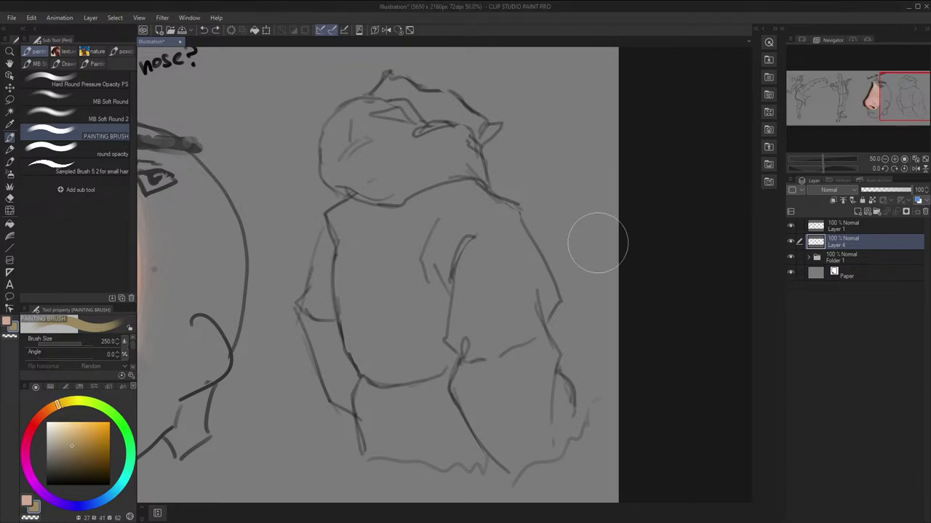
{"action": "key", "text": "space"}
{"action": "mouse_move", "coordinate": [492, 245]}
{"action": "left_mouse_down"}
{"action": "mouse_move", "coordinate": [461, 255]}
{"action": "mouse_move", "coordinate": [450, 276]}
{"action": "mouse_move", "coordinate": [460, 268]}
{"action": "left_mouse_up"}
{"action": "key", "text": "space"}
{"action": "left_click_drag", "start_coordinate": [461, 262], "coordinate": [464, 231]}
{"action": "key", "text": "ctrl+z"}
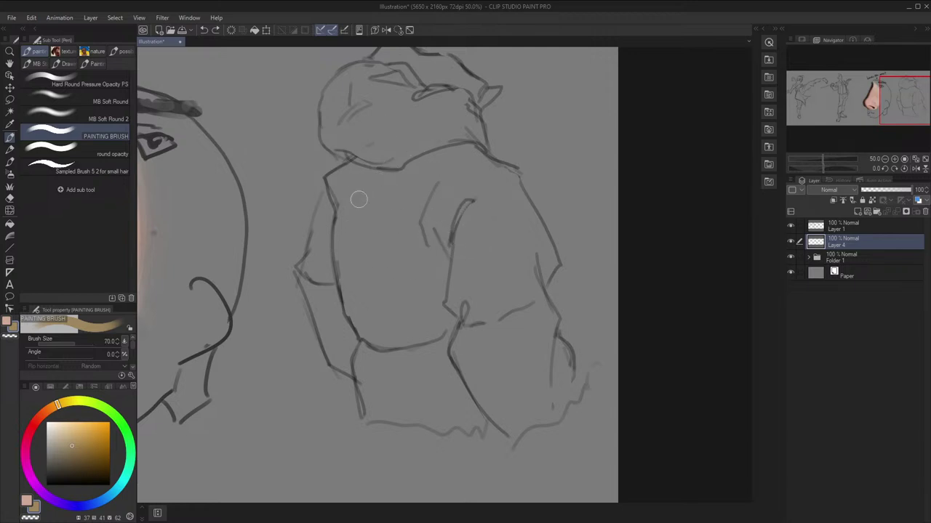
Trace the figure's front shoulder and upper sleeve edge in golden tan at brush size 30, retrying strokes and checking the mirrored view
{"action": "left_click", "coordinate": [334, 175], "text": "shift"}
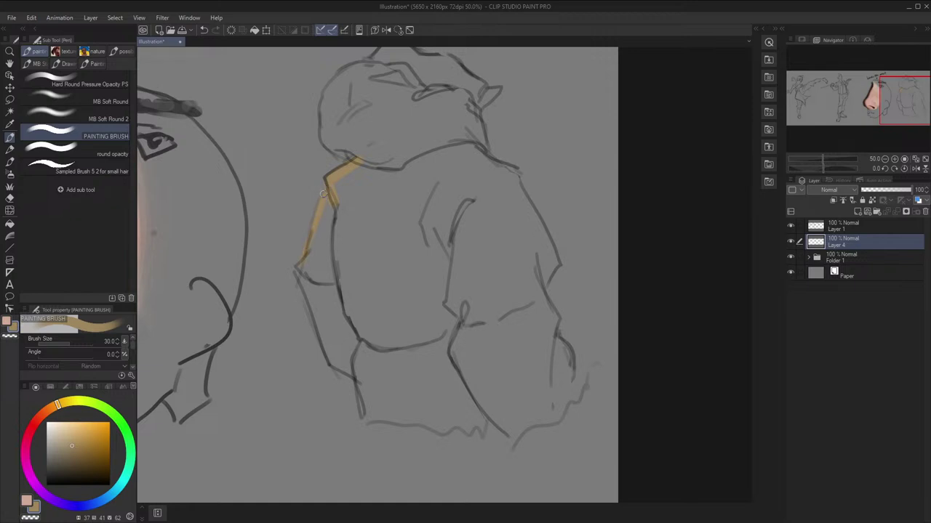
{"action": "key", "text": "ctrl+z"}
{"action": "left_click_drag", "start_coordinate": [326, 190], "coordinate": [305, 255]}
{"action": "key", "text": "ctrl+z"}
{"action": "mouse_move", "coordinate": [325, 190]}
{"action": "left_mouse_down"}
{"action": "mouse_move", "coordinate": [311, 245]}
{"action": "mouse_move", "coordinate": [326, 190]}
{"action": "mouse_move", "coordinate": [312, 259]}
{"action": "left_mouse_up"}
{"action": "key", "text": "h"}
{"action": "key", "text": "h"}
Continue the golden-tan outline from the sleeve's elbow down the forearm to the figure's lower edge
{"action": "key", "text": "space"}
{"action": "left_click_drag", "start_coordinate": [531, 114], "coordinate": [549, 141]}
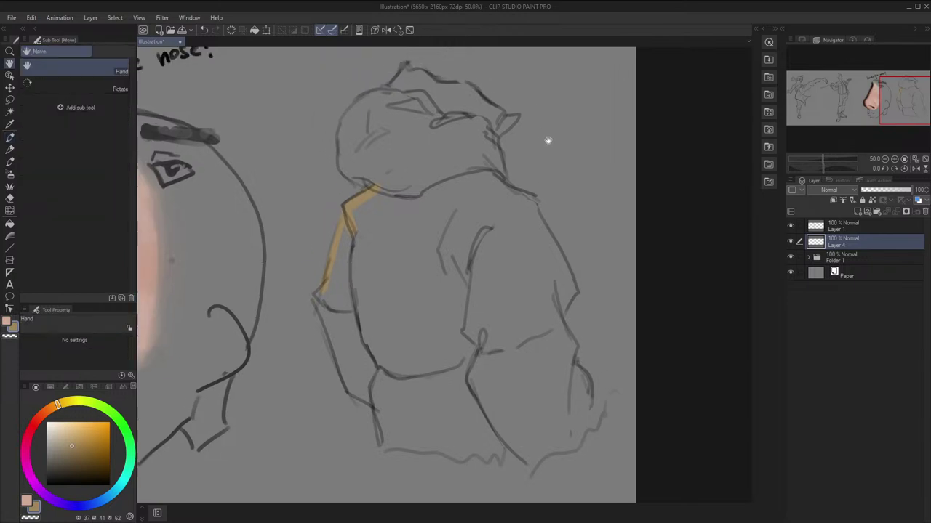
{"action": "key", "text": "p"}
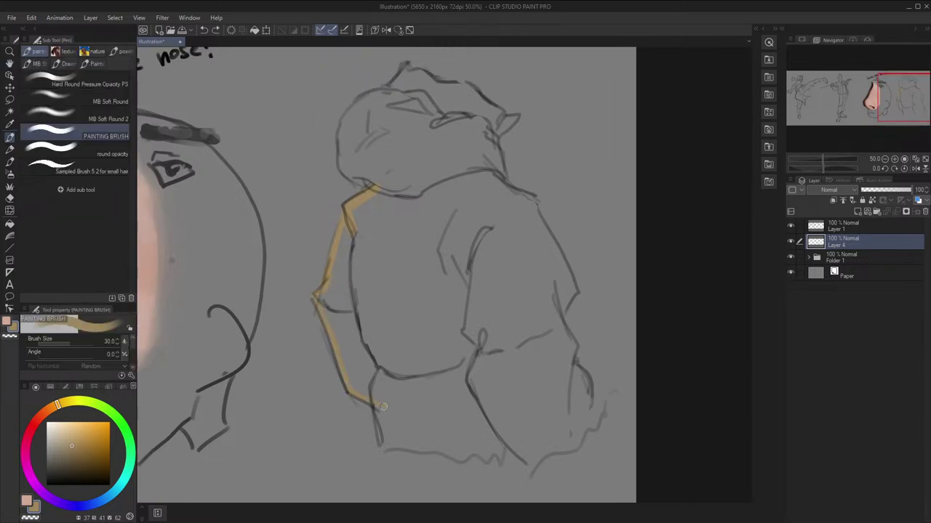
{"action": "key", "text": "space"}
{"action": "left_click_drag", "start_coordinate": [444, 276], "coordinate": [424, 257]}
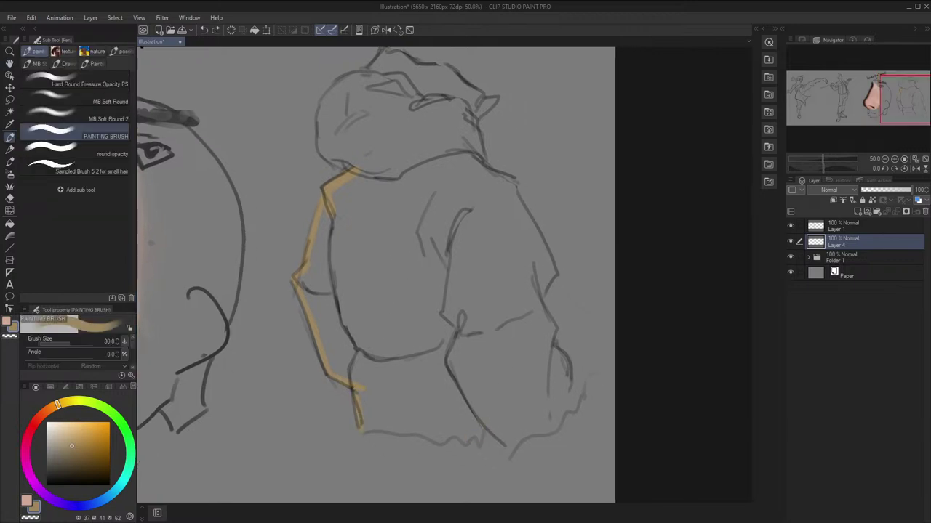
Paint a broad golden-tan band along the jacket's lower hem at brush size 100 and check it with Layer 1 hidden
{"action": "key", "text": "]"}
{"action": "key", "text": "]"}
{"action": "key", "text": "]"}
{"action": "key", "text": "]"}
{"action": "key", "text": "]"}
{"action": "key", "text": "]"}
{"action": "key", "text": "]"}
{"action": "key", "text": "]"}
{"action": "mouse_move", "coordinate": [474, 437]}
{"action": "left_mouse_down"}
{"action": "mouse_move", "coordinate": [367, 426]}
{"action": "mouse_move", "coordinate": [469, 432]}
{"action": "mouse_move", "coordinate": [381, 432]}
{"action": "left_mouse_up"}
{"action": "key", "text": "["}
{"action": "key", "text": "["}
{"action": "key", "text": "["}
{"action": "key", "text": "["}
{"action": "key", "text": "["}
{"action": "key", "text": "["}
{"action": "key", "text": "ctrl+z"}
{"action": "key", "text": "h"}
{"action": "key", "text": "]"}
{"action": "key", "text": "]"}
{"action": "key", "text": "]"}
{"action": "key", "text": "]"}
{"action": "mouse_move", "coordinate": [528, 423]}
{"action": "left_mouse_down"}
{"action": "mouse_move", "coordinate": [427, 422]}
{"action": "mouse_move", "coordinate": [509, 412]}
{"action": "mouse_move", "coordinate": [471, 421]}
{"action": "left_mouse_up"}
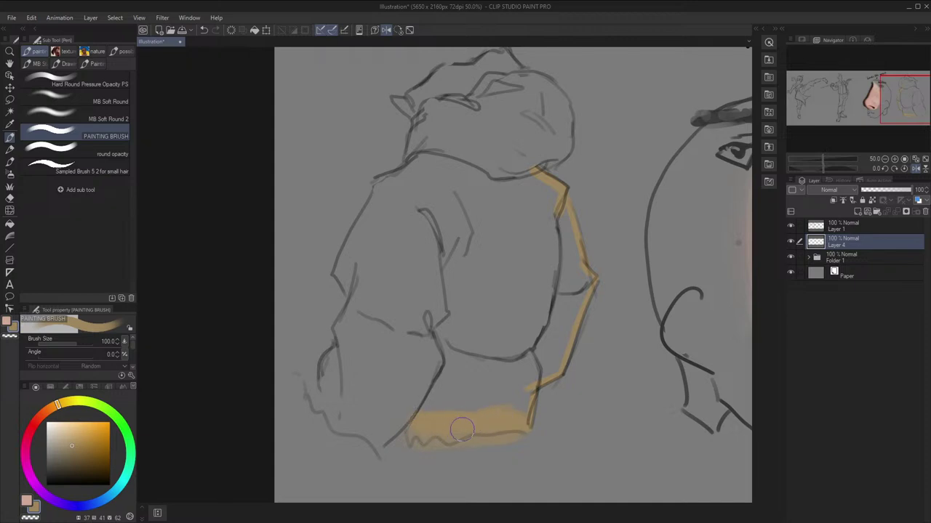
{"action": "left_click", "coordinate": [790, 225]}
{"action": "key", "text": "h"}
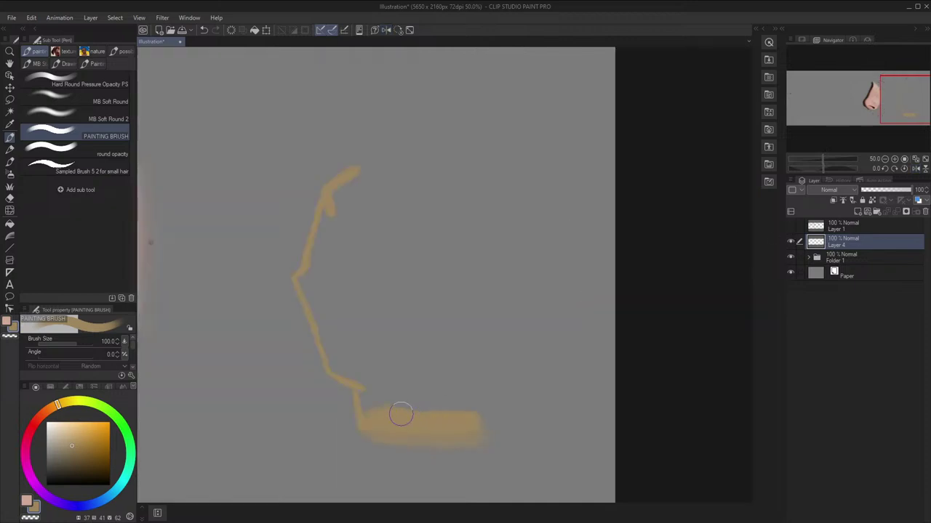
{"action": "left_click", "coordinate": [791, 226]}
{"action": "key", "text": "space"}
{"action": "left_click_drag", "start_coordinate": [673, 266], "coordinate": [651, 269]}
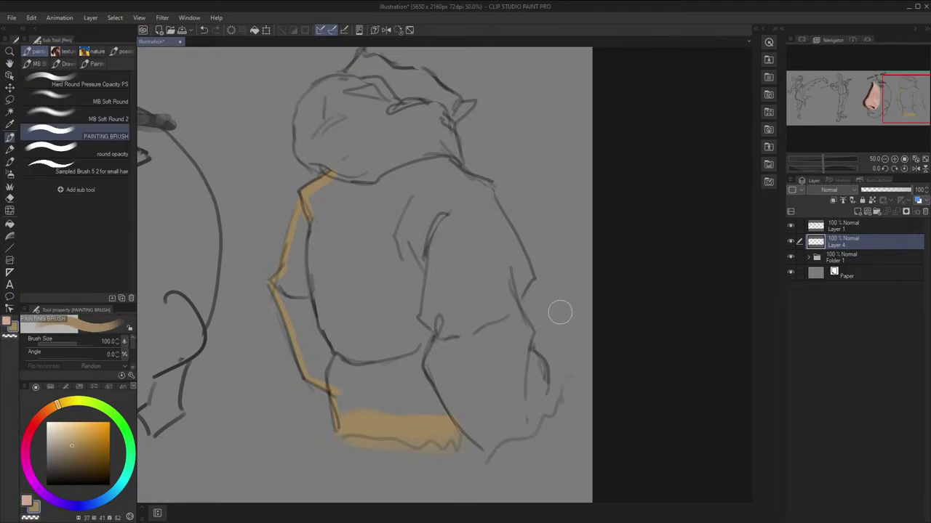
Extend the golden-tan band across the rear sleeve's lower end and around its cuff
{"action": "key", "text": "["}
{"action": "key", "text": "["}
{"action": "mouse_move", "coordinate": [448, 407]}
{"action": "left_mouse_down"}
{"action": "mouse_move", "coordinate": [462, 425]}
{"action": "mouse_move", "coordinate": [499, 425]}
{"action": "left_mouse_up"}
{"action": "key", "text": "]"}
{"action": "key", "text": "]"}
{"action": "mouse_move", "coordinate": [542, 378]}
{"action": "left_mouse_down"}
{"action": "mouse_move", "coordinate": [533, 407]}
{"action": "mouse_move", "coordinate": [544, 397]}
{"action": "mouse_move", "coordinate": [498, 427]}
{"action": "mouse_move", "coordinate": [528, 416]}
{"action": "mouse_move", "coordinate": [492, 430]}
{"action": "mouse_move", "coordinate": [523, 399]}
{"action": "mouse_move", "coordinate": [488, 425]}
{"action": "mouse_move", "coordinate": [471, 420]}
{"action": "mouse_move", "coordinate": [487, 436]}
{"action": "mouse_move", "coordinate": [468, 422]}
{"action": "mouse_move", "coordinate": [504, 423]}
{"action": "left_mouse_up"}
{"action": "key", "text": "]"}
{"action": "key", "text": "]"}
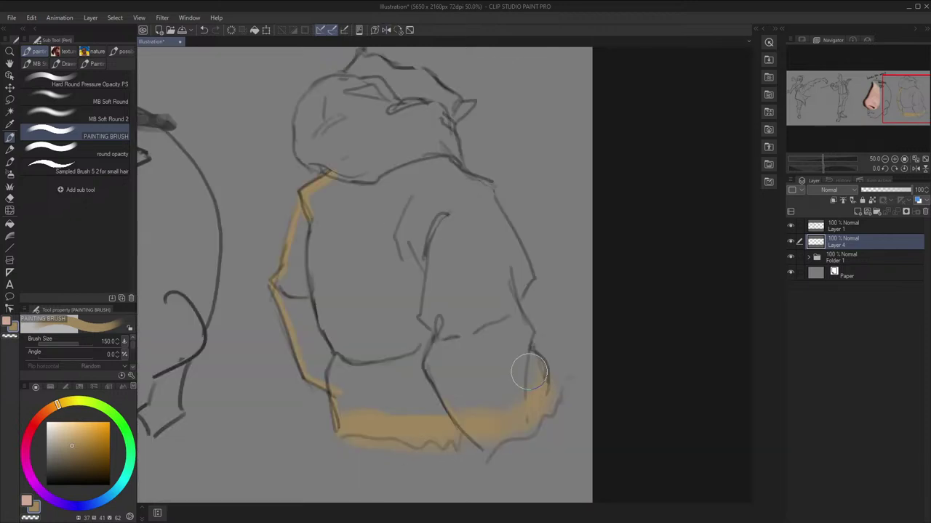
Undo the latest cuff strokes and trace the rear cuff's outer edge in golden tan at brush size 17
{"action": "key", "text": "c"}
{"action": "key", "text": "["}
{"action": "key", "text": "["}
{"action": "key", "text": "["}
{"action": "key", "text": "["}
{"action": "key", "text": "["}
{"action": "key", "text": "["}
{"action": "key", "text": "["}
{"action": "key", "text": "h"}
{"action": "key", "text": "x"}
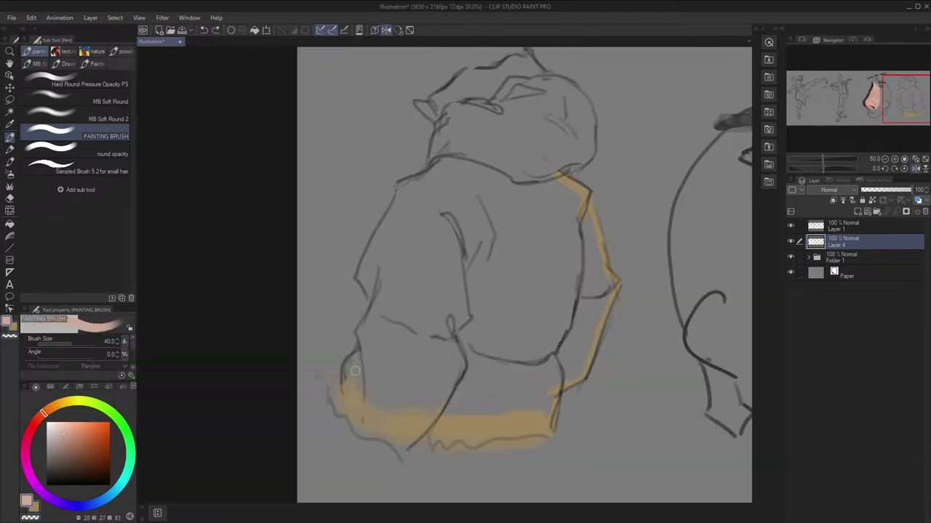
{"action": "key", "text": "x"}
{"action": "key", "text": "ctrl+z"}
{"action": "key", "text": "ctrl+z"}
{"action": "key", "text": "ctrl+z"}
{"action": "key", "text": "["}
{"action": "key", "text": "["}
{"action": "key", "text": "["}
{"action": "key", "text": "["}
{"action": "left_click_drag", "start_coordinate": [344, 378], "coordinate": [362, 350]}
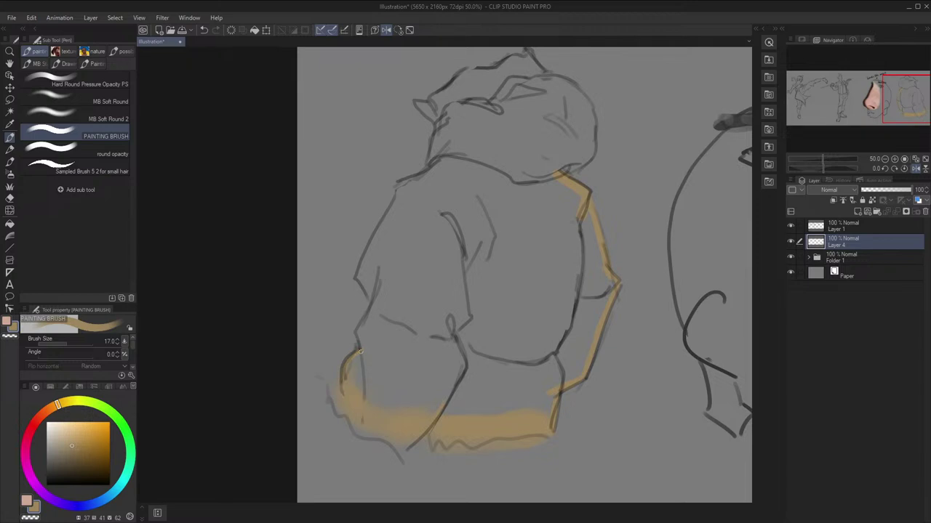
Lower Layer 1's opacity to 32% and make Layer 4 the active layer again
{"action": "left_click", "coordinate": [842, 225]}
{"action": "left_click_drag", "start_coordinate": [912, 189], "coordinate": [878, 190]}
{"action": "left_click", "coordinate": [842, 243]}
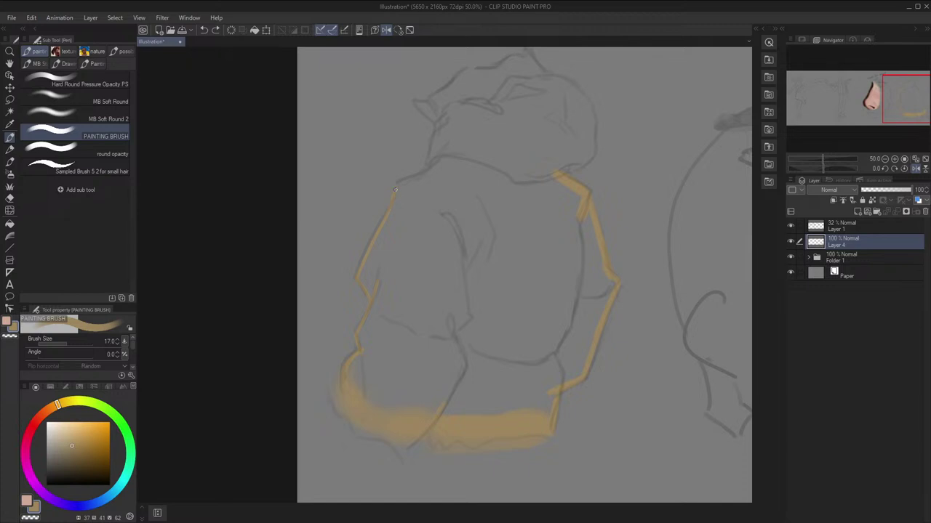
Close the golden-tan outline from the back shoulder around the head to the front shoulder at brush size 17
{"action": "left_click_drag", "start_coordinate": [395, 189], "coordinate": [396, 184]}
{"action": "left_click_drag", "start_coordinate": [431, 175], "coordinate": [411, 255]}
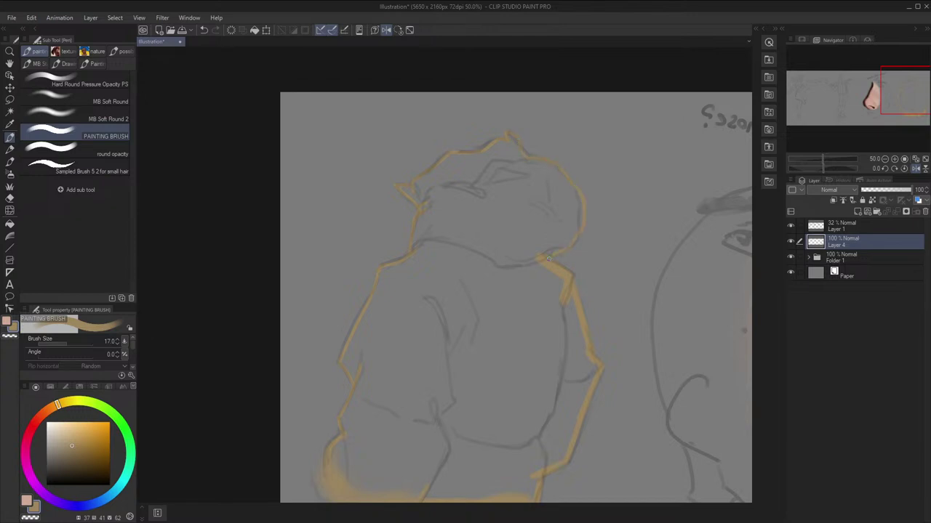
{"action": "key", "text": "h"}
Hide Layer 1 and fill the inside of the closed outline on Layer 4 with golden tan
{"action": "left_click", "coordinate": [790, 225]}
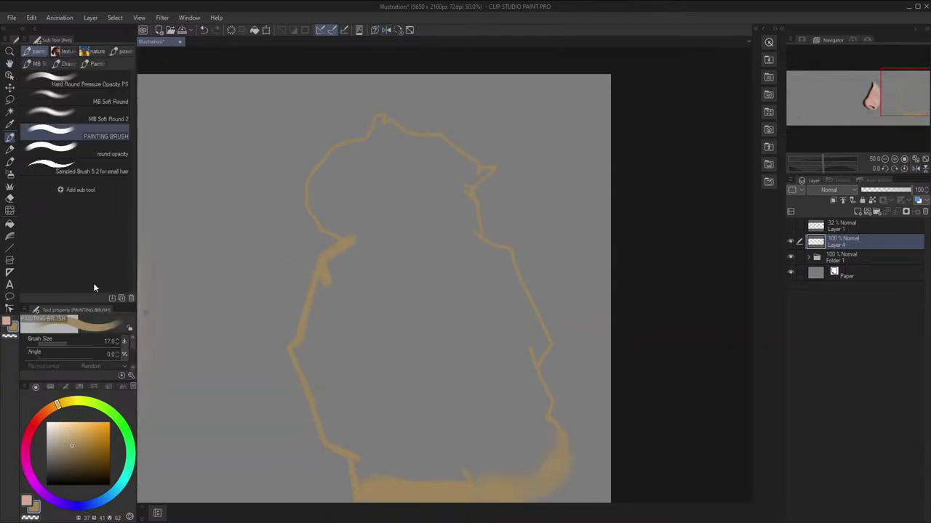
{"action": "left_click", "coordinate": [9, 225]}
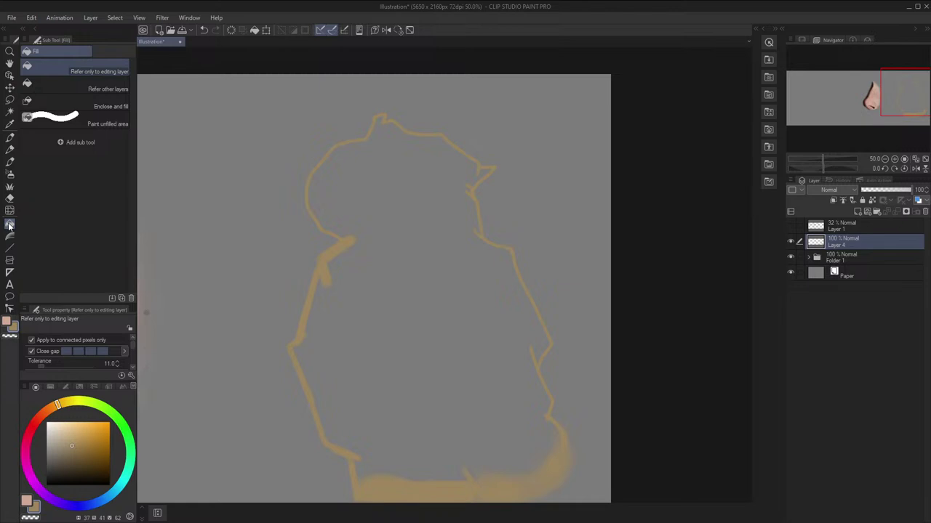
{"action": "left_click", "coordinate": [436, 321]}
{"action": "left_click_drag", "start_coordinate": [452, 314], "coordinate": [466, 302]}
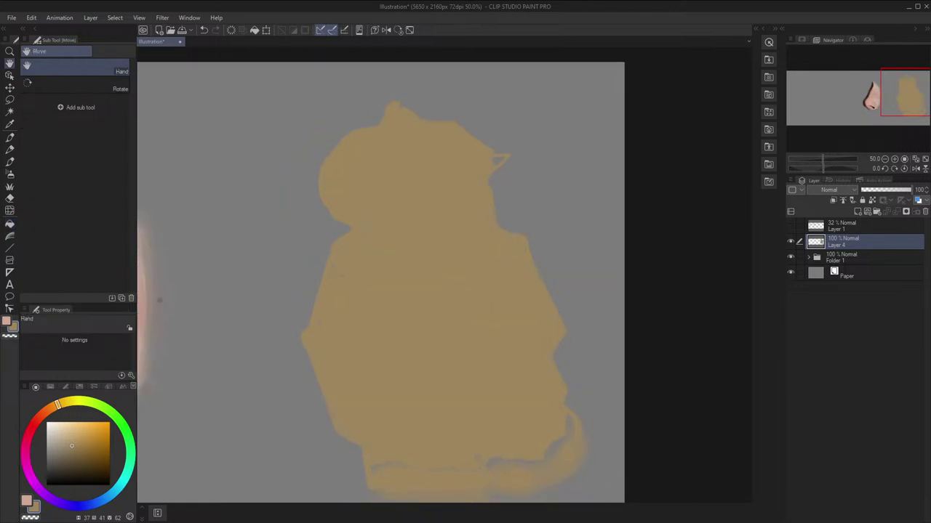
Cover unfilled spots with the PAINTING BRUSH, using size 120 near the hem and size 30 for the pointed tip on the head
{"action": "key", "text": "p"}
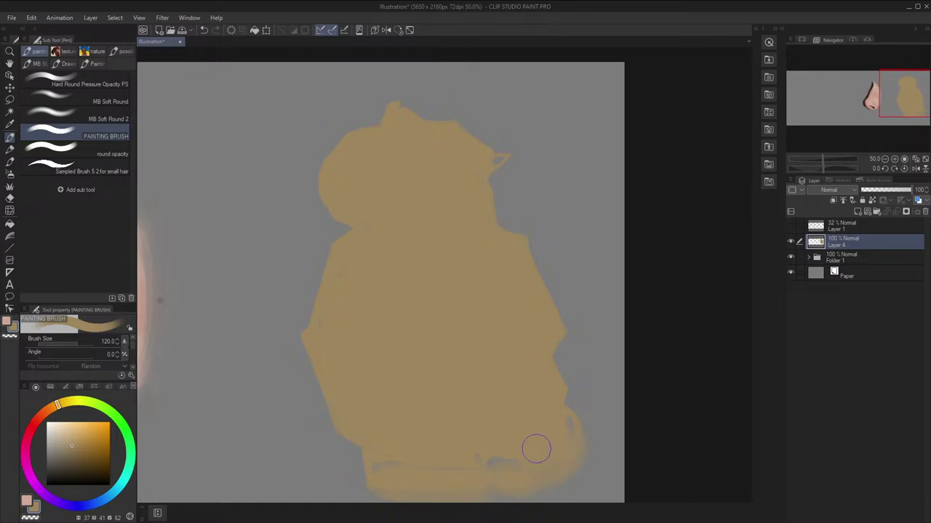
{"action": "key", "text": "h"}
{"action": "key", "text": "bracketleft"}
{"action": "key", "text": "bracketleft"}
{"action": "key", "text": "bracketleft"}
{"action": "key", "text": "bracketleft"}
{"action": "key", "text": "bracketleft"}
{"action": "key", "text": "bracketleft"}
{"action": "key", "text": "bracketleft"}
{"action": "key", "text": "bracketleft"}
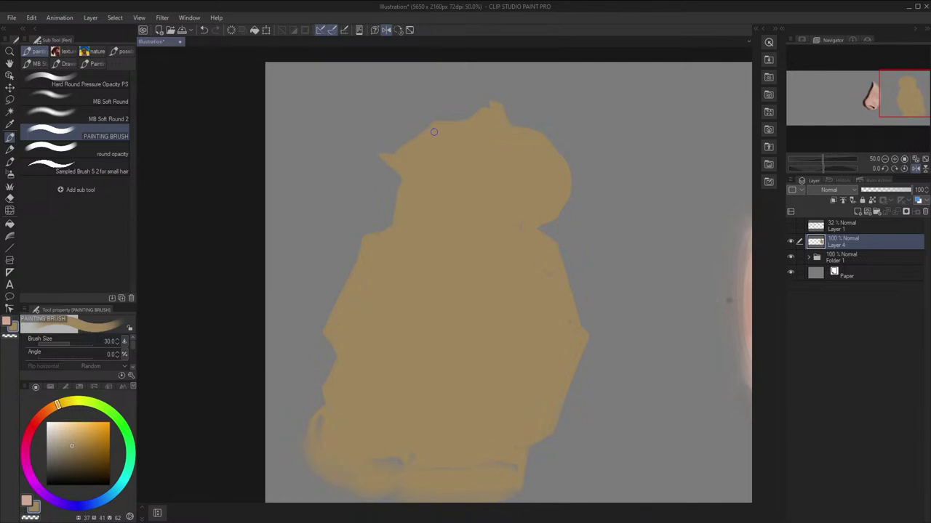
Paint over the remaining gaps at the rear cuff and along the lower hem with the larger golden-tan brush
{"action": "key", "text": "h"}
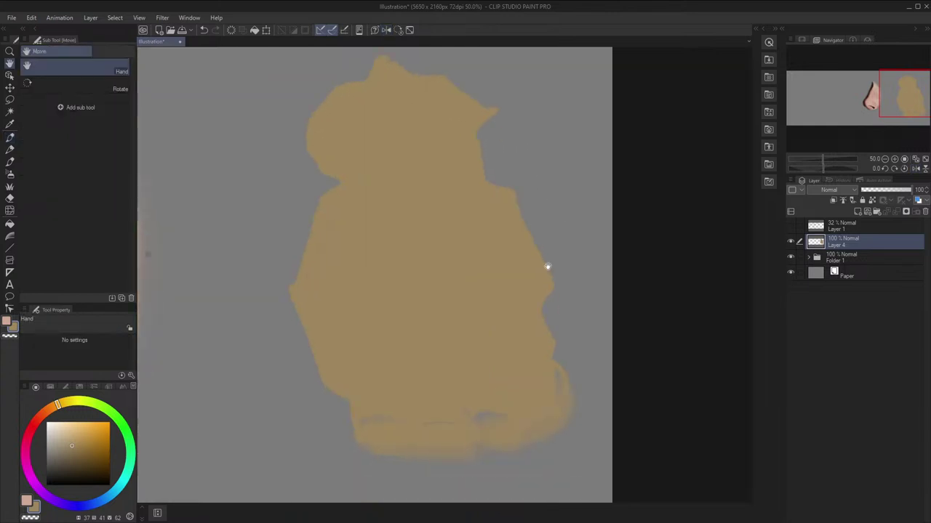
{"action": "key", "text": "bracketright"}
{"action": "key", "text": "bracketright"}
{"action": "key", "text": "bracketright"}
{"action": "key", "text": "bracketright"}
{"action": "key", "text": "bracketright"}
{"action": "key", "text": "bracketright"}
{"action": "key", "text": "bracketright"}
{"action": "key", "text": "h"}
{"action": "key", "text": "bracketleft"}
{"action": "key", "text": "bracketleft"}
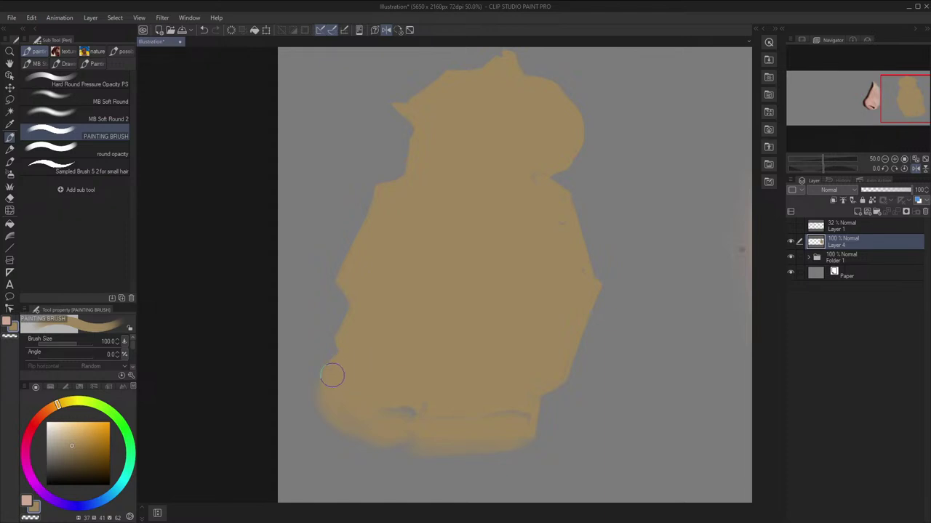
{"action": "key", "text": "h"}
{"action": "left_click_drag", "start_coordinate": [548, 390], "coordinate": [586, 381]}
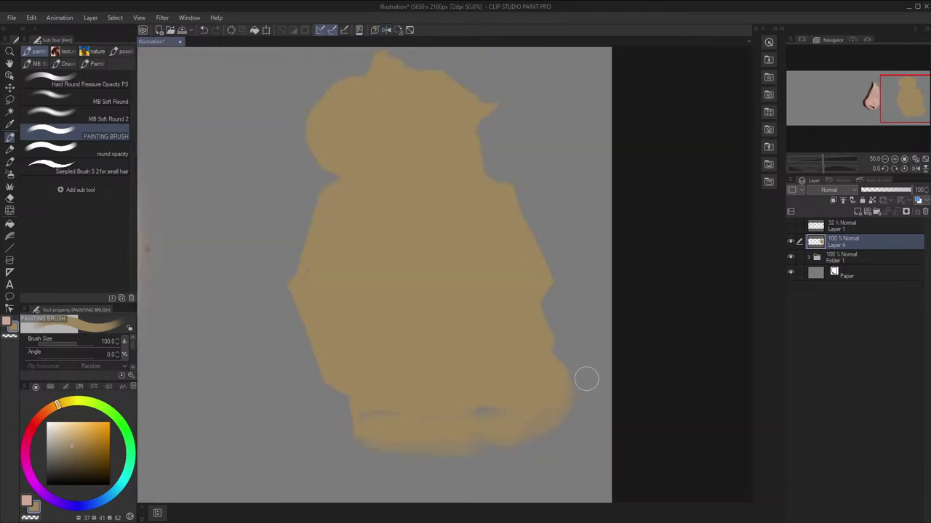
{"action": "key", "text": "bracketright"}
{"action": "mouse_move", "coordinate": [517, 406]}
{"action": "left_mouse_down"}
{"action": "mouse_move", "coordinate": [428, 414]}
{"action": "mouse_move", "coordinate": [370, 405]}
{"action": "left_mouse_up"}
{"action": "left_click", "coordinate": [493, 405], "text": "shift"}
Cover the leftover specks along the front shoulder and head edges in golden tan, reducing the brush to size 40
{"action": "key", "text": "h"}
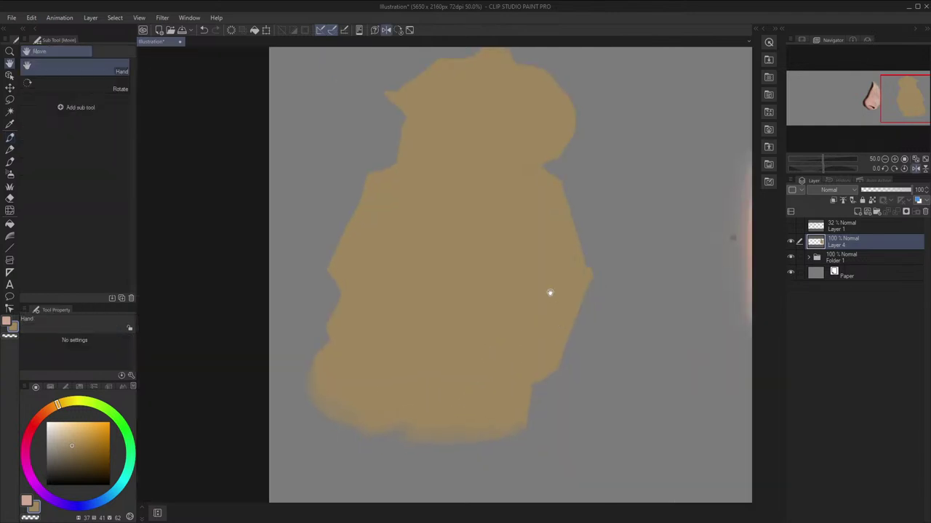
{"action": "key", "text": "bracketleft"}
{"action": "key", "text": "bracketleft"}
{"action": "key", "text": "h"}
{"action": "key", "text": "bracketleft"}
{"action": "key", "text": "bracketleft"}
{"action": "key", "text": "bracketleft"}
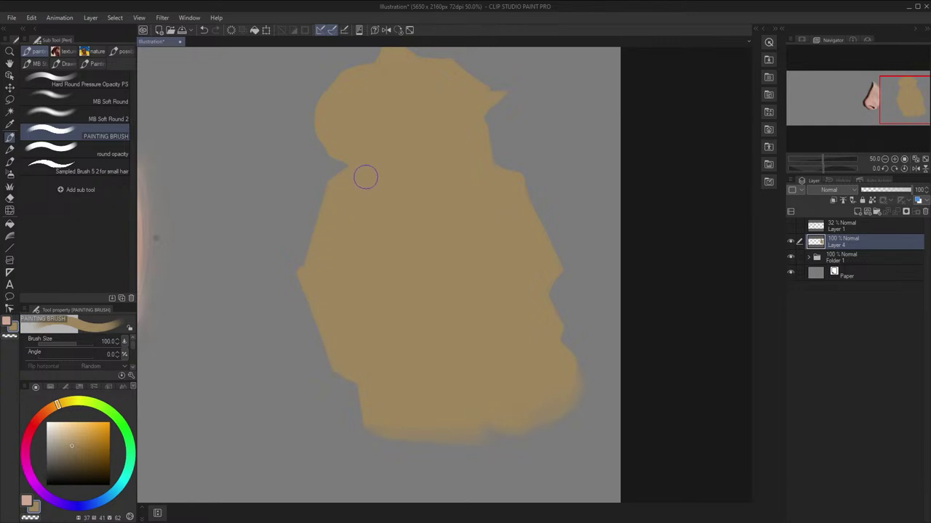
{"action": "left_click_drag", "start_coordinate": [346, 189], "coordinate": [350, 224]}
{"action": "key", "text": "space"}
{"action": "left_click_drag", "start_coordinate": [536, 150], "coordinate": [556, 241]}
{"action": "key", "text": "h"}
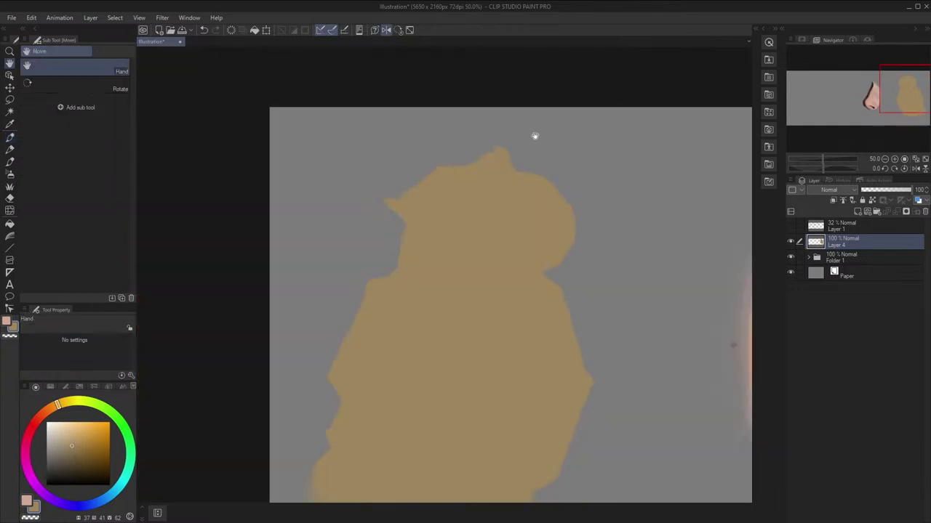
{"action": "key", "text": "bracketleft"}
{"action": "key", "text": "bracketleft"}
{"action": "key", "text": "bracketleft"}
{"action": "key", "text": "bracketleft"}
{"action": "key", "text": "bracketleft"}
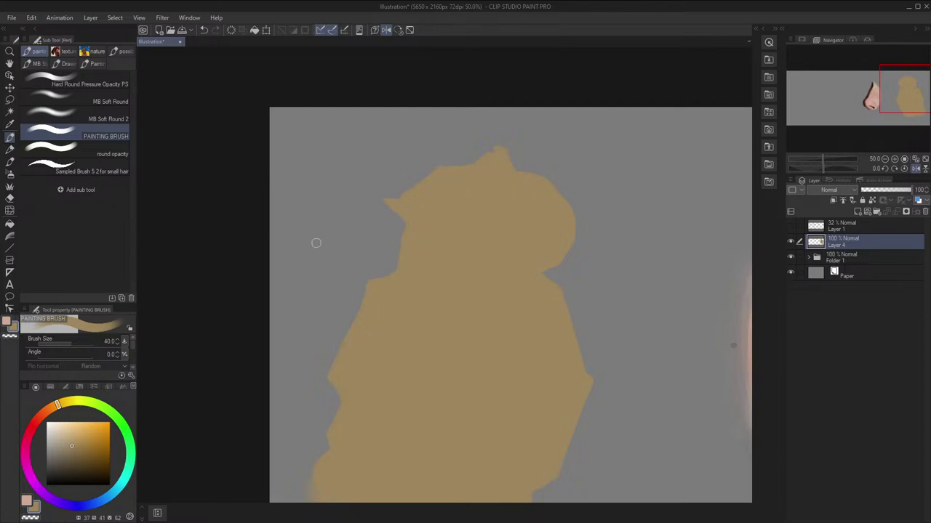
Check the filled silhouette's edges in normal and mirrored views and at a closer zoom
{"action": "key", "text": "h"}
{"action": "key", "text": "space"}
{"action": "left_click_drag", "start_coordinate": [508, 241], "coordinate": [493, 156]}
{"action": "key", "text": "h"}
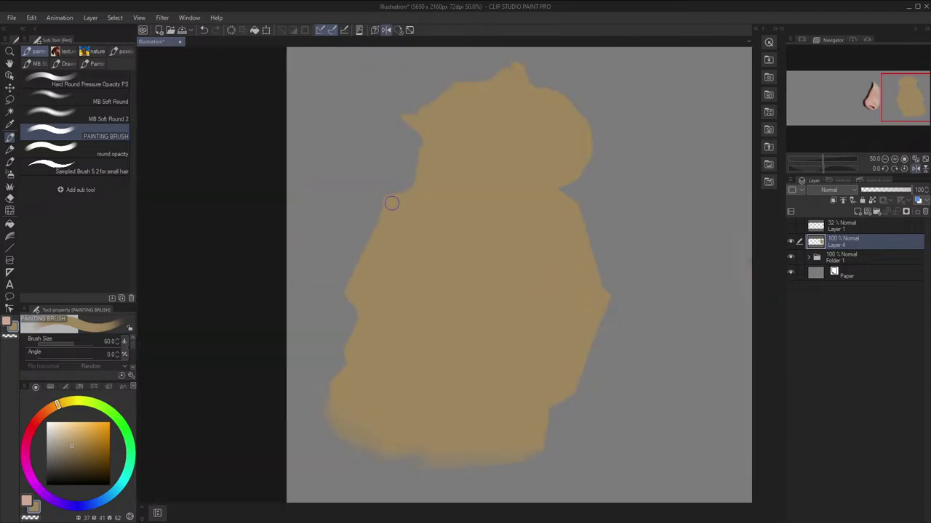
{"action": "key", "text": "h"}
{"action": "key", "text": "space"}
{"action": "left_click_drag", "start_coordinate": [509, 148], "coordinate": [521, 188]}
{"action": "key", "text": "p"}
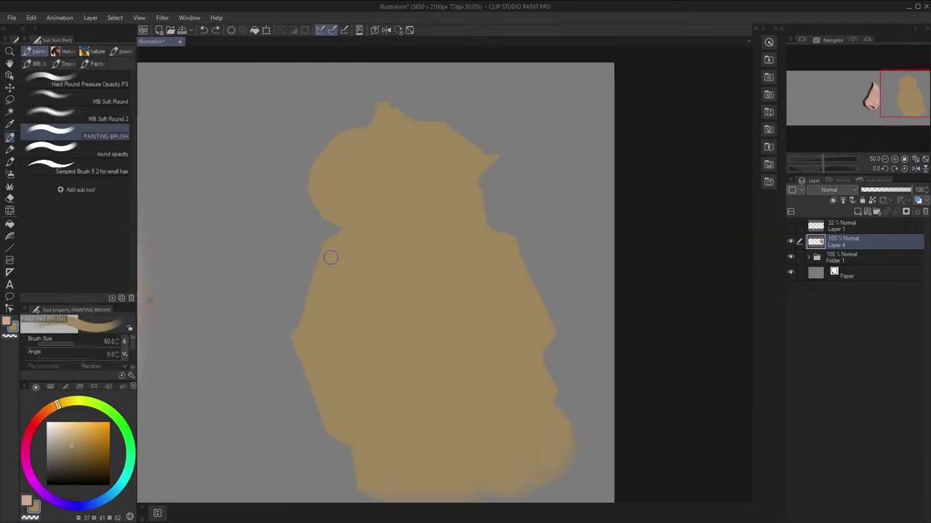
{"action": "key", "text": "h"}
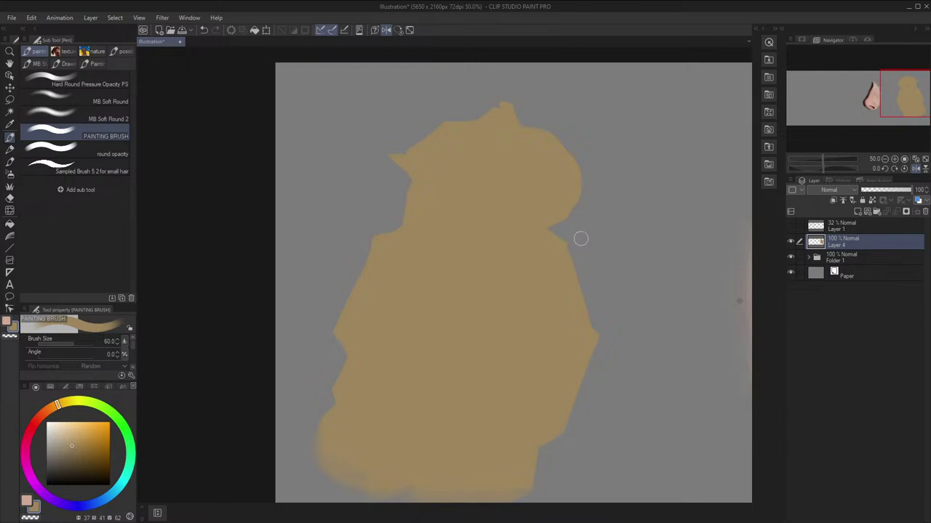
{"action": "key", "text": "h"}
{"action": "key", "text": "space"}
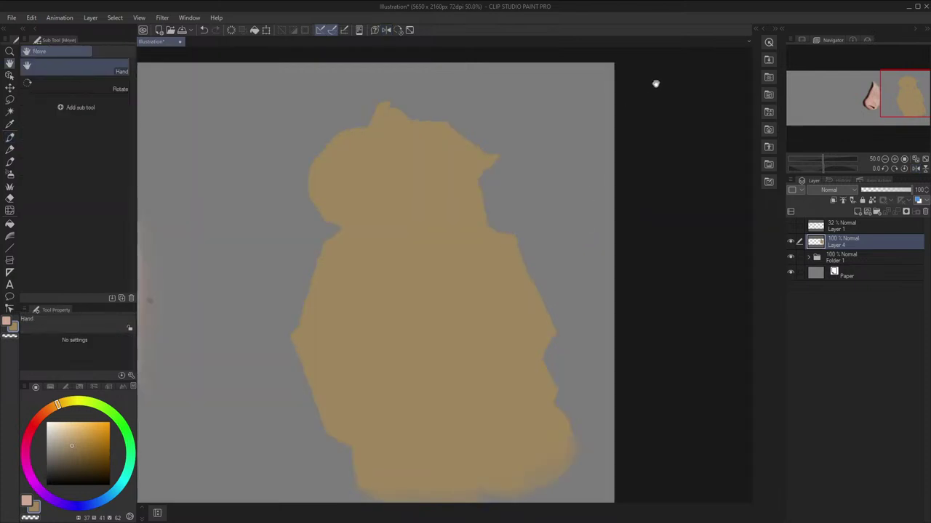
{"action": "left_click_drag", "start_coordinate": [474, 171], "coordinate": [467, 154]}
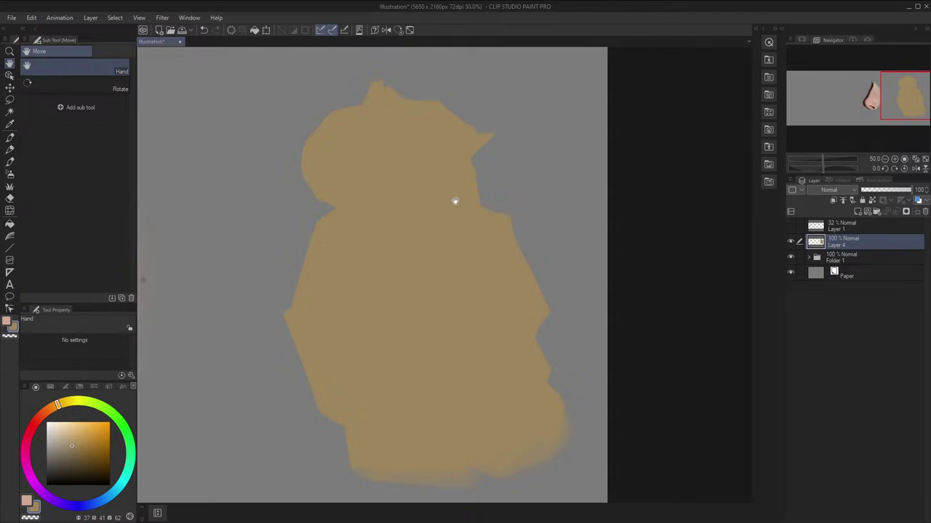
{"action": "left_click_drag", "start_coordinate": [438, 7], "coordinate": [359, 0]}
{"action": "scroll", "coordinate": [423, 224], "scroll_direction": "up", "scroll_amount": 1}
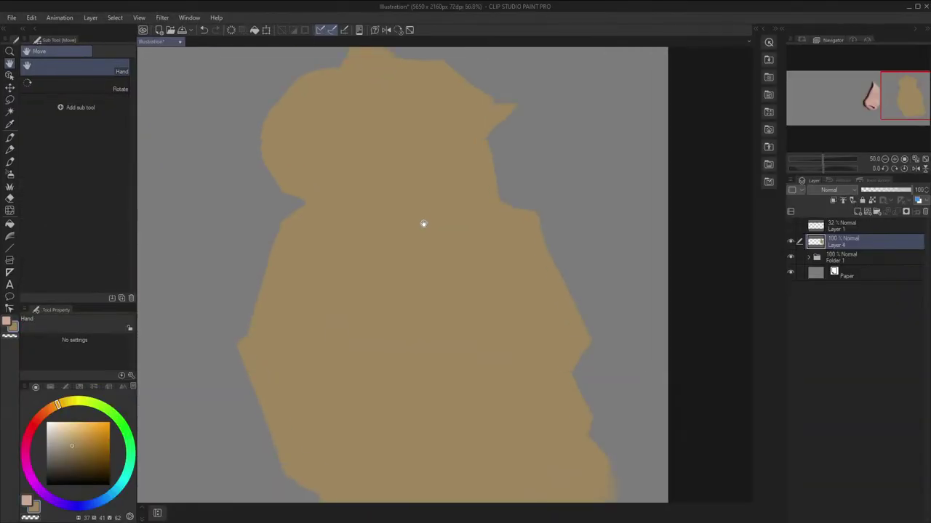
{"action": "left_click_drag", "start_coordinate": [423, 222], "coordinate": [417, 192]}
{"action": "scroll", "coordinate": [417, 191], "scroll_direction": "down", "scroll_amount": 1}
{"action": "left_click_drag", "start_coordinate": [324, 7], "coordinate": [444, 5]}
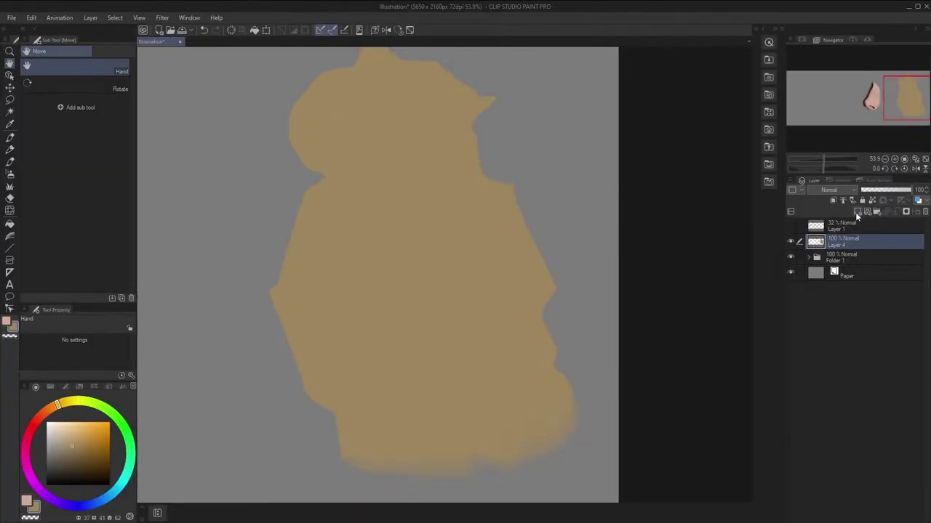
Create a new layer clipped to Layer 4 and show the Layer 1 line drawing again
{"action": "left_click", "coordinate": [857, 212]}
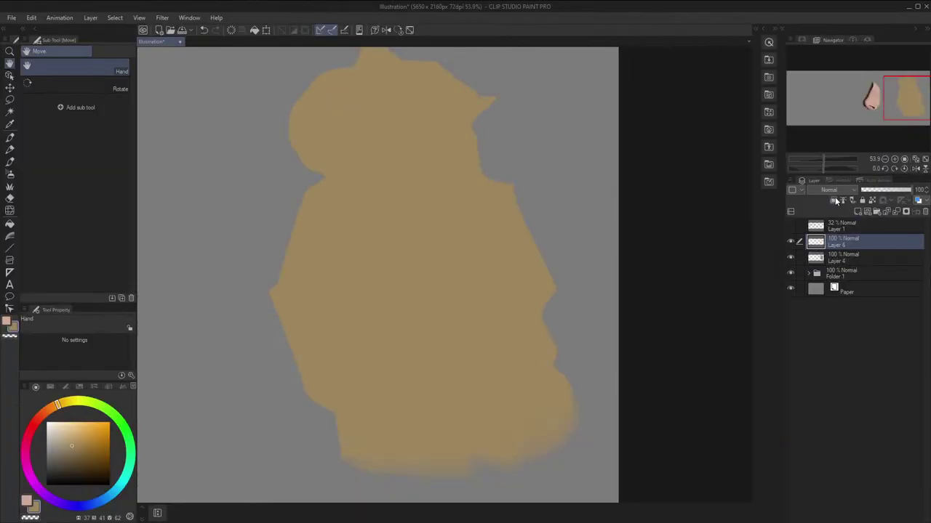
{"action": "left_click_drag", "start_coordinate": [637, 249], "coordinate": [624, 251]}
{"action": "left_click", "coordinate": [799, 226]}
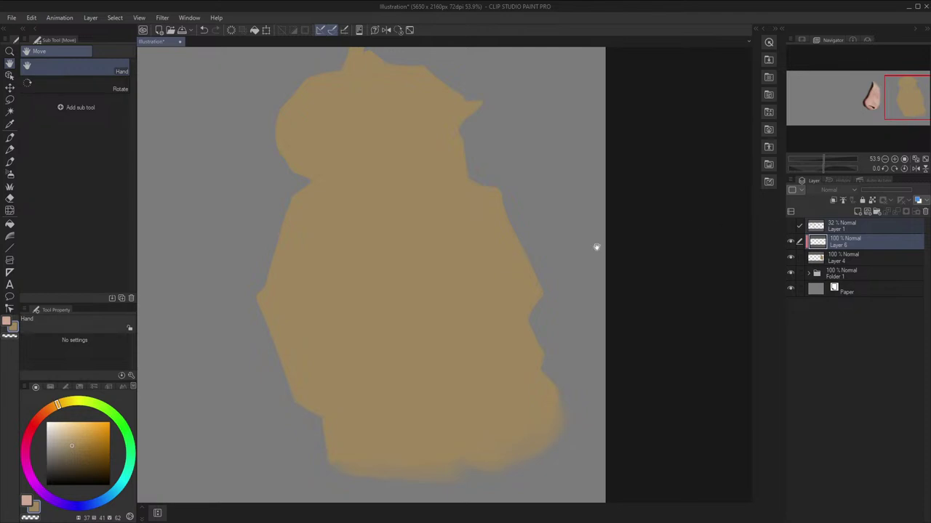
{"action": "left_click", "coordinate": [791, 227]}
{"action": "key", "text": "p"}
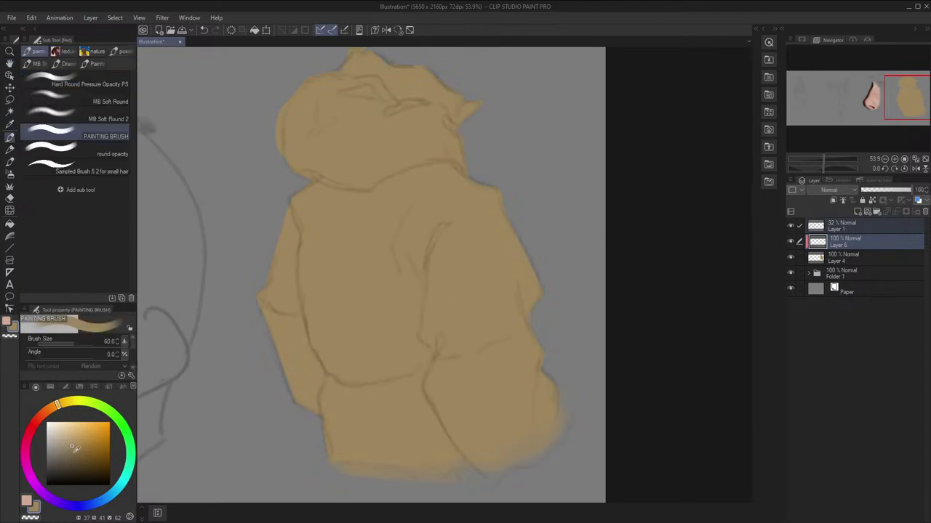
Try dark brown swatches on the torso, starting with hue 33, saturation 54, value 34, undoing each and varying the hue
{"action": "left_click", "coordinate": [82, 460]}
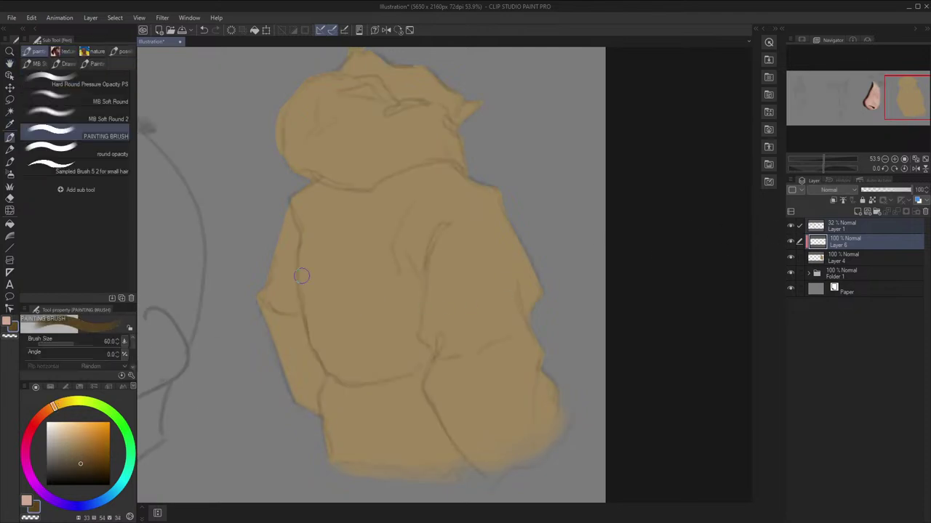
{"action": "left_click_drag", "start_coordinate": [339, 210], "coordinate": [339, 268]}
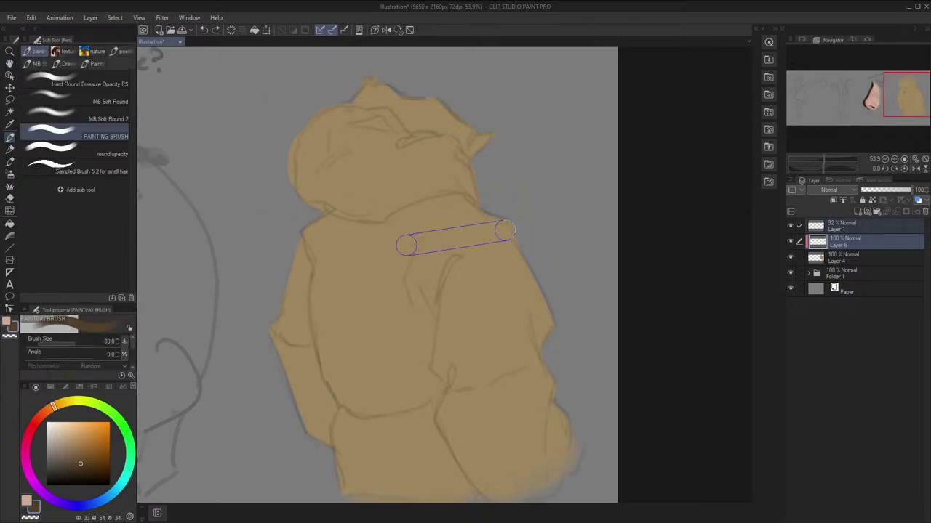
{"action": "mouse_move", "coordinate": [390, 284]}
{"action": "left_mouse_down"}
{"action": "mouse_move", "coordinate": [391, 250]}
{"action": "mouse_move", "coordinate": [353, 324]}
{"action": "left_mouse_up"}
{"action": "key", "text": "ctrl+z"}
{"action": "left_click", "coordinate": [72, 405]}
{"action": "left_click_drag", "start_coordinate": [377, 258], "coordinate": [361, 284]}
{"action": "key", "text": "ctrl+z"}
{"action": "left_click", "coordinate": [48, 410]}
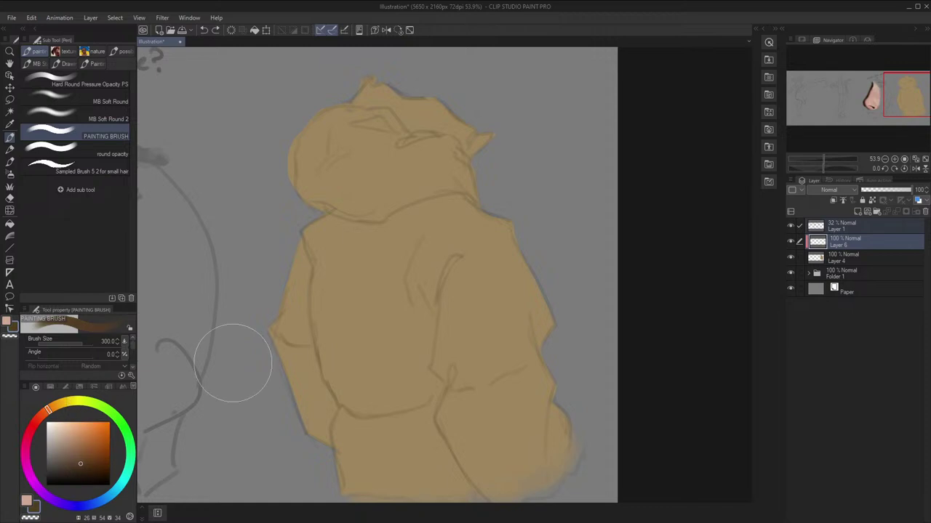
{"action": "left_click", "coordinate": [54, 410]}
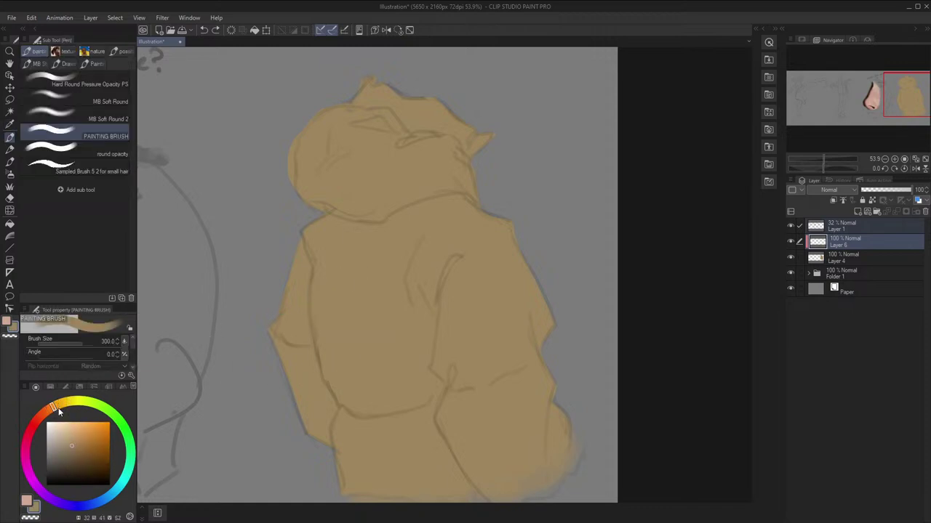
Set the colour to hue 41, saturation 50, value 35 and paint a dark patch on the upper torso at brush size 300
{"action": "left_click", "coordinate": [60, 412]}
{"action": "left_click_drag", "start_coordinate": [73, 447], "coordinate": [77, 463]}
{"action": "left_click_drag", "start_coordinate": [365, 259], "coordinate": [353, 288]}
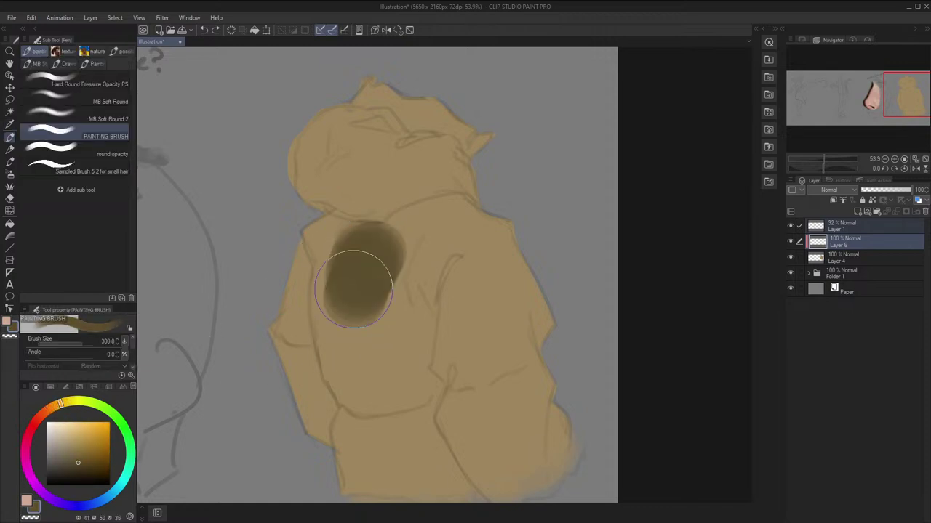
Undo the dark torso patch, sample the tan base and try a warmer brown around hue 32 on the torso, undoing each swatch
{"action": "key", "text": "ctrl+z"}
{"action": "left_click", "coordinate": [281, 284], "text": "alt"}
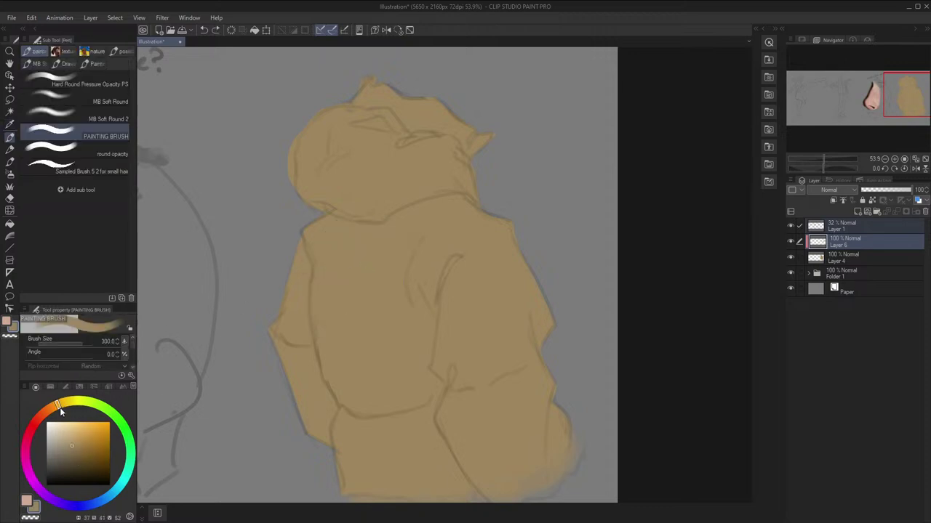
{"action": "left_click_drag", "start_coordinate": [75, 442], "coordinate": [85, 463]}
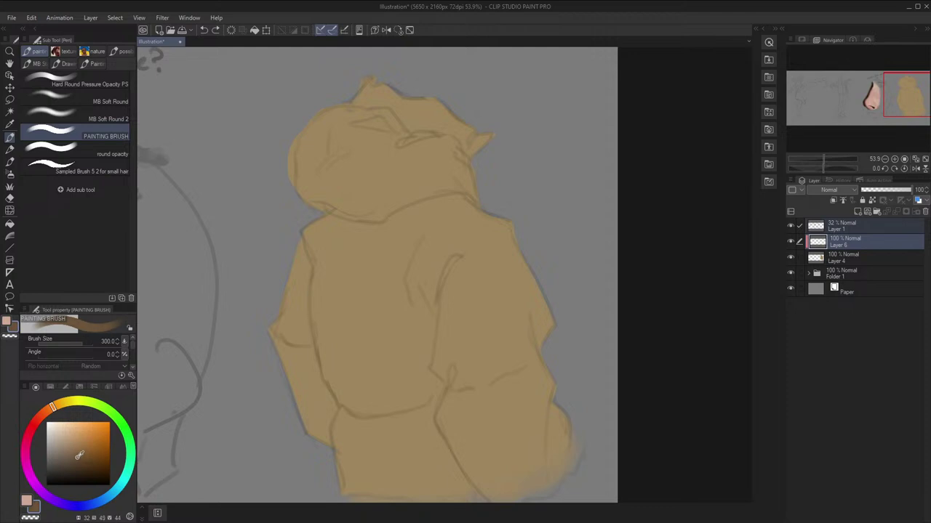
{"action": "left_click_drag", "start_coordinate": [363, 260], "coordinate": [357, 269]}
{"action": "key", "text": "ctrl+z"}
{"action": "left_click", "coordinate": [84, 460]}
{"action": "mouse_move", "coordinate": [331, 240]}
{"action": "left_mouse_down"}
{"action": "mouse_move", "coordinate": [371, 362]}
{"action": "mouse_move", "coordinate": [397, 391]}
{"action": "left_mouse_up"}
{"action": "key", "text": "h"}
{"action": "key", "text": "h"}
{"action": "key", "text": "ctrl+z"}
Try browns at saturation 58, value 36 on the torso, including hues 22 and 34, undoing each swatch
{"action": "left_click", "coordinate": [436, 338], "text": "alt"}
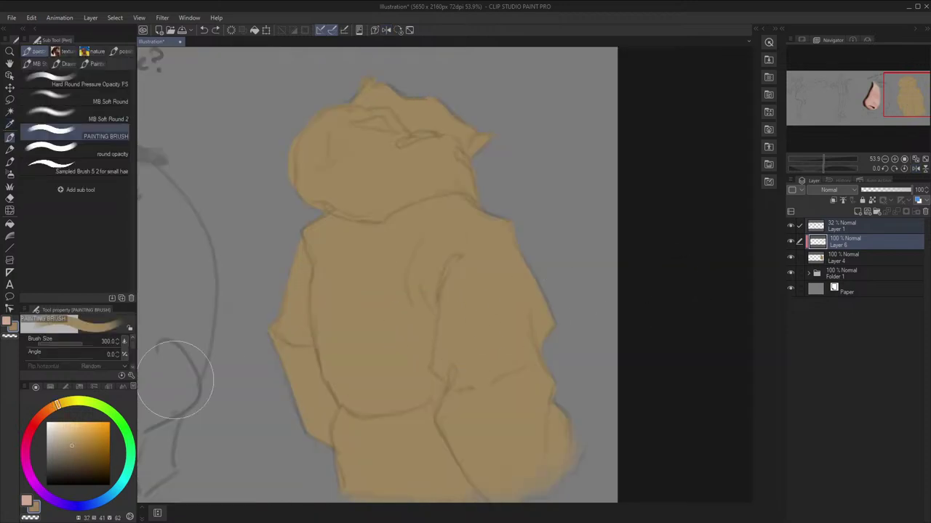
{"action": "left_click", "coordinate": [83, 456]}
{"action": "left_click", "coordinate": [83, 463]}
{"action": "mouse_move", "coordinate": [364, 240]}
{"action": "left_mouse_down"}
{"action": "mouse_move", "coordinate": [370, 274]}
{"action": "mouse_move", "coordinate": [343, 254]}
{"action": "mouse_move", "coordinate": [269, 316]}
{"action": "left_mouse_up"}
{"action": "key", "text": "ctrl+z"}
{"action": "left_click", "coordinate": [46, 413]}
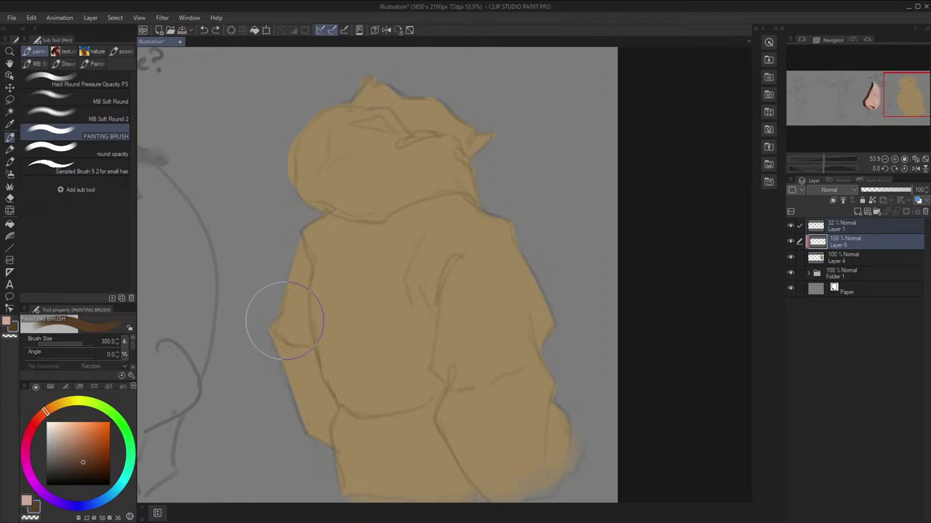
{"action": "left_click_drag", "start_coordinate": [368, 281], "coordinate": [361, 316]}
{"action": "key", "text": "ctrl+z"}
{"action": "left_click", "coordinate": [53, 408]}
{"action": "mouse_move", "coordinate": [351, 251]}
{"action": "left_mouse_down"}
{"action": "mouse_move", "coordinate": [349, 275]}
{"action": "mouse_move", "coordinate": [328, 245]}
{"action": "mouse_move", "coordinate": [350, 267]}
{"action": "mouse_move", "coordinate": [367, 337]}
{"action": "mouse_move", "coordinate": [366, 301]}
{"action": "mouse_move", "coordinate": [373, 405]}
{"action": "left_mouse_up"}
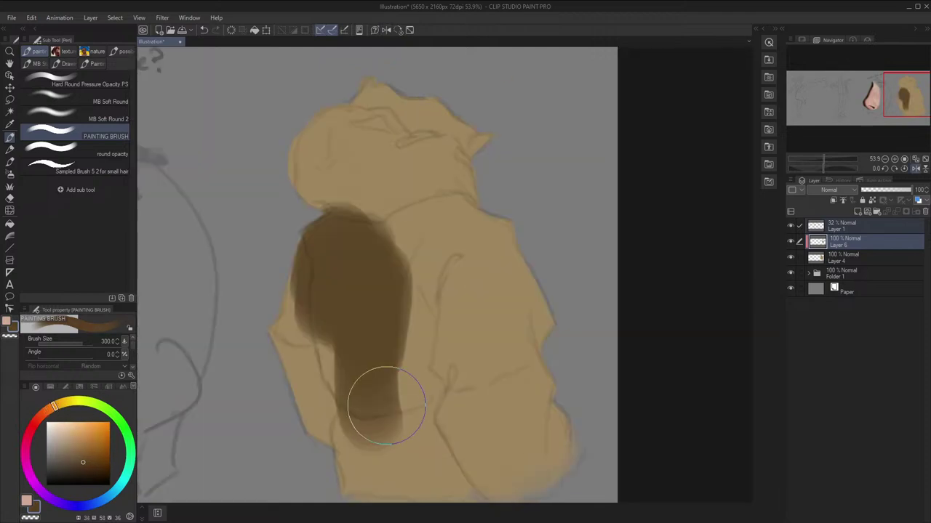
{"action": "key", "text": "ctrl+z"}
Try a more muted brown of hue 28, saturation 37, value 38 across the middle of the torso and undo the patches
{"action": "left_click", "coordinate": [34, 506]}
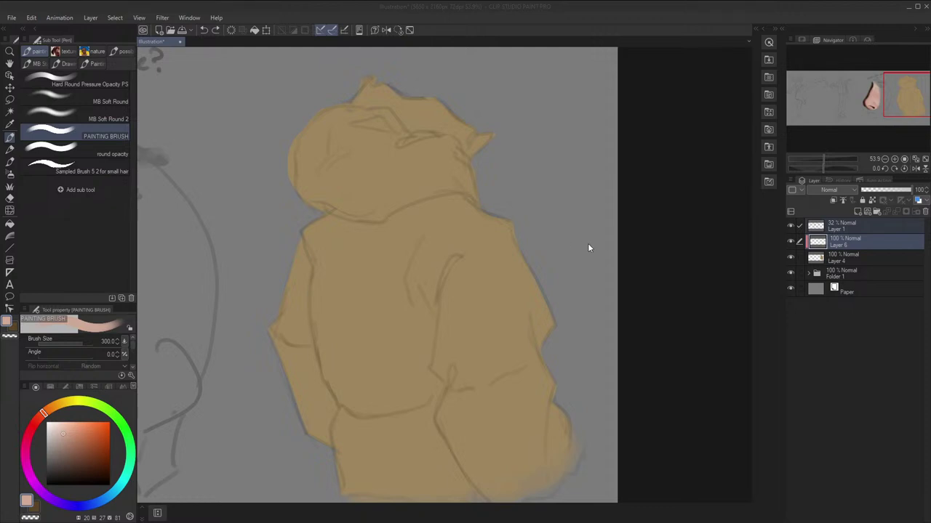
{"action": "key", "text": "x"}
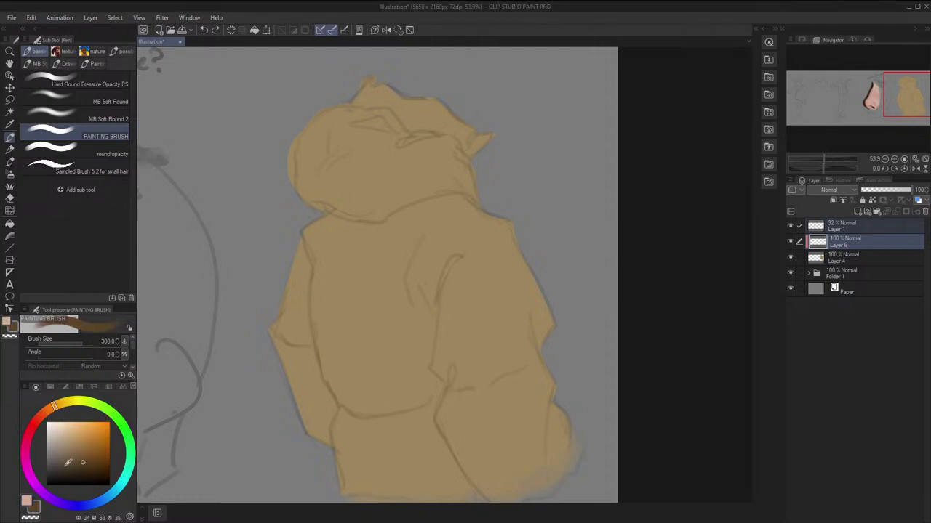
{"action": "left_click", "coordinate": [69, 461]}
{"action": "mouse_move", "coordinate": [342, 309]}
{"action": "left_mouse_down"}
{"action": "mouse_move", "coordinate": [407, 270]}
{"action": "mouse_move", "coordinate": [381, 307]}
{"action": "left_mouse_up"}
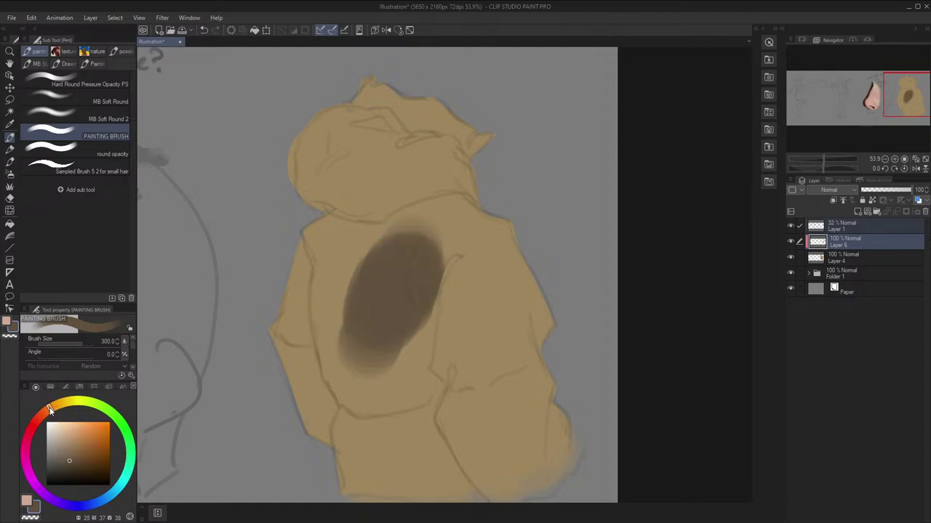
{"action": "left_click", "coordinate": [49, 409]}
{"action": "mouse_move", "coordinate": [391, 291]}
{"action": "left_mouse_down"}
{"action": "mouse_move", "coordinate": [420, 262]}
{"action": "mouse_move", "coordinate": [380, 329]}
{"action": "mouse_move", "coordinate": [414, 271]}
{"action": "mouse_move", "coordinate": [397, 329]}
{"action": "mouse_move", "coordinate": [414, 289]}
{"action": "mouse_move", "coordinate": [401, 312]}
{"action": "mouse_move", "coordinate": [387, 310]}
{"action": "mouse_move", "coordinate": [389, 276]}
{"action": "mouse_move", "coordinate": [359, 370]}
{"action": "left_mouse_up"}
{"action": "key", "text": "ctrl+z"}
{"action": "key", "text": "ctrl+z"}
{"action": "key", "text": "ctrl+z"}
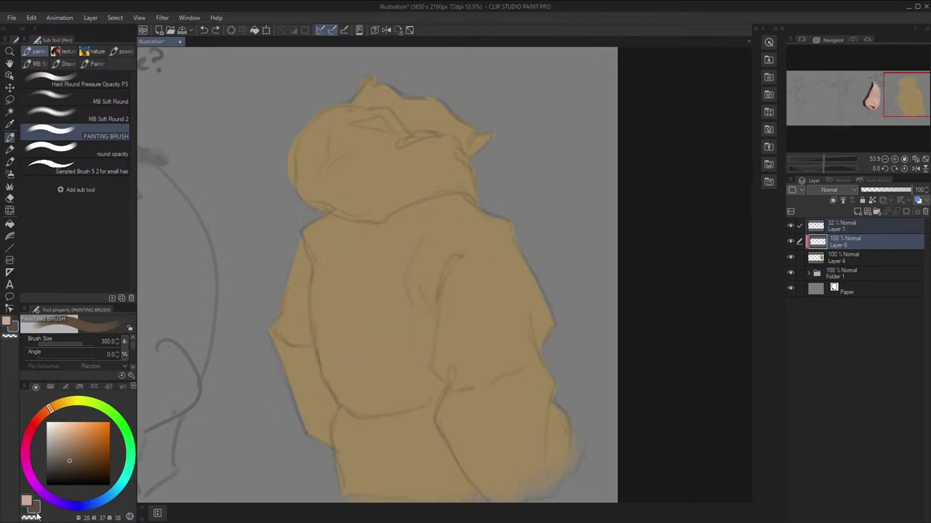
Shift the muted brown to hue 36, saturation 37, value 38, test it on the torso and undo the stroke
{"action": "left_click", "coordinate": [35, 515]}
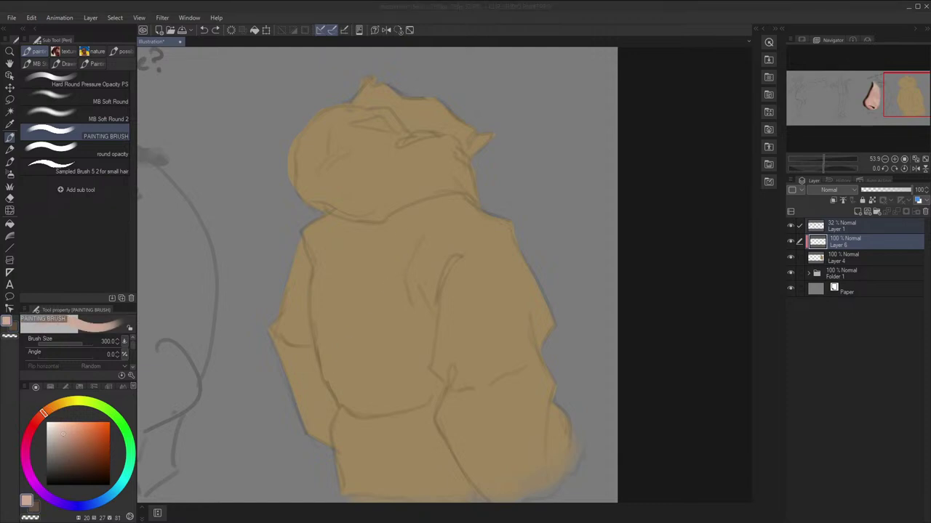
{"action": "left_click", "coordinate": [591, 248], "text": "alt"}
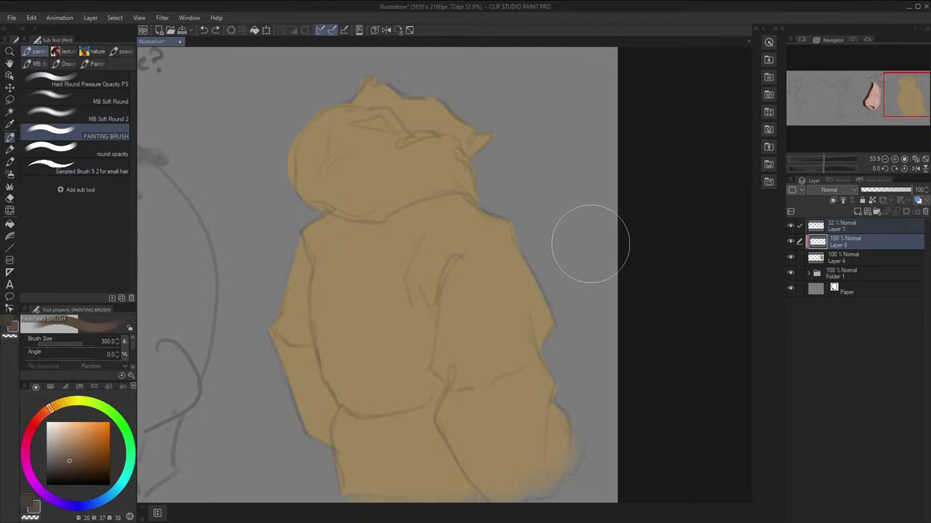
{"action": "key", "text": "x"}
{"action": "left_click", "coordinate": [589, 245], "text": "alt"}
{"action": "key", "text": "x"}
{"action": "left_click_drag", "start_coordinate": [51, 410], "coordinate": [56, 405]}
{"action": "mouse_move", "coordinate": [416, 285]}
{"action": "left_mouse_down"}
{"action": "mouse_move", "coordinate": [404, 329]}
{"action": "mouse_move", "coordinate": [373, 337]}
{"action": "mouse_move", "coordinate": [369, 390]}
{"action": "left_mouse_up"}
{"action": "key", "text": "ctrl+z"}
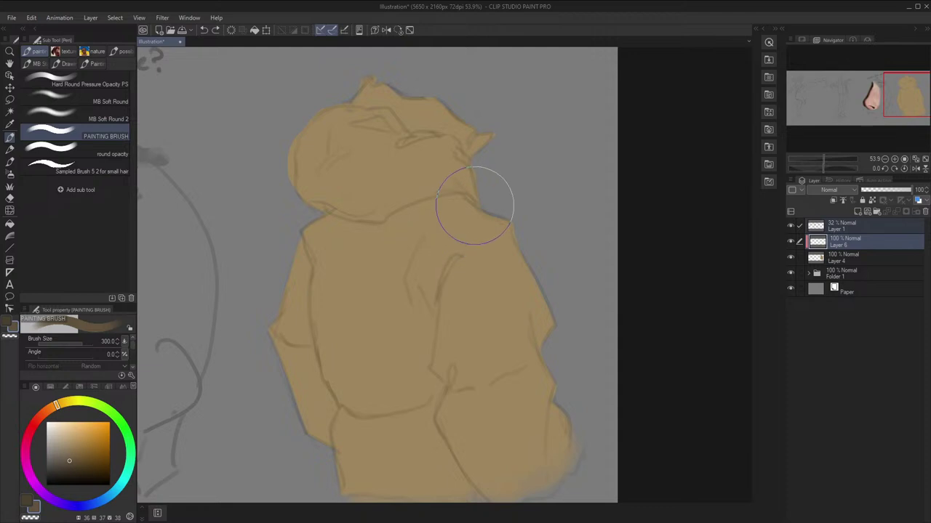
Sample the tan base, darken it to hue 36, saturation 43, value 22, test it on the torso and undo the patch
{"action": "key", "text": "x"}
{"action": "left_click", "coordinate": [389, 324], "text": "alt"}
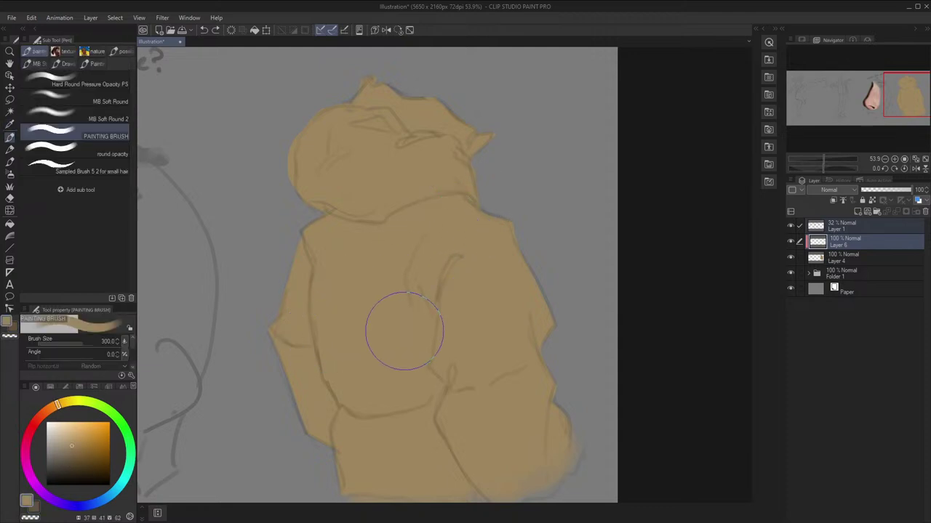
{"action": "left_click_drag", "start_coordinate": [404, 331], "coordinate": [403, 325]}
{"action": "left_click", "coordinate": [388, 283], "text": "alt"}
{"action": "scroll", "coordinate": [387, 277], "scroll_direction": "down", "scroll_amount": 1}
{"action": "left_click", "coordinate": [388, 277]}
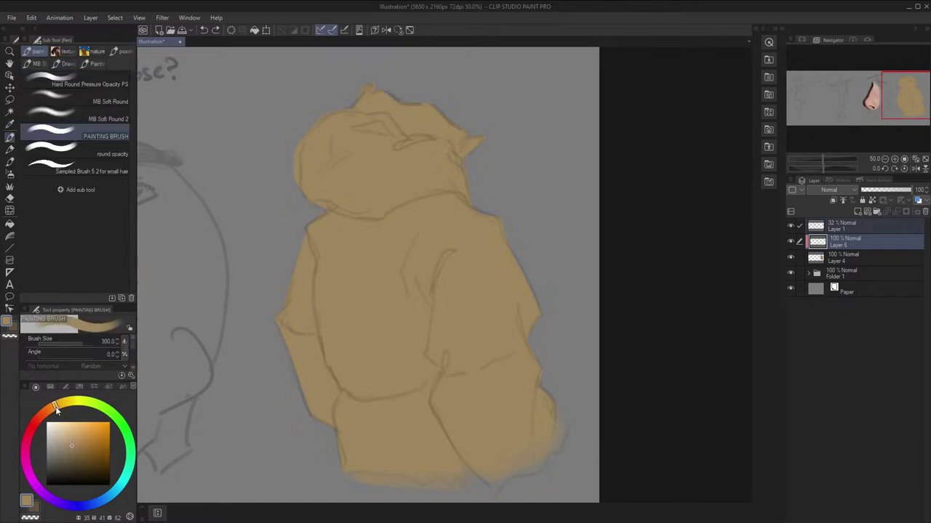
{"action": "left_click", "coordinate": [75, 471]}
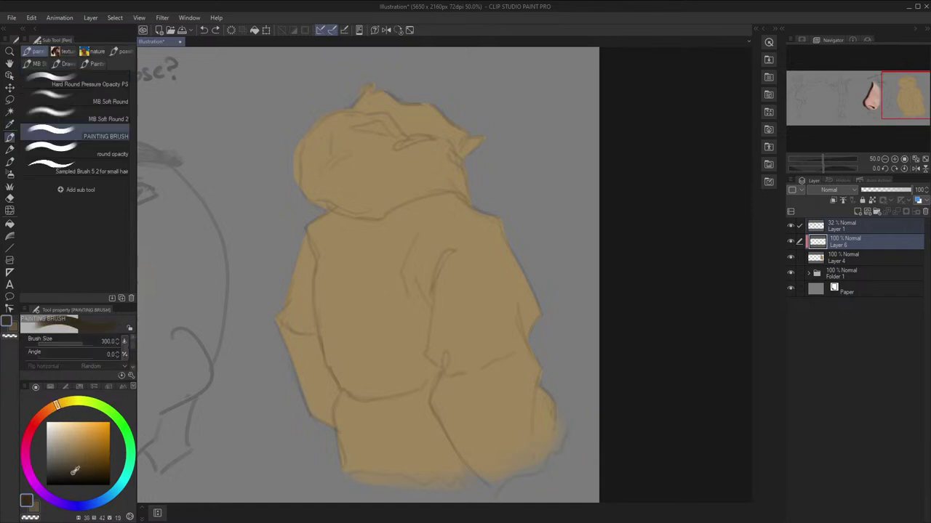
{"action": "mouse_move", "coordinate": [384, 254]}
{"action": "left_mouse_down"}
{"action": "mouse_move", "coordinate": [395, 280]}
{"action": "mouse_move", "coordinate": [391, 313]}
{"action": "left_mouse_up"}
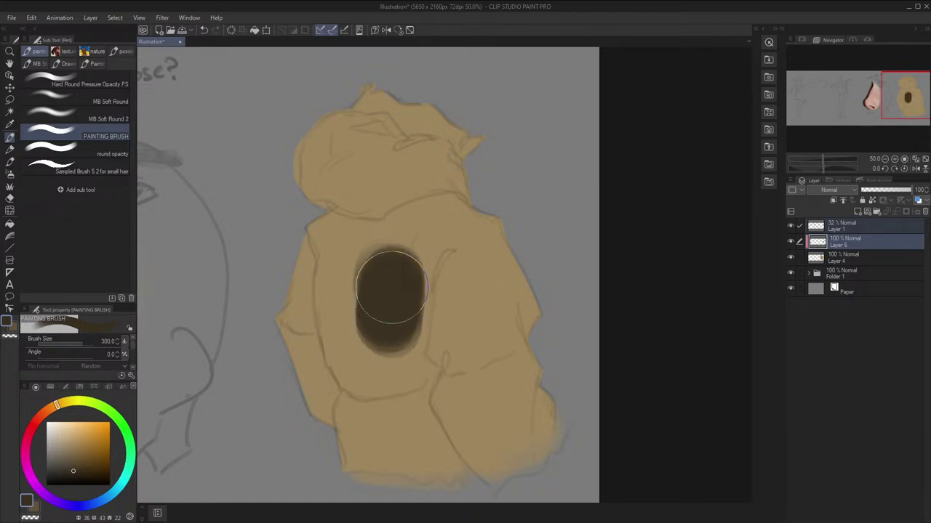
{"action": "key", "text": "ctrl+z"}
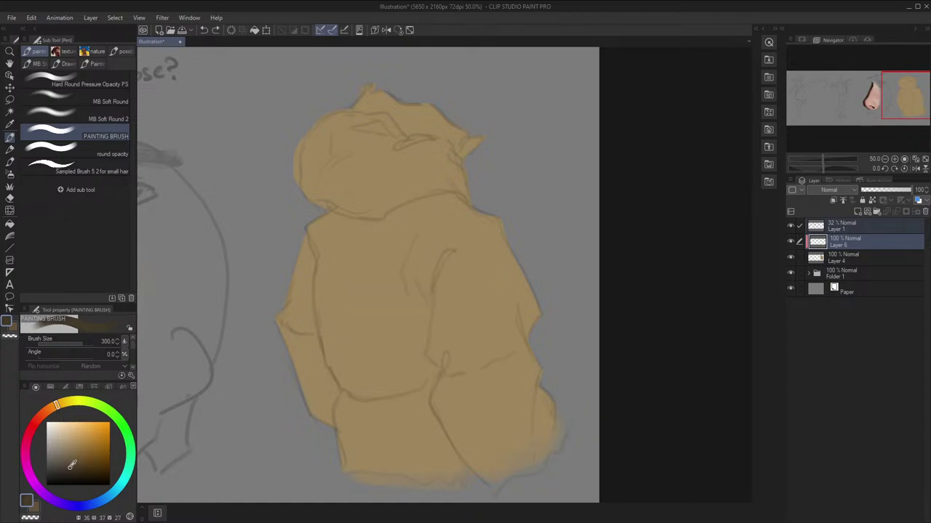
Test a slightly lighter dark brown on the torso, undo the swatches and settle on hue 36, saturation 37, value 32
{"action": "mouse_move", "coordinate": [393, 313]}
{"action": "left_mouse_down"}
{"action": "mouse_move", "coordinate": [397, 271]}
{"action": "mouse_move", "coordinate": [371, 330]}
{"action": "left_mouse_up"}
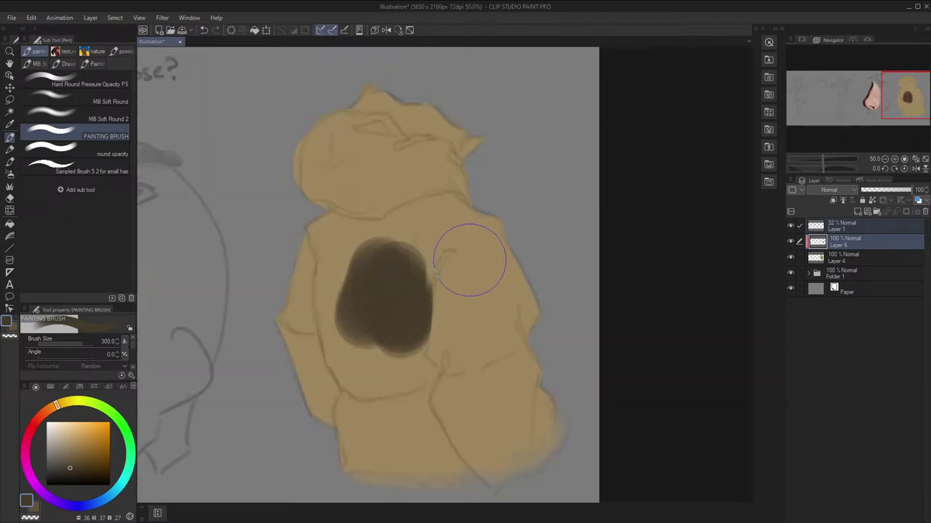
{"action": "scroll", "coordinate": [441, 290], "scroll_direction": "up", "scroll_amount": 1}
{"action": "key", "text": "ctrl+z"}
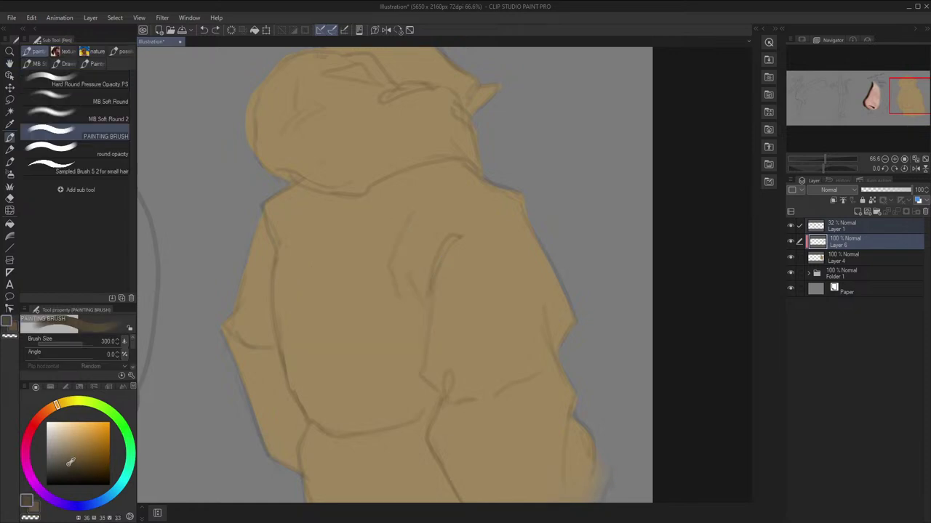
{"action": "mouse_move", "coordinate": [384, 277]}
{"action": "left_mouse_down"}
{"action": "mouse_move", "coordinate": [390, 358]}
{"action": "mouse_move", "coordinate": [406, 373]}
{"action": "mouse_move", "coordinate": [407, 409]}
{"action": "left_mouse_up"}
{"action": "key", "text": "ctrl+z"}
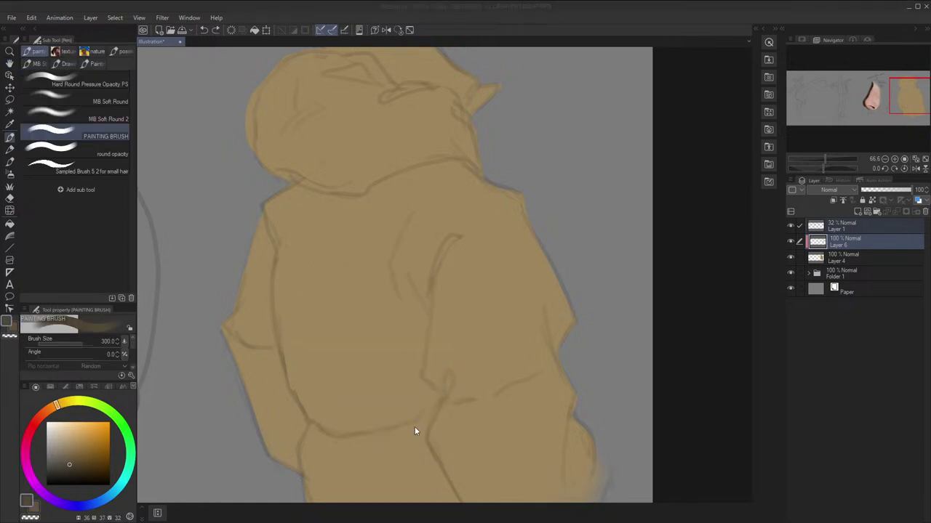
Select only Layer 6 and paint a dark brown shadow band beneath the hood across the shoulders at brush size 170, using a mirrored view
{"action": "key", "text": "h"}
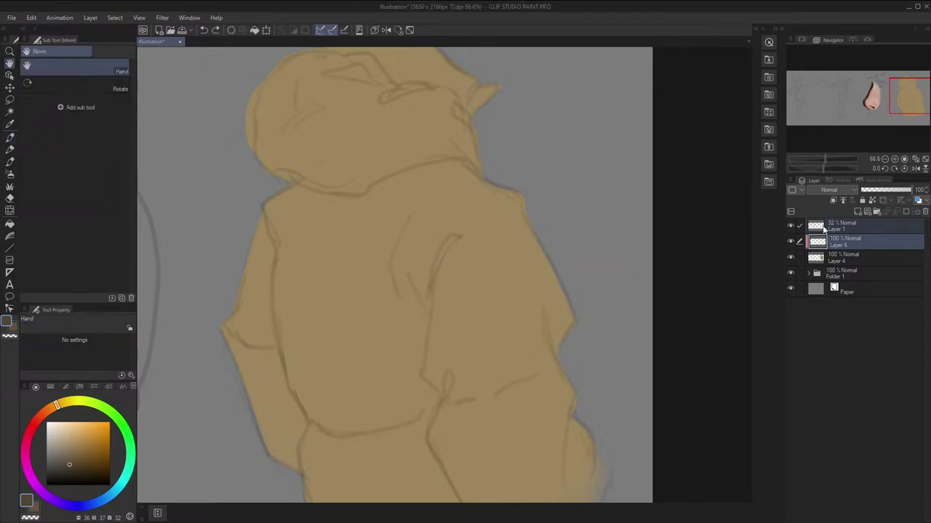
{"action": "left_click", "coordinate": [830, 239]}
{"action": "left_click_drag", "start_coordinate": [613, 221], "coordinate": [640, 259]}
{"action": "mouse_move", "coordinate": [458, 208]}
{"action": "left_mouse_down"}
{"action": "mouse_move", "coordinate": [471, 172]}
{"action": "mouse_move", "coordinate": [428, 208]}
{"action": "mouse_move", "coordinate": [373, 220]}
{"action": "mouse_move", "coordinate": [368, 207]}
{"action": "mouse_move", "coordinate": [323, 213]}
{"action": "left_mouse_up"}
{"action": "key", "text": "p"}
{"action": "key", "text": "bracketleft"}
{"action": "key", "text": "bracketleft"}
{"action": "key", "text": "f"}
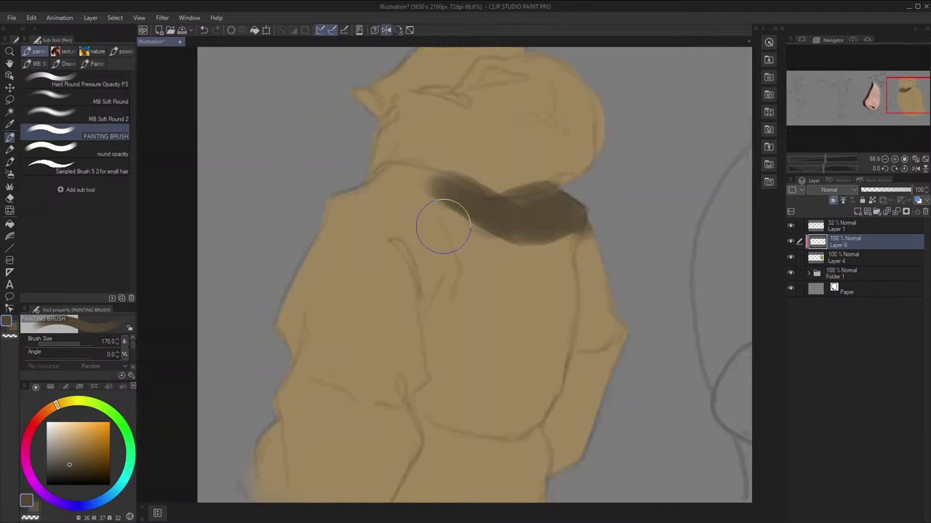
{"action": "key", "text": "h"}
{"action": "left_click_drag", "start_coordinate": [443, 227], "coordinate": [434, 187]}
{"action": "key", "text": "f"}
{"action": "left_click_drag", "start_coordinate": [592, 237], "coordinate": [597, 206]}
Enlarge the brush and block in the dark brown shadow over the torso and the arm on the shaded side
{"action": "key", "text": "p"}
{"action": "key", "text": "bracketright"}
{"action": "key", "text": "bracketright"}
{"action": "key", "text": "bracketright"}
{"action": "key", "text": "bracketright"}
{"action": "key", "text": "bracketright"}
{"action": "mouse_move", "coordinate": [322, 148]}
{"action": "left_mouse_down"}
{"action": "mouse_move", "coordinate": [311, 308]}
{"action": "mouse_move", "coordinate": [342, 366]}
{"action": "mouse_move", "coordinate": [347, 227]}
{"action": "mouse_move", "coordinate": [351, 303]}
{"action": "left_mouse_up"}
{"action": "key", "text": "f"}
{"action": "mouse_move", "coordinate": [570, 316]}
{"action": "left_mouse_down"}
{"action": "mouse_move", "coordinate": [518, 347]}
{"action": "mouse_move", "coordinate": [504, 410]}
{"action": "left_mouse_up"}
{"action": "key", "text": "f"}
{"action": "key", "text": "space"}
{"action": "left_click_drag", "start_coordinate": [531, 324], "coordinate": [517, 301]}
Refine the shadow under the hood with a smaller brush, then extend it over the lower body at up to size 400
{"action": "key", "text": "bracketleft"}
{"action": "key", "text": "bracketleft"}
{"action": "key", "text": "bracketleft"}
{"action": "key", "text": "bracketleft"}
{"action": "key", "text": "bracketleft"}
{"action": "mouse_move", "coordinate": [457, 193]}
{"action": "left_mouse_down"}
{"action": "mouse_move", "coordinate": [441, 126]}
{"action": "mouse_move", "coordinate": [421, 172]}
{"action": "mouse_move", "coordinate": [417, 206]}
{"action": "left_mouse_up"}
{"action": "key", "text": "bracketright"}
{"action": "key", "text": "ctrl+h"}
{"action": "key", "text": "bracketright"}
{"action": "key", "text": "bracketright"}
{"action": "mouse_move", "coordinate": [495, 210]}
{"action": "left_mouse_down"}
{"action": "mouse_move", "coordinate": [478, 260]}
{"action": "mouse_move", "coordinate": [458, 273]}
{"action": "mouse_move", "coordinate": [446, 216]}
{"action": "mouse_move", "coordinate": [456, 336]}
{"action": "mouse_move", "coordinate": [469, 296]}
{"action": "mouse_move", "coordinate": [443, 324]}
{"action": "mouse_move", "coordinate": [450, 384]}
{"action": "mouse_move", "coordinate": [420, 375]}
{"action": "mouse_move", "coordinate": [424, 344]}
{"action": "mouse_move", "coordinate": [376, 388]}
{"action": "left_mouse_up"}
{"action": "key", "text": "bracketright"}
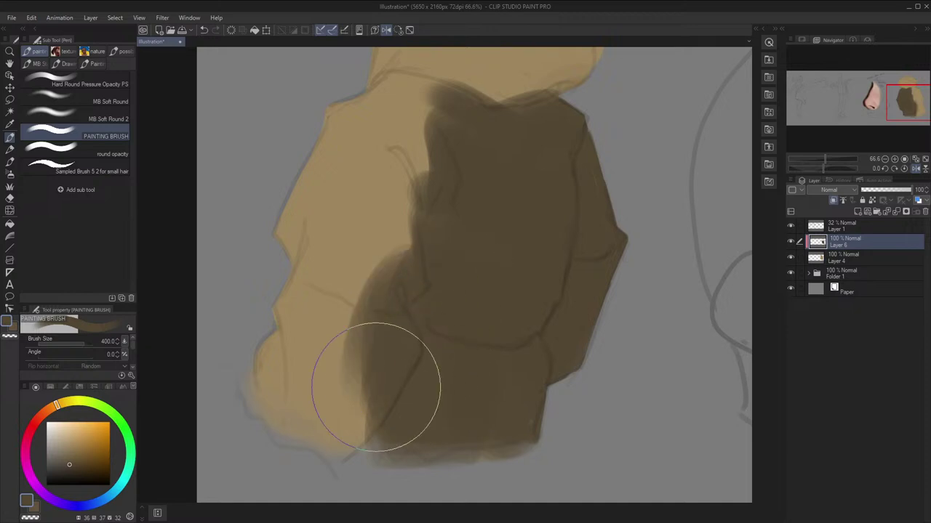
Check the whole figure in the unmirrored view and even out the lower shadow's edge at brush size 300
{"action": "scroll", "coordinate": [382, 375], "scroll_direction": "down", "scroll_amount": 2}
{"action": "key", "text": "ctrl+h"}
{"action": "scroll", "coordinate": [395, 299], "scroll_direction": "up", "scroll_amount": 1}
{"action": "left_click_drag", "start_coordinate": [395, 299], "coordinate": [377, 320]}
{"action": "key", "text": "bracketleft"}
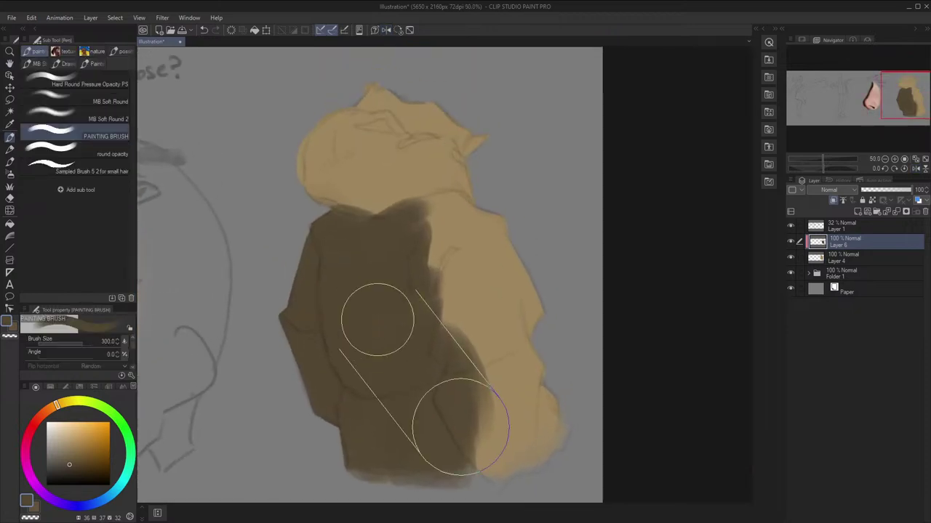
{"action": "left_click", "coordinate": [461, 426], "text": "shift"}
{"action": "key", "text": "bracketleft"}
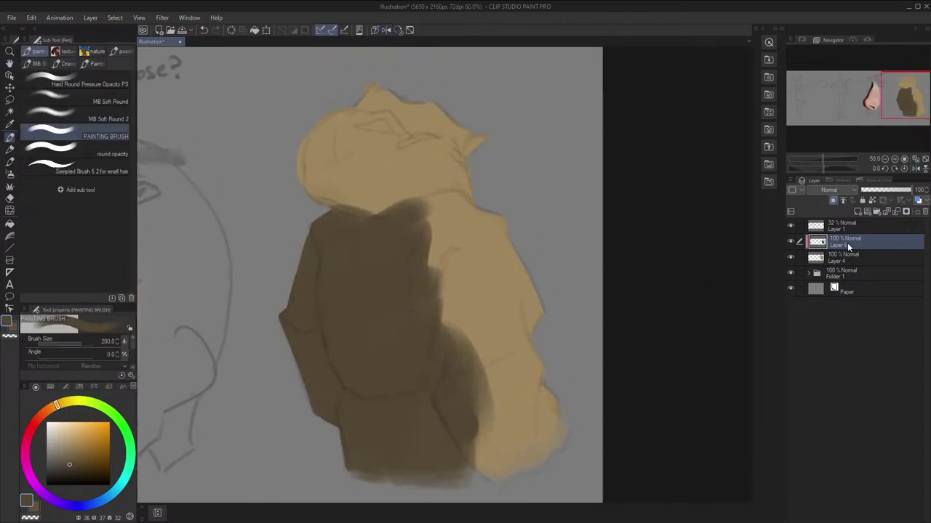
Select Layer 4, reduce the brush size to 40 and sample the golden tan, checking the figure in mirrored and normal views
{"action": "left_click", "coordinate": [847, 258]}
{"action": "key", "text": "ctrl+h"}
{"action": "key", "text": "bracketleft"}
{"action": "key", "text": "bracketleft"}
{"action": "key", "text": "bracketleft"}
{"action": "key", "text": "bracketleft"}
{"action": "key", "text": "bracketleft"}
{"action": "key", "text": "bracketleft"}
{"action": "key", "text": "bracketleft"}
{"action": "key", "text": "bracketleft"}
{"action": "key", "text": "bracketleft"}
{"action": "key", "text": "bracketleft"}
{"action": "key", "text": "x"}
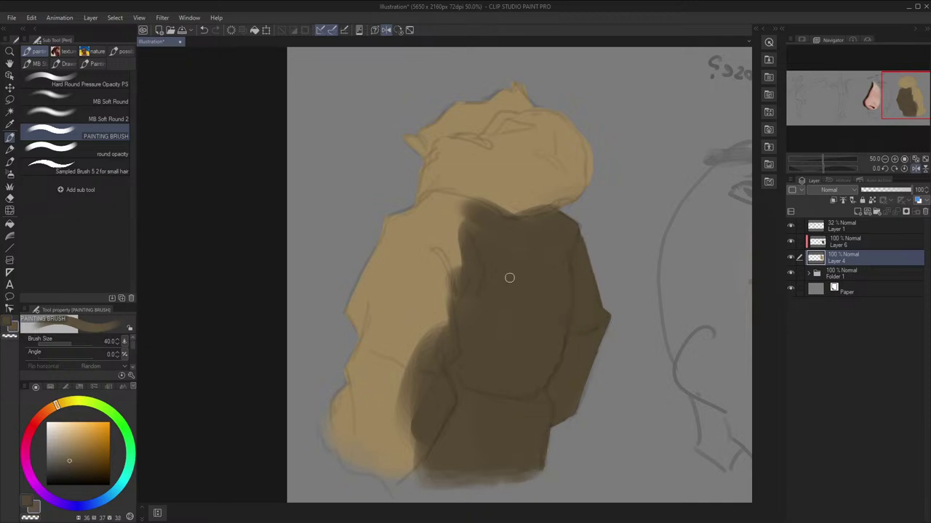
{"action": "left_click", "coordinate": [578, 271], "text": "alt"}
{"action": "key", "text": "ctrl+h"}
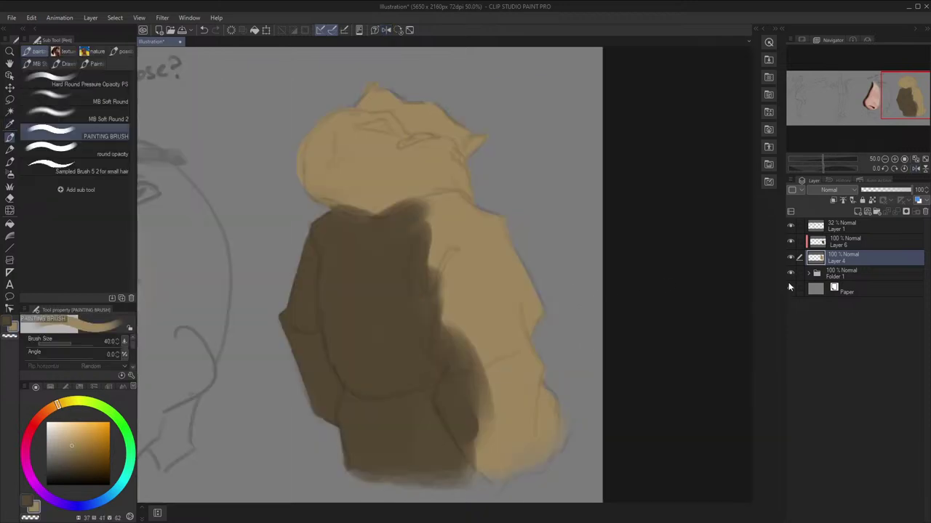
Return to Layer 6 and clean the shadow's edge along the hood with transparent colour at brush size 60, checking the mirrored view
{"action": "left_click", "coordinate": [832, 245]}
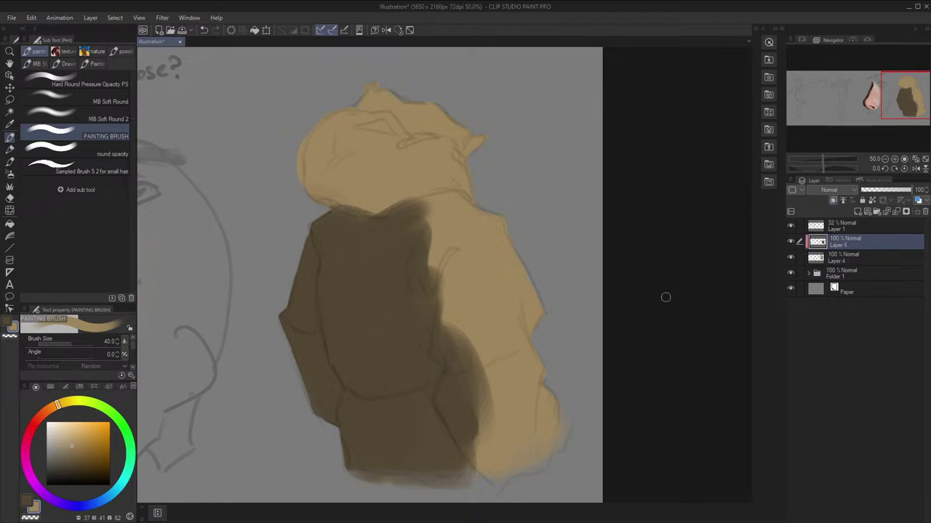
{"action": "key", "text": "x"}
{"action": "key", "text": "bracketright"}
{"action": "key", "text": "bracketright"}
{"action": "key", "text": "bracketright"}
{"action": "key", "text": "bracketright"}
{"action": "key", "text": "bracketright"}
{"action": "key", "text": "bracketright"}
{"action": "key", "text": "bracketright"}
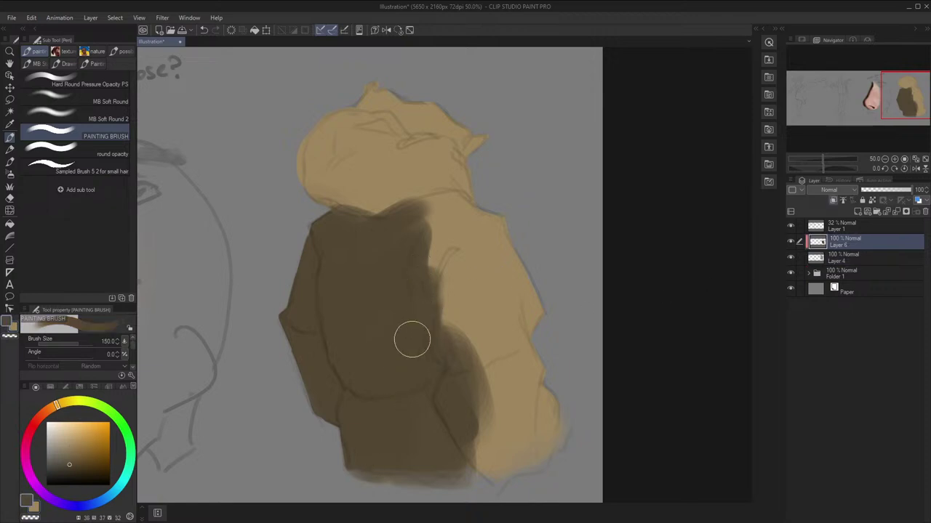
{"action": "key", "text": "c"}
{"action": "key", "text": "bracketleft"}
{"action": "key", "text": "bracketleft"}
{"action": "key", "text": "bracketleft"}
{"action": "key", "text": "bracketleft"}
{"action": "key", "text": "bracketleft"}
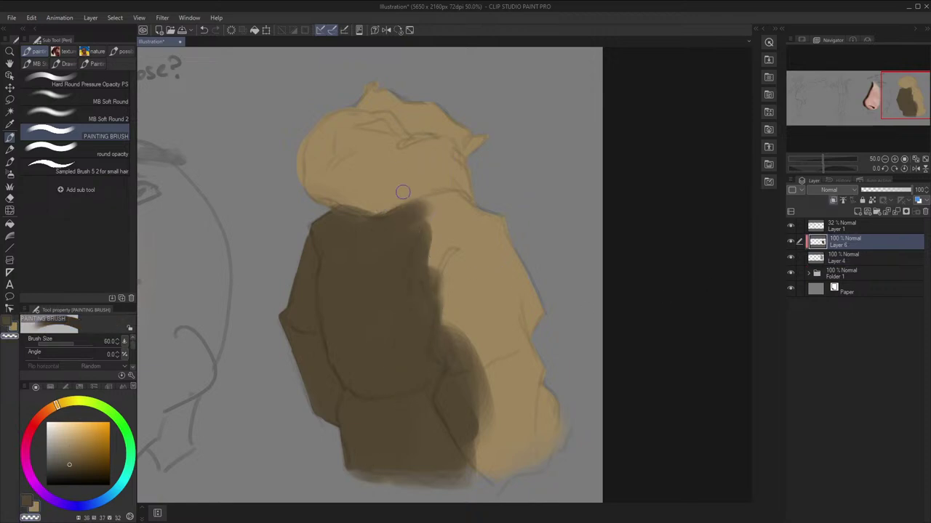
{"action": "key", "text": "shift+h"}
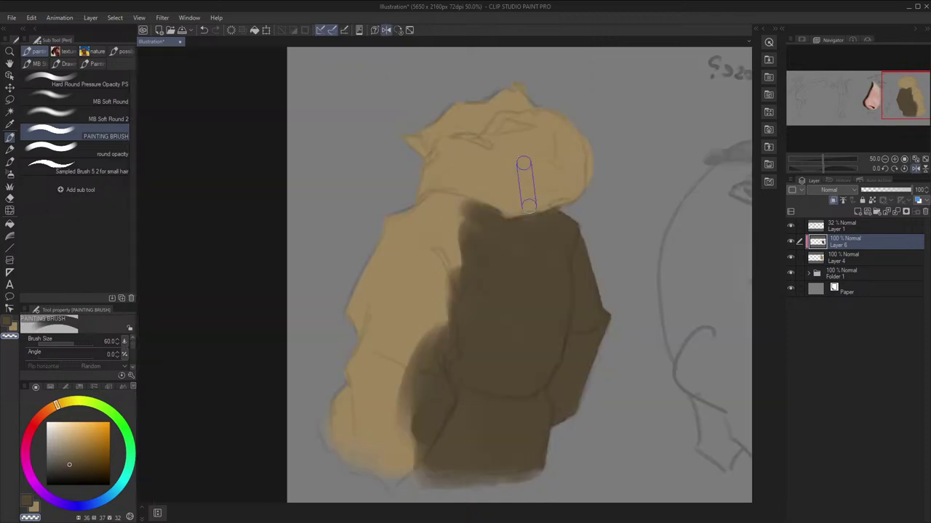
{"action": "key", "text": "shift+h"}
{"action": "left_click_drag", "start_coordinate": [509, 183], "coordinate": [513, 199]}
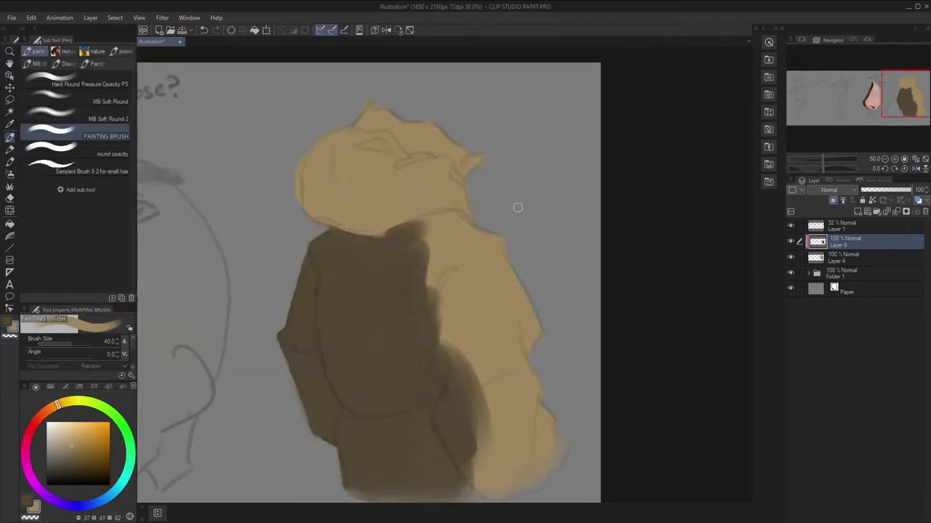
Paint a dark brown fold along the upper sleeve line at brush size 70
{"action": "key", "text": "c"}
{"action": "left_click_drag", "start_coordinate": [502, 246], "coordinate": [504, 207]}
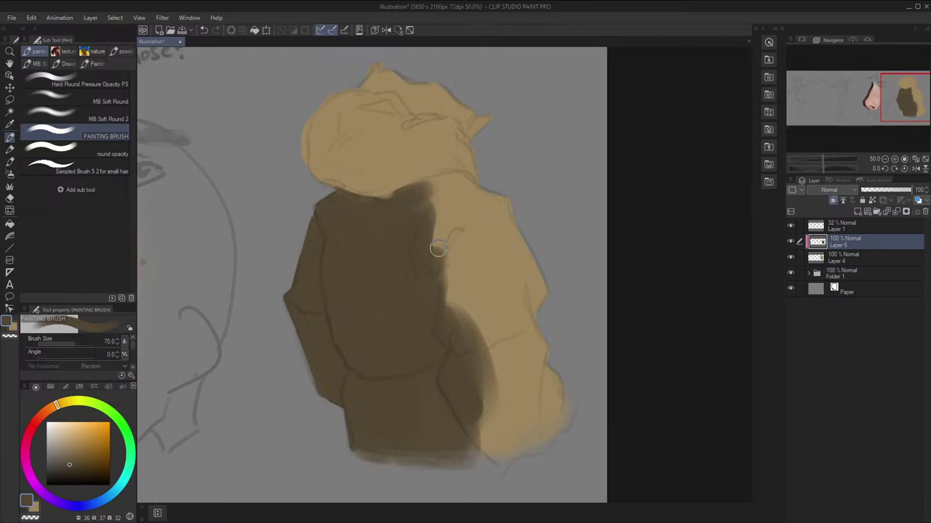
{"action": "left_click_drag", "start_coordinate": [455, 226], "coordinate": [438, 259]}
Trim the shadow's edge along the inner side of the upper sleeve with transparent colour, starting at brush size 30
{"action": "key", "text": "c"}
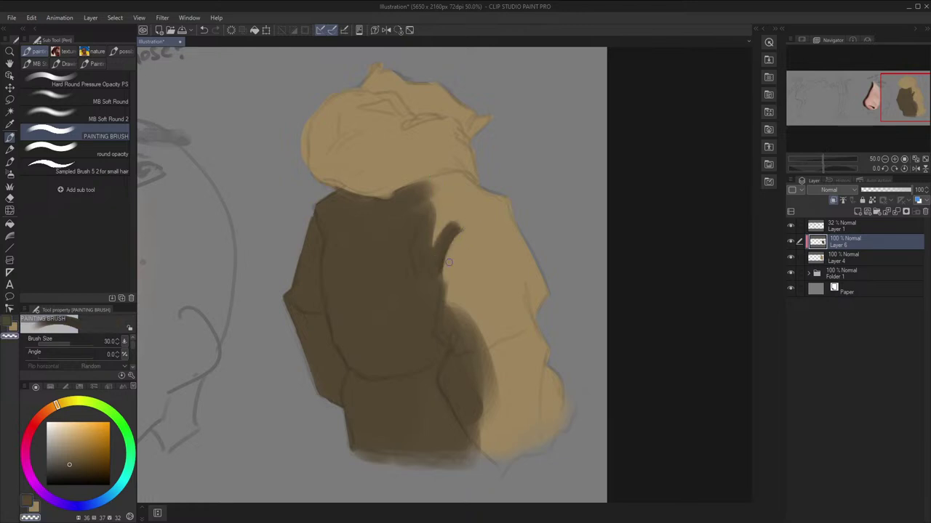
{"action": "mouse_move", "coordinate": [453, 275]}
{"action": "left_mouse_down"}
{"action": "mouse_move", "coordinate": [444, 333]}
{"action": "mouse_move", "coordinate": [442, 324]}
{"action": "mouse_move", "coordinate": [451, 338]}
{"action": "mouse_move", "coordinate": [453, 327]}
{"action": "mouse_move", "coordinate": [451, 336]}
{"action": "mouse_move", "coordinate": [464, 330]}
{"action": "mouse_move", "coordinate": [457, 306]}
{"action": "mouse_move", "coordinate": [480, 371]}
{"action": "left_mouse_up"}
{"action": "key", "text": "ctrl+z"}
{"action": "key", "text": "bracketleft"}
{"action": "key", "text": "bracketleft"}
{"action": "key", "text": "bracketright"}
{"action": "key", "text": "bracketright"}
{"action": "key", "text": "bracketright"}
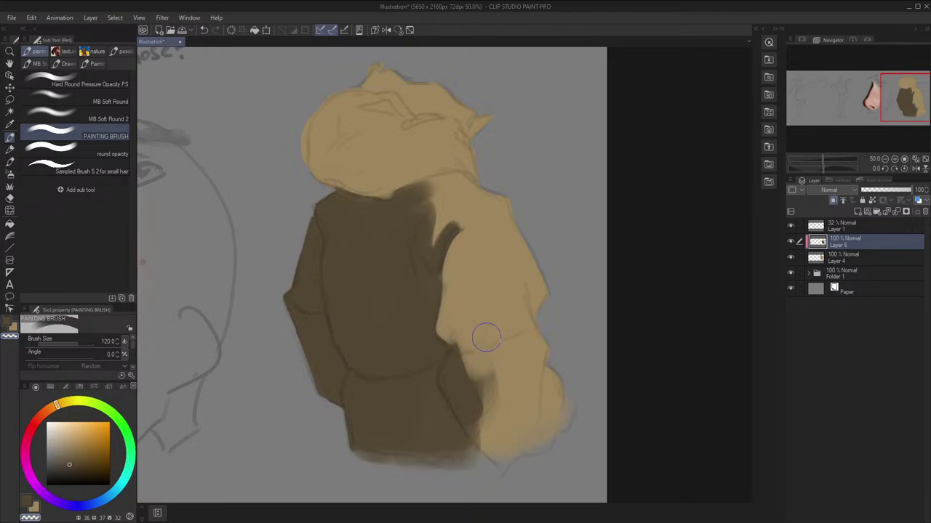
Erase the dark brown shading covering the lower sleeve with transparent colour at brush sizes 120 and 60
{"action": "mouse_move", "coordinate": [486, 337]}
{"action": "left_mouse_down"}
{"action": "mouse_move", "coordinate": [478, 372]}
{"action": "mouse_move", "coordinate": [501, 365]}
{"action": "mouse_move", "coordinate": [488, 372]}
{"action": "mouse_move", "coordinate": [491, 412]}
{"action": "mouse_move", "coordinate": [465, 390]}
{"action": "mouse_move", "coordinate": [483, 437]}
{"action": "mouse_move", "coordinate": [445, 382]}
{"action": "mouse_move", "coordinate": [460, 346]}
{"action": "left_mouse_up"}
{"action": "key", "text": "bracketleft"}
{"action": "key", "text": "bracketleft"}
{"action": "key", "text": "bracketleft"}
{"action": "key", "text": "bracketleft"}
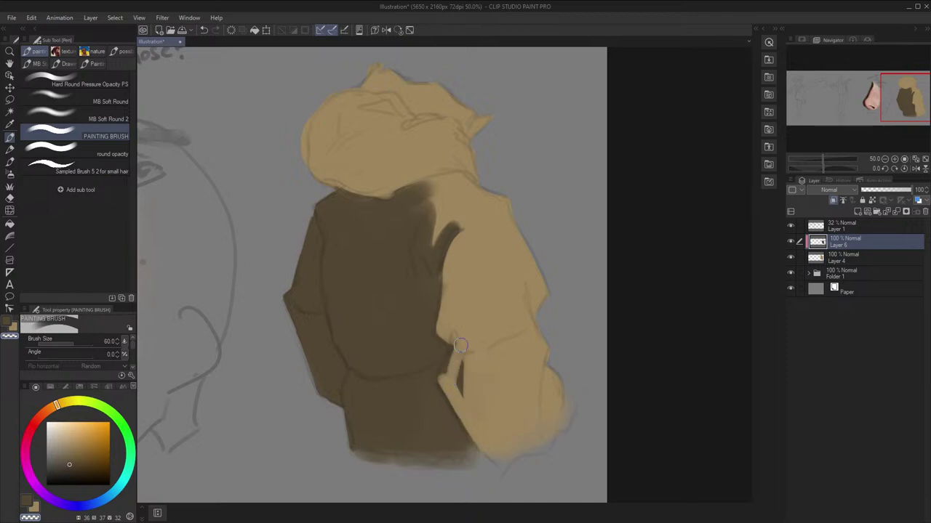
Check the figure mirrored and touch up the shadow's edge beside the lower sleeve with dark brown at brush size 40
{"action": "key", "text": "h"}
{"action": "key", "text": "bracketleft"}
{"action": "key", "text": "bracketleft"}
{"action": "key", "text": "bracketleft"}
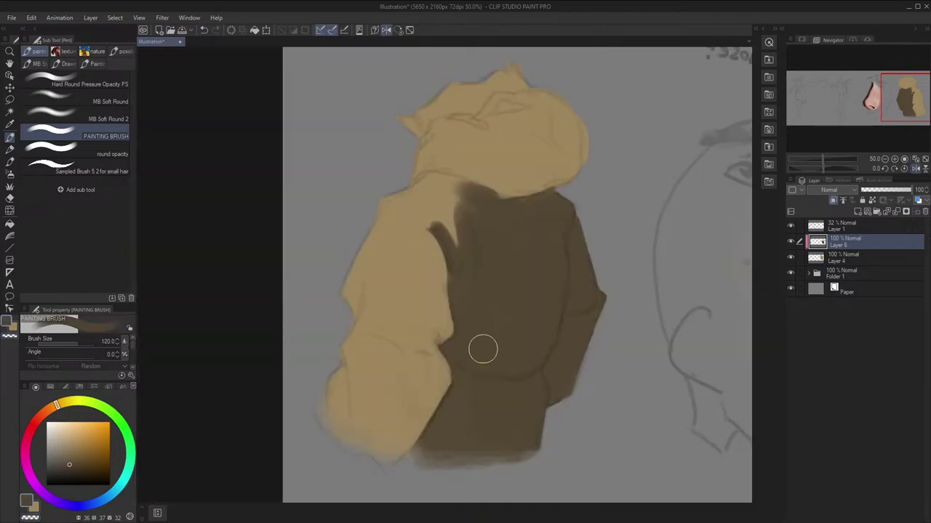
{"action": "key", "text": "h"}
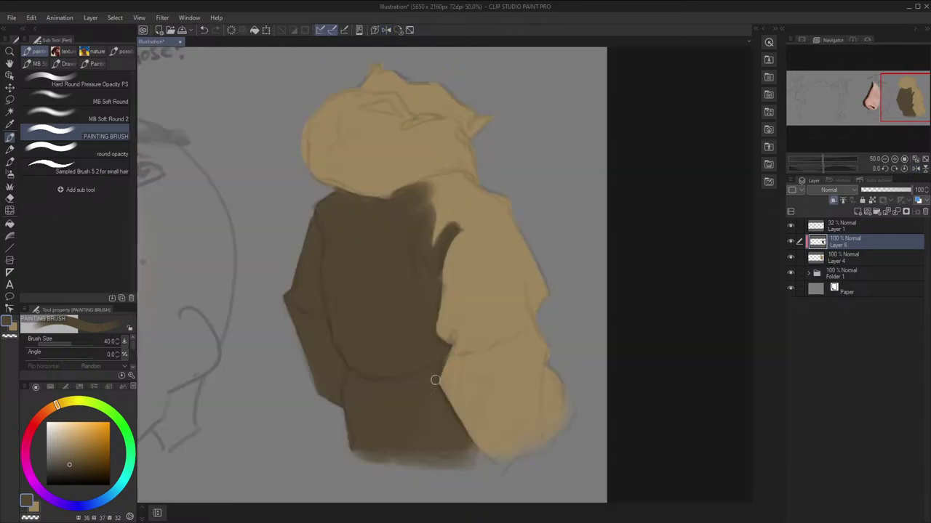
Hide the Layer 1 sketch, compare the painted shapes in mirrored and normal views, and show the sketch again
{"action": "key", "text": "c"}
{"action": "left_click", "coordinate": [789, 226]}
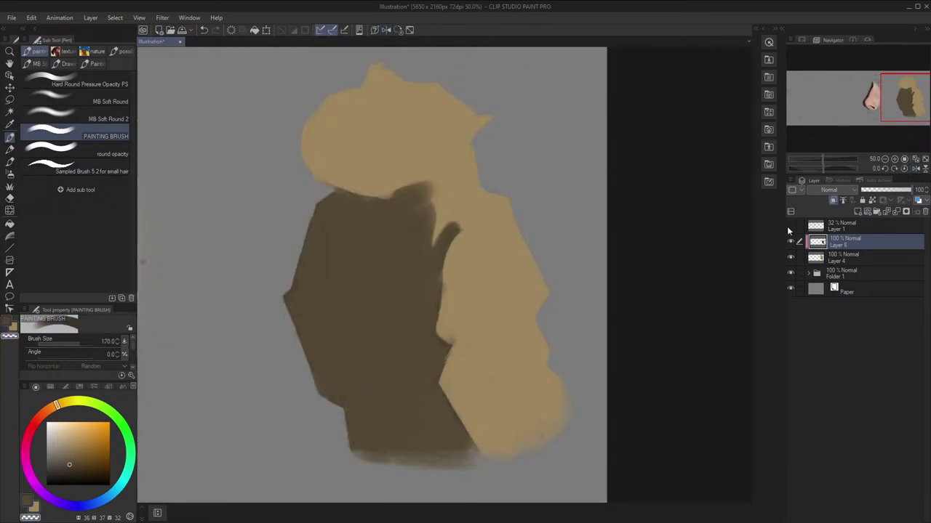
{"action": "key", "text": "h"}
{"action": "key", "text": "h"}
{"action": "key", "text": "c"}
{"action": "key", "text": "bracketleft"}
{"action": "key", "text": "bracketleft"}
{"action": "key", "text": "bracketleft"}
{"action": "key", "text": "bracketleft"}
{"action": "key", "text": "bracketleft"}
{"action": "key", "text": "bracketleft"}
{"action": "key", "text": "bracketleft"}
{"action": "key", "text": "bracketleft"}
{"action": "key", "text": "bracketleft"}
{"action": "key", "text": "bracketleft"}
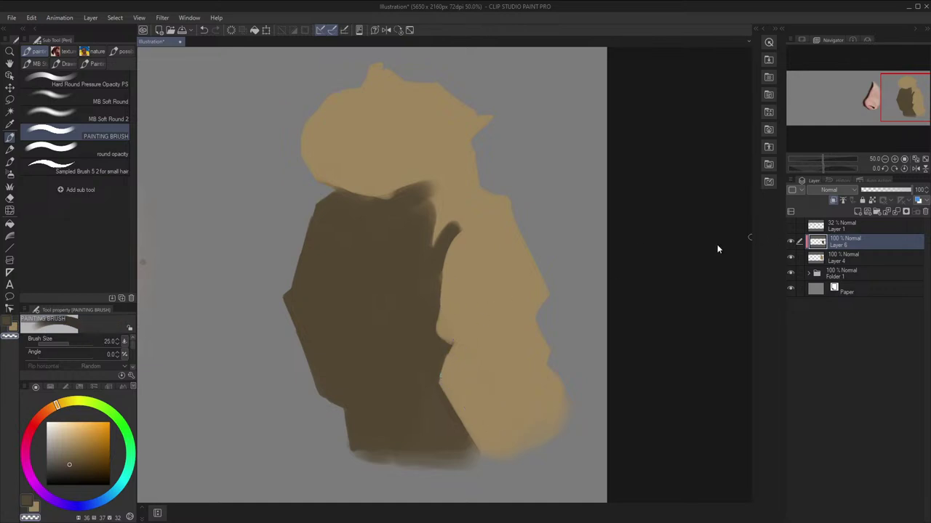
{"action": "left_click", "coordinate": [791, 227]}
Reinforce the shadow under the hood with dark brown at size 120 and clean its edge with transparent colour at size 40 in mirrored view
{"action": "left_click_drag", "start_coordinate": [697, 259], "coordinate": [708, 257]}
{"action": "key", "text": "c"}
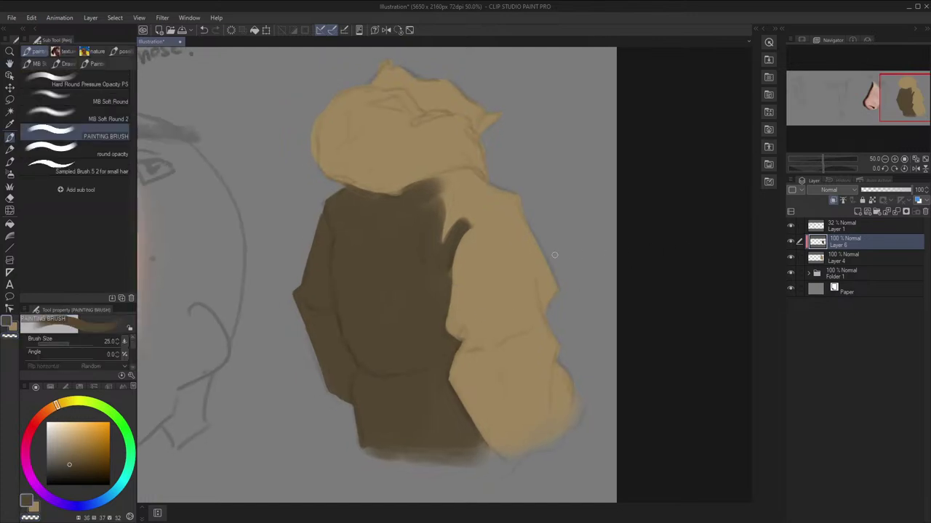
{"action": "left_click_drag", "start_coordinate": [481, 227], "coordinate": [491, 252]}
{"action": "key", "text": "b"}
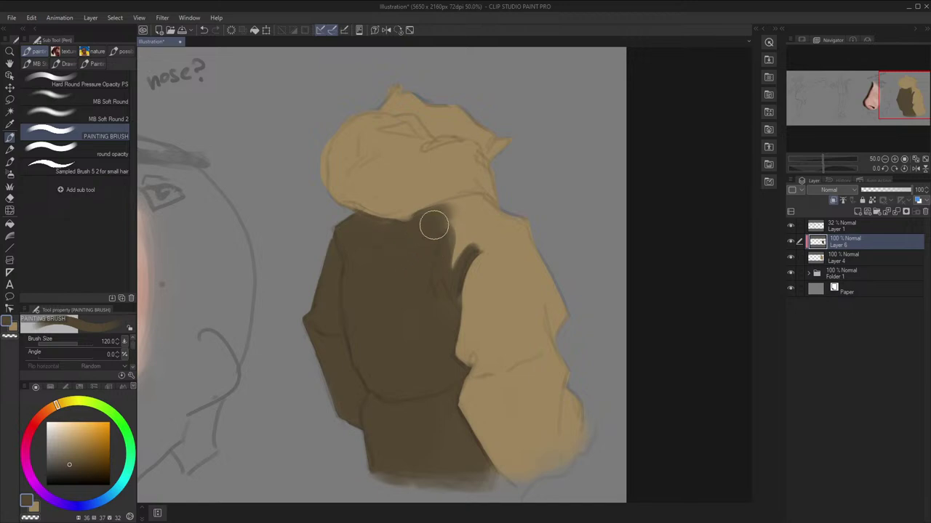
{"action": "key", "text": "h"}
{"action": "key", "text": "c"}
{"action": "left_click_drag", "start_coordinate": [542, 203], "coordinate": [533, 206]}
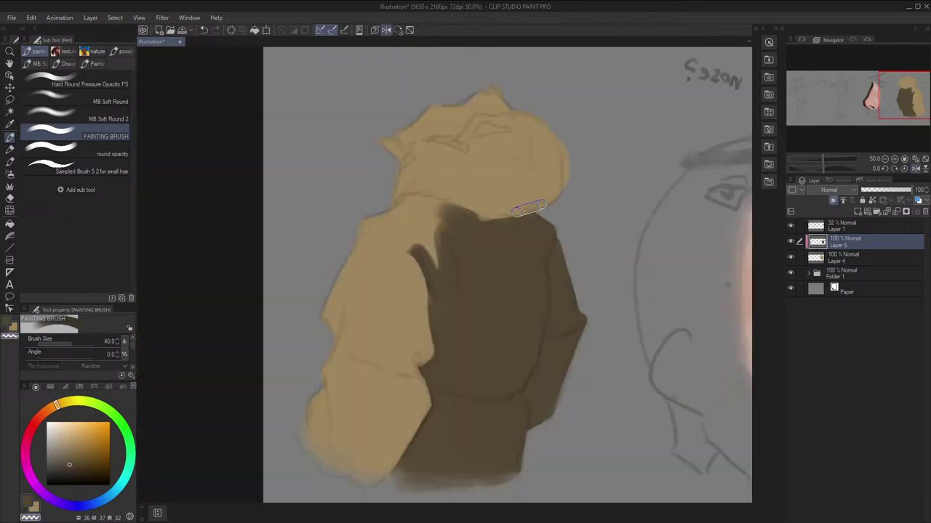
{"action": "key", "text": "h"}
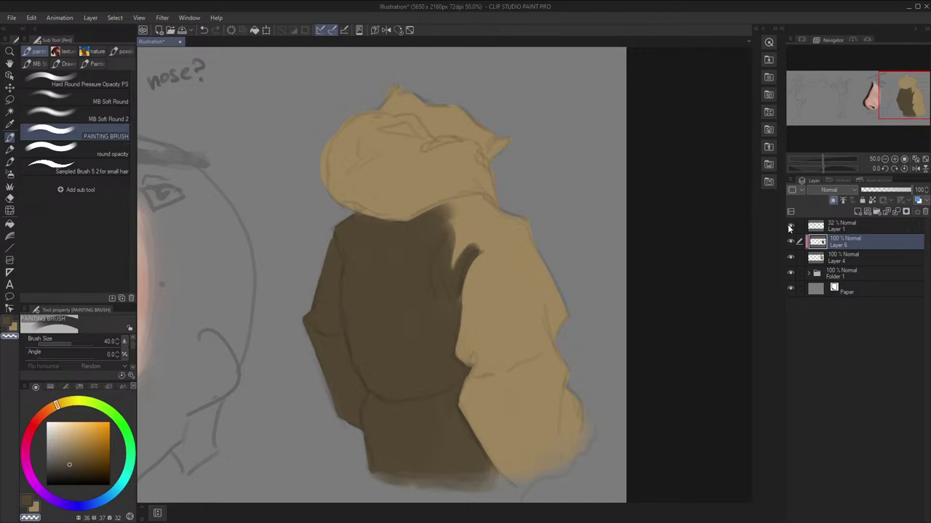
Compare the figure with and without the Layer 1 sketch, and check it in mirrored view
{"action": "left_click", "coordinate": [790, 227]}
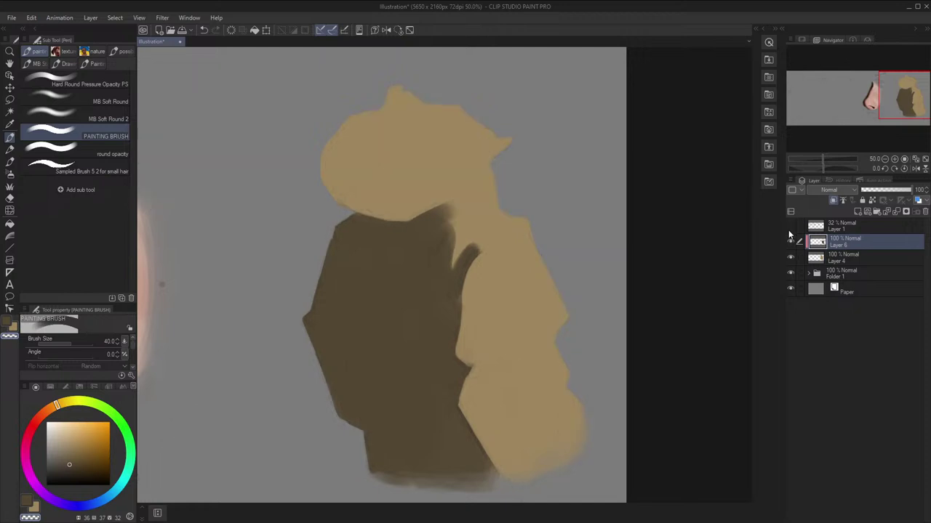
{"action": "left_click", "coordinate": [790, 227]}
{"action": "key", "text": "h"}
{"action": "left_click_drag", "start_coordinate": [542, 206], "coordinate": [559, 189]}
{"action": "key", "text": "h"}
{"action": "key", "text": "space"}
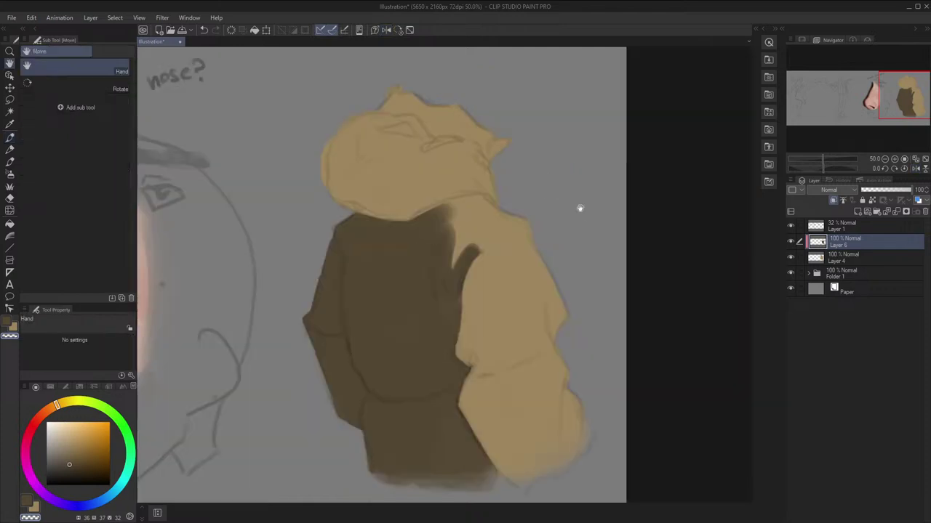
Paint a soft dark brown band along the inner edge of the sleeve, starting at brush size 120
{"action": "key", "text": "c"}
{"action": "mouse_move", "coordinate": [575, 243]}
{"action": "left_mouse_down"}
{"action": "mouse_move", "coordinate": [571, 262]}
{"action": "mouse_move", "coordinate": [560, 262]}
{"action": "mouse_move", "coordinate": [556, 236]}
{"action": "left_mouse_up"}
{"action": "key", "text": "b"}
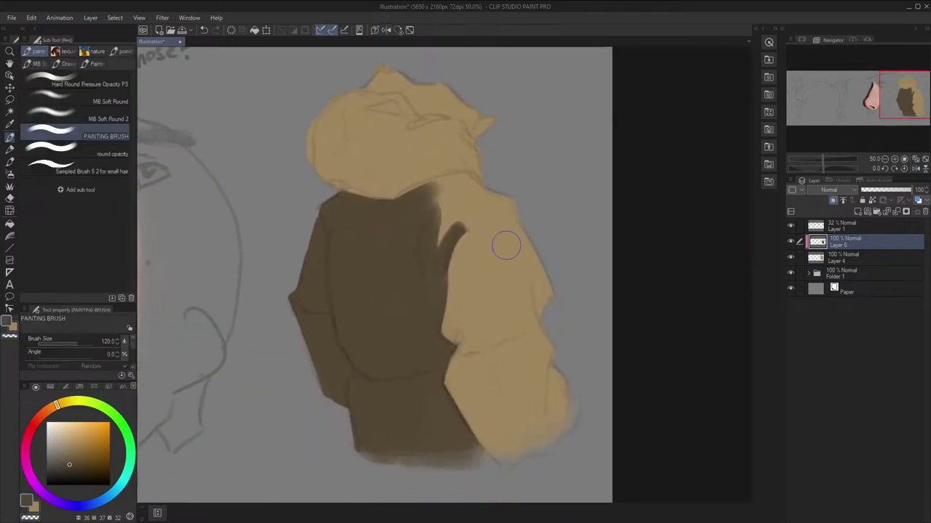
{"action": "mouse_move", "coordinate": [458, 249]}
{"action": "left_mouse_down"}
{"action": "mouse_move", "coordinate": [445, 310]}
{"action": "mouse_move", "coordinate": [461, 349]}
{"action": "mouse_move", "coordinate": [451, 300]}
{"action": "mouse_move", "coordinate": [463, 271]}
{"action": "left_mouse_up"}
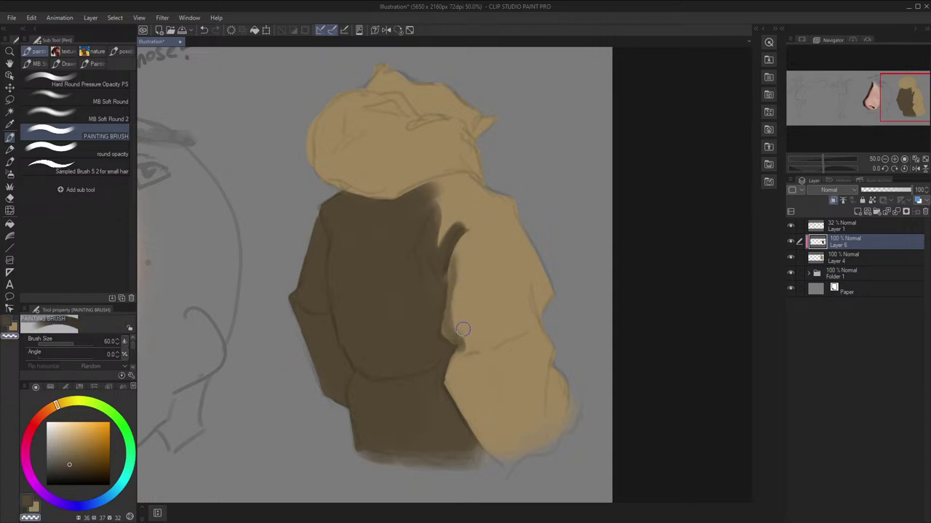
Paint a soft dark brown patch at the sleeve's inner elbow and extend it up the sleeve at brush size 150
{"action": "key", "text": "x"}
{"action": "mouse_move", "coordinate": [467, 331]}
{"action": "left_mouse_down"}
{"action": "mouse_move", "coordinate": [468, 346]}
{"action": "mouse_move", "coordinate": [483, 331]}
{"action": "left_mouse_up"}
{"action": "key", "text": "x"}
{"action": "key", "text": "]"}
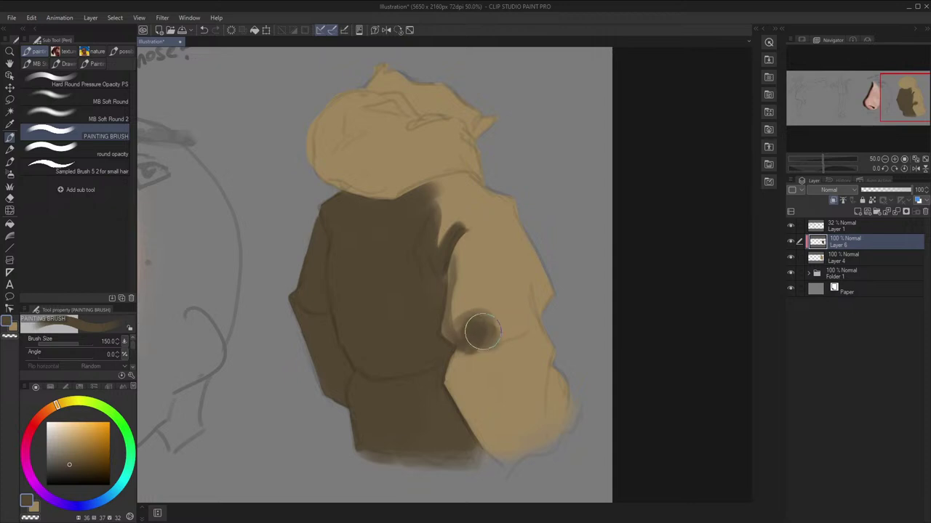
{"action": "left_click_drag", "start_coordinate": [464, 257], "coordinate": [470, 339]}
Trim the outer edge of the elbow shading with transparent colour at brush sizes 150 and 50
{"action": "key", "text": "c"}
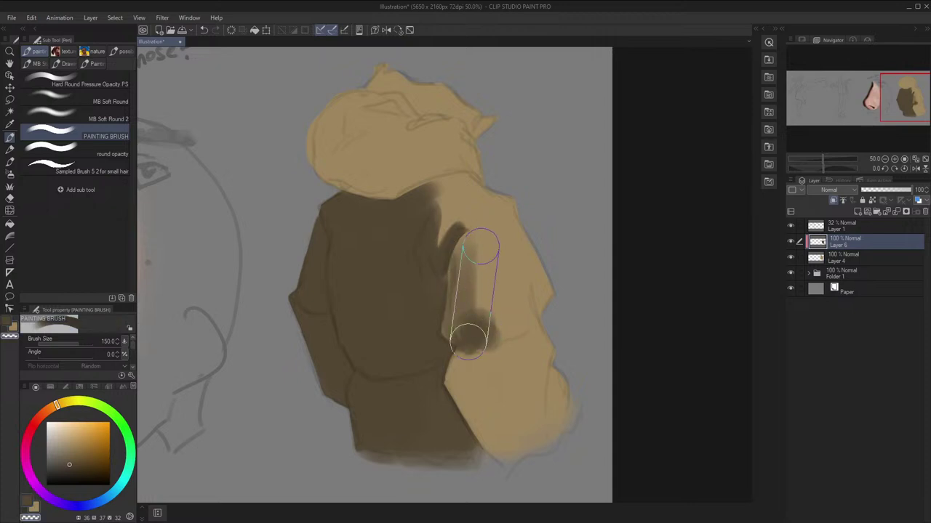
{"action": "key", "text": "["}
{"action": "key", "text": "["}
{"action": "key", "text": "["}
{"action": "key", "text": "bracketleft"}
{"action": "key", "text": "bracketleft"}
{"action": "key", "text": "bracketleft"}
{"action": "left_click_drag", "start_coordinate": [487, 306], "coordinate": [493, 350]}
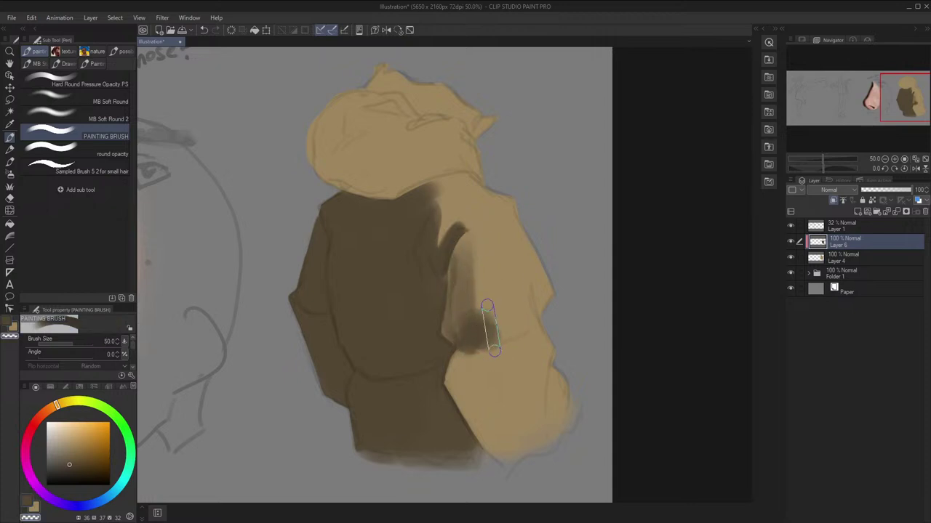
Sample the mid brown from the sleeve shading and blend it into the elbow patch at brush size 120
{"action": "left_click", "coordinate": [462, 313], "text": "alt"}
{"action": "key", "text": "bracketright"}
{"action": "key", "text": "bracketright"}
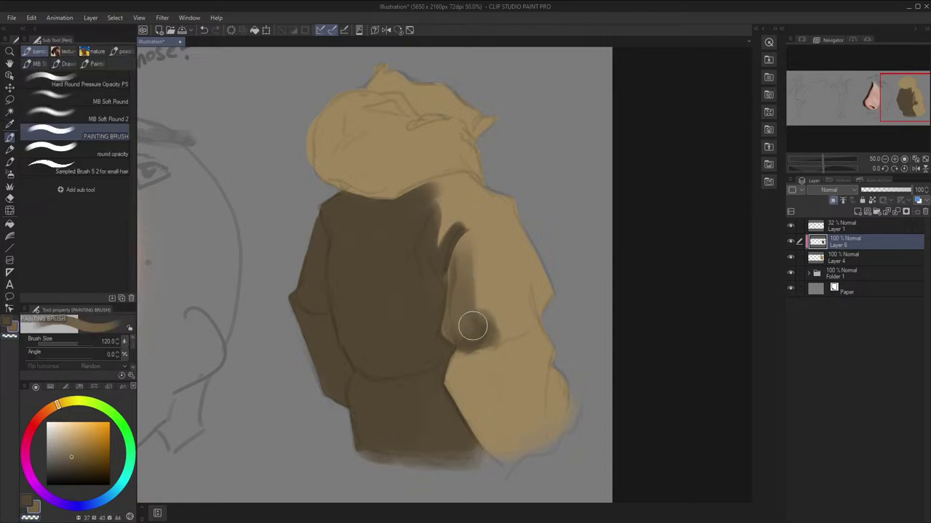
{"action": "left_click_drag", "start_coordinate": [472, 326], "coordinate": [456, 333]}
Hide the Layer 1 sketch and darken the elbow crease with dark brown at brush sizes 25 and 50, checking the mirrored view
{"action": "left_click", "coordinate": [791, 226]}
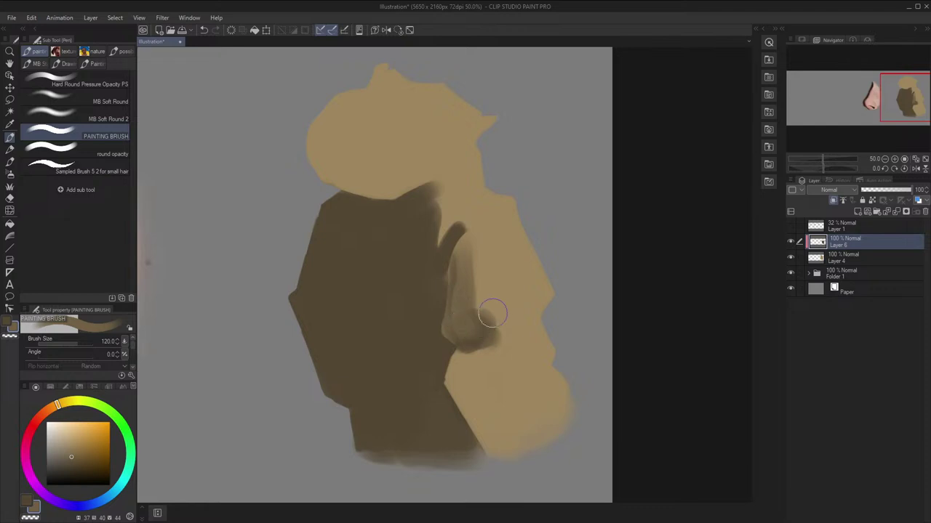
{"action": "key", "text": "x"}
{"action": "key", "text": "bracketleft"}
{"action": "key", "text": "bracketleft"}
{"action": "key", "text": "bracketleft"}
{"action": "key", "text": "bracketleft"}
{"action": "key", "text": "bracketleft"}
{"action": "key", "text": "bracketleft"}
{"action": "key", "text": "bracketleft"}
{"action": "key", "text": "bracketleft"}
{"action": "key", "text": "bracketleft"}
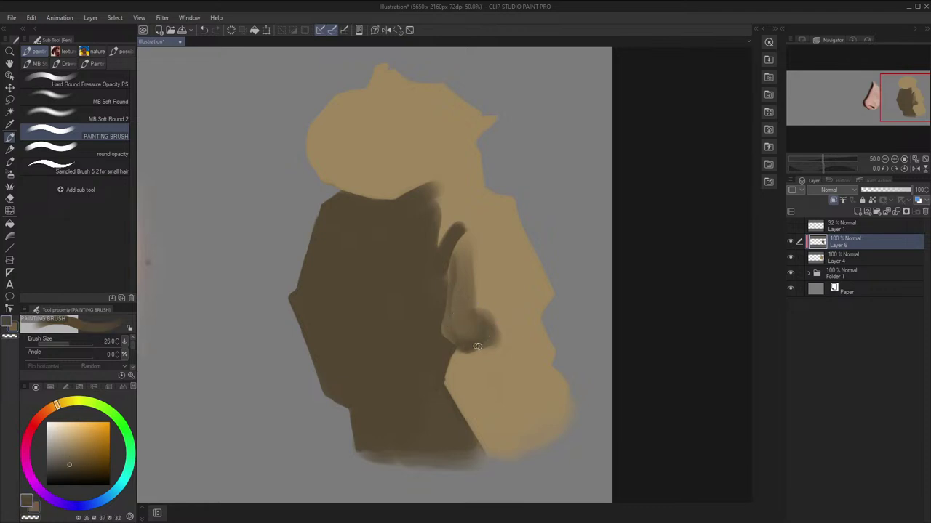
{"action": "key", "text": "h"}
{"action": "key", "text": "h"}
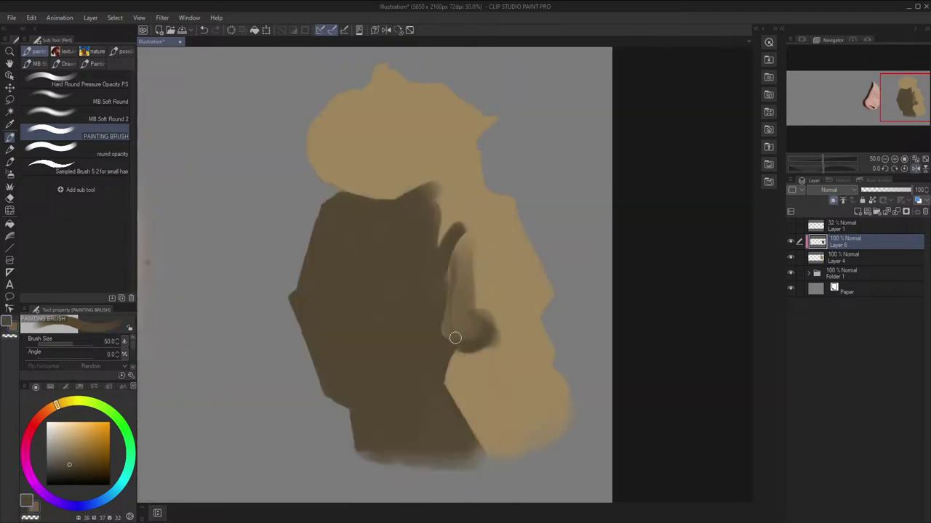
Sharpen the lower edge of the elbow shading with transparent colour at brush size 20
{"action": "key", "text": "bracketleft"}
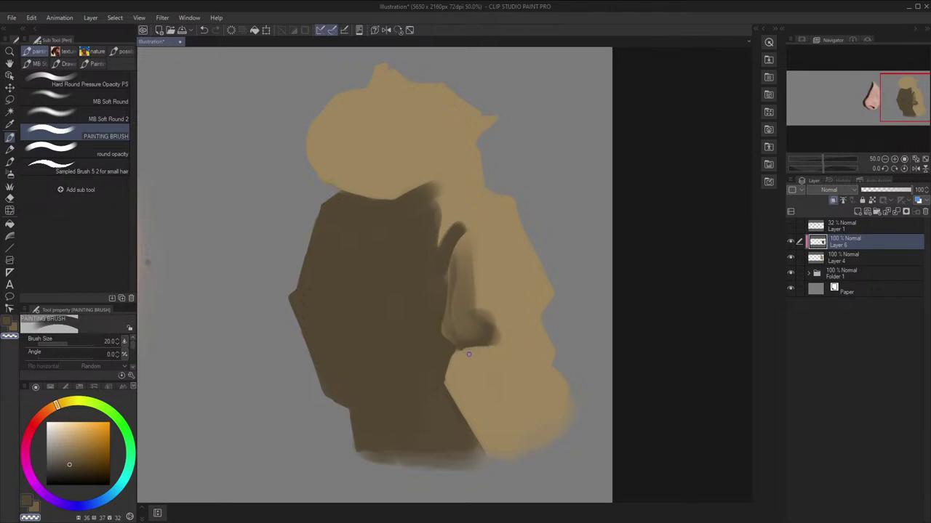
{"action": "key", "text": "bracketright"}
{"action": "key", "text": "bracketright"}
{"action": "key", "text": "bracketright"}
{"action": "key", "text": "bracketright"}
{"action": "key", "text": "bracketright"}
{"action": "key", "text": "bracketright"}
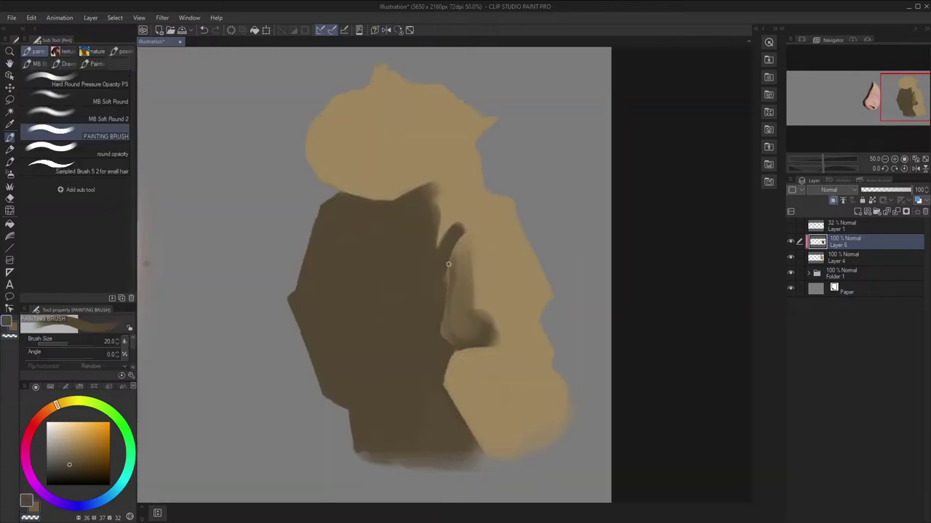
Refine the dark line along the sleeve's inner edge in mirrored view with dark brown at brush size 12
{"action": "key", "text": "h"}
{"action": "key", "text": "bracketleft"}
{"action": "key", "text": "bracketleft"}
{"action": "key", "text": "bracketleft"}
{"action": "key", "text": "bracketleft"}
{"action": "key", "text": "bracketleft"}
{"action": "key", "text": "bracketleft"}
{"action": "key", "text": "bracketleft"}
{"action": "key", "text": "bracketleft"}
{"action": "key", "text": "bracketleft"}
{"action": "left_click_drag", "start_coordinate": [442, 266], "coordinate": [439, 283]}
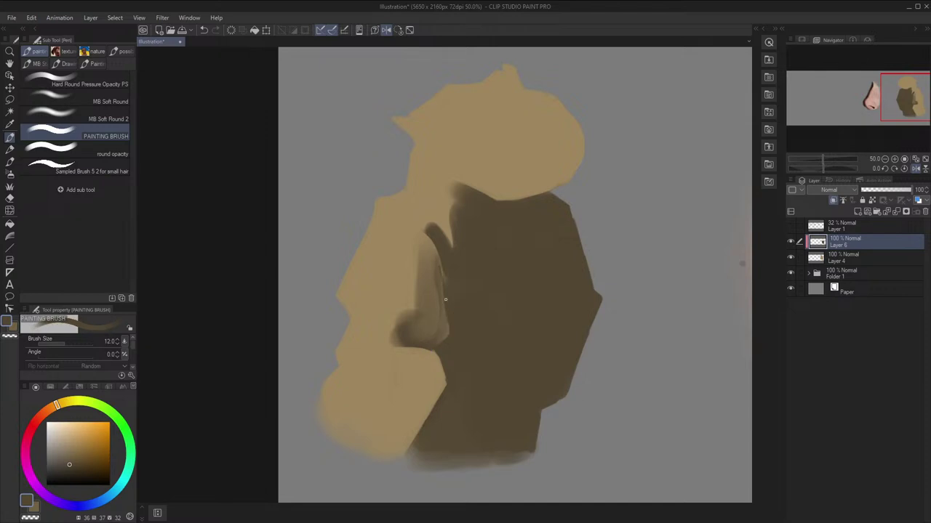
{"action": "key", "text": "h"}
Sample mid brown from the sleeve, blend the inner elbow corner at brush sizes 30 and 15, and show the Layer 1 sketch
{"action": "left_click", "coordinate": [456, 354], "text": "alt"}
{"action": "key", "text": "bracketright"}
{"action": "key", "text": "bracketright"}
{"action": "key", "text": "bracketright"}
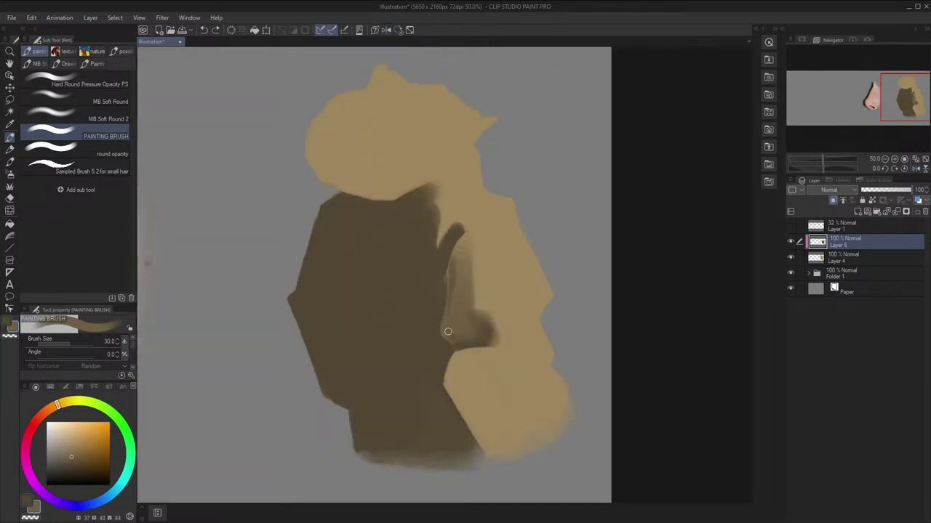
{"action": "key", "text": "i"}
{"action": "left_click", "coordinate": [458, 306], "text": "alt"}
{"action": "left_click_drag", "start_coordinate": [448, 338], "coordinate": [456, 348]}
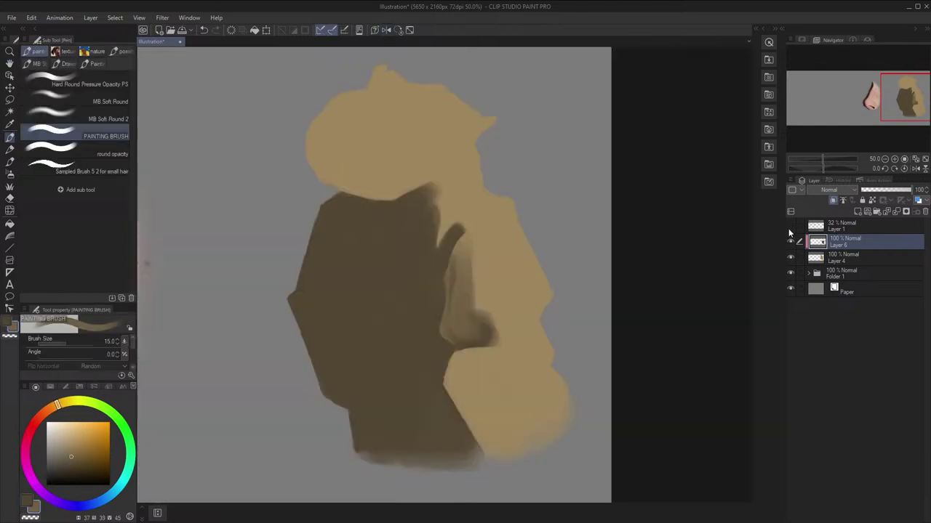
{"action": "left_click", "coordinate": [791, 226]}
{"action": "left_click_drag", "start_coordinate": [688, 270], "coordinate": [662, 276]}
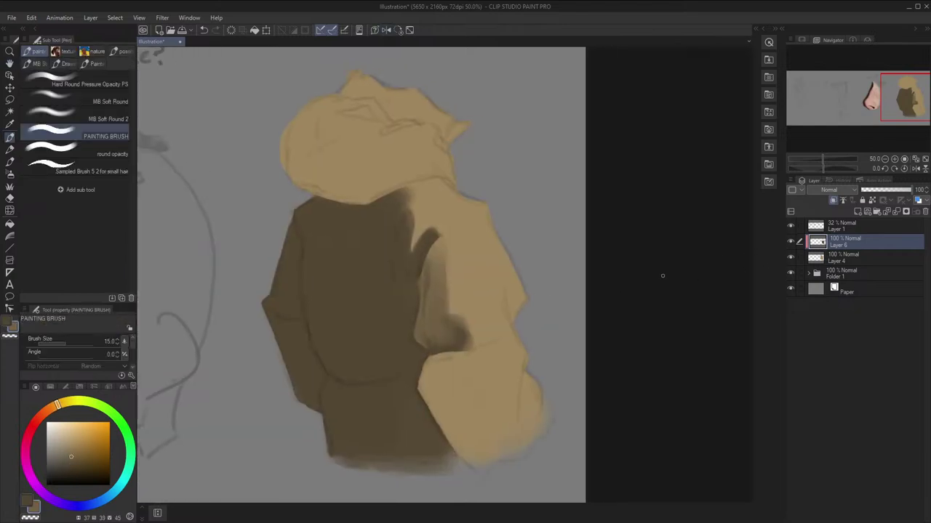
Rotate the canvas to about -18 degrees and paint a short dark brown fold just beyond the elbow patch
{"action": "key", "text": "x"}
{"action": "key", "text": "]"}
{"action": "key", "text": "shift+space"}
{"action": "left_click_drag", "start_coordinate": [650, 345], "coordinate": [559, 262]}
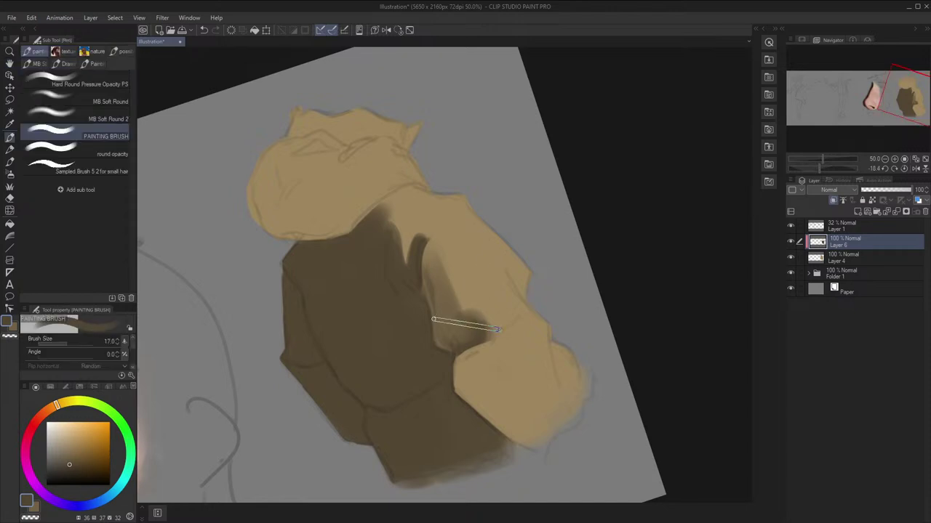
{"action": "key", "text": "]"}
{"action": "key", "text": "]"}
{"action": "key", "text": "]"}
{"action": "key", "text": "]"}
{"action": "key", "text": "]"}
{"action": "key", "text": "]"}
{"action": "left_click_drag", "start_coordinate": [502, 317], "coordinate": [495, 347]}
Soften the short fold's outer side with transparent colour at size 120 and link it to the elbow shading with dark brown at size 70
{"action": "key", "text": "c"}
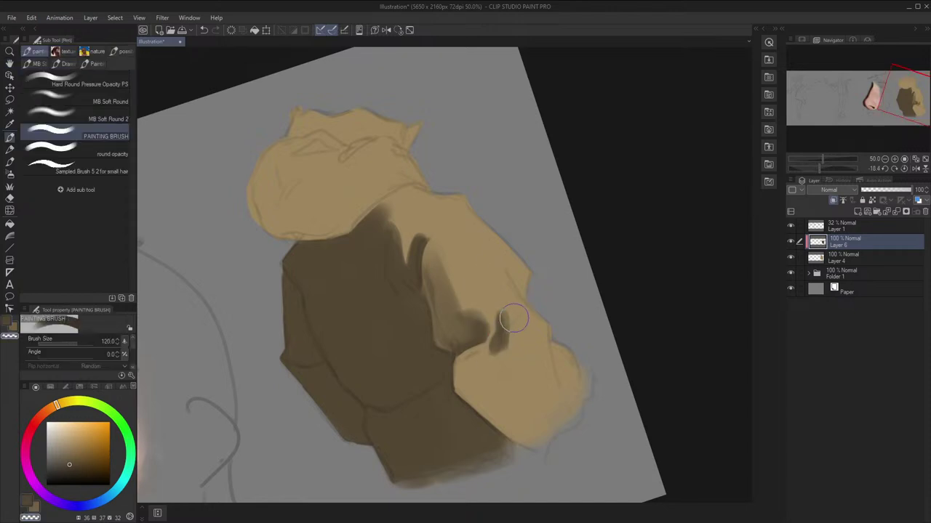
{"action": "mouse_move", "coordinate": [513, 318]}
{"action": "left_mouse_down"}
{"action": "mouse_move", "coordinate": [498, 342]}
{"action": "mouse_move", "coordinate": [510, 343]}
{"action": "left_mouse_up"}
{"action": "key", "text": "x"}
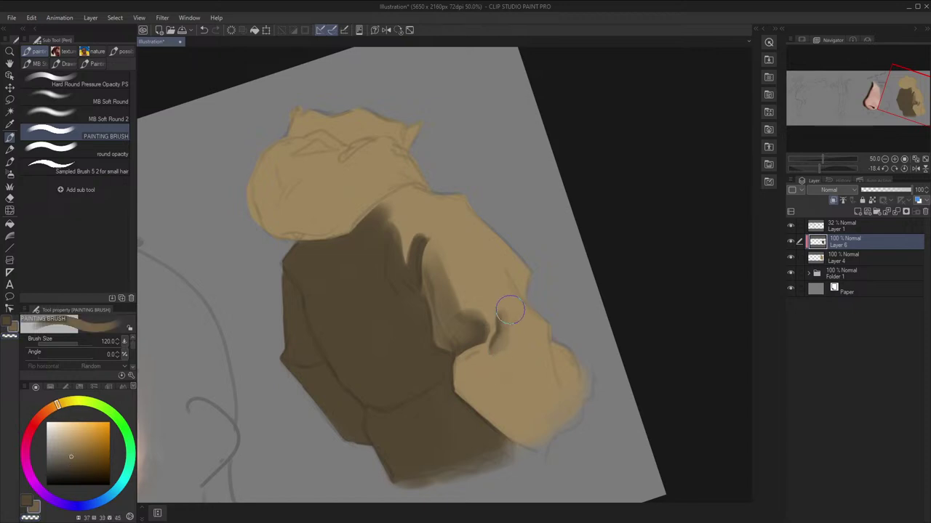
{"action": "key", "text": "x"}
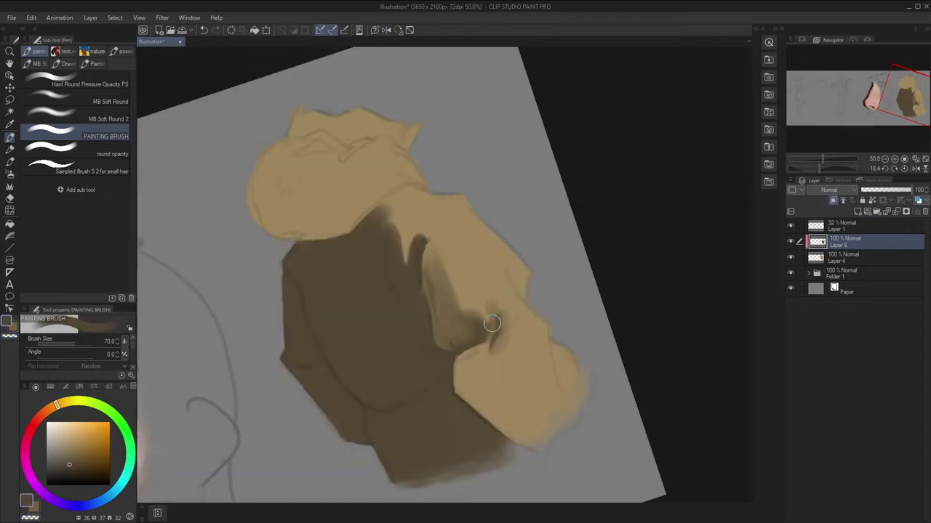
Hide the Layer 1 sketch, check the sleeve folds in mirrored and unrotated views, and show the sketch again
{"action": "key", "text": "c"}
{"action": "key", "text": "h"}
{"action": "left_click", "coordinate": [790, 226]}
{"action": "key", "text": "h"}
{"action": "key", "text": "space"}
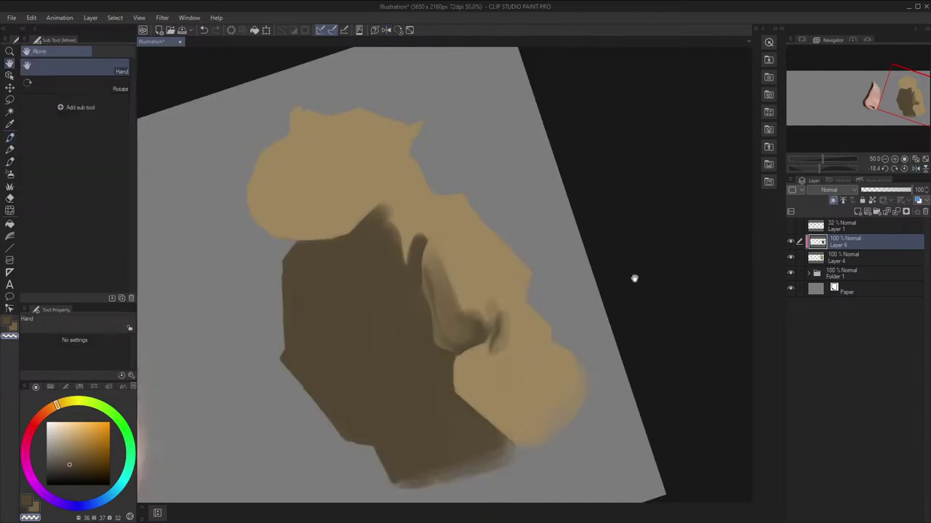
{"action": "key", "text": "r"}
{"action": "key", "text": "space"}
{"action": "left_click_drag", "start_coordinate": [461, 125], "coordinate": [454, 119]}
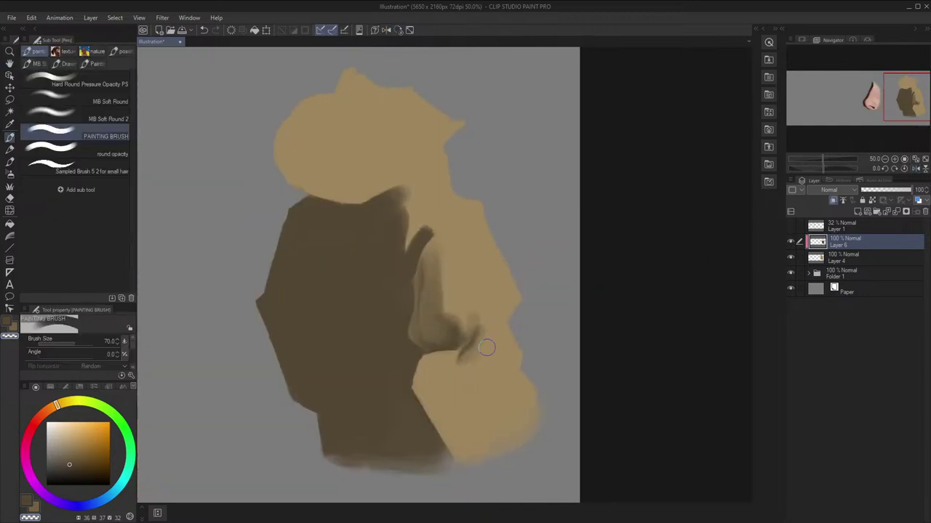
{"action": "left_click", "coordinate": [791, 227]}
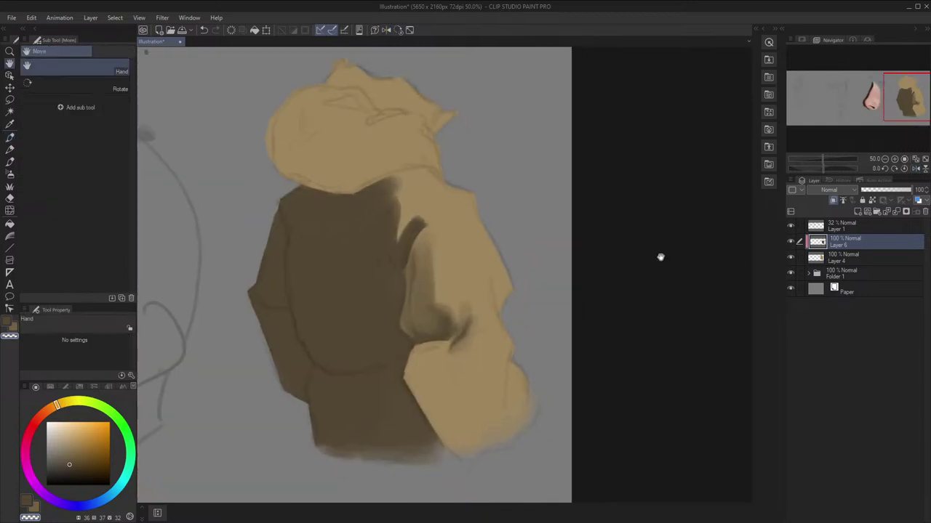
Paint a dark brown fold above the outer elbow and begin softening it with transparent colour at size 120
{"action": "mouse_move", "coordinate": [487, 286]}
{"action": "left_mouse_down"}
{"action": "mouse_move", "coordinate": [478, 311]}
{"action": "mouse_move", "coordinate": [499, 329]}
{"action": "left_mouse_up"}
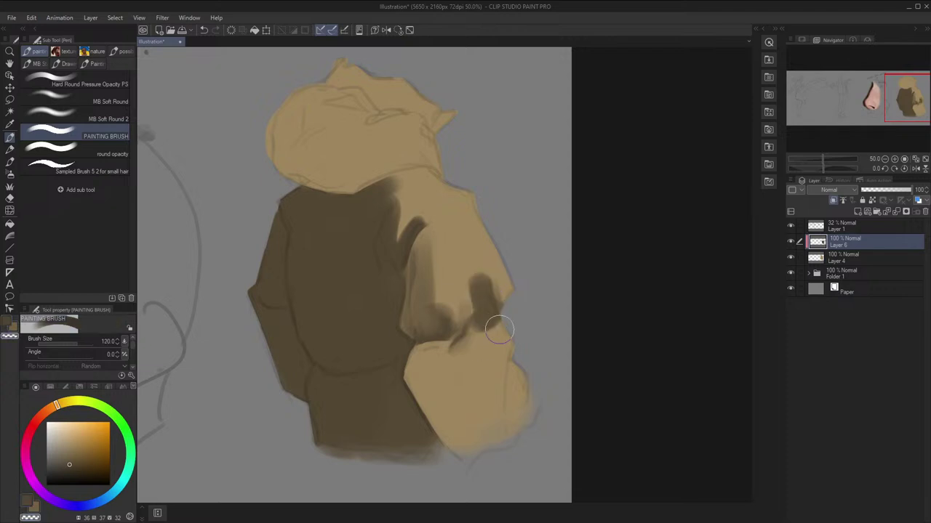
{"action": "key", "text": "bracketright"}
{"action": "key", "text": "bracketright"}
{"action": "key", "text": "bracketright"}
{"action": "key", "text": "bracketright"}
{"action": "key", "text": "bracketright"}
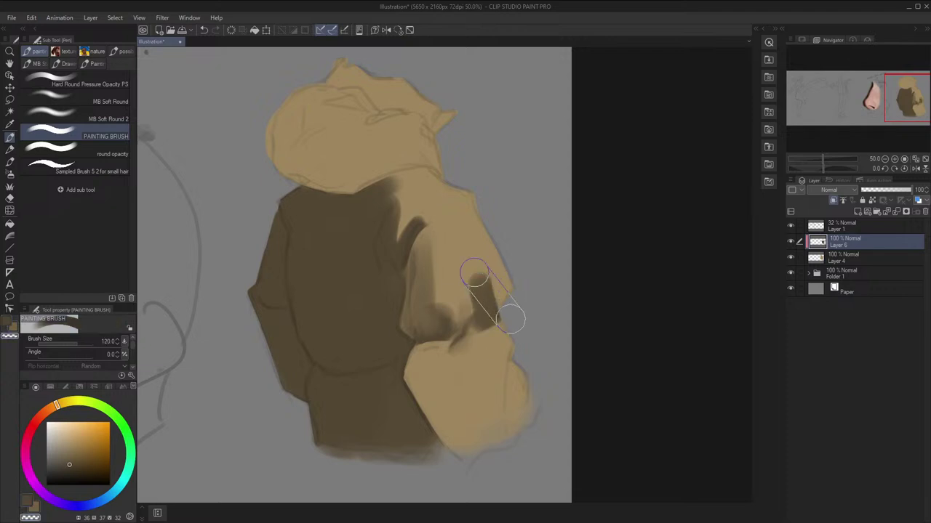
Soften the new fold with transparent colour at sizes 170 and 150, hiding the Layer 1 sketch and comparing mirrored views
{"action": "key", "text": "h"}
{"action": "left_click_drag", "start_coordinate": [434, 280], "coordinate": [423, 285]}
{"action": "key", "text": "h"}
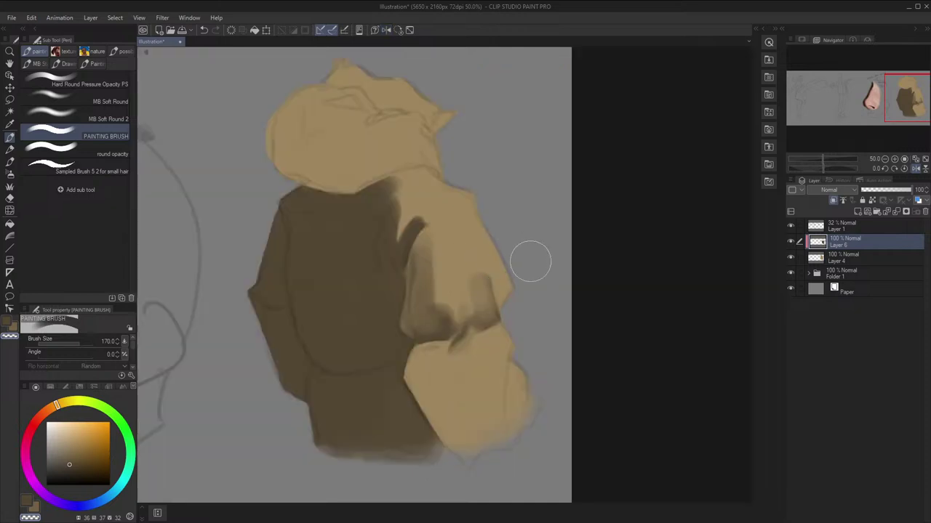
{"action": "left_click", "coordinate": [790, 227]}
{"action": "key", "text": "bracketleft"}
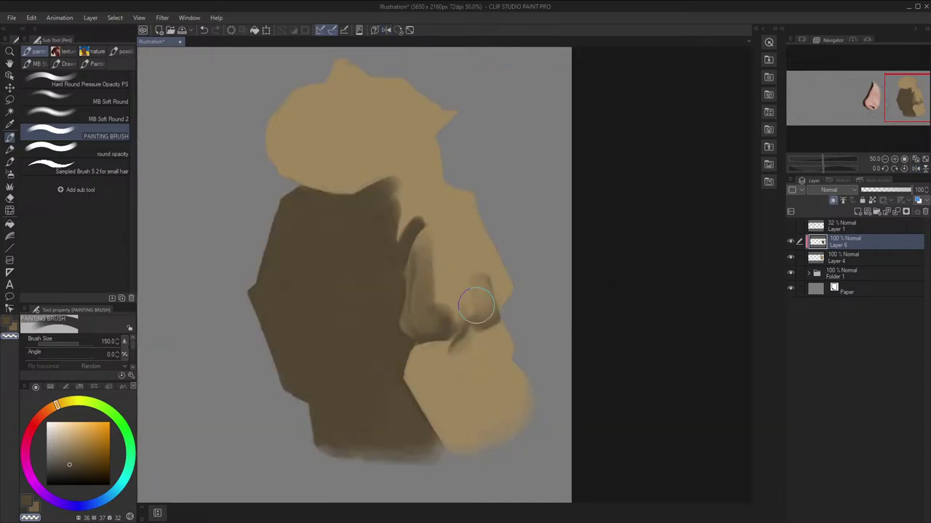
{"action": "key", "text": "h"}
{"action": "key", "text": "h"}
{"action": "key", "text": "h"}
{"action": "key", "text": "h"}
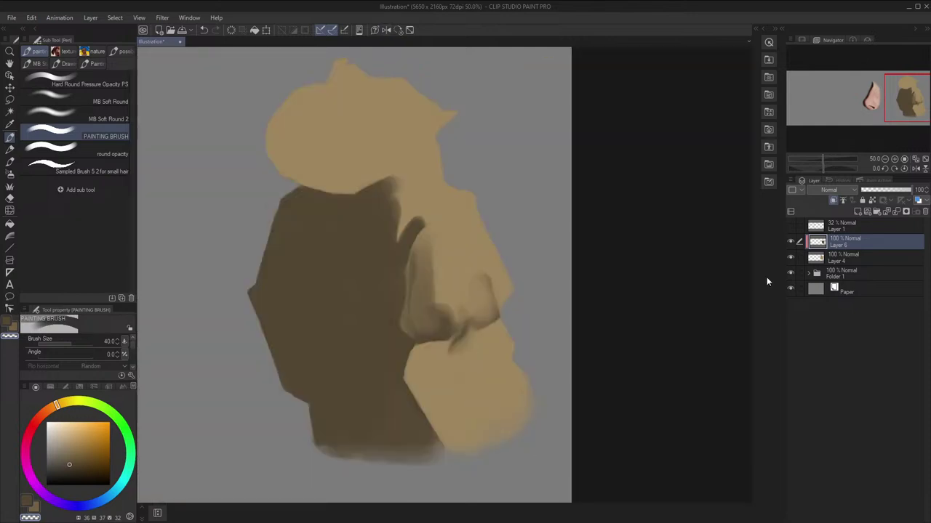
With the Layer 1 sketch shown, paint the outer elbow tip dark brown at size 100 and lighten its inner side with transparent colour at size 80
{"action": "left_click", "coordinate": [791, 226]}
{"action": "left_click_drag", "start_coordinate": [693, 269], "coordinate": [701, 289]}
{"action": "key", "text": "c"}
{"action": "left_click_drag", "start_coordinate": [493, 255], "coordinate": [488, 253]}
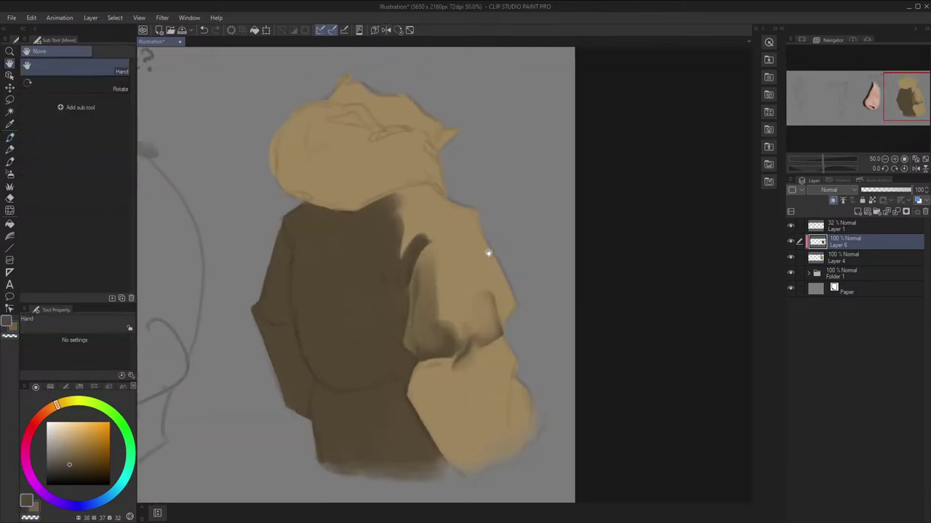
{"action": "key", "text": "bracketright"}
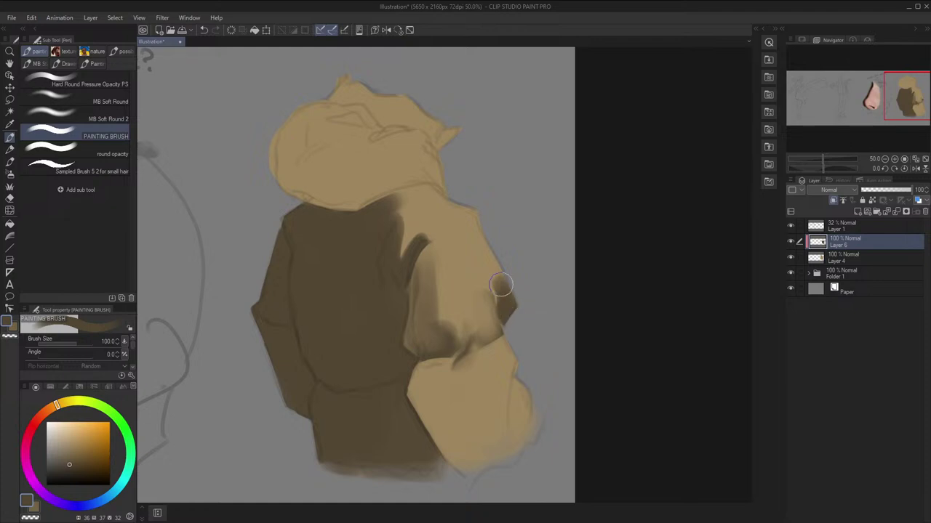
{"action": "key", "text": "c"}
{"action": "key", "text": "bracketleft"}
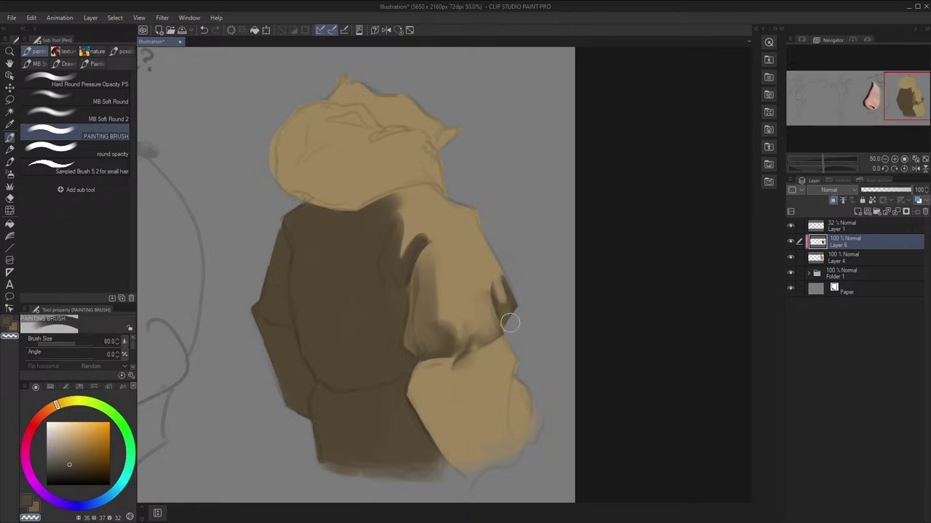
Sample brown from the elbow tip, sharpen its folds at size 17, and check the figure mirrored and zoomed out with the Layer 1 sketch hidden
{"action": "left_click", "coordinate": [509, 302], "text": "alt"}
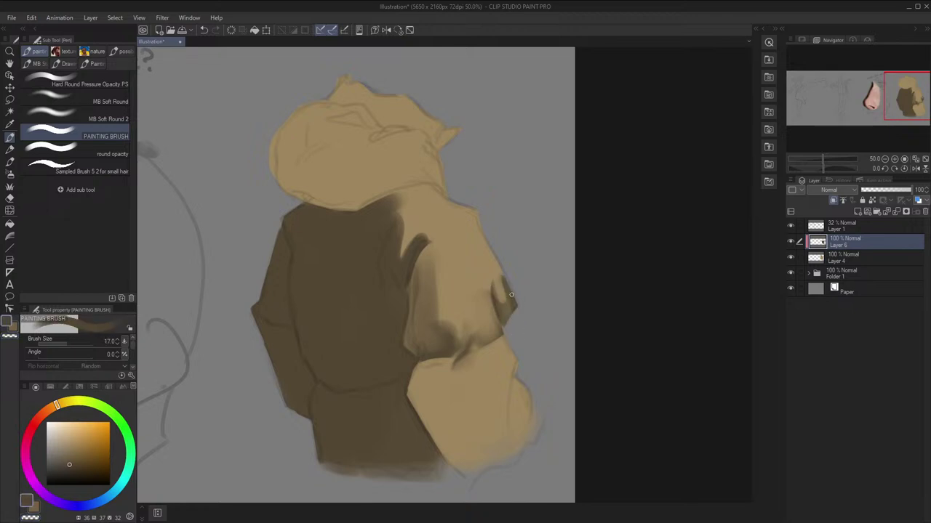
{"action": "key", "text": "h"}
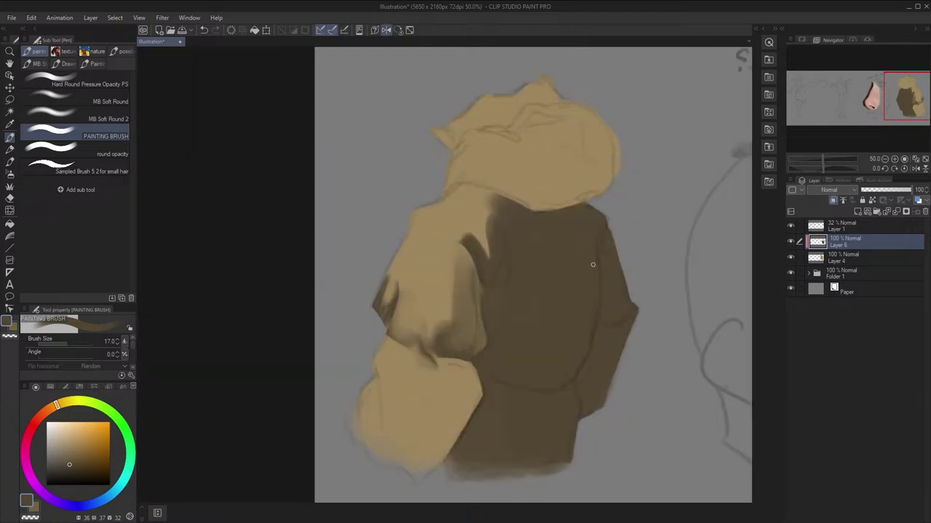
{"action": "left_click", "coordinate": [791, 227]}
{"action": "key", "text": "bracketright"}
{"action": "key", "text": "bracketright"}
{"action": "key", "text": "h"}
{"action": "scroll", "coordinate": [414, 287], "scroll_direction": "down", "scroll_amount": 1}
{"action": "key", "text": "h"}
{"action": "scroll", "coordinate": [422, 285], "scroll_direction": "down", "scroll_amount": 1}
{"action": "key", "text": "h"}
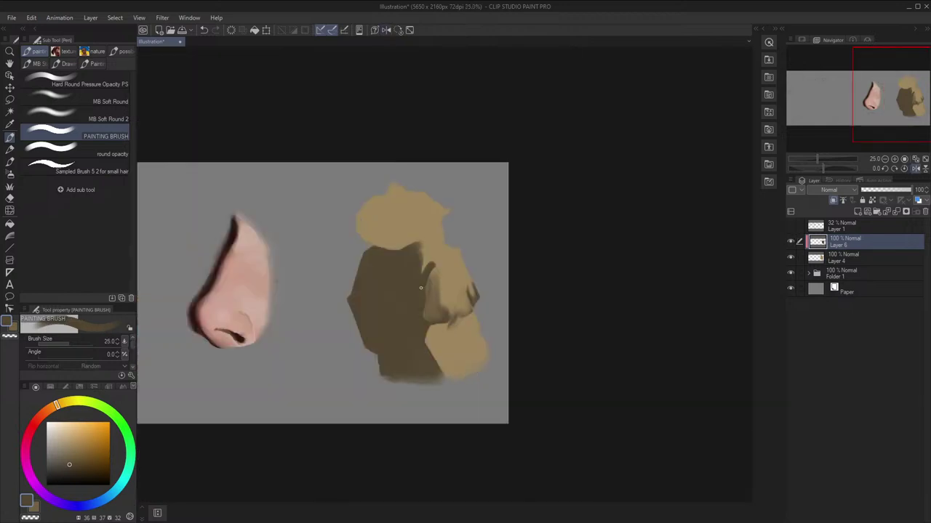
{"action": "scroll", "coordinate": [407, 282], "scroll_direction": "up", "scroll_amount": 1}
{"action": "left_click_drag", "start_coordinate": [459, 284], "coordinate": [499, 283]}
{"action": "left_click_drag", "start_coordinate": [499, 283], "coordinate": [449, 295]}
Soften the elbow tip with transparent colour at size 100, then show the Layer 1 sketch and redefine the folds in dark brown at size 20
{"action": "key", "text": "c"}
{"action": "key", "text": "bracketright"}
{"action": "key", "text": "bracketright"}
{"action": "key", "text": "bracketright"}
{"action": "key", "text": "bracketright"}
{"action": "key", "text": "bracketright"}
{"action": "key", "text": "bracketright"}
{"action": "key", "text": "bracketright"}
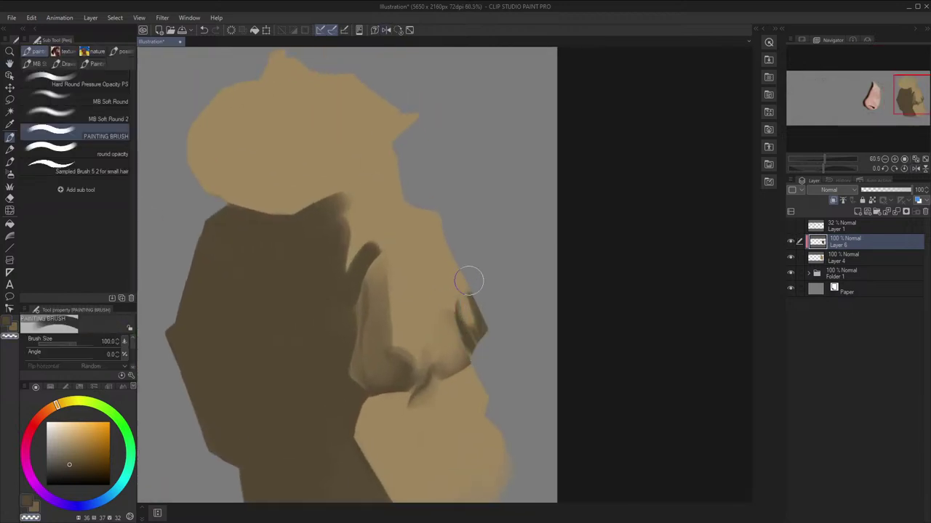
{"action": "key", "text": "h"}
{"action": "key", "text": "h"}
{"action": "key", "text": "bracketleft"}
{"action": "left_click_drag", "start_coordinate": [467, 265], "coordinate": [490, 259]}
{"action": "left_click", "coordinate": [791, 226]}
{"action": "left_click_drag", "start_coordinate": [660, 276], "coordinate": [696, 262]}
{"action": "key", "text": "c"}
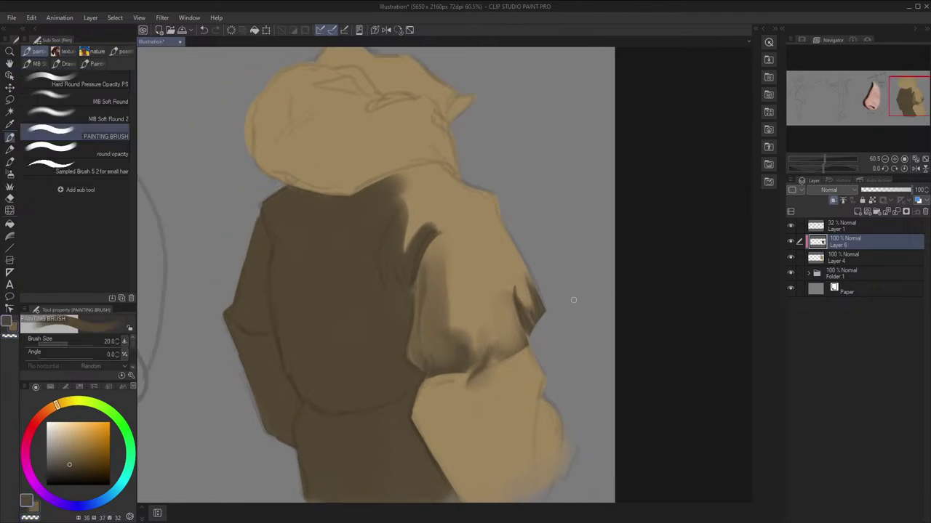
Try lightening the dark back with transparent colour at brush size 100, and undo the stroke
{"action": "left_click_drag", "start_coordinate": [513, 297], "coordinate": [652, 249]}
{"action": "key", "text": "bracketright"}
{"action": "key", "text": "bracketright"}
{"action": "key", "text": "bracketright"}
{"action": "key", "text": "bracketright"}
{"action": "key", "text": "bracketright"}
{"action": "key", "text": "bracketright"}
{"action": "key", "text": "bracketright"}
{"action": "key", "text": "bracketright"}
{"action": "key", "text": "bracketright"}
{"action": "key", "text": "bracketright"}
{"action": "key", "text": "bracketright"}
{"action": "key", "text": "bracketright"}
{"action": "key", "text": "bracketright"}
{"action": "key", "text": "bracketright"}
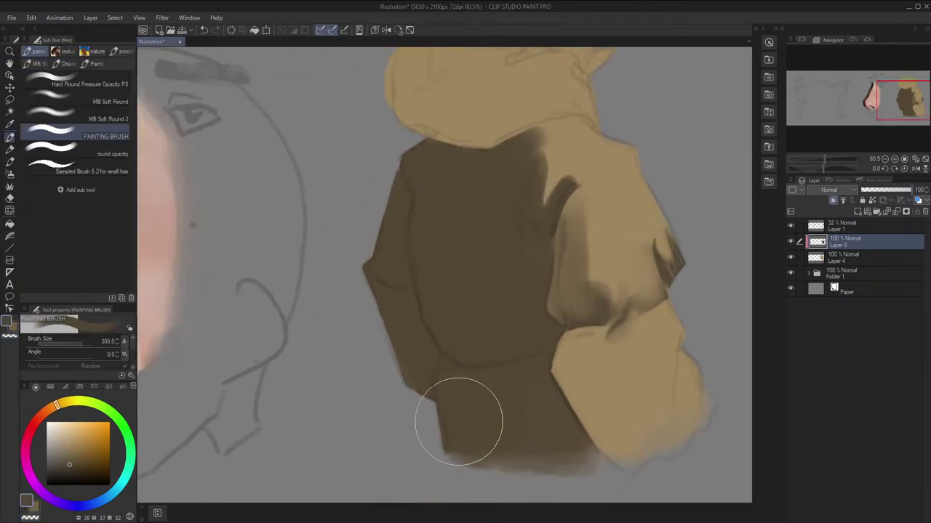
{"action": "mouse_move", "coordinate": [497, 306]}
{"action": "left_mouse_down"}
{"action": "mouse_move", "coordinate": [472, 361]}
{"action": "mouse_move", "coordinate": [450, 377]}
{"action": "left_mouse_up"}
{"action": "left_click_drag", "start_coordinate": [445, 333], "coordinate": [450, 279]}
{"action": "key", "text": "c"}
{"action": "key", "text": "bracketleft"}
{"action": "key", "text": "bracketleft"}
{"action": "key", "text": "bracketleft"}
{"action": "key", "text": "bracketleft"}
{"action": "key", "text": "bracketleft"}
{"action": "key", "text": "bracketleft"}
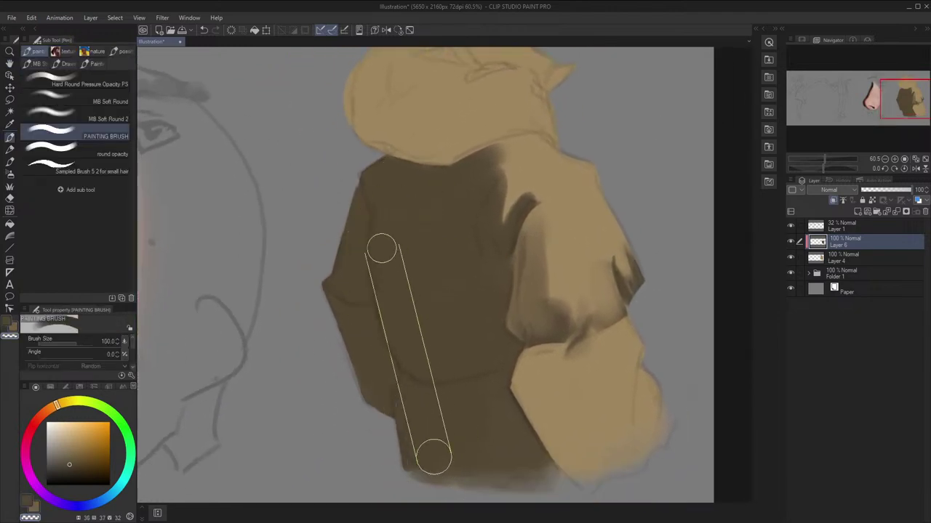
{"action": "key", "text": "bracketleft"}
{"action": "left_click_drag", "start_coordinate": [379, 240], "coordinate": [395, 333]}
{"action": "key", "text": "ctrl+z"}
Lighten a strip beside the inner shoulder with transparent colour at size 120, and a broad patch in the middle of the back at size 300
{"action": "left_click", "coordinate": [426, 266], "text": "alt"}
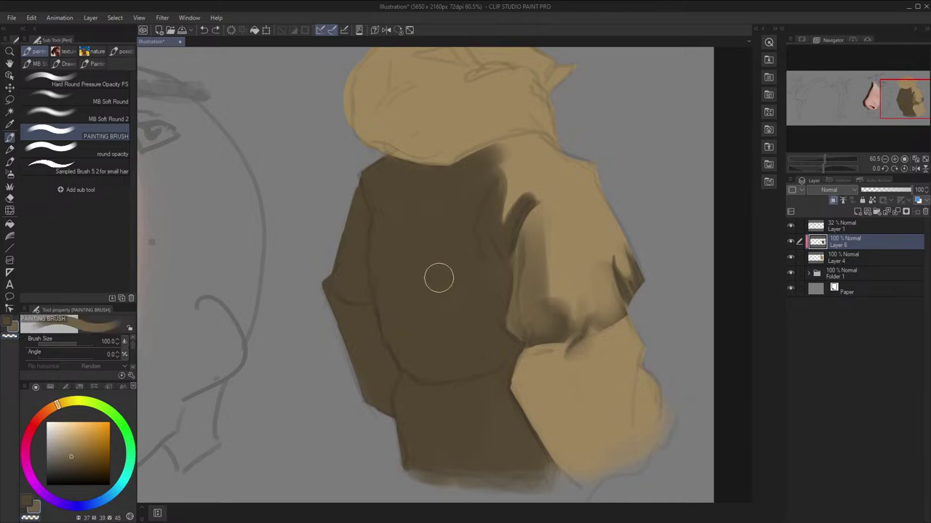
{"action": "key", "text": "bracketright"}
{"action": "mouse_move", "coordinate": [477, 179]}
{"action": "left_mouse_down"}
{"action": "mouse_move", "coordinate": [463, 231]}
{"action": "mouse_move", "coordinate": [468, 208]}
{"action": "left_mouse_up"}
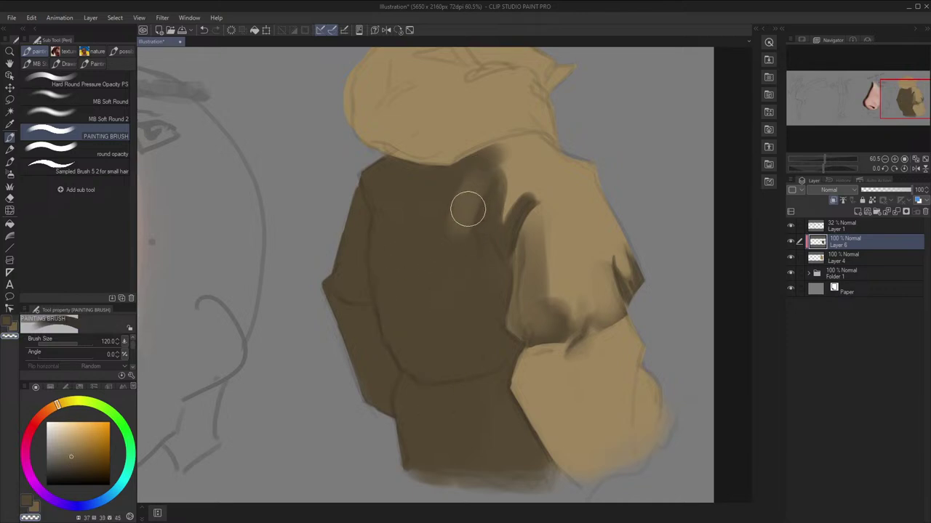
{"action": "key", "text": "bracketright"}
{"action": "mouse_move", "coordinate": [475, 265]}
{"action": "left_mouse_down"}
{"action": "mouse_move", "coordinate": [479, 289]}
{"action": "mouse_move", "coordinate": [490, 299]}
{"action": "mouse_move", "coordinate": [495, 288]}
{"action": "mouse_move", "coordinate": [487, 319]}
{"action": "mouse_move", "coordinate": [466, 266]}
{"action": "mouse_move", "coordinate": [467, 289]}
{"action": "mouse_move", "coordinate": [458, 224]}
{"action": "mouse_move", "coordinate": [465, 284]}
{"action": "mouse_move", "coordinate": [447, 306]}
{"action": "mouse_move", "coordinate": [456, 336]}
{"action": "mouse_move", "coordinate": [448, 286]}
{"action": "mouse_move", "coordinate": [466, 324]}
{"action": "mouse_move", "coordinate": [431, 323]}
{"action": "mouse_move", "coordinate": [439, 309]}
{"action": "mouse_move", "coordinate": [427, 318]}
{"action": "mouse_move", "coordinate": [435, 323]}
{"action": "mouse_move", "coordinate": [444, 305]}
{"action": "mouse_move", "coordinate": [484, 308]}
{"action": "left_mouse_up"}
{"action": "key", "text": "bracketright"}
{"action": "key", "text": "bracketright"}
{"action": "key", "text": "bracketright"}
{"action": "key", "text": "bracketright"}
{"action": "key", "text": "h"}
{"action": "key", "text": "h"}
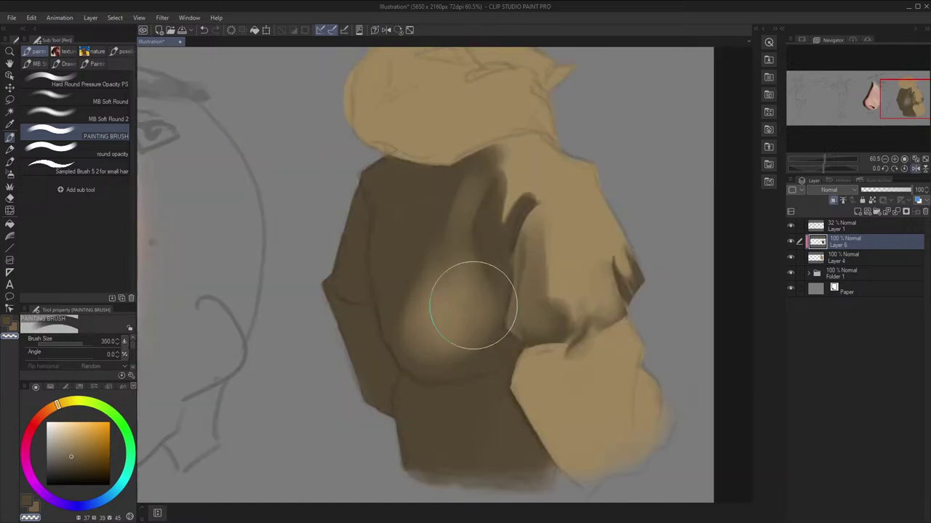
Blend the lightened back patch with dark brown at sizes 500 and 400, and darken the strip below the hood at size 100 in mirrored view
{"action": "key", "text": "bracketleft"}
{"action": "key", "text": "bracketright"}
{"action": "key", "text": "bracketright"}
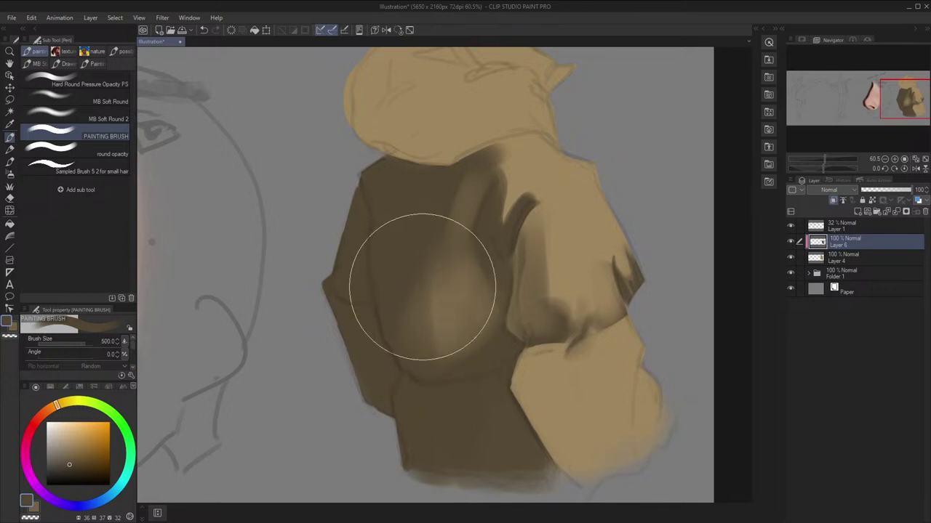
{"action": "key", "text": "bracketleft"}
{"action": "key", "text": "bracketleft"}
{"action": "key", "text": "h"}
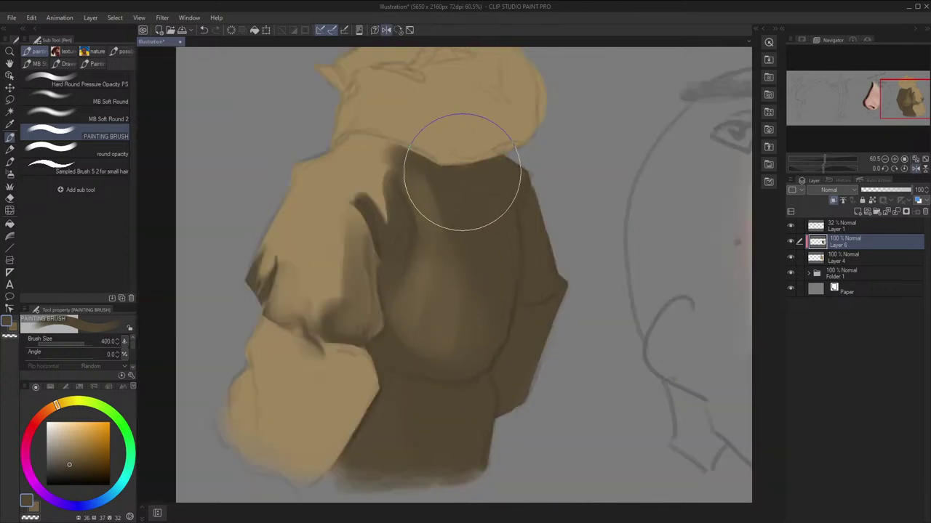
{"action": "key", "text": "bracketleft"}
{"action": "key", "text": "bracketleft"}
{"action": "key", "text": "bracketleft"}
{"action": "key", "text": "bracketleft"}
{"action": "key", "text": "bracketleft"}
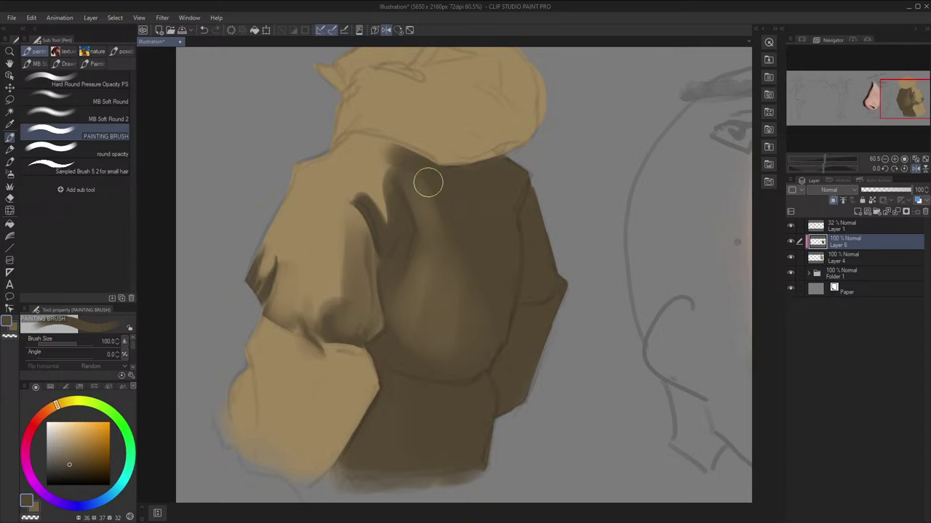
Paint a narrow dark brown fold inside the shoulder at size 30 and lighten its outer side with transparent colour at sizes 30 and 60
{"action": "key", "text": "h"}
{"action": "key", "text": "bracketleft"}
{"action": "key", "text": "bracketleft"}
{"action": "key", "text": "bracketleft"}
{"action": "key", "text": "bracketleft"}
{"action": "key", "text": "bracketleft"}
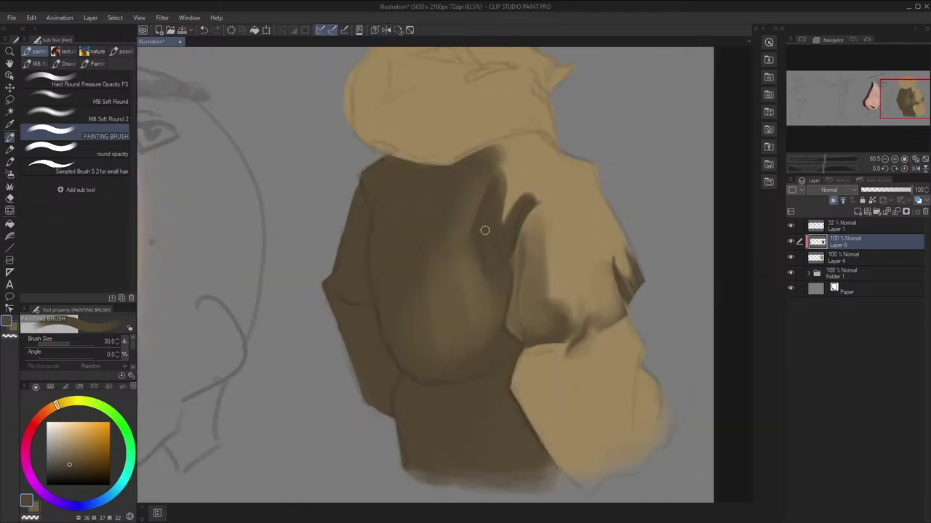
{"action": "left_click", "coordinate": [493, 211], "text": "alt"}
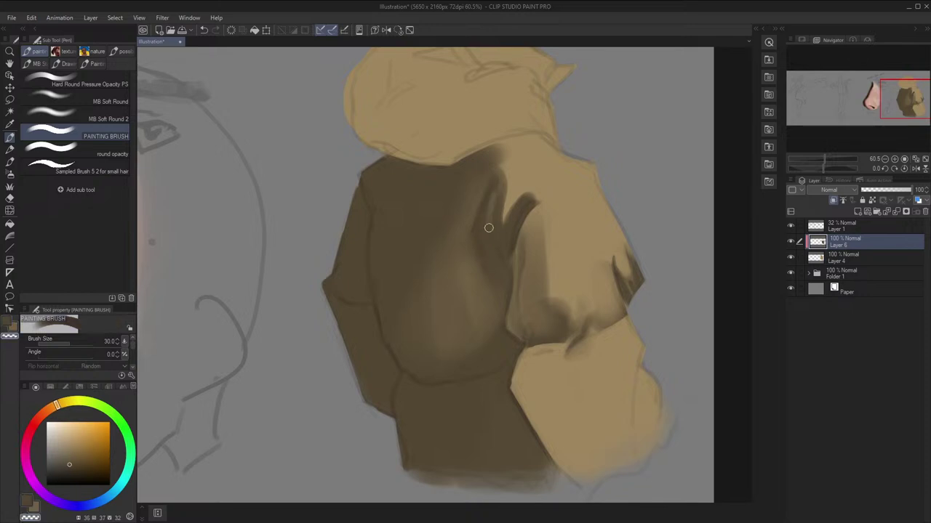
{"action": "key", "text": "bracketright"}
{"action": "key", "text": "bracketright"}
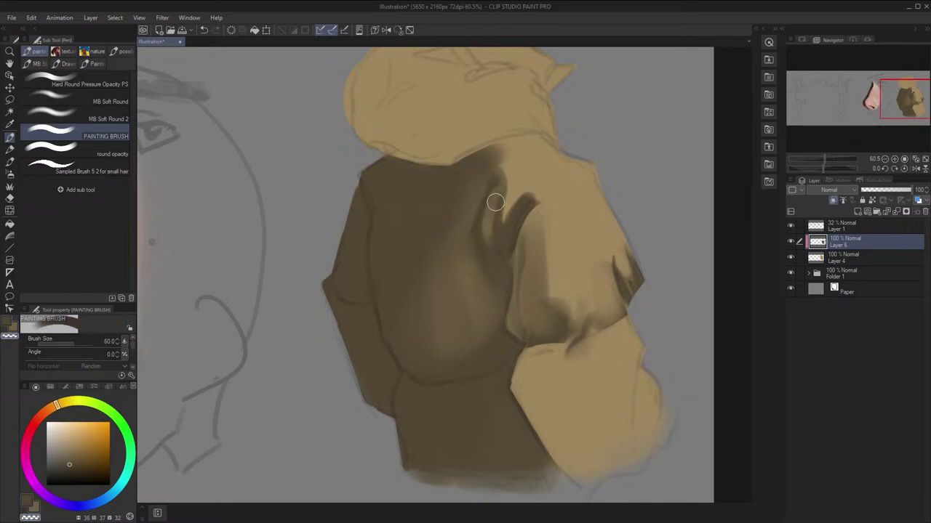
Refine the inner shoulder fold with sampled brown and tone down its light side with dark brown at sizes 60 and 70
{"action": "left_click", "coordinate": [493, 239], "text": "alt"}
{"action": "key", "text": "bracketleft"}
{"action": "key", "text": "bracketleft"}
{"action": "mouse_move", "coordinate": [480, 233]}
{"action": "left_mouse_down"}
{"action": "mouse_move", "coordinate": [496, 183]}
{"action": "mouse_move", "coordinate": [485, 207]}
{"action": "left_mouse_up"}
{"action": "key", "text": "x"}
{"action": "key", "text": "bracketright"}
{"action": "key", "text": "bracketright"}
{"action": "key", "text": "bracketright"}
{"action": "key", "text": "bracketright"}
{"action": "key", "text": "bracketright"}
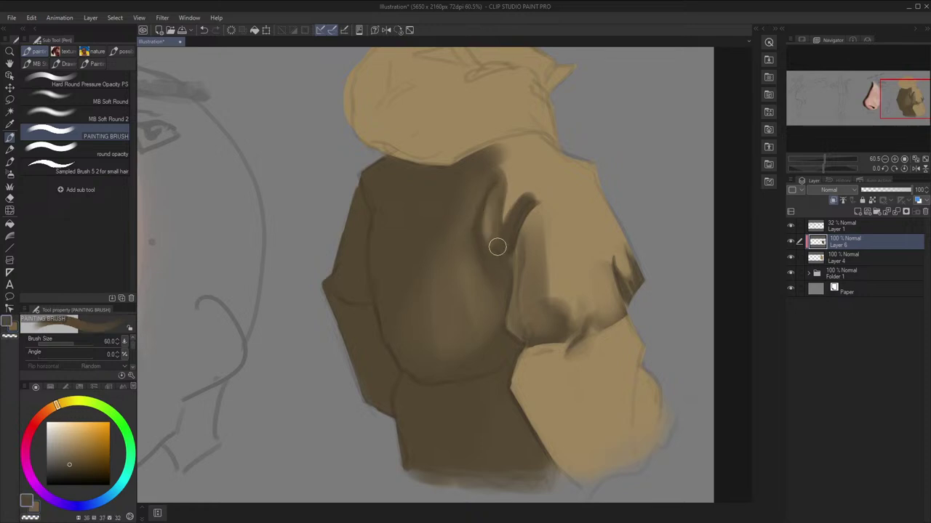
{"action": "key", "text": "bracketright"}
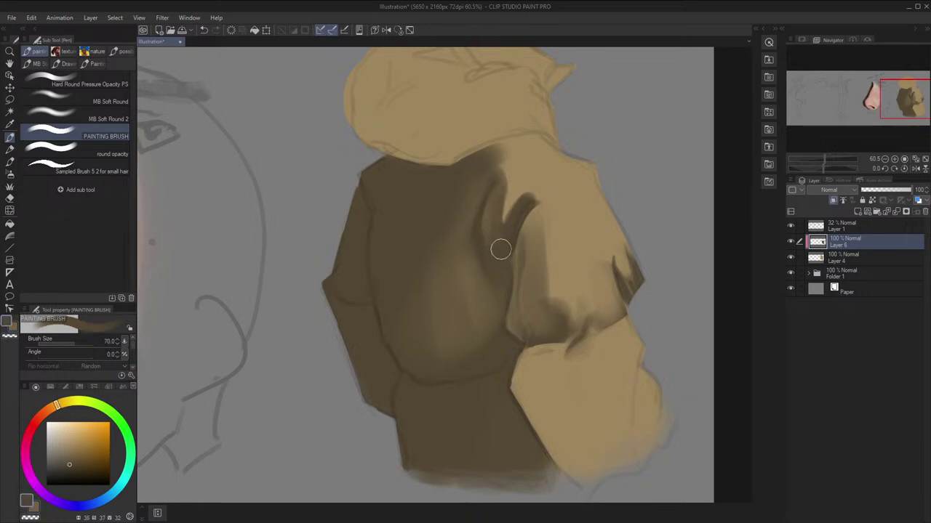
Sample browns around the notch between the shoulder and upper sleeve folds and clean its edges with transparent colour at size 25
{"action": "left_click", "coordinate": [499, 231], "text": "alt"}
{"action": "key", "text": "x"}
{"action": "key", "text": "bracketleft"}
{"action": "key", "text": "bracketleft"}
{"action": "key", "text": "bracketleft"}
{"action": "key", "text": "bracketleft"}
{"action": "key", "text": "bracketleft"}
{"action": "key", "text": "bracketleft"}
{"action": "key", "text": "bracketleft"}
{"action": "left_click", "coordinate": [500, 235], "text": "alt"}
{"action": "left_click", "coordinate": [506, 227], "text": "alt"}
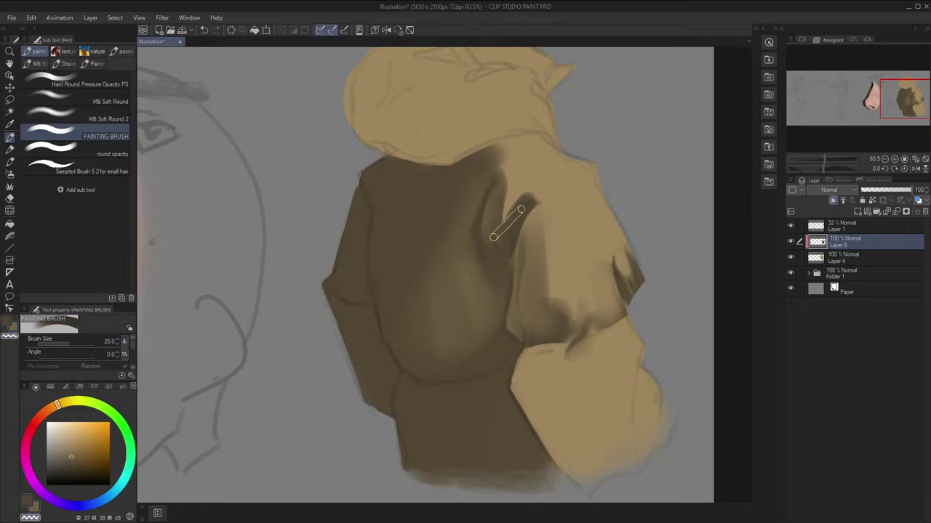
Blend the base of the notch and the upper sleeve fold with sampled browns at sizes 20 and 60
{"action": "key", "text": "bracketright"}
{"action": "key", "text": "bracketright"}
{"action": "key", "text": "bracketright"}
{"action": "key", "text": "bracketright"}
{"action": "key", "text": "bracketright"}
{"action": "key", "text": "bracketright"}
{"action": "key", "text": "bracketright"}
{"action": "left_click", "coordinate": [509, 225], "text": "alt"}
{"action": "key", "text": "bracketleft"}
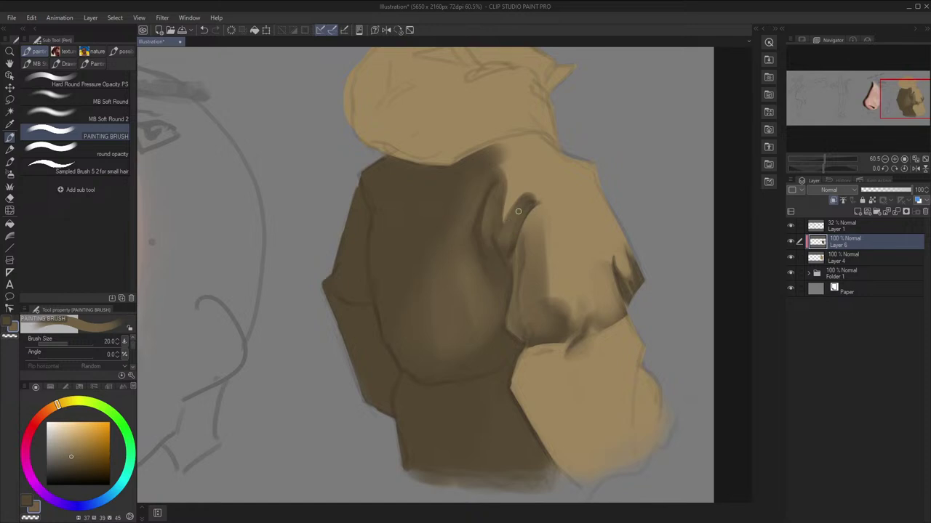
{"action": "left_click", "coordinate": [521, 210], "text": "alt"}
{"action": "key", "text": "bracketright"}
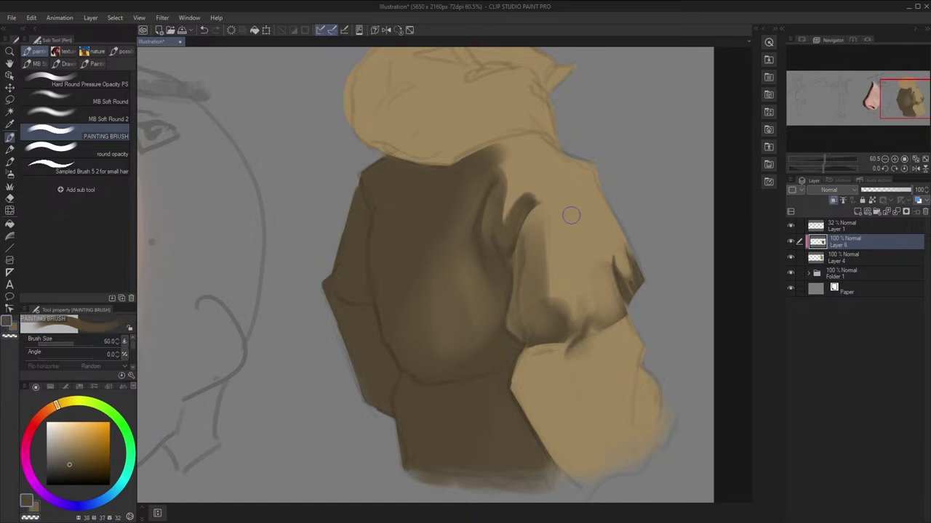
Check the shoulder and sleeve folds in mirrored and zoomed-out views with the Layer 1 sketch hidden
{"action": "key", "text": "h"}
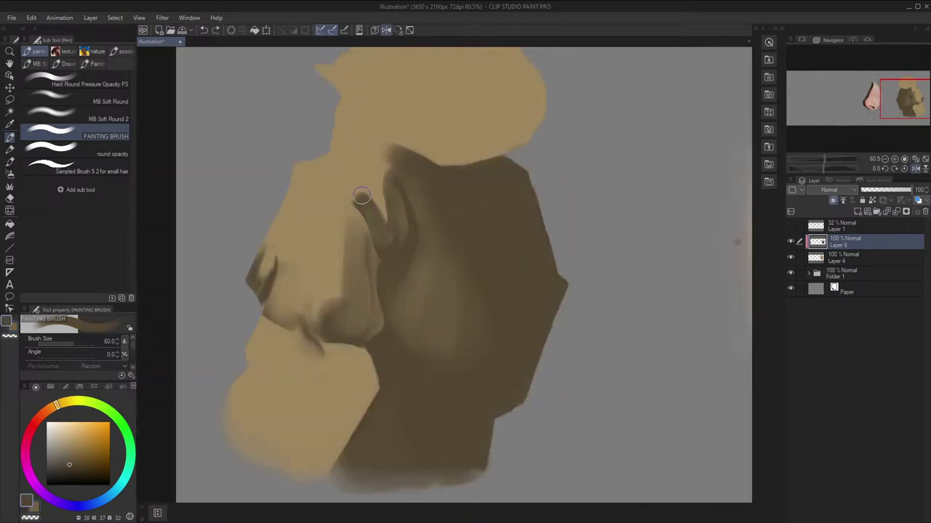
{"action": "scroll", "coordinate": [393, 234], "scroll_direction": "down", "scroll_amount": 6}
{"action": "key", "text": "h"}
{"action": "scroll", "coordinate": [458, 204], "scroll_direction": "up", "scroll_amount": 6}
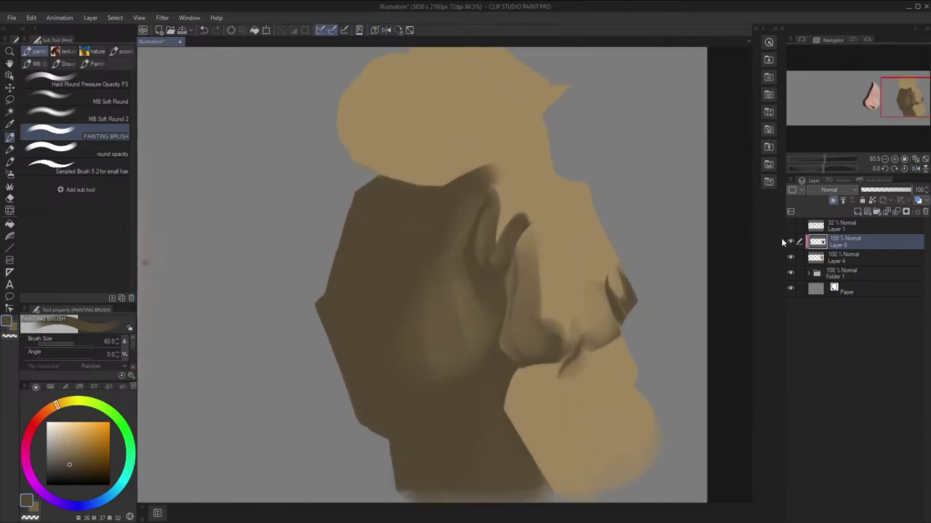
{"action": "left_click", "coordinate": [799, 227]}
{"action": "key", "text": "space"}
Sharpen the dark upper sleeve fold beside the shoulder notch with brown at brush size 15 and check it mirrored
{"action": "left_click_drag", "start_coordinate": [529, 219], "coordinate": [519, 219]}
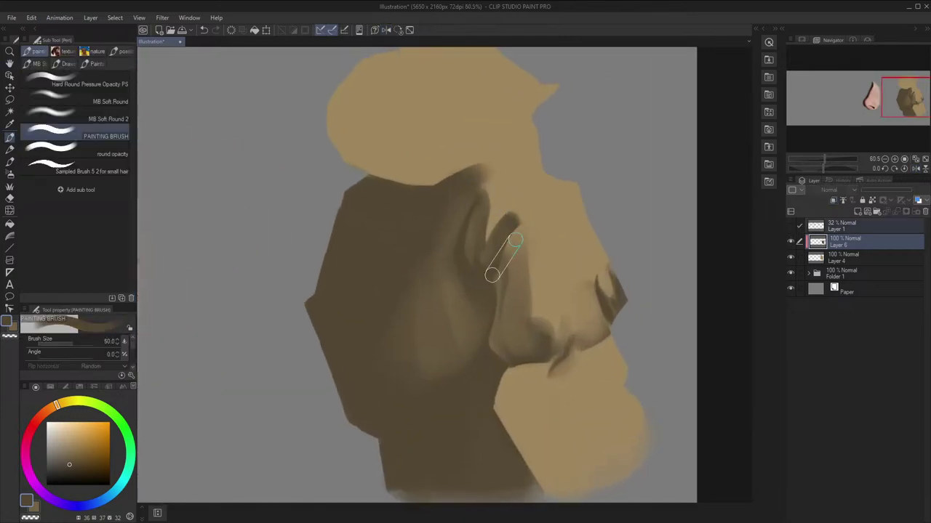
{"action": "key", "text": "bracketleft"}
{"action": "key", "text": "bracketleft"}
{"action": "key", "text": "bracketleft"}
{"action": "key", "text": "bracketleft"}
{"action": "key", "text": "bracketleft"}
{"action": "key", "text": "bracketleft"}
{"action": "key", "text": "bracketleft"}
{"action": "key", "text": "bracketleft"}
{"action": "key", "text": "bracketleft"}
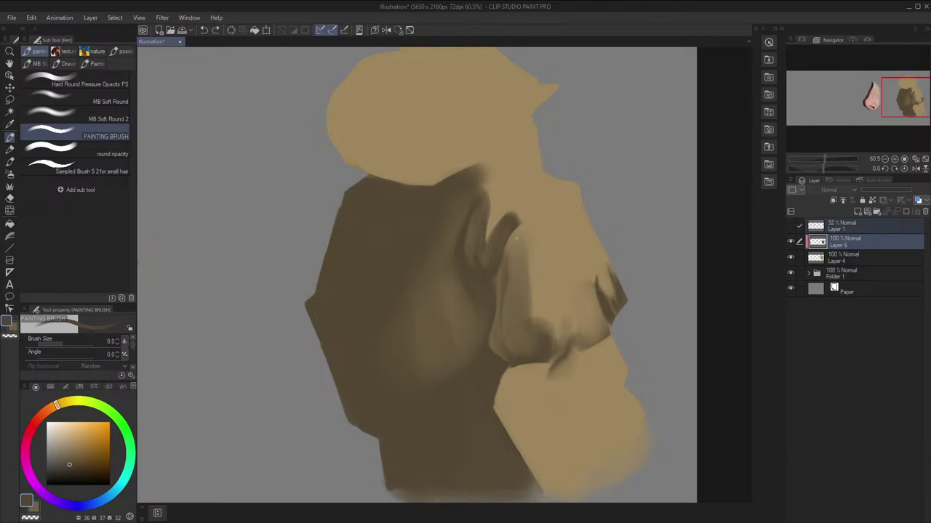
{"action": "key", "text": "bracketright"}
{"action": "key", "text": "bracketright"}
{"action": "key", "text": "bracketright"}
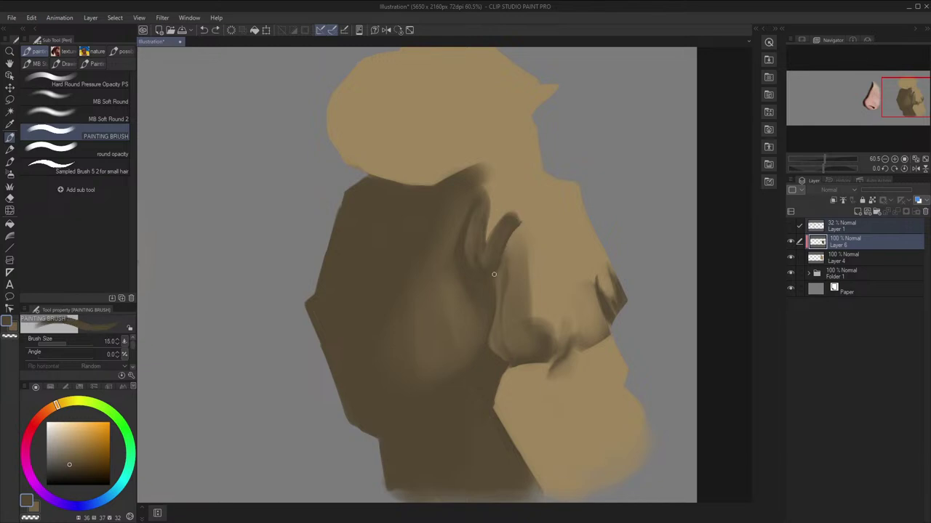
{"action": "left_click_drag", "start_coordinate": [505, 241], "coordinate": [498, 274]}
{"action": "key", "text": "h"}
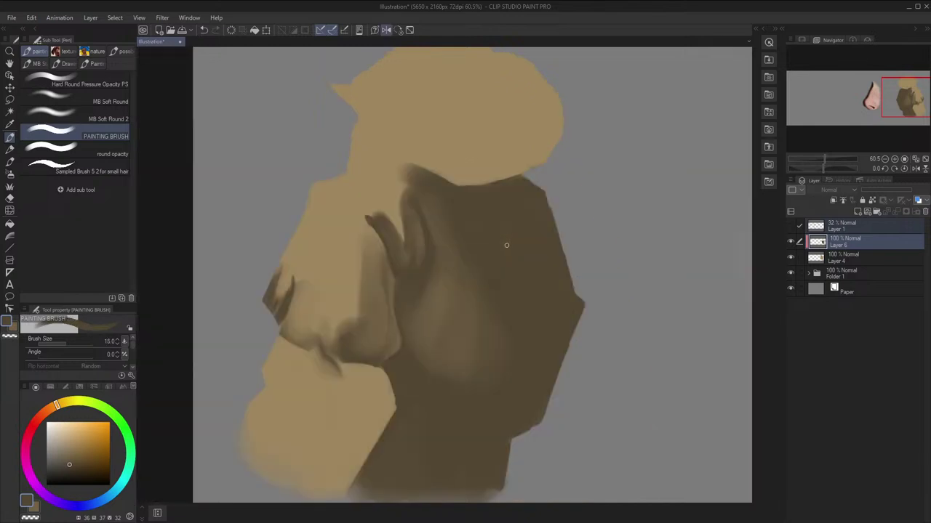
Extend the inner shoulder fold downward as a dark crease and refine its edges at sizes between 15 and 30
{"action": "key", "text": "h"}
{"action": "key", "text": "c"}
{"action": "left_click_drag", "start_coordinate": [540, 217], "coordinate": [565, 189]}
{"action": "key", "text": "c"}
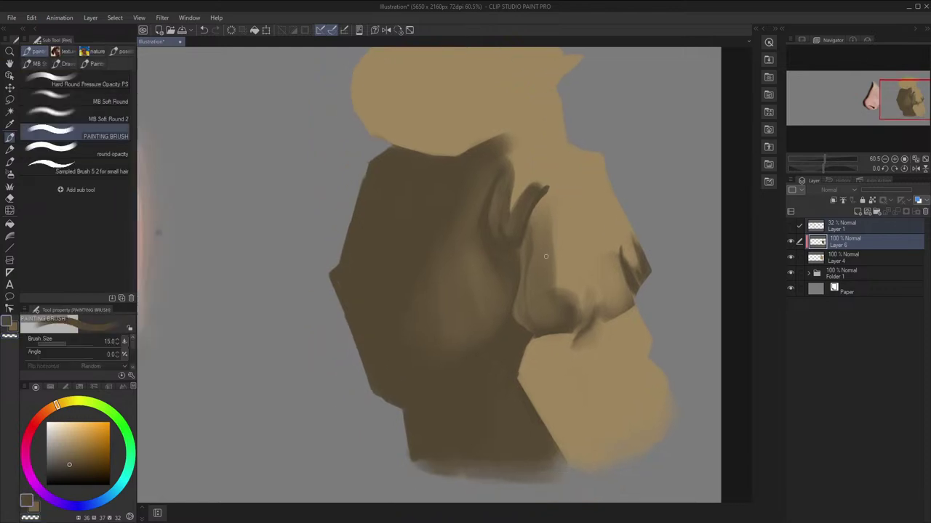
{"action": "mouse_move", "coordinate": [547, 255]}
{"action": "left_mouse_down"}
{"action": "mouse_move", "coordinate": [501, 216]}
{"action": "mouse_move", "coordinate": [514, 254]}
{"action": "mouse_move", "coordinate": [508, 232]}
{"action": "mouse_move", "coordinate": [513, 253]}
{"action": "mouse_move", "coordinate": [496, 234]}
{"action": "mouse_move", "coordinate": [520, 263]}
{"action": "left_mouse_up"}
{"action": "key", "text": "c"}
{"action": "key", "text": "["}
{"action": "key", "text": "["}
{"action": "key", "text": "["}
{"action": "key", "text": "ctrl+z"}
{"action": "key", "text": "c"}
{"action": "key", "text": "["}
{"action": "key", "text": "["}
{"action": "key", "text": "["}
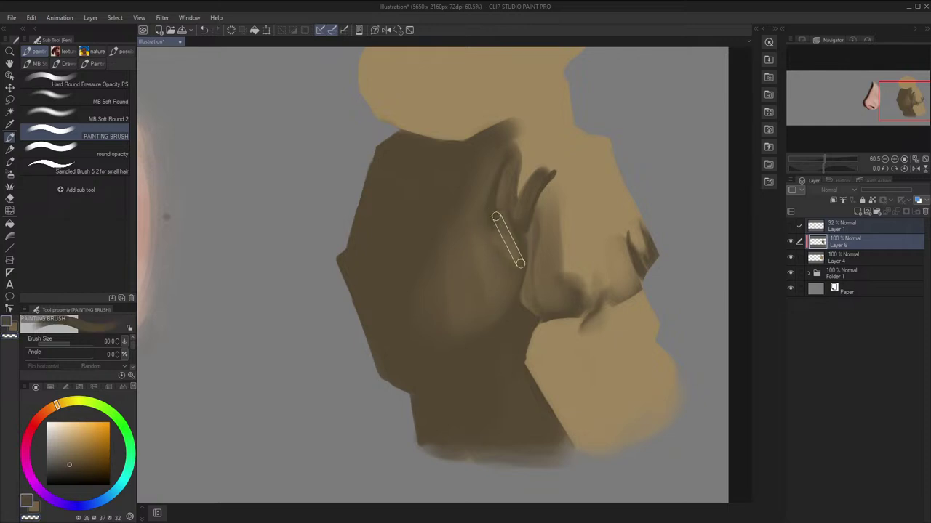
{"action": "left_click_drag", "start_coordinate": [496, 216], "coordinate": [501, 231]}
{"action": "key", "text": "h"}
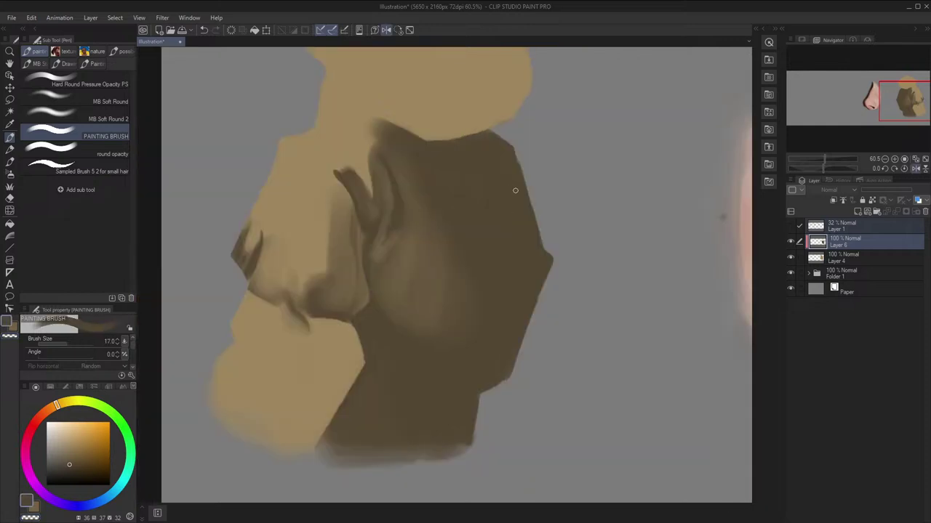
{"action": "key", "text": "h"}
{"action": "key", "text": "ctrl+z"}
{"action": "key", "text": "["}
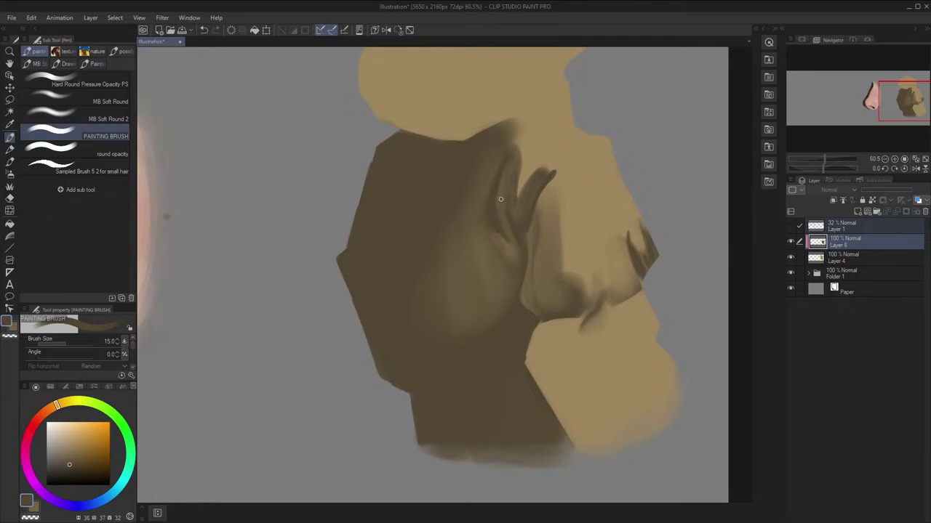
Lighten the lower back beside the elbow with transparent colour
{"action": "key", "text": "h"}
{"action": "mouse_move", "coordinate": [487, 262]}
{"action": "left_mouse_down"}
{"action": "mouse_move", "coordinate": [370, 251]}
{"action": "mouse_move", "coordinate": [375, 272]}
{"action": "left_mouse_up"}
{"action": "key", "text": "h"}
{"action": "mouse_move", "coordinate": [551, 294]}
{"action": "left_mouse_down"}
{"action": "mouse_move", "coordinate": [544, 257]}
{"action": "mouse_move", "coordinate": [494, 272]}
{"action": "mouse_move", "coordinate": [504, 318]}
{"action": "mouse_move", "coordinate": [488, 328]}
{"action": "mouse_move", "coordinate": [477, 292]}
{"action": "left_mouse_up"}
{"action": "key", "text": "c"}
{"action": "key", "text": "space"}
{"action": "key", "text": "]"}
{"action": "key", "text": "]"}
{"action": "key", "text": "]"}
Soften the light area on the lower back beneath the sleeve with dark brown at sizes 250 and 300
{"action": "key", "text": "c"}
{"action": "key", "text": "["}
{"action": "key", "text": "["}
{"action": "key", "text": "["}
{"action": "key", "text": "["}
{"action": "key", "text": "["}
{"action": "key", "text": "["}
{"action": "key", "text": "["}
{"action": "key", "text": "]"}
{"action": "key", "text": "]"}
{"action": "key", "text": "]"}
{"action": "key", "text": "]"}
{"action": "key", "text": "]"}
{"action": "key", "text": "]"}
{"action": "key", "text": "]"}
{"action": "key", "text": "]"}
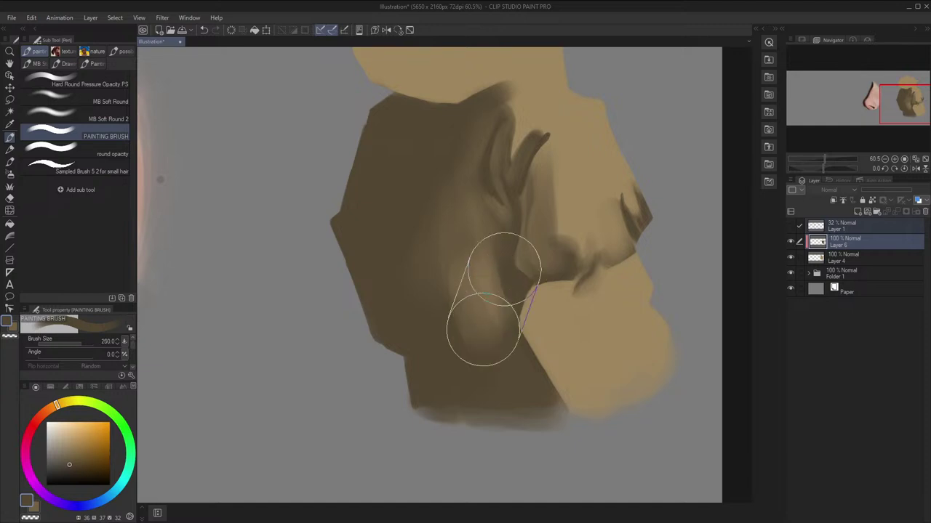
{"action": "key", "text": "]"}
{"action": "key", "text": "h"}
{"action": "mouse_move", "coordinate": [484, 327]}
{"action": "left_mouse_down"}
{"action": "mouse_move", "coordinate": [458, 320]}
{"action": "mouse_move", "coordinate": [418, 339]}
{"action": "left_mouse_up"}
{"action": "key", "text": "h"}
Check the shading of the back and sleeve in mirrored and zoomed-out views
{"action": "scroll", "coordinate": [477, 260], "scroll_direction": "down", "scroll_amount": 1}
{"action": "key", "text": "h"}
{"action": "scroll", "coordinate": [504, 291], "scroll_direction": "down", "scroll_amount": 1}
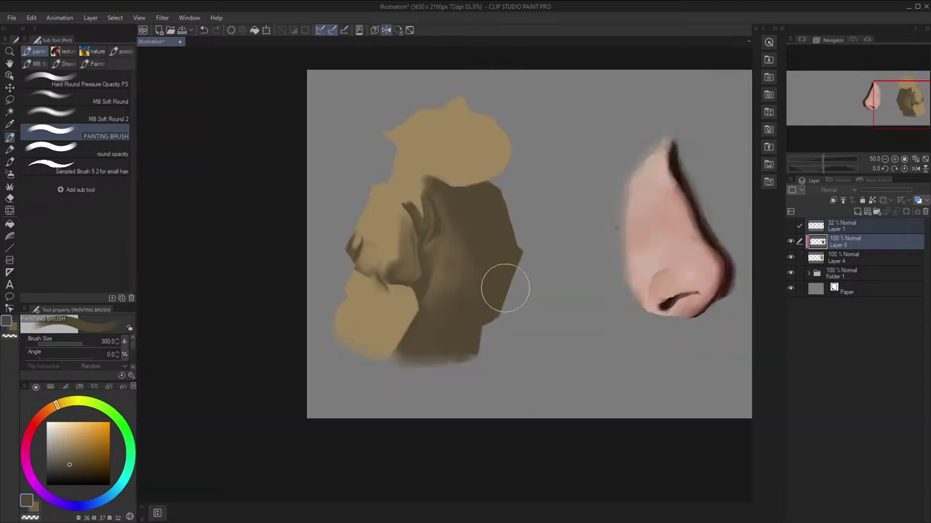
{"action": "key", "text": "h"}
{"action": "scroll", "coordinate": [506, 293], "scroll_direction": "down", "scroll_amount": 1}
{"action": "scroll", "coordinate": [436, 256], "scroll_direction": "up", "scroll_amount": 2}
{"action": "left_click_drag", "start_coordinate": [436, 255], "coordinate": [430, 277]}
{"action": "scroll", "coordinate": [430, 277], "scroll_direction": "up", "scroll_amount": 3}
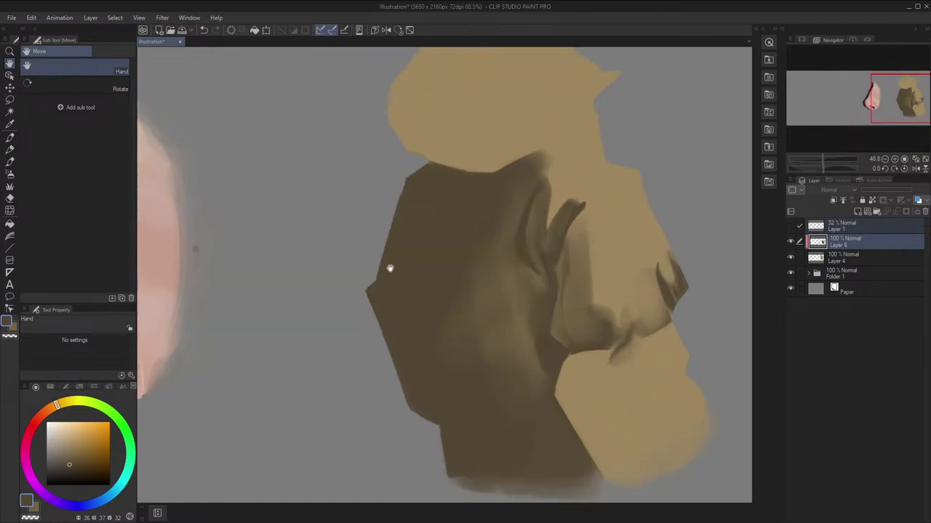
Show the Layer 1 sketch and lighten the upper part of the lower jacket hem with transparent colour at sizes 250 and 120
{"action": "left_click", "coordinate": [790, 226]}
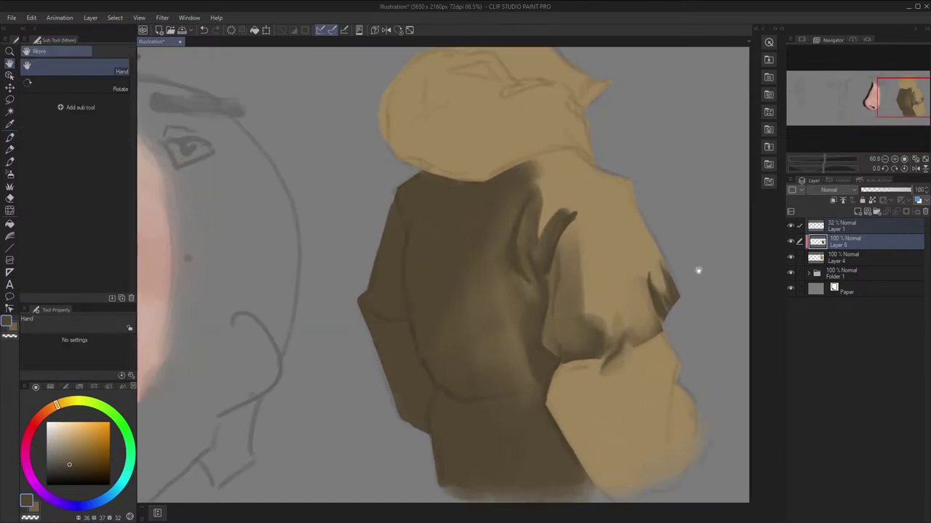
{"action": "left_click_drag", "start_coordinate": [698, 269], "coordinate": [708, 242]}
{"action": "left_click_drag", "start_coordinate": [530, 292], "coordinate": [529, 238]}
{"action": "key", "text": "c"}
{"action": "key", "text": "bracketleft"}
{"action": "key", "text": "bracketleft"}
{"action": "key", "text": "bracketleft"}
{"action": "key", "text": "bracketleft"}
{"action": "key", "text": "bracketleft"}
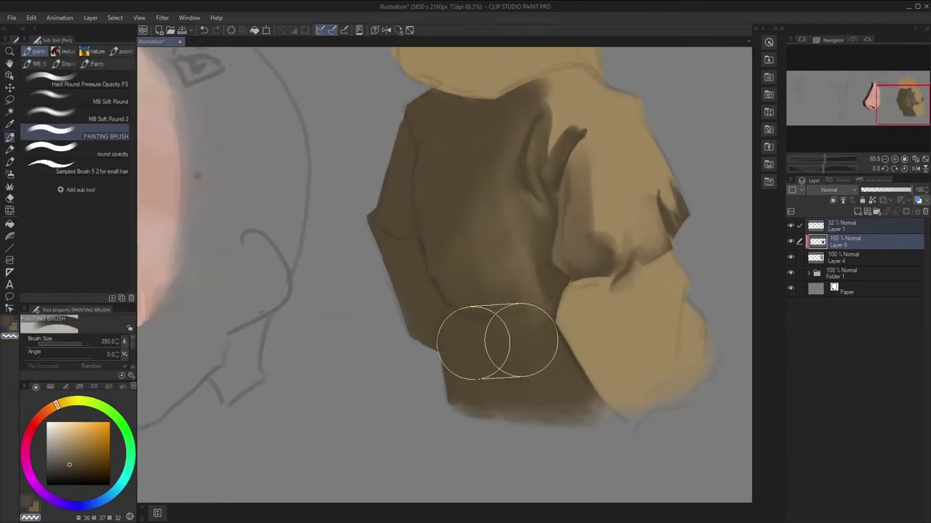
{"action": "left_click_drag", "start_coordinate": [453, 335], "coordinate": [480, 344]}
{"action": "key", "text": "h"}
{"action": "left_click_drag", "start_coordinate": [380, 345], "coordinate": [374, 337]}
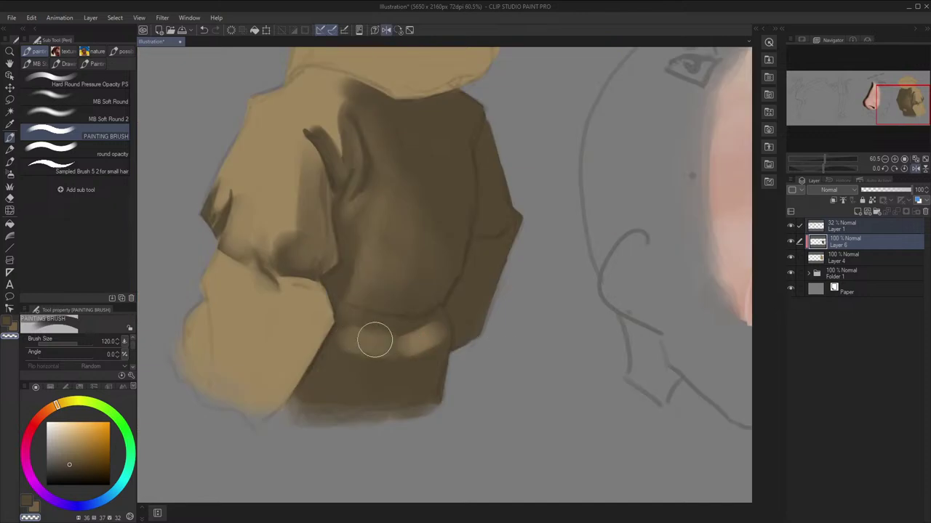
Join the light patches into a band below the waist crease and tone it down with dark brown at sizes 150 and 100
{"action": "key", "text": "h"}
{"action": "key", "text": "bracketright"}
{"action": "key", "text": "bracketright"}
{"action": "key", "text": "bracketleft"}
{"action": "key", "text": "bracketleft"}
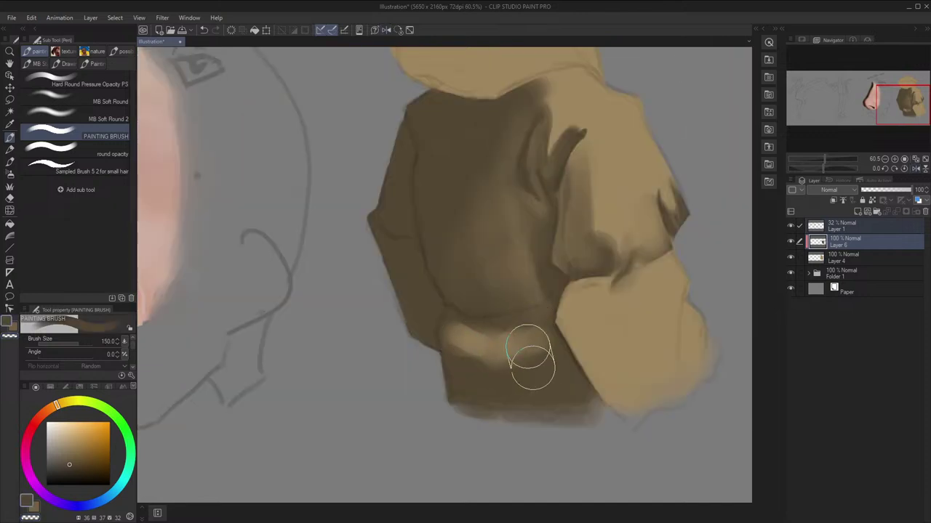
{"action": "mouse_move", "coordinate": [528, 354]}
{"action": "left_mouse_down"}
{"action": "mouse_move", "coordinate": [510, 371]}
{"action": "mouse_move", "coordinate": [446, 348]}
{"action": "mouse_move", "coordinate": [388, 360]}
{"action": "mouse_move", "coordinate": [345, 338]}
{"action": "left_mouse_up"}
{"action": "key", "text": "h"}
{"action": "key", "text": "bracketright"}
{"action": "key", "text": "bracketleft"}
{"action": "key", "text": "bracketleft"}
{"action": "left_click_drag", "start_coordinate": [429, 354], "coordinate": [338, 360]}
{"action": "key", "text": "h"}
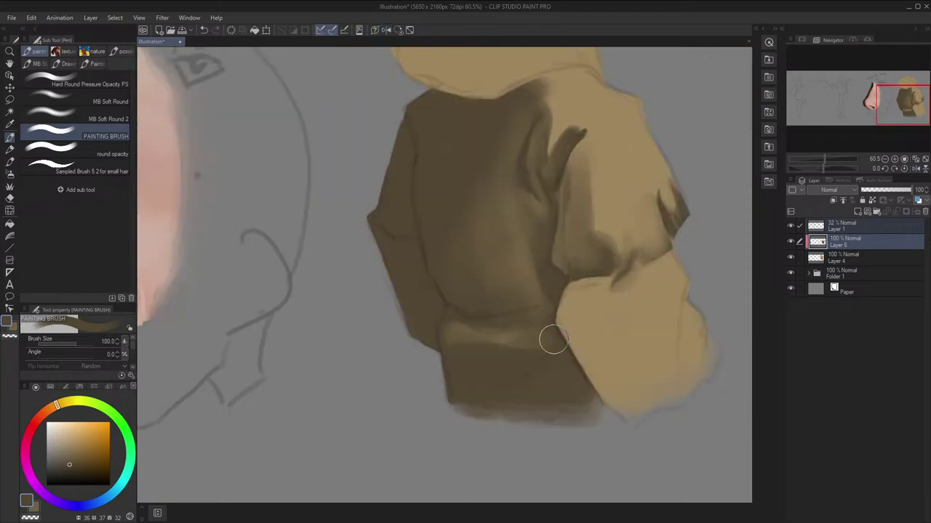
Blend the light band into the lower hem with sampled browns at brush sizes 150 and 200
{"action": "key", "text": "bracketright"}
{"action": "left_click", "coordinate": [530, 328], "text": "alt"}
{"action": "key", "text": "h"}
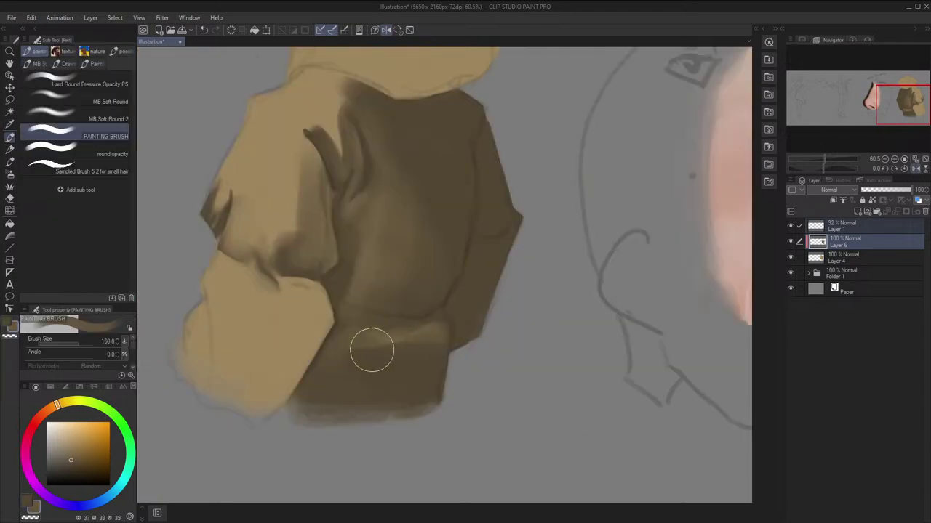
{"action": "left_click", "coordinate": [371, 349], "text": "alt"}
{"action": "key", "text": "h"}
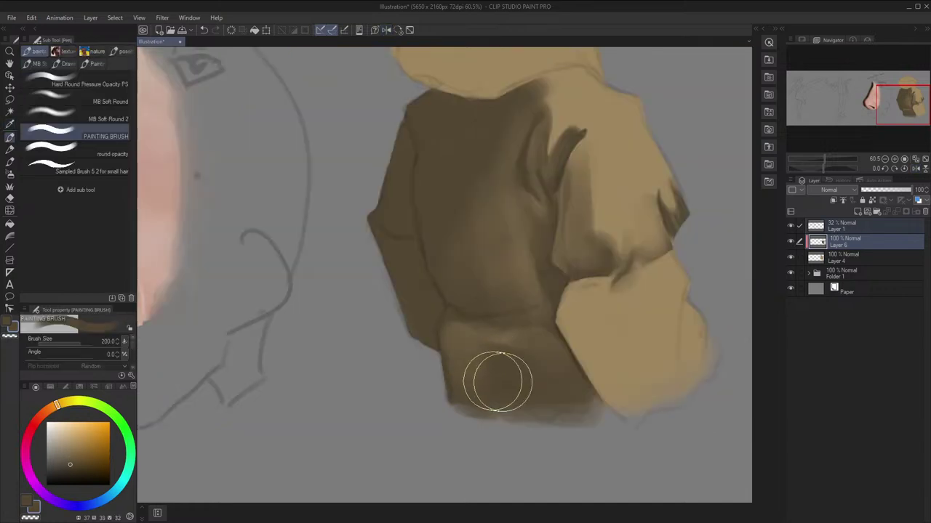
{"action": "key", "text": "bracketright"}
{"action": "key", "text": "h"}
Hide the Layer 1 sketch and check the back and hem shading in mirrored and zoomed-out views
{"action": "left_click", "coordinate": [792, 225]}
{"action": "key", "text": "h"}
{"action": "scroll", "coordinate": [604, 317], "scroll_direction": "down", "scroll_amount": 1}
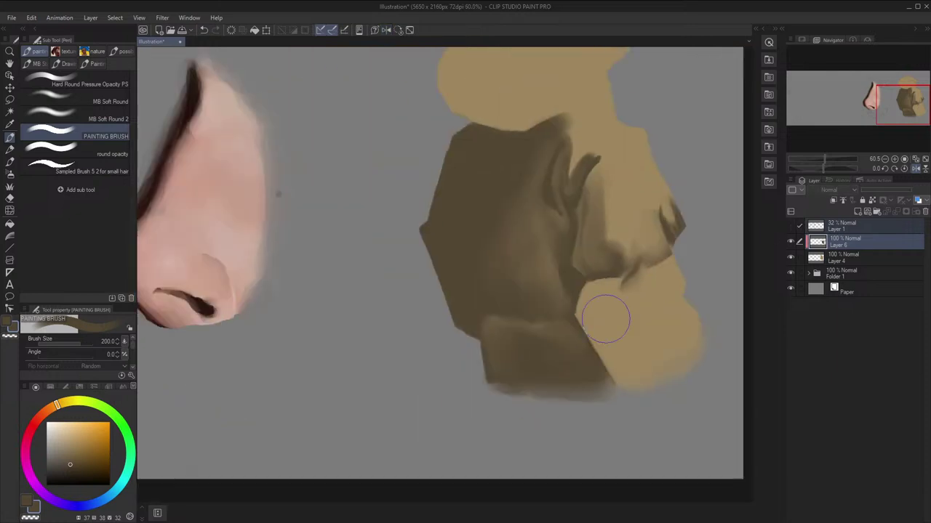
{"action": "key", "text": "h"}
{"action": "scroll", "coordinate": [569, 312], "scroll_direction": "down", "scroll_amount": 1}
{"action": "key", "text": "h"}
{"action": "scroll", "coordinate": [567, 320], "scroll_direction": "down", "scroll_amount": 1}
{"action": "scroll", "coordinate": [498, 255], "scroll_direction": "up", "scroll_amount": 2}
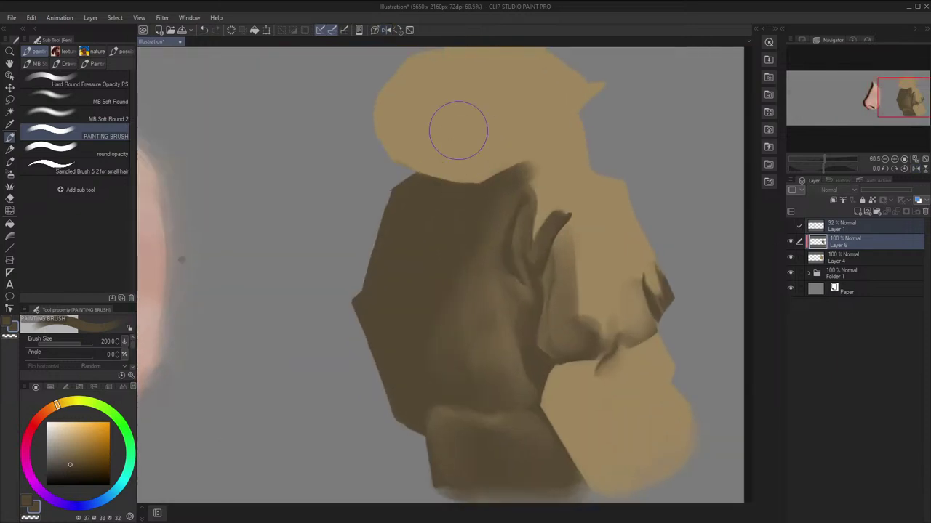
{"action": "left_click_drag", "start_coordinate": [386, 10], "coordinate": [502, 1]}
{"action": "key", "text": "space"}
{"action": "key", "text": "h"}
{"action": "scroll", "coordinate": [495, 134], "scroll_direction": "down", "scroll_amount": 1}
{"action": "key", "text": "h"}
{"action": "scroll", "coordinate": [490, 133], "scroll_direction": "down", "scroll_amount": 1}
{"action": "scroll", "coordinate": [506, 241], "scroll_direction": "up", "scroll_amount": 2}
{"action": "scroll", "coordinate": [506, 241], "scroll_direction": "up", "scroll_amount": 1}
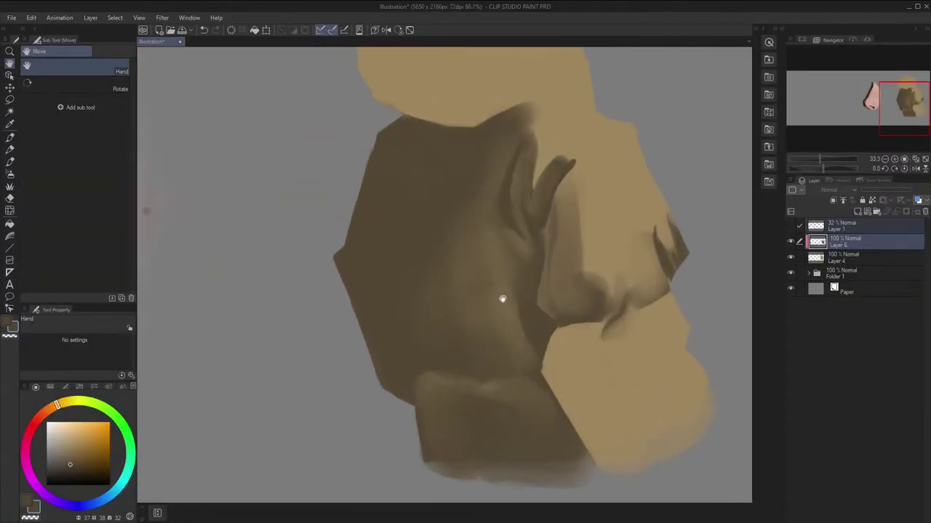
Show the Layer 1 sketch and soften the modelling across the middle of the back at brush size 200
{"action": "left_click", "coordinate": [791, 226]}
{"action": "key", "text": "x"}
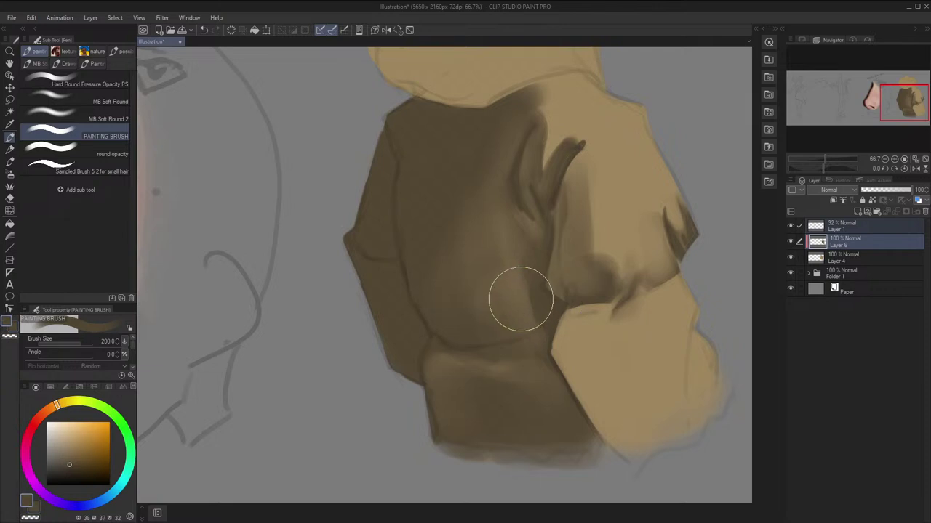
{"action": "left_click_drag", "start_coordinate": [494, 290], "coordinate": [504, 324]}
{"action": "left_click_drag", "start_coordinate": [471, 271], "coordinate": [476, 303]}
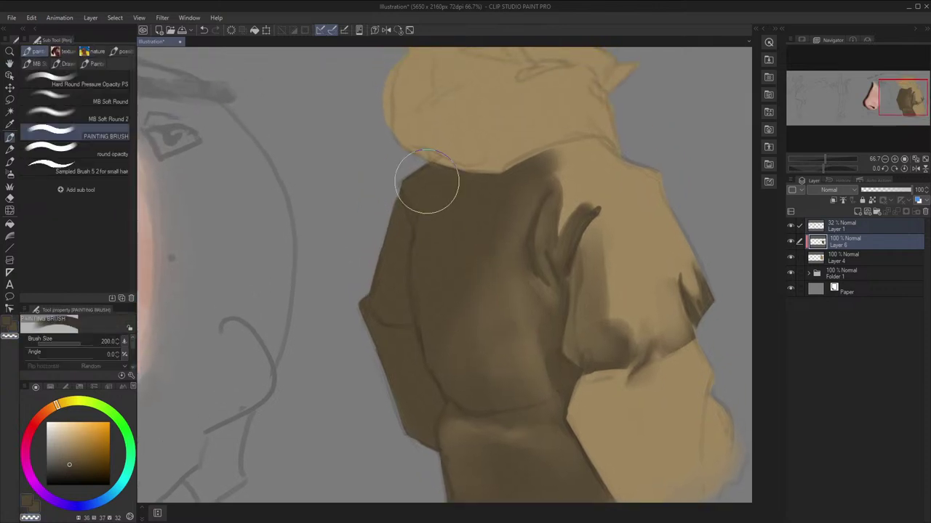
Trim the far shoulder's edge beneath the hood to the sketch line with transparent colour at a reduced brush size
{"action": "key", "text": "bracketleft"}
{"action": "key", "text": "bracketleft"}
{"action": "key", "text": "bracketleft"}
{"action": "key", "text": "bracketleft"}
{"action": "key", "text": "bracketleft"}
{"action": "key", "text": "bracketleft"}
{"action": "key", "text": "bracketleft"}
{"action": "key", "text": "bracketleft"}
{"action": "key", "text": "bracketleft"}
{"action": "key", "text": "c"}
{"action": "key", "text": "h"}
{"action": "key", "text": "h"}
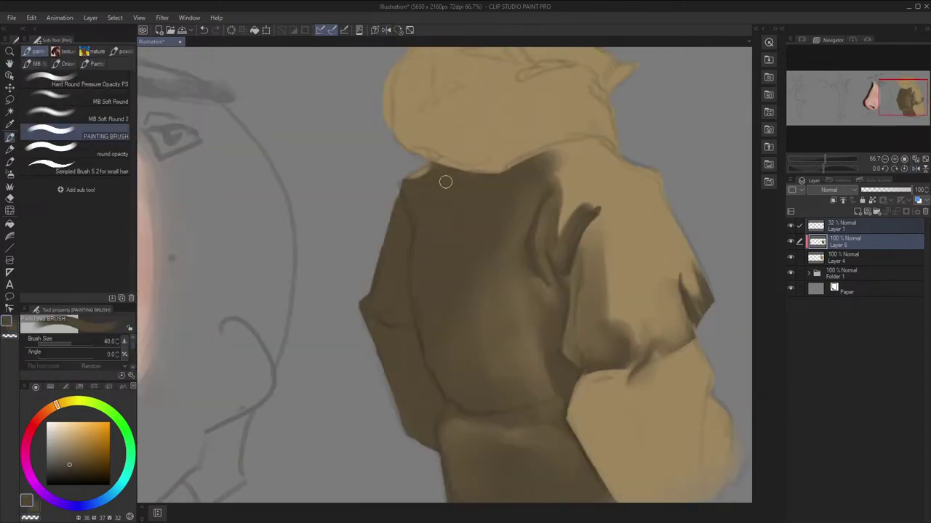
Retouch the upper back near the shoulder at brush size 40 in mirrored view, undoing one unwanted stroke
{"action": "left_click_drag", "start_coordinate": [444, 197], "coordinate": [461, 176]}
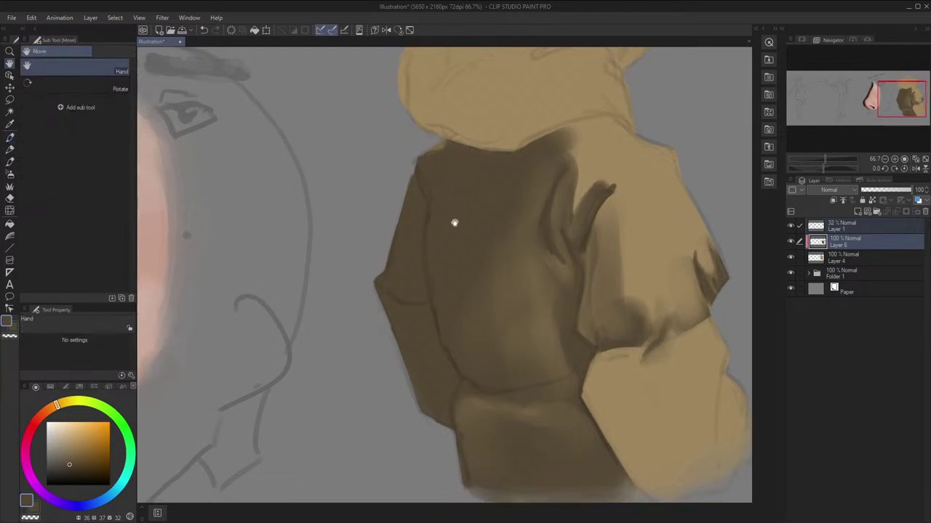
{"action": "left_click_drag", "start_coordinate": [457, 257], "coordinate": [446, 195]}
{"action": "mouse_move", "coordinate": [480, 141]}
{"action": "left_mouse_down"}
{"action": "mouse_move", "coordinate": [474, 189]}
{"action": "mouse_move", "coordinate": [499, 183]}
{"action": "left_mouse_up"}
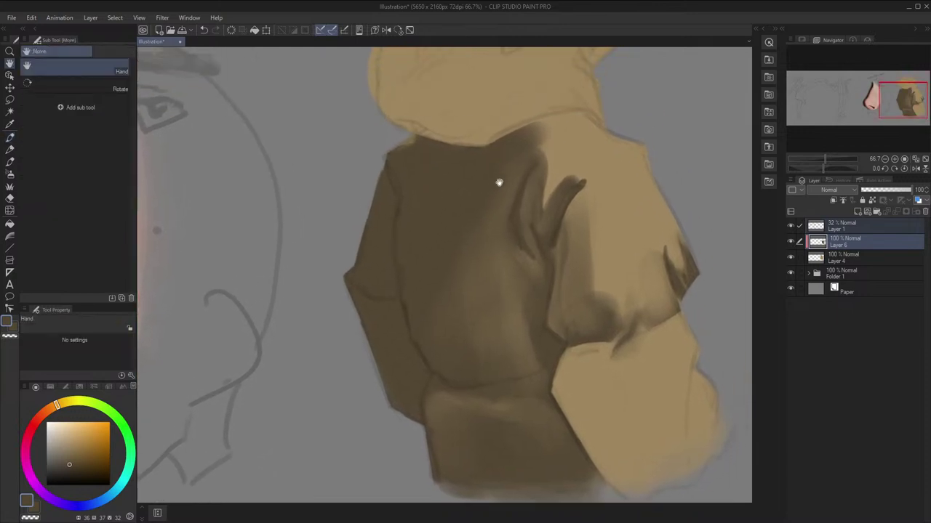
{"action": "key", "text": "h"}
{"action": "key", "text": "c"}
{"action": "left_click_drag", "start_coordinate": [401, 154], "coordinate": [446, 247]}
{"action": "key", "text": "ctrl+z"}
{"action": "key", "text": "c"}
{"action": "left_click_drag", "start_coordinate": [394, 171], "coordinate": [417, 210]}
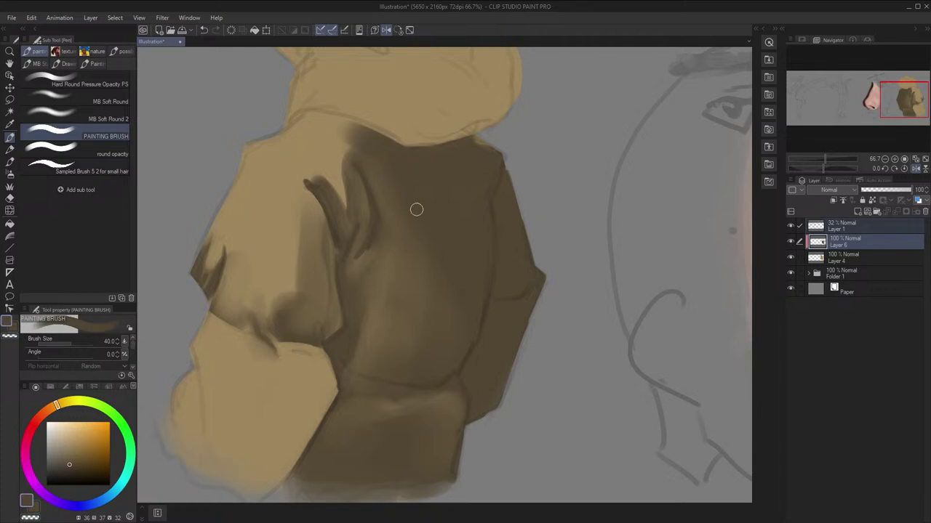
{"action": "key", "text": "h"}
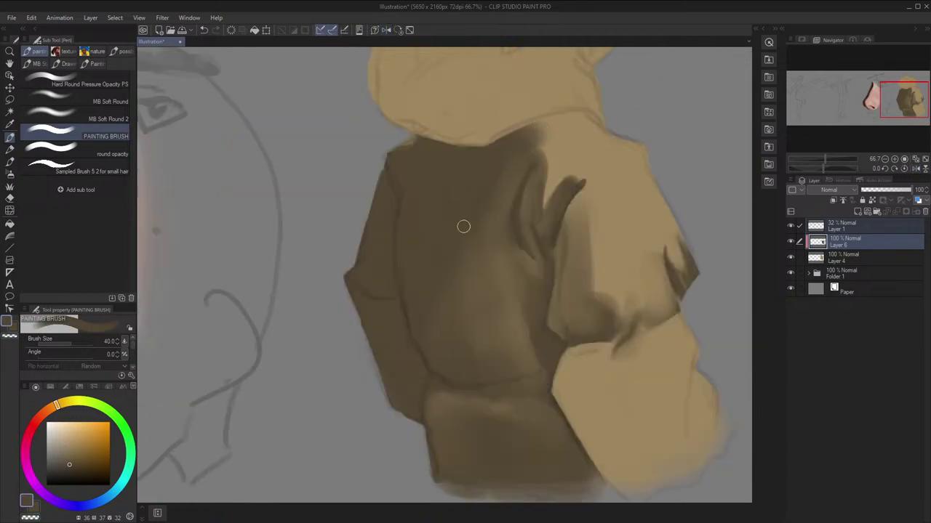
Hide the Layer 1 sketch and retouch the back beside the inner shoulder fold at brush size 50
{"action": "left_click", "coordinate": [791, 227]}
{"action": "key", "text": "]"}
{"action": "left_click_drag", "start_coordinate": [440, 251], "coordinate": [435, 294]}
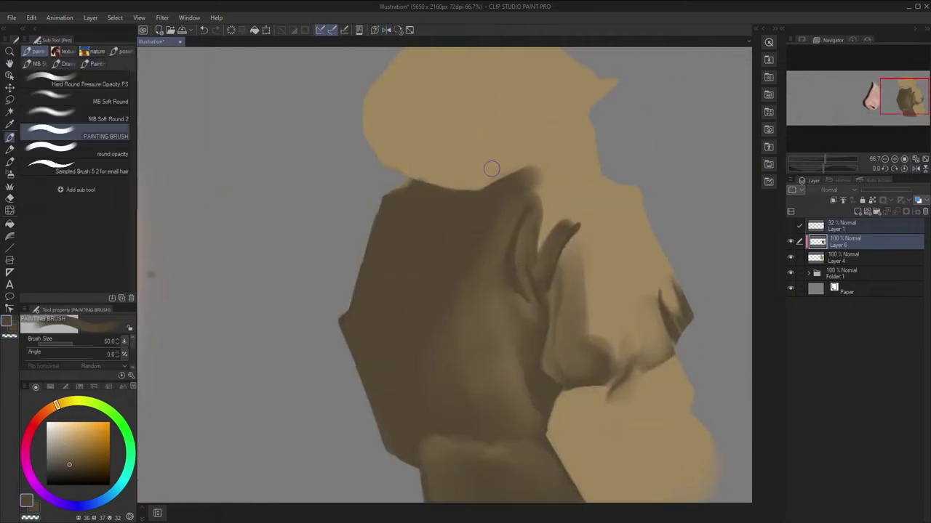
{"action": "left_click_drag", "start_coordinate": [510, 279], "coordinate": [527, 278]}
{"action": "left_click_drag", "start_coordinate": [684, 297], "coordinate": [679, 280]}
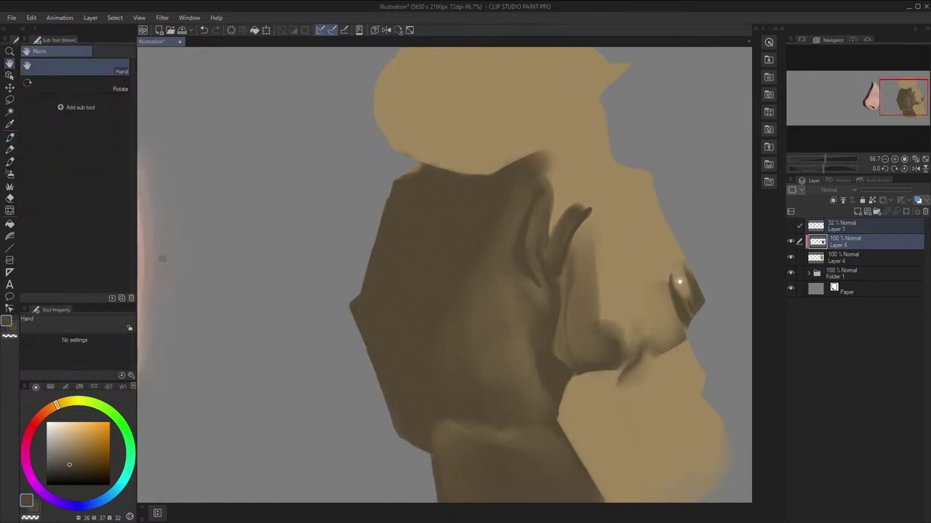
Show the Layer 1 sketch and paint a darker brown shadow down the upper back beneath the hood at brush sizes 80 and 150
{"action": "left_click", "coordinate": [790, 227]}
{"action": "key", "text": "b"}
{"action": "left_click", "coordinate": [76, 468]}
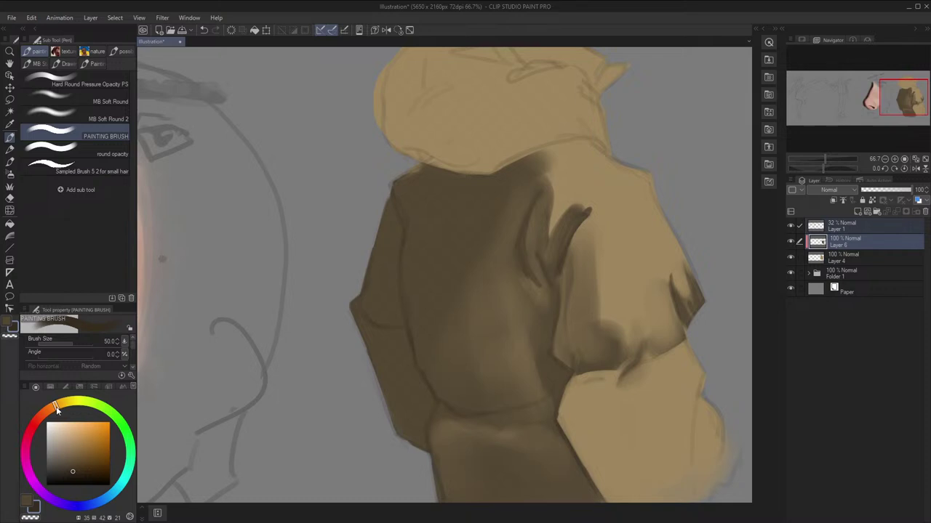
{"action": "key", "text": "h"}
{"action": "mouse_move", "coordinate": [423, 237]}
{"action": "left_mouse_down"}
{"action": "mouse_move", "coordinate": [442, 214]}
{"action": "mouse_move", "coordinate": [424, 256]}
{"action": "left_mouse_up"}
{"action": "key", "text": "ctrl+z"}
{"action": "key", "text": "]"}
{"action": "key", "text": "]"}
{"action": "key", "text": "]"}
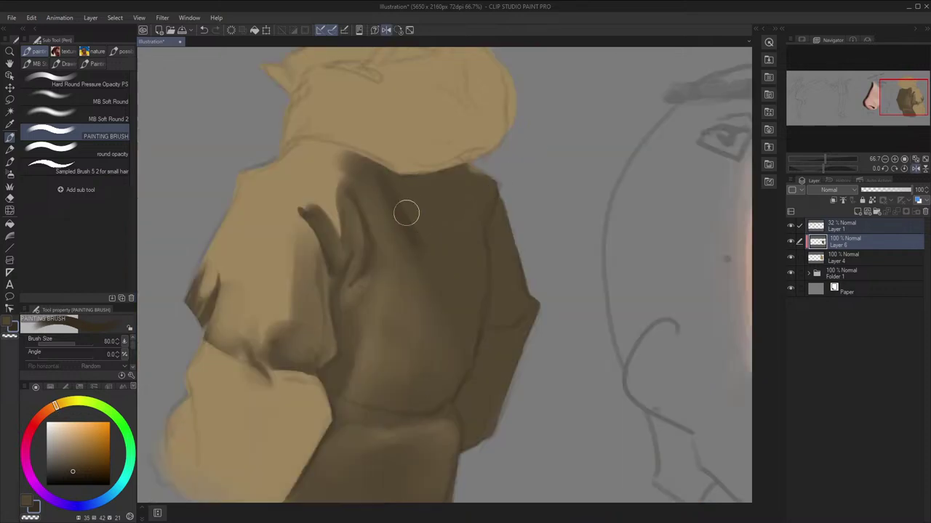
{"action": "mouse_move", "coordinate": [392, 185]}
{"action": "left_mouse_down"}
{"action": "mouse_move", "coordinate": [425, 193]}
{"action": "mouse_move", "coordinate": [433, 189]}
{"action": "mouse_move", "coordinate": [412, 184]}
{"action": "mouse_move", "coordinate": [449, 183]}
{"action": "left_mouse_up"}
{"action": "key", "text": "]"}
{"action": "key", "text": "]"}
{"action": "key", "text": "]"}
{"action": "mouse_move", "coordinate": [429, 221]}
{"action": "left_mouse_down"}
{"action": "mouse_move", "coordinate": [443, 260]}
{"action": "mouse_move", "coordinate": [435, 207]}
{"action": "mouse_move", "coordinate": [408, 196]}
{"action": "mouse_move", "coordinate": [461, 272]}
{"action": "left_mouse_up"}
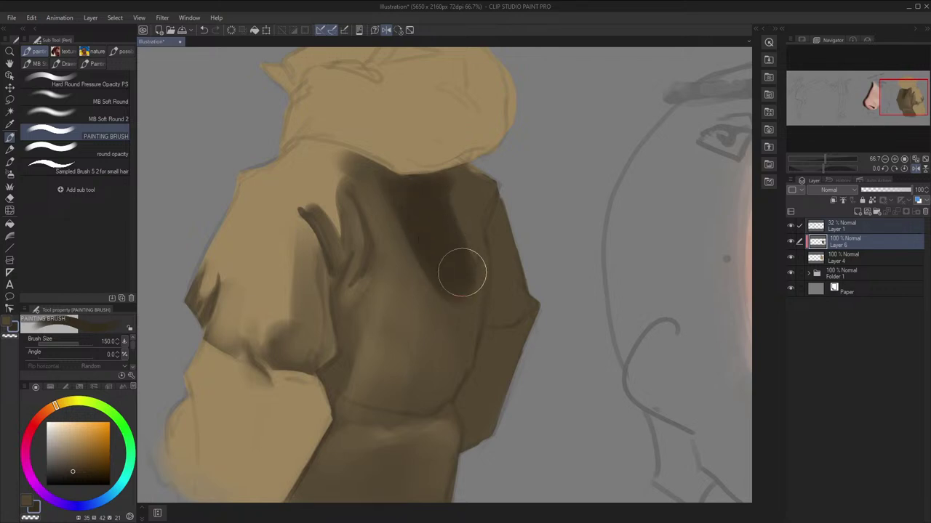
Refine the inner edge of the dark back shadow with the lighter brown at brush size 40
{"action": "key", "text": "x"}
{"action": "key", "text": "["}
{"action": "key", "text": "["}
{"action": "key", "text": "["}
{"action": "key", "text": "["}
{"action": "key", "text": "["}
{"action": "key", "text": "["}
{"action": "key", "text": "h"}
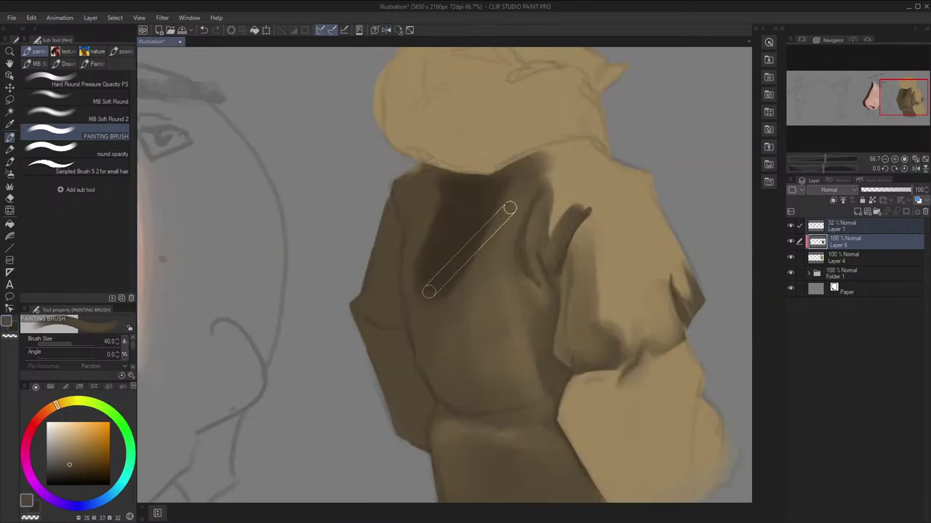
{"action": "key", "text": "["}
{"action": "key", "text": "["}
{"action": "key", "text": "["}
{"action": "key", "text": "["}
{"action": "key", "text": "["}
{"action": "key", "text": "["}
{"action": "key", "text": "["}
Trim the outer edge of the dark back shadow with the lighter brown at brush sizes 80 and 70 in mirrored view
{"action": "key", "text": "h"}
{"action": "key", "text": "]"}
{"action": "key", "text": "]"}
{"action": "key", "text": "]"}
{"action": "key", "text": "]"}
{"action": "key", "text": "]"}
{"action": "key", "text": "]"}
{"action": "key", "text": "]"}
{"action": "key", "text": "]"}
{"action": "key", "text": "]"}
{"action": "key", "text": "]"}
{"action": "key", "text": "]"}
{"action": "key", "text": "]"}
{"action": "key", "text": "]"}
{"action": "key", "text": "]"}
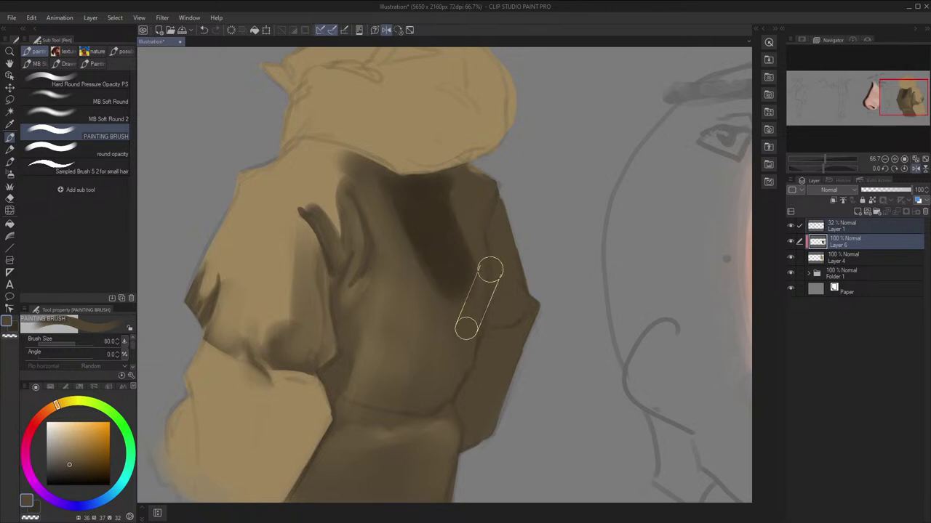
{"action": "left_click_drag", "start_coordinate": [492, 272], "coordinate": [467, 327]}
{"action": "key", "text": "["}
{"action": "key", "text": "["}
{"action": "key", "text": "["}
{"action": "key", "text": "["}
{"action": "key", "text": "["}
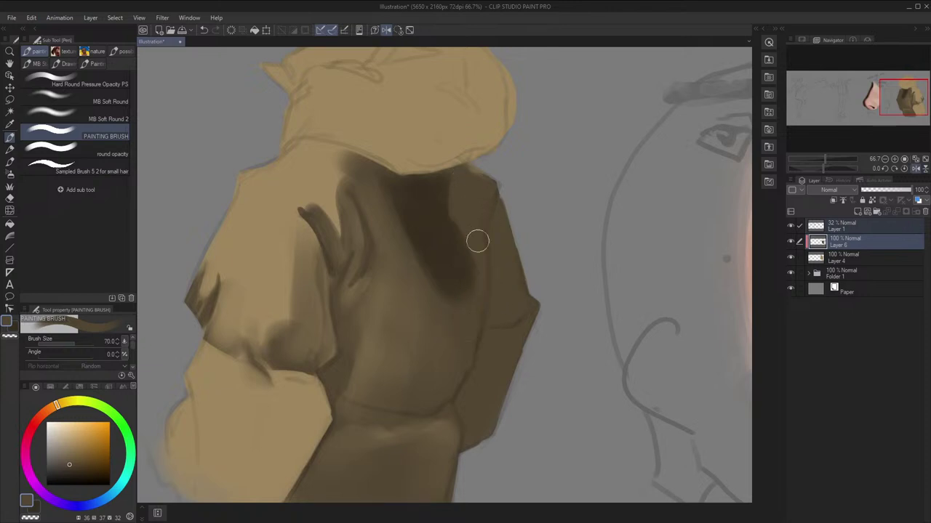
{"action": "left_click_drag", "start_coordinate": [477, 241], "coordinate": [484, 318]}
Extend the lower tip of the back shadow downward with dark brown at brush size 40
{"action": "key", "text": "["}
{"action": "key", "text": "["}
{"action": "key", "text": "x"}
{"action": "key", "text": "["}
{"action": "key", "text": "["}
{"action": "key", "text": "["}
{"action": "key", "text": "["}
{"action": "left_click_drag", "start_coordinate": [463, 283], "coordinate": [461, 320]}
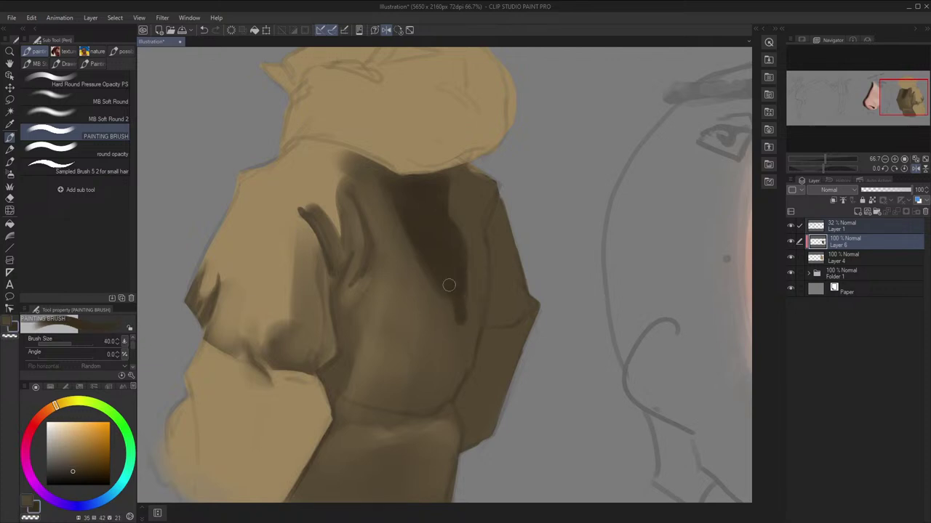
Sample the mid brown beside the shadow and soften its outer side toward the far shoulder at brush sizes 50 and 250
{"action": "left_click", "coordinate": [475, 258], "text": "alt"}
{"action": "key", "text": "h"}
{"action": "key", "text": "]"}
{"action": "key", "text": "]"}
{"action": "key", "text": "]"}
{"action": "key", "text": "]"}
{"action": "key", "text": "]"}
{"action": "key", "text": "]"}
{"action": "key", "text": "]"}
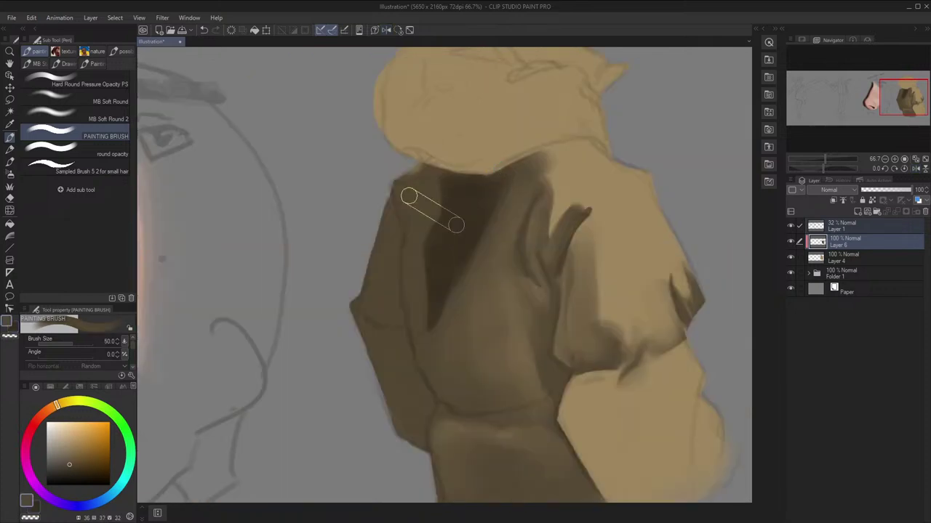
{"action": "key", "text": "h"}
{"action": "key", "text": "]"}
{"action": "key", "text": "]"}
{"action": "key", "text": "]"}
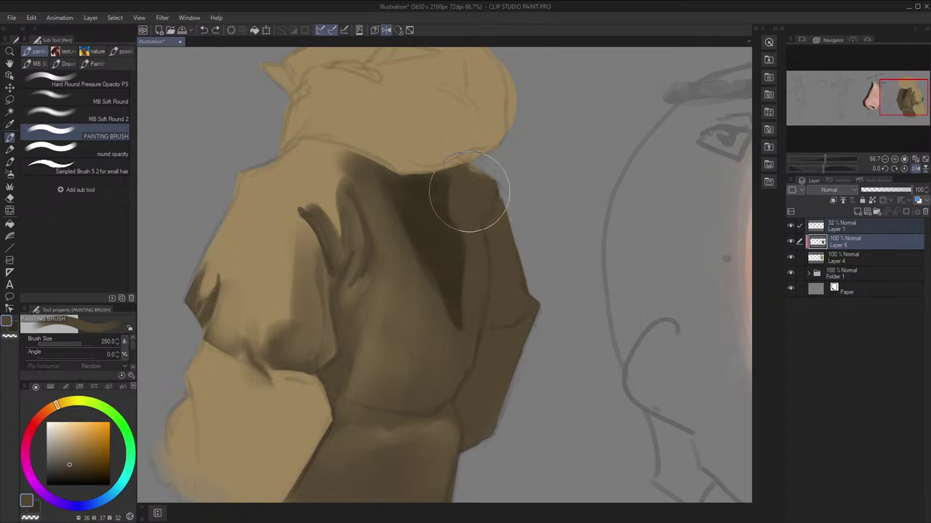
{"action": "mouse_move", "coordinate": [470, 197]}
{"action": "left_mouse_down"}
{"action": "mouse_move", "coordinate": [492, 241]}
{"action": "mouse_move", "coordinate": [492, 302]}
{"action": "left_mouse_up"}
Hide the Layer 1 sketch and examine the whole figure in both normal and mirrored view
{"action": "key", "text": "h"}
{"action": "scroll", "coordinate": [502, 223], "scroll_direction": "down", "scroll_amount": 1}
{"action": "scroll", "coordinate": [427, 308], "scroll_direction": "down", "scroll_amount": 1}
{"action": "key", "text": "h"}
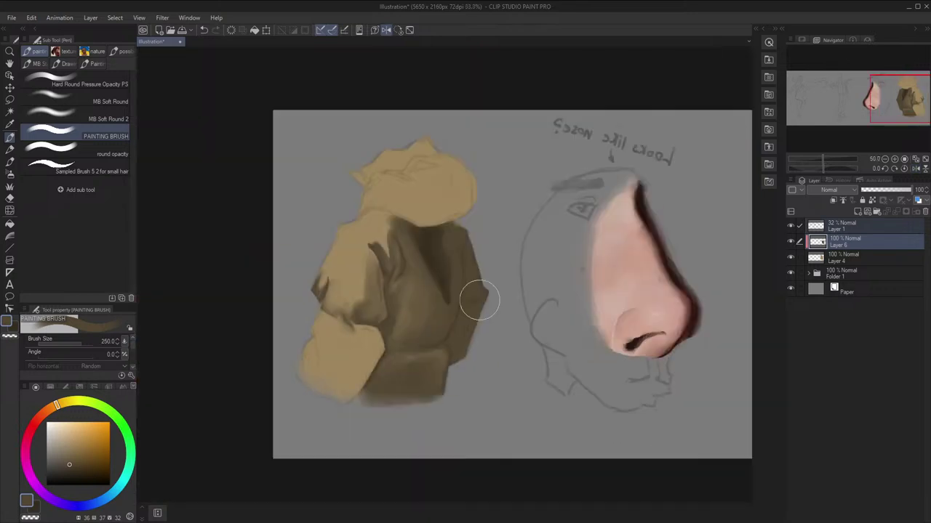
{"action": "left_click", "coordinate": [791, 226]}
{"action": "key", "text": "h"}
{"action": "key", "text": "["}
{"action": "key", "text": "h"}
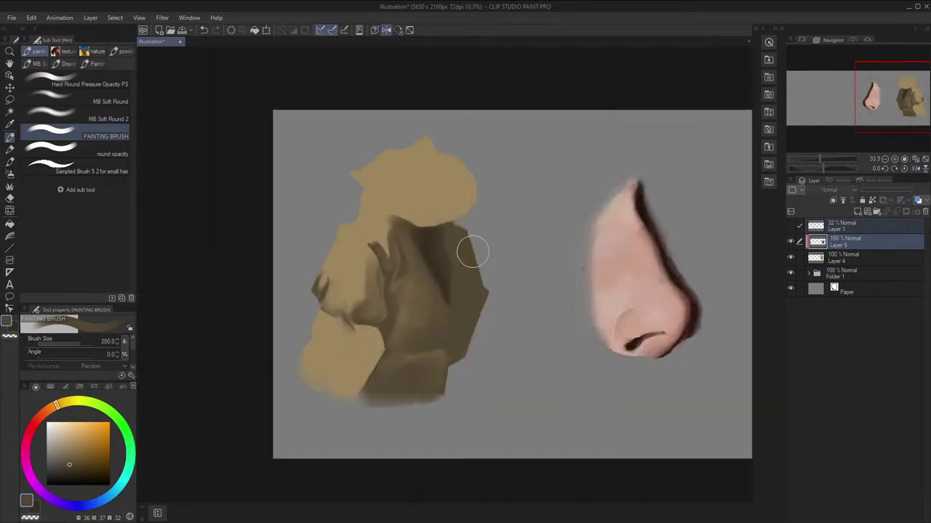
{"action": "key", "text": "h"}
{"action": "key", "text": "ctrl+minus"}
{"action": "key", "text": "bracketright"}
{"action": "scroll", "coordinate": [458, 260], "scroll_direction": "up", "scroll_amount": 4}
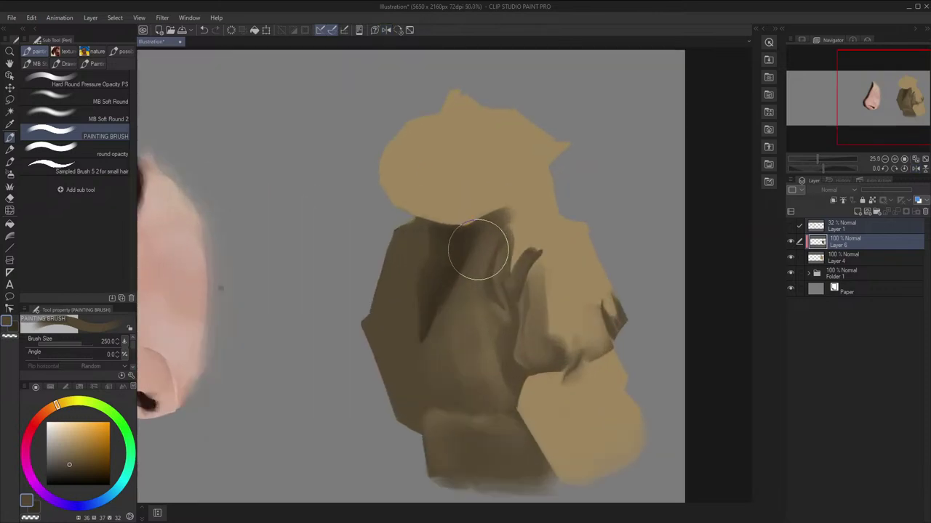
Blend the upper back shadow into the surrounding brown with broad soft strokes at brush size 170
{"action": "left_click_drag", "start_coordinate": [444, 252], "coordinate": [495, 198]}
{"action": "key", "text": "p"}
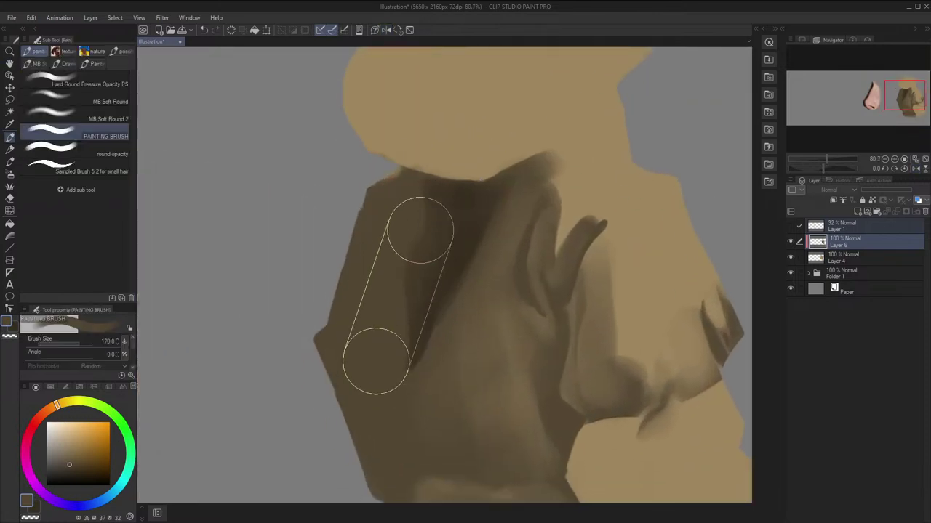
{"action": "left_click", "coordinate": [515, 172], "text": "shift"}
Darken the edge of the back directly beneath the hood with dark brown at brush size 30
{"action": "key", "text": "bracketleft"}
{"action": "key", "text": "bracketleft"}
{"action": "key", "text": "bracketleft"}
{"action": "key", "text": "bracketleft"}
{"action": "key", "text": "bracketleft"}
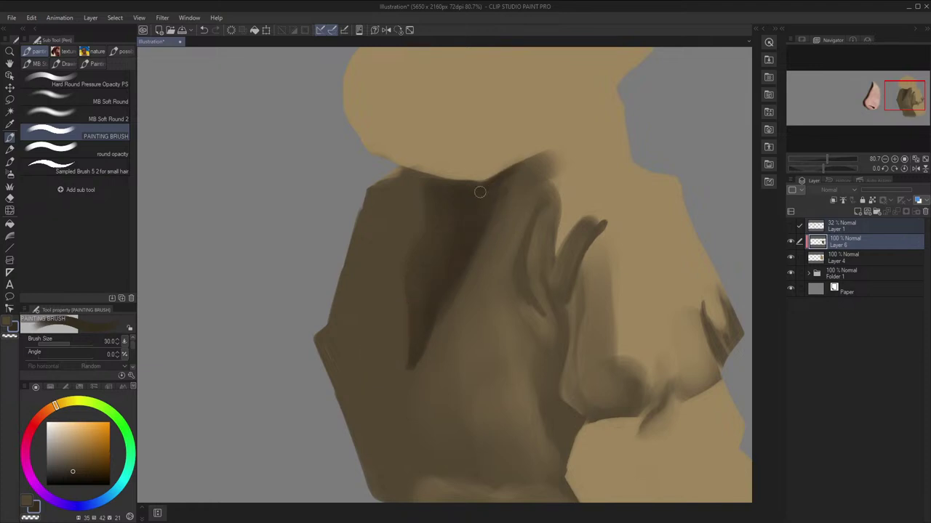
{"action": "left_click_drag", "start_coordinate": [421, 176], "coordinate": [509, 182]}
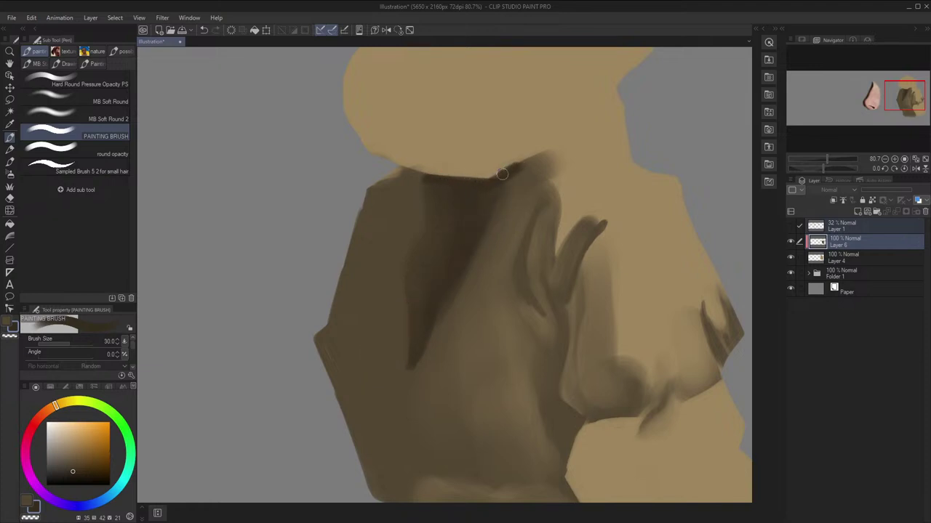
{"action": "key", "text": "h"}
{"action": "key", "text": "c"}
{"action": "key", "text": "x"}
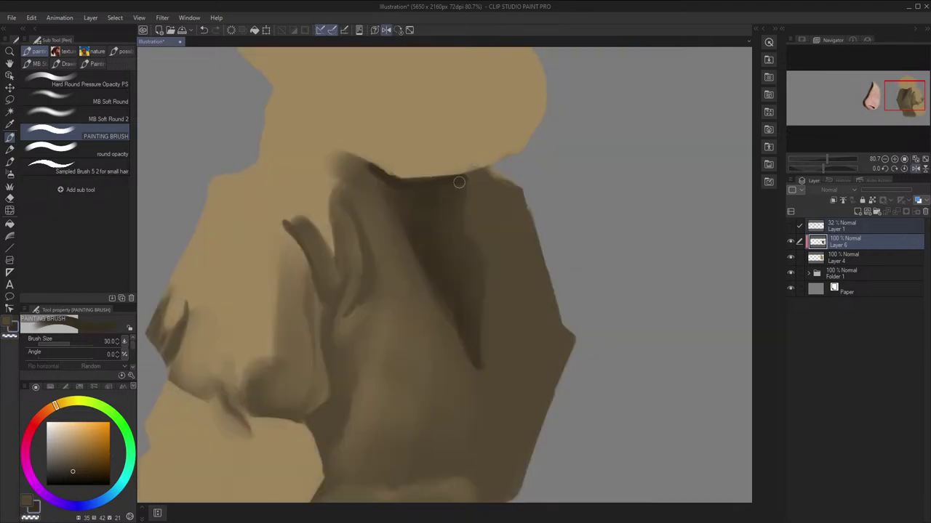
{"action": "key", "text": "h"}
{"action": "key", "text": "space"}
{"action": "left_click_drag", "start_coordinate": [630, 202], "coordinate": [609, 181]}
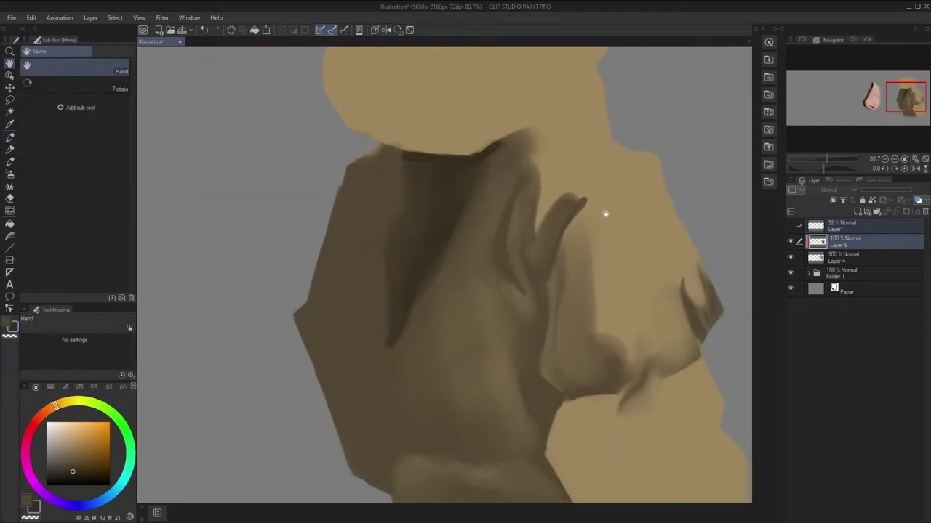
{"action": "left_click_drag", "start_coordinate": [606, 215], "coordinate": [673, 151]}
Show the Layer 1 sketch, rotate the canvas and paint a thin dark waist crease along the sketch line at brush size 17
{"action": "left_click", "coordinate": [790, 226]}
{"action": "left_click_drag", "start_coordinate": [676, 258], "coordinate": [674, 170]}
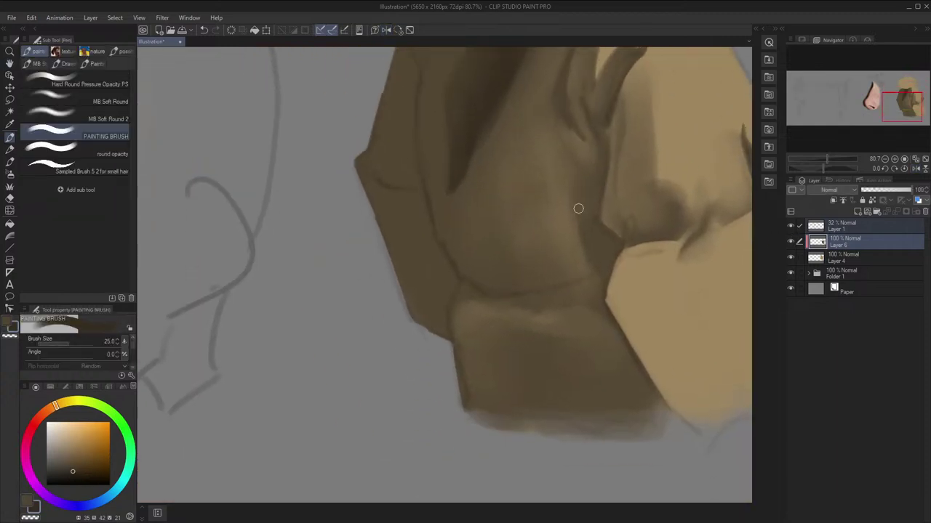
{"action": "key", "text": "space"}
{"action": "left_click_drag", "start_coordinate": [555, 236], "coordinate": [536, 229]}
{"action": "key", "text": "shift+space"}
{"action": "left_click_drag", "start_coordinate": [631, 284], "coordinate": [625, 214]}
{"action": "key", "text": "shift+space"}
{"action": "mouse_move", "coordinate": [637, 182]}
{"action": "left_mouse_down"}
{"action": "mouse_move", "coordinate": [487, 370]}
{"action": "mouse_move", "coordinate": [444, 350]}
{"action": "left_mouse_up"}
{"action": "key", "text": "bracketleft"}
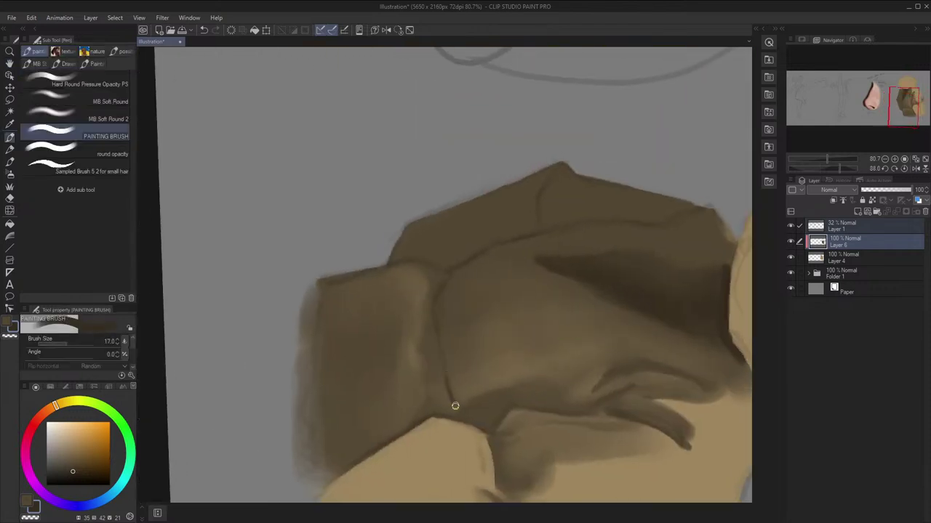
{"action": "mouse_move", "coordinate": [448, 395]}
{"action": "left_mouse_down"}
{"action": "mouse_move", "coordinate": [438, 323]}
{"action": "mouse_move", "coordinate": [447, 279]}
{"action": "left_mouse_up"}
Thicken the dark waist crease at brush sizes 30 and 50, extending it toward the near arm
{"action": "key", "text": "bracketright"}
{"action": "key", "text": "bracketright"}
{"action": "key", "text": "bracketright"}
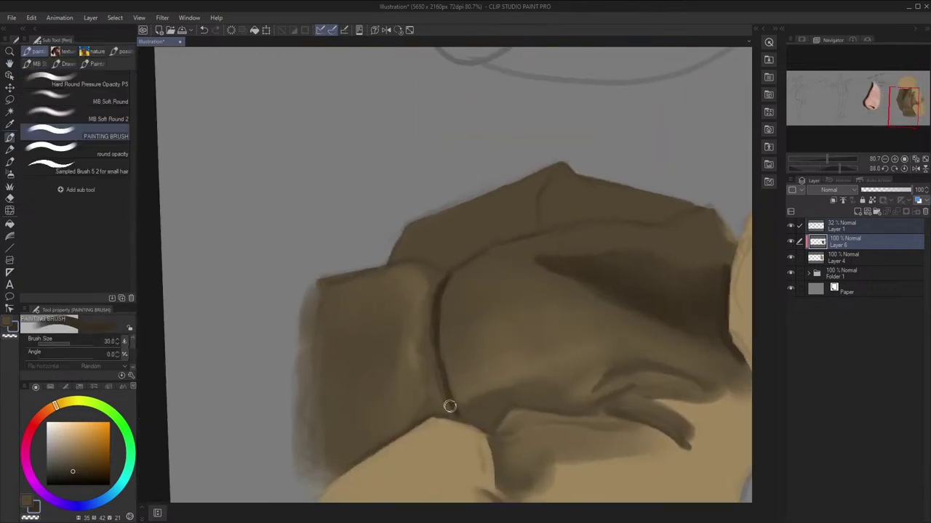
{"action": "mouse_move", "coordinate": [449, 406]}
{"action": "left_mouse_down"}
{"action": "mouse_move", "coordinate": [438, 384]}
{"action": "mouse_move", "coordinate": [444, 277]}
{"action": "mouse_move", "coordinate": [438, 391]}
{"action": "mouse_move", "coordinate": [438, 296]}
{"action": "mouse_move", "coordinate": [448, 285]}
{"action": "mouse_move", "coordinate": [459, 409]}
{"action": "left_mouse_up"}
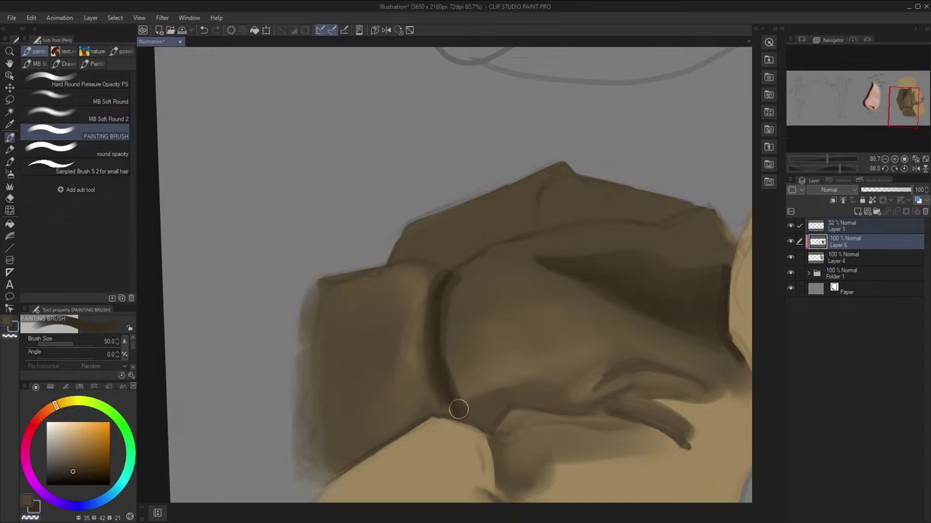
Soften the waist crease's edges with browns sampled beside it at brush sizes 70 and 40, undoing one unwanted stroke
{"action": "key", "text": "x"}
{"action": "left_click", "coordinate": [467, 292], "text": "alt"}
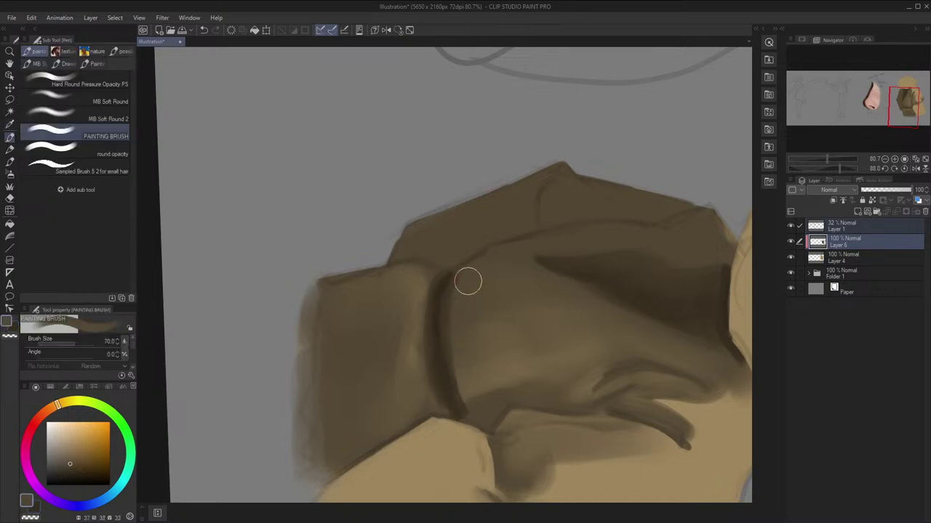
{"action": "left_click_drag", "start_coordinate": [467, 281], "coordinate": [453, 320]}
{"action": "left_click", "coordinate": [470, 339], "text": "alt"}
{"action": "mouse_move", "coordinate": [460, 374]}
{"action": "left_mouse_down"}
{"action": "mouse_move", "coordinate": [447, 344]}
{"action": "mouse_move", "coordinate": [461, 395]}
{"action": "left_mouse_up"}
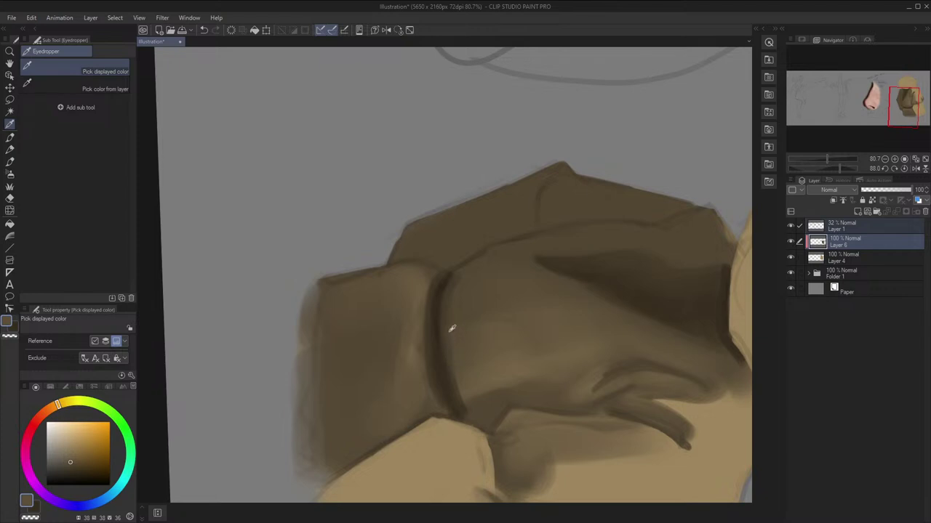
{"action": "left_click", "coordinate": [430, 392], "text": "alt"}
{"action": "key", "text": "ctrl+z"}
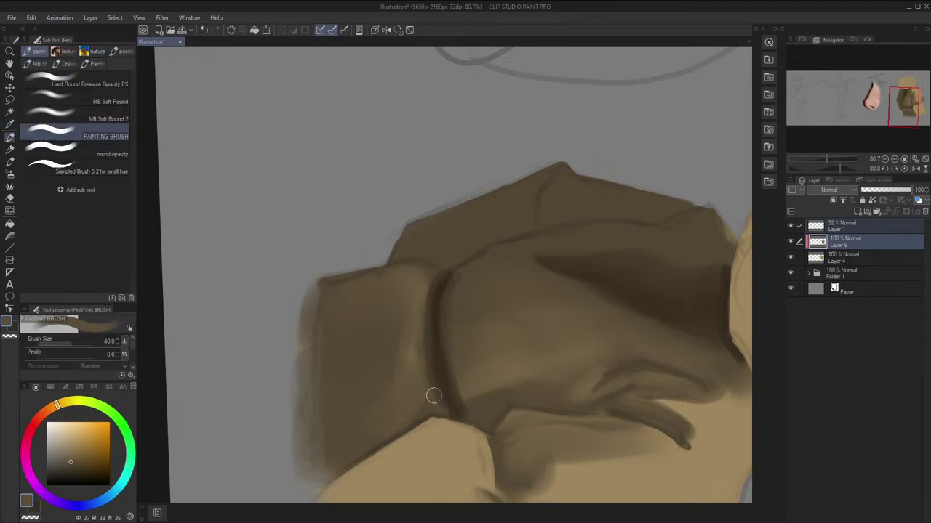
{"action": "key", "text": "bracketright"}
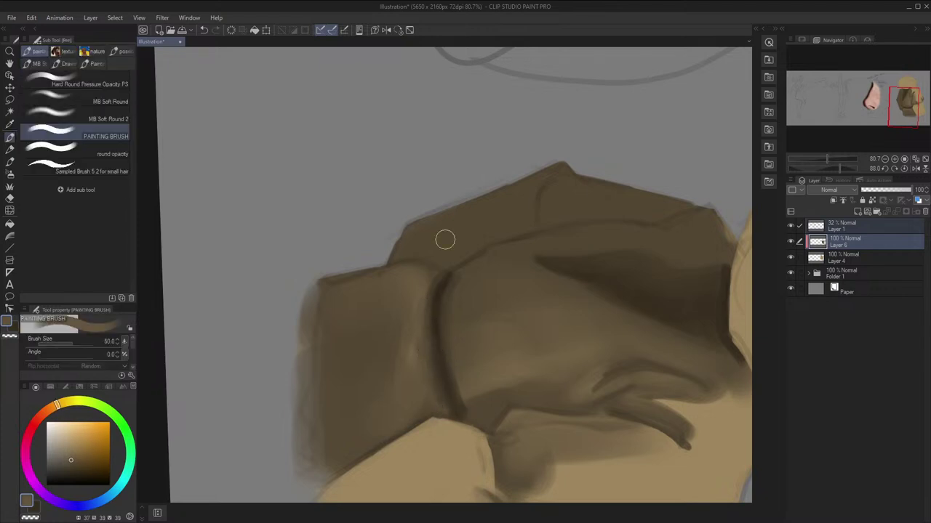
Hide the Layer 1 sketch, reset the canvas rotation and blend the underside of the waist crease at brush size 60
{"action": "left_click", "coordinate": [790, 227]}
{"action": "left_click", "coordinate": [386, 30]}
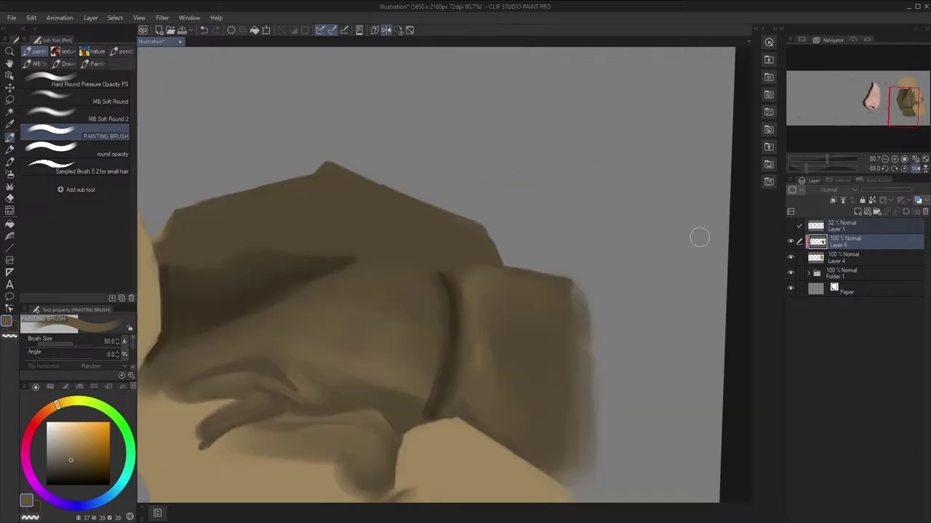
{"action": "left_click", "coordinate": [386, 30]}
{"action": "left_click", "coordinate": [399, 30]}
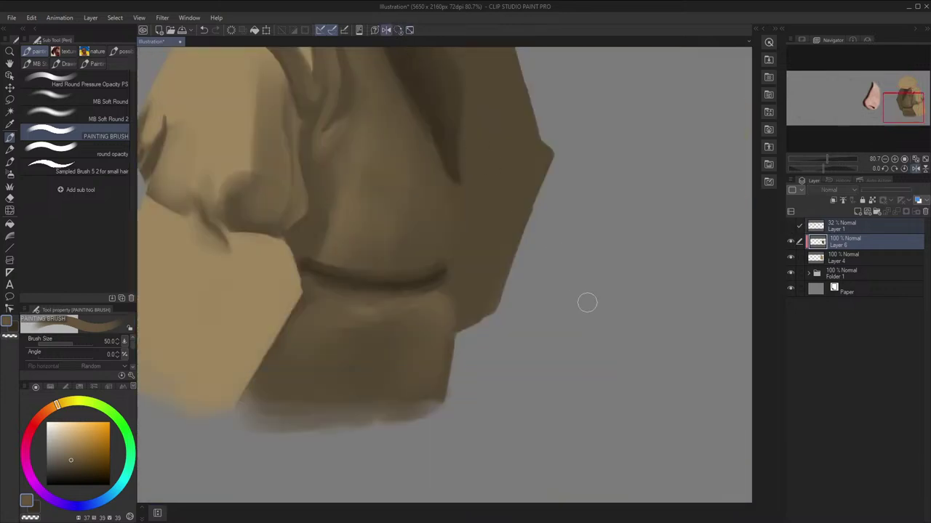
{"action": "key", "text": "bracketright"}
{"action": "scroll", "coordinate": [465, 262], "scroll_direction": "down", "scroll_amount": 3}
{"action": "key", "text": "h"}
{"action": "scroll", "coordinate": [519, 233], "scroll_direction": "down", "scroll_amount": 2}
{"action": "scroll", "coordinate": [512, 237], "scroll_direction": "up", "scroll_amount": 5}
{"action": "left_click_drag", "start_coordinate": [480, 291], "coordinate": [497, 320]}
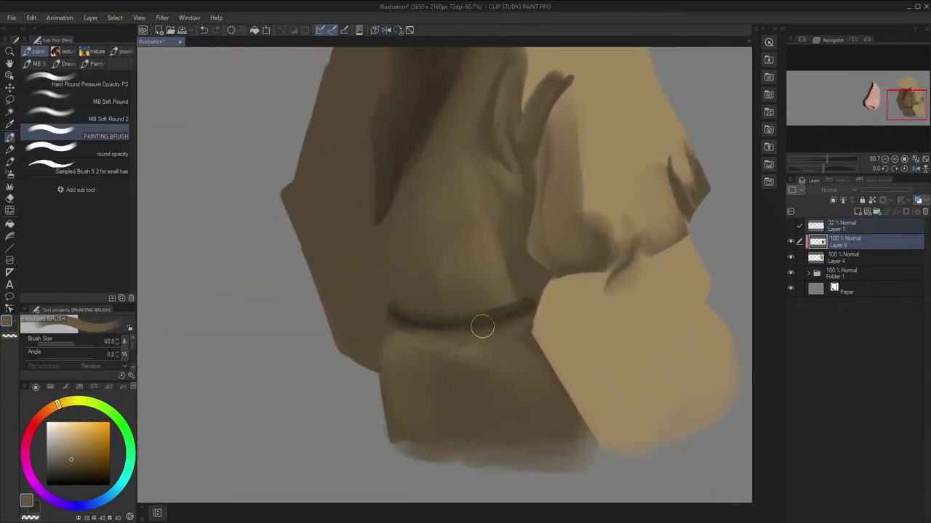
Show the Layer 1 sketch and paint a short dark fold above the far end of the waist crease at brush size 50
{"action": "left_click", "coordinate": [790, 226]}
{"action": "left_click_drag", "start_coordinate": [602, 261], "coordinate": [613, 247]}
{"action": "key", "text": "x"}
{"action": "key", "text": "bracketleft"}
{"action": "left_click_drag", "start_coordinate": [416, 278], "coordinate": [426, 291]}
Narrow and soften the short fold with sampled browns at brush sizes 50 and 30, mirroring the view to check it
{"action": "key", "text": "h"}
{"action": "left_click", "coordinate": [495, 268], "text": "alt"}
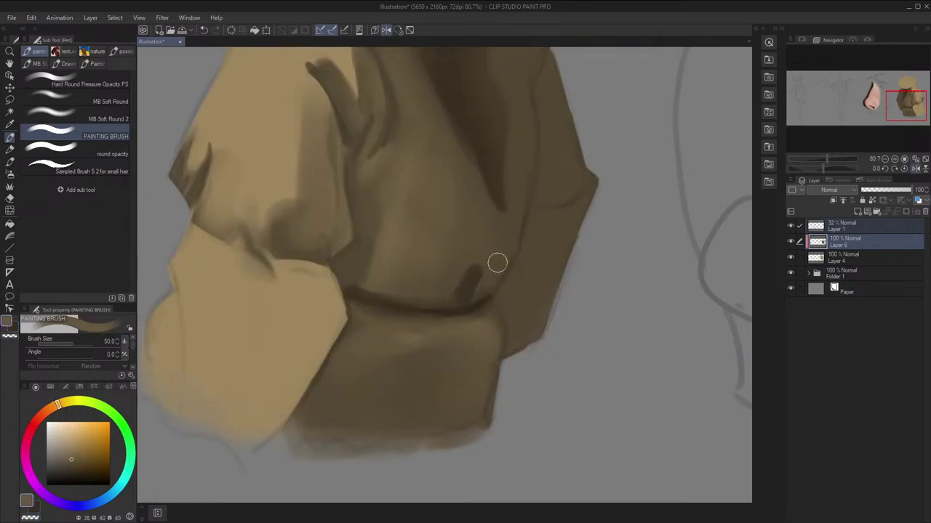
{"action": "key", "text": "bracketleft"}
{"action": "left_click", "coordinate": [470, 291], "text": "alt"}
{"action": "key", "text": "h"}
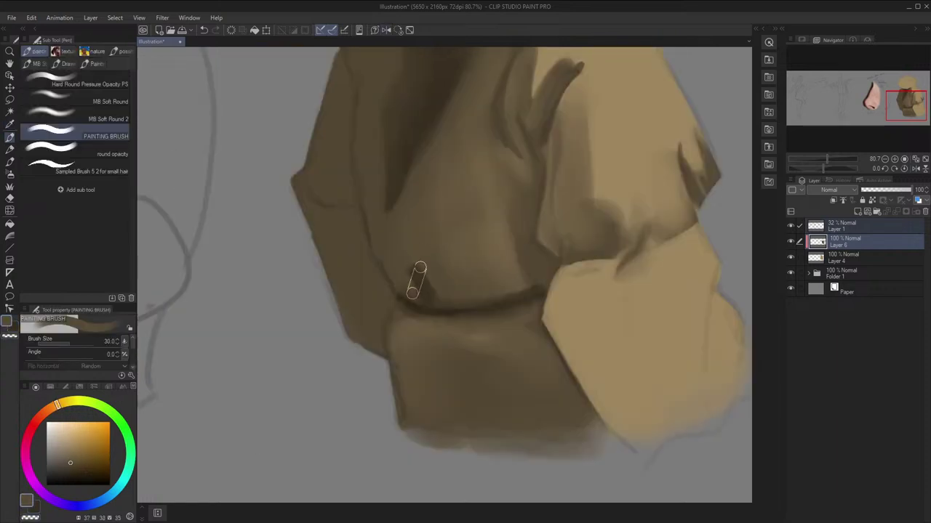
{"action": "key", "text": "bracketright"}
{"action": "key", "text": "bracketright"}
{"action": "key", "text": "bracketright"}
{"action": "key", "text": "bracketright"}
{"action": "key", "text": "bracketright"}
Paint a second short dark fold rising from the middle of the waist crease at brush size 20 and soften it with sampled browns
{"action": "key", "text": "space"}
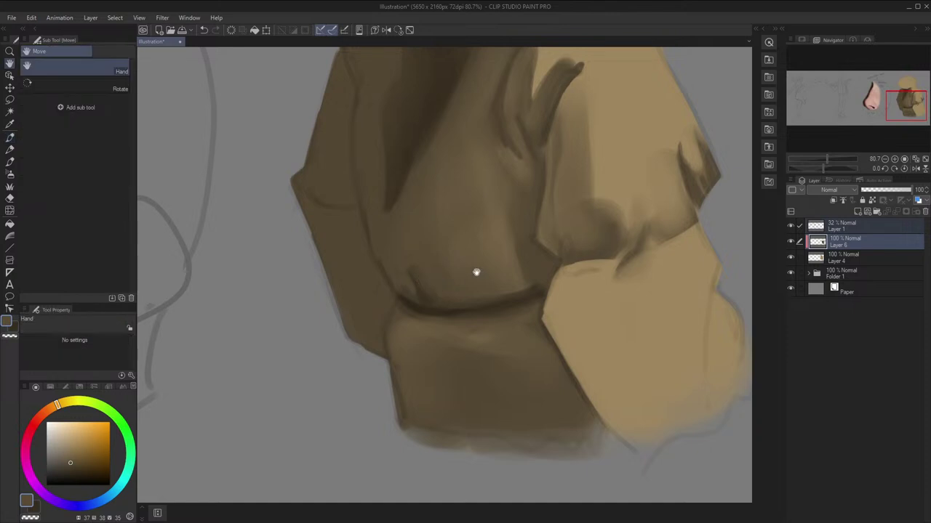
{"action": "key", "text": "x"}
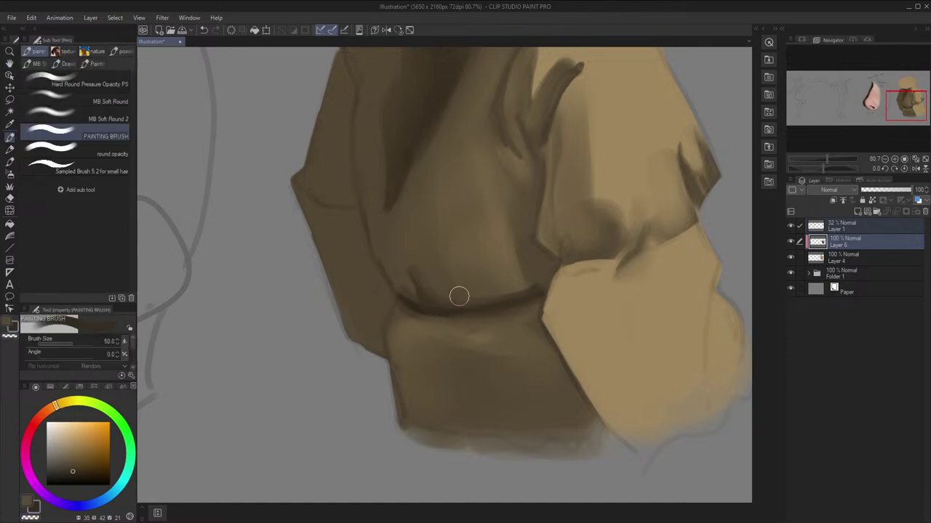
{"action": "left_click_drag", "start_coordinate": [459, 304], "coordinate": [453, 292]}
{"action": "key", "text": "x"}
{"action": "left_click", "coordinate": [446, 292], "text": "alt"}
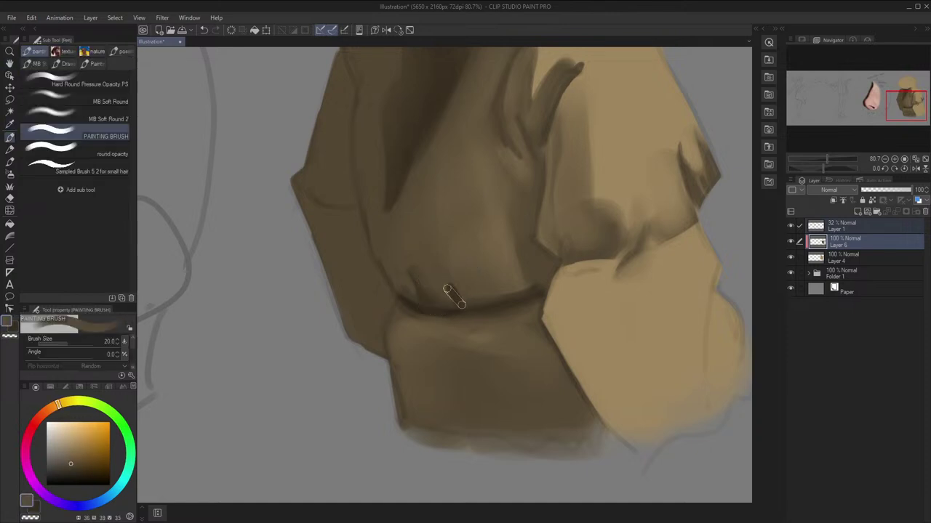
{"action": "key", "text": "bracketleft"}
{"action": "key", "text": "bracketleft"}
{"action": "key", "text": "bracketright"}
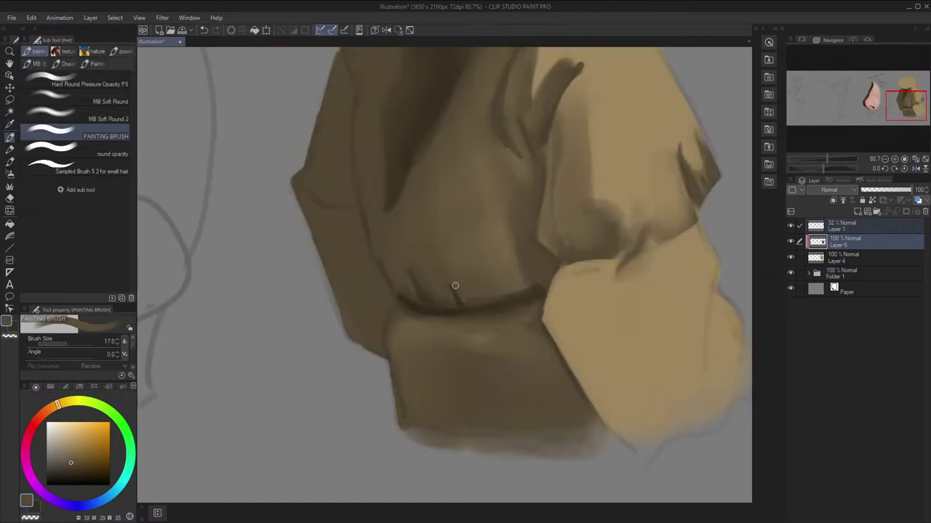
{"action": "left_click", "coordinate": [449, 284], "text": "alt"}
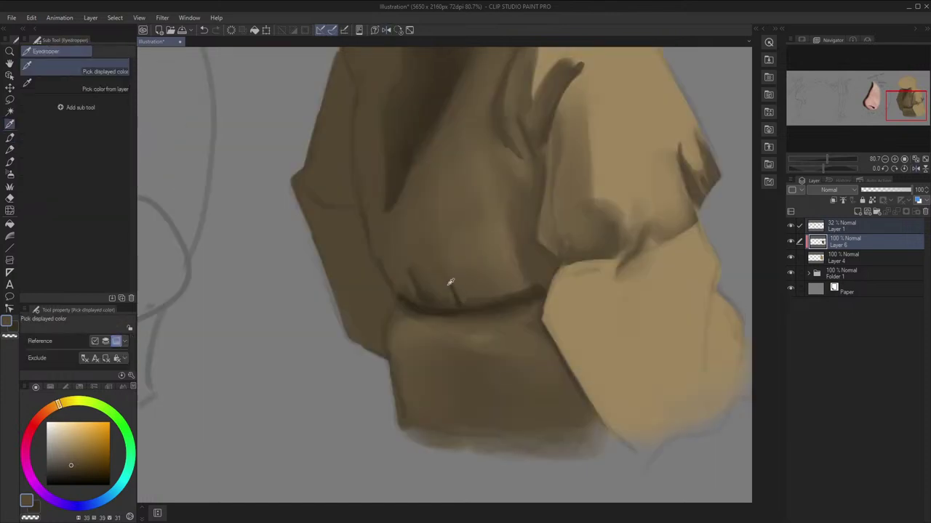
Hide the Layer 1 sketch and blend the short folds at the waist crease's far end with browns at brush sizes 60 and 50
{"action": "key", "text": "h"}
{"action": "key", "text": "ctrl+minus"}
{"action": "left_click", "coordinate": [791, 227]}
{"action": "key", "text": "h"}
{"action": "left_click_drag", "start_coordinate": [677, 263], "coordinate": [681, 287]}
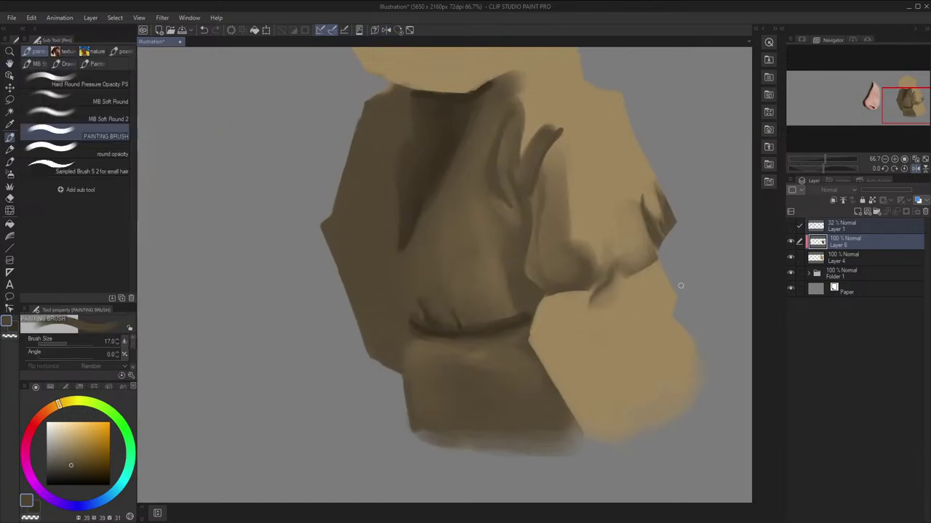
{"action": "left_click_drag", "start_coordinate": [584, 308], "coordinate": [590, 313]}
{"action": "key", "text": "x"}
{"action": "key", "text": "bracketright"}
{"action": "key", "text": "bracketright"}
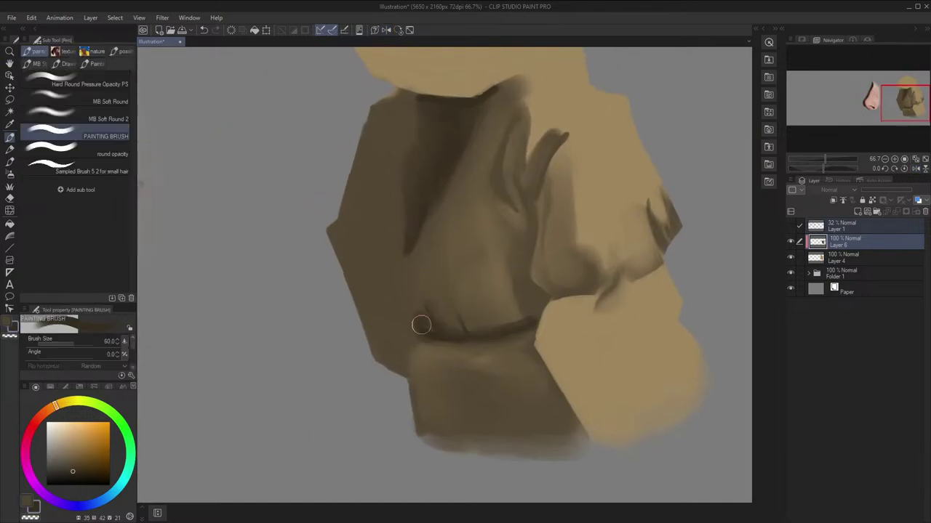
{"action": "key", "text": "h"}
{"action": "left_click", "coordinate": [483, 295], "text": "alt"}
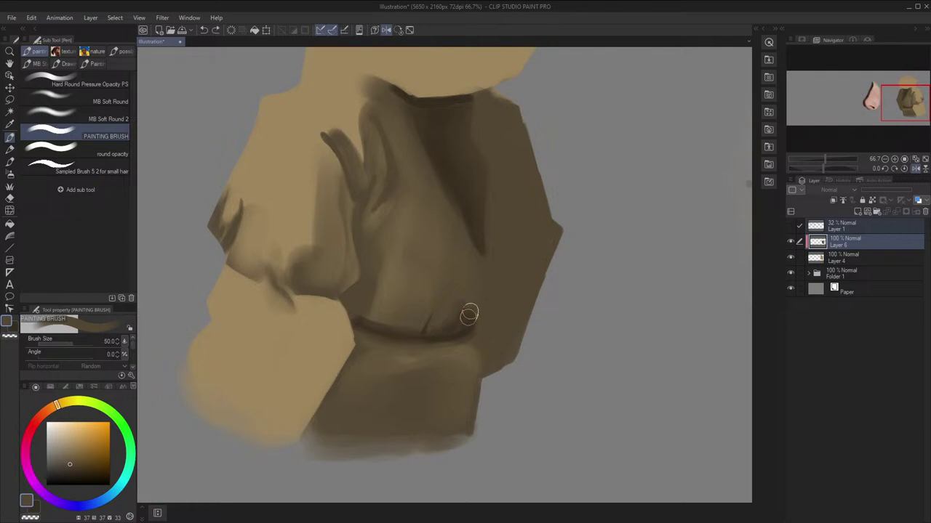
{"action": "key", "text": "h"}
{"action": "key", "text": "ctrl+minus"}
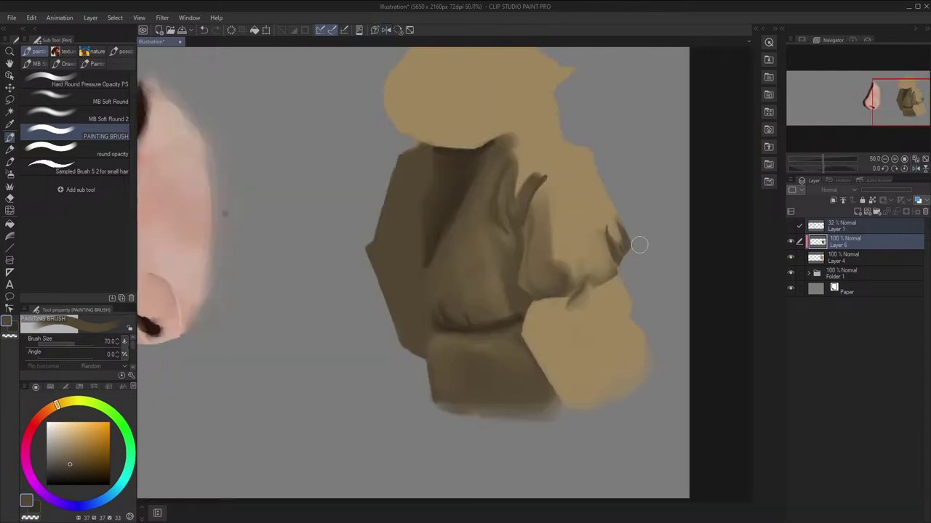
Show the Layer 1 sketch, rotate the canvas about -30 degrees and try darkening above the waist crease at brush size 70
{"action": "left_click", "coordinate": [791, 226]}
{"action": "left_click_drag", "start_coordinate": [674, 281], "coordinate": [660, 279]}
{"action": "key", "text": "x"}
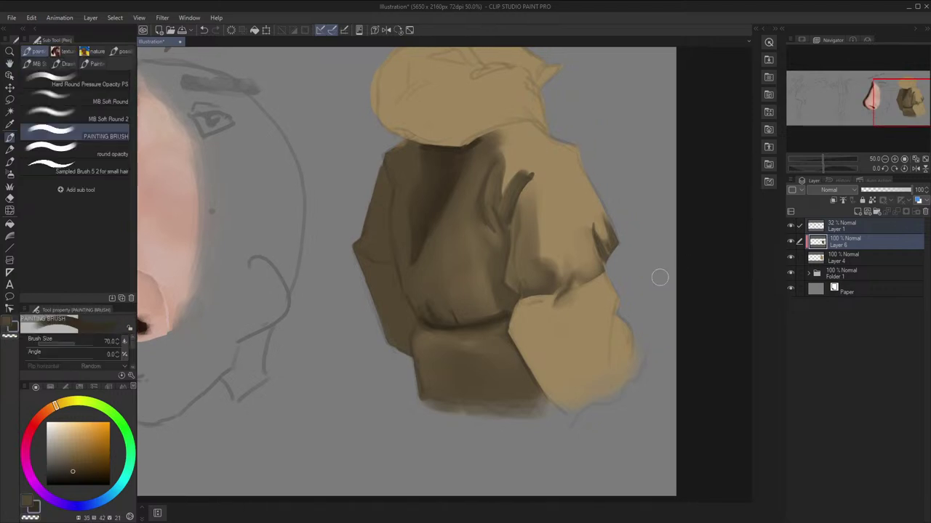
{"action": "left_click_drag", "start_coordinate": [541, 317], "coordinate": [548, 262]}
{"action": "left_click_drag", "start_coordinate": [506, 288], "coordinate": [482, 306]}
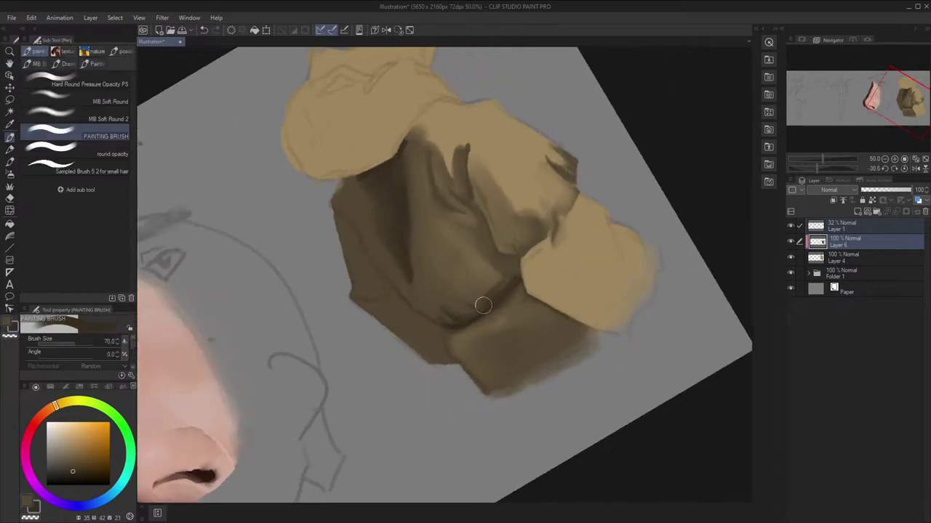
{"action": "key", "text": "h"}
{"action": "key", "text": "ctrl+z"}
Switch to MB Soft Round 2 at size 250 and try soft shading along the back's lower edge, undoing the stroke
{"action": "left_click", "coordinate": [102, 116]}
{"action": "key", "text": "ctrl+z"}
{"action": "left_click_drag", "start_coordinate": [386, 284], "coordinate": [445, 333]}
{"action": "key", "text": "ctrl+z"}
{"action": "key", "text": "]"}
{"action": "key", "text": "h"}
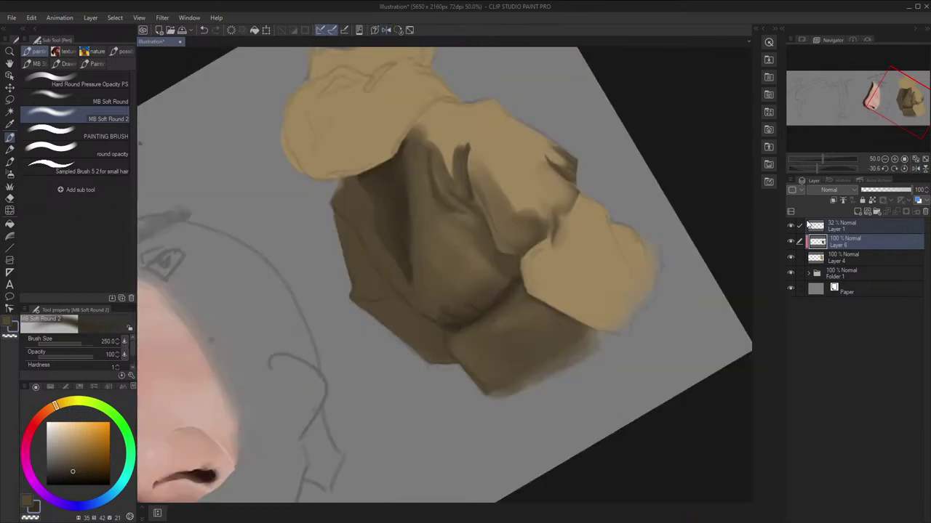
Hide the Layer 1 sketch, shade softly over the waist crease with MB Soft Round 2 at size 250 and reset the canvas rotation
{"action": "left_click", "coordinate": [791, 226]}
{"action": "key", "text": "bracketright"}
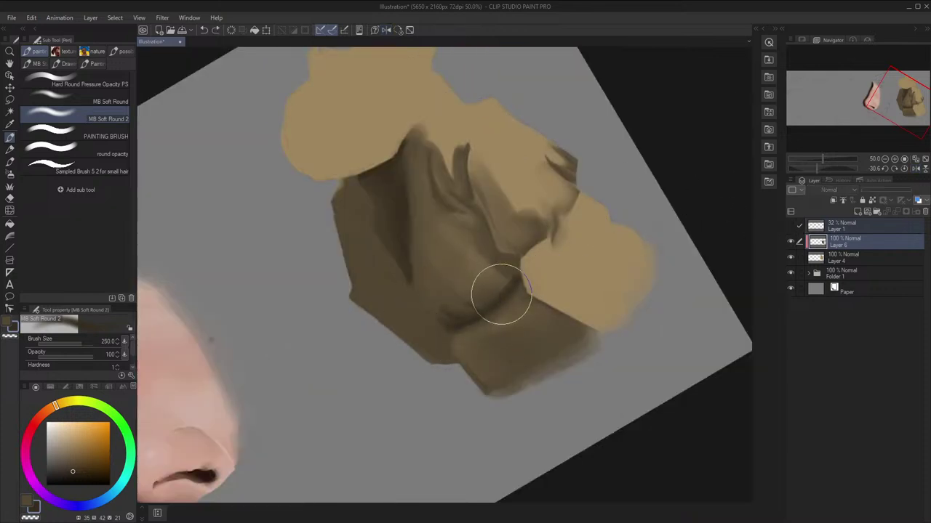
{"action": "key", "text": "ctrl+z"}
{"action": "left_click_drag", "start_coordinate": [513, 277], "coordinate": [461, 309]}
{"action": "left_click", "coordinate": [398, 30]}
{"action": "key", "text": "h"}
{"action": "scroll", "coordinate": [547, 62], "scroll_direction": "down", "scroll_amount": 1}
{"action": "key", "text": "h"}
{"action": "scroll", "coordinate": [547, 61], "scroll_direction": "down", "scroll_amount": 1}
{"action": "scroll", "coordinate": [527, 192], "scroll_direction": "up", "scroll_amount": 3}
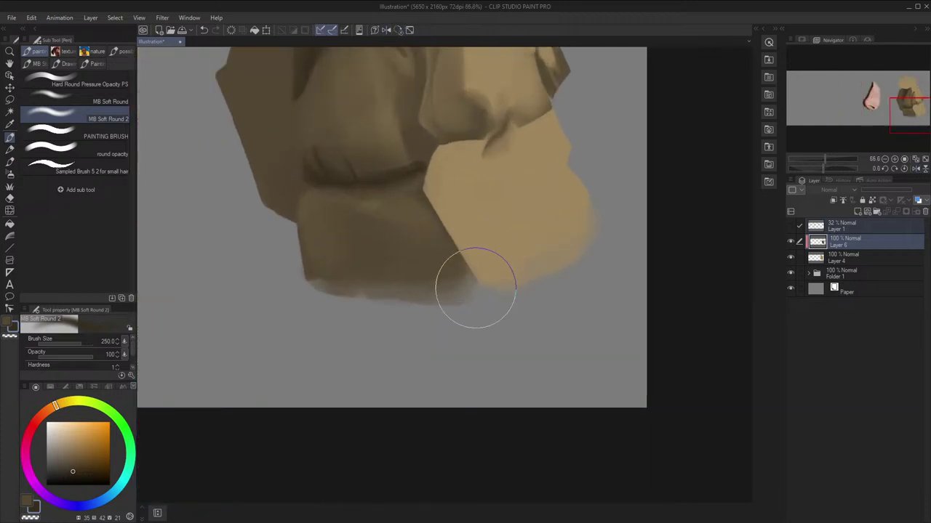
Blend the cloth around the waist crease with a sampled brown using MB Soft Round 2, and show the Layer 1 sketch
{"action": "key", "text": "bracketright"}
{"action": "key", "text": "bracketright"}
{"action": "key", "text": "bracketright"}
{"action": "key", "text": "bracketright"}
{"action": "key", "text": "bracketleft"}
{"action": "key", "text": "bracketleft"}
{"action": "key", "text": "bracketleft"}
{"action": "left_click", "coordinate": [441, 172], "text": "shift"}
{"action": "key", "text": "space"}
{"action": "left_click_drag", "start_coordinate": [458, 199], "coordinate": [577, 350]}
{"action": "left_click", "coordinate": [792, 226]}
{"action": "left_click_drag", "start_coordinate": [710, 269], "coordinate": [682, 276]}
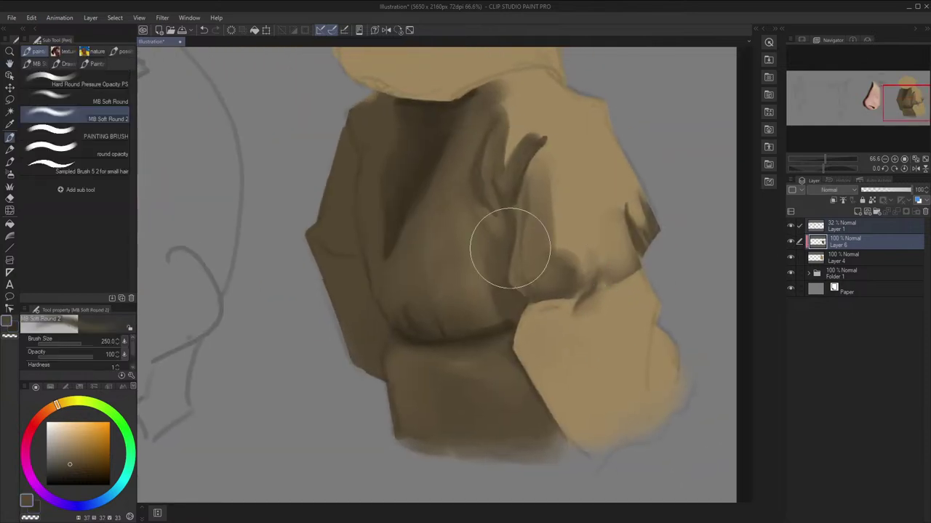
Switch to the round opacity brush at size 30 and dab dark brown where the sleeve meets the waist crease
{"action": "left_click", "coordinate": [104, 151]}
{"action": "left_click_drag", "start_coordinate": [448, 241], "coordinate": [444, 218]}
{"action": "key", "text": "h"}
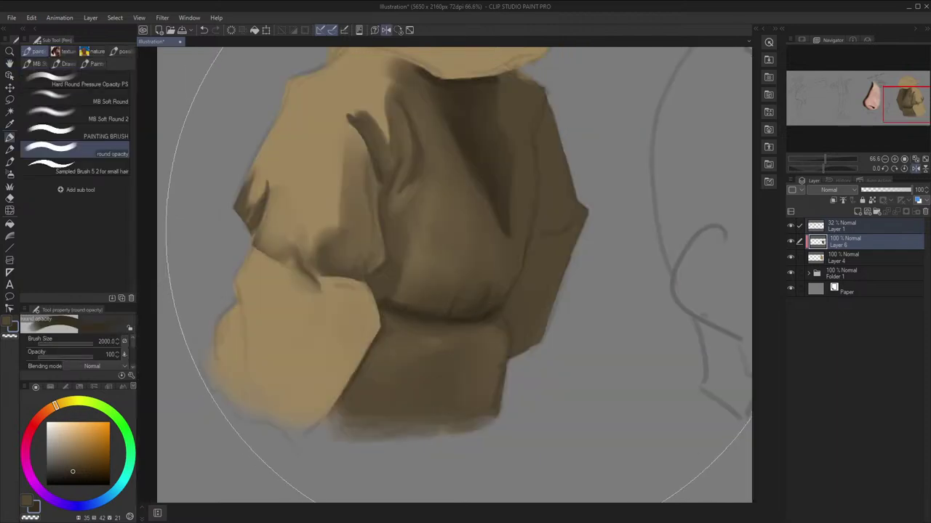
{"action": "key", "text": "["}
{"action": "key", "text": "["}
{"action": "key", "text": "["}
{"action": "key", "text": "["}
{"action": "key", "text": "["}
{"action": "key", "text": "["}
{"action": "key", "text": "["}
{"action": "key", "text": "["}
{"action": "key", "text": "["}
{"action": "key", "text": "["}
{"action": "key", "text": "["}
{"action": "key", "text": "["}
{"action": "key", "text": "["}
{"action": "key", "text": "["}
{"action": "key", "text": "["}
{"action": "key", "text": "["}
{"action": "key", "text": "["}
{"action": "key", "text": "["}
{"action": "mouse_move", "coordinate": [379, 285]}
{"action": "left_mouse_down"}
{"action": "mouse_move", "coordinate": [373, 268]}
{"action": "mouse_move", "coordinate": [383, 300]}
{"action": "left_mouse_up"}
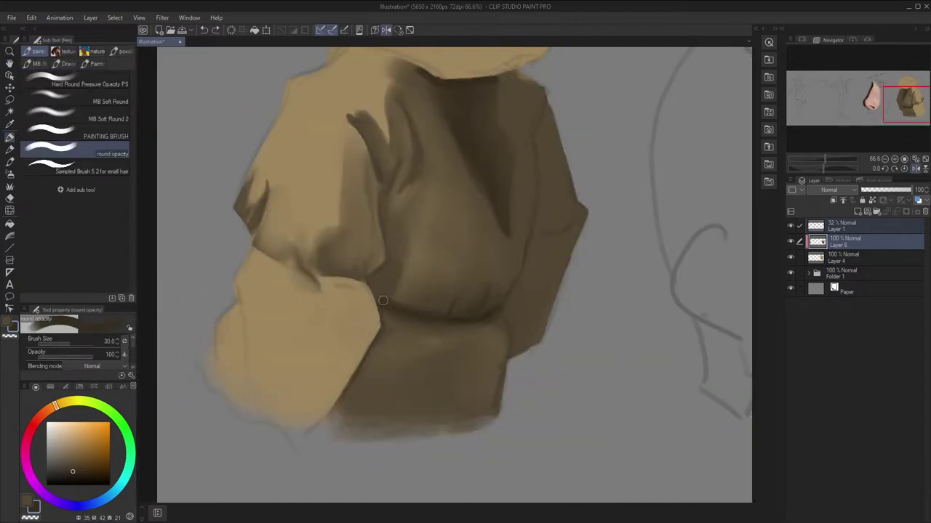
Paint a dark crease between the sleeve and the back with PAINTING BRUSH at size 30, checking it in mirrored view
{"action": "left_click", "coordinate": [102, 134]}
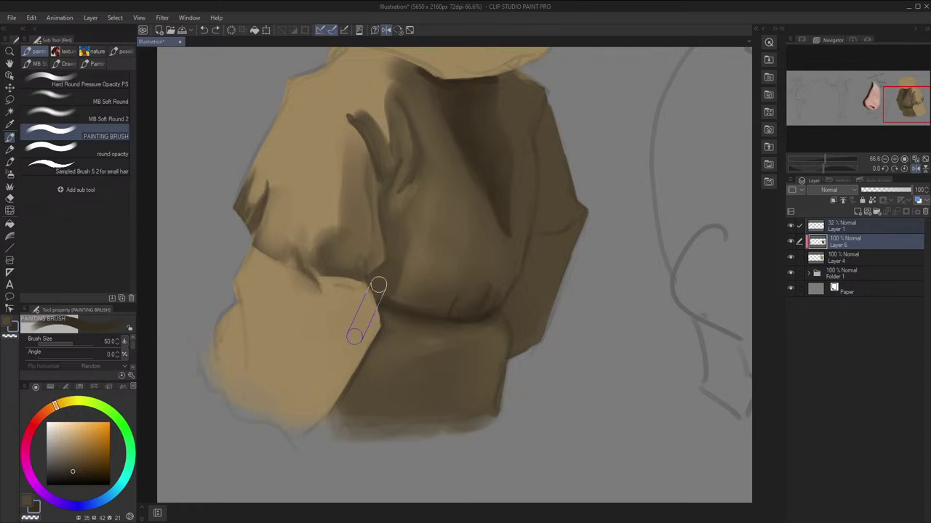
{"action": "key", "text": "bracketleft"}
{"action": "key", "text": "bracketleft"}
{"action": "key", "text": "bracketleft"}
{"action": "key", "text": "bracketleft"}
{"action": "left_click_drag", "start_coordinate": [375, 284], "coordinate": [379, 294]}
{"action": "key", "text": "h"}
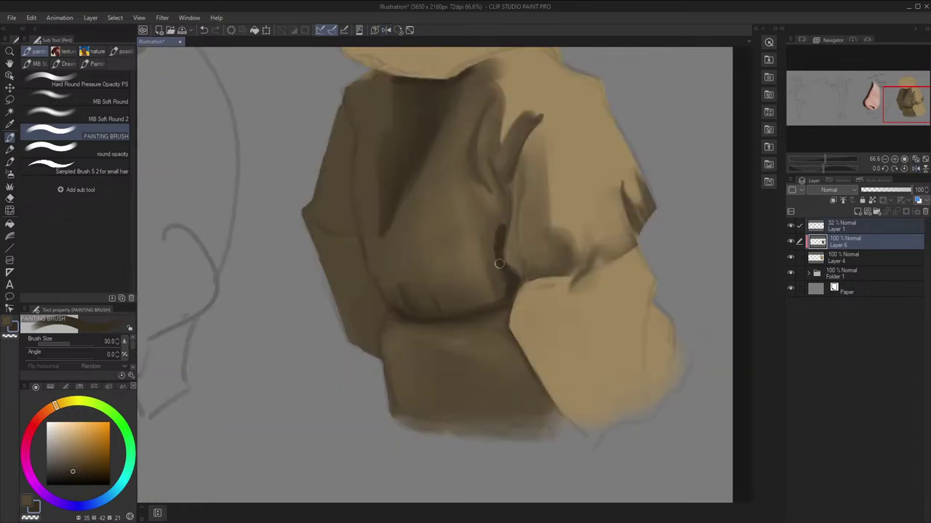
Soften the sleeve crease's back-facing edge with a sampled brown at brush size 60, and check the figure with the Layer 1 sketch hidden
{"action": "key", "text": "h"}
{"action": "key", "text": "i"}
{"action": "left_click", "coordinate": [398, 229]}
{"action": "key", "text": "p"}
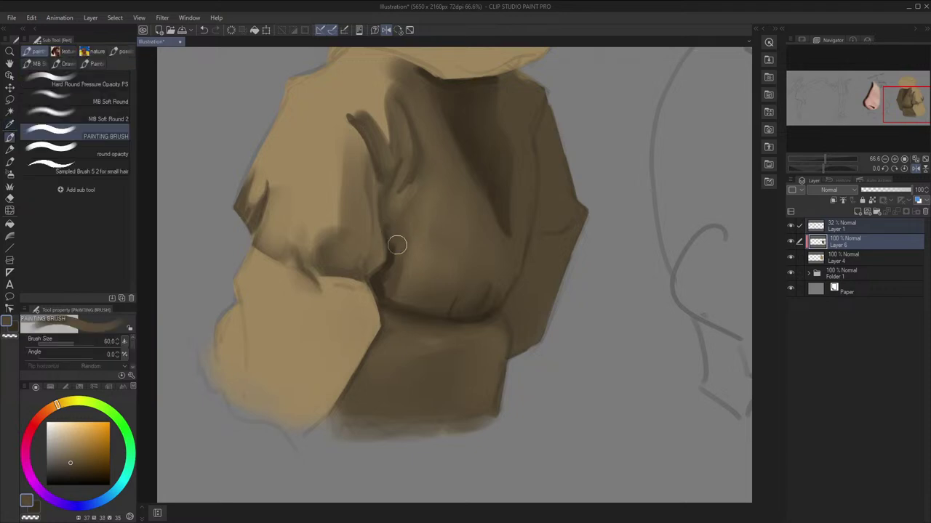
{"action": "left_click", "coordinate": [790, 228]}
{"action": "key", "text": "h"}
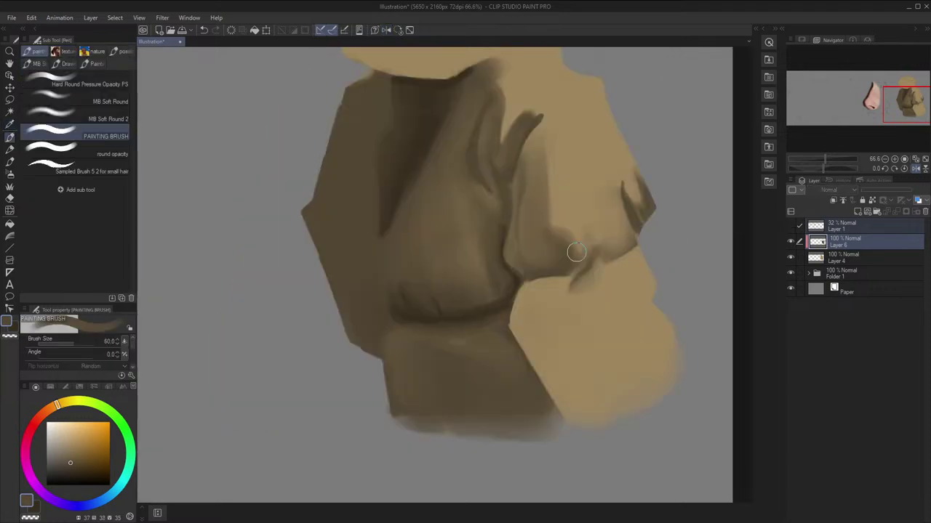
{"action": "scroll", "coordinate": [473, 258], "scroll_direction": "down", "scroll_amount": 2}
{"action": "key", "text": "h"}
{"action": "key", "text": "h"}
{"action": "scroll", "coordinate": [411, 215], "scroll_direction": "up", "scroll_amount": 3}
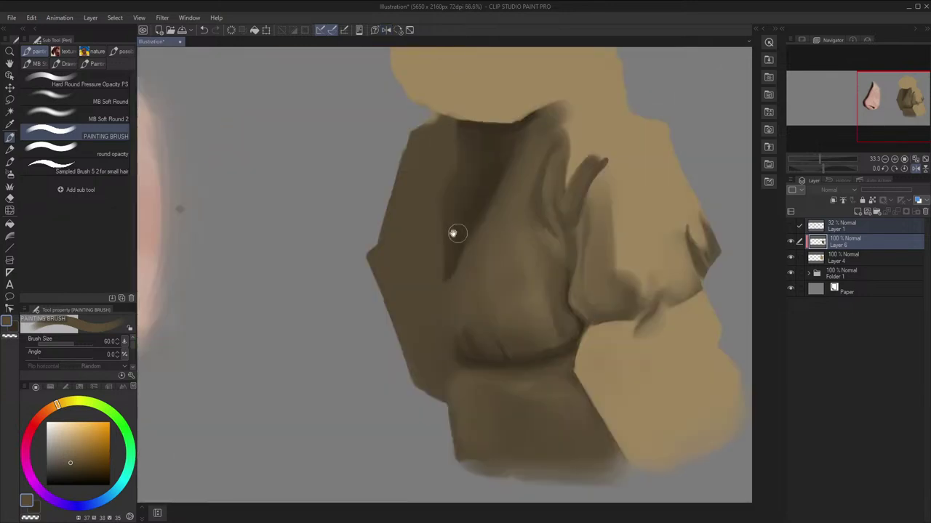
Extend the dark crease upward along the sleeve's inner edge at brush size 40, undoing one stroke
{"action": "left_click_drag", "start_coordinate": [467, 281], "coordinate": [350, 250]}
{"action": "key", "text": "x"}
{"action": "mouse_move", "coordinate": [498, 312]}
{"action": "left_mouse_down"}
{"action": "mouse_move", "coordinate": [503, 330]}
{"action": "mouse_move", "coordinate": [488, 301]}
{"action": "mouse_move", "coordinate": [493, 211]}
{"action": "left_mouse_up"}
{"action": "key", "text": "ctrl+z"}
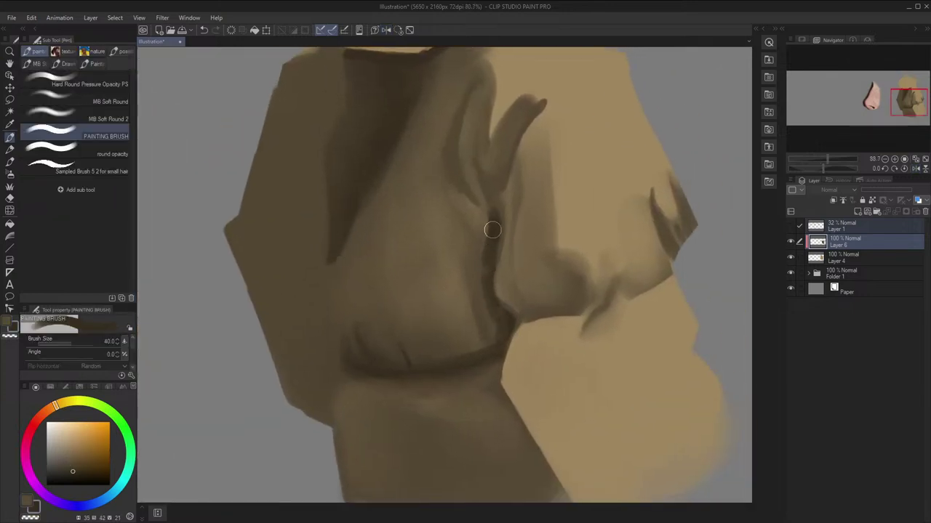
Soften the extended sleeve crease with a brown sampled beside it at brush size 30
{"action": "key", "text": "h"}
{"action": "left_click", "coordinate": [391, 244], "text": "alt"}
{"action": "mouse_move", "coordinate": [401, 235]}
{"action": "left_mouse_down"}
{"action": "mouse_move", "coordinate": [401, 245]}
{"action": "mouse_move", "coordinate": [402, 219]}
{"action": "mouse_move", "coordinate": [417, 316]}
{"action": "left_mouse_up"}
{"action": "key", "text": "space"}
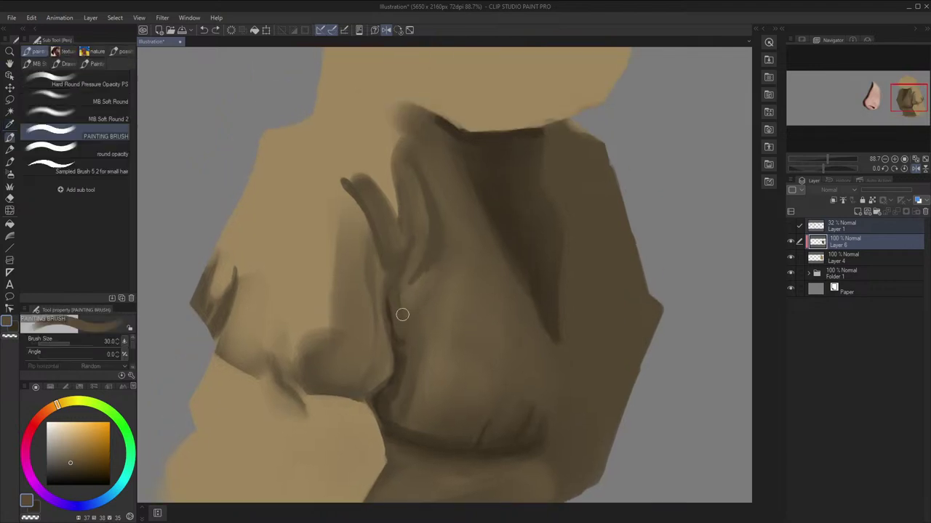
{"action": "key", "text": "h"}
{"action": "scroll", "coordinate": [544, 255], "scroll_direction": "down", "scroll_amount": 5}
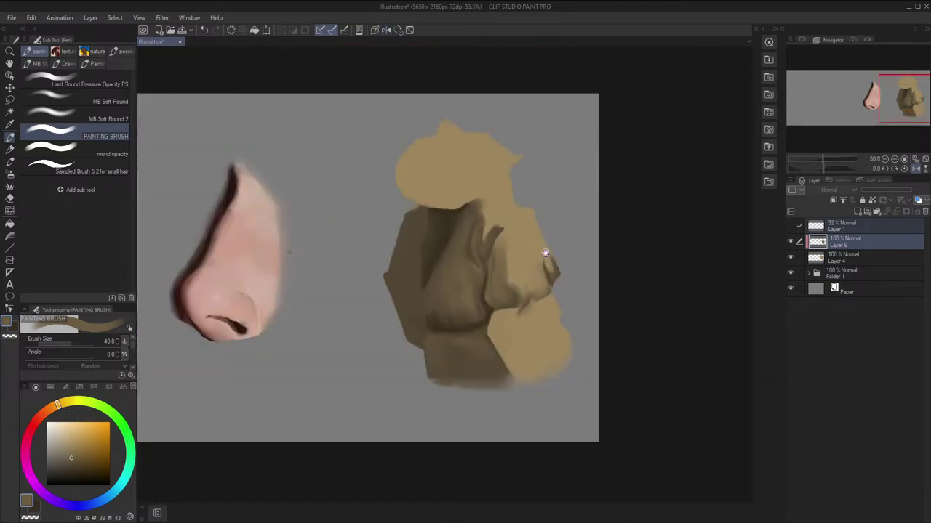
{"action": "key", "text": "space"}
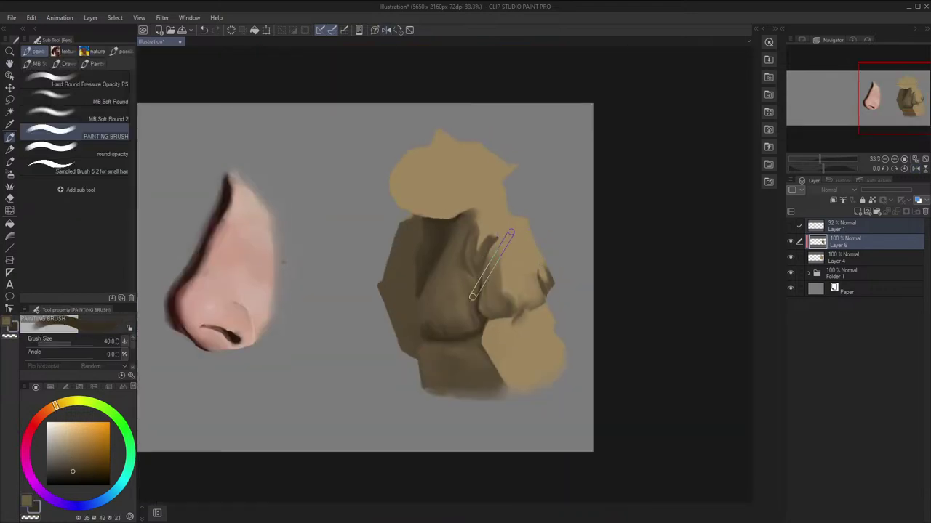
Paint a thin dark line along the shoulder fold at brush sizes 8 and 12
{"action": "key", "text": "bracketleft"}
{"action": "key", "text": "bracketleft"}
{"action": "key", "text": "bracketleft"}
{"action": "key", "text": "bracketleft"}
{"action": "key", "text": "bracketleft"}
{"action": "key", "text": "bracketleft"}
{"action": "key", "text": "bracketleft"}
{"action": "key", "text": "bracketleft"}
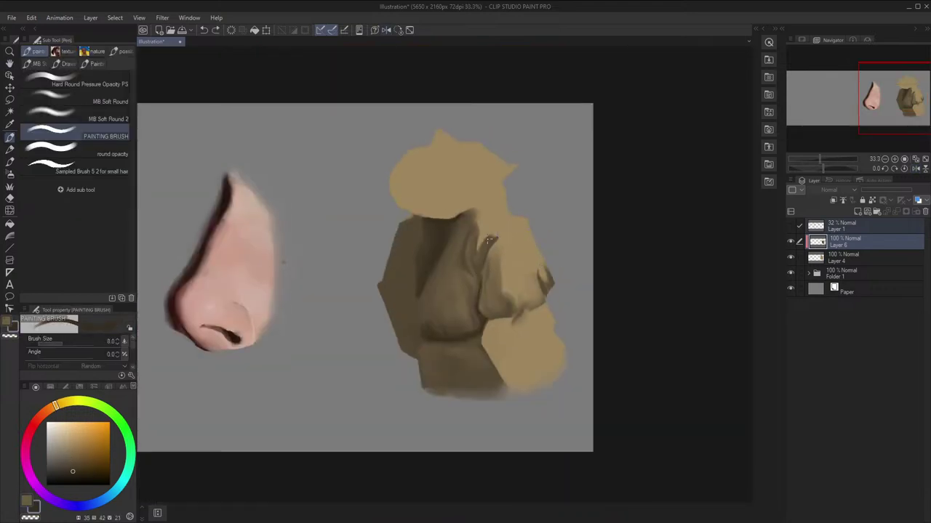
{"action": "scroll", "coordinate": [480, 213], "scroll_direction": "up", "scroll_amount": 2}
{"action": "key", "text": "bracketright"}
{"action": "key", "text": "bracketright"}
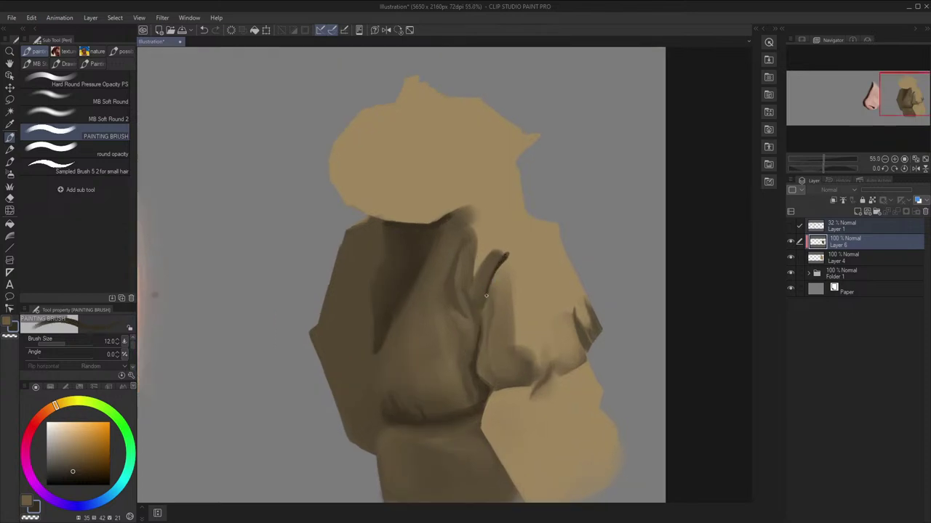
Soften the top of the shoulder fold with sampled light tan at brush size 40, checking it in mirrored view
{"action": "left_click", "coordinate": [500, 254], "text": "alt"}
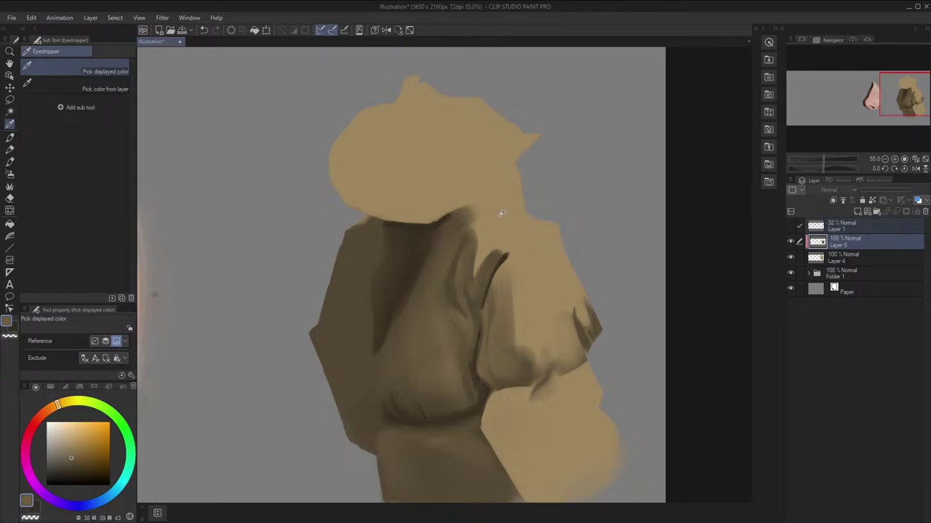
{"action": "key", "text": "bracketright"}
{"action": "key", "text": "bracketright"}
{"action": "key", "text": "bracketright"}
{"action": "key", "text": "bracketright"}
{"action": "key", "text": "bracketright"}
{"action": "key", "text": "bracketright"}
{"action": "key", "text": "h"}
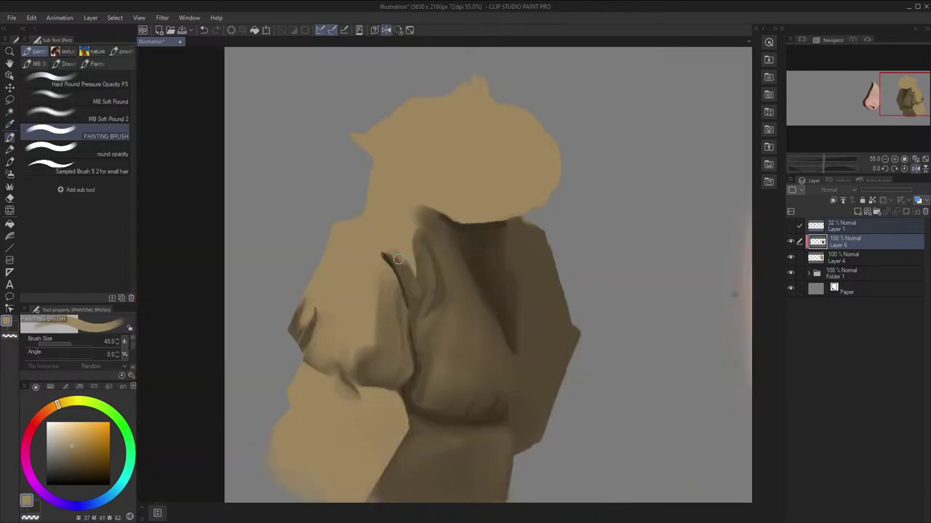
{"action": "key", "text": "h"}
{"action": "left_click_drag", "start_coordinate": [489, 258], "coordinate": [495, 245]}
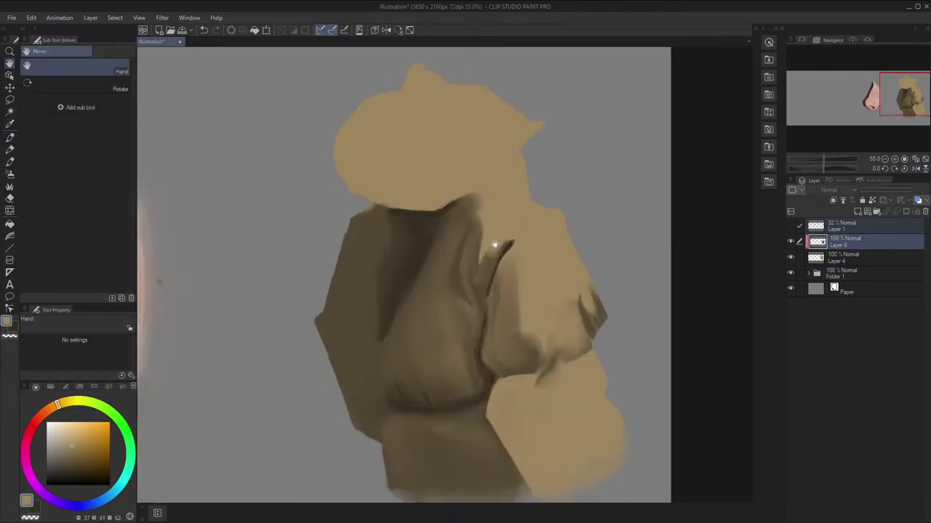
Paint a dark accent along the inner fold between the back and the shoulder at brush sizes 8 and 20
{"action": "key", "text": "x"}
{"action": "key", "text": "bracketleft"}
{"action": "key", "text": "bracketleft"}
{"action": "key", "text": "bracketleft"}
{"action": "key", "text": "bracketleft"}
{"action": "key", "text": "bracketleft"}
{"action": "key", "text": "bracketleft"}
{"action": "key", "text": "bracketleft"}
{"action": "key", "text": "bracketleft"}
{"action": "key", "text": "bracketleft"}
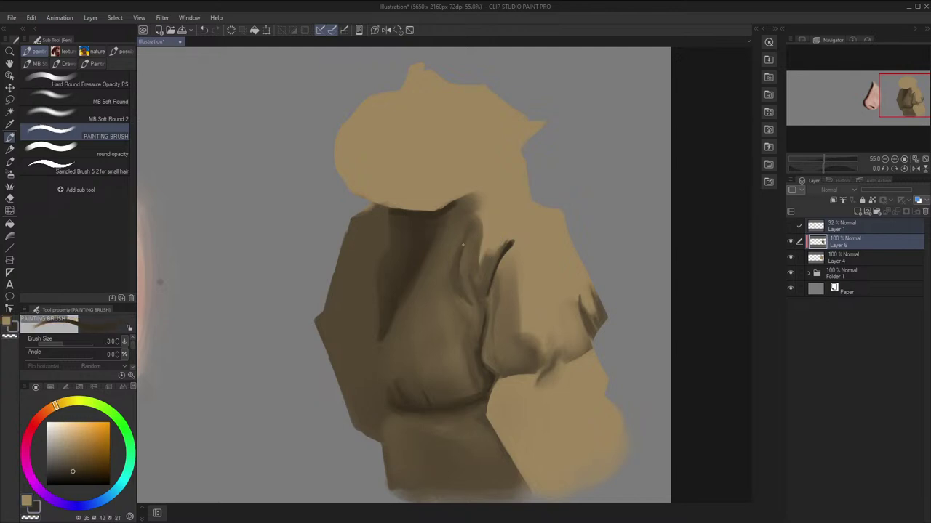
{"action": "key", "text": "bracketright"}
{"action": "key", "text": "bracketright"}
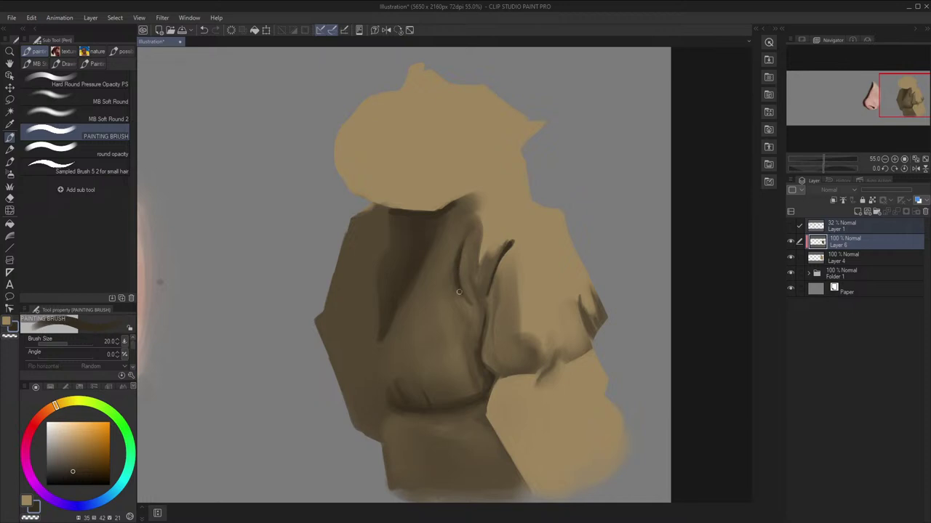
Soften the inner fold's dark accent with a sampled brown at brush size 20, undoing one stroke and checking it in mirrored view
{"action": "key", "text": "h"}
{"action": "key", "text": "h"}
{"action": "key", "text": "x"}
{"action": "left_click", "coordinate": [466, 292], "text": "alt"}
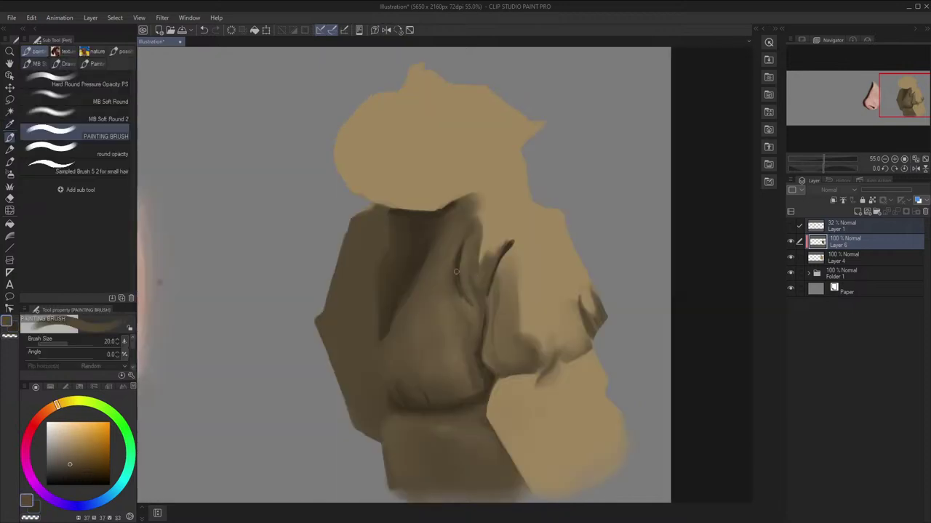
{"action": "key", "text": "h"}
{"action": "key", "text": "h"}
{"action": "left_click_drag", "start_coordinate": [525, 252], "coordinate": [519, 250]}
{"action": "key", "text": "ctrl+z"}
{"action": "key", "text": "h"}
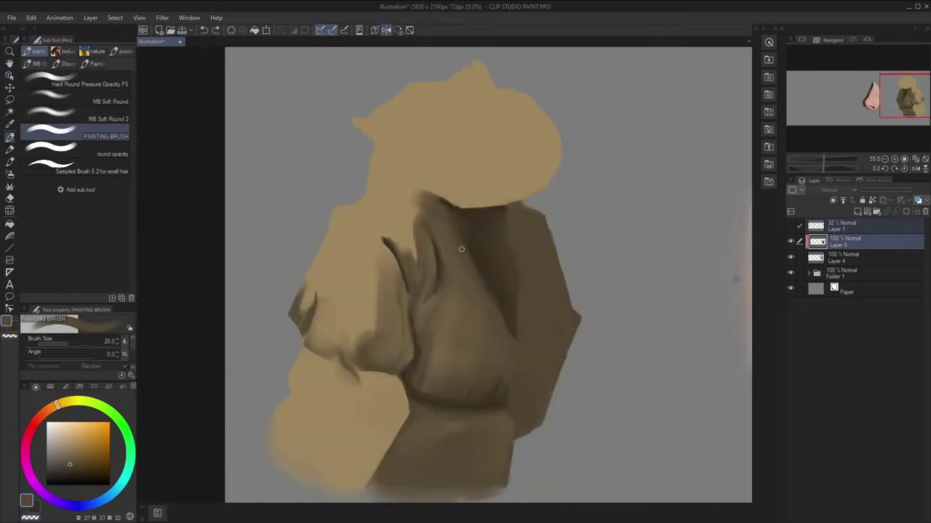
Sample browns beside the inner fold's lower end and refine it with the brush at size 20
{"action": "key", "text": "h"}
{"action": "left_click", "coordinate": [473, 277], "text": "alt"}
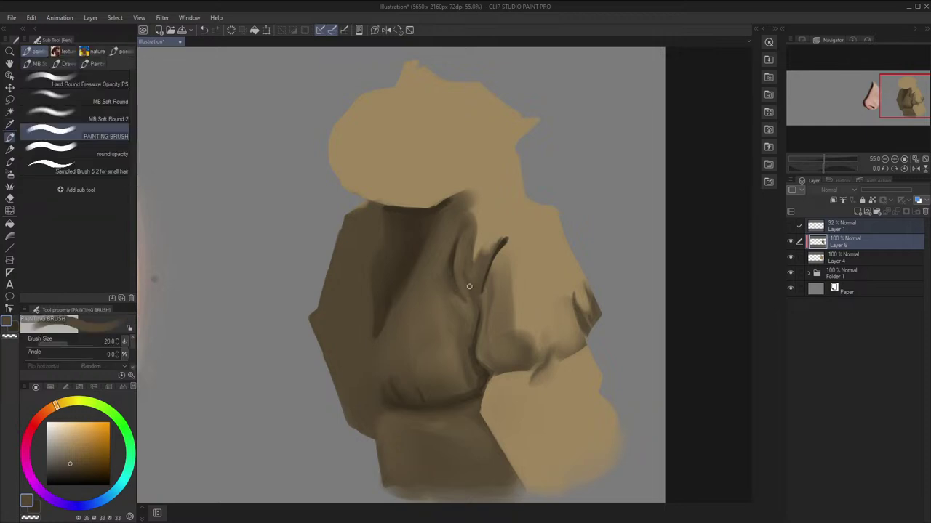
{"action": "left_click", "coordinate": [476, 292], "text": "alt"}
{"action": "key", "text": "bracketleft"}
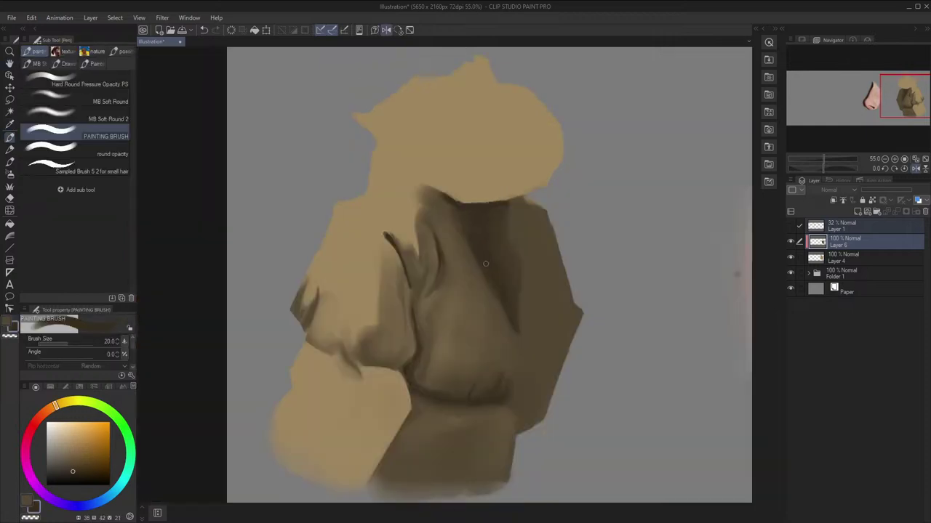
Refine the dark fold on the jacket front beside the armpit, using the painting brush at sizes 10 and 20
{"action": "key", "text": "h"}
{"action": "key", "text": "bracketleft"}
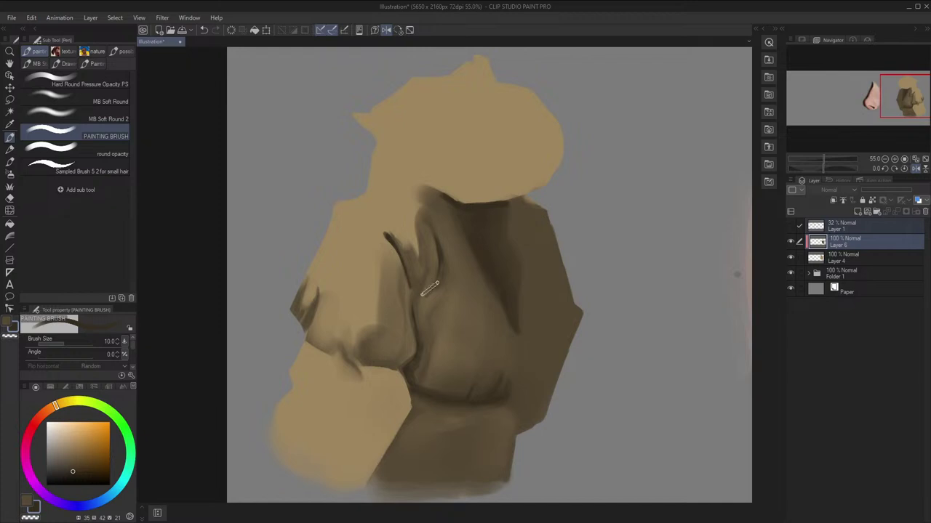
{"action": "key", "text": "bracketright"}
{"action": "key", "text": "bracketleft"}
{"action": "key", "text": "bracketright"}
{"action": "key", "text": "h"}
{"action": "key", "text": "bracketright"}
{"action": "key", "text": "bracketright"}
{"action": "key", "text": "bracketright"}
{"action": "key", "text": "bracketright"}
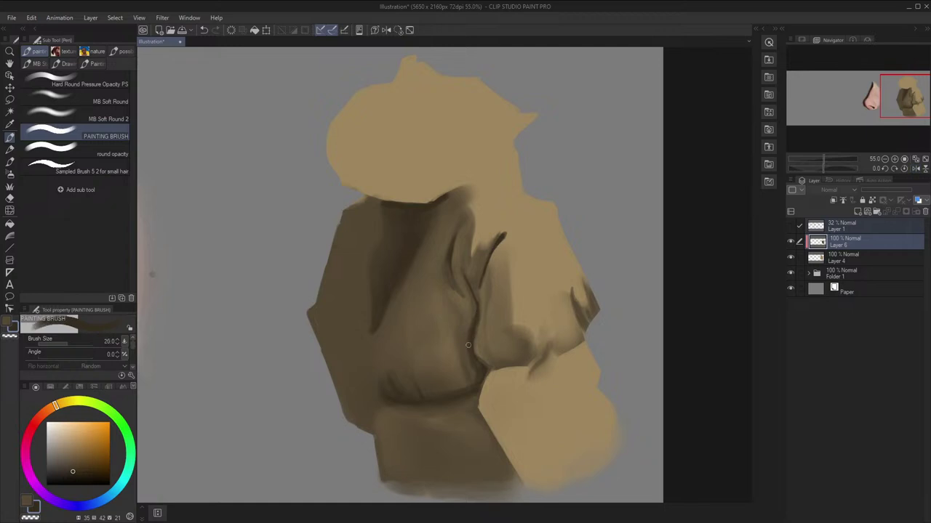
Blend the crease between the near sleeve and torso with sampled browns at brush size 40, and undo the last stroke
{"action": "key", "text": "h"}
{"action": "key", "text": "h"}
{"action": "left_click", "coordinate": [487, 283], "text": "alt"}
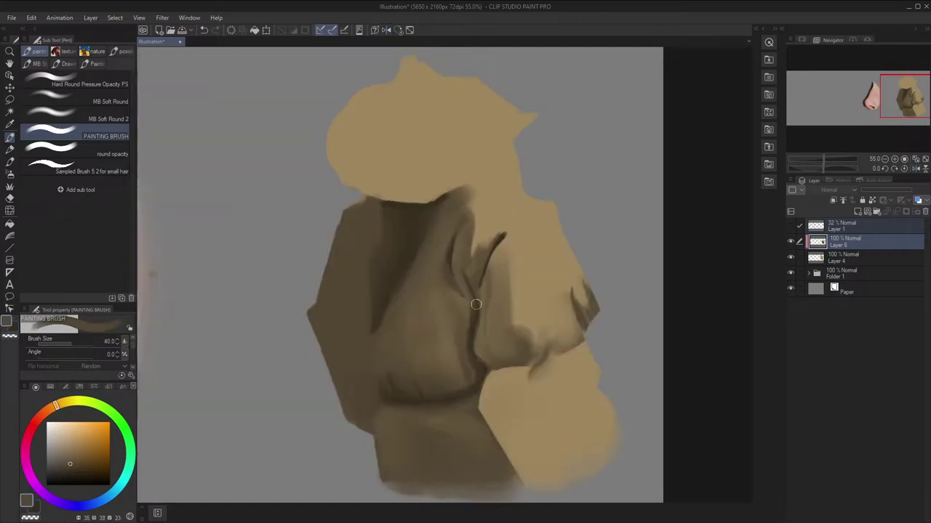
{"action": "left_click", "coordinate": [486, 309], "text": "alt"}
{"action": "key", "text": "bracketleft"}
{"action": "key", "text": "bracketleft"}
{"action": "key", "text": "bracketleft"}
{"action": "key", "text": "bracketleft"}
{"action": "key", "text": "bracketleft"}
{"action": "key", "text": "ctrl+z"}
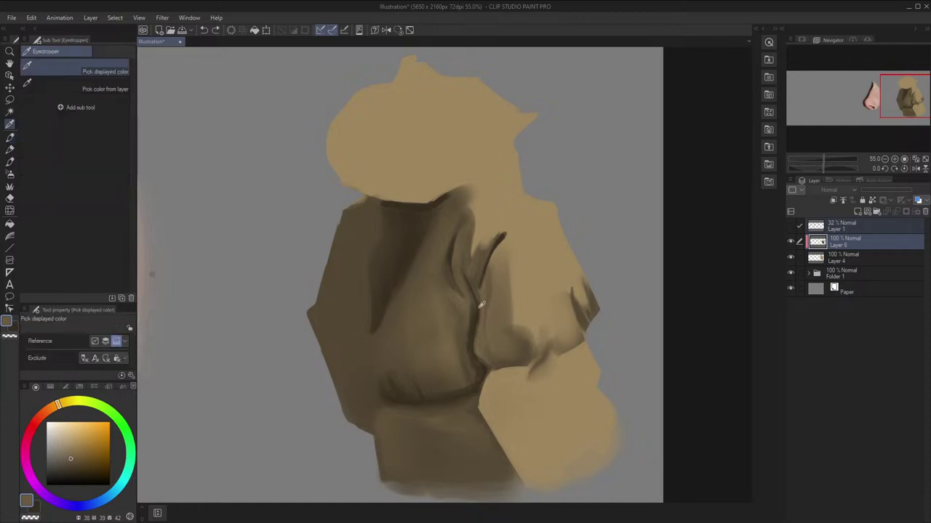
Soften the small folds below the armpit with browns sampled from the jacket, starting at brush size 12
{"action": "left_click", "coordinate": [481, 304], "text": "alt"}
{"action": "key", "text": "["}
{"action": "key", "text": "h"}
{"action": "scroll", "coordinate": [476, 309], "scroll_direction": "up", "scroll_amount": 5}
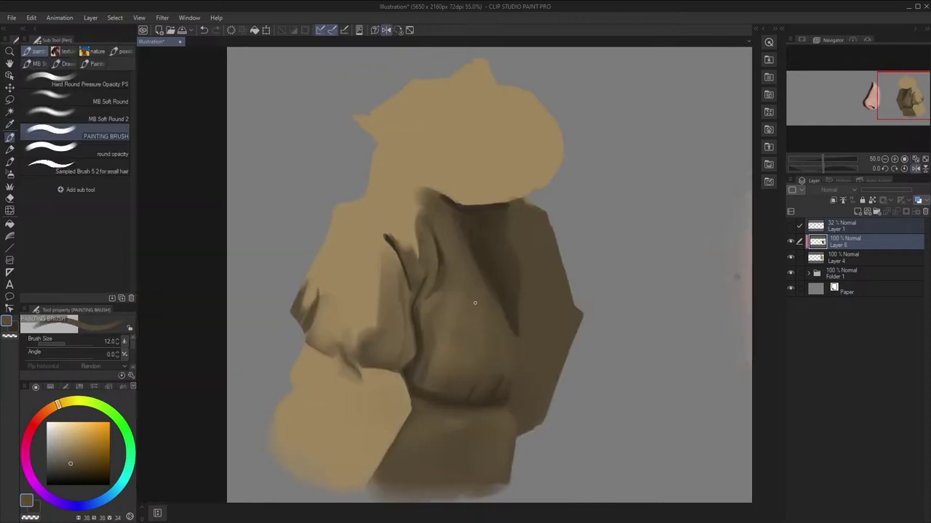
{"action": "key", "text": "h"}
{"action": "key", "text": "h"}
{"action": "mouse_move", "coordinate": [448, 287]}
{"action": "left_mouse_down"}
{"action": "mouse_move", "coordinate": [468, 263]}
{"action": "mouse_move", "coordinate": [420, 314]}
{"action": "left_mouse_up"}
{"action": "left_click", "coordinate": [446, 292], "text": "alt"}
{"action": "key", "text": "h"}
{"action": "scroll", "coordinate": [429, 354], "scroll_direction": "down", "scroll_amount": 3}
{"action": "scroll", "coordinate": [493, 281], "scroll_direction": "down", "scroll_amount": 3}
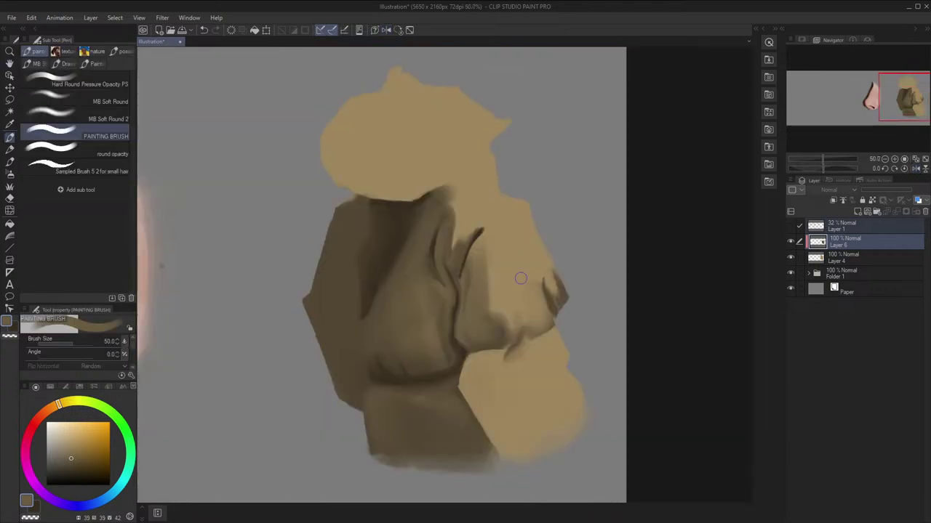
Deepen the vertical crease between torso and near sleeve with the darker brown, and blend it with a sampled mid brown
{"action": "key", "text": "x"}
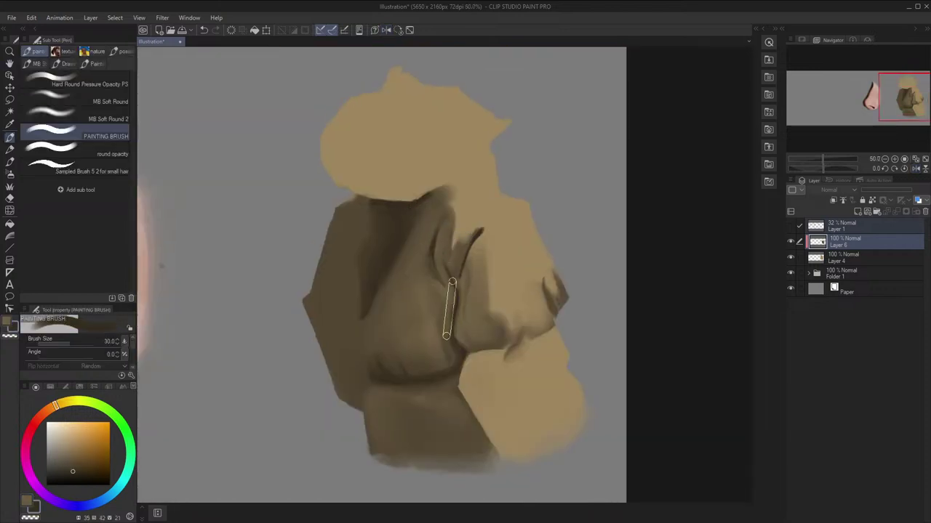
{"action": "key", "text": "bracketleft"}
{"action": "key", "text": "bracketleft"}
{"action": "key", "text": "bracketleft"}
{"action": "key", "text": "bracketleft"}
{"action": "key", "text": "bracketleft"}
{"action": "key", "text": "bracketleft"}
{"action": "key", "text": "h"}
{"action": "left_click", "coordinate": [449, 285], "text": "alt"}
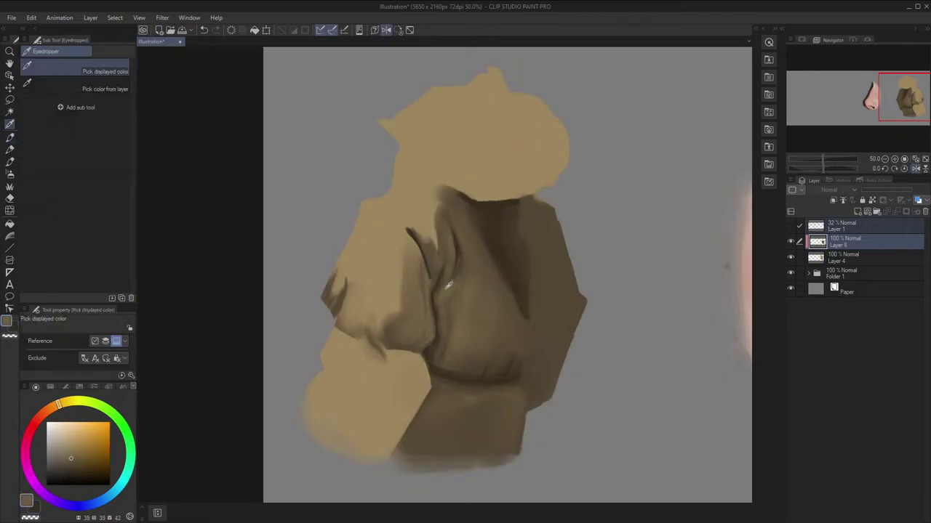
{"action": "scroll", "coordinate": [452, 271], "scroll_direction": "down", "scroll_amount": 1}
{"action": "key", "text": "h"}
{"action": "key", "text": "h"}
{"action": "scroll", "coordinate": [457, 258], "scroll_direction": "up", "scroll_amount": 3}
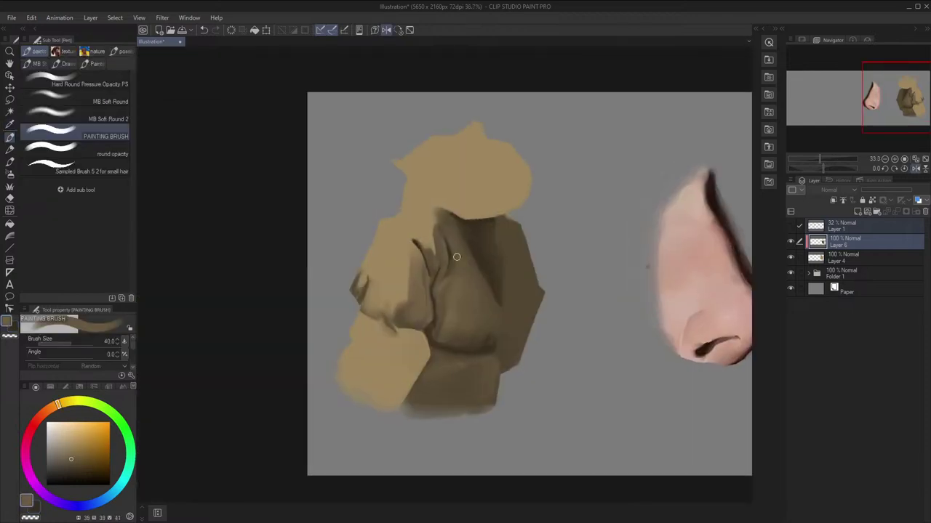
Touch up the shading where the armpit folds meet the sleeve crease at brush size 20, and undo the last stroke
{"action": "key", "text": "h"}
{"action": "left_click_drag", "start_coordinate": [450, 274], "coordinate": [405, 266]}
{"action": "left_click", "coordinate": [477, 274], "text": "alt"}
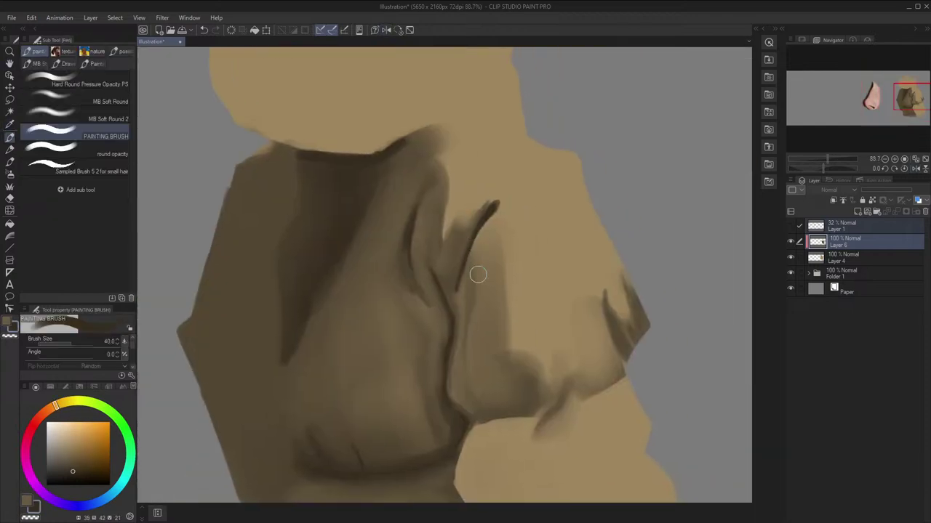
{"action": "key", "text": "h"}
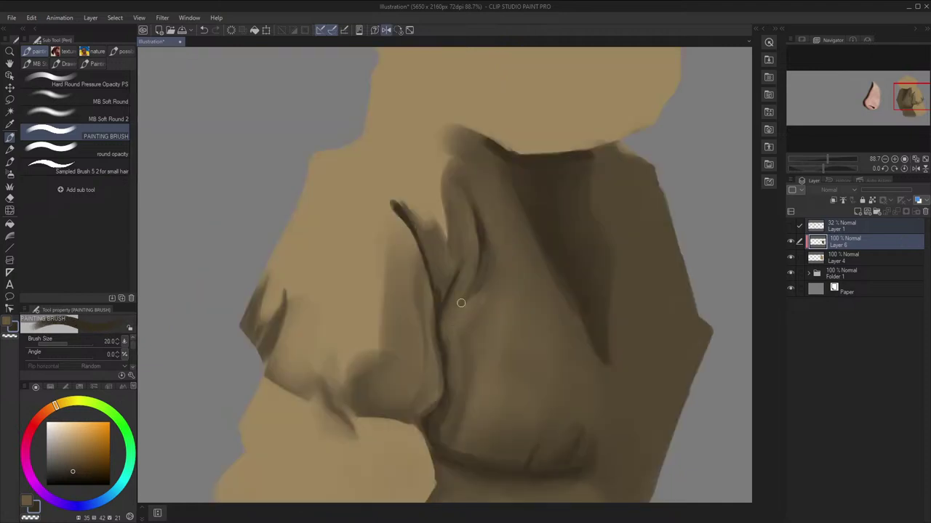
{"action": "key", "text": "h"}
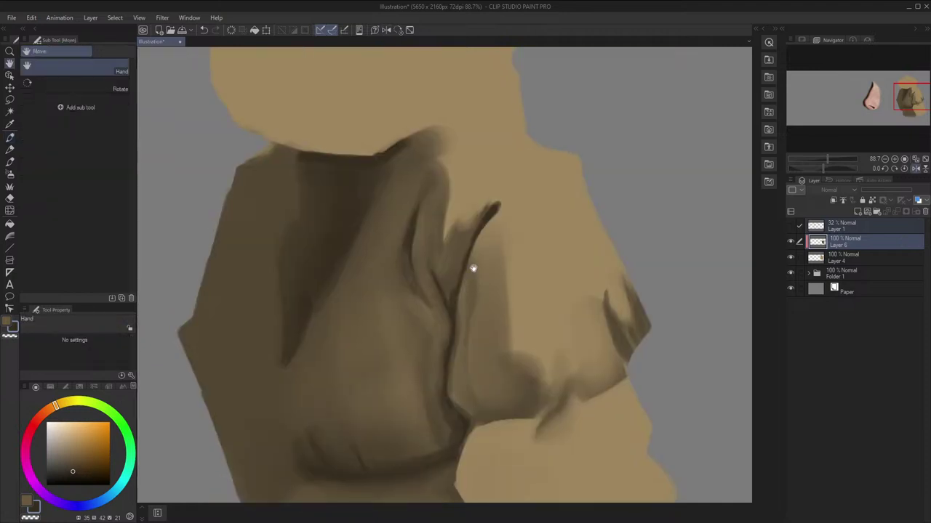
{"action": "key", "text": "ctrl+z"}
{"action": "key", "text": "bracketright"}
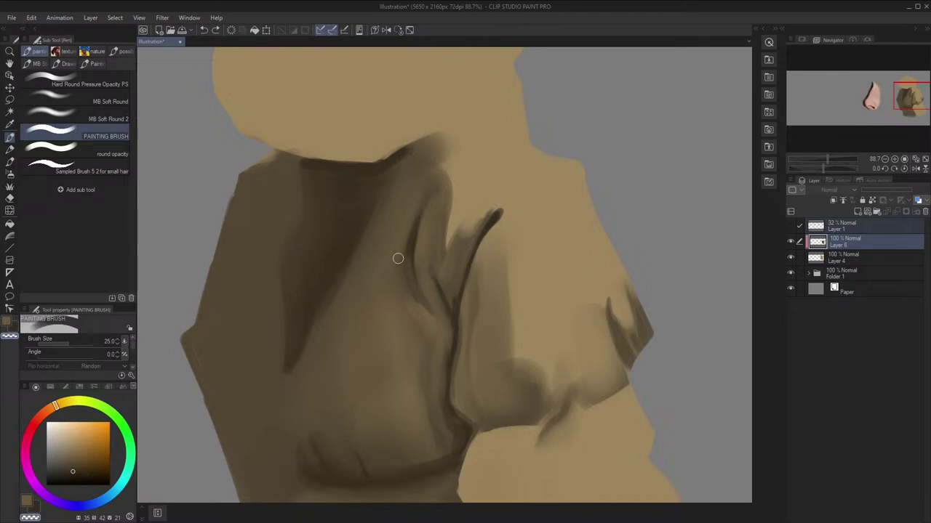
Shape a second curved fold beside the armpit using the transparent colour and a sampled mid brown at brush size 30
{"action": "mouse_move", "coordinate": [398, 258]}
{"action": "left_mouse_down"}
{"action": "mouse_move", "coordinate": [425, 322]}
{"action": "mouse_move", "coordinate": [409, 299]}
{"action": "mouse_move", "coordinate": [443, 331]}
{"action": "mouse_move", "coordinate": [423, 266]}
{"action": "left_mouse_up"}
{"action": "key", "text": "h"}
{"action": "key", "text": "c"}
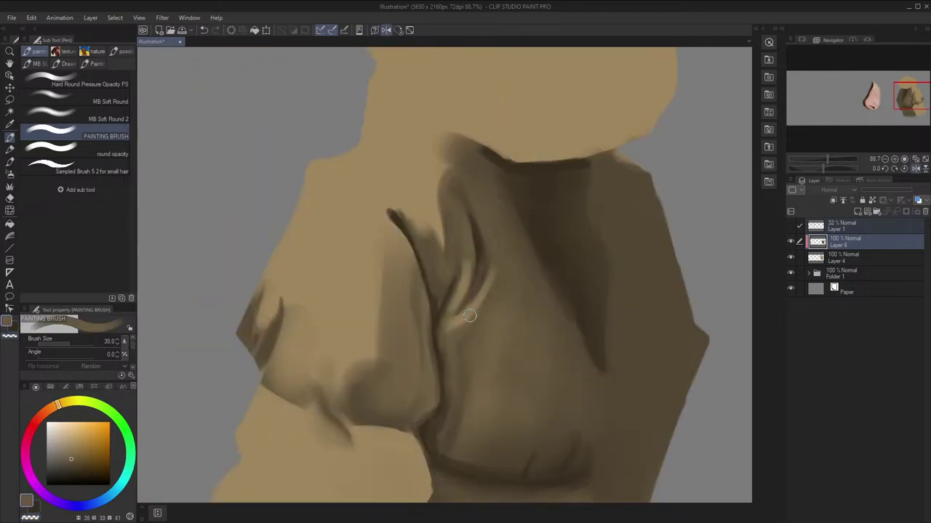
{"action": "left_click", "coordinate": [458, 330], "text": "alt"}
{"action": "key", "text": "h"}
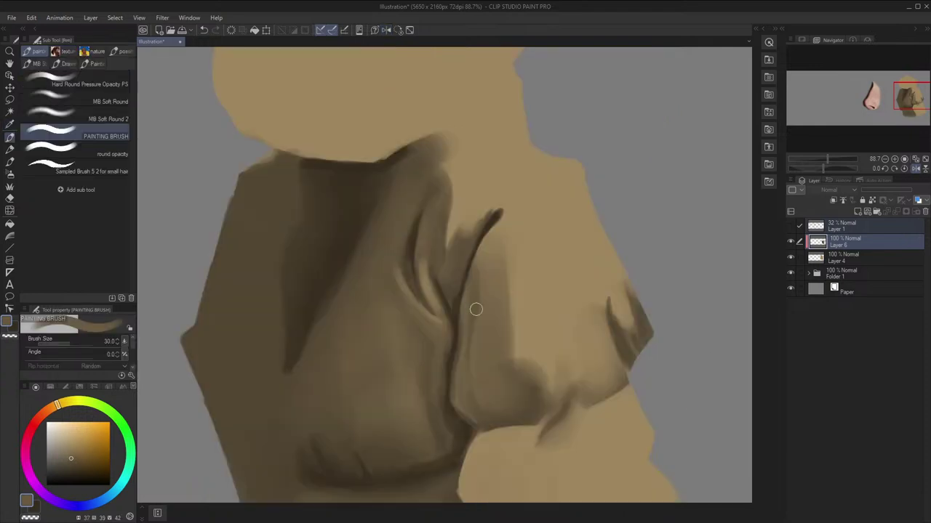
Soften the large chest and collar shadow with a size 100 brush and a brown sampled from the jacket front
{"action": "scroll", "coordinate": [464, 270], "scroll_direction": "down", "scroll_amount": 2}
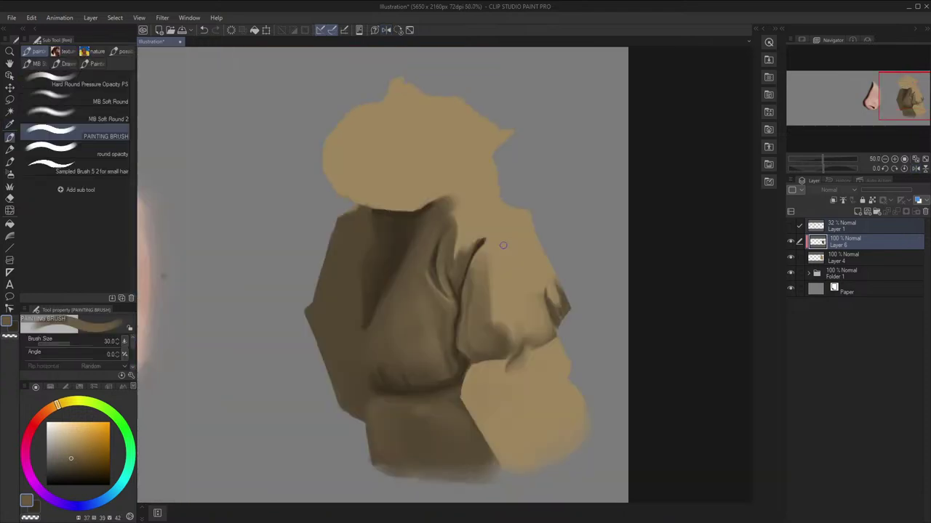
{"action": "left_click_drag", "start_coordinate": [500, 244], "coordinate": [546, 234]}
{"action": "left_click_drag", "start_coordinate": [517, 275], "coordinate": [519, 264]}
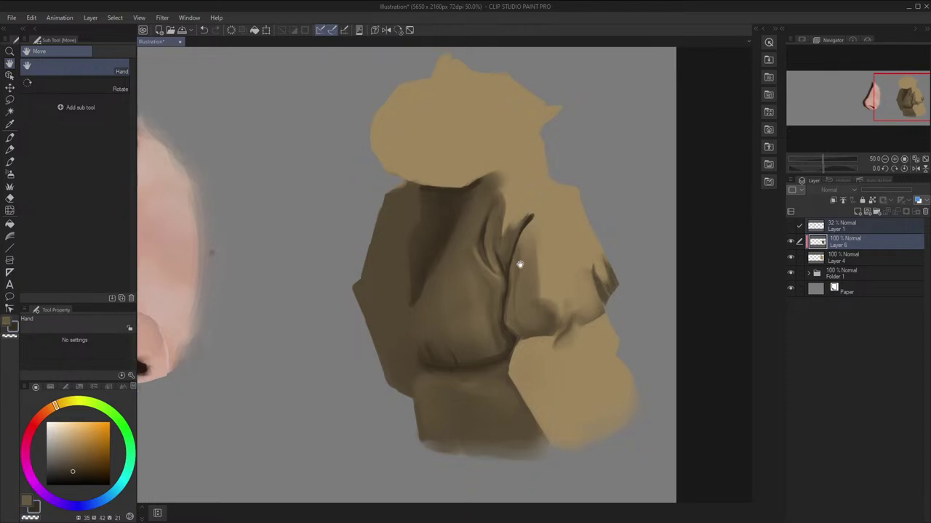
{"action": "key", "text": "h"}
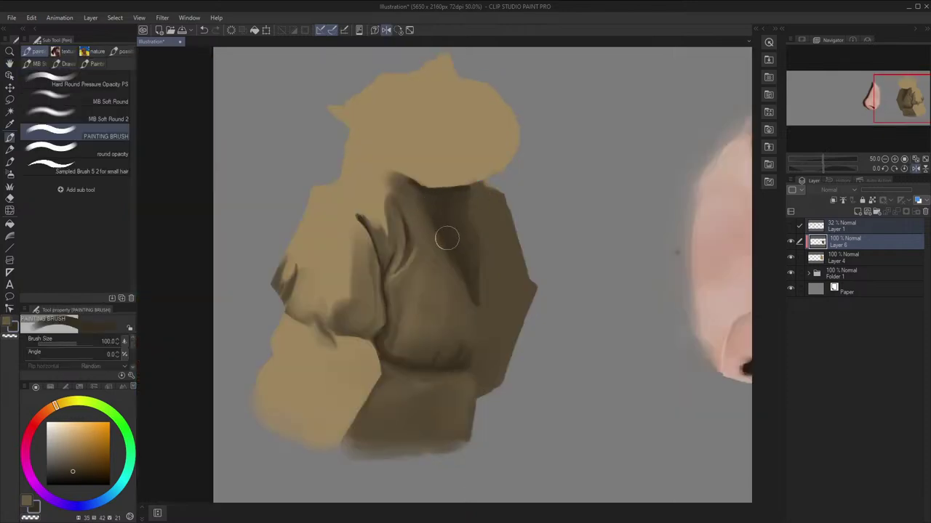
{"action": "key", "text": "h"}
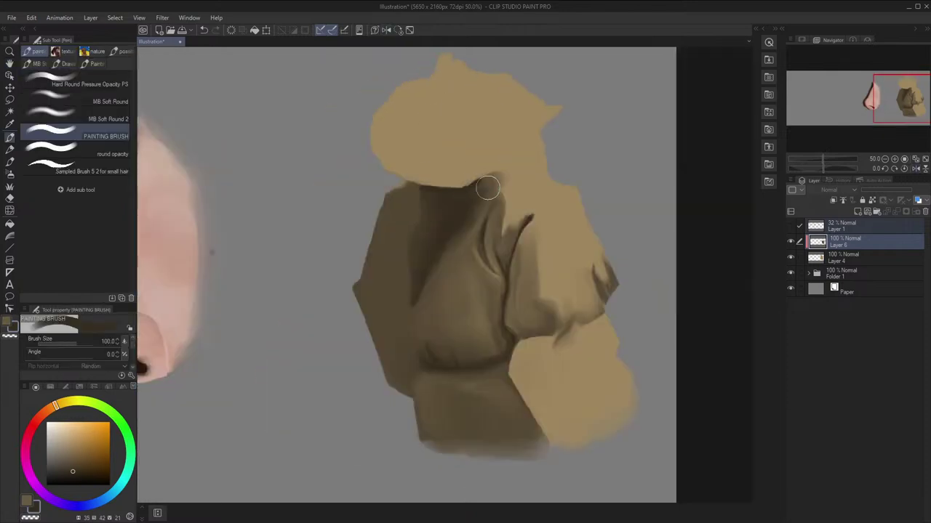
{"action": "left_click", "coordinate": [473, 228], "text": "alt"}
{"action": "key", "text": "h"}
{"action": "key", "text": "h"}
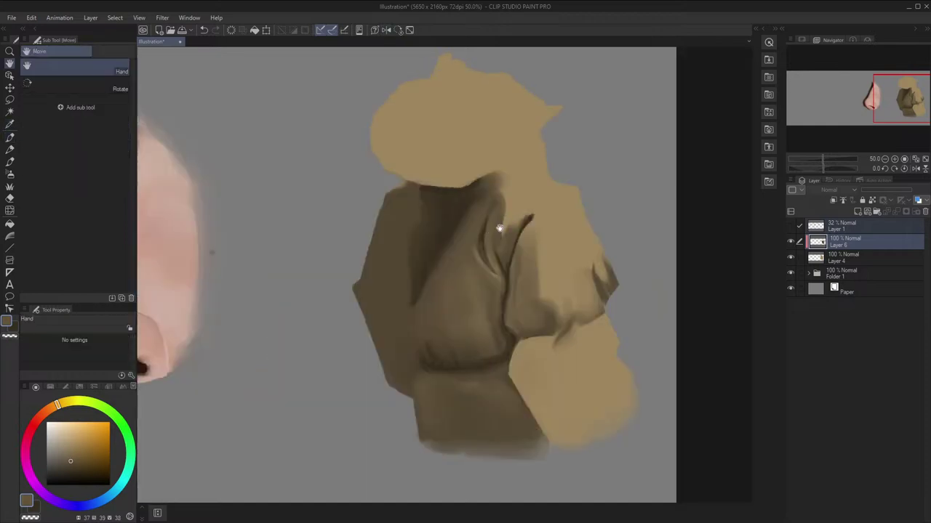
Show the Layer 1 sketch and paint the far sleeve's inner crease and elbow shadow in dark brown
{"action": "left_click_drag", "start_coordinate": [499, 228], "coordinate": [508, 238]}
{"action": "left_click", "coordinate": [789, 229]}
{"action": "left_click_drag", "start_coordinate": [670, 276], "coordinate": [703, 258]}
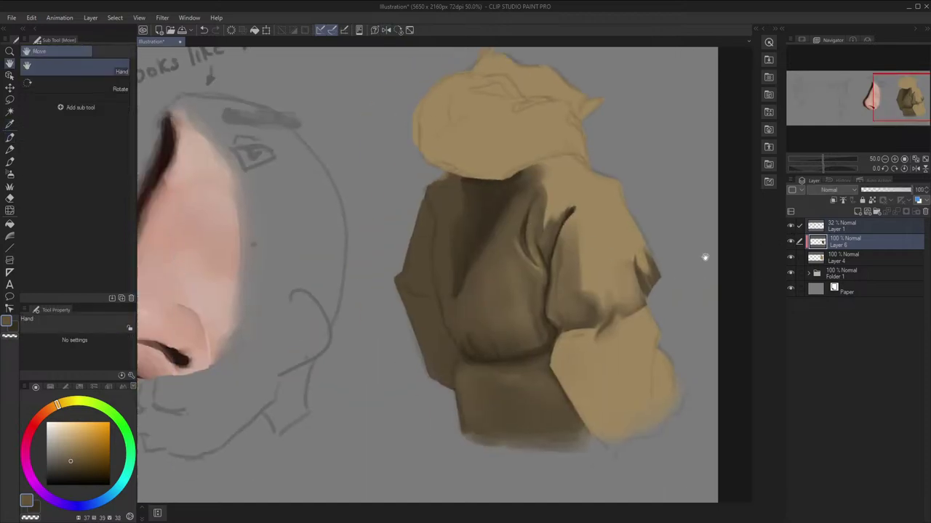
{"action": "left_click_drag", "start_coordinate": [464, 239], "coordinate": [476, 240]}
{"action": "key", "text": "x"}
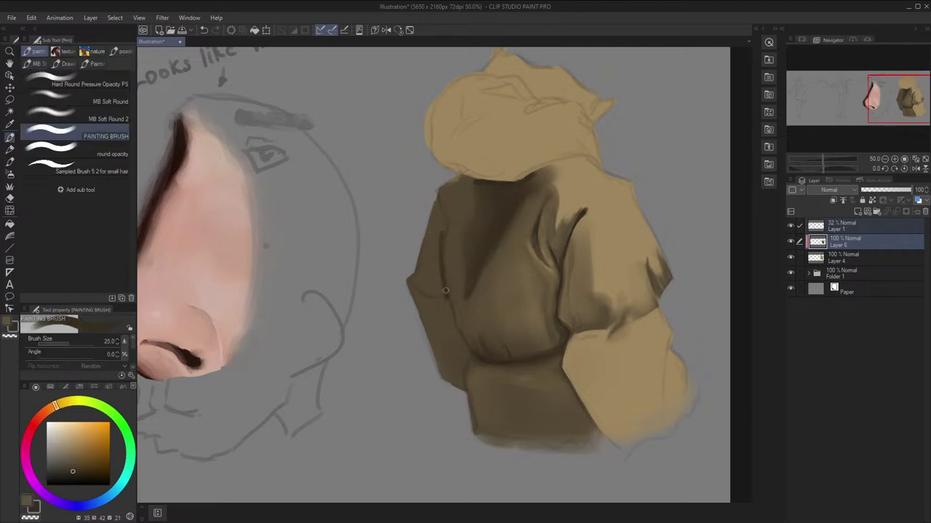
{"action": "key", "text": "bracketright"}
{"action": "left_click_drag", "start_coordinate": [449, 293], "coordinate": [423, 276]}
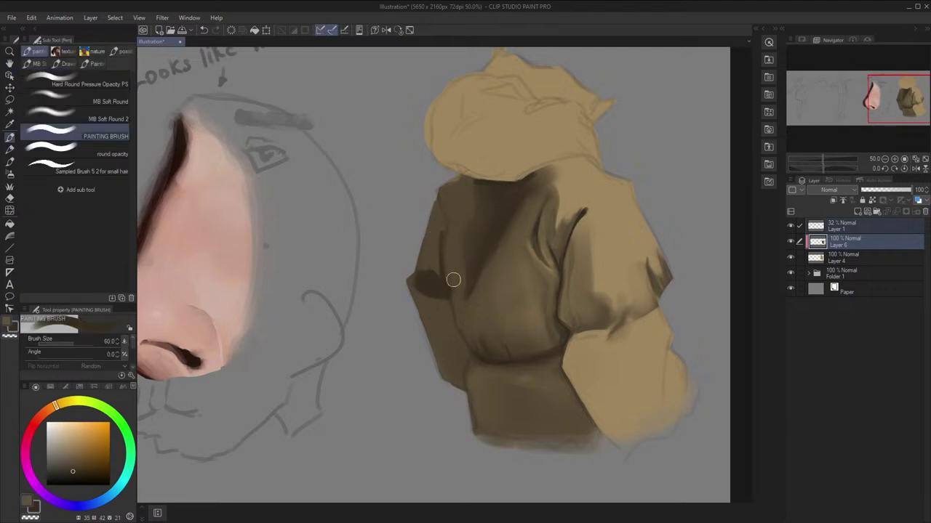
Trim the edges of the far sleeve's elbow shadow with a sampled mid brown at brush size 25
{"action": "key", "text": "h"}
{"action": "key", "text": "x"}
{"action": "key", "text": "bracketleft"}
{"action": "left_click", "coordinate": [455, 313], "text": "alt"}
{"action": "left_click_drag", "start_coordinate": [471, 293], "coordinate": [462, 302]}
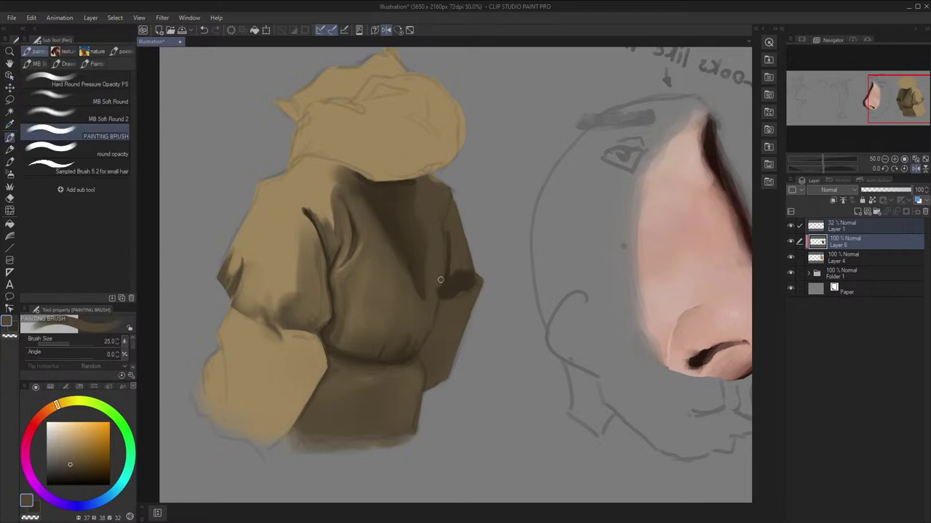
{"action": "key", "text": "h"}
{"action": "key", "text": "alt"}
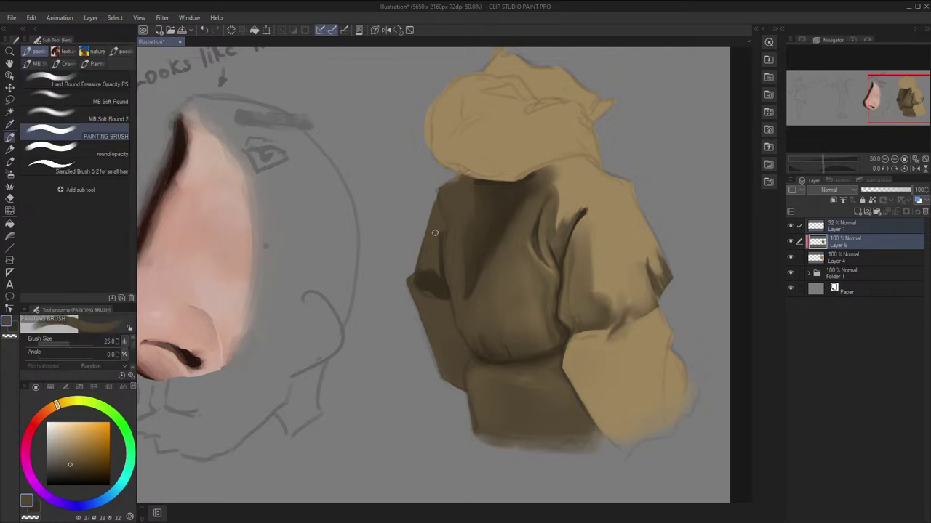
Soften the far sleeve's elbow shadow into the upper arm with a size 120 brush, and hide the Layer 1 sketch
{"action": "key", "text": "h"}
{"action": "key", "text": "h"}
{"action": "key", "text": "bracketright"}
{"action": "key", "text": "bracketright"}
{"action": "key", "text": "bracketright"}
{"action": "key", "text": "bracketright"}
{"action": "key", "text": "bracketright"}
{"action": "key", "text": "bracketright"}
{"action": "key", "text": "bracketright"}
{"action": "left_click_drag", "start_coordinate": [426, 269], "coordinate": [429, 274]}
{"action": "key", "text": "h"}
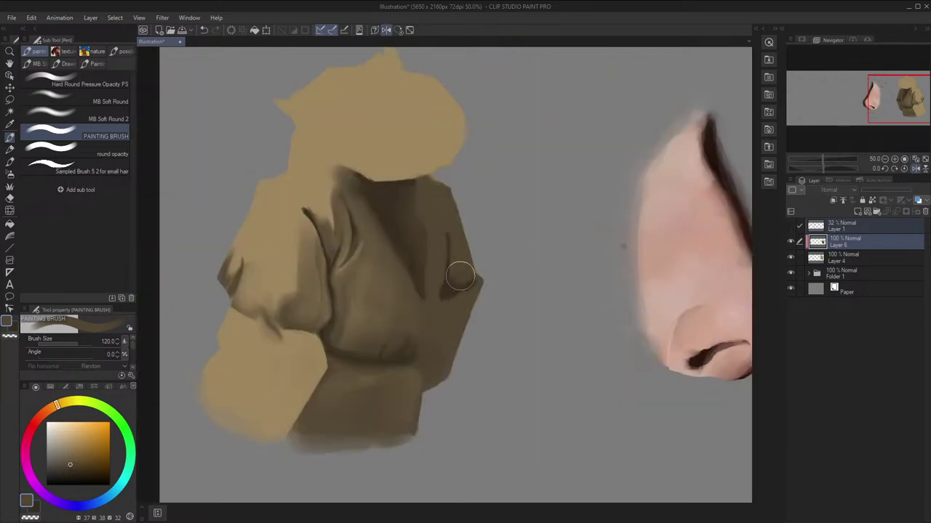
Show the Layer 1 sketch and paint a dark line along the far forearm's inner edge at brush size 20
{"action": "scroll", "coordinate": [474, 264], "scroll_direction": "down", "scroll_amount": 5}
{"action": "key", "text": "h"}
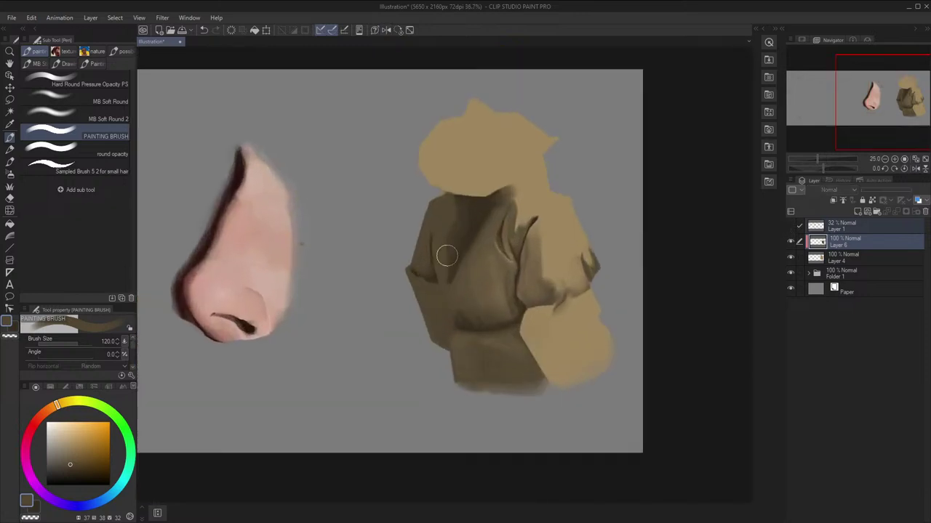
{"action": "scroll", "coordinate": [429, 269], "scroll_direction": "up", "scroll_amount": 7}
{"action": "key", "text": "x"}
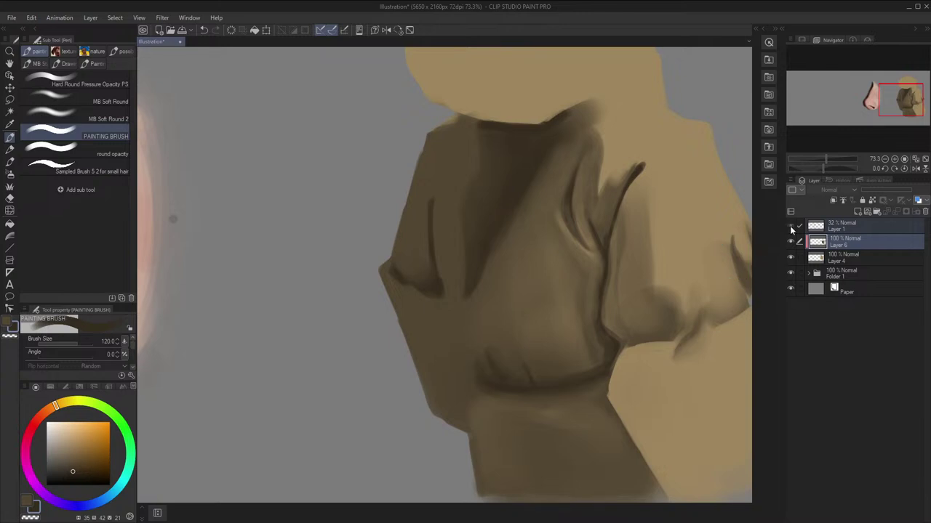
{"action": "left_click", "coordinate": [789, 225]}
{"action": "key", "text": "h"}
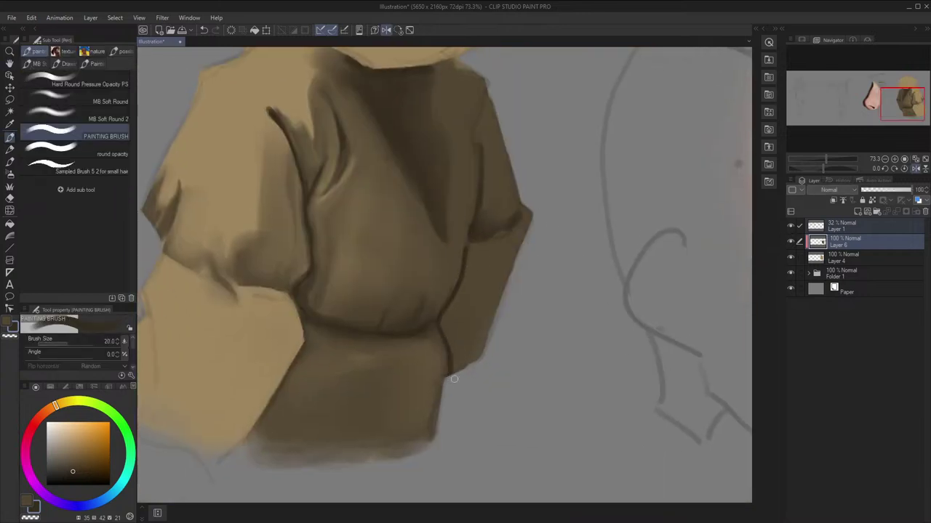
Shade the inner side of the far forearm in dark brown, enlarging the brush from 60 to 120
{"action": "key", "text": "bracketright"}
{"action": "key", "text": "bracketright"}
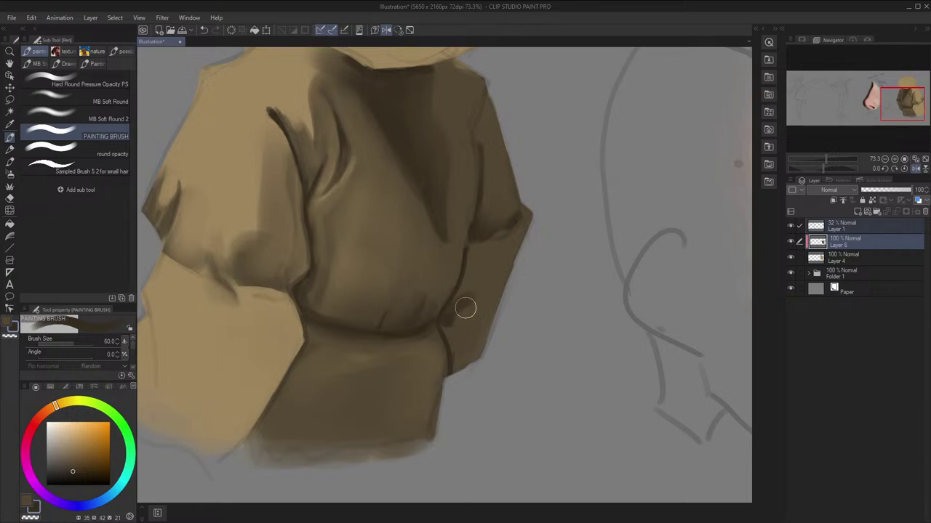
{"action": "left_click_drag", "start_coordinate": [462, 307], "coordinate": [470, 291]}
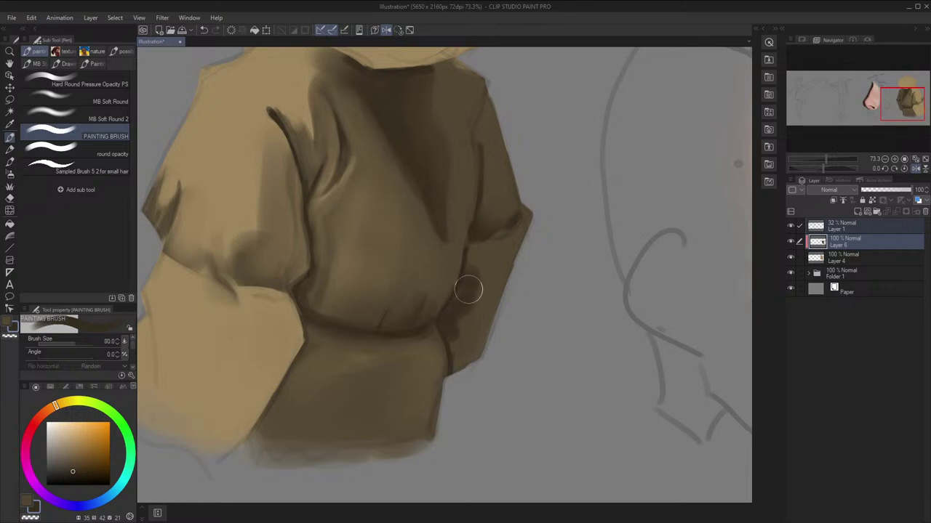
{"action": "key", "text": "bracketright"}
{"action": "key", "text": "bracketright"}
{"action": "key", "text": "bracketright"}
{"action": "mouse_move", "coordinate": [452, 328]}
{"action": "left_mouse_down"}
{"action": "mouse_move", "coordinate": [487, 295]}
{"action": "mouse_move", "coordinate": [496, 270]}
{"action": "left_mouse_up"}
{"action": "key", "text": "x"}
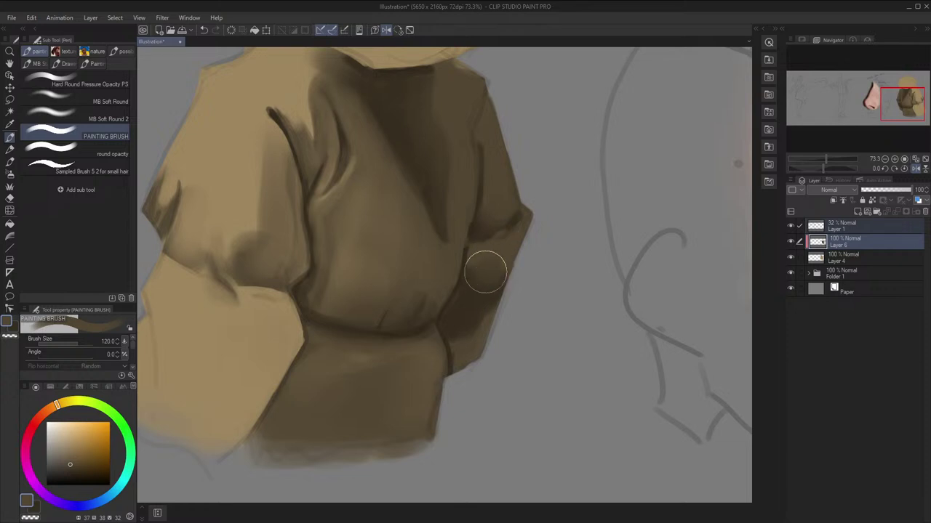
Blend the far forearm's shading below the elbow down to the cuff with browns sampled from the sleeve
{"action": "left_click", "coordinate": [476, 262], "text": "alt"}
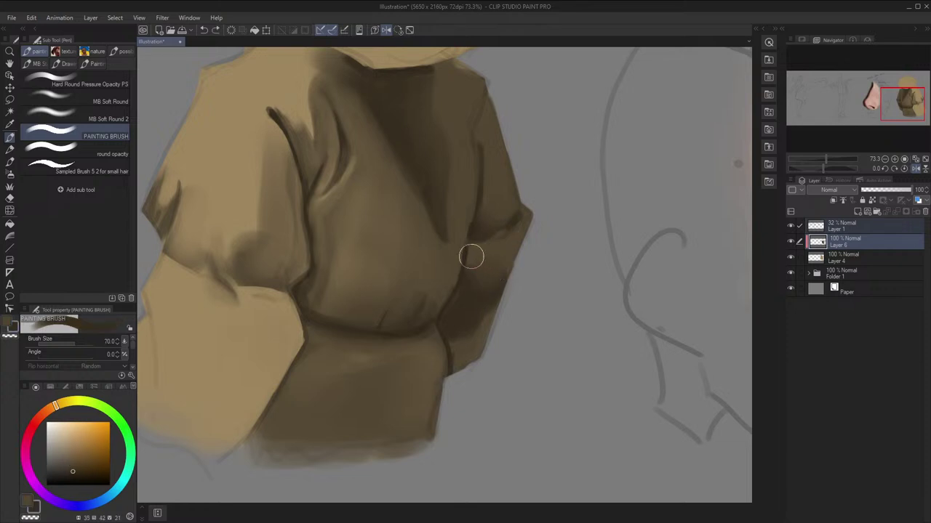
{"action": "left_click", "coordinate": [473, 262], "text": "alt"}
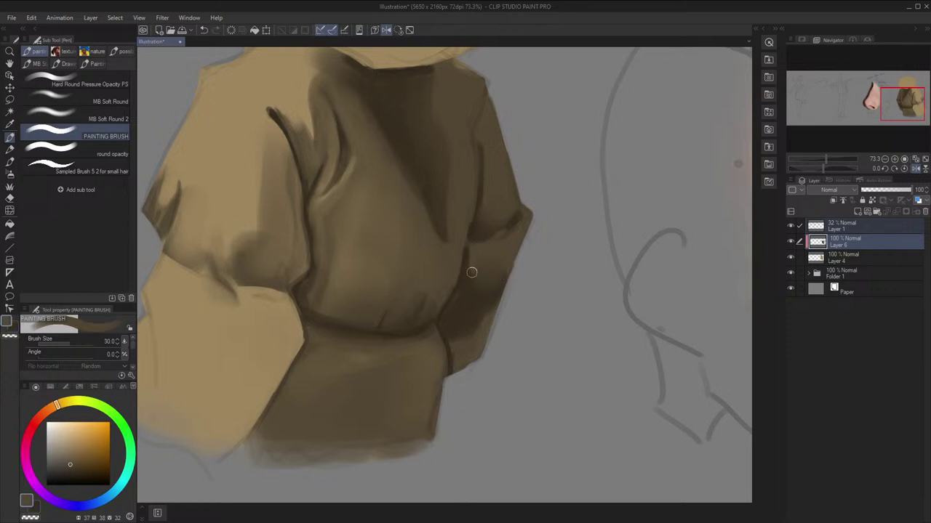
{"action": "key", "text": "bracketright"}
{"action": "key", "text": "bracketright"}
{"action": "key", "text": "bracketright"}
{"action": "key", "text": "bracketright"}
{"action": "key", "text": "bracketright"}
{"action": "key", "text": "bracketright"}
{"action": "key", "text": "bracketright"}
{"action": "key", "text": "bracketright"}
{"action": "mouse_move", "coordinate": [490, 270]}
{"action": "left_mouse_down"}
{"action": "mouse_move", "coordinate": [470, 347]}
{"action": "mouse_move", "coordinate": [461, 349]}
{"action": "left_mouse_up"}
{"action": "key", "text": "h"}
{"action": "key", "text": "h"}
Smooth the far sleeve's cuff and lower edge with sampled browns at brush size 50
{"action": "key", "text": "bracketleft"}
{"action": "key", "text": "bracketleft"}
{"action": "key", "text": "bracketleft"}
{"action": "key", "text": "bracketleft"}
{"action": "key", "text": "bracketleft"}
{"action": "key", "text": "bracketleft"}
{"action": "key", "text": "bracketleft"}
{"action": "left_click", "coordinate": [478, 330], "text": "alt"}
{"action": "left_click", "coordinate": [466, 354], "text": "alt"}
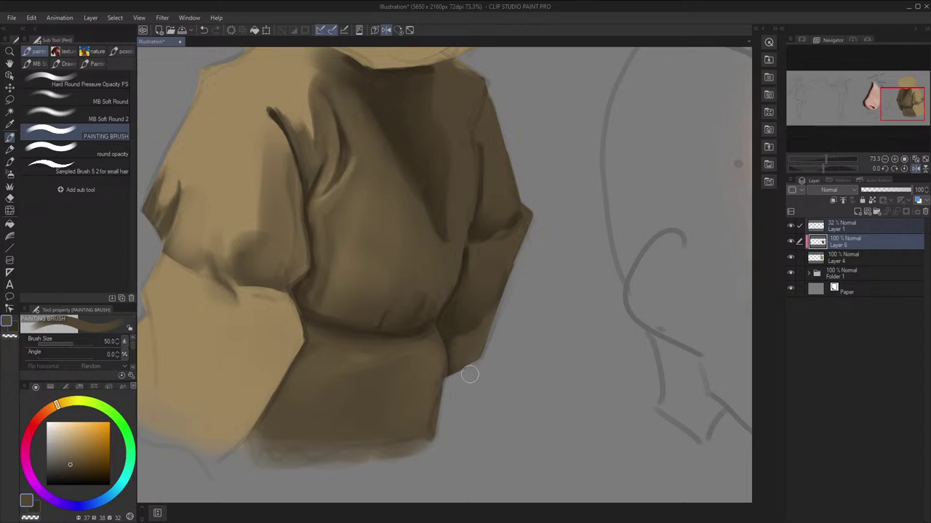
Hide the Layer 1 sketch, inspect the whole painted jacket at smaller scale with the view mirrored and unmirrored, and show the sketch again
{"action": "key", "text": "h"}
{"action": "left_click", "coordinate": [789, 227]}
{"action": "key", "text": "h"}
{"action": "key", "text": "ctrl+minus"}
{"action": "key", "text": "ctrl+minus"}
{"action": "key", "text": "ctrl+minus"}
{"action": "key", "text": "h"}
{"action": "key", "text": "space"}
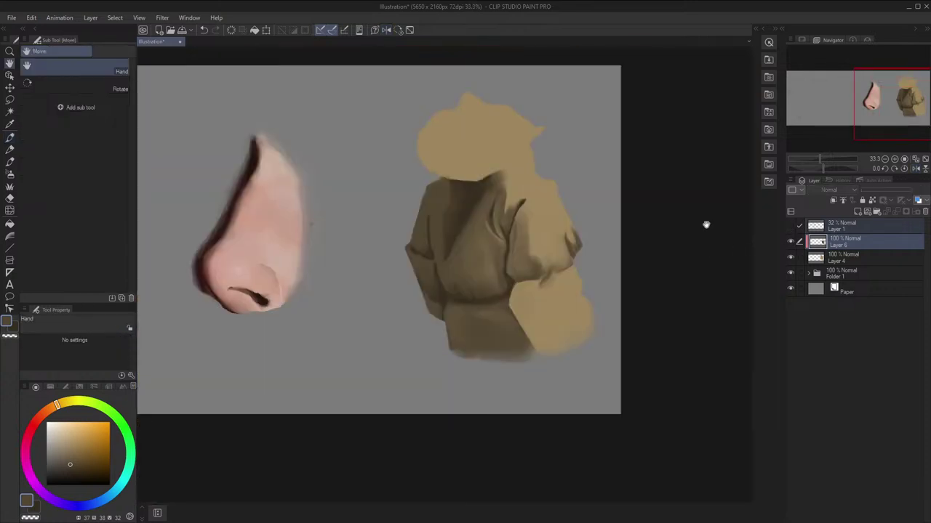
{"action": "scroll", "coordinate": [711, 224], "scroll_direction": "up", "scroll_amount": 2}
{"action": "scroll", "coordinate": [378, 250], "scroll_direction": "up", "scroll_amount": 2}
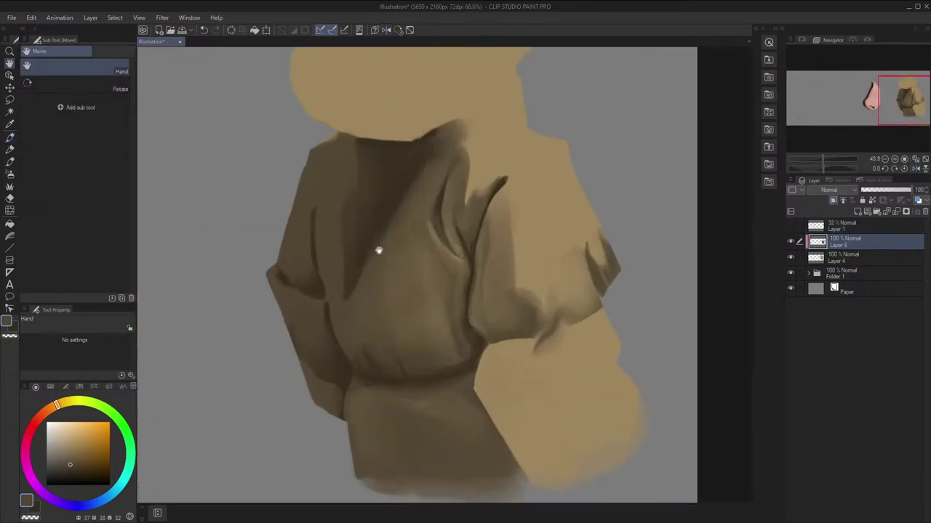
{"action": "left_click", "coordinate": [791, 226]}
{"action": "left_click_drag", "start_coordinate": [727, 255], "coordinate": [756, 182]}
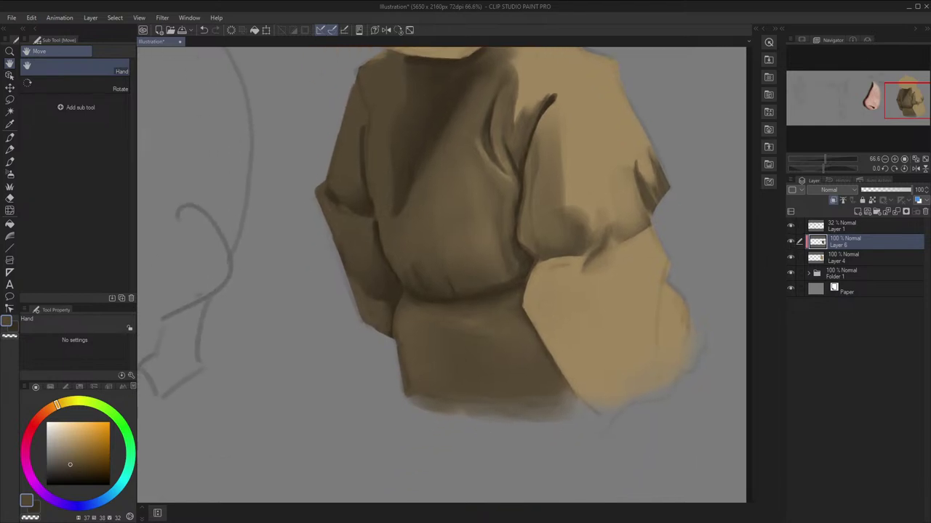
Darken the jacket's bottom section below the waist in dark brown at brush size 250 and blend it with browns sampled from the jacket
{"action": "key", "text": "x"}
{"action": "left_click_drag", "start_coordinate": [396, 356], "coordinate": [437, 356]}
{"action": "mouse_move", "coordinate": [429, 378]}
{"action": "left_mouse_down"}
{"action": "mouse_move", "coordinate": [490, 389]}
{"action": "mouse_move", "coordinate": [434, 369]}
{"action": "left_mouse_up"}
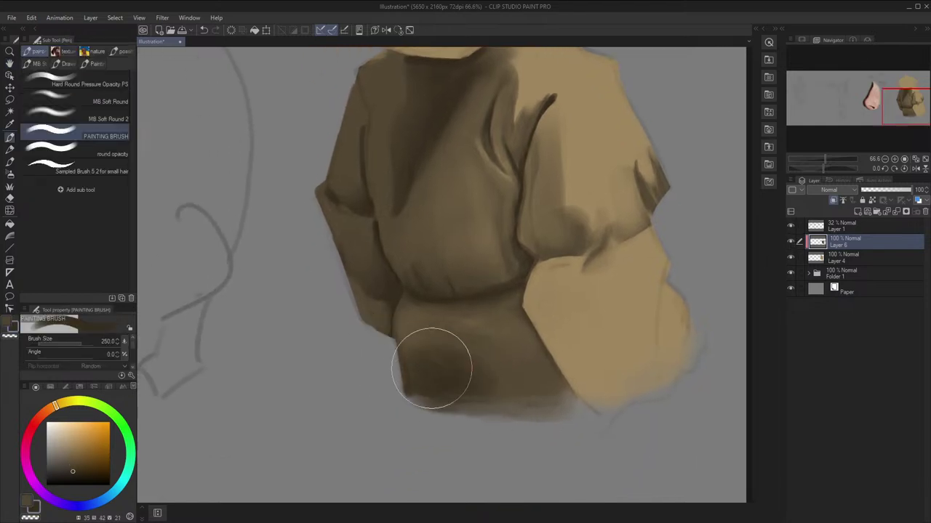
{"action": "mouse_move", "coordinate": [551, 331]}
{"action": "left_mouse_down"}
{"action": "mouse_move", "coordinate": [545, 390]}
{"action": "mouse_move", "coordinate": [441, 408]}
{"action": "left_mouse_up"}
{"action": "left_click", "coordinate": [401, 298], "text": "alt"}
{"action": "left_click", "coordinate": [393, 283], "text": "alt"}
{"action": "mouse_move", "coordinate": [384, 280]}
{"action": "left_mouse_down"}
{"action": "mouse_move", "coordinate": [385, 314]}
{"action": "mouse_move", "coordinate": [375, 323]}
{"action": "mouse_move", "coordinate": [343, 308]}
{"action": "mouse_move", "coordinate": [369, 389]}
{"action": "left_mouse_up"}
{"action": "key", "text": "x"}
{"action": "left_click", "coordinate": [381, 272], "text": "alt"}
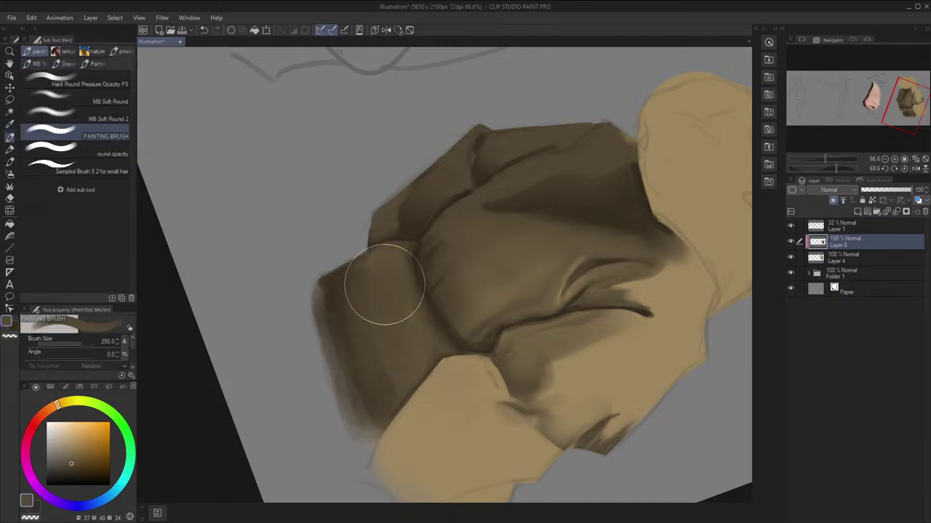
Reset the canvas rotation and compare the shaded jacket mirrored and unmirrored, with and without the Layer 1 sketch
{"action": "left_click", "coordinate": [399, 30]}
{"action": "left_click", "coordinate": [797, 228]}
{"action": "key", "text": "ctrl+minus"}
{"action": "key", "text": "h"}
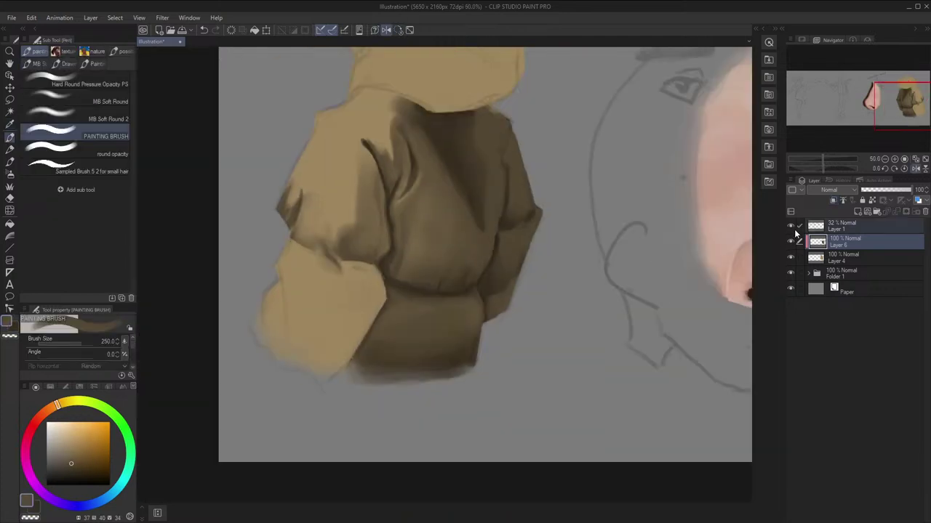
{"action": "key", "text": "h"}
{"action": "left_click", "coordinate": [790, 226]}
{"action": "key", "text": "h"}
{"action": "scroll", "coordinate": [511, 335], "scroll_direction": "down", "scroll_amount": 5}
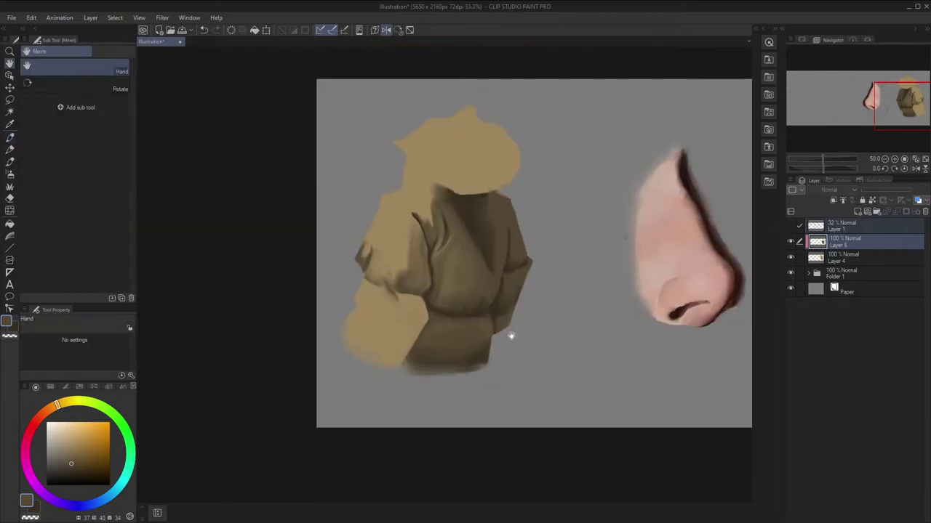
{"action": "left_click_drag", "start_coordinate": [511, 335], "coordinate": [511, 351]}
{"action": "key", "text": "h"}
{"action": "scroll", "coordinate": [512, 317], "scroll_direction": "up", "scroll_amount": 4}
{"action": "scroll", "coordinate": [519, 316], "scroll_direction": "up", "scroll_amount": 5}
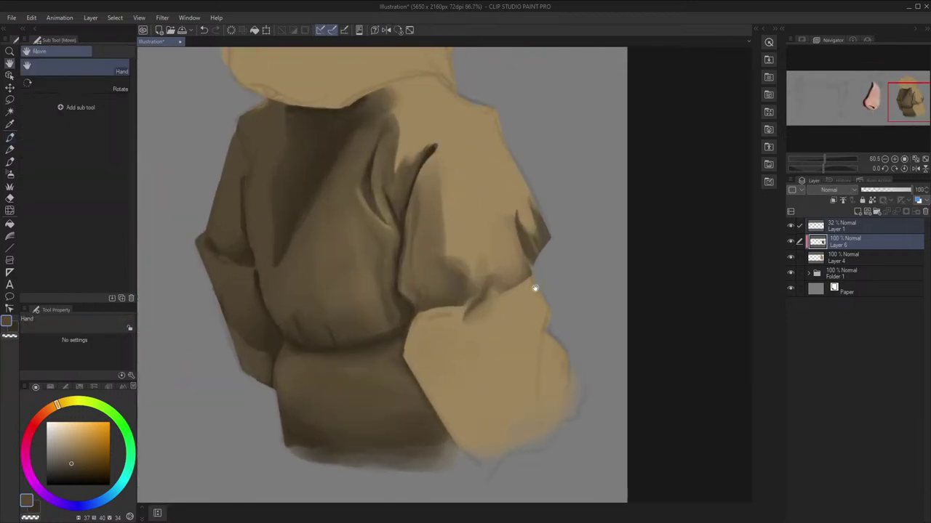
{"action": "key", "text": "p"}
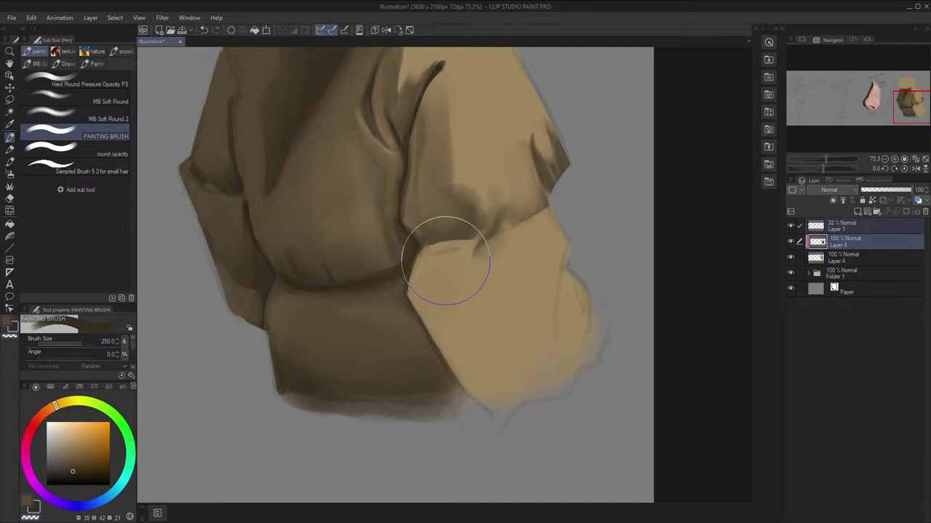
{"action": "left_click_drag", "start_coordinate": [429, 259], "coordinate": [445, 339]}
{"action": "key", "text": "ctrl+z"}
Sample the mid brown from the near upper sleeve and try shading the near forearm's inner edge with progressively smaller brushes
{"action": "left_click", "coordinate": [438, 144], "text": "alt"}
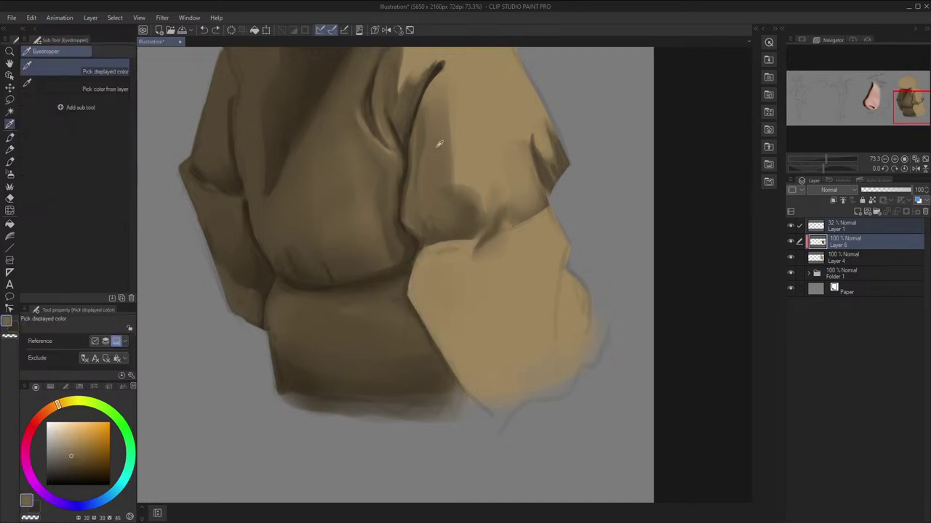
{"action": "key", "text": "bracketleft"}
{"action": "key", "text": "bracketleft"}
{"action": "mouse_move", "coordinate": [455, 264]}
{"action": "left_mouse_down"}
{"action": "mouse_move", "coordinate": [462, 273]}
{"action": "mouse_move", "coordinate": [464, 259]}
{"action": "mouse_move", "coordinate": [430, 254]}
{"action": "mouse_move", "coordinate": [419, 284]}
{"action": "left_mouse_up"}
{"action": "key", "text": "ctrl+z"}
{"action": "key", "text": "bracketleft"}
{"action": "key", "text": "bracketleft"}
{"action": "key", "text": "bracketleft"}
{"action": "key", "text": "bracketleft"}
{"action": "key", "text": "bracketleft"}
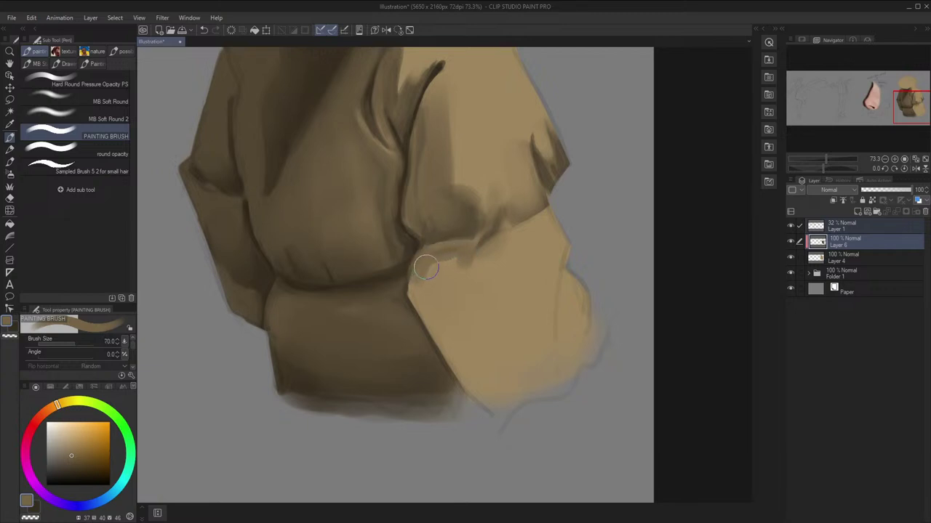
{"action": "key", "text": "ctrl+z"}
{"action": "key", "text": "bracketleft"}
{"action": "key", "text": "bracketleft"}
{"action": "key", "text": "bracketleft"}
{"action": "mouse_move", "coordinate": [422, 251]}
{"action": "left_mouse_down"}
{"action": "mouse_move", "coordinate": [407, 292]}
{"action": "mouse_move", "coordinate": [463, 387]}
{"action": "left_mouse_up"}
{"action": "key", "text": "ctrl+z"}
Paint a mid-brown shadow down the near forearm's inner edge, enlarging the brush to 100, and hide the Layer 1 sketch
{"action": "key", "text": "bracketleft"}
{"action": "left_click_drag", "start_coordinate": [428, 317], "coordinate": [464, 387]}
{"action": "key", "text": "bracketright"}
{"action": "key", "text": "bracketright"}
{"action": "key", "text": "bracketright"}
{"action": "key", "text": "bracketright"}
{"action": "key", "text": "bracketright"}
{"action": "key", "text": "bracketright"}
{"action": "key", "text": "bracketright"}
{"action": "left_click_drag", "start_coordinate": [425, 282], "coordinate": [483, 385]}
{"action": "left_click", "coordinate": [791, 225]}
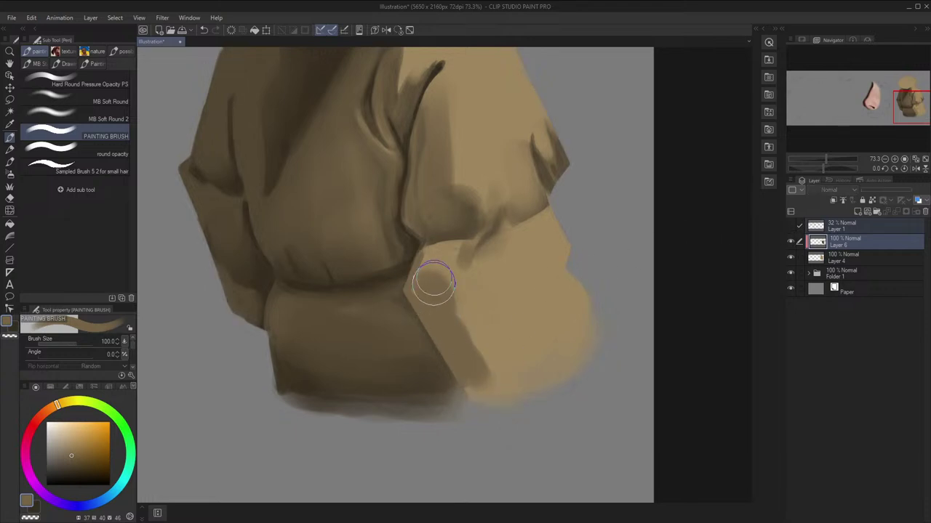
Fill the near forearm's inner side just below the elbow with the mid-brown shadow, using brush sizes up to 120
{"action": "key", "text": "bracketright"}
{"action": "mouse_move", "coordinate": [433, 282]}
{"action": "left_mouse_down"}
{"action": "mouse_move", "coordinate": [425, 276]}
{"action": "mouse_move", "coordinate": [437, 262]}
{"action": "mouse_move", "coordinate": [428, 266]}
{"action": "mouse_move", "coordinate": [466, 256]}
{"action": "left_mouse_up"}
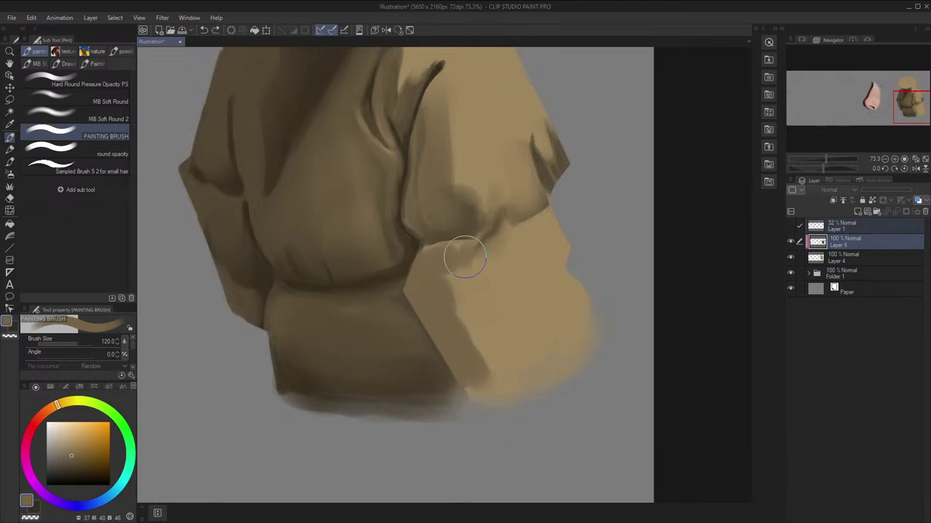
{"action": "key", "text": "bracketleft"}
{"action": "key", "text": "bracketleft"}
{"action": "key", "text": "bracketleft"}
{"action": "key", "text": "bracketleft"}
{"action": "key", "text": "bracketright"}
{"action": "key", "text": "bracketright"}
{"action": "key", "text": "bracketright"}
{"action": "key", "text": "bracketright"}
{"action": "mouse_move", "coordinate": [462, 283]}
{"action": "left_mouse_down"}
{"action": "mouse_move", "coordinate": [488, 350]}
{"action": "mouse_move", "coordinate": [477, 298]}
{"action": "left_mouse_up"}
{"action": "left_click_drag", "start_coordinate": [464, 267], "coordinate": [488, 311]}
Trim the outer edge of the near forearm's shadow with transparent color, starting at brush size 80 and going smaller
{"action": "key", "text": "c"}
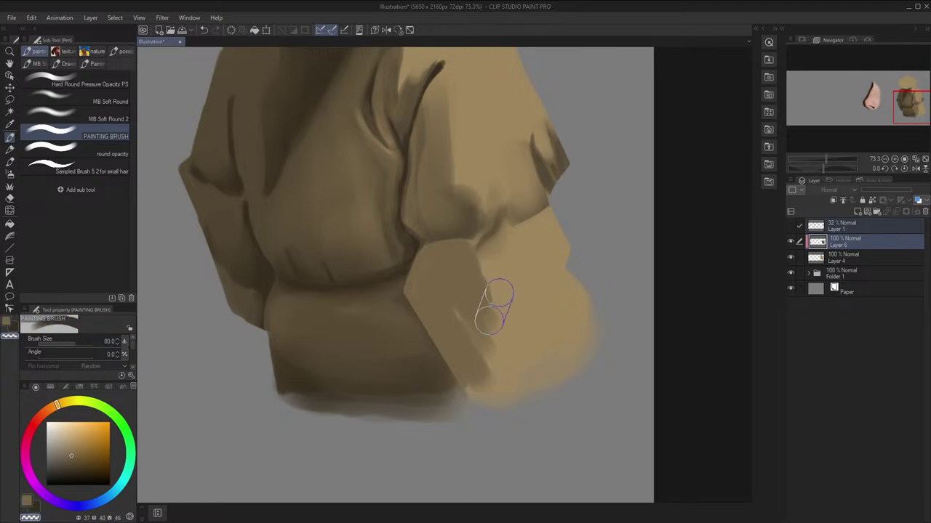
{"action": "key", "text": "bracketleft"}
{"action": "key", "text": "bracketleft"}
{"action": "key", "text": "bracketleft"}
{"action": "key", "text": "bracketleft"}
Extend the mid-brown shadow down the middle of the near forearm toward the cuff with the brush enlarged to 100 and above
{"action": "key", "text": "x"}
{"action": "key", "text": "bracketright"}
{"action": "key", "text": "bracketright"}
{"action": "key", "text": "bracketright"}
{"action": "key", "text": "bracketright"}
{"action": "key", "text": "bracketright"}
{"action": "key", "text": "bracketright"}
{"action": "key", "text": "bracketright"}
{"action": "key", "text": "bracketright"}
{"action": "key", "text": "bracketright"}
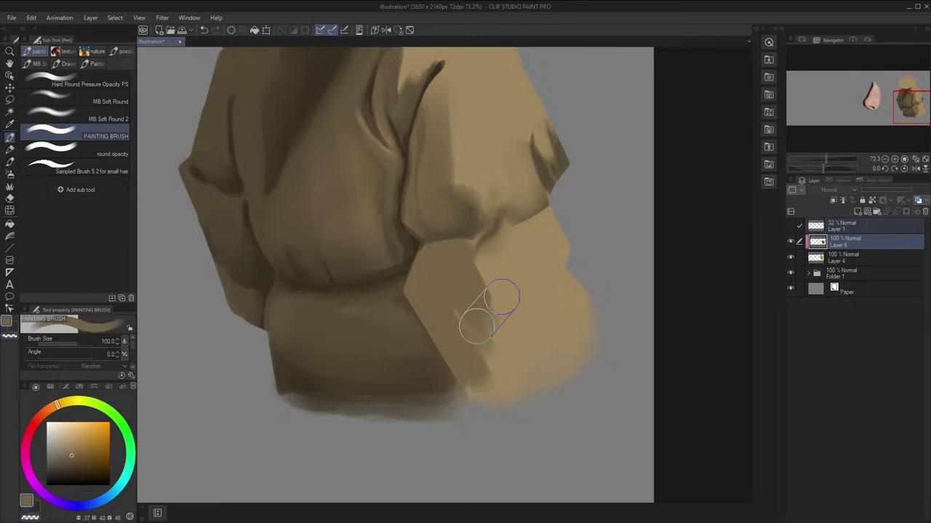
{"action": "left_click_drag", "start_coordinate": [490, 320], "coordinate": [512, 367]}
{"action": "key", "text": "bracketright"}
{"action": "mouse_move", "coordinate": [467, 329]}
{"action": "left_mouse_down"}
{"action": "mouse_move", "coordinate": [499, 356]}
{"action": "mouse_move", "coordinate": [510, 346]}
{"action": "mouse_move", "coordinate": [527, 351]}
{"action": "mouse_move", "coordinate": [555, 322]}
{"action": "mouse_move", "coordinate": [542, 299]}
{"action": "mouse_move", "coordinate": [556, 326]}
{"action": "mouse_move", "coordinate": [525, 323]}
{"action": "left_mouse_up"}
{"action": "key", "text": "h"}
{"action": "key", "text": "x"}
{"action": "key", "text": "bracketleft"}
{"action": "key", "text": "bracketleft"}
{"action": "key", "text": "bracketleft"}
{"action": "key", "text": "bracketleft"}
{"action": "key", "text": "bracketleft"}
{"action": "left_click_drag", "start_coordinate": [435, 306], "coordinate": [413, 348]}
{"action": "key", "text": "ctrl+z"}
{"action": "key", "text": "x"}
{"action": "key", "text": "h"}
Broaden the mid-brown shadow across the near forearm's lower part with a larger brush, softening it outward toward the cuff
{"action": "key", "text": "bracketright"}
{"action": "key", "text": "bracketright"}
{"action": "key", "text": "bracketright"}
{"action": "key", "text": "bracketright"}
{"action": "key", "text": "bracketright"}
{"action": "mouse_move", "coordinate": [467, 322]}
{"action": "left_mouse_down"}
{"action": "mouse_move", "coordinate": [530, 388]}
{"action": "mouse_move", "coordinate": [555, 379]}
{"action": "mouse_move", "coordinate": [575, 335]}
{"action": "mouse_move", "coordinate": [529, 302]}
{"action": "left_mouse_up"}
{"action": "key", "text": "bracketleft"}
{"action": "key", "text": "bracketleft"}
{"action": "key", "text": "bracketleft"}
{"action": "mouse_move", "coordinate": [506, 290]}
{"action": "left_mouse_down"}
{"action": "mouse_move", "coordinate": [556, 336]}
{"action": "mouse_move", "coordinate": [538, 320]}
{"action": "left_mouse_up"}
Clean up the diagonal edge of the near forearm's shadow with transparent color at about brush size 80
{"action": "key", "text": "bracketleft"}
{"action": "key", "text": "bracketleft"}
{"action": "key", "text": "bracketleft"}
{"action": "key", "text": "bracketleft"}
{"action": "key", "text": "bracketleft"}
{"action": "key", "text": "bracketleft"}
{"action": "key", "text": "bracketleft"}
{"action": "key", "text": "bracketleft"}
{"action": "key", "text": "bracketleft"}
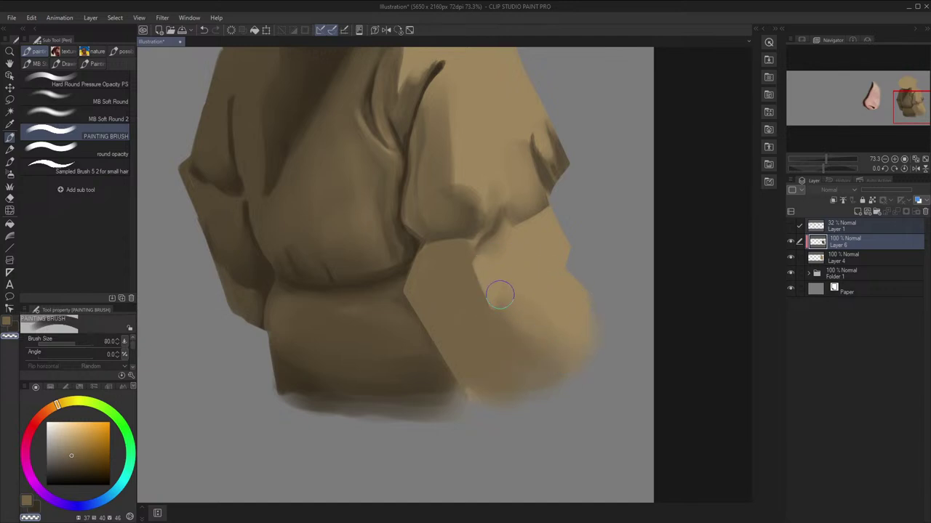
{"action": "key", "text": "bracketright"}
{"action": "key", "text": "bracketright"}
Inspect the whole figure with the sketch hidden, mirrored and unmirrored, to judge the near forearm's shadow shape
{"action": "key", "text": "h"}
{"action": "scroll", "coordinate": [533, 176], "scroll_direction": "down", "scroll_amount": 2}
{"action": "key", "text": "h"}
{"action": "scroll", "coordinate": [533, 176], "scroll_direction": "down", "scroll_amount": 1}
{"action": "key", "text": "space"}
{"action": "mouse_move", "coordinate": [624, 169]}
{"action": "left_mouse_down"}
{"action": "mouse_move", "coordinate": [608, 266]}
{"action": "mouse_move", "coordinate": [684, 229]}
{"action": "left_mouse_up"}
{"action": "scroll", "coordinate": [471, 263], "scroll_direction": "up", "scroll_amount": 1}
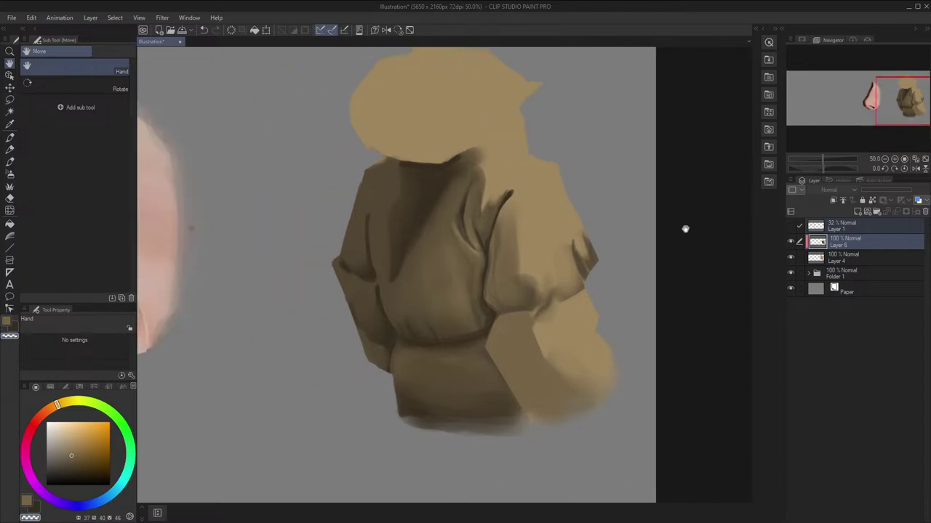
Show the Layer 1 sketch and paint a dark brown fold at the near forearm's inner edge beside the waist at brush size 40
{"action": "left_click", "coordinate": [790, 227]}
{"action": "scroll", "coordinate": [583, 313], "scroll_direction": "up", "scroll_amount": 1}
{"action": "left_click_drag", "start_coordinate": [507, 337], "coordinate": [501, 287]}
{"action": "key", "text": "x"}
{"action": "key", "text": "space"}
{"action": "mouse_move", "coordinate": [489, 331]}
{"action": "left_mouse_down"}
{"action": "mouse_move", "coordinate": [461, 277]}
{"action": "mouse_move", "coordinate": [422, 261]}
{"action": "left_mouse_up"}
{"action": "key", "text": "bracketleft"}
{"action": "key", "text": "bracketleft"}
{"action": "key", "text": "bracketleft"}
{"action": "key", "text": "bracketleft"}
{"action": "key", "text": "bracketleft"}
{"action": "key", "text": "bracketleft"}
{"action": "key", "text": "bracketleft"}
{"action": "key", "text": "bracketleft"}
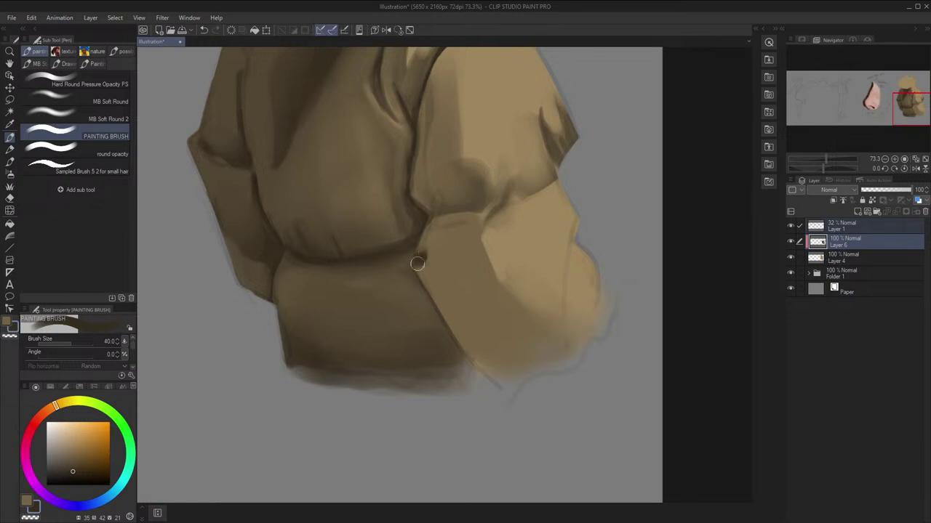
Carve the shape of the near forearm's dark fold with the mid brown, reducing the brush from 40 to 15
{"action": "key", "text": "x"}
{"action": "key", "text": "h"}
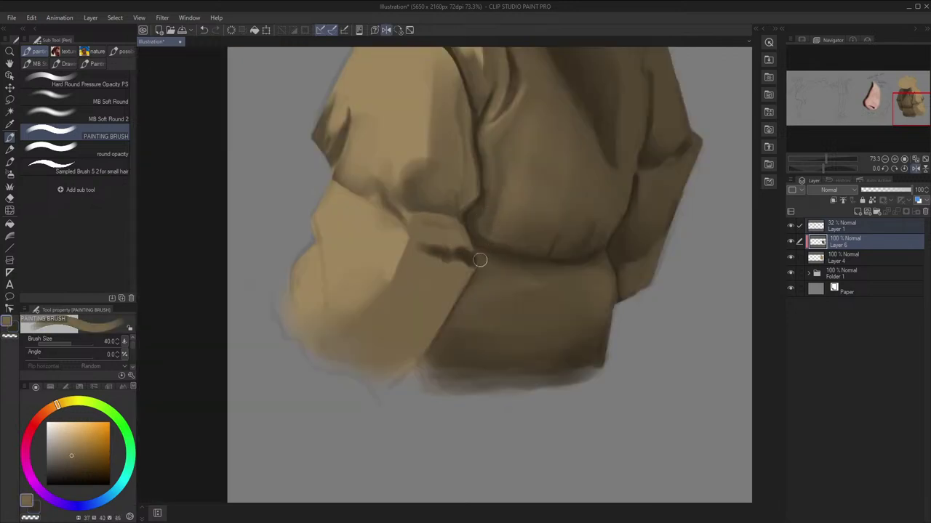
{"action": "key", "text": "h"}
{"action": "key", "text": "bracketleft"}
{"action": "key", "text": "bracketleft"}
{"action": "key", "text": "bracketleft"}
{"action": "key", "text": "bracketleft"}
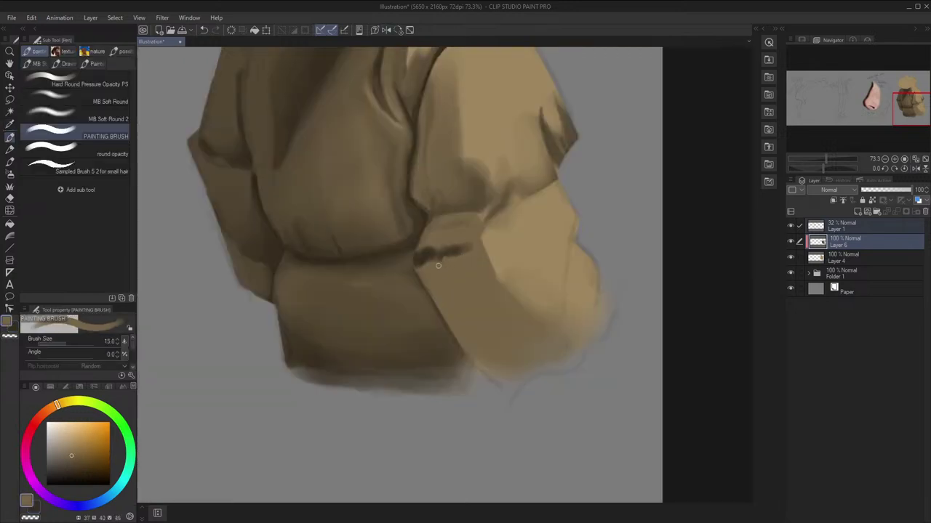
Refine the dark fold's edges near the waist in mid brown, checking it mirrored and reducing the brush from 30 to 15
{"action": "key", "text": "h"}
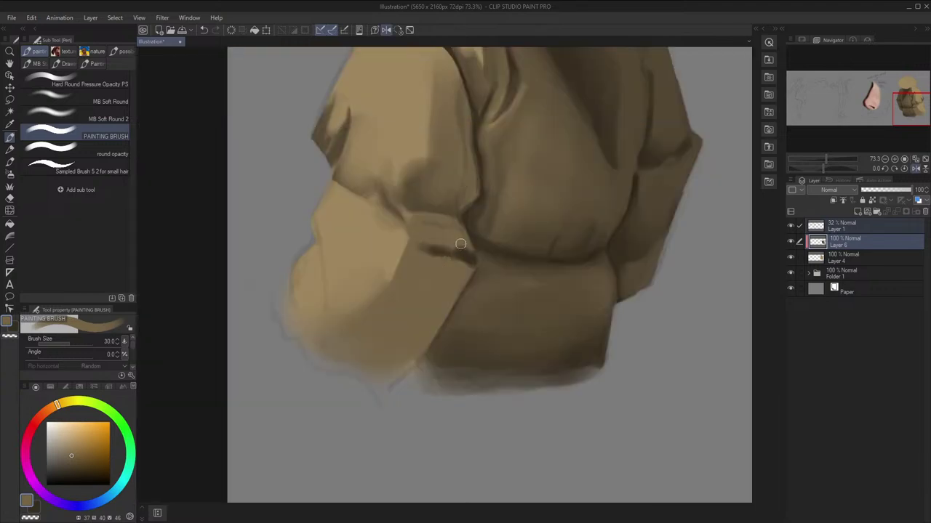
{"action": "key", "text": "h"}
{"action": "key", "text": "bracketleft"}
{"action": "key", "text": "bracketleft"}
{"action": "key", "text": "bracketleft"}
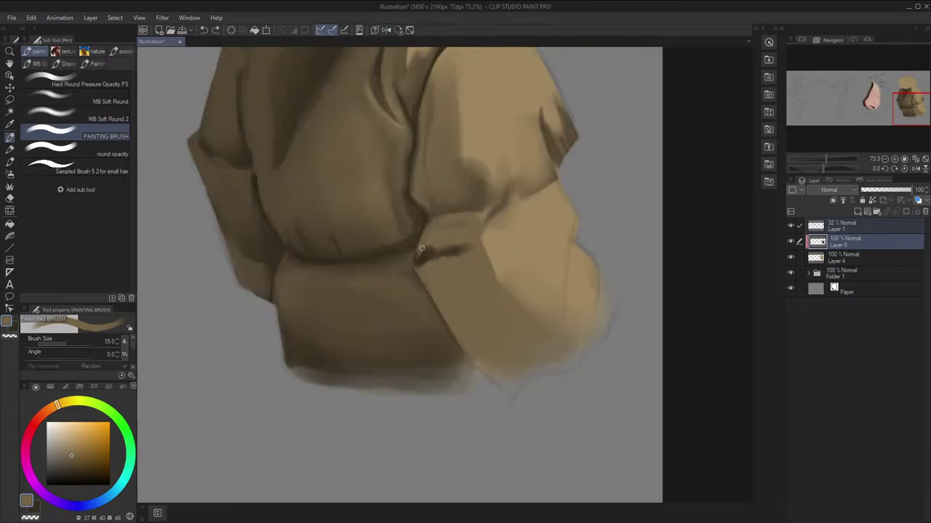
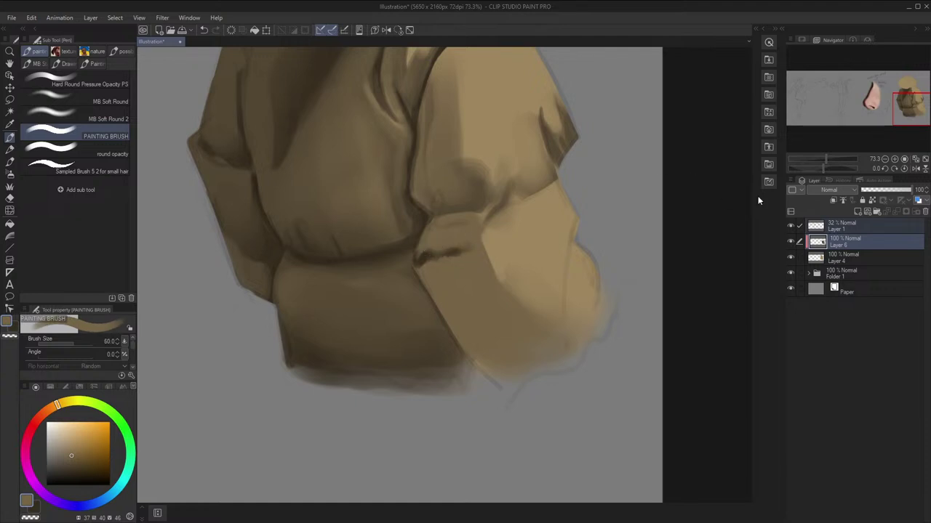
Hide the Layer 1 sketch and paint a dark brown fold beneath the near upper sleeve at brush size 50, rotating the canvas
{"action": "left_click", "coordinate": [790, 226]}
{"action": "key", "text": "h"}
{"action": "scroll", "coordinate": [466, 238], "scroll_direction": "down", "scroll_amount": 3}
{"action": "key", "text": "h"}
{"action": "left_click_drag", "start_coordinate": [592, 207], "coordinate": [623, 237]}
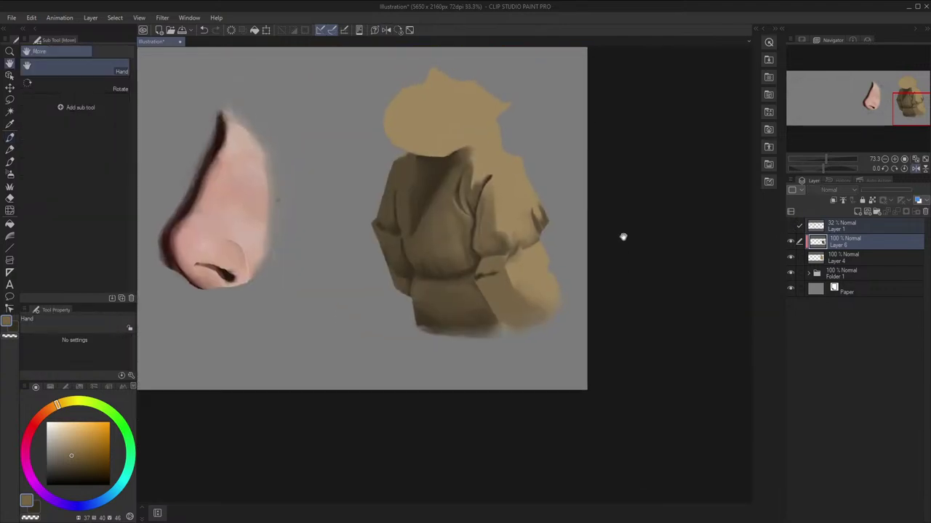
{"action": "scroll", "coordinate": [473, 275], "scroll_direction": "up", "scroll_amount": 5}
{"action": "key", "text": "b"}
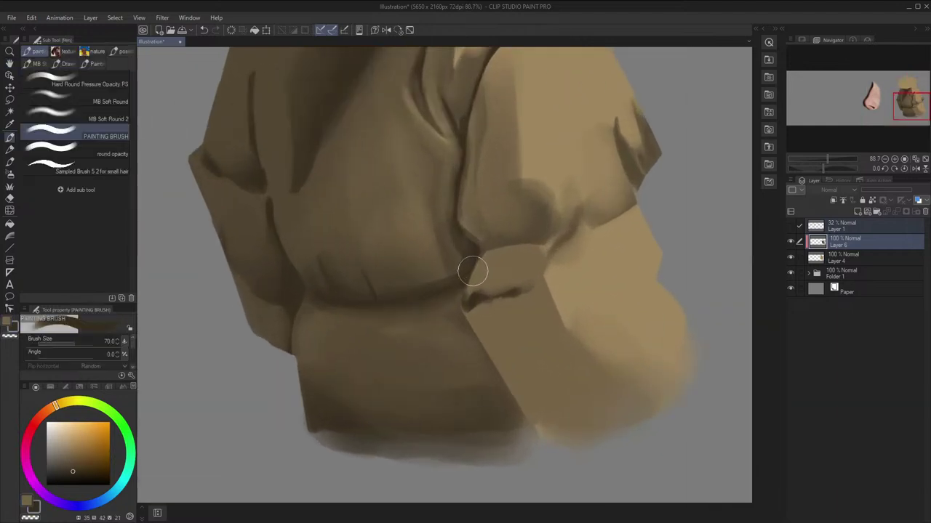
{"action": "key", "text": "bracketleft"}
{"action": "key", "text": "bracketleft"}
{"action": "key", "text": "bracketleft"}
{"action": "key", "text": "bracketleft"}
{"action": "left_click_drag", "start_coordinate": [584, 239], "coordinate": [488, 205]}
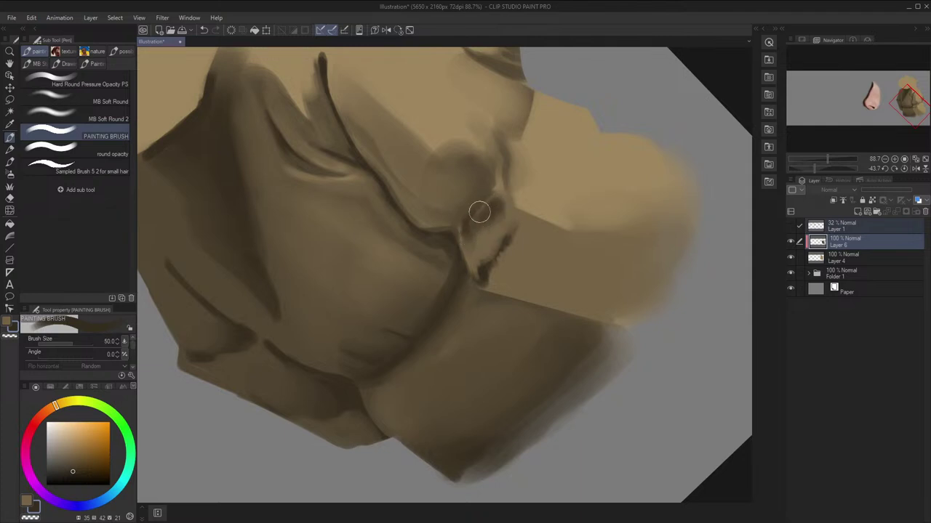
Carve the new fold beneath the upper sleeve with sampled mid brown at brush size 15, then check it unrotated and mirrored
{"action": "left_click", "coordinate": [480, 207], "text": "alt"}
{"action": "key", "text": "bracketleft"}
{"action": "key", "text": "bracketleft"}
{"action": "key", "text": "bracketleft"}
{"action": "key", "text": "bracketleft"}
{"action": "key", "text": "bracketleft"}
{"action": "key", "text": "bracketleft"}
{"action": "key", "text": "bracketleft"}
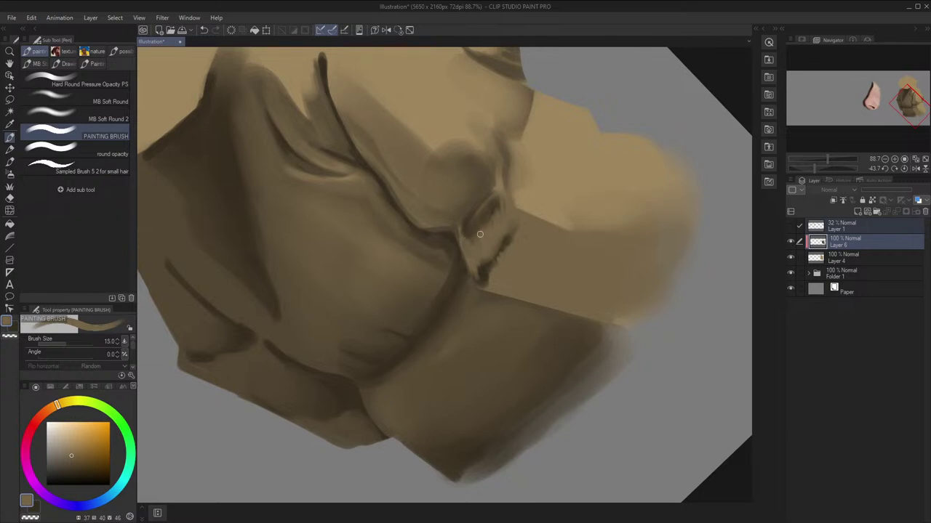
{"action": "left_click", "coordinate": [399, 30]}
{"action": "left_click", "coordinate": [386, 29]}
{"action": "scroll", "coordinate": [452, 80], "scroll_direction": "down", "scroll_amount": 1}
{"action": "key", "text": "bracketright"}
{"action": "key", "text": "bracketright"}
{"action": "key", "text": "bracketright"}
{"action": "key", "text": "bracketright"}
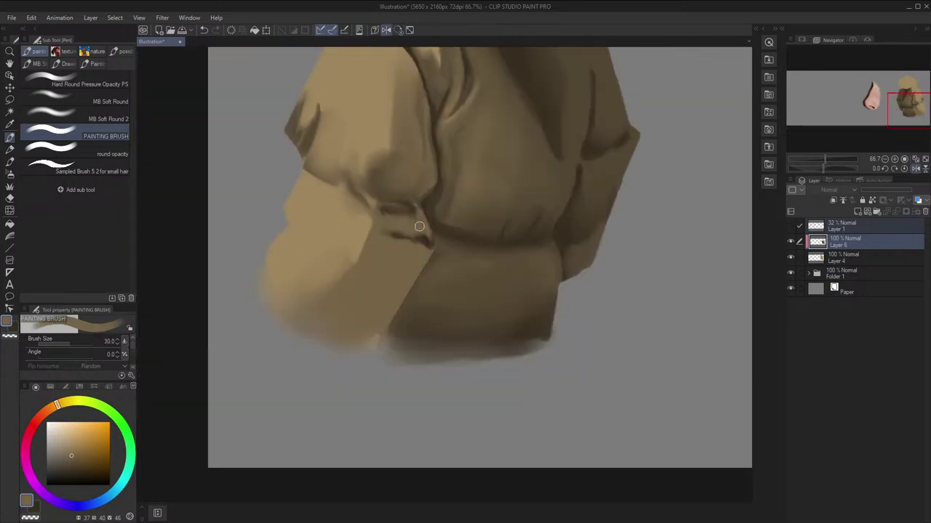
Try deepening the fold beneath the near upper sleeve in dark brown, undo that attempt and enlarge the brush to 120
{"action": "scroll", "coordinate": [445, 194], "scroll_direction": "down", "scroll_amount": 2}
{"action": "scroll", "coordinate": [445, 192], "scroll_direction": "down", "scroll_amount": 1}
{"action": "key", "text": "h"}
{"action": "scroll", "coordinate": [443, 194], "scroll_direction": "up", "scroll_amount": 4}
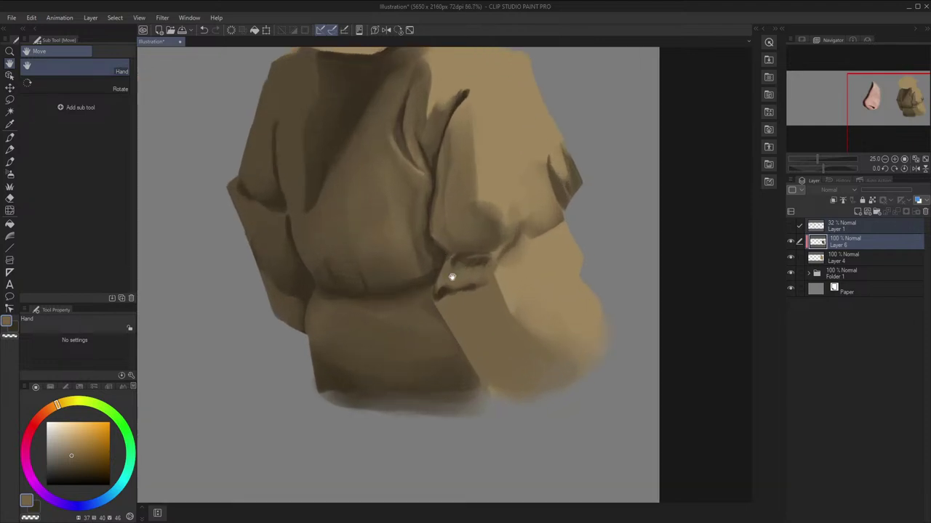
{"action": "mouse_move", "coordinate": [443, 294]}
{"action": "left_mouse_down"}
{"action": "mouse_move", "coordinate": [442, 275]}
{"action": "mouse_move", "coordinate": [430, 285]}
{"action": "mouse_move", "coordinate": [468, 255]}
{"action": "left_mouse_up"}
{"action": "key", "text": "b"}
{"action": "key", "text": "bracketright"}
{"action": "key", "text": "bracketright"}
{"action": "key", "text": "bracketright"}
{"action": "key", "text": "bracketright"}
{"action": "key", "text": "ctrl+z"}
{"action": "key", "text": "bracketright"}
{"action": "key", "text": "bracketright"}
{"action": "key", "text": "bracketright"}
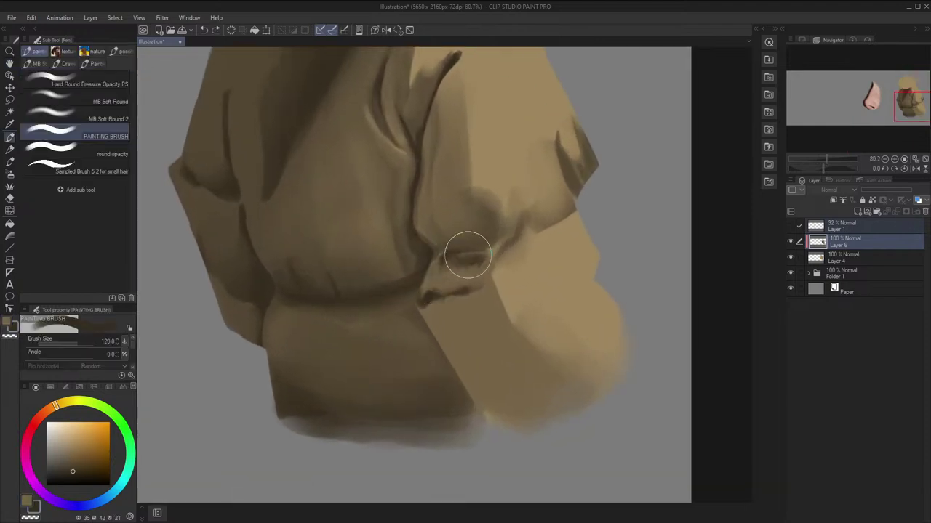
Darken the elbow folds in dark brown at brush sizes 80 to 100, checking them mirrored and from afar
{"action": "key", "text": "bracketleft"}
{"action": "key", "text": "bracketleft"}
{"action": "key", "text": "bracketleft"}
{"action": "key", "text": "bracketright"}
{"action": "key", "text": "h"}
{"action": "key", "text": "h"}
{"action": "scroll", "coordinate": [444, 211], "scroll_direction": "down", "scroll_amount": 1}
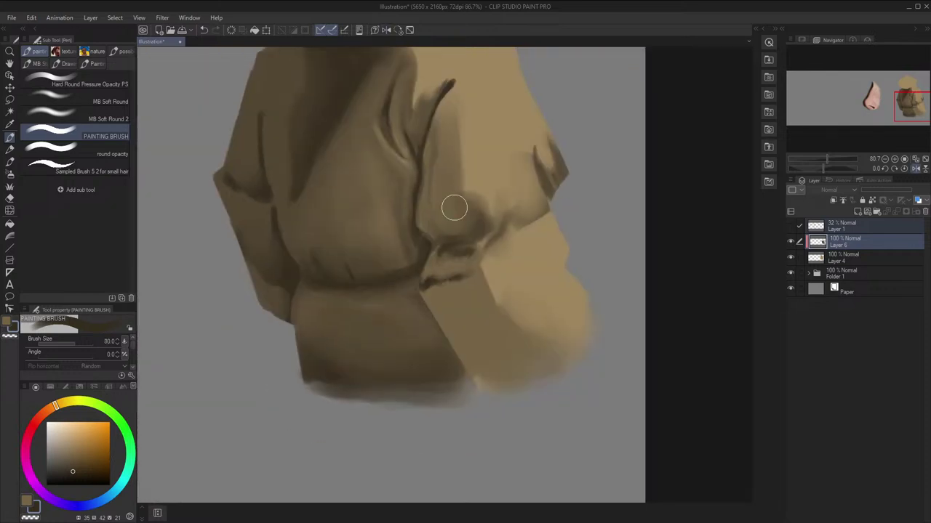
{"action": "key", "text": "h"}
{"action": "key", "text": "h"}
{"action": "scroll", "coordinate": [501, 211], "scroll_direction": "down", "scroll_amount": 2}
{"action": "scroll", "coordinate": [469, 245], "scroll_direction": "up", "scroll_amount": 4}
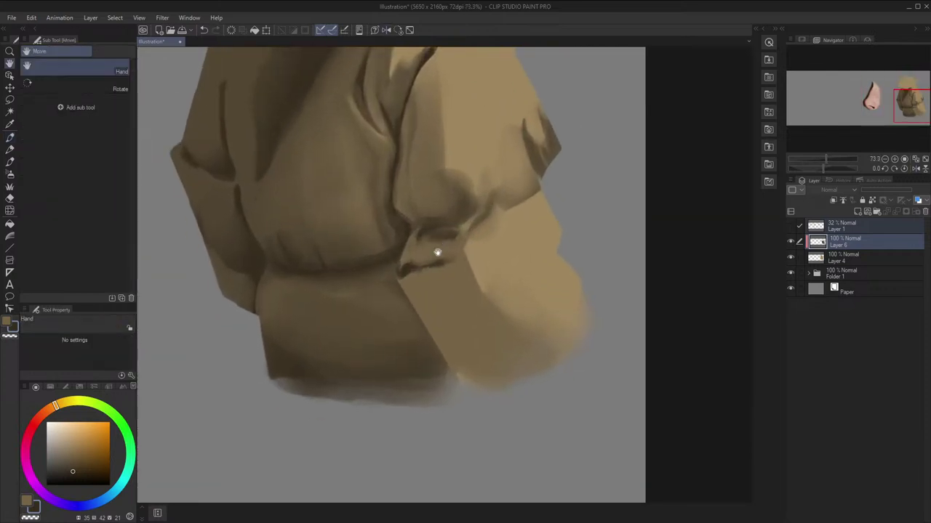
{"action": "key", "text": "bracketright"}
{"action": "key", "text": "bracketright"}
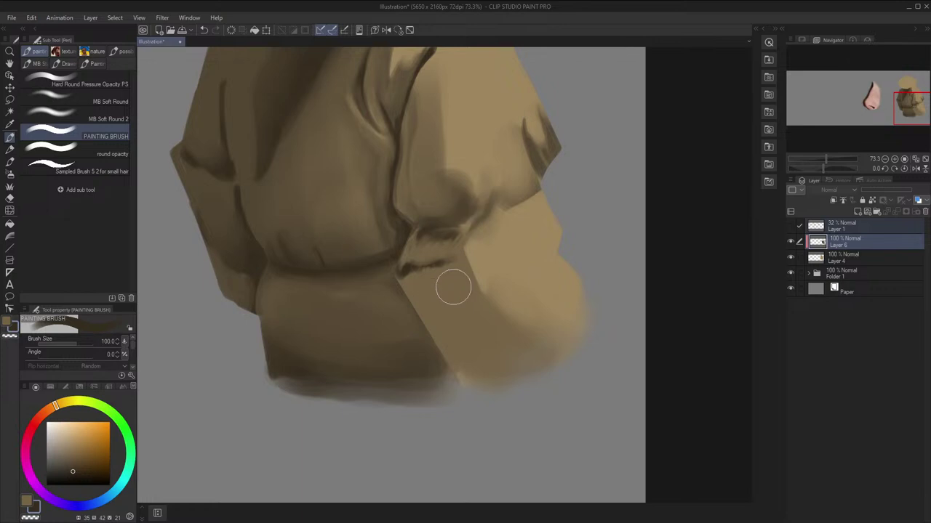
Paint a broad dark brown shadow down the near forearm's inner plane at brush size 170
{"action": "left_click", "coordinate": [462, 282], "text": "alt"}
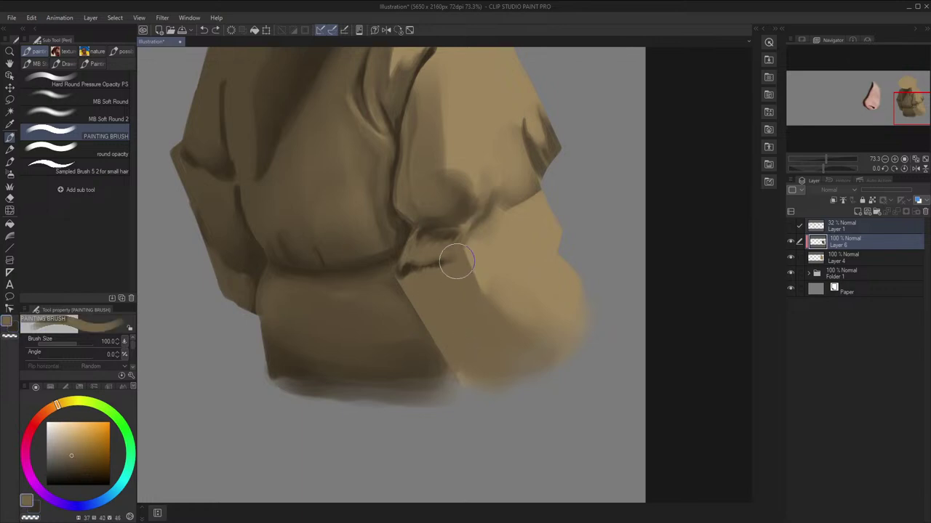
{"action": "left_click", "coordinate": [477, 322], "text": "alt"}
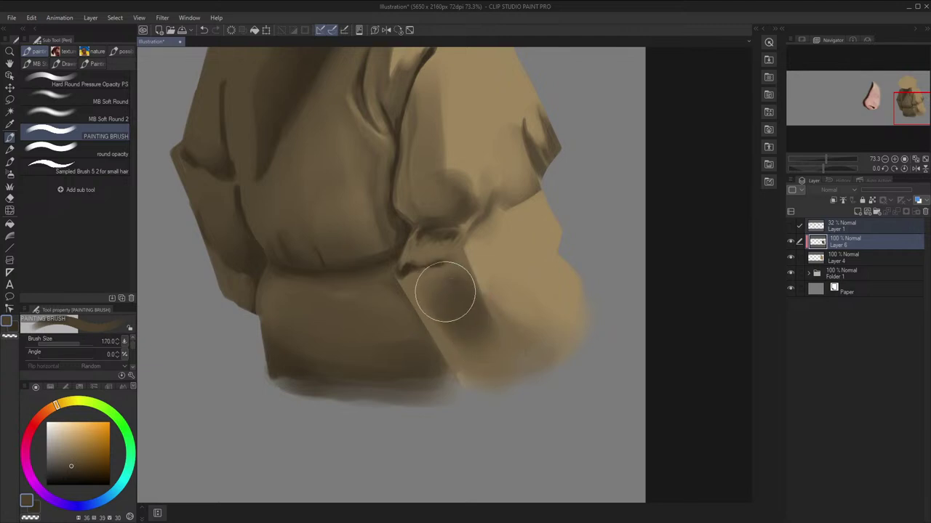
{"action": "left_click_drag", "start_coordinate": [445, 291], "coordinate": [486, 347]}
Clean up the forearm shadow's edge with sampled mid brown at brush size 40, checking it mirrored
{"action": "key", "text": "h"}
{"action": "left_click", "coordinate": [477, 286], "text": "alt"}
{"action": "key", "text": "bracketleft"}
{"action": "key", "text": "bracketleft"}
{"action": "key", "text": "bracketleft"}
{"action": "key", "text": "bracketleft"}
{"action": "key", "text": "bracketleft"}
{"action": "key", "text": "bracketleft"}
{"action": "key", "text": "bracketleft"}
{"action": "key", "text": "bracketleft"}
{"action": "key", "text": "h"}
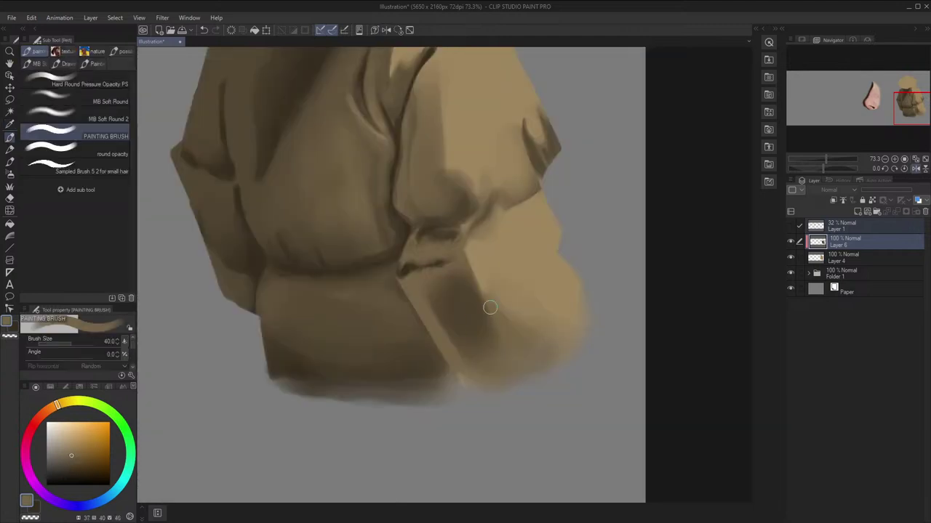
Extend the near forearm's inner shadow with sampled dark brown in the mirrored view, enlarging the brush beyond 100
{"action": "left_click", "coordinate": [442, 297], "text": "alt"}
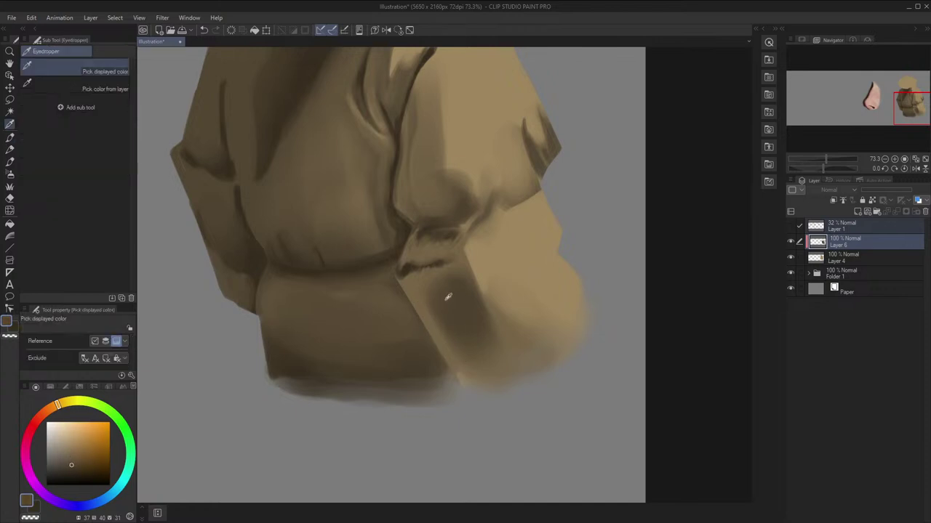
{"action": "key", "text": "bracketright"}
{"action": "key", "text": "bracketright"}
{"action": "key", "text": "bracketright"}
{"action": "key", "text": "bracketright"}
{"action": "key", "text": "h"}
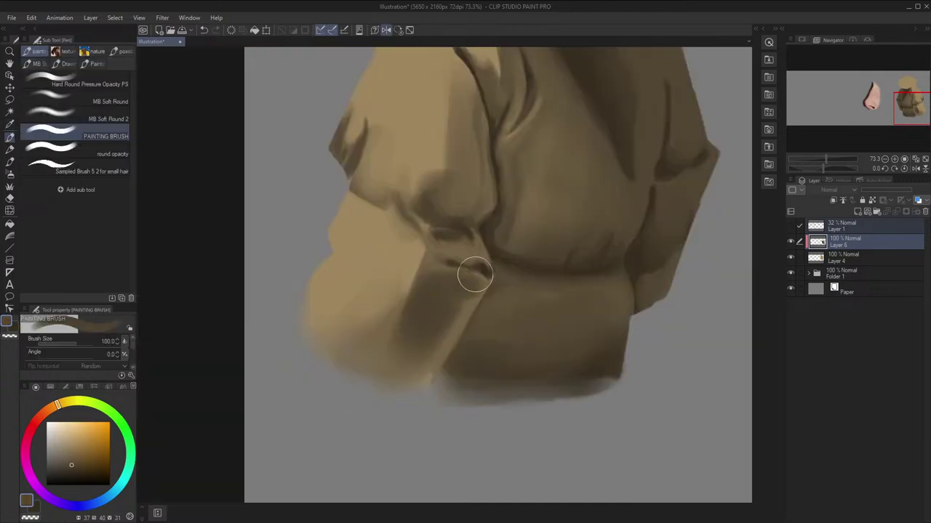
{"action": "key", "text": "bracketright"}
{"action": "left_click_drag", "start_coordinate": [436, 309], "coordinate": [389, 357]}
{"action": "key", "text": "h"}
Soften the lower end of the forearm shadow with sampled lighter brown at brush size 150
{"action": "scroll", "coordinate": [508, 338], "scroll_direction": "down", "scroll_amount": 1}
{"action": "left_click", "coordinate": [508, 340], "text": "alt"}
{"action": "key", "text": "bracketright"}
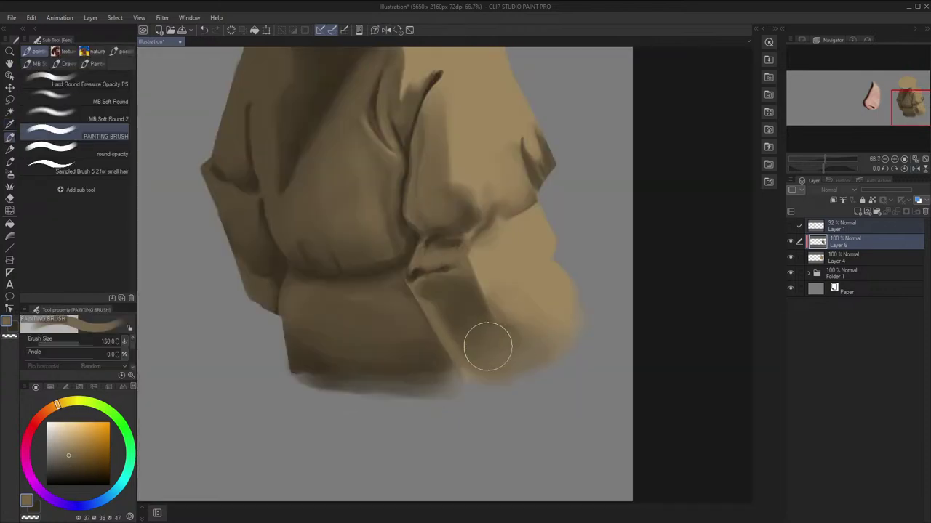
{"action": "left_click_drag", "start_coordinate": [488, 346], "coordinate": [476, 319]}
{"action": "left_click", "coordinate": [475, 321], "text": "alt"}
Inspect the whole figure mirrored and unmirrored to judge the near forearm's shadow
{"action": "key", "text": "h"}
{"action": "key", "text": "h"}
{"action": "scroll", "coordinate": [498, 167], "scroll_direction": "down", "scroll_amount": 2}
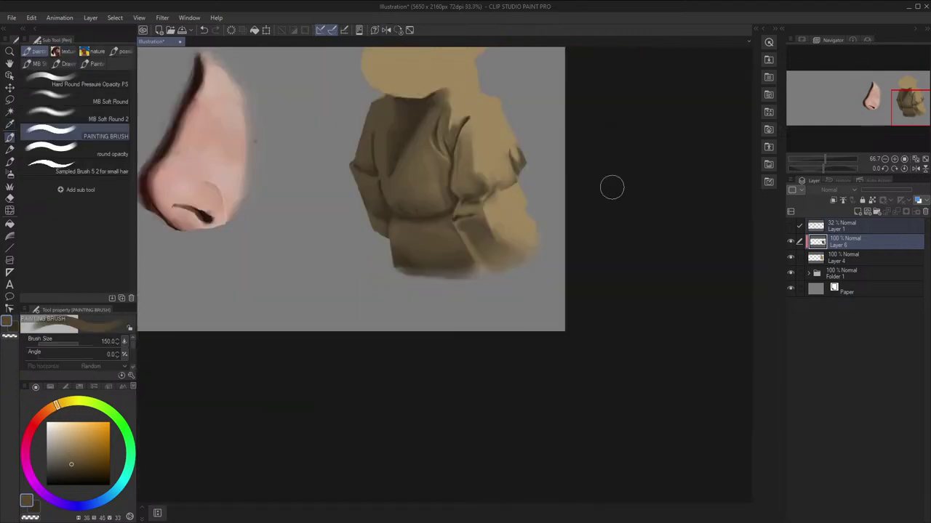
{"action": "left_click_drag", "start_coordinate": [595, 189], "coordinate": [590, 235]}
{"action": "key", "text": "h"}
{"action": "scroll", "coordinate": [590, 235], "scroll_direction": "down", "scroll_amount": 1}
{"action": "key", "text": "h"}
{"action": "scroll", "coordinate": [511, 227], "scroll_direction": "up", "scroll_amount": 1}
{"action": "scroll", "coordinate": [513, 225], "scroll_direction": "up", "scroll_amount": 2}
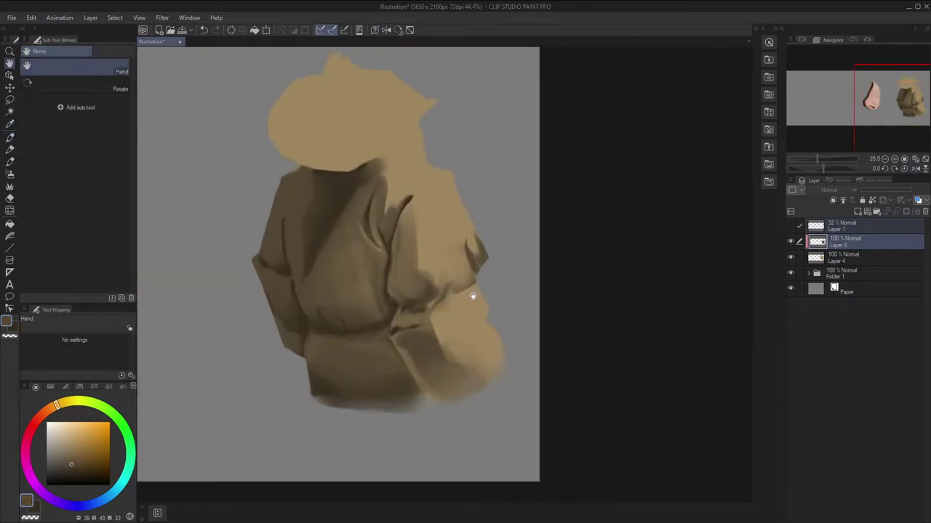
Paint a soft brown shadow on the outer lower forearm at brush size 170 and trim its upper edge with sampled light tan
{"action": "mouse_move", "coordinate": [448, 343]}
{"action": "left_mouse_down"}
{"action": "mouse_move", "coordinate": [469, 335]}
{"action": "mouse_move", "coordinate": [495, 360]}
{"action": "mouse_move", "coordinate": [462, 346]}
{"action": "left_mouse_up"}
{"action": "key", "text": "alt"}
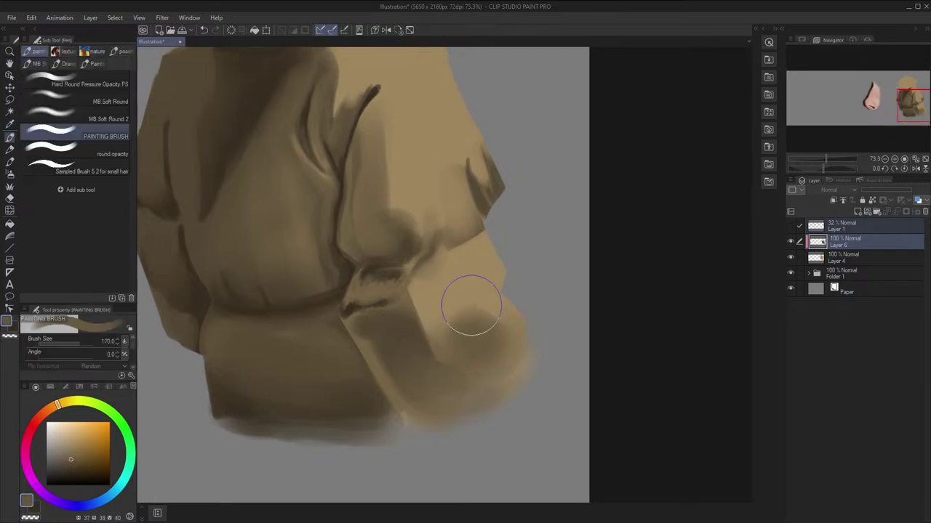
{"action": "left_click", "coordinate": [467, 296], "text": "alt"}
{"action": "key", "text": "bracketleft"}
{"action": "key", "text": "bracketleft"}
{"action": "key", "text": "bracketleft"}
{"action": "key", "text": "bracketleft"}
{"action": "key", "text": "bracketleft"}
{"action": "left_click_drag", "start_coordinate": [469, 293], "coordinate": [501, 305]}
{"action": "key", "text": "h"}
{"action": "key", "text": "h"}
Lighten the middle of the outer forearm shadow with sampled light tan, enlarging the brush and then reducing it to 80
{"action": "left_click", "coordinate": [494, 285], "text": "alt"}
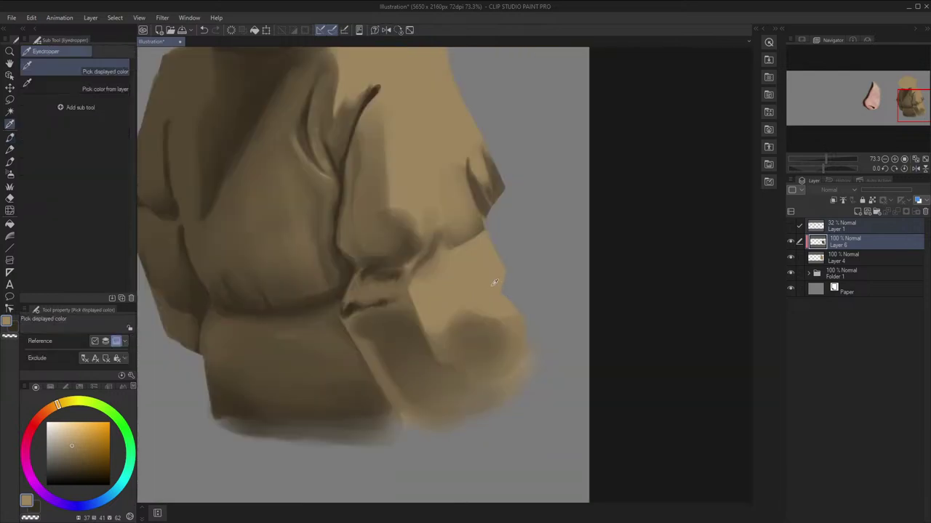
{"action": "key", "text": "bracketright"}
{"action": "key", "text": "bracketright"}
{"action": "key", "text": "bracketright"}
{"action": "key", "text": "bracketright"}
{"action": "key", "text": "bracketright"}
{"action": "key", "text": "bracketright"}
{"action": "left_click_drag", "start_coordinate": [476, 350], "coordinate": [488, 355]}
{"action": "key", "text": "space"}
{"action": "left_click_drag", "start_coordinate": [499, 319], "coordinate": [520, 347]}
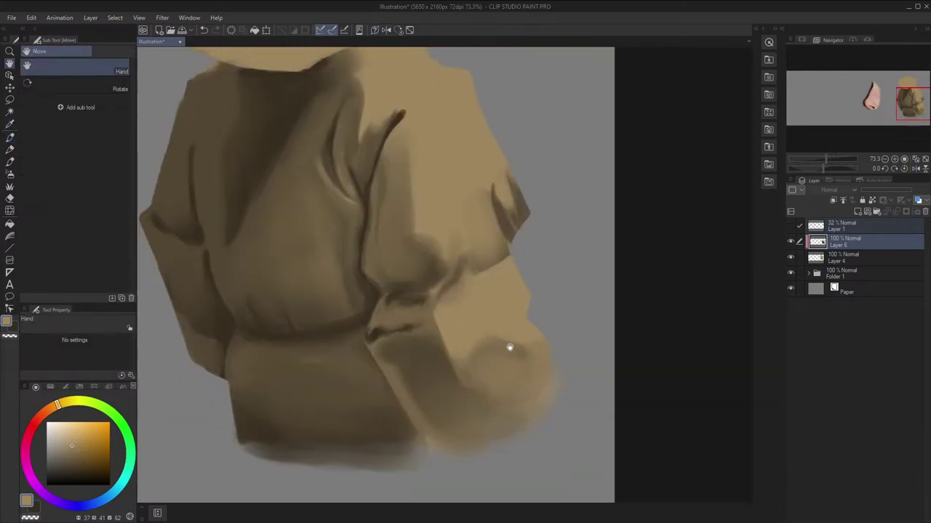
{"action": "key", "text": "bracketleft"}
{"action": "key", "text": "bracketleft"}
{"action": "key", "text": "bracketleft"}
{"action": "key", "text": "bracketleft"}
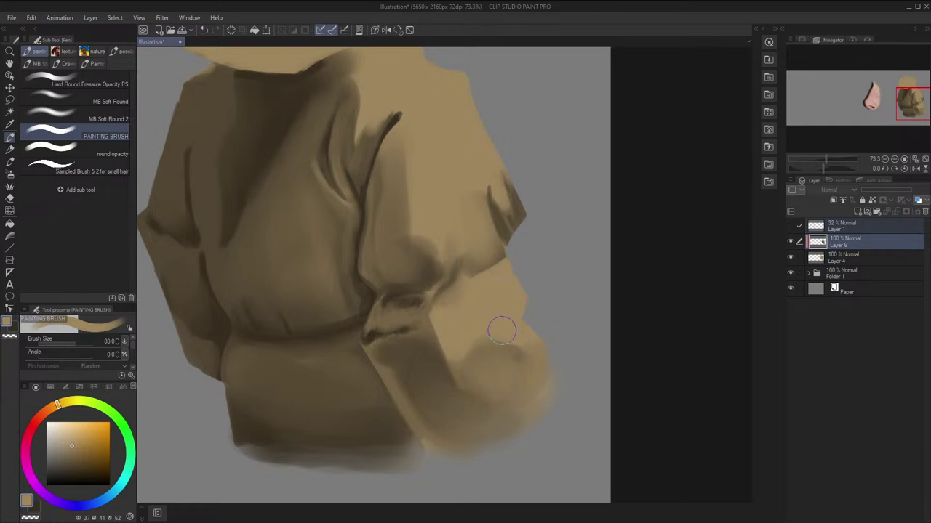
Paint a small brown fold on the outer forearm just below the upper sleeve and shape it in light tan at brush size 80
{"action": "left_click", "coordinate": [500, 349], "text": "alt"}
{"action": "key", "text": "bracketleft"}
{"action": "key", "text": "bracketleft"}
{"action": "left_click_drag", "start_coordinate": [496, 286], "coordinate": [493, 317]}
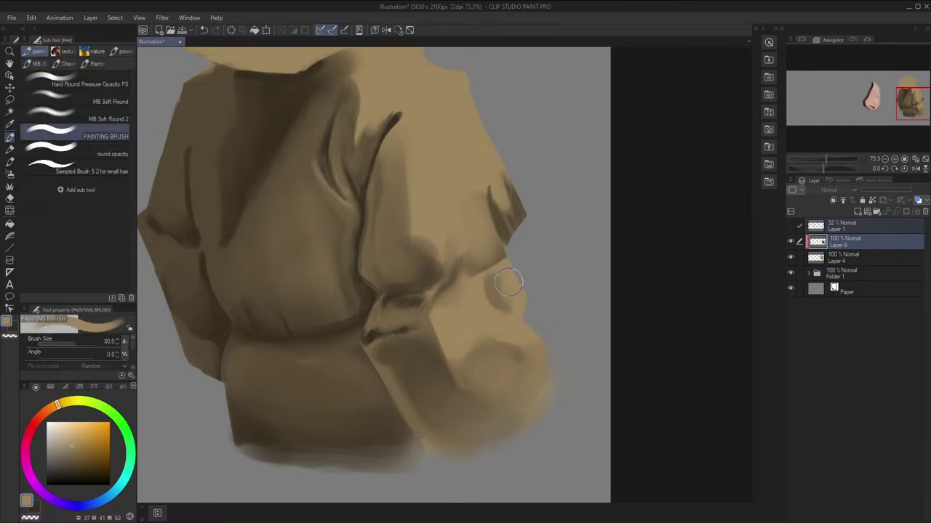
{"action": "key", "text": "h"}
{"action": "key", "text": "h"}
{"action": "key", "text": "h"}
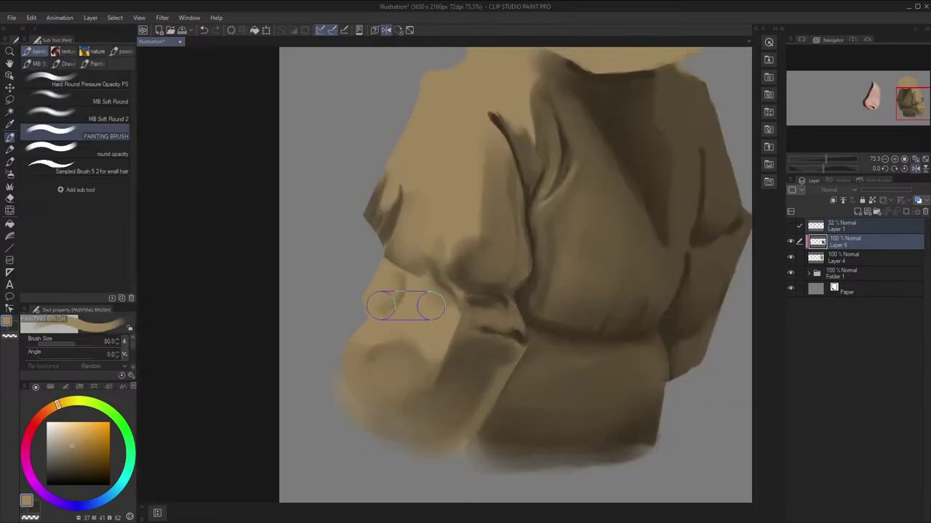
Refine the small outer forearm fold's edge in light tan at brush size 40, working in the mirrored view
{"action": "key", "text": "bracketleft"}
{"action": "key", "text": "bracketleft"}
{"action": "key", "text": "bracketleft"}
{"action": "key", "text": "bracketleft"}
{"action": "left_click_drag", "start_coordinate": [408, 298], "coordinate": [388, 316]}
{"action": "key", "text": "h"}
{"action": "left_click_drag", "start_coordinate": [510, 242], "coordinate": [505, 235]}
{"action": "key", "text": "x"}
{"action": "key", "text": "x"}
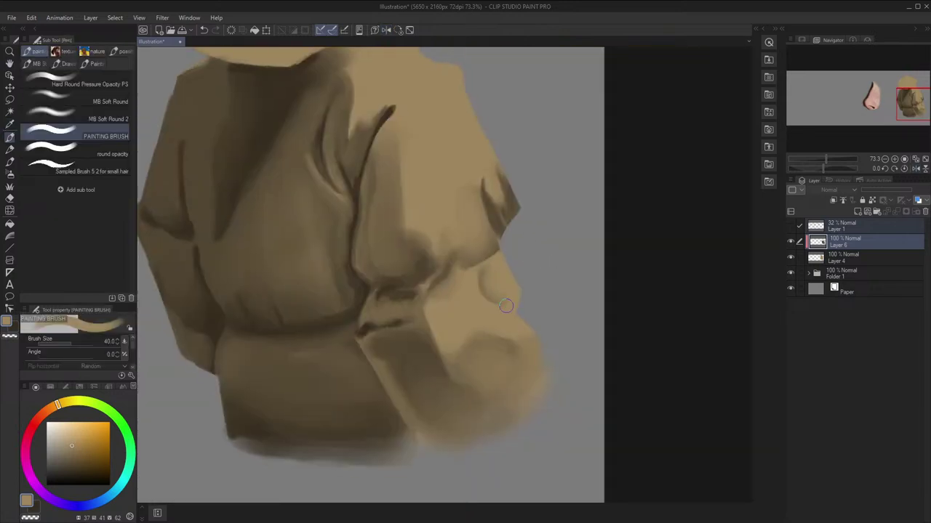
Darken the small outer forearm fold with sampled mid brown and touch up around it in light tan at brush size 80
{"action": "left_click", "coordinate": [482, 339], "text": "alt"}
{"action": "key", "text": "bracketright"}
{"action": "key", "text": "bracketright"}
{"action": "key", "text": "bracketright"}
{"action": "key", "text": "bracketright"}
{"action": "mouse_move", "coordinate": [511, 296]}
{"action": "left_mouse_down"}
{"action": "mouse_move", "coordinate": [515, 269]}
{"action": "mouse_move", "coordinate": [509, 282]}
{"action": "left_mouse_up"}
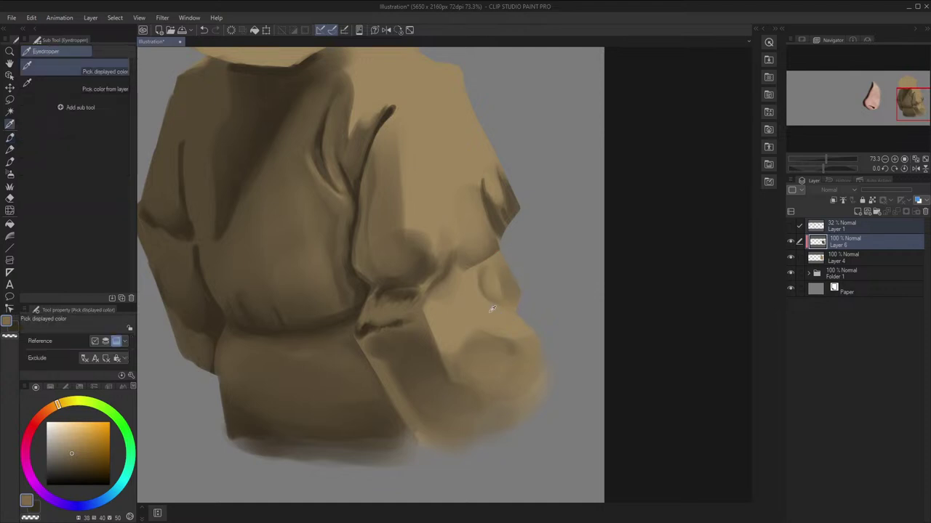
{"action": "left_click", "coordinate": [492, 309], "text": "alt"}
{"action": "key", "text": "h"}
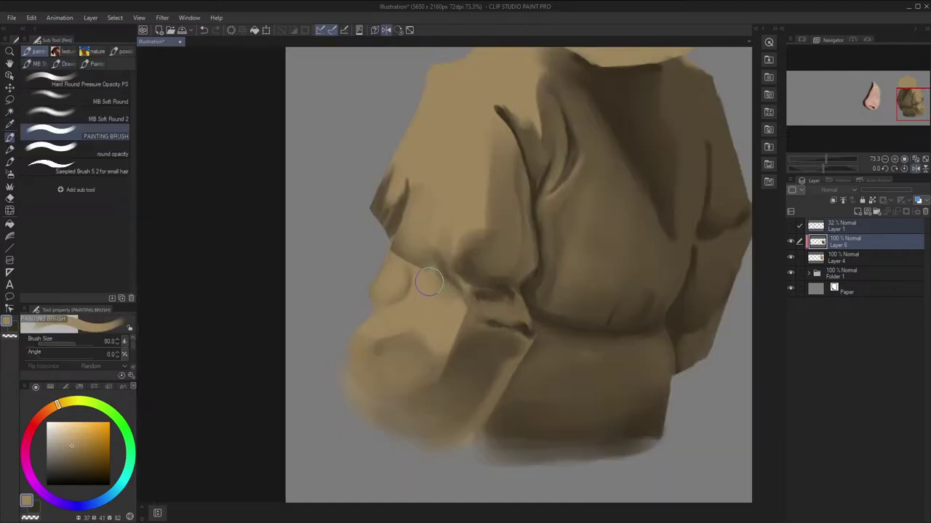
{"action": "key", "text": "h"}
{"action": "key", "text": "space"}
{"action": "mouse_move", "coordinate": [485, 288]}
{"action": "left_mouse_down"}
{"action": "mouse_move", "coordinate": [499, 293]}
{"action": "mouse_move", "coordinate": [493, 281]}
{"action": "mouse_move", "coordinate": [509, 291]}
{"action": "left_mouse_up"}
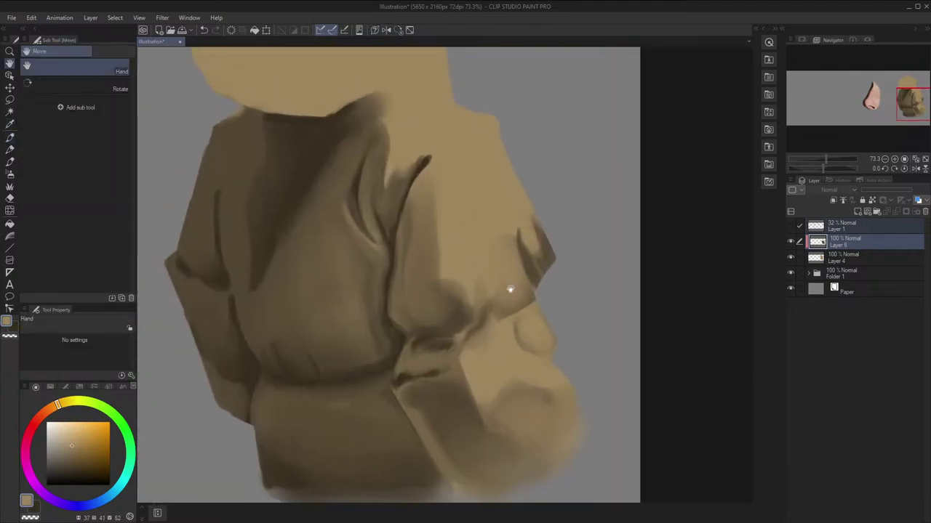
Touch up the near elbow crease in light tan at brush size 30
{"action": "key", "text": "p"}
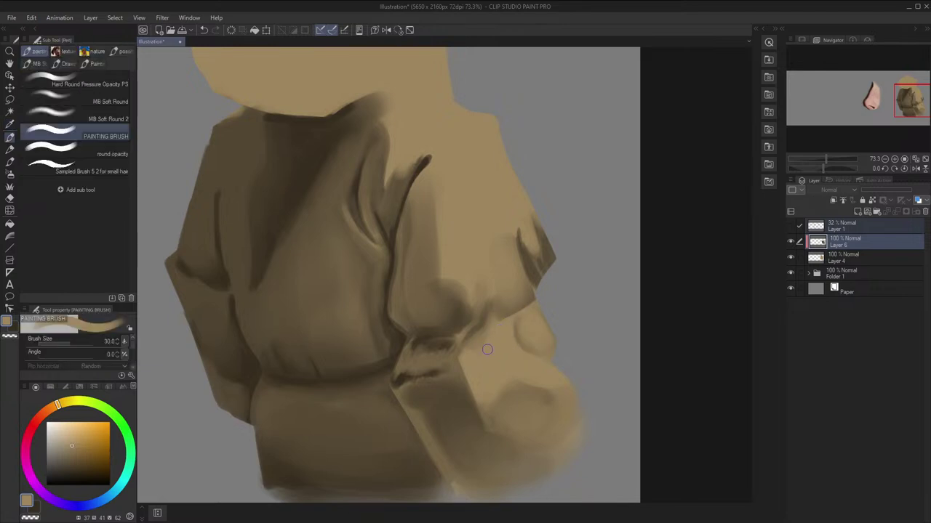
{"action": "key", "text": "space"}
{"action": "left_click_drag", "start_coordinate": [515, 291], "coordinate": [521, 306]}
Darken the hollow at the bottom of the near upper sleeve in dark brown at brush size 50, undoing a first stroke
{"action": "key", "text": "x"}
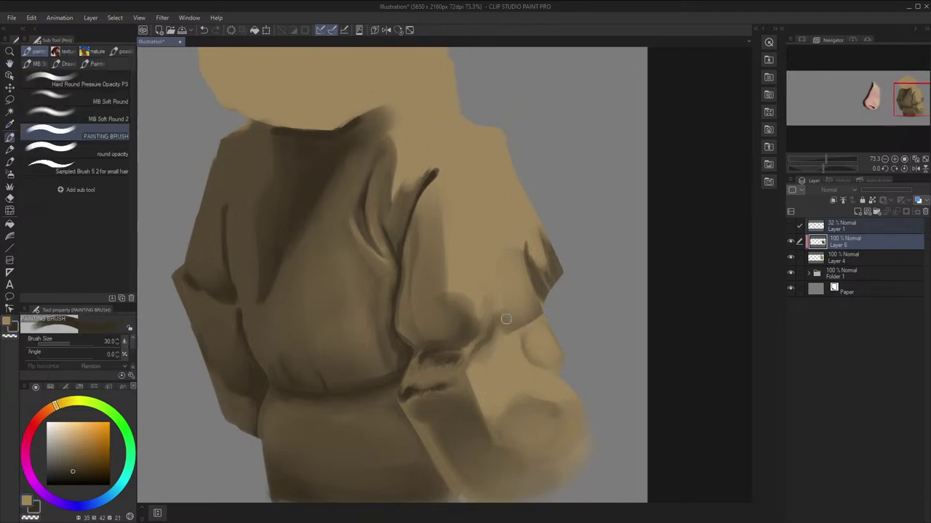
{"action": "left_click_drag", "start_coordinate": [443, 323], "coordinate": [448, 309]}
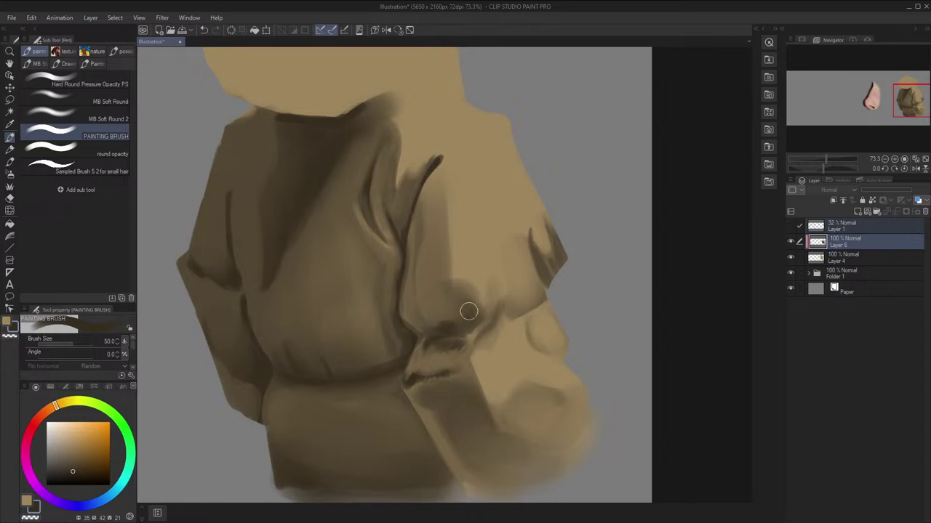
{"action": "key", "text": "ctrl+z"}
{"action": "key", "text": "bracketright"}
{"action": "key", "text": "h"}
{"action": "left_click_drag", "start_coordinate": [415, 313], "coordinate": [417, 301]}
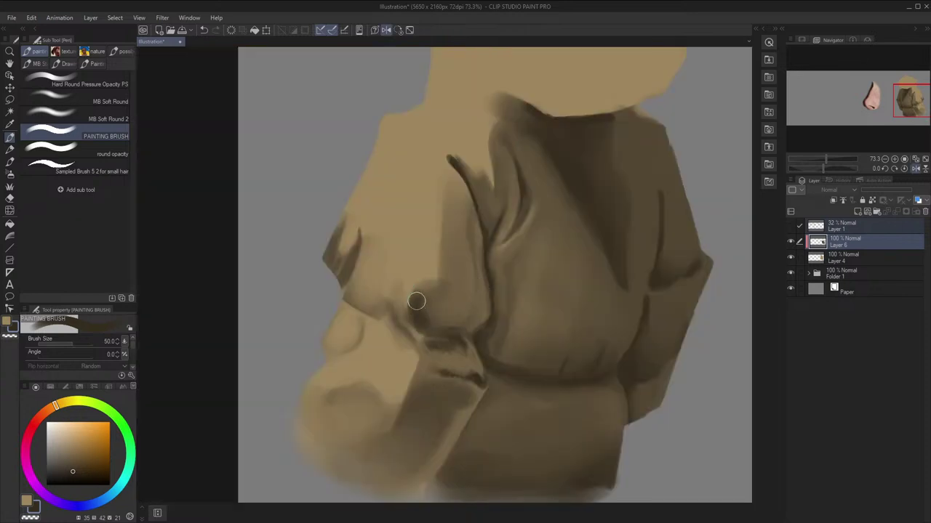
Blend the upper sleeve's dark hollow with sampled mid brown at brush size 60 and check the whole figure mirrored
{"action": "left_click", "coordinate": [435, 304], "text": "alt"}
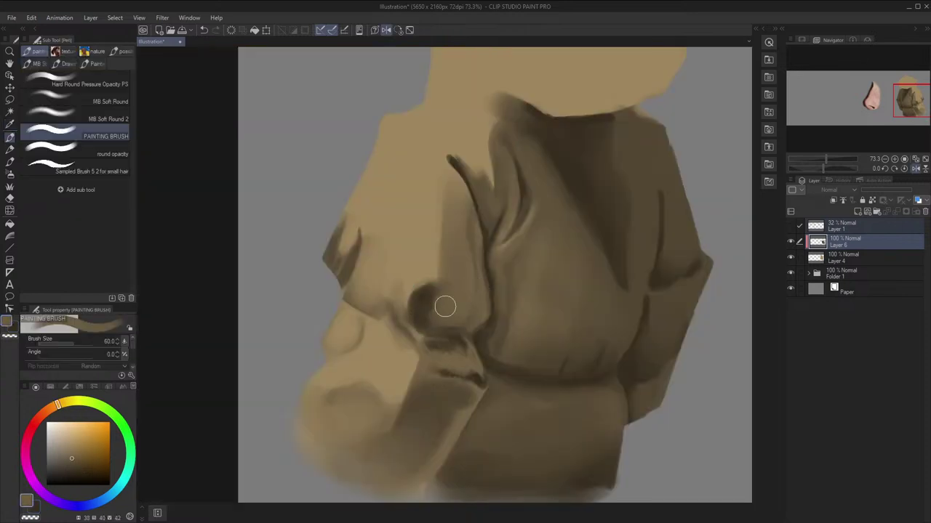
{"action": "key", "text": "]"}
{"action": "key", "text": "h"}
{"action": "key", "text": "h"}
{"action": "scroll", "coordinate": [478, 296], "scroll_direction": "down", "scroll_amount": 6}
{"action": "key", "text": "space"}
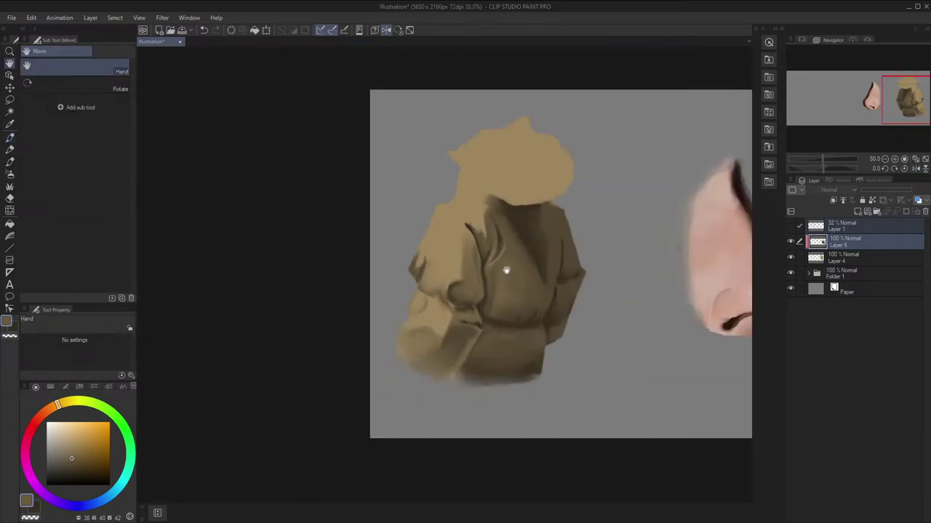
Darken the inner edge of the near upper sleeve at brush size 40, undoing the unwanted strokes
{"action": "left_click_drag", "start_coordinate": [459, 285], "coordinate": [458, 225]}
{"action": "key", "text": "h"}
{"action": "scroll", "coordinate": [441, 266], "scroll_direction": "up", "scroll_amount": 9}
{"action": "key", "text": "space"}
{"action": "key", "text": "b"}
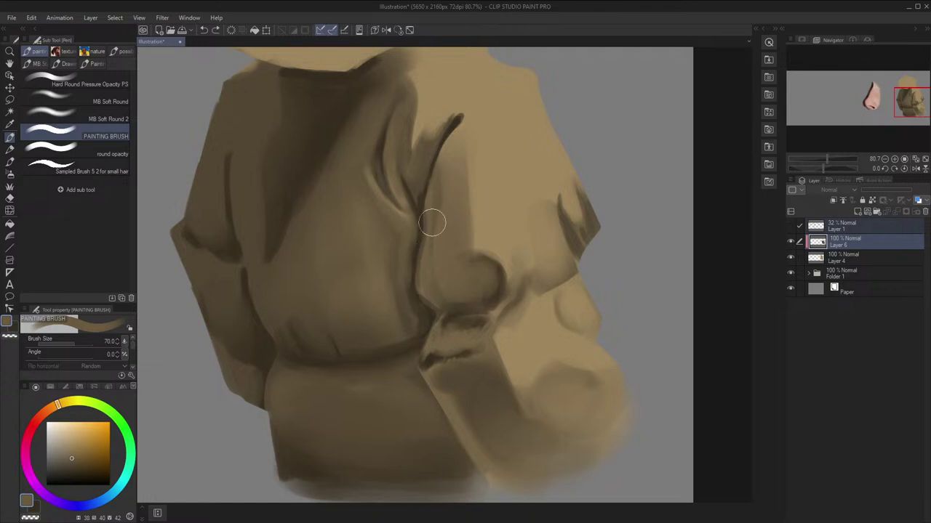
{"action": "key", "text": "x"}
{"action": "key", "text": "["}
{"action": "key", "text": "["}
{"action": "left_click_drag", "start_coordinate": [431, 194], "coordinate": [420, 261]}
{"action": "key", "text": "ctrl+z"}
{"action": "key", "text": "["}
{"action": "key", "text": "["}
{"action": "mouse_move", "coordinate": [428, 208]}
{"action": "left_mouse_down"}
{"action": "mouse_move", "coordinate": [442, 311]}
{"action": "mouse_move", "coordinate": [421, 273]}
{"action": "mouse_move", "coordinate": [429, 199]}
{"action": "left_mouse_up"}
{"action": "key", "text": "ctrl+z"}
{"action": "key", "text": "x"}
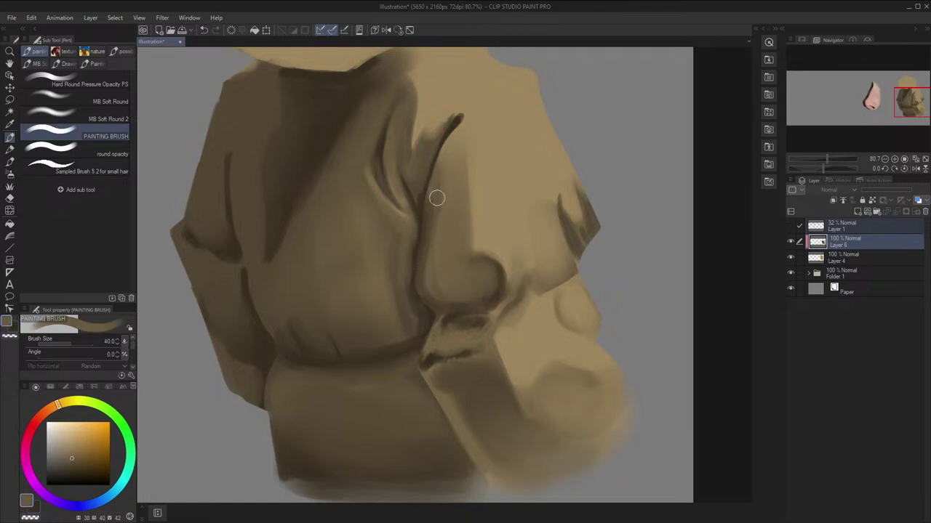
Refine the near upper sleeve's inner edge with sampled browns at brush size 8
{"action": "left_click", "coordinate": [435, 197], "text": "alt"}
{"action": "key", "text": "["}
{"action": "key", "text": "["}
{"action": "key", "text": "["}
{"action": "key", "text": "["}
{"action": "key", "text": "["}
{"action": "left_click", "coordinate": [431, 244], "text": "alt"}
{"action": "key", "text": "["}
{"action": "key", "text": "["}
{"action": "key", "text": "["}
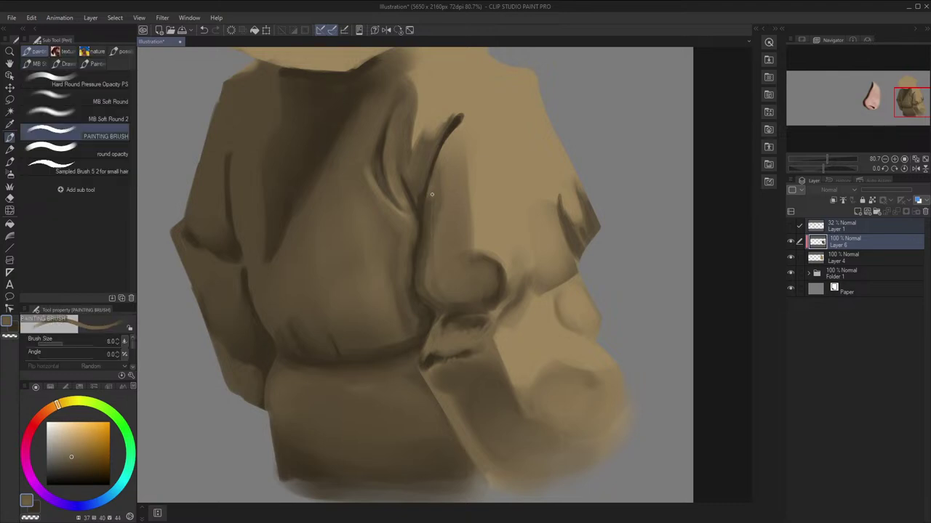
Extend the dark chest shadow downward at brush size 100 and soften it with sampled mid brown at size 120
{"action": "scroll", "coordinate": [446, 255], "scroll_direction": "down", "scroll_amount": 2}
{"action": "left_click_drag", "start_coordinate": [475, 210], "coordinate": [478, 236]}
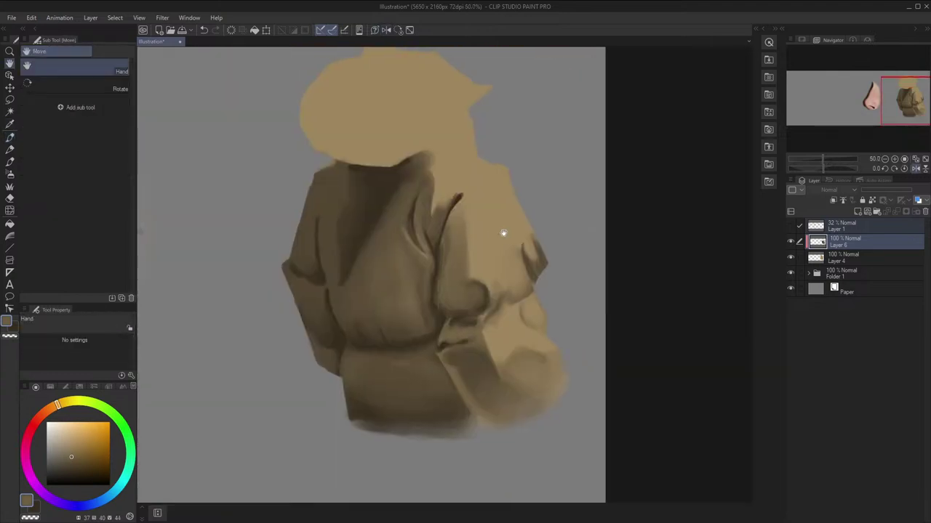
{"action": "left_click_drag", "start_coordinate": [526, 198], "coordinate": [575, 207]}
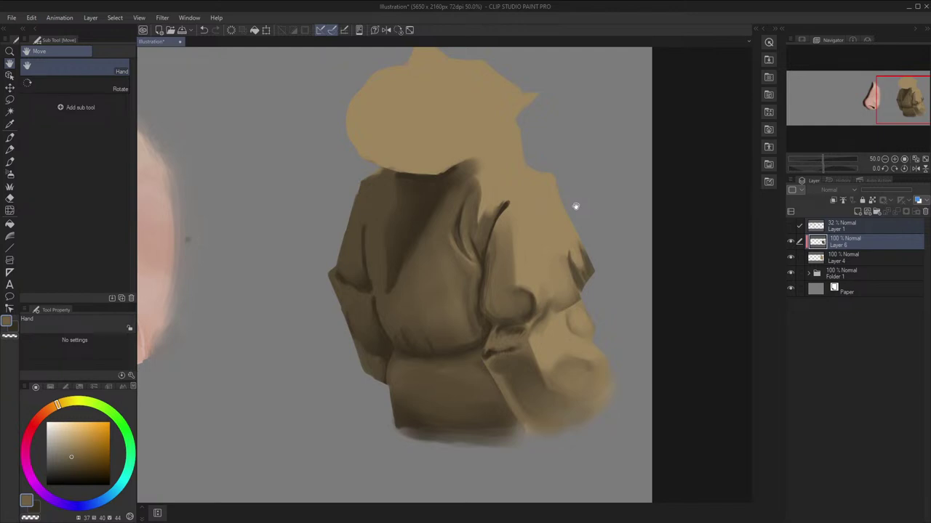
{"action": "scroll", "coordinate": [575, 206], "scroll_direction": "up", "scroll_amount": 5}
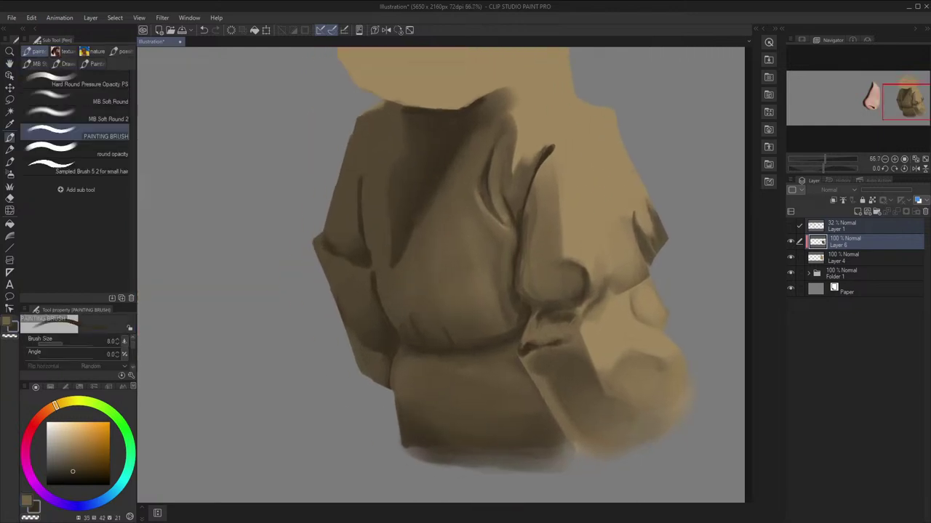
{"action": "left_click_drag", "start_coordinate": [414, 247], "coordinate": [522, 291]}
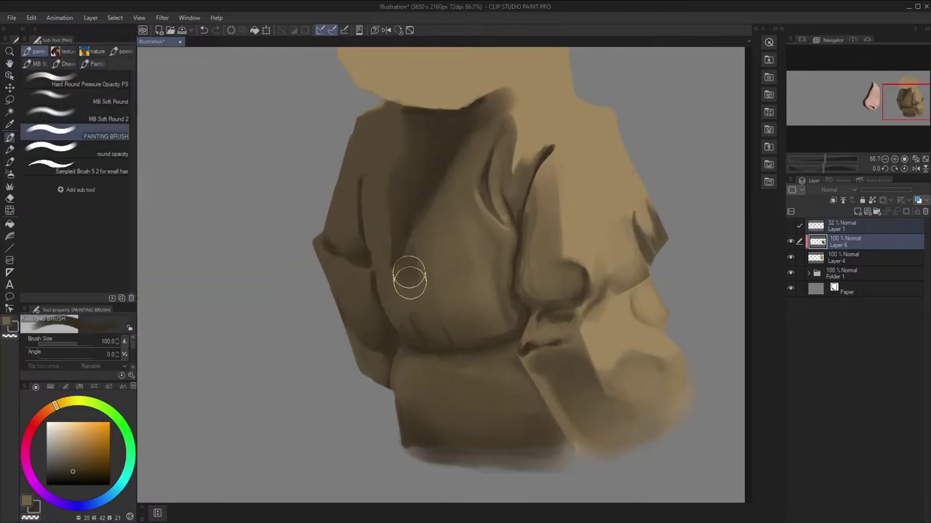
{"action": "left_click", "coordinate": [422, 255], "text": "alt"}
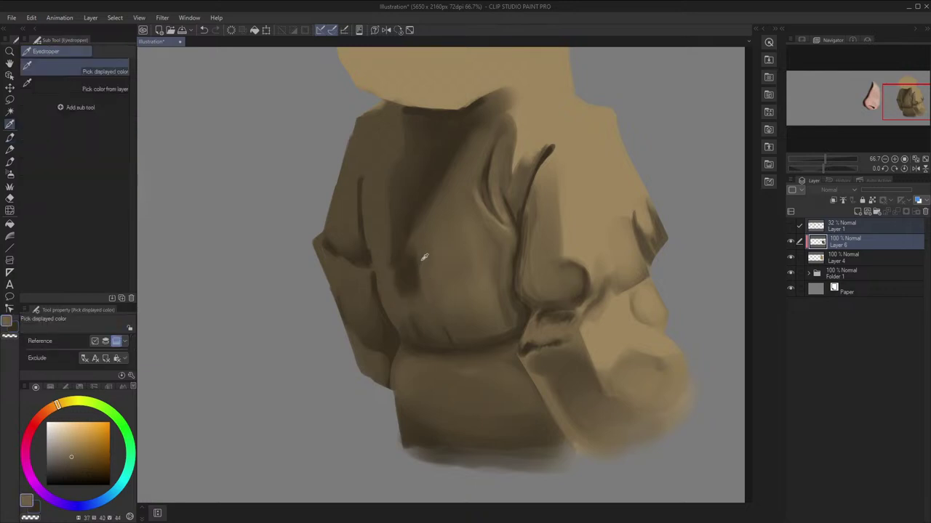
{"action": "left_click", "coordinate": [421, 257], "text": "alt"}
{"action": "key", "text": "h"}
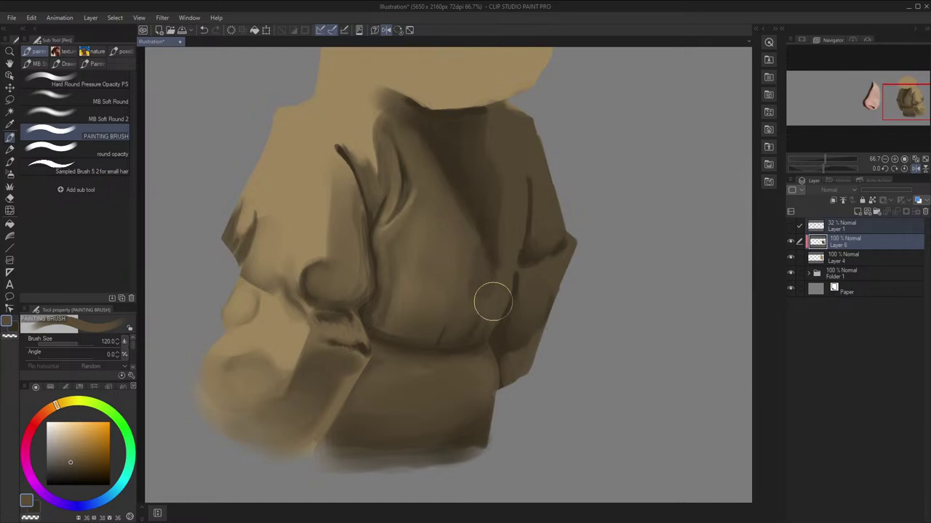
Blend the lower end of the chest shadow into the torso with sampled brown at brush size 50
{"action": "key", "text": "h"}
{"action": "key", "text": "["}
{"action": "key", "text": "["}
{"action": "key", "text": "["}
{"action": "key", "text": "["}
{"action": "key", "text": "h"}
{"action": "key", "text": "h"}
{"action": "left_click_drag", "start_coordinate": [496, 223], "coordinate": [513, 243]}
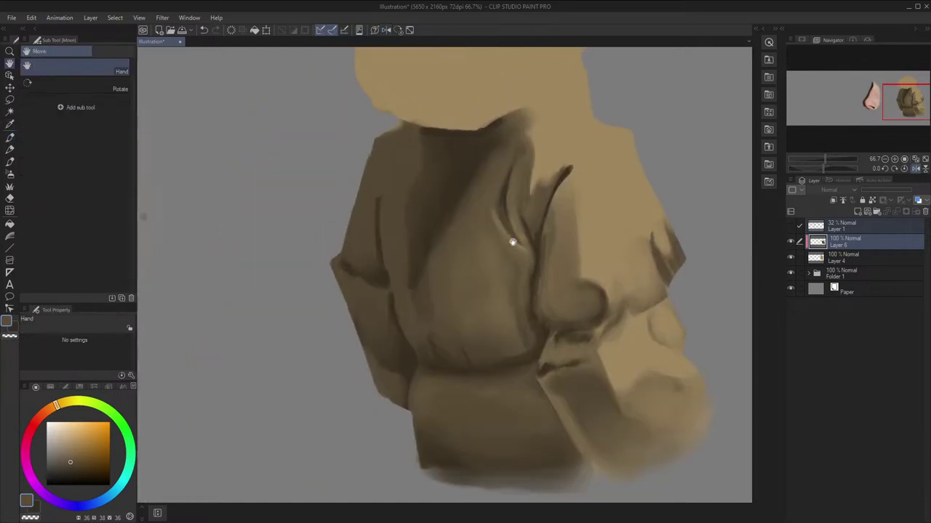
{"action": "left_click", "coordinate": [437, 283], "text": "alt"}
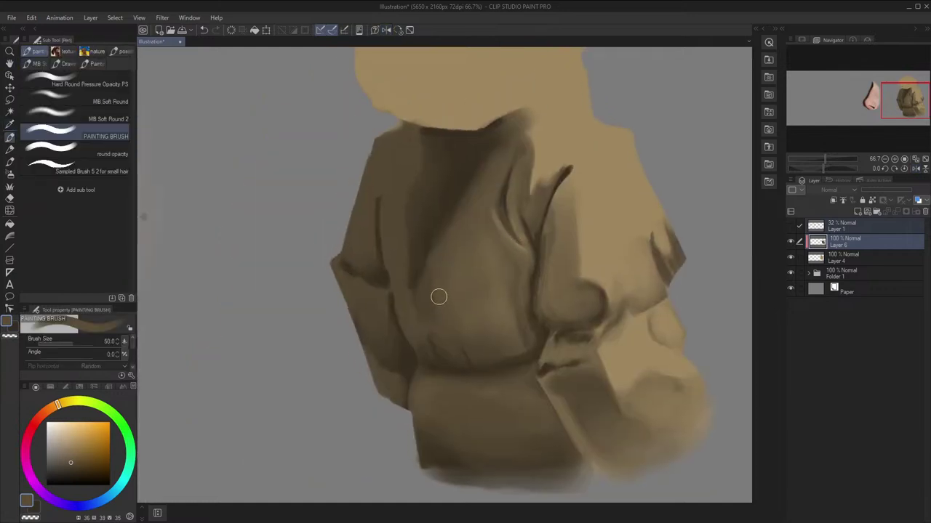
{"action": "left_click_drag", "start_coordinate": [446, 297], "coordinate": [445, 291]}
Touch up the small folds at the waist's far corner in dark brown at brush size 17 and sampled brown at size 25
{"action": "key", "text": "x"}
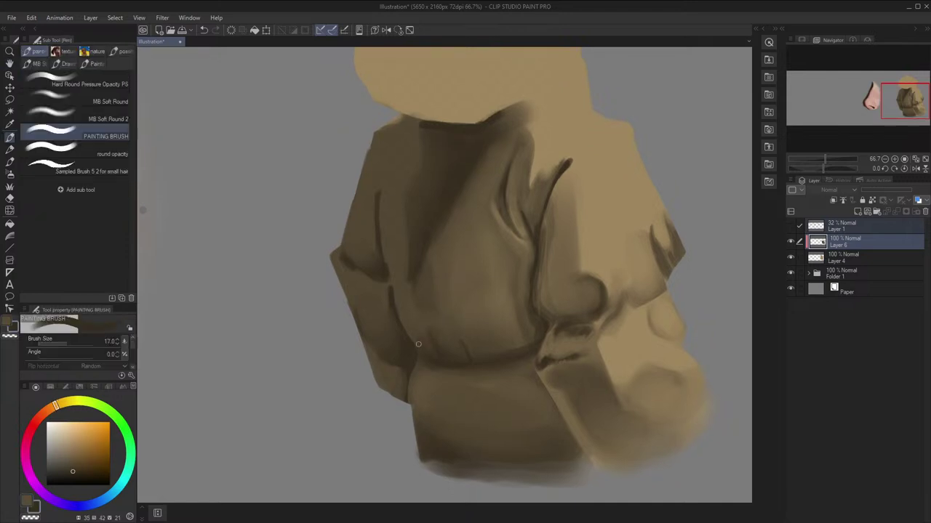
{"action": "left_click", "coordinate": [417, 327], "text": "alt"}
{"action": "key", "text": "h"}
{"action": "scroll", "coordinate": [437, 306], "scroll_direction": "down", "scroll_amount": 1}
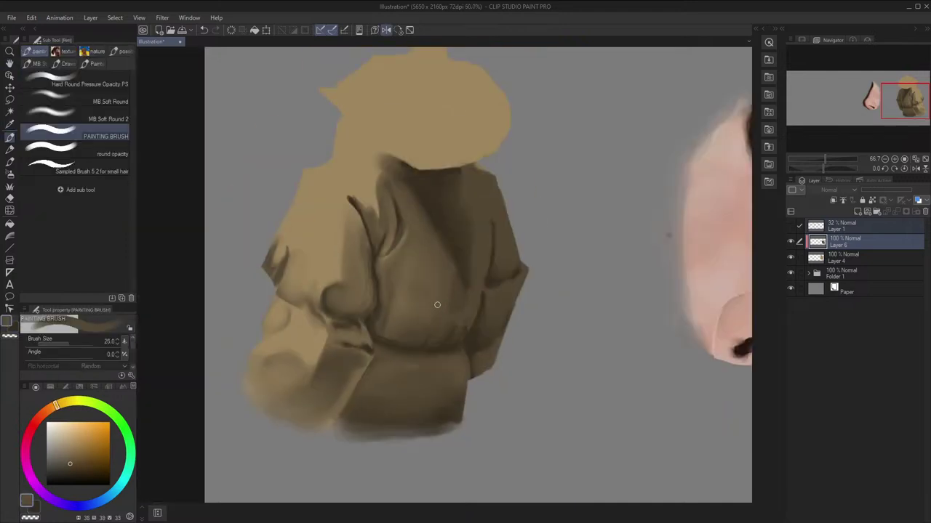
{"action": "key", "text": "h"}
{"action": "scroll", "coordinate": [518, 253], "scroll_direction": "down", "scroll_amount": 1}
{"action": "scroll", "coordinate": [536, 198], "scroll_direction": "up", "scroll_amount": 2}
Lighten the torso between the chest shadow and the far sleeve with sampled greyish brown at brush size 60
{"action": "left_click_drag", "start_coordinate": [535, 183], "coordinate": [534, 149]}
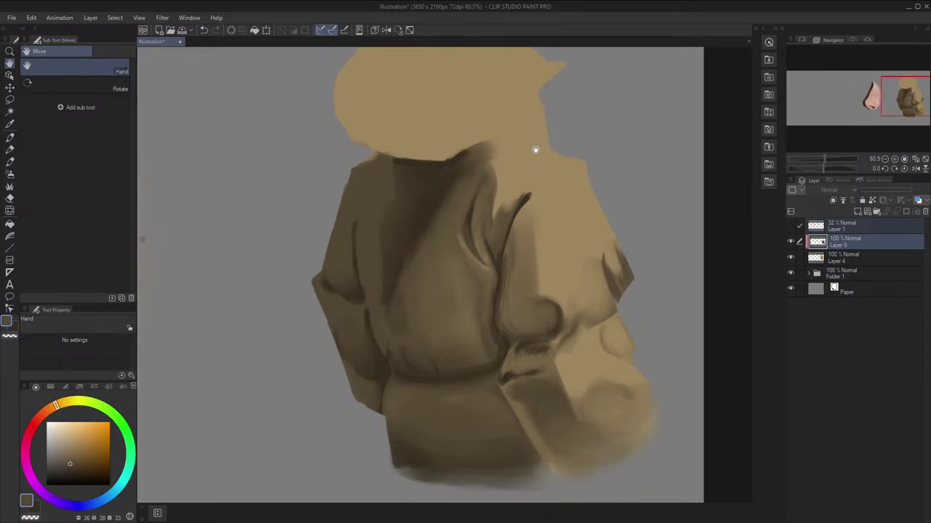
{"action": "scroll", "coordinate": [534, 152], "scroll_direction": "up", "scroll_amount": 1}
{"action": "mouse_move", "coordinate": [497, 232]}
{"action": "left_mouse_down"}
{"action": "mouse_move", "coordinate": [486, 229]}
{"action": "mouse_move", "coordinate": [597, 182]}
{"action": "left_mouse_up"}
{"action": "key", "text": "i"}
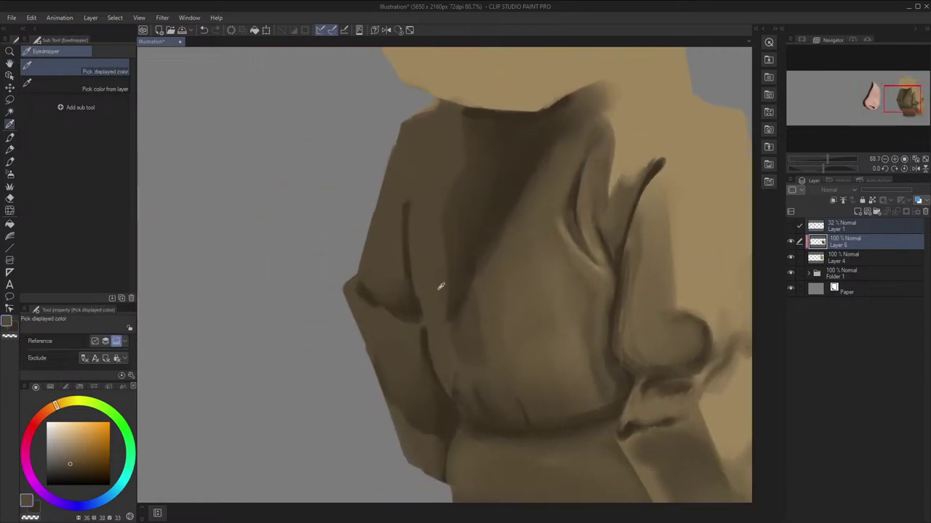
{"action": "left_click", "coordinate": [440, 286]}
{"action": "key", "text": "p"}
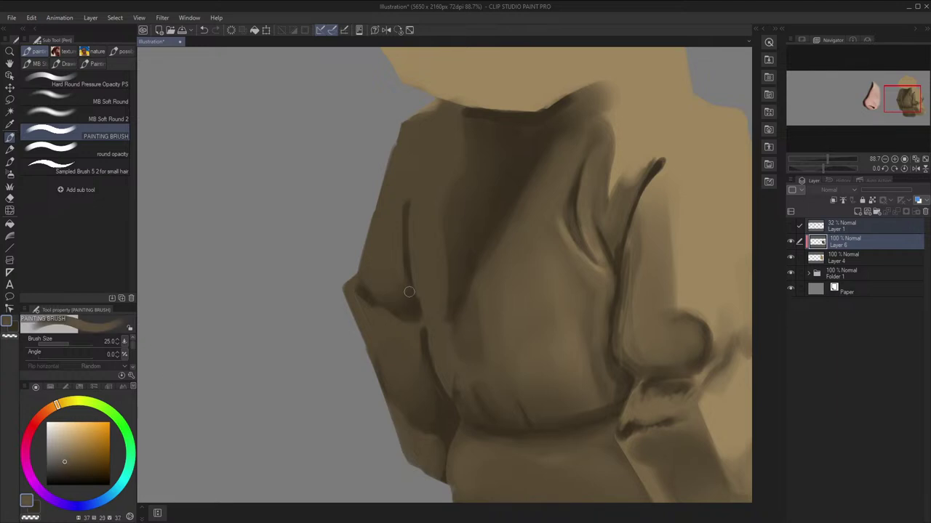
{"action": "key", "text": "]"}
{"action": "key", "text": "]"}
{"action": "key", "text": "]"}
{"action": "key", "text": "]"}
{"action": "mouse_move", "coordinate": [431, 286]}
{"action": "left_mouse_down"}
{"action": "mouse_move", "coordinate": [462, 399]}
{"action": "mouse_move", "coordinate": [438, 324]}
{"action": "left_mouse_up"}
{"action": "key", "text": "h"}
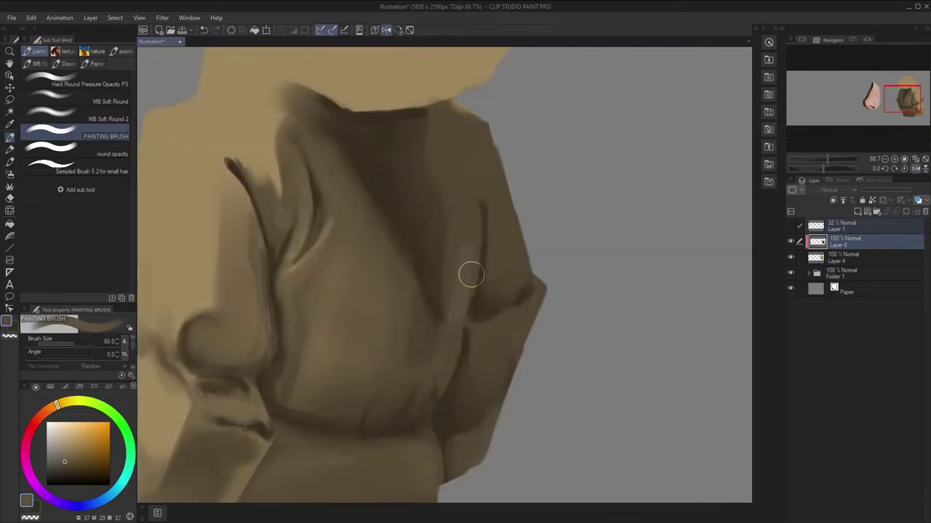
{"action": "key", "text": "h"}
Extend the greyish-brown strip beside the far sleeve down towards the waist, reducing the brush to size 30
{"action": "left_click_drag", "start_coordinate": [436, 279], "coordinate": [435, 305]}
{"action": "key", "text": "["}
{"action": "key", "text": "["}
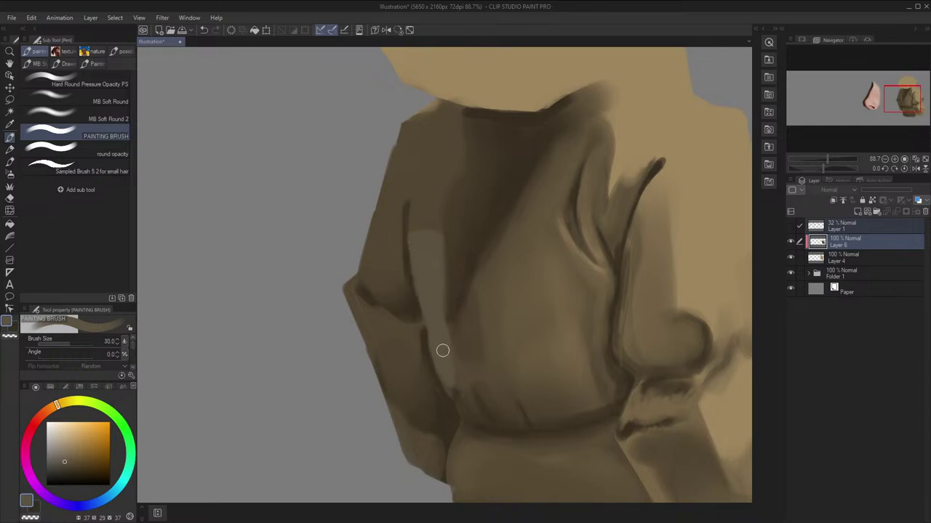
{"action": "key", "text": "h"}
{"action": "key", "text": "h"}
Refine the greyish-brown strip's edges with sampled browns at brush sizes 25 and 20
{"action": "key", "text": "bracketleft"}
{"action": "key", "text": "i"}
{"action": "key", "text": "p"}
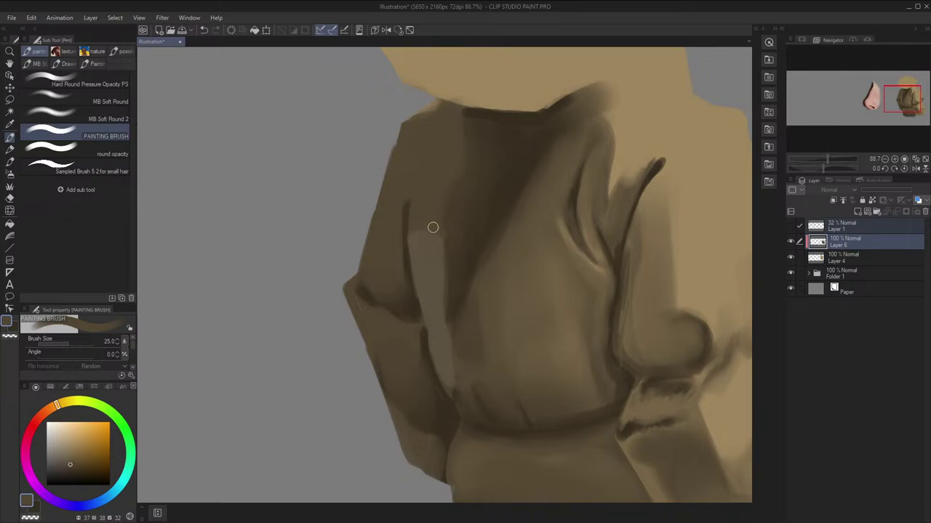
{"action": "key", "text": "i"}
{"action": "left_click", "coordinate": [453, 313]}
{"action": "key", "text": "p"}
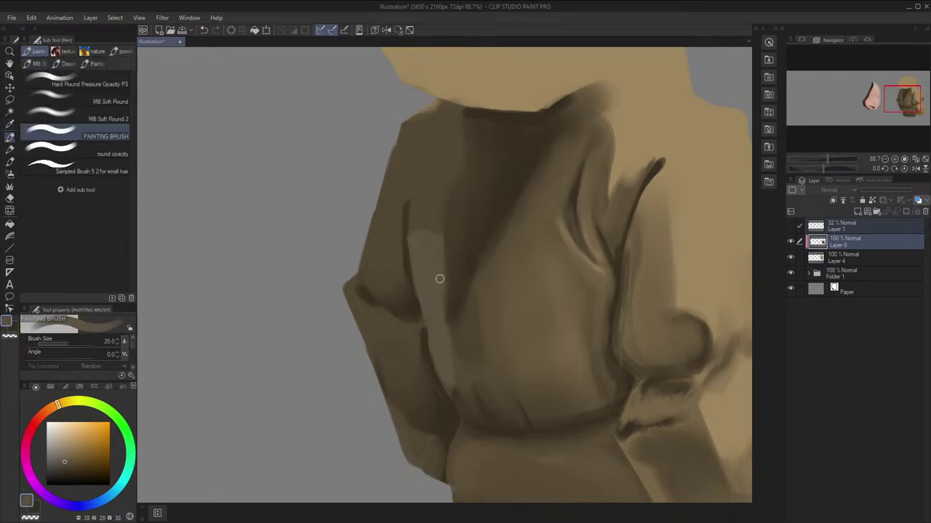
{"action": "key", "text": "h"}
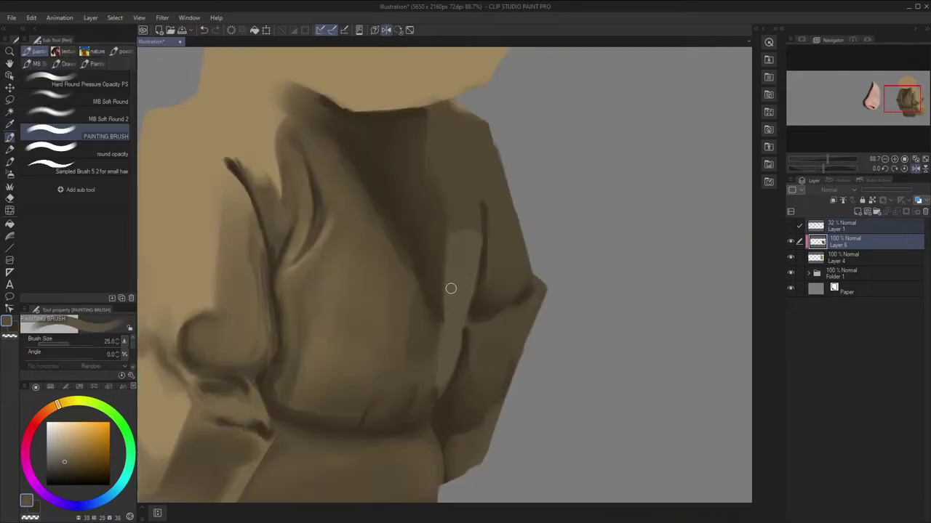
{"action": "key", "text": "h"}
Touch up the strip's lower end with sampled brown at brush size 25 and check the whole figure mirrored
{"action": "scroll", "coordinate": [461, 312], "scroll_direction": "down", "scroll_amount": 1}
{"action": "key", "text": "i"}
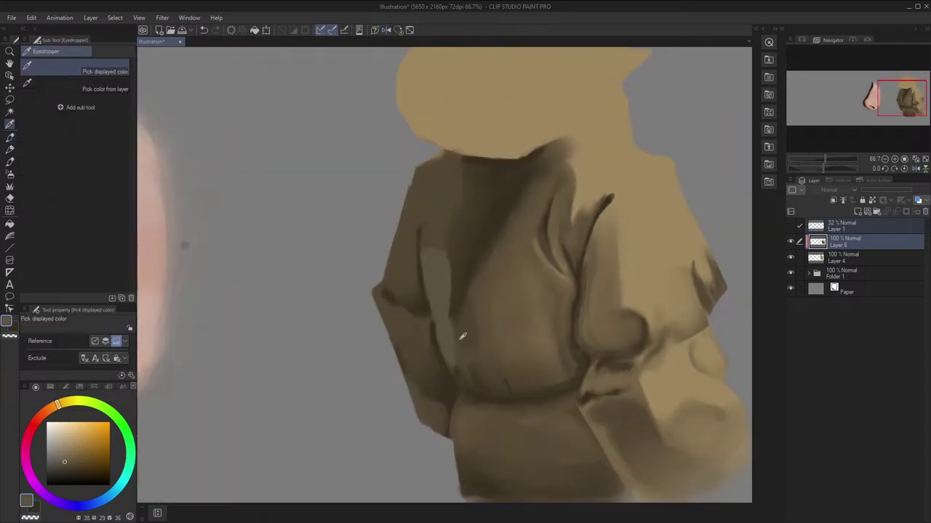
{"action": "left_click", "coordinate": [457, 347]}
{"action": "key", "text": "p"}
{"action": "key", "text": "h"}
{"action": "scroll", "coordinate": [455, 359], "scroll_direction": "down", "scroll_amount": 1}
{"action": "key", "text": "h"}
{"action": "scroll", "coordinate": [465, 335], "scroll_direction": "down", "scroll_amount": 1}
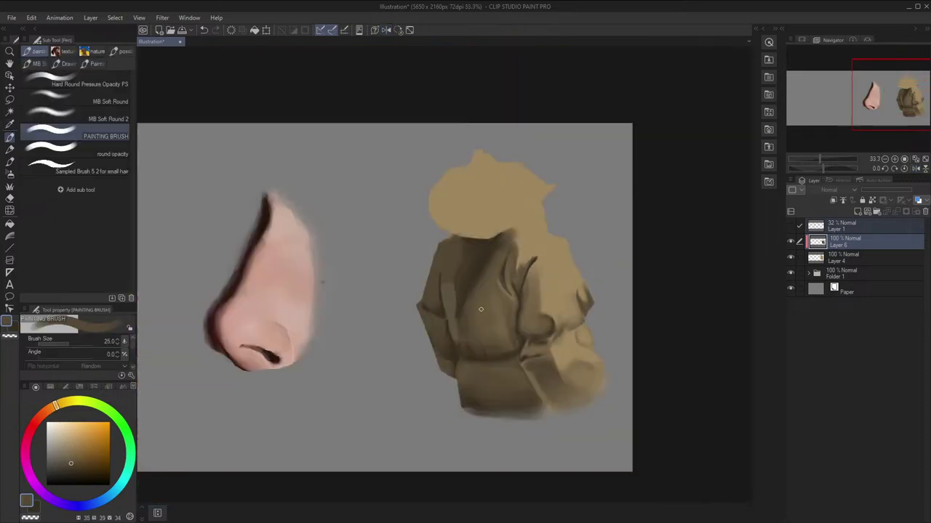
Examine the strip between the chest shadow and the far sleeve in normal and mirrored view
{"action": "scroll", "coordinate": [474, 310], "scroll_direction": "up", "scroll_amount": 1}
{"action": "scroll", "coordinate": [475, 310], "scroll_direction": "up", "scroll_amount": 1}
{"action": "key", "text": "space"}
{"action": "left_click_drag", "start_coordinate": [442, 317], "coordinate": [453, 318]}
{"action": "left_click_drag", "start_coordinate": [435, 238], "coordinate": [441, 252]}
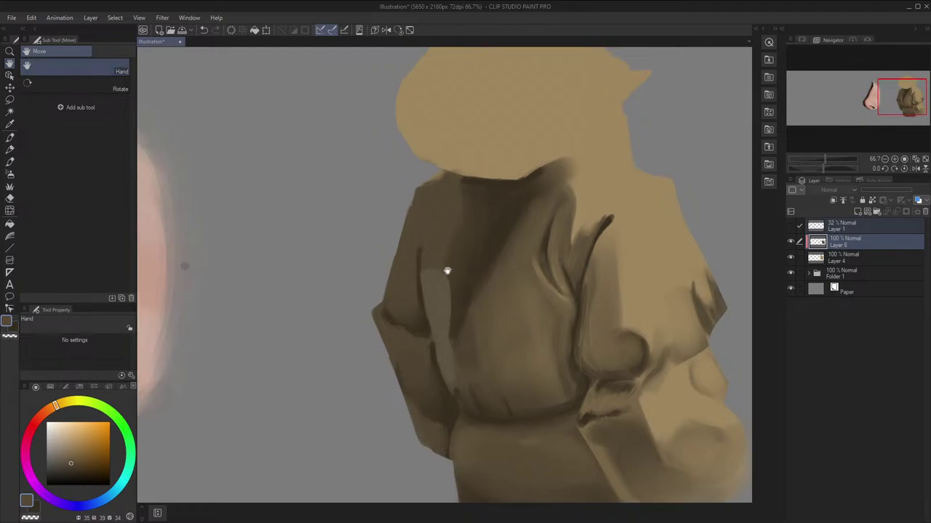
{"action": "key", "text": "i"}
{"action": "key", "text": "h"}
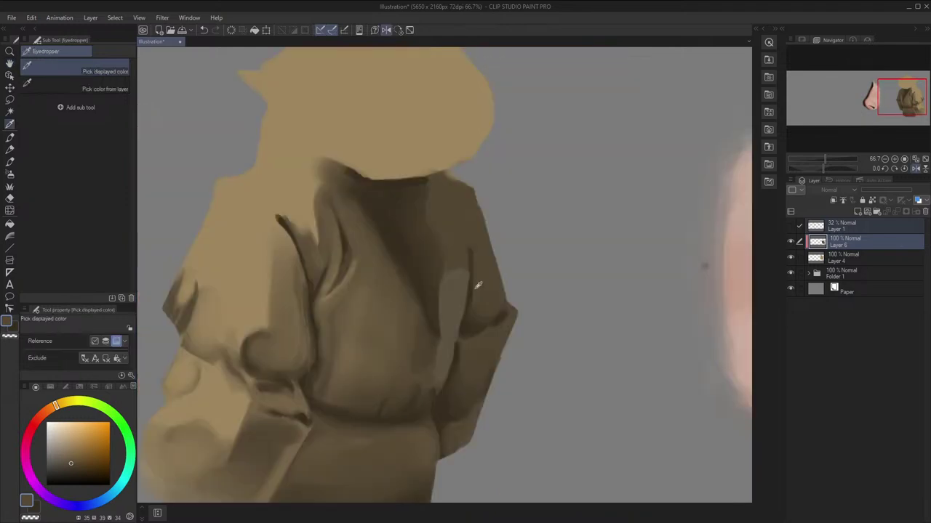
{"action": "key", "text": "h"}
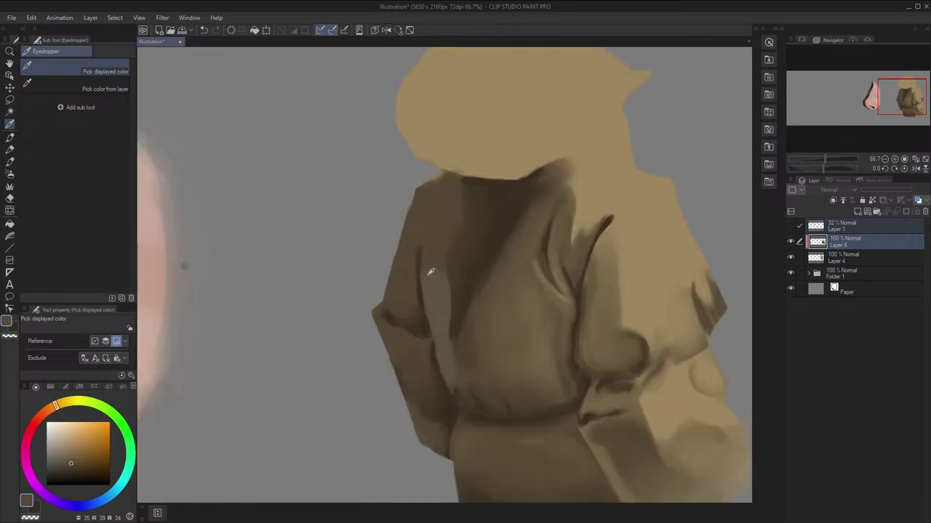
{"action": "key", "text": "p"}
Show the rough sketch layer, compare the jacket with it in normal and mirrored view, and hide it again
{"action": "left_click", "coordinate": [790, 225]}
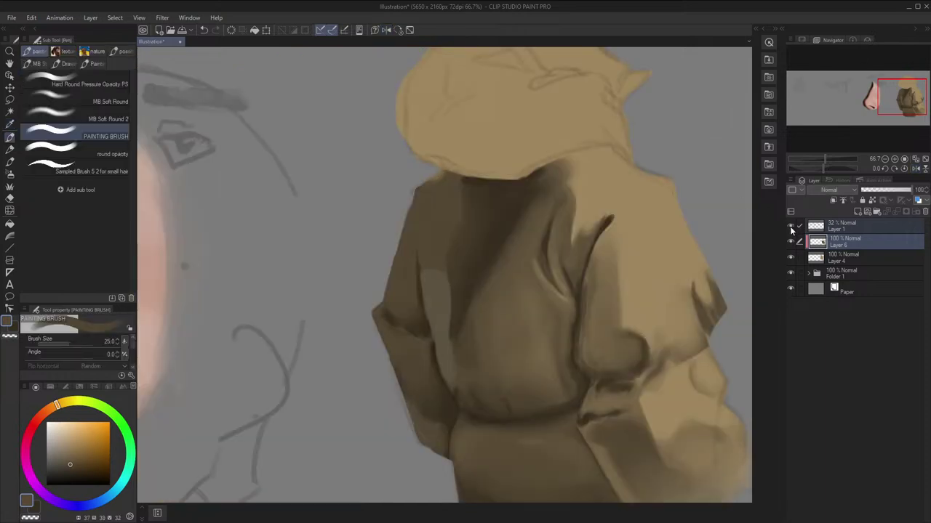
{"action": "key", "text": "h"}
{"action": "key", "text": "h"}
{"action": "key", "text": "space"}
{"action": "left_click_drag", "start_coordinate": [490, 223], "coordinate": [495, 231]}
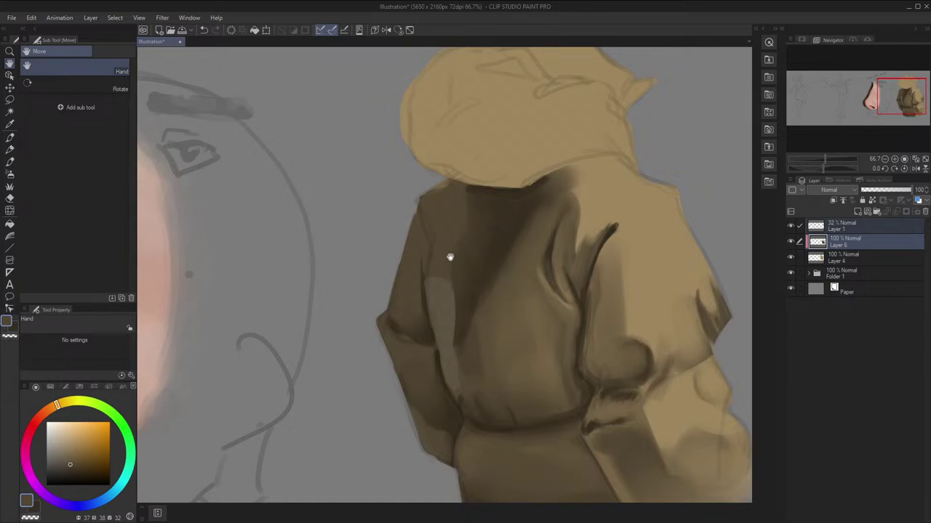
{"action": "key", "text": "h"}
{"action": "key", "text": "h"}
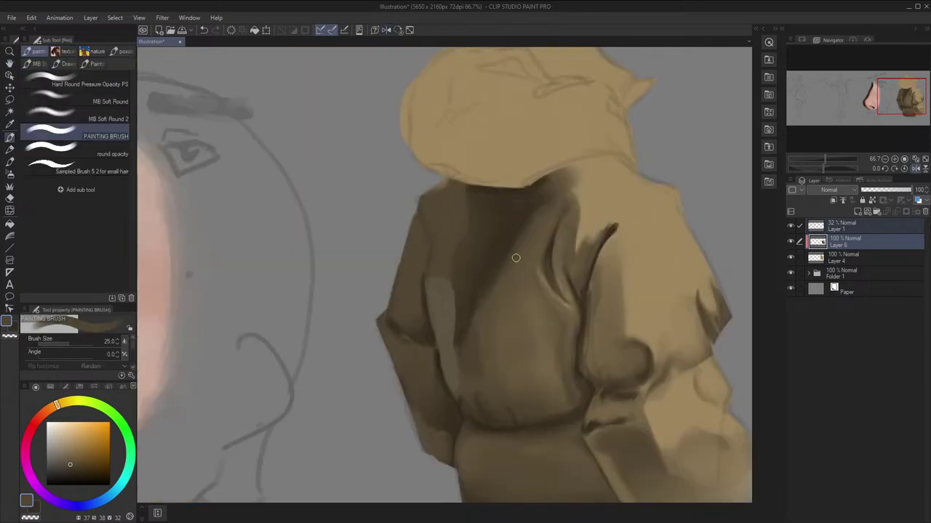
{"action": "key", "text": "space"}
{"action": "left_click_drag", "start_coordinate": [516, 243], "coordinate": [516, 256]}
{"action": "key", "text": "i"}
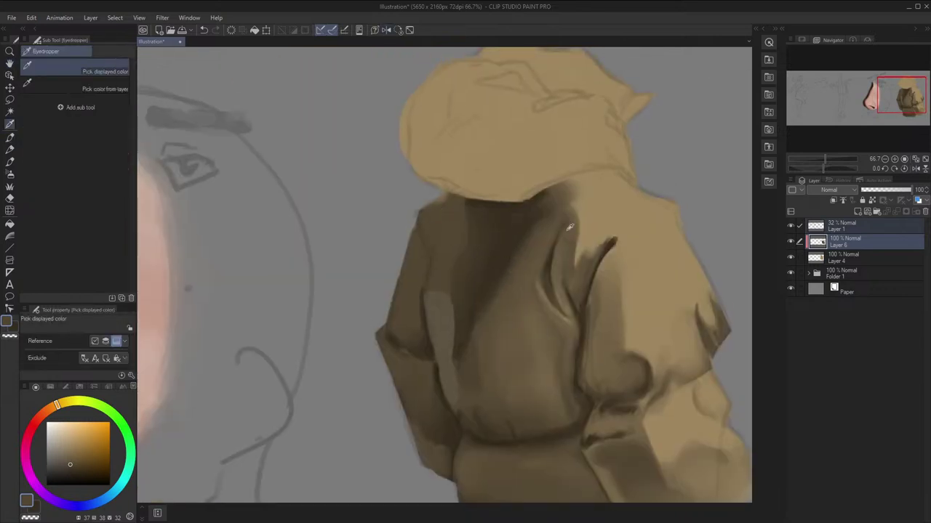
{"action": "left_click", "coordinate": [791, 226]}
Erase a sliver of dark shading at the far upper sleeve's outer edge and repaint its lower part in sampled brown at brush size 25
{"action": "key", "text": "h"}
{"action": "key", "text": "b"}
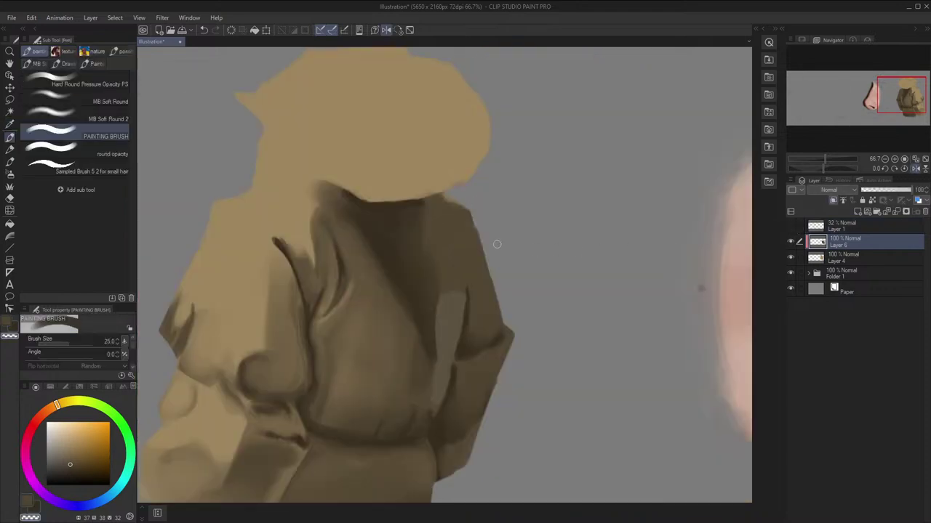
{"action": "key", "text": "h"}
{"action": "key", "text": "c"}
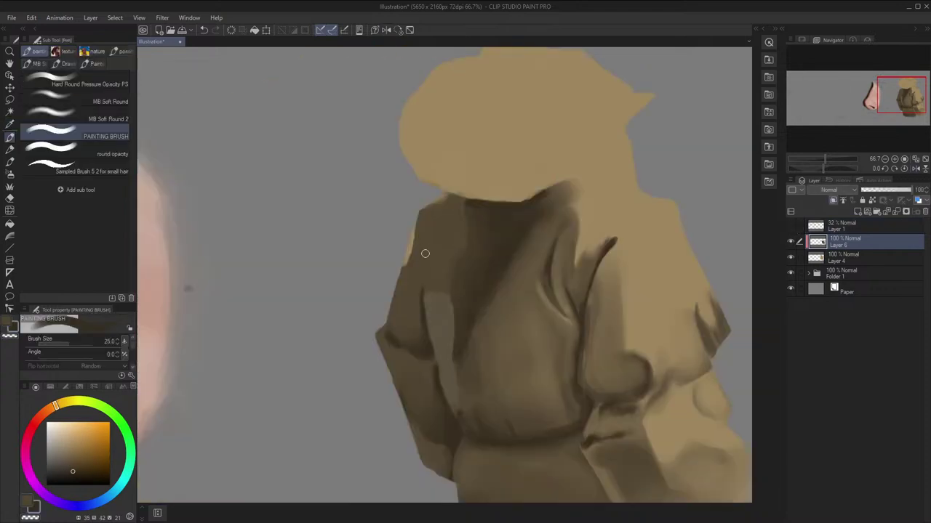
{"action": "left_click", "coordinate": [423, 254], "text": "alt"}
{"action": "left_click_drag", "start_coordinate": [408, 255], "coordinate": [402, 275]}
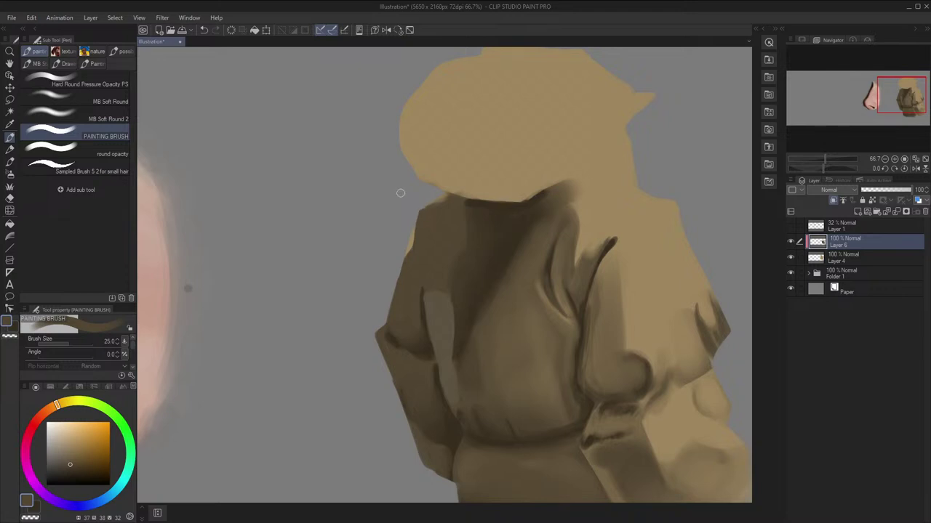
Paint a light tan patch along the far shoulder's outer edge at brush size 25 and check it mirrored
{"action": "left_click", "coordinate": [414, 238], "text": "alt"}
{"action": "left_click_drag", "start_coordinate": [415, 225], "coordinate": [417, 253]}
{"action": "key", "text": "h"}
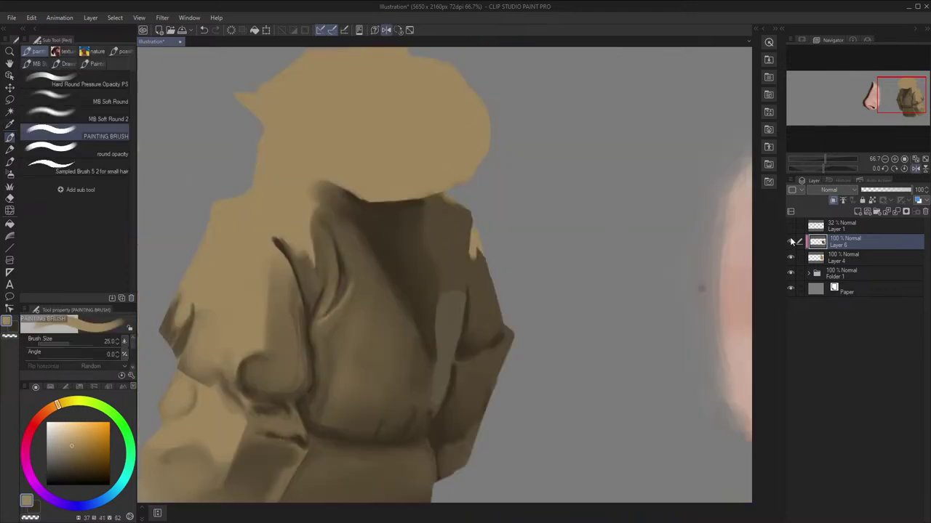
Show the rough sketch layer and reshape the tan shoulder patch with sampled brown at brush size 30
{"action": "left_click", "coordinate": [791, 226]}
{"action": "key", "text": "i"}
{"action": "left_click", "coordinate": [476, 232], "text": "alt"}
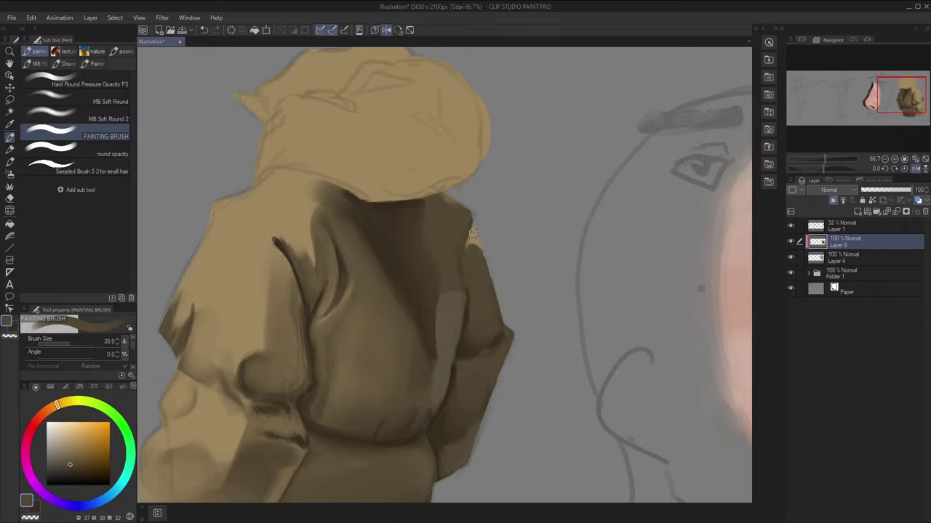
Touch up the outer edge of the far shoulder's tan patch with a larger brush and check it mirrored
{"action": "key", "text": "bracketright"}
{"action": "key", "text": "bracketright"}
{"action": "key", "text": "bracketright"}
{"action": "mouse_move", "coordinate": [473, 233]}
{"action": "left_mouse_down"}
{"action": "mouse_move", "coordinate": [459, 251]}
{"action": "mouse_move", "coordinate": [467, 231]}
{"action": "mouse_move", "coordinate": [427, 240]}
{"action": "mouse_move", "coordinate": [468, 224]}
{"action": "mouse_move", "coordinate": [467, 258]}
{"action": "mouse_move", "coordinate": [488, 243]}
{"action": "left_mouse_up"}
{"action": "key", "text": "h"}
{"action": "key", "text": "h"}
Hide the rough sketch layer and inspect the whole jacket's shading in normal and mirrored view
{"action": "key", "text": "bracketright"}
{"action": "key", "text": "bracketright"}
{"action": "key", "text": "bracketright"}
{"action": "key", "text": "bracketright"}
{"action": "key", "text": "bracketright"}
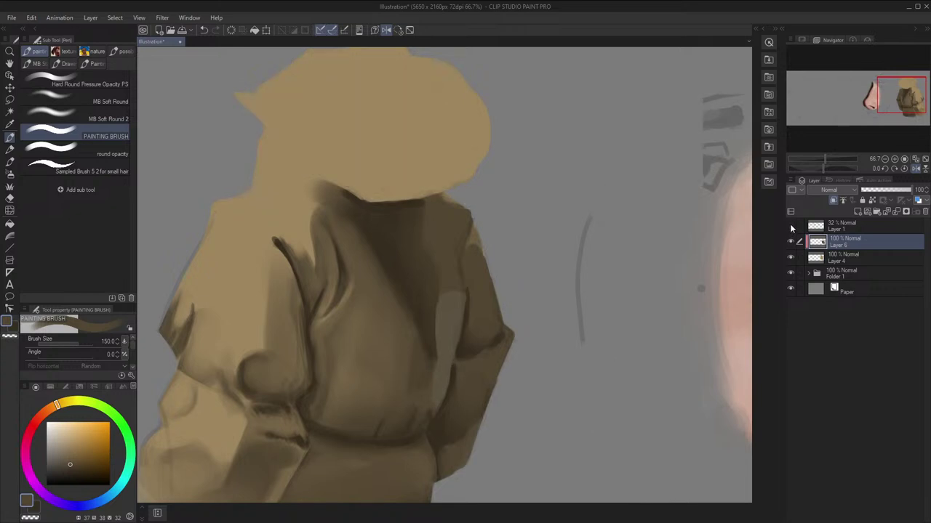
{"action": "key", "text": "h"}
{"action": "left_click_drag", "start_coordinate": [444, 241], "coordinate": [456, 222]}
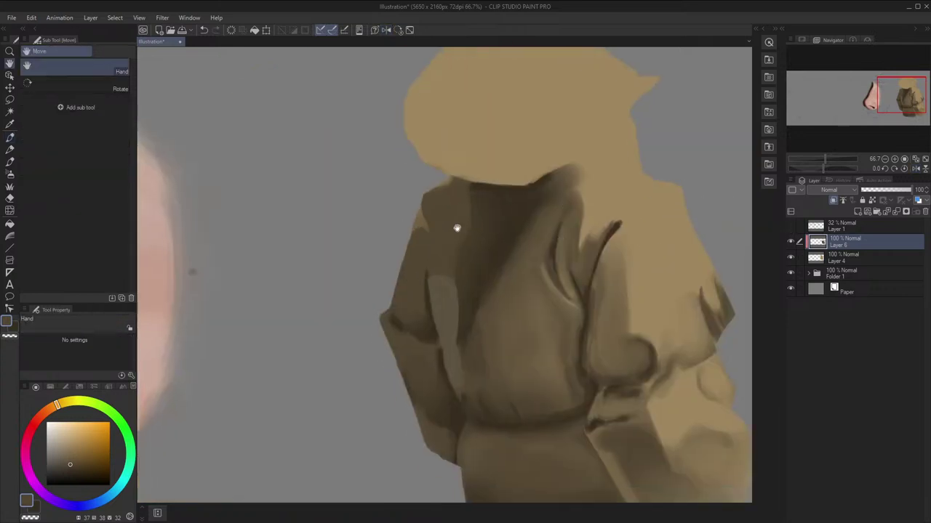
{"action": "key", "text": "h"}
{"action": "key", "text": "x"}
{"action": "scroll", "coordinate": [474, 194], "scroll_direction": "down", "scroll_amount": 2}
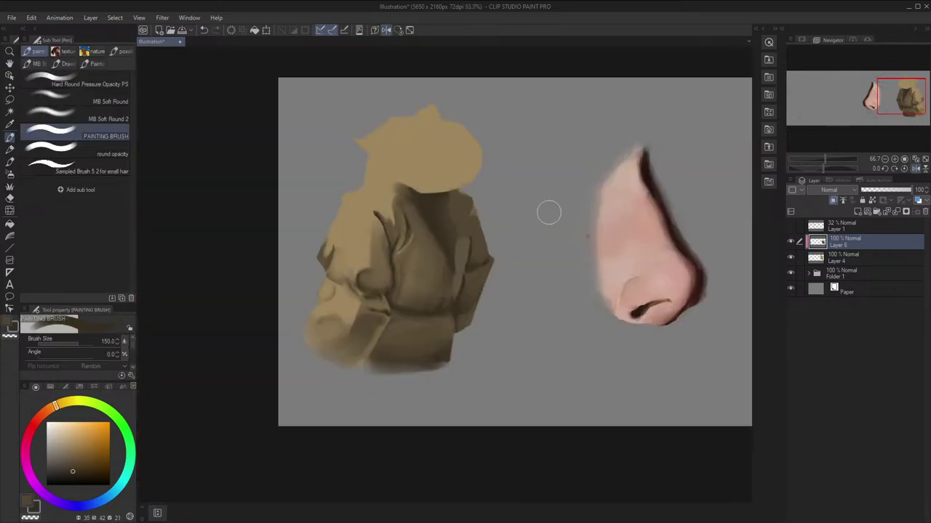
{"action": "key", "text": "h"}
{"action": "scroll", "coordinate": [569, 204], "scroll_direction": "down", "scroll_amount": 1}
{"action": "key", "text": "space"}
{"action": "scroll", "coordinate": [552, 194], "scroll_direction": "up", "scroll_amount": 1}
{"action": "left_click_drag", "start_coordinate": [551, 195], "coordinate": [537, 199]}
{"action": "scroll", "coordinate": [519, 208], "scroll_direction": "up", "scroll_amount": 1}
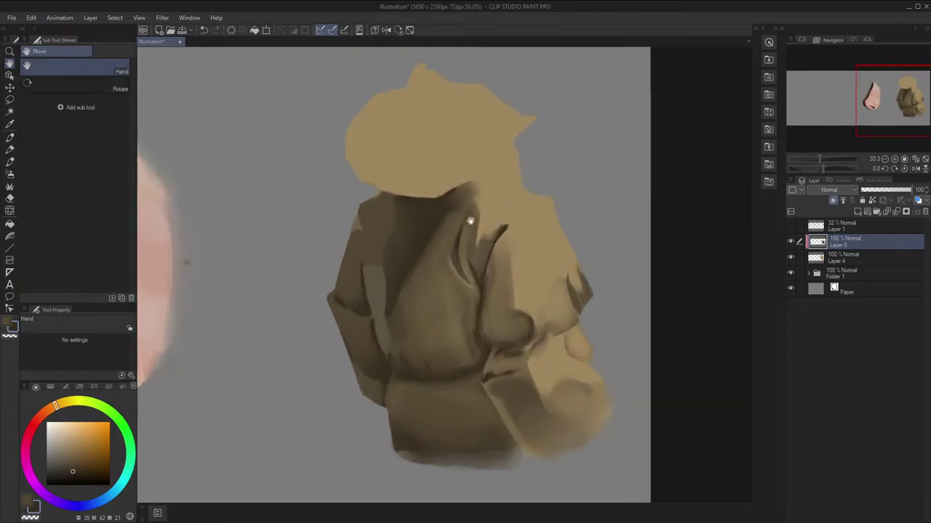
{"action": "scroll", "coordinate": [440, 237], "scroll_direction": "up", "scroll_amount": 2}
{"action": "left_click_drag", "start_coordinate": [386, 234], "coordinate": [385, 222]}
{"action": "scroll", "coordinate": [364, 237], "scroll_direction": "up", "scroll_amount": 1}
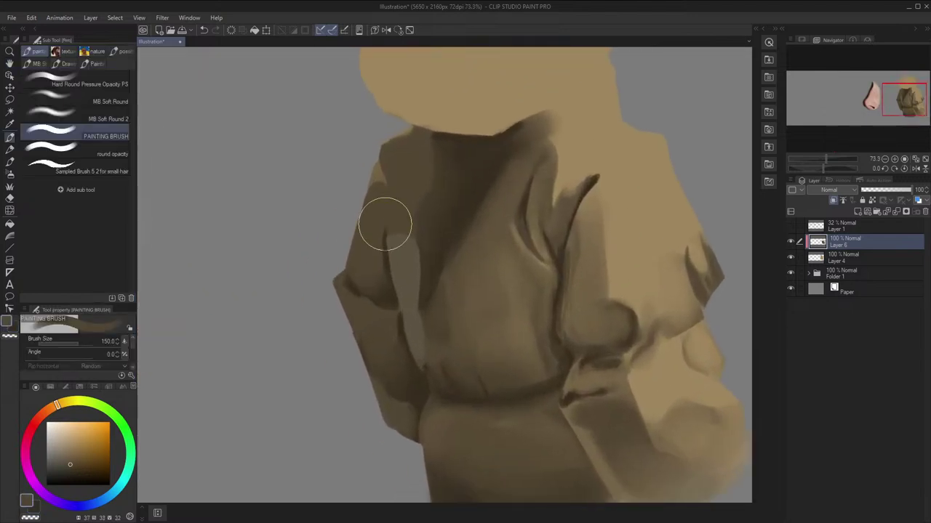
Soften the upper end of the lighter strip beside the far sleeve with sampled brown at brush size 120
{"action": "key", "text": "x"}
{"action": "left_click", "coordinate": [406, 224], "text": "alt"}
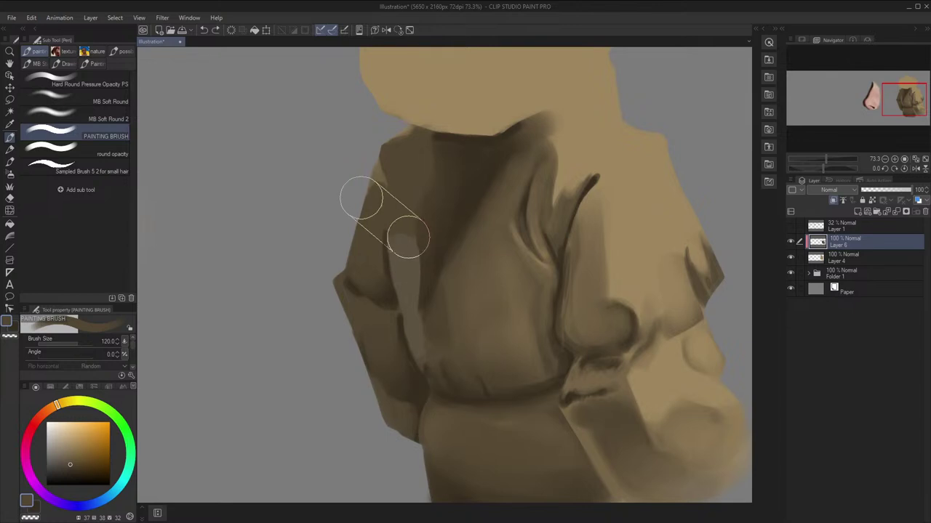
{"action": "left_click_drag", "start_coordinate": [415, 286], "coordinate": [523, 222]}
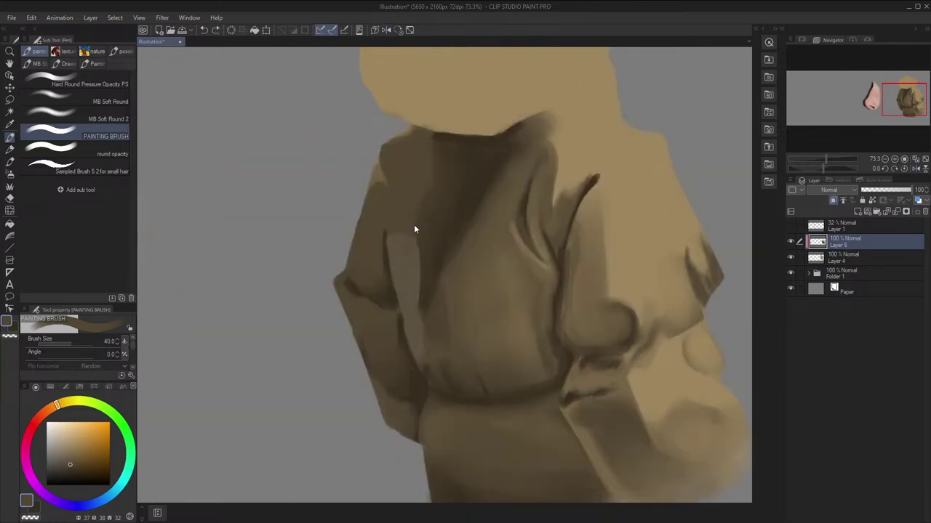
{"action": "key", "text": "]"}
{"action": "key", "text": "]"}
{"action": "key", "text": "]"}
{"action": "key", "text": "]"}
{"action": "key", "text": "]"}
{"action": "left_click_drag", "start_coordinate": [400, 229], "coordinate": [403, 254]}
{"action": "key", "text": "h"}
{"action": "key", "text": "]"}
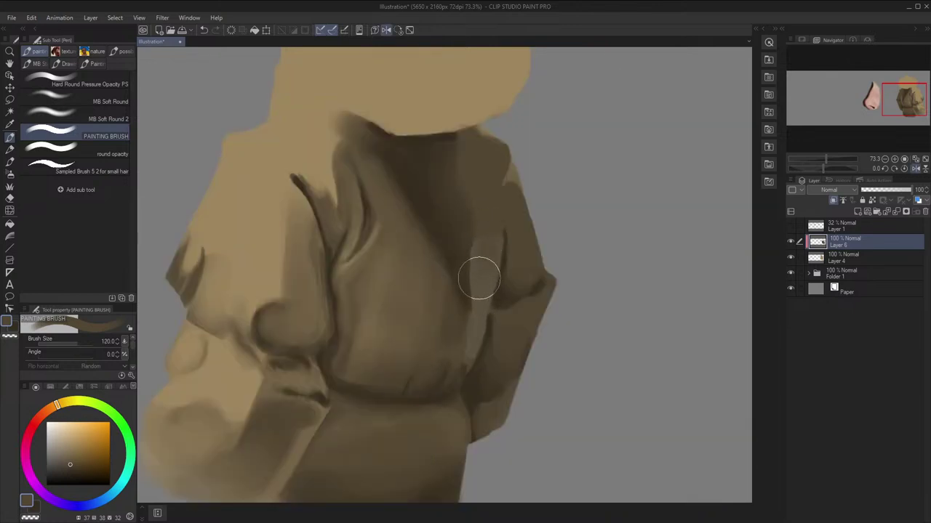
Show the rough sketch layer and paint a short dark fold below the hood's far edge at brush size 20
{"action": "scroll", "coordinate": [480, 279], "scroll_direction": "down", "scroll_amount": 2}
{"action": "key", "text": "h"}
{"action": "scroll", "coordinate": [503, 236], "scroll_direction": "down", "scroll_amount": 1}
{"action": "left_click_drag", "start_coordinate": [563, 199], "coordinate": [559, 203]}
{"action": "scroll", "coordinate": [536, 207], "scroll_direction": "up", "scroll_amount": 1}
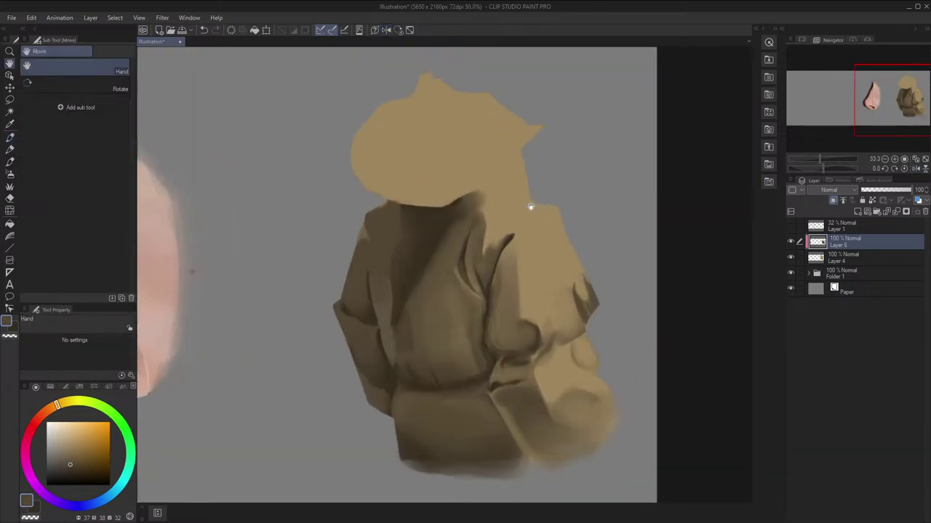
{"action": "scroll", "coordinate": [531, 207], "scroll_direction": "up", "scroll_amount": 3}
{"action": "key", "text": "b"}
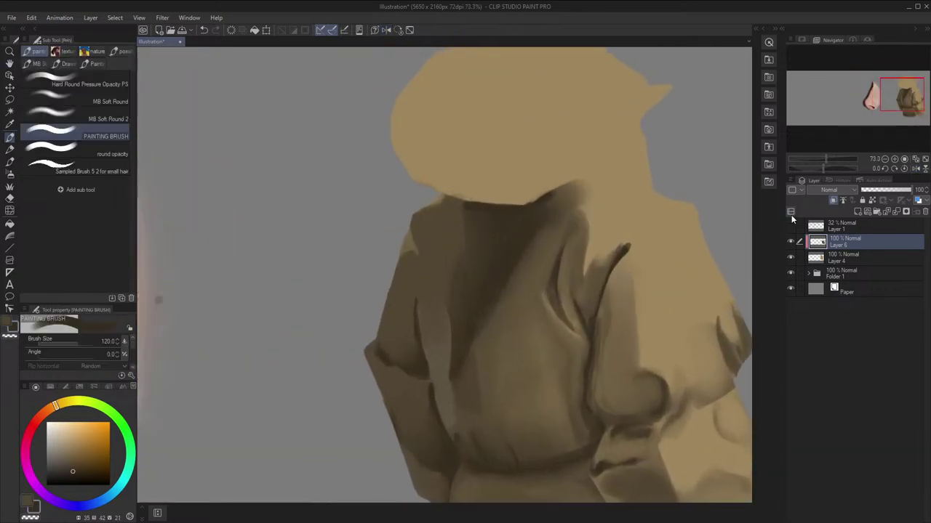
{"action": "left_click", "coordinate": [790, 224]}
{"action": "key", "text": "bracketleft"}
{"action": "key", "text": "bracketleft"}
{"action": "key", "text": "bracketleft"}
{"action": "key", "text": "bracketleft"}
{"action": "key", "text": "bracketleft"}
{"action": "key", "text": "bracketleft"}
{"action": "key", "text": "bracketleft"}
{"action": "key", "text": "bracketleft"}
{"action": "key", "text": "bracketleft"}
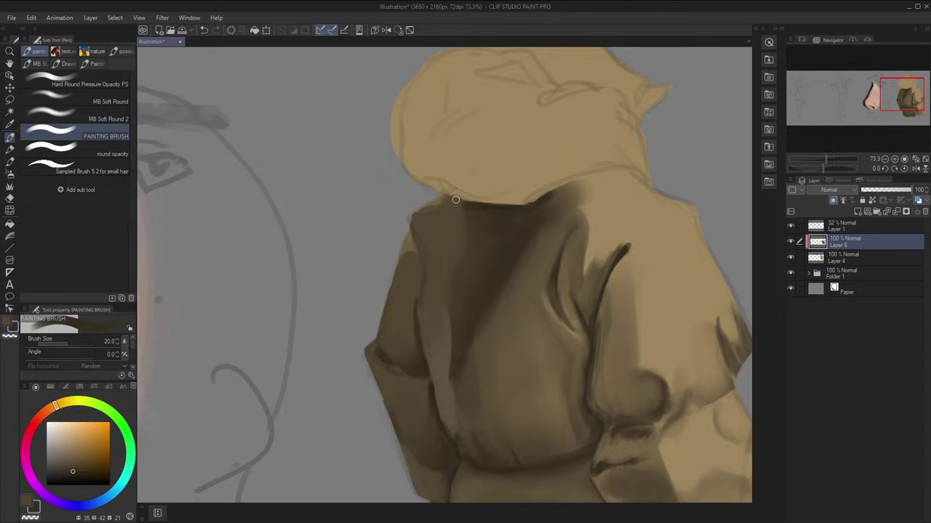
{"action": "left_click", "coordinate": [449, 226], "text": "alt"}
{"action": "left_click_drag", "start_coordinate": [448, 200], "coordinate": [442, 234]}
Thin the short fold below the hood with sampled brown at brush size 25, and hide the rough sketch layer
{"action": "left_click", "coordinate": [450, 227], "text": "alt"}
{"action": "key", "text": "h"}
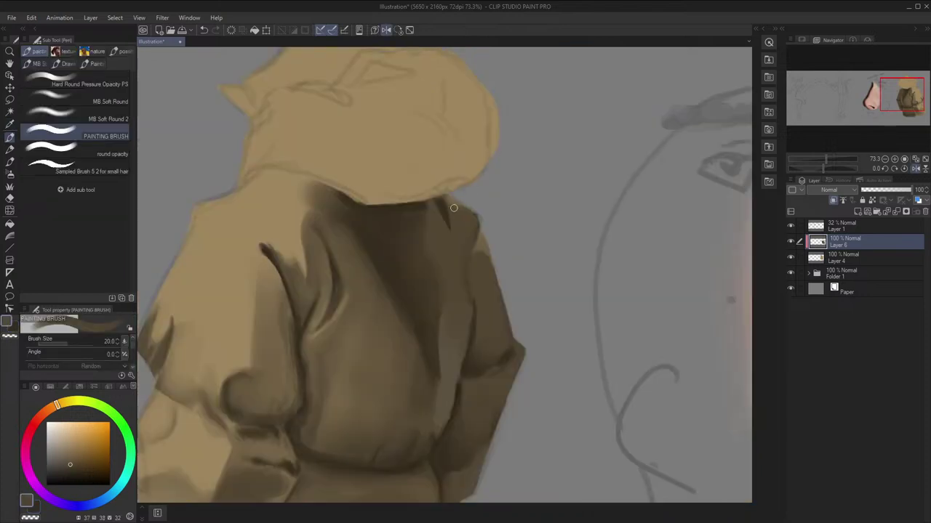
{"action": "key", "text": "f"}
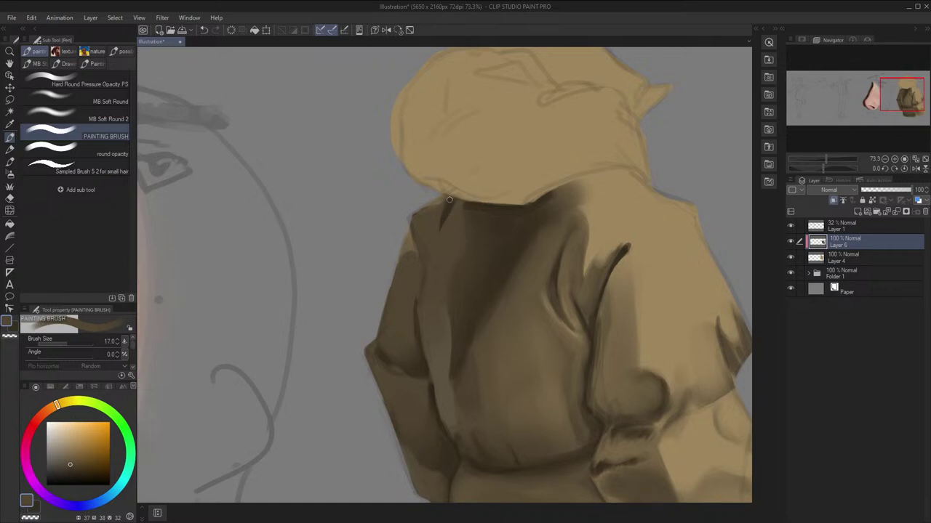
{"action": "key", "text": "bracketright"}
{"action": "key", "text": "f"}
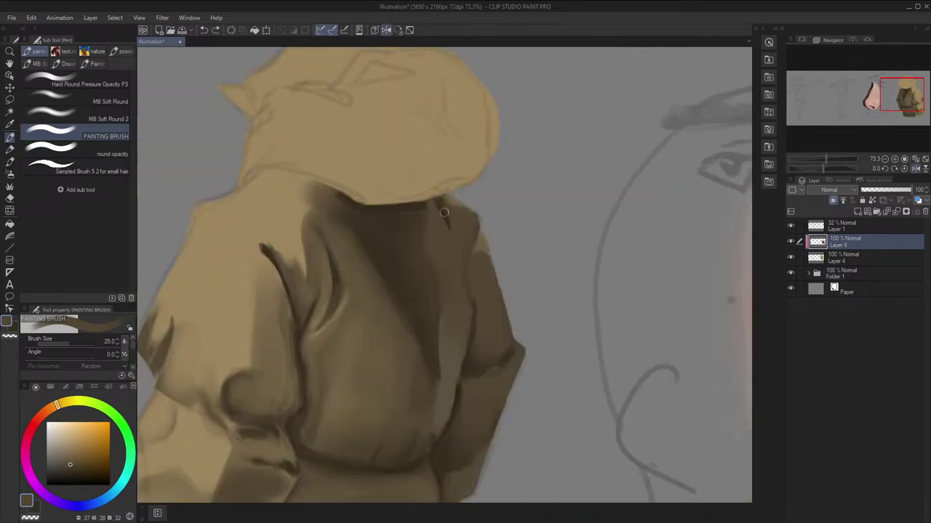
{"action": "key", "text": "f"}
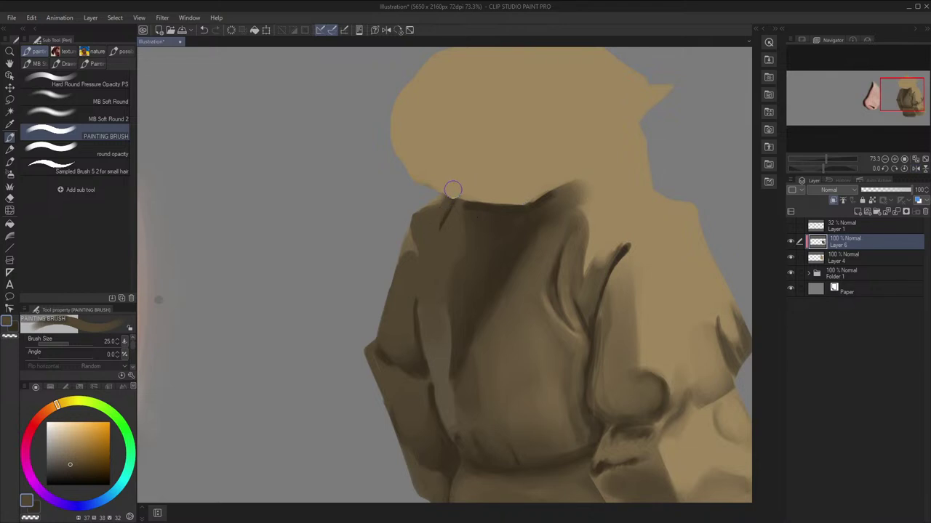
Darken the far shoulder around the short fold with dark brown, using brush sizes from 60 to 100
{"action": "scroll", "coordinate": [476, 177], "scroll_direction": "down", "scroll_amount": 3}
{"action": "key", "text": "f"}
{"action": "key", "text": "space"}
{"action": "key", "text": "f"}
{"action": "scroll", "coordinate": [516, 195], "scroll_direction": "up", "scroll_amount": 1}
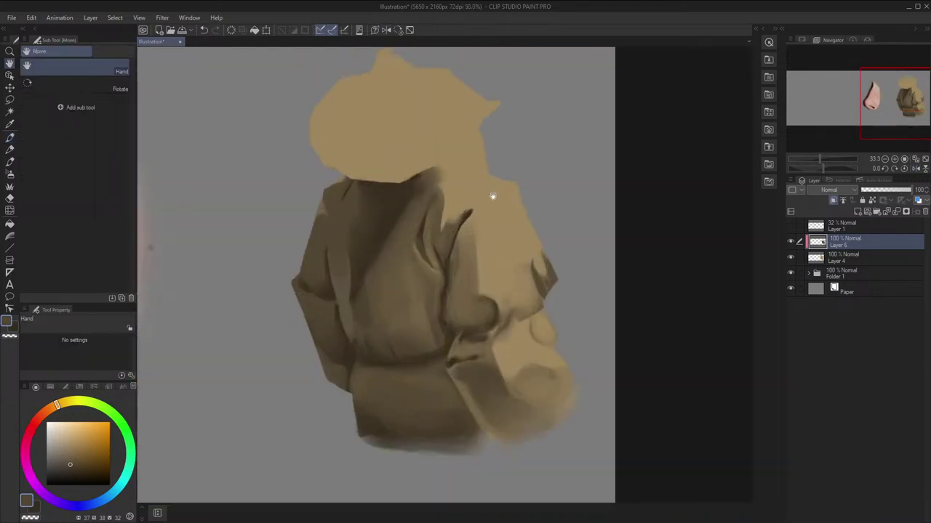
{"action": "scroll", "coordinate": [493, 196], "scroll_direction": "up", "scroll_amount": 4}
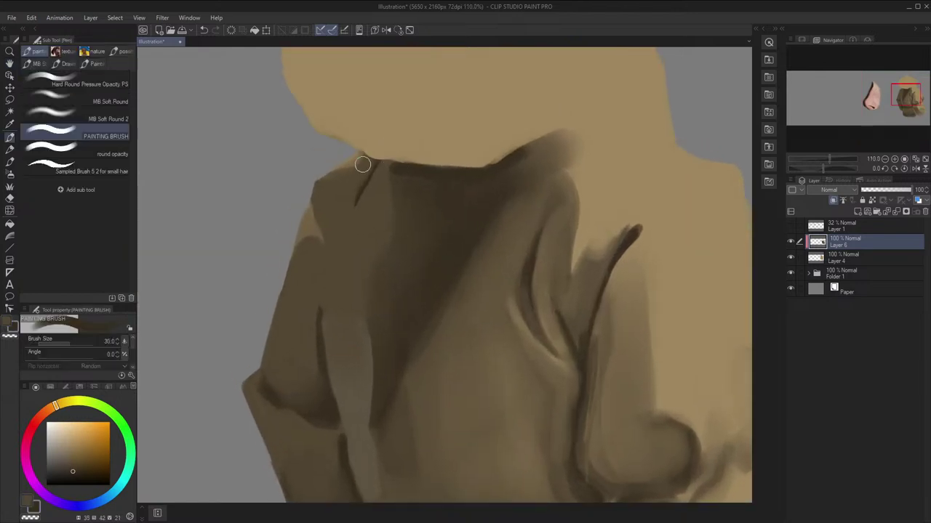
{"action": "key", "text": "f"}
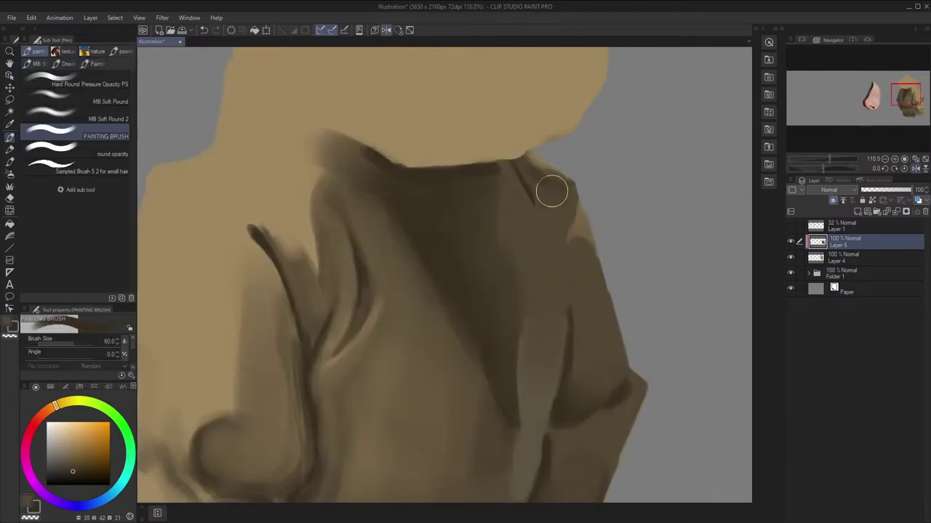
{"action": "mouse_move", "coordinate": [553, 186]}
{"action": "left_mouse_down"}
{"action": "mouse_move", "coordinate": [561, 223]}
{"action": "mouse_move", "coordinate": [551, 201]}
{"action": "mouse_move", "coordinate": [550, 226]}
{"action": "mouse_move", "coordinate": [526, 208]}
{"action": "mouse_move", "coordinate": [549, 266]}
{"action": "left_mouse_up"}
{"action": "key", "text": "]"}
{"action": "key", "text": "]"}
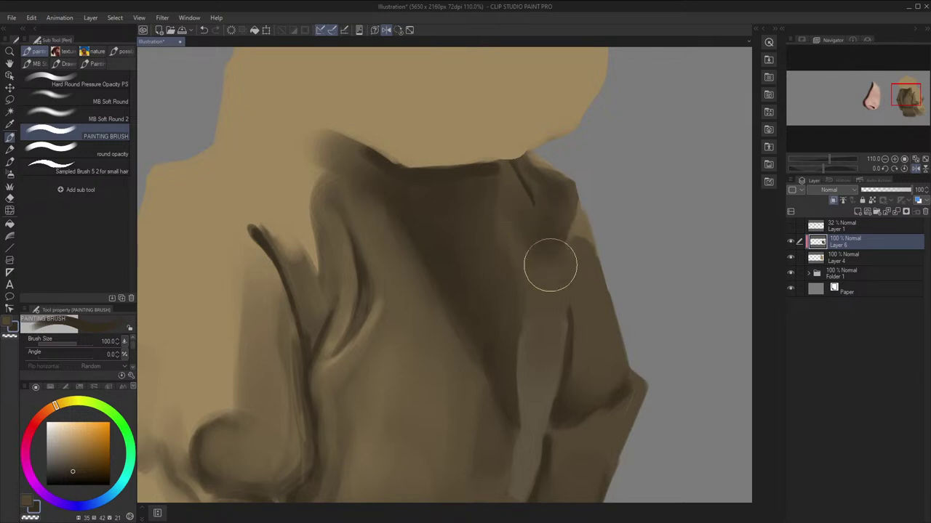
Blend the far shoulder's dark shading into the chest with sampled brown, starting at brush size 100
{"action": "left_click", "coordinate": [558, 277], "text": "alt"}
{"action": "mouse_move", "coordinate": [512, 212]}
{"action": "left_mouse_down"}
{"action": "mouse_move", "coordinate": [554, 227]}
{"action": "mouse_move", "coordinate": [561, 217]}
{"action": "left_mouse_up"}
{"action": "key", "text": "f"}
{"action": "scroll", "coordinate": [539, 202], "scroll_direction": "down", "scroll_amount": 1}
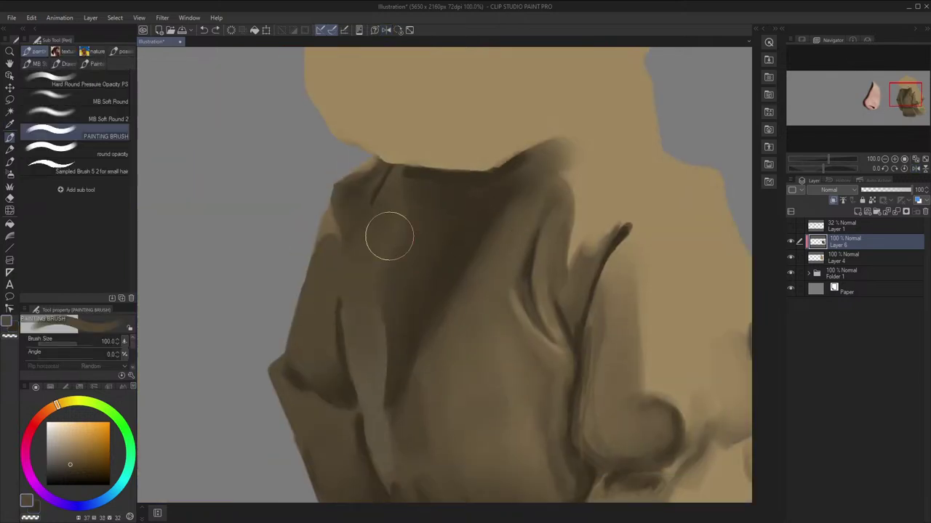
{"action": "key", "text": "["}
{"action": "left_click_drag", "start_coordinate": [358, 209], "coordinate": [356, 199]}
Refine the shading where the far shoulder meets the upper sleeve, using sampled brown at brush sizes 70 and 25
{"action": "key", "text": "f"}
{"action": "scroll", "coordinate": [363, 185], "scroll_direction": "down", "scroll_amount": 1}
{"action": "key", "text": "f"}
{"action": "scroll", "coordinate": [451, 153], "scroll_direction": "down", "scroll_amount": 1}
{"action": "mouse_move", "coordinate": [483, 189]}
{"action": "left_mouse_down"}
{"action": "mouse_move", "coordinate": [490, 210]}
{"action": "mouse_move", "coordinate": [517, 221]}
{"action": "left_mouse_up"}
{"action": "key", "text": "f"}
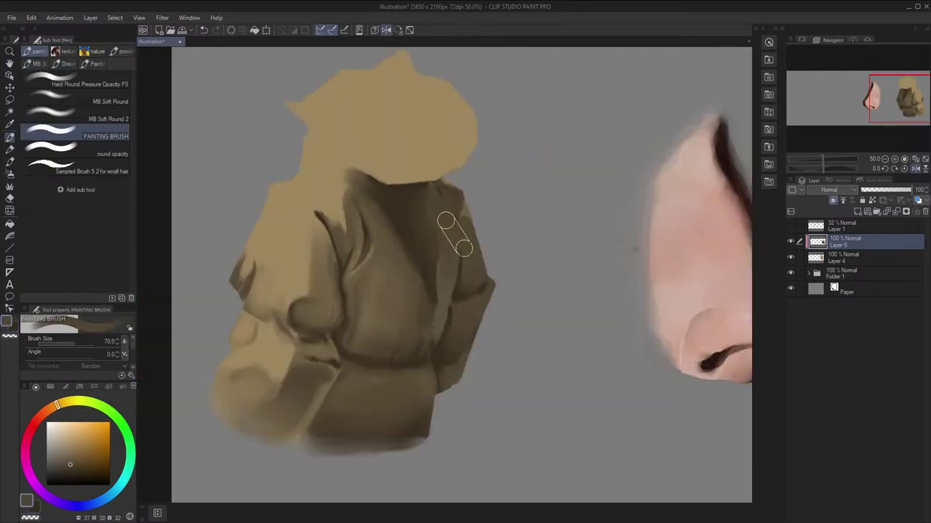
{"action": "left_click", "coordinate": [463, 237], "text": "alt"}
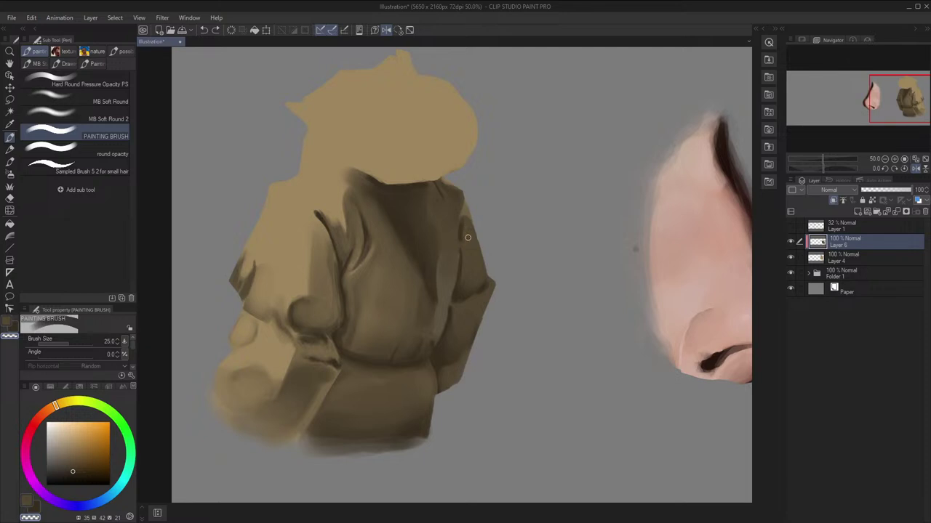
{"action": "left_click", "coordinate": [466, 240], "text": "alt"}
Paint lighter brown sampled from the torso along the upper part of the hem band near the front sleeve at brush size 60
{"action": "key", "text": "f"}
{"action": "scroll", "coordinate": [484, 237], "scroll_direction": "down", "scroll_amount": 1}
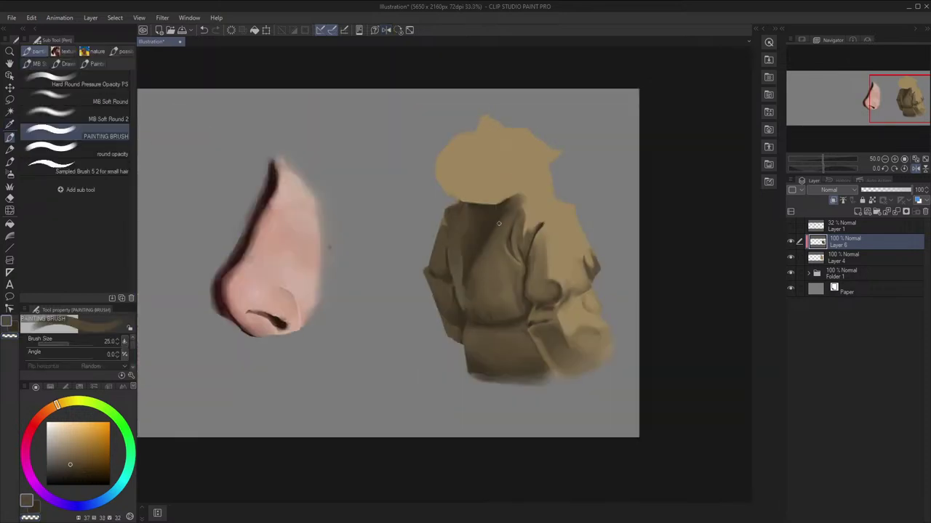
{"action": "key", "text": "f"}
{"action": "scroll", "coordinate": [529, 211], "scroll_direction": "down", "scroll_amount": 1}
{"action": "scroll", "coordinate": [520, 210], "scroll_direction": "up", "scroll_amount": 2}
{"action": "key", "text": "f"}
{"action": "left_click_drag", "start_coordinate": [494, 226], "coordinate": [453, 237]}
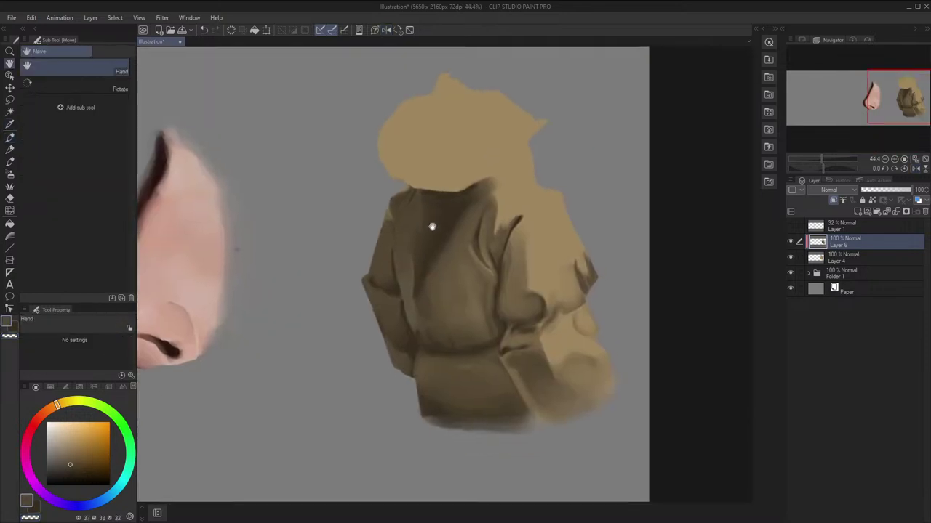
{"action": "scroll", "coordinate": [429, 214], "scroll_direction": "up", "scroll_amount": 4}
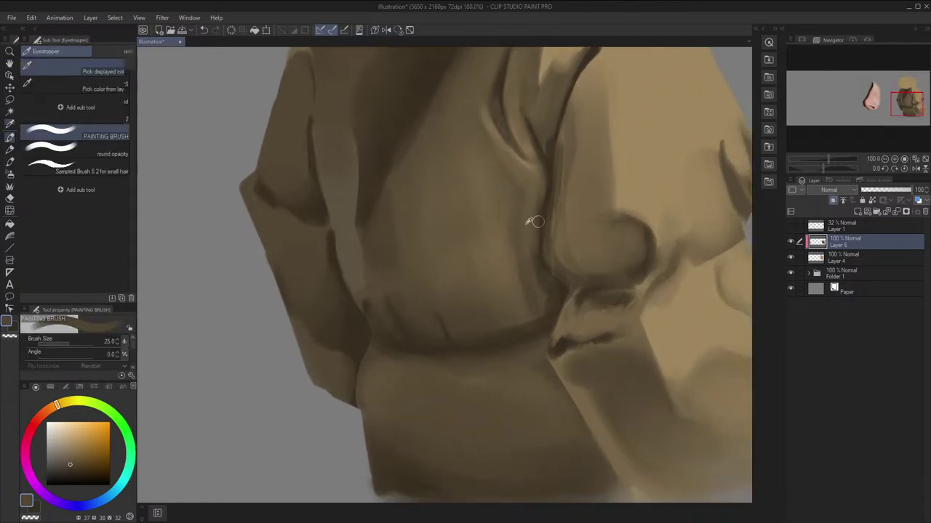
{"action": "left_click", "coordinate": [530, 225], "text": "alt"}
{"action": "left_click_drag", "start_coordinate": [524, 299], "coordinate": [514, 262]}
{"action": "key", "text": "shift+f"}
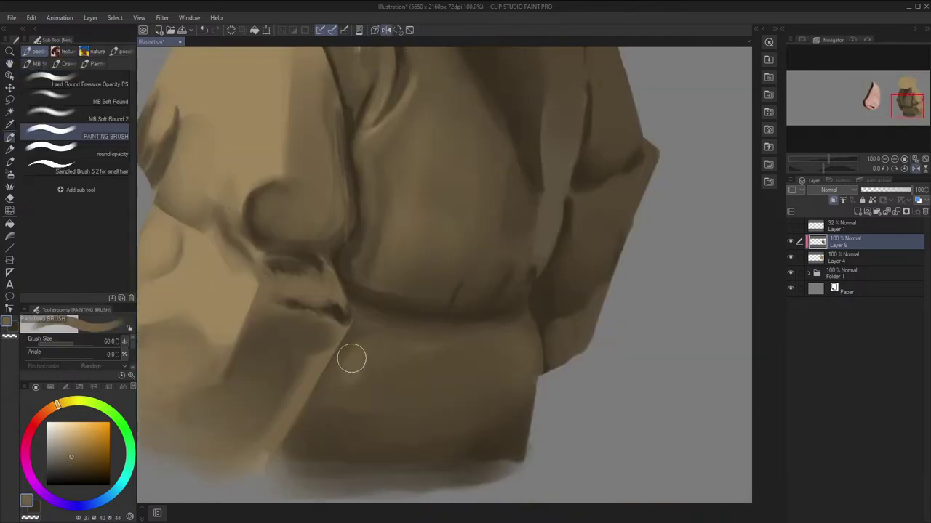
{"action": "left_click_drag", "start_coordinate": [352, 358], "coordinate": [332, 397]}
{"action": "key", "text": "]"}
{"action": "left_click_drag", "start_coordinate": [361, 349], "coordinate": [372, 341]}
{"action": "key", "text": "h"}
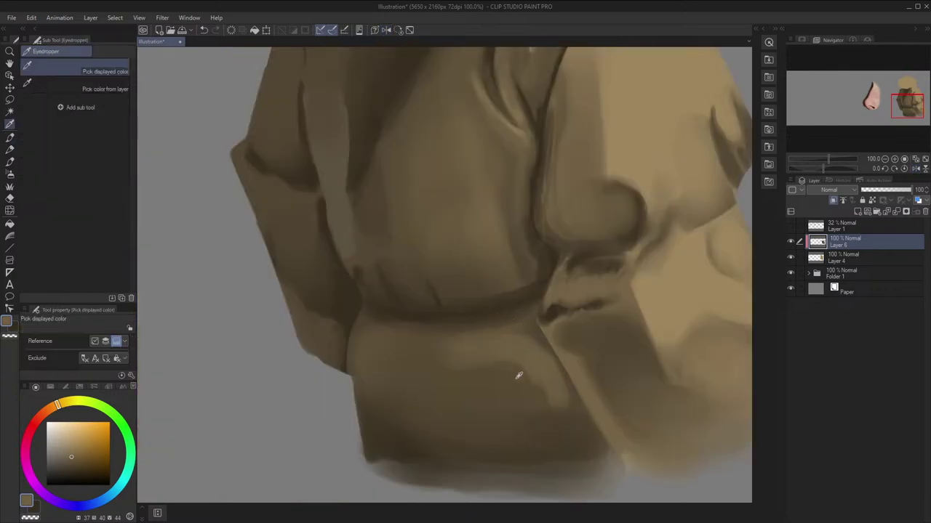
Blend the light patch on the hem band into its surroundings with sampled browns and check it mirrored
{"action": "left_click", "coordinate": [517, 377], "text": "alt"}
{"action": "left_click_drag", "start_coordinate": [532, 368], "coordinate": [536, 384]}
{"action": "left_click", "coordinate": [503, 375], "text": "alt"}
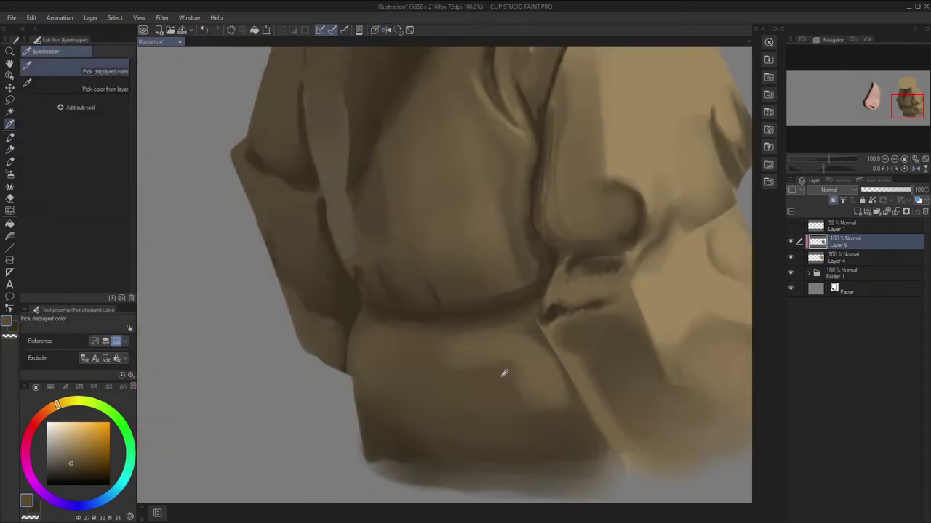
{"action": "left_click", "coordinate": [544, 369], "text": "alt"}
{"action": "key", "text": "f"}
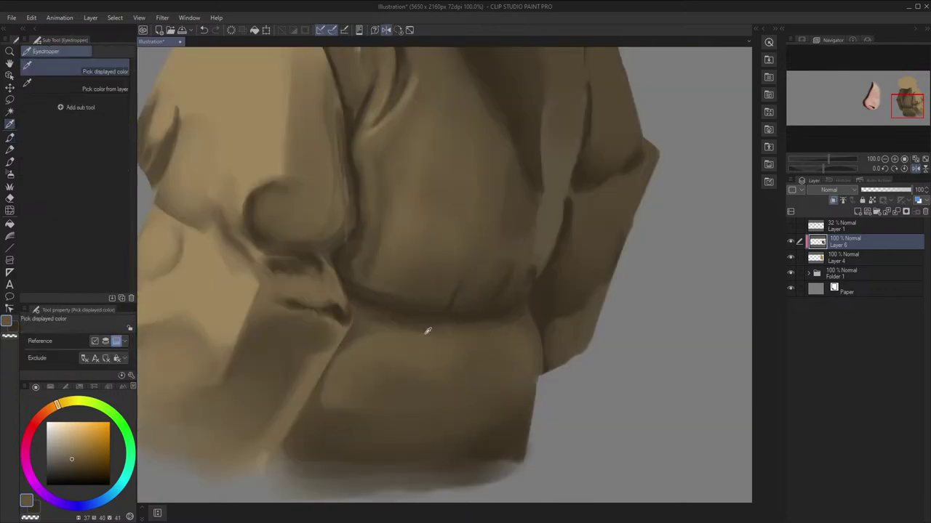
Smooth the hem band's shading below the waist seam and across its middle with sampled browns at brush size 80
{"action": "left_click", "coordinate": [427, 329], "text": "alt"}
{"action": "key", "text": "bracketleft"}
{"action": "key", "text": "bracketleft"}
{"action": "key", "text": "bracketleft"}
{"action": "key", "text": "bracketleft"}
{"action": "key", "text": "bracketleft"}
{"action": "key", "text": "bracketleft"}
{"action": "key", "text": "bracketleft"}
{"action": "left_click", "coordinate": [456, 393], "text": "alt"}
{"action": "key", "text": "bracketright"}
{"action": "key", "text": "bracketright"}
{"action": "key", "text": "bracketright"}
{"action": "key", "text": "bracketright"}
{"action": "key", "text": "bracketright"}
{"action": "key", "text": "bracketright"}
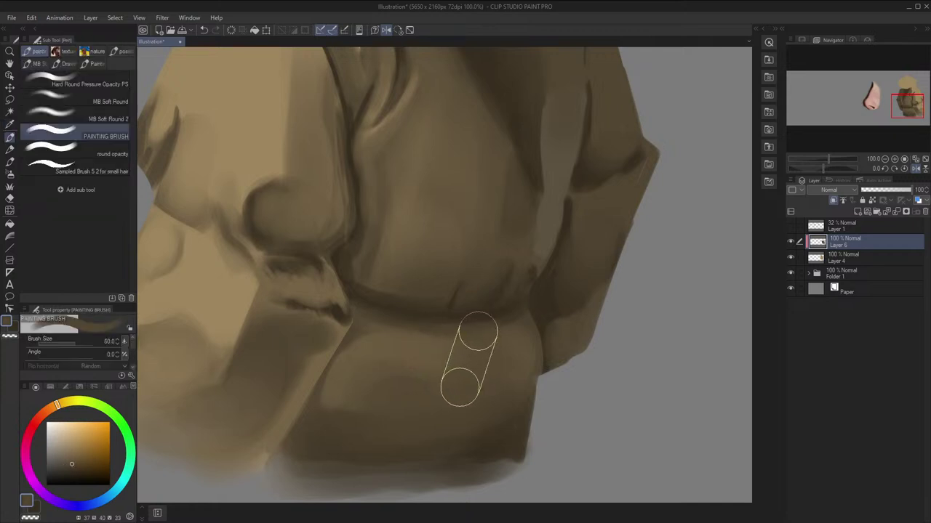
{"action": "left_click", "coordinate": [361, 411], "text": "alt"}
Review the whole jacket in mirrored and normal view
{"action": "key", "text": "ctrl+minus"}
{"action": "key", "text": "ctrl+minus"}
{"action": "key", "text": "ctrl+minus"}
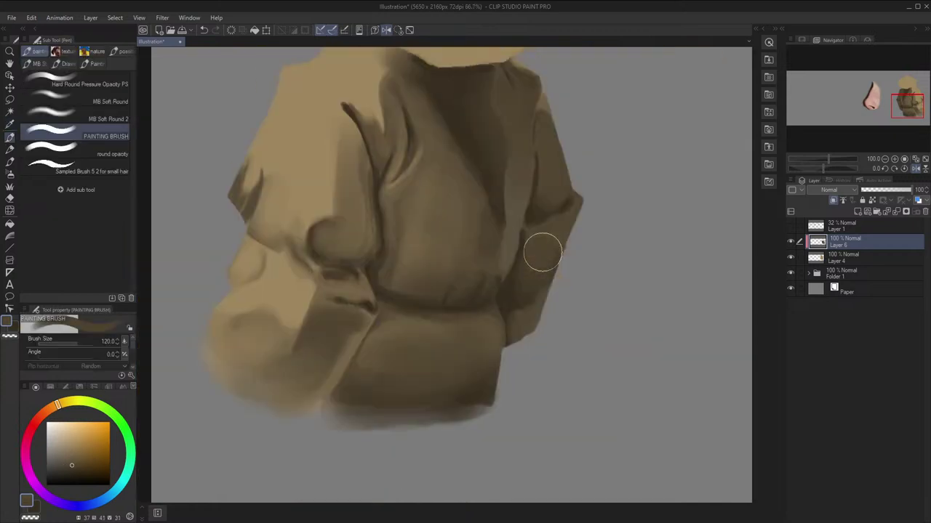
{"action": "key", "text": "f"}
{"action": "left_click_drag", "start_coordinate": [546, 266], "coordinate": [569, 294]}
{"action": "key", "text": "f"}
{"action": "scroll", "coordinate": [441, 264], "scroll_direction": "up", "scroll_amount": 2}
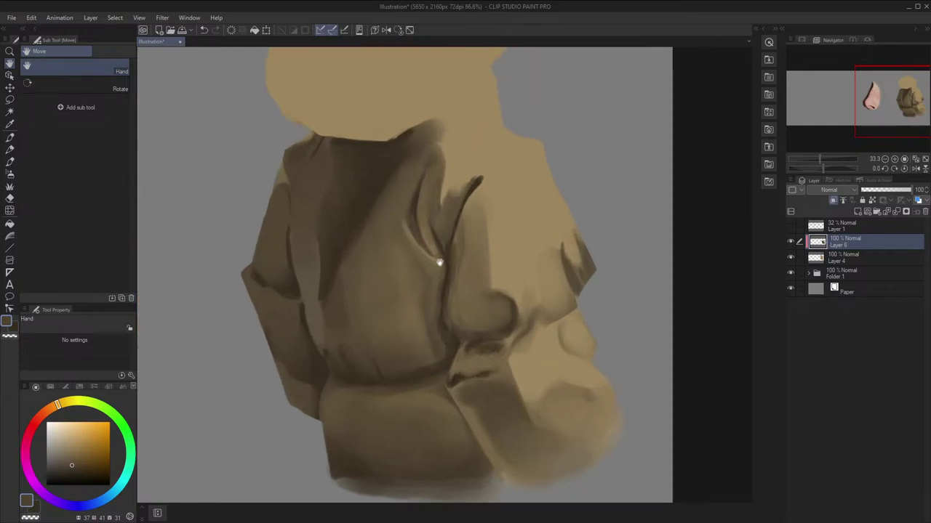
Show the rough sketch and paint a soft shadow patch on the near shoulder with brown sampled from the sleeve at brush size 100
{"action": "left_click", "coordinate": [791, 227]}
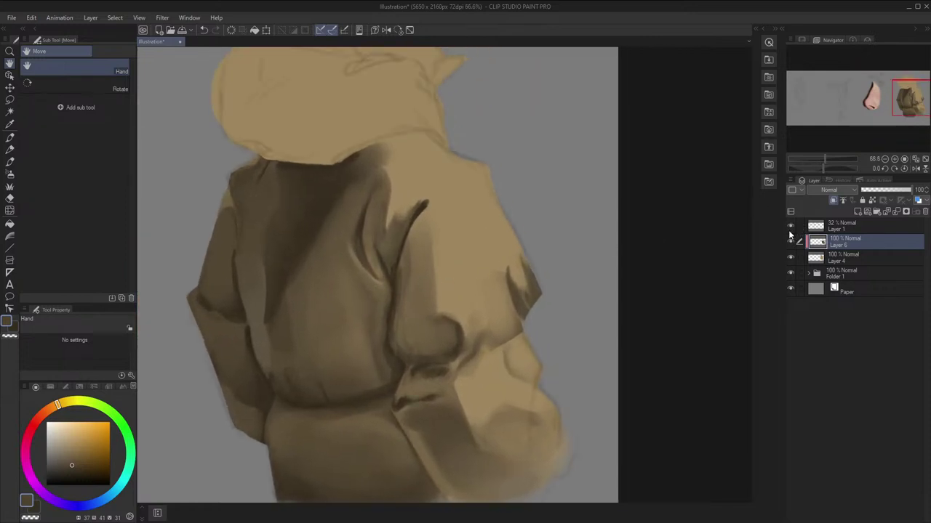
{"action": "left_click_drag", "start_coordinate": [572, 212], "coordinate": [564, 257]}
{"action": "scroll", "coordinate": [564, 257], "scroll_direction": "up", "scroll_amount": 1}
{"action": "key", "text": "x"}
{"action": "key", "text": "x"}
{"action": "left_click_drag", "start_coordinate": [432, 229], "coordinate": [477, 222]}
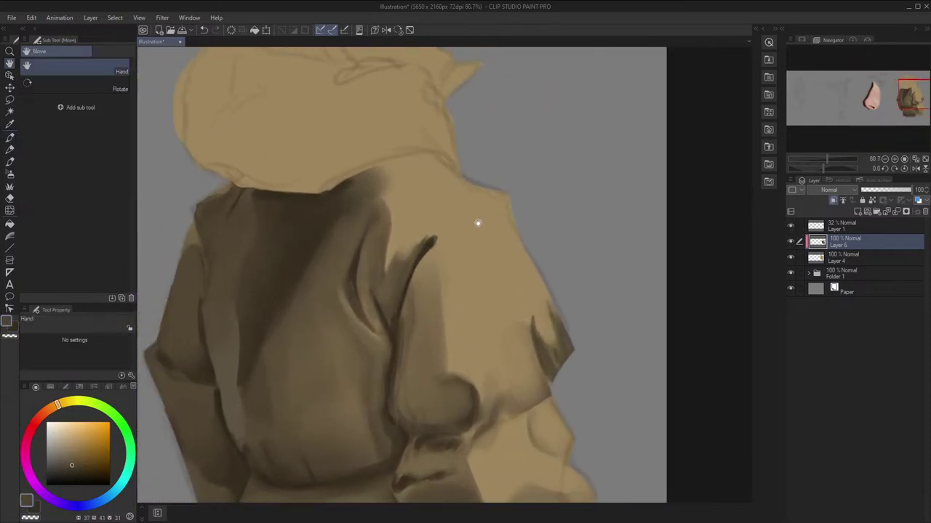
{"action": "key", "text": "i"}
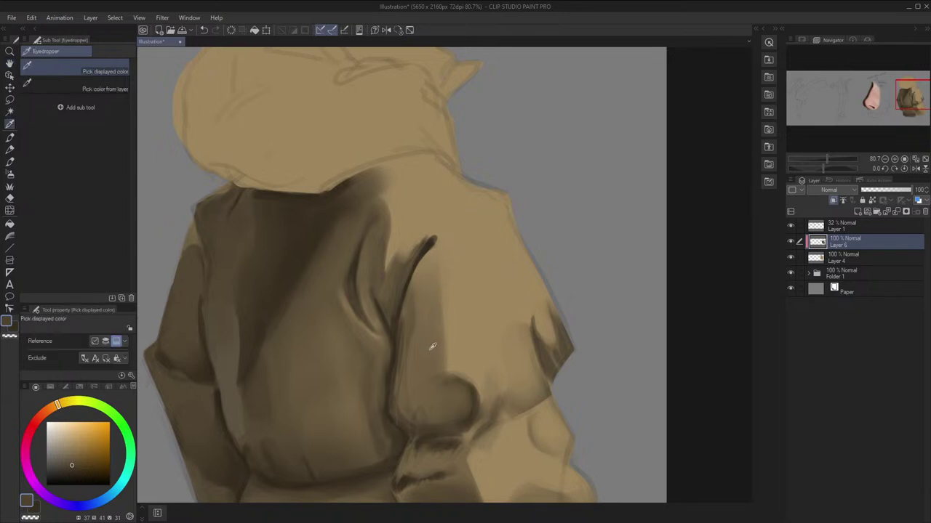
{"action": "left_click", "coordinate": [432, 347]}
{"action": "key", "text": "p"}
{"action": "mouse_move", "coordinate": [461, 237]}
{"action": "left_mouse_down"}
{"action": "mouse_move", "coordinate": [473, 266]}
{"action": "mouse_move", "coordinate": [473, 251]}
{"action": "mouse_move", "coordinate": [461, 273]}
{"action": "mouse_move", "coordinate": [459, 257]}
{"action": "mouse_move", "coordinate": [455, 285]}
{"action": "mouse_move", "coordinate": [458, 263]}
{"action": "left_mouse_up"}
{"action": "key", "text": "]"}
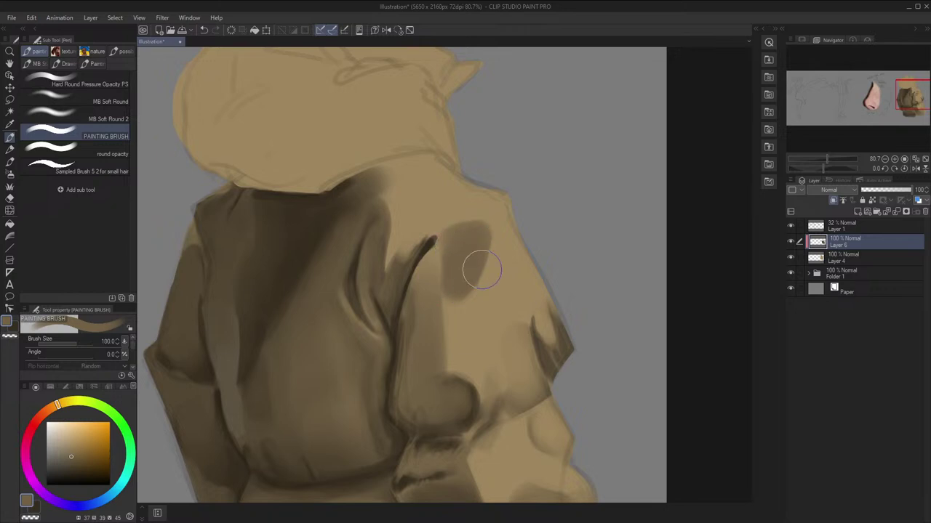
Trim the outer side of the shoulder shadow patch to a slanted edge with the sampled base tan at brush size 80
{"action": "key", "text": "x"}
{"action": "key", "text": "x"}
{"action": "key", "text": "i"}
{"action": "left_click", "coordinate": [504, 262]}
{"action": "key", "text": "p"}
{"action": "key", "text": "["}
{"action": "mouse_move", "coordinate": [500, 235]}
{"action": "left_mouse_down"}
{"action": "mouse_move", "coordinate": [471, 304]}
{"action": "mouse_move", "coordinate": [488, 264]}
{"action": "left_mouse_up"}
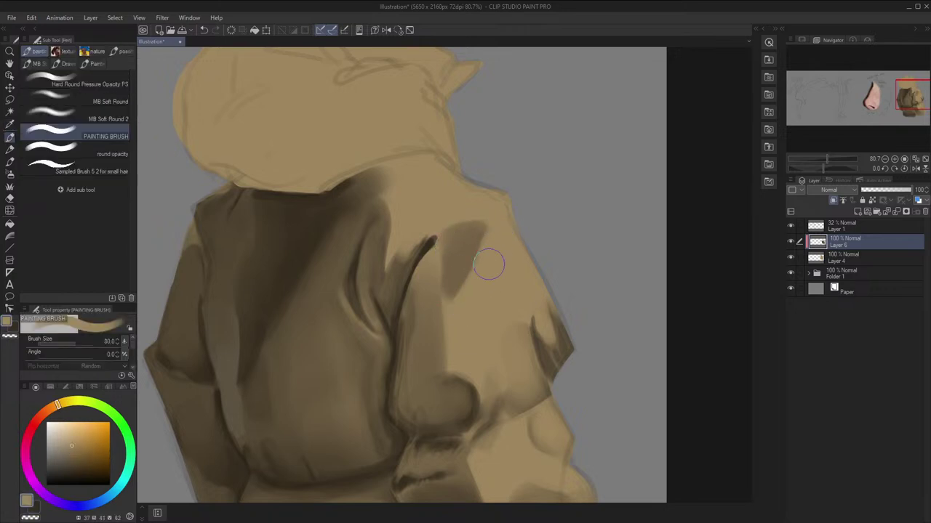
Paint a darker core along the shoulder patch's slanted edge with browns sampled from the sleeve, undoing the unwanted strokes
{"action": "key", "text": "i"}
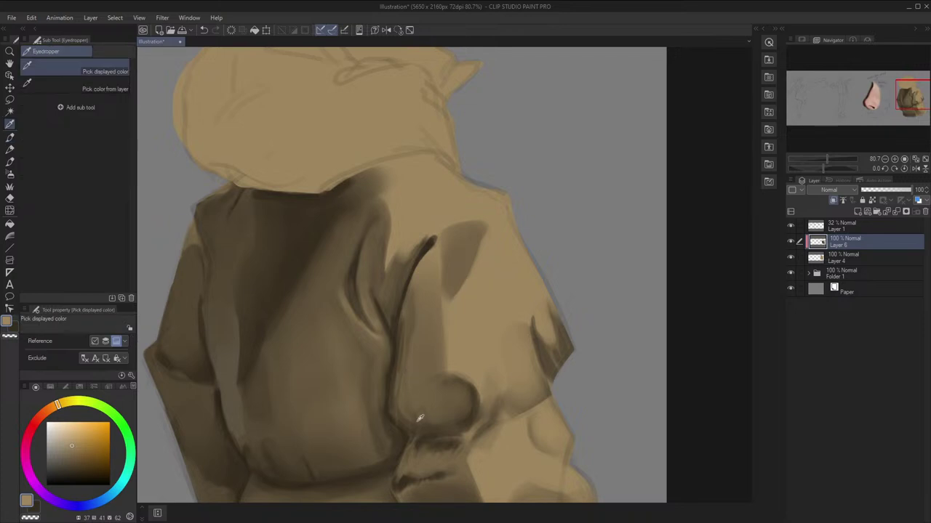
{"action": "left_click", "coordinate": [420, 418]}
{"action": "key", "text": "p"}
{"action": "key", "text": "i"}
{"action": "left_click", "coordinate": [471, 403]}
{"action": "key", "text": "p"}
{"action": "mouse_move", "coordinate": [461, 211]}
{"action": "left_mouse_down"}
{"action": "mouse_move", "coordinate": [460, 310]}
{"action": "mouse_move", "coordinate": [473, 227]}
{"action": "mouse_move", "coordinate": [453, 281]}
{"action": "mouse_move", "coordinate": [472, 233]}
{"action": "mouse_move", "coordinate": [459, 269]}
{"action": "mouse_move", "coordinate": [453, 255]}
{"action": "mouse_move", "coordinate": [471, 210]}
{"action": "mouse_move", "coordinate": [476, 239]}
{"action": "mouse_move", "coordinate": [464, 269]}
{"action": "left_mouse_up"}
{"action": "key", "text": "i"}
{"action": "left_click", "coordinate": [458, 251]}
{"action": "key", "text": "p"}
{"action": "key", "text": "ctrl+z"}
{"action": "key", "text": "ctrl+z"}
{"action": "key", "text": "["}
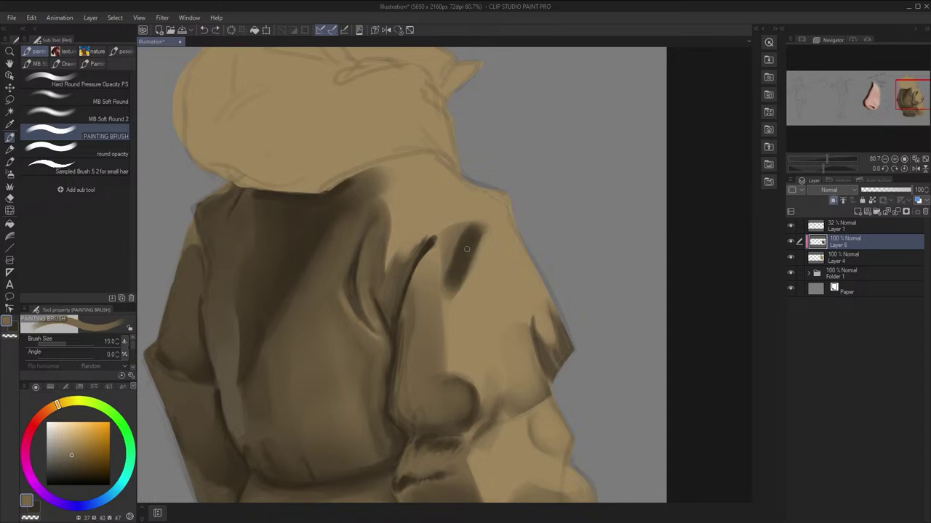
Work a thin lighter sliver into the dark shoulder fold and resample its dark brown for the surrounding edges
{"action": "key", "text": "bracketright"}
{"action": "key", "text": "bracketleft"}
{"action": "left_click", "coordinate": [459, 266], "text": "alt"}
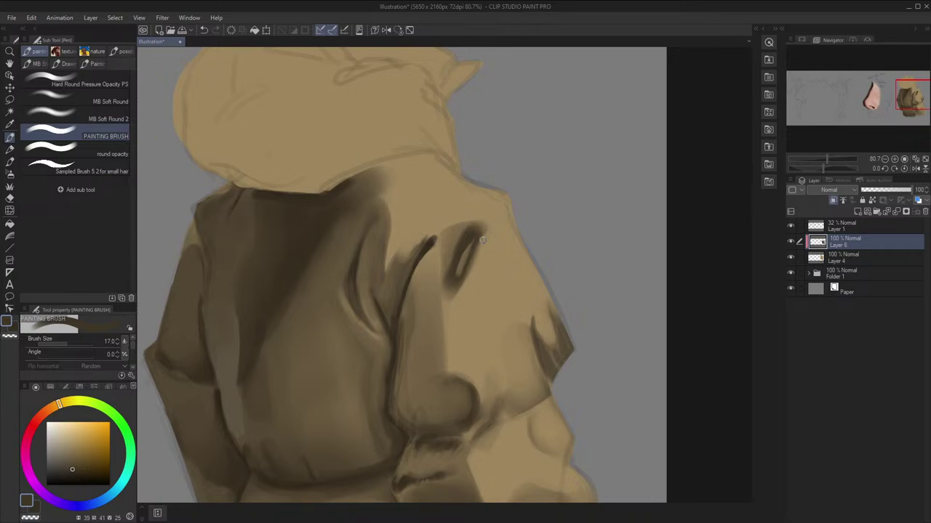
{"action": "key", "text": "bracketright"}
Soften the inner side of the shoulder fold in mirrored view with a sampled mid brown at brush size 50
{"action": "left_click", "coordinate": [386, 30]}
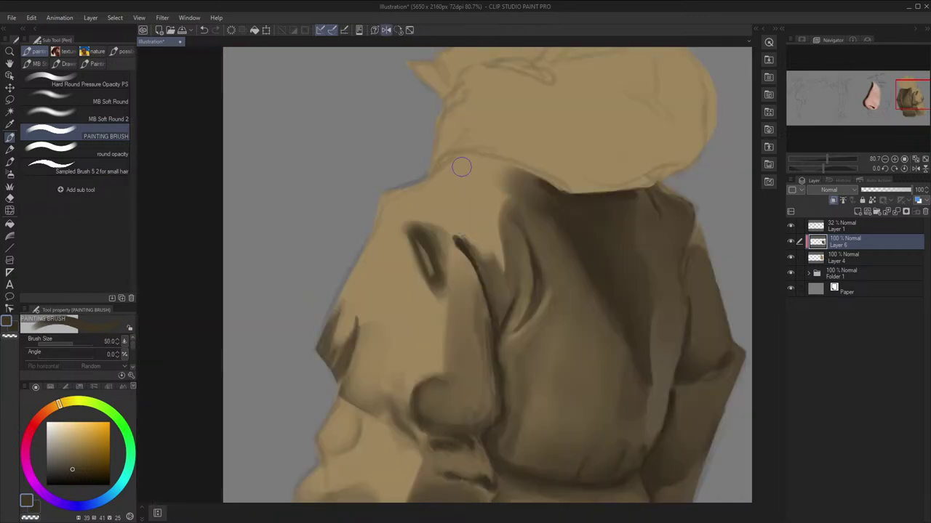
{"action": "key", "text": "c"}
{"action": "key", "text": "x"}
{"action": "key", "text": "x"}
{"action": "left_click", "coordinate": [440, 241], "text": "alt"}
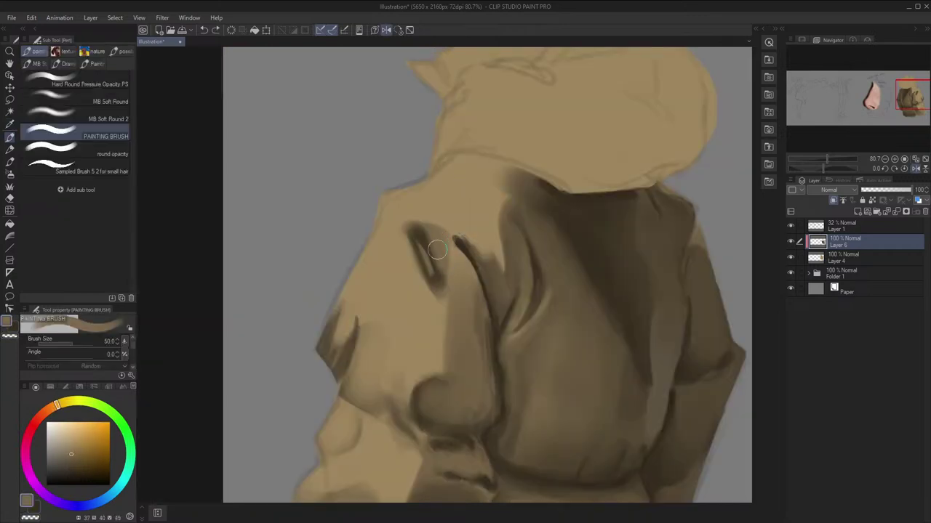
{"action": "key", "text": "ctrl+z"}
{"action": "mouse_move", "coordinate": [437, 251]}
{"action": "left_mouse_down"}
{"action": "mouse_move", "coordinate": [422, 228]}
{"action": "mouse_move", "coordinate": [440, 264]}
{"action": "left_mouse_up"}
{"action": "key", "text": "h"}
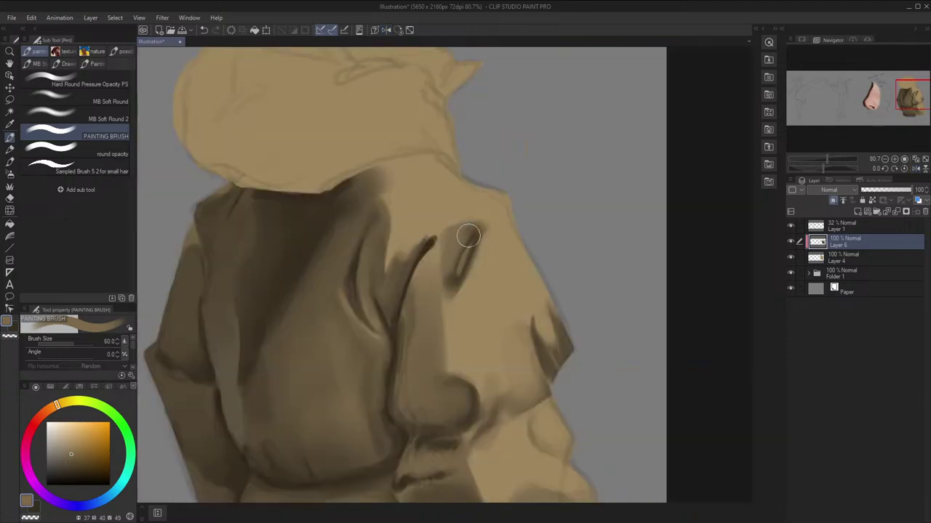
Redefine the narrow lighter sliver inside the shoulder fold with a sampled brown at brush size 10
{"action": "left_click", "coordinate": [470, 232], "text": "alt"}
{"action": "key", "text": "["}
{"action": "key", "text": "["}
{"action": "key", "text": "["}
{"action": "key", "text": "["}
{"action": "key", "text": "["}
{"action": "key", "text": "["}
{"action": "key", "text": "["}
{"action": "key", "text": "["}
{"action": "key", "text": "["}
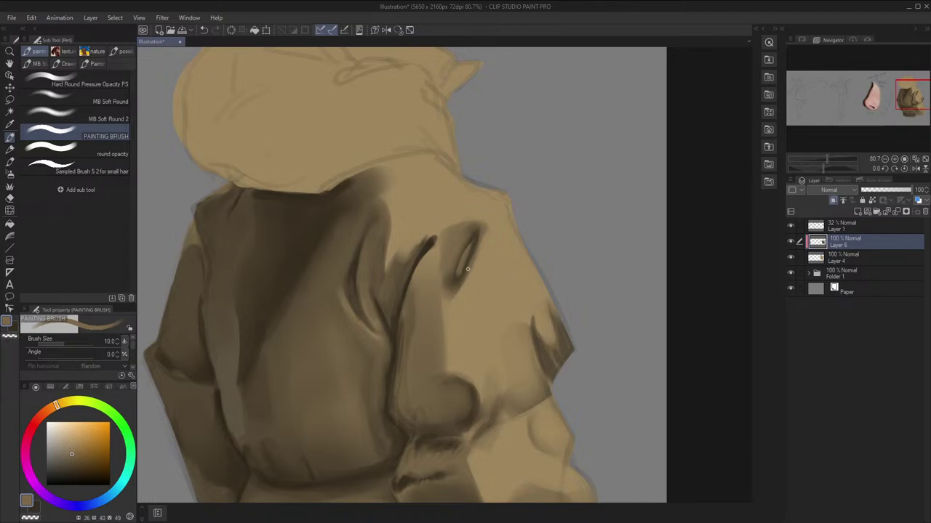
Hide the rough sketch and check the whole jacket in mirrored and normal view
{"action": "left_click", "coordinate": [790, 226]}
{"action": "key", "text": "h"}
{"action": "key", "text": "h"}
{"action": "key", "text": "ctrl+minus"}
{"action": "key", "text": "ctrl+minus"}
{"action": "key", "text": "ctrl+minus"}
{"action": "key", "text": "h"}
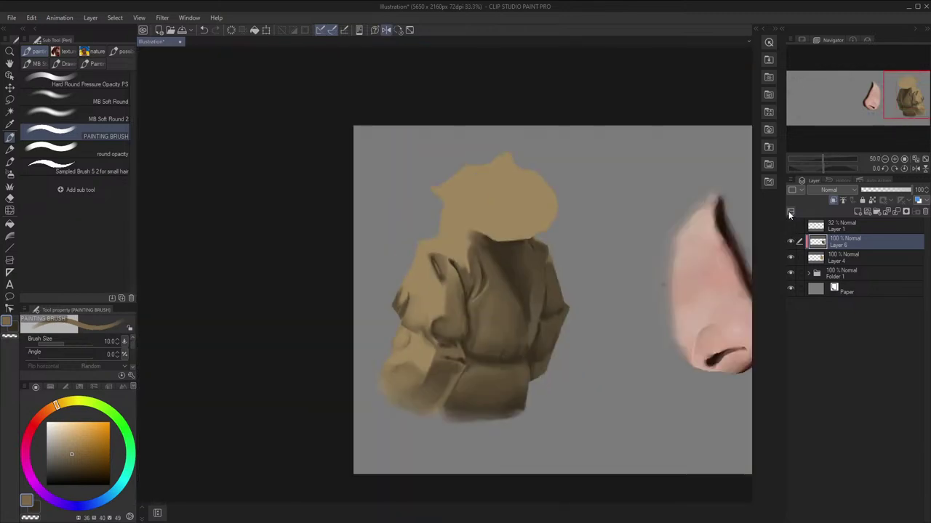
{"action": "key", "text": "h"}
Narrow the light sliver in the shoulder fold with sampled dark brown at brush sizes 10 and 25
{"action": "scroll", "coordinate": [472, 316], "scroll_direction": "up", "scroll_amount": 10}
{"action": "scroll", "coordinate": [416, 286], "scroll_direction": "up", "scroll_amount": 3}
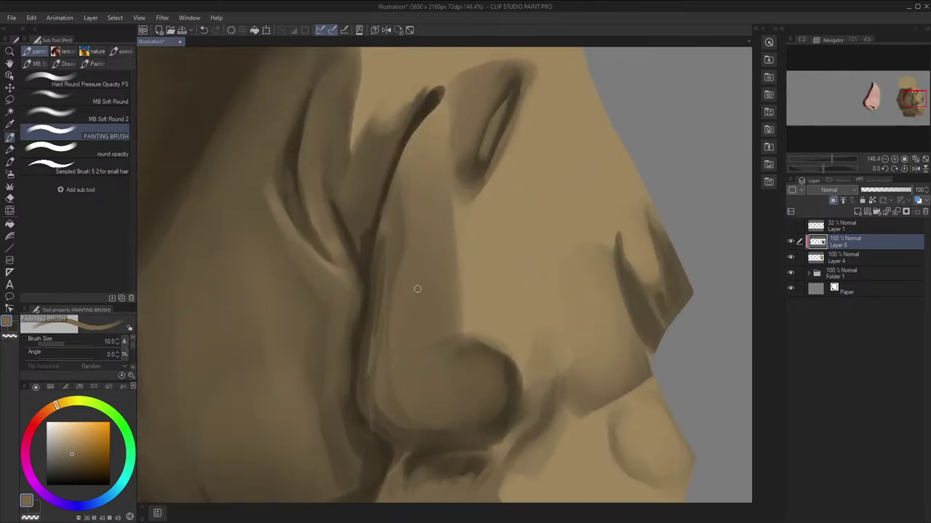
{"action": "key", "text": "i"}
{"action": "scroll", "coordinate": [488, 188], "scroll_direction": "up", "scroll_amount": 2}
{"action": "left_click", "coordinate": [496, 153]}
{"action": "key", "text": "p"}
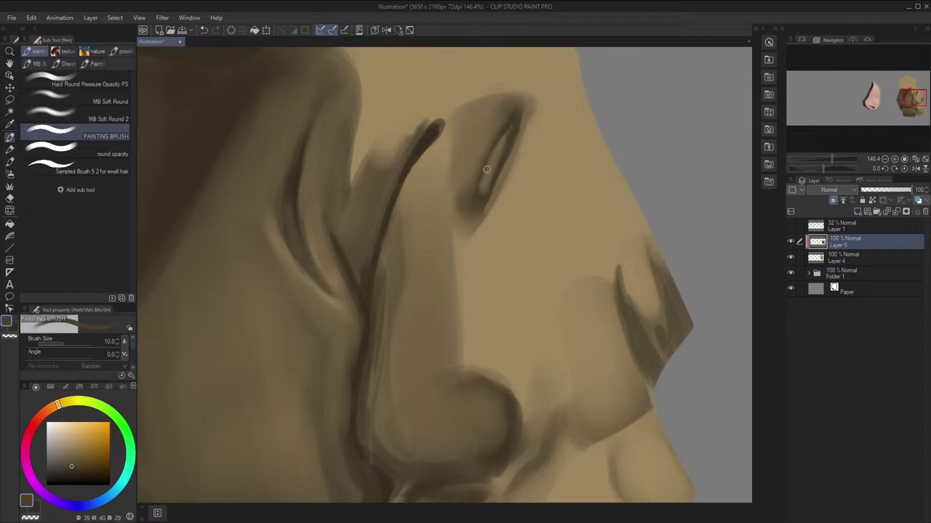
{"action": "left_click_drag", "start_coordinate": [500, 133], "coordinate": [473, 196]}
{"action": "left_click_drag", "start_coordinate": [501, 116], "coordinate": [475, 193]}
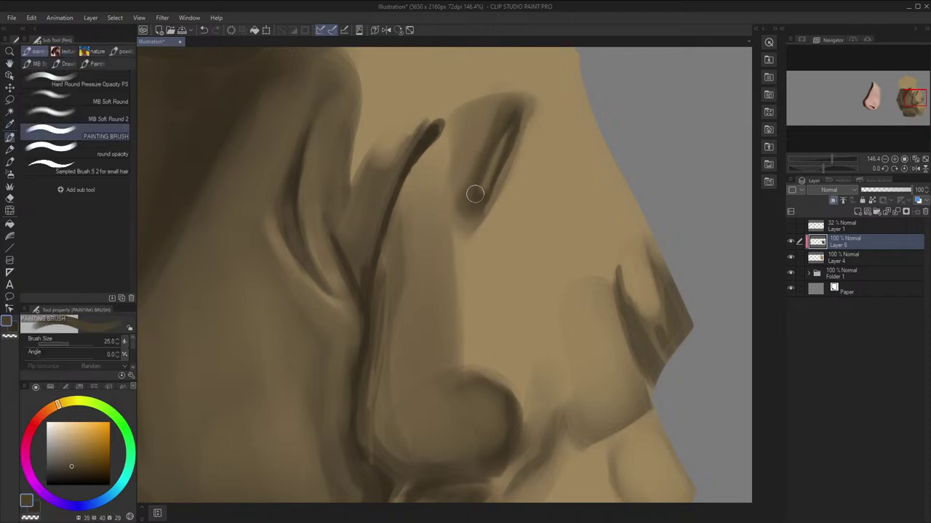
Blend the lower end of the shoulder fold with sampled brown at size 20 and deepen its center line at size 10
{"action": "key", "text": "space"}
{"action": "left_click_drag", "start_coordinate": [501, 147], "coordinate": [494, 182]}
{"action": "left_click", "coordinate": [489, 198], "text": "alt"}
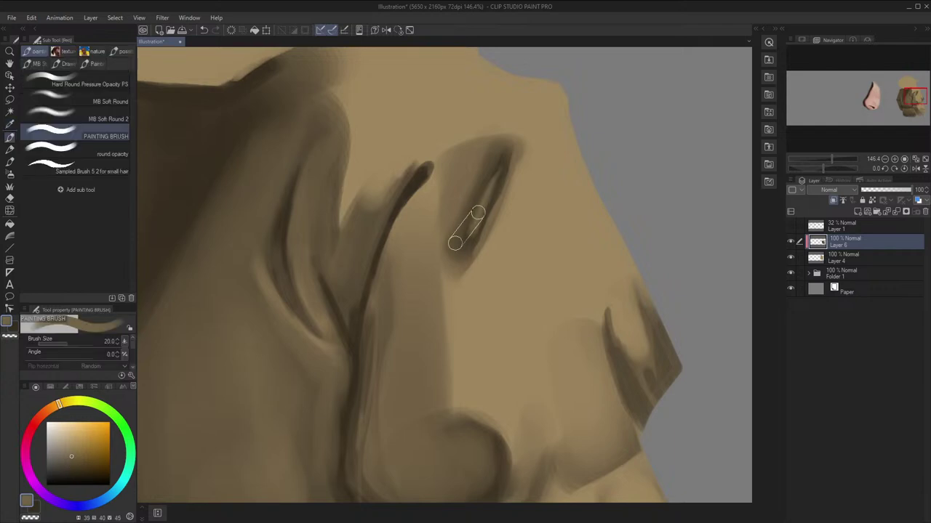
{"action": "left_click", "coordinate": [485, 222], "text": "alt"}
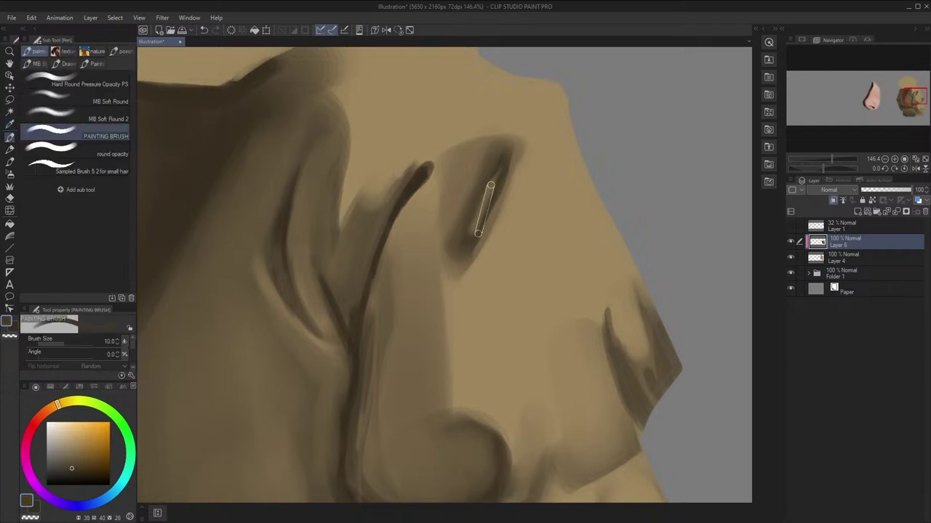
{"action": "key", "text": "bracketleft"}
{"action": "key", "text": "bracketleft"}
{"action": "key", "text": "bracketleft"}
{"action": "left_click_drag", "start_coordinate": [495, 182], "coordinate": [475, 232]}
{"action": "left_click", "coordinate": [490, 194], "text": "alt"}
Refine the light sliver and outer edge of the shoulder fold in mirrored view with mid brown at brush size 10
{"action": "key", "text": "h"}
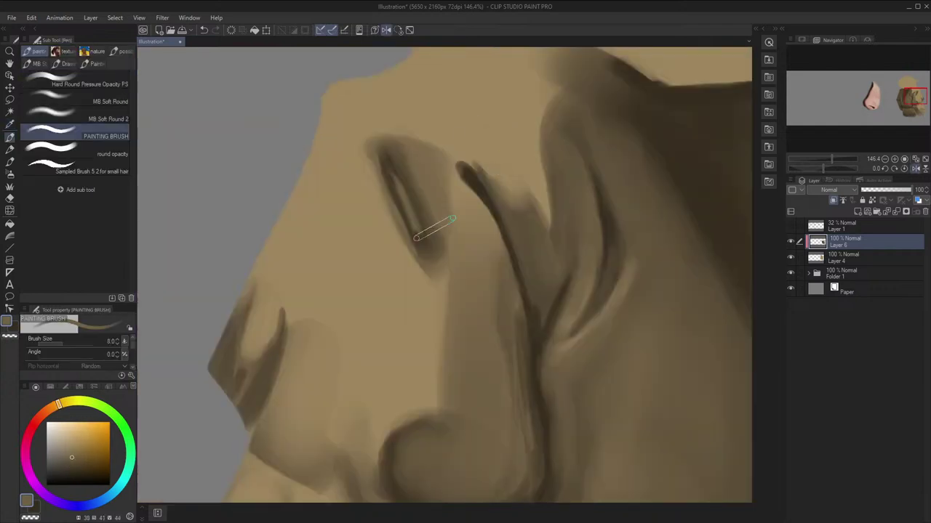
{"action": "key", "text": "bracketright"}
{"action": "key", "text": "bracketright"}
{"action": "key", "text": "bracketright"}
{"action": "left_click_drag", "start_coordinate": [416, 234], "coordinate": [391, 188]}
{"action": "key", "text": "ctrl+z"}
{"action": "key", "text": "bracketleft"}
{"action": "left_click_drag", "start_coordinate": [412, 237], "coordinate": [382, 181]}
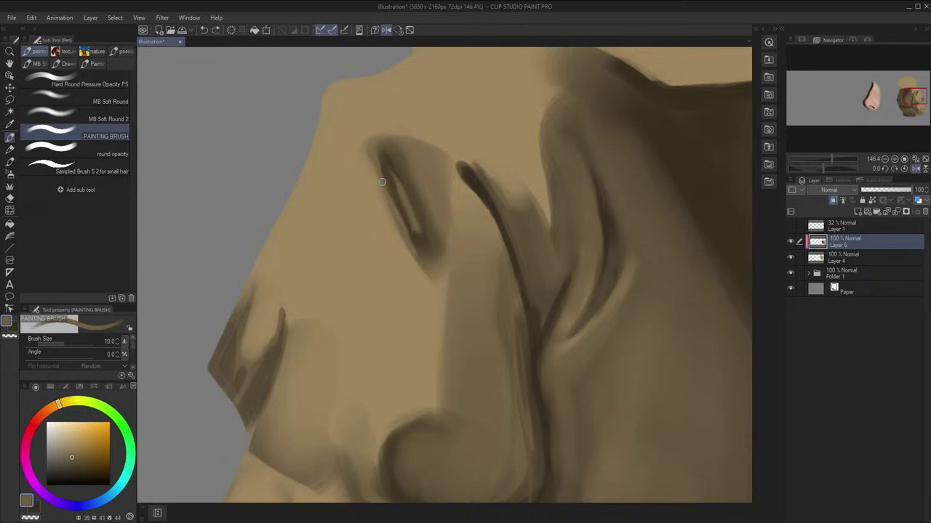
{"action": "left_click_drag", "start_coordinate": [411, 239], "coordinate": [393, 190]}
Review the shoulder fold in mirrored and normal view and show the rough sketch again
{"action": "key", "text": "h"}
{"action": "scroll", "coordinate": [458, 174], "scroll_direction": "down", "scroll_amount": 3}
{"action": "key", "text": "h"}
{"action": "key", "text": "space"}
{"action": "mouse_move", "coordinate": [521, 196]}
{"action": "left_mouse_down"}
{"action": "mouse_move", "coordinate": [515, 237]}
{"action": "mouse_move", "coordinate": [546, 255]}
{"action": "left_mouse_up"}
{"action": "key", "text": "h"}
{"action": "left_click", "coordinate": [791, 225]}
{"action": "left_click_drag", "start_coordinate": [687, 248], "coordinate": [674, 255]}
Darken the shoulder fold with sampled brown at size 20 and paint a second fold shadow beside it near the shoulder's outer edge
{"action": "key", "text": "b"}
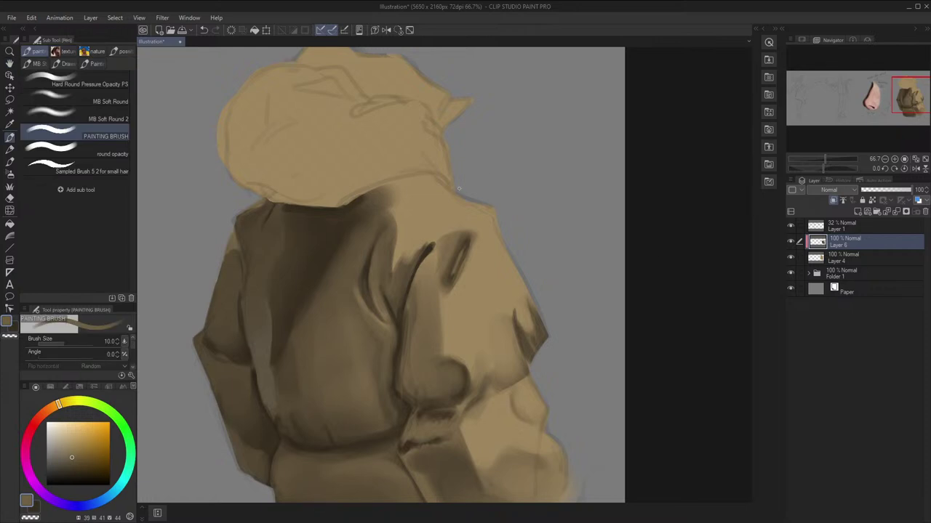
{"action": "key", "text": "i"}
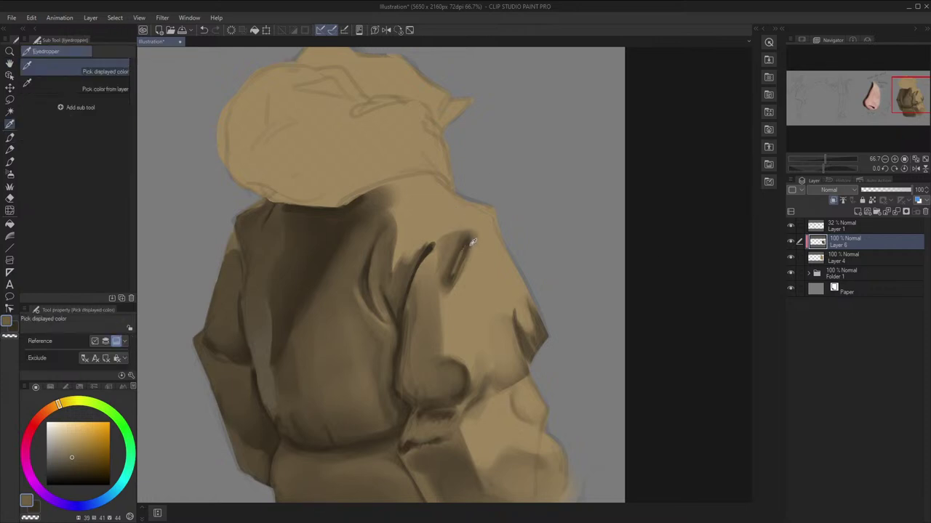
{"action": "left_click", "coordinate": [466, 239]}
{"action": "key", "text": "b"}
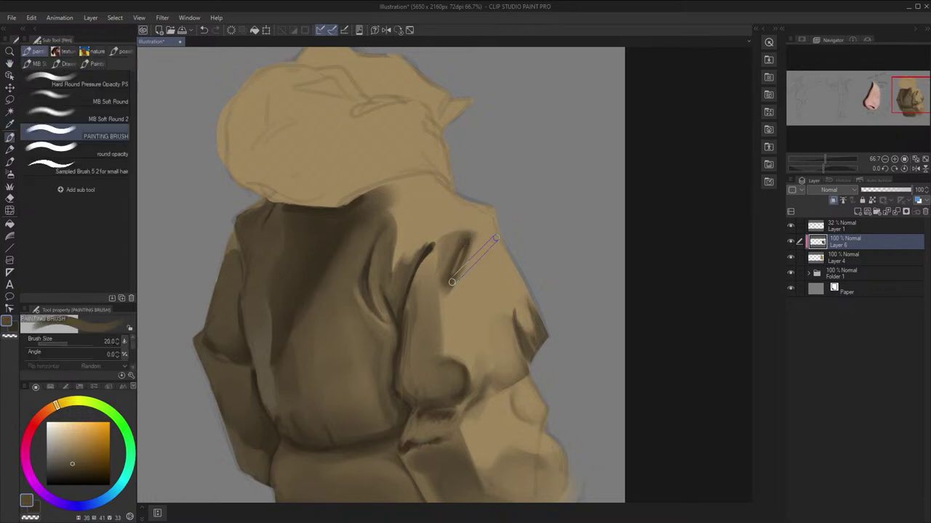
{"action": "key", "text": "bracketright"}
{"action": "key", "text": "bracketright"}
{"action": "mouse_move", "coordinate": [487, 232]}
{"action": "left_mouse_down"}
{"action": "mouse_move", "coordinate": [485, 299]}
{"action": "mouse_move", "coordinate": [489, 244]}
{"action": "mouse_move", "coordinate": [494, 285]}
{"action": "left_mouse_up"}
{"action": "left_click", "coordinate": [473, 253], "text": "alt"}
{"action": "key", "text": "bracketleft"}
{"action": "key", "text": "bracketleft"}
{"action": "key", "text": "bracketleft"}
{"action": "key", "text": "bracketleft"}
{"action": "mouse_move", "coordinate": [481, 233]}
{"action": "left_mouse_down"}
{"action": "mouse_move", "coordinate": [481, 211]}
{"action": "mouse_move", "coordinate": [498, 235]}
{"action": "mouse_move", "coordinate": [494, 220]}
{"action": "mouse_move", "coordinate": [503, 255]}
{"action": "left_mouse_up"}
Carve the outer side of the second shoulder fold into a narrow shadow with base tan, starting at brush size 70
{"action": "key", "text": "bracketright"}
{"action": "key", "text": "bracketright"}
{"action": "key", "text": "bracketright"}
{"action": "key", "text": "bracketright"}
{"action": "key", "text": "bracketright"}
{"action": "key", "text": "bracketright"}
{"action": "key", "text": "bracketright"}
{"action": "key", "text": "bracketright"}
{"action": "key", "text": "bracketright"}
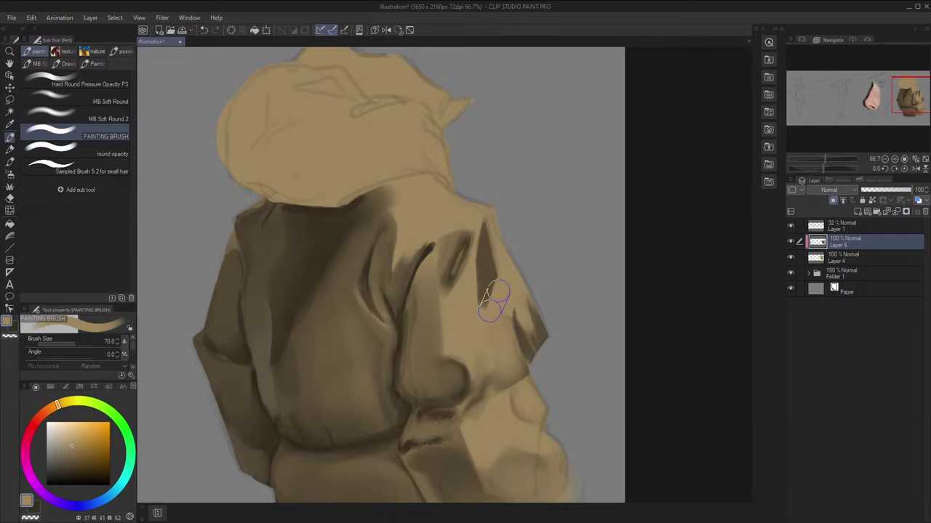
{"action": "mouse_move", "coordinate": [494, 305]}
{"action": "left_mouse_down"}
{"action": "mouse_move", "coordinate": [499, 236]}
{"action": "mouse_move", "coordinate": [496, 280]}
{"action": "left_mouse_up"}
{"action": "key", "text": "bracketright"}
{"action": "left_click_drag", "start_coordinate": [502, 230], "coordinate": [503, 291]}
Paint a brown shadow sampled from the fold along the near shoulder's outer contour at brush size 50
{"action": "key", "text": "ctrl+minus"}
{"action": "key", "text": "ctrl+minus"}
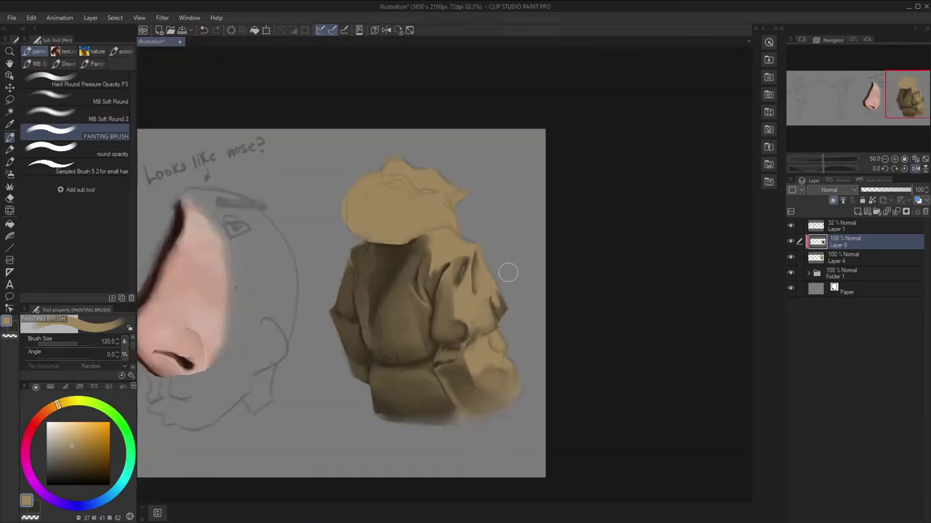
{"action": "scroll", "coordinate": [511, 246], "scroll_direction": "up", "scroll_amount": 9}
{"action": "key", "text": "space"}
{"action": "mouse_move", "coordinate": [497, 250]}
{"action": "left_mouse_down"}
{"action": "mouse_move", "coordinate": [523, 214]}
{"action": "mouse_move", "coordinate": [483, 242]}
{"action": "left_mouse_up"}
{"action": "key", "text": "alt"}
{"action": "left_click", "coordinate": [457, 265], "text": "alt"}
{"action": "key", "text": "bracketleft"}
{"action": "key", "text": "bracketleft"}
{"action": "key", "text": "bracketleft"}
{"action": "key", "text": "bracketleft"}
{"action": "key", "text": "bracketleft"}
{"action": "key", "text": "bracketleft"}
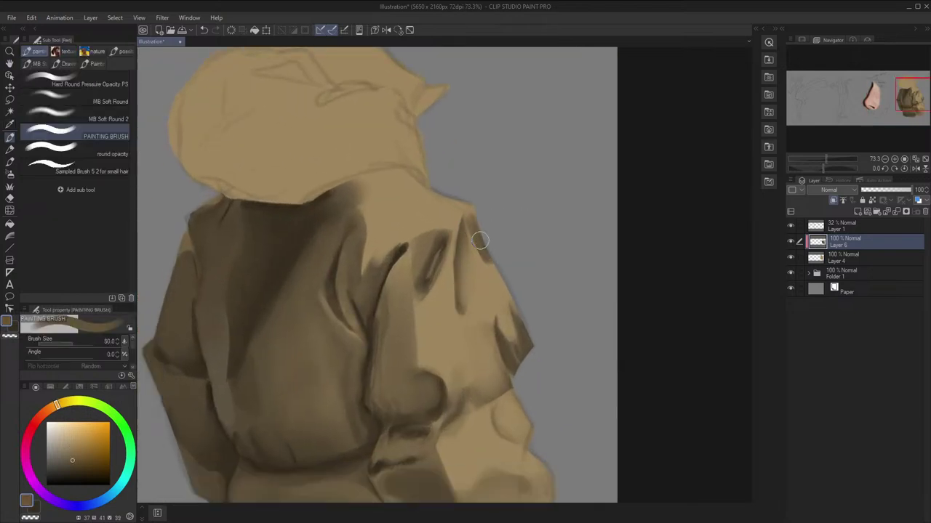
Shape the shadow at the shoulder's outer corner with sampled dark brown and clean up the adjoining fold with tan at size 50
{"action": "key", "text": "h"}
{"action": "left_click", "coordinate": [427, 273], "text": "alt"}
{"action": "key", "text": "h"}
{"action": "key", "text": "bracketleft"}
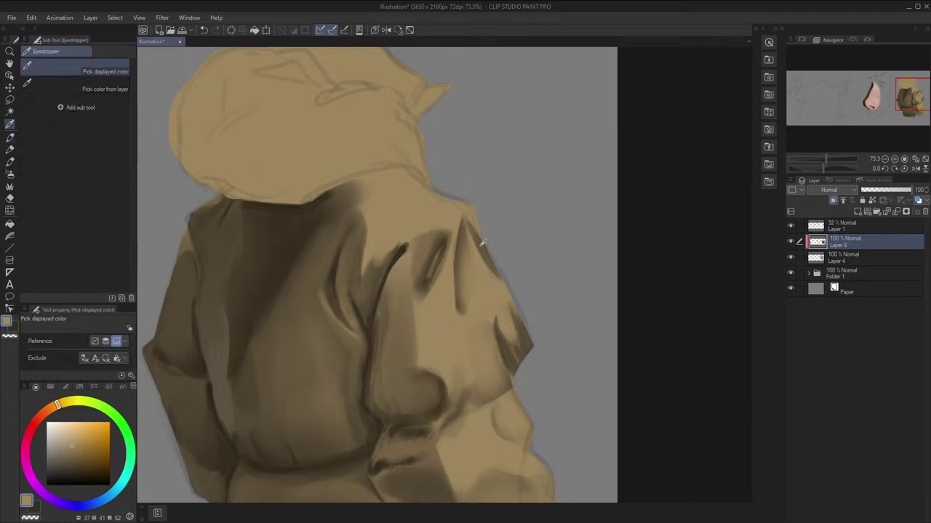
{"action": "left_click", "coordinate": [482, 242], "text": "alt"}
{"action": "key", "text": "bracketleft"}
{"action": "mouse_move", "coordinate": [473, 220]}
{"action": "left_mouse_down"}
{"action": "mouse_move", "coordinate": [476, 251]}
{"action": "mouse_move", "coordinate": [464, 217]}
{"action": "left_mouse_up"}
{"action": "left_click", "coordinate": [468, 208], "text": "alt"}
{"action": "key", "text": "bracketright"}
{"action": "key", "text": "bracketright"}
{"action": "key", "text": "bracketright"}
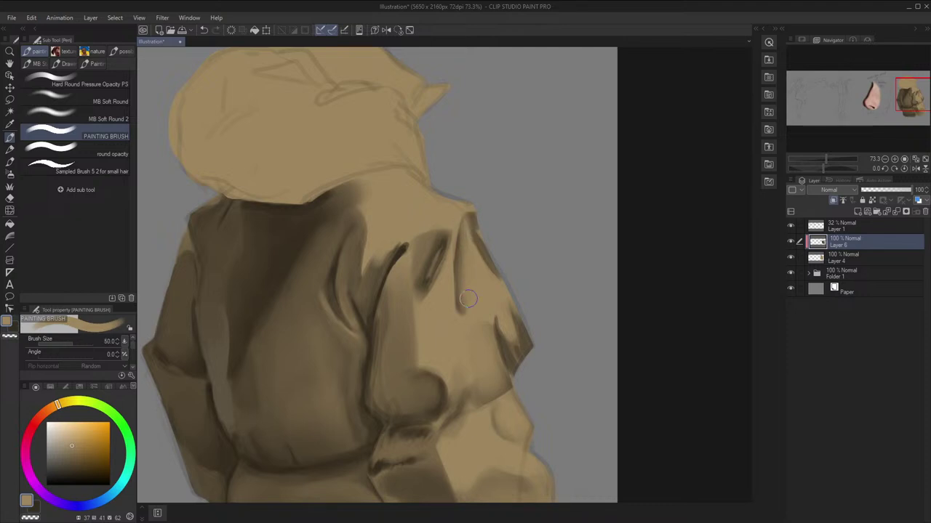
Paint a dark brown shadow under the hood's edge on the near shoulder at size 40 and trim it with transparent colour
{"action": "left_click_drag", "start_coordinate": [488, 180], "coordinate": [519, 220]}
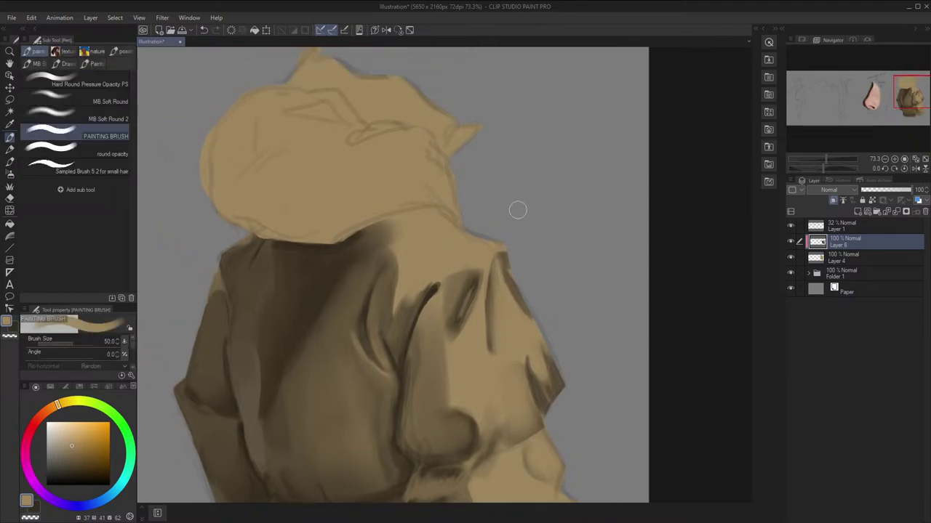
{"action": "left_click_drag", "start_coordinate": [729, 265], "coordinate": [611, 132]}
{"action": "key", "text": "x"}
{"action": "key", "text": "bracketleft"}
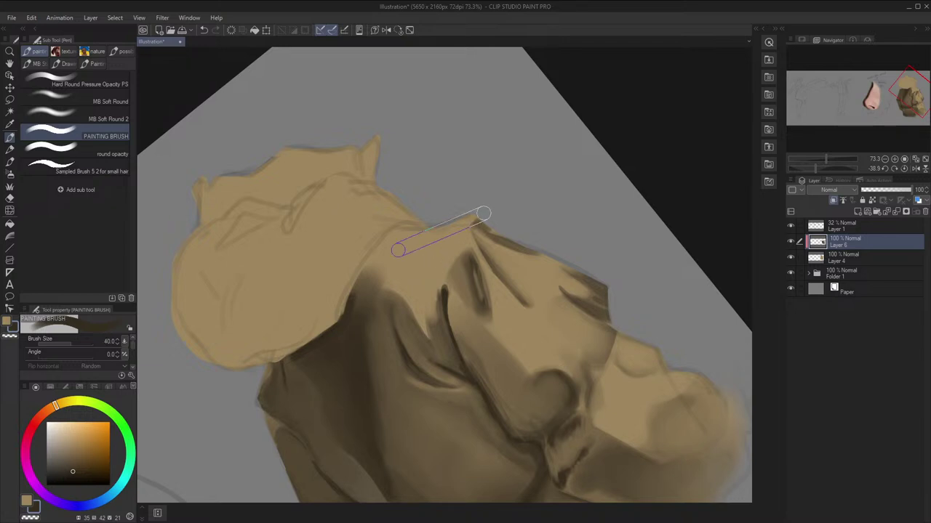
{"action": "mouse_move", "coordinate": [374, 247]}
{"action": "left_mouse_down"}
{"action": "mouse_move", "coordinate": [422, 223]}
{"action": "mouse_move", "coordinate": [434, 231]}
{"action": "left_mouse_up"}
{"action": "key", "text": "c"}
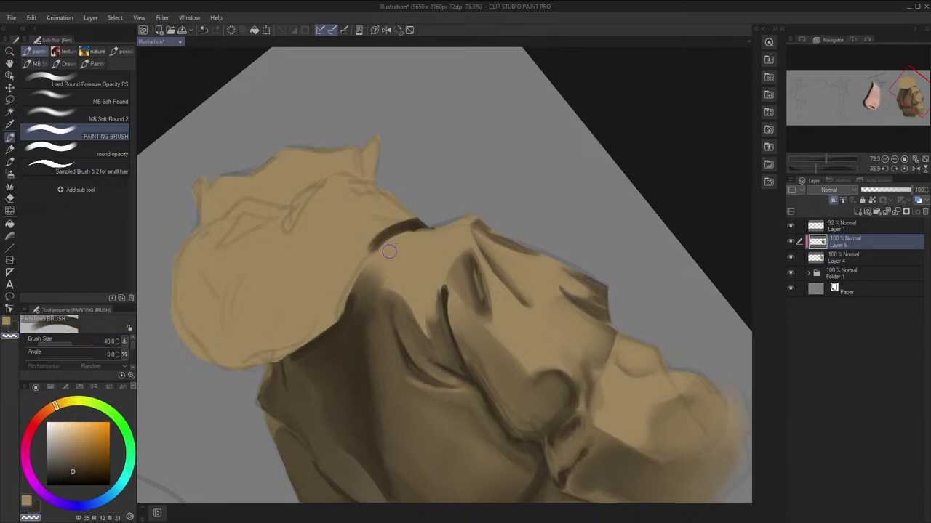
{"action": "mouse_move", "coordinate": [389, 252]}
{"action": "left_mouse_down"}
{"action": "mouse_move", "coordinate": [370, 238]}
{"action": "mouse_move", "coordinate": [392, 218]}
{"action": "left_mouse_up"}
Extend the hood shadow as a thin dark brown line along the hood's lower edge at brush size 8
{"action": "key", "text": "c"}
{"action": "key", "text": "bracketleft"}
{"action": "key", "text": "bracketleft"}
{"action": "key", "text": "bracketleft"}
{"action": "key", "text": "bracketleft"}
{"action": "key", "text": "bracketleft"}
{"action": "key", "text": "bracketleft"}
{"action": "key", "text": "bracketleft"}
{"action": "key", "text": "bracketleft"}
{"action": "left_click_drag", "start_coordinate": [374, 252], "coordinate": [359, 282]}
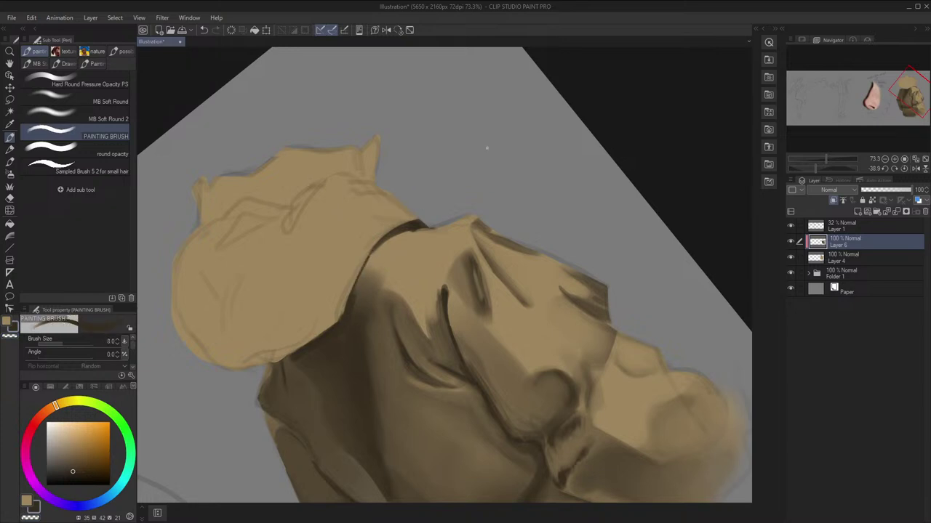
Hide the Layer 1 sketch and check the hood shadow in mirrored, zoomed-out and rotated views
{"action": "left_click", "coordinate": [398, 29]}
{"action": "left_click", "coordinate": [790, 226]}
{"action": "key", "text": "h"}
{"action": "left_click_drag", "start_coordinate": [677, 215], "coordinate": [420, 204]}
{"action": "key", "text": "c"}
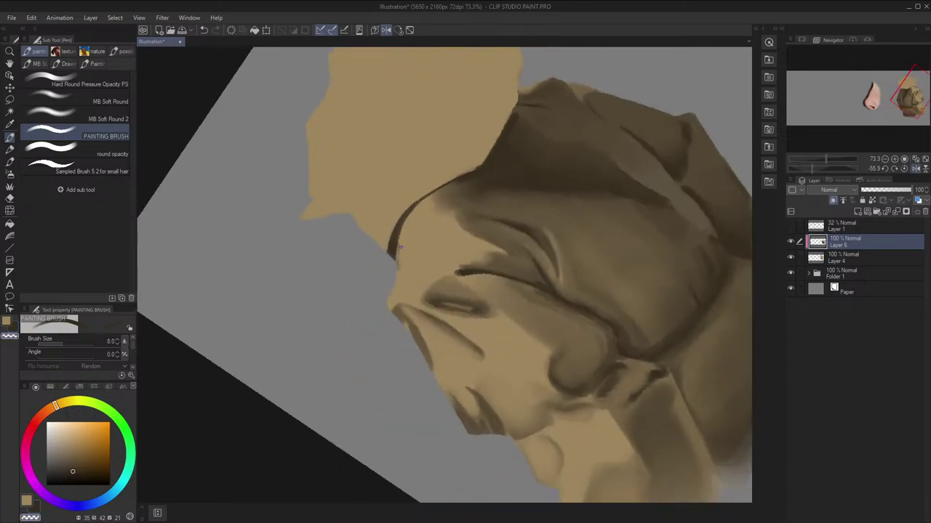
{"action": "left_click", "coordinate": [400, 30]}
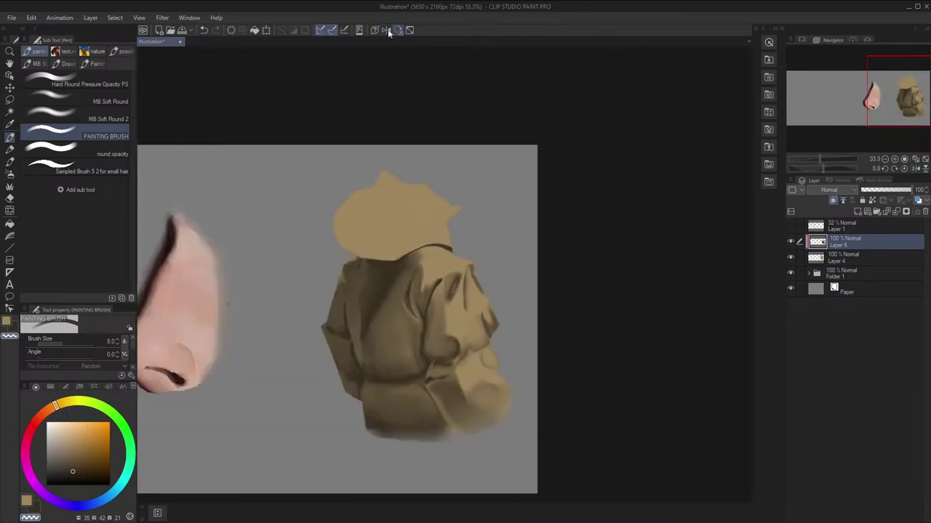
{"action": "left_click_drag", "start_coordinate": [456, 213], "coordinate": [509, 269]}
{"action": "left_click_drag", "start_coordinate": [509, 269], "coordinate": [563, 269]}
{"action": "left_click_drag", "start_coordinate": [506, 286], "coordinate": [501, 249]}
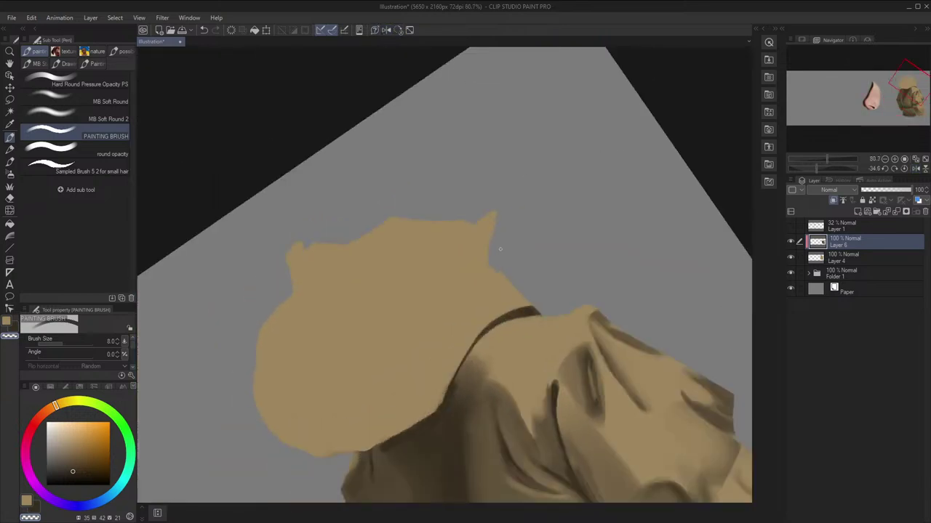
Undo the last stroke, trim the hood shadow with transparent colour at size 20, and show the Layer 1 sketch again
{"action": "key", "text": "ctrl+z"}
{"action": "key", "text": "bracketright"}
{"action": "key", "text": "bracketright"}
{"action": "key", "text": "bracketright"}
{"action": "key", "text": "bracketright"}
{"action": "key", "text": "bracketright"}
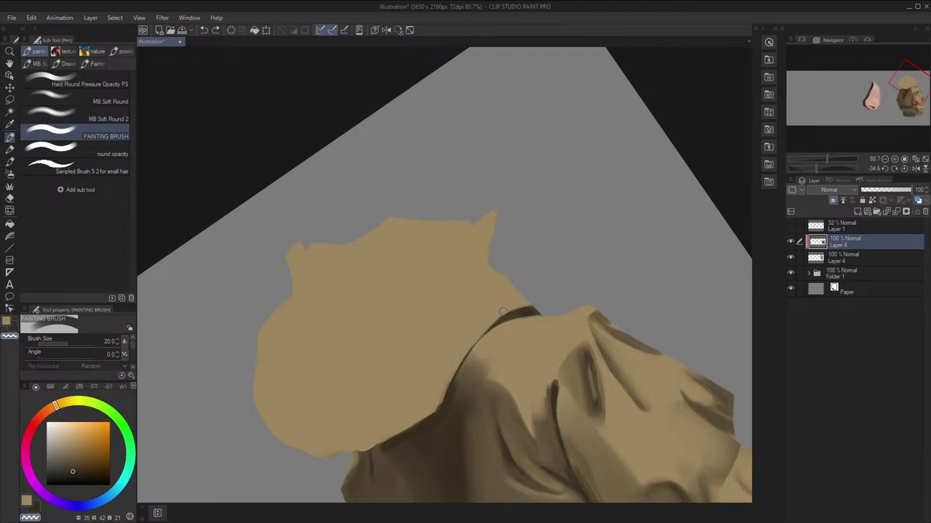
{"action": "left_click", "coordinate": [410, 31]}
{"action": "left_click_drag", "start_coordinate": [680, 278], "coordinate": [677, 241]}
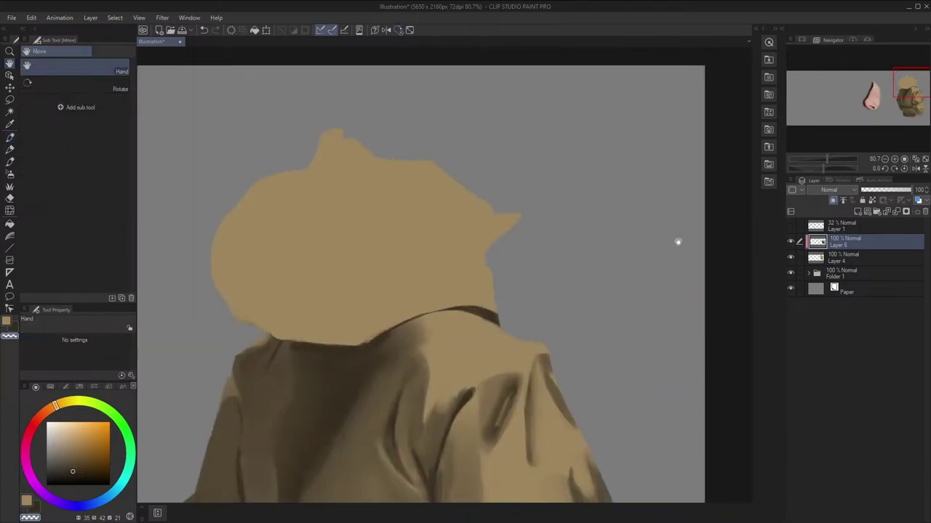
{"action": "left_click", "coordinate": [791, 226]}
Choose a lighter tan and paint a highlight on the sleeve below the outer shoulder fold, starting at brush size 25
{"action": "left_click_drag", "start_coordinate": [685, 282], "coordinate": [705, 236]}
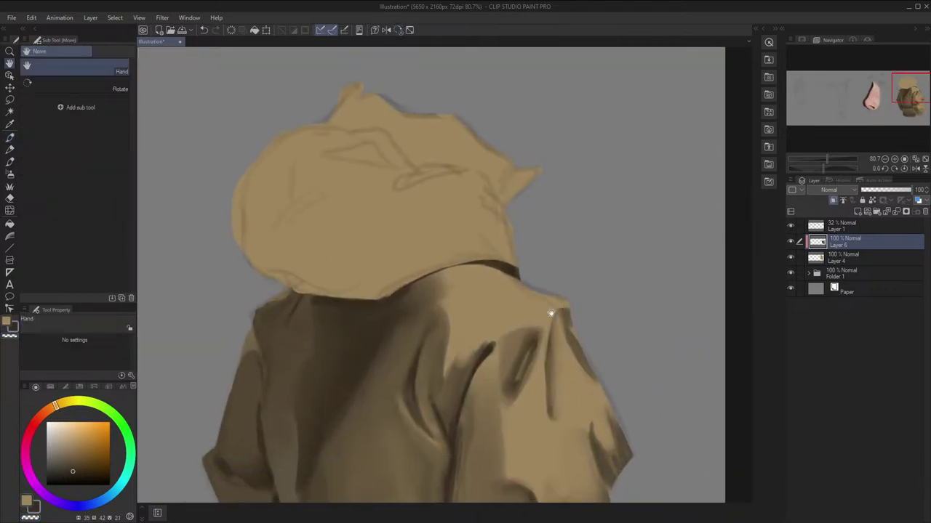
{"action": "mouse_move", "coordinate": [550, 307]}
{"action": "left_mouse_down"}
{"action": "mouse_move", "coordinate": [545, 274]}
{"action": "mouse_move", "coordinate": [536, 288]}
{"action": "mouse_move", "coordinate": [528, 216]}
{"action": "left_mouse_up"}
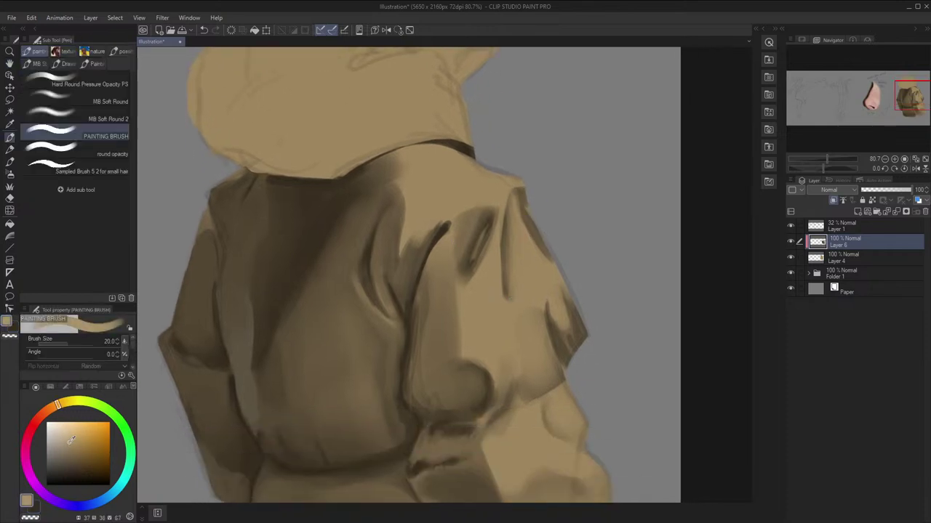
{"action": "left_click", "coordinate": [58, 406]}
{"action": "left_click_drag", "start_coordinate": [491, 284], "coordinate": [485, 314]}
{"action": "key", "text": "ctrl+z"}
{"action": "key", "text": "]"}
{"action": "key", "text": "]"}
{"action": "key", "text": "]"}
{"action": "key", "text": "]"}
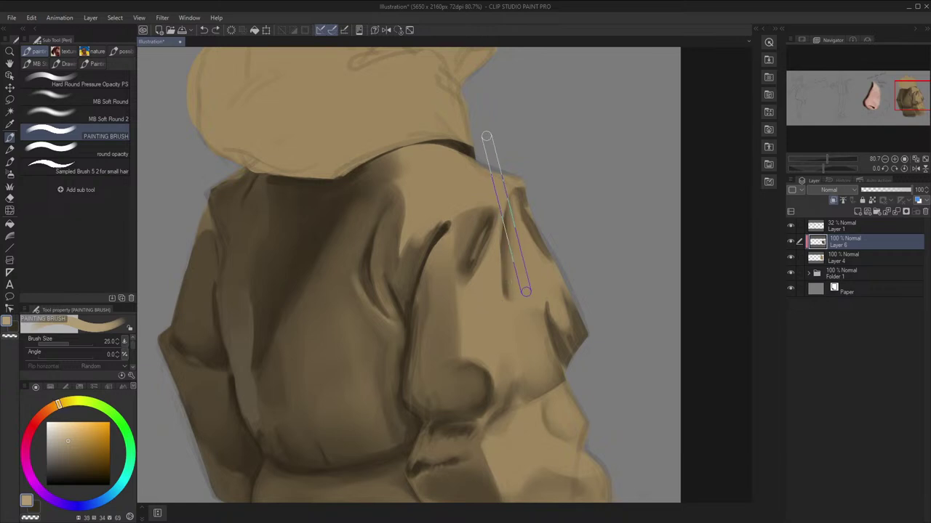
{"action": "left_click_drag", "start_coordinate": [525, 282], "coordinate": [520, 292]}
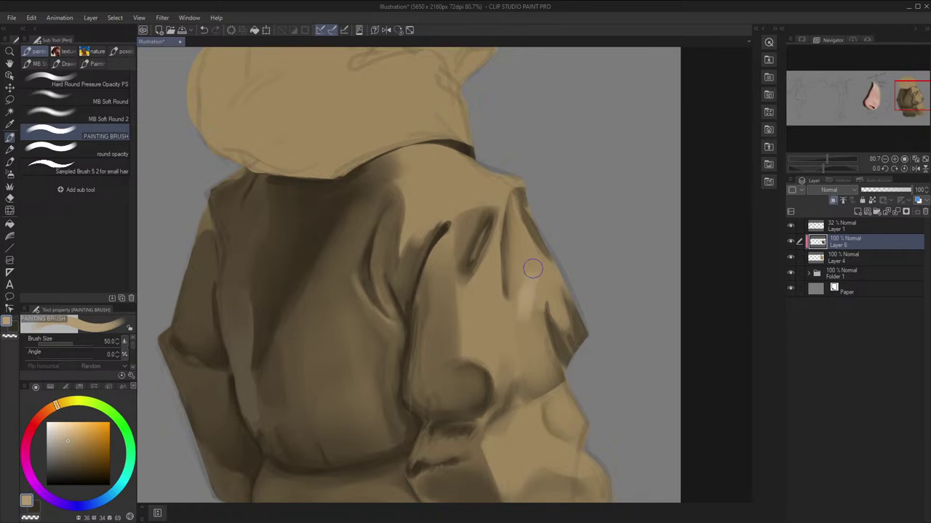
Soften the sleeve highlight at brush size 70 with sampled base tan and undo the last stroke
{"action": "key", "text": "h"}
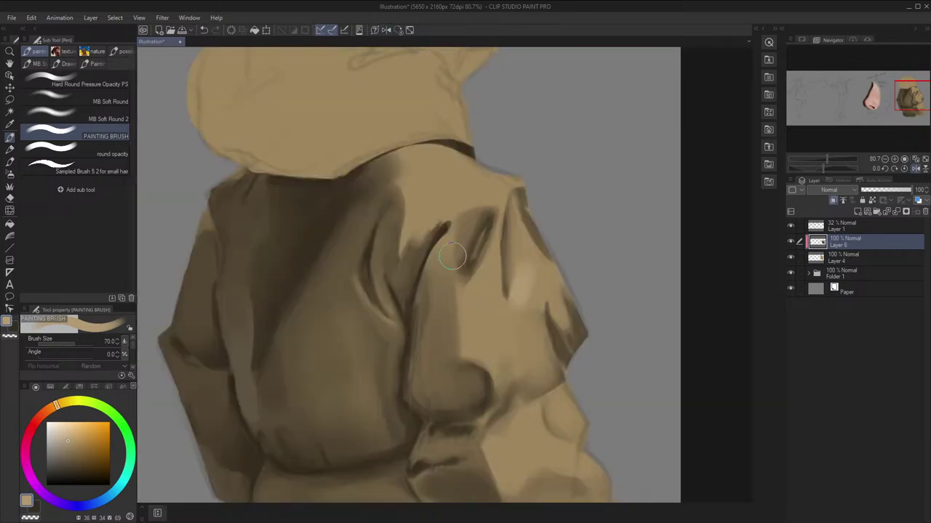
{"action": "key", "text": "h"}
{"action": "key", "text": "i"}
{"action": "left_click", "coordinate": [532, 279], "text": "alt"}
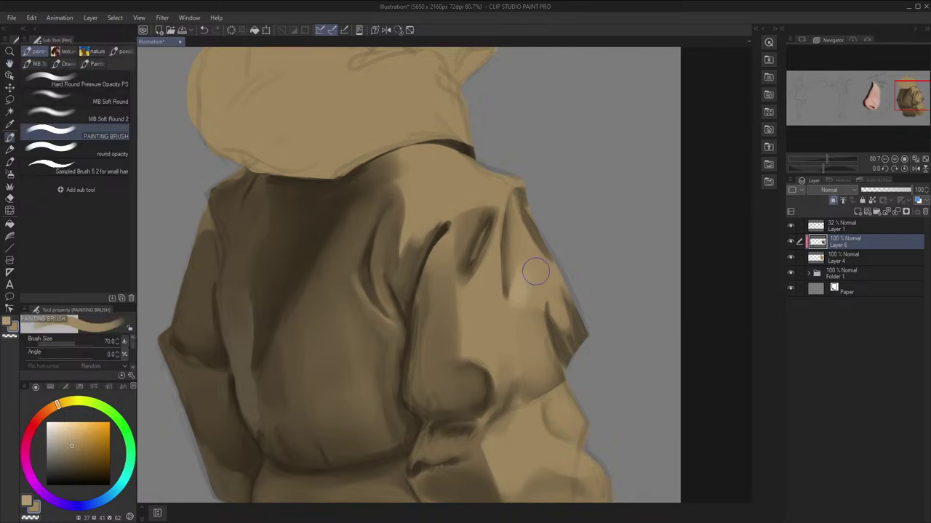
{"action": "left_click_drag", "start_coordinate": [533, 271], "coordinate": [545, 251]}
{"action": "mouse_move", "coordinate": [540, 201]}
{"action": "left_mouse_down"}
{"action": "mouse_move", "coordinate": [524, 239]}
{"action": "mouse_move", "coordinate": [512, 332]}
{"action": "left_mouse_up"}
{"action": "key", "text": "ctrl+z"}
Extend the light tan highlight up beside the outer shoulder fold at brush size 20
{"action": "key", "text": "bracketleft"}
{"action": "key", "text": "bracketleft"}
{"action": "key", "text": "bracketleft"}
{"action": "key", "text": "bracketleft"}
{"action": "key", "text": "bracketleft"}
{"action": "left_click_drag", "start_coordinate": [501, 257], "coordinate": [513, 334]}
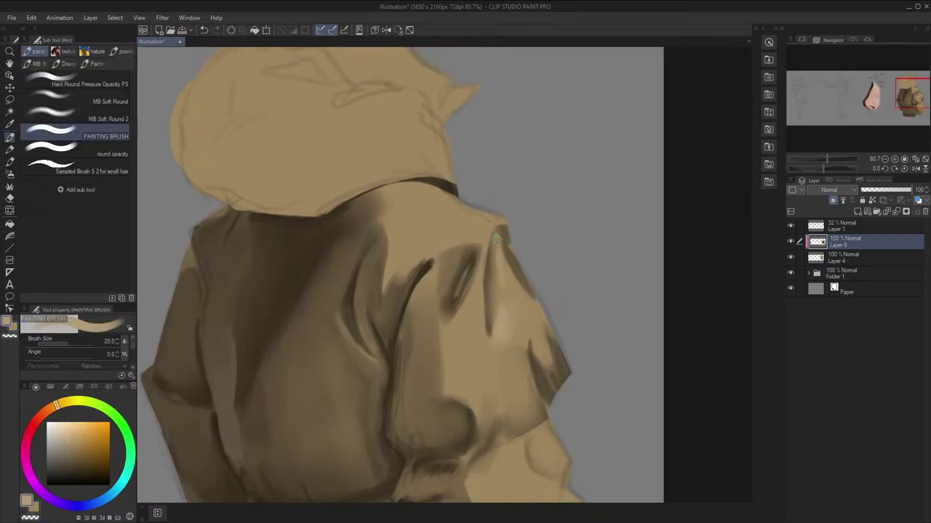
Highlight the lower outer edge of the inner shoulder fold with light tan, starting at brush size 17
{"action": "key", "text": "bracketleft"}
{"action": "key", "text": "bracketleft"}
{"action": "key", "text": "bracketleft"}
{"action": "key", "text": "bracketleft"}
{"action": "key", "text": "bracketright"}
{"action": "key", "text": "bracketright"}
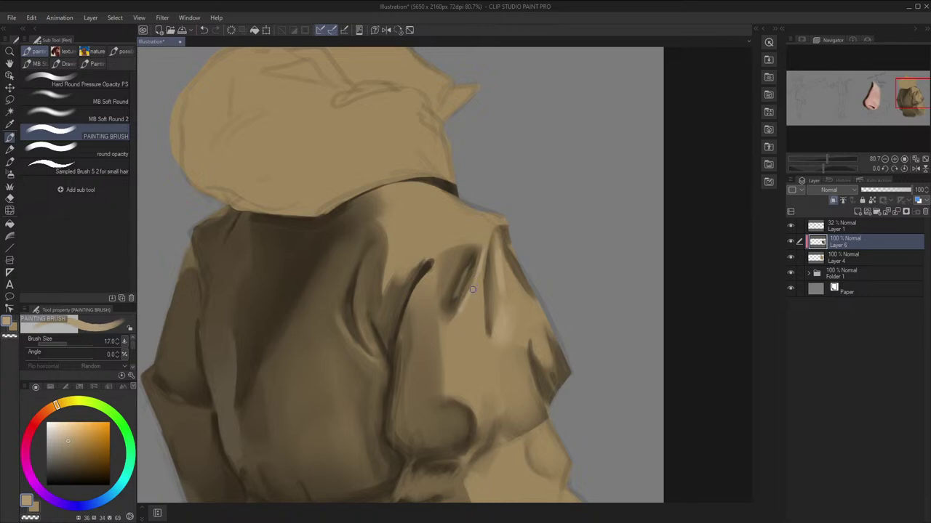
{"action": "key", "text": "bracketright"}
{"action": "left_click_drag", "start_coordinate": [473, 290], "coordinate": [453, 313]}
{"action": "scroll", "coordinate": [467, 311], "scroll_direction": "down", "scroll_amount": 5}
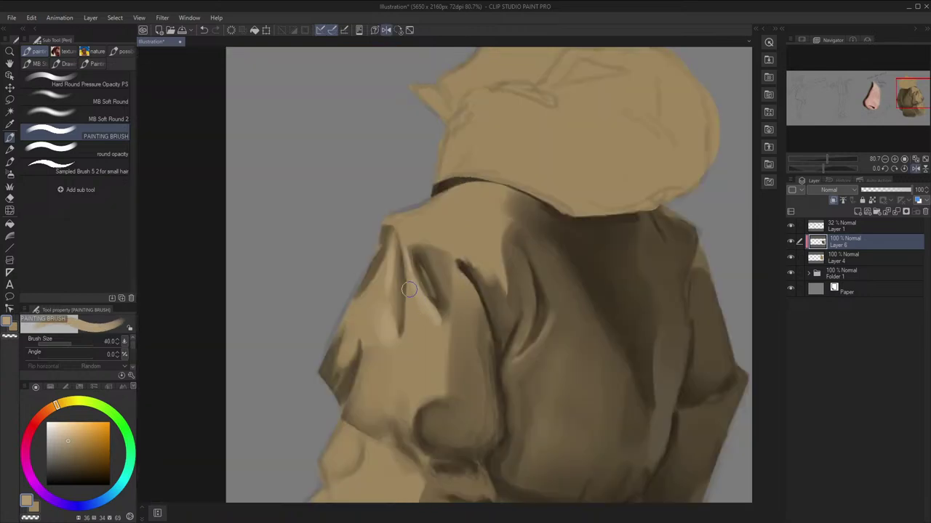
{"action": "key", "text": "space"}
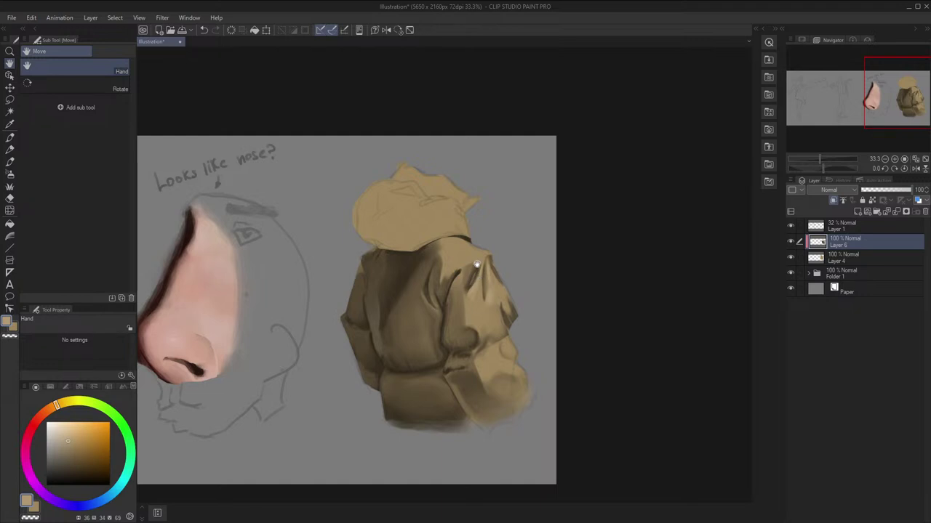
{"action": "scroll", "coordinate": [476, 266], "scroll_direction": "up", "scroll_amount": 2}
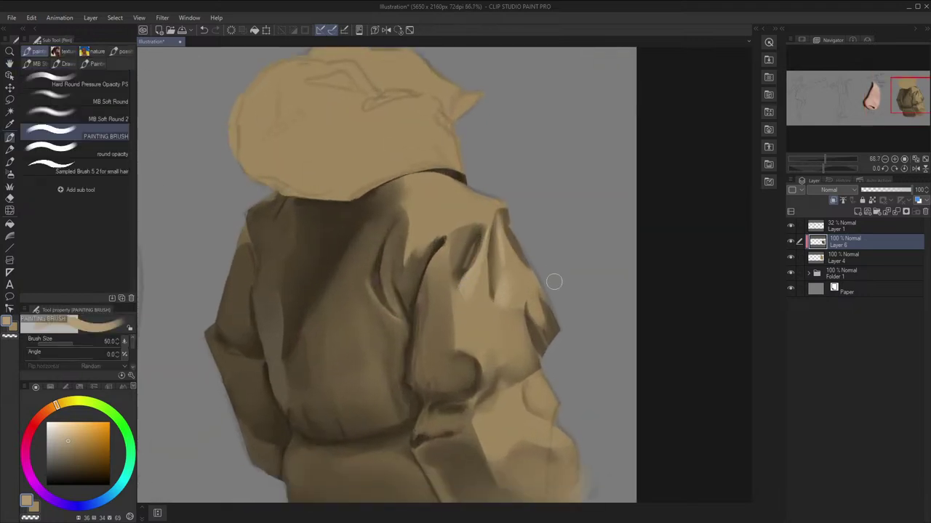
Paint a light tan highlight along the sleeve's outer contour above the corner shadow, using brush sizes 17 and 40
{"action": "key", "text": "bracketleft"}
{"action": "key", "text": "bracketleft"}
{"action": "key", "text": "bracketleft"}
{"action": "key", "text": "bracketleft"}
{"action": "key", "text": "bracketleft"}
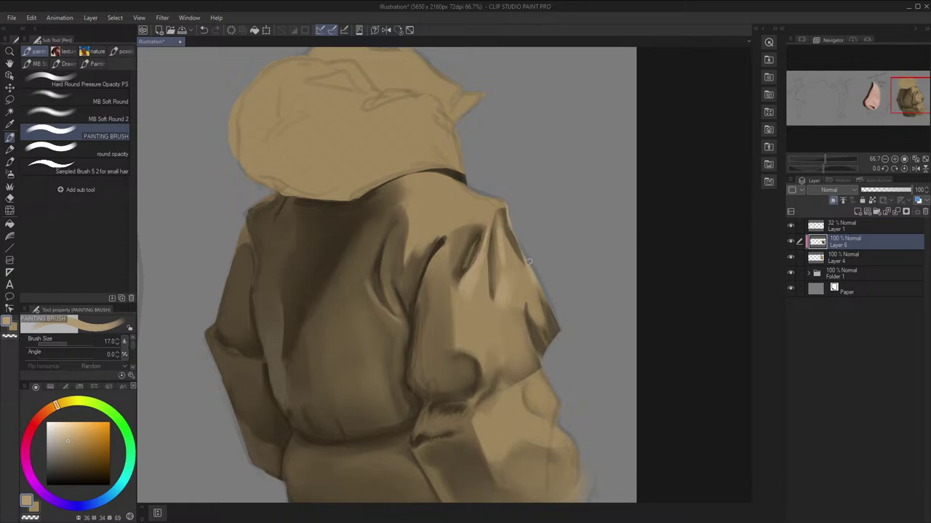
{"action": "key", "text": "bracketright"}
{"action": "key", "text": "bracketright"}
{"action": "key", "text": "bracketright"}
{"action": "key", "text": "bracketright"}
{"action": "key", "text": "bracketright"}
{"action": "key", "text": "bracketright"}
{"action": "left_click_drag", "start_coordinate": [532, 272], "coordinate": [536, 314]}
Brighten and sharpen the outer contour highlight with sampled light tan, starting at brush size 17
{"action": "key", "text": "h"}
{"action": "left_click", "coordinate": [379, 270], "text": "alt"}
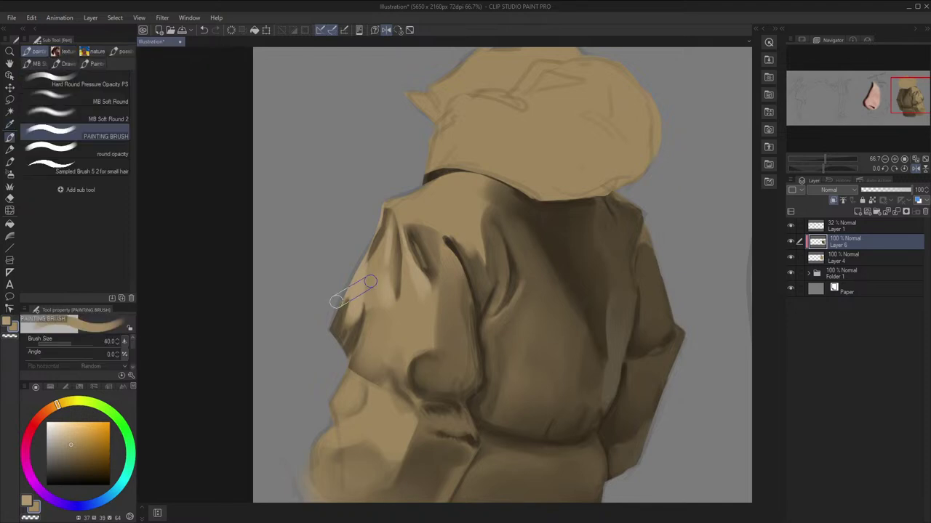
{"action": "key", "text": "bracketleft"}
{"action": "key", "text": "bracketleft"}
{"action": "key", "text": "bracketleft"}
{"action": "key", "text": "bracketleft"}
{"action": "key", "text": "bracketleft"}
{"action": "key", "text": "h"}
{"action": "key", "text": "bracketleft"}
{"action": "left_click", "coordinate": [542, 291], "text": "alt"}
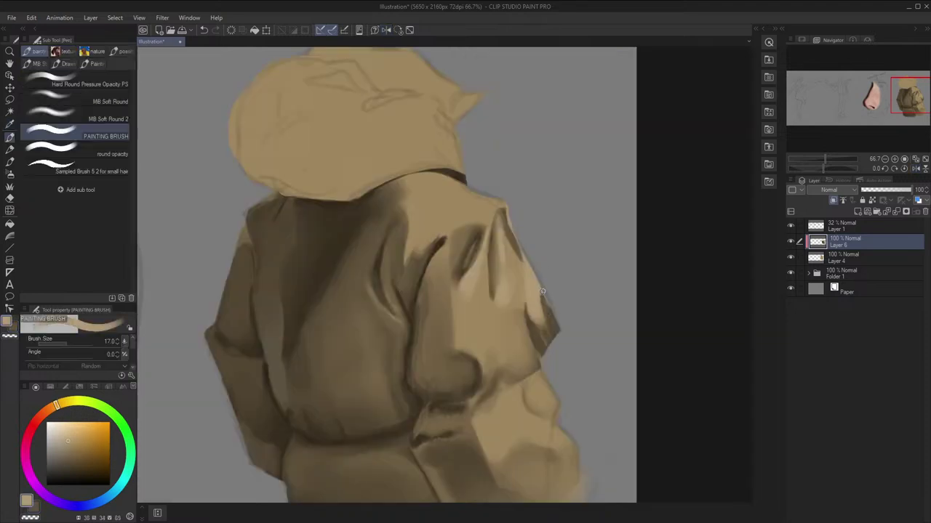
{"action": "key", "text": "bracketright"}
{"action": "left_click_drag", "start_coordinate": [529, 280], "coordinate": [520, 255]}
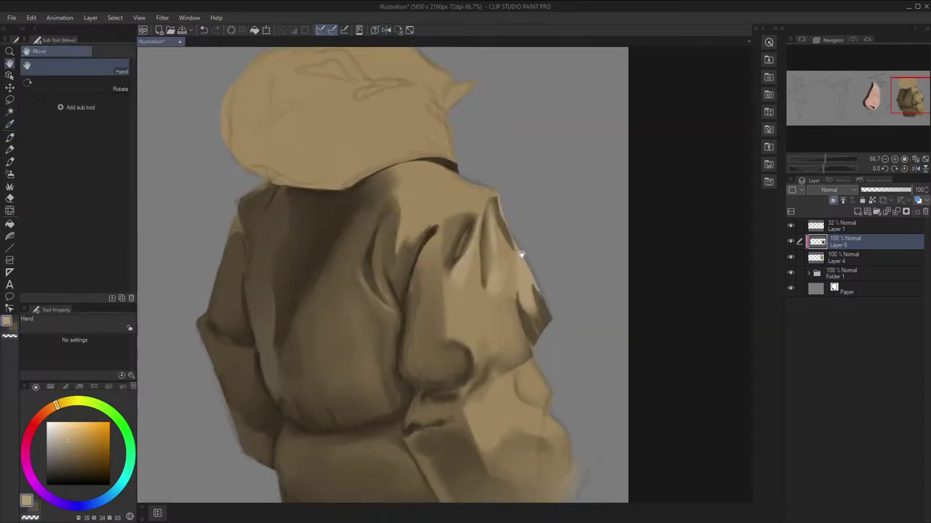
Paint a brown crease beside the sleeve's contour highlight at size 40 and blend it with sampled tan at size 20
{"action": "key", "text": "x"}
{"action": "key", "text": "h"}
{"action": "key", "text": "p"}
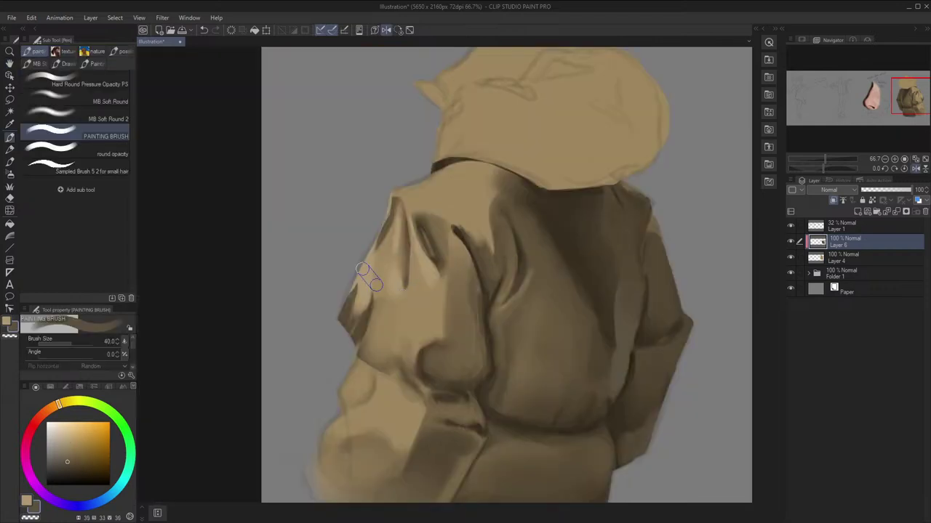
{"action": "left_click_drag", "start_coordinate": [373, 294], "coordinate": [378, 252]}
{"action": "key", "text": "x"}
{"action": "key", "text": "x"}
{"action": "key", "text": "x"}
{"action": "left_click", "coordinate": [384, 262], "text": "alt"}
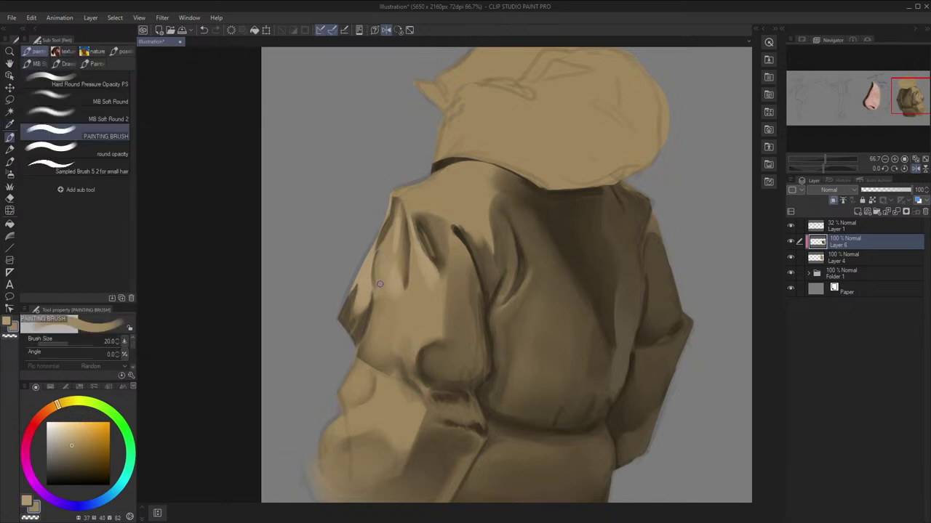
Examine the whole jacket mirrored and zoomed out with the Layer 1 sketch hidden, and restore the sketch's visibility
{"action": "key", "text": "ctrl+minus"}
{"action": "key", "text": "ctrl+minus"}
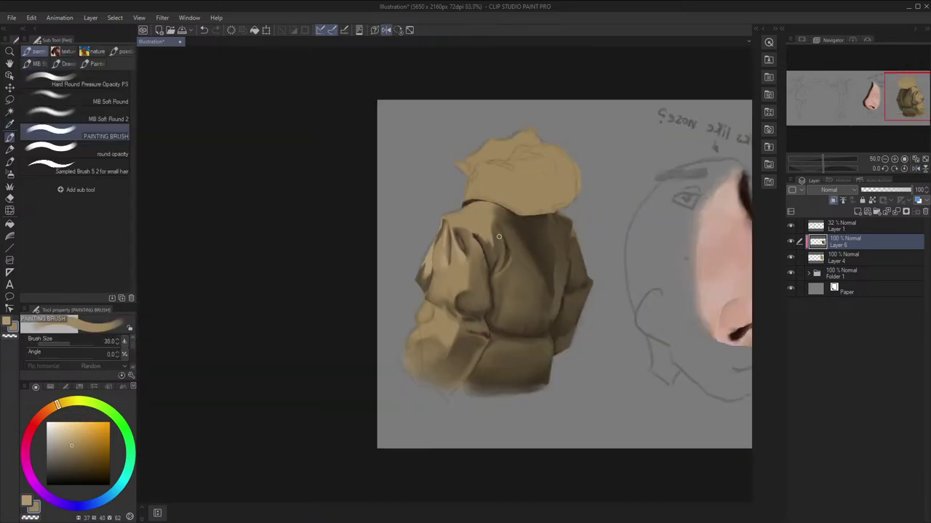
{"action": "key", "text": "h"}
{"action": "scroll", "coordinate": [499, 211], "scroll_direction": "down", "scroll_amount": 1}
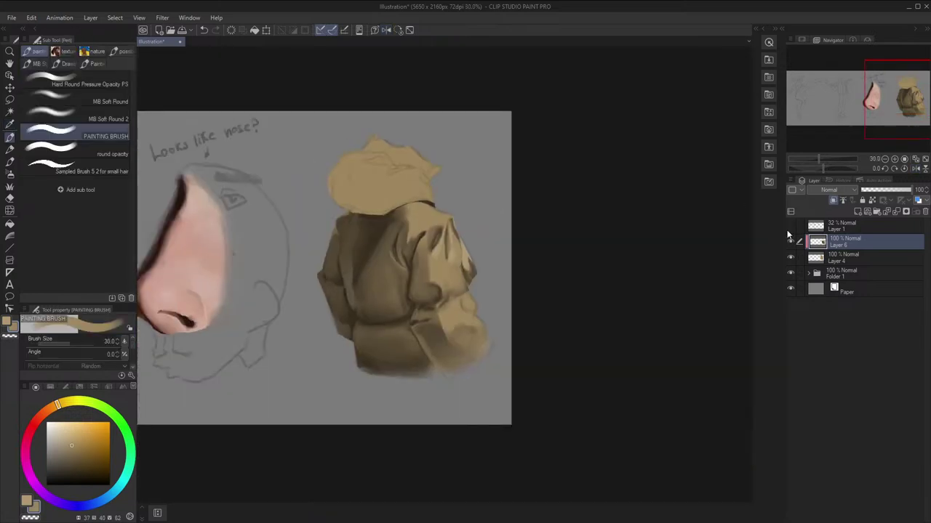
{"action": "scroll", "coordinate": [445, 254], "scroll_direction": "up", "scroll_amount": 5}
{"action": "key", "text": "space"}
{"action": "left_click_drag", "start_coordinate": [394, 248], "coordinate": [423, 257]}
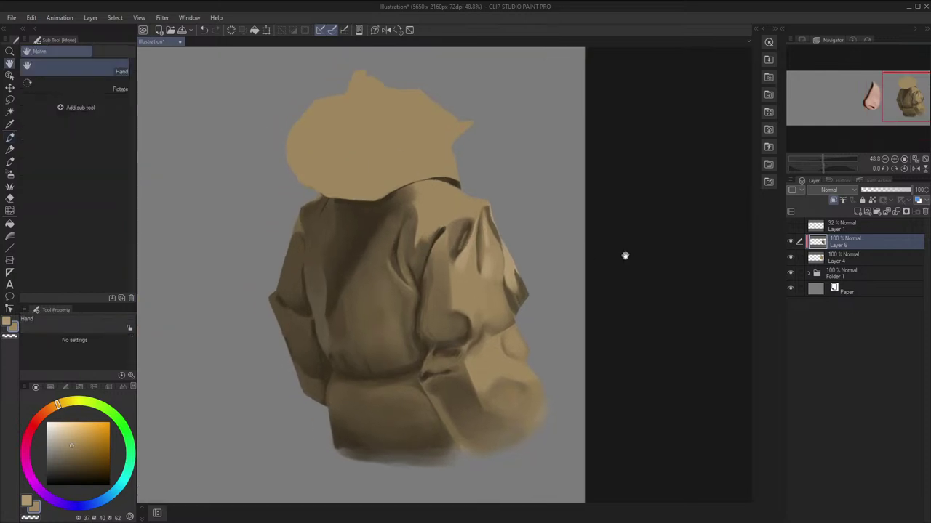
{"action": "left_click", "coordinate": [800, 225]}
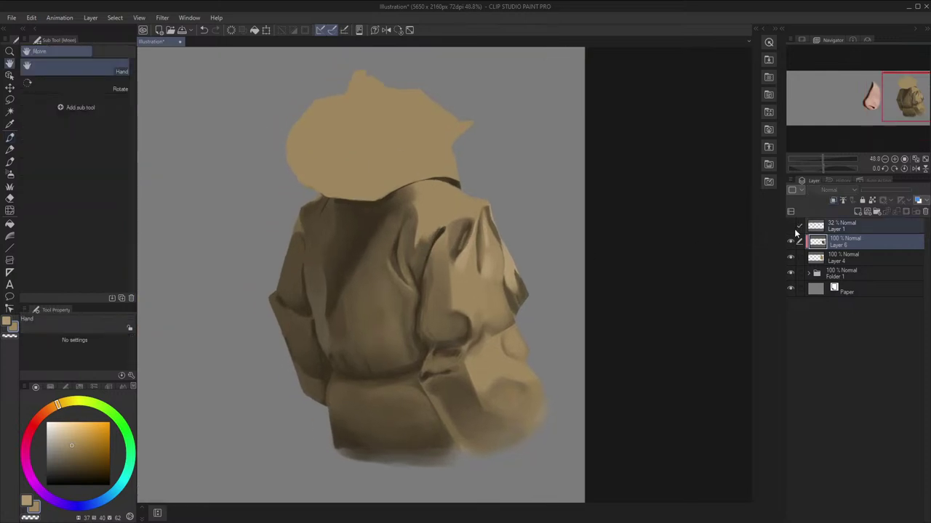
{"action": "left_click", "coordinate": [799, 226]}
Paint a light tan highlight on the forearm just under the elbow seam and shape it with base tan at size 40
{"action": "scroll", "coordinate": [436, 320], "scroll_direction": "up", "scroll_amount": 3}
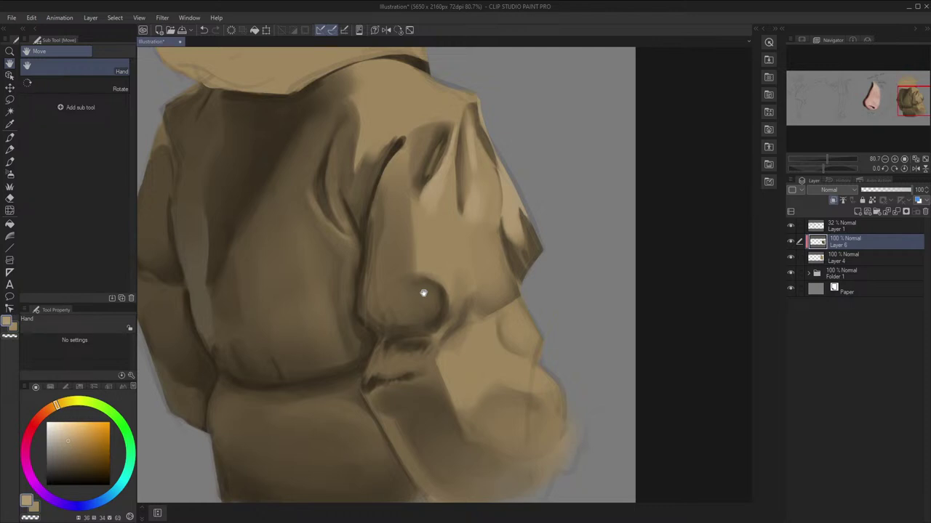
{"action": "scroll", "coordinate": [426, 295], "scroll_direction": "up", "scroll_amount": 2}
{"action": "left_click_drag", "start_coordinate": [469, 301], "coordinate": [447, 318]}
{"action": "key", "text": "bracketright"}
{"action": "key", "text": "bracketright"}
{"action": "key", "text": "x"}
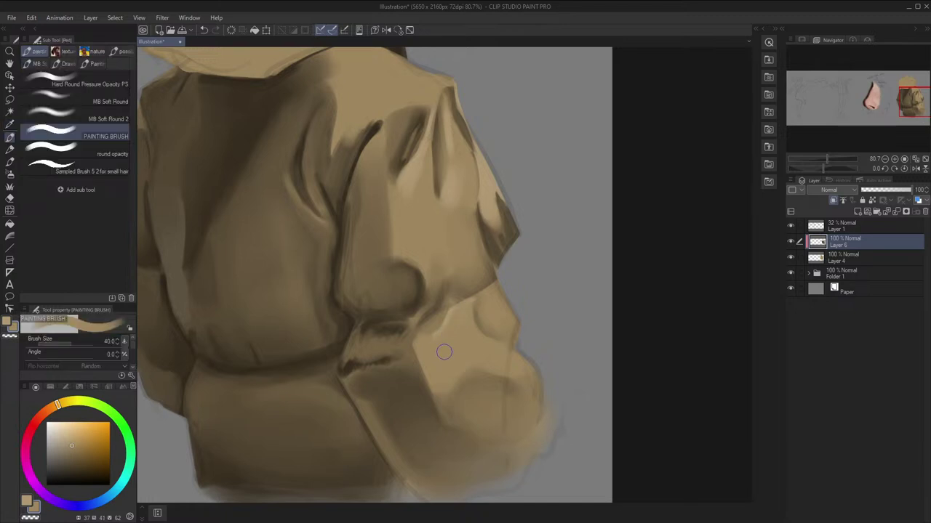
{"action": "left_click_drag", "start_coordinate": [449, 316], "coordinate": [442, 332]}
Extend the forearm highlight toward the inner elbow crease with sampled tan at size 15, and check it mirrored without the sketch
{"action": "key", "text": "bracketleft"}
{"action": "key", "text": "bracketleft"}
{"action": "key", "text": "bracketleft"}
{"action": "key", "text": "bracketleft"}
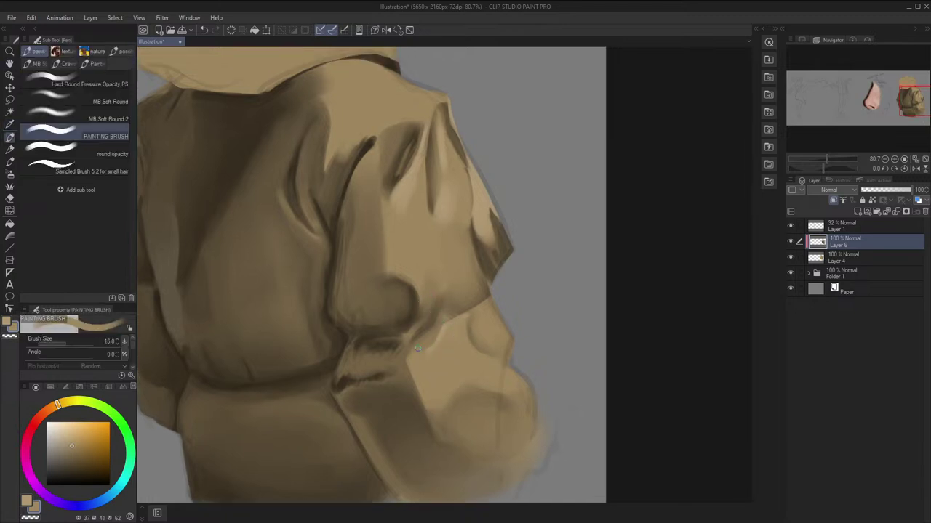
{"action": "left_click", "coordinate": [420, 343], "text": "alt"}
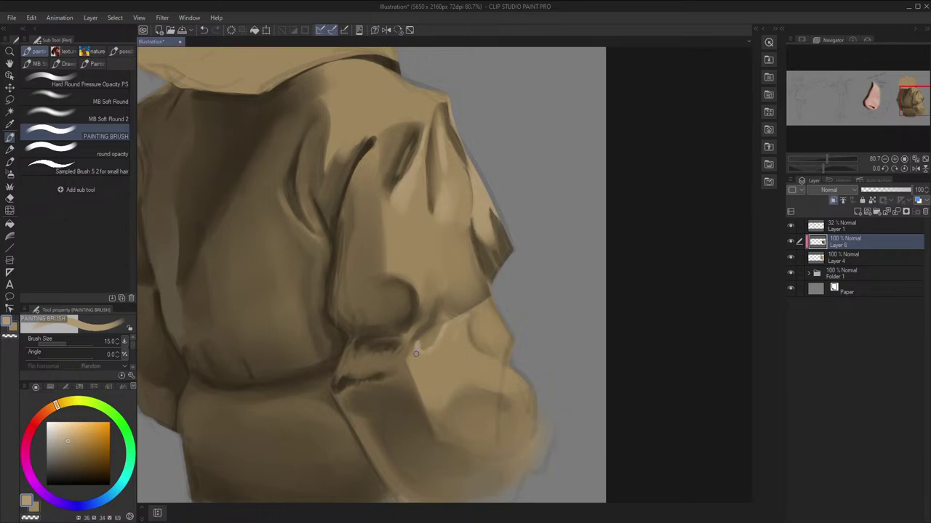
{"action": "left_click", "coordinate": [416, 354], "text": "alt"}
{"action": "key", "text": "h"}
{"action": "left_click", "coordinate": [791, 226]}
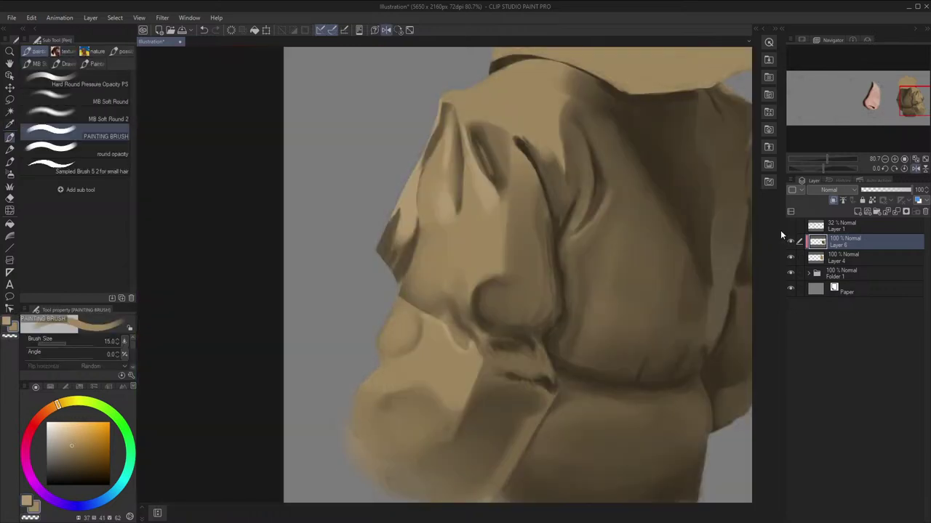
Sample light tan and paint a thin highlight along the forearm's outer edge below the elbow, reducing the brush to size 8
{"action": "key", "text": "h"}
{"action": "left_click", "coordinate": [424, 357], "text": "alt"}
{"action": "key", "text": "bracketright"}
{"action": "left_click_drag", "start_coordinate": [477, 324], "coordinate": [457, 326]}
{"action": "left_click_drag", "start_coordinate": [500, 293], "coordinate": [487, 292]}
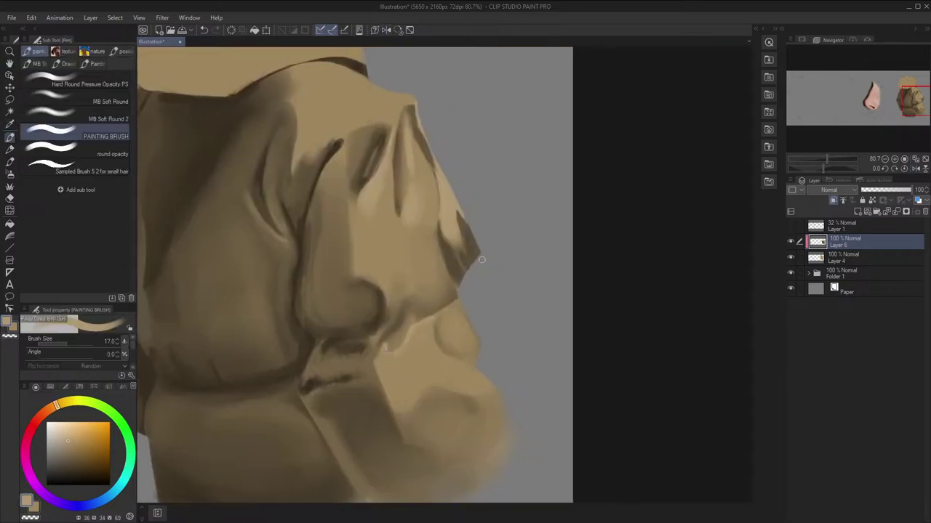
{"action": "key", "text": "bracketleft"}
{"action": "key", "text": "bracketleft"}
{"action": "key", "text": "bracketleft"}
{"action": "key", "text": "bracketleft"}
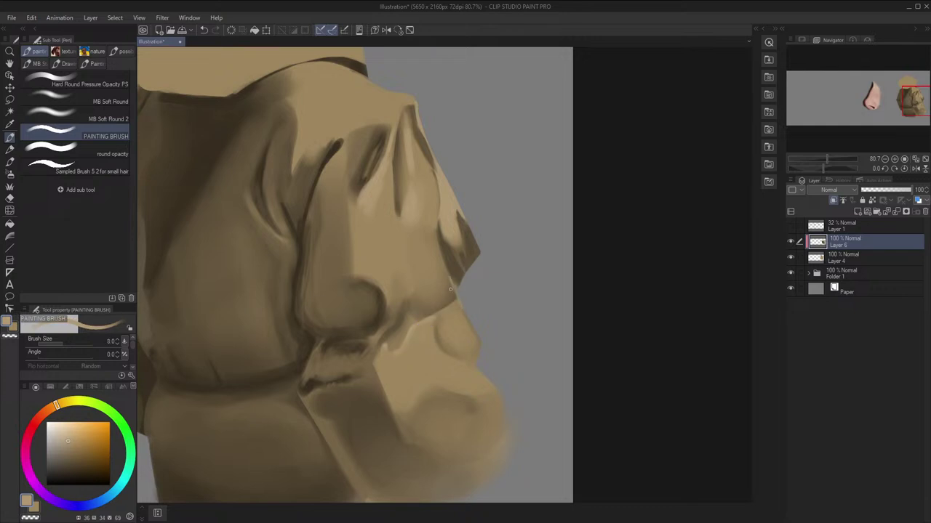
Try a light tan stroke at size 17 down the forearm's outer edge, undo it, and reduce the brush to size 12
{"action": "key", "text": "bracketright"}
{"action": "key", "text": "bracketright"}
{"action": "key", "text": "bracketright"}
{"action": "key", "text": "bracketright"}
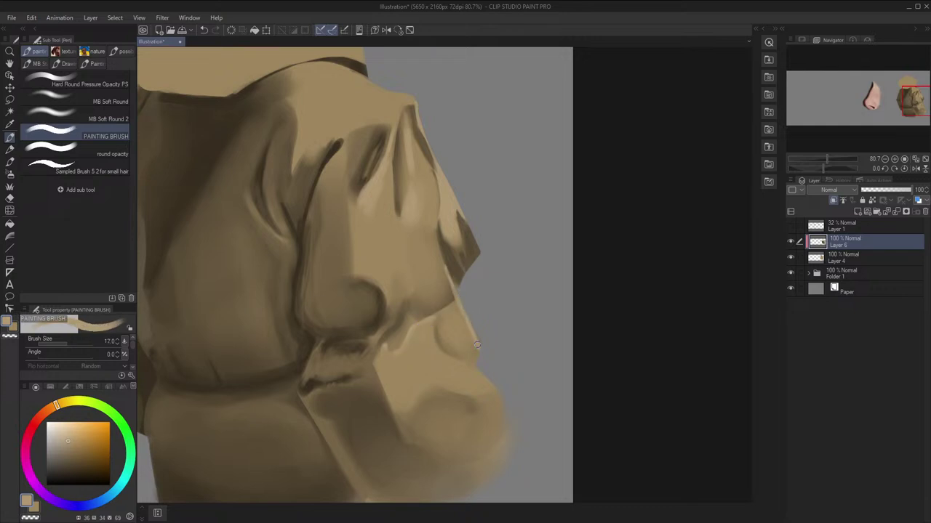
{"action": "left_click_drag", "start_coordinate": [446, 272], "coordinate": [481, 352]}
{"action": "key", "text": "ctrl+z"}
{"action": "key", "text": "bracketleft"}
{"action": "key", "text": "bracketleft"}
{"action": "key", "text": "bracketleft"}
{"action": "key", "text": "h"}
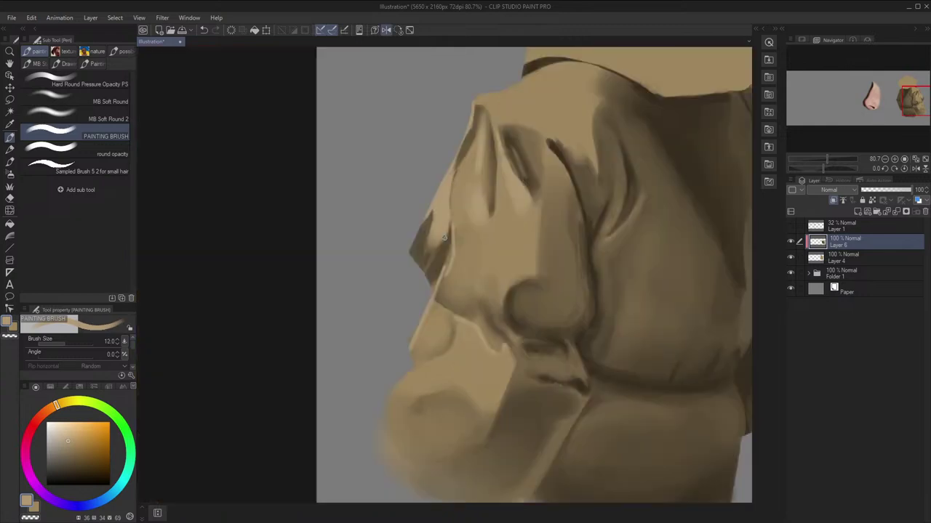
Blend the contour highlight beside the elbow with sampled tan at size 15 and a darker sampled tan at size 7
{"action": "key", "text": "bracketright"}
{"action": "key", "text": "bracketright"}
{"action": "left_click", "coordinate": [456, 256], "text": "alt"}
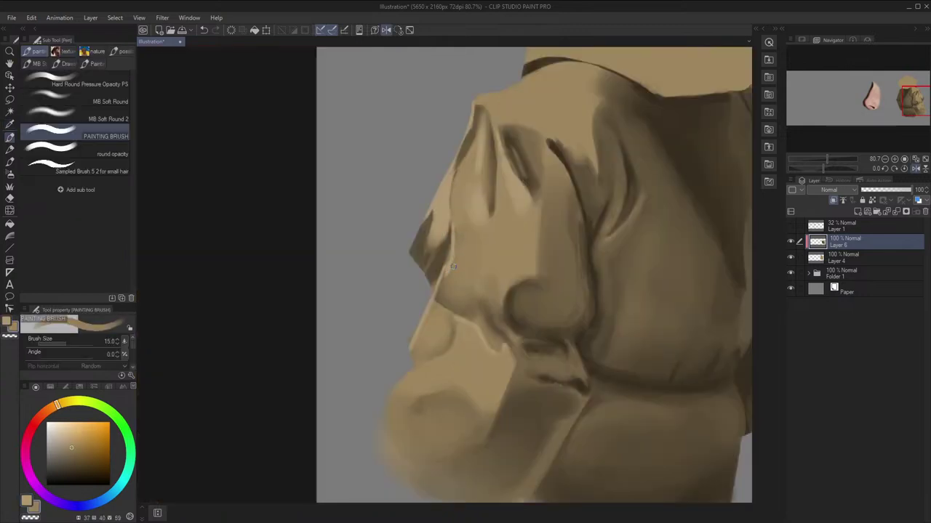
{"action": "key", "text": "h"}
{"action": "left_click", "coordinate": [449, 280], "text": "alt"}
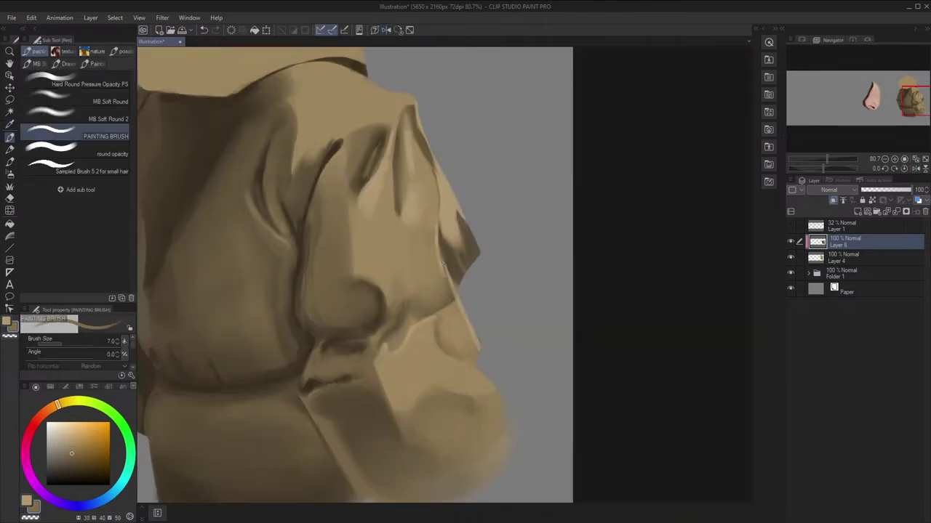
Check the sleeve's contour highlight zoomed out in mirrored and normal views
{"action": "key", "text": "h"}
{"action": "scroll", "coordinate": [478, 234], "scroll_direction": "down", "scroll_amount": 1}
{"action": "key", "text": "h"}
{"action": "scroll", "coordinate": [480, 231], "scroll_direction": "down", "scroll_amount": 1}
{"action": "key", "text": "h"}
{"action": "scroll", "coordinate": [504, 208], "scroll_direction": "down", "scroll_amount": 1}
{"action": "key", "text": "h"}
{"action": "scroll", "coordinate": [448, 243], "scroll_direction": "up", "scroll_amount": 15}
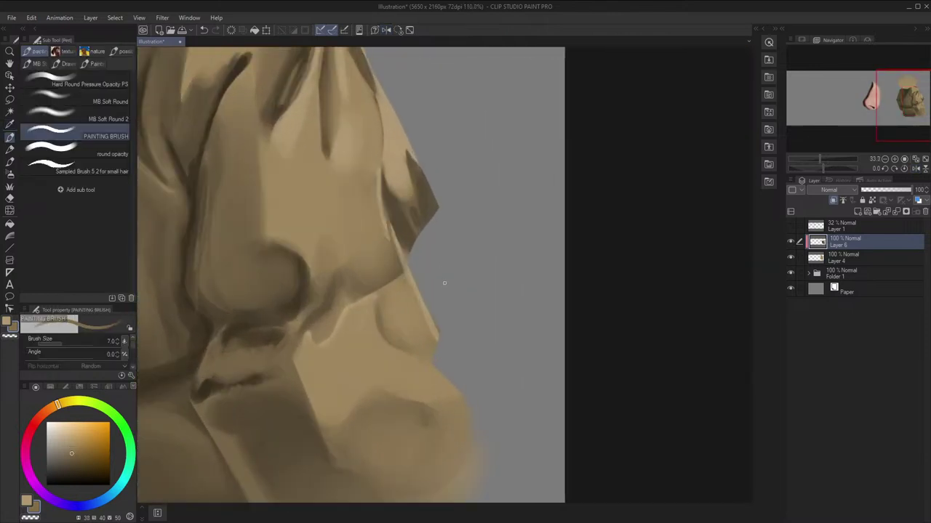
Refine the forearm's edge highlight with sampled tan at size 7, and add light tan to its lower end at size 17
{"action": "key", "text": "h"}
{"action": "left_click", "coordinate": [457, 339], "text": "alt"}
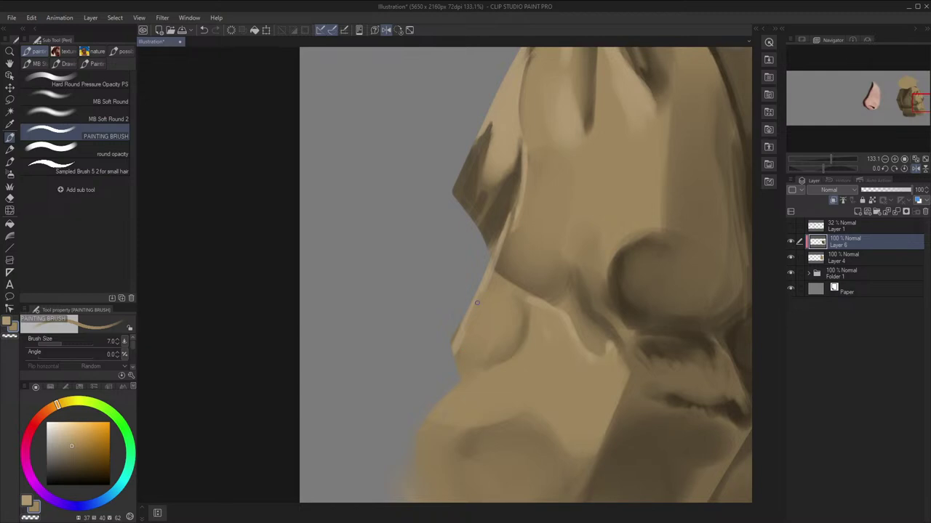
{"action": "key", "text": "h"}
{"action": "scroll", "coordinate": [493, 302], "scroll_direction": "down", "scroll_amount": 3}
{"action": "left_click", "coordinate": [438, 304], "text": "alt"}
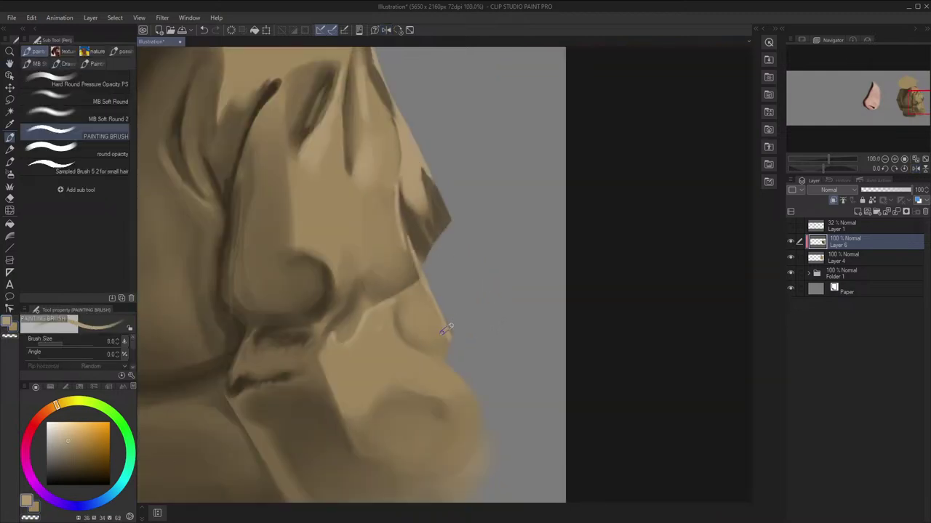
{"action": "key", "text": "bracketright"}
{"action": "key", "text": "bracketright"}
{"action": "key", "text": "bracketright"}
{"action": "left_click_drag", "start_coordinate": [445, 323], "coordinate": [452, 339]}
{"action": "mouse_move", "coordinate": [461, 309]}
{"action": "left_mouse_down"}
{"action": "mouse_move", "coordinate": [471, 286]}
{"action": "mouse_move", "coordinate": [494, 285]}
{"action": "mouse_move", "coordinate": [509, 336]}
{"action": "mouse_move", "coordinate": [499, 302]}
{"action": "left_mouse_up"}
Soften the upper sleeve below the fold highlights with sampled tan at size 60, undoing the last stroke
{"action": "key", "text": "space"}
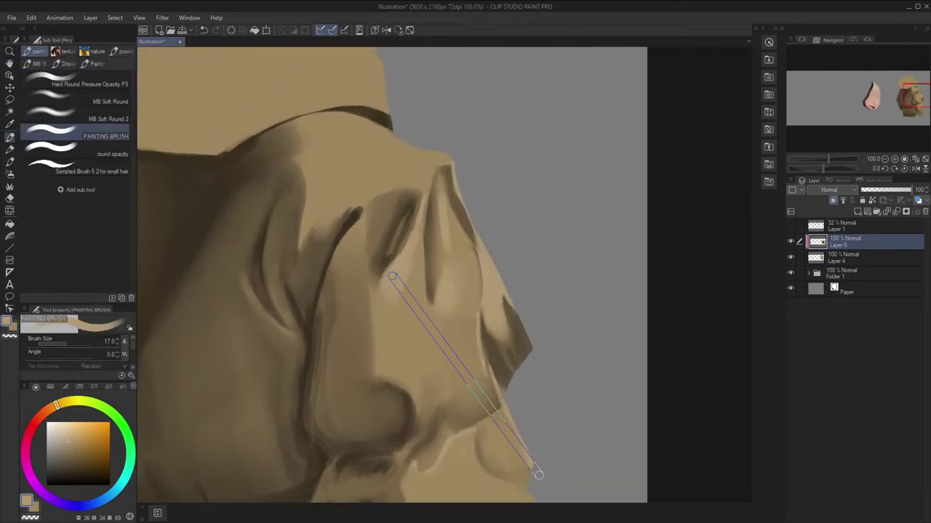
{"action": "key", "text": "bracketright"}
{"action": "key", "text": "bracketright"}
{"action": "key", "text": "bracketright"}
{"action": "key", "text": "bracketright"}
{"action": "key", "text": "bracketright"}
{"action": "key", "text": "bracketright"}
{"action": "key", "text": "h"}
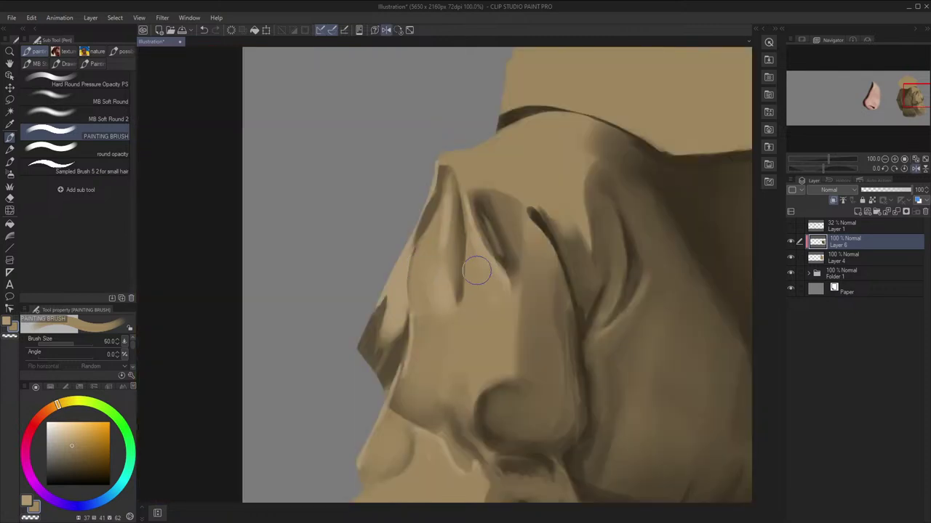
{"action": "key", "text": "ctrl+z"}
{"action": "key", "text": "space"}
{"action": "left_click_drag", "start_coordinate": [500, 300], "coordinate": [520, 285]}
{"action": "key", "text": "h"}
{"action": "left_click", "coordinate": [363, 333], "text": "alt"}
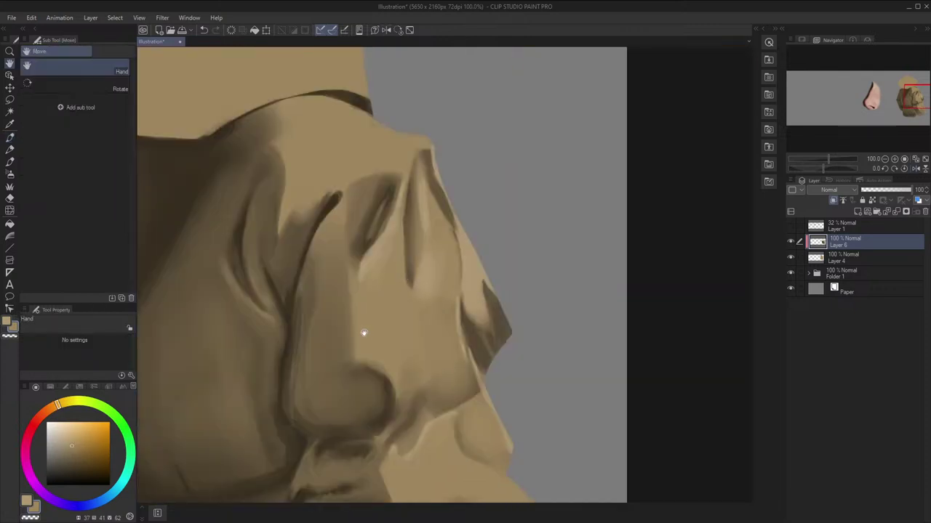
Sample tans around the elbow bulge and smooth the sleeve above it with a larger brush
{"action": "key", "text": "i"}
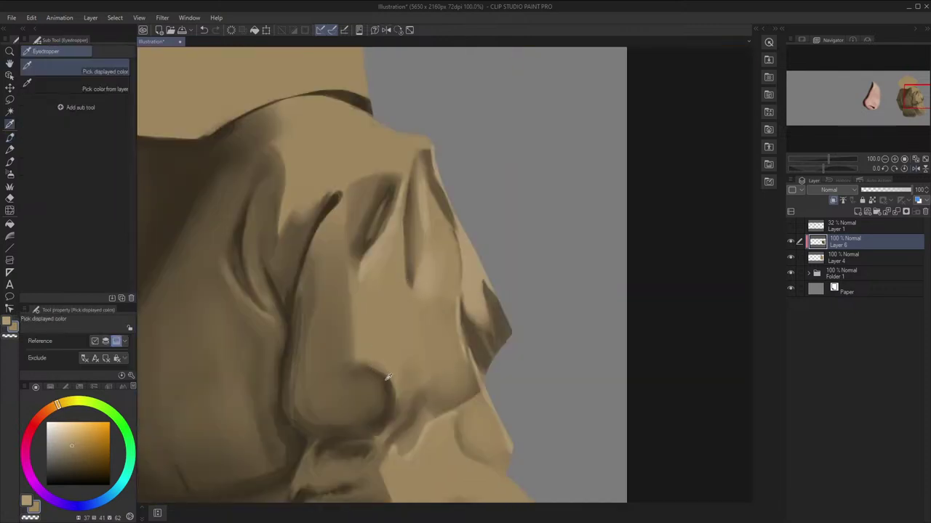
{"action": "left_click", "coordinate": [356, 324]}
{"action": "key", "text": "p"}
{"action": "left_click", "coordinate": [424, 369], "text": "alt"}
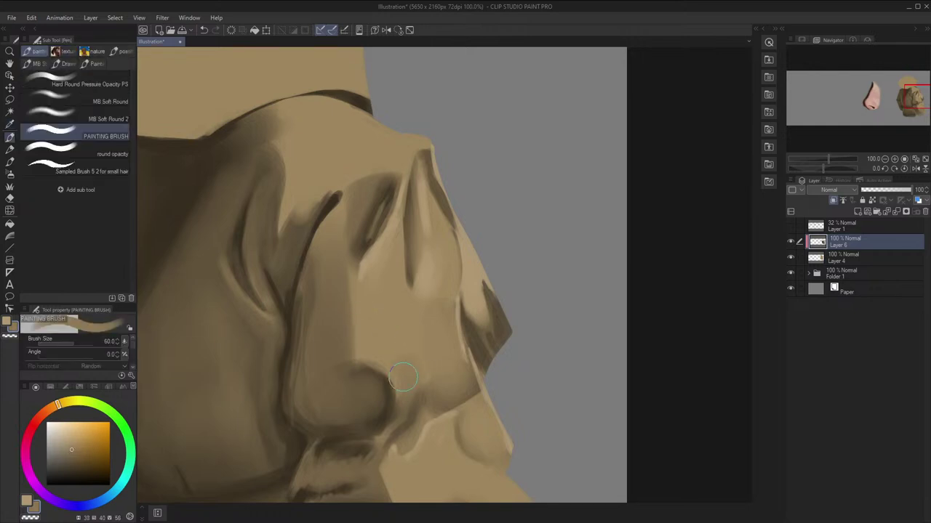
{"action": "left_click", "coordinate": [405, 332], "text": "alt"}
{"action": "key", "text": "h"}
{"action": "key", "text": "bracketright"}
{"action": "left_click_drag", "start_coordinate": [501, 318], "coordinate": [490, 356]}
Check the whole jacket zoomed out, and make the Layer 1 sketch visible over the hood and shoulder
{"action": "scroll", "coordinate": [469, 306], "scroll_direction": "down", "scroll_amount": 2}
{"action": "key", "text": "h"}
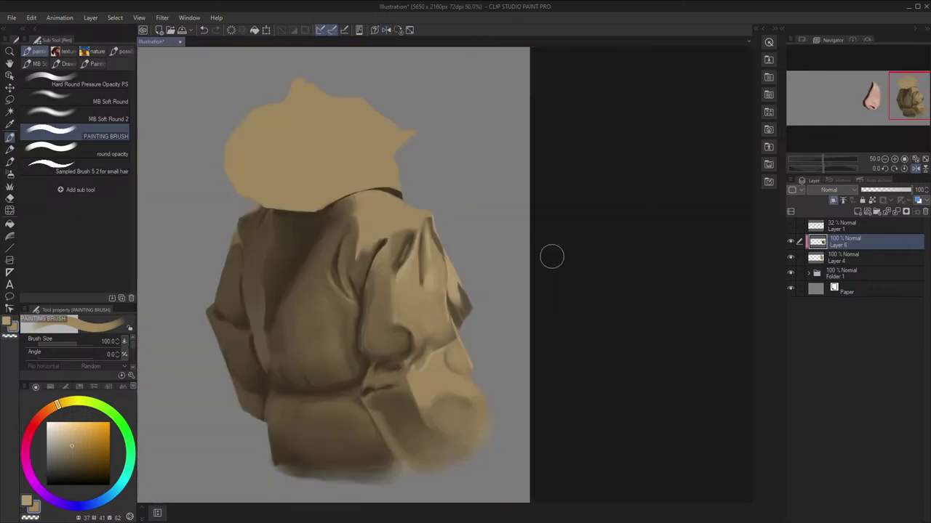
{"action": "scroll", "coordinate": [550, 256], "scroll_direction": "down", "scroll_amount": 1}
{"action": "key", "text": "space"}
{"action": "scroll", "coordinate": [481, 214], "scroll_direction": "up", "scroll_amount": 2}
{"action": "left_click_drag", "start_coordinate": [411, 214], "coordinate": [486, 223]}
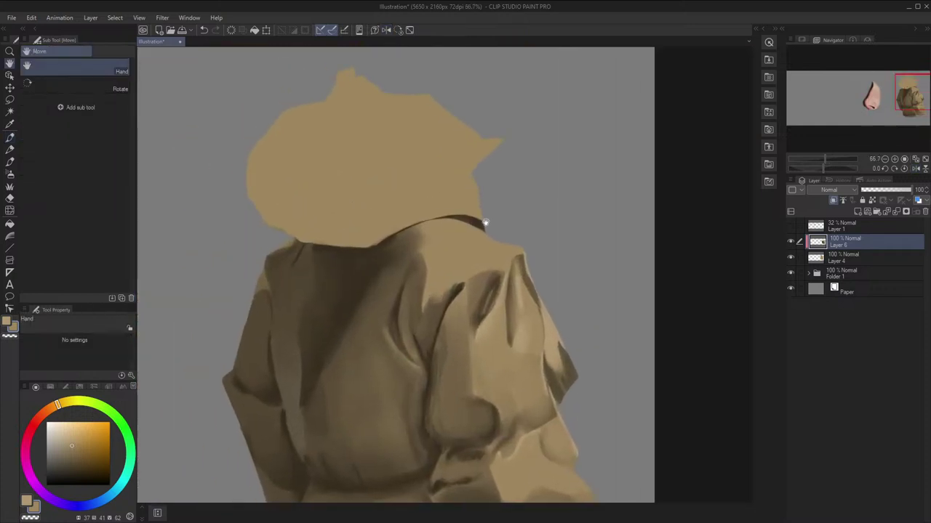
{"action": "scroll", "coordinate": [485, 224], "scroll_direction": "up", "scroll_amount": 1}
{"action": "left_click_drag", "start_coordinate": [554, 251], "coordinate": [542, 259]}
{"action": "left_click", "coordinate": [791, 227]}
{"action": "scroll", "coordinate": [627, 229], "scroll_direction": "up", "scroll_amount": 1}
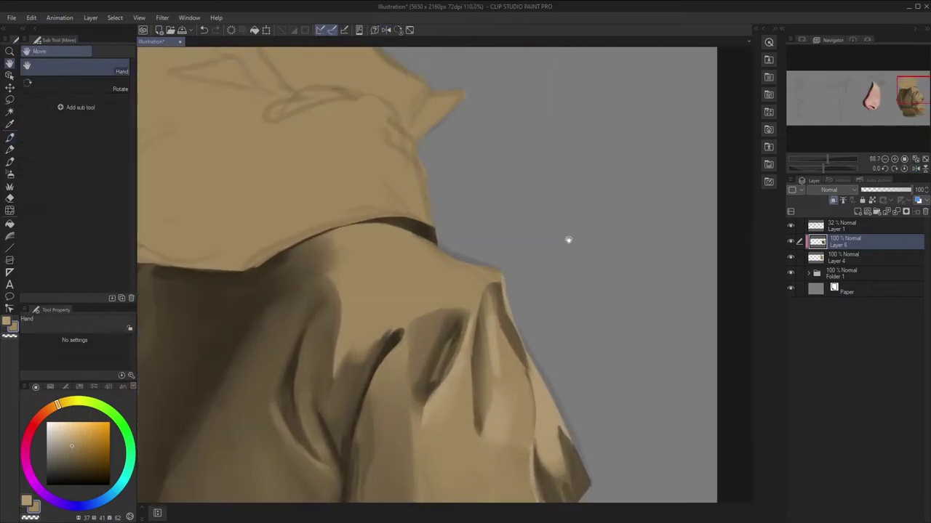
Sample light tan and paint a highlight along the shoulder's outer ridge at size 40, redoing the first stroke
{"action": "left_click", "coordinate": [447, 265], "text": "alt"}
{"action": "key", "text": "bracketleft"}
{"action": "key", "text": "bracketleft"}
{"action": "key", "text": "bracketleft"}
{"action": "key", "text": "bracketleft"}
{"action": "key", "text": "bracketleft"}
{"action": "left_click", "coordinate": [460, 278], "text": "shift"}
{"action": "key", "text": "ctrl+z"}
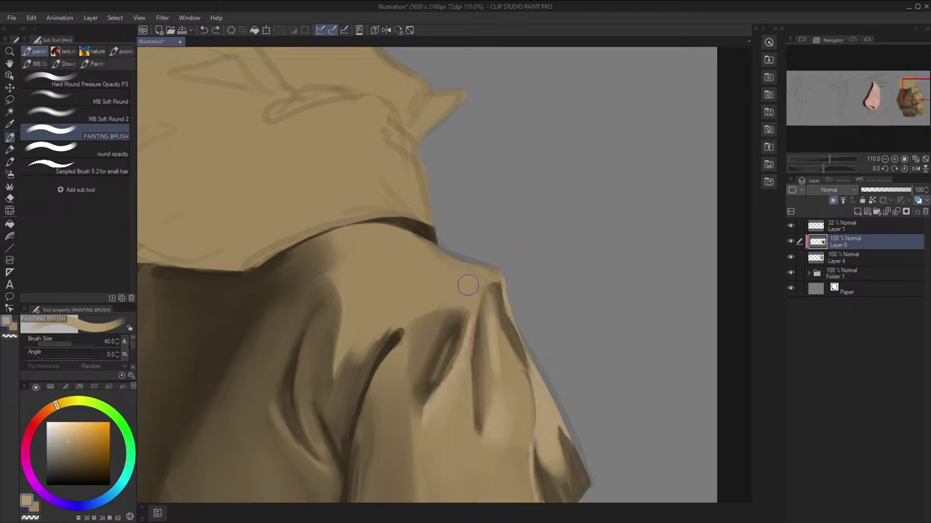
{"action": "mouse_move", "coordinate": [468, 293]}
{"action": "left_mouse_down"}
{"action": "mouse_move", "coordinate": [466, 270]}
{"action": "mouse_move", "coordinate": [461, 294]}
{"action": "mouse_move", "coordinate": [422, 296]}
{"action": "mouse_move", "coordinate": [474, 260]}
{"action": "mouse_move", "coordinate": [459, 279]}
{"action": "mouse_move", "coordinate": [465, 262]}
{"action": "mouse_move", "coordinate": [465, 283]}
{"action": "mouse_move", "coordinate": [460, 243]}
{"action": "mouse_move", "coordinate": [429, 276]}
{"action": "mouse_move", "coordinate": [505, 250]}
{"action": "mouse_move", "coordinate": [456, 263]}
{"action": "mouse_move", "coordinate": [491, 263]}
{"action": "mouse_move", "coordinate": [527, 288]}
{"action": "mouse_move", "coordinate": [505, 287]}
{"action": "mouse_move", "coordinate": [494, 301]}
{"action": "mouse_move", "coordinate": [535, 261]}
{"action": "mouse_move", "coordinate": [503, 272]}
{"action": "left_mouse_up"}
Extend the shoulder highlight up to the hood's edge with a larger brush, and shape it with base tan at size 30
{"action": "key", "text": "bracketright"}
{"action": "key", "text": "bracketright"}
{"action": "key", "text": "bracketright"}
{"action": "key", "text": "h"}
{"action": "key", "text": "bracketright"}
{"action": "key", "text": "bracketleft"}
{"action": "key", "text": "bracketleft"}
{"action": "key", "text": "bracketleft"}
{"action": "key", "text": "bracketleft"}
{"action": "key", "text": "bracketleft"}
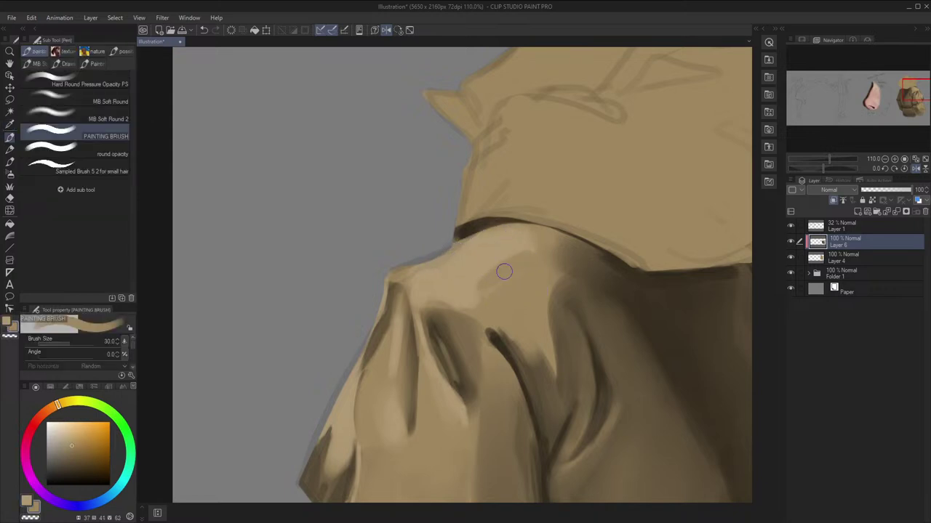
Add light tan patches on the shoulder above the armhole crease at sizes 40 and 50, checking them mirrored
{"action": "key", "text": "h"}
{"action": "key", "text": "h"}
{"action": "key", "text": "h"}
{"action": "key", "text": "bracketleft"}
{"action": "key", "text": "bracketleft"}
{"action": "key", "text": "bracketleft"}
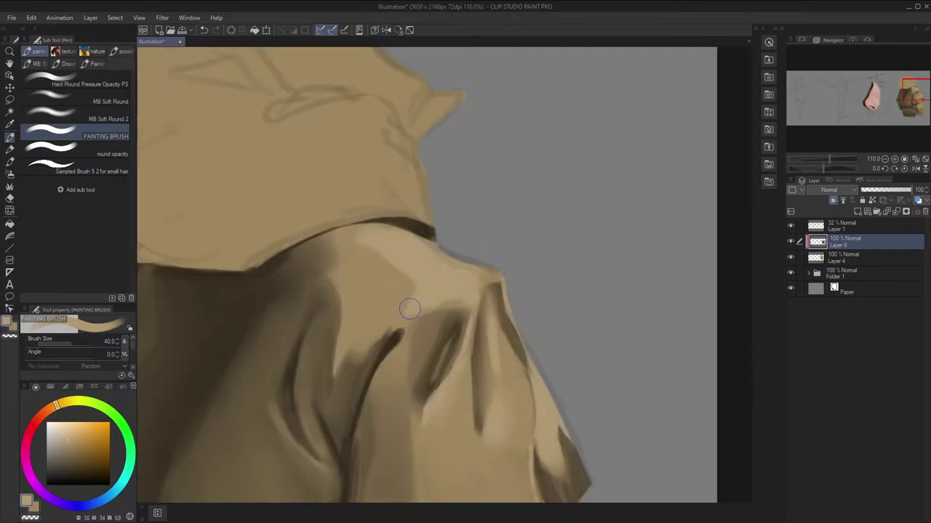
{"action": "key", "text": "h"}
{"action": "key", "text": "bracketright"}
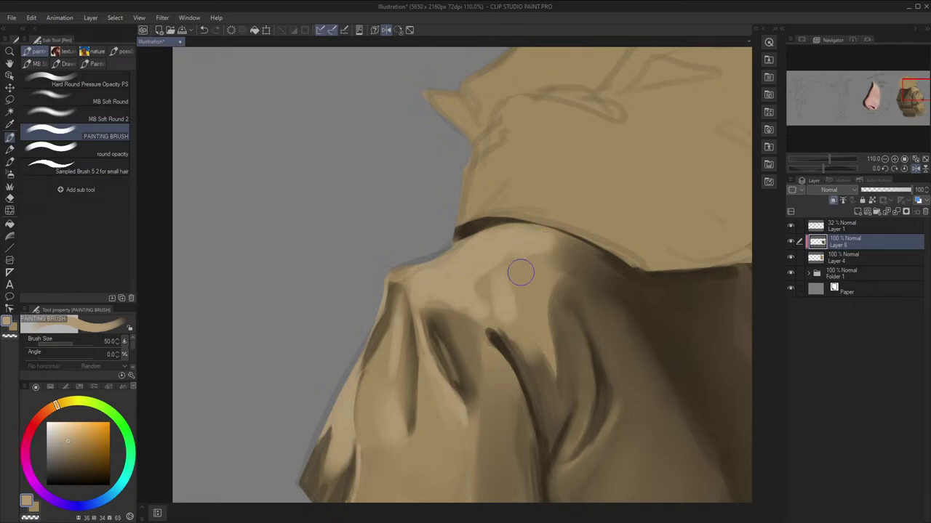
Carve a darker gap between the shoulder's highlight patches with sampled tan, reducing the brush to size 25
{"action": "key", "text": "h"}
{"action": "left_click", "coordinate": [405, 279], "text": "alt"}
{"action": "mouse_move", "coordinate": [404, 284]}
{"action": "left_mouse_down"}
{"action": "mouse_move", "coordinate": [384, 307]}
{"action": "mouse_move", "coordinate": [392, 314]}
{"action": "left_mouse_up"}
{"action": "key", "text": "bracketleft"}
{"action": "key", "text": "bracketleft"}
{"action": "key", "text": "bracketleft"}
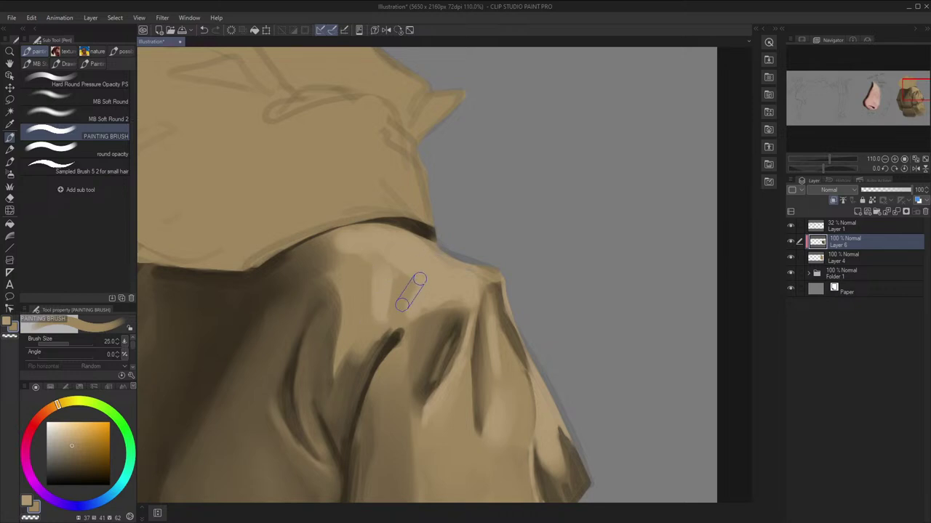
Soften the shoulder highlight below the hood with broad tan strokes at size 120
{"action": "key", "text": "bracketright"}
{"action": "key", "text": "bracketright"}
{"action": "key", "text": "bracketright"}
{"action": "key", "text": "bracketright"}
{"action": "key", "text": "bracketright"}
{"action": "key", "text": "bracketright"}
{"action": "key", "text": "bracketright"}
{"action": "key", "text": "bracketright"}
{"action": "key", "text": "h"}
{"action": "key", "text": "bracketright"}
{"action": "mouse_move", "coordinate": [519, 250]}
{"action": "left_mouse_down"}
{"action": "mouse_move", "coordinate": [502, 275]}
{"action": "mouse_move", "coordinate": [500, 258]}
{"action": "mouse_move", "coordinate": [517, 260]}
{"action": "mouse_move", "coordinate": [478, 276]}
{"action": "left_mouse_up"}
{"action": "key", "text": "h"}
{"action": "scroll", "coordinate": [545, 268], "scroll_direction": "down", "scroll_amount": 1}
{"action": "key", "text": "h"}
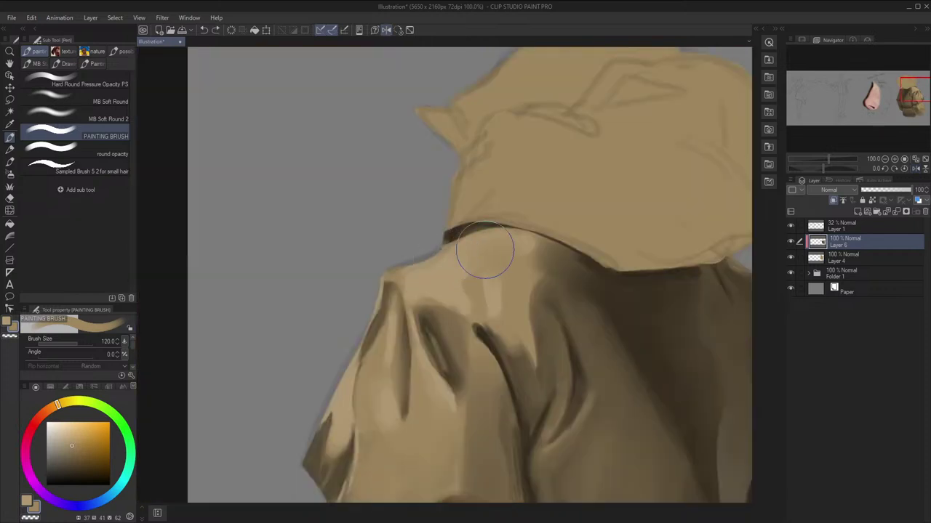
Blend the top of the shoulder highlight into the surrounding tan at size 100
{"action": "key", "text": "bracketleft"}
{"action": "key", "text": "bracketleft"}
{"action": "key", "text": "bracketright"}
{"action": "left_click_drag", "start_coordinate": [501, 263], "coordinate": [469, 253]}
Examine the whole jacket mirrored and zoomed out with the Layer 1 sketch hidden, and restore the sketch's visibility
{"action": "key", "text": "h"}
{"action": "key", "text": "ctrl+minus"}
{"action": "left_click", "coordinate": [790, 226]}
{"action": "key", "text": "h"}
{"action": "key", "text": "ctrl+minus"}
{"action": "key", "text": "h"}
{"action": "key", "text": "ctrl+minus"}
{"action": "key", "text": "space"}
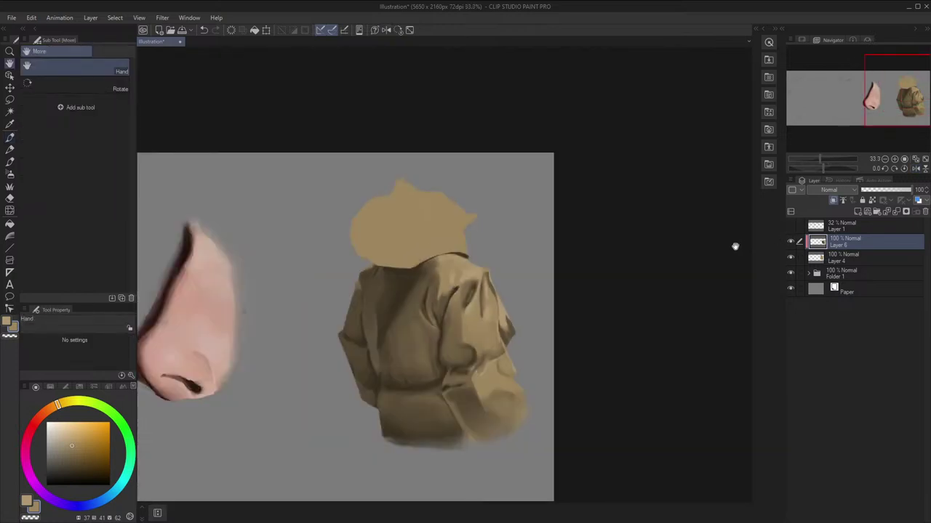
{"action": "left_click_drag", "start_coordinate": [690, 214], "coordinate": [708, 189]}
{"action": "scroll", "coordinate": [529, 144], "scroll_direction": "up", "scroll_amount": 5}
{"action": "scroll", "coordinate": [472, 254], "scroll_direction": "up", "scroll_amount": 1}
{"action": "left_click_drag", "start_coordinate": [422, 288], "coordinate": [482, 162]}
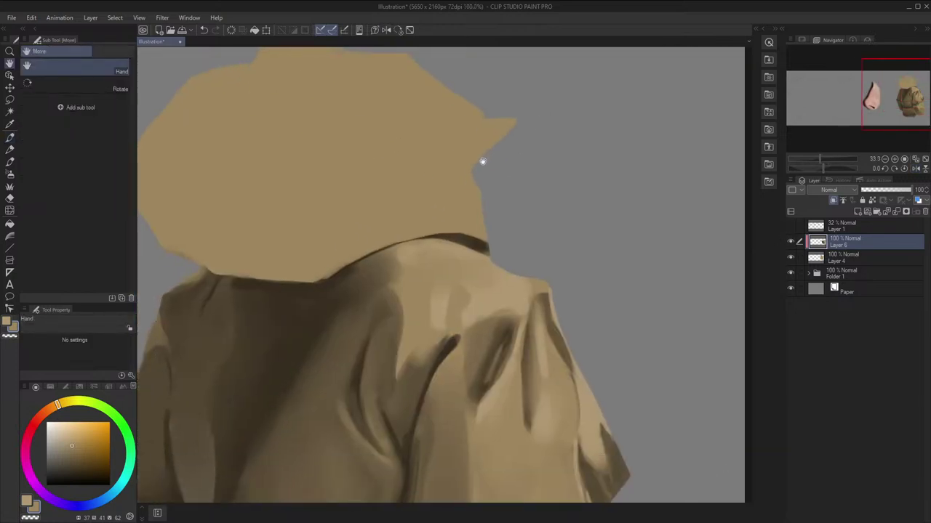
{"action": "key", "text": "h"}
{"action": "scroll", "coordinate": [518, 195], "scroll_direction": "down", "scroll_amount": 4}
{"action": "key", "text": "h"}
{"action": "scroll", "coordinate": [599, 235], "scroll_direction": "down", "scroll_amount": 2}
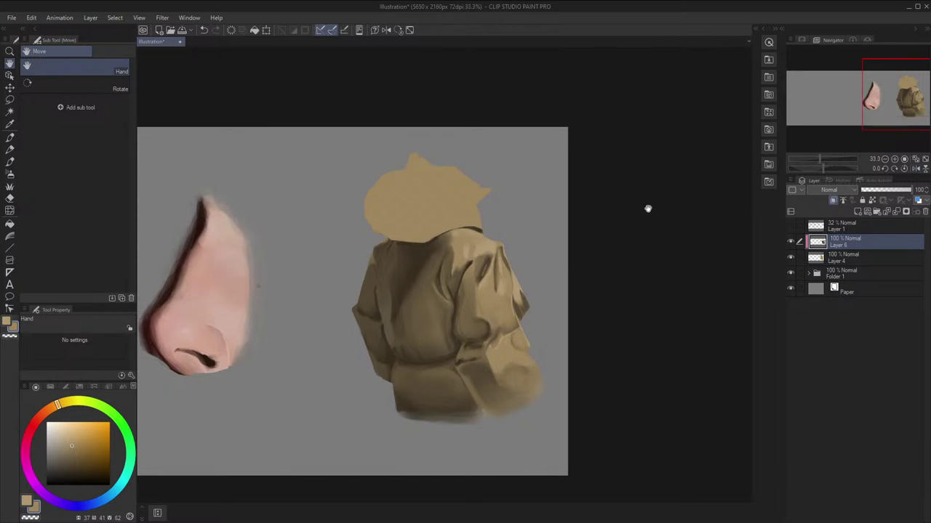
{"action": "scroll", "coordinate": [581, 183], "scroll_direction": "up", "scroll_amount": 3}
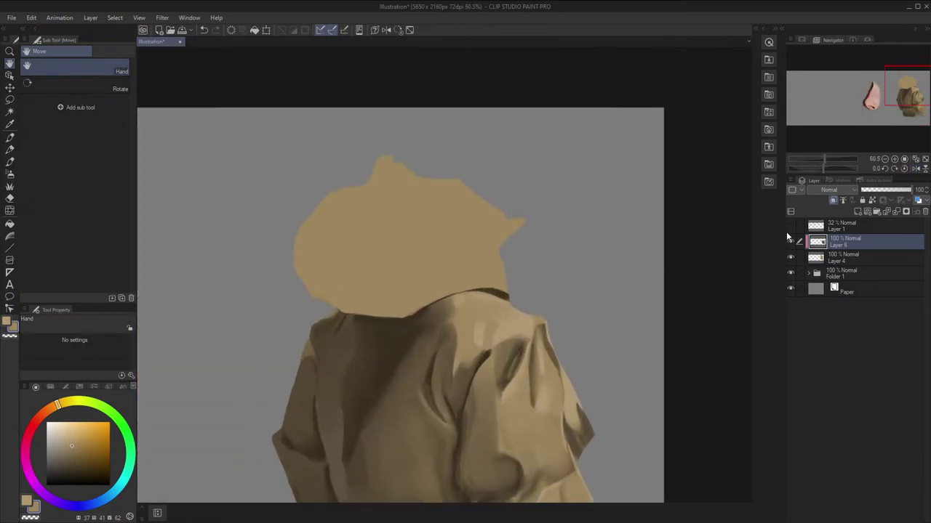
{"action": "left_click", "coordinate": [791, 227]}
Frame the hood and sample a dark brown from the shaded back of the jacket as the paint color
{"action": "scroll", "coordinate": [546, 218], "scroll_direction": "up", "scroll_amount": 2}
{"action": "key", "text": "p"}
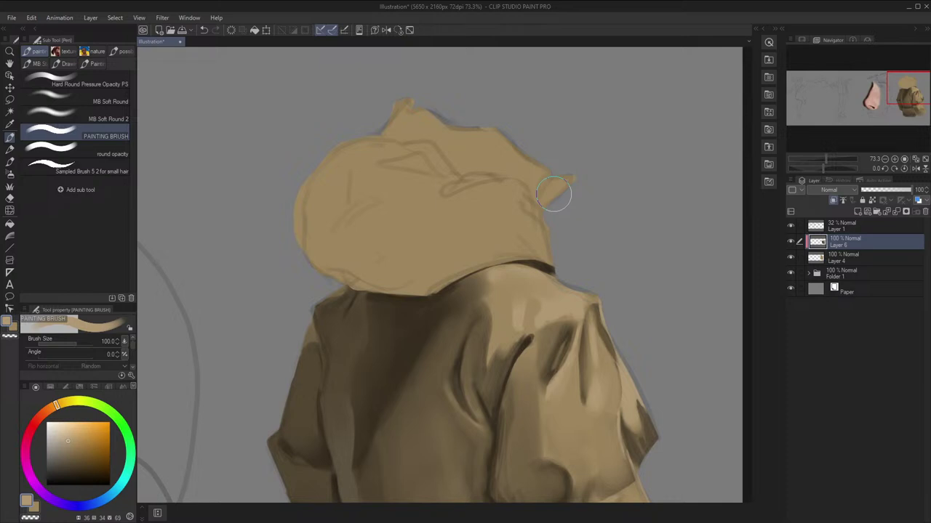
{"action": "left_click_drag", "start_coordinate": [478, 225], "coordinate": [535, 272]}
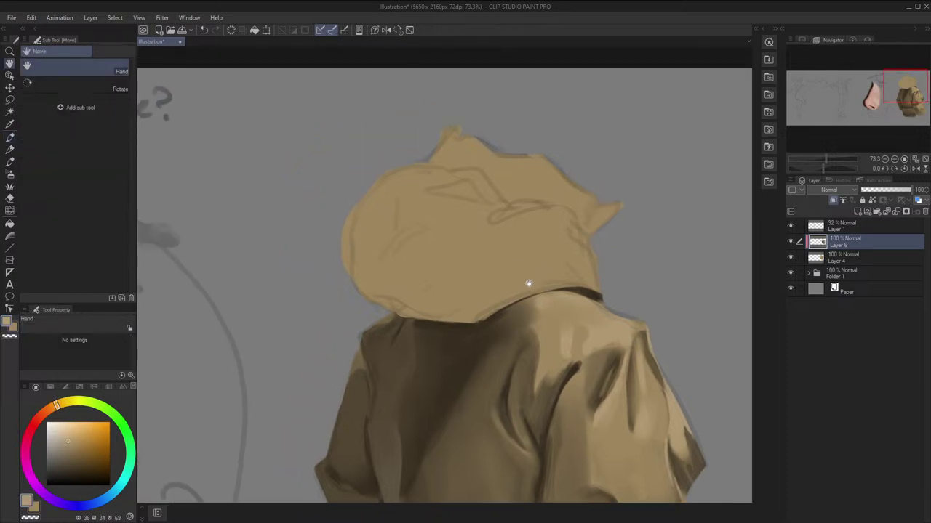
{"action": "key", "text": "alt"}
{"action": "left_click", "coordinate": [486, 405], "text": "alt"}
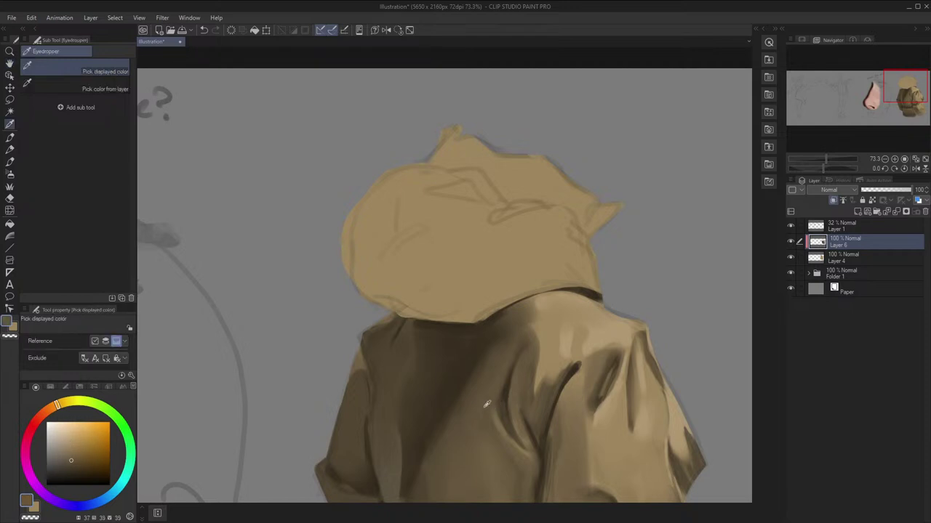
Try broad dark brown shadow strokes across the hood
{"action": "left_click_drag", "start_coordinate": [631, 291], "coordinate": [621, 213]}
{"action": "left_click_drag", "start_coordinate": [529, 236], "coordinate": [510, 262]}
{"action": "mouse_move", "coordinate": [547, 215]}
{"action": "left_mouse_down"}
{"action": "mouse_move", "coordinate": [491, 289]}
{"action": "mouse_move", "coordinate": [448, 308]}
{"action": "left_mouse_up"}
{"action": "mouse_move", "coordinate": [625, 250]}
{"action": "left_mouse_down"}
{"action": "mouse_move", "coordinate": [499, 410]}
{"action": "mouse_move", "coordinate": [461, 391]}
{"action": "left_mouse_up"}
{"action": "key", "text": "ctrl+z"}
Paint a broad dark brown shadow down the back of the hood with the brush at size 120
{"action": "key", "text": "bracketleft"}
{"action": "key", "text": "bracketleft"}
{"action": "key", "text": "bracketleft"}
{"action": "key", "text": "bracketleft"}
{"action": "key", "text": "bracketleft"}
{"action": "key", "text": "bracketleft"}
{"action": "key", "text": "bracketleft"}
{"action": "left_click_drag", "start_coordinate": [396, 259], "coordinate": [407, 298]}
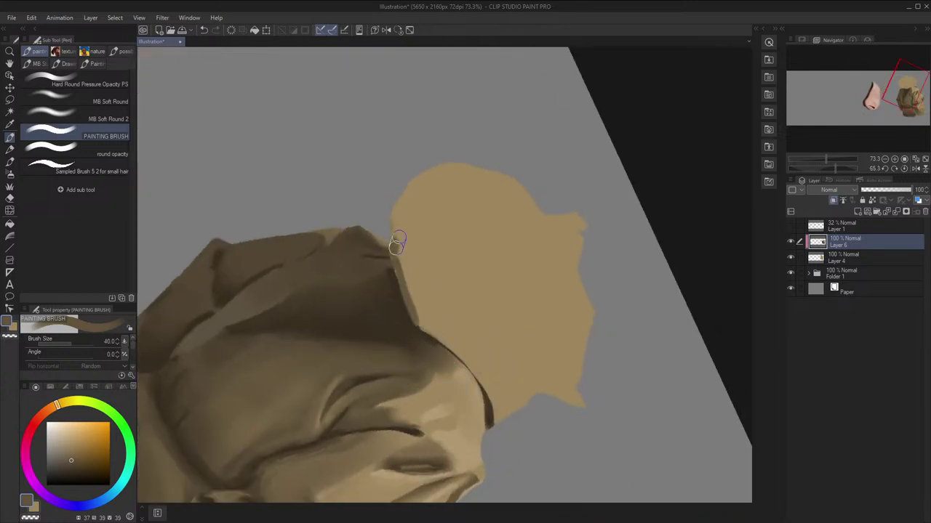
{"action": "key", "text": "bracketright"}
{"action": "key", "text": "bracketright"}
{"action": "key", "text": "bracketright"}
{"action": "key", "text": "bracketright"}
{"action": "key", "text": "bracketright"}
{"action": "key", "text": "bracketright"}
{"action": "mouse_move", "coordinate": [396, 244]}
{"action": "left_mouse_down"}
{"action": "mouse_move", "coordinate": [400, 204]}
{"action": "mouse_move", "coordinate": [449, 140]}
{"action": "mouse_move", "coordinate": [415, 208]}
{"action": "mouse_move", "coordinate": [424, 273]}
{"action": "left_mouse_up"}
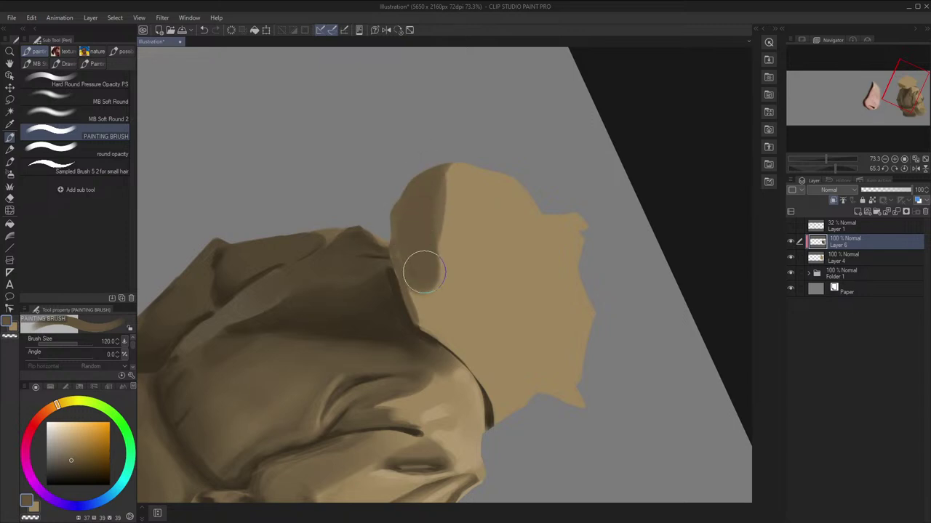
Extend the dark brown shadow down to the hood's lower edge beside the jacket's back at brush size 60
{"action": "key", "text": "bracketleft"}
{"action": "key", "text": "bracketleft"}
{"action": "key", "text": "bracketleft"}
{"action": "key", "text": "bracketleft"}
{"action": "key", "text": "bracketleft"}
{"action": "key", "text": "bracketleft"}
{"action": "key", "text": "bracketleft"}
{"action": "key", "text": "bracketleft"}
{"action": "key", "text": "bracketleft"}
{"action": "key", "text": "bracketleft"}
{"action": "key", "text": "bracketleft"}
{"action": "key", "text": "bracketleft"}
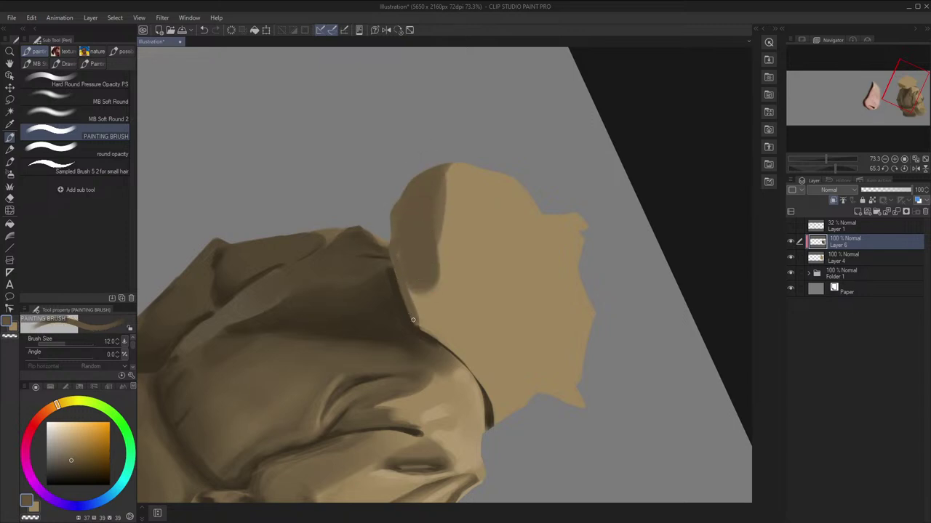
{"action": "key", "text": "bracketright"}
{"action": "key", "text": "bracketright"}
{"action": "key", "text": "bracketright"}
{"action": "key", "text": "bracketright"}
{"action": "key", "text": "bracketright"}
{"action": "key", "text": "bracketright"}
{"action": "key", "text": "bracketright"}
{"action": "key", "text": "bracketright"}
{"action": "left_click_drag", "start_coordinate": [400, 215], "coordinate": [416, 299]}
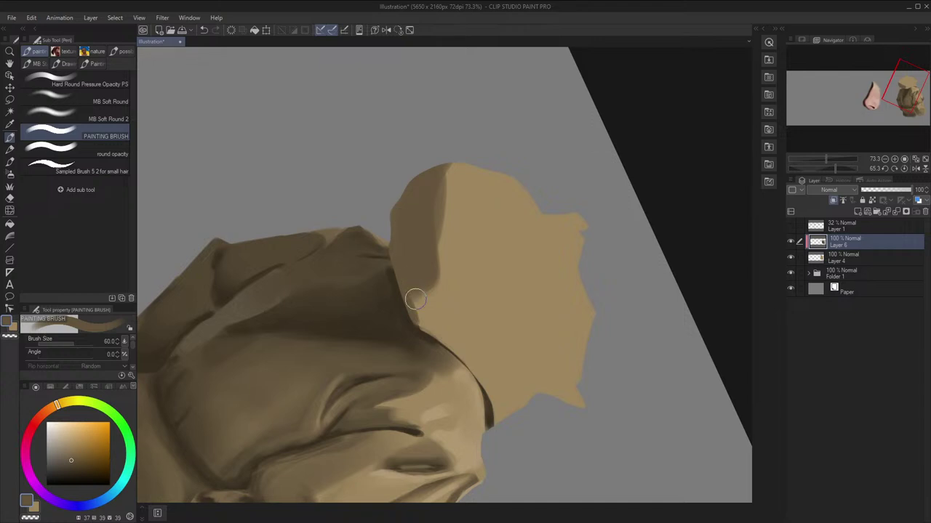
Show the Layer 1 sketch again and spread the hood shadow forward over its lower half with broad strokes at size 150
{"action": "left_click", "coordinate": [399, 30]}
{"action": "left_click", "coordinate": [386, 31]}
{"action": "left_click", "coordinate": [790, 226]}
{"action": "key", "text": "h"}
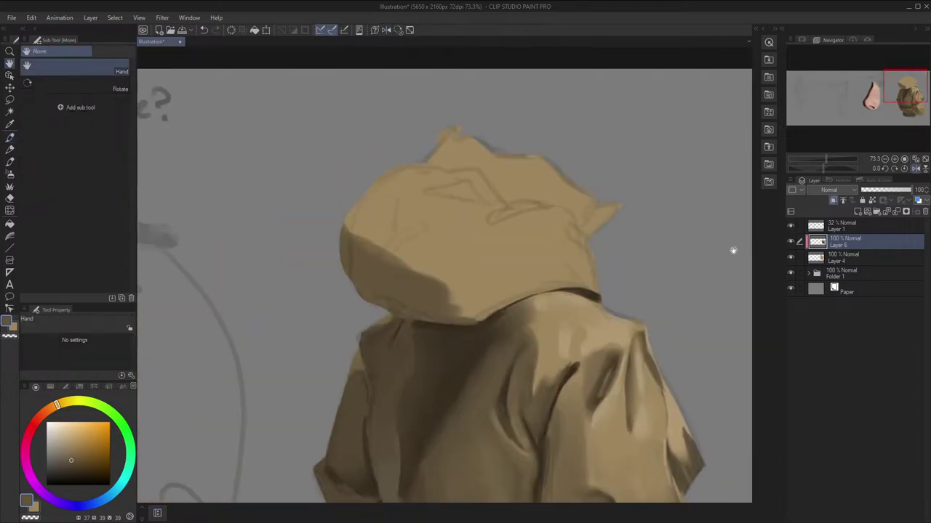
{"action": "left_click_drag", "start_coordinate": [731, 252], "coordinate": [718, 259]}
{"action": "key", "text": "bracketright"}
{"action": "key", "text": "bracketright"}
{"action": "key", "text": "bracketright"}
{"action": "key", "text": "bracketright"}
{"action": "key", "text": "bracketright"}
{"action": "key", "text": "bracketright"}
{"action": "key", "text": "bracketright"}
{"action": "mouse_move", "coordinate": [367, 213]}
{"action": "left_mouse_down"}
{"action": "mouse_move", "coordinate": [366, 248]}
{"action": "mouse_move", "coordinate": [381, 249]}
{"action": "left_mouse_up"}
{"action": "left_click_drag", "start_coordinate": [509, 254], "coordinate": [453, 339]}
{"action": "left_click_drag", "start_coordinate": [476, 194], "coordinate": [452, 260]}
{"action": "left_click_drag", "start_coordinate": [482, 215], "coordinate": [430, 261]}
Darken the hood's lower rim above the collar with thin dark brown strokes at brush size 25
{"action": "key", "text": "bracketleft"}
{"action": "key", "text": "bracketleft"}
{"action": "key", "text": "bracketleft"}
{"action": "key", "text": "bracketleft"}
{"action": "key", "text": "bracketleft"}
{"action": "key", "text": "bracketleft"}
{"action": "key", "text": "bracketleft"}
{"action": "key", "text": "bracketleft"}
{"action": "key", "text": "bracketleft"}
{"action": "key", "text": "bracketleft"}
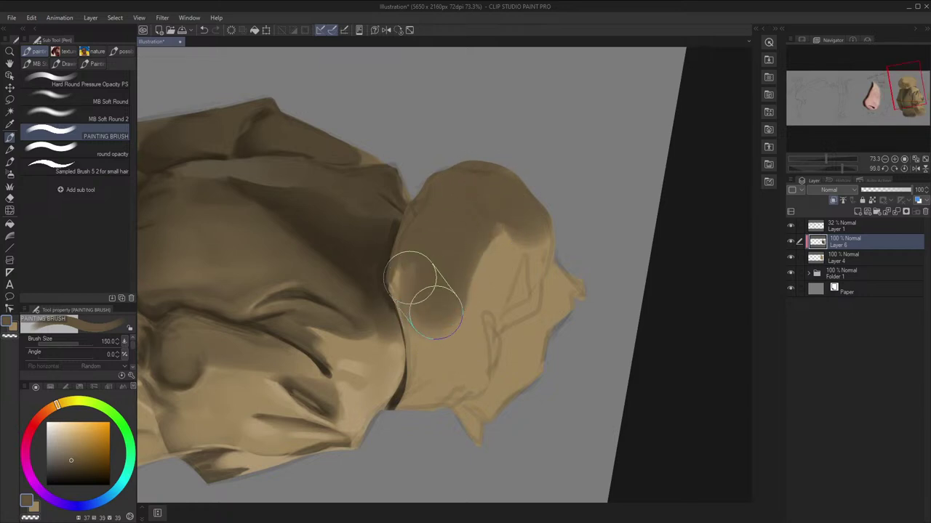
{"action": "key", "text": "h"}
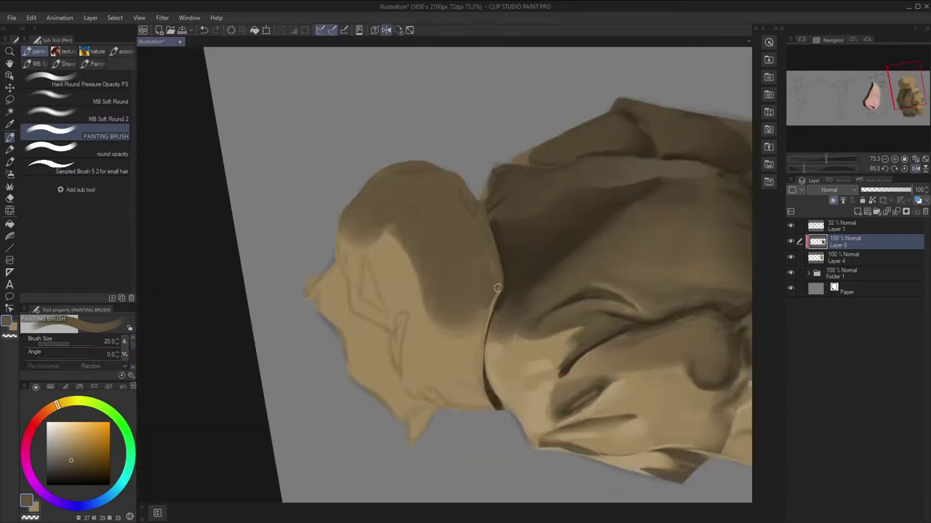
{"action": "left_click_drag", "start_coordinate": [498, 288], "coordinate": [482, 335]}
{"action": "left_click", "coordinate": [398, 29]}
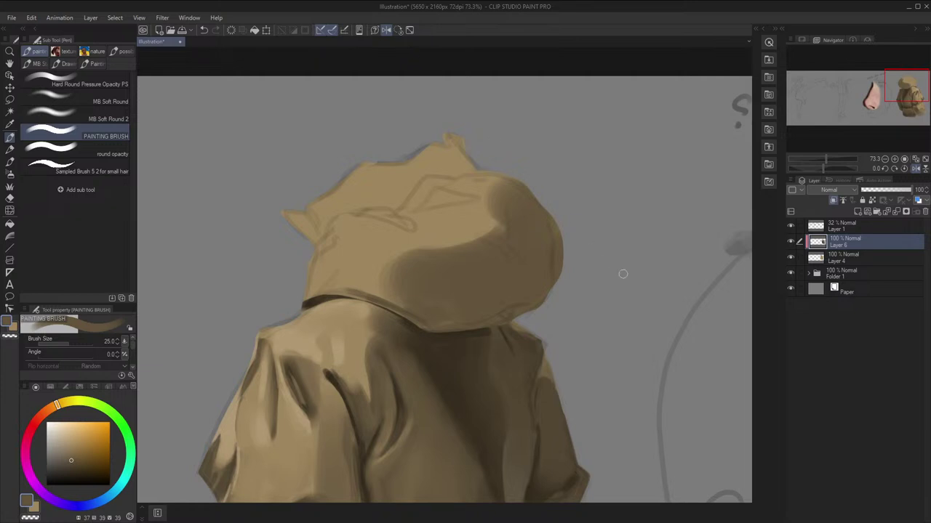
{"action": "mouse_move", "coordinate": [623, 274]}
{"action": "left_mouse_down"}
{"action": "mouse_move", "coordinate": [536, 139]}
{"action": "mouse_move", "coordinate": [515, 124]}
{"action": "left_mouse_up"}
{"action": "left_click_drag", "start_coordinate": [461, 325], "coordinate": [412, 367]}
{"action": "left_click", "coordinate": [398, 30]}
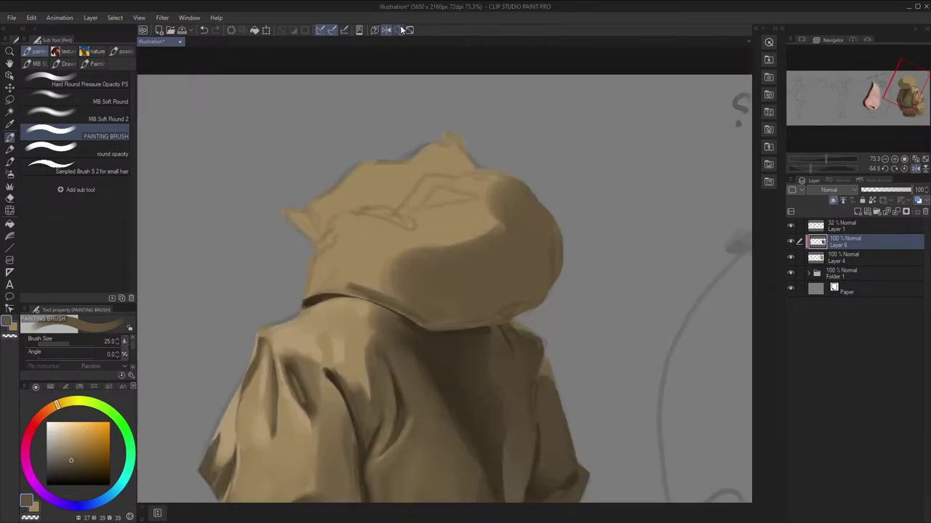
{"action": "left_click", "coordinate": [400, 29]}
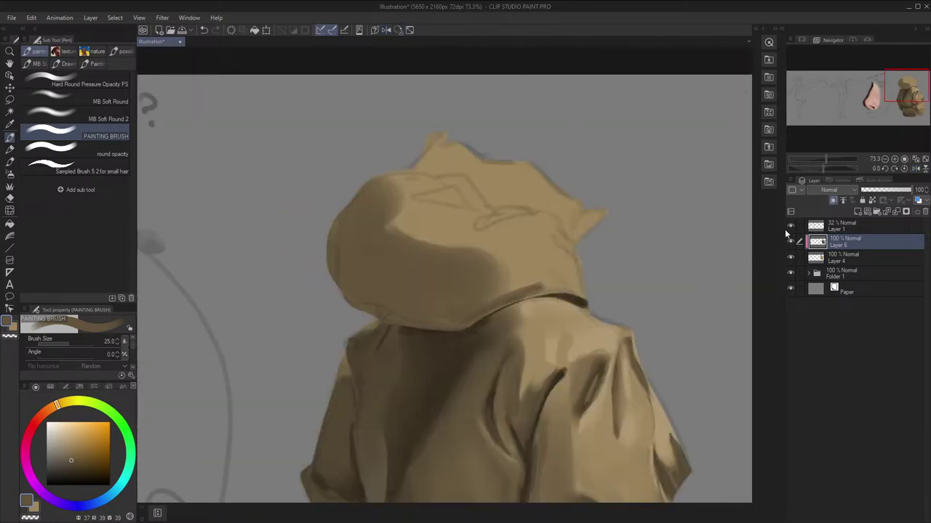
Hide the Layer 1 sketch, extend the shadow along the hood's lower edge at size 70, and trim its upper border with transparent color
{"action": "left_click", "coordinate": [790, 226]}
{"action": "key", "text": "minus"}
{"action": "key", "text": "minus"}
{"action": "key", "text": "minus"}
{"action": "key", "text": "bracketright"}
{"action": "key", "text": "bracketright"}
{"action": "key", "text": "bracketright"}
{"action": "key", "text": "bracketright"}
{"action": "mouse_move", "coordinate": [541, 259]}
{"action": "left_mouse_down"}
{"action": "mouse_move", "coordinate": [502, 260]}
{"action": "mouse_move", "coordinate": [506, 273]}
{"action": "left_mouse_up"}
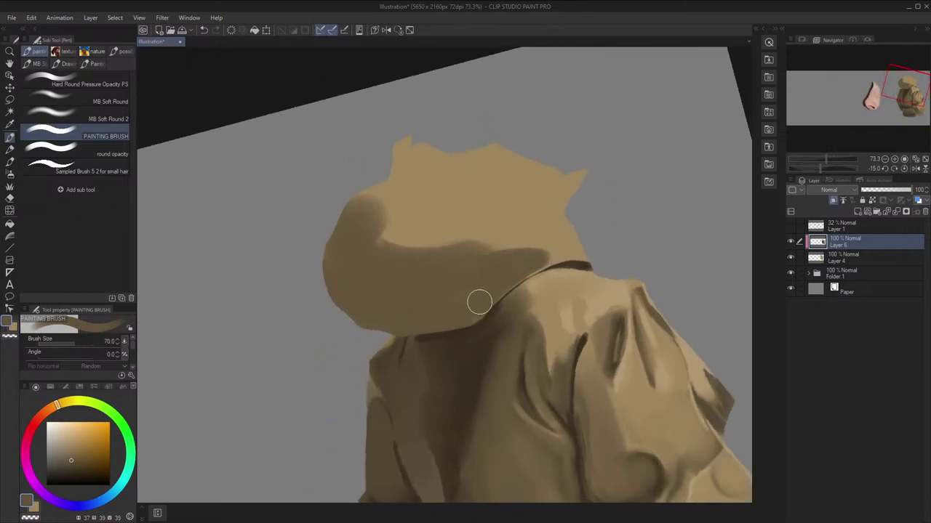
{"action": "key", "text": "c"}
{"action": "left_click_drag", "start_coordinate": [496, 242], "coordinate": [558, 244]}
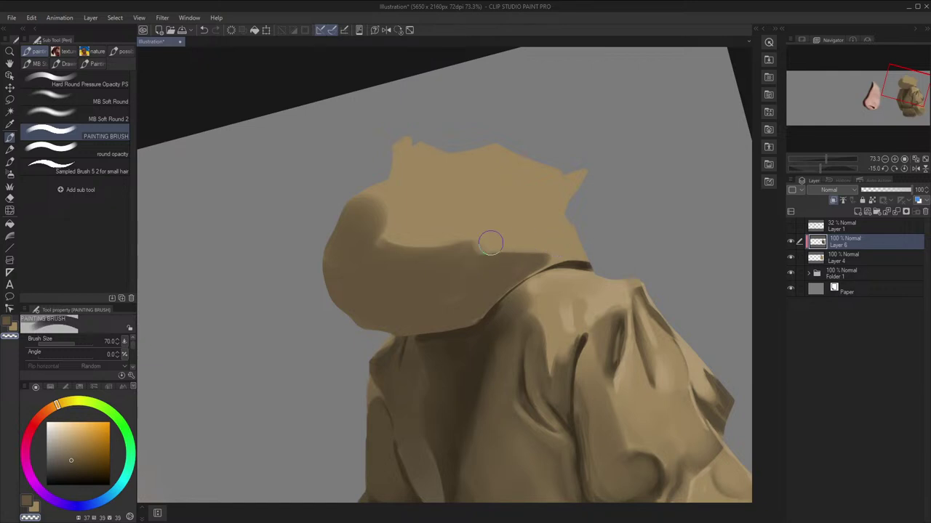
Try to cut a light notch into the upper border of the hood shadow at brush size 80
{"action": "key", "text": "x"}
{"action": "key", "text": "c"}
{"action": "key", "text": "bracketright"}
{"action": "left_click_drag", "start_coordinate": [479, 244], "coordinate": [472, 232]}
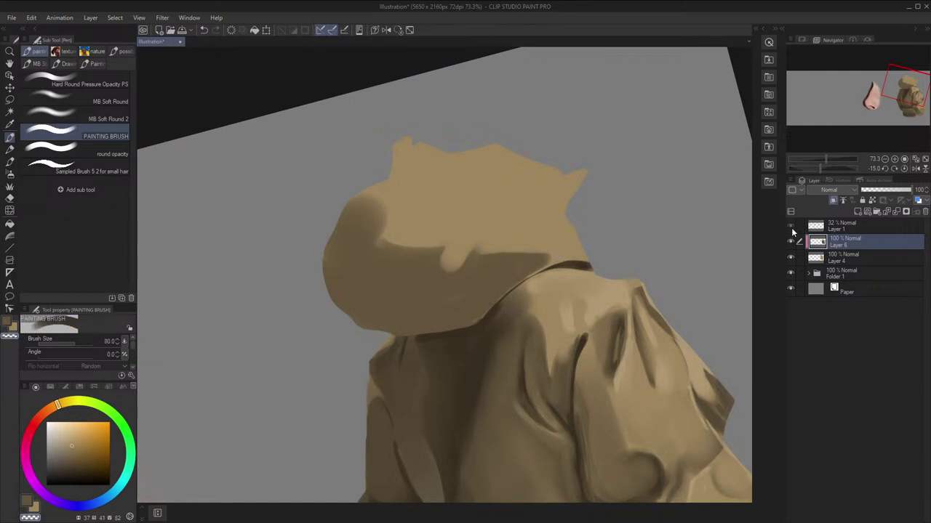
Show the Layer 1 sketch, sample the hood's dark brown, and paint the curved central fold shadow, refining it with transparent color at size 30
{"action": "left_click", "coordinate": [790, 225]}
{"action": "left_click", "coordinate": [525, 249], "text": "alt"}
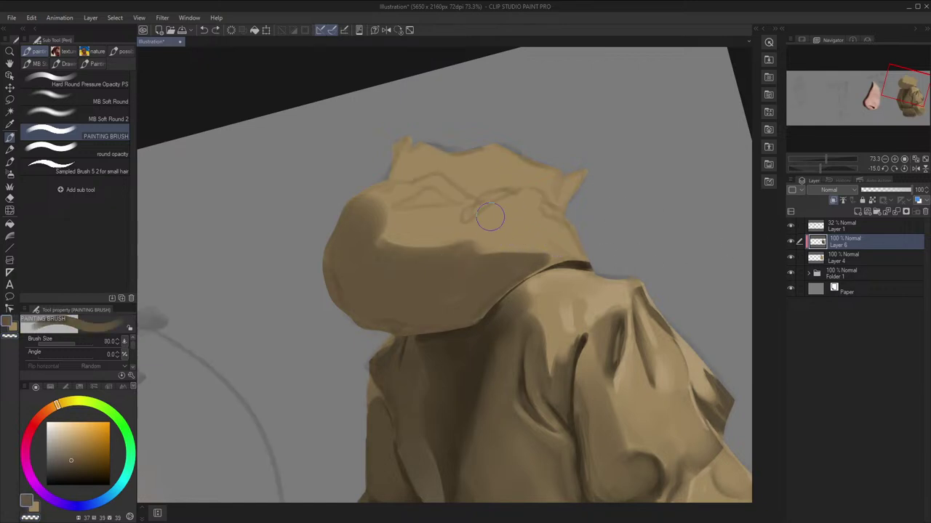
{"action": "mouse_move", "coordinate": [508, 194]}
{"action": "left_mouse_down"}
{"action": "mouse_move", "coordinate": [472, 228]}
{"action": "mouse_move", "coordinate": [478, 213]}
{"action": "mouse_move", "coordinate": [464, 222]}
{"action": "mouse_move", "coordinate": [530, 191]}
{"action": "mouse_move", "coordinate": [480, 224]}
{"action": "left_mouse_up"}
{"action": "key", "text": "c"}
{"action": "key", "text": "bracketleft"}
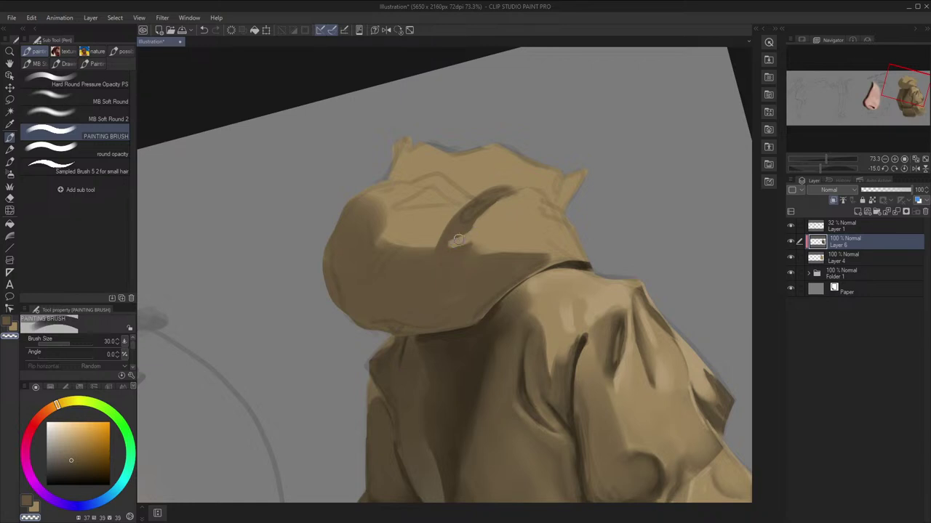
{"action": "left_click", "coordinate": [458, 240], "text": "alt"}
Paint the dark shadow inside the hood's upper fold at brush size 40 and carve its lower edge with transparent color
{"action": "key", "text": "space"}
{"action": "left_click_drag", "start_coordinate": [493, 226], "coordinate": [502, 244]}
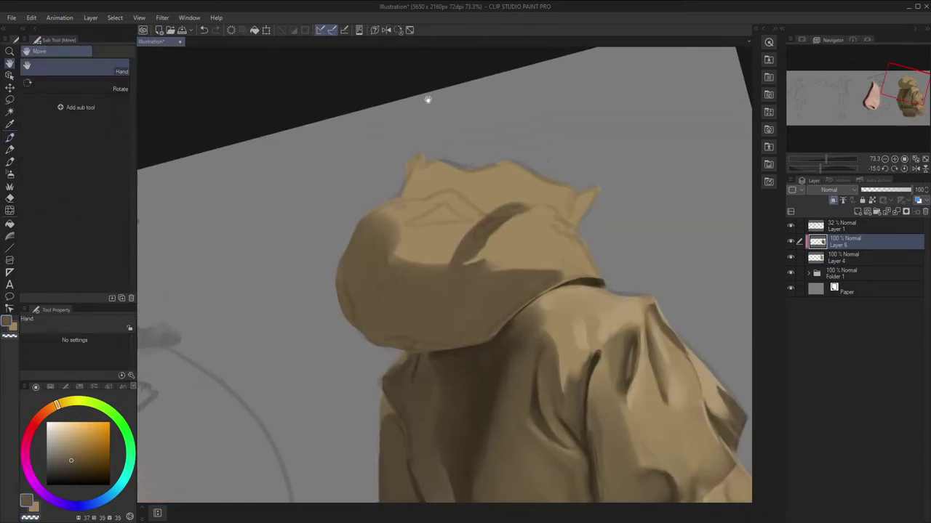
{"action": "left_click", "coordinate": [398, 30]}
{"action": "left_click_drag", "start_coordinate": [457, 114], "coordinate": [468, 131]}
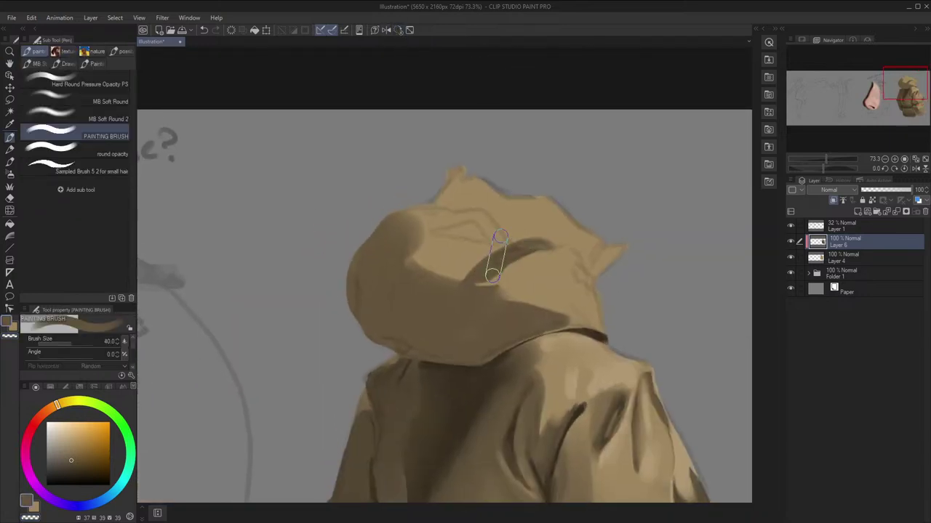
{"action": "mouse_move", "coordinate": [501, 237]}
{"action": "left_mouse_down"}
{"action": "mouse_move", "coordinate": [472, 226]}
{"action": "mouse_move", "coordinate": [443, 235]}
{"action": "mouse_move", "coordinate": [461, 251]}
{"action": "mouse_move", "coordinate": [445, 247]}
{"action": "mouse_move", "coordinate": [488, 246]}
{"action": "left_mouse_up"}
{"action": "key", "text": "c"}
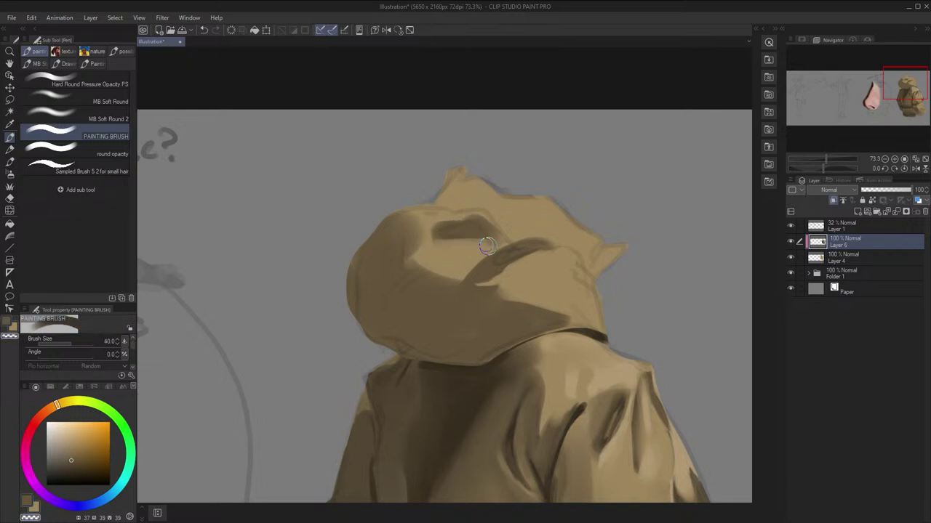
{"action": "key", "text": "ctrl+z"}
{"action": "key", "text": "["}
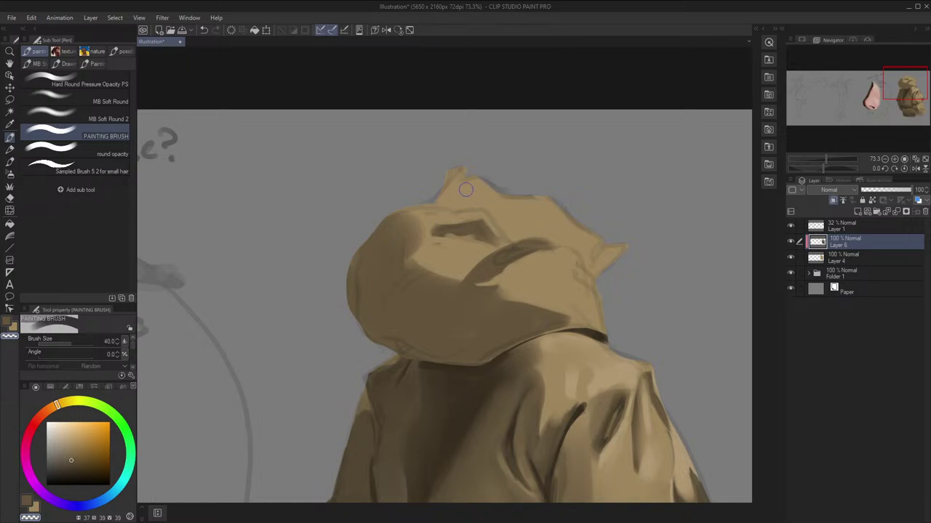
Lighten and soften the shadow at the top of the hood using transparent color with an enlarged brush
{"action": "key", "text": "bracketright"}
{"action": "key", "text": "bracketright"}
{"action": "key", "text": "bracketright"}
{"action": "key", "text": "bracketright"}
{"action": "key", "text": "bracketright"}
{"action": "mouse_move", "coordinate": [465, 189]}
{"action": "left_mouse_down"}
{"action": "mouse_move", "coordinate": [436, 233]}
{"action": "mouse_move", "coordinate": [422, 218]}
{"action": "mouse_move", "coordinate": [413, 224]}
{"action": "mouse_move", "coordinate": [429, 231]}
{"action": "mouse_move", "coordinate": [417, 249]}
{"action": "left_mouse_up"}
{"action": "key", "text": "bracketleft"}
{"action": "key", "text": "bracketleft"}
{"action": "key", "text": "bracketleft"}
{"action": "key", "text": "bracketleft"}
{"action": "key", "text": "bracketleft"}
{"action": "key", "text": "bracketright"}
{"action": "key", "text": "bracketright"}
{"action": "key", "text": "bracketright"}
{"action": "key", "text": "bracketright"}
{"action": "key", "text": "bracketright"}
{"action": "key", "text": "bracketright"}
{"action": "mouse_move", "coordinate": [439, 213]}
{"action": "left_mouse_down"}
{"action": "mouse_move", "coordinate": [418, 251]}
{"action": "mouse_move", "coordinate": [393, 211]}
{"action": "mouse_move", "coordinate": [413, 211]}
{"action": "left_mouse_up"}
{"action": "key", "text": "bracketright"}
{"action": "key", "text": "bracketright"}
Examine the whole figure mirrored and zoomed out with the Layer 1 sketch hidden, and restore the sketch's visibility
{"action": "key", "text": "h"}
{"action": "left_click", "coordinate": [791, 226]}
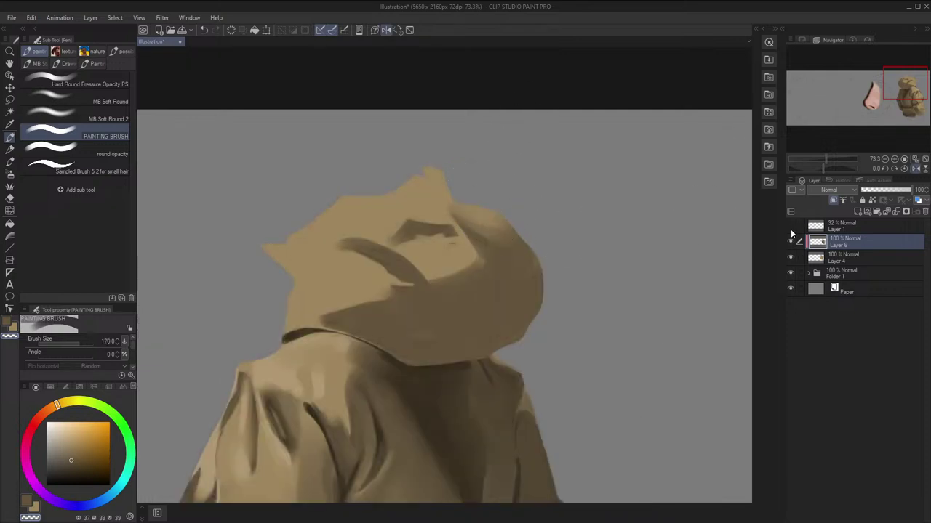
{"action": "key", "text": "h"}
{"action": "key", "text": "bracketright"}
{"action": "scroll", "coordinate": [414, 235], "scroll_direction": "down", "scroll_amount": 2}
{"action": "scroll", "coordinate": [414, 235], "scroll_direction": "down", "scroll_amount": 1}
{"action": "key", "text": "h"}
{"action": "scroll", "coordinate": [418, 236], "scroll_direction": "up", "scroll_amount": 1}
{"action": "key", "text": "h"}
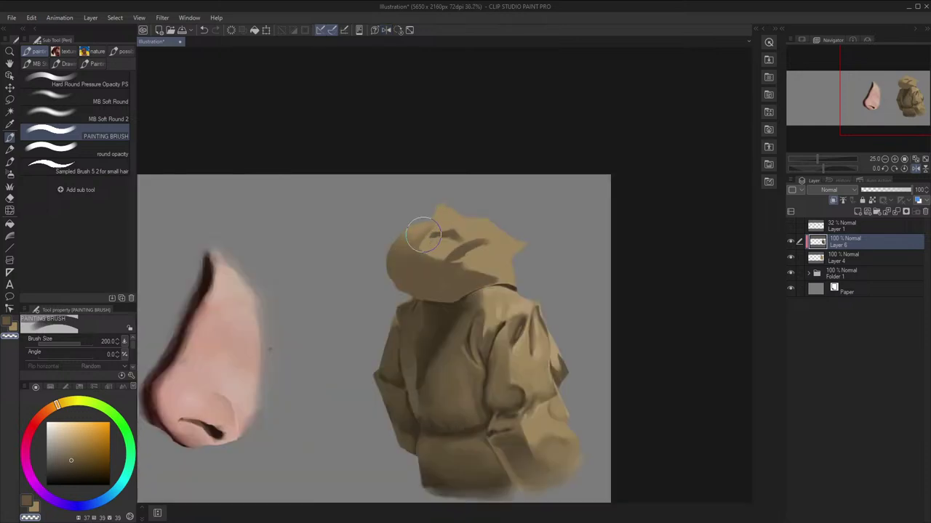
{"action": "scroll", "coordinate": [428, 236], "scroll_direction": "up", "scroll_amount": 3}
{"action": "key", "text": "space"}
{"action": "left_click_drag", "start_coordinate": [482, 253], "coordinate": [482, 265]}
{"action": "left_click", "coordinate": [799, 227]}
{"action": "mouse_move", "coordinate": [780, 231]}
{"action": "left_mouse_down"}
{"action": "mouse_move", "coordinate": [771, 244]}
{"action": "mouse_move", "coordinate": [724, 238]}
{"action": "left_mouse_up"}
{"action": "left_click", "coordinate": [791, 226]}
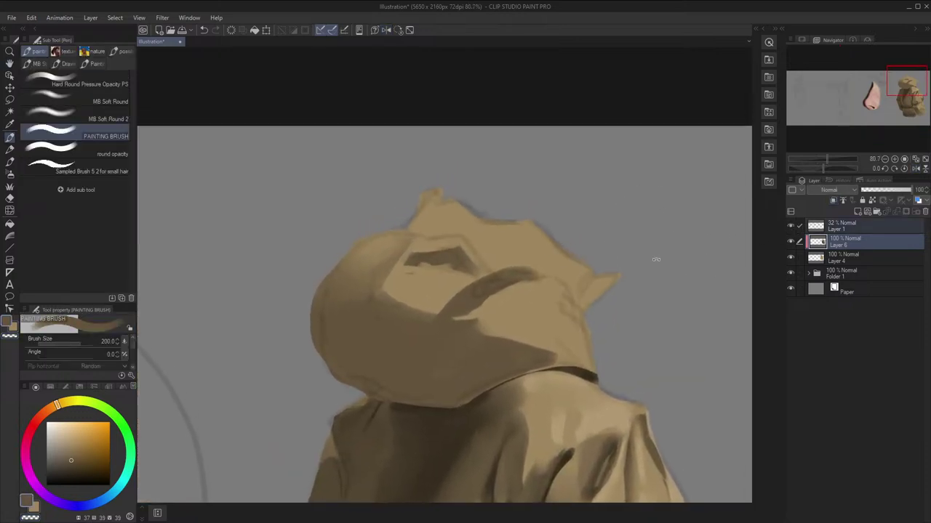
Try a dark brown stroke extending the hood's central fold toward the front edge at brush size 30
{"action": "mouse_move", "coordinate": [656, 259]}
{"action": "left_mouse_down"}
{"action": "mouse_move", "coordinate": [550, 343]}
{"action": "mouse_move", "coordinate": [543, 331]}
{"action": "left_mouse_up"}
{"action": "key", "text": "bracketleft"}
{"action": "key", "text": "bracketleft"}
{"action": "key", "text": "bracketleft"}
{"action": "key", "text": "bracketleft"}
{"action": "key", "text": "bracketleft"}
{"action": "key", "text": "bracketleft"}
{"action": "key", "text": "bracketleft"}
{"action": "key", "text": "bracketleft"}
{"action": "key", "text": "bracketleft"}
{"action": "key", "text": "bracketleft"}
{"action": "left_click_drag", "start_coordinate": [478, 305], "coordinate": [487, 353]}
{"action": "key", "text": "ctrl+z"}
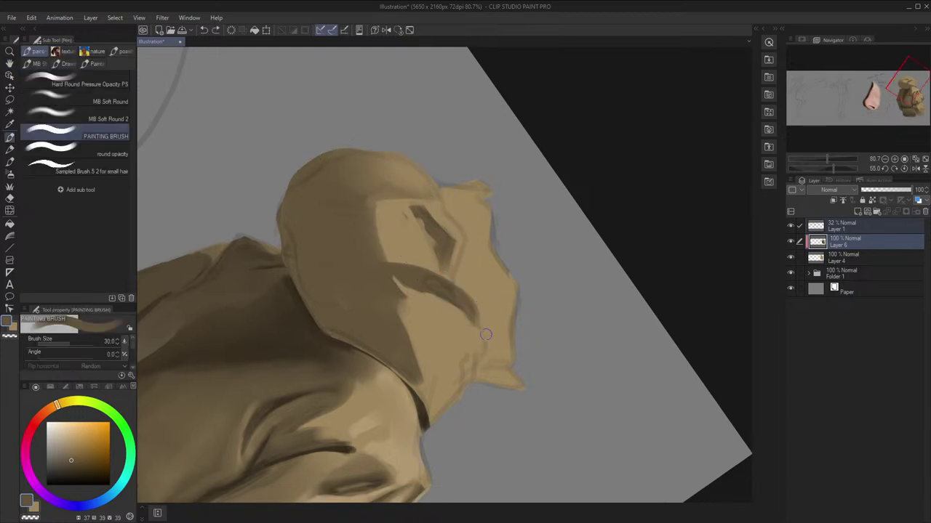
{"action": "left_click", "coordinate": [398, 31]}
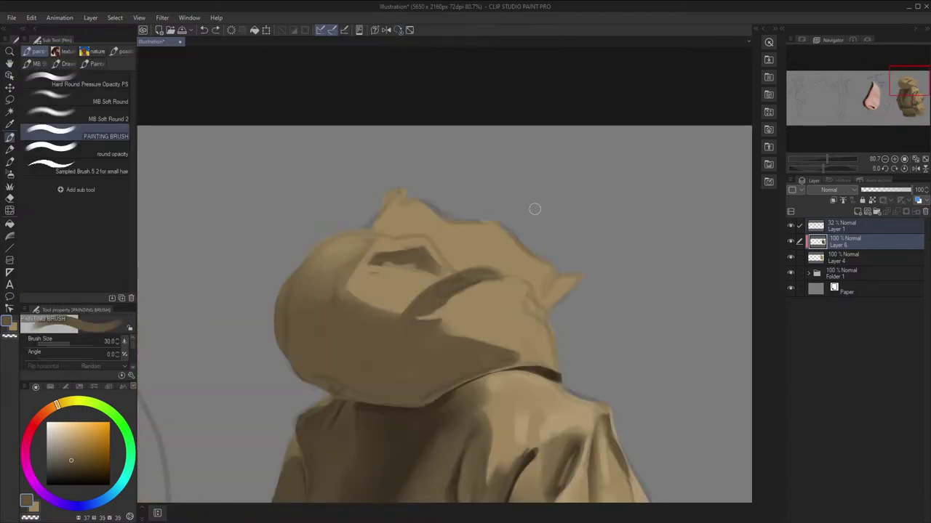
{"action": "key", "text": "c"}
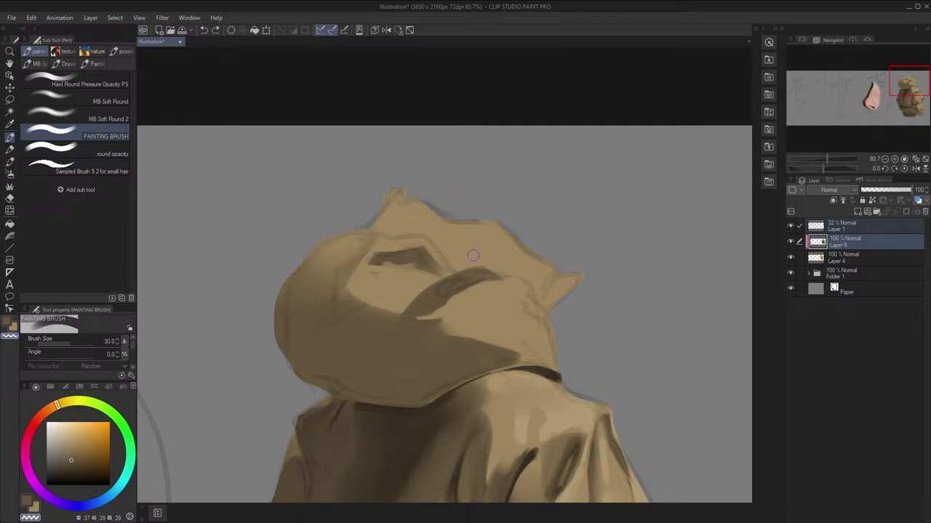
Paint a short dark fold beneath the hood's pointed front corner and trim it with transparent color at brush size 30
{"action": "key", "text": "c"}
{"action": "key", "text": "]"}
{"action": "key", "text": "]"}
{"action": "left_click_drag", "start_coordinate": [526, 300], "coordinate": [547, 311]}
{"action": "key", "text": "h"}
{"action": "key", "text": "c"}
{"action": "key", "text": "bracketleft"}
{"action": "key", "text": "bracketleft"}
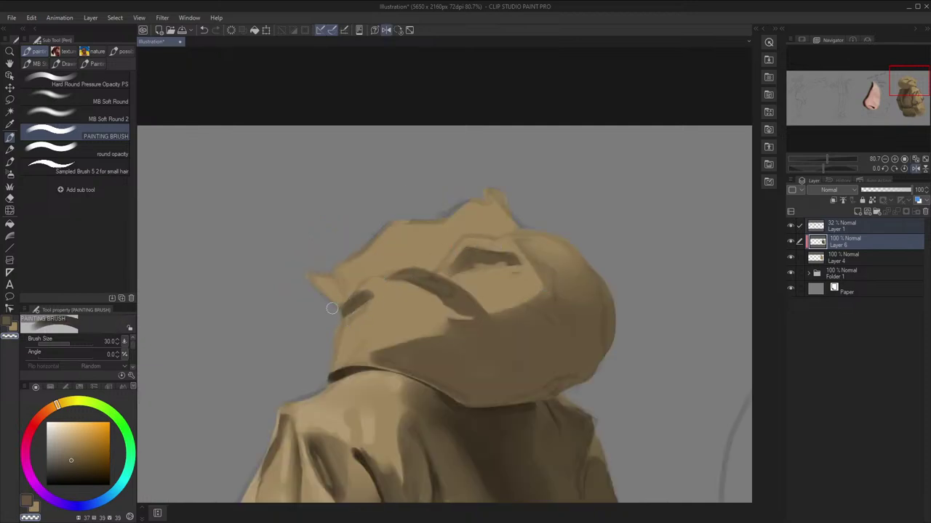
{"action": "key", "text": "h"}
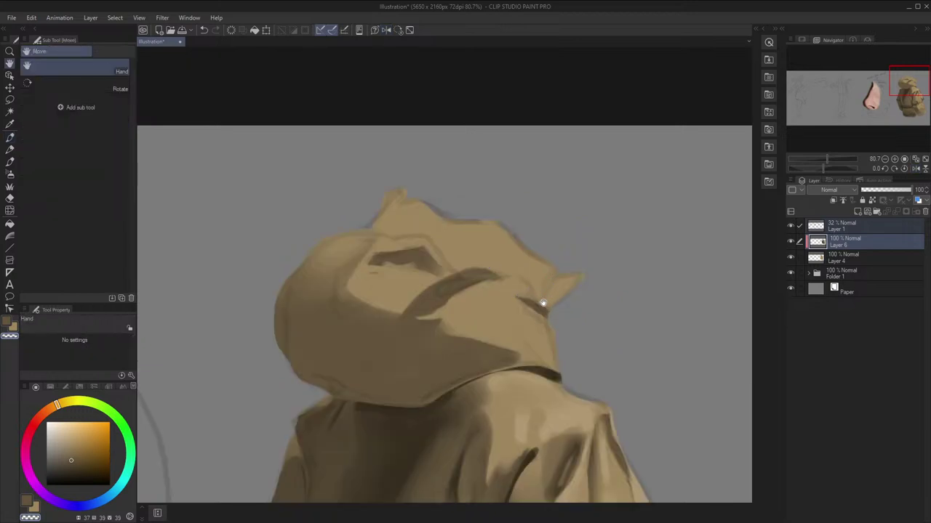
Paint a dark brown band across the front of the hood just above its lower hem
{"action": "key", "text": "bracketright"}
{"action": "key", "text": "bracketright"}
{"action": "left_click_drag", "start_coordinate": [584, 307], "coordinate": [565, 267]}
{"action": "mouse_move", "coordinate": [514, 324]}
{"action": "left_mouse_down"}
{"action": "mouse_move", "coordinate": [522, 329]}
{"action": "mouse_move", "coordinate": [500, 324]}
{"action": "left_mouse_up"}
{"action": "key", "text": "h"}
{"action": "left_click_drag", "start_coordinate": [423, 331], "coordinate": [393, 326]}
{"action": "key", "text": "h"}
Carve the dark band above the hem into a thin fold using transparent color at brush sizes up to 70
{"action": "key", "text": "c"}
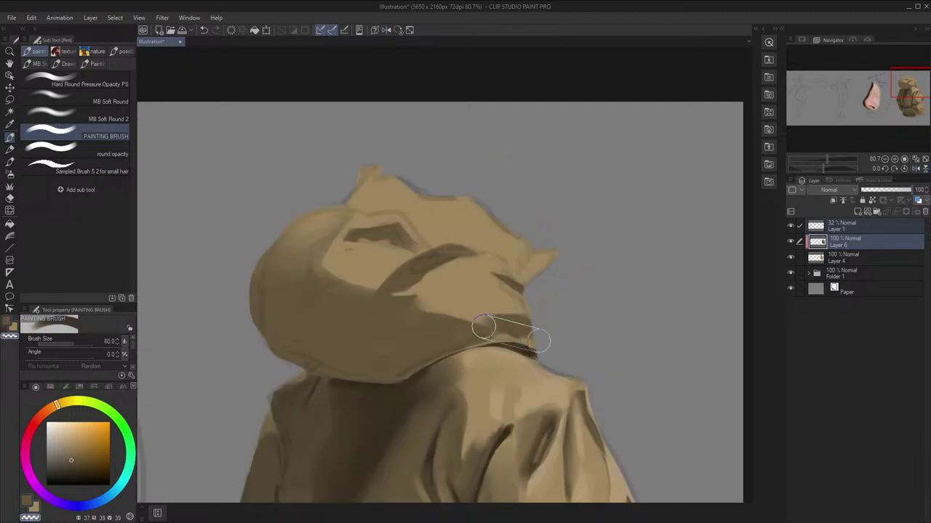
{"action": "key", "text": "bracketleft"}
{"action": "key", "text": "bracketleft"}
{"action": "key", "text": "bracketleft"}
{"action": "key", "text": "bracketleft"}
{"action": "key", "text": "bracketleft"}
{"action": "key", "text": "bracketleft"}
{"action": "key", "text": "bracketright"}
{"action": "key", "text": "bracketright"}
{"action": "key", "text": "bracketright"}
{"action": "key", "text": "bracketright"}
{"action": "key", "text": "bracketright"}
{"action": "key", "text": "bracketright"}
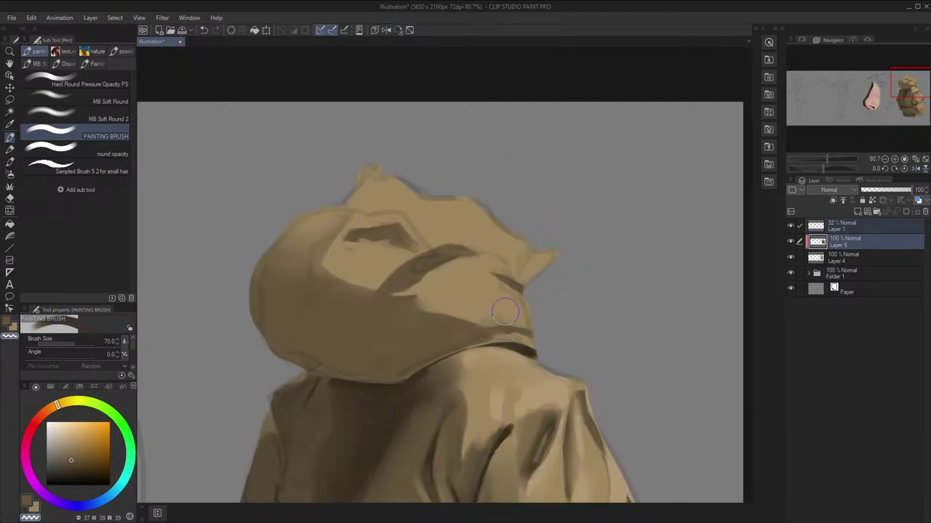
{"action": "key", "text": "h"}
{"action": "key", "text": "h"}
Darken the thin fold above the hood's hem with dark brown at brush size 25 on a tilted canvas
{"action": "key", "text": "bracketleft"}
{"action": "key", "text": "bracketleft"}
{"action": "key", "text": "bracketleft"}
{"action": "key", "text": "bracketleft"}
{"action": "key", "text": "bracketleft"}
{"action": "left_click_drag", "start_coordinate": [617, 332], "coordinate": [557, 250]}
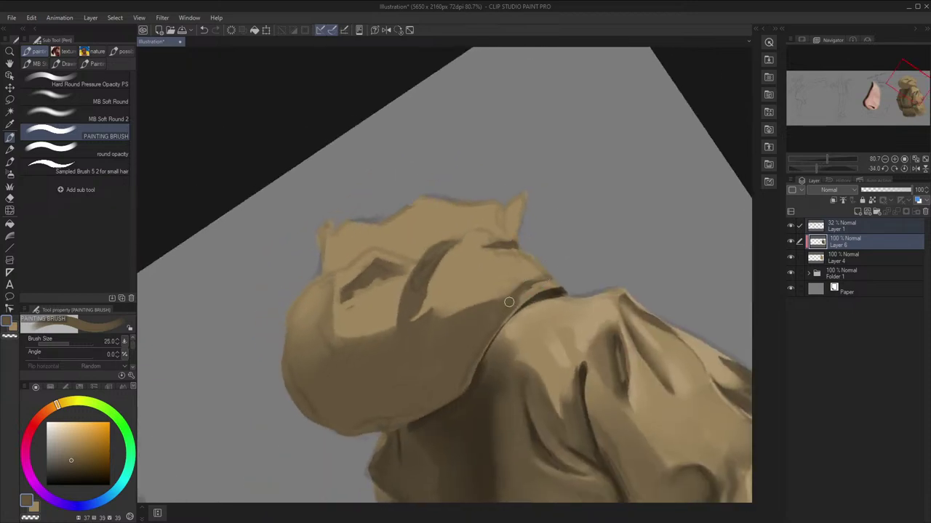
Lighten the hood's shadow next to the hem fold with transparent color at brush size 100
{"action": "key", "text": "bracketright"}
{"action": "key", "text": "bracketright"}
{"action": "key", "text": "bracketright"}
{"action": "key", "text": "bracketright"}
{"action": "key", "text": "bracketright"}
{"action": "key", "text": "bracketright"}
{"action": "key", "text": "bracketright"}
{"action": "key", "text": "h"}
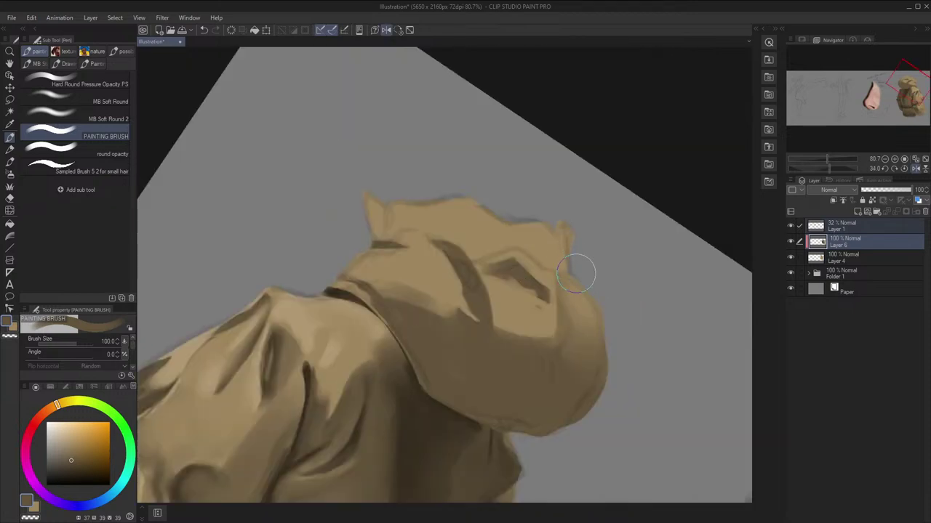
{"action": "left_click", "coordinate": [398, 31]}
{"action": "key", "text": "h"}
{"action": "mouse_move", "coordinate": [618, 251]}
{"action": "left_mouse_down"}
{"action": "mouse_move", "coordinate": [618, 203]}
{"action": "mouse_move", "coordinate": [583, 170]}
{"action": "left_mouse_up"}
{"action": "key", "text": "c"}
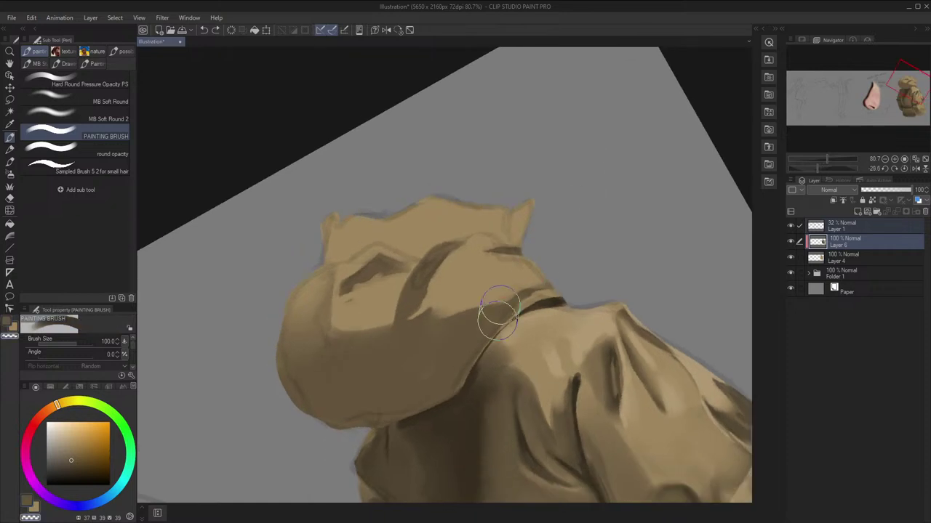
{"action": "key", "text": "bracketleft"}
{"action": "key", "text": "bracketleft"}
{"action": "key", "text": "bracketleft"}
{"action": "key", "text": "bracketleft"}
{"action": "left_click_drag", "start_coordinate": [486, 321], "coordinate": [469, 327]}
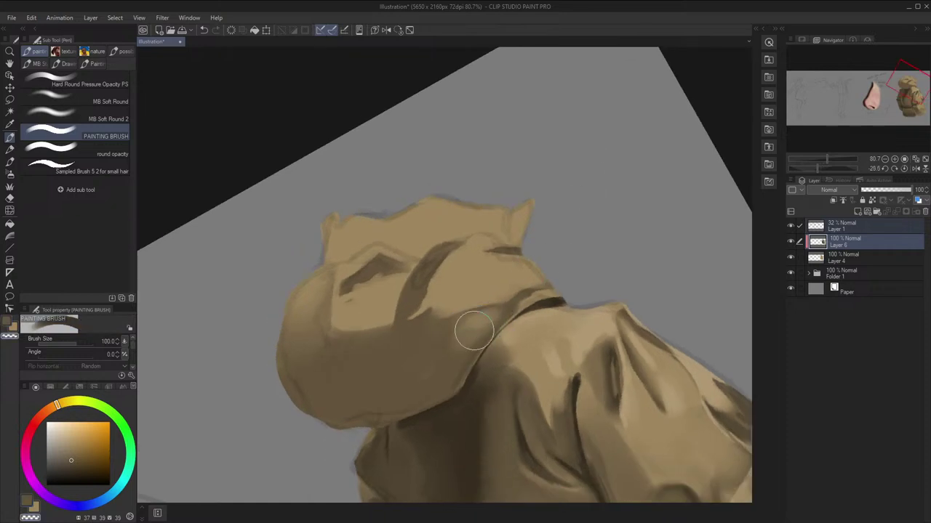
Soften the lower hood's shading with dark brown at brush size 150, hide the Layer 1 sketch and reset the canvas rotation
{"action": "key", "text": "bracketright"}
{"action": "key", "text": "bracketright"}
{"action": "key", "text": "bracketright"}
{"action": "key", "text": "h"}
{"action": "key", "text": "bracketright"}
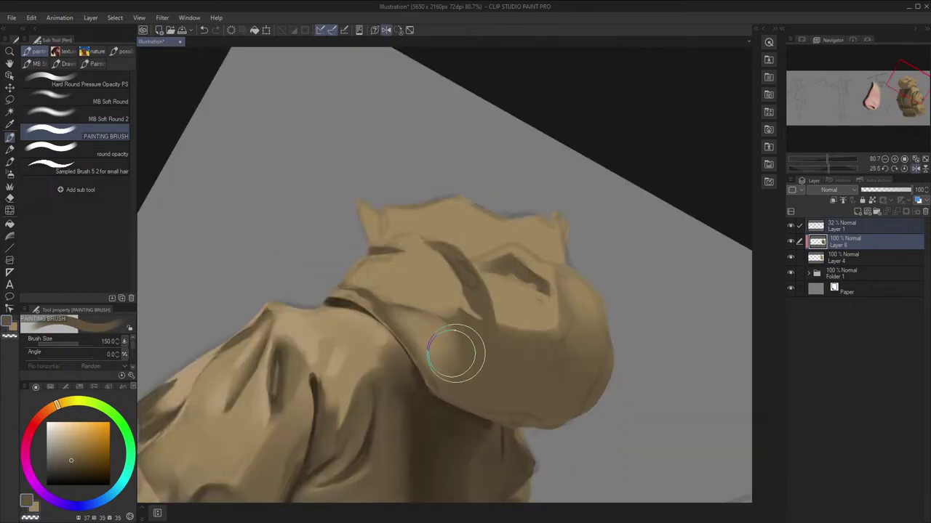
{"action": "left_click", "coordinate": [791, 226]}
{"action": "key", "text": "h"}
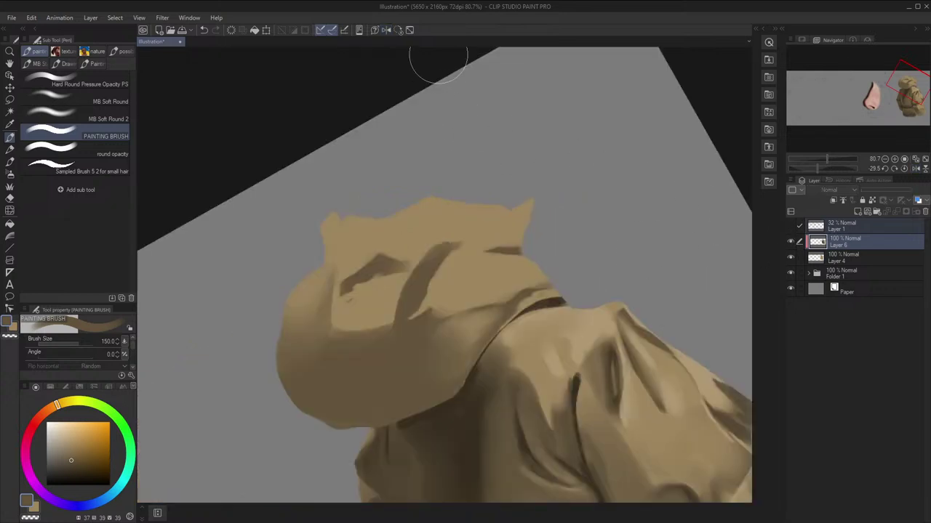
{"action": "left_click", "coordinate": [398, 31]}
{"action": "left_click_drag", "start_coordinate": [490, 249], "coordinate": [518, 209]}
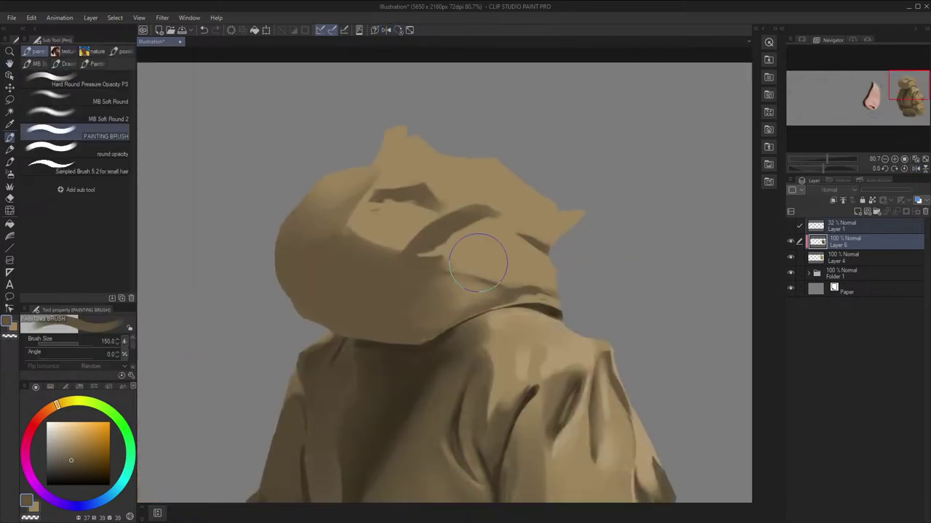
Paint a thin light tan highlight along the hood's hem at brush size 20
{"action": "left_click", "coordinate": [544, 295], "text": "alt"}
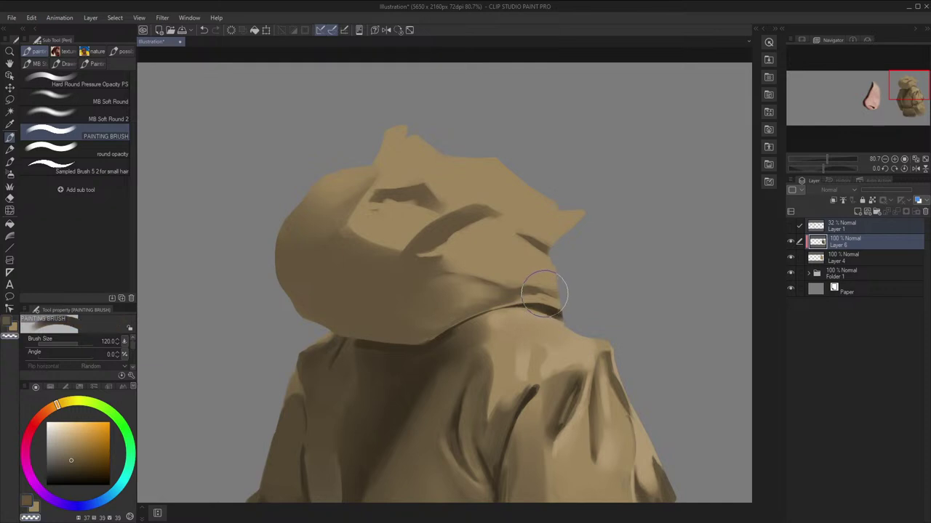
{"action": "key", "text": "x"}
{"action": "key", "text": "bracketleft"}
{"action": "key", "text": "bracketleft"}
{"action": "key", "text": "bracketleft"}
{"action": "key", "text": "bracketleft"}
{"action": "key", "text": "bracketleft"}
{"action": "key", "text": "bracketleft"}
{"action": "key", "text": "bracketleft"}
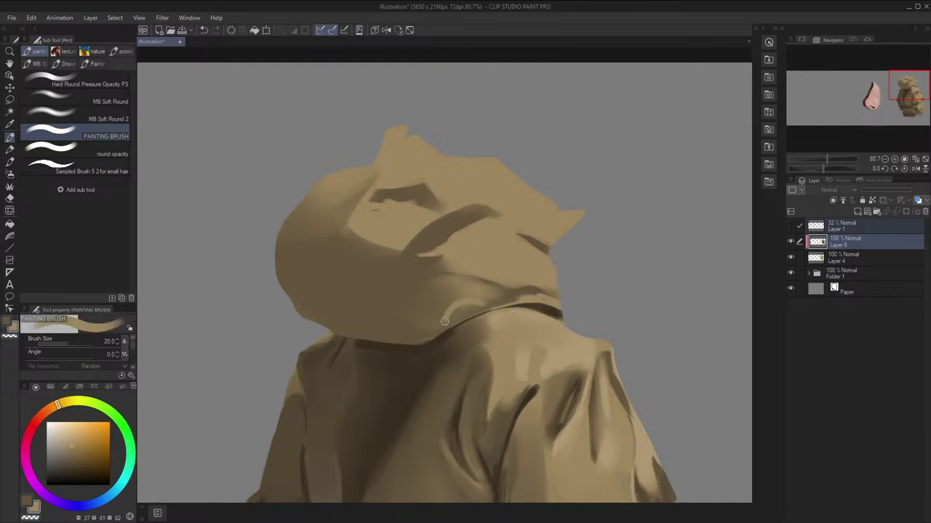
{"action": "left_click", "coordinate": [453, 312], "text": "alt"}
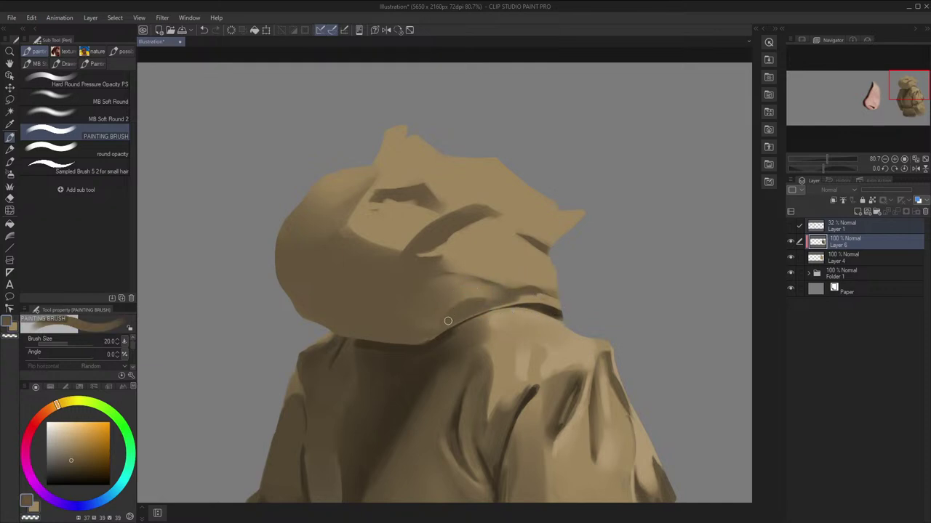
Refine the small fold at the hem by alternating sampled tan at brush size 30 and dark brown at size 40
{"action": "left_click", "coordinate": [482, 307], "text": "alt"}
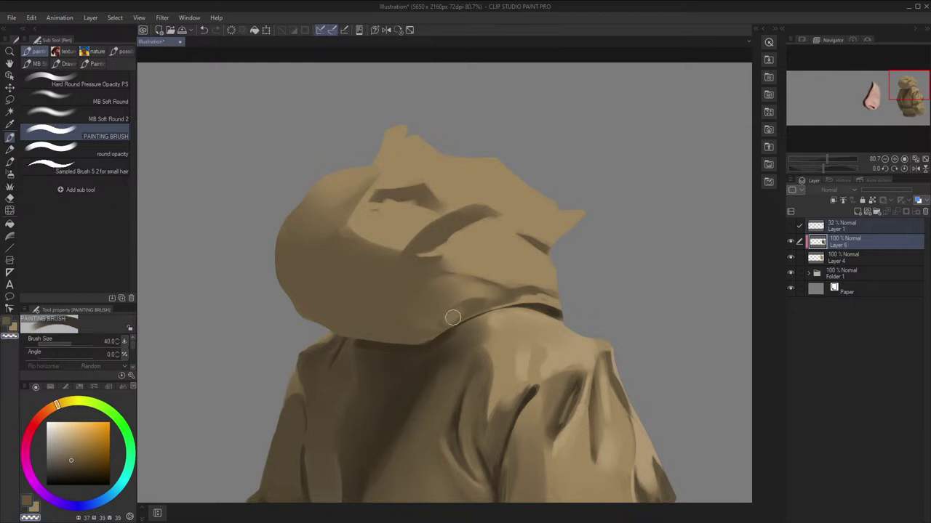
{"action": "left_click", "coordinate": [477, 306], "text": "alt"}
{"action": "key", "text": "bracketleft"}
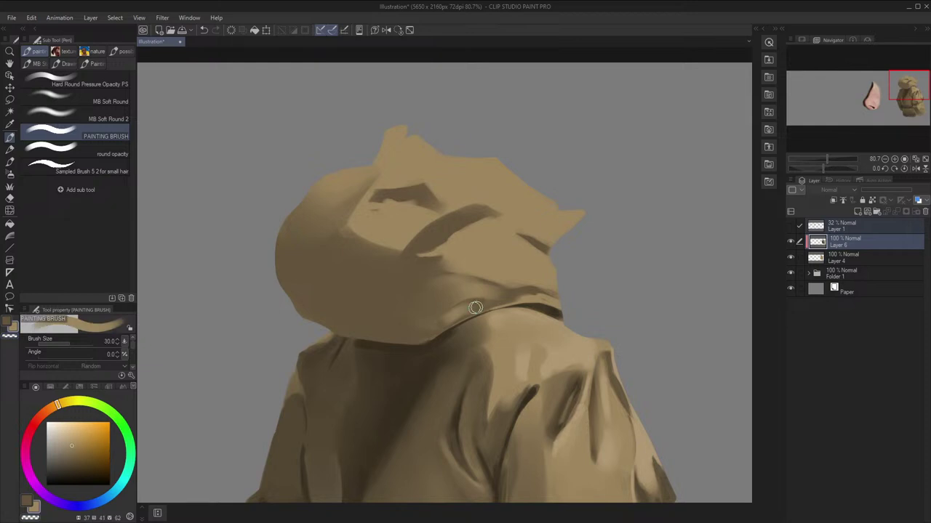
{"action": "left_click", "coordinate": [479, 306], "text": "alt"}
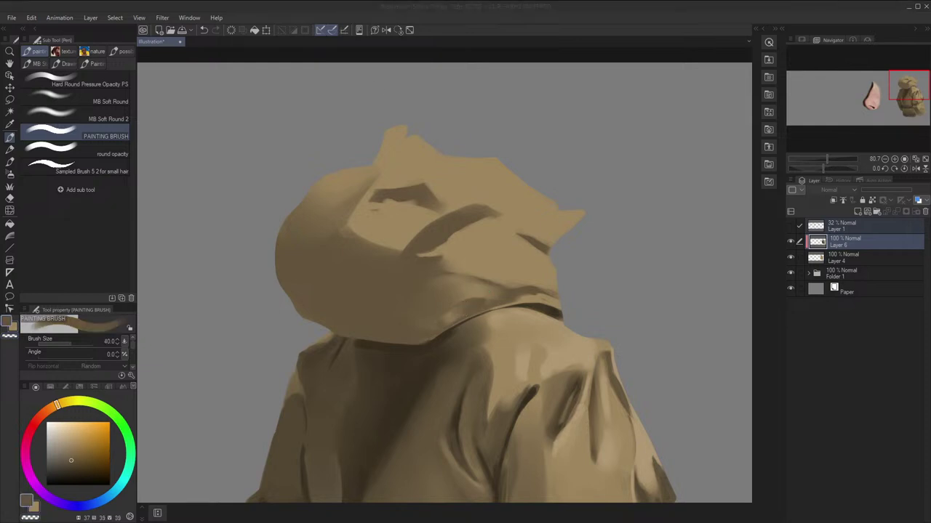
{"action": "left_click", "coordinate": [465, 310]}
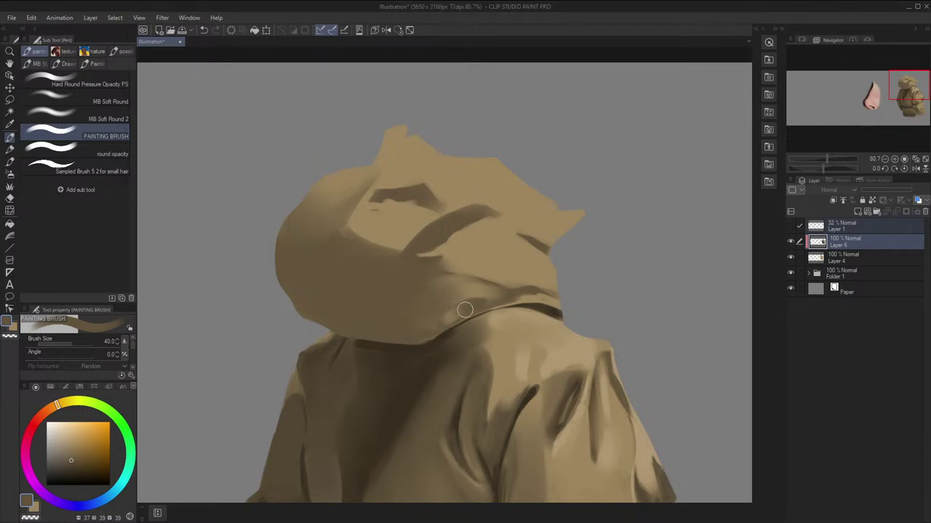
{"action": "key", "text": "x"}
{"action": "key", "text": "x"}
{"action": "key", "text": "c"}
{"action": "left_click", "coordinate": [469, 308], "text": "alt"}
{"action": "key", "text": "space"}
{"action": "left_click_drag", "start_coordinate": [461, 310], "coordinate": [468, 305]}
Mirror and tilt the canvas, and sharpen the shadow around the hem highlight with sampled colors at brush size 20
{"action": "key", "text": "h"}
{"action": "key", "text": "["}
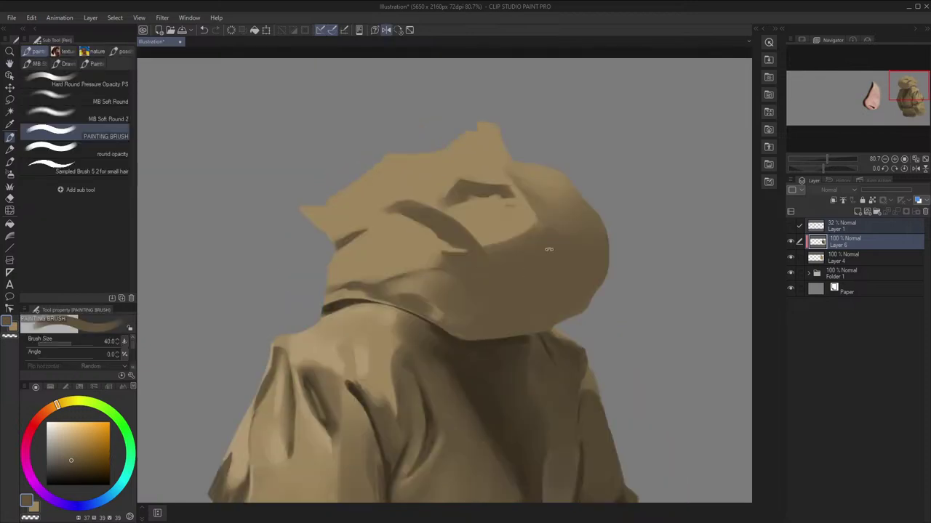
{"action": "left_click_drag", "start_coordinate": [548, 249], "coordinate": [501, 342]}
{"action": "mouse_move", "coordinate": [426, 312]}
{"action": "left_mouse_down"}
{"action": "mouse_move", "coordinate": [410, 320]}
{"action": "mouse_move", "coordinate": [428, 284]}
{"action": "mouse_move", "coordinate": [434, 328]}
{"action": "left_mouse_up"}
{"action": "left_click", "coordinate": [422, 291], "text": "alt"}
{"action": "key", "text": "]"}
{"action": "key", "text": "]"}
{"action": "left_click", "coordinate": [411, 314], "text": "alt"}
{"action": "key", "text": "]"}
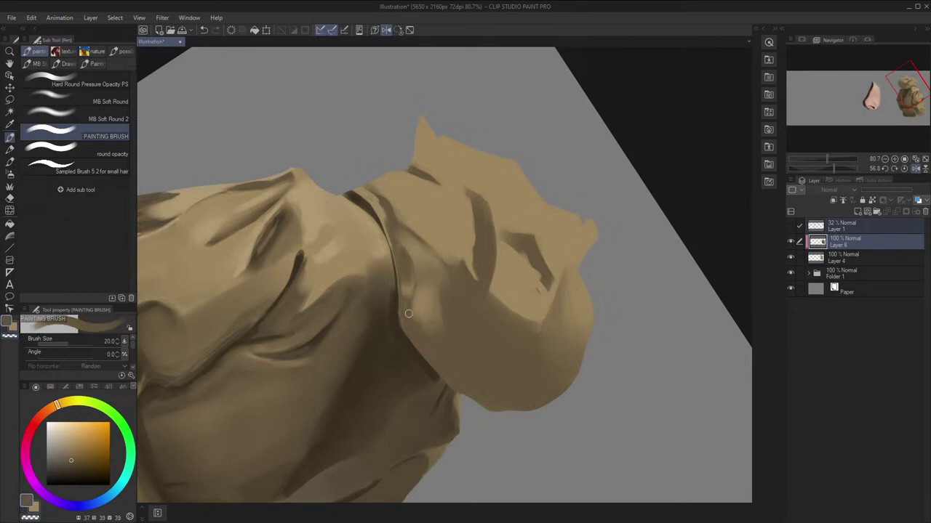
Blend the shadow around the hem highlight with dark brown at brush size 150, straighten the canvas and show the Layer 1 sketch
{"action": "key", "text": "]"}
{"action": "key", "text": "]"}
{"action": "key", "text": "]"}
{"action": "key", "text": "]"}
{"action": "key", "text": "]"}
{"action": "left_click_drag", "start_coordinate": [442, 305], "coordinate": [440, 316]}
{"action": "key", "text": "]"}
{"action": "key", "text": "h"}
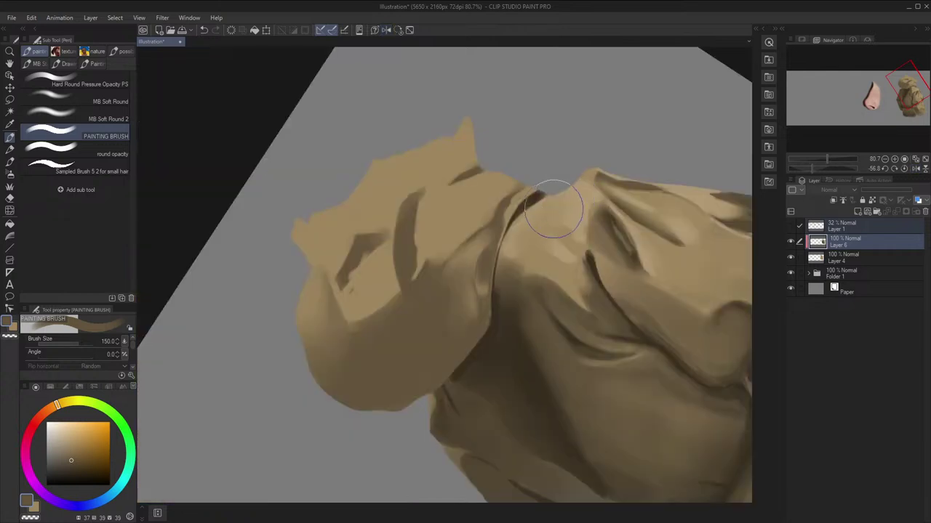
{"action": "left_click", "coordinate": [398, 30]}
{"action": "key", "text": "h"}
{"action": "key", "text": "h"}
{"action": "left_click_drag", "start_coordinate": [504, 221], "coordinate": [542, 208]}
{"action": "left_click_drag", "start_coordinate": [561, 253], "coordinate": [509, 267]}
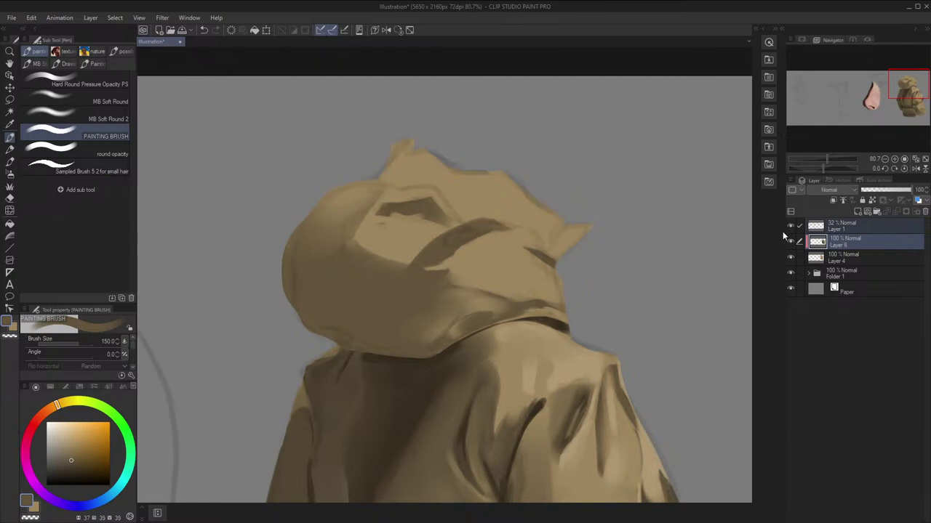
Paint a rounded dark shadow beside the lower end of the hood's central fold and carve its edge with transparent color at size 17
{"action": "left_click_drag", "start_coordinate": [687, 257], "coordinate": [669, 293]}
{"action": "left_click_drag", "start_coordinate": [609, 287], "coordinate": [613, 298]}
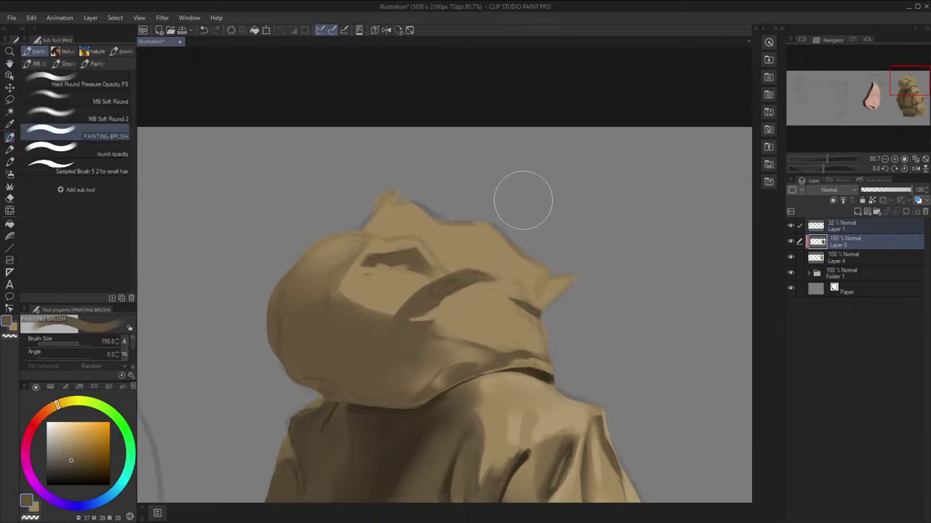
{"action": "mouse_move", "coordinate": [538, 234]}
{"action": "left_mouse_down"}
{"action": "mouse_move", "coordinate": [586, 266]}
{"action": "mouse_move", "coordinate": [574, 224]}
{"action": "left_mouse_up"}
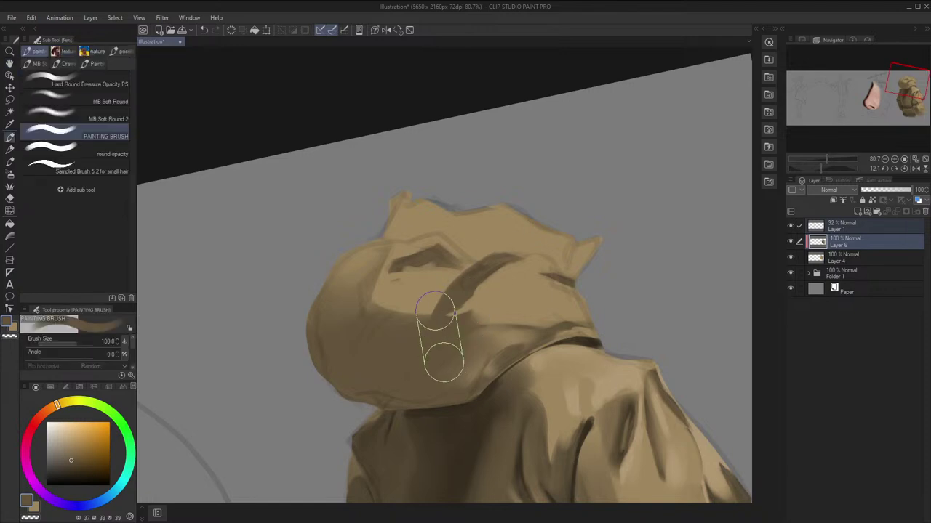
{"action": "key", "text": "ctrl+z"}
{"action": "key", "text": "]"}
{"action": "key", "text": "]"}
{"action": "left_click_drag", "start_coordinate": [415, 326], "coordinate": [430, 296]}
{"action": "key", "text": "bracketleft"}
{"action": "key", "text": "bracketleft"}
{"action": "key", "text": "bracketleft"}
{"action": "key", "text": "bracketleft"}
{"action": "key", "text": "bracketleft"}
{"action": "key", "text": "bracketleft"}
{"action": "key", "text": "bracketleft"}
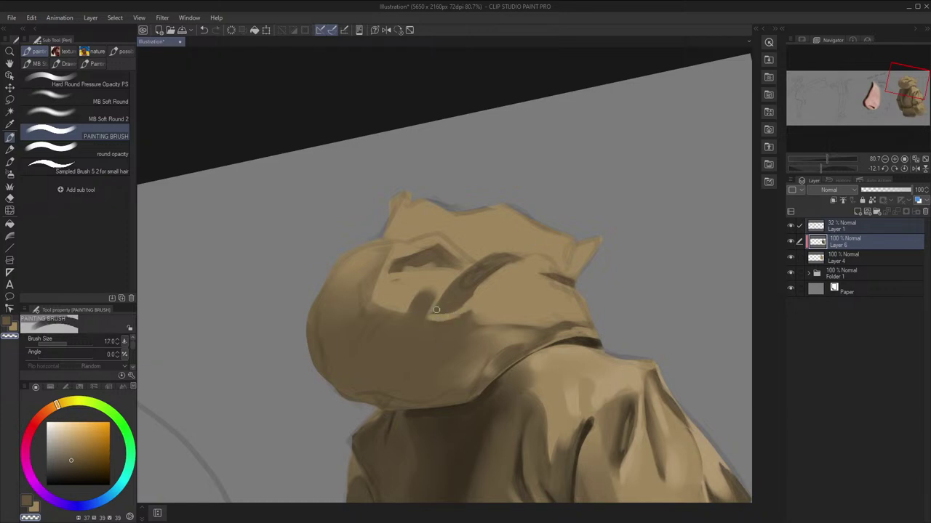
Shape the gap between the central fold and the rounded shadow with light tan at size 30 and dark brown at size 20
{"action": "key", "text": "h"}
{"action": "key", "text": "bracketright"}
{"action": "key", "text": "bracketright"}
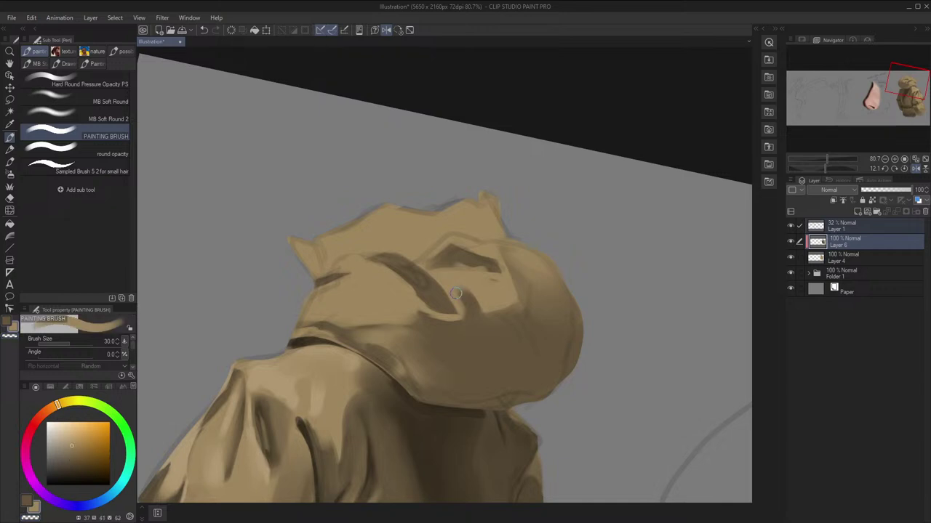
{"action": "mouse_move", "coordinate": [461, 303]}
{"action": "left_mouse_down"}
{"action": "mouse_move", "coordinate": [476, 304]}
{"action": "mouse_move", "coordinate": [485, 291]}
{"action": "left_mouse_up"}
{"action": "key", "text": "h"}
{"action": "key", "text": "bracketleft"}
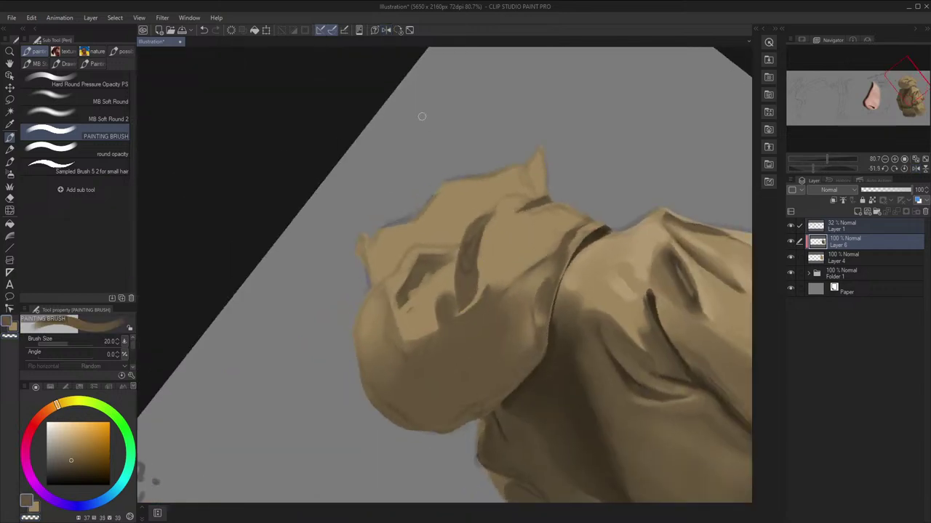
Straighten the canvas with the sketch hidden and clean up the central fold and rounded shadow with transparent color at size 20
{"action": "left_click", "coordinate": [398, 30]}
{"action": "key", "text": "h"}
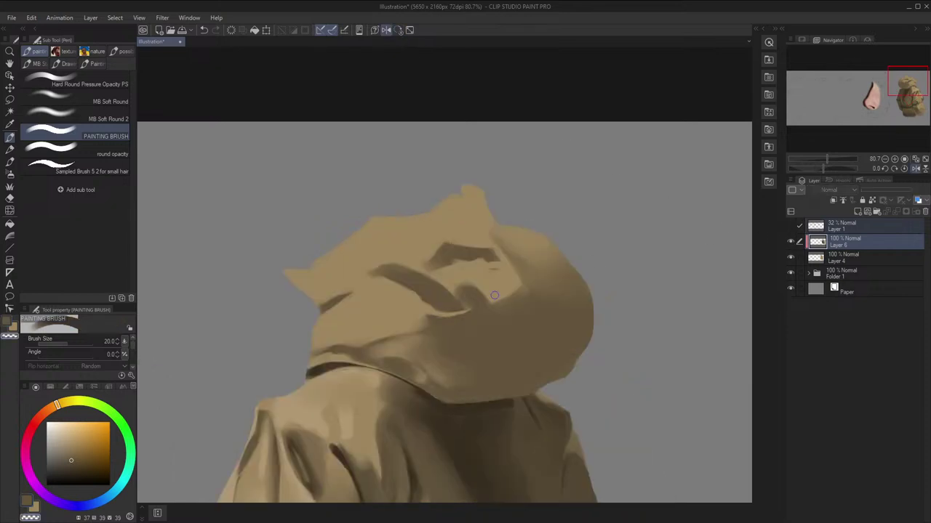
{"action": "key", "text": "h"}
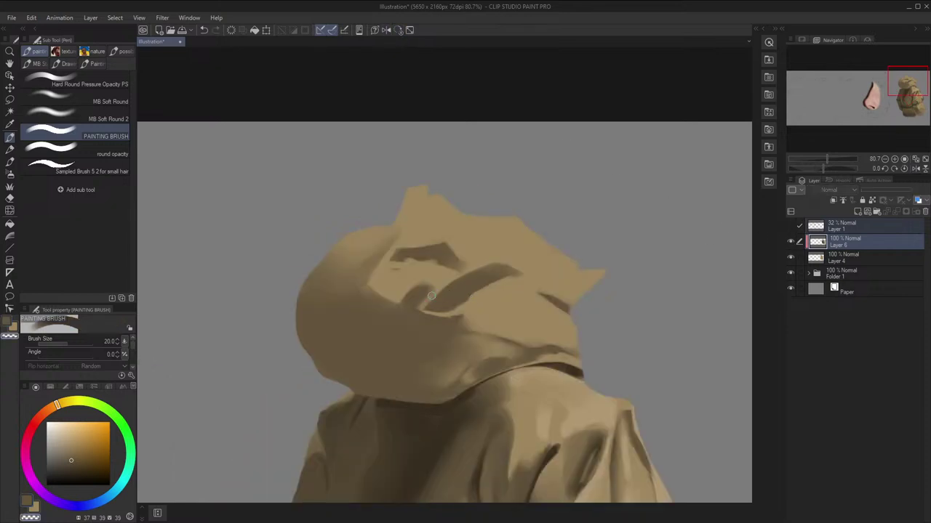
{"action": "key", "text": "h"}
{"action": "key", "text": "h"}
{"action": "key", "text": "bracketleft"}
{"action": "key", "text": "h"}
{"action": "key", "text": "h"}
{"action": "key", "text": "space"}
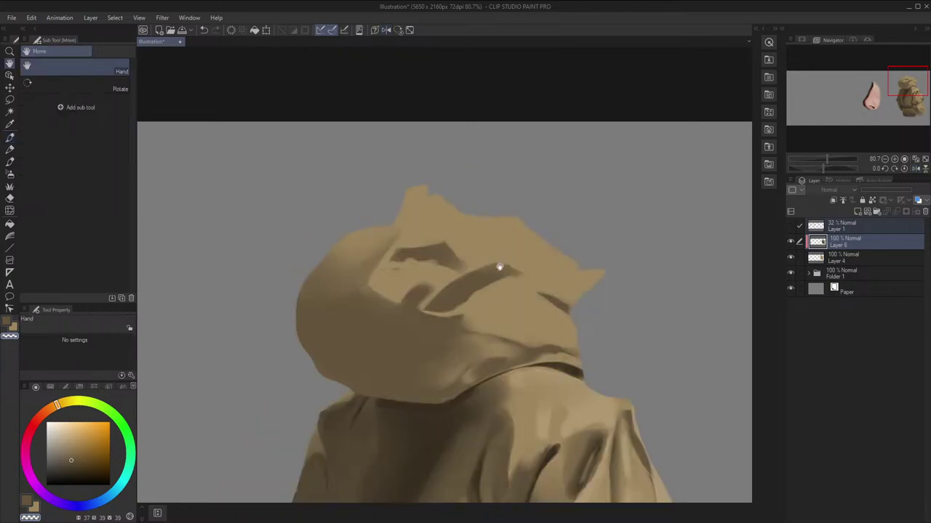
Extend the rounded shadow toward the central fold with dark brown at size 25 and trim its top with transparent color at size 30
{"action": "key", "text": "c"}
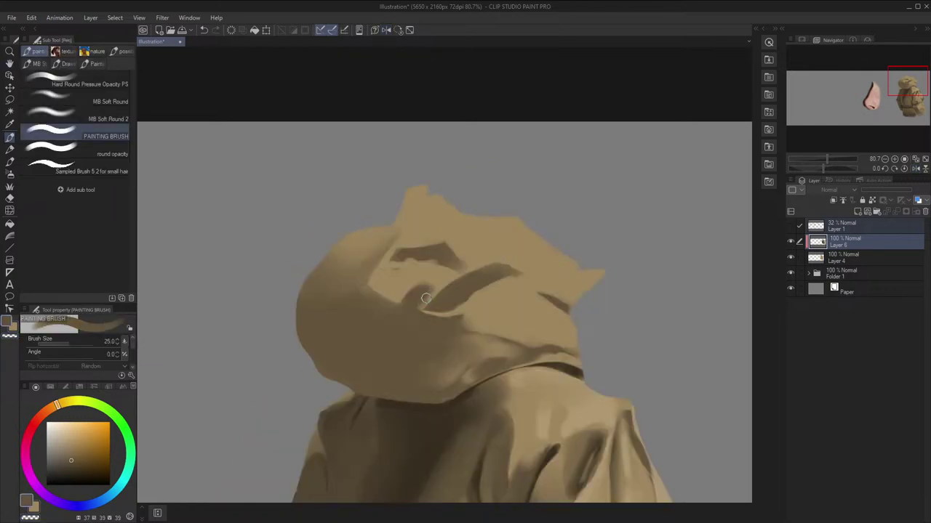
{"action": "left_click_drag", "start_coordinate": [425, 300], "coordinate": [438, 286]}
{"action": "key", "text": "h"}
{"action": "key", "text": "h"}
{"action": "key", "text": "space"}
{"action": "left_click_drag", "start_coordinate": [498, 256], "coordinate": [511, 257]}
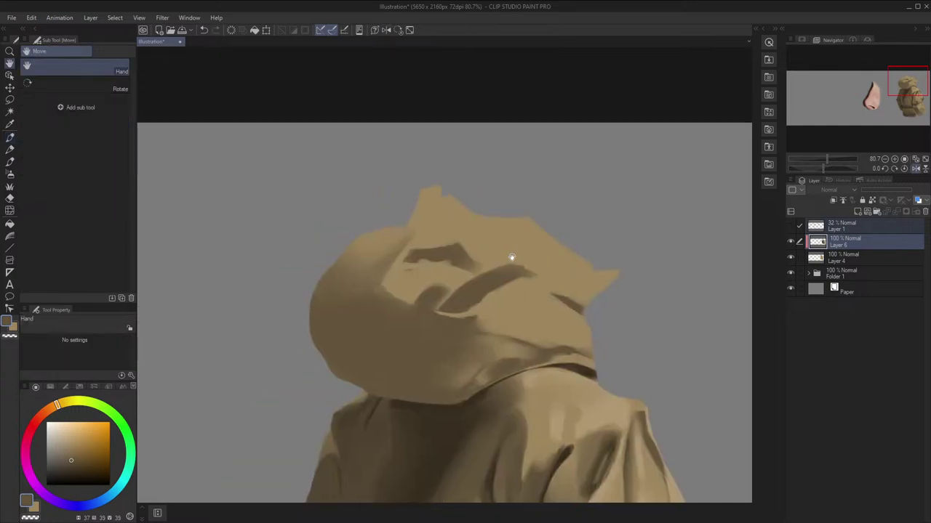
{"action": "key", "text": "c"}
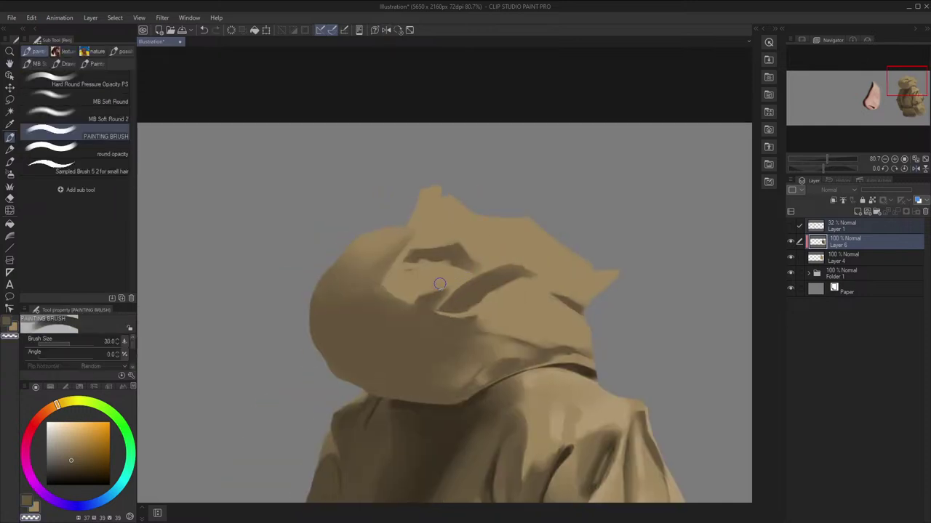
Show the Layer 1 sketch and reshape the shadow beside the central fold with sampled light tan and dark brown at size 30
{"action": "left_click", "coordinate": [442, 264], "text": "alt"}
{"action": "left_click", "coordinate": [790, 226]}
{"action": "key", "text": "space"}
{"action": "left_click_drag", "start_coordinate": [673, 263], "coordinate": [688, 251]}
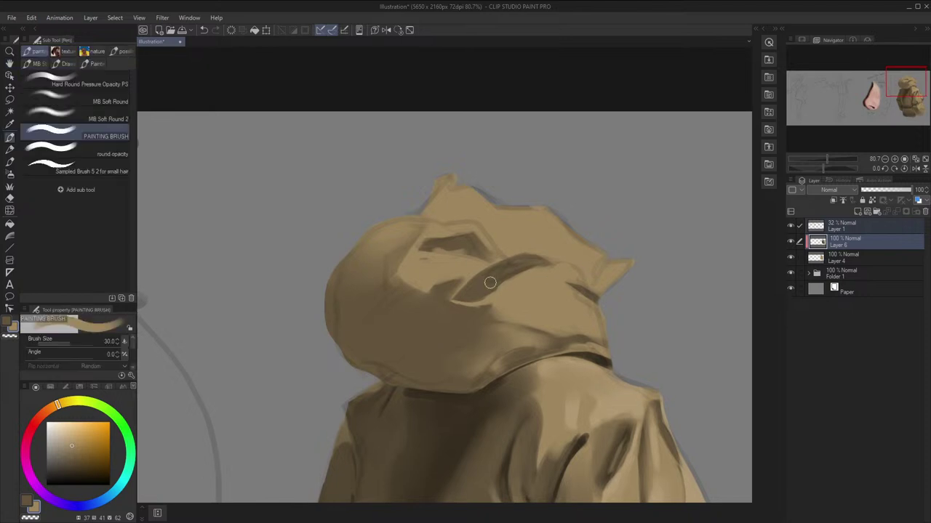
{"action": "left_click", "coordinate": [434, 286], "text": "alt"}
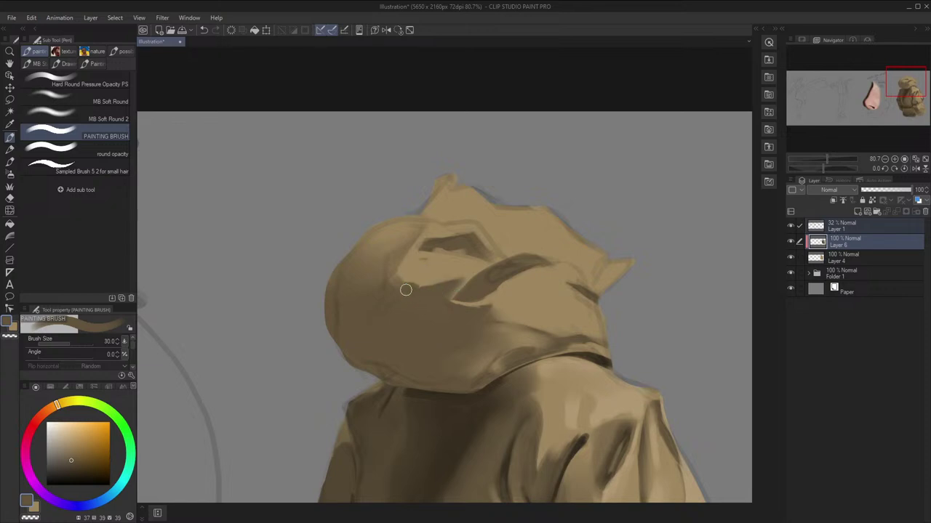
Clean the light gap's left end with transparent color at size 20 and extend the rounded shadow toward it with dark brown at sizes 50 and 40
{"action": "key", "text": "c"}
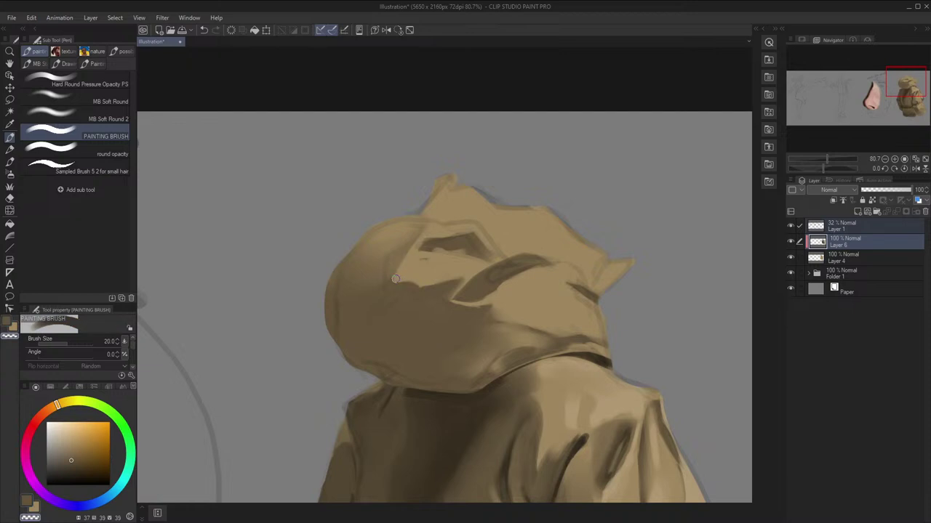
{"action": "key", "text": "c"}
{"action": "key", "text": "bracketright"}
{"action": "left_click", "coordinate": [411, 253], "text": "alt"}
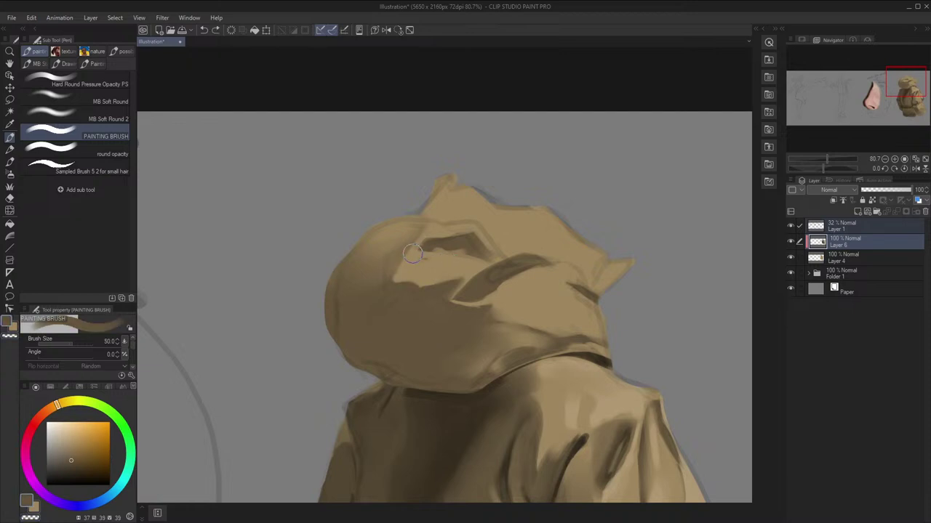
{"action": "key", "text": "bracketright"}
{"action": "key", "text": "bracketright"}
{"action": "key", "text": "c"}
{"action": "key", "text": "c"}
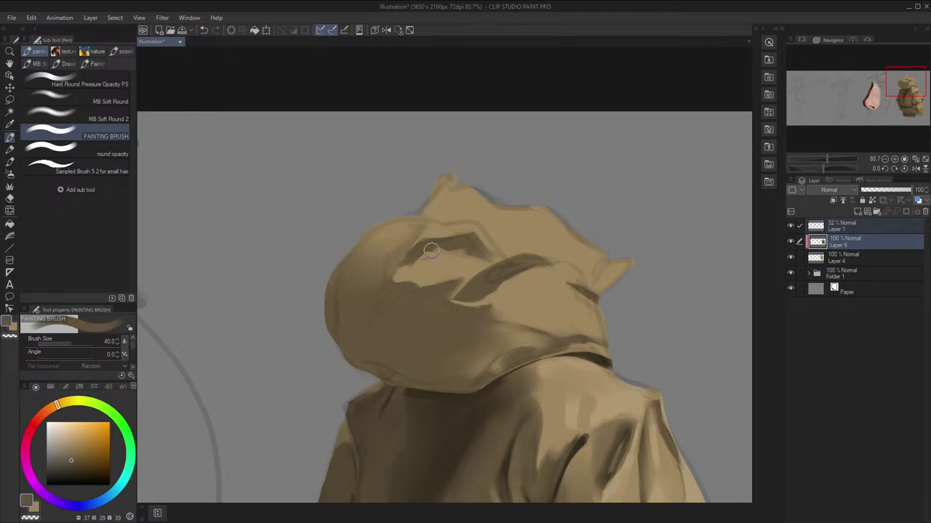
Trim the extended end of the rounded shadow with transparent color at sizes 20, 10 and 8, working partly in mirrored view
{"action": "key", "text": "c"}
{"action": "key", "text": "bracketleft"}
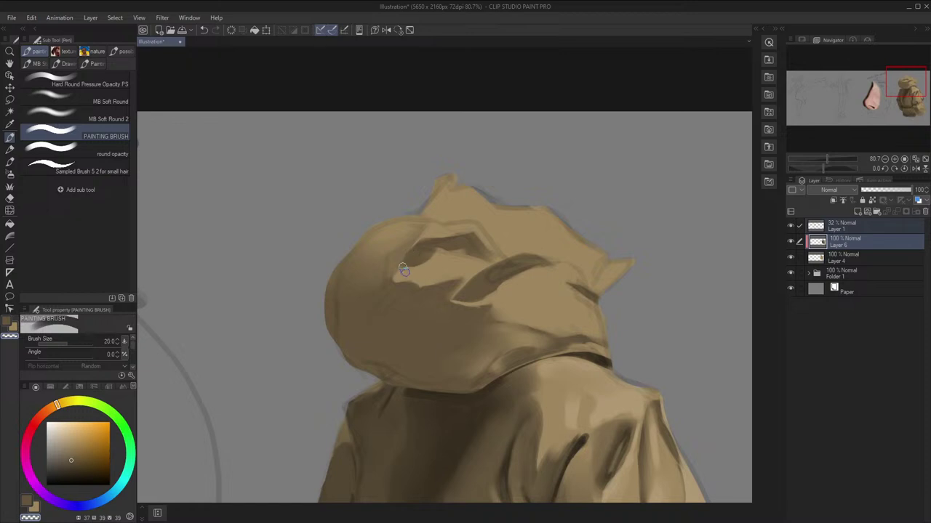
{"action": "key", "text": "h"}
{"action": "key", "text": "bracketleft"}
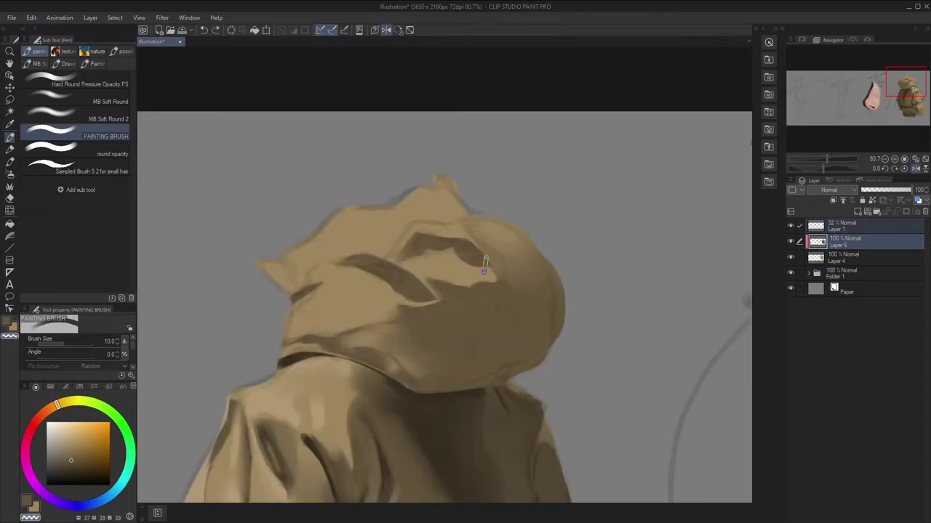
{"action": "key", "text": "bracketleft"}
{"action": "key", "text": "h"}
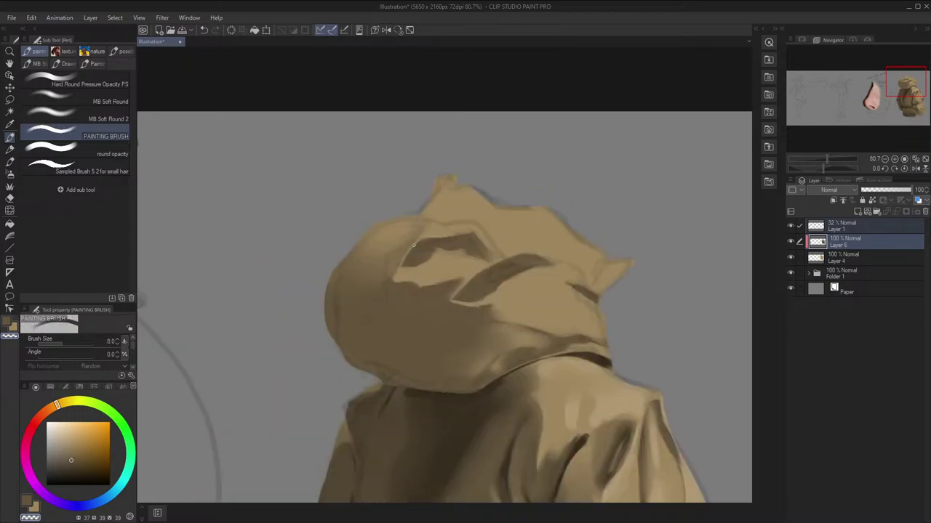
Touch up the rounded shadow with sampled dark brown at sizes 10 and 17 and soften it with transparent color at size 60
{"action": "key", "text": "c"}
{"action": "key", "text": "bracketright"}
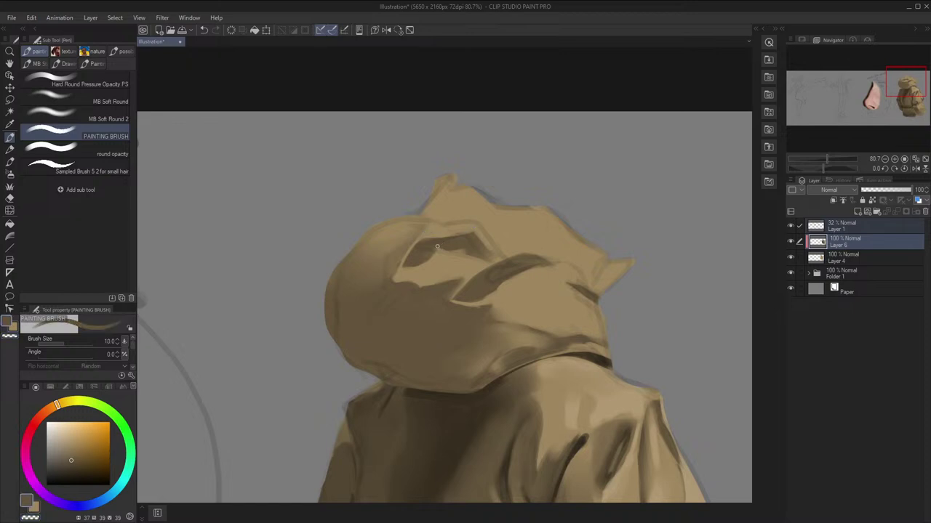
{"action": "key", "text": "x"}
{"action": "key", "text": "bracketright"}
{"action": "key", "text": "bracketright"}
{"action": "key", "text": "bracketright"}
{"action": "left_click", "coordinate": [426, 242], "text": "alt"}
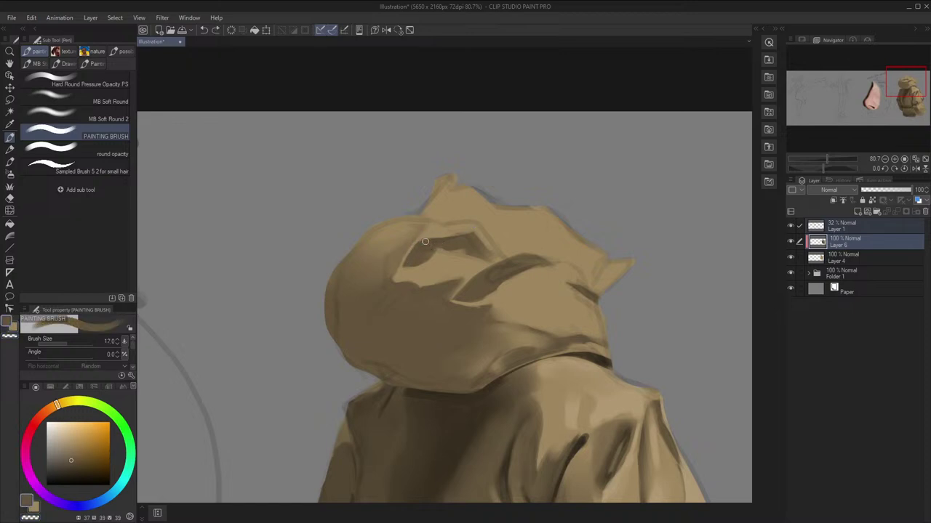
{"action": "key", "text": "bracketright"}
{"action": "key", "text": "bracketright"}
{"action": "key", "text": "bracketright"}
{"action": "key", "text": "bracketright"}
{"action": "key", "text": "bracketright"}
{"action": "key", "text": "bracketright"}
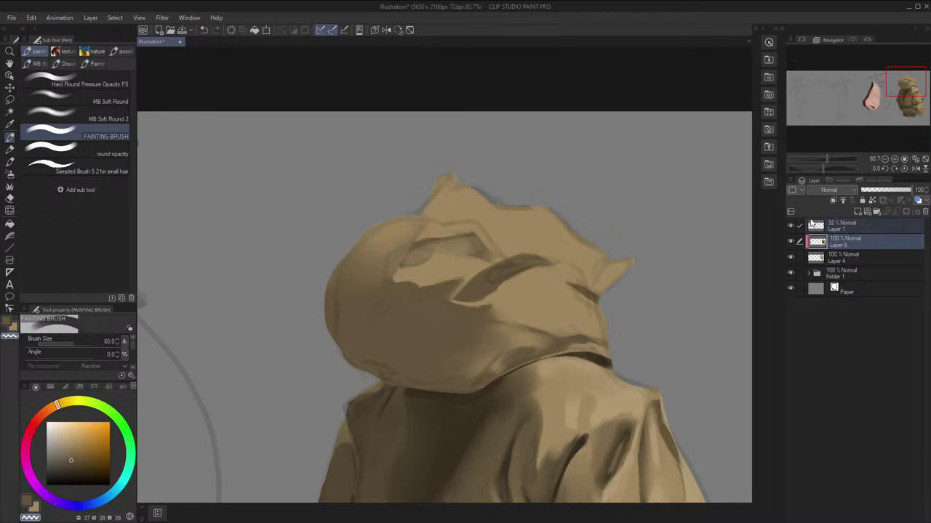
Examine the hood's fold shadows with the Layer 1 sketch hidden, in both normal and mirrored view
{"action": "key", "text": "h"}
{"action": "key", "text": "bracketright"}
{"action": "key", "text": "bracketright"}
{"action": "key", "text": "h"}
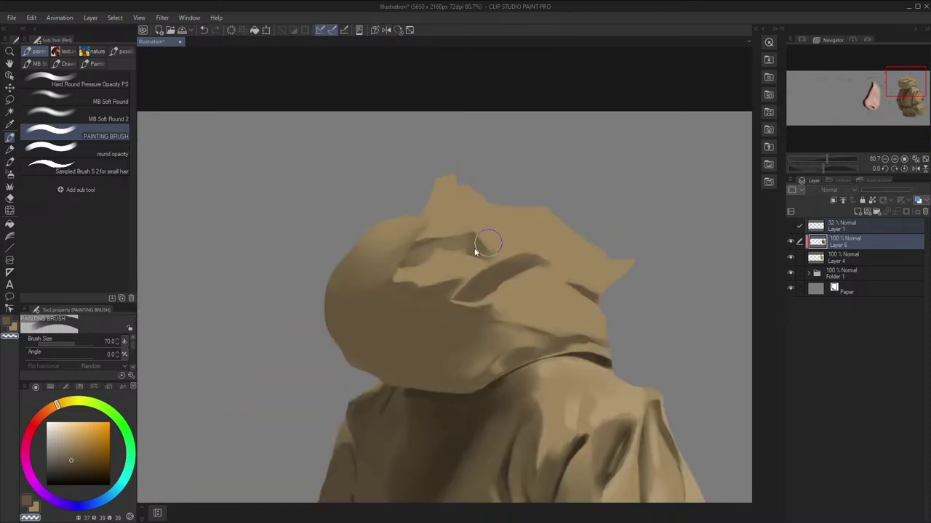
{"action": "scroll", "coordinate": [469, 236], "scroll_direction": "down", "scroll_amount": 3}
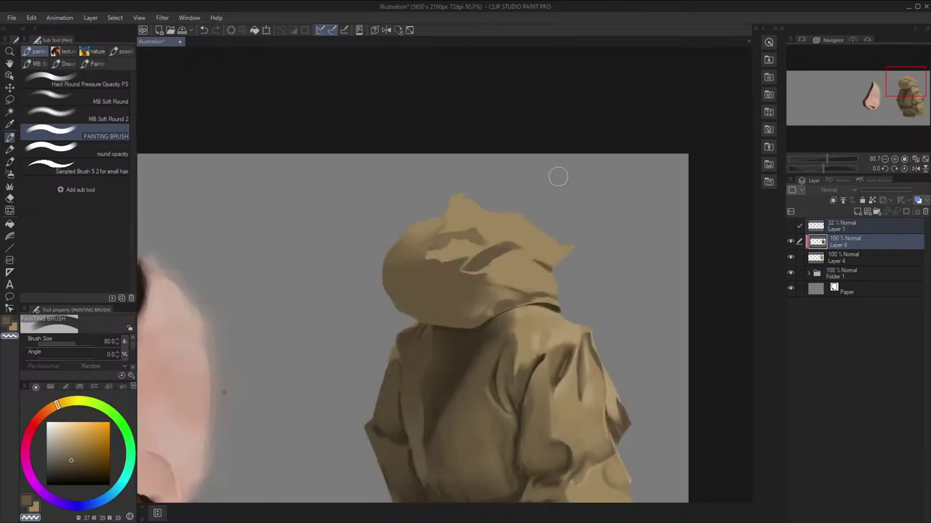
{"action": "key", "text": "h"}
{"action": "key", "text": "h"}
{"action": "scroll", "coordinate": [457, 209], "scroll_direction": "up", "scroll_amount": 1}
{"action": "scroll", "coordinate": [456, 208], "scroll_direction": "up", "scroll_amount": 1}
{"action": "mouse_move", "coordinate": [536, 220]}
{"action": "left_mouse_down"}
{"action": "mouse_move", "coordinate": [548, 216]}
{"action": "mouse_move", "coordinate": [531, 206]}
{"action": "left_mouse_up"}
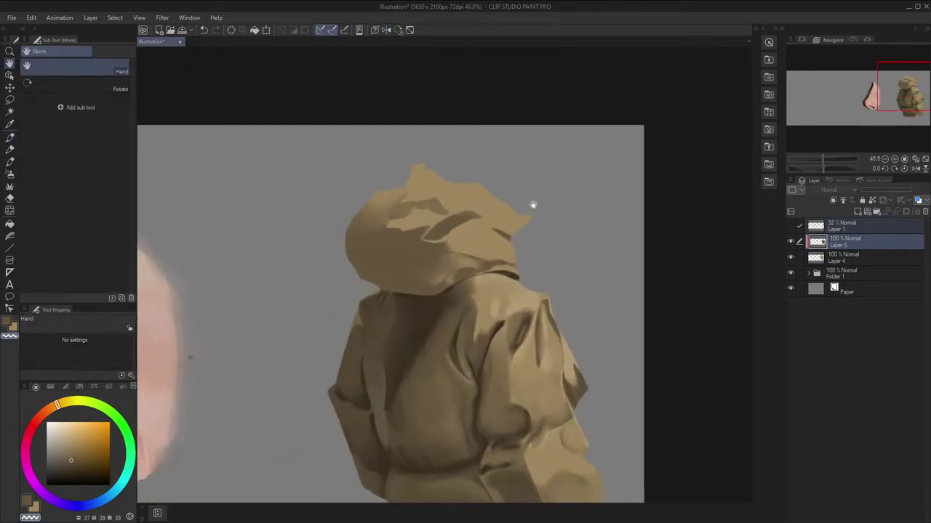
Show the Layer 1 sketch and shade the upper edge of the hood's rounded side with dark brown and transparent color at size 80
{"action": "left_click", "coordinate": [791, 226]}
{"action": "scroll", "coordinate": [411, 171], "scroll_direction": "up", "scroll_amount": 8}
{"action": "left_click_drag", "start_coordinate": [421, 187], "coordinate": [412, 223]}
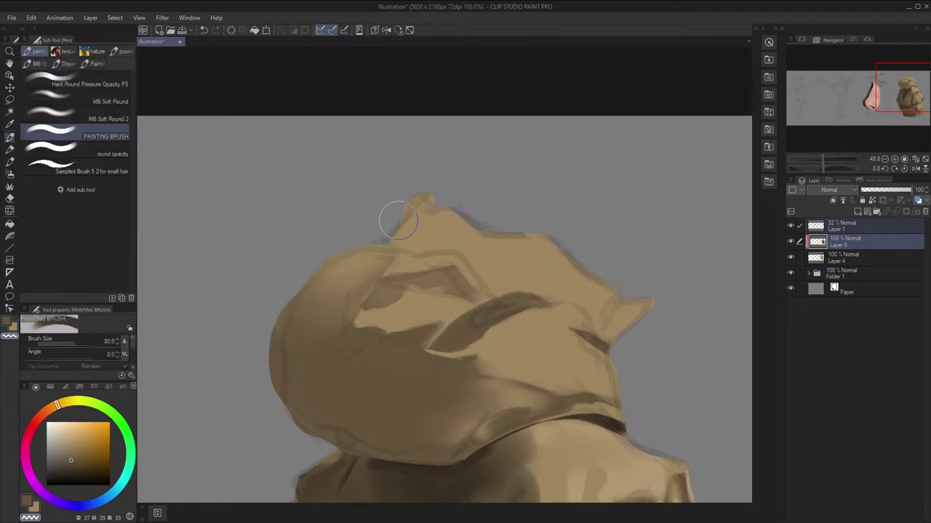
{"action": "left_click_drag", "start_coordinate": [665, 276], "coordinate": [506, 161]}
{"action": "left_click", "coordinate": [398, 30]}
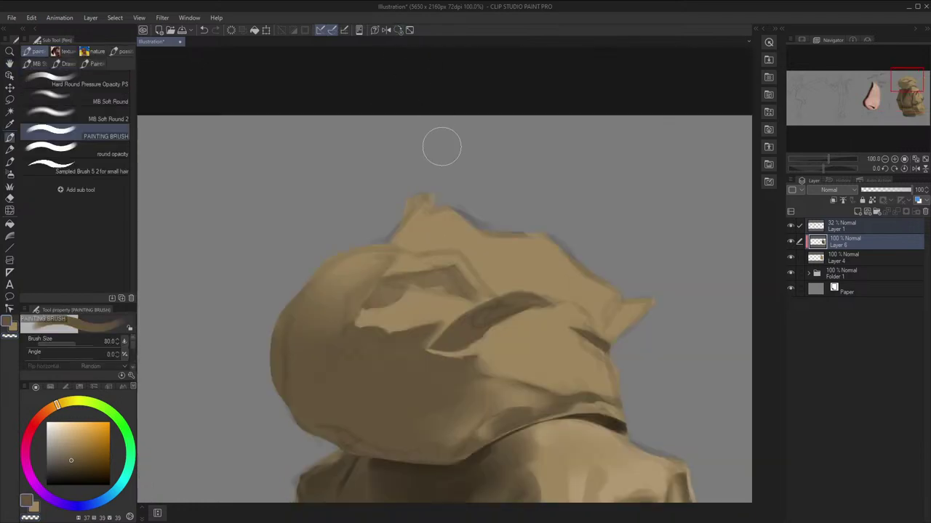
{"action": "left_click_drag", "start_coordinate": [466, 250], "coordinate": [547, 183]}
{"action": "key", "text": "c"}
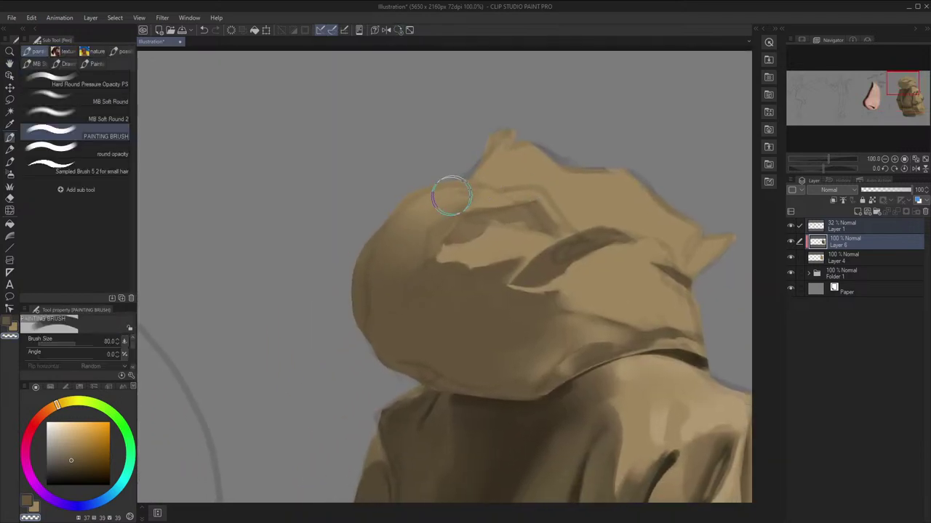
{"action": "key", "text": "]"}
{"action": "left_click_drag", "start_coordinate": [490, 190], "coordinate": [481, 203]}
{"action": "key", "text": "x"}
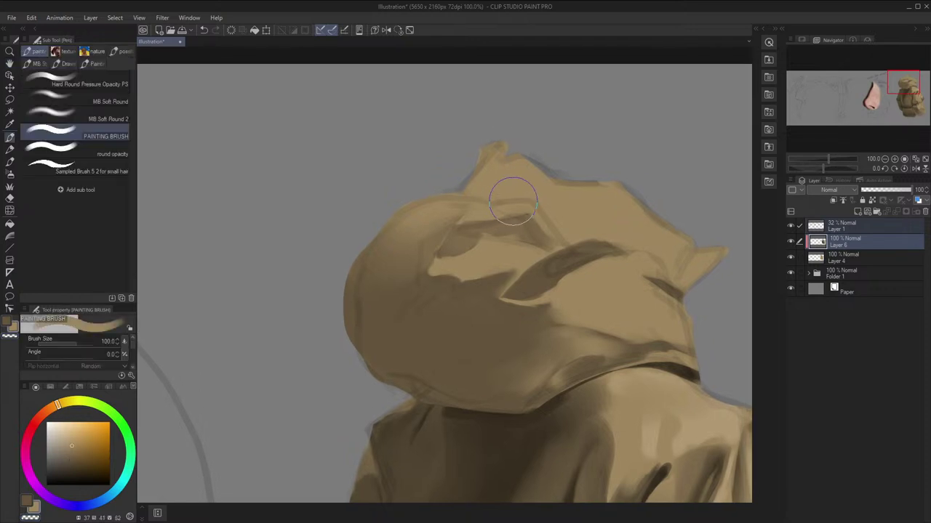
{"action": "key", "text": "h"}
{"action": "key", "text": "h"}
{"action": "key", "text": "ctrl+z"}
Deepen the crease between the hood's rounded side and its peak with dark brown at size 80
{"action": "key", "text": "x"}
{"action": "key", "text": "["}
{"action": "key", "text": "["}
{"action": "key", "text": "["}
{"action": "key", "text": "["}
{"action": "key", "text": "["}
{"action": "key", "text": "["}
{"action": "key", "text": "["}
{"action": "key", "text": "["}
{"action": "key", "text": "["}
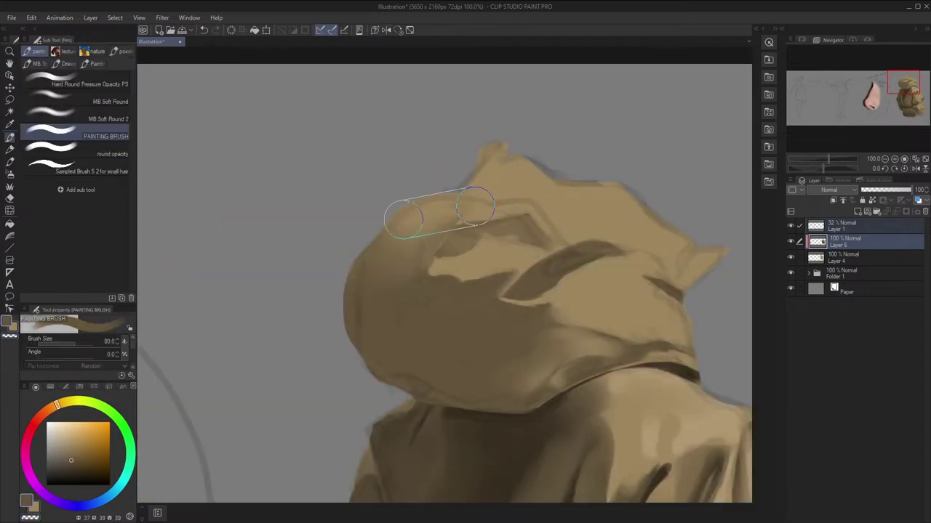
{"action": "mouse_move", "coordinate": [454, 223]}
{"action": "left_mouse_down"}
{"action": "mouse_move", "coordinate": [475, 200]}
{"action": "mouse_move", "coordinate": [446, 214]}
{"action": "mouse_move", "coordinate": [458, 210]}
{"action": "left_mouse_up"}
Soften the crease beside the rounded side with transparent color in mirrored view and check it with the Layer 1 sketch hidden
{"action": "key", "text": "h"}
{"action": "key", "text": "]"}
{"action": "key", "text": "]"}
{"action": "key", "text": "]"}
{"action": "key", "text": "]"}
{"action": "key", "text": "]"}
{"action": "key", "text": "]"}
{"action": "key", "text": "]"}
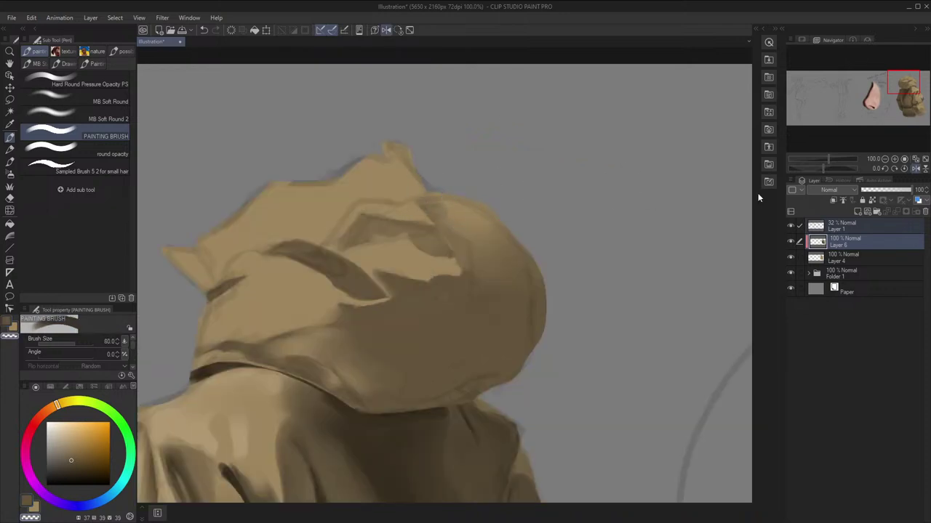
{"action": "left_click", "coordinate": [791, 226]}
{"action": "key", "text": "h"}
{"action": "key", "text": "ctrl+minus"}
{"action": "key", "text": "space"}
{"action": "key", "text": "space"}
{"action": "left_click_drag", "start_coordinate": [544, 245], "coordinate": [536, 212]}
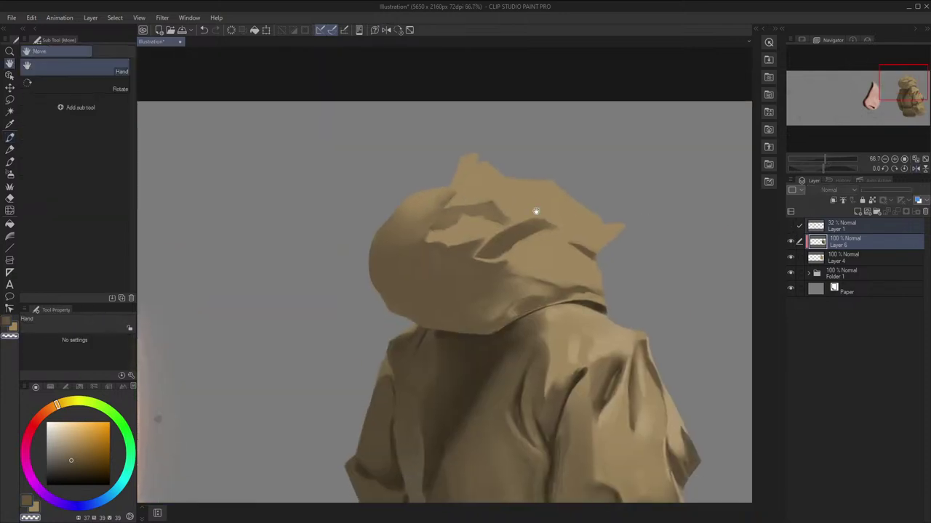
Show the Layer 1 sketch and touch up the central fold's shadow with dark brown at sizes 70 and 12
{"action": "left_click", "coordinate": [791, 226]}
{"action": "left_click_drag", "start_coordinate": [731, 221], "coordinate": [716, 202]}
{"action": "scroll", "coordinate": [511, 178], "scroll_direction": "up", "scroll_amount": 3}
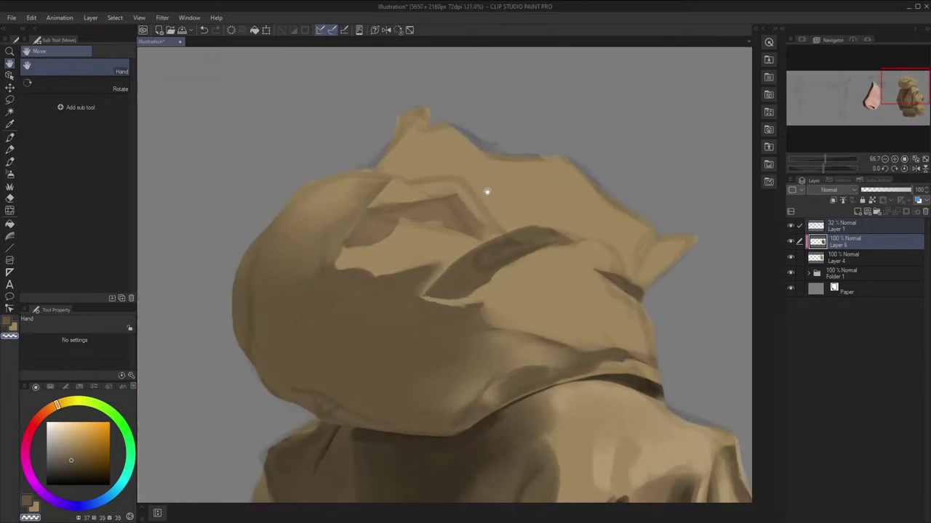
{"action": "left_click_drag", "start_coordinate": [487, 192], "coordinate": [459, 196]}
{"action": "left_click_drag", "start_coordinate": [526, 271], "coordinate": [527, 283]}
{"action": "key", "text": "p"}
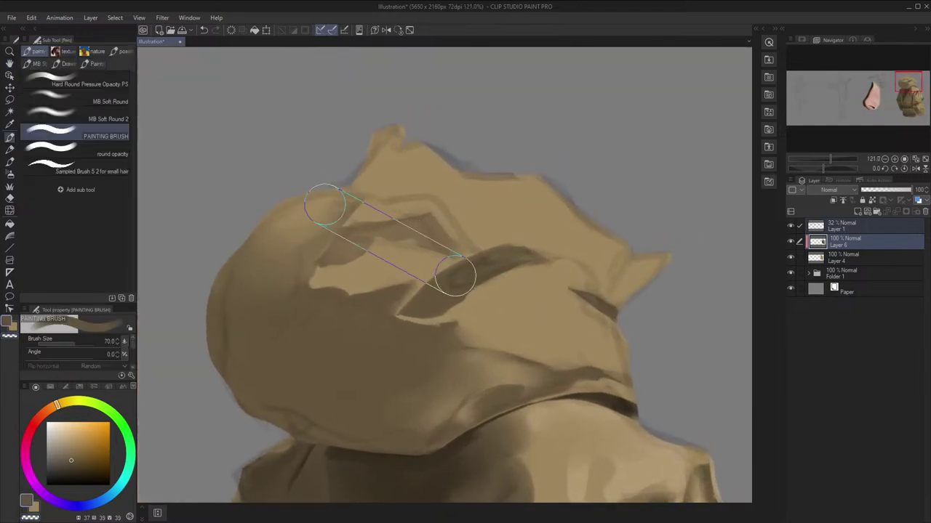
{"action": "key", "text": "["}
{"action": "key", "text": "["}
{"action": "key", "text": "["}
{"action": "key", "text": "["}
{"action": "key", "text": "["}
{"action": "key", "text": "["}
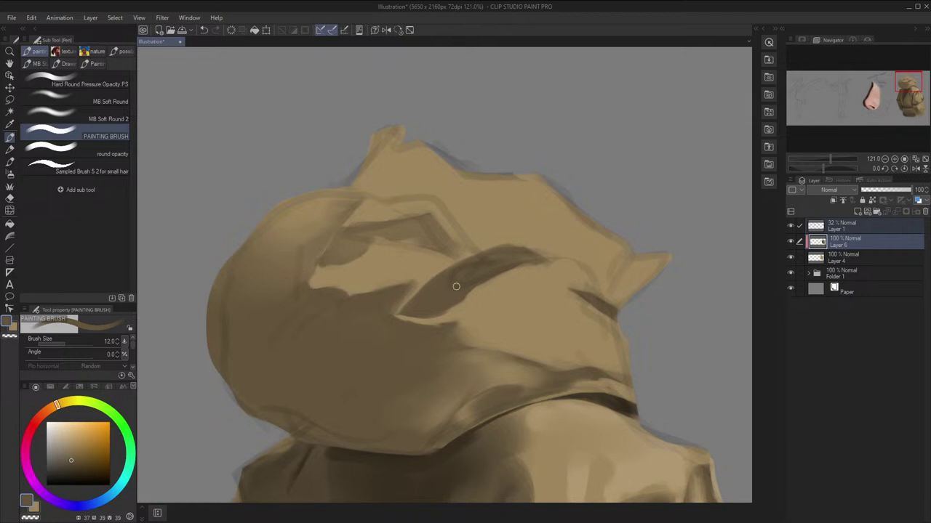
Carve a small light patch into the central fold's shadow with transparent color, redoing the first stroke with a larger brush
{"action": "key", "text": "bracketright"}
{"action": "key", "text": "bracketright"}
{"action": "key", "text": "c"}
{"action": "mouse_move", "coordinate": [449, 288]}
{"action": "left_mouse_down"}
{"action": "mouse_move", "coordinate": [488, 256]}
{"action": "mouse_move", "coordinate": [466, 283]}
{"action": "mouse_move", "coordinate": [439, 294]}
{"action": "mouse_move", "coordinate": [473, 283]}
{"action": "mouse_move", "coordinate": [429, 289]}
{"action": "mouse_move", "coordinate": [465, 287]}
{"action": "left_mouse_up"}
{"action": "key", "text": "ctrl+z"}
{"action": "key", "text": "bracketright"}
{"action": "key", "text": "bracketright"}
{"action": "key", "text": "bracketright"}
Refine the light patch inside the central fold with light tan and dark brown at size 30
{"action": "key", "text": "x"}
{"action": "key", "text": "bracketleft"}
{"action": "key", "text": "bracketleft"}
{"action": "key", "text": "bracketleft"}
{"action": "key", "text": "bracketleft"}
{"action": "key", "text": "bracketleft"}
{"action": "key", "text": "x"}
{"action": "key", "text": "bracketright"}
{"action": "key", "text": "bracketright"}
{"action": "key", "text": "bracketright"}
{"action": "key", "text": "bracketright"}
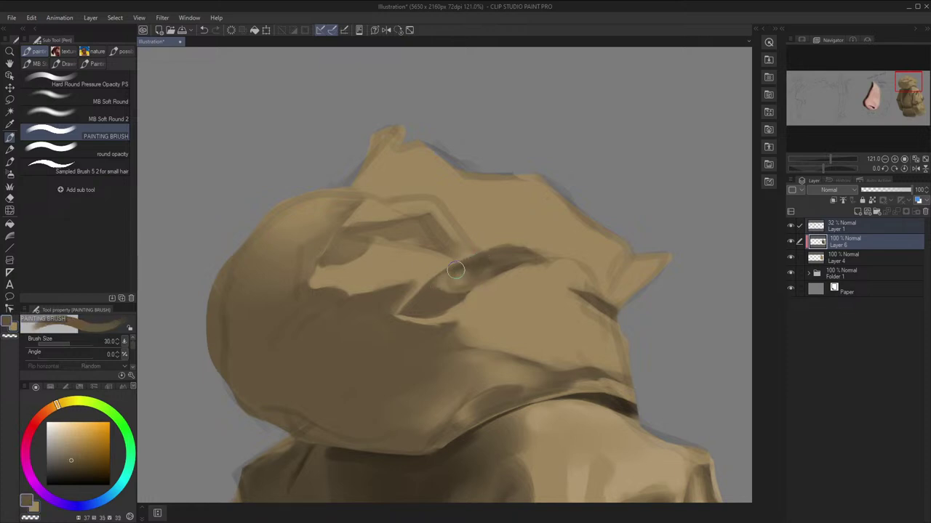
Retouch the central fold's upper end with sampled tan and dark brown down to size 10 and hide the Layer 1 sketch
{"action": "key", "text": "bracketright"}
{"action": "left_click", "coordinate": [559, 250], "text": "alt"}
{"action": "left_click", "coordinate": [522, 262], "text": "alt"}
{"action": "key", "text": "bracketleft"}
{"action": "key", "text": "bracketleft"}
{"action": "key", "text": "bracketleft"}
{"action": "key", "text": "bracketleft"}
{"action": "key", "text": "bracketleft"}
{"action": "key", "text": "bracketleft"}
{"action": "key", "text": "bracketleft"}
{"action": "left_click", "coordinate": [791, 226]}
{"action": "left_click", "coordinate": [790, 226]}
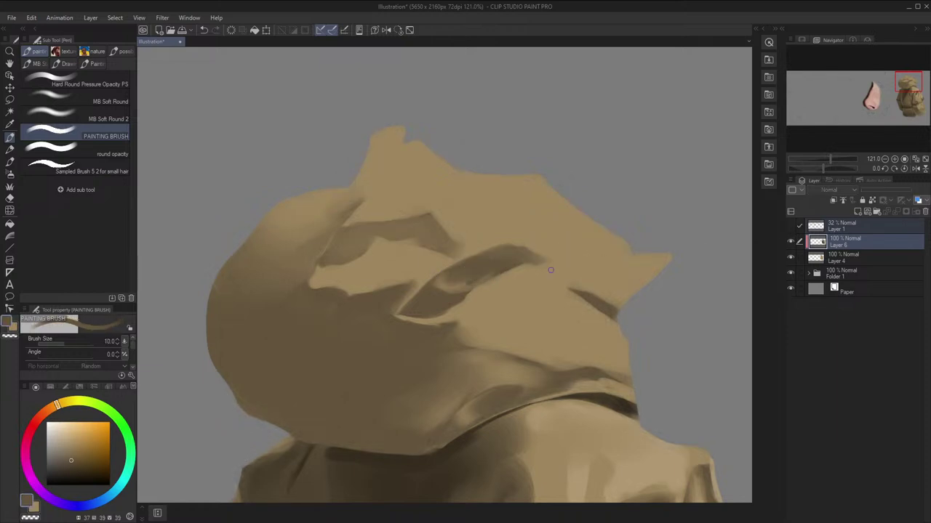
Define the shadow around the central fold's light patch with dark brown at sizes 7 and 17
{"action": "key", "text": "bracketleft"}
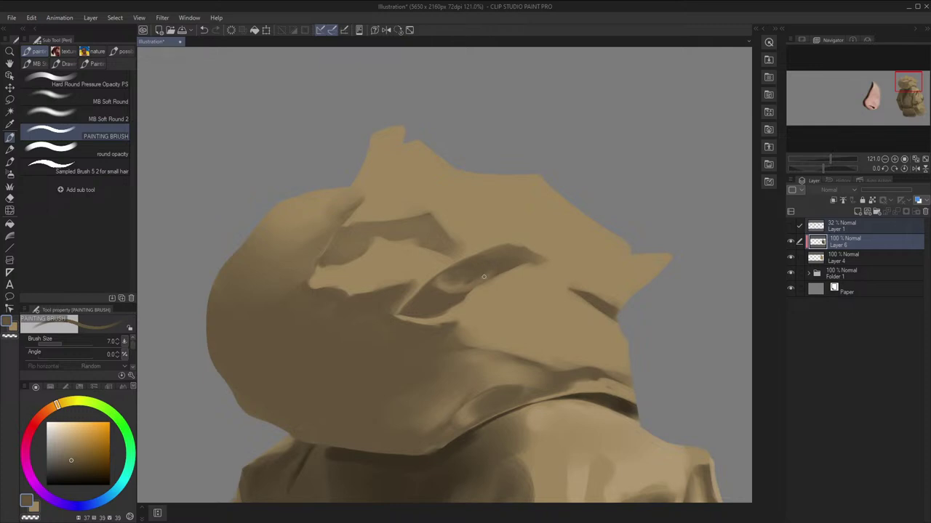
{"action": "key", "text": "bracketright"}
{"action": "key", "text": "bracketright"}
{"action": "key", "text": "bracketright"}
{"action": "key", "text": "bracketright"}
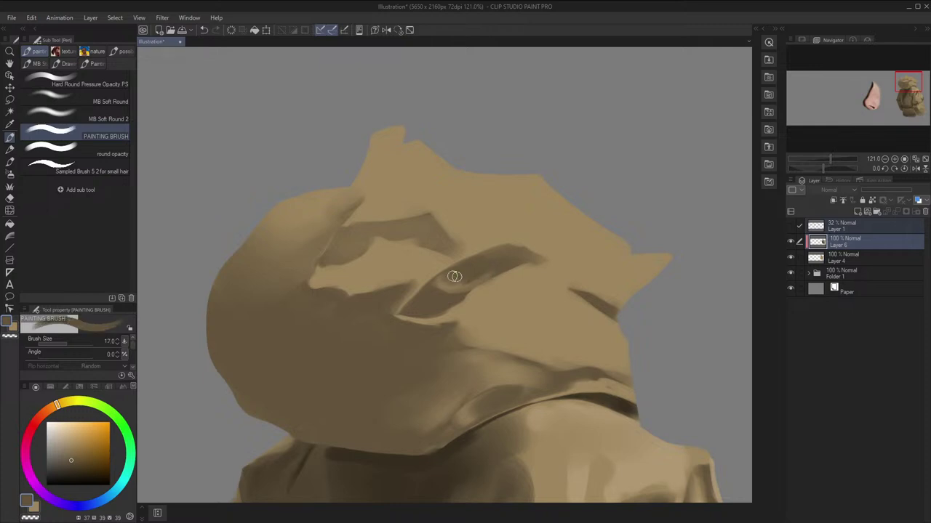
{"action": "key", "text": "bracketright"}
{"action": "key", "text": "bracketleft"}
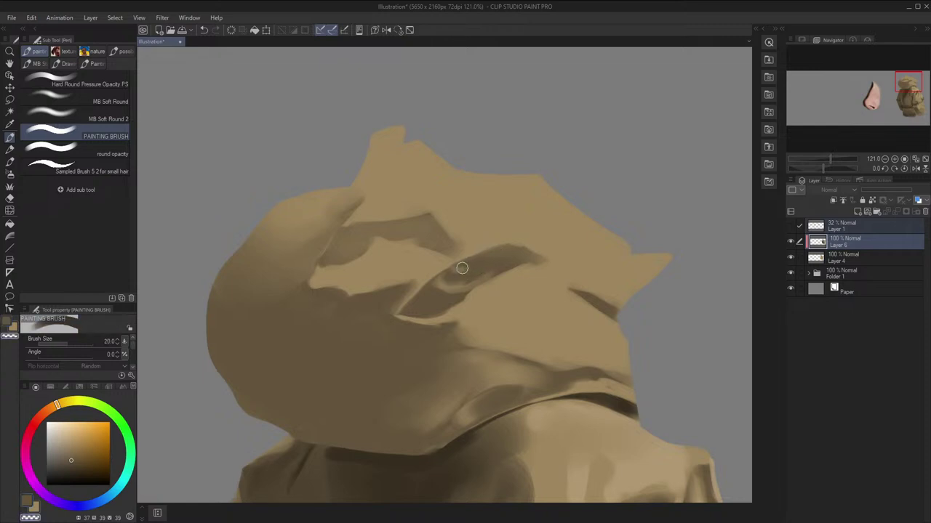
Retouch the central fold's upper shadow with transparent color at size 20 and dark brown at size 25, undoing one stroke
{"action": "mouse_move", "coordinate": [496, 250]}
{"action": "left_mouse_down"}
{"action": "mouse_move", "coordinate": [532, 253]}
{"action": "mouse_move", "coordinate": [473, 266]}
{"action": "left_mouse_up"}
{"action": "key", "text": "c"}
{"action": "key", "text": "ctrl+z"}
{"action": "key", "text": "bracketleft"}
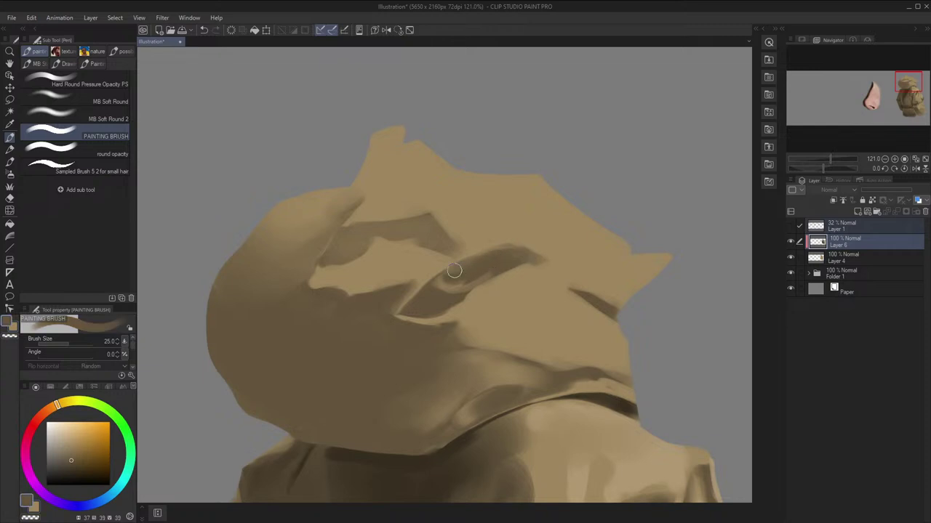
Check the hood in mirrored view and soften the light patch inside the central fold with transparent color at size 50
{"action": "scroll", "coordinate": [453, 270], "scroll_direction": "down", "scroll_amount": 4}
{"action": "key", "text": "h"}
{"action": "scroll", "coordinate": [541, 251], "scroll_direction": "down", "scroll_amount": 3}
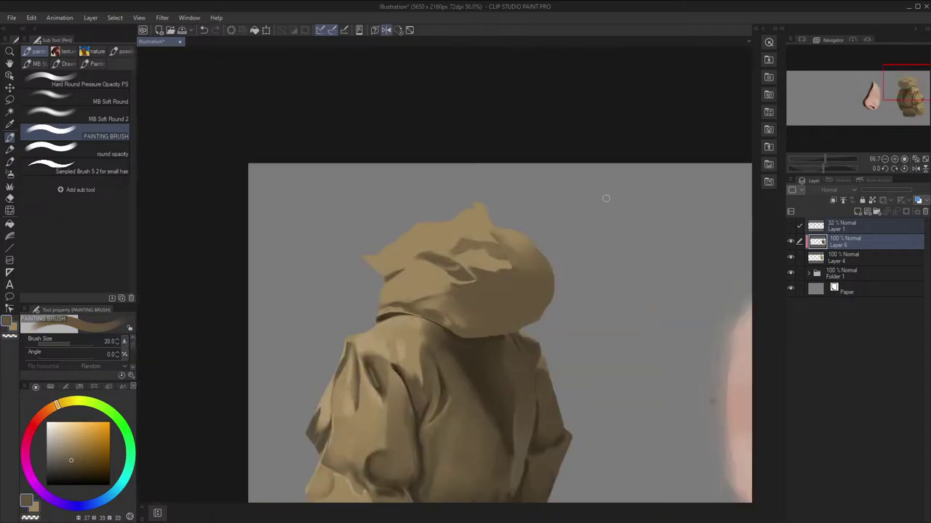
{"action": "key", "text": "h"}
{"action": "scroll", "coordinate": [448, 260], "scroll_direction": "up", "scroll_amount": 9}
{"action": "left_click_drag", "start_coordinate": [380, 373], "coordinate": [434, 326]}
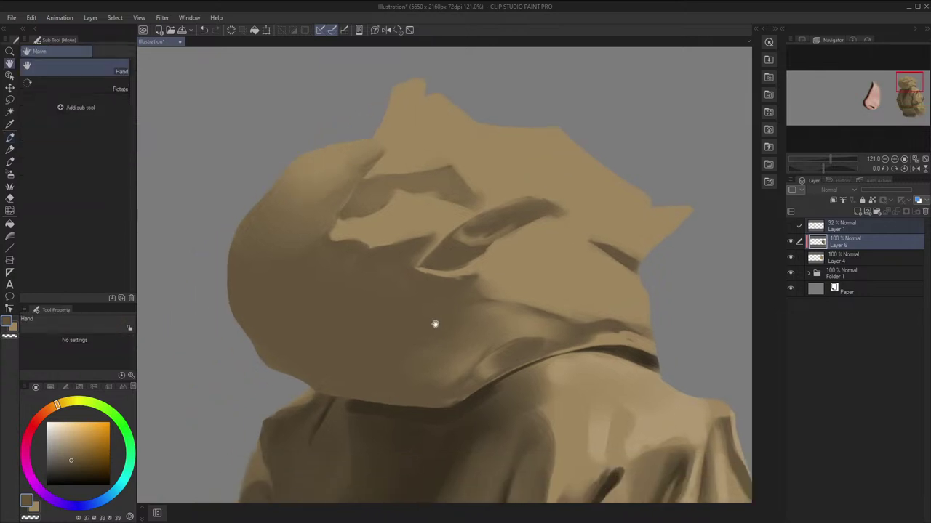
{"action": "key", "text": "bracketright"}
{"action": "key", "text": "bracketright"}
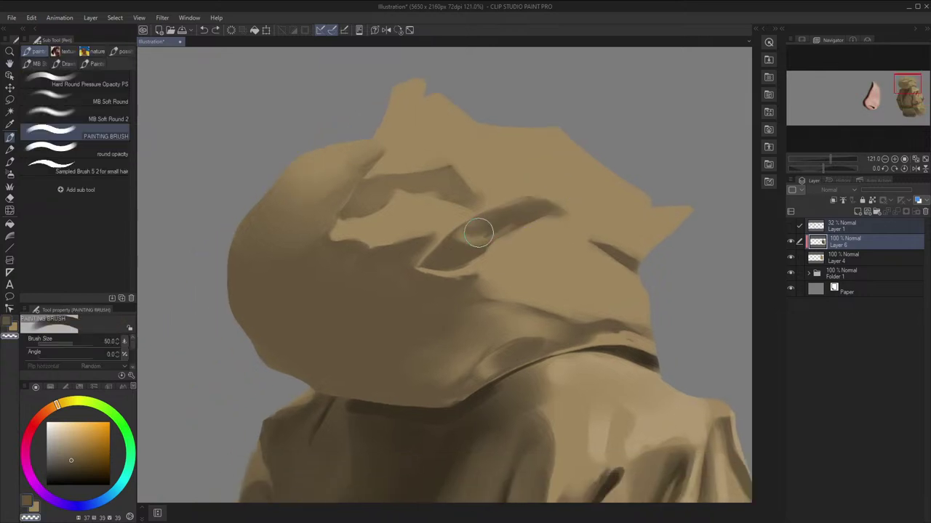
{"action": "left_click_drag", "start_coordinate": [476, 234], "coordinate": [497, 229]}
Darken the central fold with dark brown at size 50 and lighten its lower edge with transparent color at size 25
{"action": "key", "text": "c"}
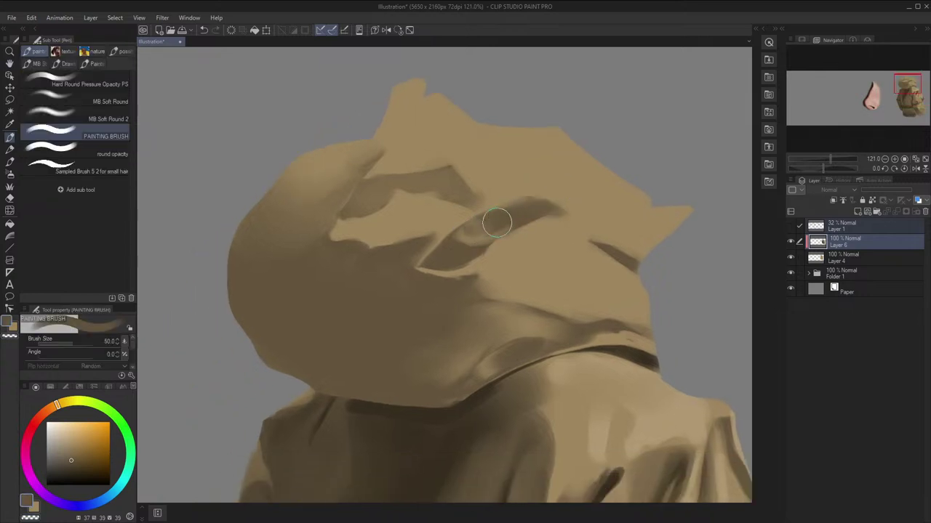
{"action": "key", "text": "bracketleft"}
{"action": "key", "text": "bracketleft"}
{"action": "key", "text": "bracketleft"}
{"action": "key", "text": "bracketleft"}
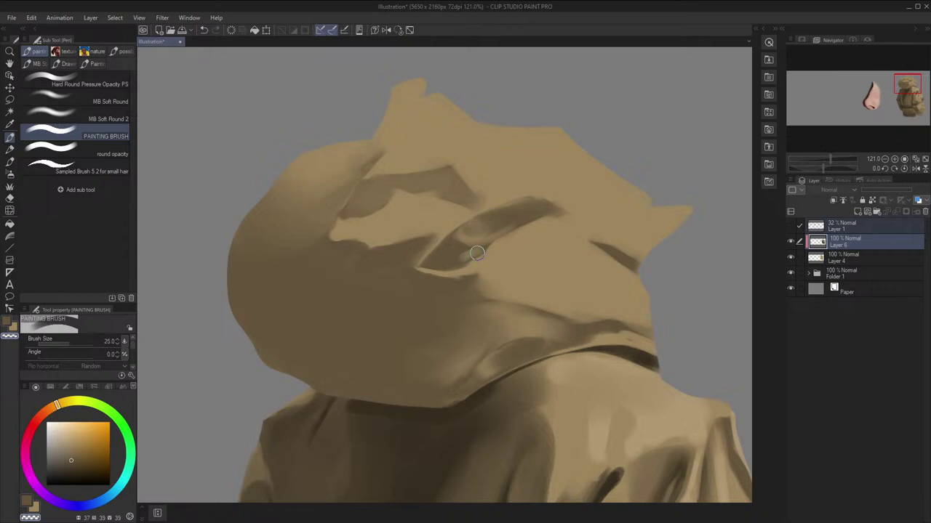
{"action": "left_click_drag", "start_coordinate": [428, 263], "coordinate": [465, 253]}
Rotate the canvas and darken the light patch at the tip of the hood's central fold with dark brown
{"action": "mouse_move", "coordinate": [621, 221]}
{"action": "left_mouse_down"}
{"action": "mouse_move", "coordinate": [621, 235]}
{"action": "mouse_move", "coordinate": [398, 422]}
{"action": "left_mouse_up"}
{"action": "key", "text": "x"}
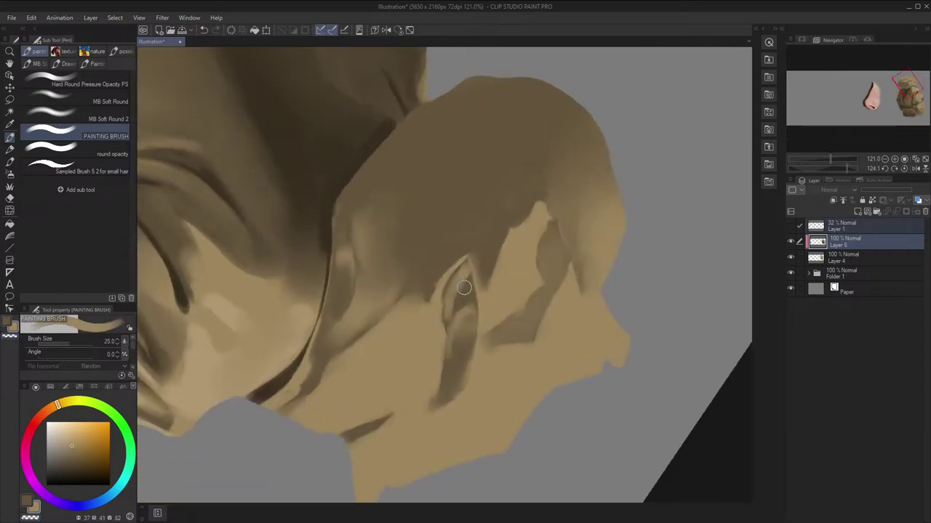
{"action": "key", "text": "x"}
{"action": "key", "text": "c"}
{"action": "left_click_drag", "start_coordinate": [462, 268], "coordinate": [459, 288]}
{"action": "left_click", "coordinate": [471, 293], "text": "alt"}
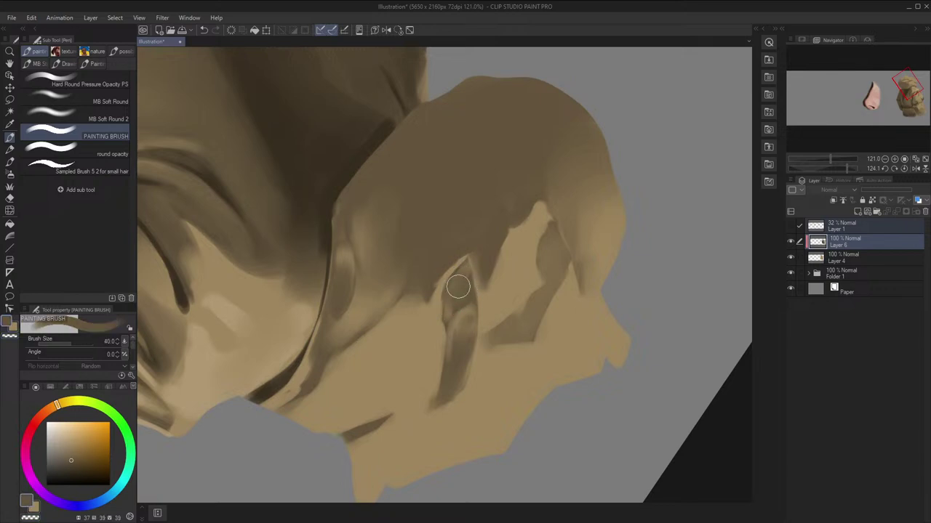
Reset the canvas rotation and check the hood's central fold from farther away and close up
{"action": "left_click", "coordinate": [398, 30]}
{"action": "left_click", "coordinate": [386, 30]}
{"action": "scroll", "coordinate": [509, 168], "scroll_direction": "down", "scroll_amount": 3}
{"action": "mouse_move", "coordinate": [566, 213]}
{"action": "left_mouse_down"}
{"action": "mouse_move", "coordinate": [526, 217]}
{"action": "mouse_move", "coordinate": [525, 238]}
{"action": "left_mouse_up"}
{"action": "key", "text": "h"}
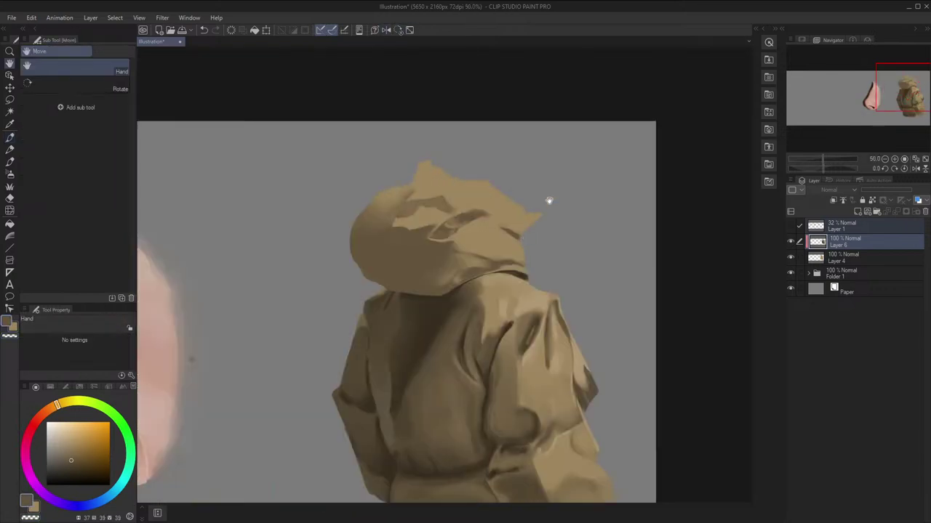
{"action": "left_click_drag", "start_coordinate": [549, 201], "coordinate": [527, 223]}
{"action": "scroll", "coordinate": [453, 277], "scroll_direction": "up", "scroll_amount": 6}
{"action": "left_click_drag", "start_coordinate": [453, 278], "coordinate": [501, 299]}
Show the sketch layer and block in a dark brown shadow patch below the central fold at size 60
{"action": "left_click", "coordinate": [503, 301], "text": "alt"}
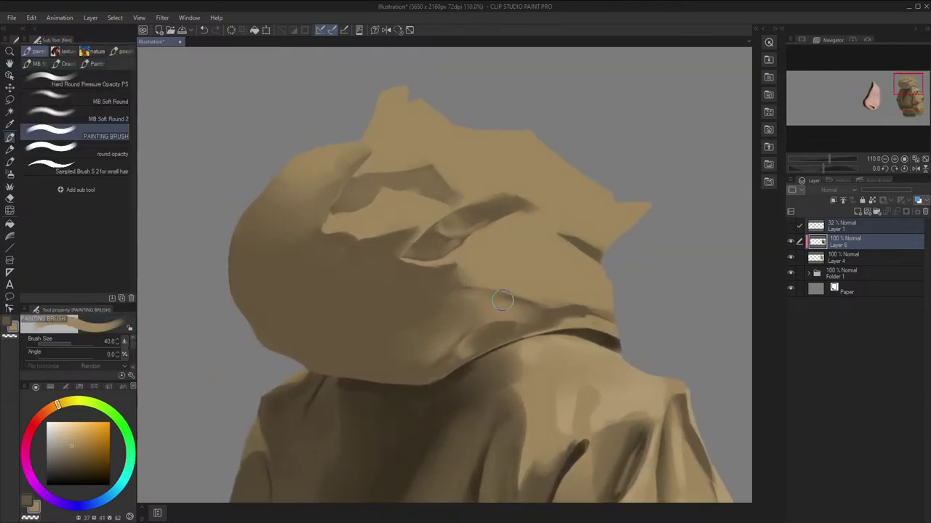
{"action": "key", "text": "bracketright"}
{"action": "key", "text": "bracketright"}
{"action": "left_click", "coordinate": [790, 225]}
{"action": "left_click_drag", "start_coordinate": [588, 252], "coordinate": [565, 252]}
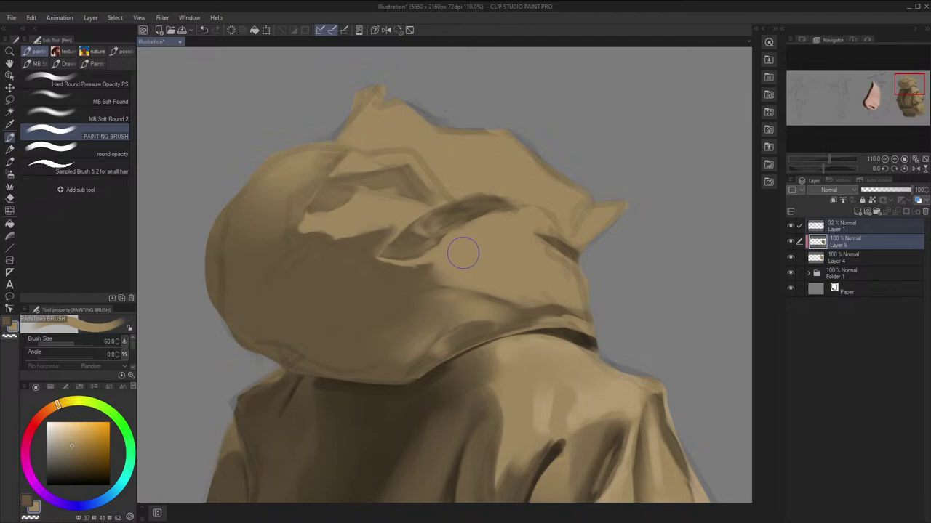
{"action": "key", "text": "x"}
{"action": "mouse_move", "coordinate": [457, 257]}
{"action": "left_mouse_down"}
{"action": "mouse_move", "coordinate": [481, 241]}
{"action": "mouse_move", "coordinate": [464, 248]}
{"action": "mouse_move", "coordinate": [485, 273]}
{"action": "mouse_move", "coordinate": [469, 276]}
{"action": "mouse_move", "coordinate": [449, 267]}
{"action": "mouse_move", "coordinate": [476, 260]}
{"action": "mouse_move", "coordinate": [496, 269]}
{"action": "mouse_move", "coordinate": [472, 255]}
{"action": "mouse_move", "coordinate": [498, 274]}
{"action": "mouse_move", "coordinate": [514, 258]}
{"action": "mouse_move", "coordinate": [496, 274]}
{"action": "mouse_move", "coordinate": [516, 264]}
{"action": "left_mouse_up"}
Try to soften the shadow patch below the central fold with transparent color, checking it in mirrored view
{"action": "key", "text": "bracketright"}
{"action": "key", "text": "bracketright"}
{"action": "key", "text": "bracketright"}
{"action": "key", "text": "c"}
{"action": "key", "text": "h"}
{"action": "key", "text": "h"}
{"action": "left_click_drag", "start_coordinate": [501, 232], "coordinate": [520, 286]}
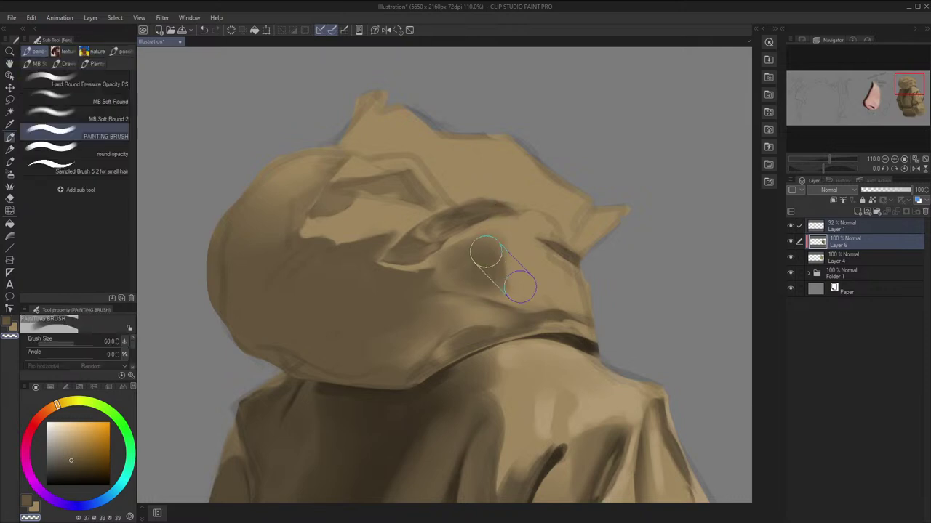
{"action": "key", "text": "h"}
{"action": "mouse_move", "coordinate": [408, 260]}
{"action": "left_mouse_down"}
{"action": "mouse_move", "coordinate": [403, 282]}
{"action": "mouse_move", "coordinate": [421, 250]}
{"action": "mouse_move", "coordinate": [428, 273]}
{"action": "mouse_move", "coordinate": [413, 248]}
{"action": "left_mouse_up"}
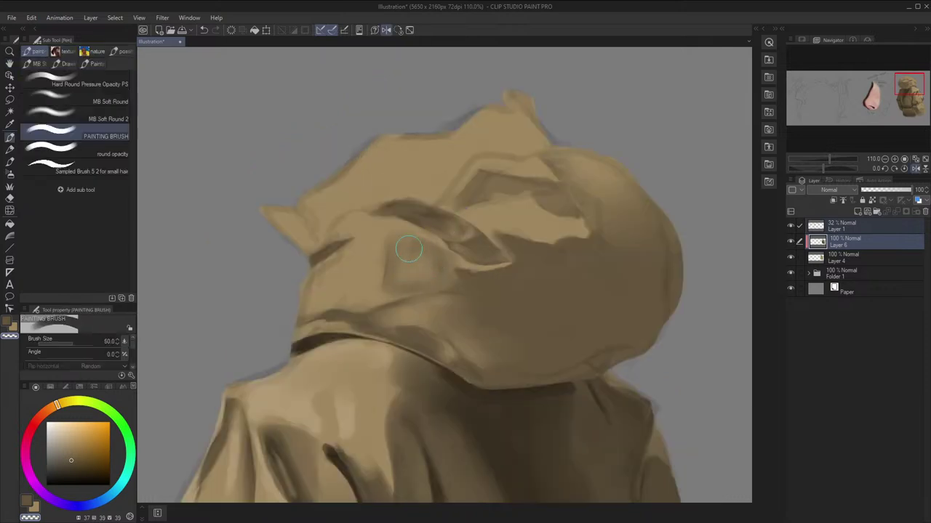
Undo the last softening strokes and reshape the shadow patch with transparent color at size 40
{"action": "key", "text": "h"}
{"action": "key", "text": "ctrl+z"}
{"action": "mouse_move", "coordinate": [495, 253]}
{"action": "left_mouse_down"}
{"action": "mouse_move", "coordinate": [501, 284]}
{"action": "mouse_move", "coordinate": [480, 254]}
{"action": "mouse_move", "coordinate": [479, 281]}
{"action": "left_mouse_up"}
{"action": "key", "text": "ctrl+z"}
{"action": "key", "text": "ctrl+z"}
{"action": "key", "text": "["}
{"action": "mouse_move", "coordinate": [488, 244]}
{"action": "left_mouse_down"}
{"action": "mouse_move", "coordinate": [488, 291]}
{"action": "mouse_move", "coordinate": [475, 275]}
{"action": "mouse_move", "coordinate": [459, 280]}
{"action": "mouse_move", "coordinate": [464, 299]}
{"action": "mouse_move", "coordinate": [485, 276]}
{"action": "mouse_move", "coordinate": [472, 240]}
{"action": "mouse_move", "coordinate": [499, 257]}
{"action": "left_mouse_up"}
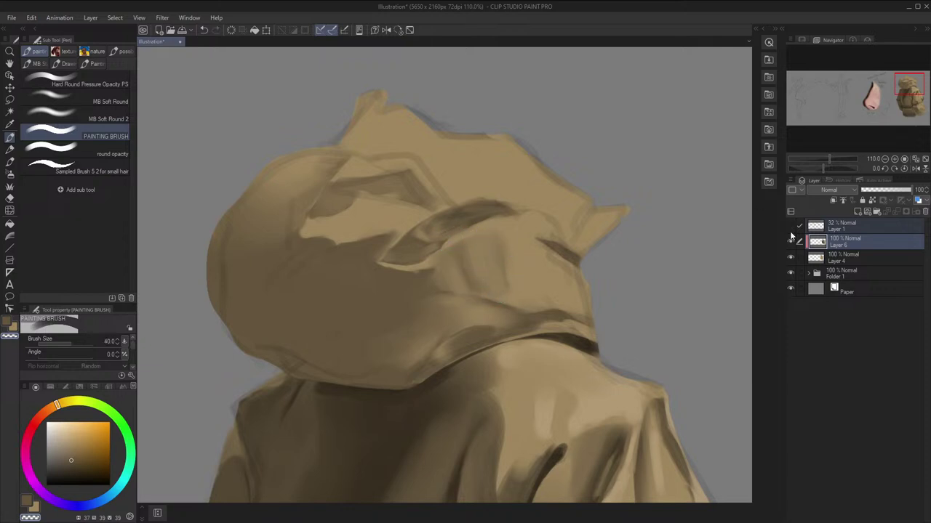
Hide the sketch layer and check the reshaped shadow patch from farther away in mirrored and normal views
{"action": "key", "text": "h"}
{"action": "key", "text": "]"}
{"action": "scroll", "coordinate": [498, 237], "scroll_direction": "down", "scroll_amount": 2}
{"action": "key", "text": "h"}
{"action": "scroll", "coordinate": [552, 189], "scroll_direction": "down", "scroll_amount": 1}
{"action": "key", "text": "h"}
{"action": "scroll", "coordinate": [552, 189], "scroll_direction": "down", "scroll_amount": 1}
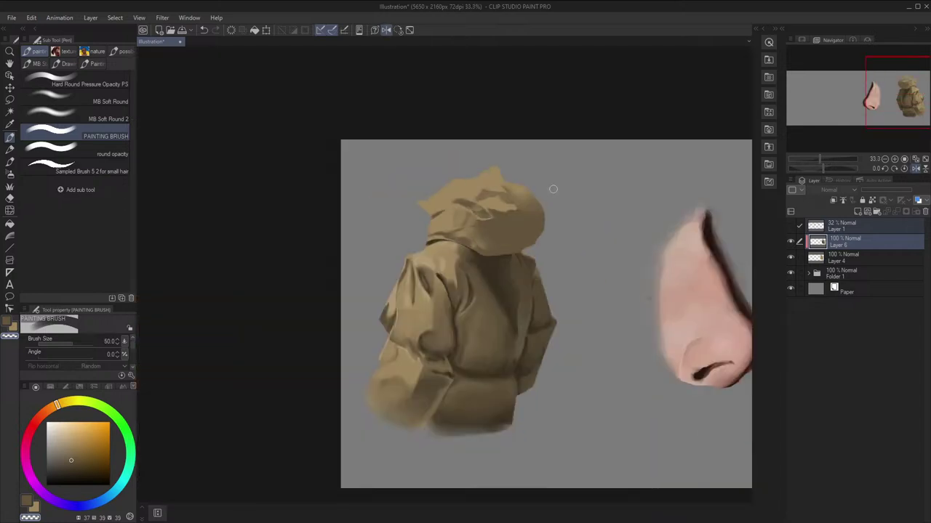
{"action": "scroll", "coordinate": [552, 189], "scroll_direction": "up", "scroll_amount": 5}
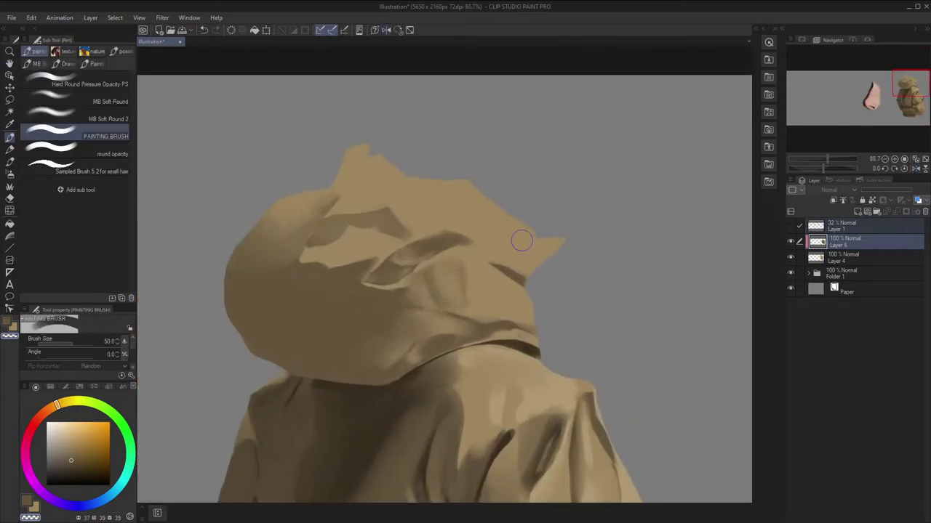
Show the sketch layer and paint a small dark brown crease with a finer brush beside the shadow patch's upper right corner
{"action": "key", "text": "["}
{"action": "key", "text": "["}
{"action": "key", "text": "["}
{"action": "key", "text": "["}
{"action": "key", "text": "["}
{"action": "key", "text": "["}
{"action": "key", "text": "["}
{"action": "key", "text": "space"}
{"action": "scroll", "coordinate": [507, 215], "scroll_direction": "up", "scroll_amount": 4}
{"action": "left_click", "coordinate": [791, 226]}
{"action": "left_click_drag", "start_coordinate": [665, 255], "coordinate": [697, 239]}
{"action": "mouse_move", "coordinate": [503, 253]}
{"action": "left_mouse_down"}
{"action": "mouse_move", "coordinate": [490, 274]}
{"action": "mouse_move", "coordinate": [504, 262]}
{"action": "mouse_move", "coordinate": [493, 281]}
{"action": "mouse_move", "coordinate": [482, 253]}
{"action": "left_mouse_up"}
{"action": "key", "text": "]"}
{"action": "key", "text": "h"}
{"action": "key", "text": "h"}
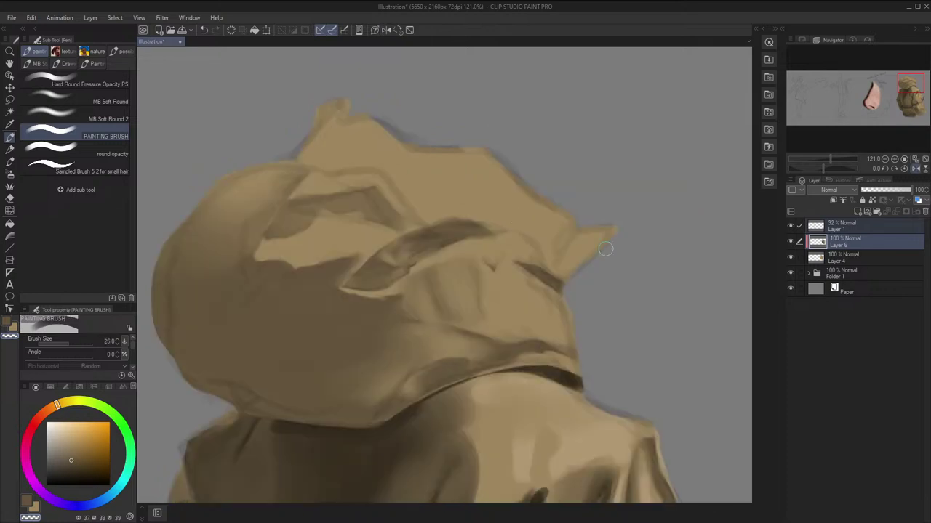
Undo a stray stroke and paint a curved dark brown crease from the central fold's end toward the hood's right edge at size 20
{"action": "mouse_move", "coordinate": [636, 266]}
{"action": "left_mouse_down"}
{"action": "mouse_move", "coordinate": [619, 267]}
{"action": "mouse_move", "coordinate": [626, 303]}
{"action": "left_mouse_up"}
{"action": "left_click_drag", "start_coordinate": [553, 292], "coordinate": [475, 288]}
{"action": "key", "text": "ctrl+z"}
{"action": "key", "text": "h"}
{"action": "key", "text": "["}
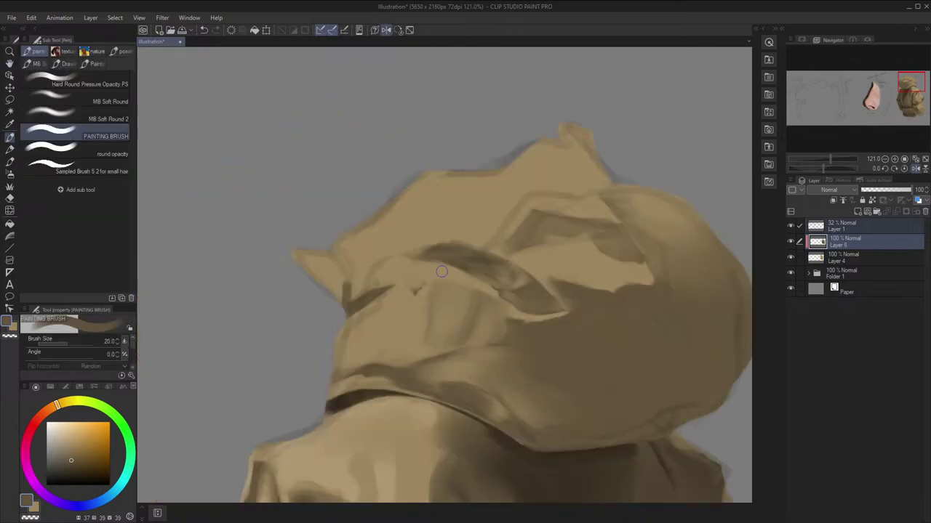
{"action": "mouse_move", "coordinate": [351, 289]}
{"action": "left_mouse_down"}
{"action": "mouse_move", "coordinate": [372, 264]}
{"action": "mouse_move", "coordinate": [361, 276]}
{"action": "mouse_move", "coordinate": [404, 250]}
{"action": "mouse_move", "coordinate": [364, 269]}
{"action": "left_mouse_up"}
{"action": "key", "text": "bracketright"}
{"action": "key", "text": "h"}
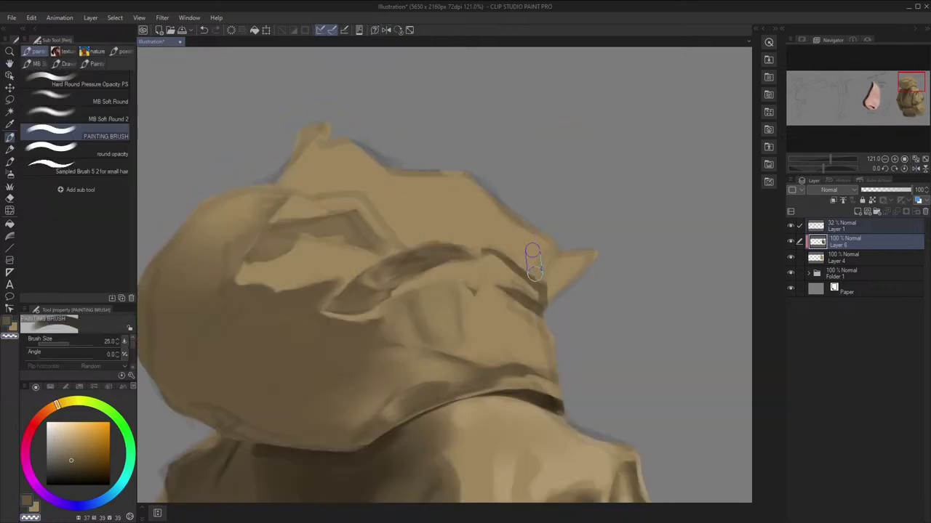
Thin the curved crease with transparent color at sizes 25 and 17, hiding the sketch layer
{"action": "left_click_drag", "start_coordinate": [536, 282], "coordinate": [483, 239]}
{"action": "key", "text": "h"}
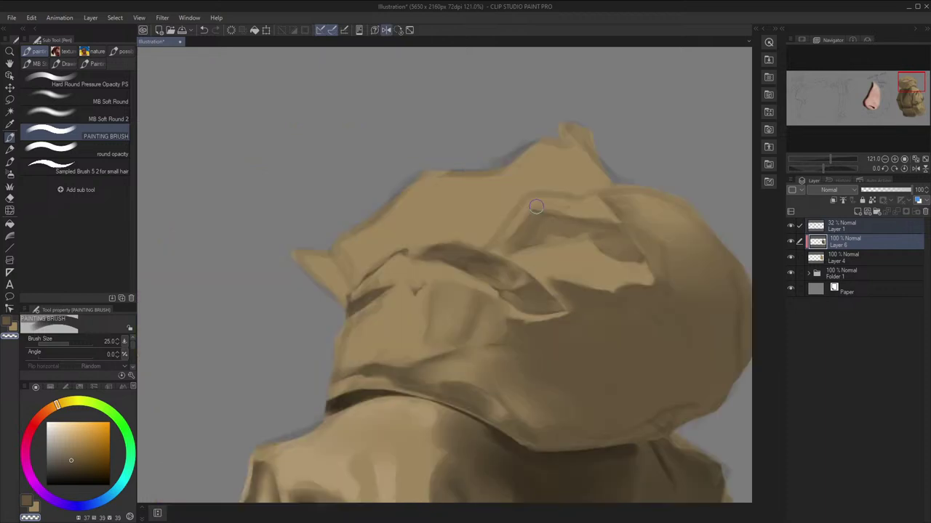
{"action": "left_click", "coordinate": [791, 226]}
{"action": "key", "text": "h"}
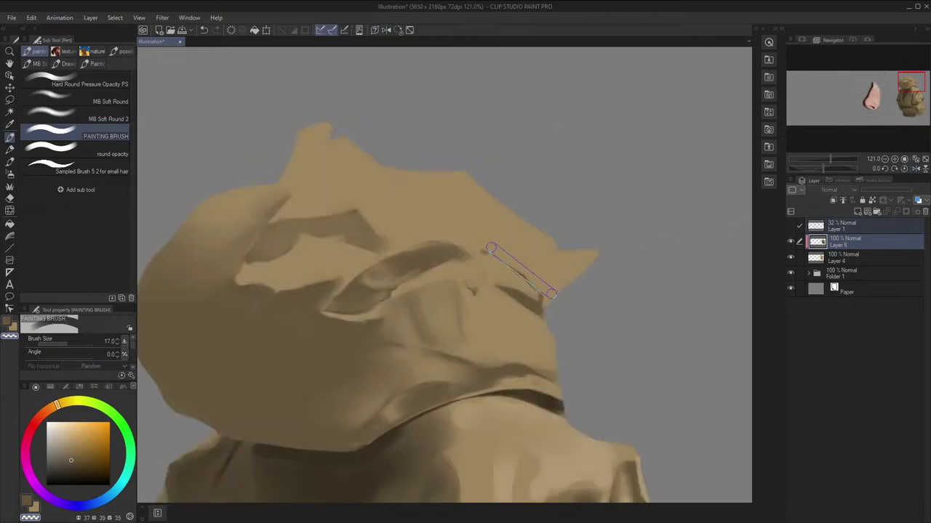
Check the hood's new creases from farther away and in mirrored view
{"action": "key", "text": "h"}
{"action": "scroll", "coordinate": [556, 280], "scroll_direction": "down", "scroll_amount": 2}
{"action": "key", "text": "h"}
{"action": "scroll", "coordinate": [554, 294], "scroll_direction": "down", "scroll_amount": 1}
{"action": "key", "text": "space"}
{"action": "scroll", "coordinate": [567, 235], "scroll_direction": "up", "scroll_amount": 3}
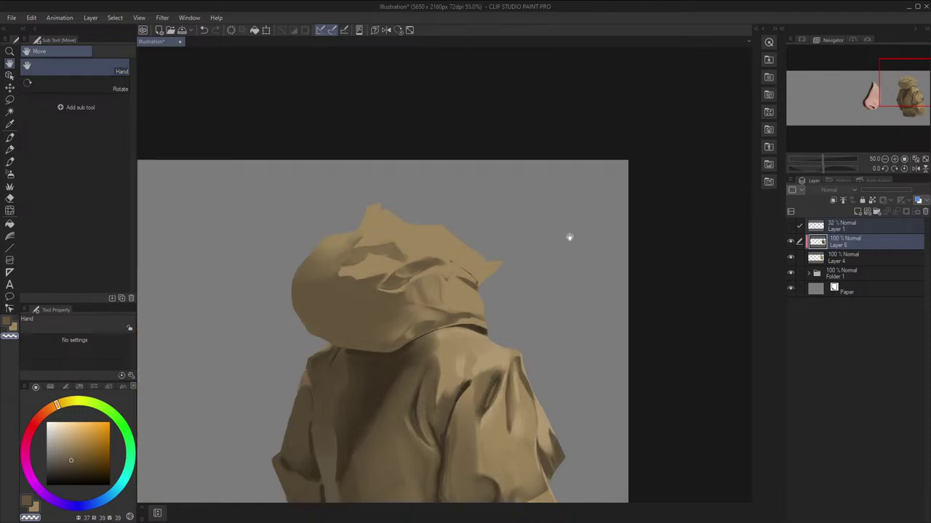
{"action": "key", "text": "b"}
{"action": "scroll", "coordinate": [592, 250], "scroll_direction": "up", "scroll_amount": 2}
{"action": "key", "text": "h"}
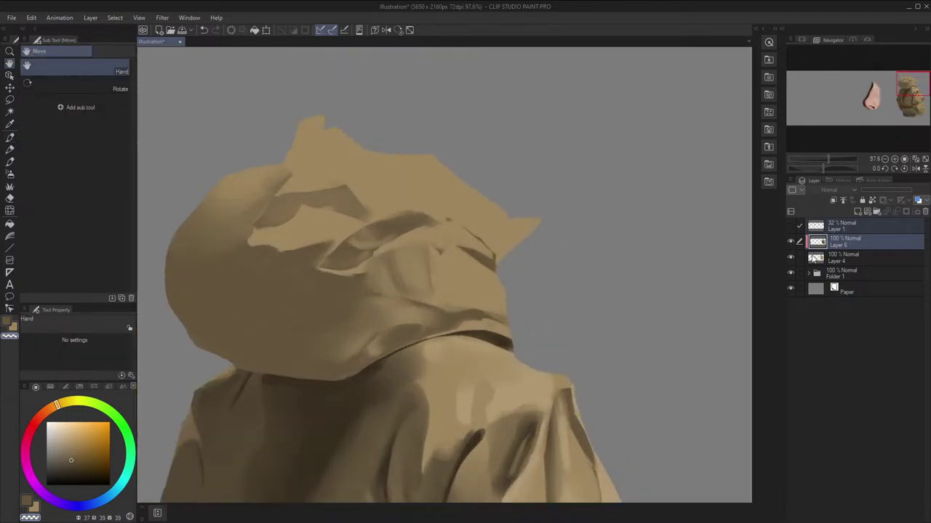
Show the sketch layer, rotate the canvas and refine the hood's lower edge with transparent color at size 12 and light brown at size 10
{"action": "scroll", "coordinate": [638, 241], "scroll_direction": "up", "scroll_amount": 2}
{"action": "key", "text": "b"}
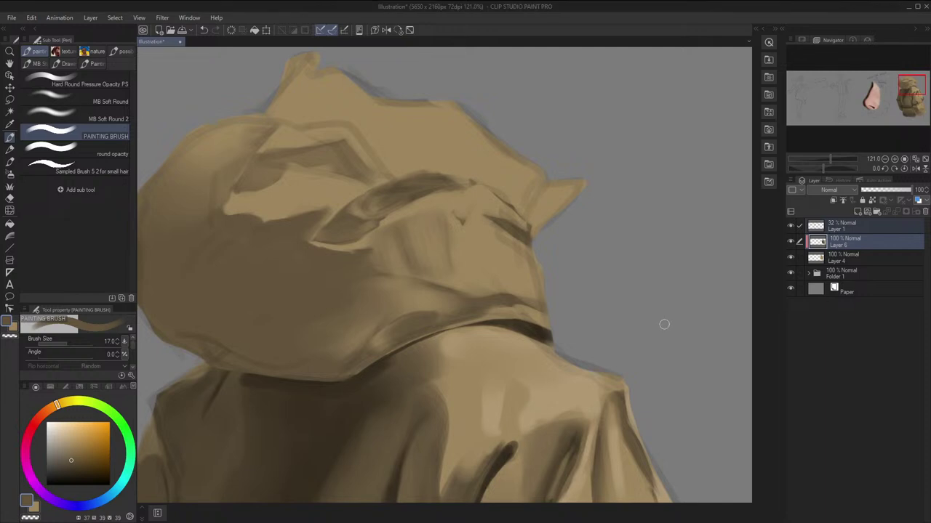
{"action": "left_click_drag", "start_coordinate": [664, 324], "coordinate": [626, 218]}
{"action": "key", "text": "c"}
{"action": "key", "text": "bracketleft"}
{"action": "key", "text": "bracketleft"}
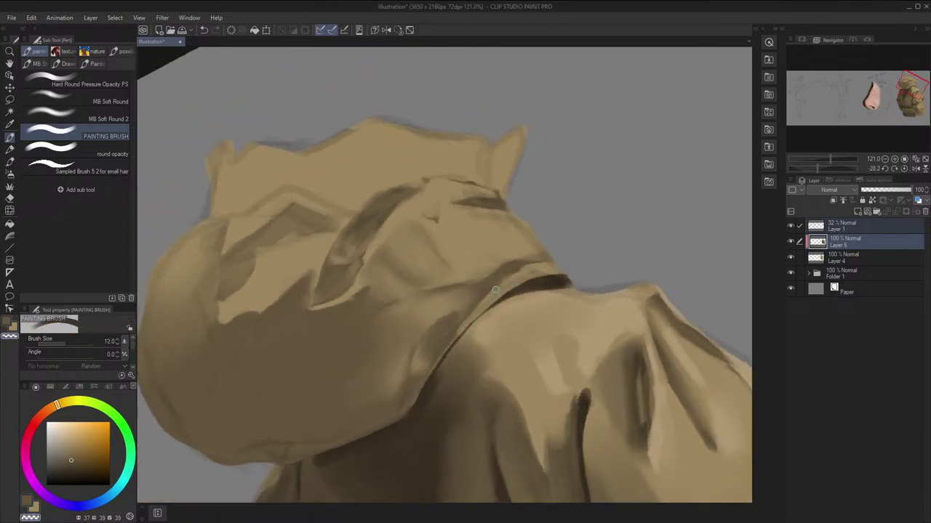
{"action": "key", "text": "h"}
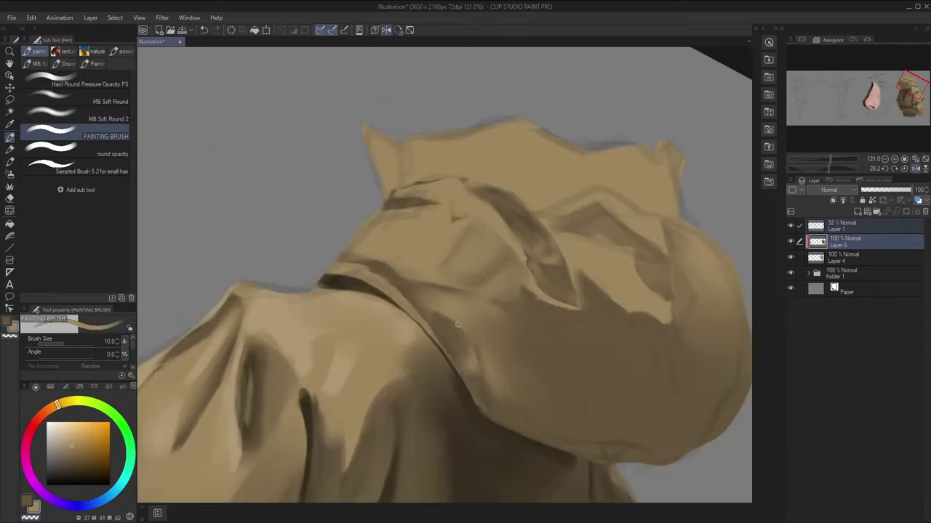
{"action": "left_click_drag", "start_coordinate": [434, 333], "coordinate": [580, 301]}
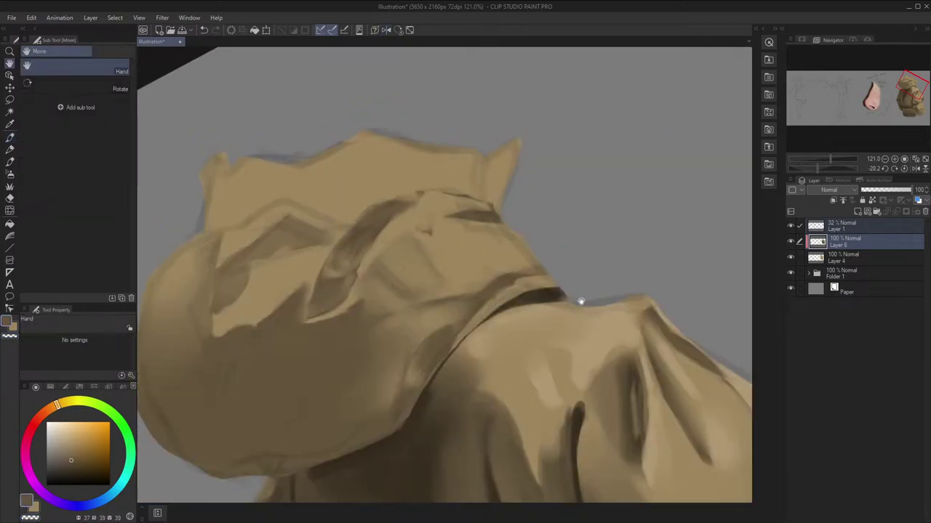
{"action": "key", "text": "bracketright"}
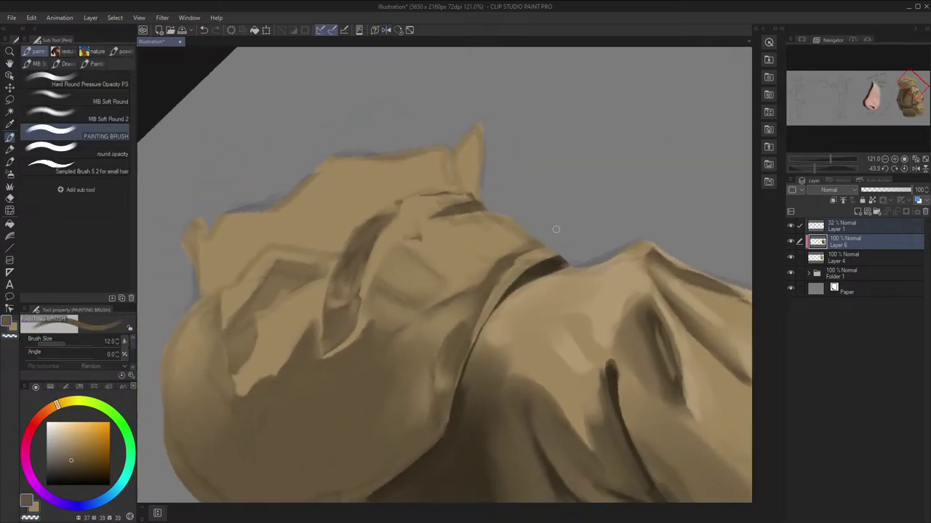
Clean up the hood's outer edge above the shoulder on Layer 4, using the Painting Brush with transparent colour at size 15
{"action": "mouse_move", "coordinate": [555, 256]}
{"action": "left_mouse_down"}
{"action": "mouse_move", "coordinate": [463, 363]}
{"action": "mouse_move", "coordinate": [557, 261]}
{"action": "mouse_move", "coordinate": [472, 182]}
{"action": "left_mouse_up"}
{"action": "key", "text": "bracketright"}
{"action": "key", "text": "bracketright"}
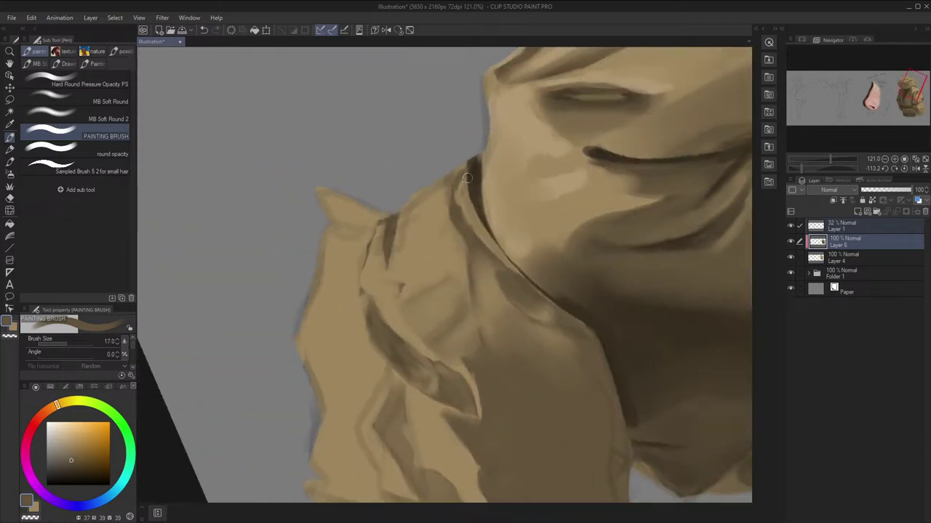
{"action": "key", "text": "bracketleft"}
{"action": "left_click", "coordinate": [832, 252]}
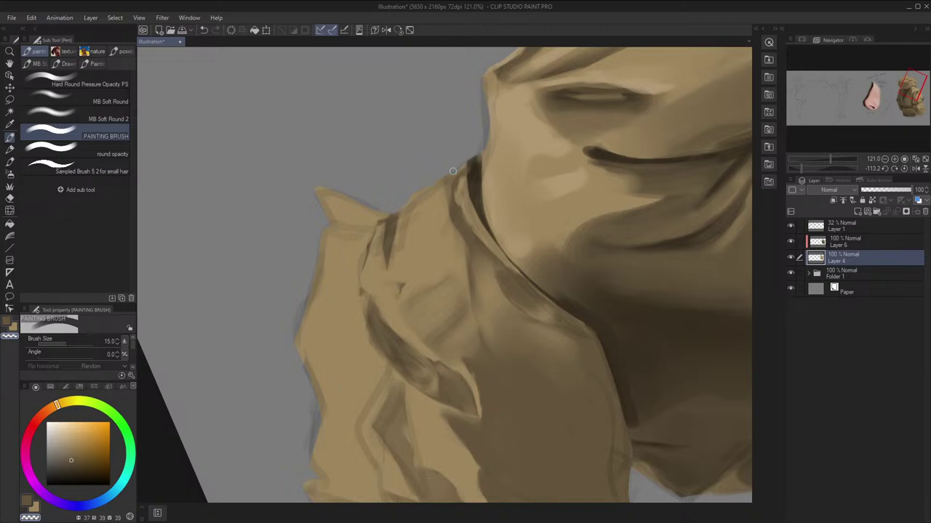
{"action": "left_click", "coordinate": [387, 29]}
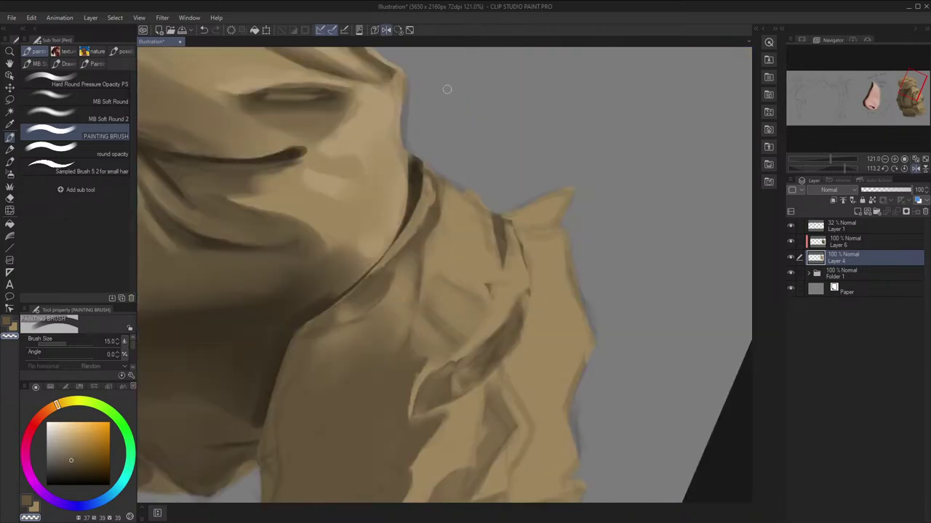
{"action": "left_click", "coordinate": [398, 30]}
{"action": "key", "text": "h"}
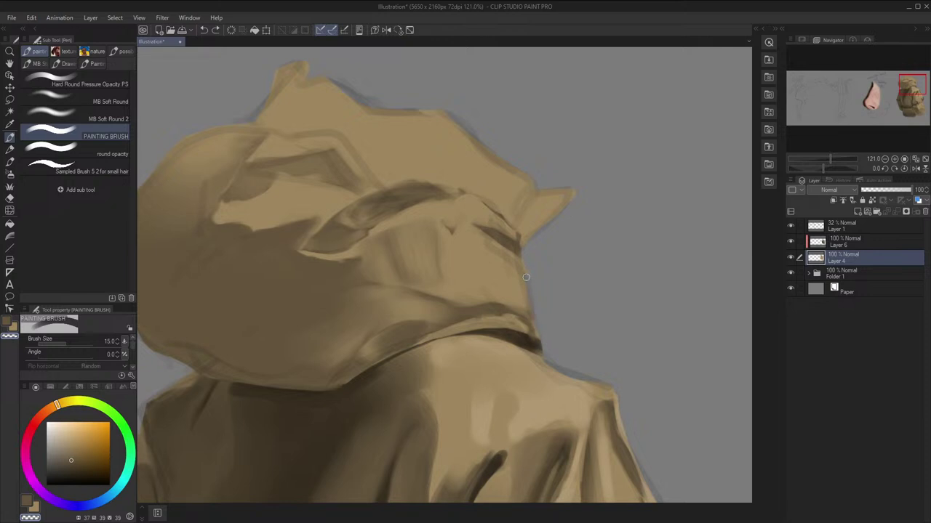
Hide the Layer 1 sketch to check the whole painted figure, including mirrored, and show the sketch again
{"action": "left_click", "coordinate": [791, 227]}
{"action": "key", "text": "ctrl+minus"}
{"action": "key", "text": "ctrl+minus"}
{"action": "key", "text": "ctrl+minus"}
{"action": "key", "text": "h"}
{"action": "key", "text": "h"}
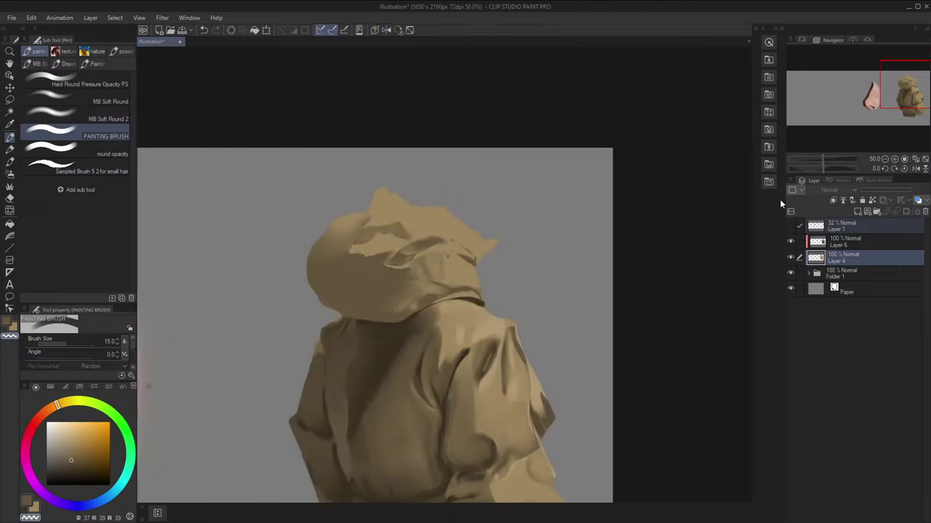
{"action": "scroll", "coordinate": [615, 222], "scroll_direction": "up", "scroll_amount": 1}
{"action": "left_click", "coordinate": [798, 226]}
{"action": "scroll", "coordinate": [469, 272], "scroll_direction": "up", "scroll_amount": 1}
{"action": "key", "text": "ctrl+plus"}
{"action": "key", "text": "ctrl+plus"}
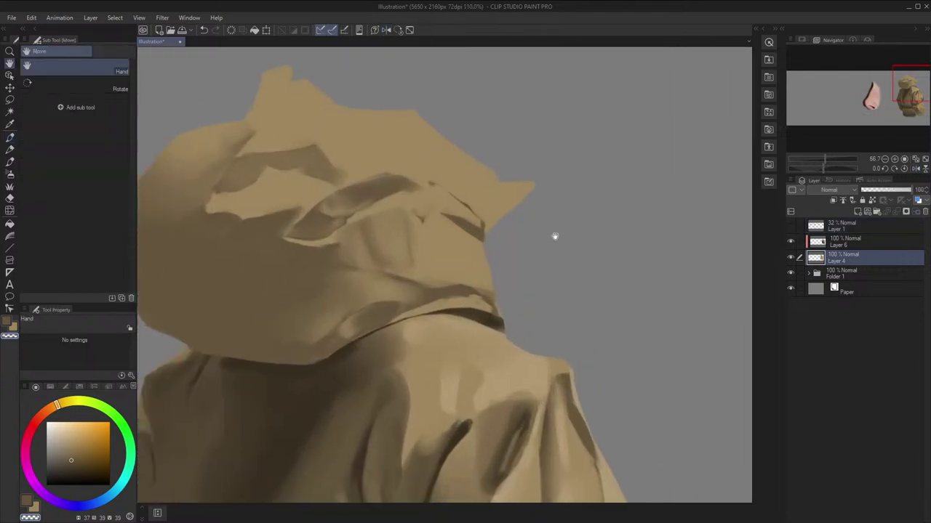
{"action": "key", "text": "ctrl+plus"}
{"action": "left_click", "coordinate": [791, 226]}
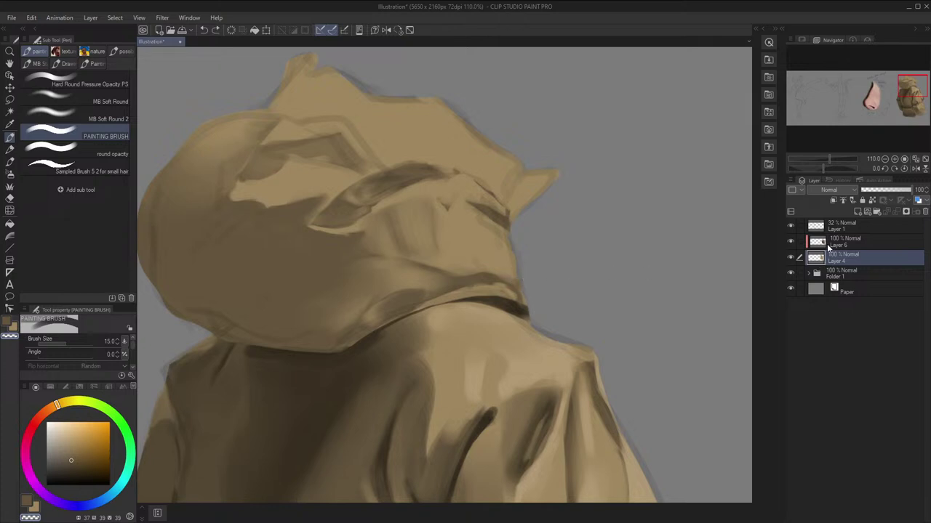
On Layer 6, touch up the outer end of the collar rim with light tan at brush size 17
{"action": "left_click", "coordinate": [828, 246]}
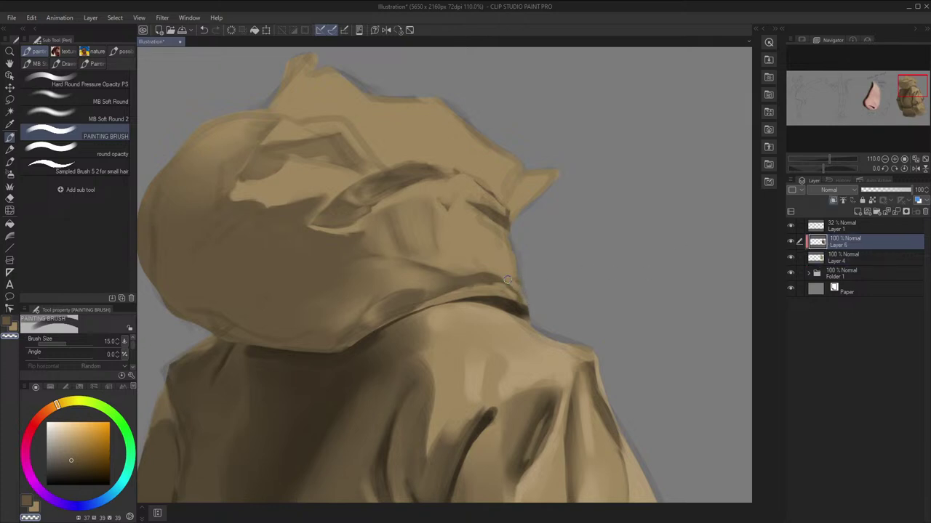
{"action": "key", "text": "c"}
{"action": "key", "text": "bracketright"}
{"action": "key", "text": "bracketright"}
{"action": "key", "text": "bracketright"}
{"action": "key", "text": "bracketright"}
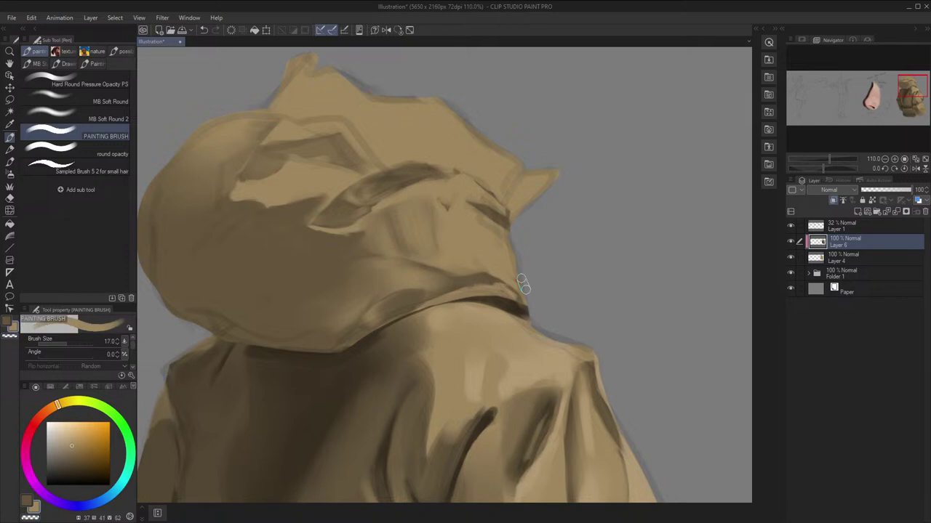
{"action": "left_click_drag", "start_coordinate": [523, 285], "coordinate": [524, 297]}
{"action": "key", "text": "x"}
{"action": "key", "text": "x"}
Sample brown tones from the collar and shade the fold running down along its rim
{"action": "left_click_drag", "start_coordinate": [592, 285], "coordinate": [538, 206]}
{"action": "key", "text": "c"}
{"action": "key", "text": "bracketleft"}
{"action": "key", "text": "bracketleft"}
{"action": "key", "text": "bracketleft"}
{"action": "key", "text": "bracketleft"}
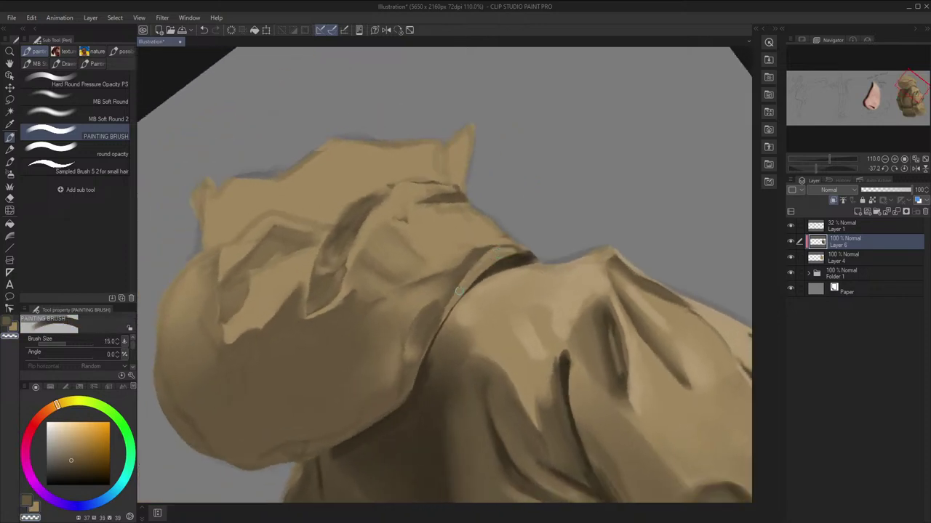
{"action": "left_click", "coordinate": [477, 268], "text": "alt"}
{"action": "key", "text": "bracketright"}
{"action": "left_click", "coordinate": [474, 262], "text": "alt"}
{"action": "key", "text": "bracketright"}
{"action": "key", "text": "bracketright"}
{"action": "mouse_move", "coordinate": [474, 263]}
{"action": "left_mouse_down"}
{"action": "mouse_move", "coordinate": [460, 290]}
{"action": "mouse_move", "coordinate": [456, 281]}
{"action": "mouse_move", "coordinate": [480, 252]}
{"action": "mouse_move", "coordinate": [457, 302]}
{"action": "mouse_move", "coordinate": [428, 311]}
{"action": "mouse_move", "coordinate": [410, 339]}
{"action": "left_mouse_up"}
Refine the lower end of the collar fold, switching between transparent and brown tones at small brush sizes up to 12
{"action": "key", "text": "c"}
{"action": "key", "text": "bracketleft"}
{"action": "key", "text": "bracketleft"}
{"action": "key", "text": "c"}
{"action": "key", "text": "bracketright"}
{"action": "key", "text": "bracketright"}
{"action": "key", "text": "x"}
{"action": "key", "text": "bracketleft"}
{"action": "key", "text": "bracketleft"}
{"action": "key", "text": "bracketleft"}
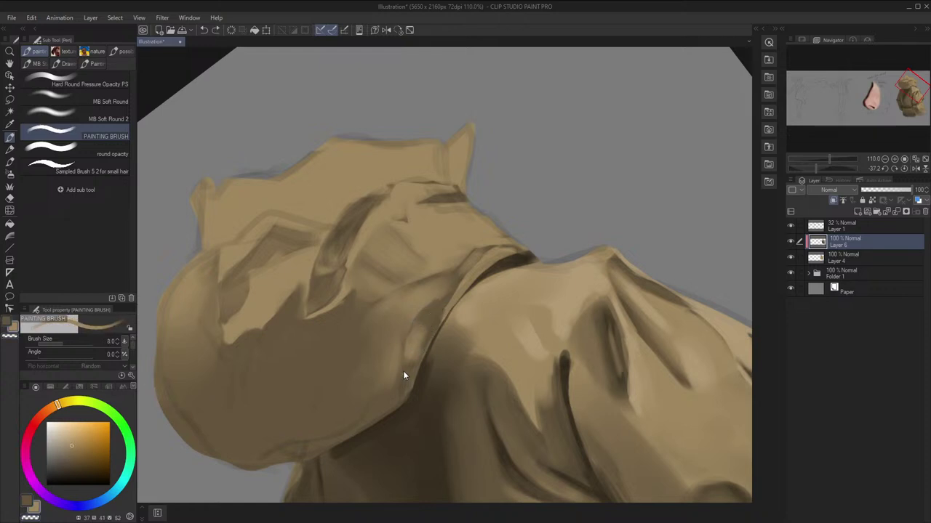
{"action": "key", "text": "bracketleft"}
{"action": "key", "text": "bracketleft"}
{"action": "left_click", "coordinate": [405, 341], "text": "alt"}
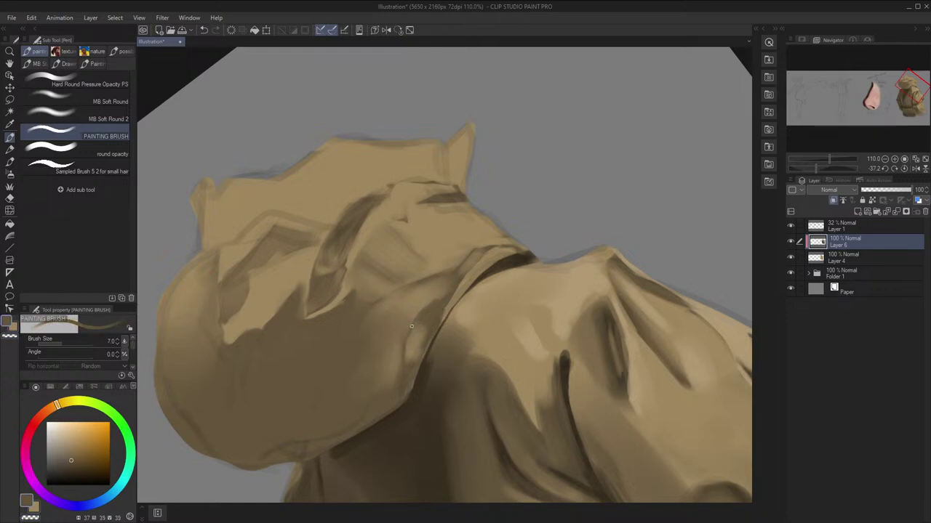
{"action": "key", "text": "bracketright"}
{"action": "key", "text": "bracketright"}
{"action": "key", "text": "bracketright"}
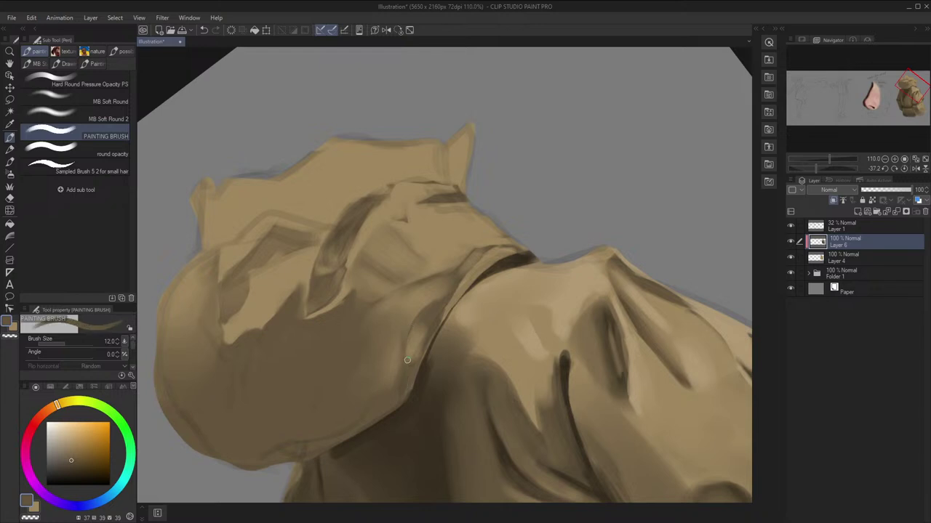
Try to lighten the collar fold near the rim with a transparent brush stroke at size 20
{"action": "key", "text": "bracketright"}
{"action": "key", "text": "bracketright"}
{"action": "key", "text": "bracketright"}
{"action": "key", "text": "bracketright"}
{"action": "key", "text": "bracketright"}
{"action": "key", "text": "bracketright"}
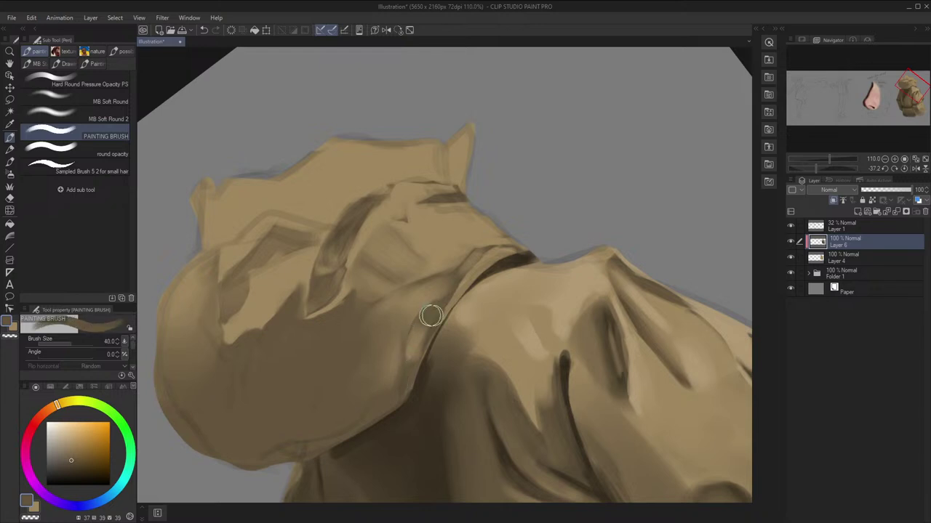
{"action": "key", "text": "c"}
{"action": "left_click_drag", "start_coordinate": [442, 309], "coordinate": [418, 342]}
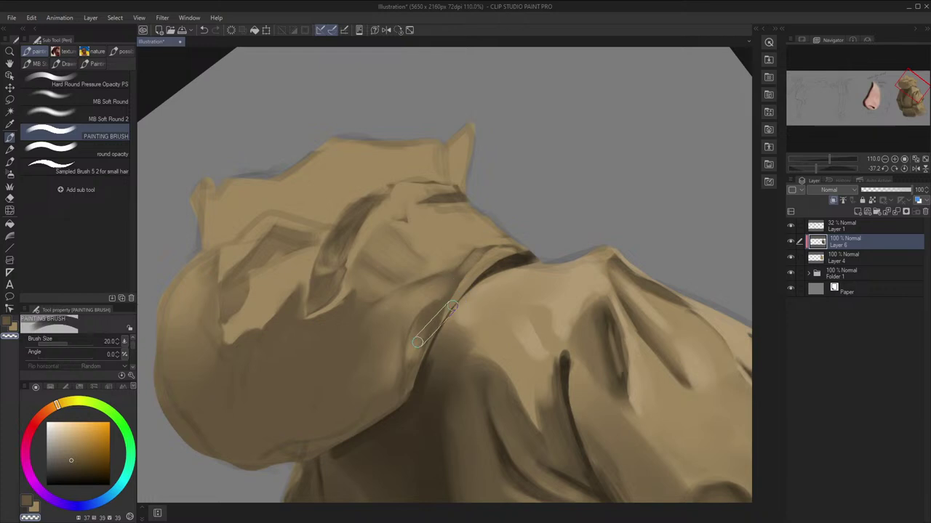
{"action": "key", "text": "ctrl+z"}
Sharpen the thin rim along the collar's lower edge using transparent colour at brush size 6
{"action": "key", "text": "bracketleft"}
{"action": "key", "text": "bracketleft"}
{"action": "key", "text": "bracketleft"}
{"action": "key", "text": "bracketleft"}
{"action": "key", "text": "bracketleft"}
{"action": "key", "text": "bracketleft"}
{"action": "key", "text": "bracketleft"}
{"action": "key", "text": "bracketleft"}
{"action": "key", "text": "bracketleft"}
{"action": "key", "text": "bracketleft"}
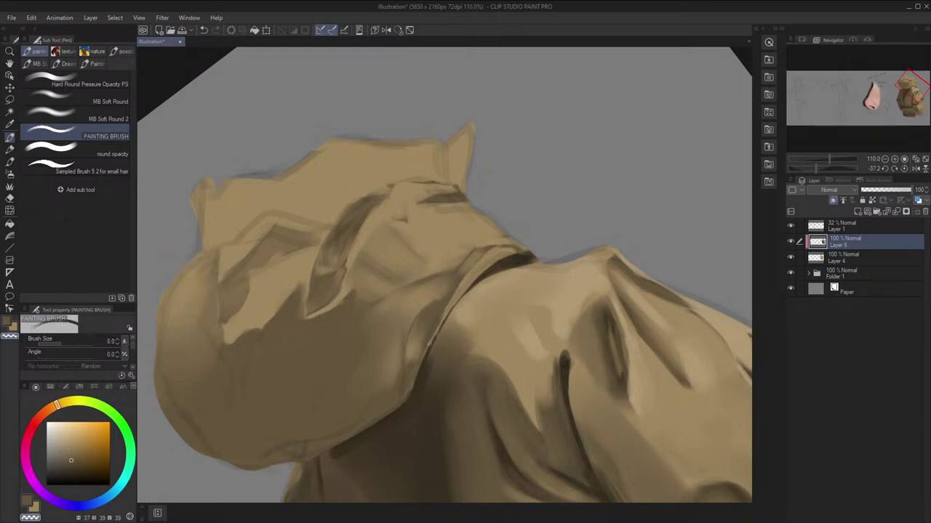
{"action": "left_click", "coordinate": [398, 29]}
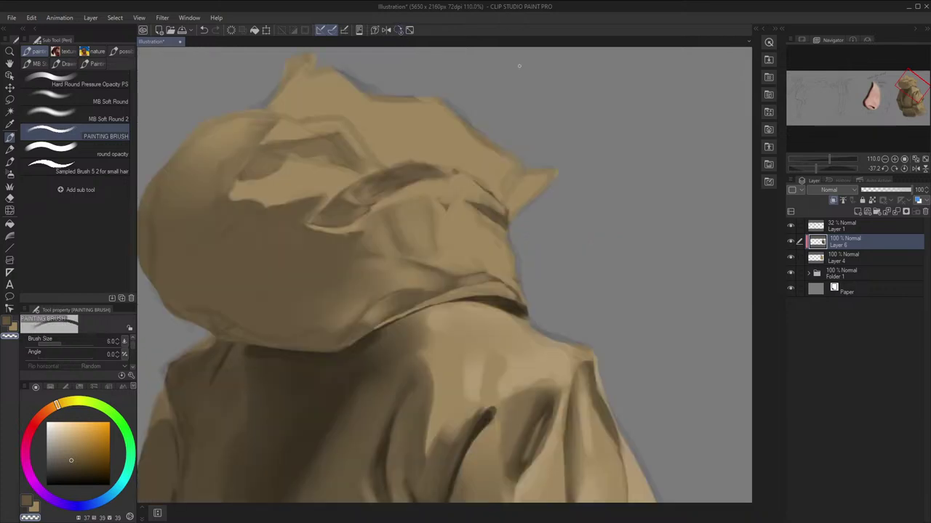
Hide the Layer 1 sketch and touch up the collar rim against the coat with browns sampled there, using brush sizes 6 and 5
{"action": "left_click", "coordinate": [790, 226]}
{"action": "key", "text": "h"}
{"action": "key", "text": "h"}
{"action": "left_click_drag", "start_coordinate": [586, 320], "coordinate": [642, 302]}
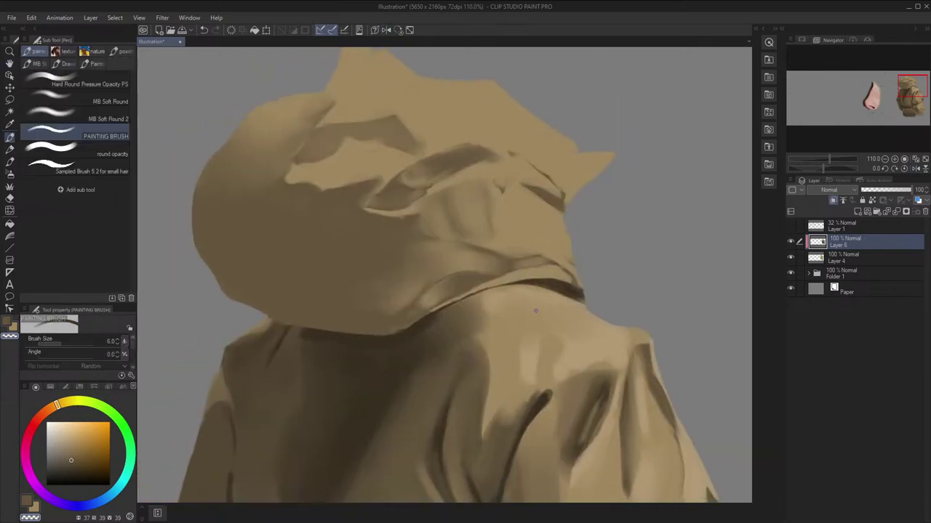
{"action": "key", "text": "x"}
{"action": "left_click", "coordinate": [451, 306], "text": "alt"}
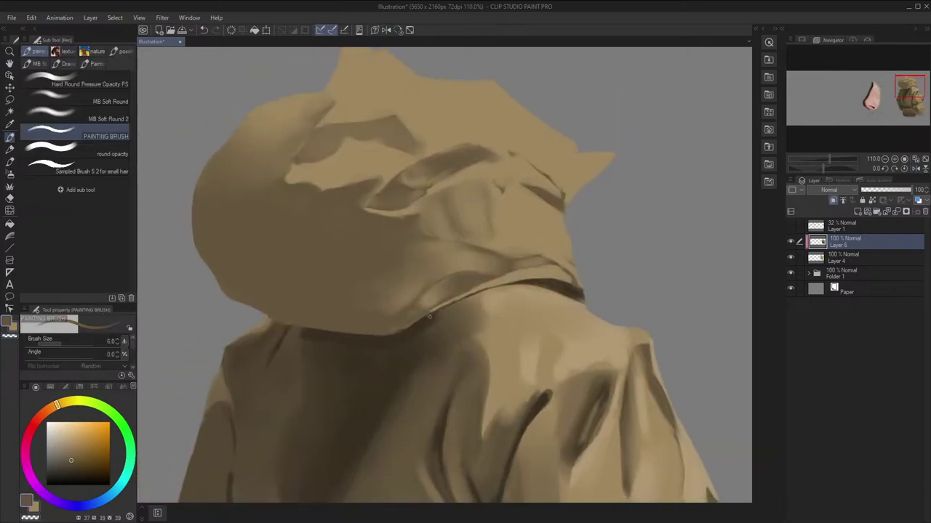
{"action": "key", "text": "x"}
{"action": "key", "text": "x"}
{"action": "key", "text": "x"}
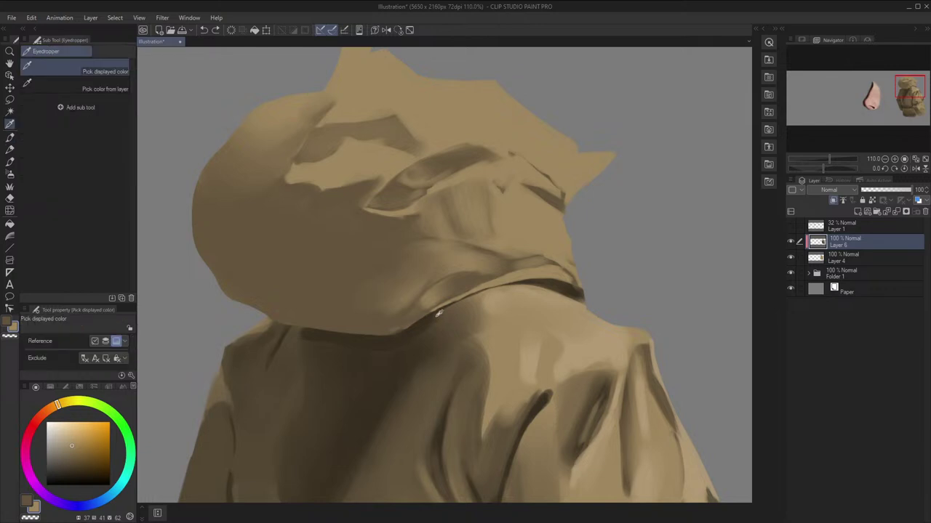
{"action": "left_click", "coordinate": [438, 312], "text": "alt"}
{"action": "key", "text": "bracketleft"}
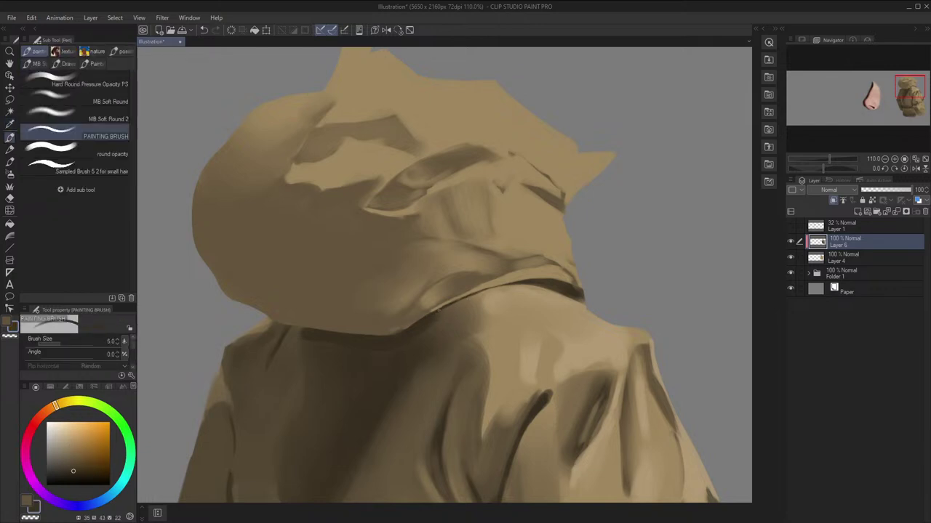
Touch up the collar fold beside the rim with mid-brown sampled from it at brush size 8
{"action": "scroll", "coordinate": [535, 245], "scroll_direction": "down", "scroll_amount": 4}
{"action": "key", "text": "space"}
{"action": "left_click_drag", "start_coordinate": [669, 206], "coordinate": [644, 213]}
{"action": "scroll", "coordinate": [644, 214], "scroll_direction": "up", "scroll_amount": 1}
{"action": "scroll", "coordinate": [528, 244], "scroll_direction": "up", "scroll_amount": 1}
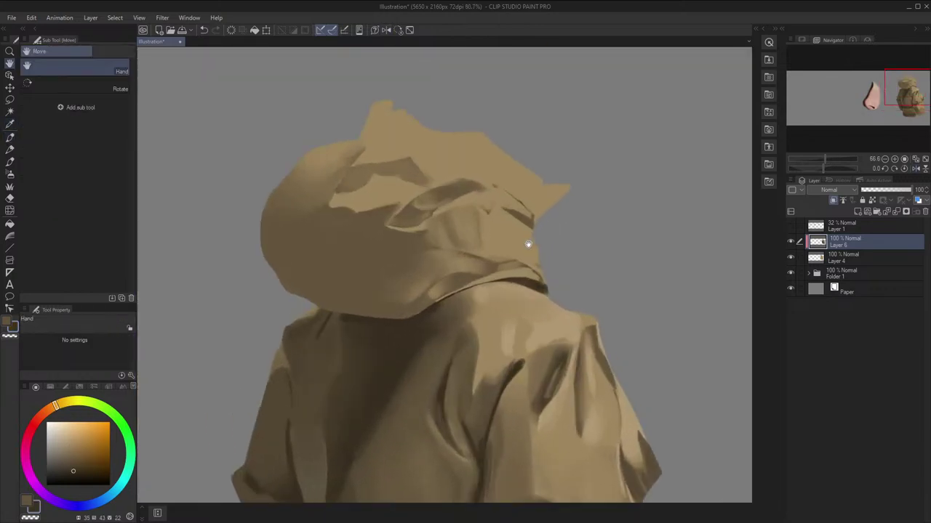
{"action": "scroll", "coordinate": [509, 257], "scroll_direction": "up", "scroll_amount": 4}
{"action": "left_click_drag", "start_coordinate": [501, 262], "coordinate": [520, 298]}
{"action": "key", "text": "x"}
{"action": "key", "text": "shift+space"}
{"action": "mouse_move", "coordinate": [575, 284]}
{"action": "left_mouse_down"}
{"action": "mouse_move", "coordinate": [486, 402]}
{"action": "mouse_move", "coordinate": [421, 405]}
{"action": "left_mouse_up"}
{"action": "key", "text": "x"}
{"action": "key", "text": "x"}
{"action": "key", "text": "alt"}
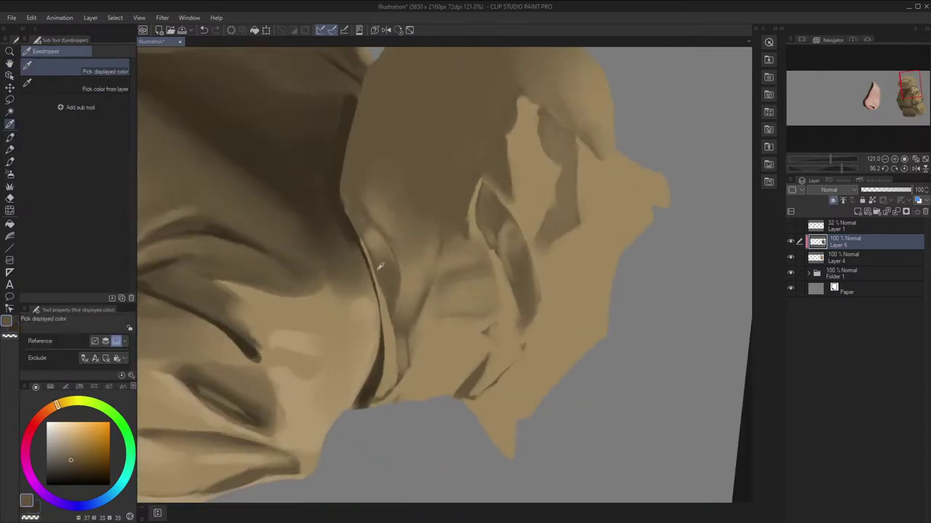
{"action": "key", "text": "b"}
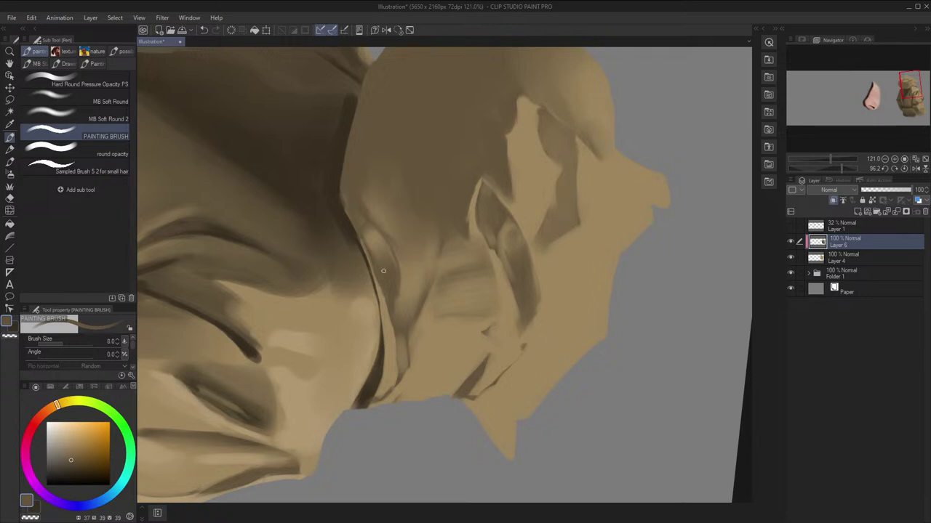
Review the upright figure in normal and mirrored view, and make the Layer 1 sketch visible
{"action": "left_click", "coordinate": [410, 30]}
{"action": "left_click", "coordinate": [386, 30]}
{"action": "left_click", "coordinate": [386, 30]}
{"action": "scroll", "coordinate": [506, 190], "scroll_direction": "down", "scroll_amount": 1}
{"action": "key", "text": "space"}
{"action": "left_click_drag", "start_coordinate": [564, 202], "coordinate": [592, 212]}
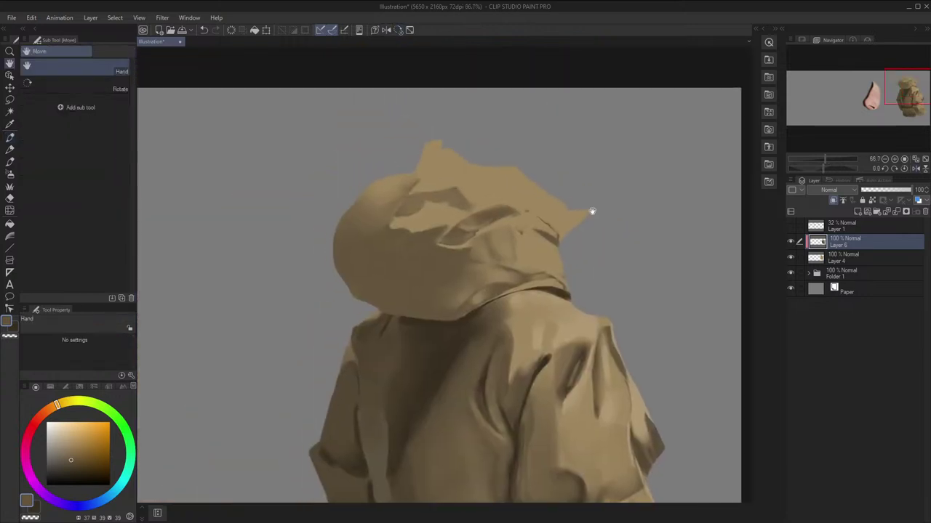
{"action": "left_click", "coordinate": [791, 225]}
{"action": "left_click_drag", "start_coordinate": [727, 211], "coordinate": [740, 198]}
{"action": "left_click_drag", "start_coordinate": [656, 198], "coordinate": [691, 198]}
{"action": "left_click_drag", "start_coordinate": [440, 297], "coordinate": [561, 276]}
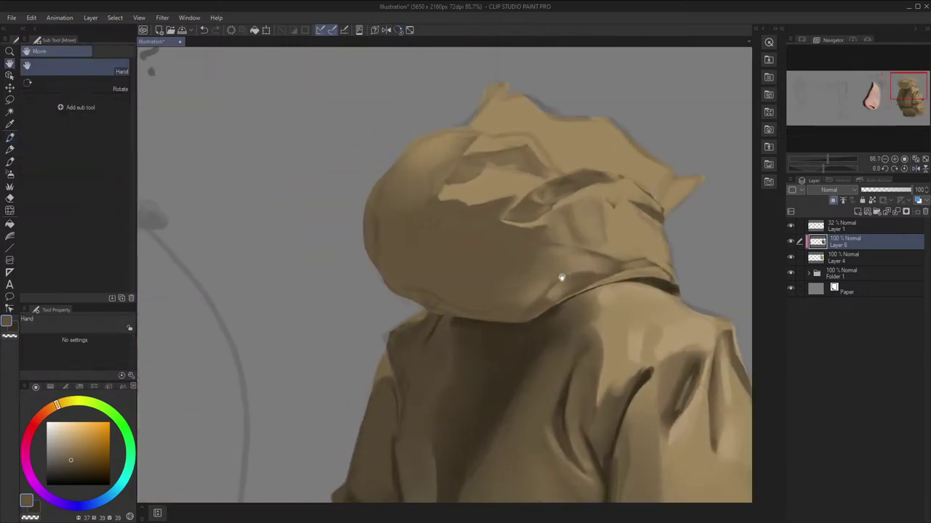
Paint a dark brown shadow patch on the hood's rounded front edge at brush size 80
{"action": "key", "text": "x"}
{"action": "key", "text": "i"}
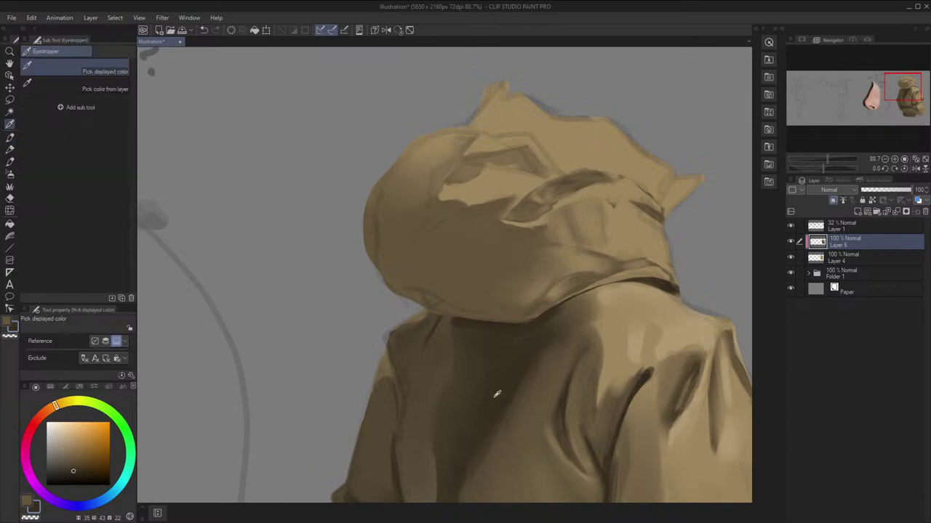
{"action": "key", "text": "b"}
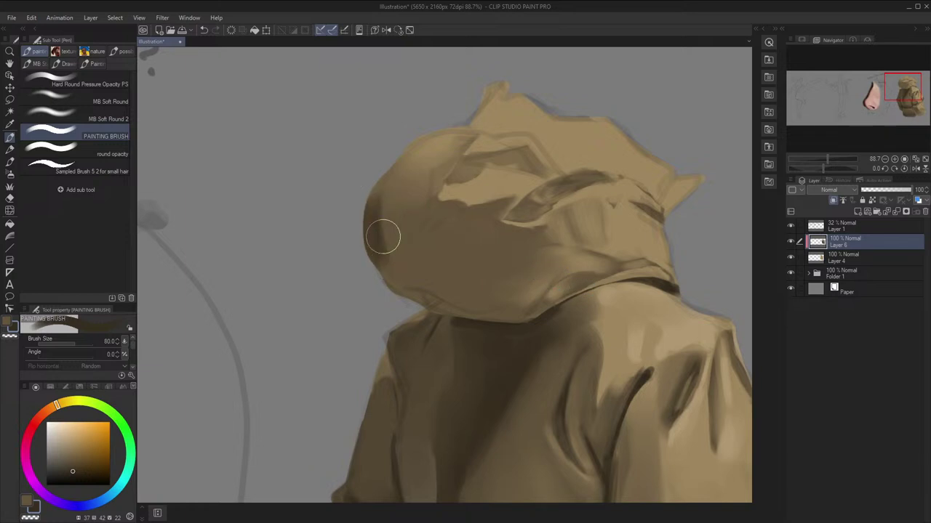
{"action": "mouse_move", "coordinate": [357, 176]}
{"action": "left_mouse_down"}
{"action": "mouse_move", "coordinate": [382, 249]}
{"action": "mouse_move", "coordinate": [380, 223]}
{"action": "mouse_move", "coordinate": [407, 273]}
{"action": "left_mouse_up"}
Sample mid-brown from the hood and blend the inner edge of the dark front patch into it
{"action": "left_click", "coordinate": [429, 263], "text": "alt"}
{"action": "key", "text": "shift+h"}
{"action": "key", "text": "shift+h"}
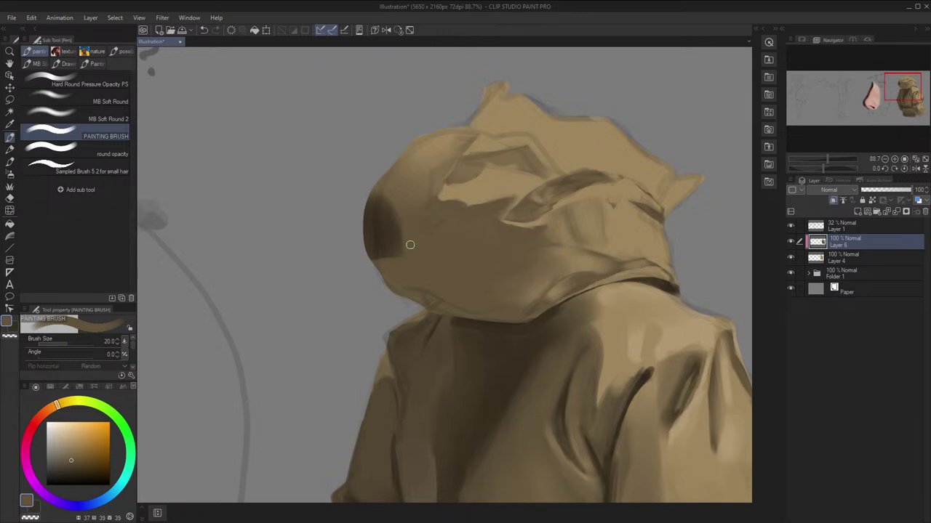
{"action": "key", "text": "i"}
{"action": "left_click", "coordinate": [425, 243], "text": "alt"}
{"action": "left_click", "coordinate": [406, 211], "text": "alt"}
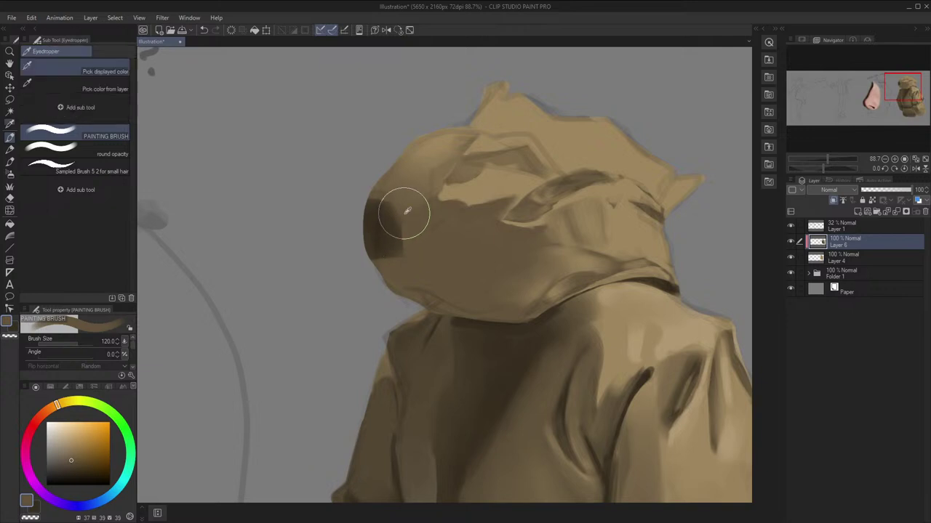
{"action": "key", "text": "["}
{"action": "key", "text": "["}
{"action": "key", "text": "["}
{"action": "key", "text": "["}
{"action": "key", "text": "["}
{"action": "key", "text": "["}
{"action": "key", "text": "["}
Soften the front shadow's transition across the hood with a broad mid-brown stroke, checking it in the mirrored view
{"action": "key", "text": "shift+h"}
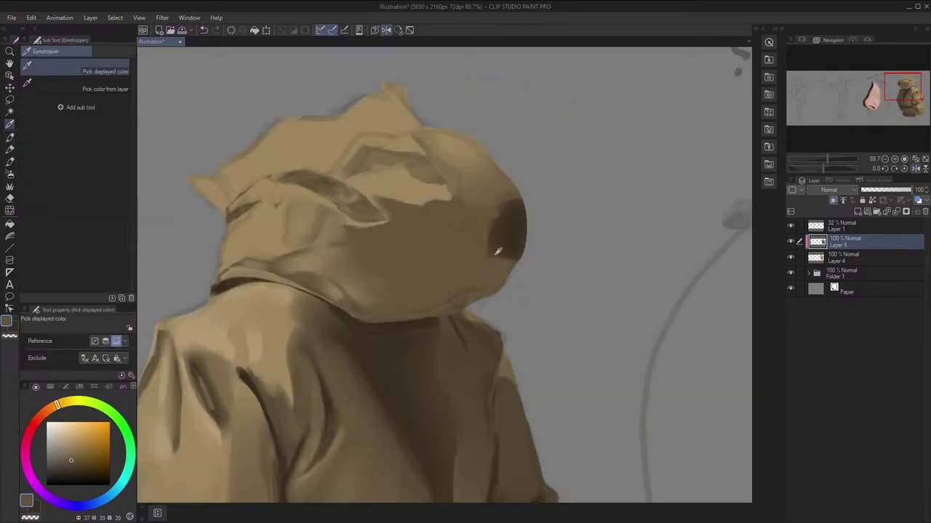
{"action": "key", "text": "]"}
{"action": "key", "text": "]"}
{"action": "key", "text": "]"}
{"action": "key", "text": "]"}
{"action": "key", "text": "]"}
{"action": "key", "text": "]"}
{"action": "key", "text": "]"}
{"action": "key", "text": "]"}
{"action": "left_click_drag", "start_coordinate": [502, 230], "coordinate": [530, 206]}
{"action": "key", "text": "shift+h"}
{"action": "key", "text": "space"}
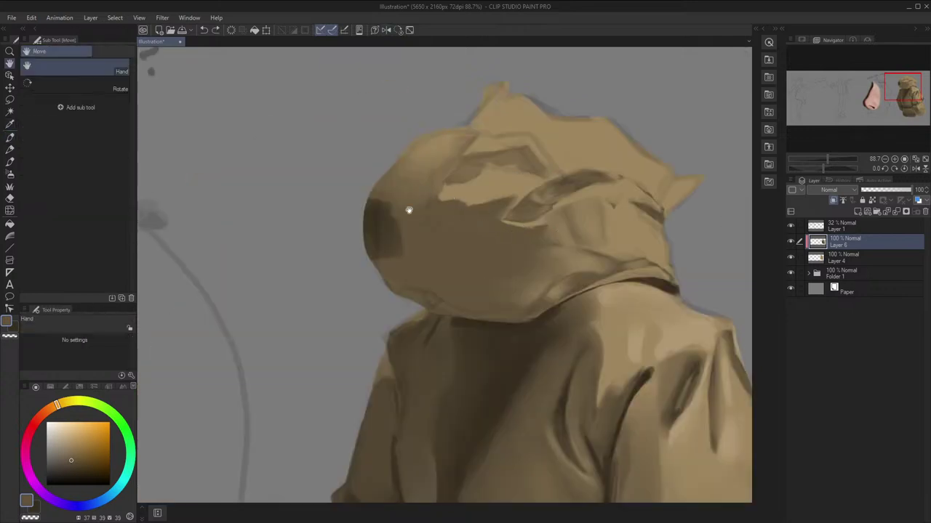
{"action": "key", "text": "space"}
{"action": "left_click_drag", "start_coordinate": [401, 234], "coordinate": [397, 220]}
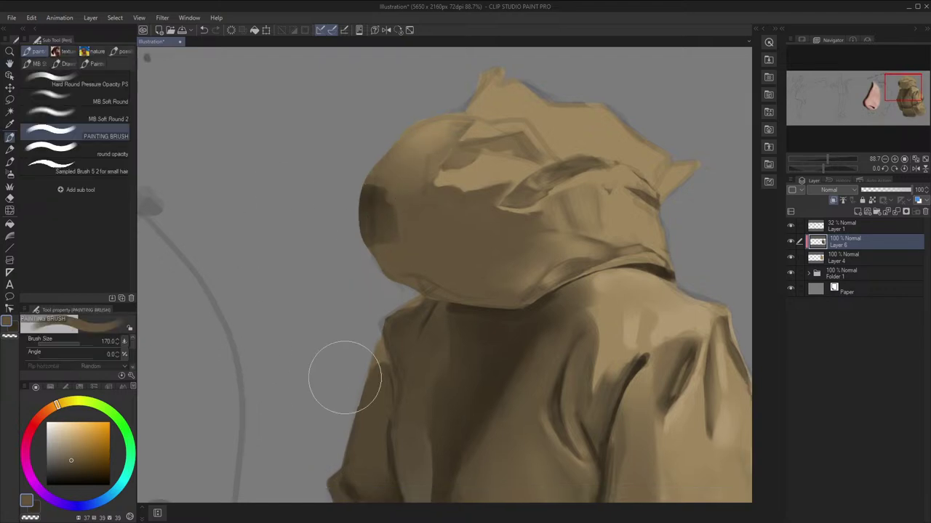
Brush dark brown shading onto the lower front of the hood while the canvas is mirrored, and restore the normal view
{"action": "key", "text": "bracketleft"}
{"action": "key", "text": "bracketleft"}
{"action": "key", "text": "bracketleft"}
{"action": "key", "text": "bracketleft"}
{"action": "key", "text": "shift+h"}
{"action": "key", "text": "bracketright"}
{"action": "key", "text": "x"}
{"action": "mouse_move", "coordinate": [512, 266]}
{"action": "left_mouse_down"}
{"action": "mouse_move", "coordinate": [480, 277]}
{"action": "mouse_move", "coordinate": [456, 260]}
{"action": "left_mouse_up"}
{"action": "key", "text": "bracketright"}
{"action": "key", "text": "shift+h"}
Extend the dark brown shadow along the hood's underside at brush size 150 and blend its edge with mid-brown
{"action": "key", "text": "shift+space"}
{"action": "left_click_drag", "start_coordinate": [437, 209], "coordinate": [444, 317]}
{"action": "key", "text": "bracketright"}
{"action": "left_click_drag", "start_coordinate": [451, 250], "coordinate": [461, 324]}
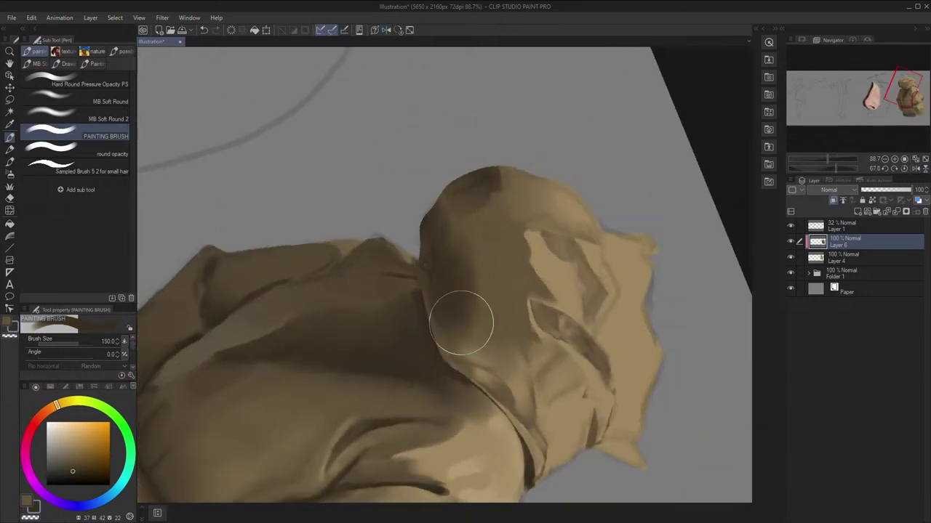
{"action": "key", "text": "x"}
{"action": "mouse_move", "coordinate": [486, 279]}
{"action": "left_mouse_down"}
{"action": "mouse_move", "coordinate": [473, 277]}
{"action": "mouse_move", "coordinate": [464, 249]}
{"action": "left_mouse_up"}
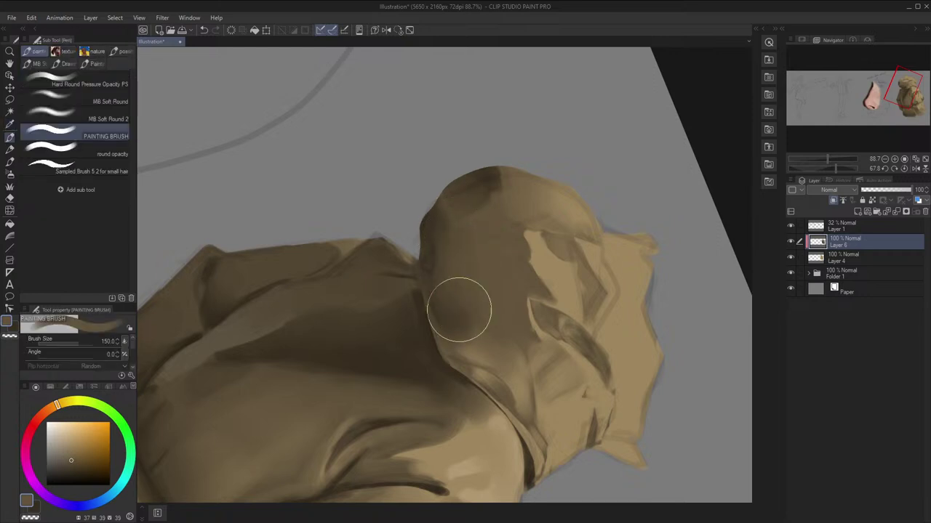
Try a broad mid-brown shading stroke on the lower front of the hood at brush size 120, checking the mirrored view
{"action": "left_click", "coordinate": [398, 30]}
{"action": "key", "text": "h"}
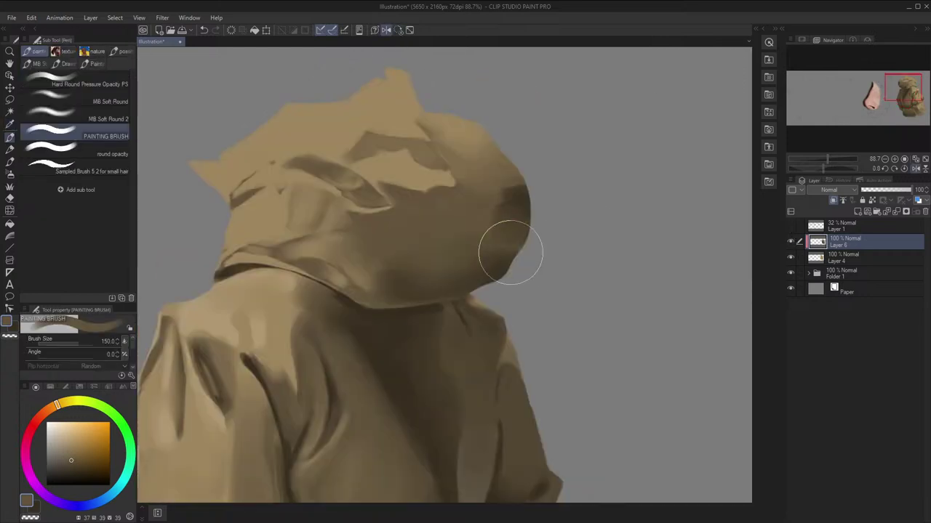
{"action": "key", "text": "bracketleft"}
{"action": "key", "text": "h"}
{"action": "mouse_move", "coordinate": [487, 256]}
{"action": "left_mouse_down"}
{"action": "mouse_move", "coordinate": [492, 282]}
{"action": "mouse_move", "coordinate": [479, 305]}
{"action": "left_mouse_up"}
{"action": "key", "text": "x"}
{"action": "key", "text": "x"}
{"action": "key", "text": "ctrl+z"}
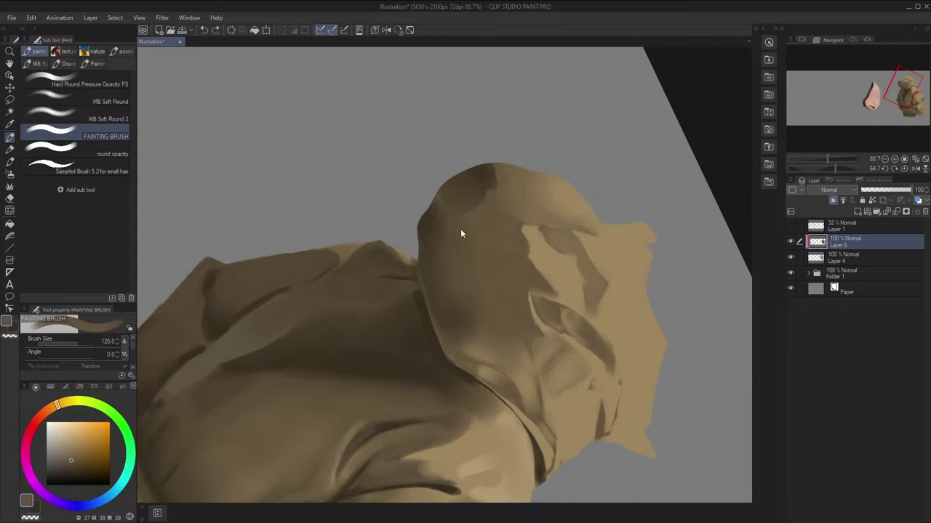
Try narrow shading strokes along the hood's lower edge beside the neck, reducing the brush size to 25
{"action": "key", "text": "bracketleft"}
{"action": "key", "text": "bracketleft"}
{"action": "key", "text": "bracketleft"}
{"action": "key", "text": "bracketleft"}
{"action": "key", "text": "bracketleft"}
{"action": "key", "text": "bracketleft"}
{"action": "left_click_drag", "start_coordinate": [428, 243], "coordinate": [431, 306]}
{"action": "key", "text": "ctrl+z"}
{"action": "key", "text": "x"}
{"action": "key", "text": "bracketleft"}
{"action": "key", "text": "bracketleft"}
{"action": "key", "text": "ctrl+z"}
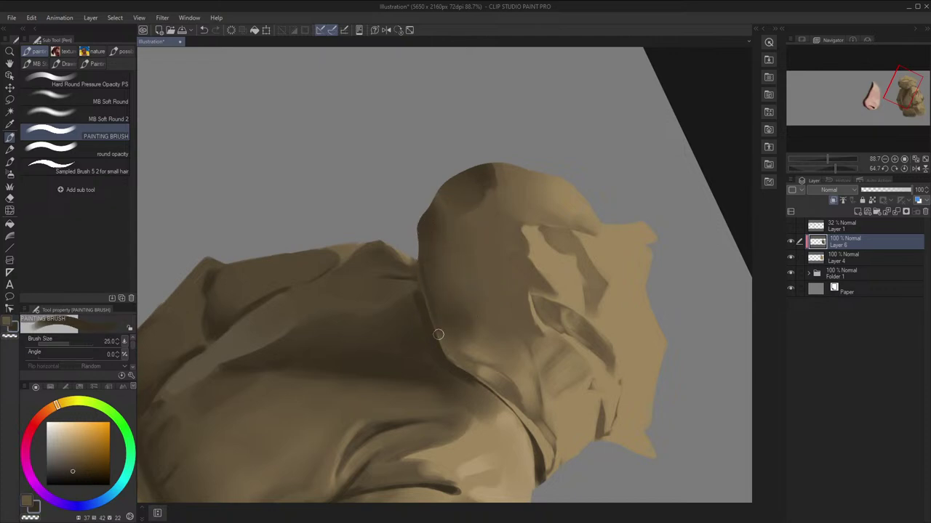
Soften the hood's lower edge beside the neck with brown at brush size 80 and check the figure in mirrored view
{"action": "key", "text": "bracketright"}
{"action": "key", "text": "bracketright"}
{"action": "key", "text": "bracketright"}
{"action": "key", "text": "bracketright"}
{"action": "key", "text": "bracketright"}
{"action": "key", "text": "x"}
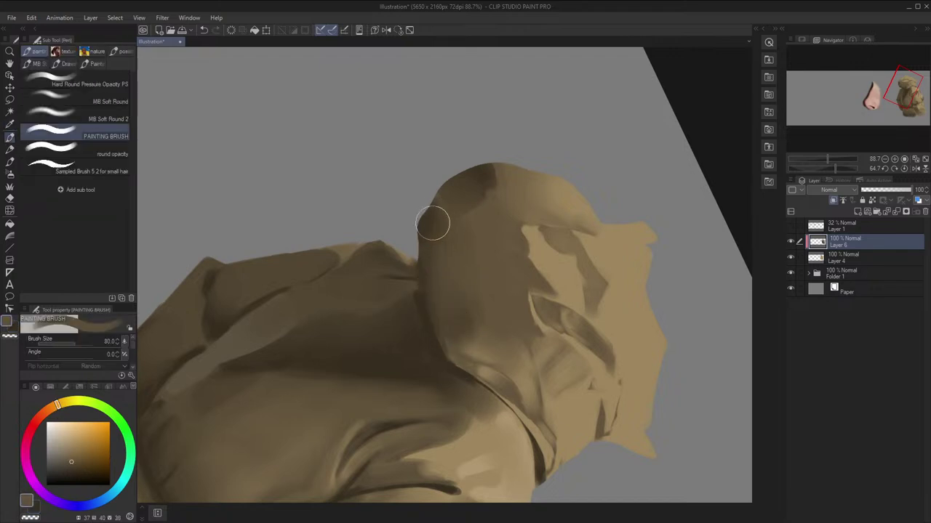
{"action": "key", "text": "h"}
{"action": "left_click", "coordinate": [412, 31]}
{"action": "key", "text": "ctrl+minus"}
{"action": "key", "text": "ctrl+minus"}
{"action": "key", "text": "ctrl+minus"}
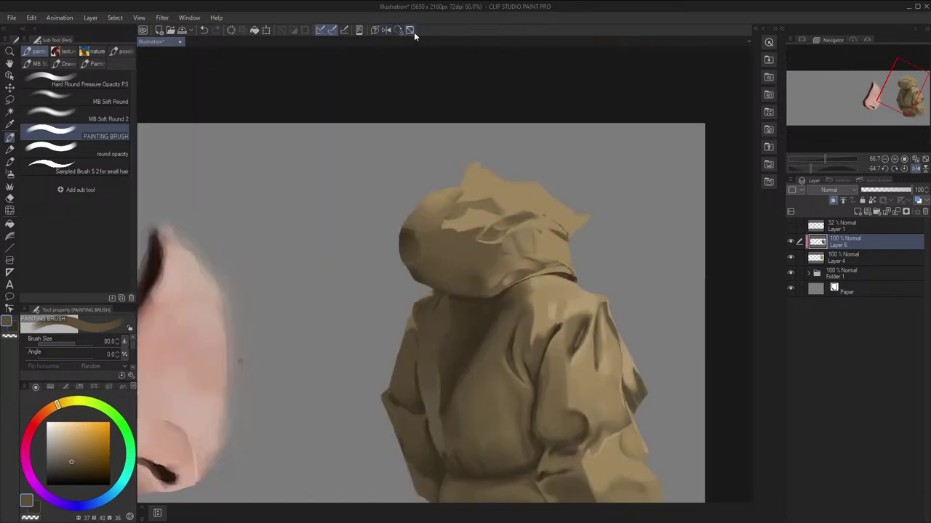
Paint a dark brown shadow inside the upper end of the hood's central fold at brush size 15
{"action": "left_click_drag", "start_coordinate": [421, 262], "coordinate": [374, 268]}
{"action": "scroll", "coordinate": [449, 245], "scroll_direction": "up", "scroll_amount": 3}
{"action": "scroll", "coordinate": [374, 268], "scroll_direction": "up", "scroll_amount": 2}
{"action": "left_click_drag", "start_coordinate": [661, 300], "coordinate": [572, 178]}
{"action": "key", "text": "x"}
{"action": "key", "text": "bracketleft"}
{"action": "key", "text": "bracketleft"}
{"action": "key", "text": "bracketleft"}
{"action": "key", "text": "bracketleft"}
{"action": "key", "text": "bracketleft"}
{"action": "key", "text": "bracketleft"}
{"action": "key", "text": "bracketleft"}
{"action": "key", "text": "bracketleft"}
{"action": "key", "text": "bracketleft"}
{"action": "key", "text": "bracketleft"}
{"action": "key", "text": "bracketleft"}
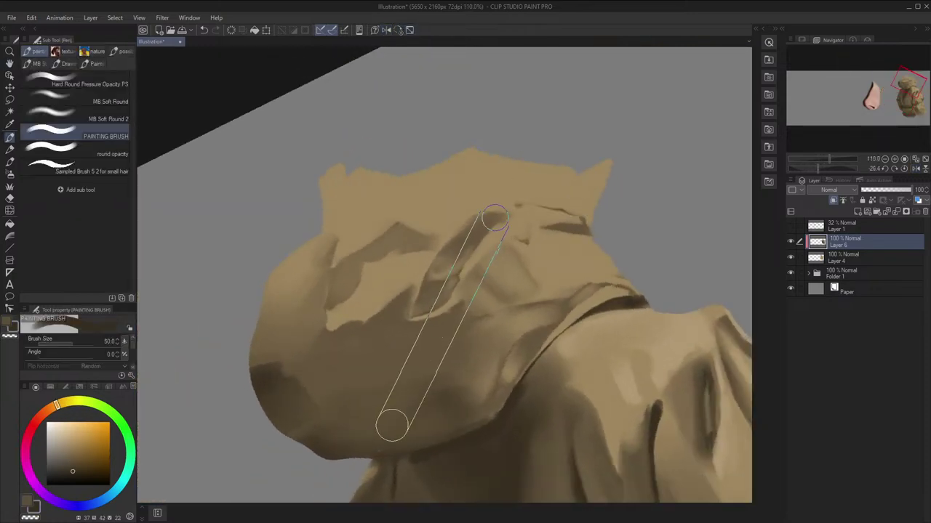
{"action": "key", "text": "bracketright"}
{"action": "key", "text": "bracketright"}
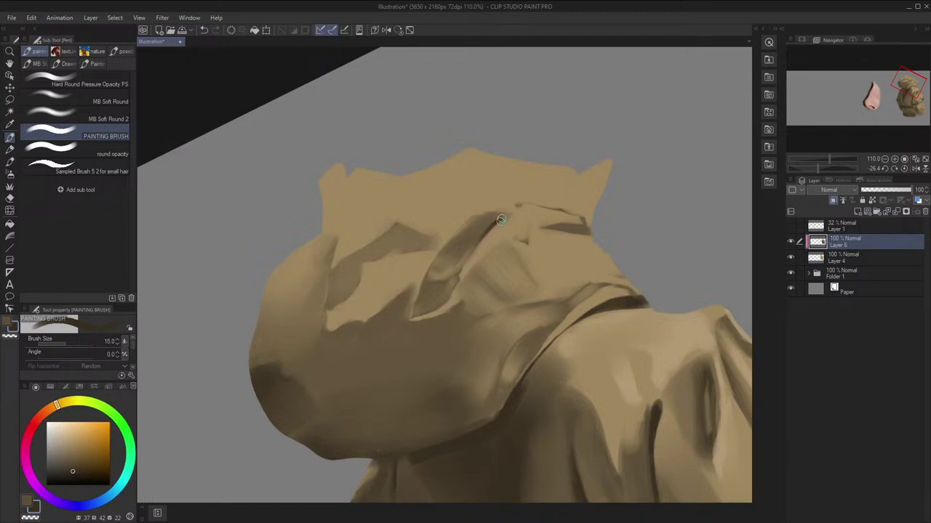
Blend the central fold's dark shadow into the surrounding cloth with sampled mid-browns at brush size 12
{"action": "key", "text": "x"}
{"action": "left_click", "coordinate": [465, 245], "text": "alt"}
{"action": "left_click", "coordinate": [460, 249], "text": "alt"}
{"action": "mouse_move", "coordinate": [461, 245]}
{"action": "left_mouse_down"}
{"action": "mouse_move", "coordinate": [475, 239]}
{"action": "mouse_move", "coordinate": [455, 260]}
{"action": "left_mouse_up"}
{"action": "key", "text": "bracketleft"}
{"action": "key", "text": "bracketleft"}
{"action": "left_click", "coordinate": [461, 245], "text": "alt"}
{"action": "left_click", "coordinate": [455, 256], "text": "alt"}
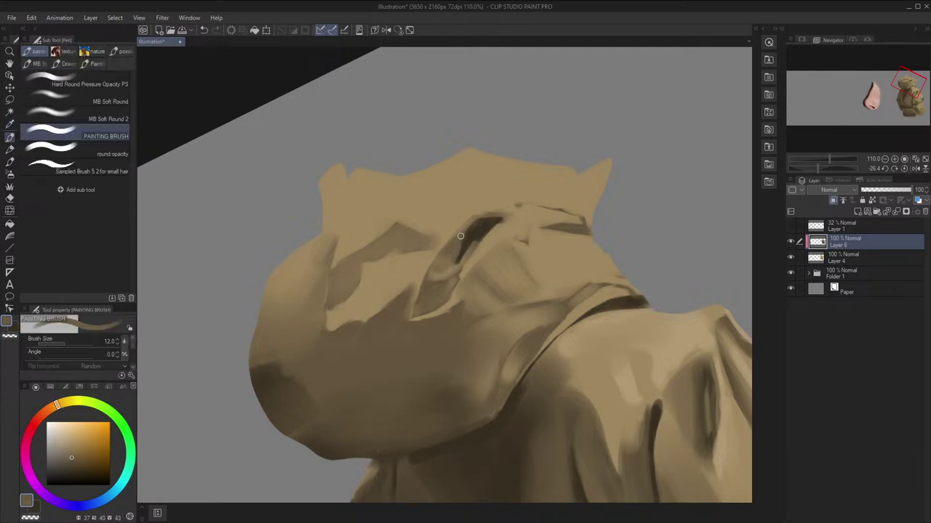
{"action": "left_click", "coordinate": [464, 232], "text": "alt"}
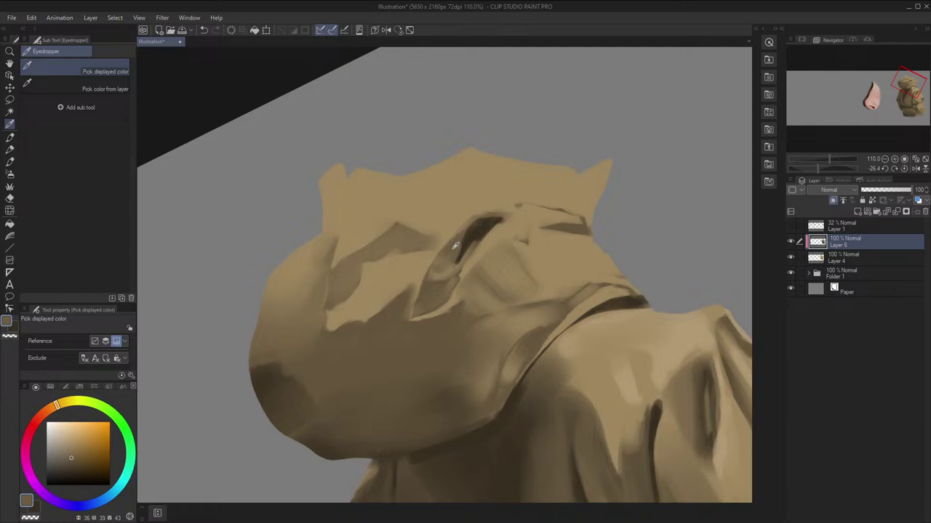
{"action": "key", "text": "alt"}
Lighten the central fold's lower rim with sampled tan at brush size 25, and refine its shadow with brown in mirrored view
{"action": "left_click", "coordinate": [501, 221], "text": "alt"}
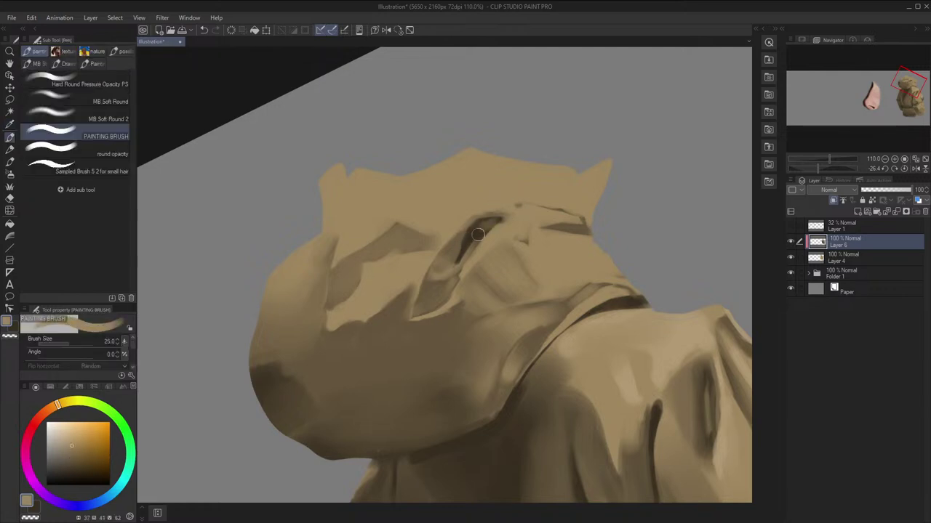
{"action": "mouse_move", "coordinate": [479, 230]}
{"action": "left_mouse_down"}
{"action": "mouse_move", "coordinate": [492, 224]}
{"action": "mouse_move", "coordinate": [470, 244]}
{"action": "left_mouse_up"}
{"action": "key", "text": "h"}
{"action": "left_click", "coordinate": [432, 245], "text": "alt"}
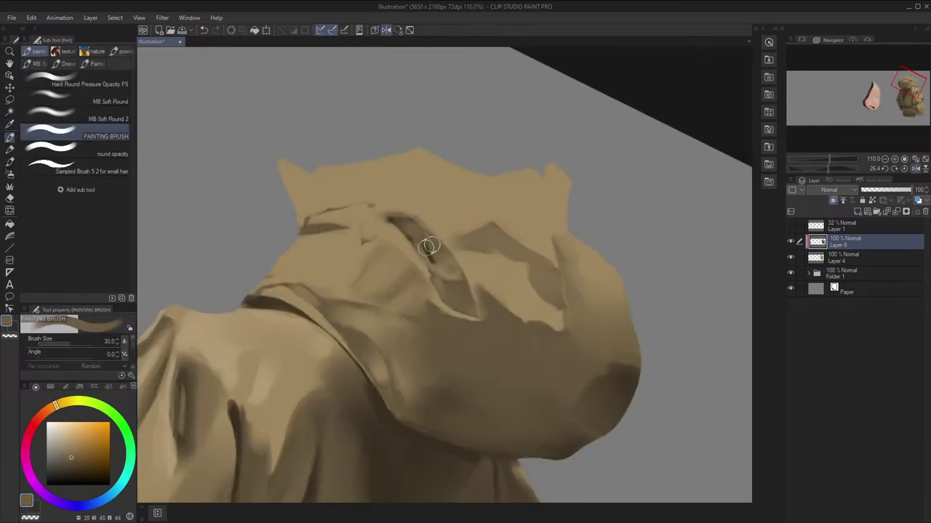
{"action": "key", "text": "["}
{"action": "key", "text": "["}
{"action": "key", "text": "["}
{"action": "key", "text": "["}
{"action": "key", "text": "["}
{"action": "key", "text": "["}
{"action": "scroll", "coordinate": [430, 92], "scroll_direction": "down", "scroll_amount": 3}
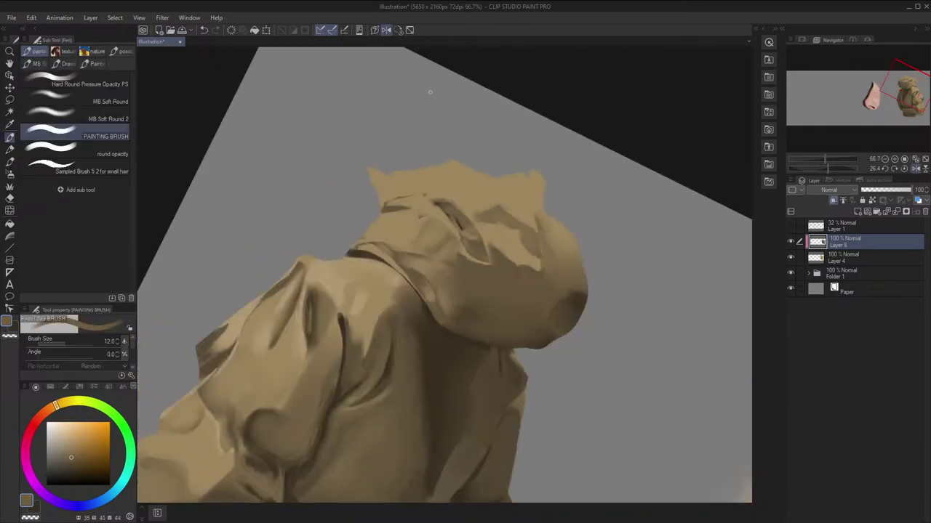
Deepen the shadow inside the hood's central fold with dark brown strokes in the upright close-up view
{"action": "left_click", "coordinate": [398, 31]}
{"action": "scroll", "coordinate": [450, 246], "scroll_direction": "up", "scroll_amount": 5}
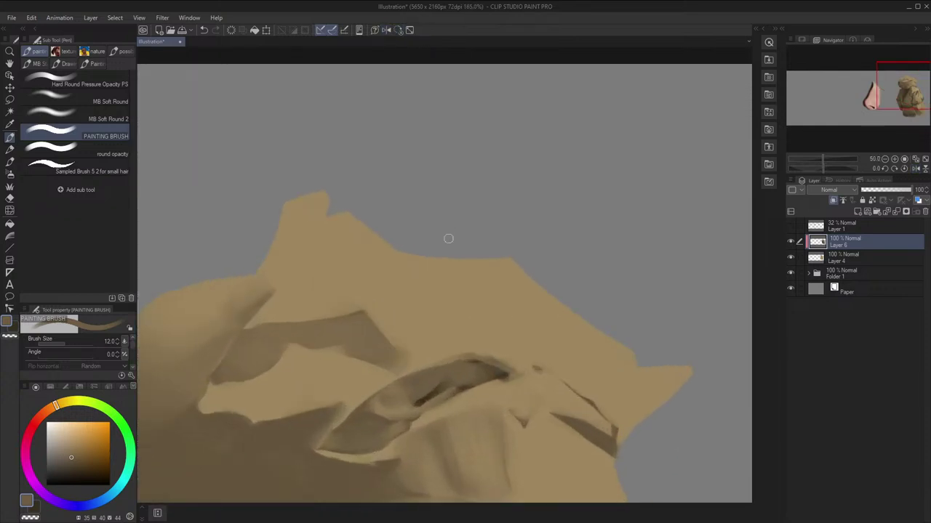
{"action": "key", "text": "space"}
{"action": "left_click_drag", "start_coordinate": [452, 253], "coordinate": [479, 197]}
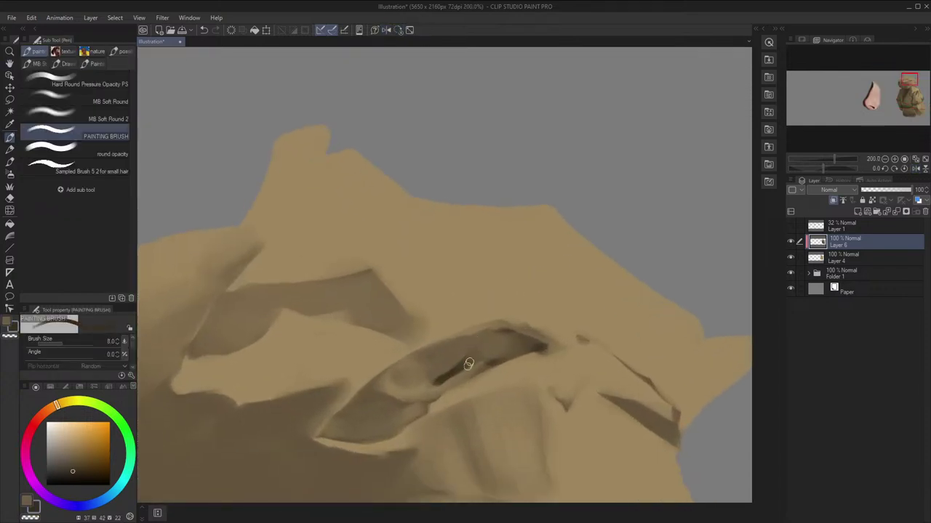
{"action": "key", "text": "]"}
{"action": "key", "text": "]"}
{"action": "key", "text": "]"}
{"action": "mouse_move", "coordinate": [475, 351]}
{"action": "left_mouse_down"}
{"action": "mouse_move", "coordinate": [504, 346]}
{"action": "mouse_move", "coordinate": [469, 353]}
{"action": "left_mouse_up"}
Blend the edge of the deepened fold shadow with sampled mid-brown at brush size 12
{"action": "key", "text": "x"}
{"action": "left_click", "coordinate": [480, 351], "text": "alt"}
{"action": "key", "text": "["}
{"action": "key", "text": "["}
{"action": "key", "text": "["}
{"action": "key", "text": "["}
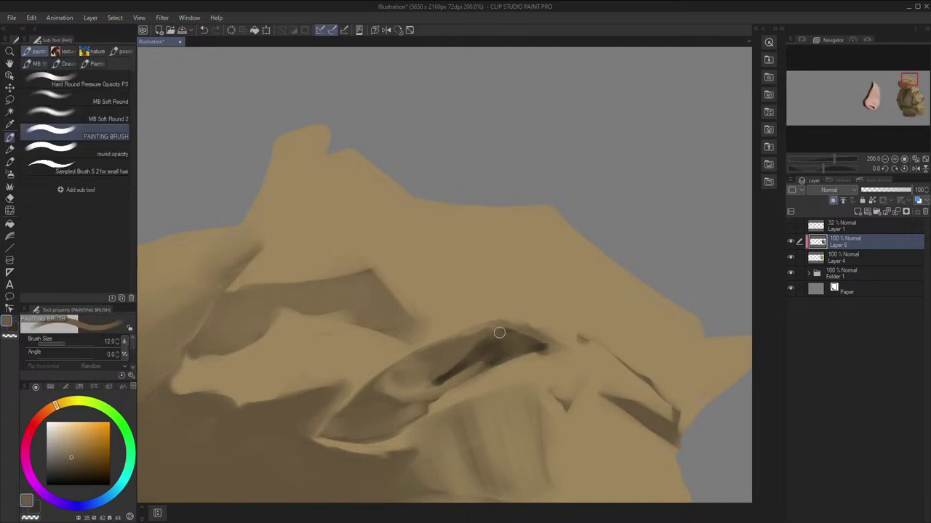
Smooth the gradient within the fold shadow using browns sampled from it, checking the result in mirrored view
{"action": "left_click", "coordinate": [499, 335], "text": "alt"}
{"action": "key", "text": "bracketright"}
{"action": "key", "text": "bracketright"}
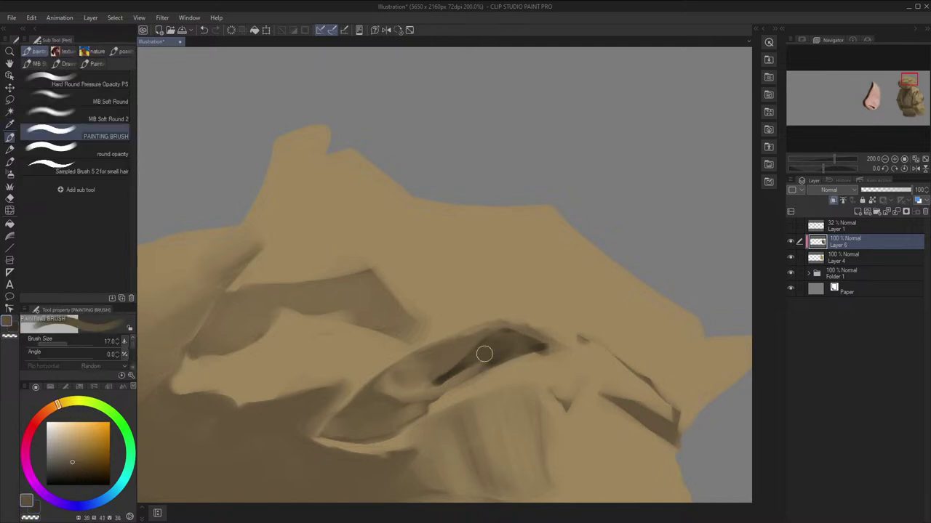
{"action": "left_click", "coordinate": [496, 350], "text": "alt"}
{"action": "left_click", "coordinate": [511, 347], "text": "alt"}
{"action": "left_click_drag", "start_coordinate": [496, 345], "coordinate": [488, 352]}
{"action": "key", "text": "h"}
{"action": "left_click", "coordinate": [426, 351], "text": "alt"}
{"action": "key", "text": "p"}
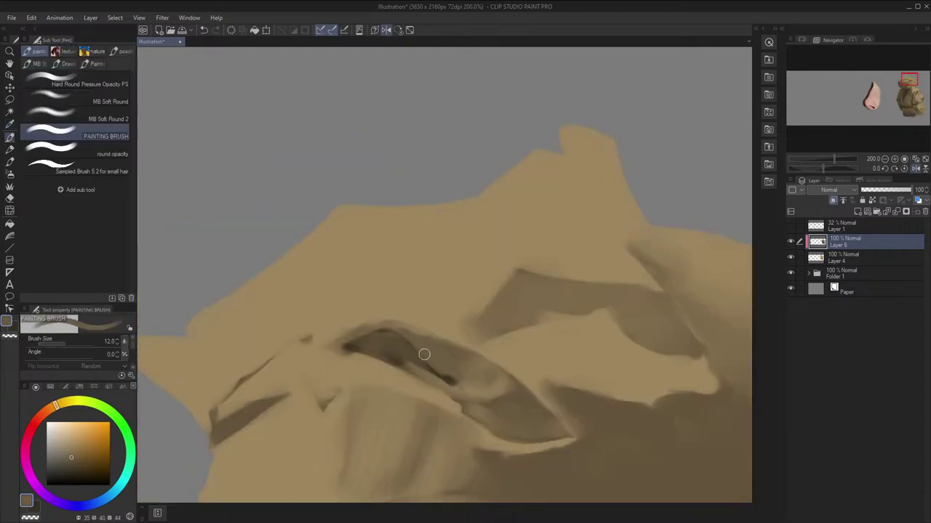
Add a small dark brown accent beside the ridge in the middle of the hood's central fold at brush size 12
{"action": "scroll", "coordinate": [537, 289], "scroll_direction": "down", "scroll_amount": 2}
{"action": "key", "text": "h"}
{"action": "scroll", "coordinate": [581, 291], "scroll_direction": "down", "scroll_amount": 1}
{"action": "key", "text": "space"}
{"action": "left_click_drag", "start_coordinate": [576, 227], "coordinate": [533, 179]}
{"action": "scroll", "coordinate": [533, 179], "scroll_direction": "up", "scroll_amount": 1}
{"action": "scroll", "coordinate": [532, 198], "scroll_direction": "up", "scroll_amount": 3}
{"action": "mouse_move", "coordinate": [530, 272]}
{"action": "left_mouse_down"}
{"action": "mouse_move", "coordinate": [572, 250]}
{"action": "mouse_move", "coordinate": [471, 326]}
{"action": "left_mouse_up"}
{"action": "key", "text": "shift+space"}
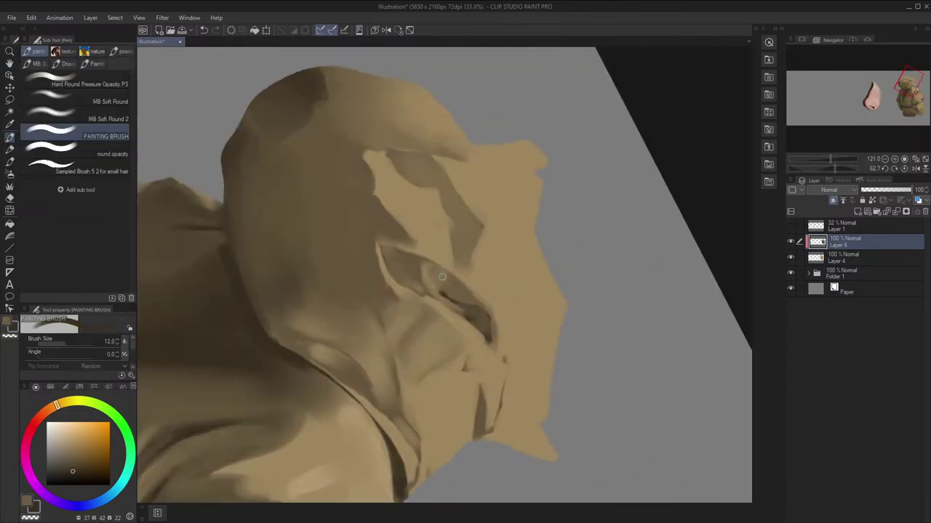
{"action": "left_click_drag", "start_coordinate": [434, 269], "coordinate": [440, 280]}
Undo the last dark stroke in the central fold and soften the accent with sampled mid-brown at brush size 30
{"action": "key", "text": "h"}
{"action": "key", "text": "bracketright"}
{"action": "key", "text": "bracketright"}
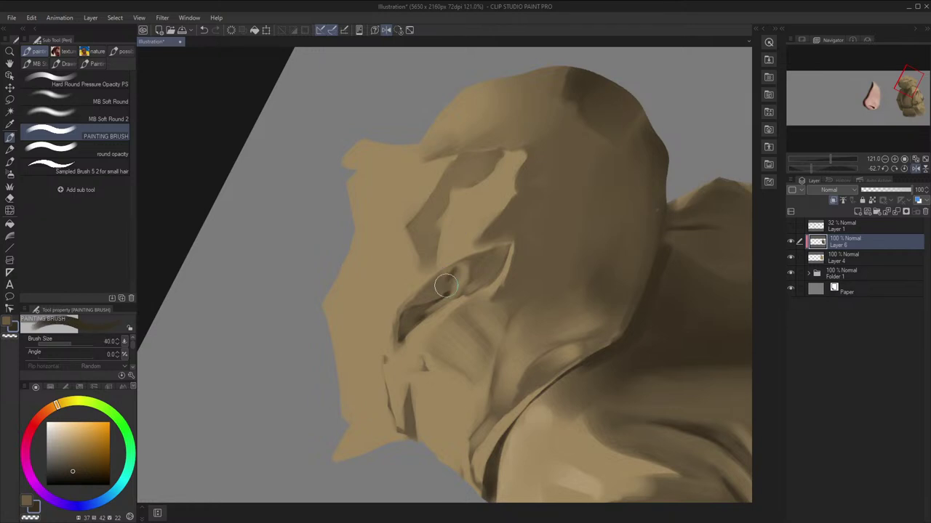
{"action": "key", "text": "ctrl+z"}
{"action": "key", "text": "h"}
{"action": "left_click", "coordinate": [449, 286], "text": "alt"}
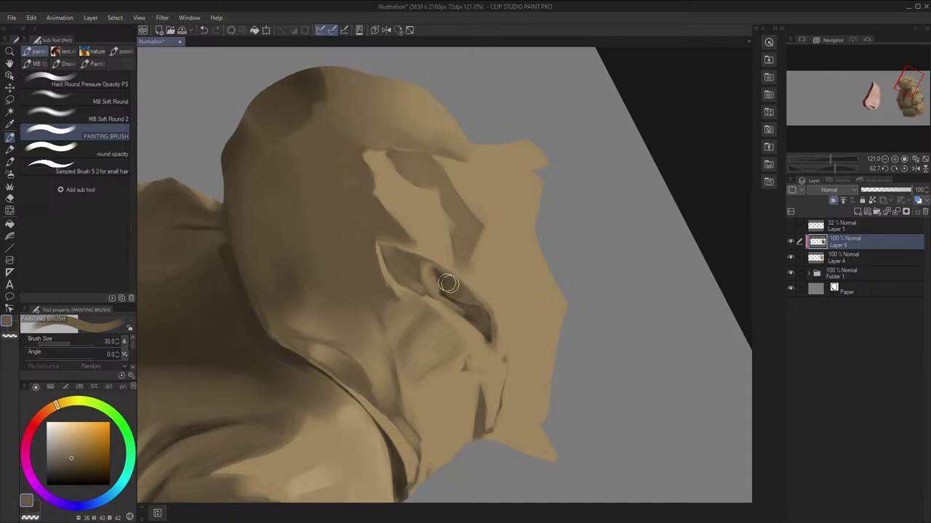
Paint a dark brown shadow in the pocket on the other side of the central fold's ridge at brush size 25
{"action": "scroll", "coordinate": [450, 251], "scroll_direction": "down", "scroll_amount": 2}
{"action": "left_click", "coordinate": [399, 32]}
{"action": "key", "text": "space"}
{"action": "left_click_drag", "start_coordinate": [486, 162], "coordinate": [508, 153]}
{"action": "left_click", "coordinate": [499, 248], "text": "alt"}
{"action": "key", "text": "space"}
{"action": "left_click_drag", "start_coordinate": [501, 280], "coordinate": [505, 277]}
{"action": "scroll", "coordinate": [542, 256], "scroll_direction": "up", "scroll_amount": 1}
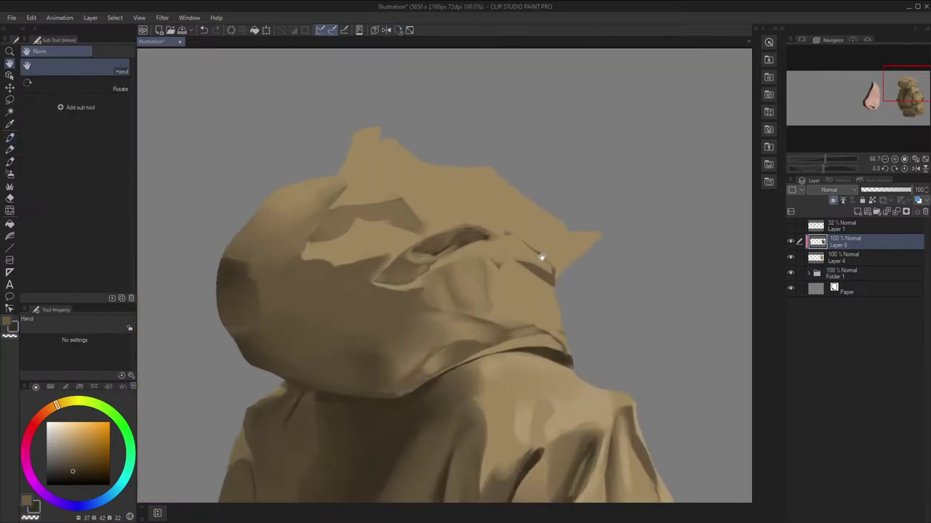
{"action": "scroll", "coordinate": [541, 257], "scroll_direction": "up", "scroll_amount": 4}
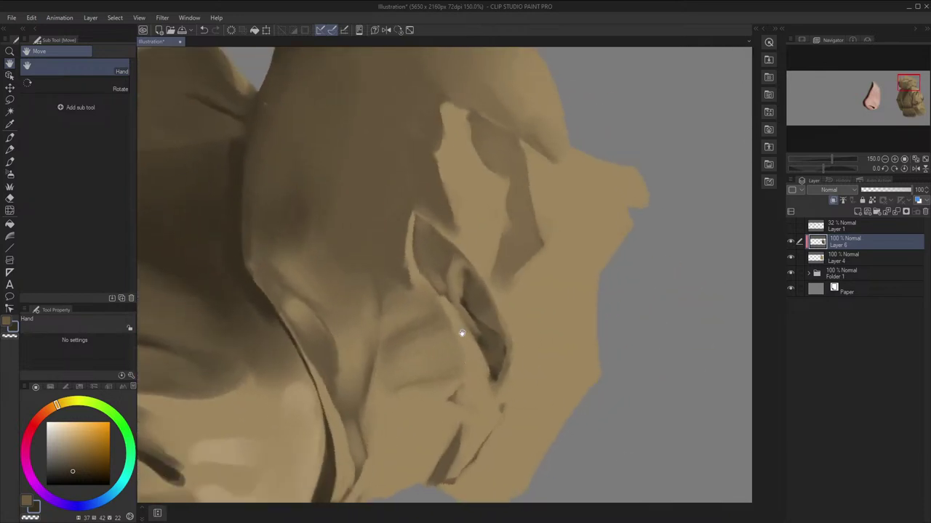
{"action": "key", "text": "p"}
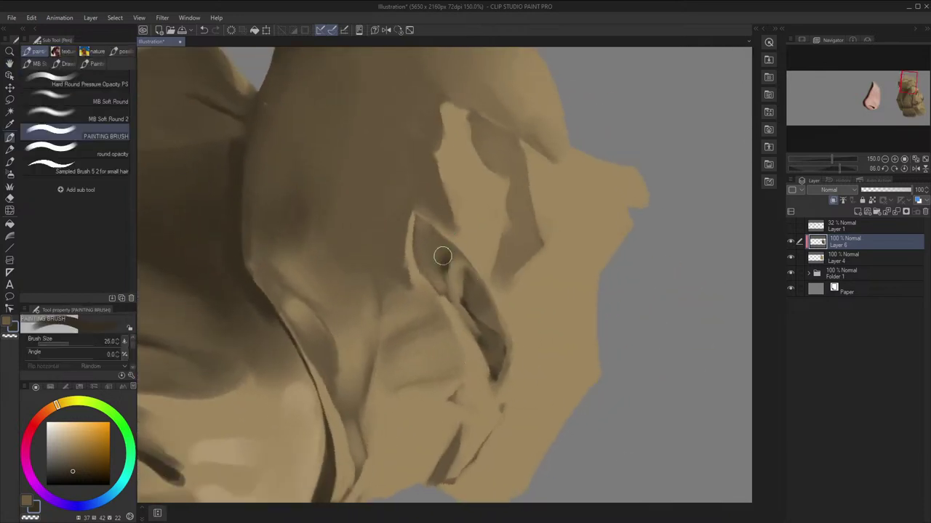
Blend the pocket shadow into the central fold with sampled browns and check it in mirrored view
{"action": "key", "text": "x"}
{"action": "left_click", "coordinate": [436, 252], "text": "alt"}
{"action": "mouse_move", "coordinate": [436, 253]}
{"action": "left_mouse_down"}
{"action": "mouse_move", "coordinate": [439, 265]}
{"action": "mouse_move", "coordinate": [446, 260]}
{"action": "left_mouse_up"}
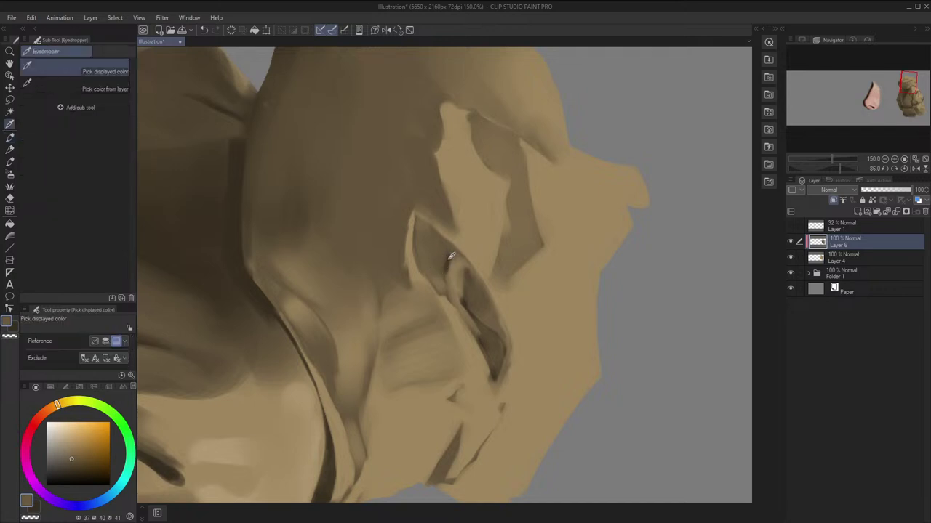
{"action": "left_click", "coordinate": [449, 257], "text": "alt"}
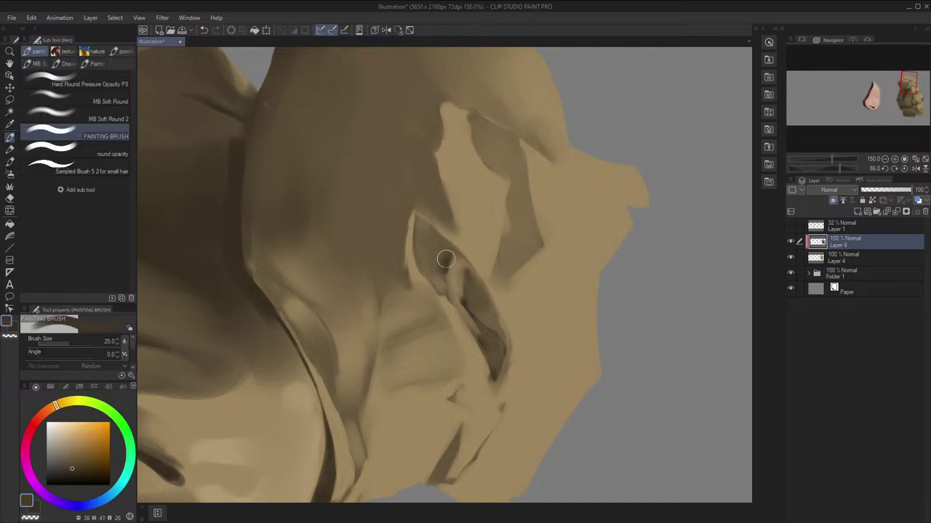
{"action": "left_click", "coordinate": [445, 258], "text": "alt"}
{"action": "key", "text": "h"}
{"action": "left_click", "coordinate": [446, 259], "text": "alt"}
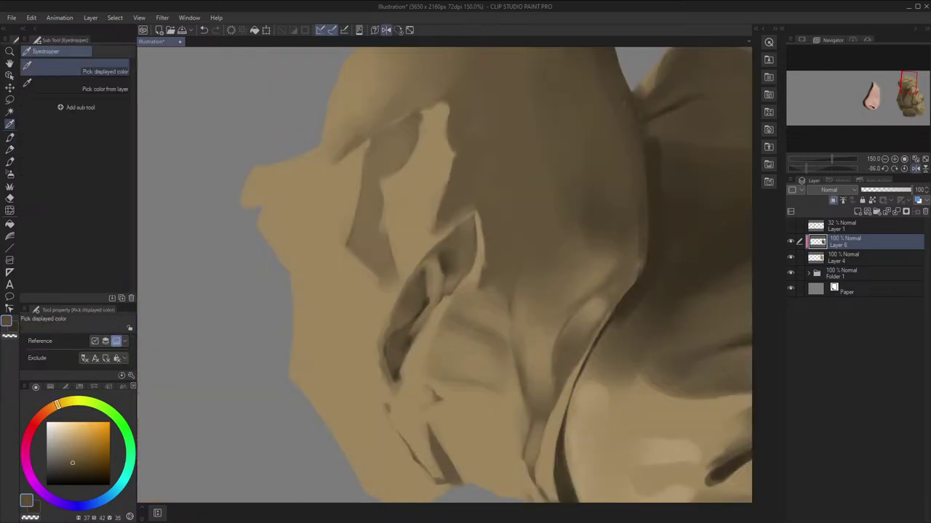
{"action": "key", "text": "h"}
Brush a sampled light brown over the central fold's ridge at size 25 and check the hood in mirrored view
{"action": "key", "text": "ctrl+minus"}
{"action": "left_click", "coordinate": [398, 31]}
{"action": "left_click", "coordinate": [435, 258], "text": "alt"}
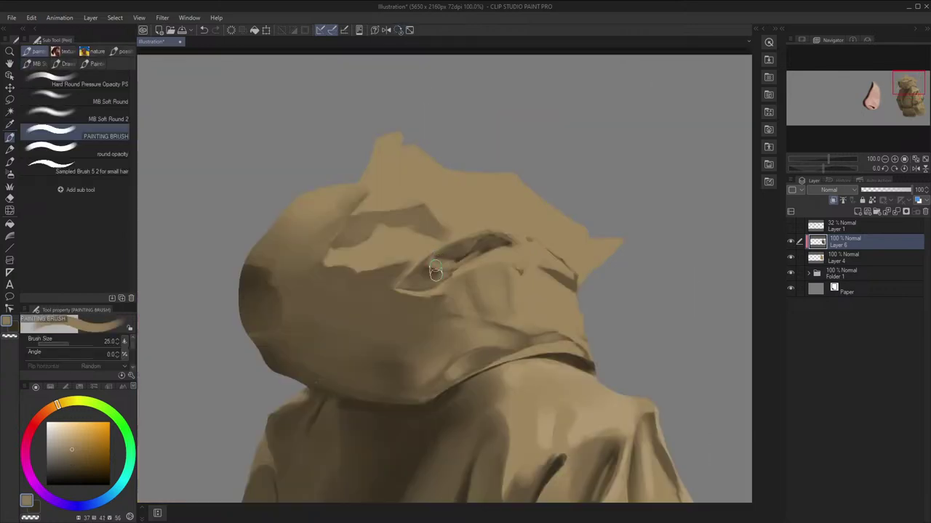
{"action": "left_click_drag", "start_coordinate": [436, 270], "coordinate": [448, 263]}
{"action": "key", "text": "h"}
{"action": "scroll", "coordinate": [454, 253], "scroll_direction": "down", "scroll_amount": 1}
{"action": "key", "text": "h"}
Review the whole figure, sample a light brown, and show the Layer 1 sketch over the hood
{"action": "scroll", "coordinate": [481, 240], "scroll_direction": "down", "scroll_amount": 1}
{"action": "left_click_drag", "start_coordinate": [559, 252], "coordinate": [586, 240]}
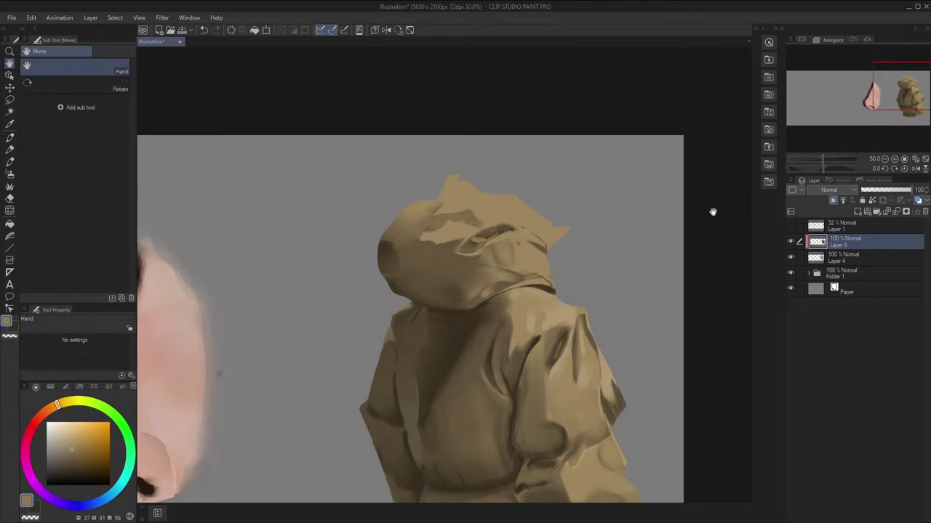
{"action": "left_click", "coordinate": [517, 399], "text": "alt"}
{"action": "left_click_drag", "start_coordinate": [562, 231], "coordinate": [555, 167]}
{"action": "scroll", "coordinate": [521, 117], "scroll_direction": "up", "scroll_amount": 1}
{"action": "scroll", "coordinate": [449, 148], "scroll_direction": "up", "scroll_amount": 3}
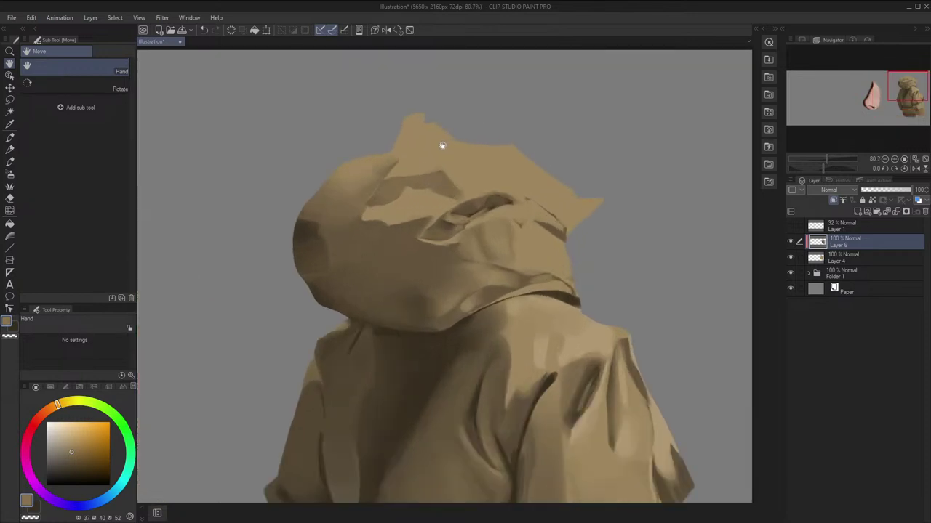
{"action": "key", "text": "b"}
{"action": "left_click", "coordinate": [422, 284], "text": "alt"}
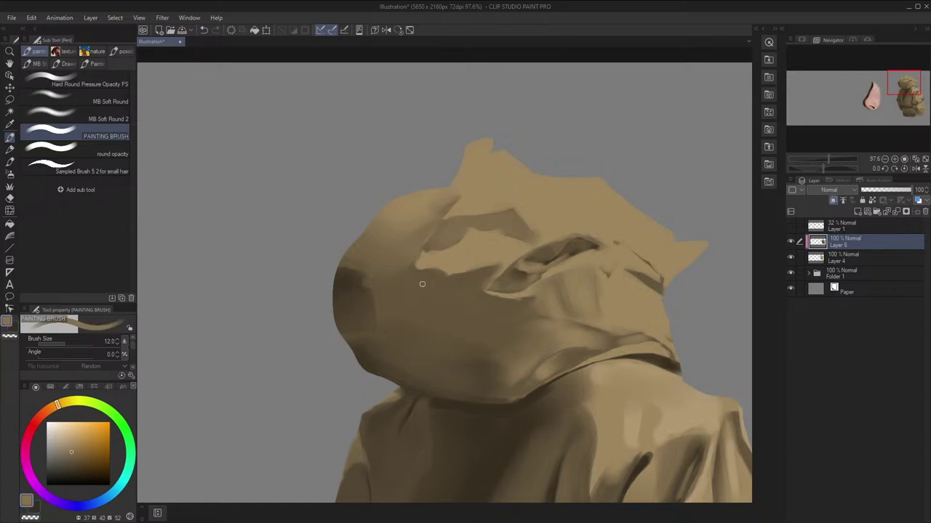
{"action": "left_click", "coordinate": [790, 227]}
Try thin guide strokes down from the front corner of the hood's light patch at brush size 8
{"action": "key", "text": "h"}
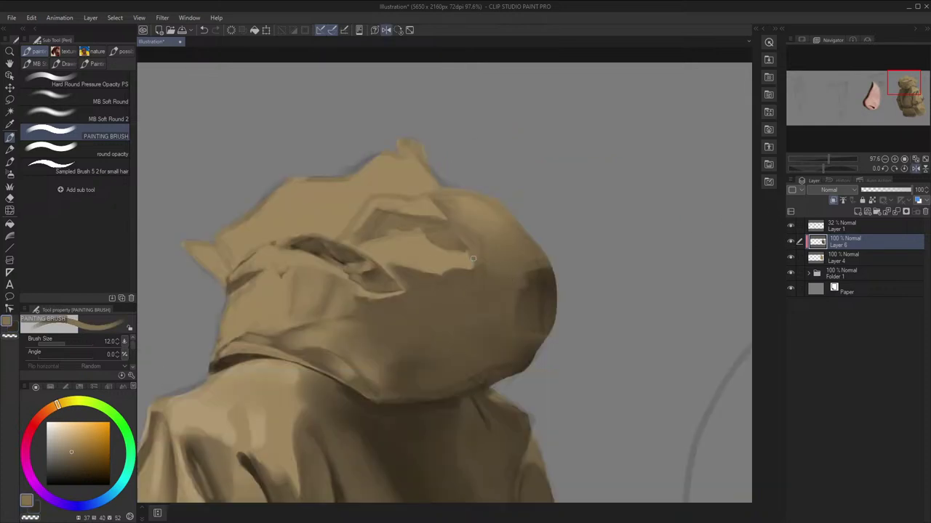
{"action": "key", "text": "bracketleft"}
{"action": "left_click_drag", "start_coordinate": [473, 268], "coordinate": [463, 310]}
{"action": "key", "text": "h"}
{"action": "key", "text": "ctrl+z"}
{"action": "key", "text": "x"}
{"action": "key", "text": "bracketleft"}
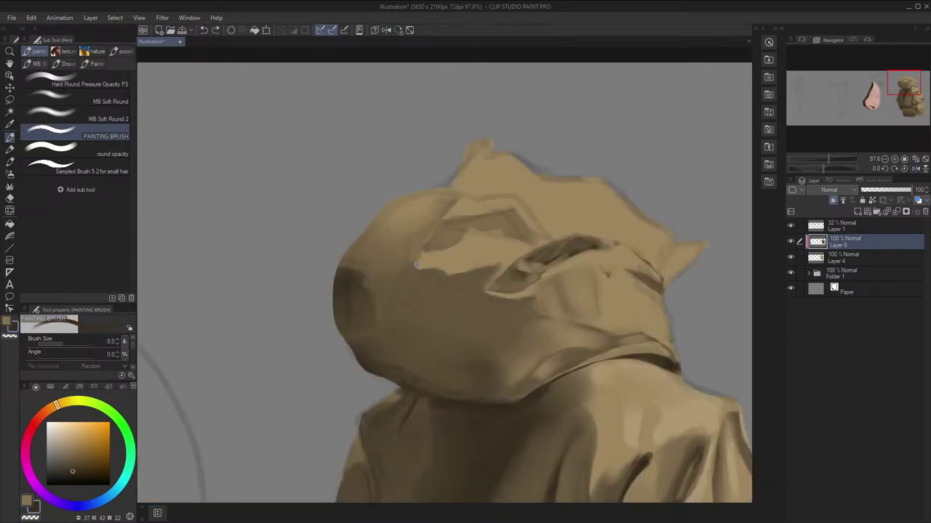
{"action": "left_click_drag", "start_coordinate": [416, 267], "coordinate": [415, 292]}
{"action": "key", "text": "h"}
{"action": "key", "text": "ctrl+z"}
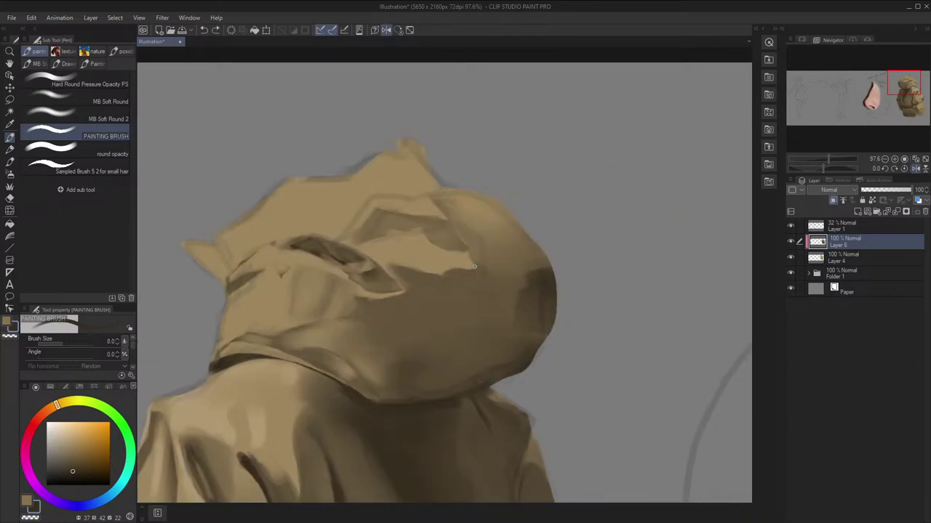
Compare the hood with and without the Layer 1 sketch, leaving the sketch shown
{"action": "key", "text": "h"}
{"action": "left_click", "coordinate": [791, 226]}
{"action": "key", "text": "space"}
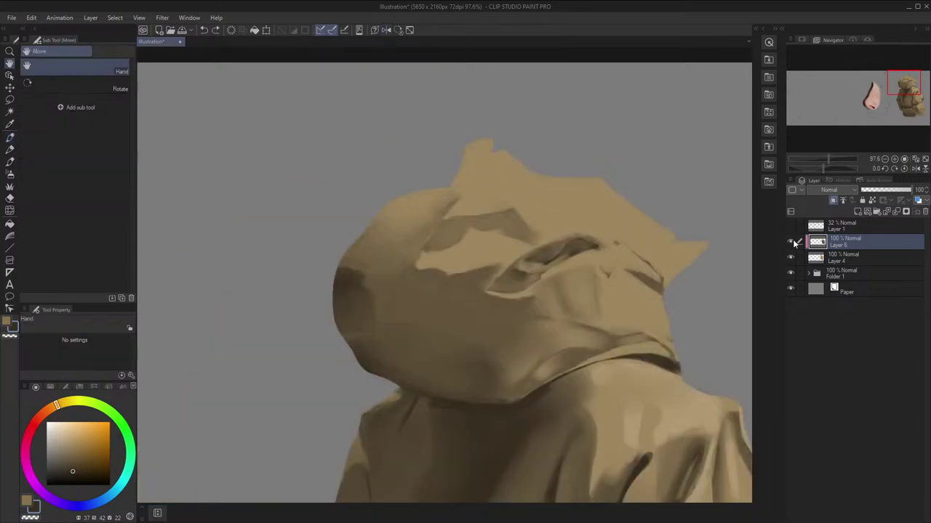
{"action": "left_click", "coordinate": [799, 227]}
{"action": "left_click", "coordinate": [791, 226]}
{"action": "left_click_drag", "start_coordinate": [650, 276], "coordinate": [671, 269]}
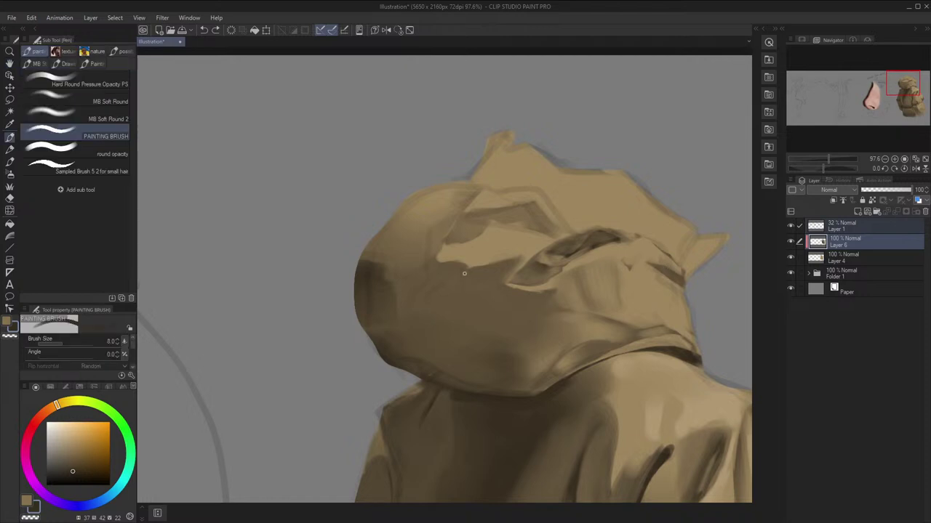
Paint a dark slit-shaped fold running diagonally down from the front corner of the hood's light patch with an enlarged brush
{"action": "key", "text": "bracketright"}
{"action": "key", "text": "bracketright"}
{"action": "key", "text": "bracketright"}
{"action": "key", "text": "bracketright"}
{"action": "key", "text": "bracketright"}
{"action": "key", "text": "bracketright"}
{"action": "key", "text": "bracketright"}
{"action": "mouse_move", "coordinate": [460, 270]}
{"action": "left_mouse_down"}
{"action": "mouse_move", "coordinate": [440, 276]}
{"action": "mouse_move", "coordinate": [412, 306]}
{"action": "mouse_move", "coordinate": [451, 277]}
{"action": "mouse_move", "coordinate": [419, 310]}
{"action": "left_mouse_up"}
Soften the dark fold's lower edge with sampled browns at brush sizes 17 and 25
{"action": "key", "text": "x"}
{"action": "left_click", "coordinate": [443, 301], "text": "alt"}
{"action": "key", "text": "bracketleft"}
{"action": "key", "text": "bracketleft"}
{"action": "key", "text": "bracketleft"}
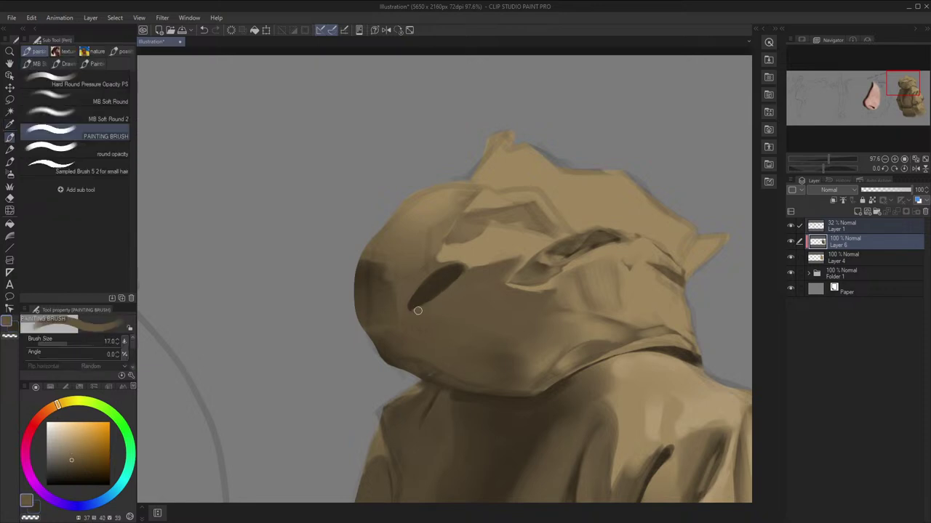
{"action": "left_click_drag", "start_coordinate": [459, 283], "coordinate": [420, 307]}
{"action": "left_click", "coordinate": [452, 289], "text": "alt"}
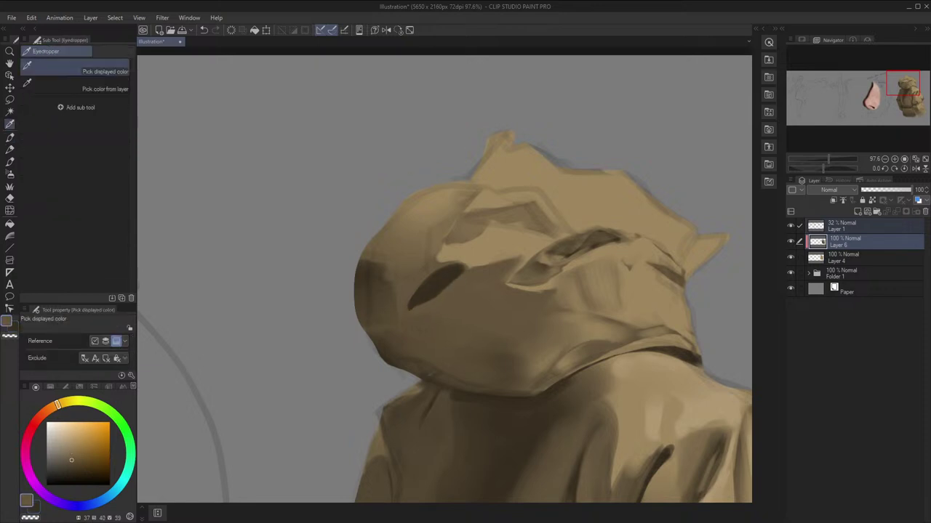
{"action": "key", "text": "bracketright"}
{"action": "key", "text": "bracketright"}
{"action": "left_click_drag", "start_coordinate": [457, 272], "coordinate": [412, 306]}
Refine the dark fold in mirrored, rotated view at brush size 10 and hide the Layer 1 sketch
{"action": "key", "text": "h"}
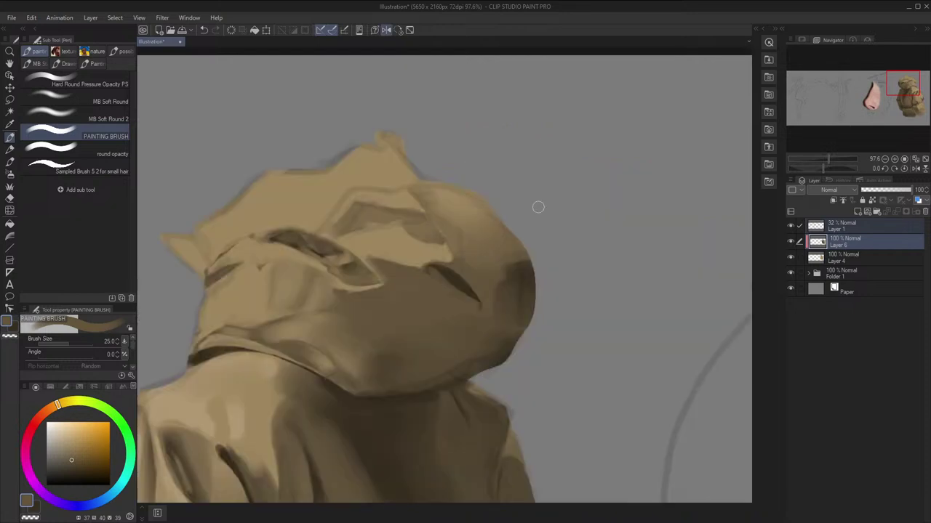
{"action": "key", "text": "x"}
{"action": "left_click_drag", "start_coordinate": [538, 255], "coordinate": [496, 362]}
{"action": "key", "text": "bracketleft"}
{"action": "key", "text": "bracketleft"}
{"action": "key", "text": "bracketleft"}
{"action": "key", "text": "bracketleft"}
{"action": "key", "text": "bracketleft"}
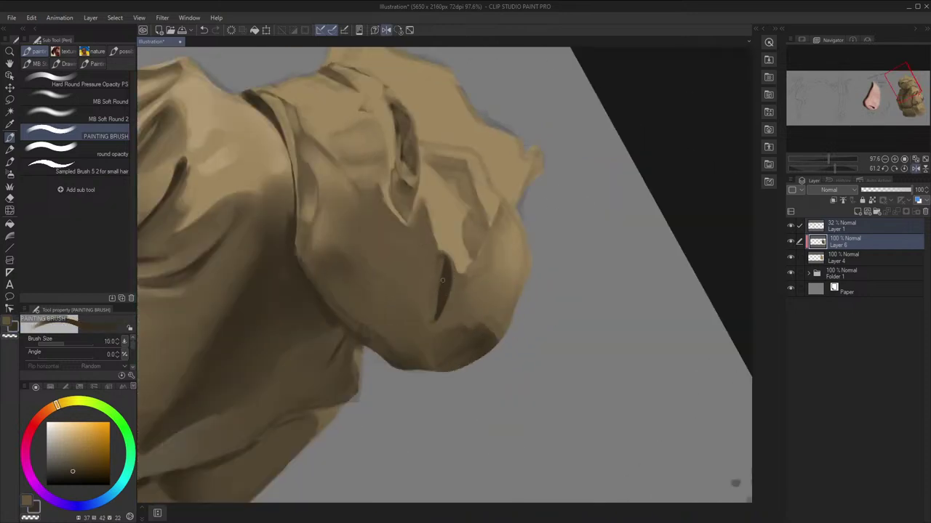
{"action": "left_click", "coordinate": [408, 30]}
{"action": "left_click", "coordinate": [790, 226]}
{"action": "key", "text": "h"}
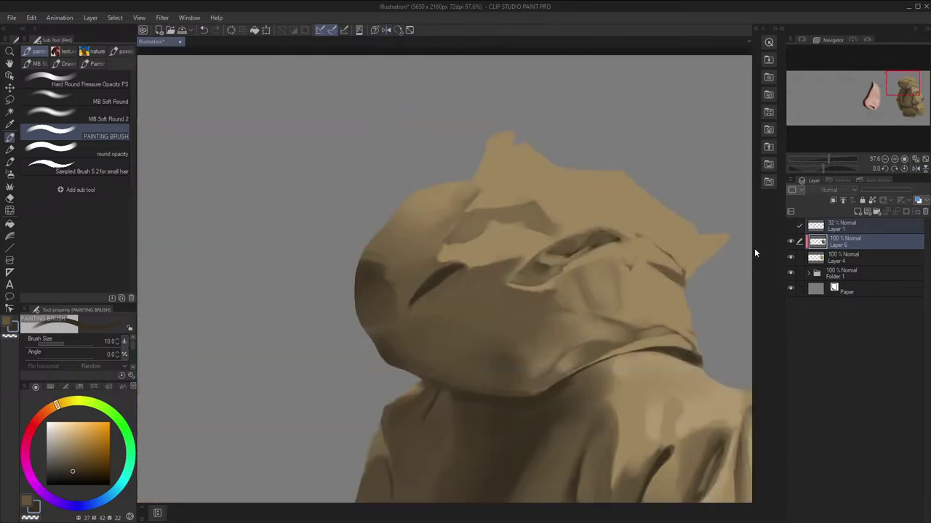
Deepen the fold's shadow at brush size 25 and blend its inner edge with a sampled brown at size 15
{"action": "mouse_move", "coordinate": [501, 289]}
{"action": "left_mouse_down"}
{"action": "mouse_move", "coordinate": [494, 260]}
{"action": "mouse_move", "coordinate": [458, 271]}
{"action": "mouse_move", "coordinate": [432, 315]}
{"action": "left_mouse_up"}
{"action": "key", "text": "bracketright"}
{"action": "key", "text": "bracketright"}
{"action": "key", "text": "bracketright"}
{"action": "key", "text": "bracketright"}
{"action": "key", "text": "bracketright"}
{"action": "key", "text": "bracketright"}
{"action": "key", "text": "ctrl+z"}
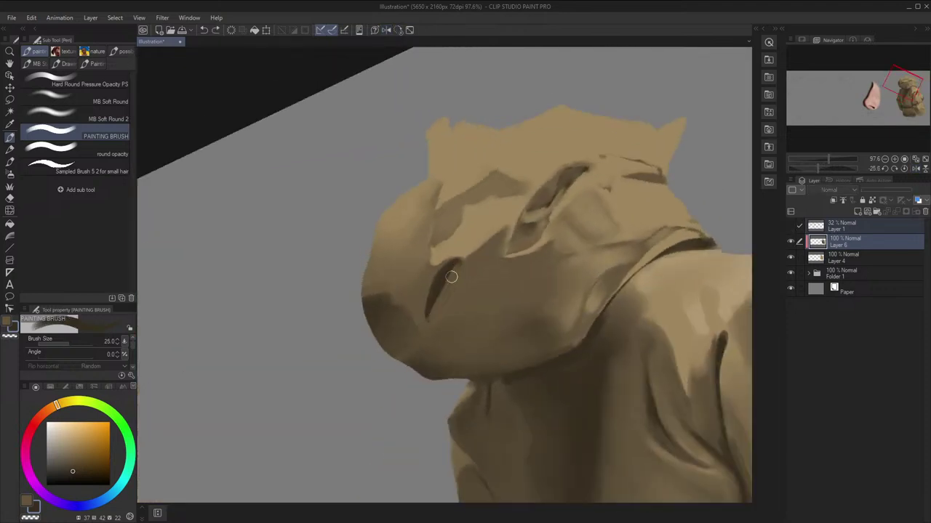
{"action": "left_click_drag", "start_coordinate": [458, 263], "coordinate": [428, 318]}
{"action": "key", "text": "x"}
{"action": "left_click", "coordinate": [459, 289], "text": "alt"}
{"action": "key", "text": "bracketleft"}
{"action": "key", "text": "bracketleft"}
{"action": "key", "text": "bracketleft"}
{"action": "key", "text": "bracketleft"}
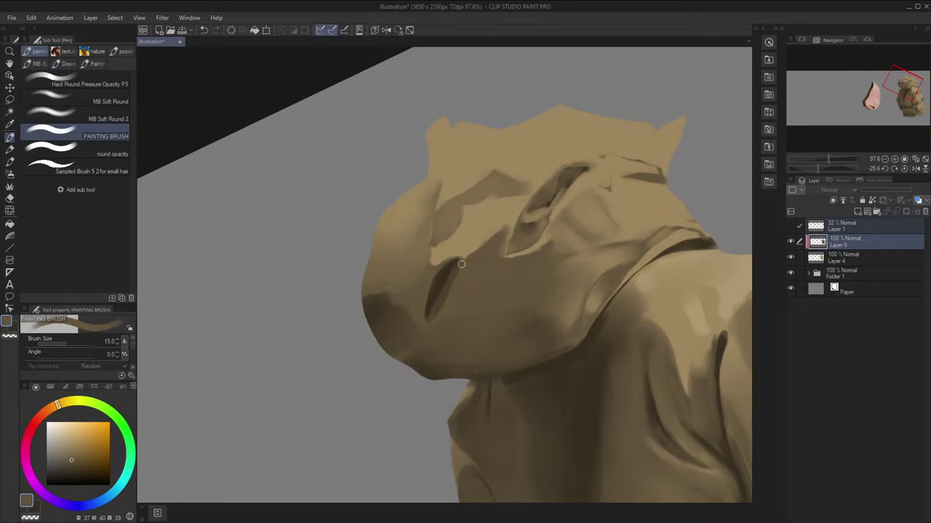
Touch up the fold's inner edge, undo the last stroke, and check its rim in mirrored view at brush size 7
{"action": "key", "text": "h"}
{"action": "key", "text": "h"}
{"action": "key", "text": "c"}
{"action": "key", "text": "c"}
{"action": "key", "text": "bracketright"}
{"action": "left_click_drag", "start_coordinate": [446, 279], "coordinate": [431, 325]}
{"action": "key", "text": "ctrl+z"}
{"action": "key", "text": "c"}
{"action": "key", "text": "bracketleft"}
{"action": "key", "text": "bracketleft"}
{"action": "key", "text": "bracketleft"}
{"action": "key", "text": "bracketleft"}
{"action": "key", "text": "bracketleft"}
{"action": "key", "text": "h"}
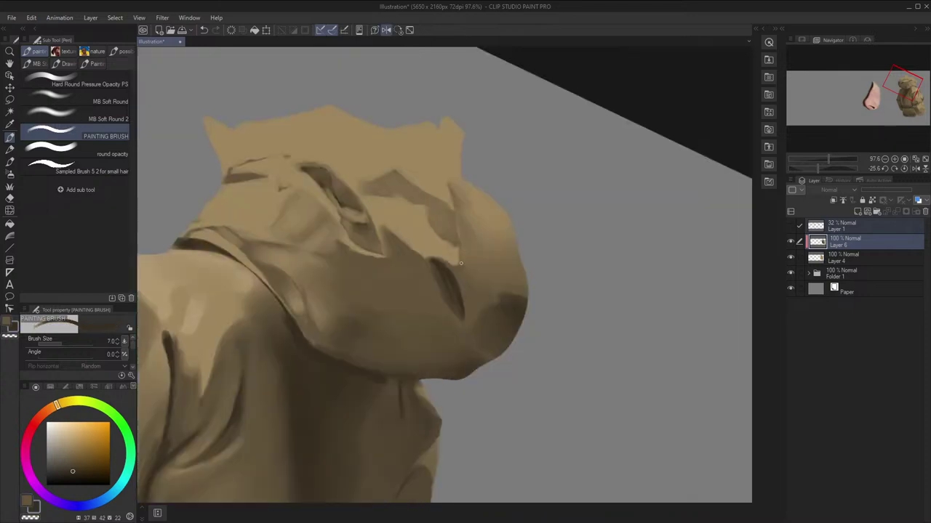
Try trimming the upper end of the dark fold with transparent color at varying brush sizes
{"action": "key", "text": "h"}
{"action": "key", "text": "bracketright"}
{"action": "key", "text": "bracketright"}
{"action": "key", "text": "bracketright"}
{"action": "key", "text": "bracketright"}
{"action": "key", "text": "bracketright"}
{"action": "key", "text": "bracketright"}
{"action": "key", "text": "bracketright"}
{"action": "key", "text": "c"}
{"action": "mouse_move", "coordinate": [455, 270]}
{"action": "left_mouse_down"}
{"action": "mouse_move", "coordinate": [429, 318]}
{"action": "mouse_move", "coordinate": [448, 287]}
{"action": "left_mouse_up"}
{"action": "key", "text": "ctrl+z"}
{"action": "key", "text": "ctrl+z"}
{"action": "key", "text": "bracketleft"}
{"action": "key", "text": "bracketleft"}
{"action": "key", "text": "bracketleft"}
{"action": "key", "text": "bracketleft"}
{"action": "key", "text": "ctrl+z"}
{"action": "key", "text": "bracketright"}
{"action": "key", "text": "bracketright"}
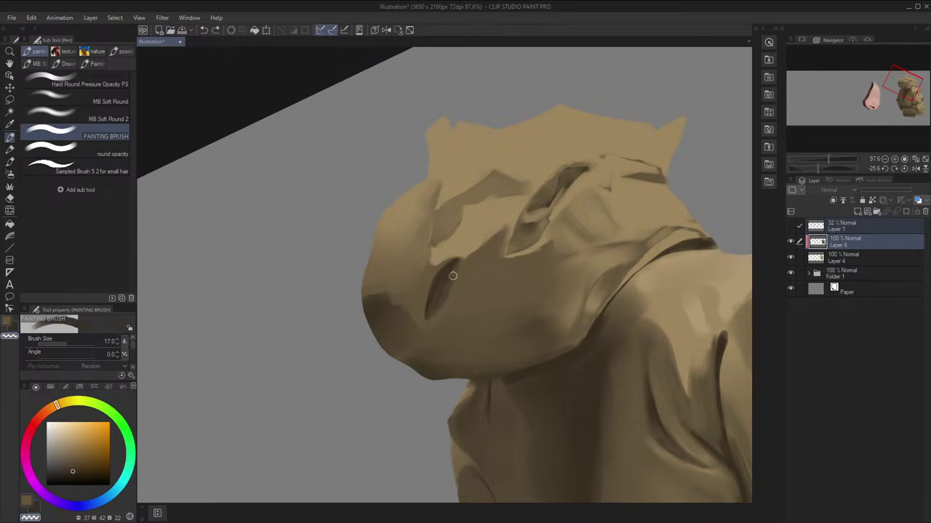
Try trimming the fold's lower tip with transparent color at brush size 8
{"action": "key", "text": "h"}
{"action": "left_click", "coordinate": [387, 30]}
{"action": "scroll", "coordinate": [477, 172], "scroll_direction": "down", "scroll_amount": 2}
{"action": "left_click", "coordinate": [399, 30]}
{"action": "scroll", "coordinate": [465, 256], "scroll_direction": "up", "scroll_amount": 10}
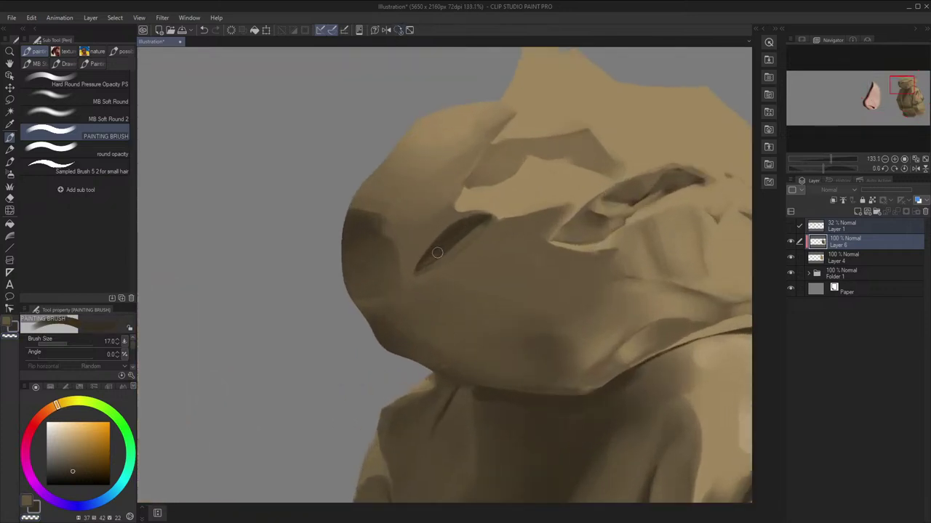
{"action": "key", "text": "bracketleft"}
{"action": "key", "text": "bracketleft"}
{"action": "key", "text": "bracketleft"}
{"action": "key", "text": "bracketleft"}
{"action": "left_click_drag", "start_coordinate": [440, 253], "coordinate": [416, 268]}
{"action": "key", "text": "ctrl+z"}
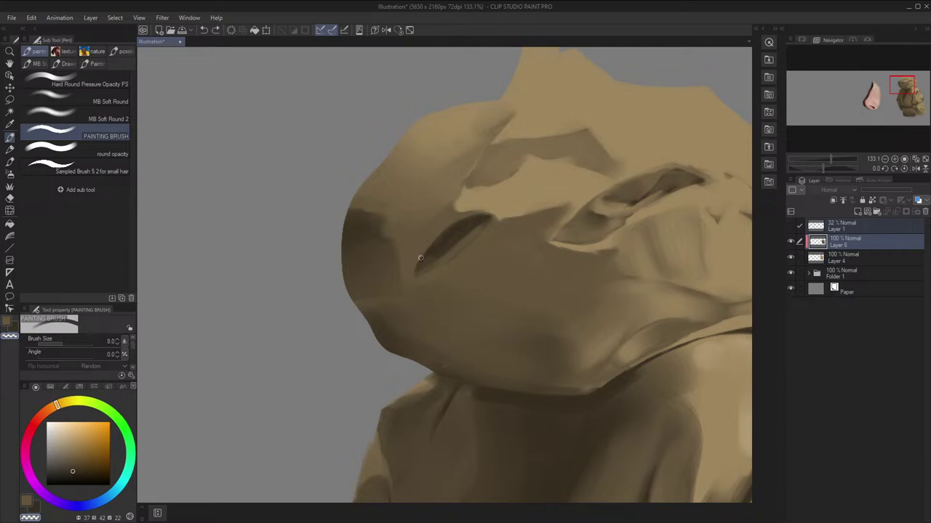
Clean up the dark fold's tip and edges with a sampled brown at brush size 5
{"action": "left_click", "coordinate": [417, 266], "text": "alt"}
{"action": "key", "text": "i"}
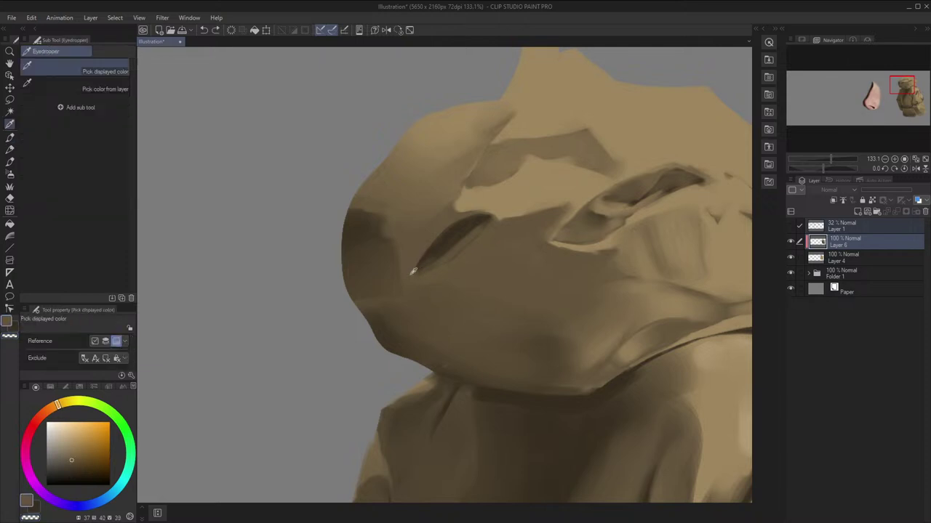
{"action": "key", "text": "p"}
{"action": "key", "text": "bracketleft"}
{"action": "key", "text": "bracketleft"}
{"action": "key", "text": "bracketleft"}
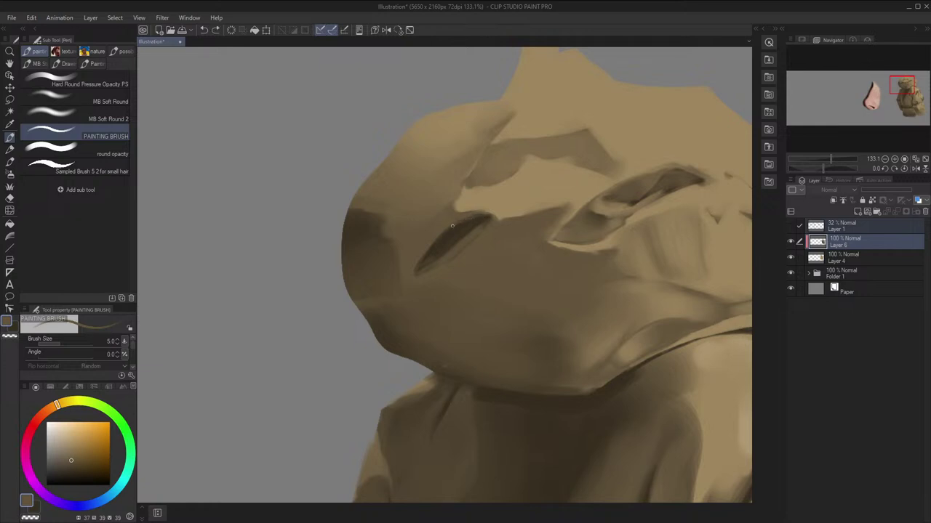
{"action": "key", "text": "h"}
{"action": "key", "text": "h"}
{"action": "left_click_drag", "start_coordinate": [507, 222], "coordinate": [505, 235]}
Draw a short dark line above the fold at the light patch's front corner at brush size 5 and show the Layer 1 sketch
{"action": "key", "text": "x"}
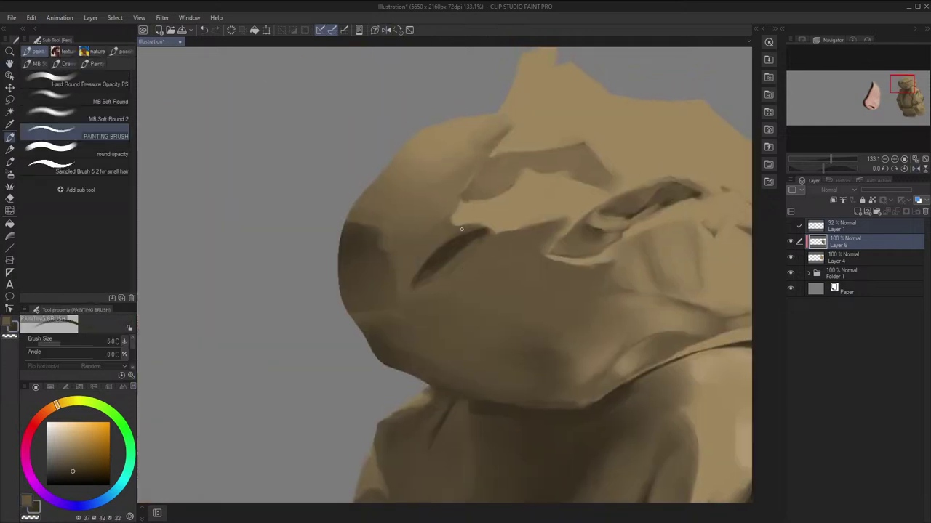
{"action": "left_click", "coordinate": [448, 234], "text": "alt"}
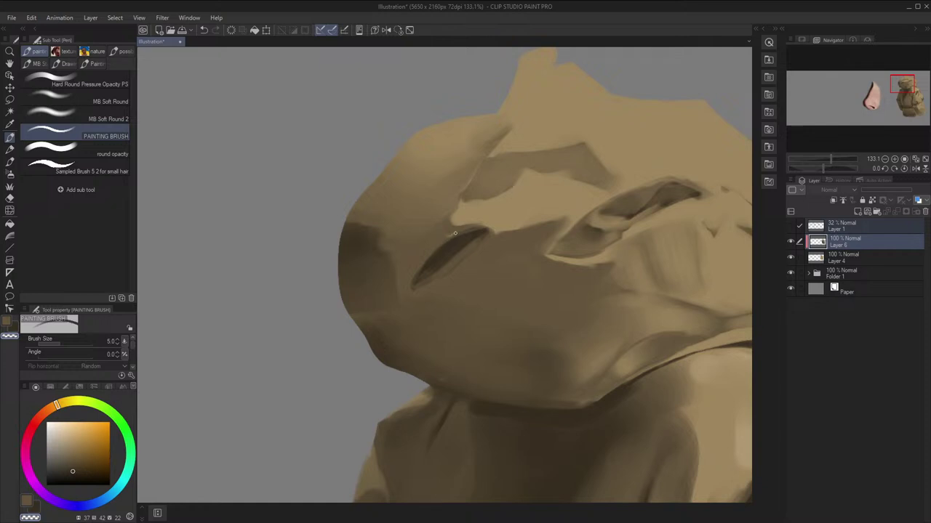
{"action": "left_click", "coordinate": [455, 234], "text": "alt"}
{"action": "key", "text": "bracketright"}
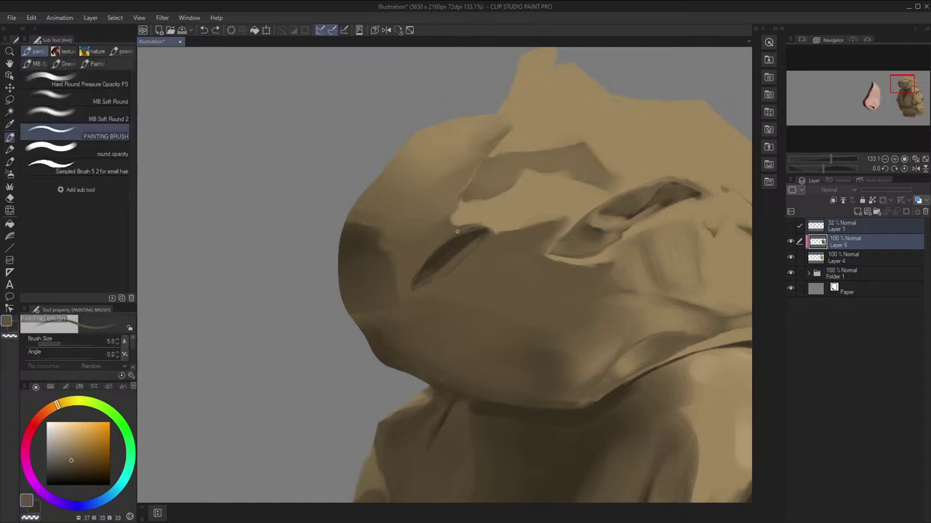
{"action": "left_click", "coordinate": [456, 233], "text": "alt"}
{"action": "key", "text": "bracketleft"}
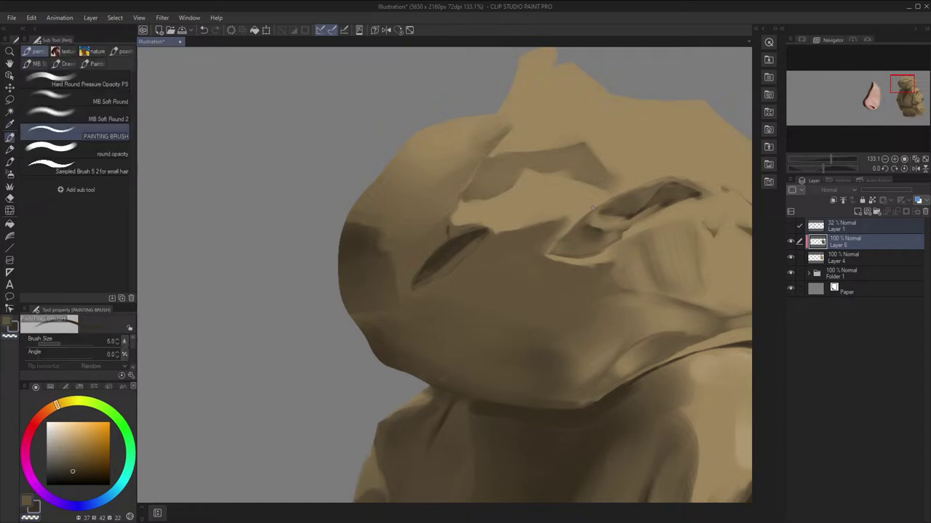
{"action": "left_click", "coordinate": [790, 226]}
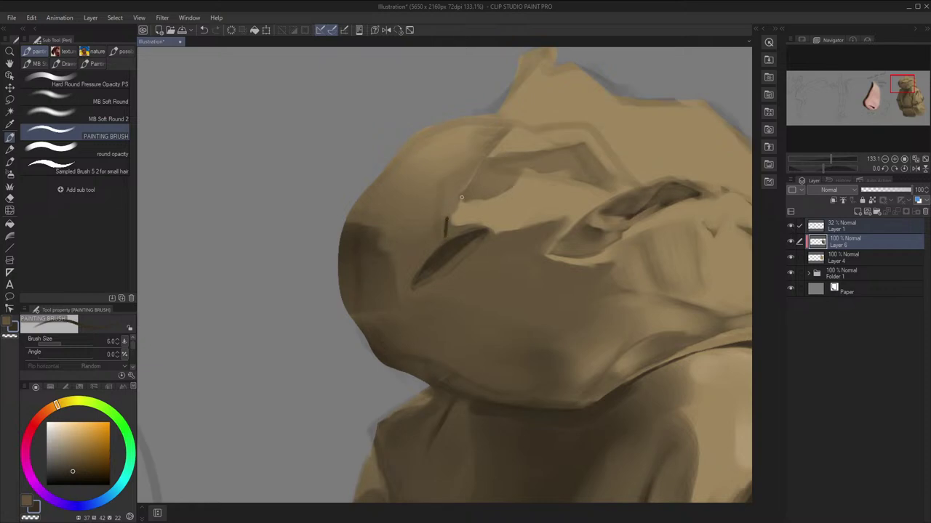
Extend the thin dark seam line along the light patch's front edge up to the top of the hood
{"action": "key", "text": "bracketleft"}
{"action": "key", "text": "ctrl+z"}
{"action": "left_click_drag", "start_coordinate": [477, 175], "coordinate": [522, 118]}
Touch up the shading beside the seam with sampled brown and transparent color at brush sizes 12 and 10
{"action": "left_click", "coordinate": [522, 131], "text": "alt"}
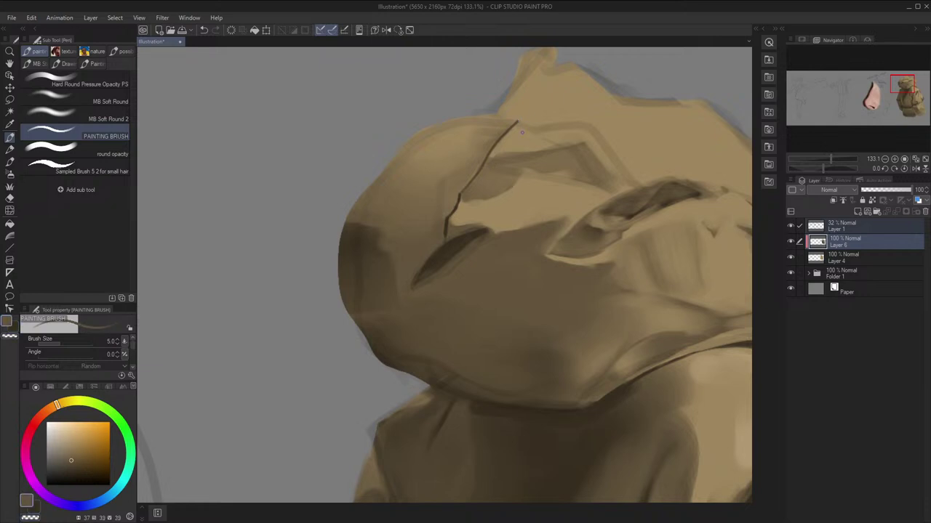
{"action": "key", "text": "bracketright"}
{"action": "key", "text": "bracketright"}
{"action": "key", "text": "bracketright"}
{"action": "key", "text": "bracketright"}
{"action": "key", "text": "bracketright"}
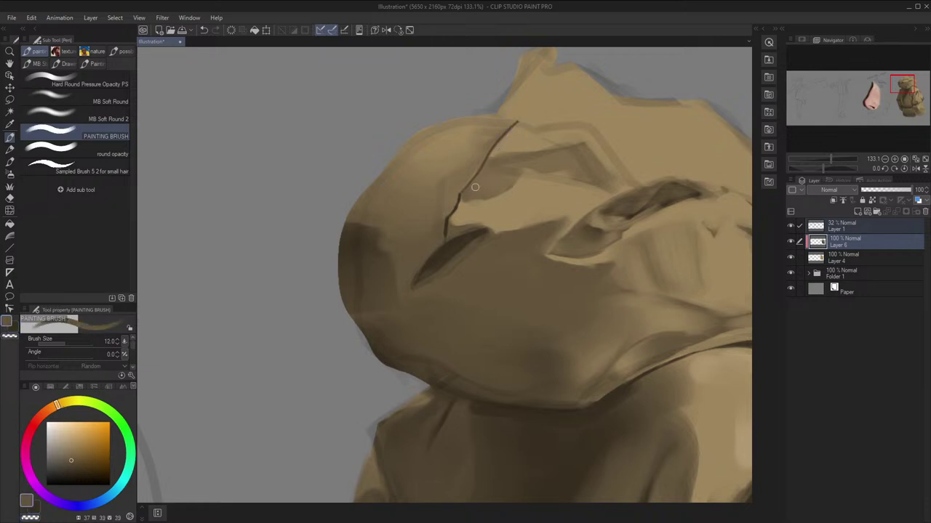
{"action": "key", "text": "c"}
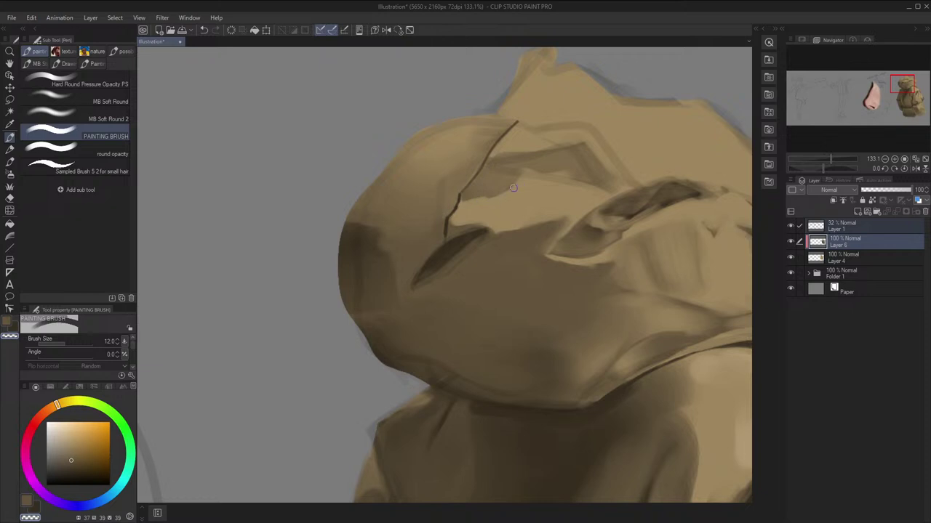
{"action": "left_click", "coordinate": [496, 172], "text": "alt"}
{"action": "key", "text": "c"}
{"action": "key", "text": "bracketleft"}
Paint a sampled lighter brown along the front side of the seam at brush size 10 in mirrored view
{"action": "key", "text": "h"}
{"action": "key", "text": "c"}
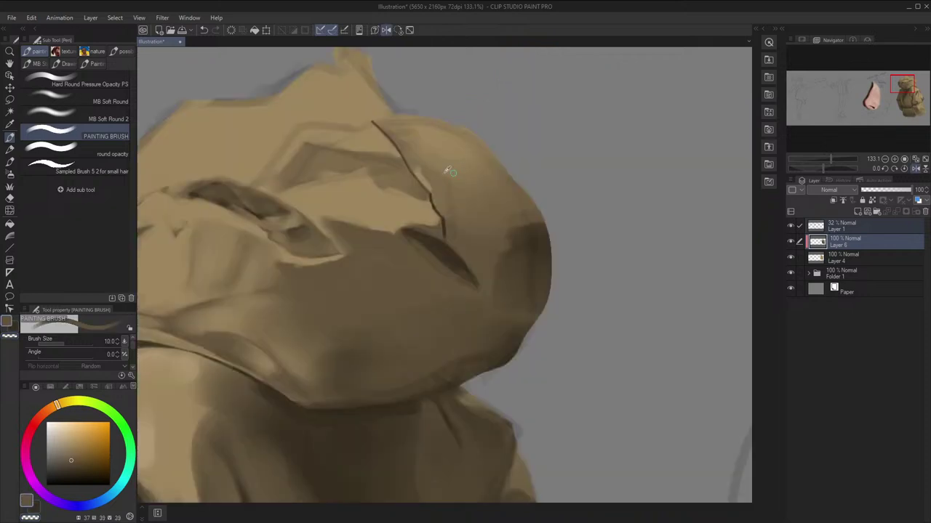
{"action": "left_click", "coordinate": [432, 170], "text": "alt"}
{"action": "left_click_drag", "start_coordinate": [420, 169], "coordinate": [427, 189]}
{"action": "key", "text": "h"}
{"action": "key", "text": "space"}
{"action": "left_click_drag", "start_coordinate": [548, 148], "coordinate": [539, 163]}
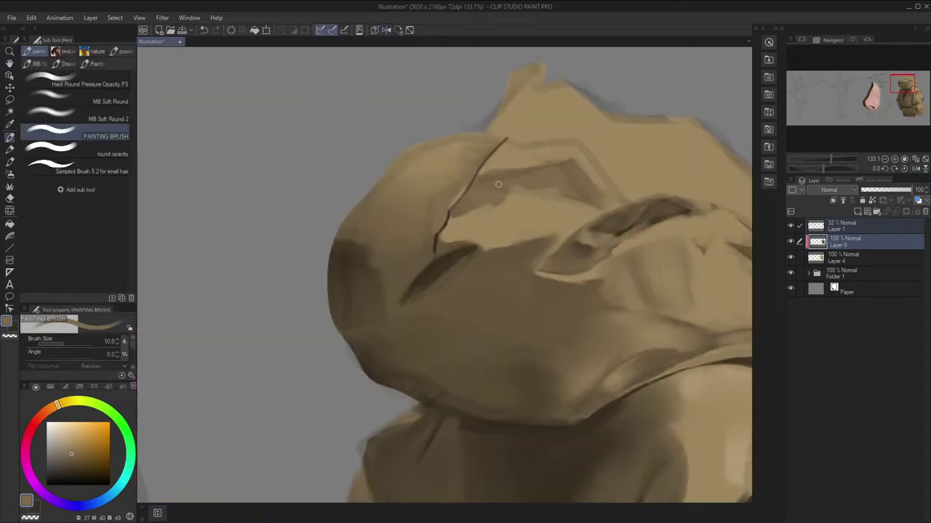
Thin the seam with fine light brown touches at brush size 2.5 and review the whole figure without the Layer 1 sketch
{"action": "left_click", "coordinate": [442, 219], "text": "alt"}
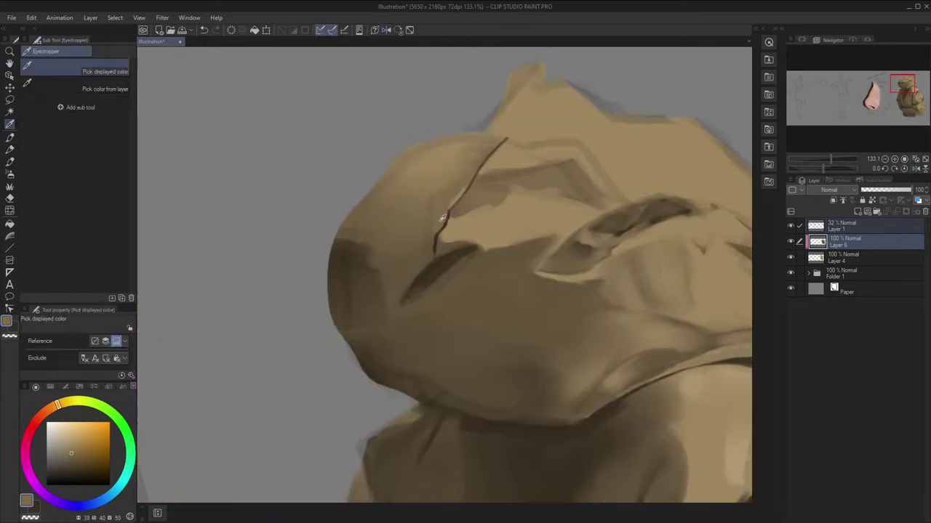
{"action": "key", "text": "bracketleft"}
{"action": "key", "text": "bracketleft"}
{"action": "key", "text": "bracketleft"}
{"action": "key", "text": "bracketleft"}
{"action": "key", "text": "bracketleft"}
{"action": "key", "text": "bracketleft"}
{"action": "key", "text": "ctrl+z"}
{"action": "key", "text": "bracketleft"}
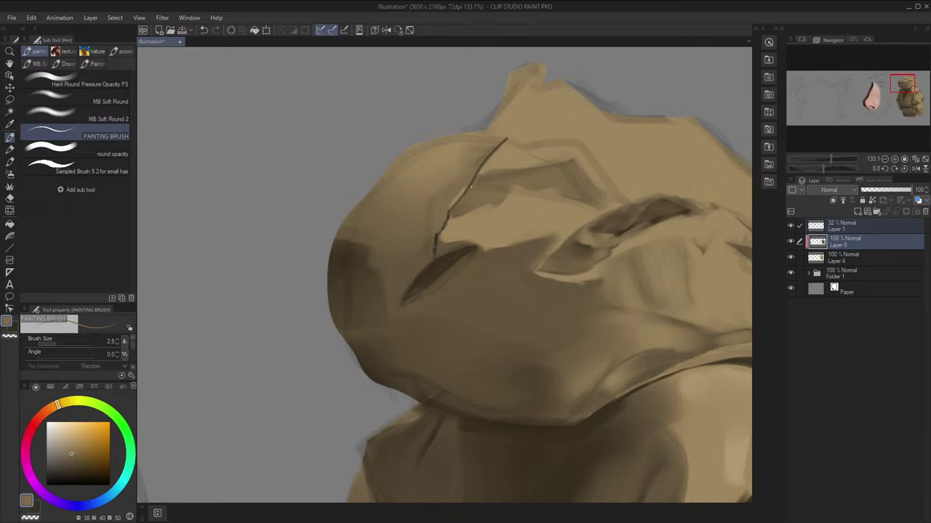
{"action": "left_click", "coordinate": [791, 226]}
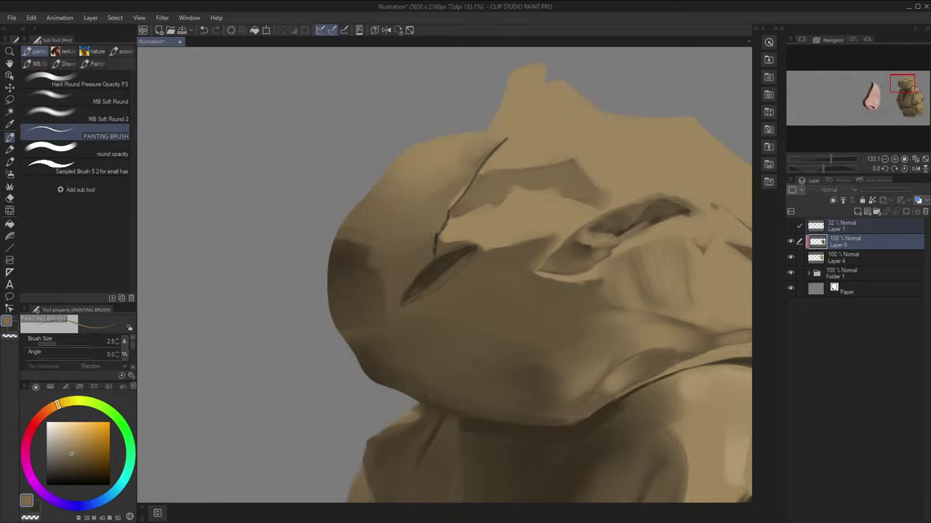
{"action": "key", "text": "h"}
{"action": "scroll", "coordinate": [480, 200], "scroll_direction": "down", "scroll_amount": 3}
{"action": "key", "text": "h"}
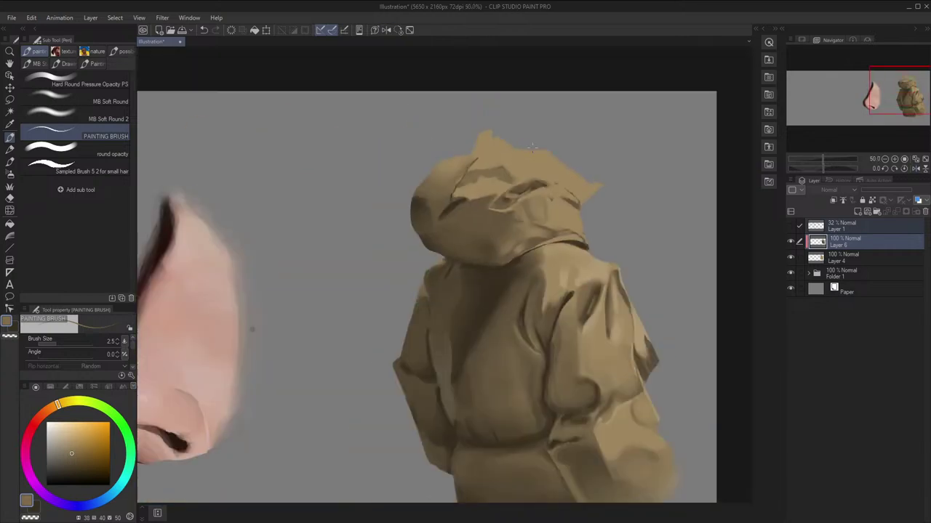
{"action": "scroll", "coordinate": [452, 222], "scroll_direction": "up", "scroll_amount": 4}
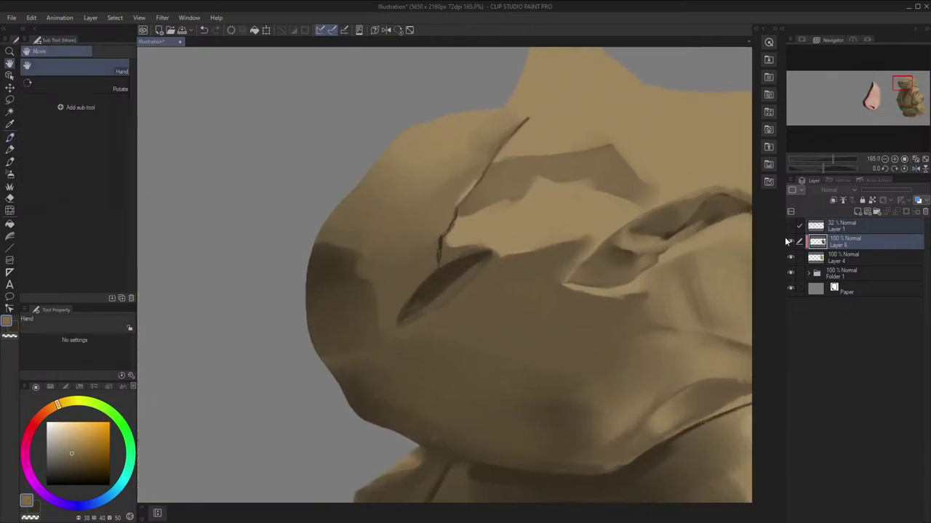
Show the Layer 1 sketch and darken the lower end of the seam above the fold at brush size 12
{"action": "left_click", "coordinate": [790, 226]}
{"action": "key", "text": "x"}
{"action": "key", "text": "]"}
{"action": "key", "text": "]"}
{"action": "key", "text": "]"}
{"action": "key", "text": "]"}
{"action": "key", "text": "]"}
{"action": "key", "text": "]"}
{"action": "key", "text": "]"}
{"action": "key", "text": "]"}
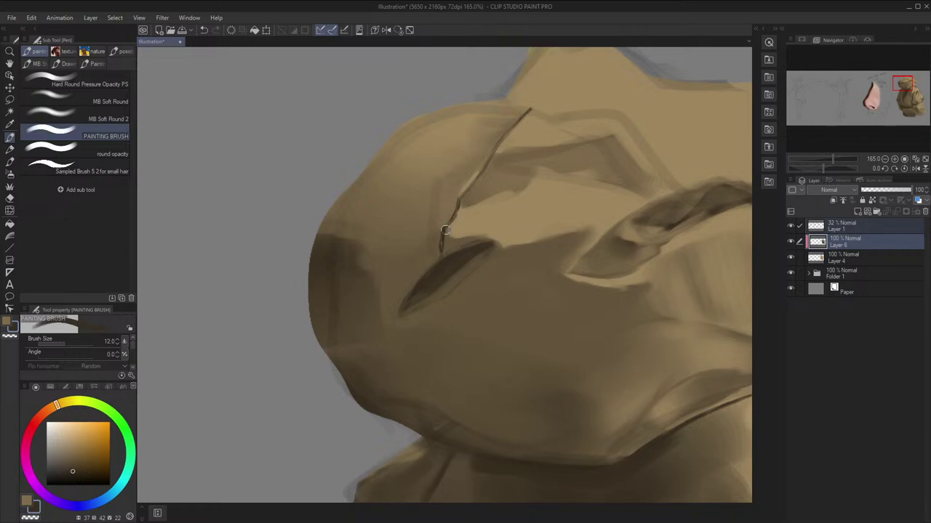
{"action": "mouse_move", "coordinate": [446, 230]}
{"action": "left_mouse_down"}
{"action": "mouse_move", "coordinate": [443, 249]}
{"action": "mouse_move", "coordinate": [441, 236]}
{"action": "left_mouse_up"}
Soften the seam's dark lower end with transparent color at size 10 and sampled brown at size 7, hiding the Layer 1 sketch
{"action": "key", "text": "h"}
{"action": "key", "text": "c"}
{"action": "key", "text": "["}
{"action": "key", "text": "["}
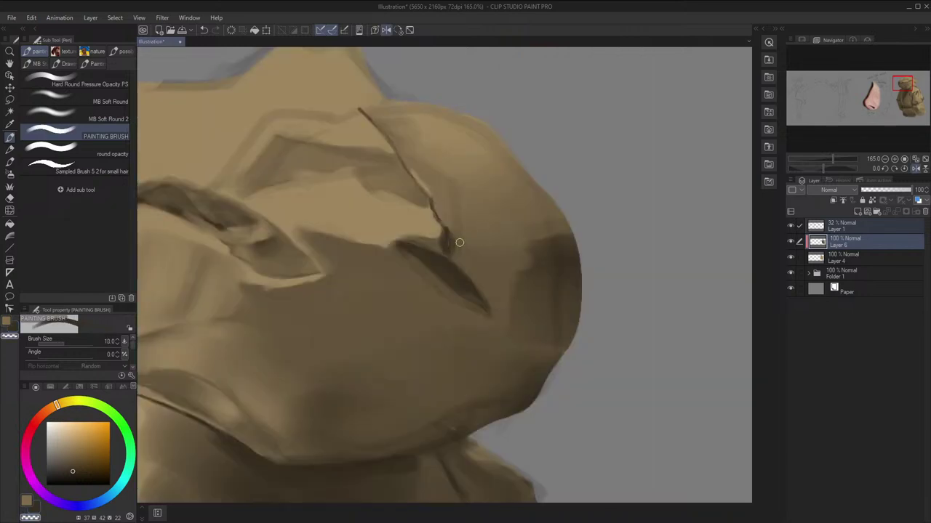
{"action": "key", "text": "x"}
{"action": "left_click", "coordinate": [457, 246], "text": "alt"}
{"action": "key", "text": "bracketleft"}
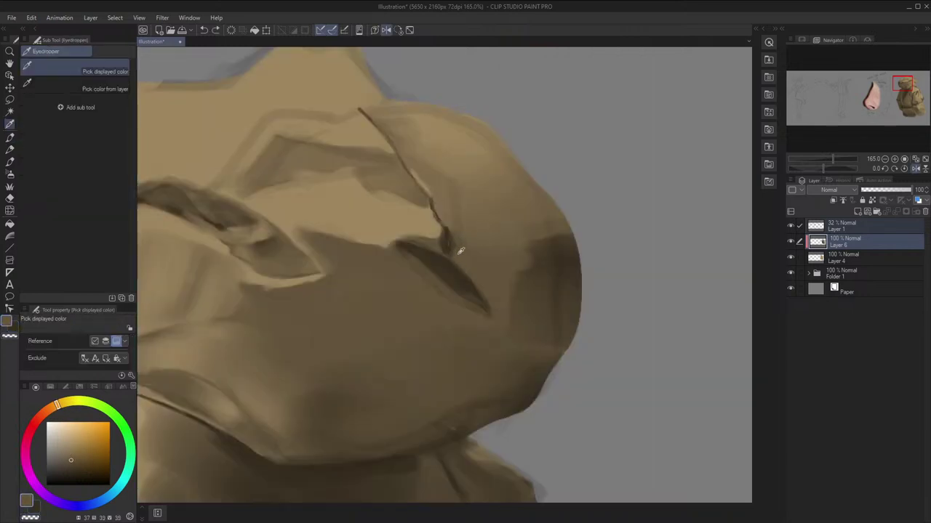
{"action": "key", "text": "h"}
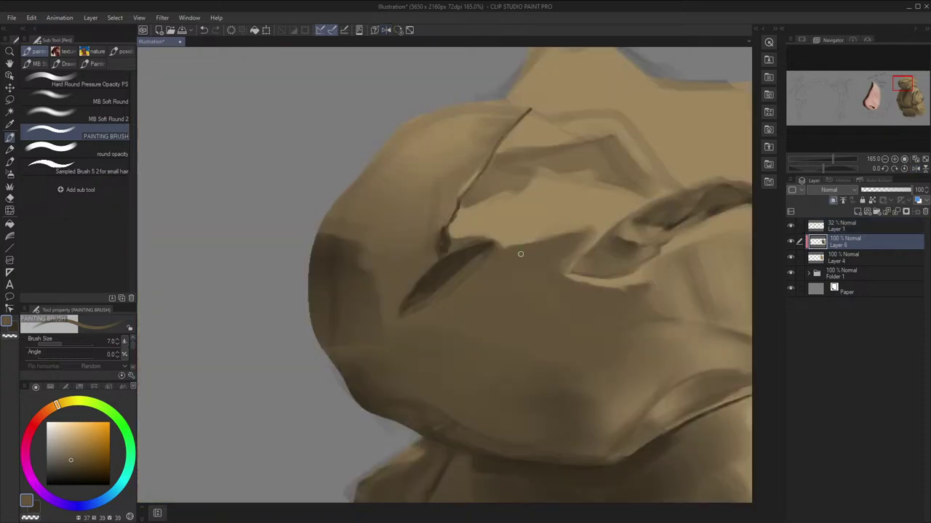
{"action": "left_click", "coordinate": [790, 225]}
{"action": "key", "text": "i"}
{"action": "key", "text": "p"}
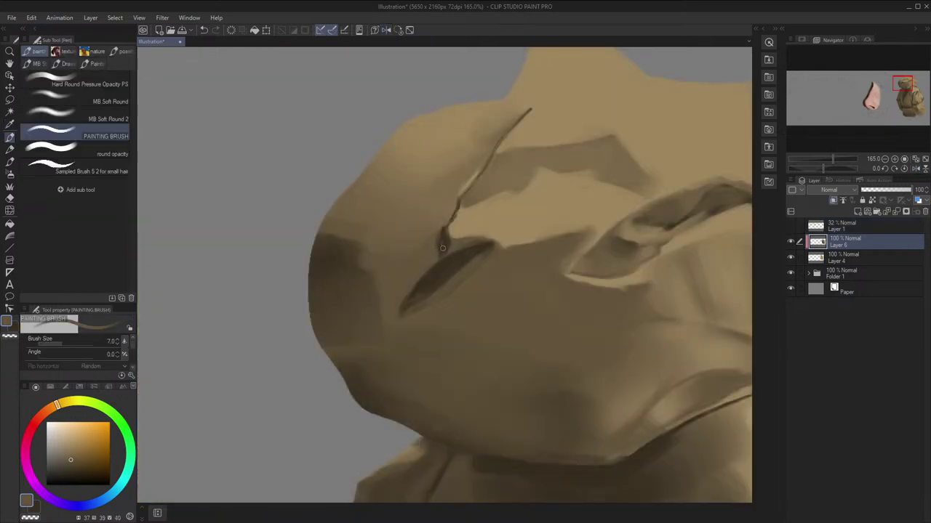
Undo the last touch and repaint the seam's lower end with sampled browns at brush sizes 7 and 6
{"action": "key", "text": "ctrl+z"}
{"action": "left_click_drag", "start_coordinate": [437, 256], "coordinate": [440, 241]}
{"action": "left_click", "coordinate": [466, 234], "text": "alt"}
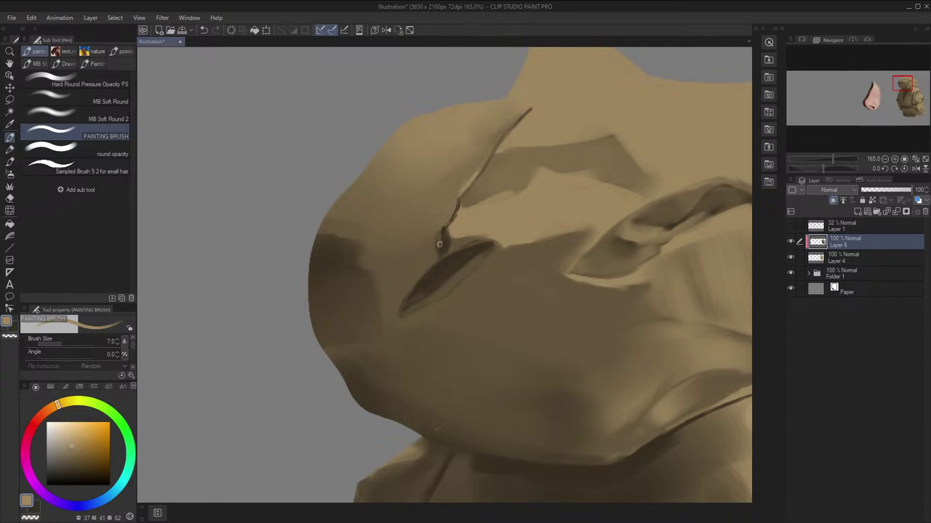
{"action": "key", "text": "bracketleft"}
{"action": "key", "text": "h"}
{"action": "left_click", "coordinate": [457, 245], "text": "alt"}
{"action": "left_click_drag", "start_coordinate": [453, 257], "coordinate": [457, 240]}
{"action": "key", "text": "h"}
{"action": "key", "text": "h"}
{"action": "scroll", "coordinate": [466, 229], "scroll_direction": "down", "scroll_amount": 3}
{"action": "key", "text": "h"}
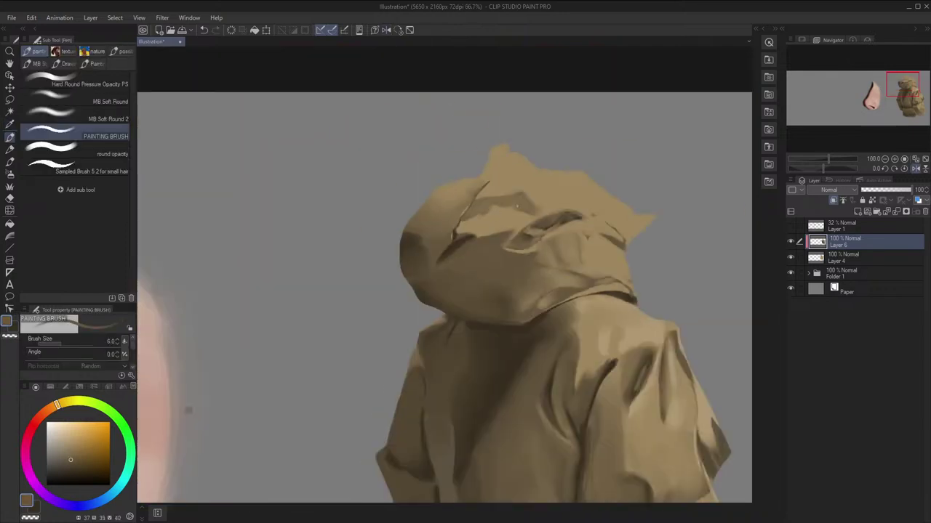
Touch up the front side of the seam's dark lower end with sampled browns at brush size 6
{"action": "key", "text": "h"}
{"action": "key", "text": "h"}
{"action": "scroll", "coordinate": [448, 194], "scroll_direction": "up", "scroll_amount": 3}
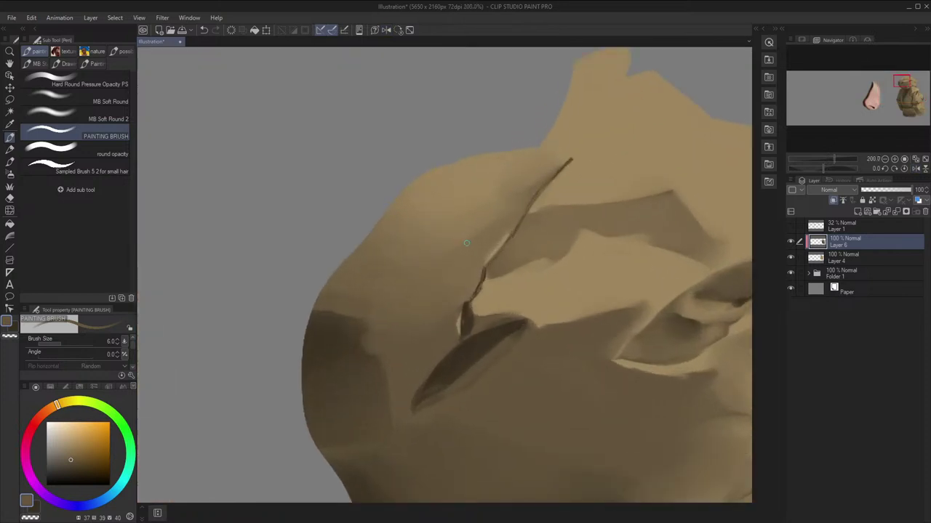
{"action": "left_click", "coordinate": [483, 322], "text": "alt"}
{"action": "left_click_drag", "start_coordinate": [474, 321], "coordinate": [470, 330]}
{"action": "left_click", "coordinate": [481, 317], "text": "alt"}
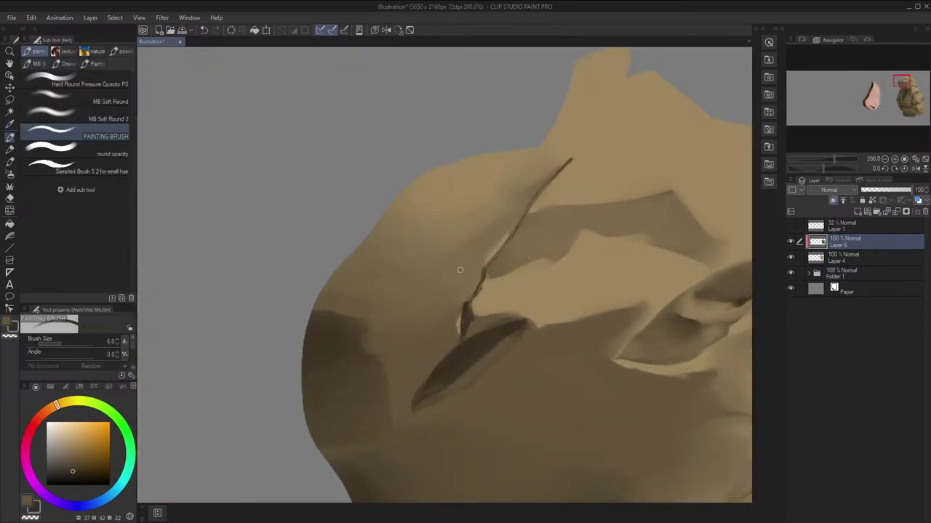
{"action": "left_click", "coordinate": [469, 315], "text": "alt"}
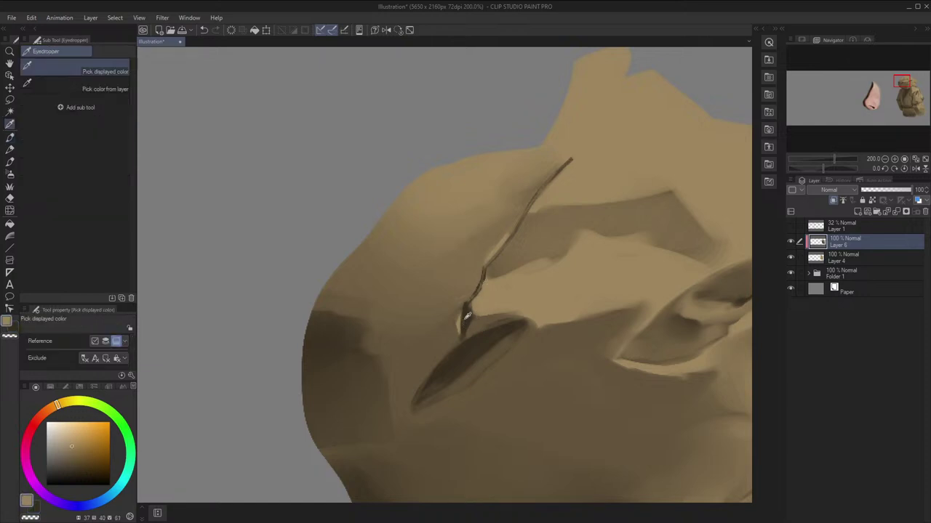
Refine the tip of the seam's dark lower end in mirrored view and review the hood in both orientations
{"action": "key", "text": "h"}
{"action": "left_click", "coordinate": [426, 324], "text": "alt"}
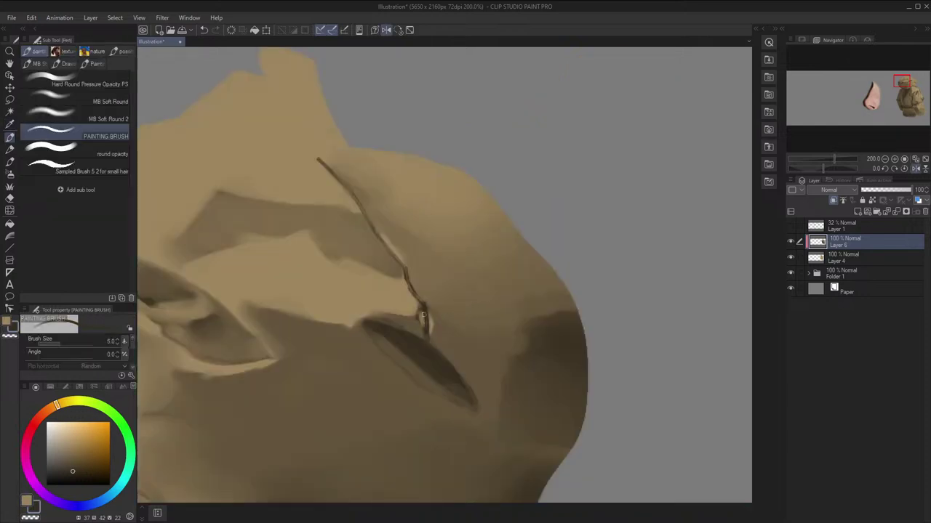
{"action": "left_click_drag", "start_coordinate": [426, 330], "coordinate": [421, 314]}
{"action": "key", "text": "h"}
{"action": "scroll", "coordinate": [458, 272], "scroll_direction": "down", "scroll_amount": 3}
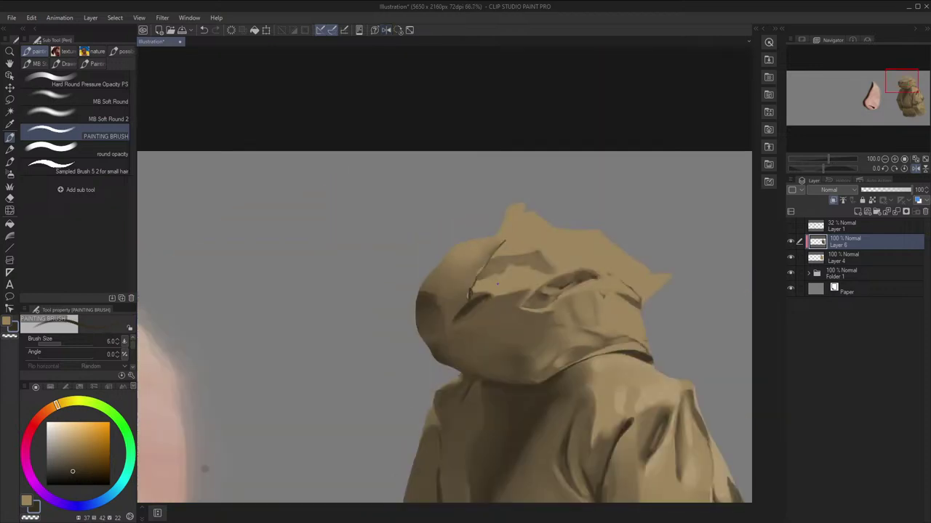
{"action": "key", "text": "h"}
{"action": "left_click_drag", "start_coordinate": [546, 284], "coordinate": [550, 222]}
{"action": "key", "text": "h"}
{"action": "left_click_drag", "start_coordinate": [609, 208], "coordinate": [600, 179]}
{"action": "scroll", "coordinate": [592, 167], "scroll_direction": "up", "scroll_amount": 2}
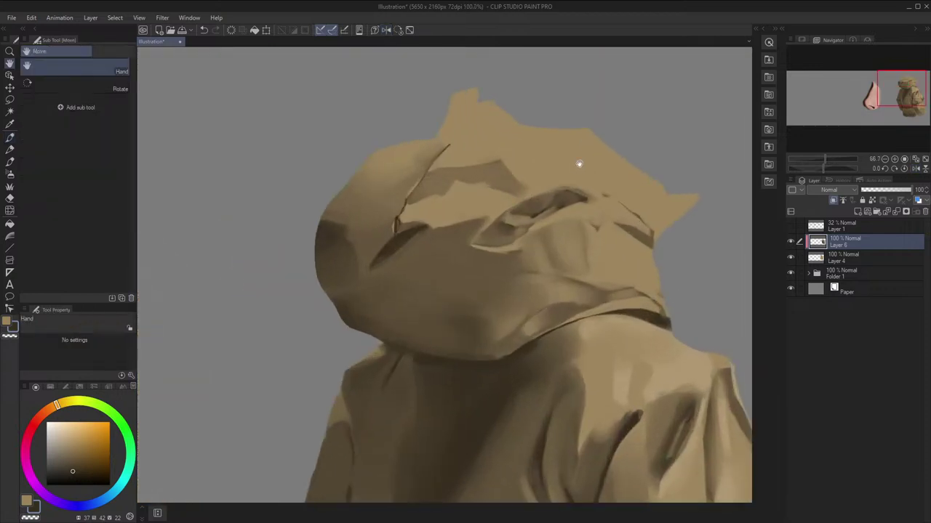
Show the Layer 1 sketch, draw a thin dark seam from the fold down to the hood's lower edge, and hide the sketch
{"action": "left_click", "coordinate": [791, 225]}
{"action": "key", "text": "p"}
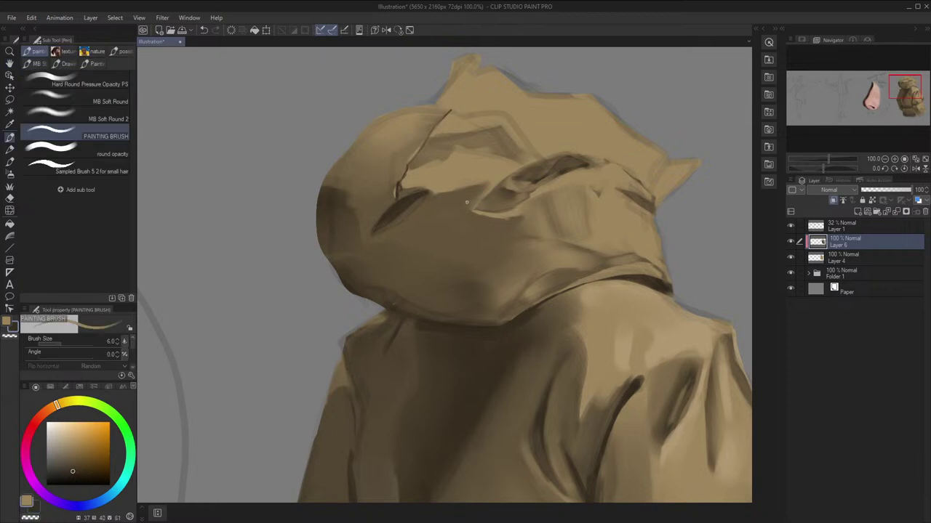
{"action": "key", "text": "["}
{"action": "key", "text": "["}
{"action": "key", "text": "["}
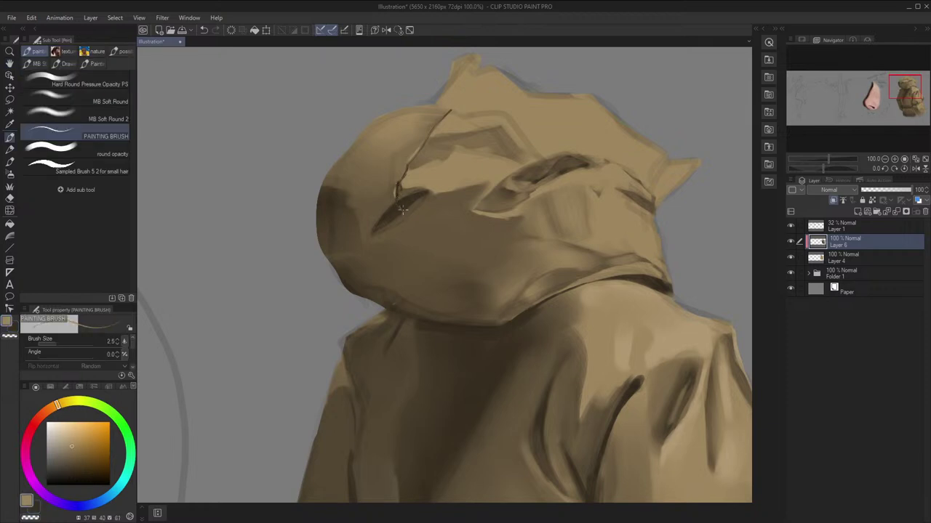
{"action": "left_click", "coordinate": [400, 208], "text": "alt"}
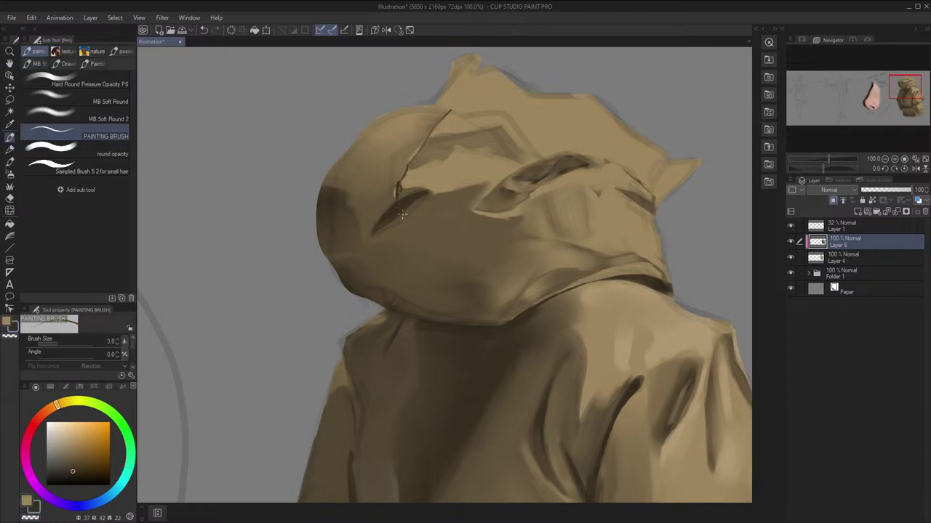
{"action": "key", "text": "bracketleft"}
{"action": "key", "text": "ctrl+z"}
{"action": "key", "text": "bracketright"}
{"action": "key", "text": "ctrl+z"}
{"action": "key", "text": "bracketleft"}
{"action": "key", "text": "bracketright"}
{"action": "left_click", "coordinate": [791, 227]}
{"action": "key", "text": "ctrl+minus"}
{"action": "key", "text": "ctrl+minus"}
{"action": "key", "text": "ctrl+minus"}
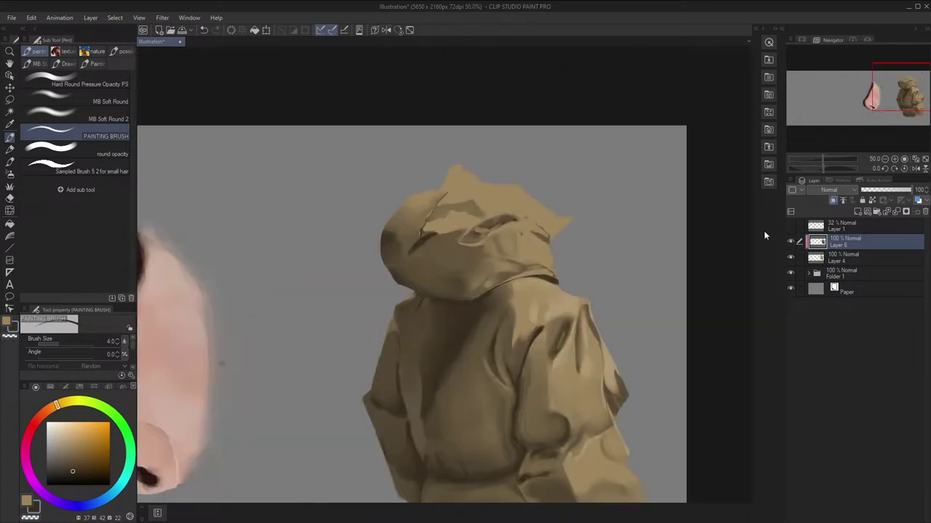
{"action": "key", "text": "h"}
{"action": "key", "text": "h"}
Paint a light edge beside the thin lower seam with a sampled brown at brush size 4
{"action": "key", "text": "ctrl+plus"}
{"action": "key", "text": "space"}
{"action": "key", "text": "ctrl+plus"}
{"action": "key", "text": "ctrl+plus"}
{"action": "key", "text": "ctrl+plus"}
{"action": "key", "text": "ctrl+plus"}
{"action": "key", "text": "ctrl+plus"}
{"action": "key", "text": "ctrl+plus"}
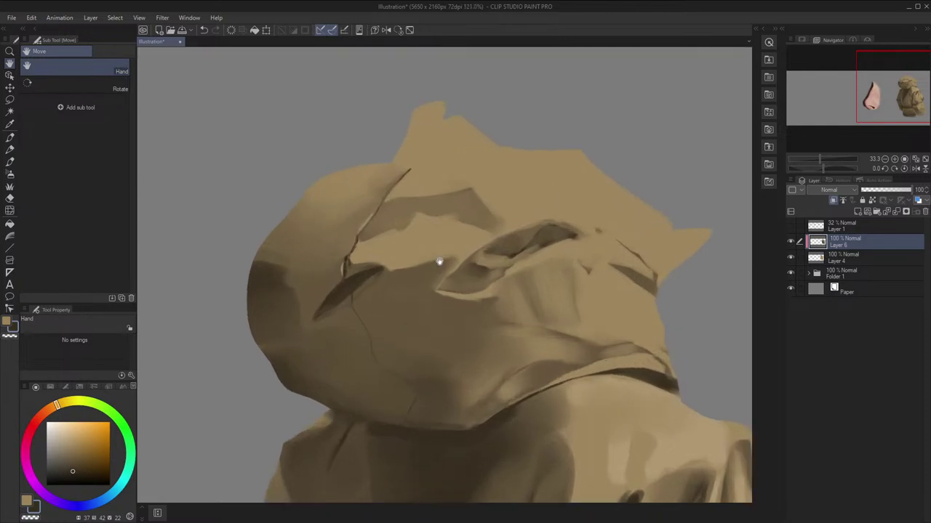
{"action": "left_click_drag", "start_coordinate": [421, 281], "coordinate": [474, 176]}
{"action": "key", "text": "x"}
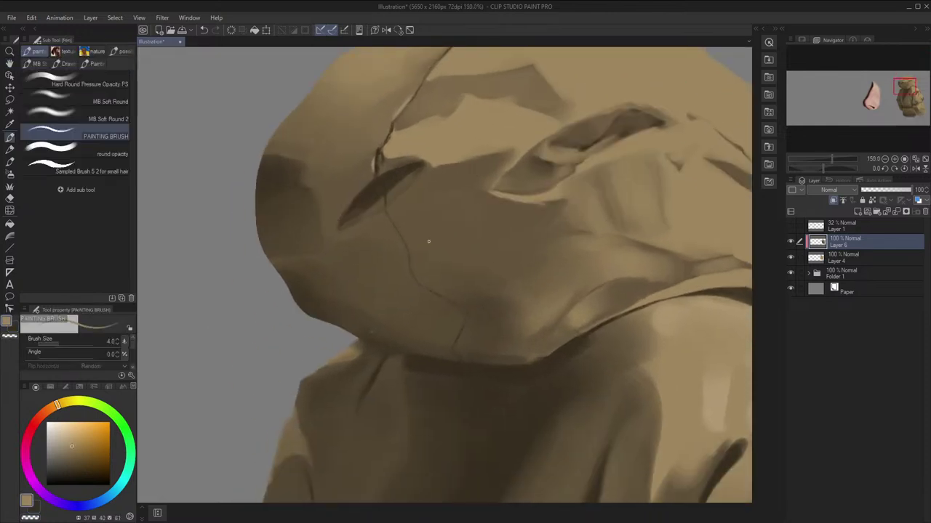
{"action": "key", "text": "alt"}
{"action": "left_click", "coordinate": [447, 153], "text": "alt"}
{"action": "left_click_drag", "start_coordinate": [398, 244], "coordinate": [390, 223]}
{"action": "key", "text": "h"}
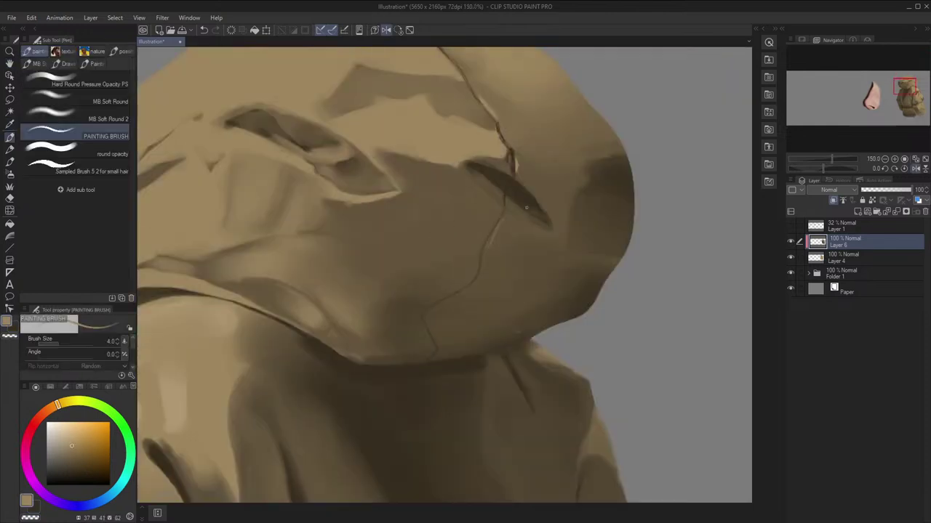
Undo the last touch, soften the lower seam with fine light brown strokes at brush size 2.5, and review the figure
{"action": "key", "text": "ctrl+z"}
{"action": "scroll", "coordinate": [445, 341], "scroll_direction": "down", "scroll_amount": 2}
{"action": "key", "text": "h"}
{"action": "scroll", "coordinate": [527, 294], "scroll_direction": "down", "scroll_amount": 1}
{"action": "key", "text": "h"}
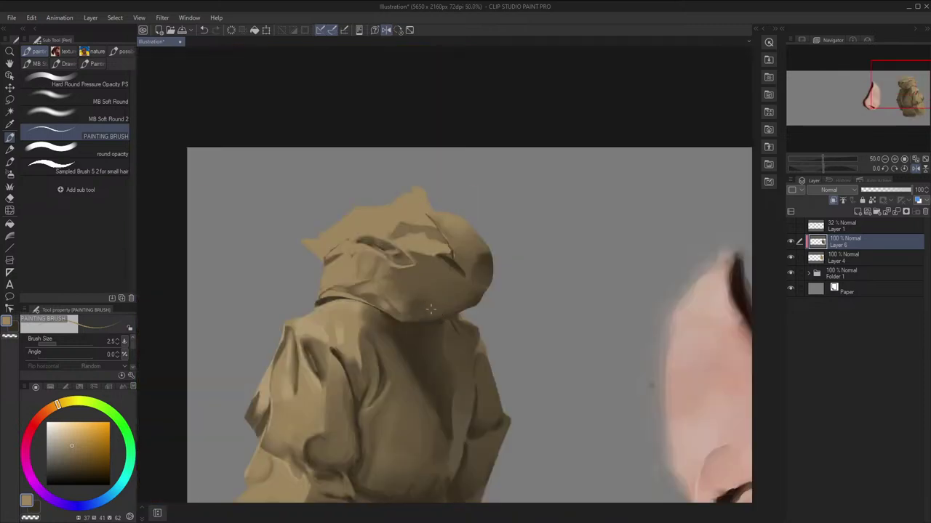
{"action": "scroll", "coordinate": [431, 309], "scroll_direction": "up", "scroll_amount": 4}
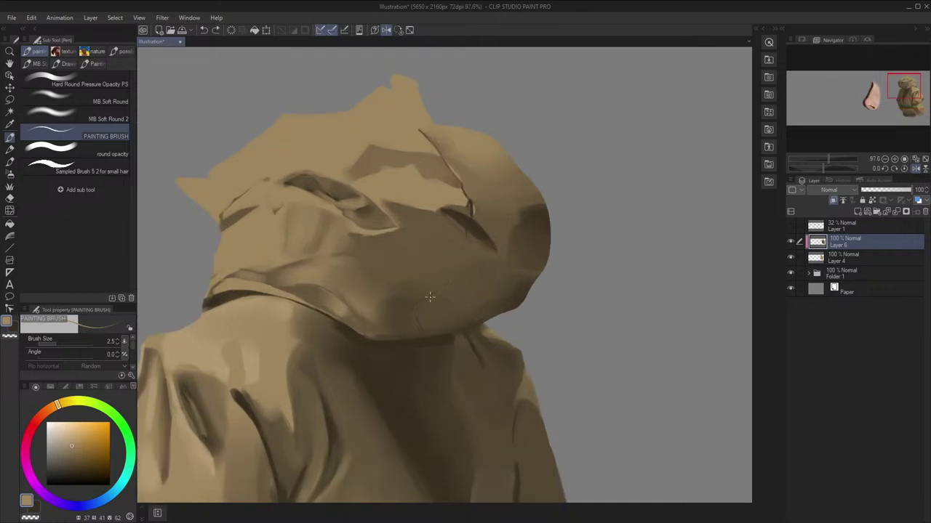
{"action": "key", "text": "h"}
{"action": "scroll", "coordinate": [509, 291], "scroll_direction": "down", "scroll_amount": 4}
{"action": "scroll", "coordinate": [557, 269], "scroll_direction": "up", "scroll_amount": 4}
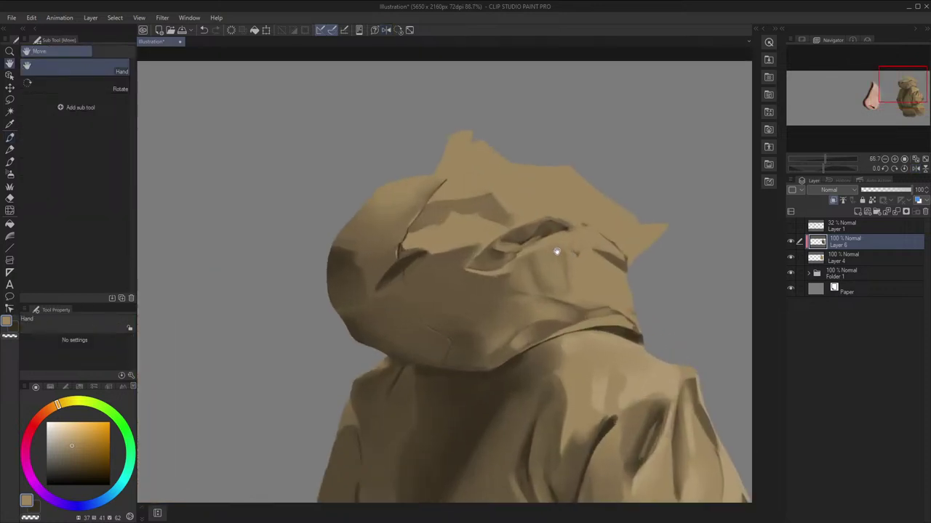
Trim the outer edge of the hood's rounded front with transparent color at brush size 17 in normal and mirrored views
{"action": "key", "text": "x"}
{"action": "key", "text": "c"}
{"action": "key", "text": "bracketright"}
{"action": "key", "text": "bracketright"}
{"action": "key", "text": "bracketright"}
{"action": "key", "text": "bracketright"}
{"action": "key", "text": "bracketright"}
{"action": "key", "text": "bracketright"}
{"action": "key", "text": "bracketright"}
{"action": "key", "text": "bracketright"}
{"action": "key", "text": "bracketright"}
{"action": "key", "text": "bracketright"}
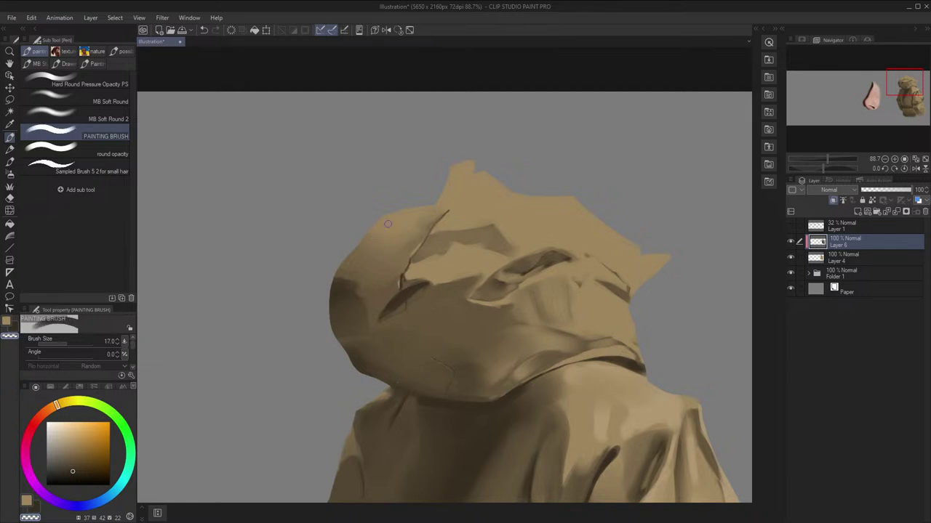
{"action": "left_click_drag", "start_coordinate": [346, 258], "coordinate": [354, 245]}
{"action": "key", "text": "h"}
{"action": "mouse_move", "coordinate": [485, 217]}
{"action": "left_mouse_down"}
{"action": "mouse_move", "coordinate": [523, 234]}
{"action": "mouse_move", "coordinate": [529, 249]}
{"action": "left_mouse_up"}
{"action": "key", "text": "h"}
Show the Layer 1 sketch and paint a dark curved fold line across the hood's top at brush size 20 in mirrored view
{"action": "key", "text": "space"}
{"action": "left_click", "coordinate": [790, 226]}
{"action": "left_click_drag", "start_coordinate": [740, 250], "coordinate": [734, 262]}
{"action": "key", "text": "c"}
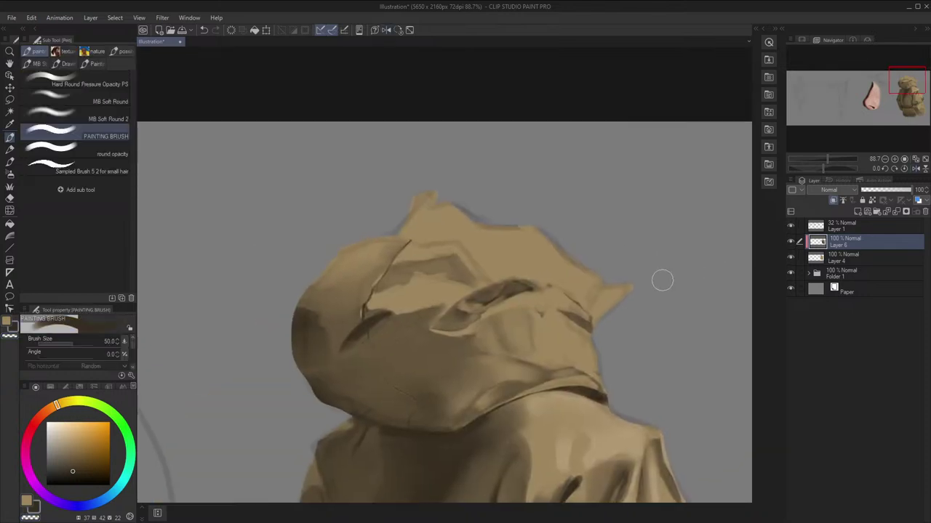
{"action": "key", "text": "h"}
{"action": "key", "text": "bracketleft"}
{"action": "key", "text": "bracketleft"}
{"action": "key", "text": "bracketleft"}
{"action": "key", "text": "bracketleft"}
{"action": "mouse_move", "coordinate": [401, 278]}
{"action": "left_mouse_down"}
{"action": "mouse_move", "coordinate": [444, 242]}
{"action": "mouse_move", "coordinate": [486, 234]}
{"action": "left_mouse_up"}
Rotate the canvas and thin the dark fold line with transparent color at brush sizes 40 and 25
{"action": "key", "text": "shift+space"}
{"action": "mouse_move", "coordinate": [559, 198]}
{"action": "left_mouse_down"}
{"action": "mouse_move", "coordinate": [535, 331]}
{"action": "mouse_move", "coordinate": [517, 348]}
{"action": "left_mouse_up"}
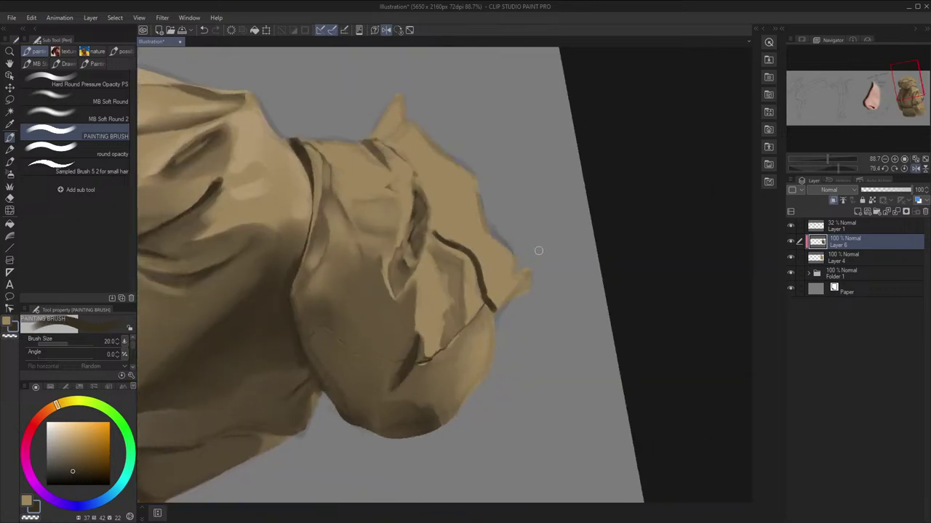
{"action": "key", "text": "bracketright"}
{"action": "key", "text": "bracketright"}
{"action": "key", "text": "bracketright"}
{"action": "key", "text": "c"}
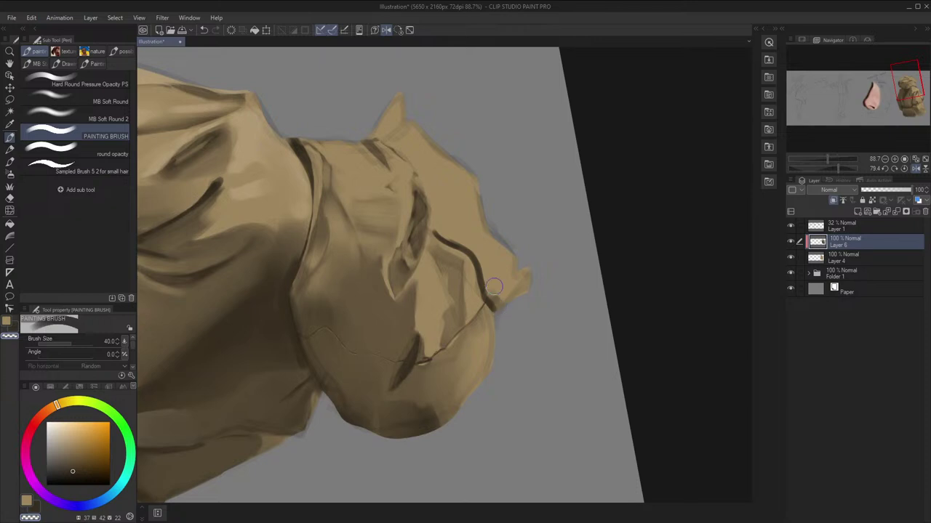
{"action": "left_click_drag", "start_coordinate": [503, 310], "coordinate": [495, 302]}
{"action": "key", "text": "h"}
{"action": "left_click_drag", "start_coordinate": [454, 231], "coordinate": [416, 246]}
{"action": "mouse_move", "coordinate": [401, 281]}
{"action": "left_mouse_down"}
{"action": "mouse_move", "coordinate": [415, 252]}
{"action": "mouse_move", "coordinate": [451, 225]}
{"action": "left_mouse_up"}
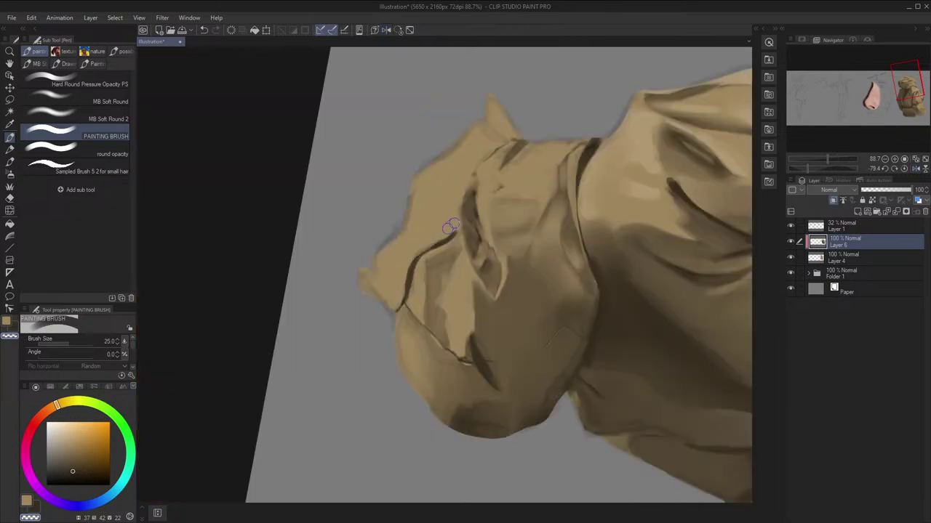
Undo the last erasing stroke, refine the fold line with transparent color at brush size 17, and reset the canvas rotation
{"action": "key", "text": "ctrl+z"}
{"action": "key", "text": "bracketleft"}
{"action": "key", "text": "bracketleft"}
{"action": "key", "text": "bracketleft"}
{"action": "key", "text": "bracketleft"}
{"action": "key", "text": "h"}
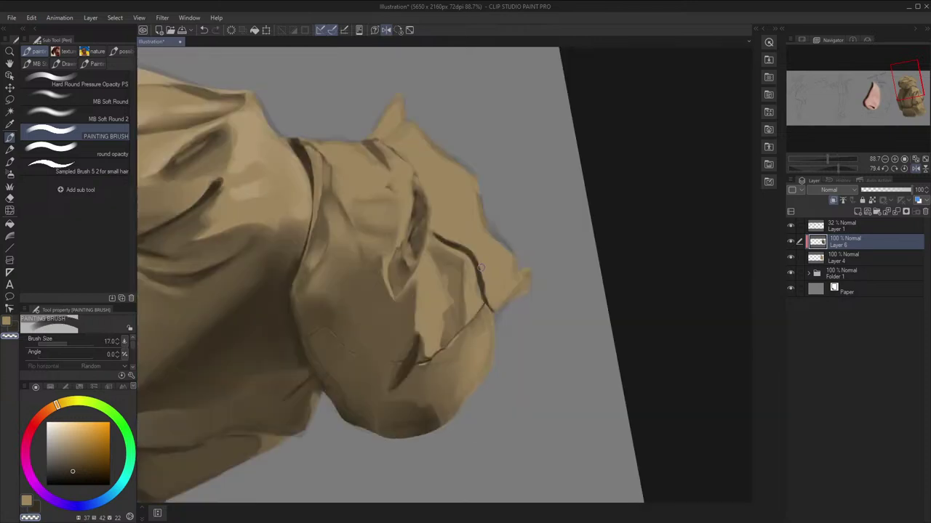
{"action": "key", "text": "r"}
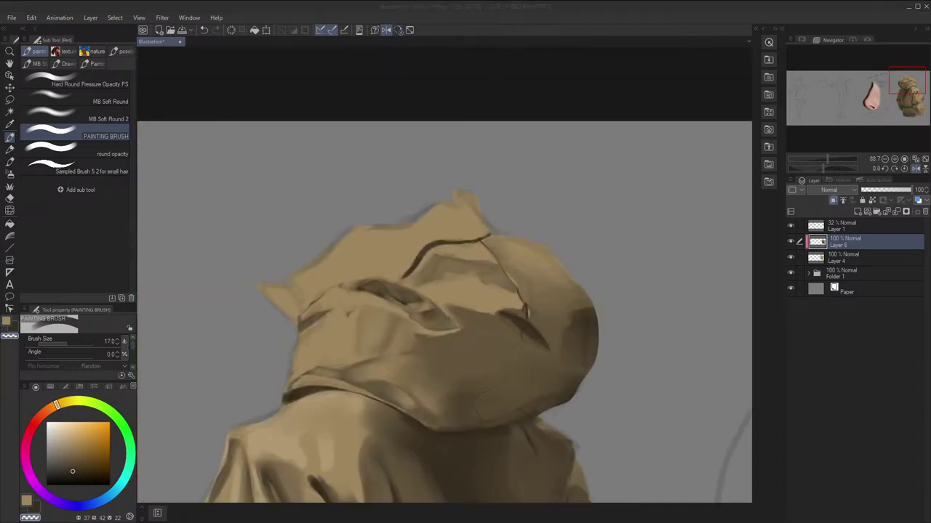
Hide the Layer 1 sketch and check how the new fold line reads on the whole figure in both orientations
{"action": "left_click", "coordinate": [791, 226]}
{"action": "key", "text": "h"}
{"action": "key", "text": "ctrl+minus"}
{"action": "key", "text": "ctrl+minus"}
{"action": "key", "text": "ctrl+minus"}
{"action": "key", "text": "h"}
{"action": "left_click_drag", "start_coordinate": [542, 284], "coordinate": [643, 246]}
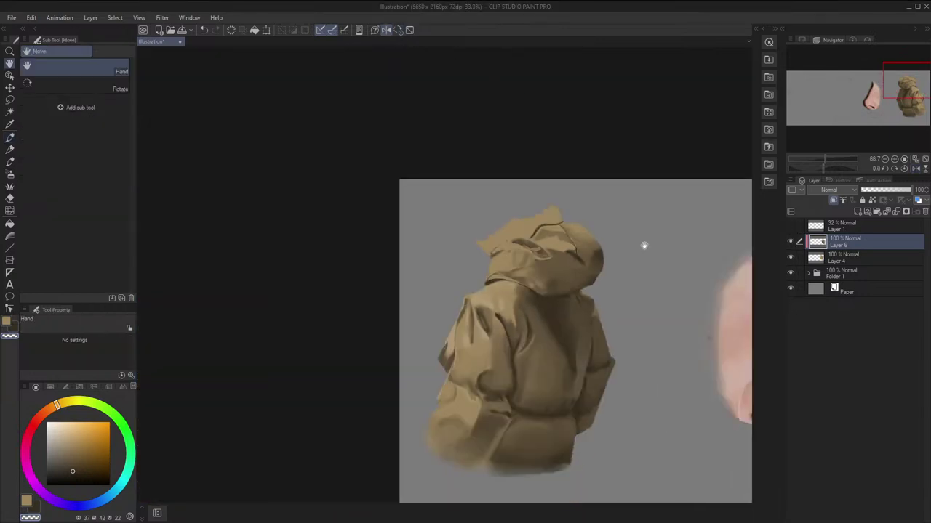
{"action": "key", "text": "h"}
{"action": "scroll", "coordinate": [461, 156], "scroll_direction": "up", "scroll_amount": 6}
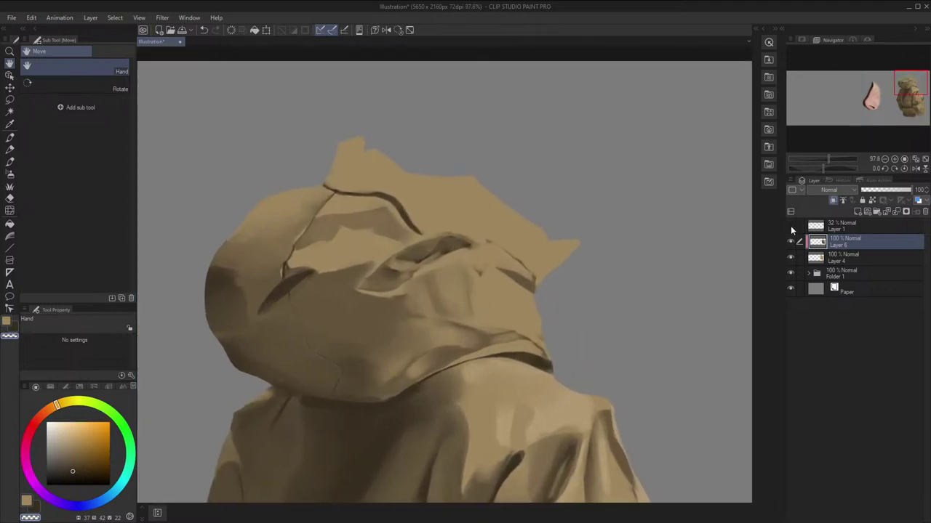
Show the Layer 1 sketch and lighten the shadow between the hood's two folds with transparent color at brush size 60
{"action": "left_click", "coordinate": [791, 227]}
{"action": "scroll", "coordinate": [499, 245], "scroll_direction": "up", "scroll_amount": 1}
{"action": "mouse_move", "coordinate": [449, 267]}
{"action": "left_mouse_down"}
{"action": "mouse_move", "coordinate": [522, 247]}
{"action": "mouse_move", "coordinate": [621, 281]}
{"action": "left_mouse_up"}
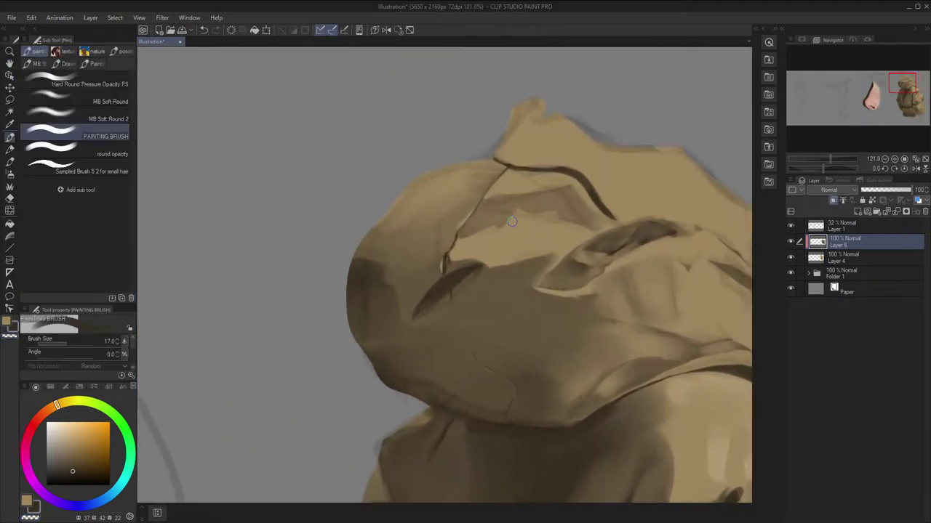
{"action": "key", "text": "]"}
{"action": "key", "text": "]"}
{"action": "key", "text": "]"}
{"action": "key", "text": "]"}
{"action": "key", "text": "]"}
{"action": "key", "text": "]"}
{"action": "key", "text": "]"}
{"action": "key", "text": "]"}
{"action": "key", "text": "]"}
{"action": "key", "text": "["}
{"action": "key", "text": "["}
{"action": "key", "text": "["}
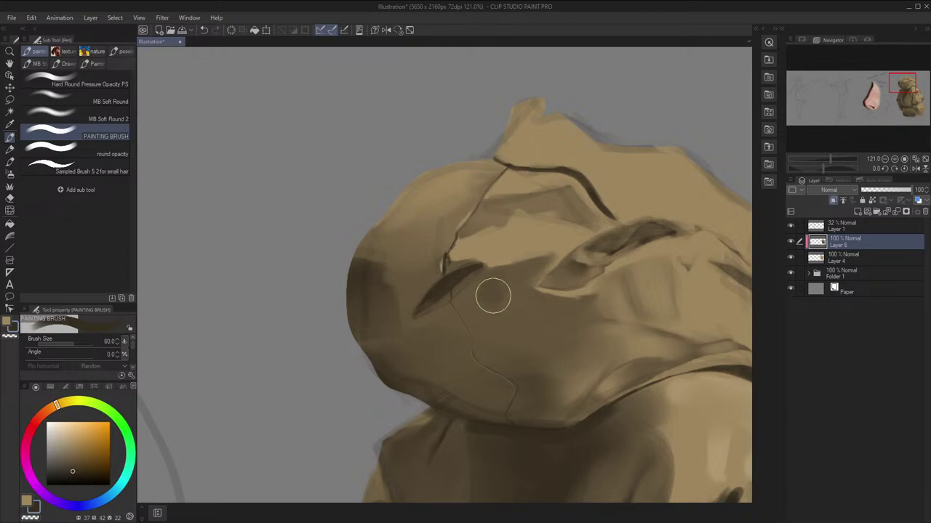
{"action": "key", "text": "c"}
{"action": "left_click_drag", "start_coordinate": [509, 284], "coordinate": [493, 299]}
Blend the lightened area between the two folds with sampled browns and check it in mirrored view
{"action": "left_click", "coordinate": [486, 309], "text": "alt"}
{"action": "key", "text": "["}
{"action": "left_click", "coordinate": [532, 266], "text": "alt"}
{"action": "key", "text": "]"}
{"action": "key", "text": "]"}
{"action": "key", "text": "]"}
{"action": "key", "text": "h"}
{"action": "key", "text": "h"}
Paint a small dark crease between the hood's two folds with transparent color and sampled brown at brush size 17
{"action": "key", "text": "space"}
{"action": "left_click_drag", "start_coordinate": [542, 274], "coordinate": [530, 280]}
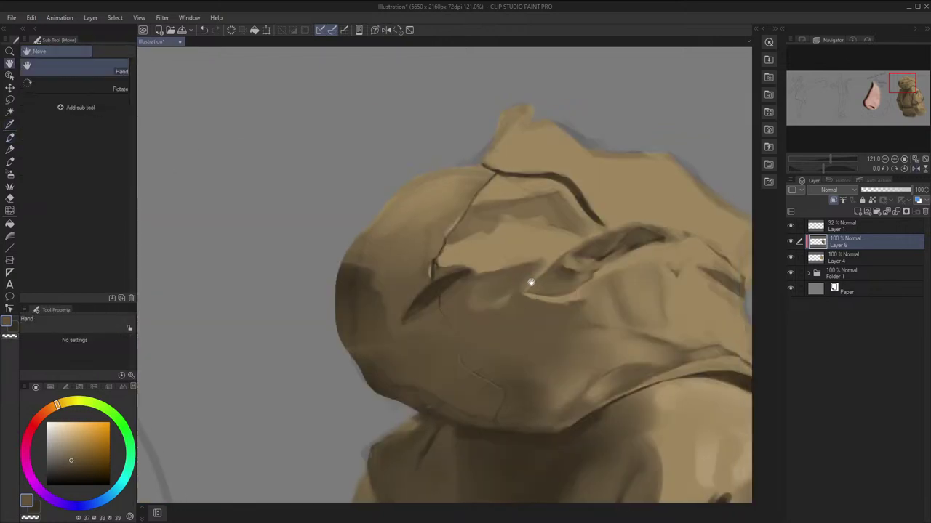
{"action": "key", "text": "x"}
{"action": "key", "text": "["}
{"action": "key", "text": "["}
{"action": "key", "text": "["}
{"action": "key", "text": "["}
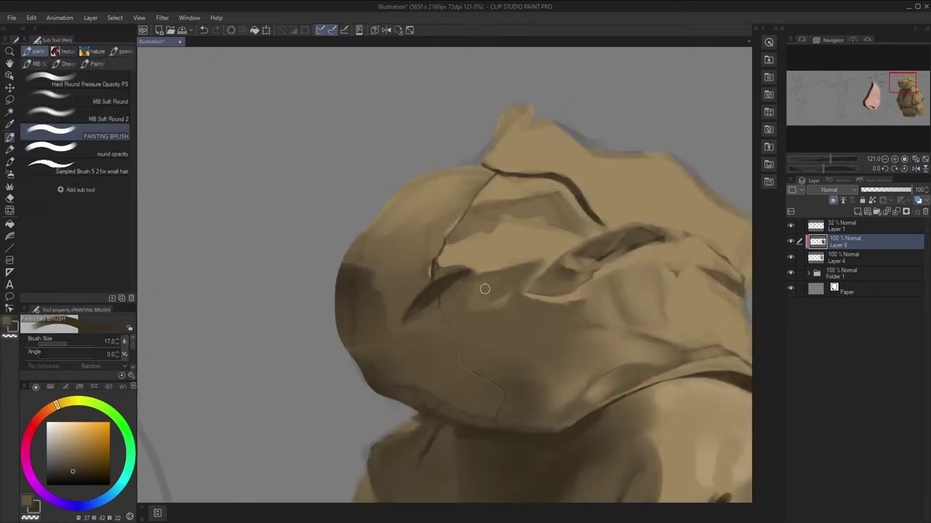
{"action": "left_click", "coordinate": [527, 272], "text": "alt"}
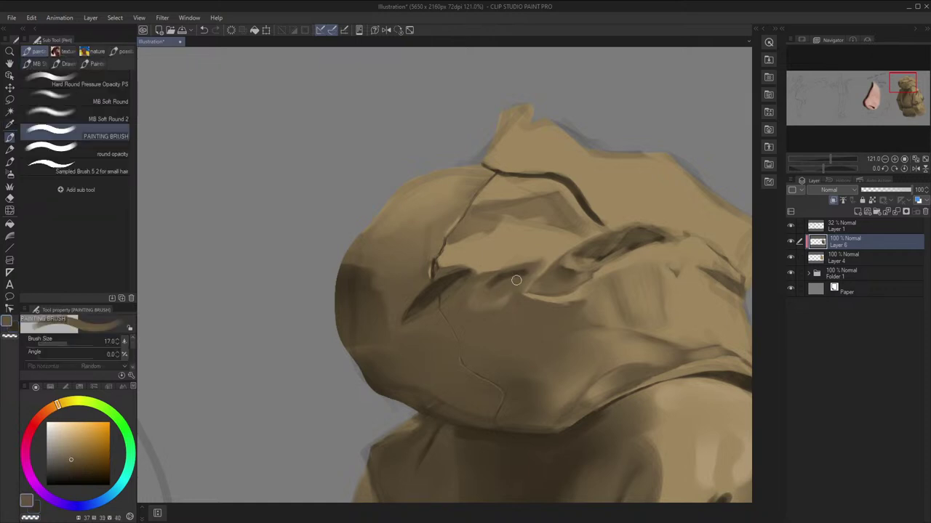
Refine the new crease with sampled brown at brush size 7, checking its shape in mirrored view
{"action": "key", "text": "h"}
{"action": "key", "text": "h"}
{"action": "key", "text": "["}
{"action": "key", "text": "["}
{"action": "key", "text": "["}
{"action": "key", "text": "["}
{"action": "key", "text": "["}
{"action": "key", "text": "["}
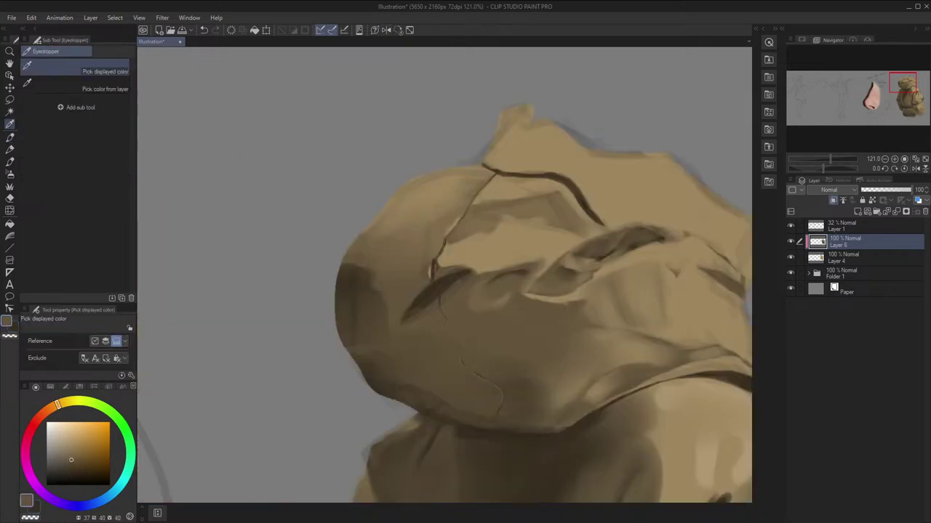
{"action": "key", "text": "h"}
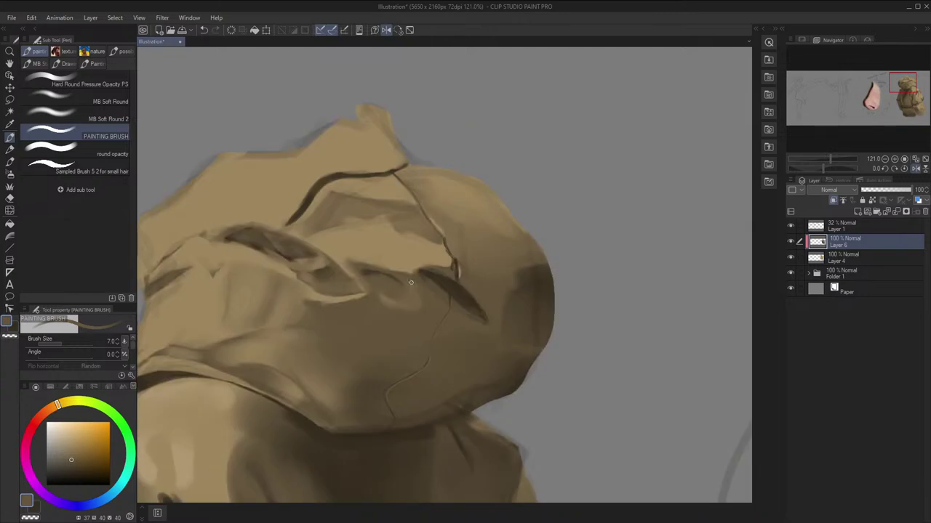
{"action": "key", "text": "h"}
Sharpen the crease's dark upper edge at brush size 8, and blend it with sampled brown at size 17
{"action": "left_click", "coordinate": [579, 269], "text": "alt"}
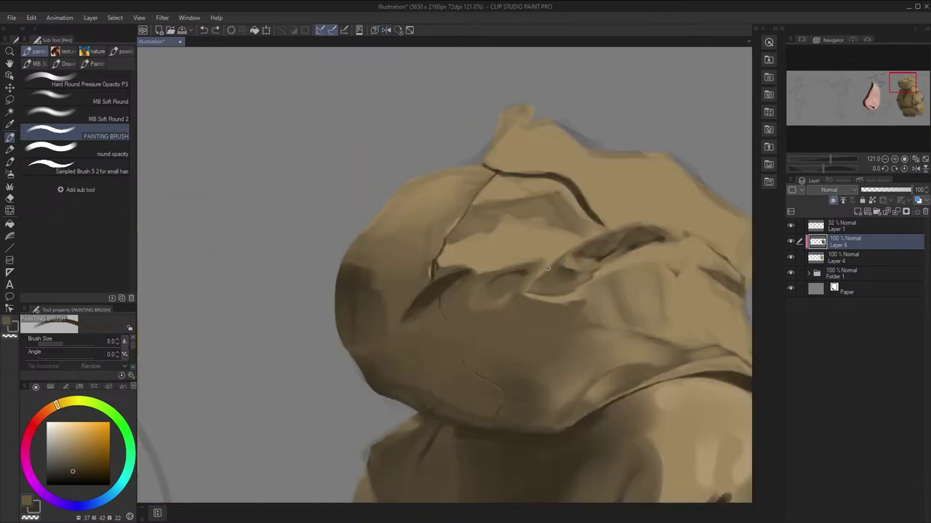
{"action": "key", "text": "]"}
{"action": "key", "text": "]"}
{"action": "key", "text": "]"}
{"action": "key", "text": "]"}
{"action": "key", "text": "]"}
{"action": "left_click", "coordinate": [494, 282], "text": "alt"}
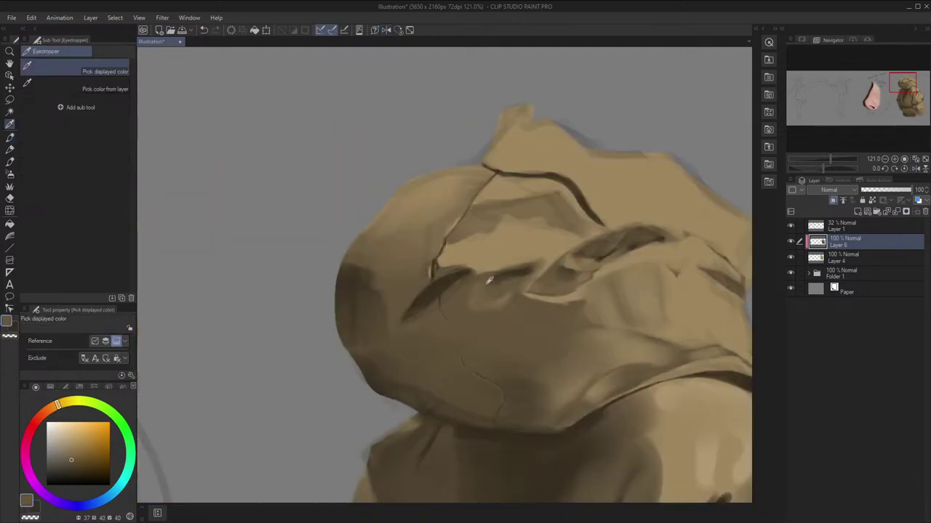
{"action": "key", "text": "["}
{"action": "key", "text": "["}
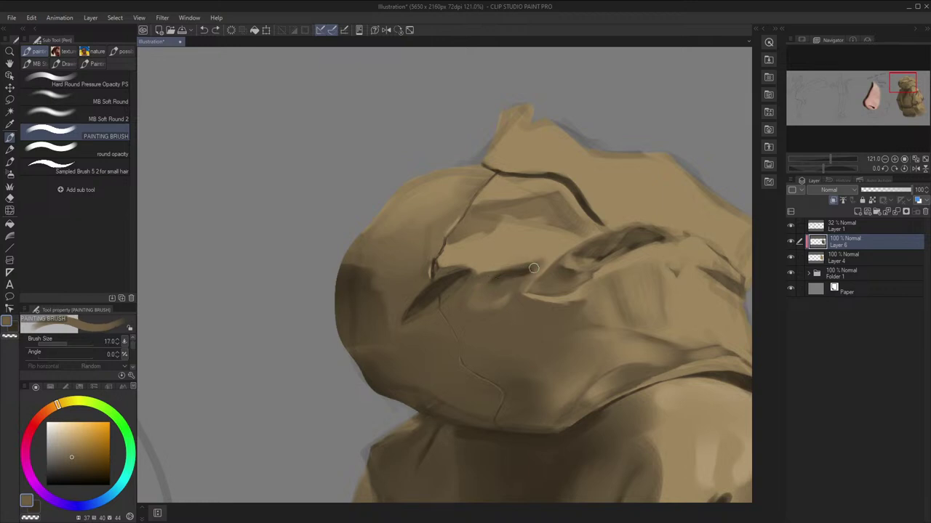
{"action": "left_click_drag", "start_coordinate": [534, 268], "coordinate": [497, 275]}
Check the reworked folds on the whole figure in both orientations and hide the Layer 1 sketch
{"action": "scroll", "coordinate": [511, 276], "scroll_direction": "down", "scroll_amount": 3}
{"action": "key", "text": "h"}
{"action": "key", "text": "h"}
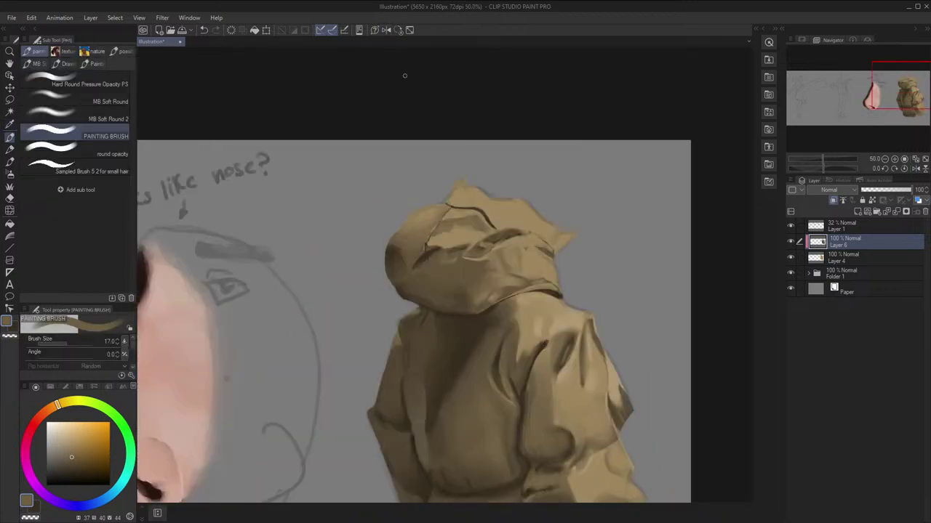
{"action": "left_click", "coordinate": [800, 225]}
Reshape the long dark fold next to the hood's rim seam at brush size 40, using transparent color and sampled brown
{"action": "scroll", "coordinate": [382, 246], "scroll_direction": "up", "scroll_amount": 5}
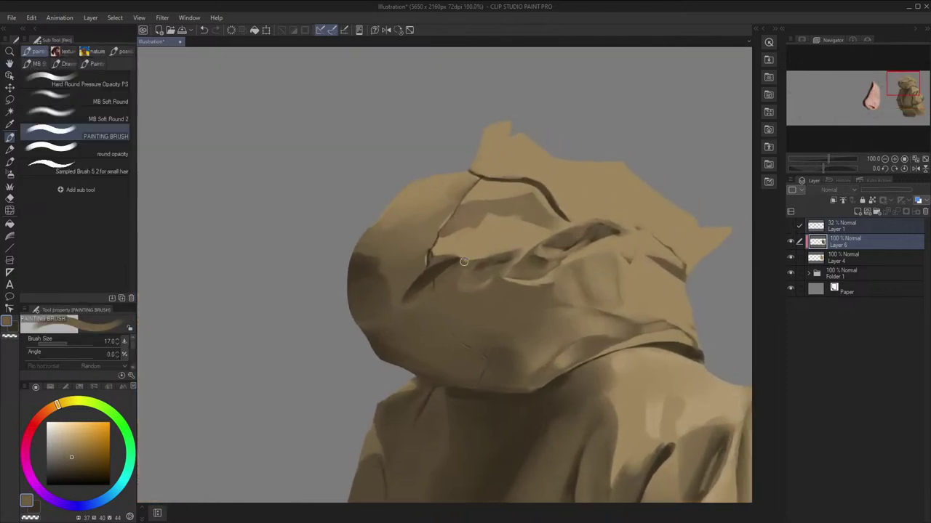
{"action": "key", "text": "bracketright"}
{"action": "key", "text": "h"}
{"action": "key", "text": "x"}
{"action": "left_click_drag", "start_coordinate": [468, 276], "coordinate": [486, 292]}
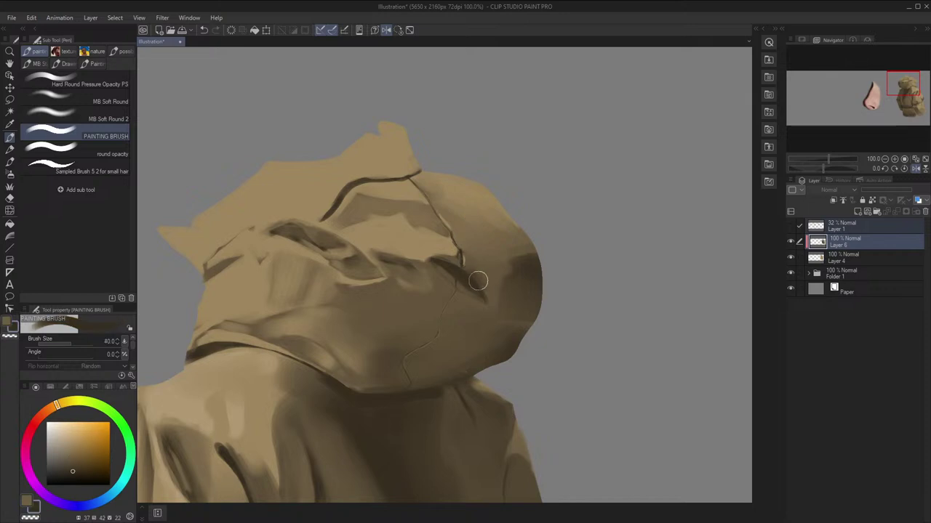
{"action": "key", "text": "h"}
{"action": "key", "text": "h"}
{"action": "left_click", "coordinate": [498, 262], "text": "alt"}
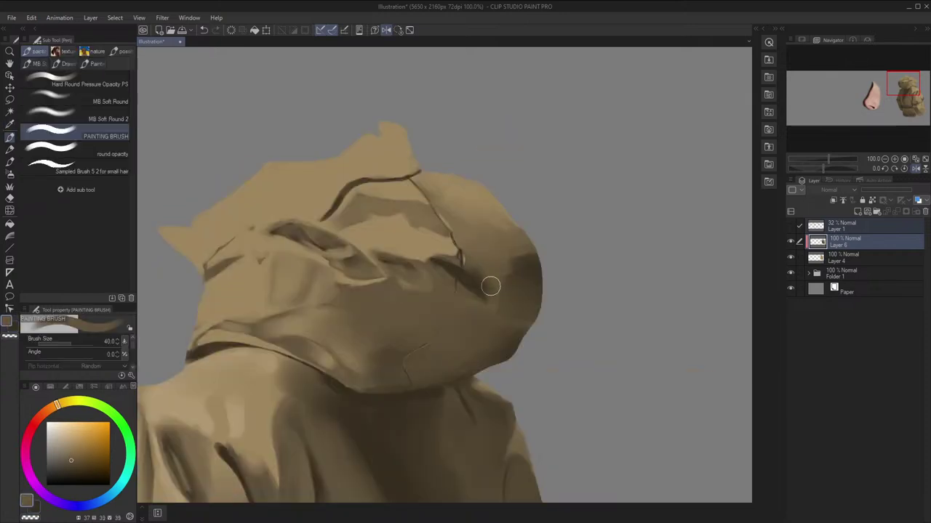
Rotate the canvas and add a soft dark shadow beside the tip of the rim fold at brush size 60
{"action": "key", "text": "h"}
{"action": "mouse_move", "coordinate": [401, 294]}
{"action": "left_mouse_down"}
{"action": "mouse_move", "coordinate": [406, 278]}
{"action": "mouse_move", "coordinate": [426, 295]}
{"action": "left_mouse_up"}
{"action": "key", "text": "x"}
{"action": "key", "text": "h"}
{"action": "left_click_drag", "start_coordinate": [562, 243], "coordinate": [479, 368]}
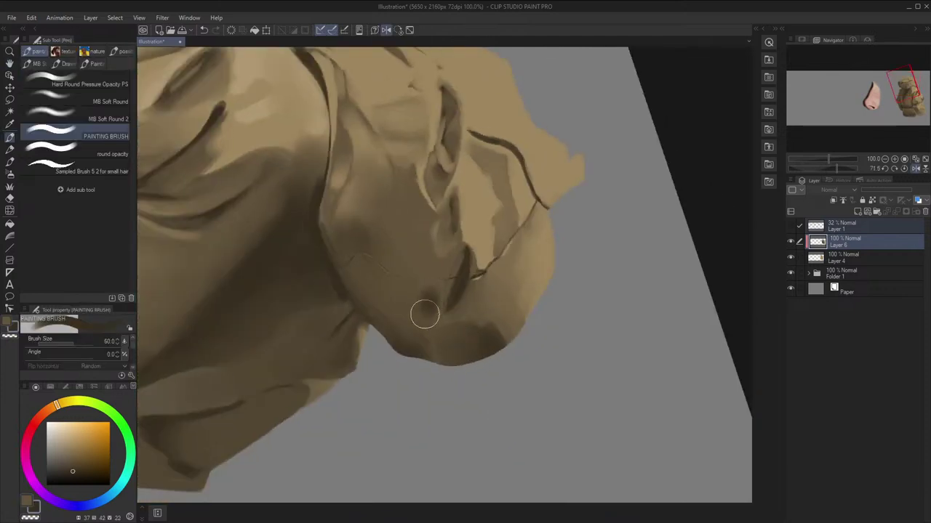
Define the edge between the rim fold and its new shadow with sampled brown at brush size 12
{"action": "key", "text": "x"}
{"action": "left_click", "coordinate": [443, 298], "text": "alt"}
{"action": "key", "text": "["}
{"action": "key", "text": "["}
{"action": "key", "text": "["}
{"action": "key", "text": "["}
{"action": "key", "text": "["}
{"action": "key", "text": "["}
{"action": "key", "text": "["}
{"action": "key", "text": "["}
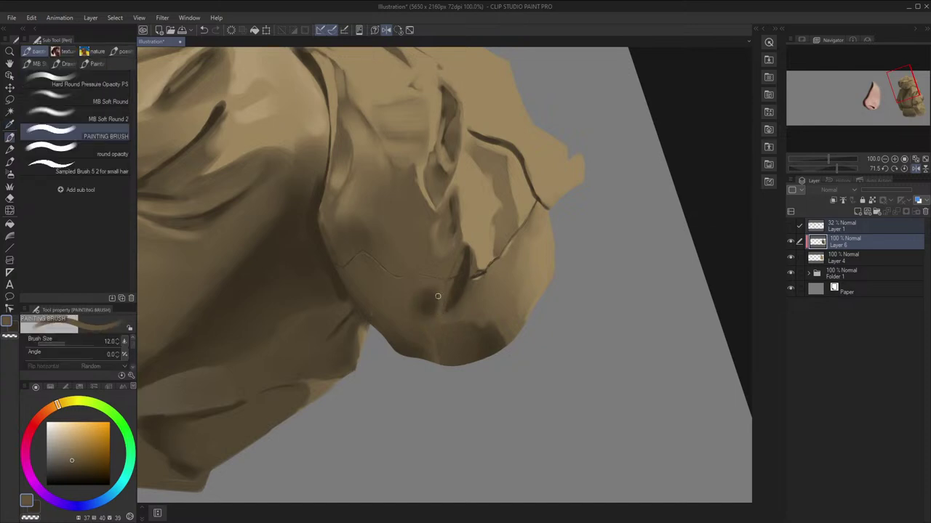
{"action": "left_click", "coordinate": [438, 297], "text": "alt"}
Blend the shadow beside the rim fold into the hood with sampled brown at brush size 60
{"action": "key", "text": "h"}
{"action": "key", "text": "]"}
{"action": "key", "text": "]"}
{"action": "key", "text": "]"}
{"action": "key", "text": "]"}
{"action": "key", "text": "]"}
{"action": "key", "text": "]"}
{"action": "key", "text": "]"}
{"action": "key", "text": "]"}
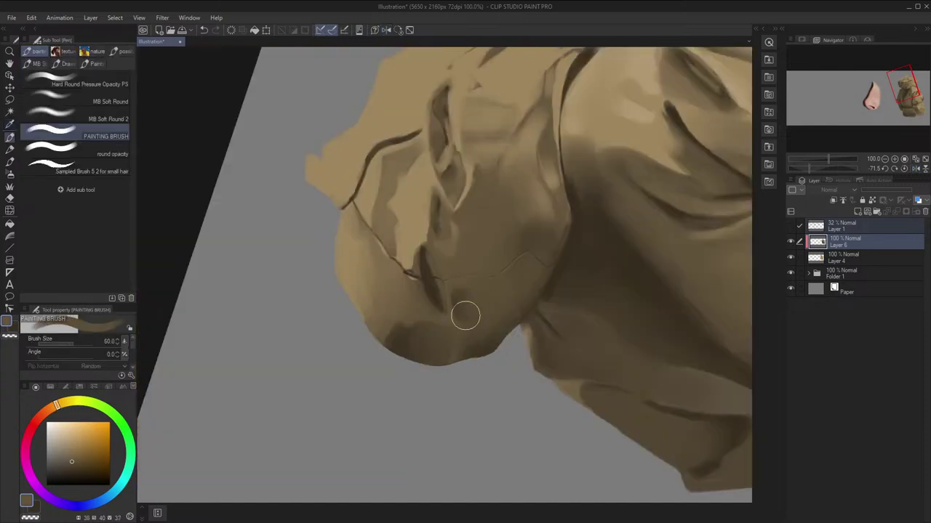
{"action": "key", "text": "h"}
Reset the canvas rotation and check the hood shading on the whole figure in normal and mirrored view
{"action": "scroll", "coordinate": [451, 305], "scroll_direction": "down", "scroll_amount": 1}
{"action": "left_click", "coordinate": [398, 30]}
{"action": "key", "text": "h"}
{"action": "scroll", "coordinate": [640, 230], "scroll_direction": "down", "scroll_amount": 1}
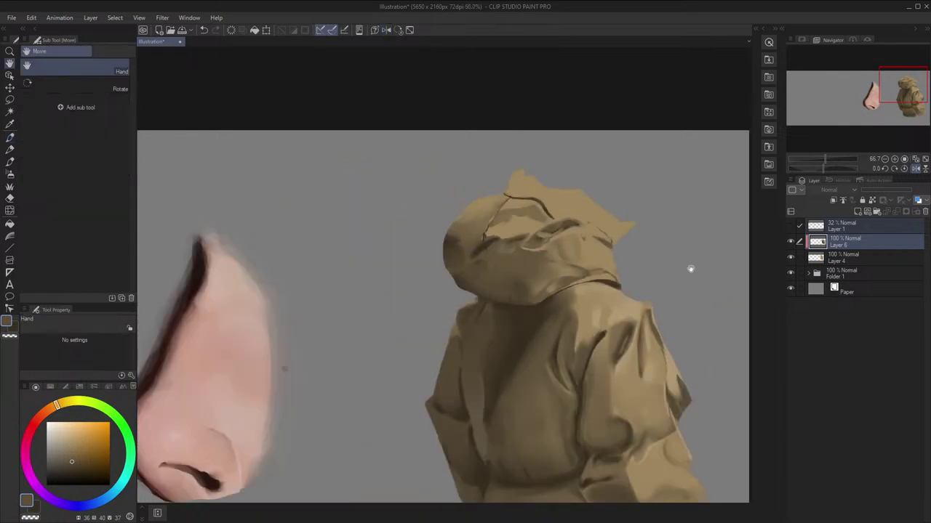
{"action": "scroll", "coordinate": [664, 199], "scroll_direction": "up", "scroll_amount": 2}
{"action": "scroll", "coordinate": [505, 294], "scroll_direction": "up", "scroll_amount": 3}
Soften the shading along the hood's lower front rim with sampled browns
{"action": "left_click", "coordinate": [342, 321], "text": "alt"}
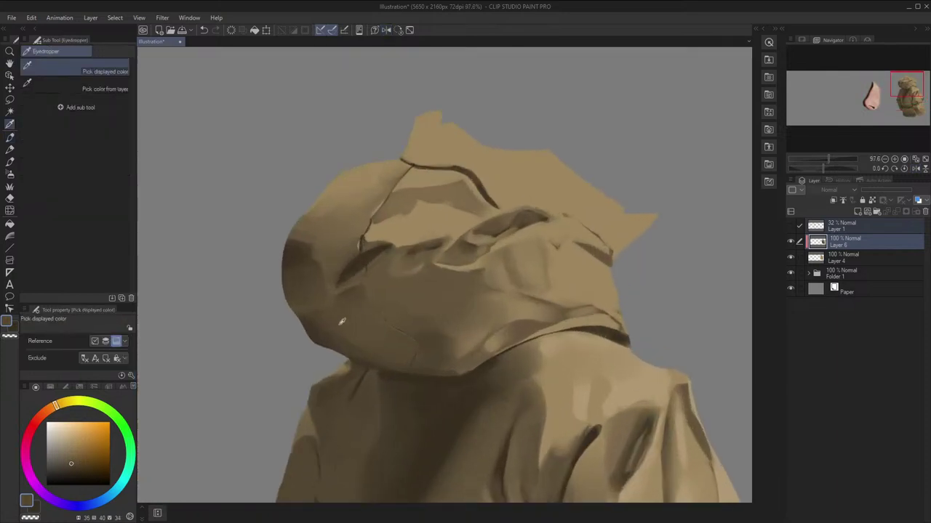
{"action": "left_click_drag", "start_coordinate": [325, 306], "coordinate": [346, 317]}
{"action": "left_click", "coordinate": [333, 318], "text": "alt"}
{"action": "mouse_move", "coordinate": [430, 297]}
{"action": "left_mouse_down"}
{"action": "mouse_move", "coordinate": [438, 303]}
{"action": "mouse_move", "coordinate": [465, 282]}
{"action": "left_mouse_up"}
Darken the area under the hood's middle fold at brush size 25 and widen the shading at size 40
{"action": "key", "text": "bracketleft"}
{"action": "key", "text": "bracketleft"}
{"action": "key", "text": "shift"}
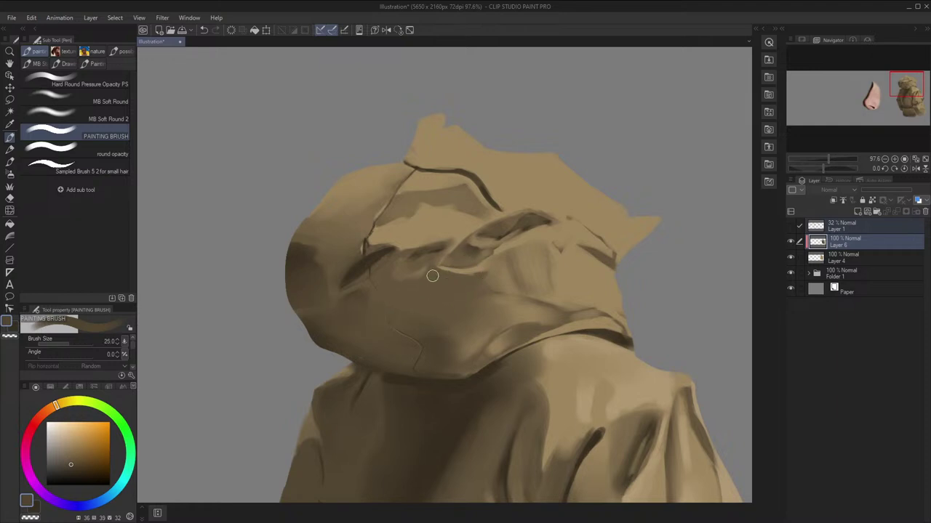
{"action": "left_click", "coordinate": [439, 279], "text": "alt"}
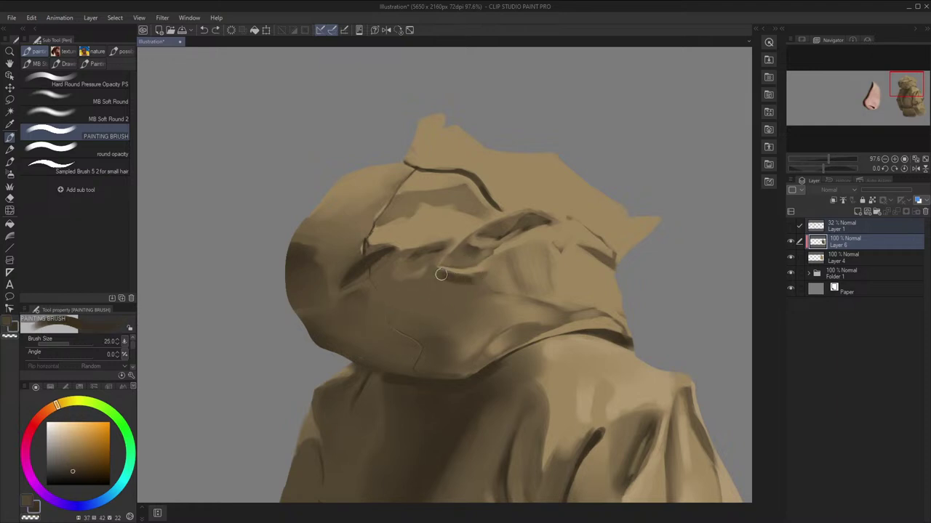
{"action": "key", "text": "h"}
{"action": "key", "text": "bracketright"}
{"action": "left_click_drag", "start_coordinate": [472, 288], "coordinate": [475, 291]}
{"action": "key", "text": "h"}
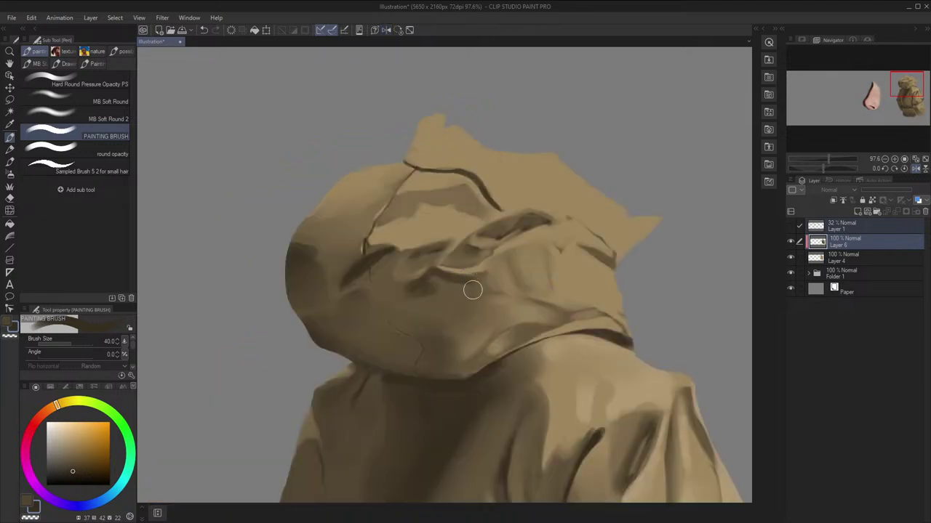
Blend the shadow under the middle fold with sampled brown at brush size 50, comparing in mirrored view
{"action": "left_click", "coordinate": [443, 291], "text": "alt"}
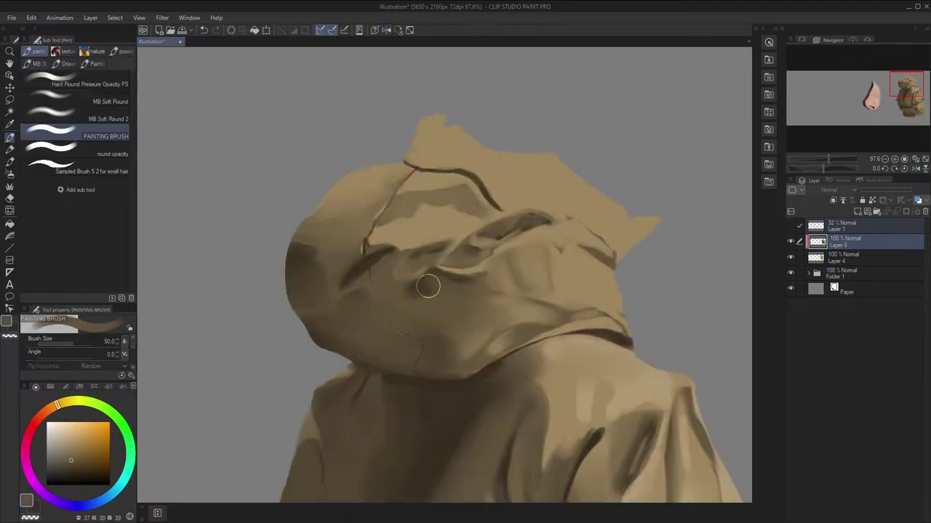
{"action": "key", "text": "h"}
{"action": "key", "text": "h"}
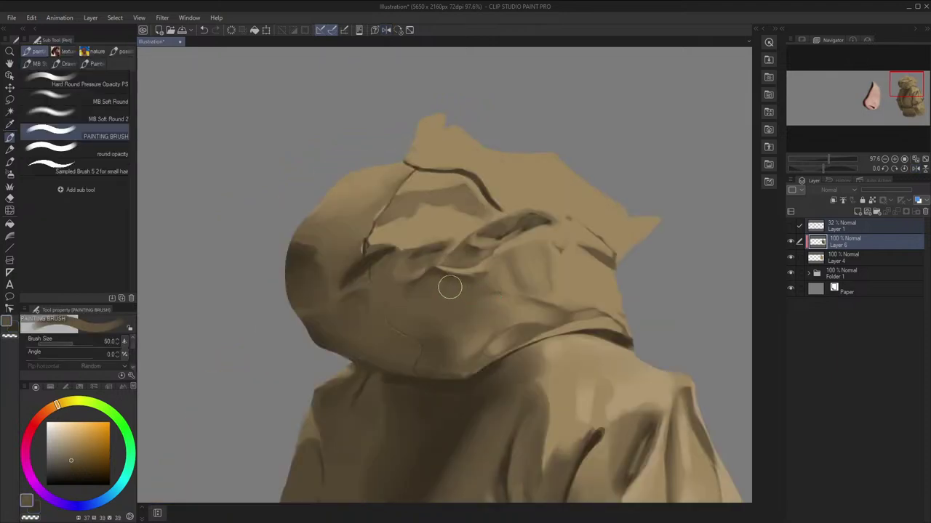
Check the fold shadows on the whole figure in both orientations and show the Layer 1 sketch
{"action": "scroll", "coordinate": [451, 288], "scroll_direction": "down", "scroll_amount": 3}
{"action": "key", "text": "h"}
{"action": "key", "text": "h"}
{"action": "key", "text": "space"}
{"action": "scroll", "coordinate": [453, 293], "scroll_direction": "up", "scroll_amount": 4}
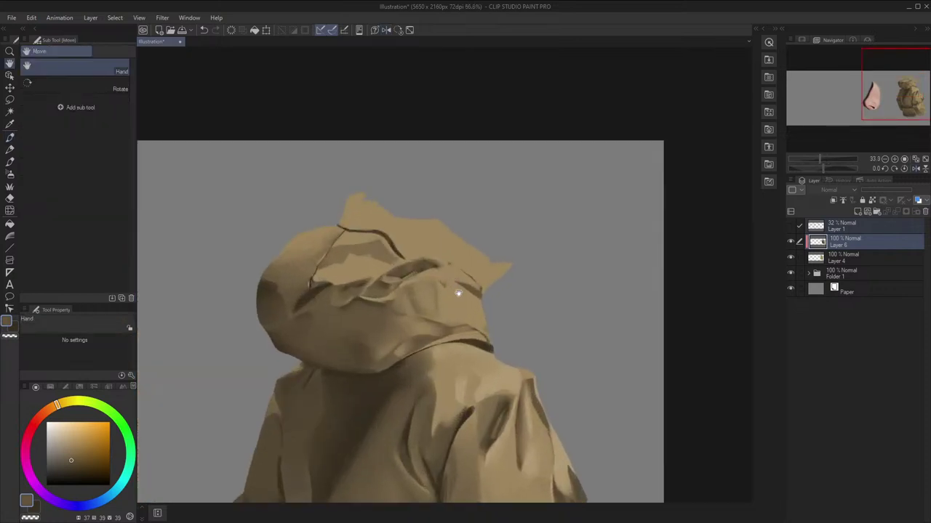
{"action": "left_click", "coordinate": [790, 225]}
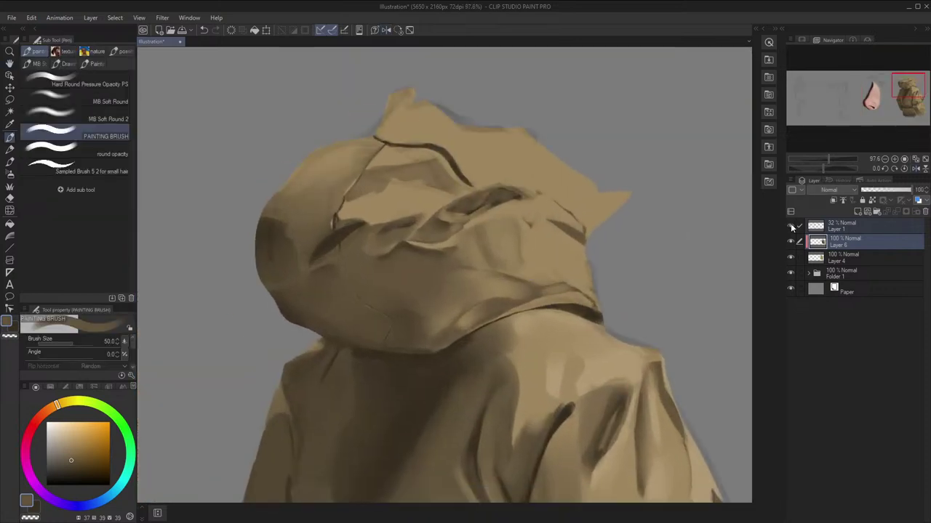
Paint a small dark crease near the hood's lower edge by the collar at brush size 12
{"action": "key", "text": "x"}
{"action": "key", "text": "x"}
{"action": "key", "text": "x"}
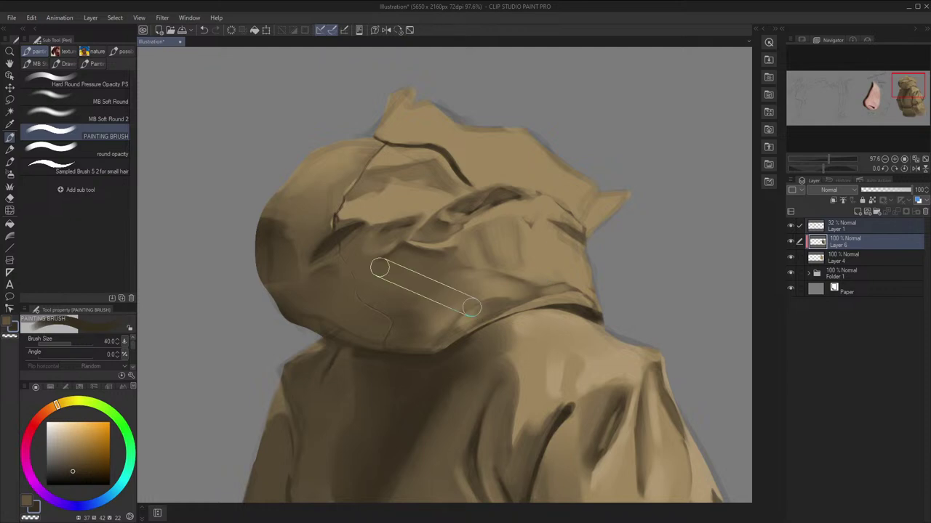
{"action": "key", "text": "["}
{"action": "key", "text": "["}
{"action": "key", "text": "["}
{"action": "key", "text": "["}
{"action": "key", "text": "["}
{"action": "key", "text": "["}
{"action": "key", "text": "["}
{"action": "key", "text": "x"}
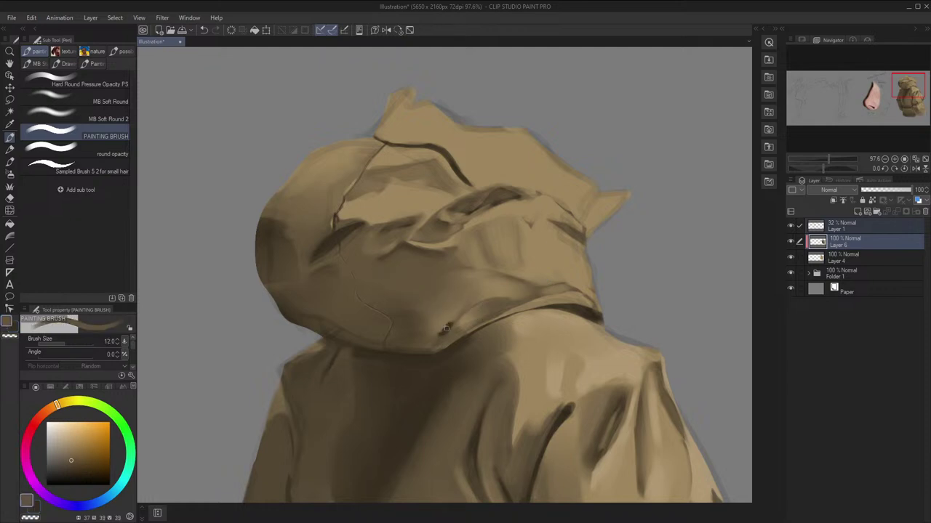
Trim the lower crease with sampled light tan and hide the Layer 1 sketch
{"action": "left_click", "coordinate": [454, 322], "text": "alt"}
{"action": "key", "text": "h"}
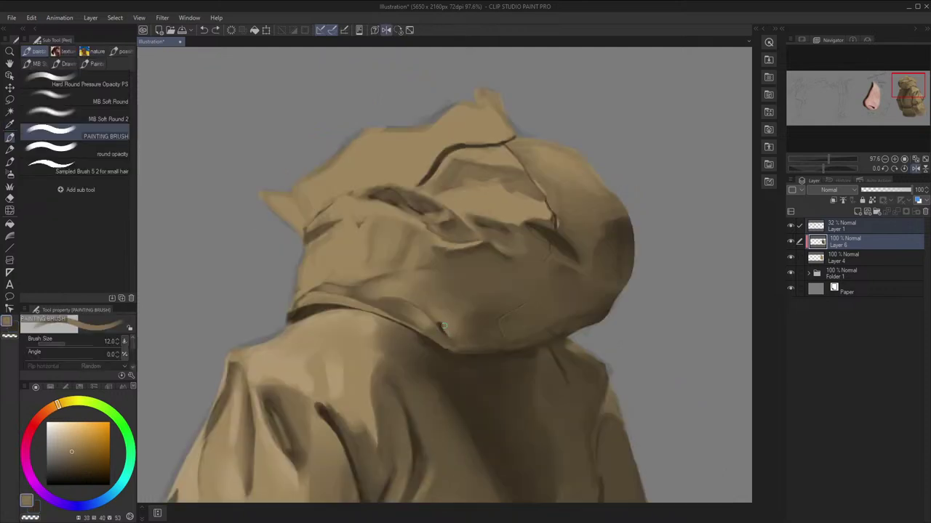
{"action": "key", "text": "h"}
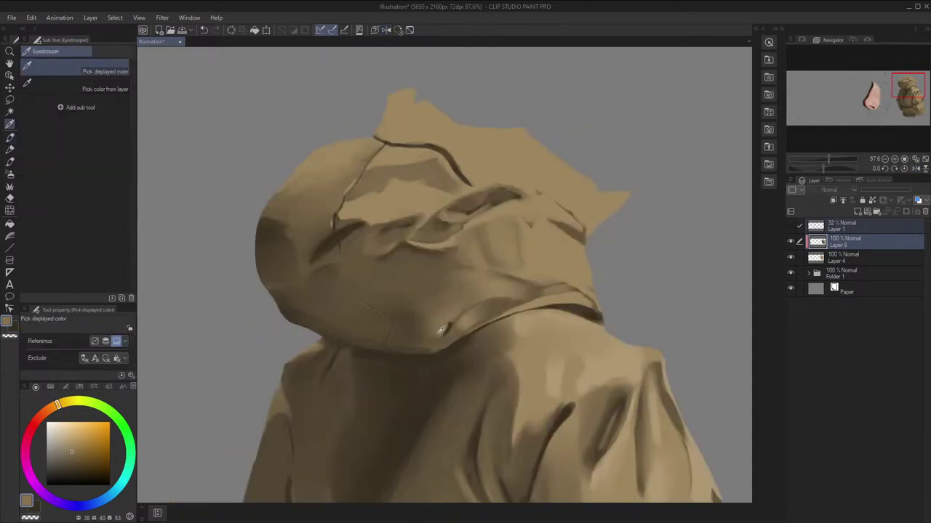
Blend the area around the lower crease with sampled dark browns at brush size 60 in mirrored view
{"action": "left_click", "coordinate": [440, 333], "text": "alt"}
{"action": "key", "text": "]"}
{"action": "key", "text": "]"}
{"action": "key", "text": "h"}
{"action": "left_click", "coordinate": [476, 327], "text": "alt"}
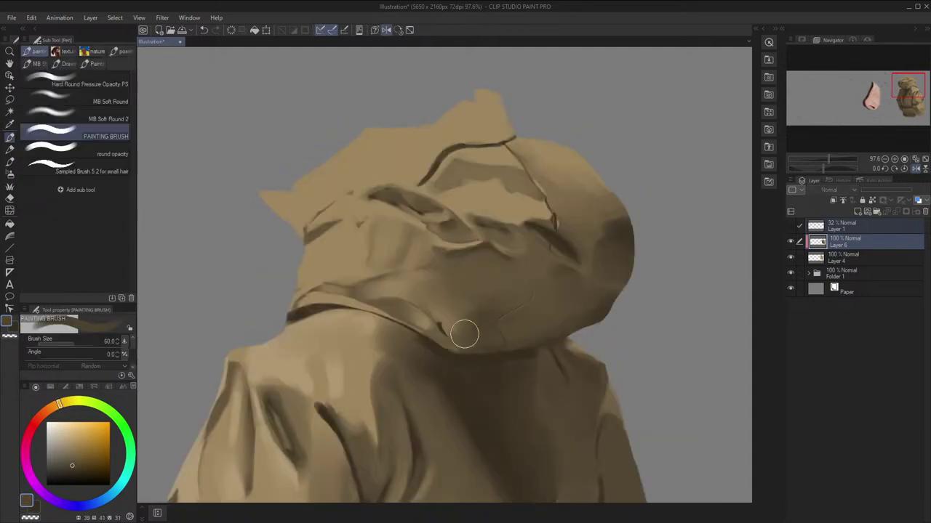
Even out the shadow above the lower crease with sampled browns at brush size 80
{"action": "key", "text": "h"}
{"action": "left_click", "coordinate": [436, 309], "text": "alt"}
{"action": "key", "text": "]"}
{"action": "key", "text": "]"}
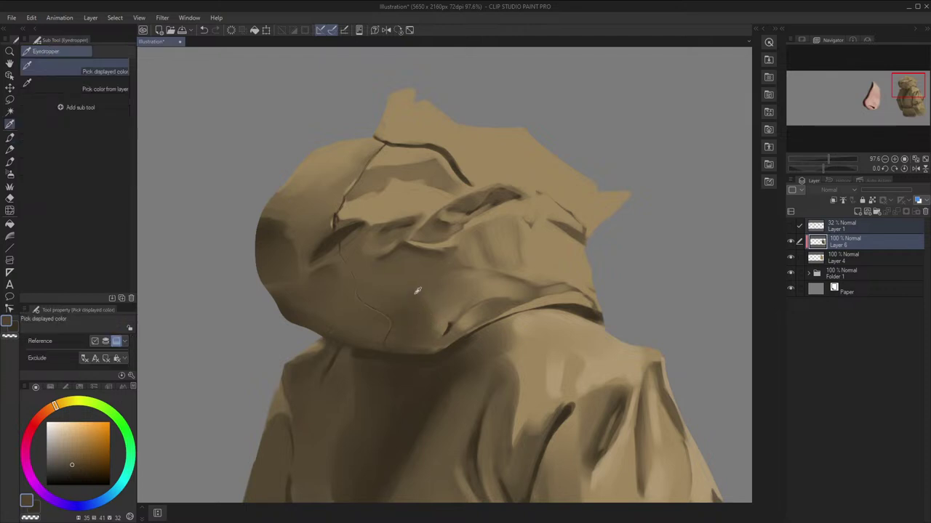
{"action": "left_click", "coordinate": [416, 289], "text": "alt"}
Check the whole figure and smooth the shading across the middle of the hood with sampled tans and browns up to brush size 120
{"action": "scroll", "coordinate": [494, 276], "scroll_direction": "down", "scroll_amount": 6}
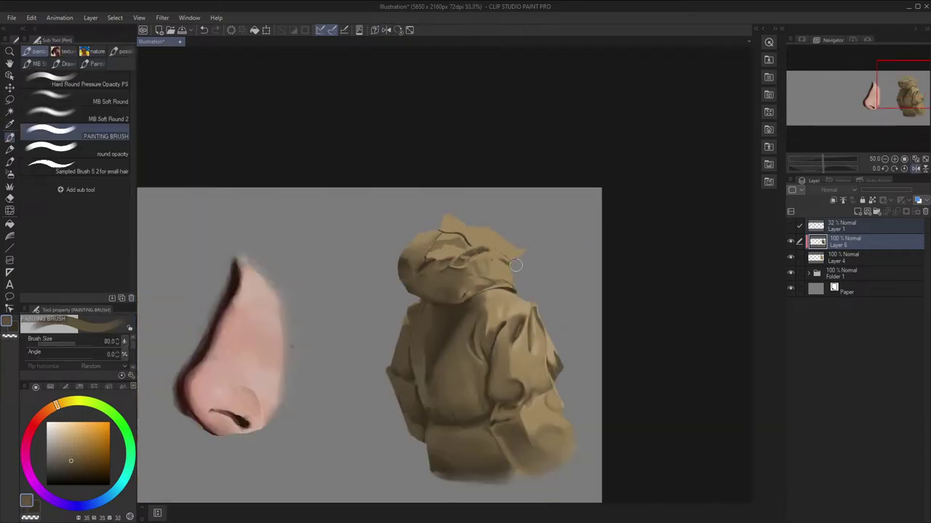
{"action": "scroll", "coordinate": [474, 250], "scroll_direction": "up", "scroll_amount": 2}
{"action": "scroll", "coordinate": [474, 250], "scroll_direction": "up", "scroll_amount": 7}
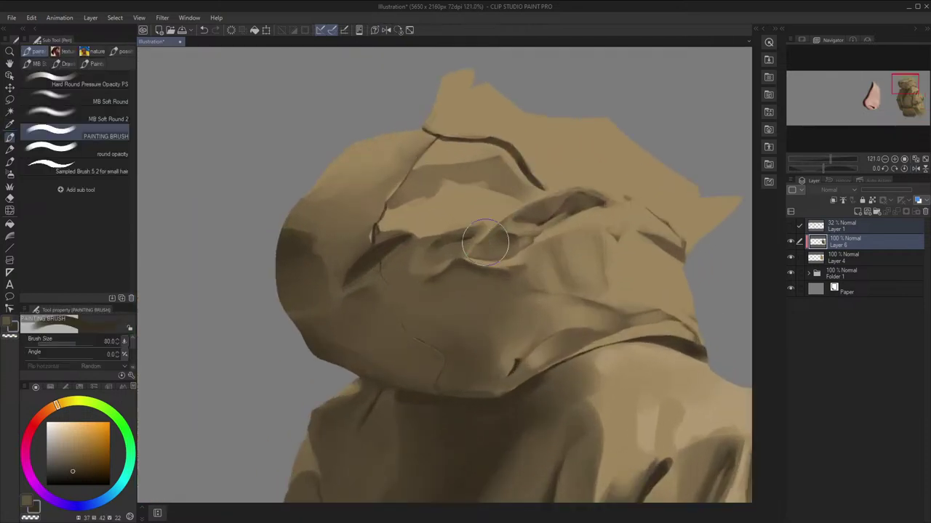
{"action": "left_click", "coordinate": [543, 315], "text": "alt"}
{"action": "left_click", "coordinate": [558, 309], "text": "alt"}
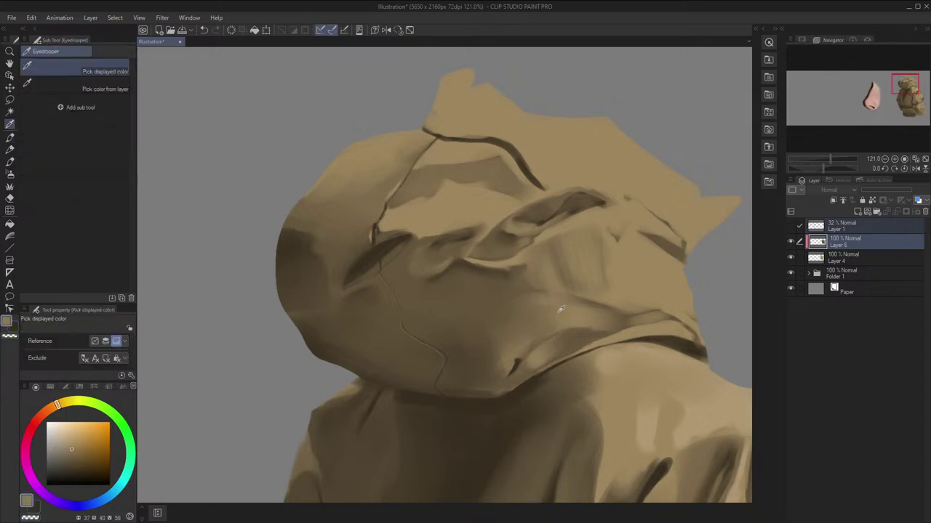
{"action": "key", "text": "]"}
{"action": "key", "text": "shift+h"}
{"action": "key", "text": "]"}
{"action": "left_click", "coordinate": [416, 309], "text": "alt"}
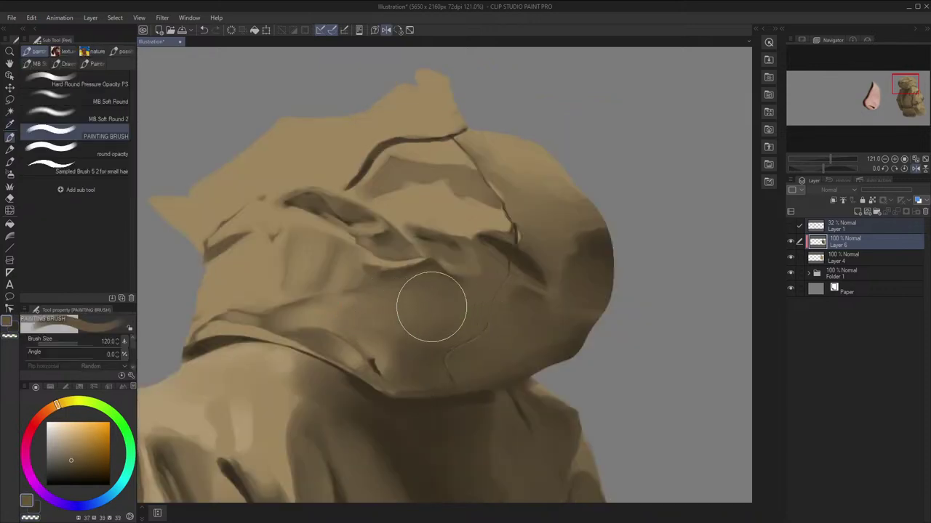
{"action": "key", "text": "shift+h"}
{"action": "scroll", "coordinate": [484, 297], "scroll_direction": "down", "scroll_amount": 2}
{"action": "key", "text": "space"}
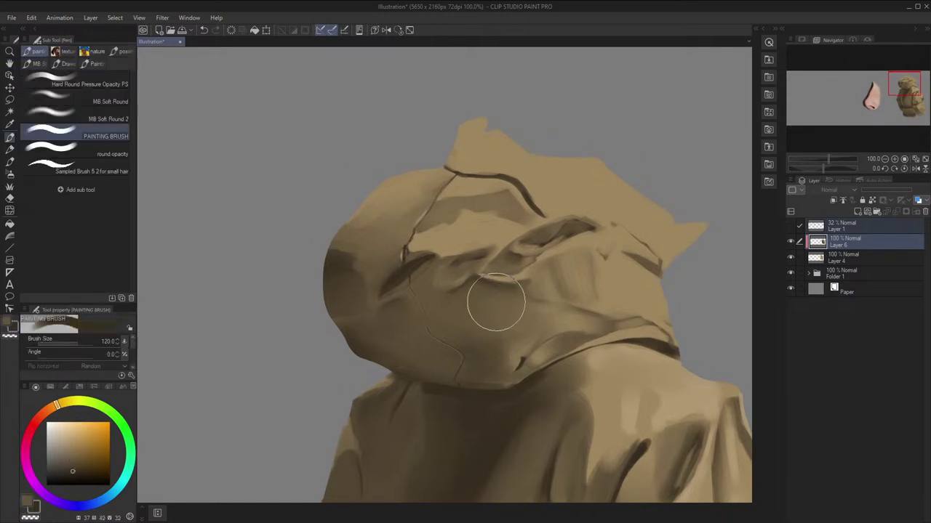
Try to soften the shading at the hood's lower back with MB Soft Round 2 and sampled dark brown at brush size 200
{"action": "key", "text": "h"}
{"action": "key", "text": "x"}
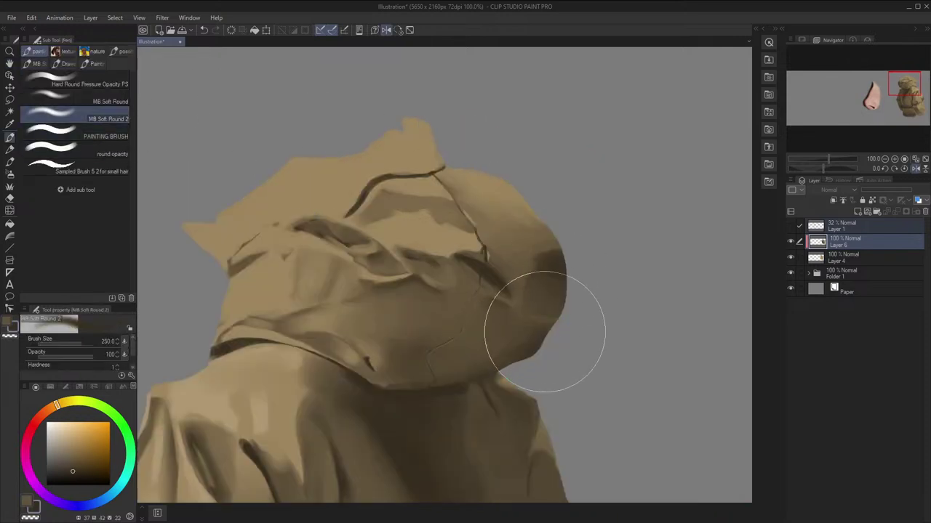
{"action": "left_click_drag", "start_coordinate": [546, 332], "coordinate": [538, 353]}
{"action": "key", "text": "ctrl+z"}
{"action": "key", "text": "["}
{"action": "key", "text": "["}
{"action": "key", "text": "["}
{"action": "key", "text": "["}
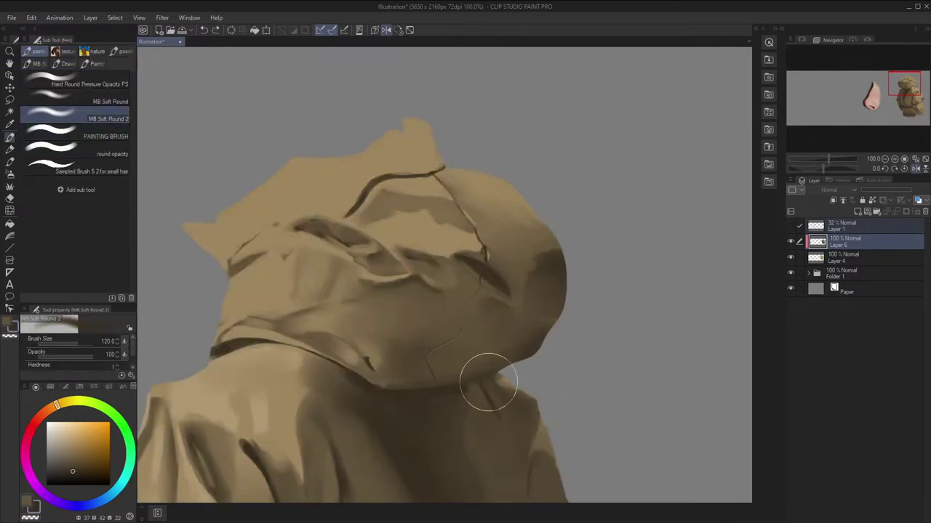
{"action": "key", "text": "x"}
{"action": "left_click", "coordinate": [461, 383], "text": "alt"}
{"action": "key", "text": "]"}
{"action": "key", "text": "]"}
{"action": "key", "text": "]"}
{"action": "left_click_drag", "start_coordinate": [542, 322], "coordinate": [453, 390]}
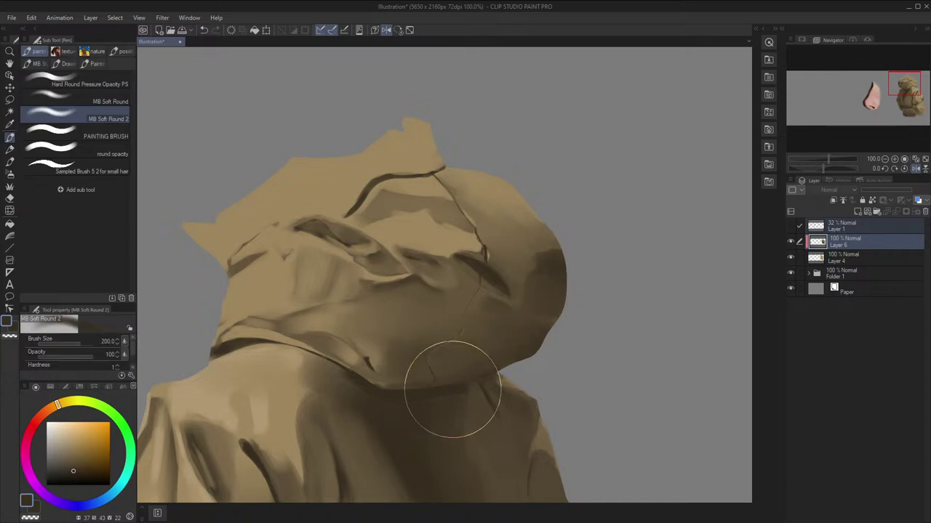
{"action": "key", "text": "ctrl+z"}
Check the whole figure in normal and mirrored view, and show the Layer 1 sketch over the hood
{"action": "key", "text": "h"}
{"action": "scroll", "coordinate": [493, 339], "scroll_direction": "down", "scroll_amount": 1}
{"action": "key", "text": "]"}
{"action": "key", "text": "h"}
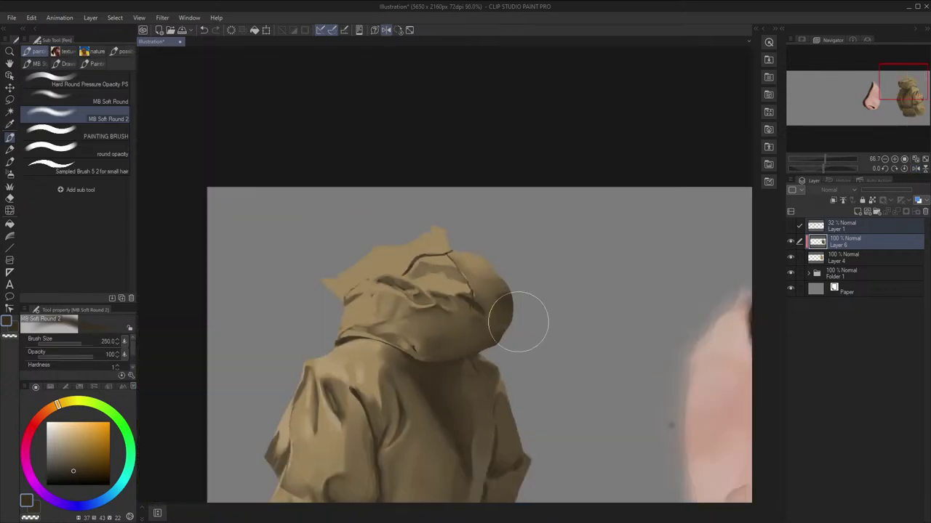
{"action": "key", "text": "ctrl+minus"}
{"action": "key", "text": "h"}
{"action": "left_click_drag", "start_coordinate": [484, 283], "coordinate": [458, 198]}
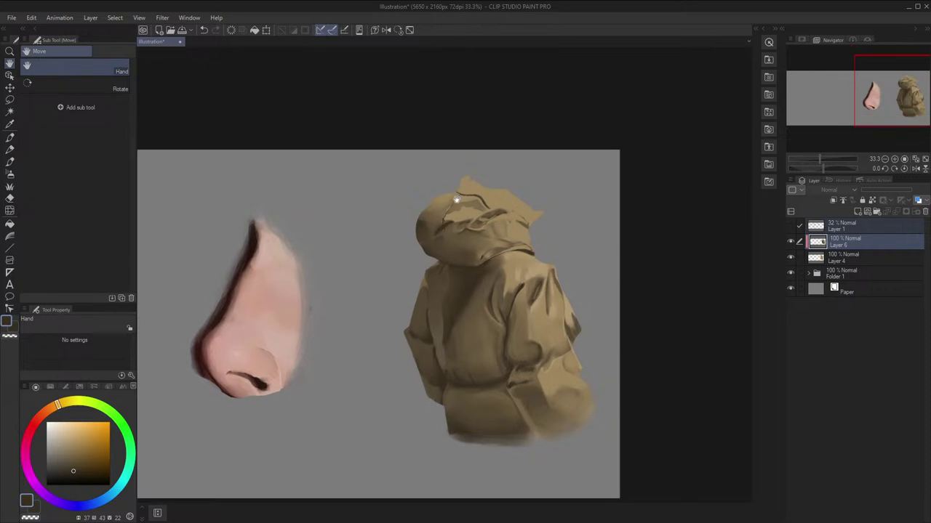
{"action": "scroll", "coordinate": [458, 198], "scroll_direction": "up", "scroll_amount": 2}
{"action": "scroll", "coordinate": [447, 243], "scroll_direction": "up", "scroll_amount": 3}
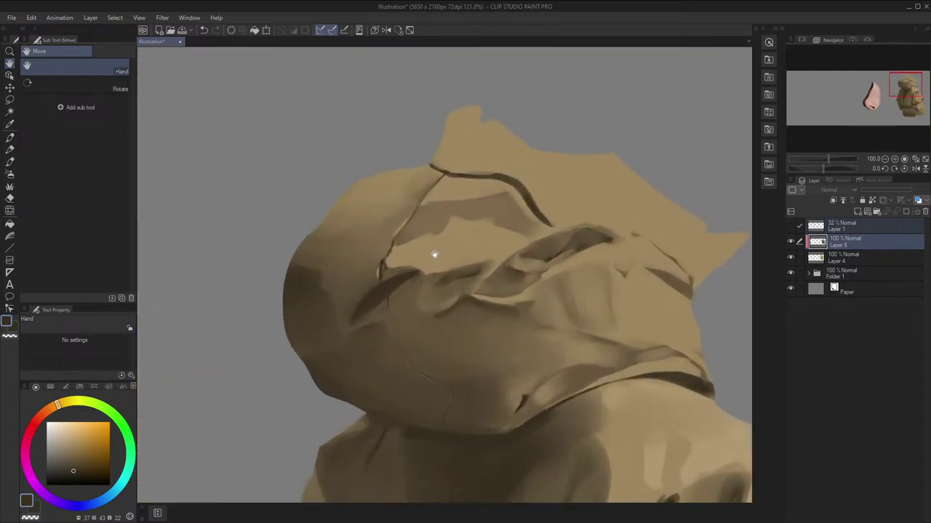
{"action": "left_click", "coordinate": [790, 228]}
{"action": "left_click_drag", "start_coordinate": [703, 251], "coordinate": [658, 273]}
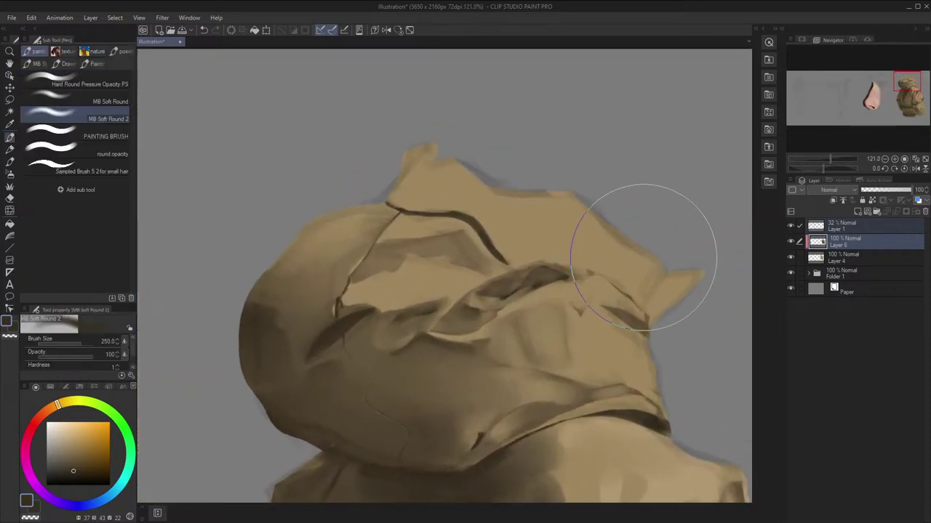
Soften the crease shading on the hood's light upper fold with sampled browns and tans, ending with PAINTING BRUSH at size 60
{"action": "key", "text": "h"}
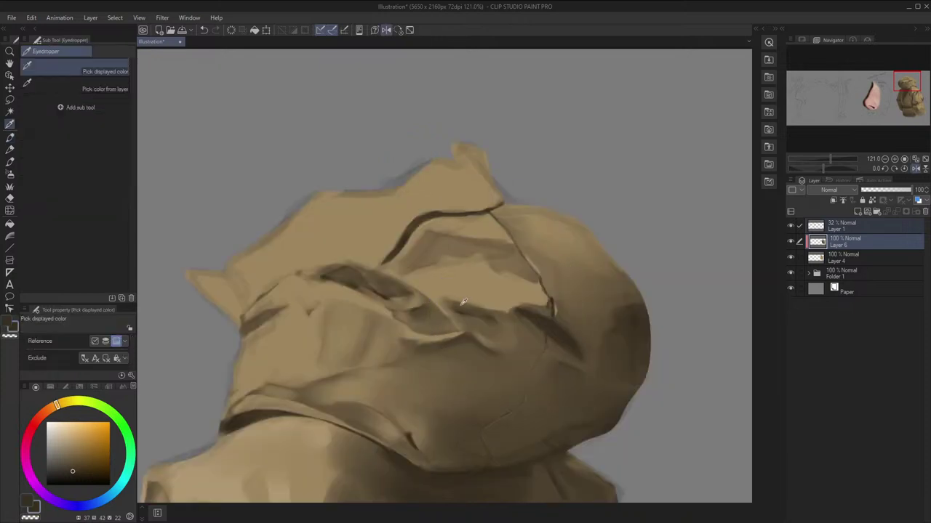
{"action": "left_click", "coordinate": [463, 303], "text": "alt"}
{"action": "key", "text": "h"}
{"action": "key", "text": "["}
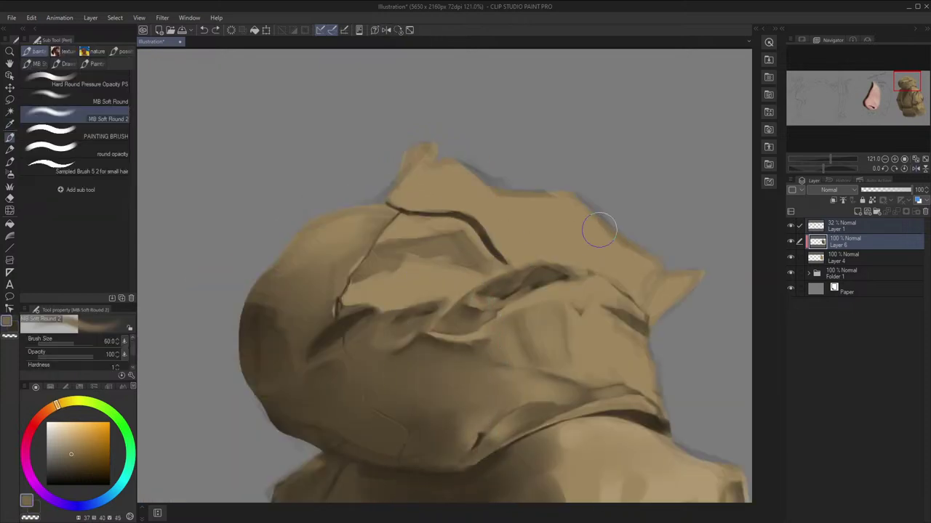
{"action": "left_click", "coordinate": [121, 152]}
{"action": "left_click", "coordinate": [121, 137]}
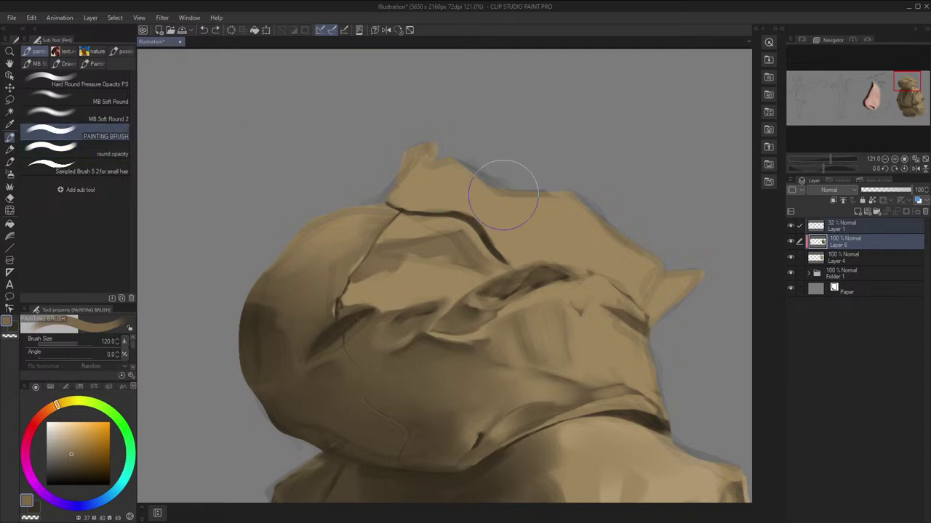
{"action": "left_click_drag", "start_coordinate": [505, 194], "coordinate": [488, 357]}
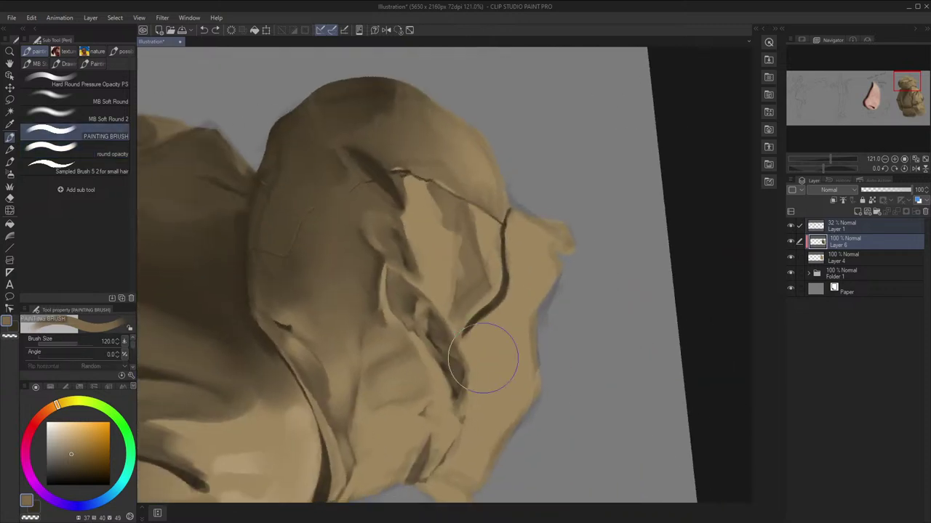
{"action": "key", "text": "bracketleft"}
{"action": "left_click", "coordinate": [430, 278], "text": "alt"}
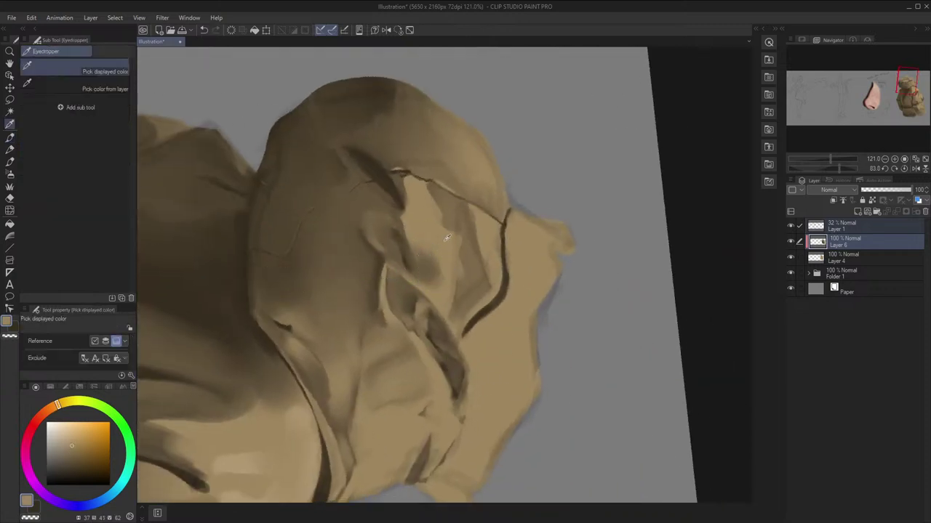
{"action": "key", "text": "bracketright"}
{"action": "left_click", "coordinate": [398, 31]}
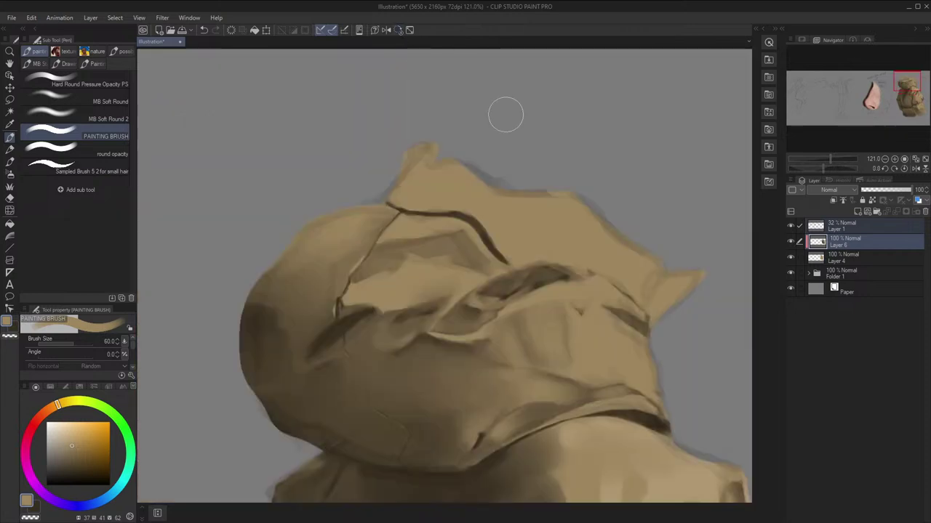
Compare the hood's shape with the Layer 1 sketch hidden and shown, including in mirrored view
{"action": "key", "text": "h"}
{"action": "left_click", "coordinate": [791, 226]}
{"action": "key", "text": "h"}
{"action": "key", "text": "ctrl+minus"}
{"action": "key", "text": "space"}
{"action": "left_click_drag", "start_coordinate": [679, 265], "coordinate": [663, 276]}
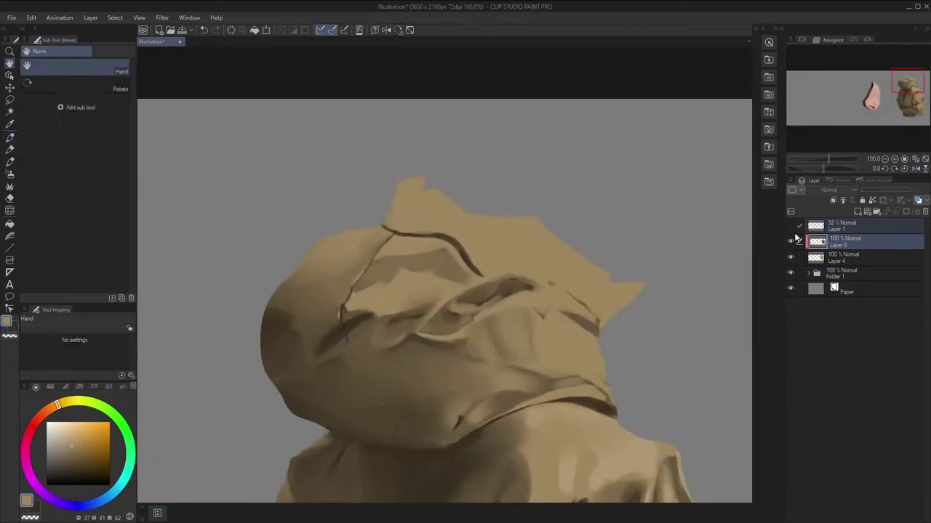
{"action": "left_click", "coordinate": [791, 227]}
{"action": "left_click_drag", "start_coordinate": [723, 254], "coordinate": [645, 266]}
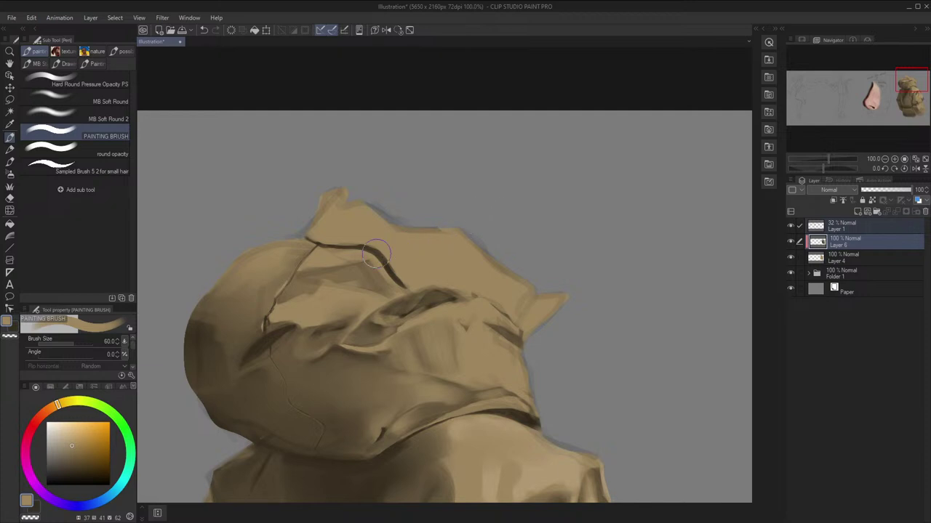
Block in the rear part of the hood's raised upper section with sampled dark brown at brush sizes 100 to 120
{"action": "key", "text": "alt"}
{"action": "left_click", "coordinate": [234, 345], "text": "alt"}
{"action": "left_click_drag", "start_coordinate": [339, 221], "coordinate": [327, 211]}
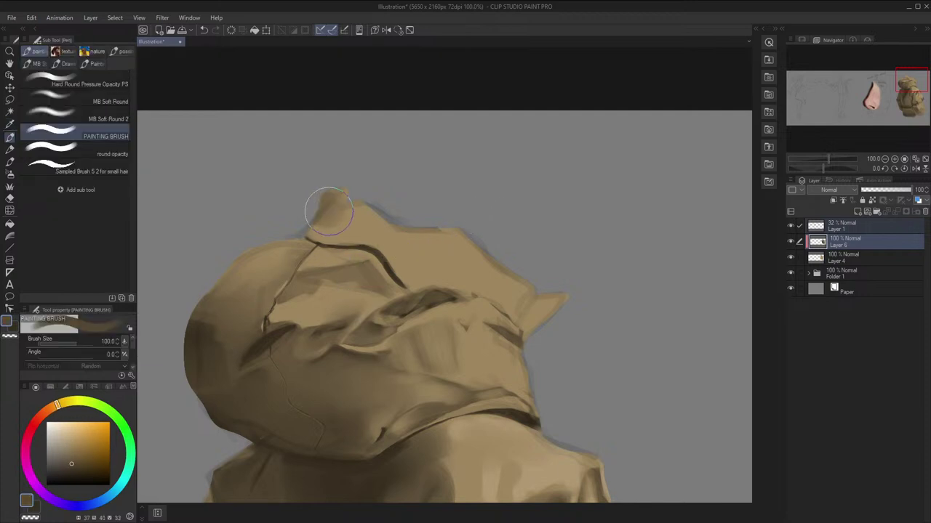
{"action": "key", "text": "h"}
{"action": "mouse_move", "coordinate": [585, 199]}
{"action": "left_mouse_down"}
{"action": "mouse_move", "coordinate": [559, 218]}
{"action": "mouse_move", "coordinate": [509, 207]}
{"action": "left_mouse_up"}
{"action": "key", "text": "h"}
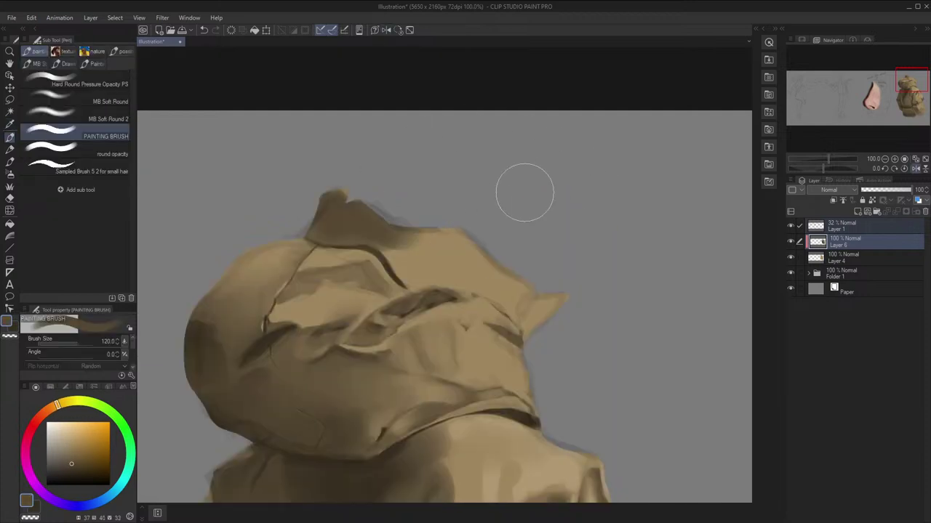
{"action": "left_click_drag", "start_coordinate": [326, 208], "coordinate": [426, 246]}
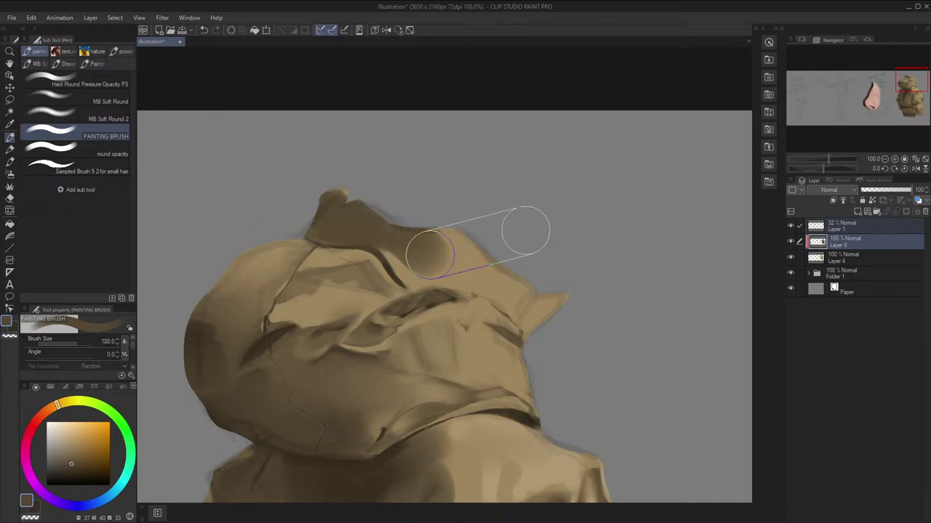
Extend the dark brown along the boundary between the raised section and the hood's front rim at brush size 30
{"action": "key", "text": "bracketleft"}
{"action": "key", "text": "bracketleft"}
{"action": "key", "text": "h"}
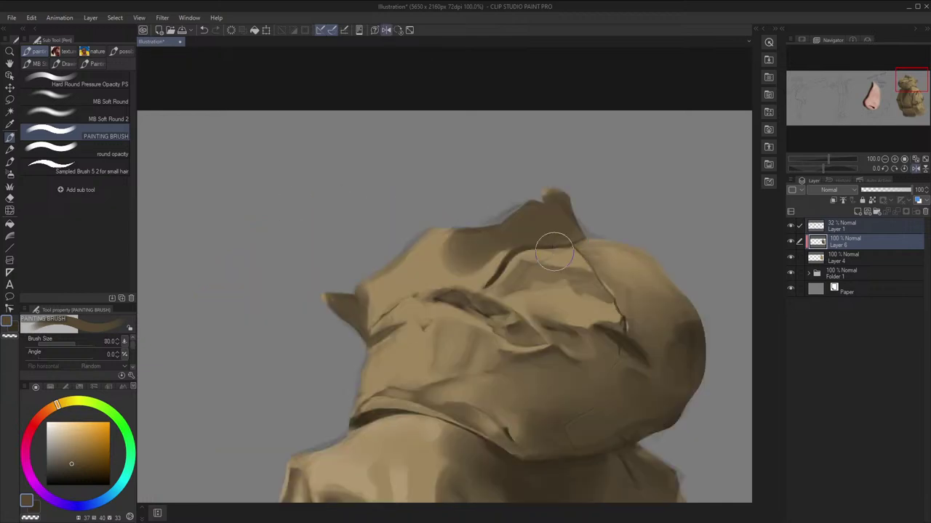
{"action": "key", "text": "bracketleft"}
{"action": "key", "text": "bracketleft"}
{"action": "key", "text": "bracketleft"}
{"action": "key", "text": "bracketleft"}
{"action": "key", "text": "bracketleft"}
{"action": "key", "text": "bracketleft"}
{"action": "left_click_drag", "start_coordinate": [488, 280], "coordinate": [424, 285]}
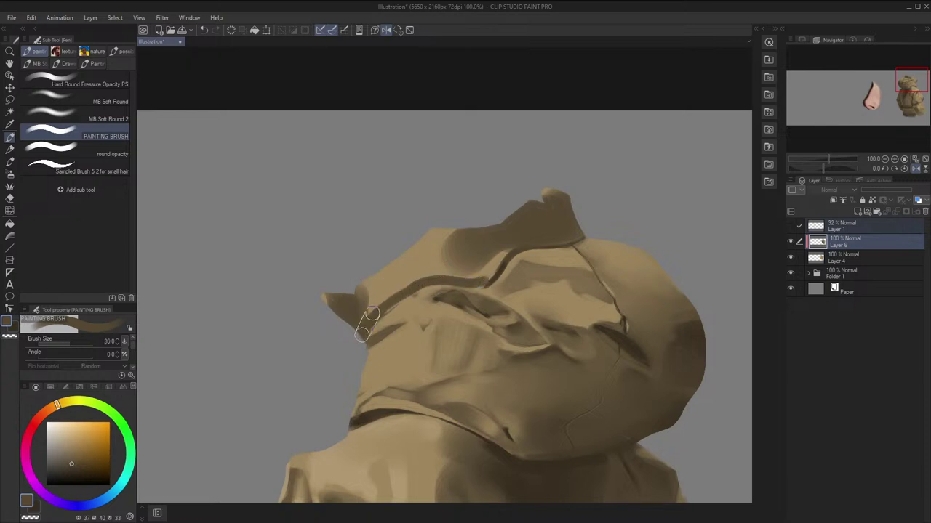
Fill the remaining front part of the raised section with dark brown and refine its inner edge at brush size 50
{"action": "key", "text": "bracketright"}
{"action": "key", "text": "bracketright"}
{"action": "key", "text": "bracketright"}
{"action": "key", "text": "bracketright"}
{"action": "key", "text": "bracketright"}
{"action": "key", "text": "bracketright"}
{"action": "key", "text": "bracketright"}
{"action": "mouse_move", "coordinate": [484, 218]}
{"action": "left_mouse_down"}
{"action": "mouse_move", "coordinate": [482, 284]}
{"action": "mouse_move", "coordinate": [454, 363]}
{"action": "left_mouse_up"}
{"action": "key", "text": "bracketleft"}
{"action": "key", "text": "bracketleft"}
{"action": "key", "text": "bracketleft"}
{"action": "key", "text": "bracketleft"}
{"action": "key", "text": "bracketleft"}
{"action": "left_click_drag", "start_coordinate": [453, 314], "coordinate": [440, 227]}
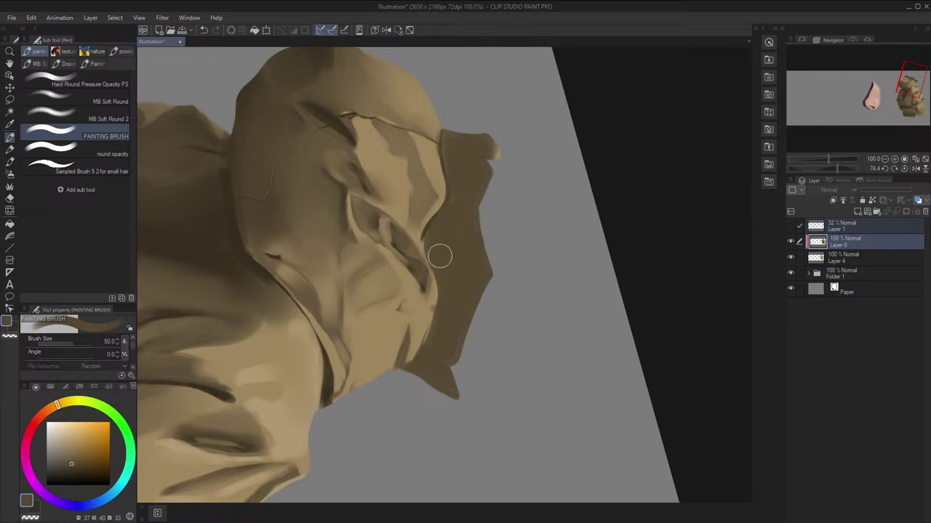
Cover the leftover light areas at both pointed ends of the raised section with dark brown and reset the canvas rotation
{"action": "key", "text": "bracketright"}
{"action": "key", "text": "bracketright"}
{"action": "key", "text": "bracketright"}
{"action": "key", "text": "bracketright"}
{"action": "left_click_drag", "start_coordinate": [492, 152], "coordinate": [493, 192]}
{"action": "left_click_drag", "start_coordinate": [431, 389], "coordinate": [441, 347]}
{"action": "key", "text": "bracketleft"}
{"action": "key", "text": "bracketleft"}
{"action": "key", "text": "bracketleft"}
{"action": "key", "text": "bracketleft"}
{"action": "key", "text": "bracketleft"}
{"action": "key", "text": "bracketleft"}
{"action": "key", "text": "bracketleft"}
{"action": "left_click", "coordinate": [397, 32]}
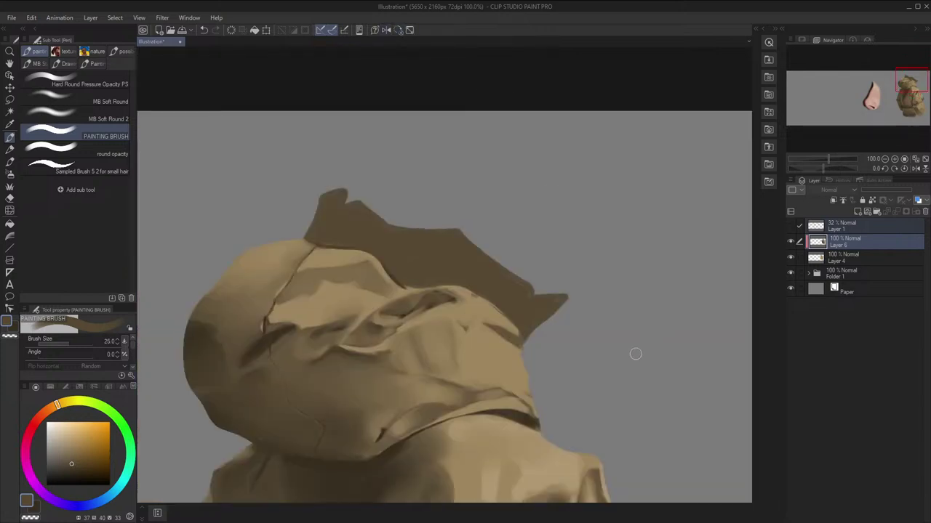
Try to paint sampled light tan on Layer 4 along the hood's front rim at brush sizes 25 and 12
{"action": "left_click", "coordinate": [501, 357], "text": "alt"}
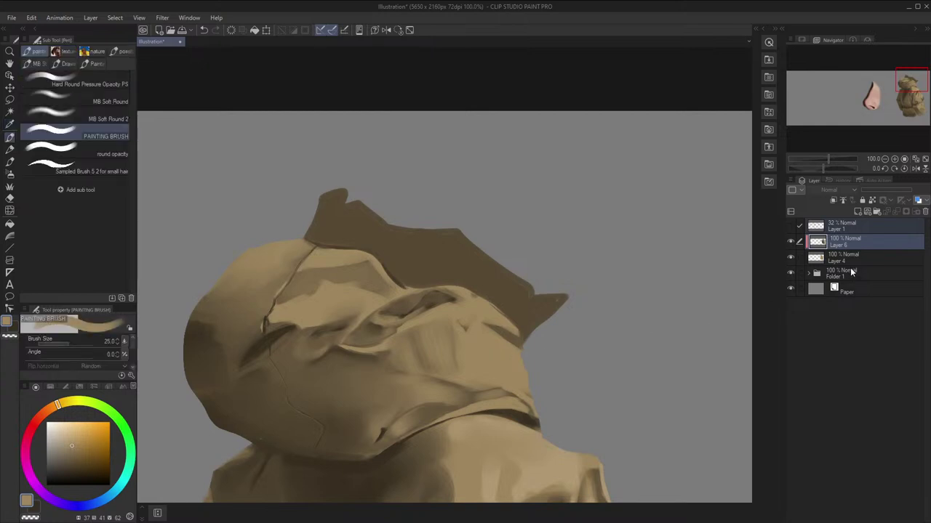
{"action": "left_click", "coordinate": [844, 260]}
{"action": "left_click_drag", "start_coordinate": [558, 294], "coordinate": [534, 346]}
{"action": "key", "text": "ctrl+z"}
{"action": "key", "text": "bracketleft"}
{"action": "key", "text": "bracketleft"}
{"action": "key", "text": "bracketleft"}
{"action": "key", "text": "bracketleft"}
{"action": "key", "text": "bracketleft"}
{"action": "key", "text": "h"}
{"action": "left_click_drag", "start_coordinate": [416, 293], "coordinate": [365, 323]}
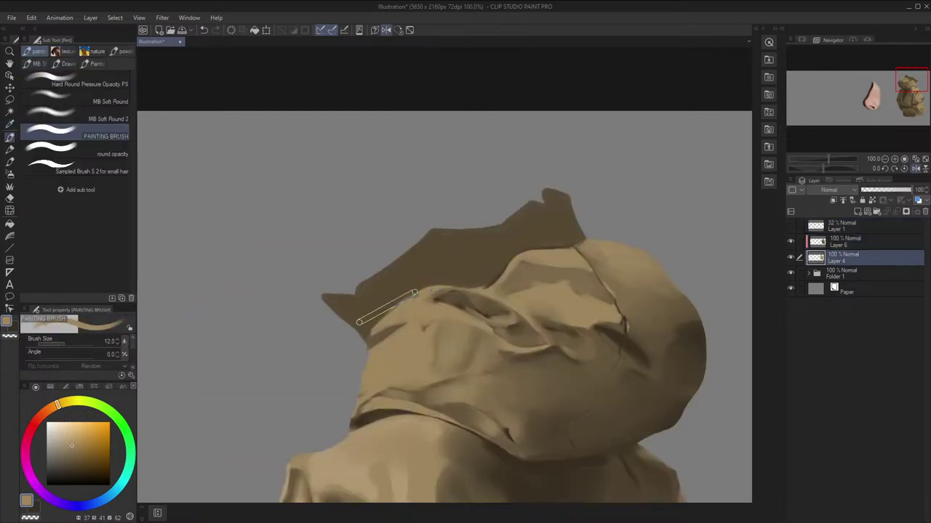
{"action": "key", "text": "ctrl+z"}
{"action": "key", "text": "bracketright"}
{"action": "key", "text": "bracketright"}
{"action": "key", "text": "bracketright"}
{"action": "key", "text": "bracketright"}
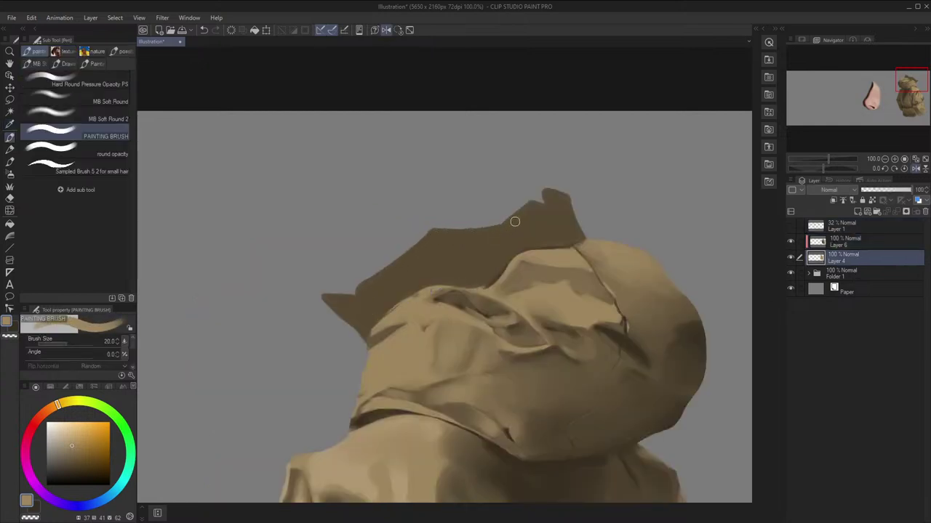
Examine the whole figure with the dark raised section in normal and mirrored view
{"action": "key", "text": "h"}
{"action": "scroll", "coordinate": [574, 225], "scroll_direction": "down", "scroll_amount": 2}
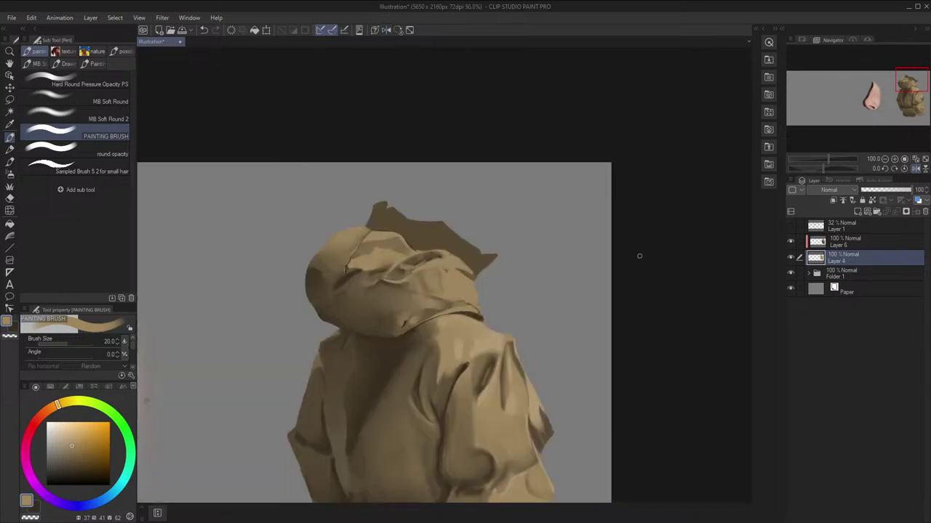
{"action": "scroll", "coordinate": [640, 254], "scroll_direction": "down", "scroll_amount": 1}
{"action": "left_click_drag", "start_coordinate": [678, 211], "coordinate": [677, 174]}
{"action": "scroll", "coordinate": [590, 179], "scroll_direction": "up", "scroll_amount": 1}
{"action": "left_click_drag", "start_coordinate": [533, 219], "coordinate": [535, 144]}
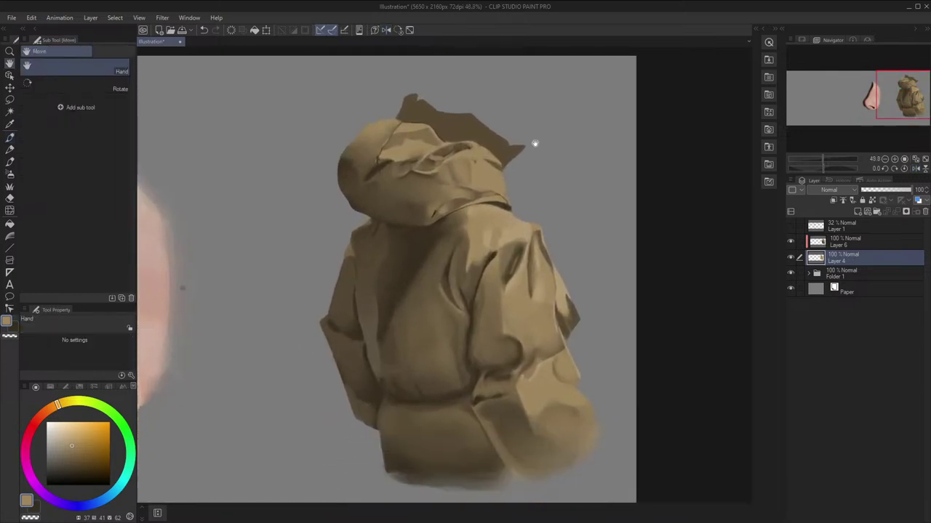
{"action": "key", "text": "h"}
{"action": "key", "text": "h"}
Highlight the hood's upper rim on Layer 6 with sampled light tan at brush sizes 20 down to 7, checking against the sketch
{"action": "scroll", "coordinate": [526, 192], "scroll_direction": "up", "scroll_amount": 1}
{"action": "left_click", "coordinate": [837, 241]}
{"action": "scroll", "coordinate": [502, 182], "scroll_direction": "up", "scroll_amount": 4}
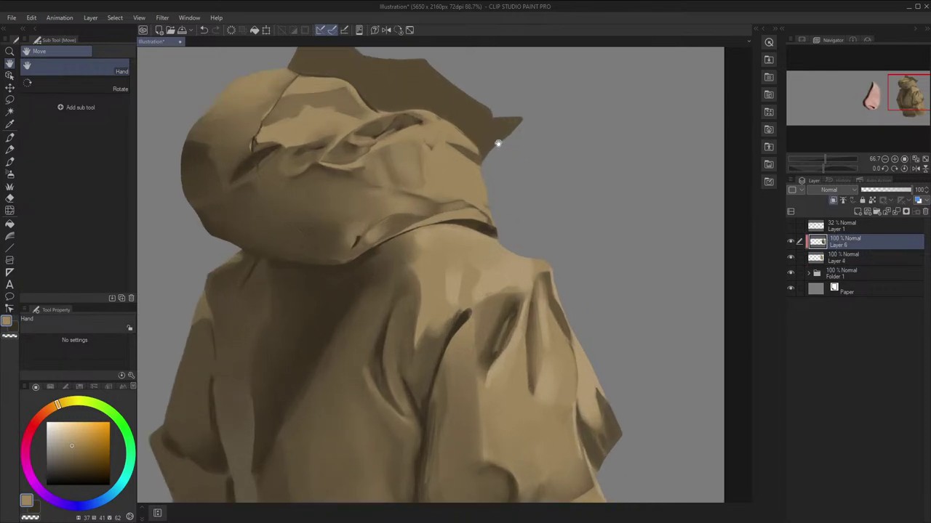
{"action": "key", "text": "b"}
{"action": "key", "text": "i"}
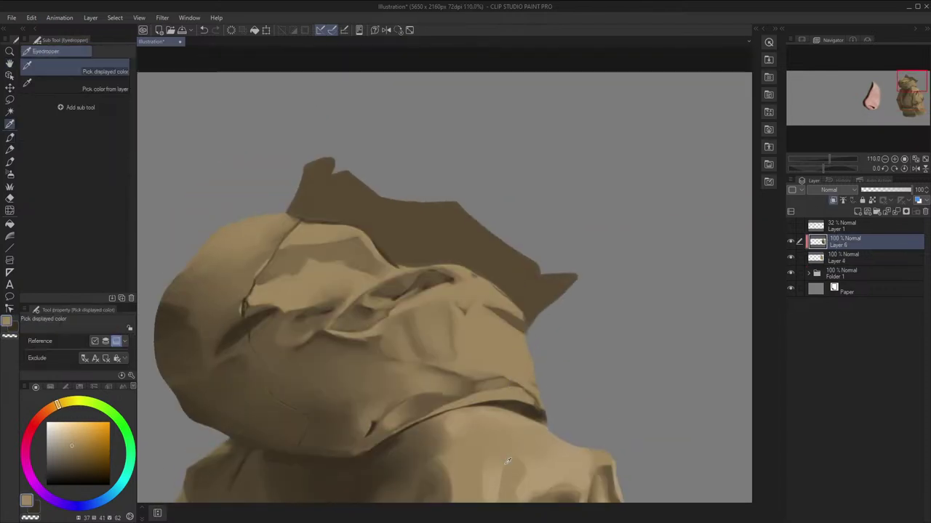
{"action": "key", "text": "h"}
{"action": "left_click_drag", "start_coordinate": [527, 381], "coordinate": [527, 399]}
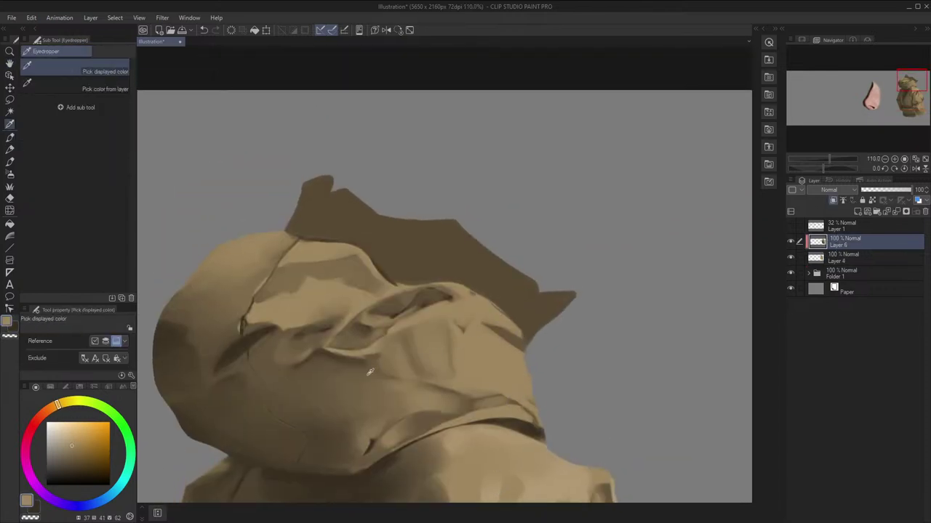
{"action": "key", "text": "space"}
{"action": "left_click_drag", "start_coordinate": [471, 369], "coordinate": [469, 356]}
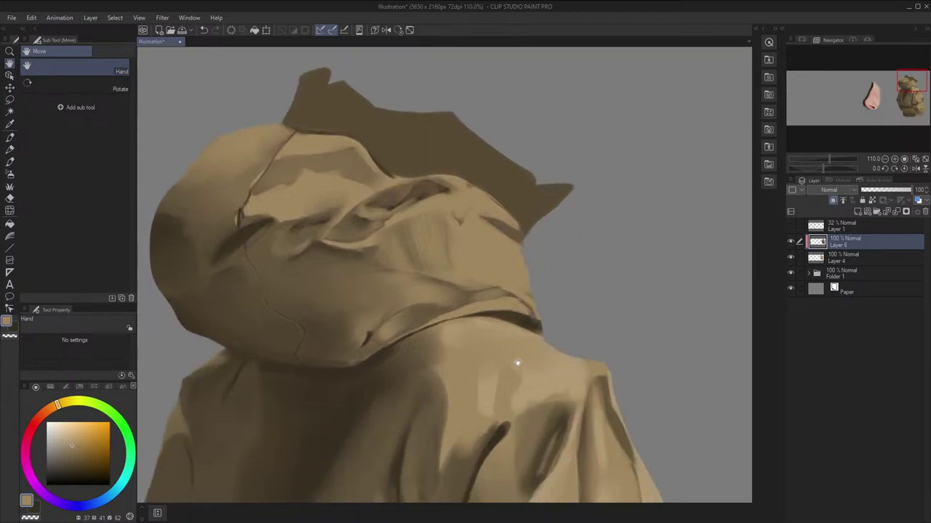
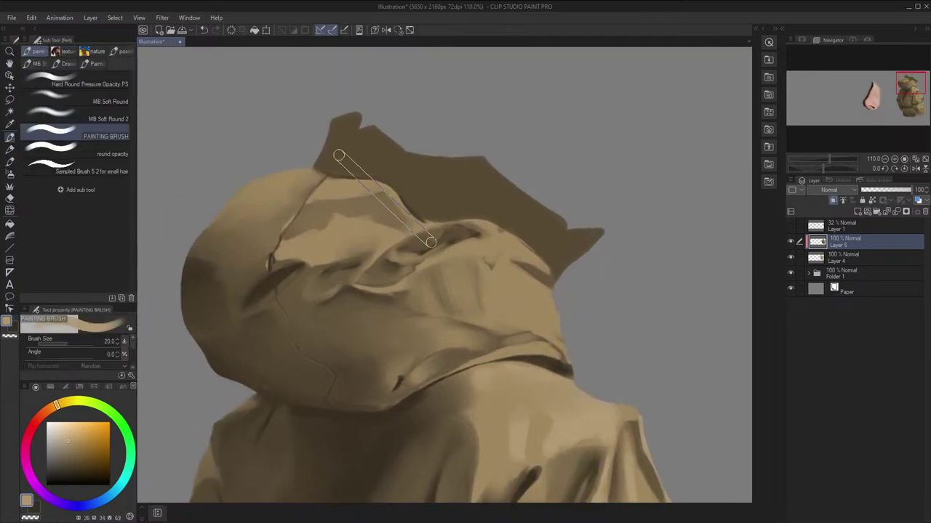
{"action": "key", "text": "p"}
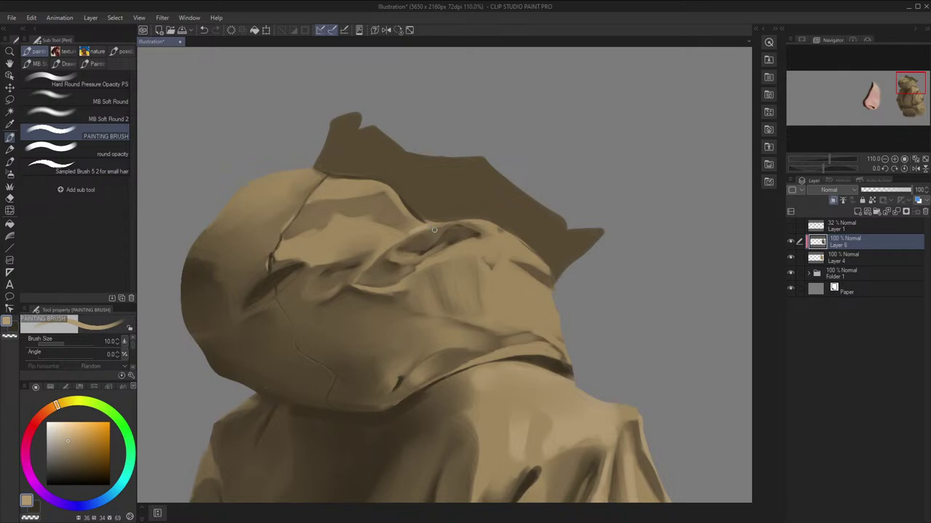
{"action": "key", "text": "["}
{"action": "left_click", "coordinate": [791, 225]}
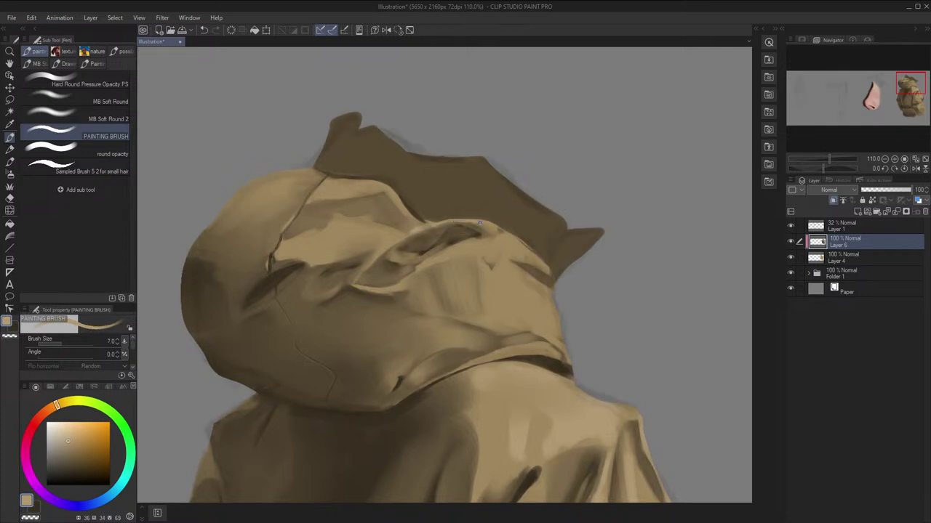
{"action": "left_click", "coordinate": [790, 225]}
{"action": "key", "text": "h"}
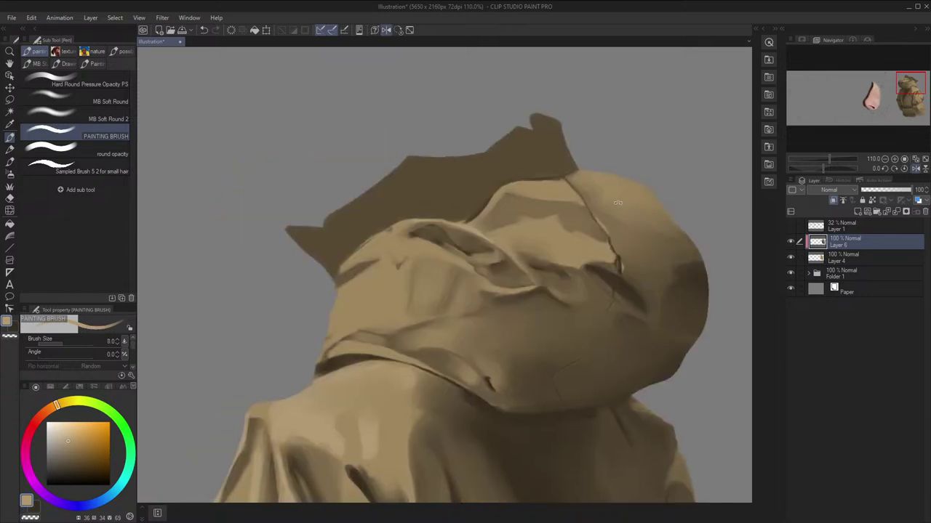
Examine the hood in rotated, mirrored and normal view, resetting the canvas rotation for an upright comparison
{"action": "left_click_drag", "start_coordinate": [493, 242], "coordinate": [502, 289]}
{"action": "key", "text": "]"}
{"action": "key", "text": "h"}
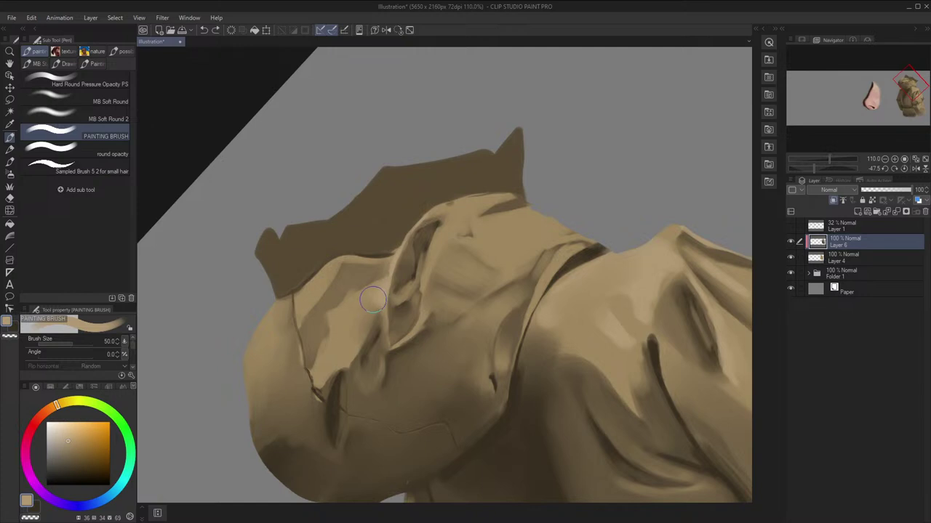
{"action": "key", "text": "h"}
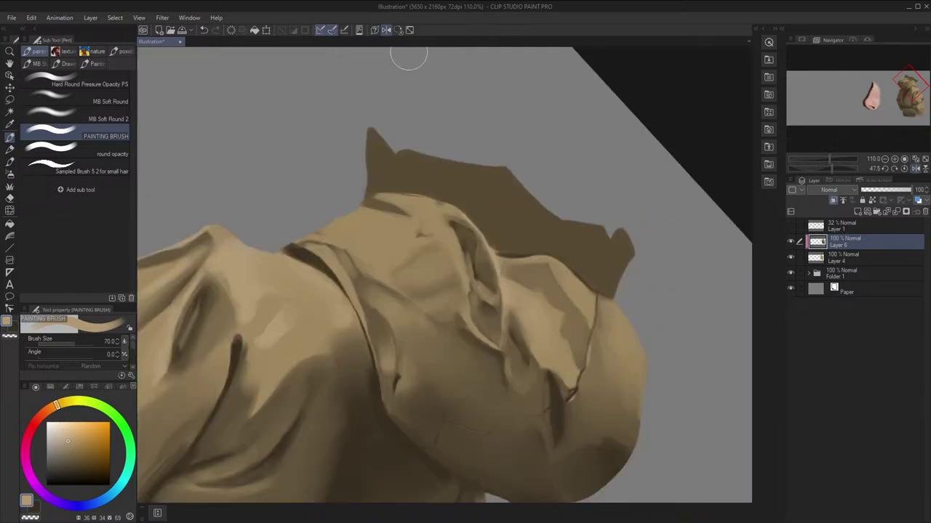
{"action": "left_click", "coordinate": [398, 30]}
{"action": "key", "text": "h"}
{"action": "key", "text": "h"}
{"action": "scroll", "coordinate": [458, 87], "scroll_direction": "down", "scroll_amount": 2}
{"action": "key", "text": "h"}
{"action": "left_click_drag", "start_coordinate": [507, 201], "coordinate": [535, 222]}
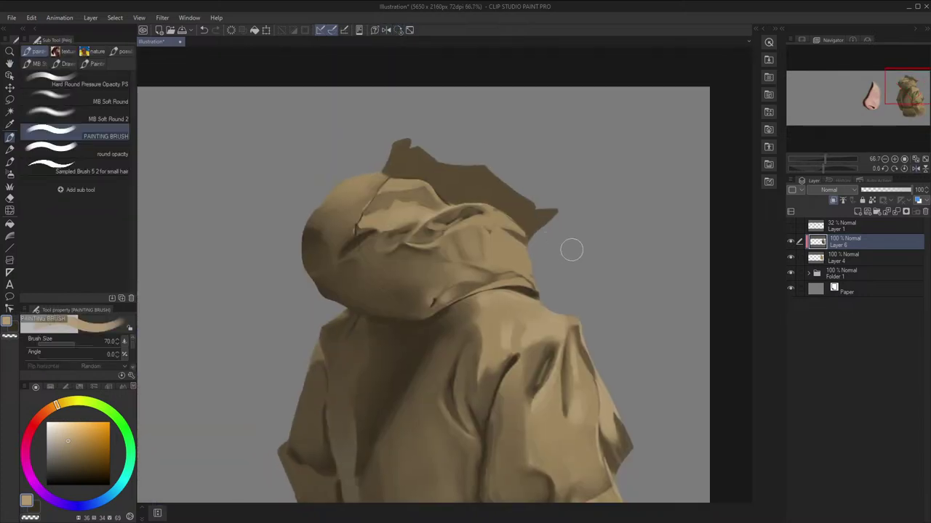
Paint a light tan highlight below the hood's back rim on Layer 6 at brush sizes 25 and 30, checking against the Layer 1 sketch
{"action": "key", "text": "["}
{"action": "key", "text": "["}
{"action": "key", "text": "["}
{"action": "key", "text": "["}
{"action": "key", "text": "h"}
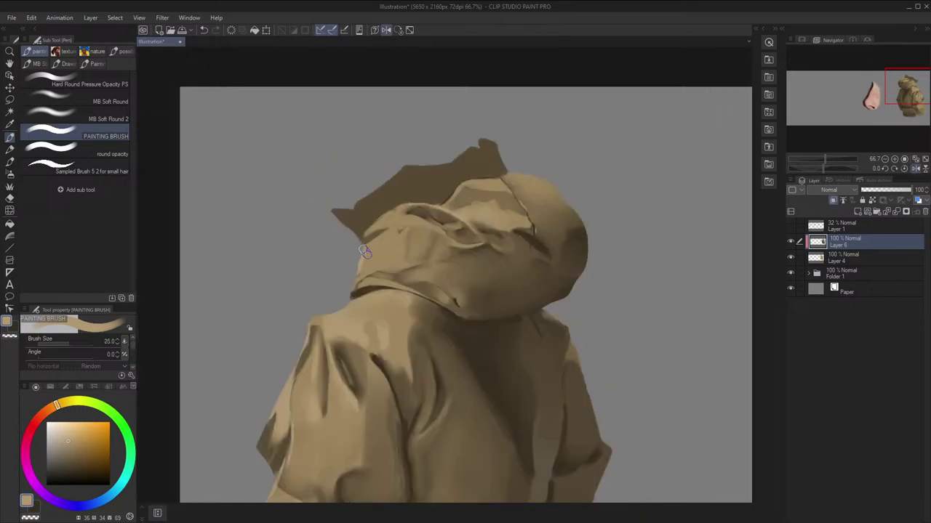
{"action": "key", "text": "h"}
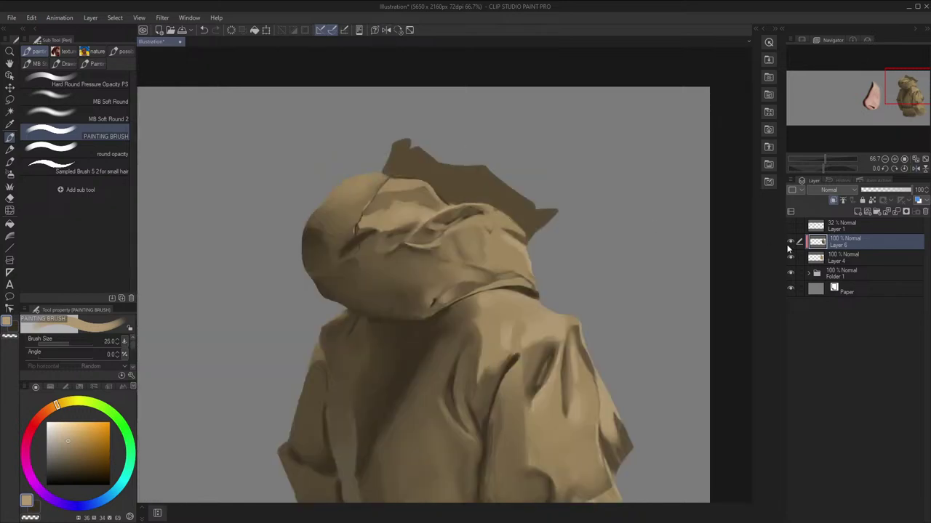
{"action": "left_click", "coordinate": [790, 225]}
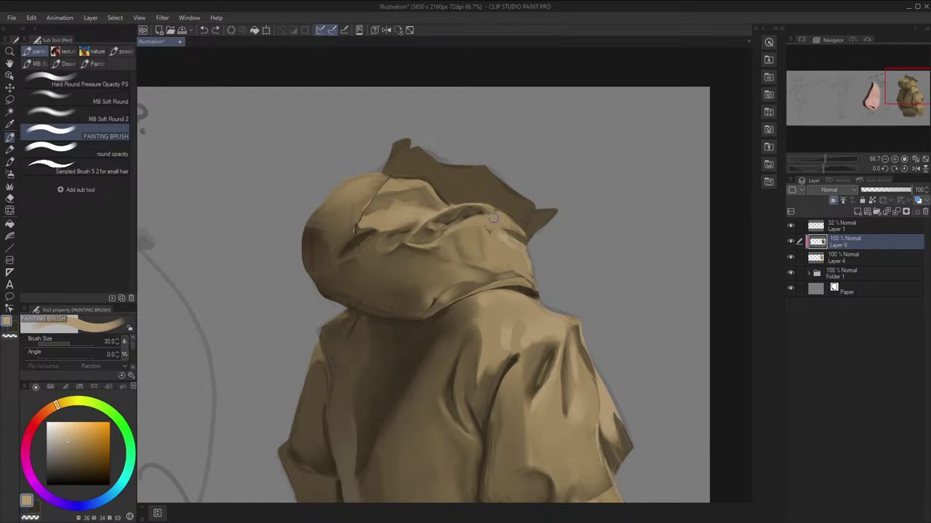
{"action": "key", "text": "h"}
{"action": "key", "text": "h"}
{"action": "key", "text": "bracketright"}
{"action": "left_click", "coordinate": [514, 253], "text": "alt"}
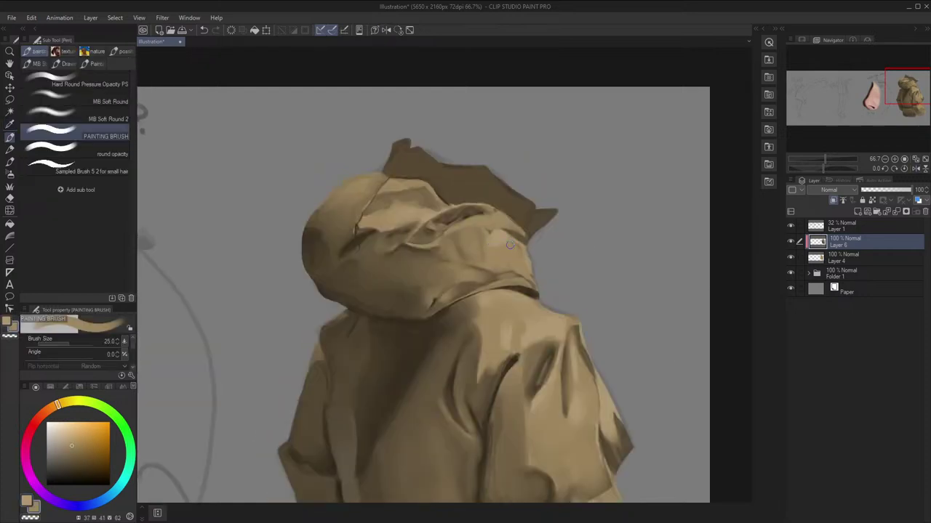
{"action": "left_click", "coordinate": [790, 226]}
Extend the highlight down the hood's back fold with sampled light tan and soften it with transparent colour at brush size 30
{"action": "key", "text": "h"}
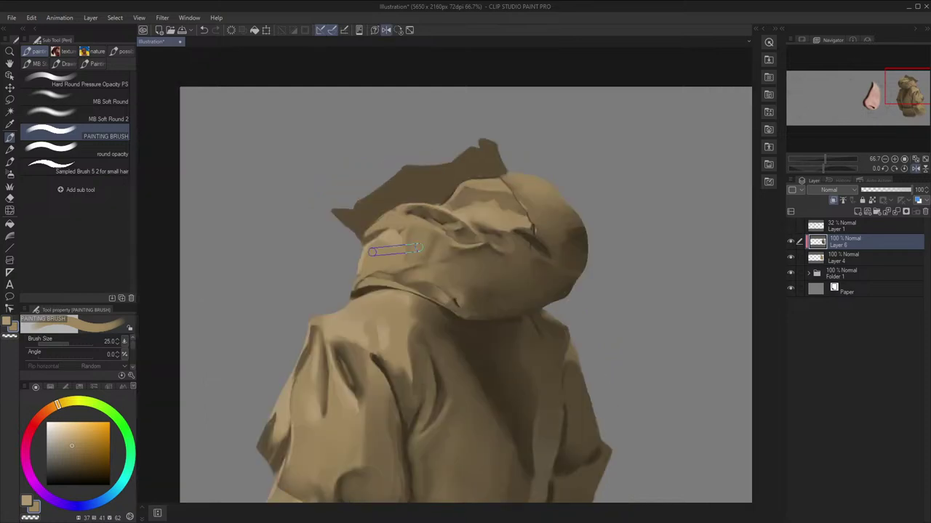
{"action": "key", "text": "h"}
{"action": "left_click", "coordinate": [535, 255], "text": "alt"}
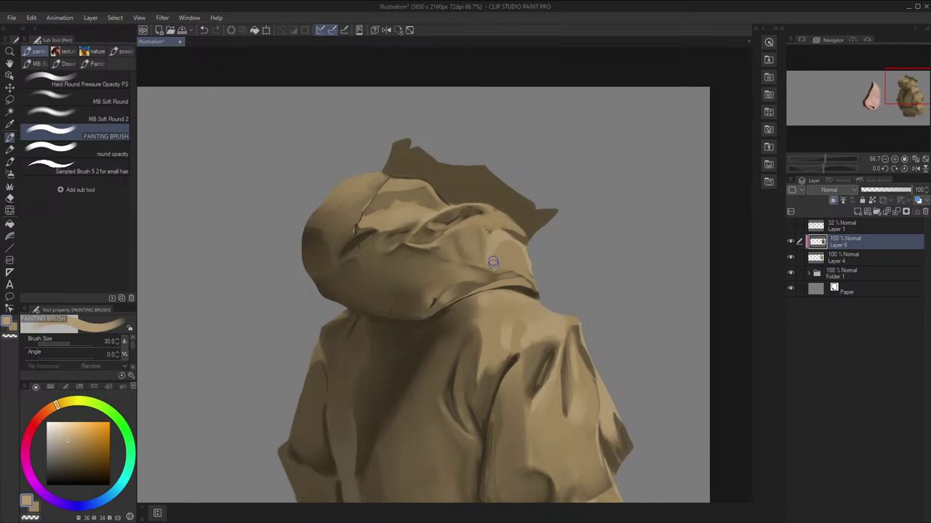
{"action": "key", "text": "c"}
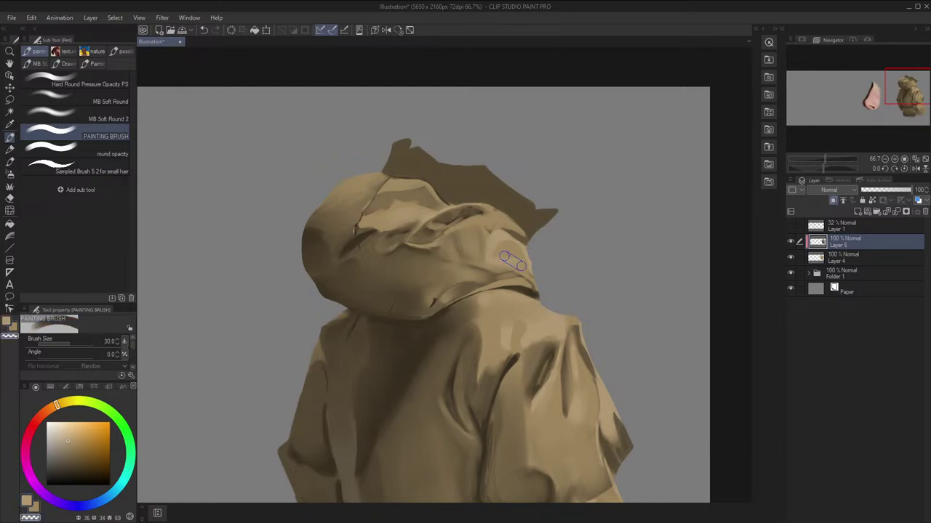
{"action": "key", "text": "h"}
{"action": "key", "text": "h"}
{"action": "scroll", "coordinate": [422, 250], "scroll_direction": "down", "scroll_amount": 1}
{"action": "scroll", "coordinate": [417, 233], "scroll_direction": "down", "scroll_amount": 1}
{"action": "key", "text": "h"}
{"action": "key", "text": "h"}
{"action": "scroll", "coordinate": [465, 229], "scroll_direction": "up", "scroll_amount": 2}
{"action": "key", "text": "]"}
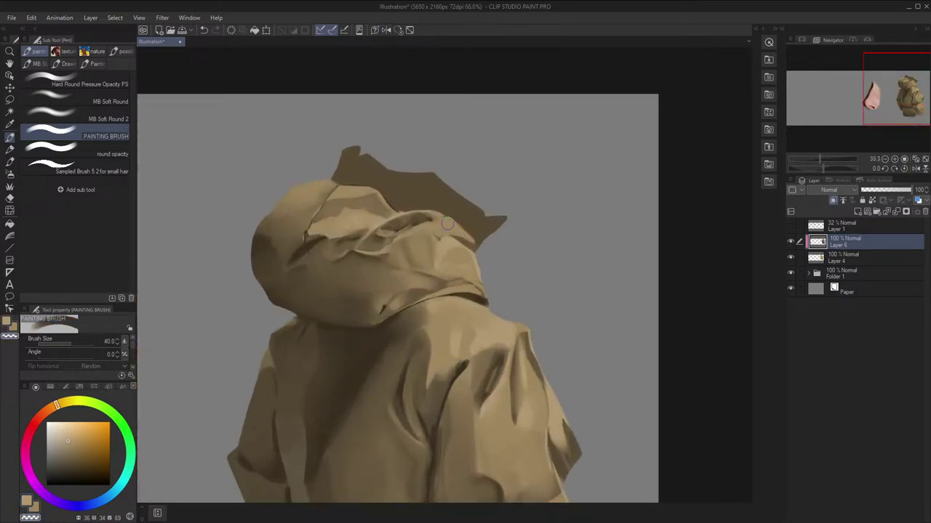
Sample nearby tans and refine the small crease and highlight below the upper back rim at brush size 25
{"action": "scroll", "coordinate": [447, 224], "scroll_direction": "up", "scroll_amount": 2}
{"action": "key", "text": "c"}
{"action": "key", "text": "x"}
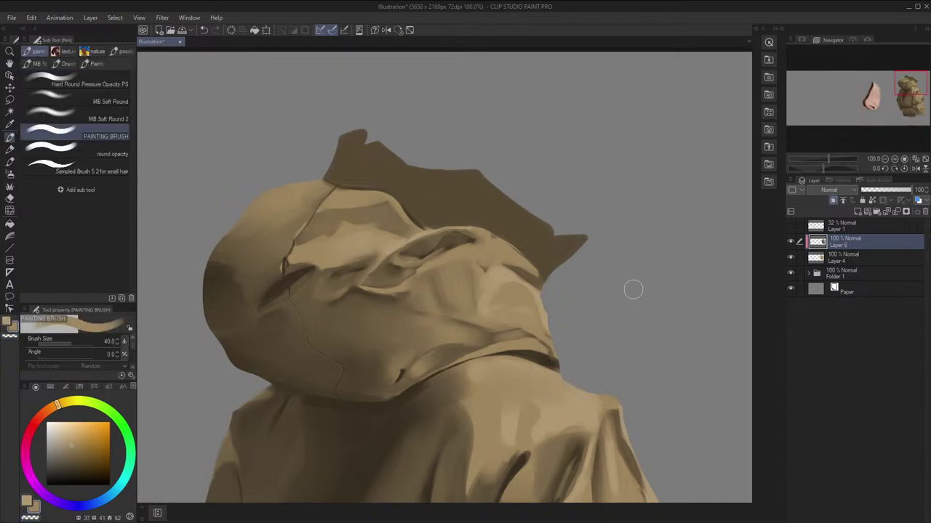
{"action": "key", "text": "bracketleft"}
{"action": "key", "text": "bracketleft"}
{"action": "key", "text": "bracketleft"}
{"action": "key", "text": "bracketleft"}
{"action": "key", "text": "ctrl+z"}
{"action": "left_click", "coordinate": [493, 262], "text": "alt"}
{"action": "key", "text": "x"}
{"action": "left_click", "coordinate": [498, 255], "text": "alt"}
{"action": "left_click_drag", "start_coordinate": [506, 254], "coordinate": [531, 275]}
{"action": "key", "text": "x"}
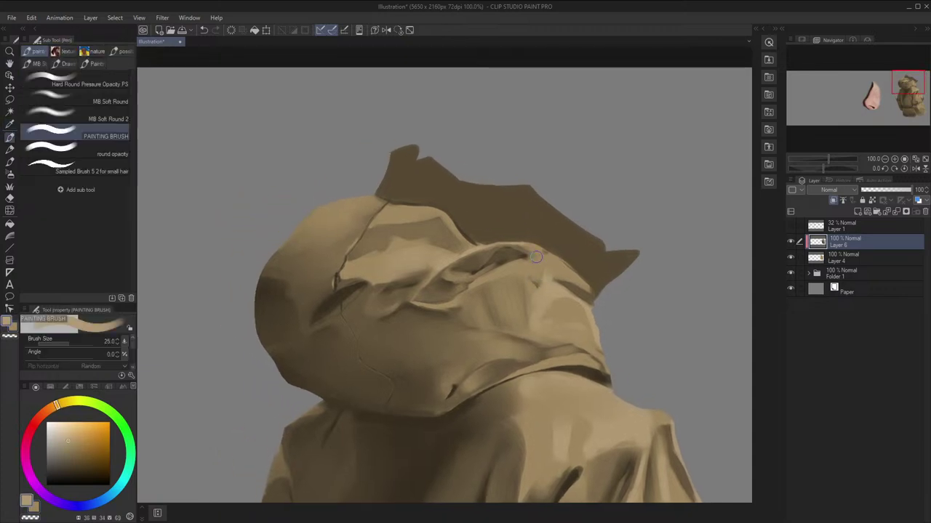
Brighten the edge of the fold along the front upper rim at brush sizes 25 and 30, checking it in mirrored view
{"action": "key", "text": "h"}
{"action": "left_click_drag", "start_coordinate": [345, 275], "coordinate": [441, 235]}
{"action": "key", "text": "ctrl+z"}
{"action": "key", "text": "bracketleft"}
{"action": "key", "text": "bracketleft"}
{"action": "key", "text": "bracketleft"}
{"action": "key", "text": "bracketleft"}
{"action": "key", "text": "bracketleft"}
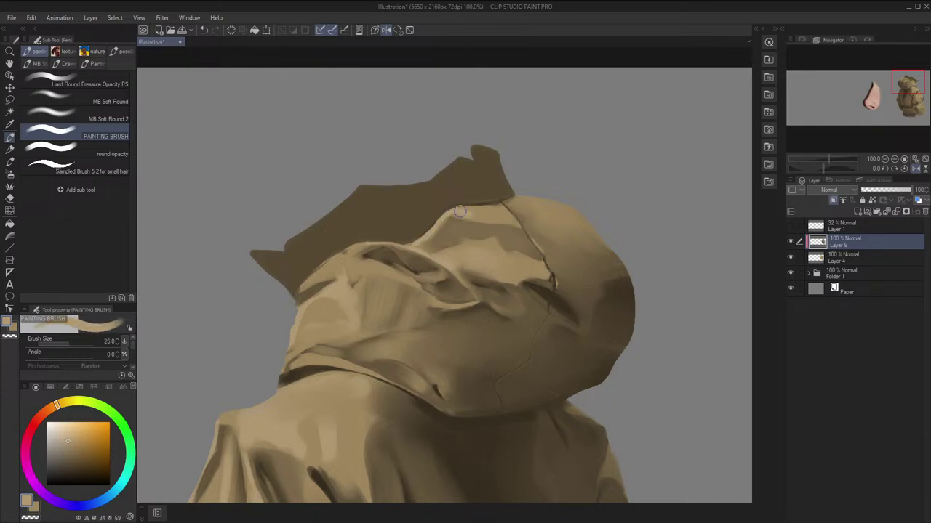
{"action": "key", "text": "x"}
{"action": "key", "text": "bracketright"}
{"action": "left_click", "coordinate": [503, 211], "text": "alt"}
{"action": "scroll", "coordinate": [471, 181], "scroll_direction": "down", "scroll_amount": 2}
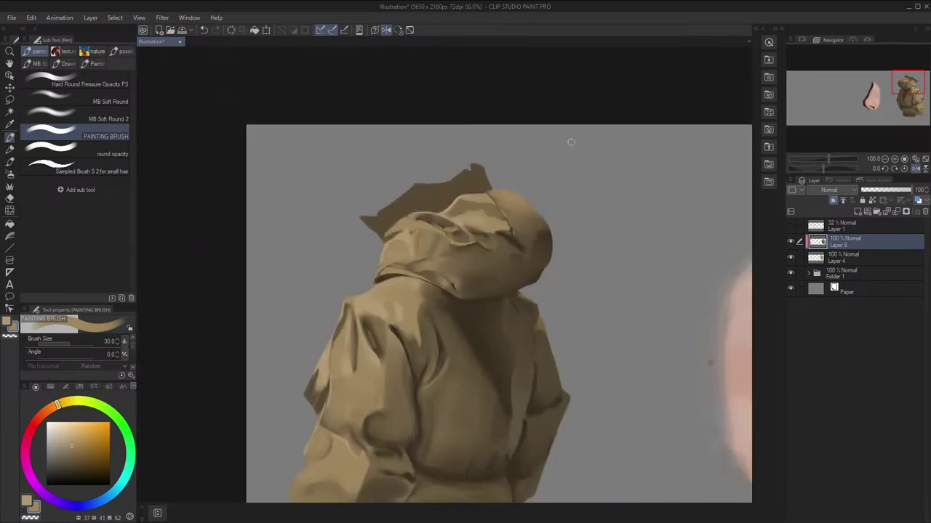
{"action": "key", "text": "h"}
{"action": "left_click_drag", "start_coordinate": [493, 179], "coordinate": [492, 158]}
{"action": "scroll", "coordinate": [495, 242], "scroll_direction": "up", "scroll_amount": 2}
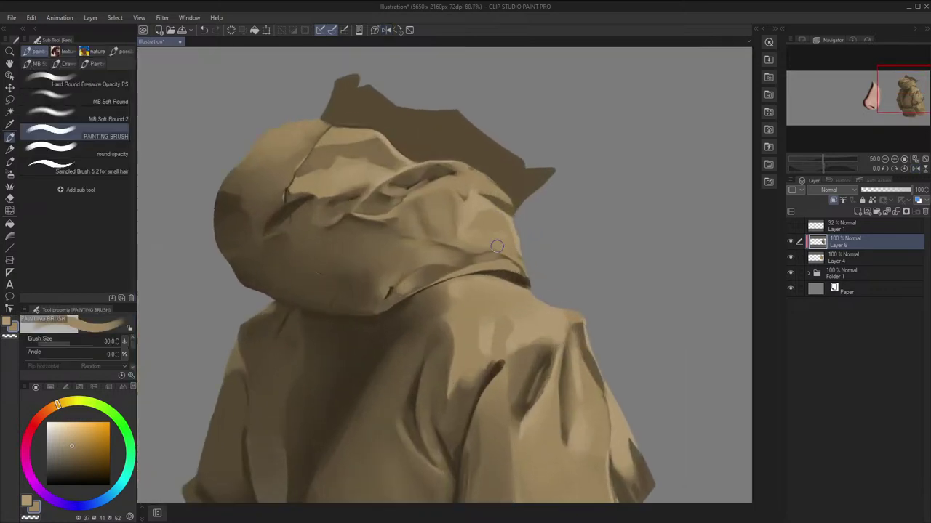
{"action": "scroll", "coordinate": [497, 247], "scroll_direction": "up", "scroll_amount": 1}
Paint sampled light tan along the hood's lower back edge above the shoulder, varying the brush size between 17, 8 and 15
{"action": "left_click", "coordinate": [497, 247], "text": "alt"}
{"action": "key", "text": "bracketleft"}
{"action": "key", "text": "bracketleft"}
{"action": "key", "text": "bracketleft"}
{"action": "left_click_drag", "start_coordinate": [497, 247], "coordinate": [505, 201]}
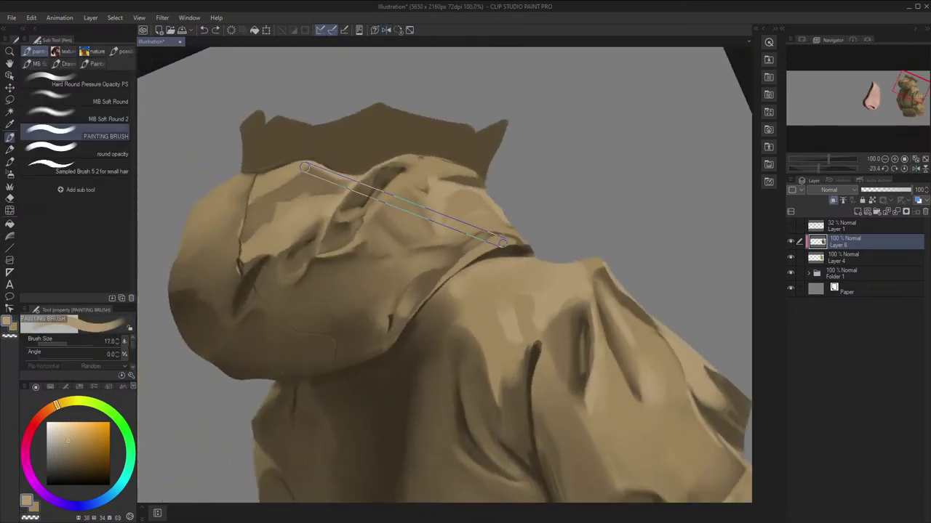
{"action": "key", "text": "bracketleft"}
{"action": "left_click_drag", "start_coordinate": [504, 244], "coordinate": [469, 259]}
{"action": "key", "text": "bracketleft"}
{"action": "key", "text": "bracketleft"}
{"action": "key", "text": "bracketleft"}
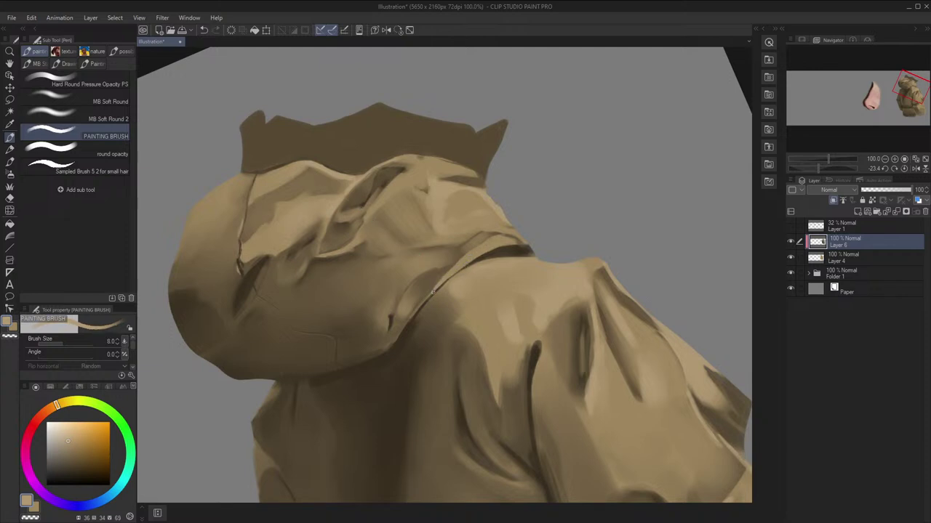
{"action": "key", "text": "bracketright"}
{"action": "key", "text": "bracketright"}
{"action": "key", "text": "bracketright"}
{"action": "key", "text": "bracketright"}
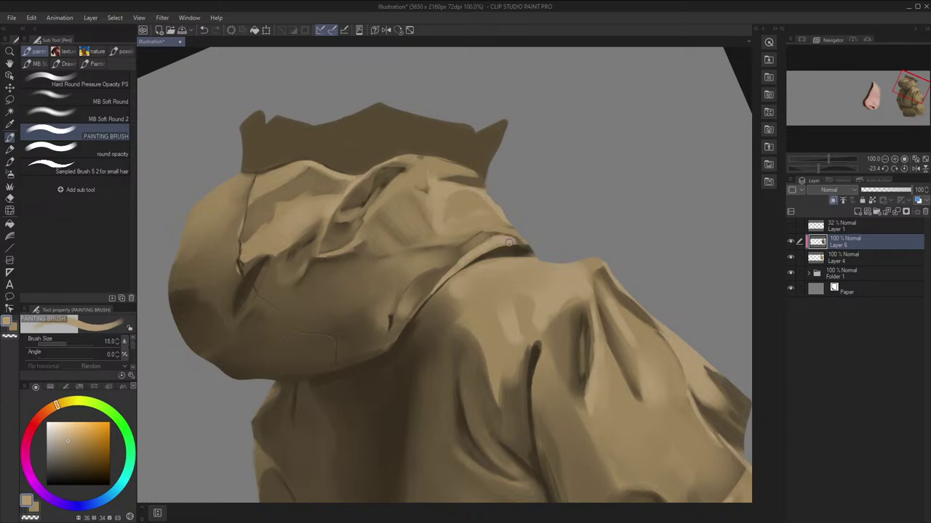
Deepen the thin shadow under the hood's lower back edge with sampled dark brown at brush size 6
{"action": "key", "text": "h"}
{"action": "key", "text": "h"}
{"action": "key", "text": "x"}
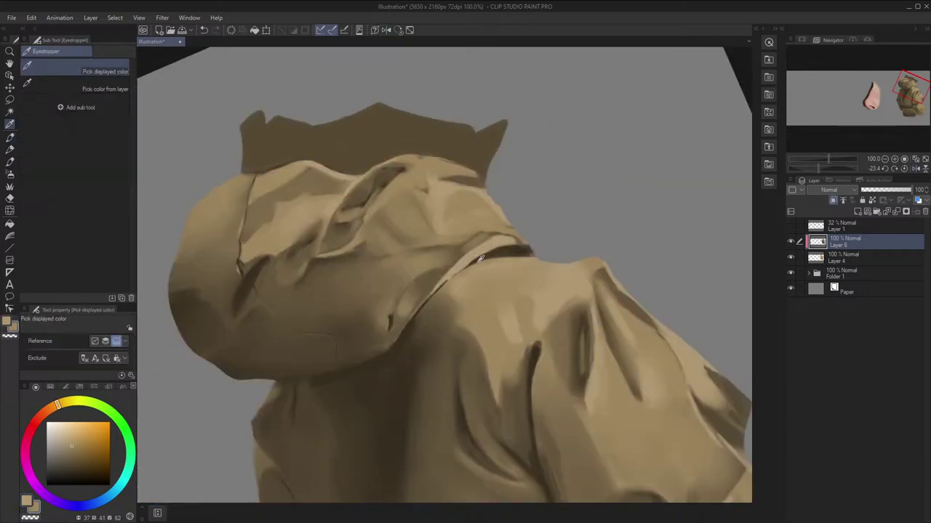
{"action": "left_click", "coordinate": [507, 251], "text": "alt"}
{"action": "key", "text": "bracketleft"}
{"action": "key", "text": "bracketleft"}
{"action": "key", "text": "bracketleft"}
{"action": "key", "text": "bracketleft"}
{"action": "key", "text": "bracketleft"}
{"action": "left_click_drag", "start_coordinate": [469, 262], "coordinate": [443, 287]}
Reset the canvas rotation and examine the whole coat figure in normal and mirrored view
{"action": "key", "text": "h"}
{"action": "scroll", "coordinate": [477, 236], "scroll_direction": "down", "scroll_amount": 1}
{"action": "left_click", "coordinate": [399, 32]}
{"action": "key", "text": "h"}
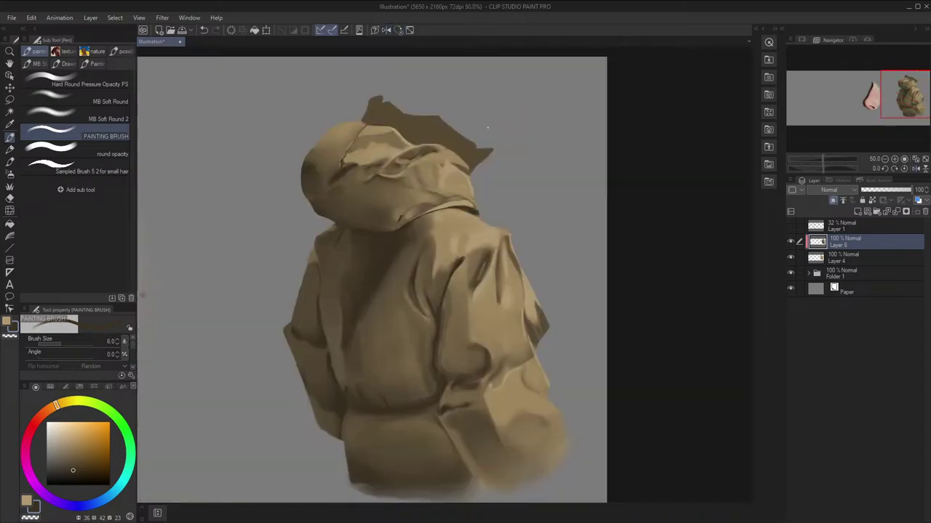
{"action": "scroll", "coordinate": [464, 144], "scroll_direction": "down", "scroll_amount": 2}
{"action": "key", "text": "h"}
{"action": "key", "text": "space"}
{"action": "left_click_drag", "start_coordinate": [521, 149], "coordinate": [523, 164]}
{"action": "key", "text": "h"}
{"action": "scroll", "coordinate": [409, 157], "scroll_direction": "up", "scroll_amount": 2}
{"action": "scroll", "coordinate": [433, 178], "scroll_direction": "up", "scroll_amount": 2}
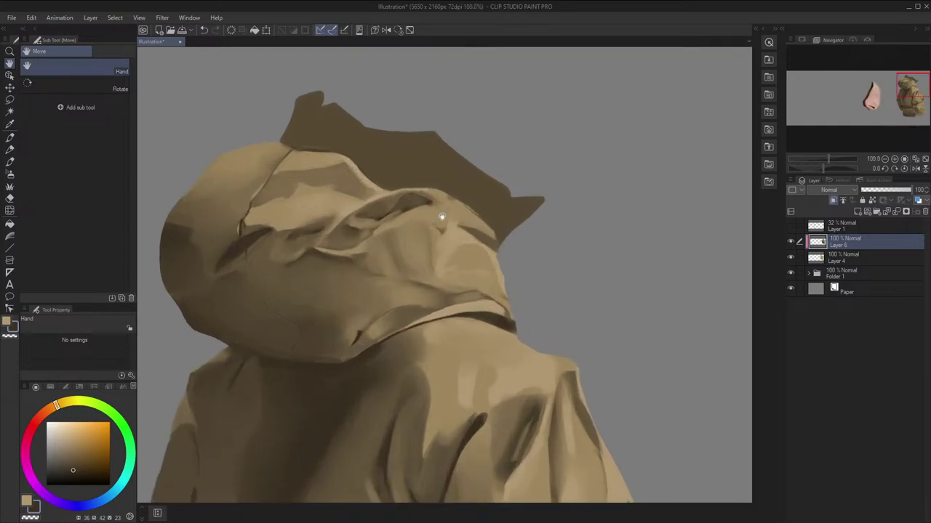
Blend the folds on the hood's back section with sampled tans at brush sizes 15 to 20, checking them in mirrored view
{"action": "key", "text": "p"}
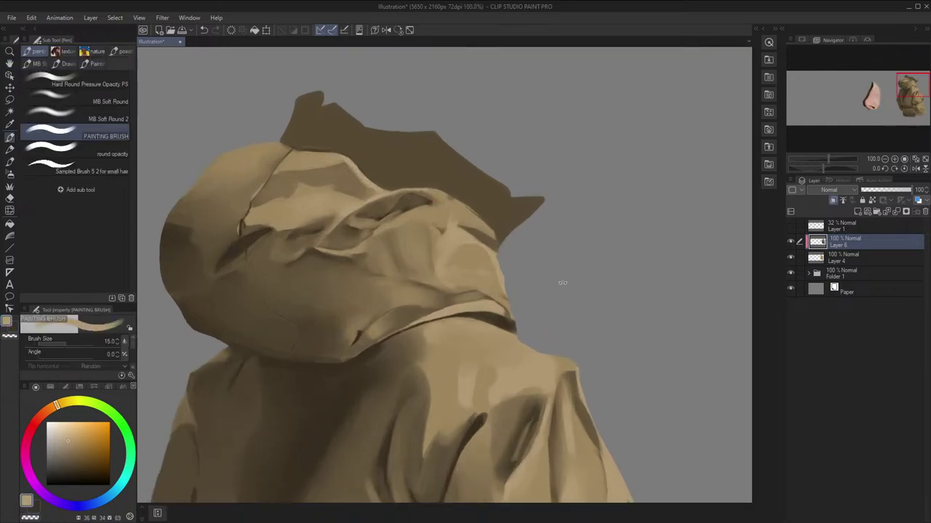
{"action": "left_click_drag", "start_coordinate": [562, 282], "coordinate": [493, 172]}
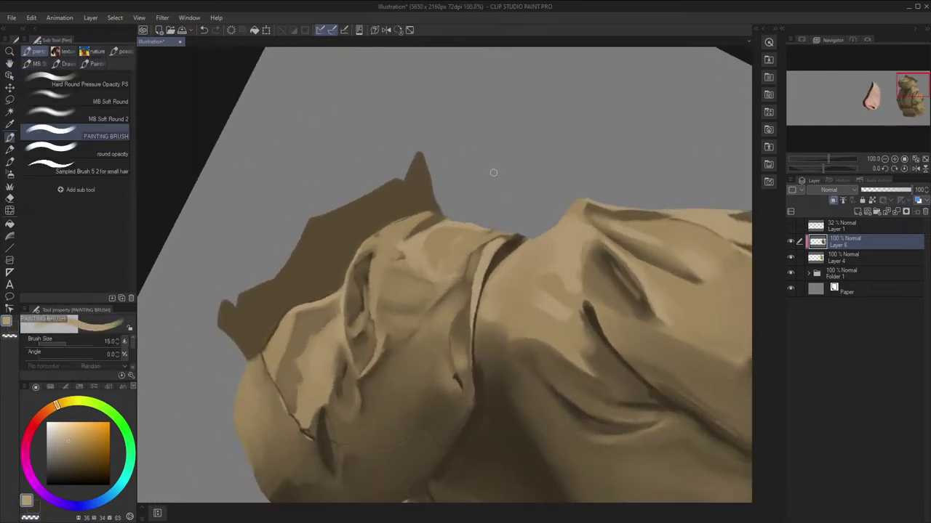
{"action": "key", "text": "x"}
{"action": "left_click", "coordinate": [452, 278], "text": "alt"}
{"action": "left_click_drag", "start_coordinate": [452, 280], "coordinate": [461, 260]}
{"action": "key", "text": "["}
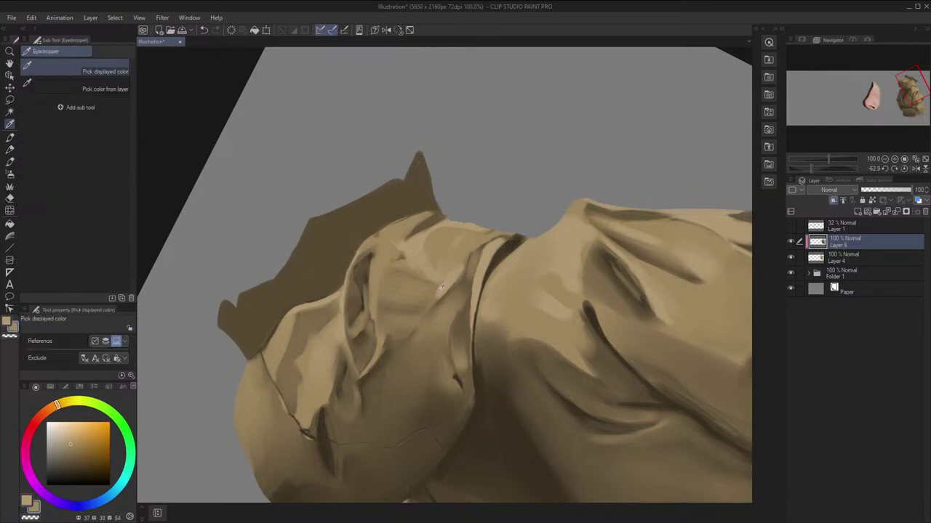
{"action": "left_click", "coordinate": [452, 270], "text": "alt"}
{"action": "key", "text": "h"}
{"action": "left_click", "coordinate": [458, 300], "text": "alt"}
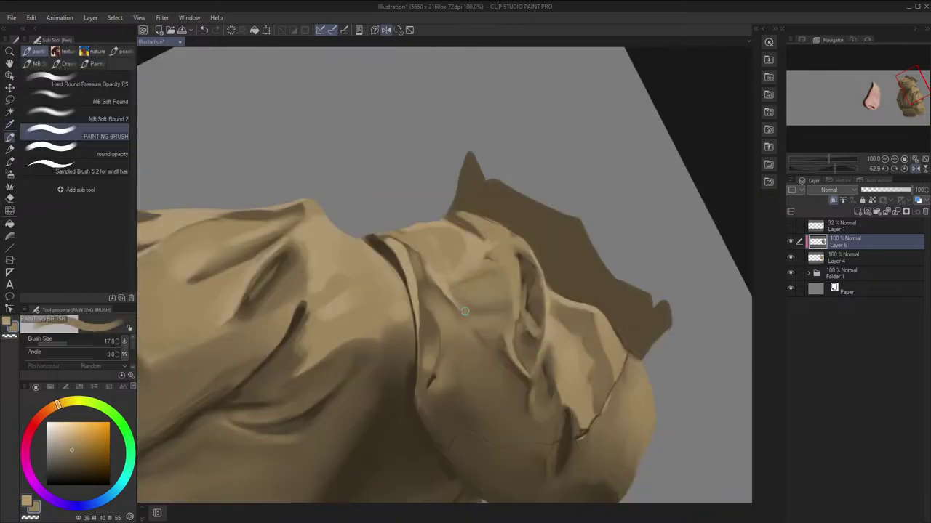
{"action": "key", "text": "bracketleft"}
{"action": "left_click", "coordinate": [469, 310], "text": "alt"}
{"action": "left_click", "coordinate": [470, 311], "text": "alt"}
{"action": "key", "text": "h"}
{"action": "scroll", "coordinate": [469, 296], "scroll_direction": "down", "scroll_amount": 1}
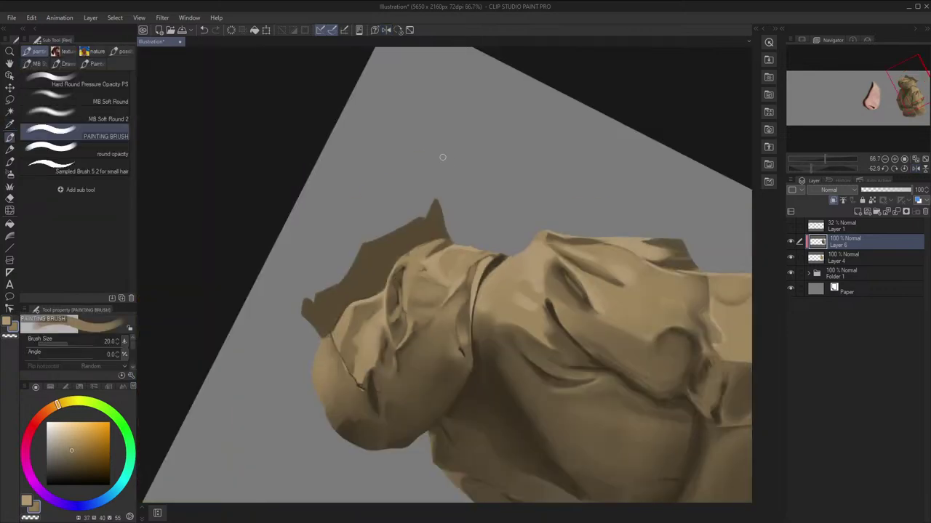
Reset the canvas rotation and inspect the hood within the whole illustration and up close
{"action": "left_click", "coordinate": [404, 32]}
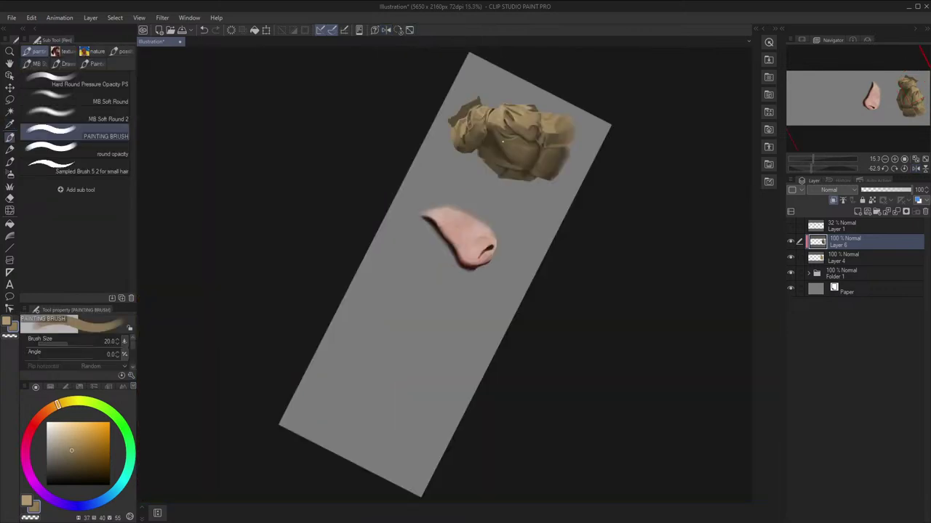
{"action": "left_click", "coordinate": [400, 31]}
{"action": "key", "text": "space"}
{"action": "left_click_drag", "start_coordinate": [608, 211], "coordinate": [448, 210]}
{"action": "scroll", "coordinate": [441, 214], "scroll_direction": "up", "scroll_amount": 3}
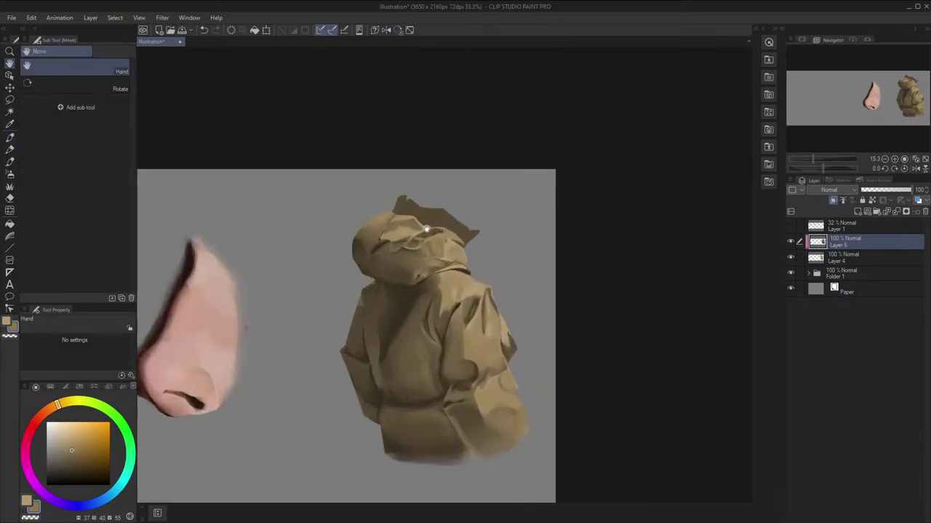
{"action": "scroll", "coordinate": [427, 229], "scroll_direction": "up", "scroll_amount": 5}
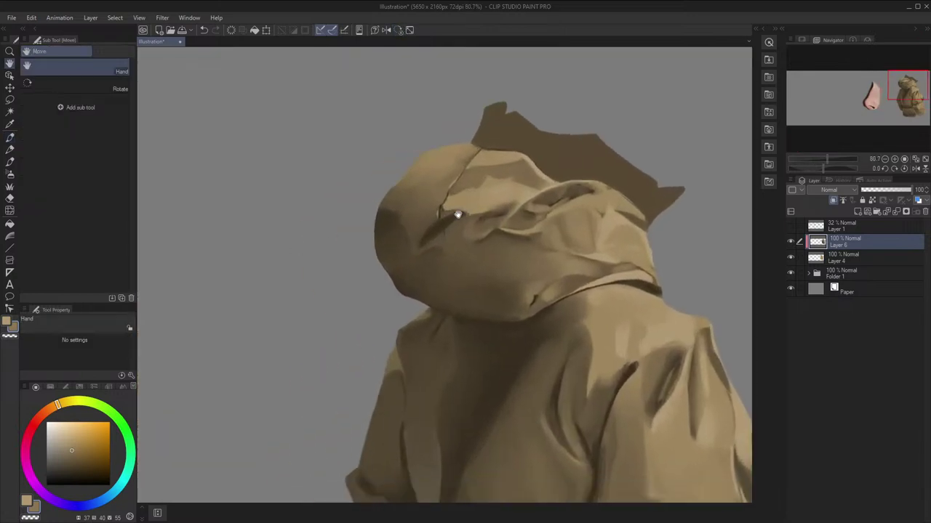
Lighten the rounded front of the hood with sampled light tan and adjust the adjoining panel's shading at brush sizes 50 and 60
{"action": "left_click", "coordinate": [448, 154], "text": "alt"}
{"action": "left_click_drag", "start_coordinate": [451, 151], "coordinate": [418, 175]}
{"action": "key", "text": "["}
{"action": "key", "text": "["}
{"action": "key", "text": "h"}
{"action": "key", "text": "h"}
{"action": "left_click", "coordinate": [496, 172], "text": "alt"}
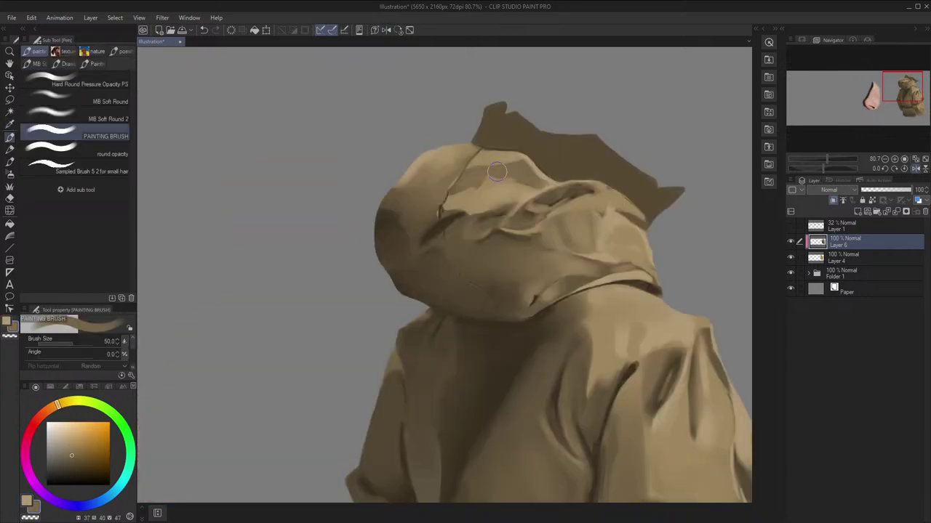
{"action": "key", "text": "bracketright"}
{"action": "key", "text": "h"}
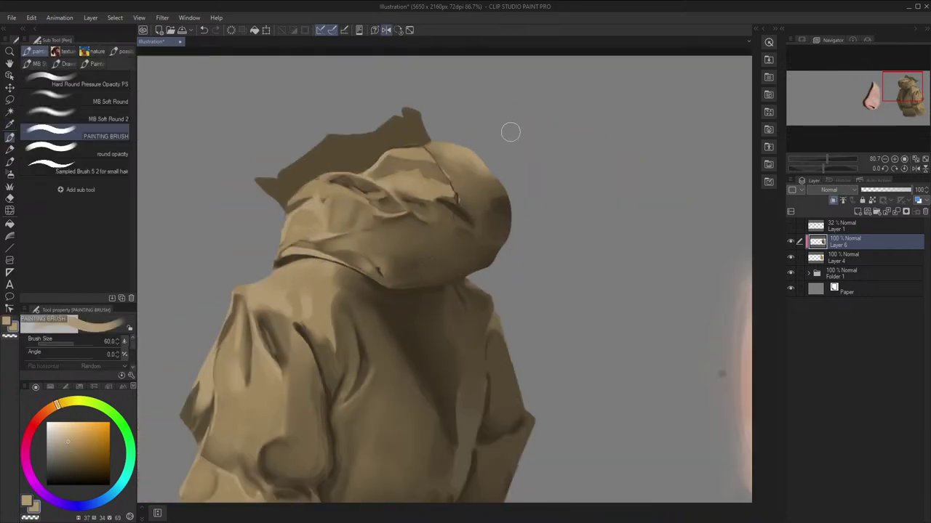
{"action": "key", "text": "h"}
{"action": "scroll", "coordinate": [517, 145], "scroll_direction": "down", "scroll_amount": 1}
{"action": "left_click_drag", "start_coordinate": [575, 133], "coordinate": [549, 166]}
{"action": "scroll", "coordinate": [549, 165], "scroll_direction": "up", "scroll_amount": 4}
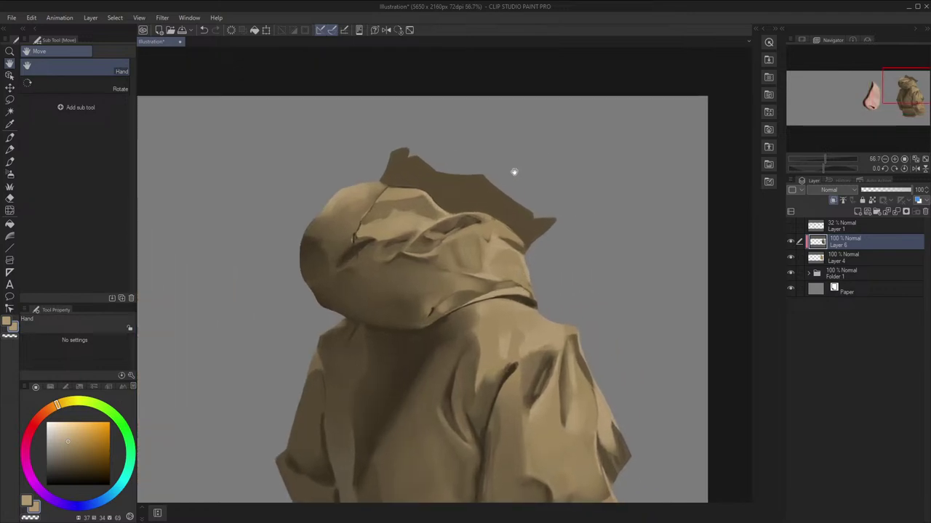
Try to paint light tan over the hood's lower back folds with the Painting Brush
{"action": "key", "text": "b"}
{"action": "left_click_drag", "start_coordinate": [659, 312], "coordinate": [560, 252]}
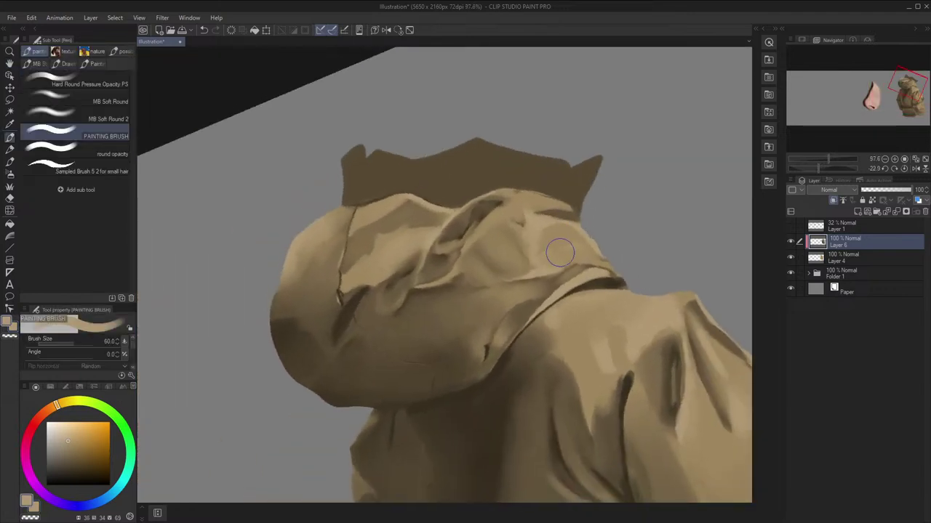
{"action": "key", "text": "["}
{"action": "key", "text": "ctrl+z"}
{"action": "mouse_move", "coordinate": [522, 292]}
{"action": "left_mouse_down"}
{"action": "mouse_move", "coordinate": [452, 309]}
{"action": "mouse_move", "coordinate": [491, 320]}
{"action": "left_mouse_up"}
{"action": "key", "text": "ctrl+z"}
Try to darken the hood's lower back section with sampled brown, using brush sizes 50 to 120
{"action": "key", "text": "x"}
{"action": "left_click", "coordinate": [352, 195], "text": "alt"}
{"action": "key", "text": "]"}
{"action": "key", "text": "]"}
{"action": "key", "text": "]"}
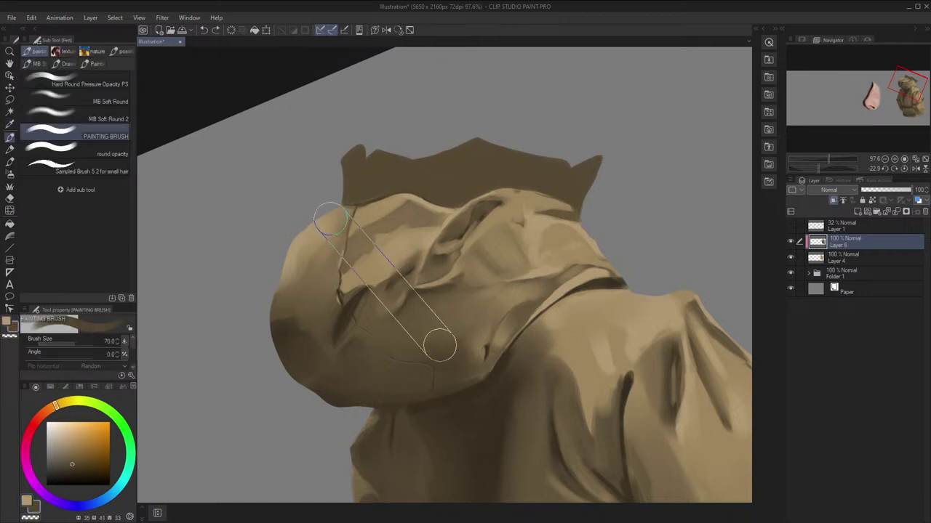
{"action": "mouse_move", "coordinate": [469, 311]}
{"action": "left_mouse_down"}
{"action": "mouse_move", "coordinate": [512, 298]}
{"action": "mouse_move", "coordinate": [476, 310]}
{"action": "left_mouse_up"}
{"action": "key", "text": "["}
{"action": "key", "text": "["}
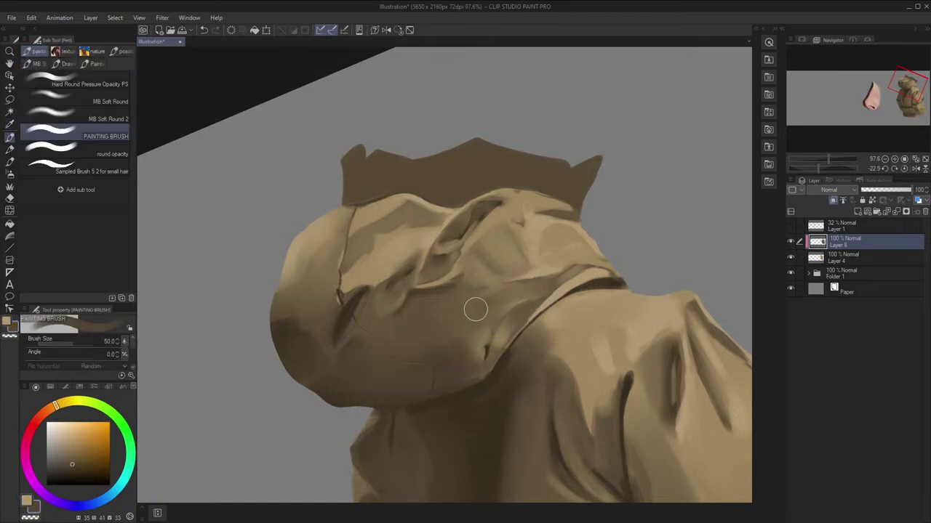
{"action": "key", "text": "ctrl+z"}
{"action": "mouse_move", "coordinate": [543, 291]}
{"action": "left_mouse_down"}
{"action": "mouse_move", "coordinate": [516, 293]}
{"action": "mouse_move", "coordinate": [473, 328]}
{"action": "left_mouse_up"}
{"action": "key", "text": "]"}
{"action": "key", "text": "]"}
{"action": "key", "text": "]"}
{"action": "key", "text": "h"}
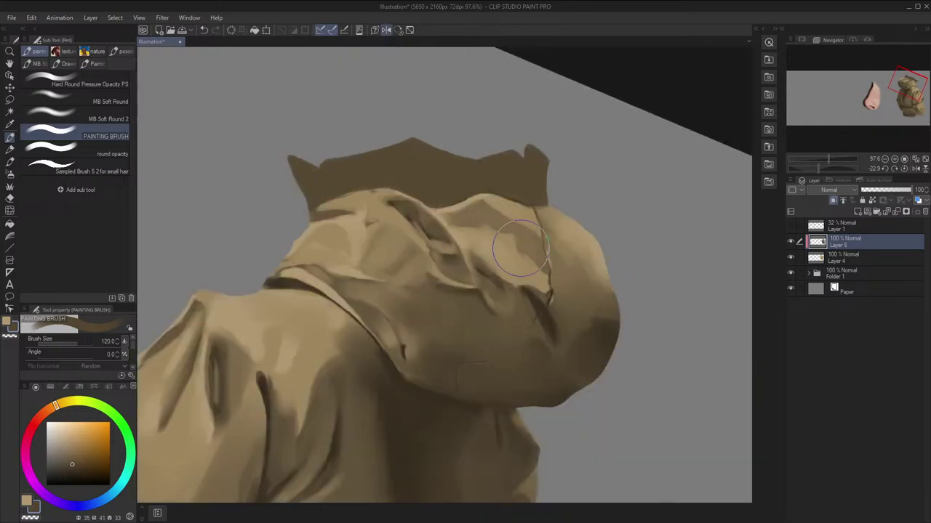
{"action": "key", "text": "ctrl+z"}
Blend the folds on the hood's lower back section with sampled mid tans, checking them in mirrored view
{"action": "key", "text": "["}
{"action": "key", "text": "["}
{"action": "left_click", "coordinate": [407, 314], "text": "alt"}
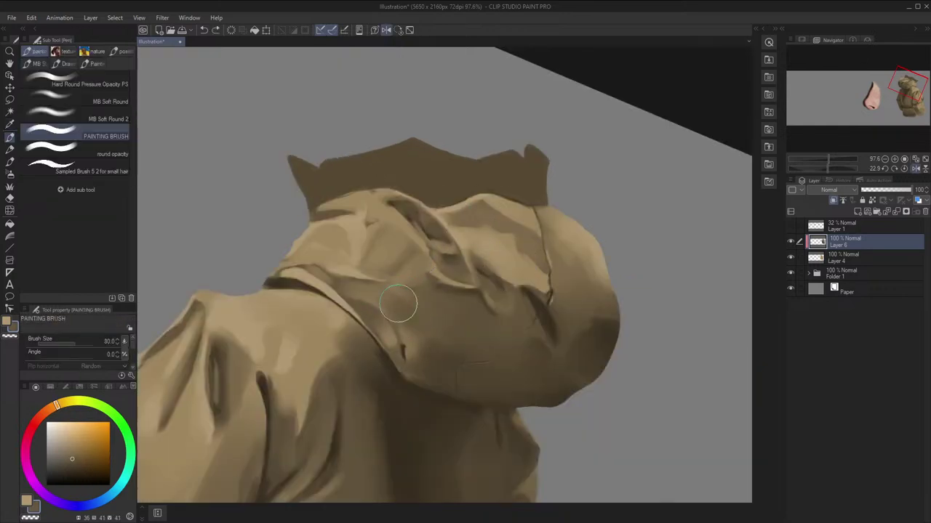
{"action": "key", "text": "]"}
{"action": "key", "text": "h"}
{"action": "left_click", "coordinate": [503, 305], "text": "alt"}
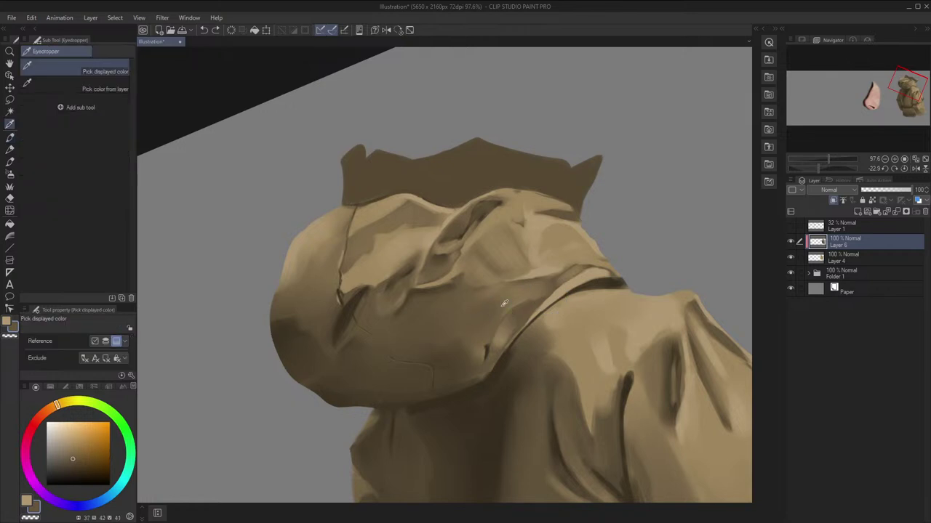
{"action": "key", "text": "["}
{"action": "key", "text": "["}
{"action": "left_click_drag", "start_coordinate": [515, 296], "coordinate": [474, 330]}
{"action": "left_click", "coordinate": [515, 295], "text": "alt"}
{"action": "left_click", "coordinate": [494, 310], "text": "alt"}
{"action": "key", "text": "alt"}
{"action": "left_click", "coordinate": [480, 308], "text": "alt"}
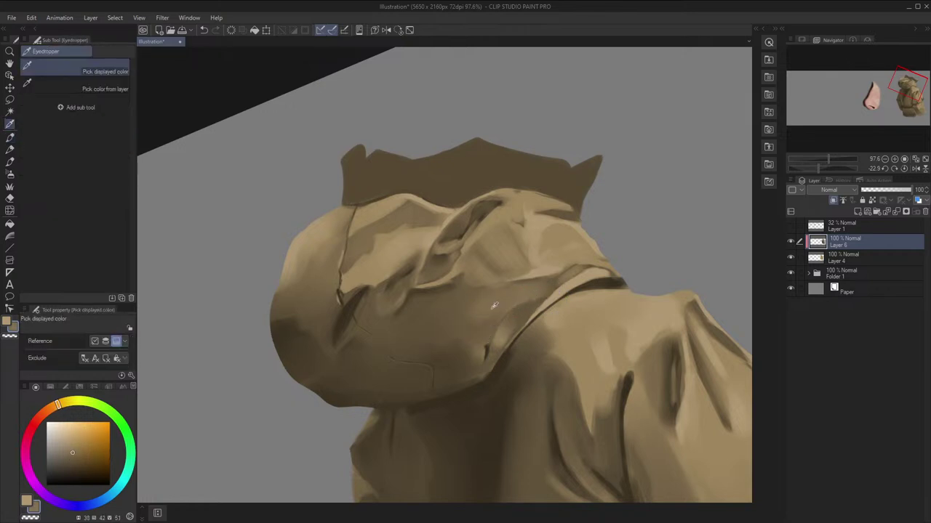
Inspect the hood on the whole figure in mirrored view, then examine its lower back edge up close
{"action": "key", "text": "]"}
{"action": "key", "text": "]"}
{"action": "key", "text": "h"}
{"action": "key", "text": "alt"}
{"action": "scroll", "coordinate": [477, 285], "scroll_direction": "down", "scroll_amount": 2}
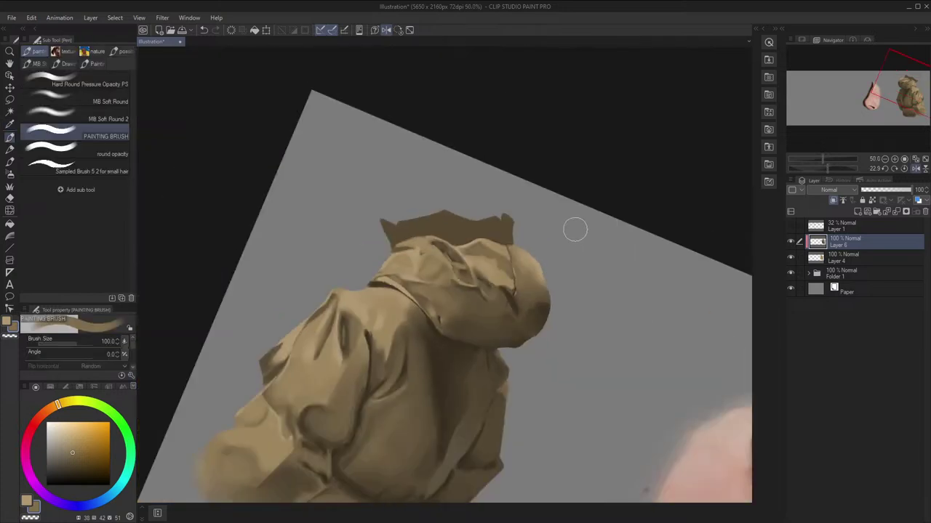
{"action": "key", "text": "h"}
{"action": "scroll", "coordinate": [451, 370], "scroll_direction": "up", "scroll_amount": 5}
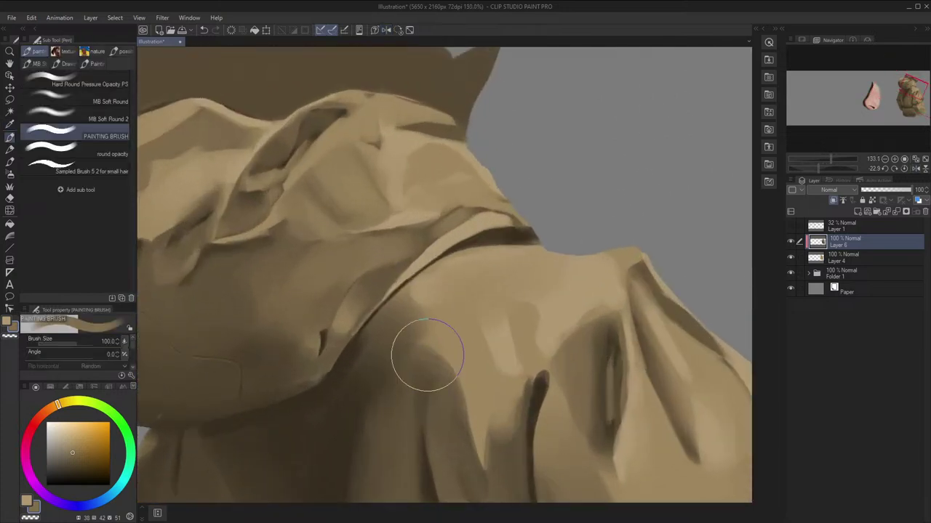
Darken the small fold beside the hood's lower back rim with sampled dark brown at brush size 12
{"action": "left_click_drag", "start_coordinate": [428, 355], "coordinate": [502, 368]}
{"action": "left_click", "coordinate": [590, 248], "text": "alt"}
{"action": "key", "text": "["}
{"action": "key", "text": "["}
{"action": "key", "text": "["}
{"action": "key", "text": "["}
{"action": "key", "text": "["}
{"action": "key", "text": "["}
{"action": "key", "text": "["}
{"action": "key", "text": "["}
{"action": "key", "text": "["}
{"action": "key", "text": "["}
{"action": "key", "text": "["}
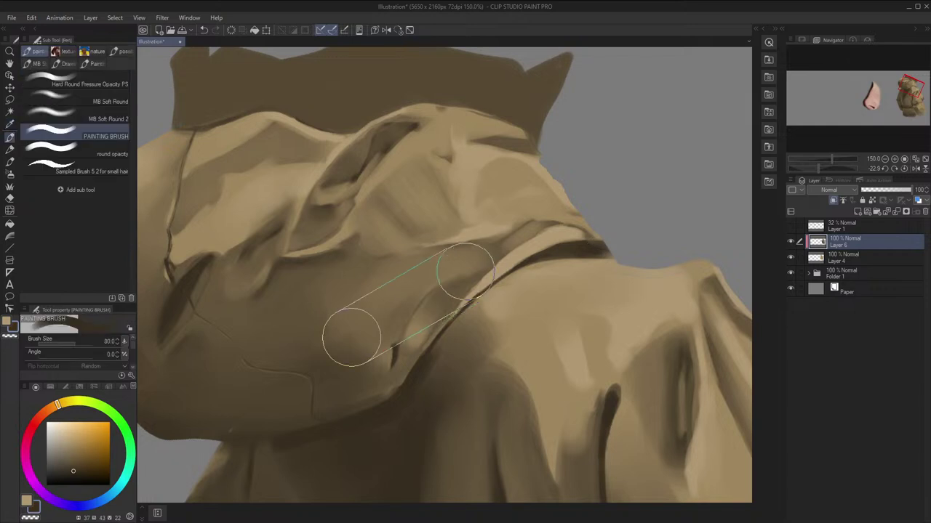
{"action": "left_click_drag", "start_coordinate": [480, 277], "coordinate": [468, 285]}
{"action": "key", "text": "["}
{"action": "key", "text": "bracketright"}
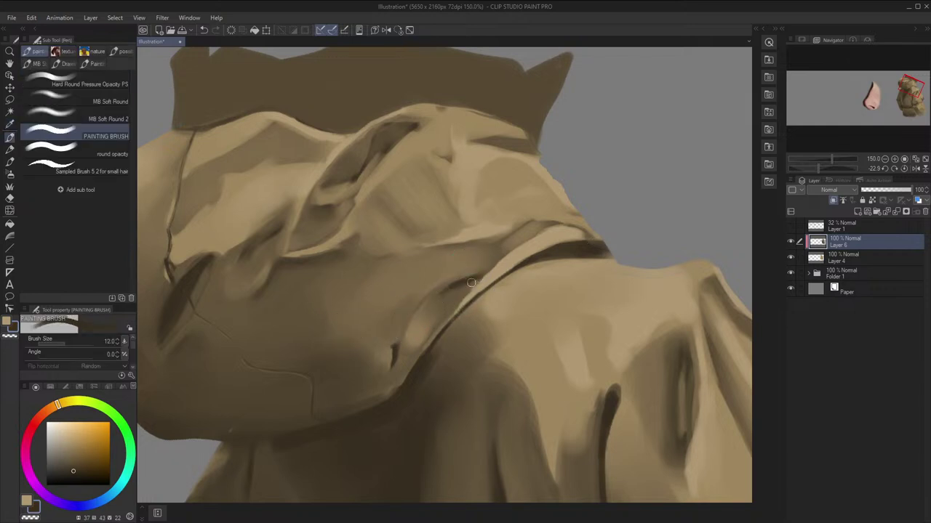
Soften the dark fold beside the rim with sampled browns at brush size 15
{"action": "left_click", "coordinate": [461, 292], "text": "alt"}
{"action": "key", "text": "bracketright"}
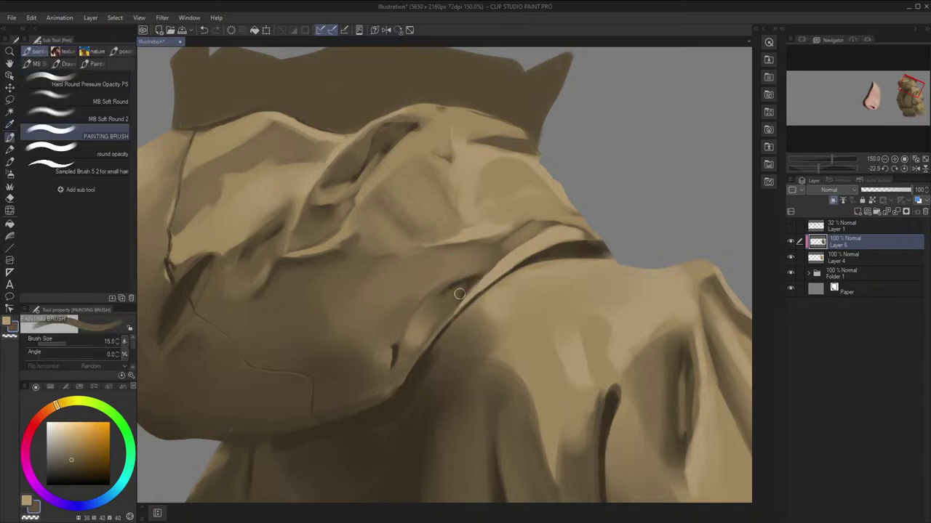
{"action": "left_click", "coordinate": [447, 293], "text": "alt"}
{"action": "left_click", "coordinate": [446, 301], "text": "alt"}
{"action": "left_click", "coordinate": [455, 291], "text": "alt"}
Sharpen the thin rim edge next to the dark fold with sampled light tan at brush size 5, checking it mirrored
{"action": "key", "text": "bracketleft"}
{"action": "key", "text": "bracketleft"}
{"action": "key", "text": "bracketleft"}
{"action": "key", "text": "bracketleft"}
{"action": "key", "text": "bracketleft"}
{"action": "key", "text": "bracketleft"}
{"action": "key", "text": "bracketleft"}
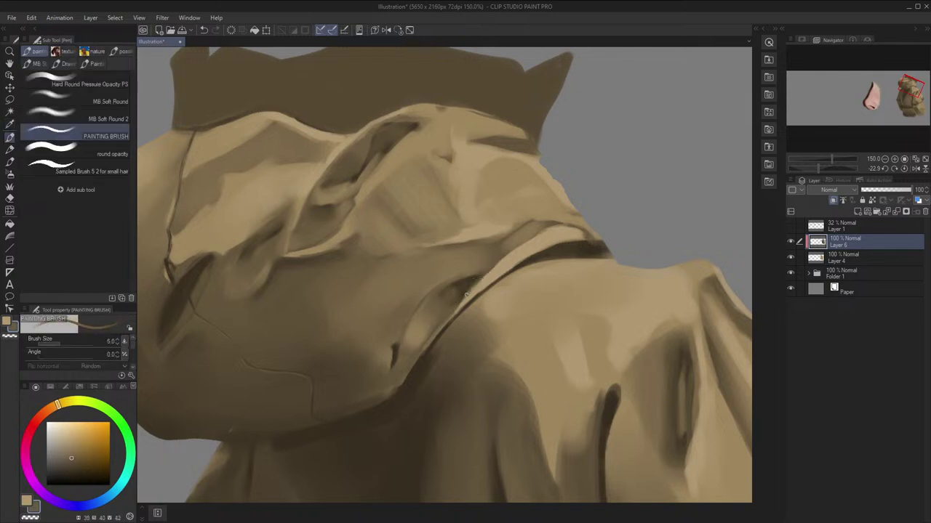
{"action": "left_click", "coordinate": [472, 293], "text": "alt"}
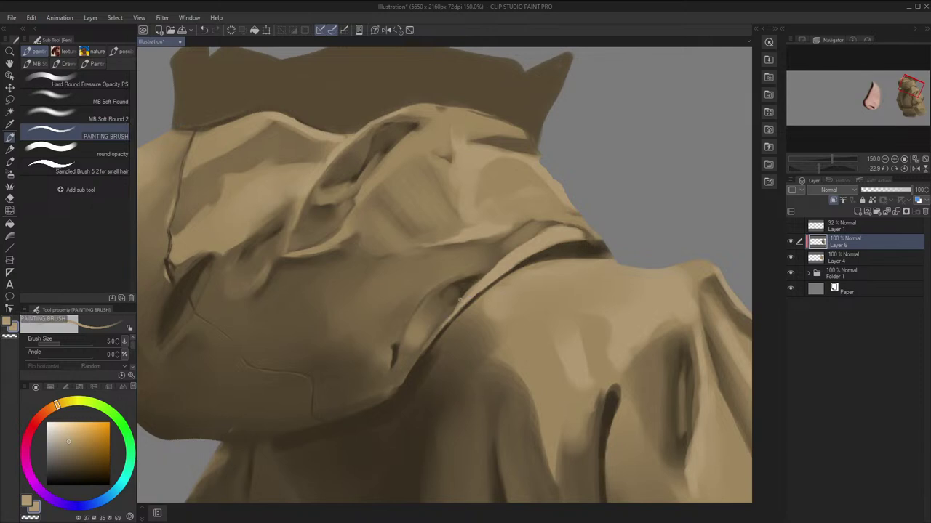
{"action": "scroll", "coordinate": [425, 286], "scroll_direction": "down", "scroll_amount": 1}
{"action": "key", "text": "h"}
{"action": "key", "text": "h"}
Refine the crease between the lower back fold and the rim with sampled browns at brush sizes 8 to 15
{"action": "left_click", "coordinate": [443, 303], "text": "alt"}
{"action": "key", "text": "bracketright"}
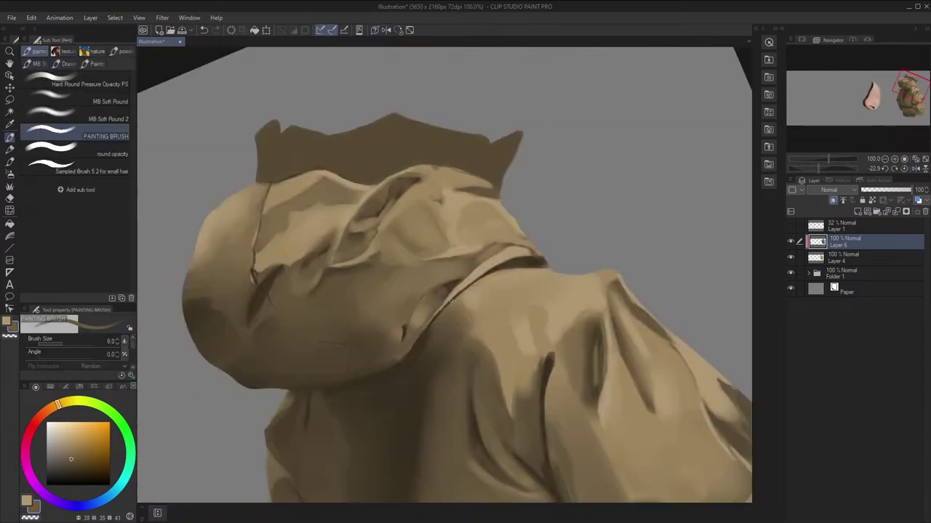
{"action": "left_click", "coordinate": [446, 303], "text": "alt"}
{"action": "key", "text": "bracketright"}
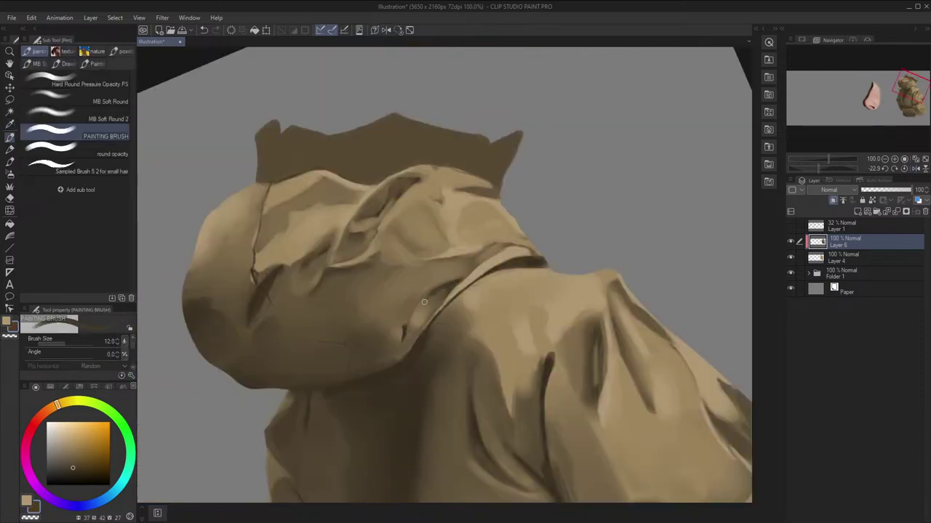
{"action": "left_click", "coordinate": [425, 301], "text": "alt"}
{"action": "key", "text": "h"}
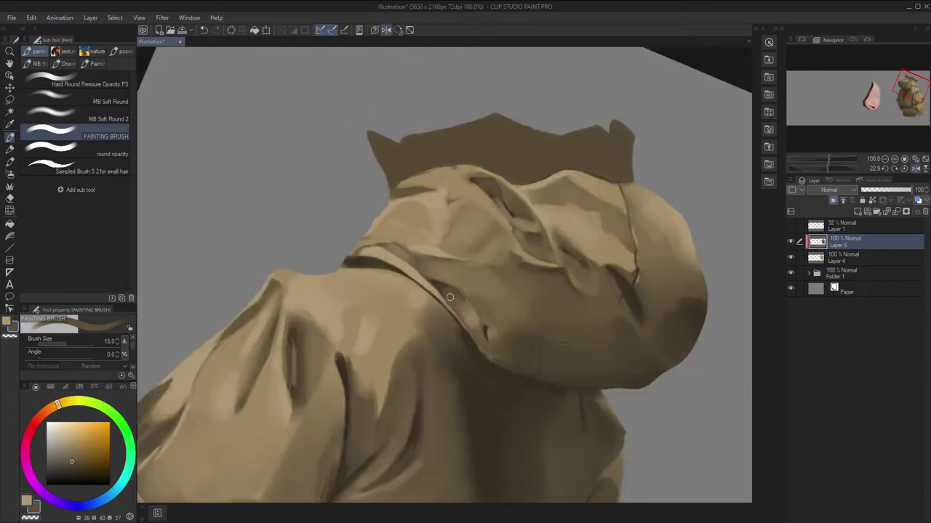
Reset the canvas rotation and inspect the hood on the figure and up close
{"action": "scroll", "coordinate": [493, 201], "scroll_direction": "down", "scroll_amount": 3}
{"action": "left_click", "coordinate": [398, 30]}
{"action": "key", "text": "h"}
{"action": "key", "text": "space"}
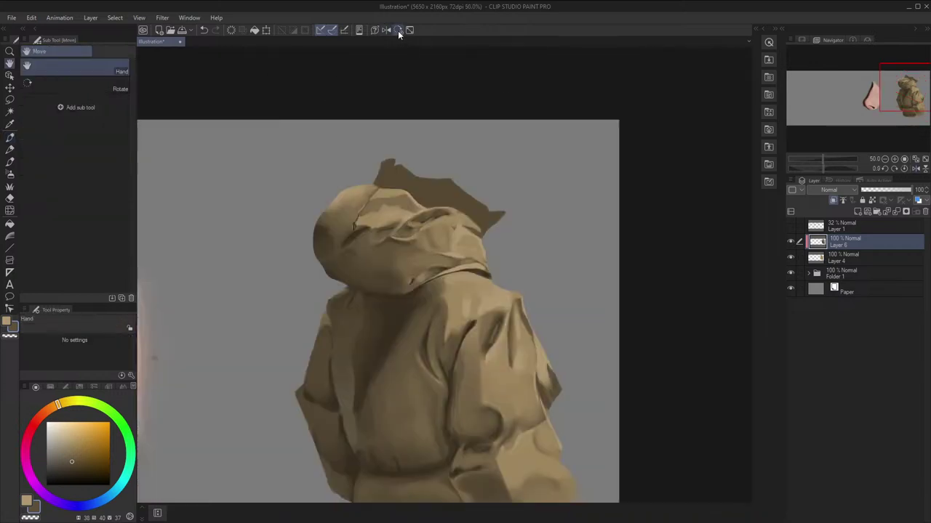
{"action": "scroll", "coordinate": [395, 218], "scroll_direction": "up", "scroll_amount": 5}
{"action": "key", "text": "i"}
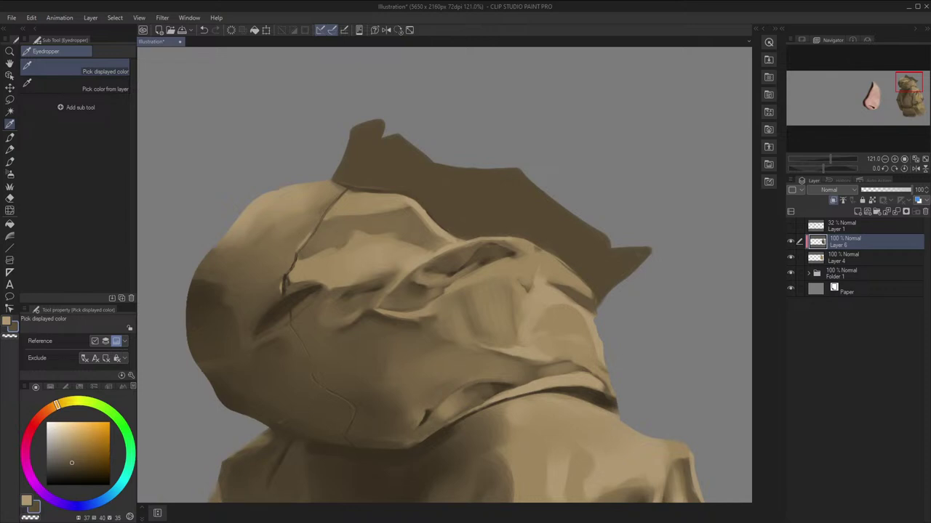
{"action": "key", "text": "p"}
{"action": "key", "text": "space"}
{"action": "left_click_drag", "start_coordinate": [645, 327], "coordinate": [627, 359]}
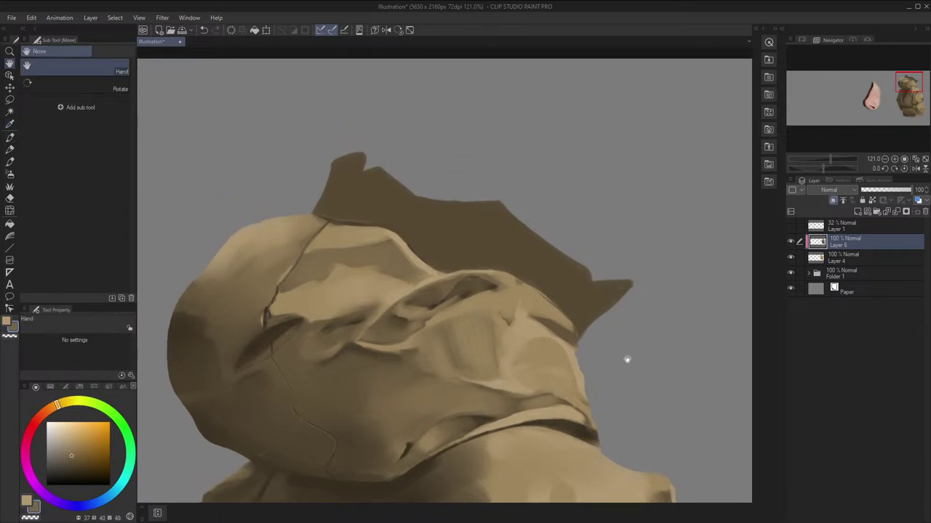
Show the Layer 1 sketch and repaint the crease at the hood's upper back corner with sampled tans
{"action": "left_click", "coordinate": [792, 226]}
{"action": "mouse_move", "coordinate": [711, 260]}
{"action": "left_mouse_down"}
{"action": "mouse_move", "coordinate": [645, 240]}
{"action": "mouse_move", "coordinate": [638, 275]}
{"action": "left_mouse_up"}
{"action": "left_click", "coordinate": [790, 227]}
{"action": "left_click", "coordinate": [791, 227]}
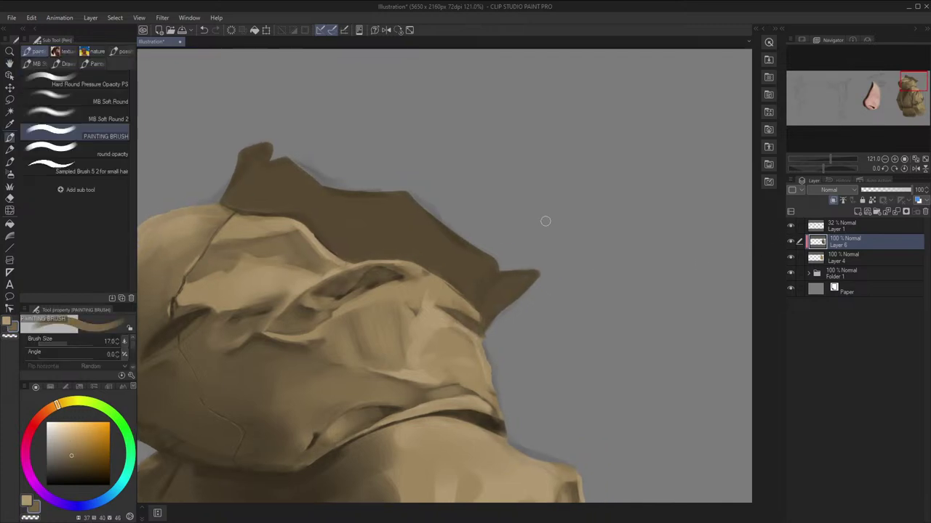
{"action": "key", "text": "i"}
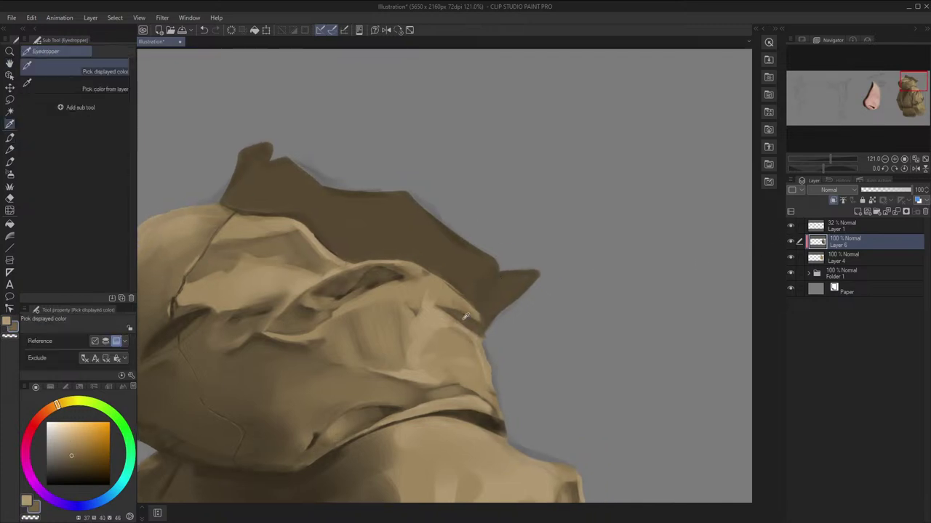
{"action": "left_click", "coordinate": [465, 317], "text": "alt"}
{"action": "left_click_drag", "start_coordinate": [467, 315], "coordinate": [467, 303]}
{"action": "left_click", "coordinate": [465, 311], "text": "alt"}
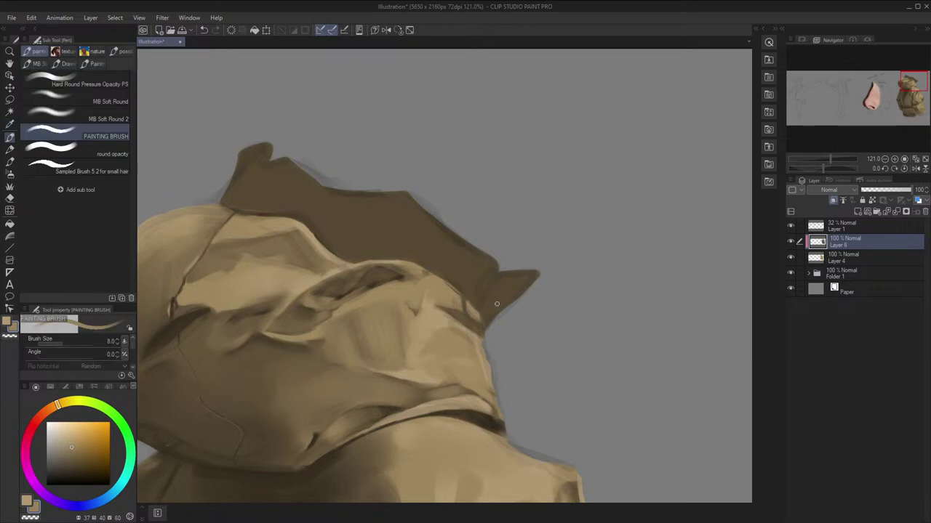
Toggle the Layer 1 sketch off and on to compare it with the hood's painted silhouette
{"action": "left_click", "coordinate": [791, 226]}
{"action": "key", "text": "space"}
{"action": "left_click_drag", "start_coordinate": [526, 271], "coordinate": [526, 281]}
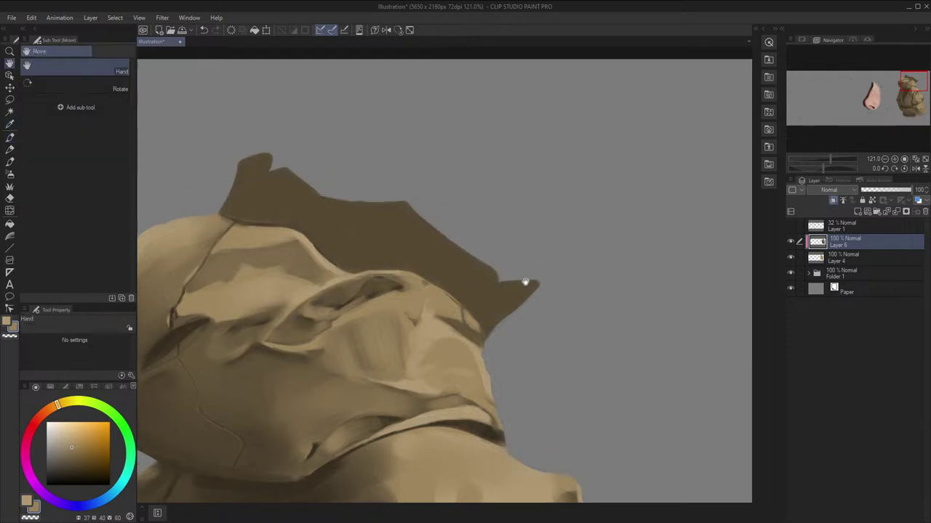
{"action": "left_click_drag", "start_coordinate": [592, 266], "coordinate": [593, 270]}
{"action": "key", "text": "p"}
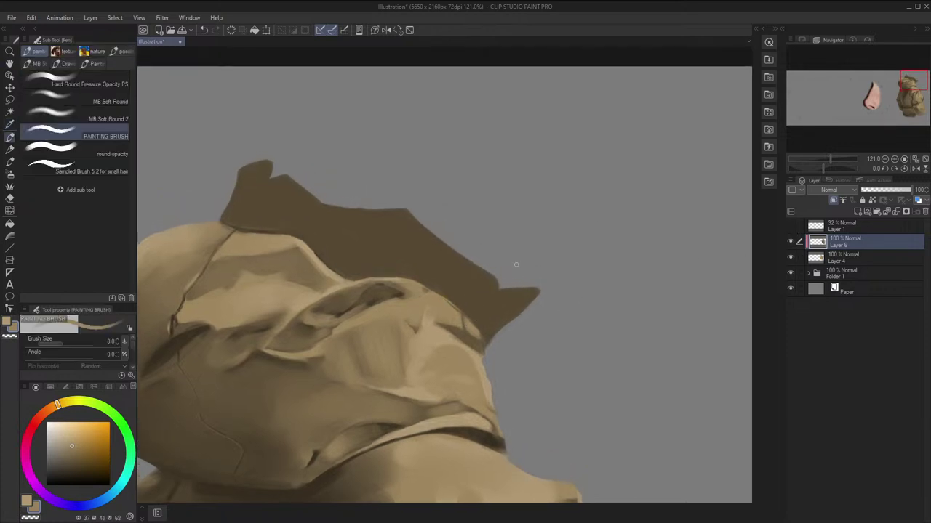
{"action": "left_click", "coordinate": [791, 226]}
{"action": "key", "text": "h"}
{"action": "left_click_drag", "start_coordinate": [690, 261], "coordinate": [711, 263]}
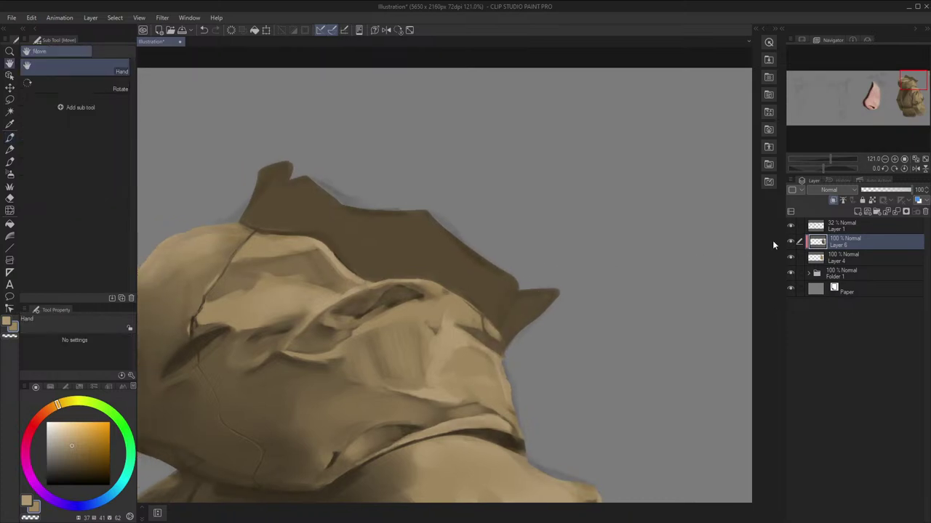
{"action": "left_click", "coordinate": [791, 227]}
{"action": "left_click", "coordinate": [791, 226]}
Undo the last stroke and lighten the back point of the hood's dark upper panel with tan
{"action": "key", "text": "p"}
{"action": "key", "text": "ctrl+z"}
{"action": "left_click_drag", "start_coordinate": [560, 287], "coordinate": [538, 311]}
{"action": "key", "text": "bracketleft"}
{"action": "key", "text": "bracketleft"}
{"action": "key", "text": "bracketleft"}
{"action": "key", "text": "bracketleft"}
{"action": "key", "text": "bracketleft"}
{"action": "key", "text": "bracketleft"}
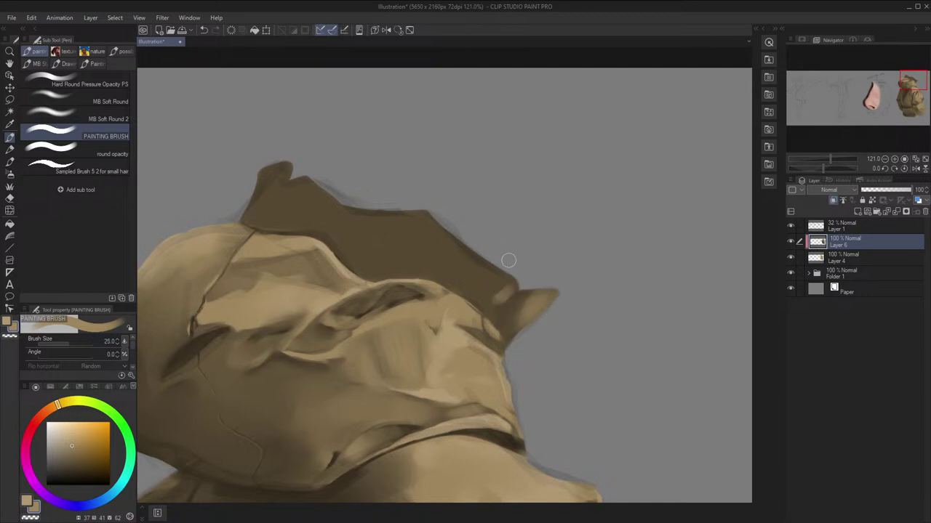
Spread tan across the dark upper panel from back to front at brush sizes 40 to 120, checking it mirrored
{"action": "key", "text": "h"}
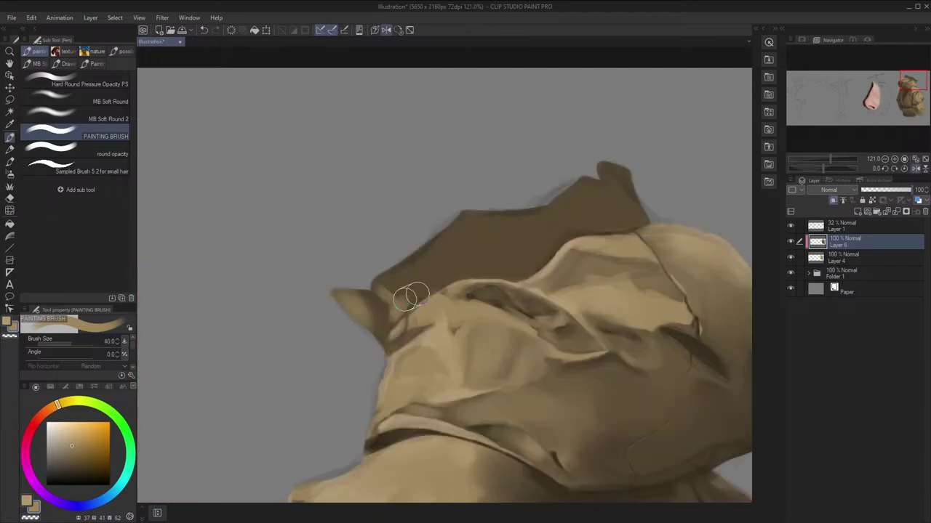
{"action": "key", "text": "bracketright"}
{"action": "key", "text": "bracketright"}
{"action": "key", "text": "bracketright"}
{"action": "key", "text": "h"}
{"action": "key", "text": "bracketright"}
{"action": "key", "text": "bracketright"}
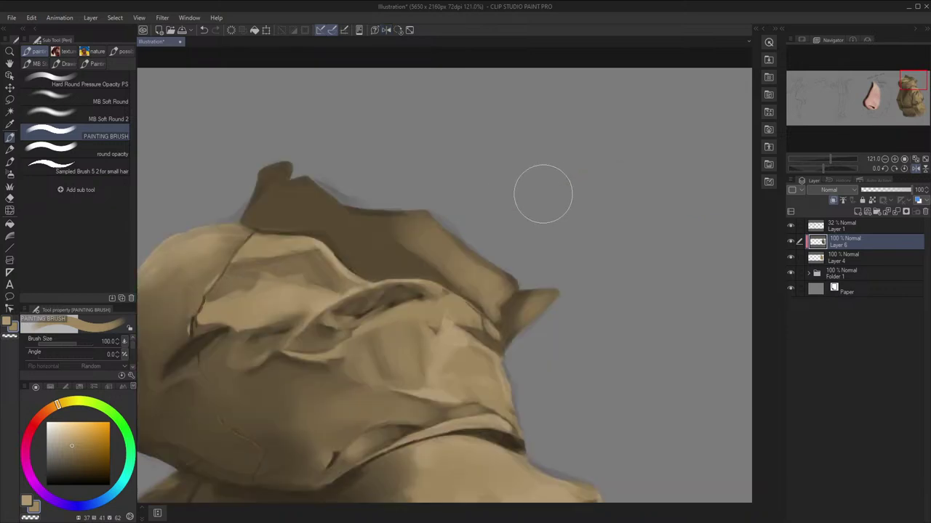
{"action": "mouse_move", "coordinate": [438, 256]}
{"action": "left_mouse_down"}
{"action": "mouse_move", "coordinate": [484, 277]}
{"action": "mouse_move", "coordinate": [430, 242]}
{"action": "mouse_move", "coordinate": [405, 247]}
{"action": "mouse_move", "coordinate": [442, 248]}
{"action": "mouse_move", "coordinate": [409, 231]}
{"action": "mouse_move", "coordinate": [383, 241]}
{"action": "mouse_move", "coordinate": [314, 187]}
{"action": "mouse_move", "coordinate": [300, 202]}
{"action": "mouse_move", "coordinate": [377, 229]}
{"action": "mouse_move", "coordinate": [443, 194]}
{"action": "mouse_move", "coordinate": [371, 209]}
{"action": "mouse_move", "coordinate": [322, 191]}
{"action": "mouse_move", "coordinate": [280, 197]}
{"action": "left_mouse_up"}
{"action": "key", "text": "h"}
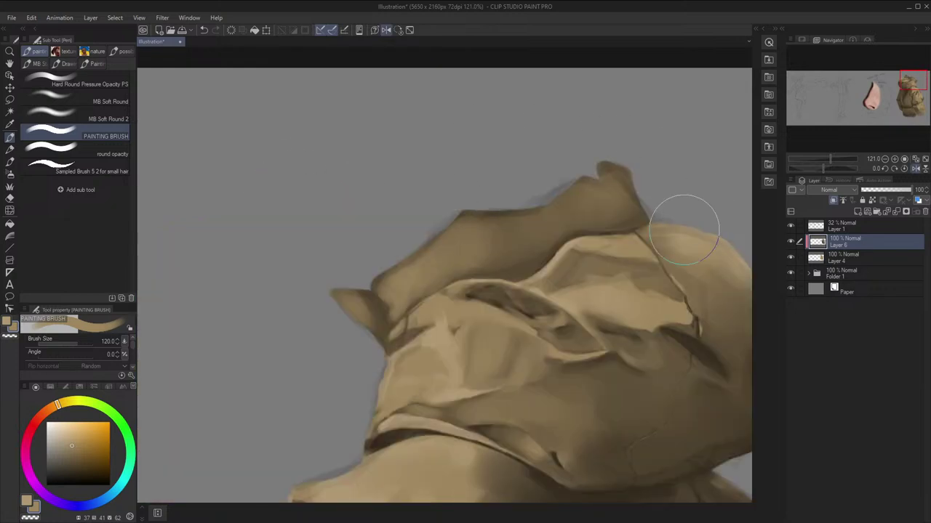
Shade the upper panel's front and lower edge with sampled dark brown, reducing the brush size to 20
{"action": "left_click", "coordinate": [551, 255], "text": "alt"}
{"action": "key", "text": "bracketleft"}
{"action": "key", "text": "bracketleft"}
{"action": "key", "text": "bracketleft"}
{"action": "key", "text": "bracketleft"}
{"action": "left_click_drag", "start_coordinate": [583, 210], "coordinate": [638, 221]}
{"action": "key", "text": "bracketleft"}
{"action": "key", "text": "bracketleft"}
{"action": "key", "text": "bracketleft"}
{"action": "key", "text": "bracketleft"}
{"action": "key", "text": "bracketleft"}
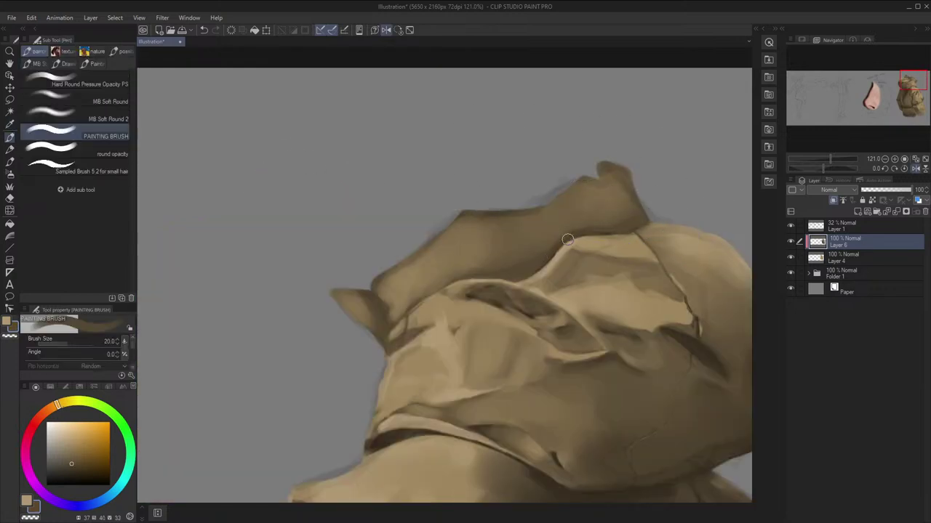
Hide the Layer 1 sketch and soften the shadow above the hood's front fold with sampled brown at brush size 20
{"action": "key", "text": "h"}
{"action": "left_click", "coordinate": [790, 226]}
{"action": "key", "text": "h"}
{"action": "left_click", "coordinate": [569, 234], "text": "alt"}
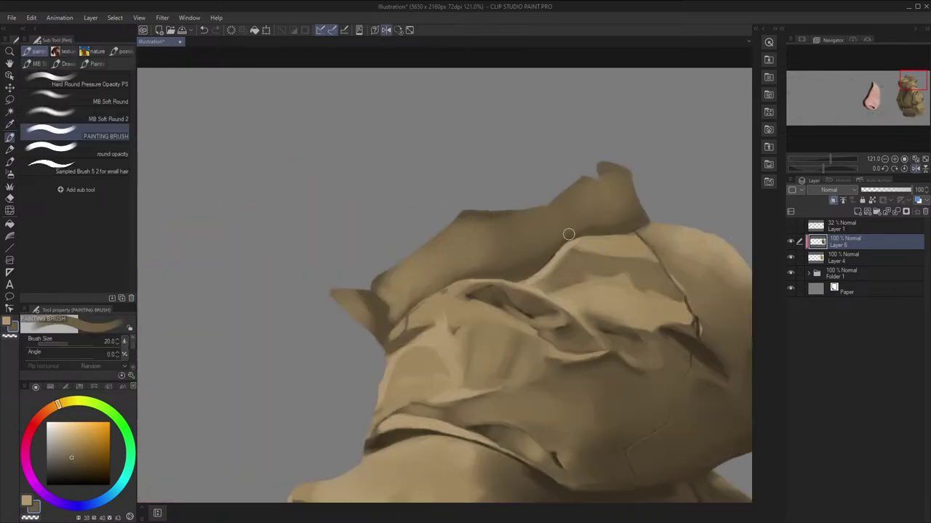
{"action": "key", "text": "h"}
Blend the shading across the dark upper panel with sampled browns, raising the brush size from 20 to 60
{"action": "left_click_drag", "start_coordinate": [551, 173], "coordinate": [565, 187]}
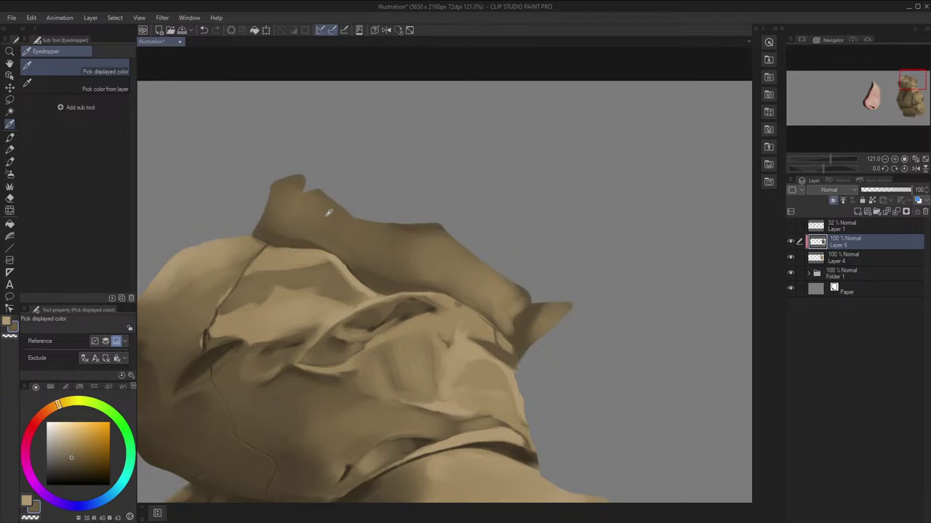
{"action": "key", "text": "p"}
{"action": "key", "text": "["}
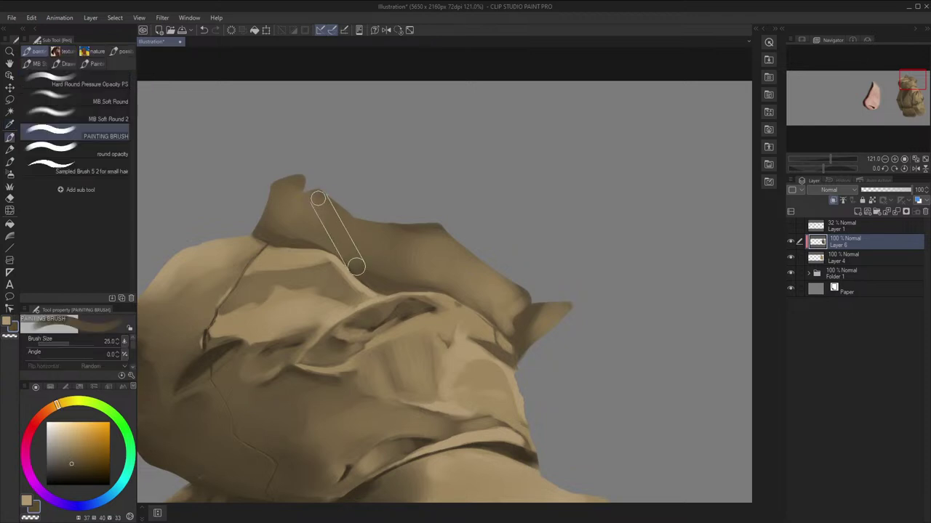
{"action": "left_click_drag", "start_coordinate": [315, 196], "coordinate": [332, 214]}
{"action": "left_click", "coordinate": [421, 243], "text": "alt"}
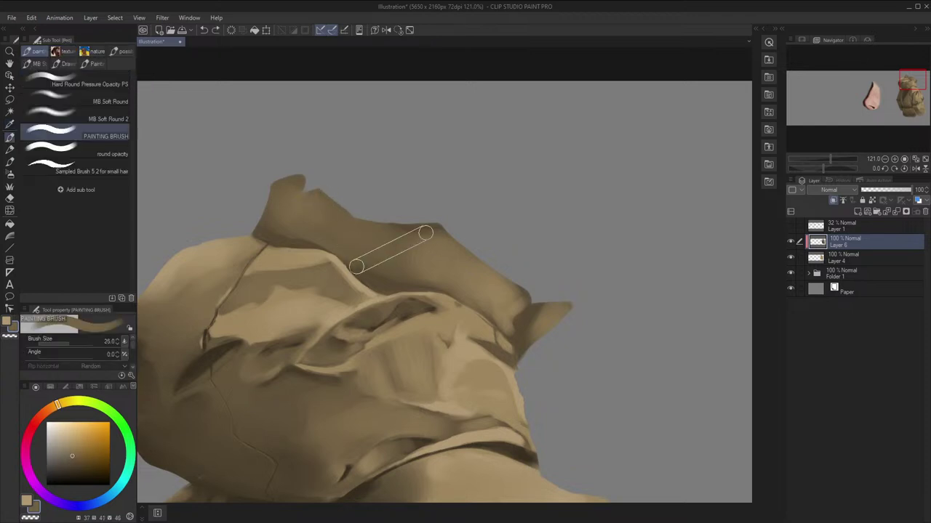
{"action": "key", "text": "bracketright"}
{"action": "key", "text": "bracketright"}
{"action": "key", "text": "bracketright"}
{"action": "key", "text": "bracketright"}
{"action": "mouse_move", "coordinate": [420, 227]}
{"action": "left_mouse_down"}
{"action": "mouse_move", "coordinate": [455, 218]}
{"action": "mouse_move", "coordinate": [472, 290]}
{"action": "left_mouse_up"}
Smooth the middle of the upper panel with sampled brown at brush size 50 and check it mirrored and upright
{"action": "left_click", "coordinate": [444, 244], "text": "alt"}
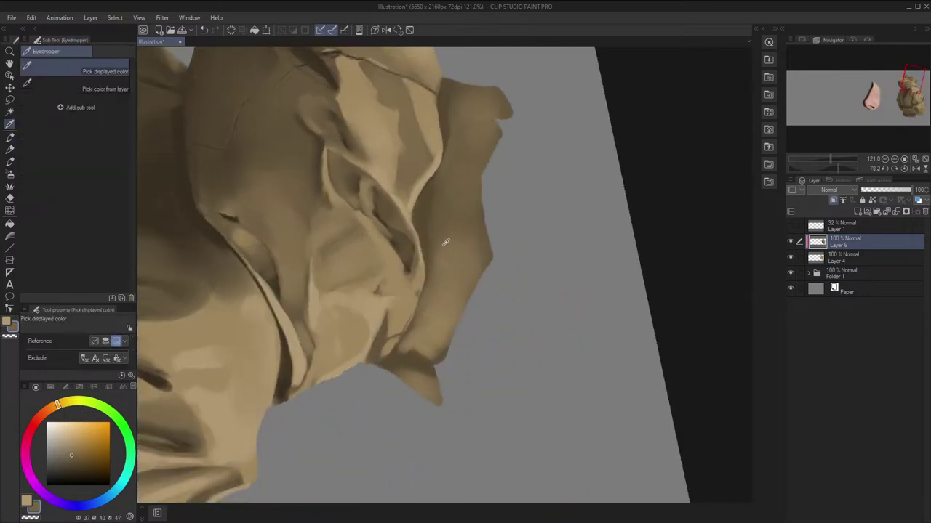
{"action": "key", "text": "bracketleft"}
{"action": "left_click_drag", "start_coordinate": [434, 240], "coordinate": [434, 234]}
{"action": "left_click", "coordinate": [451, 270], "text": "alt"}
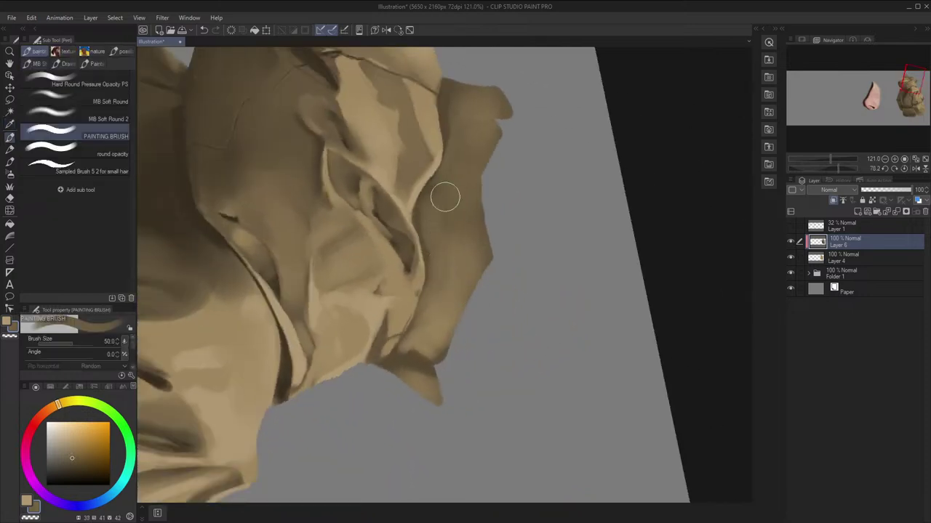
{"action": "left_click", "coordinate": [399, 30]}
{"action": "key", "text": "h"}
{"action": "scroll", "coordinate": [419, 43], "scroll_direction": "down", "scroll_amount": 4}
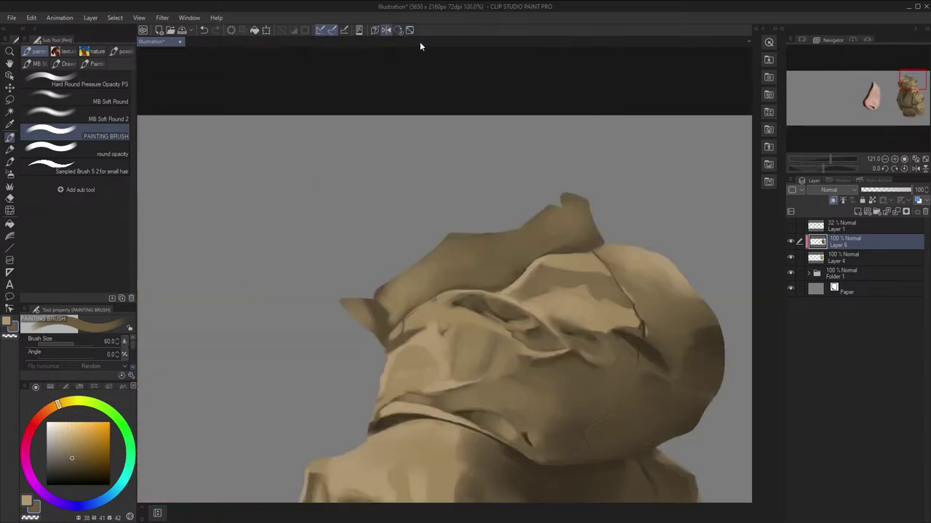
{"action": "key", "text": "h"}
{"action": "key", "text": "space"}
{"action": "scroll", "coordinate": [523, 189], "scroll_direction": "up", "scroll_amount": 2}
{"action": "scroll", "coordinate": [521, 185], "scroll_direction": "up", "scroll_amount": 7}
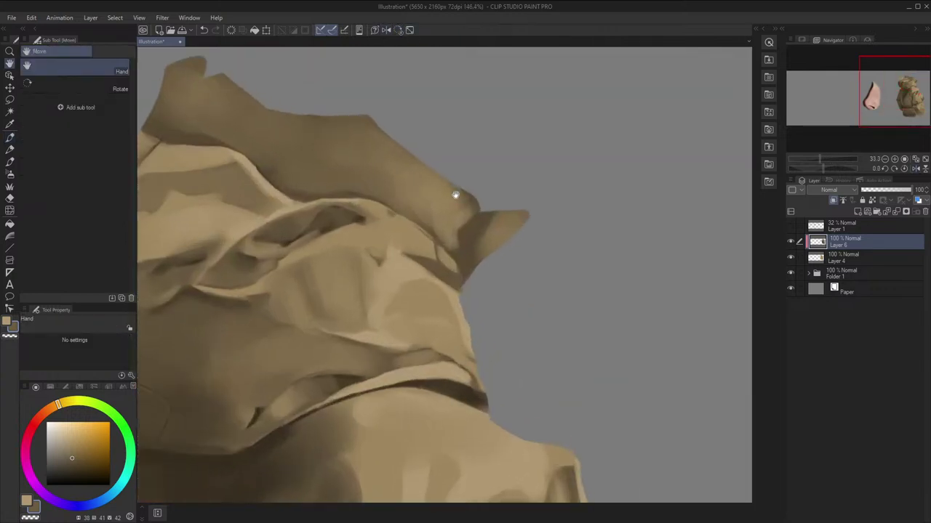
Paint a light tan highlight on the upper panel's end beside the pointed flap at brush size 25
{"action": "left_click_drag", "start_coordinate": [455, 195], "coordinate": [494, 235]}
{"action": "key", "text": "alt"}
{"action": "left_click", "coordinate": [445, 354]}
{"action": "key", "text": "b"}
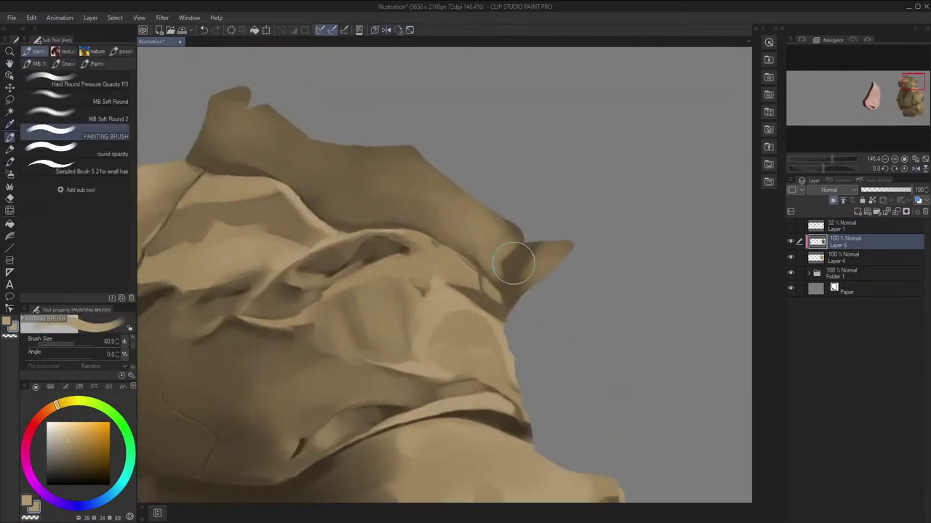
{"action": "key", "text": "bracketright"}
{"action": "key", "text": "bracketright"}
{"action": "key", "text": "bracketright"}
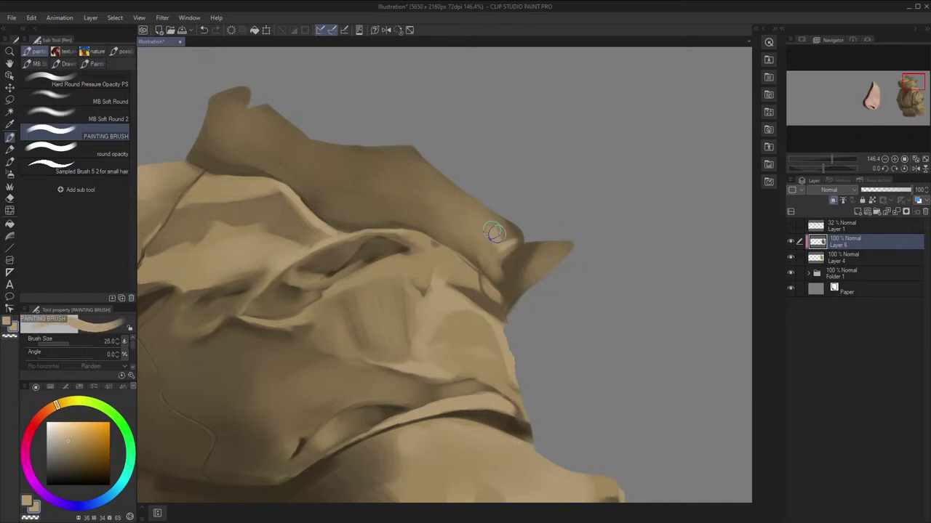
{"action": "left_click", "coordinate": [510, 232], "text": "alt"}
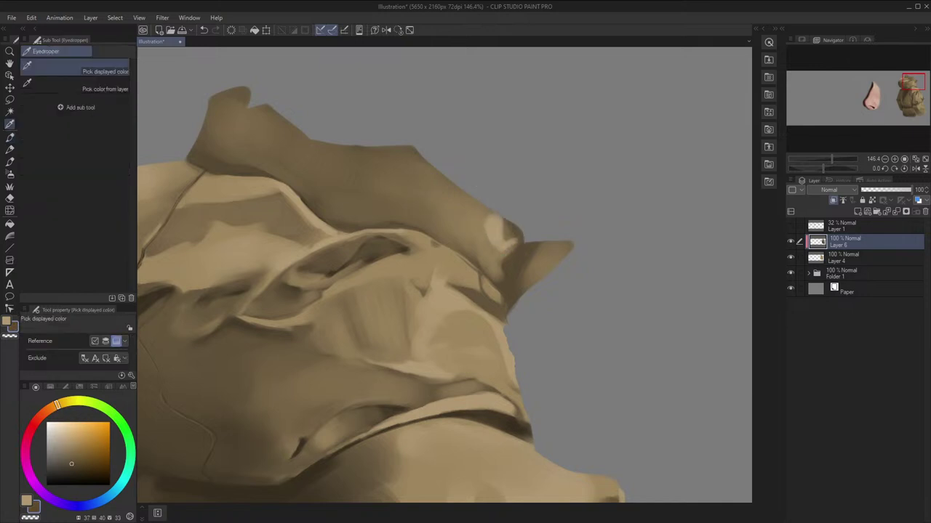
Paint a small dark brown hollow inside the highlight beside the pointed flap, at brush sizes 20 and 17
{"action": "key", "text": "bracketleft"}
{"action": "key", "text": "bracketleft"}
{"action": "key", "text": "bracketleft"}
{"action": "key", "text": "bracketleft"}
{"action": "key", "text": "h"}
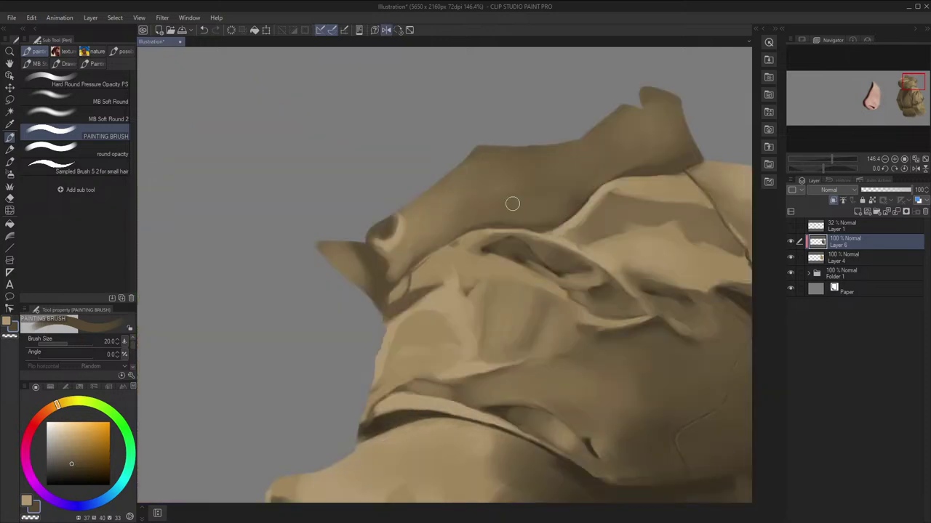
{"action": "key", "text": "h"}
{"action": "key", "text": "alt"}
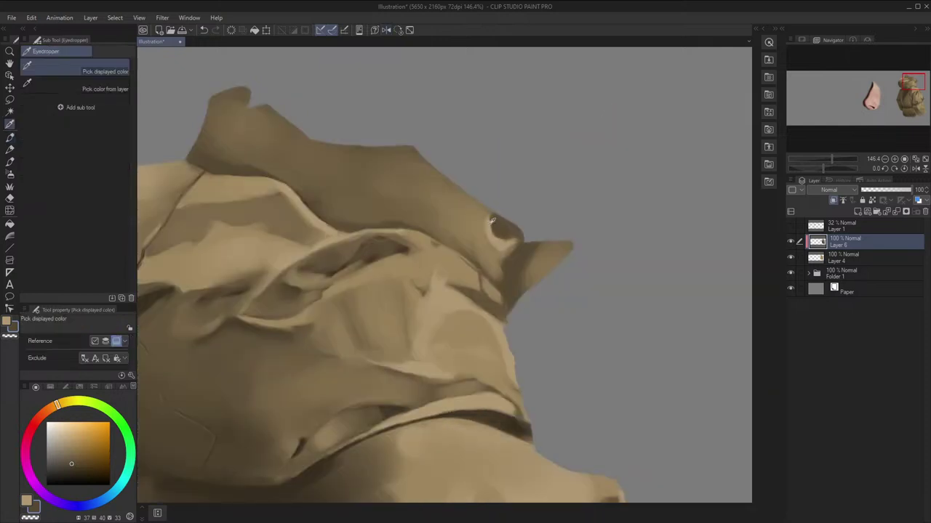
{"action": "left_click", "coordinate": [490, 222], "text": "alt"}
{"action": "left_click", "coordinate": [502, 218], "text": "alt"}
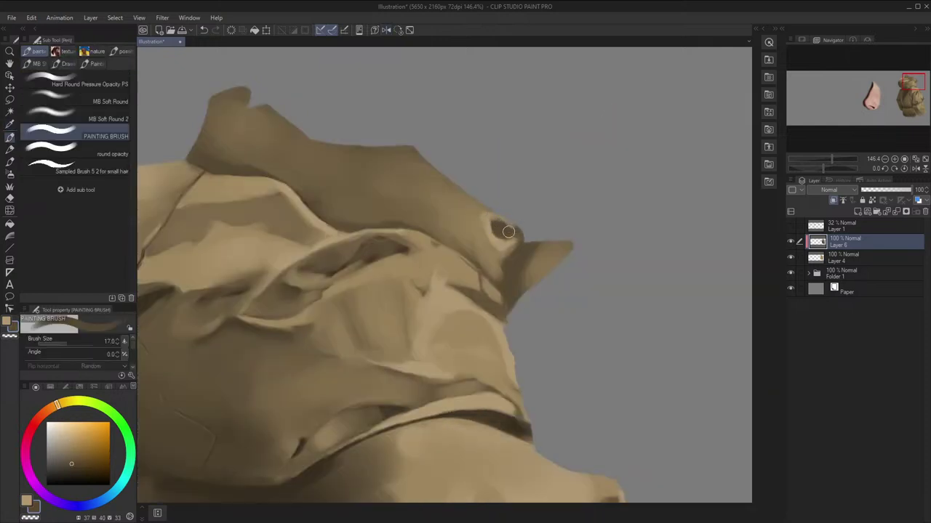
{"action": "key", "text": "h"}
{"action": "left_click", "coordinate": [384, 218], "text": "alt"}
{"action": "key", "text": "h"}
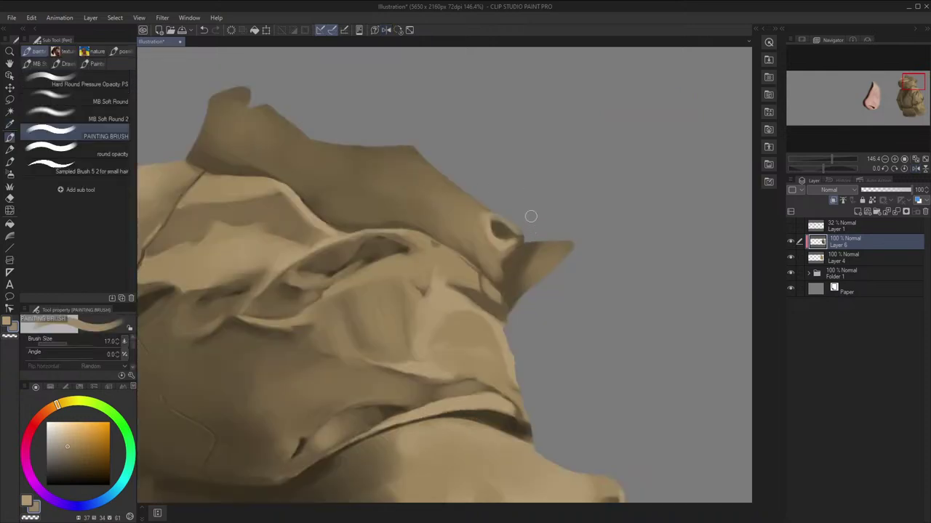
Add a light tan fold highlight just below the dark hollow at brush size 20, checking it mirrored
{"action": "key", "text": "alt"}
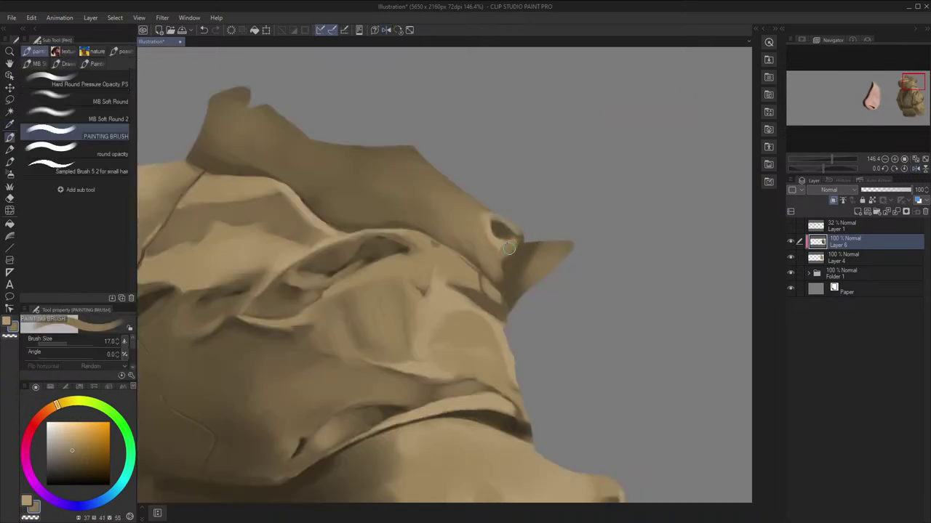
{"action": "left_click", "coordinate": [502, 246], "text": "alt"}
{"action": "scroll", "coordinate": [509, 242], "scroll_direction": "down", "scroll_amount": 1}
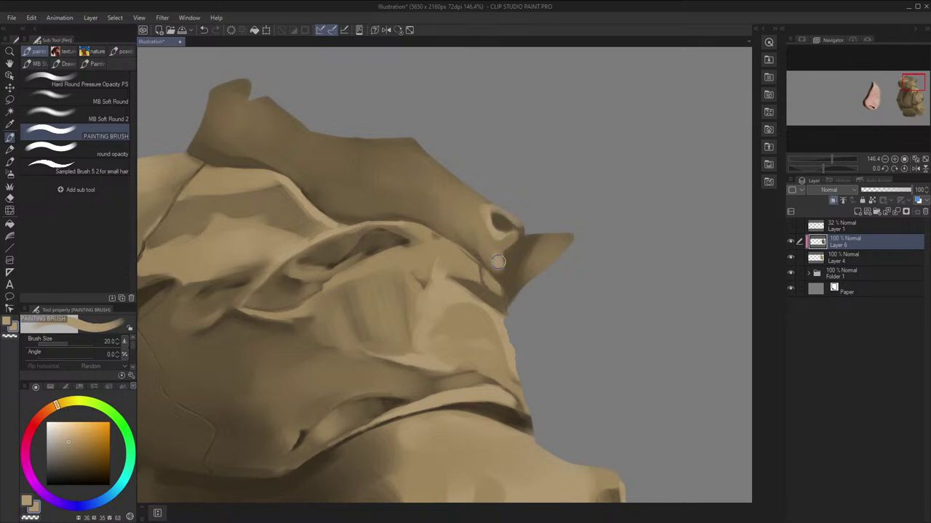
{"action": "left_click", "coordinate": [493, 258], "text": "alt"}
{"action": "mouse_move", "coordinate": [489, 259]}
{"action": "left_mouse_down"}
{"action": "mouse_move", "coordinate": [498, 253]}
{"action": "mouse_move", "coordinate": [482, 251]}
{"action": "left_mouse_up"}
{"action": "key", "text": "bracketleft"}
{"action": "key", "text": "bracketleft"}
{"action": "key", "text": "h"}
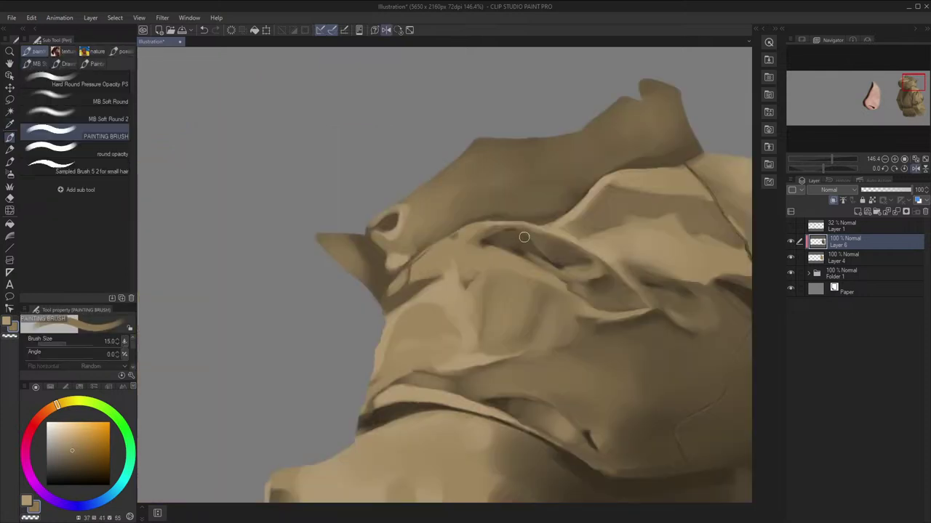
{"action": "key", "text": "h"}
Refine the edges of the small fold below the hollow with sampled dark brown and tan at brush size 8
{"action": "left_click", "coordinate": [514, 250], "text": "alt"}
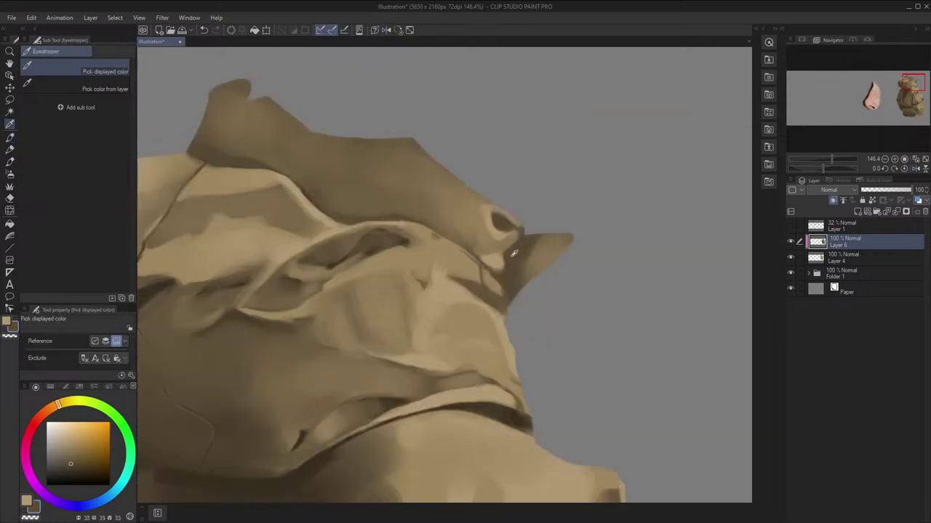
{"action": "key", "text": "bracketleft"}
{"action": "key", "text": "bracketleft"}
{"action": "key", "text": "bracketleft"}
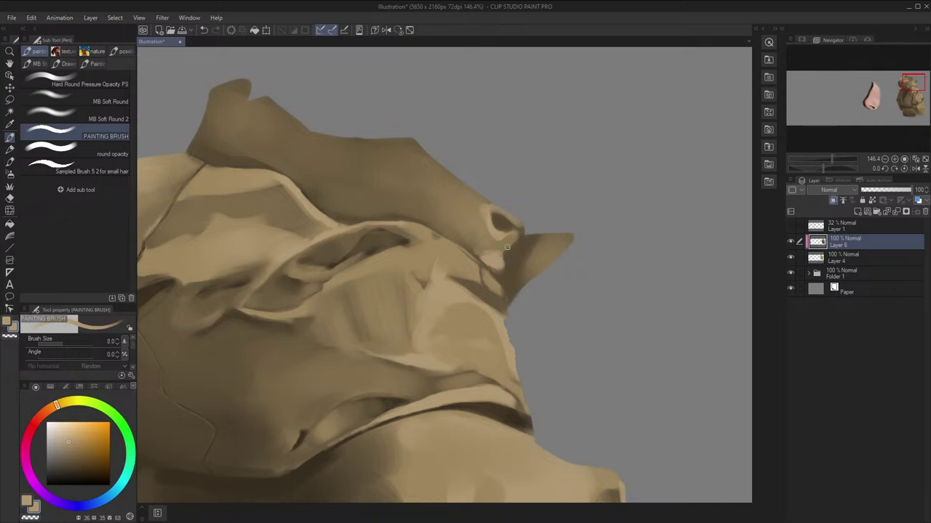
{"action": "left_click", "coordinate": [503, 250], "text": "alt"}
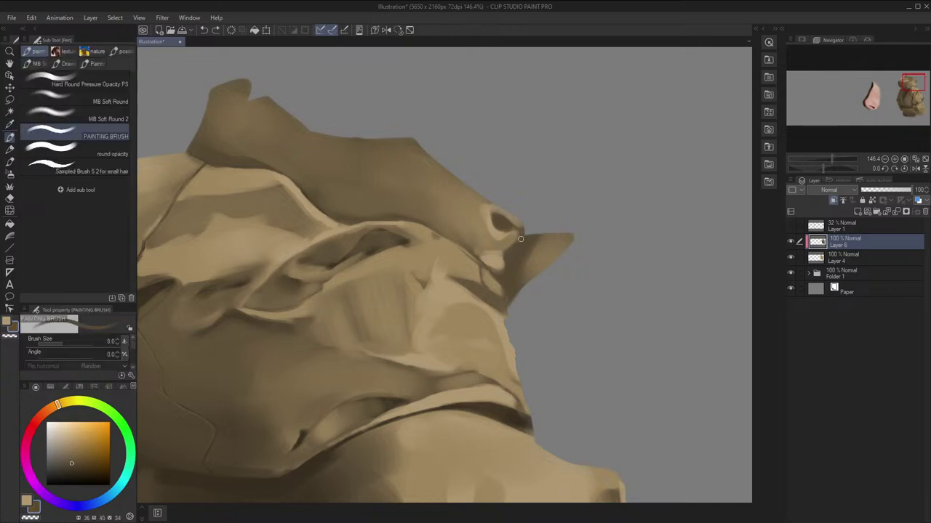
Darken the upper panel directly behind the hollow's light rim with dark brown at brush size 30
{"action": "key", "text": "bracketright"}
{"action": "key", "text": "bracketright"}
{"action": "key", "text": "bracketright"}
{"action": "key", "text": "bracketright"}
{"action": "key", "text": "bracketright"}
{"action": "key", "text": "h"}
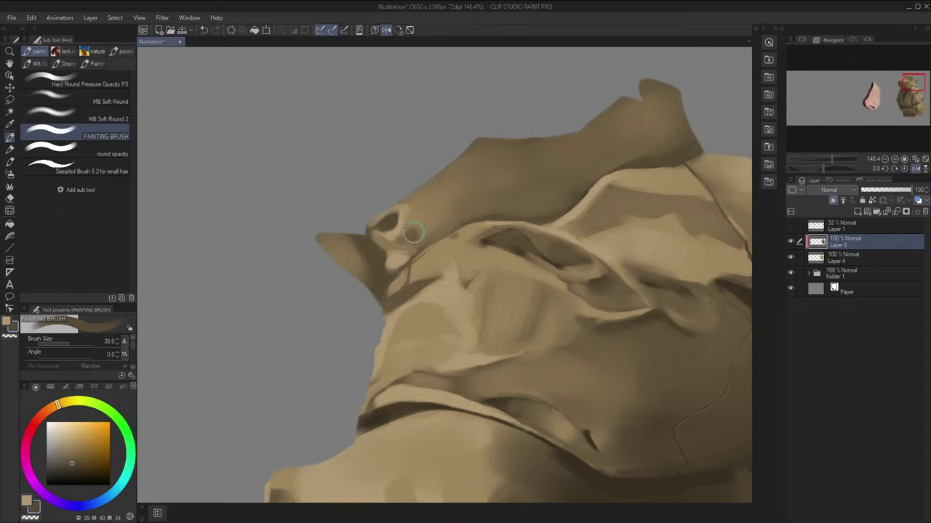
{"action": "key", "text": "h"}
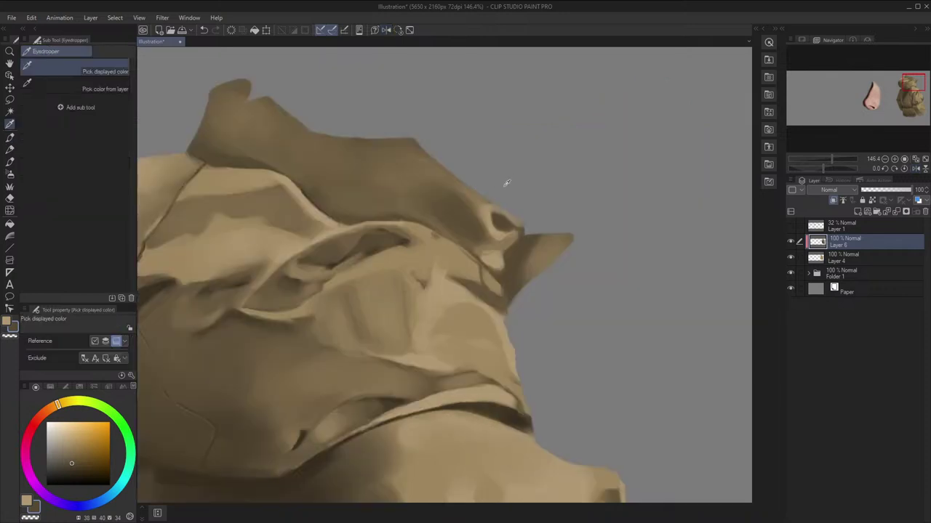
Touch up the panel edge and light rim around the hollow with sampled brown at brush size 12
{"action": "left_click", "coordinate": [478, 194], "text": "alt"}
{"action": "key", "text": "bracketleft"}
{"action": "key", "text": "bracketleft"}
{"action": "key", "text": "bracketleft"}
{"action": "key", "text": "bracketleft"}
{"action": "key", "text": "bracketleft"}
{"action": "key", "text": "bracketleft"}
{"action": "key", "text": "bracketleft"}
{"action": "key", "text": "bracketleft"}
{"action": "key", "text": "h"}
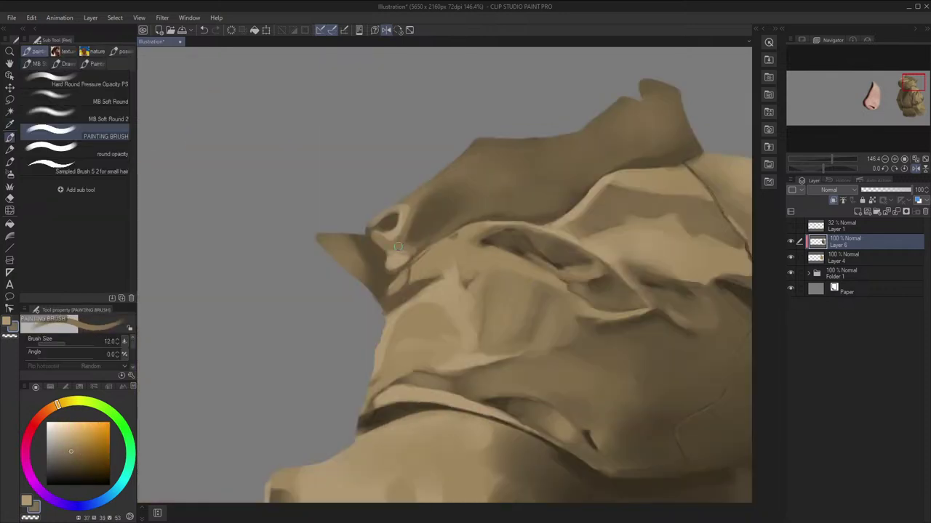
Soften the new shadow behind the hollow into the upper panel with sampled brown at brush size 70
{"action": "key", "text": "bracketright"}
{"action": "key", "text": "bracketright"}
{"action": "key", "text": "bracketright"}
{"action": "left_click", "coordinate": [489, 185], "text": "alt"}
{"action": "key", "text": "bracketright"}
{"action": "key", "text": "bracketright"}
{"action": "key", "text": "bracketright"}
{"action": "key", "text": "bracketright"}
{"action": "key", "text": "bracketright"}
{"action": "key", "text": "bracketright"}
{"action": "left_click_drag", "start_coordinate": [439, 218], "coordinate": [431, 224]}
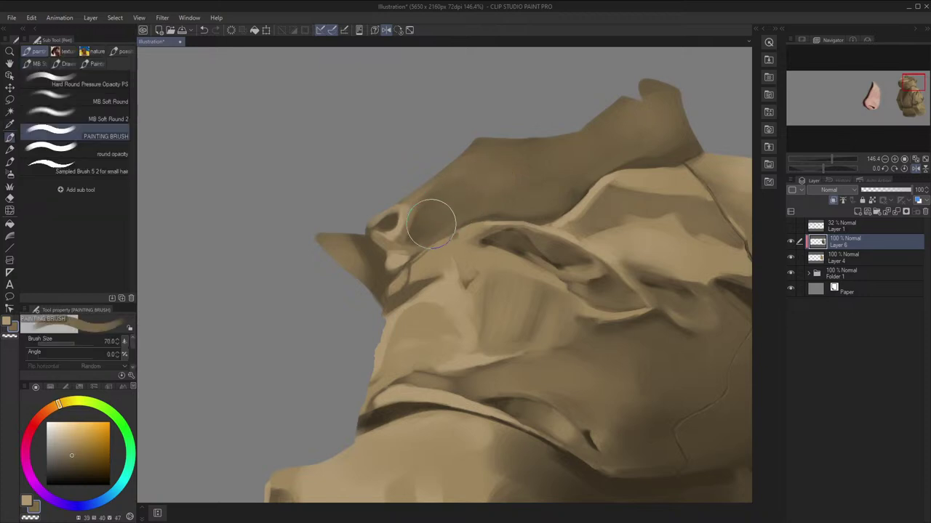
Paint a light tan highlight on the middle of the upper panel, undoing and redoing the first stroke
{"action": "scroll", "coordinate": [485, 165], "scroll_direction": "down", "scroll_amount": 2}
{"action": "key", "text": "h"}
{"action": "scroll", "coordinate": [542, 163], "scroll_direction": "down", "scroll_amount": 1}
{"action": "key", "text": "space"}
{"action": "left_click_drag", "start_coordinate": [543, 165], "coordinate": [548, 179]}
{"action": "scroll", "coordinate": [353, 163], "scroll_direction": "up", "scroll_amount": 1}
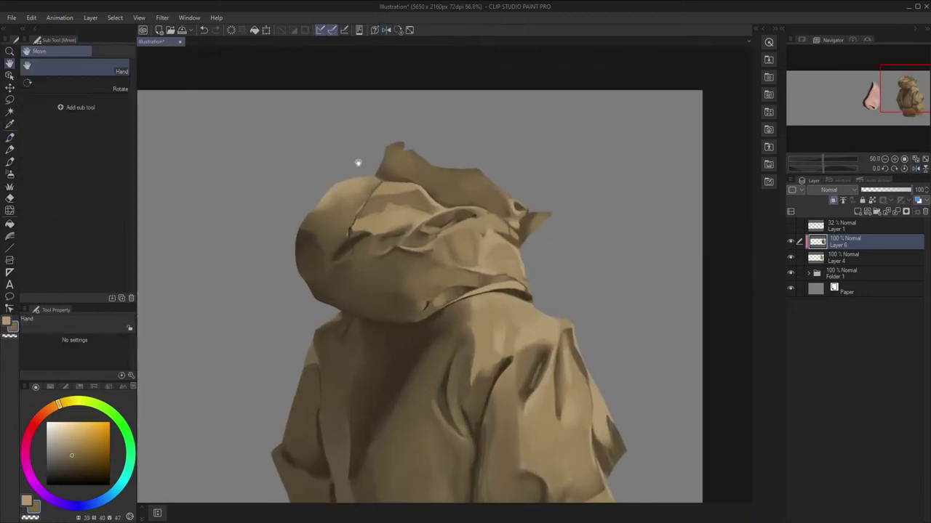
{"action": "scroll", "coordinate": [394, 173], "scroll_direction": "up", "scroll_amount": 2}
{"action": "key", "text": "alt"}
{"action": "left_click_drag", "start_coordinate": [604, 253], "coordinate": [584, 275]}
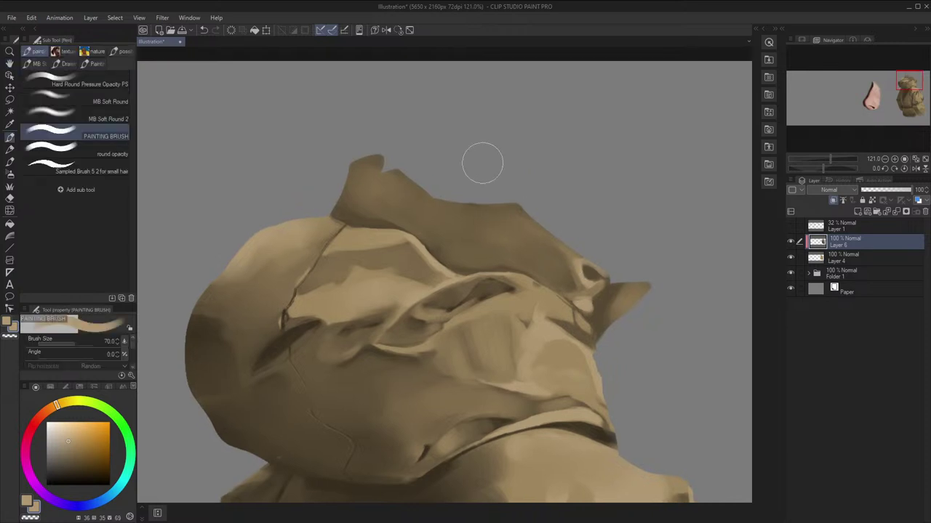
{"action": "left_click_drag", "start_coordinate": [515, 228], "coordinate": [561, 276]}
{"action": "key", "text": "h"}
{"action": "key", "text": "ctrl+z"}
{"action": "mouse_move", "coordinate": [394, 231]}
{"action": "left_mouse_down"}
{"action": "mouse_move", "coordinate": [386, 236]}
{"action": "mouse_move", "coordinate": [426, 230]}
{"action": "mouse_move", "coordinate": [374, 241]}
{"action": "mouse_move", "coordinate": [396, 239]}
{"action": "left_mouse_up"}
{"action": "left_click", "coordinate": [416, 241], "text": "alt"}
{"action": "key", "text": "h"}
Narrow the panel's middle highlight with sampled brown at brush size 20, undoing one stroke and checking it mirrored
{"action": "key", "text": "bracketleft"}
{"action": "key", "text": "bracketleft"}
{"action": "left_click_drag", "start_coordinate": [534, 206], "coordinate": [550, 315]}
{"action": "left_click", "coordinate": [495, 282], "text": "alt"}
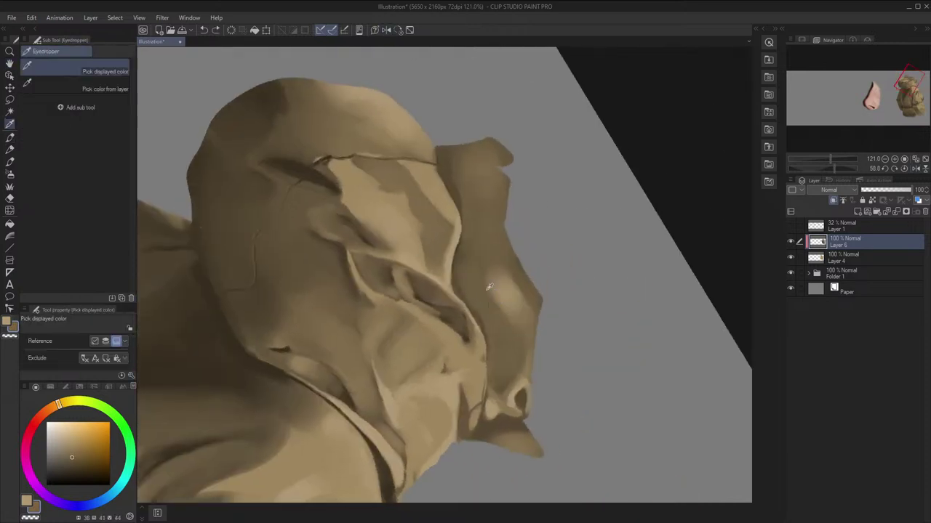
{"action": "key", "text": "bracketleft"}
{"action": "key", "text": "bracketleft"}
{"action": "key", "text": "bracketleft"}
{"action": "mouse_move", "coordinate": [495, 275]}
{"action": "left_mouse_down"}
{"action": "mouse_move", "coordinate": [495, 306]}
{"action": "mouse_move", "coordinate": [526, 303]}
{"action": "mouse_move", "coordinate": [536, 316]}
{"action": "mouse_move", "coordinate": [487, 254]}
{"action": "mouse_move", "coordinate": [508, 279]}
{"action": "left_mouse_up"}
{"action": "left_click", "coordinate": [518, 274], "text": "alt"}
{"action": "key", "text": "ctrl+z"}
{"action": "key", "text": "bracketright"}
{"action": "key", "text": "h"}
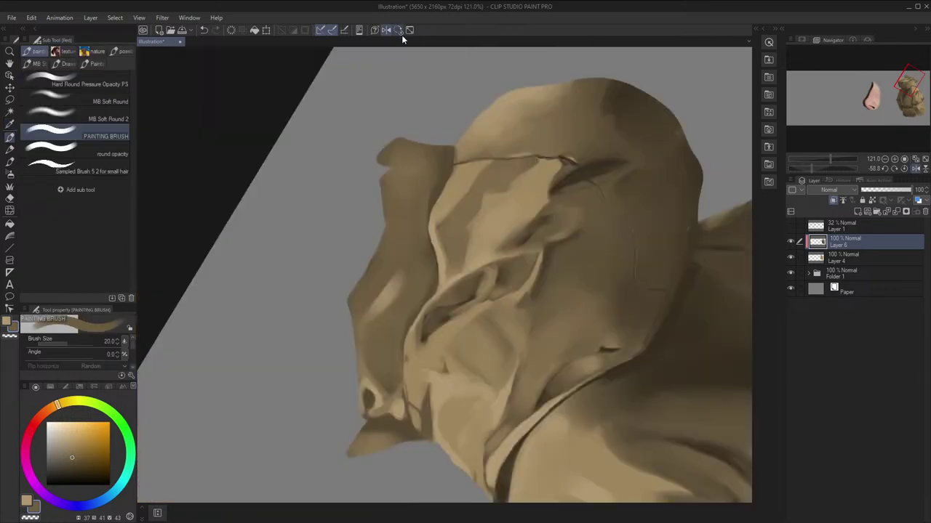
{"action": "left_click", "coordinate": [400, 32]}
{"action": "key", "text": "h"}
Blend the middle highlight into the upper panel with sampled brown at brush size 60 and check it mirrored
{"action": "left_click", "coordinate": [461, 236], "text": "alt"}
{"action": "key", "text": "bracketright"}
{"action": "key", "text": "bracketright"}
{"action": "key", "text": "bracketright"}
{"action": "key", "text": "bracketright"}
{"action": "key", "text": "bracketright"}
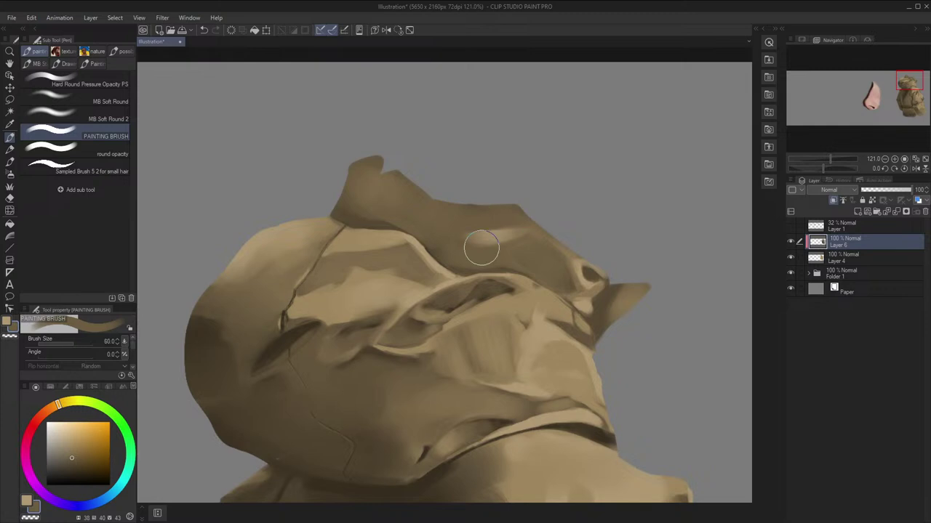
{"action": "left_click_drag", "start_coordinate": [482, 248], "coordinate": [515, 238]}
{"action": "key", "text": "h"}
{"action": "scroll", "coordinate": [541, 234], "scroll_direction": "down", "scroll_amount": 2}
{"action": "key", "text": "h"}
{"action": "scroll", "coordinate": [465, 246], "scroll_direction": "down", "scroll_amount": 1}
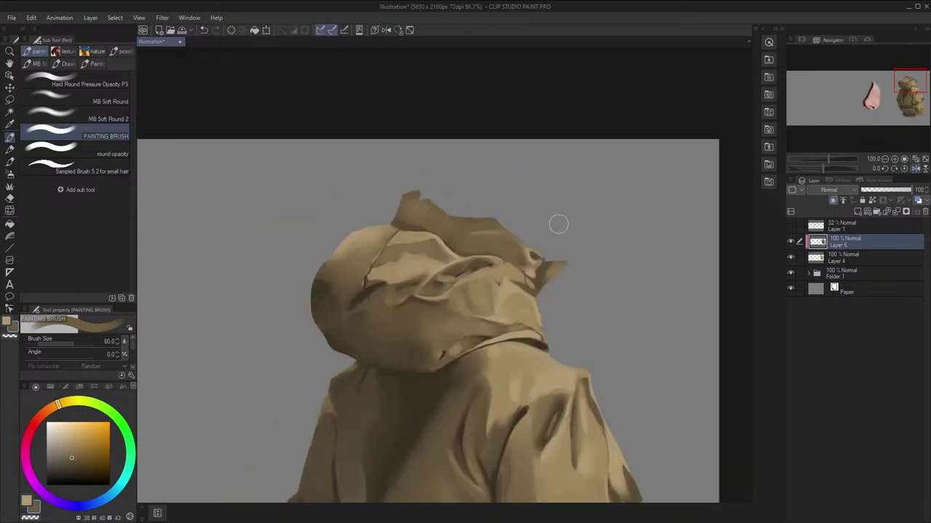
Add a small tan highlight on the upper panel near its notched end at brush size 40
{"action": "key", "text": "i"}
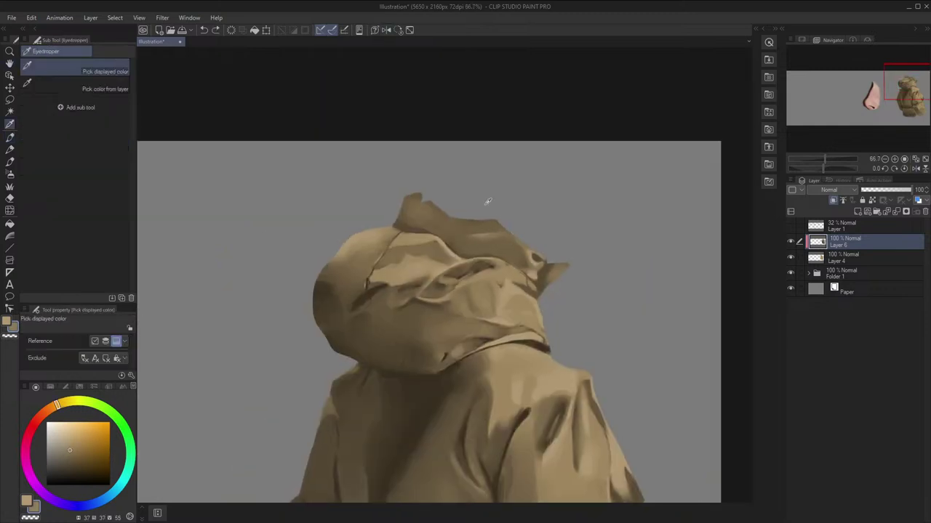
{"action": "key", "text": "p"}
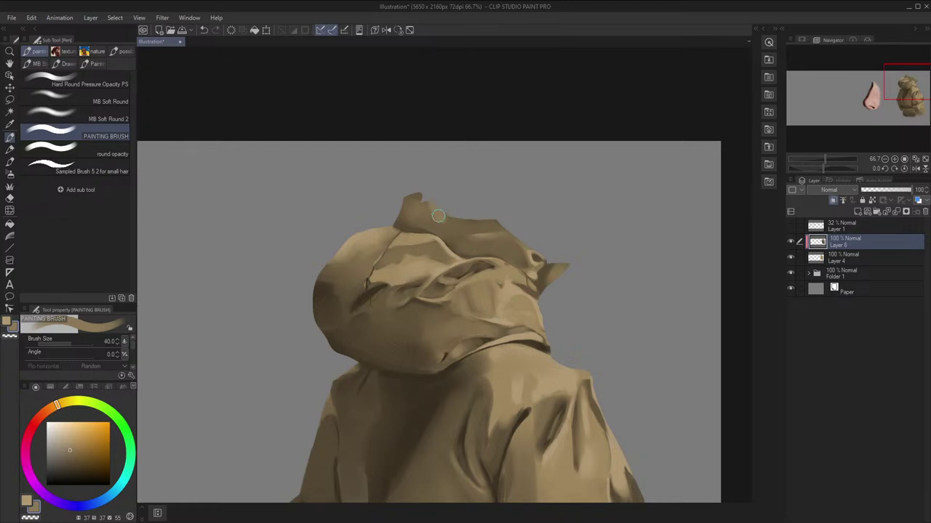
{"action": "key", "text": "i"}
{"action": "left_click", "coordinate": [432, 210]}
{"action": "key", "text": "p"}
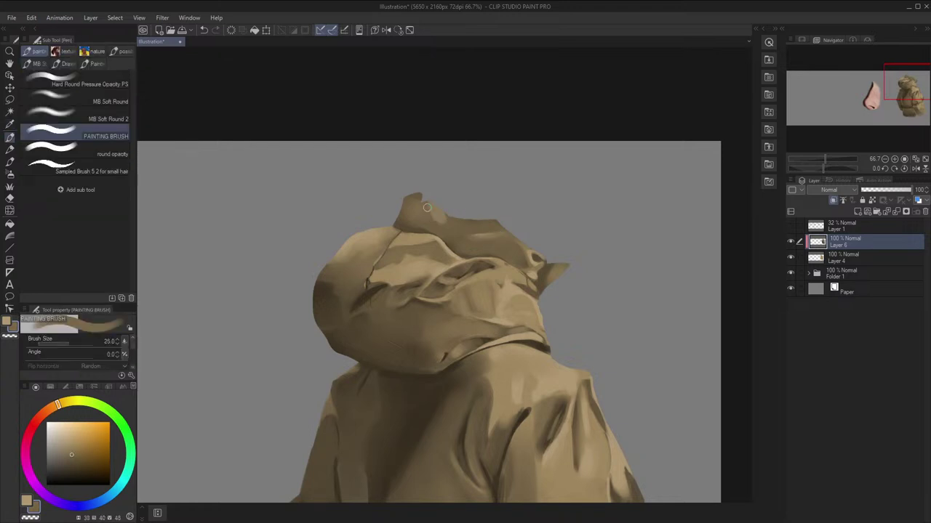
Soften the highlight near the notched end with sampled brown at brush size 40, checking the whole figure mirrored
{"action": "key", "text": "i"}
{"action": "left_click", "coordinate": [434, 222]}
{"action": "key", "text": "p"}
{"action": "key", "text": "h"}
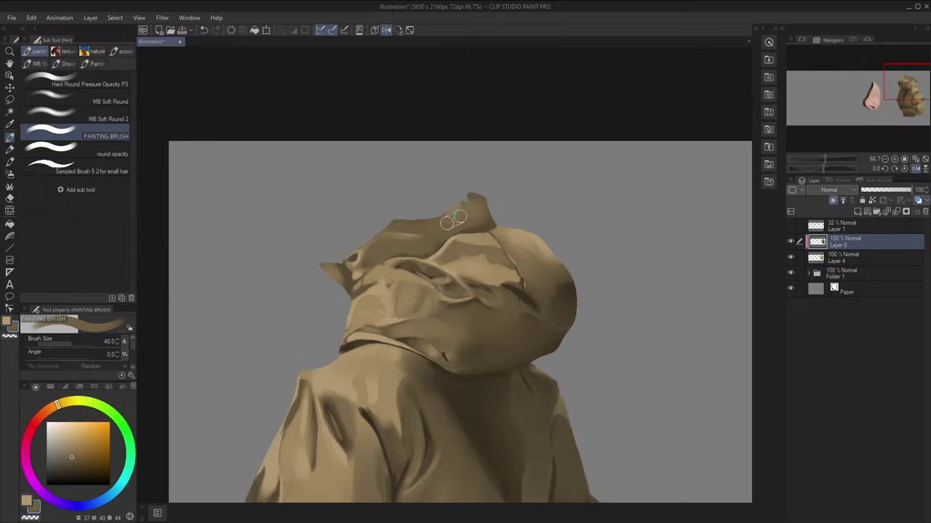
{"action": "key", "text": "h"}
{"action": "scroll", "coordinate": [509, 182], "scroll_direction": "down", "scroll_amount": 1}
{"action": "key", "text": "h"}
{"action": "scroll", "coordinate": [514, 190], "scroll_direction": "down", "scroll_amount": 1}
{"action": "key", "text": "h"}
{"action": "scroll", "coordinate": [464, 199], "scroll_direction": "up", "scroll_amount": 2}
{"action": "key", "text": "]"}
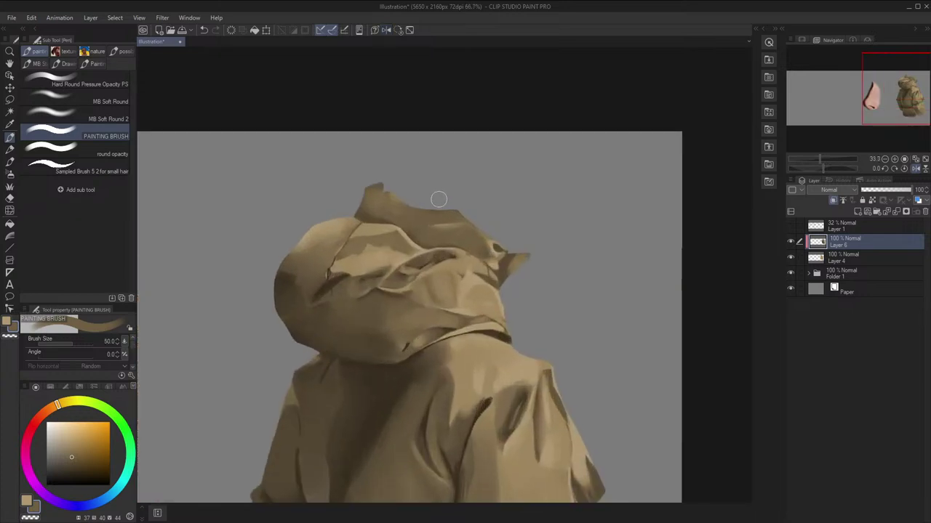
Paint a soft lighter patch beneath the upper panel's middle highlight with sampled tan at brush size 50, checking it mirrored
{"action": "scroll", "coordinate": [439, 198], "scroll_direction": "up", "scroll_amount": 5}
{"action": "key", "text": "i"}
{"action": "left_click", "coordinate": [471, 236]}
{"action": "key", "text": "p"}
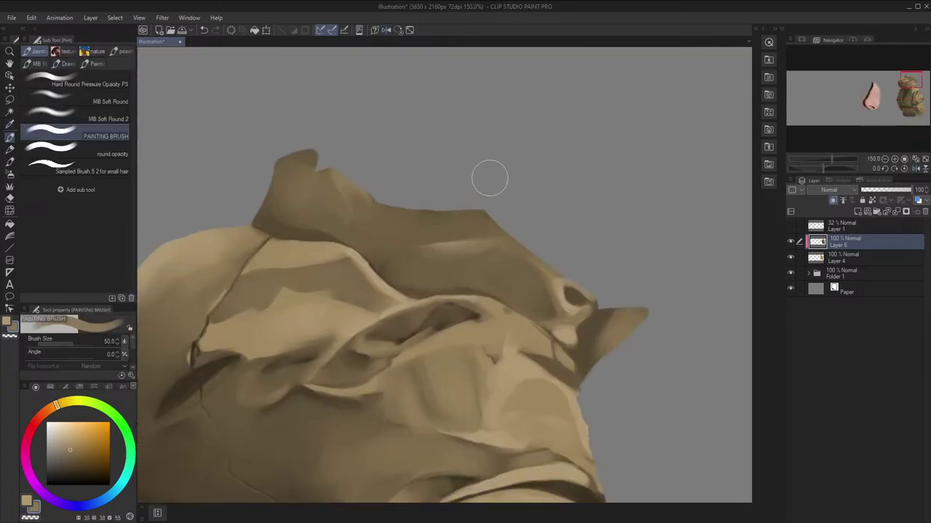
{"action": "key", "text": "h"}
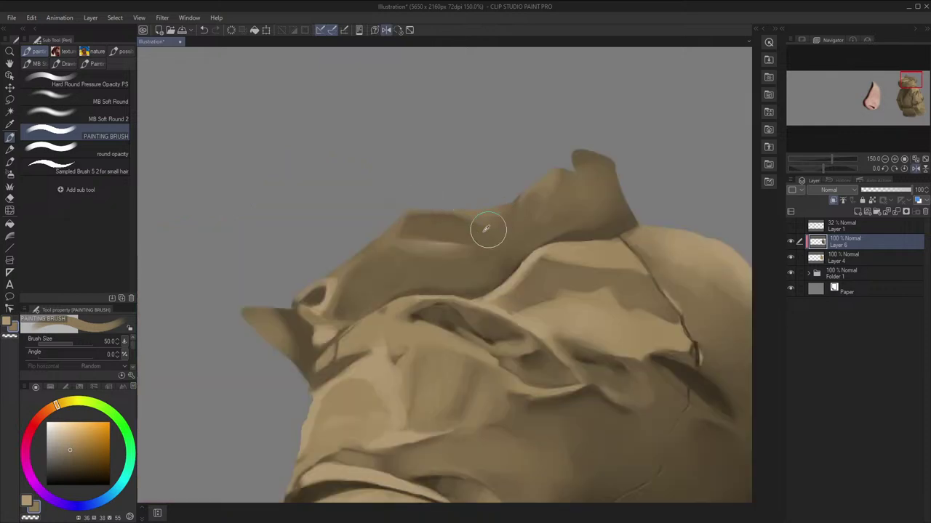
{"action": "left_click", "coordinate": [485, 231], "text": "alt"}
{"action": "mouse_move", "coordinate": [493, 230]}
{"action": "left_mouse_down"}
{"action": "mouse_move", "coordinate": [451, 220]}
{"action": "mouse_move", "coordinate": [478, 276]}
{"action": "mouse_move", "coordinate": [444, 276]}
{"action": "mouse_move", "coordinate": [498, 269]}
{"action": "mouse_move", "coordinate": [447, 273]}
{"action": "left_mouse_up"}
{"action": "key", "text": "h"}
Blend the patch beneath the middle highlight into the upper panel with sampled browns and a smaller brush, checking it mirrored
{"action": "left_click", "coordinate": [462, 245], "text": "alt"}
{"action": "key", "text": "p"}
{"action": "left_click", "coordinate": [496, 272], "text": "alt"}
{"action": "key", "text": "bracketleft"}
{"action": "key", "text": "bracketleft"}
{"action": "key", "text": "bracketleft"}
{"action": "left_click", "coordinate": [512, 269], "text": "alt"}
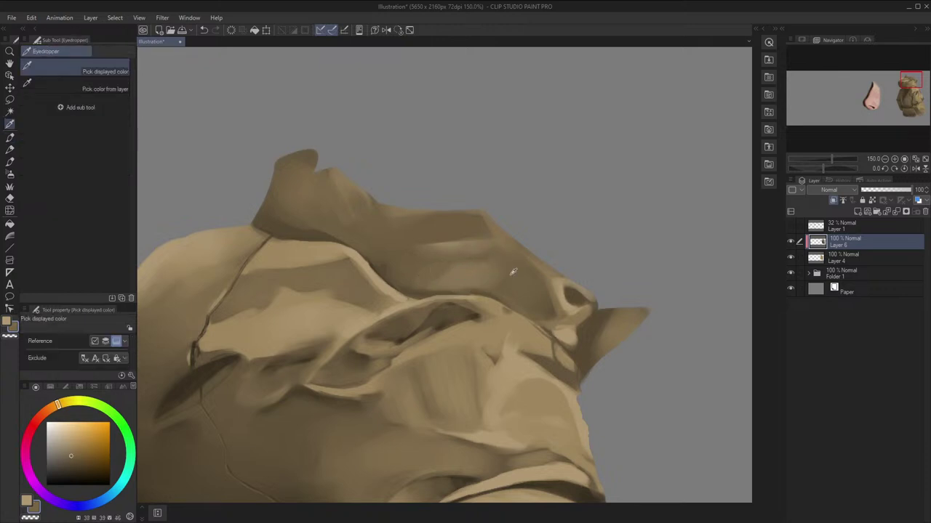
{"action": "key", "text": "bracketright"}
{"action": "mouse_move", "coordinate": [503, 263]}
{"action": "left_mouse_down"}
{"action": "mouse_move", "coordinate": [453, 262]}
{"action": "mouse_move", "coordinate": [469, 272]}
{"action": "mouse_move", "coordinate": [447, 279]}
{"action": "left_mouse_up"}
{"action": "key", "text": "h"}
{"action": "key", "text": "h"}
{"action": "scroll", "coordinate": [504, 254], "scroll_direction": "down", "scroll_amount": 1}
{"action": "left_click_drag", "start_coordinate": [501, 245], "coordinate": [517, 257]}
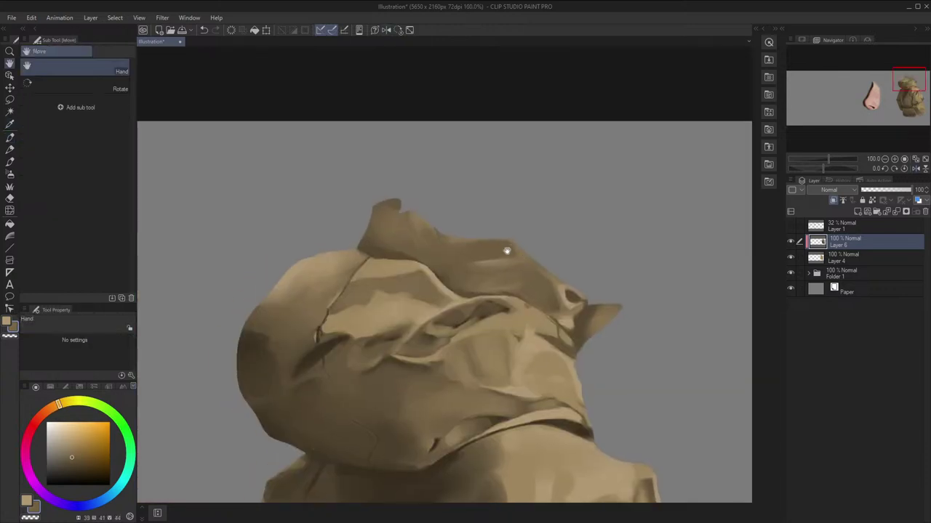
Refine the shading at the upper panel's notched end with sampled brown at brush size 40, checking it mirrored
{"action": "key", "text": "i"}
{"action": "key", "text": "b"}
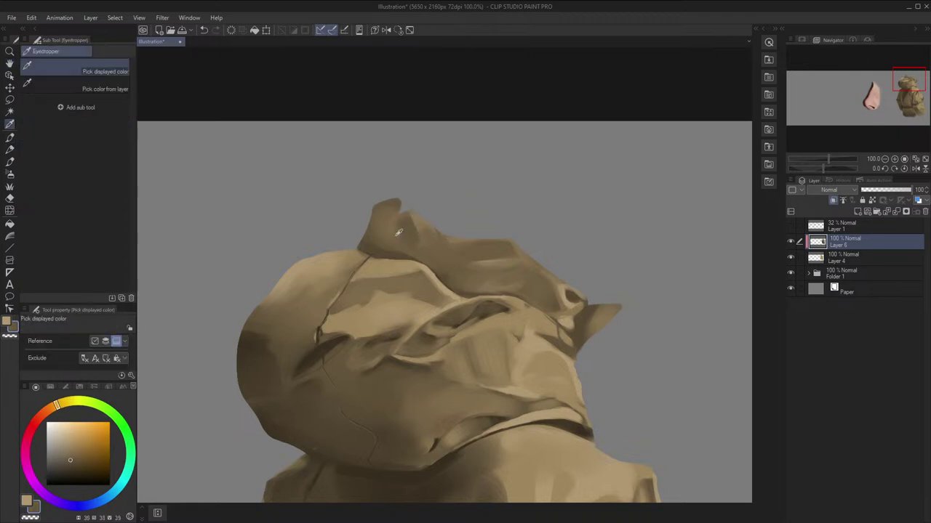
{"action": "left_click", "coordinate": [399, 232], "text": "alt"}
{"action": "left_click", "coordinate": [405, 223], "text": "alt"}
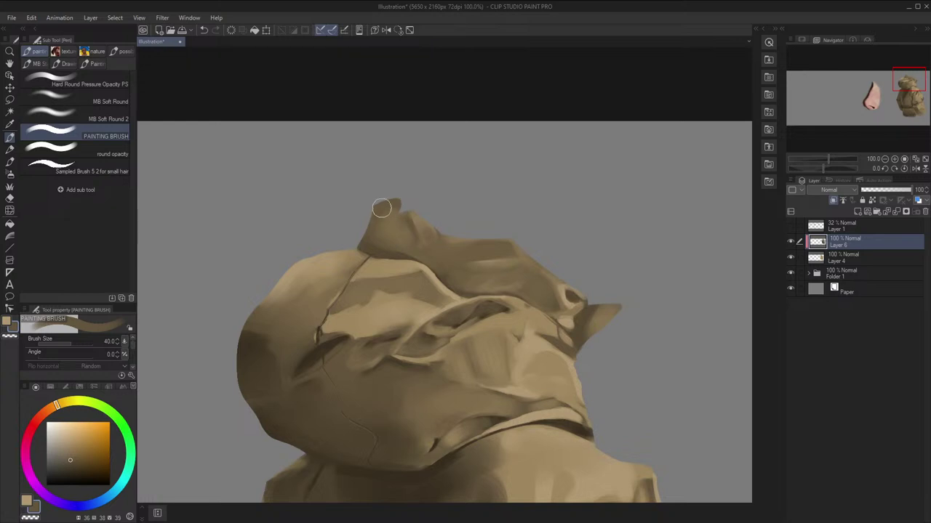
{"action": "key", "text": "h"}
{"action": "left_click", "coordinate": [513, 253], "text": "alt"}
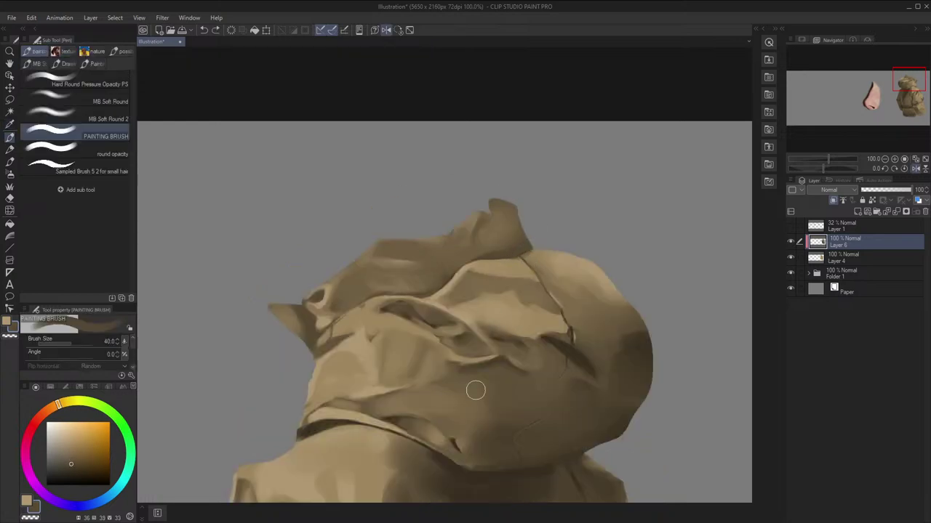
{"action": "key", "text": "h"}
Sharpen the dark shadow beneath the collar's lower edge with sampled browns at brush sizes 10 and 8, undoing a first wider stroke
{"action": "left_click_drag", "start_coordinate": [549, 406], "coordinate": [577, 317]}
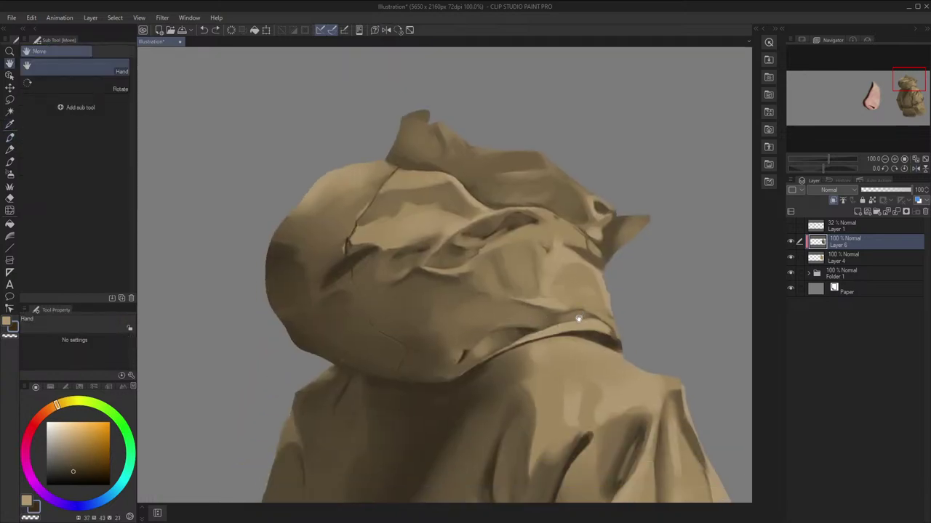
{"action": "left_click_drag", "start_coordinate": [486, 372], "coordinate": [500, 361]}
{"action": "key", "text": "ctrl+z"}
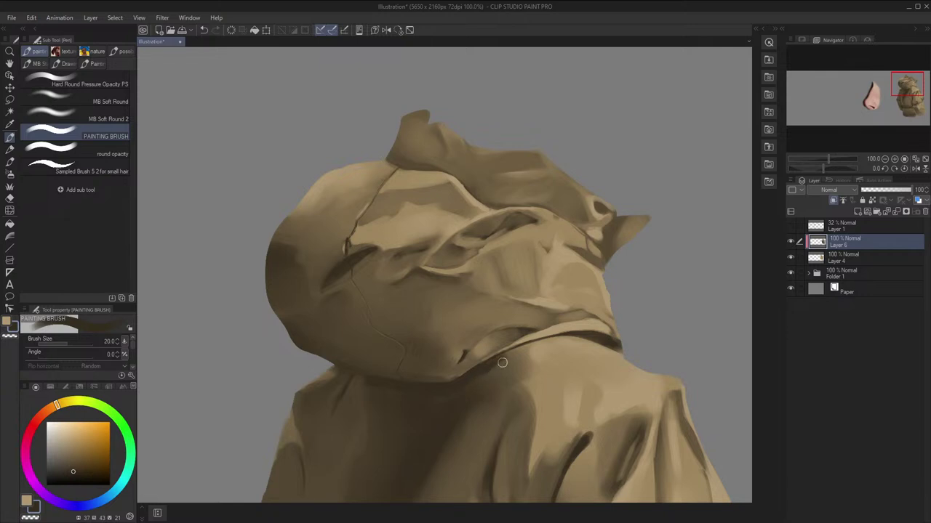
{"action": "left_click", "coordinate": [492, 371], "text": "alt"}
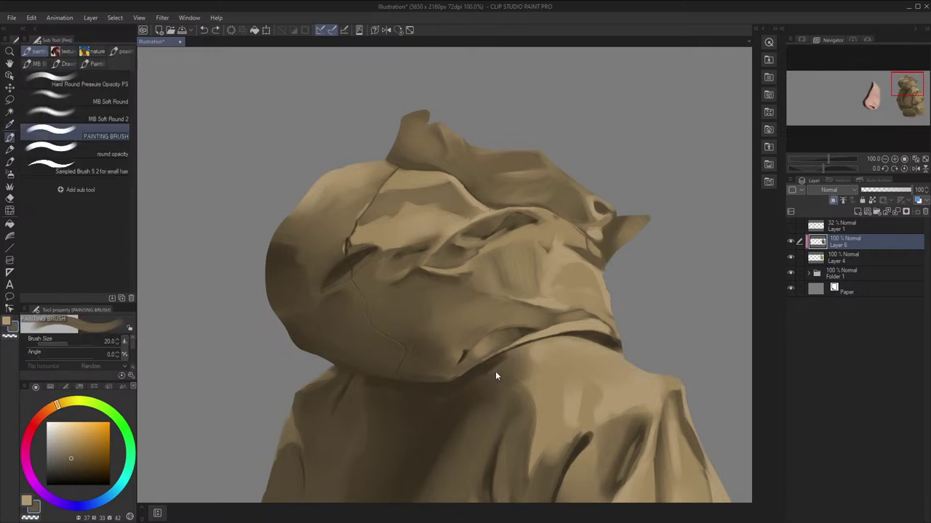
{"action": "left_click", "coordinate": [483, 373], "text": "alt"}
{"action": "key", "text": "["}
{"action": "left_click_drag", "start_coordinate": [488, 368], "coordinate": [502, 358]}
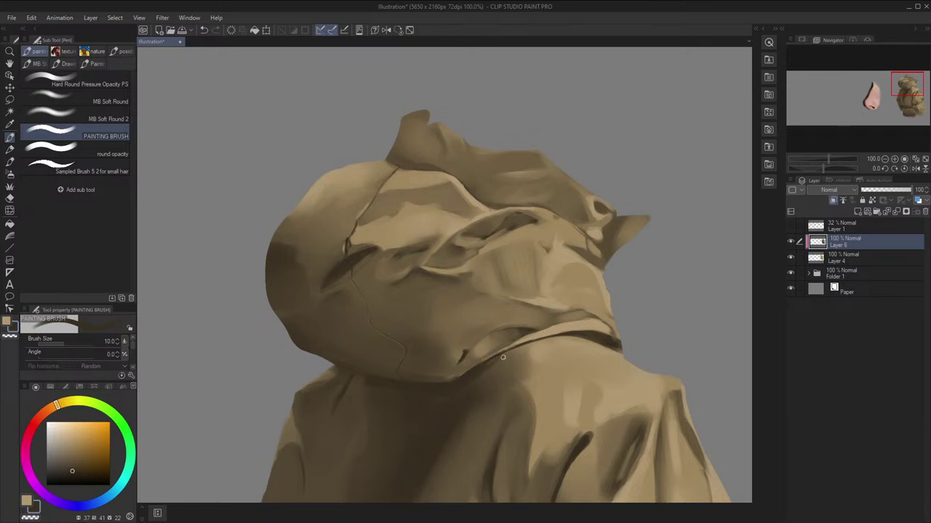
{"action": "key", "text": "bracketleft"}
{"action": "left_click", "coordinate": [487, 373], "text": "alt"}
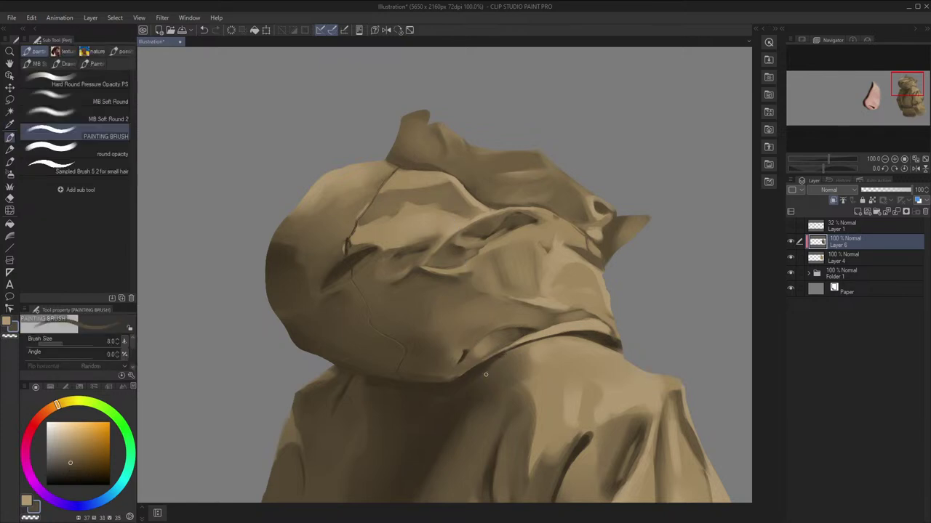
{"action": "key", "text": "h"}
{"action": "key", "text": "h"}
{"action": "left_click", "coordinate": [492, 370], "text": "alt"}
Darken the crease where the upper panel's notched end meets the hood at brush size 15, checking the whole figure mirrored
{"action": "key", "text": "space"}
{"action": "left_click_drag", "start_coordinate": [461, 201], "coordinate": [461, 239]}
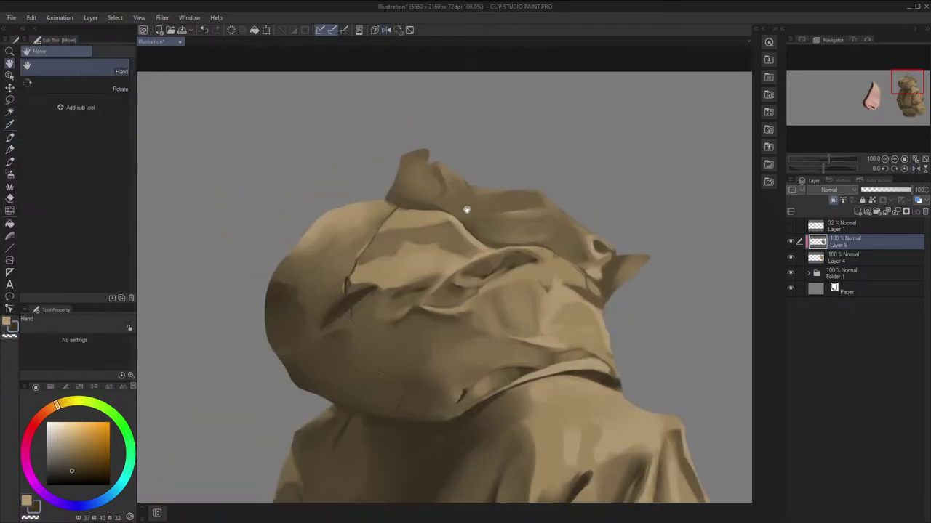
{"action": "key", "text": "h"}
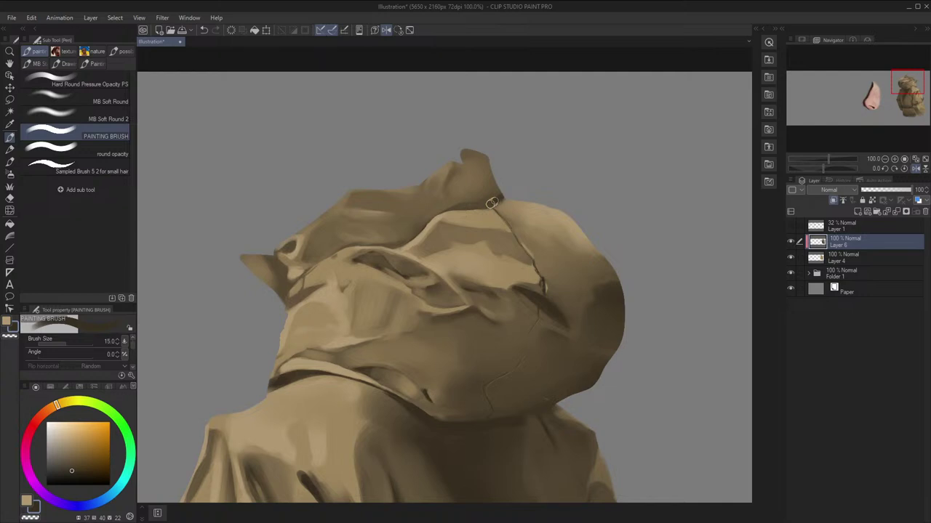
{"action": "key", "text": "h"}
{"action": "scroll", "coordinate": [487, 207], "scroll_direction": "down", "scroll_amount": 1}
{"action": "key", "text": "h"}
{"action": "scroll", "coordinate": [505, 172], "scroll_direction": "down", "scroll_amount": 1}
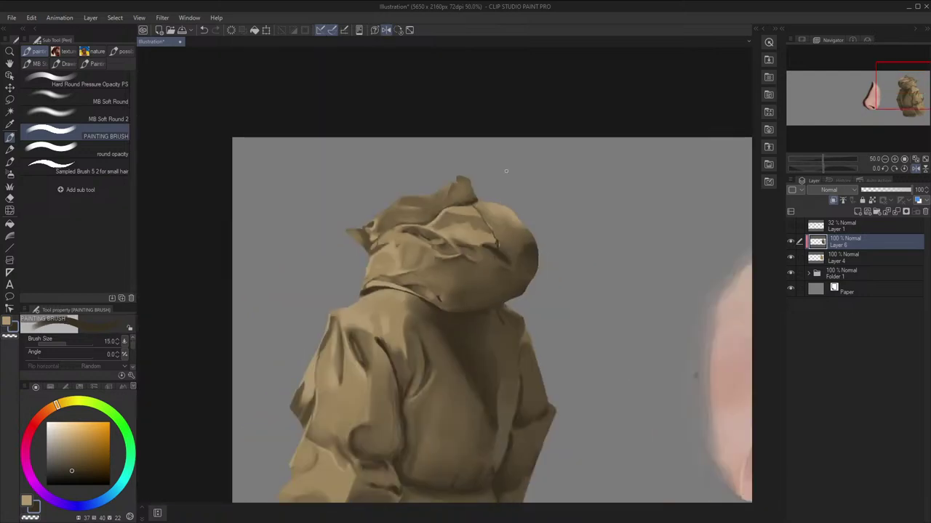
{"action": "key", "text": "h"}
{"action": "scroll", "coordinate": [509, 168], "scroll_direction": "down", "scroll_amount": 1}
{"action": "scroll", "coordinate": [508, 171], "scroll_direction": "up", "scroll_amount": 2}
{"action": "scroll", "coordinate": [469, 211], "scroll_direction": "up", "scroll_amount": 2}
Rotate the canvas and darken the crease along the upper panel's lower edge at brush size 12, redoing one stroke, and reset the rotation
{"action": "key", "text": "["}
{"action": "key", "text": "shift+space"}
{"action": "left_click_drag", "start_coordinate": [469, 211], "coordinate": [510, 253]}
{"action": "left_click_drag", "start_coordinate": [483, 224], "coordinate": [497, 278]}
{"action": "key", "text": "ctrl+z"}
{"action": "left_click_drag", "start_coordinate": [472, 197], "coordinate": [485, 263]}
{"action": "key", "text": "h"}
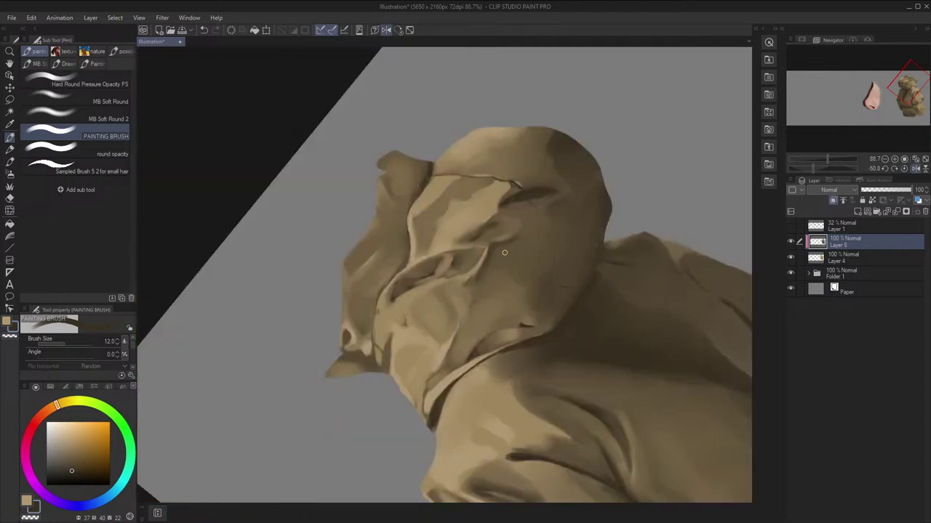
{"action": "left_click", "coordinate": [398, 30]}
{"action": "key", "text": "h"}
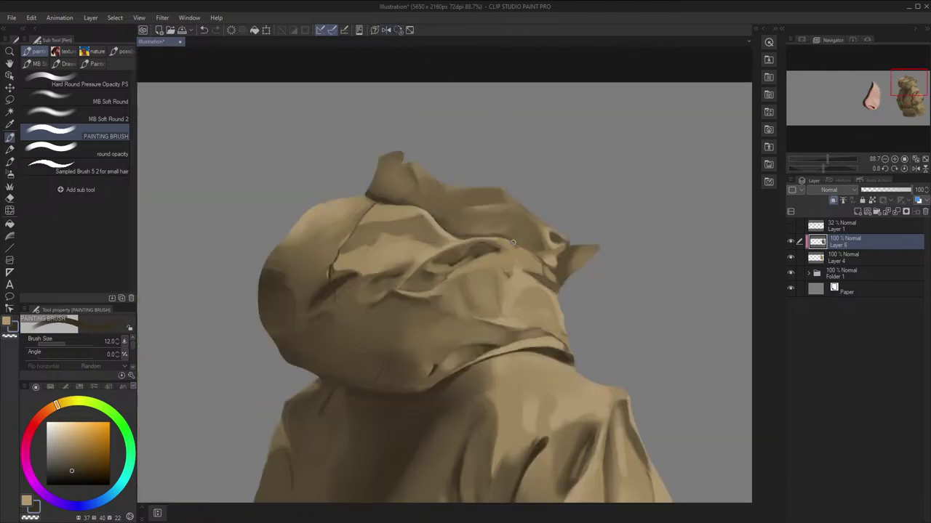
Extend the dark crease under the upper panel toward its looped end at brush size 8, working mirrored
{"action": "key", "text": "h"}
{"action": "key", "text": "bracketleft"}
{"action": "key", "text": "bracketleft"}
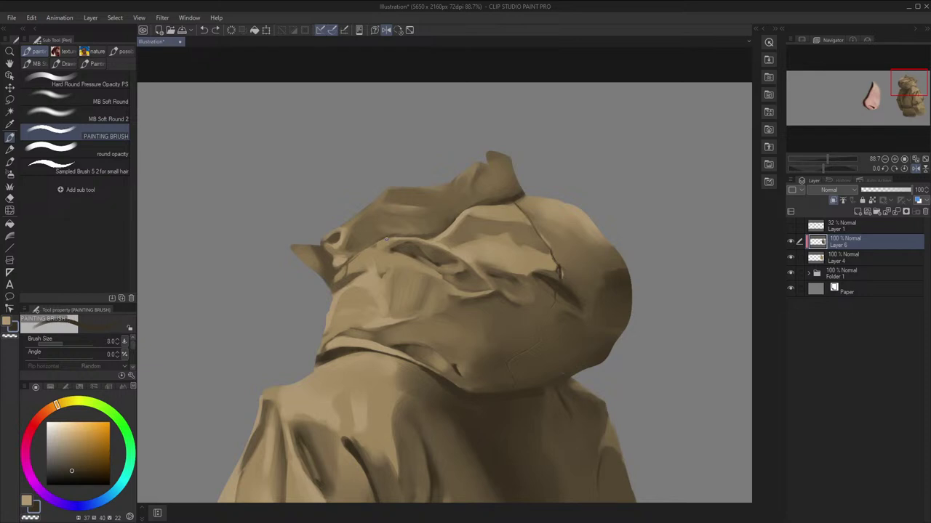
{"action": "left_click", "coordinate": [385, 241], "text": "alt"}
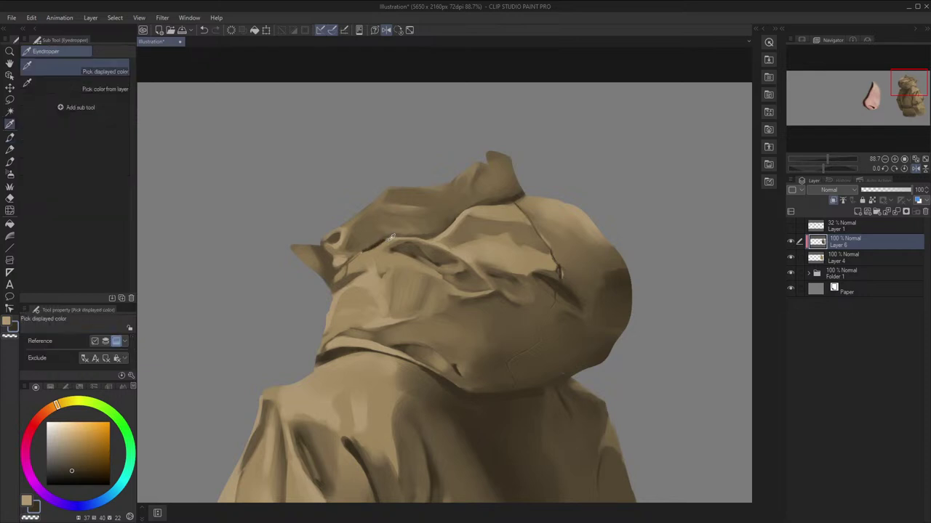
{"action": "key", "text": "h"}
{"action": "scroll", "coordinate": [433, 226], "scroll_direction": "down", "scroll_amount": 1}
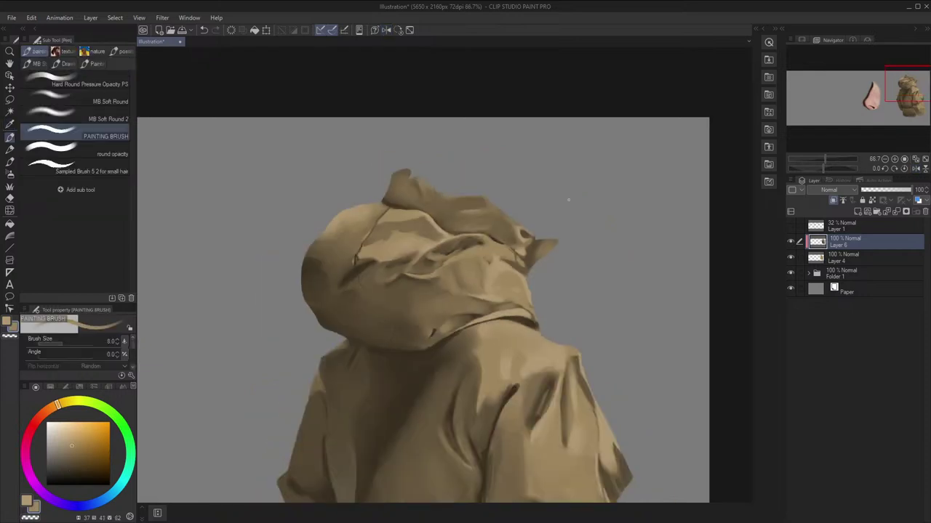
Widen and soften the crease shadow near the panel's looped end with sampled browns at brush sizes 20 and 25
{"action": "key", "text": "h"}
{"action": "left_click", "coordinate": [390, 240], "text": "alt"}
{"action": "key", "text": "bracketright"}
{"action": "key", "text": "bracketright"}
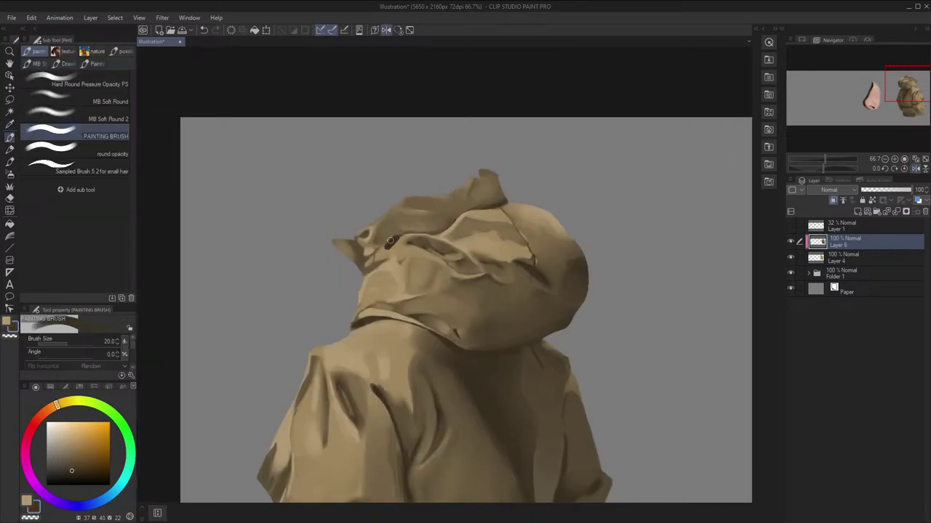
{"action": "key", "text": "h"}
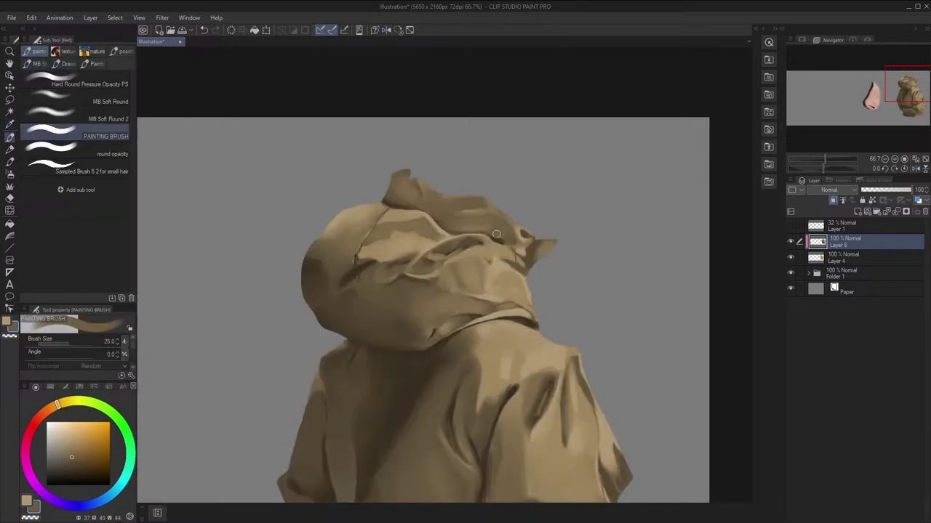
{"action": "left_click", "coordinate": [502, 237], "text": "alt"}
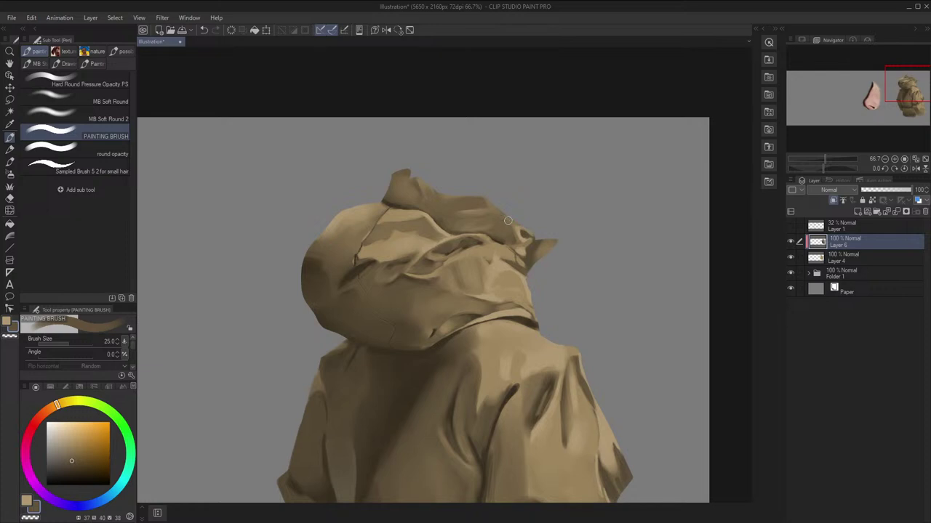
Clean up the lit hood edge beside the crease with sampled tan at brush size 12, checking it mirrored
{"action": "scroll", "coordinate": [508, 220], "scroll_direction": "up", "scroll_amount": 5}
{"action": "key", "text": "h"}
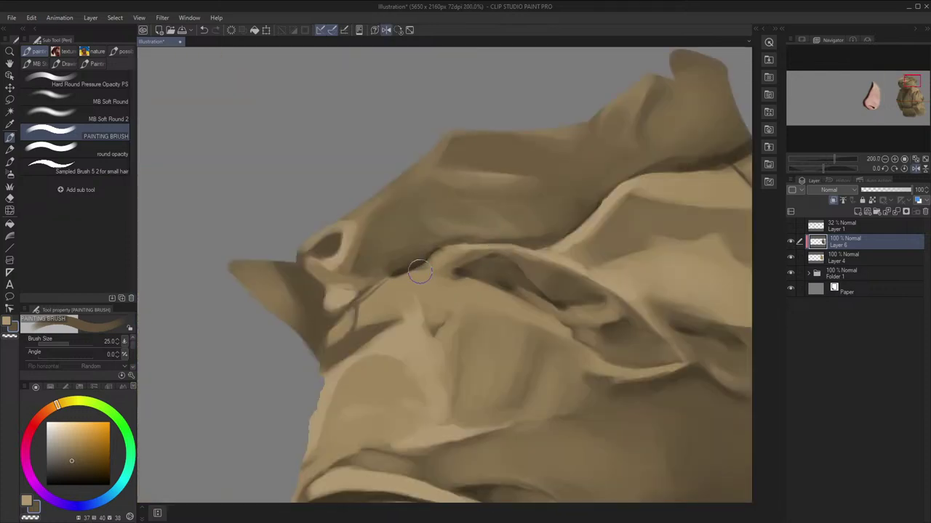
{"action": "left_click", "coordinate": [419, 272], "text": "alt"}
{"action": "key", "text": "bracketleft"}
{"action": "key", "text": "bracketleft"}
{"action": "scroll", "coordinate": [416, 280], "scroll_direction": "down", "scroll_amount": 1}
{"action": "key", "text": "h"}
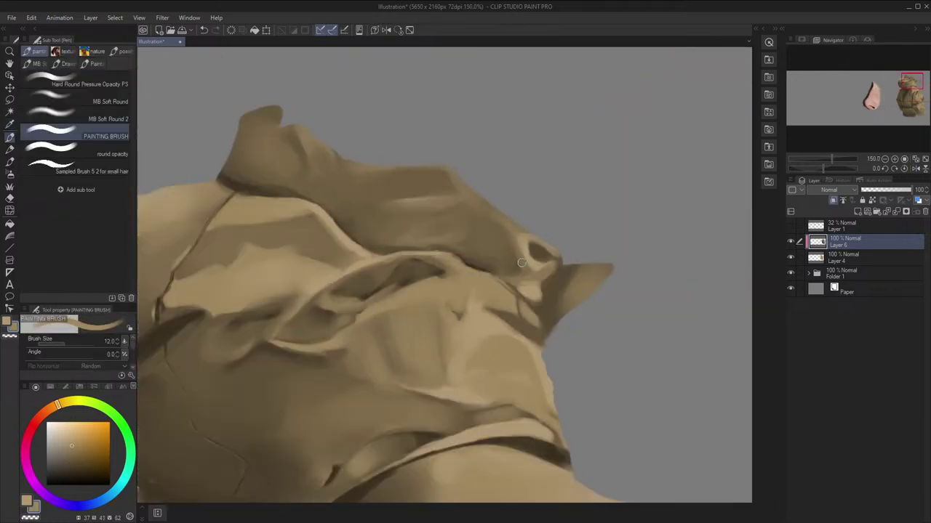
Darken the inner base of the pointed flap beside the looped fold with sampled dark brown, starting at brush size 12
{"action": "key", "text": "h"}
{"action": "key", "text": "h"}
{"action": "key", "text": "space"}
{"action": "left_click_drag", "start_coordinate": [513, 252], "coordinate": [495, 238]}
{"action": "mouse_move", "coordinate": [576, 253]}
{"action": "left_mouse_down"}
{"action": "mouse_move", "coordinate": [557, 243]}
{"action": "mouse_move", "coordinate": [513, 271]}
{"action": "left_mouse_up"}
{"action": "key", "text": "alt"}
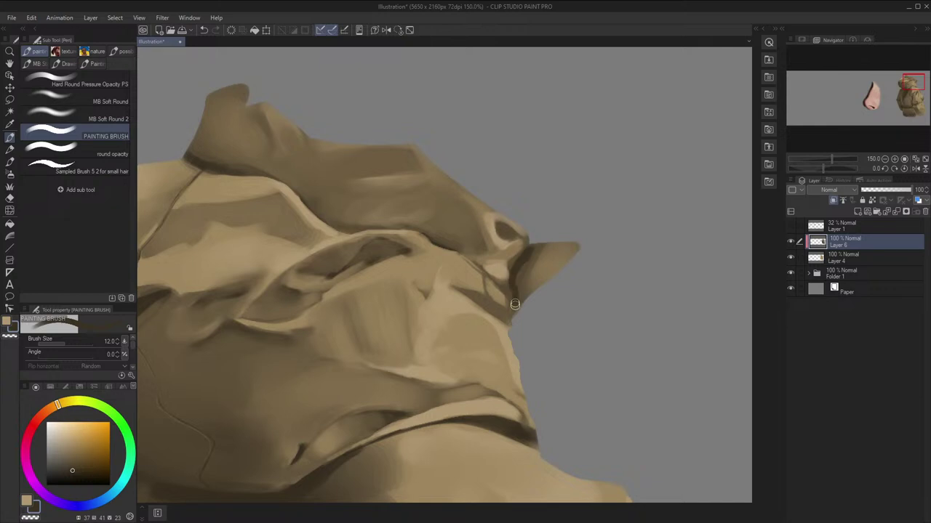
{"action": "key", "text": "bracketright"}
{"action": "key", "text": "alt"}
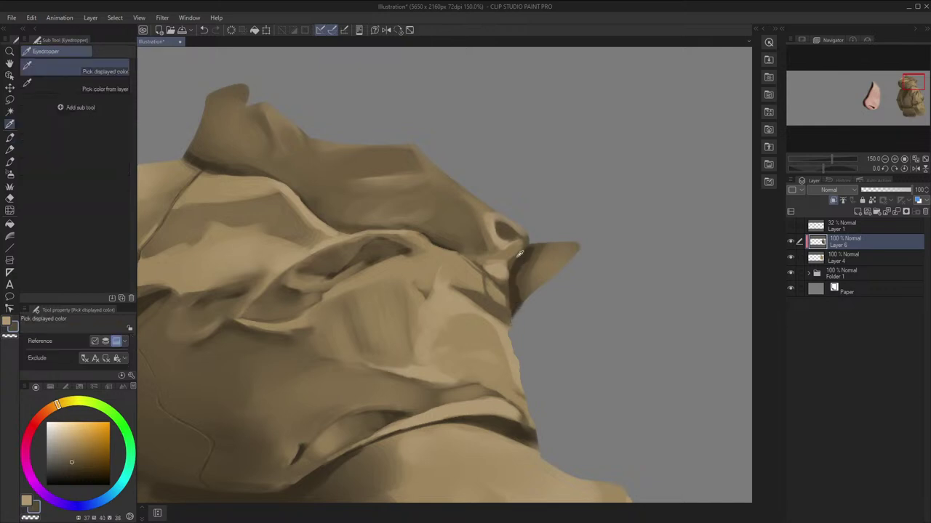
{"action": "left_click", "coordinate": [519, 256], "text": "alt"}
{"action": "left_click_drag", "start_coordinate": [534, 245], "coordinate": [515, 321]}
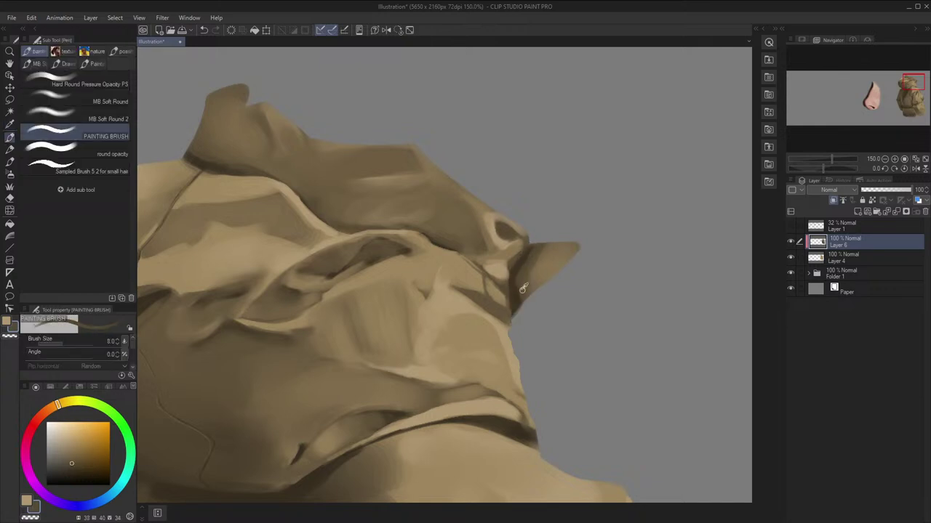
Blend the dark base of the pointed flap into its lighter side with sampled brown at brush sizes 8 and 25, checking it mirrored
{"action": "left_click", "coordinate": [525, 276], "text": "alt"}
{"action": "left_click_drag", "start_coordinate": [524, 272], "coordinate": [522, 304]}
{"action": "key", "text": "h"}
{"action": "scroll", "coordinate": [523, 317], "scroll_direction": "down", "scroll_amount": 1}
{"action": "key", "text": "h"}
{"action": "scroll", "coordinate": [536, 291], "scroll_direction": "down", "scroll_amount": 1}
{"action": "scroll", "coordinate": [538, 291], "scroll_direction": "down", "scroll_amount": 1}
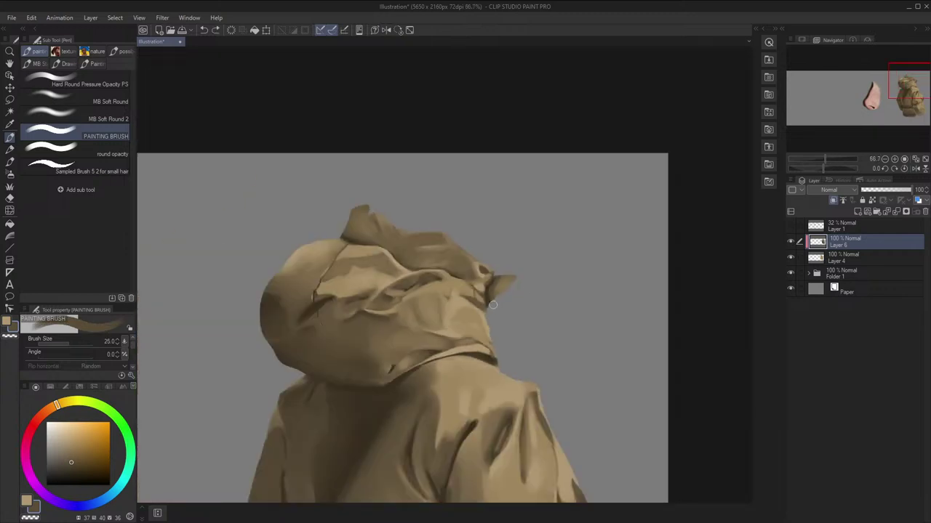
Lighten the outer tip of the pointed flap with sampled tan and blend it mirrored with brown at brush size 30
{"action": "scroll", "coordinate": [515, 257], "scroll_direction": "up", "scroll_amount": 3}
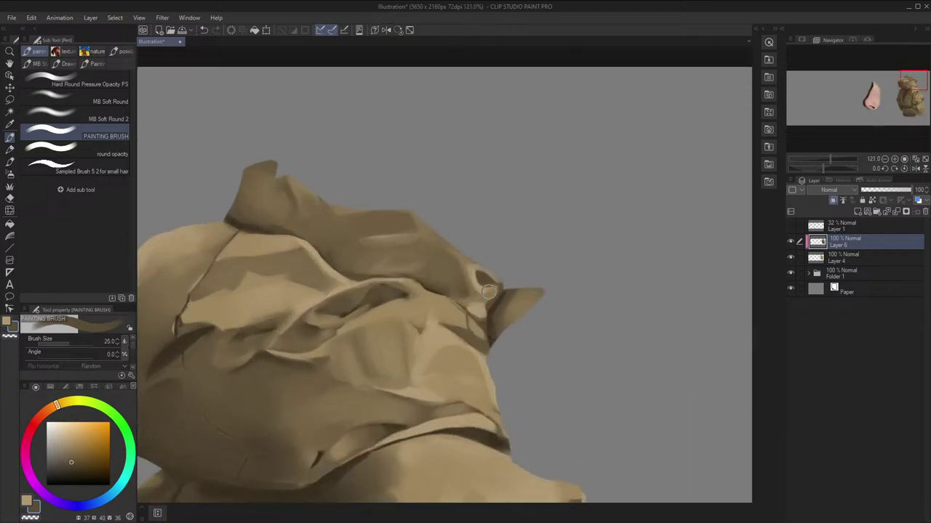
{"action": "left_click", "coordinate": [485, 287], "text": "alt"}
{"action": "left_click_drag", "start_coordinate": [533, 304], "coordinate": [523, 310]}
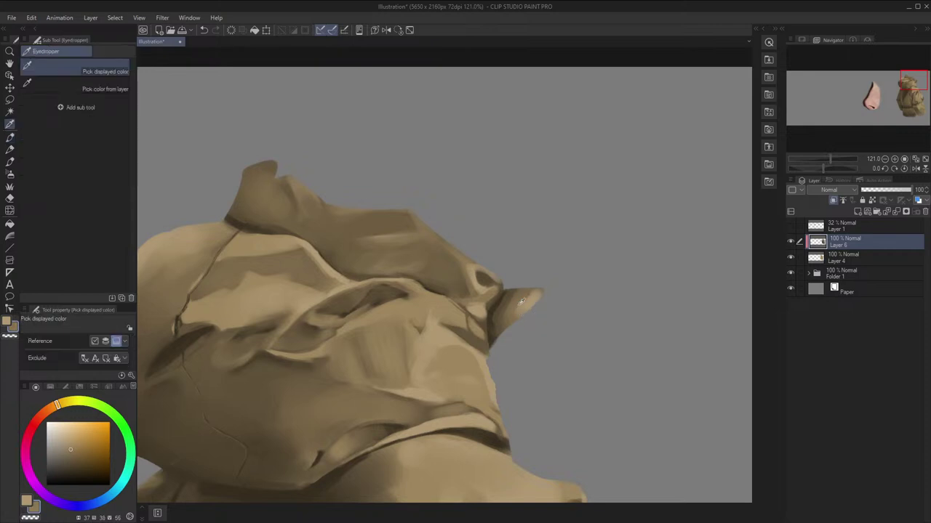
{"action": "key", "text": "h"}
{"action": "left_click", "coordinate": [371, 297], "text": "alt"}
{"action": "left_click", "coordinate": [385, 315], "text": "alt"}
{"action": "left_click_drag", "start_coordinate": [376, 307], "coordinate": [388, 326]}
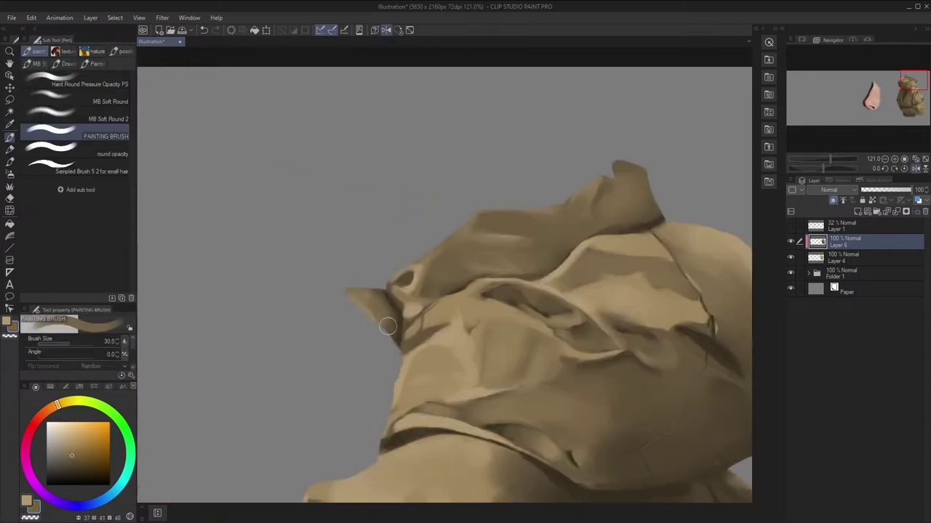
Smooth the lit plane of the upper sleeve below the short fold with sampled tan at brush size 60, checking it mirrored
{"action": "scroll", "coordinate": [496, 246], "scroll_direction": "down", "scroll_amount": 4}
{"action": "mouse_move", "coordinate": [629, 270]}
{"action": "left_mouse_down"}
{"action": "mouse_move", "coordinate": [587, 260]}
{"action": "mouse_move", "coordinate": [617, 173]}
{"action": "left_mouse_up"}
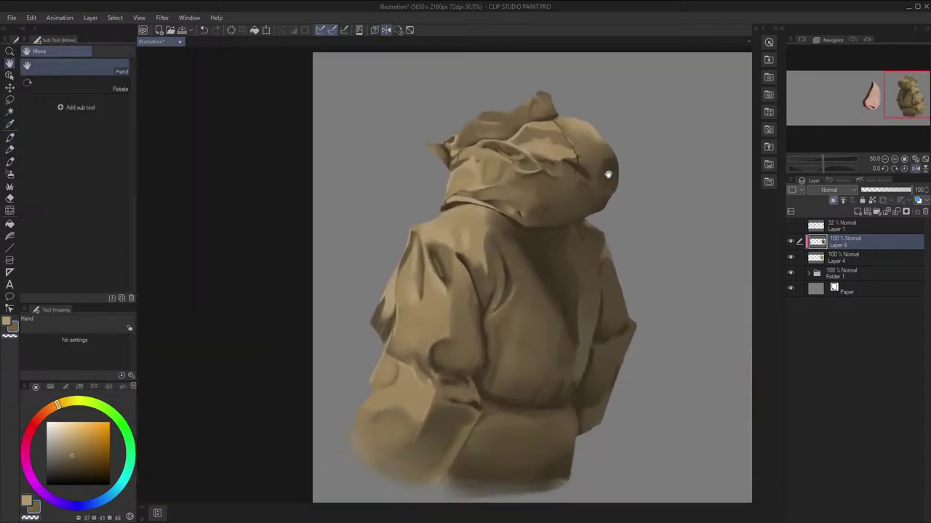
{"action": "key", "text": "h"}
{"action": "scroll", "coordinate": [579, 191], "scroll_direction": "up", "scroll_amount": 3}
{"action": "left_click_drag", "start_coordinate": [455, 276], "coordinate": [514, 211]}
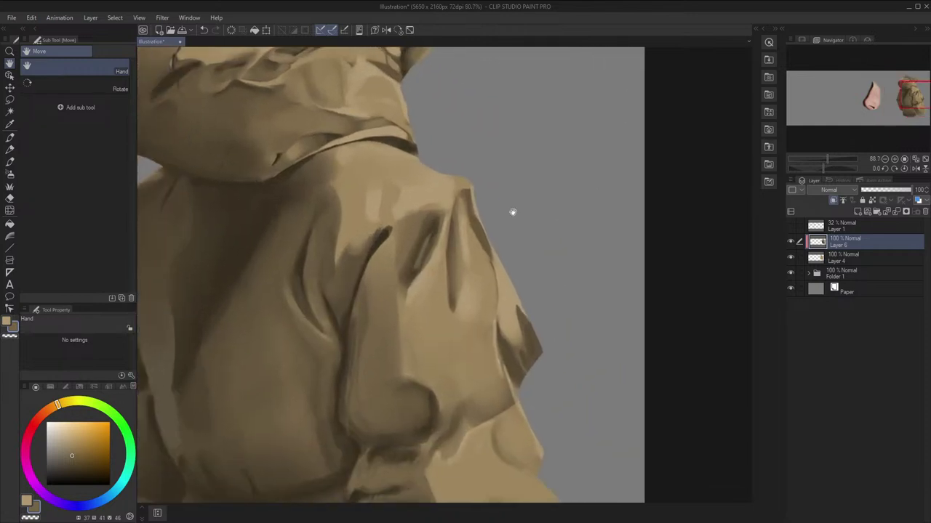
{"action": "left_click", "coordinate": [418, 281], "text": "alt"}
{"action": "left_click_drag", "start_coordinate": [410, 297], "coordinate": [417, 351]}
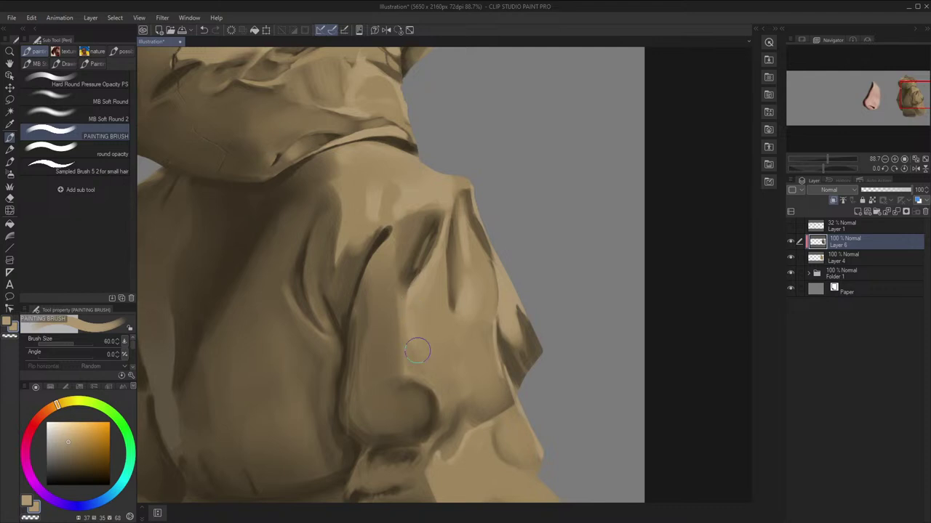
{"action": "left_click", "coordinate": [430, 310], "text": "alt"}
{"action": "left_click", "coordinate": [434, 318], "text": "alt"}
{"action": "key", "text": "h"}
{"action": "scroll", "coordinate": [459, 277], "scroll_direction": "down", "scroll_amount": 3}
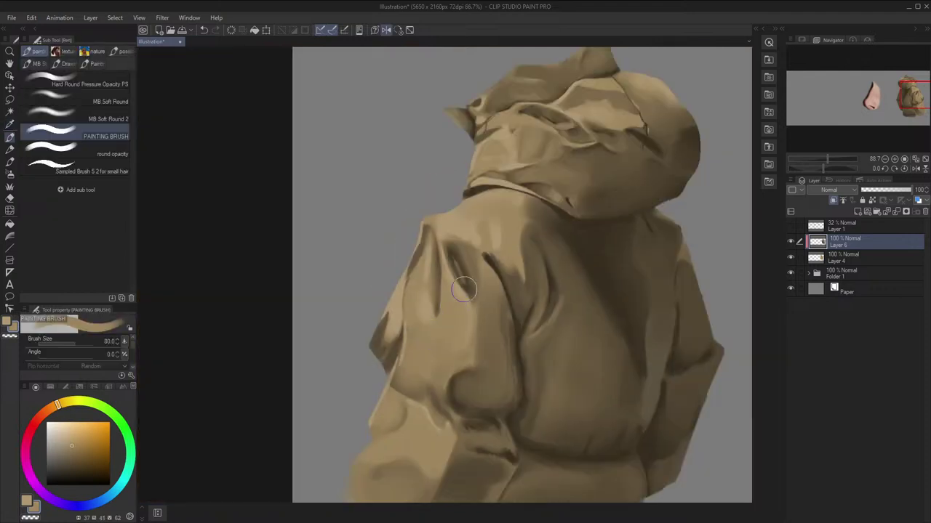
Refine the shadow edge beside the hood crease and lit panel with sampled brown, starting at brush size 12
{"action": "key", "text": "h"}
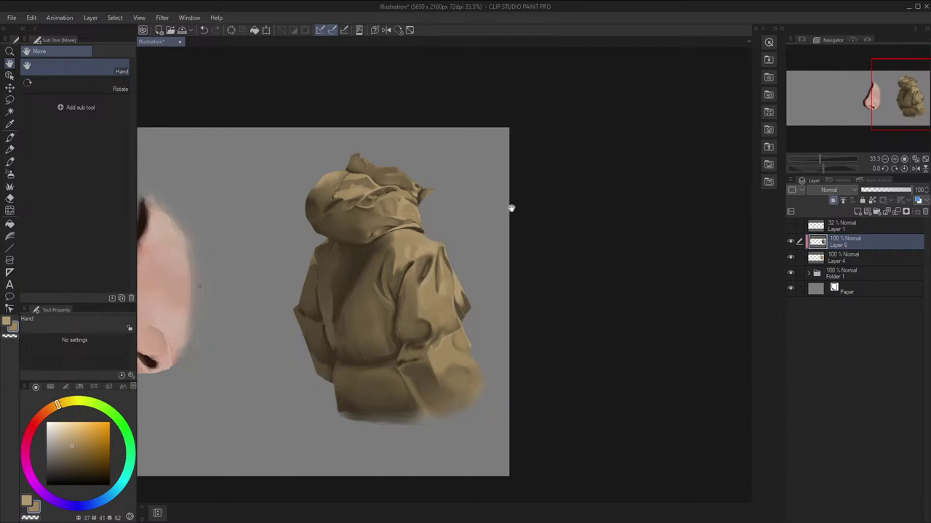
{"action": "left_click_drag", "start_coordinate": [490, 212], "coordinate": [619, 214]}
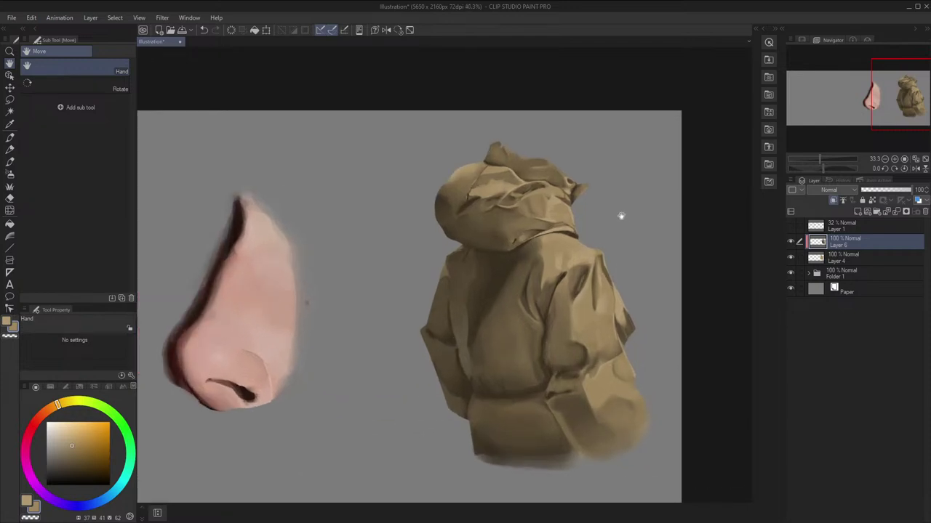
{"action": "scroll", "coordinate": [448, 154], "scroll_direction": "up", "scroll_amount": 4}
{"action": "scroll", "coordinate": [446, 157], "scroll_direction": "up", "scroll_amount": 5}
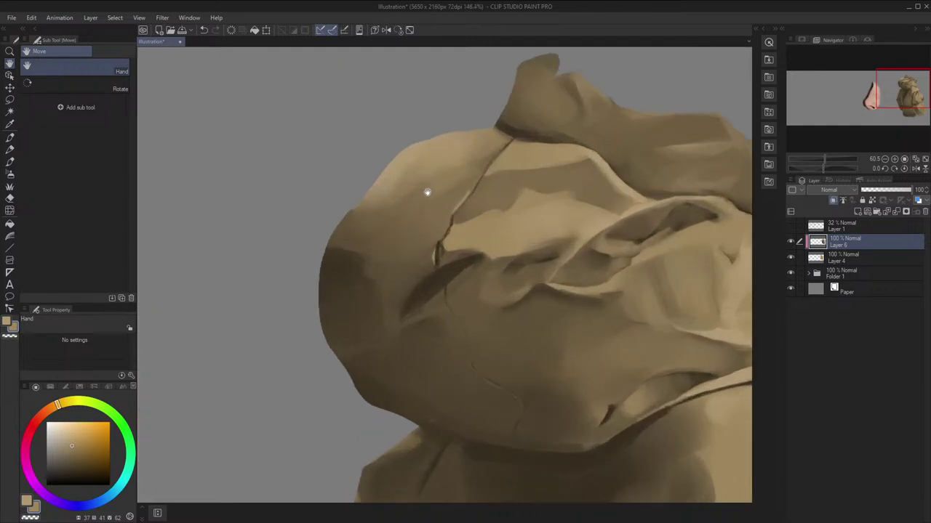
{"action": "key", "text": "b"}
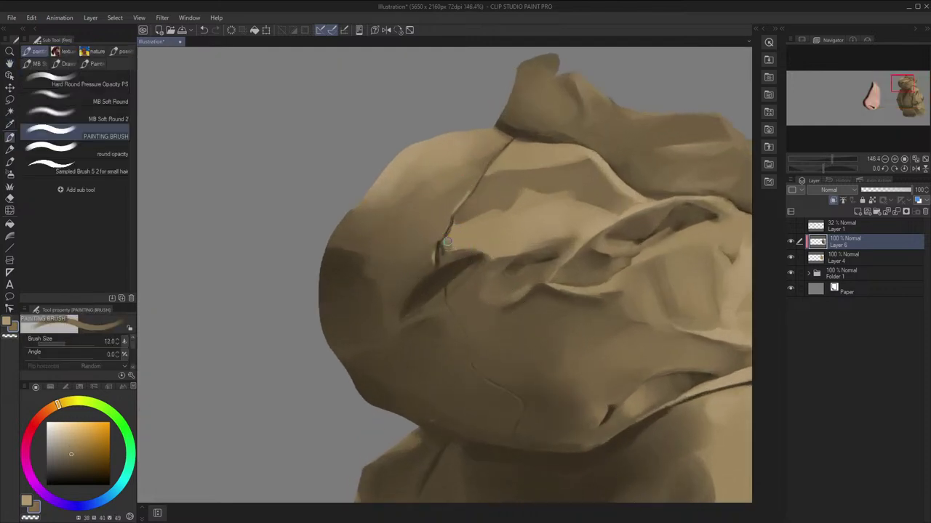
{"action": "left_click", "coordinate": [450, 244], "text": "alt"}
{"action": "left_click_drag", "start_coordinate": [529, 211], "coordinate": [454, 341]}
{"action": "key", "text": "alt"}
{"action": "left_click", "coordinate": [420, 297], "text": "alt"}
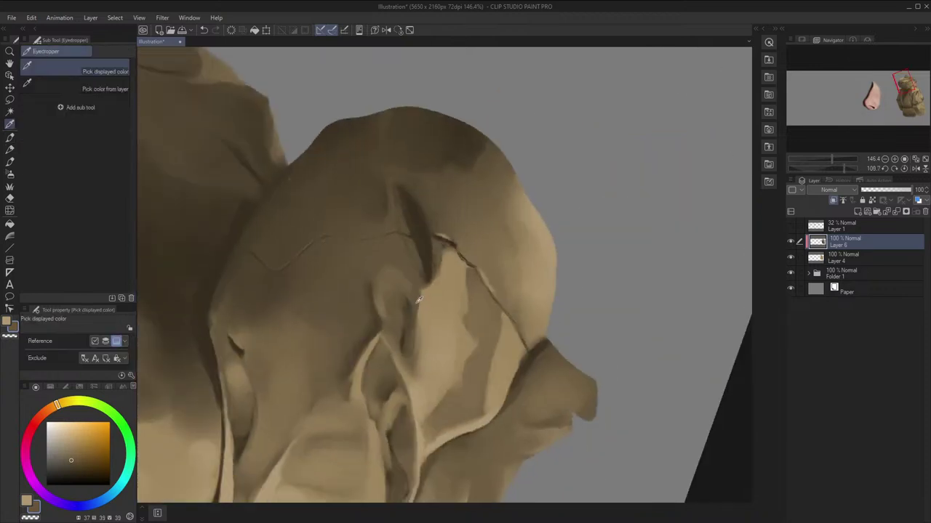
{"action": "mouse_move", "coordinate": [428, 312]}
{"action": "left_mouse_down"}
{"action": "mouse_move", "coordinate": [448, 322]}
{"action": "mouse_move", "coordinate": [427, 321]}
{"action": "mouse_move", "coordinate": [431, 351]}
{"action": "mouse_move", "coordinate": [434, 313]}
{"action": "mouse_move", "coordinate": [442, 322]}
{"action": "mouse_move", "coordinate": [424, 350]}
{"action": "mouse_move", "coordinate": [426, 308]}
{"action": "mouse_move", "coordinate": [429, 316]}
{"action": "mouse_move", "coordinate": [435, 297]}
{"action": "mouse_move", "coordinate": [446, 319]}
{"action": "mouse_move", "coordinate": [430, 375]}
{"action": "left_mouse_up"}
Blend the lower edge of the lit hood panel into its shadow with sampled tans and browns, undoing the last stroke
{"action": "left_click", "coordinate": [445, 308], "text": "alt"}
{"action": "key", "text": "]"}
{"action": "key", "text": "]"}
{"action": "left_click", "coordinate": [430, 325], "text": "alt"}
{"action": "key", "text": "["}
{"action": "key", "text": "["}
{"action": "left_click", "coordinate": [429, 349], "text": "alt"}
{"action": "left_click", "coordinate": [430, 348], "text": "alt"}
{"action": "left_click", "coordinate": [442, 322], "text": "alt"}
{"action": "key", "text": "["}
{"action": "key", "text": "["}
{"action": "key", "text": "["}
{"action": "key", "text": "["}
{"action": "left_click", "coordinate": [426, 324], "text": "alt"}
{"action": "key", "text": "ctrl+z"}
Soften the transition on the lower part of the lit hood panel with sampled tan up to brush size 50, checking it mirrored
{"action": "left_click", "coordinate": [419, 324], "text": "alt"}
{"action": "key", "text": "]"}
{"action": "key", "text": "]"}
{"action": "key", "text": "]"}
{"action": "key", "text": "]"}
{"action": "left_click", "coordinate": [436, 317], "text": "alt"}
{"action": "left_click", "coordinate": [450, 293], "text": "alt"}
{"action": "left_click", "coordinate": [443, 332], "text": "alt"}
{"action": "left_click", "coordinate": [441, 332], "text": "alt"}
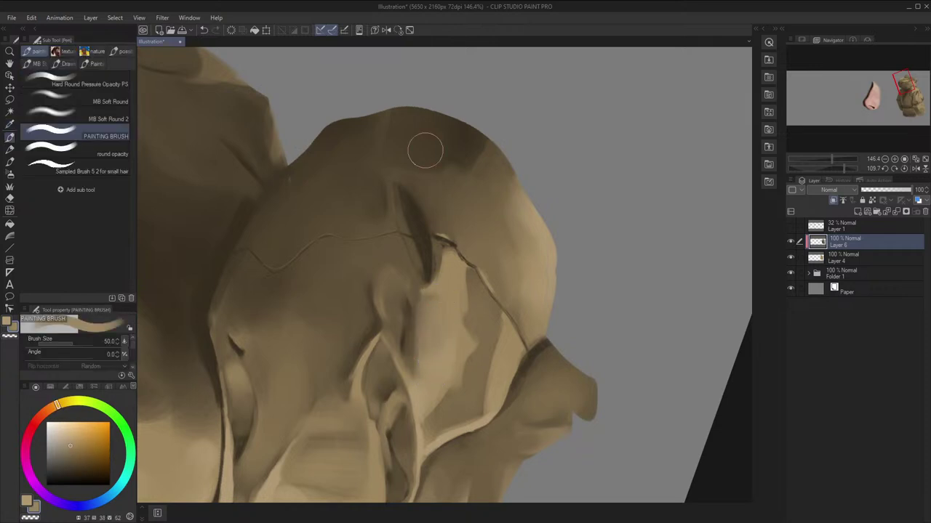
{"action": "left_click", "coordinate": [398, 31]}
{"action": "left_click", "coordinate": [386, 30]}
{"action": "scroll", "coordinate": [405, 77], "scroll_direction": "down", "scroll_amount": 1}
{"action": "left_click", "coordinate": [386, 31]}
{"action": "scroll", "coordinate": [518, 170], "scroll_direction": "down", "scroll_amount": 1}
{"action": "left_click_drag", "start_coordinate": [527, 198], "coordinate": [512, 205]}
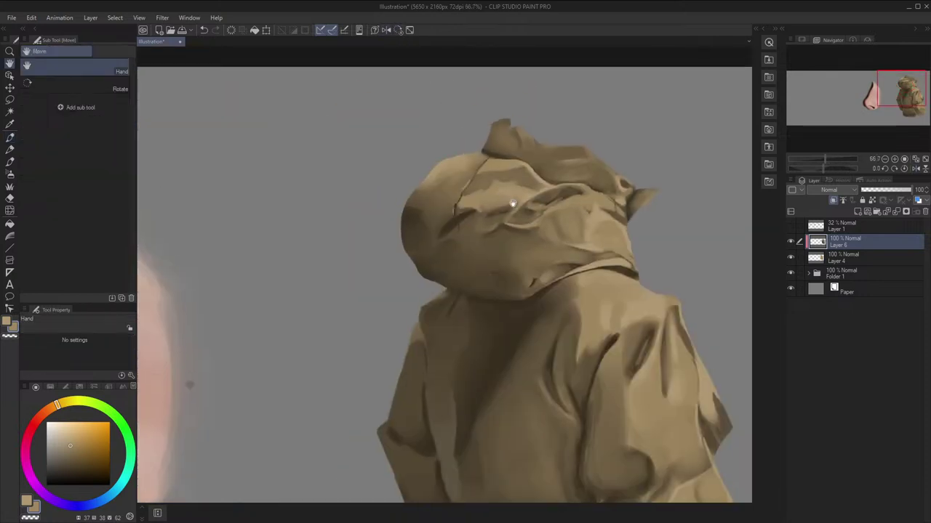
Reshape the lower edge of the shadow band on the upper hood panel with sampled tan at brush size 10
{"action": "scroll", "coordinate": [522, 159], "scroll_direction": "up", "scroll_amount": 3}
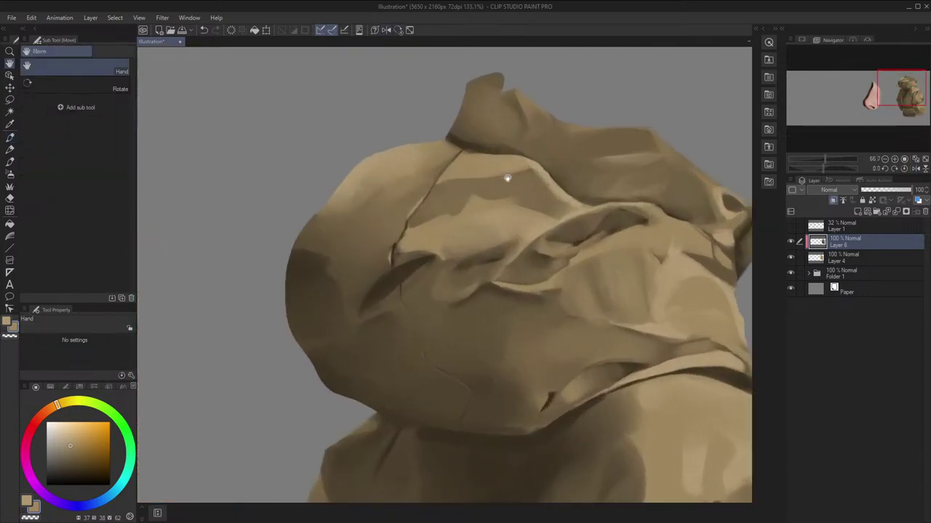
{"action": "left_click", "coordinate": [437, 222], "text": "alt"}
{"action": "key", "text": "]"}
{"action": "left_click_drag", "start_coordinate": [495, 199], "coordinate": [473, 208]}
{"action": "left_click", "coordinate": [471, 200], "text": "alt"}
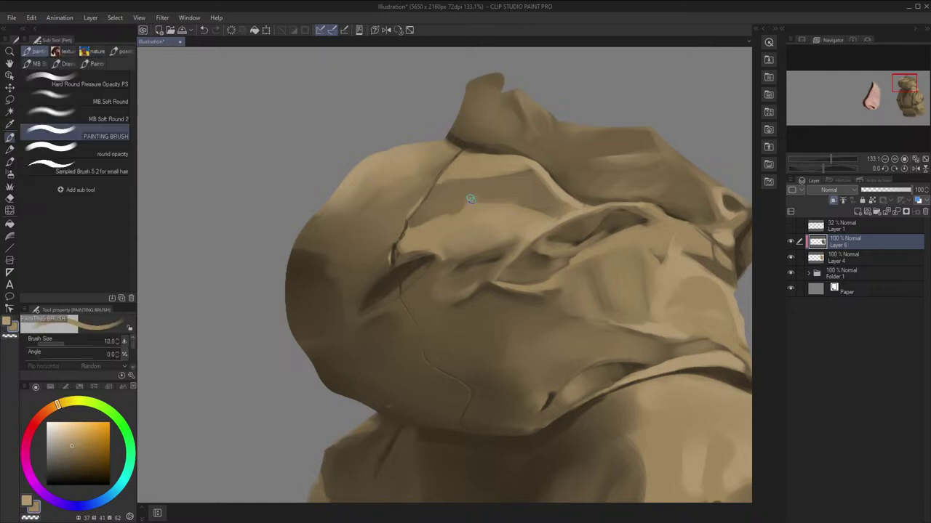
{"action": "scroll", "coordinate": [467, 198], "scroll_direction": "down", "scroll_amount": 4}
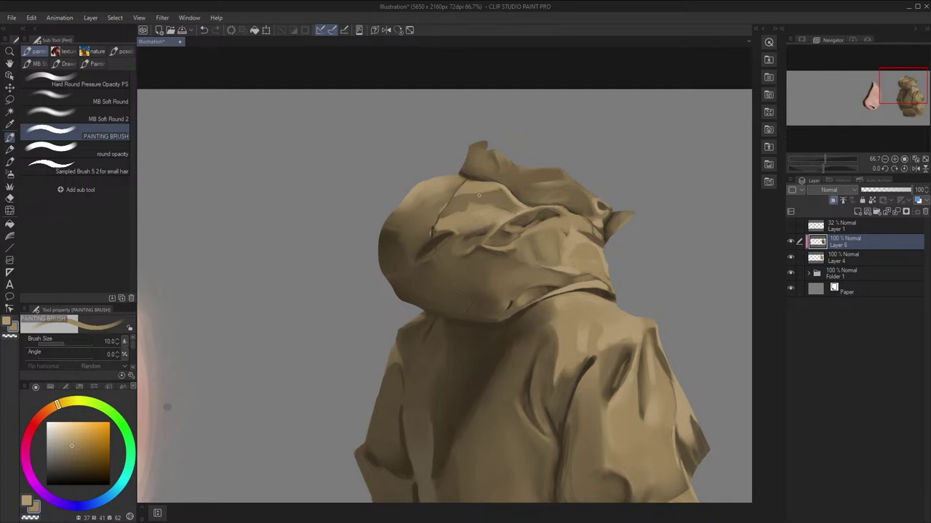
{"action": "scroll", "coordinate": [479, 195], "scroll_direction": "down", "scroll_amount": 2}
Refine the lit strip along the hood panel's upper edge with sampled light tan, undoing the first strokes
{"action": "scroll", "coordinate": [483, 194], "scroll_direction": "up", "scroll_amount": 5}
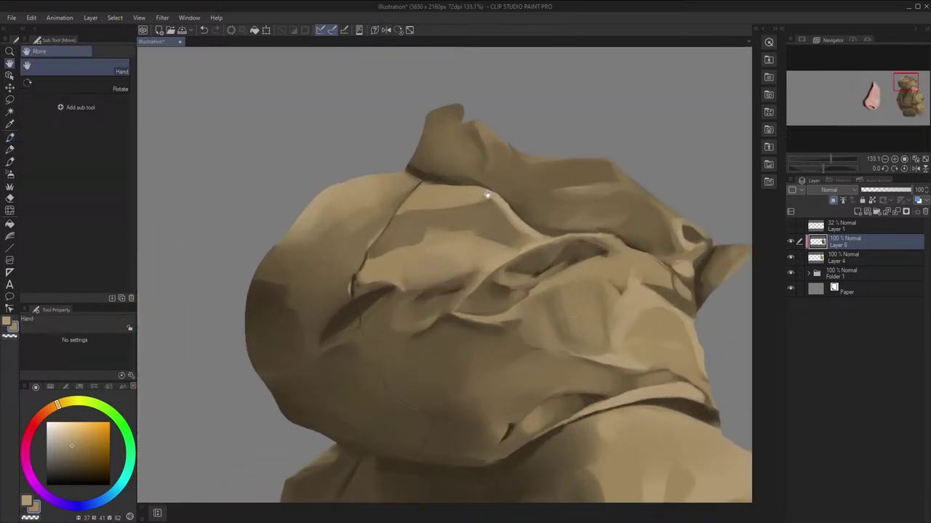
{"action": "left_click_drag", "start_coordinate": [574, 251], "coordinate": [557, 215]}
{"action": "left_click", "coordinate": [482, 187], "text": "alt"}
{"action": "mouse_move", "coordinate": [456, 191]}
{"action": "left_mouse_down"}
{"action": "mouse_move", "coordinate": [427, 234]}
{"action": "mouse_move", "coordinate": [509, 252]}
{"action": "left_mouse_up"}
{"action": "key", "text": "ctrl+z"}
{"action": "key", "text": "ctrl+z"}
{"action": "key", "text": "]"}
{"action": "left_click_drag", "start_coordinate": [482, 208], "coordinate": [490, 223]}
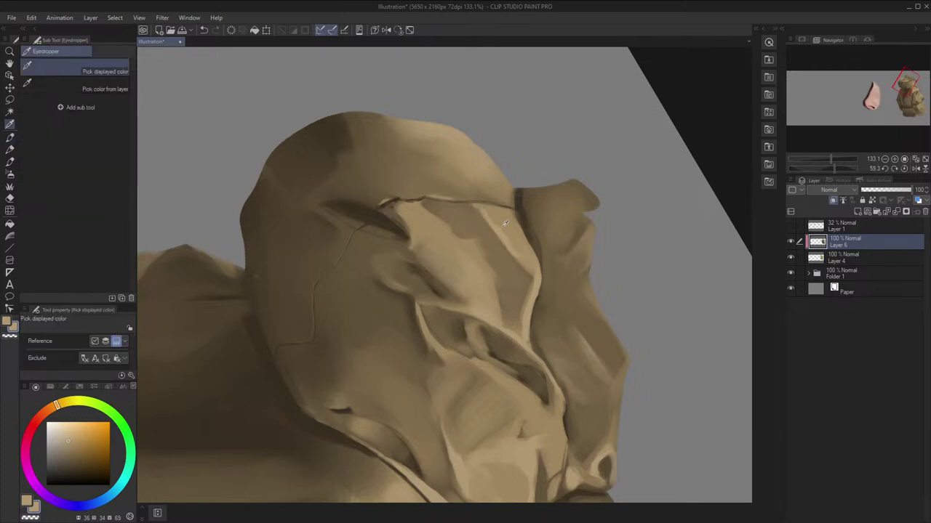
{"action": "left_click", "coordinate": [505, 238], "text": "alt"}
Examine the hood and whole coat figure upright, both mirrored and unmirrored
{"action": "left_click", "coordinate": [397, 30]}
{"action": "left_click", "coordinate": [386, 30]}
{"action": "key", "text": "ctrl+minus"}
{"action": "key", "text": "ctrl+minus"}
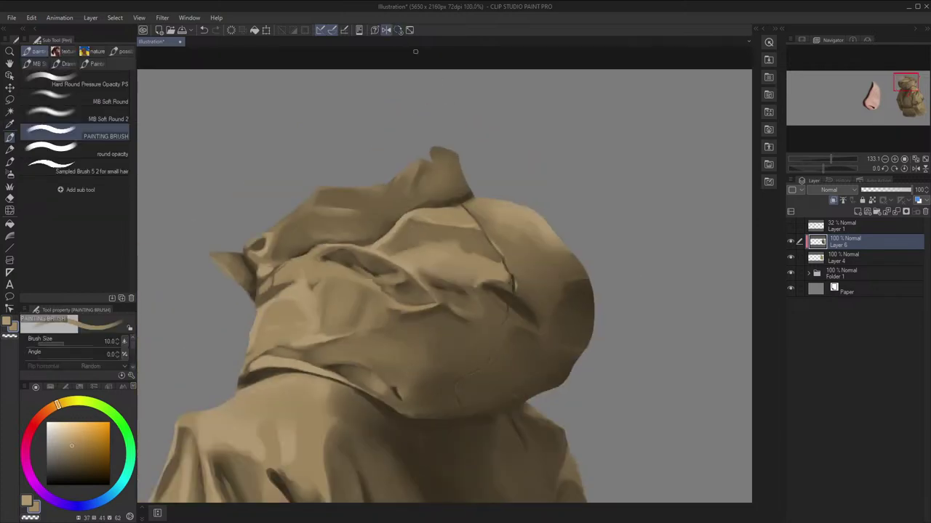
{"action": "left_click", "coordinate": [386, 30]}
{"action": "left_click", "coordinate": [386, 29]}
{"action": "left_click", "coordinate": [386, 30]}
{"action": "key", "text": "space"}
{"action": "left_click_drag", "start_coordinate": [549, 191], "coordinate": [553, 177]}
{"action": "key", "text": "ctrl+minus"}
{"action": "key", "text": "ctrl+minus"}
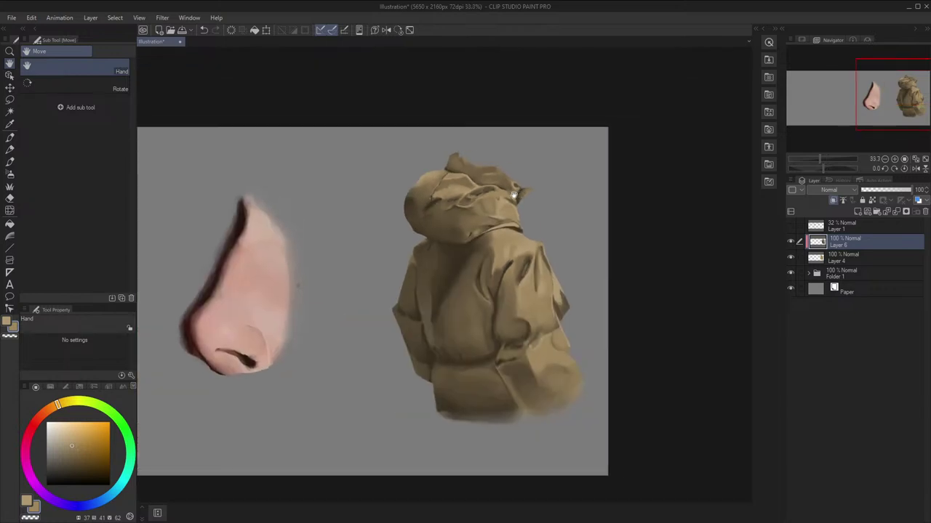
Soften the ridge below the looped hood fold with sampled brown at brush sizes 25 and 60, checking it mirrored
{"action": "scroll", "coordinate": [499, 197], "scroll_direction": "up", "scroll_amount": 3}
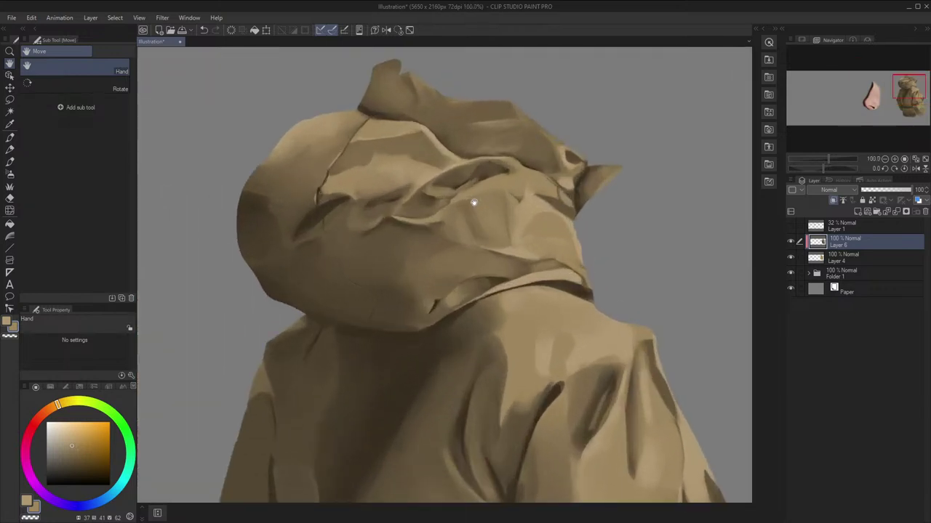
{"action": "left_click_drag", "start_coordinate": [556, 228], "coordinate": [483, 229]}
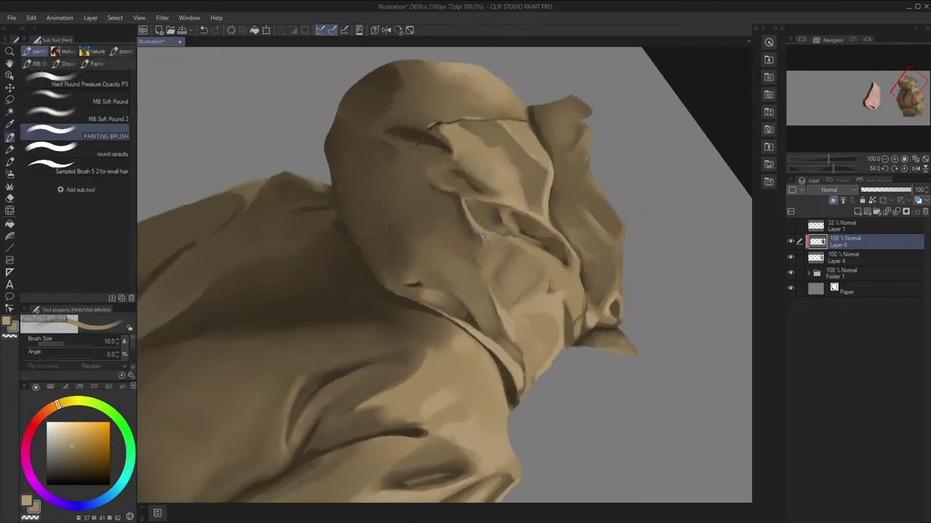
{"action": "key", "text": "bracketright"}
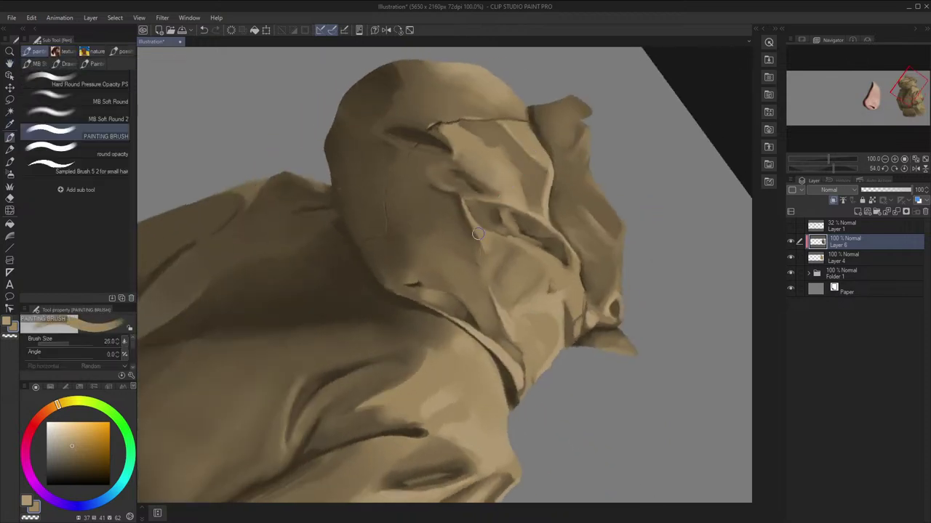
{"action": "key", "text": "bracketright"}
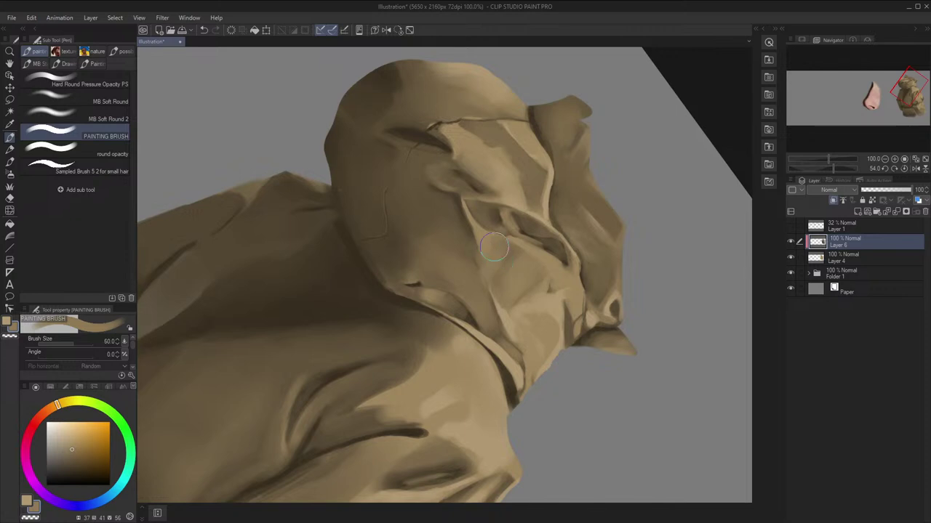
{"action": "key", "text": "h"}
{"action": "key", "text": "h"}
{"action": "left_click", "coordinate": [492, 227], "text": "alt"}
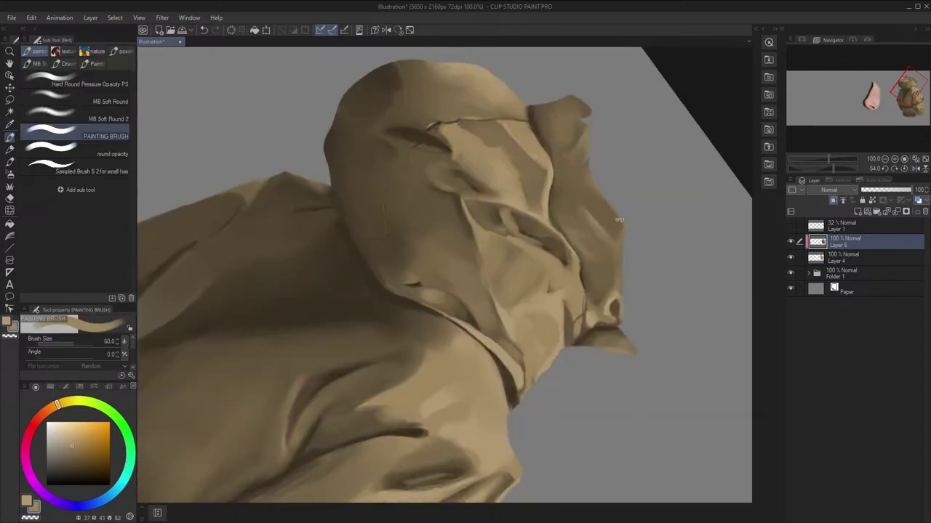
Blend the shading on the panel below the looped hood fold with sampled brown at brush size 50
{"action": "left_click_drag", "start_coordinate": [619, 220], "coordinate": [458, 116]}
{"action": "left_click", "coordinate": [459, 186], "text": "alt"}
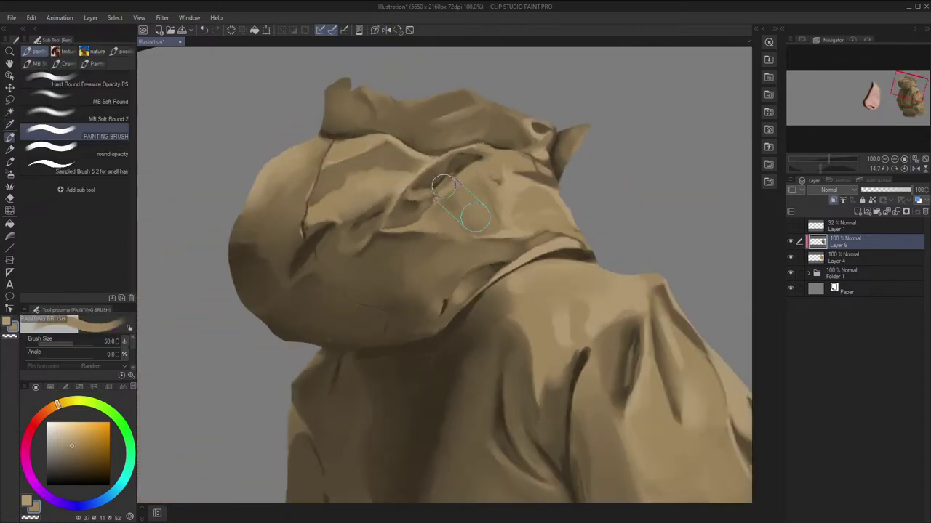
{"action": "left_click_drag", "start_coordinate": [447, 197], "coordinate": [469, 211]}
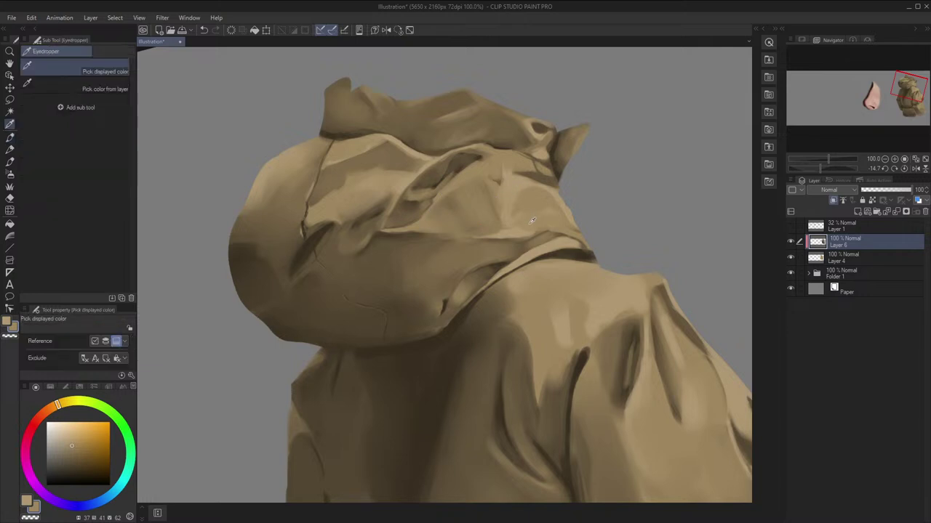
{"action": "key", "text": "p"}
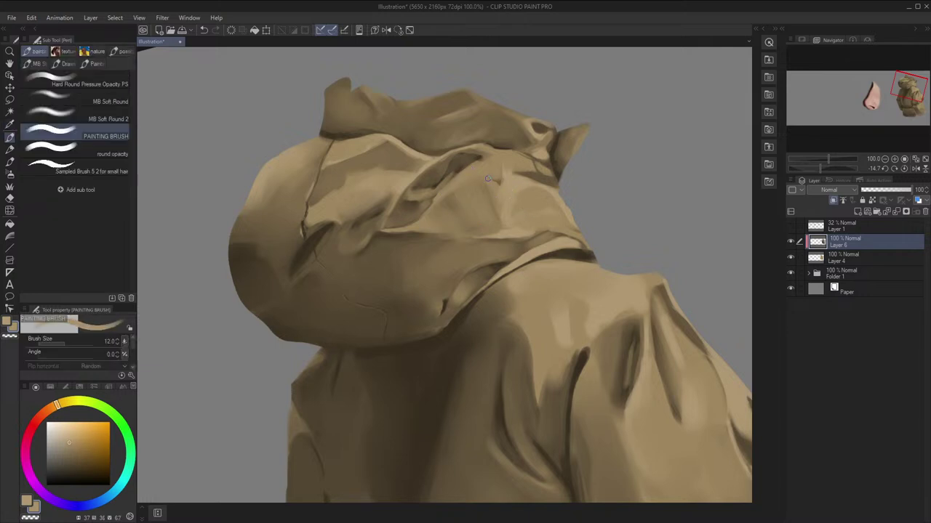
Sharpen the highlight along the ridge below the looped hood fold with light tan at brush size 10 and smaller
{"action": "key", "text": "bracketright"}
{"action": "key", "text": "bracketright"}
{"action": "left_click_drag", "start_coordinate": [538, 189], "coordinate": [571, 275]}
{"action": "key", "text": "bracketleft"}
{"action": "key", "text": "bracketleft"}
{"action": "key", "text": "bracketleft"}
{"action": "key", "text": "bracketleft"}
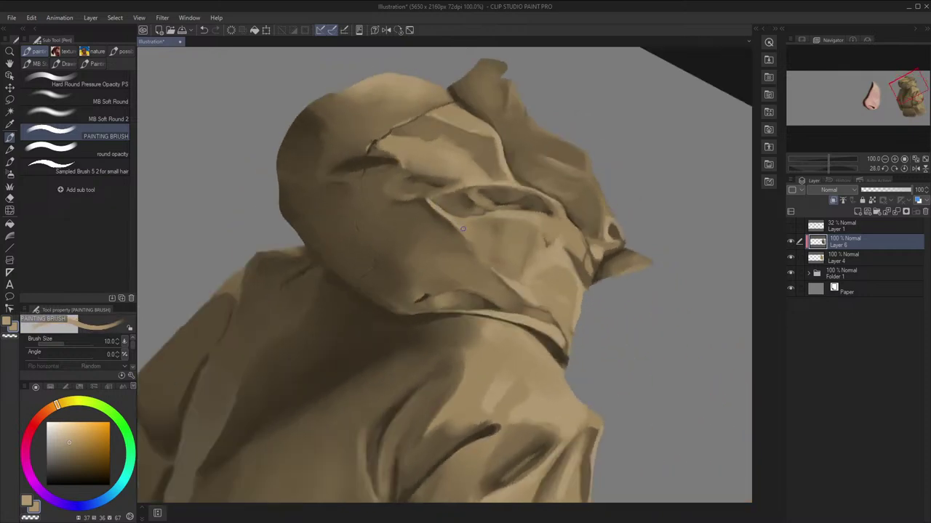
{"action": "key", "text": "bracketleft"}
{"action": "key", "text": "bracketleft"}
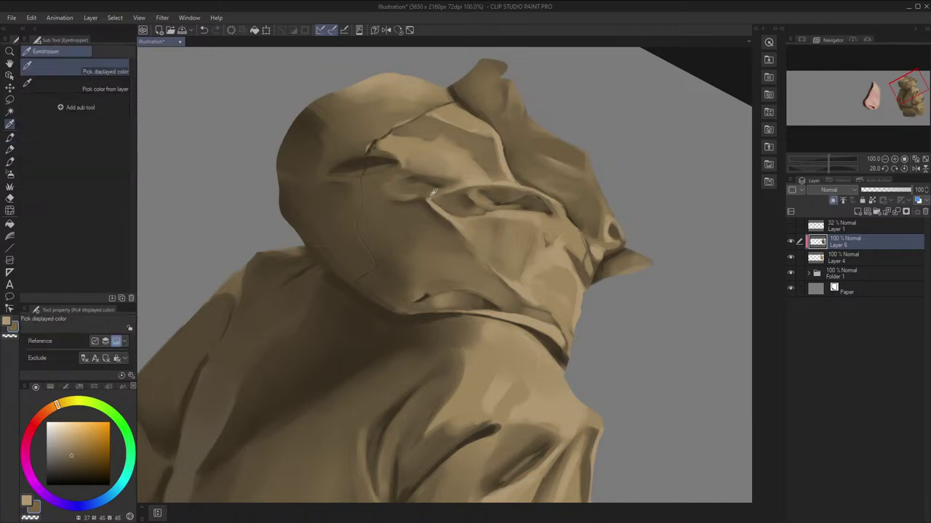
Touch up the pointed end of the looped hood fold with sampled tan up to brush size 20, undoing the last stroke
{"action": "left_click", "coordinate": [445, 184], "text": "alt"}
{"action": "mouse_move", "coordinate": [488, 191]}
{"action": "left_mouse_down"}
{"action": "mouse_move", "coordinate": [490, 207]}
{"action": "mouse_move", "coordinate": [453, 92]}
{"action": "left_mouse_up"}
{"action": "left_click", "coordinate": [420, 238], "text": "alt"}
{"action": "key", "text": "bracketright"}
{"action": "key", "text": "bracketright"}
{"action": "key", "text": "bracketright"}
{"action": "key", "text": "bracketright"}
{"action": "key", "text": "bracketright"}
{"action": "key", "text": "bracketright"}
{"action": "key", "text": "bracketright"}
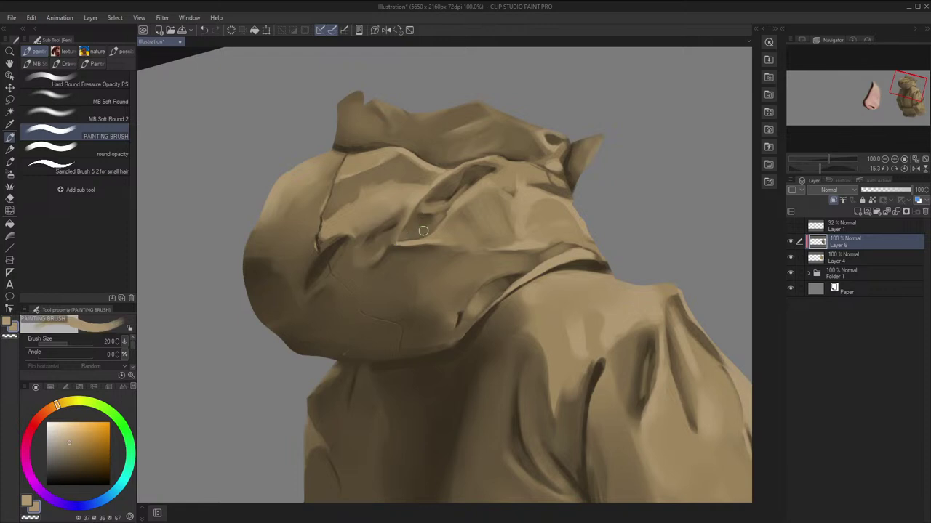
{"action": "key", "text": "ctrl+z"}
Shade the hollow inside the pointed end of the looped hood fold with sampled brown at brush size 25
{"action": "mouse_move", "coordinate": [434, 229]}
{"action": "left_mouse_down"}
{"action": "mouse_move", "coordinate": [412, 236]}
{"action": "mouse_move", "coordinate": [474, 311]}
{"action": "left_mouse_up"}
{"action": "mouse_move", "coordinate": [574, 301]}
{"action": "left_mouse_down"}
{"action": "mouse_move", "coordinate": [542, 196]}
{"action": "mouse_move", "coordinate": [521, 178]}
{"action": "left_mouse_up"}
{"action": "left_click_drag", "start_coordinate": [488, 242], "coordinate": [488, 258]}
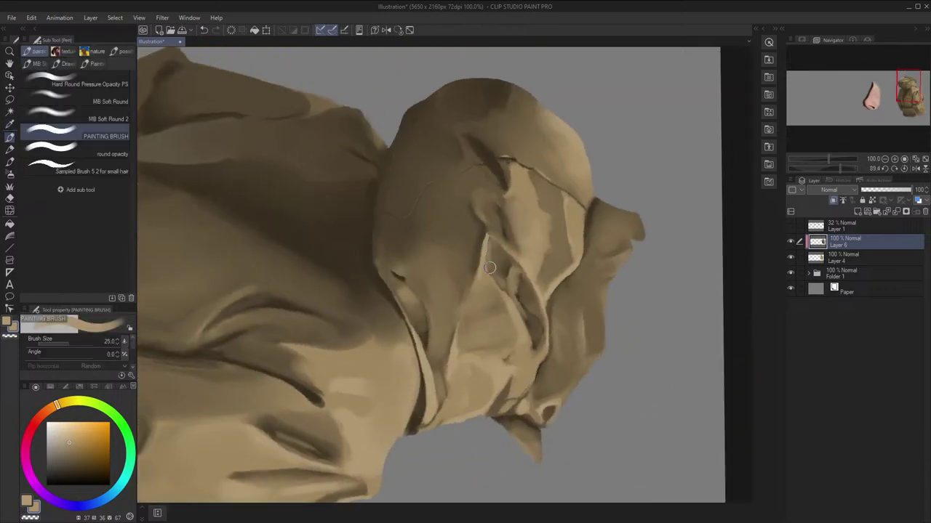
{"action": "left_click", "coordinate": [491, 265], "text": "alt"}
{"action": "left_click_drag", "start_coordinate": [488, 253], "coordinate": [491, 263]}
Examine the hood and whole coat figure mirrored, and again upright and unmirrored
{"action": "key", "text": "h"}
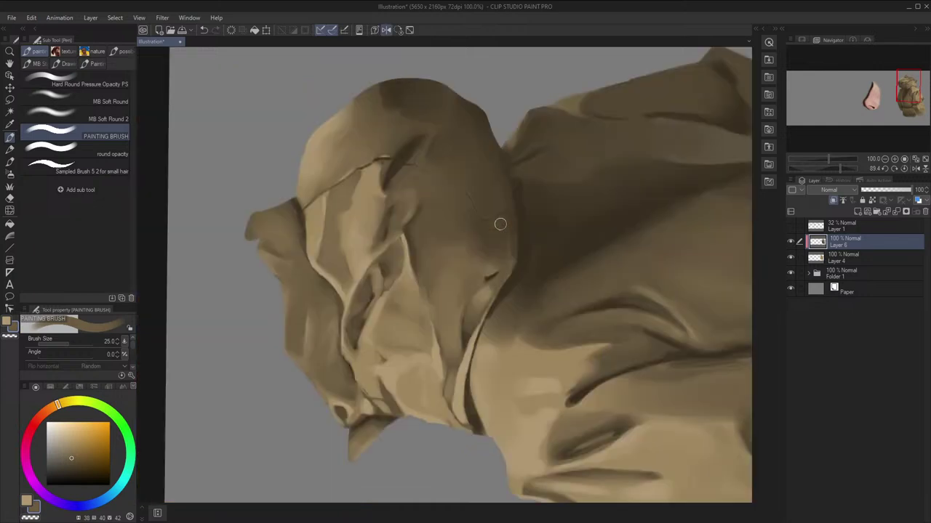
{"action": "scroll", "coordinate": [500, 224], "scroll_direction": "down", "scroll_amount": 1}
{"action": "left_click", "coordinate": [399, 31]}
{"action": "key", "text": "h"}
{"action": "key", "text": "space"}
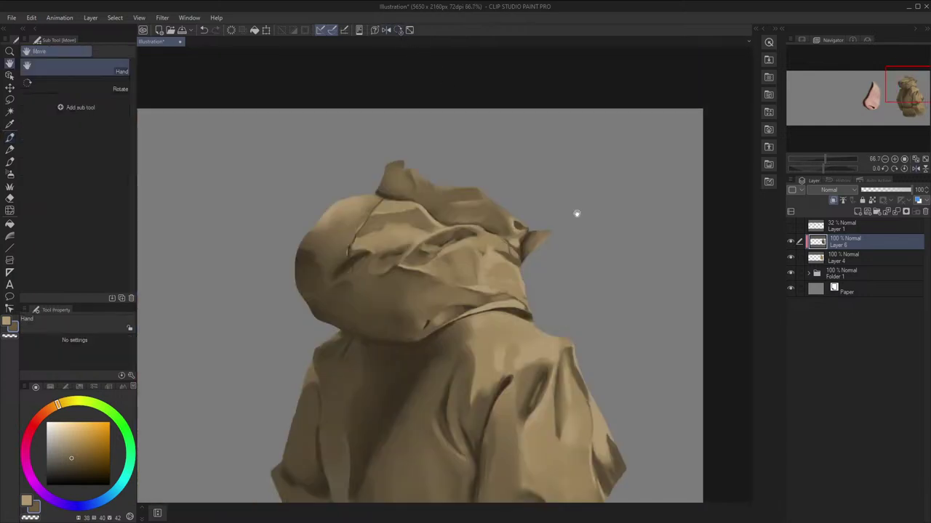
{"action": "scroll", "coordinate": [577, 214], "scroll_direction": "down", "scroll_amount": 1}
{"action": "left_click_drag", "start_coordinate": [592, 237], "coordinate": [610, 224]}
{"action": "scroll", "coordinate": [608, 221], "scroll_direction": "down", "scroll_amount": 1}
{"action": "scroll", "coordinate": [625, 187], "scroll_direction": "up", "scroll_amount": 4}
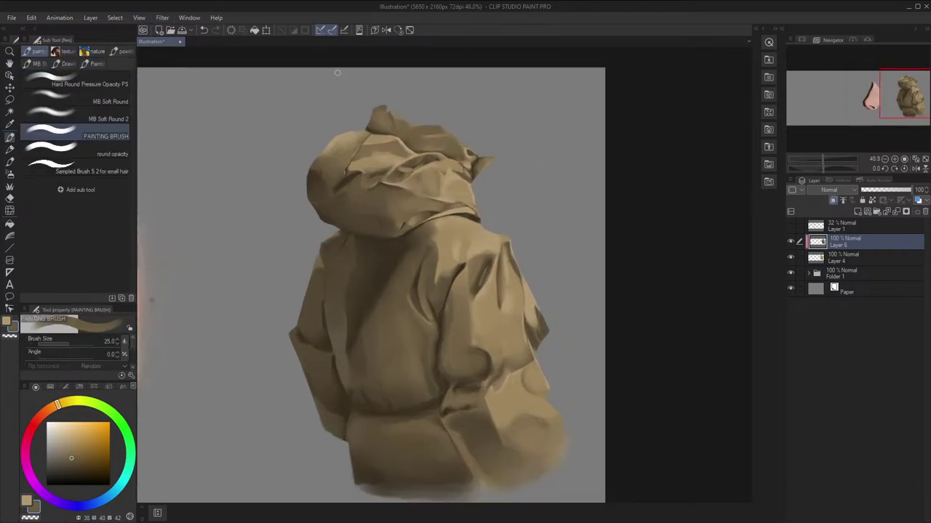
Enlarge the PAINTING BRUSH to size 100 and soften the light streak in the folds in front of the near shoulder
{"action": "left_click_drag", "start_coordinate": [368, 3], "coordinate": [319, 1]}
{"action": "left_click_drag", "start_coordinate": [438, 212], "coordinate": [477, 205]}
{"action": "key", "text": "h"}
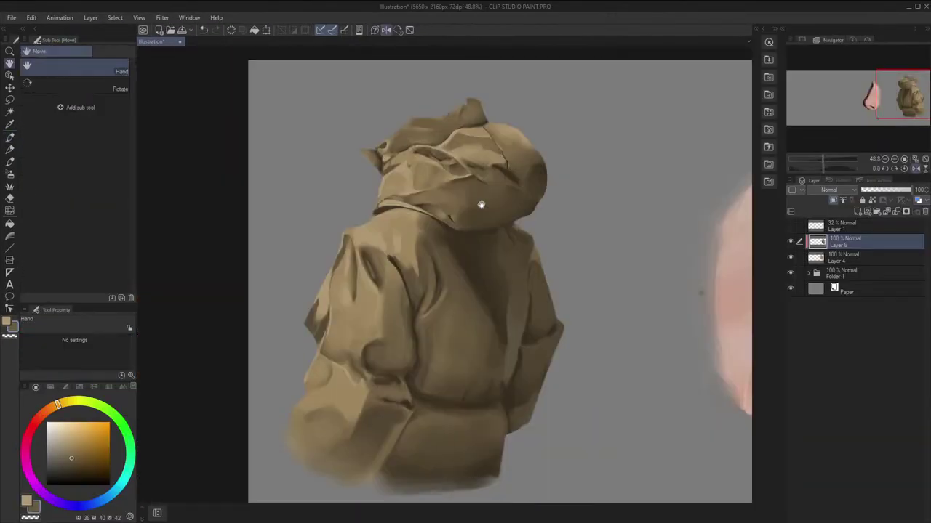
{"action": "key", "text": "ctrl+h"}
{"action": "left_click_drag", "start_coordinate": [436, 6], "coordinate": [320, 1]}
{"action": "scroll", "coordinate": [492, 208], "scroll_direction": "up", "scroll_amount": 5}
{"action": "scroll", "coordinate": [541, 227], "scroll_direction": "up", "scroll_amount": 4}
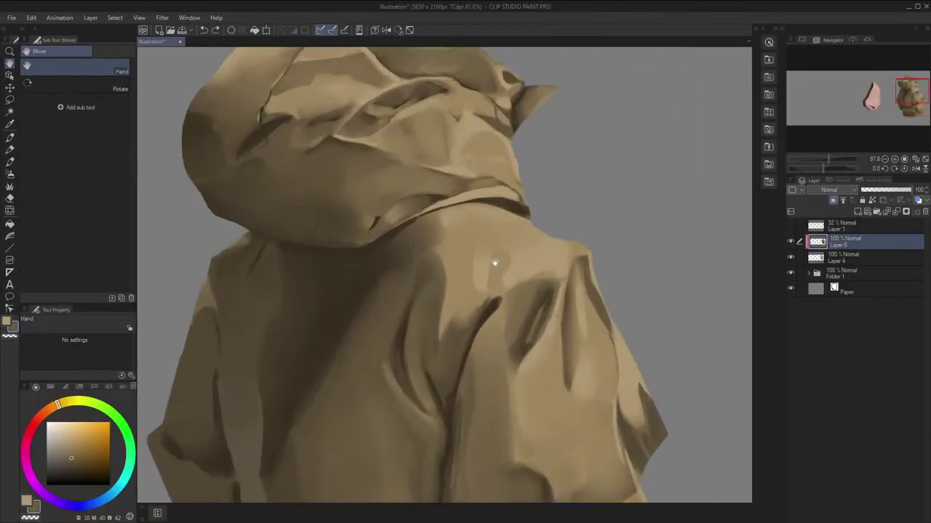
{"action": "key", "text": "b"}
{"action": "key", "text": "ctrl+h"}
{"action": "key", "text": "]"}
{"action": "key", "text": "]"}
{"action": "key", "text": "]"}
{"action": "key", "text": "]"}
{"action": "key", "text": "]"}
{"action": "key", "text": "]"}
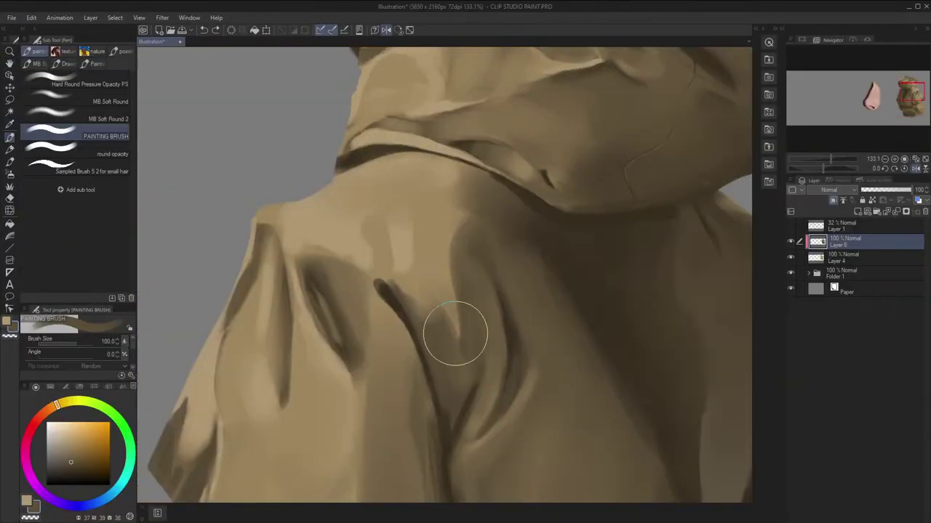
{"action": "mouse_move", "coordinate": [446, 287]}
{"action": "left_mouse_down"}
{"action": "mouse_move", "coordinate": [432, 293]}
{"action": "mouse_move", "coordinate": [439, 253]}
{"action": "left_mouse_up"}
{"action": "key", "text": "ctrl+h"}
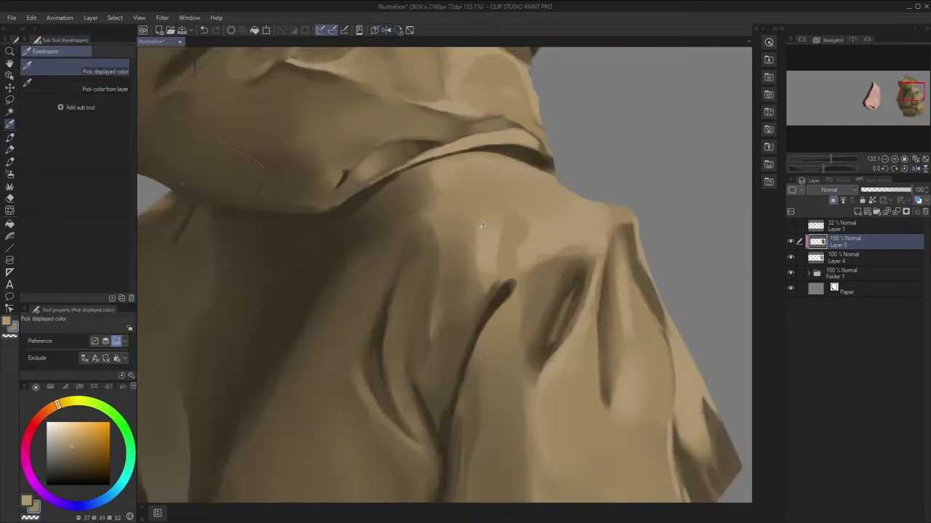
Blend the folds between the chest and near shoulder using tan tones sampled from the surrounding cloth
{"action": "left_click", "coordinate": [469, 318], "text": "alt"}
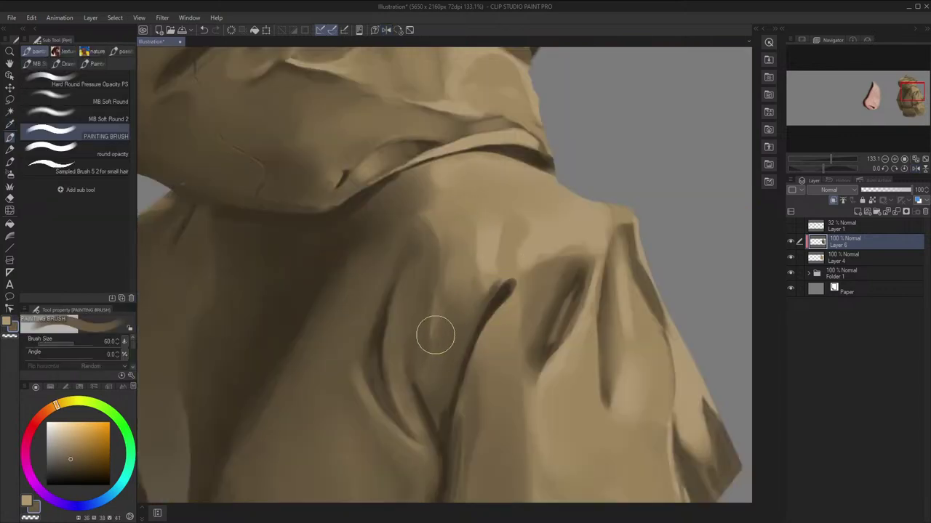
{"action": "left_click", "coordinate": [430, 304], "text": "alt"}
{"action": "left_click", "coordinate": [459, 276], "text": "alt"}
{"action": "key", "text": "ctrl+h"}
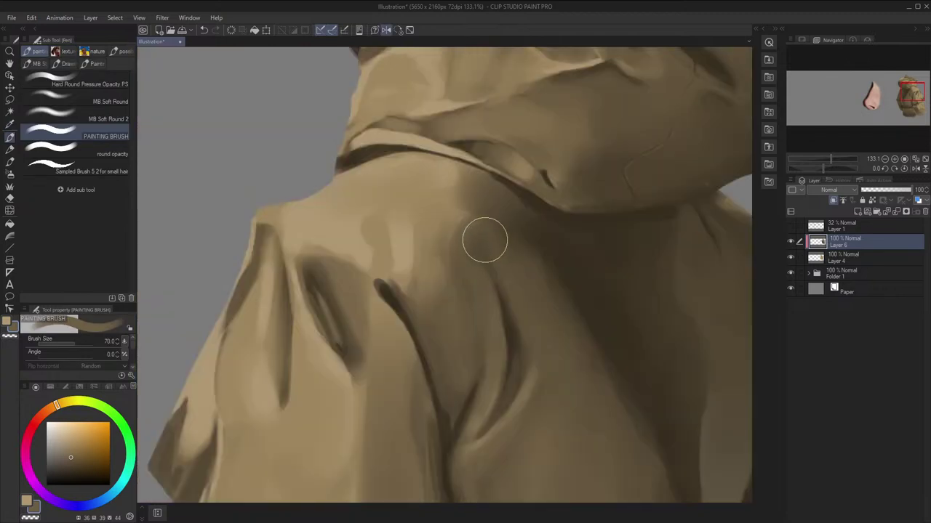
{"action": "left_click", "coordinate": [474, 242], "text": "alt"}
{"action": "left_click", "coordinate": [452, 246], "text": "alt"}
{"action": "scroll", "coordinate": [469, 232], "scroll_direction": "down", "scroll_amount": 2}
{"action": "left_click", "coordinate": [455, 227], "text": "alt"}
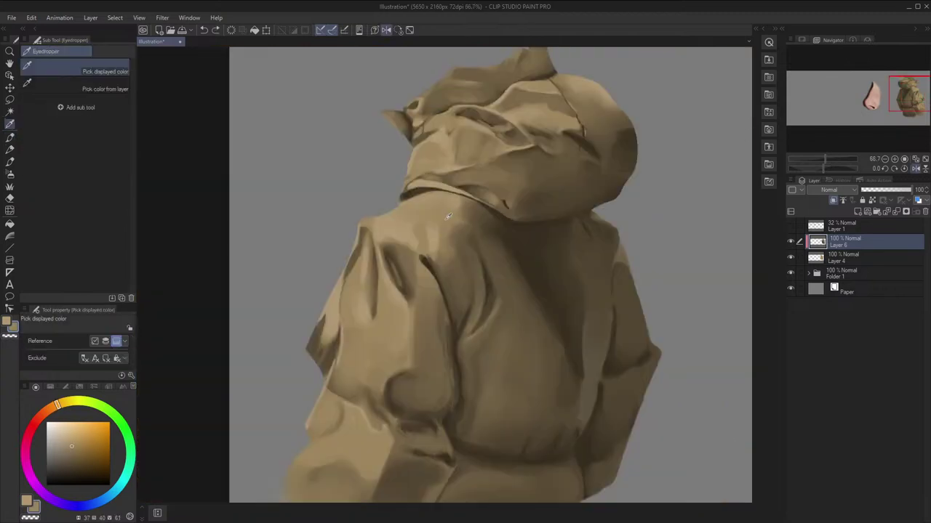
Reduce the brush to size 17 and refine the near shoulder's upper contour with sampled light tan
{"action": "key", "text": "ctrl+h"}
{"action": "key", "text": "space"}
{"action": "left_click", "coordinate": [506, 212], "text": "alt"}
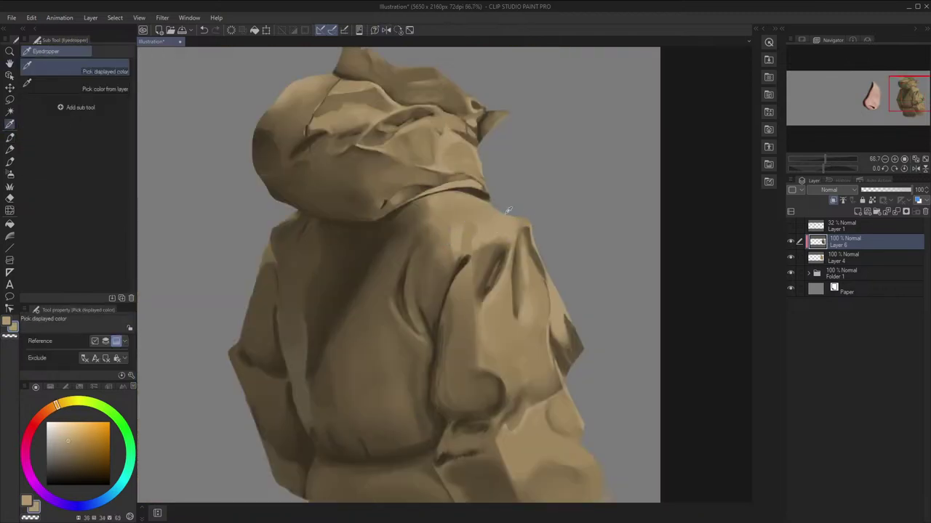
{"action": "key", "text": "bracketleft"}
{"action": "key", "text": "bracketleft"}
{"action": "key", "text": "ctrl+h"}
{"action": "key", "text": "bracketleft"}
{"action": "key", "text": "bracketleft"}
{"action": "key", "text": "bracketleft"}
{"action": "key", "text": "bracketleft"}
{"action": "key", "text": "bracketleft"}
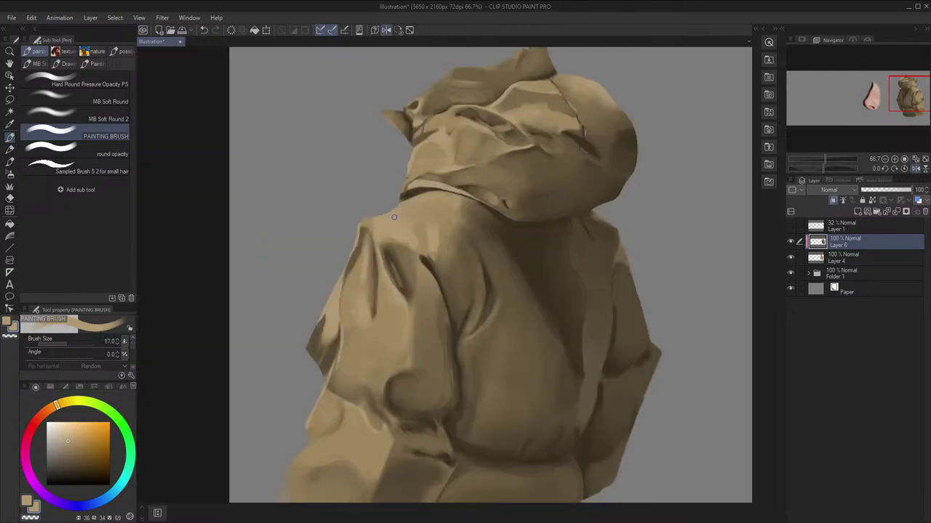
{"action": "key", "text": "alt"}
{"action": "left_click", "coordinate": [384, 222], "text": "alt"}
Smooth the shading on the near forearm sleeve with a tan sampled from the fabric
{"action": "scroll", "coordinate": [575, 163], "scroll_direction": "down", "scroll_amount": 3}
{"action": "key", "text": "h"}
{"action": "key", "text": "space"}
{"action": "left_click_drag", "start_coordinate": [691, 247], "coordinate": [755, 282]}
{"action": "scroll", "coordinate": [528, 218], "scroll_direction": "up", "scroll_amount": 1}
{"action": "scroll", "coordinate": [482, 269], "scroll_direction": "up", "scroll_amount": 3}
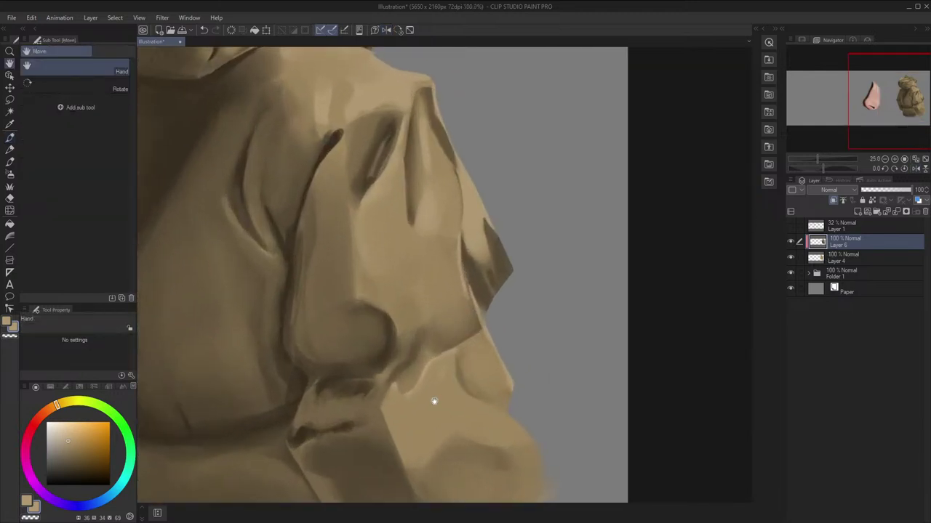
{"action": "mouse_move", "coordinate": [434, 401]}
{"action": "left_mouse_down"}
{"action": "mouse_move", "coordinate": [438, 322]}
{"action": "mouse_move", "coordinate": [439, 334]}
{"action": "mouse_move", "coordinate": [497, 372]}
{"action": "left_mouse_up"}
{"action": "left_click", "coordinate": [472, 374], "text": "alt"}
{"action": "key", "text": "h"}
{"action": "scroll", "coordinate": [490, 332], "scroll_direction": "down", "scroll_amount": 3}
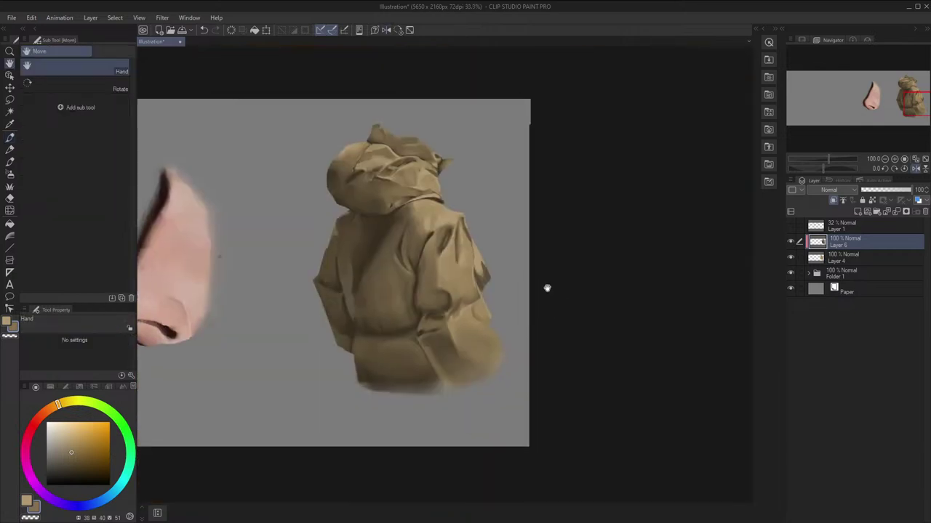
Retouch the shoulder area just below the hood at brush size 20 with sampled cloth colours
{"action": "scroll", "coordinate": [581, 261], "scroll_direction": "up", "scroll_amount": 1}
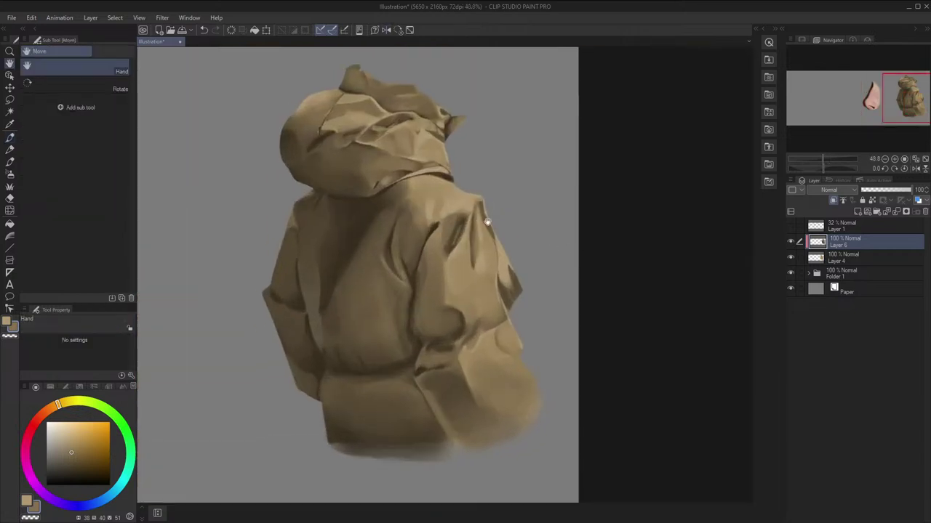
{"action": "scroll", "coordinate": [451, 198], "scroll_direction": "up", "scroll_amount": 2}
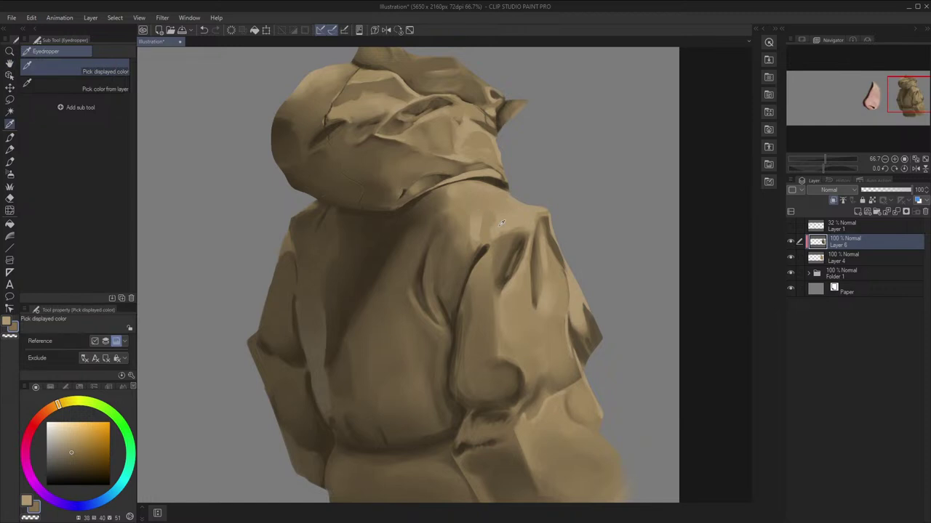
{"action": "key", "text": "b"}
{"action": "left_click", "coordinate": [464, 191], "text": "alt"}
{"action": "key", "text": "h"}
{"action": "left_click", "coordinate": [453, 202], "text": "alt"}
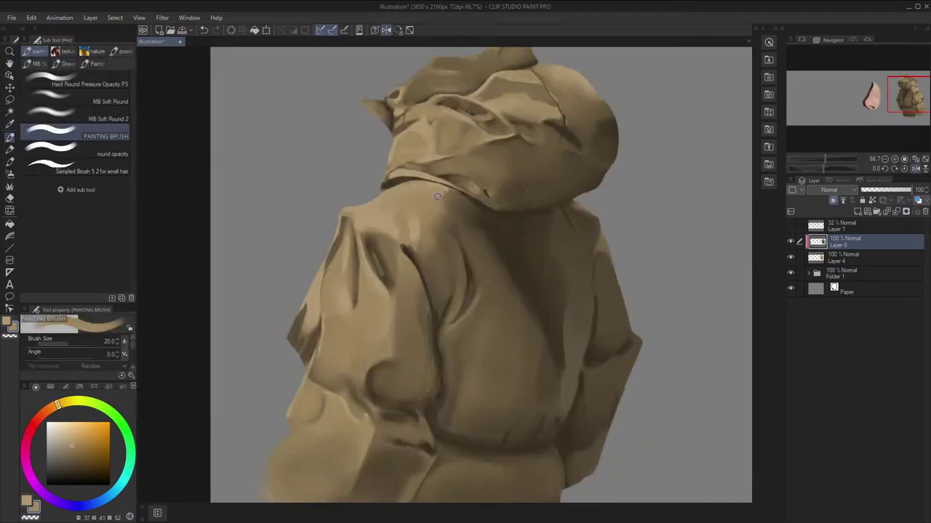
Sample a dark brown from the jacket and shade its lower hem with MB Soft Round 2 at size 700
{"action": "key", "text": "h"}
{"action": "scroll", "coordinate": [478, 164], "scroll_direction": "down", "scroll_amount": 1}
{"action": "left_click_drag", "start_coordinate": [559, 197], "coordinate": [565, 189]}
{"action": "left_click", "coordinate": [395, 259], "text": "alt"}
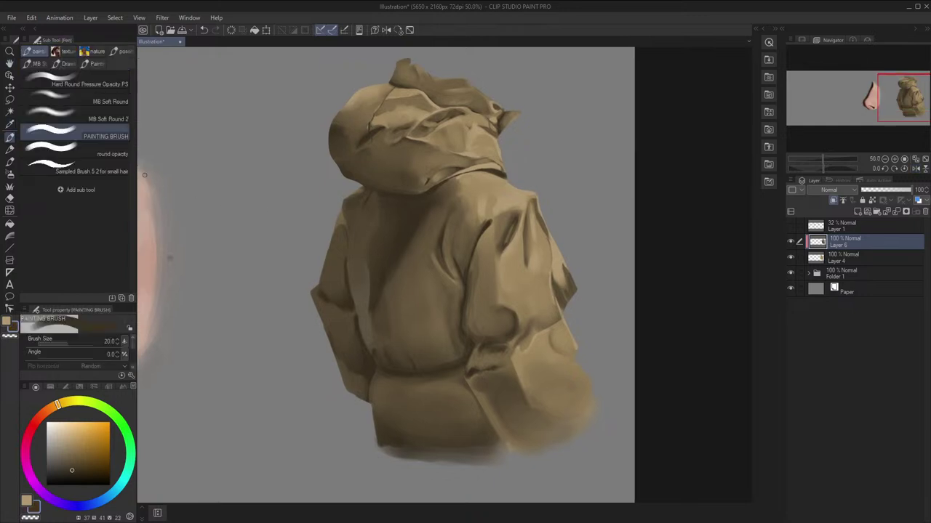
{"action": "left_click", "coordinate": [116, 110]}
{"action": "key", "text": "bracketright"}
{"action": "key", "text": "bracketright"}
{"action": "key", "text": "bracketright"}
{"action": "key", "text": "bracketright"}
{"action": "key", "text": "bracketright"}
{"action": "key", "text": "bracketright"}
{"action": "key", "text": "bracketright"}
{"action": "key", "text": "bracketright"}
{"action": "key", "text": "bracketright"}
{"action": "key", "text": "bracketright"}
{"action": "key", "text": "bracketright"}
{"action": "key", "text": "bracketright"}
{"action": "key", "text": "h"}
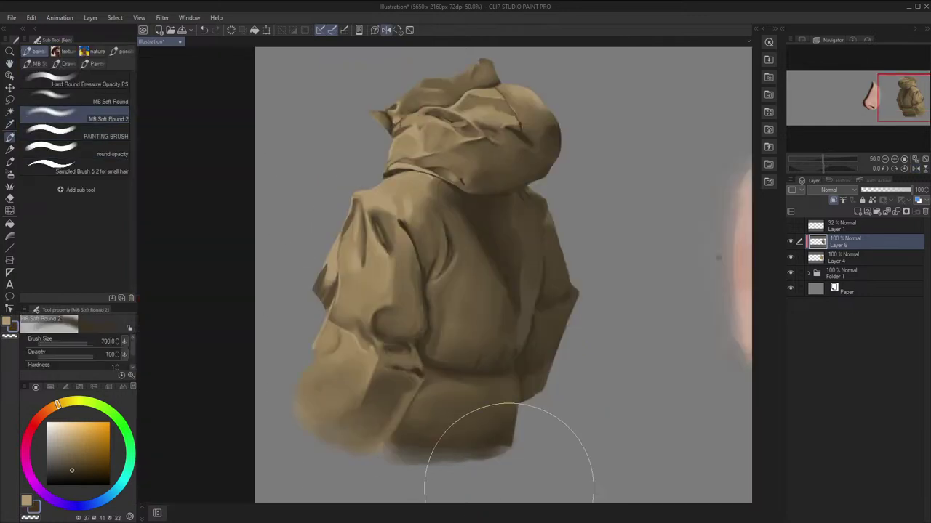
Shade the jacket broadly with the soft round brush at size 1500, then reduce the brush to 700
{"action": "key", "text": "bracketright"}
{"action": "key", "text": "bracketright"}
{"action": "key", "text": "bracketright"}
{"action": "key", "text": "bracketright"}
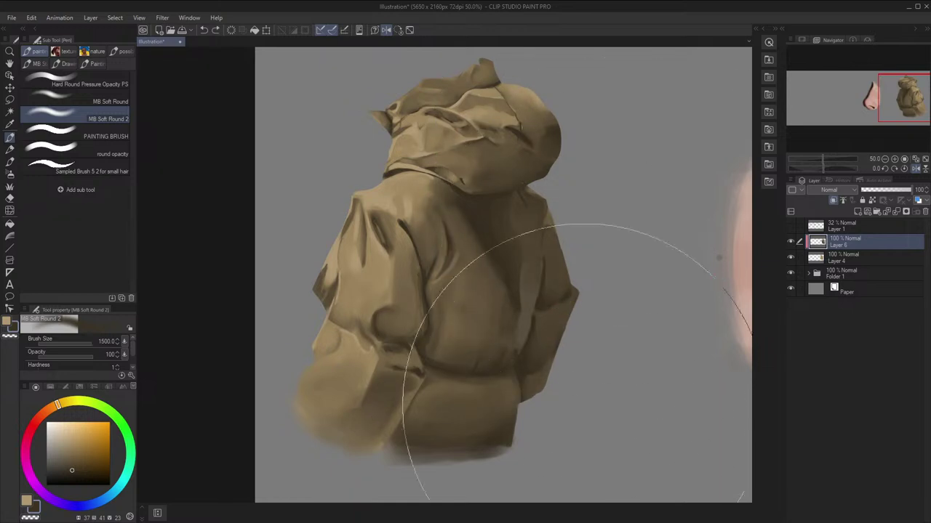
{"action": "key", "text": "h"}
{"action": "key", "text": "space"}
{"action": "left_click_drag", "start_coordinate": [589, 422], "coordinate": [576, 360]}
{"action": "scroll", "coordinate": [582, 356], "scroll_direction": "down", "scroll_amount": 1}
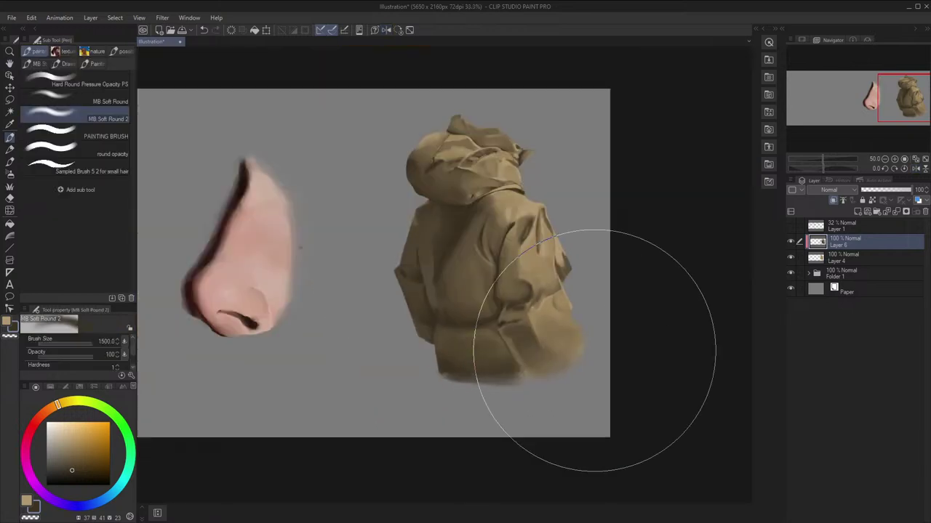
{"action": "key", "text": "h"}
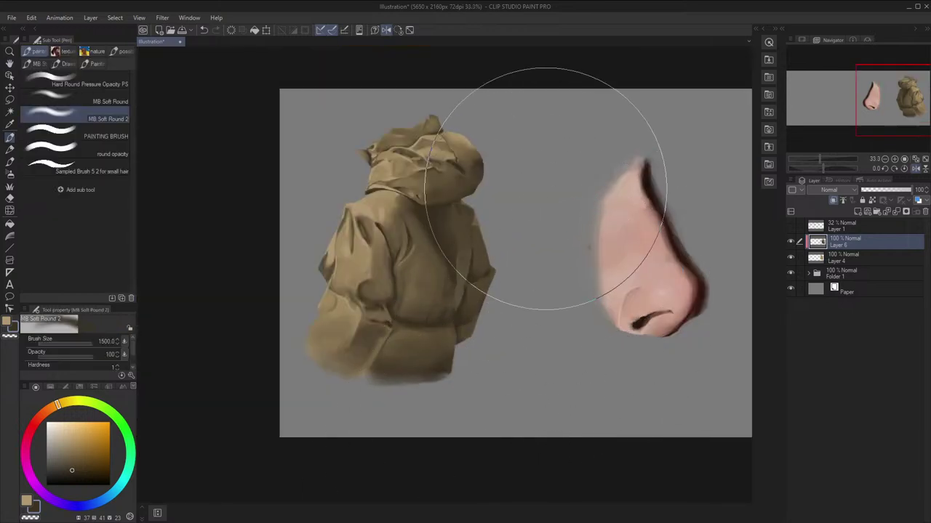
{"action": "key", "text": "h"}
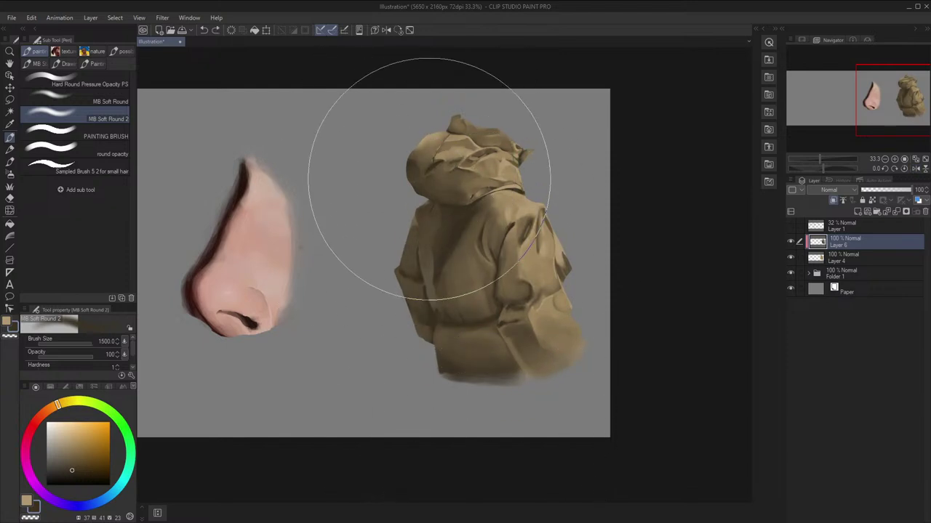
{"action": "key", "text": "bracketleft"}
{"action": "key", "text": "bracketleft"}
{"action": "key", "text": "bracketleft"}
{"action": "key", "text": "bracketleft"}
{"action": "key", "text": "h"}
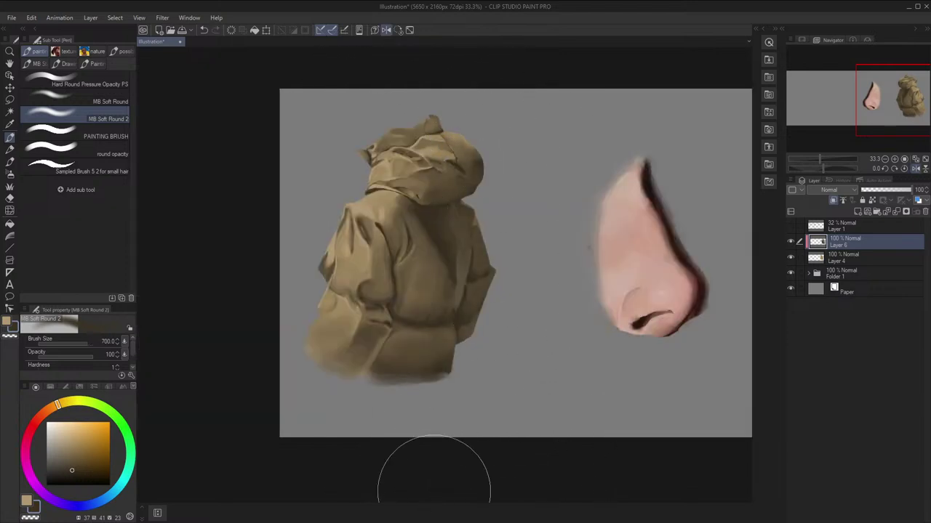
Examine the hood and jacket shading up close and from a distance in mirrored and normal views
{"action": "key", "text": "h"}
{"action": "scroll", "coordinate": [476, 305], "scroll_direction": "up", "scroll_amount": 2}
{"action": "left_click_drag", "start_coordinate": [470, 172], "coordinate": [435, 277]}
{"action": "scroll", "coordinate": [434, 269], "scroll_direction": "up", "scroll_amount": 1}
{"action": "key", "text": "h"}
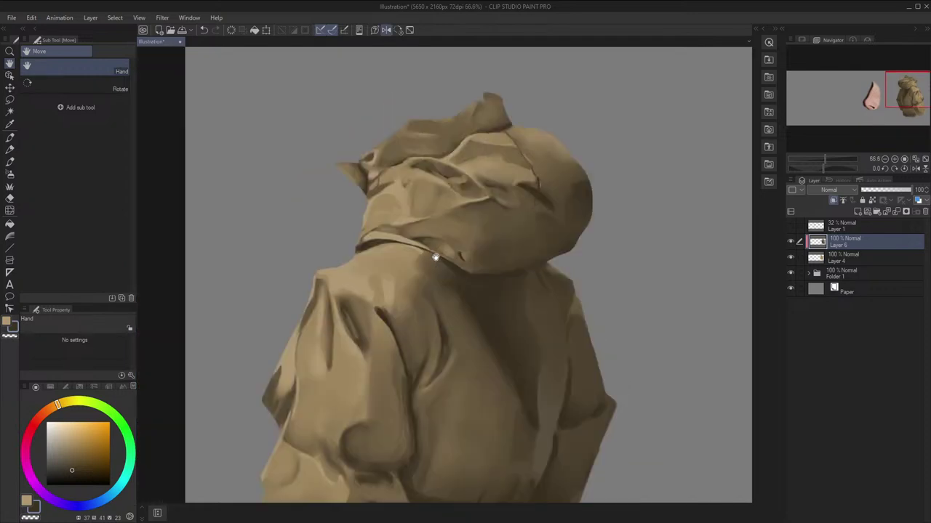
{"action": "key", "text": "bracketleft"}
{"action": "key", "text": "bracketleft"}
{"action": "key", "text": "bracketleft"}
{"action": "key", "text": "bracketleft"}
{"action": "key", "text": "bracketleft"}
{"action": "scroll", "coordinate": [569, 141], "scroll_direction": "down", "scroll_amount": 4}
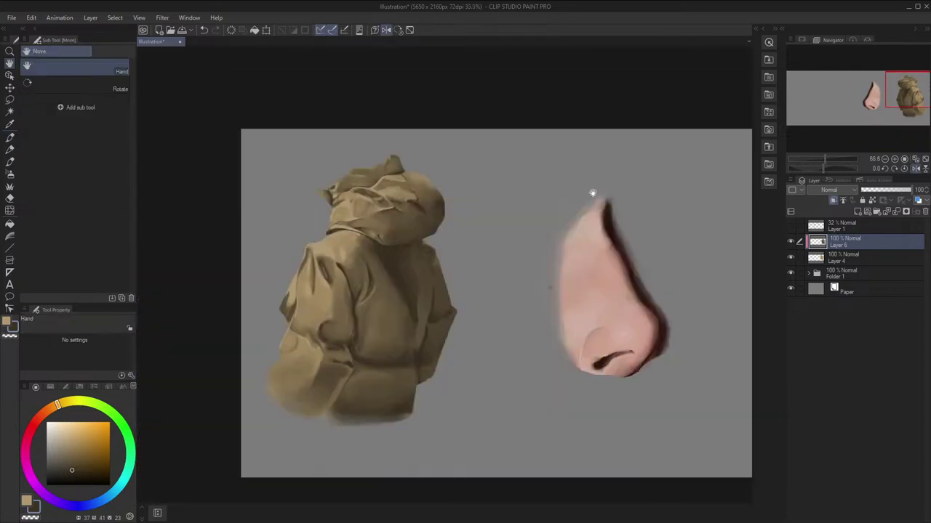
{"action": "key", "text": "h"}
{"action": "scroll", "coordinate": [589, 166], "scroll_direction": "up", "scroll_amount": 1}
{"action": "left_click_drag", "start_coordinate": [589, 160], "coordinate": [552, 139]}
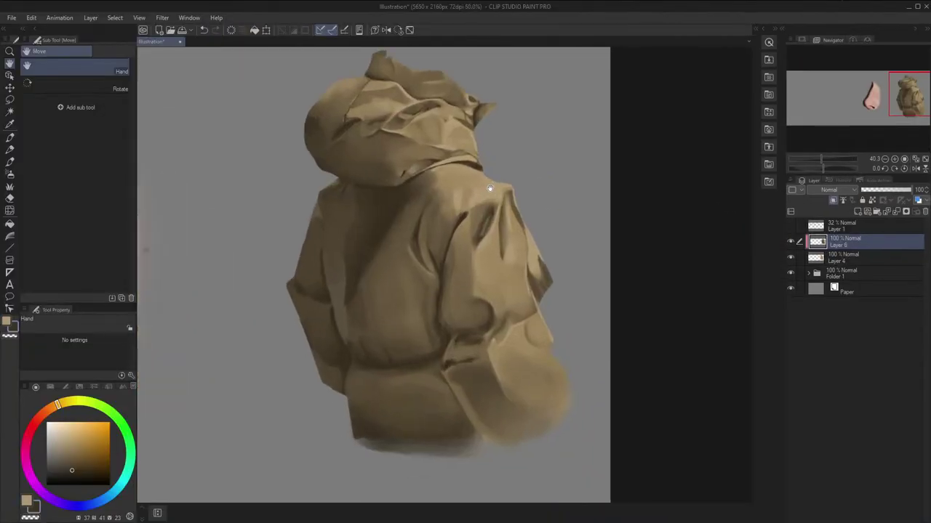
{"action": "scroll", "coordinate": [488, 191], "scroll_direction": "up", "scroll_amount": 3}
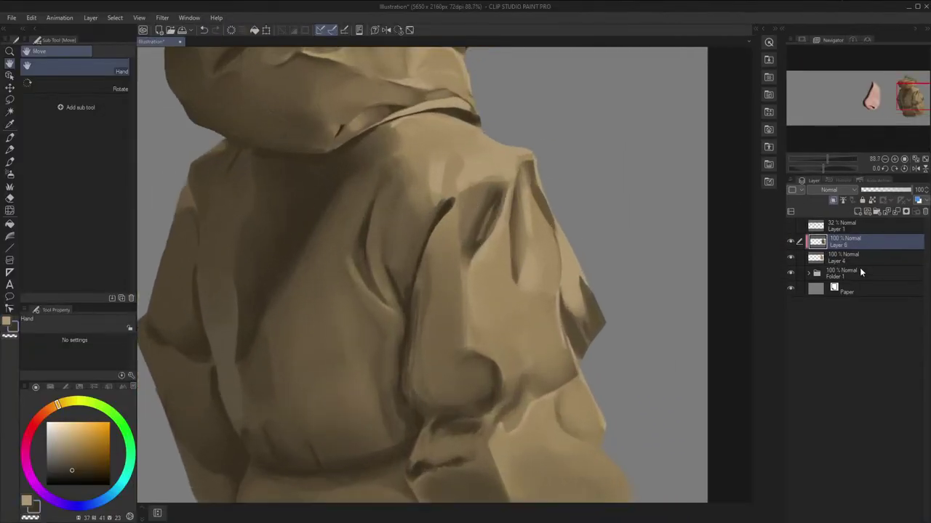
On Layer 4, clean up the far sleeve's lower outer edge with the round opacity brush at size 15
{"action": "left_click", "coordinate": [860, 261]}
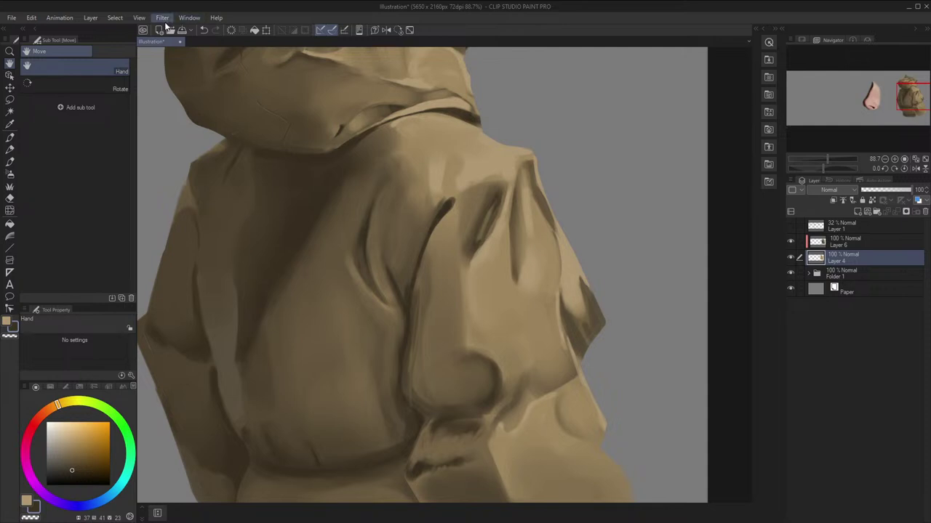
{"action": "scroll", "coordinate": [278, 133], "scroll_direction": "down", "scroll_amount": 4}
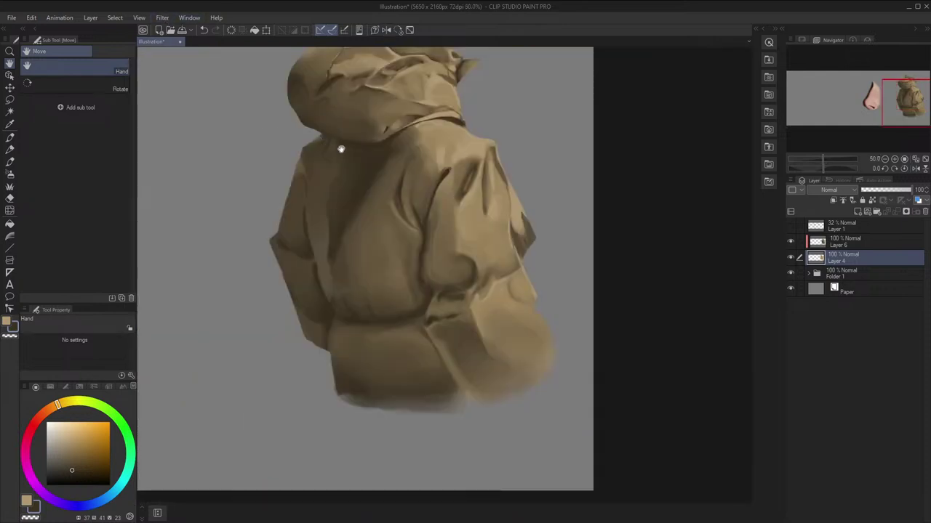
{"action": "scroll", "coordinate": [338, 150], "scroll_direction": "up", "scroll_amount": 2}
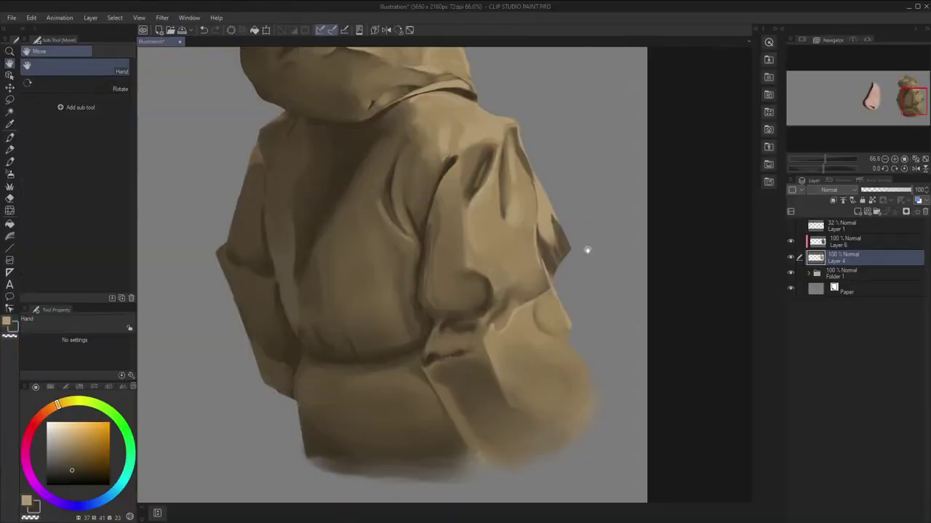
{"action": "scroll", "coordinate": [582, 254], "scroll_direction": "up", "scroll_amount": 2}
{"action": "key", "text": "b"}
{"action": "left_click", "coordinate": [72, 153]}
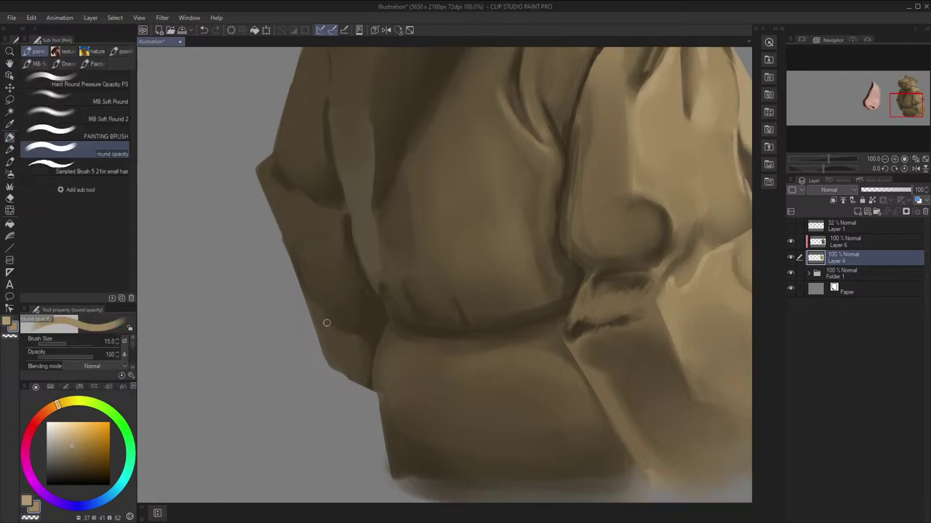
{"action": "left_click_drag", "start_coordinate": [366, 380], "coordinate": [387, 397], "text": "ctrl+alt"}
Examine the whole jacket painting beside the nose in normal and mirrored orientation
{"action": "key", "text": "h"}
{"action": "key", "text": "ctrl+minus"}
{"action": "key", "text": "ctrl+minus"}
{"action": "key", "text": "h"}
{"action": "left_click_drag", "start_coordinate": [579, 371], "coordinate": [483, 365]}
{"action": "key", "text": "h"}
{"action": "key", "text": "h"}
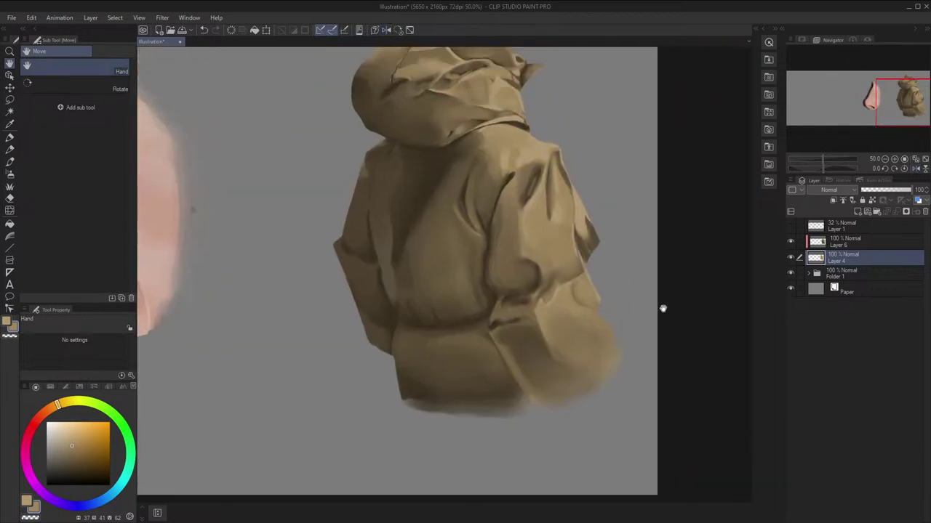
{"action": "left_click_drag", "start_coordinate": [644, 309], "coordinate": [590, 395]}
{"action": "scroll", "coordinate": [588, 386], "scroll_direction": "down", "scroll_amount": 1}
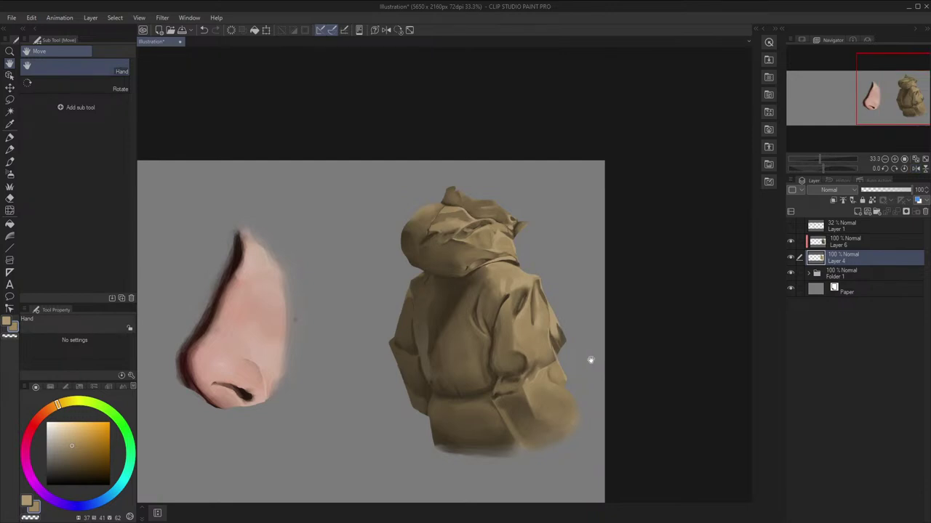
{"action": "scroll", "coordinate": [552, 297], "scroll_direction": "up", "scroll_amount": 1}
{"action": "mouse_move", "coordinate": [546, 305]}
{"action": "left_mouse_down"}
{"action": "mouse_move", "coordinate": [558, 260]}
{"action": "mouse_move", "coordinate": [559, 269]}
{"action": "mouse_move", "coordinate": [686, 269]}
{"action": "left_mouse_up"}
{"action": "key", "text": "h"}
{"action": "key", "text": "h"}
{"action": "scroll", "coordinate": [559, 269], "scroll_direction": "down", "scroll_amount": 1}
Select the sketch on Layer 1, make it visible, and set its opacity to 100%
{"action": "left_click", "coordinate": [799, 226]}
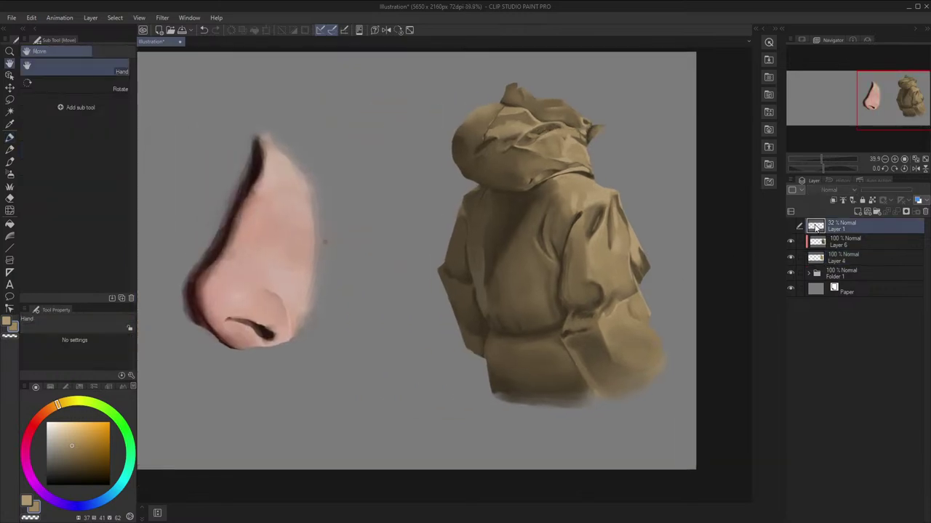
{"action": "left_click", "coordinate": [790, 226]}
{"action": "left_click_drag", "start_coordinate": [877, 189], "coordinate": [913, 190]}
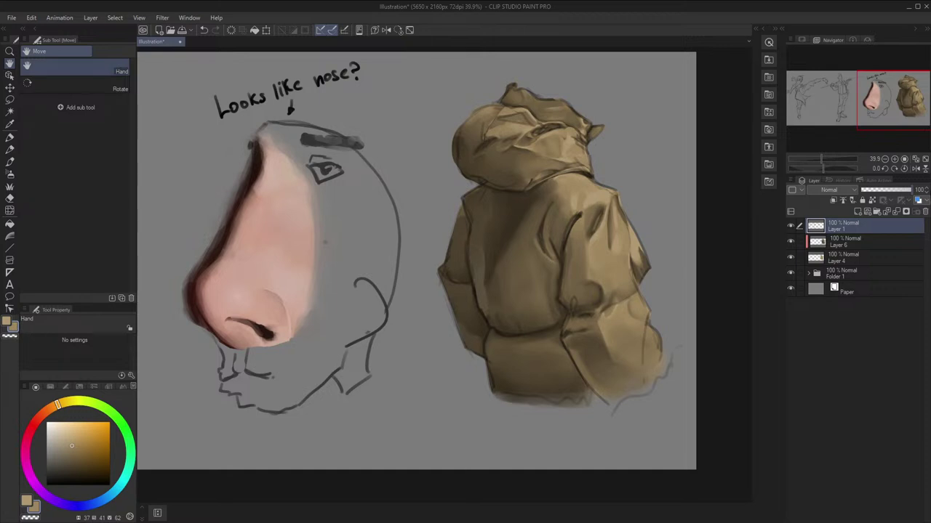
Erase the sketch lines around the painted jacket on Layer 1 with a large eraser
{"action": "key", "text": "e"}
{"action": "key", "text": "bracketright"}
{"action": "key", "text": "bracketright"}
{"action": "key", "text": "bracketright"}
{"action": "key", "text": "bracketright"}
{"action": "key", "text": "bracketright"}
{"action": "key", "text": "bracketright"}
{"action": "key", "text": "bracketright"}
{"action": "key", "text": "bracketright"}
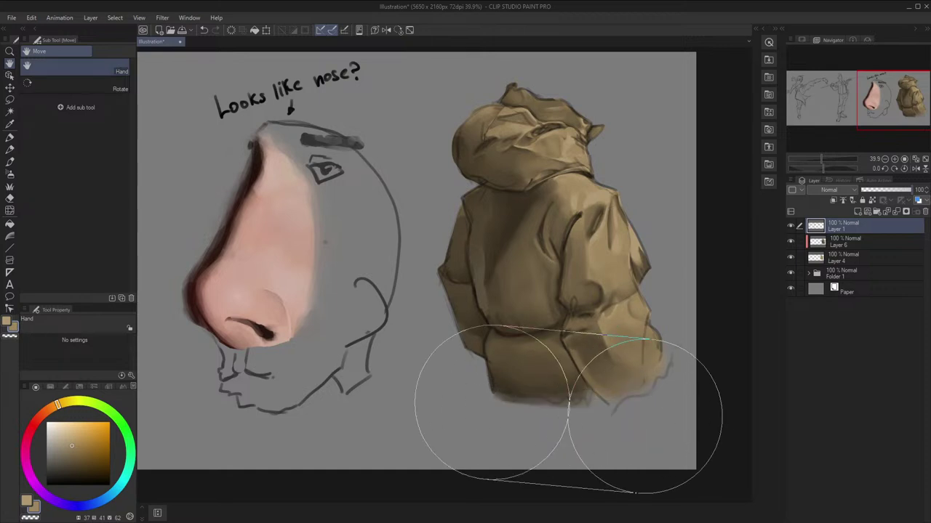
{"action": "mouse_move", "coordinate": [646, 416]}
{"action": "left_mouse_down"}
{"action": "mouse_move", "coordinate": [635, 395]}
{"action": "mouse_move", "coordinate": [563, 379]}
{"action": "mouse_move", "coordinate": [521, 356]}
{"action": "mouse_move", "coordinate": [524, 327]}
{"action": "mouse_move", "coordinate": [536, 336]}
{"action": "mouse_move", "coordinate": [548, 398]}
{"action": "mouse_move", "coordinate": [507, 249]}
{"action": "mouse_move", "coordinate": [514, 188]}
{"action": "mouse_move", "coordinate": [541, 120]}
{"action": "mouse_move", "coordinate": [601, 224]}
{"action": "mouse_move", "coordinate": [679, 419]}
{"action": "mouse_move", "coordinate": [650, 268]}
{"action": "mouse_move", "coordinate": [540, 402]}
{"action": "mouse_move", "coordinate": [593, 309]}
{"action": "mouse_move", "coordinate": [514, 218]}
{"action": "mouse_move", "coordinate": [555, 368]}
{"action": "mouse_move", "coordinate": [547, 153]}
{"action": "left_mouse_up"}
{"action": "mouse_move", "coordinate": [552, 237]}
{"action": "left_mouse_down"}
{"action": "mouse_move", "coordinate": [729, 257]}
{"action": "mouse_move", "coordinate": [835, 248]}
{"action": "left_mouse_up"}
{"action": "left_click_drag", "start_coordinate": [607, 340], "coordinate": [742, 311]}
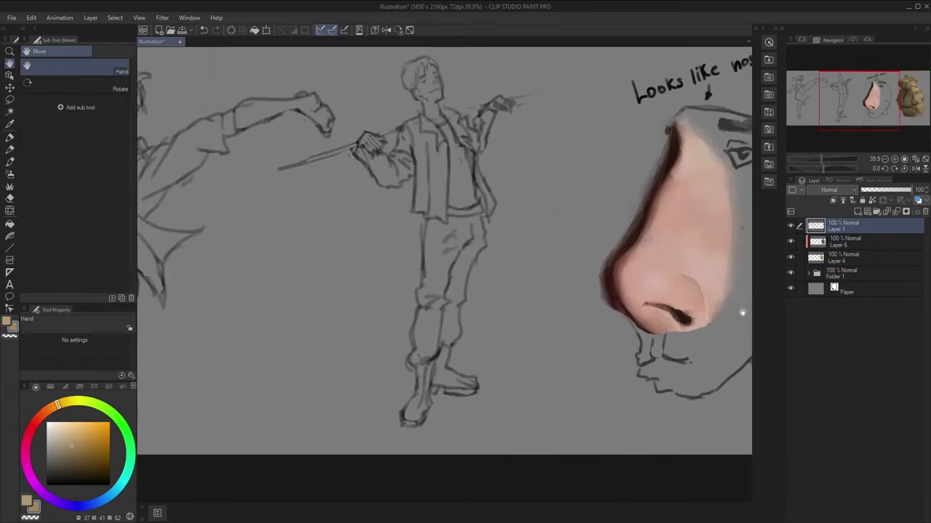
Examine the nose study and the hooded jacket painting from the overall view to close up
{"action": "mouse_move", "coordinate": [611, 365]}
{"action": "left_mouse_down"}
{"action": "mouse_move", "coordinate": [703, 349]}
{"action": "mouse_move", "coordinate": [575, 357]}
{"action": "mouse_move", "coordinate": [524, 386]}
{"action": "mouse_move", "coordinate": [528, 372]}
{"action": "left_mouse_up"}
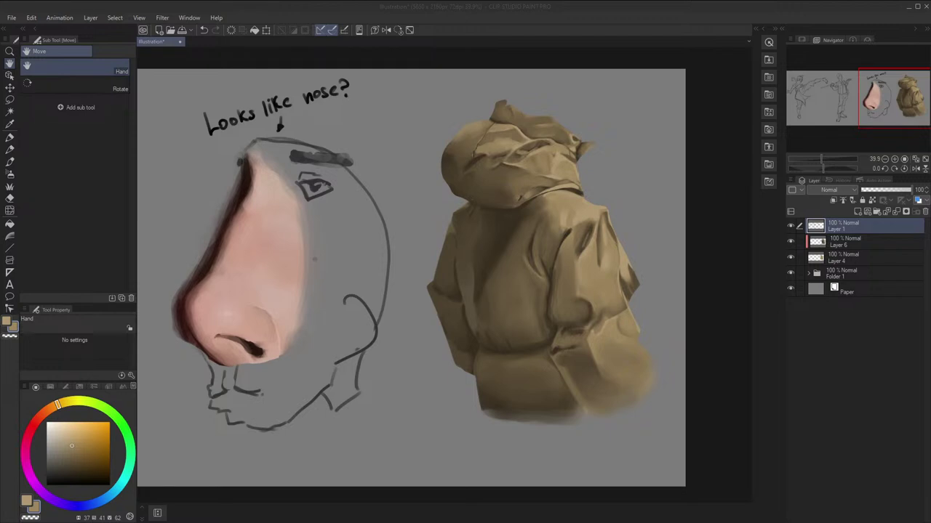
{"action": "left_click", "coordinate": [531, 194]}
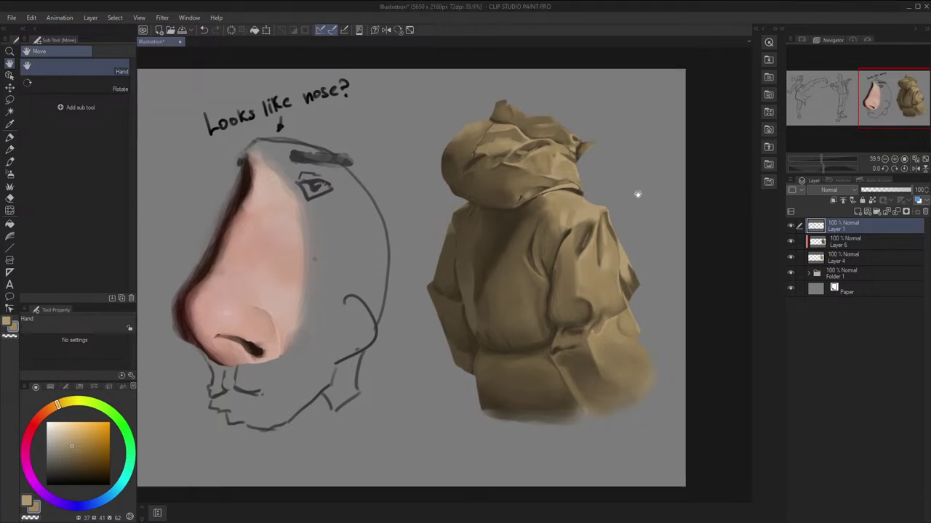
{"action": "left_click_drag", "start_coordinate": [638, 194], "coordinate": [511, 193]}
{"action": "scroll", "coordinate": [456, 182], "scroll_direction": "up", "scroll_amount": 2}
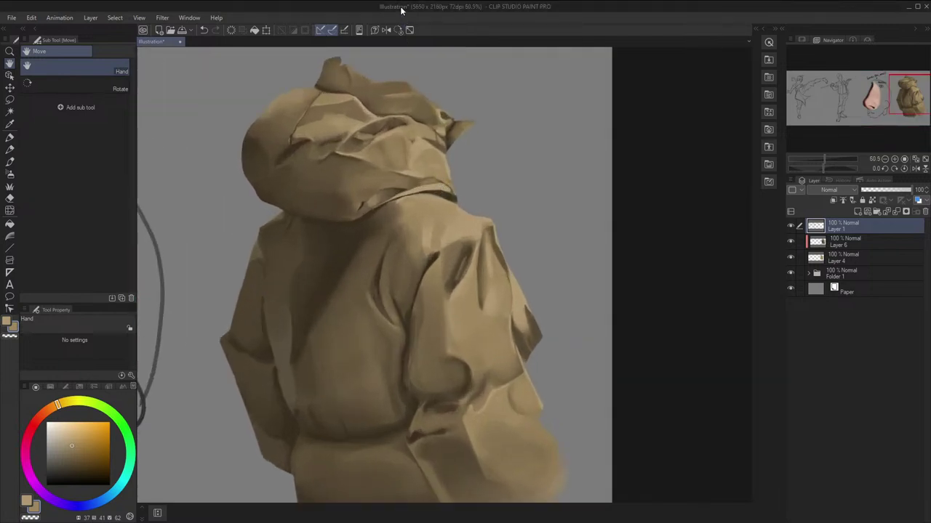
{"action": "double_click", "coordinate": [400, 6]}
{"action": "double_click", "coordinate": [319, 9]}
{"action": "left_click_drag", "start_coordinate": [495, 158], "coordinate": [555, 145]}
Select Layer 6 and check the jacket's hood, shoulders and folds in normal and mirrored orientation
{"action": "left_click", "coordinate": [849, 242]}
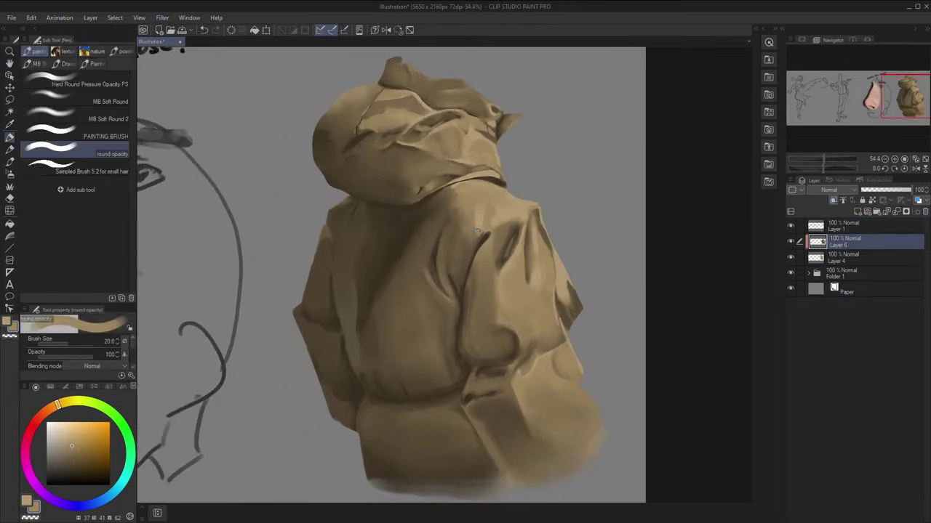
{"action": "scroll", "coordinate": [487, 231], "scroll_direction": "up", "scroll_amount": 4}
{"action": "key", "text": "h"}
{"action": "scroll", "coordinate": [476, 221], "scroll_direction": "down", "scroll_amount": 4}
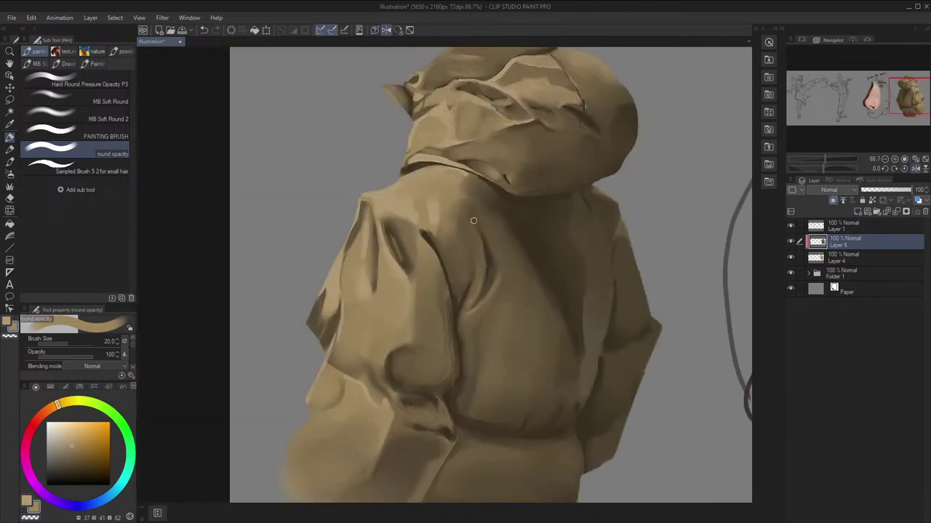
{"action": "key", "text": "h"}
{"action": "scroll", "coordinate": [485, 256], "scroll_direction": "down", "scroll_amount": 3}
{"action": "left_click_drag", "start_coordinate": [487, 264], "coordinate": [486, 258]}
{"action": "scroll", "coordinate": [487, 258], "scroll_direction": "up", "scroll_amount": 2}
{"action": "scroll", "coordinate": [478, 250], "scroll_direction": "down", "scroll_amount": 3}
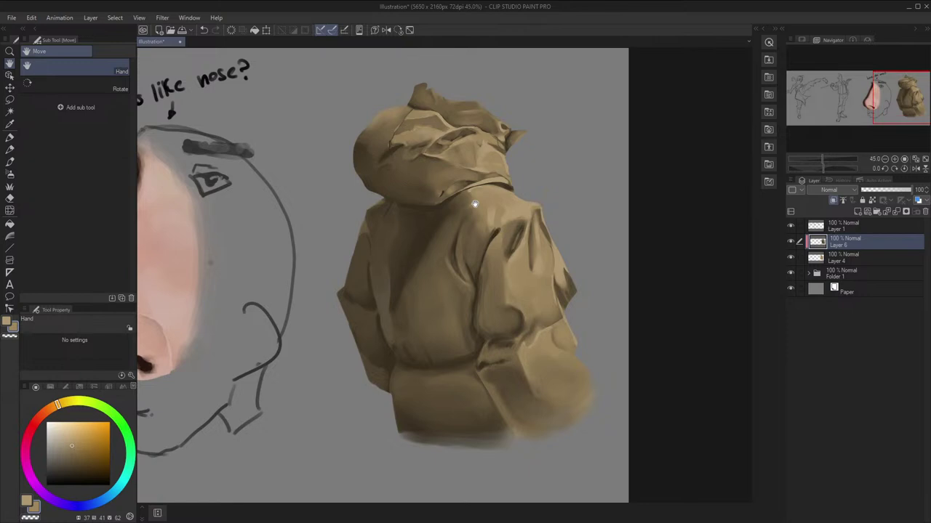
{"action": "scroll", "coordinate": [466, 180], "scroll_direction": "up", "scroll_amount": 6}
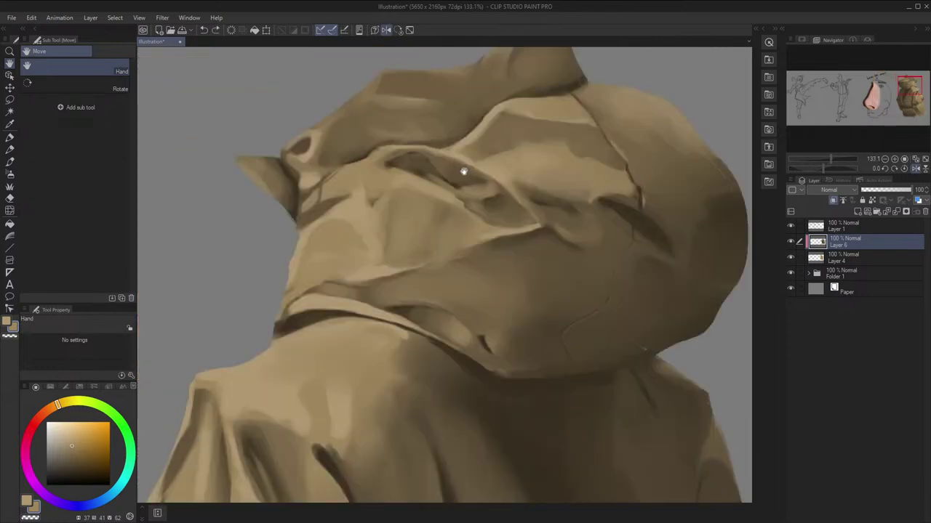
{"action": "scroll", "coordinate": [463, 171], "scroll_direction": "down", "scroll_amount": 5}
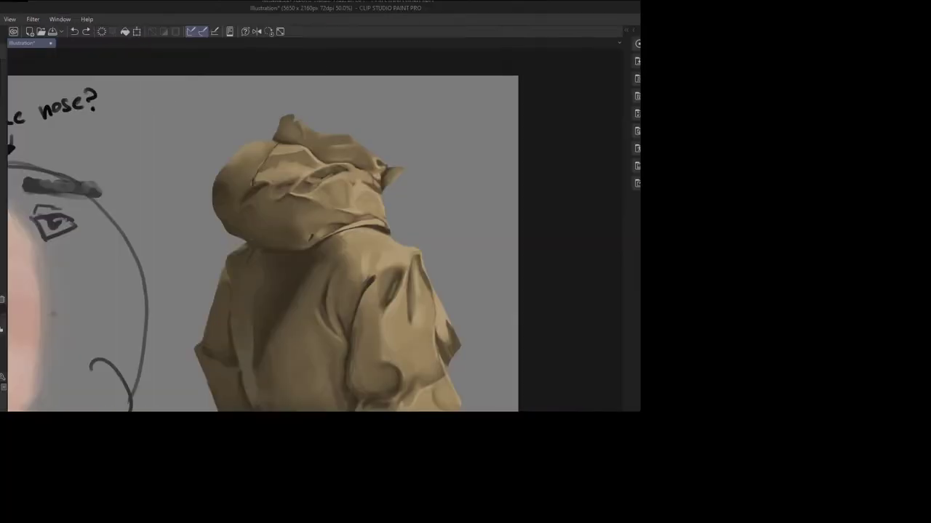
{"action": "left_click_drag", "start_coordinate": [322, 8], "coordinate": [349, 1]}
{"action": "scroll", "coordinate": [349, 194], "scroll_direction": "up", "scroll_amount": 3}
{"action": "scroll", "coordinate": [415, 264], "scroll_direction": "up", "scroll_amount": 3}
{"action": "left_click_drag", "start_coordinate": [378, 293], "coordinate": [398, 291]}
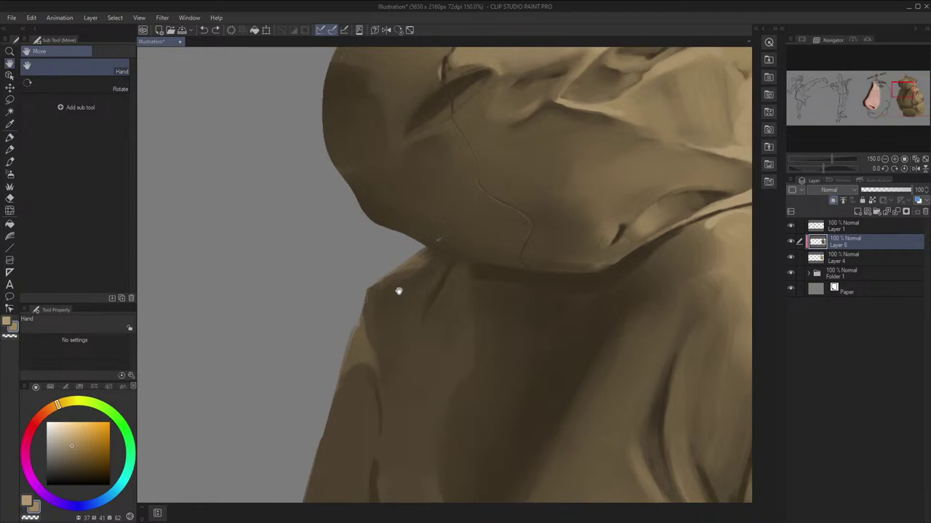
On Layer 4, refine the hood's outer edge with a sampled jacket colour and the round opacity brush at sizes 20 and 12
{"action": "left_click", "coordinate": [834, 257]}
{"action": "key", "text": "i"}
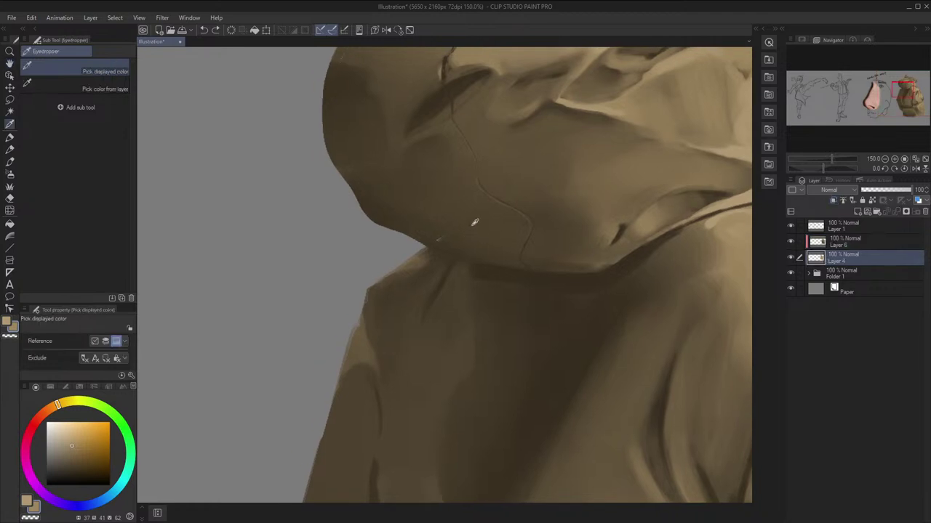
{"action": "left_click", "coordinate": [383, 195]}
{"action": "key", "text": "p"}
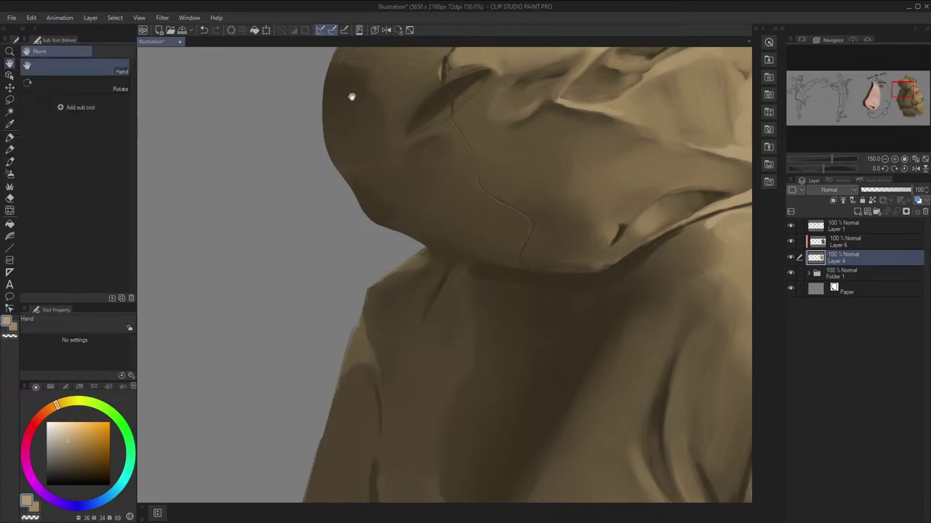
{"action": "left_click_drag", "start_coordinate": [354, 94], "coordinate": [351, 161]}
{"action": "left_click_drag", "start_coordinate": [414, 61], "coordinate": [407, 171]}
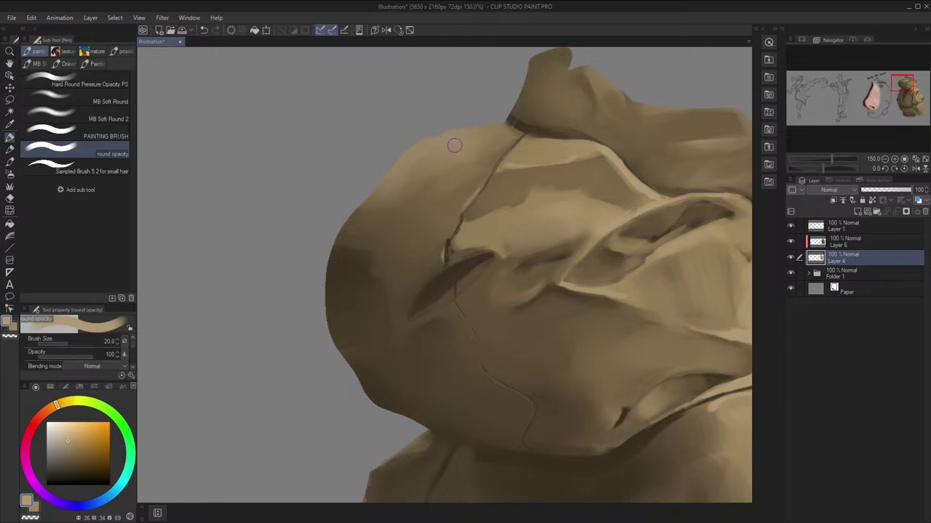
{"action": "left_click_drag", "start_coordinate": [519, 121], "coordinate": [466, 140]}
{"action": "key", "text": "h"}
{"action": "key", "text": "h"}
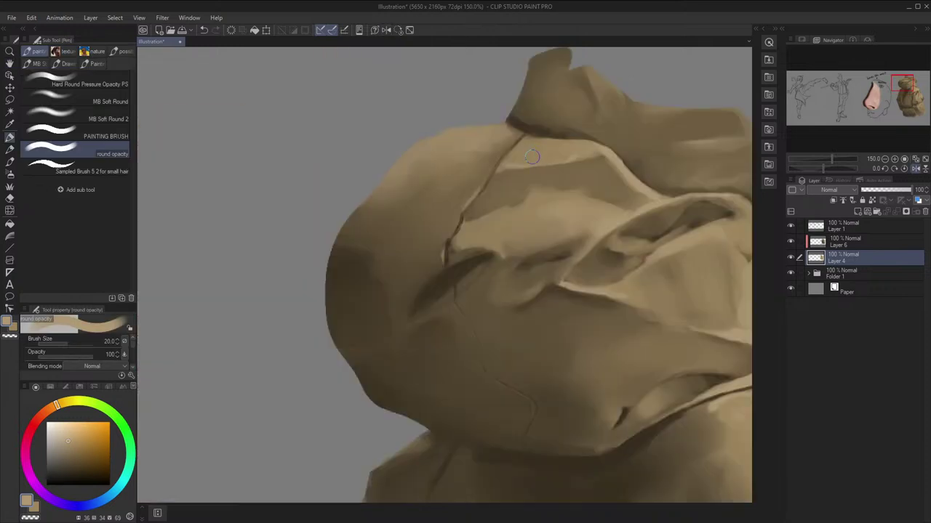
{"action": "key", "text": "bracketleft"}
{"action": "key", "text": "bracketleft"}
{"action": "key", "text": "bracketleft"}
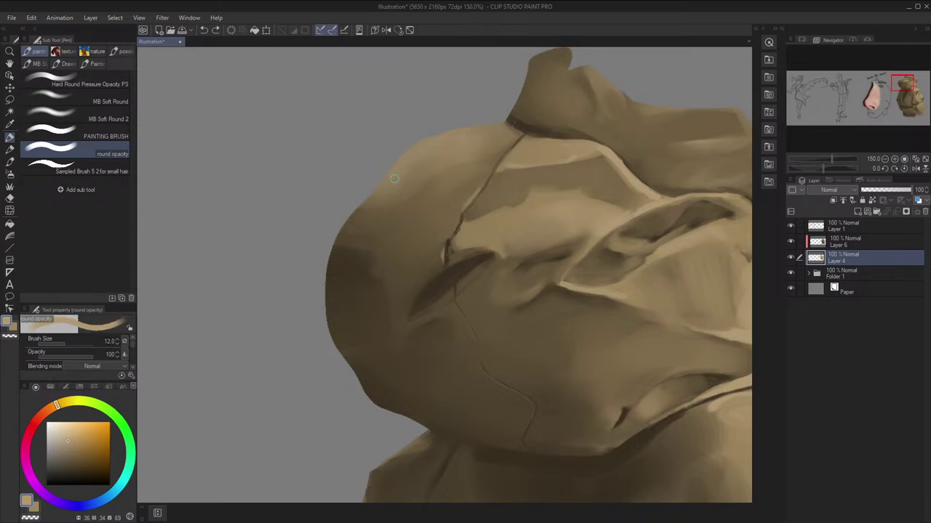
Lock Layer 4's transparent pixels and cover the light strokes along the hood edge with the sampled tan base colour at brush size 150
{"action": "left_click", "coordinate": [790, 242]}
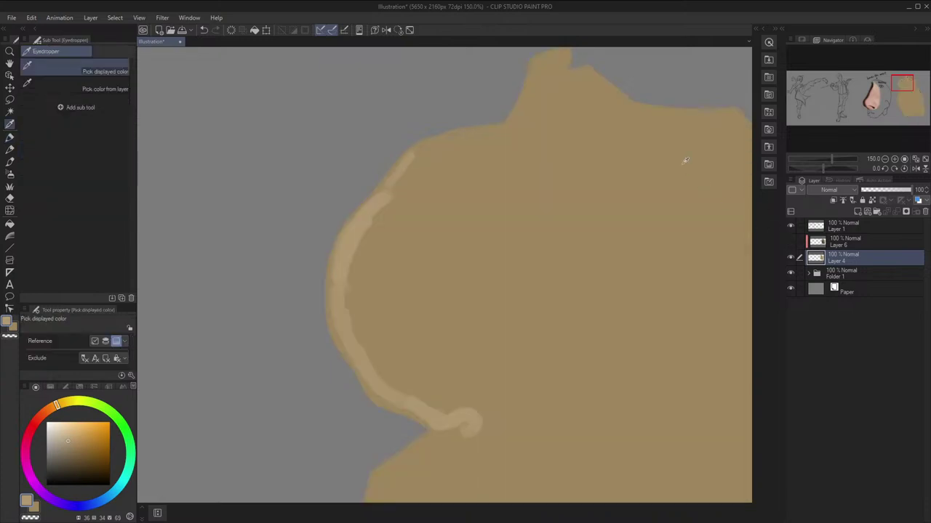
{"action": "left_click", "coordinate": [790, 242]}
{"action": "left_click", "coordinate": [791, 242]}
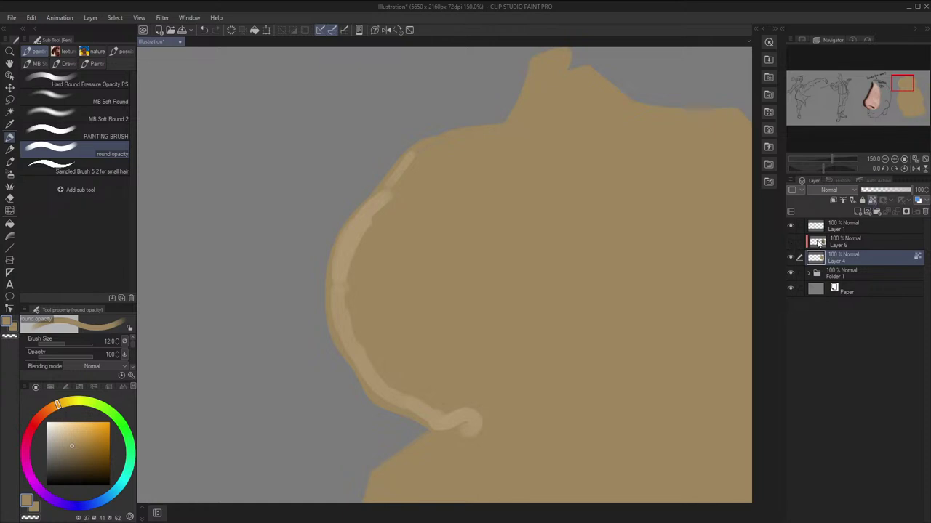
{"action": "left_click", "coordinate": [791, 243]}
{"action": "key", "text": "bracketright"}
{"action": "key", "text": "bracketright"}
{"action": "key", "text": "bracketright"}
{"action": "key", "text": "bracketright"}
{"action": "key", "text": "bracketright"}
{"action": "key", "text": "bracketright"}
{"action": "key", "text": "bracketright"}
{"action": "key", "text": "bracketright"}
{"action": "key", "text": "bracketright"}
{"action": "key", "text": "bracketright"}
{"action": "key", "text": "bracketright"}
{"action": "key", "text": "bracketright"}
{"action": "key", "text": "bracketright"}
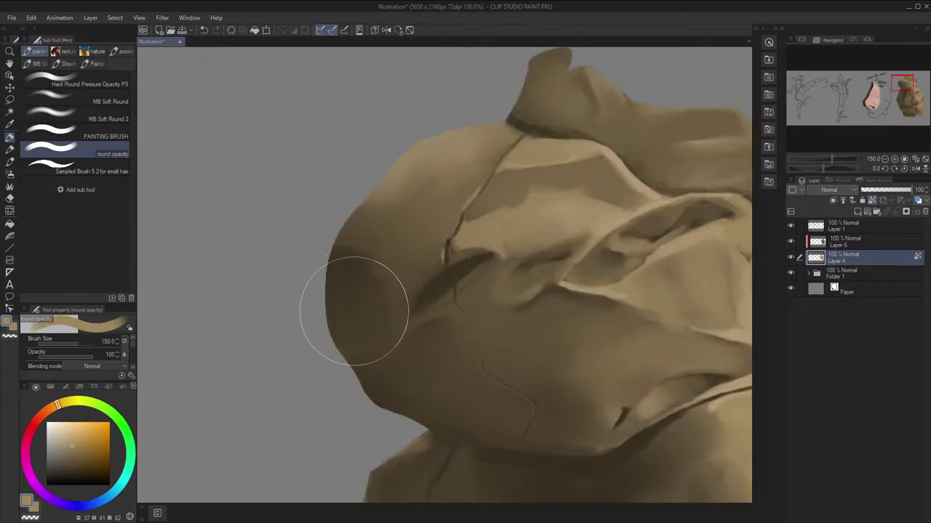
{"action": "left_click", "coordinate": [791, 242]}
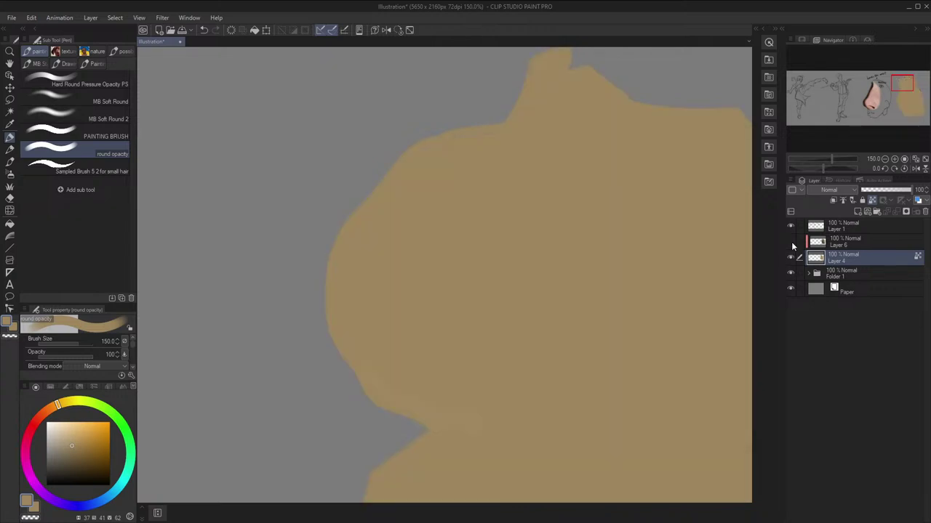
{"action": "left_click", "coordinate": [790, 242]}
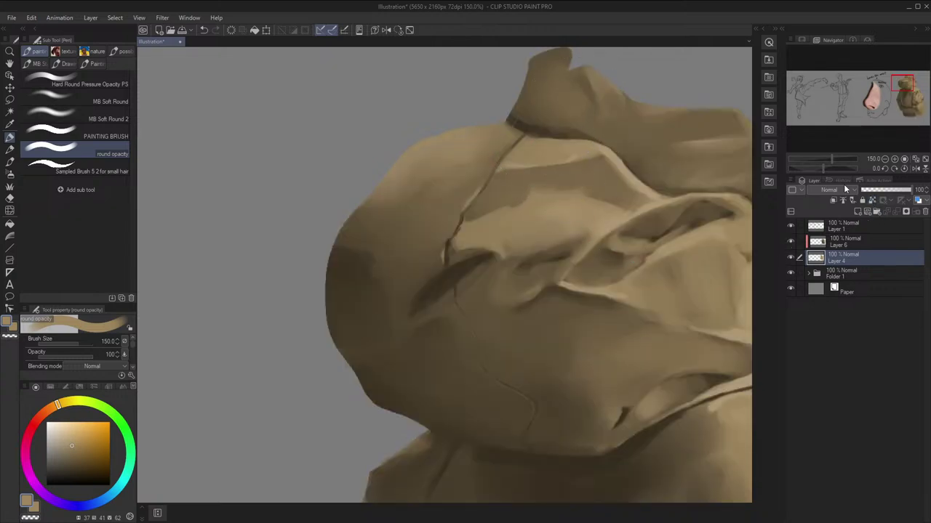
Set the round opacity brush to size 17 and check the jacket's outer edges from the hood down to the hem
{"action": "key", "text": "bracketleft"}
{"action": "key", "text": "bracketleft"}
{"action": "key", "text": "bracketleft"}
{"action": "key", "text": "bracketleft"}
{"action": "key", "text": "bracketleft"}
{"action": "key", "text": "bracketleft"}
{"action": "key", "text": "bracketleft"}
{"action": "key", "text": "bracketleft"}
{"action": "key", "text": "bracketleft"}
{"action": "key", "text": "bracketleft"}
{"action": "key", "text": "bracketleft"}
{"action": "key", "text": "space"}
{"action": "left_click_drag", "start_coordinate": [657, 182], "coordinate": [480, 224]}
{"action": "left_click_drag", "start_coordinate": [655, 282], "coordinate": [561, 130]}
{"action": "left_click_drag", "start_coordinate": [614, 268], "coordinate": [596, 224]}
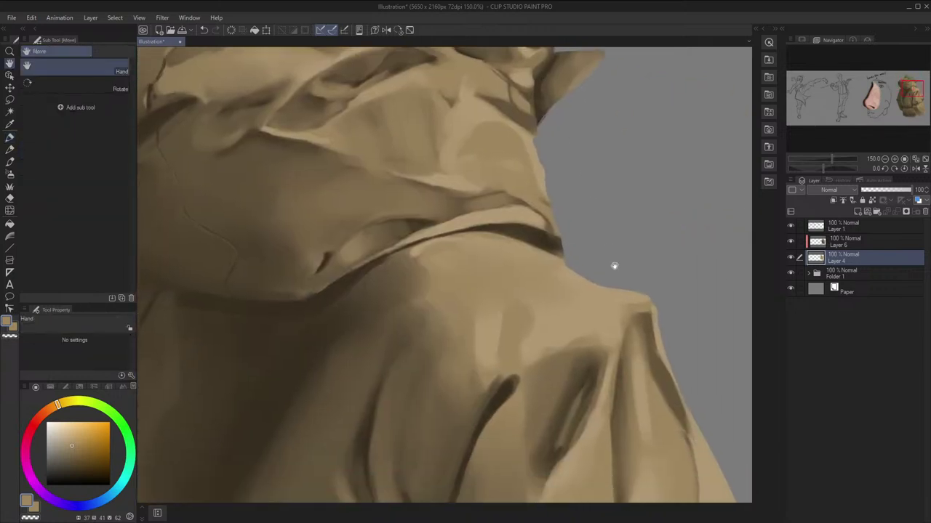
{"action": "left_click_drag", "start_coordinate": [659, 428], "coordinate": [571, 97]}
{"action": "scroll", "coordinate": [632, 284], "scroll_direction": "down", "scroll_amount": 1}
{"action": "mouse_move", "coordinate": [630, 316]}
{"action": "left_mouse_down"}
{"action": "mouse_move", "coordinate": [594, 203]}
{"action": "mouse_move", "coordinate": [400, 307]}
{"action": "left_mouse_up"}
{"action": "key", "text": "b"}
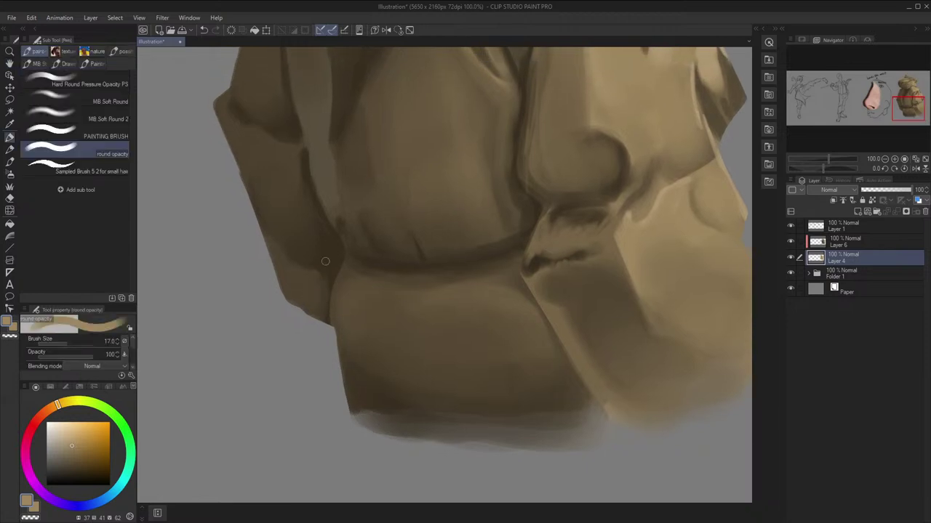
Examine the whole jacket mirrored and unmirrored, and toggle Layer 6's visibility to compare the shading with the base
{"action": "key", "text": "h"}
{"action": "mouse_move", "coordinate": [345, 235]}
{"action": "left_mouse_down"}
{"action": "mouse_move", "coordinate": [407, 266]}
{"action": "mouse_move", "coordinate": [363, 231]}
{"action": "left_mouse_up"}
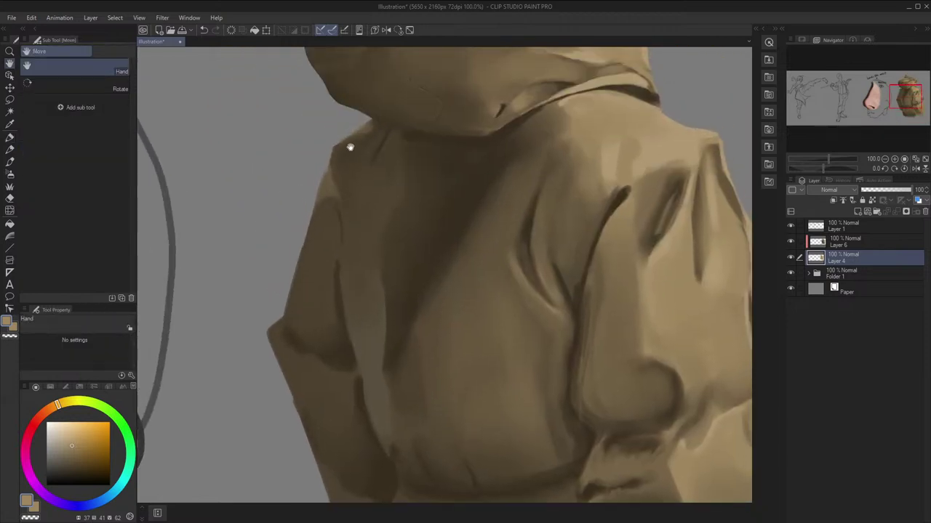
{"action": "scroll", "coordinate": [419, 339], "scroll_direction": "down", "scroll_amount": 5}
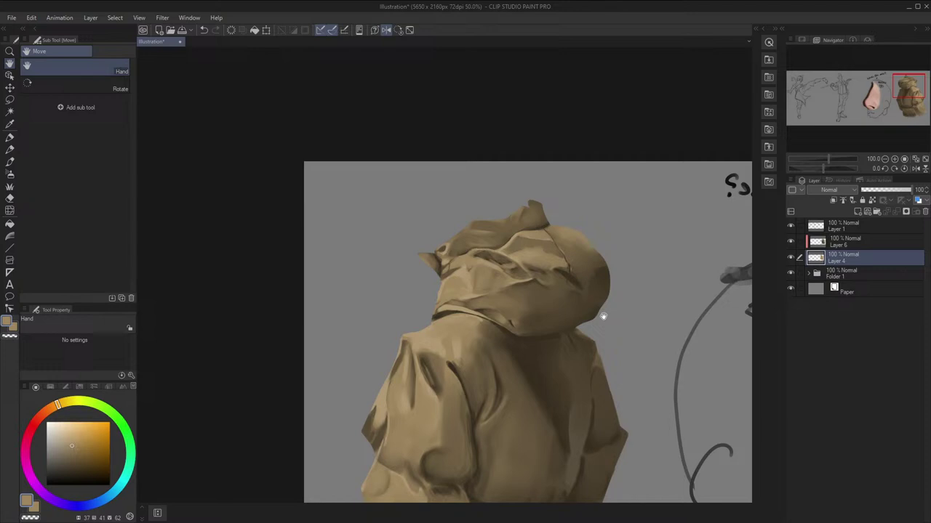
{"action": "key", "text": "h"}
{"action": "scroll", "coordinate": [605, 314], "scroll_direction": "down", "scroll_amount": 1}
{"action": "left_click_drag", "start_coordinate": [610, 296], "coordinate": [631, 206]}
{"action": "scroll", "coordinate": [676, 174], "scroll_direction": "up", "scroll_amount": 2}
{"action": "left_click_drag", "start_coordinate": [638, 153], "coordinate": [636, 129]}
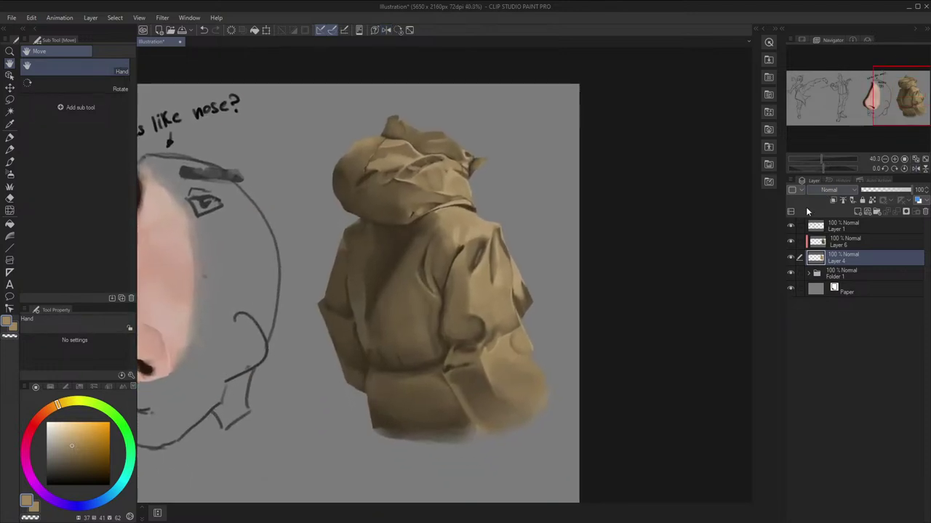
{"action": "left_click", "coordinate": [791, 241]}
{"action": "left_click", "coordinate": [791, 240]}
Select Layer 1 and review all the studies across the canvas, from the jacket and nose to the two figure sketches
{"action": "left_click", "coordinate": [818, 228]}
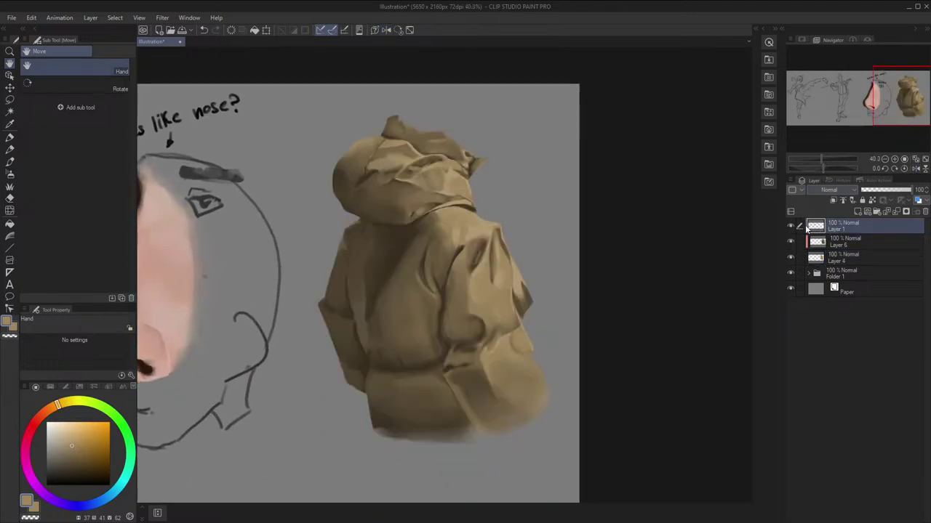
{"action": "left_click_drag", "start_coordinate": [622, 231], "coordinate": [721, 221]}
{"action": "mouse_move", "coordinate": [346, 246]}
{"action": "left_mouse_down"}
{"action": "mouse_move", "coordinate": [671, 245]}
{"action": "mouse_move", "coordinate": [608, 233]}
{"action": "mouse_move", "coordinate": [302, 228]}
{"action": "left_mouse_up"}
{"action": "left_click_drag", "start_coordinate": [626, 233], "coordinate": [151, 216]}
{"action": "left_click_drag", "start_coordinate": [286, 222], "coordinate": [551, 241]}
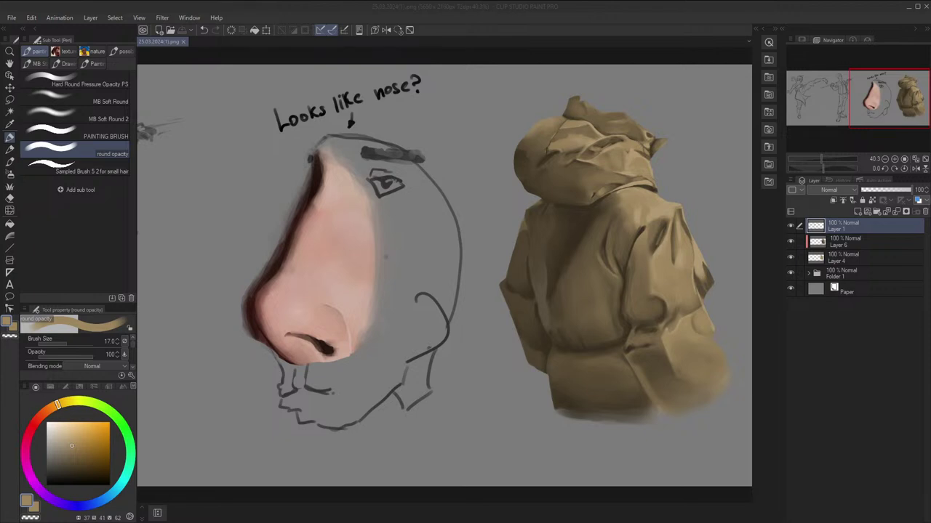
{"action": "left_click", "coordinate": [367, 58]}
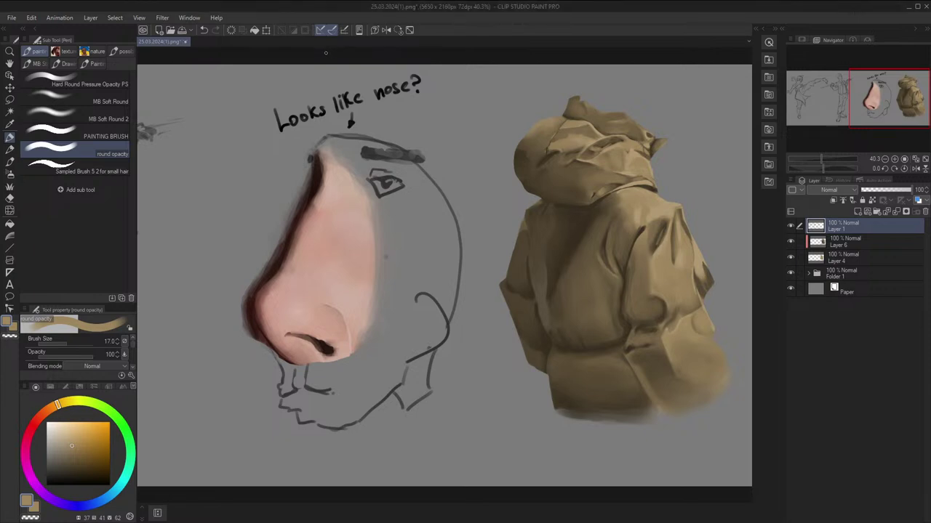
{"action": "key", "text": "space"}
{"action": "mouse_move", "coordinate": [230, 71]}
{"action": "left_mouse_down"}
{"action": "mouse_move", "coordinate": [430, 86]}
{"action": "mouse_move", "coordinate": [270, 80]}
{"action": "left_mouse_up"}
{"action": "scroll", "coordinate": [271, 81], "scroll_direction": "down", "scroll_amount": 1}
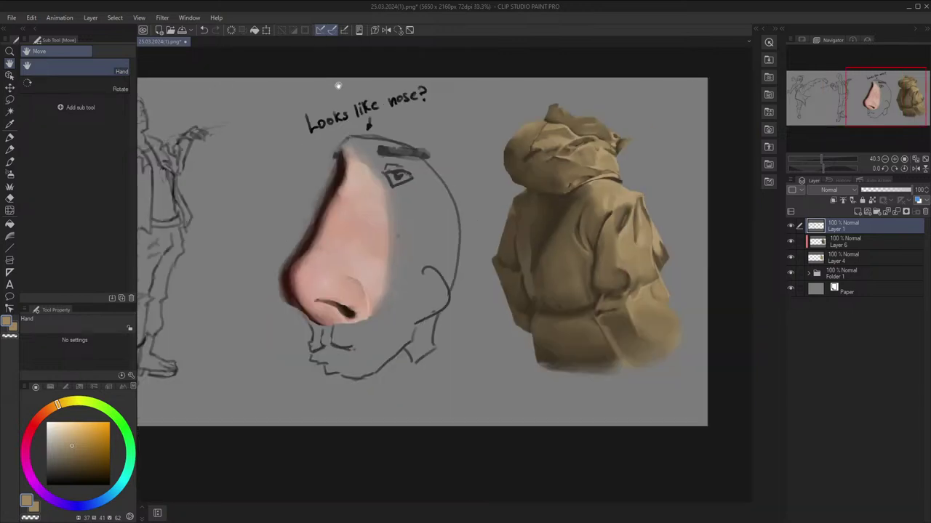
{"action": "left_click_drag", "start_coordinate": [336, 85], "coordinate": [508, 125]}
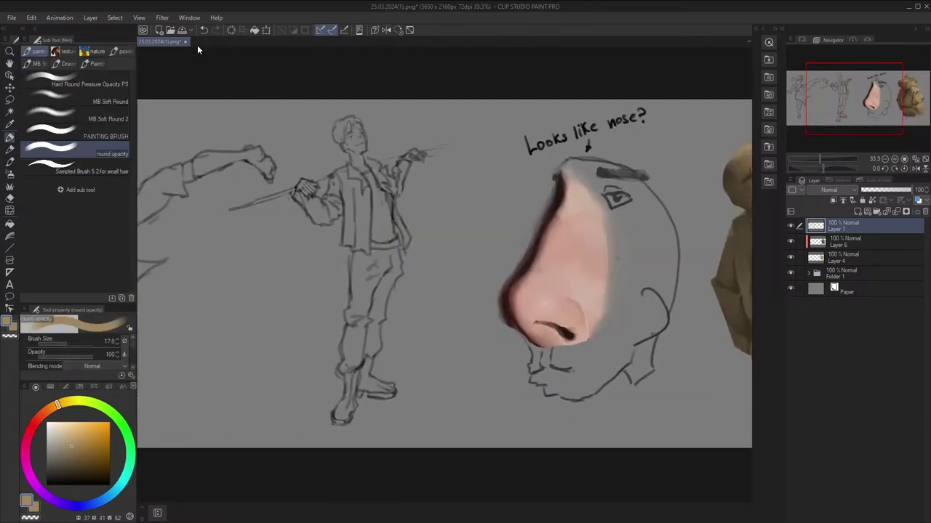
{"action": "key", "text": "space"}
{"action": "left_click_drag", "start_coordinate": [284, 94], "coordinate": [468, 104]}
{"action": "scroll", "coordinate": [462, 104], "scroll_direction": "up", "scroll_amount": 1}
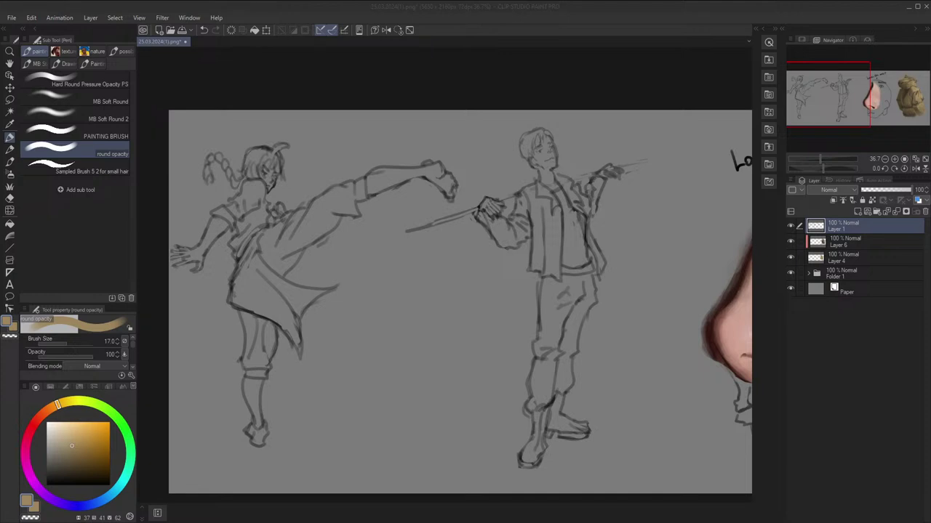
Reopen the image 25.03.2024(1).png and add a new raster layer above it
{"action": "left_click", "coordinate": [467, 202]}
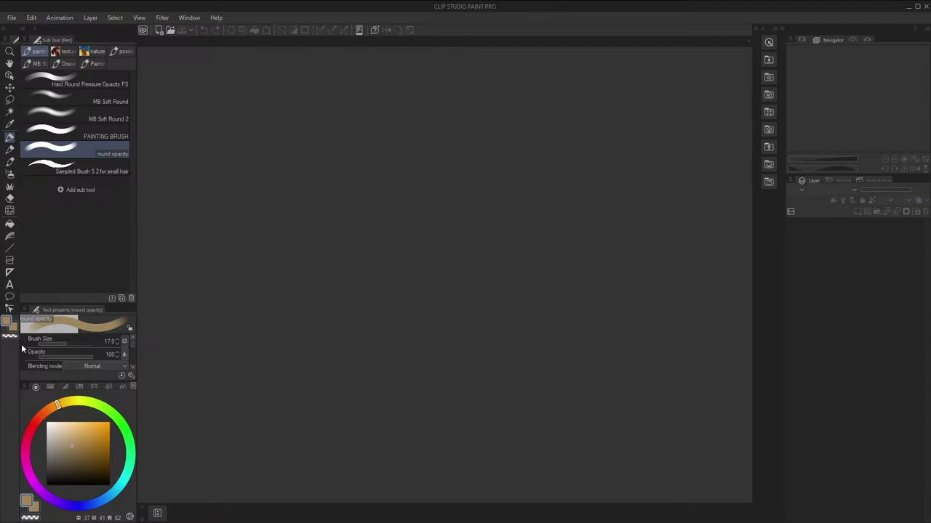
{"action": "left_click", "coordinate": [14, 19]}
{"action": "left_click", "coordinate": [24, 34]}
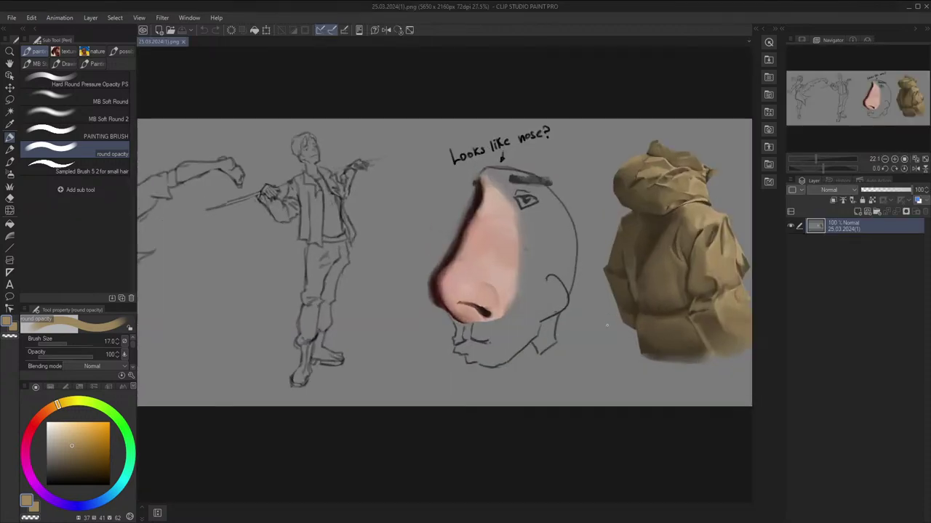
{"action": "scroll", "coordinate": [560, 301], "scroll_direction": "up", "scroll_amount": 5}
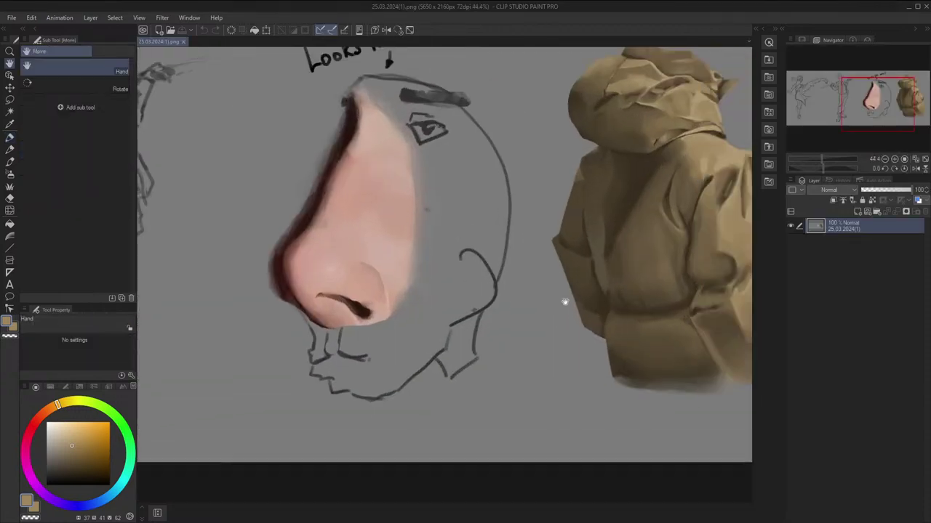
{"action": "left_click_drag", "start_coordinate": [482, 284], "coordinate": [425, 297]}
{"action": "key", "text": "b"}
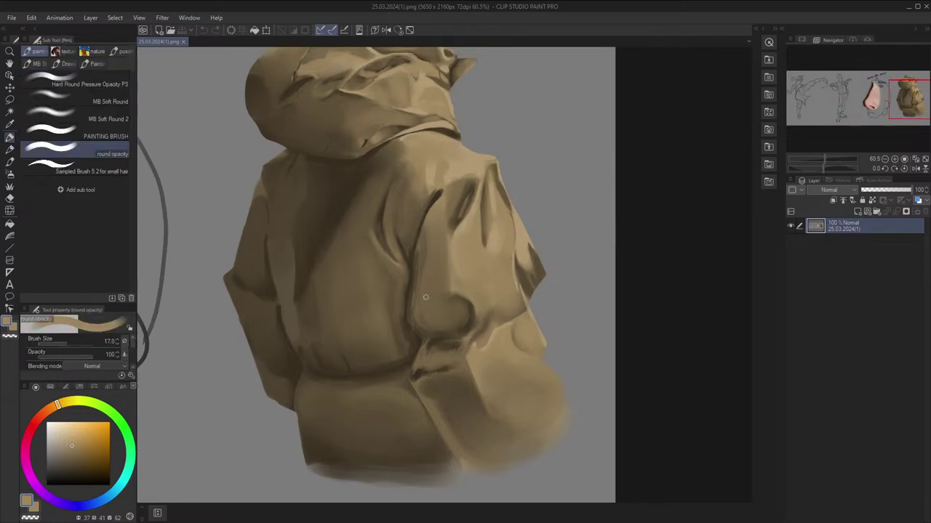
{"action": "left_click", "coordinate": [858, 210]}
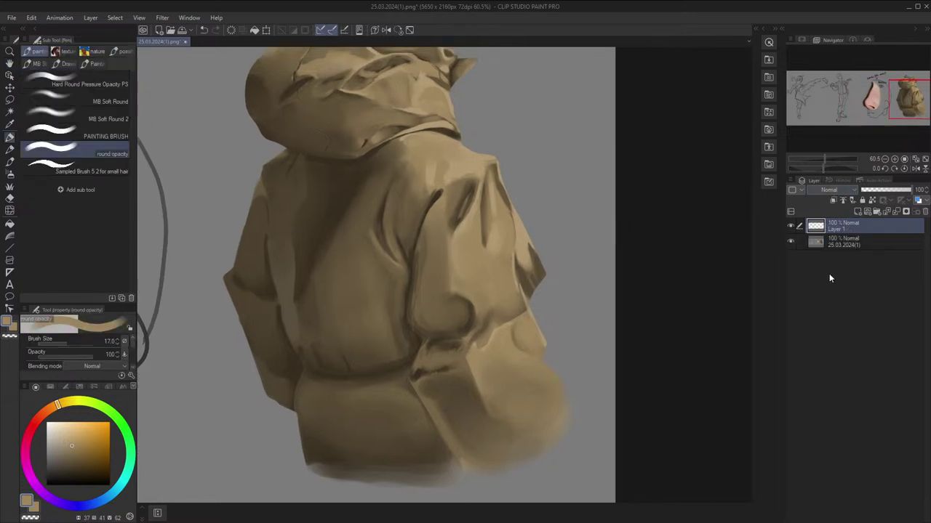
Set Layer 1's blending mode to Soft light and choose a saturated red-orange with the MB Soft Round brush
{"action": "left_click", "coordinate": [825, 319]}
{"action": "left_click_drag", "start_coordinate": [106, 426], "coordinate": [117, 402]}
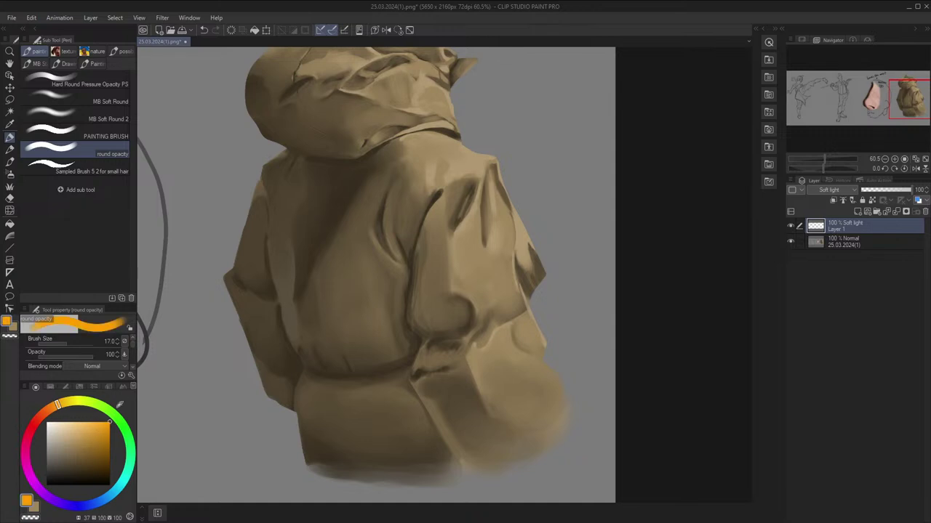
{"action": "left_click", "coordinate": [44, 412]}
{"action": "left_click", "coordinate": [104, 118]}
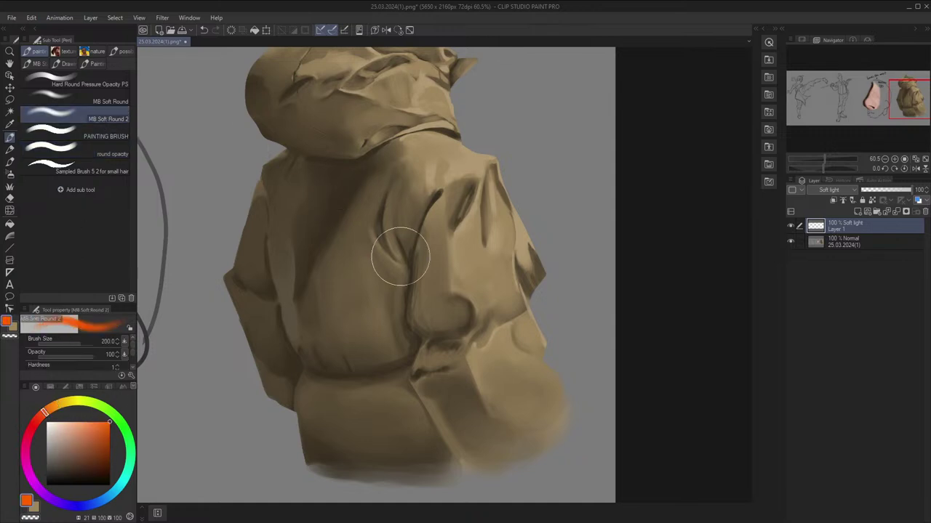
{"action": "left_click", "coordinate": [104, 103]}
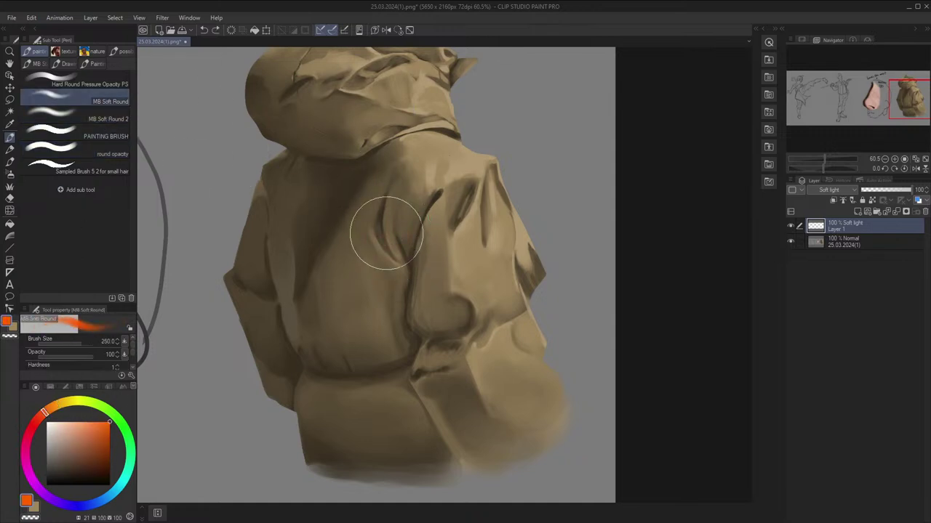
Paint a soft orange glow into the curved crease on the jacket's back beside the sleeve, using brush sizes around 120 to 150
{"action": "key", "text": "]"}
{"action": "key", "text": "]"}
{"action": "key", "text": "]"}
{"action": "left_click_drag", "start_coordinate": [391, 139], "coordinate": [399, 164]}
{"action": "key", "text": "["}
{"action": "key", "text": "["}
{"action": "left_click_drag", "start_coordinate": [388, 255], "coordinate": [411, 295]}
{"action": "key", "text": "h"}
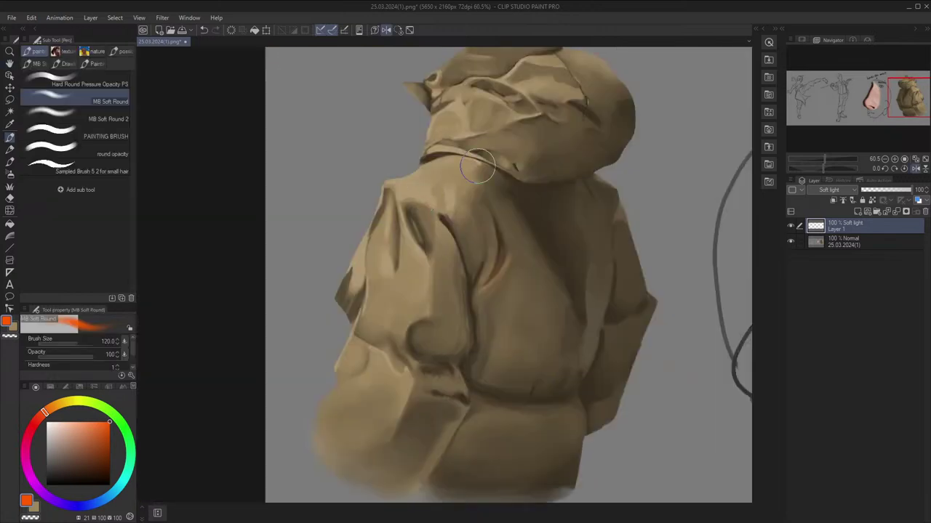
{"action": "key", "text": "h"}
{"action": "key", "text": "]"}
{"action": "left_click_drag", "start_coordinate": [385, 259], "coordinate": [421, 303]}
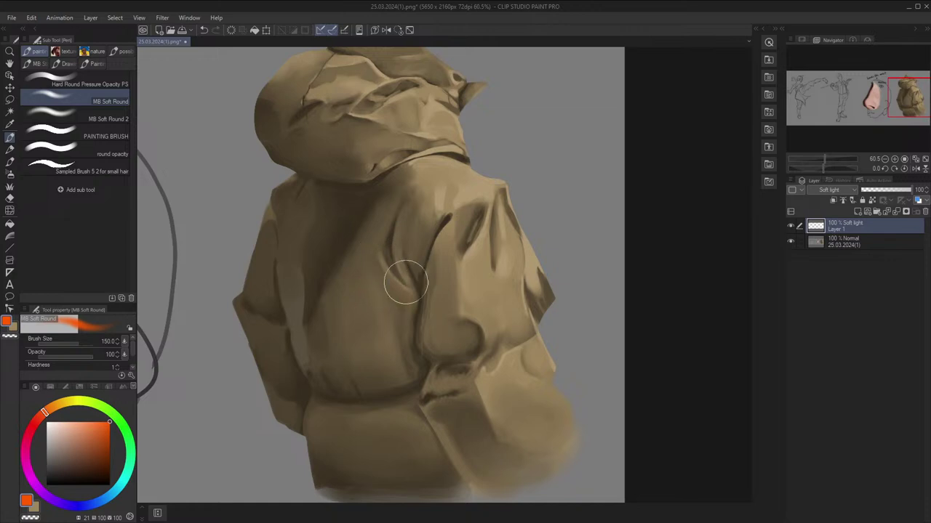
Warm the dark crease at the near sleeve's elbow with the soft brush at size 200
{"action": "key", "text": "space"}
{"action": "left_click_drag", "start_coordinate": [504, 210], "coordinate": [498, 205]}
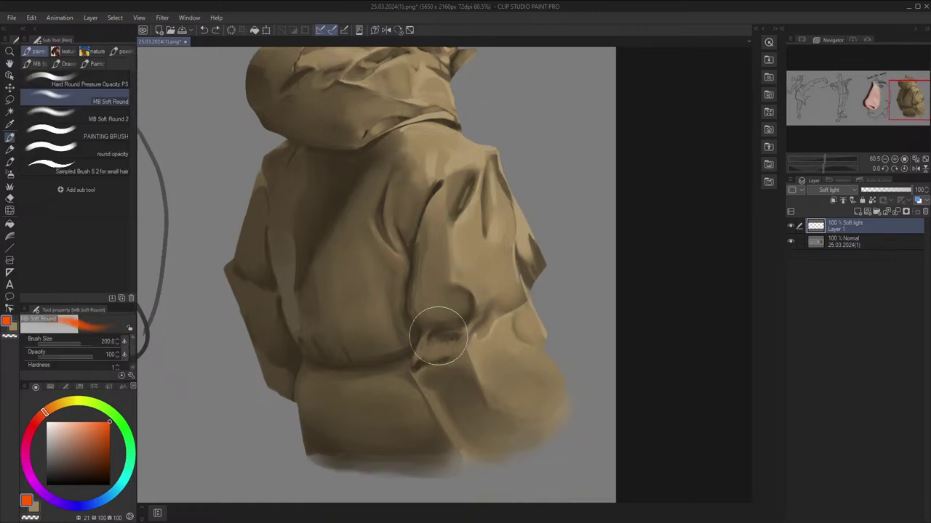
{"action": "key", "text": "bracketright"}
{"action": "key", "text": "bracketright"}
{"action": "key", "text": "h"}
{"action": "key", "text": "h"}
Add a soft orange glow to the hood fold just above the collar with the brush at size 170
{"action": "key", "text": "space"}
{"action": "left_click_drag", "start_coordinate": [489, 266], "coordinate": [528, 330]}
{"action": "key", "text": "bracketleft"}
{"action": "key", "text": "bracketleft"}
{"action": "key", "text": "bracketleft"}
{"action": "key", "text": "bracketleft"}
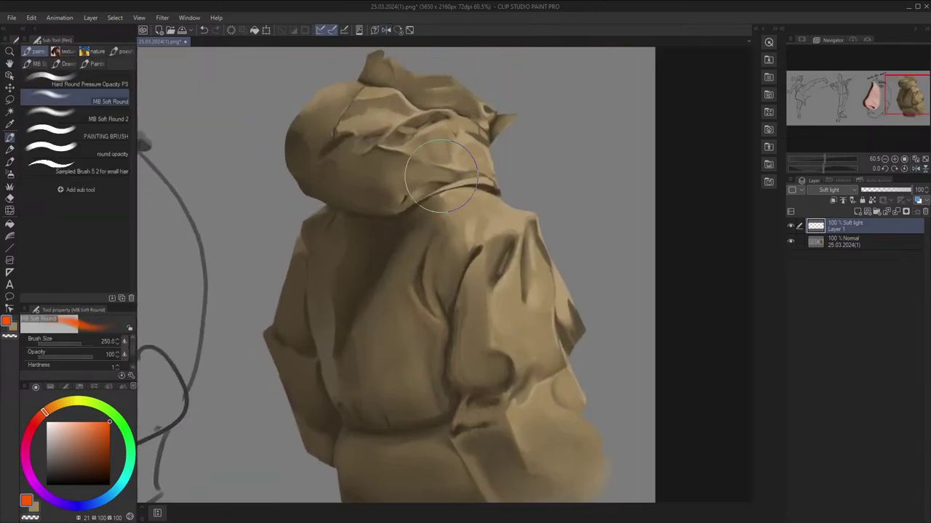
{"action": "key", "text": "bracketright"}
{"action": "key", "text": "bracketright"}
{"action": "key", "text": "h"}
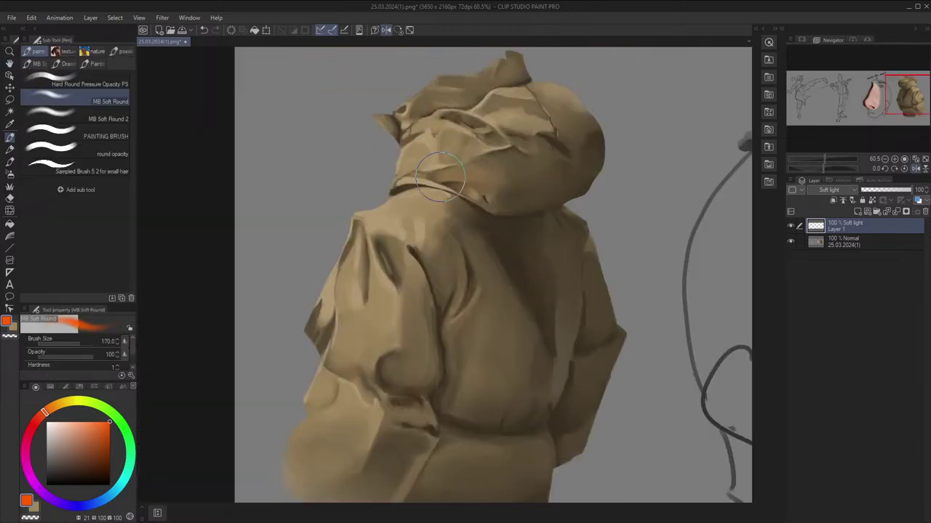
{"action": "scroll", "coordinate": [560, 113], "scroll_direction": "down", "scroll_amount": 3}
{"action": "scroll", "coordinate": [561, 113], "scroll_direction": "up", "scroll_amount": 3}
{"action": "key", "text": "h"}
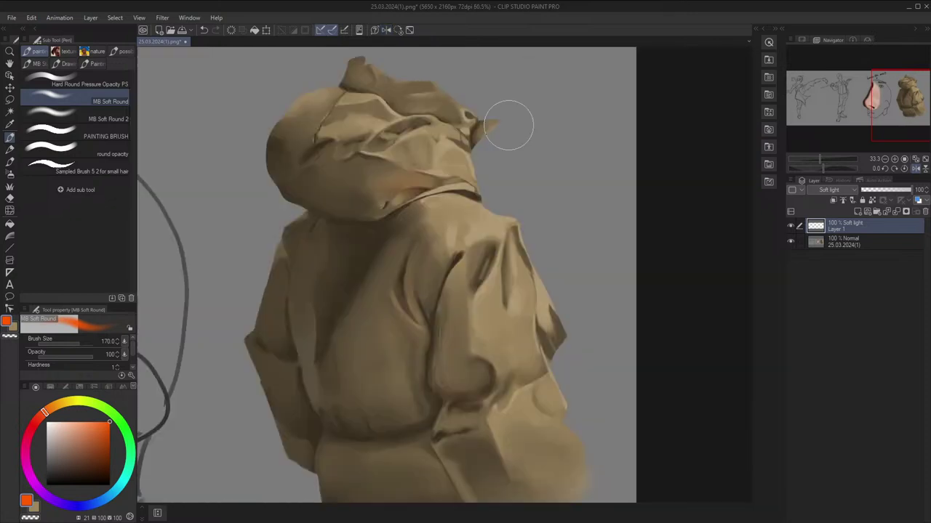
Tint the edge of the far shoulder with orange, reducing the soft brush to size 120
{"action": "key", "text": "space"}
{"action": "mouse_move", "coordinate": [384, 187]}
{"action": "left_mouse_down"}
{"action": "mouse_move", "coordinate": [390, 216]}
{"action": "mouse_move", "coordinate": [442, 169]}
{"action": "mouse_move", "coordinate": [463, 82]}
{"action": "mouse_move", "coordinate": [322, 177]}
{"action": "left_mouse_up"}
{"action": "key", "text": "space"}
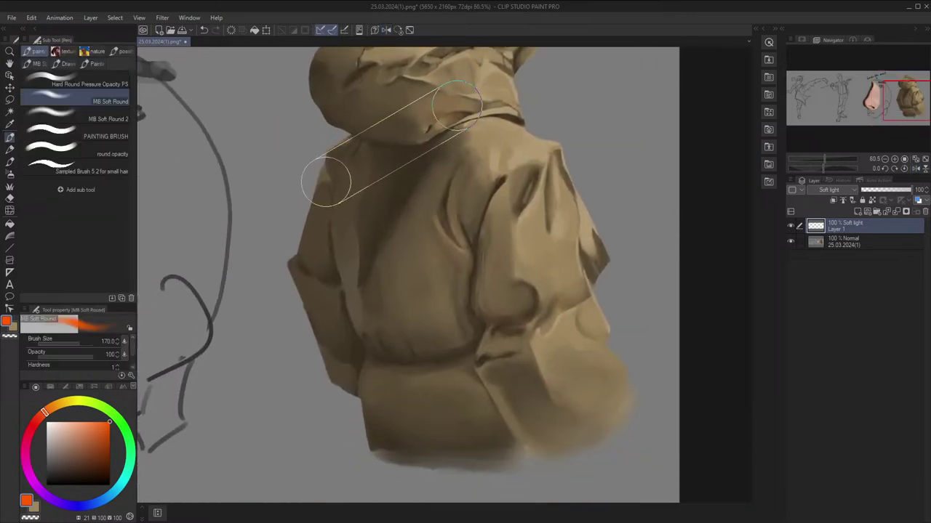
{"action": "key", "text": "h"}
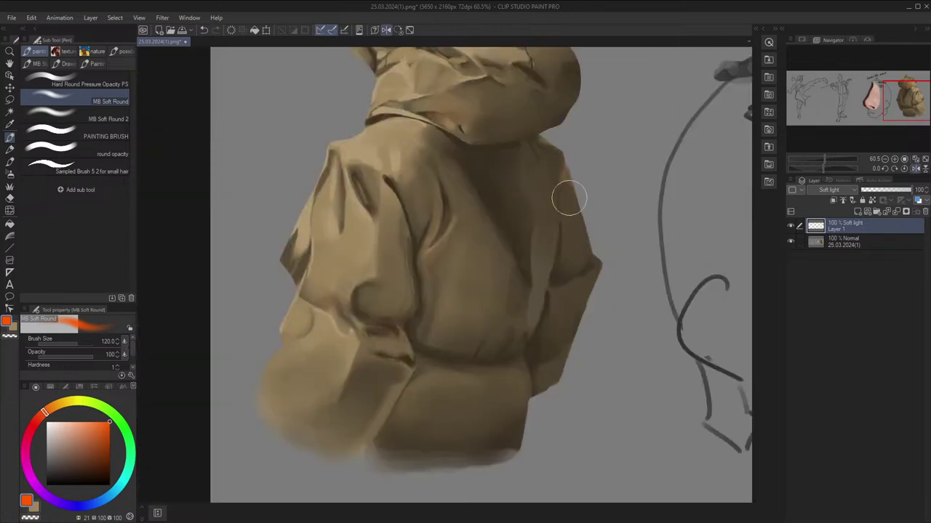
{"action": "key", "text": "h"}
Brush warm orange over the near sleeve's creases and elbow folds with the soft brush at sizes 200 to 250
{"action": "key", "text": "space"}
{"action": "left_click_drag", "start_coordinate": [572, 178], "coordinate": [494, 208]}
{"action": "key", "text": "space"}
{"action": "left_click", "coordinate": [503, 232], "text": "shift"}
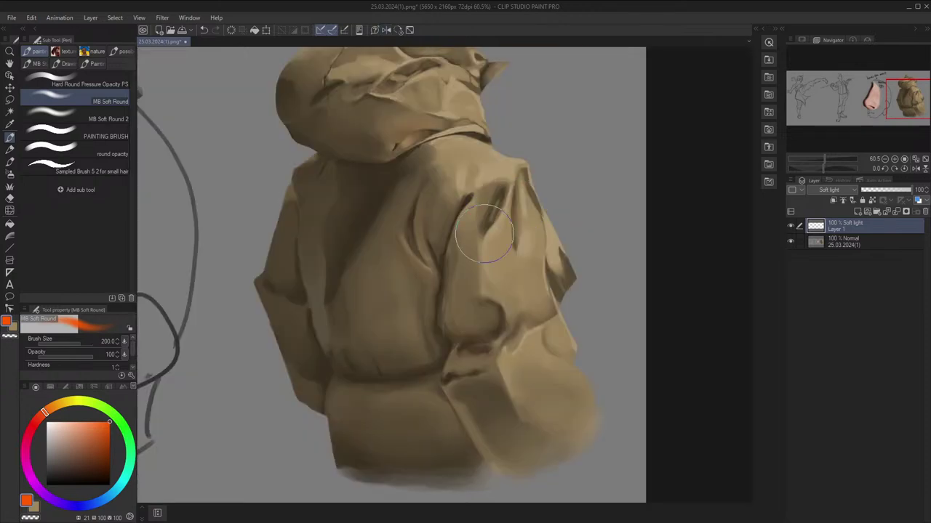
{"action": "key", "text": "space"}
{"action": "left_click_drag", "start_coordinate": [514, 239], "coordinate": [509, 215]}
{"action": "key", "text": "space"}
{"action": "left_click_drag", "start_coordinate": [512, 338], "coordinate": [501, 312]}
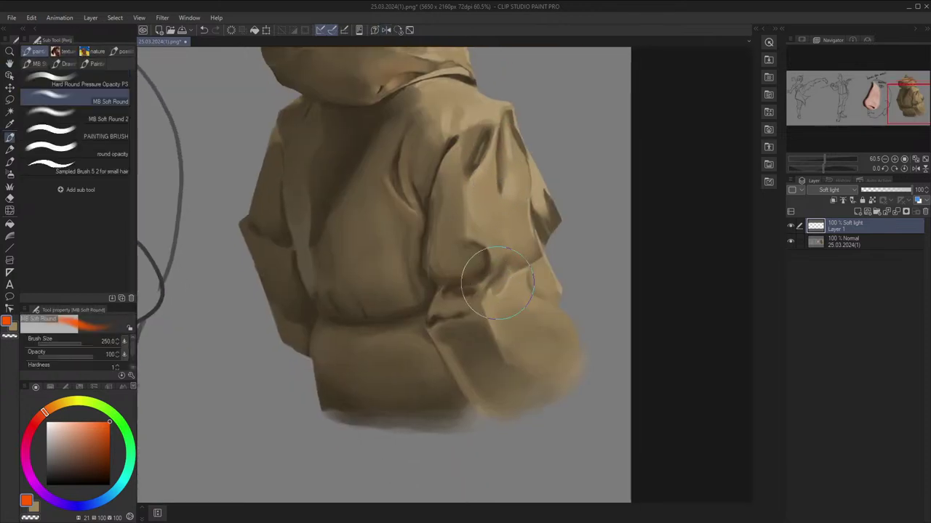
{"action": "key", "text": "]"}
{"action": "key", "text": "space"}
{"action": "left_click_drag", "start_coordinate": [487, 271], "coordinate": [487, 292]}
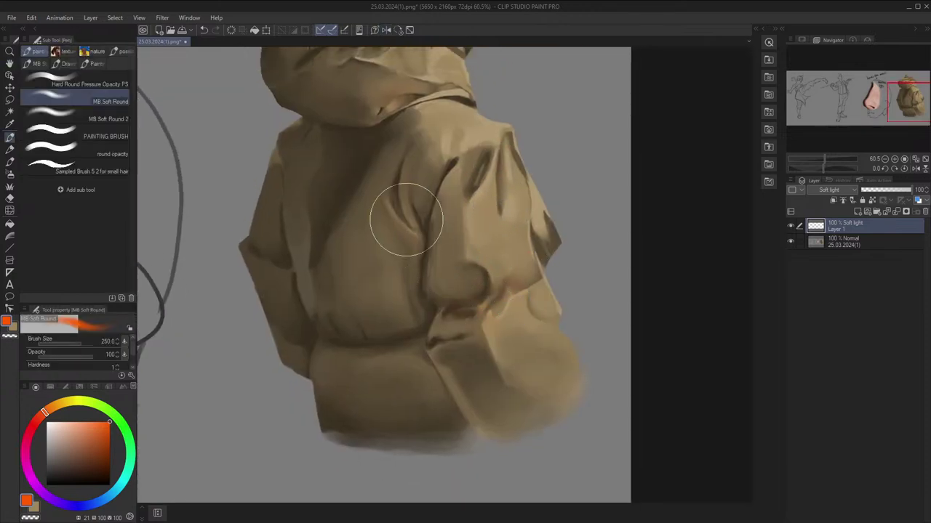
Glaze warm orange over the hood's folds and top edge, varying the soft brush between sizes 170 and 400
{"action": "key", "text": "space"}
{"action": "left_click_drag", "start_coordinate": [434, 159], "coordinate": [441, 238]}
{"action": "key", "text": "space"}
{"action": "left_click_drag", "start_coordinate": [441, 204], "coordinate": [443, 230]}
{"action": "key", "text": "]"}
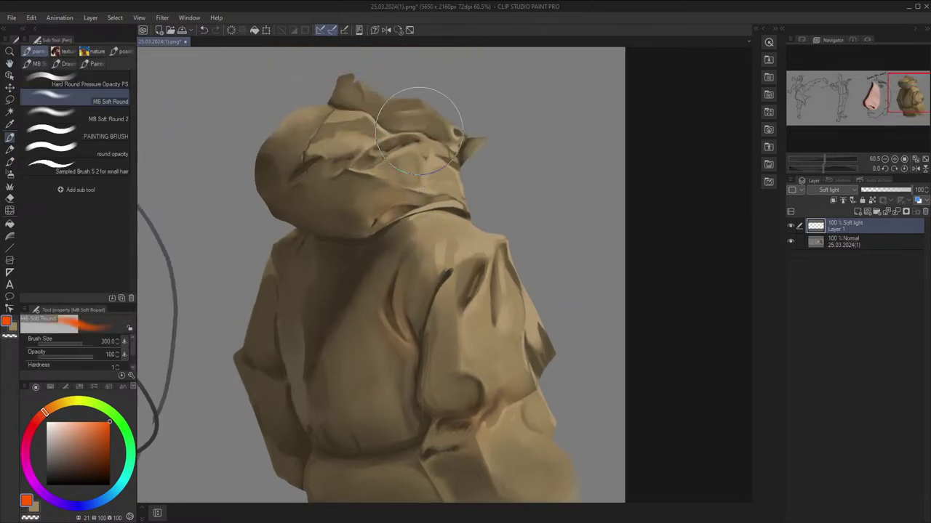
{"action": "key", "text": "h"}
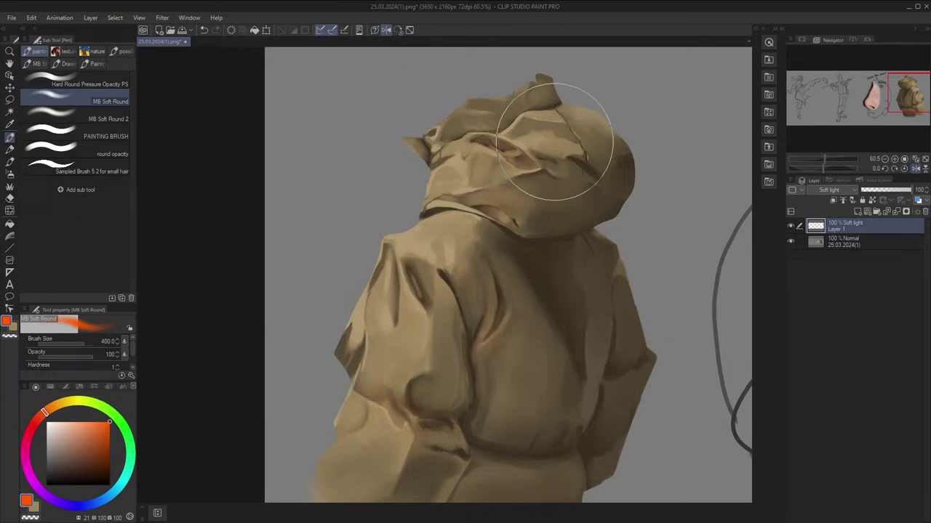
{"action": "key", "text": "h"}
{"action": "key", "text": "space"}
{"action": "left_click_drag", "start_coordinate": [557, 136], "coordinate": [610, 170]}
{"action": "key", "text": "h"}
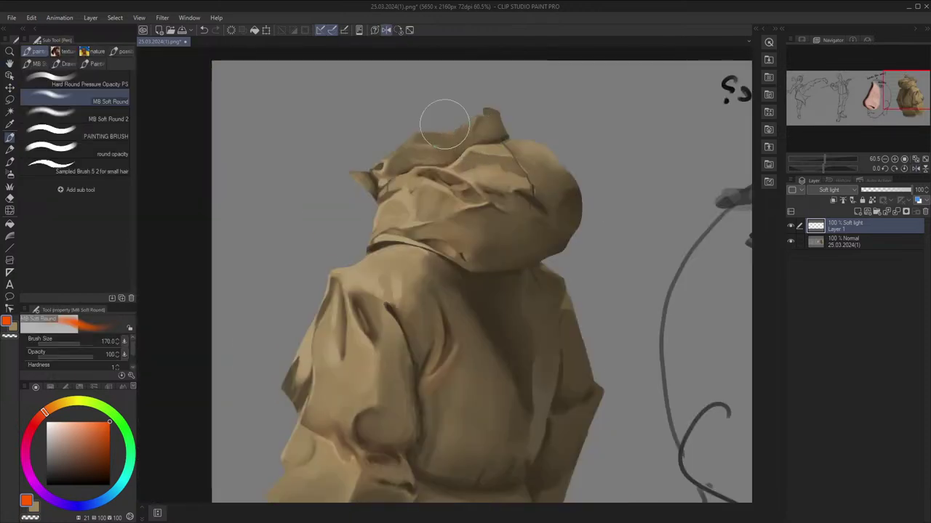
{"action": "key", "text": "h"}
Examine the whole jacket mirrored and unmirrored, and toggle Layer 1's visibility to compare the warm glow with the base
{"action": "scroll", "coordinate": [330, 164], "scroll_direction": "down", "scroll_amount": 2}
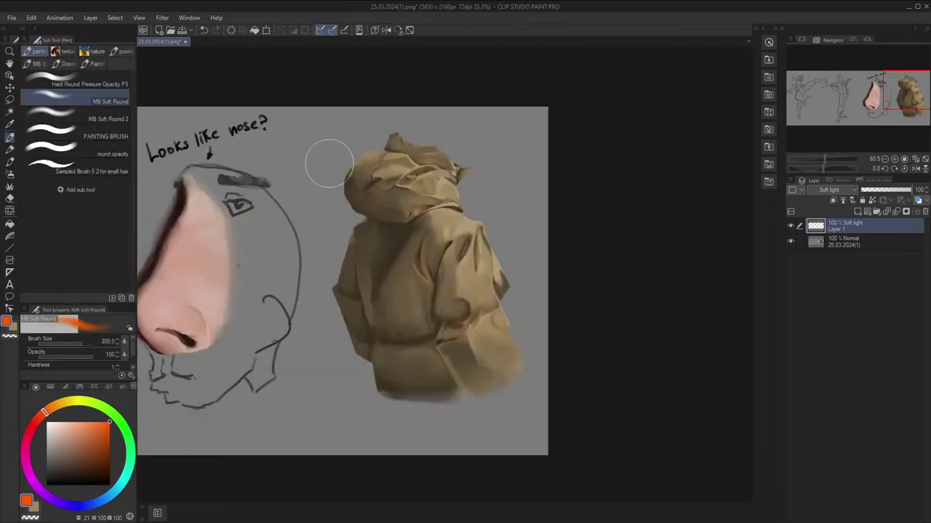
{"action": "key", "text": "h"}
{"action": "scroll", "coordinate": [330, 164], "scroll_direction": "down", "scroll_amount": 1}
{"action": "scroll", "coordinate": [398, 142], "scroll_direction": "up", "scroll_amount": 2}
{"action": "key", "text": "h"}
{"action": "scroll", "coordinate": [434, 167], "scroll_direction": "up", "scroll_amount": 1}
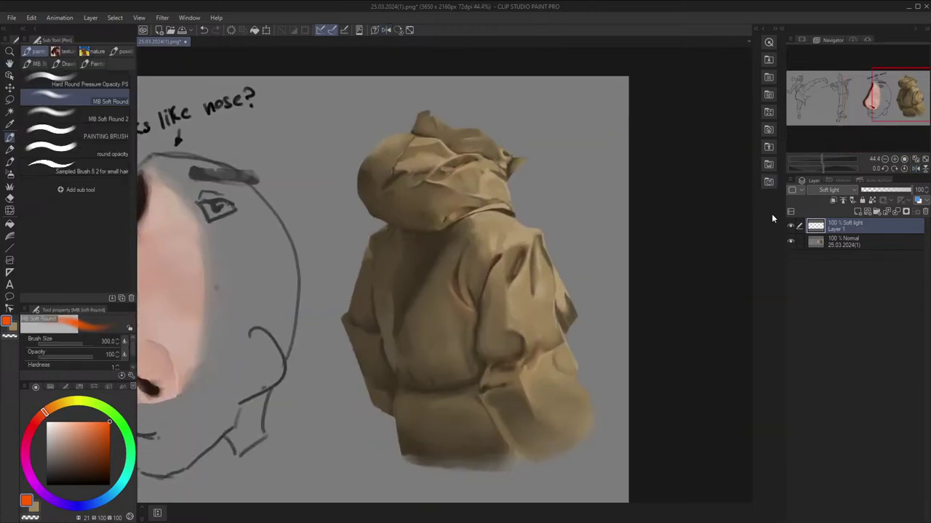
{"action": "left_click", "coordinate": [791, 226]}
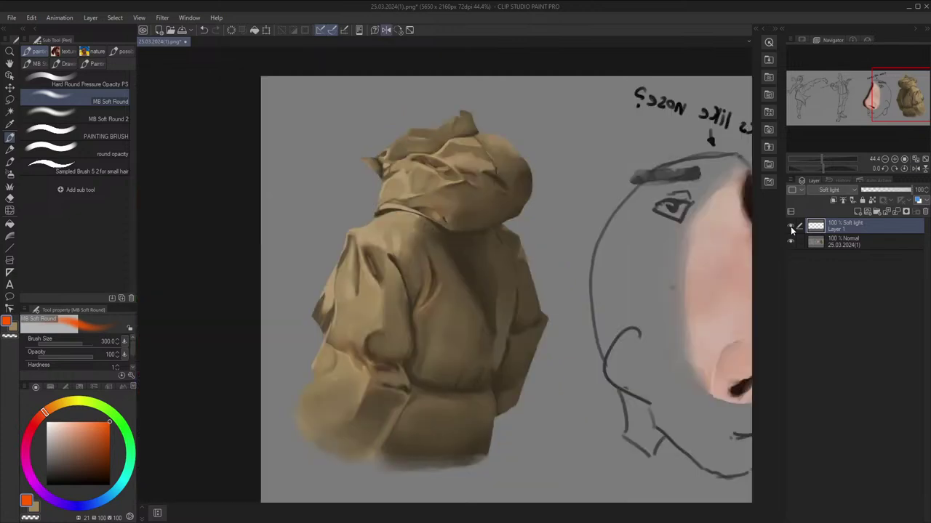
{"action": "key", "text": "h"}
{"action": "left_click", "coordinate": [791, 228]}
{"action": "key", "text": "h"}
{"action": "key", "text": "space"}
{"action": "left_click_drag", "start_coordinate": [640, 251], "coordinate": [636, 207]}
{"action": "scroll", "coordinate": [634, 203], "scroll_direction": "down", "scroll_amount": 2}
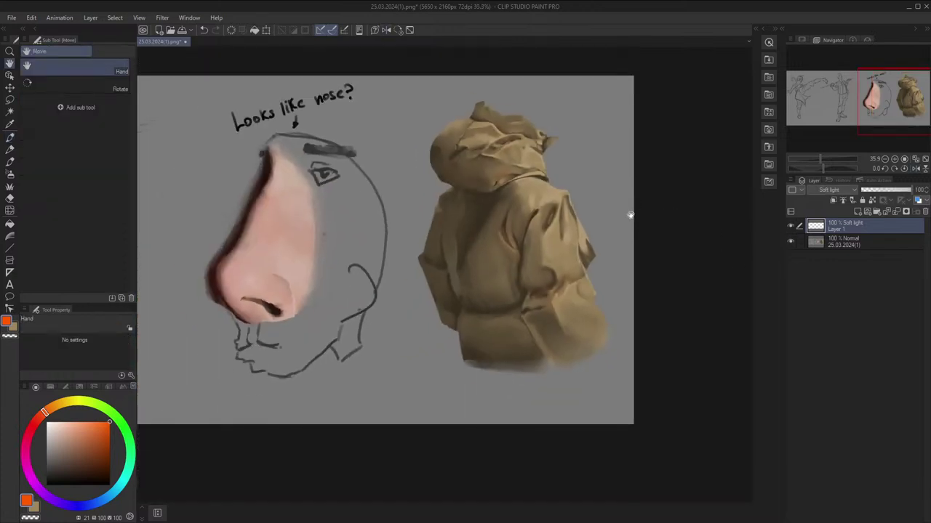
{"action": "scroll", "coordinate": [629, 216], "scroll_direction": "up", "scroll_amount": 4}
{"action": "scroll", "coordinate": [623, 229], "scroll_direction": "up", "scroll_amount": 2}
{"action": "key", "text": "h"}
{"action": "key", "text": "h"}
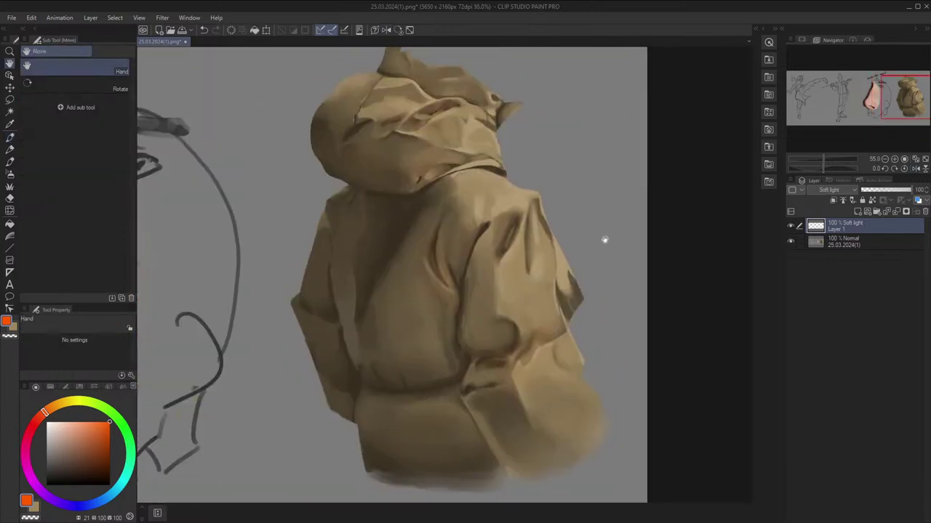
{"action": "key", "text": "p"}
{"action": "left_click", "coordinate": [792, 227]}
{"action": "left_click", "coordinate": [792, 227]}
{"action": "left_click", "coordinate": [792, 227]}
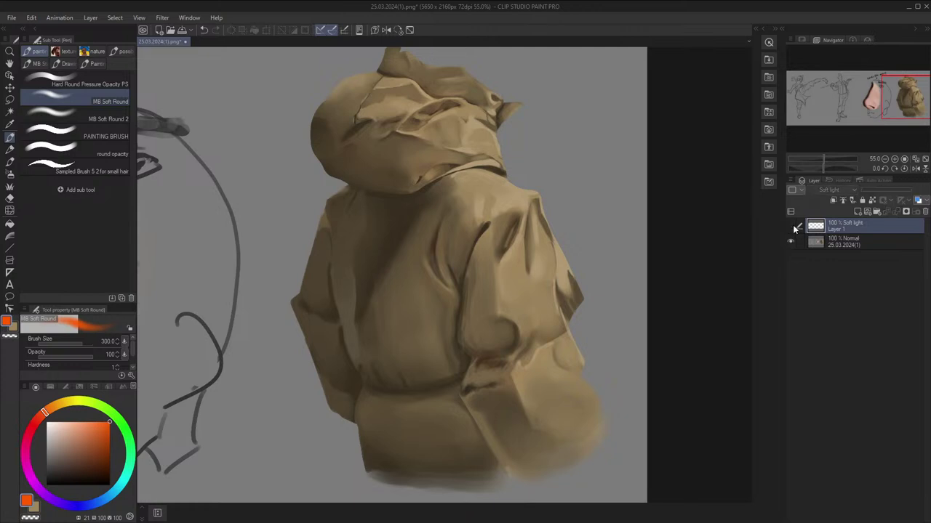
{"action": "left_click", "coordinate": [792, 227]}
Try Layer 1 at 79% opacity and compare the softened glow mirrored, unmirrored and with the layer hidden
{"action": "left_click_drag", "start_coordinate": [893, 190], "coordinate": [901, 190]}
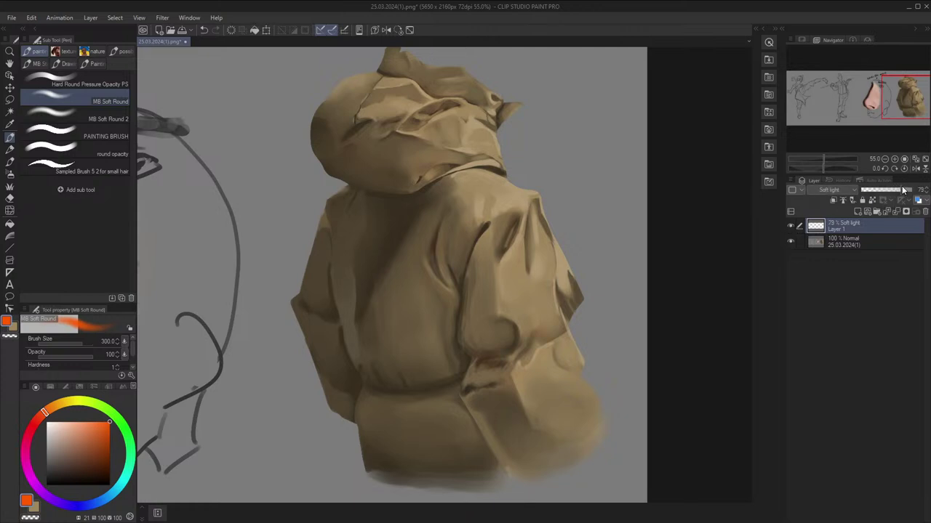
{"action": "left_click", "coordinate": [790, 226]}
{"action": "key", "text": "h"}
{"action": "left_click", "coordinate": [789, 226]}
{"action": "key", "text": "h"}
{"action": "key", "text": "ctrl+minus"}
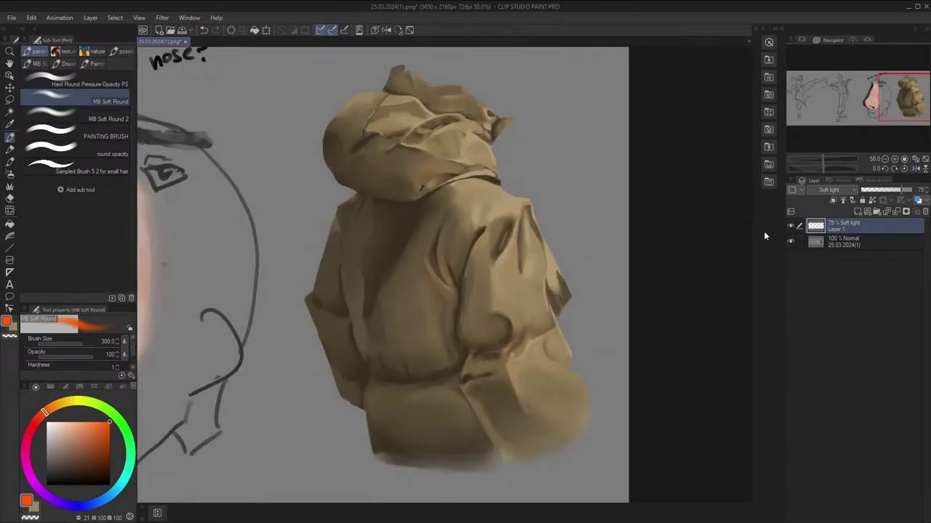
{"action": "key", "text": "h"}
{"action": "key", "text": "h"}
{"action": "key", "text": "space"}
{"action": "scroll", "coordinate": [605, 267], "scroll_direction": "down", "scroll_amount": 3}
{"action": "scroll", "coordinate": [594, 266], "scroll_direction": "up", "scroll_amount": 1}
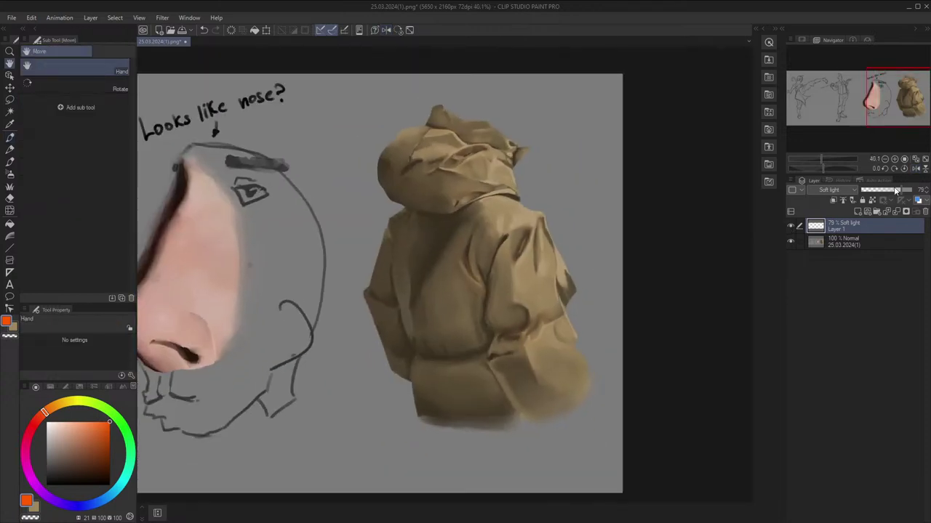
Set Layer 1's opacity back to 100% and compare the jacket mirrored and with the layer hidden
{"action": "left_click_drag", "start_coordinate": [898, 190], "coordinate": [912, 189]}
{"action": "key", "text": "h"}
{"action": "key", "text": "h"}
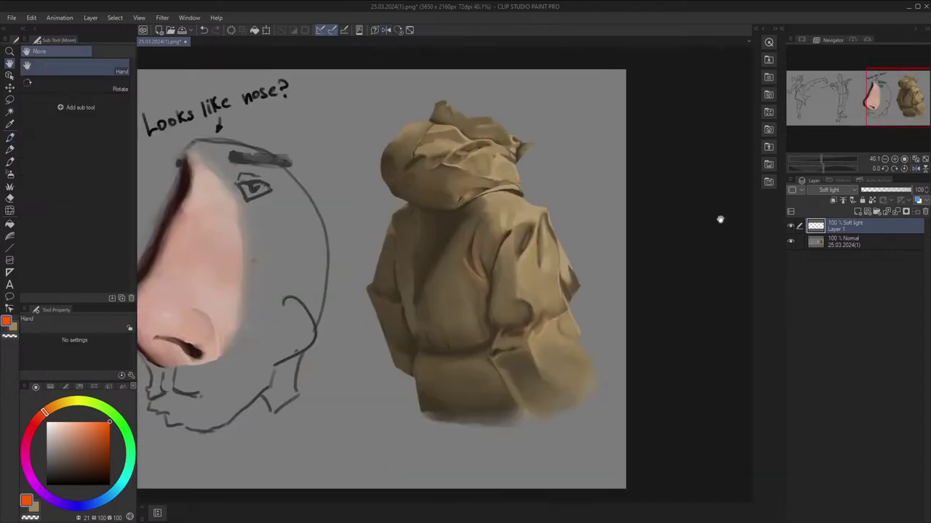
{"action": "left_click", "coordinate": [792, 226]}
{"action": "left_click", "coordinate": [792, 227]}
{"action": "left_click", "coordinate": [791, 227]}
{"action": "left_click", "coordinate": [791, 228]}
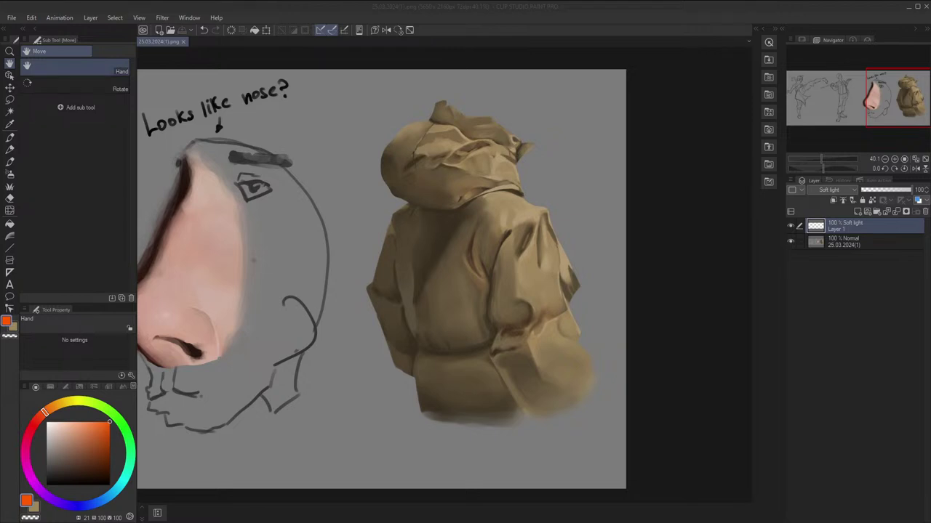
Close 25.03.2024(1).png and create a new 3400 x 2160 px illustration at 72 dpi with grey paper
{"action": "left_click", "coordinate": [186, 47]}
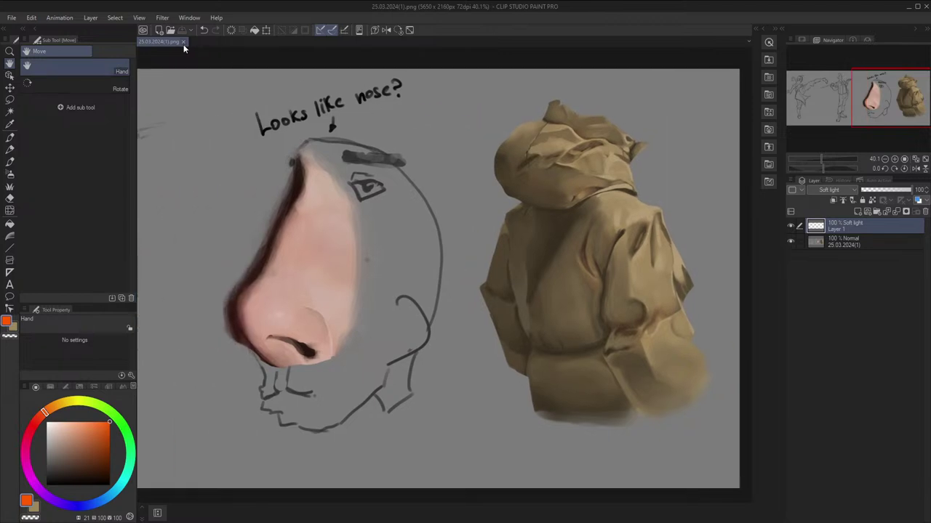
{"action": "left_click", "coordinate": [184, 42]}
{"action": "left_click", "coordinate": [10, 19]}
{"action": "left_click", "coordinate": [13, 28]}
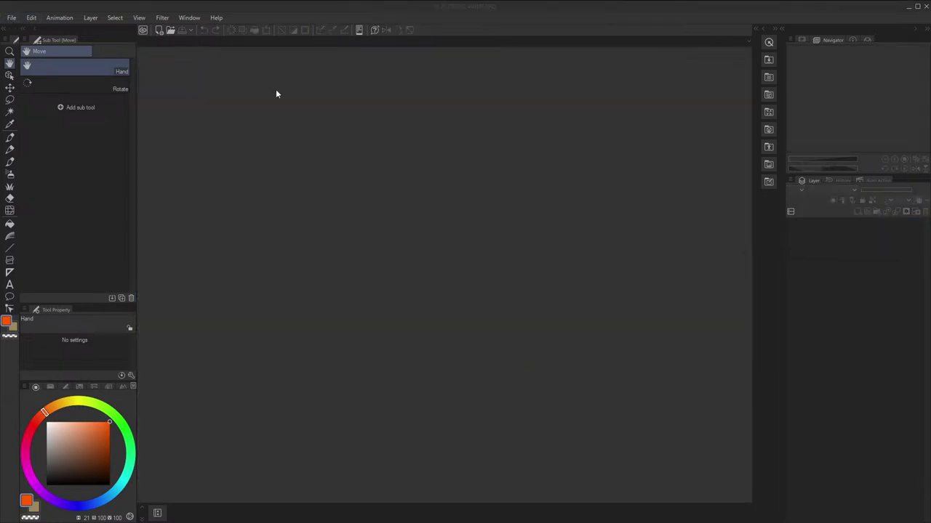
{"action": "left_click", "coordinate": [460, 167]}
Select the PAINTING BRUSH pen at size 20 for the new canvas
{"action": "key", "text": "p"}
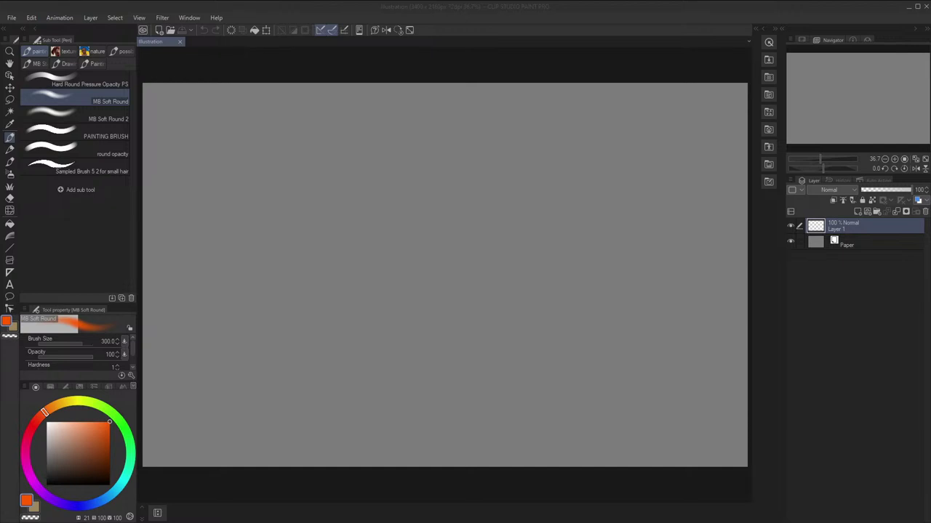
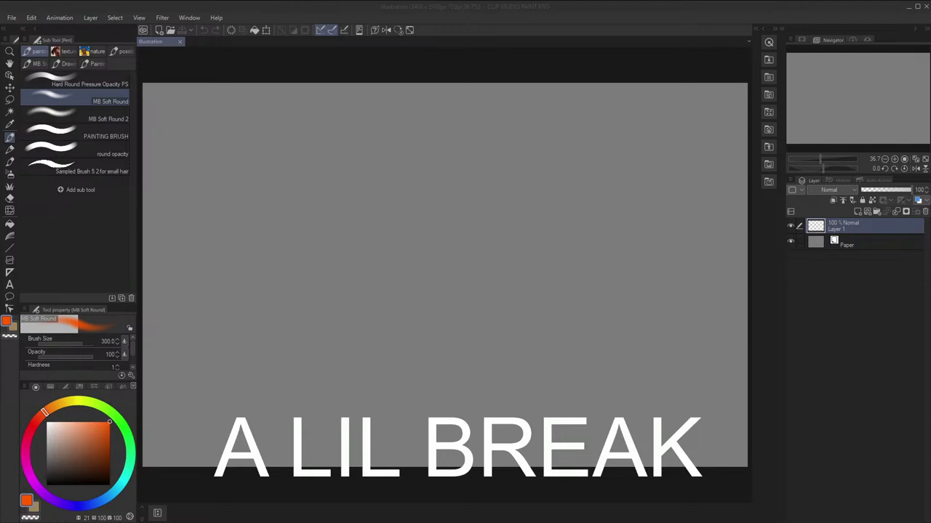
{"action": "left_click", "coordinate": [76, 151]}
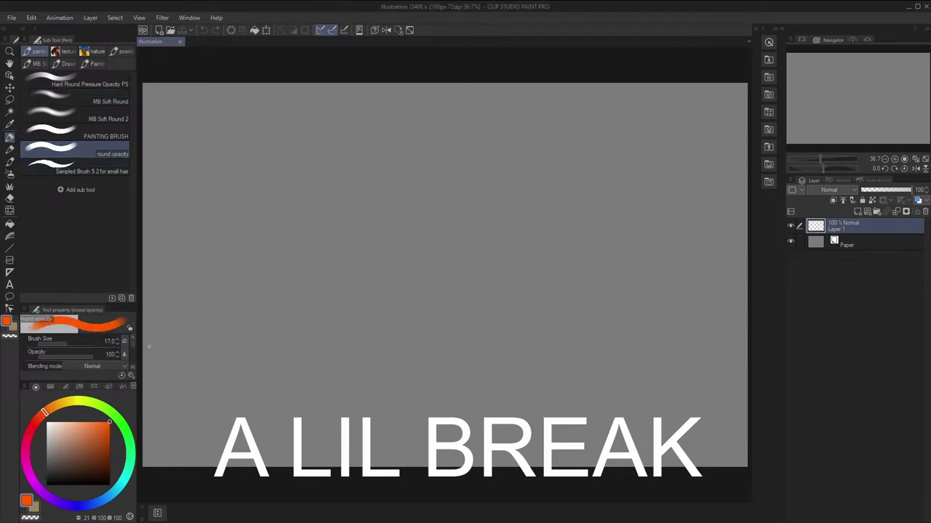
{"action": "left_click", "coordinate": [101, 136]}
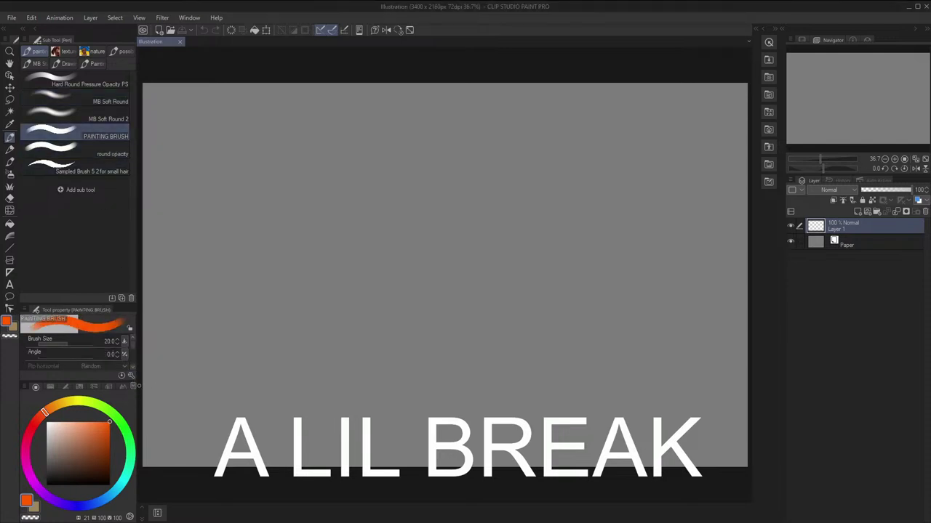
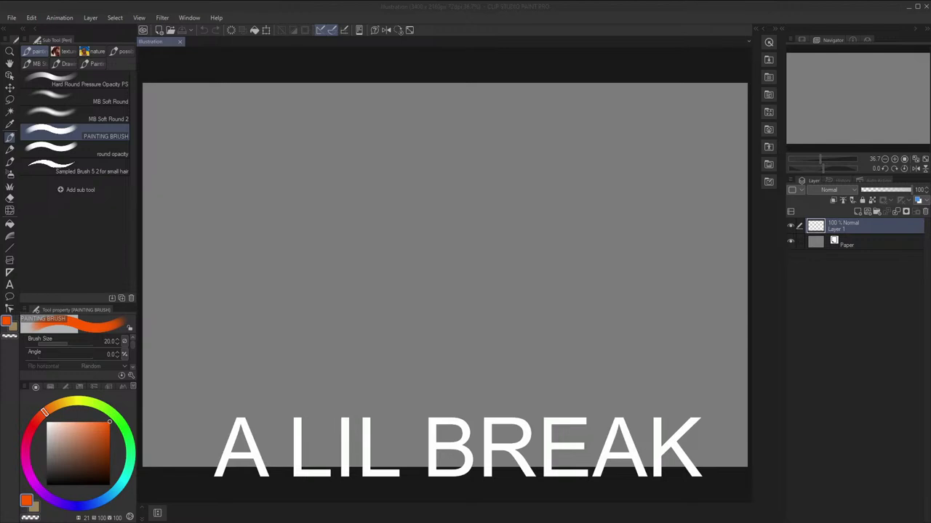
Sketch a faint vertical gesture line for a standing figure in black with the Hard Round Pressure Opacity PS brush
{"action": "left_click", "coordinate": [47, 484]}
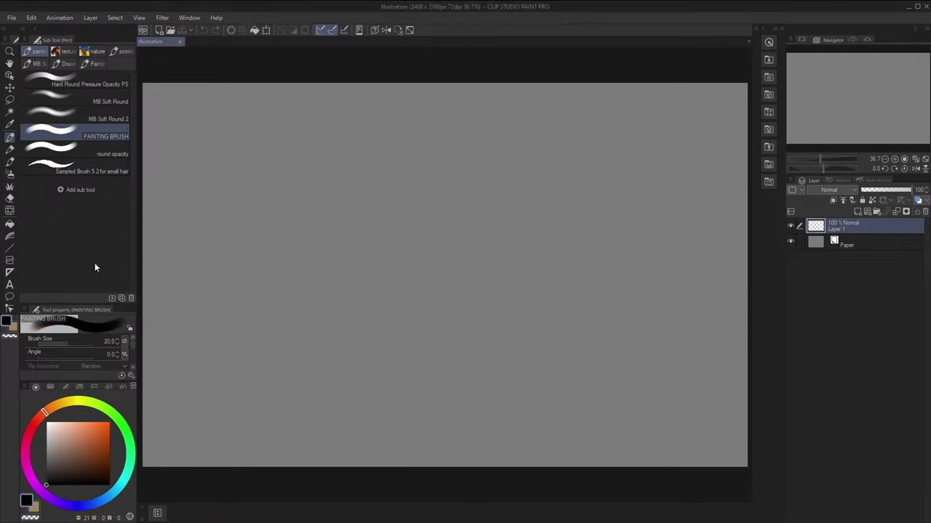
{"action": "left_click", "coordinate": [80, 81]}
{"action": "scroll", "coordinate": [353, 210], "scroll_direction": "down", "scroll_amount": 1}
{"action": "left_click_drag", "start_coordinate": [348, 214], "coordinate": [407, 223]}
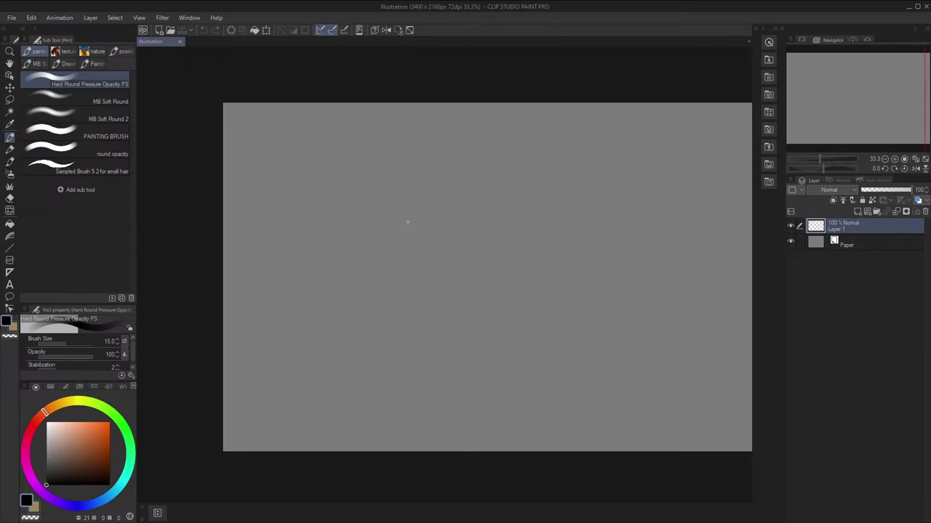
{"action": "key", "text": "space"}
{"action": "left_click_drag", "start_coordinate": [424, 87], "coordinate": [419, 83]}
{"action": "mouse_move", "coordinate": [392, 137]}
{"action": "left_mouse_down"}
{"action": "mouse_move", "coordinate": [400, 130]}
{"action": "mouse_move", "coordinate": [397, 175]}
{"action": "left_mouse_up"}
{"action": "key", "text": "ctrl+z"}
{"action": "mouse_move", "coordinate": [393, 114]}
{"action": "left_mouse_down"}
{"action": "mouse_move", "coordinate": [399, 202]}
{"action": "mouse_move", "coordinate": [387, 228]}
{"action": "mouse_move", "coordinate": [385, 394]}
{"action": "left_mouse_up"}
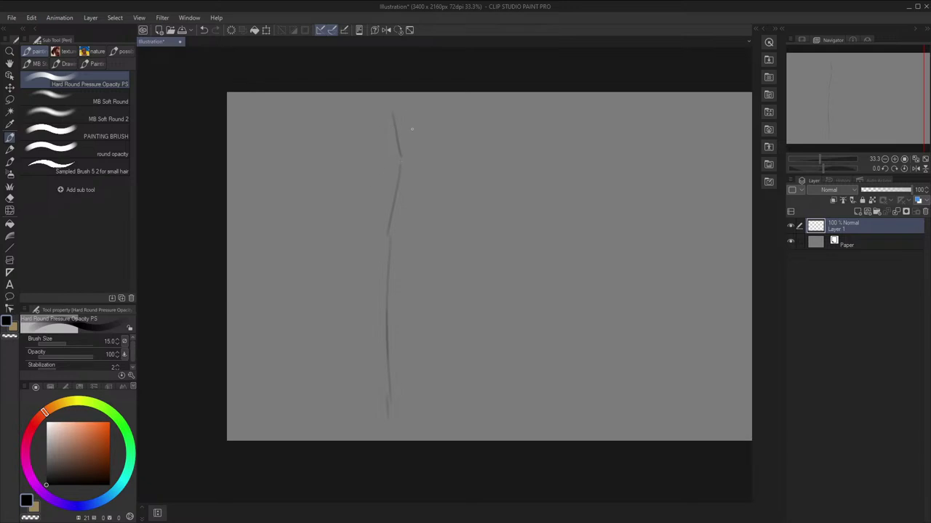
Undo the body line below the neck and redraw it as one long, gently curved line down to the feet
{"action": "key", "text": "ctrl+z"}
{"action": "key", "text": "ctrl+z"}
{"action": "key", "text": "ctrl+z"}
{"action": "left_click_drag", "start_coordinate": [400, 158], "coordinate": [393, 260]}
{"action": "key", "text": "ctrl+z"}
{"action": "key", "text": "ctrl+z"}
{"action": "left_click_drag", "start_coordinate": [393, 217], "coordinate": [399, 411]}
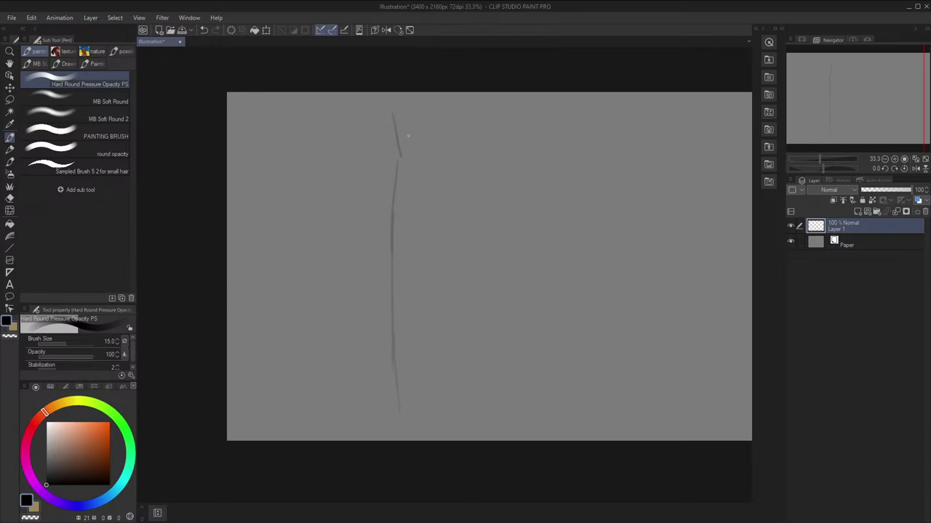
Sketch the shoulder line and a tapered torso shape around the figure's centre line, redoing stray strokes
{"action": "mouse_move", "coordinate": [373, 154]}
{"action": "left_mouse_down"}
{"action": "mouse_move", "coordinate": [413, 159]}
{"action": "mouse_move", "coordinate": [427, 174]}
{"action": "mouse_move", "coordinate": [358, 157]}
{"action": "mouse_move", "coordinate": [372, 218]}
{"action": "left_mouse_up"}
{"action": "key", "text": "ctrl+z"}
{"action": "key", "text": "ctrl+z"}
{"action": "key", "text": "ctrl+z"}
{"action": "key", "text": "ctrl+z"}
{"action": "left_click_drag", "start_coordinate": [420, 172], "coordinate": [406, 231]}
{"action": "key", "text": "ctrl+z"}
{"action": "key", "text": "ctrl+z"}
{"action": "mouse_move", "coordinate": [374, 163]}
{"action": "left_mouse_down"}
{"action": "mouse_move", "coordinate": [387, 210]}
{"action": "mouse_move", "coordinate": [373, 232]}
{"action": "mouse_move", "coordinate": [414, 210]}
{"action": "left_mouse_up"}
Sketch the block of the hips below the waist on both sides of the centre line
{"action": "key", "text": "space"}
{"action": "left_click_drag", "start_coordinate": [366, 231], "coordinate": [357, 265]}
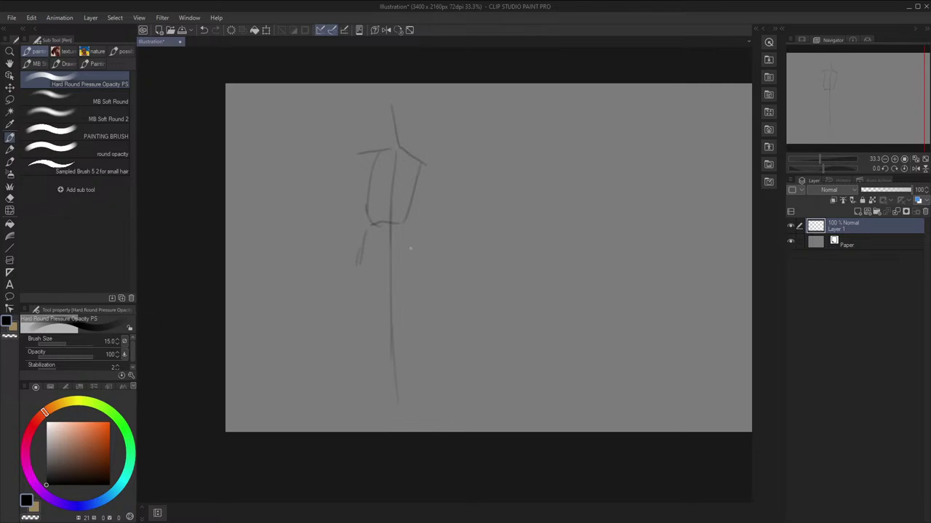
{"action": "mouse_move", "coordinate": [411, 238]}
{"action": "left_mouse_down"}
{"action": "mouse_move", "coordinate": [418, 266]}
{"action": "mouse_move", "coordinate": [359, 262]}
{"action": "mouse_move", "coordinate": [398, 265]}
{"action": "mouse_move", "coordinate": [415, 247]}
{"action": "left_mouse_up"}
{"action": "key", "text": "space"}
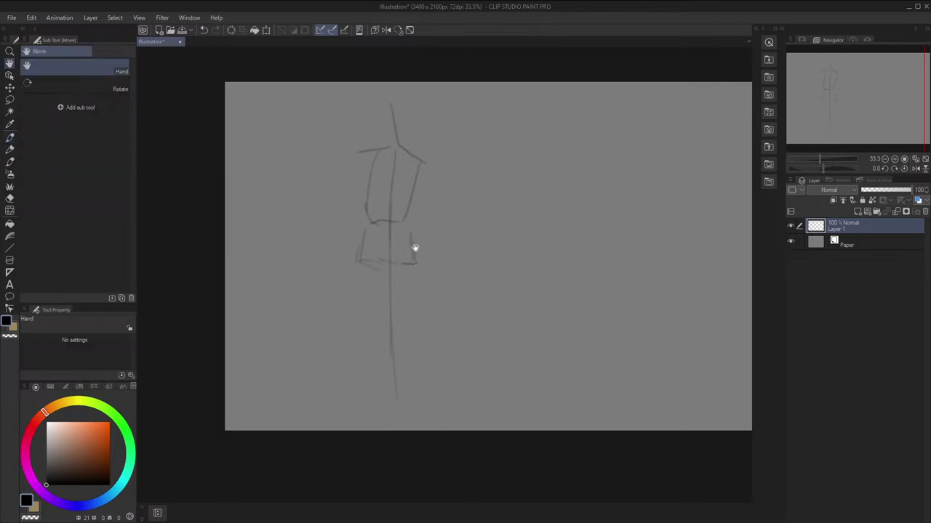
Sketch the figure's left-hand leg with a tapering thigh, a knee mark and a curved calf
{"action": "mouse_move", "coordinate": [359, 263]}
{"action": "left_mouse_down"}
{"action": "mouse_move", "coordinate": [378, 340]}
{"action": "mouse_move", "coordinate": [386, 317]}
{"action": "mouse_move", "coordinate": [371, 348]}
{"action": "left_mouse_up"}
{"action": "key", "text": "ctrl+z"}
{"action": "left_click_drag", "start_coordinate": [385, 330], "coordinate": [379, 368]}
{"action": "key", "text": "ctrl+z"}
{"action": "key", "text": "ctrl+z"}
{"action": "left_click_drag", "start_coordinate": [386, 332], "coordinate": [384, 385]}
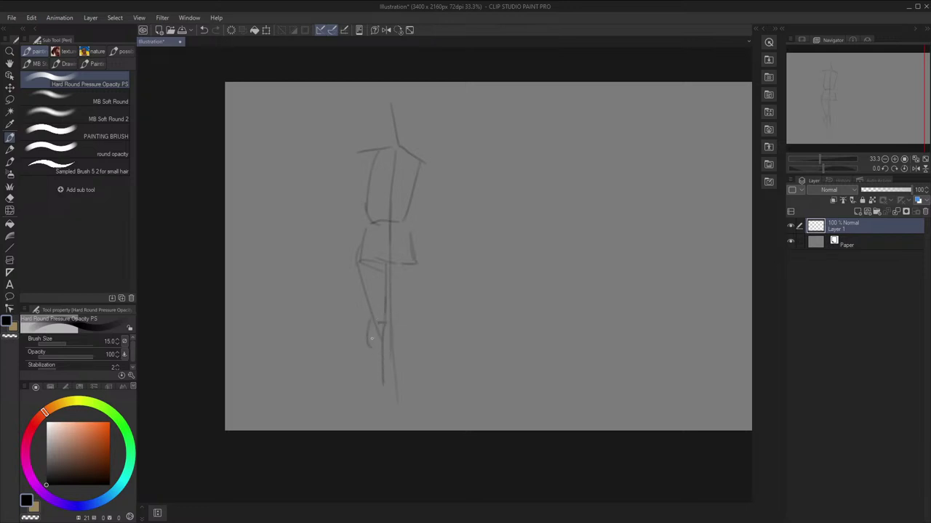
{"action": "left_click_drag", "start_coordinate": [368, 318], "coordinate": [377, 383]}
Sketch the figure's right-hand leg from hip to ankle, redrawing the calf lines until they fit
{"action": "left_click_drag", "start_coordinate": [398, 265], "coordinate": [399, 307]}
{"action": "mouse_move", "coordinate": [418, 263]}
{"action": "left_mouse_down"}
{"action": "mouse_move", "coordinate": [412, 314]}
{"action": "mouse_move", "coordinate": [399, 317]}
{"action": "mouse_move", "coordinate": [413, 317]}
{"action": "left_mouse_up"}
{"action": "key", "text": "e"}
{"action": "mouse_move", "coordinate": [393, 262]}
{"action": "left_mouse_down"}
{"action": "mouse_move", "coordinate": [395, 316]}
{"action": "mouse_move", "coordinate": [394, 272]}
{"action": "mouse_move", "coordinate": [408, 324]}
{"action": "mouse_move", "coordinate": [402, 358]}
{"action": "left_mouse_up"}
{"action": "left_click_drag", "start_coordinate": [405, 314], "coordinate": [414, 346]}
{"action": "key", "text": "ctrl+z"}
{"action": "mouse_move", "coordinate": [414, 336]}
{"action": "left_mouse_down"}
{"action": "mouse_move", "coordinate": [408, 380]}
{"action": "mouse_move", "coordinate": [402, 357]}
{"action": "left_mouse_up"}
{"action": "key", "text": "ctrl+z"}
{"action": "key", "text": "ctrl+z"}
{"action": "left_click_drag", "start_coordinate": [406, 313], "coordinate": [406, 375]}
{"action": "left_click_drag", "start_coordinate": [401, 324], "coordinate": [404, 385]}
Strengthen the lower leg outlines in the mirrored view, then return to the normal view
{"action": "key", "text": "h"}
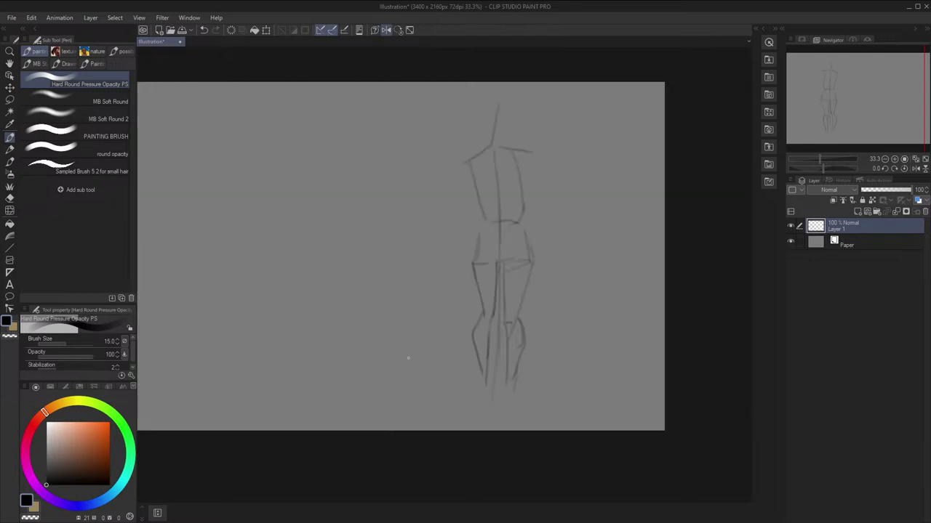
{"action": "left_click_drag", "start_coordinate": [488, 365], "coordinate": [485, 383]}
{"action": "left_click_drag", "start_coordinate": [518, 316], "coordinate": [517, 367]}
{"action": "mouse_move", "coordinate": [518, 315]}
{"action": "left_mouse_down"}
{"action": "mouse_move", "coordinate": [529, 345]}
{"action": "mouse_move", "coordinate": [521, 318]}
{"action": "mouse_move", "coordinate": [517, 371]}
{"action": "left_mouse_up"}
{"action": "key", "text": "ctrl+z"}
{"action": "key", "text": "h"}
Darken the knee and calf contour of the figure's right-hand leg and check it mirrored
{"action": "key", "text": "space"}
{"action": "left_click_drag", "start_coordinate": [533, 269], "coordinate": [539, 259]}
{"action": "left_click_drag", "start_coordinate": [449, 274], "coordinate": [457, 287]}
{"action": "left_click_drag", "start_coordinate": [430, 336], "coordinate": [423, 321]}
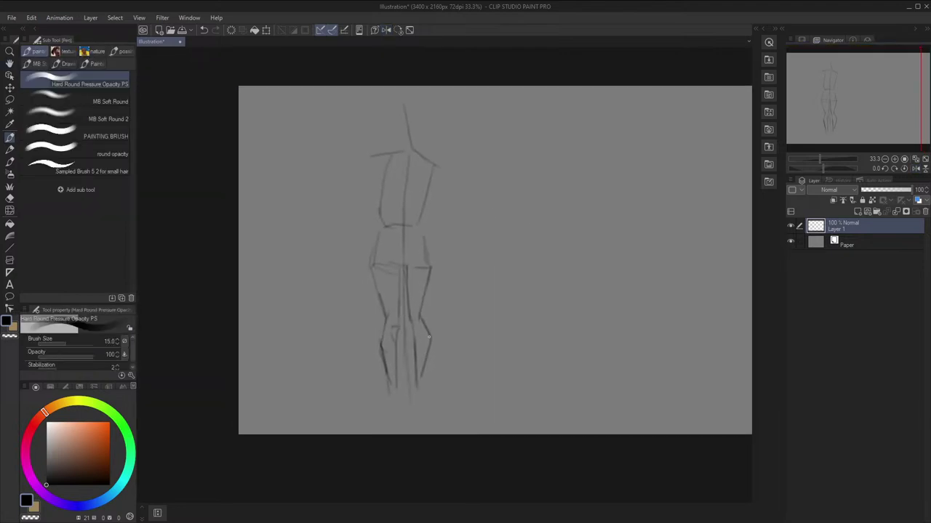
{"action": "mouse_move", "coordinate": [426, 355]}
{"action": "left_mouse_down"}
{"action": "mouse_move", "coordinate": [419, 377]}
{"action": "mouse_move", "coordinate": [416, 320]}
{"action": "left_mouse_up"}
{"action": "key", "text": "h"}
{"action": "key", "text": "p"}
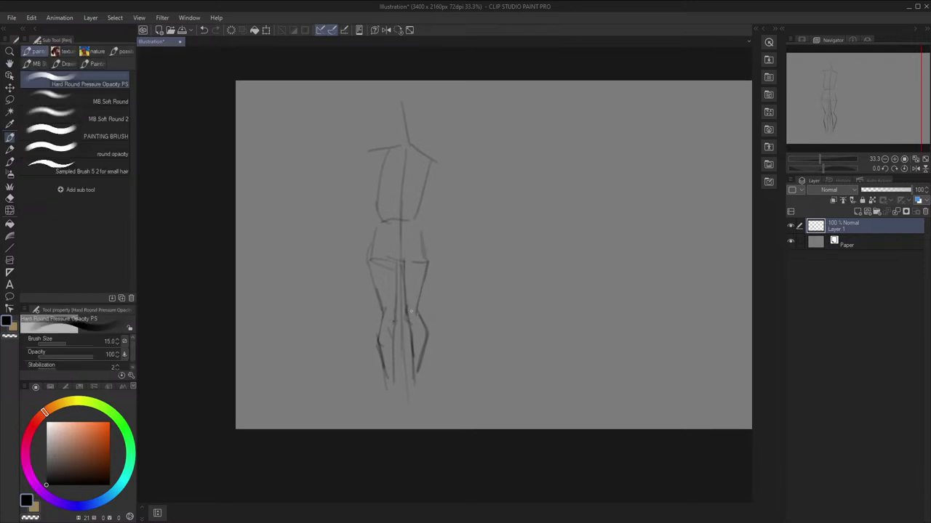
Sketch rough feet under both legs and firm up the inner calf and ankle lines using the mirrored view
{"action": "mouse_move", "coordinate": [418, 368]}
{"action": "left_mouse_down"}
{"action": "mouse_move", "coordinate": [409, 393]}
{"action": "mouse_move", "coordinate": [418, 367]}
{"action": "mouse_move", "coordinate": [419, 390]}
{"action": "mouse_move", "coordinate": [414, 375]}
{"action": "mouse_move", "coordinate": [404, 403]}
{"action": "mouse_move", "coordinate": [433, 354]}
{"action": "mouse_move", "coordinate": [414, 369]}
{"action": "mouse_move", "coordinate": [398, 342]}
{"action": "mouse_move", "coordinate": [394, 379]}
{"action": "mouse_move", "coordinate": [381, 397]}
{"action": "left_mouse_up"}
{"action": "key", "text": "h"}
{"action": "key", "text": "h"}
{"action": "left_click_drag", "start_coordinate": [396, 374], "coordinate": [387, 396]}
{"action": "key", "text": "ctrl+h"}
{"action": "key", "text": "ctrl+z"}
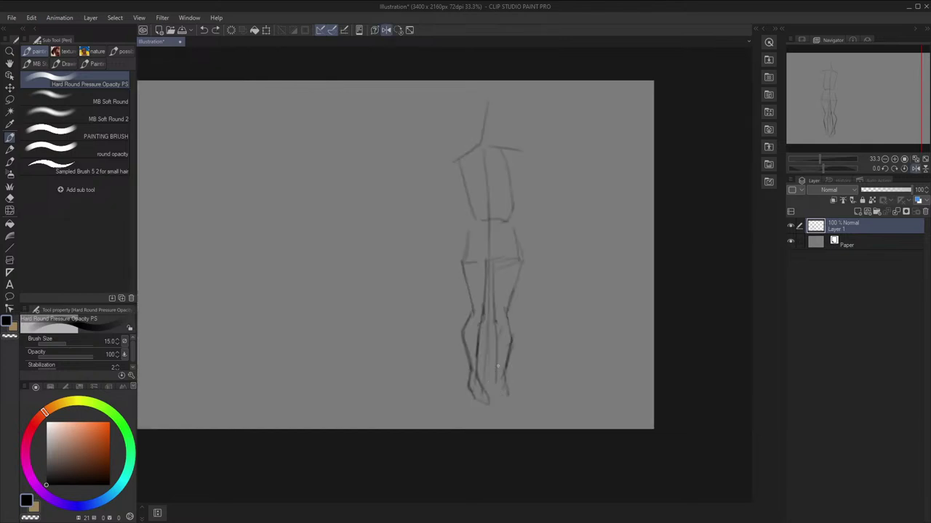
{"action": "left_click_drag", "start_coordinate": [496, 323], "coordinate": [495, 383]}
{"action": "left_click_drag", "start_coordinate": [506, 319], "coordinate": [502, 382]}
{"action": "left_click_drag", "start_coordinate": [497, 373], "coordinate": [492, 395]}
{"action": "key", "text": "ctrl+h"}
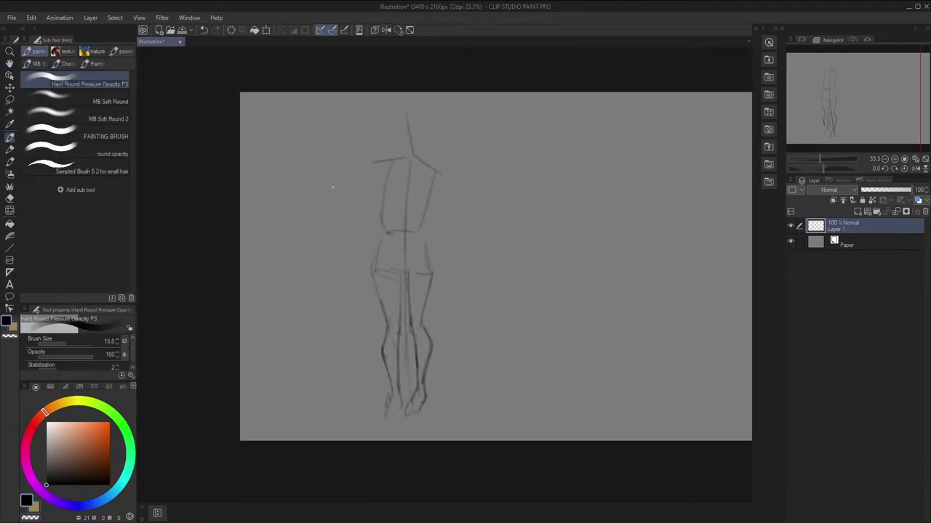
Darken the outer and inner thigh lines of both legs from hip to knee
{"action": "left_click_drag", "start_coordinate": [386, 327], "coordinate": [373, 268]}
{"action": "left_click_drag", "start_coordinate": [431, 277], "coordinate": [420, 324]}
{"action": "mouse_move", "coordinate": [407, 268]}
{"action": "left_mouse_down"}
{"action": "mouse_move", "coordinate": [412, 319]}
{"action": "mouse_move", "coordinate": [405, 270]}
{"action": "left_mouse_up"}
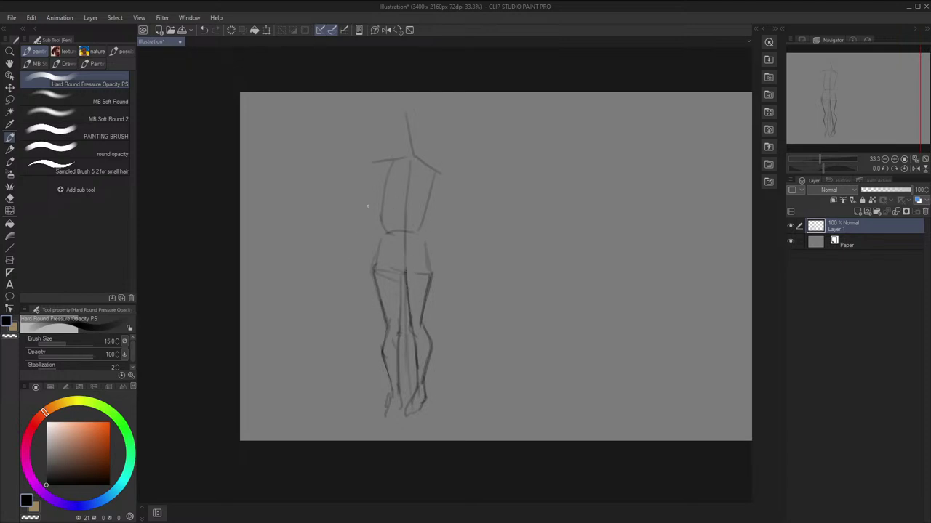
Sketch the left-hand shoulder and upper arm, redrawing the arm line in the mirrored view
{"action": "mouse_move", "coordinate": [398, 158]}
{"action": "left_mouse_down"}
{"action": "mouse_move", "coordinate": [382, 162]}
{"action": "mouse_move", "coordinate": [368, 190]}
{"action": "left_mouse_up"}
{"action": "key", "text": "h"}
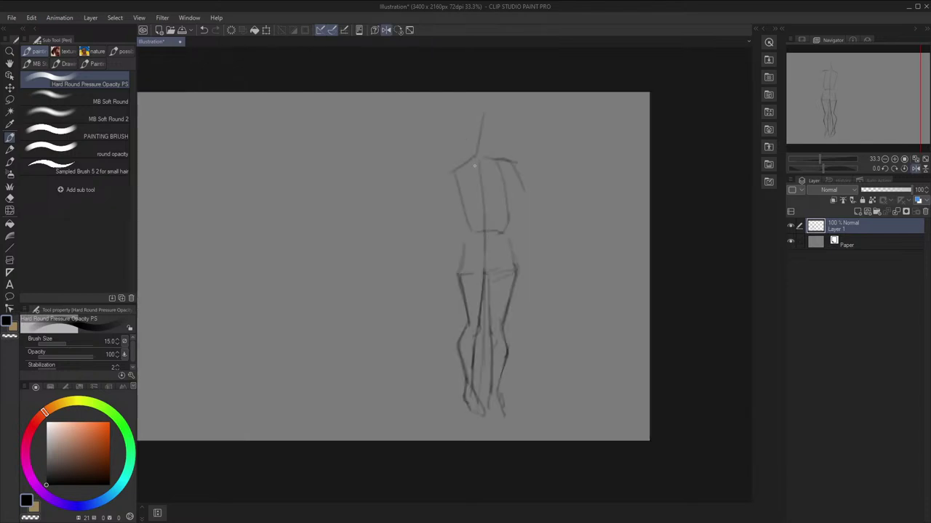
{"action": "key", "text": "ctrl+z"}
{"action": "left_click_drag", "start_coordinate": [513, 164], "coordinate": [525, 222]}
{"action": "key", "text": "h"}
{"action": "key", "text": "space"}
{"action": "mouse_move", "coordinate": [515, 184]}
{"action": "left_mouse_down"}
{"action": "mouse_move", "coordinate": [527, 235]}
{"action": "mouse_move", "coordinate": [522, 195]}
{"action": "left_mouse_up"}
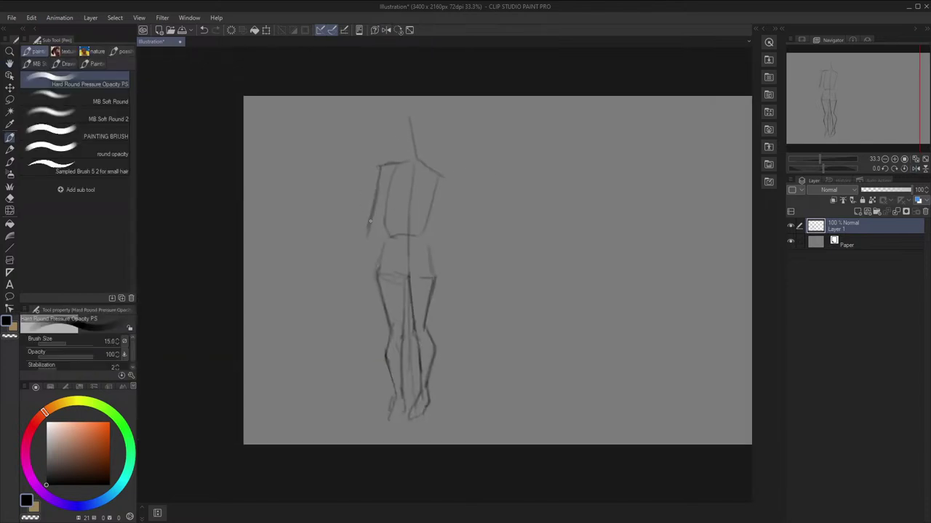
Rework the left-hand arm line down to the elbow, checking the shape in the mirrored view
{"action": "mouse_move", "coordinate": [370, 221]}
{"action": "left_mouse_down"}
{"action": "mouse_move", "coordinate": [390, 199]}
{"action": "mouse_move", "coordinate": [400, 212]}
{"action": "mouse_move", "coordinate": [389, 216]}
{"action": "mouse_move", "coordinate": [397, 201]}
{"action": "mouse_move", "coordinate": [388, 226]}
{"action": "mouse_move", "coordinate": [381, 207]}
{"action": "mouse_move", "coordinate": [385, 230]}
{"action": "mouse_move", "coordinate": [385, 219]}
{"action": "mouse_move", "coordinate": [371, 252]}
{"action": "mouse_move", "coordinate": [371, 218]}
{"action": "left_mouse_up"}
{"action": "key", "text": "ctrl+z"}
{"action": "mouse_move", "coordinate": [380, 167]}
{"action": "left_mouse_down"}
{"action": "mouse_move", "coordinate": [361, 236]}
{"action": "mouse_move", "coordinate": [377, 196]}
{"action": "mouse_move", "coordinate": [375, 214]}
{"action": "left_mouse_up"}
{"action": "key", "text": "h"}
{"action": "key", "text": "ctrl+z"}
{"action": "left_click_drag", "start_coordinate": [509, 209], "coordinate": [514, 217]}
{"action": "key", "text": "h"}
Sketch the bent forearm with a hand in front of the torso, and outline a short flared skirt
{"action": "mouse_move", "coordinate": [391, 222]}
{"action": "left_mouse_down"}
{"action": "mouse_move", "coordinate": [381, 249]}
{"action": "mouse_move", "coordinate": [361, 241]}
{"action": "mouse_move", "coordinate": [418, 227]}
{"action": "mouse_move", "coordinate": [439, 276]}
{"action": "mouse_move", "coordinate": [426, 290]}
{"action": "left_mouse_up"}
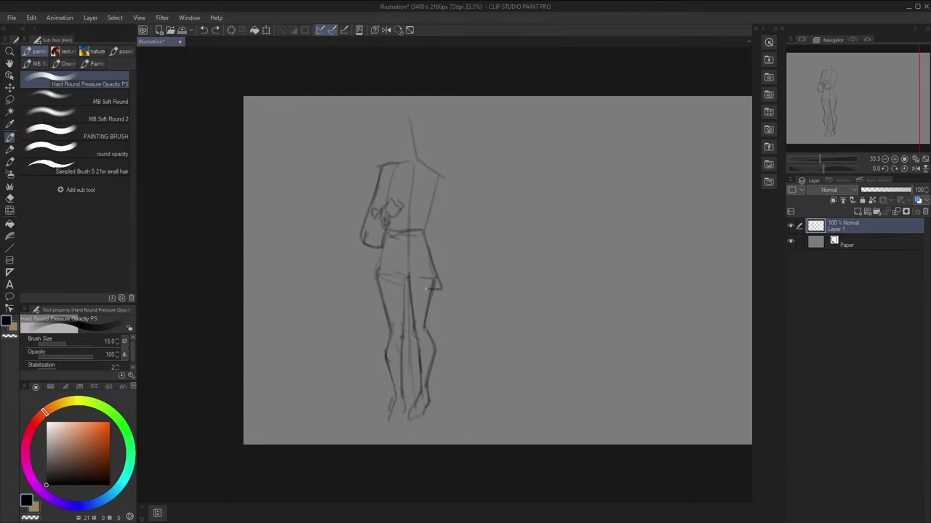
{"action": "key", "text": "h"}
{"action": "mouse_move", "coordinate": [506, 234]}
{"action": "left_mouse_down"}
{"action": "mouse_move", "coordinate": [519, 290]}
{"action": "mouse_move", "coordinate": [459, 290]}
{"action": "mouse_move", "coordinate": [496, 247]}
{"action": "left_mouse_up"}
{"action": "key", "text": "h"}
{"action": "key", "text": "space"}
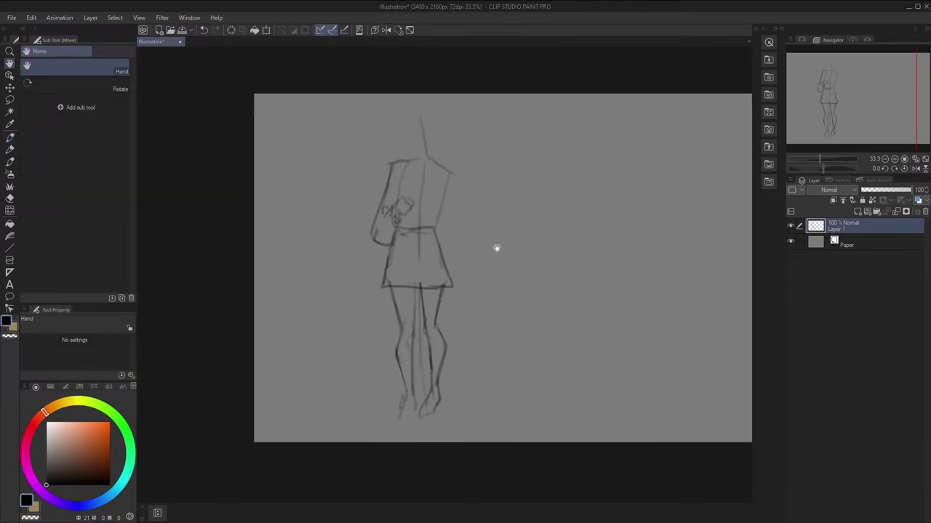
Redraw the skirt's hem and side edges with a softly curved bottom, checking it mirrored
{"action": "key", "text": "p"}
{"action": "left_click_drag", "start_coordinate": [447, 292], "coordinate": [384, 294]}
{"action": "key", "text": "ctrl+z"}
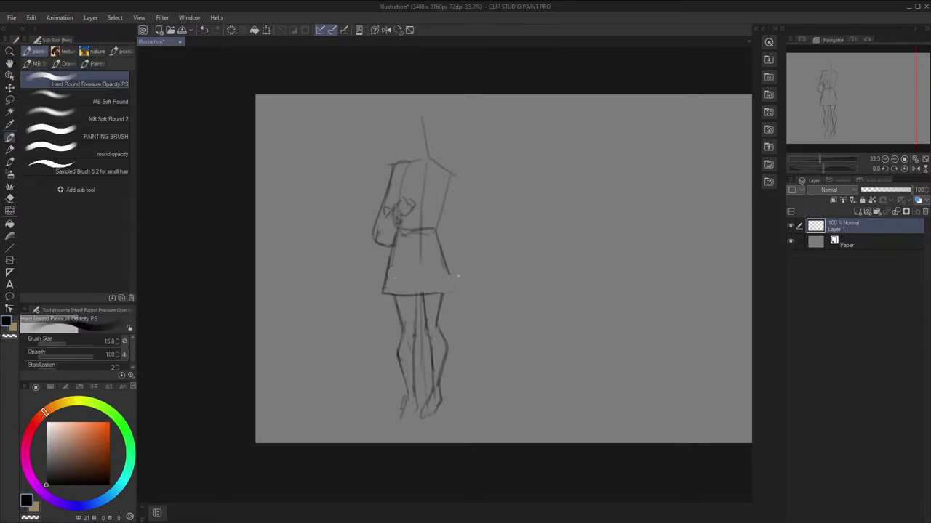
{"action": "mouse_move", "coordinate": [449, 274]}
{"action": "left_mouse_down"}
{"action": "mouse_move", "coordinate": [455, 294]}
{"action": "mouse_move", "coordinate": [425, 293]}
{"action": "mouse_move", "coordinate": [437, 233]}
{"action": "mouse_move", "coordinate": [398, 236]}
{"action": "mouse_move", "coordinate": [405, 296]}
{"action": "mouse_move", "coordinate": [452, 285]}
{"action": "left_mouse_up"}
{"action": "key", "text": "ctrl+z"}
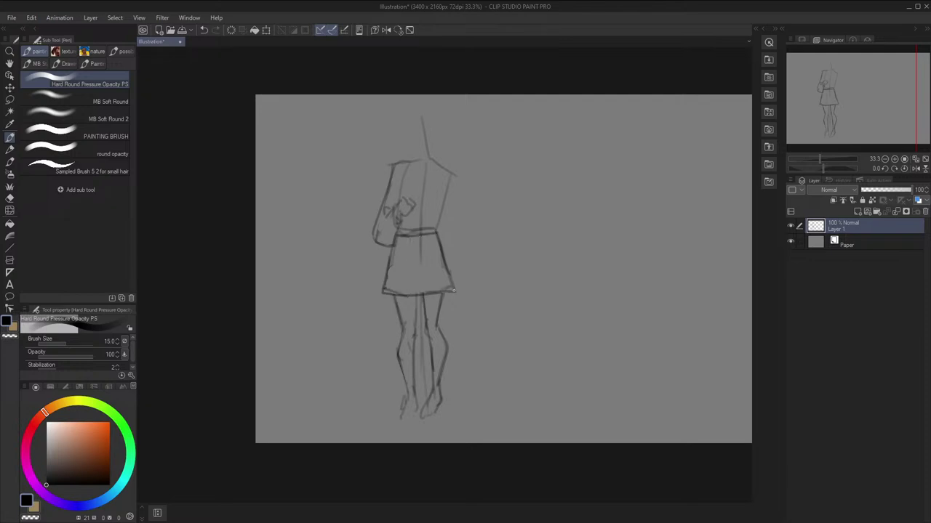
{"action": "key", "text": "h"}
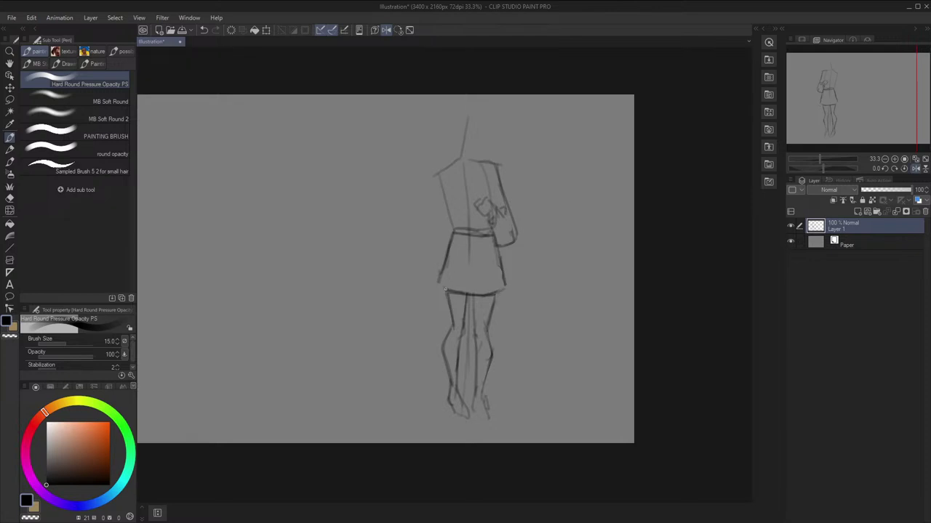
{"action": "key", "text": "h"}
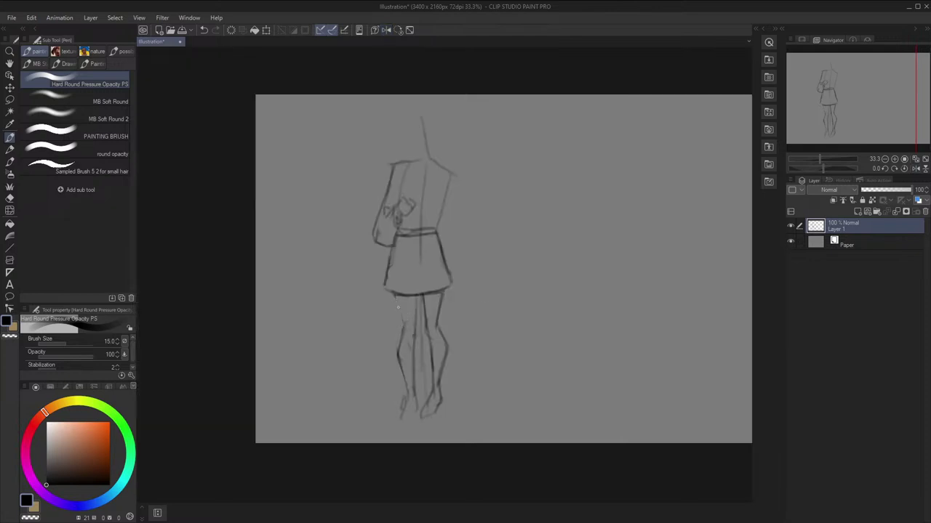
Clean up and darken the thigh, knee and calf contours of both legs below the skirt
{"action": "left_click_drag", "start_coordinate": [397, 307], "coordinate": [404, 323]}
{"action": "left_click_drag", "start_coordinate": [415, 327], "coordinate": [412, 373]}
{"action": "left_click_drag", "start_coordinate": [437, 322], "coordinate": [444, 359]}
{"action": "left_click_drag", "start_coordinate": [448, 340], "coordinate": [440, 386]}
{"action": "left_click_drag", "start_coordinate": [415, 332], "coordinate": [415, 396]}
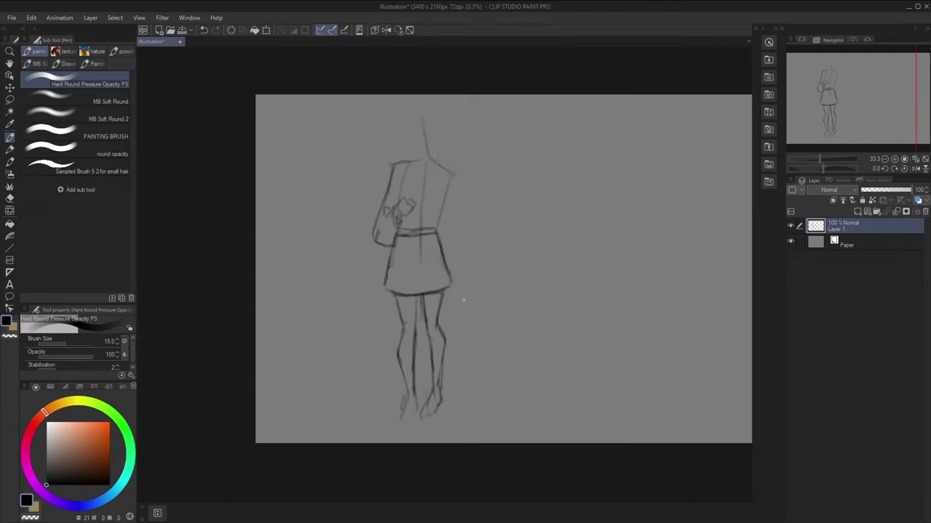
Draw vertical pleat lines from the waistband to the hem across the skirt
{"action": "mouse_move", "coordinate": [432, 241]}
{"action": "left_mouse_down"}
{"action": "mouse_move", "coordinate": [440, 280]}
{"action": "mouse_move", "coordinate": [429, 287]}
{"action": "left_mouse_up"}
{"action": "left_click_drag", "start_coordinate": [419, 239], "coordinate": [414, 290]}
{"action": "key", "text": "h"}
{"action": "left_click_drag", "start_coordinate": [486, 242], "coordinate": [490, 289]}
{"action": "key", "text": "h"}
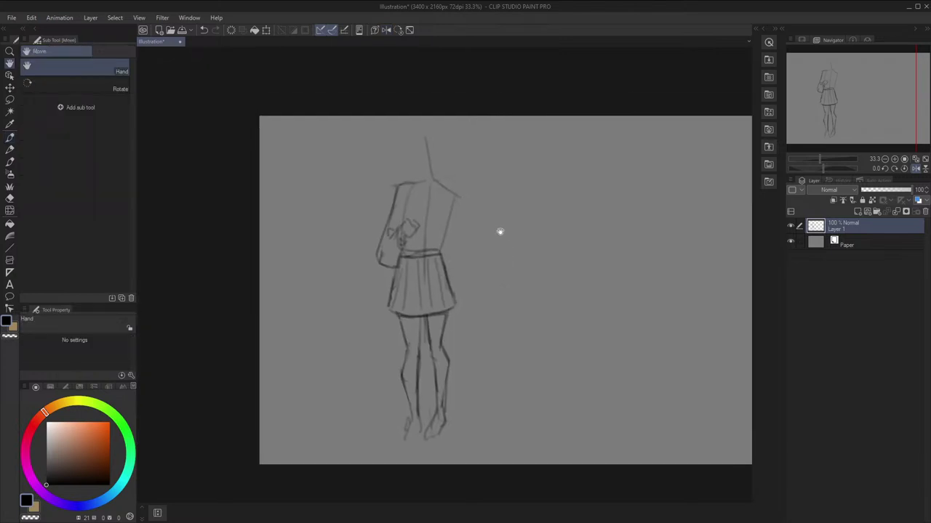
Sketch the jacket's open front edges converging at the waist and define the waistband, using the mirrored view
{"action": "key", "text": "ctrl+z"}
{"action": "mouse_move", "coordinate": [419, 241]}
{"action": "left_mouse_down"}
{"action": "mouse_move", "coordinate": [436, 193]}
{"action": "mouse_move", "coordinate": [415, 222]}
{"action": "left_mouse_up"}
{"action": "key", "text": "ctrl+z"}
{"action": "left_click_drag", "start_coordinate": [406, 188], "coordinate": [414, 252]}
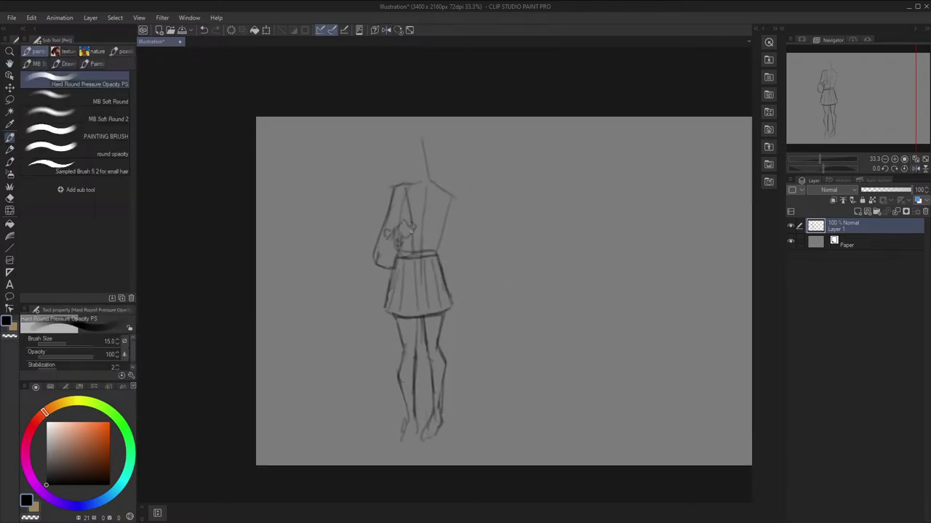
{"action": "mouse_move", "coordinate": [435, 202]}
{"action": "left_mouse_down"}
{"action": "mouse_move", "coordinate": [421, 251]}
{"action": "mouse_move", "coordinate": [429, 216]}
{"action": "left_mouse_up"}
{"action": "mouse_move", "coordinate": [436, 250]}
{"action": "left_mouse_down"}
{"action": "mouse_move", "coordinate": [408, 251]}
{"action": "mouse_move", "coordinate": [405, 260]}
{"action": "mouse_move", "coordinate": [434, 254]}
{"action": "mouse_move", "coordinate": [411, 256]}
{"action": "left_mouse_up"}
{"action": "key", "text": "h"}
{"action": "key", "text": "ctrl+z"}
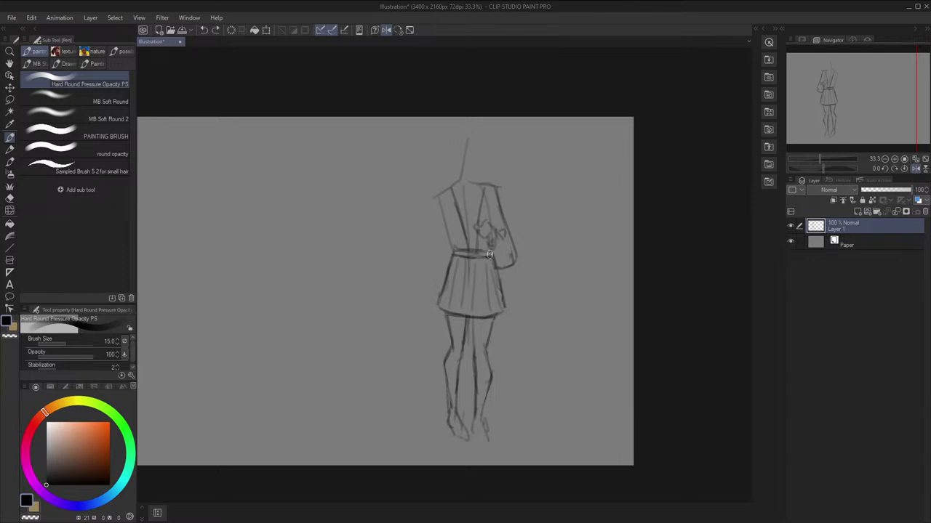
{"action": "left_click_drag", "start_coordinate": [488, 254], "coordinate": [467, 253]}
{"action": "key", "text": "h"}
Sketch the right-hand arm hanging down in a loose sleeve that ends in a cuff beside the skirt
{"action": "key", "text": "space"}
{"action": "mouse_move", "coordinate": [459, 216]}
{"action": "left_mouse_down"}
{"action": "mouse_move", "coordinate": [460, 179]}
{"action": "mouse_move", "coordinate": [473, 267]}
{"action": "left_mouse_up"}
{"action": "scroll", "coordinate": [455, 198], "scroll_direction": "up", "scroll_amount": 1}
{"action": "key", "text": "ctrl+z"}
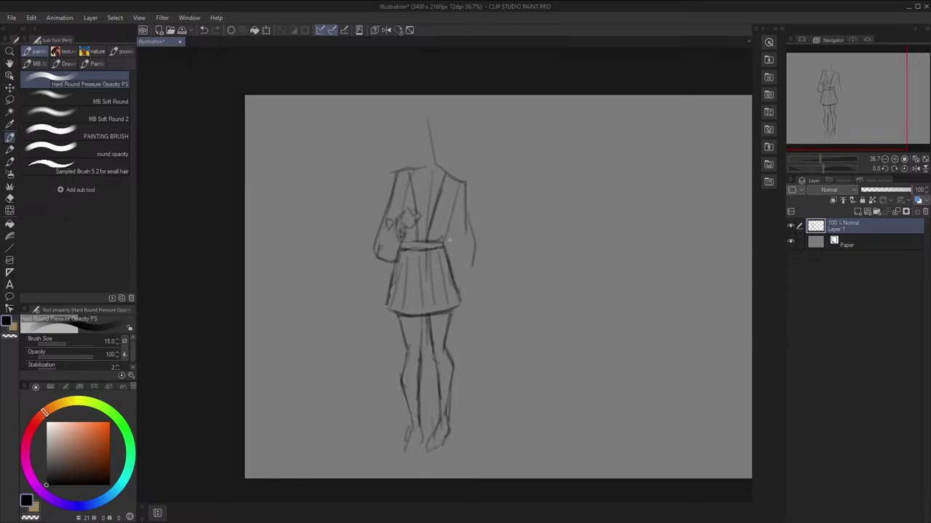
{"action": "mouse_move", "coordinate": [447, 226]}
{"action": "left_mouse_down"}
{"action": "mouse_move", "coordinate": [448, 275]}
{"action": "mouse_move", "coordinate": [466, 277]}
{"action": "left_mouse_up"}
{"action": "mouse_move", "coordinate": [473, 260]}
{"action": "left_mouse_down"}
{"action": "mouse_move", "coordinate": [452, 277]}
{"action": "mouse_move", "coordinate": [451, 240]}
{"action": "left_mouse_up"}
{"action": "key", "text": "h"}
{"action": "key", "text": "h"}
{"action": "left_click_drag", "start_coordinate": [473, 276], "coordinate": [457, 291]}
{"action": "key", "text": "space"}
{"action": "left_click_drag", "start_coordinate": [503, 220], "coordinate": [512, 254]}
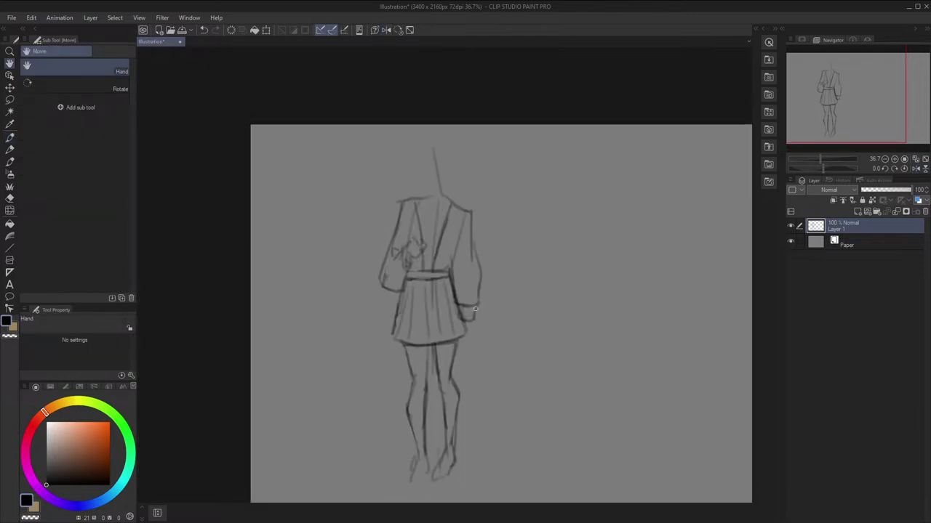
Add a simple hand block below the right-hand sleeve and check the figure mirrored
{"action": "left_click_drag", "start_coordinate": [463, 306], "coordinate": [470, 322]}
{"action": "key", "text": "h"}
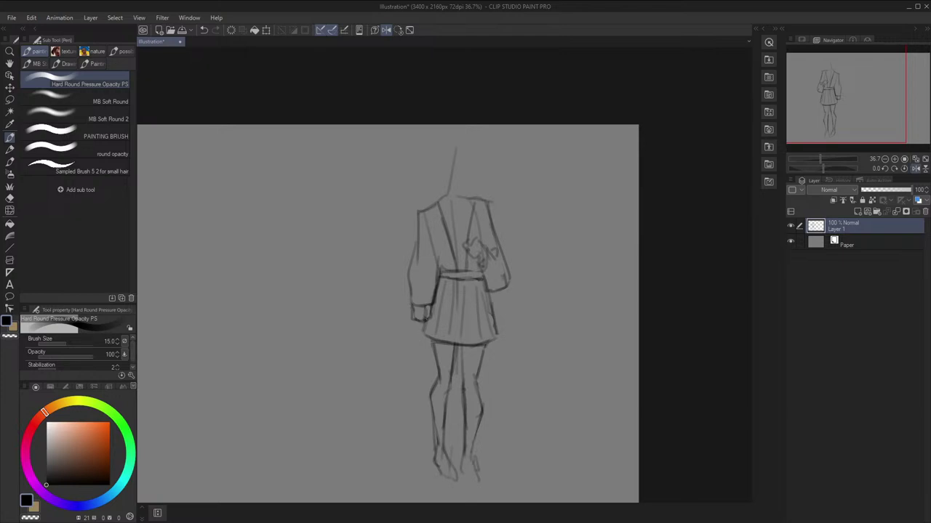
{"action": "key", "text": "h"}
{"action": "key", "text": "space"}
{"action": "left_click_drag", "start_coordinate": [492, 228], "coordinate": [507, 255]}
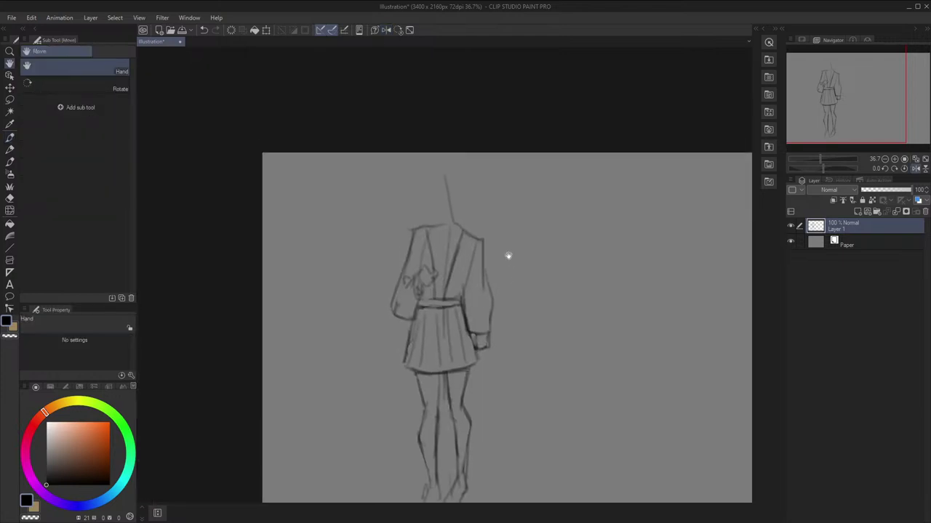
Strengthen the jacket's front edge and sketch a shirt collar with a tie at the neck
{"action": "mouse_move", "coordinate": [435, 230]}
{"action": "left_mouse_down"}
{"action": "mouse_move", "coordinate": [431, 273]}
{"action": "mouse_move", "coordinate": [431, 259]}
{"action": "mouse_move", "coordinate": [450, 270]}
{"action": "left_mouse_up"}
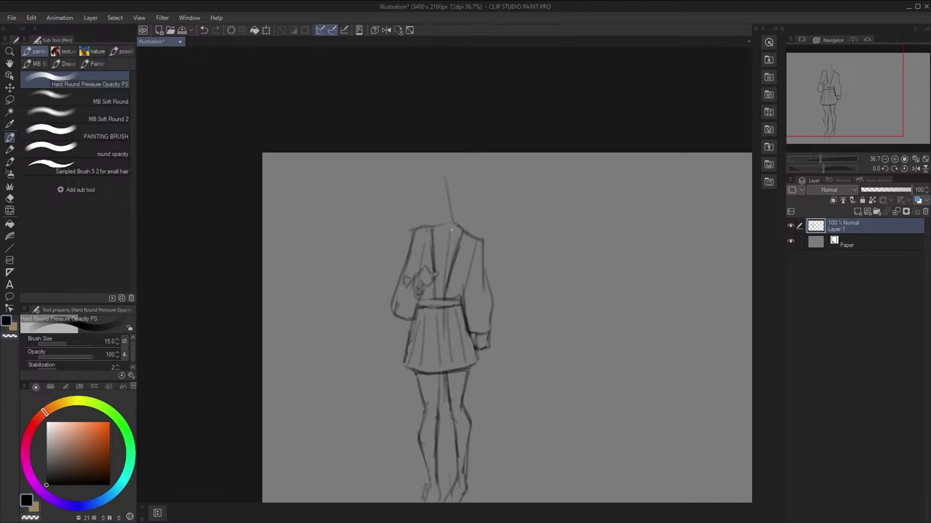
{"action": "mouse_move", "coordinate": [440, 240]}
{"action": "left_mouse_down"}
{"action": "mouse_move", "coordinate": [436, 231]}
{"action": "mouse_move", "coordinate": [434, 282]}
{"action": "mouse_move", "coordinate": [470, 235]}
{"action": "left_mouse_up"}
{"action": "key", "text": "h"}
{"action": "key", "text": "h"}
Sketch ankle cuffs and shoes on both feet, drawing the second shoe in the mirrored view
{"action": "mouse_move", "coordinate": [462, 361]}
{"action": "left_mouse_down"}
{"action": "mouse_move", "coordinate": [467, 420]}
{"action": "mouse_move", "coordinate": [477, 430]}
{"action": "mouse_move", "coordinate": [458, 453]}
{"action": "mouse_move", "coordinate": [462, 406]}
{"action": "left_mouse_up"}
{"action": "mouse_move", "coordinate": [462, 407]}
{"action": "left_mouse_down"}
{"action": "mouse_move", "coordinate": [481, 406]}
{"action": "mouse_move", "coordinate": [473, 418]}
{"action": "left_mouse_up"}
{"action": "left_click_drag", "start_coordinate": [477, 410], "coordinate": [470, 446]}
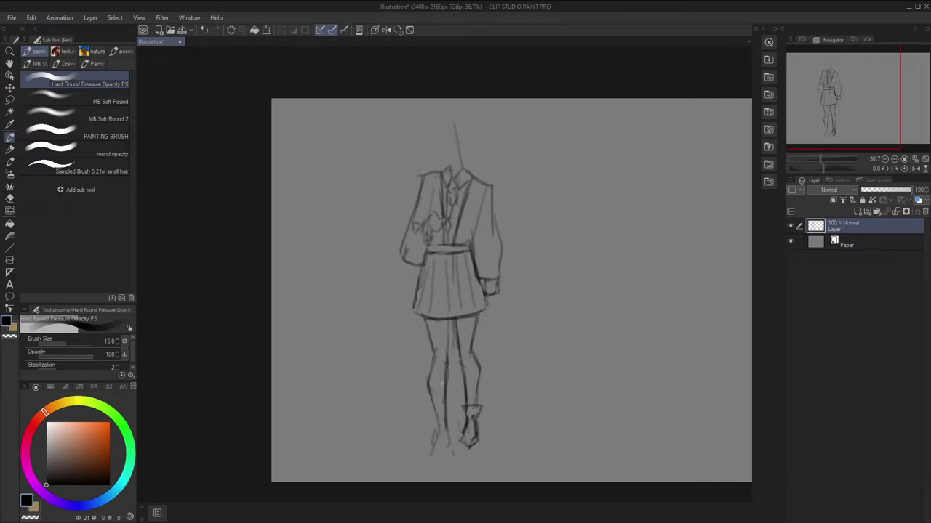
{"action": "key", "text": "h"}
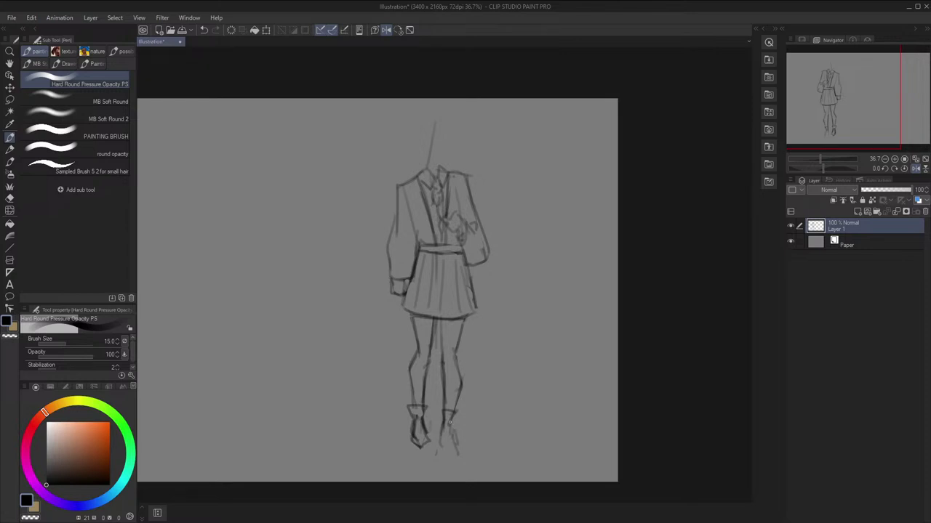
{"action": "mouse_move", "coordinate": [450, 422]}
{"action": "left_mouse_down"}
{"action": "mouse_move", "coordinate": [459, 446]}
{"action": "mouse_move", "coordinate": [443, 450]}
{"action": "left_mouse_up"}
{"action": "key", "text": "h"}
{"action": "key", "text": "space"}
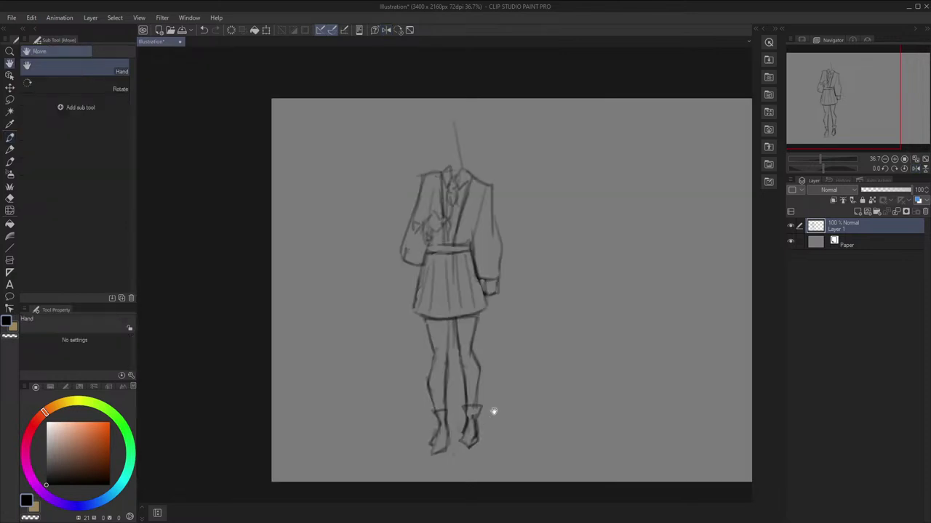
Reshape the feet with Liquify, and lasso the foot near the canvas centre in the mirrored view to transform it
{"action": "key", "text": "j"}
{"action": "key", "text": "h"}
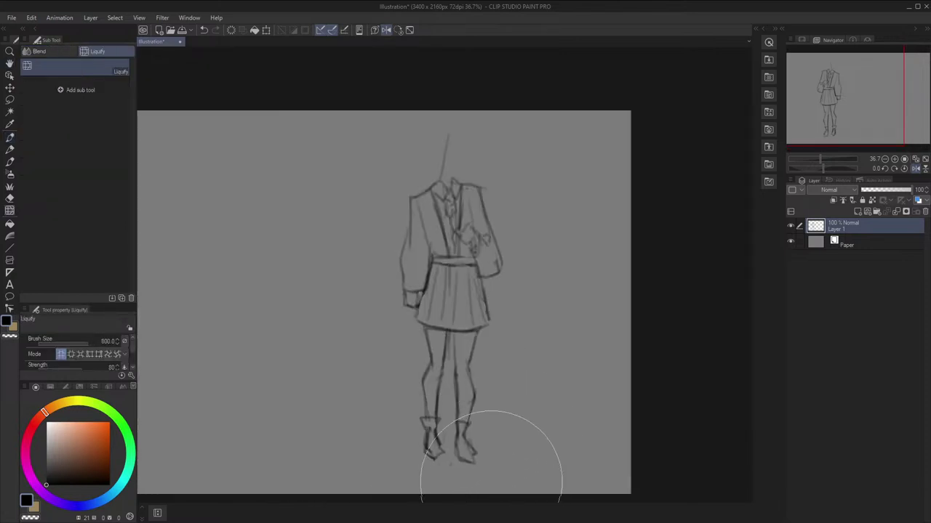
{"action": "key", "text": "m"}
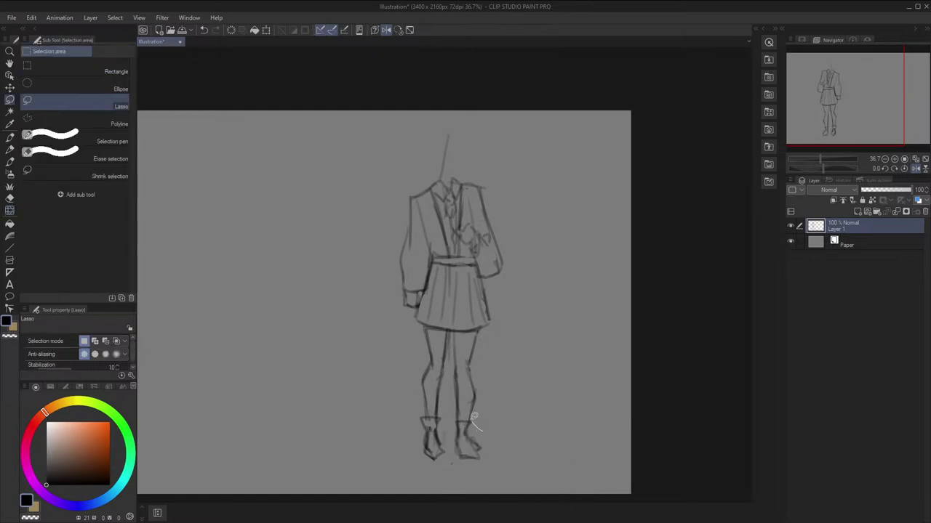
{"action": "mouse_move", "coordinate": [474, 418]}
{"action": "left_mouse_down"}
{"action": "mouse_move", "coordinate": [418, 415]}
{"action": "mouse_move", "coordinate": [420, 482]}
{"action": "mouse_move", "coordinate": [516, 495]}
{"action": "left_mouse_up"}
{"action": "key", "text": "ctrl+t"}
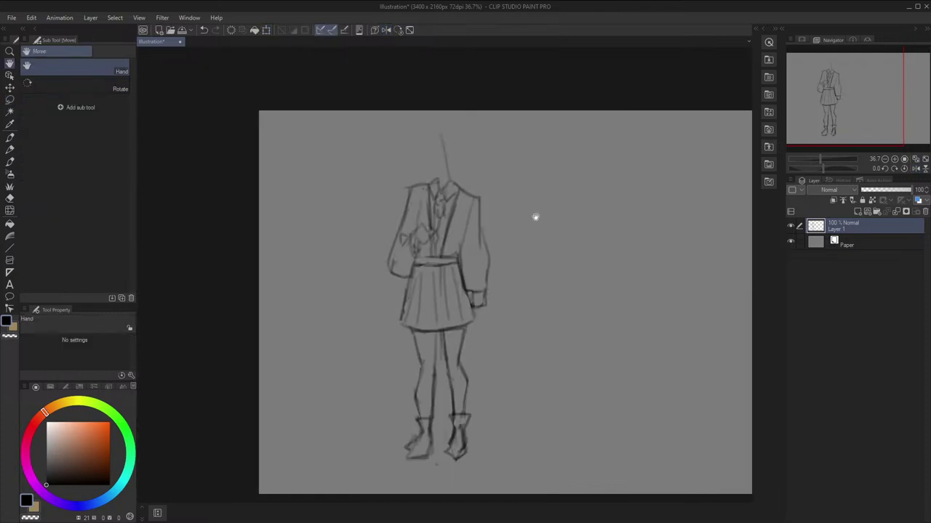
Sketch the neck rising from the collar and an oval head outline above it with the Hard Round Pressure Opacity brush
{"action": "key", "text": "p"}
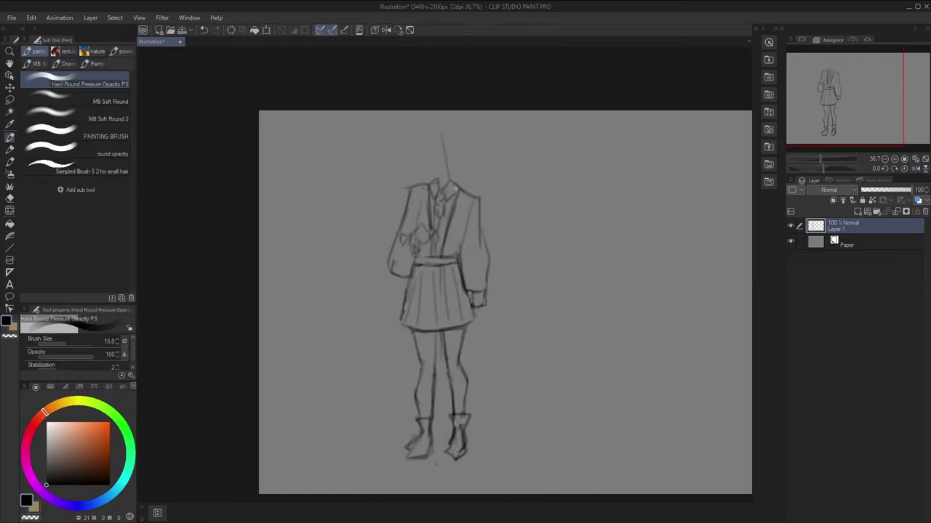
{"action": "mouse_move", "coordinate": [447, 170]}
{"action": "left_mouse_down"}
{"action": "mouse_move", "coordinate": [445, 139]}
{"action": "mouse_move", "coordinate": [459, 170]}
{"action": "left_mouse_up"}
{"action": "key", "text": "space"}
{"action": "key", "text": "p"}
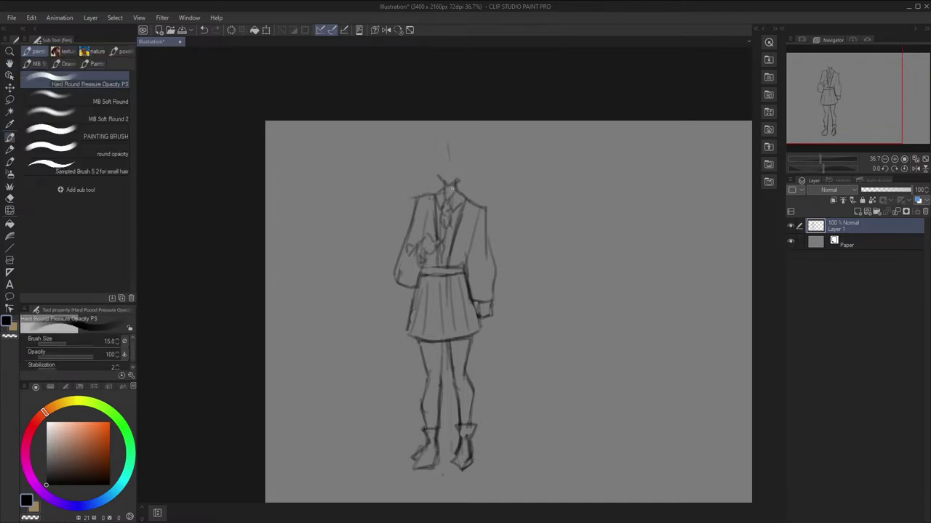
{"action": "mouse_move", "coordinate": [434, 160]}
{"action": "left_mouse_down"}
{"action": "mouse_move", "coordinate": [442, 183]}
{"action": "mouse_move", "coordinate": [450, 148]}
{"action": "mouse_move", "coordinate": [455, 181]}
{"action": "mouse_move", "coordinate": [429, 174]}
{"action": "mouse_move", "coordinate": [451, 160]}
{"action": "mouse_move", "coordinate": [488, 158]}
{"action": "left_mouse_up"}
Adjust the head's shape with the Liquify tool at size 300 and check the whole figure mirrored
{"action": "key", "text": "h"}
{"action": "key", "text": "j"}
{"action": "key", "text": "ctrl+h"}
{"action": "key", "text": "["}
{"action": "key", "text": "h"}
{"action": "scroll", "coordinate": [466, 119], "scroll_direction": "down", "scroll_amount": 1}
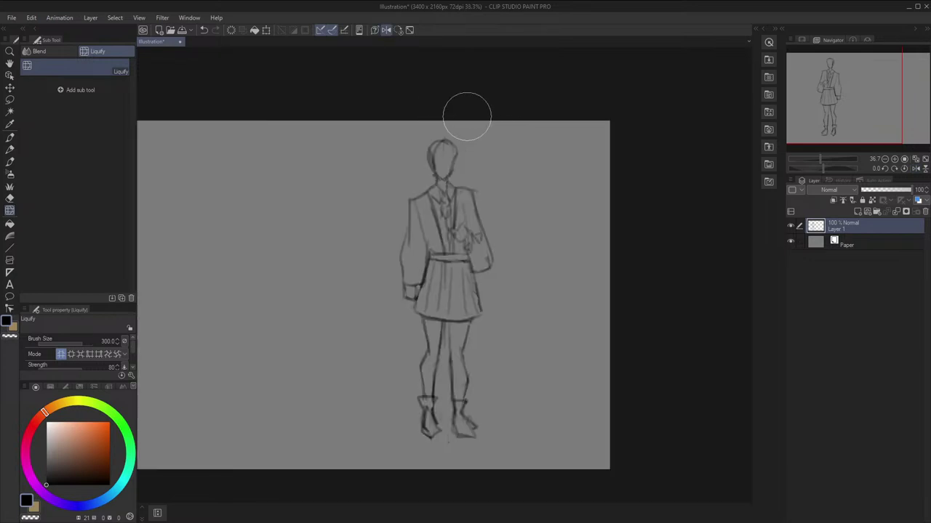
{"action": "key", "text": "h"}
{"action": "scroll", "coordinate": [465, 107], "scroll_direction": "up", "scroll_amount": 2}
{"action": "scroll", "coordinate": [467, 109], "scroll_direction": "down", "scroll_amount": 2}
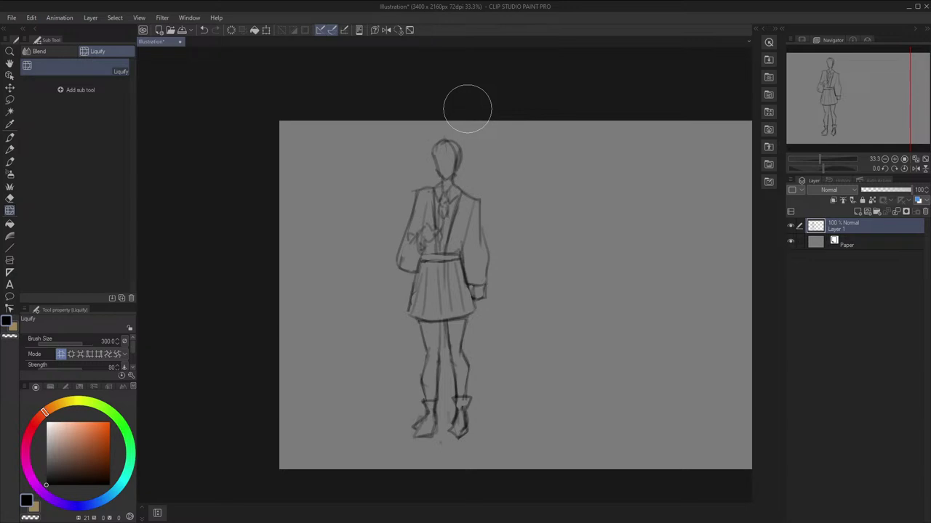
Sketch a faint centre line, nose and mouth on the face with the brush at size 7, checking it mirrored
{"action": "scroll", "coordinate": [460, 138], "scroll_direction": "up", "scroll_amount": 5}
{"action": "mouse_move", "coordinate": [460, 150]}
{"action": "left_mouse_down"}
{"action": "mouse_move", "coordinate": [453, 189]}
{"action": "mouse_move", "coordinate": [447, 164]}
{"action": "mouse_move", "coordinate": [456, 185]}
{"action": "mouse_move", "coordinate": [443, 220]}
{"action": "left_mouse_up"}
{"action": "key", "text": "h"}
{"action": "key", "text": "ctrl+z"}
{"action": "key", "text": "ctrl+z"}
{"action": "key", "text": "h"}
{"action": "mouse_move", "coordinate": [459, 175]}
{"action": "left_mouse_down"}
{"action": "mouse_move", "coordinate": [469, 181]}
{"action": "mouse_move", "coordinate": [440, 209]}
{"action": "mouse_move", "coordinate": [438, 231]}
{"action": "left_mouse_up"}
{"action": "key", "text": "bracketleft"}
{"action": "key", "text": "bracketleft"}
{"action": "key", "text": "bracketleft"}
{"action": "key", "text": "ctrl+z"}
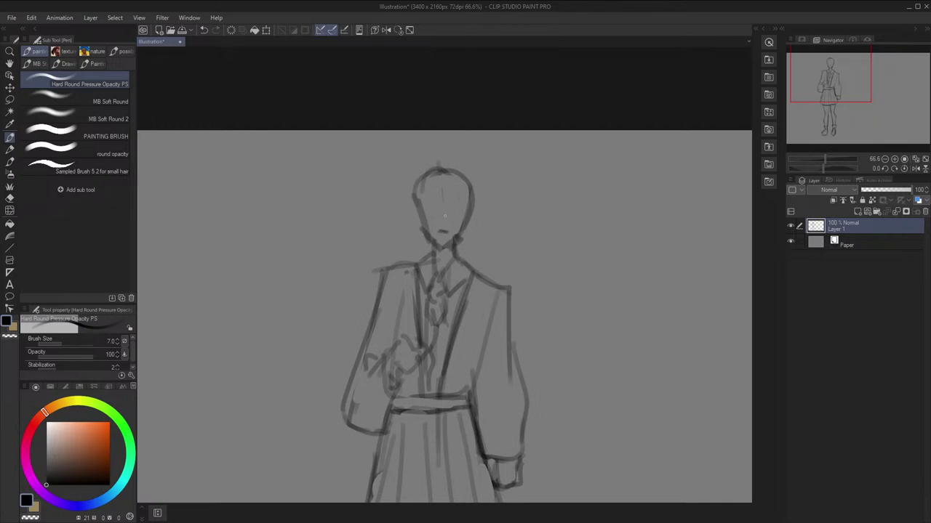
{"action": "key", "text": "h"}
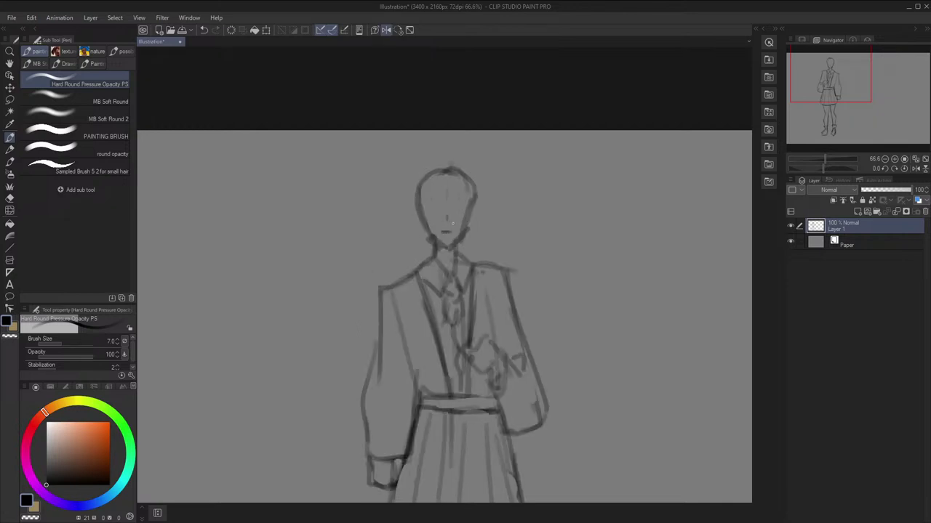
{"action": "key", "text": "h"}
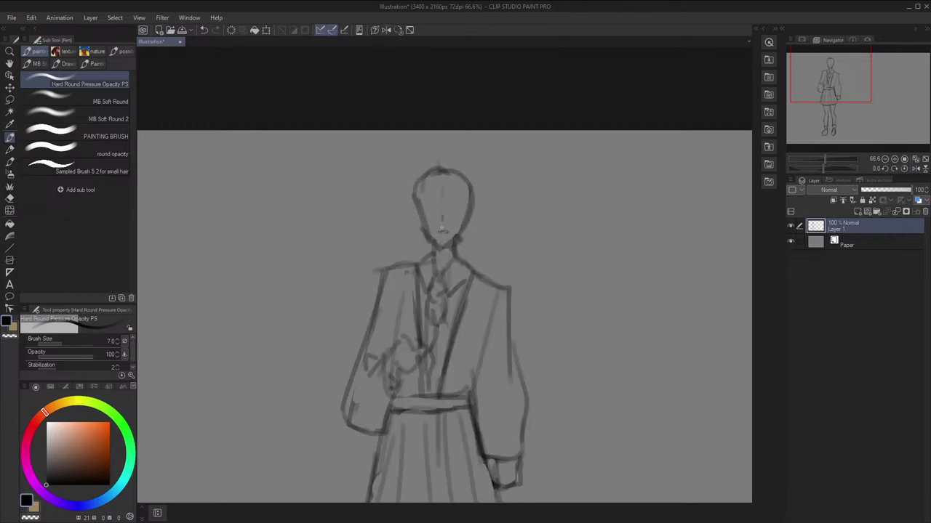
Sketch the eye lines and an eyebrow on the face, alternating between normal and mirrored views
{"action": "scroll", "coordinate": [428, 164], "scroll_direction": "up", "scroll_amount": 1}
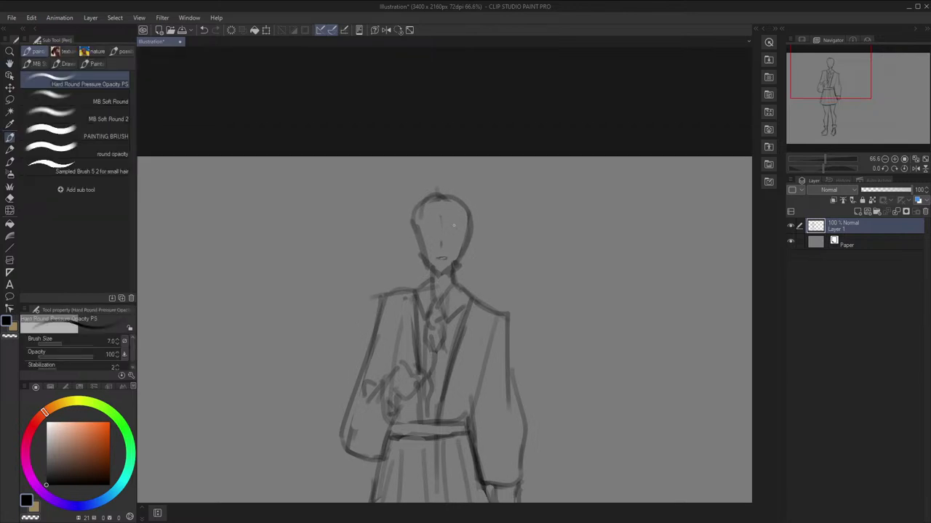
{"action": "key", "text": "h"}
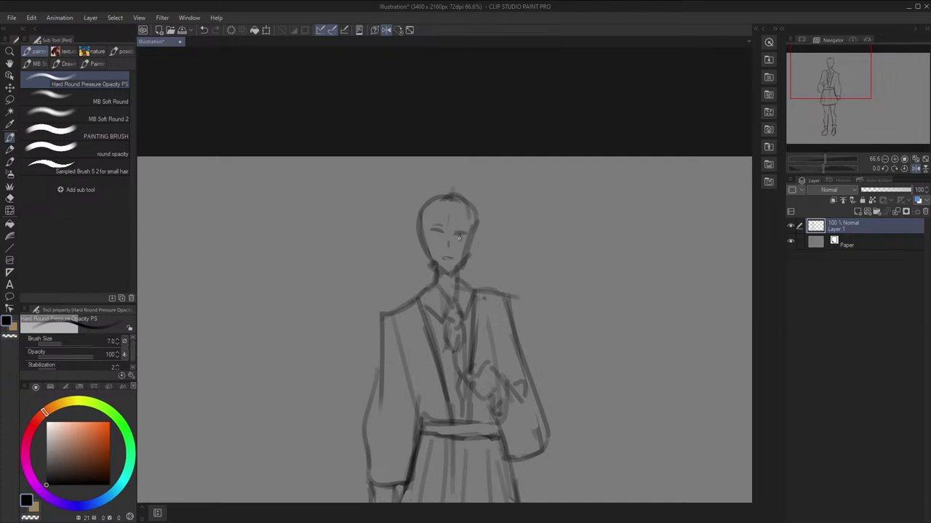
{"action": "key", "text": "h"}
{"action": "key", "text": "bracketright"}
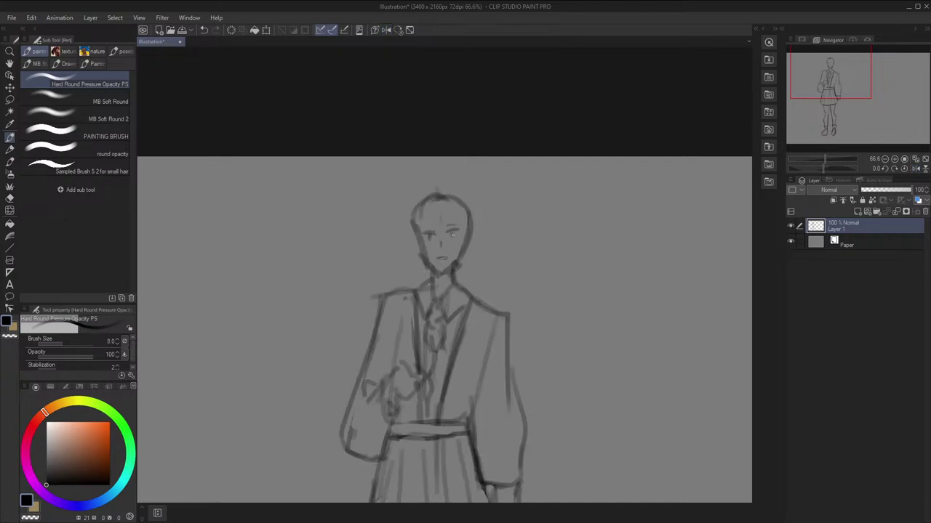
Darken both eyes and define the upper lids and brows with the brush at size 7
{"action": "key", "text": "h"}
{"action": "key", "text": "h"}
{"action": "key", "text": "bracketleft"}
{"action": "key", "text": "h"}
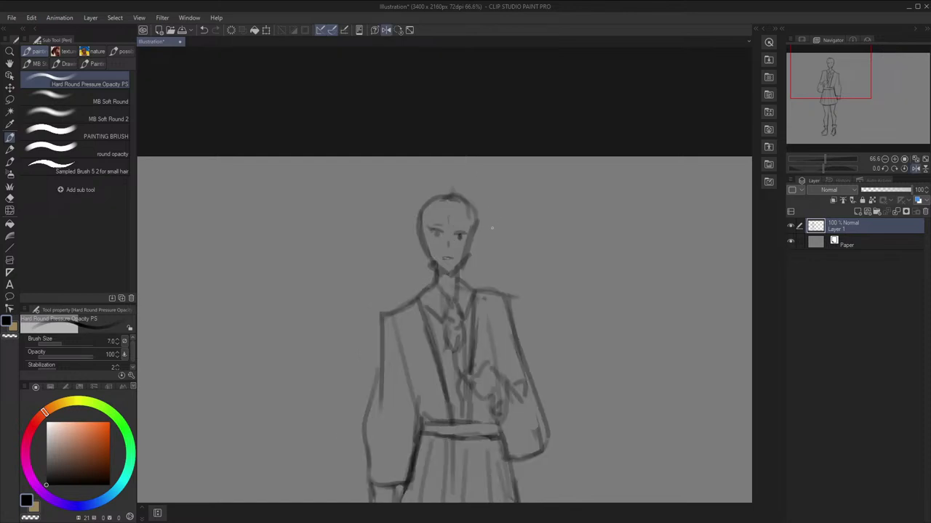
{"action": "key", "text": "h"}
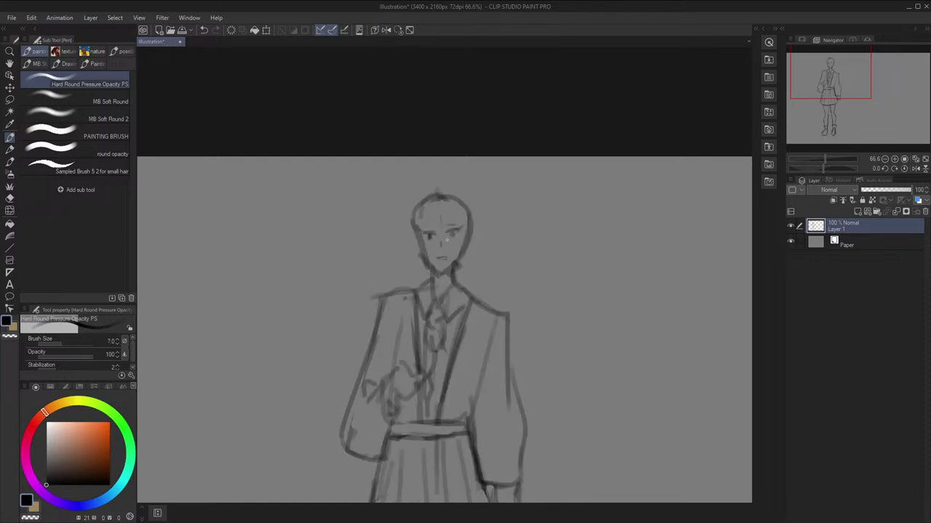
Clean up the jaw and chin lines, and narrow the side of the head with Liquify at size 300
{"action": "key", "text": "h"}
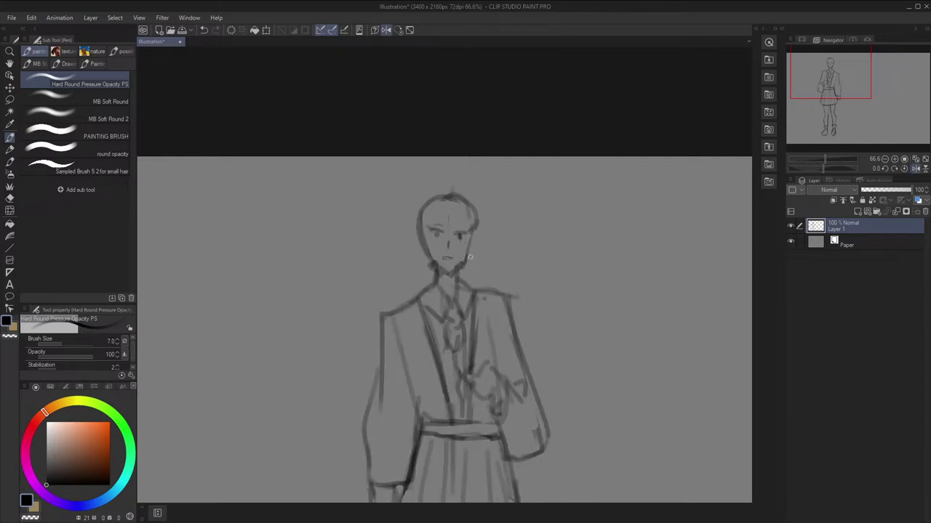
{"action": "key", "text": "h"}
{"action": "left_click_drag", "start_coordinate": [447, 277], "coordinate": [452, 274]}
{"action": "left_click_drag", "start_coordinate": [463, 263], "coordinate": [455, 274]}
{"action": "key", "text": "j"}
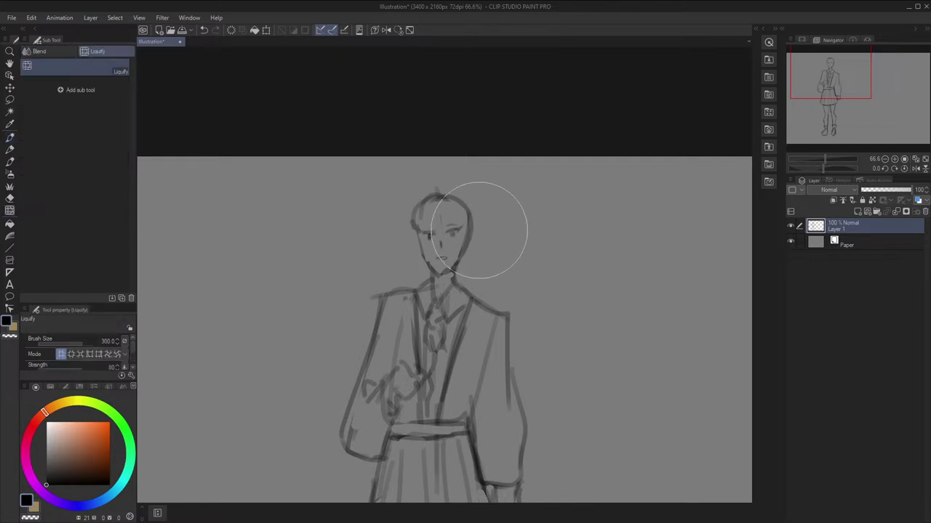
{"action": "key", "text": "p"}
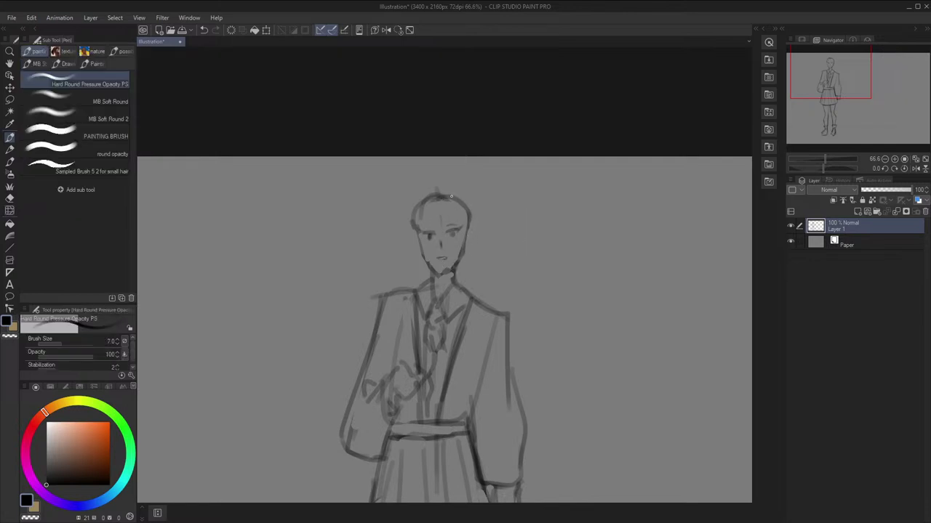
Redraw the crown of the head and refine the chin and neck lines, checking the face mirrored
{"action": "key", "text": "h"}
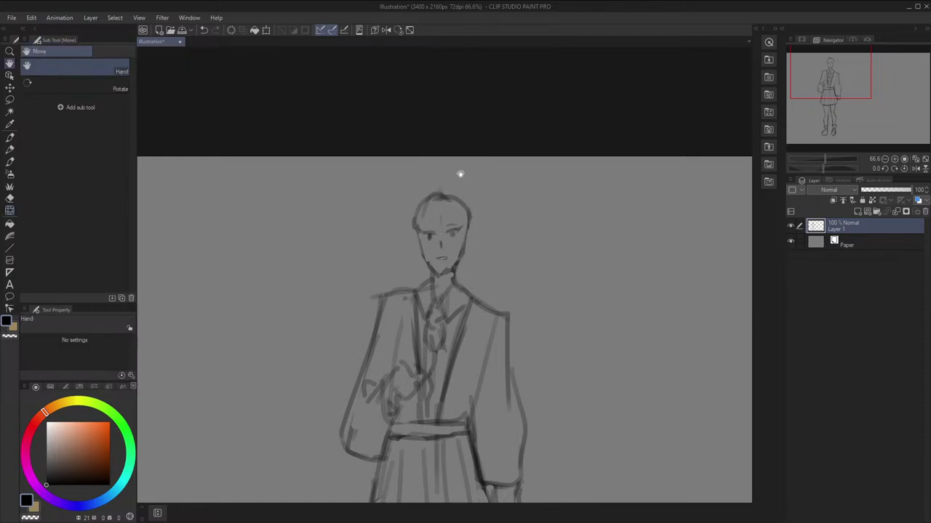
{"action": "left_click_drag", "start_coordinate": [459, 174], "coordinate": [458, 167]}
{"action": "key", "text": "p"}
{"action": "key", "text": "h"}
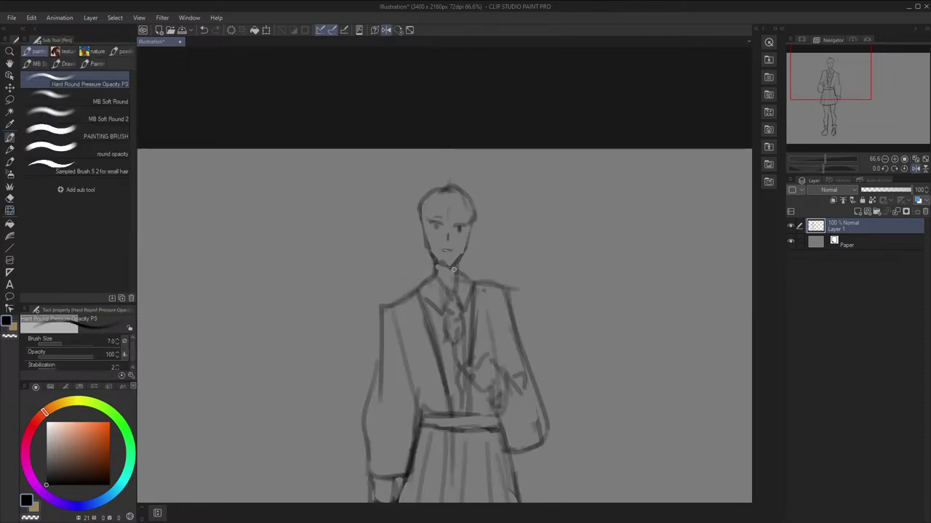
{"action": "key", "text": "shift+h"}
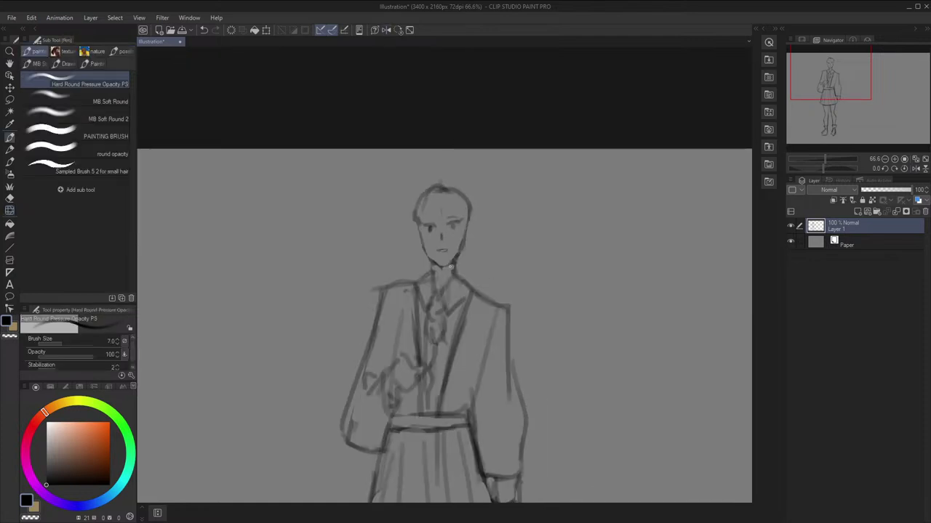
{"action": "left_click_drag", "start_coordinate": [460, 242], "coordinate": [459, 246]}
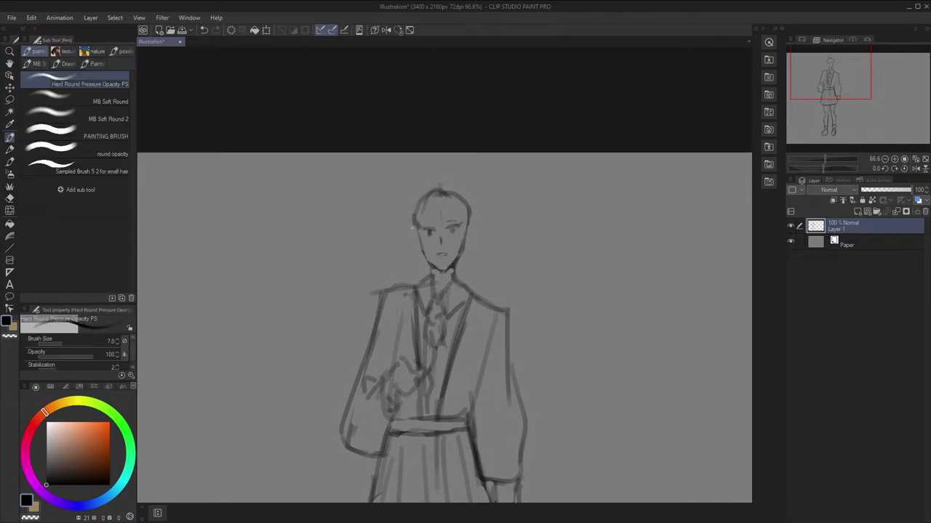
Sketch a chin-length bob with parted bangs around the face, undoing strokes that do not fit
{"action": "left_click_drag", "start_coordinate": [420, 218], "coordinate": [419, 251]}
{"action": "left_click_drag", "start_coordinate": [403, 200], "coordinate": [403, 262]}
{"action": "key", "text": "ctrl+z"}
{"action": "mouse_move", "coordinate": [469, 207]}
{"action": "left_mouse_down"}
{"action": "mouse_move", "coordinate": [474, 265]}
{"action": "mouse_move", "coordinate": [461, 259]}
{"action": "mouse_move", "coordinate": [477, 249]}
{"action": "mouse_move", "coordinate": [473, 212]}
{"action": "mouse_move", "coordinate": [442, 227]}
{"action": "mouse_move", "coordinate": [452, 223]}
{"action": "mouse_move", "coordinate": [416, 224]}
{"action": "mouse_move", "coordinate": [429, 193]}
{"action": "mouse_move", "coordinate": [461, 226]}
{"action": "mouse_move", "coordinate": [467, 215]}
{"action": "mouse_move", "coordinate": [445, 193]}
{"action": "mouse_move", "coordinate": [416, 228]}
{"action": "left_mouse_up"}
{"action": "key", "text": "ctrl+z"}
{"action": "key", "text": "c"}
{"action": "key", "text": "c"}
{"action": "key", "text": "c"}
{"action": "key", "text": "c"}
{"action": "key", "text": "h"}
{"action": "key", "text": "h"}
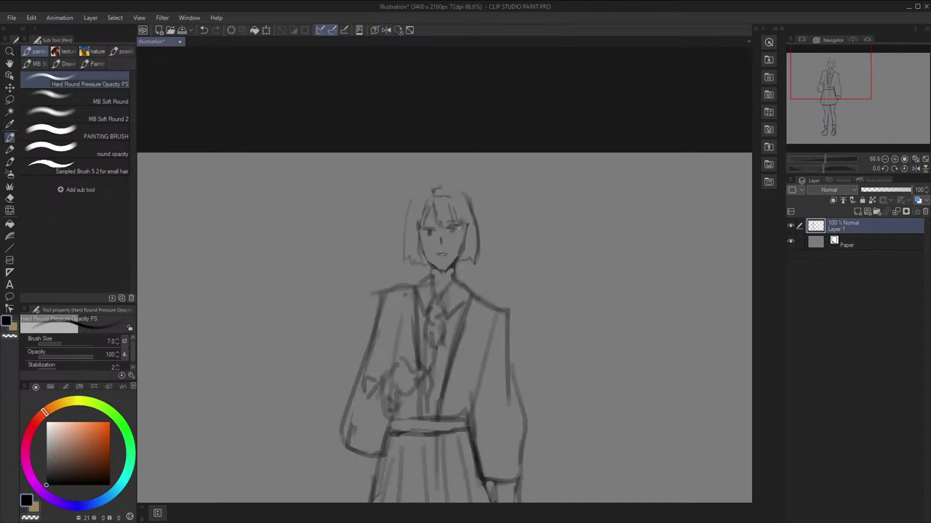
Refine the eyes and brows under the bangs in the mirrored view
{"action": "key", "text": "ctrl+z"}
{"action": "key", "text": "h"}
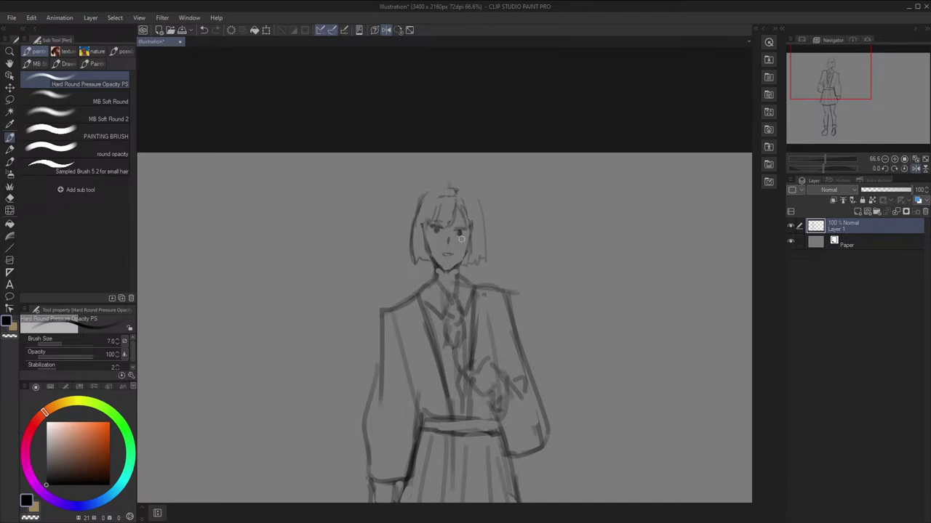
{"action": "key", "text": "h"}
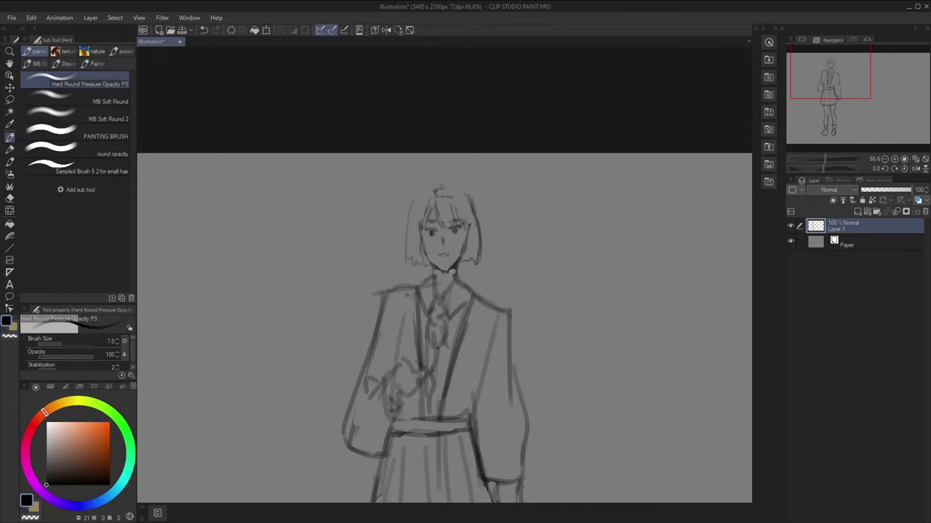
Clean up the line under the chin and add an ear line beside the face, checking both views
{"action": "left_click_drag", "start_coordinate": [457, 266], "coordinate": [449, 273]}
{"action": "key", "text": "ctrl+z"}
{"action": "key", "text": "h"}
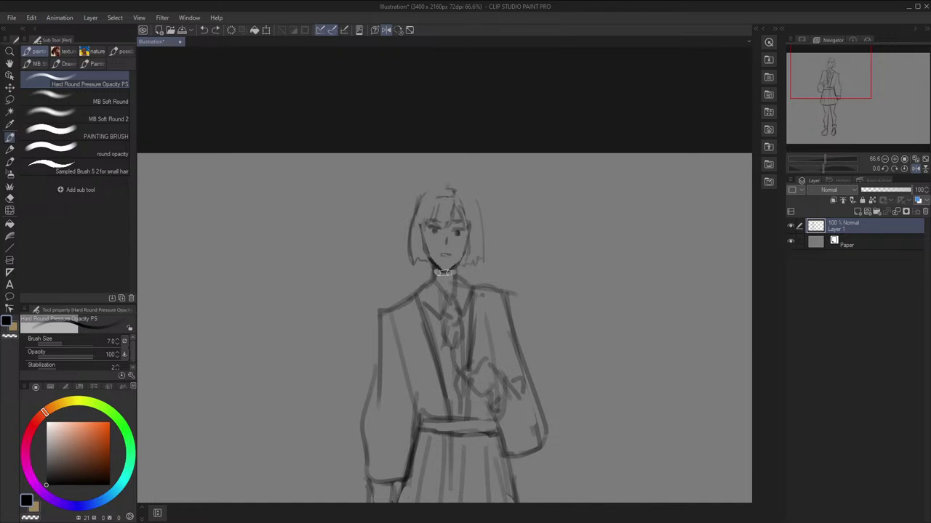
{"action": "key", "text": "h"}
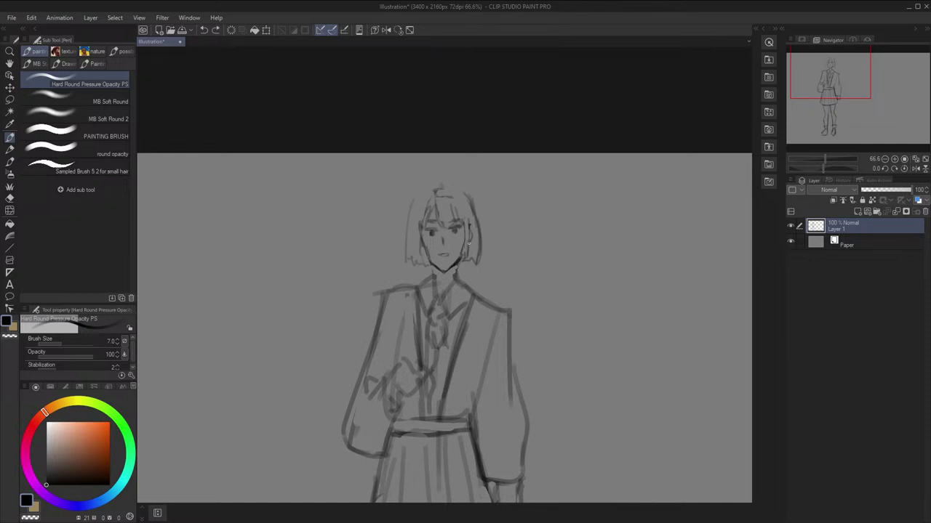
{"action": "key", "text": "h"}
{"action": "key", "text": "h"}
Redraw the shoe nearer the canvas centre as an ankle boot in the mirrored view
{"action": "scroll", "coordinate": [491, 180], "scroll_direction": "down", "scroll_amount": 2}
{"action": "key", "text": "space"}
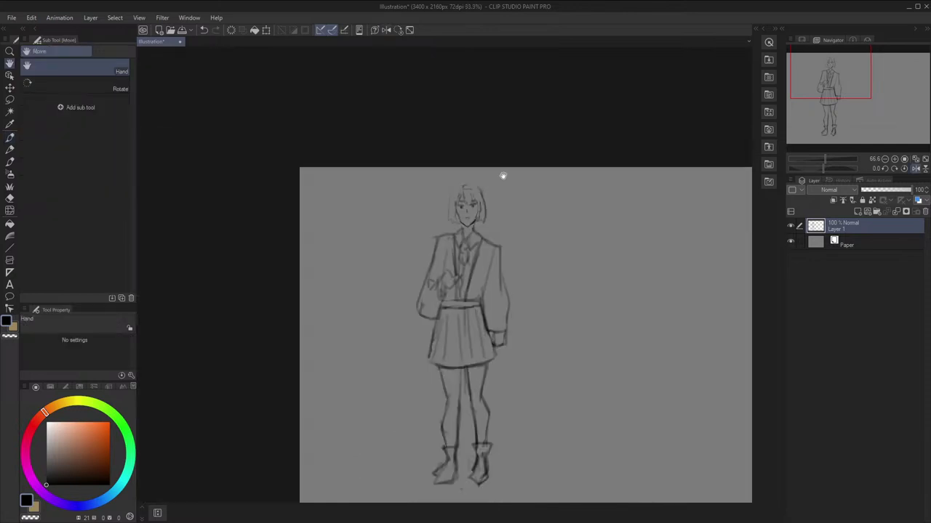
{"action": "left_click_drag", "start_coordinate": [502, 177], "coordinate": [488, 168]}
{"action": "scroll", "coordinate": [443, 245], "scroll_direction": "up", "scroll_amount": 1}
{"action": "left_click_drag", "start_coordinate": [444, 244], "coordinate": [464, 99]}
{"action": "key", "text": "h"}
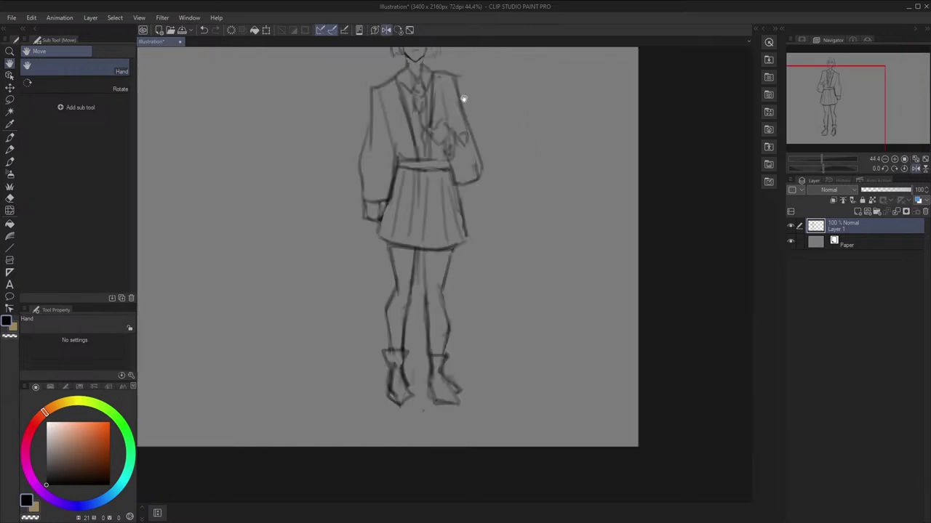
{"action": "key", "text": "p"}
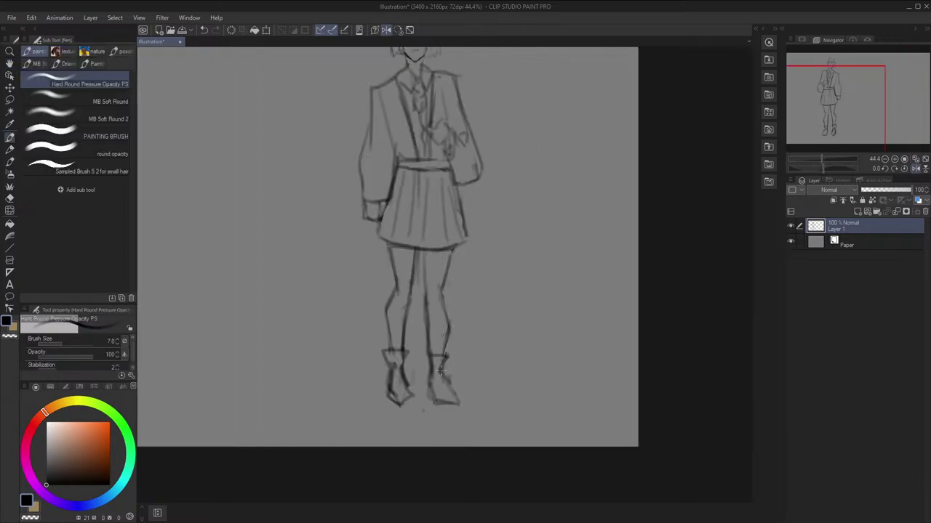
{"action": "mouse_move", "coordinate": [427, 355]}
{"action": "left_mouse_down"}
{"action": "mouse_move", "coordinate": [458, 402]}
{"action": "mouse_move", "coordinate": [445, 405]}
{"action": "mouse_move", "coordinate": [480, 393]}
{"action": "mouse_move", "coordinate": [462, 401]}
{"action": "left_mouse_up"}
Round off the boot toes and refine both boot outlines with the brush at size 10
{"action": "key", "text": "bracketright"}
{"action": "key", "text": "bracketright"}
{"action": "key", "text": "h"}
{"action": "key", "text": "ctrl+z"}
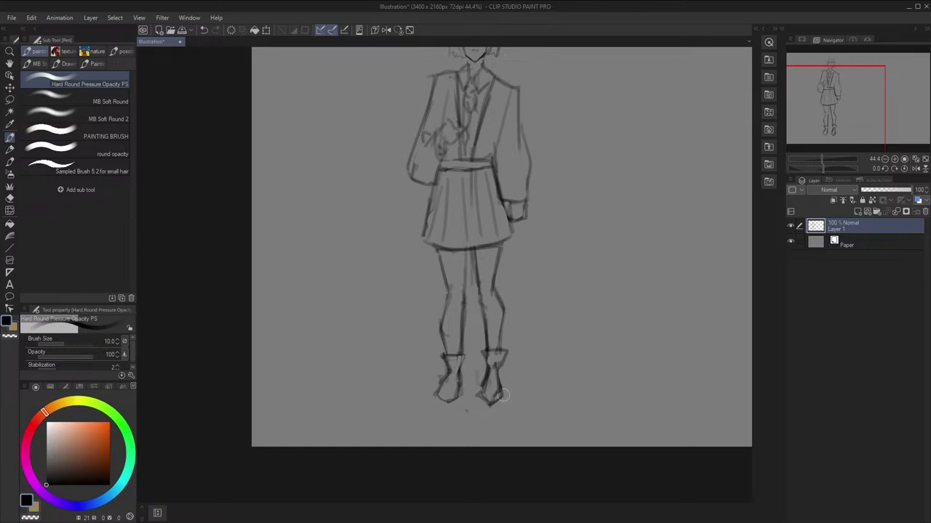
Shade both legs between skirt and boots with a light dark tone using the brush at size 70
{"action": "key", "text": "space"}
{"action": "left_click_drag", "start_coordinate": [514, 362], "coordinate": [499, 362]}
{"action": "key", "text": "space"}
{"action": "mouse_move", "coordinate": [479, 242]}
{"action": "left_mouse_down"}
{"action": "mouse_move", "coordinate": [461, 305]}
{"action": "mouse_move", "coordinate": [466, 253]}
{"action": "mouse_move", "coordinate": [477, 368]}
{"action": "left_mouse_up"}
{"action": "key", "text": "h"}
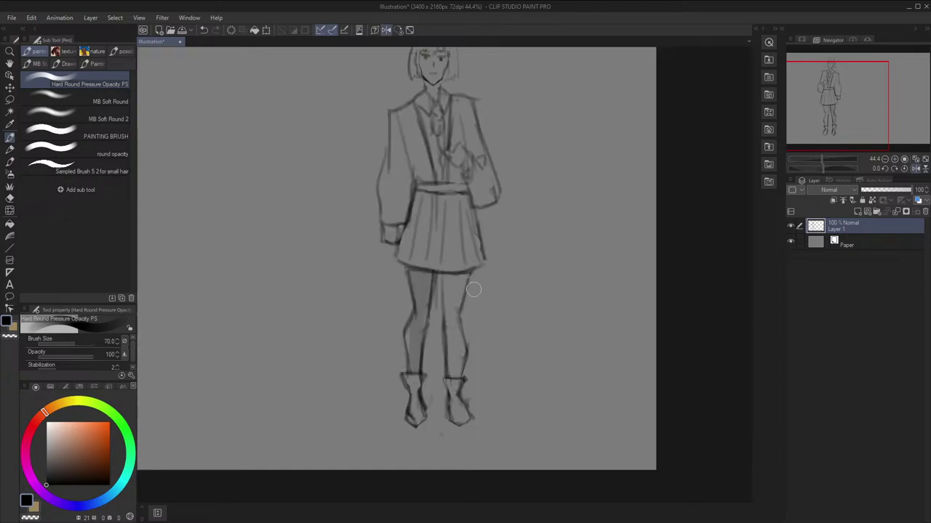
{"action": "left_click_drag", "start_coordinate": [456, 276], "coordinate": [457, 349]}
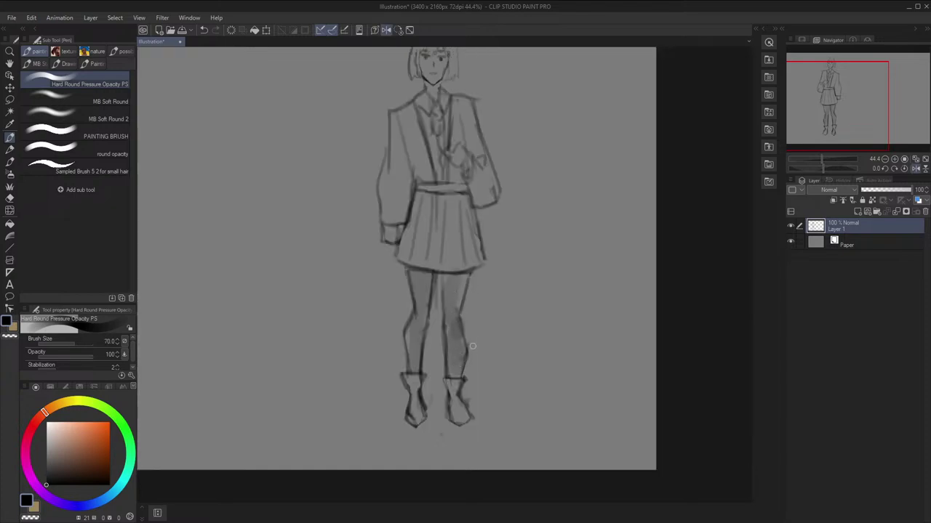
Smooth the outer calf contour with Liquify at size 120 and check the full figure's proportions mirrored
{"action": "key", "text": "j"}
{"action": "key", "text": "["}
{"action": "left_click_drag", "start_coordinate": [463, 335], "coordinate": [476, 335]}
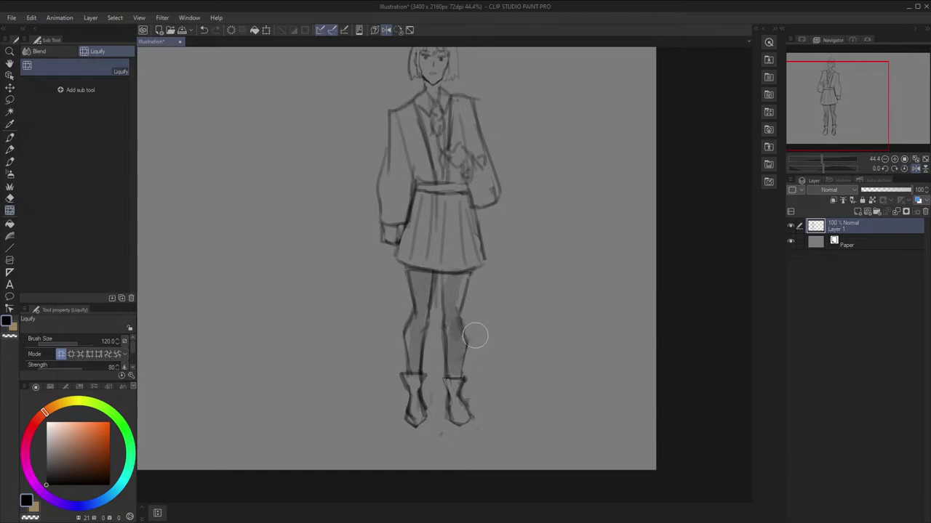
{"action": "key", "text": "h"}
{"action": "scroll", "coordinate": [509, 284], "scroll_direction": "down", "scroll_amount": 1}
{"action": "left_click_drag", "start_coordinate": [487, 294], "coordinate": [478, 320]}
{"action": "key", "text": "h"}
{"action": "key", "text": "]"}
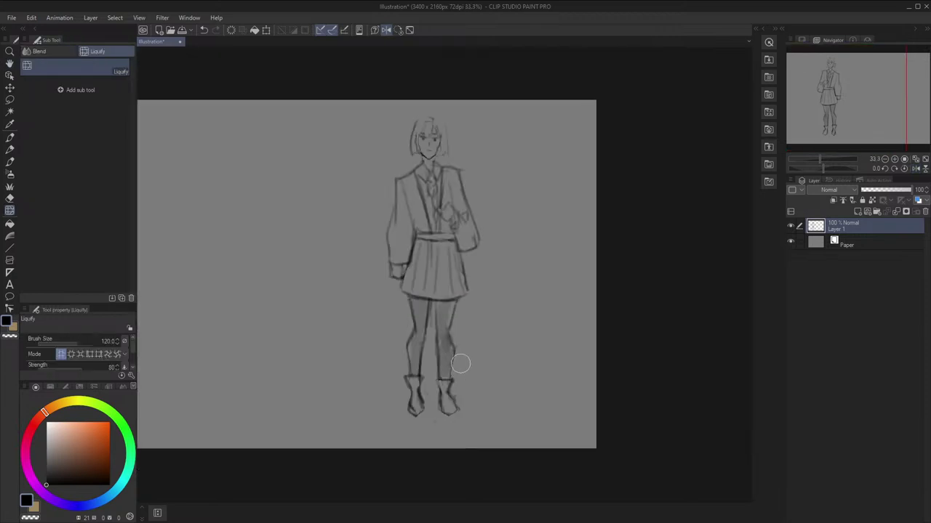
Smooth the outer calf contour above the ankle boot with Liquify at size 120 and compare it in both canvas orientations
{"action": "left_click_drag", "start_coordinate": [462, 370], "coordinate": [450, 377]}
{"action": "key", "text": "p"}
{"action": "key", "text": "["}
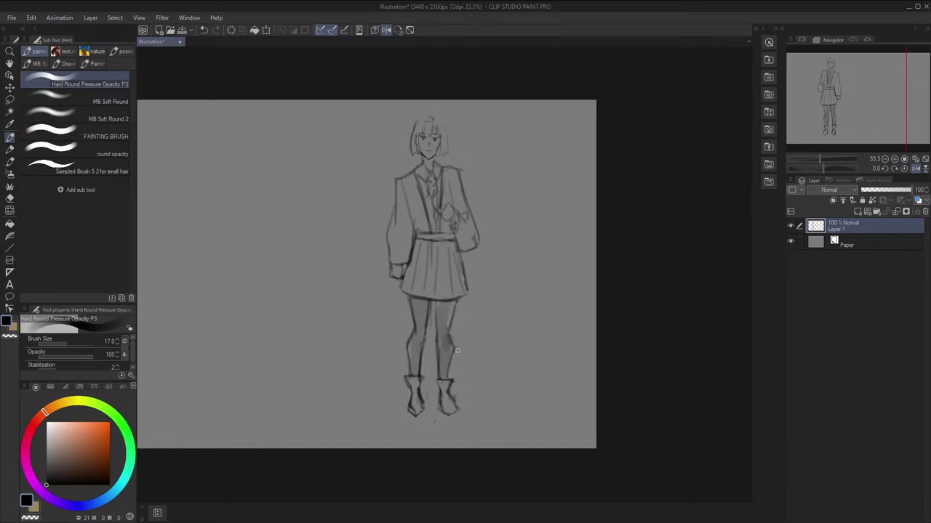
{"action": "key", "text": "h"}
{"action": "left_click_drag", "start_coordinate": [504, 284], "coordinate": [501, 291]}
{"action": "scroll", "coordinate": [484, 246], "scroll_direction": "up", "scroll_amount": 2}
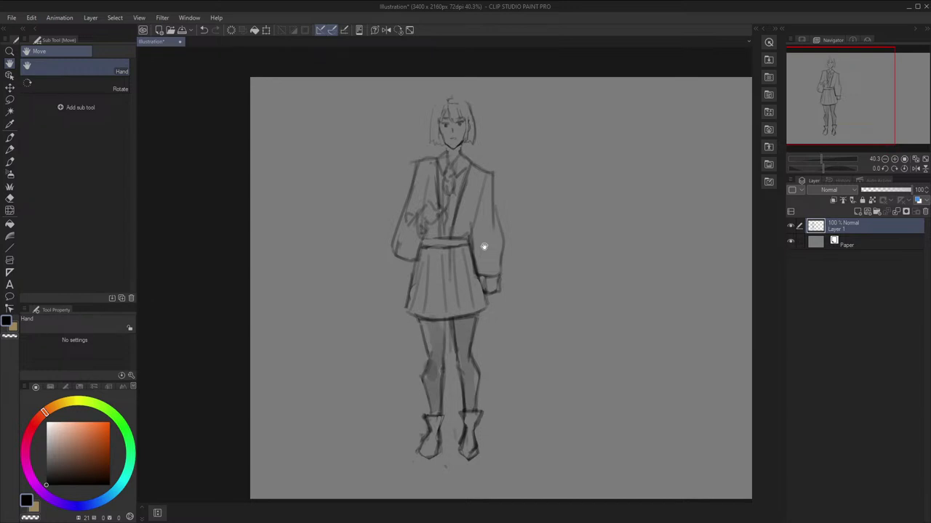
Adjust the skirt's lower edge and upper legs with a broad Liquify brush of up to size 800
{"action": "key", "text": "j"}
{"action": "key", "text": "]"}
{"action": "key", "text": "]"}
{"action": "key", "text": "]"}
{"action": "key", "text": "]"}
{"action": "key", "text": "]"}
{"action": "key", "text": "]"}
{"action": "key", "text": "]"}
{"action": "key", "text": "]"}
{"action": "key", "text": "]"}
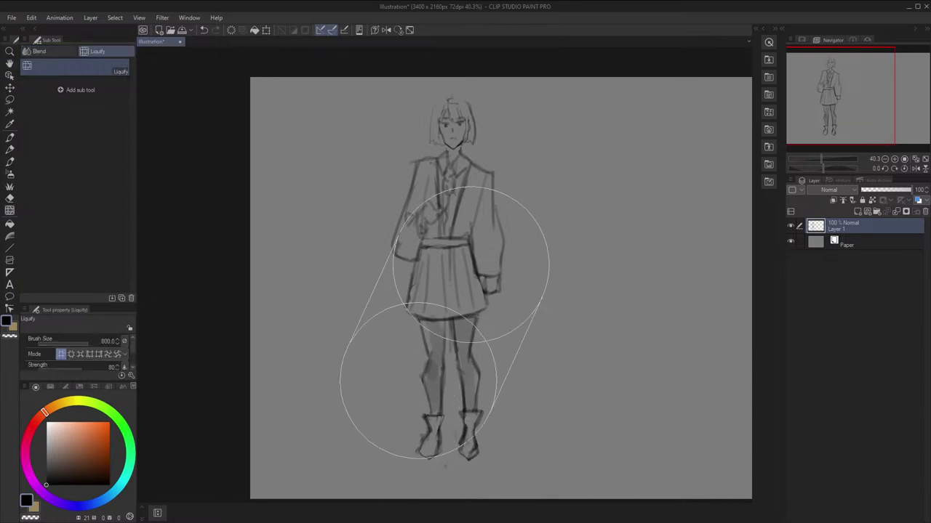
{"action": "key", "text": "["}
{"action": "key", "text": "["}
{"action": "key", "text": "["}
{"action": "key", "text": "["}
Redraw and darken the skirt hem above the legs with the brush at size 17, working in both canvas orientations
{"action": "key", "text": "h"}
{"action": "key", "text": "p"}
{"action": "left_click_drag", "start_coordinate": [455, 317], "coordinate": [473, 318]}
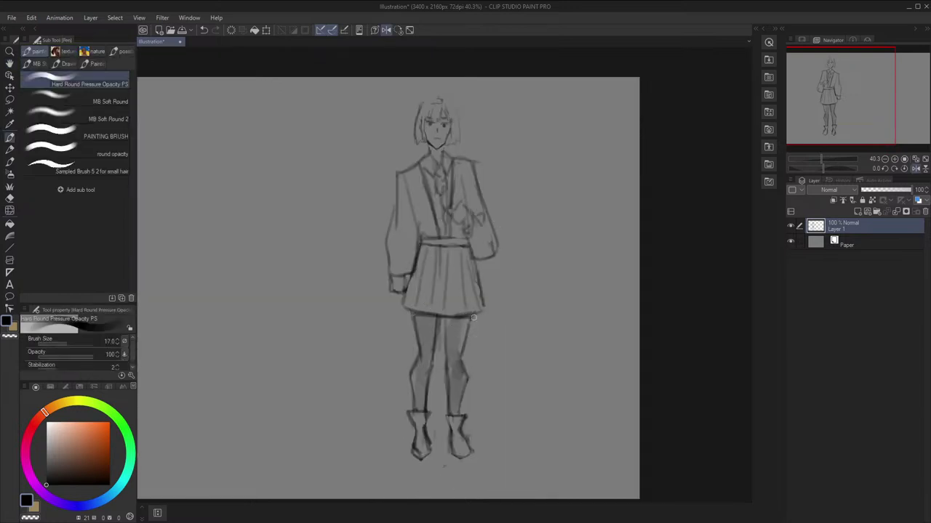
{"action": "key", "text": "h"}
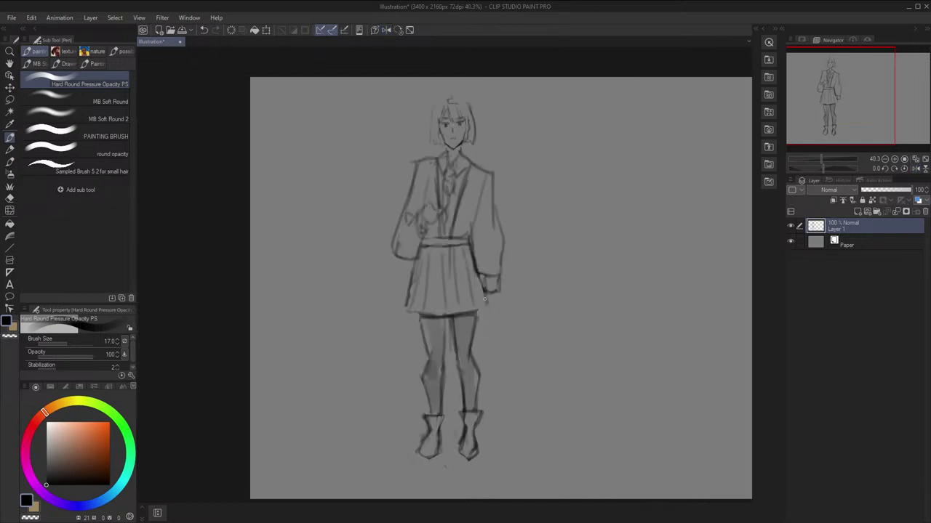
{"action": "left_click_drag", "start_coordinate": [468, 314], "coordinate": [452, 316]}
{"action": "key", "text": "h"}
{"action": "key", "text": "h"}
{"action": "key", "text": "space"}
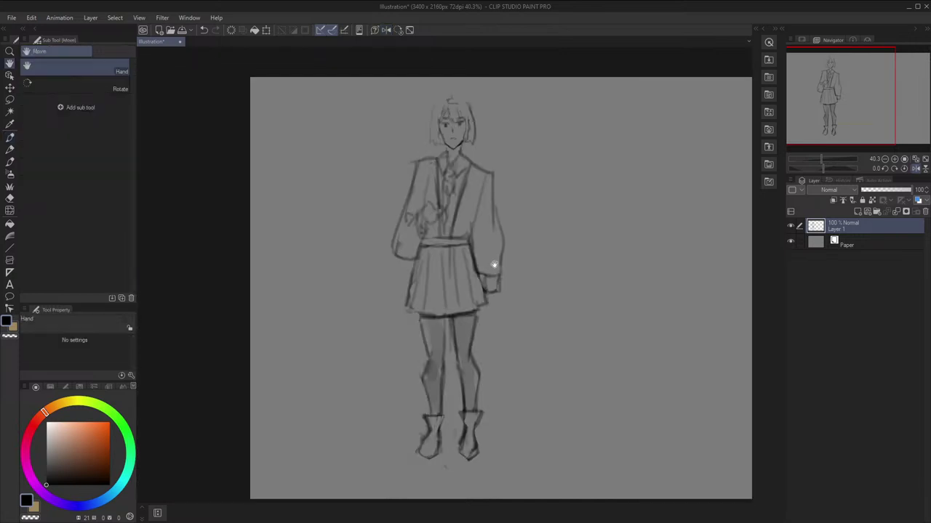
Select the whole head, including the hair, with the Lasso
{"action": "left_click_drag", "start_coordinate": [465, 88], "coordinate": [460, 136]}
{"action": "key", "text": "m"}
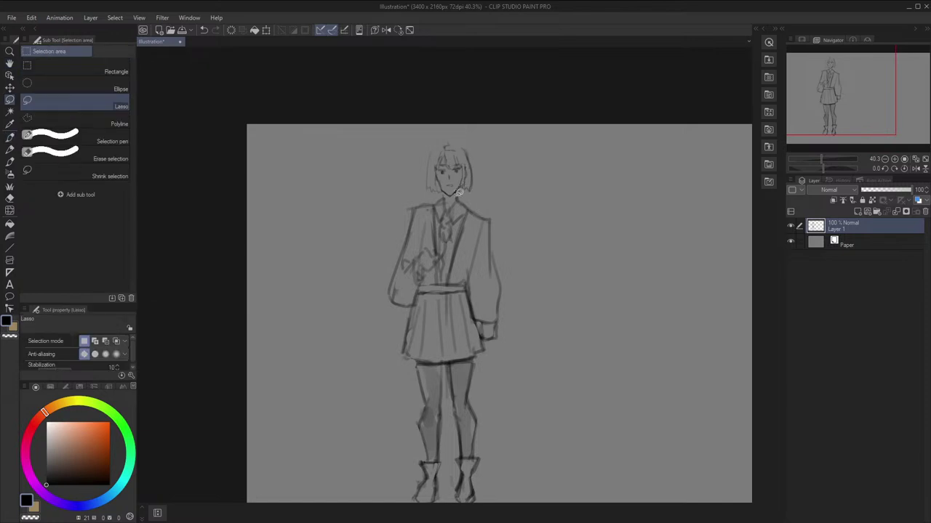
{"action": "left_click_drag", "start_coordinate": [418, 140], "coordinate": [469, 182]}
Try to enlarge the selected head slightly, compare it mirrored, and undo the transformation
{"action": "key", "text": "ctrl+t"}
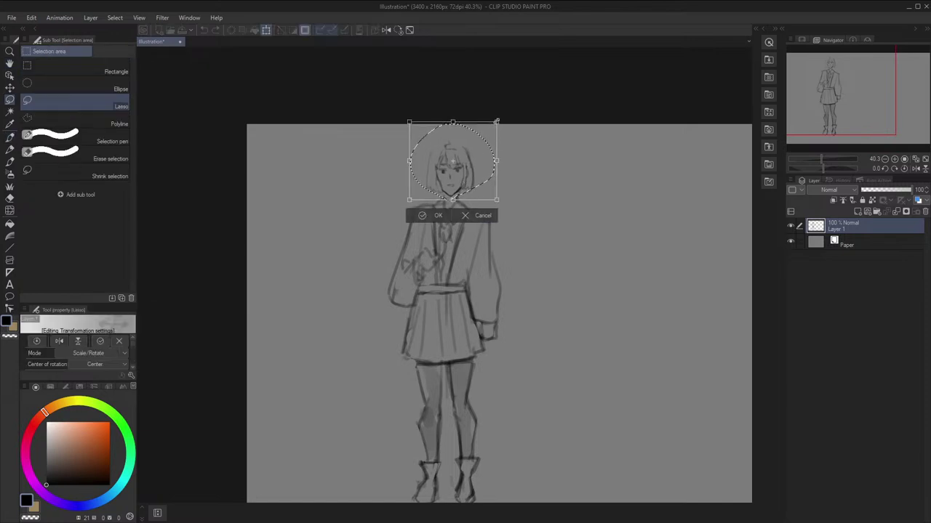
{"action": "key", "text": "Return"}
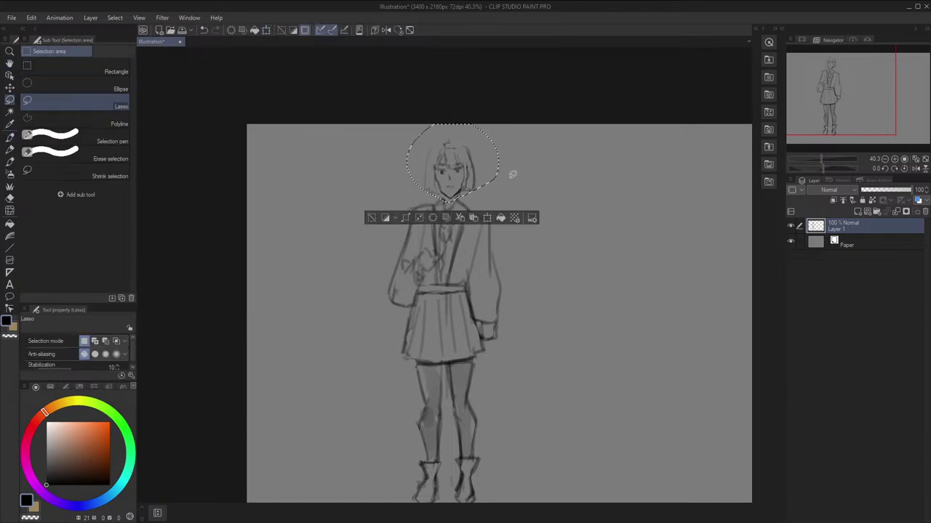
{"action": "key", "text": "ctrl+d"}
{"action": "key", "text": "h"}
{"action": "scroll", "coordinate": [512, 165], "scroll_direction": "down", "scroll_amount": 2}
{"action": "key", "text": "h"}
{"action": "key", "text": "space"}
{"action": "scroll", "coordinate": [490, 137], "scroll_direction": "up", "scroll_amount": 3}
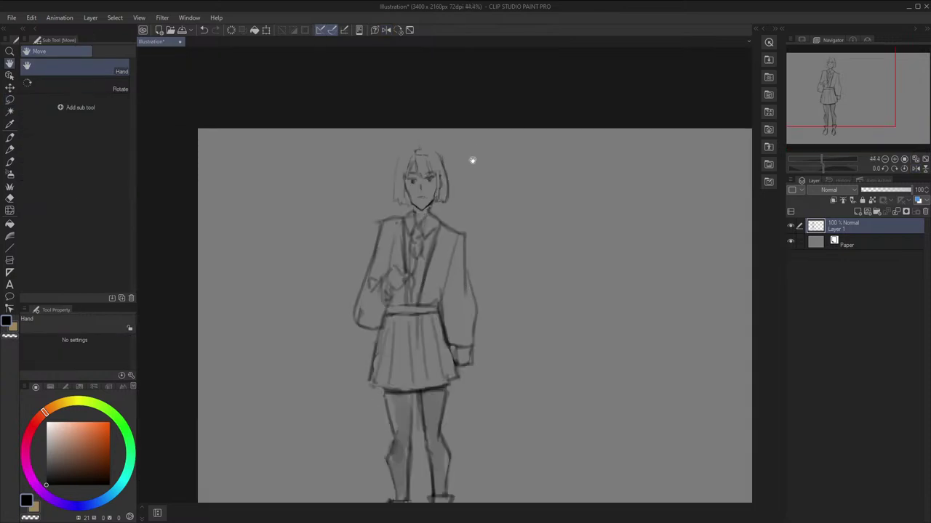
{"action": "key", "text": "ctrl+z"}
{"action": "left_click_drag", "start_coordinate": [445, 171], "coordinate": [463, 146]}
{"action": "left_click", "coordinate": [563, 174]}
{"action": "key", "text": "ctrl+z"}
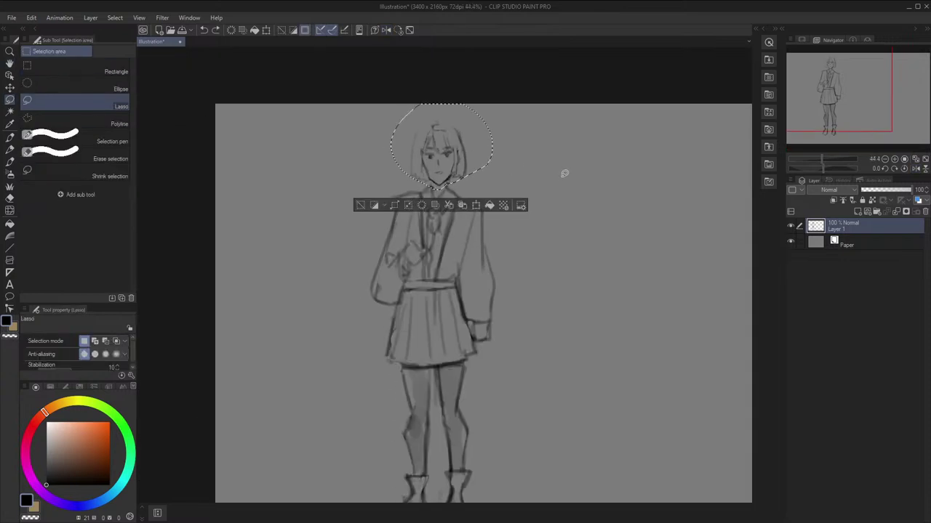
{"action": "key", "text": "ctrl+z"}
Scale the selected head down slightly and clear the selection
{"action": "left_click", "coordinate": [476, 203]}
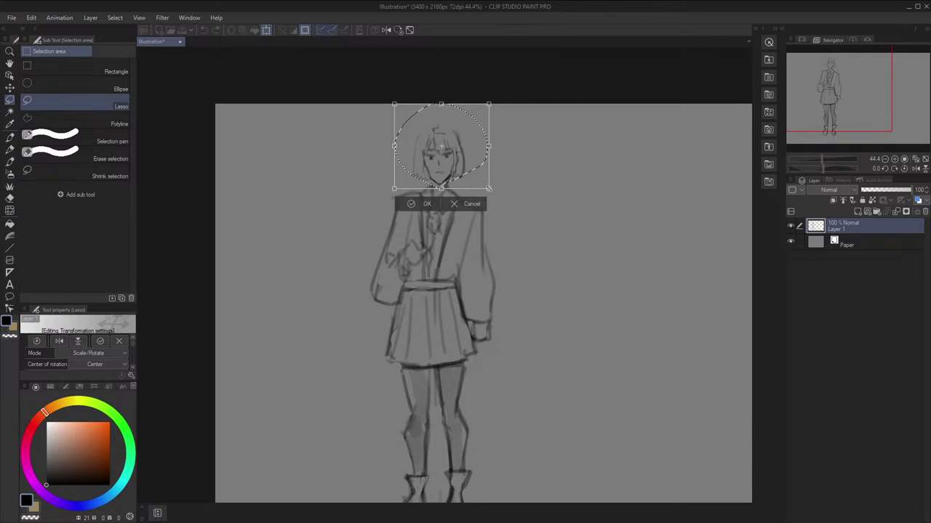
{"action": "left_click", "coordinate": [429, 207]}
{"action": "key", "text": "ctrl+d"}
Lasso the mouth and adjust its placement on the face with a Scale/Rotate transformation
{"action": "key", "text": "p"}
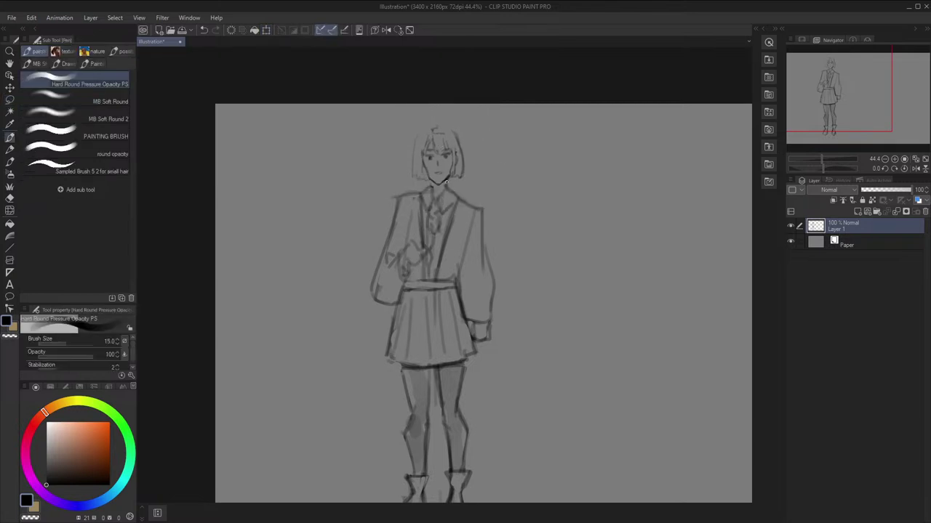
{"action": "key", "text": "m"}
{"action": "left_click_drag", "start_coordinate": [442, 171], "coordinate": [441, 170]}
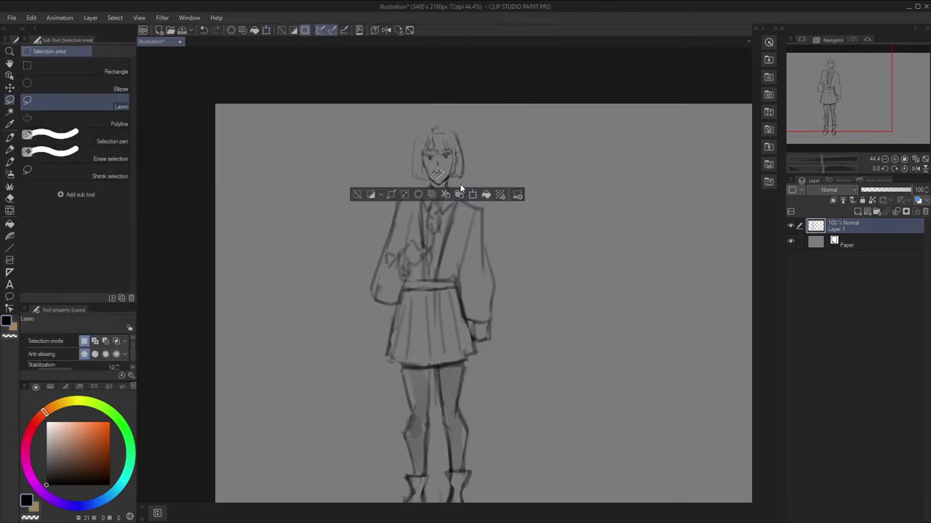
{"action": "left_click", "coordinate": [459, 193]}
{"action": "scroll", "coordinate": [451, 148], "scroll_direction": "up", "scroll_amount": 5}
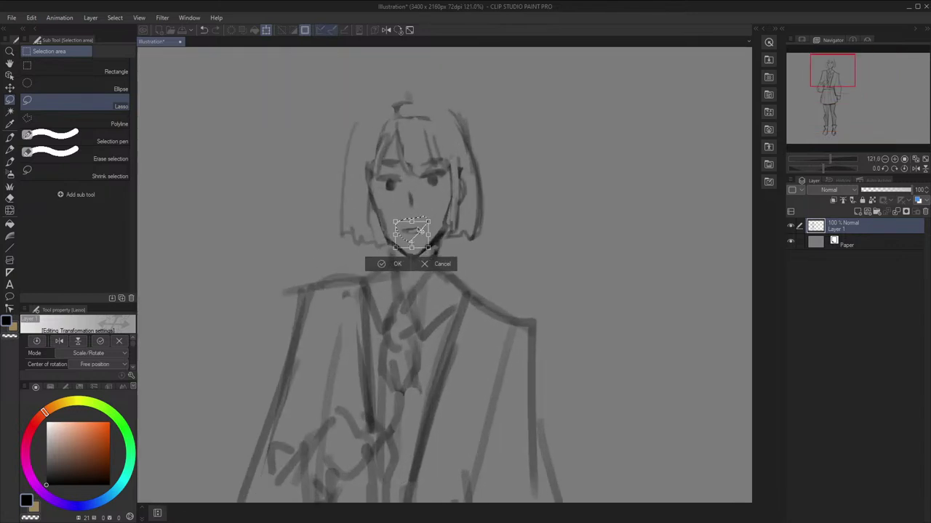
{"action": "left_click", "coordinate": [397, 258]}
{"action": "key", "text": "p"}
{"action": "key", "text": "h"}
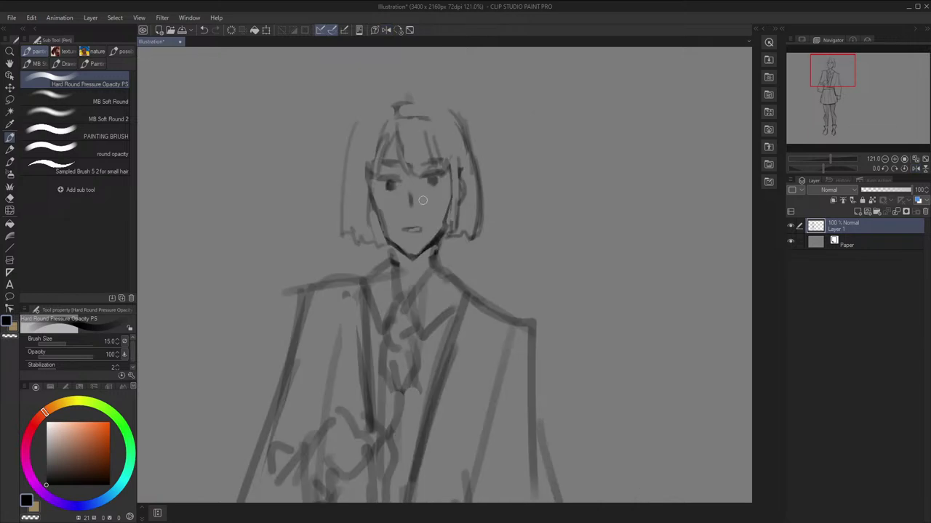
Lasso the nose, nudge it with a transformation, and clear the selection
{"action": "key", "text": "m"}
{"action": "mouse_move", "coordinate": [402, 207]}
{"action": "left_mouse_down"}
{"action": "mouse_move", "coordinate": [402, 166]}
{"action": "mouse_move", "coordinate": [449, 168]}
{"action": "mouse_move", "coordinate": [417, 209]}
{"action": "mouse_move", "coordinate": [402, 195]}
{"action": "mouse_move", "coordinate": [434, 208]}
{"action": "left_mouse_up"}
{"action": "left_click", "coordinate": [443, 228]}
{"action": "key", "text": "Return"}
{"action": "key", "text": "ctrl+d"}
{"action": "key", "text": "h"}
Darken both eyebrows and touch up the fringe above them with the brush at size 15
{"action": "key", "text": "p"}
{"action": "left_click_drag", "start_coordinate": [490, 165], "coordinate": [509, 167]}
{"action": "left_click_drag", "start_coordinate": [497, 164], "coordinate": [513, 168]}
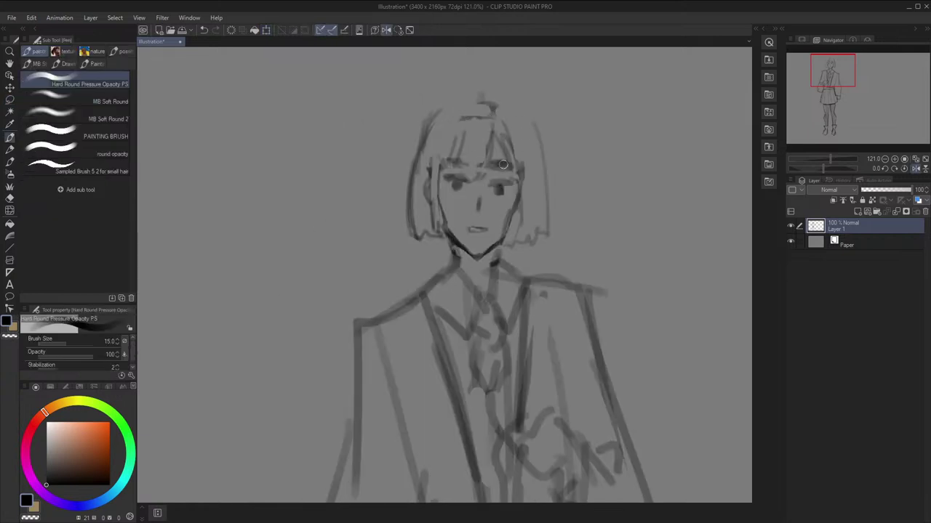
{"action": "left_click_drag", "start_coordinate": [452, 164], "coordinate": [467, 168]}
{"action": "key", "text": "h"}
{"action": "left_click_drag", "start_coordinate": [403, 144], "coordinate": [406, 170]}
{"action": "key", "text": "h"}
Draw an umbrella shaft rising from the raised hand to just above the head
{"action": "scroll", "coordinate": [379, 164], "scroll_direction": "down", "scroll_amount": 5}
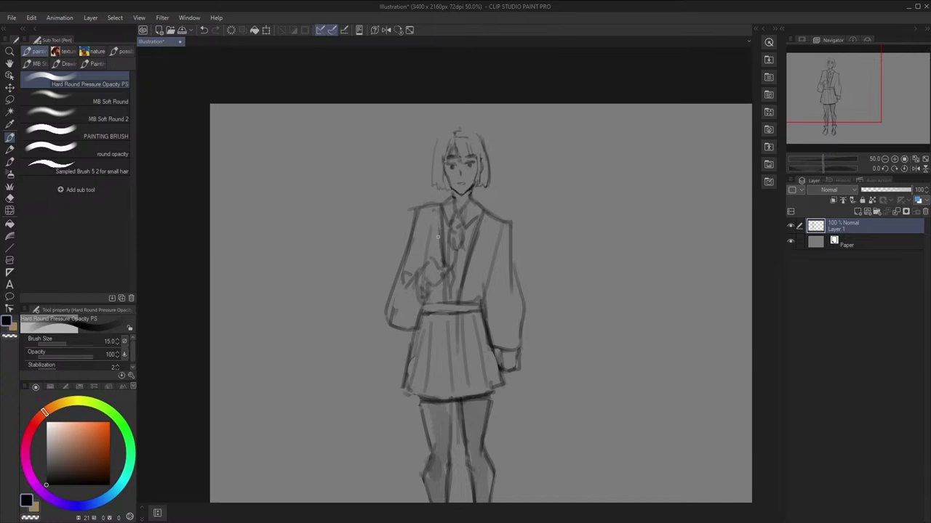
{"action": "mouse_move", "coordinate": [436, 228]}
{"action": "left_mouse_down"}
{"action": "mouse_move", "coordinate": [433, 262]}
{"action": "mouse_move", "coordinate": [445, 133]}
{"action": "mouse_move", "coordinate": [438, 209]}
{"action": "left_mouse_up"}
{"action": "key", "text": "ctrl+z"}
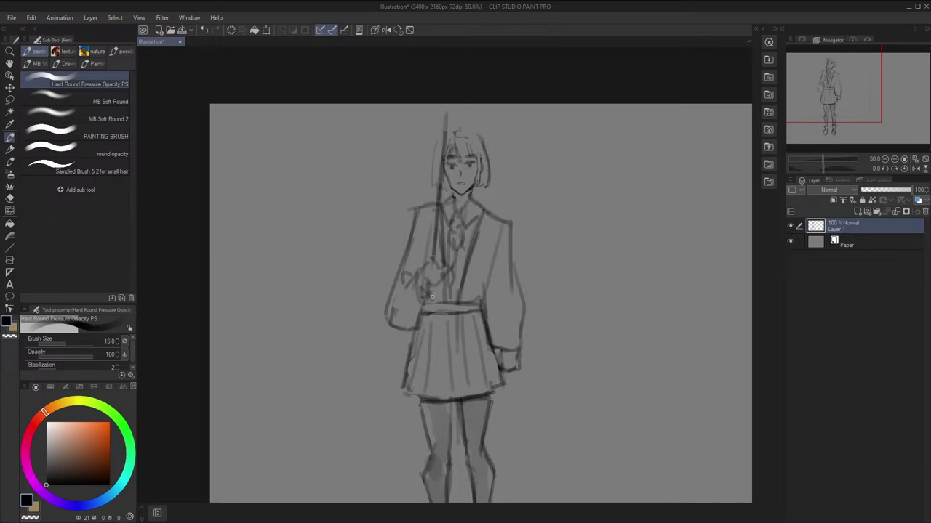
{"action": "scroll", "coordinate": [430, 140], "scroll_direction": "up", "scroll_amount": 1}
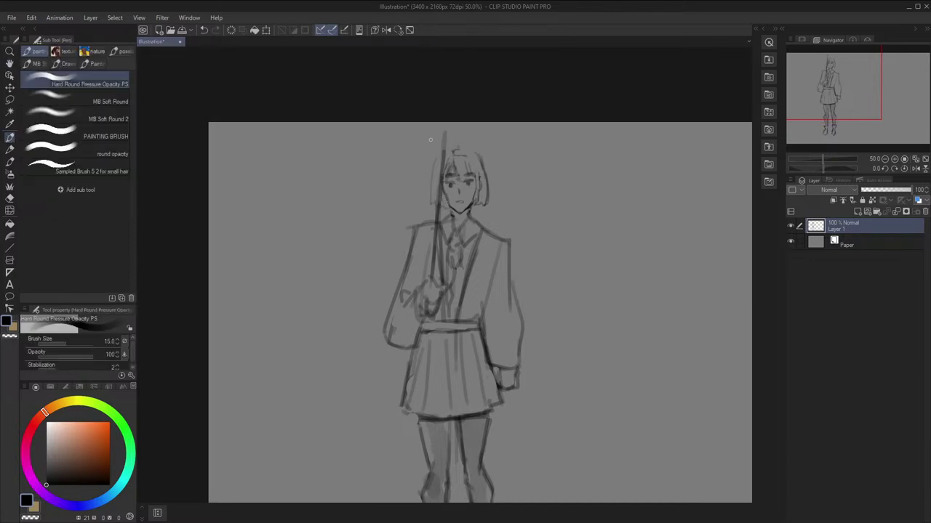
Sketch the wide elliptical rim of the umbrella canopy around the top of the head
{"action": "mouse_move", "coordinate": [433, 176]}
{"action": "left_mouse_down"}
{"action": "mouse_move", "coordinate": [372, 174]}
{"action": "mouse_move", "coordinate": [378, 151]}
{"action": "mouse_move", "coordinate": [511, 149]}
{"action": "mouse_move", "coordinate": [507, 180]}
{"action": "mouse_move", "coordinate": [489, 183]}
{"action": "left_mouse_up"}
{"action": "mouse_move", "coordinate": [490, 183]}
{"action": "left_mouse_down"}
{"action": "mouse_move", "coordinate": [553, 173]}
{"action": "mouse_move", "coordinate": [399, 148]}
{"action": "mouse_move", "coordinate": [346, 171]}
{"action": "left_mouse_up"}
{"action": "key", "text": "h"}
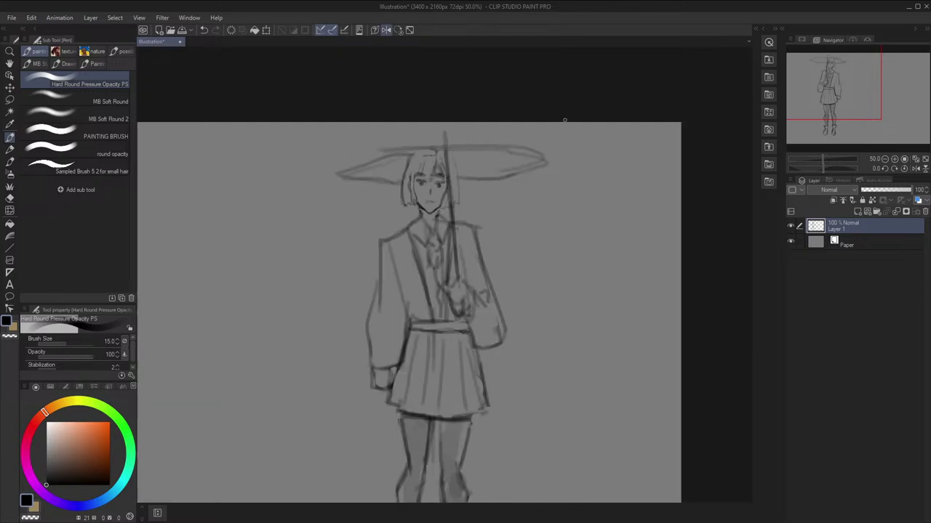
{"action": "left_click_drag", "start_coordinate": [469, 180], "coordinate": [461, 179]}
{"action": "mouse_move", "coordinate": [378, 183]}
{"action": "left_mouse_down"}
{"action": "mouse_move", "coordinate": [315, 173]}
{"action": "mouse_move", "coordinate": [429, 151]}
{"action": "left_mouse_up"}
{"action": "mouse_move", "coordinate": [374, 163]}
{"action": "left_mouse_down"}
{"action": "mouse_move", "coordinate": [342, 175]}
{"action": "mouse_move", "coordinate": [373, 160]}
{"action": "left_mouse_up"}
Sketch the umbrella's domed canopy up to the canvas edge and add ribs running down to the rim
{"action": "key", "text": "h"}
{"action": "key", "text": "j"}
{"action": "key", "text": "p"}
{"action": "mouse_move", "coordinate": [567, 165]}
{"action": "left_mouse_down"}
{"action": "mouse_move", "coordinate": [529, 137]}
{"action": "mouse_move", "coordinate": [557, 160]}
{"action": "mouse_move", "coordinate": [471, 124]}
{"action": "left_mouse_up"}
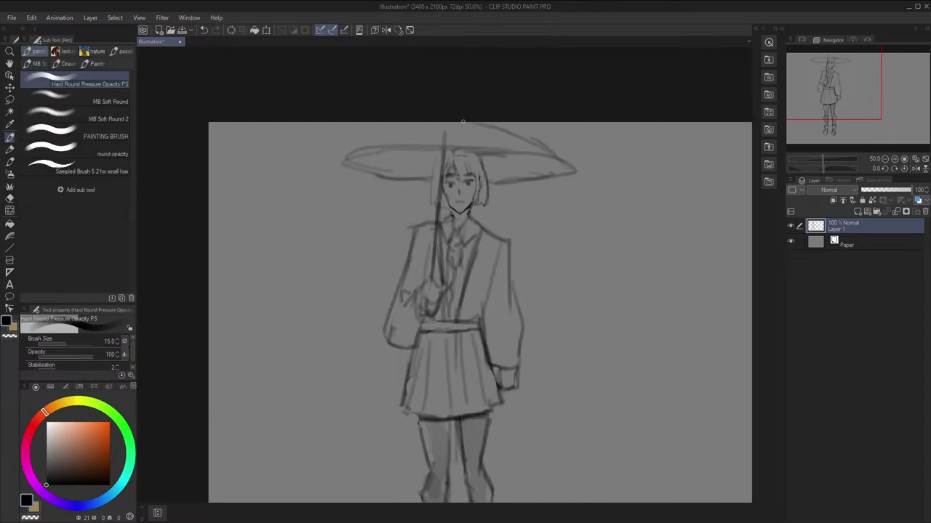
{"action": "mouse_move", "coordinate": [345, 158]}
{"action": "left_mouse_down"}
{"action": "mouse_move", "coordinate": [415, 122]}
{"action": "mouse_move", "coordinate": [398, 143]}
{"action": "left_mouse_up"}
{"action": "left_click_drag", "start_coordinate": [474, 130], "coordinate": [503, 148]}
{"action": "key", "text": "h"}
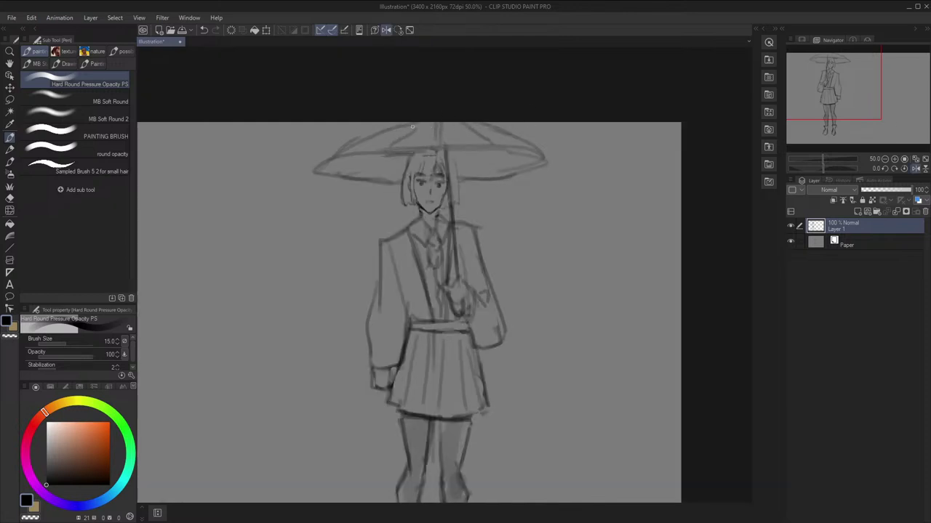
{"action": "left_click_drag", "start_coordinate": [406, 130], "coordinate": [366, 156]}
Lasso the whole figure with the umbrella and move it slightly down, closer to the canvas's left edge
{"action": "scroll", "coordinate": [466, 122], "scroll_direction": "down", "scroll_amount": 2}
{"action": "key", "text": "h"}
{"action": "scroll", "coordinate": [530, 127], "scroll_direction": "down", "scroll_amount": 2}
{"action": "key", "text": "space"}
{"action": "key", "text": "m"}
{"action": "mouse_move", "coordinate": [442, 190]}
{"action": "left_mouse_down"}
{"action": "mouse_move", "coordinate": [513, 101]}
{"action": "mouse_move", "coordinate": [449, 269]}
{"action": "left_mouse_up"}
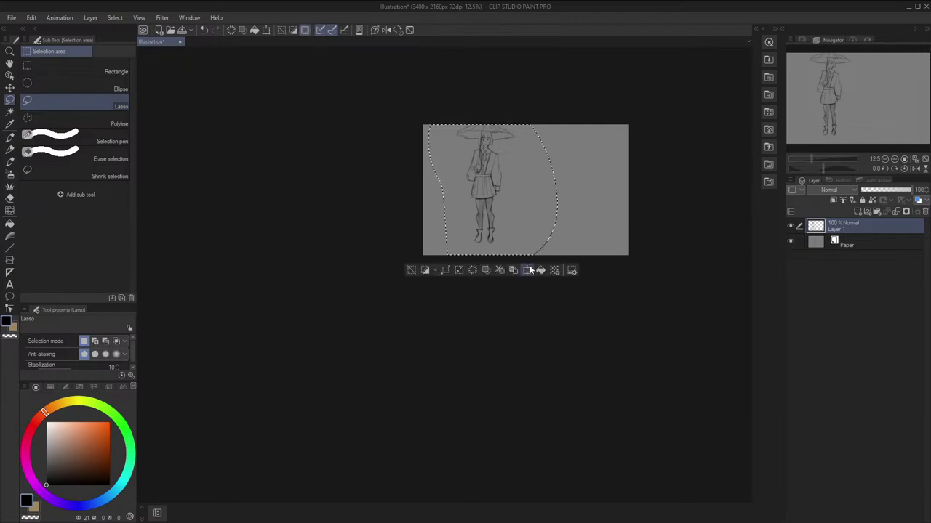
{"action": "left_click", "coordinate": [530, 270]}
{"action": "left_click_drag", "start_coordinate": [511, 242], "coordinate": [490, 247]}
{"action": "left_click", "coordinate": [458, 274]}
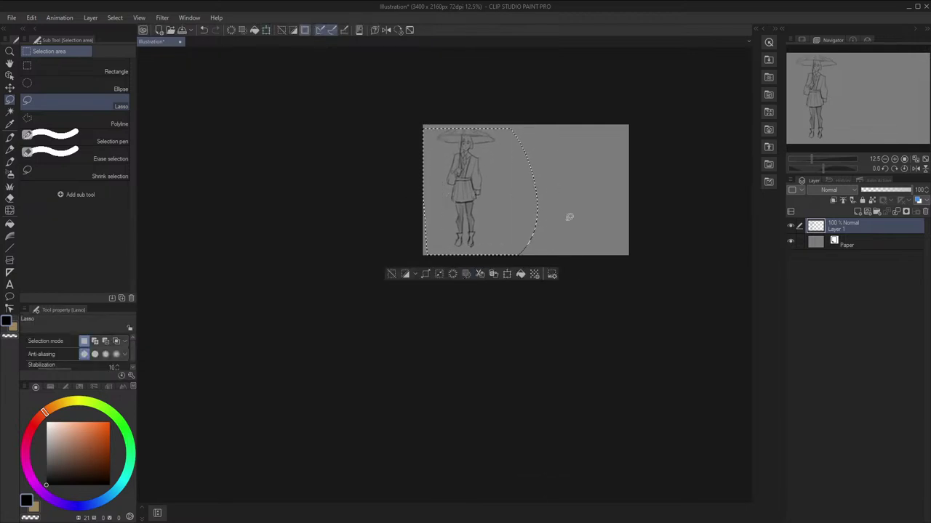
{"action": "key", "text": "ctrl+d"}
Close the top of the umbrella canopy and add its tip and remaining ribs
{"action": "scroll", "coordinate": [531, 145], "scroll_direction": "up", "scroll_amount": 5}
{"action": "left_click_drag", "start_coordinate": [497, 166], "coordinate": [507, 300]}
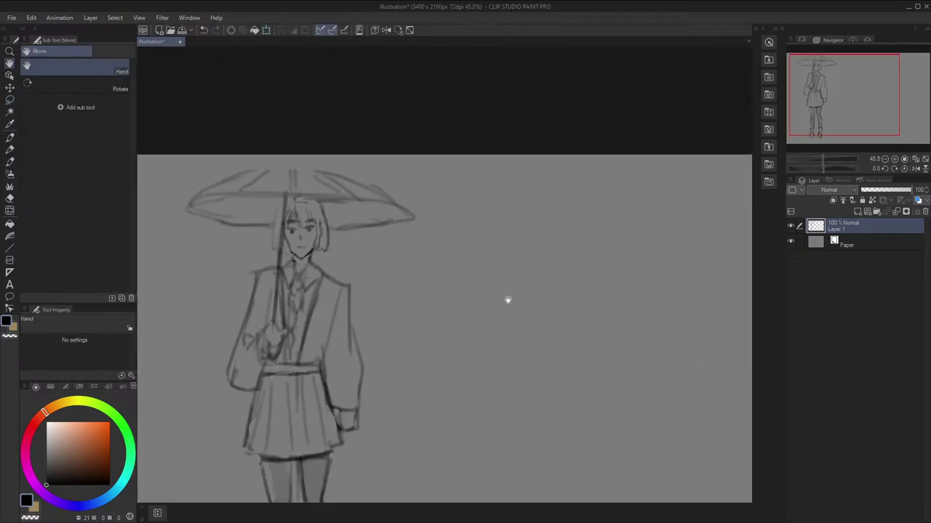
{"action": "left_click_drag", "start_coordinate": [410, 178], "coordinate": [583, 200]}
{"action": "key", "text": "p"}
{"action": "left_click_drag", "start_coordinate": [525, 199], "coordinate": [427, 187]}
{"action": "mouse_move", "coordinate": [470, 185]}
{"action": "left_mouse_down"}
{"action": "mouse_move", "coordinate": [469, 175]}
{"action": "mouse_move", "coordinate": [559, 158]}
{"action": "mouse_move", "coordinate": [497, 154]}
{"action": "left_mouse_up"}
{"action": "key", "text": "h"}
{"action": "scroll", "coordinate": [528, 177], "scroll_direction": "down", "scroll_amount": 1}
{"action": "key", "text": "h"}
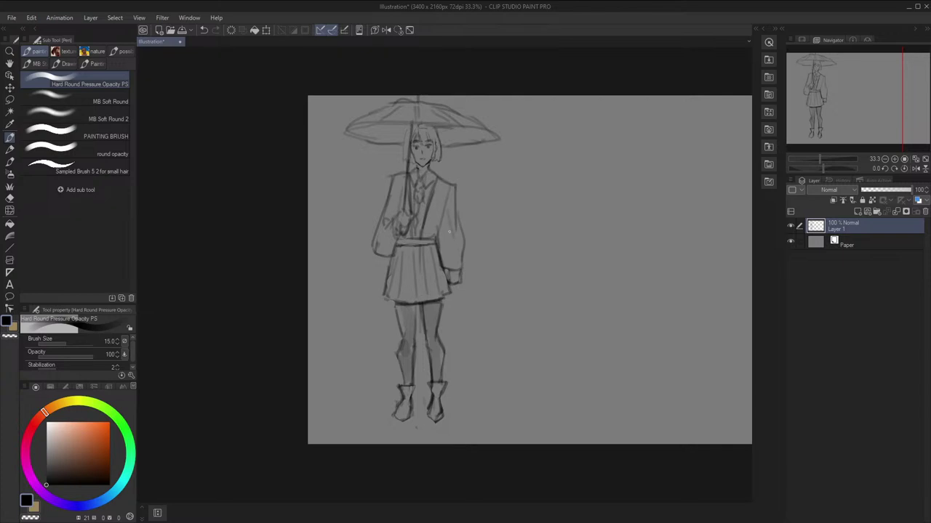
Redraw the inner arm contours where the sleeves meet the torso, checking them in the mirrored view
{"action": "key", "text": "ctrl+z"}
{"action": "left_click_drag", "start_coordinate": [450, 232], "coordinate": [443, 253]}
{"action": "key", "text": "h"}
{"action": "key", "text": "ctrl+z"}
{"action": "key", "text": "h"}
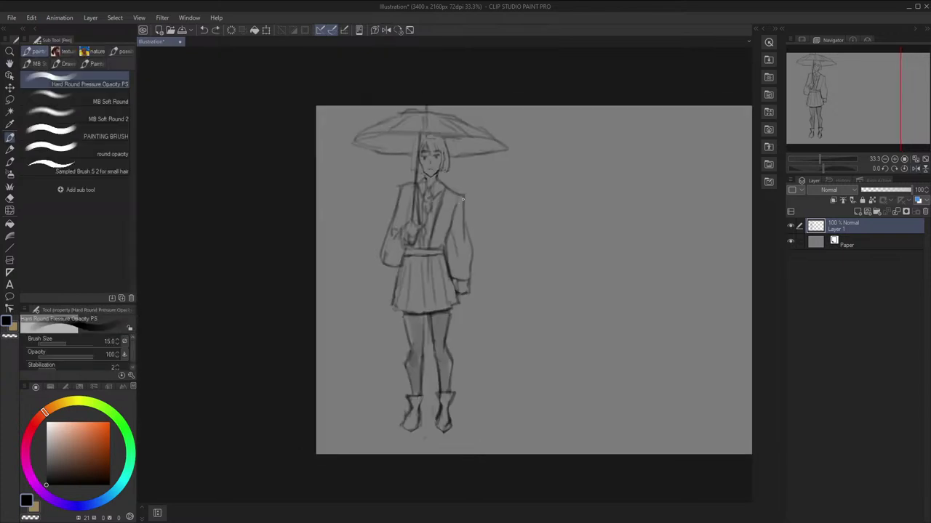
{"action": "key", "text": "h"}
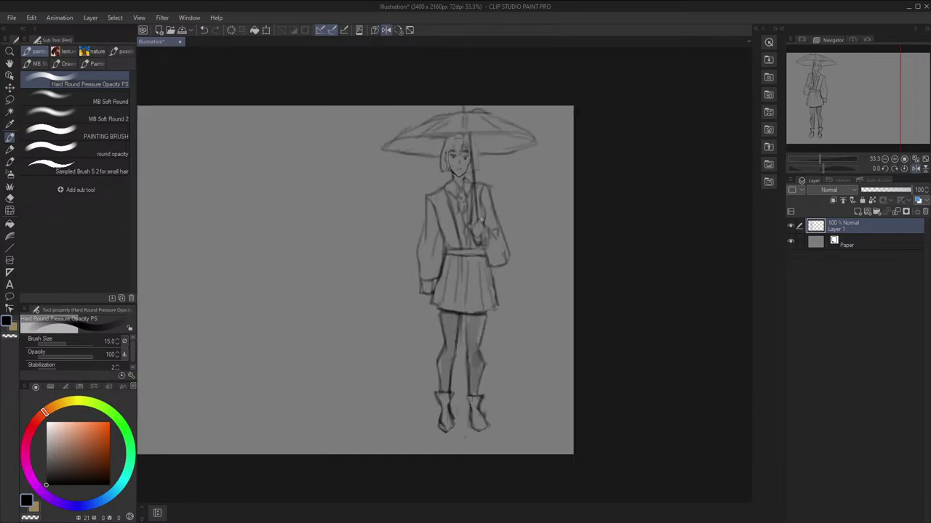
{"action": "key", "text": "h"}
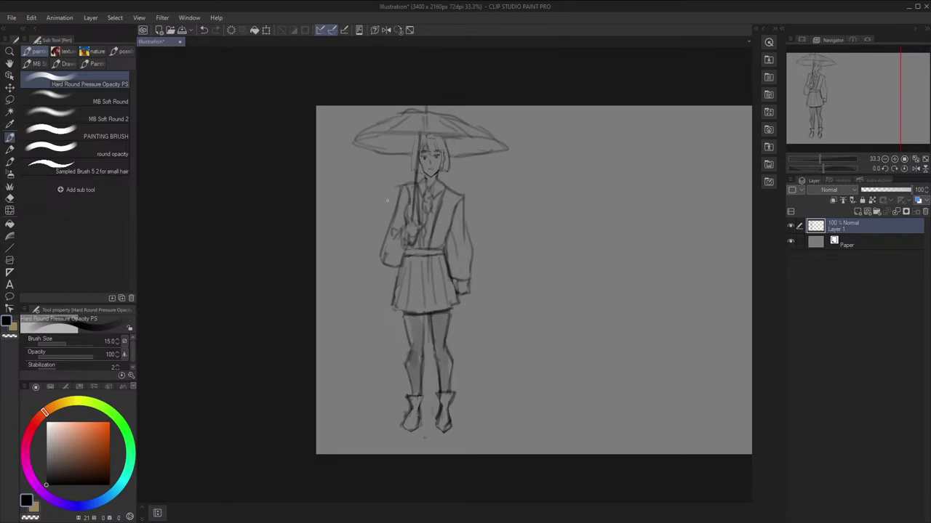
Sketch fabric folds and a fuller lower edge on the sleeve of the arm holding the umbrella
{"action": "scroll", "coordinate": [388, 201], "scroll_direction": "up", "scroll_amount": 2}
{"action": "key", "text": "h"}
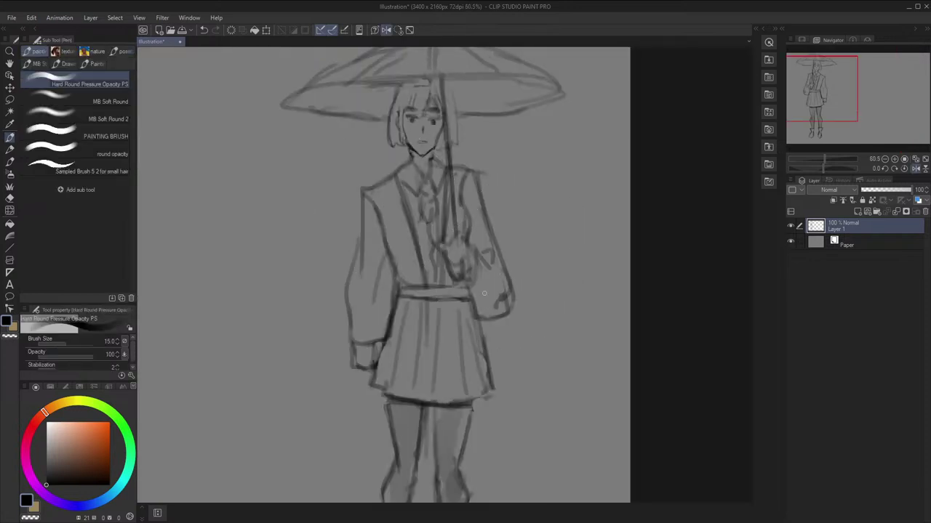
{"action": "left_click_drag", "start_coordinate": [470, 291], "coordinate": [485, 310]}
{"action": "left_click_drag", "start_coordinate": [495, 265], "coordinate": [494, 294]}
{"action": "key", "text": "h"}
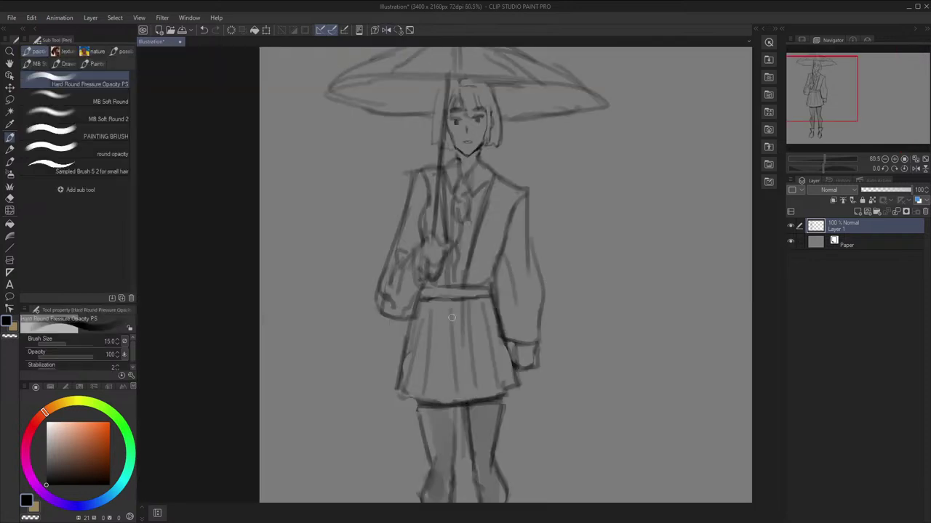
{"action": "mouse_move", "coordinate": [412, 315]}
{"action": "left_mouse_down"}
{"action": "mouse_move", "coordinate": [405, 328]}
{"action": "mouse_move", "coordinate": [396, 319]}
{"action": "left_mouse_up"}
Reshape the umbrella-holding arm's sleeve around the elbow with Liquify at size 600 in the mirrored view
{"action": "key", "text": "space"}
{"action": "left_click_drag", "start_coordinate": [500, 247], "coordinate": [504, 251]}
{"action": "key", "text": "h"}
{"action": "key", "text": "j"}
{"action": "left_click_drag", "start_coordinate": [546, 308], "coordinate": [503, 320]}
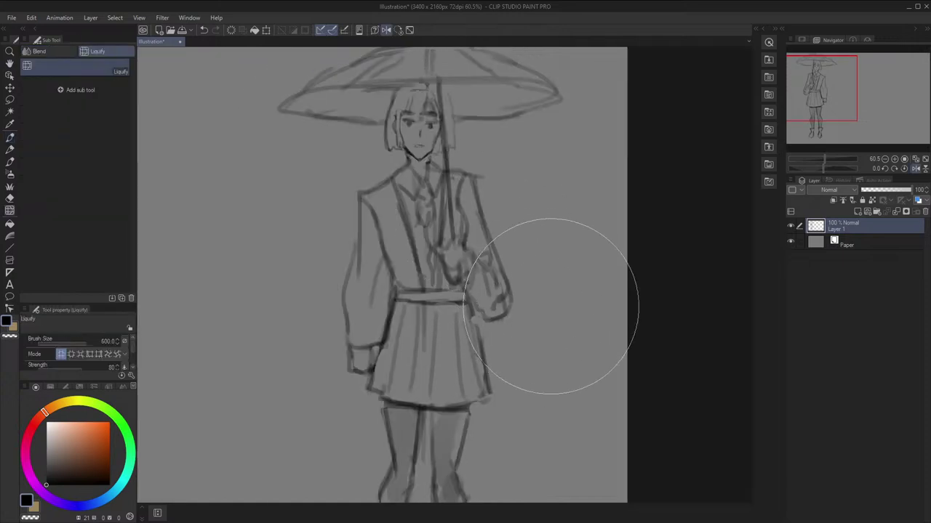
{"action": "key", "text": "h"}
Lasso both thighs between the skirt hem and the knees and move them up under the skirt
{"action": "key", "text": "space"}
{"action": "mouse_move", "coordinate": [572, 269]}
{"action": "left_mouse_down"}
{"action": "mouse_move", "coordinate": [553, 230]}
{"action": "mouse_move", "coordinate": [545, 161]}
{"action": "left_mouse_up"}
{"action": "key", "text": "p"}
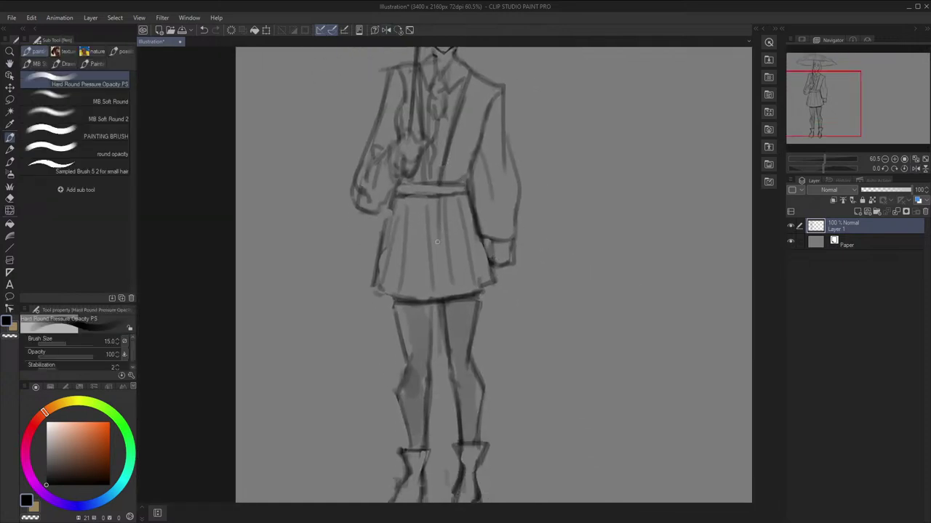
{"action": "scroll", "coordinate": [443, 283], "scroll_direction": "down", "scroll_amount": 1}
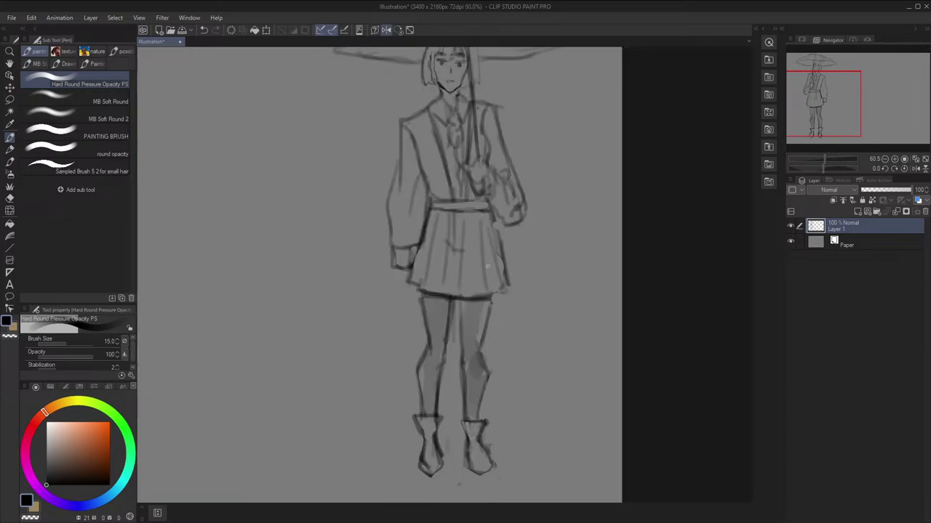
{"action": "key", "text": "j"}
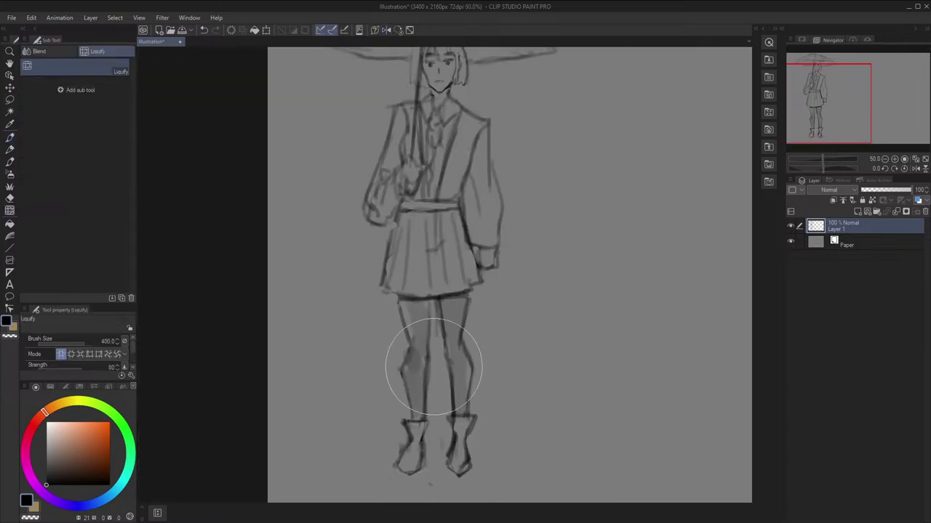
{"action": "key", "text": "m"}
{"action": "mouse_move", "coordinate": [472, 343]}
{"action": "left_mouse_down"}
{"action": "mouse_move", "coordinate": [395, 351]}
{"action": "mouse_move", "coordinate": [390, 310]}
{"action": "mouse_move", "coordinate": [409, 298]}
{"action": "mouse_move", "coordinate": [472, 295]}
{"action": "mouse_move", "coordinate": [492, 312]}
{"action": "mouse_move", "coordinate": [468, 337]}
{"action": "left_mouse_up"}
{"action": "left_click", "coordinate": [479, 378]}
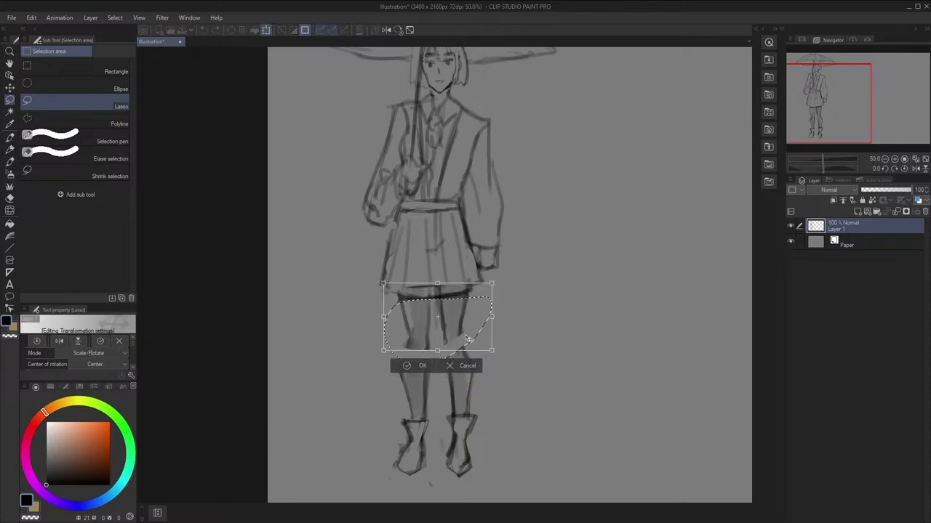
{"action": "left_click", "coordinate": [416, 366]}
{"action": "key", "text": "ctrl+d"}
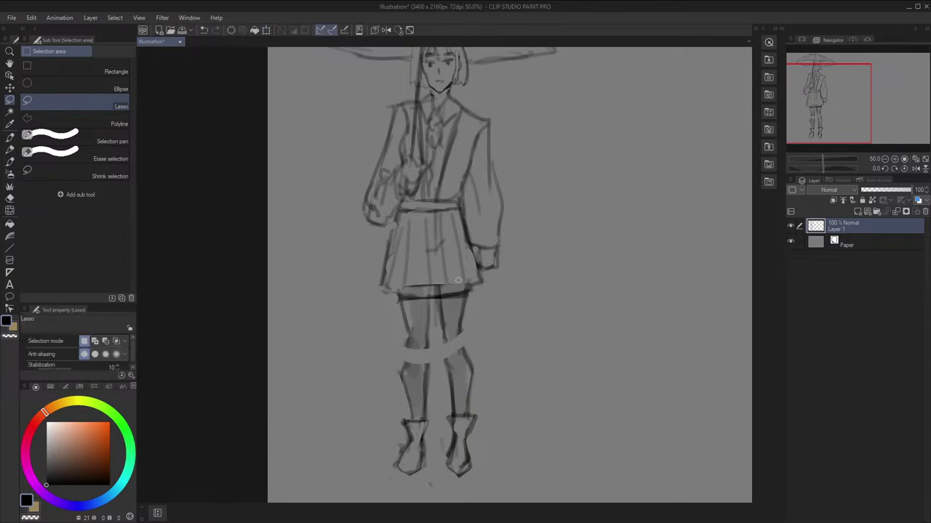
Redraw the knee and calf contours across the gap between the moved thighs and the lower legs, checking the mirrored view
{"action": "key", "text": "h"}
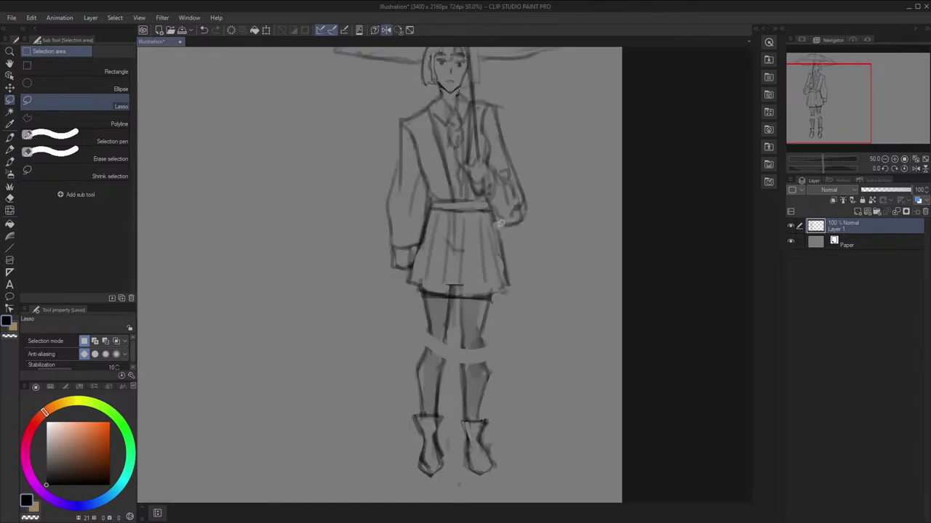
{"action": "key", "text": "p"}
{"action": "left_click_drag", "start_coordinate": [481, 341], "coordinate": [489, 373]}
{"action": "key", "text": "h"}
{"action": "left_click_drag", "start_coordinate": [457, 341], "coordinate": [452, 394]}
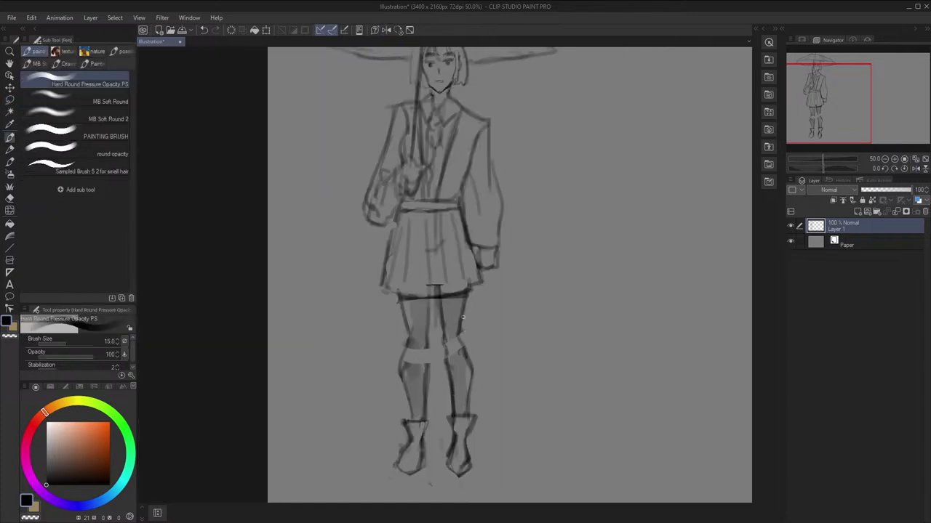
{"action": "left_click_drag", "start_coordinate": [468, 299], "coordinate": [467, 411]}
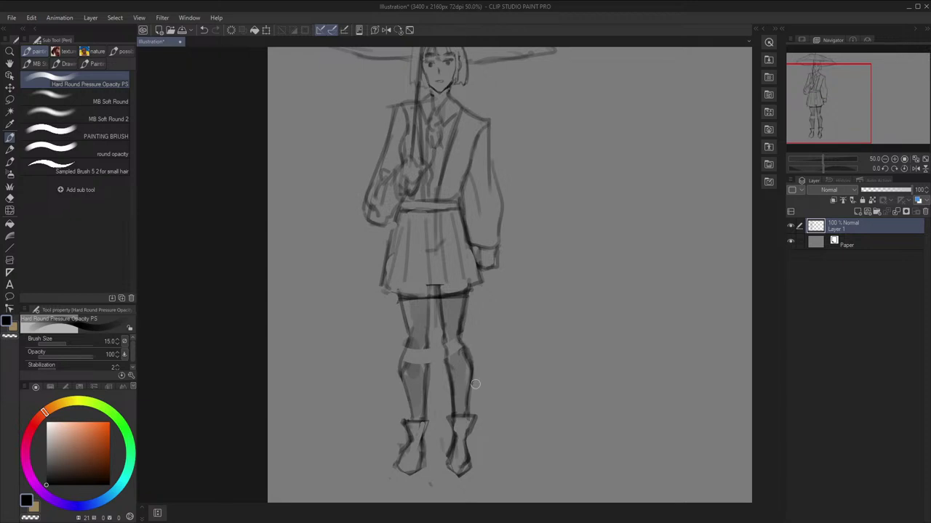
{"action": "key", "text": "h"}
{"action": "left_click_drag", "start_coordinate": [482, 341], "coordinate": [482, 397]}
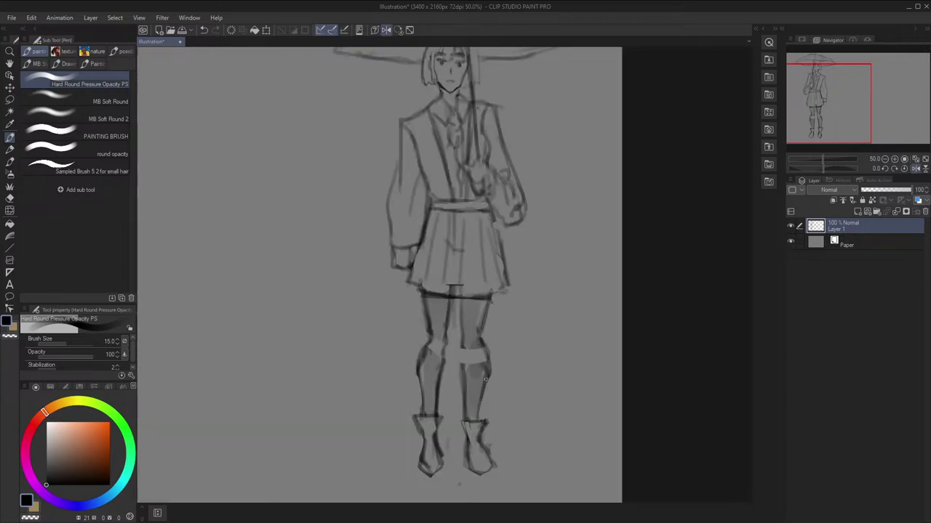
{"action": "mouse_move", "coordinate": [493, 360]}
{"action": "left_mouse_down"}
{"action": "mouse_move", "coordinate": [478, 403]}
{"action": "mouse_move", "coordinate": [474, 352]}
{"action": "left_mouse_up"}
Fill the gap at both knees with the stockings' sampled grey, using the hard round brush at size 50
{"action": "key", "text": "bracketright"}
{"action": "key", "text": "bracketright"}
{"action": "key", "text": "bracketright"}
{"action": "key", "text": "bracketright"}
{"action": "key", "text": "bracketright"}
{"action": "key", "text": "bracketright"}
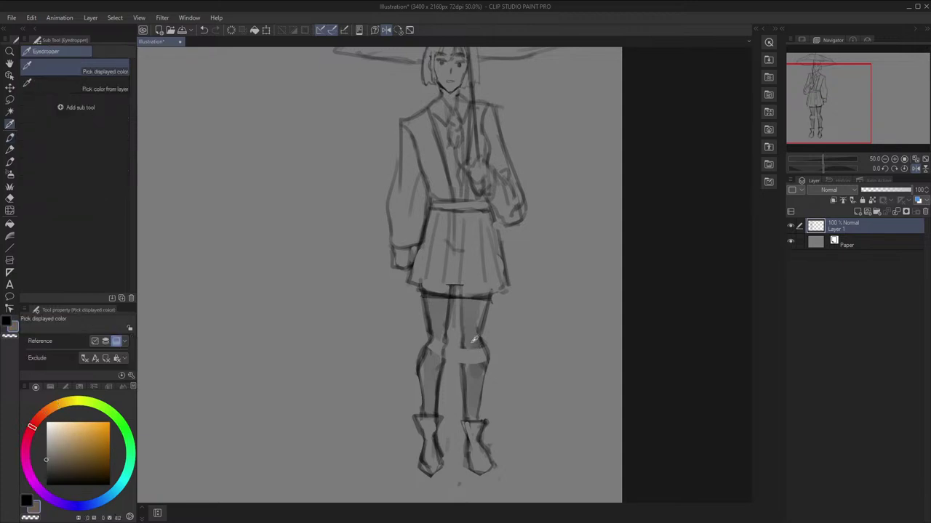
{"action": "left_click", "coordinate": [473, 354], "text": "alt"}
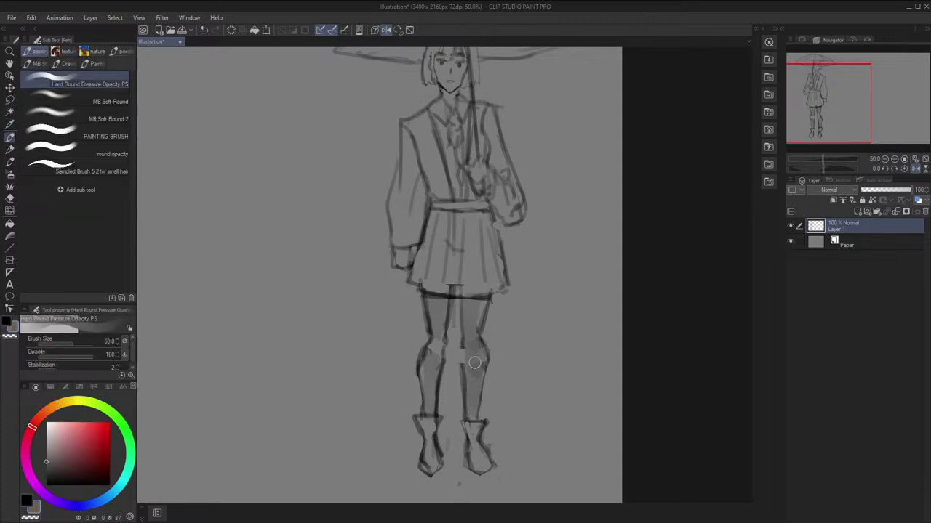
{"action": "key", "text": "h"}
{"action": "mouse_move", "coordinate": [453, 342]}
{"action": "left_mouse_down"}
{"action": "mouse_move", "coordinate": [456, 356]}
{"action": "mouse_move", "coordinate": [444, 339]}
{"action": "mouse_move", "coordinate": [449, 373]}
{"action": "mouse_move", "coordinate": [463, 375]}
{"action": "mouse_move", "coordinate": [463, 389]}
{"action": "mouse_move", "coordinate": [424, 361]}
{"action": "mouse_move", "coordinate": [431, 414]}
{"action": "left_mouse_up"}
Switch back to black at brush size 15 and undo the last strokes on the legs
{"action": "key", "text": "x"}
{"action": "key", "text": "bracketleft"}
{"action": "key", "text": "bracketleft"}
{"action": "key", "text": "bracketleft"}
{"action": "key", "text": "bracketleft"}
{"action": "key", "text": "bracketleft"}
{"action": "key", "text": "ctrl+z"}
{"action": "key", "text": "bracketleft"}
{"action": "key", "text": "h"}
{"action": "key", "text": "h"}
{"action": "key", "text": "ctrl+z"}
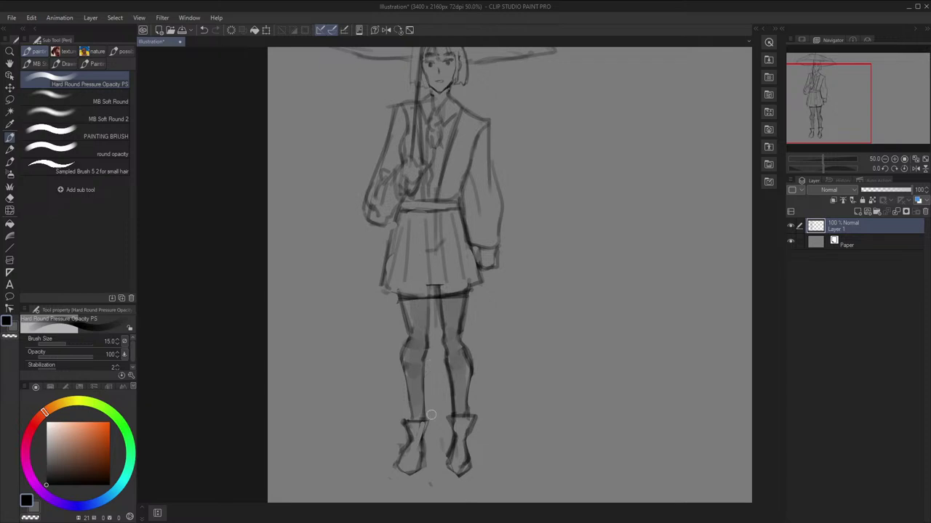
Clean up the stray line at the skirt's hem and redraw the stockings' top edge as a straight line just below it
{"action": "scroll", "coordinate": [434, 355], "scroll_direction": "down", "scroll_amount": 2}
{"action": "scroll", "coordinate": [445, 343], "scroll_direction": "down", "scroll_amount": 2}
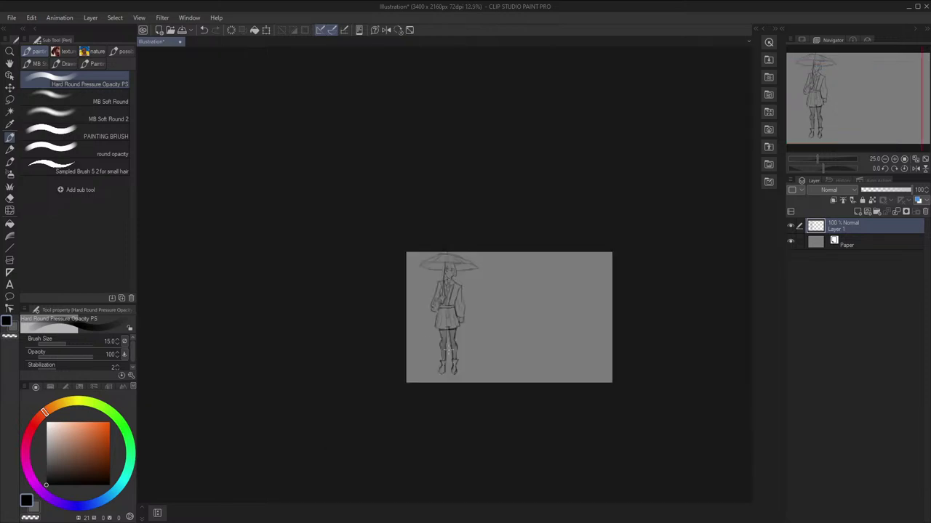
{"action": "scroll", "coordinate": [496, 283], "scroll_direction": "up", "scroll_amount": 4}
{"action": "left_click_drag", "start_coordinate": [455, 336], "coordinate": [474, 218]}
{"action": "key", "text": "h"}
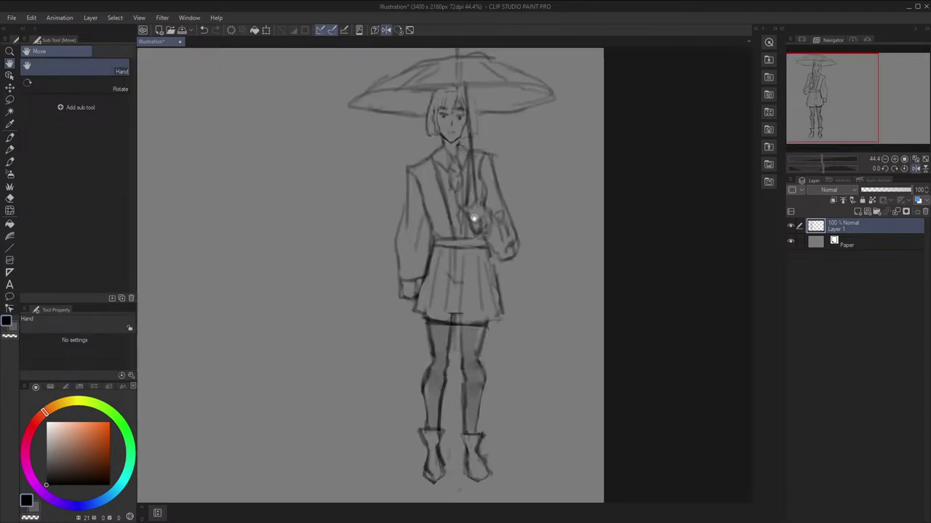
{"action": "key", "text": "h"}
{"action": "scroll", "coordinate": [474, 218], "scroll_direction": "up", "scroll_amount": 2}
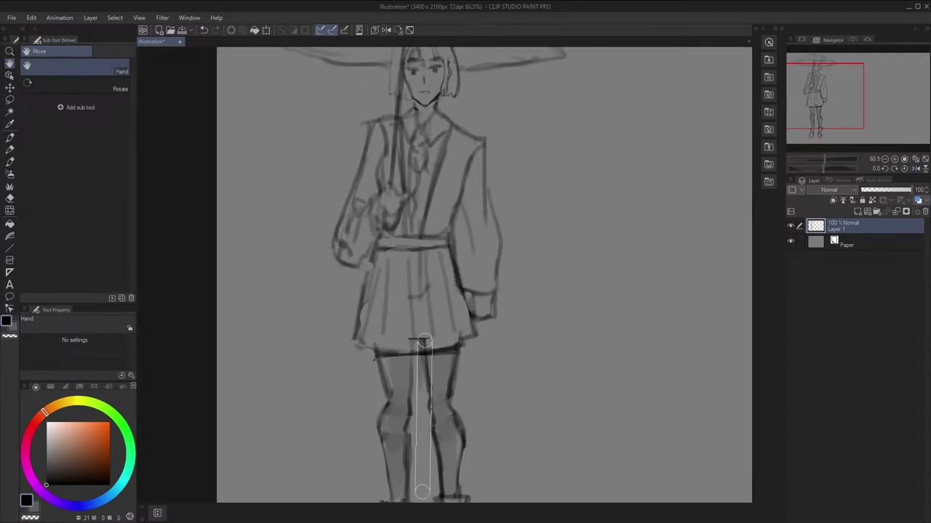
{"action": "key", "text": "p"}
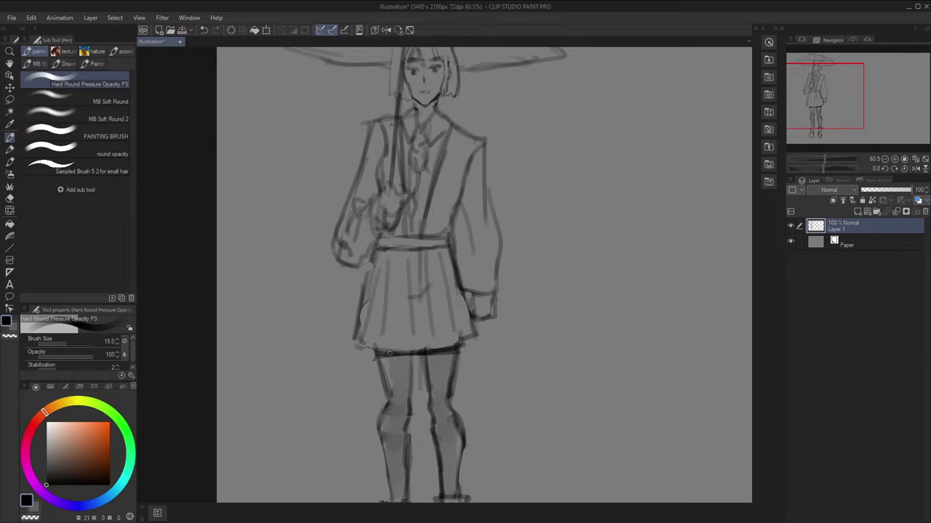
{"action": "left_click", "coordinate": [451, 353], "text": "shift"}
Redraw the outline of the bobbed hair beside the umbrella shaft with the brush at size 12, checking the mirrored view
{"action": "key", "text": "space"}
{"action": "left_click_drag", "start_coordinate": [549, 230], "coordinate": [585, 279]}
{"action": "left_click_drag", "start_coordinate": [499, 222], "coordinate": [501, 256]}
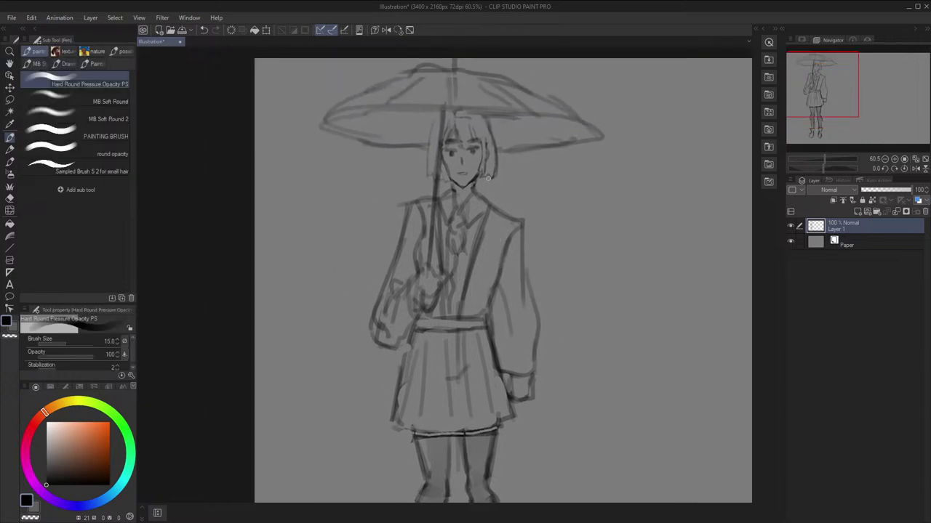
{"action": "key", "text": "bracketleft"}
{"action": "left_click_drag", "start_coordinate": [428, 150], "coordinate": [446, 113]}
{"action": "key", "text": "h"}
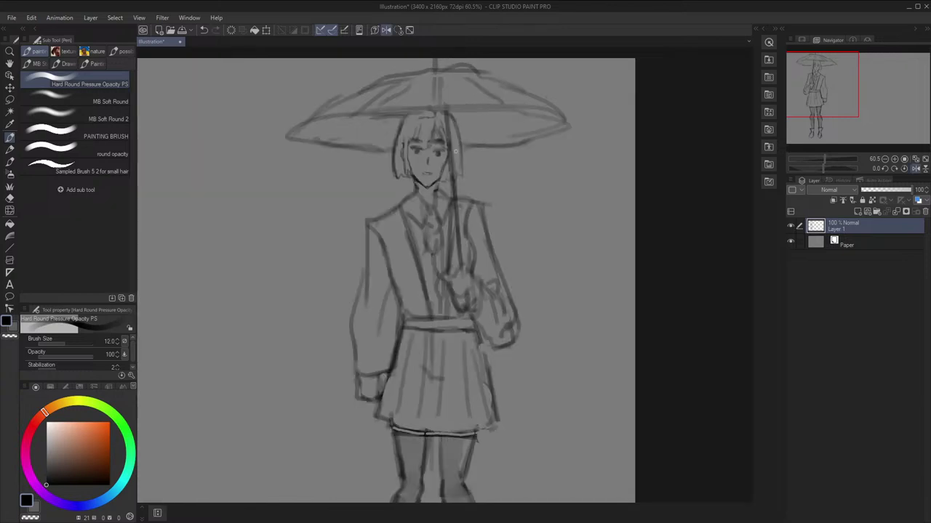
{"action": "key", "text": "h"}
Reshape the boots with Liquify, trying brush sizes 800 and 400 and comparing with the mirrored view
{"action": "scroll", "coordinate": [456, 151], "scroll_direction": "down", "scroll_amount": 1}
{"action": "key", "text": "j"}
{"action": "key", "text": "h"}
{"action": "scroll", "coordinate": [536, 209], "scroll_direction": "down", "scroll_amount": 1}
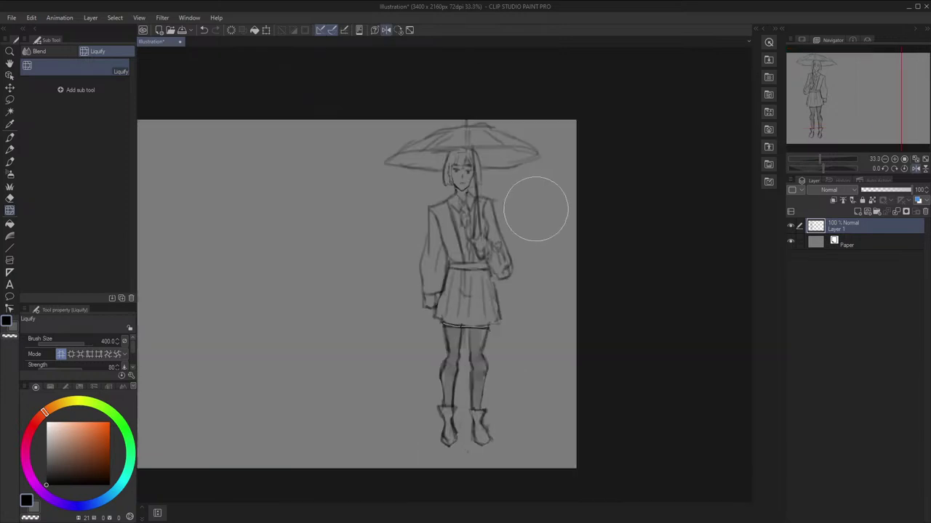
{"action": "key", "text": "h"}
{"action": "key", "text": "bracketright"}
{"action": "key", "text": "bracketright"}
{"action": "key", "text": "bracketright"}
{"action": "key", "text": "bracketright"}
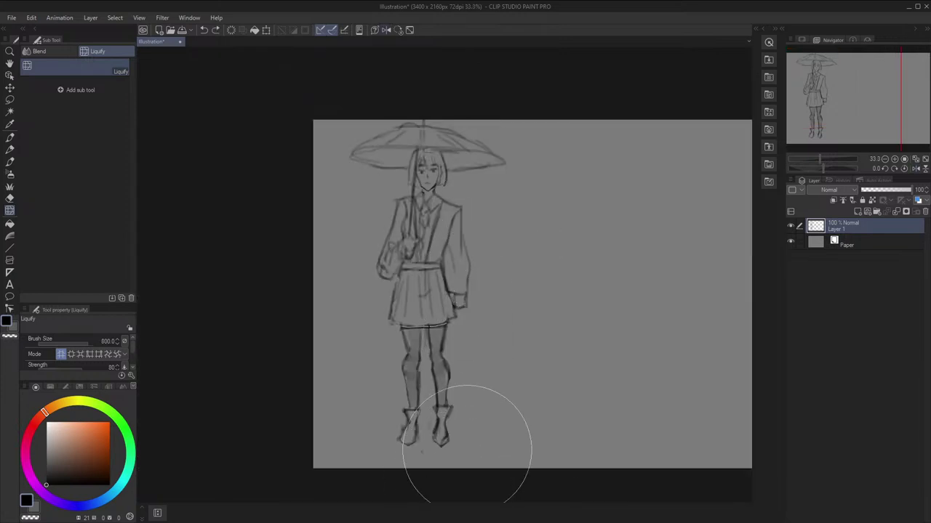
{"action": "key", "text": "h"}
{"action": "key", "text": "h"}
{"action": "key", "text": "bracketleft"}
{"action": "key", "text": "bracketleft"}
{"action": "key", "text": "bracketleft"}
{"action": "key", "text": "bracketleft"}
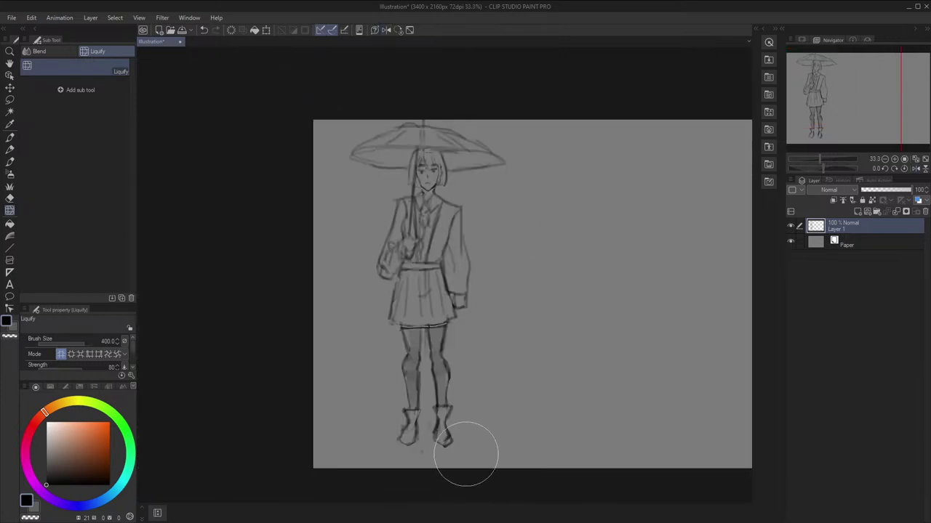
{"action": "key", "text": "h"}
{"action": "key", "text": "h"}
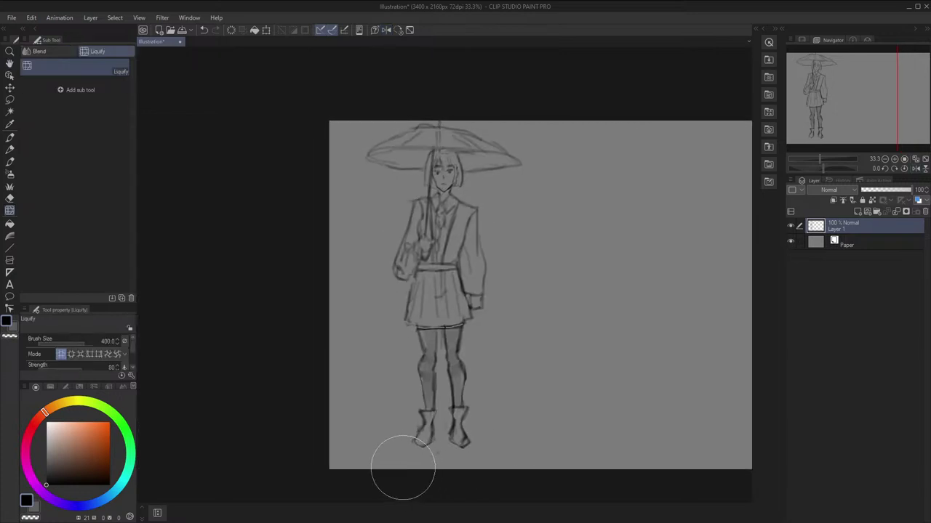
Draw a small cross and a slanted tick mark on the canvas beside the character's boots
{"action": "key", "text": "space"}
{"action": "left_click_drag", "start_coordinate": [566, 301], "coordinate": [575, 273]}
{"action": "scroll", "coordinate": [596, 211], "scroll_direction": "up", "scroll_amount": 2}
{"action": "left_click_drag", "start_coordinate": [595, 211], "coordinate": [564, 230]}
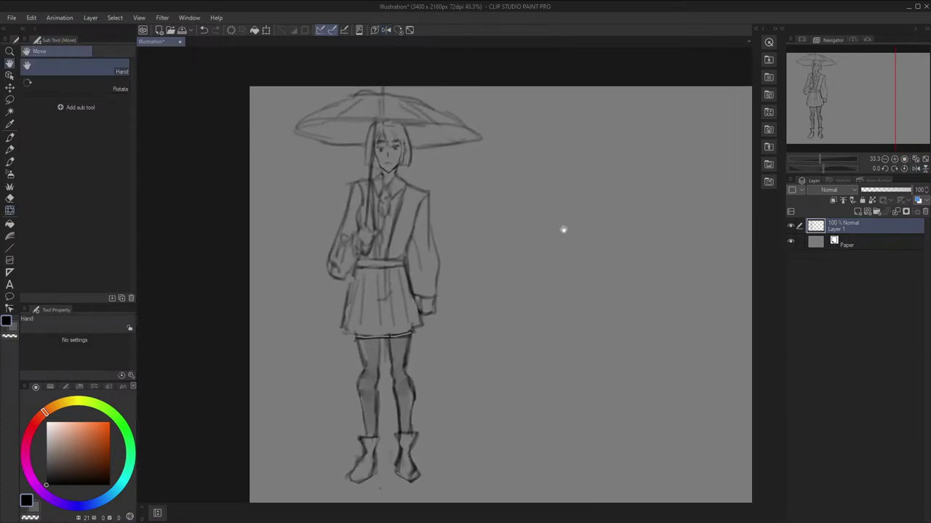
{"action": "scroll", "coordinate": [553, 231], "scroll_direction": "up", "scroll_amount": 1}
{"action": "key", "text": "p"}
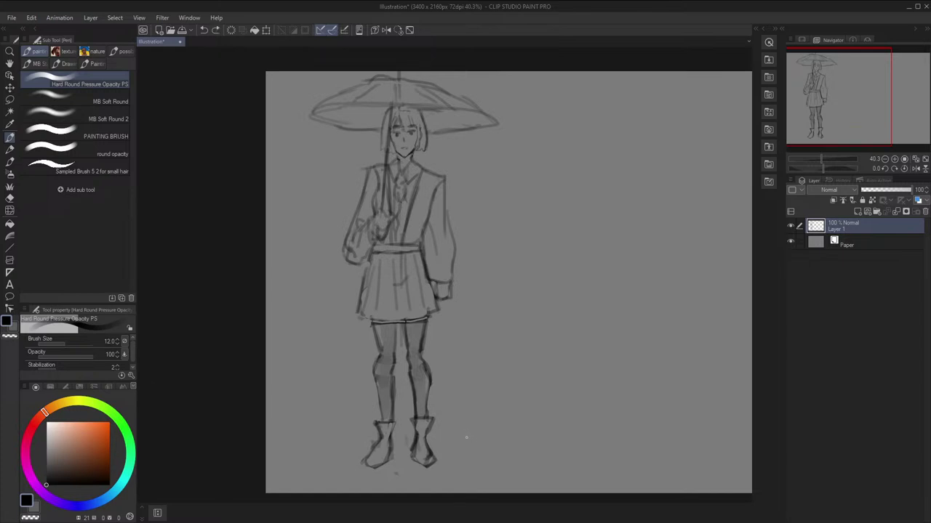
{"action": "left_click_drag", "start_coordinate": [500, 417], "coordinate": [509, 273]}
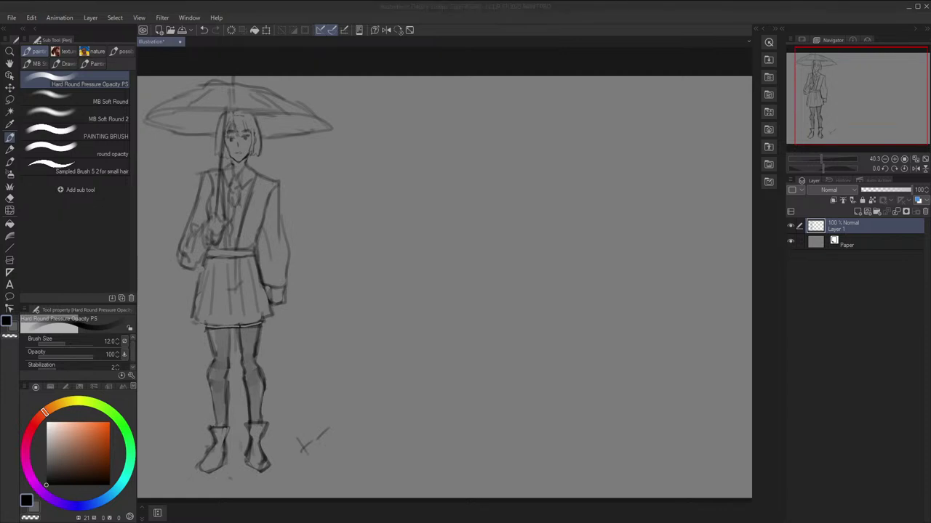
Draw an S-shaped line of action for a second figure in the empty canvas area at brush size 15, undoing and retrying strokes
{"action": "left_click_drag", "start_coordinate": [466, 169], "coordinate": [473, 198]}
{"action": "scroll", "coordinate": [470, 190], "scroll_direction": "down", "scroll_amount": 1}
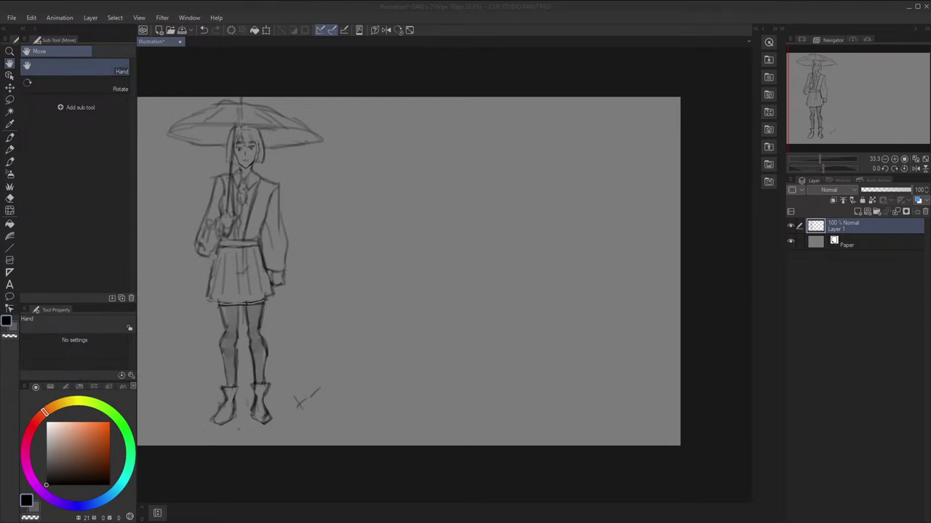
{"action": "left_click_drag", "start_coordinate": [518, 108], "coordinate": [509, 103]}
{"action": "left_click_drag", "start_coordinate": [490, 144], "coordinate": [498, 144]}
{"action": "key", "text": "p"}
{"action": "mouse_move", "coordinate": [426, 156]}
{"action": "left_mouse_down"}
{"action": "mouse_move", "coordinate": [480, 168]}
{"action": "mouse_move", "coordinate": [463, 185]}
{"action": "left_mouse_up"}
{"action": "key", "text": "ctrl+z"}
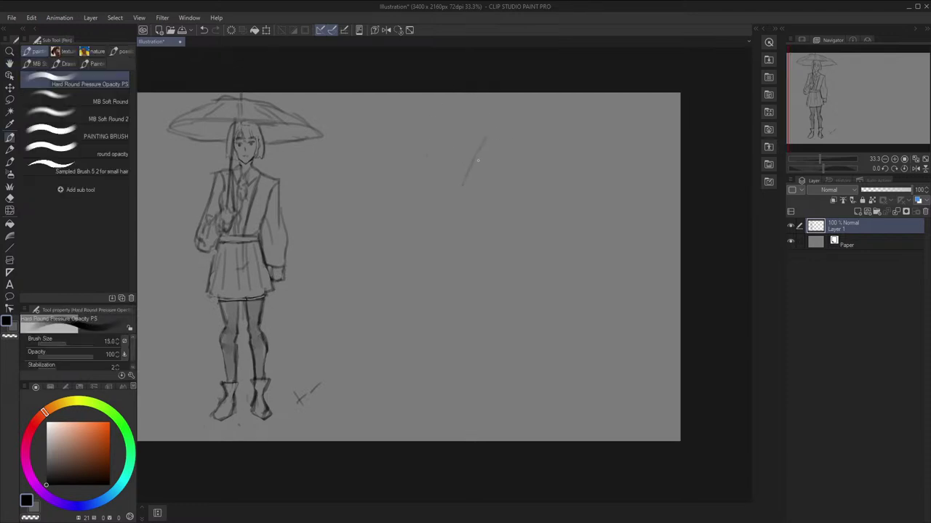
{"action": "left_click_drag", "start_coordinate": [481, 132], "coordinate": [450, 230]}
{"action": "left_click_drag", "start_coordinate": [446, 219], "coordinate": [445, 309]}
{"action": "key", "text": "ctrl+z"}
{"action": "key", "text": "ctrl+z"}
{"action": "left_click_drag", "start_coordinate": [482, 126], "coordinate": [471, 227]}
{"action": "key", "text": "ctrl+z"}
{"action": "mouse_move", "coordinate": [487, 121]}
{"action": "left_mouse_down"}
{"action": "mouse_move", "coordinate": [471, 237]}
{"action": "mouse_move", "coordinate": [440, 289]}
{"action": "left_mouse_up"}
{"action": "key", "text": "ctrl+z"}
{"action": "left_click_drag", "start_coordinate": [474, 244], "coordinate": [427, 308]}
{"action": "key", "text": "ctrl+z"}
Sketch a slanted, curved shoulder line across the upper part of the second figure's line of action
{"action": "left_click_drag", "start_coordinate": [436, 141], "coordinate": [499, 183]}
{"action": "key", "text": "h"}
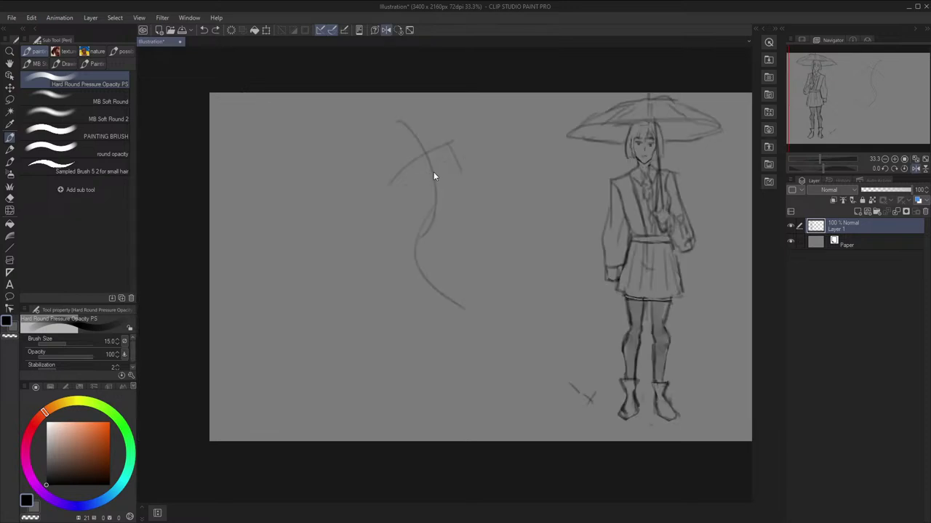
{"action": "left_click_drag", "start_coordinate": [453, 163], "coordinate": [397, 202]}
{"action": "key", "text": "h"}
{"action": "key", "text": "ctrl+z"}
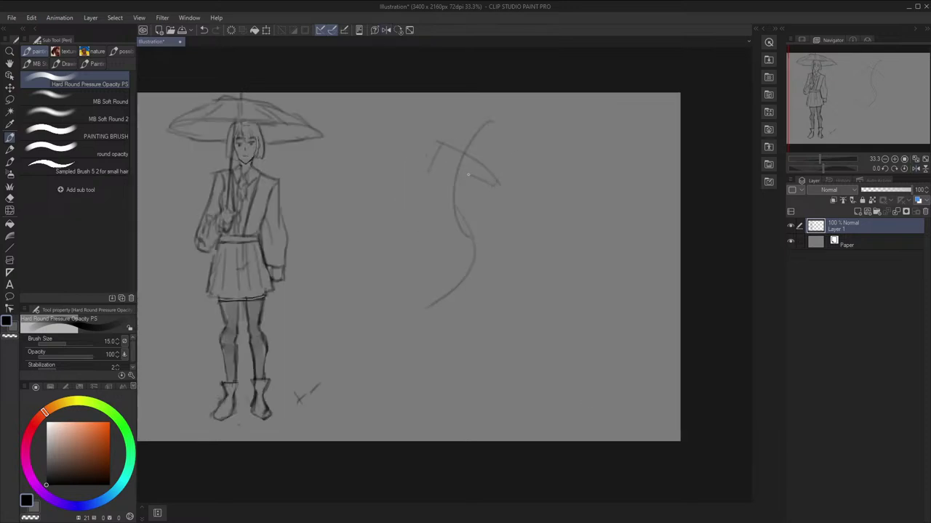
Block in the second figure's ribcage with tapering sides and a waistline, checking the proportions in the mirrored view
{"action": "key", "text": "h"}
{"action": "key", "text": "h"}
{"action": "key", "text": "ctrl+z"}
{"action": "mouse_move", "coordinate": [492, 188]}
{"action": "left_mouse_down"}
{"action": "mouse_move", "coordinate": [477, 206]}
{"action": "mouse_move", "coordinate": [421, 204]}
{"action": "mouse_move", "coordinate": [482, 226]}
{"action": "left_mouse_up"}
{"action": "key", "text": "h"}
{"action": "key", "text": "ctrl+z"}
{"action": "key", "text": "h"}
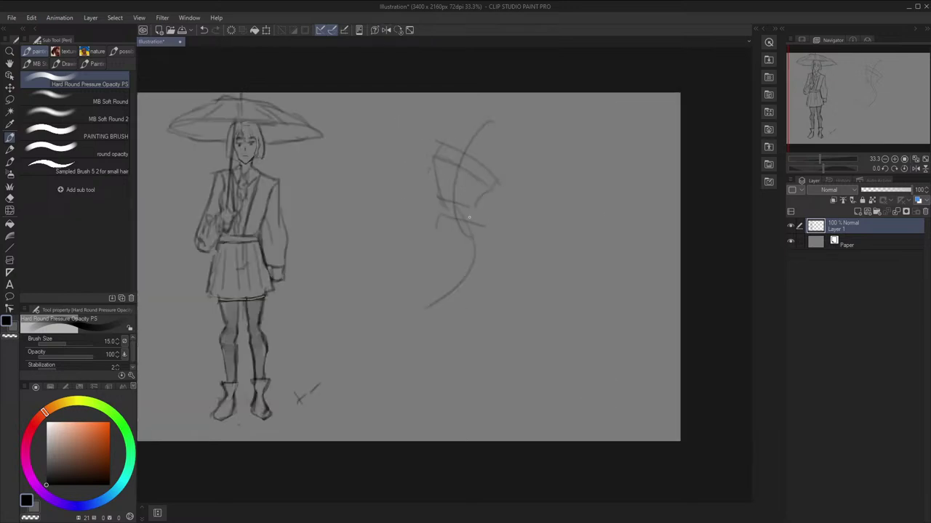
Block in the second figure's pelvis as an angular shape below the waist, comparing it with the mirrored view
{"action": "key", "text": "ctrl+z"}
{"action": "key", "text": "h"}
{"action": "key", "text": "h"}
{"action": "left_click_drag", "start_coordinate": [436, 221], "coordinate": [453, 241]}
{"action": "key", "text": "h"}
{"action": "key", "text": "h"}
Sketch the second figure's outstretched arm from the raised shoulder through a bent elbow to the forearm
{"action": "key", "text": "space"}
{"action": "left_click_drag", "start_coordinate": [509, 194], "coordinate": [504, 202]}
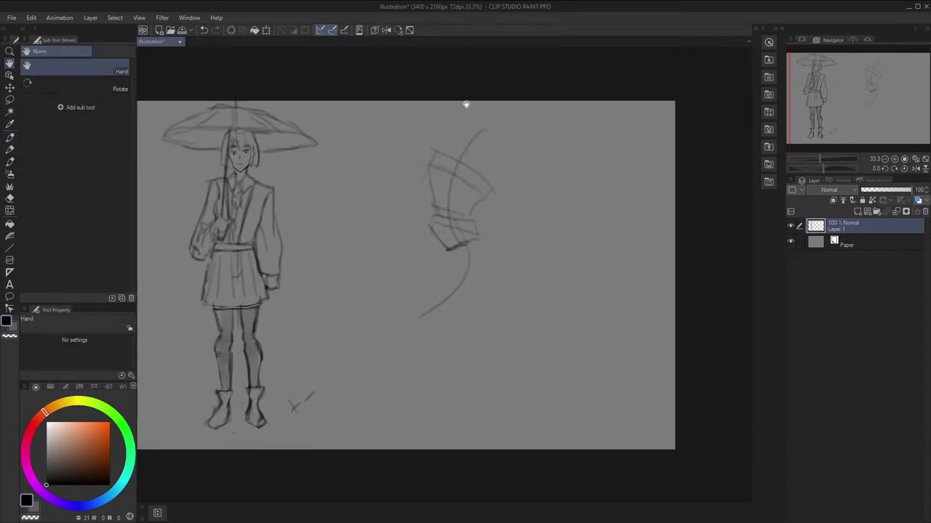
{"action": "left_click_drag", "start_coordinate": [466, 104], "coordinate": [473, 123]}
{"action": "key", "text": "p"}
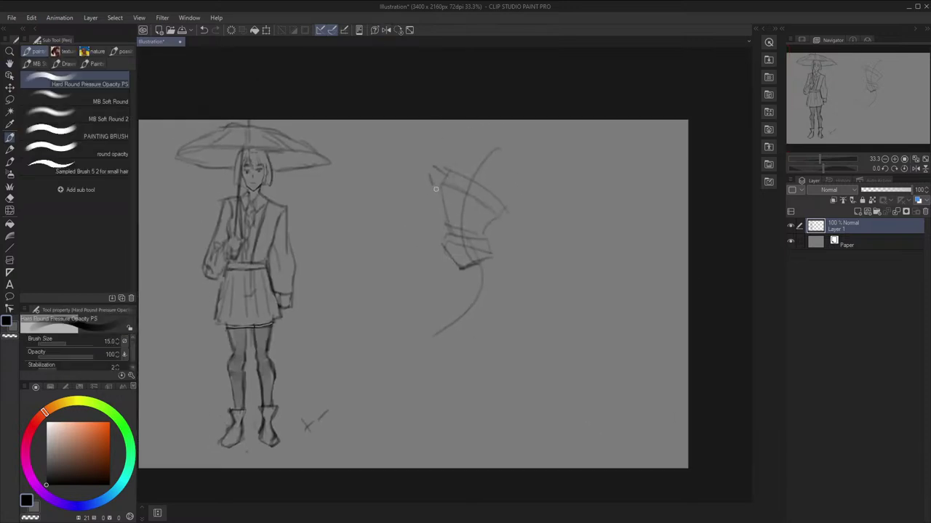
{"action": "mouse_move", "coordinate": [435, 189]}
{"action": "left_mouse_down"}
{"action": "mouse_move", "coordinate": [424, 167]}
{"action": "mouse_move", "coordinate": [443, 199]}
{"action": "mouse_move", "coordinate": [416, 173]}
{"action": "mouse_move", "coordinate": [424, 163]}
{"action": "mouse_move", "coordinate": [440, 189]}
{"action": "left_mouse_up"}
{"action": "left_click_drag", "start_coordinate": [405, 169], "coordinate": [375, 195]}
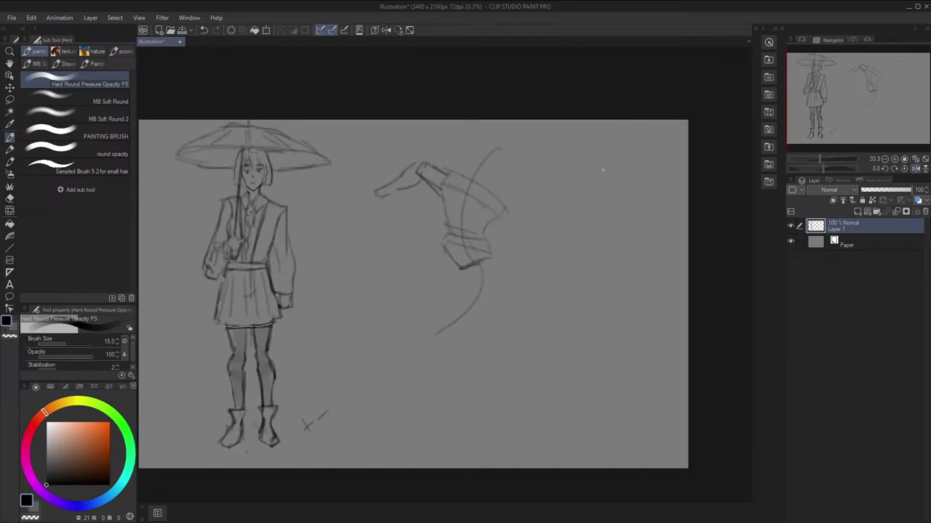
Sketch the second figure's lowered arm from the far shoulder through the bent elbow to the wrist
{"action": "key", "text": "space"}
{"action": "left_click_drag", "start_coordinate": [523, 186], "coordinate": [503, 255]}
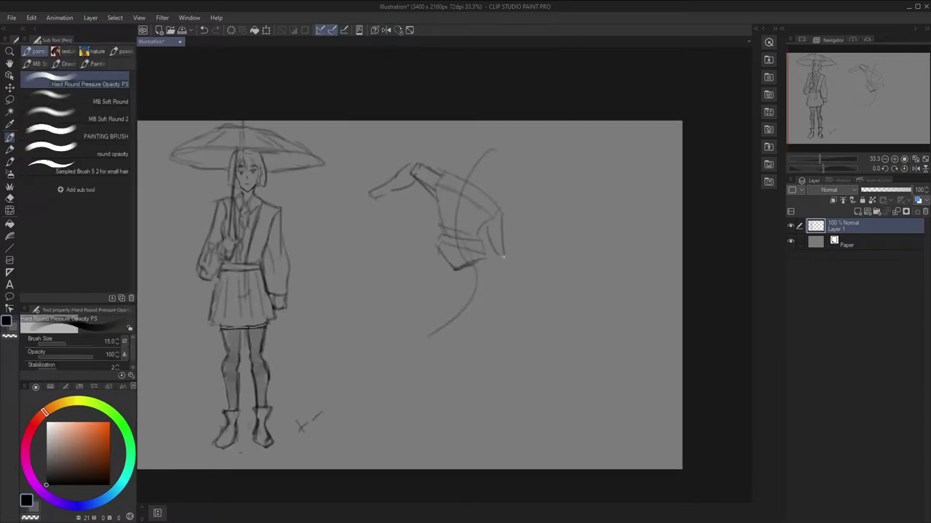
{"action": "left_click_drag", "start_coordinate": [499, 215], "coordinate": [505, 256]}
{"action": "left_click_drag", "start_coordinate": [495, 269], "coordinate": [490, 307]}
Sketch the second figure's neck and tilted oval head, checking them in the mirrored view and reshaping the head with Liquify
{"action": "key", "text": "space"}
{"action": "mouse_move", "coordinate": [513, 134]}
{"action": "left_mouse_down"}
{"action": "mouse_move", "coordinate": [513, 158]}
{"action": "mouse_move", "coordinate": [485, 215]}
{"action": "left_mouse_up"}
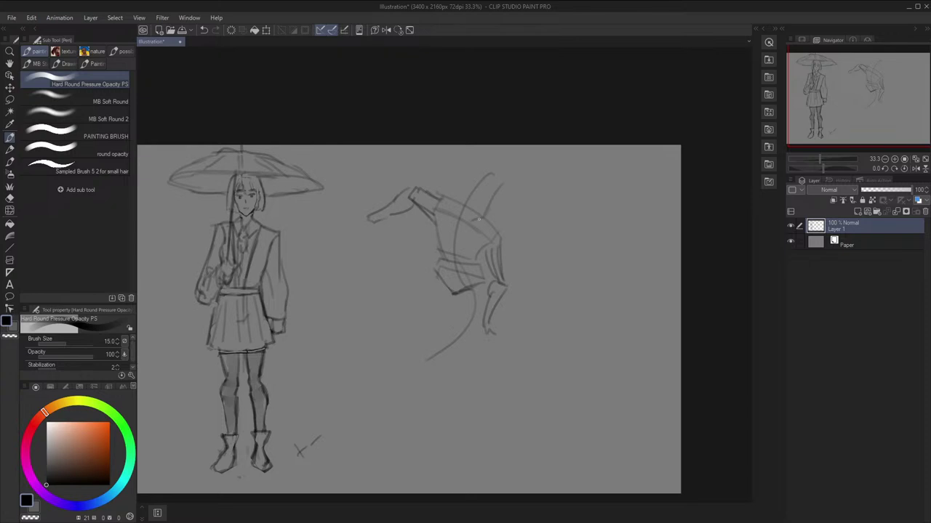
{"action": "left_click_drag", "start_coordinate": [494, 175], "coordinate": [499, 189]}
{"action": "key", "text": "h"}
{"action": "key", "text": "ctrl+z"}
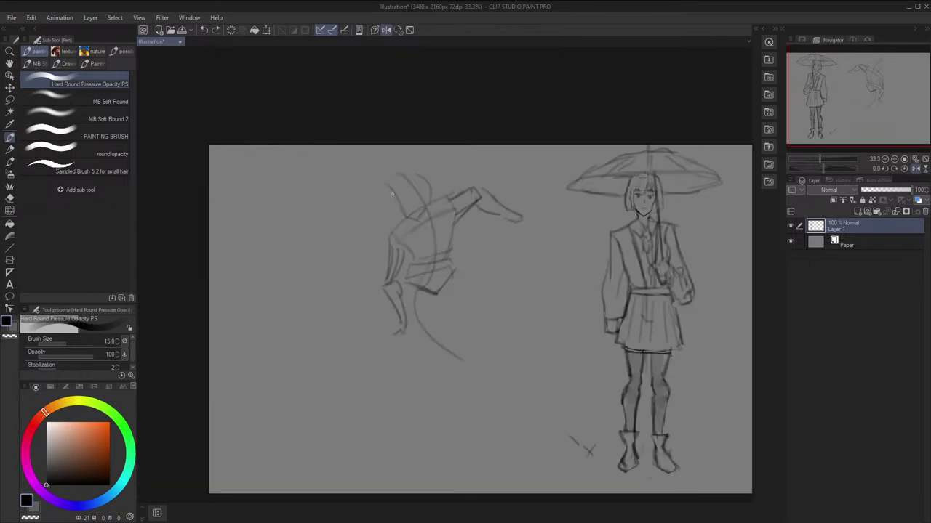
{"action": "left_click_drag", "start_coordinate": [393, 182], "coordinate": [432, 190]}
{"action": "key", "text": "h"}
{"action": "key", "text": "j"}
{"action": "left_click_drag", "start_coordinate": [501, 151], "coordinate": [488, 173]}
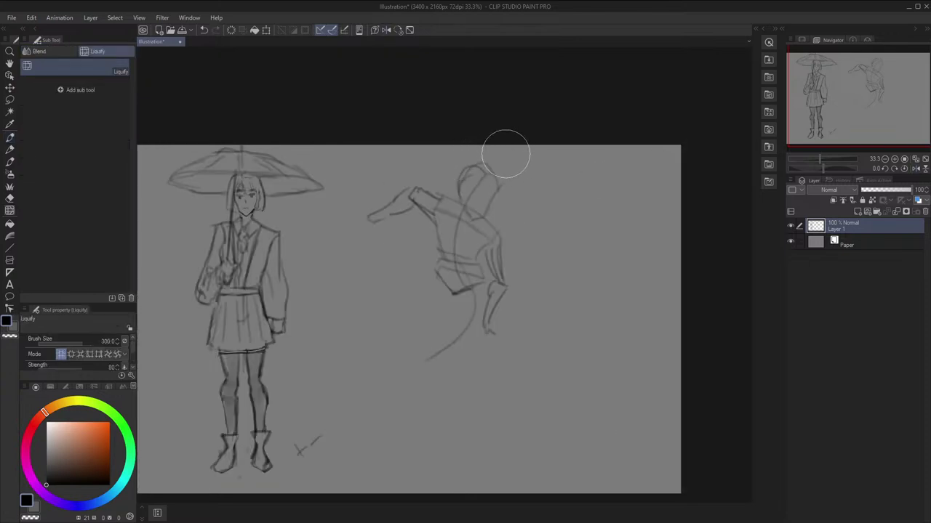
Sketch the second figure's far thigh as a short foreshortened form below the pelvis
{"action": "key", "text": "space"}
{"action": "left_click_drag", "start_coordinate": [475, 248], "coordinate": [471, 195]}
{"action": "key", "text": "p"}
{"action": "mouse_move", "coordinate": [472, 241]}
{"action": "left_mouse_down"}
{"action": "mouse_move", "coordinate": [451, 282]}
{"action": "mouse_move", "coordinate": [452, 269]}
{"action": "mouse_move", "coordinate": [439, 277]}
{"action": "mouse_move", "coordinate": [445, 284]}
{"action": "left_mouse_up"}
{"action": "key", "text": "ctrl+z"}
{"action": "key", "text": "h"}
{"action": "key", "text": "h"}
{"action": "key", "text": "space"}
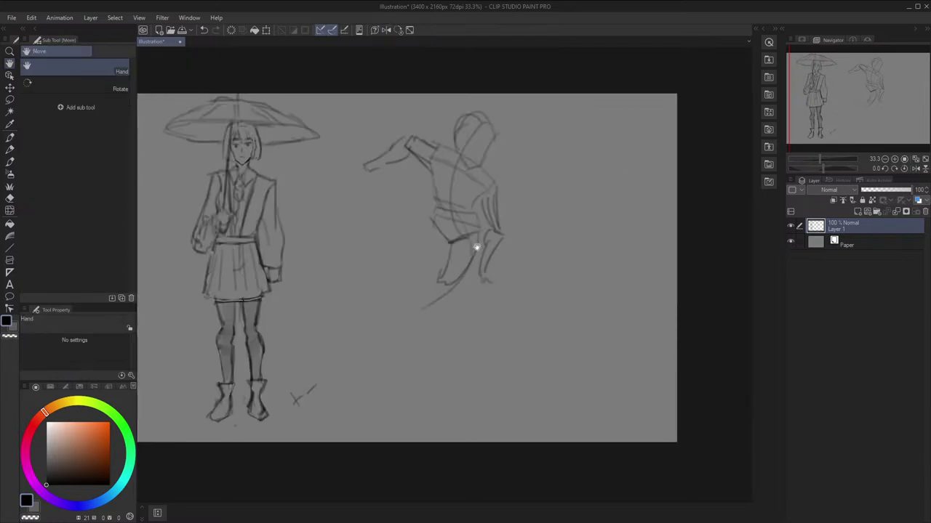
Block in the second figure's near thigh with a bulging curve from the hip to the bent knee
{"action": "left_click_drag", "start_coordinate": [468, 243], "coordinate": [411, 264]}
{"action": "left_click_drag", "start_coordinate": [456, 245], "coordinate": [412, 284]}
{"action": "key", "text": "h"}
{"action": "mouse_move", "coordinate": [450, 224]}
{"action": "left_mouse_down"}
{"action": "mouse_move", "coordinate": [484, 278]}
{"action": "mouse_move", "coordinate": [481, 269]}
{"action": "left_mouse_up"}
{"action": "key", "text": "ctrl+z"}
{"action": "key", "text": "h"}
{"action": "mouse_move", "coordinate": [437, 224]}
{"action": "left_mouse_down"}
{"action": "mouse_move", "coordinate": [401, 268]}
{"action": "mouse_move", "coordinate": [433, 234]}
{"action": "mouse_move", "coordinate": [404, 273]}
{"action": "mouse_move", "coordinate": [441, 270]}
{"action": "mouse_move", "coordinate": [419, 283]}
{"action": "left_mouse_up"}
Sketch the second figure's supporting lower leg from the knee to a narrow ankle, comparing it with the mirrored view
{"action": "key", "text": "space"}
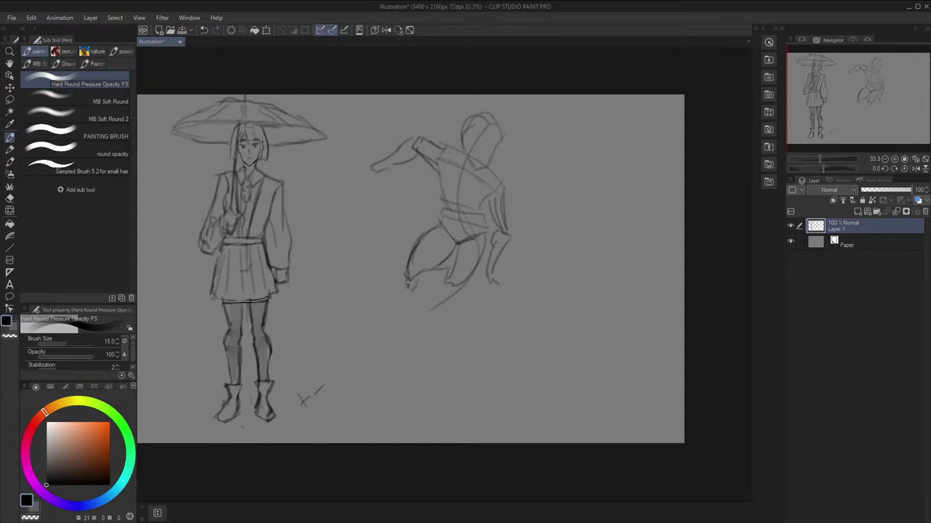
{"action": "left_click_drag", "start_coordinate": [419, 287], "coordinate": [410, 338]}
{"action": "key", "text": "ctrl+z"}
{"action": "mouse_move", "coordinate": [420, 287]}
{"action": "left_mouse_down"}
{"action": "mouse_move", "coordinate": [412, 332]}
{"action": "mouse_move", "coordinate": [402, 304]}
{"action": "mouse_move", "coordinate": [405, 341]}
{"action": "left_mouse_up"}
{"action": "key", "text": "ctrl+z"}
{"action": "left_click_drag", "start_coordinate": [396, 297], "coordinate": [413, 346]}
{"action": "key", "text": "h"}
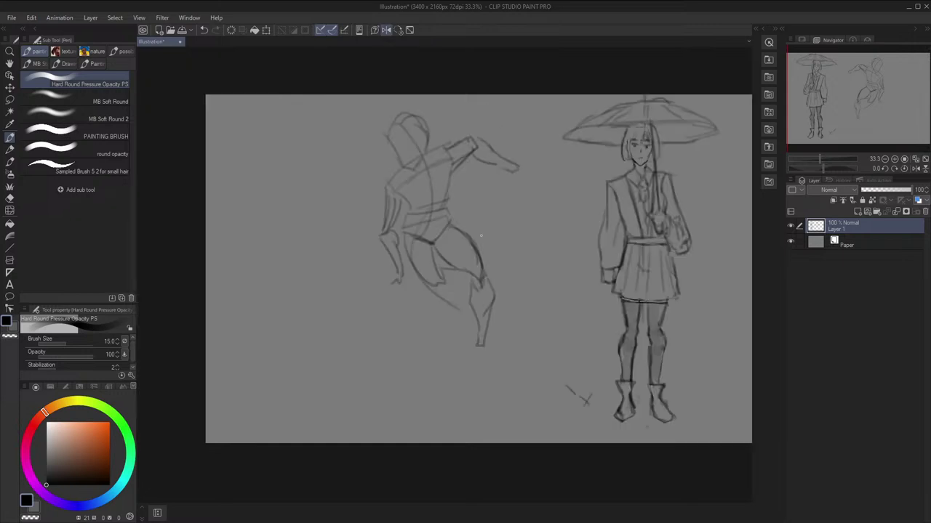
{"action": "key", "text": "h"}
{"action": "key", "text": "j"}
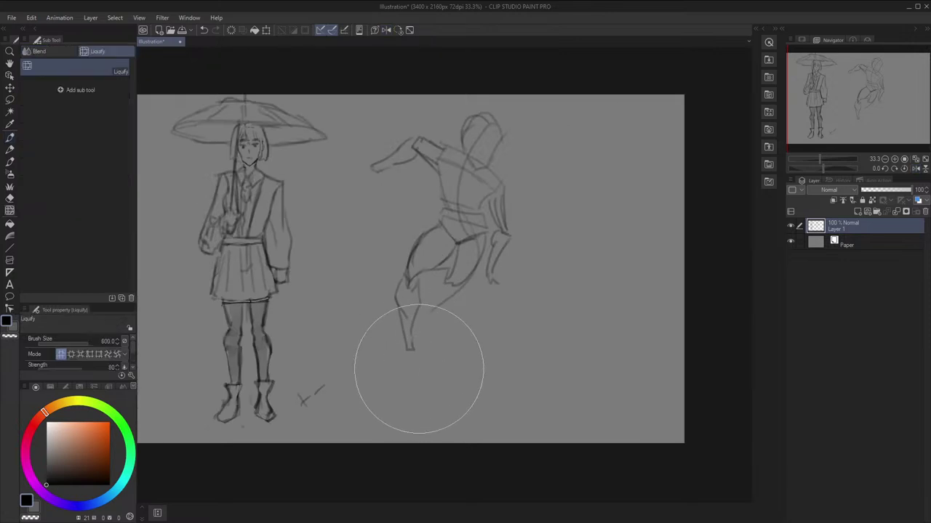
Lasso the second figure's head and adjust its size and position slightly with a transform
{"action": "key", "text": "m"}
{"action": "mouse_move", "coordinate": [497, 160]}
{"action": "left_mouse_down"}
{"action": "mouse_move", "coordinate": [473, 165]}
{"action": "mouse_move", "coordinate": [455, 107]}
{"action": "mouse_move", "coordinate": [498, 159]}
{"action": "left_mouse_up"}
{"action": "key", "text": "ctrl+t"}
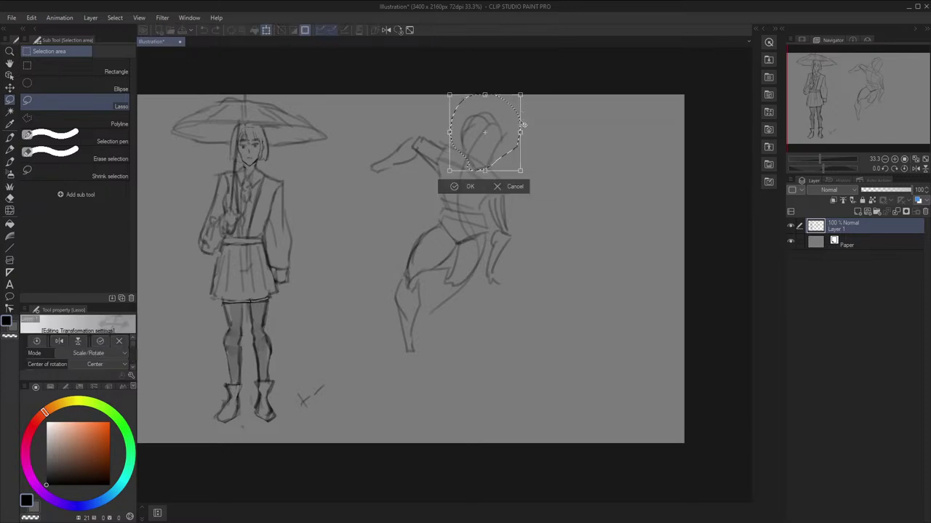
{"action": "mouse_move", "coordinate": [521, 94]}
{"action": "left_mouse_down"}
{"action": "mouse_move", "coordinate": [506, 120]}
{"action": "mouse_move", "coordinate": [522, 93]}
{"action": "left_mouse_up"}
{"action": "left_click_drag", "start_coordinate": [507, 126], "coordinate": [504, 129]}
{"action": "left_click", "coordinate": [465, 187]}
{"action": "key", "text": "ctrl+d"}
{"action": "key", "text": "h"}
{"action": "key", "text": "h"}
Sketch the hand and fingers at the end of the second figure's lowered arm
{"action": "scroll", "coordinate": [567, 116], "scroll_direction": "down", "scroll_amount": 1}
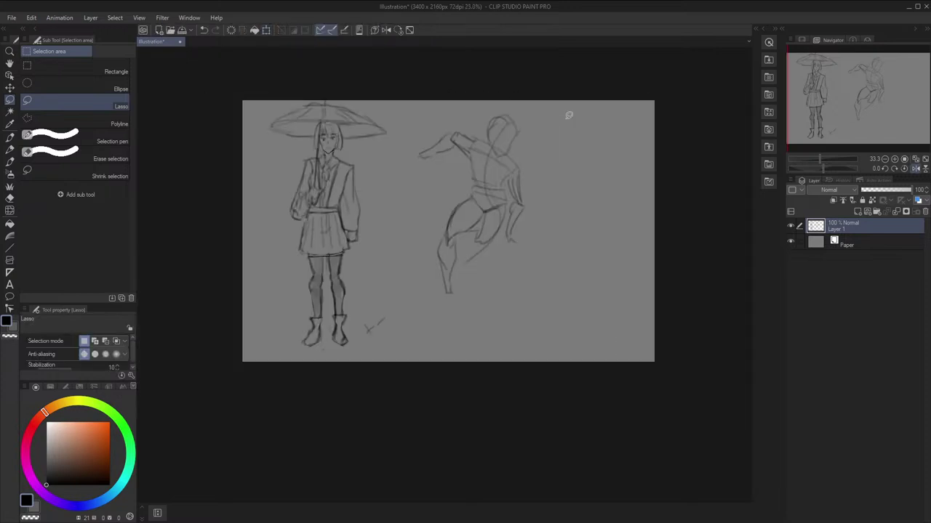
{"action": "key", "text": "space"}
{"action": "scroll", "coordinate": [515, 108], "scroll_direction": "up", "scroll_amount": 4}
{"action": "mouse_move", "coordinate": [500, 245]}
{"action": "left_mouse_down"}
{"action": "mouse_move", "coordinate": [493, 266]}
{"action": "mouse_move", "coordinate": [472, 257]}
{"action": "left_mouse_up"}
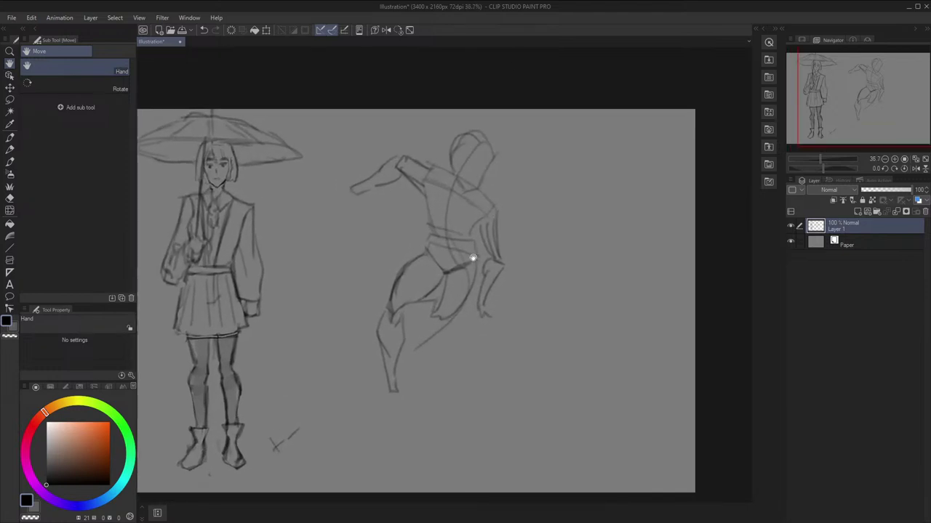
{"action": "key", "text": "space"}
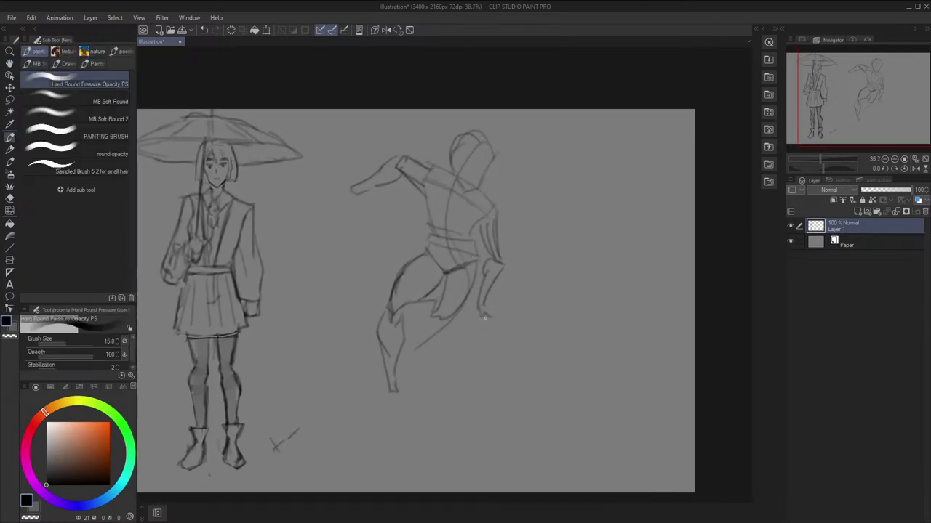
{"action": "mouse_move", "coordinate": [485, 318]}
{"action": "left_mouse_down"}
{"action": "mouse_move", "coordinate": [489, 307]}
{"action": "mouse_move", "coordinate": [493, 339]}
{"action": "left_mouse_up"}
{"action": "left_click_drag", "start_coordinate": [476, 308], "coordinate": [474, 322]}
{"action": "key", "text": "h"}
{"action": "key", "text": "h"}
{"action": "key", "text": "space"}
Sketch a relaxed hand with bent fingers at the end of the second figure's outstretched arm
{"action": "left_click_drag", "start_coordinate": [513, 259], "coordinate": [551, 283]}
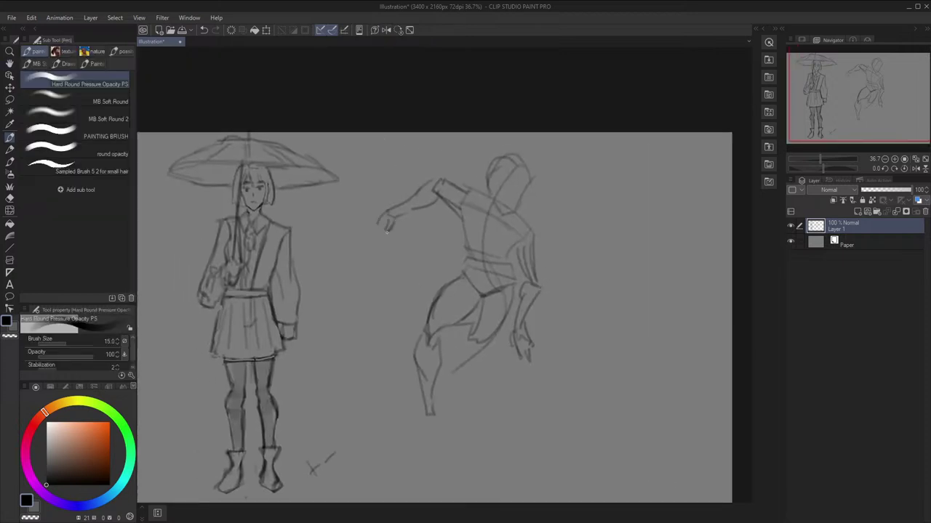
{"action": "left_click_drag", "start_coordinate": [394, 221], "coordinate": [384, 225]}
{"action": "left_click_drag", "start_coordinate": [385, 223], "coordinate": [381, 232]}
{"action": "key", "text": "h"}
{"action": "key", "text": "h"}
Block in the foot below the ankle of the second figure's supporting leg
{"action": "key", "text": "space"}
{"action": "left_click_drag", "start_coordinate": [567, 210], "coordinate": [551, 184]}
{"action": "key", "text": "m"}
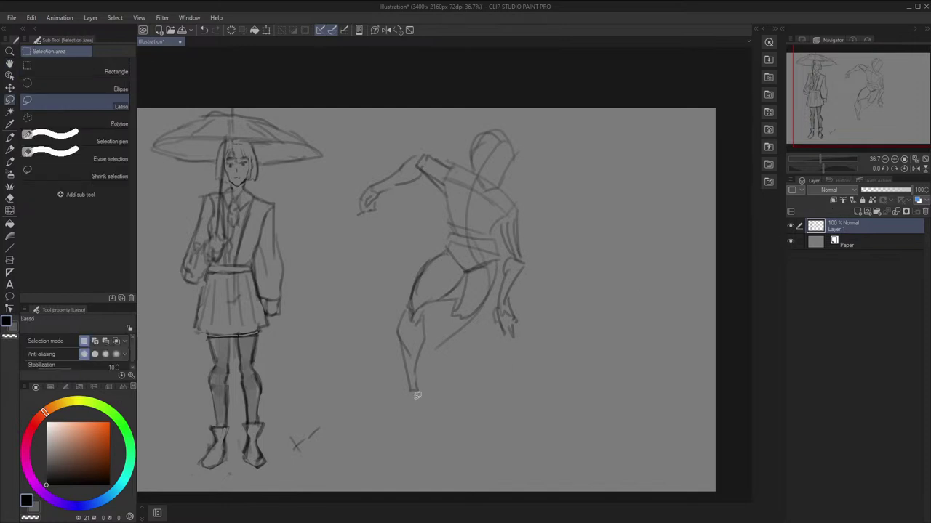
{"action": "key", "text": "p"}
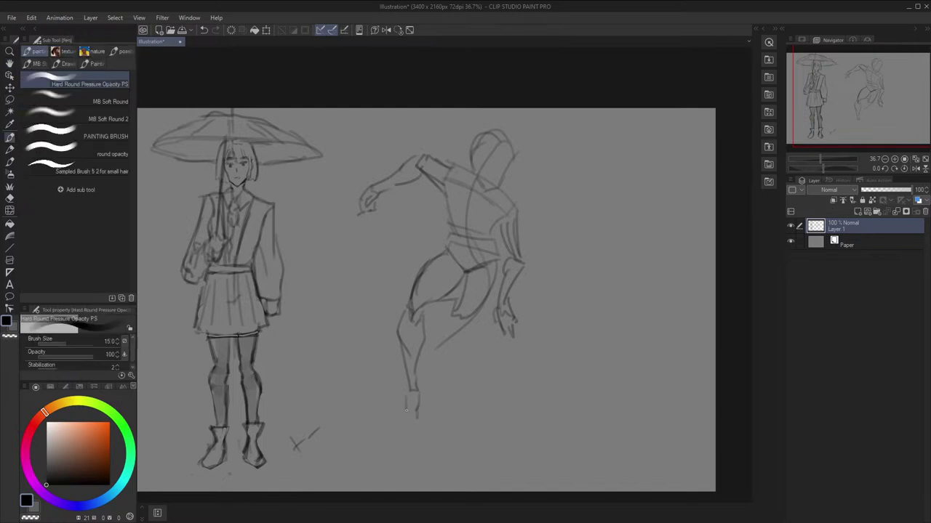
{"action": "key", "text": "h"}
{"action": "key", "text": "h"}
Lasso the whole second figure, enlarge it slightly and move it closer to the umbrella figure
{"action": "key", "text": "m"}
{"action": "mouse_move", "coordinate": [400, 110]}
{"action": "left_mouse_down"}
{"action": "mouse_move", "coordinate": [333, 312]}
{"action": "mouse_move", "coordinate": [578, 111]}
{"action": "left_mouse_up"}
{"action": "left_click", "coordinate": [533, 471]}
{"action": "left_click_drag", "start_coordinate": [660, 454], "coordinate": [692, 489]}
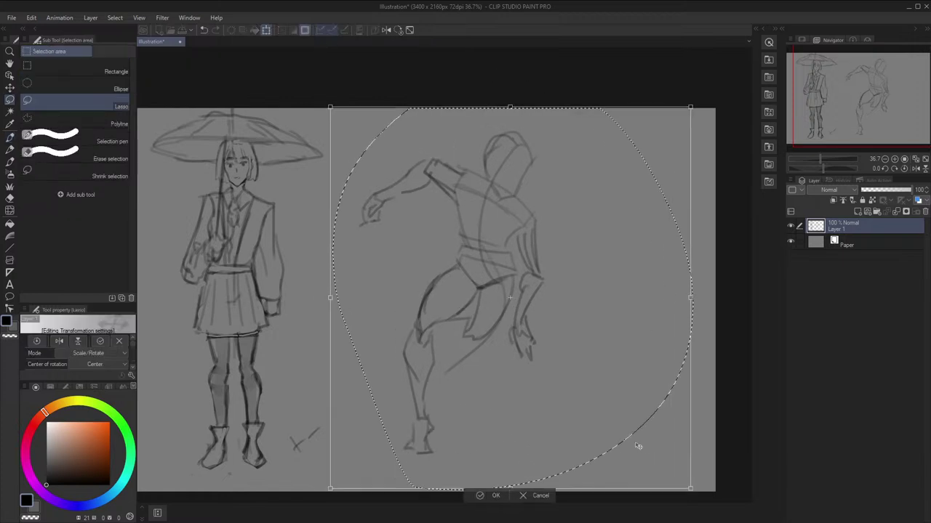
{"action": "left_click_drag", "start_coordinate": [639, 443], "coordinate": [605, 447]}
{"action": "key", "text": "Return"}
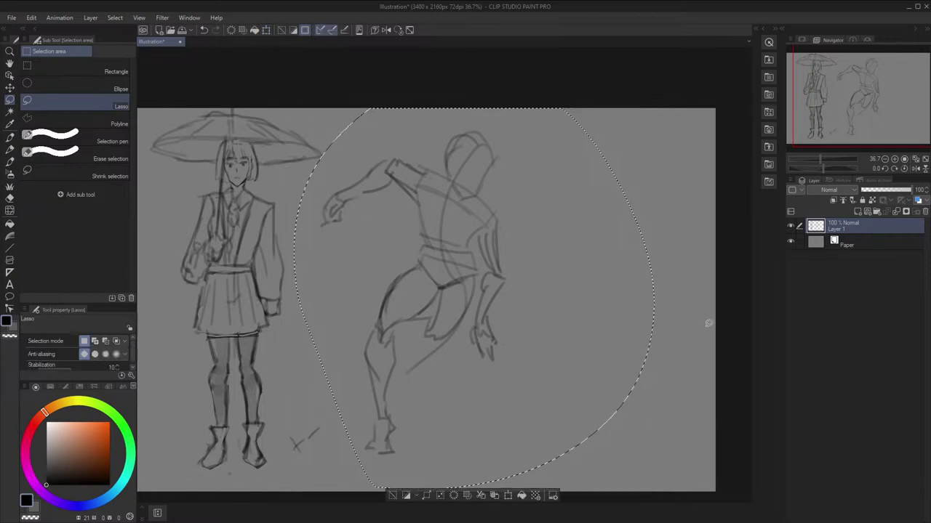
{"action": "key", "text": "ctrl+d"}
Lower the sketch layer's opacity to 52% and add a new layer above it
{"action": "left_click", "coordinate": [887, 190]}
{"action": "left_click", "coordinate": [857, 212]}
{"action": "key", "text": "space"}
{"action": "left_click_drag", "start_coordinate": [716, 254], "coordinate": [726, 264]}
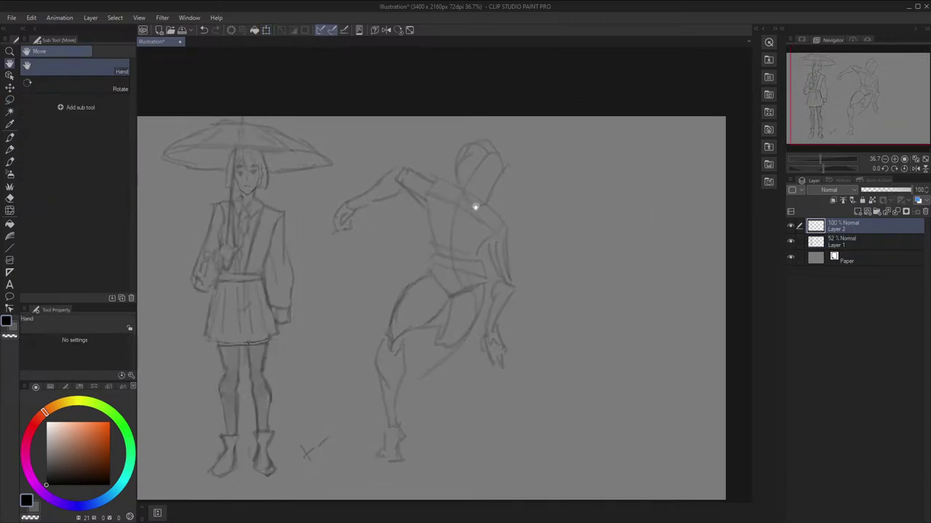
Draw the second figure's top on the new layer, outlining the short sleeve, shoulder, torso side and lower hem
{"action": "left_click_drag", "start_coordinate": [418, 193], "coordinate": [429, 218]}
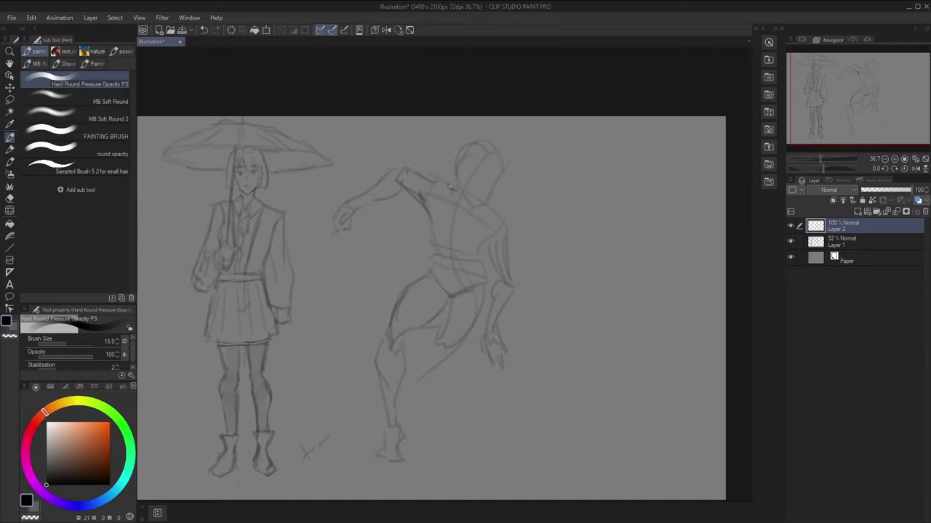
{"action": "left_click_drag", "start_coordinate": [451, 188], "coordinate": [431, 178]}
{"action": "key", "text": "h"}
{"action": "key", "text": "h"}
{"action": "mouse_move", "coordinate": [428, 179]}
{"action": "left_mouse_down"}
{"action": "mouse_move", "coordinate": [415, 197]}
{"action": "mouse_move", "coordinate": [437, 244]}
{"action": "left_mouse_up"}
{"action": "key", "text": "h"}
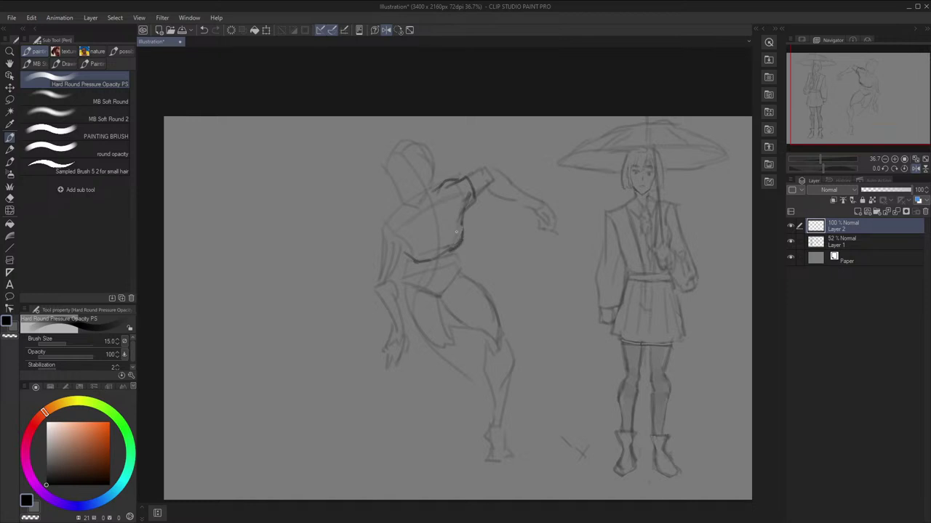
{"action": "key", "text": "h"}
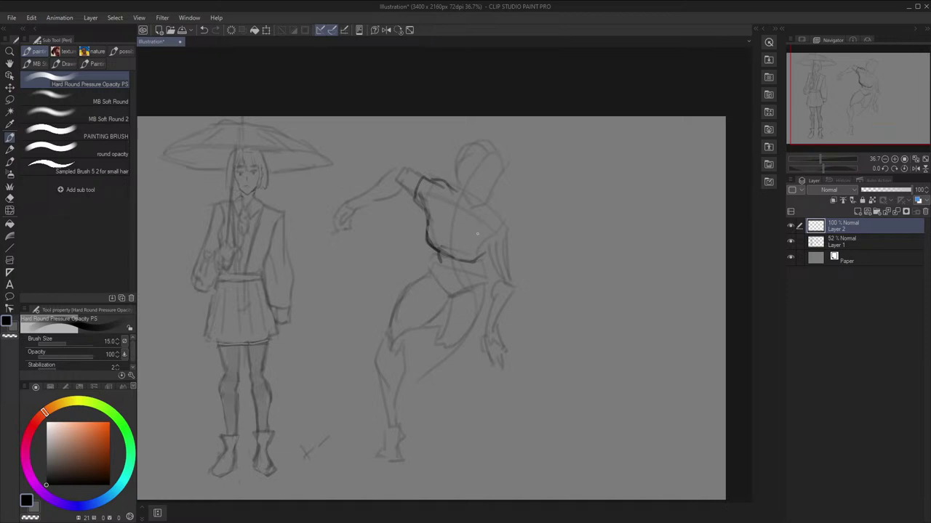
Add the waistband and the cloth wrapping the second figure's hips, checking the lines in the mirrored view
{"action": "key", "text": "h"}
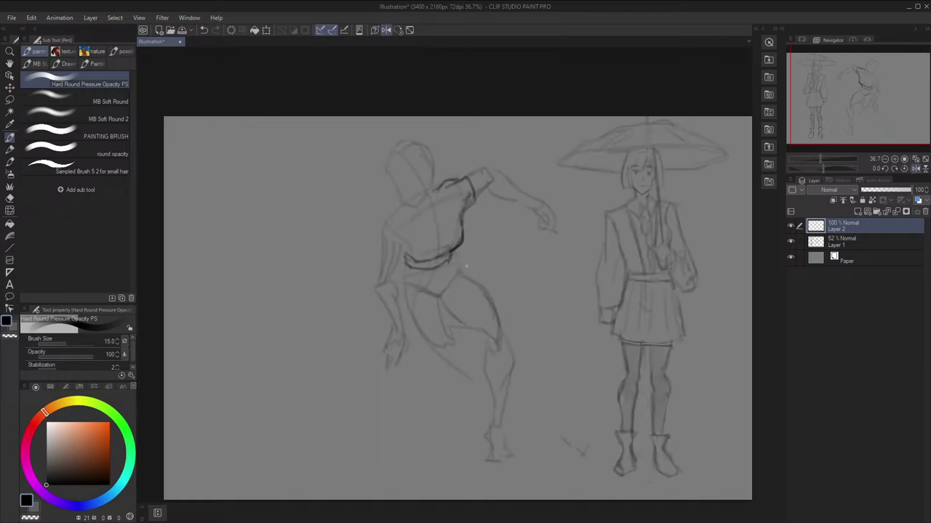
{"action": "key", "text": "h"}
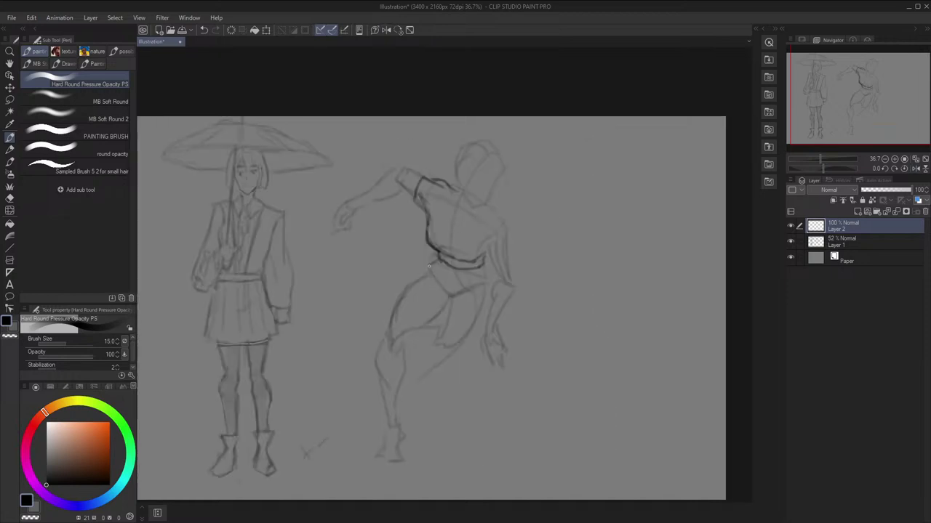
{"action": "left_click_drag", "start_coordinate": [483, 264], "coordinate": [471, 289]}
{"action": "key", "text": "h"}
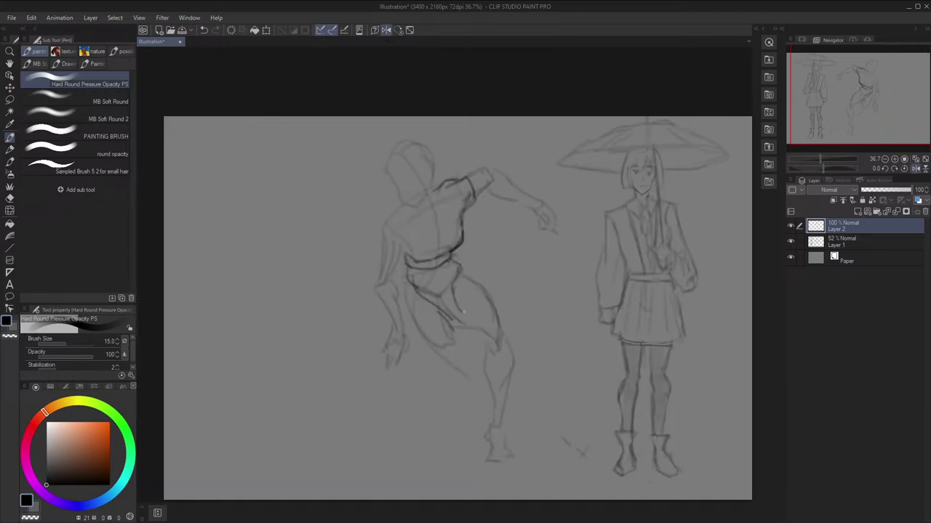
{"action": "key", "text": "h"}
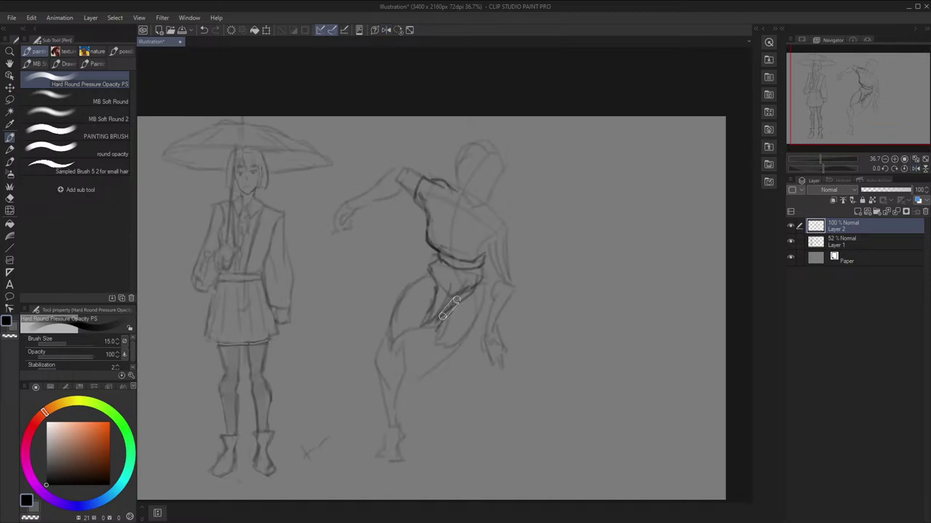
Refine the folds of the second figure's hip cloth and outline the far thigh below it
{"action": "left_click_drag", "start_coordinate": [445, 271], "coordinate": [436, 313]}
{"action": "left_click", "coordinate": [790, 241]}
{"action": "left_click", "coordinate": [790, 241]}
{"action": "left_click_drag", "start_coordinate": [531, 268], "coordinate": [526, 253]}
{"action": "mouse_move", "coordinate": [480, 277]}
{"action": "left_mouse_down"}
{"action": "mouse_move", "coordinate": [457, 325]}
{"action": "mouse_move", "coordinate": [462, 315]}
{"action": "mouse_move", "coordinate": [447, 320]}
{"action": "mouse_move", "coordinate": [440, 298]}
{"action": "left_mouse_up"}
{"action": "key", "text": "h"}
{"action": "key", "text": "h"}
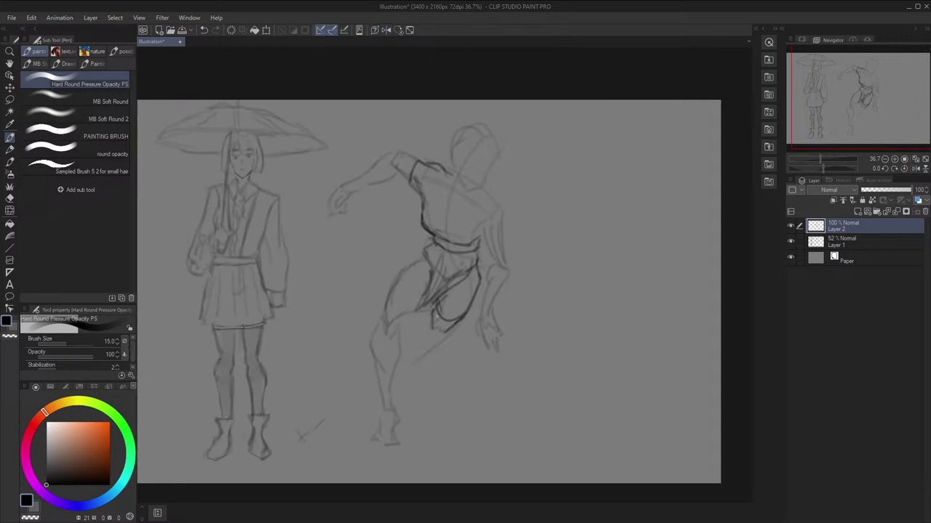
Close the outline of the far knee and hatch the area between the legs, checking the lines with Layer 1 hidden
{"action": "mouse_move", "coordinate": [435, 314]}
{"action": "left_mouse_down"}
{"action": "mouse_move", "coordinate": [433, 334]}
{"action": "mouse_move", "coordinate": [443, 338]}
{"action": "left_mouse_up"}
{"action": "key", "text": "h"}
{"action": "key", "text": "h"}
{"action": "key", "text": "space"}
{"action": "key", "text": "h"}
{"action": "mouse_move", "coordinate": [473, 320]}
{"action": "left_mouse_down"}
{"action": "mouse_move", "coordinate": [469, 345]}
{"action": "mouse_move", "coordinate": [459, 344]}
{"action": "left_mouse_up"}
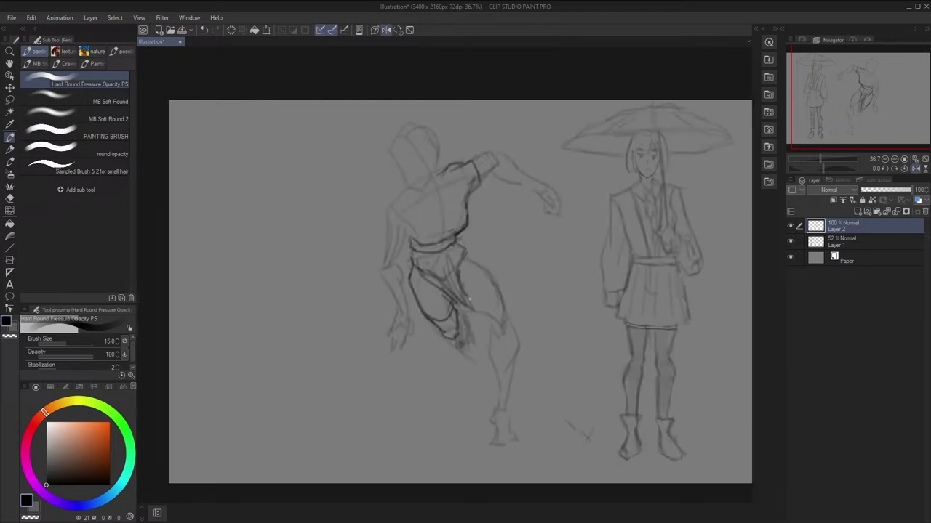
{"action": "key", "text": "h"}
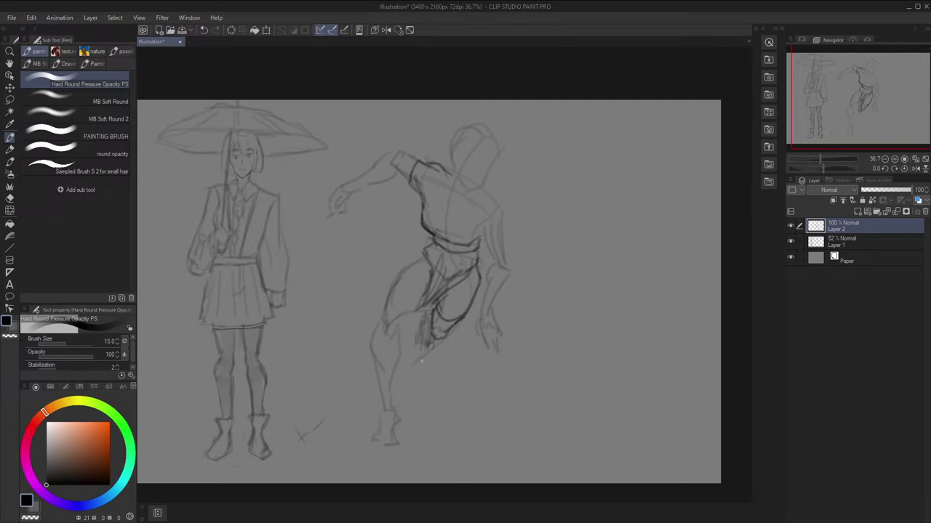
{"action": "key", "text": "ctrl+z"}
{"action": "key", "text": "h"}
{"action": "left_click", "coordinate": [791, 241]}
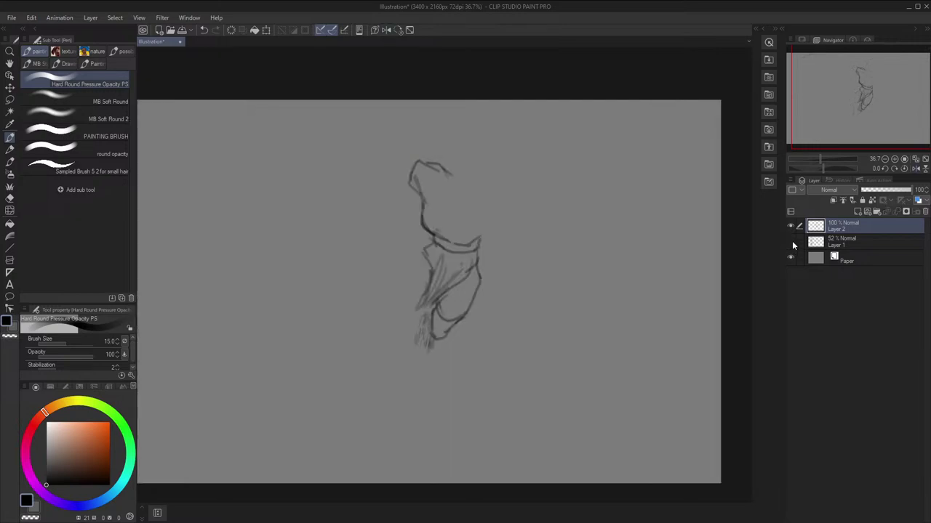
{"action": "left_click", "coordinate": [791, 243]}
{"action": "key", "text": "h"}
Switch to the PAINTING BRUSH and try strokes on the empty canvas beside the second figure
{"action": "left_click", "coordinate": [90, 139]}
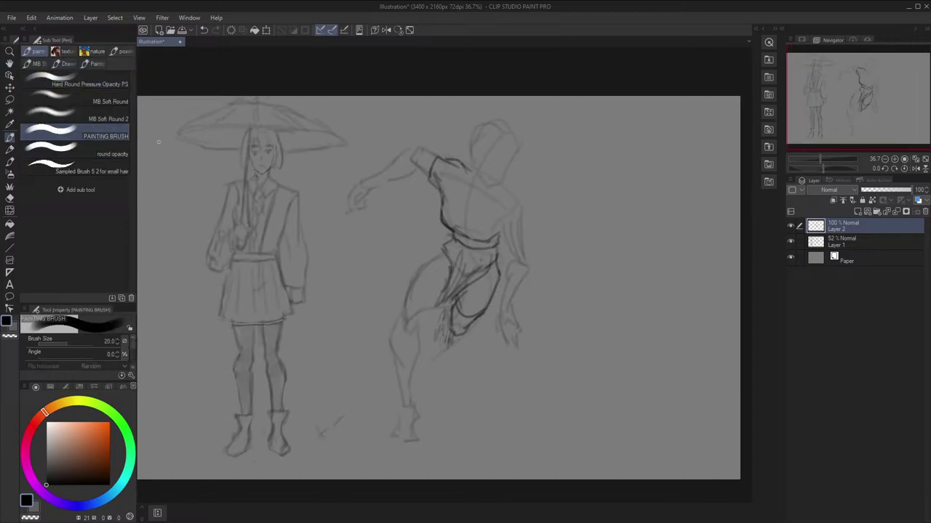
{"action": "mouse_move", "coordinate": [579, 291]}
{"action": "left_mouse_down"}
{"action": "mouse_move", "coordinate": [549, 284]}
{"action": "mouse_move", "coordinate": [578, 365]}
{"action": "mouse_move", "coordinate": [565, 332]}
{"action": "mouse_move", "coordinate": [544, 367]}
{"action": "left_mouse_up"}
{"action": "key", "text": "ctrl+z"}
{"action": "mouse_move", "coordinate": [630, 374]}
{"action": "left_mouse_down"}
{"action": "mouse_move", "coordinate": [617, 395]}
{"action": "mouse_move", "coordinate": [603, 373]}
{"action": "mouse_move", "coordinate": [580, 375]}
{"action": "left_mouse_up"}
Test soft blending by fading a dark patch on the empty canvas with the transparent colour at brush size 500
{"action": "key", "text": "bracketright"}
{"action": "key", "text": "bracketright"}
{"action": "key", "text": "bracketright"}
{"action": "key", "text": "bracketright"}
{"action": "key", "text": "h"}
{"action": "key", "text": "c"}
{"action": "key", "text": "h"}
{"action": "key", "text": "h"}
{"action": "key", "text": "bracketright"}
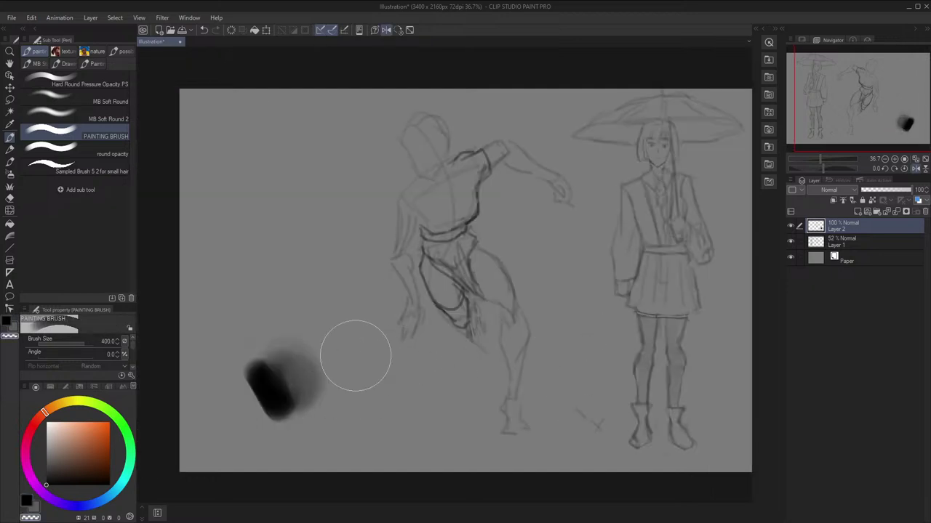
{"action": "key", "text": "bracketright"}
{"action": "mouse_move", "coordinate": [355, 357]}
{"action": "left_mouse_down"}
{"action": "mouse_move", "coordinate": [326, 371]}
{"action": "mouse_move", "coordinate": [288, 369]}
{"action": "mouse_move", "coordinate": [289, 377]}
{"action": "left_mouse_up"}
{"action": "key", "text": "h"}
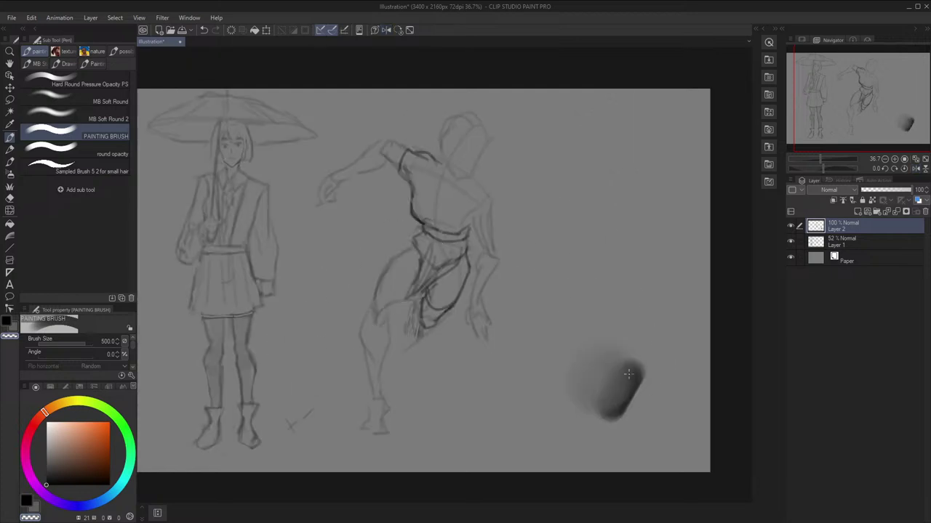
{"action": "mouse_move", "coordinate": [603, 377]}
{"action": "left_mouse_down"}
{"action": "mouse_move", "coordinate": [641, 364]}
{"action": "mouse_move", "coordinate": [603, 388]}
{"action": "mouse_move", "coordinate": [564, 376]}
{"action": "left_mouse_up"}
Reduce the brush size to 17 and draw a curved black test line on the empty canvas
{"action": "key", "text": "space"}
{"action": "key", "text": "c"}
{"action": "key", "text": "bracketleft"}
{"action": "key", "text": "bracketleft"}
{"action": "key", "text": "bracketleft"}
{"action": "key", "text": "bracketleft"}
{"action": "key", "text": "bracketleft"}
{"action": "key", "text": "bracketleft"}
{"action": "key", "text": "bracketleft"}
{"action": "key", "text": "bracketleft"}
{"action": "key", "text": "bracketleft"}
{"action": "key", "text": "bracketleft"}
{"action": "key", "text": "bracketleft"}
{"action": "key", "text": "bracketleft"}
{"action": "key", "text": "bracketleft"}
{"action": "key", "text": "bracketleft"}
{"action": "key", "text": "bracketleft"}
{"action": "key", "text": "bracketleft"}
{"action": "key", "text": "bracketleft"}
{"action": "key", "text": "bracketleft"}
{"action": "key", "text": "bracketleft"}
{"action": "left_click_drag", "start_coordinate": [569, 303], "coordinate": [545, 392]}
{"action": "key", "text": "c"}
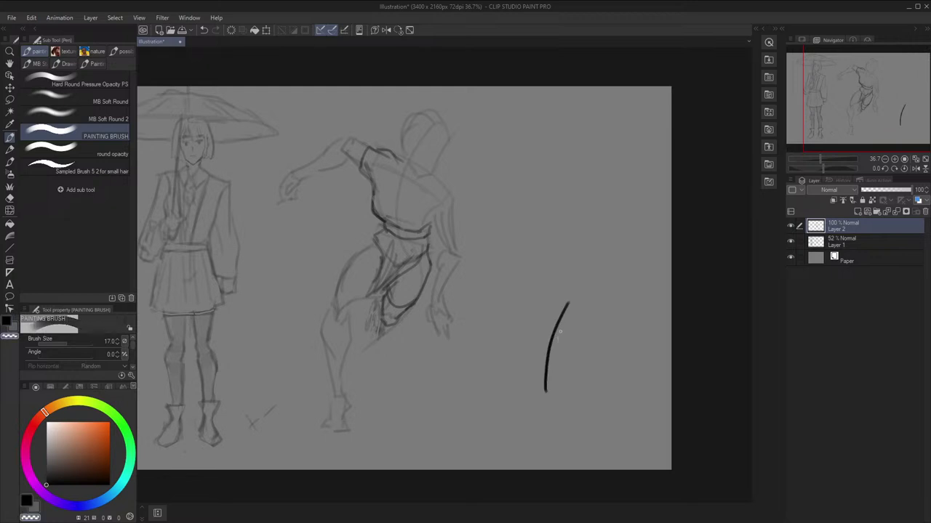
Try thinning the test line with the transparent colour, clear the test marks and return the brush size to 20
{"action": "key", "text": "bracketleft"}
{"action": "key", "text": "bracketleft"}
{"action": "key", "text": "bracketleft"}
{"action": "mouse_move", "coordinate": [569, 304]}
{"action": "left_mouse_down"}
{"action": "mouse_move", "coordinate": [551, 337]}
{"action": "mouse_move", "coordinate": [615, 350]}
{"action": "mouse_move", "coordinate": [584, 327]}
{"action": "mouse_move", "coordinate": [567, 387]}
{"action": "left_mouse_up"}
{"action": "key", "text": "bracketright"}
{"action": "key", "text": "bracketright"}
{"action": "key", "text": "bracketright"}
{"action": "key", "text": "bracketright"}
{"action": "key", "text": "bracketright"}
{"action": "key", "text": "bracketright"}
{"action": "key", "text": "e"}
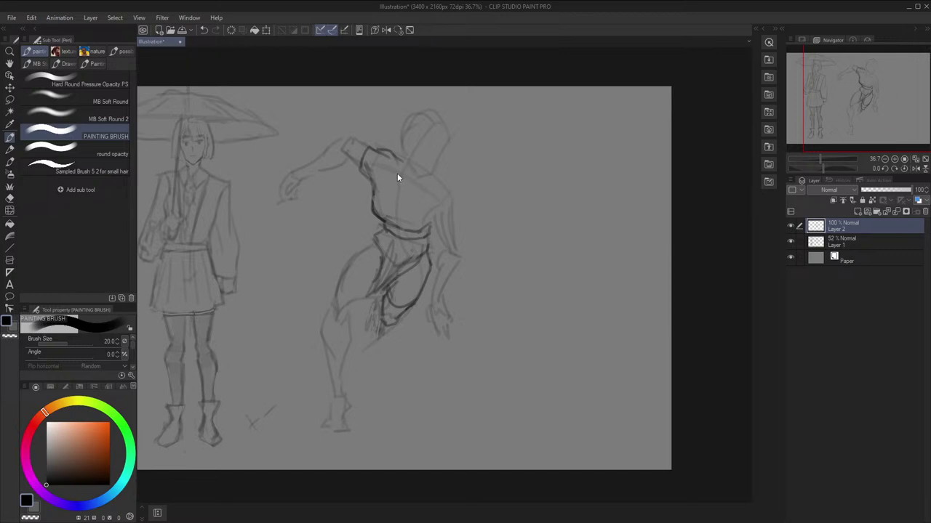
Compare the second figure with Layer 2 hidden and shown, and switch to the Hard Round Pressure Opacity PS brush
{"action": "key", "text": "space"}
{"action": "left_click_drag", "start_coordinate": [515, 183], "coordinate": [536, 194]}
{"action": "scroll", "coordinate": [544, 174], "scroll_direction": "up", "scroll_amount": 1}
{"action": "left_click_drag", "start_coordinate": [483, 229], "coordinate": [543, 233]}
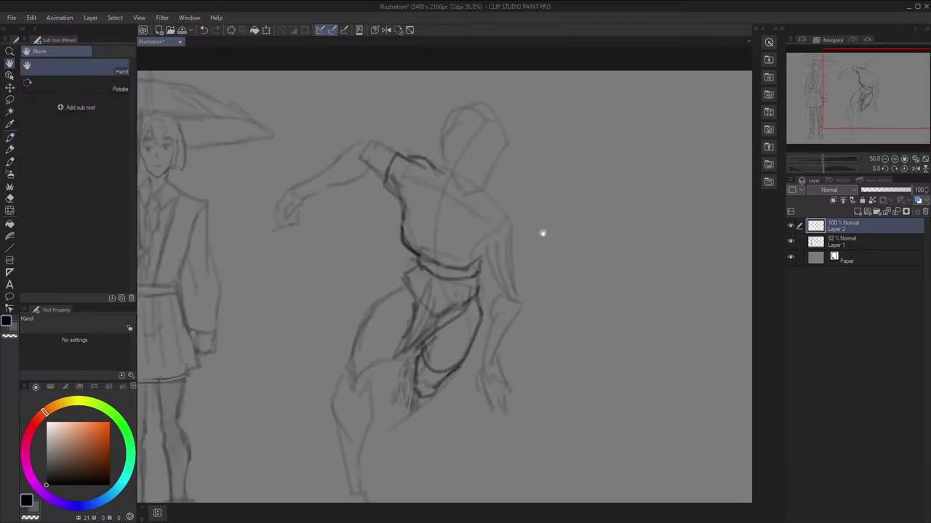
{"action": "key", "text": "p"}
{"action": "left_click", "coordinate": [791, 227]}
{"action": "left_click", "coordinate": [791, 228]}
{"action": "key", "text": "space"}
{"action": "left_click_drag", "start_coordinate": [690, 276], "coordinate": [710, 262]}
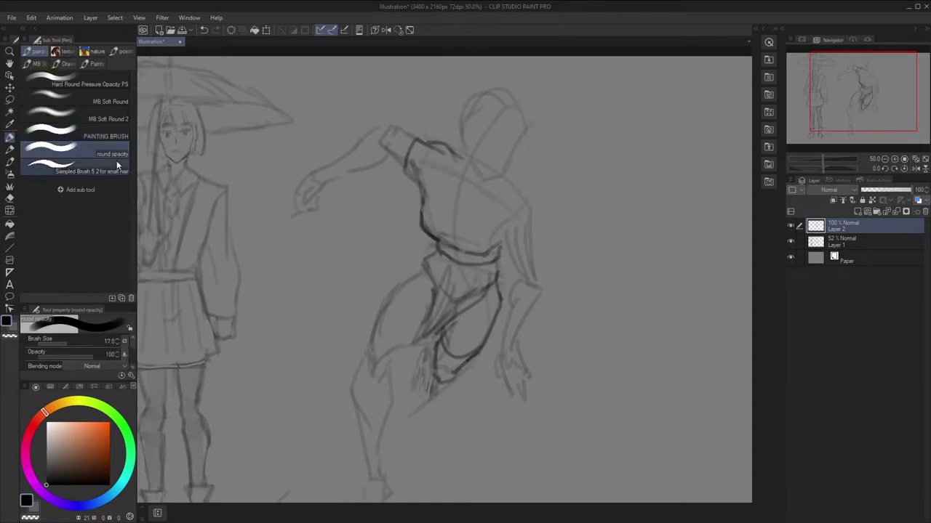
{"action": "key", "text": "h"}
{"action": "left_click_drag", "start_coordinate": [449, 242], "coordinate": [460, 229]}
{"action": "key", "text": "p"}
Outline the supporting leg's thigh on Layer 2 from the hip to the knee, retrying the outer line
{"action": "key", "text": "ctrl+z"}
{"action": "mouse_move", "coordinate": [437, 258]}
{"action": "left_mouse_down"}
{"action": "mouse_move", "coordinate": [397, 291]}
{"action": "mouse_move", "coordinate": [378, 326]}
{"action": "left_mouse_up"}
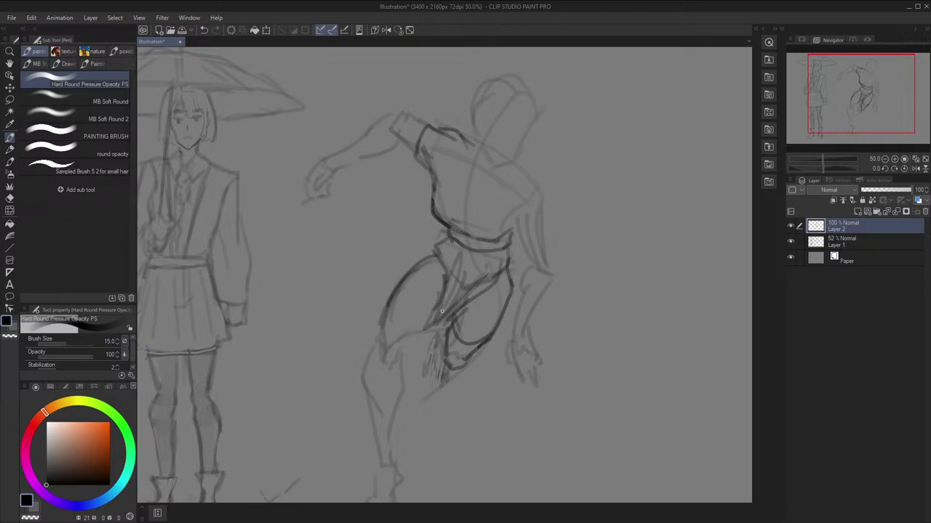
{"action": "left_click_drag", "start_coordinate": [441, 311], "coordinate": [393, 348]}
{"action": "left_click_drag", "start_coordinate": [392, 300], "coordinate": [379, 327]}
{"action": "key", "text": "ctrl+z"}
{"action": "left_click_drag", "start_coordinate": [399, 284], "coordinate": [379, 362]}
{"action": "key", "text": "ctrl+z"}
{"action": "key", "text": "ctrl+z"}
{"action": "key", "text": "ctrl+z"}
Draw the supporting leg's knee and lower-leg contours, checking the shape in a mirrored view
{"action": "key", "text": "space"}
{"action": "mouse_move", "coordinate": [401, 317]}
{"action": "left_mouse_down"}
{"action": "mouse_move", "coordinate": [404, 290]}
{"action": "mouse_move", "coordinate": [398, 374]}
{"action": "left_mouse_up"}
{"action": "key", "text": "ctrl+z"}
{"action": "key", "text": "ctrl+z"}
{"action": "left_click_drag", "start_coordinate": [405, 325], "coordinate": [390, 411]}
{"action": "key", "text": "h"}
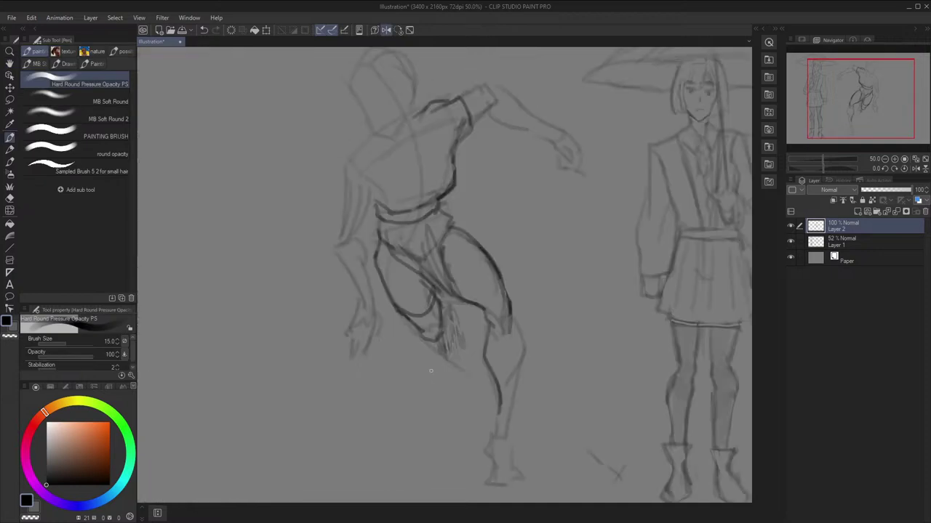
{"action": "left_click_drag", "start_coordinate": [513, 317], "coordinate": [511, 391]}
{"action": "left_click_drag", "start_coordinate": [524, 342], "coordinate": [511, 411]}
Strengthen the shin and calf lines down to the ankle and sketch the boot cuff
{"action": "key", "text": "h"}
{"action": "key", "text": "space"}
{"action": "left_click_drag", "start_coordinate": [422, 353], "coordinate": [424, 336]}
{"action": "left_click_drag", "start_coordinate": [372, 354], "coordinate": [379, 401]}
{"action": "key", "text": "ctrl+z"}
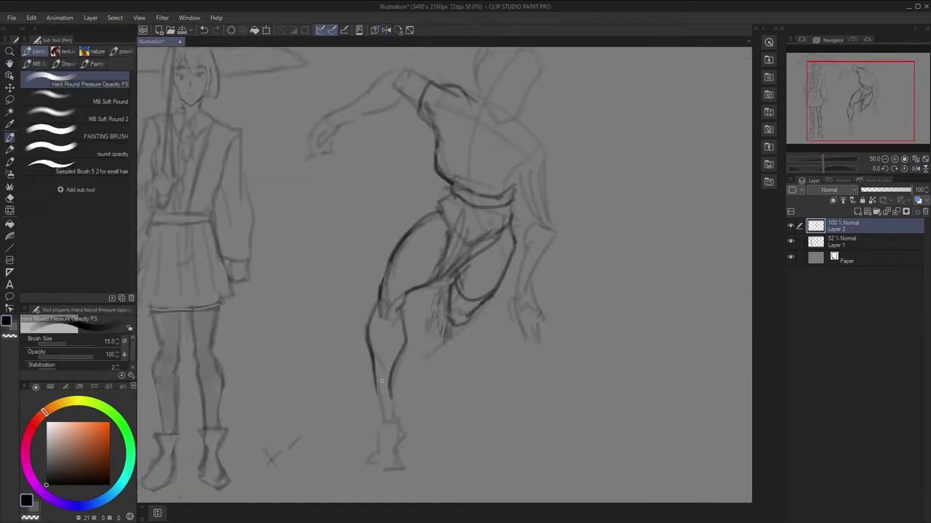
{"action": "mouse_move", "coordinate": [395, 360]}
{"action": "left_mouse_down"}
{"action": "mouse_move", "coordinate": [390, 404]}
{"action": "mouse_move", "coordinate": [391, 334]}
{"action": "left_mouse_up"}
{"action": "key", "text": "space"}
{"action": "mouse_move", "coordinate": [372, 378]}
{"action": "left_mouse_down"}
{"action": "mouse_move", "coordinate": [385, 385]}
{"action": "mouse_move", "coordinate": [373, 409]}
{"action": "mouse_move", "coordinate": [387, 382]}
{"action": "mouse_move", "coordinate": [393, 389]}
{"action": "left_mouse_up"}
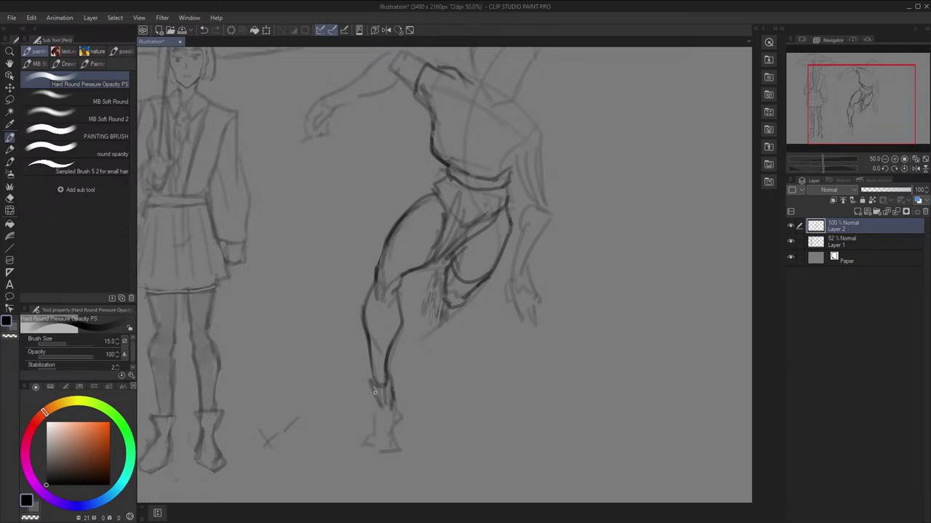
Draw the boot's ankle, heel and toe outlines on the supporting leg, alternating between mirrored and normal views
{"action": "key", "text": "h"}
{"action": "left_click_drag", "start_coordinate": [516, 398], "coordinate": [513, 435]}
{"action": "key", "text": "h"}
{"action": "left_click_drag", "start_coordinate": [399, 397], "coordinate": [392, 447]}
{"action": "key", "text": "h"}
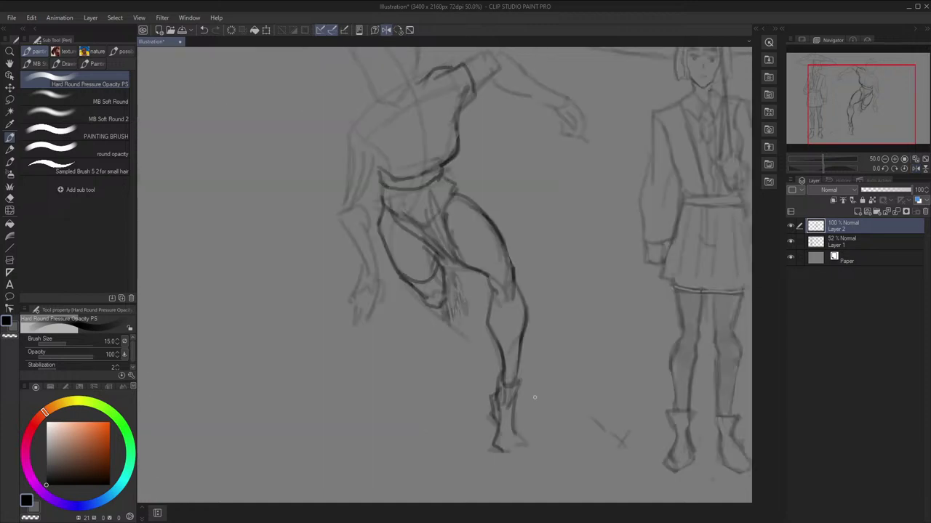
{"action": "left_click_drag", "start_coordinate": [522, 429], "coordinate": [513, 451]}
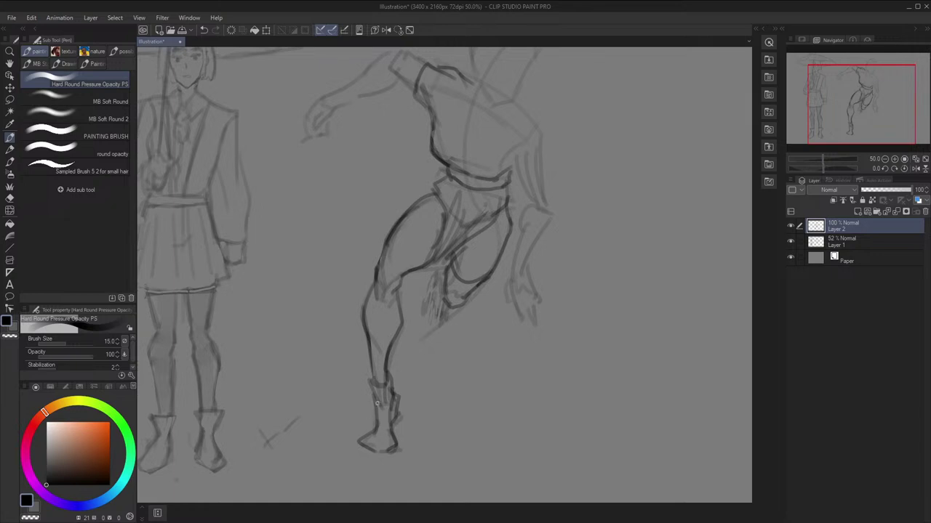
{"action": "mouse_move", "coordinate": [378, 404]}
{"action": "left_mouse_down"}
{"action": "mouse_move", "coordinate": [376, 434]}
{"action": "mouse_move", "coordinate": [359, 444]}
{"action": "mouse_move", "coordinate": [368, 437]}
{"action": "left_mouse_up"}
{"action": "key", "text": "h"}
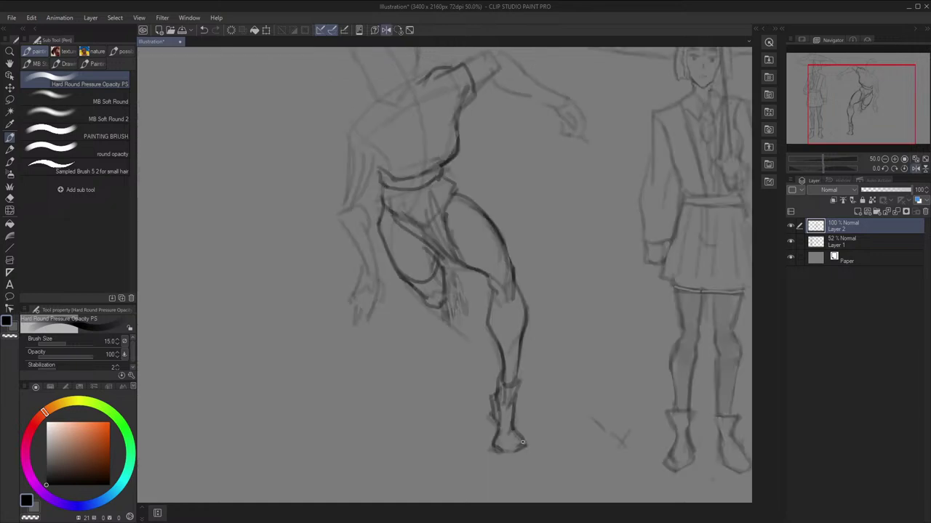
{"action": "key", "text": "h"}
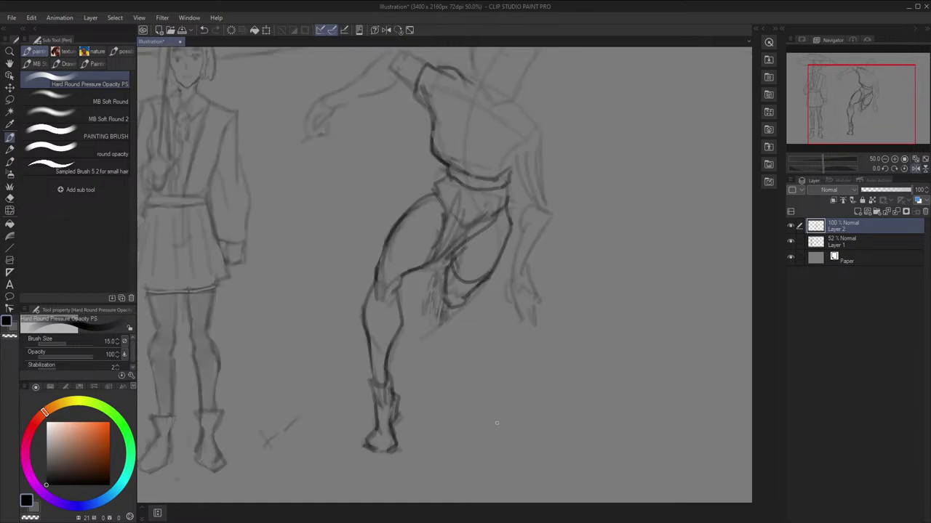
{"action": "key", "text": "h"}
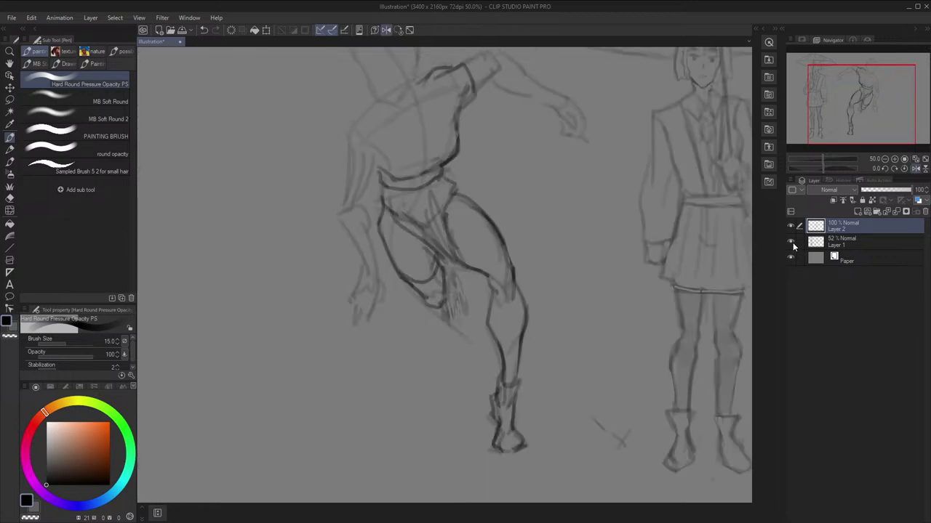
Hide Layer 1 and push the supporting foot slightly upward with Liquify
{"action": "left_click", "coordinate": [791, 243]}
{"action": "key", "text": "h"}
{"action": "key", "text": "ctrl+minus"}
{"action": "key", "text": "j"}
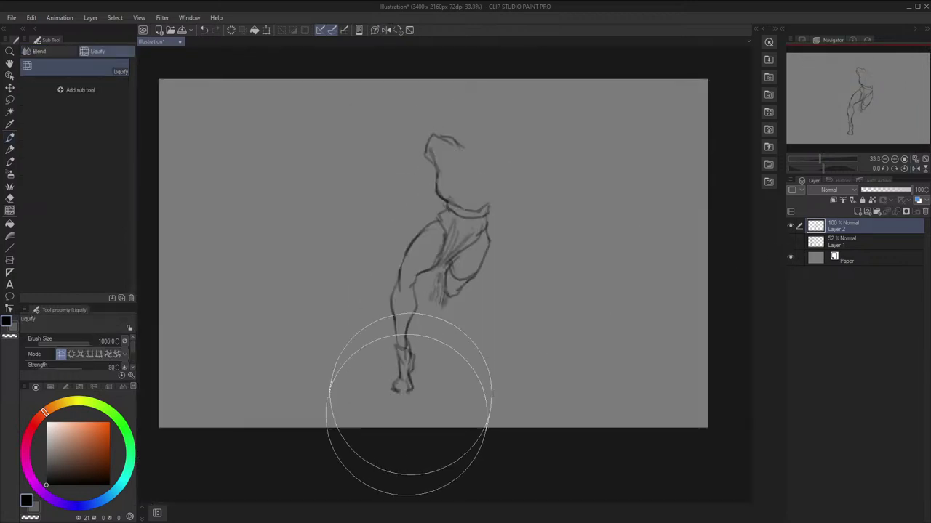
{"action": "key", "text": "bracketleft"}
{"action": "left_click_drag", "start_coordinate": [405, 441], "coordinate": [403, 425]}
{"action": "key", "text": "h"}
Reduce the Liquify brush size and nudge the front of the supporting foot into shape
{"action": "key", "text": "bracketleft"}
{"action": "key", "text": "bracketleft"}
{"action": "key", "text": "bracketleft"}
{"action": "key", "text": "bracketleft"}
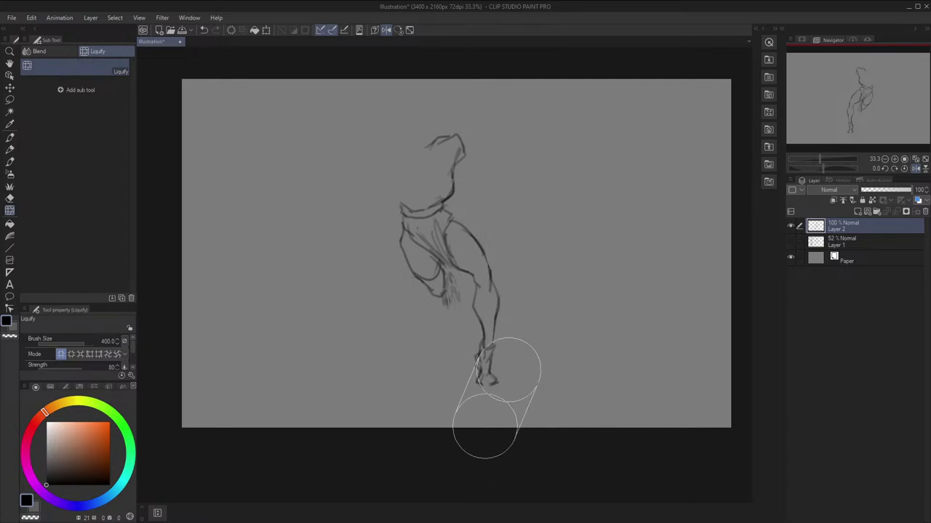
{"action": "key", "text": "bracketleft"}
{"action": "key", "text": "bracketleft"}
{"action": "left_click_drag", "start_coordinate": [507, 378], "coordinate": [512, 379]}
{"action": "key", "text": "h"}
{"action": "key", "text": "space"}
{"action": "left_click_drag", "start_coordinate": [585, 317], "coordinate": [587, 331]}
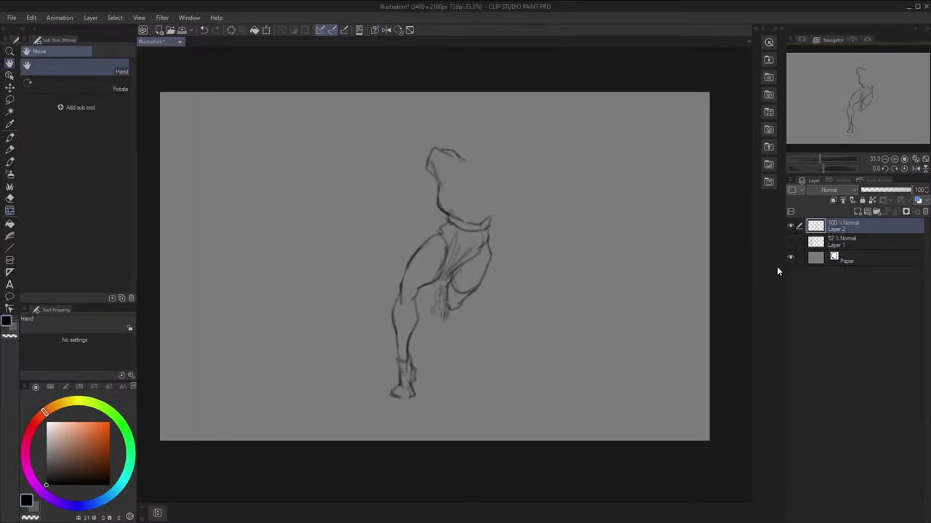
Show Layer 1 again and draw the torso's side line from the armpit to the waist beside the lowered arm
{"action": "left_click", "coordinate": [791, 241]}
{"action": "left_click_drag", "start_coordinate": [679, 265], "coordinate": [665, 309]}
{"action": "scroll", "coordinate": [656, 300], "scroll_direction": "up", "scroll_amount": 1}
{"action": "left_click_drag", "start_coordinate": [515, 311], "coordinate": [534, 336]}
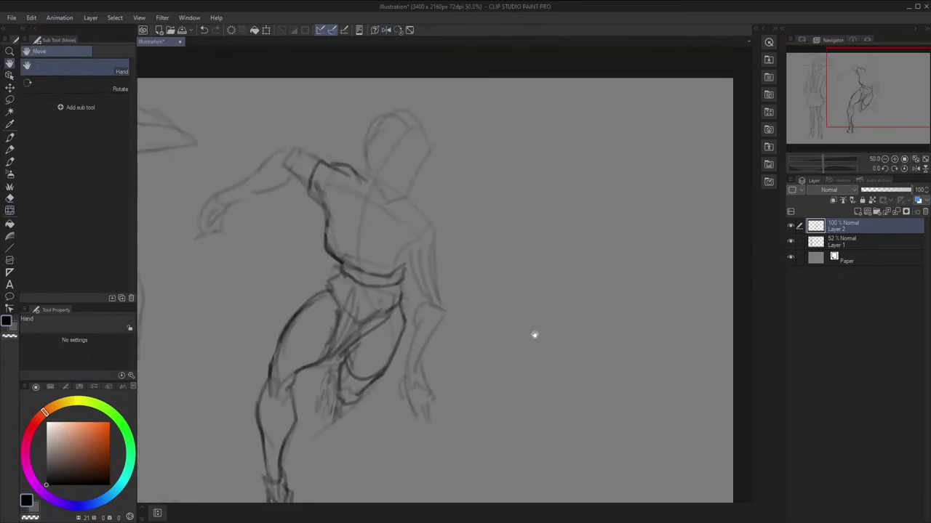
{"action": "left_click_drag", "start_coordinate": [454, 189], "coordinate": [509, 210]}
{"action": "key", "text": "p"}
{"action": "mouse_move", "coordinate": [452, 284]}
{"action": "left_mouse_down"}
{"action": "mouse_move", "coordinate": [459, 221]}
{"action": "mouse_move", "coordinate": [454, 271]}
{"action": "left_mouse_up"}
{"action": "left_click_drag", "start_coordinate": [458, 240], "coordinate": [453, 288]}
{"action": "left_click_drag", "start_coordinate": [456, 243], "coordinate": [453, 270]}
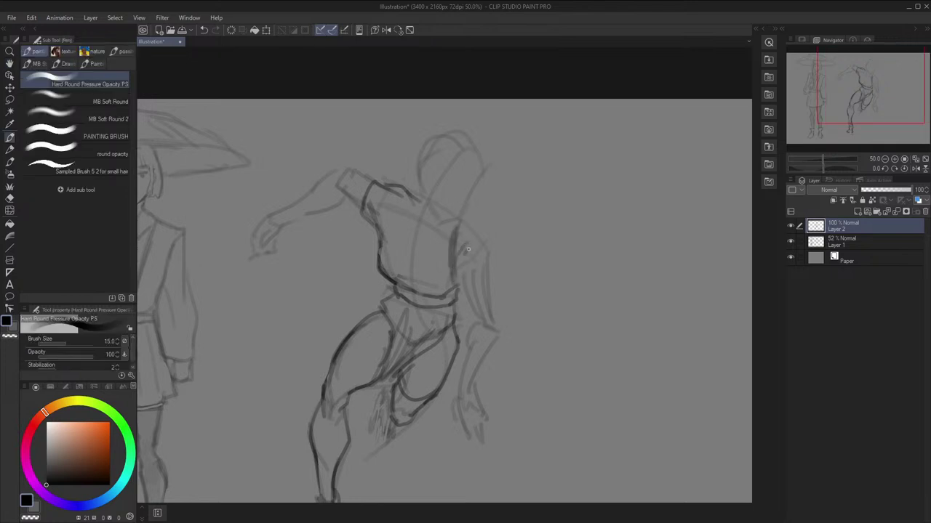
Draw the lowered arm's shoulder and short sleeve with a flared hem, checking it in a mirrored view
{"action": "left_click_drag", "start_coordinate": [470, 233], "coordinate": [486, 276]}
{"action": "key", "text": "ctrl+z"}
{"action": "left_click_drag", "start_coordinate": [474, 240], "coordinate": [489, 282]}
{"action": "mouse_move", "coordinate": [487, 271]}
{"action": "left_mouse_down"}
{"action": "mouse_move", "coordinate": [491, 293]}
{"action": "mouse_move", "coordinate": [475, 300]}
{"action": "mouse_move", "coordinate": [461, 269]}
{"action": "mouse_move", "coordinate": [458, 291]}
{"action": "mouse_move", "coordinate": [466, 302]}
{"action": "mouse_move", "coordinate": [485, 274]}
{"action": "mouse_move", "coordinate": [479, 244]}
{"action": "left_mouse_up"}
{"action": "key", "text": "h"}
{"action": "key", "text": "h"}
{"action": "key", "text": "h"}
{"action": "left_click_drag", "start_coordinate": [407, 266], "coordinate": [413, 245]}
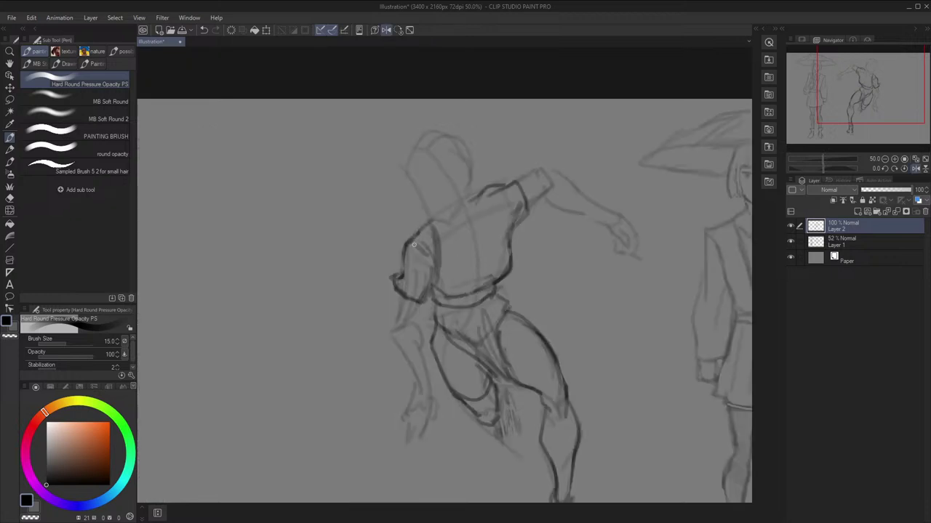
{"action": "key", "text": "h"}
Outline the lowered arm's elbow and forearm down to the wrist
{"action": "left_click_drag", "start_coordinate": [500, 234], "coordinate": [500, 203]}
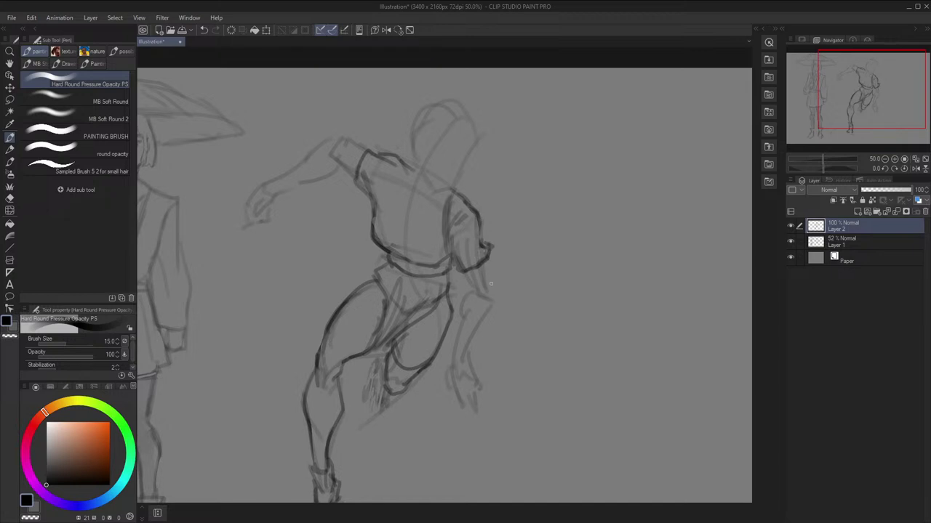
{"action": "mouse_move", "coordinate": [466, 291]}
{"action": "left_mouse_down"}
{"action": "mouse_move", "coordinate": [459, 309]}
{"action": "mouse_move", "coordinate": [488, 295]}
{"action": "left_mouse_up"}
{"action": "mouse_move", "coordinate": [490, 293]}
{"action": "left_mouse_down"}
{"action": "mouse_move", "coordinate": [473, 332]}
{"action": "mouse_move", "coordinate": [472, 294]}
{"action": "mouse_move", "coordinate": [459, 330]}
{"action": "mouse_move", "coordinate": [461, 310]}
{"action": "mouse_move", "coordinate": [461, 359]}
{"action": "left_mouse_up"}
{"action": "key", "text": "ctrl+z"}
{"action": "mouse_move", "coordinate": [471, 327]}
{"action": "left_mouse_down"}
{"action": "mouse_move", "coordinate": [463, 358]}
{"action": "mouse_move", "coordinate": [469, 368]}
{"action": "mouse_move", "coordinate": [461, 316]}
{"action": "mouse_move", "coordinate": [462, 372]}
{"action": "left_mouse_up"}
{"action": "key", "text": "j"}
{"action": "key", "text": "p"}
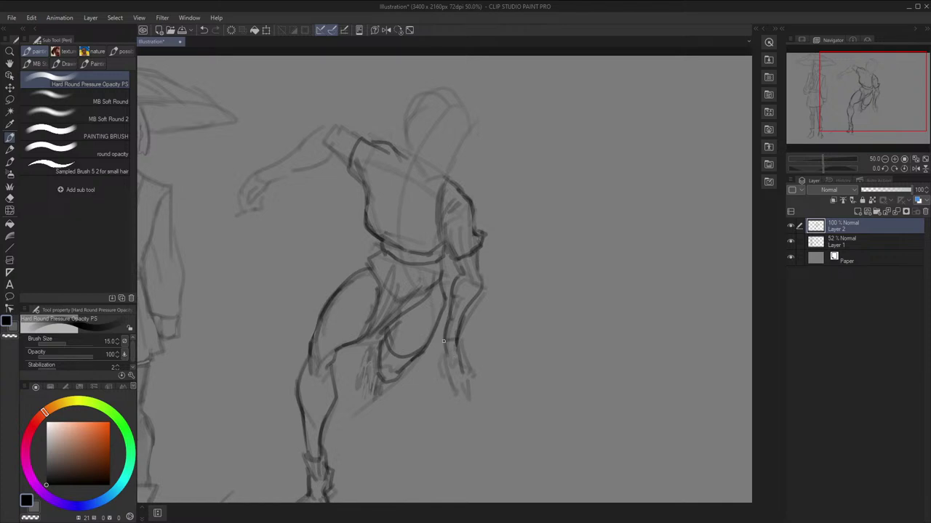
Sketch the side of the lowered hand and its first fingers below the wrist
{"action": "left_click_drag", "start_coordinate": [443, 341], "coordinate": [455, 383]}
{"action": "key", "text": "ctrl+z"}
{"action": "left_click_drag", "start_coordinate": [456, 374], "coordinate": [458, 390]}
{"action": "key", "text": "ctrl+z"}
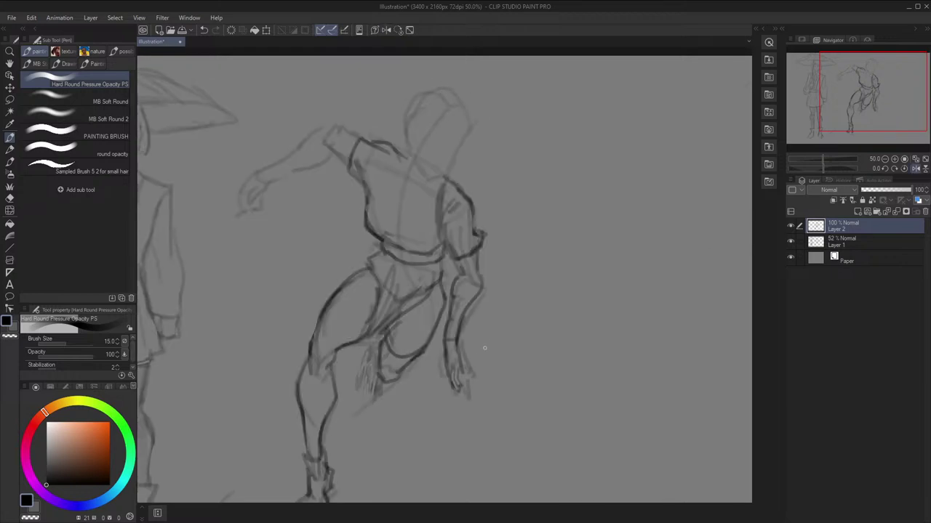
Set the brush size to 17, add the remaining fingers of the lowered hand and hide Layer 1
{"action": "key", "text": "bracketright"}
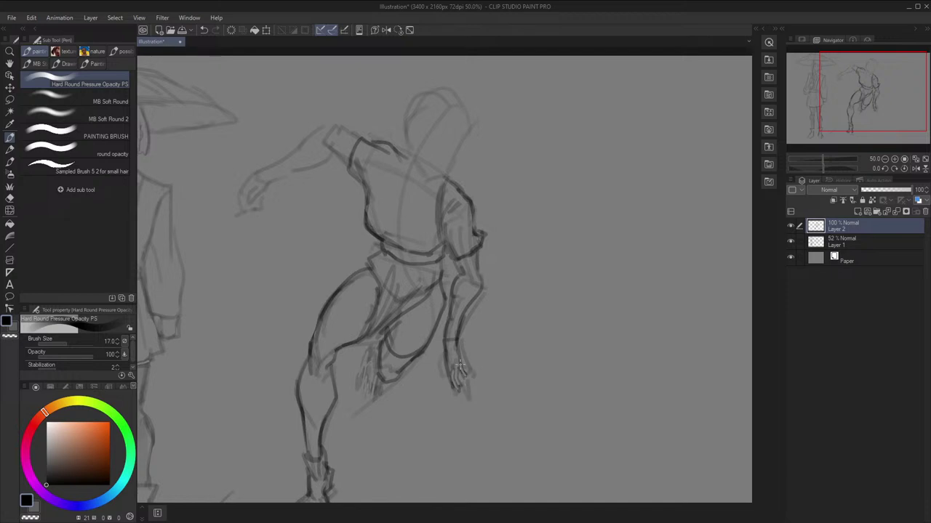
{"action": "key", "text": "h"}
{"action": "key", "text": "h"}
{"action": "key", "text": "h"}
{"action": "key", "text": "h"}
{"action": "key", "text": "h"}
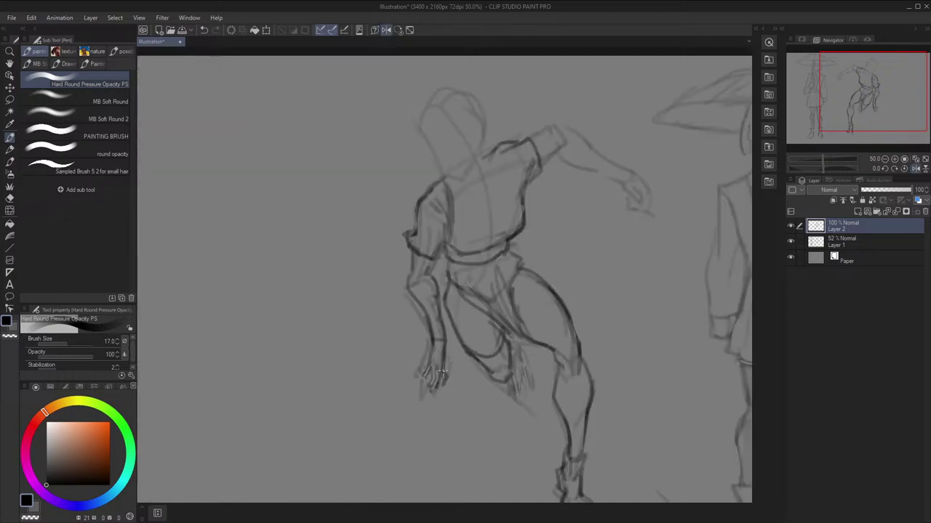
{"action": "key", "text": "h"}
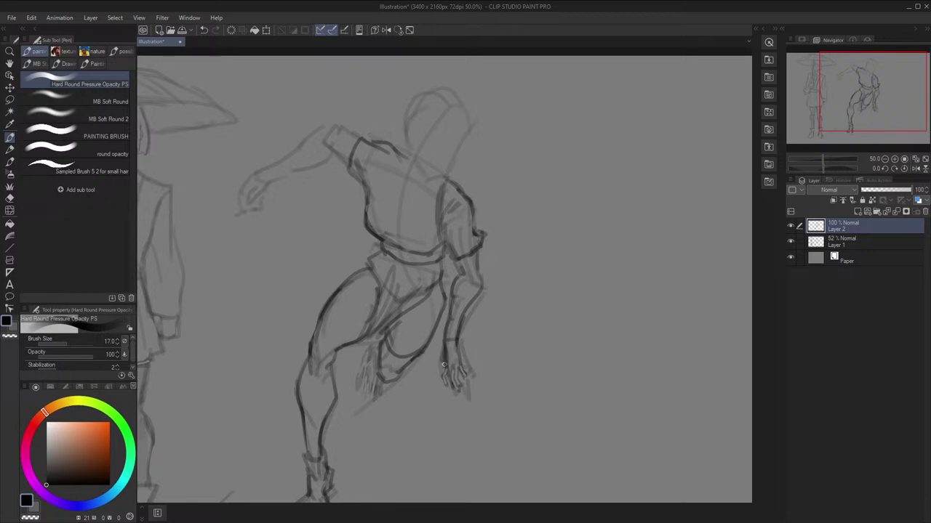
{"action": "key", "text": "h"}
{"action": "key", "text": "h"}
{"action": "key", "text": "h"}
{"action": "key", "text": "h"}
{"action": "key", "text": "h"}
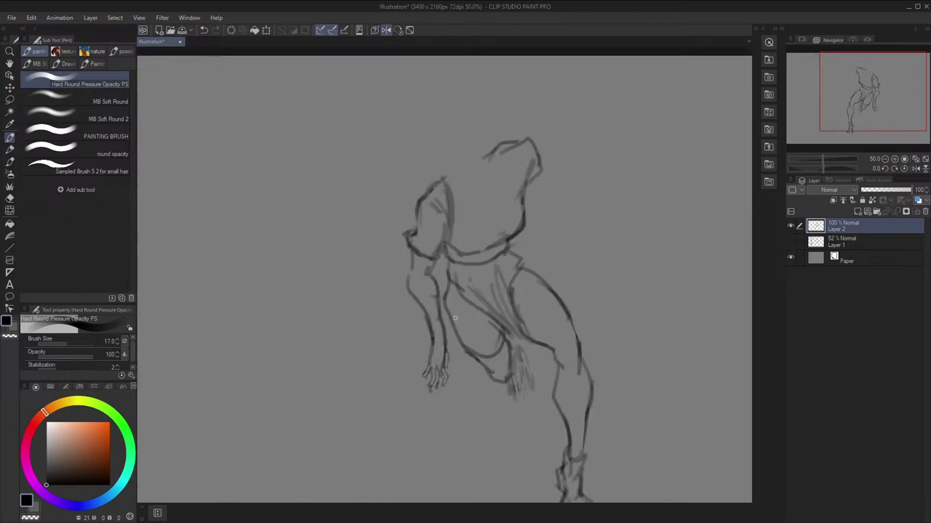
{"action": "key", "text": "h"}
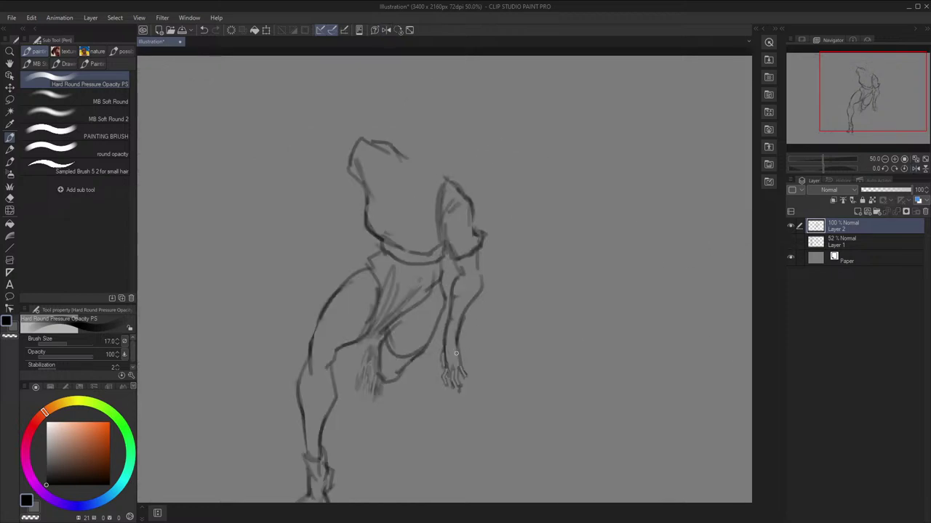
Refine the wrist and back of the lowered hand, reducing the brush size to 15
{"action": "left_click_drag", "start_coordinate": [452, 344], "coordinate": [461, 363]}
{"action": "key", "text": "h"}
{"action": "key", "text": "h"}
{"action": "key", "text": "bracketleft"}
{"action": "key", "text": "h"}
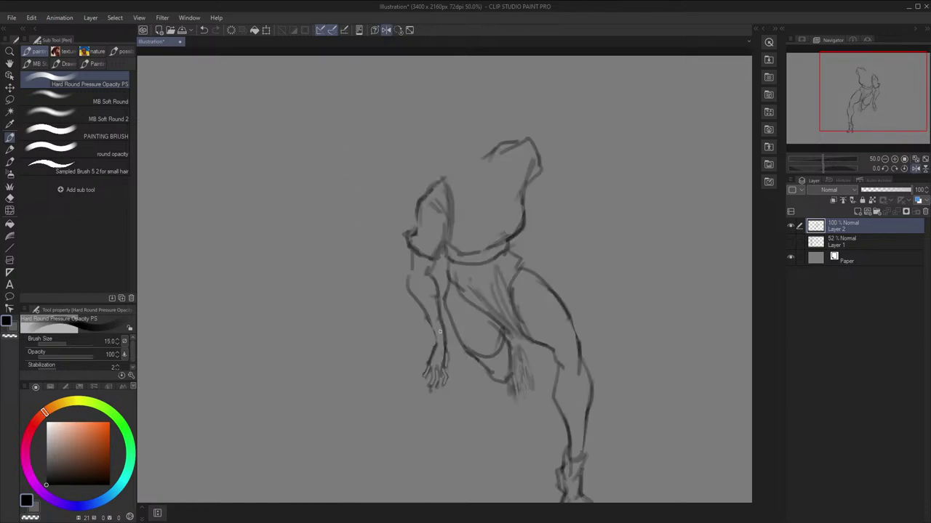
{"action": "key", "text": "h"}
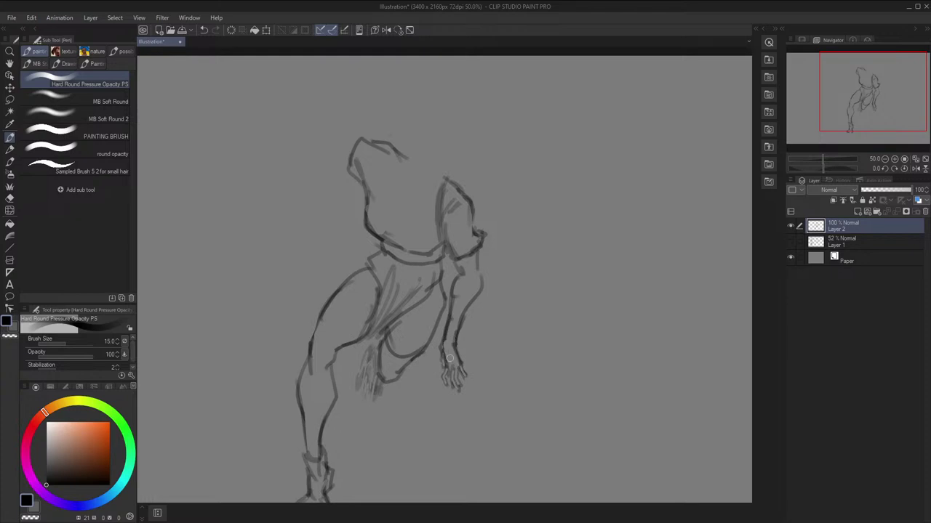
Adjust the lowered hand with Liquify at brush size 500
{"action": "key", "text": "h"}
{"action": "scroll", "coordinate": [457, 305], "scroll_direction": "down", "scroll_amount": 1}
{"action": "key", "text": "h"}
{"action": "scroll", "coordinate": [457, 304], "scroll_direction": "down", "scroll_amount": 1}
{"action": "key", "text": "j"}
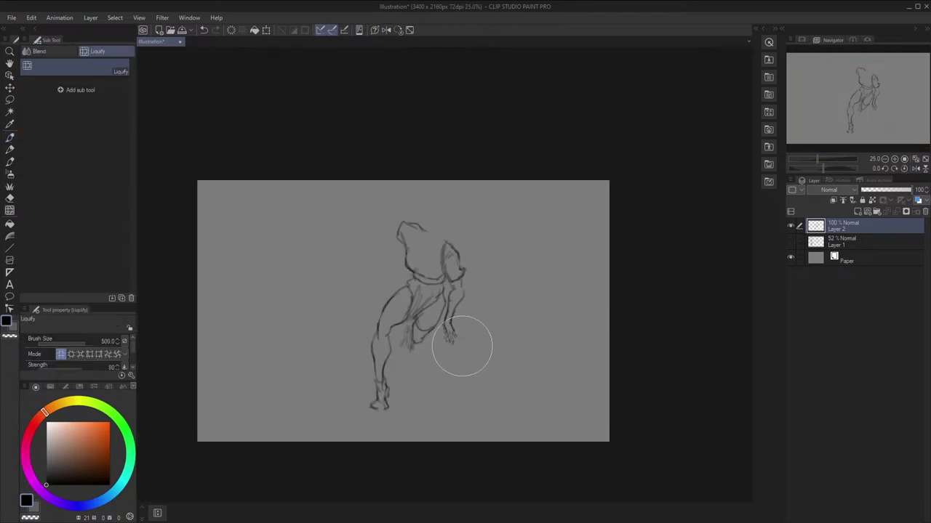
{"action": "scroll", "coordinate": [476, 298], "scroll_direction": "up", "scroll_amount": 3}
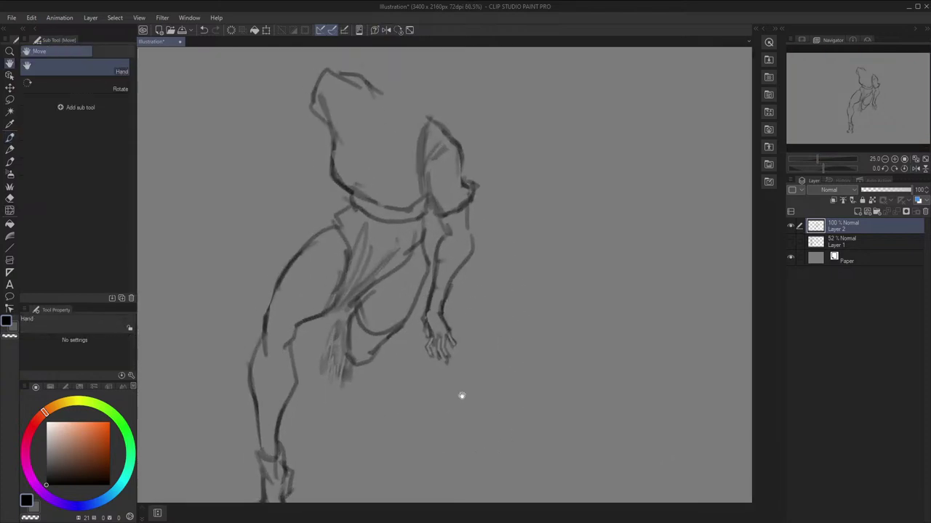
Strengthen the lowered forearm and elbow lines, reducing the brush size to 12
{"action": "key", "text": "p"}
{"action": "left_click_drag", "start_coordinate": [456, 269], "coordinate": [442, 302]}
{"action": "left_click_drag", "start_coordinate": [471, 247], "coordinate": [462, 268]}
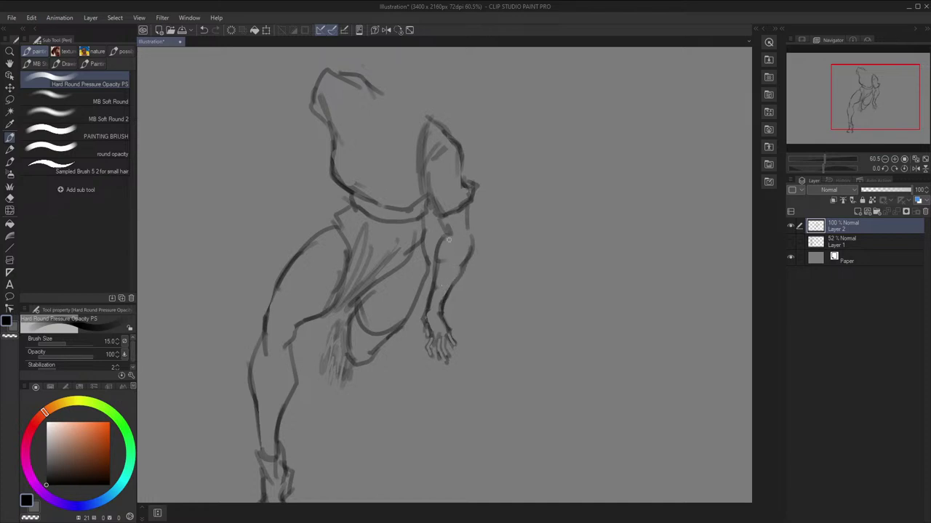
{"action": "left_click_drag", "start_coordinate": [448, 237], "coordinate": [429, 311]}
{"action": "key", "text": "h"}
{"action": "key", "text": "ctrl+z"}
{"action": "key", "text": "["}
{"action": "mouse_move", "coordinate": [456, 278]}
{"action": "left_mouse_down"}
{"action": "mouse_move", "coordinate": [467, 313]}
{"action": "mouse_move", "coordinate": [431, 314]}
{"action": "mouse_move", "coordinate": [452, 305]}
{"action": "left_mouse_up"}
{"action": "key", "text": "h"}
{"action": "key", "text": "space"}
{"action": "key", "text": "j"}
{"action": "key", "text": "p"}
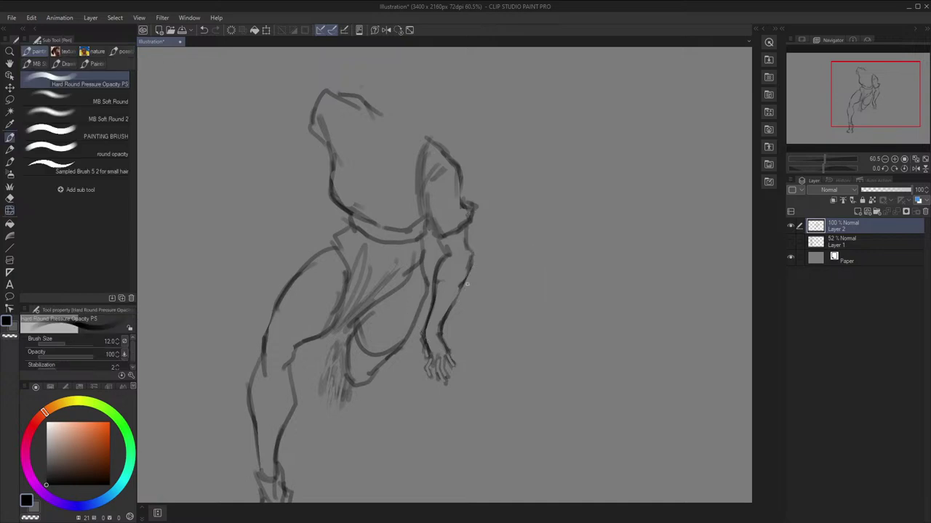
Lasso the lowered hand, scale it down slightly with Transform and deselect it
{"action": "key", "text": "h"}
{"action": "key", "text": "h"}
{"action": "key", "text": "j"}
{"action": "key", "text": "m"}
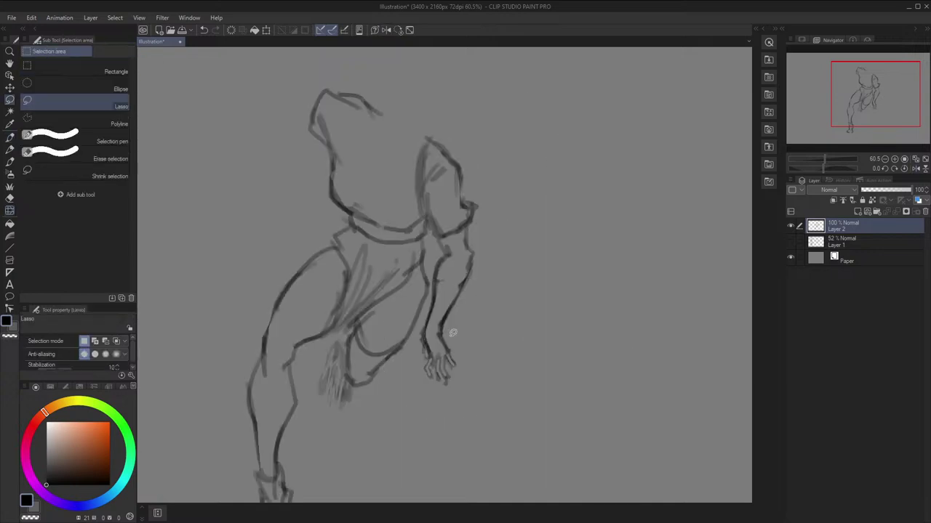
{"action": "mouse_move", "coordinate": [448, 336]}
{"action": "left_mouse_down"}
{"action": "mouse_move", "coordinate": [413, 344]}
{"action": "mouse_move", "coordinate": [444, 330]}
{"action": "left_mouse_up"}
{"action": "key", "text": "ctrl+t"}
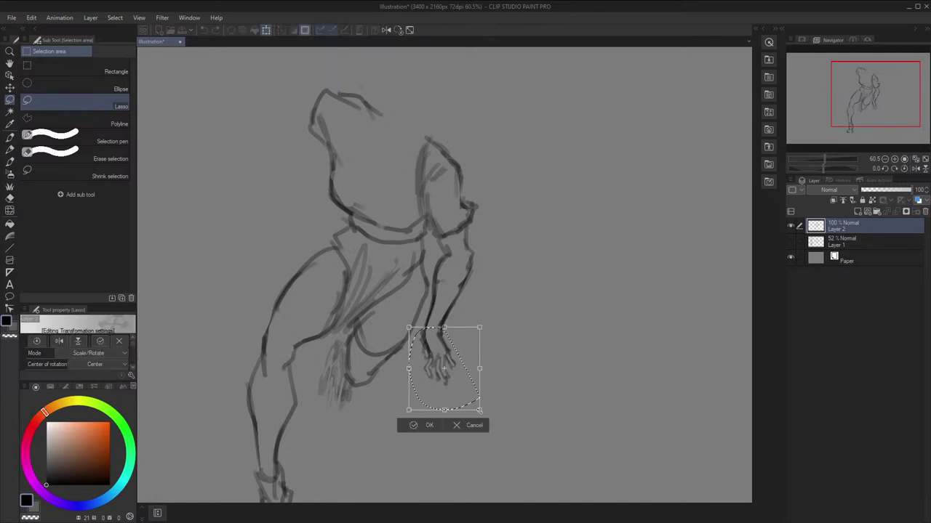
{"action": "left_click_drag", "start_coordinate": [486, 412], "coordinate": [483, 405]}
{"action": "key", "text": "Return"}
{"action": "key", "text": "ctrl+d"}
{"action": "key", "text": "h"}
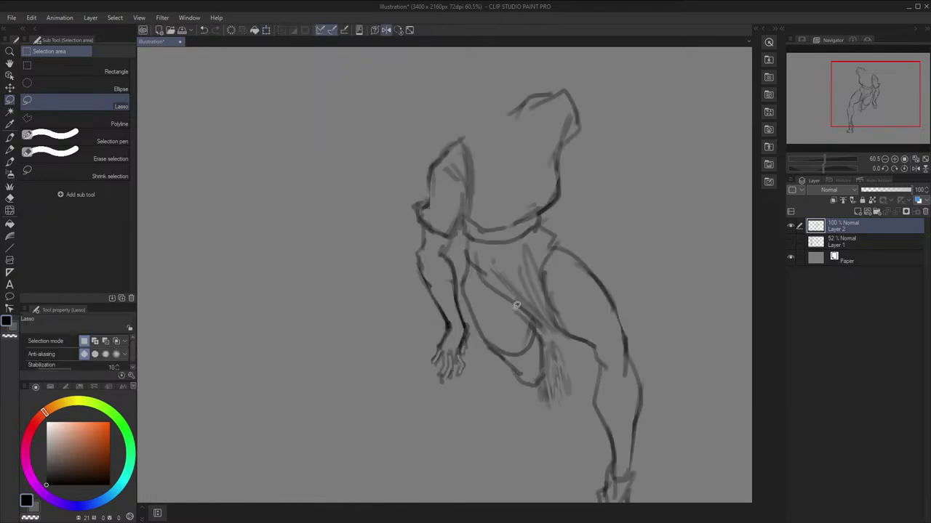
Check the lowered arm's proportions against the whole figure and show the Layer 1 sketch again
{"action": "key", "text": "p"}
{"action": "scroll", "coordinate": [471, 320], "scroll_direction": "down", "scroll_amount": 2}
{"action": "key", "text": "h"}
{"action": "key", "text": "space"}
{"action": "left_click_drag", "start_coordinate": [532, 256], "coordinate": [603, 297]}
{"action": "left_click", "coordinate": [790, 243]}
{"action": "scroll", "coordinate": [426, 266], "scroll_direction": "up", "scroll_amount": 3}
{"action": "left_click_drag", "start_coordinate": [426, 266], "coordinate": [472, 276]}
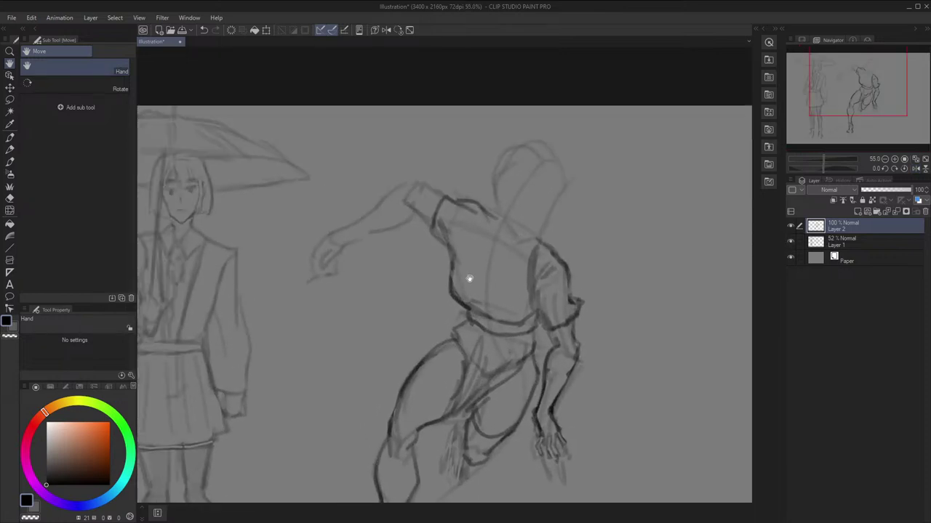
Outline the short sleeve where the dynamic figure's raised arm meets the shoulder
{"action": "key", "text": "p"}
{"action": "key", "text": "h"}
{"action": "key", "text": "ctrl+z"}
{"action": "mouse_move", "coordinate": [445, 195]}
{"action": "left_mouse_down"}
{"action": "mouse_move", "coordinate": [472, 198]}
{"action": "mouse_move", "coordinate": [479, 211]}
{"action": "mouse_move", "coordinate": [474, 203]}
{"action": "mouse_move", "coordinate": [458, 226]}
{"action": "left_mouse_up"}
{"action": "key", "text": "h"}
{"action": "key", "text": "space"}
{"action": "mouse_move", "coordinate": [535, 195]}
{"action": "left_mouse_down"}
{"action": "mouse_move", "coordinate": [569, 211]}
{"action": "mouse_move", "coordinate": [540, 152]}
{"action": "left_mouse_up"}
{"action": "key", "text": "p"}
Draw the raised arm's forearm contours from the sleeve to the wrist over the rough sketch, using mirrored views
{"action": "mouse_move", "coordinate": [424, 215]}
{"action": "left_mouse_down"}
{"action": "mouse_move", "coordinate": [400, 247]}
{"action": "mouse_move", "coordinate": [434, 242]}
{"action": "mouse_move", "coordinate": [419, 258]}
{"action": "mouse_move", "coordinate": [429, 248]}
{"action": "mouse_move", "coordinate": [397, 271]}
{"action": "left_mouse_up"}
{"action": "left_click_drag", "start_coordinate": [383, 285], "coordinate": [401, 262]}
{"action": "left_click_drag", "start_coordinate": [425, 220], "coordinate": [374, 284]}
{"action": "key", "text": "ctrl+z"}
{"action": "left_click", "coordinate": [409, 32]}
{"action": "left_click", "coordinate": [386, 30]}
{"action": "key", "text": "space"}
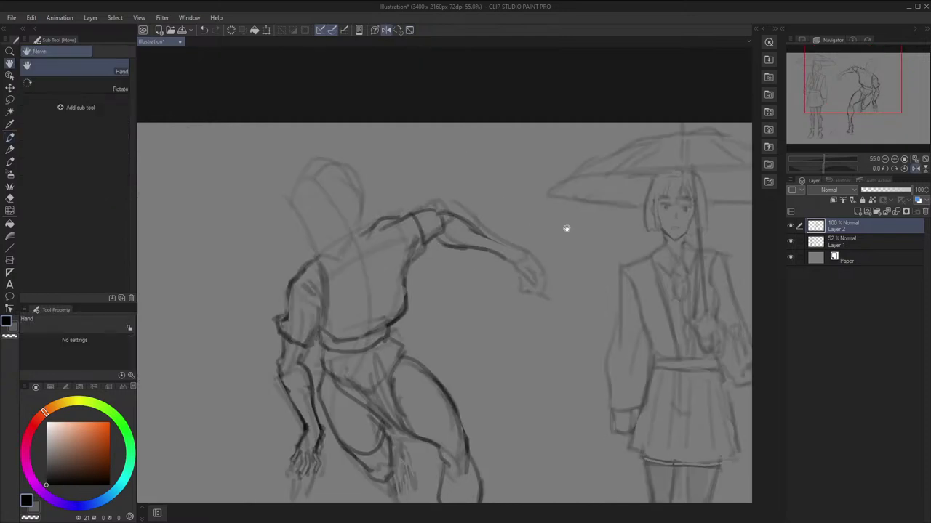
{"action": "left_click_drag", "start_coordinate": [565, 229], "coordinate": [566, 231]}
{"action": "mouse_move", "coordinate": [482, 238]}
{"action": "left_mouse_down"}
{"action": "mouse_move", "coordinate": [534, 278]}
{"action": "mouse_move", "coordinate": [511, 268]}
{"action": "left_mouse_up"}
{"action": "key", "text": "ctrl+z"}
{"action": "left_click_drag", "start_coordinate": [503, 258], "coordinate": [516, 279]}
{"action": "left_click_drag", "start_coordinate": [514, 264], "coordinate": [519, 276]}
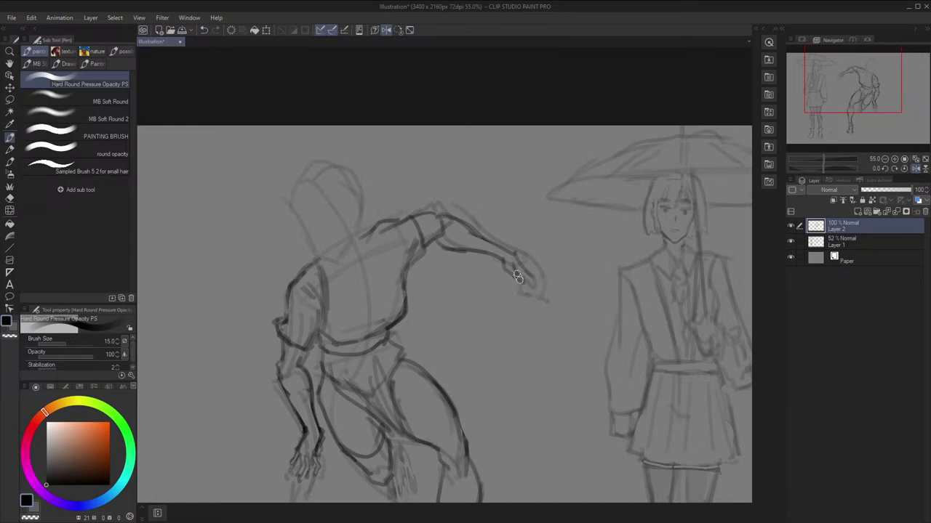
Draw the raised hand with its thumb and bent fingers at the end of the forearm
{"action": "key", "text": "h"}
{"action": "key", "text": "space"}
{"action": "left_click_drag", "start_coordinate": [434, 236], "coordinate": [445, 233]}
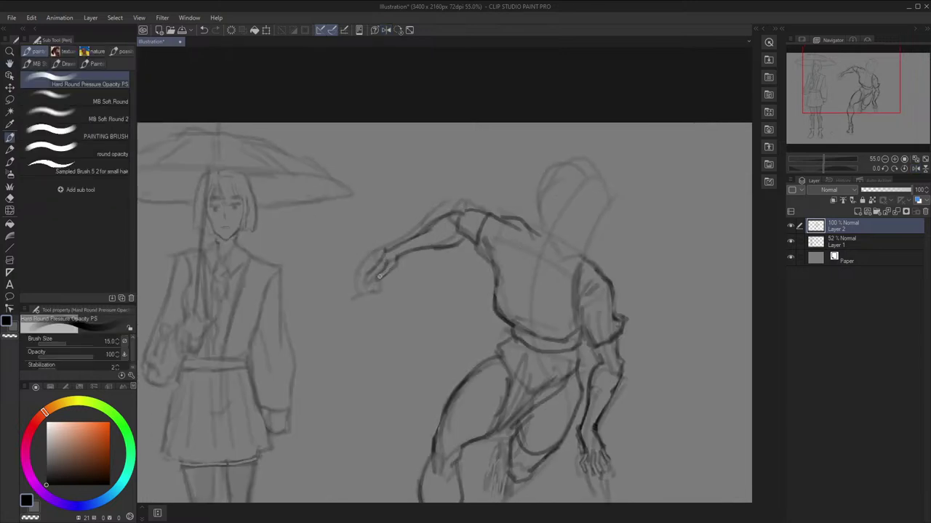
{"action": "left_click_drag", "start_coordinate": [377, 264], "coordinate": [361, 278]}
{"action": "key", "text": "h"}
{"action": "key", "text": "h"}
{"action": "left_click_drag", "start_coordinate": [373, 274], "coordinate": [369, 289]}
{"action": "key", "text": "h"}
{"action": "key", "text": "h"}
Hide Layer 1 to check the raised arm against the whole figure, and show the layer again
{"action": "left_click", "coordinate": [791, 241]}
{"action": "key", "text": "h"}
{"action": "key", "text": "ctrl+minus"}
{"action": "left_click_drag", "start_coordinate": [747, 264], "coordinate": [739, 236]}
{"action": "key", "text": "h"}
{"action": "left_click_drag", "start_coordinate": [662, 237], "coordinate": [623, 221]}
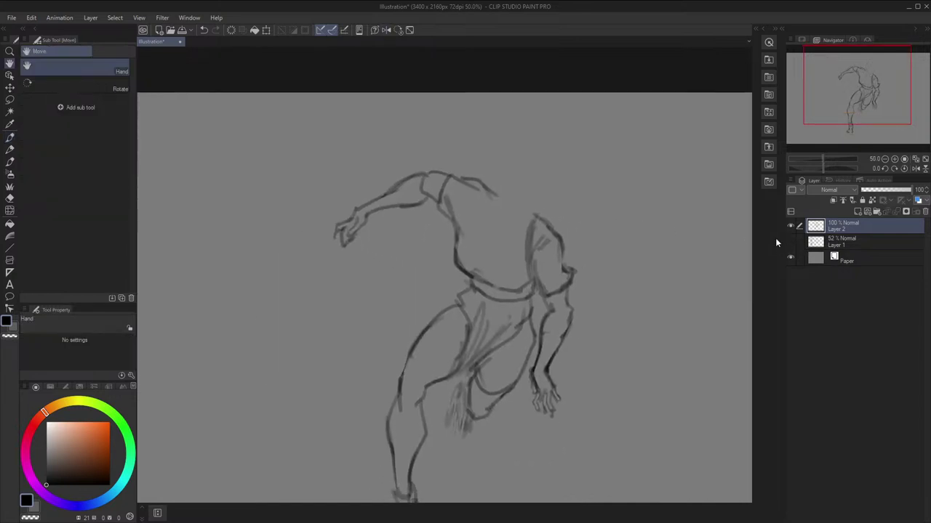
{"action": "left_click", "coordinate": [790, 241]}
Draw the top's loose neckline between the shoulders with draped folds across the chest
{"action": "left_click_drag", "start_coordinate": [550, 125], "coordinate": [539, 186]}
{"action": "left_click_drag", "start_coordinate": [487, 205], "coordinate": [481, 189]}
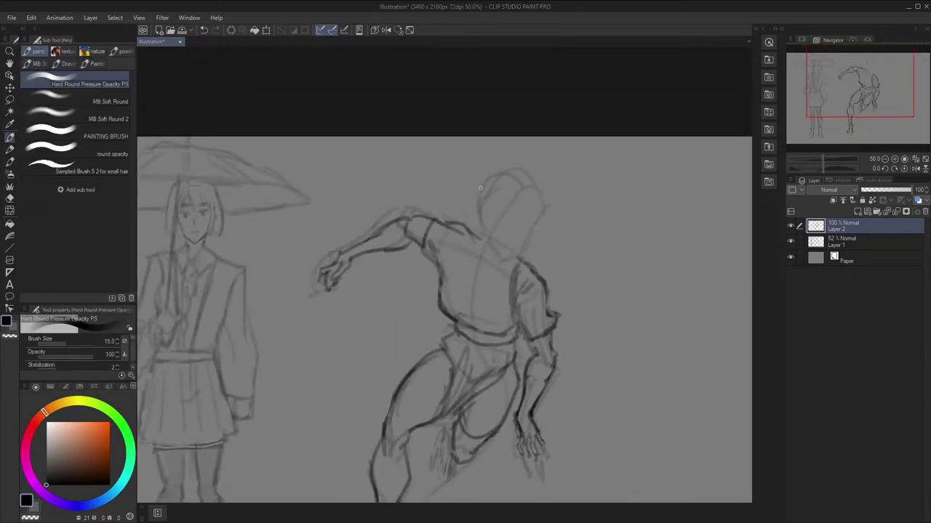
{"action": "mouse_move", "coordinate": [437, 231]}
{"action": "left_mouse_down"}
{"action": "mouse_move", "coordinate": [471, 245]}
{"action": "mouse_move", "coordinate": [459, 288]}
{"action": "mouse_move", "coordinate": [468, 235]}
{"action": "left_mouse_up"}
{"action": "key", "text": "ctrl+z"}
{"action": "left_click_drag", "start_coordinate": [440, 237], "coordinate": [458, 285]}
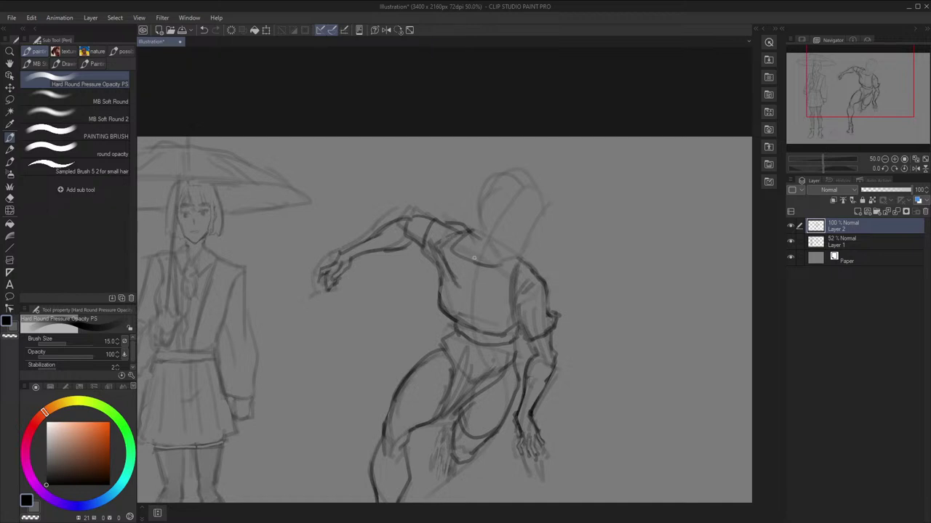
{"action": "mouse_move", "coordinate": [512, 269]}
{"action": "left_mouse_down"}
{"action": "mouse_move", "coordinate": [445, 293]}
{"action": "mouse_move", "coordinate": [459, 277]}
{"action": "left_mouse_up"}
{"action": "key", "text": "h"}
{"action": "key", "text": "h"}
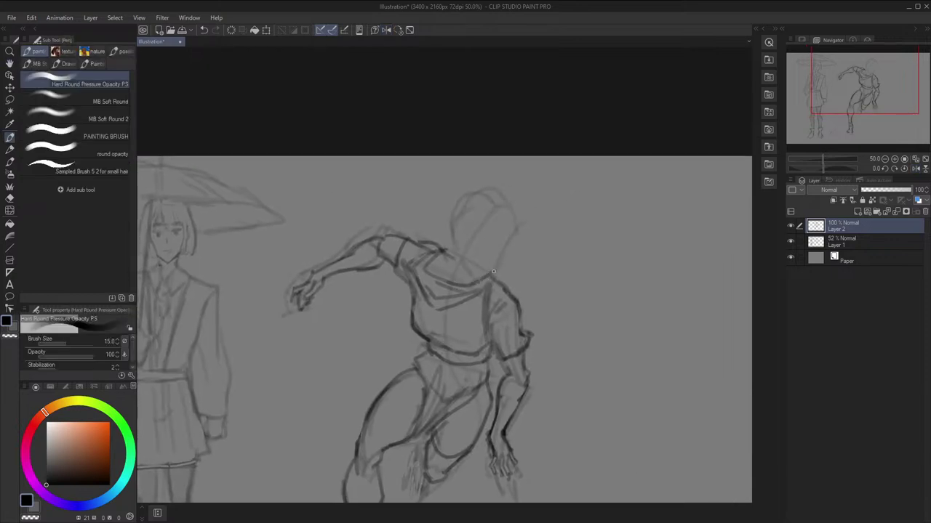
Outline the dynamic figure's head as an oval over the rough construction sketch
{"action": "mouse_move", "coordinate": [491, 277]}
{"action": "left_mouse_down"}
{"action": "mouse_move", "coordinate": [505, 221]}
{"action": "mouse_move", "coordinate": [473, 196]}
{"action": "left_mouse_up"}
{"action": "key", "text": "h"}
{"action": "mouse_move", "coordinate": [412, 195]}
{"action": "left_mouse_down"}
{"action": "mouse_move", "coordinate": [461, 233]}
{"action": "mouse_move", "coordinate": [449, 254]}
{"action": "left_mouse_up"}
{"action": "key", "text": "ctrl+z"}
{"action": "key", "text": "h"}
{"action": "key", "text": "ctrl+z"}
{"action": "mouse_move", "coordinate": [460, 213]}
{"action": "left_mouse_down"}
{"action": "mouse_move", "coordinate": [494, 204]}
{"action": "mouse_move", "coordinate": [449, 255]}
{"action": "mouse_move", "coordinate": [451, 265]}
{"action": "left_mouse_up"}
{"action": "left_click_drag", "start_coordinate": [455, 212], "coordinate": [486, 204]}
{"action": "left_click_drag", "start_coordinate": [454, 232], "coordinate": [481, 203]}
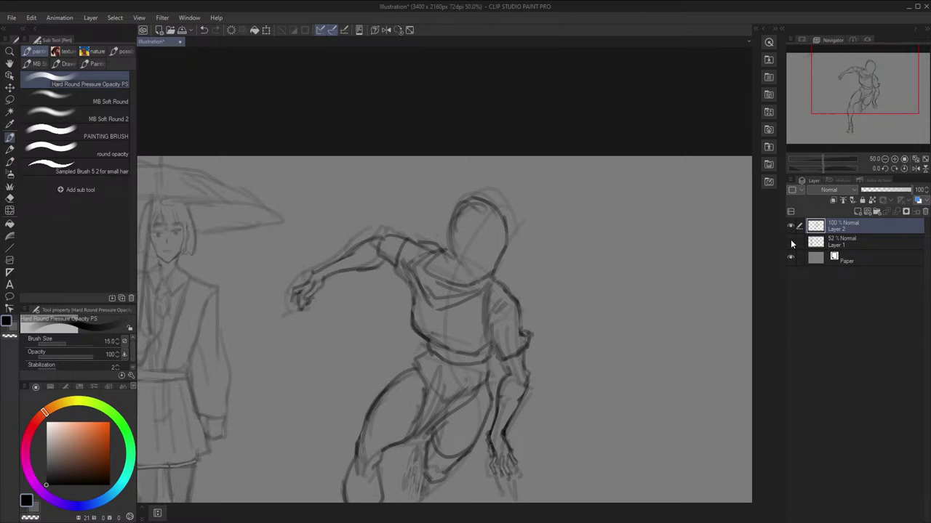
Hide Layer 1 and refine the jaw and chin line down to the neckline
{"action": "left_click", "coordinate": [790, 241]}
{"action": "key", "text": "h"}
{"action": "left_click_drag", "start_coordinate": [441, 229], "coordinate": [431, 269]}
{"action": "key", "text": "h"}
{"action": "mouse_move", "coordinate": [408, 218]}
{"action": "left_mouse_down"}
{"action": "mouse_move", "coordinate": [444, 201]}
{"action": "mouse_move", "coordinate": [457, 232]}
{"action": "mouse_move", "coordinate": [464, 213]}
{"action": "left_mouse_up"}
{"action": "left_click_drag", "start_coordinate": [454, 256], "coordinate": [461, 276]}
{"action": "key", "text": "h"}
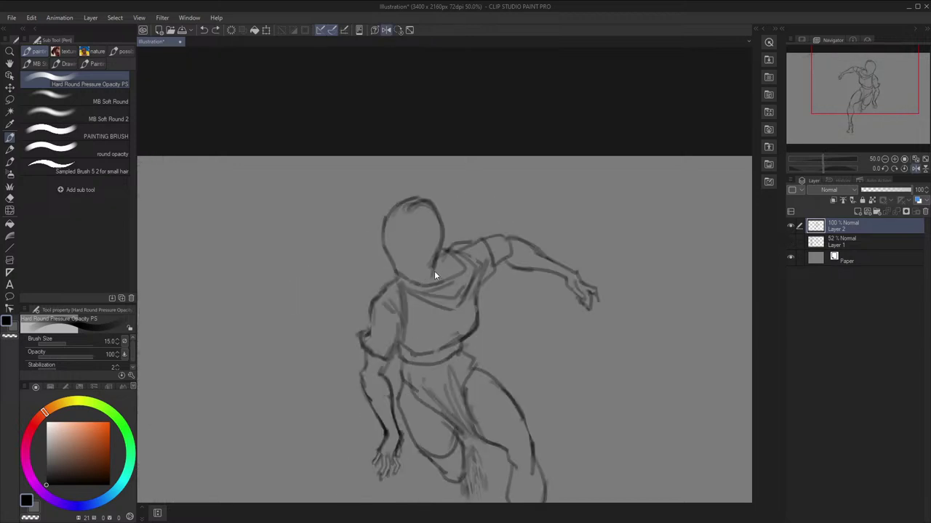
{"action": "key", "text": "h"}
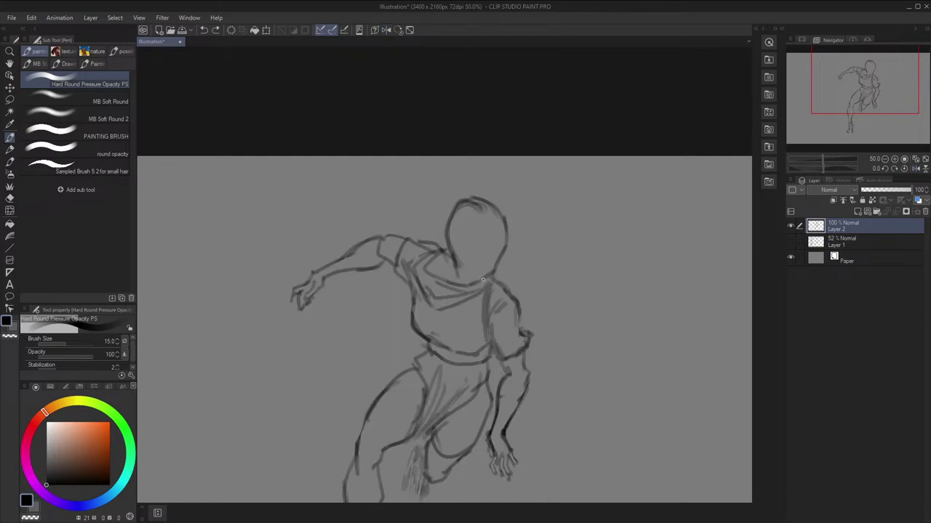
{"action": "key", "text": "h"}
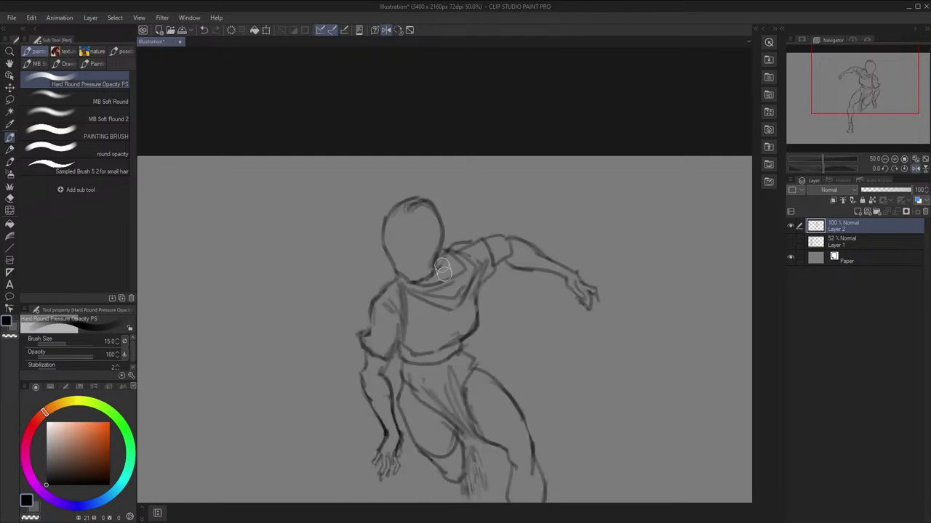
Redraw the skull and cheek contours to clean up the head outline, comparing mirrored views
{"action": "mouse_move", "coordinate": [441, 242]}
{"action": "left_mouse_down"}
{"action": "mouse_move", "coordinate": [435, 266]}
{"action": "mouse_move", "coordinate": [448, 217]}
{"action": "mouse_move", "coordinate": [471, 200]}
{"action": "left_mouse_up"}
{"action": "key", "text": "h"}
{"action": "mouse_move", "coordinate": [470, 205]}
{"action": "left_mouse_down"}
{"action": "mouse_move", "coordinate": [446, 250]}
{"action": "mouse_move", "coordinate": [485, 210]}
{"action": "left_mouse_up"}
{"action": "key", "text": "h"}
{"action": "key", "text": "h"}
{"action": "key", "text": "h"}
{"action": "key", "text": "space"}
{"action": "key", "text": "h"}
{"action": "scroll", "coordinate": [542, 207], "scroll_direction": "down", "scroll_amount": 2}
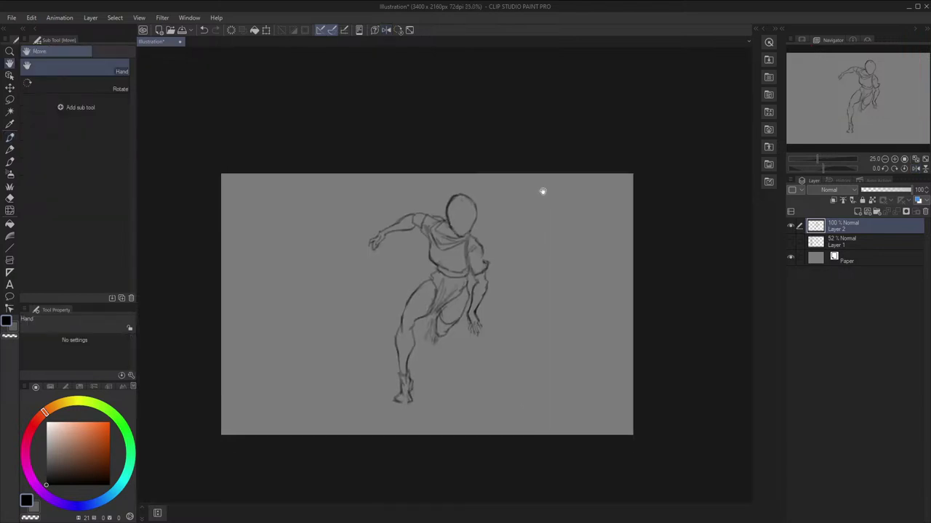
{"action": "scroll", "coordinate": [506, 163], "scroll_direction": "up", "scroll_amount": 2}
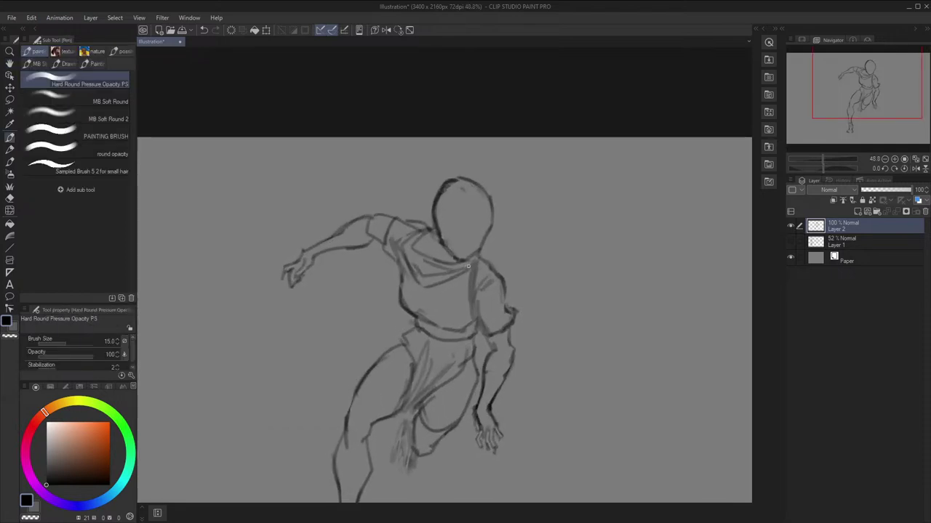
Draw the neck and the inner collar folds beneath the jaw
{"action": "mouse_move", "coordinate": [440, 242]}
{"action": "left_mouse_down"}
{"action": "mouse_move", "coordinate": [442, 260]}
{"action": "mouse_move", "coordinate": [453, 254]}
{"action": "mouse_move", "coordinate": [429, 251]}
{"action": "mouse_move", "coordinate": [428, 261]}
{"action": "mouse_move", "coordinate": [466, 254]}
{"action": "mouse_move", "coordinate": [452, 253]}
{"action": "left_mouse_up"}
{"action": "key", "text": "h"}
{"action": "key", "text": "h"}
{"action": "key", "text": "h"}
{"action": "key", "text": "h"}
{"action": "key", "text": "h"}
{"action": "key", "text": "h"}
{"action": "key", "text": "space"}
{"action": "mouse_move", "coordinate": [502, 220]}
{"action": "left_mouse_down"}
{"action": "mouse_move", "coordinate": [505, 248]}
{"action": "mouse_move", "coordinate": [543, 193]}
{"action": "mouse_move", "coordinate": [554, 109]}
{"action": "left_mouse_up"}
{"action": "key", "text": "j"}
{"action": "key", "text": "["}
{"action": "key", "text": "["}
Check the head and neck against the whole figure in normal and mirrored views
{"action": "key", "text": "h"}
{"action": "key", "text": "h"}
{"action": "key", "text": "space"}
{"action": "key", "text": "h"}
{"action": "scroll", "coordinate": [563, 141], "scroll_direction": "down", "scroll_amount": 1}
{"action": "key", "text": "h"}
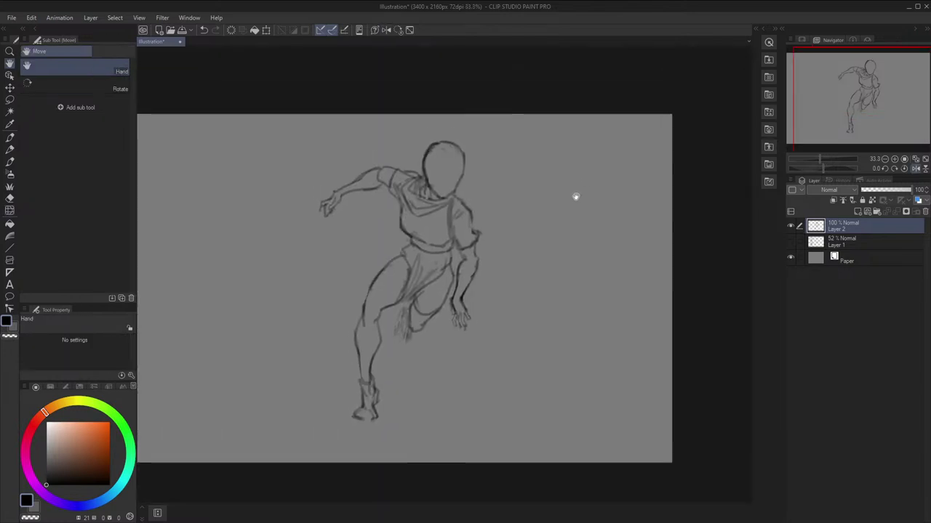
{"action": "scroll", "coordinate": [524, 189], "scroll_direction": "up", "scroll_amount": 4}
Sketch the mouth and the base of the nose low on the face, with the head looking down and sideways
{"action": "key", "text": "p"}
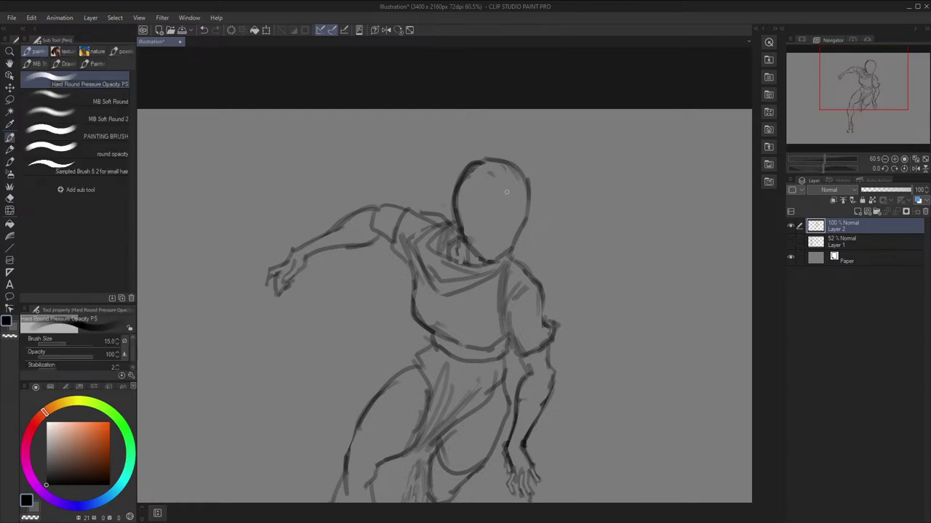
{"action": "key", "text": "h"}
{"action": "key", "text": "h"}
{"action": "key", "text": "h"}
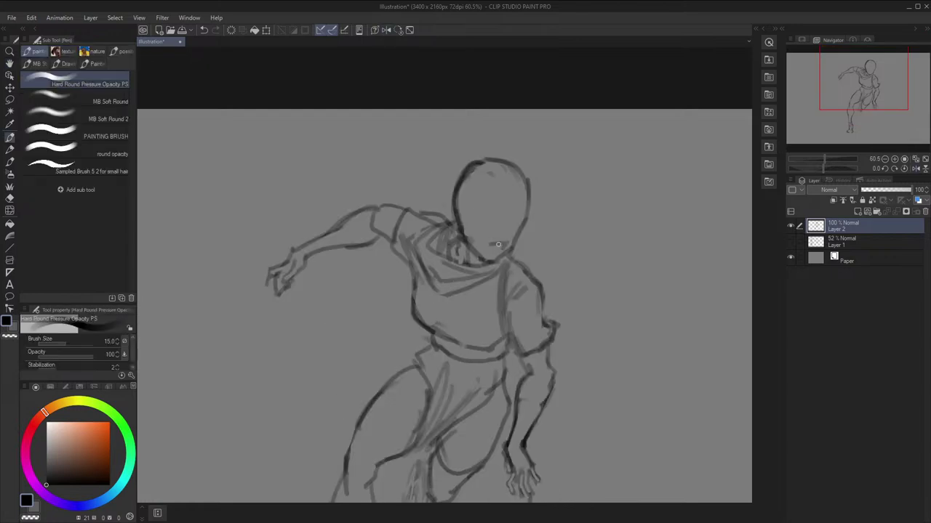
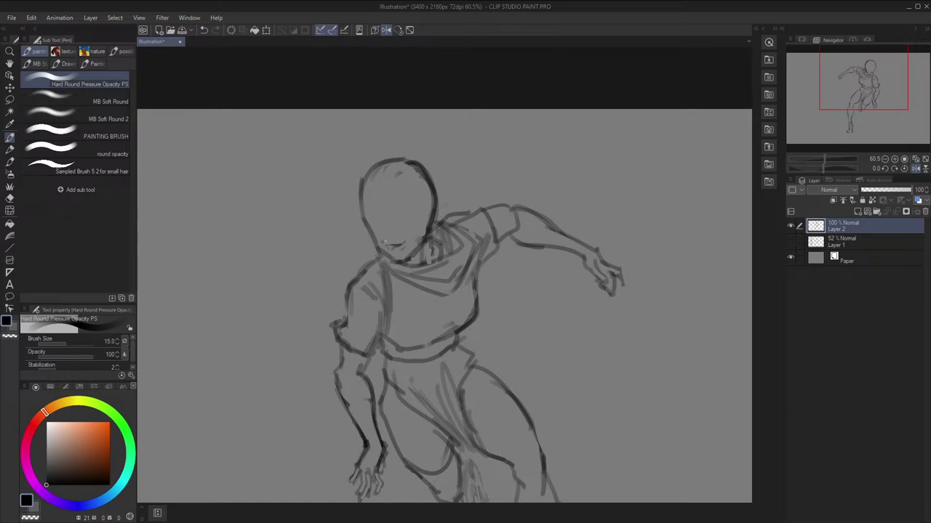
{"action": "key", "text": "h"}
{"action": "key", "text": "space"}
{"action": "left_click_drag", "start_coordinate": [491, 165], "coordinate": [475, 173]}
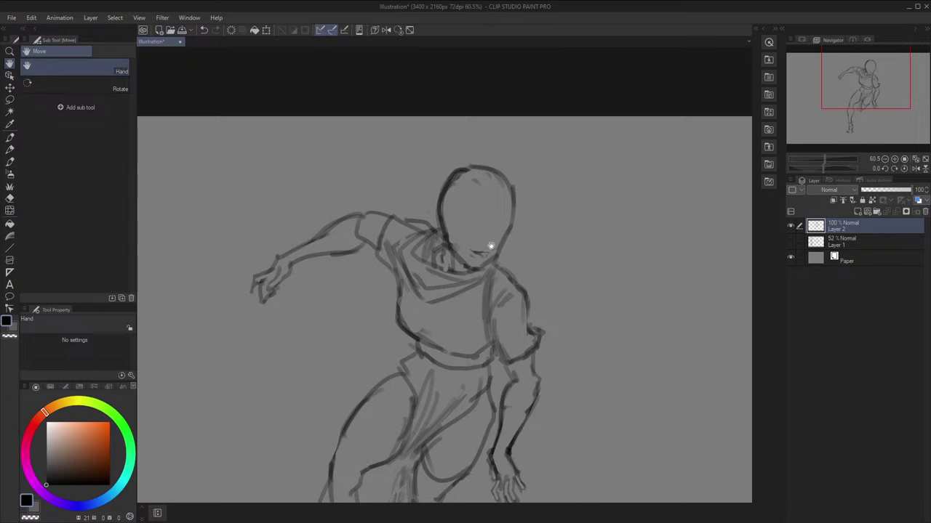
{"action": "left_click_drag", "start_coordinate": [492, 245], "coordinate": [494, 242]}
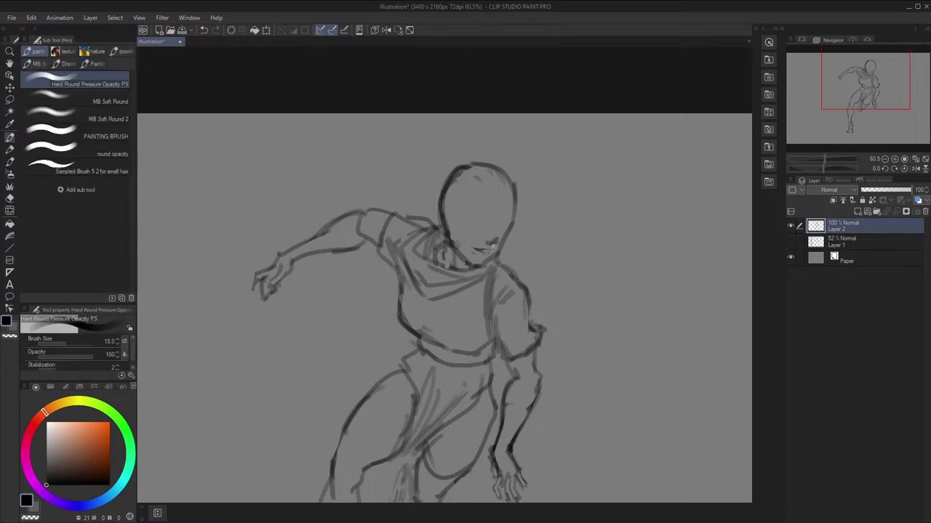
Show Layer 1 and sketch the near eye's lid line above the nose
{"action": "key", "text": "h"}
{"action": "key", "text": "h"}
{"action": "left_click_drag", "start_coordinate": [522, 233], "coordinate": [504, 249]}
{"action": "left_click", "coordinate": [790, 241]}
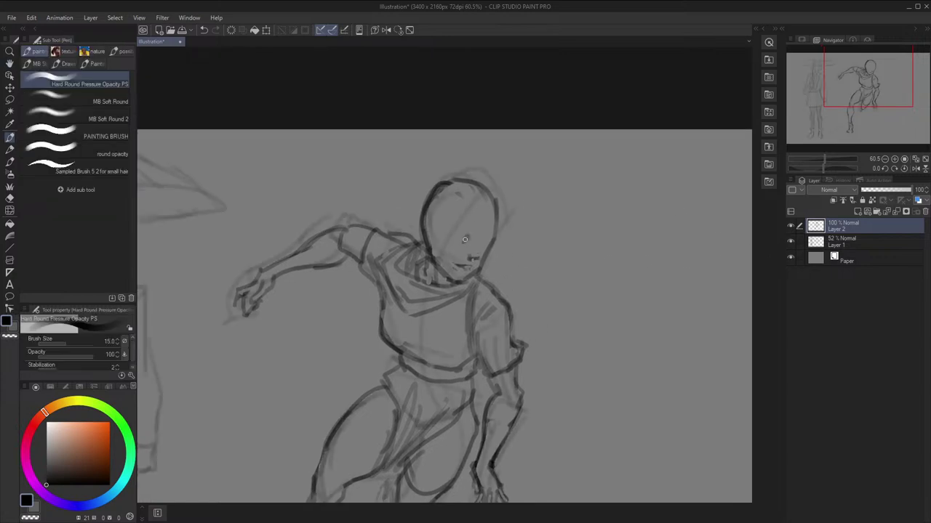
{"action": "key", "text": "h"}
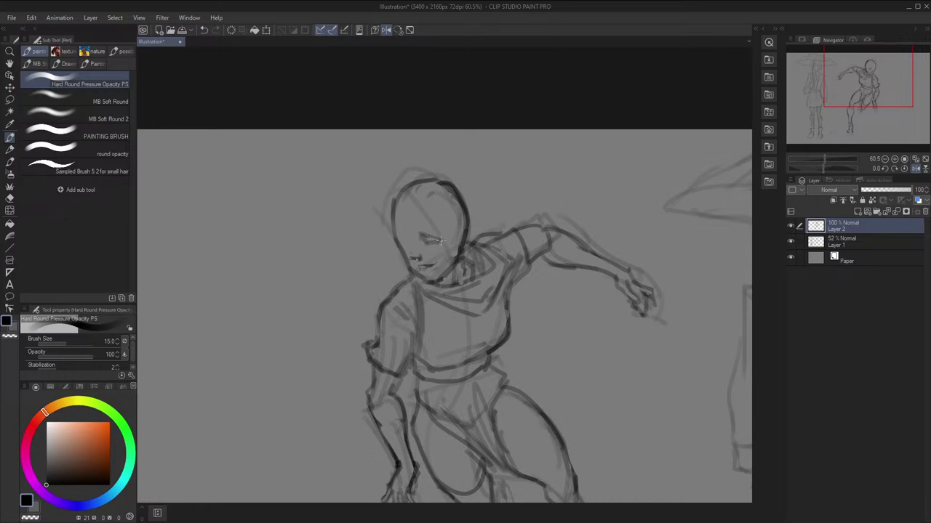
{"action": "key", "text": "h"}
Rework the near eye with Layer 1 hidden, varying the brush size between 30 and 15
{"action": "key", "text": "bracketright"}
{"action": "key", "text": "bracketright"}
{"action": "key", "text": "bracketright"}
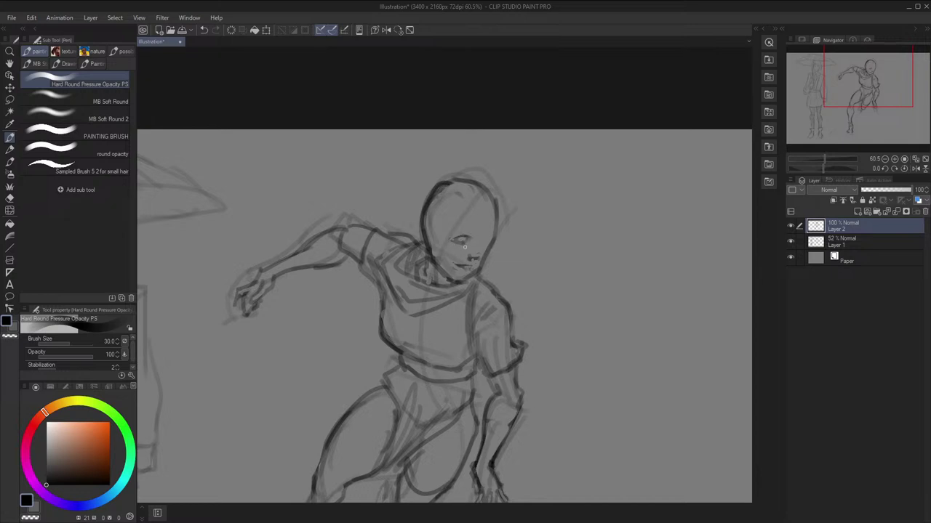
{"action": "key", "text": "h"}
{"action": "key", "text": "h"}
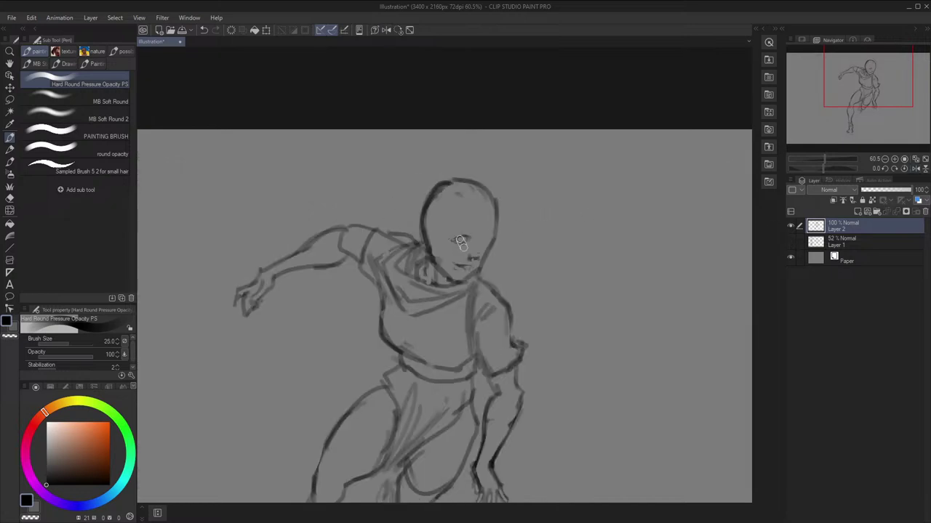
{"action": "key", "text": "h"}
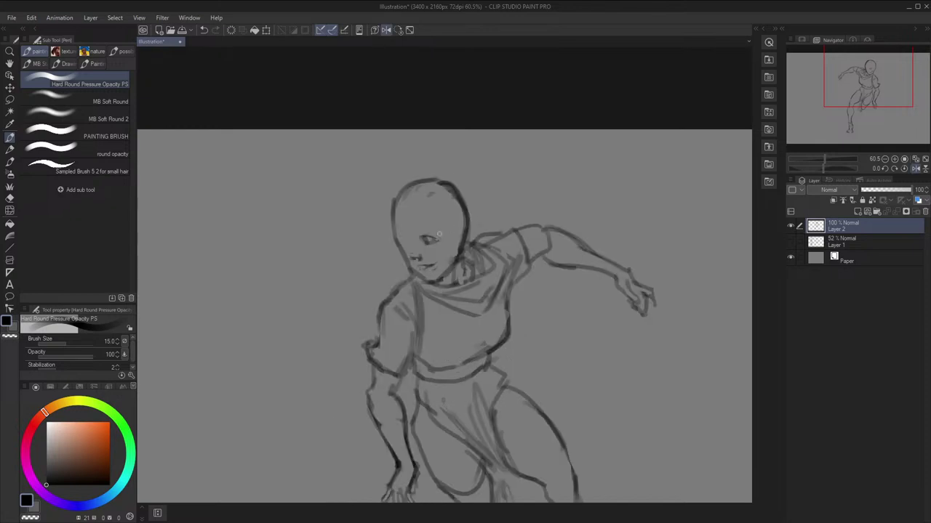
{"action": "key", "text": "h"}
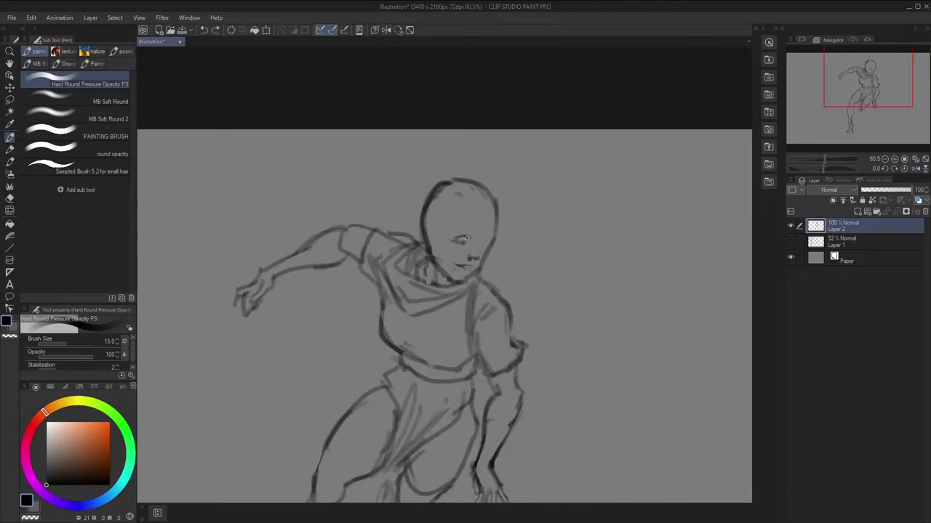
Refine the near eye, then add the far eye and cheek contour with brush size 10
{"action": "left_click_drag", "start_coordinate": [464, 239], "coordinate": [463, 241]}
{"action": "key", "text": "h"}
{"action": "key", "text": "h"}
{"action": "key", "text": "h"}
{"action": "key", "text": "h"}
{"action": "key", "text": "bracketleft"}
{"action": "left_click_drag", "start_coordinate": [485, 254], "coordinate": [477, 275]}
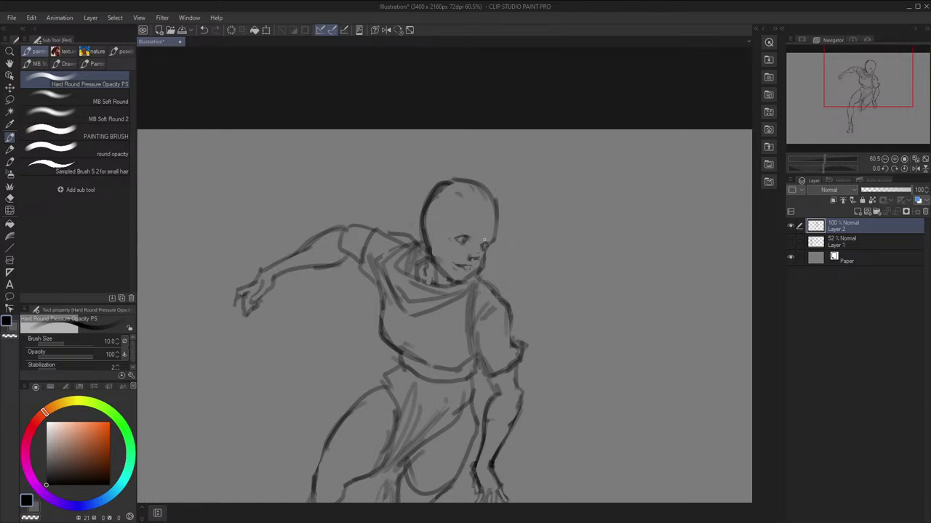
{"action": "key", "text": "ctrl+z"}
{"action": "key", "text": "h"}
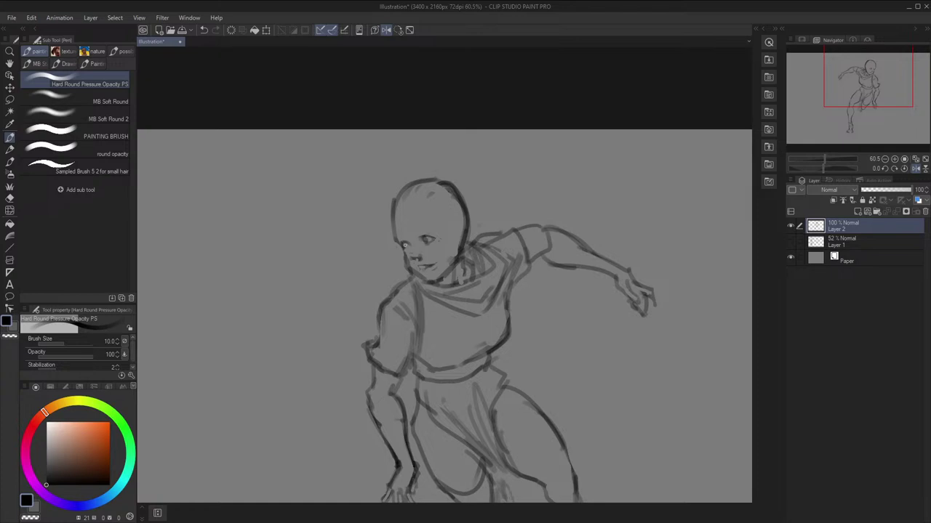
Darken the eyelids and irises of both eyes, comparing the face in normal and mirrored views
{"action": "scroll", "coordinate": [415, 235], "scroll_direction": "down", "scroll_amount": 2}
{"action": "key", "text": "space"}
{"action": "key", "text": "h"}
{"action": "scroll", "coordinate": [444, 220], "scroll_direction": "up", "scroll_amount": 2}
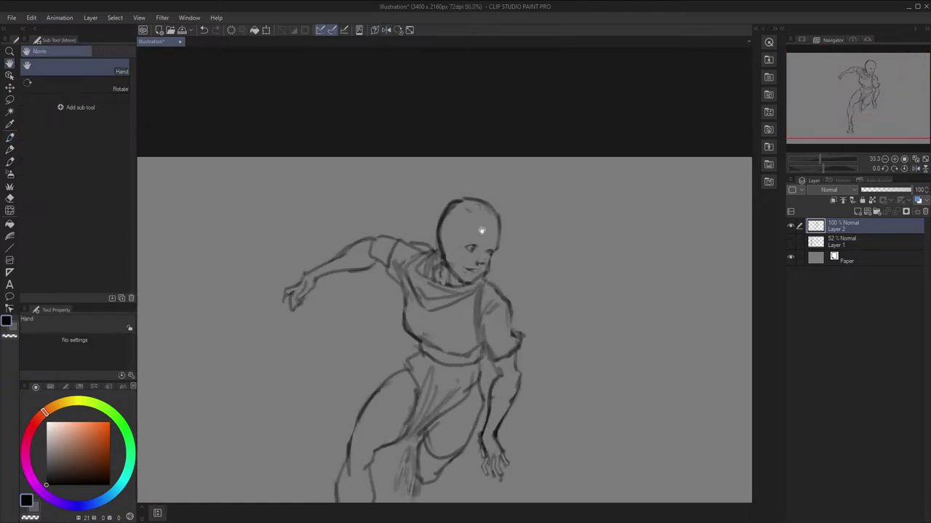
{"action": "key", "text": "p"}
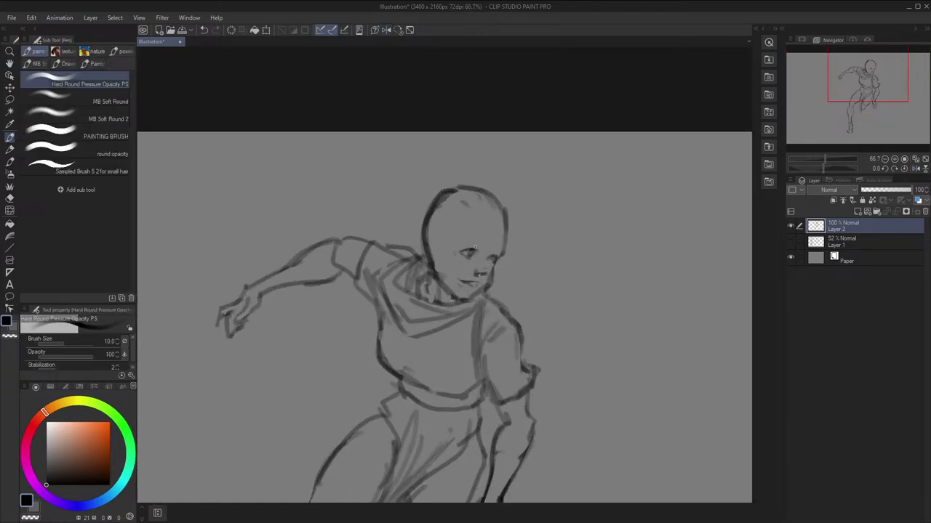
{"action": "key", "text": "h"}
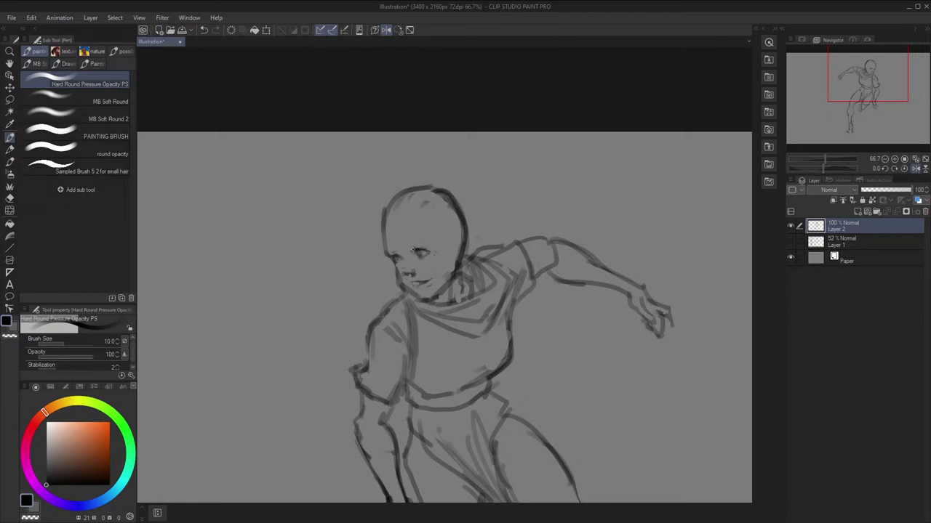
{"action": "left_click_drag", "start_coordinate": [412, 249], "coordinate": [428, 251]}
{"action": "key", "text": "h"}
Draw both eyebrows with brush size 15 and touch up the area around the eyes
{"action": "key", "text": "]"}
{"action": "key", "text": "]"}
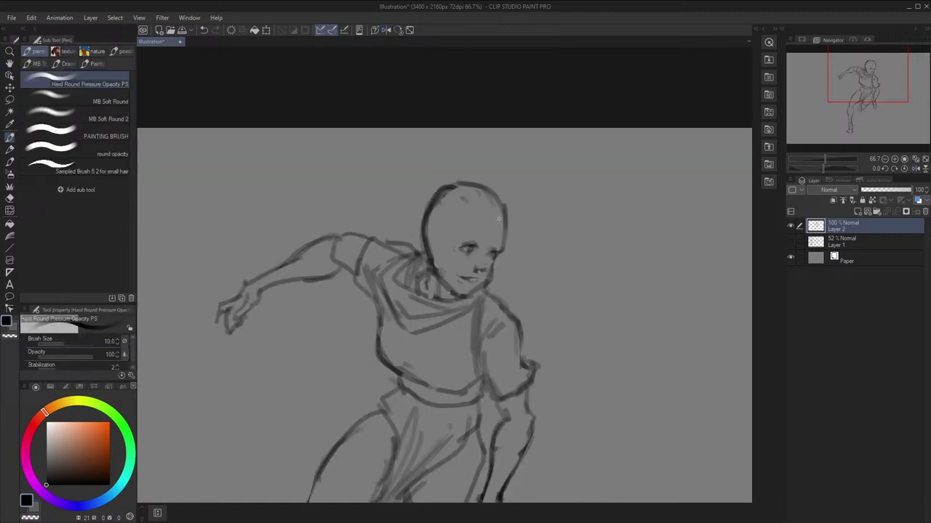
{"action": "mouse_move", "coordinate": [461, 234]}
{"action": "left_mouse_down"}
{"action": "mouse_move", "coordinate": [476, 234]}
{"action": "mouse_move", "coordinate": [460, 233]}
{"action": "left_mouse_up"}
{"action": "key", "text": "ctrl+z"}
{"action": "key", "text": "ctrl+z"}
{"action": "key", "text": "h"}
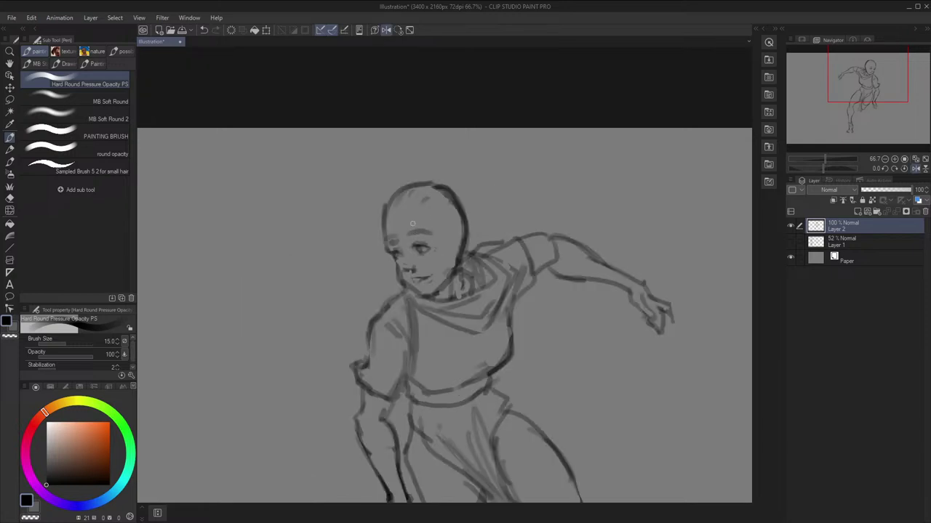
{"action": "key", "text": "h"}
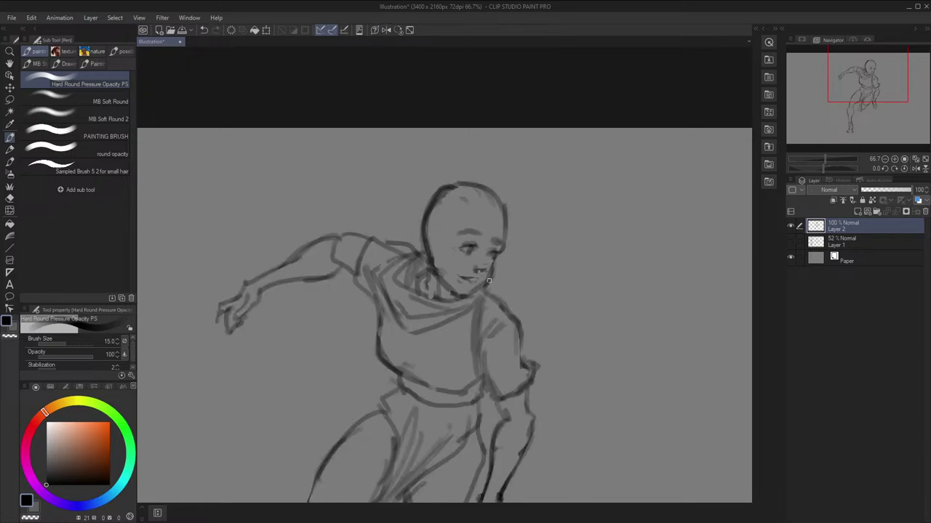
{"action": "key", "text": "h"}
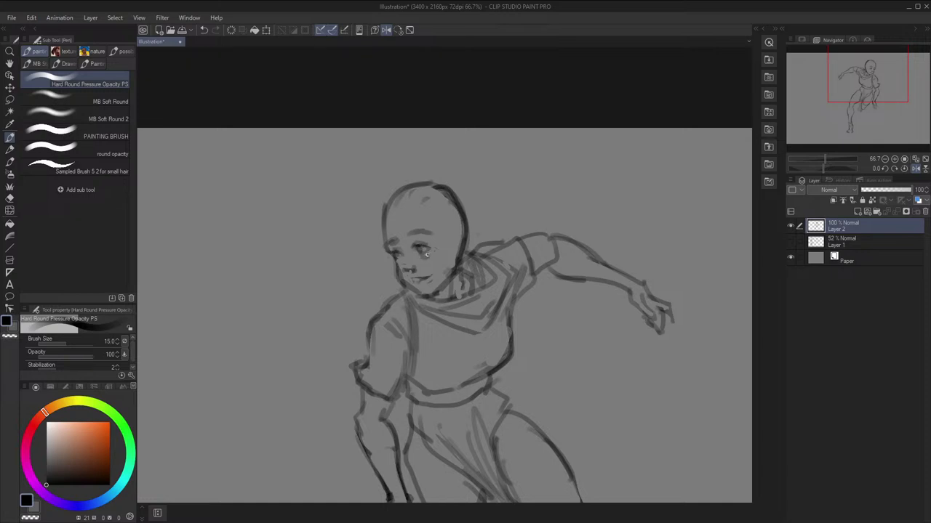
{"action": "key", "text": "h"}
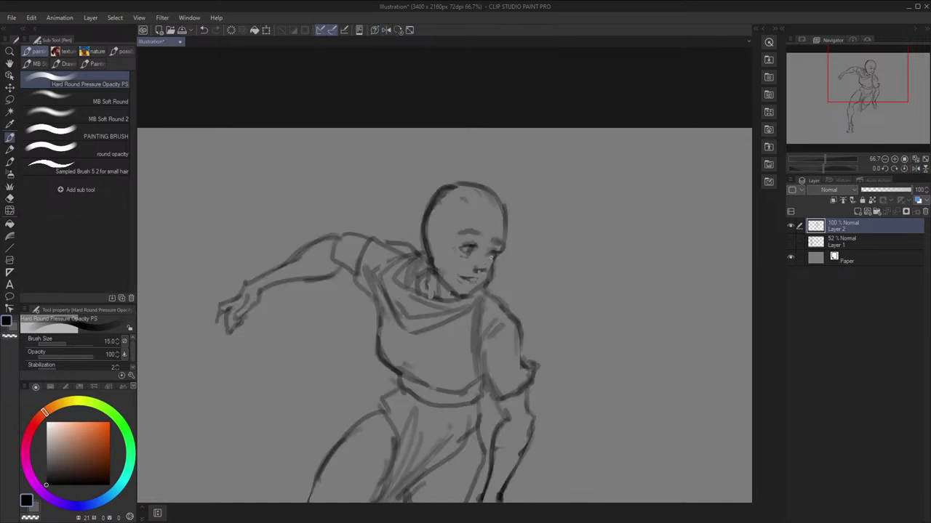
Draw a pointed ear on the near side of the second figure's head with brush size 15, checking the mirrored view
{"action": "key", "text": "h"}
{"action": "scroll", "coordinate": [501, 228], "scroll_direction": "down", "scroll_amount": 2}
{"action": "key", "text": "h"}
{"action": "key", "text": "h"}
{"action": "scroll", "coordinate": [502, 227], "scroll_direction": "up", "scroll_amount": 2}
{"action": "key", "text": "h"}
{"action": "left_click_drag", "start_coordinate": [500, 228], "coordinate": [520, 197]}
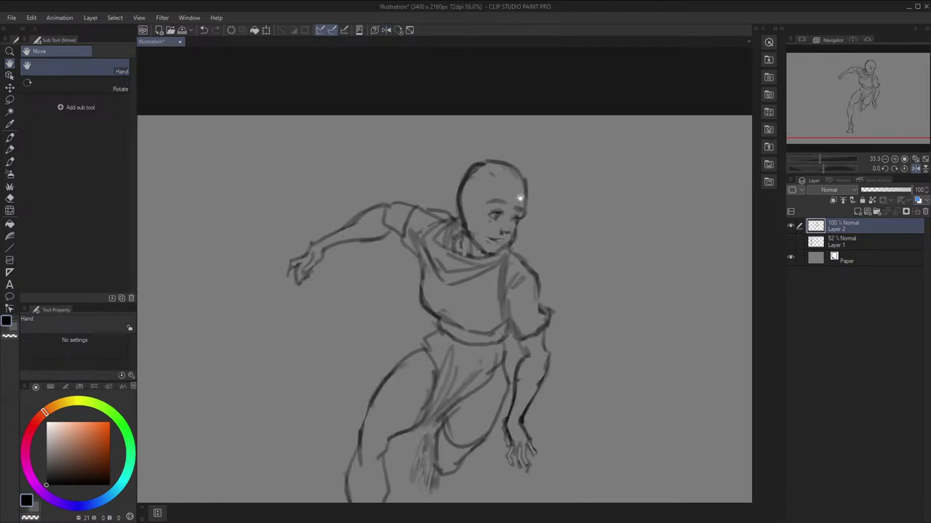
{"action": "mouse_move", "coordinate": [450, 211]}
{"action": "left_mouse_down"}
{"action": "mouse_move", "coordinate": [432, 236]}
{"action": "mouse_move", "coordinate": [442, 246]}
{"action": "left_mouse_up"}
{"action": "key", "text": "h"}
{"action": "key", "text": "h"}
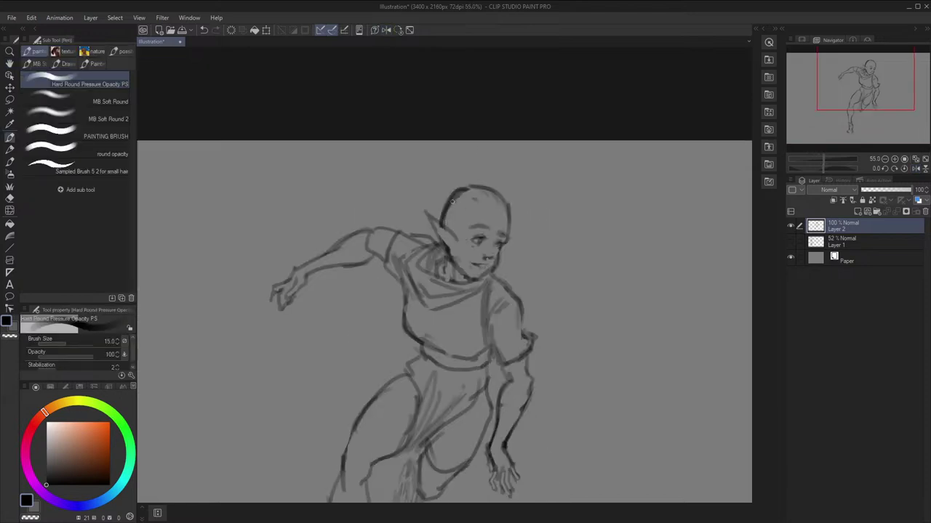
{"action": "key", "text": "h"}
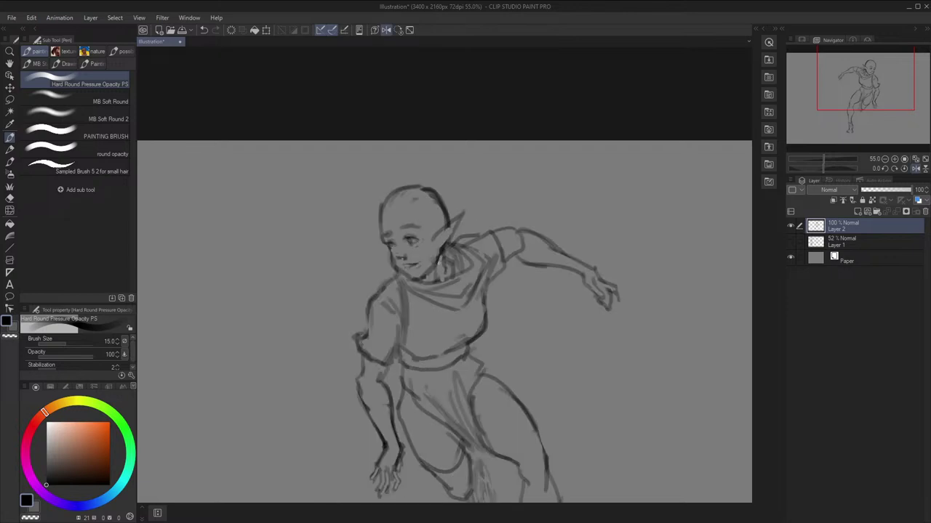
{"action": "key", "text": "h"}
Add a sideburn stroke in front of the pointed ear with brush size 20
{"action": "left_click_drag", "start_coordinate": [505, 218], "coordinate": [474, 215]}
{"action": "key", "text": "h"}
{"action": "key", "text": "h"}
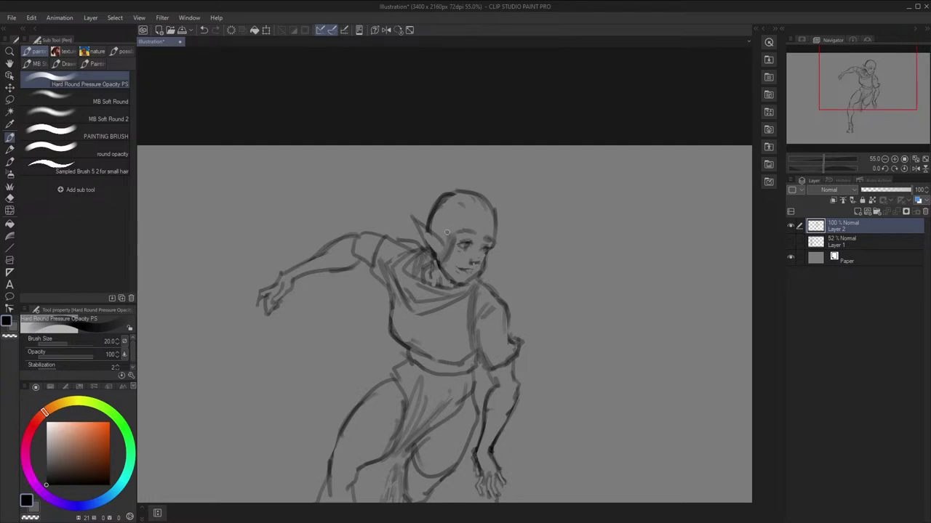
{"action": "key", "text": "h"}
{"action": "key", "text": "h"}
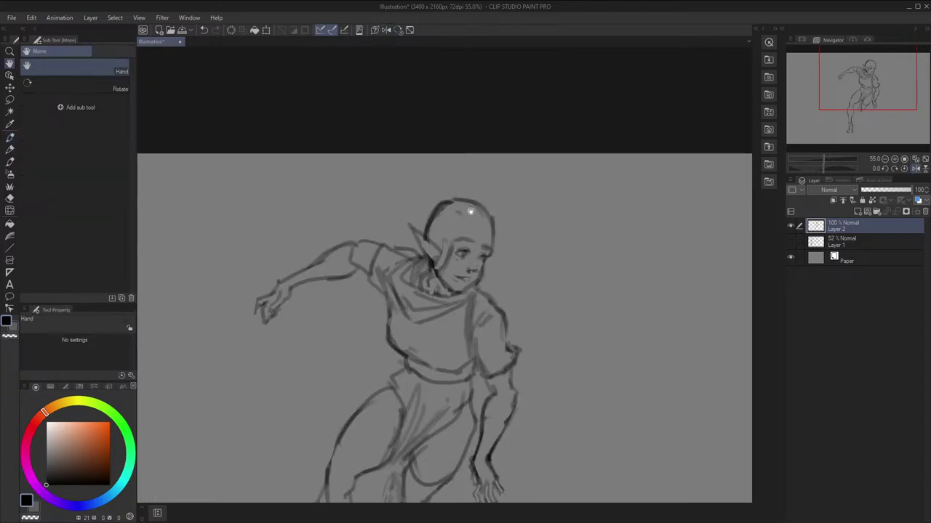
Sketch hair tufts behind the ear and along the top of the head
{"action": "left_click_drag", "start_coordinate": [427, 239], "coordinate": [421, 209]}
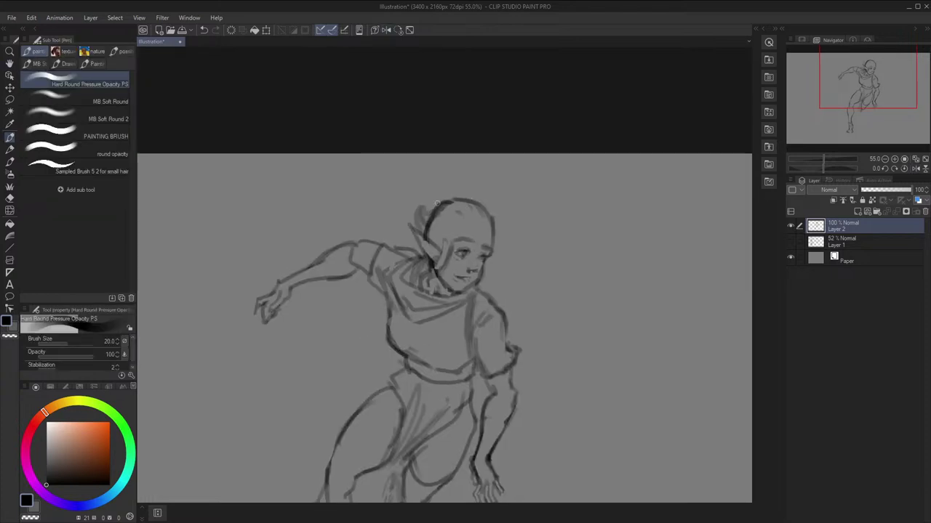
{"action": "mouse_move", "coordinate": [488, 228]}
{"action": "left_mouse_down"}
{"action": "mouse_move", "coordinate": [471, 195]}
{"action": "mouse_move", "coordinate": [455, 187]}
{"action": "mouse_move", "coordinate": [446, 210]}
{"action": "mouse_move", "coordinate": [458, 200]}
{"action": "mouse_move", "coordinate": [447, 205]}
{"action": "mouse_move", "coordinate": [461, 232]}
{"action": "mouse_move", "coordinate": [432, 234]}
{"action": "mouse_move", "coordinate": [408, 210]}
{"action": "left_mouse_up"}
{"action": "key", "text": "h"}
{"action": "key", "text": "h"}
{"action": "key", "text": "h"}
{"action": "key", "text": "h"}
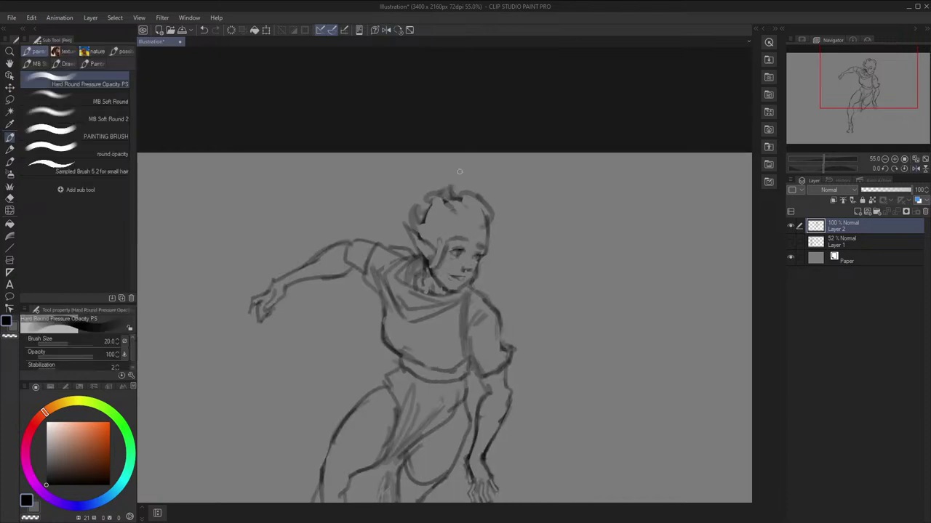
Draw the hair outline on the far side of the head, with locks falling beside the far eye
{"action": "mouse_move", "coordinate": [477, 216]}
{"action": "left_mouse_down"}
{"action": "mouse_move", "coordinate": [467, 243]}
{"action": "mouse_move", "coordinate": [495, 252]}
{"action": "mouse_move", "coordinate": [474, 252]}
{"action": "left_mouse_up"}
{"action": "key", "text": "h"}
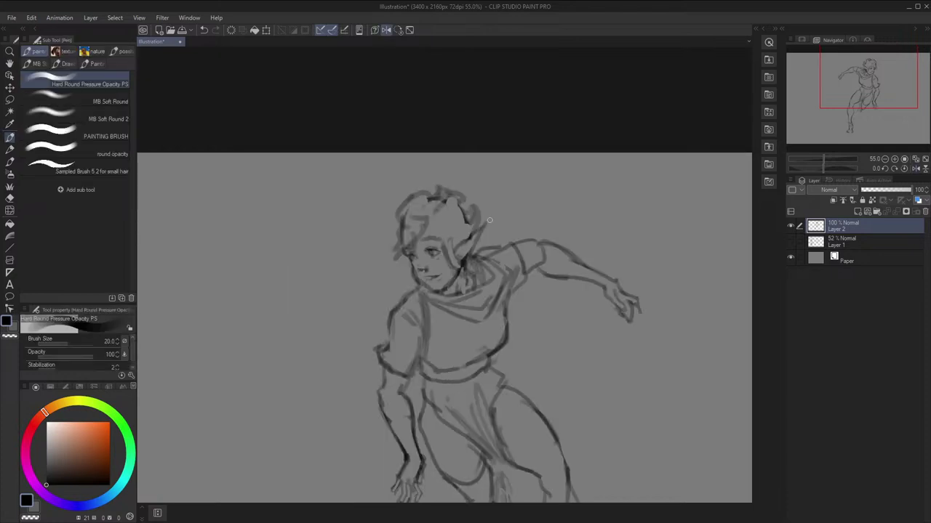
{"action": "left_click_drag", "start_coordinate": [423, 233], "coordinate": [399, 252]}
{"action": "key", "text": "h"}
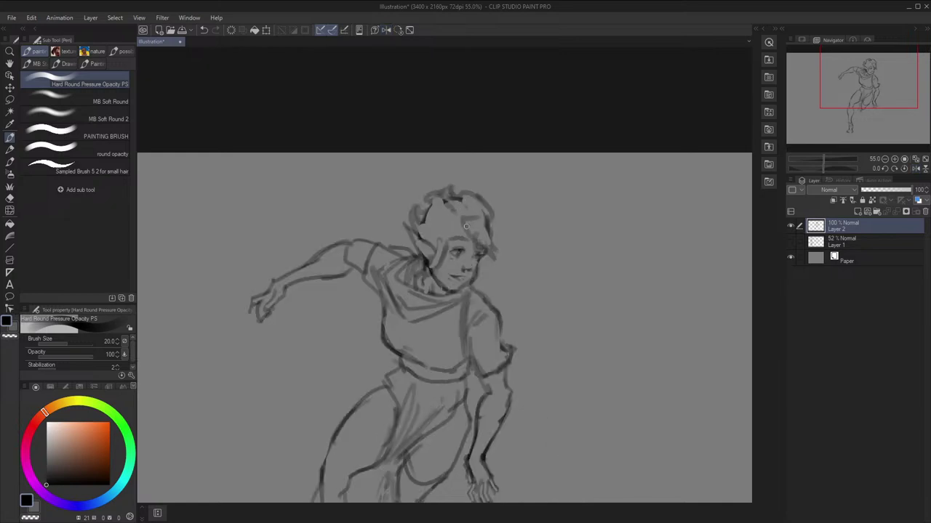
Draw fringe strands across the forehead down to the near temple, comparing normal and mirrored views
{"action": "left_click_drag", "start_coordinate": [466, 227], "coordinate": [452, 250]}
{"action": "left_click_drag", "start_coordinate": [462, 224], "coordinate": [432, 251]}
{"action": "key", "text": "h"}
{"action": "key", "text": "h"}
{"action": "key", "text": "h"}
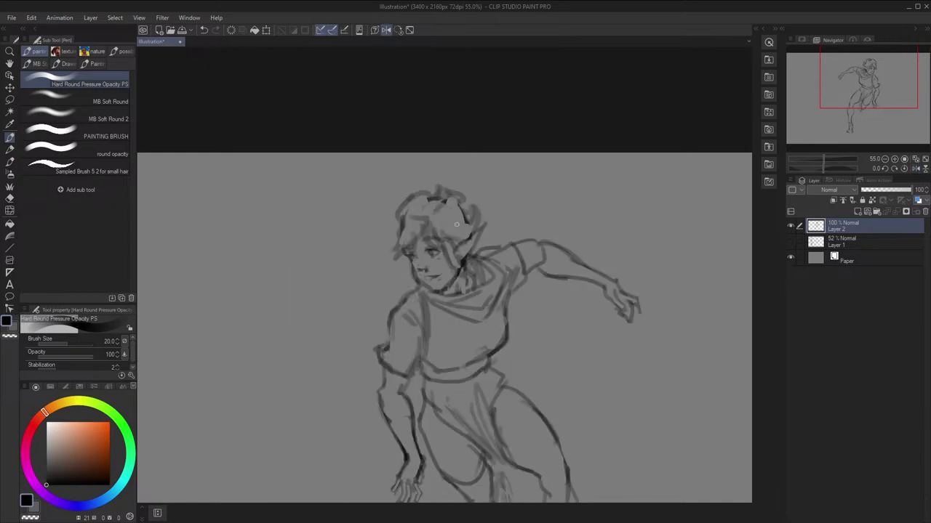
{"action": "key", "text": "h"}
Add strands over the crown and darken the hair behind the pointed ear
{"action": "mouse_move", "coordinate": [473, 223]}
{"action": "left_mouse_down"}
{"action": "mouse_move", "coordinate": [485, 253]}
{"action": "mouse_move", "coordinate": [492, 235]}
{"action": "mouse_move", "coordinate": [478, 201]}
{"action": "left_mouse_up"}
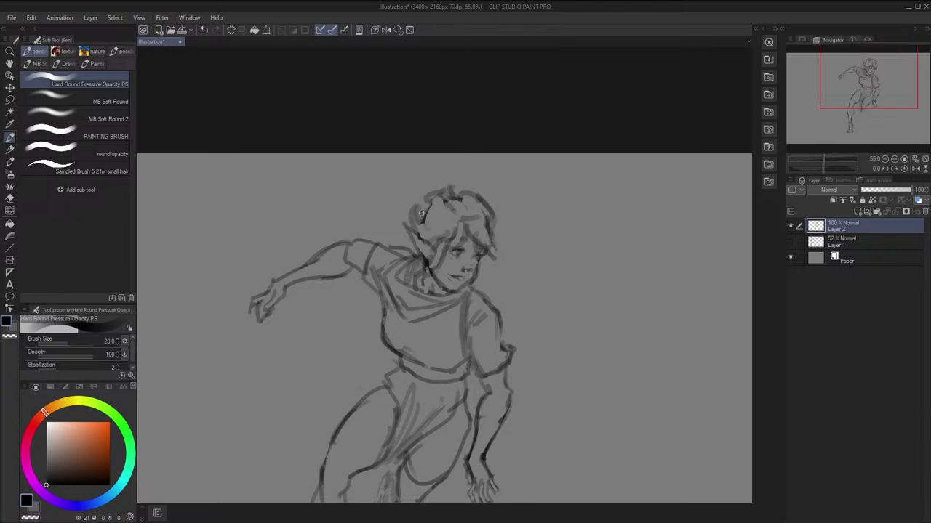
{"action": "mouse_move", "coordinate": [432, 232]}
{"action": "left_mouse_down"}
{"action": "mouse_move", "coordinate": [427, 199]}
{"action": "mouse_move", "coordinate": [438, 213]}
{"action": "mouse_move", "coordinate": [428, 215]}
{"action": "mouse_move", "coordinate": [448, 212]}
{"action": "mouse_move", "coordinate": [430, 185]}
{"action": "left_mouse_up"}
{"action": "key", "text": "h"}
{"action": "key", "text": "h"}
{"action": "key", "text": "h"}
{"action": "scroll", "coordinate": [477, 177], "scroll_direction": "down", "scroll_amount": 1}
Rework the hair outline and tufts at the crown with brush size 25
{"action": "key", "text": "j"}
{"action": "key", "text": "h"}
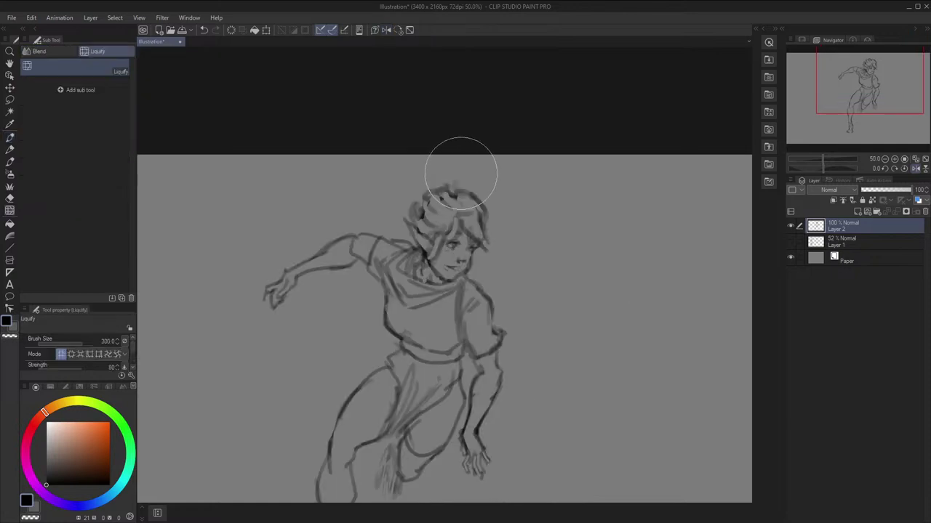
{"action": "key", "text": "h"}
{"action": "key", "text": "p"}
{"action": "left_click_drag", "start_coordinate": [425, 195], "coordinate": [439, 183]}
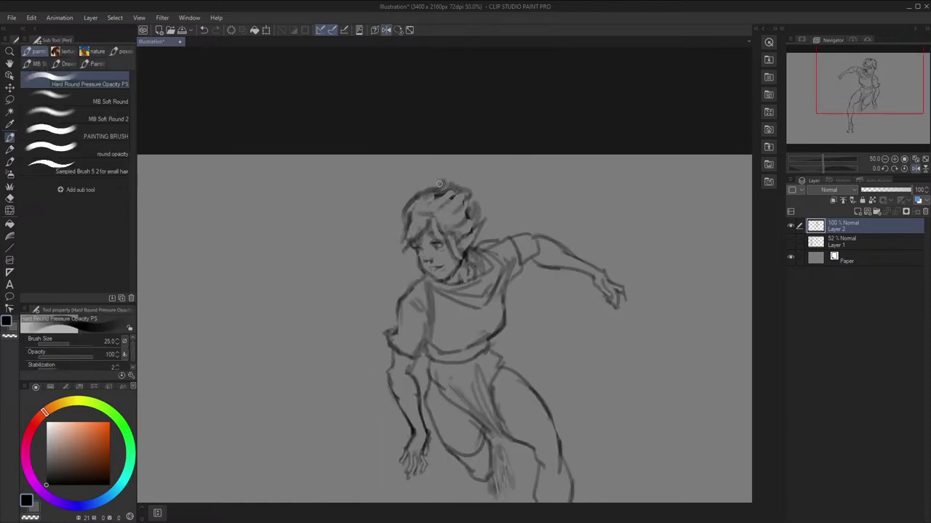
{"action": "key", "text": "ctrl+z"}
{"action": "key", "text": "h"}
{"action": "mouse_move", "coordinate": [441, 187]}
{"action": "left_mouse_down"}
{"action": "mouse_move", "coordinate": [410, 221]}
{"action": "mouse_move", "coordinate": [459, 210]}
{"action": "mouse_move", "coordinate": [477, 219]}
{"action": "mouse_move", "coordinate": [397, 341]}
{"action": "left_mouse_up"}
{"action": "key", "text": "h"}
{"action": "scroll", "coordinate": [487, 168], "scroll_direction": "down", "scroll_amount": 2}
{"action": "key", "text": "h"}
{"action": "scroll", "coordinate": [514, 146], "scroll_direction": "down", "scroll_amount": 2}
Show Layer 1 at 100% opacity and erase its rough lines around the second figure
{"action": "key", "text": "space"}
{"action": "key", "text": "c"}
{"action": "key", "text": "c"}
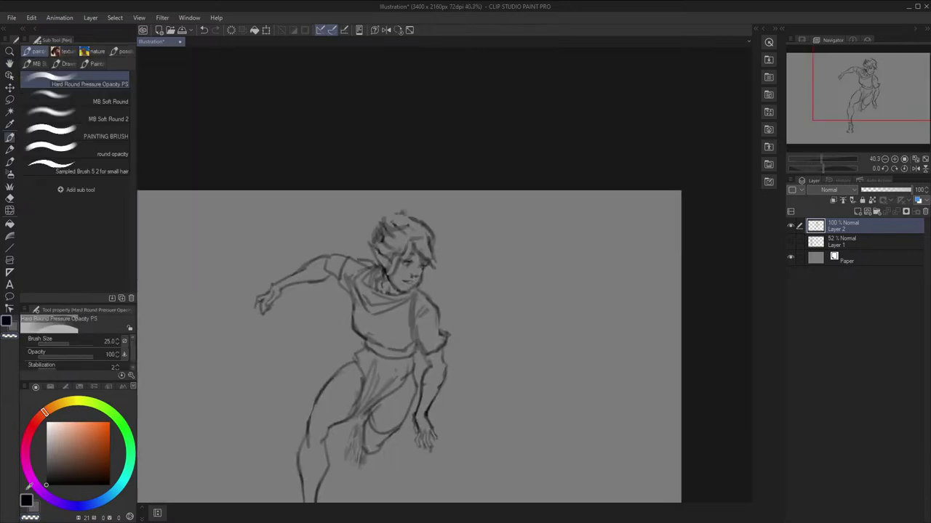
{"action": "key", "text": "space"}
{"action": "left_click_drag", "start_coordinate": [259, 352], "coordinate": [269, 345]}
{"action": "scroll", "coordinate": [277, 339], "scroll_direction": "up", "scroll_amount": 1}
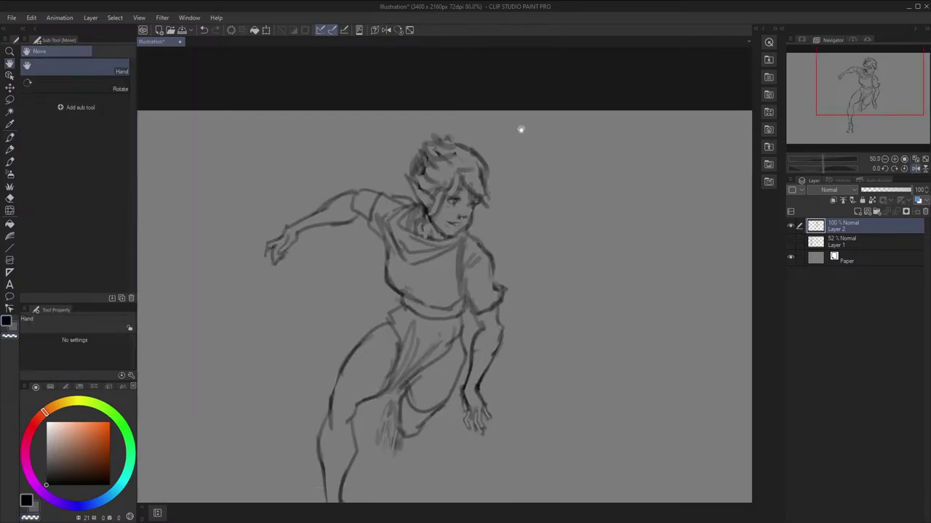
{"action": "left_click_drag", "start_coordinate": [558, 246], "coordinate": [564, 187]}
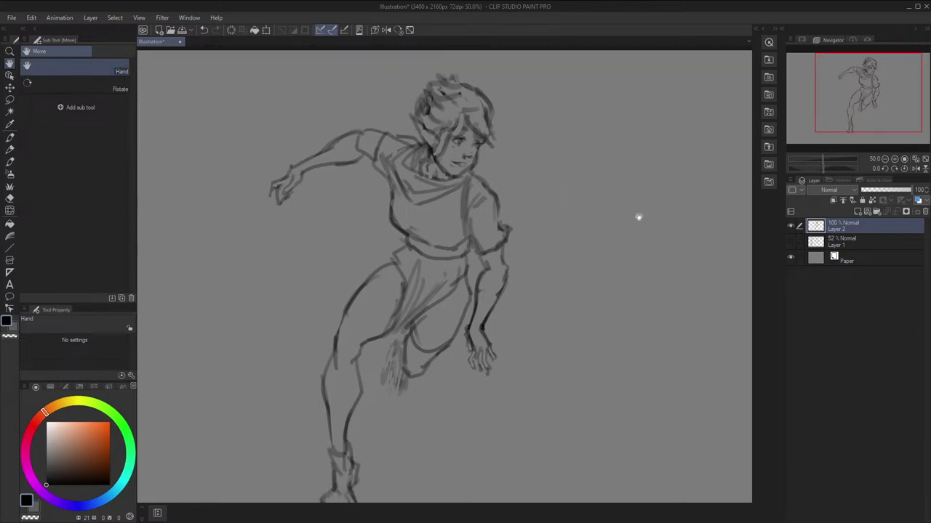
{"action": "left_click_drag", "start_coordinate": [670, 272], "coordinate": [742, 274]}
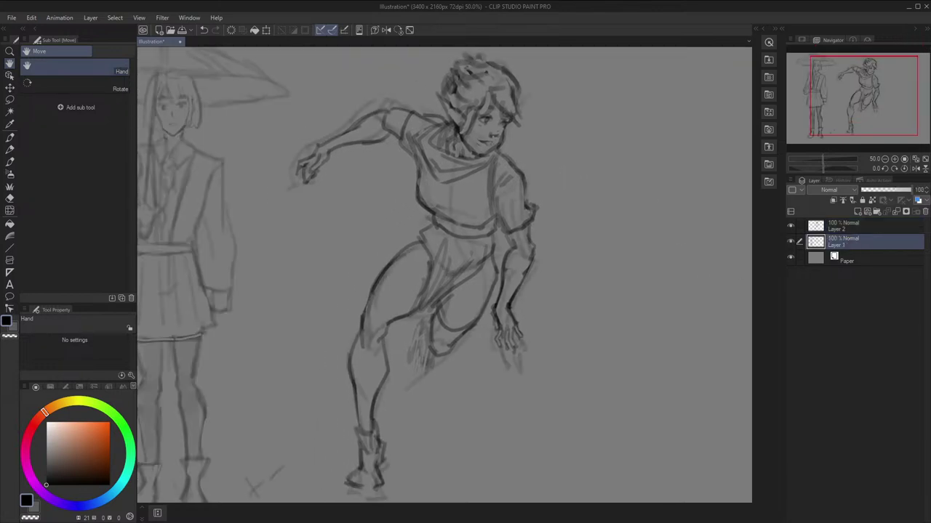
{"action": "mouse_move", "coordinate": [470, 73]}
{"action": "left_mouse_down"}
{"action": "mouse_move", "coordinate": [478, 389]}
{"action": "mouse_move", "coordinate": [504, 395]}
{"action": "mouse_move", "coordinate": [523, 197]}
{"action": "mouse_move", "coordinate": [436, 110]}
{"action": "mouse_move", "coordinate": [345, 172]}
{"action": "mouse_move", "coordinate": [380, 362]}
{"action": "left_mouse_up"}
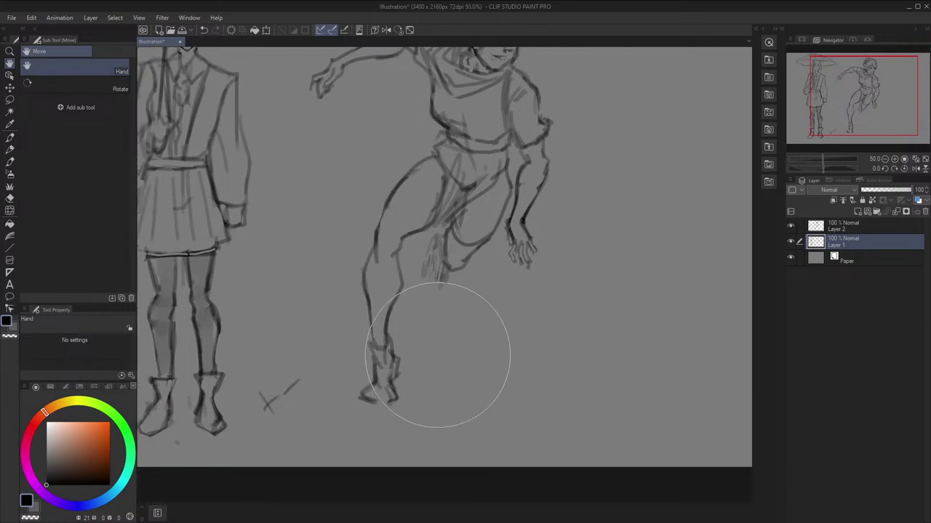
{"action": "left_click_drag", "start_coordinate": [442, 383], "coordinate": [478, 291]}
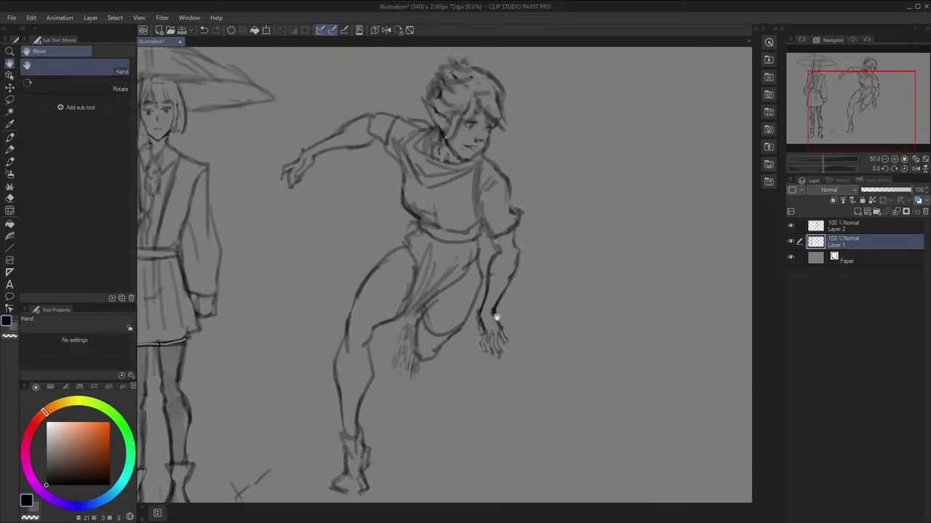
Sketch a loose swirling shape around the lowered hand on Layer 1 with brush size 30
{"action": "key", "text": "p"}
{"action": "key", "text": "bracketright"}
{"action": "left_click_drag", "start_coordinate": [504, 315], "coordinate": [512, 326]}
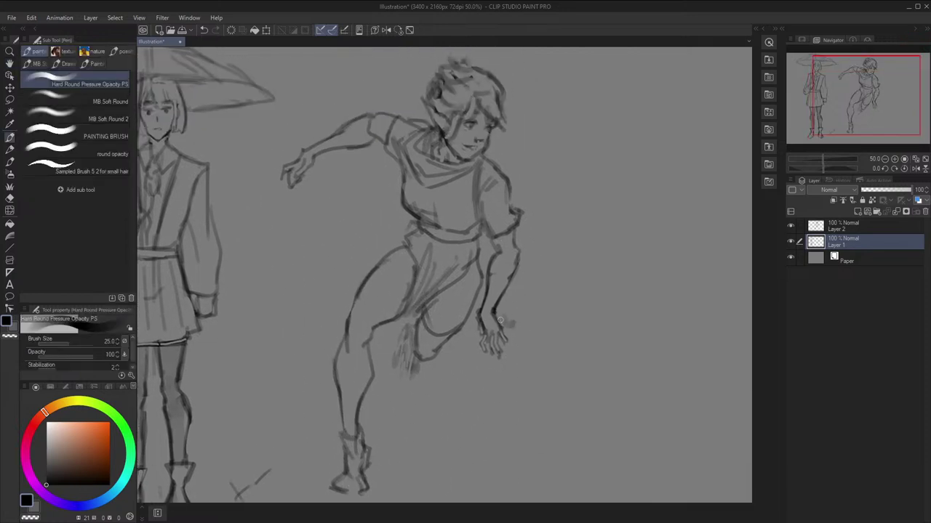
{"action": "left_click_drag", "start_coordinate": [525, 291], "coordinate": [502, 317]}
{"action": "mouse_move", "coordinate": [518, 322]}
{"action": "left_mouse_down"}
{"action": "mouse_move", "coordinate": [506, 359]}
{"action": "mouse_move", "coordinate": [488, 360]}
{"action": "left_mouse_up"}
{"action": "key", "text": "h"}
{"action": "left_click_drag", "start_coordinate": [372, 336], "coordinate": [340, 282]}
{"action": "key", "text": "h"}
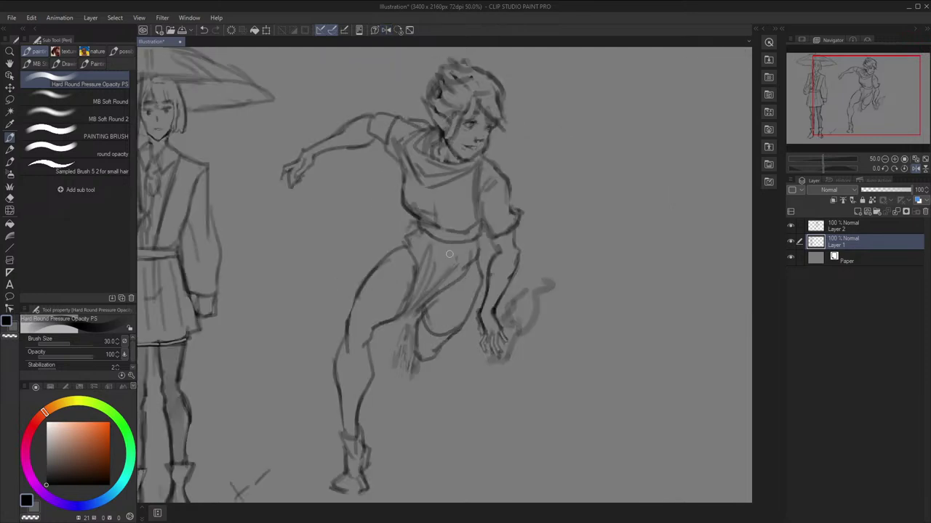
Draw a curved sweep outside the near shoulder and another beneath the outstretched arm on Layer 1
{"action": "left_click_drag", "start_coordinate": [520, 218], "coordinate": [584, 259]}
{"action": "left_click_drag", "start_coordinate": [387, 215], "coordinate": [375, 221]}
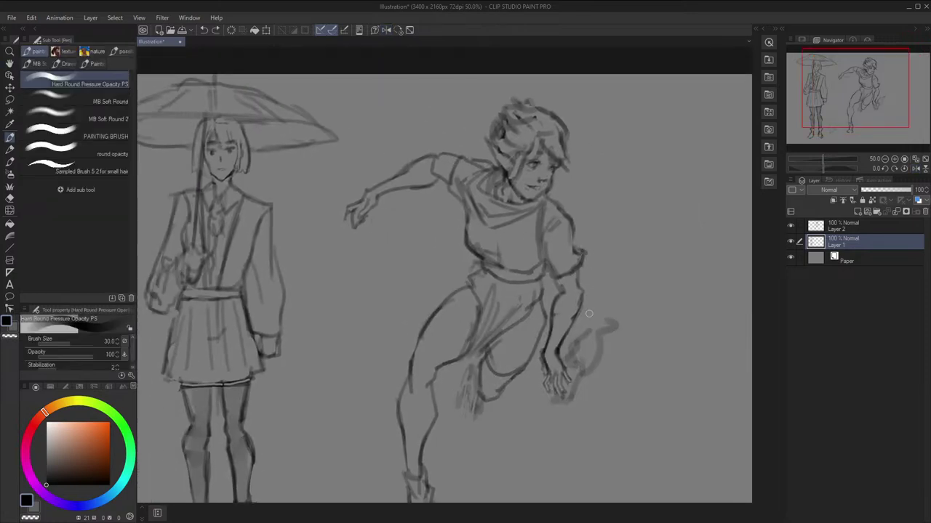
{"action": "mouse_move", "coordinate": [574, 205]}
{"action": "left_mouse_down"}
{"action": "mouse_move", "coordinate": [617, 267]}
{"action": "mouse_move", "coordinate": [595, 252]}
{"action": "left_mouse_up"}
{"action": "left_click_drag", "start_coordinate": [438, 195], "coordinate": [360, 237]}
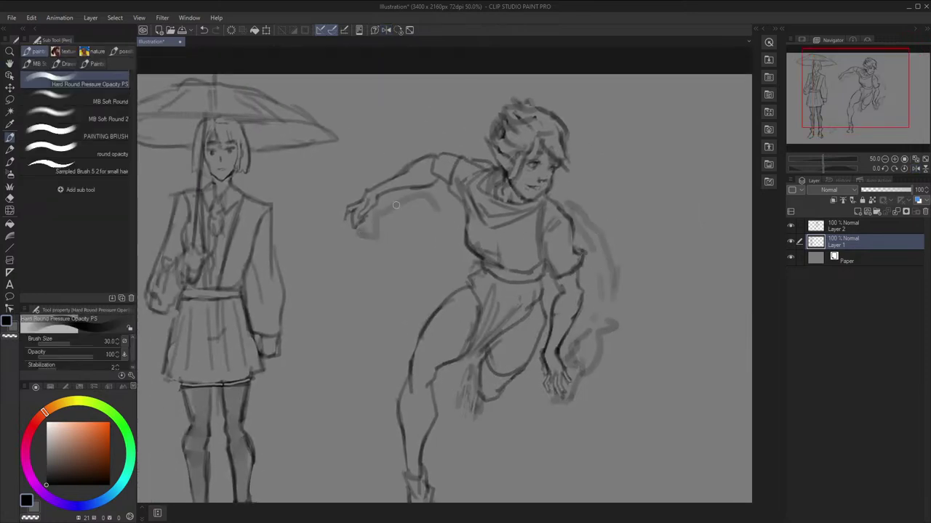
Build up the swirl beneath the outstretched arm and check both figures in normal and mirrored views
{"action": "key", "text": "h"}
{"action": "left_click_drag", "start_coordinate": [506, 228], "coordinate": [526, 253]}
{"action": "left_click_drag", "start_coordinate": [484, 215], "coordinate": [505, 242]}
{"action": "key", "text": "h"}
{"action": "key", "text": "h"}
{"action": "scroll", "coordinate": [591, 138], "scroll_direction": "down", "scroll_amount": 1}
{"action": "key", "text": "h"}
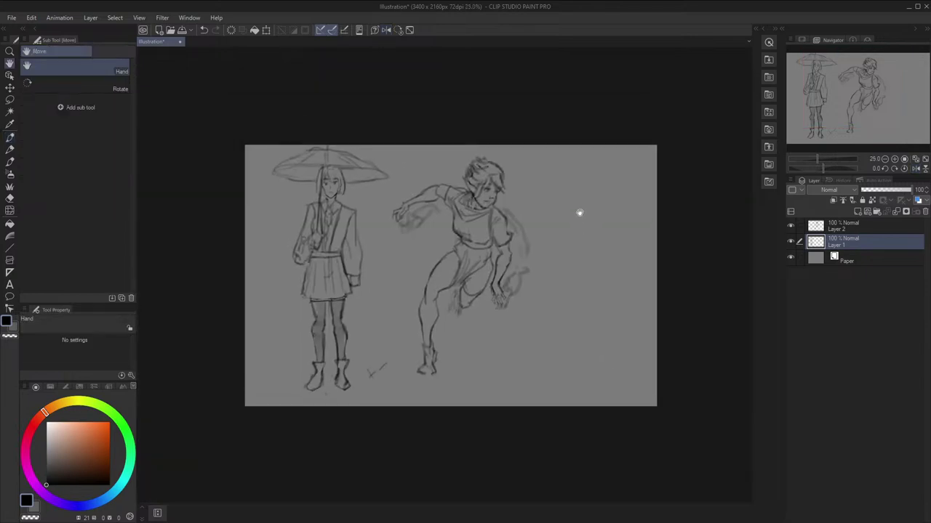
{"action": "scroll", "coordinate": [588, 196], "scroll_direction": "up", "scroll_amount": 1}
{"action": "scroll", "coordinate": [455, 323], "scroll_direction": "up", "scroll_amount": 1}
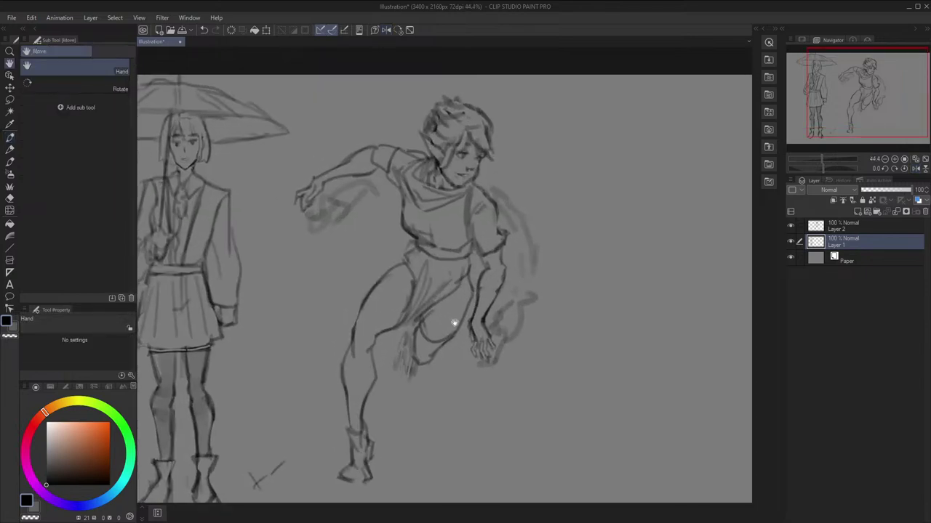
Rework the running figure's hair outline with loose strands, using the Hard Round pen at brush size 12
{"action": "key", "text": "h"}
{"action": "key", "text": "h"}
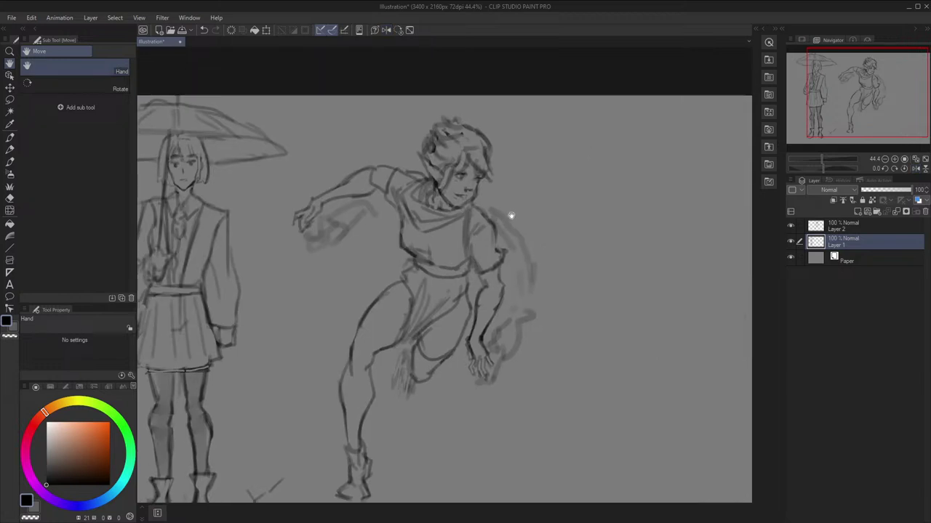
{"action": "key", "text": "p"}
{"action": "key", "text": "bracketleft"}
{"action": "key", "text": "h"}
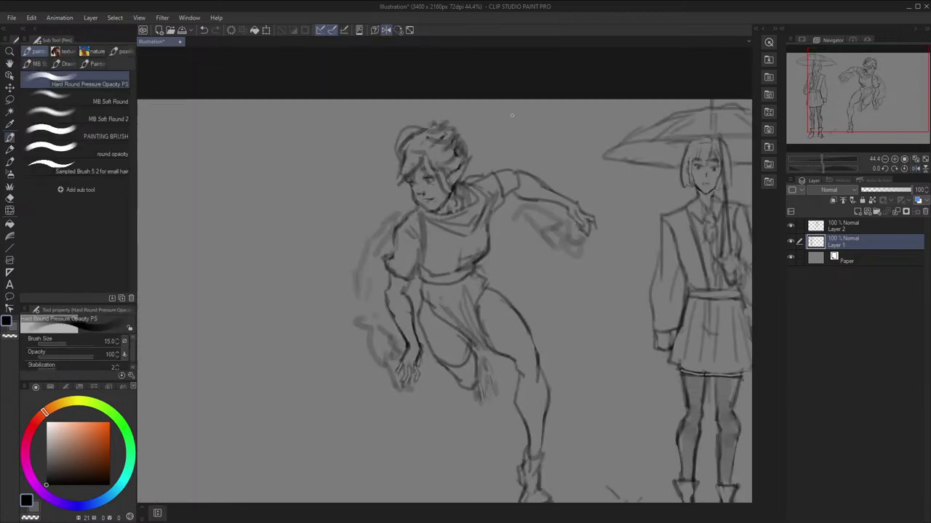
{"action": "key", "text": "ctrl+z"}
{"action": "key", "text": "bracketleft"}
{"action": "mouse_move", "coordinate": [420, 122]}
{"action": "left_mouse_down"}
{"action": "mouse_move", "coordinate": [407, 134]}
{"action": "mouse_move", "coordinate": [423, 131]}
{"action": "mouse_move", "coordinate": [418, 160]}
{"action": "left_mouse_up"}
{"action": "key", "text": "h"}
{"action": "key", "text": "h"}
{"action": "key", "text": "h"}
{"action": "scroll", "coordinate": [556, 79], "scroll_direction": "down", "scroll_amount": 1}
{"action": "key", "text": "h"}
{"action": "scroll", "coordinate": [553, 81], "scroll_direction": "down", "scroll_amount": 1}
{"action": "scroll", "coordinate": [506, 137], "scroll_direction": "up", "scroll_amount": 1}
{"action": "key", "text": "h"}
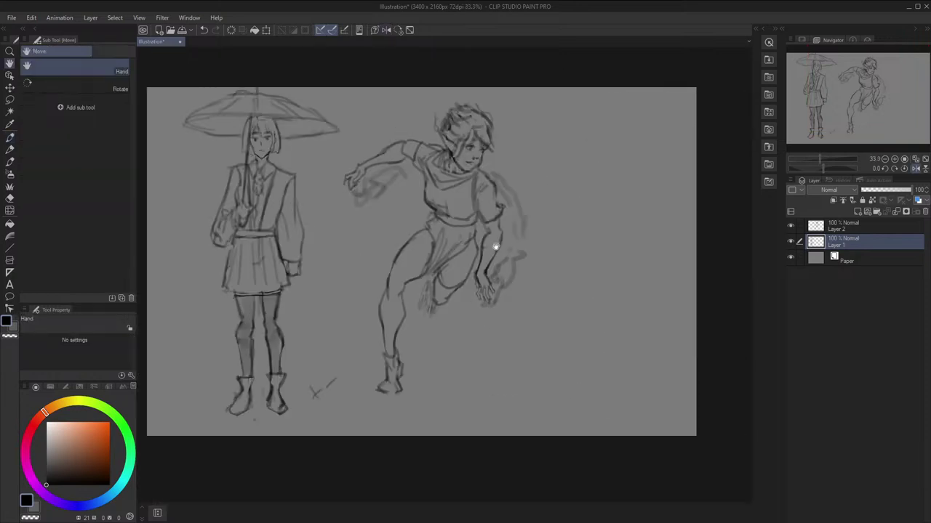
Liquify the outline around the running figure's front knee on Layer 1 to adjust the leg's shape
{"action": "scroll", "coordinate": [496, 247], "scroll_direction": "up", "scroll_amount": 2}
{"action": "key", "text": "j"}
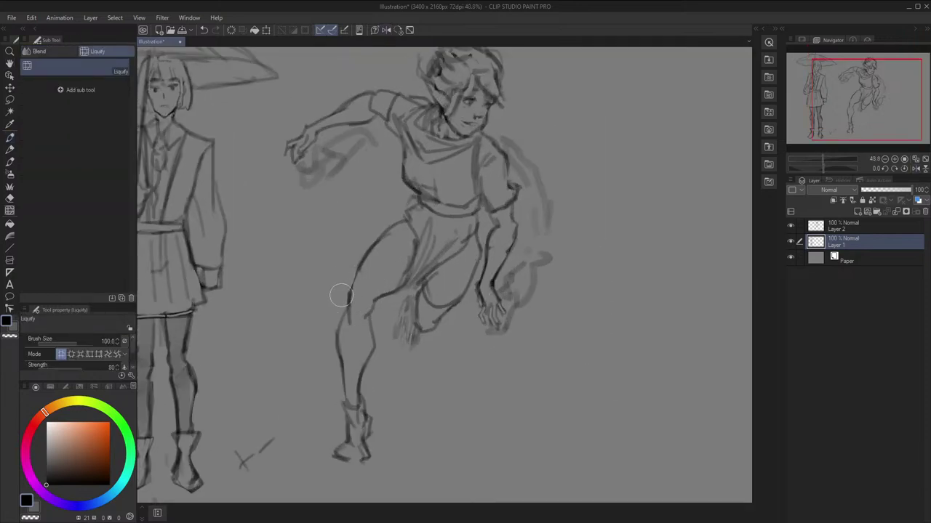
{"action": "key", "text": "bracketright"}
{"action": "left_click_drag", "start_coordinate": [356, 296], "coordinate": [349, 298]}
Merge Layer 1 and Layer 2 into a single layer above the paper
{"action": "left_click", "coordinate": [837, 224]}
{"action": "key", "text": "bracketright"}
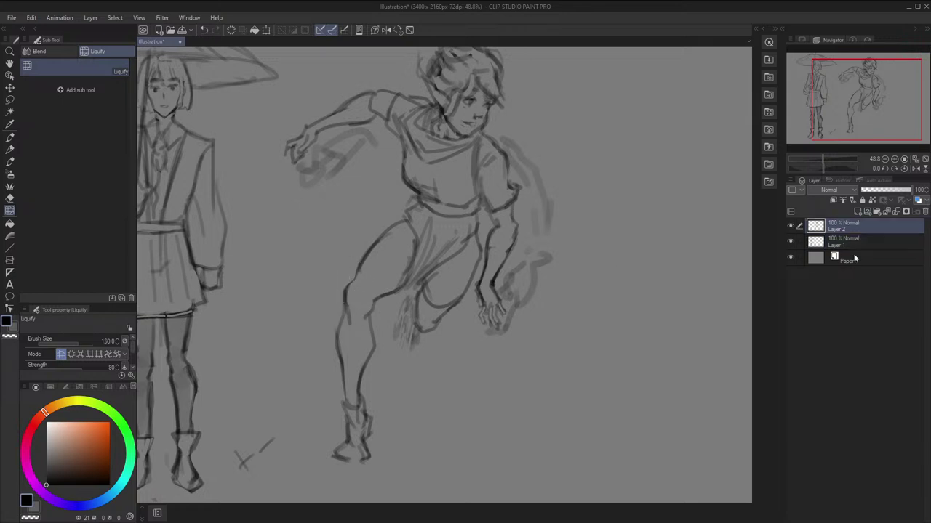
{"action": "left_click", "coordinate": [854, 247], "text": "ctrl"}
{"action": "key", "text": "shift+alt+e"}
Extend the canvas on the running figure's empty side to 4101 px wide, keeping the 2160 px height
{"action": "key", "text": "space"}
{"action": "left_click_drag", "start_coordinate": [618, 368], "coordinate": [366, 343]}
{"action": "scroll", "coordinate": [667, 375], "scroll_direction": "down", "scroll_amount": 2}
{"action": "key", "text": "h"}
{"action": "key", "text": "h"}
{"action": "scroll", "coordinate": [417, 347], "scroll_direction": "down", "scroll_amount": 1}
{"action": "key", "text": "p"}
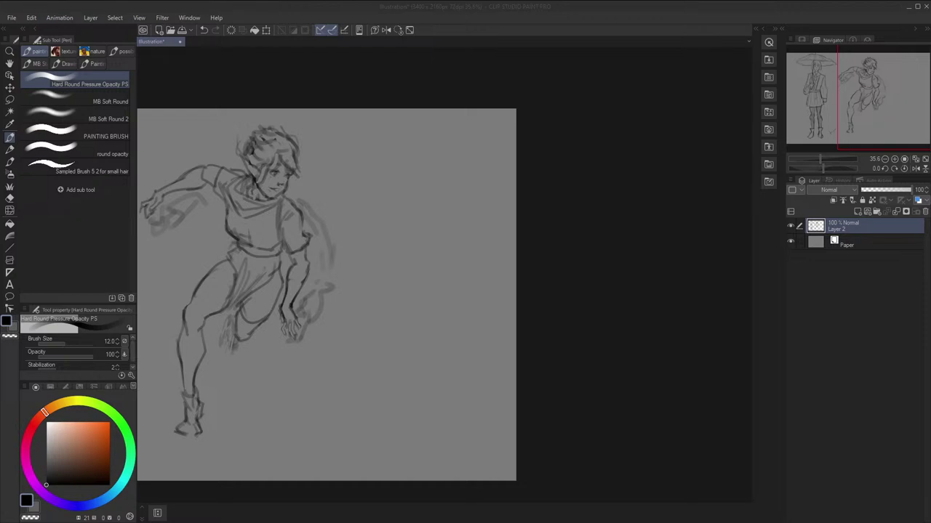
{"action": "key", "text": "space"}
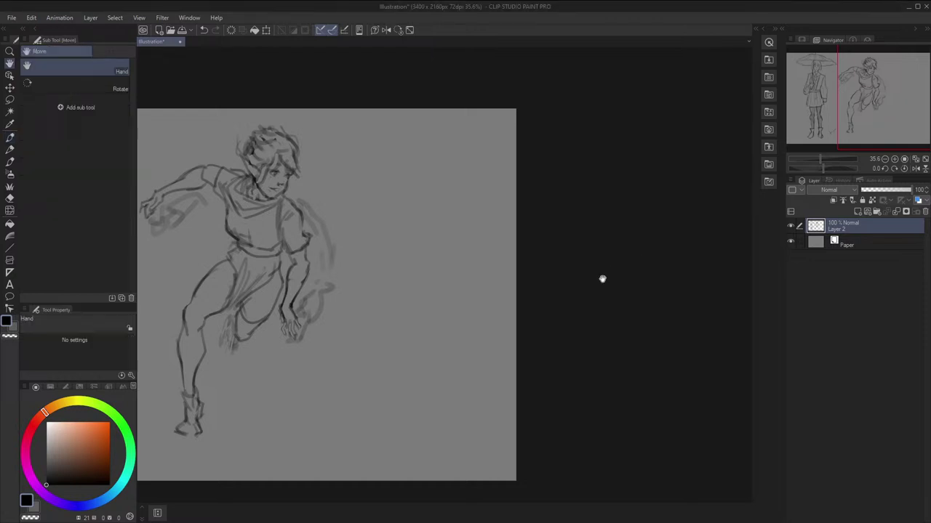
{"action": "left_click_drag", "start_coordinate": [603, 278], "coordinate": [468, 297]}
{"action": "left_click", "coordinate": [31, 17]}
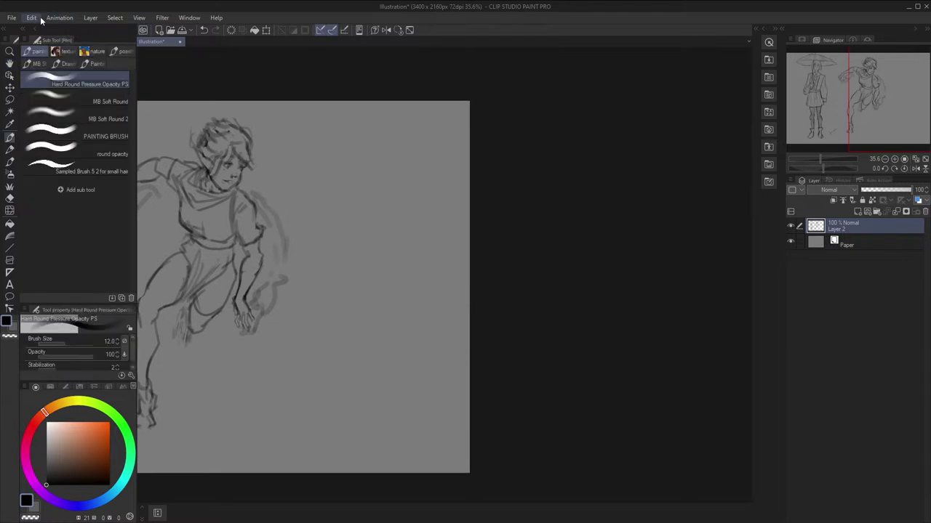
{"action": "left_click", "coordinate": [91, 238]}
{"action": "left_click_drag", "start_coordinate": [468, 288], "coordinate": [590, 288]}
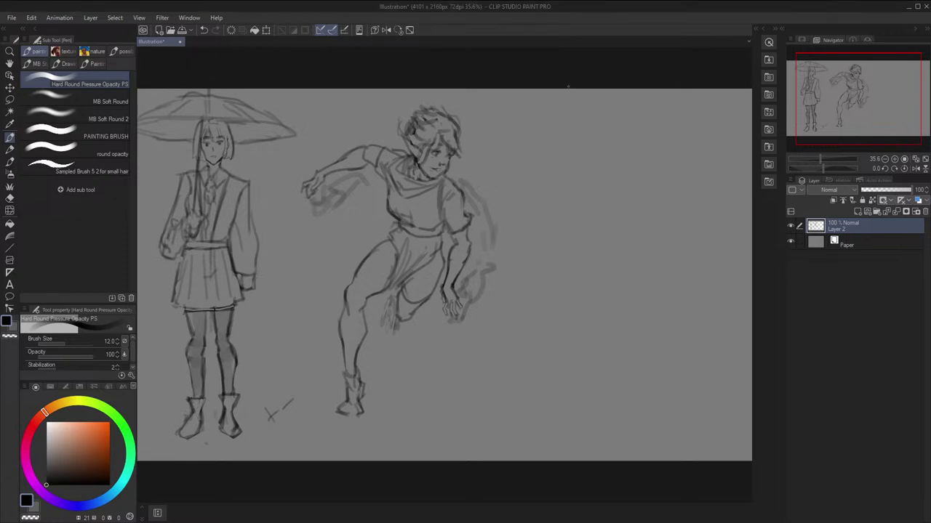
{"action": "left_click_drag", "start_coordinate": [603, 97], "coordinate": [441, 150]}
{"action": "left_click", "coordinate": [791, 226]}
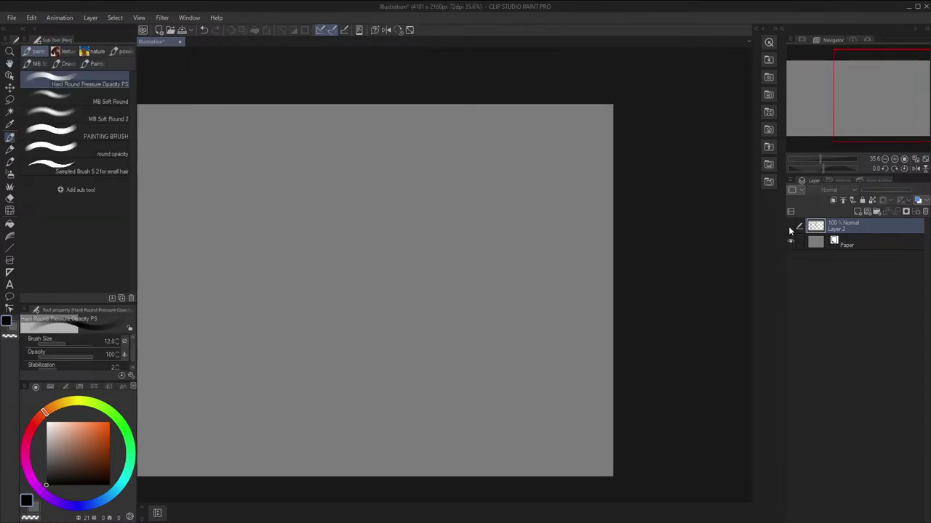
{"action": "left_click", "coordinate": [790, 226]}
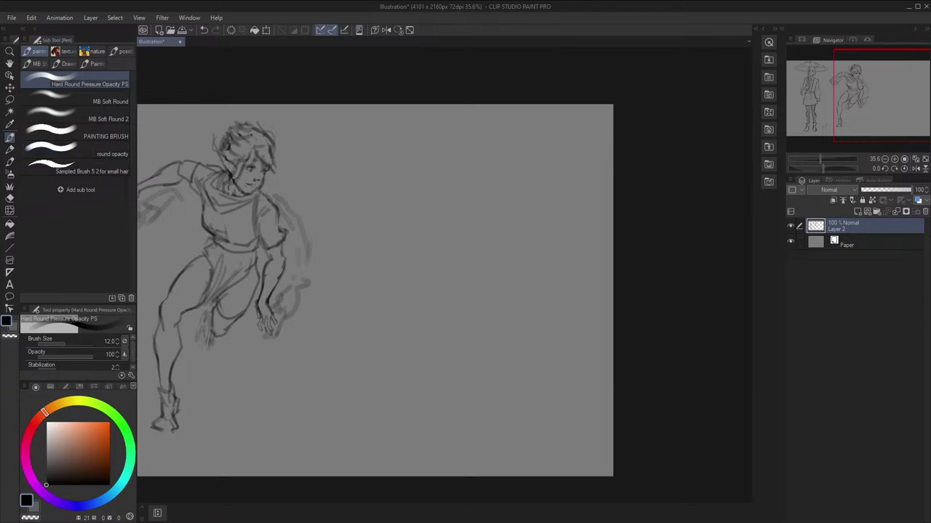
{"action": "key", "text": "alt+Tab"}
{"action": "left_click_drag", "start_coordinate": [617, 146], "coordinate": [605, 138]}
Sketch a diamond-shaped palm with a blocked-in wrist and forearm in the empty area beside the running figure
{"action": "left_click_drag", "start_coordinate": [525, 160], "coordinate": [551, 148]}
{"action": "key", "text": "ctrl+z"}
{"action": "left_click_drag", "start_coordinate": [512, 228], "coordinate": [492, 272]}
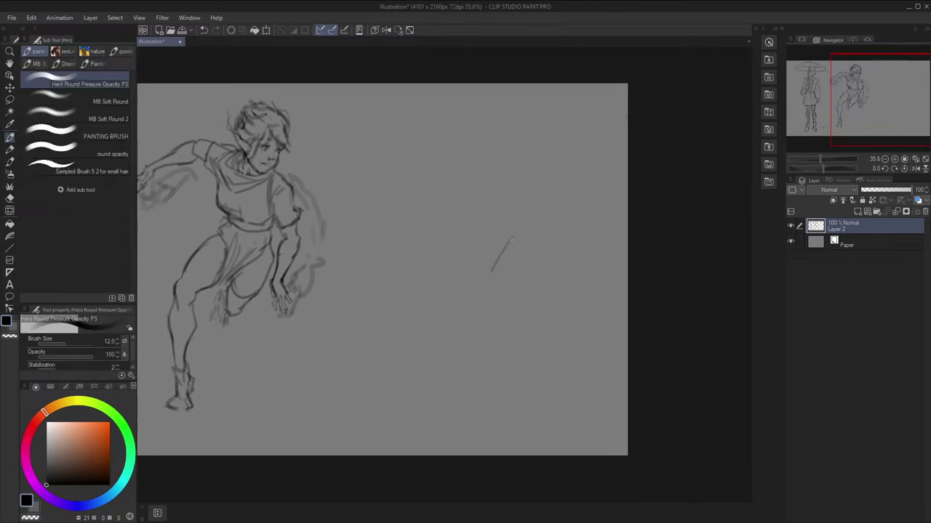
{"action": "left_click_drag", "start_coordinate": [512, 238], "coordinate": [494, 192]}
{"action": "key", "text": "ctrl+z"}
{"action": "left_click_drag", "start_coordinate": [458, 235], "coordinate": [492, 271]}
{"action": "left_click_drag", "start_coordinate": [513, 245], "coordinate": [525, 304]}
{"action": "key", "text": "ctrl+z"}
{"action": "left_click_drag", "start_coordinate": [481, 273], "coordinate": [477, 303]}
{"action": "left_click_drag", "start_coordinate": [513, 243], "coordinate": [511, 306]}
{"action": "key", "text": "h"}
{"action": "key", "text": "h"}
Lasso the new hand sketch, move it lower on the canvas and deselect it
{"action": "key", "text": "m"}
{"action": "left_click_drag", "start_coordinate": [450, 329], "coordinate": [517, 344]}
{"action": "key", "text": "ctrl+t"}
{"action": "mouse_move", "coordinate": [568, 154]}
{"action": "left_mouse_down"}
{"action": "mouse_move", "coordinate": [612, 98]}
{"action": "mouse_move", "coordinate": [549, 230]}
{"action": "left_mouse_up"}
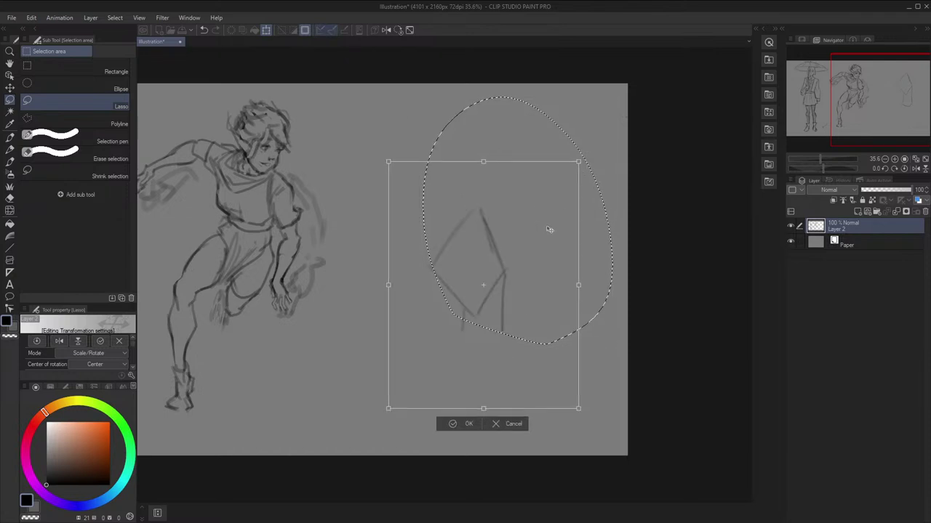
{"action": "left_click", "coordinate": [454, 423]}
{"action": "key", "text": "ctrl+d"}
{"action": "key", "text": "space"}
{"action": "key", "text": "p"}
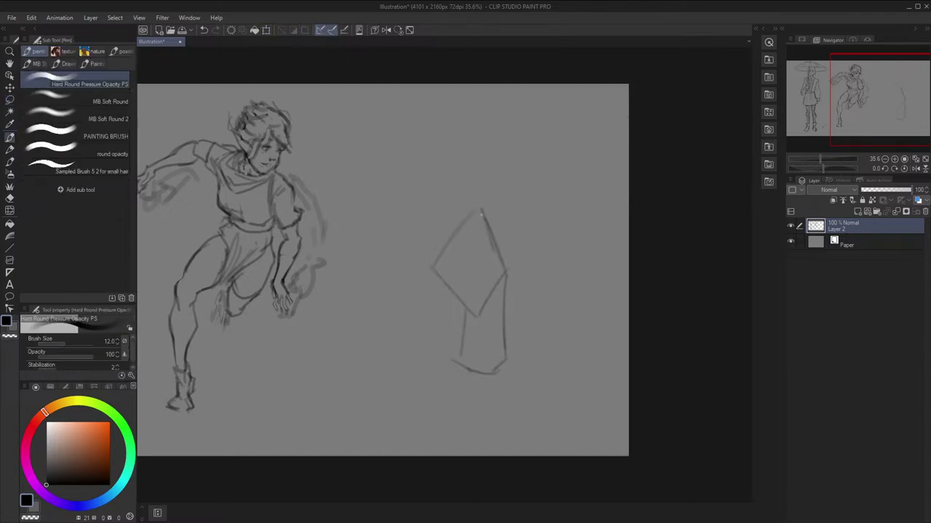
Sketch the upper finger's contour and rough parallel guide lines for the other fingers extending from the diamond palm
{"action": "key", "text": "ctrl+z"}
{"action": "mouse_move", "coordinate": [483, 222]}
{"action": "left_mouse_down"}
{"action": "mouse_move", "coordinate": [475, 200]}
{"action": "mouse_move", "coordinate": [429, 184]}
{"action": "left_mouse_up"}
{"action": "key", "text": "ctrl+z"}
{"action": "key", "text": "ctrl+z"}
{"action": "mouse_move", "coordinate": [477, 202]}
{"action": "left_mouse_down"}
{"action": "mouse_move", "coordinate": [458, 190]}
{"action": "mouse_move", "coordinate": [475, 203]}
{"action": "mouse_move", "coordinate": [442, 183]}
{"action": "mouse_move", "coordinate": [419, 183]}
{"action": "left_mouse_up"}
{"action": "key", "text": "ctrl+z"}
{"action": "key", "text": "ctrl+z"}
{"action": "left_click_drag", "start_coordinate": [473, 233], "coordinate": [430, 200]}
{"action": "left_click_drag", "start_coordinate": [447, 240], "coordinate": [419, 220]}
{"action": "left_click_drag", "start_coordinate": [449, 262], "coordinate": [415, 243]}
{"action": "key", "text": "ctrl+z"}
{"action": "key", "text": "h"}
{"action": "key", "text": "h"}
{"action": "key", "text": "space"}
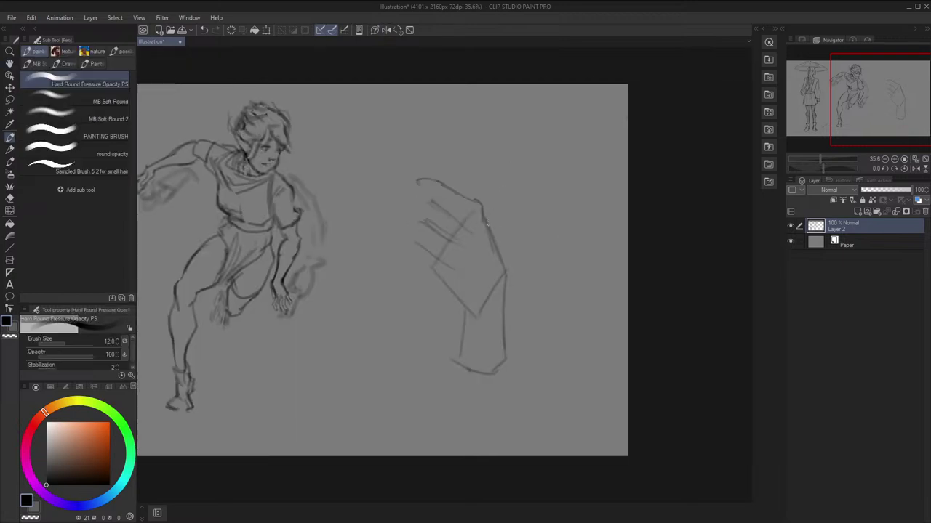
Redraw the back-of-hand edge from knuckle to wrist and erase the stray lines along it
{"action": "left_click_drag", "start_coordinate": [474, 199], "coordinate": [502, 259]}
{"action": "key", "text": "e"}
{"action": "left_click_drag", "start_coordinate": [485, 212], "coordinate": [502, 264]}
{"action": "key", "text": "p"}
{"action": "key", "text": "h"}
{"action": "key", "text": "h"}
{"action": "key", "text": "space"}
{"action": "left_click_drag", "start_coordinate": [487, 228], "coordinate": [477, 217]}
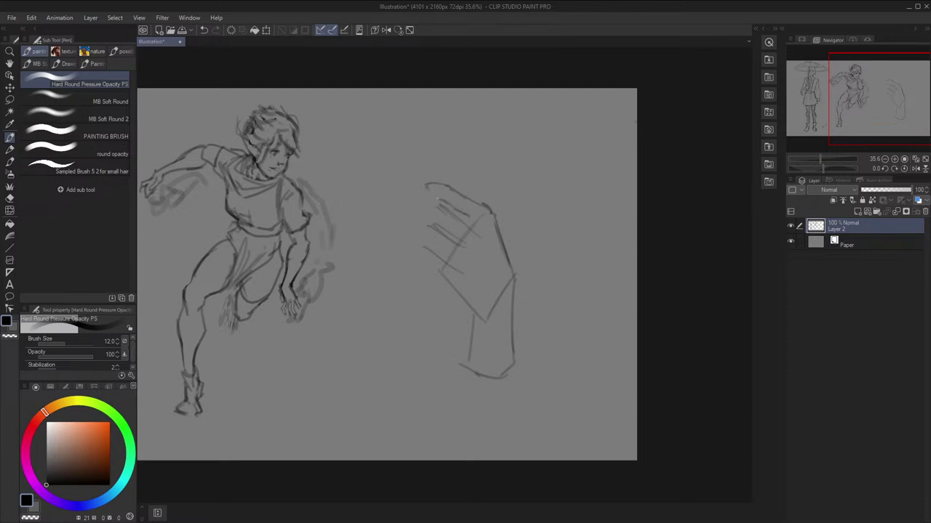
Draw the curled fingertips along the ends of the finger guide lines down to the little finger
{"action": "key", "text": "h"}
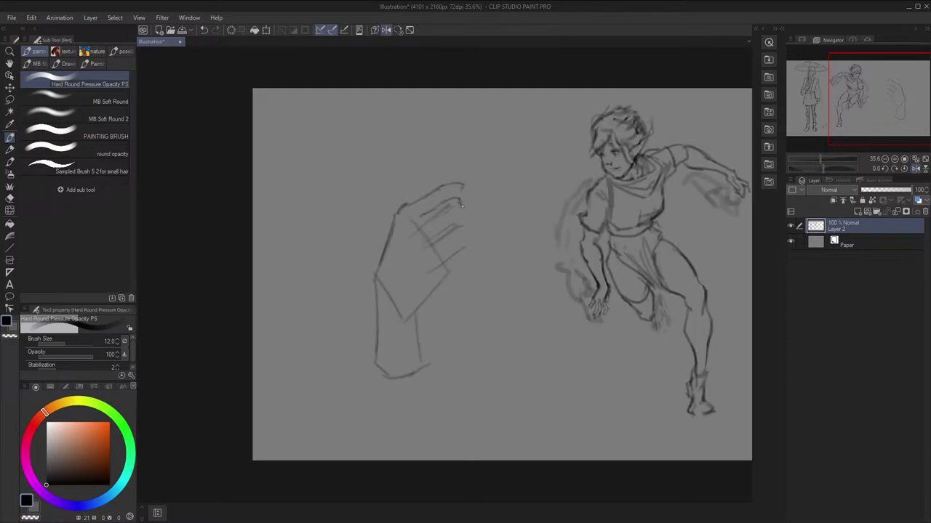
{"action": "key", "text": "h"}
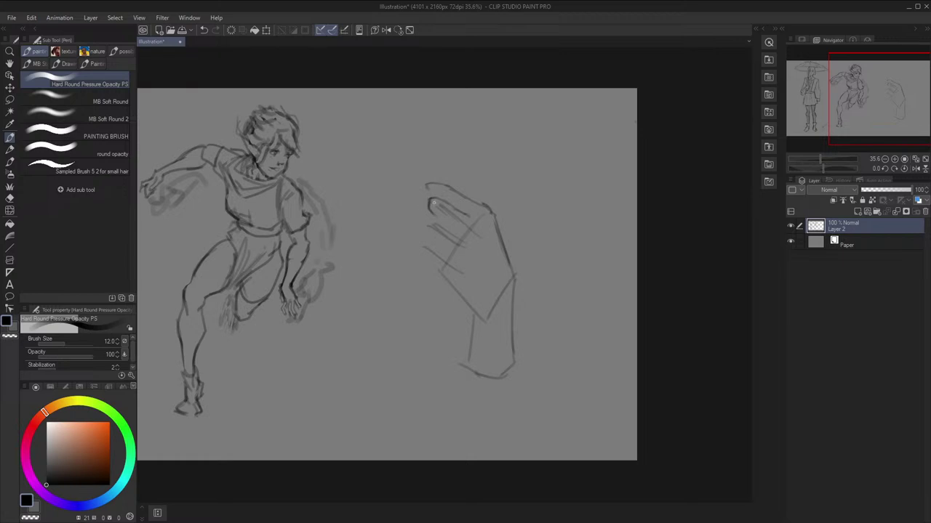
{"action": "left_click_drag", "start_coordinate": [470, 183], "coordinate": [470, 176]}
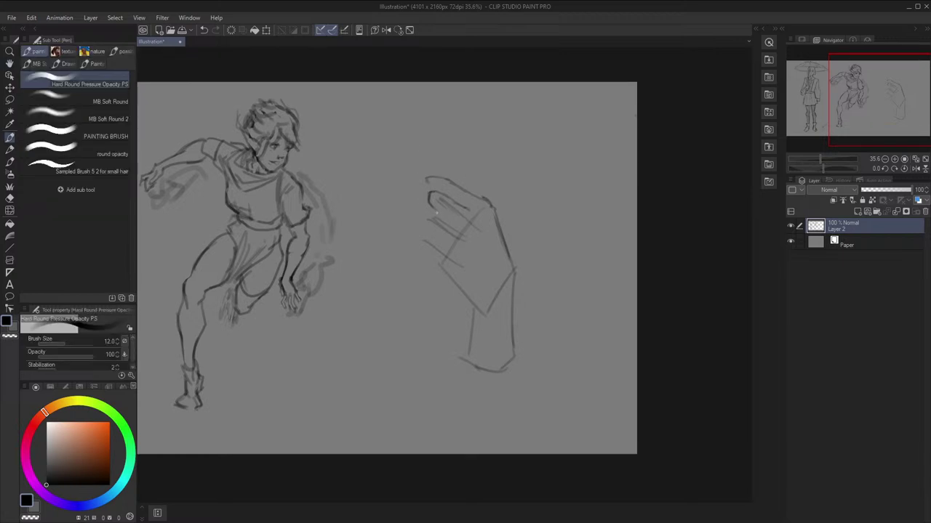
{"action": "key", "text": "ctrl+z"}
{"action": "key", "text": "h"}
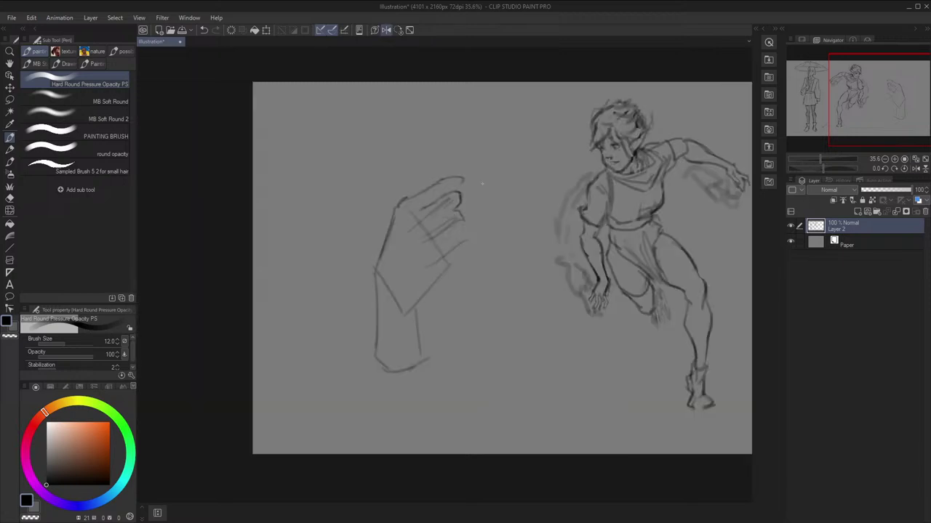
{"action": "key", "text": "h"}
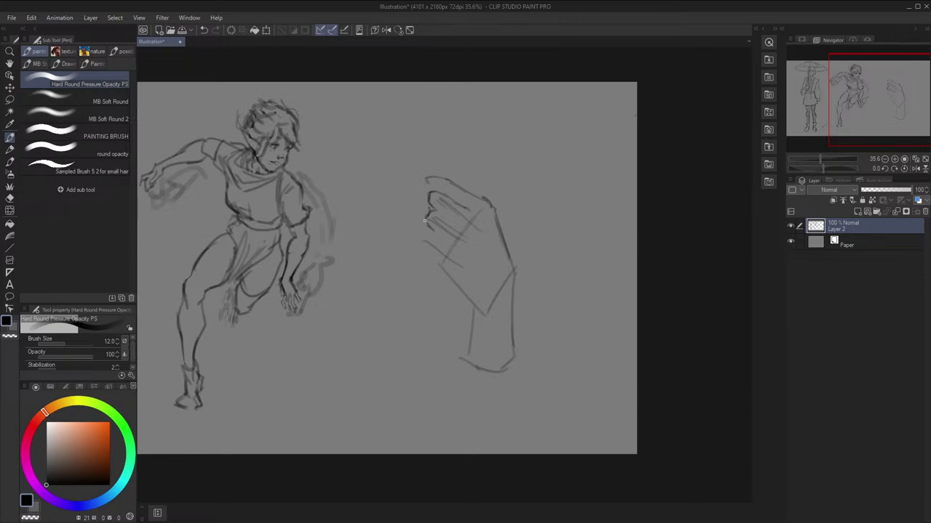
{"action": "scroll", "coordinate": [429, 207], "scroll_direction": "down", "scroll_amount": 1}
{"action": "scroll", "coordinate": [429, 189], "scroll_direction": "down", "scroll_amount": 1}
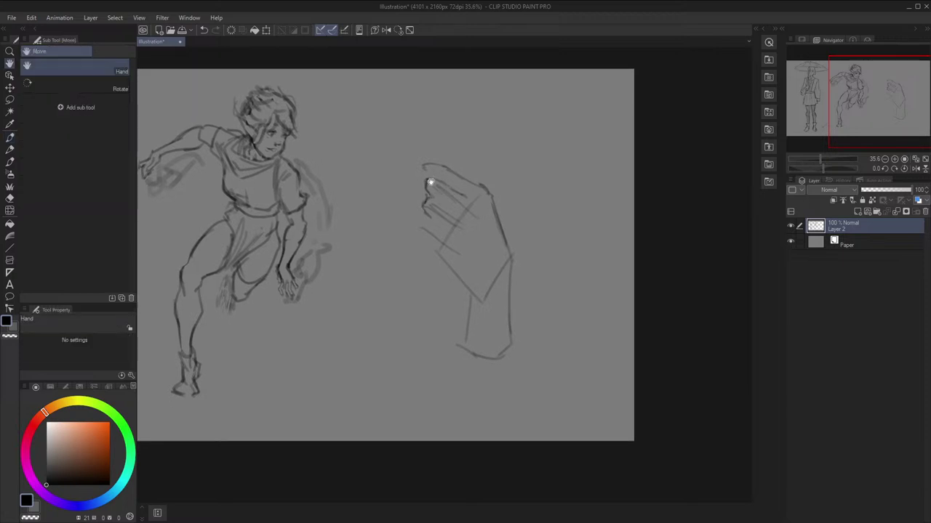
{"action": "key", "text": "h"}
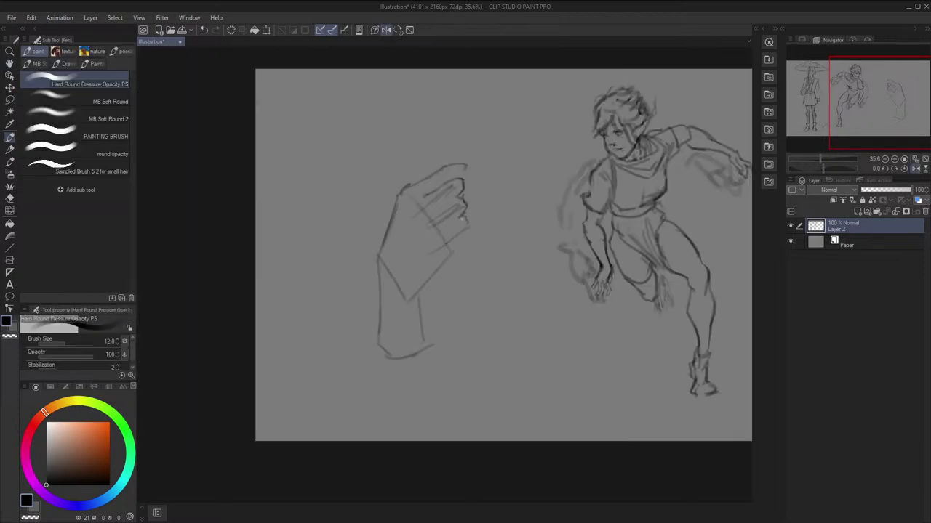
{"action": "key", "text": "h"}
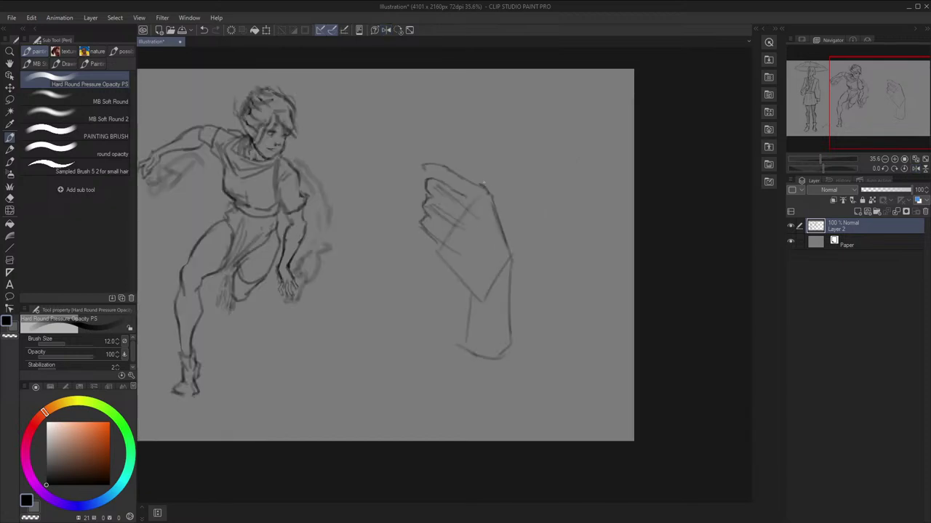
Strengthen the palm's edge from the little finger to the wrist, using a rotated canvas, and reset the rotation
{"action": "left_click_drag", "start_coordinate": [535, 177], "coordinate": [562, 212]}
{"action": "left_click_drag", "start_coordinate": [438, 222], "coordinate": [446, 241]}
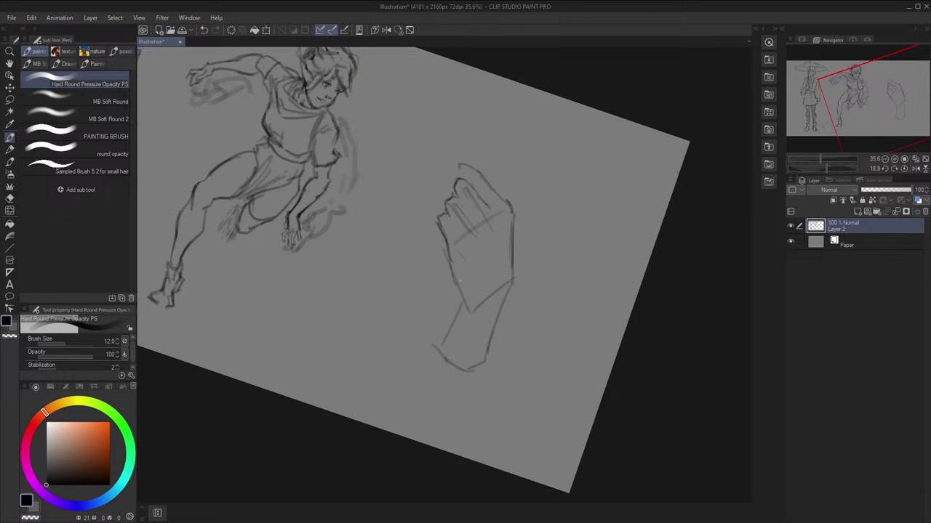
{"action": "key", "text": "h"}
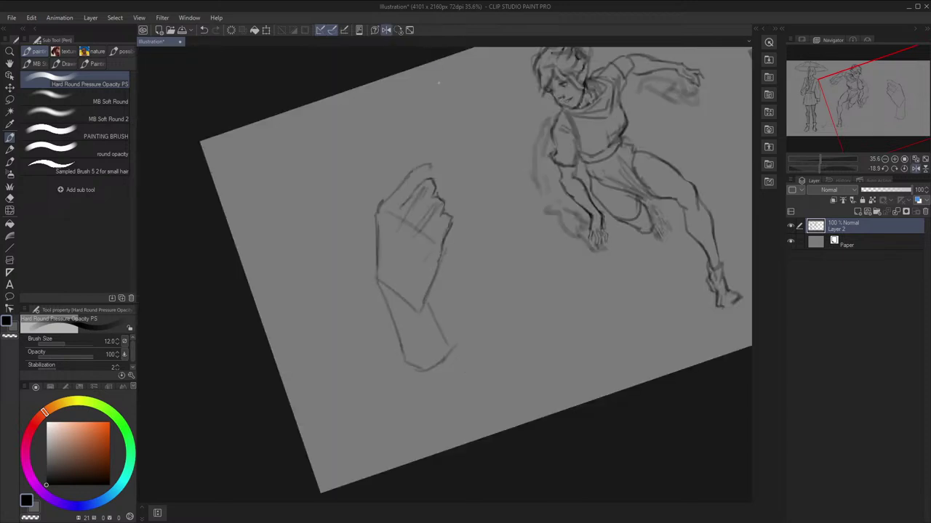
{"action": "left_click", "coordinate": [398, 30]}
{"action": "key", "text": "h"}
{"action": "left_click_drag", "start_coordinate": [541, 139], "coordinate": [553, 170]}
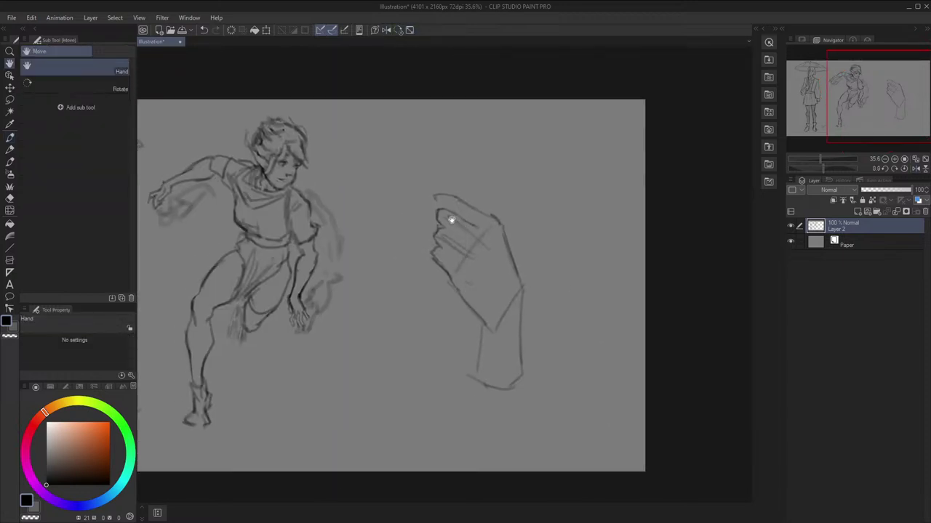
Refine the dividing lines between the curled fingers and clear the construction line crossing the knuckles
{"action": "key", "text": "p"}
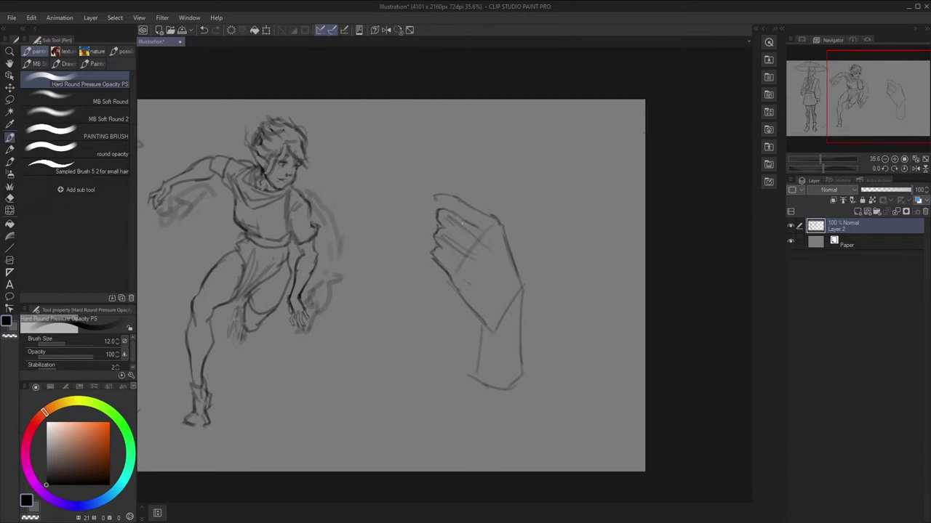
{"action": "mouse_move", "coordinate": [445, 225]}
{"action": "left_mouse_down"}
{"action": "mouse_move", "coordinate": [474, 247]}
{"action": "mouse_move", "coordinate": [456, 259]}
{"action": "left_mouse_up"}
{"action": "mouse_move", "coordinate": [445, 250]}
{"action": "left_mouse_down"}
{"action": "mouse_move", "coordinate": [472, 264]}
{"action": "mouse_move", "coordinate": [453, 246]}
{"action": "mouse_move", "coordinate": [489, 248]}
{"action": "left_mouse_up"}
{"action": "key", "text": "h"}
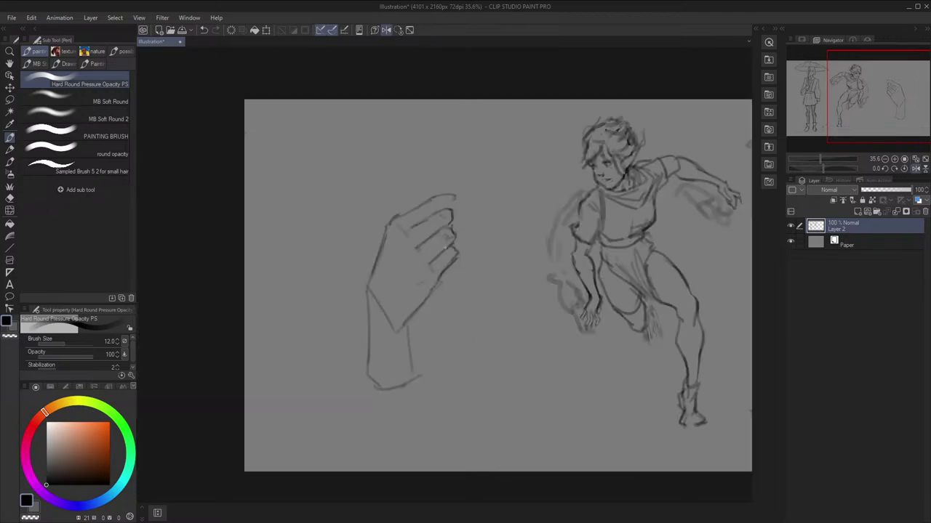
{"action": "key", "text": "h"}
{"action": "key", "text": "h"}
{"action": "left_click_drag", "start_coordinate": [426, 266], "coordinate": [450, 247]}
{"action": "key", "text": "h"}
{"action": "key", "text": "space"}
{"action": "left_click_drag", "start_coordinate": [494, 186], "coordinate": [490, 183]}
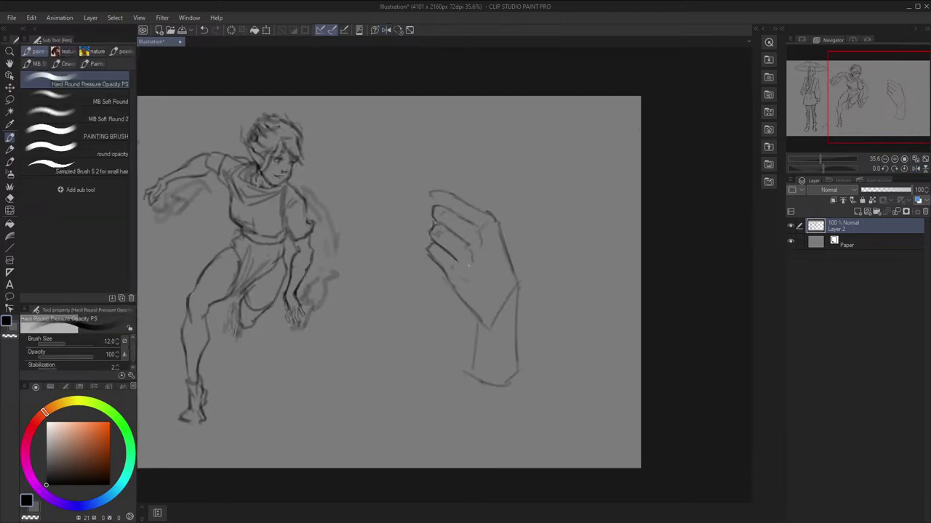
Darken the little-finger side of the palm and mark the heel of the hand at the wrist
{"action": "key", "text": "h"}
{"action": "key", "text": "h"}
{"action": "key", "text": "space"}
{"action": "left_click_drag", "start_coordinate": [511, 219], "coordinate": [501, 203]}
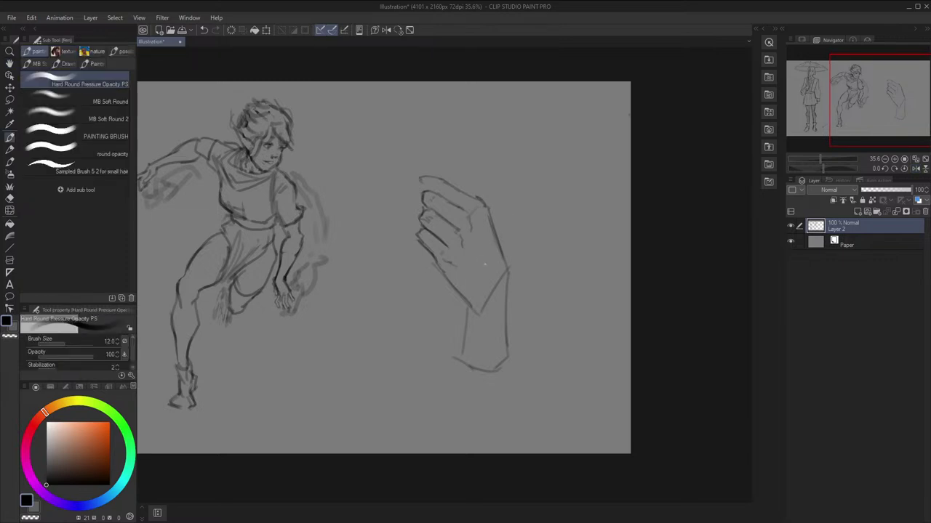
{"action": "left_click_drag", "start_coordinate": [439, 265], "coordinate": [472, 311]}
{"action": "key", "text": "h"}
{"action": "left_click_drag", "start_coordinate": [405, 308], "coordinate": [412, 319]}
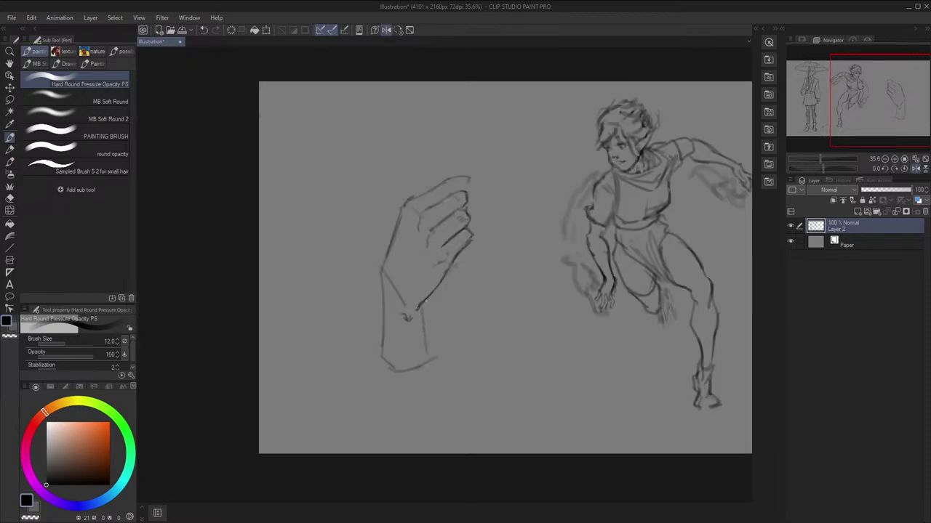
{"action": "key", "text": "h"}
{"action": "left_click_drag", "start_coordinate": [490, 314], "coordinate": [485, 316]}
Remove the palm diamond's lower construction edge and redraw the outer wrist and forearm contour
{"action": "key", "text": "space"}
{"action": "left_click_drag", "start_coordinate": [500, 269], "coordinate": [487, 300]}
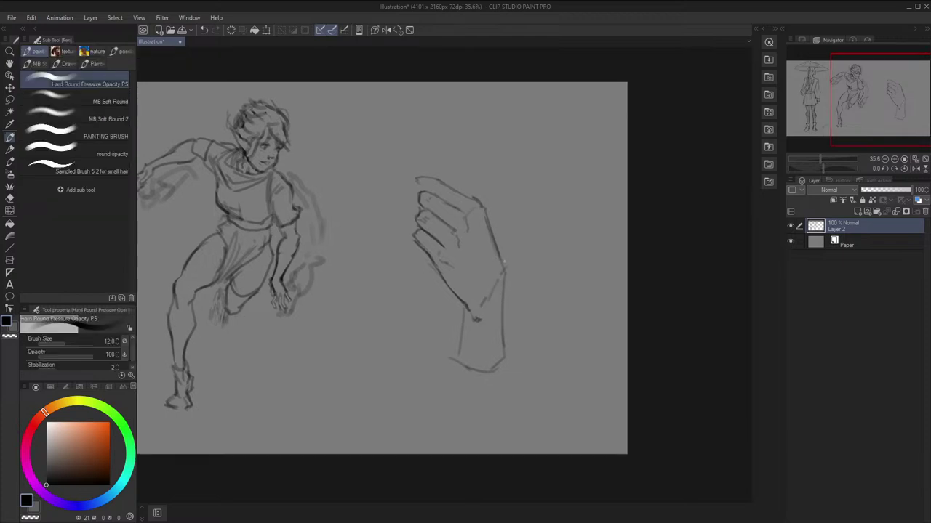
{"action": "left_click_drag", "start_coordinate": [500, 260], "coordinate": [498, 351]}
{"action": "key", "text": "h"}
{"action": "key", "text": "h"}
{"action": "key", "text": "ctrl+z"}
{"action": "mouse_move", "coordinate": [503, 289]}
{"action": "left_mouse_down"}
{"action": "mouse_move", "coordinate": [503, 354]}
{"action": "mouse_move", "coordinate": [488, 306]}
{"action": "left_mouse_up"}
{"action": "key", "text": "h"}
{"action": "key", "text": "h"}
{"action": "key", "text": "space"}
{"action": "left_click_drag", "start_coordinate": [530, 260], "coordinate": [527, 273]}
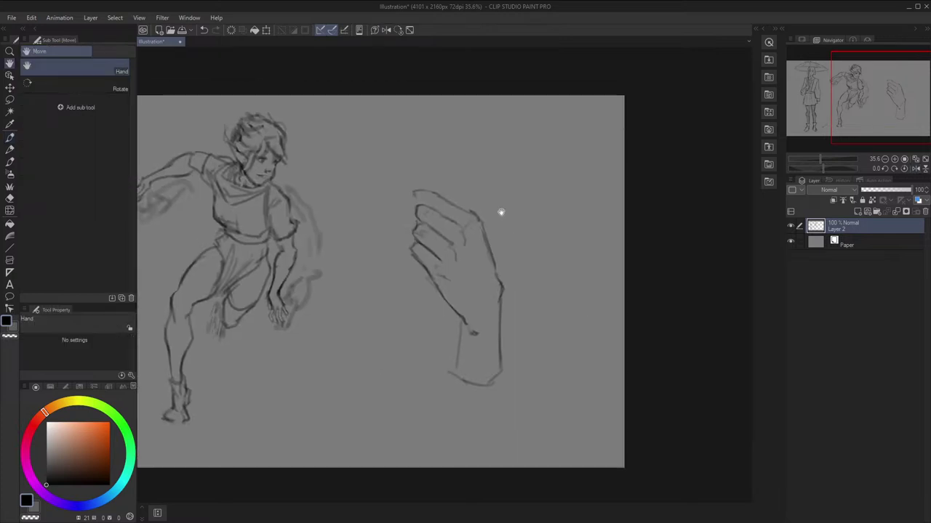
Mirror the view and adjust the hand's overall shape with the Liquify tool at brush size 600
{"action": "key", "text": "h"}
{"action": "key", "text": "j"}
{"action": "key", "text": "bracketright"}
{"action": "key", "text": "bracketright"}
{"action": "key", "text": "bracketright"}
{"action": "key", "text": "bracketright"}
{"action": "key", "text": "bracketright"}
{"action": "key", "text": "bracketright"}
{"action": "key", "text": "bracketright"}
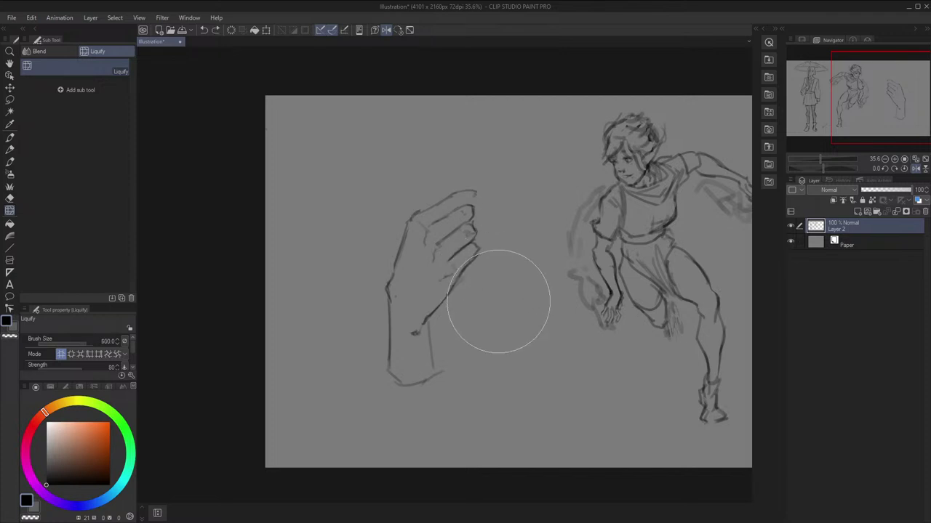
{"action": "key", "text": "h"}
{"action": "key", "text": "p"}
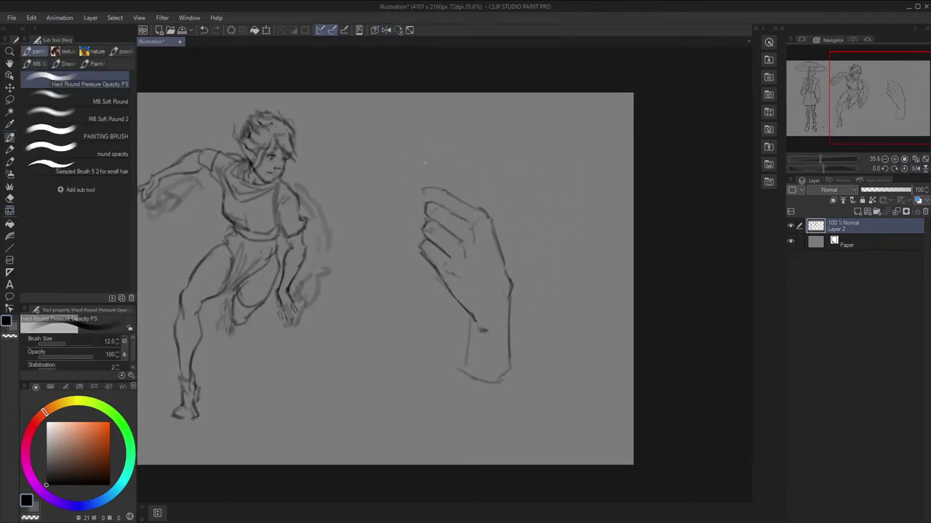
Darken the index finger's upper contour and rework the small tip protruding beyond it, comparing the hand in mirrored view
{"action": "left_click_drag", "start_coordinate": [459, 198], "coordinate": [484, 212]}
{"action": "left_click_drag", "start_coordinate": [423, 189], "coordinate": [441, 192]}
{"action": "left_click_drag", "start_coordinate": [422, 194], "coordinate": [427, 200]}
{"action": "key", "text": "ctrl+z"}
{"action": "key", "text": "ctrl+z"}
{"action": "key", "text": "h"}
{"action": "key", "text": "h"}
{"action": "key", "text": "h"}
{"action": "scroll", "coordinate": [505, 143], "scroll_direction": "down", "scroll_amount": 1}
{"action": "key", "text": "h"}
Redraw the forearm's inner contour so it flares outward from the wrist, and rework the outer edge down to its lower end
{"action": "key", "text": "space"}
{"action": "scroll", "coordinate": [464, 145], "scroll_direction": "up", "scroll_amount": 2}
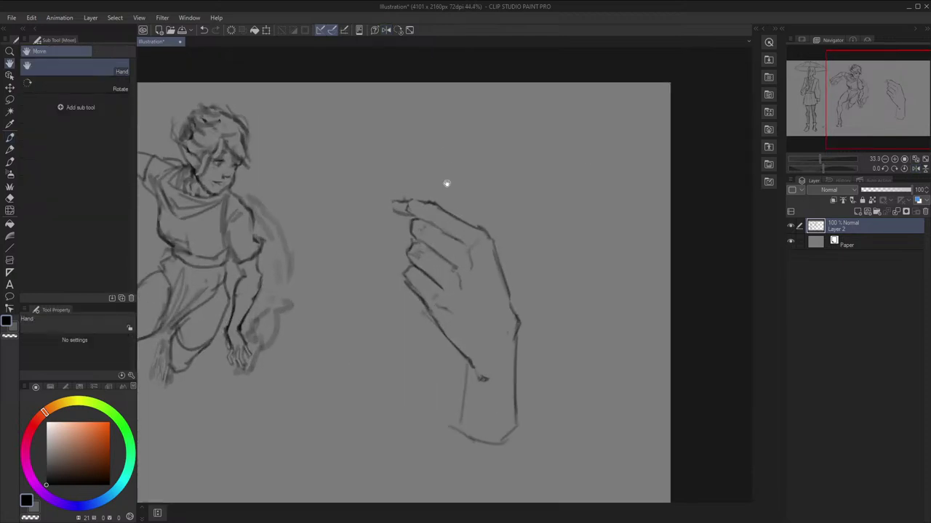
{"action": "left_click_drag", "start_coordinate": [447, 232], "coordinate": [443, 140]}
{"action": "scroll", "coordinate": [442, 140], "scroll_direction": "up", "scroll_amount": 3}
{"action": "key", "text": "p"}
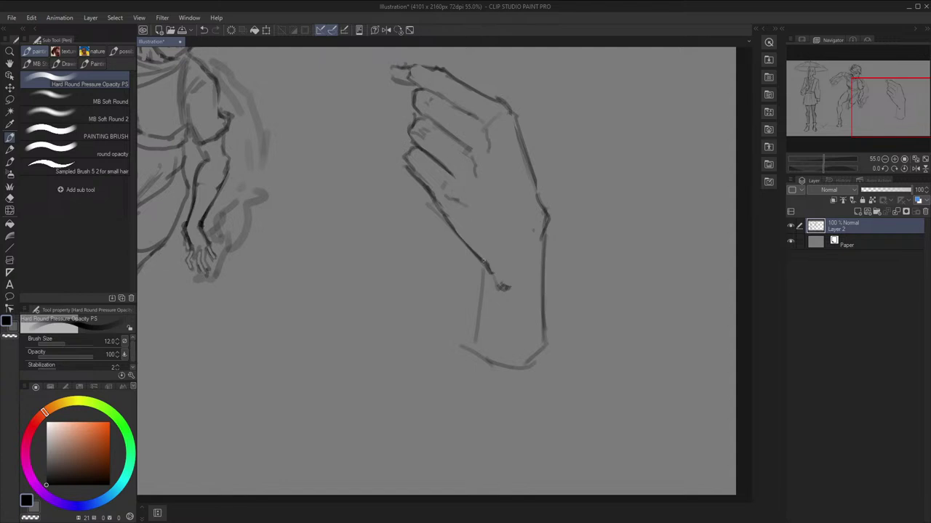
{"action": "mouse_move", "coordinate": [482, 260]}
{"action": "left_mouse_down"}
{"action": "mouse_move", "coordinate": [461, 322]}
{"action": "mouse_move", "coordinate": [417, 343]}
{"action": "left_mouse_up"}
{"action": "key", "text": "h"}
{"action": "key", "text": "h"}
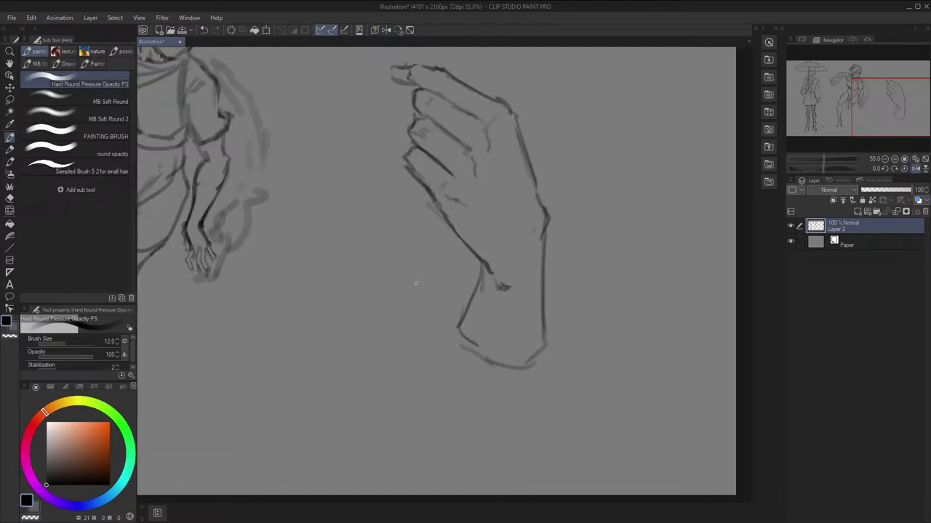
{"action": "left_click_drag", "start_coordinate": [484, 266], "coordinate": [458, 329]}
{"action": "mouse_move", "coordinate": [548, 240]}
{"action": "left_mouse_down"}
{"action": "mouse_move", "coordinate": [549, 335]}
{"action": "mouse_move", "coordinate": [495, 361]}
{"action": "left_mouse_up"}
Undo the last outer forearm stroke and redraw both forearm edges with a rounded lower outer corner, checking the mirrored view
{"action": "key", "text": "h"}
{"action": "scroll", "coordinate": [546, 293], "scroll_direction": "down", "scroll_amount": 1}
{"action": "key", "text": "h"}
{"action": "scroll", "coordinate": [546, 293], "scroll_direction": "down", "scroll_amount": 1}
{"action": "key", "text": "space"}
{"action": "left_click_drag", "start_coordinate": [545, 275], "coordinate": [543, 305]}
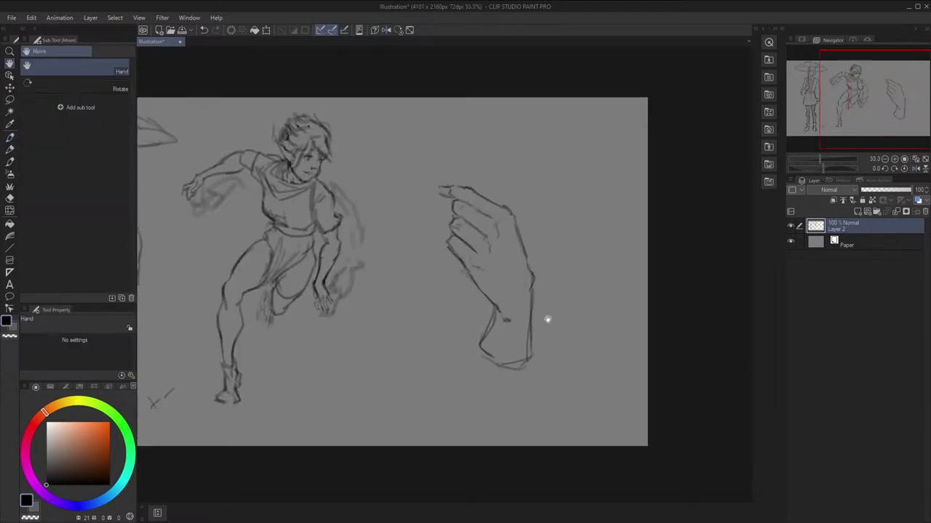
{"action": "key", "text": "p"}
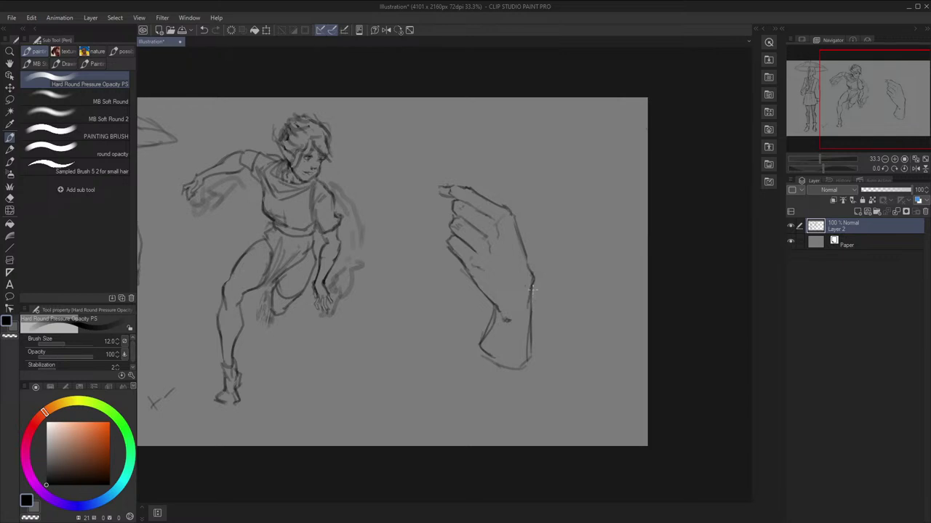
{"action": "key", "text": "ctrl+z"}
{"action": "key", "text": "h"}
{"action": "key", "text": "h"}
{"action": "left_click_drag", "start_coordinate": [532, 305], "coordinate": [523, 369]}
{"action": "key", "text": "h"}
{"action": "key", "text": "h"}
{"action": "left_click_drag", "start_coordinate": [496, 313], "coordinate": [480, 351]}
{"action": "key", "text": "h"}
{"action": "key", "text": "h"}
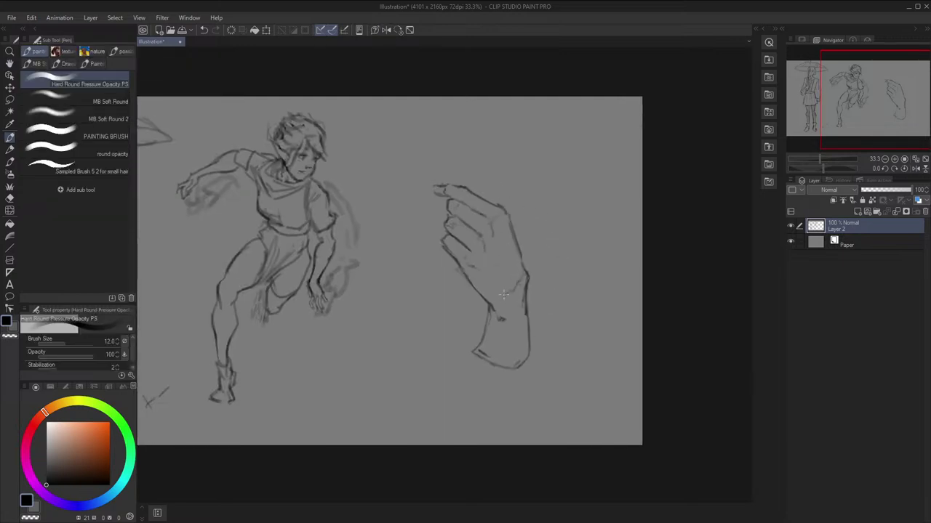
Draw a curved line across the wrist separating palm from forearm, and set the brush size to 20
{"action": "key", "text": "h"}
{"action": "key", "text": "h"}
{"action": "key", "text": "bracketright"}
{"action": "key", "text": "bracketright"}
{"action": "key", "text": "bracketright"}
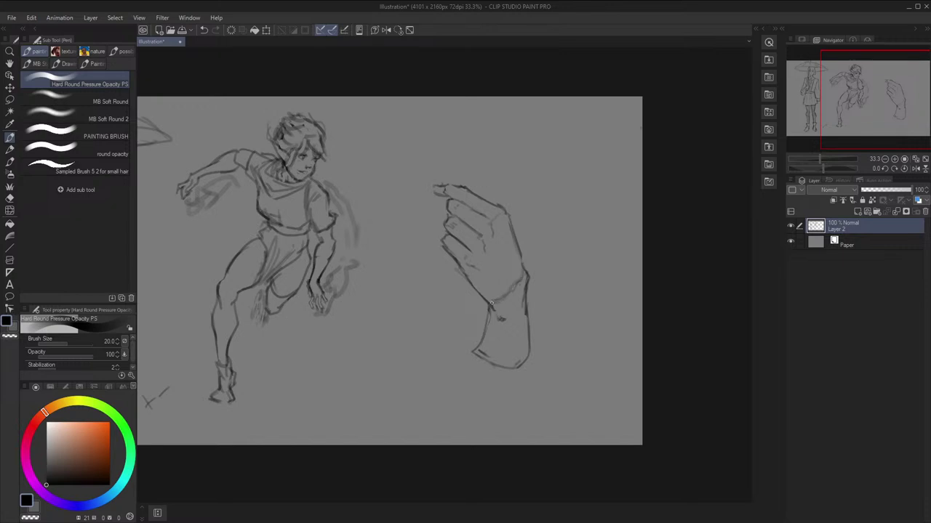
Refine the contours of the curled fingers in mirrored view with the Liquify tool at brush size 70
{"action": "key", "text": "space"}
{"action": "left_click_drag", "start_coordinate": [530, 253], "coordinate": [528, 266]}
{"action": "key", "text": "h"}
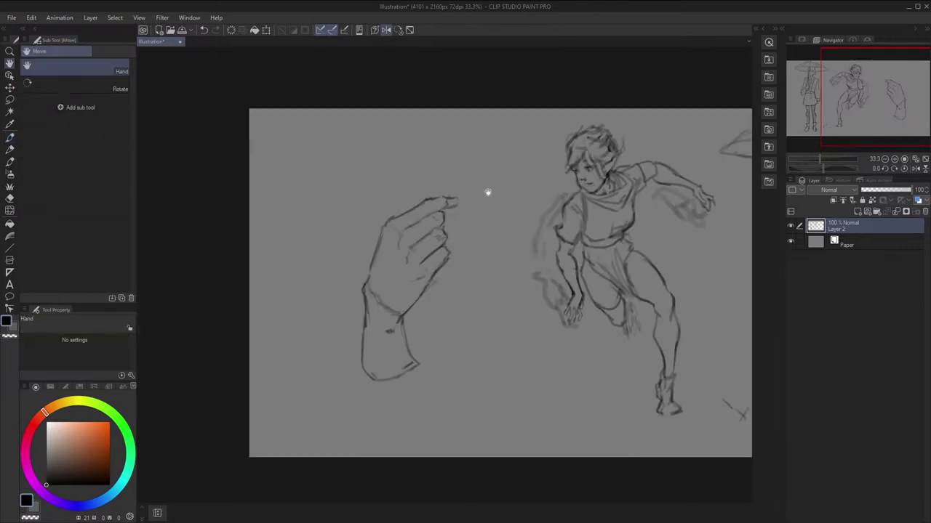
{"action": "key", "text": "j"}
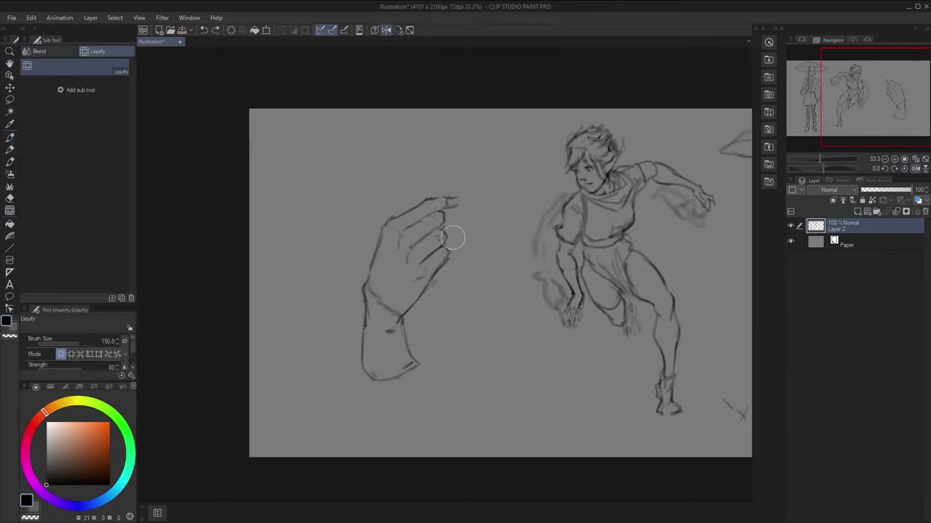
{"action": "key", "text": "bracketleft"}
{"action": "key", "text": "bracketleft"}
{"action": "key", "text": "bracketleft"}
{"action": "key", "text": "bracketleft"}
{"action": "scroll", "coordinate": [452, 215], "scroll_direction": "down", "scroll_amount": 1}
{"action": "key", "text": "h"}
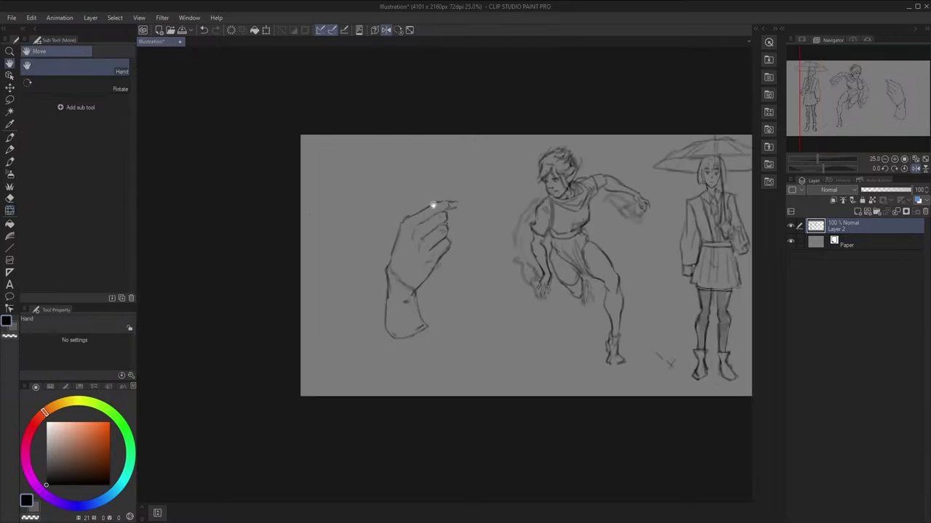
{"action": "scroll", "coordinate": [447, 231], "scroll_direction": "up", "scroll_amount": 2}
{"action": "key", "text": "h"}
{"action": "key", "text": "p"}
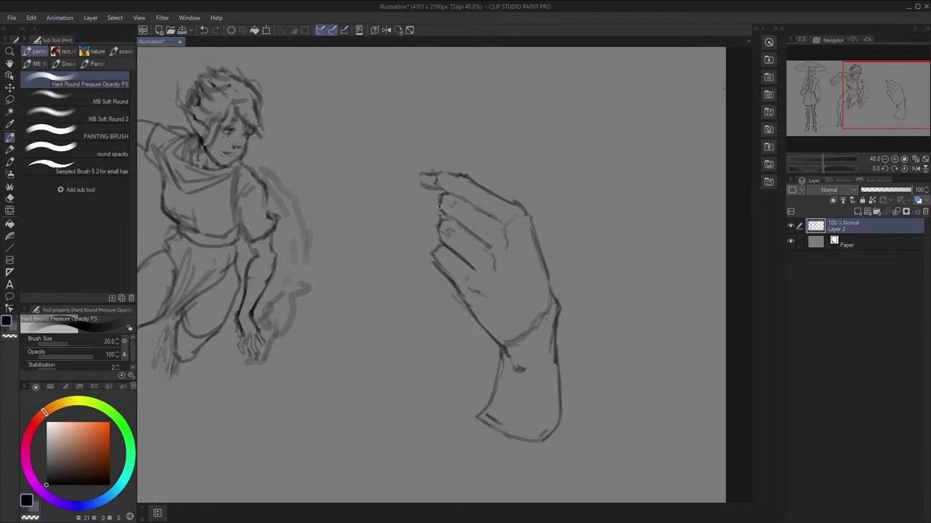
Select the small tip at the end of the index finger with the Lasso, transform it, and deselect
{"action": "key", "text": "ctrl+shift+h"}
{"action": "key", "text": "j"}
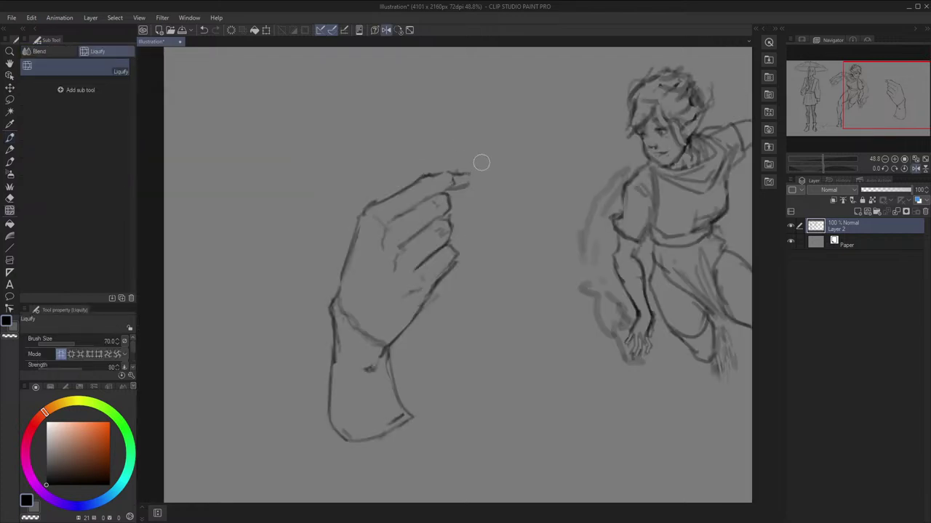
{"action": "key", "text": "m"}
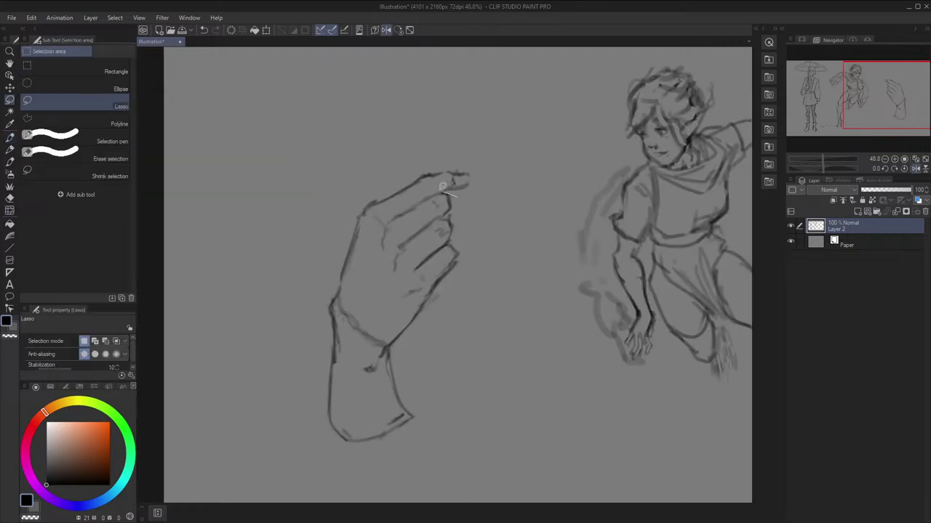
{"action": "mouse_move", "coordinate": [442, 187]}
{"action": "left_mouse_down"}
{"action": "mouse_move", "coordinate": [458, 150]}
{"action": "mouse_move", "coordinate": [464, 195]}
{"action": "left_mouse_up"}
{"action": "key", "text": "ctrl+t"}
{"action": "key", "text": "ctrl+shift+h"}
{"action": "key", "text": "Return"}
{"action": "key", "text": "ctrl+d"}
{"action": "scroll", "coordinate": [461, 167], "scroll_direction": "down", "scroll_amount": 3}
{"action": "key", "text": "space"}
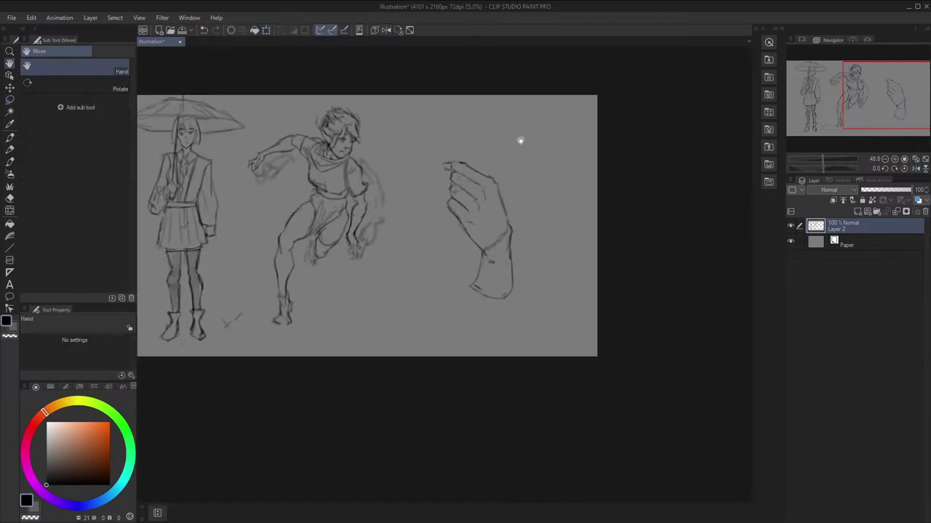
Try touching up the outer palm edge near the wrist and the contour beside the little finger
{"action": "scroll", "coordinate": [502, 182], "scroll_direction": "up", "scroll_amount": 3}
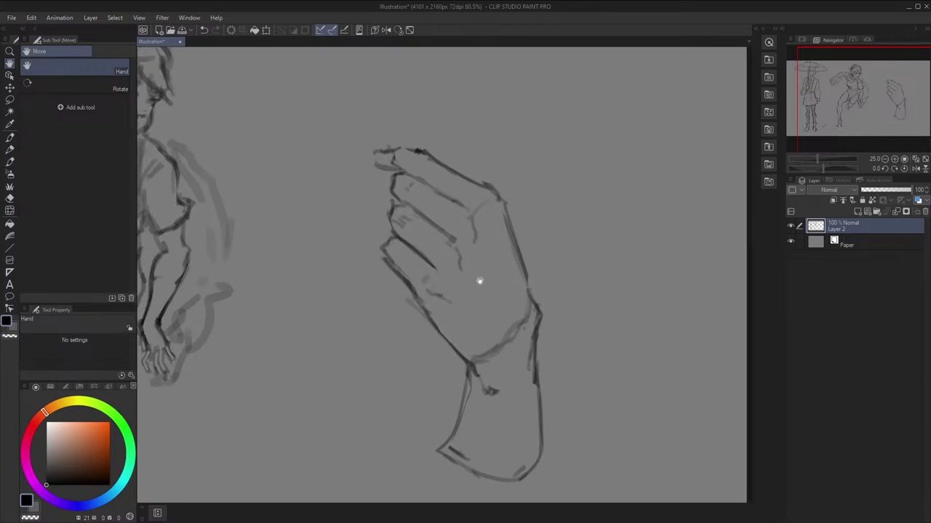
{"action": "key", "text": "p"}
{"action": "mouse_move", "coordinate": [527, 291]}
{"action": "left_mouse_down"}
{"action": "mouse_move", "coordinate": [526, 248]}
{"action": "mouse_move", "coordinate": [530, 291]}
{"action": "left_mouse_up"}
{"action": "key", "text": "h"}
{"action": "key", "text": "ctrl+z"}
{"action": "mouse_move", "coordinate": [384, 264]}
{"action": "left_mouse_down"}
{"action": "mouse_move", "coordinate": [380, 284]}
{"action": "mouse_move", "coordinate": [355, 299]}
{"action": "mouse_move", "coordinate": [377, 297]}
{"action": "mouse_move", "coordinate": [367, 299]}
{"action": "left_mouse_up"}
{"action": "key", "text": "ctrl+z"}
Select the whole hand study with the Lasso, enlarge it, and reposition it in the empty space beside the running figure
{"action": "key", "text": "h"}
{"action": "scroll", "coordinate": [366, 301], "scroll_direction": "down", "scroll_amount": 2}
{"action": "left_click_drag", "start_coordinate": [618, 225], "coordinate": [646, 219]}
{"action": "left_click_drag", "start_coordinate": [611, 226], "coordinate": [587, 234]}
{"action": "mouse_move", "coordinate": [459, 313]}
{"action": "left_mouse_down"}
{"action": "mouse_move", "coordinate": [439, 186]}
{"action": "mouse_move", "coordinate": [487, 388]}
{"action": "left_mouse_up"}
{"action": "left_click", "coordinate": [564, 406]}
{"action": "key", "text": "ctrl+z"}
{"action": "left_click", "coordinate": [551, 406]}
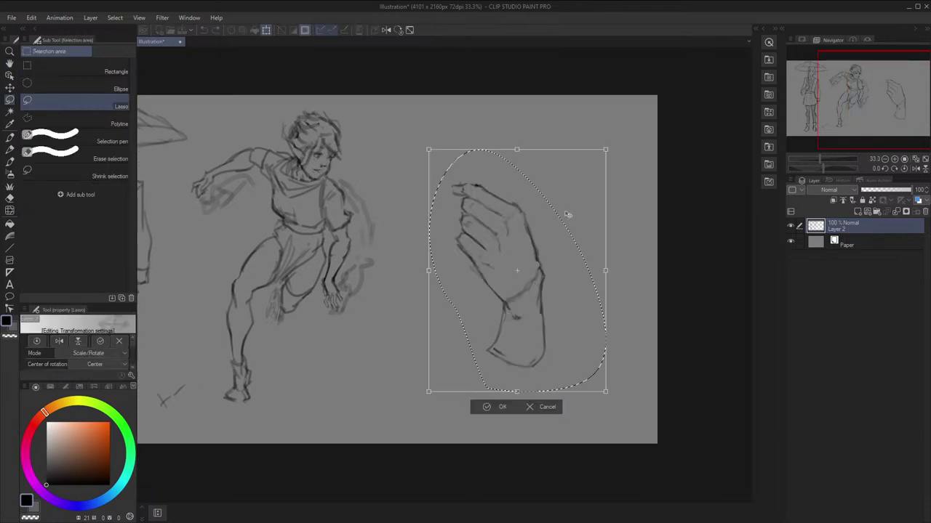
{"action": "left_click_drag", "start_coordinate": [605, 150], "coordinate": [648, 93]}
{"action": "left_click_drag", "start_coordinate": [619, 173], "coordinate": [603, 191]}
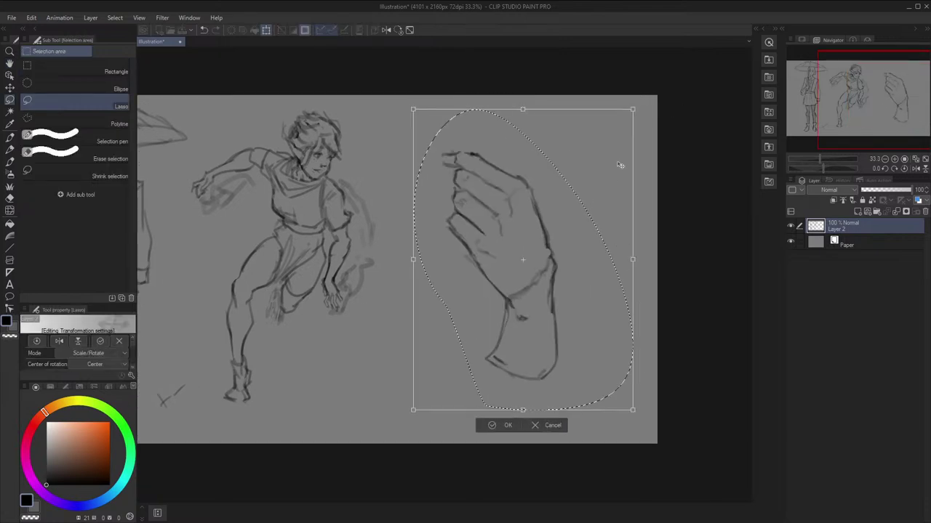
{"action": "left_click_drag", "start_coordinate": [633, 108], "coordinate": [643, 95]}
{"action": "left_click_drag", "start_coordinate": [597, 171], "coordinate": [590, 180]}
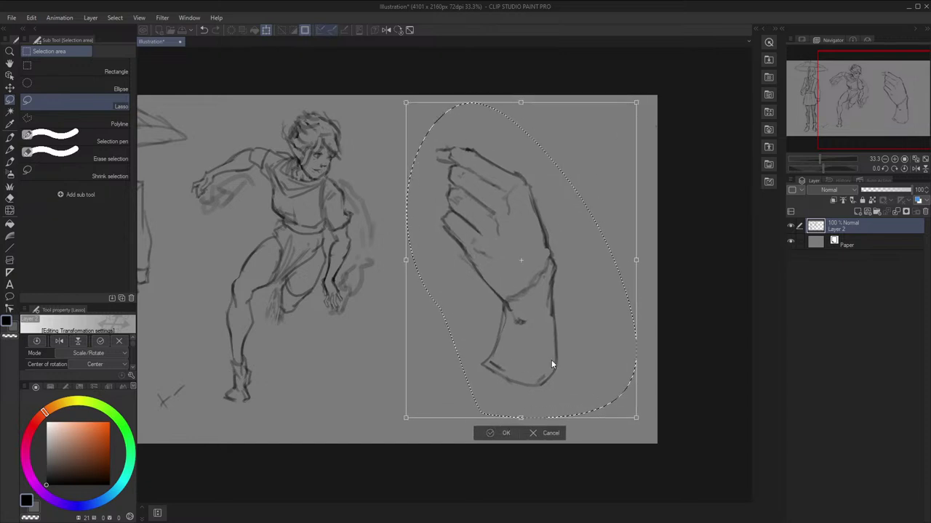
{"action": "key", "text": "Return"}
Add a new layer beneath the sketch layer and lower the sketch layer's opacity to 65%
{"action": "key", "text": "h"}
{"action": "left_click_drag", "start_coordinate": [684, 206], "coordinate": [610, 210]}
{"action": "scroll", "coordinate": [602, 213], "scroll_direction": "up", "scroll_amount": 1}
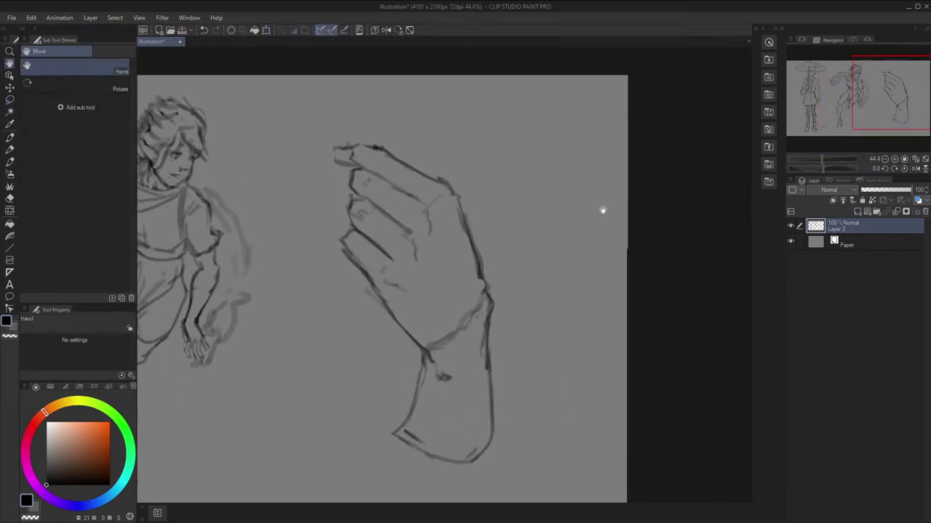
{"action": "key", "text": "p"}
{"action": "left_click", "coordinate": [791, 224]}
{"action": "left_click", "coordinate": [790, 224]}
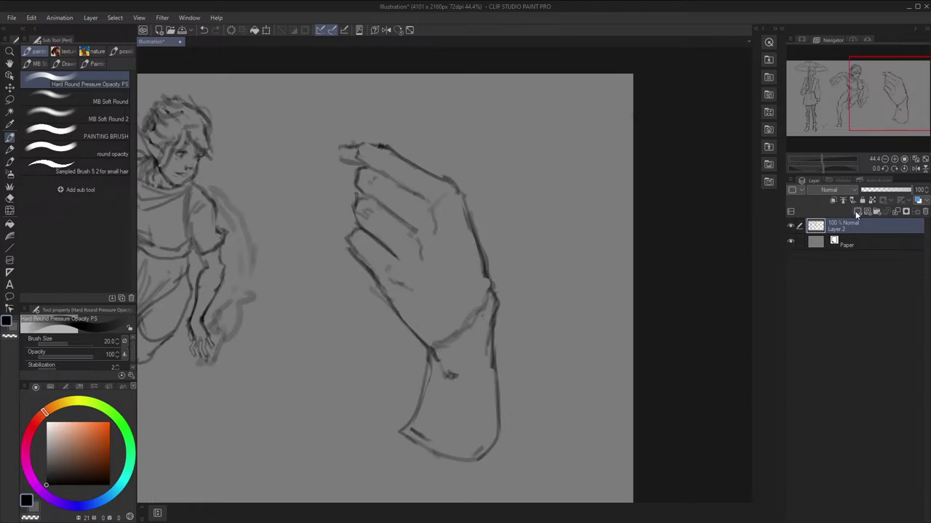
{"action": "left_click", "coordinate": [857, 212]}
{"action": "left_click_drag", "start_coordinate": [844, 229], "coordinate": [843, 248]}
{"action": "left_click", "coordinate": [840, 227]}
{"action": "left_click_drag", "start_coordinate": [882, 189], "coordinate": [890, 189]}
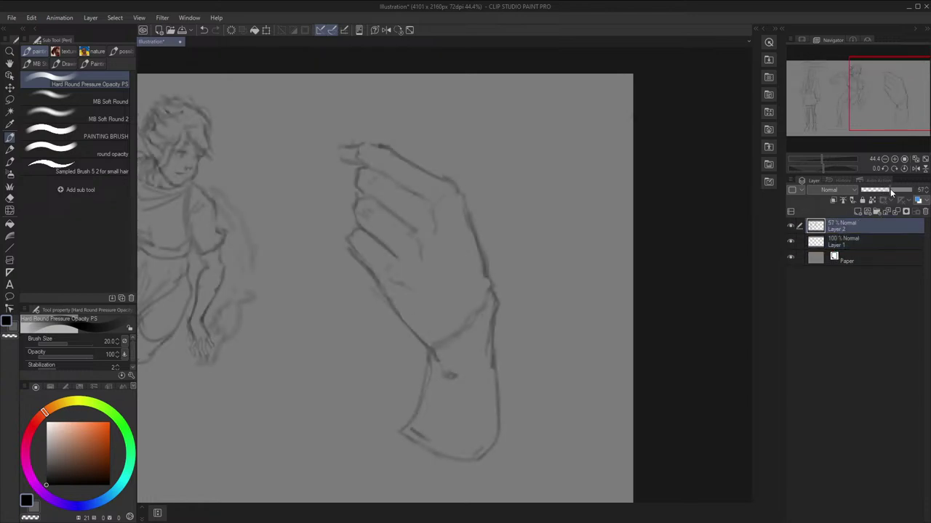
Choose a muted reddish-brown colour and the round opacity brush at size 80
{"action": "key", "text": "space"}
{"action": "left_click_drag", "start_coordinate": [631, 214], "coordinate": [653, 209]}
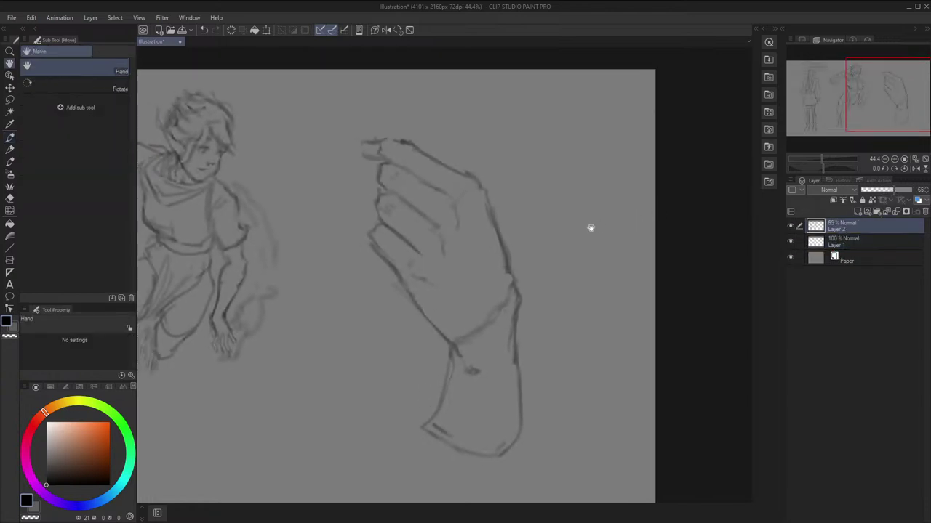
{"action": "scroll", "coordinate": [590, 229], "scroll_direction": "up", "scroll_amount": 1}
{"action": "key", "text": "p"}
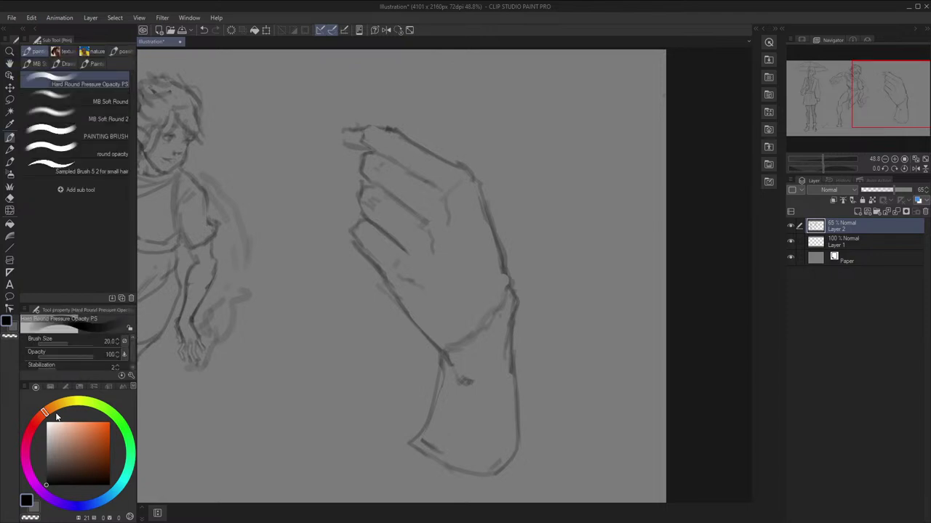
{"action": "left_click", "coordinate": [43, 414]}
{"action": "left_click_drag", "start_coordinate": [66, 457], "coordinate": [64, 459]}
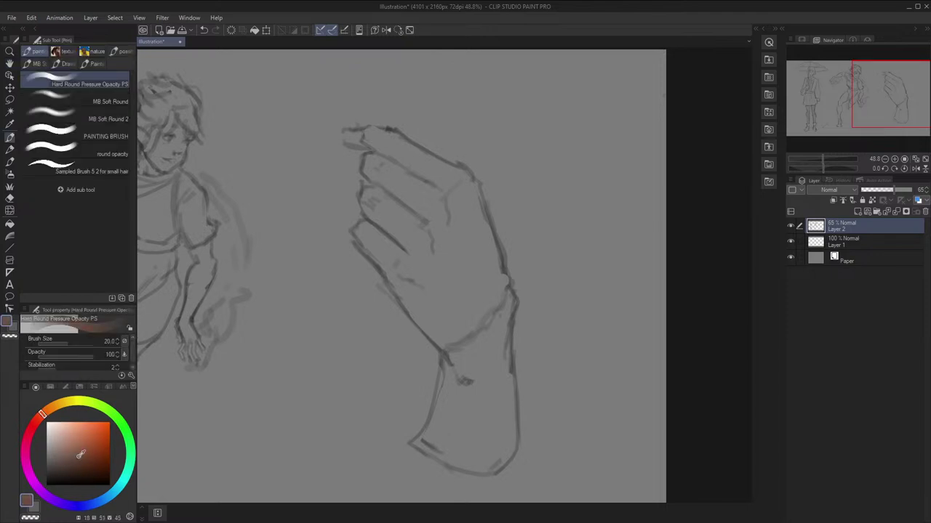
{"action": "left_click", "coordinate": [104, 154]}
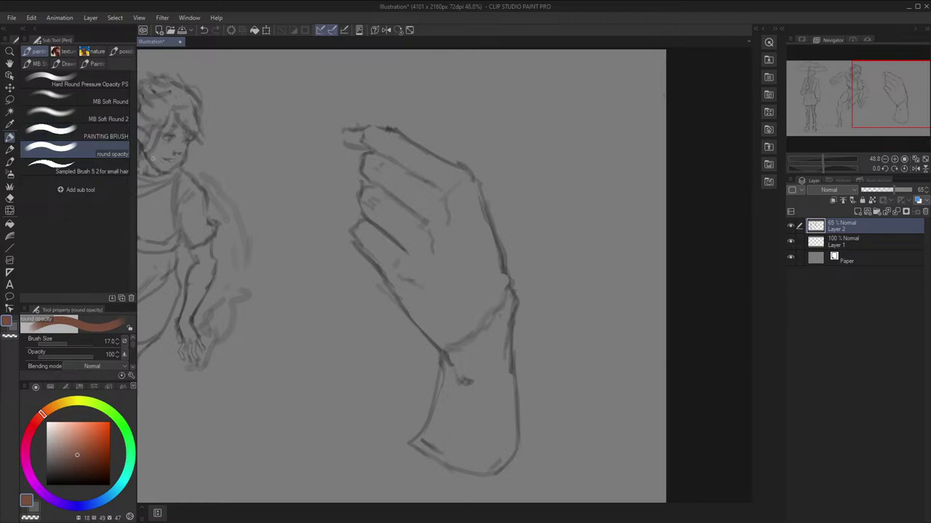
{"action": "key", "text": "ctrl+z"}
{"action": "key", "text": "bracketright"}
{"action": "key", "text": "bracketright"}
{"action": "key", "text": "bracketright"}
{"action": "key", "text": "bracketright"}
{"action": "key", "text": "bracketright"}
{"action": "key", "text": "bracketright"}
Test brown strokes inside the wrist, undo them, and set the colour's hue to 17
{"action": "mouse_move", "coordinate": [489, 386]}
{"action": "left_mouse_down"}
{"action": "mouse_move", "coordinate": [495, 355]}
{"action": "mouse_move", "coordinate": [489, 376]}
{"action": "mouse_move", "coordinate": [473, 360]}
{"action": "left_mouse_up"}
{"action": "key", "text": "ctrl+z"}
{"action": "left_click", "coordinate": [41, 420]}
{"action": "left_click_drag", "start_coordinate": [476, 338], "coordinate": [477, 408]}
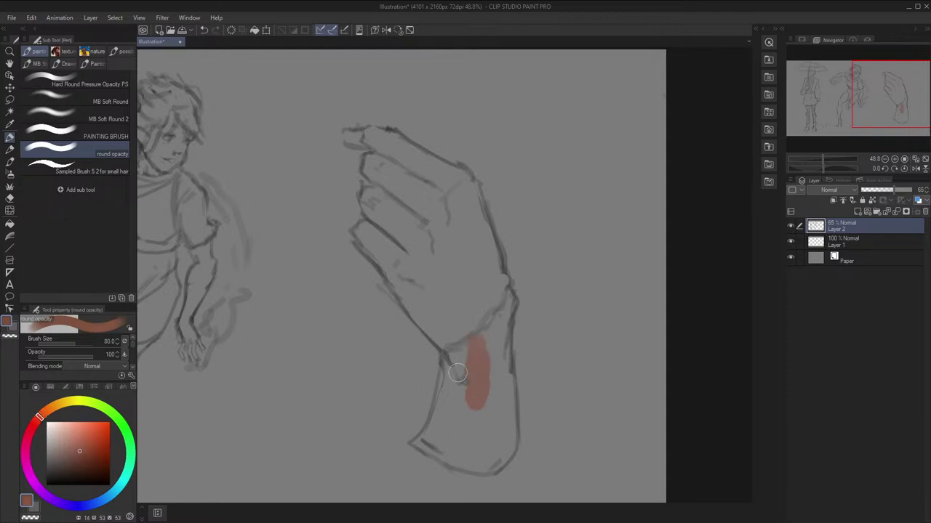
{"action": "key", "text": "ctrl+z"}
{"action": "left_click", "coordinate": [45, 420]}
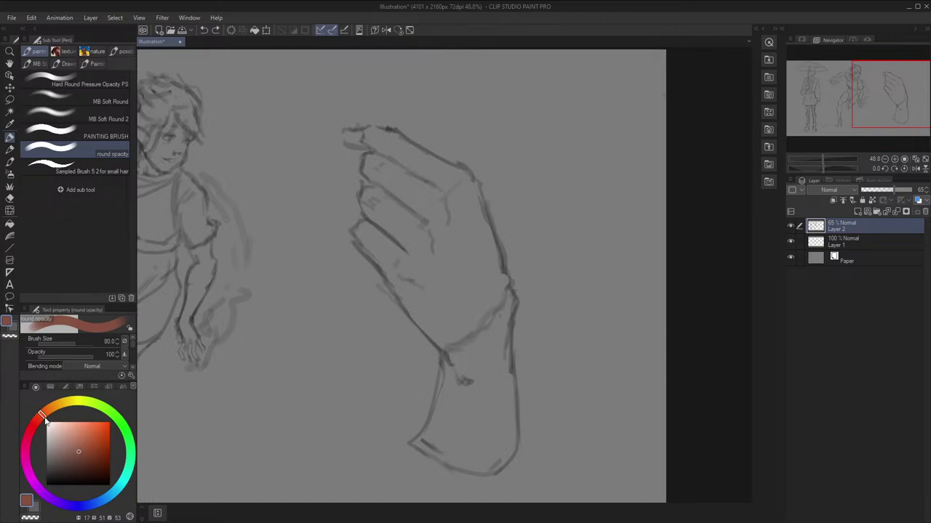
{"action": "left_click_drag", "start_coordinate": [468, 376], "coordinate": [480, 418]}
{"action": "key", "text": "ctrl+z"}
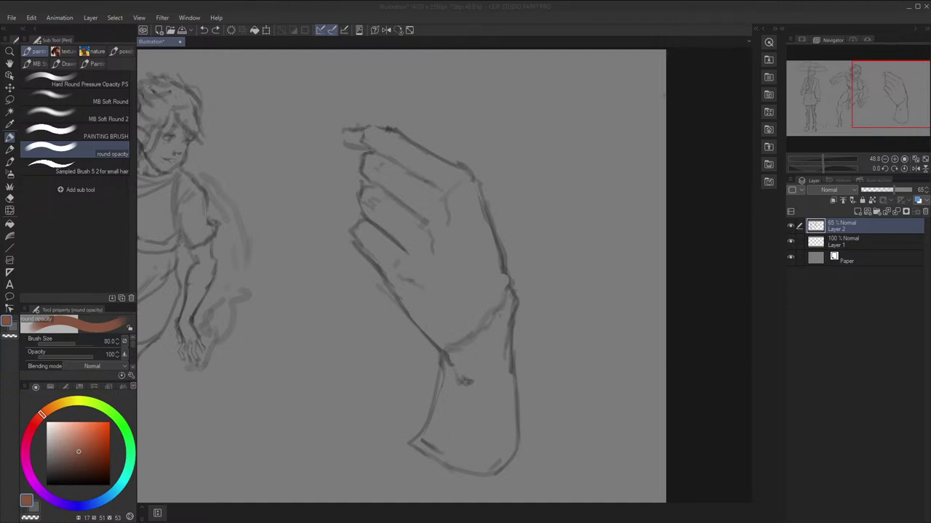
Try broad brown strokes down the wrist on the sketch layer with the brush at size 120, viewing them mirrored
{"action": "key", "text": "space"}
{"action": "left_click_drag", "start_coordinate": [513, 274], "coordinate": [517, 245]}
{"action": "key", "text": "space"}
{"action": "left_click_drag", "start_coordinate": [489, 304], "coordinate": [476, 398]}
{"action": "key", "text": "h"}
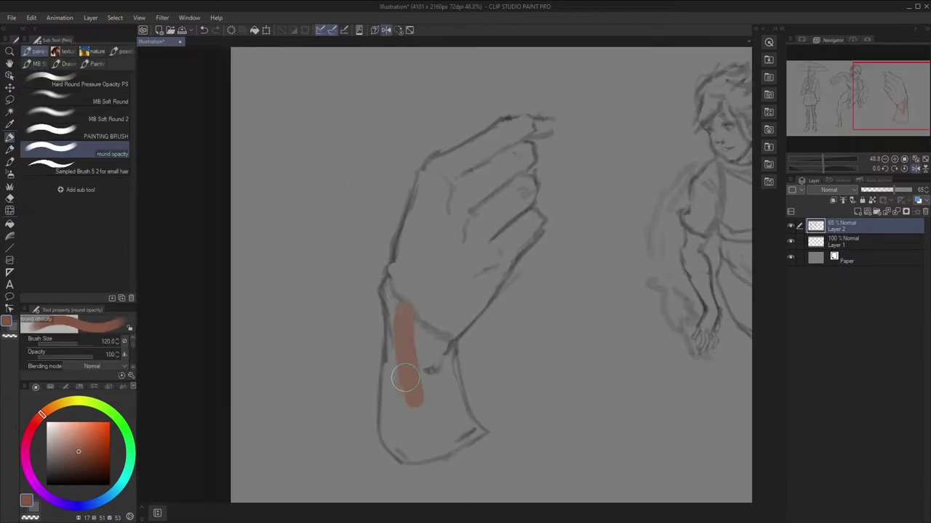
{"action": "left_click_drag", "start_coordinate": [399, 302], "coordinate": [407, 401]}
{"action": "key", "text": "h"}
{"action": "key", "text": "ctrl+z"}
{"action": "key", "text": "ctrl+z"}
Switch to Layer 1 beneath the sketch, test more saturated brown strokes on the forearm, and undo them
{"action": "left_click", "coordinate": [855, 242]}
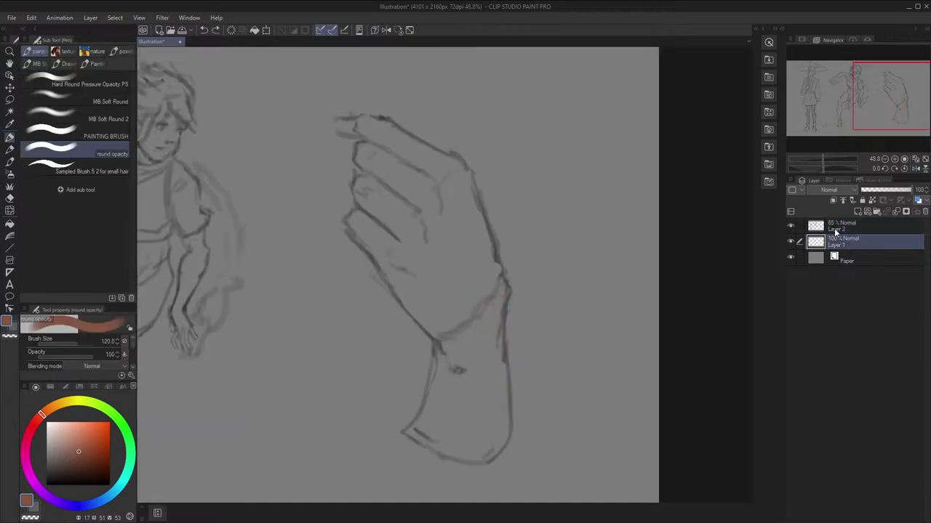
{"action": "mouse_move", "coordinate": [486, 318]}
{"action": "left_mouse_down"}
{"action": "mouse_move", "coordinate": [478, 368]}
{"action": "mouse_move", "coordinate": [465, 362]}
{"action": "mouse_move", "coordinate": [466, 400]}
{"action": "left_mouse_up"}
{"action": "key", "text": "ctrl+z"}
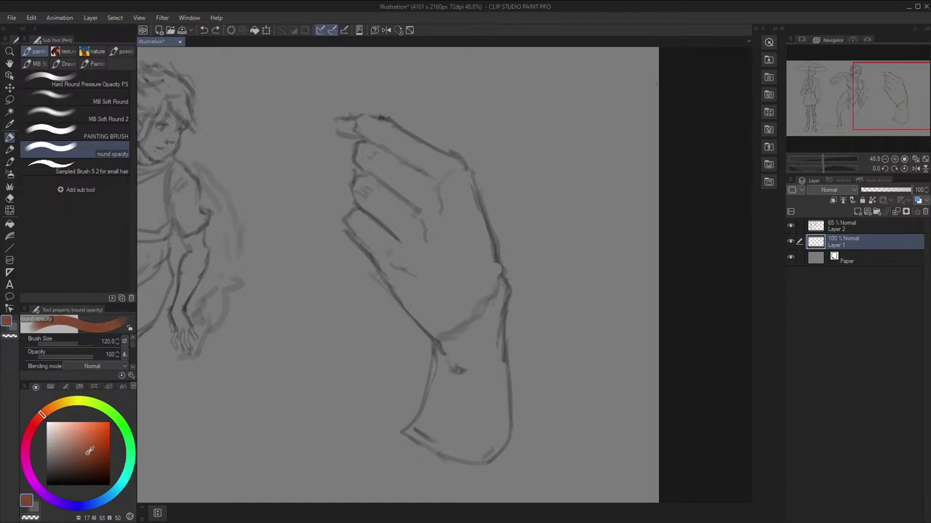
{"action": "mouse_move", "coordinate": [495, 295]}
{"action": "left_mouse_down"}
{"action": "mouse_move", "coordinate": [469, 396]}
{"action": "mouse_move", "coordinate": [482, 322]}
{"action": "left_mouse_up"}
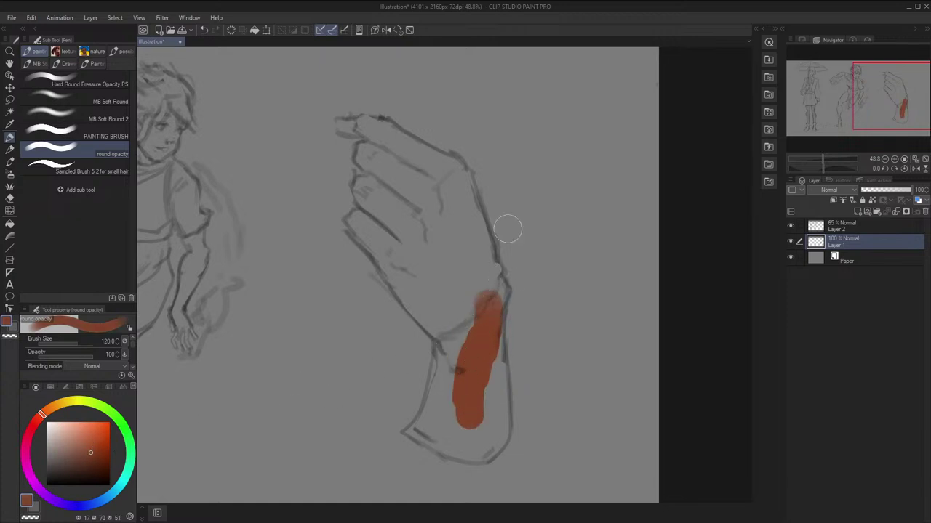
{"action": "key", "text": "ctrl+z"}
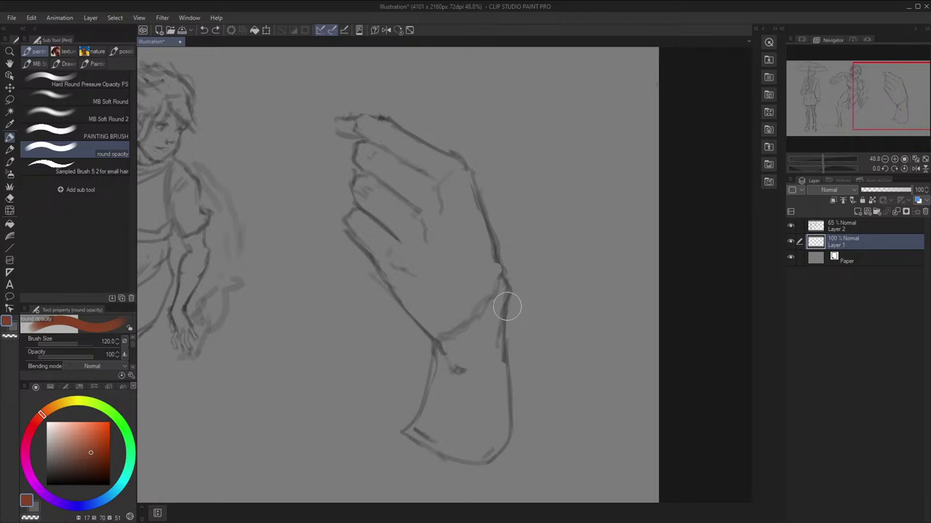
Test a brown stroke on the wrist, undo it, and brighten the reddish brown to saturation 68 and brightness 75
{"action": "mouse_move", "coordinate": [472, 356]}
{"action": "left_mouse_down"}
{"action": "mouse_move", "coordinate": [468, 426]}
{"action": "mouse_move", "coordinate": [474, 362]}
{"action": "mouse_move", "coordinate": [450, 381]}
{"action": "mouse_move", "coordinate": [469, 333]}
{"action": "mouse_move", "coordinate": [484, 350]}
{"action": "left_mouse_up"}
{"action": "key", "text": "ctrl+z"}
{"action": "left_click", "coordinate": [85, 440]}
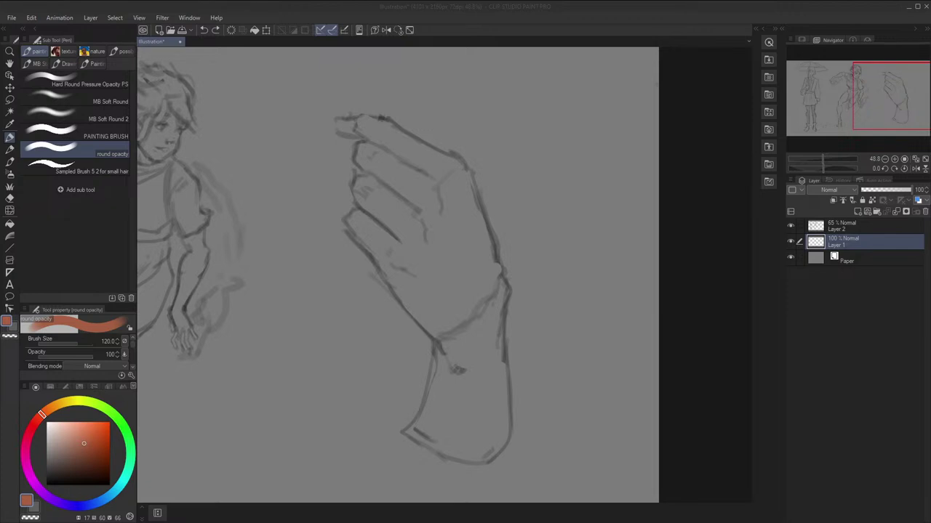
{"action": "left_click_drag", "start_coordinate": [490, 249], "coordinate": [492, 295]}
{"action": "left_click_drag", "start_coordinate": [577, 235], "coordinate": [565, 221]}
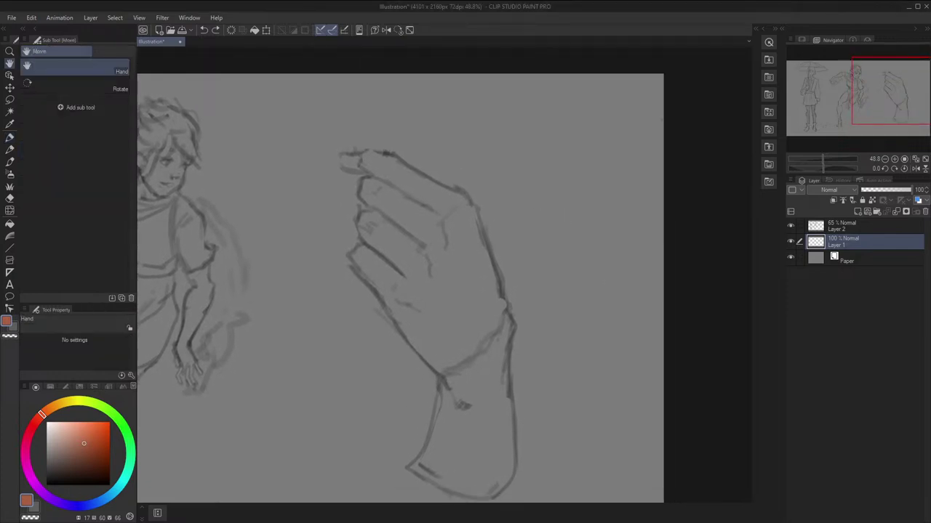
{"action": "left_click", "coordinate": [89, 437]}
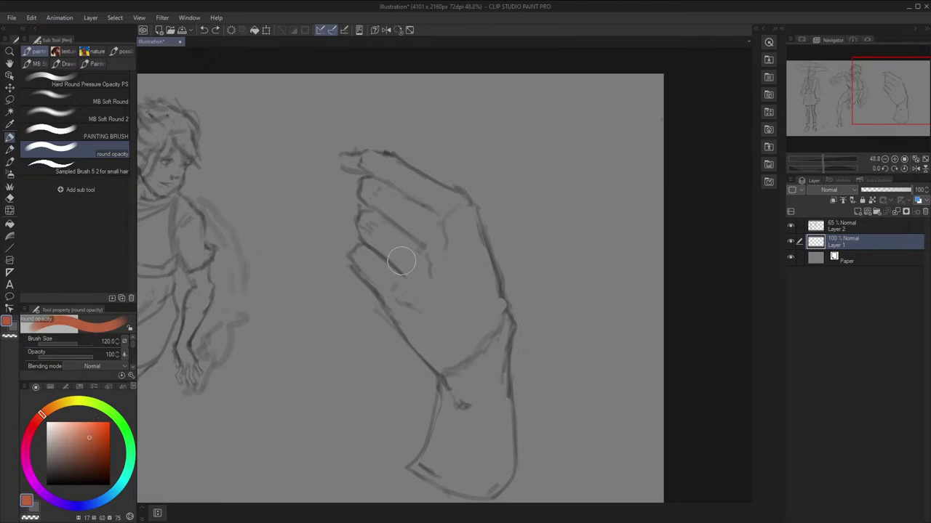
Shift the colour's hue to 22 and paint an orange band along the wrist crease with the brush at size 60
{"action": "left_click_drag", "start_coordinate": [461, 287], "coordinate": [447, 254]}
{"action": "left_click_drag", "start_coordinate": [463, 312], "coordinate": [461, 371]}
{"action": "mouse_move", "coordinate": [489, 322]}
{"action": "left_mouse_down"}
{"action": "mouse_move", "coordinate": [489, 296]}
{"action": "mouse_move", "coordinate": [449, 329]}
{"action": "mouse_move", "coordinate": [465, 306]}
{"action": "mouse_move", "coordinate": [456, 298]}
{"action": "mouse_move", "coordinate": [477, 284]}
{"action": "mouse_move", "coordinate": [442, 353]}
{"action": "left_mouse_up"}
{"action": "key", "text": "h"}
{"action": "key", "text": "e"}
{"action": "key", "text": "h"}
{"action": "mouse_move", "coordinate": [482, 296]}
{"action": "left_mouse_down"}
{"action": "mouse_move", "coordinate": [463, 374]}
{"action": "mouse_move", "coordinate": [517, 332]}
{"action": "mouse_move", "coordinate": [480, 272]}
{"action": "left_mouse_up"}
{"action": "key", "text": "bracketleft"}
{"action": "key", "text": "bracketleft"}
{"action": "key", "text": "bracketleft"}
{"action": "key", "text": "bracketleft"}
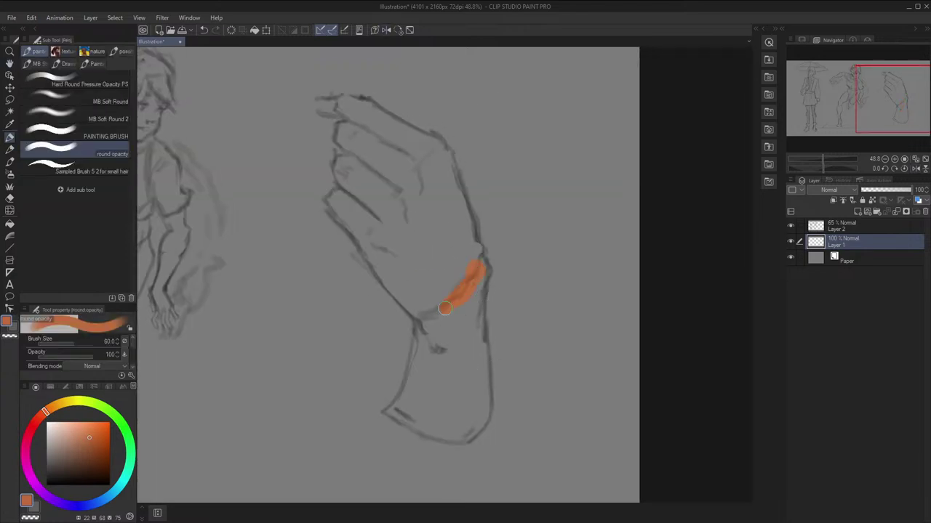
{"action": "left_click_drag", "start_coordinate": [445, 309], "coordinate": [420, 325]}
Trace the forearm's sides and its cut end in orange with the brush at size 20
{"action": "key", "text": "bracketleft"}
{"action": "key", "text": "bracketleft"}
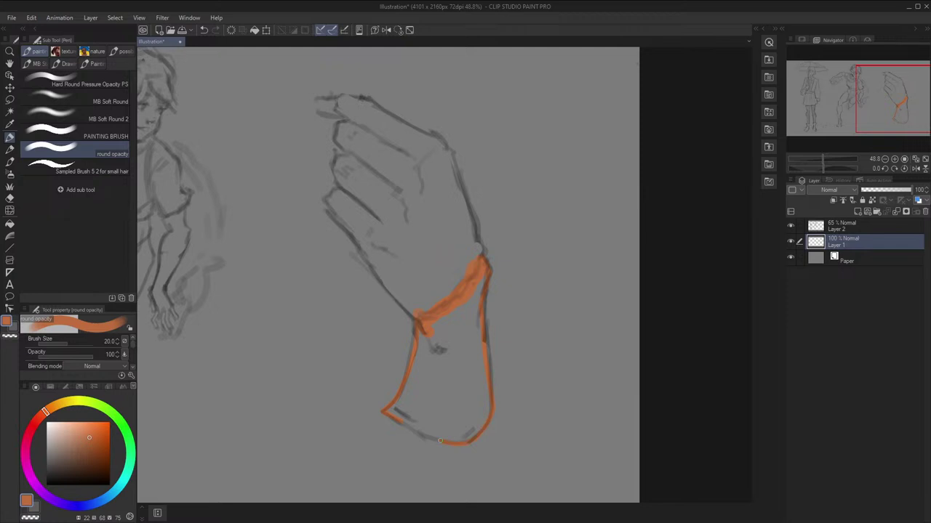
{"action": "key", "text": "h"}
{"action": "key", "text": "h"}
{"action": "left_click_drag", "start_coordinate": [567, 341], "coordinate": [561, 376]}
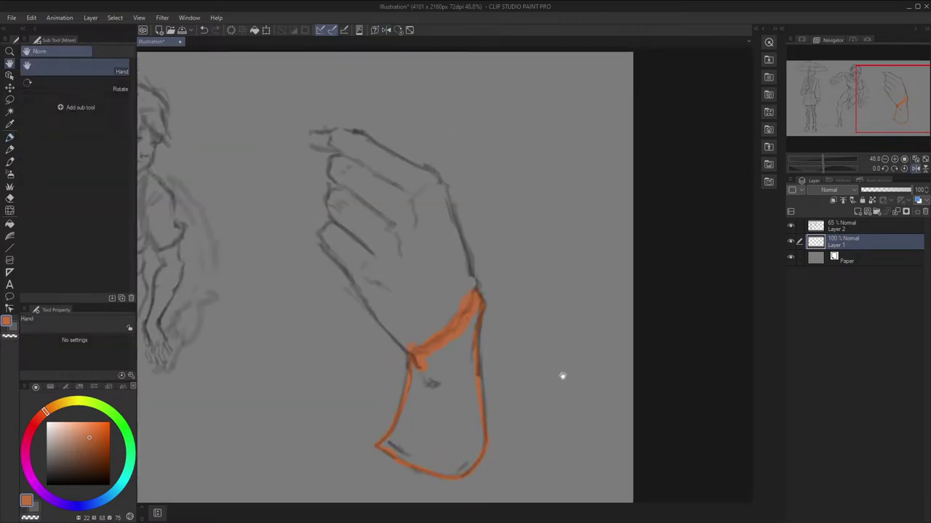
Trace the back of the hand in orange from the wrist to past the knuckle with the brush at size 25
{"action": "key", "text": "bracketright"}
{"action": "left_click", "coordinate": [467, 262], "text": "shift"}
{"action": "key", "text": "bracketright"}
{"action": "key", "text": "bracketright"}
{"action": "key", "text": "h"}
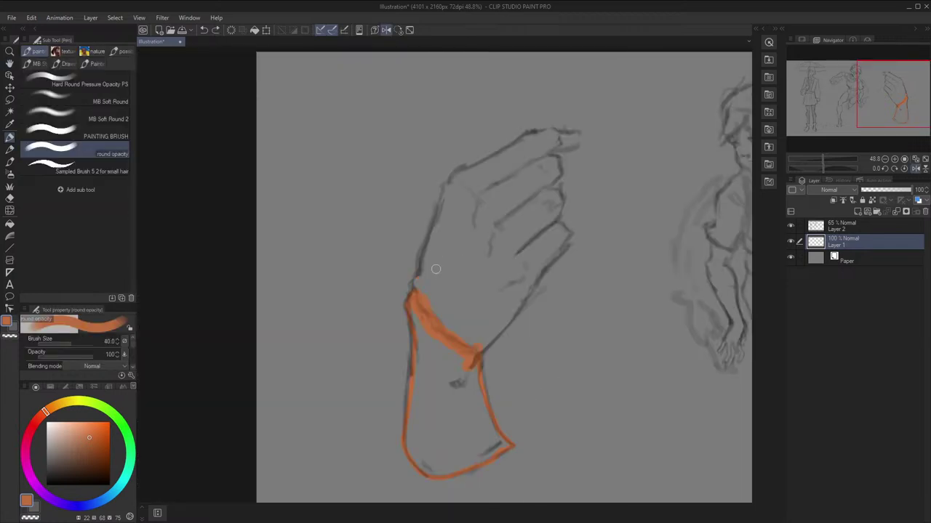
{"action": "key", "text": "bracketleft"}
{"action": "key", "text": "bracketleft"}
{"action": "key", "text": "bracketleft"}
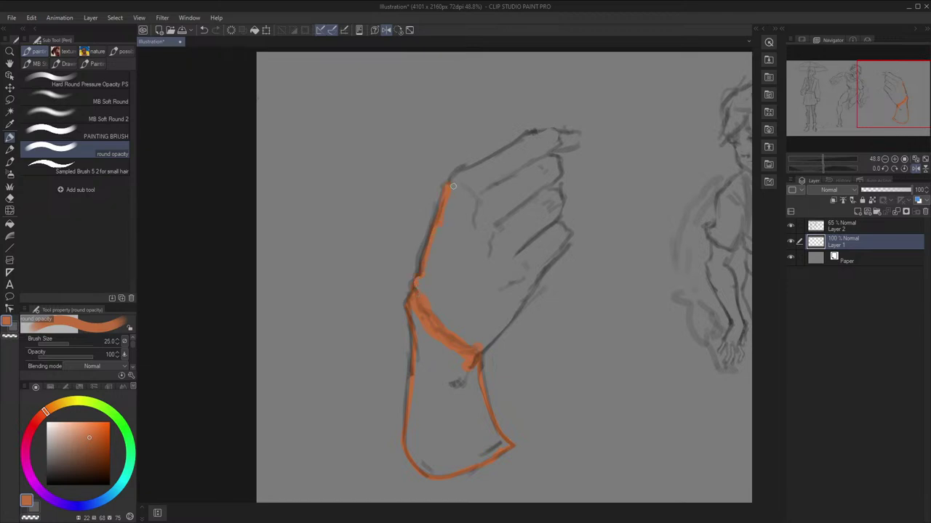
{"action": "key", "text": "h"}
{"action": "left_click_drag", "start_coordinate": [507, 175], "coordinate": [532, 226]}
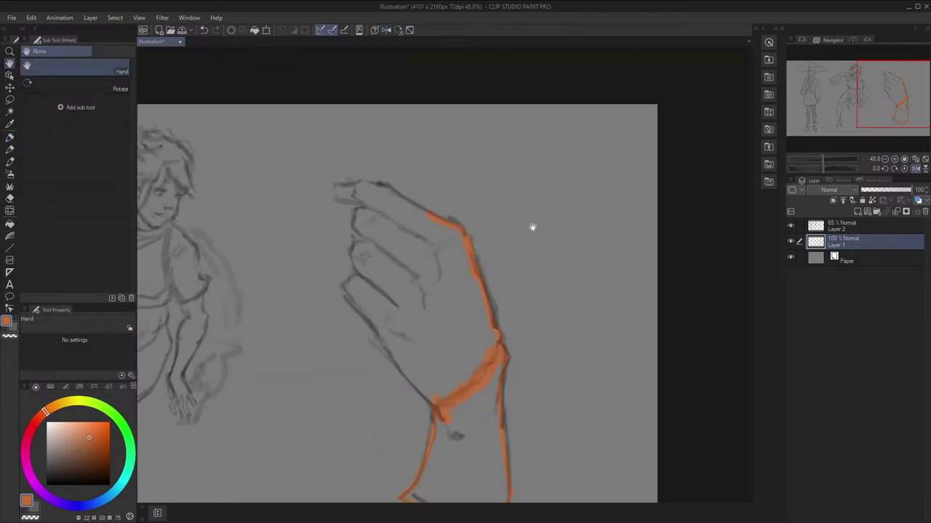
Trace the fingertips and the edge from the lowest finger down to the wrist, closing the hand's orange outline
{"action": "left_click_drag", "start_coordinate": [494, 202], "coordinate": [527, 199]}
{"action": "key", "text": "p"}
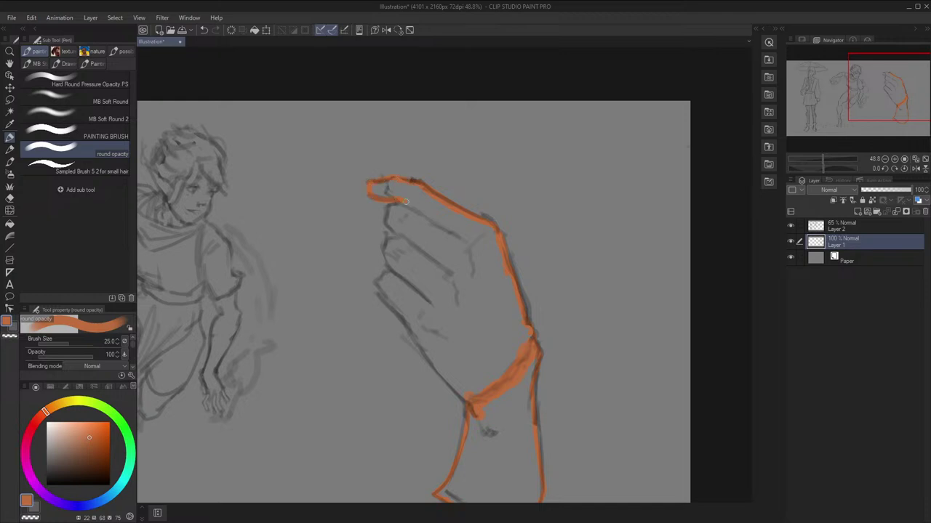
{"action": "left_click_drag", "start_coordinate": [406, 201], "coordinate": [415, 203]}
{"action": "key", "text": "h"}
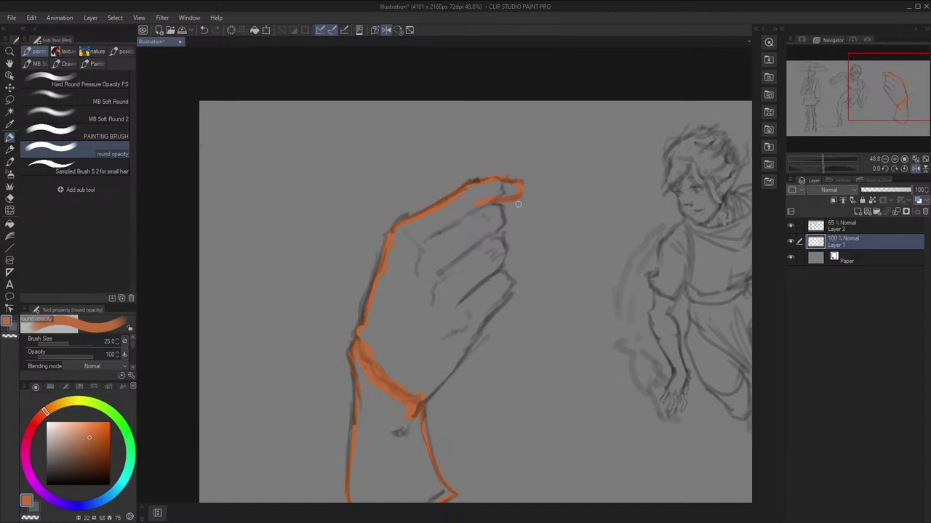
{"action": "key", "text": "h"}
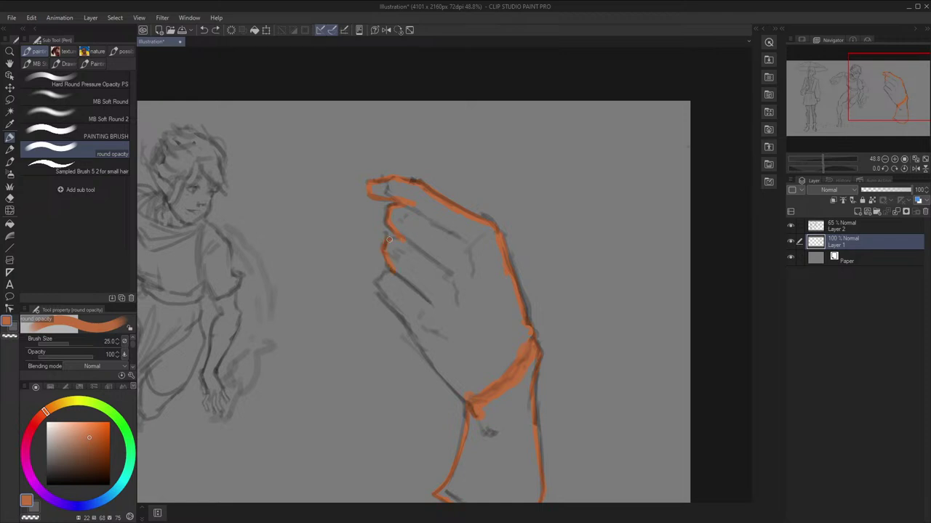
{"action": "key", "text": "h"}
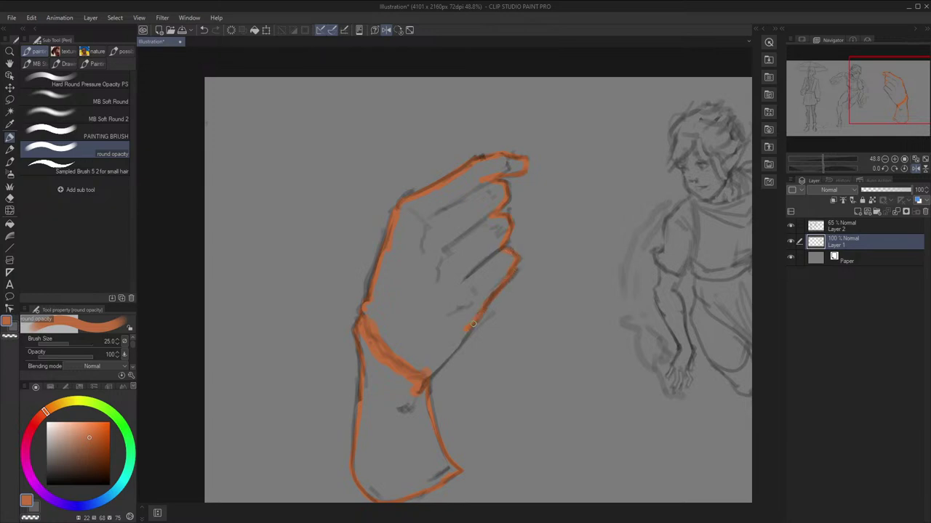
{"action": "key", "text": "h"}
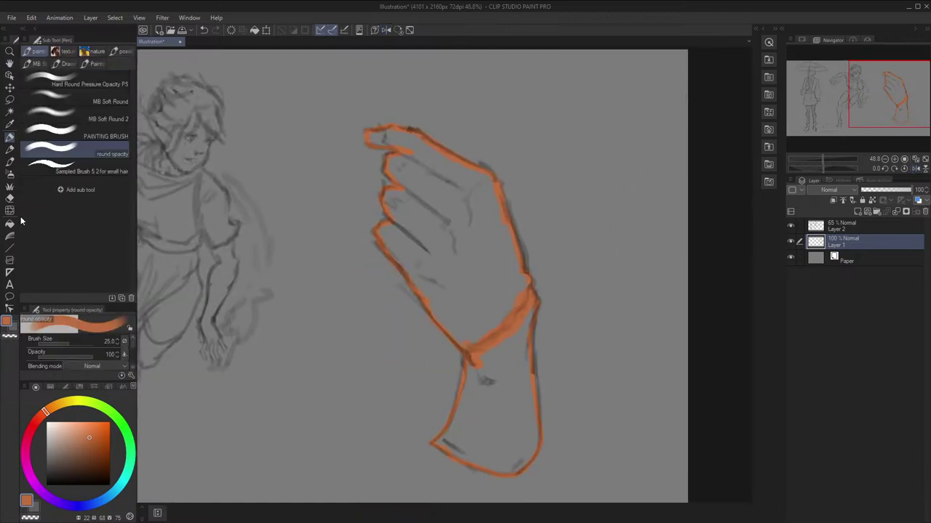
Fill the outlined hand and forearm with the orange on Layer 1 and hide the sketch on Layer 2
{"action": "key", "text": "g"}
{"action": "left_click", "coordinate": [791, 226]}
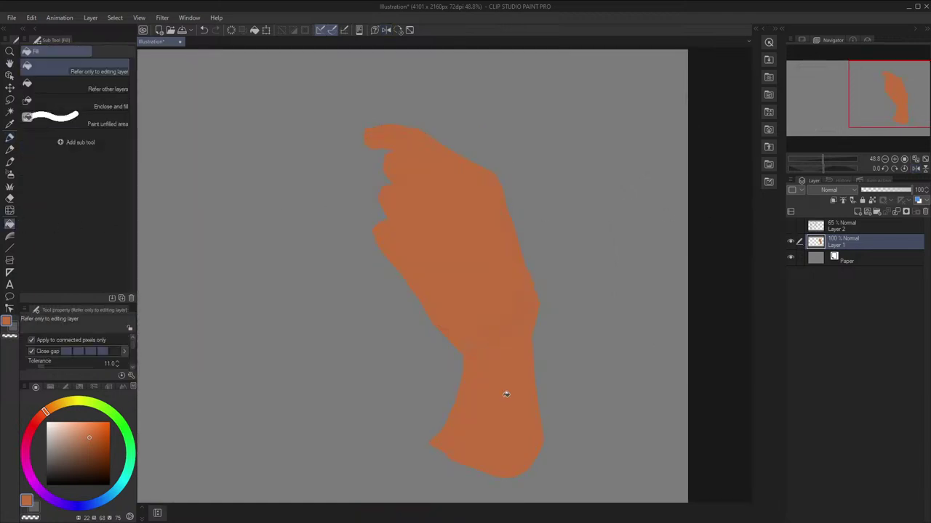
{"action": "key", "text": "p"}
{"action": "key", "text": "h"}
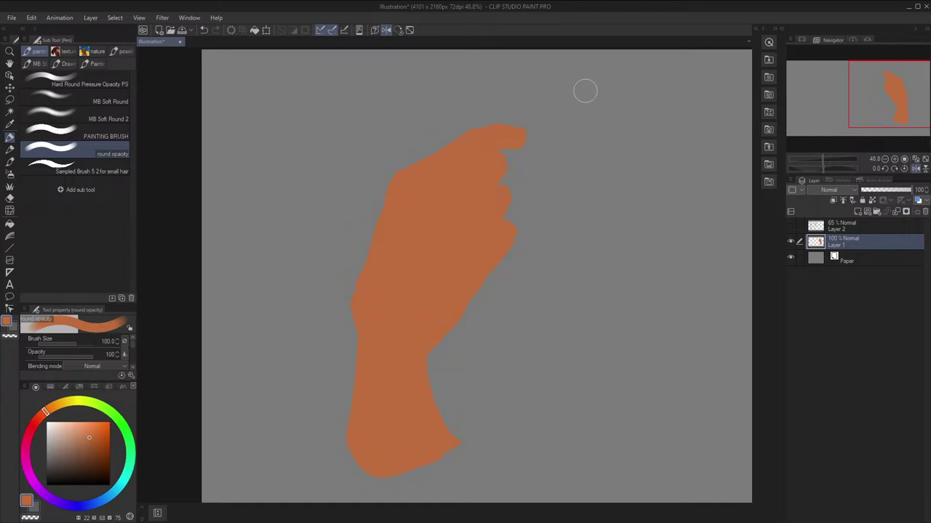
Show the sketch layer again and add a new layer clipped to the orange hand fill on Layer 1
{"action": "scroll", "coordinate": [507, 95], "scroll_direction": "up", "scroll_amount": 3}
{"action": "key", "text": "h"}
{"action": "key", "text": "space"}
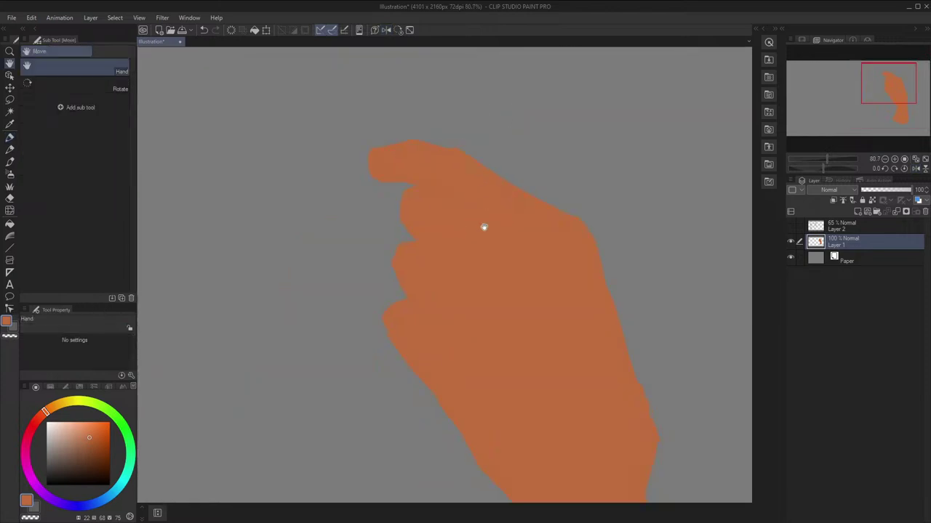
{"action": "key", "text": "bracketleft"}
{"action": "mouse_move", "coordinate": [456, 233]}
{"action": "left_mouse_down"}
{"action": "mouse_move", "coordinate": [443, 168]}
{"action": "mouse_move", "coordinate": [455, 172]}
{"action": "mouse_move", "coordinate": [493, 295]}
{"action": "left_mouse_up"}
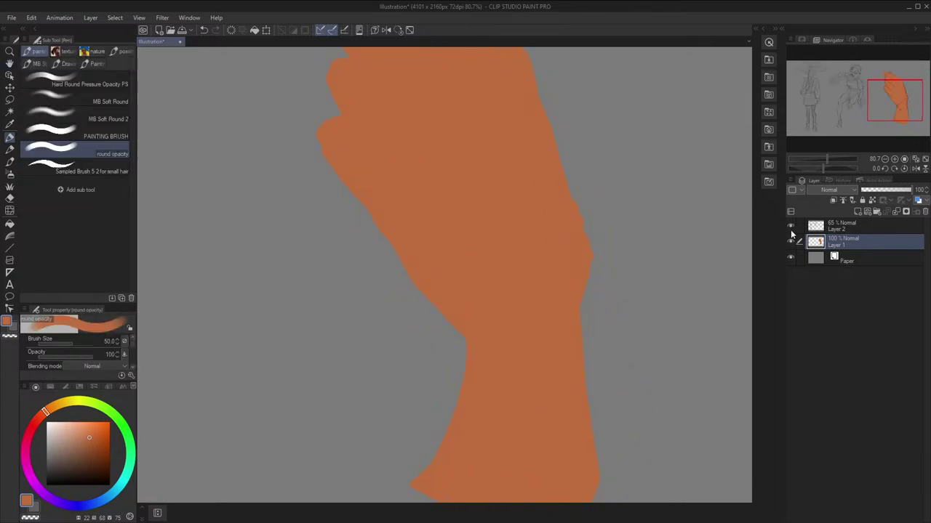
{"action": "left_click", "coordinate": [791, 230]}
{"action": "key", "text": "space"}
{"action": "scroll", "coordinate": [625, 291], "scroll_direction": "down", "scroll_amount": 2}
{"action": "left_click_drag", "start_coordinate": [625, 291], "coordinate": [554, 330]}
{"action": "left_click", "coordinate": [858, 212]}
{"action": "left_click", "coordinate": [834, 200]}
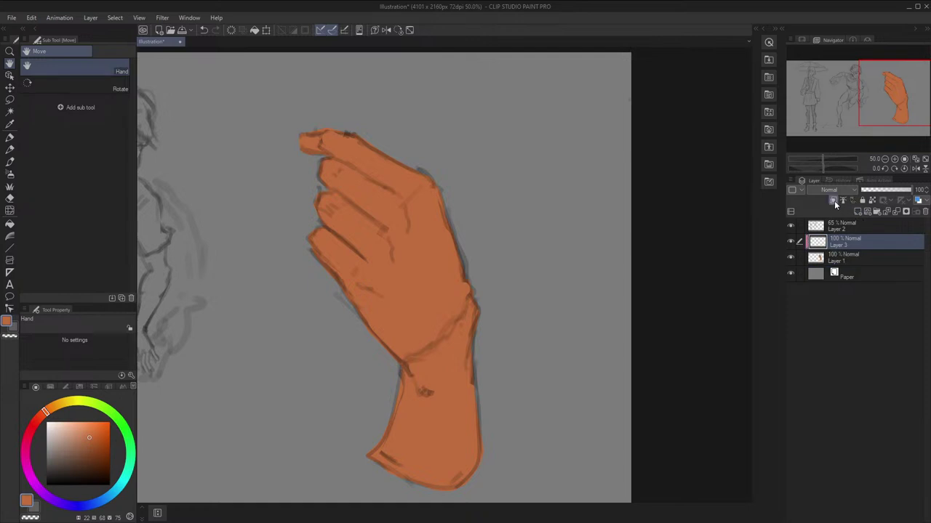
Set the main colour to a dark reddish brown (20, 93, 48) and the secondary colour to the hand's orange
{"action": "left_click_drag", "start_coordinate": [659, 312], "coordinate": [658, 293]}
{"action": "key", "text": "b"}
{"action": "left_click", "coordinate": [107, 452]}
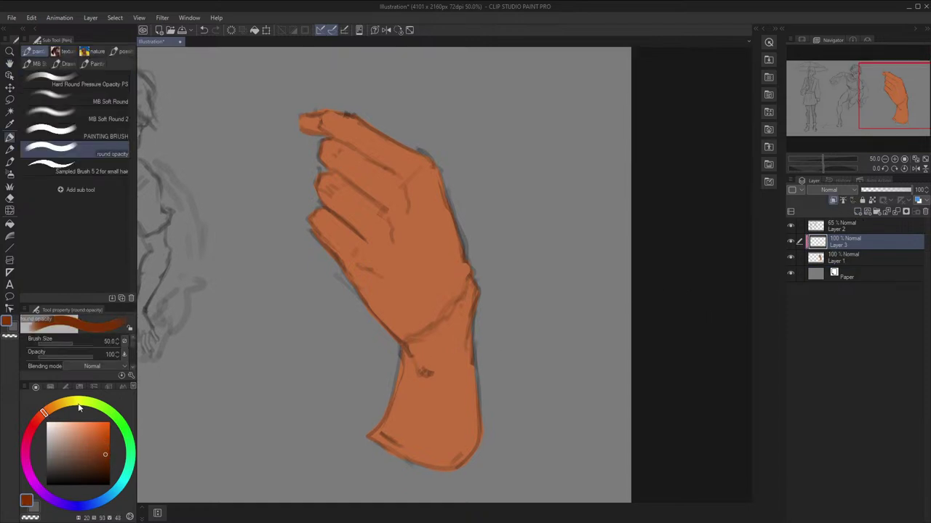
{"action": "left_click", "coordinate": [29, 501]}
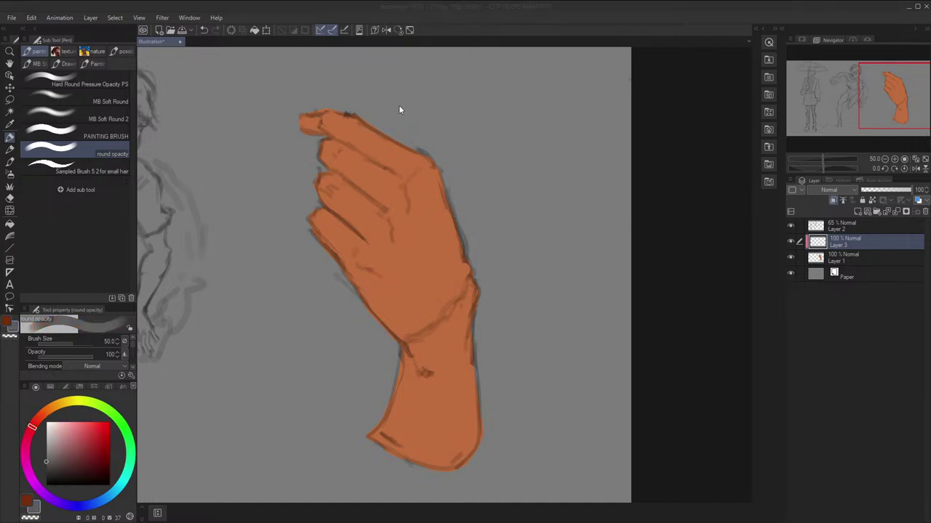
{"action": "left_click", "coordinate": [612, 243]}
{"action": "key", "text": "x"}
{"action": "key", "text": "x"}
{"action": "key", "text": "i"}
{"action": "left_click", "coordinate": [485, 274]}
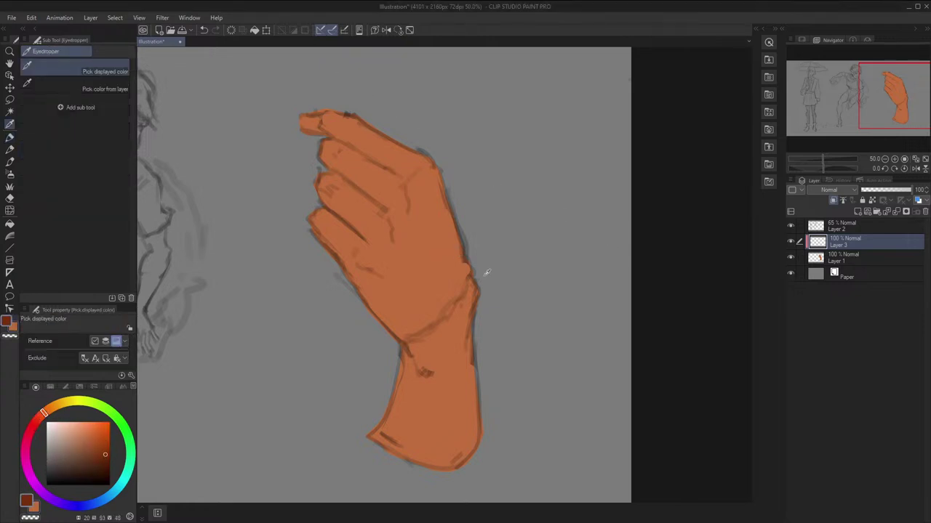
{"action": "key", "text": "x"}
{"action": "key", "text": "x"}
{"action": "key", "text": "x"}
{"action": "key", "text": "x"}
{"action": "key", "text": "p"}
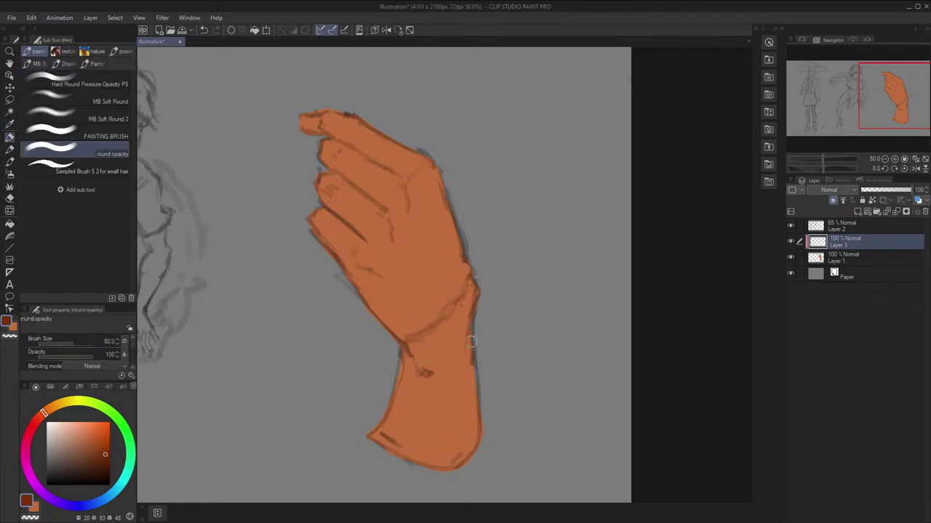
Try dark reddish-brown shading over the forearm with the brush at size 250, and undo it
{"action": "key", "text": "bracketright"}
{"action": "key", "text": "bracketright"}
{"action": "key", "text": "bracketright"}
{"action": "left_click_drag", "start_coordinate": [412, 364], "coordinate": [446, 422]}
{"action": "key", "text": "h"}
{"action": "mouse_move", "coordinate": [509, 367]}
{"action": "left_mouse_down"}
{"action": "mouse_move", "coordinate": [506, 421]}
{"action": "mouse_move", "coordinate": [446, 438]}
{"action": "left_mouse_up"}
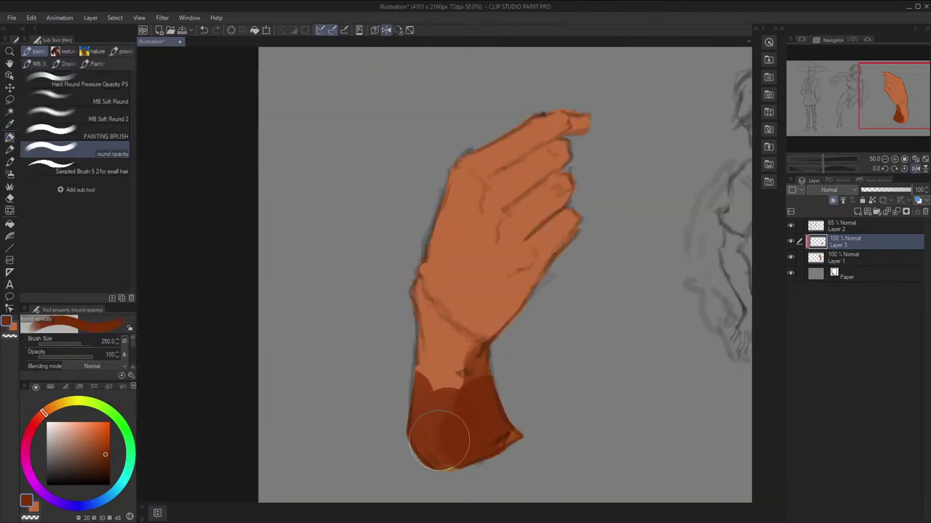
{"action": "key", "text": "h"}
{"action": "key", "text": "h"}
{"action": "scroll", "coordinate": [549, 283], "scroll_direction": "down", "scroll_amount": 1}
{"action": "key", "text": "h"}
{"action": "key", "text": "ctrl+z"}
{"action": "key", "text": "ctrl+z"}
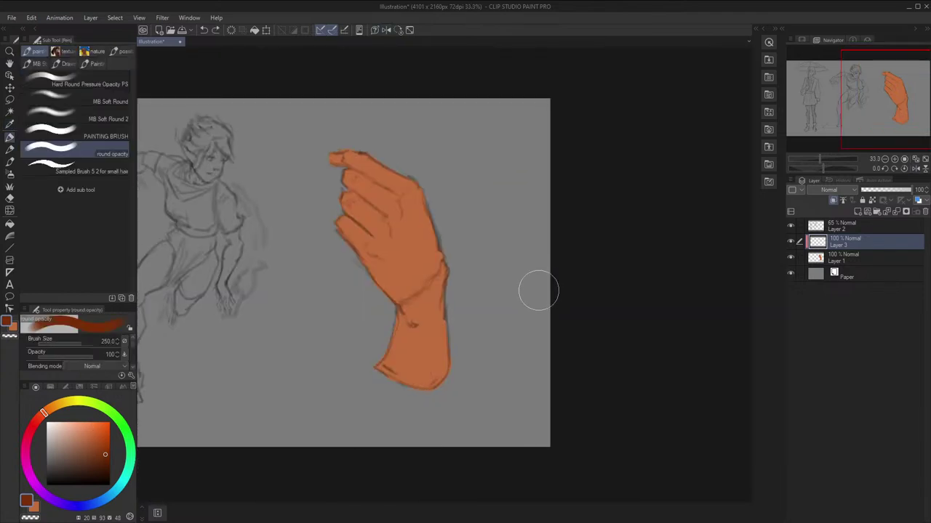
Change the colour to a darker brown (20, 74, 34) and block in shadow down the thumb side of the forearm
{"action": "left_click", "coordinate": [97, 464]}
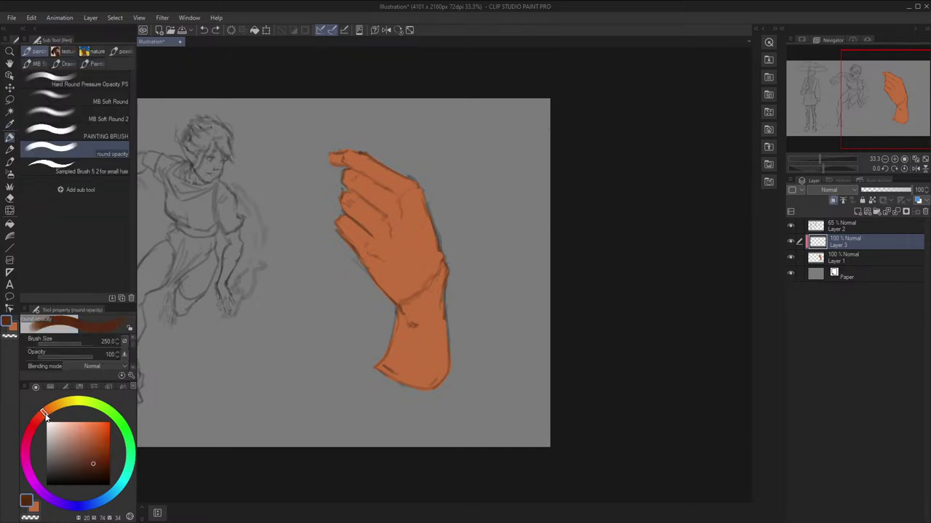
{"action": "left_click", "coordinate": [405, 335]}
{"action": "mouse_move", "coordinate": [405, 337]}
{"action": "left_mouse_down"}
{"action": "mouse_move", "coordinate": [416, 368]}
{"action": "mouse_move", "coordinate": [418, 344]}
{"action": "left_mouse_up"}
{"action": "key", "text": "ctrl+z"}
{"action": "mouse_move", "coordinate": [395, 313]}
{"action": "left_mouse_down"}
{"action": "mouse_move", "coordinate": [389, 367]}
{"action": "mouse_move", "coordinate": [399, 369]}
{"action": "left_mouse_up"}
{"action": "key", "text": "h"}
{"action": "key", "text": "h"}
{"action": "scroll", "coordinate": [535, 281], "scroll_direction": "up", "scroll_amount": 1}
{"action": "left_click_drag", "start_coordinate": [474, 320], "coordinate": [497, 295]}
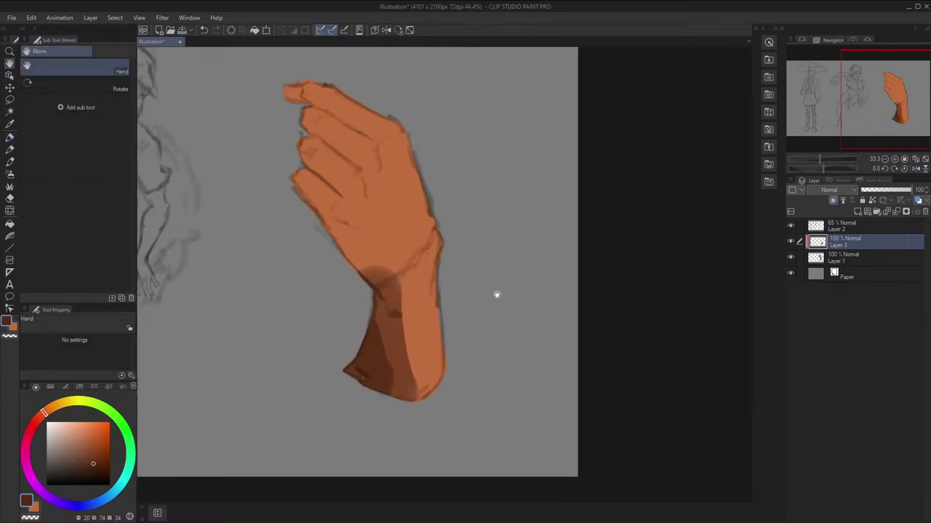
Extend the dark brown shadow across the wrist below the crease and over the rest of the forearm
{"action": "key", "text": "["}
{"action": "key", "text": "bracketleft"}
{"action": "mouse_move", "coordinate": [385, 297]}
{"action": "left_mouse_down"}
{"action": "mouse_move", "coordinate": [410, 291]}
{"action": "mouse_move", "coordinate": [432, 291]}
{"action": "left_mouse_up"}
{"action": "key", "text": "bracketright"}
{"action": "key", "text": "bracketright"}
{"action": "key", "text": "bracketright"}
{"action": "mouse_move", "coordinate": [428, 324]}
{"action": "left_mouse_down"}
{"action": "mouse_move", "coordinate": [428, 359]}
{"action": "mouse_move", "coordinate": [418, 367]}
{"action": "left_mouse_up"}
{"action": "key", "text": "bracketright"}
{"action": "key", "text": "h"}
{"action": "key", "text": "bracketleft"}
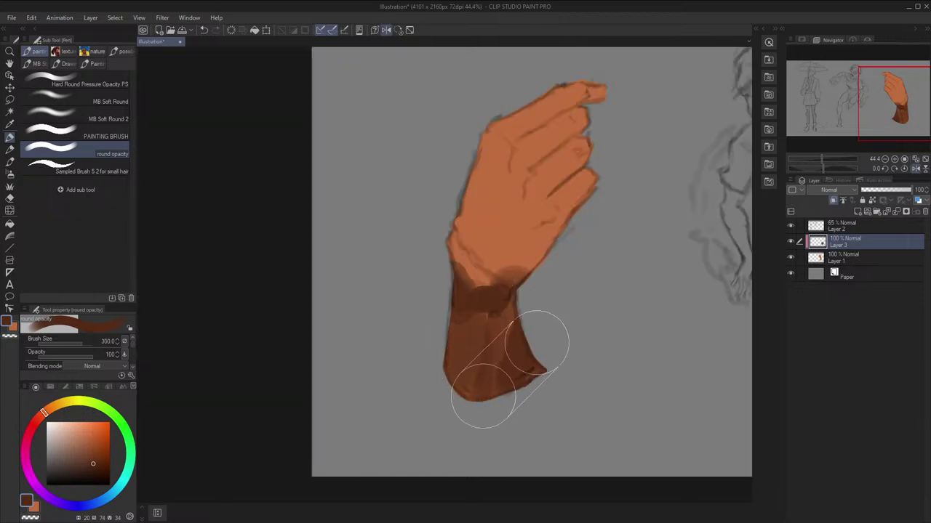
Shape the shadow's edge along the wrist crease with the brush at size 100 and shade softly up to the wrist bone
{"action": "key", "text": "h"}
{"action": "key", "text": "bracketleft"}
{"action": "key", "text": "bracketleft"}
{"action": "key", "text": "bracketleft"}
{"action": "key", "text": "bracketleft"}
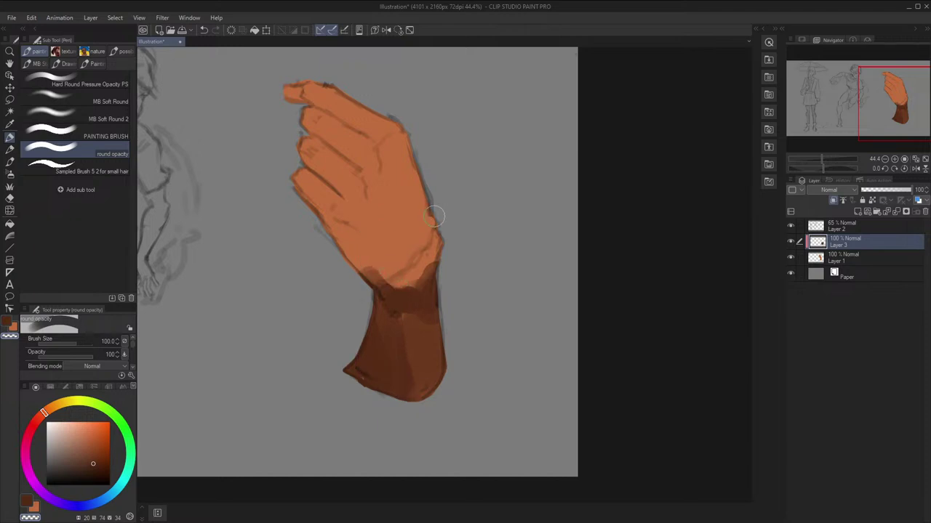
{"action": "key", "text": "bracketleft"}
{"action": "key", "text": "c"}
{"action": "key", "text": "bracketright"}
{"action": "key", "text": "bracketright"}
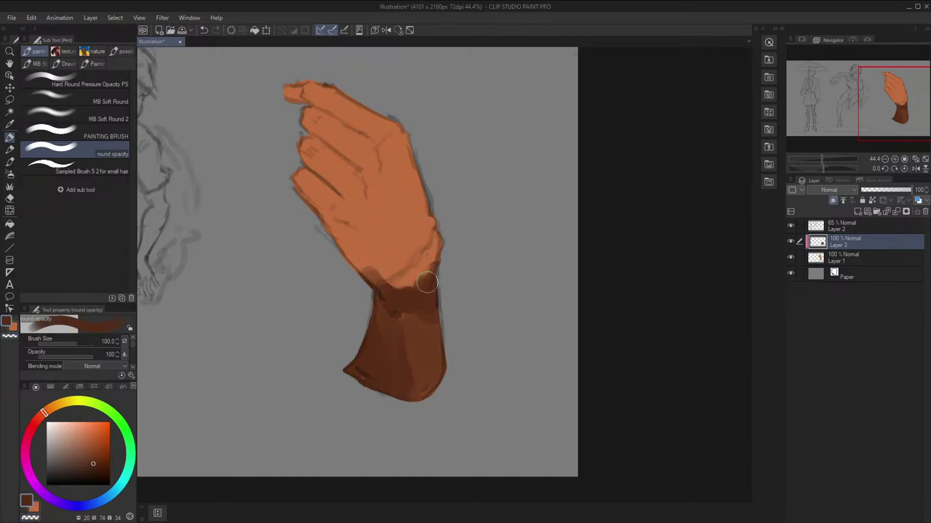
{"action": "key", "text": "h"}
{"action": "mouse_move", "coordinate": [457, 268]}
{"action": "left_mouse_down"}
{"action": "mouse_move", "coordinate": [490, 244]}
{"action": "mouse_move", "coordinate": [472, 219]}
{"action": "mouse_move", "coordinate": [482, 267]}
{"action": "mouse_move", "coordinate": [464, 237]}
{"action": "mouse_move", "coordinate": [472, 263]}
{"action": "mouse_move", "coordinate": [459, 250]}
{"action": "mouse_move", "coordinate": [495, 287]}
{"action": "left_mouse_up"}
{"action": "key", "text": "x"}
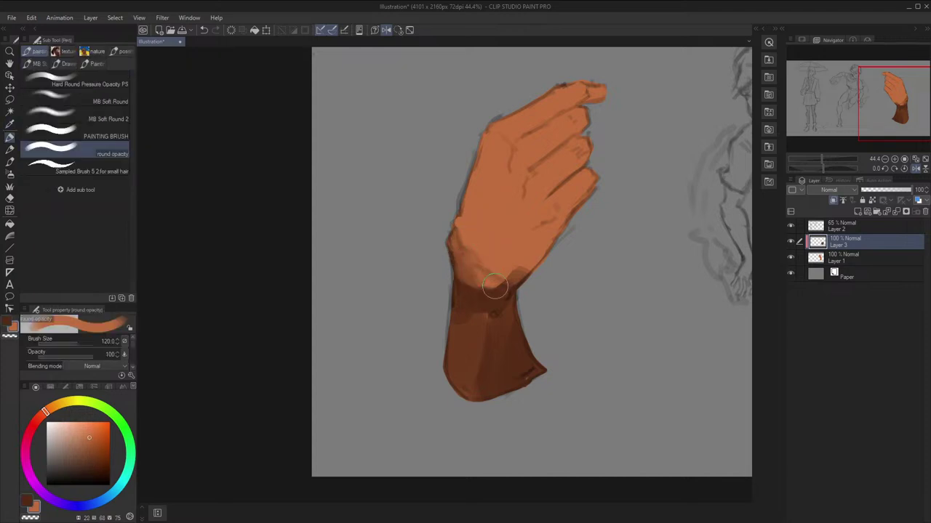
Hide the sketch layer and blend the shadow into the orange around the wrist bone with colours sampled from the painting
{"action": "left_click", "coordinate": [791, 225]}
{"action": "key", "text": "h"}
{"action": "key", "text": "bracketright"}
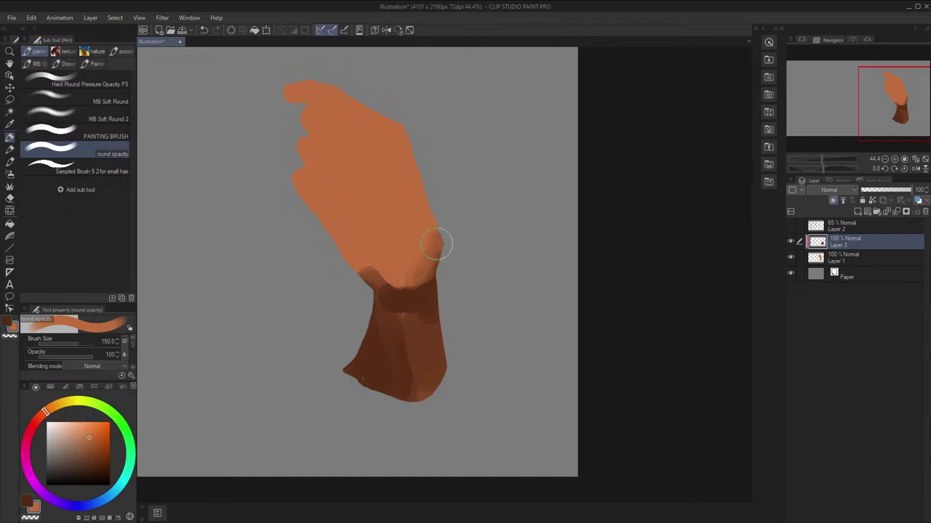
{"action": "left_click", "coordinate": [436, 282], "text": "alt"}
{"action": "key", "text": "bracketleft"}
{"action": "key", "text": "bracketleft"}
{"action": "key", "text": "bracketleft"}
{"action": "mouse_move", "coordinate": [437, 254]}
{"action": "left_mouse_down"}
{"action": "mouse_move", "coordinate": [438, 276]}
{"action": "mouse_move", "coordinate": [430, 266]}
{"action": "mouse_move", "coordinate": [419, 282]}
{"action": "left_mouse_up"}
{"action": "key", "text": "h"}
{"action": "key", "text": "bracketright"}
{"action": "left_click", "coordinate": [450, 245], "text": "alt"}
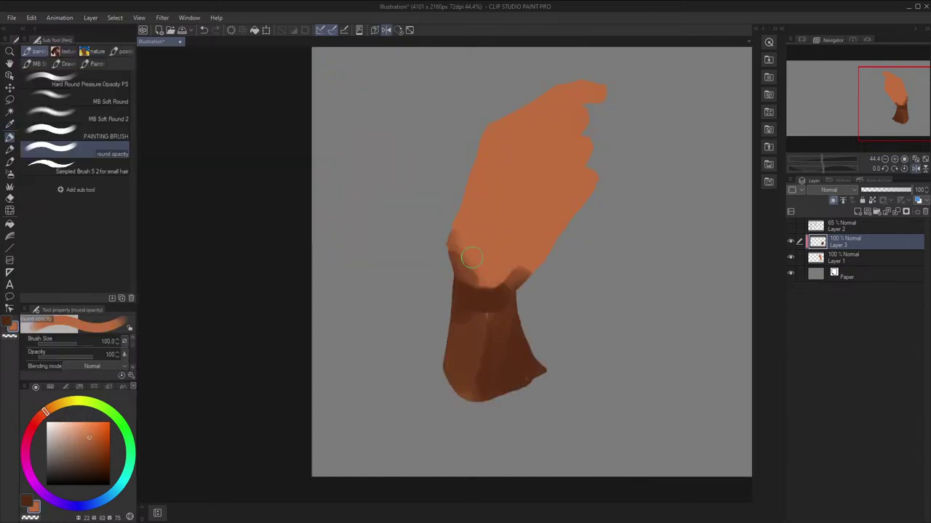
{"action": "key", "text": "h"}
{"action": "mouse_move", "coordinate": [462, 231]}
{"action": "left_mouse_down"}
{"action": "mouse_move", "coordinate": [488, 237]}
{"action": "mouse_move", "coordinate": [510, 227]}
{"action": "left_mouse_up"}
Deepen the shadow down the middle of the forearm with dark brown and a larger brush
{"action": "key", "text": "x"}
{"action": "key", "text": "bracketright"}
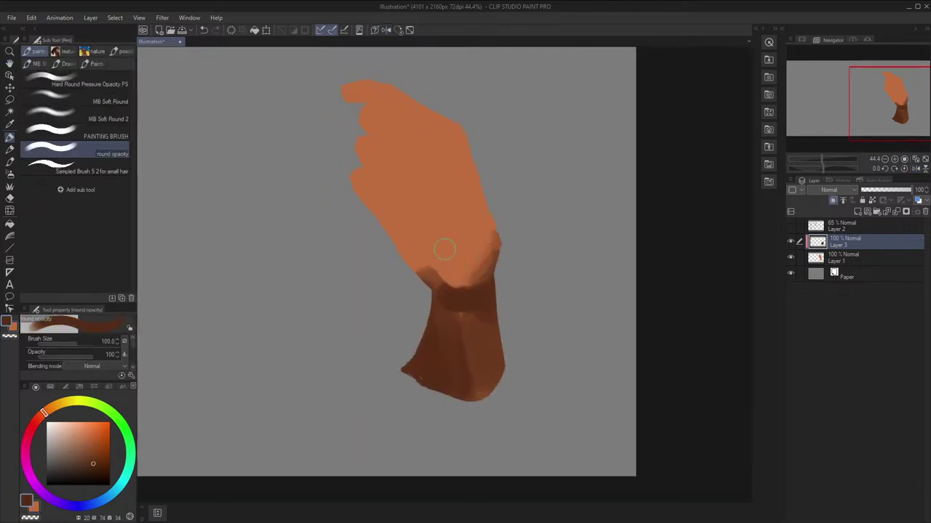
{"action": "key", "text": "bracketright"}
{"action": "mouse_move", "coordinate": [459, 318]}
{"action": "left_mouse_down"}
{"action": "mouse_move", "coordinate": [432, 373]}
{"action": "mouse_move", "coordinate": [456, 330]}
{"action": "mouse_move", "coordinate": [452, 357]}
{"action": "left_mouse_up"}
{"action": "key", "text": "bracketright"}
{"action": "key", "text": "h"}
Refine the shadow's edge under the heel of the palm with a smaller brush, alternating transparent and brown strokes
{"action": "key", "text": "c"}
{"action": "key", "text": "bracketleft"}
{"action": "key", "text": "bracketleft"}
{"action": "key", "text": "bracketleft"}
{"action": "key", "text": "bracketleft"}
{"action": "key", "text": "bracketleft"}
{"action": "mouse_move", "coordinate": [456, 289]}
{"action": "left_mouse_down"}
{"action": "mouse_move", "coordinate": [463, 317]}
{"action": "mouse_move", "coordinate": [424, 319]}
{"action": "left_mouse_up"}
{"action": "key", "text": "h"}
{"action": "key", "text": "x"}
{"action": "key", "text": "ctrl+z"}
{"action": "key", "text": "x"}
{"action": "key", "text": "bracketleft"}
{"action": "key", "text": "bracketleft"}
{"action": "mouse_move", "coordinate": [445, 290]}
{"action": "left_mouse_down"}
{"action": "mouse_move", "coordinate": [432, 285]}
{"action": "mouse_move", "coordinate": [440, 279]}
{"action": "left_mouse_up"}
Trim the shadow along the narrow side of the wrist with transparent strokes at smaller brush sizes, leaving a thin orange strip
{"action": "key", "text": "c"}
{"action": "key", "text": "h"}
{"action": "key", "text": "h"}
{"action": "key", "text": "h"}
{"action": "key", "text": "bracketleft"}
{"action": "key", "text": "bracketleft"}
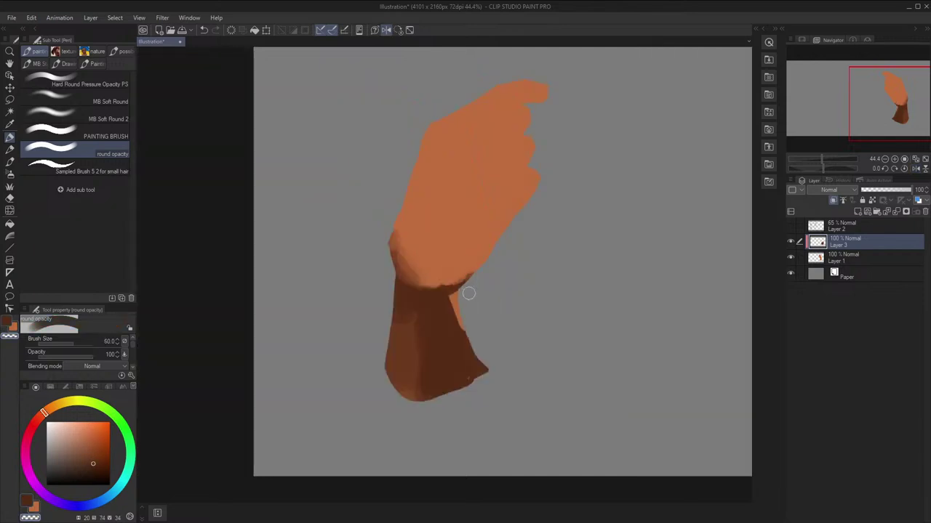
{"action": "key", "text": "h"}
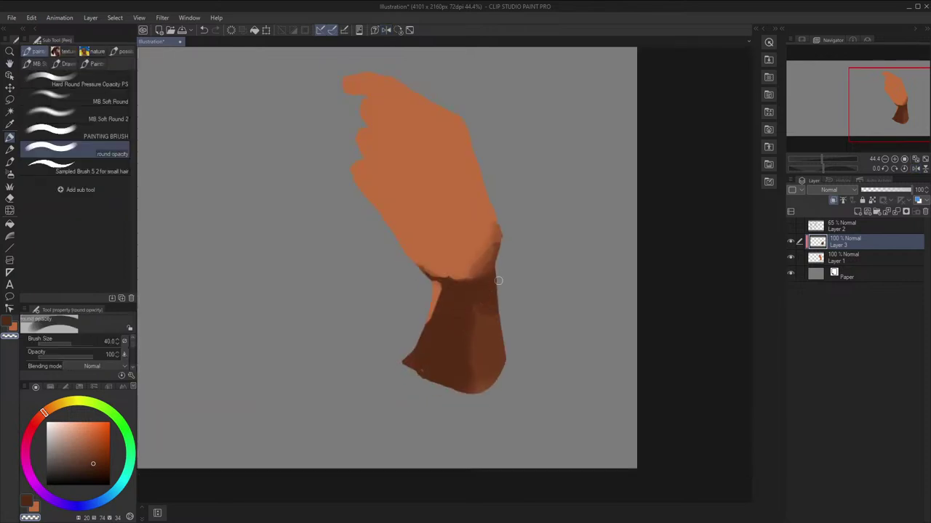
Darken the outer side of the forearm below the wrist bone with sampled brown and the brush enlarged to size 170
{"action": "key", "text": "x"}
{"action": "left_click", "coordinate": [489, 327], "text": "alt"}
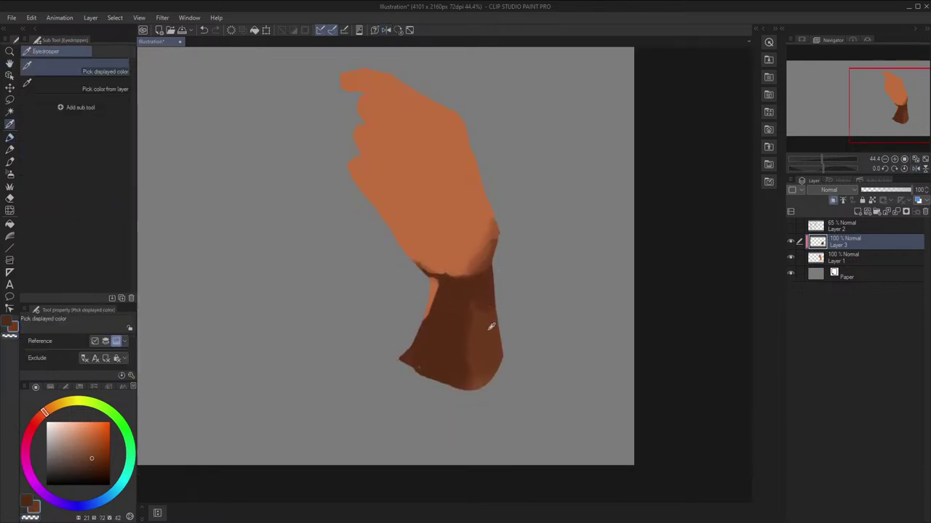
{"action": "key", "text": "bracketright"}
{"action": "key", "text": "bracketright"}
{"action": "key", "text": "bracketright"}
{"action": "key", "text": "bracketright"}
{"action": "key", "text": "bracketright"}
{"action": "key", "text": "bracketright"}
{"action": "key", "text": "bracketright"}
{"action": "key", "text": "bracketright"}
{"action": "left_click_drag", "start_coordinate": [490, 287], "coordinate": [491, 300]}
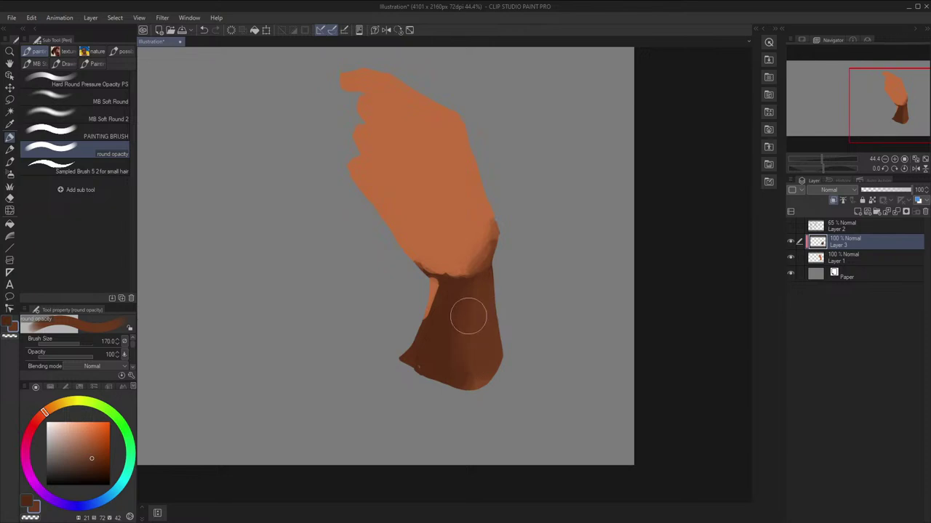
Soften the shadow down the middle of the forearm with sampled brown at brush size 150, checking it on the mirrored canvas
{"action": "key", "text": "h"}
{"action": "left_click", "coordinate": [456, 309], "text": "alt"}
{"action": "key", "text": "["}
{"action": "mouse_move", "coordinate": [426, 378]}
{"action": "left_mouse_down"}
{"action": "mouse_move", "coordinate": [446, 355]}
{"action": "mouse_move", "coordinate": [440, 299]}
{"action": "left_mouse_up"}
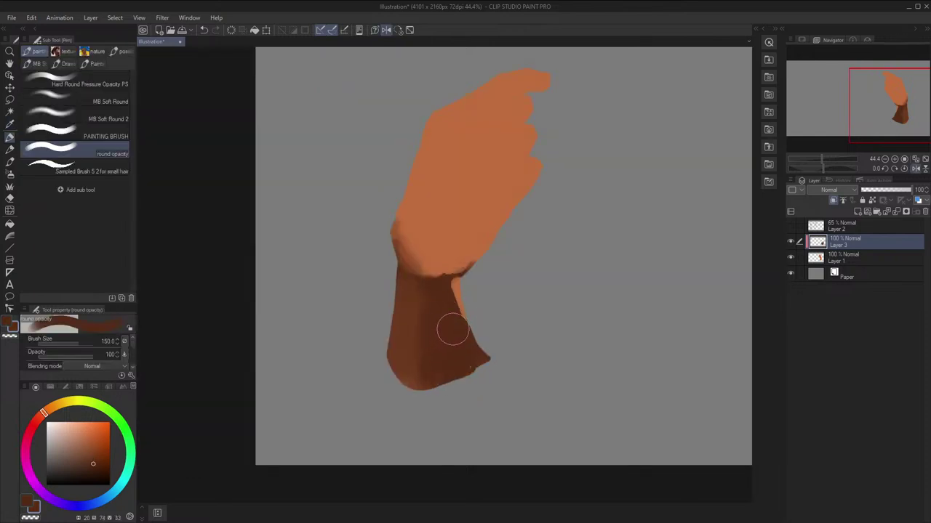
{"action": "key", "text": "h"}
{"action": "left_click", "coordinate": [463, 363], "text": "alt"}
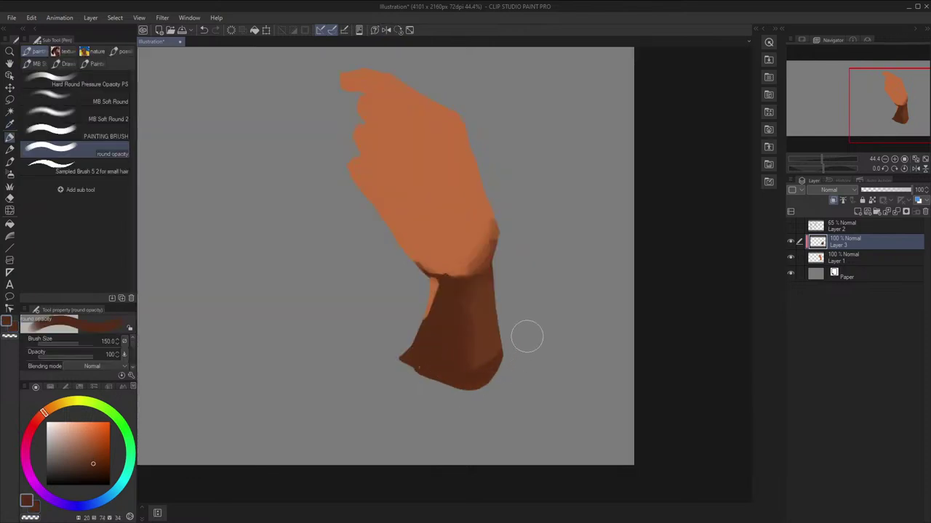
Blend the lower outer end of the forearm into the shadow with sampled browns at brush size 100
{"action": "key", "text": "x"}
{"action": "left_click", "coordinate": [492, 331], "text": "alt"}
{"action": "key", "text": "["}
{"action": "key", "text": "["}
{"action": "left_click_drag", "start_coordinate": [495, 371], "coordinate": [472, 330]}
{"action": "left_click", "coordinate": [489, 364], "text": "alt"}
{"action": "key", "text": "h"}
{"action": "left_click", "coordinate": [445, 324], "text": "alt"}
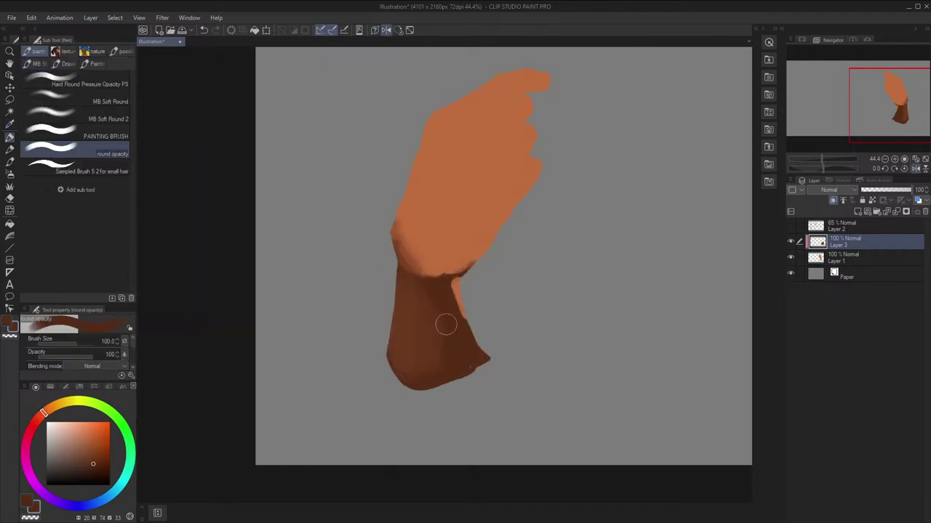
{"action": "key", "text": "h"}
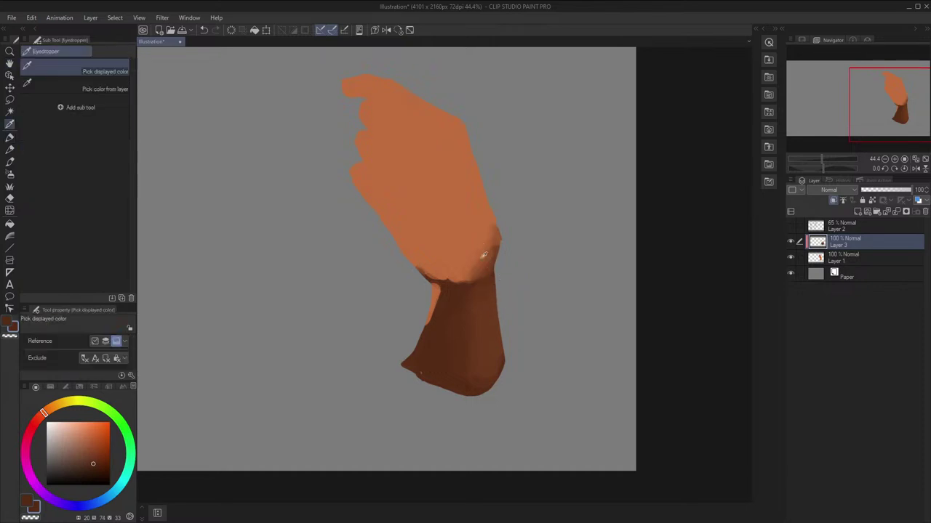
Show the sketch layer, rework the wrist bone with sampled orange and reddish brown, and undo the last stroke
{"action": "left_click", "coordinate": [791, 225]}
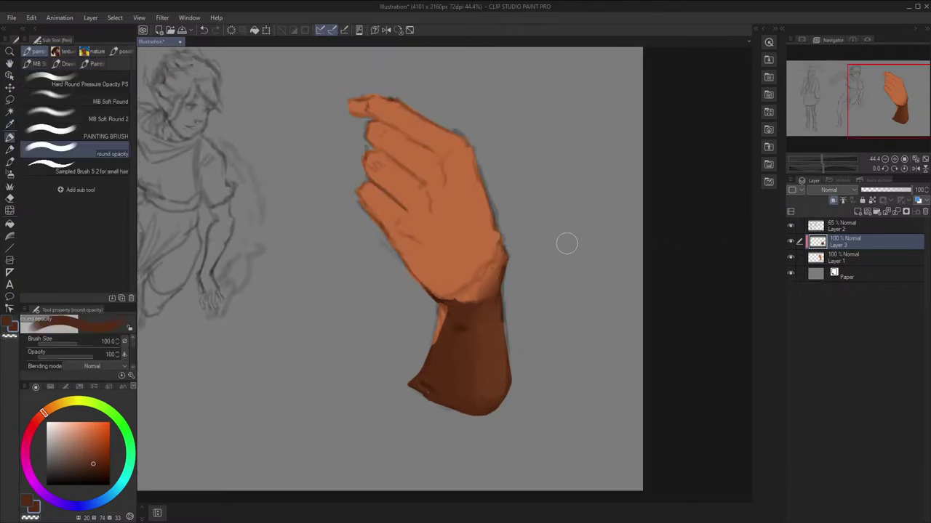
{"action": "left_click", "coordinate": [481, 259], "text": "alt"}
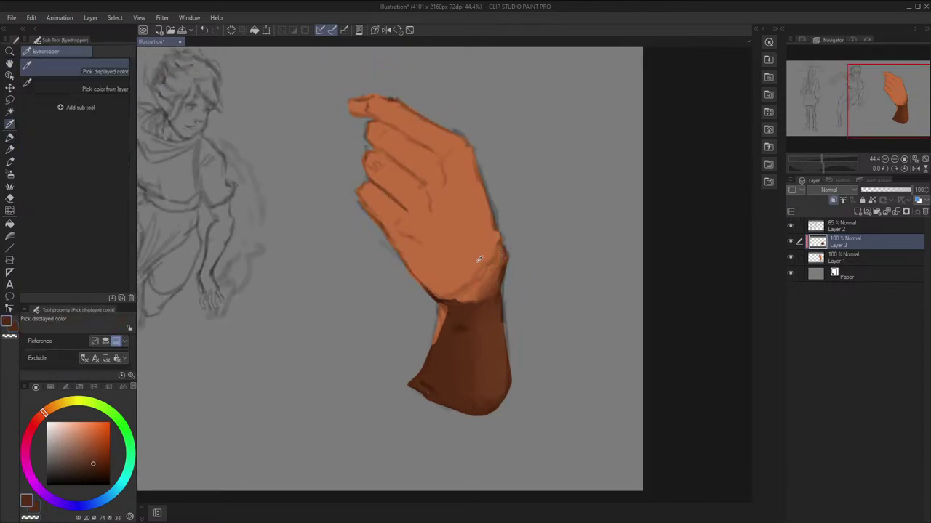
{"action": "left_click", "coordinate": [479, 262], "text": "alt"}
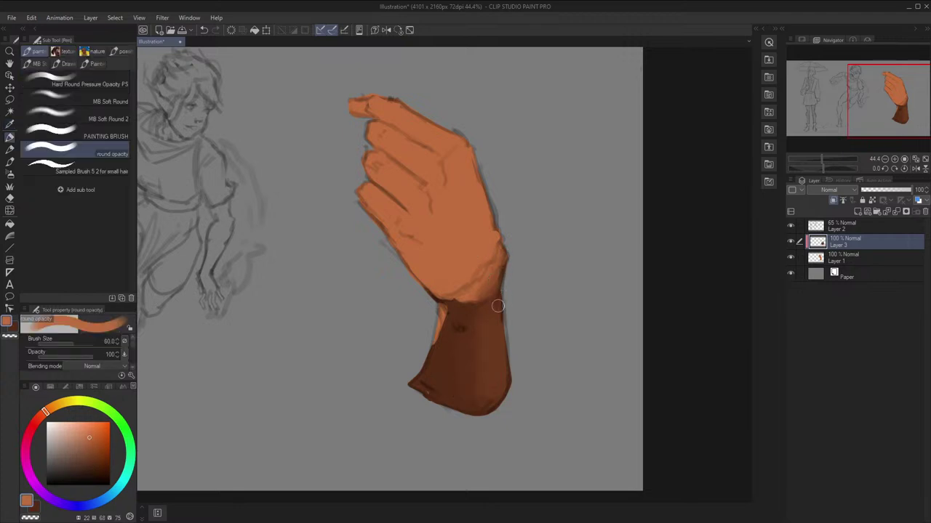
{"action": "key", "text": "h"}
{"action": "left_click", "coordinate": [401, 307], "text": "alt"}
{"action": "key", "text": "bracketright"}
{"action": "key", "text": "bracketright"}
{"action": "key", "text": "bracketright"}
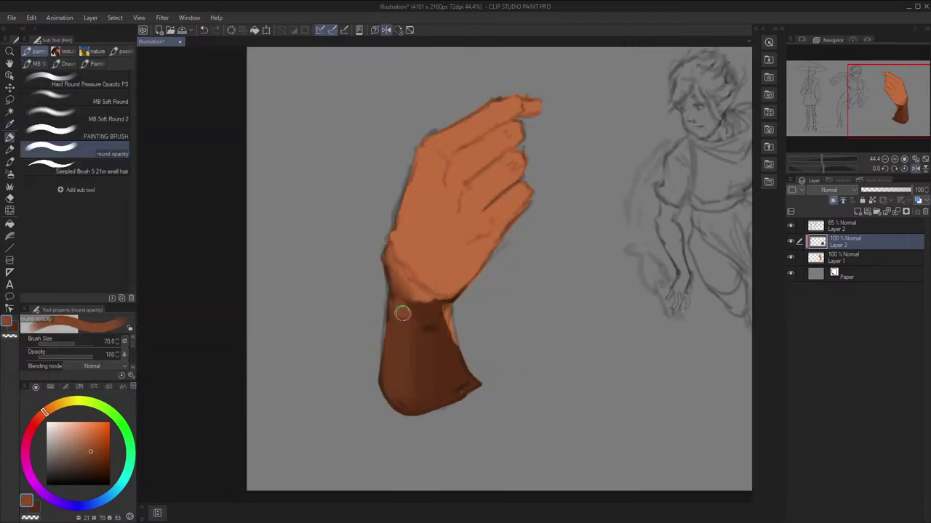
{"action": "left_click_drag", "start_coordinate": [402, 312], "coordinate": [398, 323]}
{"action": "key", "text": "h"}
{"action": "key", "text": "ctrl+z"}
Hide the sketch layer and lighten the outer side of the forearm below the wrist with reddish brown strokes
{"action": "left_click", "coordinate": [799, 226]}
{"action": "left_click", "coordinate": [790, 226]}
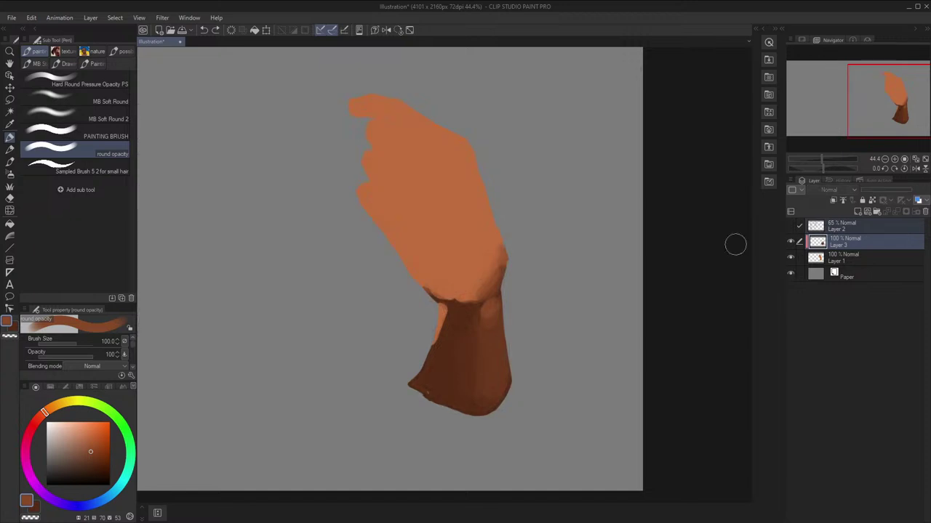
{"action": "key", "text": "bracketright"}
{"action": "left_click_drag", "start_coordinate": [487, 310], "coordinate": [492, 356]}
{"action": "left_click", "coordinate": [492, 354], "text": "alt"}
{"action": "key", "text": "h"}
{"action": "key", "text": "bracketright"}
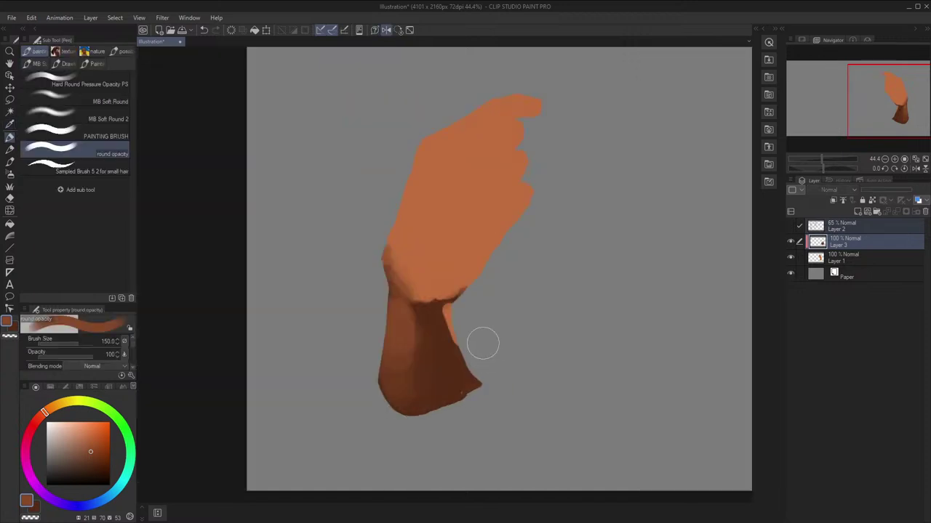
Blend the transition between the lighter outer forearm and its dark middle with sampled browns at brush size 150
{"action": "left_click", "coordinate": [405, 340], "text": "alt"}
{"action": "left_click", "coordinate": [428, 355], "text": "alt"}
{"action": "left_click_drag", "start_coordinate": [429, 357], "coordinate": [420, 355]}
{"action": "left_click", "coordinate": [419, 355], "text": "alt"}
{"action": "key", "text": "h"}
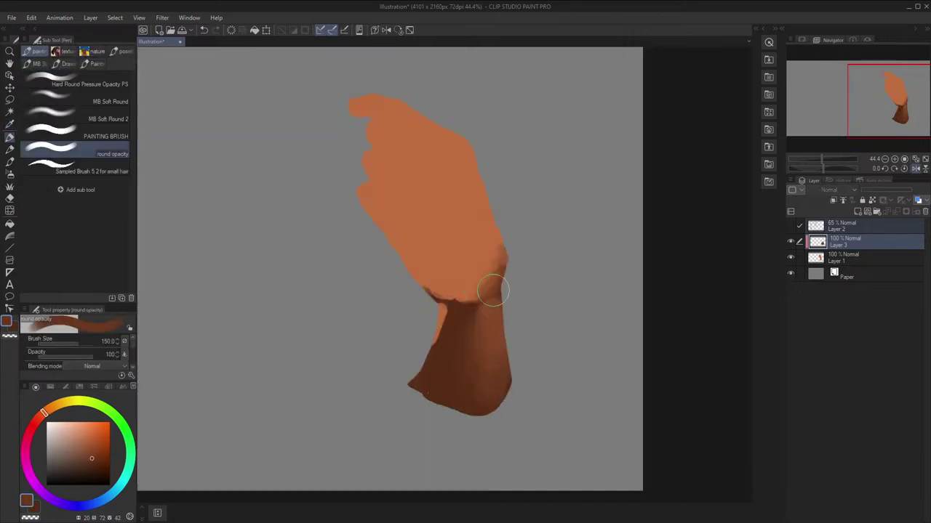
{"action": "left_click", "coordinate": [488, 364], "text": "alt"}
Show the sketch layer and choose a very dark brown to shade just below the wrist crease with the brush at size 50
{"action": "scroll", "coordinate": [494, 320], "scroll_direction": "down", "scroll_amount": 3}
{"action": "scroll", "coordinate": [501, 279], "scroll_direction": "up", "scroll_amount": 3}
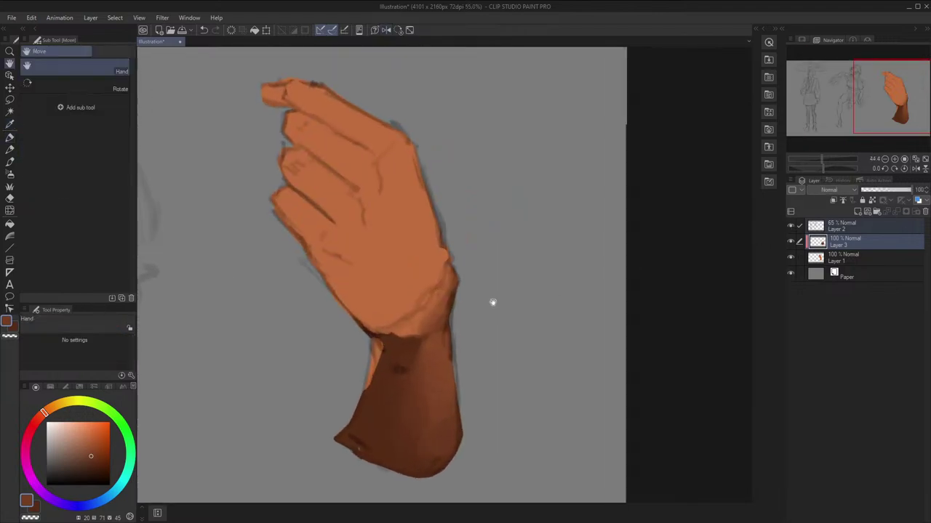
{"action": "scroll", "coordinate": [492, 305], "scroll_direction": "up", "scroll_amount": 1}
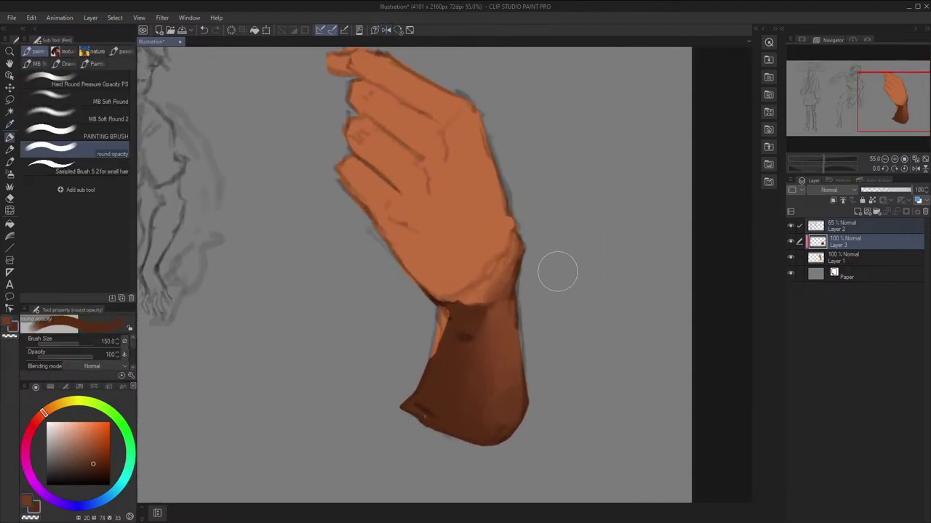
{"action": "key", "text": "x"}
{"action": "left_click", "coordinate": [461, 340], "text": "alt"}
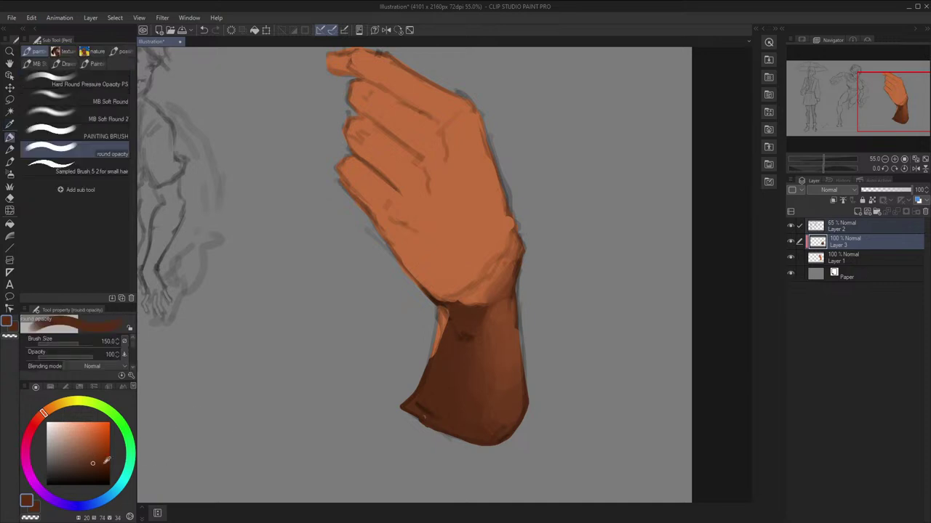
{"action": "left_click", "coordinate": [95, 473]}
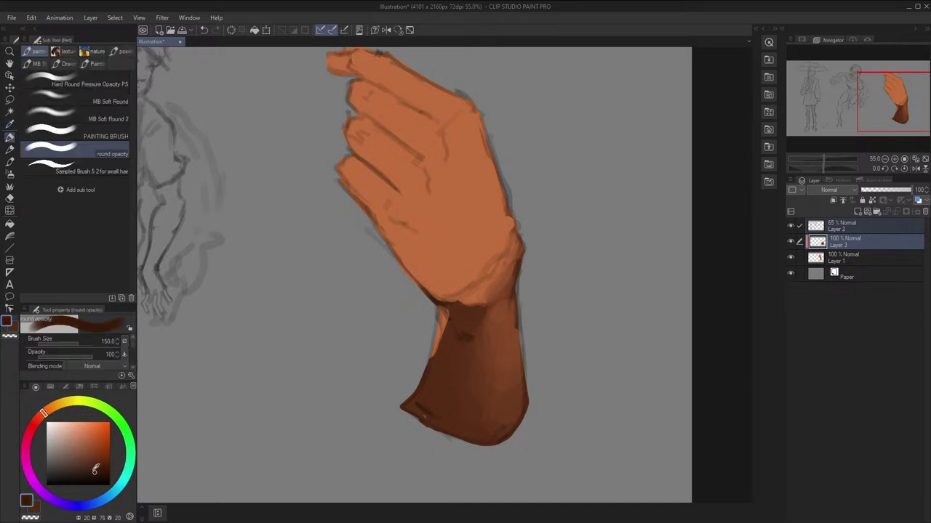
{"action": "left_click", "coordinate": [450, 362], "text": "alt"}
{"action": "left_click", "coordinate": [95, 468]}
{"action": "key", "text": "h"}
{"action": "left_click_drag", "start_coordinate": [560, 278], "coordinate": [496, 378]}
{"action": "key", "text": "bracketleft"}
{"action": "key", "text": "bracketleft"}
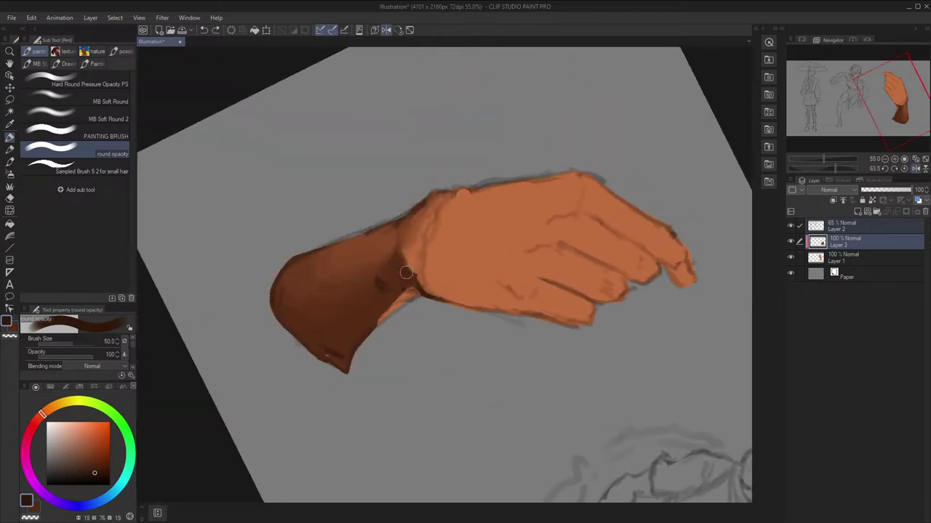
Paint a very dark shadow from the wrist crease down the forearm, enlarging the brush from size 100 to 120
{"action": "key", "text": "h"}
{"action": "key", "text": "bracketright"}
{"action": "key", "text": "bracketright"}
{"action": "key", "text": "bracketright"}
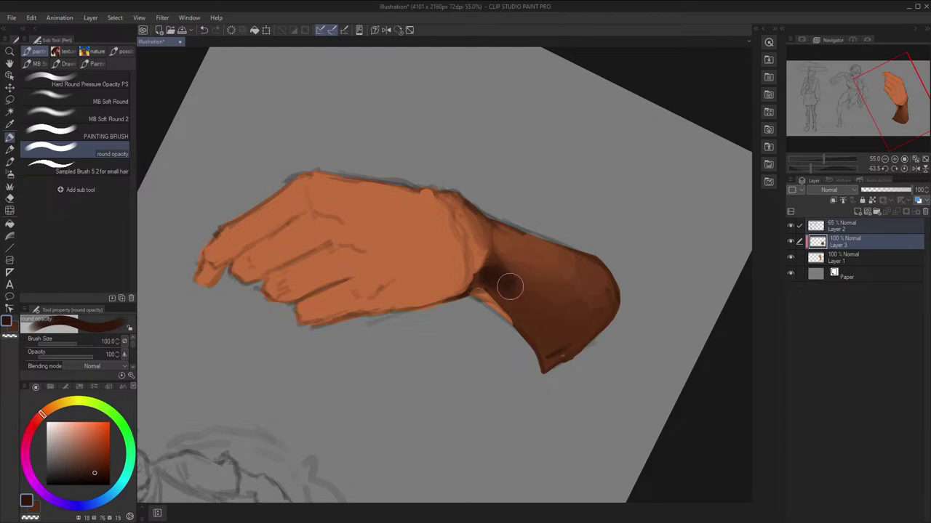
{"action": "left_click_drag", "start_coordinate": [517, 298], "coordinate": [548, 317]}
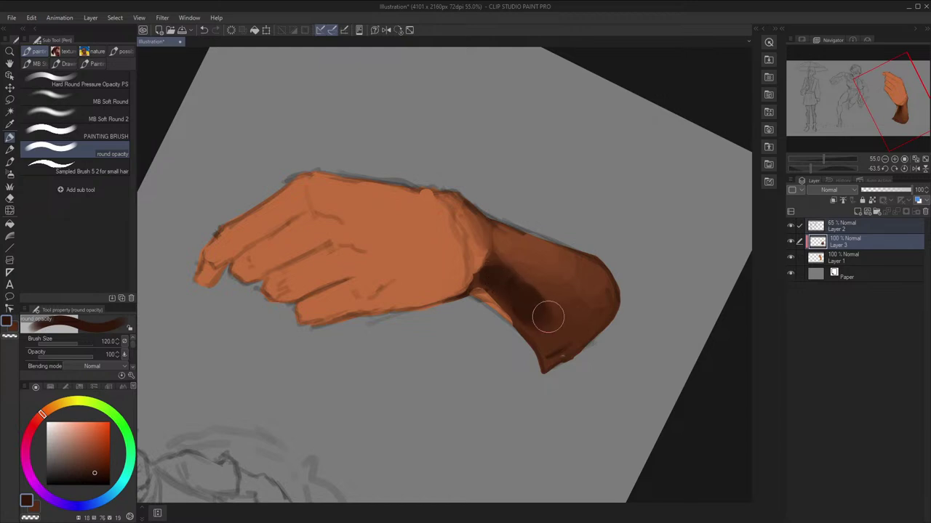
{"action": "left_click", "coordinate": [557, 323], "text": "alt"}
{"action": "left_click", "coordinate": [556, 318], "text": "alt"}
{"action": "key", "text": "h"}
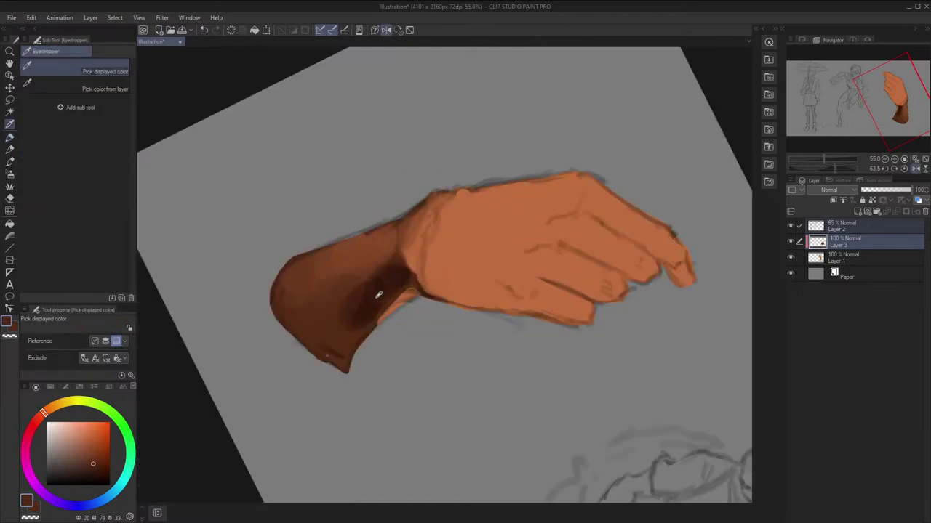
Reset the canvas rotation, hide the sketch layer and blend the dark forearm patch outward with sampled browns
{"action": "key", "text": "h"}
{"action": "left_click", "coordinate": [398, 30]}
{"action": "left_click", "coordinate": [473, 338], "text": "alt"}
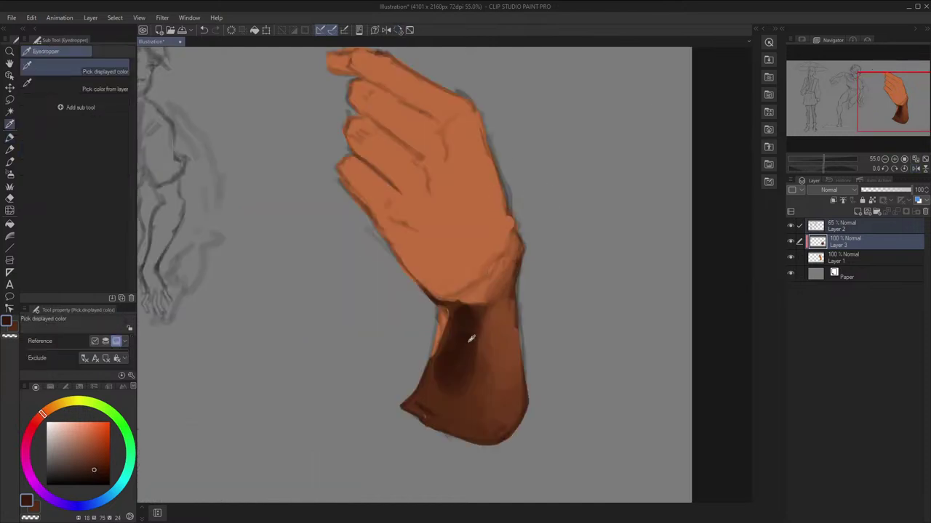
{"action": "left_click_drag", "start_coordinate": [471, 365], "coordinate": [480, 386]}
{"action": "left_click", "coordinate": [505, 352], "text": "alt"}
{"action": "left_click", "coordinate": [791, 226]}
{"action": "left_click", "coordinate": [477, 349], "text": "alt"}
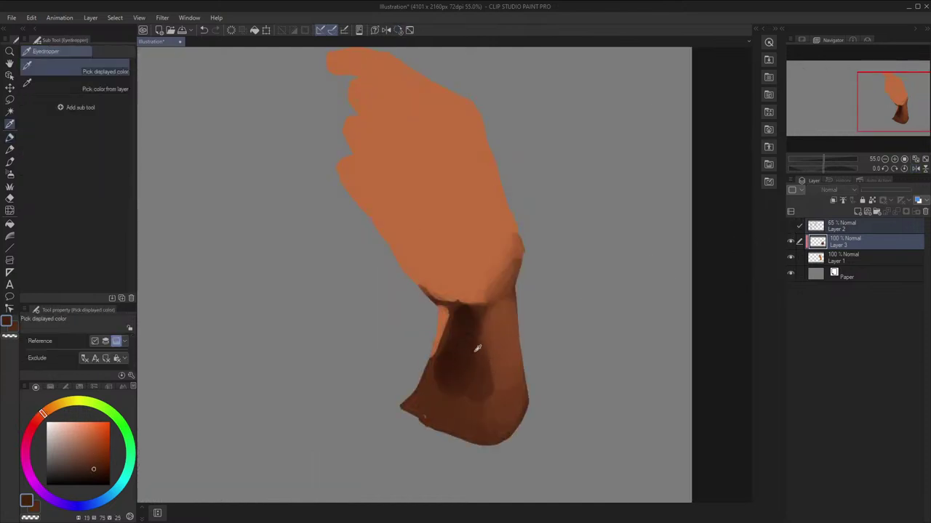
{"action": "left_click", "coordinate": [500, 349], "text": "alt"}
{"action": "mouse_move", "coordinate": [474, 330]}
{"action": "left_mouse_down"}
{"action": "mouse_move", "coordinate": [473, 365]}
{"action": "mouse_move", "coordinate": [491, 377]}
{"action": "mouse_move", "coordinate": [472, 393]}
{"action": "mouse_move", "coordinate": [438, 380]}
{"action": "mouse_move", "coordinate": [456, 390]}
{"action": "left_mouse_up"}
{"action": "left_click", "coordinate": [485, 387], "text": "alt"}
Extend the darkest shadow toward the pointed lower corner of the forearm with sampled browns on the mirrored canvas
{"action": "key", "text": "h"}
{"action": "left_click", "coordinate": [427, 411], "text": "alt"}
{"action": "left_click", "coordinate": [436, 371], "text": "alt"}
{"action": "left_click", "coordinate": [466, 374], "text": "alt"}
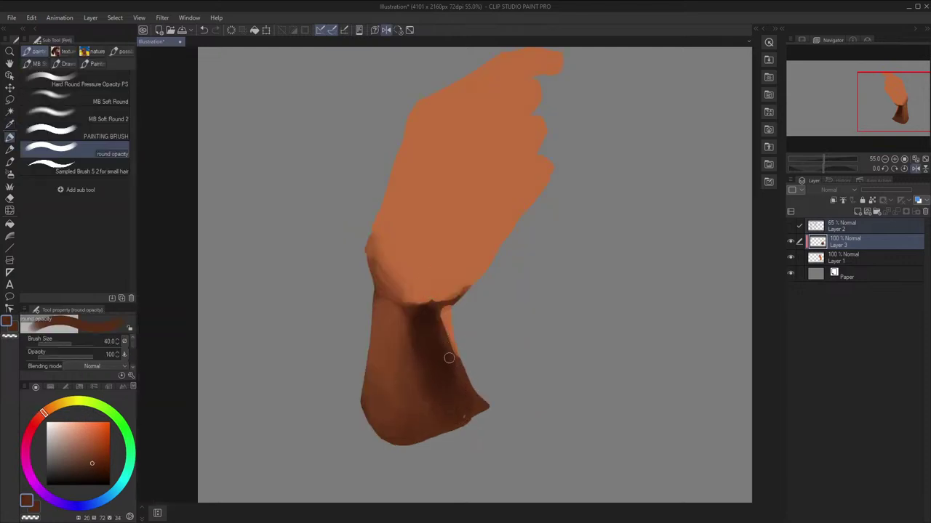
{"action": "key", "text": "h"}
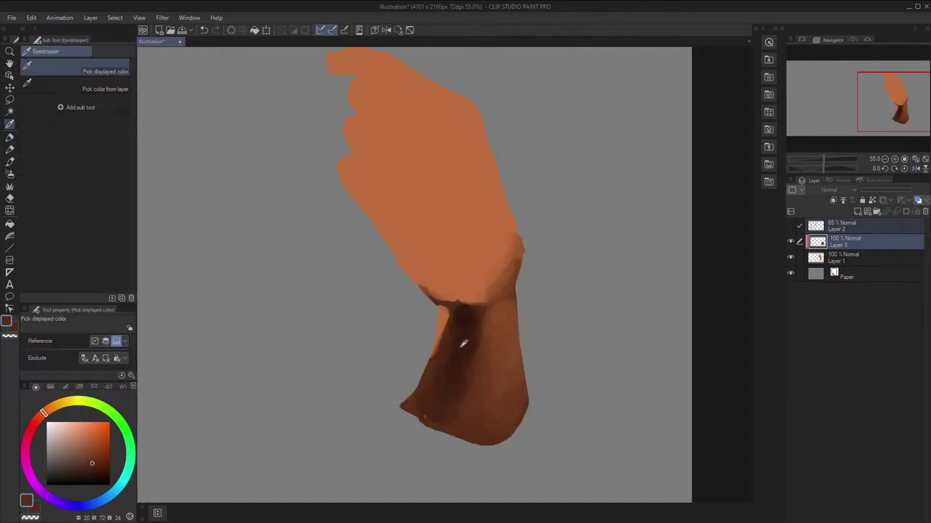
Smooth the dark shadow along the forearm with sampled dark brown at brush size 150 and check the hand at a distance
{"action": "left_click", "coordinate": [461, 347], "text": "alt"}
{"action": "key", "text": "bracketright"}
{"action": "key", "text": "bracketright"}
{"action": "key", "text": "bracketright"}
{"action": "key", "text": "bracketright"}
{"action": "key", "text": "bracketright"}
{"action": "key", "text": "bracketright"}
{"action": "left_click", "coordinate": [444, 398], "text": "alt"}
{"action": "left_click_drag", "start_coordinate": [445, 405], "coordinate": [443, 412]}
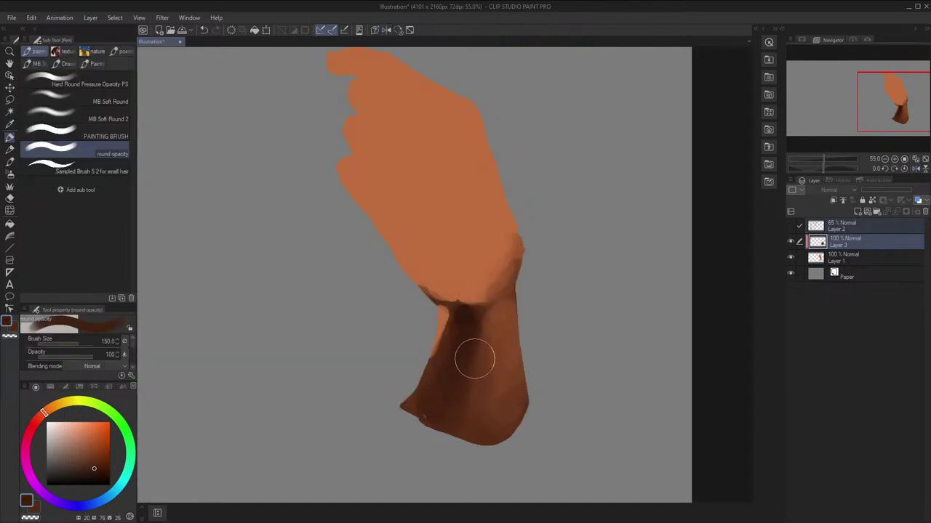
{"action": "left_click", "coordinate": [472, 355], "text": "alt"}
{"action": "scroll", "coordinate": [472, 353], "scroll_direction": "down", "scroll_amount": 3}
{"action": "key", "text": "h"}
{"action": "key", "text": "h"}
{"action": "scroll", "coordinate": [471, 352], "scroll_direction": "down", "scroll_amount": 7}
{"action": "scroll", "coordinate": [471, 341], "scroll_direction": "up", "scroll_amount": 15}
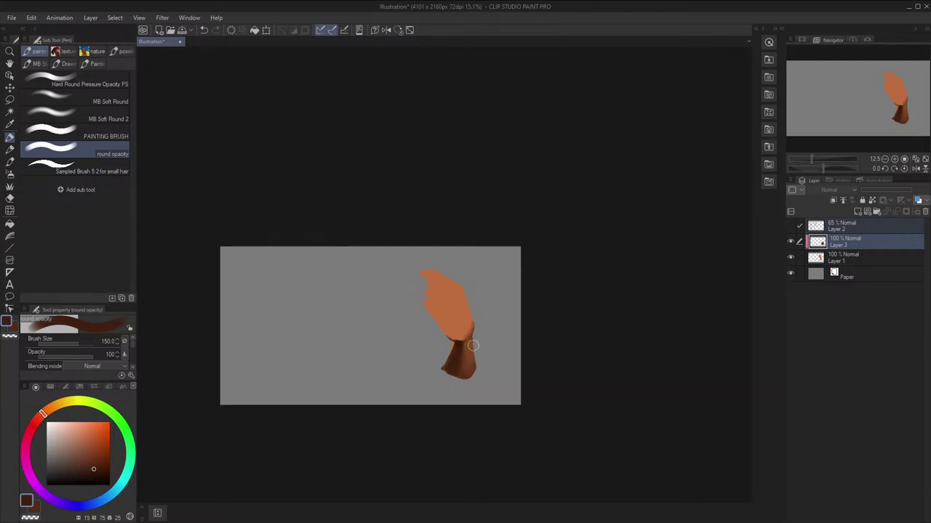
Show the sketch layer and rework the shadow's edge along the wrist crease with a smaller brush in the alternate brown
{"action": "key", "text": "space"}
{"action": "scroll", "coordinate": [465, 311], "scroll_direction": "up", "scroll_amount": 3}
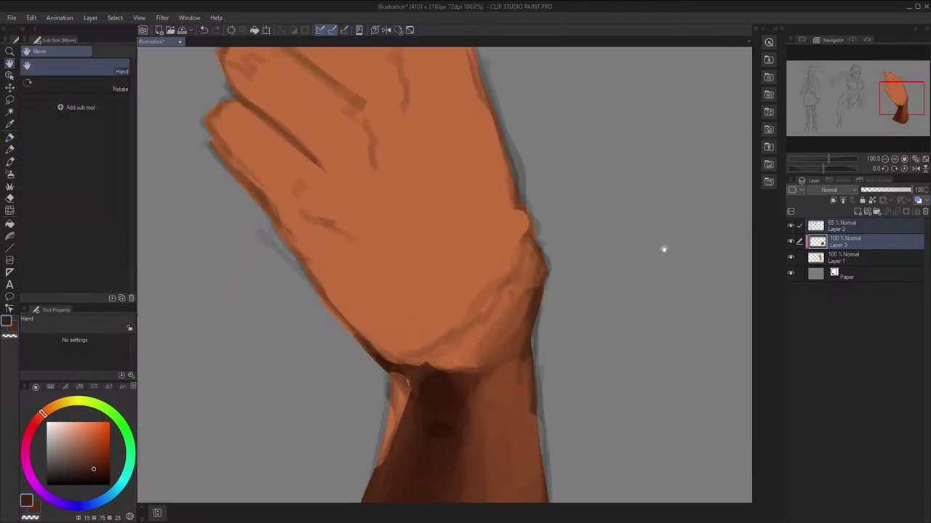
{"action": "left_click_drag", "start_coordinate": [662, 250], "coordinate": [685, 234]}
{"action": "key", "text": "x"}
{"action": "key", "text": "bracketleft"}
{"action": "key", "text": "bracketleft"}
{"action": "key", "text": "bracketleft"}
{"action": "key", "text": "bracketleft"}
{"action": "key", "text": "bracketleft"}
{"action": "key", "text": "bracketleft"}
{"action": "key", "text": "bracketleft"}
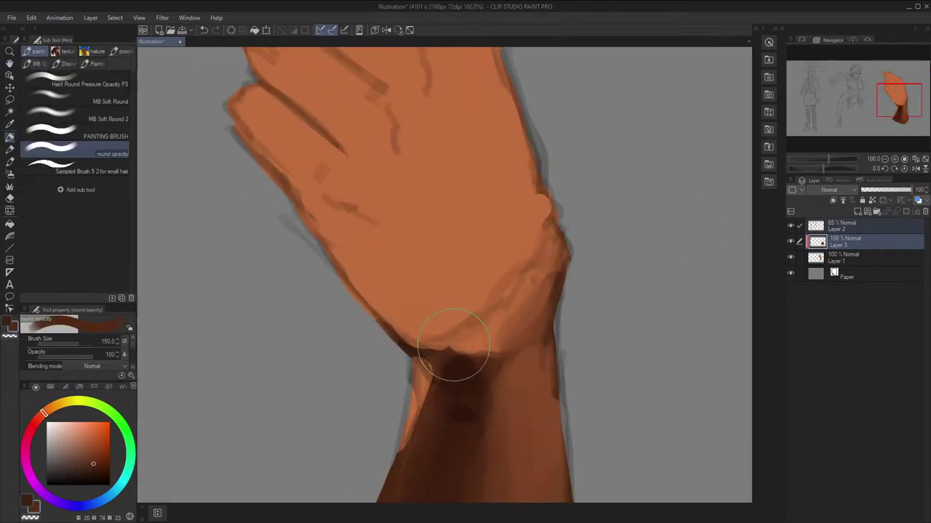
{"action": "left_click_drag", "start_coordinate": [435, 345], "coordinate": [450, 356]}
Sharpen the dark wrist crease with very dark brown at brush size 20 and clean its edge with transparent strokes at size 25
{"action": "key", "text": "x"}
{"action": "key", "text": "bracketleft"}
{"action": "key", "text": "bracketleft"}
{"action": "key", "text": "bracketleft"}
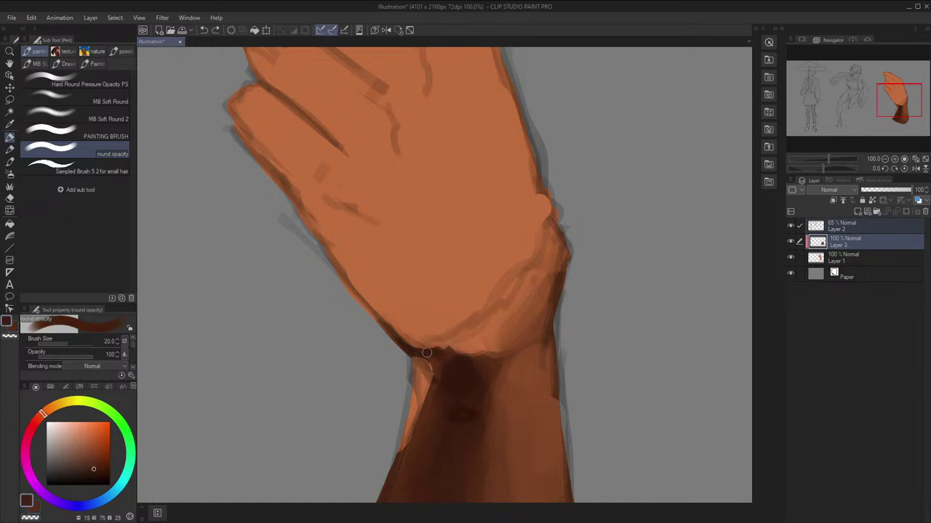
{"action": "key", "text": "c"}
{"action": "left_click_drag", "start_coordinate": [388, 324], "coordinate": [405, 345]}
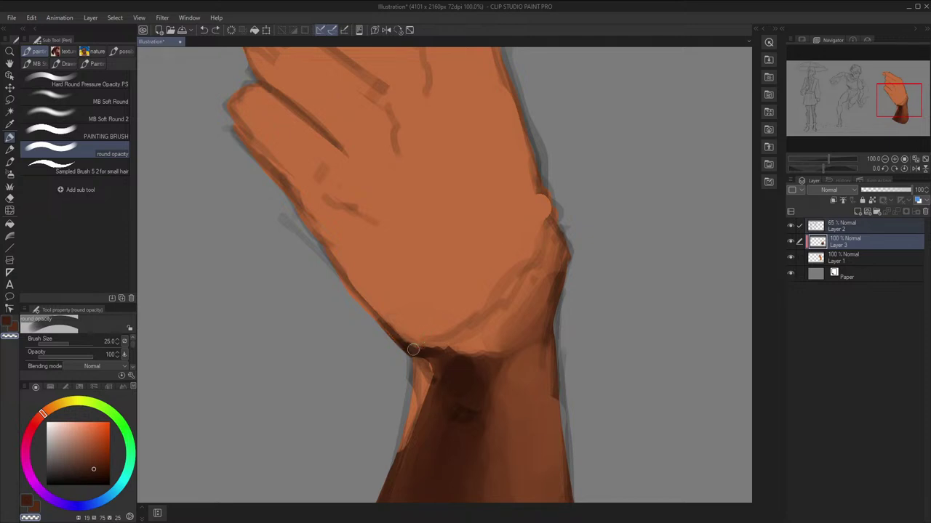
Paint a brighter orange highlight on the heel of the hand above the wrist crease with a picked light orange at size 40
{"action": "mouse_move", "coordinate": [523, 226]}
{"action": "left_mouse_down"}
{"action": "mouse_move", "coordinate": [551, 267]}
{"action": "mouse_move", "coordinate": [542, 296]}
{"action": "left_mouse_up"}
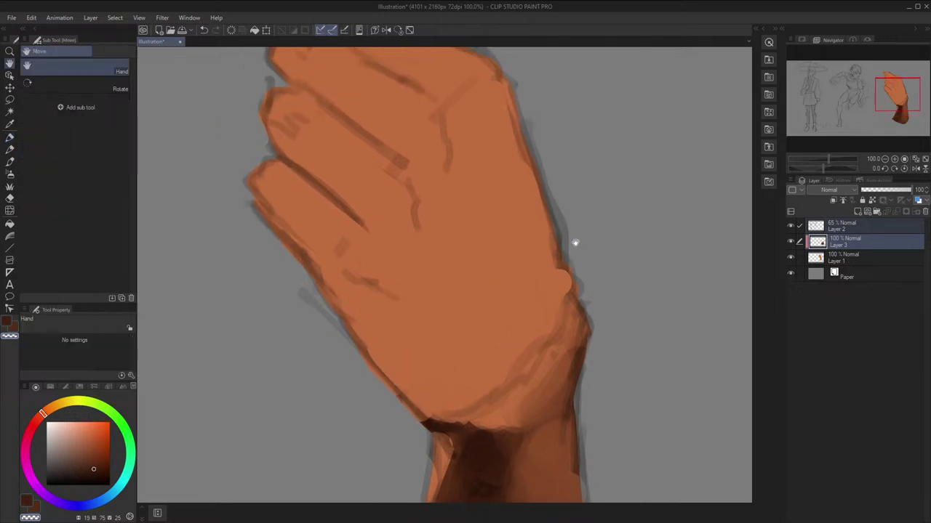
{"action": "left_click_drag", "start_coordinate": [579, 247], "coordinate": [580, 224]}
{"action": "key", "text": "x"}
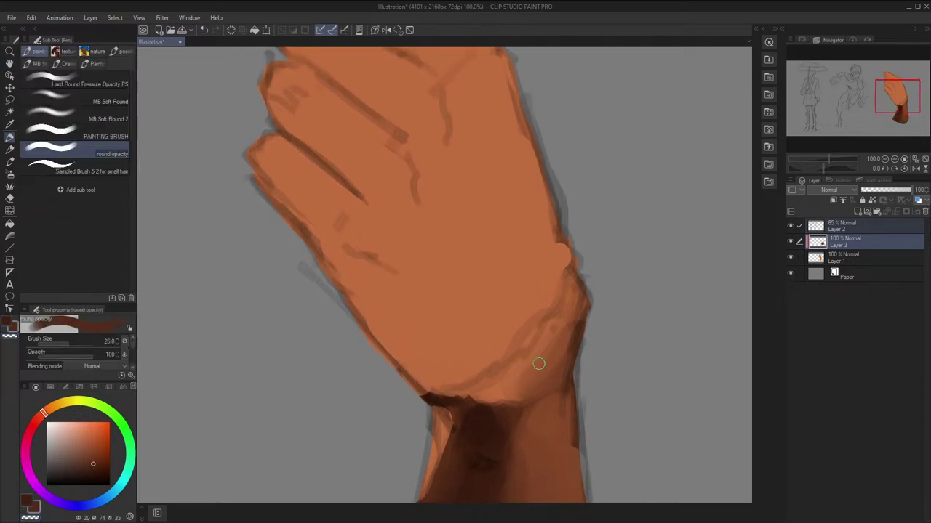
{"action": "key", "text": "x"}
{"action": "key", "text": "x"}
{"action": "key", "text": "x"}
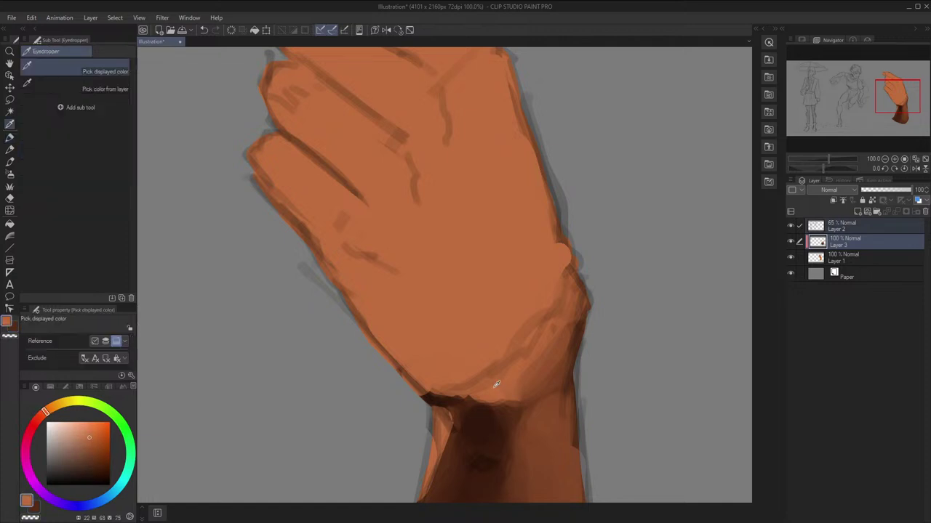
{"action": "left_click", "coordinate": [89, 437]}
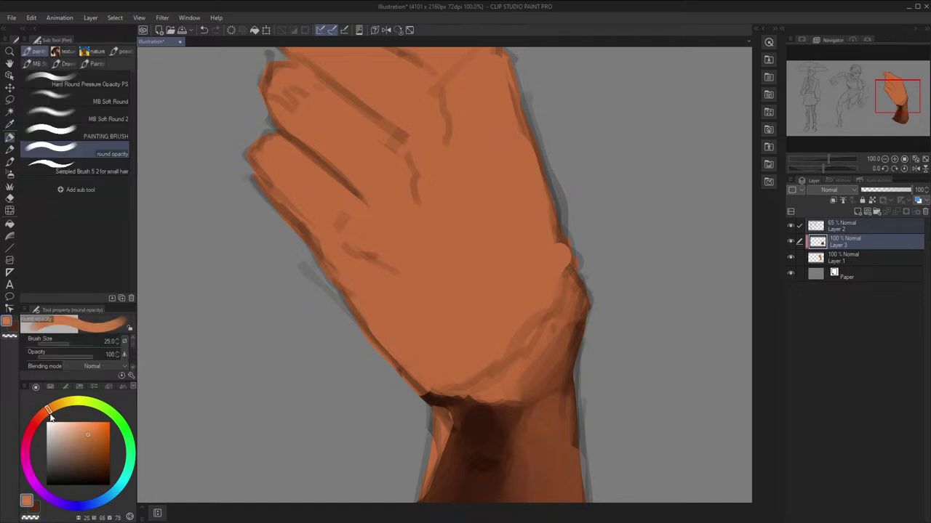
{"action": "left_click_drag", "start_coordinate": [598, 332], "coordinate": [609, 284]}
{"action": "left_click_drag", "start_coordinate": [528, 353], "coordinate": [528, 365]}
{"action": "key", "text": "ctrl+z"}
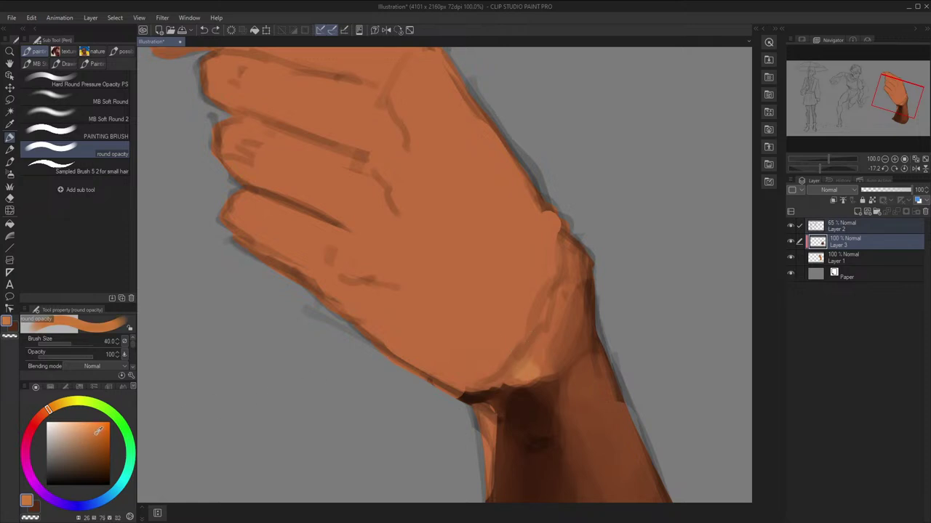
{"action": "mouse_move", "coordinate": [533, 366]}
{"action": "left_mouse_down"}
{"action": "mouse_move", "coordinate": [538, 352]}
{"action": "mouse_move", "coordinate": [551, 354]}
{"action": "mouse_move", "coordinate": [528, 368]}
{"action": "left_mouse_up"}
Hide the sketch layer and blend the palm-heel highlight into the hand with sampled oranges at brush size 50
{"action": "left_click", "coordinate": [555, 320], "text": "alt"}
{"action": "left_click", "coordinate": [790, 225]}
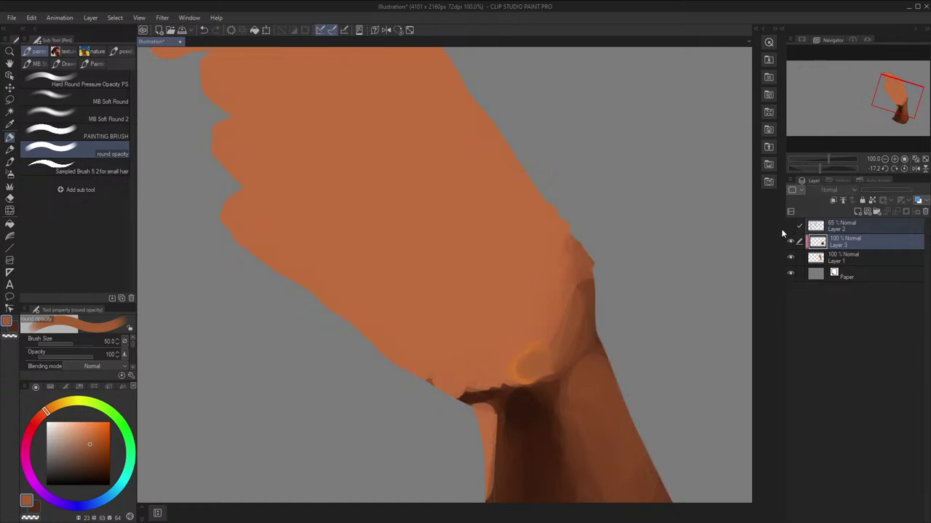
{"action": "key", "text": "h"}
{"action": "left_click", "coordinate": [377, 368], "text": "alt"}
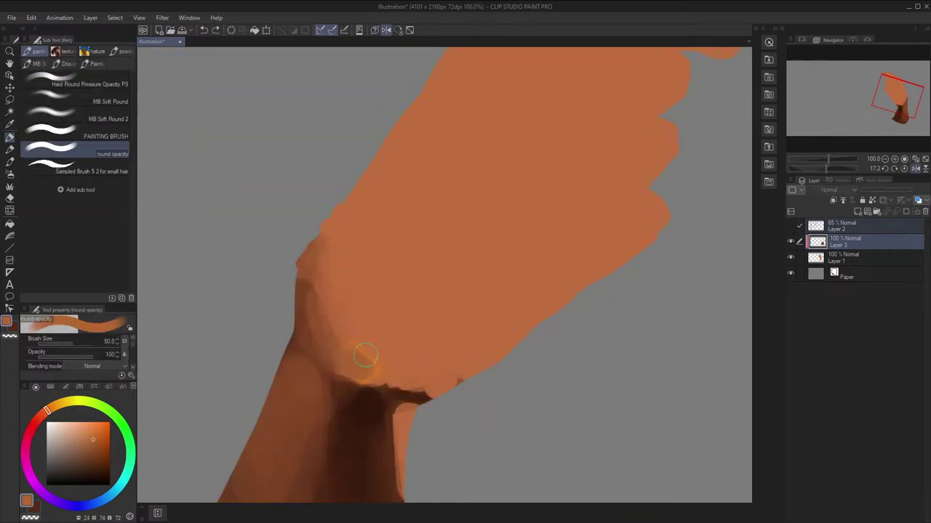
{"action": "left_click", "coordinate": [365, 354], "text": "alt"}
{"action": "key", "text": "h"}
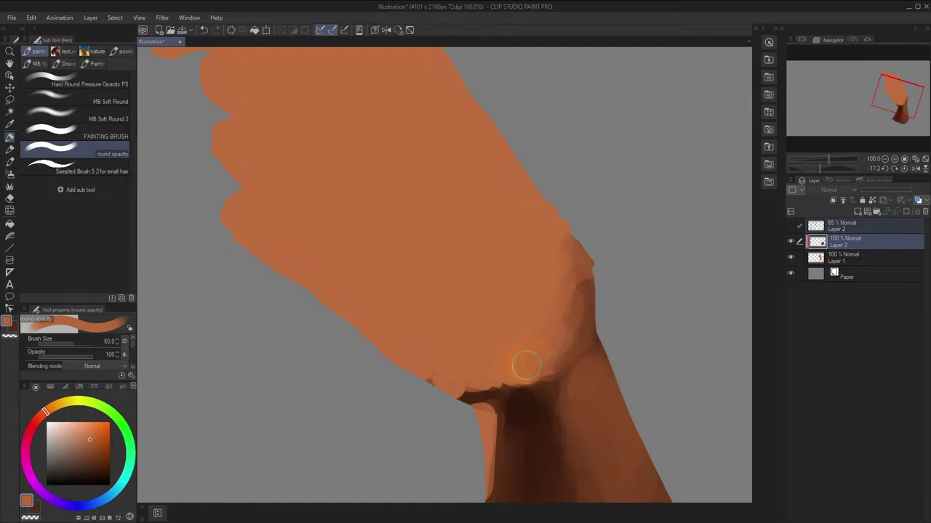
Examine the shaded wrist and forearm at a distance in mirrored and normal views
{"action": "scroll", "coordinate": [479, 320], "scroll_direction": "down", "scroll_amount": 2}
{"action": "key", "text": "h"}
{"action": "scroll", "coordinate": [555, 266], "scroll_direction": "down", "scroll_amount": 1}
{"action": "left_click", "coordinate": [410, 31]}
{"action": "key", "text": "h"}
{"action": "scroll", "coordinate": [445, 109], "scroll_direction": "down", "scroll_amount": 1}
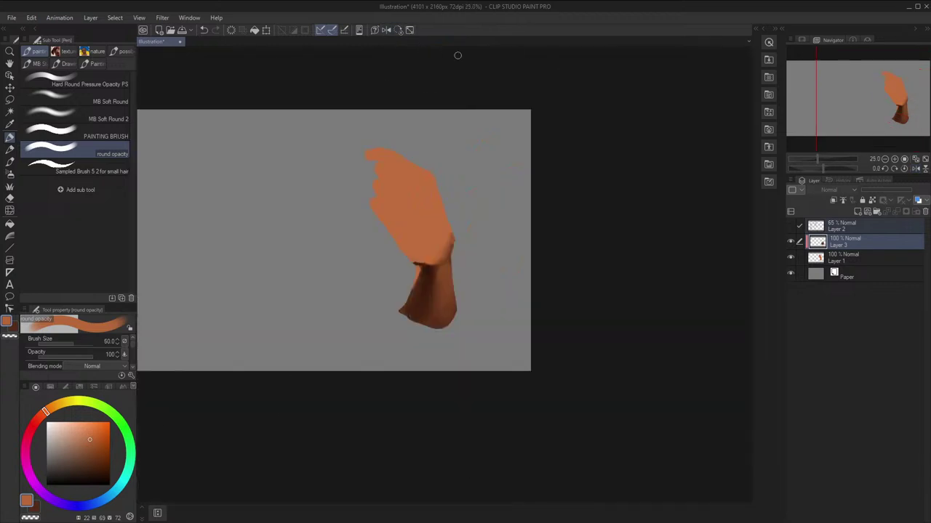
{"action": "scroll", "coordinate": [429, 126], "scroll_direction": "up", "scroll_amount": 3}
{"action": "key", "text": "space"}
{"action": "left_click_drag", "start_coordinate": [446, 191], "coordinate": [499, 204]}
{"action": "scroll", "coordinate": [499, 204], "scroll_direction": "up", "scroll_amount": 2}
Show the sketch layer and shade along the wrist fold below the palm with a sampled brown at brush size 40
{"action": "left_click", "coordinate": [791, 225]}
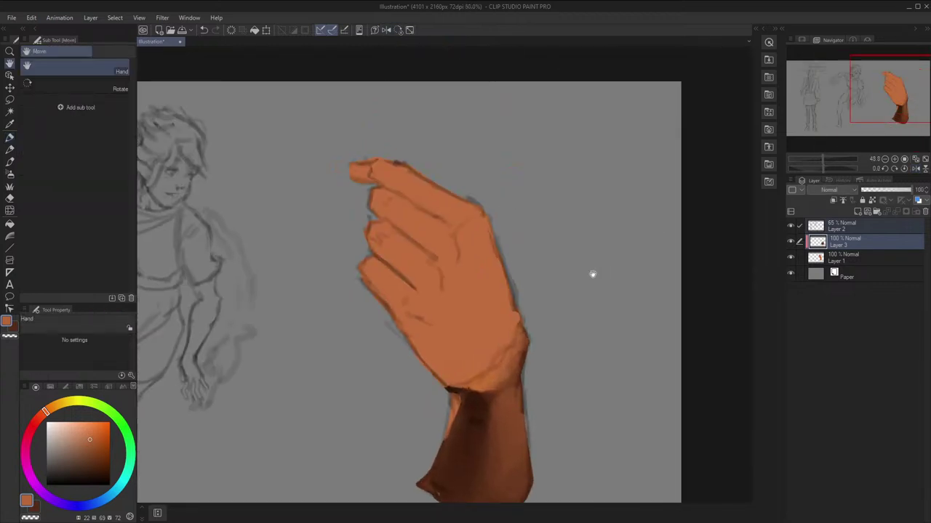
{"action": "scroll", "coordinate": [592, 275], "scroll_direction": "up", "scroll_amount": 3}
{"action": "left_click_drag", "start_coordinate": [502, 305], "coordinate": [495, 268]}
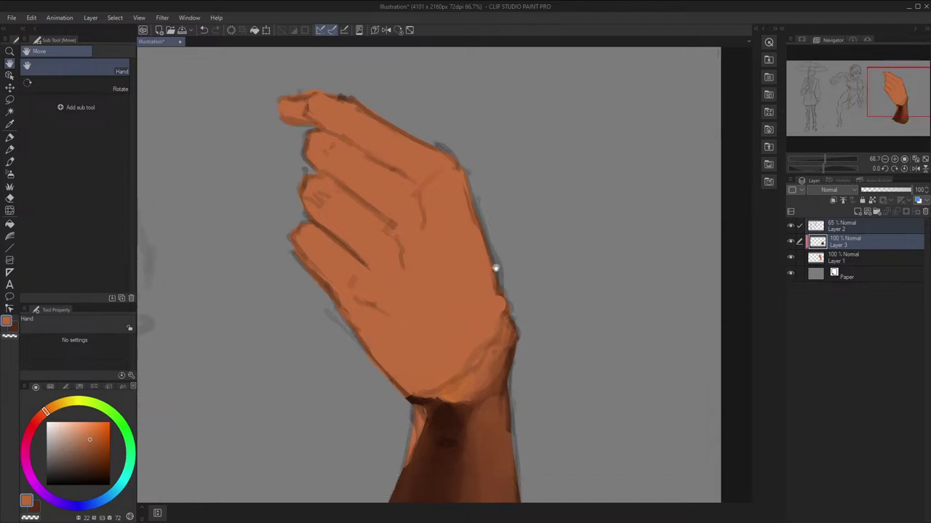
{"action": "key", "text": "i"}
{"action": "left_click", "coordinate": [505, 359], "text": "alt"}
{"action": "left_click_drag", "start_coordinate": [502, 355], "coordinate": [458, 386]}
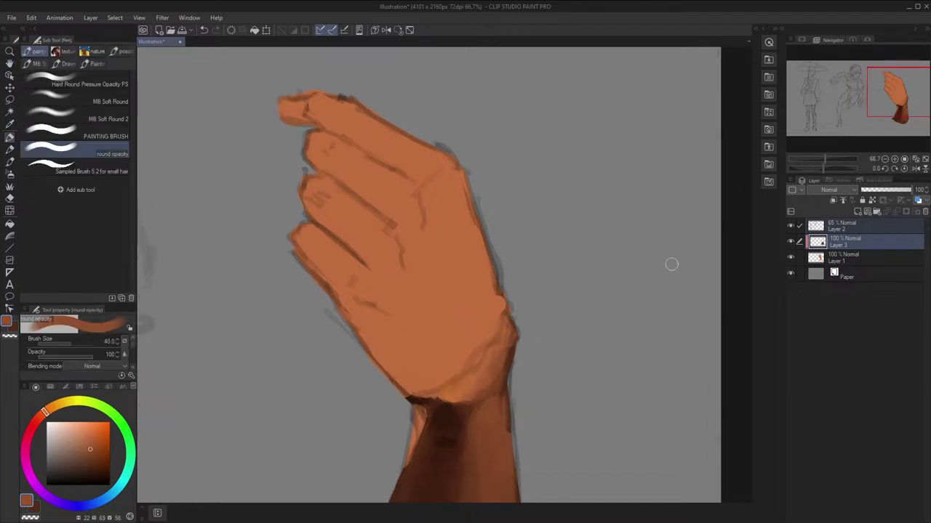
Hide the sketch layer and soften the wrist fold's transition with sampled oranges at brush size 50, checking it mirrored
{"action": "left_click", "coordinate": [790, 225]}
{"action": "key", "text": "h"}
{"action": "left_click", "coordinate": [392, 354], "text": "alt"}
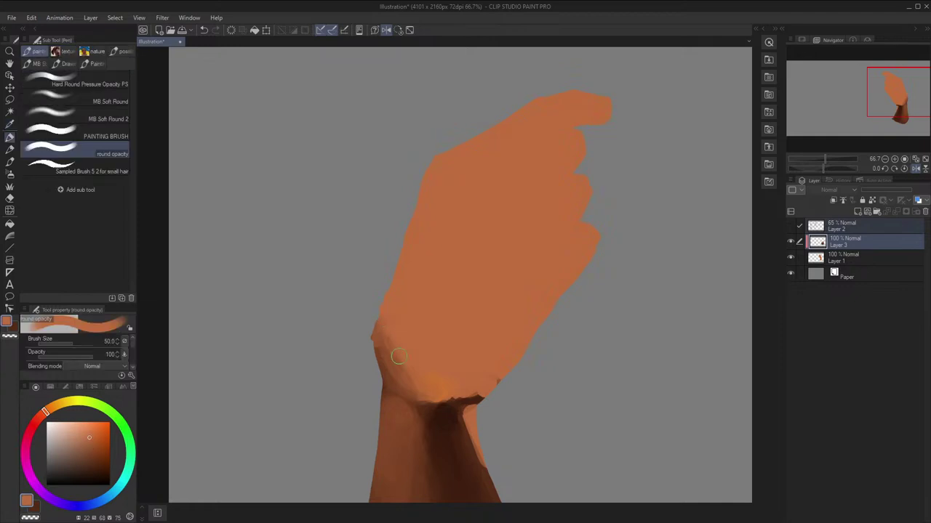
{"action": "key", "text": "h"}
{"action": "scroll", "coordinate": [426, 365], "scroll_direction": "down", "scroll_amount": 1}
{"action": "left_click", "coordinate": [445, 376], "text": "alt"}
{"action": "left_click_drag", "start_coordinate": [441, 377], "coordinate": [447, 378]}
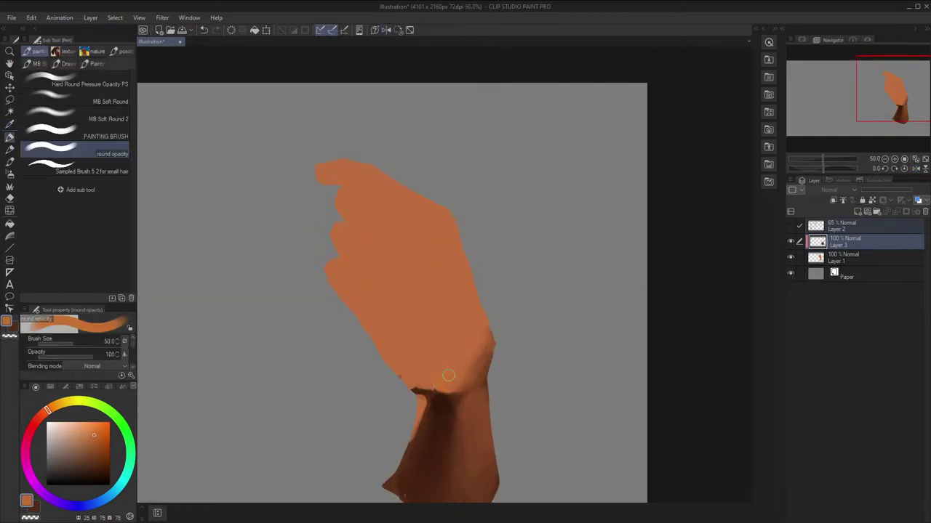
Show the sketch layer and block in the tip of the uppermost finger with dark brown at brush size 50
{"action": "key", "text": "space"}
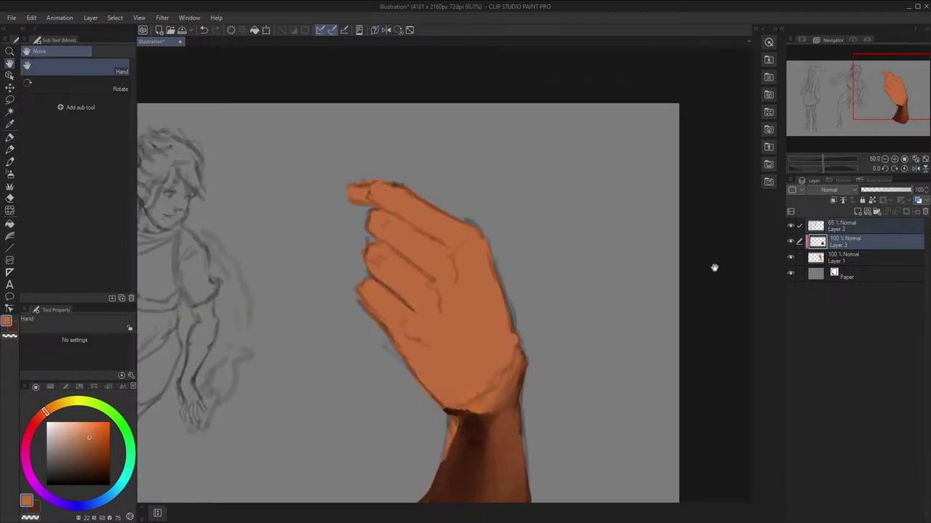
{"action": "left_click", "coordinate": [488, 374], "text": "alt"}
{"action": "key", "text": "space"}
{"action": "left_click_drag", "start_coordinate": [521, 341], "coordinate": [542, 380]}
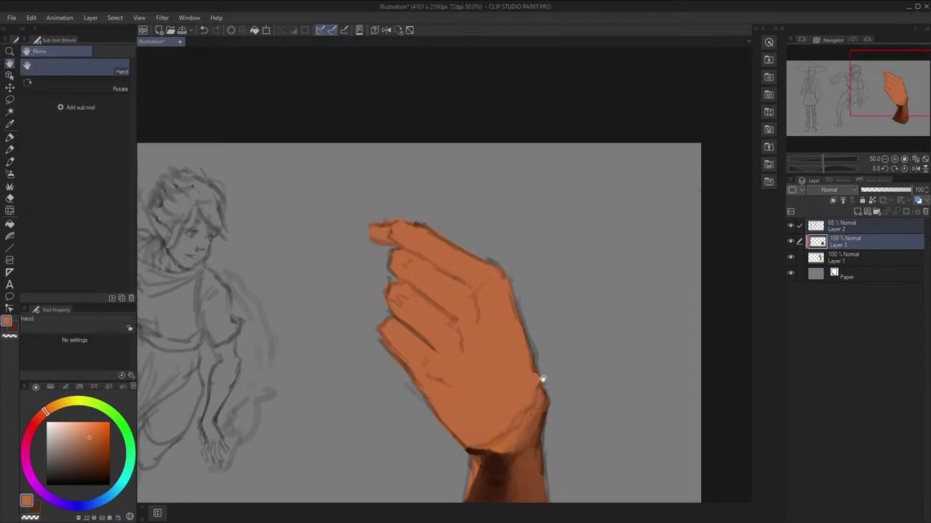
{"action": "key", "text": "x"}
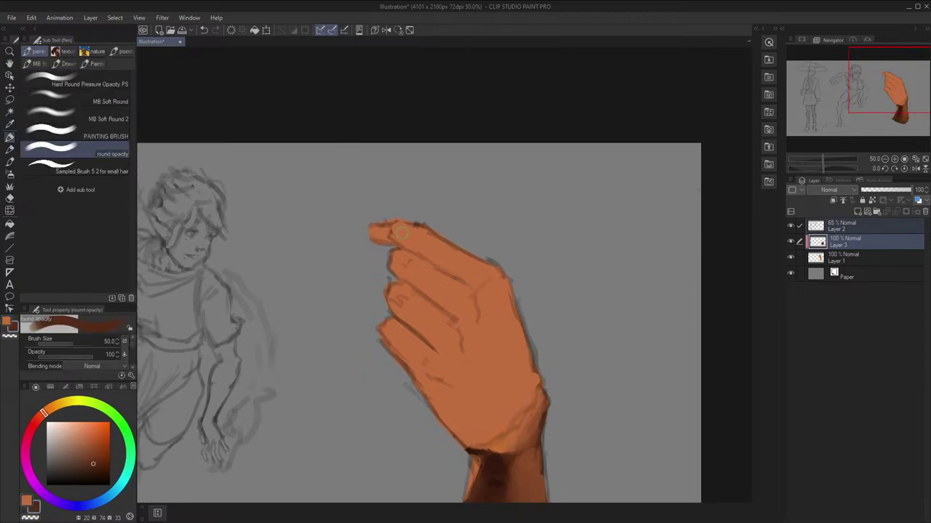
{"action": "key", "text": "h"}
{"action": "mouse_move", "coordinate": [397, 238]}
{"action": "left_mouse_down"}
{"action": "mouse_move", "coordinate": [377, 238]}
{"action": "mouse_move", "coordinate": [388, 240]}
{"action": "left_mouse_up"}
{"action": "key", "text": "h"}
{"action": "key", "text": "]"}
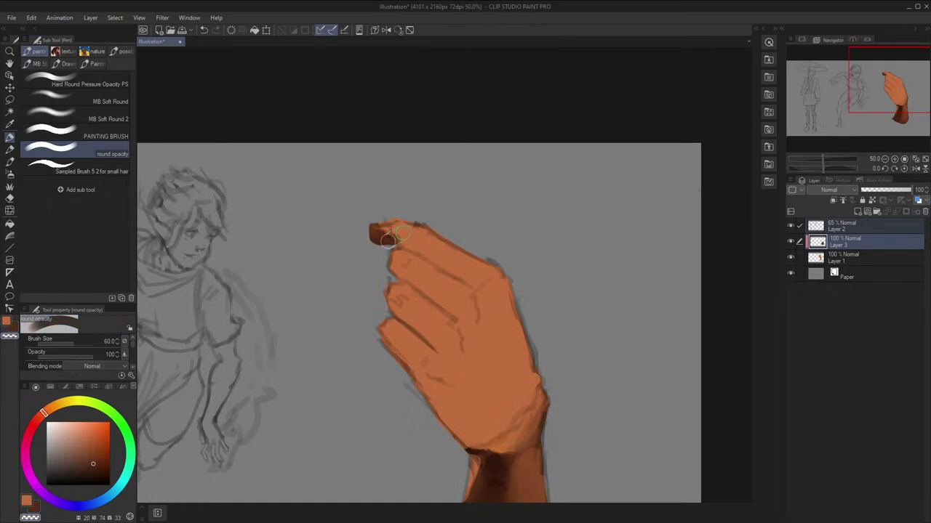
Model the dark fingertip into a rounded form with alternating dark brown and transparent strokes up to brush size 70
{"action": "scroll", "coordinate": [336, 160], "scroll_direction": "up", "scroll_amount": 3}
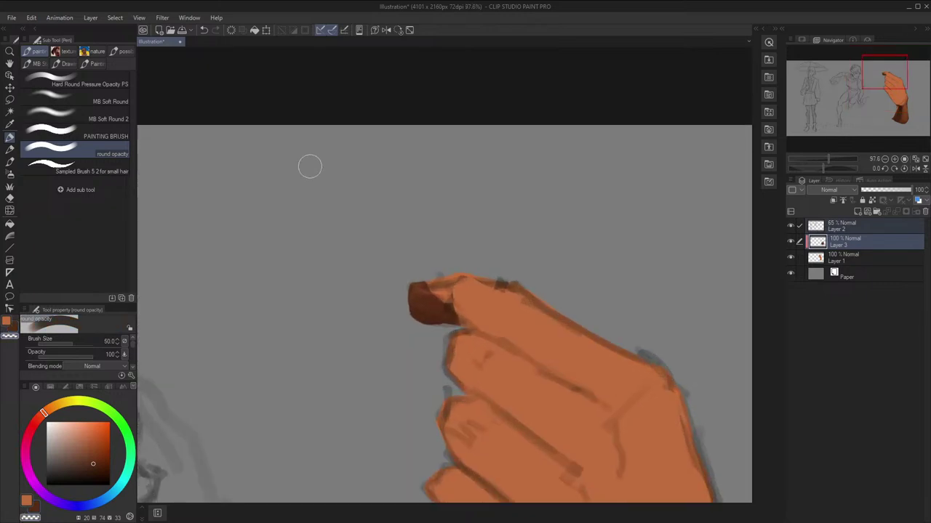
{"action": "key", "text": "c"}
{"action": "mouse_move", "coordinate": [399, 292]}
{"action": "left_mouse_down"}
{"action": "mouse_move", "coordinate": [431, 314]}
{"action": "mouse_move", "coordinate": [421, 312]}
{"action": "mouse_move", "coordinate": [441, 295]}
{"action": "mouse_move", "coordinate": [430, 288]}
{"action": "mouse_move", "coordinate": [448, 298]}
{"action": "left_mouse_up"}
{"action": "key", "text": "x"}
{"action": "key", "text": "x"}
{"action": "key", "text": "c"}
{"action": "mouse_move", "coordinate": [522, 243]}
{"action": "left_mouse_down"}
{"action": "mouse_move", "coordinate": [528, 274]}
{"action": "mouse_move", "coordinate": [475, 320]}
{"action": "left_mouse_up"}
{"action": "key", "text": "bracketright"}
{"action": "mouse_move", "coordinate": [437, 275]}
{"action": "left_mouse_down"}
{"action": "mouse_move", "coordinate": [425, 244]}
{"action": "mouse_move", "coordinate": [427, 265]}
{"action": "mouse_move", "coordinate": [399, 262]}
{"action": "mouse_move", "coordinate": [407, 243]}
{"action": "mouse_move", "coordinate": [400, 257]}
{"action": "mouse_move", "coordinate": [415, 238]}
{"action": "mouse_move", "coordinate": [414, 268]}
{"action": "mouse_move", "coordinate": [439, 246]}
{"action": "mouse_move", "coordinate": [424, 269]}
{"action": "left_mouse_up"}
{"action": "key", "text": "c"}
{"action": "key", "text": "x"}
{"action": "key", "text": "c"}
{"action": "key", "text": "bracketright"}
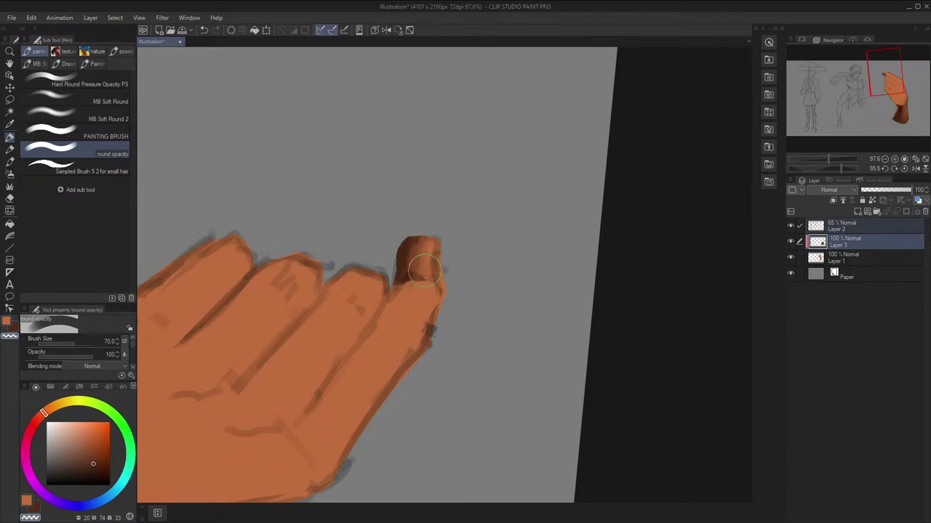
Reset the canvas rotation, hide the sketch layer and examine the shaded fingertip in mirrored and normal views
{"action": "left_click", "coordinate": [398, 30]}
{"action": "left_click", "coordinate": [791, 227]}
{"action": "key", "text": "h"}
{"action": "key", "text": "ctrl+minus"}
{"action": "key", "text": "ctrl+minus"}
{"action": "key", "text": "ctrl+minus"}
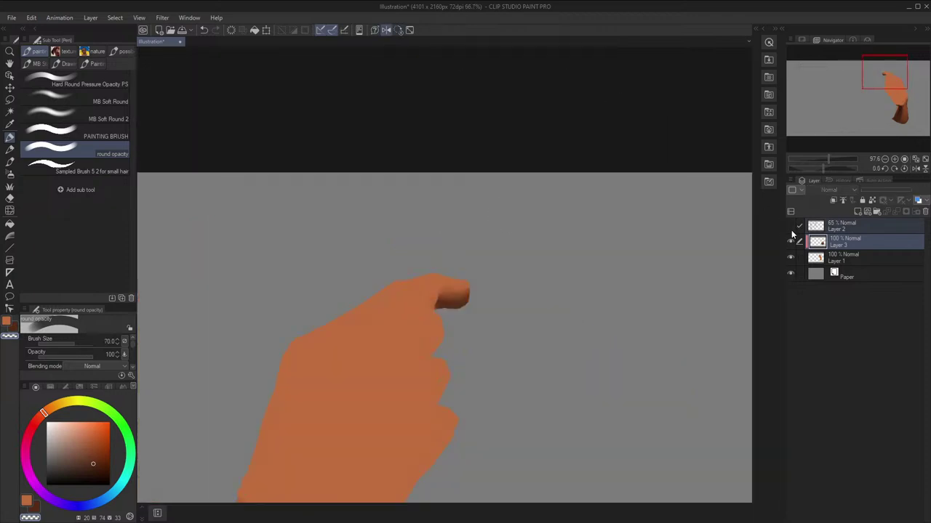
{"action": "key", "text": "h"}
{"action": "scroll", "coordinate": [495, 261], "scroll_direction": "up", "scroll_amount": 17}
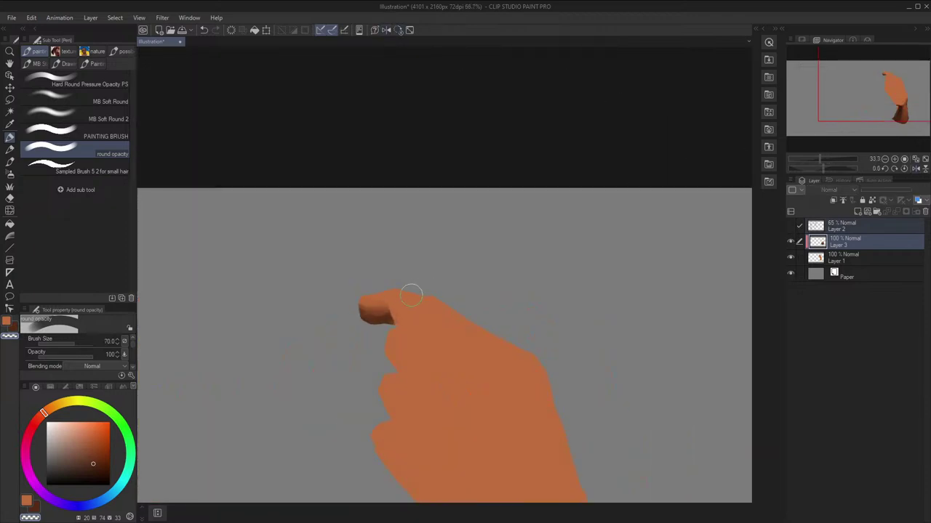
Paint a thin dark brown crease where the fingertip meets the finger and clean its edge with transparent strokes at size 15
{"action": "mouse_move", "coordinate": [374, 326]}
{"action": "left_mouse_down"}
{"action": "mouse_move", "coordinate": [448, 308]}
{"action": "mouse_move", "coordinate": [456, 332]}
{"action": "mouse_move", "coordinate": [462, 277]}
{"action": "mouse_move", "coordinate": [471, 286]}
{"action": "mouse_move", "coordinate": [457, 333]}
{"action": "left_mouse_up"}
{"action": "key", "text": "c"}
{"action": "key", "text": "bracketleft"}
{"action": "key", "text": "bracketleft"}
{"action": "key", "text": "bracketleft"}
{"action": "key", "text": "bracketleft"}
{"action": "key", "text": "bracketleft"}
{"action": "key", "text": "bracketleft"}
{"action": "key", "text": "bracketleft"}
{"action": "key", "text": "bracketleft"}
{"action": "key", "text": "c"}
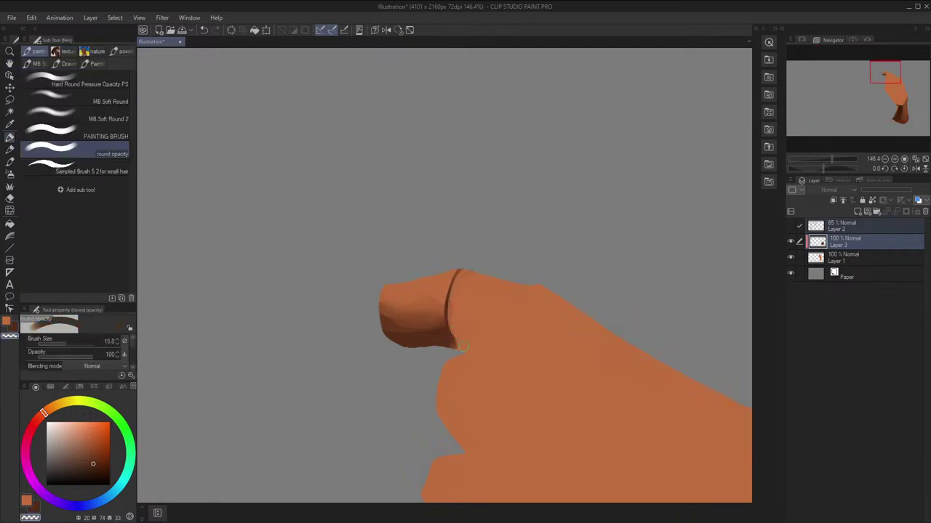
Undo the sampled orange stroke and add a short dark brown mark near the fingertip's upper edge at size 15
{"action": "left_click_drag", "start_coordinate": [492, 267], "coordinate": [533, 322]}
{"action": "left_click", "coordinate": [399, 248], "text": "alt"}
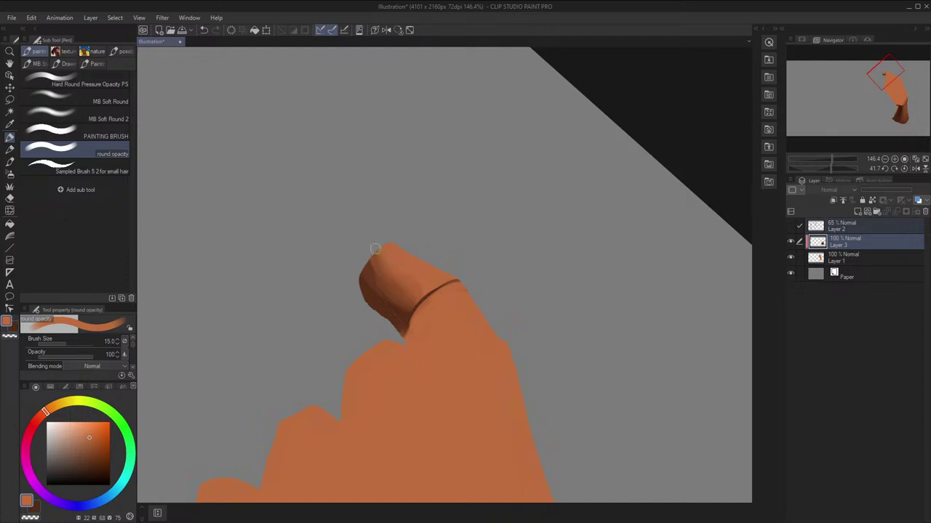
{"action": "key", "text": "ctrl+z"}
{"action": "key", "text": "x"}
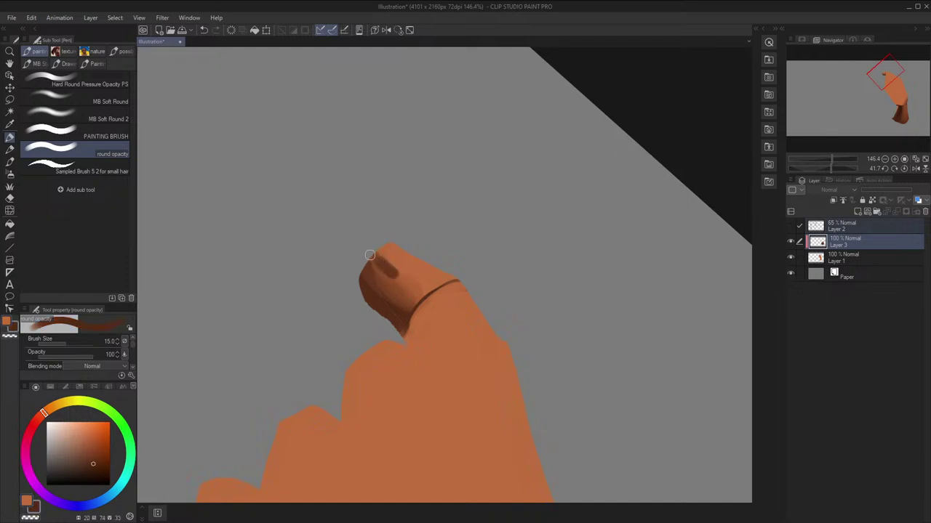
Hide Layer 3, trim the fingertip's orange silhouette on Layer 1 to the sketch lines, and check its outline without the sketch
{"action": "left_click", "coordinate": [791, 240]}
{"action": "key", "text": "h"}
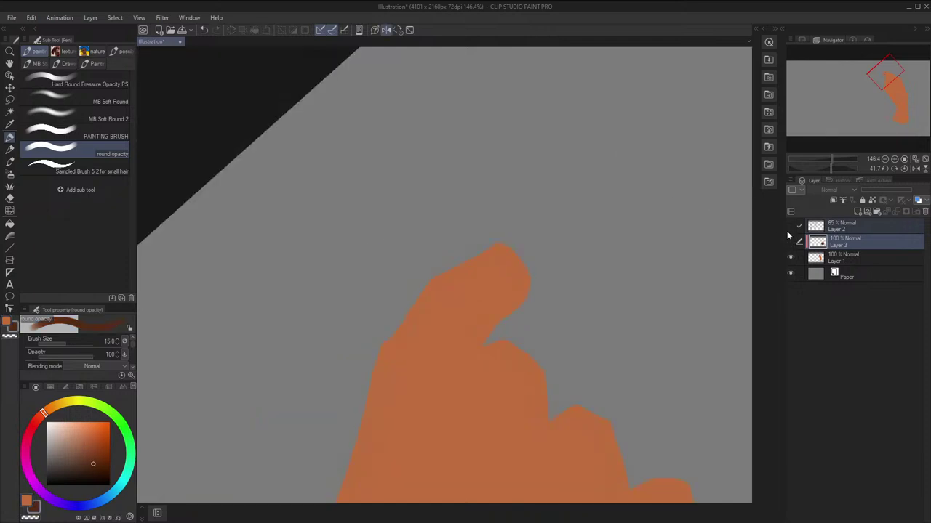
{"action": "left_click", "coordinate": [791, 226]}
{"action": "left_click", "coordinate": [828, 242]}
{"action": "left_click", "coordinate": [829, 259]}
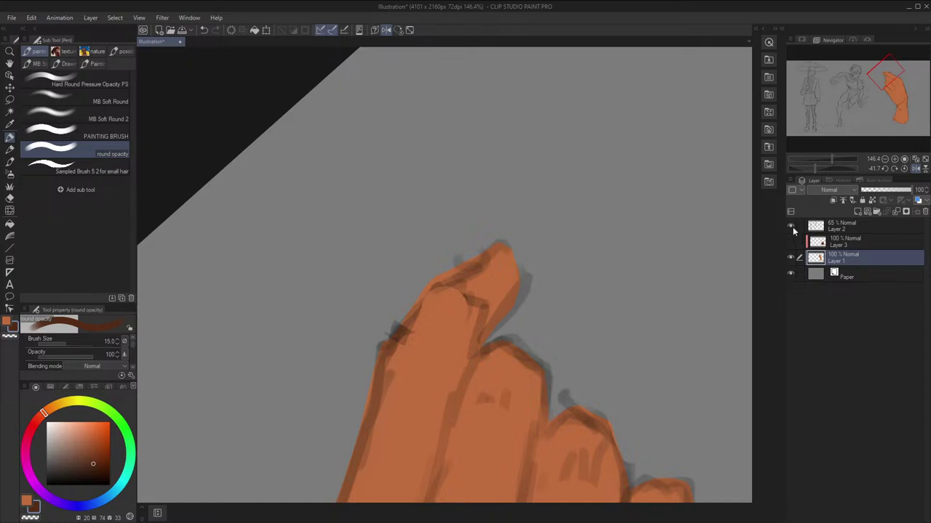
{"action": "left_click", "coordinate": [791, 227]}
{"action": "key", "text": "h"}
{"action": "key", "text": "ctrl+minus"}
{"action": "key", "text": "ctrl+minus"}
{"action": "key", "text": "h"}
{"action": "left_click", "coordinate": [398, 30]}
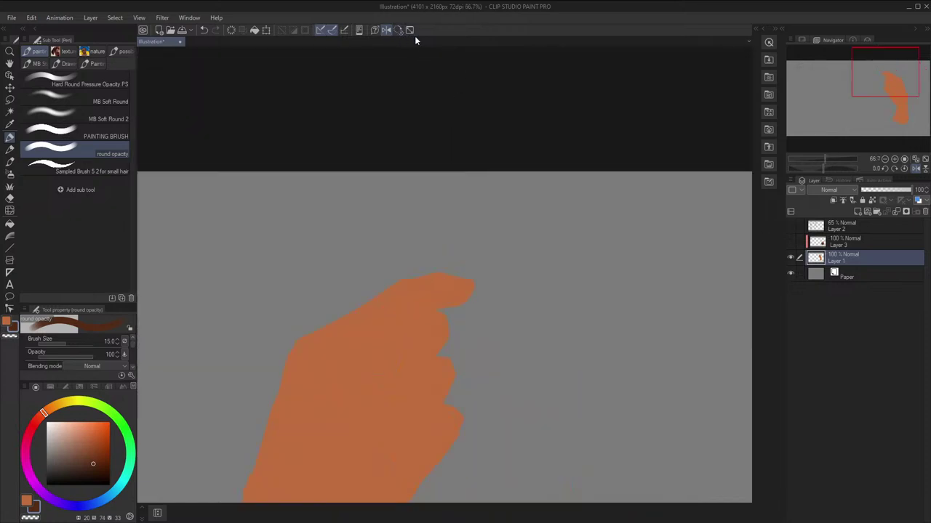
Show the sketch and Layer 3 again and lighten the fingernail area on Layer 3 with transparent strokes at size 17
{"action": "left_click", "coordinate": [790, 226]}
{"action": "left_click", "coordinate": [843, 242]}
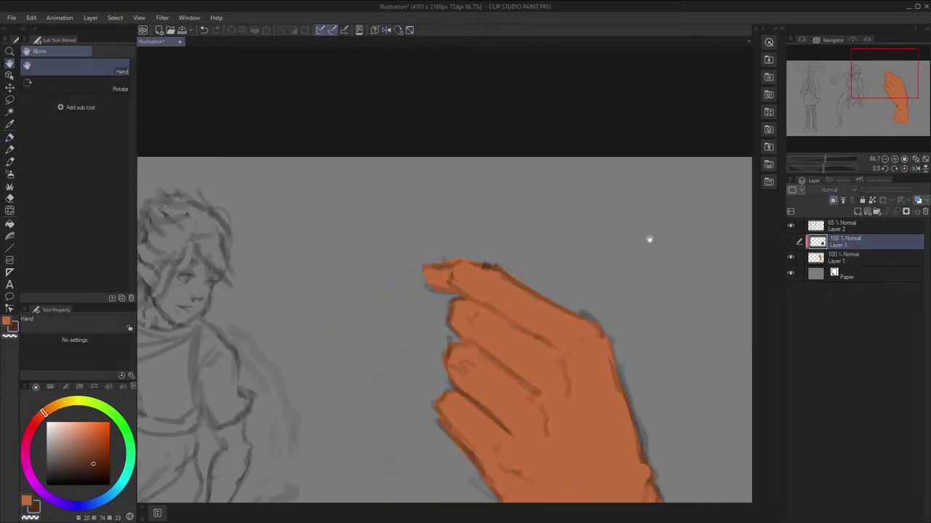
{"action": "left_click", "coordinate": [791, 242]}
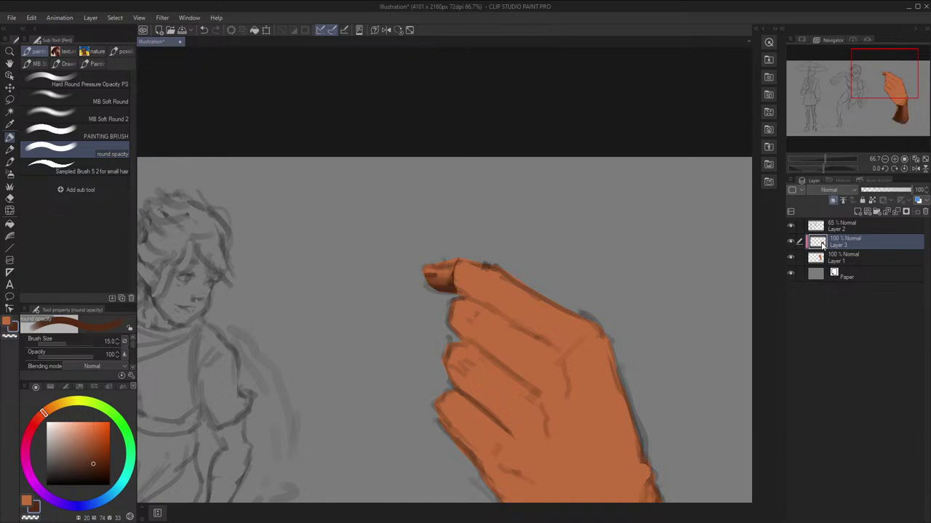
{"action": "key", "text": "x"}
{"action": "key", "text": "x"}
{"action": "key", "text": "bracketleft"}
{"action": "key", "text": "bracketleft"}
{"action": "key", "text": "bracketright"}
{"action": "left_click_drag", "start_coordinate": [424, 272], "coordinate": [432, 274]}
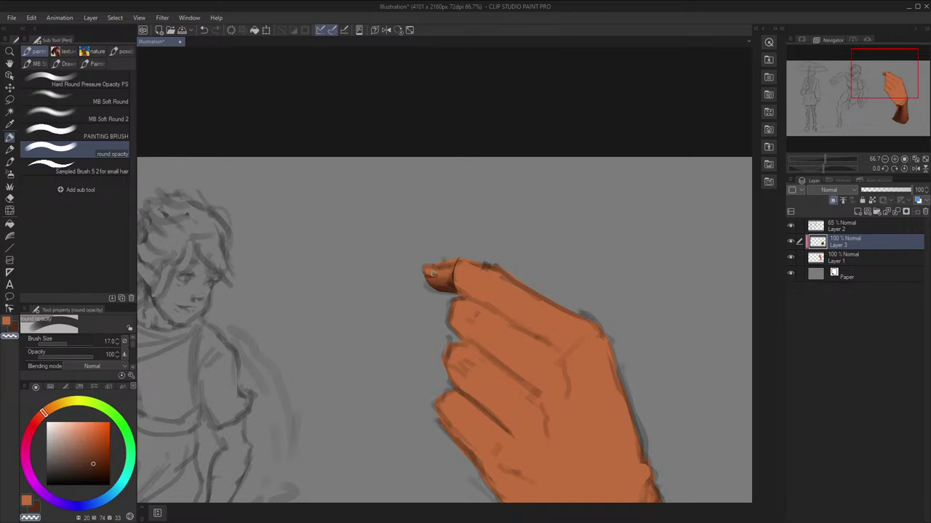
Define the fingernail's rounded edge and the dark fold behind it with dark brown and transparent strokes at size 17
{"action": "key", "text": "h"}
{"action": "key", "text": "h"}
{"action": "scroll", "coordinate": [453, 159], "scroll_direction": "up", "scroll_amount": 5}
{"action": "left_click_drag", "start_coordinate": [454, 246], "coordinate": [454, 208]}
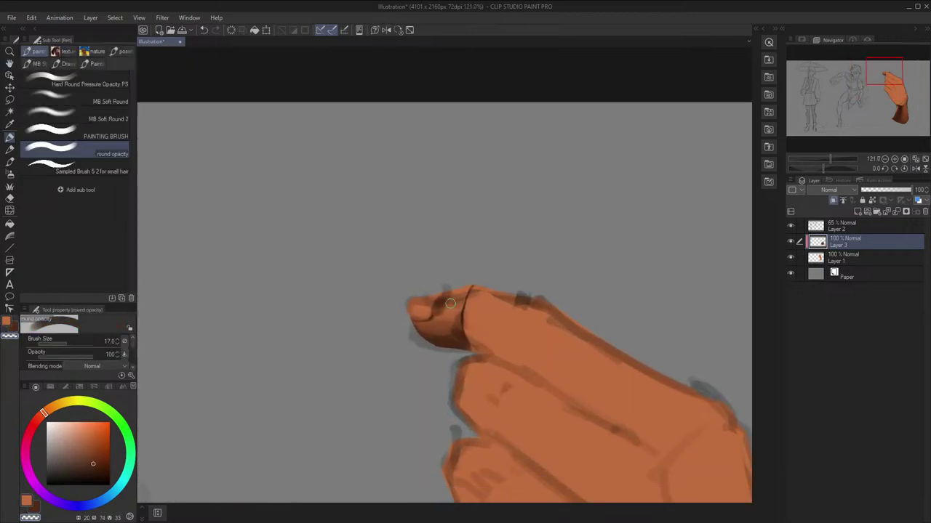
Hide the sketch layer and tint the fingernail with a more saturated orange-brown at size 17, checking it mirrored
{"action": "left_click", "coordinate": [791, 224]}
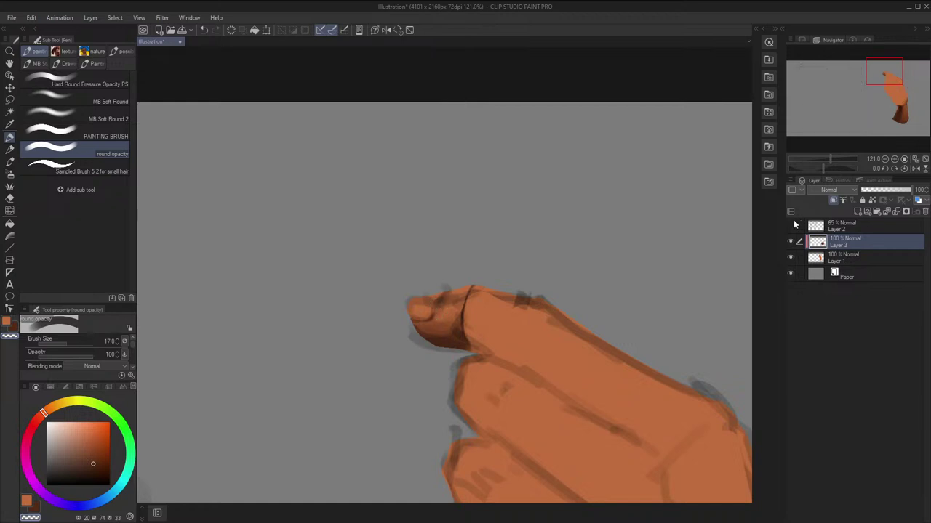
{"action": "key", "text": "h"}
{"action": "key", "text": "h"}
{"action": "left_click_drag", "start_coordinate": [464, 256], "coordinate": [469, 232]}
{"action": "key", "text": "x"}
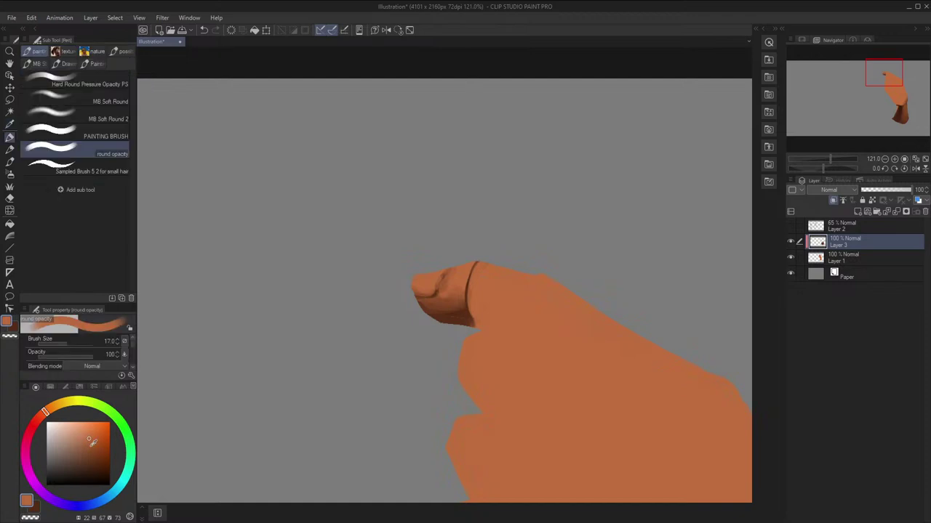
{"action": "mouse_move", "coordinate": [88, 438]}
{"action": "left_mouse_down"}
{"action": "mouse_move", "coordinate": [89, 450]}
{"action": "mouse_move", "coordinate": [103, 442]}
{"action": "left_mouse_up"}
{"action": "key", "text": "h"}
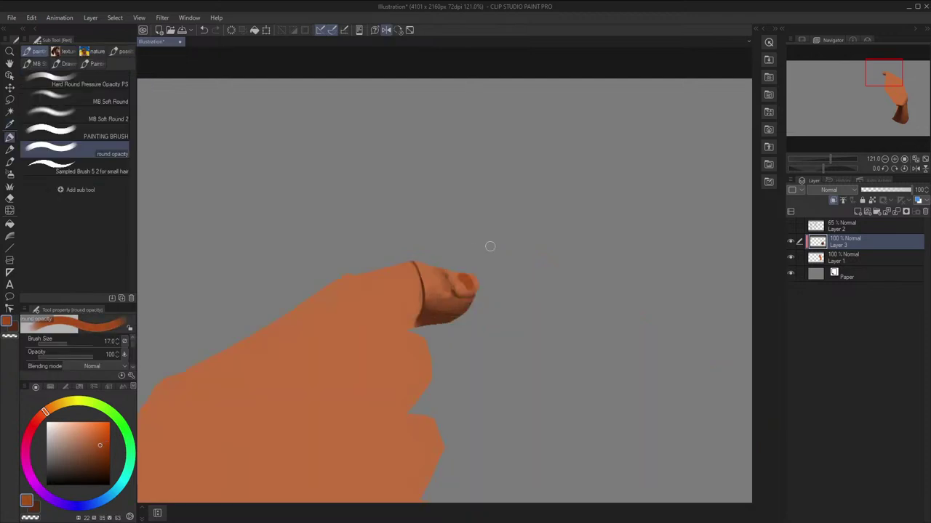
Undo the last fingernail stroke and set a saturated violet painting colour with the brush at size 20
{"action": "key", "text": "ctrl+z"}
{"action": "key", "text": "]"}
{"action": "key", "text": "h"}
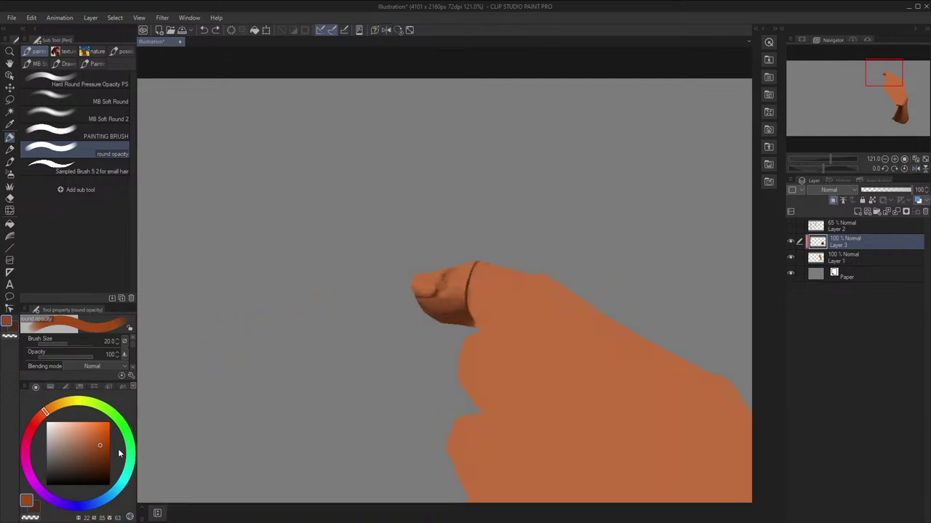
{"action": "left_click_drag", "start_coordinate": [97, 445], "coordinate": [85, 446]}
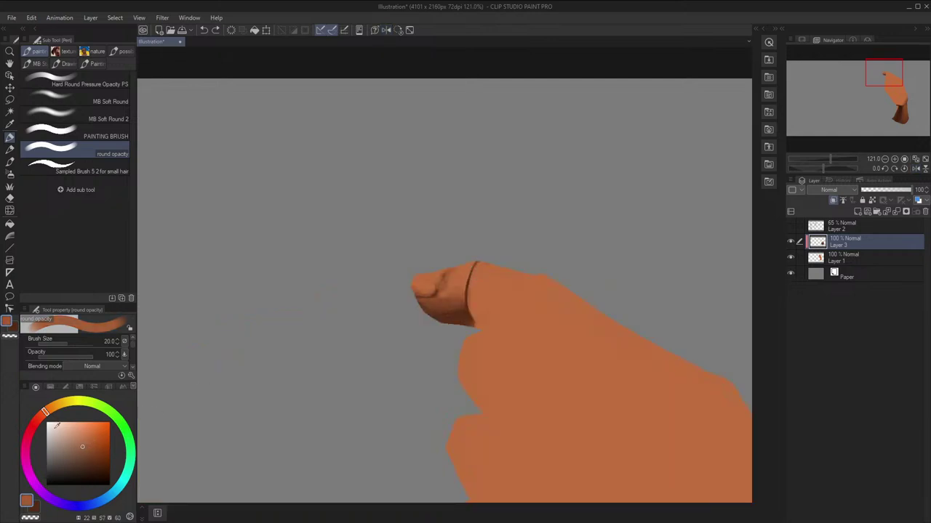
{"action": "left_click", "coordinate": [62, 504]}
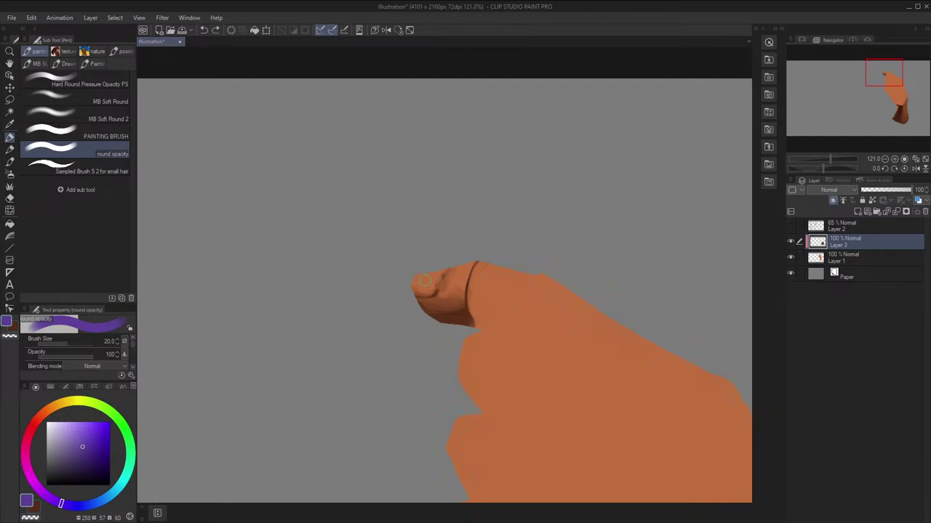
{"action": "left_click", "coordinate": [98, 442]}
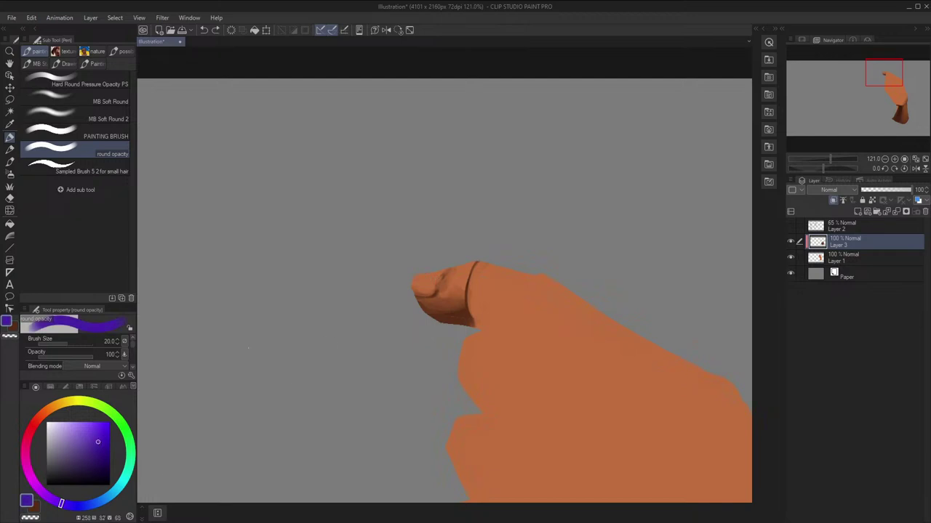
Mix the violet over the fingernail's orange and cover the nail with the resulting mauve-pink at size 20 on Layer 3
{"action": "key", "text": "ctrl+z"}
{"action": "mouse_move", "coordinate": [414, 284]}
{"action": "left_mouse_down"}
{"action": "mouse_move", "coordinate": [473, 279]}
{"action": "mouse_move", "coordinate": [445, 263]}
{"action": "mouse_move", "coordinate": [428, 289]}
{"action": "left_mouse_up"}
{"action": "left_click", "coordinate": [423, 280], "text": "alt"}
{"action": "key", "text": "ctrl+z"}
{"action": "key", "text": "b"}
{"action": "key", "text": "h"}
{"action": "key", "text": "h"}
{"action": "key", "text": "bracketleft"}
{"action": "key", "text": "bracketleft"}
{"action": "key", "text": "bracketleft"}
{"action": "key", "text": "bracketleft"}
{"action": "key", "text": "bracketright"}
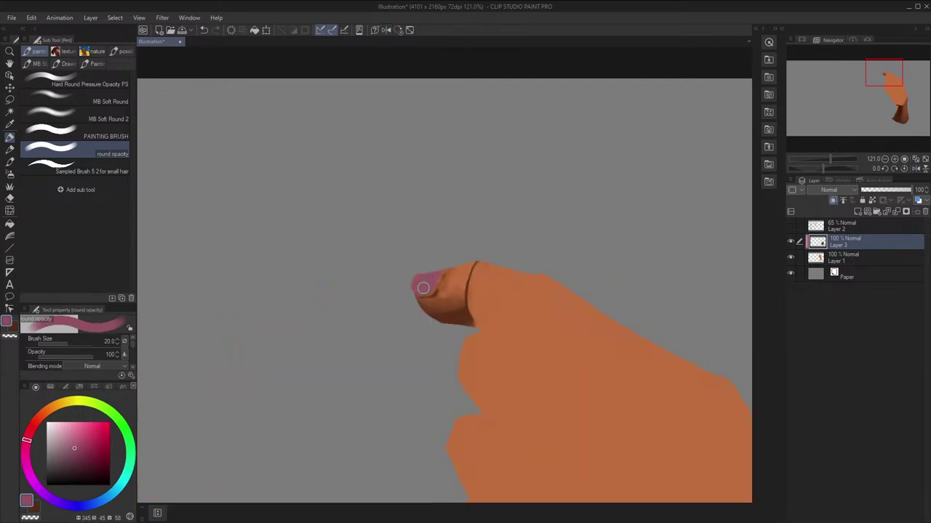
Shade the fingernail with a darker plum at size 25, working on the rotated canvas
{"action": "key", "text": "h"}
{"action": "scroll", "coordinate": [453, 274], "scroll_direction": "down", "scroll_amount": 2}
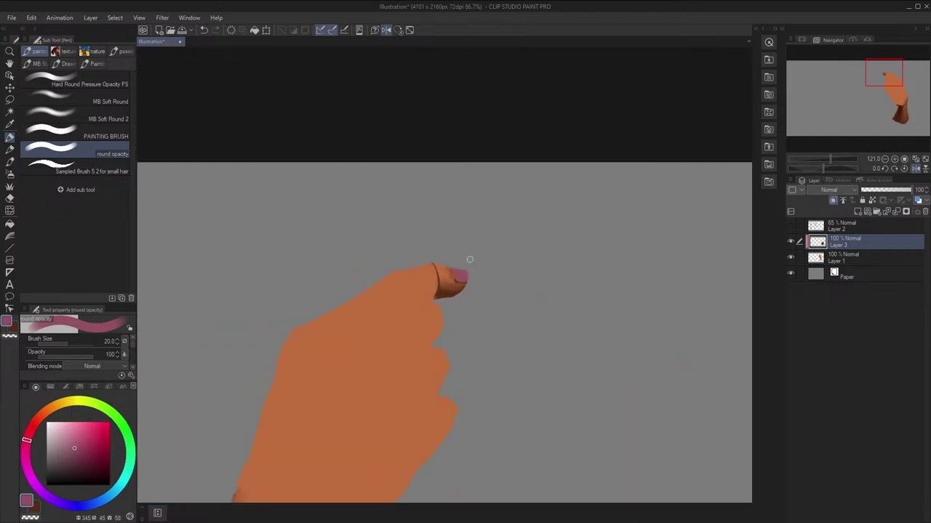
{"action": "key", "text": "h"}
{"action": "key", "text": "h"}
{"action": "key", "text": "h"}
{"action": "left_click", "coordinate": [78, 463]}
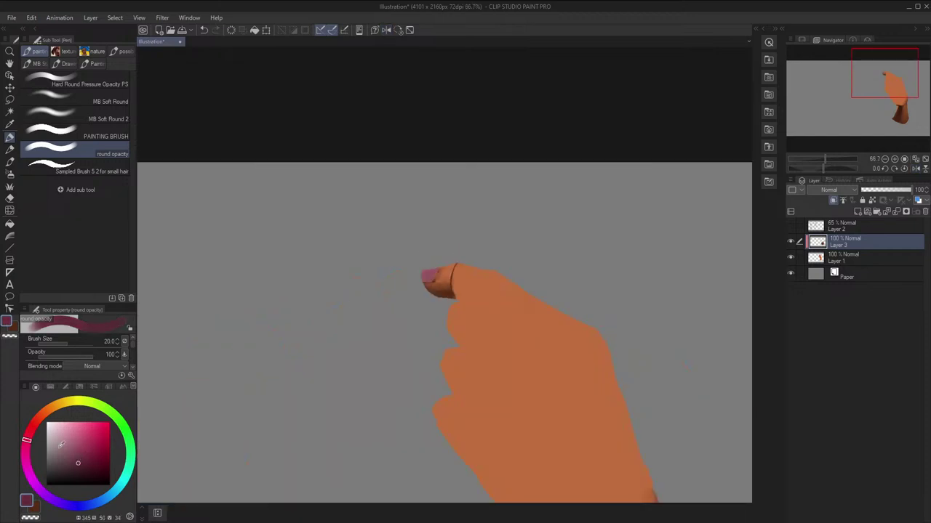
{"action": "mouse_move", "coordinate": [528, 221]}
{"action": "left_mouse_down"}
{"action": "mouse_move", "coordinate": [535, 235]}
{"action": "mouse_move", "coordinate": [523, 336]}
{"action": "left_mouse_up"}
{"action": "key", "text": "["}
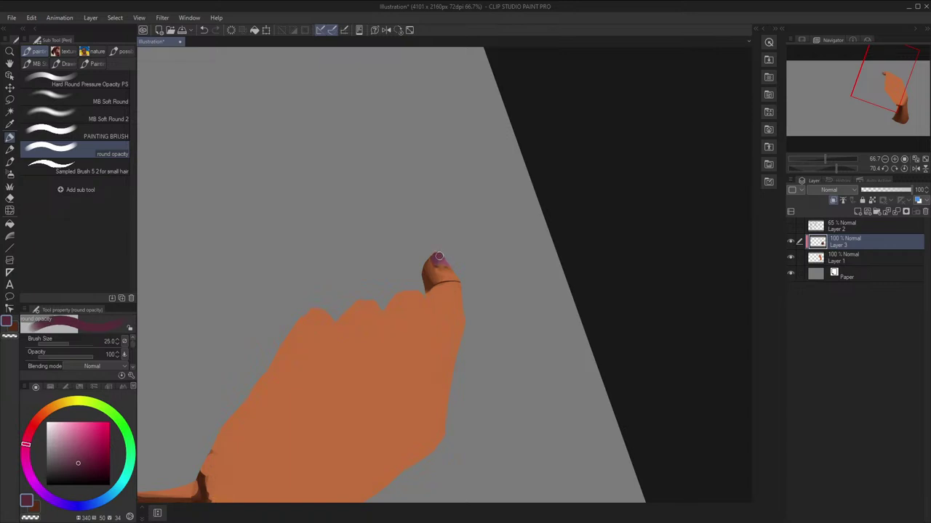
{"action": "left_click", "coordinate": [439, 257], "text": "alt"}
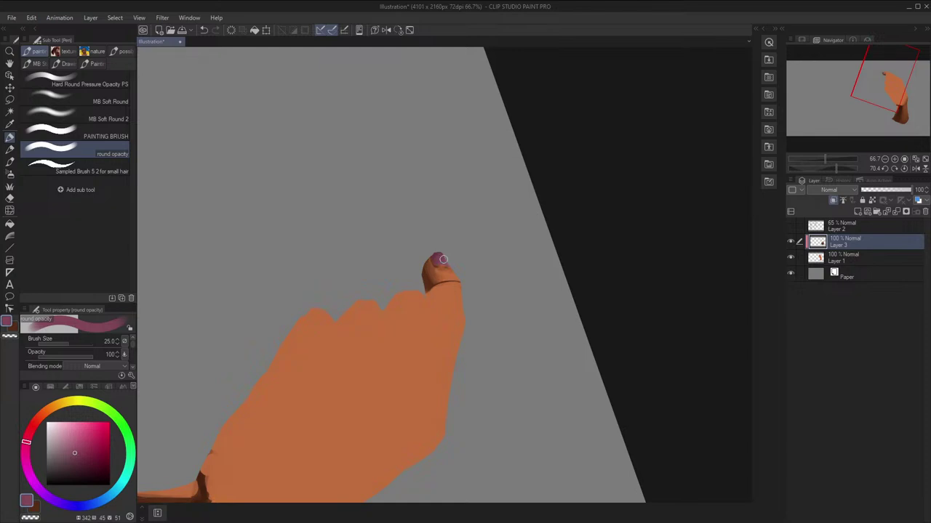
Sample the nail's mauve, shift it towards red and add small lighter pink strokes to the nail at size 10
{"action": "left_click", "coordinate": [440, 255], "text": "alt"}
{"action": "left_click", "coordinate": [72, 446]}
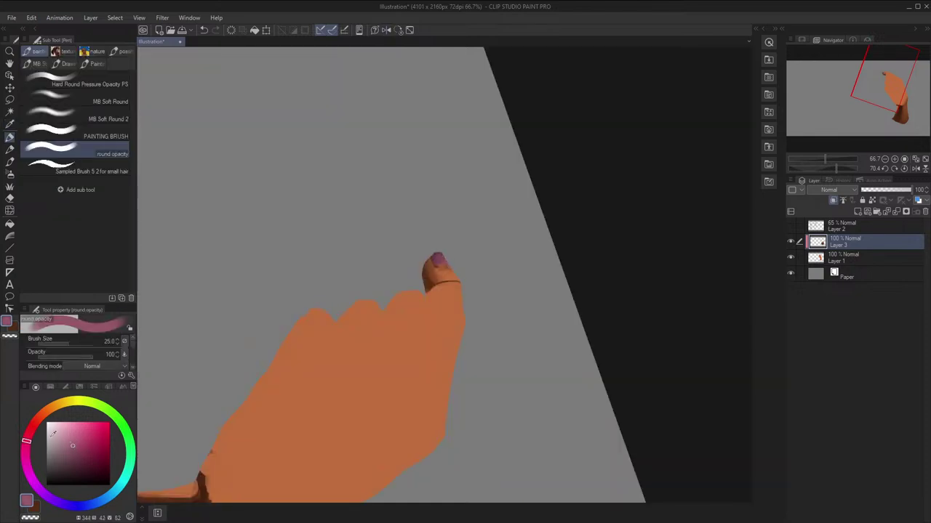
{"action": "left_click", "coordinate": [37, 420]}
{"action": "key", "text": "["}
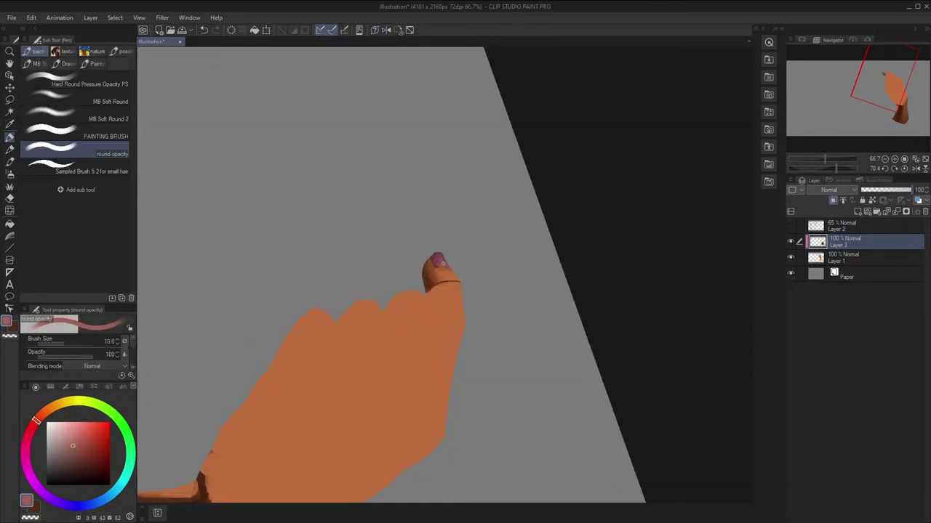
{"action": "key", "text": "h"}
{"action": "key", "text": "bracketleft"}
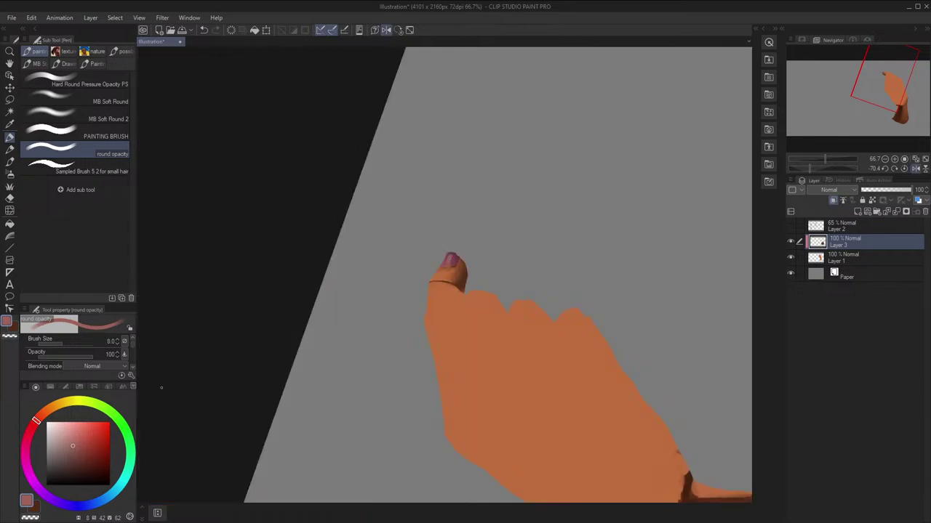
Paint a pale peach highlight on the fingernail at size 5 and check it mirrored with the rotation reset
{"action": "left_click", "coordinate": [70, 433]}
{"action": "left_click", "coordinate": [41, 416]}
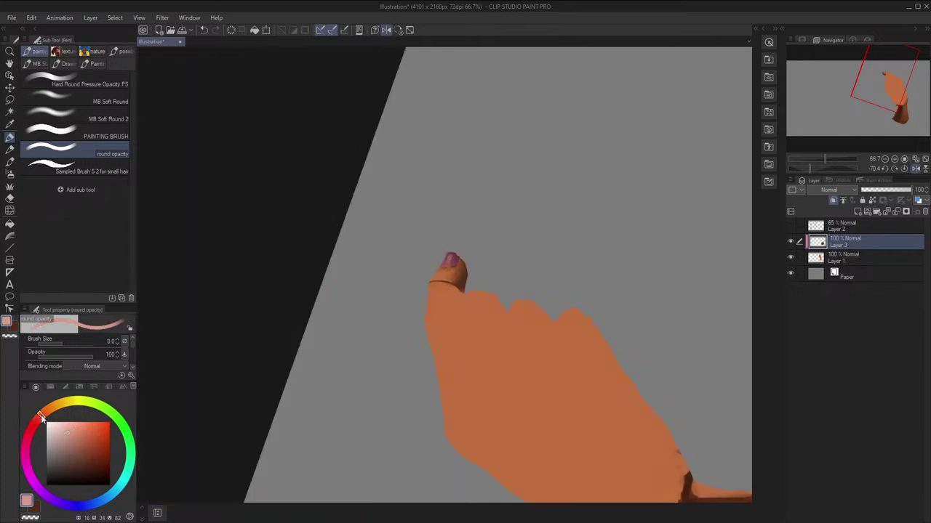
{"action": "key", "text": "bracketleft"}
{"action": "key", "text": "bracketleft"}
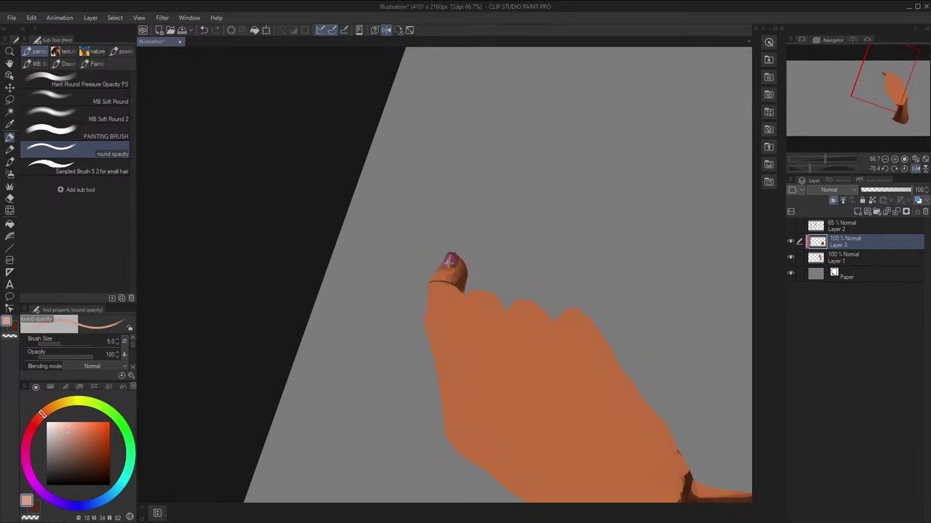
{"action": "key", "text": "h"}
{"action": "key", "text": "h"}
{"action": "key", "text": "ctrl+minus"}
{"action": "left_click", "coordinate": [397, 31]}
{"action": "key", "text": "ctrl+minus"}
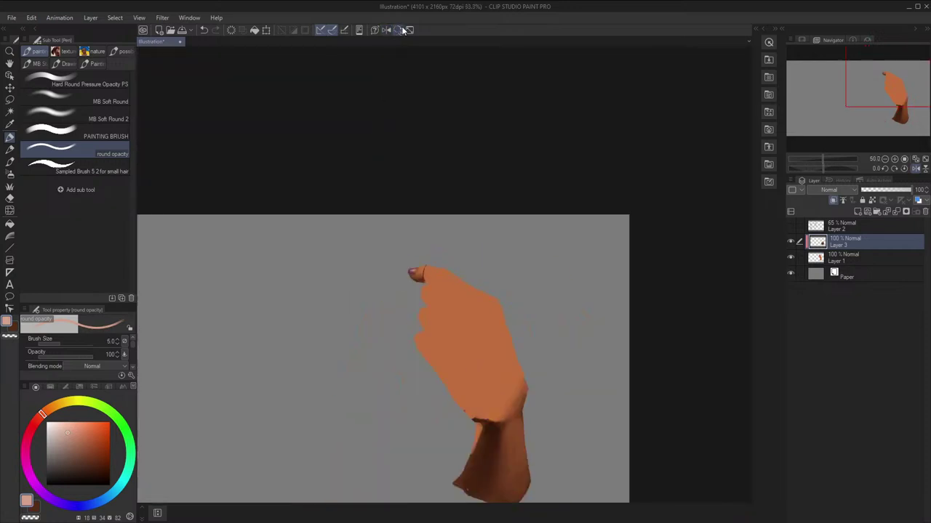
Sample the nail's dark mauve and define the fingernail's lower edge with a dark red at size 12
{"action": "scroll", "coordinate": [414, 272], "scroll_direction": "up", "scroll_amount": 4}
{"action": "key", "text": "i"}
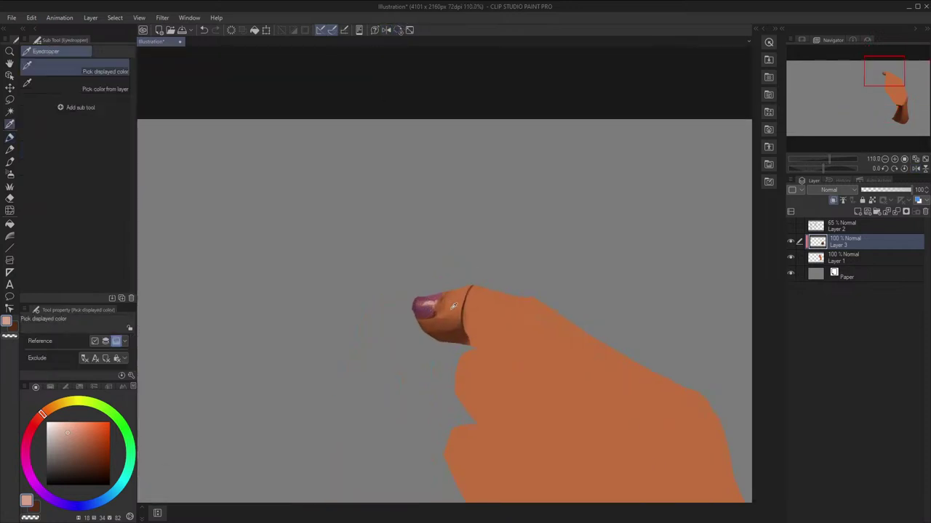
{"action": "key", "text": "h"}
{"action": "left_click", "coordinate": [469, 302], "text": "alt"}
{"action": "left_click", "coordinate": [474, 314], "text": "alt"}
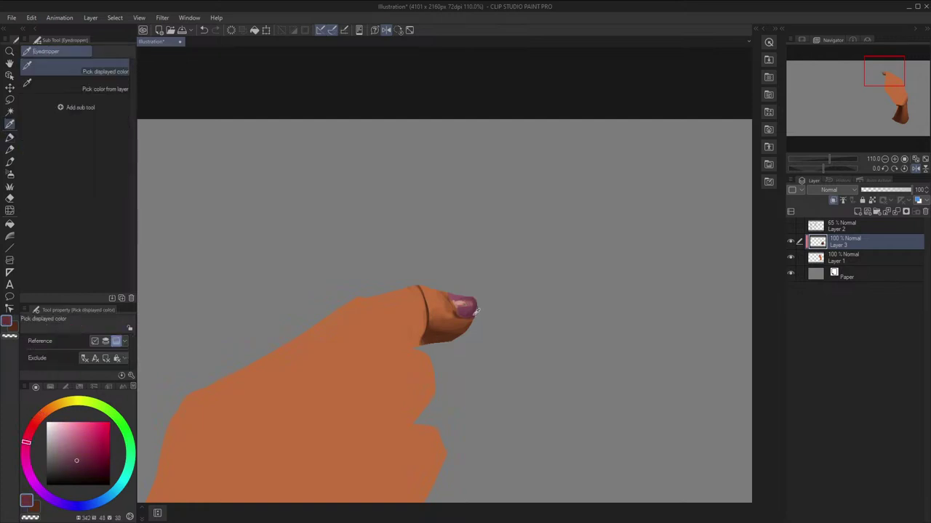
{"action": "key", "text": "h"}
{"action": "key", "text": "p"}
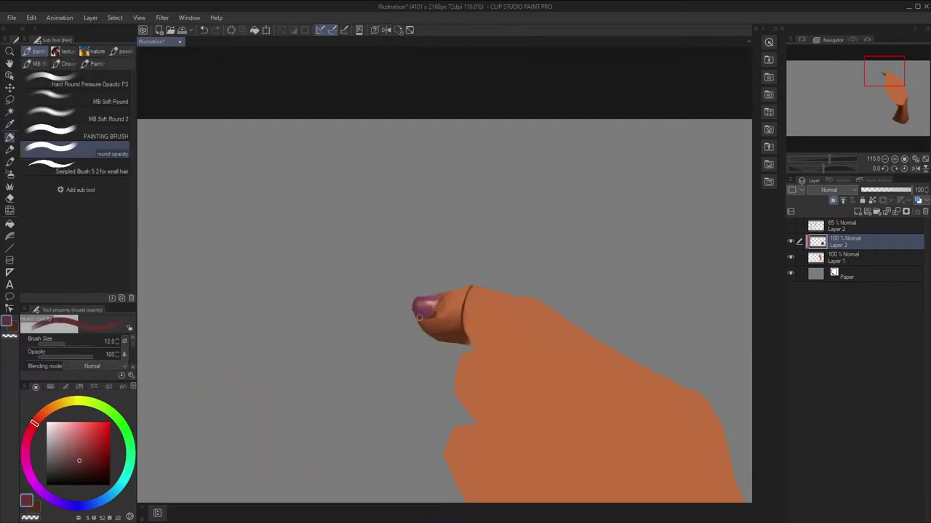
{"action": "scroll", "coordinate": [470, 223], "scroll_direction": "down", "scroll_amount": 1}
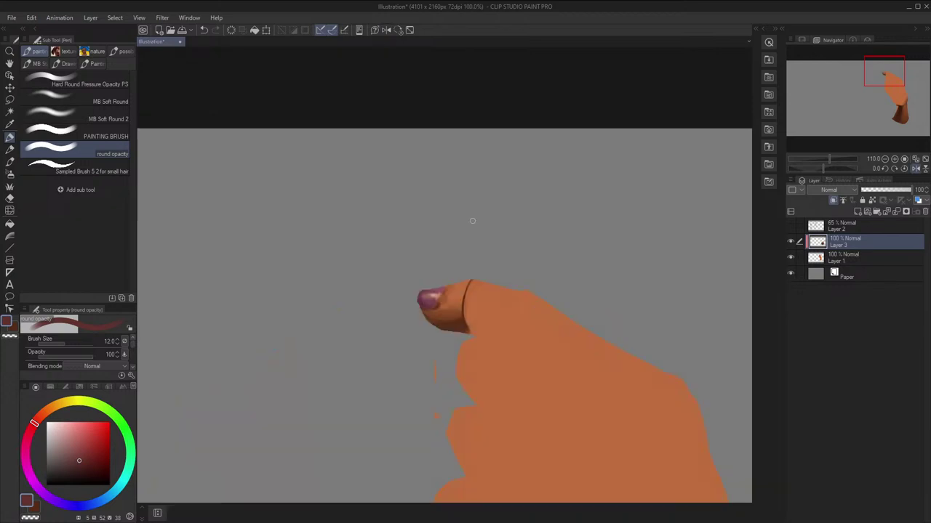
Reshape the painted fingertip and nail on Layer 3 with Liquify at size 70 and strength 80
{"action": "key", "text": "h"}
{"action": "key", "text": "h"}
{"action": "key", "text": "j"}
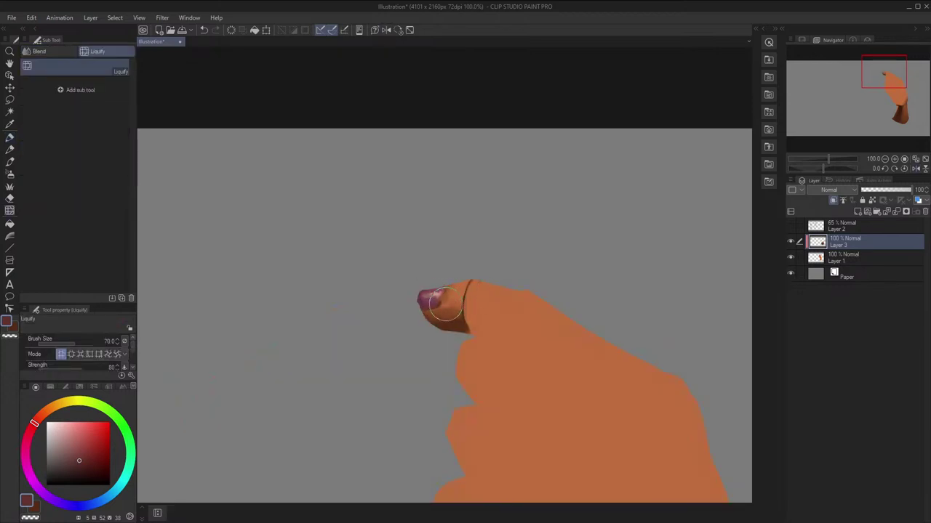
{"action": "scroll", "coordinate": [458, 298], "scroll_direction": "down", "scroll_amount": 1}
{"action": "key", "text": "h"}
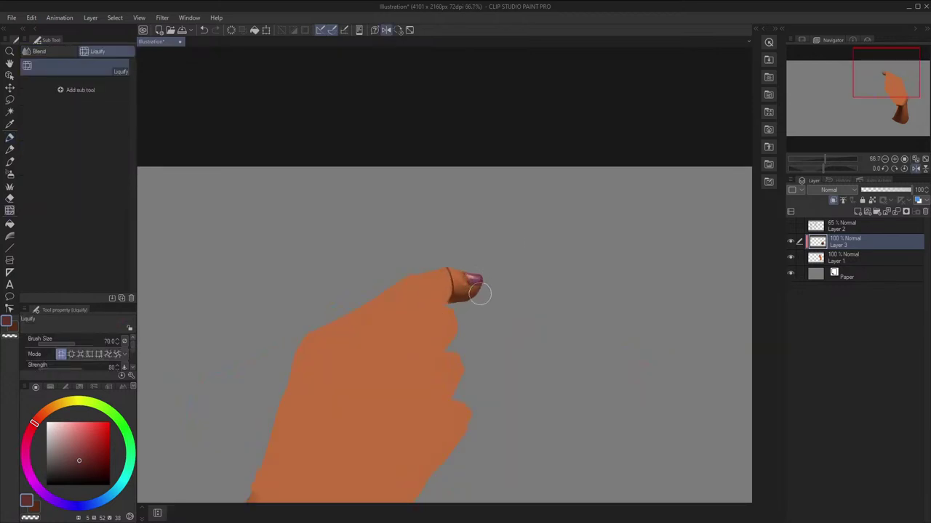
Refine the fingertip's shape with Liquify at sizes 80 and 70, comparing the whole hand in normal and mirrored view
{"action": "scroll", "coordinate": [476, 289], "scroll_direction": "down", "scroll_amount": 1}
{"action": "key", "text": "h"}
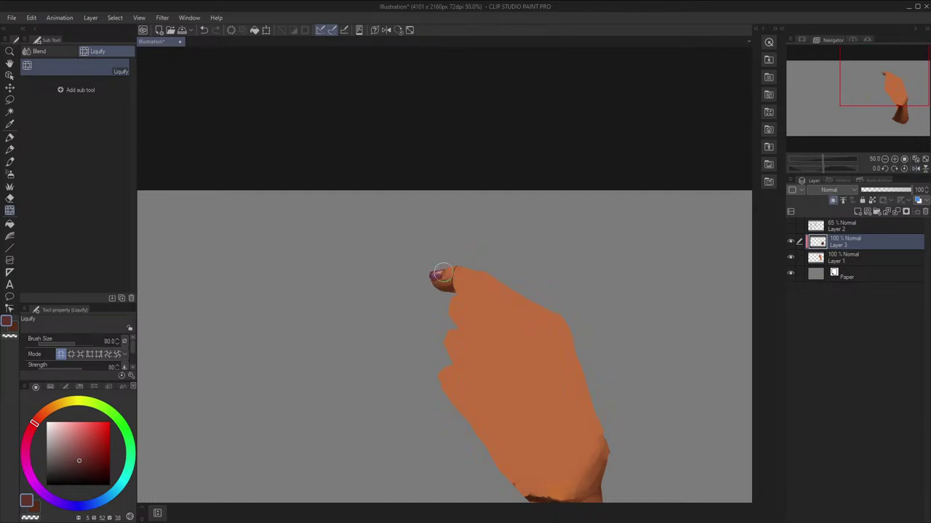
{"action": "key", "text": "h"}
{"action": "key", "text": "bracketleft"}
{"action": "scroll", "coordinate": [443, 265], "scroll_direction": "down", "scroll_amount": 1}
{"action": "key", "text": "h"}
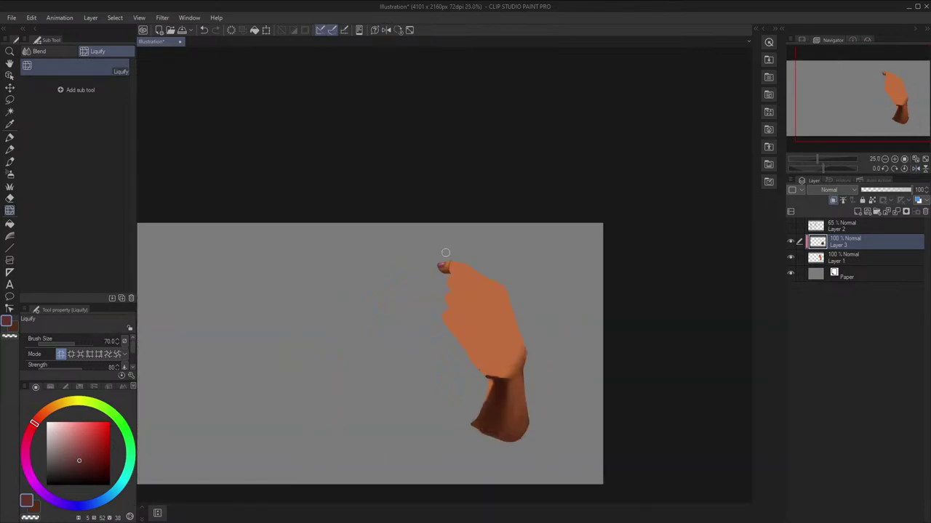
{"action": "scroll", "coordinate": [444, 254], "scroll_direction": "up", "scroll_amount": 1}
{"action": "left_click_drag", "start_coordinate": [449, 262], "coordinate": [456, 225]}
{"action": "scroll", "coordinate": [448, 236], "scroll_direction": "up", "scroll_amount": 2}
{"action": "key", "text": "h"}
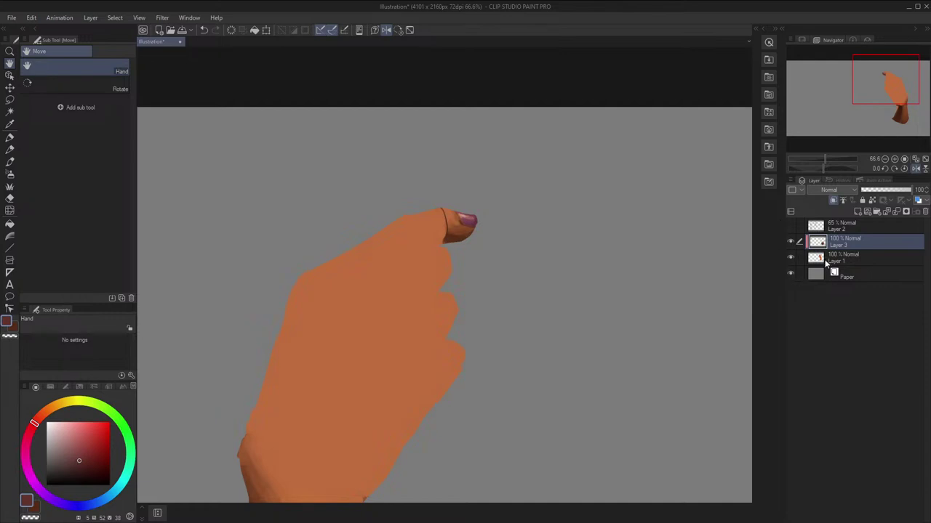
Show the sketch layer again and add a new layer above Layer 3, clipped to the hand silhouette
{"action": "left_click", "coordinate": [826, 264]}
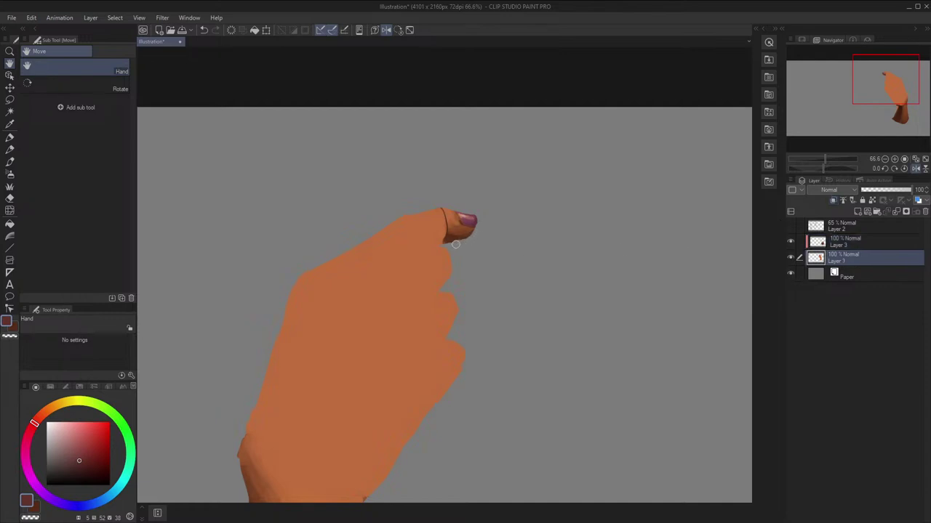
{"action": "scroll", "coordinate": [477, 236], "scroll_direction": "down", "scroll_amount": 2}
{"action": "key", "text": "h"}
{"action": "scroll", "coordinate": [541, 237], "scroll_direction": "down", "scroll_amount": 1}
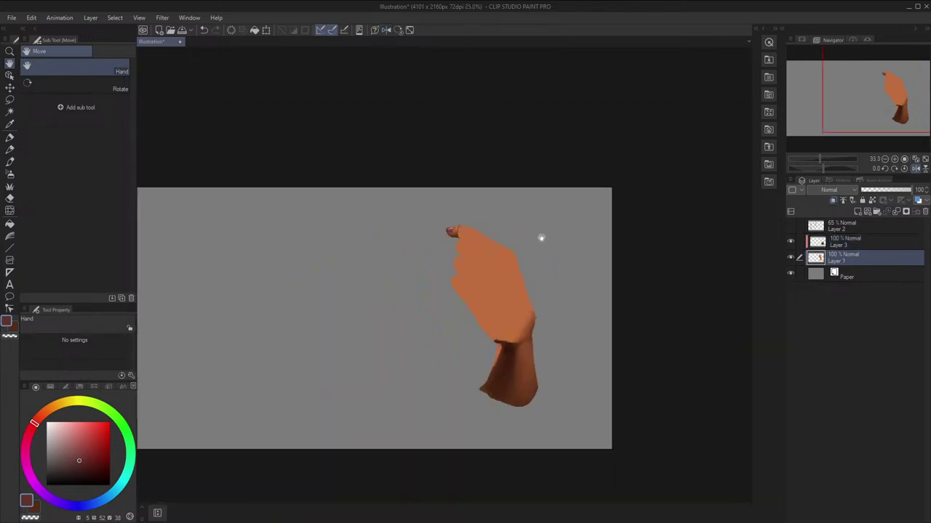
{"action": "left_click_drag", "start_coordinate": [540, 237], "coordinate": [541, 231]}
{"action": "scroll", "coordinate": [610, 178], "scroll_direction": "up", "scroll_amount": 1}
{"action": "key", "text": "h"}
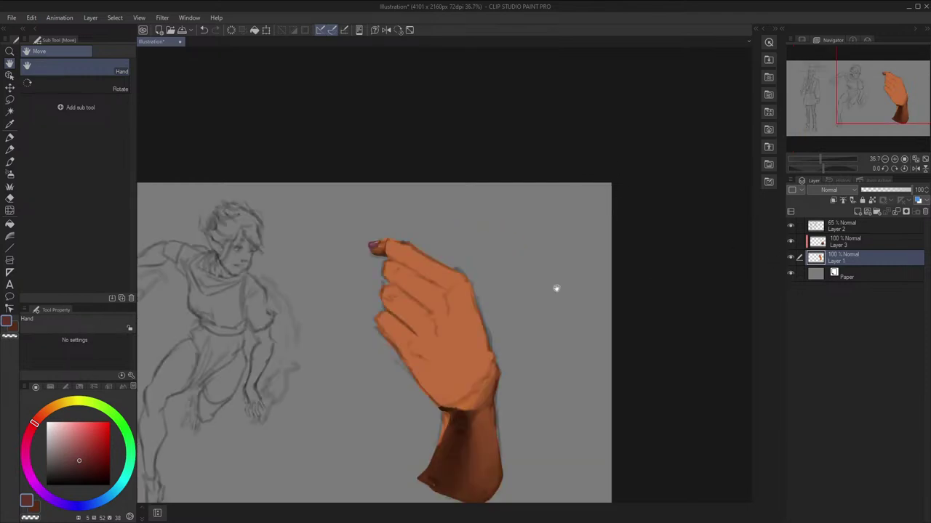
{"action": "scroll", "coordinate": [430, 254], "scroll_direction": "up", "scroll_amount": 1}
{"action": "left_click", "coordinate": [843, 242]}
{"action": "left_click", "coordinate": [857, 212]}
{"action": "left_click", "coordinate": [833, 200]}
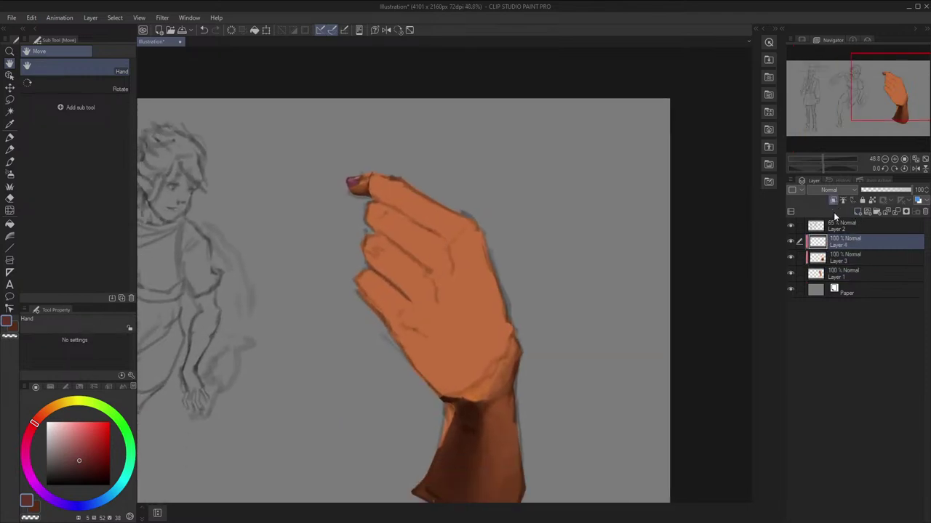
{"action": "left_click_drag", "start_coordinate": [631, 245], "coordinate": [626, 235]}
{"action": "key", "text": "x"}
{"action": "key", "text": "x"}
{"action": "key", "text": "x"}
{"action": "key", "text": "x"}
{"action": "key", "text": "x"}
{"action": "key", "text": "x"}
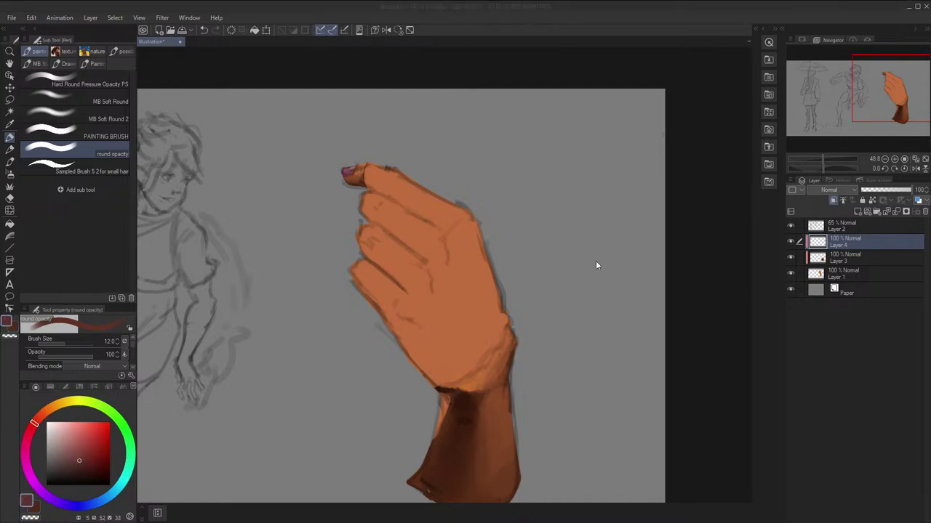
{"action": "left_click", "coordinate": [69, 403]}
{"action": "left_click", "coordinate": [62, 446]}
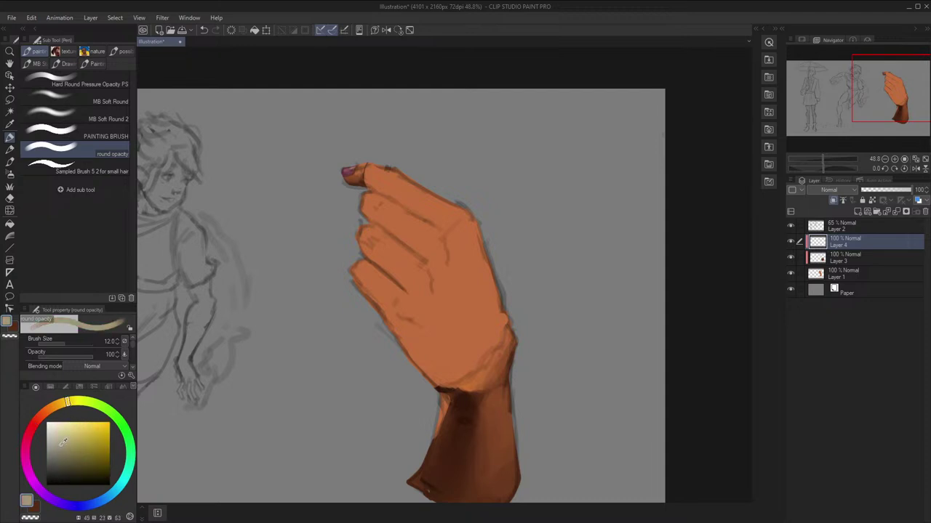
{"action": "mouse_move", "coordinate": [460, 232]}
{"action": "left_mouse_down"}
{"action": "mouse_move", "coordinate": [469, 275]}
{"action": "mouse_move", "coordinate": [488, 271]}
{"action": "left_mouse_up"}
{"action": "key", "text": "space"}
{"action": "key", "text": "ctrl+z"}
{"action": "key", "text": "bracketleft"}
{"action": "key", "text": "bracketleft"}
{"action": "key", "text": "bracketleft"}
{"action": "mouse_move", "coordinate": [453, 227]}
{"action": "left_mouse_down"}
{"action": "mouse_move", "coordinate": [483, 259]}
{"action": "mouse_move", "coordinate": [458, 263]}
{"action": "mouse_move", "coordinate": [423, 244]}
{"action": "left_mouse_up"}
{"action": "key", "text": "h"}
{"action": "key", "text": "h"}
{"action": "key", "text": "ctrl+z"}
{"action": "left_click", "coordinate": [66, 440]}
{"action": "key", "text": "bracketright"}
{"action": "key", "text": "h"}
{"action": "key", "text": "h"}
{"action": "key", "text": "ctrl+z"}
{"action": "key", "text": "ctrl+z"}
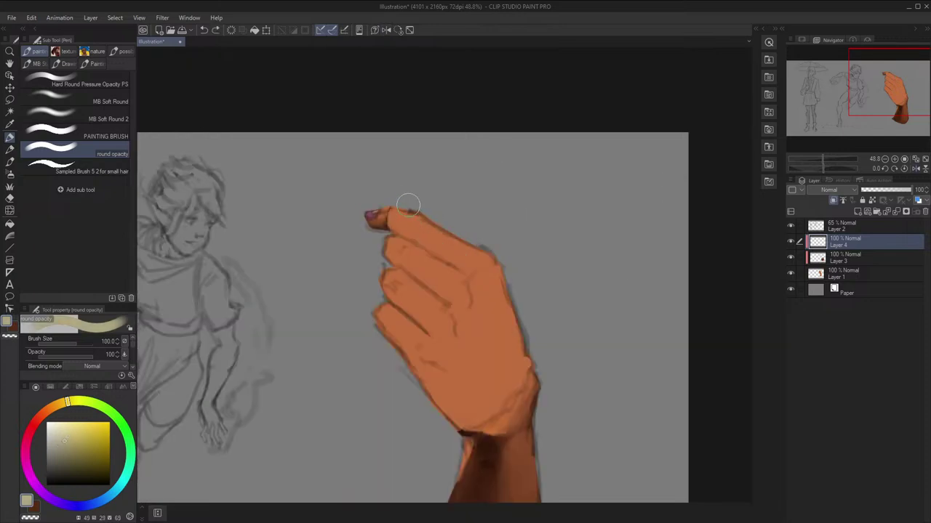
Block in the lower finger segments with a muted khaki on Layer 4, starting at size 60 and enlarging the brush
{"action": "key", "text": "bracketleft"}
{"action": "key", "text": "bracketleft"}
{"action": "left_click_drag", "start_coordinate": [84, 456], "coordinate": [71, 451]}
{"action": "left_click_drag", "start_coordinate": [66, 405], "coordinate": [62, 404]}
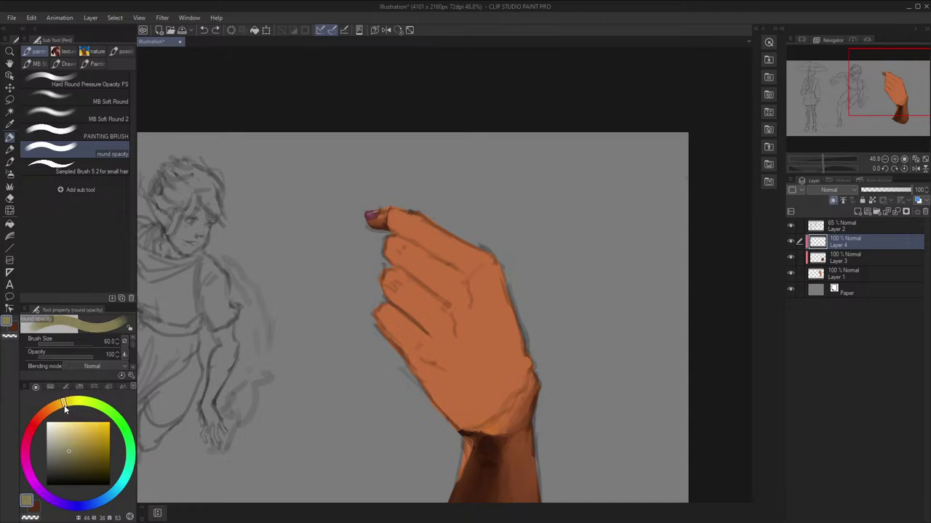
{"action": "left_click_drag", "start_coordinate": [430, 245], "coordinate": [424, 291]}
{"action": "key", "text": "bracketright"}
{"action": "key", "text": "bracketright"}
{"action": "key", "text": "bracketright"}
{"action": "key", "text": "bracketright"}
{"action": "left_click_drag", "start_coordinate": [469, 240], "coordinate": [436, 320]}
{"action": "left_click_drag", "start_coordinate": [429, 288], "coordinate": [397, 350]}
{"action": "left_click_drag", "start_coordinate": [394, 303], "coordinate": [426, 244]}
Extend the khaki onto the middle finger's tip and mark the index fingertip's joint with a smaller brush
{"action": "key", "text": "bracketleft"}
{"action": "key", "text": "bracketleft"}
{"action": "key", "text": "bracketleft"}
{"action": "key", "text": "bracketleft"}
{"action": "key", "text": "bracketleft"}
{"action": "key", "text": "bracketleft"}
{"action": "key", "text": "bracketleft"}
{"action": "key", "text": "bracketleft"}
{"action": "key", "text": "bracketleft"}
{"action": "key", "text": "bracketleft"}
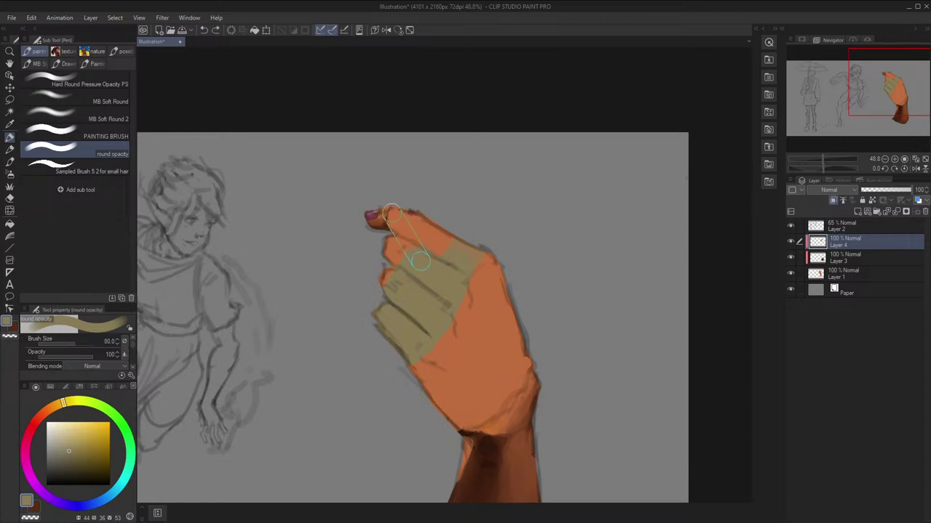
{"action": "key", "text": "bracketleft"}
{"action": "key", "text": "bracketleft"}
{"action": "key", "text": "bracketright"}
{"action": "key", "text": "bracketright"}
Trace the boundary between the hand and the wrist with a khaki line at size 25, mirroring and rotating the canvas
{"action": "mouse_move", "coordinate": [532, 367]}
{"action": "left_mouse_down"}
{"action": "mouse_move", "coordinate": [537, 334]}
{"action": "mouse_move", "coordinate": [528, 351]}
{"action": "left_mouse_up"}
{"action": "key", "text": "bracketleft"}
{"action": "key", "text": "bracketleft"}
{"action": "key", "text": "bracketleft"}
{"action": "key", "text": "bracketleft"}
{"action": "key", "text": "bracketleft"}
{"action": "key", "text": "bracketleft"}
{"action": "key", "text": "bracketright"}
{"action": "key", "text": "bracketright"}
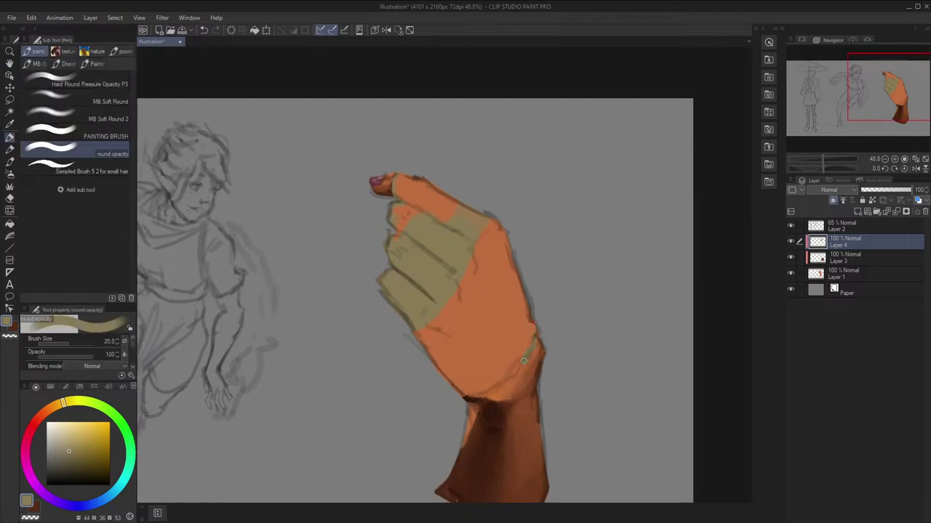
{"action": "key", "text": "h"}
{"action": "left_click_drag", "start_coordinate": [586, 316], "coordinate": [529, 388]}
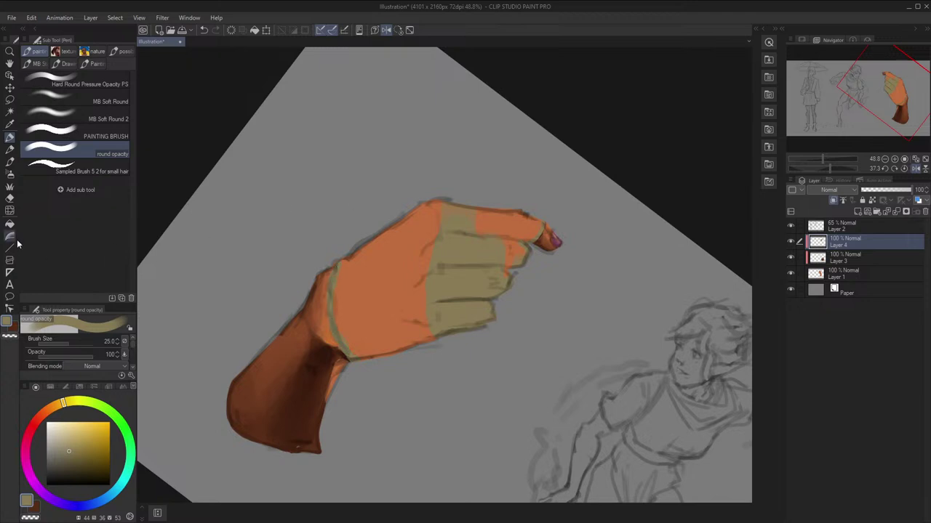
Try to fill the palm between the fingers and the wrist line with khaki using the Fill tool
{"action": "key", "text": "g"}
{"action": "left_click", "coordinate": [439, 235]}
{"action": "key", "text": "p"}
{"action": "key", "text": "ctrl+z"}
{"action": "key", "text": "g"}
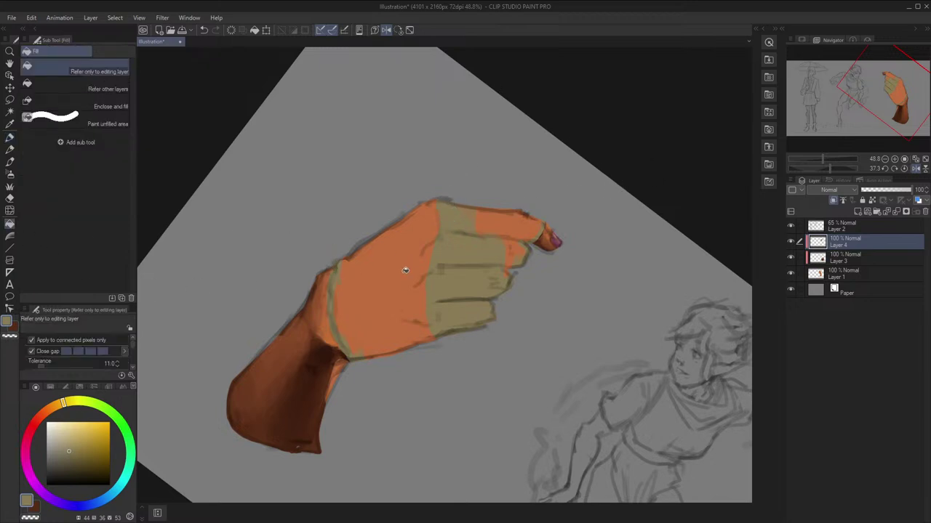
{"action": "left_click", "coordinate": [397, 271]}
{"action": "key", "text": "ctrl+z"}
{"action": "key", "text": "p"}
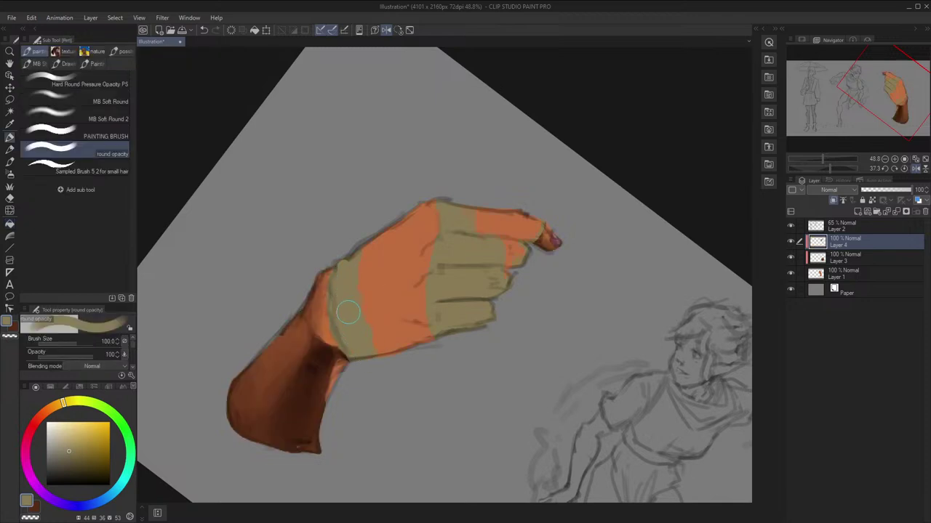
Paint khaki over the rest of the palm with an enlarged round opacity brush and hide the sketch layer
{"action": "key", "text": "bracketright"}
{"action": "key", "text": "bracketright"}
{"action": "key", "text": "bracketright"}
{"action": "key", "text": "bracketright"}
{"action": "mouse_move", "coordinate": [387, 333]}
{"action": "left_mouse_down"}
{"action": "mouse_move", "coordinate": [415, 262]}
{"action": "mouse_move", "coordinate": [402, 317]}
{"action": "mouse_move", "coordinate": [375, 274]}
{"action": "left_mouse_up"}
{"action": "left_click", "coordinate": [789, 227]}
{"action": "key", "text": "h"}
{"action": "key", "text": "bracketleft"}
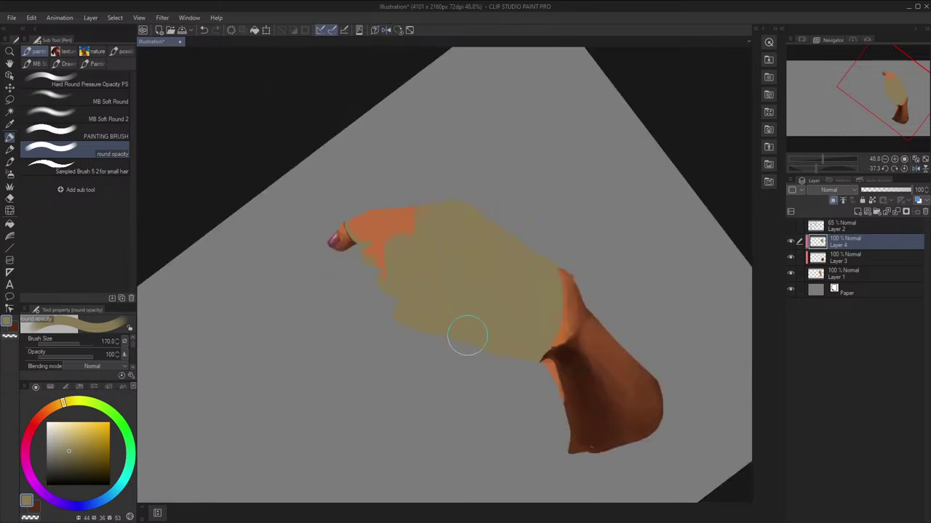
Cover the index finger up to its last joint in khaki, starting at size 150 and going down to 60
{"action": "key", "text": "bracketleft"}
{"action": "mouse_move", "coordinate": [415, 320]}
{"action": "left_mouse_down"}
{"action": "mouse_move", "coordinate": [414, 197]}
{"action": "mouse_move", "coordinate": [397, 243]}
{"action": "left_mouse_up"}
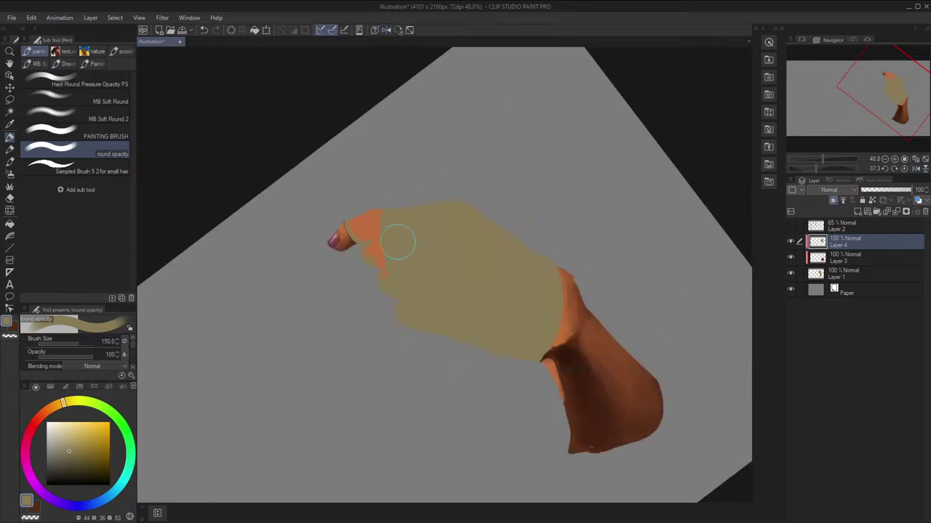
{"action": "key", "text": "bracketleft"}
{"action": "key", "text": "["}
{"action": "key", "text": "["}
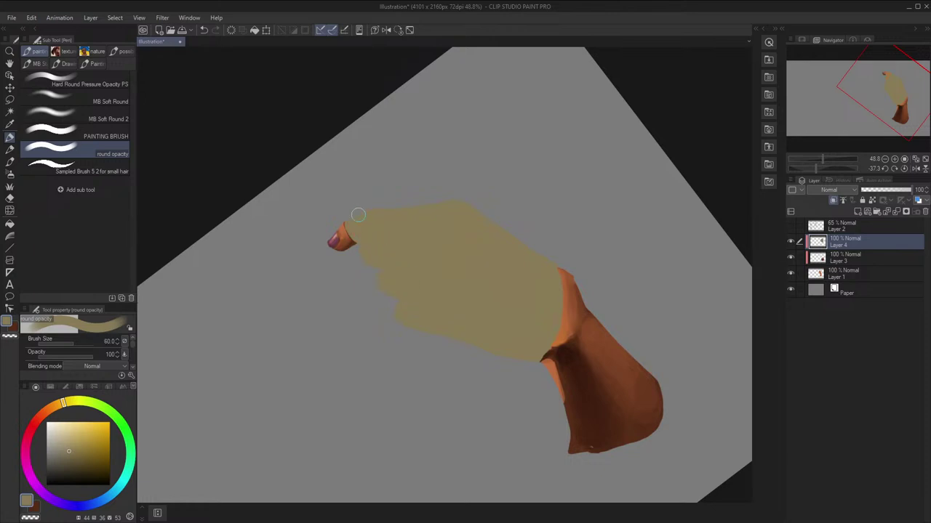
Check the khaki shape in the upright and mirrored canvas, and show the sketch layer again
{"action": "left_click", "coordinate": [409, 30]}
{"action": "key", "text": "h"}
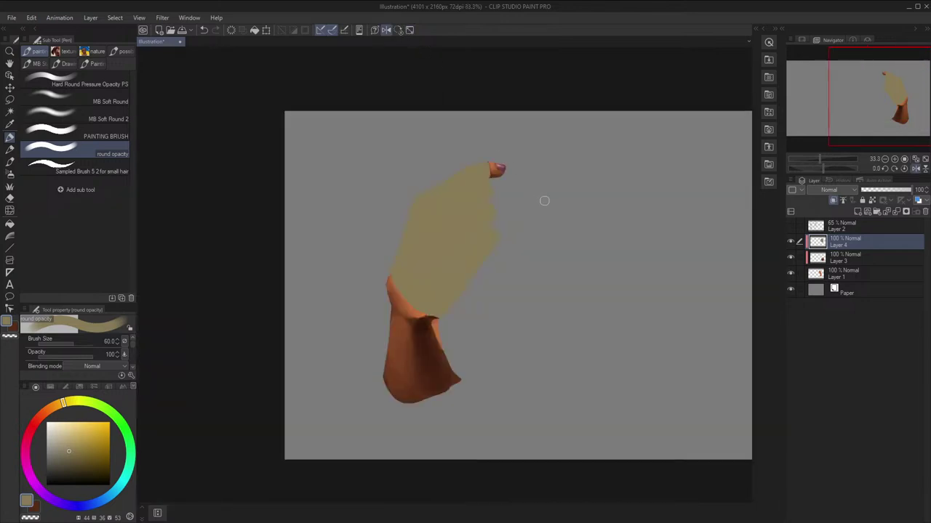
{"action": "key", "text": "h"}
{"action": "left_click", "coordinate": [791, 226]}
{"action": "scroll", "coordinate": [575, 237], "scroll_direction": "up", "scroll_amount": 2}
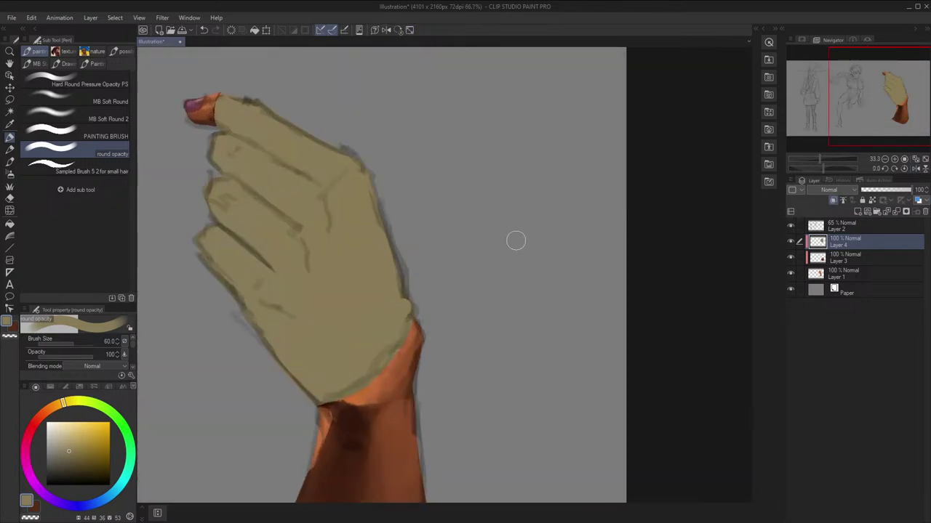
{"action": "key", "text": "space"}
{"action": "mouse_move", "coordinate": [505, 240]}
{"action": "left_mouse_down"}
{"action": "mouse_move", "coordinate": [553, 249]}
{"action": "mouse_move", "coordinate": [584, 234]}
{"action": "left_mouse_up"}
{"action": "mouse_move", "coordinate": [439, 291]}
{"action": "left_mouse_down"}
{"action": "mouse_move", "coordinate": [488, 259]}
{"action": "mouse_move", "coordinate": [473, 160]}
{"action": "left_mouse_up"}
Add a slightly warmer tan patch to the middle of the palm at size 80 and blend it back with sampled khaki
{"action": "key", "text": "i"}
{"action": "key", "text": "p"}
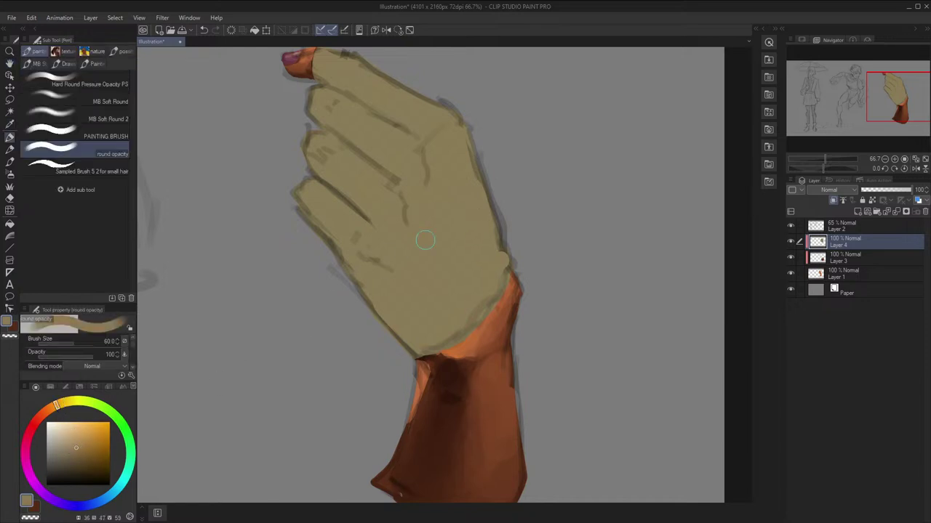
{"action": "key", "text": "bracketright"}
{"action": "key", "text": "bracketright"}
{"action": "left_click_drag", "start_coordinate": [448, 264], "coordinate": [440, 239]}
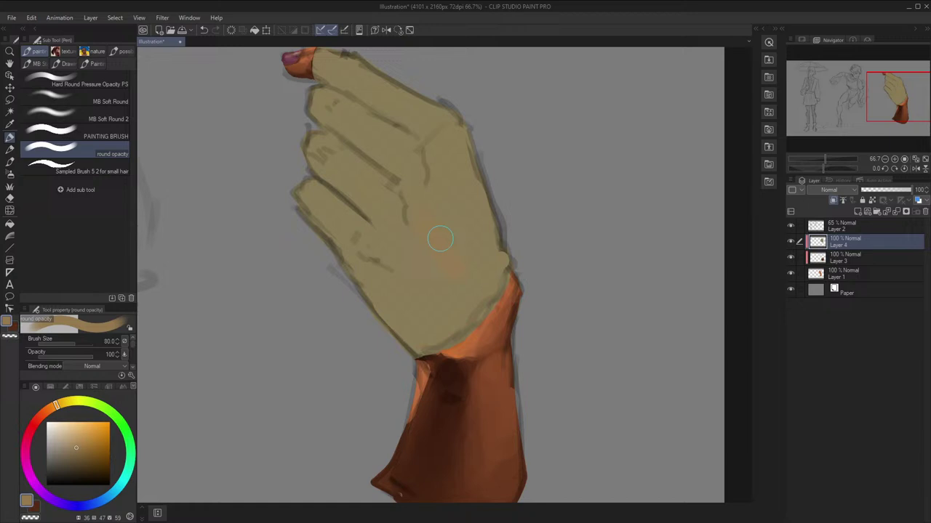
{"action": "key", "text": "i"}
{"action": "left_click", "coordinate": [483, 269]}
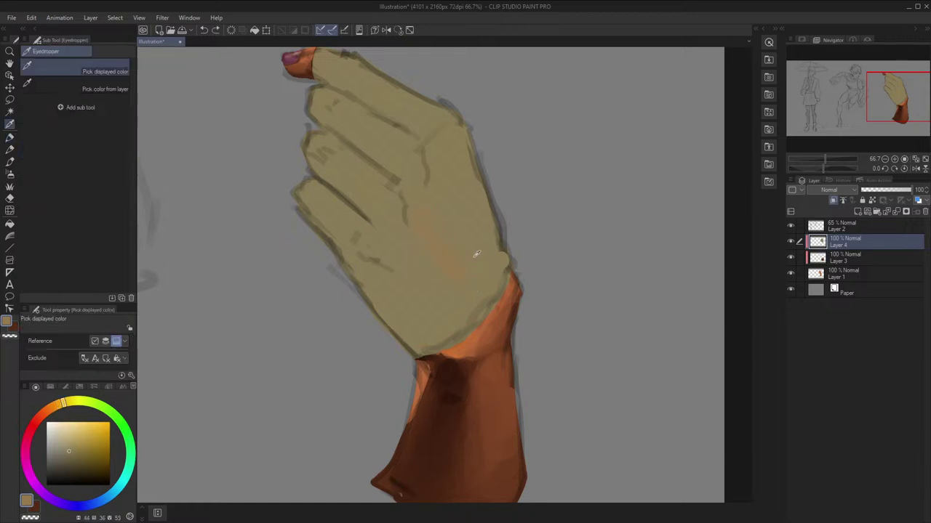
{"action": "key", "text": "p"}
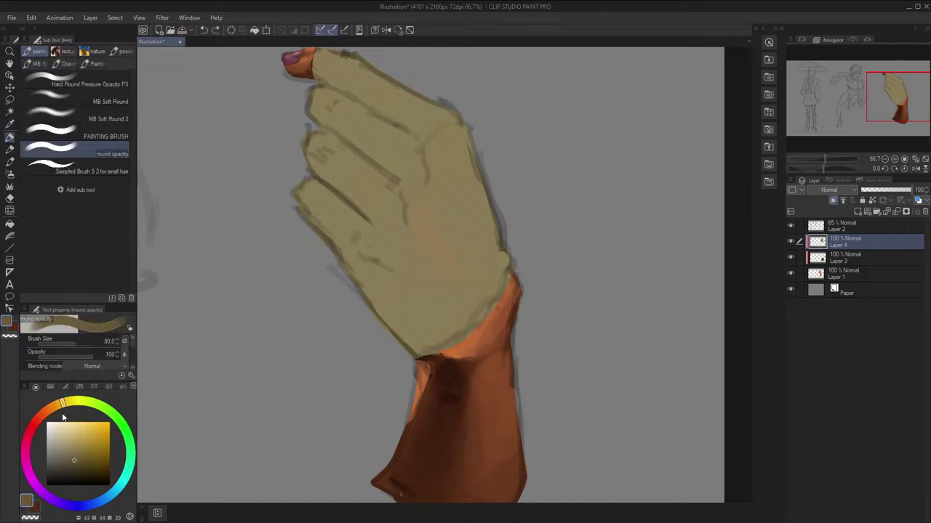
Try to shade the outer edge of the hand below the little finger with a darker brown at size 80
{"action": "left_click", "coordinate": [56, 411]}
{"action": "left_click_drag", "start_coordinate": [351, 258], "coordinate": [379, 311]}
{"action": "left_click_drag", "start_coordinate": [374, 278], "coordinate": [391, 305]}
{"action": "key", "text": "space"}
{"action": "left_click_drag", "start_coordinate": [461, 258], "coordinate": [495, 282]}
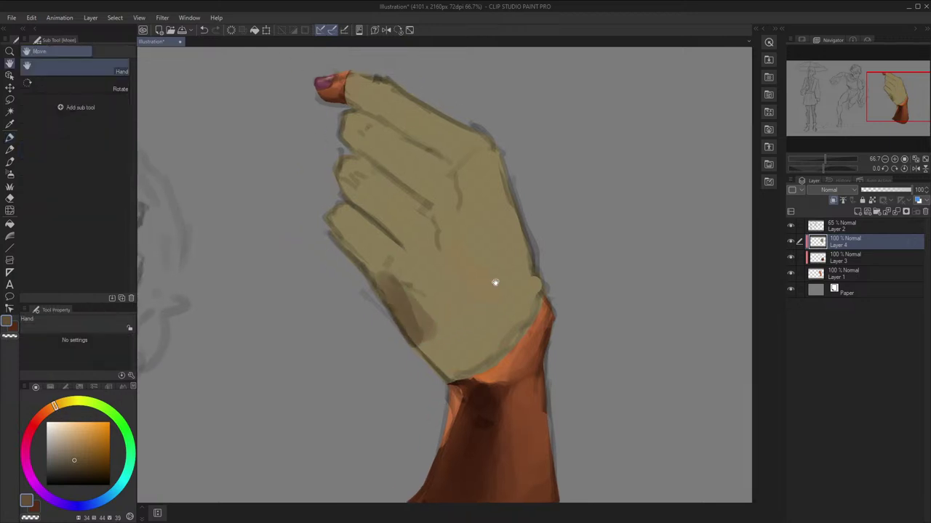
{"action": "key", "text": "ctrl+z"}
{"action": "key", "text": "ctrl+z"}
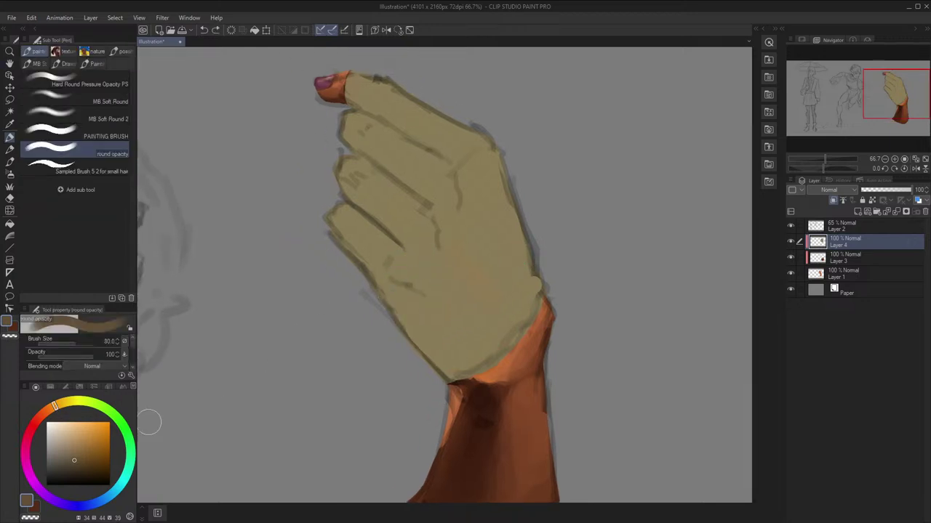
Compare the main and sub colours and mix a dark orange-brown shadow colour with hue 25, saturation 59 and value 29
{"action": "left_click", "coordinate": [37, 504]}
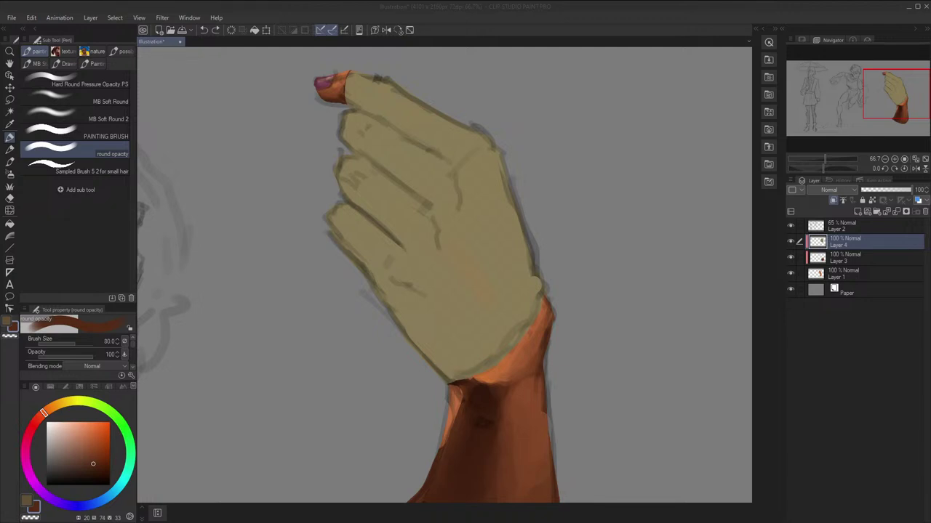
{"action": "key", "text": "x"}
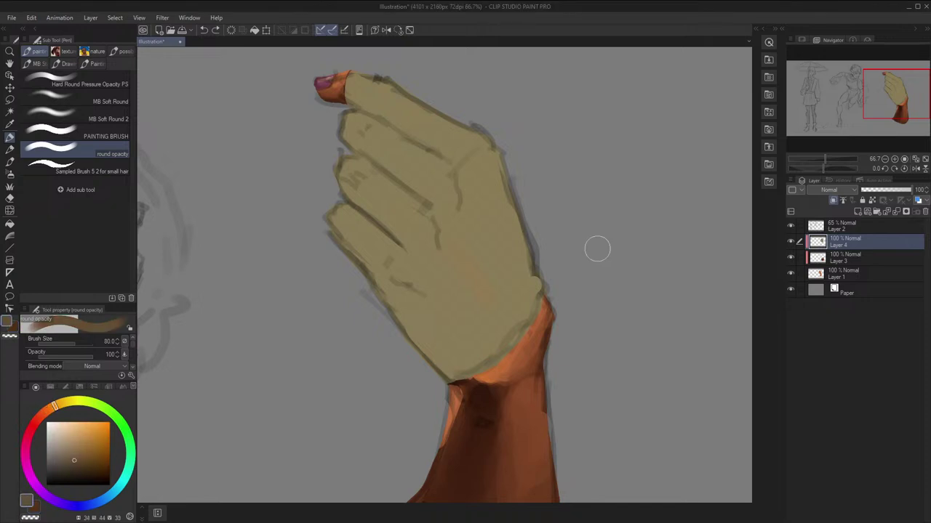
{"action": "key", "text": "x"}
{"action": "key", "text": "x"}
{"action": "key", "text": "x"}
{"action": "key", "text": "x"}
{"action": "left_click_drag", "start_coordinate": [55, 408], "coordinate": [49, 412]}
{"action": "left_click", "coordinate": [87, 473]}
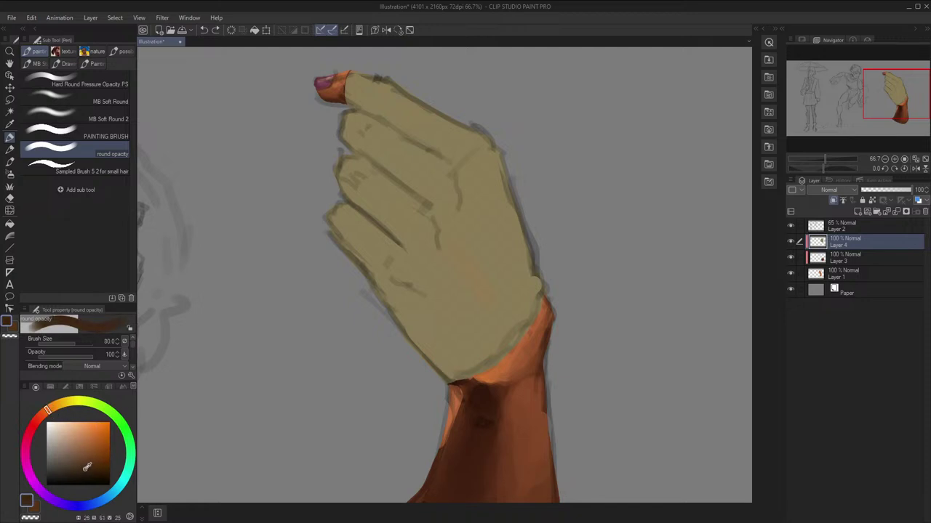
{"action": "left_click_drag", "start_coordinate": [87, 468], "coordinate": [83, 467]}
Lock the transparent pixels of Layer 4 and paint a dark brown shadow at the heel of the hand at size 60
{"action": "left_click_drag", "start_coordinate": [414, 288], "coordinate": [415, 280]}
{"action": "mouse_move", "coordinate": [447, 351]}
{"action": "left_mouse_down"}
{"action": "mouse_move", "coordinate": [446, 361]}
{"action": "mouse_move", "coordinate": [450, 349]}
{"action": "left_mouse_up"}
{"action": "left_click", "coordinate": [872, 201]}
{"action": "left_click_drag", "start_coordinate": [519, 321], "coordinate": [507, 274]}
{"action": "key", "text": "bracketleft"}
{"action": "key", "text": "bracketleft"}
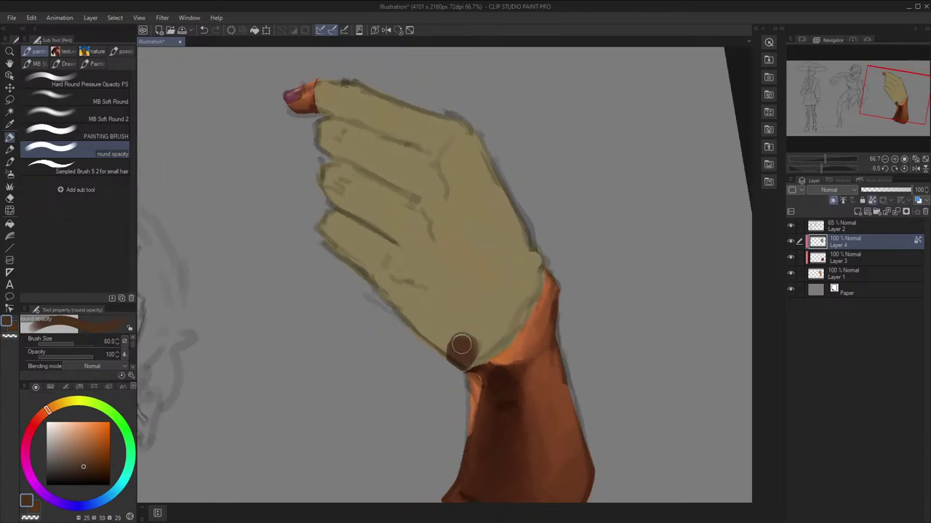
{"action": "left_click_drag", "start_coordinate": [461, 345], "coordinate": [463, 340]}
Extend the dark brown shadow along the wrist boundary and trim its edge with sampled khaki at size 25
{"action": "key", "text": "h"}
{"action": "mouse_move", "coordinate": [394, 327]}
{"action": "left_mouse_down"}
{"action": "mouse_move", "coordinate": [422, 340]}
{"action": "mouse_move", "coordinate": [408, 326]}
{"action": "left_mouse_up"}
{"action": "key", "text": "x"}
{"action": "left_click", "coordinate": [418, 311], "text": "alt"}
{"action": "key", "text": "bracketleft"}
{"action": "key", "text": "bracketleft"}
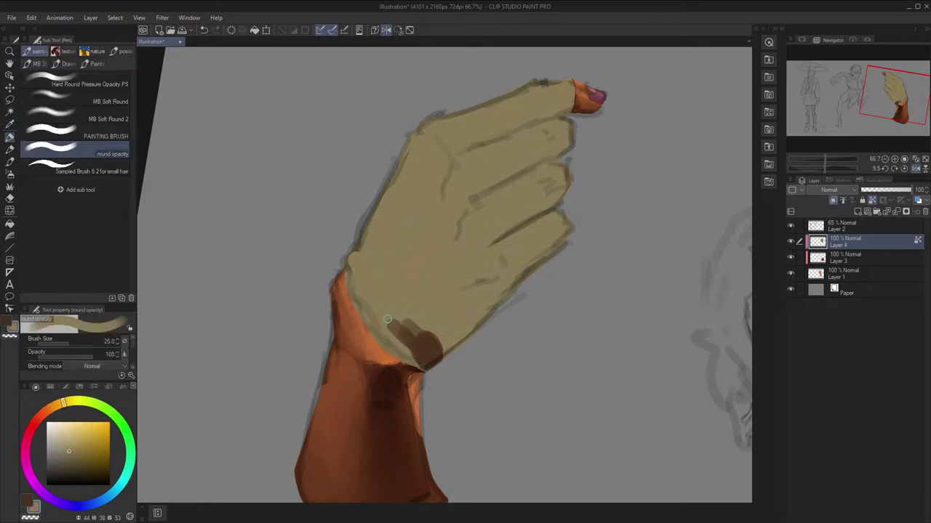
{"action": "left_click_drag", "start_coordinate": [406, 326], "coordinate": [407, 319]}
Taper the heel shadow's tip with small dark brown strokes and sharpen its upper edge with khaki at size 17
{"action": "key", "text": "bracketleft"}
{"action": "key", "text": "h"}
{"action": "key", "text": "x"}
{"action": "key", "text": "bracketleft"}
{"action": "mouse_move", "coordinate": [489, 327]}
{"action": "left_mouse_down"}
{"action": "mouse_move", "coordinate": [472, 335]}
{"action": "mouse_move", "coordinate": [485, 328]}
{"action": "left_mouse_up"}
{"action": "key", "text": "x"}
{"action": "left_click", "coordinate": [499, 316], "text": "alt"}
{"action": "key", "text": "bracketright"}
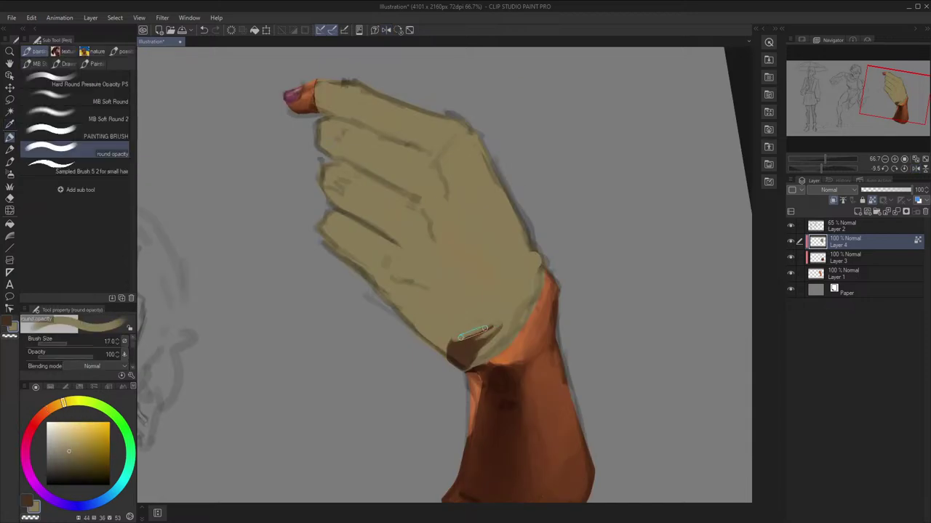
Paint a broad diagonal brown shadow across the lower palm with a much larger brush
{"action": "key", "text": "bracketright"}
{"action": "key", "text": "bracketright"}
{"action": "key", "text": "bracketright"}
{"action": "key", "text": "bracketright"}
{"action": "left_click", "coordinate": [398, 30]}
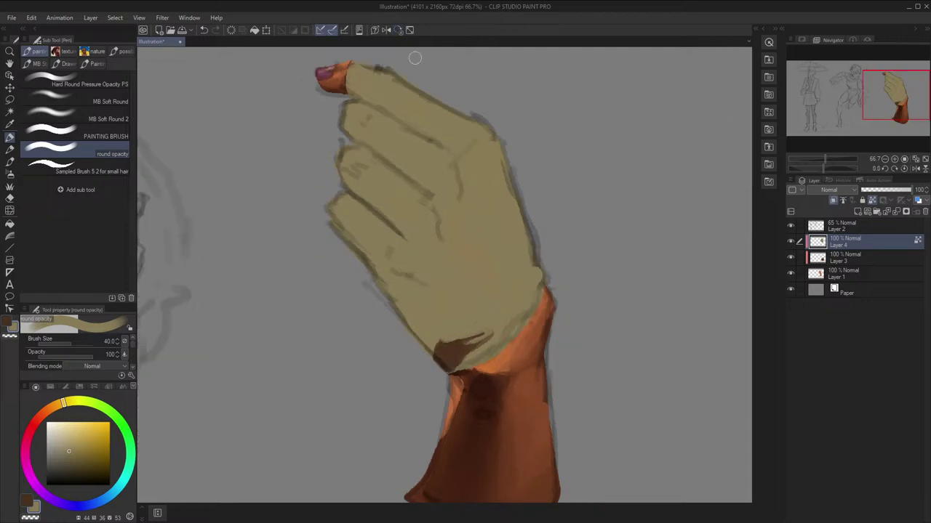
{"action": "left_click_drag", "start_coordinate": [499, 242], "coordinate": [493, 221]}
{"action": "key", "text": "bracketright"}
{"action": "key", "text": "bracketright"}
{"action": "key", "text": "bracketright"}
{"action": "key", "text": "bracketright"}
{"action": "key", "text": "bracketright"}
{"action": "key", "text": "bracketright"}
{"action": "key", "text": "bracketright"}
{"action": "key", "text": "bracketright"}
{"action": "key", "text": "bracketright"}
{"action": "key", "text": "bracketright"}
{"action": "key", "text": "bracketright"}
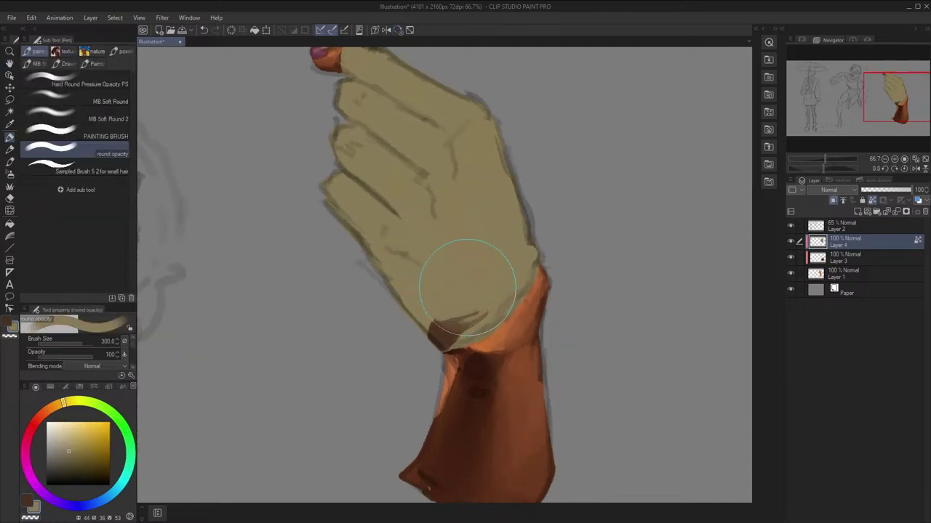
{"action": "key", "text": "x"}
{"action": "key", "text": "ctrl+z"}
{"action": "key", "text": "bracketleft"}
{"action": "key", "text": "bracketleft"}
{"action": "key", "text": "bracketleft"}
{"action": "mouse_move", "coordinate": [437, 259]}
{"action": "left_mouse_down"}
{"action": "mouse_move", "coordinate": [461, 305]}
{"action": "mouse_move", "coordinate": [473, 270]}
{"action": "left_mouse_up"}
Sample a tan midtone and soften the palm shadow's inner edge, starting at size 150 and varying the brush size
{"action": "left_click", "coordinate": [476, 258], "text": "alt"}
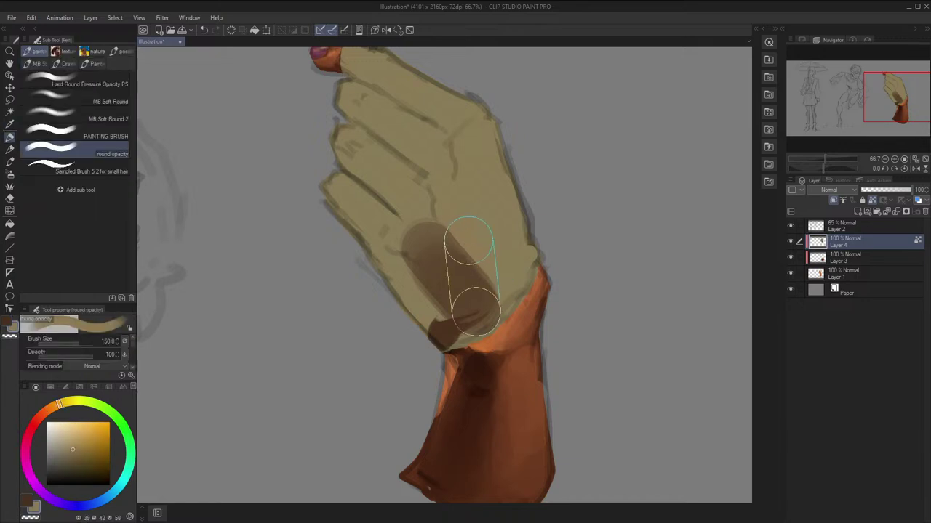
{"action": "key", "text": "bracketleft"}
{"action": "key", "text": "bracketleft"}
{"action": "key", "text": "bracketleft"}
{"action": "key", "text": "bracketleft"}
{"action": "left_click_drag", "start_coordinate": [442, 227], "coordinate": [501, 298]}
{"action": "mouse_move", "coordinate": [487, 265]}
{"action": "left_mouse_down"}
{"action": "mouse_move", "coordinate": [467, 225]}
{"action": "mouse_move", "coordinate": [439, 214]}
{"action": "mouse_move", "coordinate": [430, 228]}
{"action": "left_mouse_up"}
{"action": "key", "text": "bracketright"}
{"action": "key", "text": "bracketright"}
{"action": "key", "text": "h"}
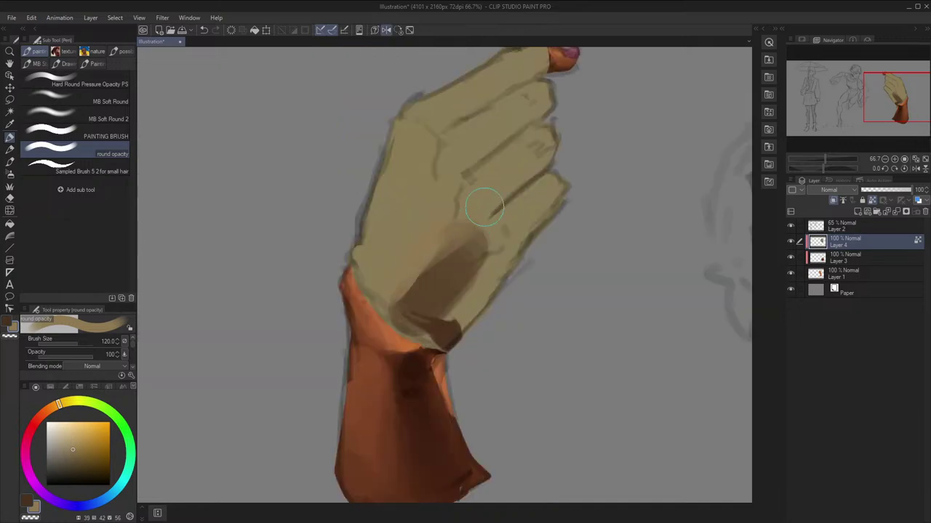
Refine the palm shadow's outer edge with the sampled tan at size 50 on the mirrored canvas
{"action": "key", "text": "bracketleft"}
{"action": "key", "text": "bracketleft"}
{"action": "key", "text": "bracketleft"}
{"action": "key", "text": "bracketleft"}
{"action": "key", "text": "bracketleft"}
{"action": "left_click_drag", "start_coordinate": [461, 297], "coordinate": [451, 311]}
{"action": "key", "text": "h"}
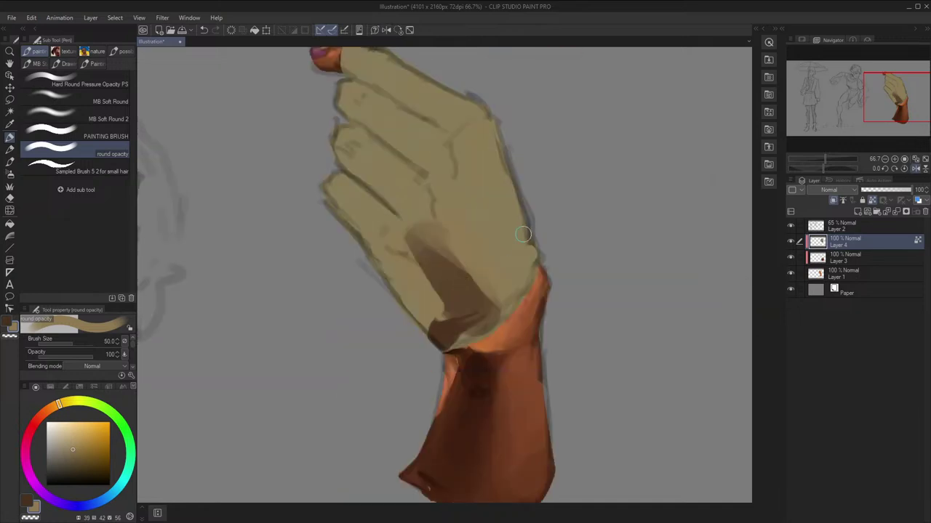
Draw thin tan crease lines through the shadow near the wrist, reducing the brush from size 12 to 8
{"action": "left_click_drag", "start_coordinate": [565, 255], "coordinate": [522, 204]}
{"action": "key", "text": "bracketleft"}
{"action": "key", "text": "bracketleft"}
{"action": "key", "text": "bracketleft"}
{"action": "key", "text": "bracketleft"}
{"action": "key", "text": "bracketleft"}
{"action": "key", "text": "bracketleft"}
{"action": "key", "text": "bracketleft"}
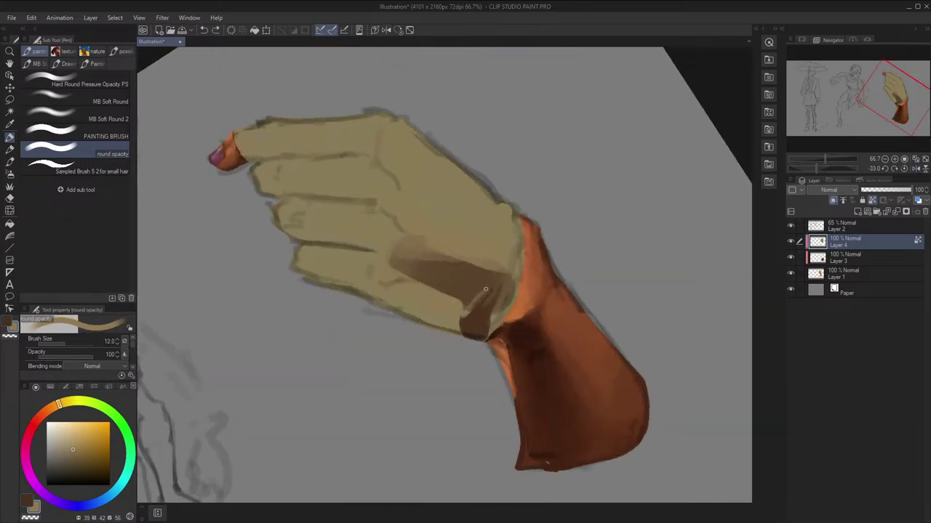
{"action": "key", "text": "bracketleft"}
{"action": "key", "text": "bracketleft"}
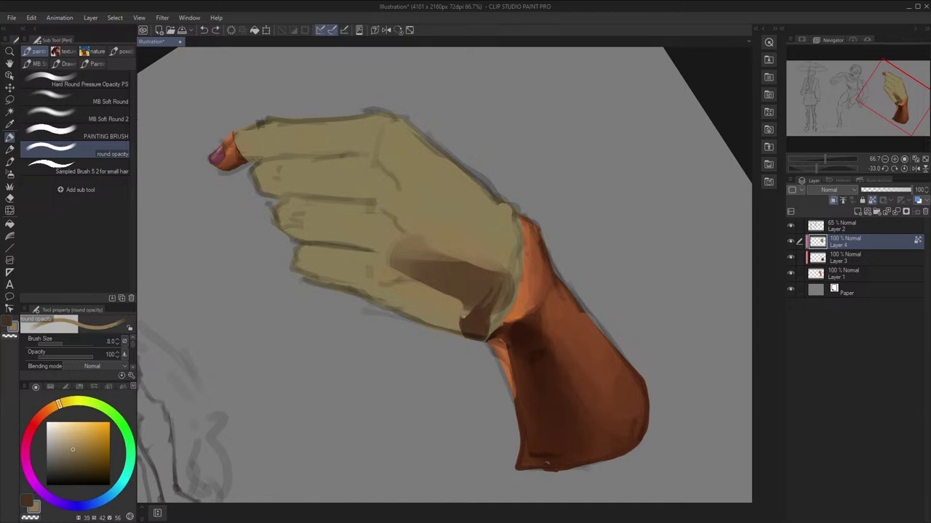
{"action": "key", "text": "h"}
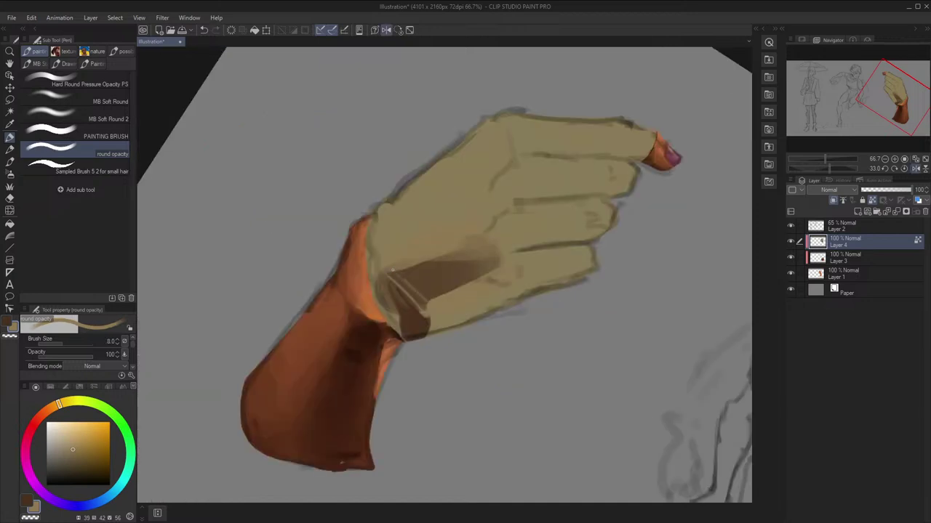
{"action": "key", "text": "h"}
Examine the hand's shading with the sketch layer hidden, mirrored and zoomed out, and show the sketch again
{"action": "left_click", "coordinate": [791, 226]}
{"action": "key", "text": "h"}
{"action": "key", "text": "ctrl+minus"}
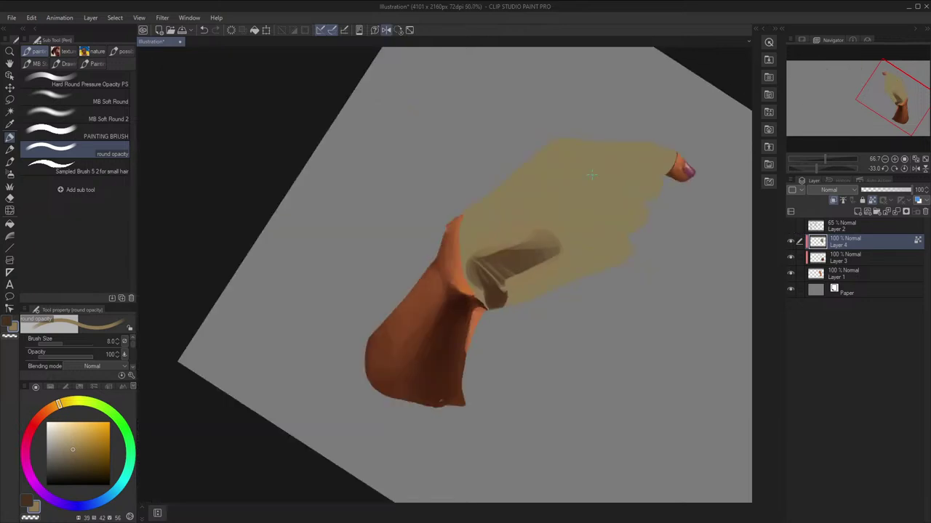
{"action": "left_click", "coordinate": [410, 31]}
{"action": "key", "text": "h"}
{"action": "key", "text": "ctrl+minus"}
{"action": "key", "text": "space"}
{"action": "scroll", "coordinate": [427, 186], "scroll_direction": "up", "scroll_amount": 2}
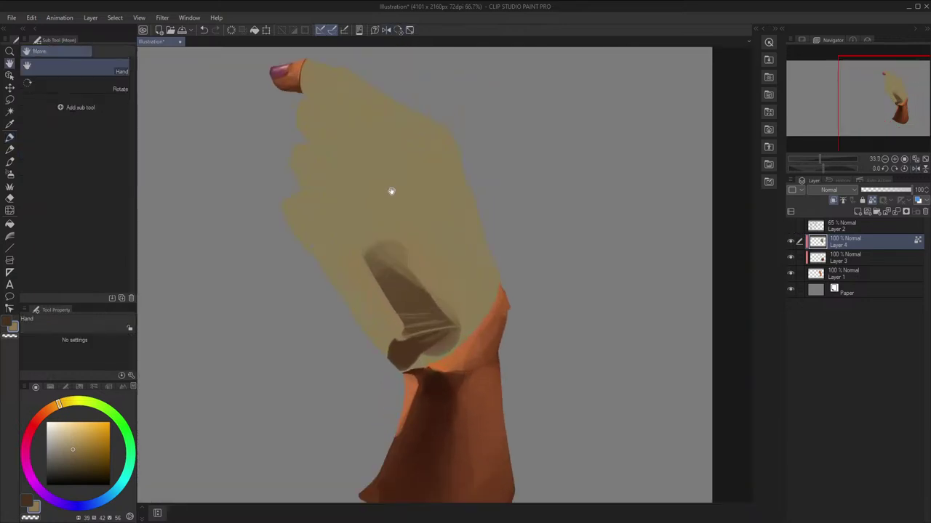
{"action": "left_click_drag", "start_coordinate": [390, 191], "coordinate": [400, 218]}
{"action": "left_click_drag", "start_coordinate": [737, 248], "coordinate": [751, 240]}
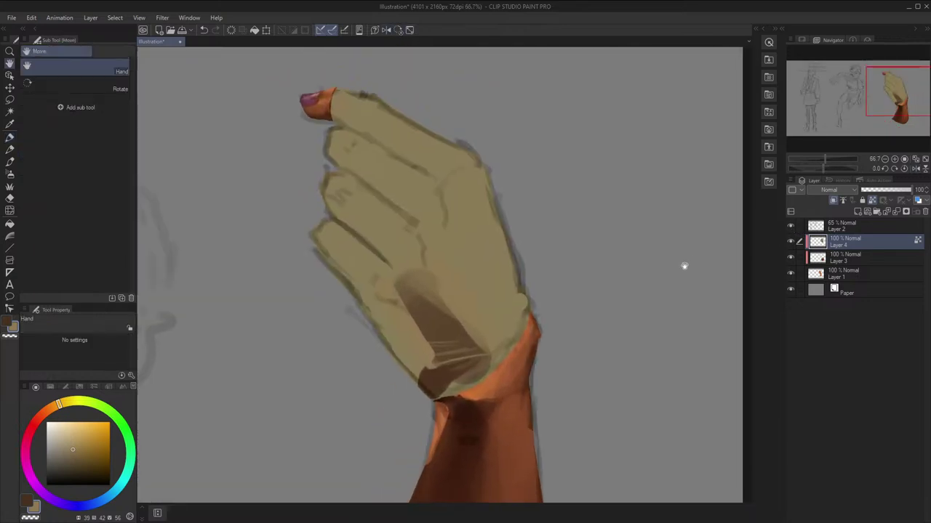
Rotate the canvas to -21 degrees and add more fine tan crease lines across the palm shadow at size 8
{"action": "key", "text": "minus"}
{"action": "key", "text": "minus"}
{"action": "key", "text": "minus"}
{"action": "key", "text": "minus"}
{"action": "key", "text": "minus"}
{"action": "key", "text": "minus"}
{"action": "key", "text": "minus"}
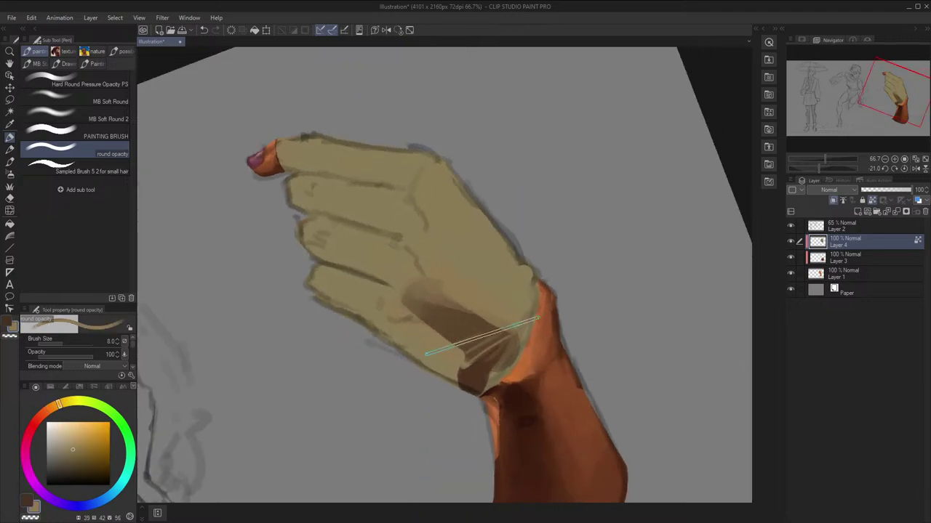
Darken the shadow's edge along the wrist boundary with sampled dark brown at size 25
{"action": "key", "text": "bracketright"}
{"action": "key", "text": "bracketright"}
{"action": "key", "text": "bracketright"}
{"action": "key", "text": "bracketright"}
{"action": "key", "text": "bracketright"}
{"action": "key", "text": "bracketright"}
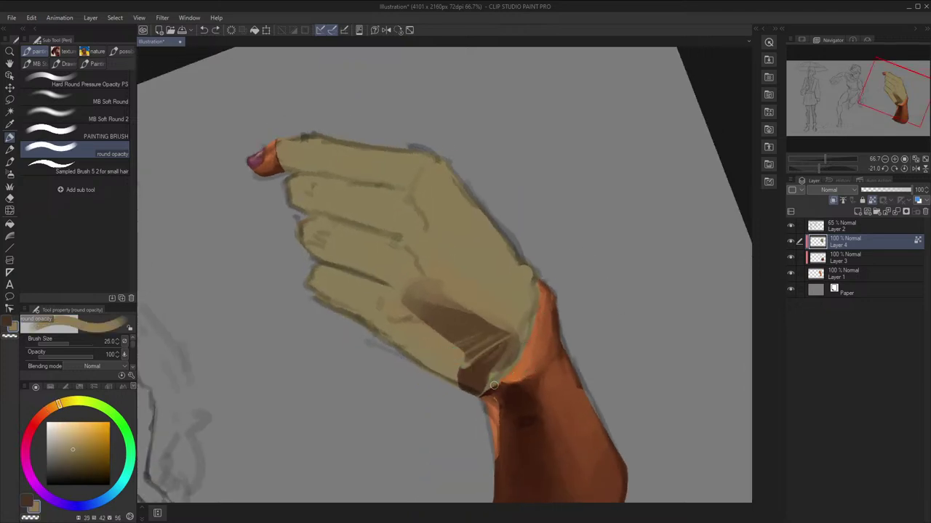
{"action": "left_click", "coordinate": [493, 386], "text": "alt"}
{"action": "key", "text": "h"}
{"action": "key", "text": "c"}
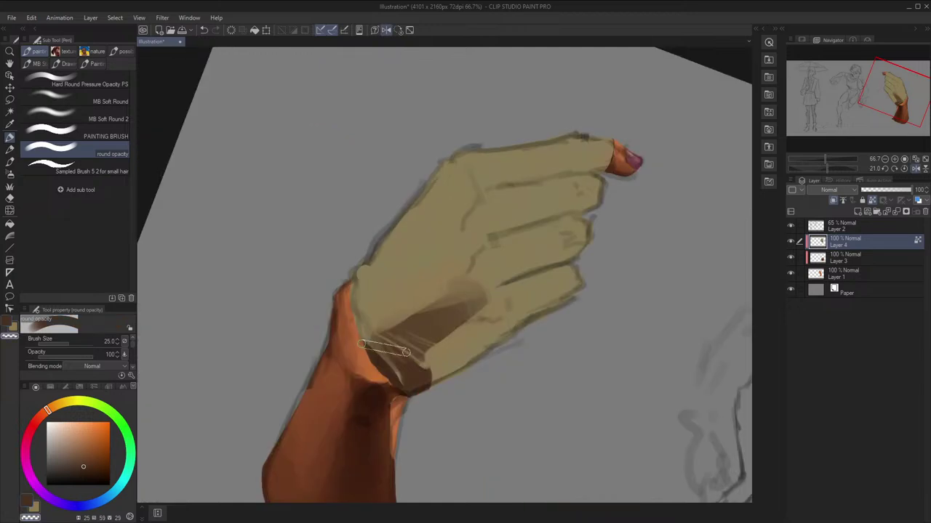
Draw a dark brown fold line along the wrist boundary with the brush reduced to size 15
{"action": "key", "text": "bracketleft"}
{"action": "key", "text": "bracketleft"}
{"action": "key", "text": "bracketleft"}
{"action": "key", "text": "bracketleft"}
{"action": "left_click", "coordinate": [383, 345], "text": "alt"}
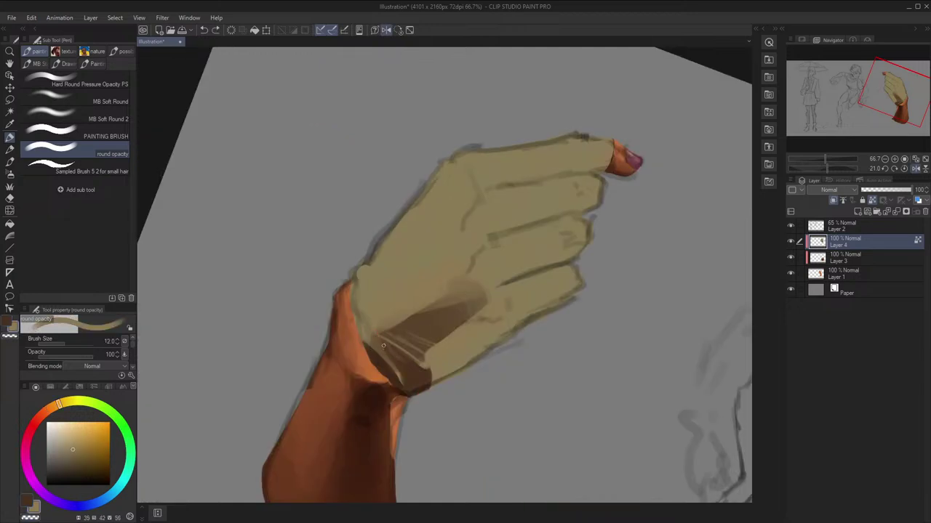
{"action": "key", "text": "x"}
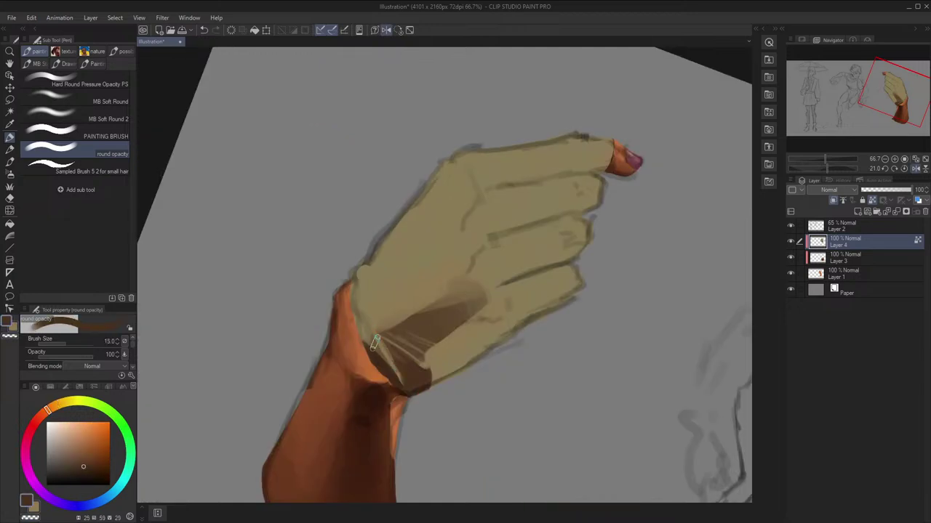
{"action": "left_click_drag", "start_coordinate": [378, 349], "coordinate": [355, 297]}
Refine the dark wrist line with thin khaki strokes, reducing the brush from size 10 to 7
{"action": "key", "text": "bracketright"}
{"action": "key", "text": "x"}
{"action": "key", "text": "bracketleft"}
{"action": "key", "text": "bracketleft"}
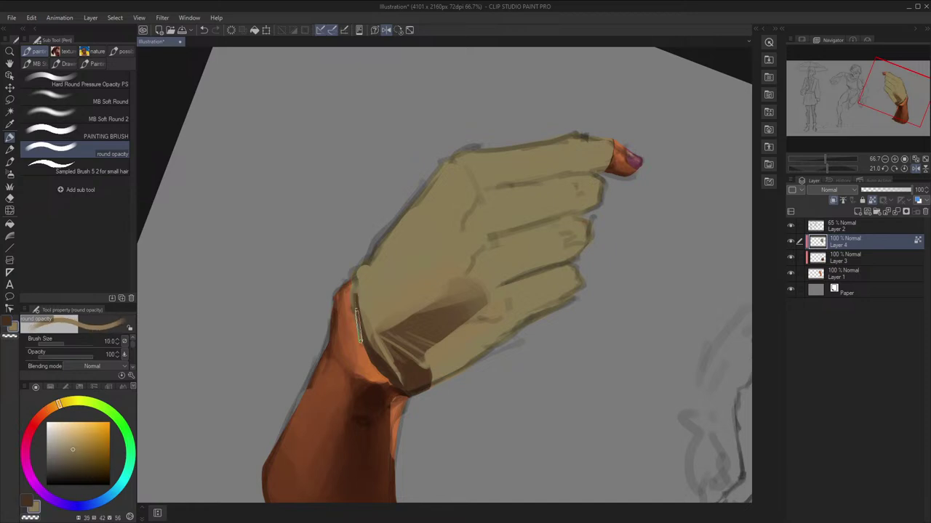
{"action": "key", "text": "bracketleft"}
{"action": "key", "text": "bracketleft"}
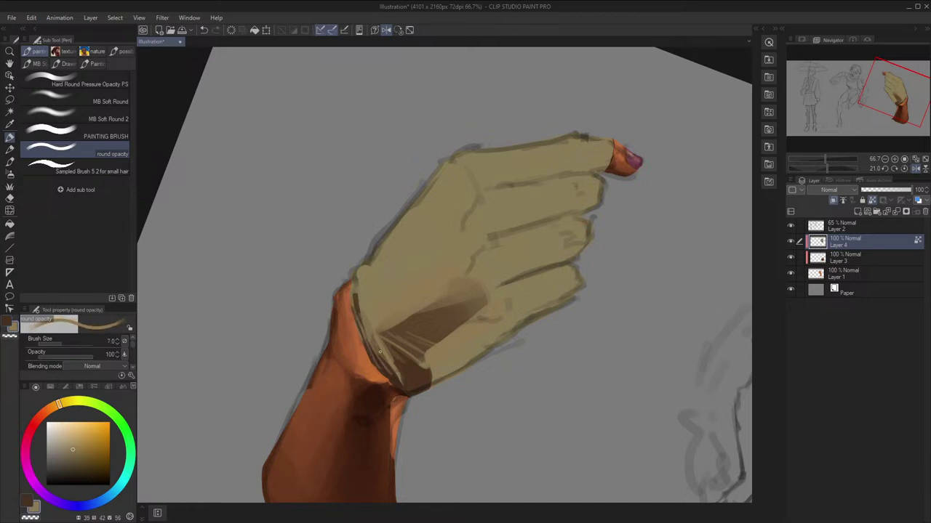
Hide the sketch on Layer 2 and paint a short dark brown fold at the hand's outer edge above the wrist, using brush size 25
{"action": "left_click", "coordinate": [798, 226]}
{"action": "key", "text": "h"}
{"action": "left_click", "coordinate": [791, 225]}
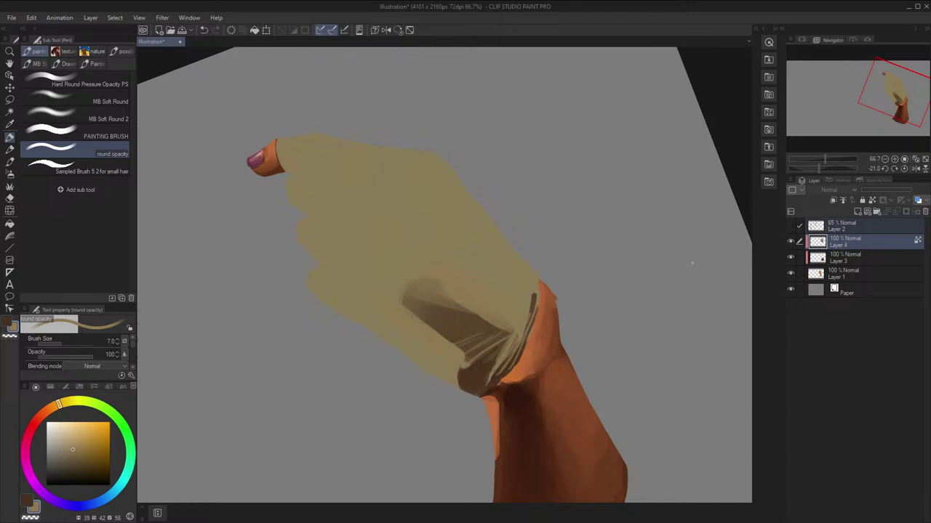
{"action": "key", "text": "x"}
{"action": "key", "text": "bracketright"}
{"action": "key", "text": "bracketright"}
{"action": "key", "text": "bracketright"}
{"action": "key", "text": "bracketright"}
{"action": "key", "text": "bracketright"}
{"action": "key", "text": "bracketright"}
{"action": "key", "text": "bracketright"}
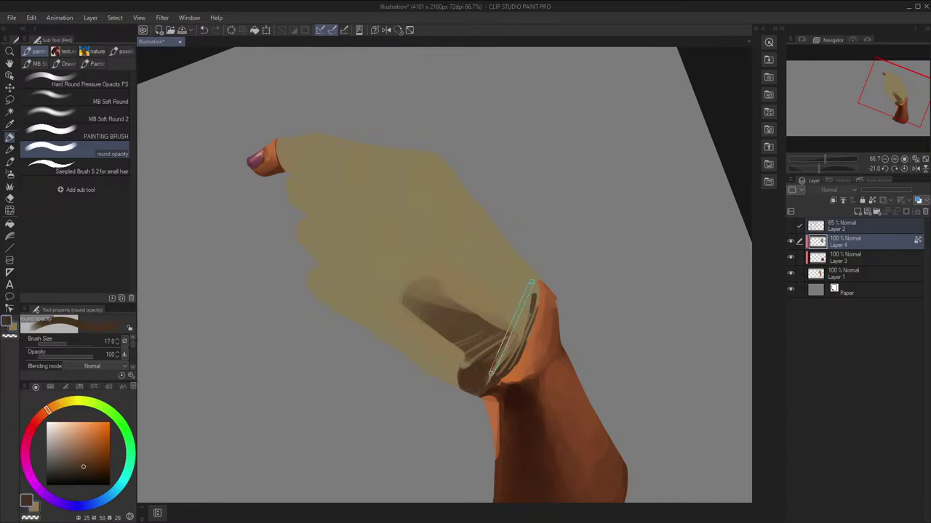
{"action": "left_click_drag", "start_coordinate": [526, 262], "coordinate": [522, 301]}
{"action": "key", "text": "h"}
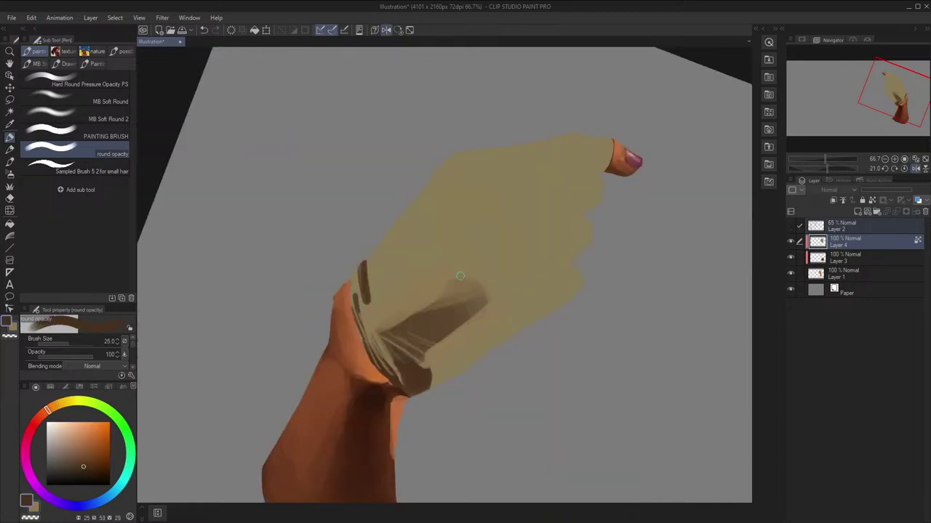
Trim and soften the short dark fold above the wrist with sampled khaki and a smaller brush
{"action": "left_click", "coordinate": [370, 321], "text": "alt"}
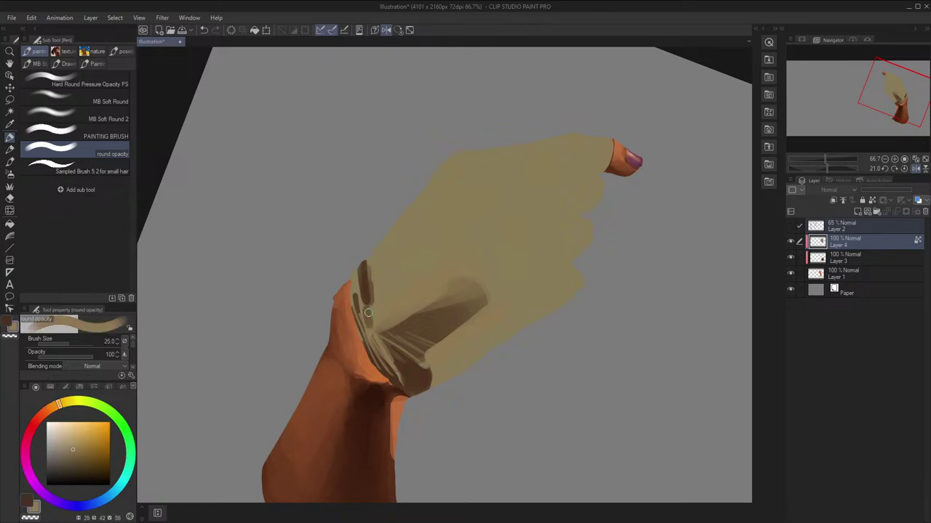
{"action": "key", "text": "bracketleft"}
{"action": "key", "text": "bracketleft"}
{"action": "left_click_drag", "start_coordinate": [362, 271], "coordinate": [368, 313]}
{"action": "key", "text": "h"}
{"action": "key", "text": "h"}
Brush a soft brown shadow onto the hand's outer edge just above the short fold, using a larger brush
{"action": "key", "text": "bracketright"}
{"action": "key", "text": "bracketright"}
{"action": "key", "text": "bracketright"}
{"action": "key", "text": "bracketright"}
{"action": "key", "text": "bracketright"}
{"action": "key", "text": "x"}
{"action": "mouse_move", "coordinate": [375, 287]}
{"action": "left_mouse_down"}
{"action": "mouse_move", "coordinate": [377, 259]}
{"action": "mouse_move", "coordinate": [396, 224]}
{"action": "mouse_move", "coordinate": [380, 259]}
{"action": "mouse_move", "coordinate": [389, 270]}
{"action": "mouse_move", "coordinate": [401, 212]}
{"action": "mouse_move", "coordinate": [409, 239]}
{"action": "mouse_move", "coordinate": [390, 269]}
{"action": "mouse_move", "coordinate": [387, 251]}
{"action": "mouse_move", "coordinate": [377, 276]}
{"action": "left_mouse_up"}
{"action": "key", "text": "bracketright"}
{"action": "key", "text": "x"}
{"action": "key", "text": "bracketright"}
Refine the folds at the wrist's outer edge with khaki strokes, reducing the brush from size 20 to 12
{"action": "key", "text": "h"}
{"action": "key", "text": "bracketleft"}
{"action": "key", "text": "bracketleft"}
{"action": "key", "text": "bracketleft"}
{"action": "key", "text": "bracketleft"}
{"action": "key", "text": "bracketleft"}
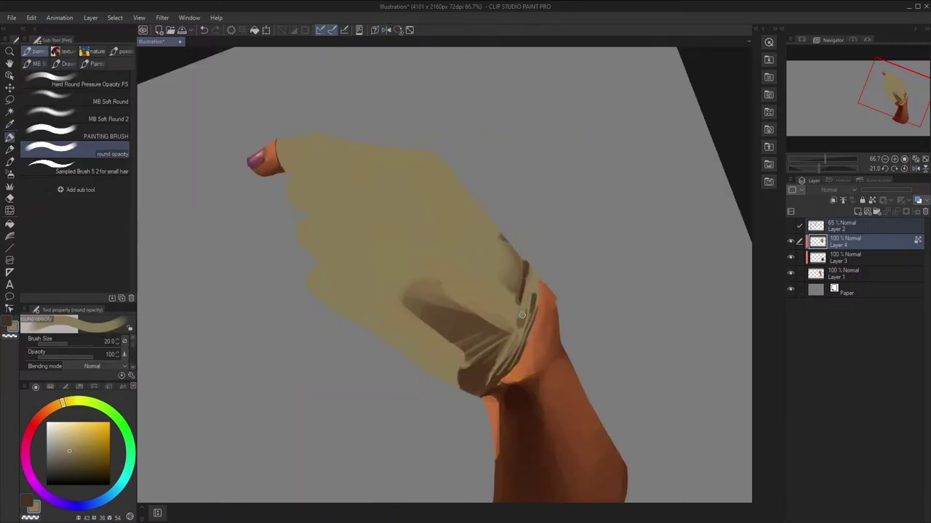
{"action": "key", "text": "h"}
{"action": "key", "text": "bracketleft"}
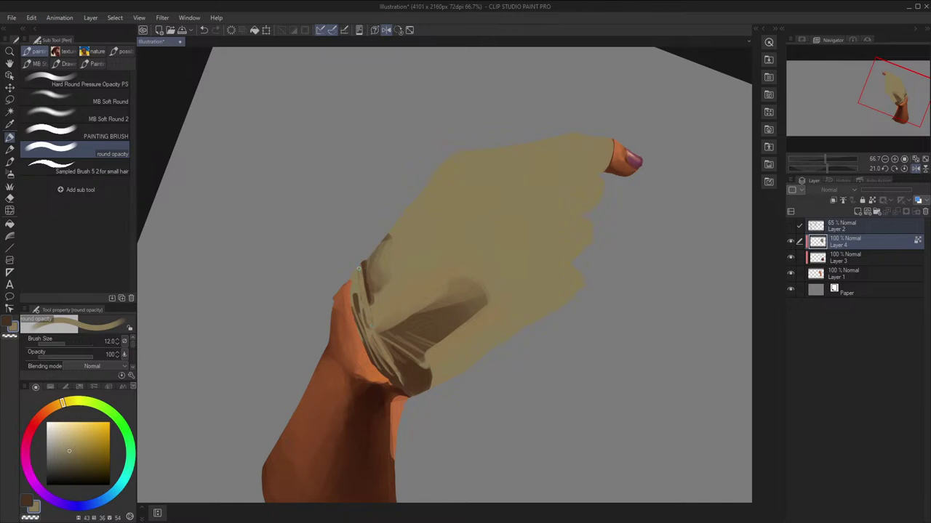
{"action": "left_click", "coordinate": [362, 264], "text": "alt"}
Reset the canvas rotation and broaden the brown shadow along the hand's outer edge, enlarging the brush to size 70 and up
{"action": "key", "text": "h"}
{"action": "scroll", "coordinate": [362, 260], "scroll_direction": "down", "scroll_amount": 1}
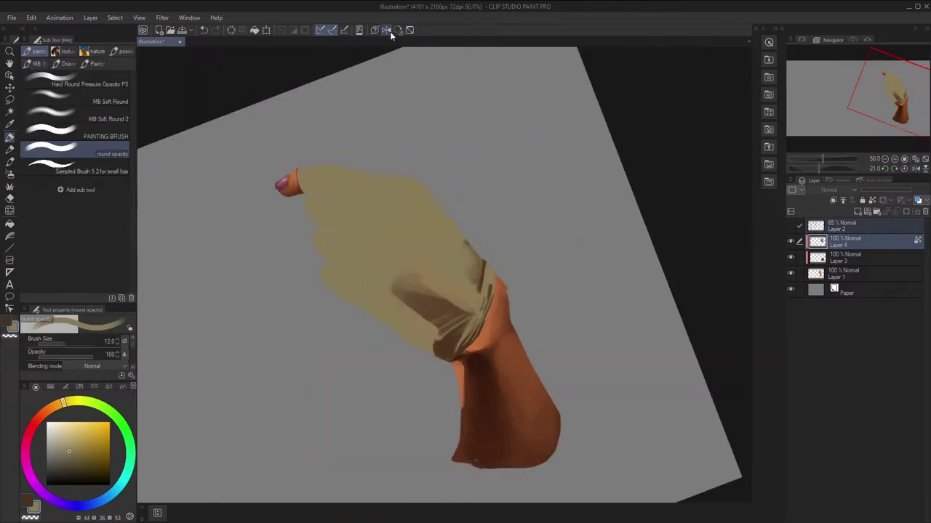
{"action": "left_click", "coordinate": [386, 30]}
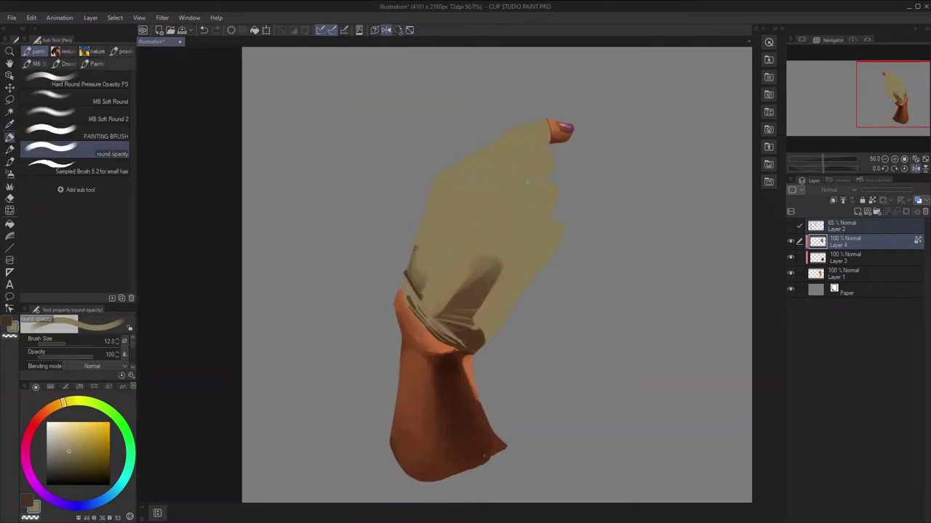
{"action": "key", "text": "bracketright"}
{"action": "key", "text": "bracketright"}
{"action": "key", "text": "bracketright"}
{"action": "key", "text": "bracketright"}
{"action": "key", "text": "bracketright"}
{"action": "key", "text": "bracketright"}
{"action": "key", "text": "bracketright"}
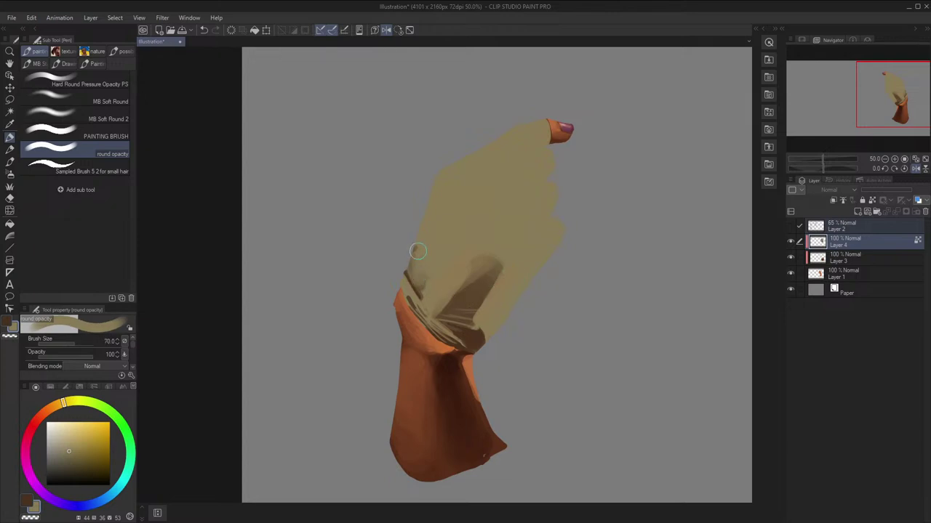
{"action": "key", "text": "ctrl+z"}
{"action": "key", "text": "x"}
{"action": "mouse_move", "coordinate": [412, 276]}
{"action": "left_mouse_down"}
{"action": "mouse_move", "coordinate": [416, 250]}
{"action": "mouse_move", "coordinate": [421, 272]}
{"action": "mouse_move", "coordinate": [443, 232]}
{"action": "mouse_move", "coordinate": [426, 269]}
{"action": "left_mouse_up"}
{"action": "key", "text": "x"}
{"action": "left_click", "coordinate": [443, 234], "text": "alt"}
Paint dark brown creases into the outer end of the wrist folds with the brush reduced to size 17
{"action": "key", "text": "ctrl+minus"}
{"action": "key", "text": "h"}
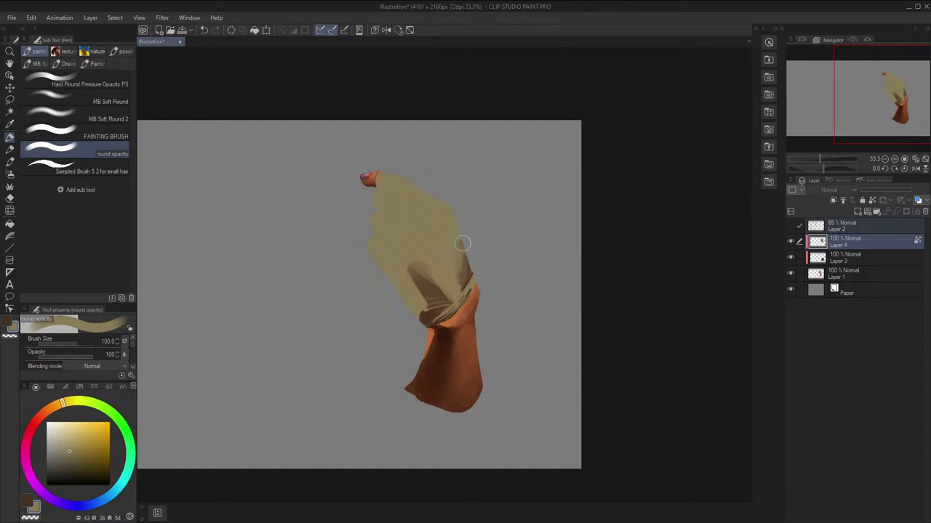
{"action": "key", "text": "ctrl+plus"}
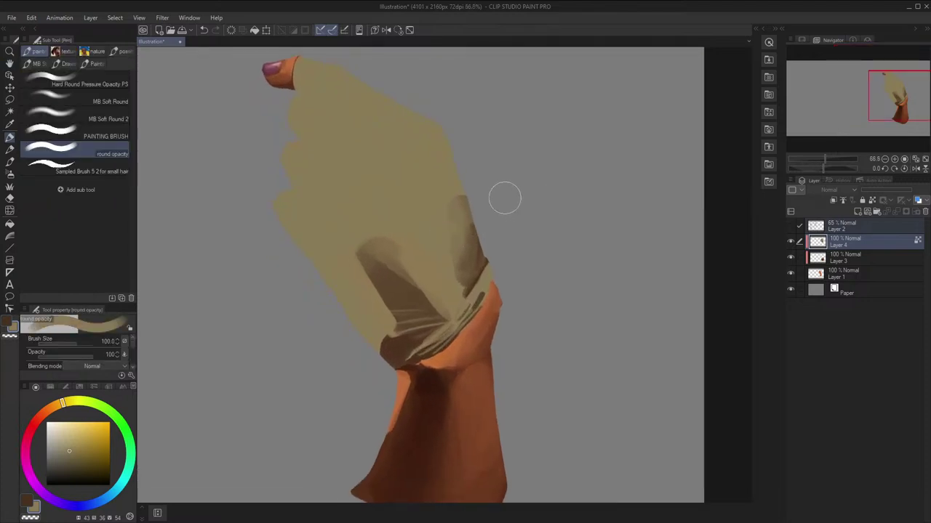
{"action": "key", "text": "x"}
{"action": "key", "text": "["}
{"action": "key", "text": "["}
{"action": "key", "text": "["}
{"action": "key", "text": "["}
{"action": "key", "text": "["}
{"action": "key", "text": "["}
{"action": "key", "text": "["}
{"action": "key", "text": "["}
{"action": "key", "text": "["}
{"action": "left_click_drag", "start_coordinate": [492, 273], "coordinate": [483, 284]}
{"action": "key", "text": "h"}
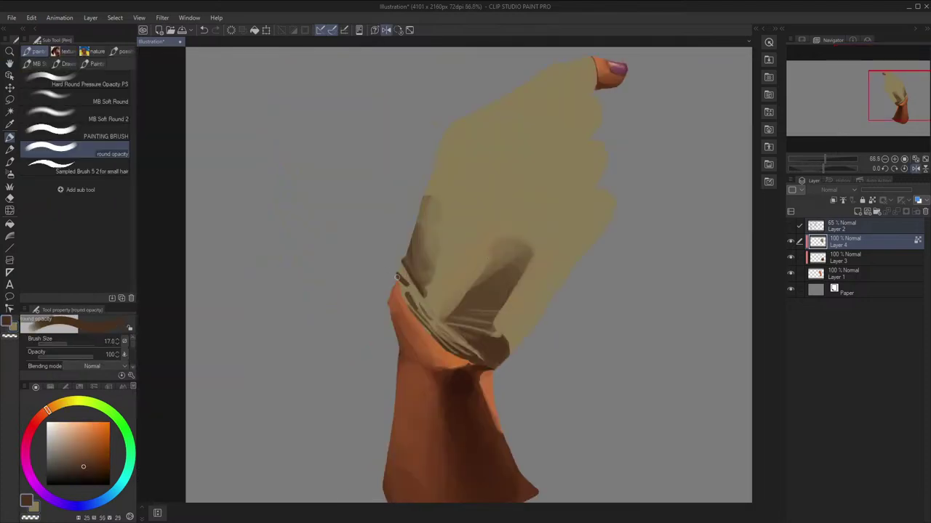
{"action": "left_click_drag", "start_coordinate": [399, 275], "coordinate": [415, 293]}
Pick out the light ridges between the wrist folds in khaki, reducing the brush from size 17 to 12
{"action": "key", "text": "x"}
{"action": "key", "text": "bracketleft"}
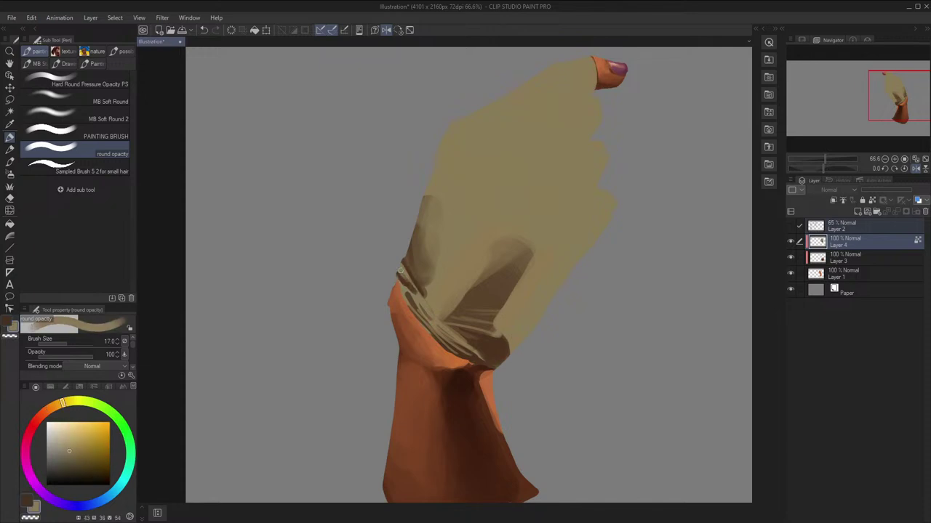
{"action": "key", "text": "h"}
{"action": "key", "text": "bracketleft"}
{"action": "key", "text": "bracketleft"}
{"action": "key", "text": "x"}
{"action": "key", "text": "x"}
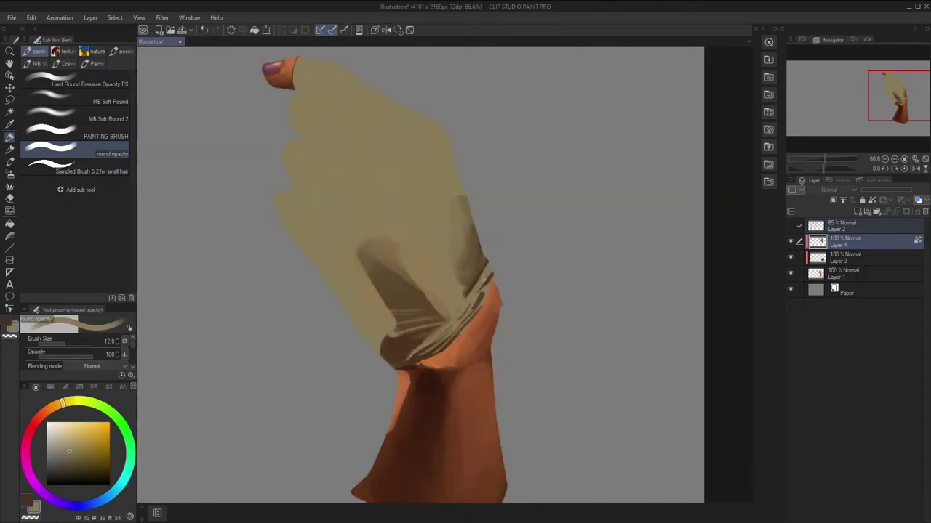
Draw a thin dark brown crease along the wrist folds toward the palm shadow at size 10
{"action": "key", "text": "bracketleft"}
{"action": "key", "text": "x"}
{"action": "left_click_drag", "start_coordinate": [478, 294], "coordinate": [450, 323]}
{"action": "key", "text": "c"}
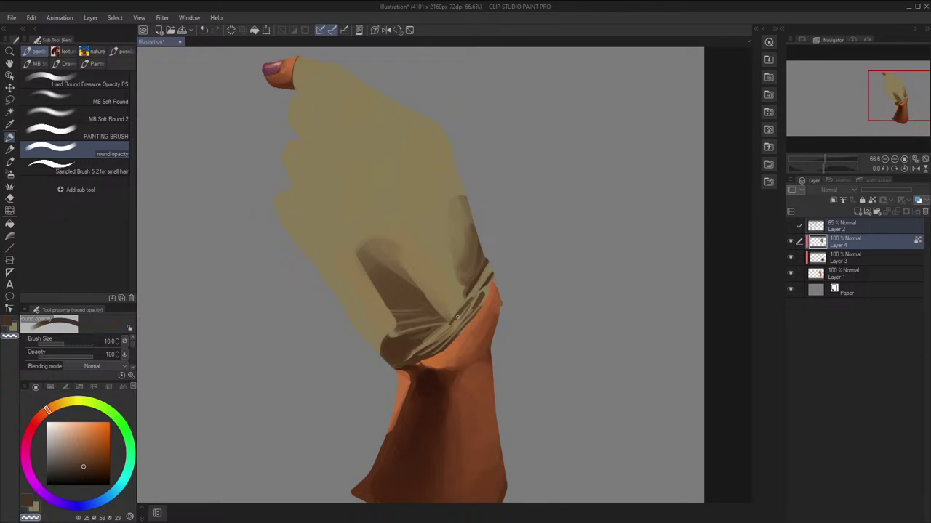
Clean up the wrist folds with khaki strokes, enlarging the brush from size 8 to 12
{"action": "key", "text": "x"}
{"action": "key", "text": "bracketleft"}
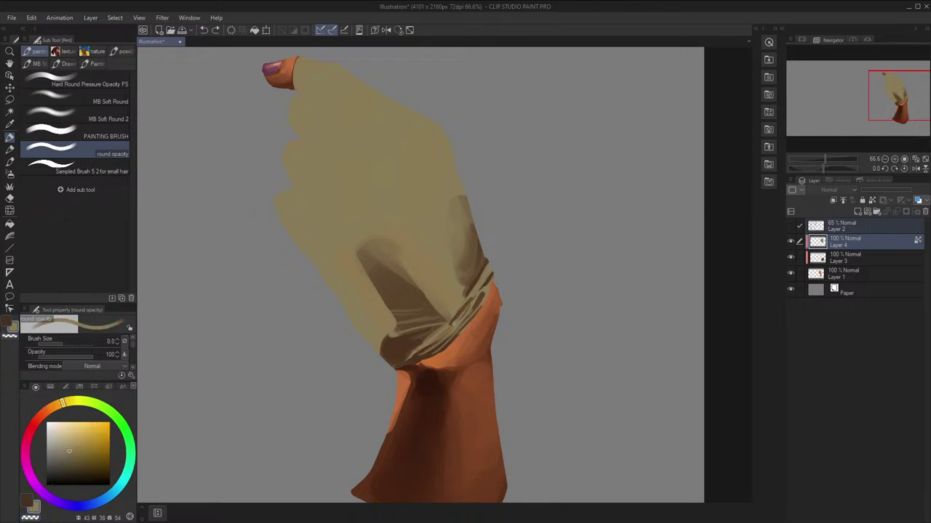
{"action": "scroll", "coordinate": [463, 283], "scroll_direction": "down", "scroll_amount": 2}
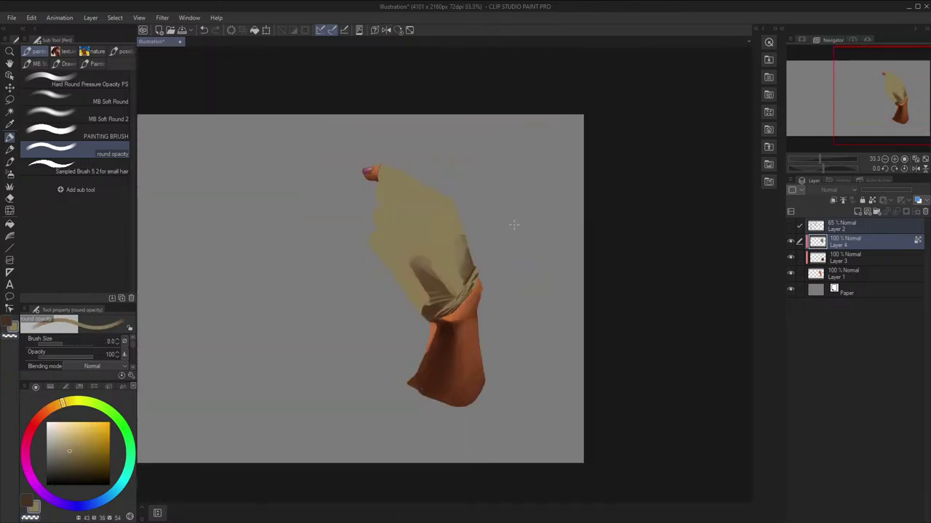
{"action": "scroll", "coordinate": [501, 269], "scroll_direction": "up", "scroll_amount": 3}
{"action": "key", "text": "bracketright"}
{"action": "key", "text": "bracketright"}
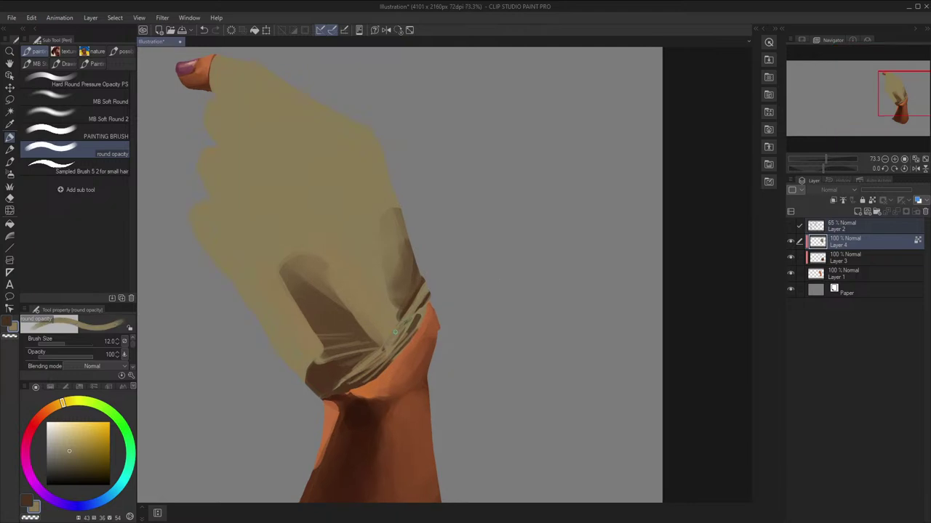
{"action": "key", "text": "space"}
{"action": "left_click_drag", "start_coordinate": [412, 319], "coordinate": [436, 306]}
Block in a broad translucent brown shadow from the wrist folds up over the outer half of the hand with a much larger brush
{"action": "key", "text": "h"}
{"action": "key", "text": "bracketright"}
{"action": "key", "text": "x"}
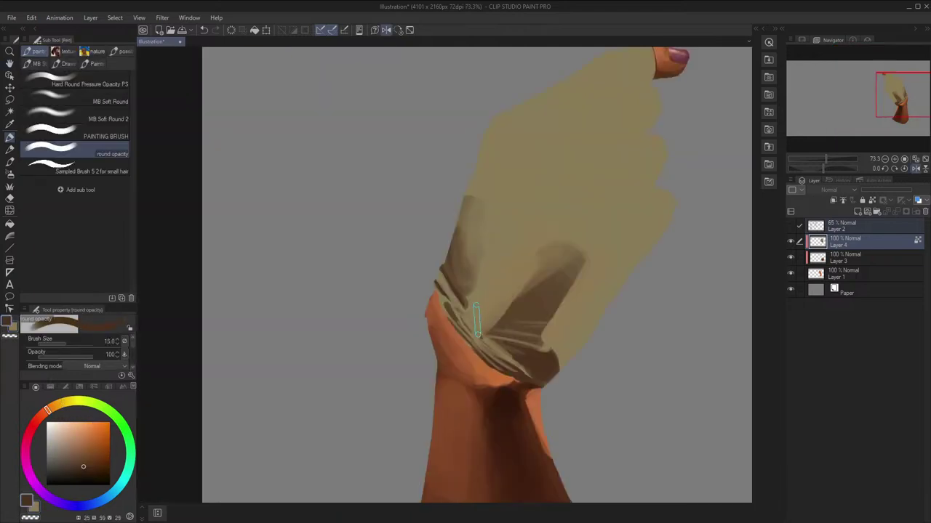
{"action": "key", "text": "bracketright"}
{"action": "key", "text": "bracketright"}
{"action": "key", "text": "bracketright"}
{"action": "key", "text": "bracketright"}
{"action": "key", "text": "bracketright"}
{"action": "key", "text": "bracketright"}
{"action": "key", "text": "bracketright"}
{"action": "key", "text": "bracketright"}
{"action": "key", "text": "bracketright"}
{"action": "key", "text": "bracketright"}
{"action": "key", "text": "bracketright"}
{"action": "mouse_move", "coordinate": [500, 291]}
{"action": "left_mouse_down"}
{"action": "mouse_move", "coordinate": [511, 210]}
{"action": "mouse_move", "coordinate": [509, 258]}
{"action": "mouse_move", "coordinate": [534, 196]}
{"action": "mouse_move", "coordinate": [498, 239]}
{"action": "left_mouse_up"}
Darken the outer end of the wrist folds with brown, redoing the stroke and reducing the brush from size 30 to 25
{"action": "scroll", "coordinate": [549, 228], "scroll_direction": "down", "scroll_amount": 2}
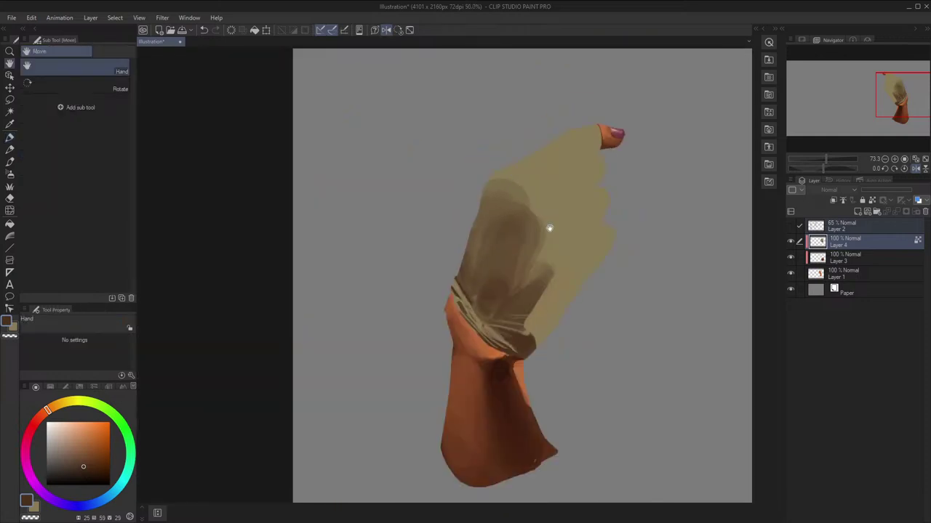
{"action": "key", "text": "h"}
{"action": "scroll", "coordinate": [609, 194], "scroll_direction": "up", "scroll_amount": 4}
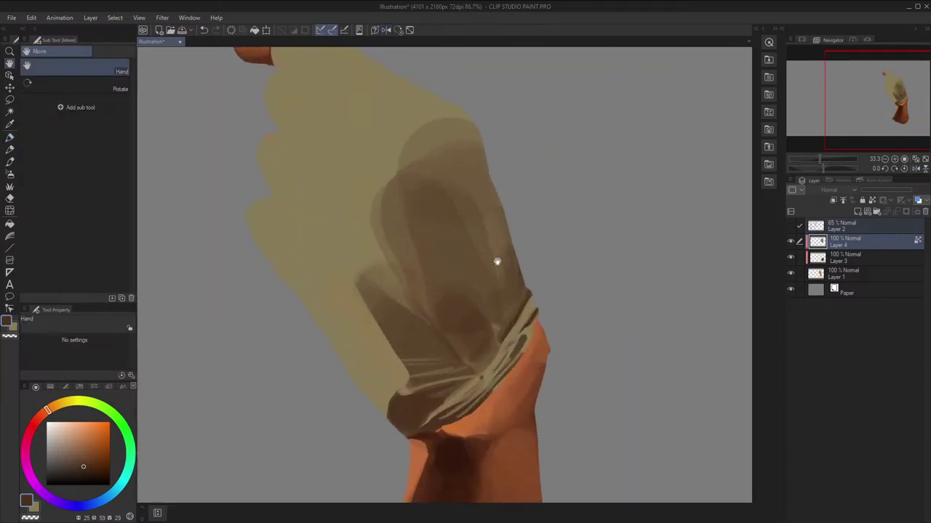
{"action": "left_click_drag", "start_coordinate": [497, 261], "coordinate": [473, 216]}
{"action": "key", "text": "bracketleft"}
{"action": "key", "text": "bracketleft"}
{"action": "key", "text": "bracketleft"}
{"action": "key", "text": "bracketleft"}
{"action": "key", "text": "bracketleft"}
{"action": "key", "text": "bracketleft"}
{"action": "key", "text": "bracketleft"}
{"action": "key", "text": "bracketleft"}
{"action": "key", "text": "bracketleft"}
{"action": "key", "text": "bracketleft"}
{"action": "key", "text": "bracketleft"}
{"action": "left_click_drag", "start_coordinate": [516, 267], "coordinate": [513, 295]}
{"action": "key", "text": "ctrl+z"}
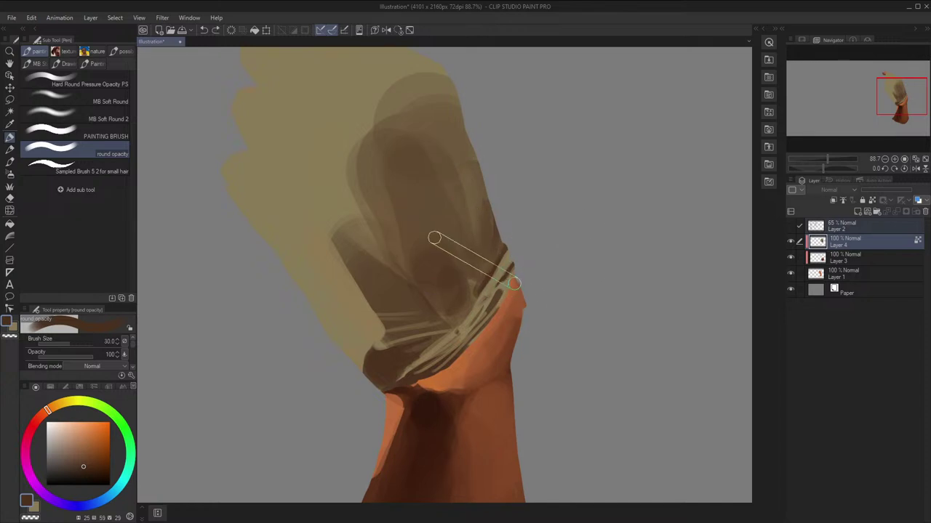
{"action": "key", "text": "bracketleft"}
Rotate the canvas to -59.1 degrees and deepen the wrist folds with dark brown at size 25
{"action": "key", "text": "x"}
{"action": "key", "text": "c"}
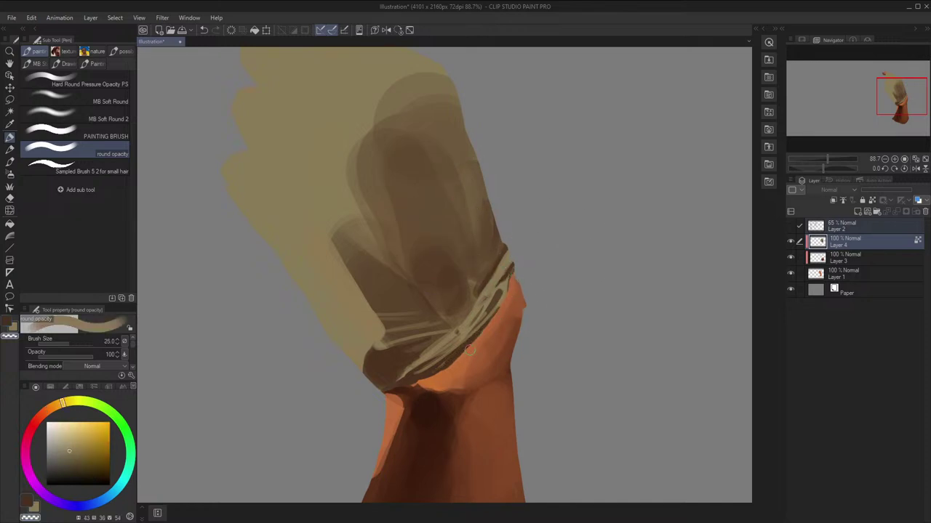
{"action": "left_click_drag", "start_coordinate": [523, 328], "coordinate": [531, 234]}
{"action": "key", "text": "x"}
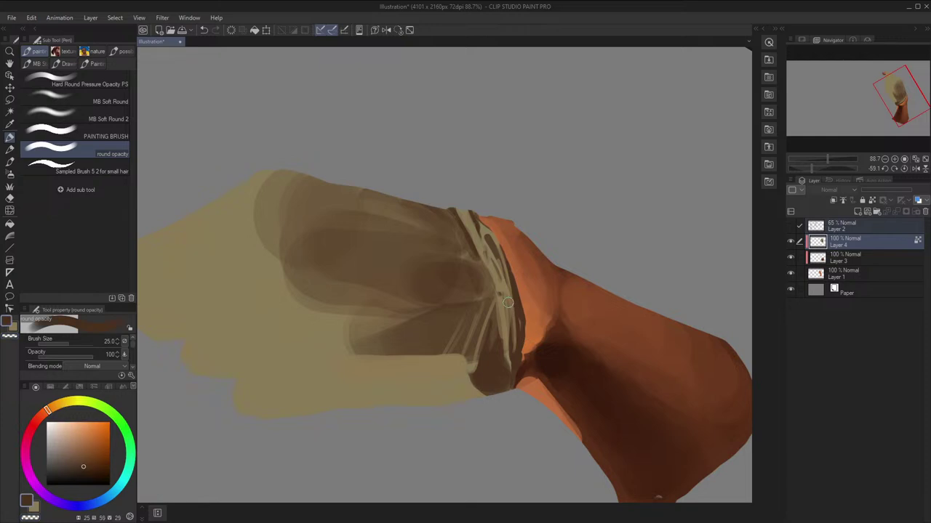
{"action": "key", "text": "h"}
Add thin khaki highlight lines across the wrist folds with the brush reduced to size 7
{"action": "key", "text": "x"}
{"action": "key", "text": "bracketleft"}
{"action": "key", "text": "bracketleft"}
{"action": "key", "text": "bracketleft"}
{"action": "key", "text": "bracketleft"}
{"action": "key", "text": "bracketleft"}
{"action": "key", "text": "bracketleft"}
{"action": "key", "text": "bracketleft"}
{"action": "key", "text": "bracketleft"}
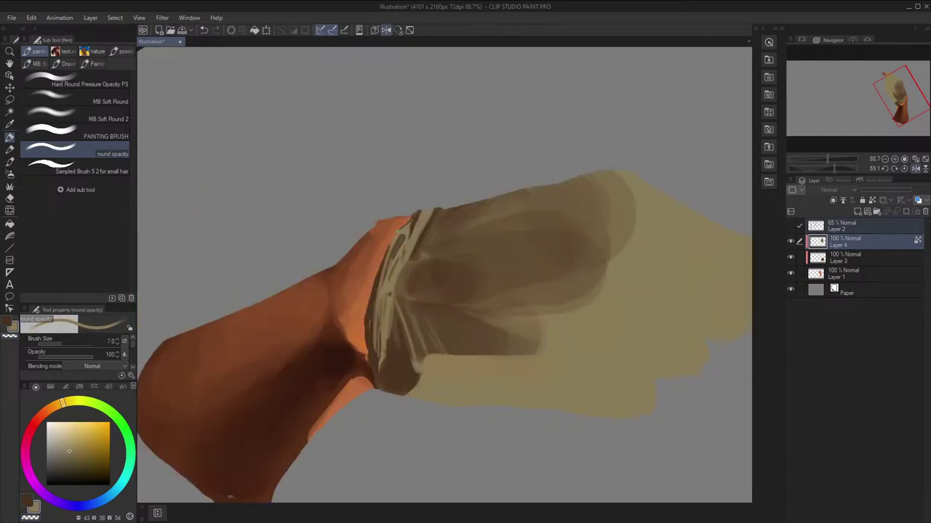
Examine the hand's overall shading with the canvas rotation reset, zoomed out to 50% and mirrored back and forth
{"action": "key", "text": "h"}
{"action": "left_click", "coordinate": [398, 30]}
{"action": "scroll", "coordinate": [486, 123], "scroll_direction": "down", "scroll_amount": 2}
{"action": "key", "text": "space"}
{"action": "key", "text": "h"}
{"action": "mouse_move", "coordinate": [508, 187]}
{"action": "left_mouse_down"}
{"action": "mouse_move", "coordinate": [519, 261]}
{"action": "mouse_move", "coordinate": [507, 252]}
{"action": "left_mouse_up"}
{"action": "key", "text": "h"}
{"action": "key", "text": "x"}
{"action": "key", "text": "x"}
{"action": "key", "text": "x"}
{"action": "key", "text": "space"}
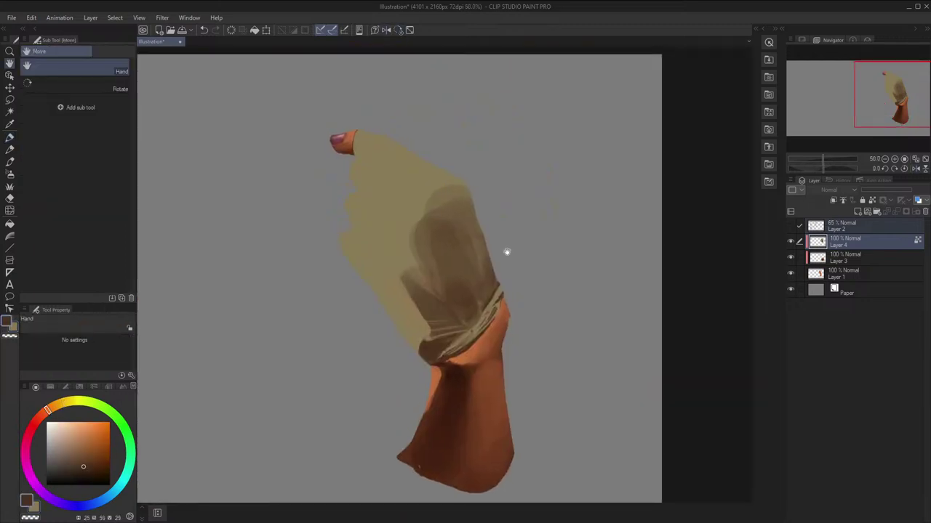
{"action": "key", "text": "b"}
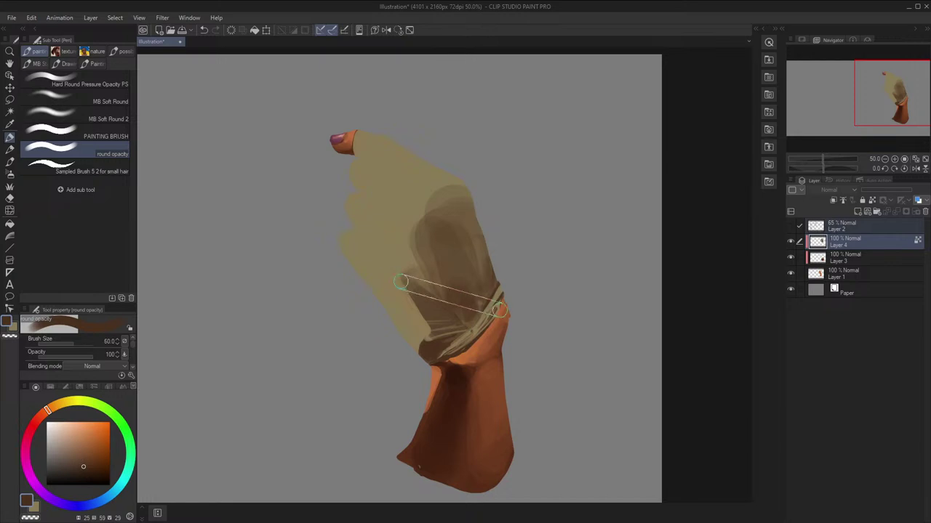
Paint brown shadow up the outer side of the khaki hand and show the Layer 2 sketch
{"action": "key", "text": "bracketright"}
{"action": "key", "text": "bracketright"}
{"action": "mouse_move", "coordinate": [426, 360]}
{"action": "left_mouse_down"}
{"action": "mouse_move", "coordinate": [378, 291]}
{"action": "mouse_move", "coordinate": [413, 336]}
{"action": "mouse_move", "coordinate": [389, 285]}
{"action": "mouse_move", "coordinate": [427, 301]}
{"action": "mouse_move", "coordinate": [458, 269]}
{"action": "left_mouse_up"}
{"action": "left_click", "coordinate": [790, 226]}
Spread the brown shadow broadly across the back of the hand with the brush enlarged to size 250
{"action": "key", "text": "bracketright"}
{"action": "key", "text": "bracketright"}
{"action": "key", "text": "bracketright"}
{"action": "key", "text": "space"}
{"action": "key", "text": "bracketright"}
{"action": "key", "text": "bracketright"}
{"action": "key", "text": "bracketright"}
{"action": "mouse_move", "coordinate": [469, 231]}
{"action": "left_mouse_down"}
{"action": "mouse_move", "coordinate": [431, 298]}
{"action": "mouse_move", "coordinate": [461, 254]}
{"action": "mouse_move", "coordinate": [450, 298]}
{"action": "mouse_move", "coordinate": [446, 280]}
{"action": "mouse_move", "coordinate": [443, 325]}
{"action": "left_mouse_up"}
{"action": "key", "text": "h"}
{"action": "key", "text": "h"}
{"action": "mouse_move", "coordinate": [462, 261]}
{"action": "left_mouse_down"}
{"action": "mouse_move", "coordinate": [437, 264]}
{"action": "mouse_move", "coordinate": [447, 307]}
{"action": "left_mouse_up"}
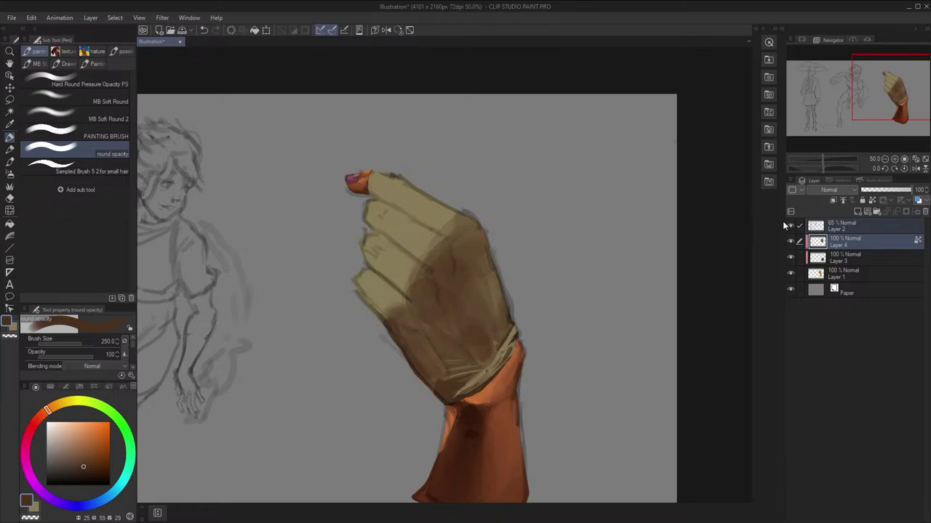
{"action": "left_click", "coordinate": [790, 226]}
{"action": "key", "text": "bracketleft"}
{"action": "key", "text": "bracketleft"}
{"action": "key", "text": "bracketleft"}
{"action": "left_click_drag", "start_coordinate": [449, 206], "coordinate": [467, 204]}
{"action": "key", "text": "ctrl+z"}
{"action": "left_click", "coordinate": [790, 225]}
Mirror the canvas and extend the khaki knuckles into the brown shadow at size 70, undoing one stroke
{"action": "key", "text": "x"}
{"action": "key", "text": "h"}
{"action": "key", "text": "bracketleft"}
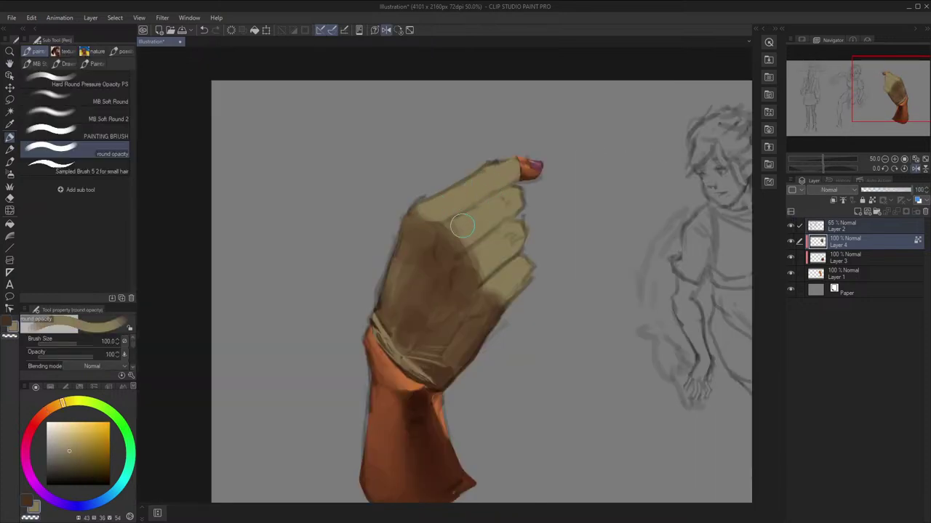
{"action": "key", "text": "bracketleft"}
{"action": "key", "text": "bracketleft"}
{"action": "key", "text": "bracketleft"}
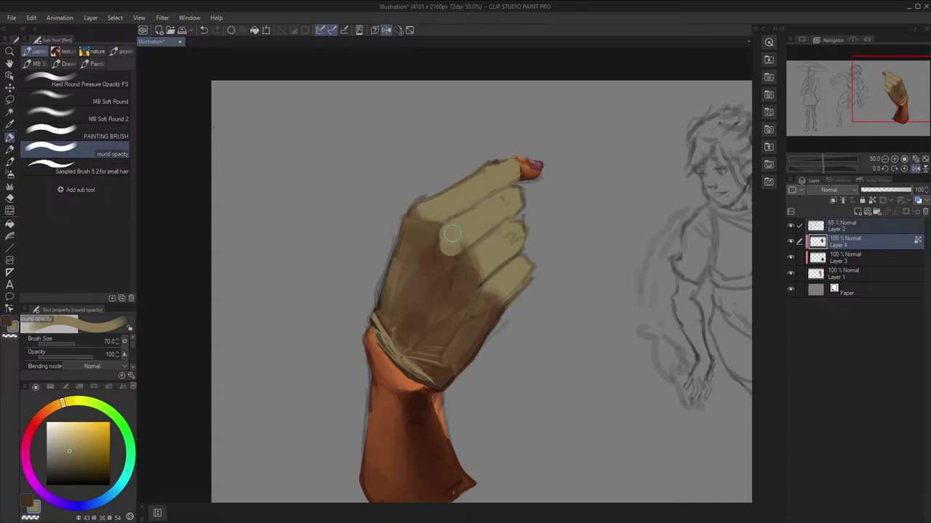
{"action": "left_click_drag", "start_coordinate": [434, 214], "coordinate": [417, 206]}
{"action": "key", "text": "ctrl+z"}
Round the lower finger knuckles with khaki and clean up their edges with brown at size 40
{"action": "left_click", "coordinate": [469, 278], "text": "alt"}
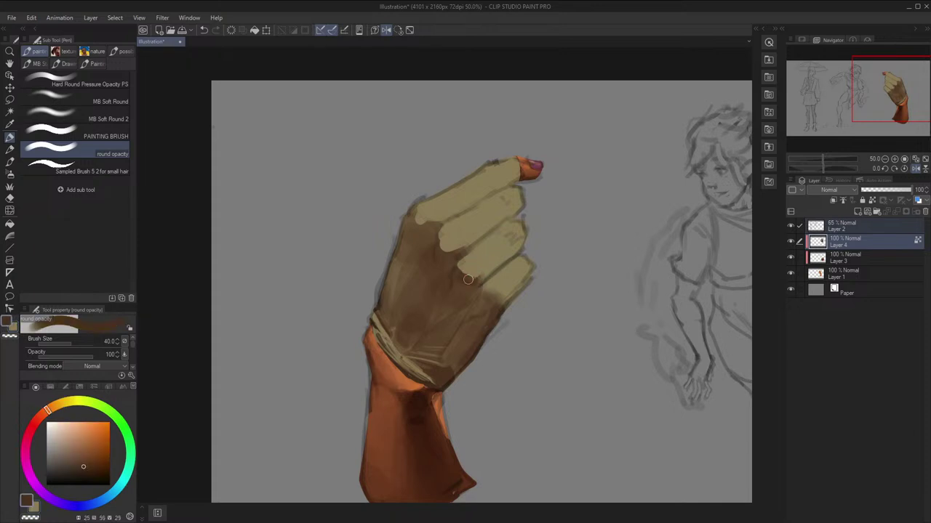
{"action": "left_click_drag", "start_coordinate": [522, 252], "coordinate": [517, 245]}
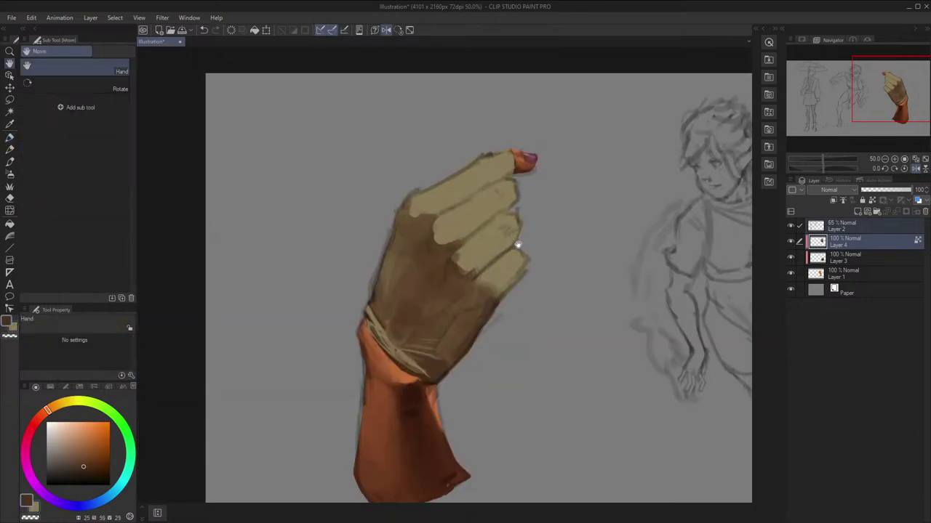
{"action": "left_click", "coordinate": [495, 278], "text": "alt"}
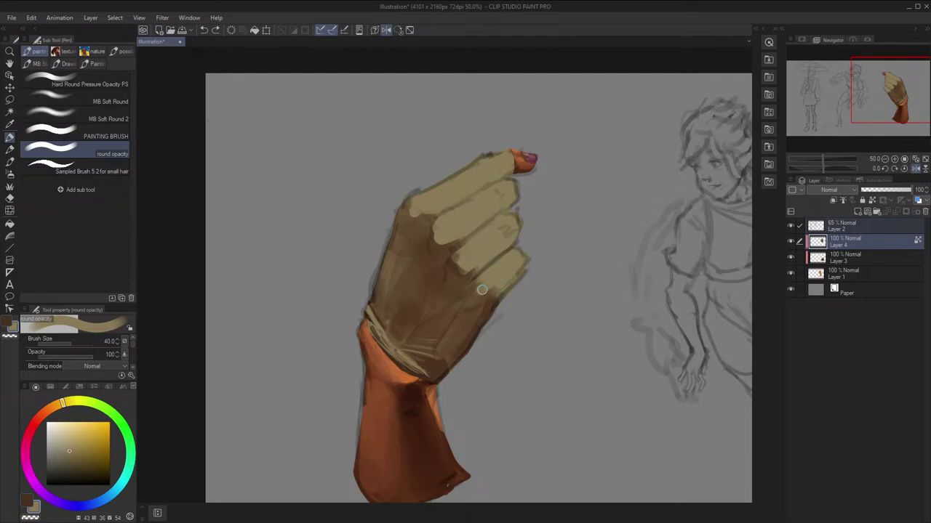
{"action": "key", "text": "bracketright"}
{"action": "key", "text": "x"}
{"action": "key", "text": "bracketleft"}
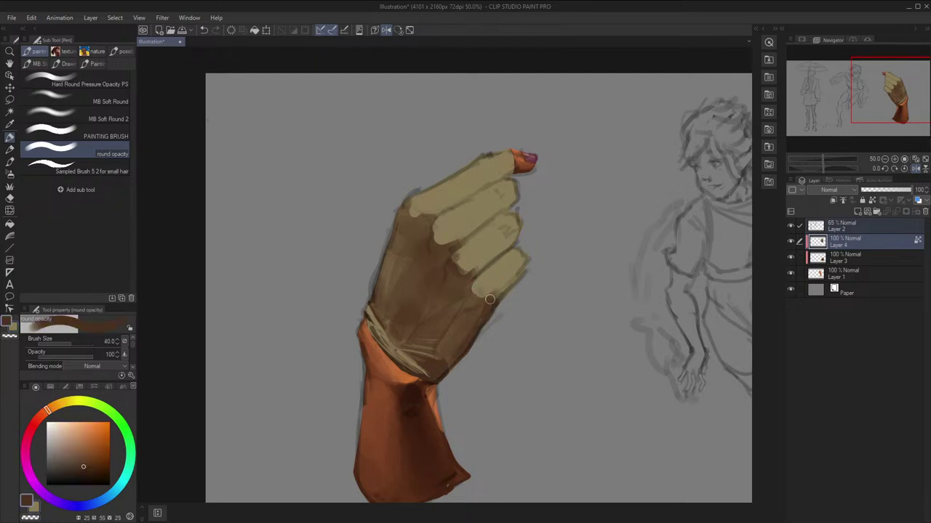
{"action": "left_click_drag", "start_coordinate": [491, 298], "coordinate": [474, 290]}
Examine the knuckle shapes with the Layer 2 sketch hidden, zoomed out and mirrored, then show the sketch again
{"action": "key", "text": "h"}
{"action": "key", "text": "bracketright"}
{"action": "left_click", "coordinate": [790, 226]}
{"action": "key", "text": "h"}
{"action": "key", "text": "ctrl+minus"}
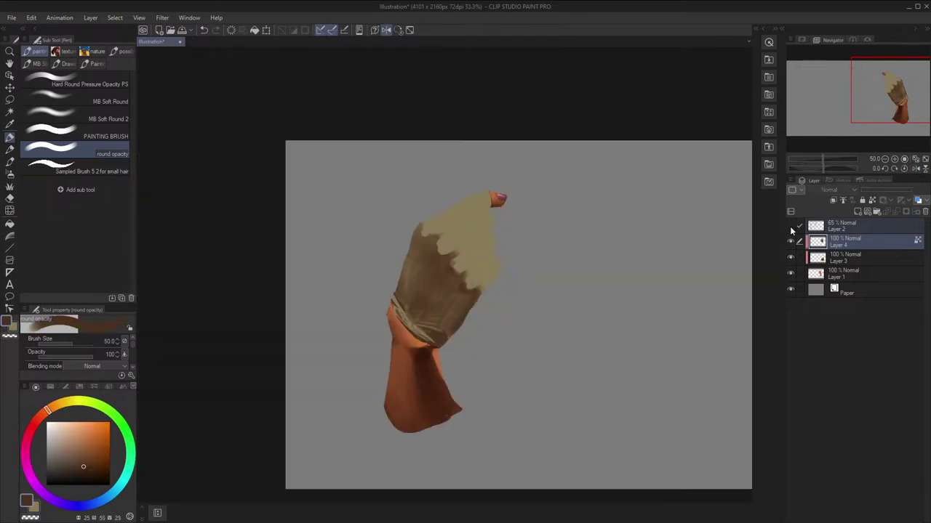
{"action": "key", "text": "ctrl+minus"}
{"action": "key", "text": "h"}
{"action": "scroll", "coordinate": [557, 168], "scroll_direction": "up", "scroll_amount": 9}
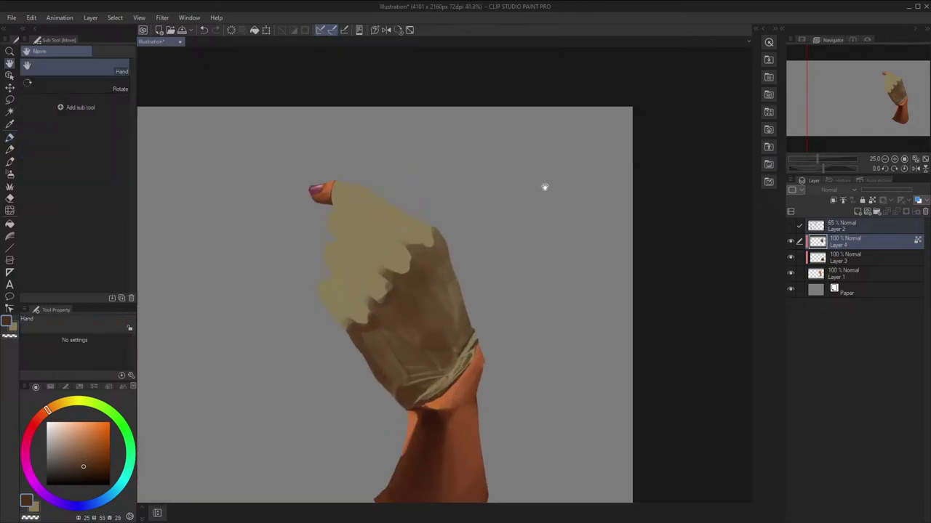
{"action": "left_click", "coordinate": [790, 225]}
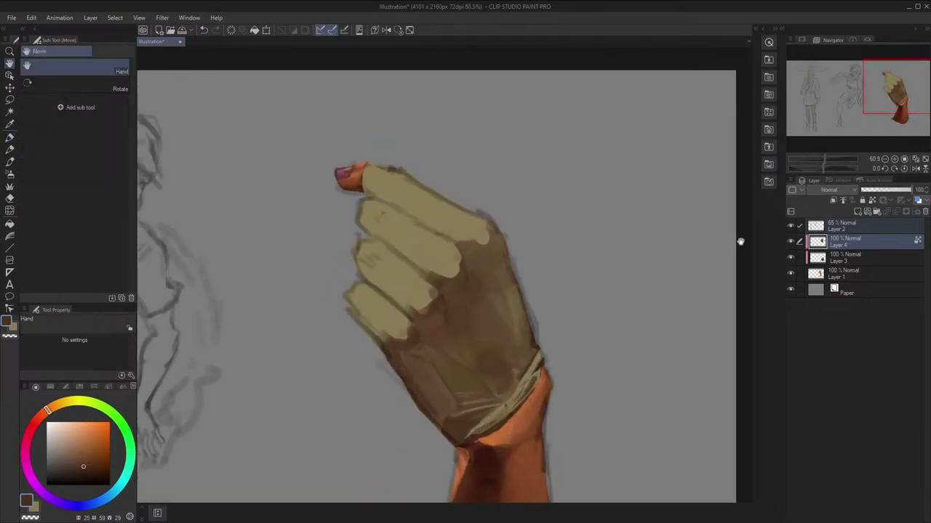
Paint a dark brown gap between the topmost and second fingers and trim it with khaki at size 25
{"action": "key", "text": "bracketleft"}
{"action": "left_click_drag", "start_coordinate": [374, 191], "coordinate": [453, 237]}
{"action": "key", "text": "bracketleft"}
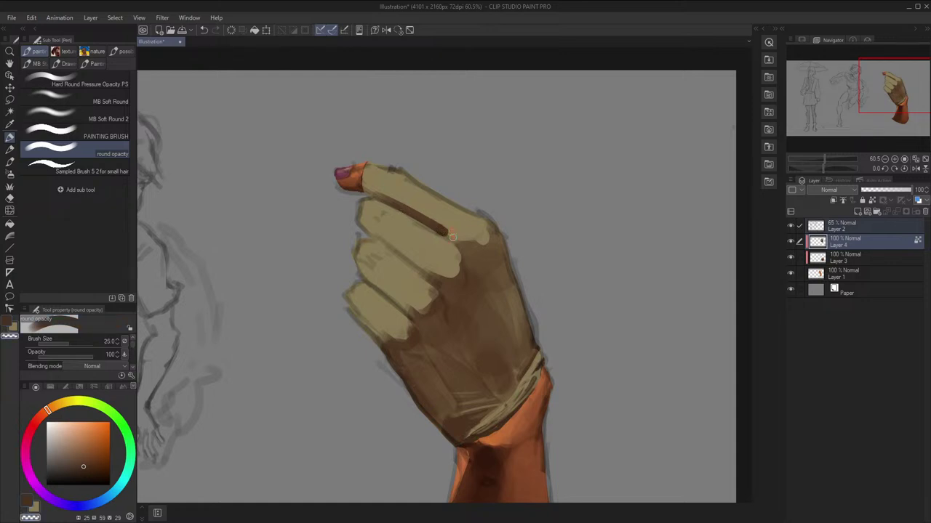
{"action": "left_click", "coordinate": [446, 238], "text": "alt"}
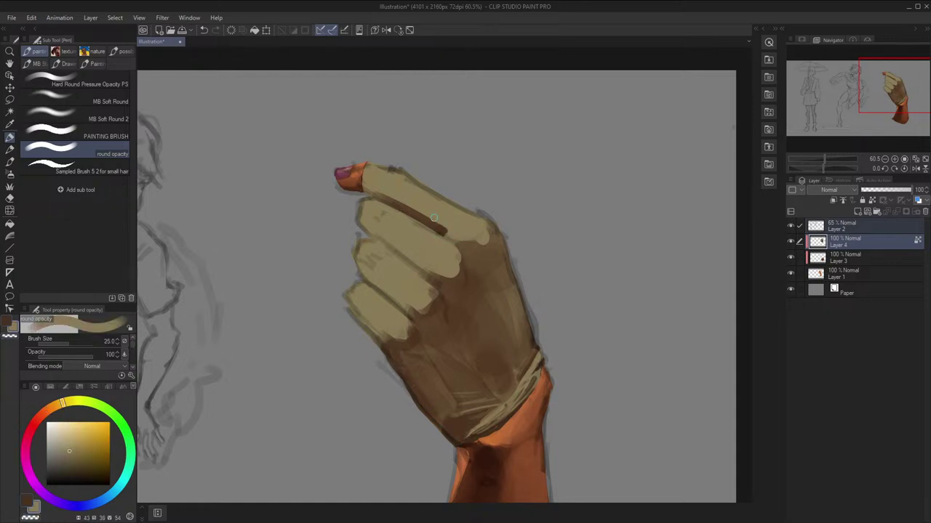
{"action": "key", "text": "x"}
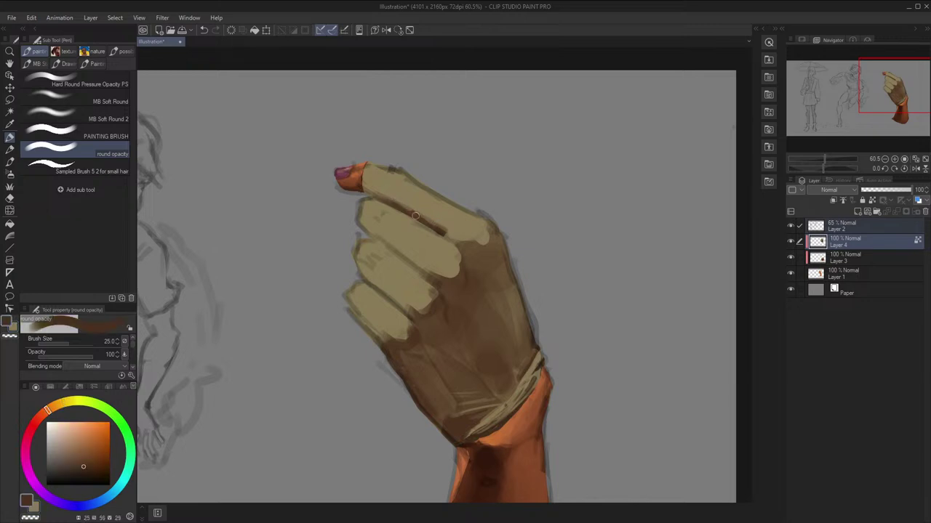
Shade the underside of the topmost finger with brown in mirrored view using a larger brush, undoing one stroke
{"action": "key", "text": "h"}
{"action": "key", "text": "bracketright"}
{"action": "key", "text": "bracketright"}
{"action": "key", "text": "bracketright"}
{"action": "key", "text": "bracketright"}
{"action": "key", "text": "bracketright"}
{"action": "mouse_move", "coordinate": [509, 194]}
{"action": "left_mouse_down"}
{"action": "mouse_move", "coordinate": [447, 223]}
{"action": "mouse_move", "coordinate": [519, 190]}
{"action": "left_mouse_up"}
{"action": "key", "text": "ctrl+z"}
Refine the topmost finger's shadow edge with khaki at size 30 and brown at size 25
{"action": "key", "text": "x"}
{"action": "key", "text": "bracketleft"}
{"action": "key", "text": "bracketleft"}
{"action": "key", "text": "bracketleft"}
{"action": "key", "text": "bracketleft"}
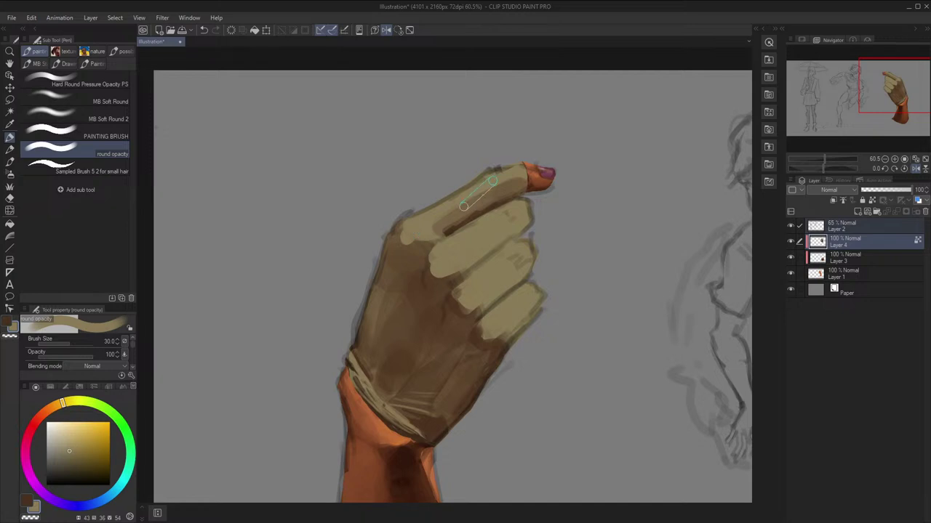
{"action": "key", "text": "x"}
{"action": "key", "text": "bracketleft"}
{"action": "key", "text": "bracketleft"}
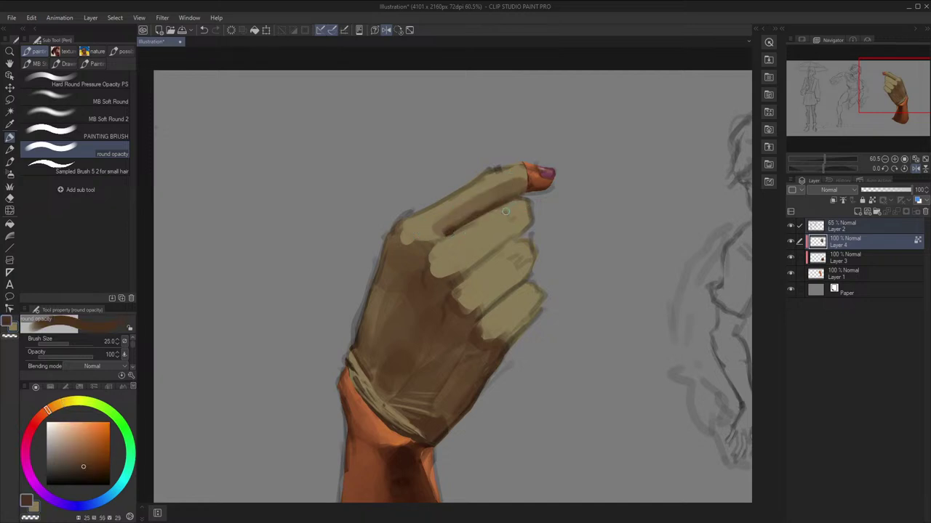
{"action": "left_click", "coordinate": [506, 211], "text": "alt"}
{"action": "key", "text": "bracketleft"}
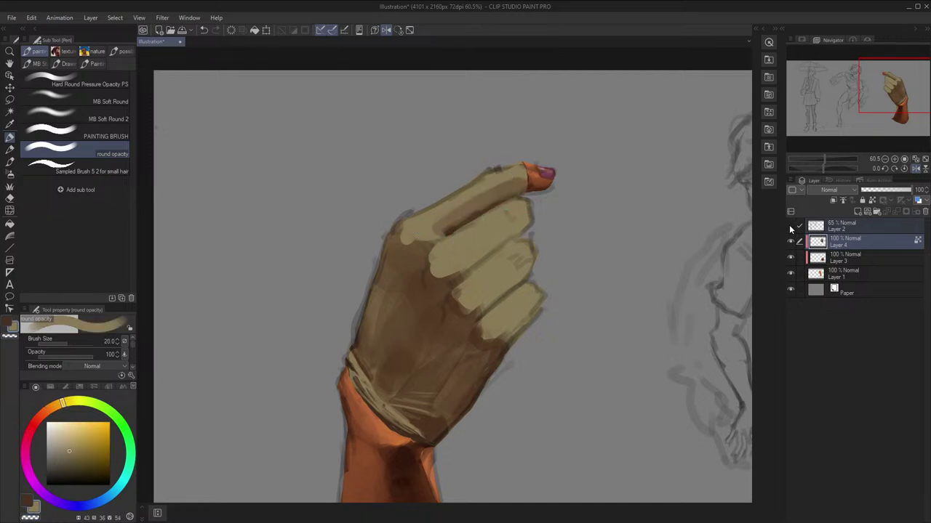
Hide the Layer 2 sketch, rotate the canvas by about 30 degrees and shade the second finger's underside with brown
{"action": "left_click", "coordinate": [790, 227]}
{"action": "key", "text": "h"}
{"action": "left_click_drag", "start_coordinate": [632, 206], "coordinate": [667, 226]}
{"action": "mouse_move", "coordinate": [498, 220]}
{"action": "left_mouse_down"}
{"action": "mouse_move", "coordinate": [505, 201]}
{"action": "mouse_move", "coordinate": [548, 240]}
{"action": "mouse_move", "coordinate": [547, 232]}
{"action": "left_mouse_up"}
{"action": "key", "text": "x"}
{"action": "key", "text": "bracketright"}
{"action": "mouse_move", "coordinate": [436, 227]}
{"action": "left_mouse_down"}
{"action": "mouse_move", "coordinate": [457, 277]}
{"action": "mouse_move", "coordinate": [433, 213]}
{"action": "mouse_move", "coordinate": [458, 267]}
{"action": "left_mouse_up"}
{"action": "key", "text": "bracketright"}
{"action": "key", "text": "bracketright"}
{"action": "key", "text": "bracketright"}
{"action": "key", "text": "bracketright"}
{"action": "left_click_drag", "start_coordinate": [445, 206], "coordinate": [466, 264]}
Trim the second finger's shadow with khaki at size 30 and show the Layer 2 sketch
{"action": "key", "text": "h"}
{"action": "left_click", "coordinate": [426, 259], "text": "alt"}
{"action": "key", "text": "bracketleft"}
{"action": "key", "text": "bracketleft"}
{"action": "key", "text": "bracketleft"}
{"action": "key", "text": "bracketleft"}
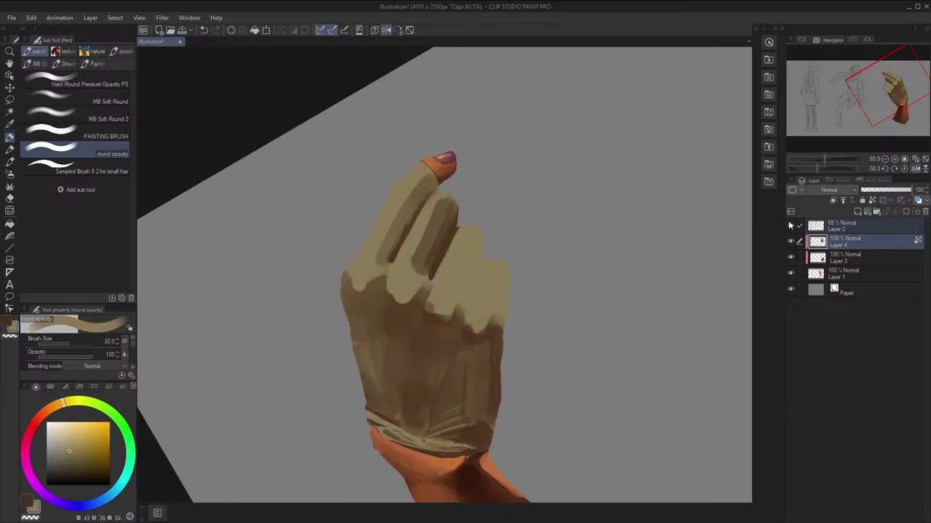
{"action": "key", "text": "h"}
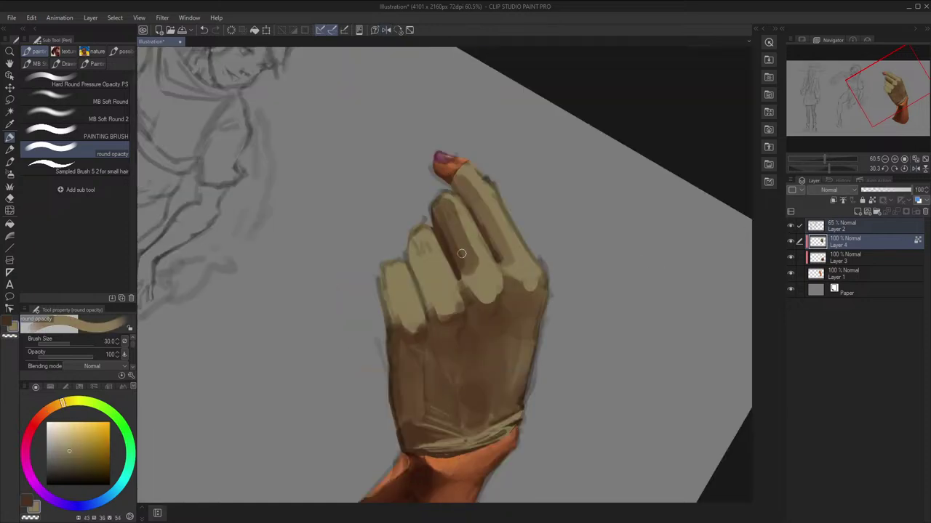
Blend the shadow between the second and third fingers with brown and khaki at size 60
{"action": "left_click", "coordinate": [465, 262], "text": "alt"}
{"action": "key", "text": "bracketright"}
{"action": "key", "text": "bracketright"}
{"action": "key", "text": "bracketright"}
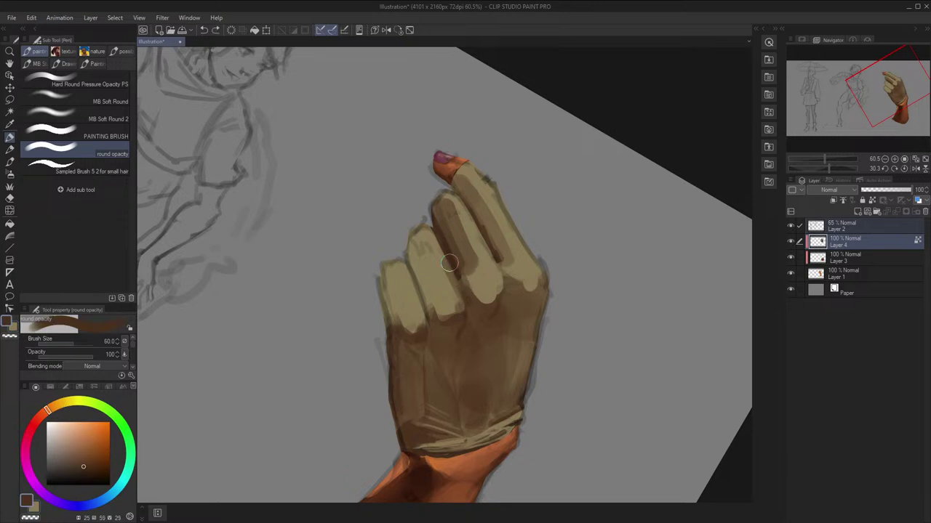
{"action": "key", "text": "h"}
{"action": "key", "text": "x"}
{"action": "left_click_drag", "start_coordinate": [469, 239], "coordinate": [453, 276]}
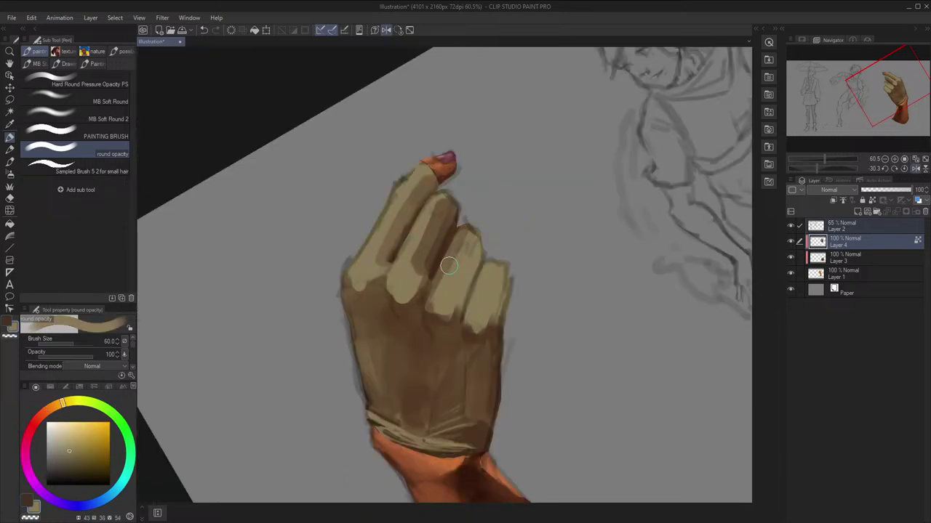
{"action": "key", "text": "h"}
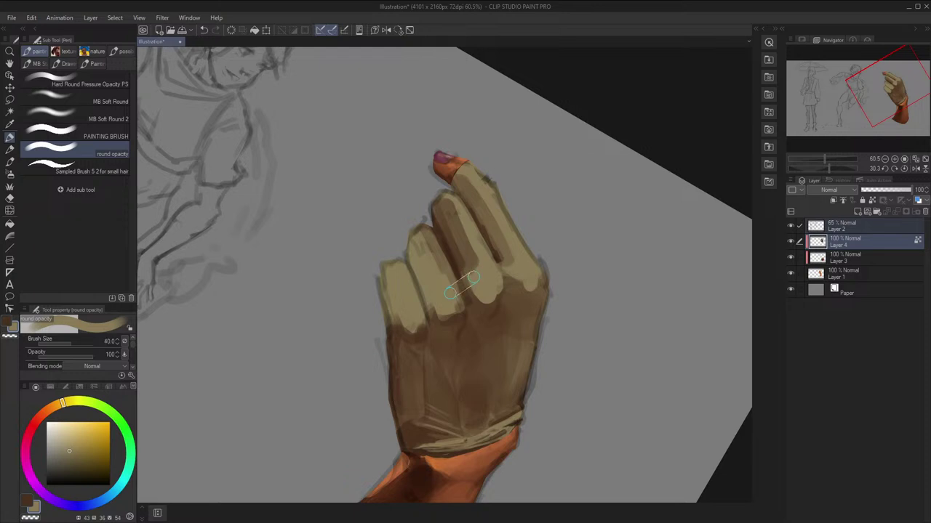
Shade beside the second finger's knuckle with brown at size 80 and rebuild its round form with khaki at size 70
{"action": "left_click", "coordinate": [473, 277], "text": "alt"}
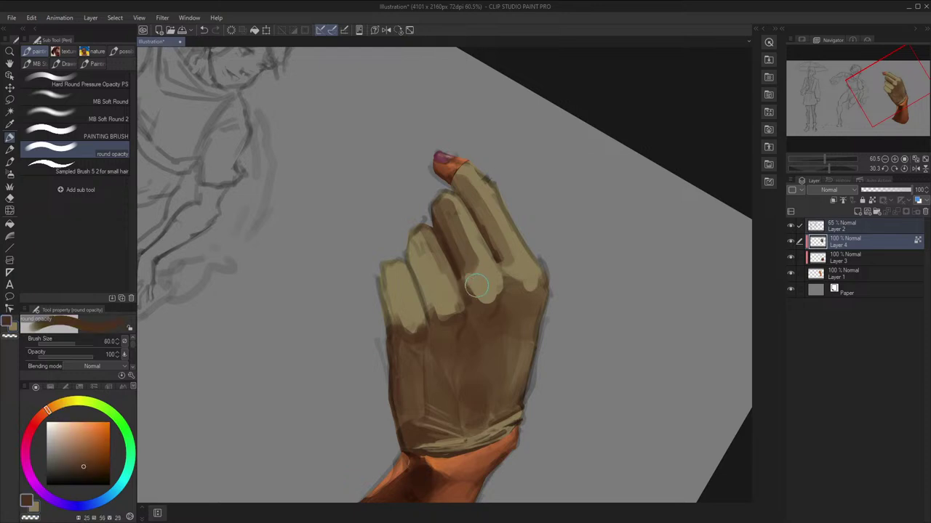
{"action": "left_click_drag", "start_coordinate": [476, 285], "coordinate": [486, 274]}
{"action": "key", "text": "x"}
{"action": "key", "text": "x"}
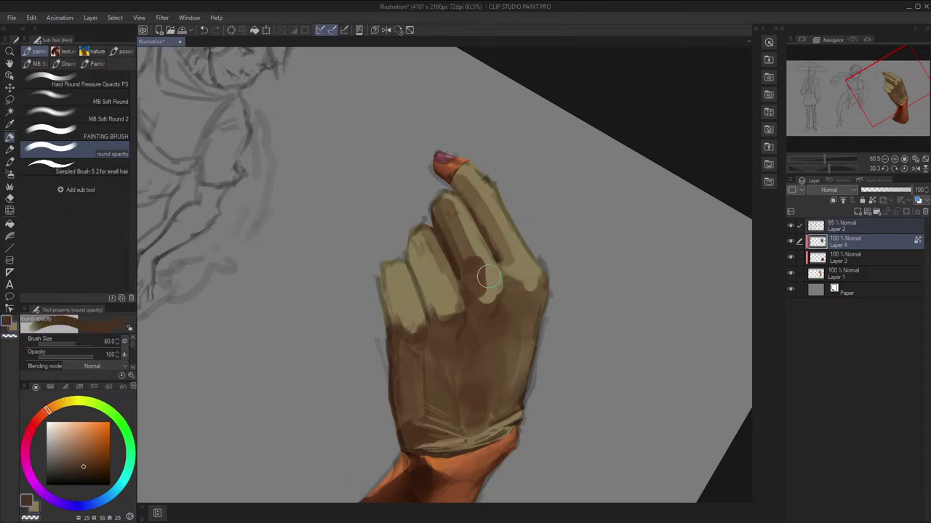
{"action": "key", "text": "x"}
{"action": "key", "text": "]"}
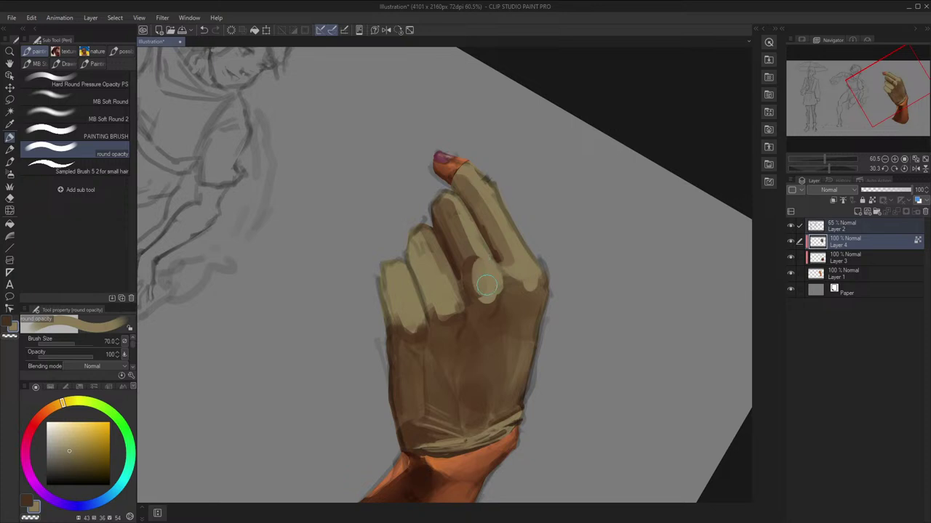
Lighten the second finger with khaki, reducing the brush to size 30, and hide the Layer 2 sketch
{"action": "mouse_move", "coordinate": [472, 242]}
{"action": "left_mouse_down"}
{"action": "mouse_move", "coordinate": [447, 211]}
{"action": "mouse_move", "coordinate": [464, 244]}
{"action": "mouse_move", "coordinate": [451, 206]}
{"action": "mouse_move", "coordinate": [469, 241]}
{"action": "mouse_move", "coordinate": [432, 254]}
{"action": "left_mouse_up"}
{"action": "left_click", "coordinate": [790, 229]}
{"action": "key", "text": "h"}
{"action": "key", "text": "["}
{"action": "key", "text": "["}
{"action": "key", "text": "h"}
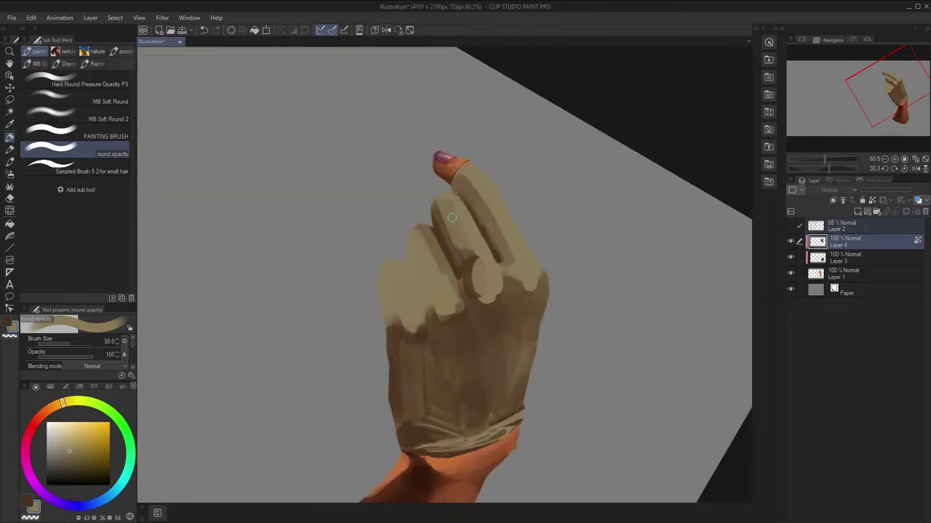
Examine the shaded fingers with the canvas rotation reset, zoomed out and mirrored back and forth
{"action": "scroll", "coordinate": [465, 218], "scroll_direction": "down", "scroll_amount": 2}
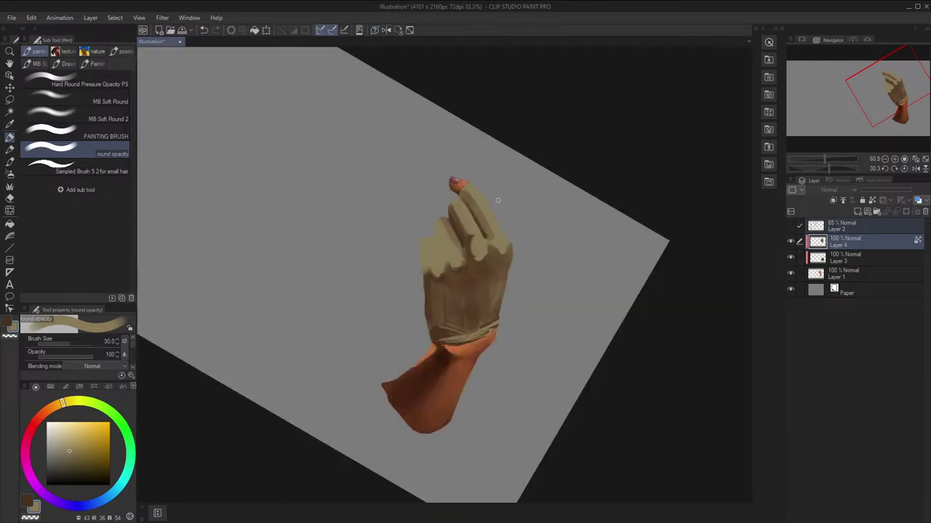
{"action": "left_click", "coordinate": [412, 31]}
{"action": "key", "text": "ctrl+minus"}
{"action": "key", "text": "h"}
{"action": "key", "text": "h"}
{"action": "scroll", "coordinate": [469, 256], "scroll_direction": "up", "scroll_amount": 8}
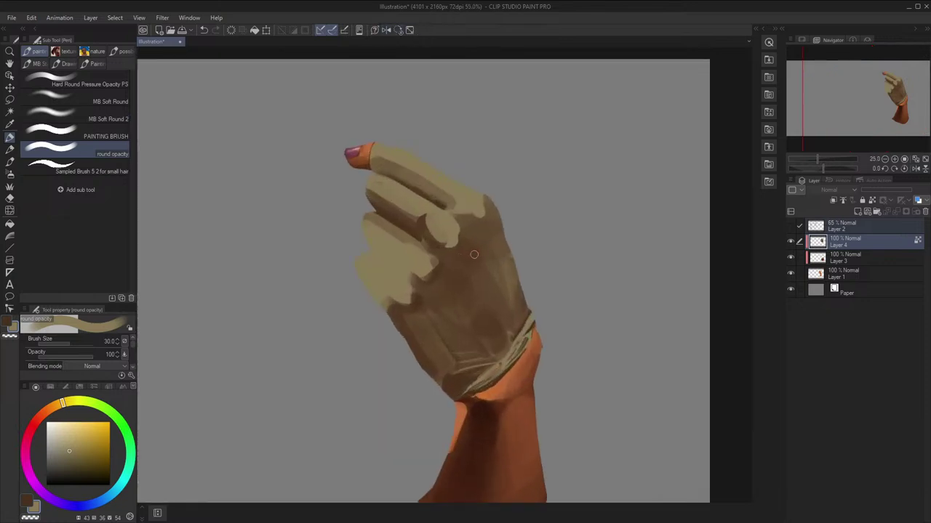
{"action": "key", "text": "space"}
{"action": "left_click_drag", "start_coordinate": [444, 265], "coordinate": [493, 259]}
Remove Layer 2 from the layer selection so only Layer 4 is selected, and show the Layer 2 sketch
{"action": "left_click", "coordinate": [800, 226]}
{"action": "left_click_drag", "start_coordinate": [697, 253], "coordinate": [710, 232]}
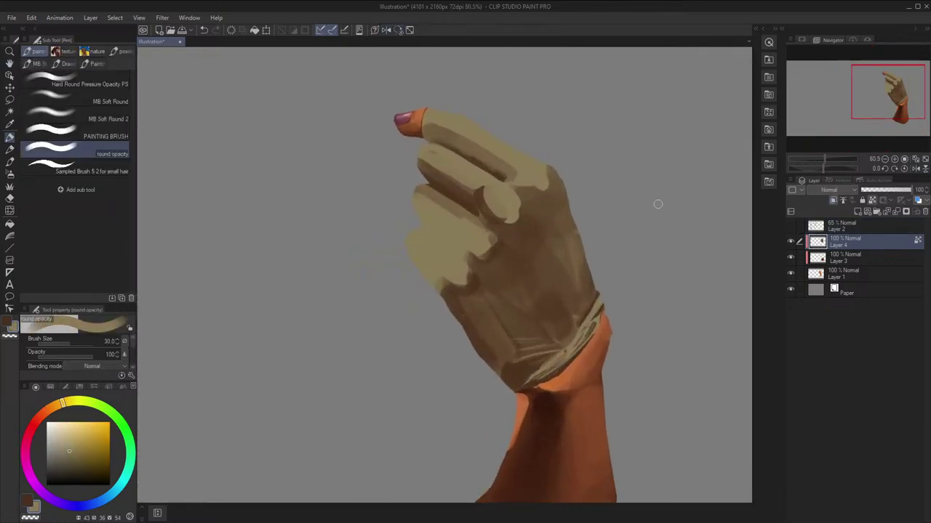
{"action": "left_click", "coordinate": [791, 226]}
{"action": "key", "text": "space"}
{"action": "left_click_drag", "start_coordinate": [650, 236], "coordinate": [661, 235]}
Mirror the canvas and shade the underside of the third finger with brown
{"action": "key", "text": "bracketright"}
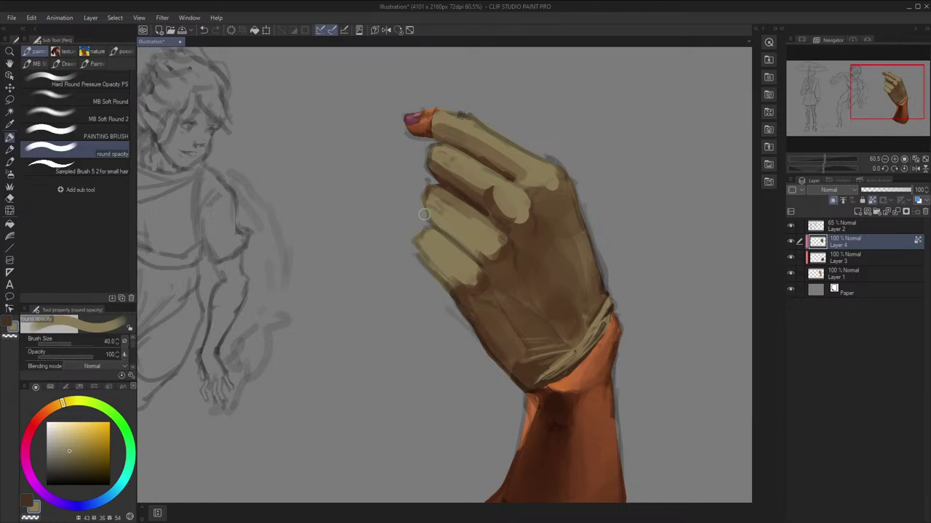
{"action": "key", "text": "h"}
{"action": "key", "text": "x"}
{"action": "key", "text": "bracketright"}
{"action": "mouse_move", "coordinate": [458, 217]}
{"action": "left_mouse_down"}
{"action": "mouse_move", "coordinate": [431, 244]}
{"action": "mouse_move", "coordinate": [433, 231]}
{"action": "mouse_move", "coordinate": [420, 237]}
{"action": "left_mouse_up"}
{"action": "key", "text": "bracketleft"}
Rework the third finger's shadow and knuckle with khaki at size 25 and brown at size 80
{"action": "left_click", "coordinate": [433, 250], "text": "alt"}
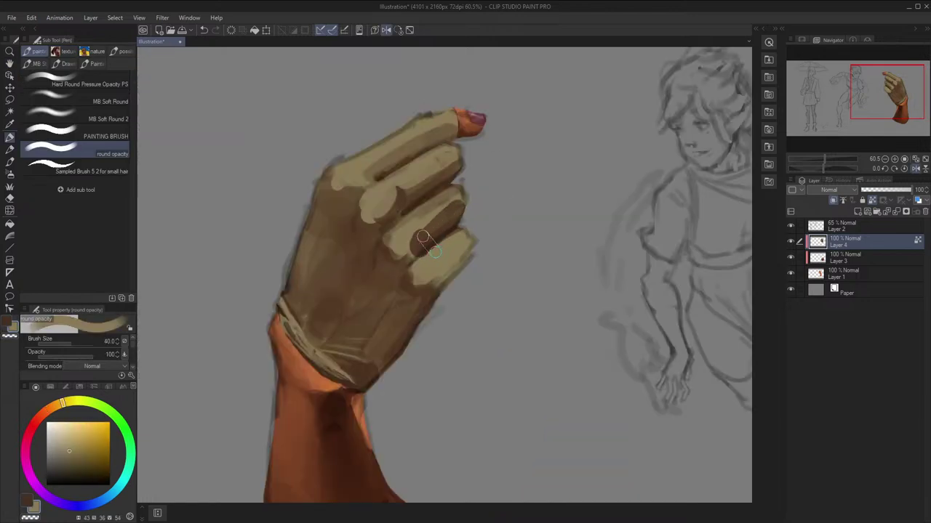
{"action": "key", "text": "h"}
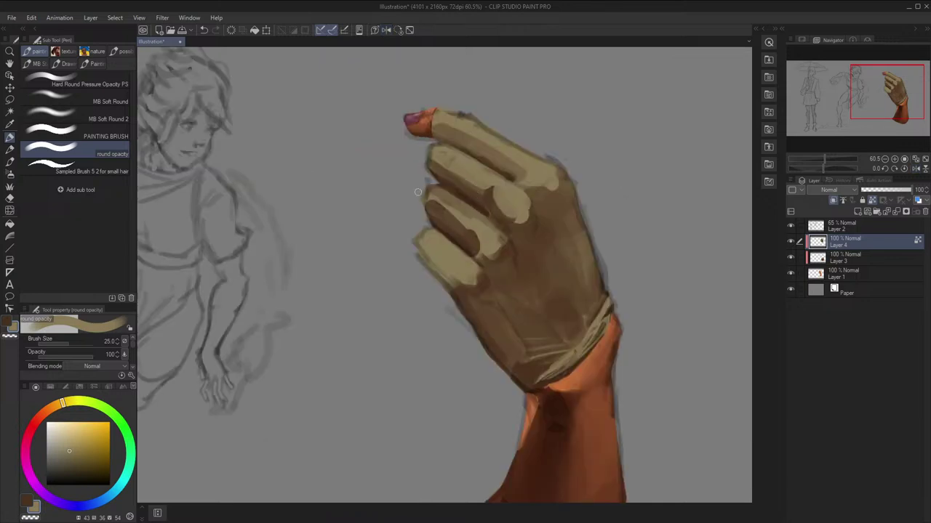
{"action": "left_click", "coordinate": [444, 211], "text": "alt"}
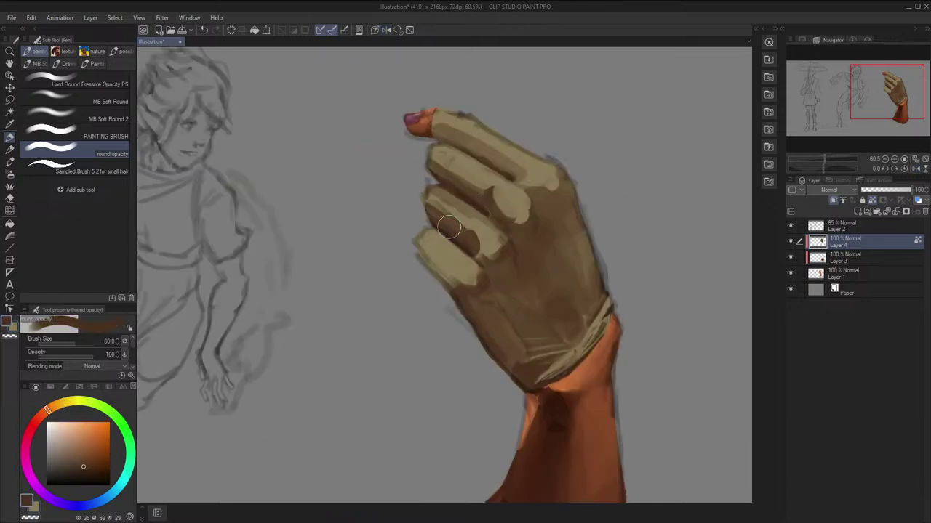
{"action": "left_click", "coordinate": [480, 234], "text": "alt"}
{"action": "key", "text": "bracketleft"}
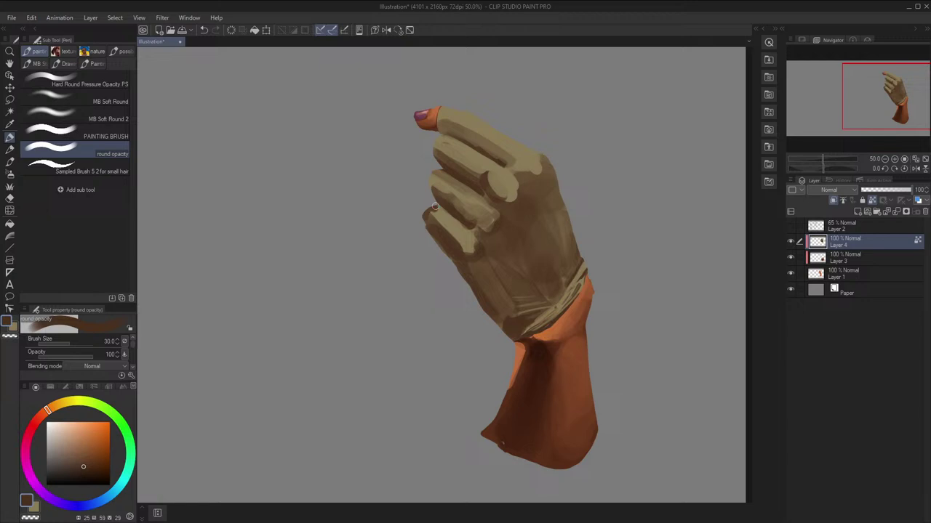
Touch up the little finger's tip and knuckle with brown and khaki at brush size 25
{"action": "left_click_drag", "start_coordinate": [434, 207], "coordinate": [435, 215]}
{"action": "key", "text": "x"}
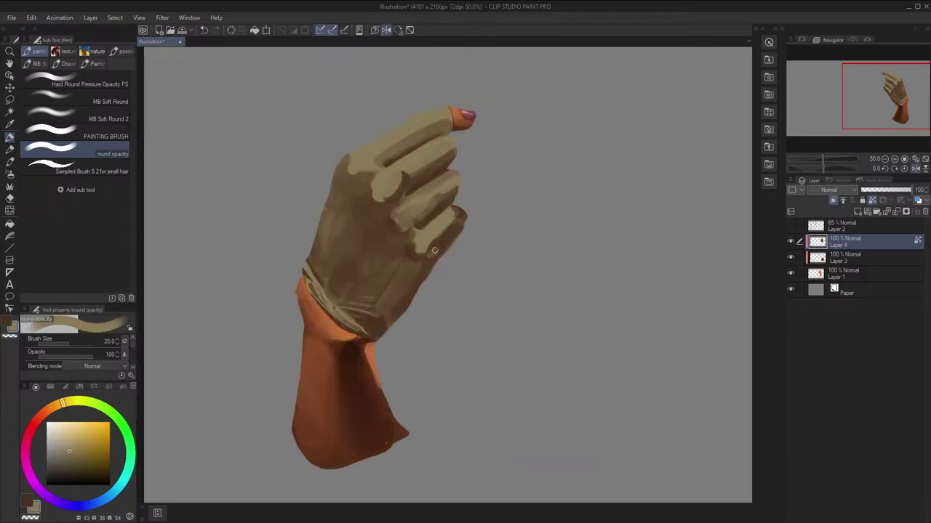
{"action": "left_click", "coordinate": [435, 249], "text": "alt"}
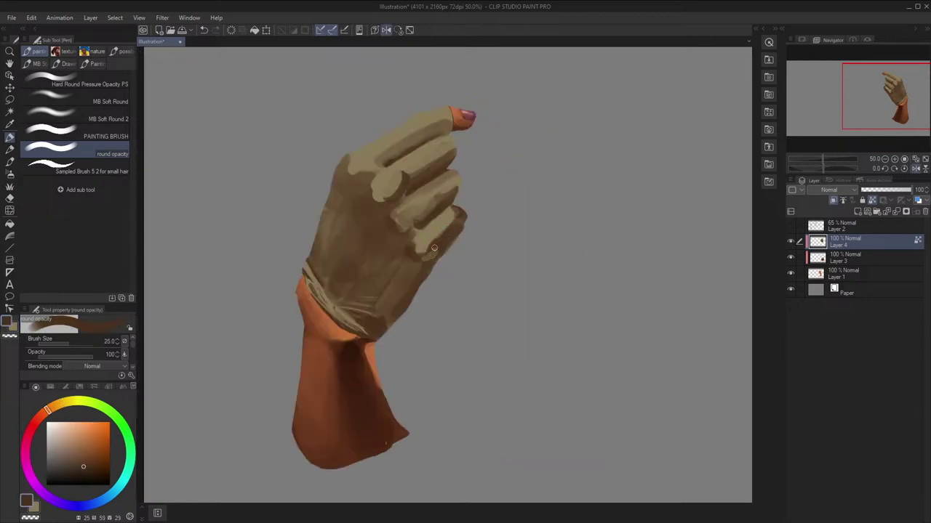
{"action": "key", "text": "h"}
Examine the whole hand and forearm, zoomed out, mirrored and back at 66.6% zoom
{"action": "scroll", "coordinate": [465, 188], "scroll_direction": "down", "scroll_amount": 5}
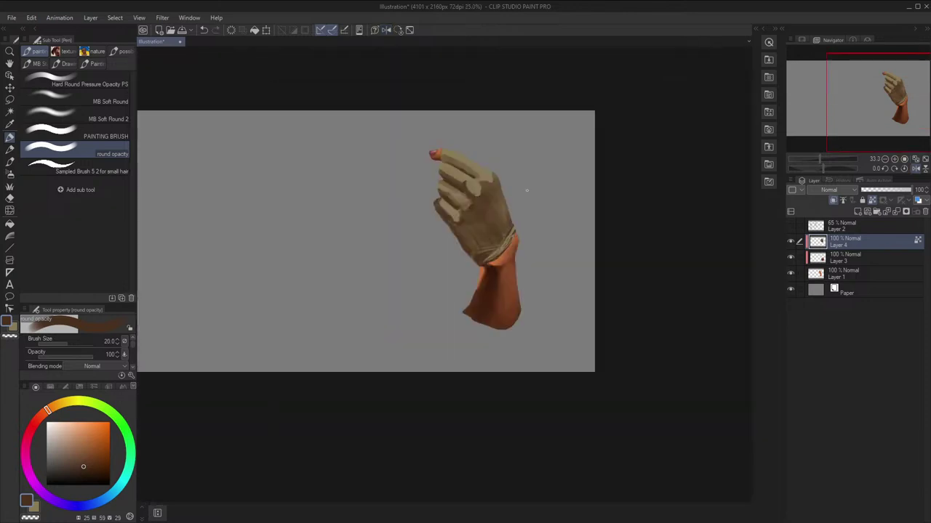
{"action": "scroll", "coordinate": [528, 188], "scroll_direction": "up", "scroll_amount": 4}
{"action": "left_click_drag", "start_coordinate": [527, 190], "coordinate": [520, 228]}
{"action": "key", "text": "h"}
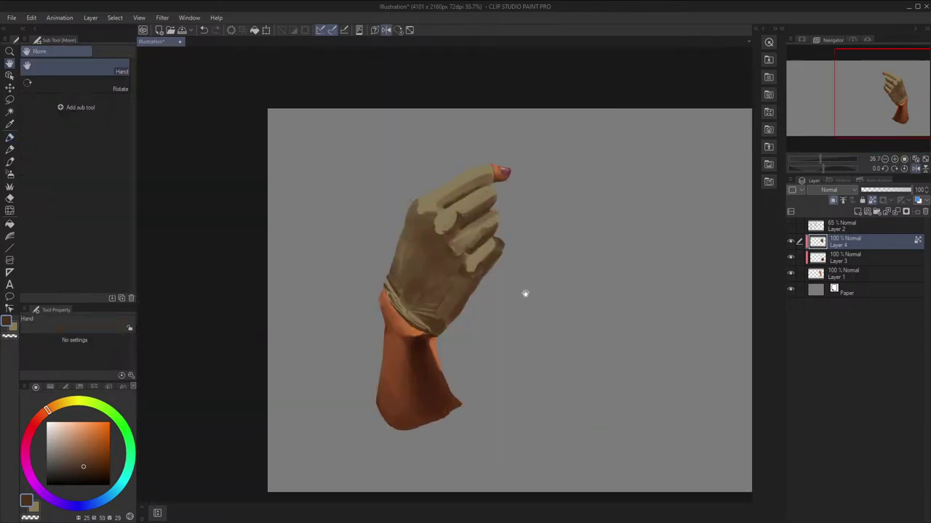
{"action": "key", "text": "h"}
{"action": "scroll", "coordinate": [524, 280], "scroll_direction": "up", "scroll_amount": 3}
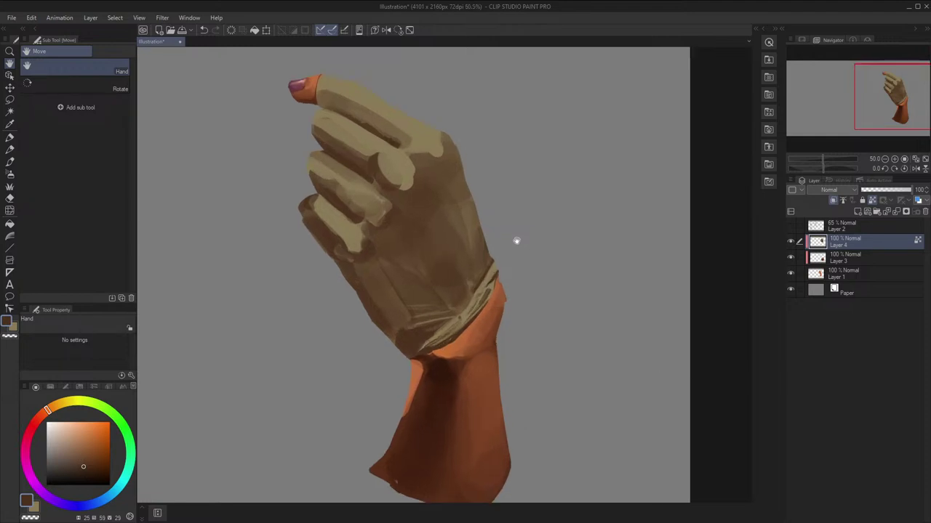
{"action": "left_click_drag", "start_coordinate": [516, 240], "coordinate": [519, 189]}
{"action": "scroll", "coordinate": [514, 233], "scroll_direction": "up", "scroll_amount": 1}
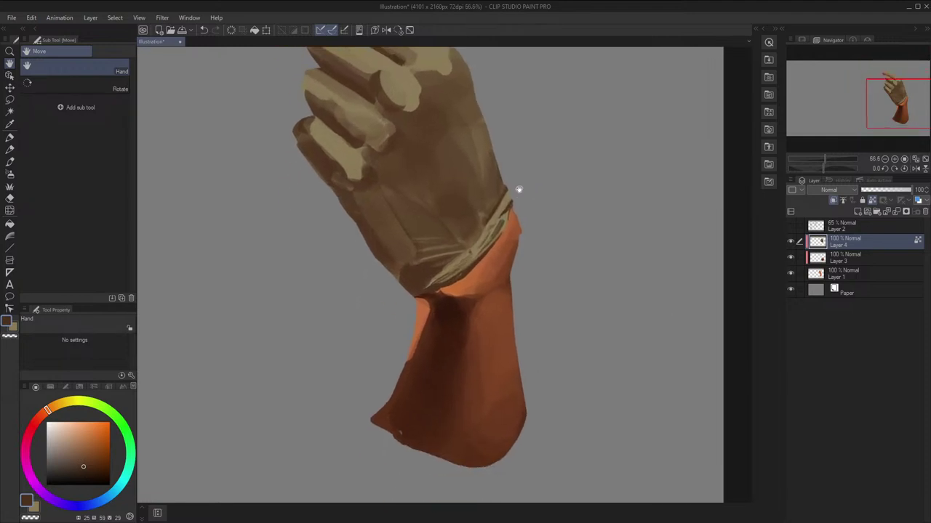
{"action": "key", "text": "p"}
{"action": "key", "text": "x"}
{"action": "key", "text": "space"}
{"action": "left_click_drag", "start_coordinate": [712, 292], "coordinate": [746, 357]}
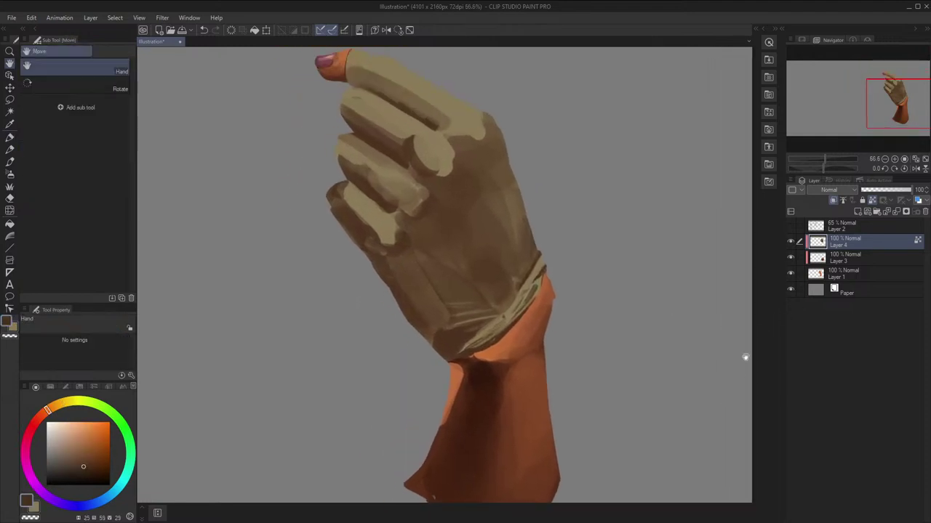
Compare the painted hand with the Layer 2 sketch by showing and hiding that layer
{"action": "left_click", "coordinate": [791, 227]}
{"action": "left_click_drag", "start_coordinate": [732, 248], "coordinate": [749, 296]}
{"action": "left_click_drag", "start_coordinate": [616, 251], "coordinate": [608, 253]}
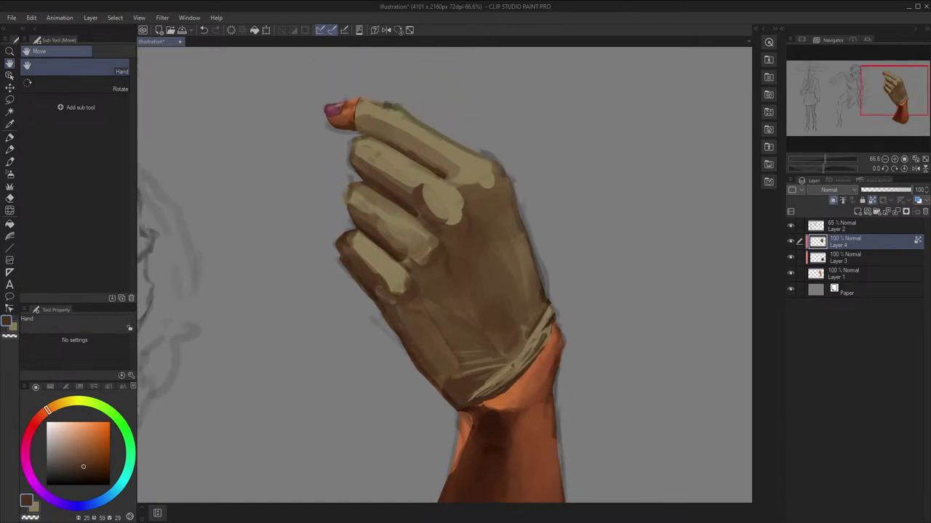
{"action": "key", "text": "p"}
{"action": "key", "text": "x"}
{"action": "key", "text": "x"}
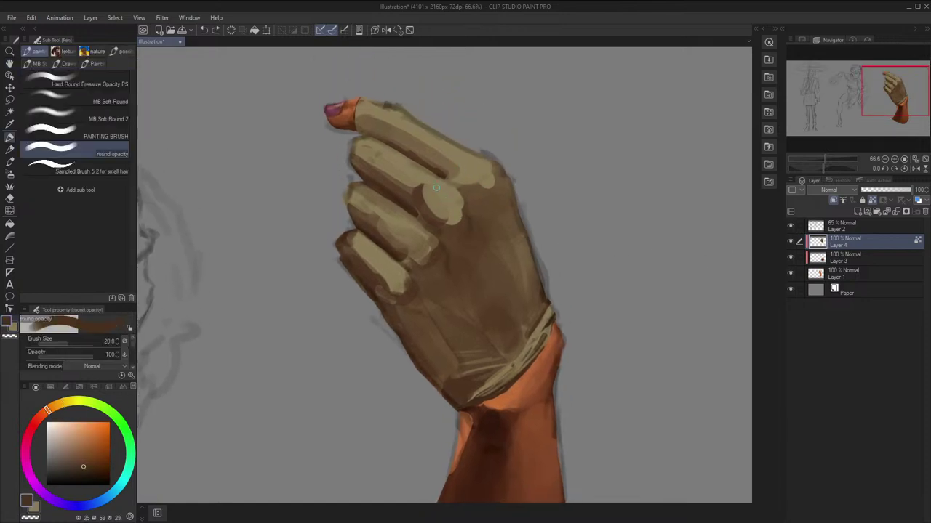
{"action": "key", "text": "bracketright"}
{"action": "left_click", "coordinate": [790, 225]}
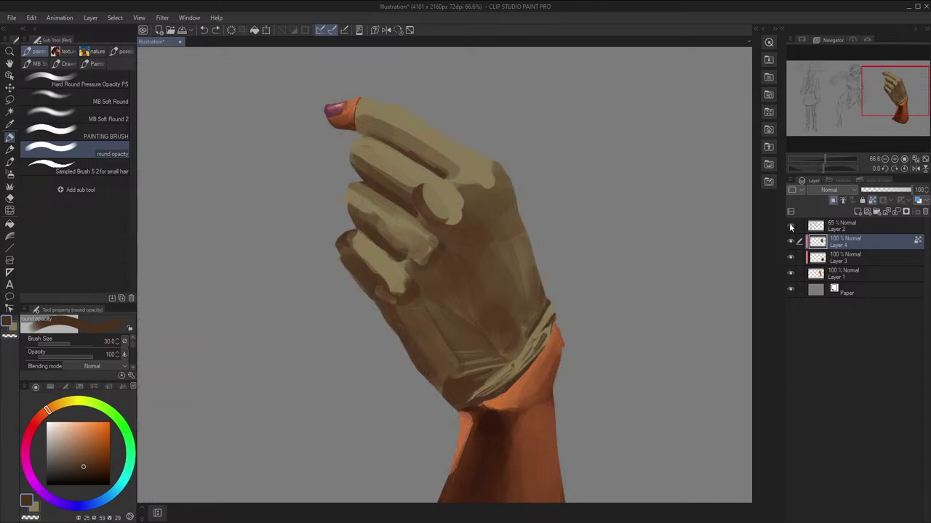
{"action": "left_click", "coordinate": [791, 225]}
{"action": "left_click", "coordinate": [790, 225]}
Mix a darker brown and paint a shadow beneath the middle finger's knuckle at brush size 40
{"action": "key", "text": "x"}
{"action": "left_click", "coordinate": [424, 224], "text": "alt"}
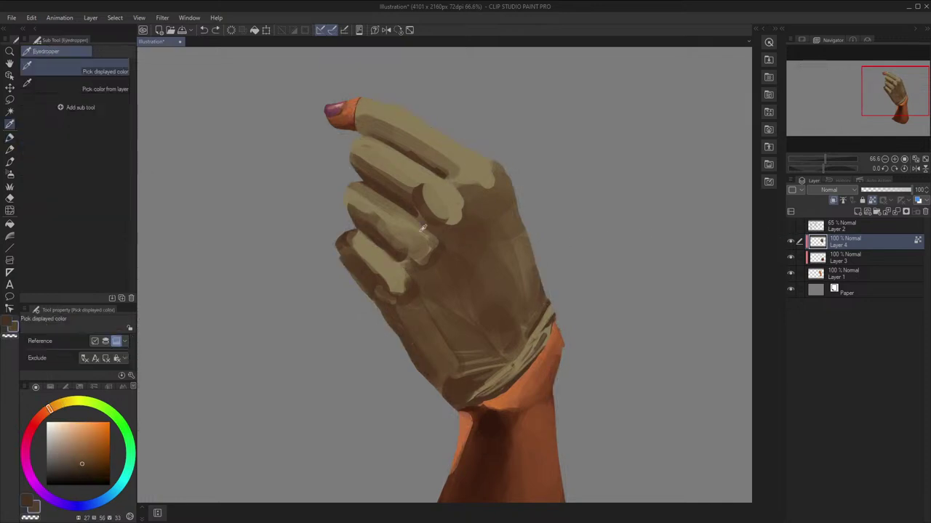
{"action": "left_click", "coordinate": [84, 474]}
{"action": "left_click", "coordinate": [44, 413]}
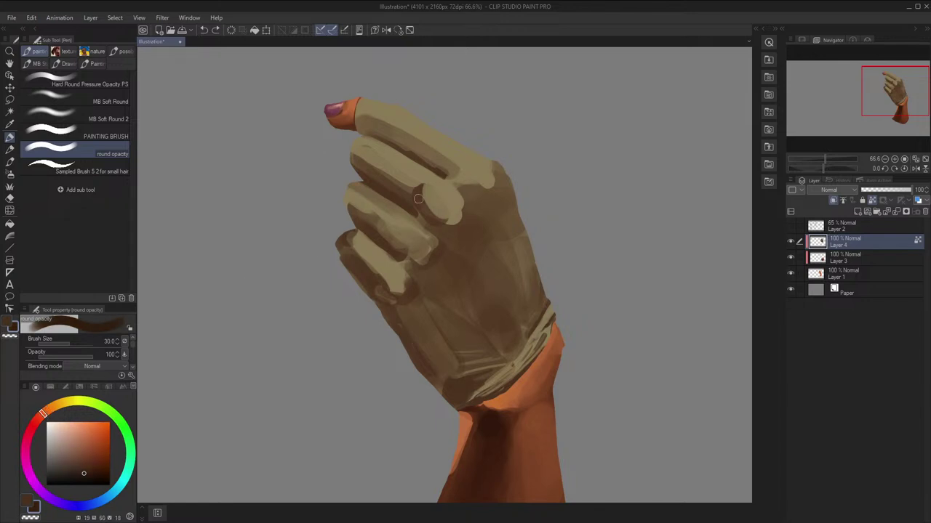
{"action": "left_click", "coordinate": [429, 309], "text": "alt"}
{"action": "left_click", "coordinate": [86, 470]}
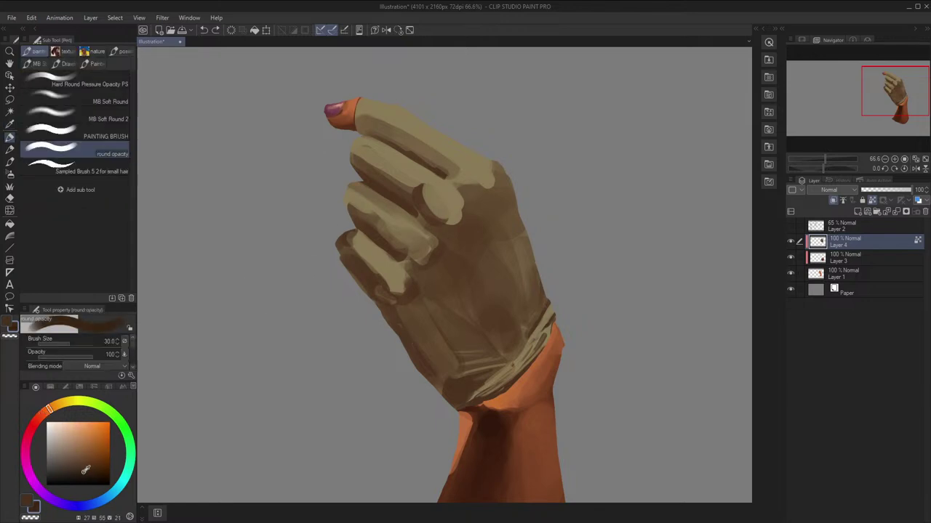
{"action": "key", "text": "bracketright"}
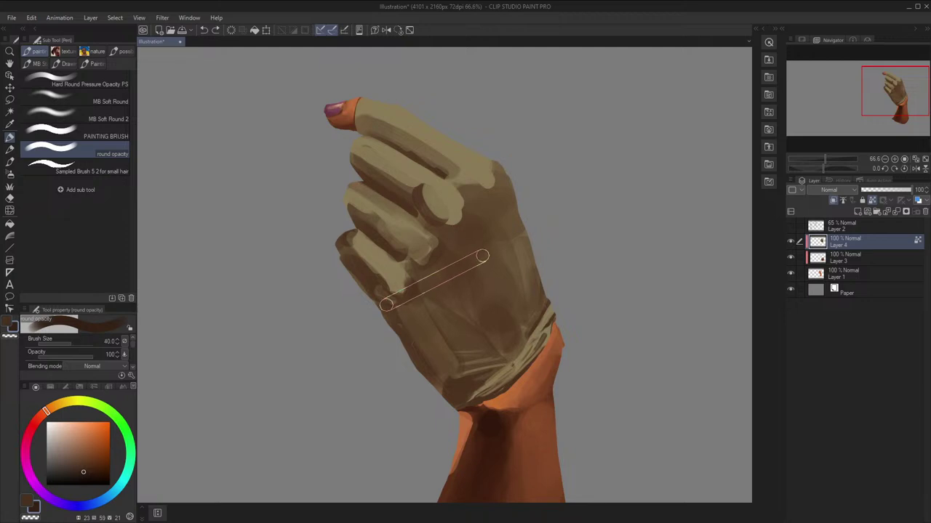
{"action": "left_click_drag", "start_coordinate": [468, 228], "coordinate": [469, 242]}
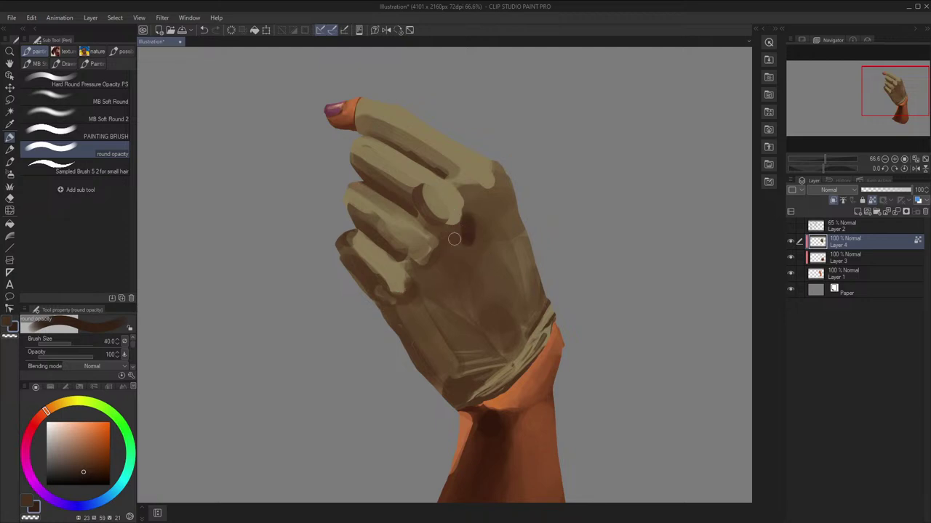
Mirror the canvas and extend the middle knuckle's shadow towards the next finger with sampled browns at size 30
{"action": "key", "text": "h"}
{"action": "left_click", "coordinate": [448, 253], "text": "alt"}
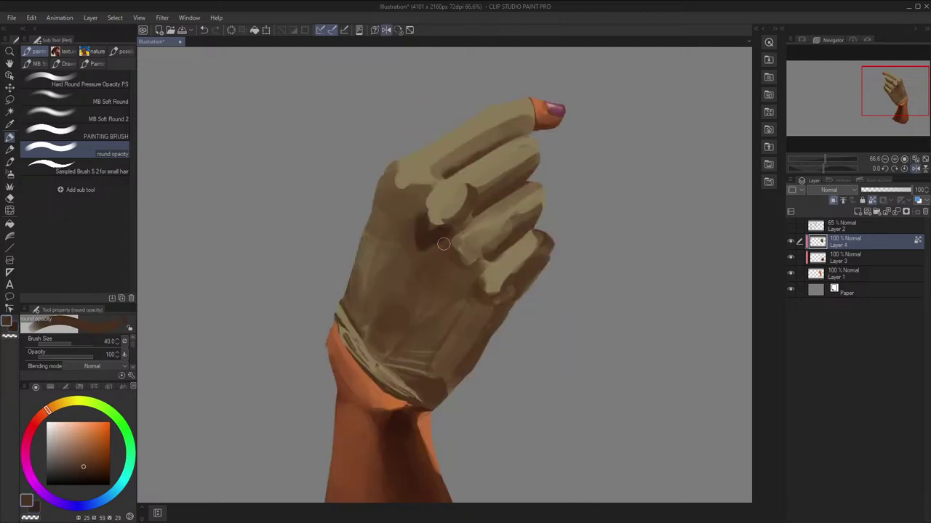
{"action": "key", "text": "bracketleft"}
{"action": "left_click", "coordinate": [422, 246], "text": "alt"}
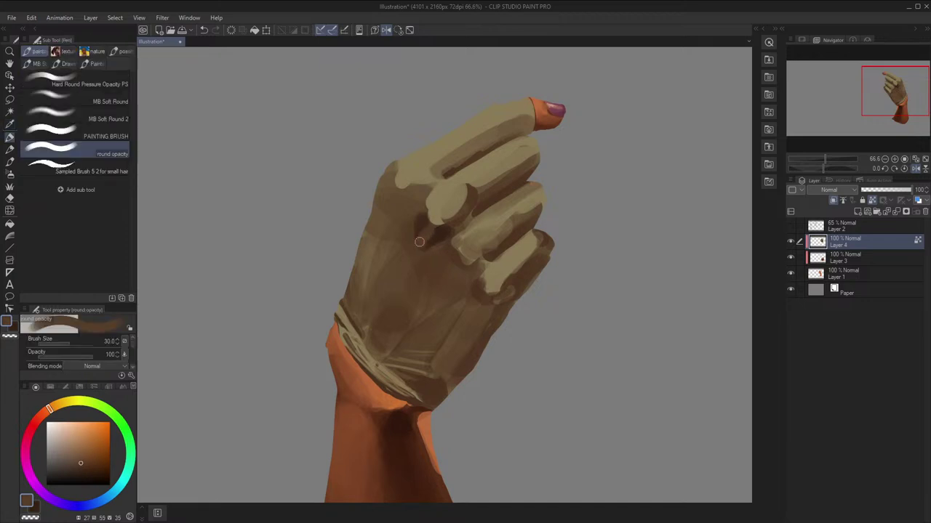
{"action": "key", "text": "h"}
{"action": "key", "text": "h"}
{"action": "key", "text": "bracketleft"}
{"action": "key", "text": "bracketleft"}
{"action": "key", "text": "bracketleft"}
{"action": "key", "text": "bracketleft"}
Deepen the middle knuckle's shadow with dark brown at size 25 and blend its lower edge with lighter brown at size 40
{"action": "key", "text": "h"}
{"action": "key", "text": "bracketright"}
{"action": "key", "text": "bracketright"}
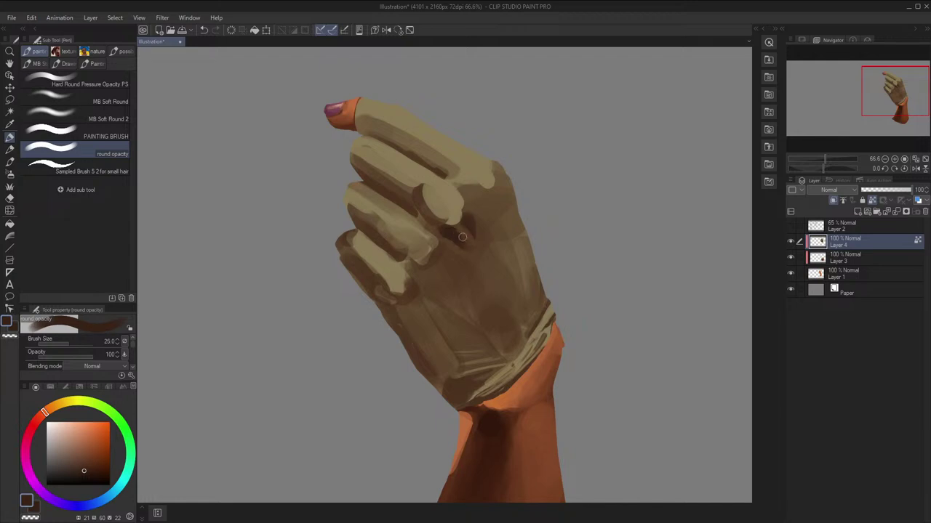
{"action": "key", "text": "bracketright"}
{"action": "left_click", "coordinate": [469, 243], "text": "alt"}
{"action": "key", "text": "bracketright"}
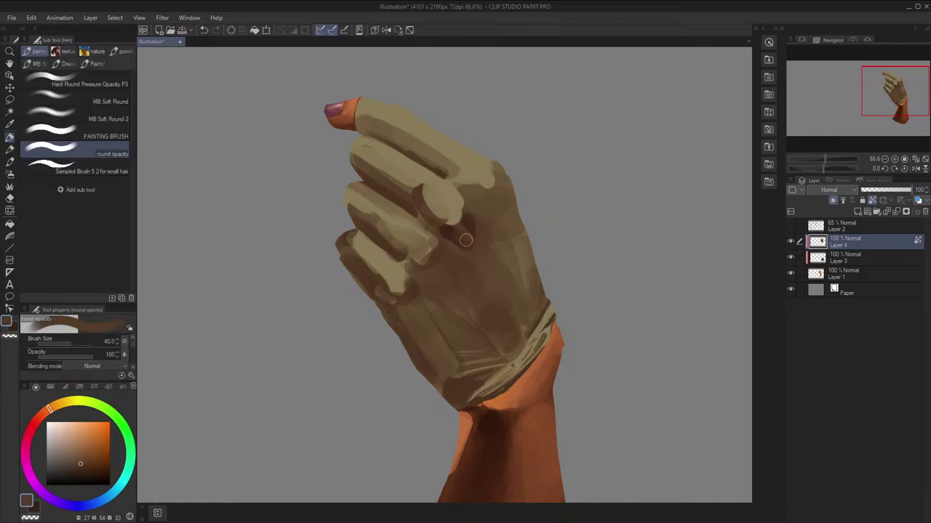
Shape the middle knuckle's shadow into a wedge with sampled browns and clean up the knuckle's edge in khaki at size 20
{"action": "left_click", "coordinate": [494, 219], "text": "alt"}
{"action": "left_click_drag", "start_coordinate": [470, 214], "coordinate": [457, 232]}
{"action": "key", "text": "h"}
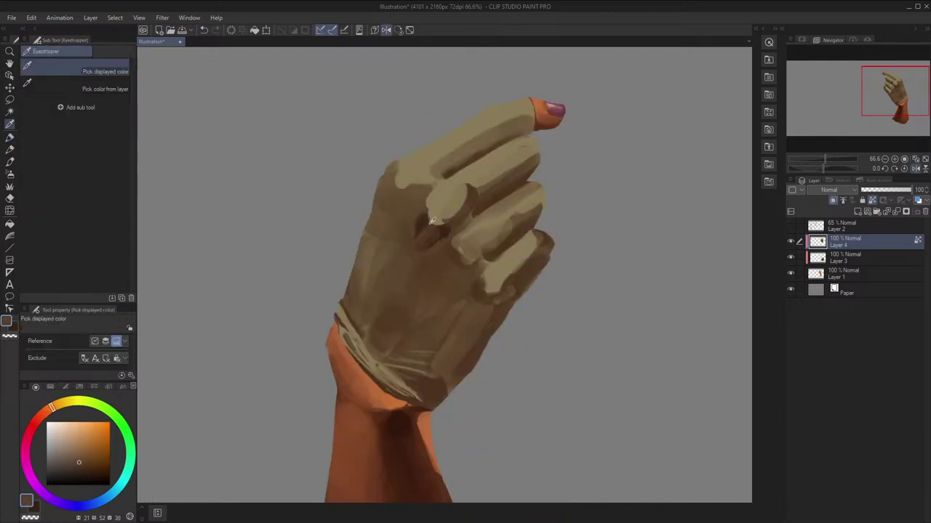
{"action": "key", "text": "h"}
{"action": "left_click", "coordinate": [425, 211], "text": "alt"}
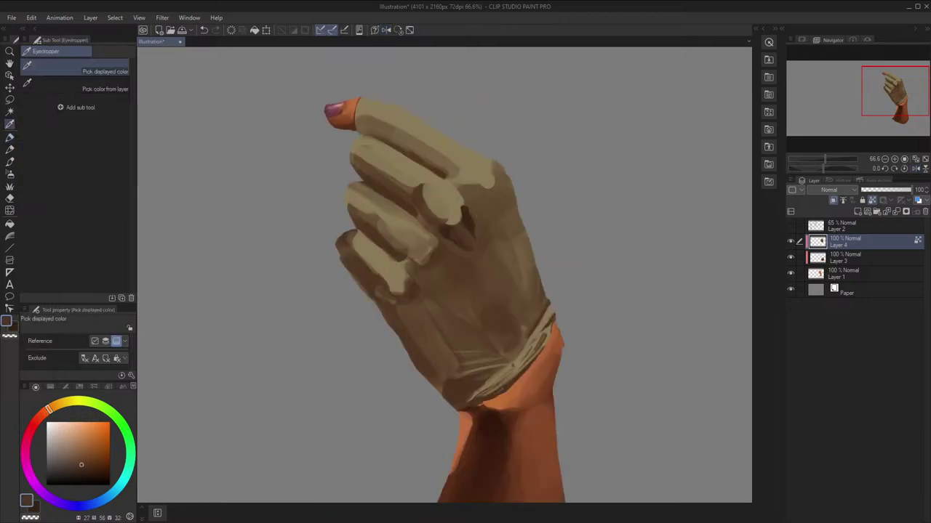
{"action": "left_click_drag", "start_coordinate": [472, 236], "coordinate": [467, 214]}
{"action": "left_click", "coordinate": [451, 211], "text": "alt"}
{"action": "key", "text": "h"}
{"action": "key", "text": "h"}
Paint a dark brown shadow beneath the index finger's knuckle and soften it with lighter brown at size 40
{"action": "scroll", "coordinate": [444, 191], "scroll_direction": "down", "scroll_amount": 1}
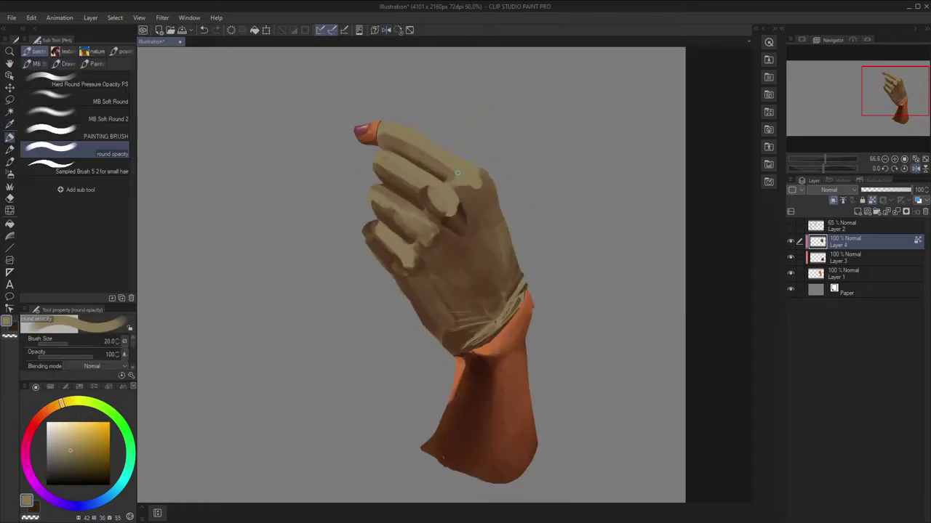
{"action": "key", "text": "space"}
{"action": "scroll", "coordinate": [457, 172], "scroll_direction": "down", "scroll_amount": 3}
{"action": "scroll", "coordinate": [494, 197], "scroll_direction": "up", "scroll_amount": 4}
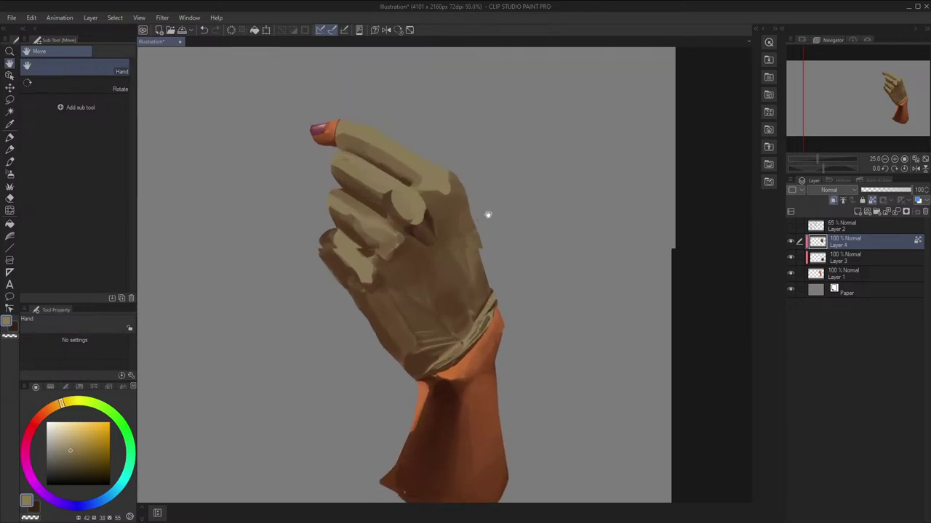
{"action": "mouse_move", "coordinate": [488, 215]}
{"action": "left_mouse_down"}
{"action": "mouse_move", "coordinate": [515, 200]}
{"action": "mouse_move", "coordinate": [484, 189]}
{"action": "left_mouse_up"}
{"action": "key", "text": "h"}
{"action": "key", "text": "x"}
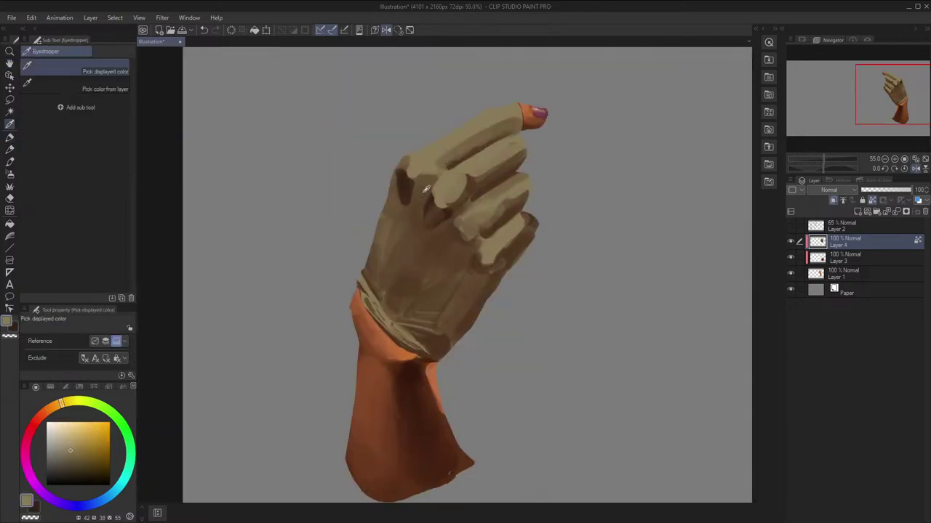
{"action": "left_click", "coordinate": [419, 190], "text": "alt"}
{"action": "key", "text": "bracketleft"}
{"action": "key", "text": "bracketleft"}
{"action": "key", "text": "h"}
{"action": "left_click", "coordinate": [493, 174], "text": "alt"}
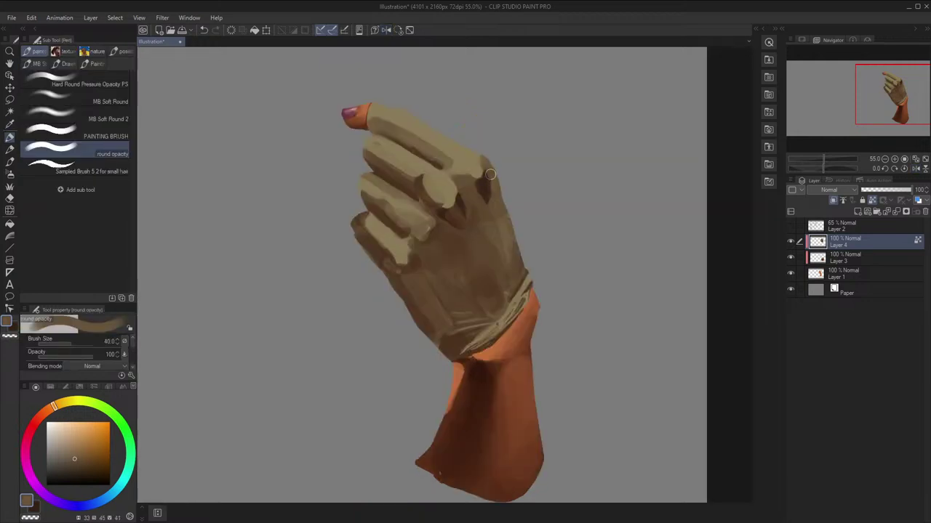
Examine the shaded knuckles mirrored and zoomed out, returning to 55% zoom
{"action": "key", "text": "h"}
{"action": "scroll", "coordinate": [492, 173], "scroll_direction": "down", "scroll_amount": 1}
{"action": "key", "text": "h"}
{"action": "scroll", "coordinate": [494, 171], "scroll_direction": "down", "scroll_amount": 4}
{"action": "key", "text": "space"}
{"action": "scroll", "coordinate": [585, 141], "scroll_direction": "up", "scroll_amount": 5}
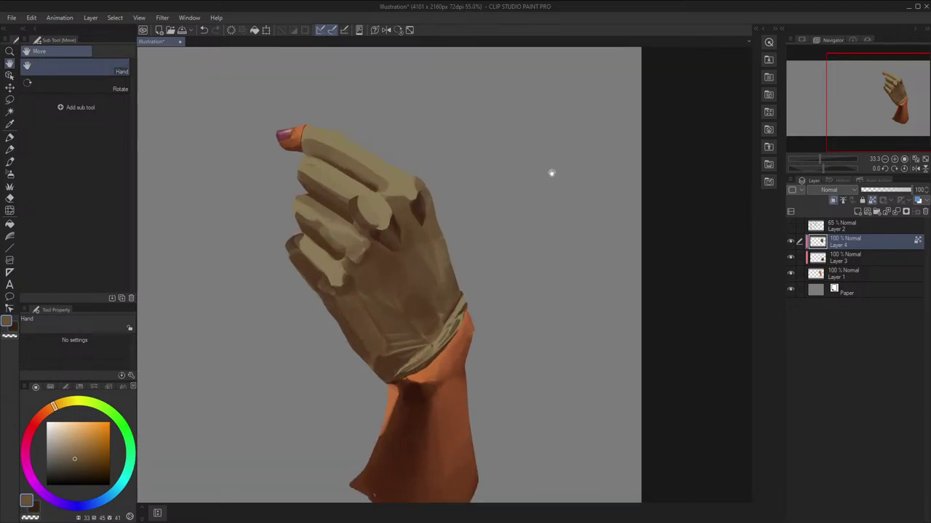
{"action": "left_click_drag", "start_coordinate": [551, 173], "coordinate": [562, 160]}
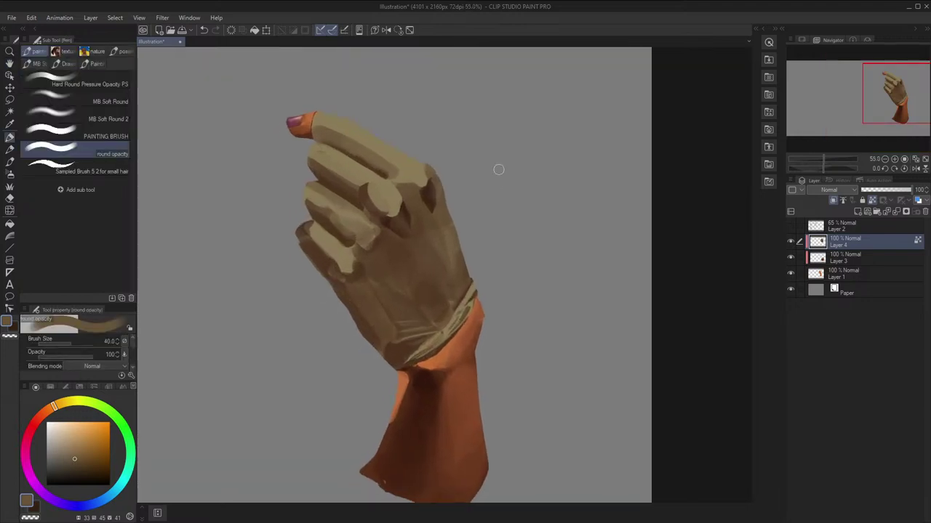
Paint a dark brown groove down the back of the hand from the middle knuckle and edge it with lighter brown
{"action": "left_click", "coordinate": [417, 233], "text": "alt"}
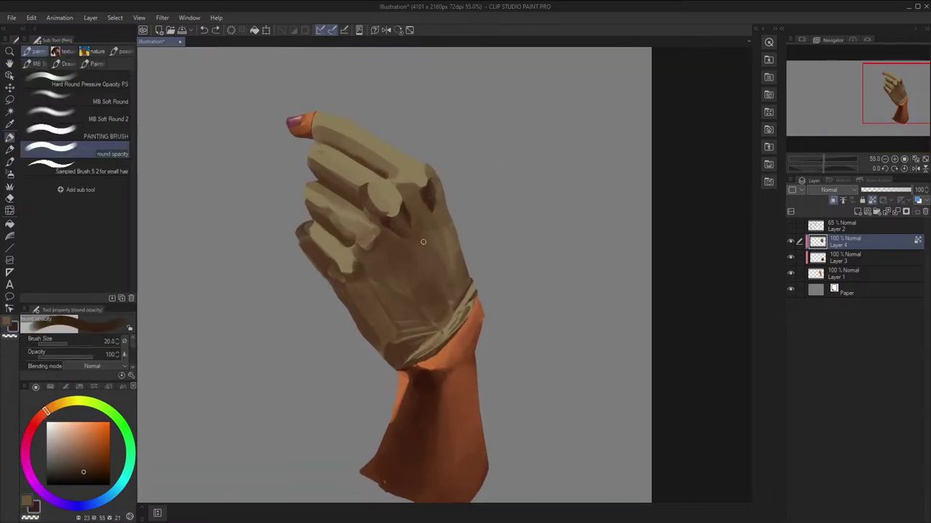
{"action": "left_click_drag", "start_coordinate": [423, 242], "coordinate": [401, 241]}
{"action": "key", "text": "h"}
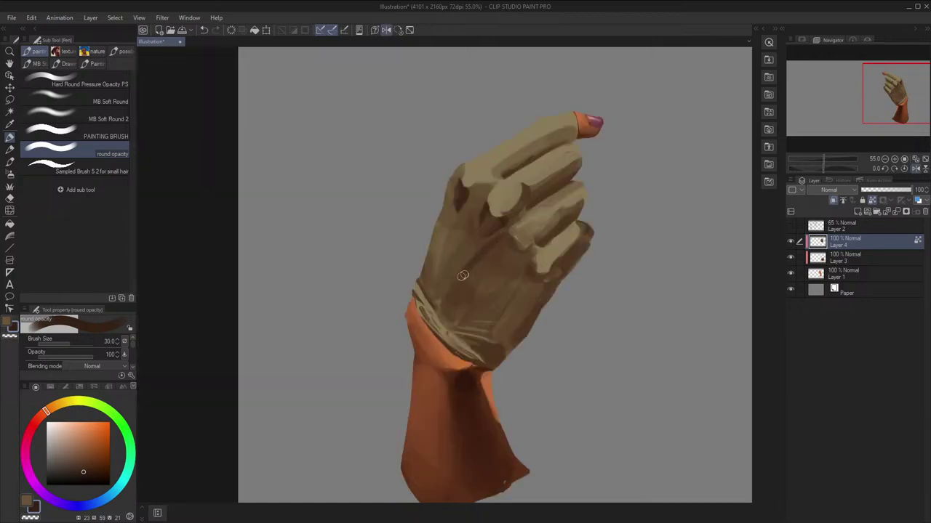
{"action": "key", "text": "x"}
{"action": "left_click", "coordinate": [446, 246], "text": "alt"}
{"action": "key", "text": "]"}
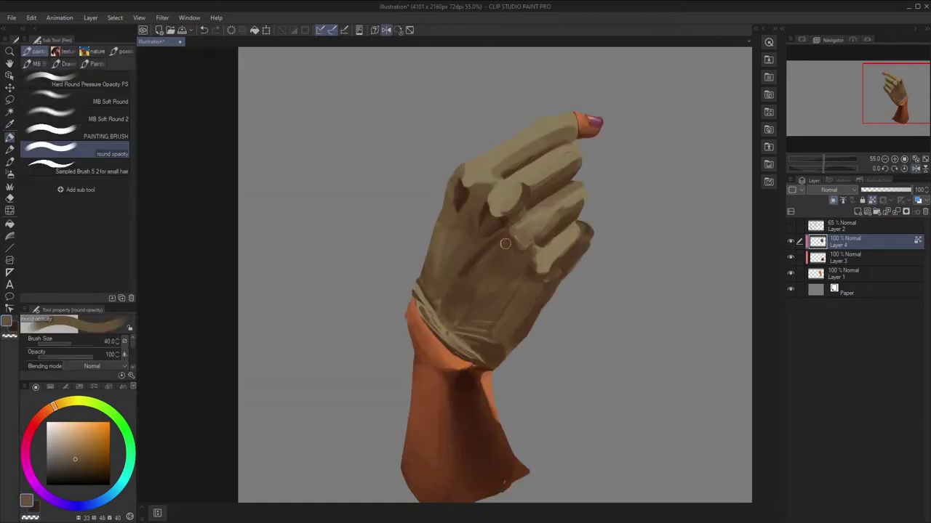
{"action": "key", "text": "h"}
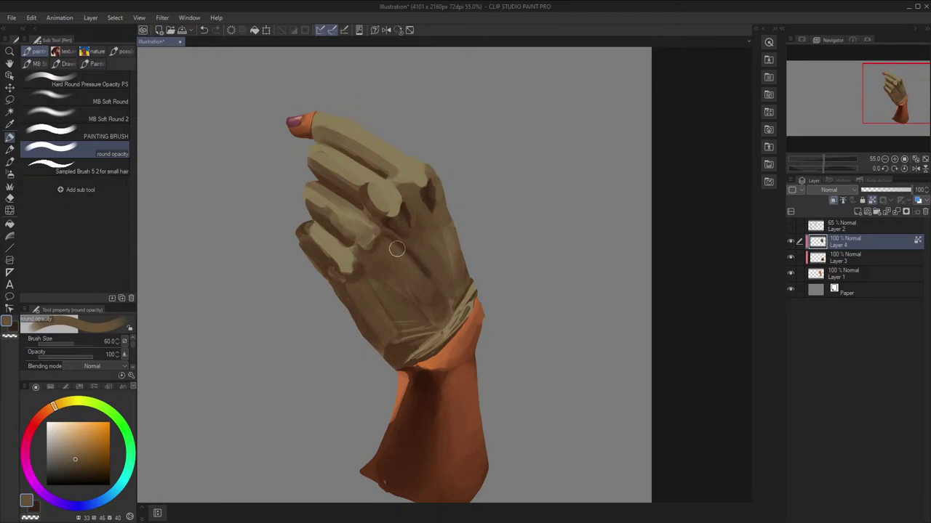
Soften the groove on the back of the hand with sampled browns at sizes 50 and 25
{"action": "left_click", "coordinate": [429, 259], "text": "alt"}
{"action": "key", "text": "bracketleft"}
{"action": "key", "text": "bracketleft"}
{"action": "key", "text": "bracketleft"}
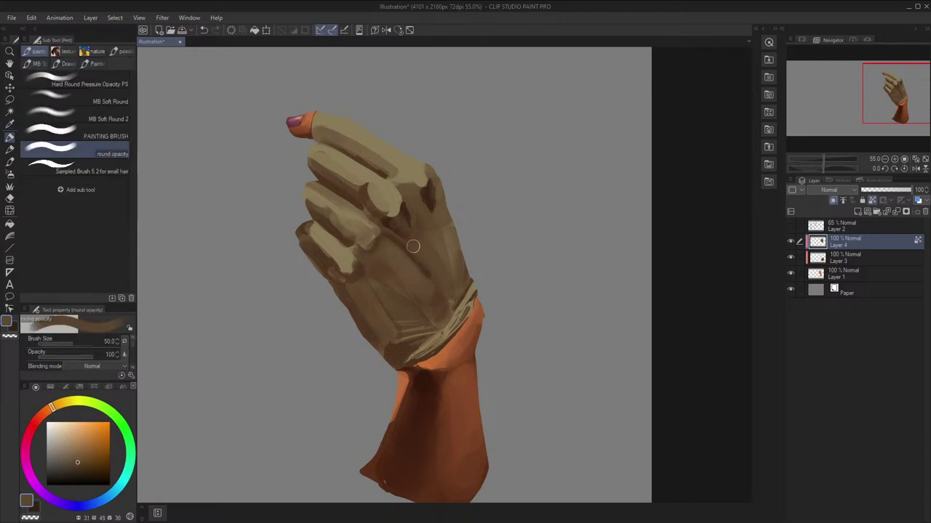
{"action": "key", "text": "h"}
{"action": "left_click", "coordinate": [490, 241], "text": "alt"}
{"action": "key", "text": "bracketleft"}
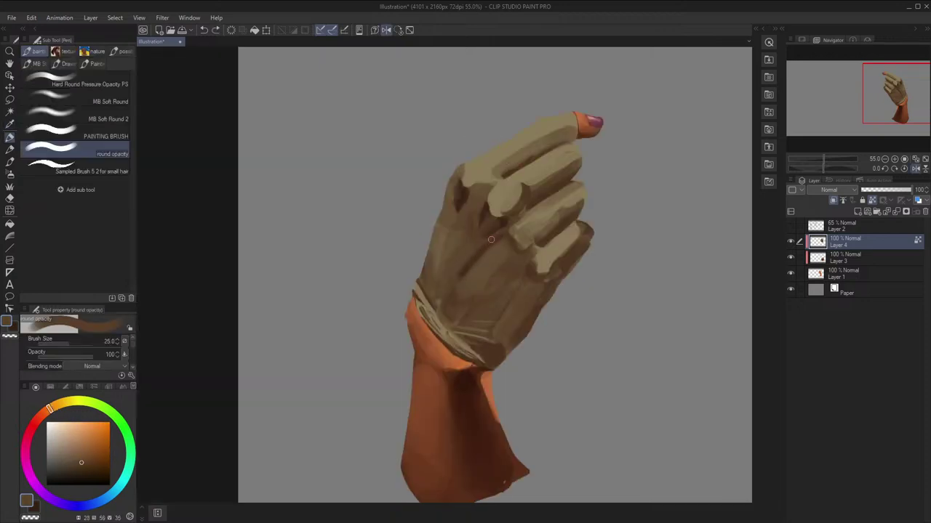
Blend sampled brown over the back of the hand below the index and middle knuckles at brush size 50
{"action": "key", "text": "h"}
{"action": "key", "text": "bracketright"}
{"action": "key", "text": "h"}
{"action": "key", "text": "bracketleft"}
{"action": "key", "text": "bracketleft"}
{"action": "key", "text": "bracketright"}
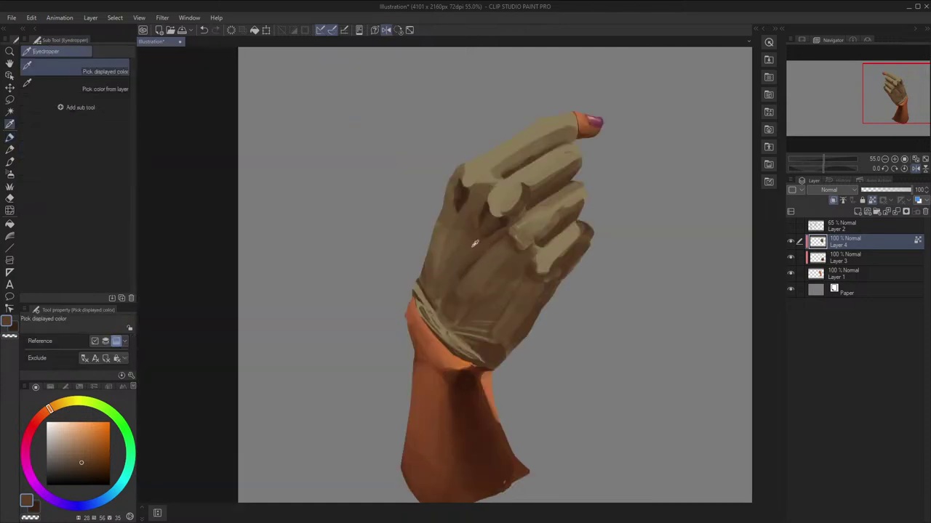
{"action": "key", "text": "h"}
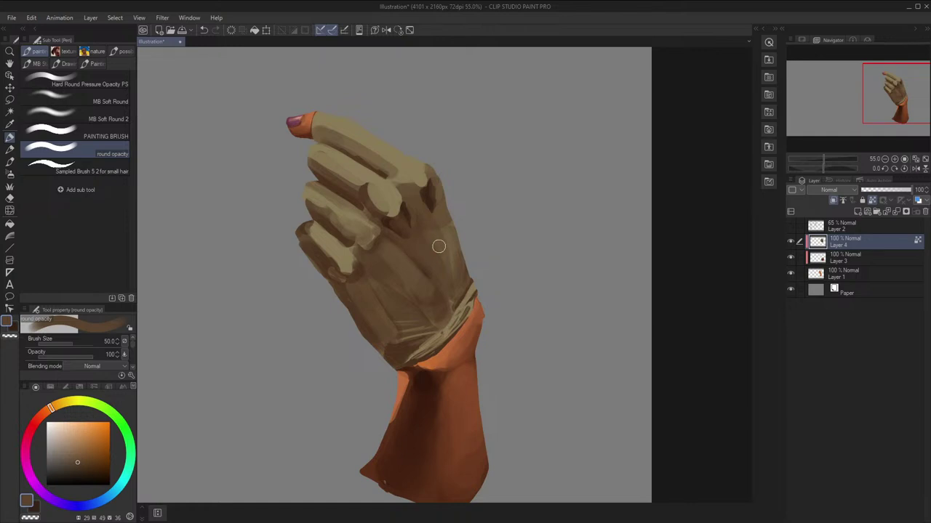
{"action": "key", "text": "x"}
{"action": "key", "text": "x"}
{"action": "key", "text": "h"}
Paint a thin dark brown line along the groove running down the back of the hand toward the wrist
{"action": "key", "text": "x"}
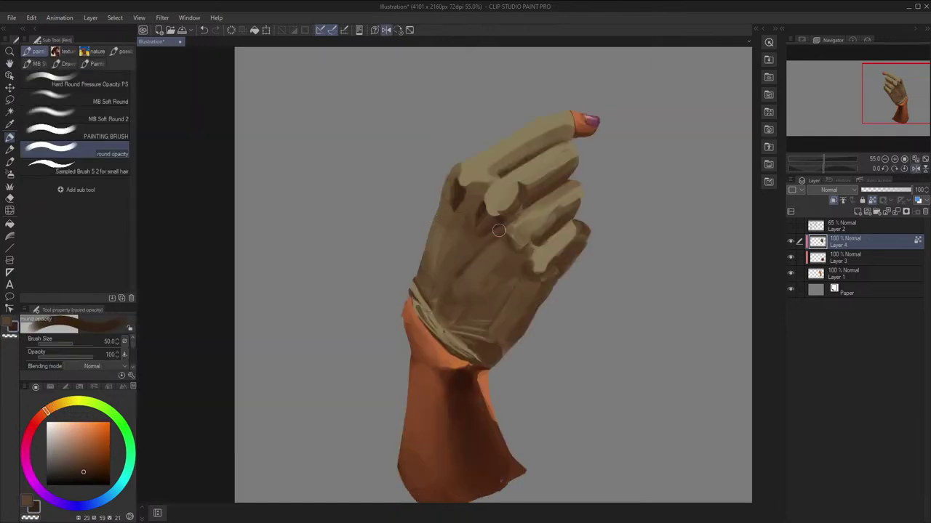
{"action": "key", "text": "bracketleft"}
{"action": "key", "text": "bracketleft"}
{"action": "key", "text": "bracketleft"}
{"action": "key", "text": "bracketleft"}
{"action": "key", "text": "bracketleft"}
{"action": "key", "text": "bracketleft"}
{"action": "key", "text": "h"}
{"action": "key", "text": "alt"}
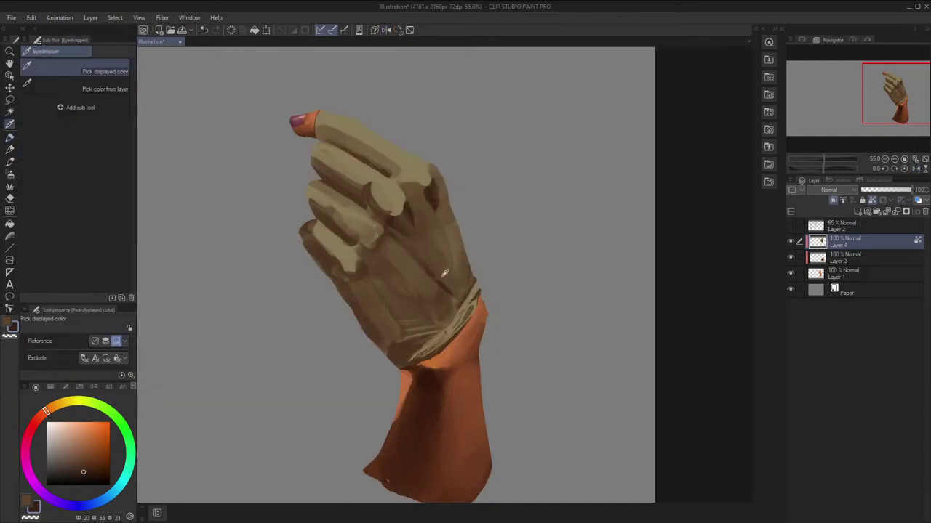
Refine the edges of the thin groove with a sampled lighter brown at size 15
{"action": "left_click", "coordinate": [444, 273], "text": "alt"}
{"action": "key", "text": "h"}
{"action": "key", "text": "h"}
{"action": "key", "text": "h"}
{"action": "key", "text": "h"}
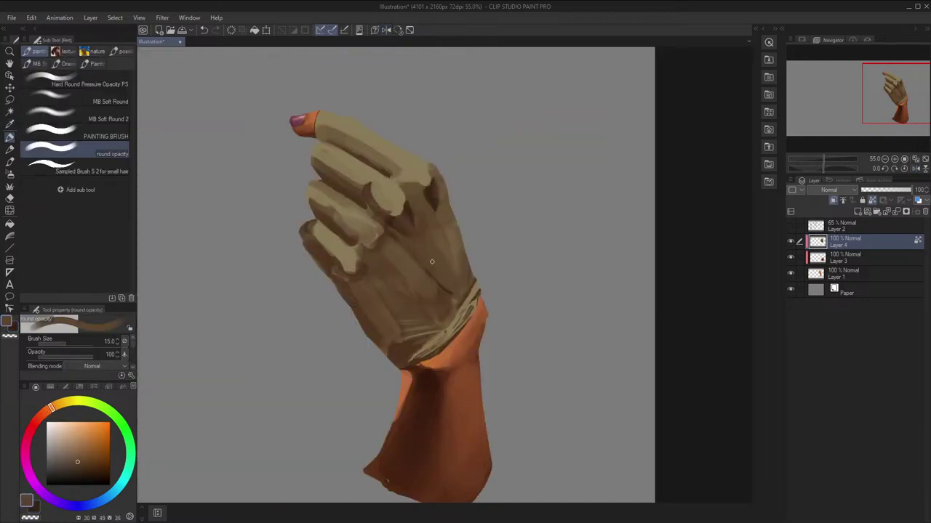
{"action": "scroll", "coordinate": [518, 189], "scroll_direction": "down", "scroll_amount": 2}
{"action": "scroll", "coordinate": [518, 189], "scroll_direction": "up", "scroll_amount": 2}
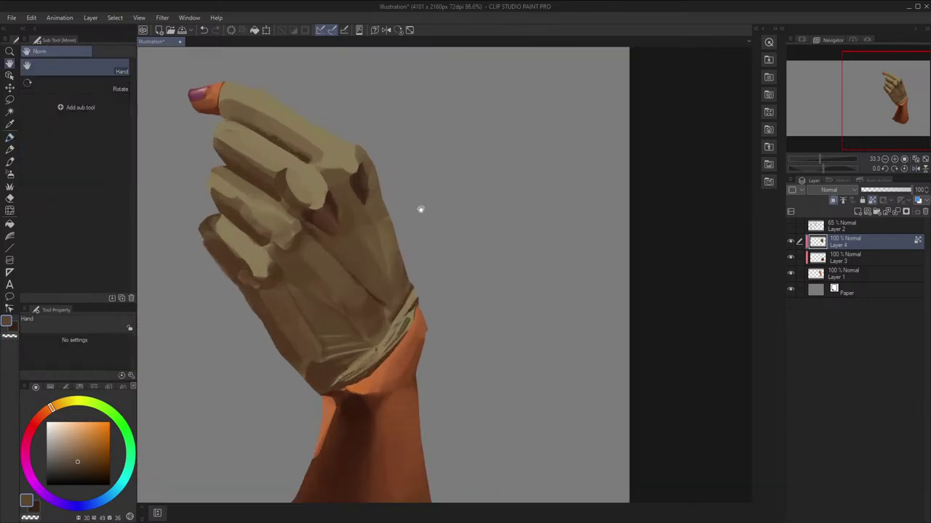
Sample the dark brown knuckle shadow and darken the hand's outer edge below the index knuckle
{"action": "key", "text": "alt"}
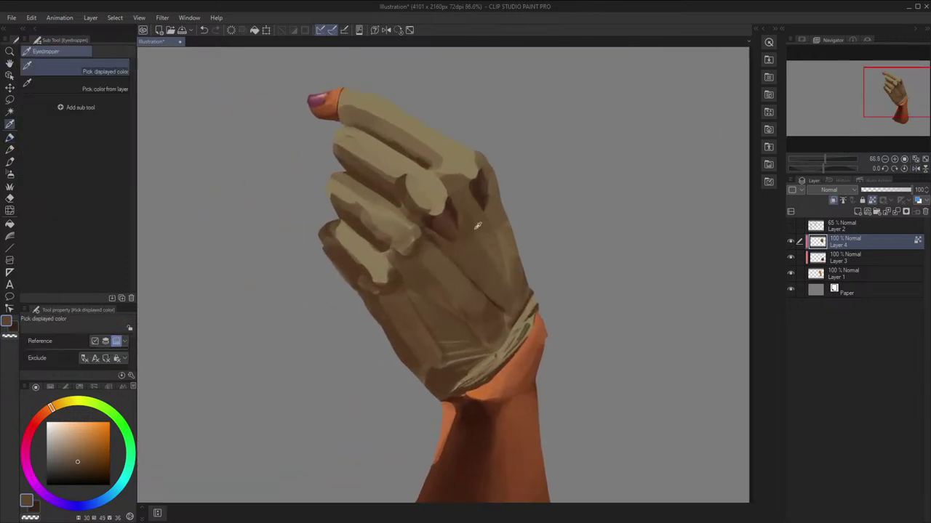
{"action": "left_click", "coordinate": [455, 205], "text": "alt"}
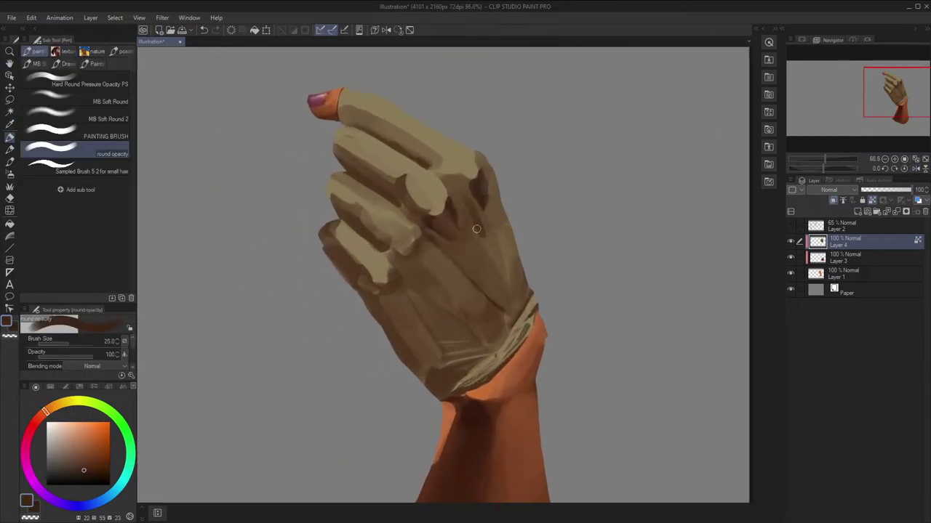
{"action": "key", "text": "ctrl+z"}
{"action": "key", "text": "]"}
{"action": "key", "text": "]"}
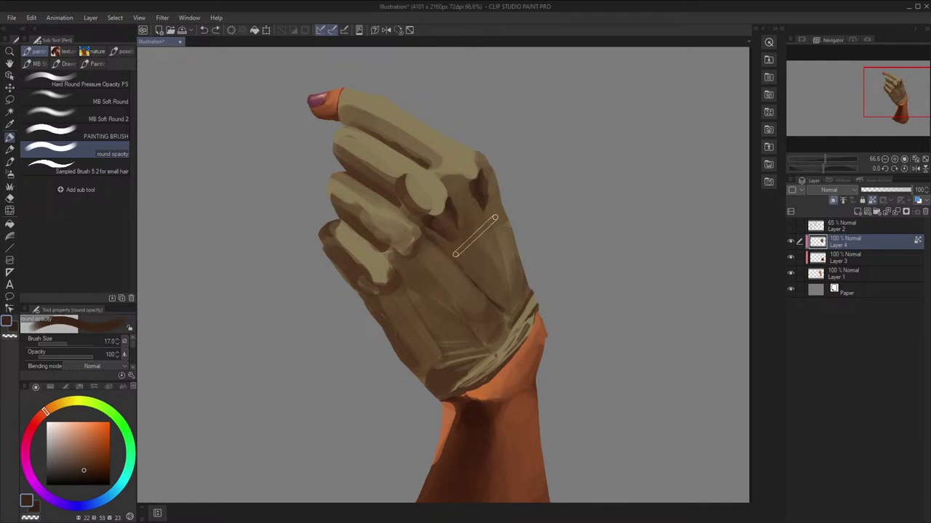
{"action": "left_click_drag", "start_coordinate": [509, 220], "coordinate": [521, 266]}
{"action": "key", "text": "shift+h"}
{"action": "left_click_drag", "start_coordinate": [381, 219], "coordinate": [377, 263]}
{"action": "key", "text": "]"}
{"action": "left_click_drag", "start_coordinate": [392, 213], "coordinate": [374, 267]}
Blend the darkened index-side edge into the back of the hand with sampled lighter brown at size 50
{"action": "key", "text": "x"}
{"action": "left_click", "coordinate": [401, 239], "text": "alt"}
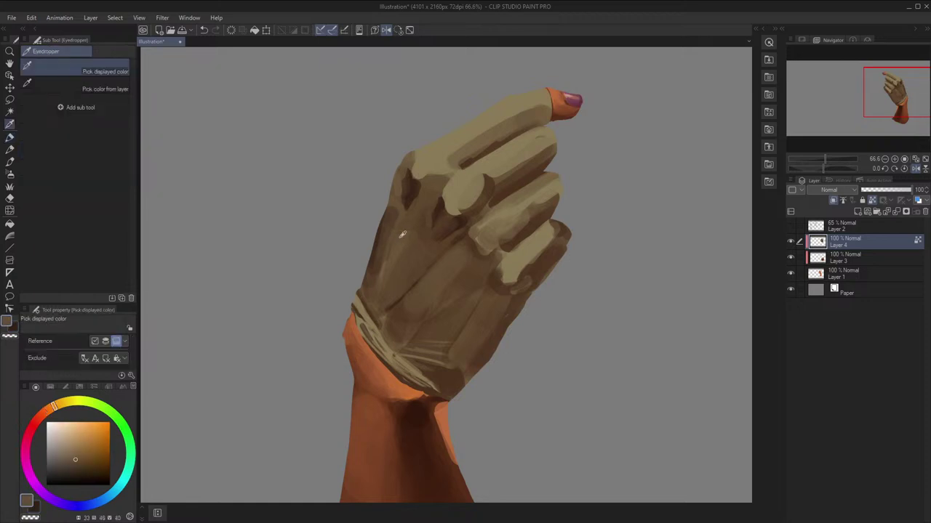
{"action": "key", "text": "bracketleft"}
{"action": "key", "text": "shift+h"}
{"action": "scroll", "coordinate": [506, 245], "scroll_direction": "down", "scroll_amount": 1}
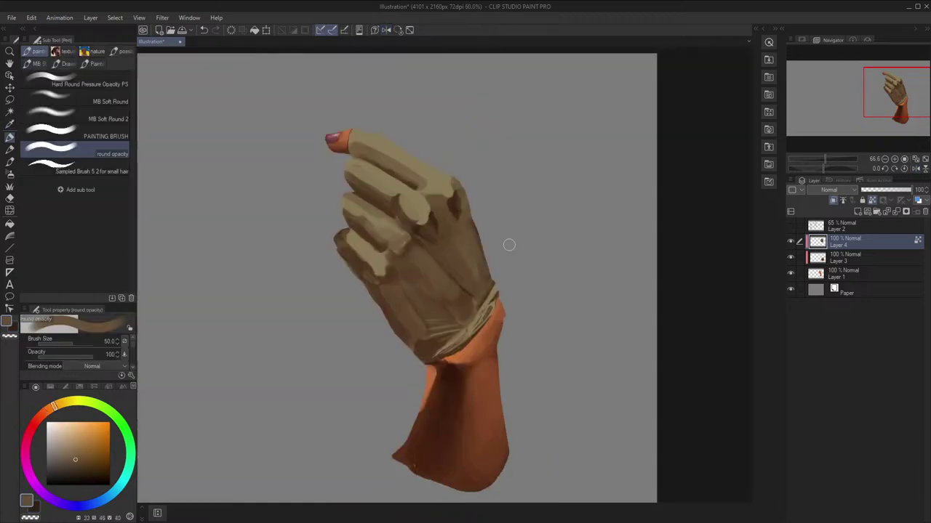
{"action": "mouse_move", "coordinate": [507, 245]}
{"action": "left_mouse_down"}
{"action": "mouse_move", "coordinate": [523, 235]}
{"action": "mouse_move", "coordinate": [496, 248]}
{"action": "left_mouse_up"}
{"action": "left_click", "coordinate": [511, 245], "text": "alt"}
{"action": "key", "text": "shift+h"}
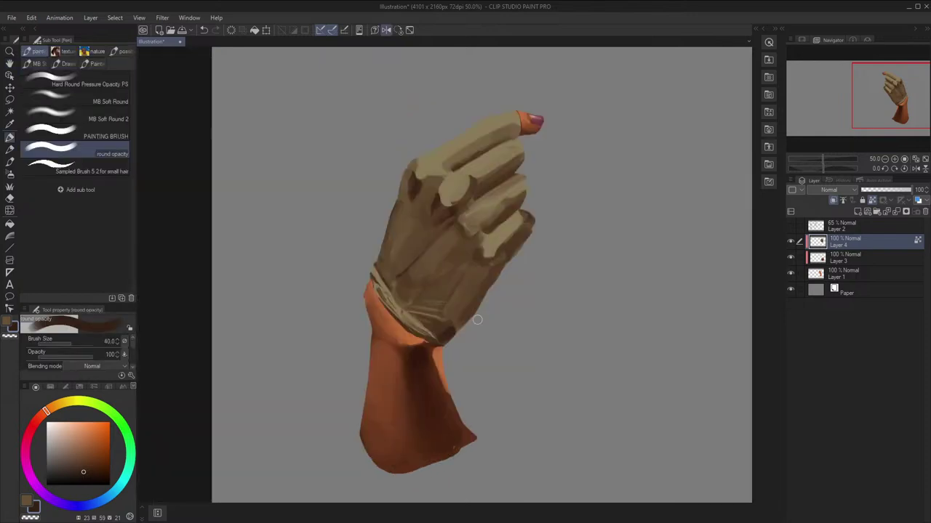
Darken the little-finger side of the hand near the wrist at size 40 and blend it with sampled brown at size 50
{"action": "left_click_drag", "start_coordinate": [453, 340], "coordinate": [479, 308]}
{"action": "key", "text": "shift+h"}
{"action": "left_click", "coordinate": [419, 299], "text": "alt"}
{"action": "key", "text": "]"}
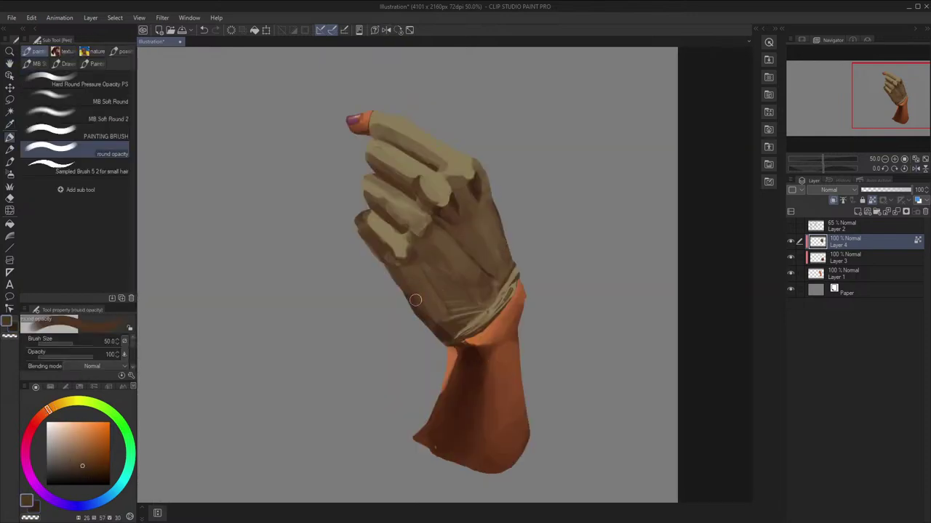
{"action": "key", "text": "shift+h"}
{"action": "scroll", "coordinate": [466, 269], "scroll_direction": "down", "scroll_amount": 4}
{"action": "key", "text": "shift+h"}
{"action": "scroll", "coordinate": [466, 260], "scroll_direction": "down", "scroll_amount": 3}
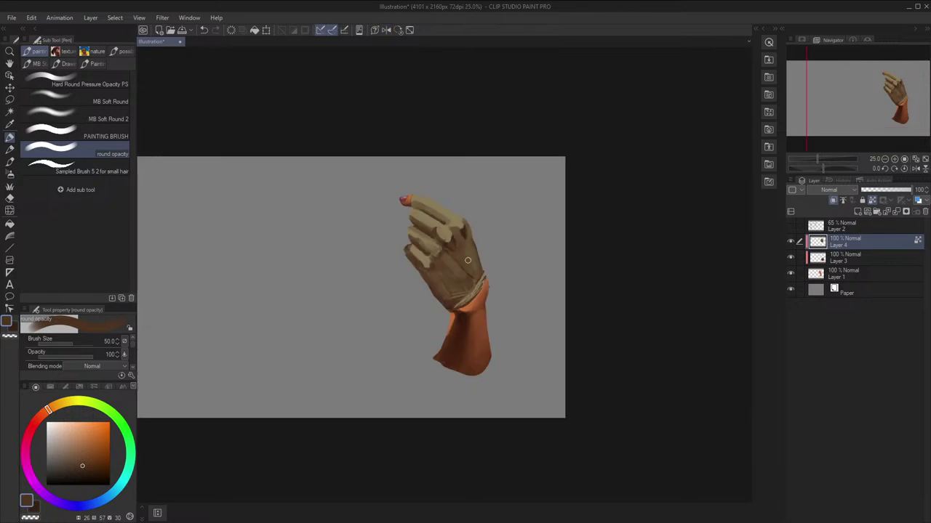
Rotate the canvas and paint a dark brown shadow beneath the ring finger's knuckle
{"action": "scroll", "coordinate": [466, 260], "scroll_direction": "up", "scroll_amount": 9}
{"action": "mouse_move", "coordinate": [426, 163]}
{"action": "left_mouse_down"}
{"action": "mouse_move", "coordinate": [446, 187]}
{"action": "mouse_move", "coordinate": [440, 214]}
{"action": "left_mouse_up"}
{"action": "scroll", "coordinate": [440, 214], "scroll_direction": "up", "scroll_amount": 2}
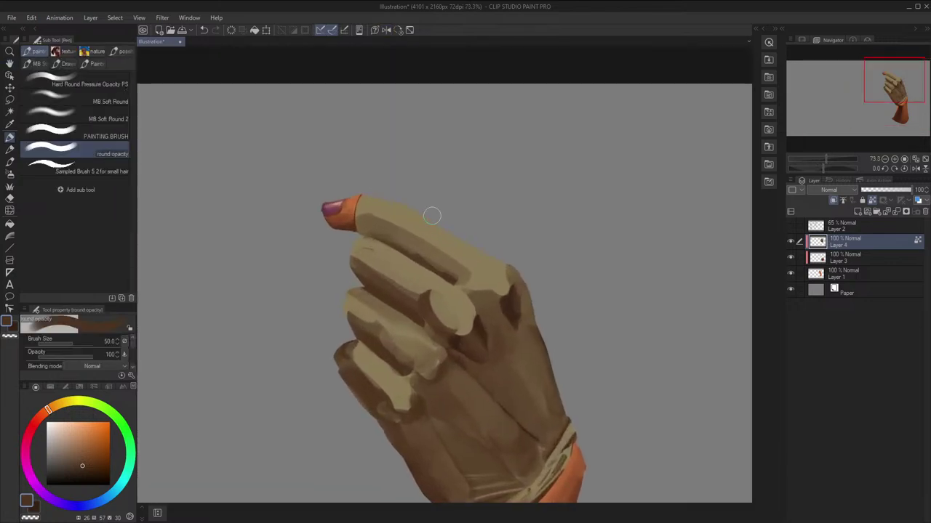
{"action": "mouse_move", "coordinate": [582, 279]}
{"action": "left_mouse_down"}
{"action": "mouse_move", "coordinate": [568, 243]}
{"action": "mouse_move", "coordinate": [540, 220]}
{"action": "left_mouse_up"}
{"action": "key", "text": "x"}
{"action": "mouse_move", "coordinate": [493, 256]}
{"action": "left_mouse_down"}
{"action": "mouse_move", "coordinate": [501, 222]}
{"action": "mouse_move", "coordinate": [503, 255]}
{"action": "left_mouse_up"}
{"action": "left_click_drag", "start_coordinate": [386, 272], "coordinate": [406, 314]}
{"action": "key", "text": "shift+h"}
{"action": "left_click", "coordinate": [506, 264], "text": "alt"}
{"action": "left_click", "coordinate": [505, 266], "text": "alt"}
{"action": "left_click_drag", "start_coordinate": [500, 272], "coordinate": [479, 314]}
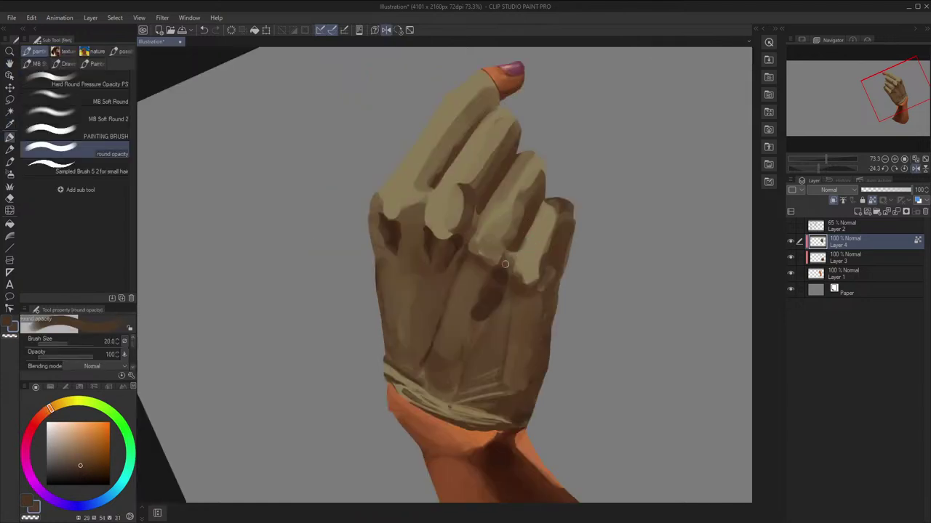
Trim the shadow beneath the ring finger's knuckle with sampled lighter browns at sizes 25 and 20
{"action": "key", "text": "h"}
{"action": "key", "text": "bracketright"}
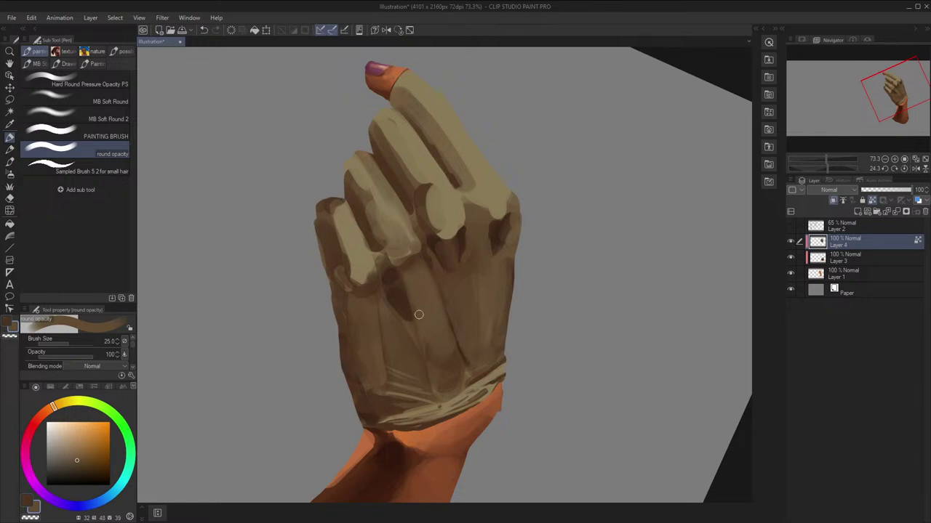
{"action": "left_click_drag", "start_coordinate": [409, 289], "coordinate": [416, 317]}
{"action": "left_click", "coordinate": [413, 302], "text": "alt"}
{"action": "key", "text": "h"}
{"action": "key", "text": "h"}
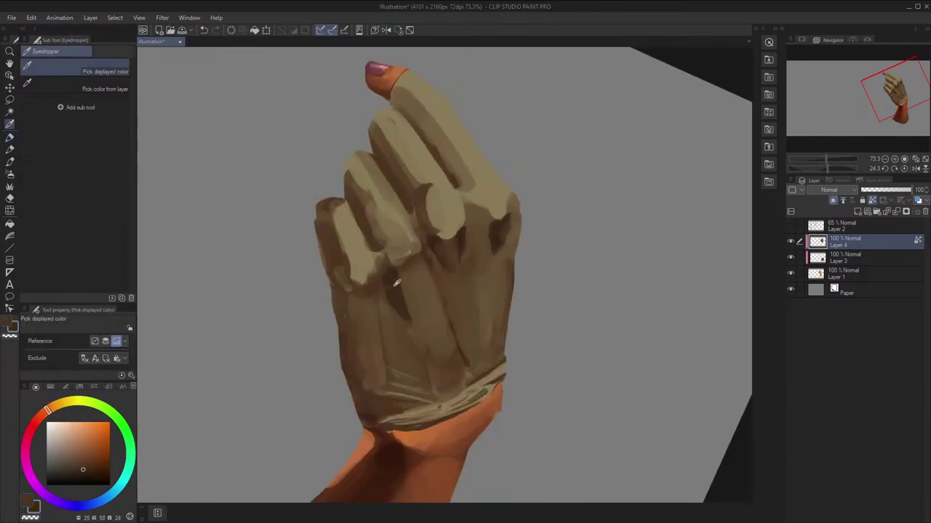
{"action": "left_click", "coordinate": [411, 291], "text": "alt"}
{"action": "left_click_drag", "start_coordinate": [409, 320], "coordinate": [408, 300]}
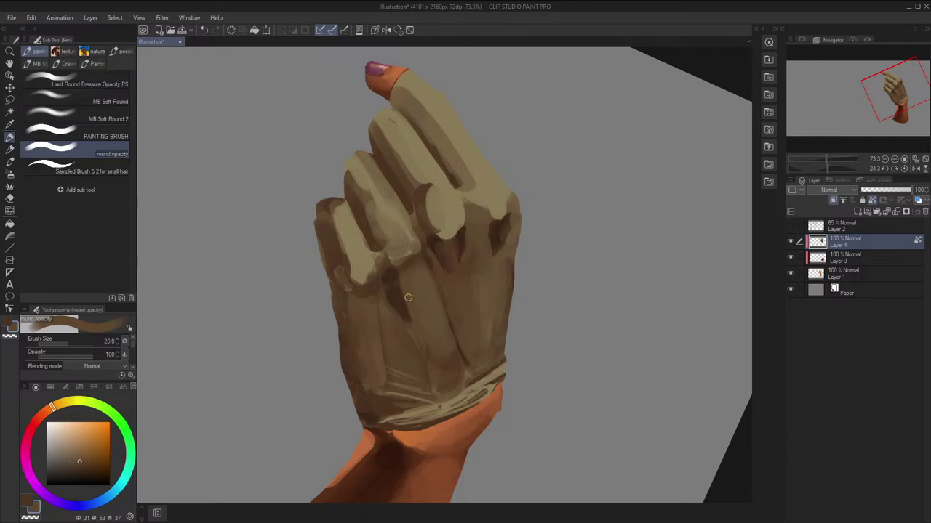
Soften the lower end of the ring-knuckle shadow with sampled brown at size 30 and reset the canvas rotation
{"action": "left_click", "coordinate": [398, 314], "text": "alt"}
{"action": "key", "text": "h"}
{"action": "key", "text": "h"}
{"action": "key", "text": "ctrl+minus"}
{"action": "left_click", "coordinate": [398, 30]}
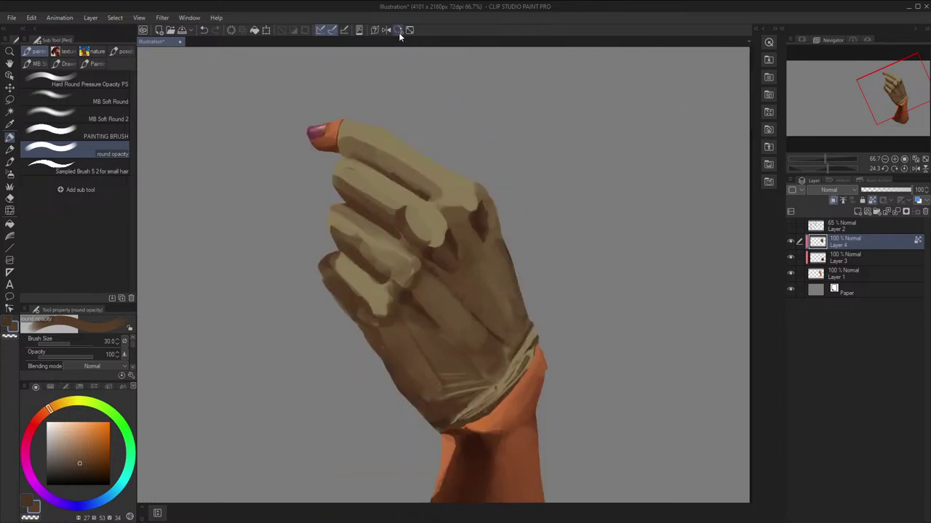
{"action": "key", "text": "h"}
{"action": "key", "text": "bracketright"}
{"action": "key", "text": "h"}
{"action": "key", "text": "space"}
{"action": "left_click_drag", "start_coordinate": [501, 187], "coordinate": [509, 167]}
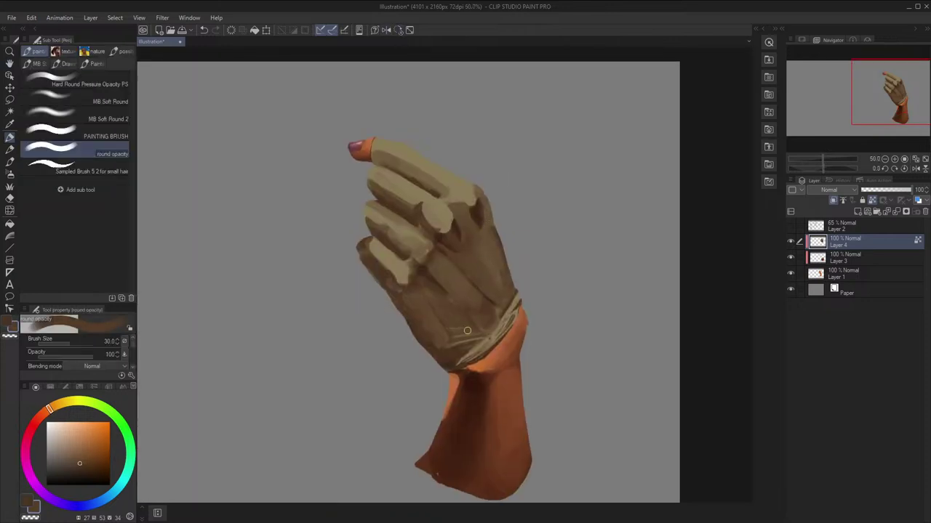
Shade the little-finger side of the back of the hand with sampled brown at size 40
{"action": "key", "text": "i"}
{"action": "left_click", "coordinate": [454, 351]}
{"action": "key", "text": "p"}
{"action": "key", "text": "h"}
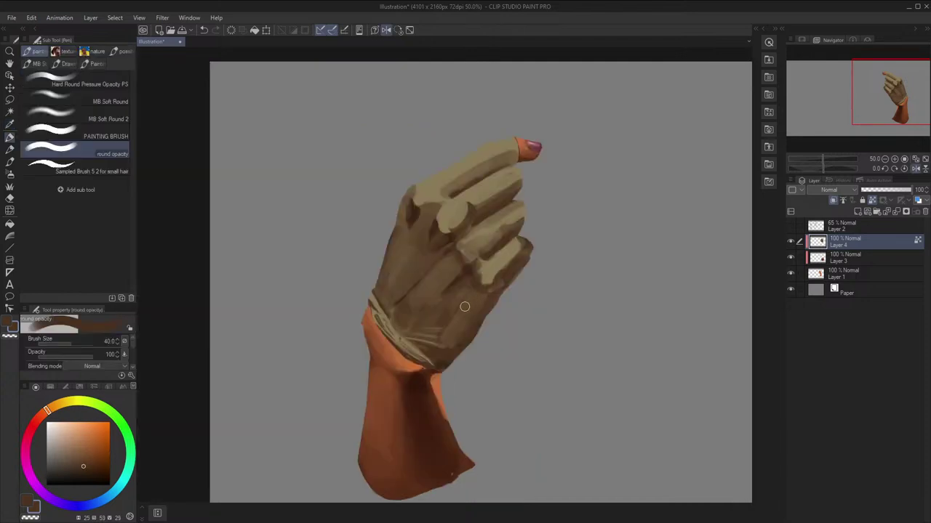
{"action": "key", "text": "i"}
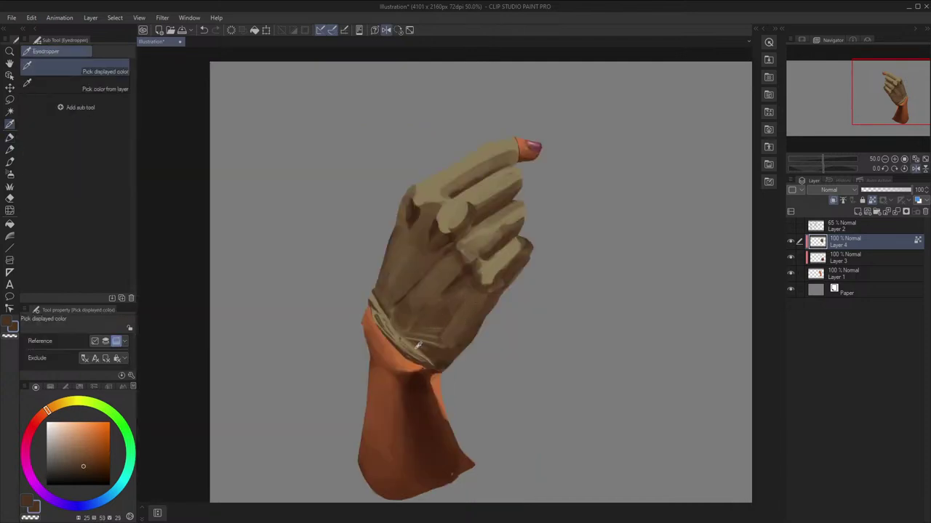
Paint fine wrinkle lines above the wrist with sampled light and dark browns at sizes 10 and 8
{"action": "left_click", "coordinate": [418, 346]}
{"action": "key", "text": "p"}
{"action": "key", "text": "h"}
{"action": "key", "text": "h"}
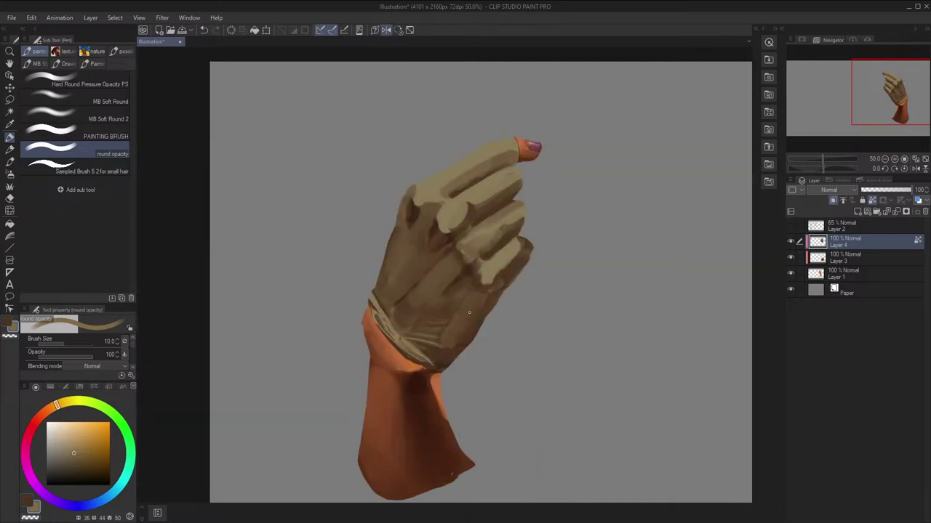
{"action": "left_click", "coordinate": [439, 317], "text": "alt"}
{"action": "key", "text": "["}
{"action": "key", "text": "h"}
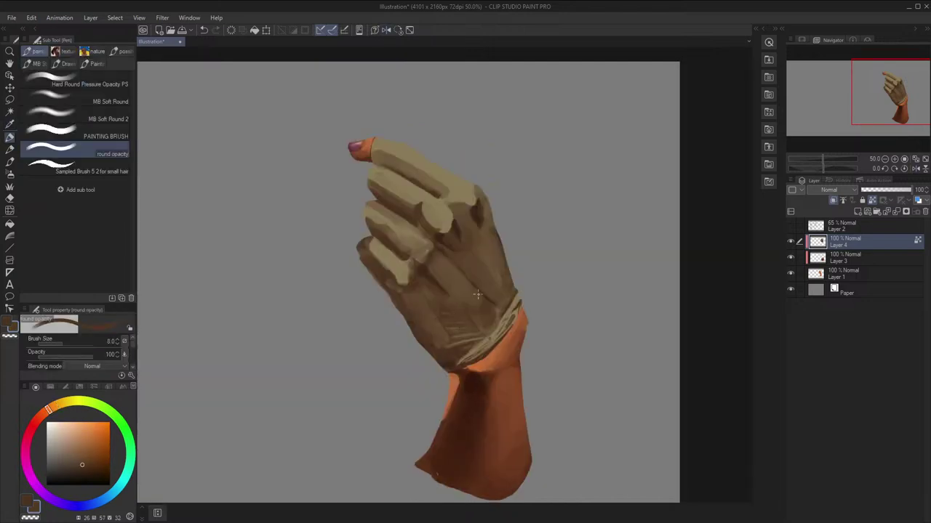
Shade around the groove's lower end near the wrist with sampled dark and mid browns at size 40
{"action": "scroll", "coordinate": [478, 294], "scroll_direction": "down", "scroll_amount": 2}
{"action": "scroll", "coordinate": [429, 291], "scroll_direction": "up", "scroll_amount": 3}
{"action": "key", "text": "space"}
{"action": "left_click_drag", "start_coordinate": [438, 256], "coordinate": [427, 269]}
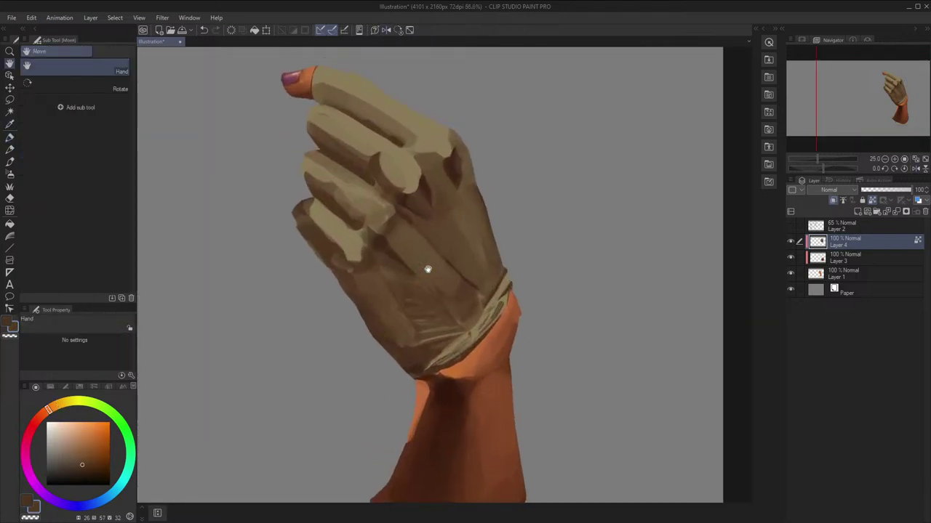
{"action": "key", "text": "i"}
{"action": "left_click", "coordinate": [466, 278]}
{"action": "key", "text": "p"}
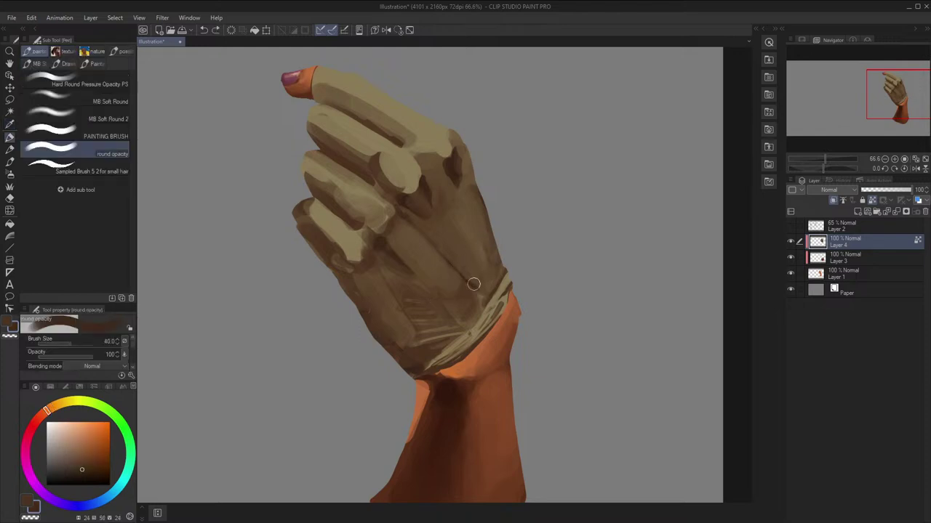
{"action": "left_click", "coordinate": [473, 284], "text": "alt"}
{"action": "left_click", "coordinate": [461, 251], "text": "alt"}
{"action": "key", "text": "h"}
{"action": "left_click", "coordinate": [432, 286], "text": "alt"}
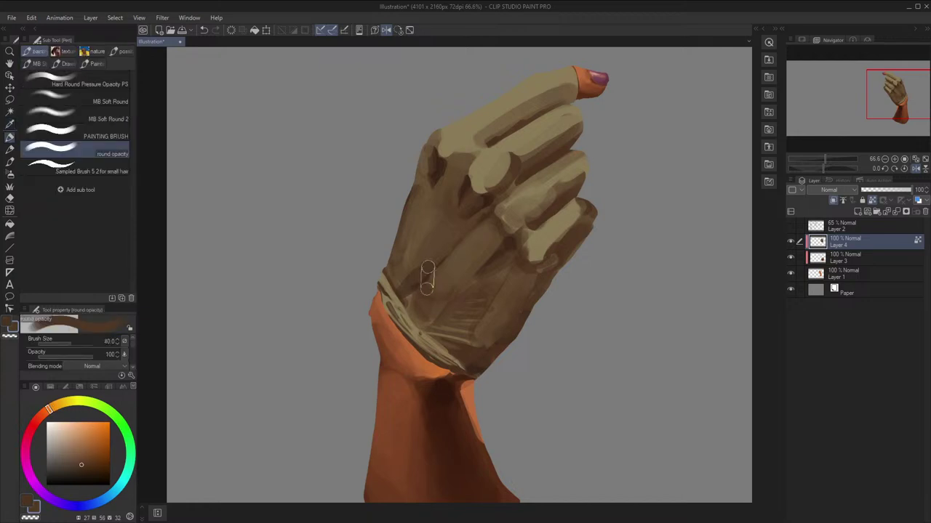
{"action": "key", "text": "ctrl+h"}
{"action": "left_click", "coordinate": [471, 266], "text": "alt"}
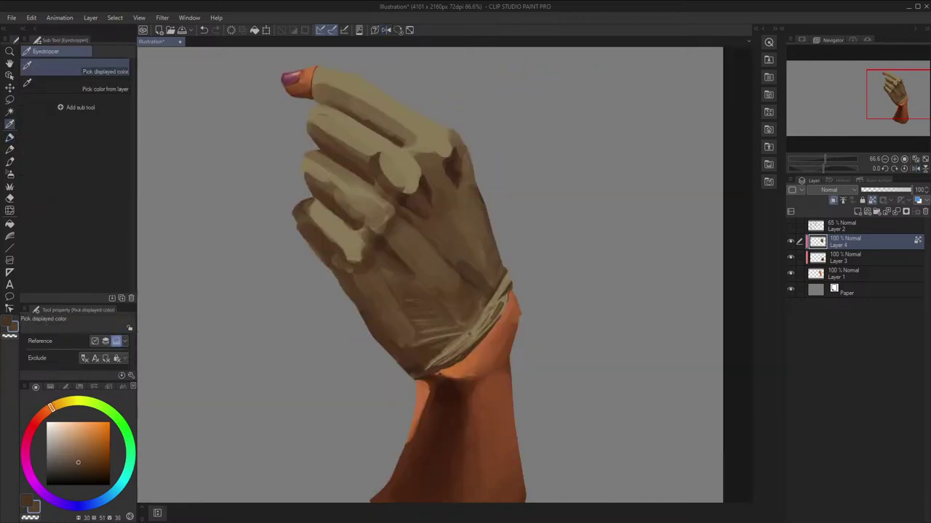
Refine the groove's lower end near the wrist with sampled brown at size 17
{"action": "left_click", "coordinate": [478, 280], "text": "alt"}
{"action": "key", "text": "bracketleft"}
{"action": "key", "text": "bracketleft"}
{"action": "key", "text": "bracketleft"}
{"action": "key", "text": "bracketleft"}
{"action": "key", "text": "bracketleft"}
{"action": "key", "text": "bracketleft"}
{"action": "key", "text": "bracketleft"}
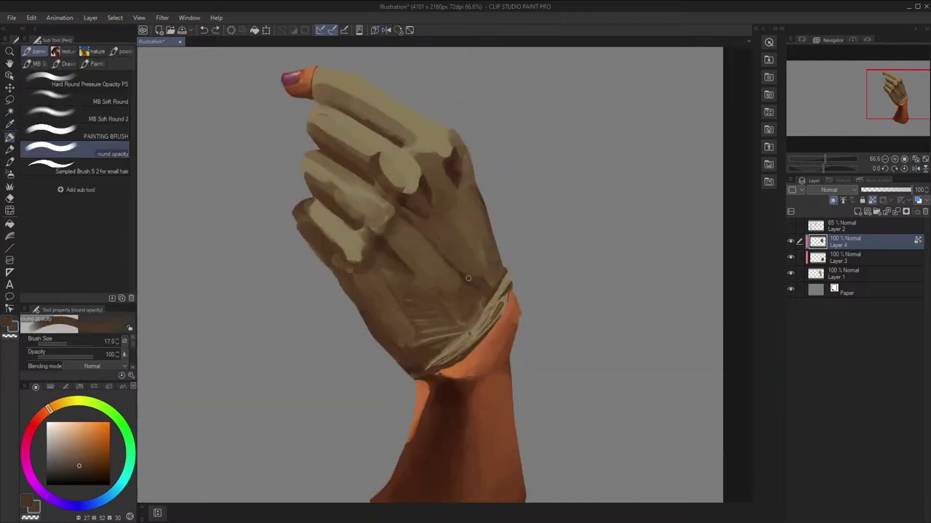
{"action": "key", "text": "h"}
{"action": "key", "text": "h"}
{"action": "scroll", "coordinate": [473, 225], "scroll_direction": "down", "scroll_amount": 1}
{"action": "left_click", "coordinate": [473, 235], "text": "alt"}
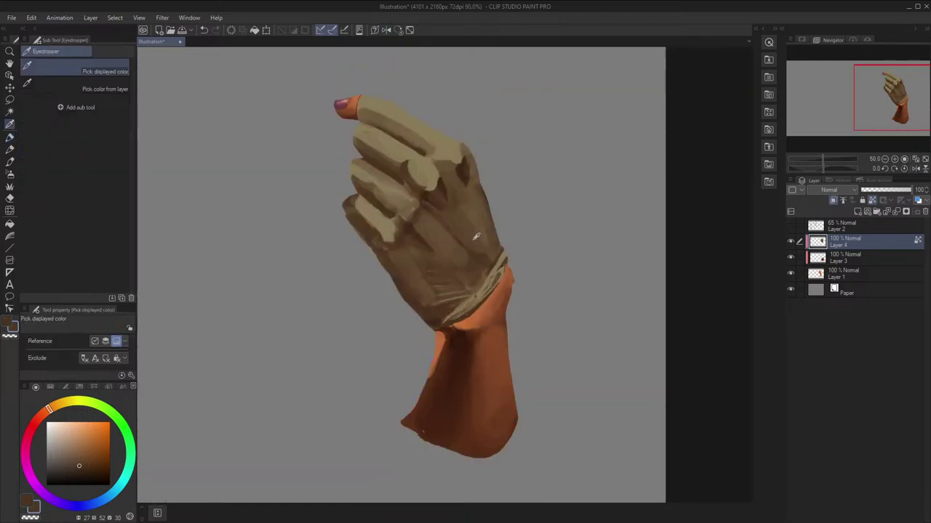
Darken the glove's outer edge just above the cuff with dark browns sampled from the glove, checking it in mirrored view
{"action": "left_click_drag", "start_coordinate": [486, 250], "coordinate": [475, 282]}
{"action": "left_click", "coordinate": [466, 260], "text": "alt"}
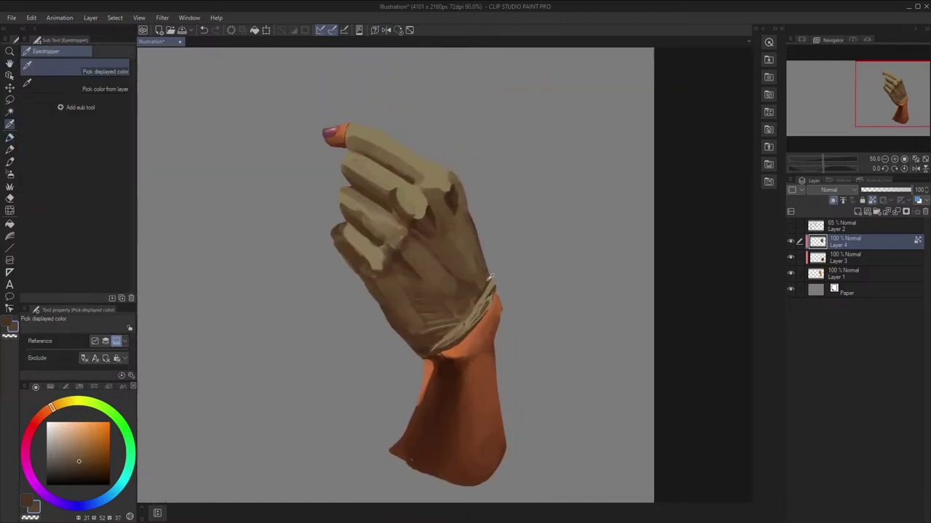
{"action": "left_click", "coordinate": [468, 277], "text": "alt"}
{"action": "key", "text": "ctrl+h"}
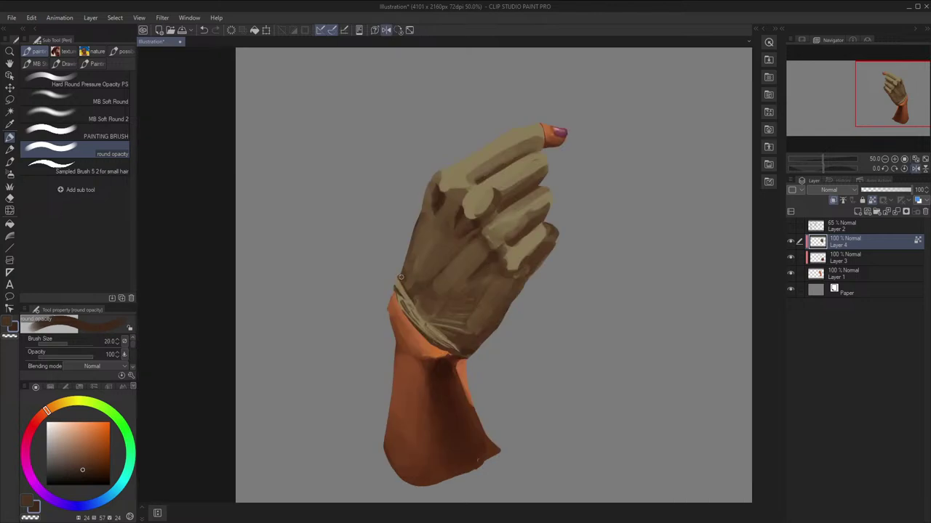
{"action": "key", "text": "alt"}
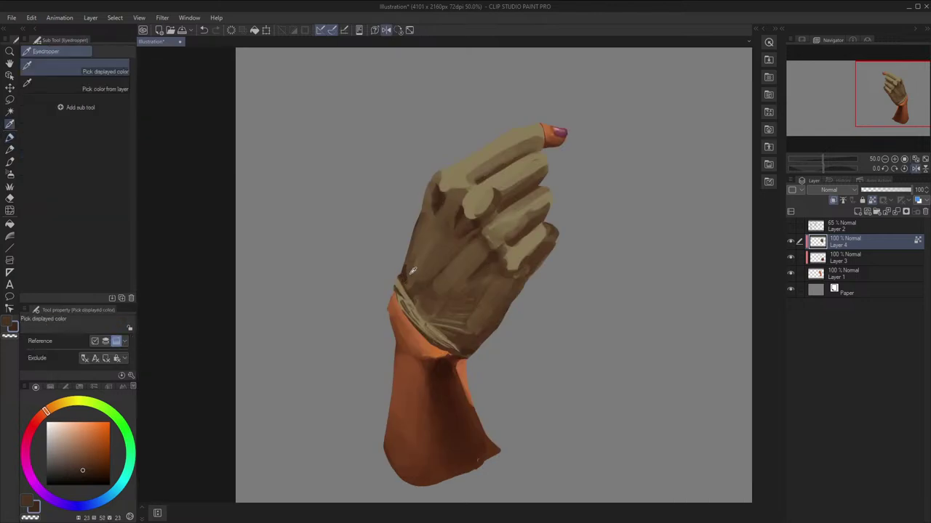
{"action": "scroll", "coordinate": [498, 224], "scroll_direction": "down", "scroll_amount": 2}
{"action": "key", "text": "ctrl+h"}
{"action": "scroll", "coordinate": [450, 224], "scroll_direction": "up", "scroll_amount": 2}
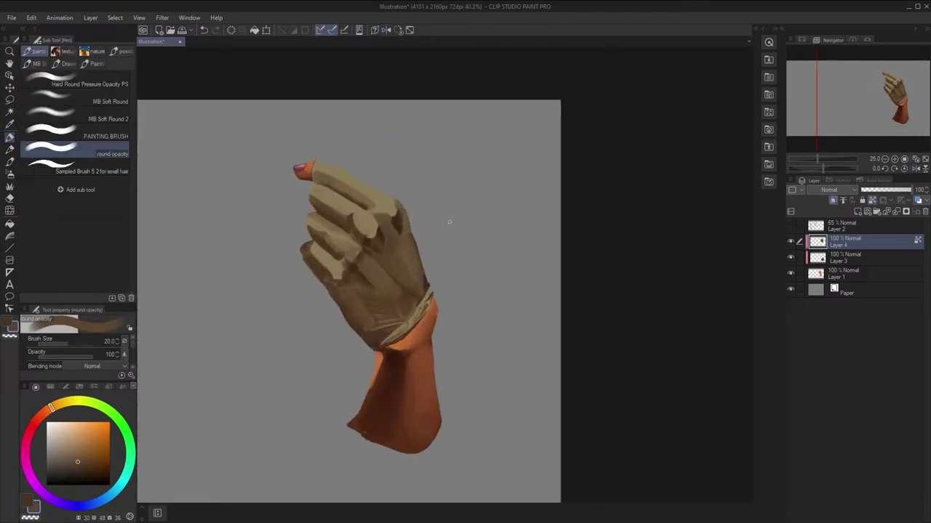
Try to paint brown strokes sampled from the glove along the cuff's inner edge with a size 15 brush
{"action": "key", "text": "space"}
{"action": "left_click_drag", "start_coordinate": [475, 221], "coordinate": [493, 227]}
{"action": "scroll", "coordinate": [471, 236], "scroll_direction": "up", "scroll_amount": 1}
{"action": "scroll", "coordinate": [492, 229], "scroll_direction": "up", "scroll_amount": 3}
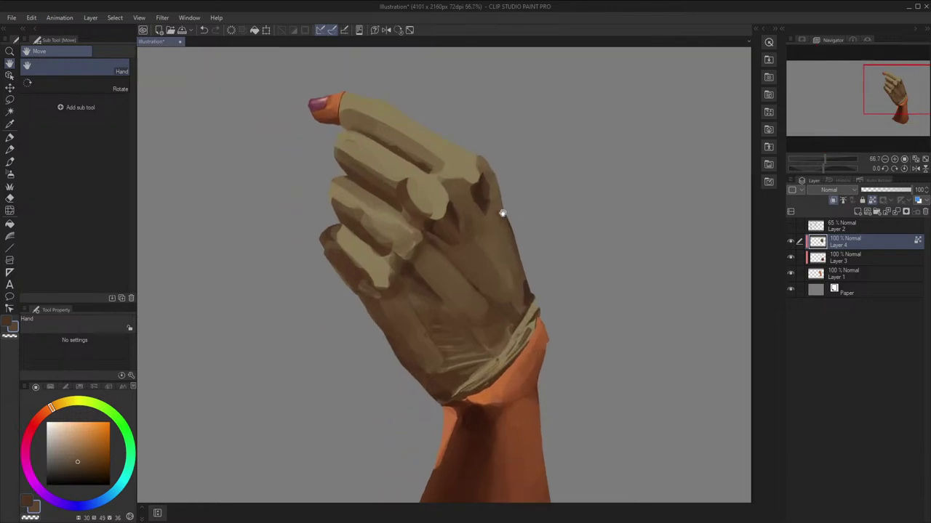
{"action": "scroll", "coordinate": [471, 214], "scroll_direction": "up", "scroll_amount": 2}
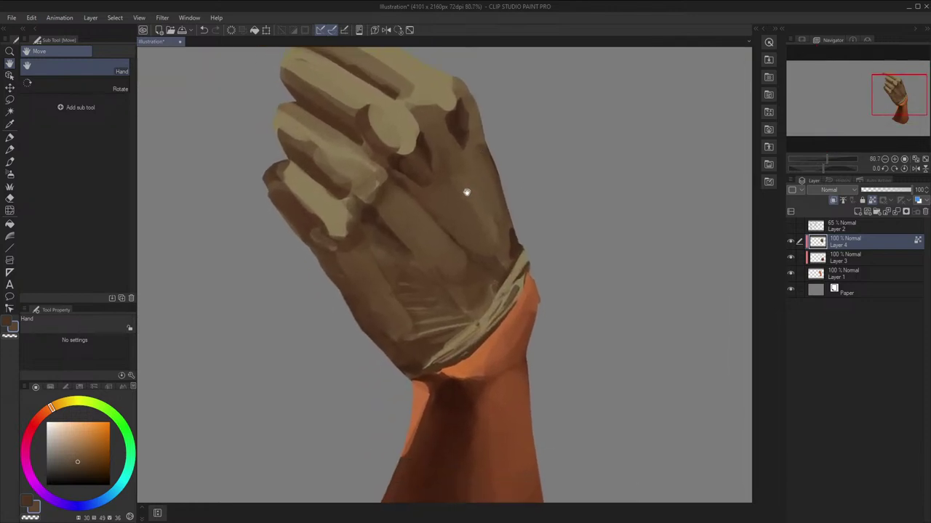
{"action": "key", "text": "i"}
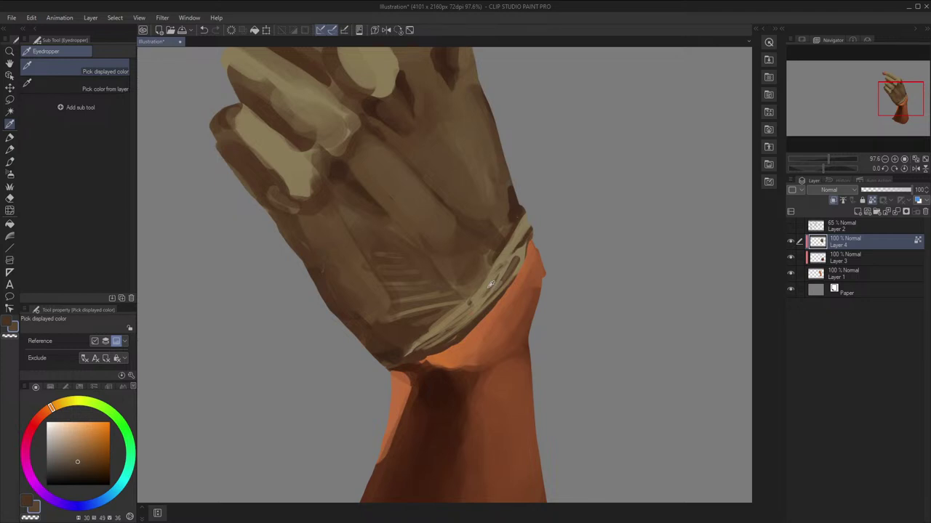
{"action": "left_click", "coordinate": [475, 299], "text": "alt"}
{"action": "key", "text": "ctrl+h"}
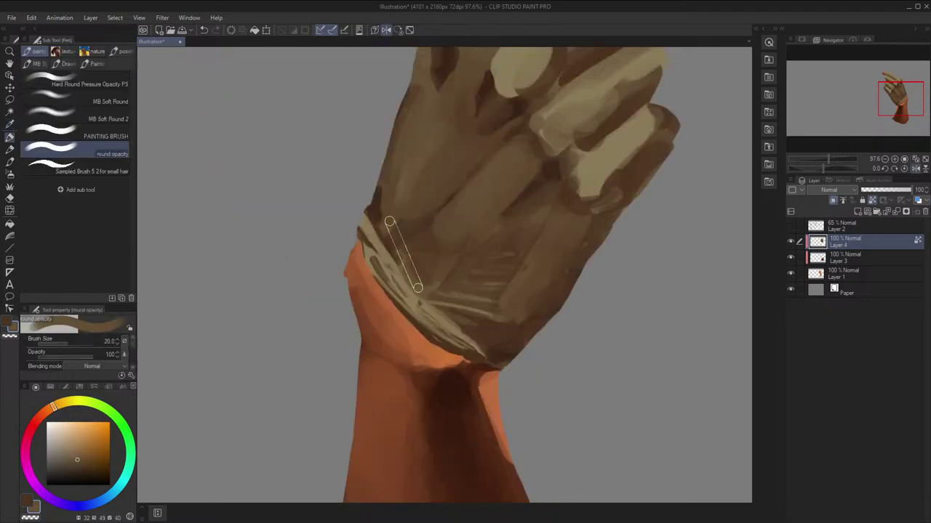
{"action": "key", "text": "]"}
{"action": "left_click", "coordinate": [384, 266], "text": "alt"}
{"action": "key", "text": "["}
{"action": "key", "text": "["}
{"action": "key", "text": "["}
{"action": "key", "text": "["}
{"action": "left_click_drag", "start_coordinate": [383, 261], "coordinate": [389, 222]}
{"action": "key", "text": "ctrl+h"}
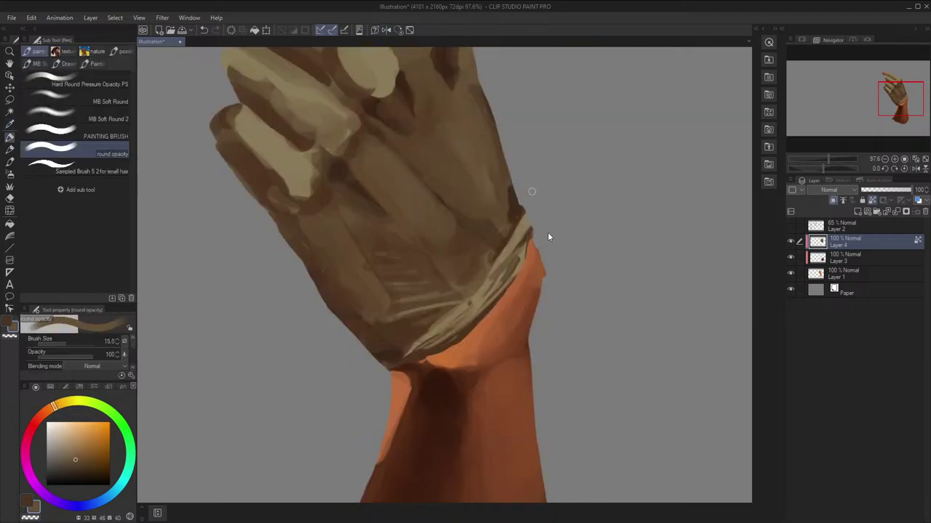
{"action": "key", "text": "ctrl+z"}
Paint thin fold strokes on the glove's cuff using a small brush and a tan sampled from it, down to size 8
{"action": "key", "text": "["}
{"action": "key", "text": "["}
{"action": "key", "text": "["}
{"action": "mouse_move", "coordinate": [524, 247]}
{"action": "left_mouse_down"}
{"action": "mouse_move", "coordinate": [478, 301]}
{"action": "mouse_move", "coordinate": [498, 280]}
{"action": "left_mouse_up"}
{"action": "left_click", "coordinate": [486, 294], "text": "alt"}
{"action": "key", "text": "["}
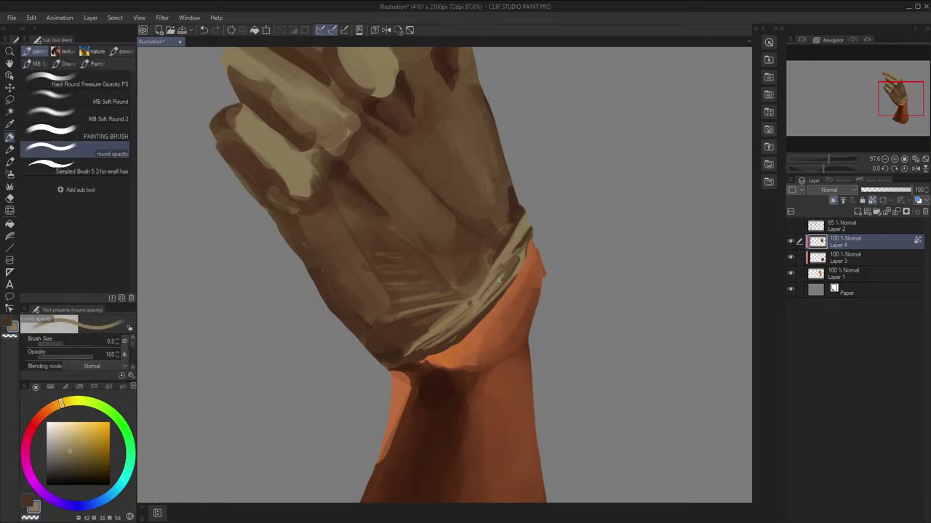
Refine the cuff's upper rim with sampled dark brown at size 15 and sampled tan at size 12, checking it mirrored
{"action": "key", "text": "ctrl+h"}
{"action": "scroll", "coordinate": [501, 272], "scroll_direction": "down", "scroll_amount": 1}
{"action": "key", "text": "ctrl+h"}
{"action": "left_click_drag", "start_coordinate": [530, 251], "coordinate": [553, 291]}
{"action": "key", "text": "h"}
{"action": "key", "text": "i"}
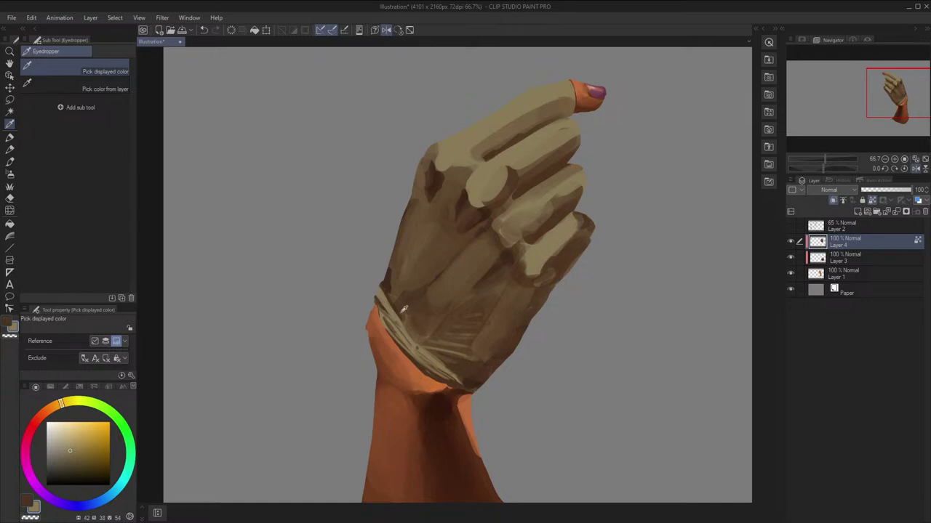
{"action": "left_click", "coordinate": [403, 309]}
{"action": "key", "text": "b"}
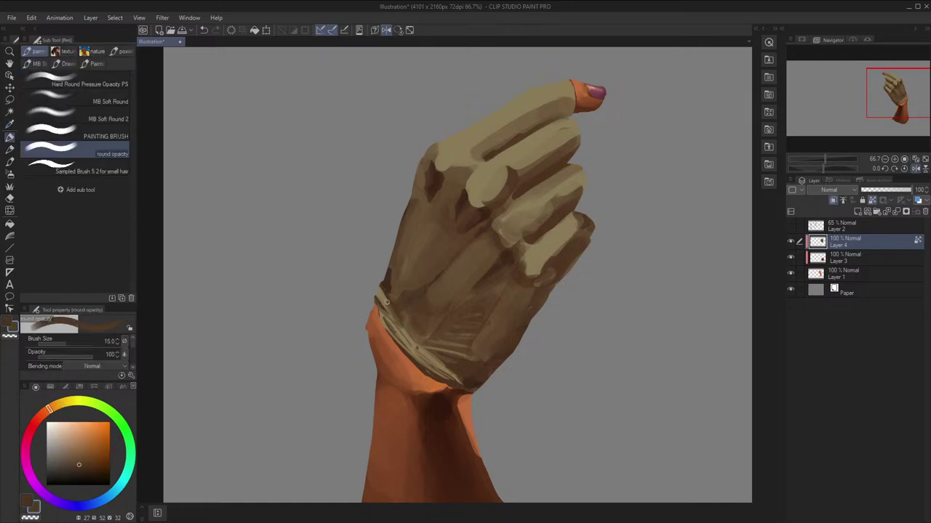
{"action": "left_click", "coordinate": [387, 306], "text": "alt"}
{"action": "key", "text": "bracketleft"}
{"action": "key", "text": "h"}
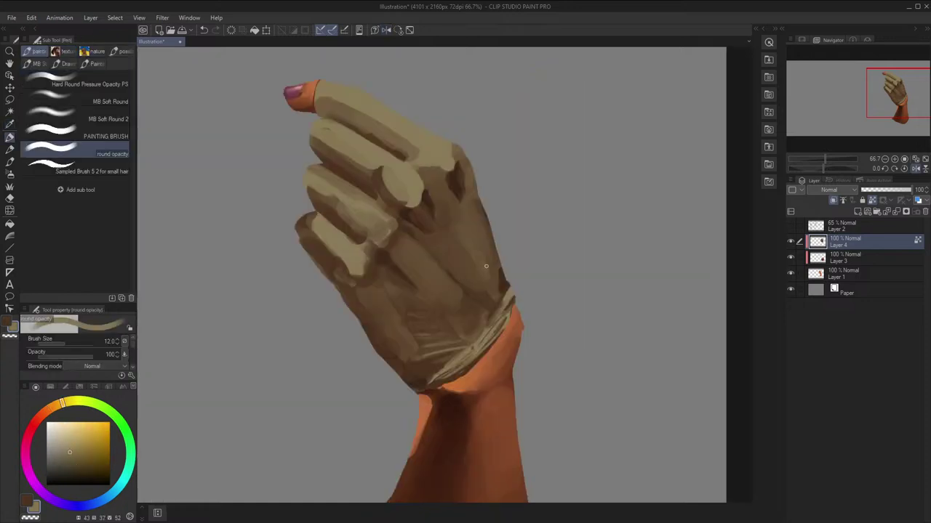
Mix a lighter, yellower cream from the sampled tan and paint a highlight on the glove's index knuckle at brush size 40
{"action": "key", "text": "h"}
{"action": "key", "text": "space"}
{"action": "left_click_drag", "start_coordinate": [501, 251], "coordinate": [589, 303]}
{"action": "key", "text": "h"}
{"action": "left_click", "coordinate": [482, 215], "text": "alt"}
{"action": "key", "text": "space"}
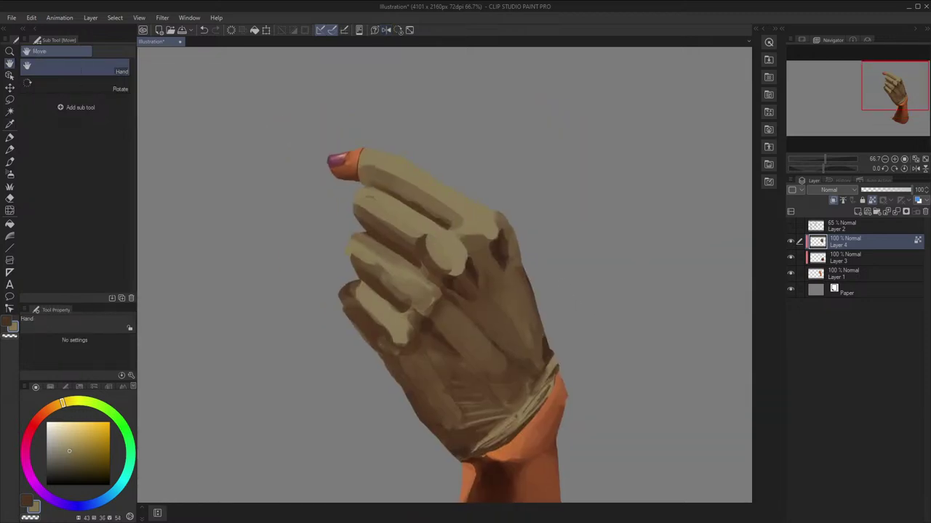
{"action": "left_click_drag", "start_coordinate": [70, 446], "coordinate": [64, 431]}
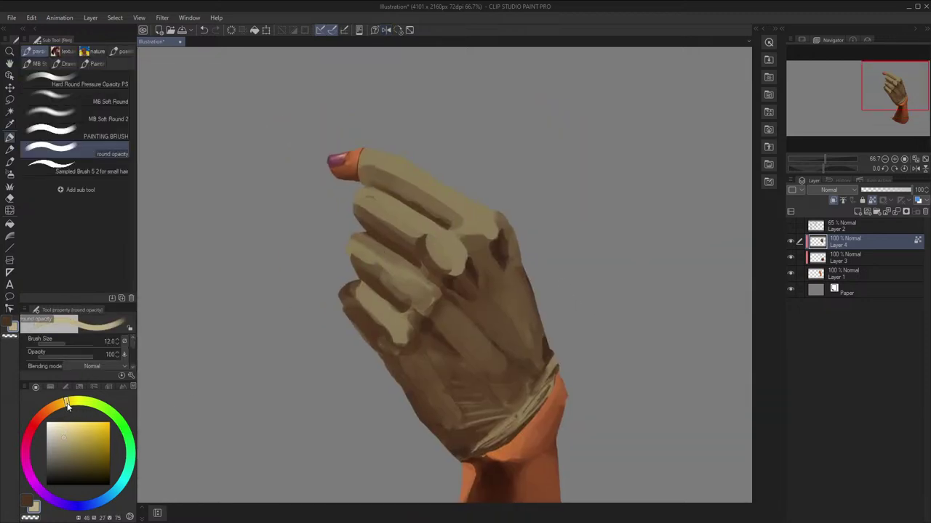
{"action": "key", "text": "bracketright"}
{"action": "key", "text": "bracketright"}
{"action": "left_click_drag", "start_coordinate": [495, 227], "coordinate": [479, 224]}
Show the Layer 2 sketch and extend the cream highlight along the index finger's upper edge, trimming it with transparent colour
{"action": "left_click", "coordinate": [791, 226]}
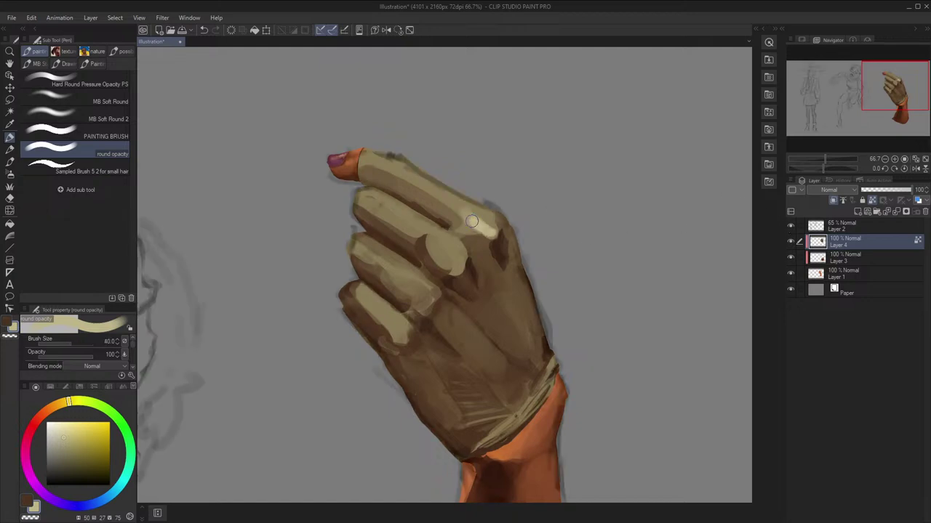
{"action": "mouse_move", "coordinate": [480, 223]}
{"action": "left_mouse_down"}
{"action": "mouse_move", "coordinate": [493, 227]}
{"action": "mouse_move", "coordinate": [438, 194]}
{"action": "mouse_move", "coordinate": [499, 152]}
{"action": "left_mouse_up"}
{"action": "left_click", "coordinate": [386, 30]}
{"action": "key", "text": "bracketleft"}
{"action": "key", "text": "c"}
{"action": "left_click_drag", "start_coordinate": [436, 192], "coordinate": [414, 202]}
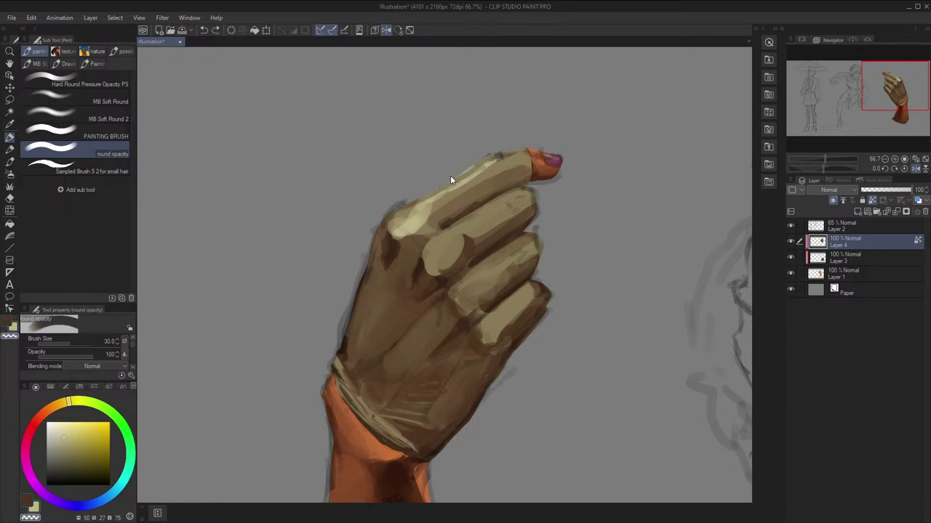
Blend the index finger highlight's edge with a sampled mid tan and hide the Layer 2 sketch
{"action": "key", "text": "x"}
{"action": "left_click", "coordinate": [465, 182], "text": "alt"}
{"action": "left_click_drag", "start_coordinate": [465, 173], "coordinate": [503, 151]}
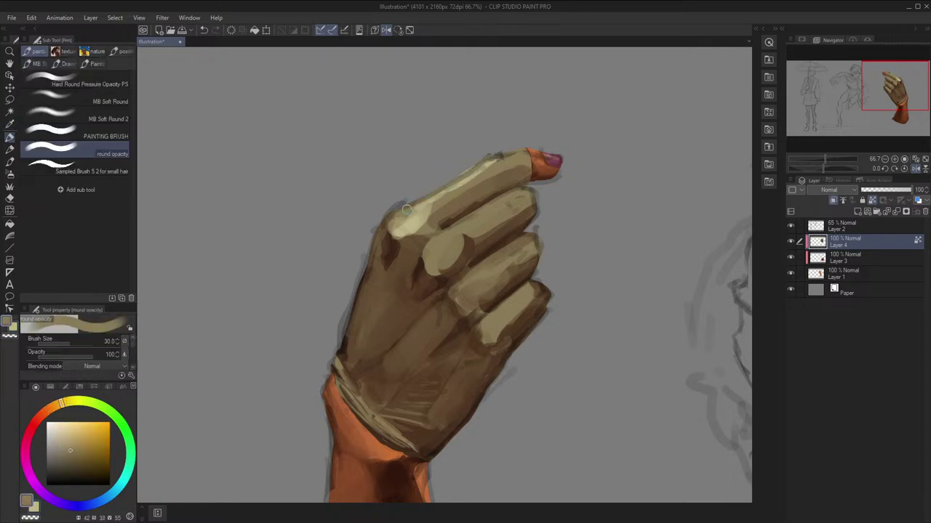
{"action": "key", "text": "h"}
{"action": "key", "text": "bracketright"}
{"action": "left_click", "coordinate": [790, 225]}
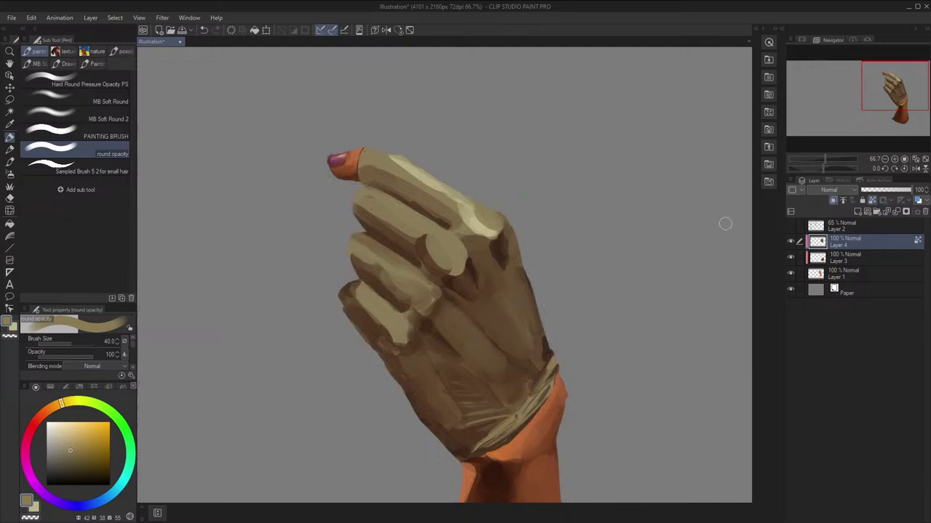
Paint a bright cream highlight on the middle finger's rounded knuckle and soften its edge with sampled tan at size 30
{"action": "key", "text": "bracketleft"}
{"action": "mouse_move", "coordinate": [490, 206]}
{"action": "left_mouse_down"}
{"action": "mouse_move", "coordinate": [496, 220]}
{"action": "mouse_move", "coordinate": [515, 201]}
{"action": "left_mouse_up"}
{"action": "key", "text": "x"}
{"action": "key", "text": "ctrl+z"}
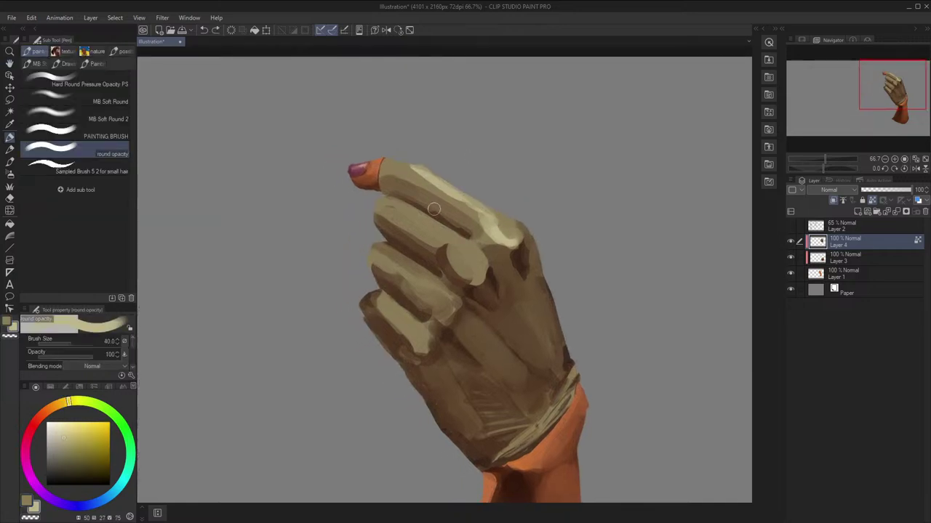
{"action": "key", "text": "bracketright"}
{"action": "mouse_move", "coordinate": [466, 259]}
{"action": "left_mouse_down"}
{"action": "mouse_move", "coordinate": [474, 271]}
{"action": "mouse_move", "coordinate": [464, 256]}
{"action": "mouse_move", "coordinate": [465, 266]}
{"action": "left_mouse_up"}
{"action": "left_click", "coordinate": [465, 255], "text": "alt"}
{"action": "key", "text": "bracketleft"}
{"action": "scroll", "coordinate": [494, 211], "scroll_direction": "down", "scroll_amount": 2}
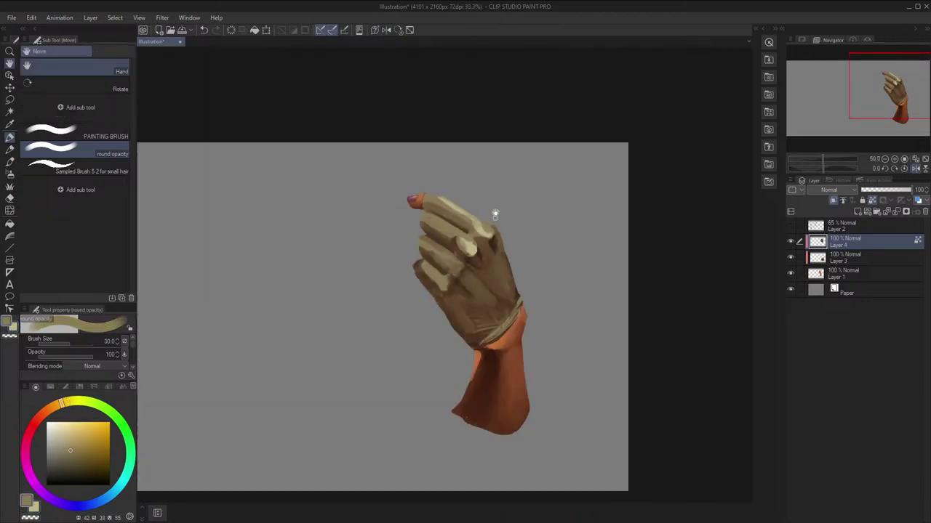
Paint a cream highlight on the middle finger's far end and blend it into the finger with sampled tan
{"action": "key", "text": "x"}
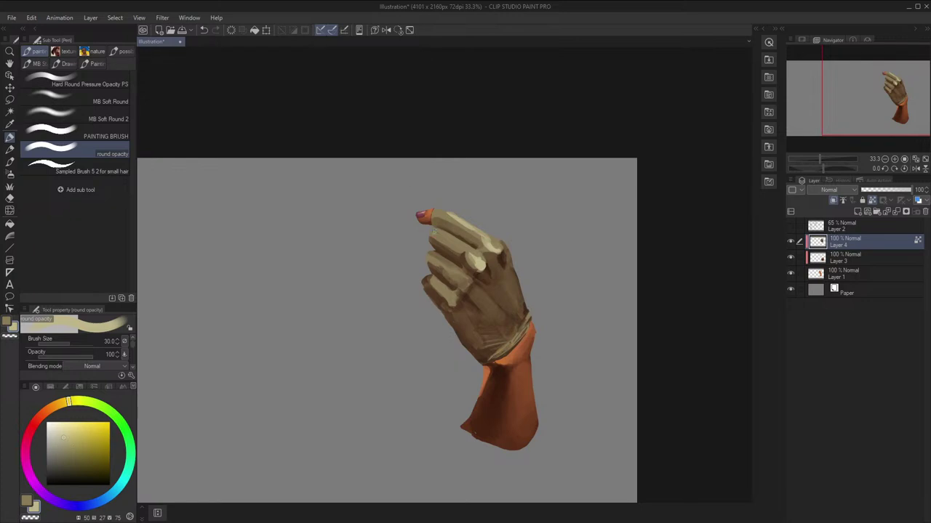
{"action": "key", "text": "bracketright"}
{"action": "key", "text": "h"}
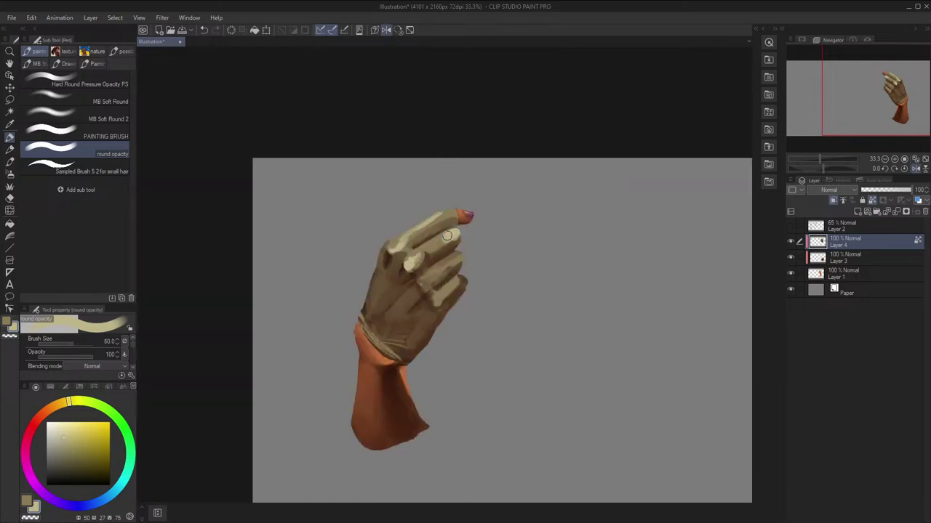
{"action": "key", "text": "h"}
{"action": "left_click", "coordinate": [454, 240], "text": "alt"}
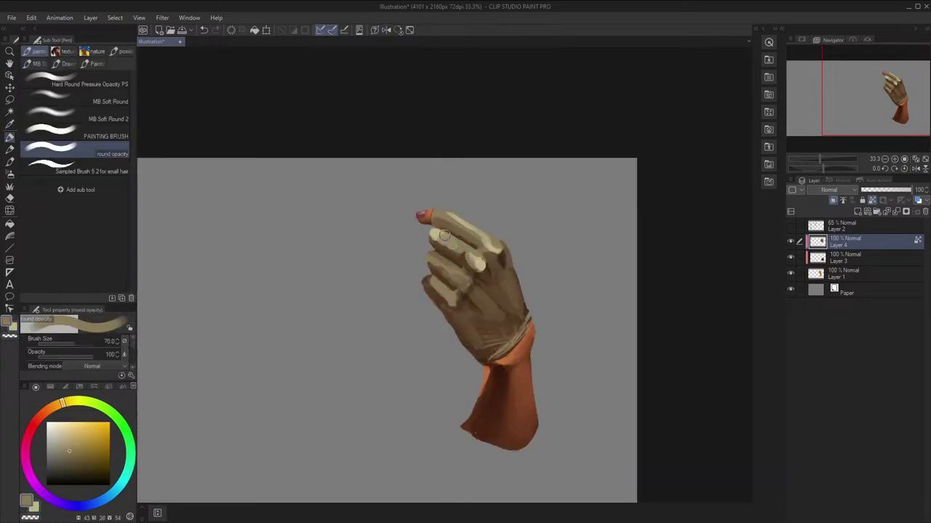
{"action": "key", "text": "h"}
{"action": "key", "text": "h"}
{"action": "key", "text": "ctrl+z"}
{"action": "left_click_drag", "start_coordinate": [442, 239], "coordinate": [446, 232]}
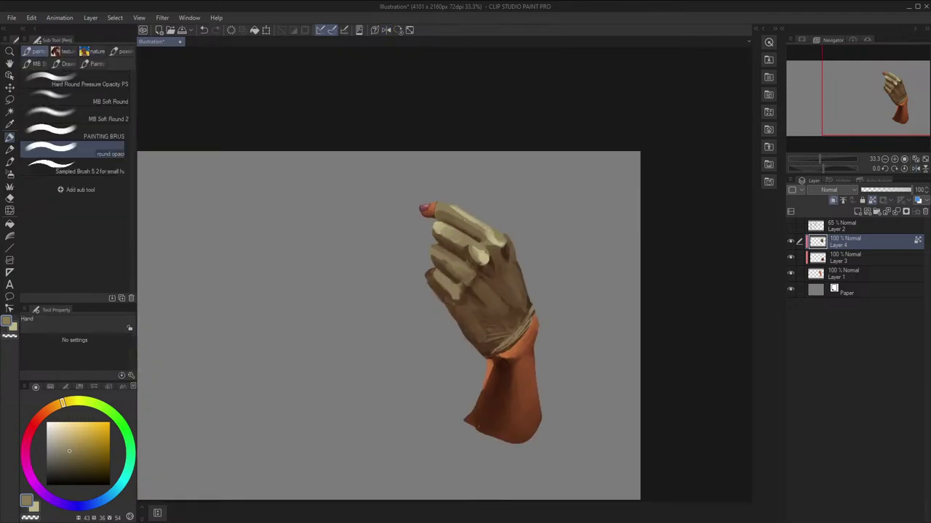
Highlight the ring finger's upper edge in cream, blend it with sampled tan, and check the hand mirrored and zoomed out
{"action": "key", "text": "bracketleft"}
{"action": "key", "text": "x"}
{"action": "key", "text": "h"}
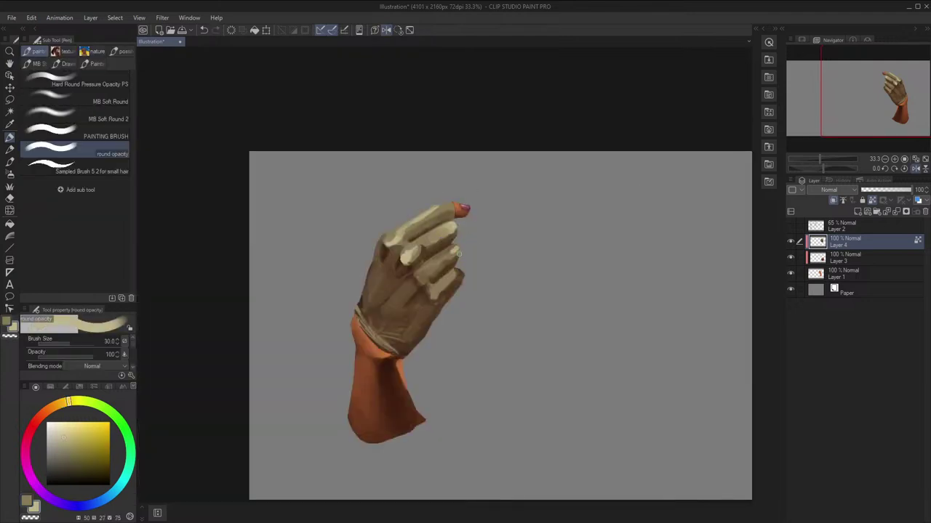
{"action": "left_click", "coordinate": [434, 260], "text": "alt"}
{"action": "key", "text": "bracketleft"}
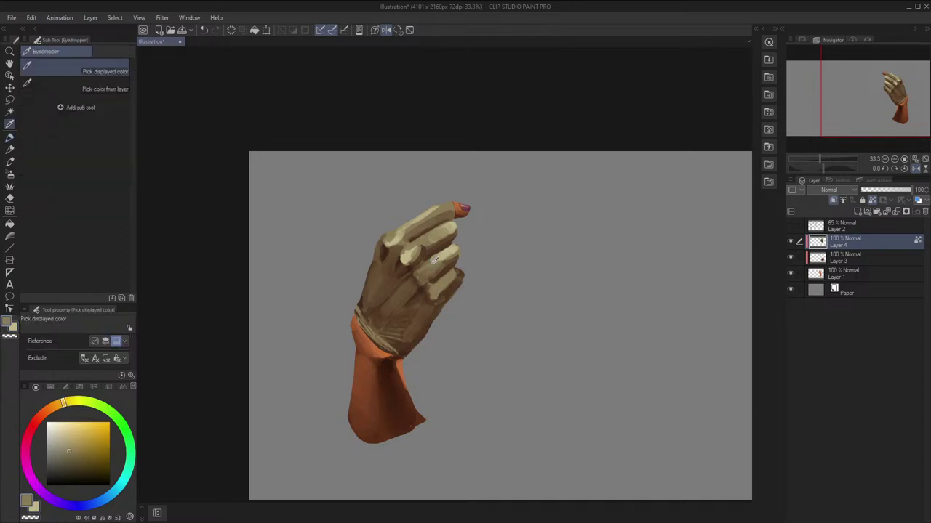
{"action": "key", "text": "h"}
{"action": "scroll", "coordinate": [497, 195], "scroll_direction": "down", "scroll_amount": 4}
{"action": "key", "text": "h"}
{"action": "scroll", "coordinate": [484, 196], "scroll_direction": "up", "scroll_amount": 4}
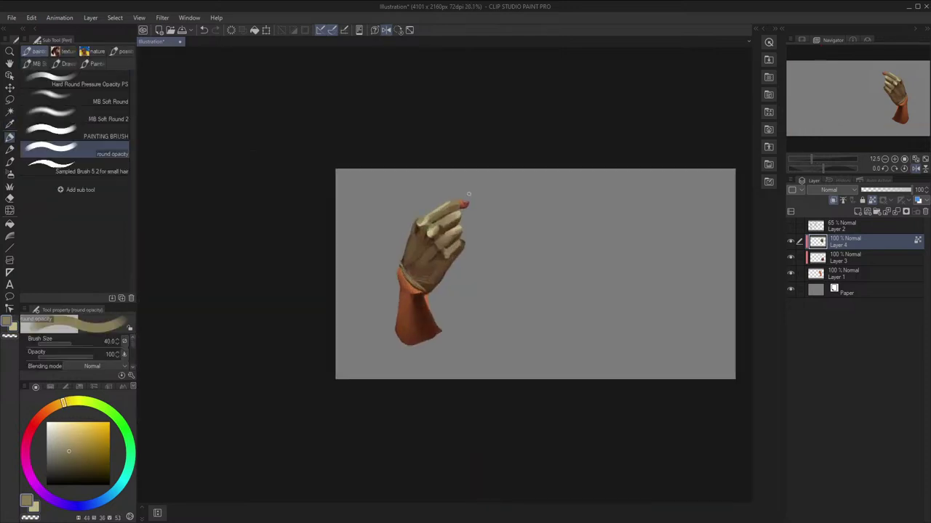
Paint a cream highlight along the little finger and its knuckle at brush size 20, blending it with sampled tan
{"action": "key", "text": "h"}
{"action": "scroll", "coordinate": [444, 195], "scroll_direction": "up", "scroll_amount": 2}
{"action": "left_click_drag", "start_coordinate": [458, 243], "coordinate": [438, 206]}
{"action": "left_click_drag", "start_coordinate": [493, 276], "coordinate": [480, 237]}
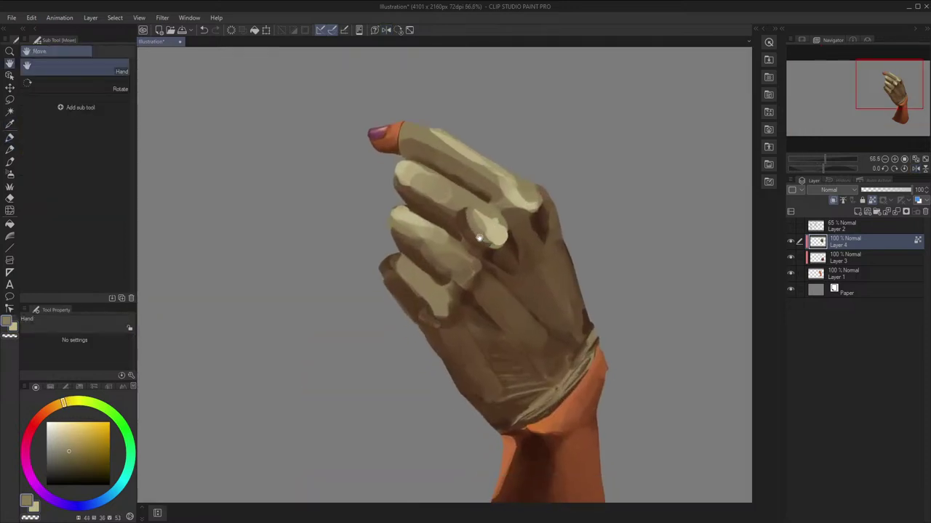
{"action": "left_click", "coordinate": [409, 224], "text": "alt"}
{"action": "left_click_drag", "start_coordinate": [402, 260], "coordinate": [416, 279]}
{"action": "key", "text": "h"}
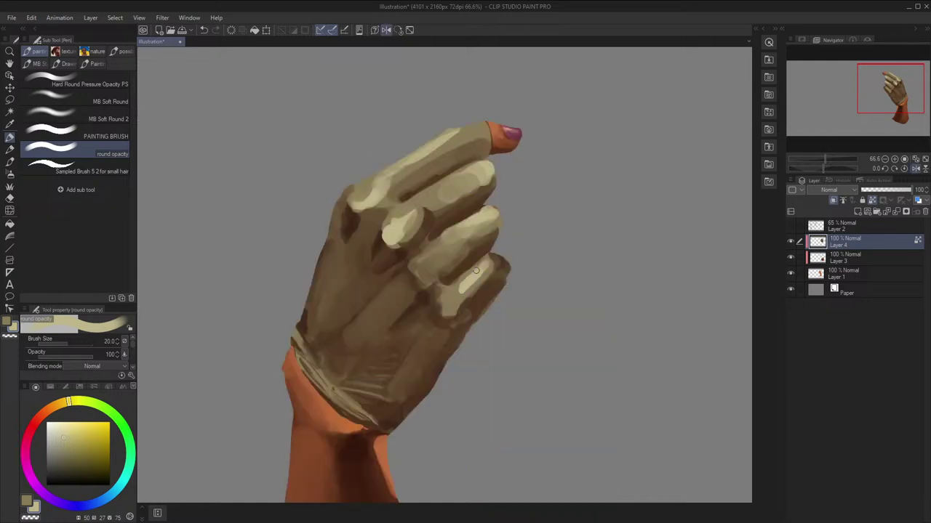
{"action": "left_click_drag", "start_coordinate": [444, 315], "coordinate": [452, 298]}
{"action": "left_click", "coordinate": [451, 304], "text": "alt"}
{"action": "key", "text": "h"}
{"action": "scroll", "coordinate": [452, 293], "scroll_direction": "down", "scroll_amount": 2}
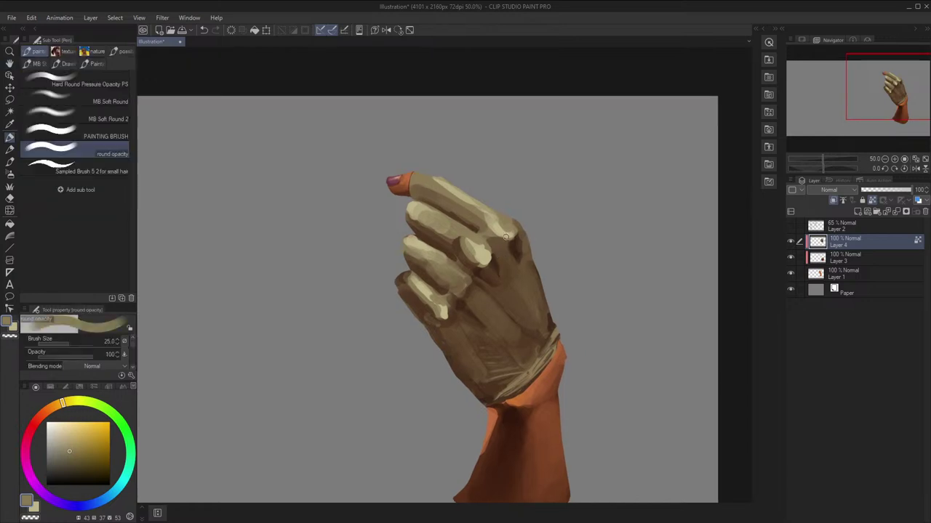
Rework the highlight on the middle finger beside its knuckle with sampled cream and tan, using a size 50 brush
{"action": "key", "text": "h"}
{"action": "left_click", "coordinate": [429, 231], "text": "alt"}
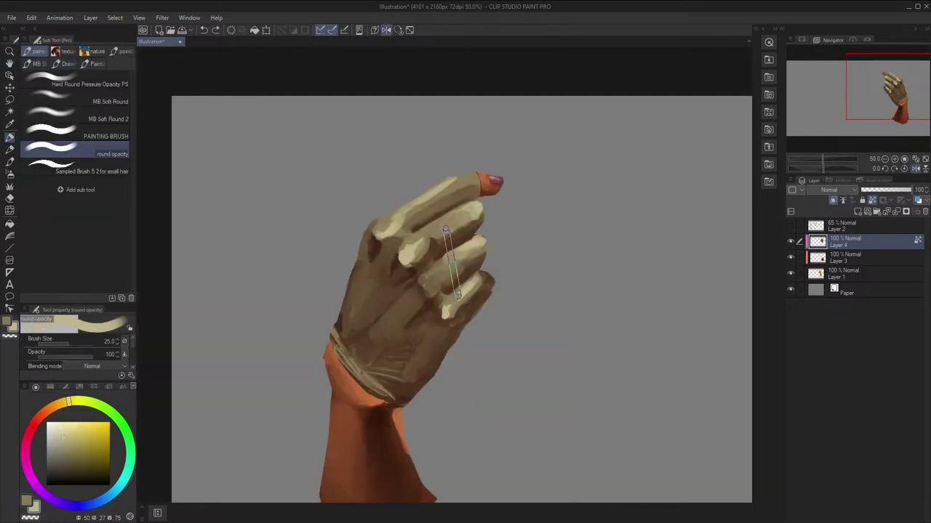
{"action": "left_click", "coordinate": [429, 230], "text": "alt"}
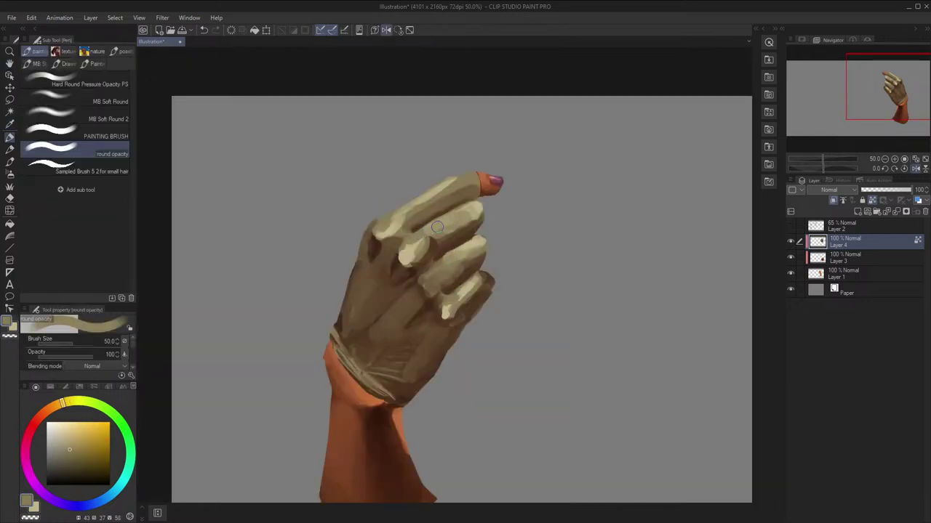
Shade the index finger's far end beside the bare fingertip with sampled brown and tan, comparing it in both mirrored views
{"action": "scroll", "coordinate": [472, 184], "scroll_direction": "down", "scroll_amount": 2}
{"action": "key", "text": "h"}
{"action": "scroll", "coordinate": [550, 142], "scroll_direction": "up", "scroll_amount": 2}
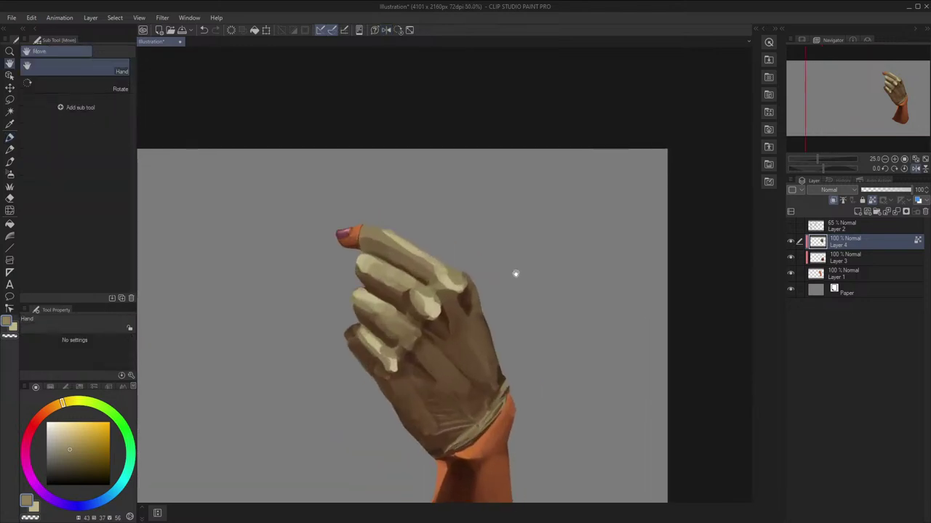
{"action": "left_click", "coordinate": [463, 229], "text": "alt"}
{"action": "key", "text": "h"}
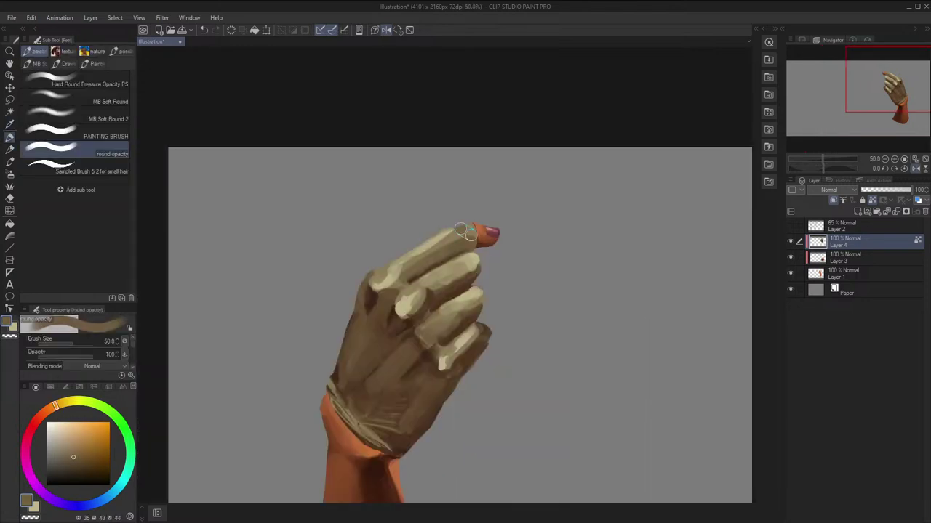
{"action": "mouse_move", "coordinate": [463, 230]}
{"action": "left_mouse_down"}
{"action": "mouse_move", "coordinate": [458, 242]}
{"action": "mouse_move", "coordinate": [500, 233]}
{"action": "mouse_move", "coordinate": [440, 224]}
{"action": "left_mouse_up"}
{"action": "left_click", "coordinate": [456, 233], "text": "alt"}
{"action": "key", "text": "h"}
{"action": "left_click", "coordinate": [466, 232], "text": "alt"}
{"action": "key", "text": "]"}
{"action": "left_click_drag", "start_coordinate": [482, 248], "coordinate": [469, 248]}
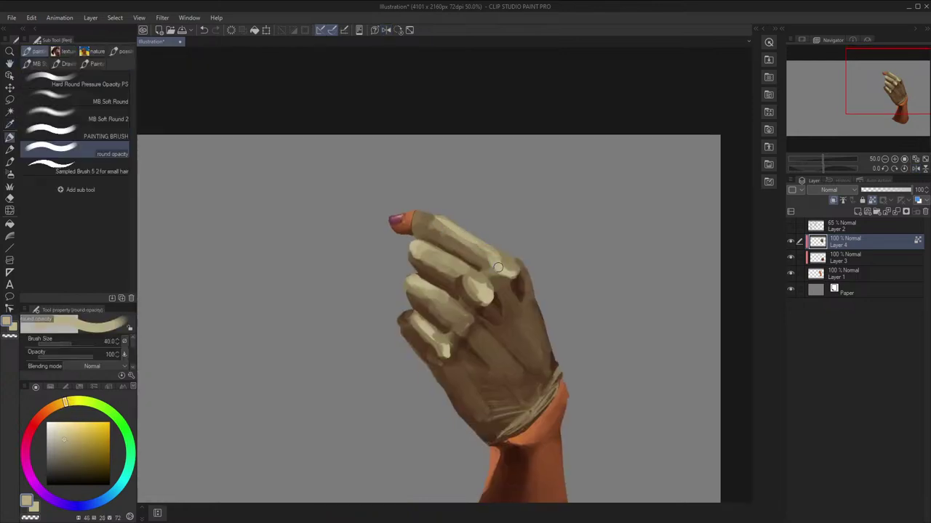
Paint a pale cream highlight on the index finger's knuckle with a lightened sampled colour and a size 15 to 17 brush
{"action": "key", "text": "h"}
{"action": "key", "text": "h"}
{"action": "left_click", "coordinate": [469, 244], "text": "alt"}
{"action": "mouse_move", "coordinate": [72, 431]}
{"action": "left_mouse_down"}
{"action": "mouse_move", "coordinate": [62, 428]}
{"action": "mouse_move", "coordinate": [72, 403]}
{"action": "left_mouse_up"}
{"action": "key", "text": "["}
{"action": "key", "text": "["}
{"action": "key", "text": "["}
{"action": "key", "text": "["}
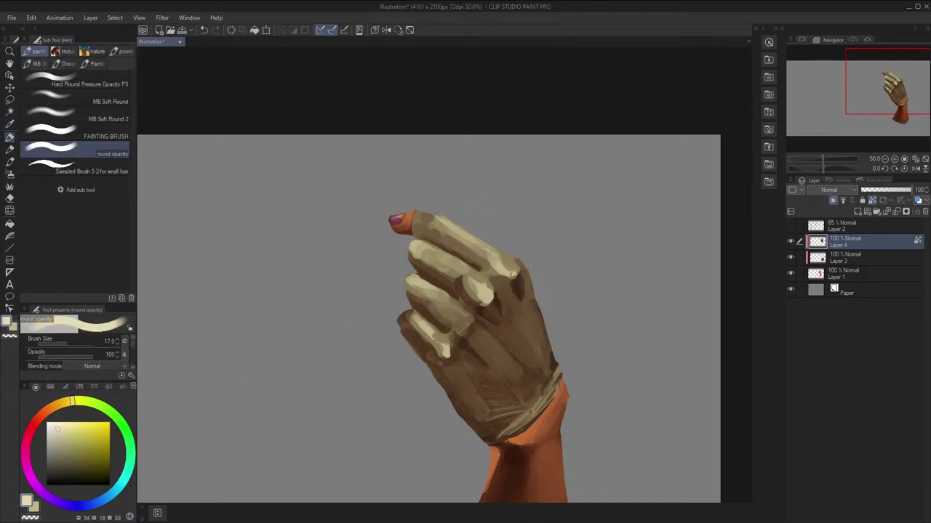
{"action": "key", "text": "bracketleft"}
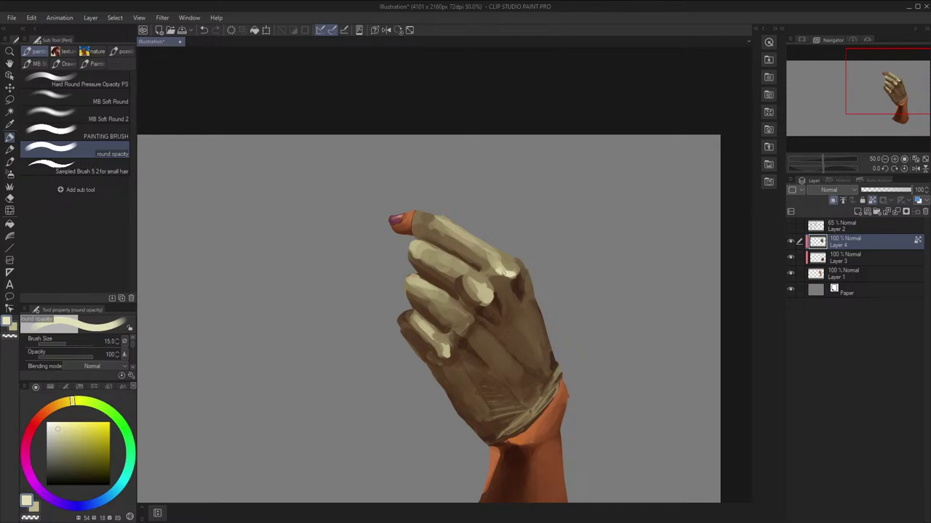
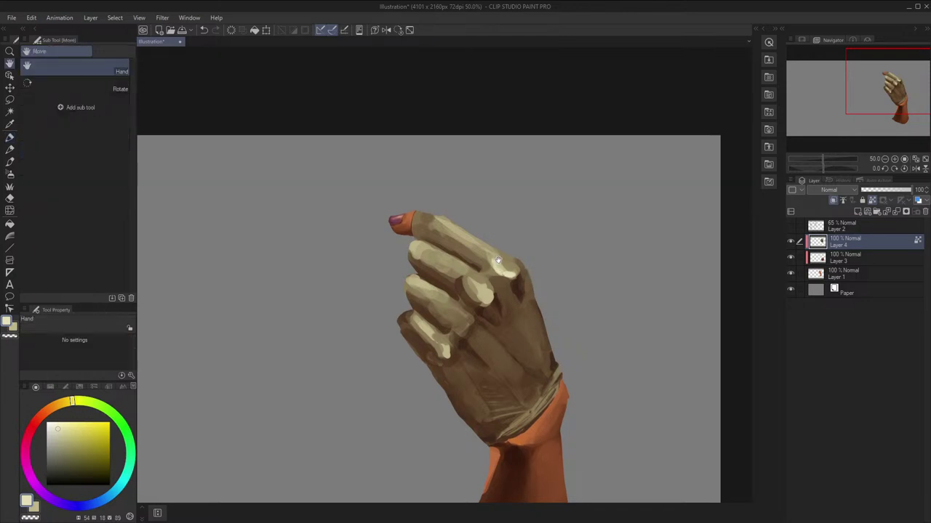
Add a pale cream highlight to the index finger near the bare fingertip, starting at brush size 17
{"action": "key", "text": "bracketright"}
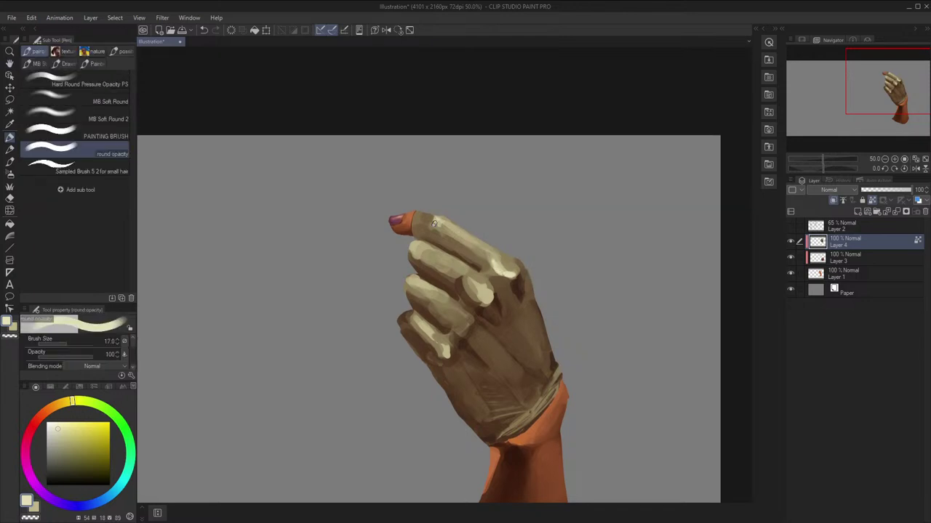
{"action": "key", "text": "bracketright"}
{"action": "key", "text": "h"}
{"action": "key", "text": "h"}
{"action": "scroll", "coordinate": [456, 218], "scroll_direction": "down", "scroll_amount": 1}
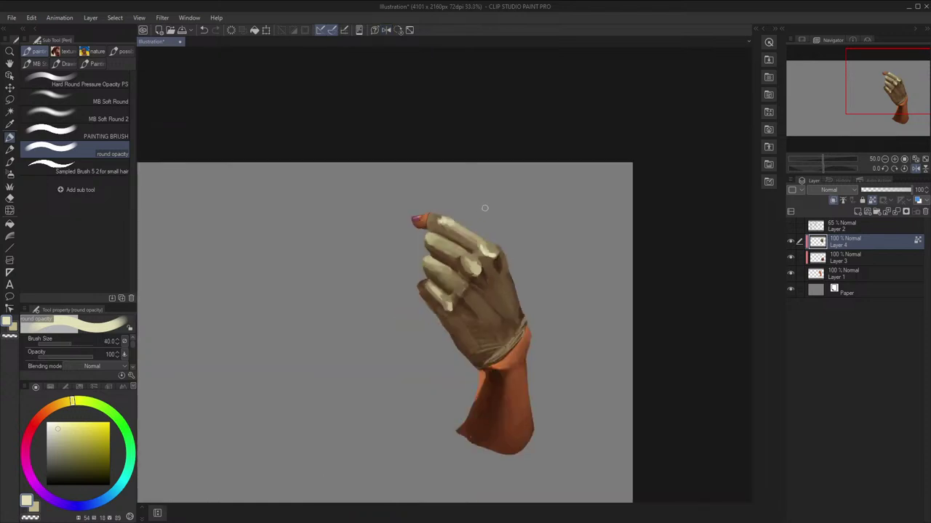
{"action": "left_click_drag", "start_coordinate": [477, 261], "coordinate": [472, 244]}
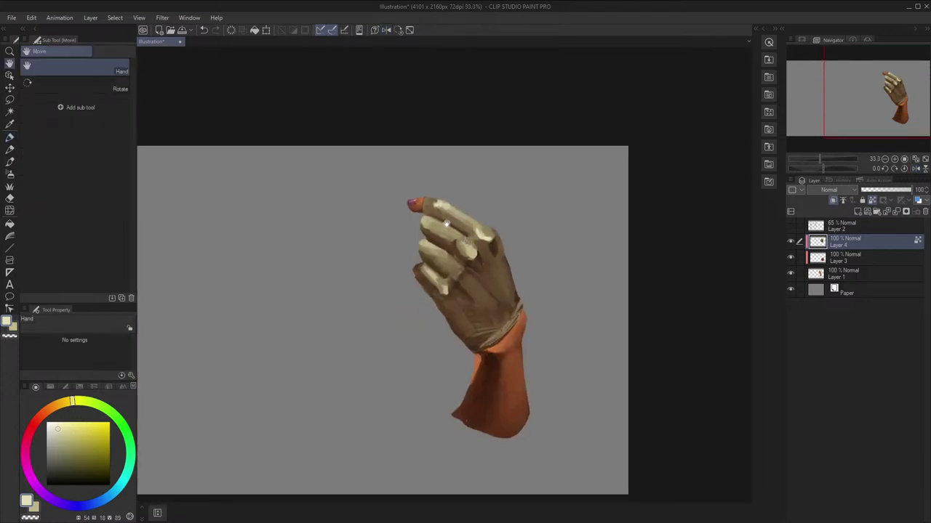
Brighten the middle finger with pale cream and highlight the middle and ring knuckles, reducing the brush to size 20
{"action": "key", "text": "h"}
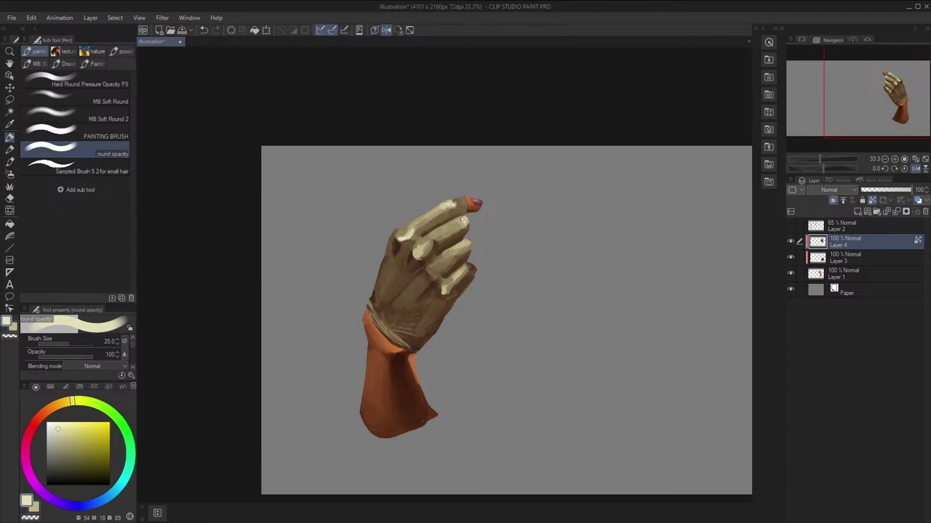
{"action": "key", "text": "h"}
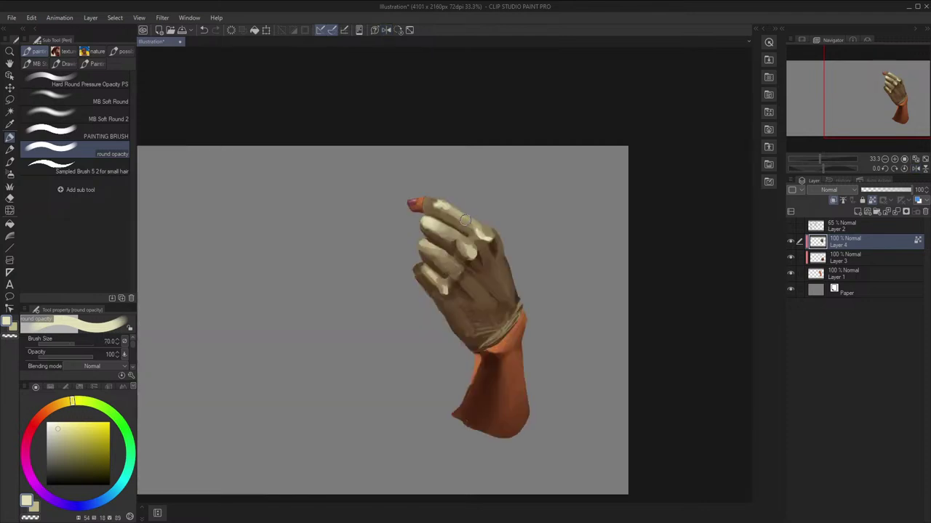
{"action": "key", "text": "bracketleft"}
{"action": "key", "text": "bracketleft"}
{"action": "key", "text": "bracketleft"}
{"action": "key", "text": "bracketleft"}
{"action": "key", "text": "bracketleft"}
{"action": "key", "text": "bracketleft"}
{"action": "key", "text": "bracketleft"}
{"action": "key", "text": "h"}
{"action": "key", "text": "h"}
{"action": "key", "text": "h"}
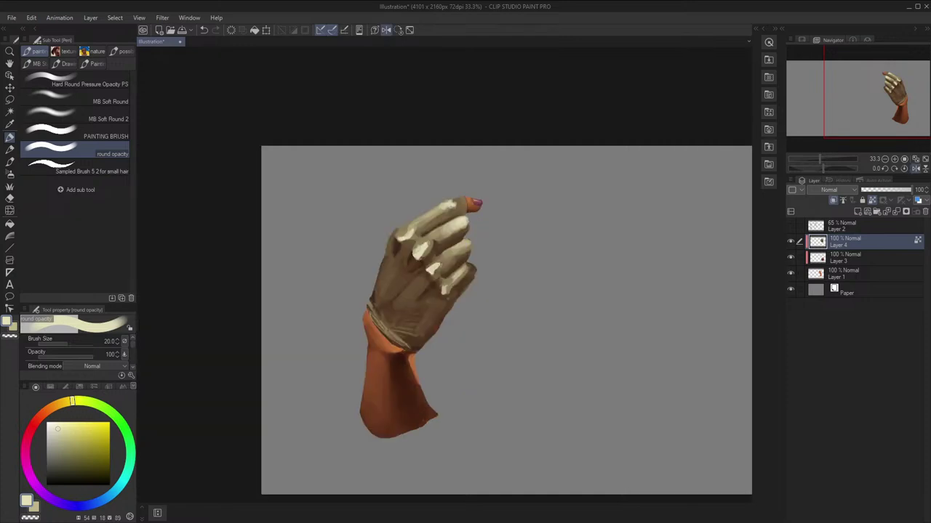
Soften the ring knuckle's highlight with sampled tan at brush size 25
{"action": "key", "text": "h"}
{"action": "key", "text": "i"}
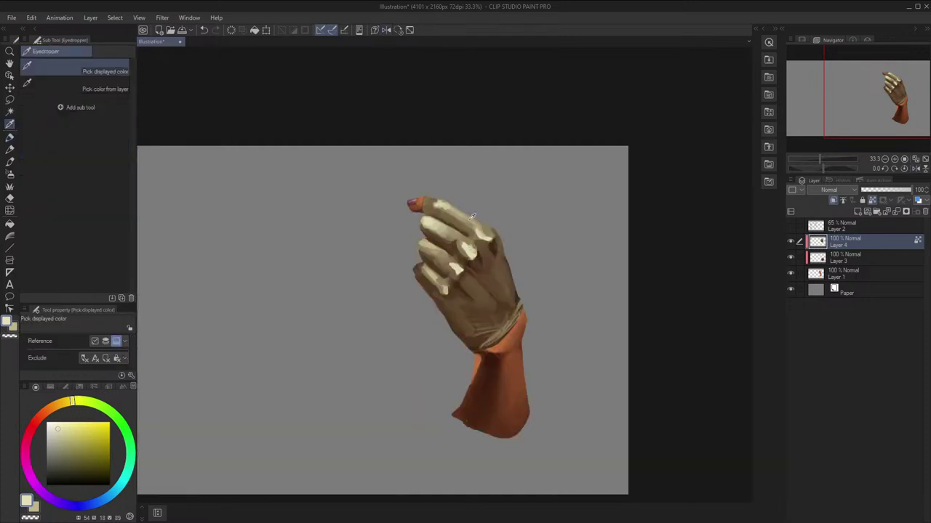
{"action": "left_click", "coordinate": [453, 272]}
{"action": "key", "text": "p"}
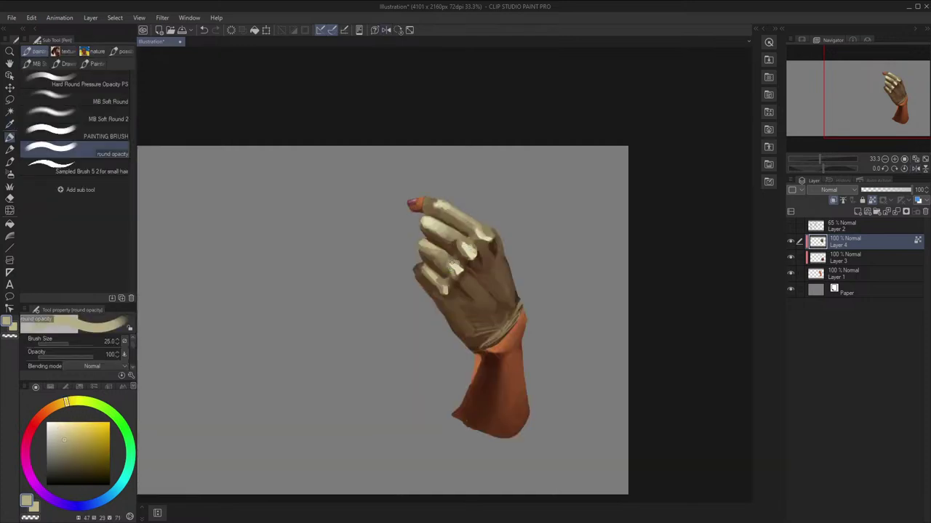
{"action": "key", "text": "h"}
{"action": "key", "text": "h"}
{"action": "key", "text": "space"}
{"action": "left_click_drag", "start_coordinate": [464, 249], "coordinate": [465, 249]}
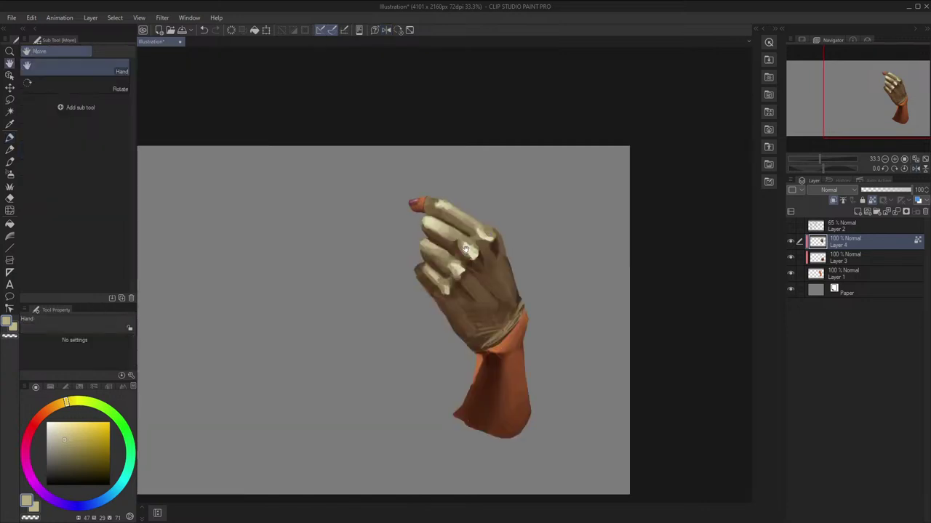
Highlight the ring finger's far end with sampled light cream at about brush size 20
{"action": "key", "text": "i"}
{"action": "left_click", "coordinate": [465, 262]}
{"action": "key", "text": "p"}
{"action": "key", "text": "h"}
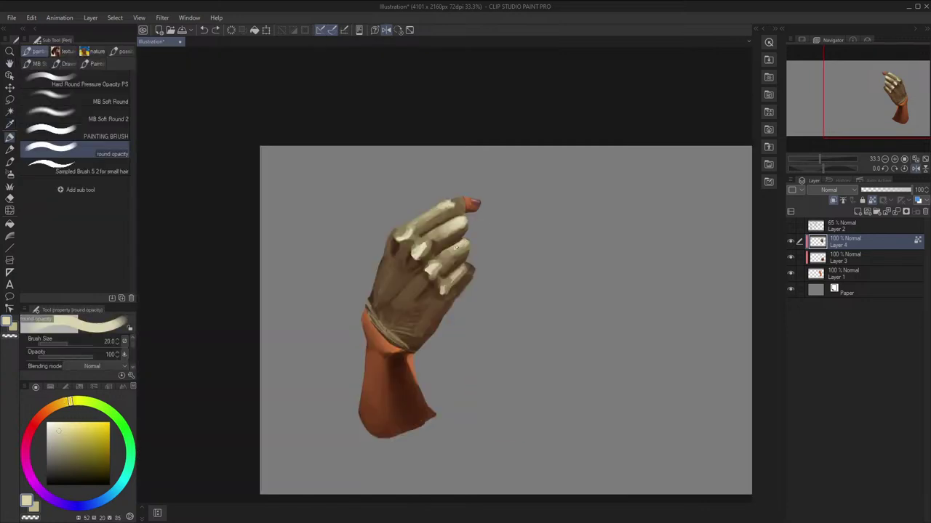
{"action": "key", "text": "h"}
{"action": "key", "text": "bracketleft"}
{"action": "left_click_drag", "start_coordinate": [434, 251], "coordinate": [427, 277]}
{"action": "key", "text": "bracketright"}
Touch up the finger highlights with cream sampled from the index knuckle at brush size 17, and check the hand zoomed out
{"action": "key", "text": "i"}
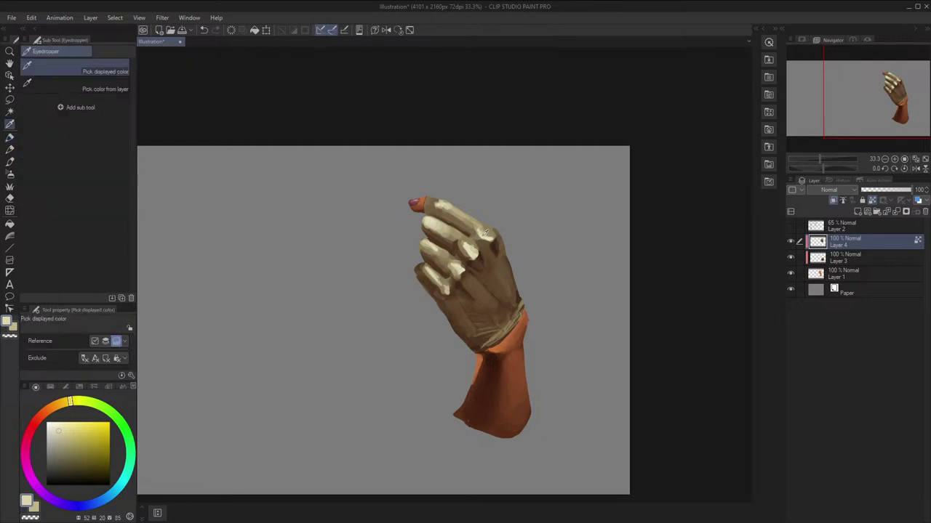
{"action": "left_click", "coordinate": [486, 234]}
{"action": "key", "text": "p"}
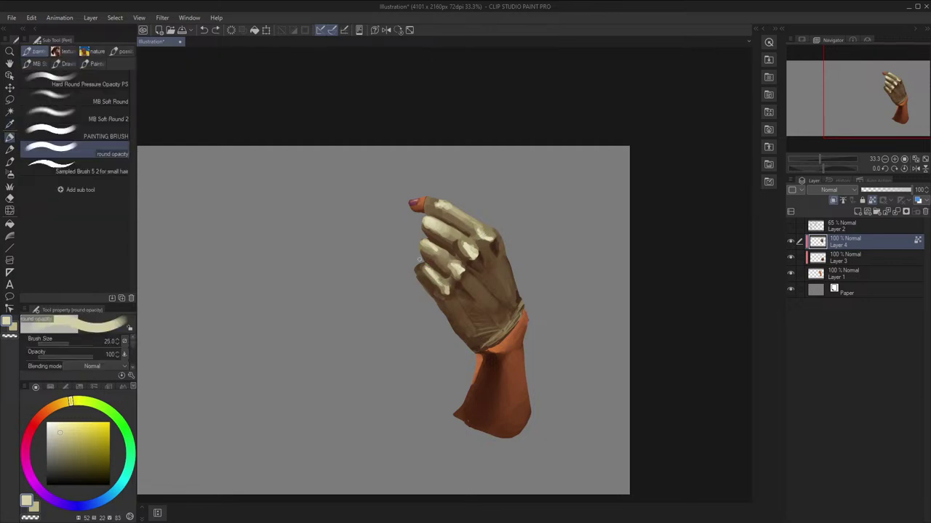
{"action": "key", "text": "bracketleft"}
{"action": "key", "text": "bracketleft"}
{"action": "scroll", "coordinate": [447, 292], "scroll_direction": "down", "scroll_amount": 3}
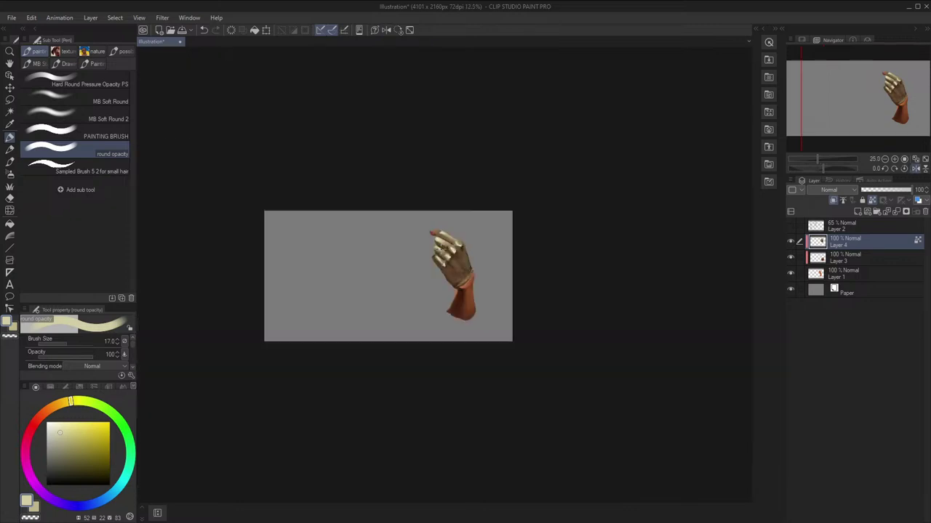
Deepen the shadow along the middle finger's lower side with sampled dark brown at brush size 25
{"action": "scroll", "coordinate": [409, 268], "scroll_direction": "up", "scroll_amount": 4}
{"action": "key", "text": "space"}
{"action": "scroll", "coordinate": [418, 247], "scroll_direction": "up", "scroll_amount": 5}
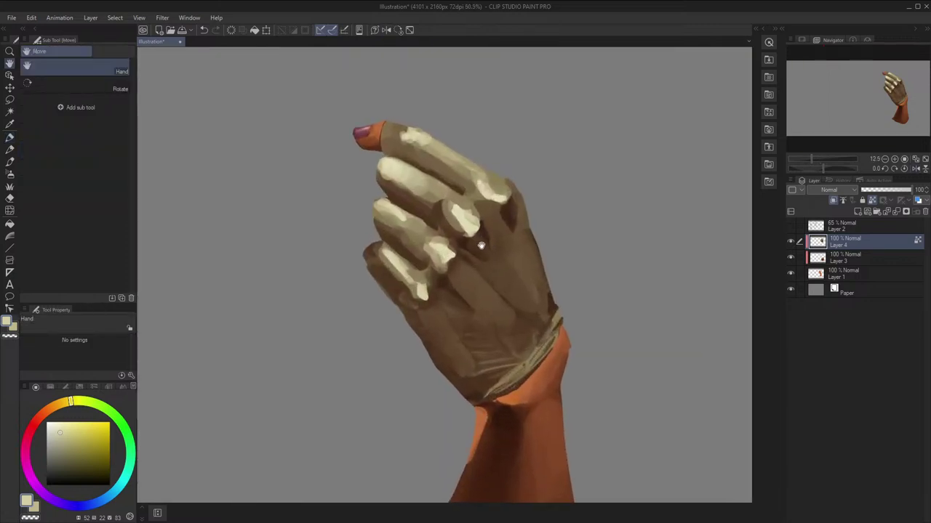
{"action": "left_click_drag", "start_coordinate": [423, 231], "coordinate": [433, 247]}
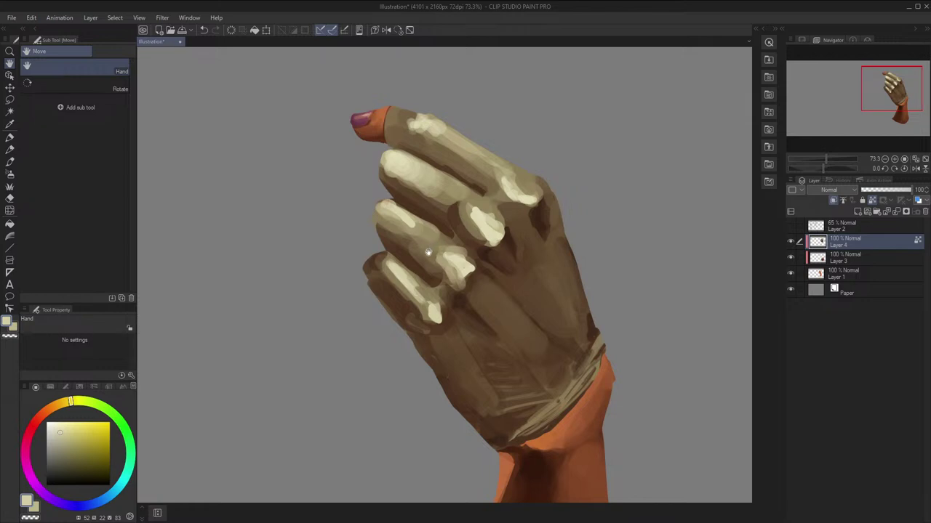
{"action": "key", "text": "h"}
{"action": "left_click", "coordinate": [507, 227], "text": "alt"}
{"action": "key", "text": "h"}
{"action": "mouse_move", "coordinate": [391, 180]}
{"action": "left_mouse_down"}
{"action": "mouse_move", "coordinate": [398, 238]}
{"action": "mouse_move", "coordinate": [419, 247]}
{"action": "left_mouse_up"}
{"action": "left_click", "coordinate": [397, 239], "text": "alt"}
{"action": "key", "text": "]"}
{"action": "key", "text": "]"}
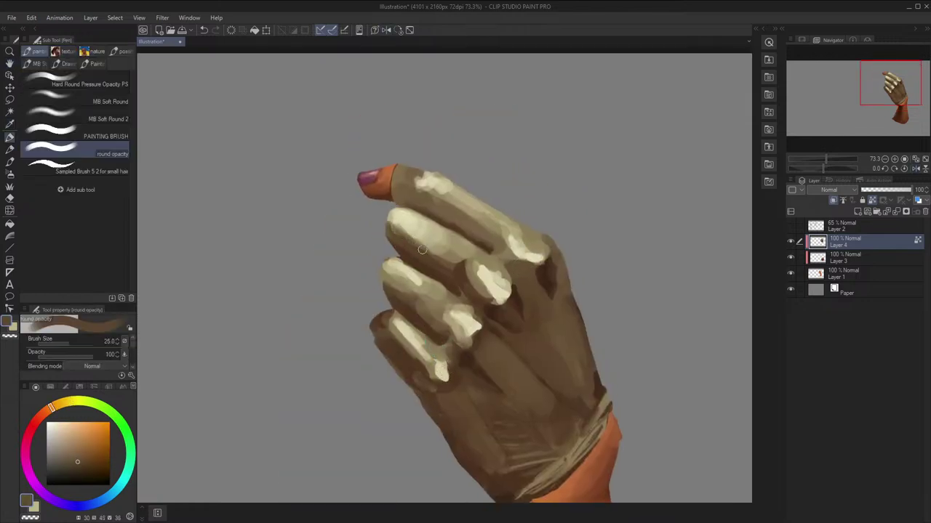
Paint a thin cream rim where the glove ends on the index finger, using sampled cream at size 15 and tan at size 20
{"action": "left_click_drag", "start_coordinate": [424, 147], "coordinate": [429, 155]}
{"action": "key", "text": "alt"}
{"action": "left_click", "coordinate": [463, 195]}
{"action": "key", "text": "p"}
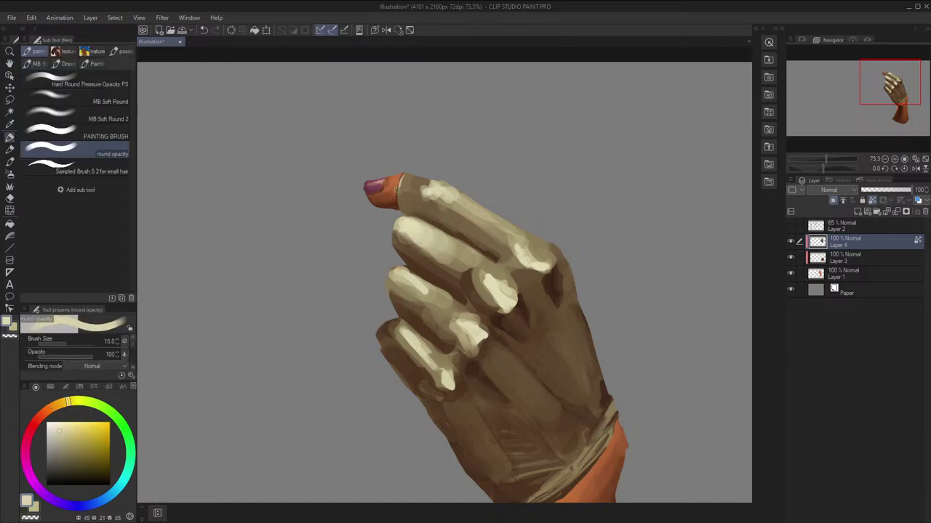
{"action": "key", "text": "h"}
{"action": "left_click", "coordinate": [489, 187], "text": "alt"}
{"action": "key", "text": "]"}
{"action": "key", "text": "]"}
{"action": "left_click_drag", "start_coordinate": [487, 175], "coordinate": [491, 198]}
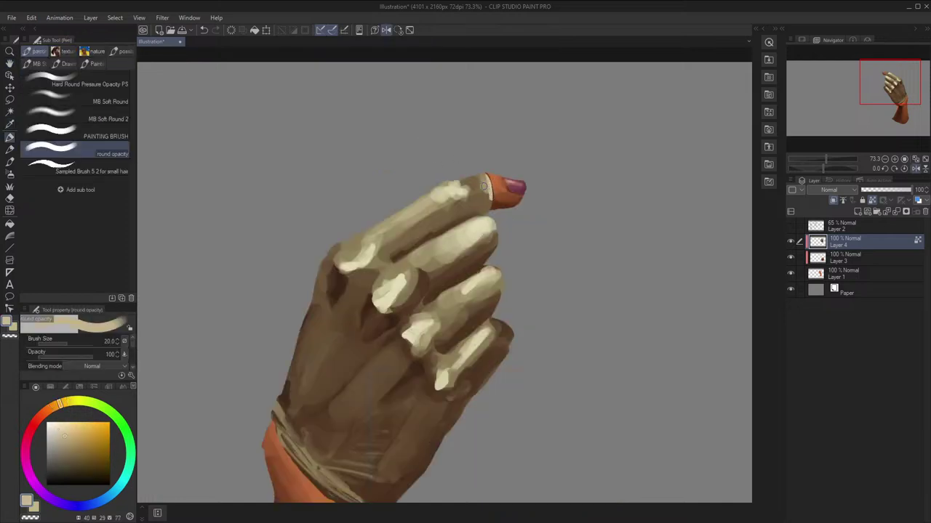
Shade the index finger's end behind the cream rim with sampled browns at brush size 25 to 30
{"action": "left_click", "coordinate": [482, 187], "text": "alt"}
{"action": "key", "text": "h"}
{"action": "key", "text": "i"}
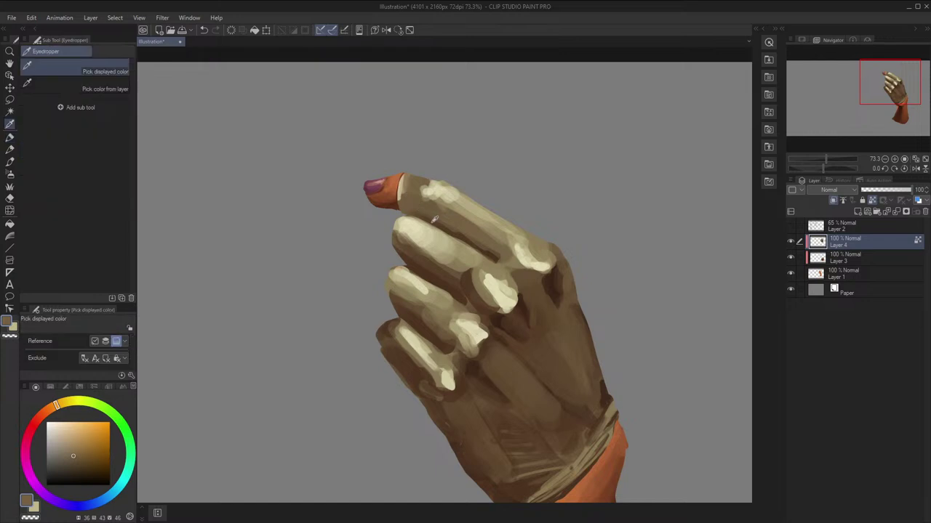
{"action": "left_click", "coordinate": [466, 233]}
{"action": "key", "text": "p"}
{"action": "key", "text": "h"}
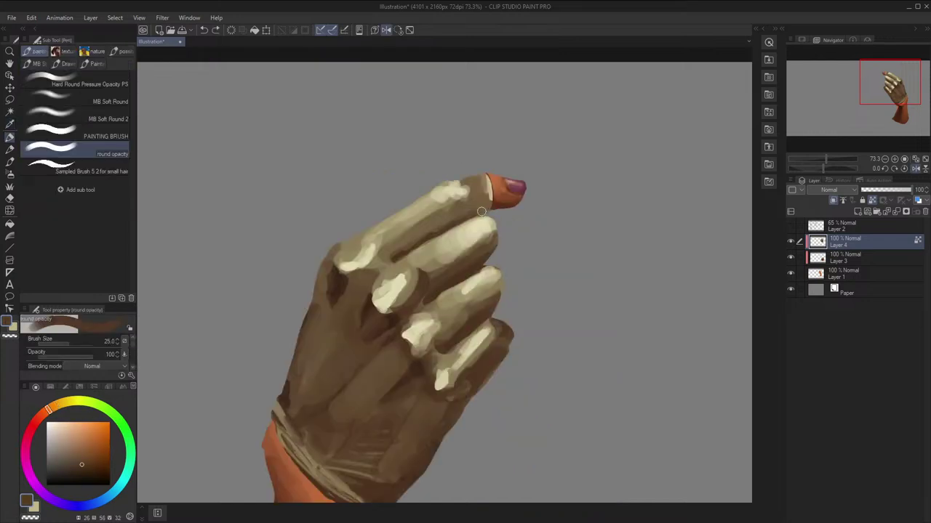
{"action": "left_click", "coordinate": [481, 198], "text": "alt"}
{"action": "left_click_drag", "start_coordinate": [476, 208], "coordinate": [483, 206]}
{"action": "key", "text": "h"}
{"action": "scroll", "coordinate": [480, 206], "scroll_direction": "down", "scroll_amount": 1}
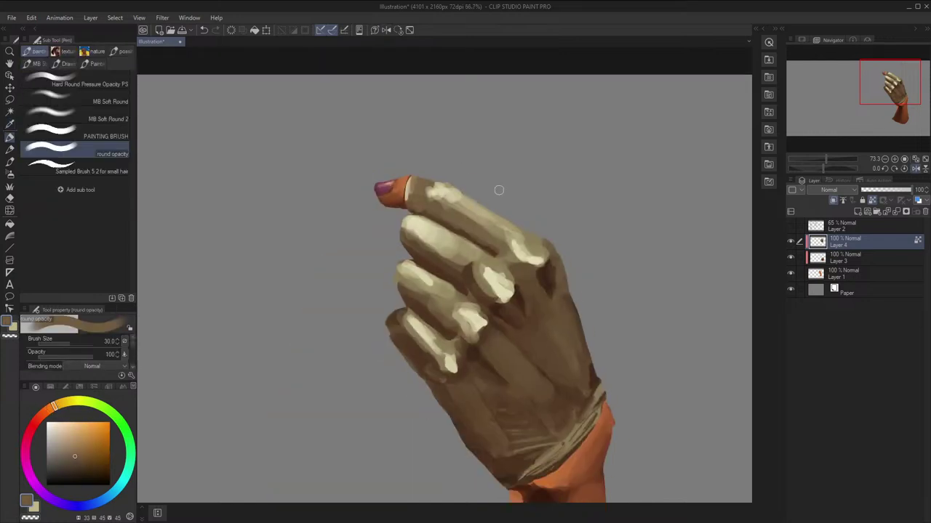
Darken the underside of the index finger with sampled dark brown at brush size 40, and check the hand zoomed out
{"action": "key", "text": "h"}
{"action": "left_click", "coordinate": [479, 209], "text": "alt"}
{"action": "key", "text": "p"}
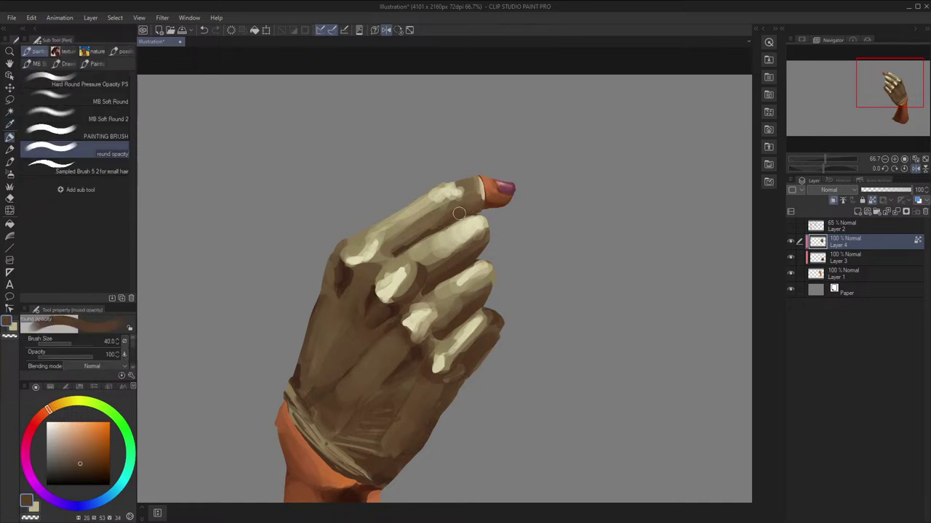
{"action": "key", "text": "h"}
{"action": "key", "text": "space"}
{"action": "scroll", "coordinate": [442, 212], "scroll_direction": "down", "scroll_amount": 1}
{"action": "scroll", "coordinate": [509, 204], "scroll_direction": "down", "scroll_amount": 1}
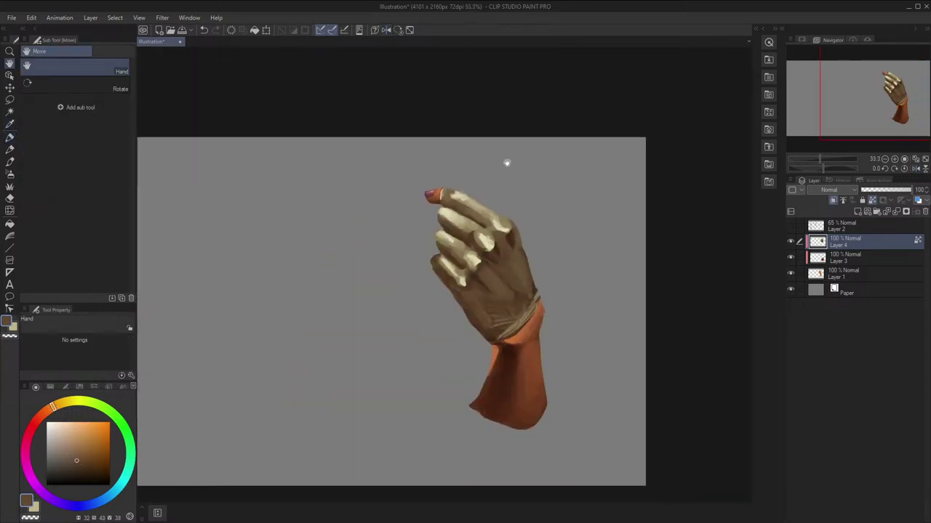
Shift the colour sampled from the back of the glove to a saturated red and tint the shadow below the index knuckle
{"action": "scroll", "coordinate": [503, 173], "scroll_direction": "up", "scroll_amount": 1}
{"action": "left_click_drag", "start_coordinate": [474, 235], "coordinate": [471, 213]}
{"action": "scroll", "coordinate": [471, 213], "scroll_direction": "up", "scroll_amount": 2}
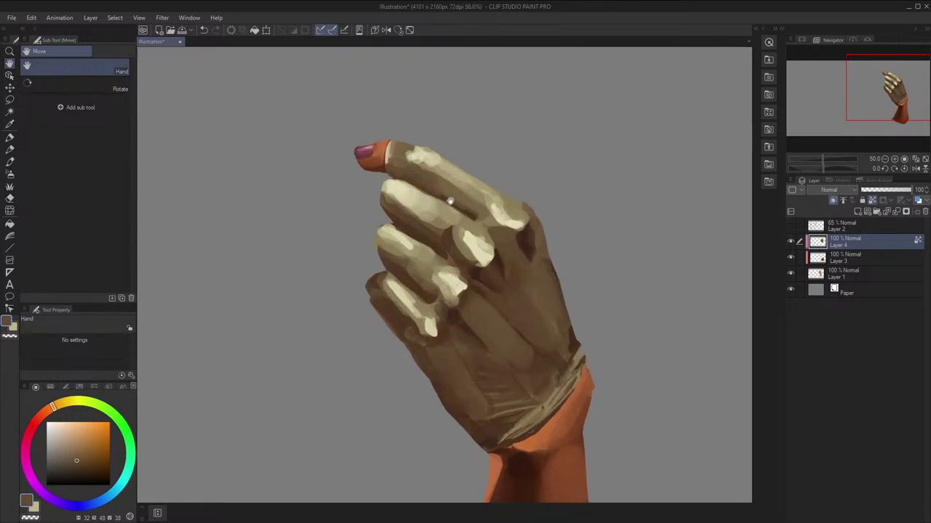
{"action": "left_click_drag", "start_coordinate": [533, 262], "coordinate": [517, 263]}
{"action": "key", "text": "alt"}
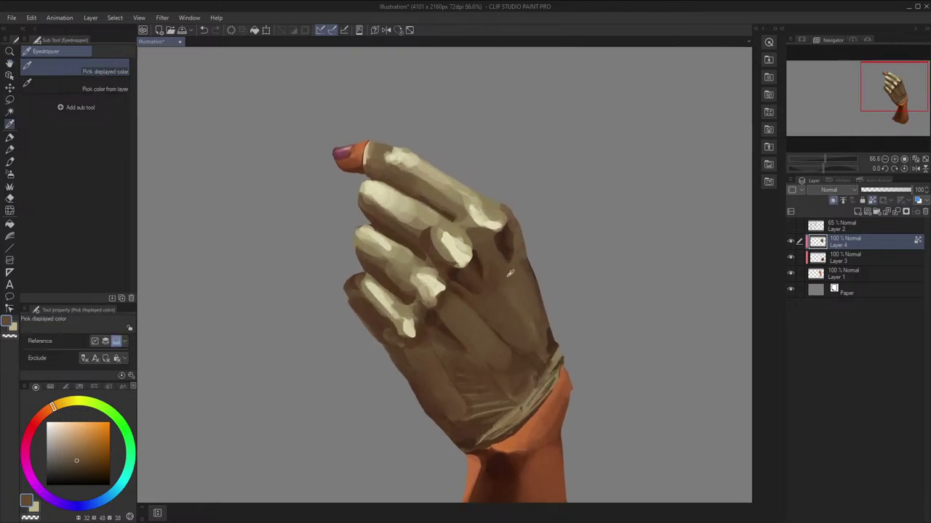
{"action": "left_click", "coordinate": [506, 273]}
{"action": "key", "text": "p"}
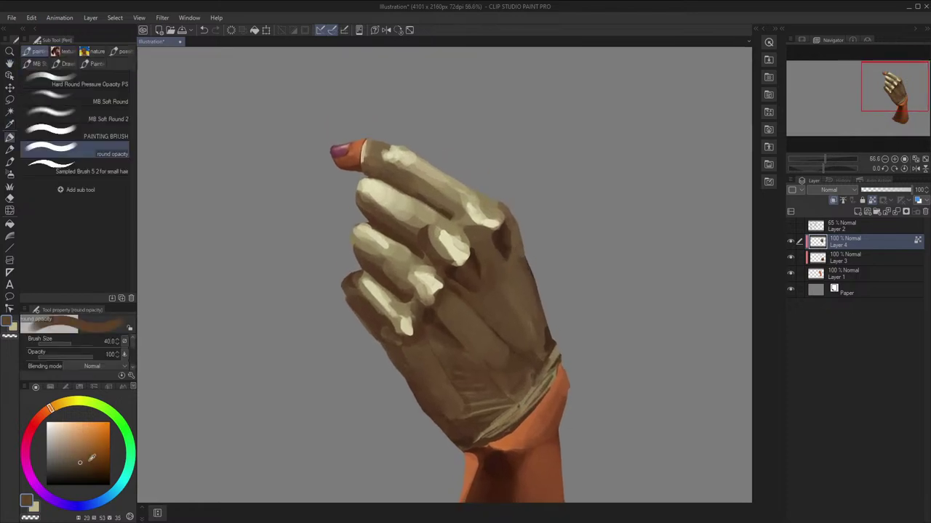
{"action": "left_click_drag", "start_coordinate": [46, 413], "coordinate": [40, 417]}
{"action": "left_click", "coordinate": [100, 444]}
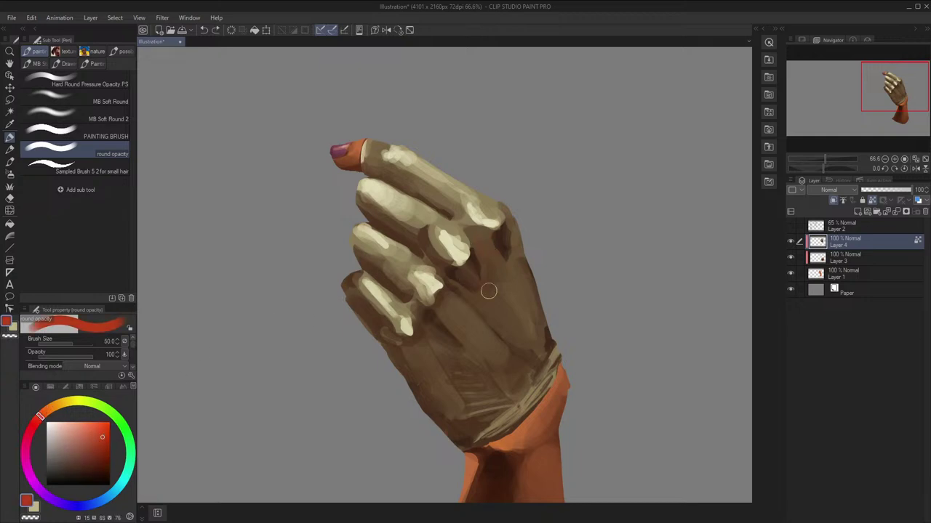
Add a sampled reddish brown to the shadow below the index knuckle, at brush size 50
{"action": "key", "text": "i"}
{"action": "left_click", "coordinate": [504, 258]}
{"action": "key", "text": "p"}
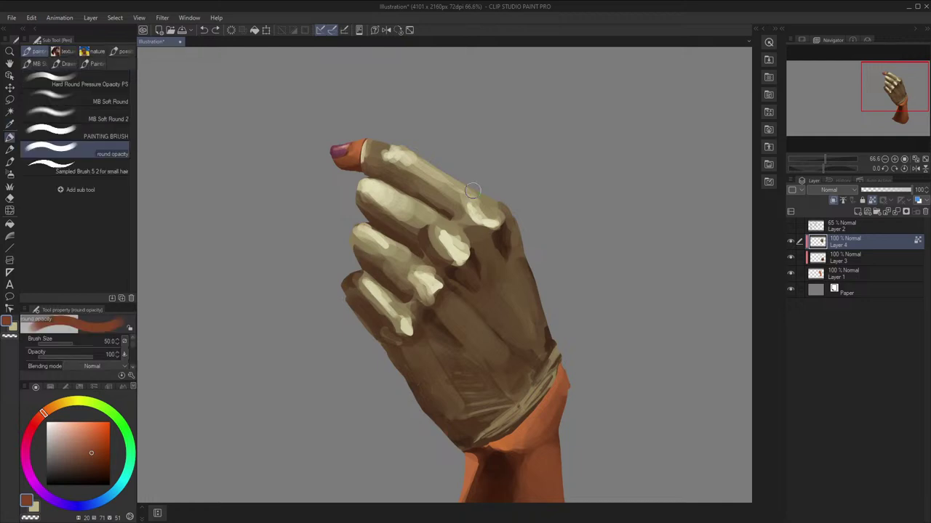
{"action": "key", "text": "h"}
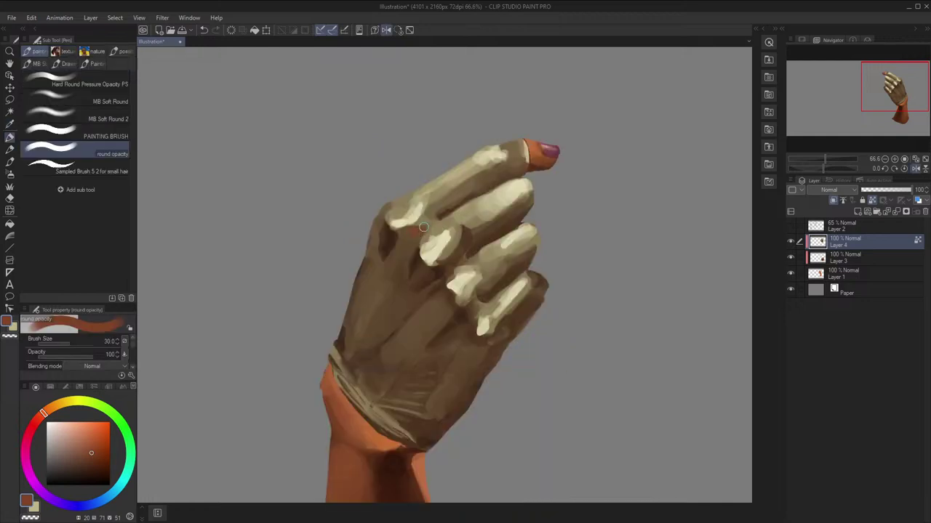
{"action": "key", "text": "h"}
{"action": "key", "text": "]"}
{"action": "key", "text": "]"}
{"action": "left_click_drag", "start_coordinate": [474, 231], "coordinate": [490, 252]}
Undo the last stroke, sample the surrounding glove brown and blend the reddish tint below the index knuckle at brush size 50
{"action": "key", "text": "x"}
{"action": "key", "text": "i"}
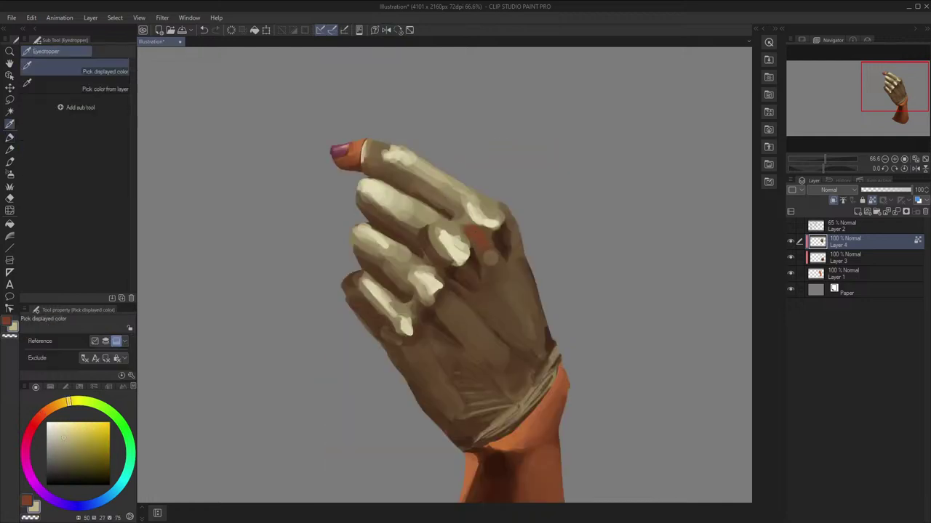
{"action": "key", "text": "p"}
{"action": "key", "text": "ctrl+z"}
{"action": "left_click", "coordinate": [495, 264], "text": "alt"}
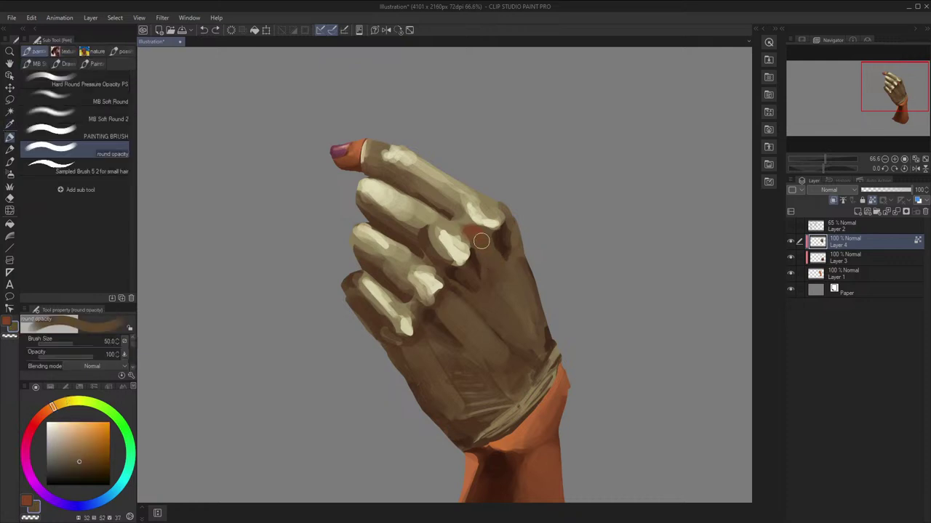
{"action": "key", "text": "h"}
{"action": "scroll", "coordinate": [493, 229], "scroll_direction": "down", "scroll_amount": 1}
{"action": "left_click_drag", "start_coordinate": [481, 242], "coordinate": [488, 223]}
{"action": "key", "text": "h"}
{"action": "key", "text": "x"}
{"action": "key", "text": "x"}
{"action": "key", "text": "x"}
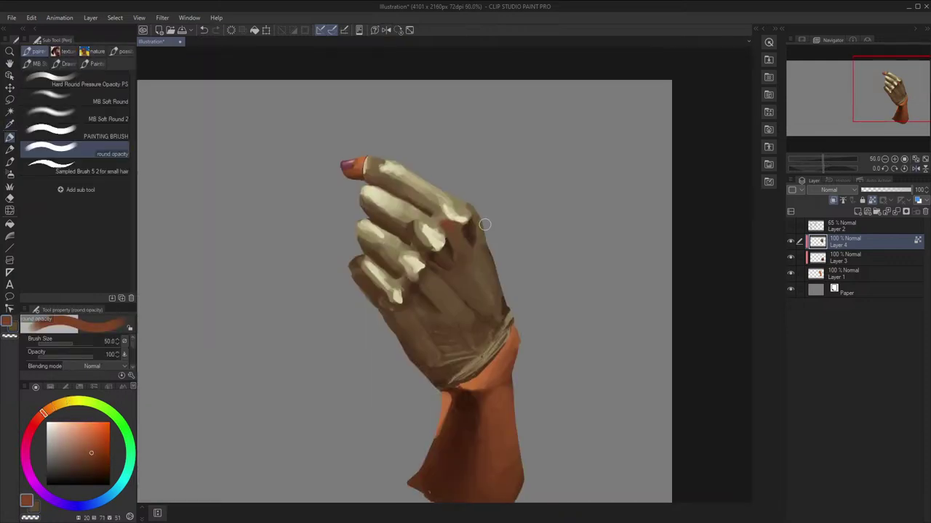
Refine the edges of the reddish patch between the index and middle knuckles with sampled browns at brush size 15 to 17
{"action": "left_click", "coordinate": [445, 218], "text": "alt"}
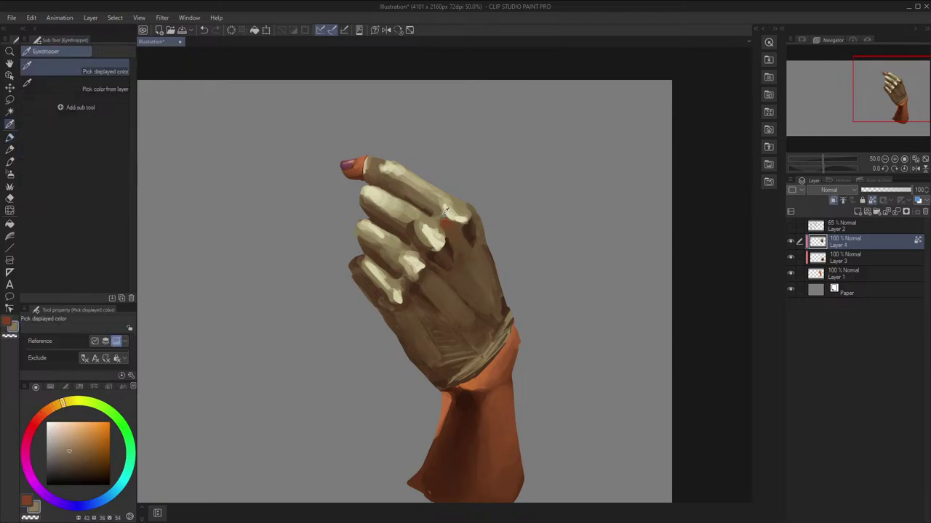
{"action": "left_click", "coordinate": [445, 224], "text": "alt"}
{"action": "key", "text": "x"}
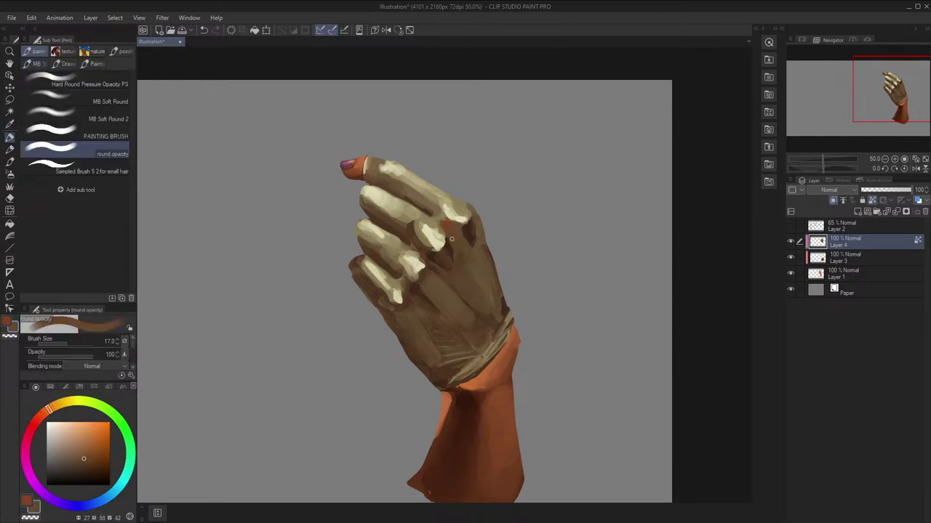
{"action": "key", "text": "h"}
{"action": "key", "text": "h"}
{"action": "left_click_drag", "start_coordinate": [517, 226], "coordinate": [526, 241]}
{"action": "key", "text": "x"}
{"action": "key", "text": "x"}
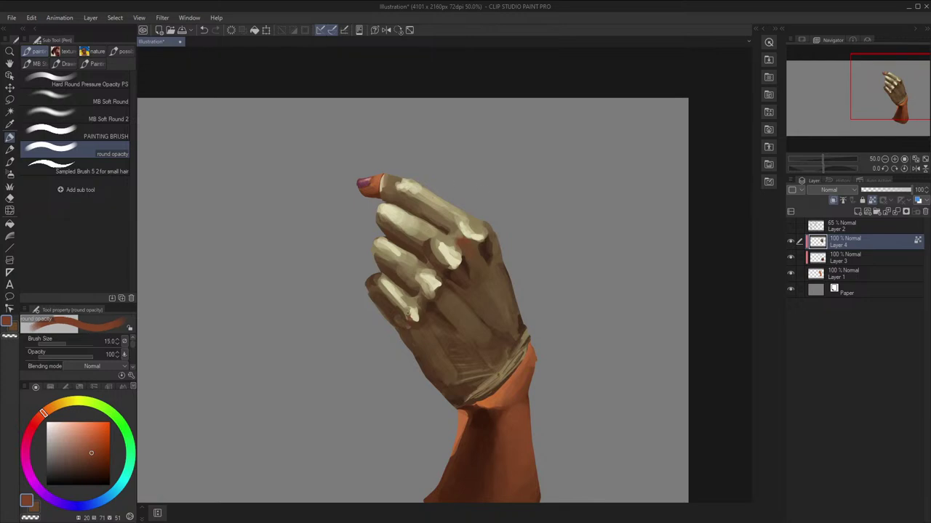
Shift the colour to a saturated red, tint beside the little-finger knuckle highlight at brush size 15, and blend with sampled glove tones
{"action": "left_click", "coordinate": [409, 313], "text": "alt"}
{"action": "left_click", "coordinate": [410, 311], "text": "alt"}
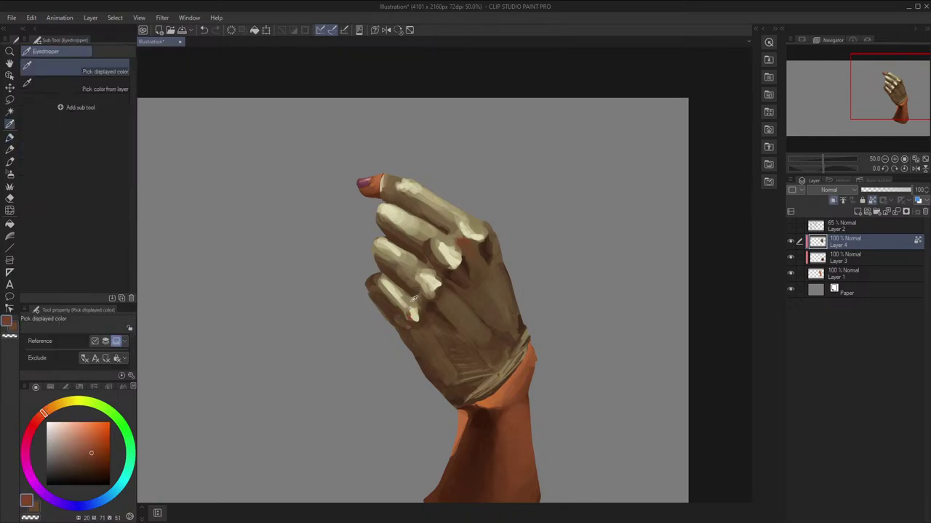
{"action": "left_click", "coordinate": [34, 425]}
{"action": "left_click", "coordinate": [101, 437]}
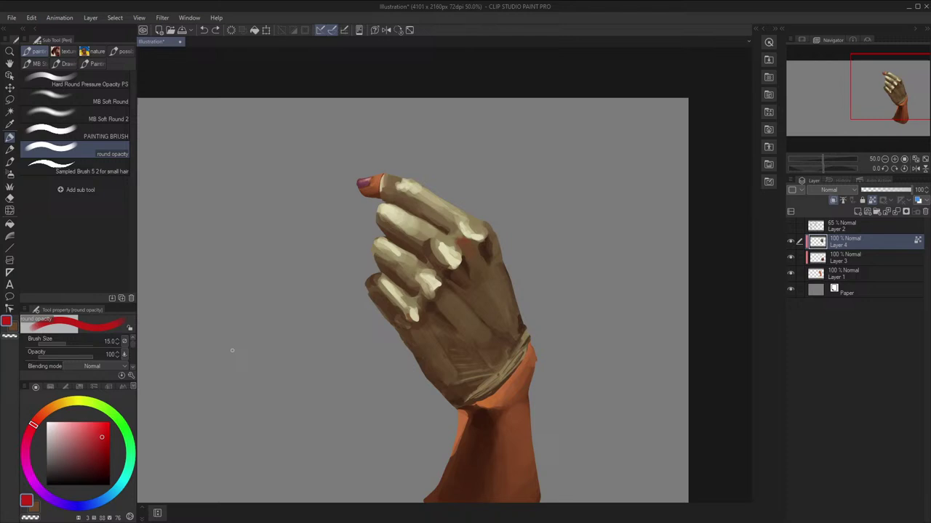
{"action": "left_click", "coordinate": [409, 312], "text": "alt"}
{"action": "left_click", "coordinate": [409, 312], "text": "alt"}
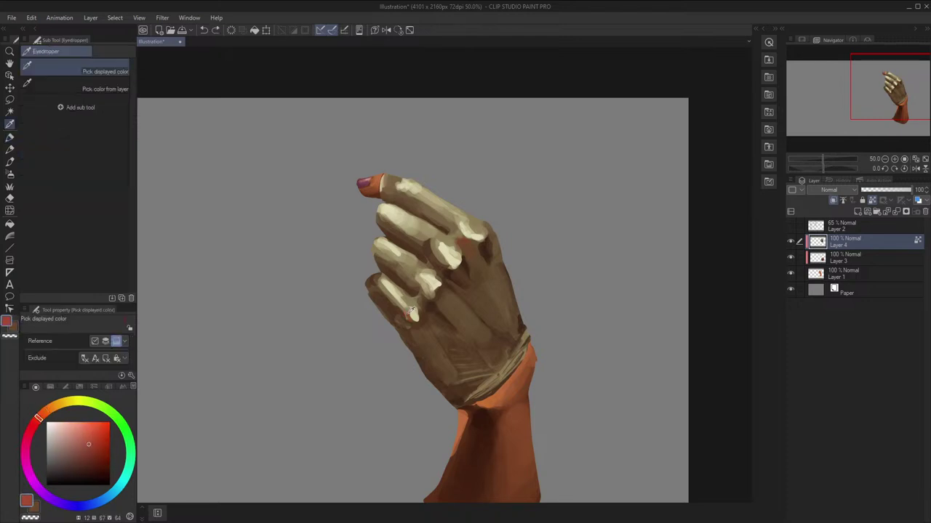
{"action": "key", "text": "h"}
{"action": "key", "text": "x"}
{"action": "key", "text": "alt"}
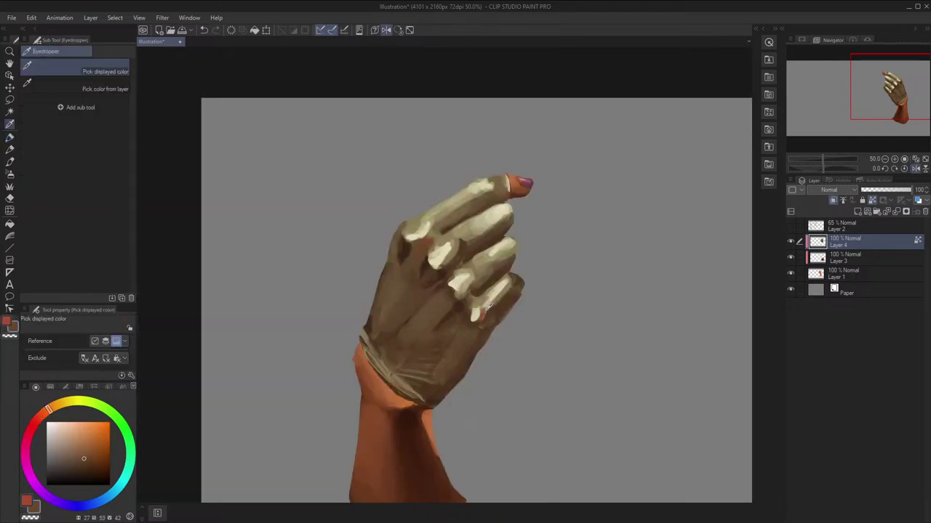
{"action": "left_click", "coordinate": [487, 310], "text": "alt"}
{"action": "key", "text": "h"}
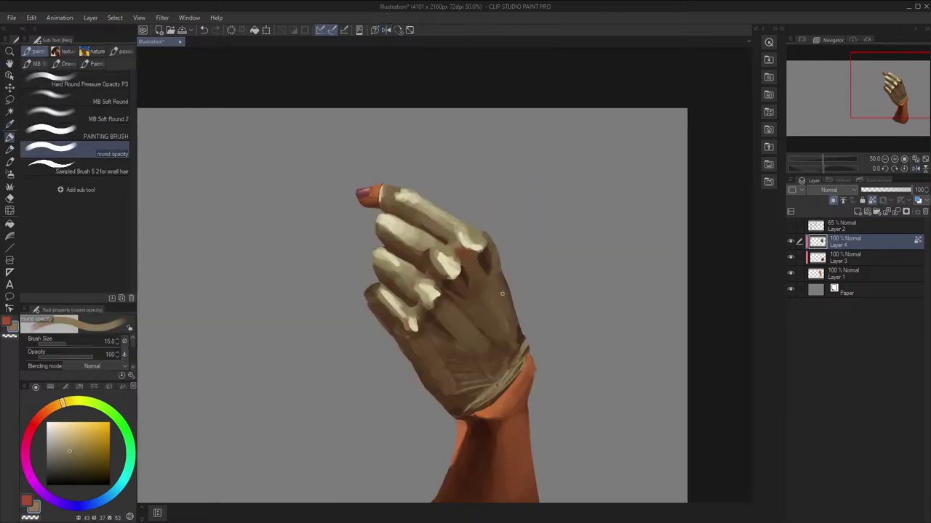
Tint the outer edge of the index knuckle with the muted red at brush size 30 and blend it with sampled tan
{"action": "key", "text": "space"}
{"action": "left_click_drag", "start_coordinate": [504, 292], "coordinate": [502, 288]}
{"action": "key", "text": "x"}
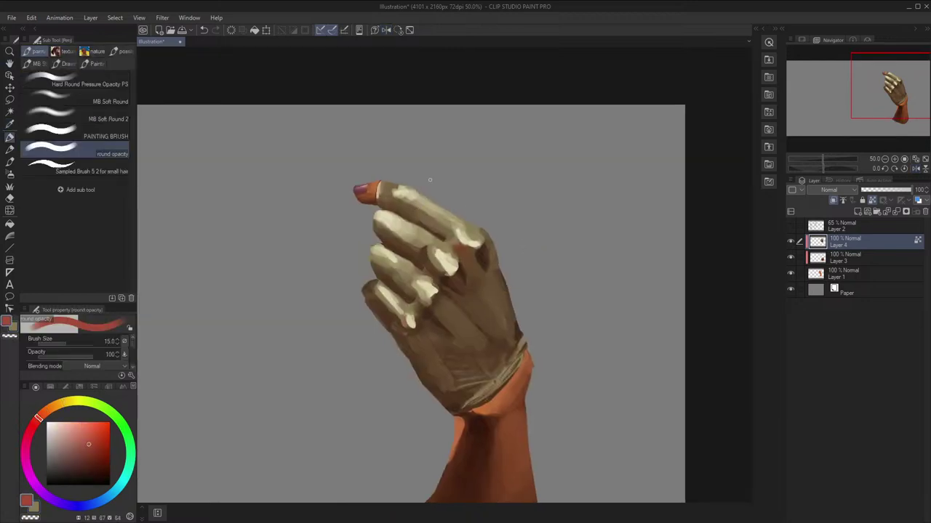
{"action": "key", "text": "]"}
{"action": "key", "text": "]"}
{"action": "key", "text": "]"}
{"action": "left_click", "coordinate": [469, 219], "text": "alt"}
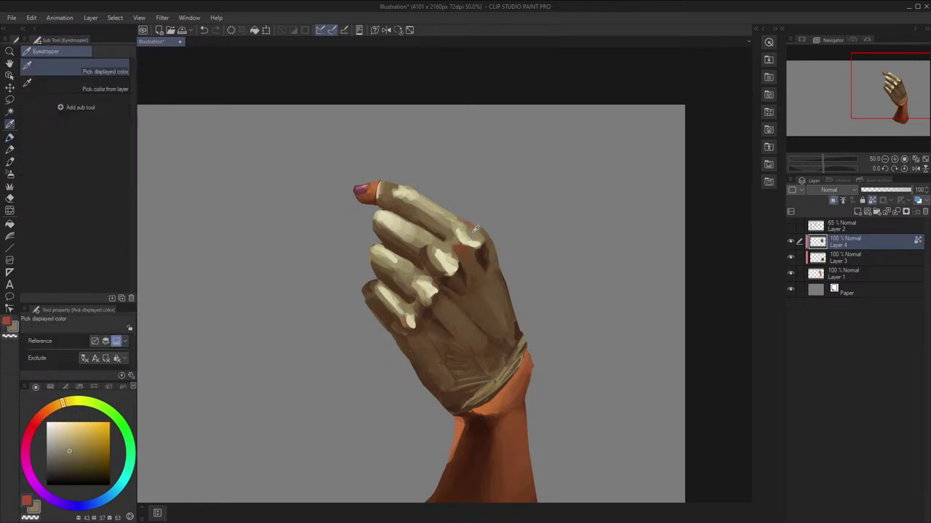
{"action": "scroll", "coordinate": [473, 167], "scroll_direction": "down", "scroll_amount": 2}
{"action": "key", "text": "ctrl+space"}
{"action": "left_click_drag", "start_coordinate": [485, 135], "coordinate": [535, 135]}
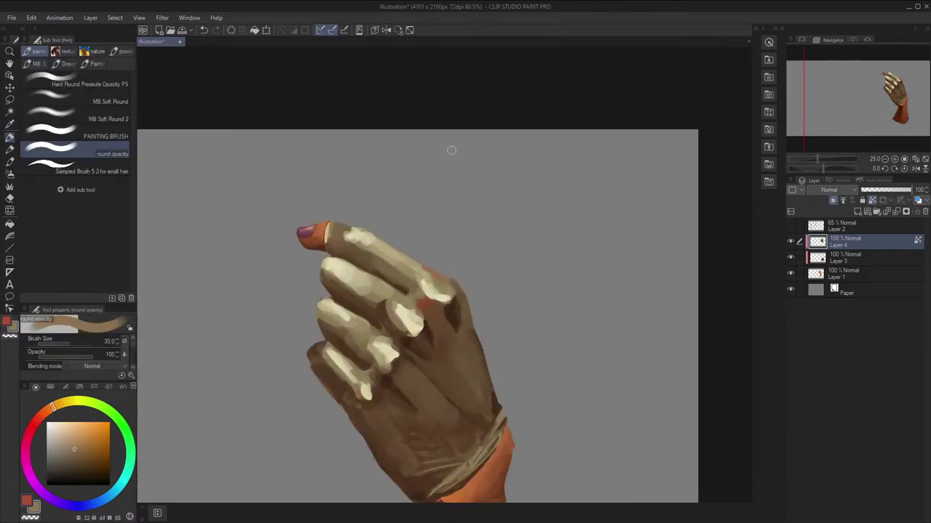
Paint a muted red tint on the shaded underside of the ring finger at brush size 40
{"action": "key", "text": "space"}
{"action": "left_click_drag", "start_coordinate": [445, 152], "coordinate": [505, 149]}
{"action": "key", "text": "x"}
{"action": "key", "text": "space"}
{"action": "left_click_drag", "start_coordinate": [501, 256], "coordinate": [486, 220]}
{"action": "key", "text": "p"}
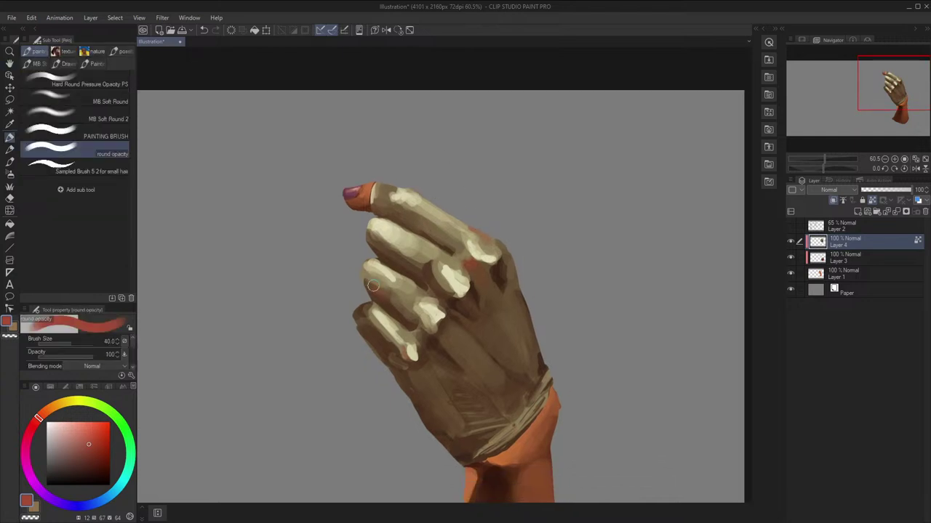
{"action": "left_click_drag", "start_coordinate": [373, 286], "coordinate": [392, 305]}
{"action": "key", "text": "h"}
Soften the ring finger's red tint with sampled browns at brush size 40, and check the hand zoomed out
{"action": "key", "text": "x"}
{"action": "left_click", "coordinate": [506, 306], "text": "alt"}
{"action": "mouse_move", "coordinate": [515, 288]}
{"action": "left_mouse_down"}
{"action": "mouse_move", "coordinate": [503, 304]}
{"action": "mouse_move", "coordinate": [537, 268]}
{"action": "left_mouse_up"}
{"action": "left_click", "coordinate": [507, 295], "text": "alt"}
{"action": "left_click", "coordinate": [508, 300], "text": "alt"}
{"action": "left_click", "coordinate": [514, 291], "text": "alt"}
{"action": "key", "text": "ctrl+minus"}
{"action": "key", "text": "ctrl+minus"}
{"action": "key", "text": "space"}
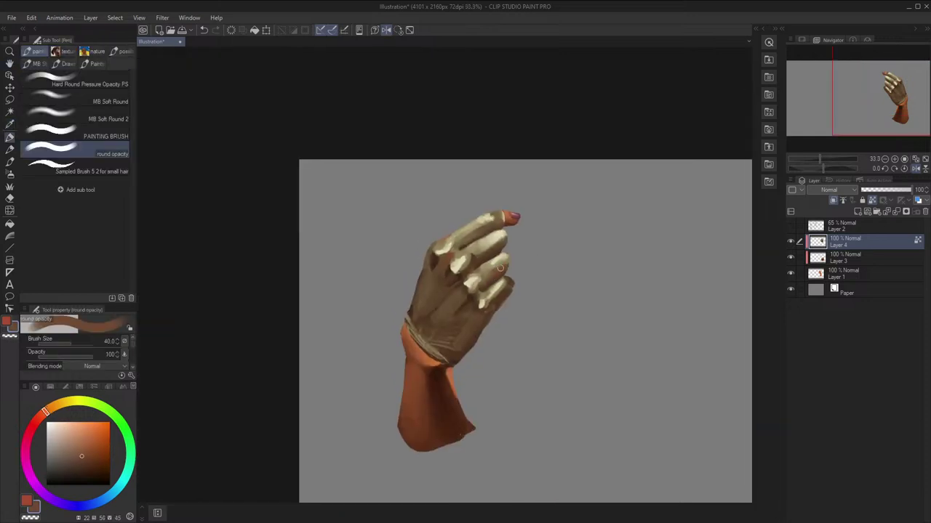
Try a muted red streak along the back of the hand below the index knuckle at brush size 40
{"action": "key", "text": "ctrl+h"}
{"action": "left_click", "coordinate": [430, 276], "text": "alt"}
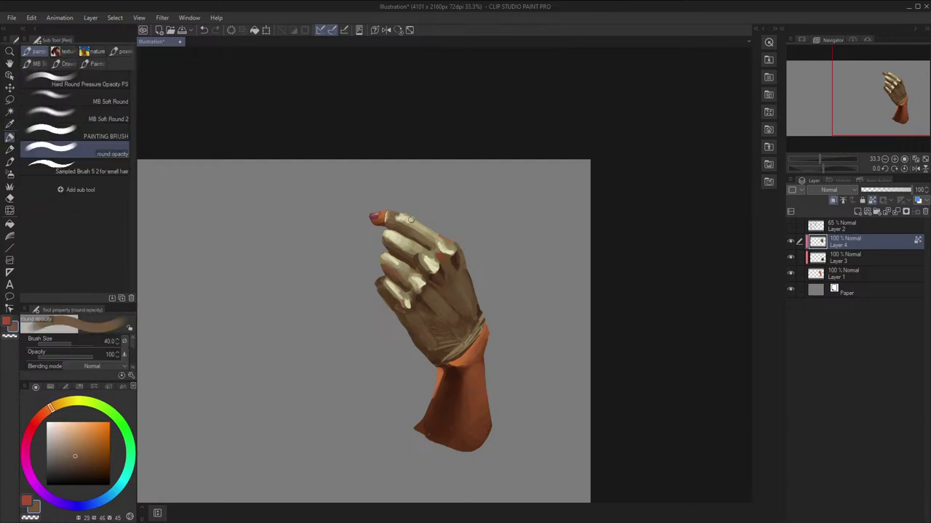
{"action": "scroll", "coordinate": [436, 239], "scroll_direction": "up", "scroll_amount": 1}
{"action": "key", "text": "space"}
{"action": "mouse_move", "coordinate": [422, 318]}
{"action": "left_mouse_down"}
{"action": "mouse_move", "coordinate": [432, 255]}
{"action": "mouse_move", "coordinate": [405, 249]}
{"action": "left_mouse_up"}
{"action": "scroll", "coordinate": [430, 258], "scroll_direction": "up", "scroll_amount": 1}
{"action": "key", "text": "x"}
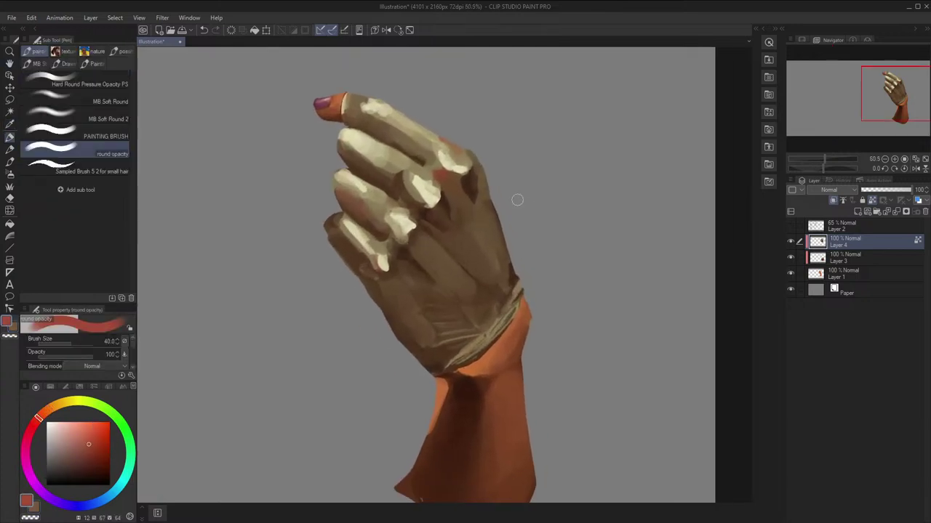
{"action": "key", "text": "space"}
{"action": "left_click_drag", "start_coordinate": [516, 240], "coordinate": [506, 245]}
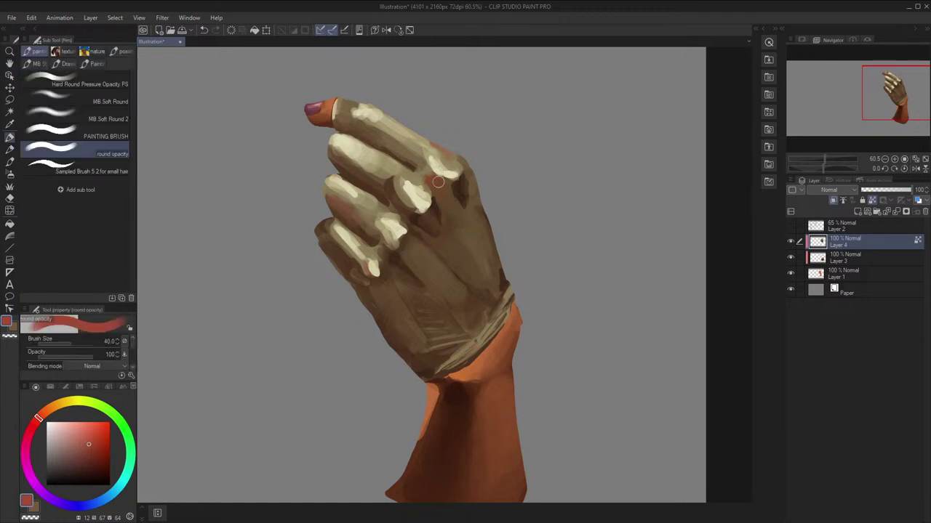
{"action": "key", "text": "ctrl+h"}
{"action": "left_click", "coordinate": [431, 218], "text": "alt"}
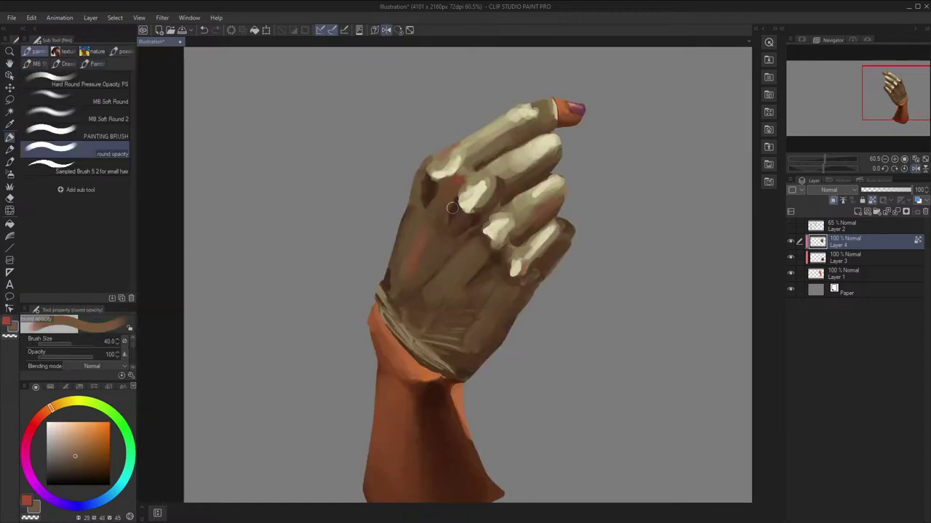
Soften the red streak below the index knuckle with a brown sampled from the glove
{"action": "key", "text": "ctrl+h"}
{"action": "key", "text": "ctrl+h"}
{"action": "left_click", "coordinate": [443, 226], "text": "alt"}
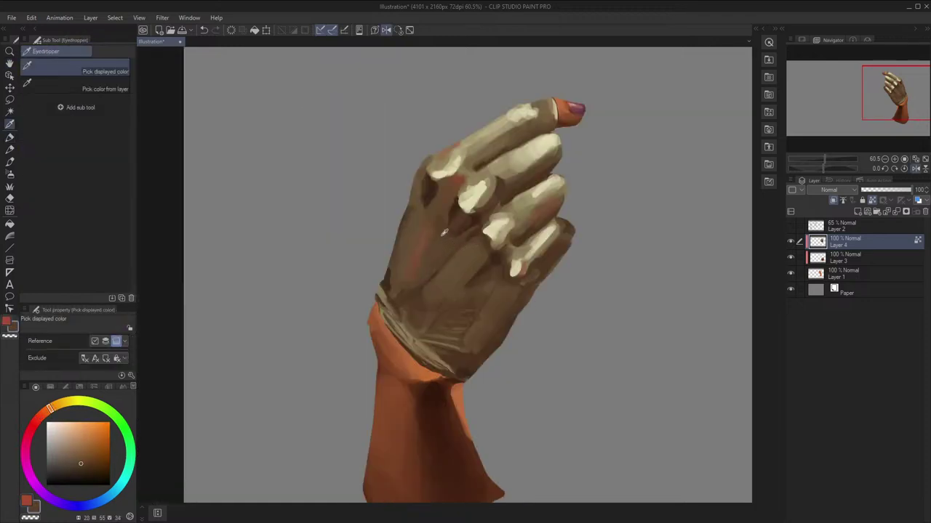
{"action": "left_click_drag", "start_coordinate": [417, 263], "coordinate": [425, 248]}
{"action": "key", "text": "ctrl+h"}
Try a second muted red streak on the back of the hand below the ring knuckle at brush size 60
{"action": "key", "text": "space"}
{"action": "left_click_drag", "start_coordinate": [511, 189], "coordinate": [517, 183]}
{"action": "key", "text": "x"}
{"action": "key", "text": "space"}
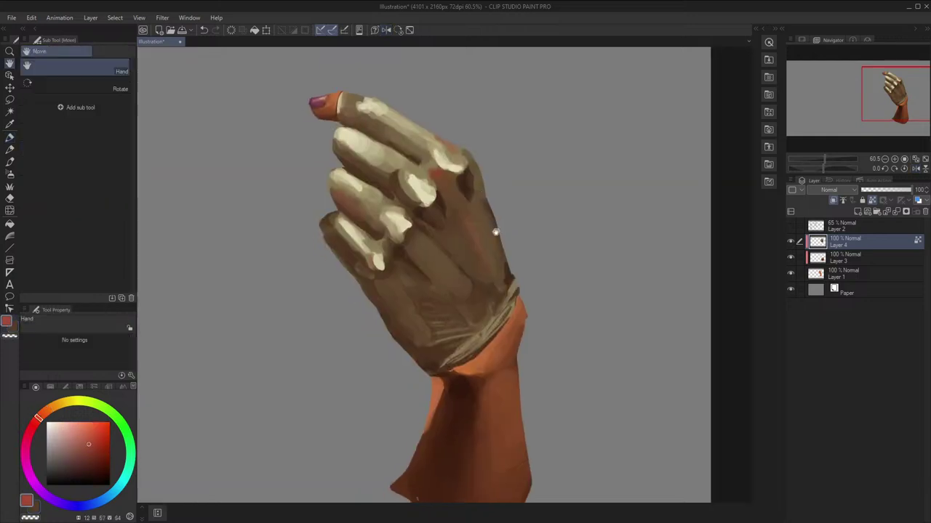
{"action": "left_click_drag", "start_coordinate": [495, 232], "coordinate": [500, 220]}
{"action": "key", "text": "ctrl+h"}
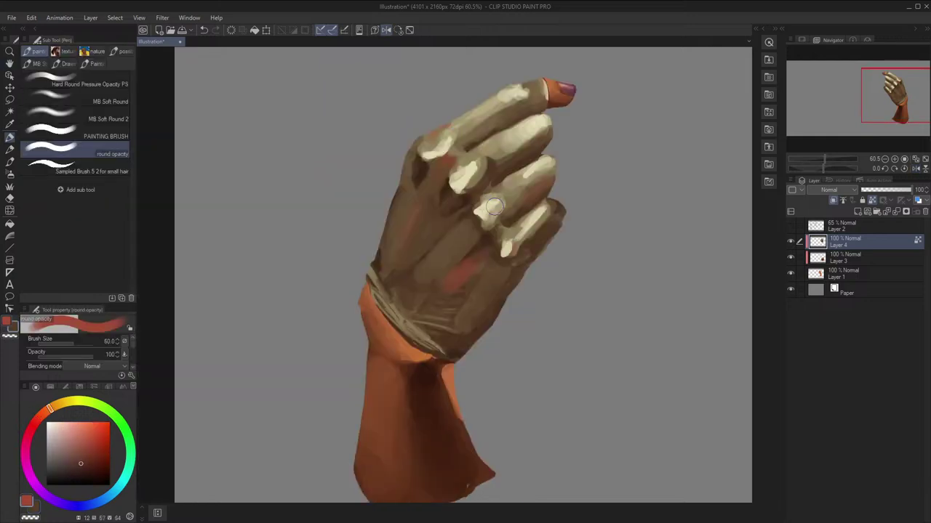
Blend the streak below the ring knuckle with sampled browns at brush size 50, checking the hand mirrored and zoomed out
{"action": "left_click", "coordinate": [474, 280], "text": "alt"}
{"action": "left_click", "coordinate": [469, 272], "text": "alt"}
{"action": "left_click_drag", "start_coordinate": [460, 274], "coordinate": [449, 284]}
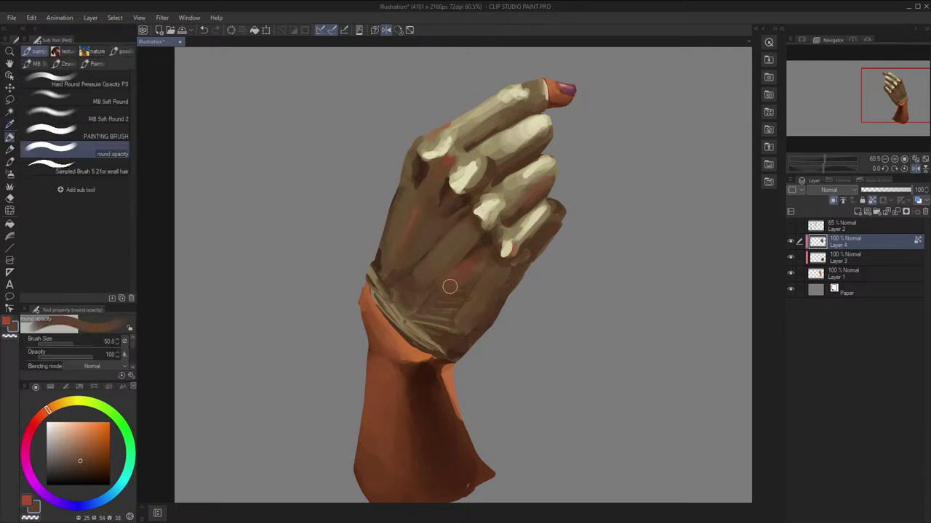
{"action": "key", "text": "ctrl+h"}
{"action": "scroll", "coordinate": [506, 240], "scroll_direction": "down", "scroll_amount": 1}
{"action": "left_click", "coordinate": [434, 266], "text": "alt"}
{"action": "key", "text": "ctrl+h"}
{"action": "left_click", "coordinate": [473, 268], "text": "alt"}
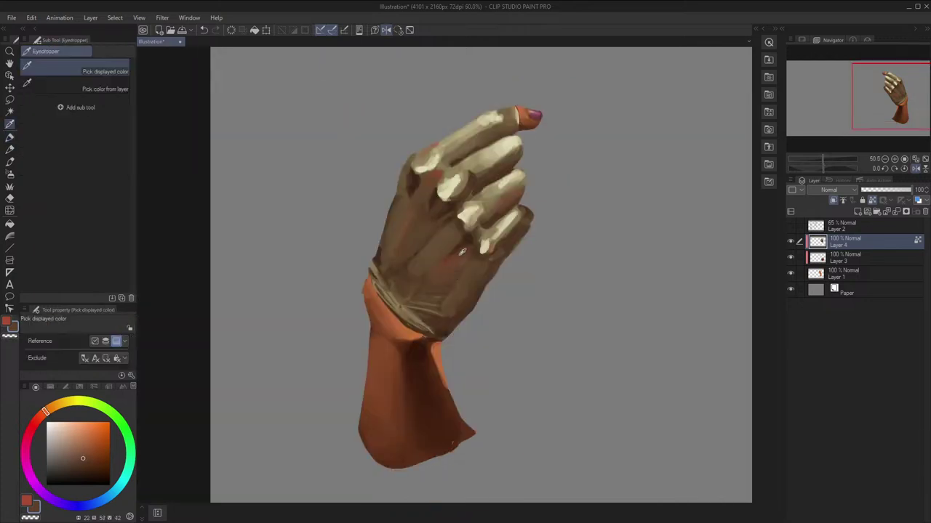
{"action": "key", "text": "ctrl+h"}
{"action": "key", "text": "ctrl+minus"}
{"action": "key", "text": "ctrl+plus"}
{"action": "key", "text": "ctrl+plus"}
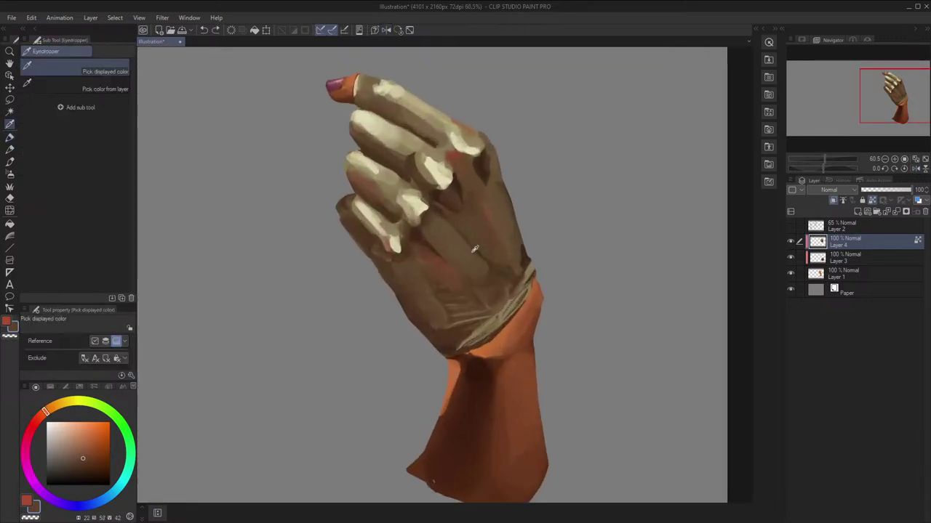
Try a saturated orange streak on the back of the hand at brush size 50, and undo it together with the earlier red streak
{"action": "left_click", "coordinate": [464, 248]}
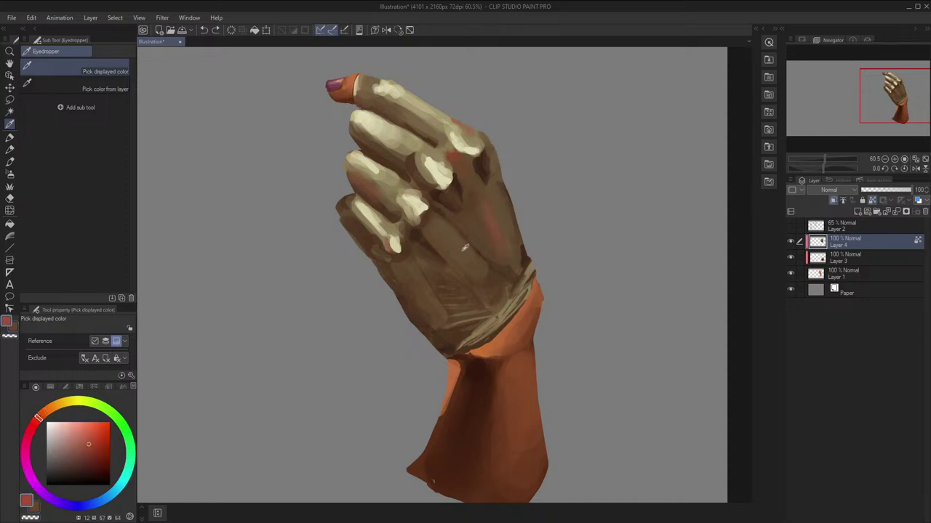
{"action": "left_click_drag", "start_coordinate": [88, 409], "coordinate": [45, 412]}
{"action": "left_click", "coordinate": [102, 444]}
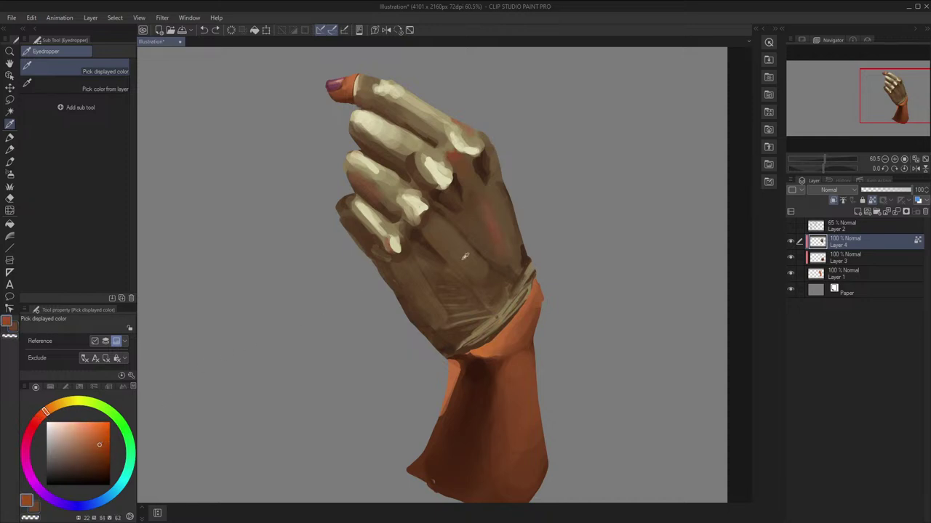
{"action": "left_click", "coordinate": [465, 255]}
{"action": "key", "text": "p"}
{"action": "left_click", "coordinate": [101, 439]}
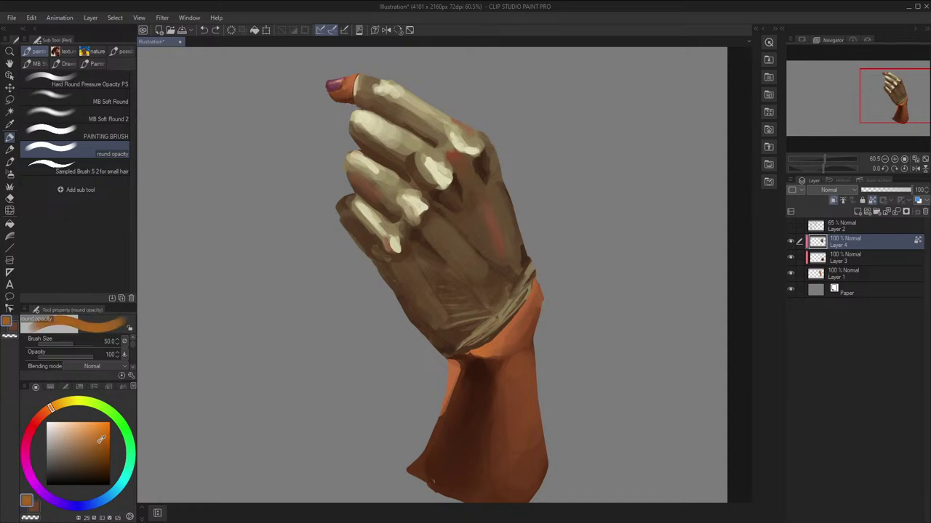
{"action": "left_click_drag", "start_coordinate": [483, 206], "coordinate": [498, 244]}
{"action": "key", "text": "ctrl+z"}
{"action": "mouse_move", "coordinate": [487, 211]}
{"action": "left_mouse_down"}
{"action": "mouse_move", "coordinate": [497, 242]}
{"action": "mouse_move", "coordinate": [495, 224]}
{"action": "left_mouse_up"}
{"action": "key", "text": "i"}
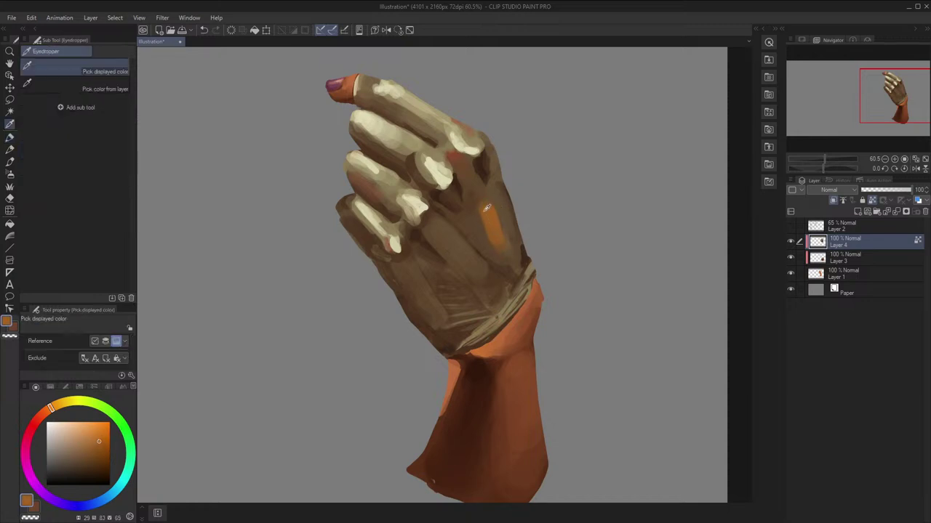
{"action": "key", "text": "ctrl+z"}
{"action": "key", "text": "ctrl+z"}
Paint a muted red streak on the back of the hand below the index knuckle at brush size 50
{"action": "left_click", "coordinate": [488, 207]}
{"action": "left_click", "coordinate": [497, 227]}
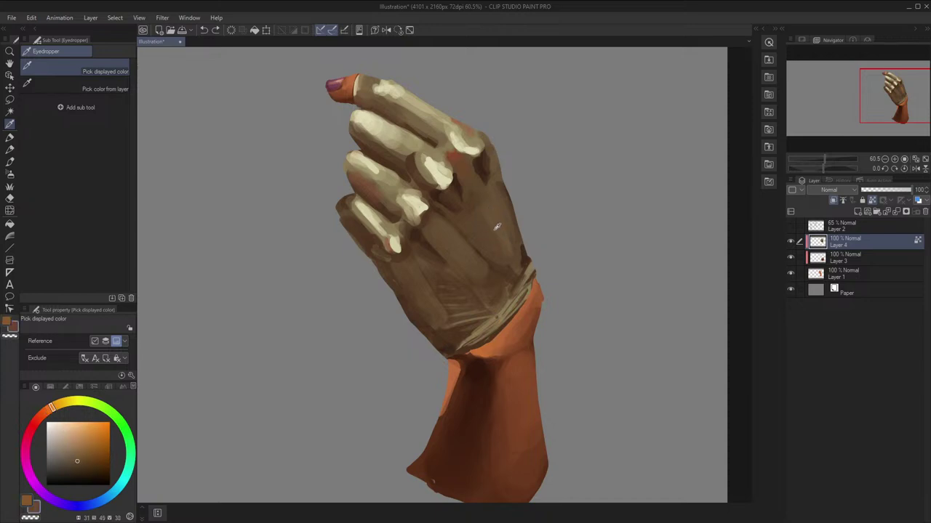
{"action": "left_click", "coordinate": [38, 419]}
{"action": "key", "text": "p"}
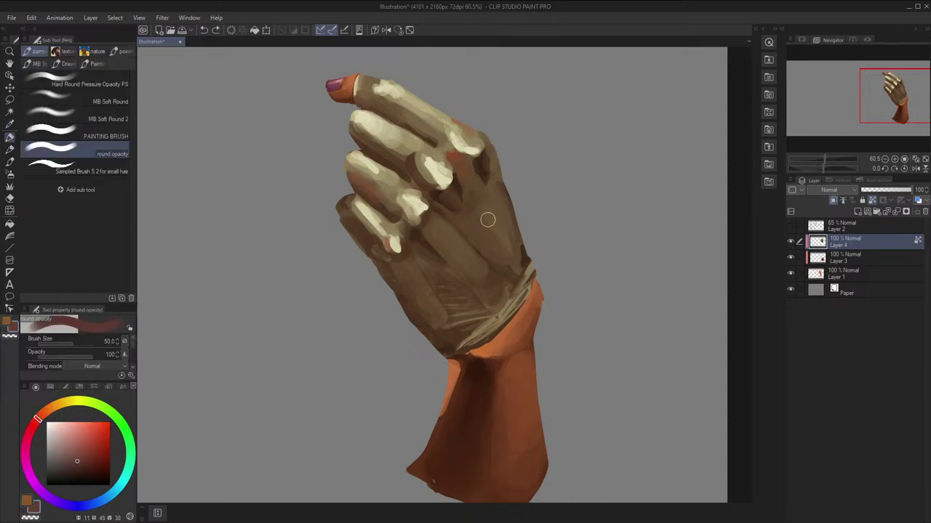
{"action": "left_click_drag", "start_coordinate": [488, 218], "coordinate": [487, 227]}
{"action": "key", "text": "h"}
{"action": "key", "text": "h"}
{"action": "left_click", "coordinate": [98, 435]}
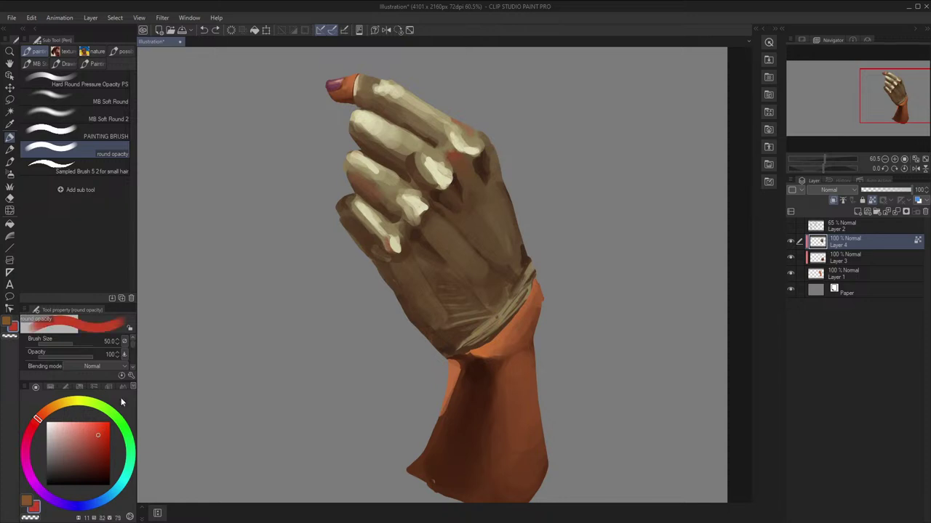
{"action": "left_click", "coordinate": [483, 209], "text": "alt"}
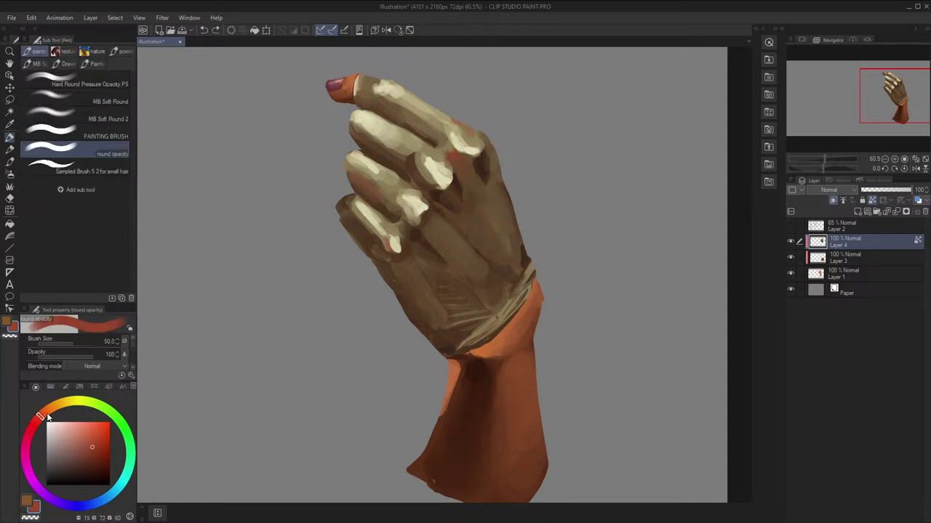
{"action": "key", "text": "h"}
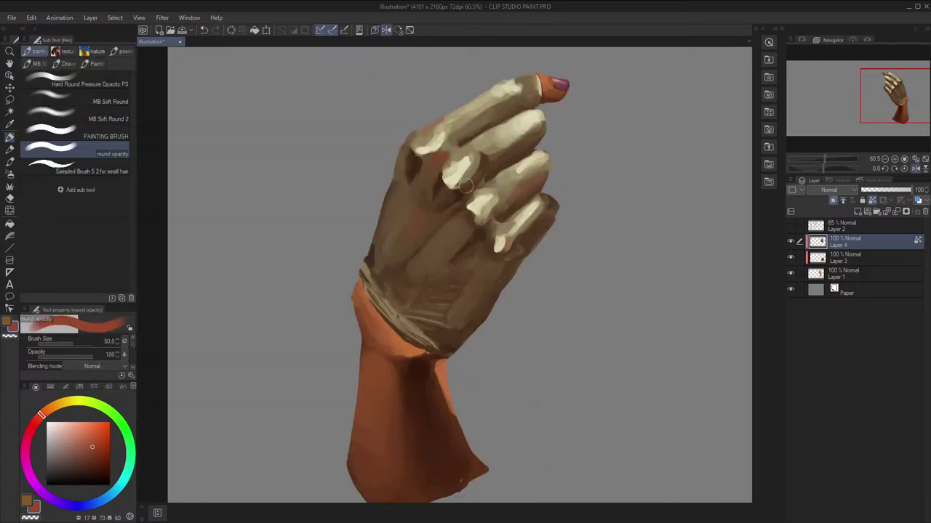
Blend the red streak below the index knuckle into the glove with sampled browns at brush sizes 40 and 50
{"action": "left_click", "coordinate": [407, 233], "text": "alt"}
{"action": "key", "text": "h"}
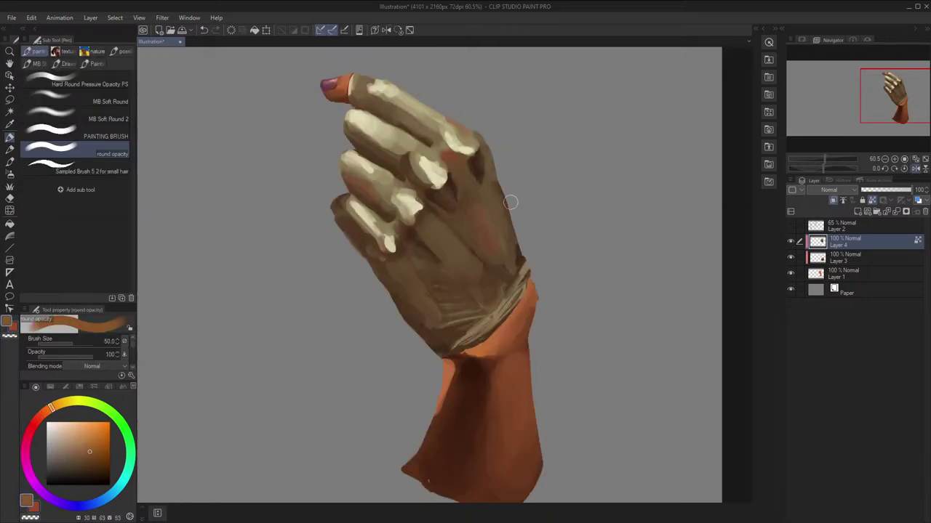
{"action": "left_click", "coordinate": [492, 217], "text": "alt"}
{"action": "key", "text": "["}
{"action": "left_click", "coordinate": [489, 230], "text": "alt"}
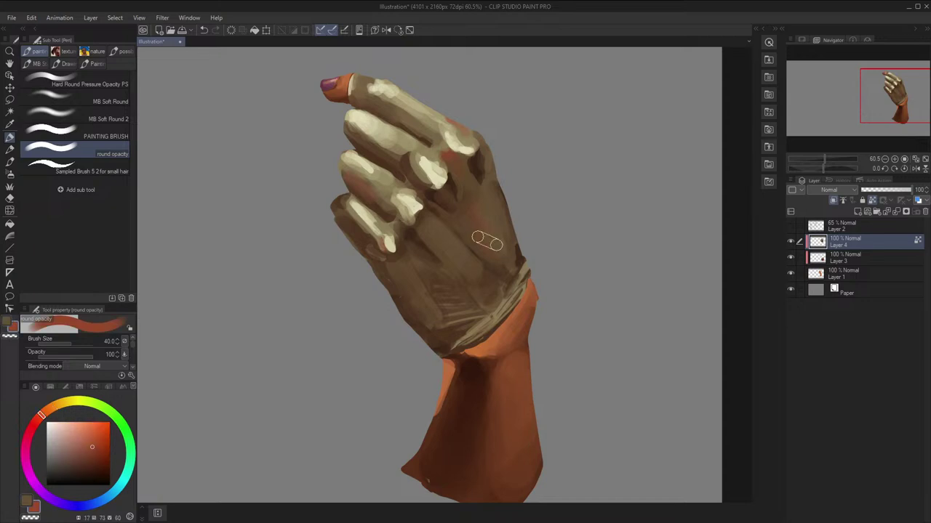
{"action": "key", "text": "h"}
{"action": "left_click", "coordinate": [428, 230], "text": "alt"}
{"action": "key", "text": "bracketright"}
{"action": "scroll", "coordinate": [408, 247], "scroll_direction": "down", "scroll_amount": 2}
{"action": "key", "text": "h"}
{"action": "key", "text": "h"}
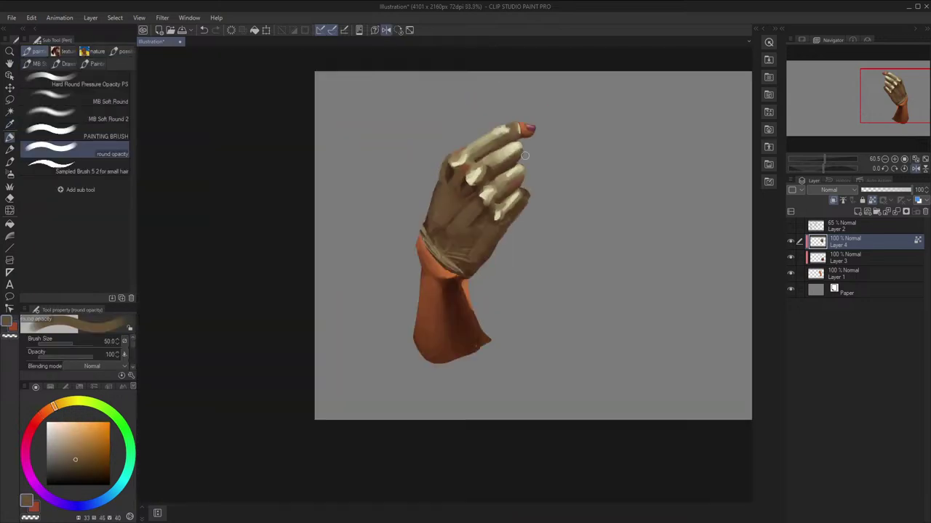
Add a second muted red streak along the middle of the back of the hand at brush size 50
{"action": "key", "text": "h"}
{"action": "key", "text": "space"}
{"action": "scroll", "coordinate": [522, 156], "scroll_direction": "down", "scroll_amount": 1}
{"action": "scroll", "coordinate": [521, 155], "scroll_direction": "up", "scroll_amount": 1}
{"action": "scroll", "coordinate": [490, 244], "scroll_direction": "up", "scroll_amount": 1}
{"action": "mouse_move", "coordinate": [568, 203]}
{"action": "left_mouse_down"}
{"action": "mouse_move", "coordinate": [490, 244]}
{"action": "mouse_move", "coordinate": [676, 255]}
{"action": "mouse_move", "coordinate": [642, 241]}
{"action": "left_mouse_up"}
{"action": "scroll", "coordinate": [490, 244], "scroll_direction": "up", "scroll_amount": 2}
{"action": "key", "text": "x"}
{"action": "left_click_drag", "start_coordinate": [350, 254], "coordinate": [397, 288]}
Soften the red streak in the middle of the back of the hand with a sampled greyish brown
{"action": "left_click", "coordinate": [397, 284], "text": "alt"}
{"action": "key", "text": "h"}
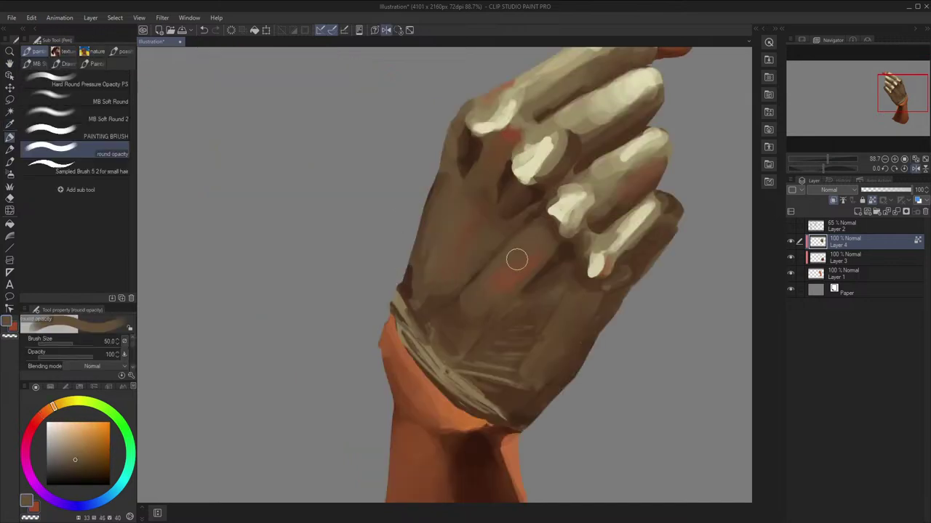
{"action": "key", "text": "h"}
{"action": "scroll", "coordinate": [524, 255], "scroll_direction": "down", "scroll_amount": 1}
{"action": "key", "text": "space"}
{"action": "mouse_move", "coordinate": [531, 226]}
{"action": "left_mouse_down"}
{"action": "mouse_move", "coordinate": [542, 253]}
{"action": "mouse_move", "coordinate": [559, 229]}
{"action": "left_mouse_up"}
Paint a thin red rim along the glove's outer edge below the little finger at brush size 25, and sample browns beside it
{"action": "key", "text": "x"}
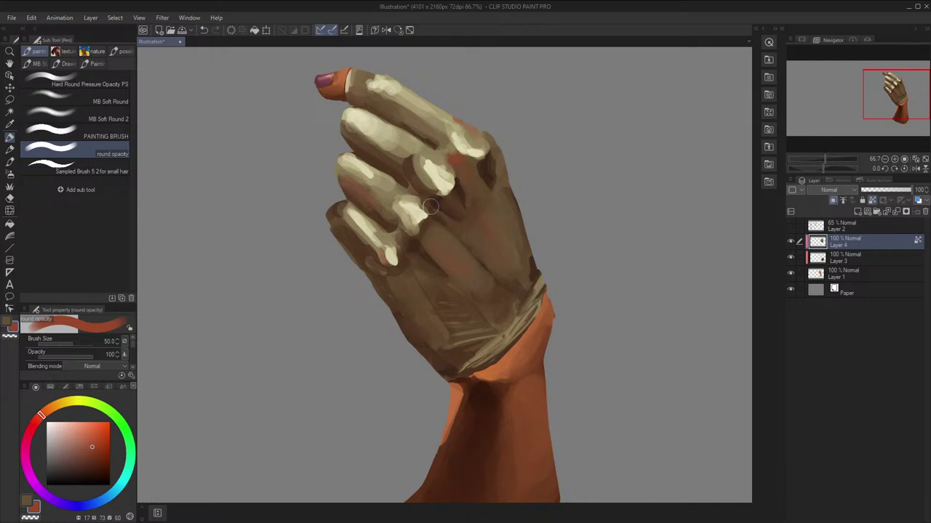
{"action": "key", "text": "ctrl+shift+h"}
{"action": "key", "text": "["}
{"action": "key", "text": "["}
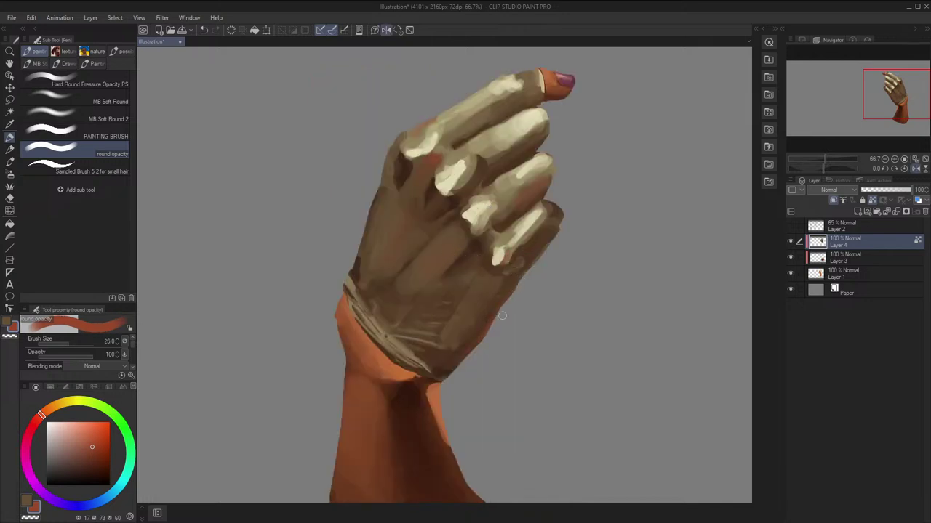
{"action": "key", "text": "ctrl+shift+h"}
{"action": "left_click", "coordinate": [393, 302], "text": "alt"}
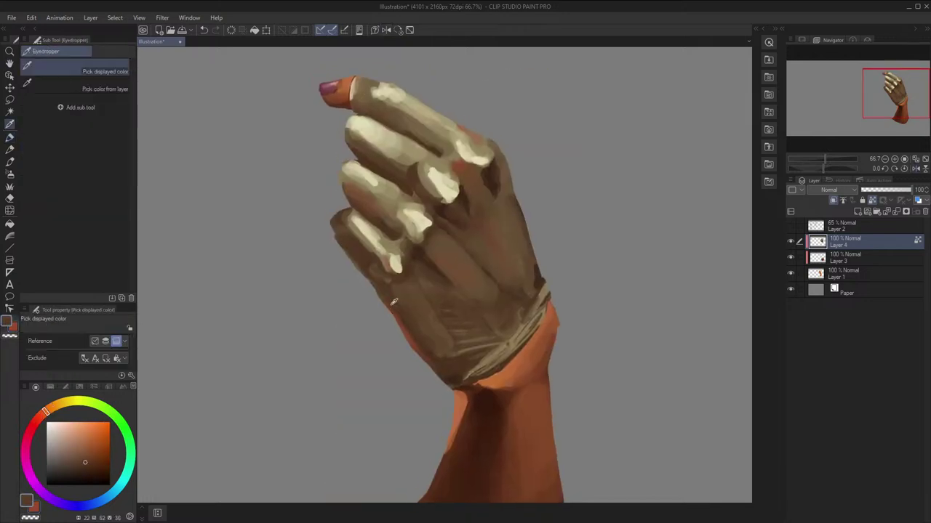
{"action": "left_click", "coordinate": [393, 294], "text": "alt"}
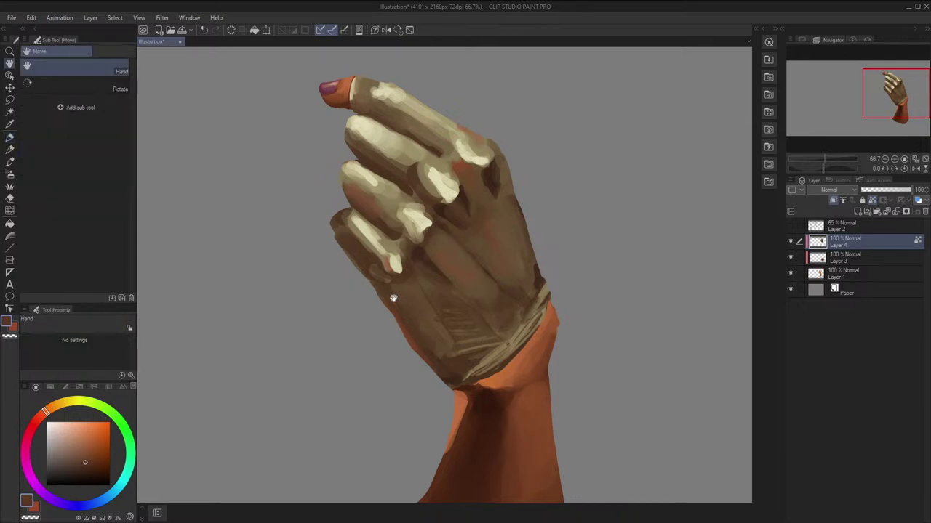
Extend the red rim along the little finger's outer edge at brush size 20, softening it with sampled dark brown at size 25
{"action": "key", "text": "x"}
{"action": "key", "text": "["}
{"action": "key", "text": "["}
{"action": "left_click", "coordinate": [364, 264], "text": "alt"}
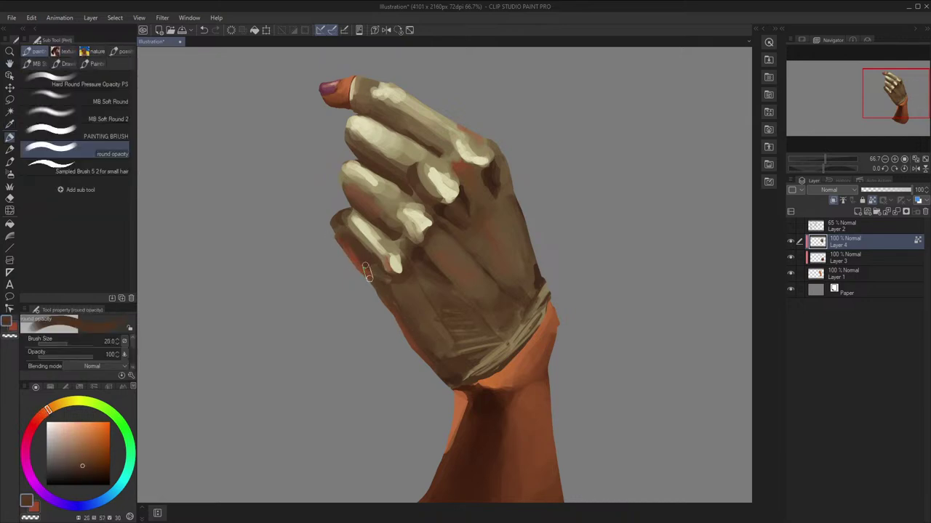
{"action": "left_click", "coordinate": [366, 271], "text": "alt"}
{"action": "key", "text": "]"}
{"action": "left_click_drag", "start_coordinate": [362, 266], "coordinate": [350, 239]}
Check the whole hand zoomed out, both mirrored and unmirrored
{"action": "scroll", "coordinate": [465, 220], "scroll_direction": "down", "scroll_amount": 2}
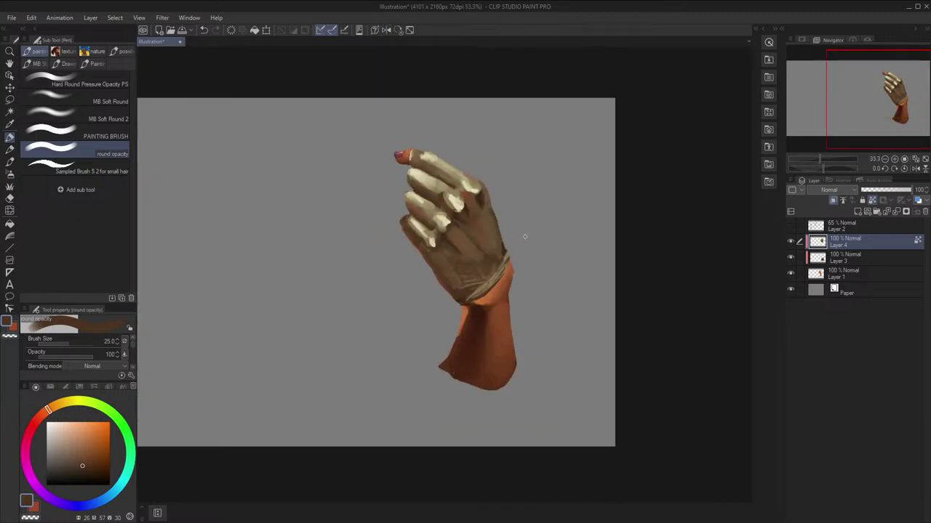
{"action": "key", "text": "h"}
{"action": "scroll", "coordinate": [528, 236], "scroll_direction": "down", "scroll_amount": 1}
{"action": "key", "text": "h"}
{"action": "scroll", "coordinate": [577, 186], "scroll_direction": "up", "scroll_amount": 1}
{"action": "key", "text": "space"}
{"action": "left_click_drag", "start_coordinate": [567, 187], "coordinate": [612, 181]}
{"action": "scroll", "coordinate": [595, 186], "scroll_direction": "up", "scroll_amount": 1}
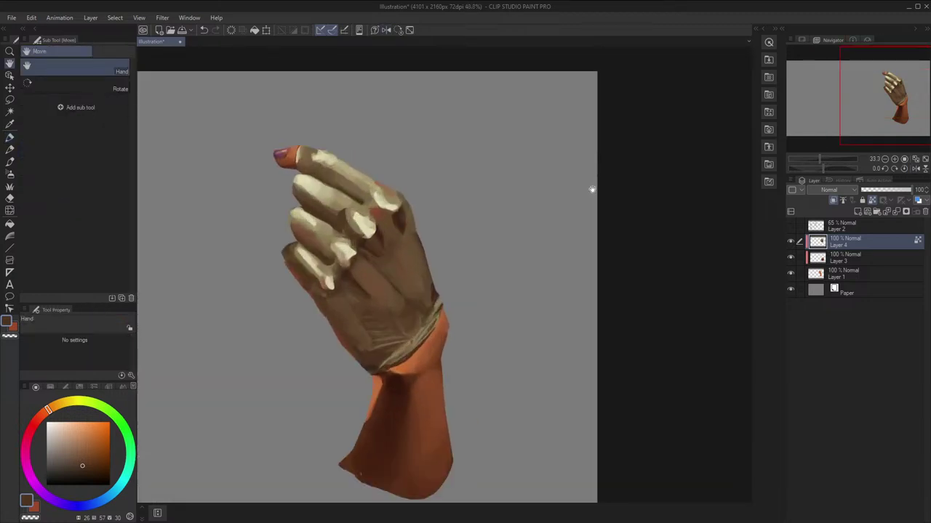
Break up the middle knuckle's highlight with small strokes of sampled beige at brush size 8
{"action": "left_click_drag", "start_coordinate": [522, 203], "coordinate": [545, 214]}
{"action": "scroll", "coordinate": [596, 184], "scroll_direction": "up", "scroll_amount": 1}
{"action": "scroll", "coordinate": [594, 216], "scroll_direction": "up", "scroll_amount": 1}
{"action": "scroll", "coordinate": [535, 226], "scroll_direction": "up", "scroll_amount": 1}
{"action": "key", "text": "x"}
{"action": "key", "text": "x"}
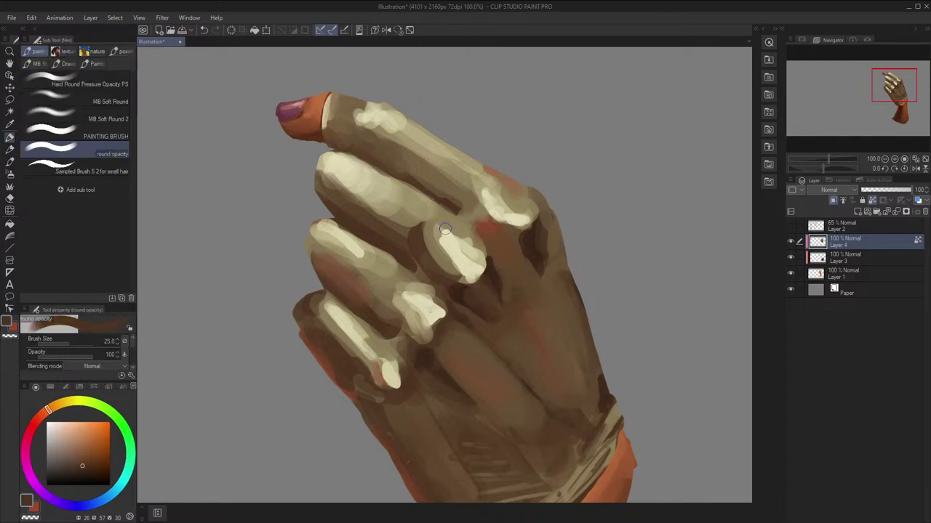
{"action": "left_click", "coordinate": [440, 231], "text": "alt"}
{"action": "key", "text": "["}
{"action": "key", "text": "["}
{"action": "key", "text": "["}
{"action": "key", "text": "["}
{"action": "key", "text": "["}
{"action": "key", "text": "h"}
{"action": "left_click_drag", "start_coordinate": [453, 234], "coordinate": [450, 241]}
{"action": "key", "text": "h"}
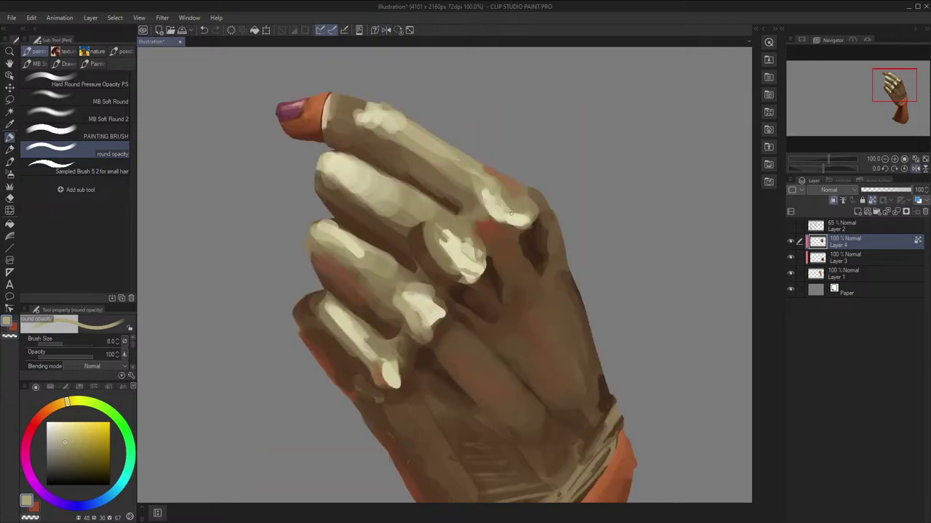
Break up the index and ring knuckle highlights with sampled darker beiges, using a brush size of 10 to 12
{"action": "left_click", "coordinate": [497, 202], "text": "alt"}
{"action": "key", "text": "ctrl+minus"}
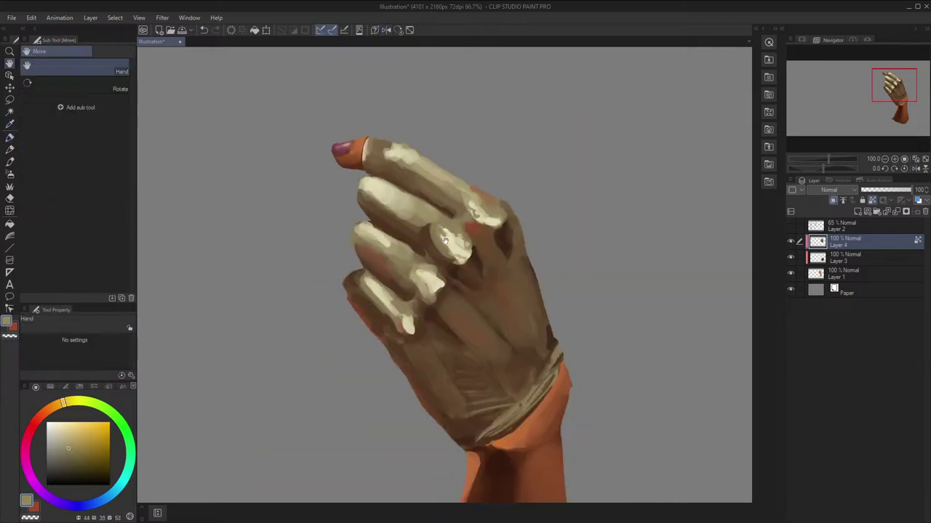
{"action": "left_click", "coordinate": [390, 264], "text": "alt"}
{"action": "key", "text": "h"}
{"action": "key", "text": "bracketright"}
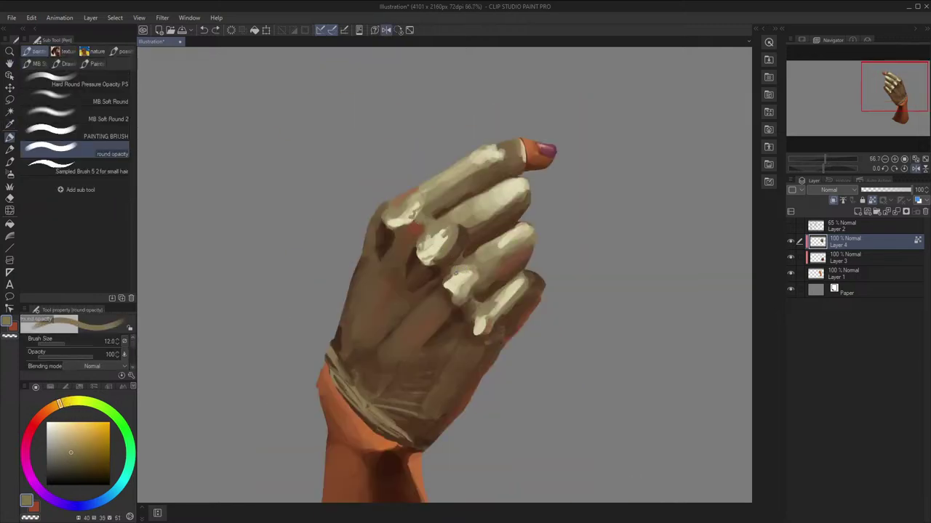
{"action": "key", "text": "h"}
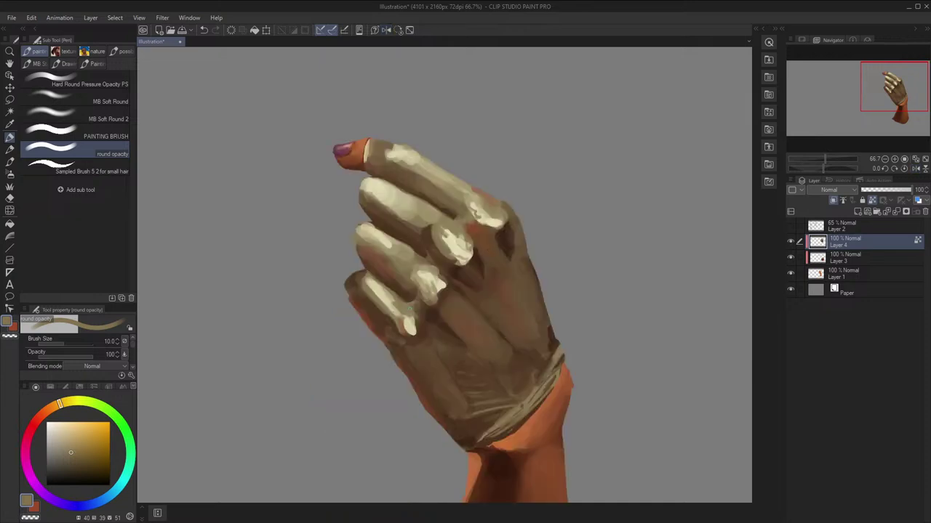
Touch up the knuckle highlights with sampled light beiges at brush size 10
{"action": "key", "text": "ctrl+minus"}
{"action": "key", "text": "ctrl+minus"}
{"action": "key", "text": "h"}
{"action": "left_click_drag", "start_coordinate": [514, 250], "coordinate": [532, 208]}
{"action": "key", "text": "h"}
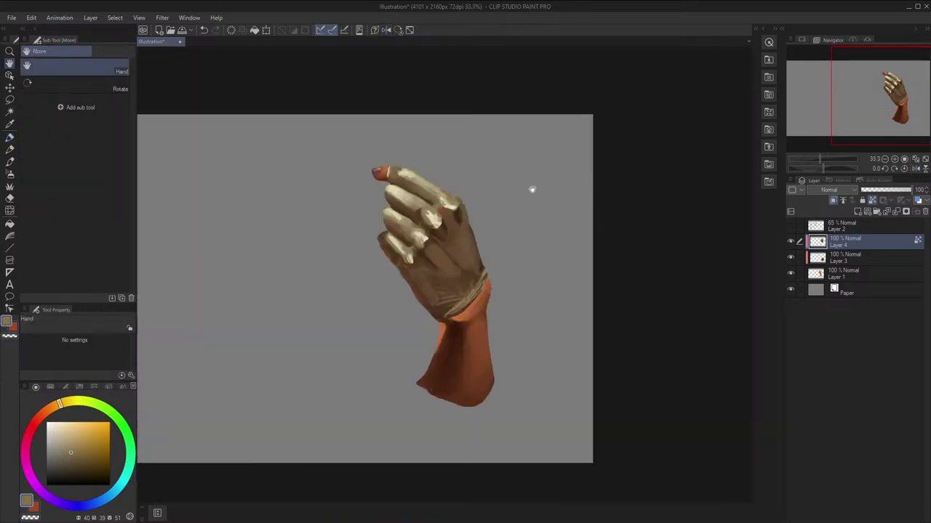
{"action": "key", "text": "ctrl+plus"}
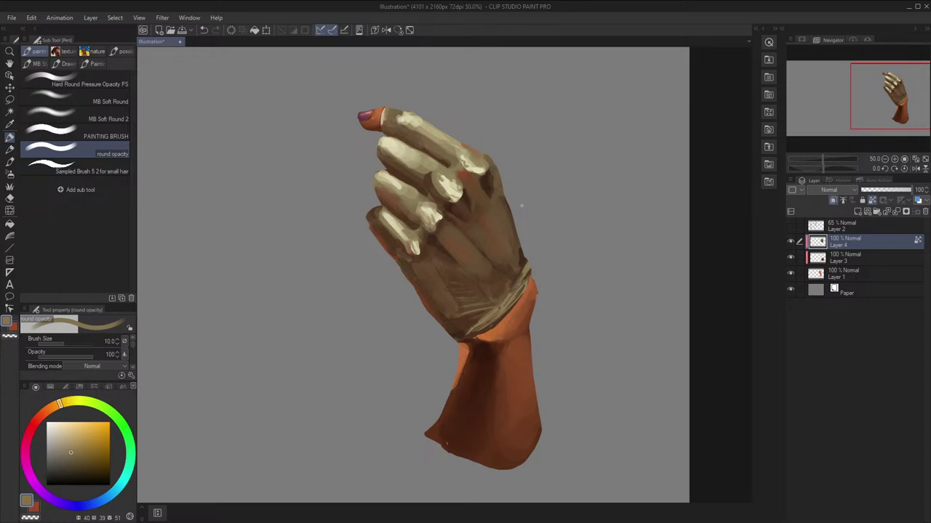
{"action": "key", "text": "x"}
{"action": "key", "text": "x"}
{"action": "left_click", "coordinate": [461, 192], "text": "alt"}
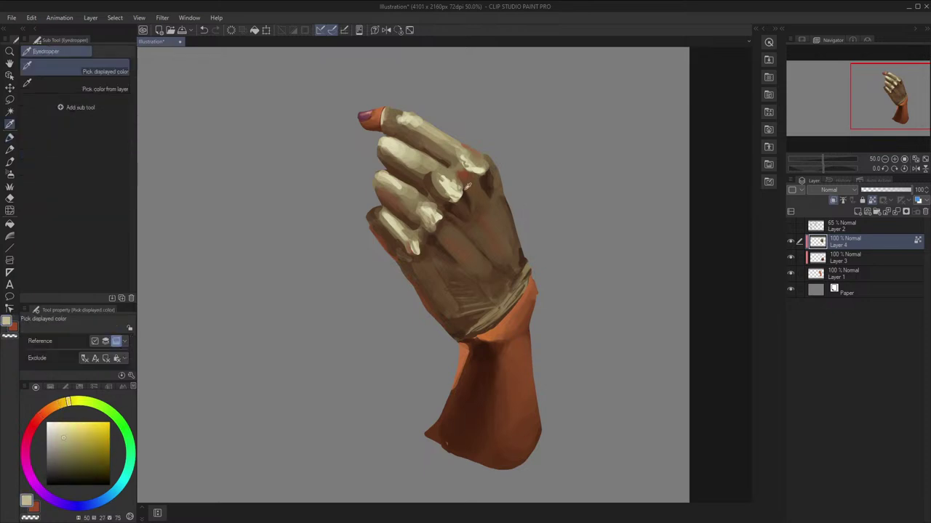
{"action": "left_click", "coordinate": [429, 205], "text": "alt"}
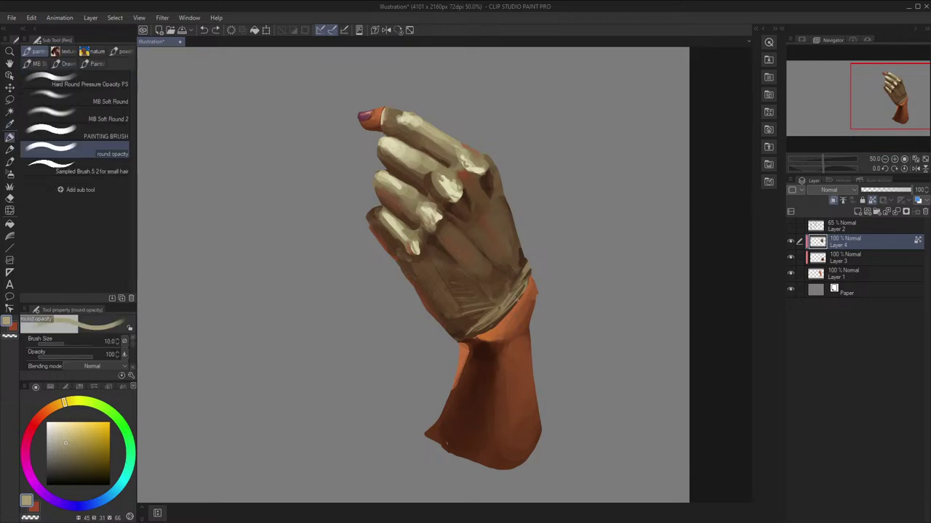
Paint light beige strands along the glove's cuff, undo one stroke, and reduce the brush size to 7
{"action": "key", "text": "bracketright"}
{"action": "key", "text": "bracketleft"}
{"action": "key", "text": "bracketleft"}
{"action": "key", "text": "h"}
{"action": "left_click_drag", "start_coordinate": [492, 313], "coordinate": [511, 296]}
{"action": "key", "text": "h"}
{"action": "key", "text": "ctrl+z"}
{"action": "key", "text": "bracketleft"}
{"action": "key", "text": "h"}
{"action": "scroll", "coordinate": [524, 286], "scroll_direction": "down", "scroll_amount": 1}
{"action": "key", "text": "h"}
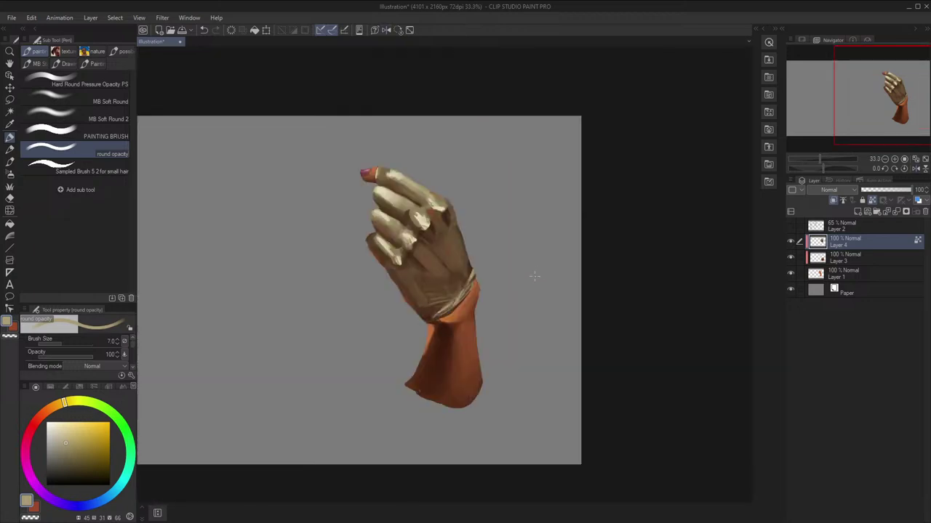
Brighten the cuff strands with a cream sampled from the knuckle highlight at brush size 7
{"action": "left_click", "coordinate": [422, 222], "text": "alt"}
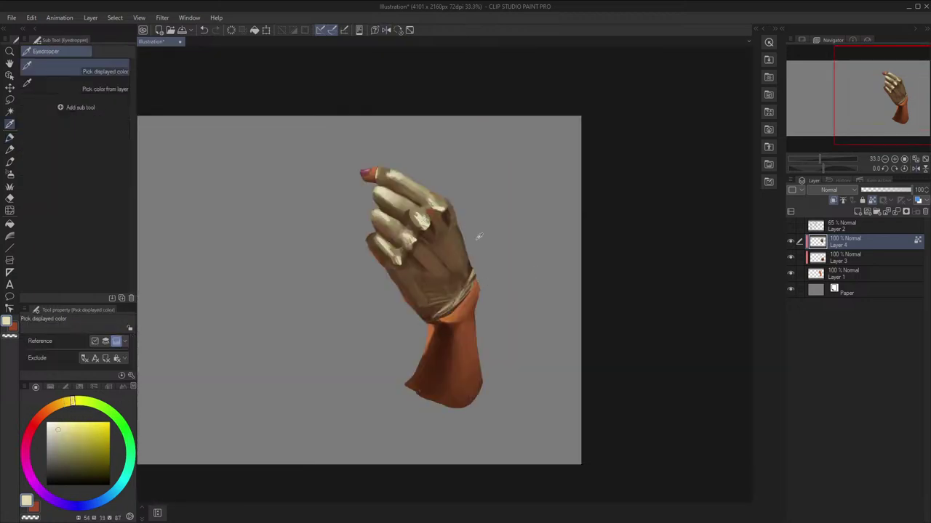
{"action": "key", "text": "ctrl+minus"}
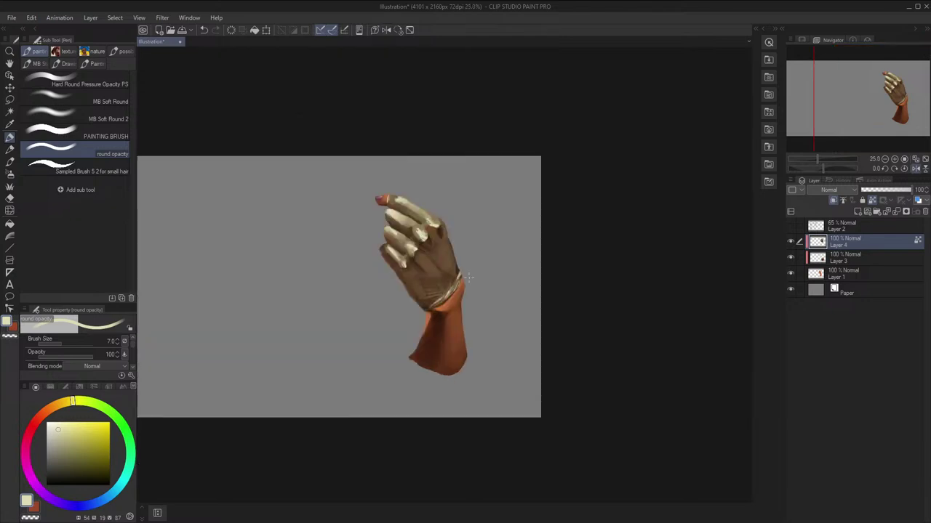
{"action": "scroll", "coordinate": [429, 270], "scroll_direction": "up", "scroll_amount": 3}
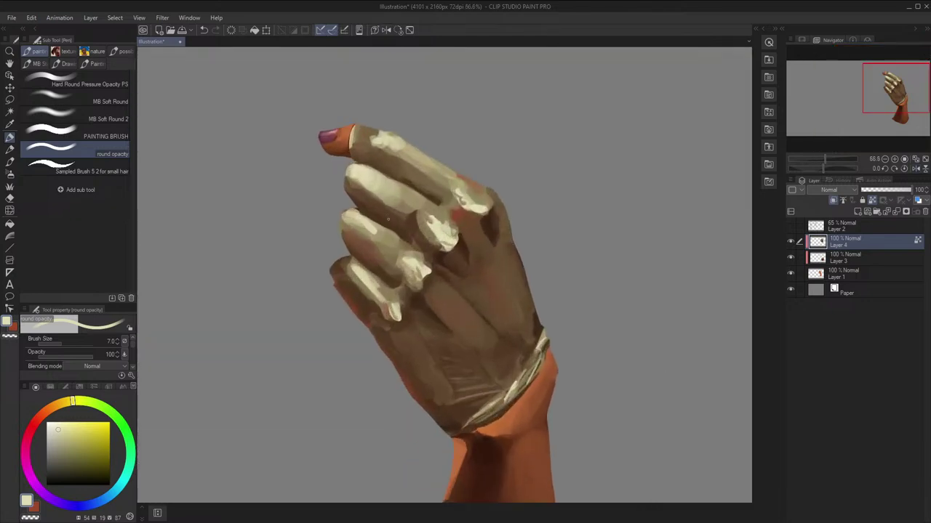
Darken the shadows around the cuff strands with a sampled dark brown at brush sizes 20 and 30
{"action": "key", "text": "alt"}
{"action": "left_click", "coordinate": [443, 196], "text": "alt"}
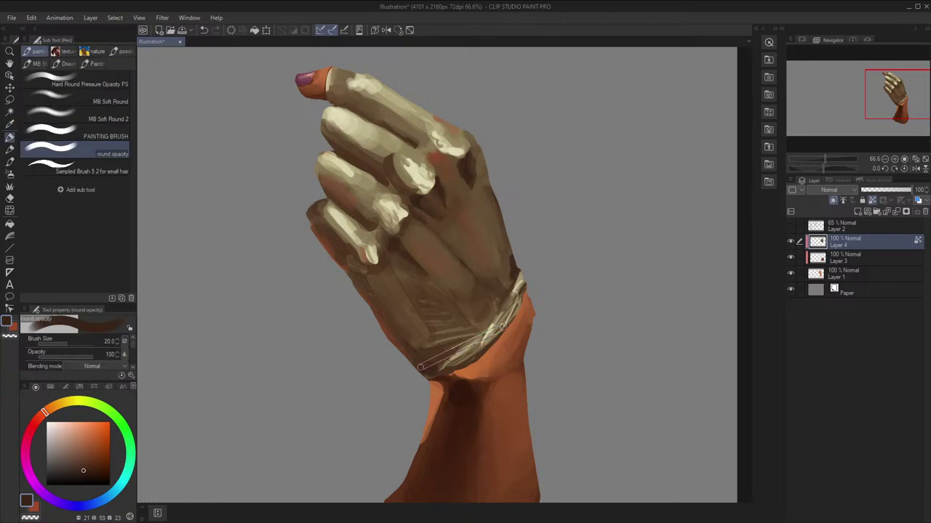
{"action": "key", "text": "h"}
{"action": "key", "text": "h"}
{"action": "key", "text": "alt"}
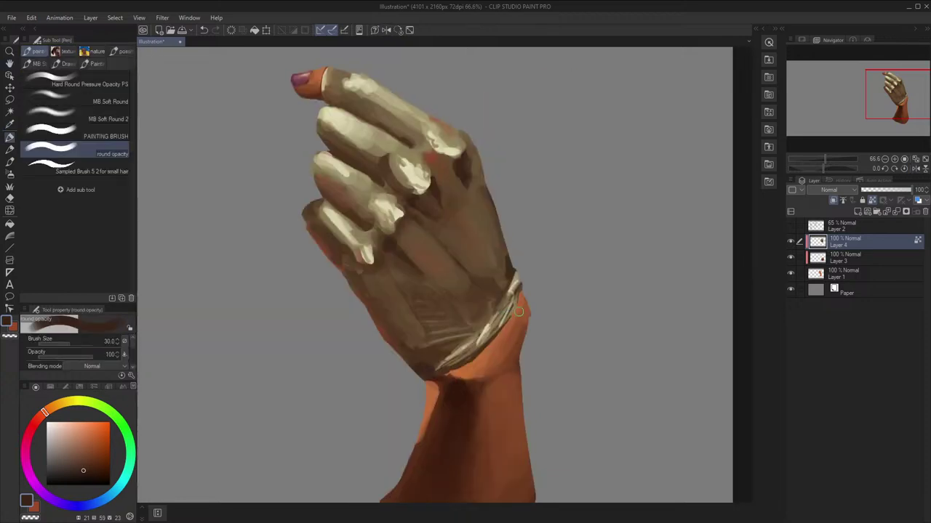
Refine the cuff strands with thin strokes of a sampled tan at brush size 7
{"action": "left_click", "coordinate": [476, 337], "text": "alt"}
{"action": "left_click_drag", "start_coordinate": [497, 334], "coordinate": [442, 368]}
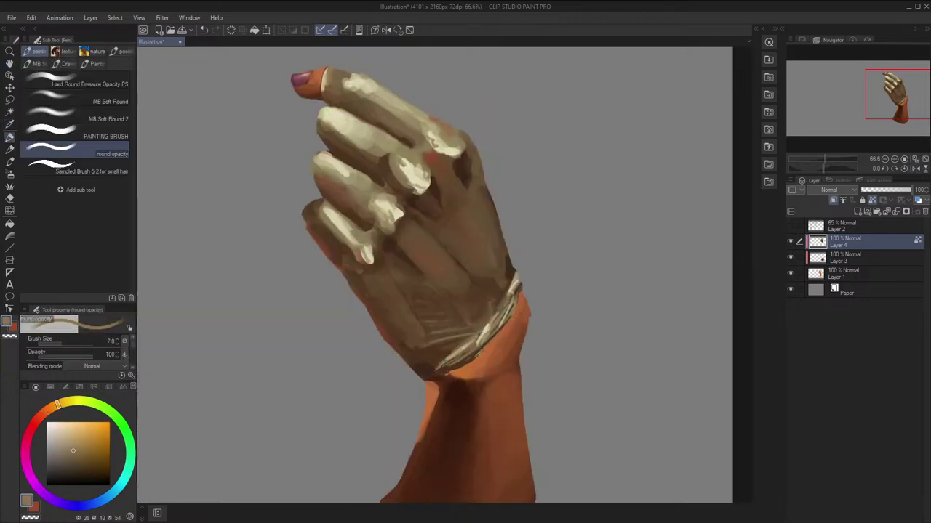
{"action": "key", "text": "h"}
{"action": "scroll", "coordinate": [520, 310], "scroll_direction": "down", "scroll_amount": 1}
{"action": "key", "text": "h"}
{"action": "key", "text": "space"}
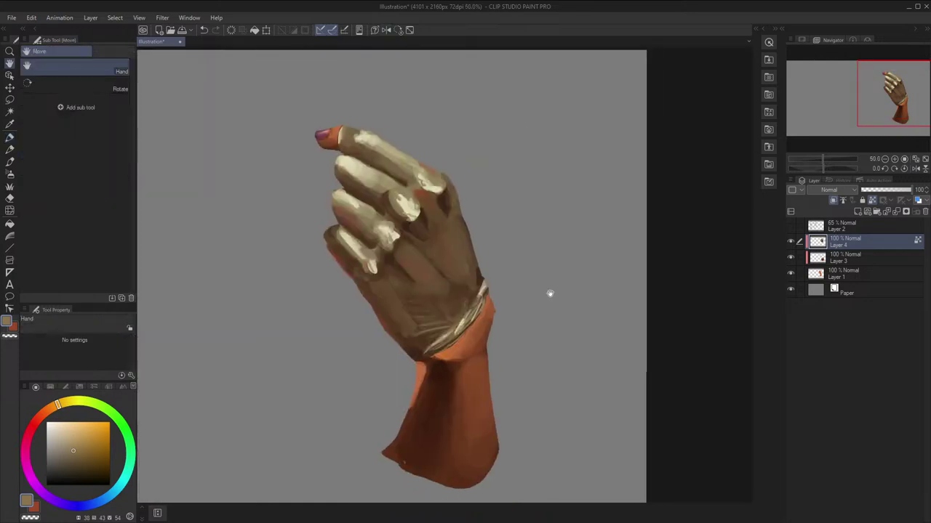
{"action": "left_click_drag", "start_coordinate": [548, 293], "coordinate": [591, 268]}
On Layer 3, pick up the dark brown of the wrist shadow under the cuff and enlarge the brush to 10
{"action": "left_click", "coordinate": [829, 258]}
{"action": "left_click_drag", "start_coordinate": [684, 276], "coordinate": [668, 264]}
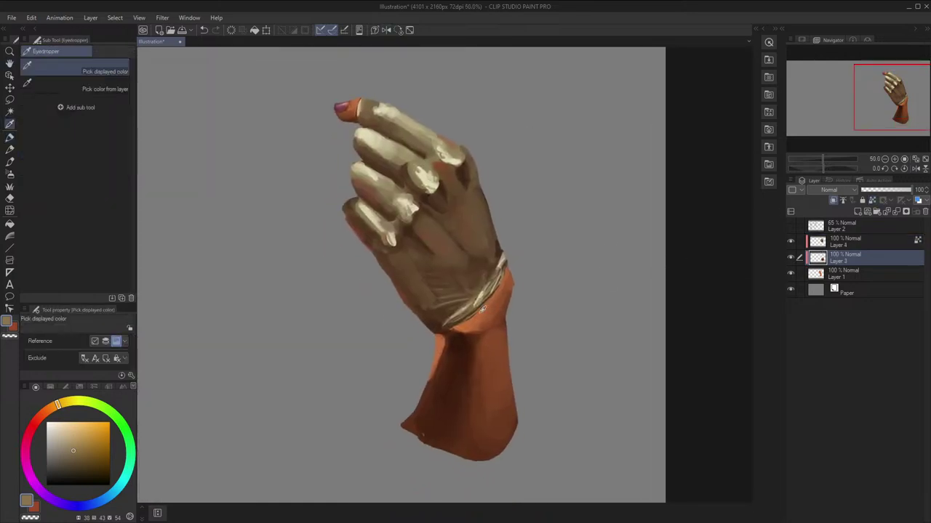
{"action": "left_click", "coordinate": [470, 332], "text": "alt"}
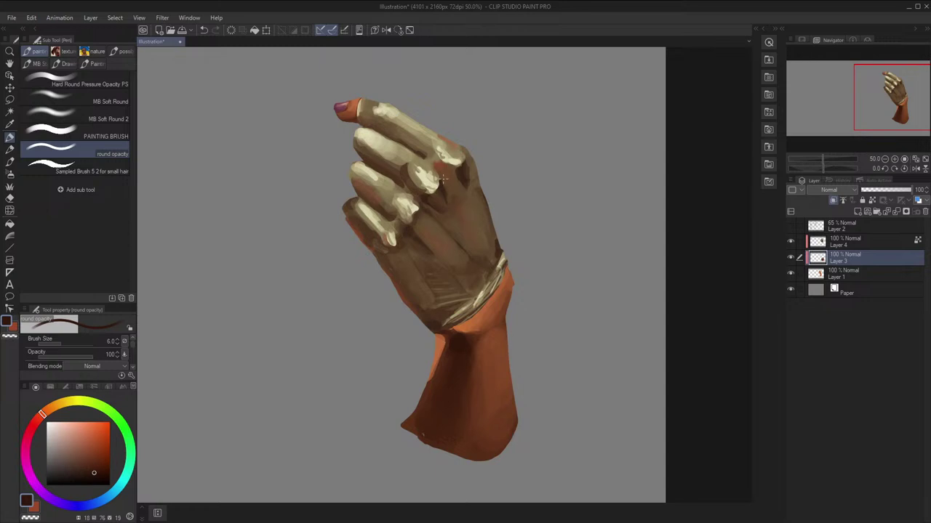
{"action": "key", "text": "h"}
{"action": "key", "text": "bracketright"}
{"action": "key", "text": "bracketright"}
{"action": "key", "text": "bracketright"}
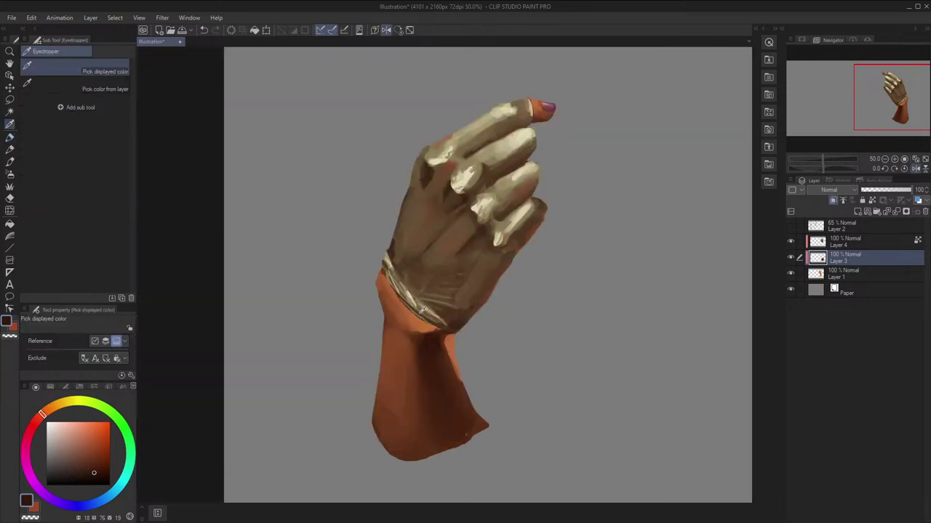
Tint the skin just below the cuff with a saturated red and a sampled orange-red at brush size 30
{"action": "left_click", "coordinate": [425, 322], "text": "alt"}
{"action": "left_click", "coordinate": [35, 423]}
{"action": "left_click", "coordinate": [107, 427]}
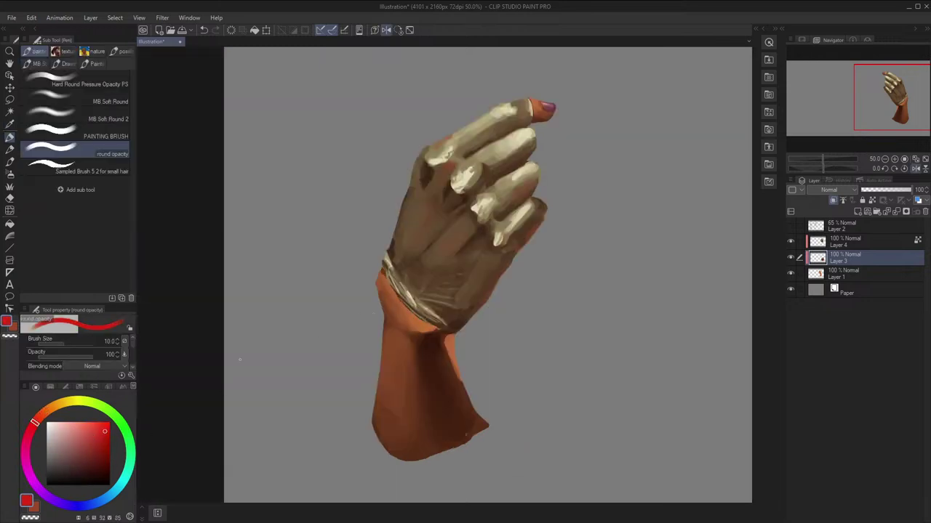
{"action": "left_click_drag", "start_coordinate": [420, 325], "coordinate": [430, 329]}
{"action": "left_click", "coordinate": [424, 325], "text": "alt"}
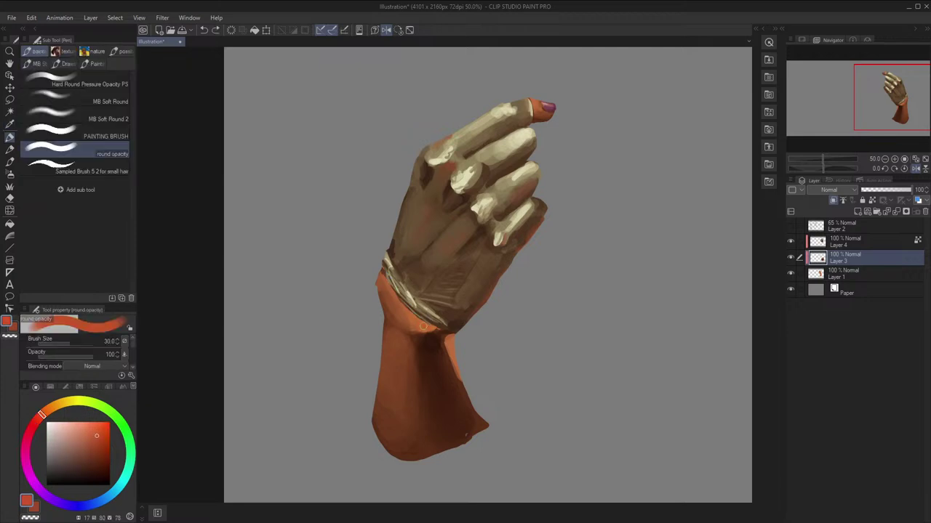
{"action": "key", "text": "h"}
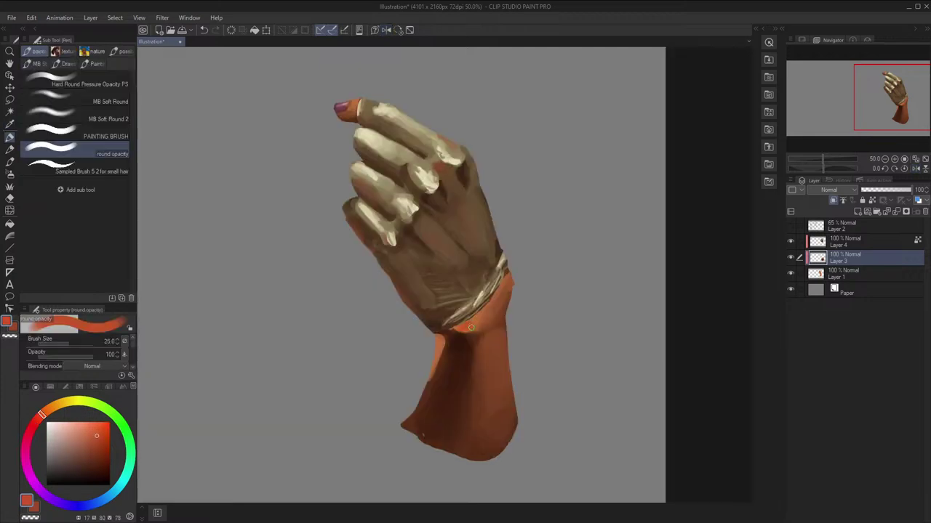
Blend the red tint into the wrist skin with a sampled orange at brush size 25
{"action": "key", "text": "h"}
{"action": "left_click", "coordinate": [412, 317], "text": "alt"}
{"action": "key", "text": "h"}
{"action": "scroll", "coordinate": [448, 311], "scroll_direction": "down", "scroll_amount": 1}
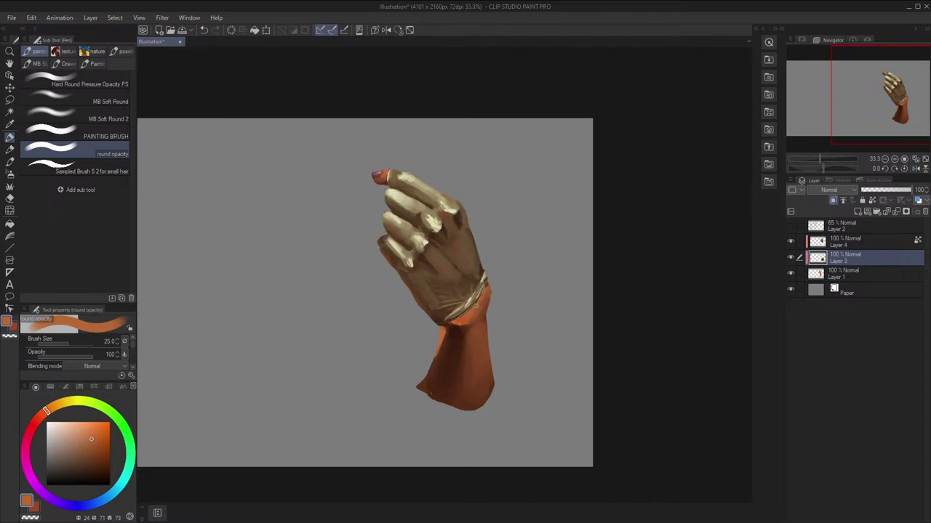
{"action": "key", "text": "h"}
{"action": "key", "text": "h"}
{"action": "scroll", "coordinate": [464, 291], "scroll_direction": "up", "scroll_amount": 2}
Darken the lower end of the forearm with a skin shadow colour sampled from the arm, using an enlarged brush
{"action": "left_click_drag", "start_coordinate": [467, 369], "coordinate": [399, 270]}
{"action": "left_click", "coordinate": [410, 360], "text": "alt"}
{"action": "key", "text": "]"}
{"action": "key", "text": "]"}
{"action": "key", "text": "]"}
{"action": "key", "text": "]"}
{"action": "mouse_move", "coordinate": [378, 437]}
{"action": "left_mouse_down"}
{"action": "mouse_move", "coordinate": [450, 434]}
{"action": "mouse_move", "coordinate": [434, 391]}
{"action": "left_mouse_up"}
{"action": "key", "text": "h"}
{"action": "key", "text": "h"}
Blend the forearm's shadow into the lit side with sampled dark and reddish browns
{"action": "left_click", "coordinate": [448, 355], "text": "alt"}
{"action": "left_click_drag", "start_coordinate": [449, 358], "coordinate": [459, 391]}
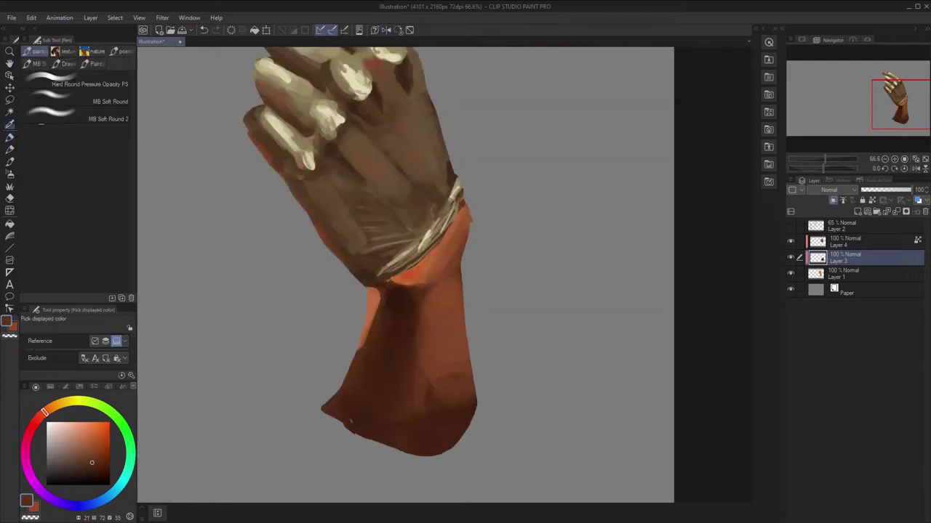
{"action": "key", "text": "h"}
{"action": "left_click", "coordinate": [447, 399], "text": "alt"}
{"action": "left_click", "coordinate": [446, 400], "text": "alt"}
{"action": "key", "text": "h"}
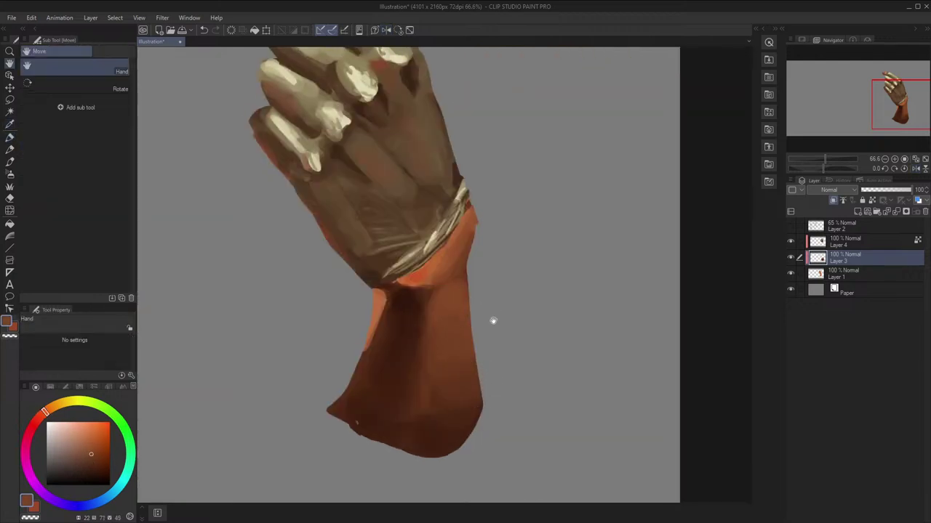
{"action": "key", "text": "h"}
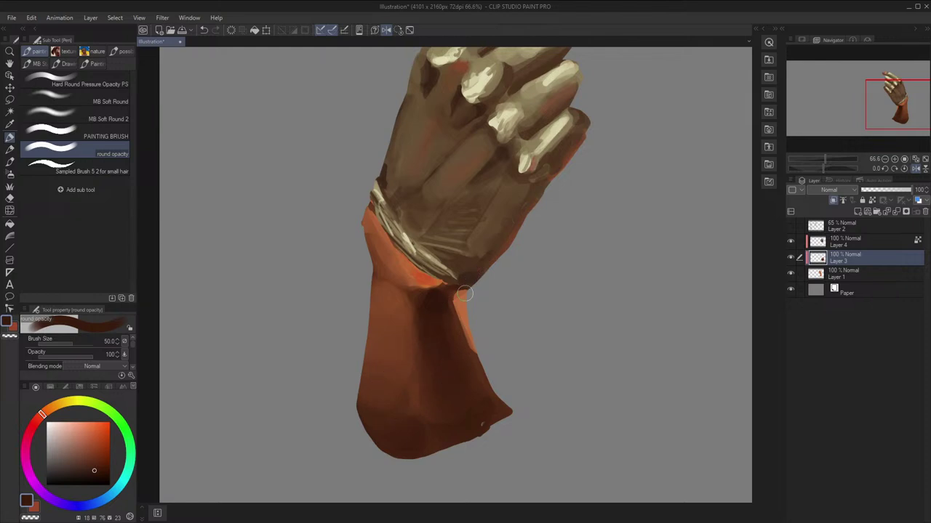
Refine the shadow and orange rim where the wrist meets the glove, using sampled colours at brush sizes 50 and 40
{"action": "left_click_drag", "start_coordinate": [462, 292], "coordinate": [451, 301]}
{"action": "left_click", "coordinate": [466, 298], "text": "alt"}
{"action": "key", "text": "h"}
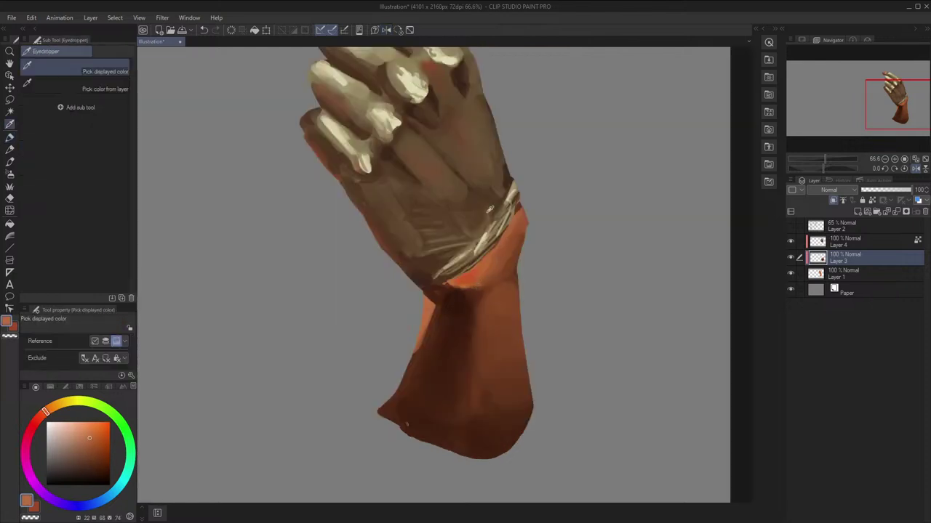
{"action": "left_click", "coordinate": [427, 299], "text": "alt"}
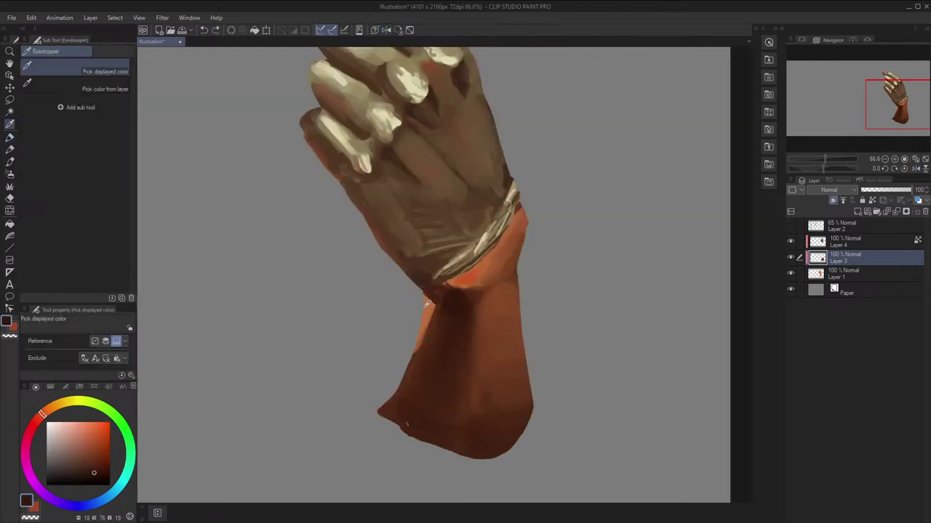
{"action": "left_click", "coordinate": [428, 298], "text": "alt"}
{"action": "key", "text": "h"}
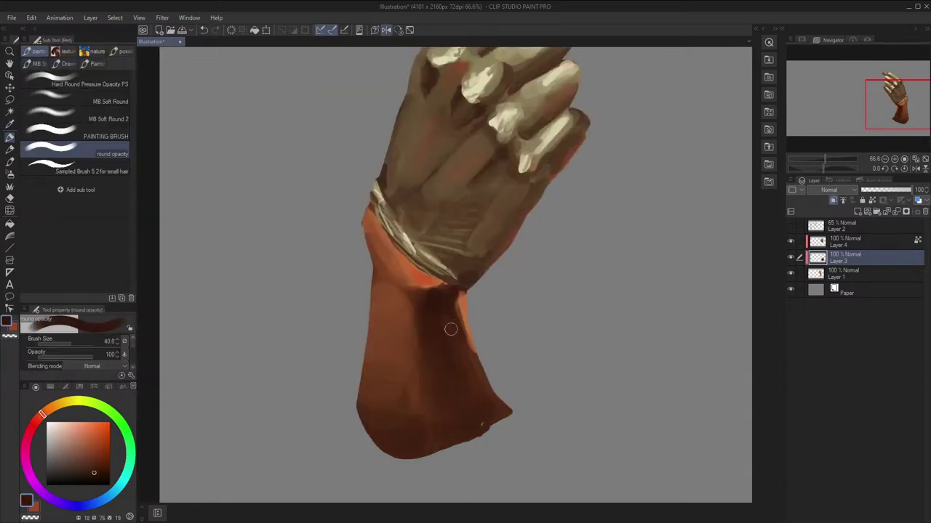
Soften the forearm's shadow edge with a sampled reddish brown at brush size 100
{"action": "left_click", "coordinate": [429, 309], "text": "alt"}
{"action": "key", "text": "h"}
{"action": "left_click", "coordinate": [489, 311], "text": "alt"}
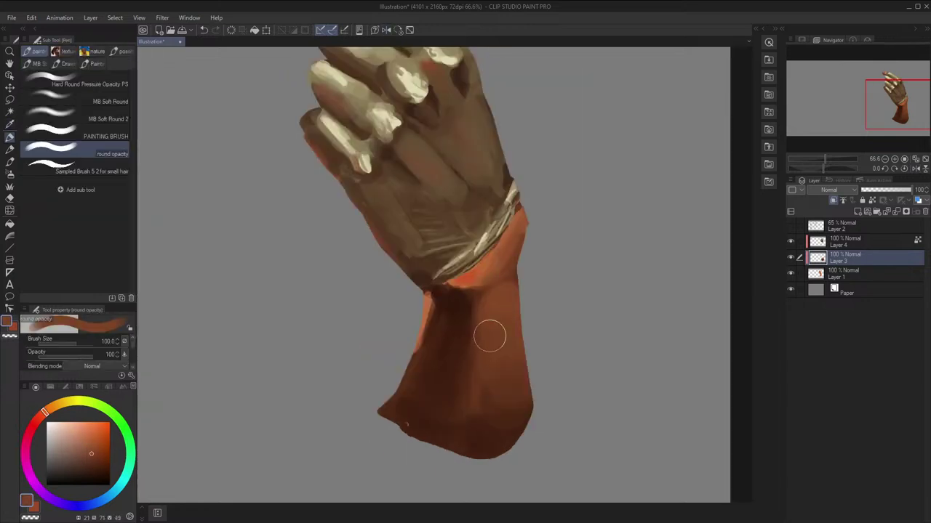
{"action": "key", "text": "h"}
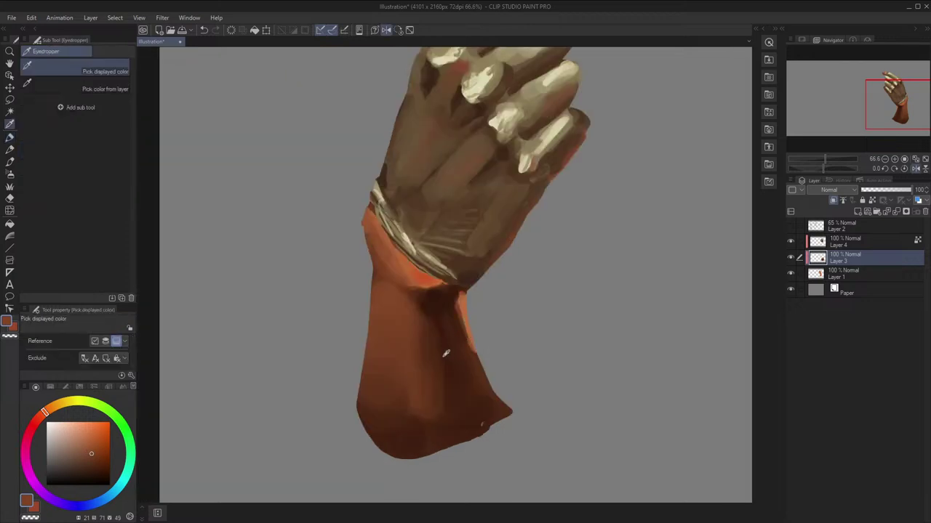
{"action": "left_click", "coordinate": [443, 355], "text": "alt"}
Lighten the wrist skin beneath the cuff with a sampled orange and reduce the brush size to 25
{"action": "key", "text": "shift+space"}
{"action": "mouse_move", "coordinate": [434, 381]}
{"action": "left_mouse_down"}
{"action": "mouse_move", "coordinate": [534, 338]}
{"action": "mouse_move", "coordinate": [536, 296]}
{"action": "mouse_move", "coordinate": [511, 309]}
{"action": "mouse_move", "coordinate": [519, 280]}
{"action": "left_mouse_up"}
{"action": "left_click", "coordinate": [502, 320], "text": "alt"}
{"action": "left_click", "coordinate": [512, 311], "text": "alt"}
{"action": "key", "text": "bracketleft"}
{"action": "key", "text": "bracketleft"}
{"action": "key", "text": "bracketleft"}
{"action": "key", "text": "bracketleft"}
{"action": "key", "text": "bracketleft"}
{"action": "key", "text": "bracketleft"}
{"action": "key", "text": "h"}
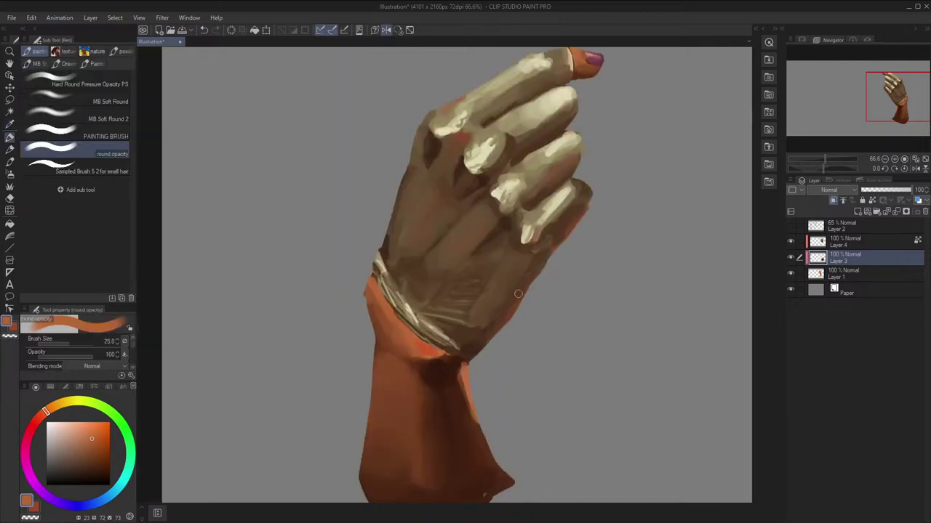
Refine the wrist skin along the cuff's outer corner with sampled brown and orange at brush size 17
{"action": "key", "text": "h"}
{"action": "left_click", "coordinate": [516, 275], "text": "alt"}
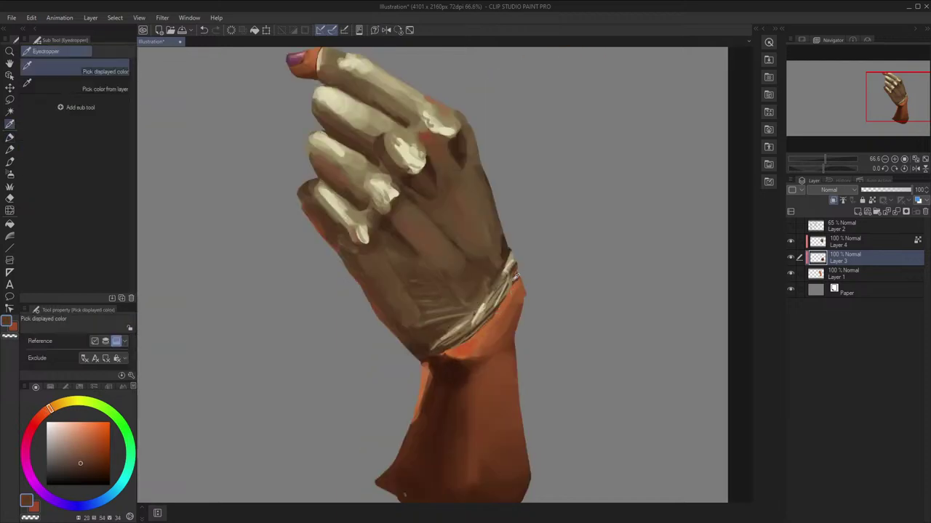
{"action": "left_click", "coordinate": [517, 281], "text": "alt"}
{"action": "left_click", "coordinate": [515, 290], "text": "alt"}
{"action": "key", "text": "h"}
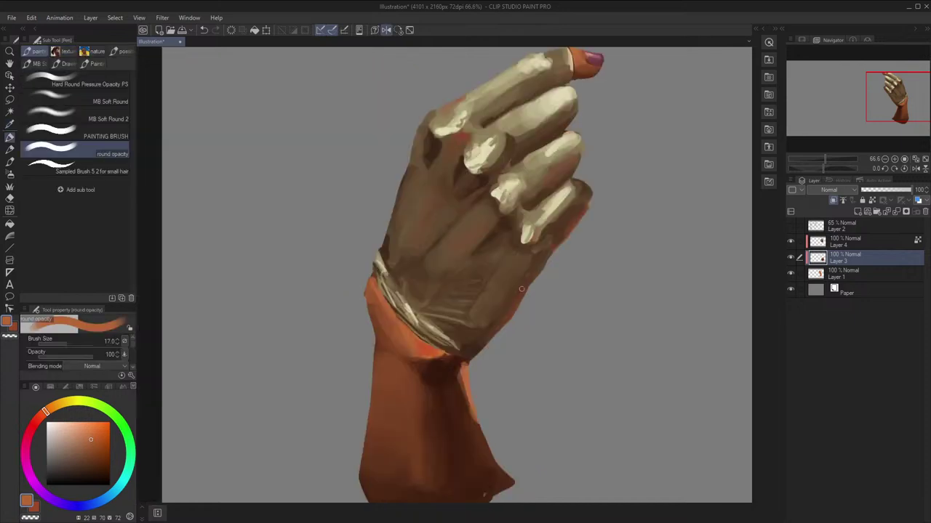
Shade the outer side of the wrist below the cuff with a sampled darker orange at brush size 40
{"action": "key", "text": "h"}
{"action": "left_click", "coordinate": [515, 295], "text": "alt"}
{"action": "left_click", "coordinate": [512, 297], "text": "alt"}
{"action": "key", "text": "bracketright"}
{"action": "key", "text": "bracketright"}
{"action": "key", "text": "bracketright"}
{"action": "key", "text": "bracketright"}
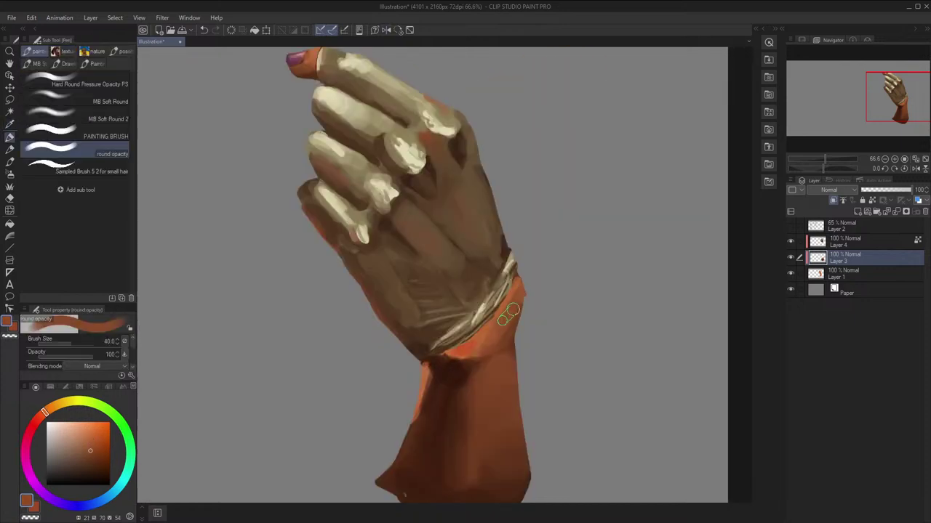
{"action": "key", "text": "h"}
Paint a highlight below the cuff with a sampled orange-red lightened to salmon at brush size 50
{"action": "left_click", "coordinate": [435, 349], "text": "alt"}
{"action": "key", "text": "h"}
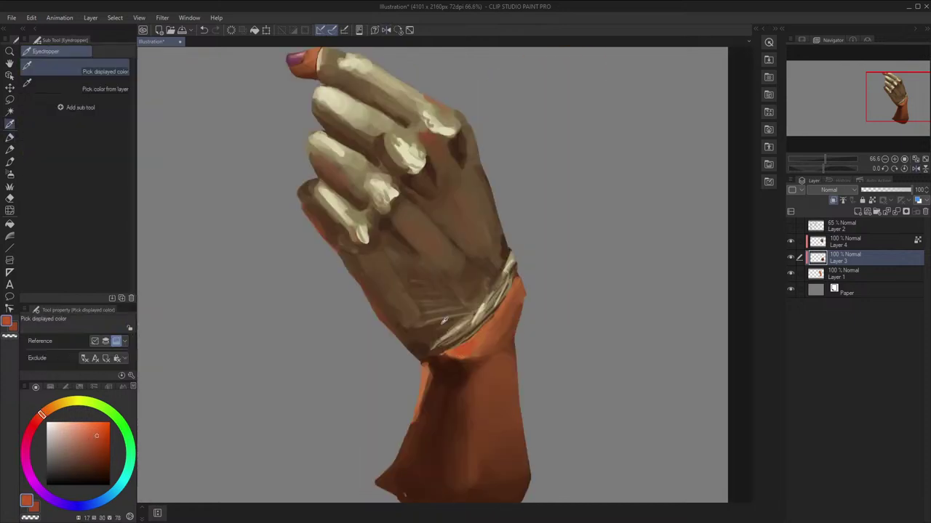
{"action": "left_click_drag", "start_coordinate": [97, 431], "coordinate": [84, 431]}
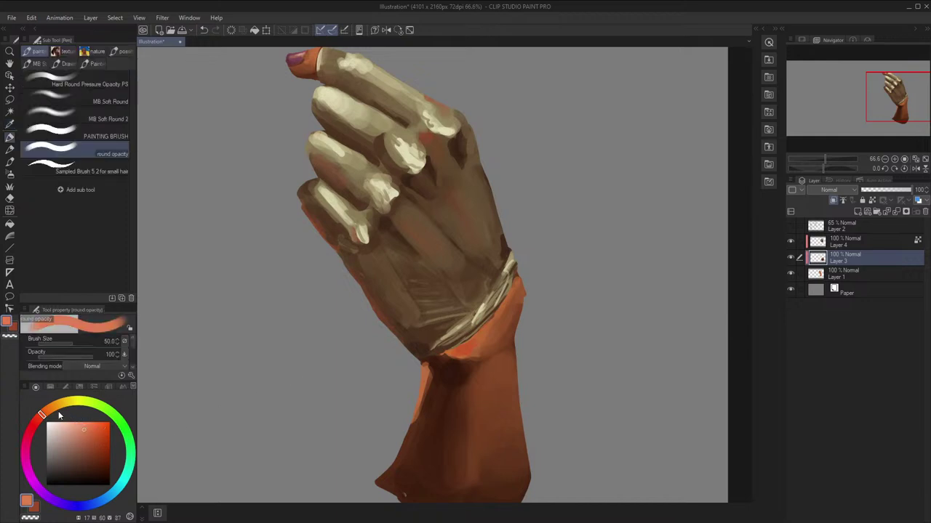
{"action": "mouse_move", "coordinate": [469, 353]}
{"action": "left_mouse_down"}
{"action": "mouse_move", "coordinate": [492, 339]}
{"action": "mouse_move", "coordinate": [461, 352]}
{"action": "mouse_move", "coordinate": [463, 342]}
{"action": "mouse_move", "coordinate": [486, 358]}
{"action": "left_mouse_up"}
Blend the wrist highlight with a sampled orange at brush size 40 and touch up the adjoining shadow with sampled dark brown
{"action": "left_click", "coordinate": [479, 339], "text": "alt"}
{"action": "key", "text": "h"}
{"action": "key", "text": "bracketleft"}
{"action": "key", "text": "h"}
{"action": "scroll", "coordinate": [462, 324], "scroll_direction": "down", "scroll_amount": 1}
{"action": "key", "text": "h"}
{"action": "key", "text": "h"}
{"action": "left_click", "coordinate": [456, 362], "text": "alt"}
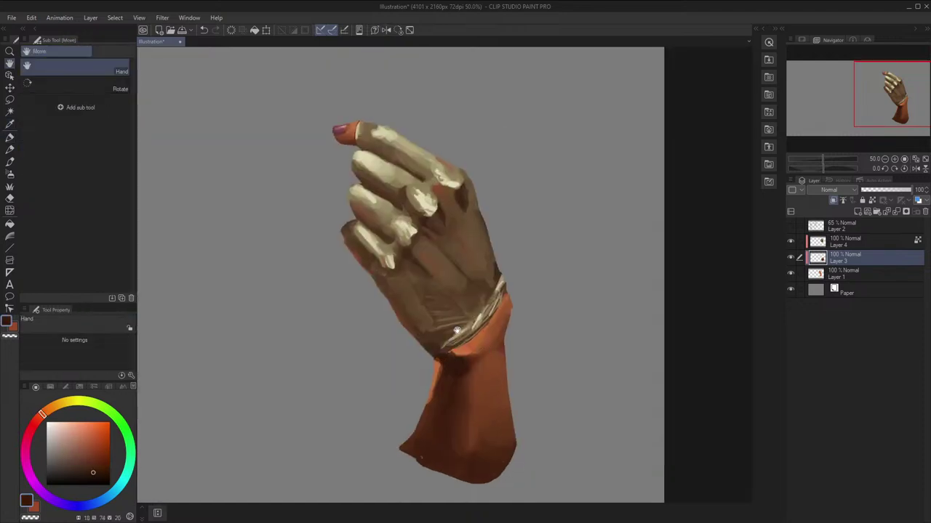
Retouch the wrist below the cuff with a sampled light orange, reduce the brush to 25 and undo the last stroke
{"action": "left_click_drag", "start_coordinate": [457, 330], "coordinate": [482, 409]}
{"action": "left_click", "coordinate": [472, 380], "text": "alt"}
{"action": "key", "text": "h"}
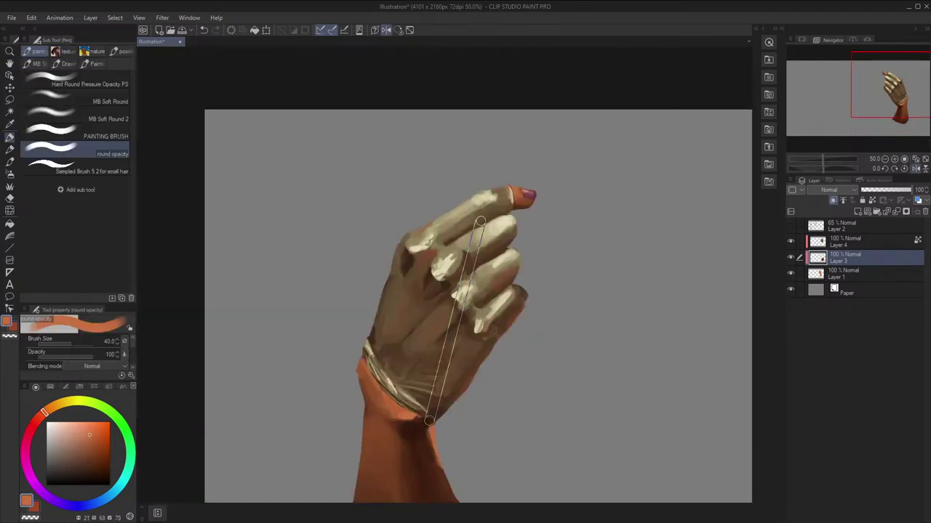
{"action": "key", "text": "["}
{"action": "key", "text": "["}
{"action": "key", "text": "ctrl+z"}
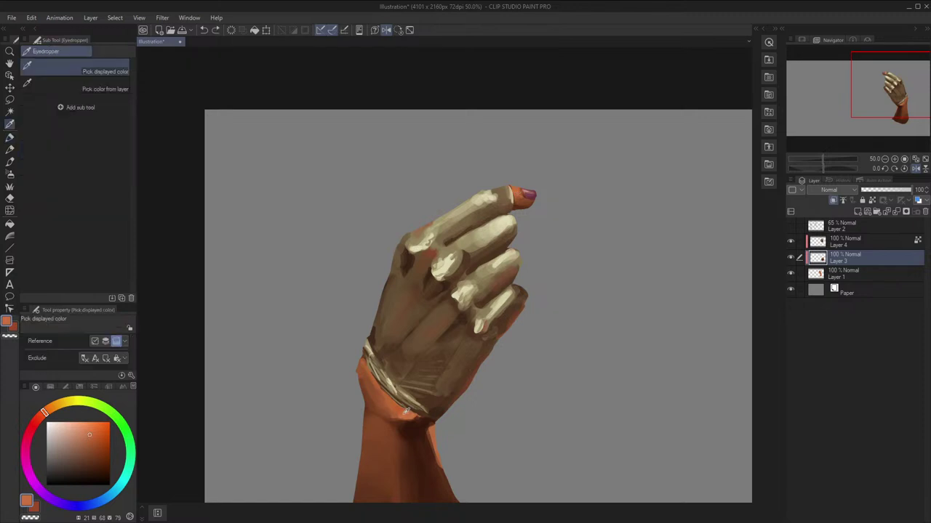
Touch up the bare fingertip's skin with a sampled orange at brush size 25
{"action": "left_click_drag", "start_coordinate": [518, 191], "coordinate": [512, 196]}
{"action": "left_click", "coordinate": [517, 192], "text": "alt"}
{"action": "key", "text": "h"}
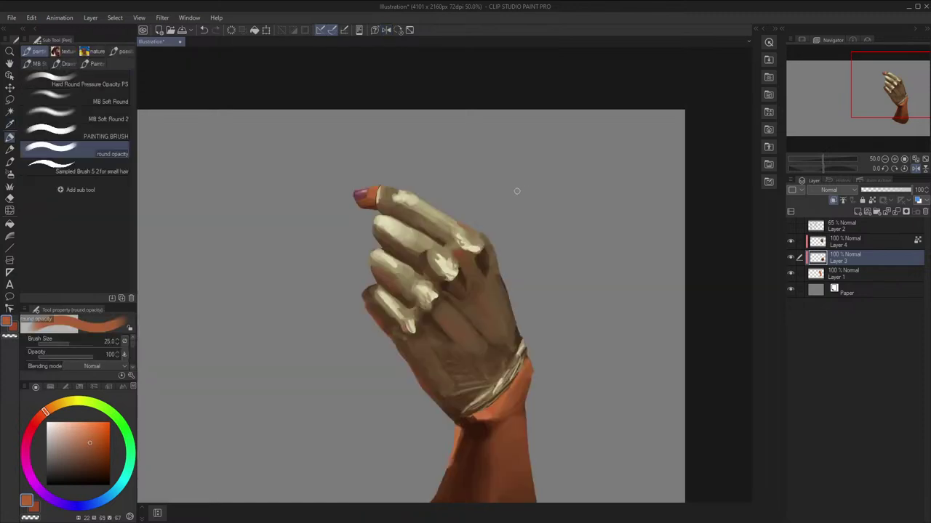
On Layer 1, clean up stray paint along the glove's outline with the transparent colour at brush size 25
{"action": "key", "text": "space"}
{"action": "scroll", "coordinate": [401, 190], "scroll_direction": "down", "scroll_amount": 2}
{"action": "scroll", "coordinate": [432, 172], "scroll_direction": "up", "scroll_amount": 2}
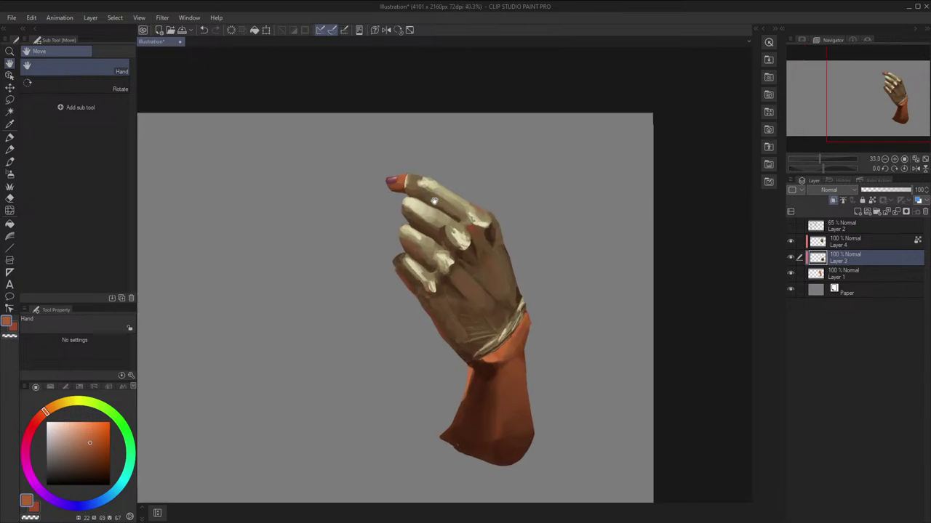
{"action": "scroll", "coordinate": [423, 224], "scroll_direction": "up", "scroll_amount": 3}
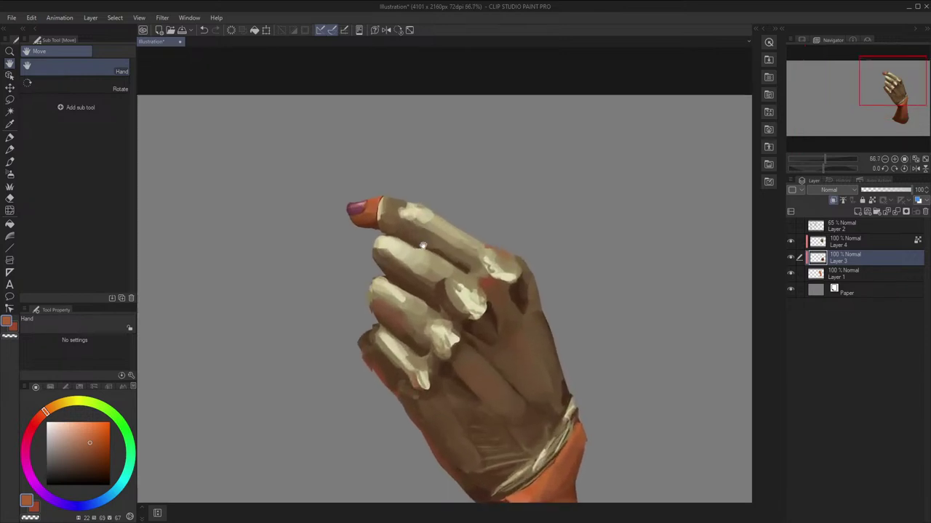
{"action": "key", "text": "h"}
{"action": "key", "text": "h"}
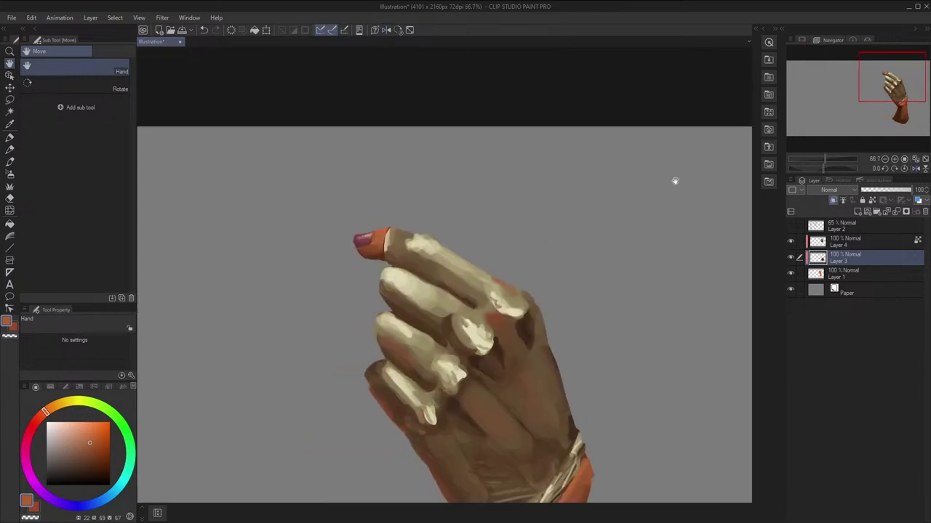
{"action": "left_click", "coordinate": [843, 271]}
{"action": "key", "text": "b"}
{"action": "key", "text": "h"}
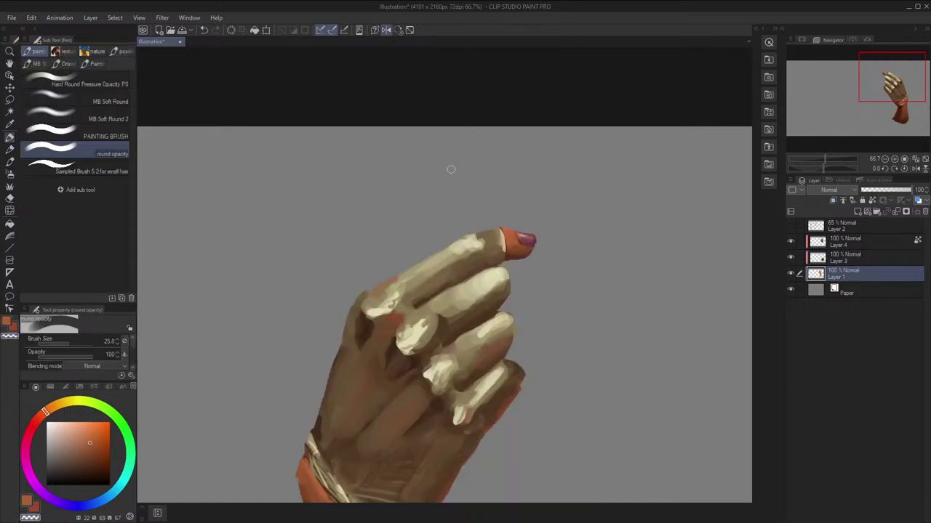
{"action": "key", "text": "h"}
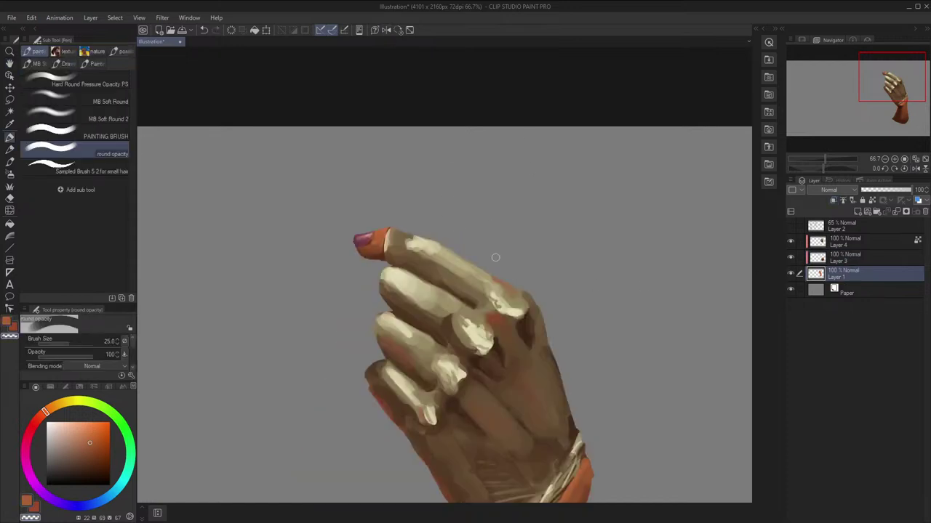
{"action": "left_click_drag", "start_coordinate": [542, 283], "coordinate": [535, 251]}
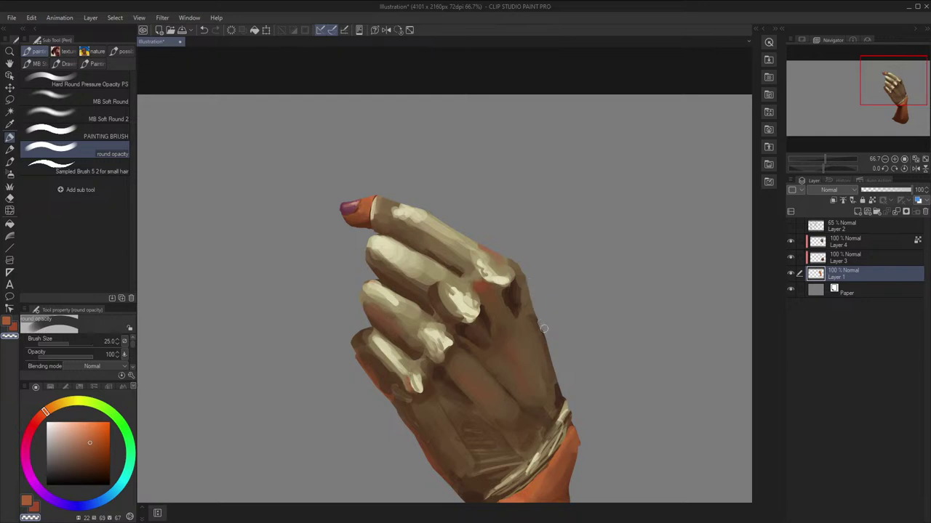
{"action": "left_click_drag", "start_coordinate": [558, 363], "coordinate": [550, 225]}
{"action": "key", "text": "h"}
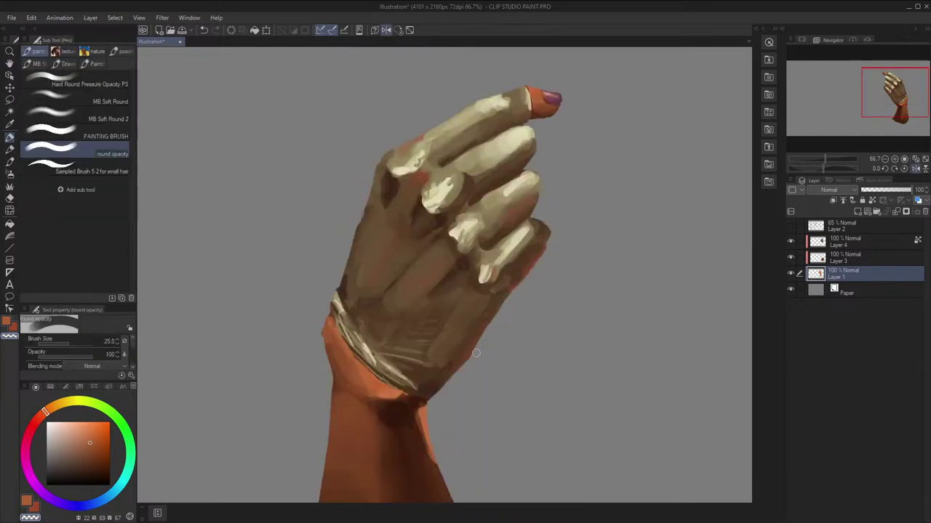
On Layer 3, deepen the forearm shadow below the cuff with a sampled dark brown at brush size 25
{"action": "scroll", "coordinate": [540, 271], "scroll_direction": "down", "scroll_amount": 2}
{"action": "left_click_drag", "start_coordinate": [595, 258], "coordinate": [565, 257]}
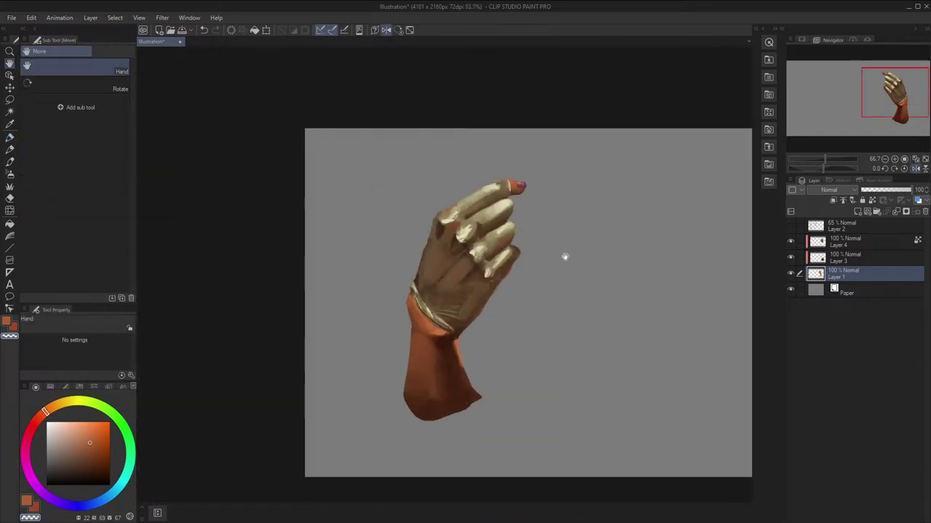
{"action": "key", "text": "h"}
{"action": "left_click_drag", "start_coordinate": [600, 206], "coordinate": [628, 180]}
{"action": "scroll", "coordinate": [583, 210], "scroll_direction": "up", "scroll_amount": 1}
{"action": "scroll", "coordinate": [603, 160], "scroll_direction": "up", "scroll_amount": 1}
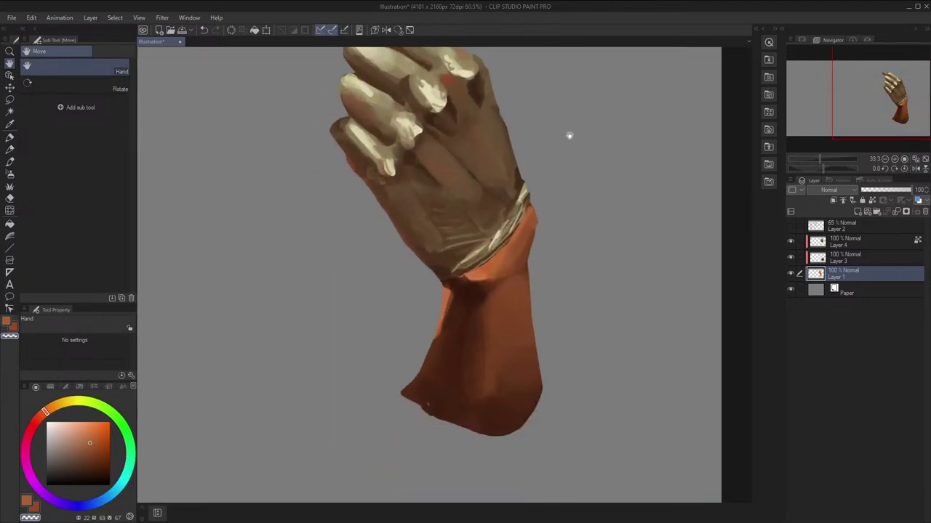
{"action": "left_click", "coordinate": [847, 258]}
{"action": "key", "text": "h"}
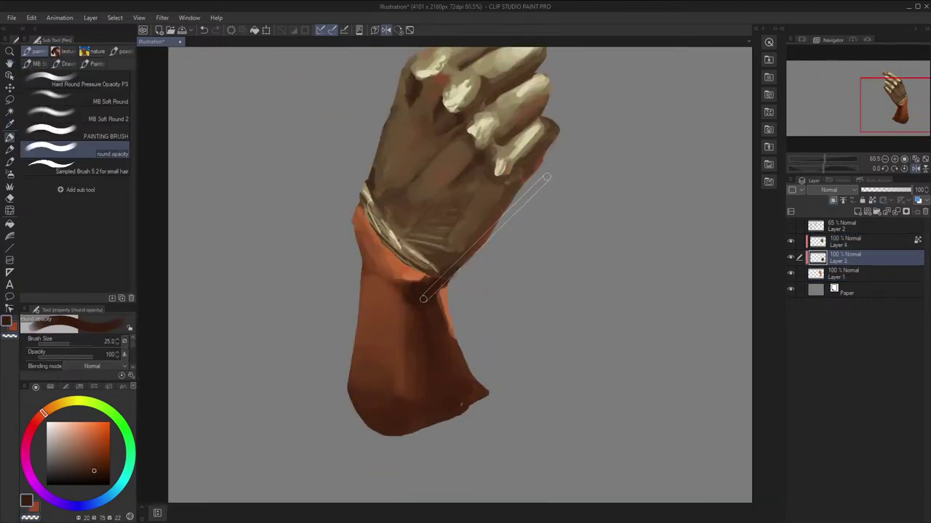
{"action": "left_click", "coordinate": [424, 328], "text": "alt"}
{"action": "mouse_move", "coordinate": [409, 339]}
{"action": "left_mouse_down"}
{"action": "mouse_move", "coordinate": [411, 395]}
{"action": "mouse_move", "coordinate": [396, 396]}
{"action": "left_mouse_up"}
Create a new raster layer above Layer 4 for an object held between the fingers
{"action": "key", "text": "h"}
{"action": "mouse_move", "coordinate": [561, 208]}
{"action": "left_mouse_down"}
{"action": "mouse_move", "coordinate": [553, 266]}
{"action": "mouse_move", "coordinate": [588, 333]}
{"action": "left_mouse_up"}
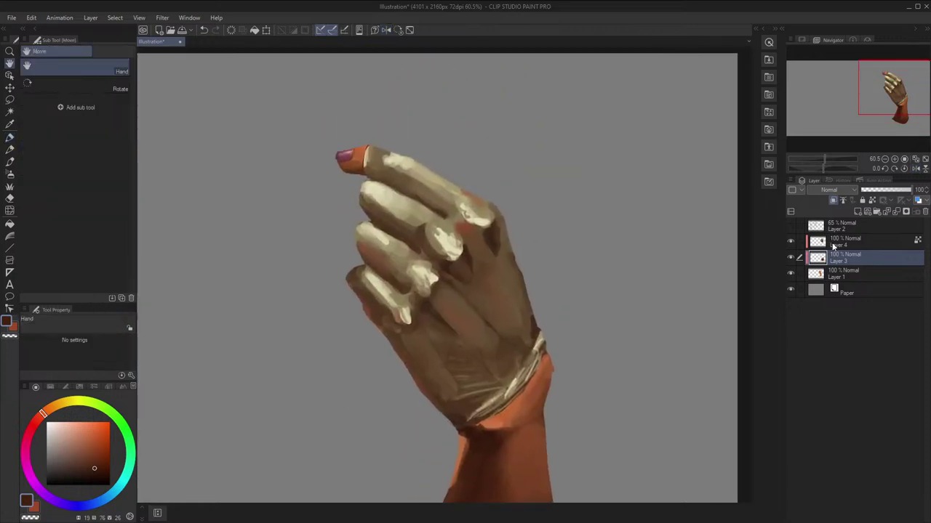
{"action": "left_click", "coordinate": [858, 212]}
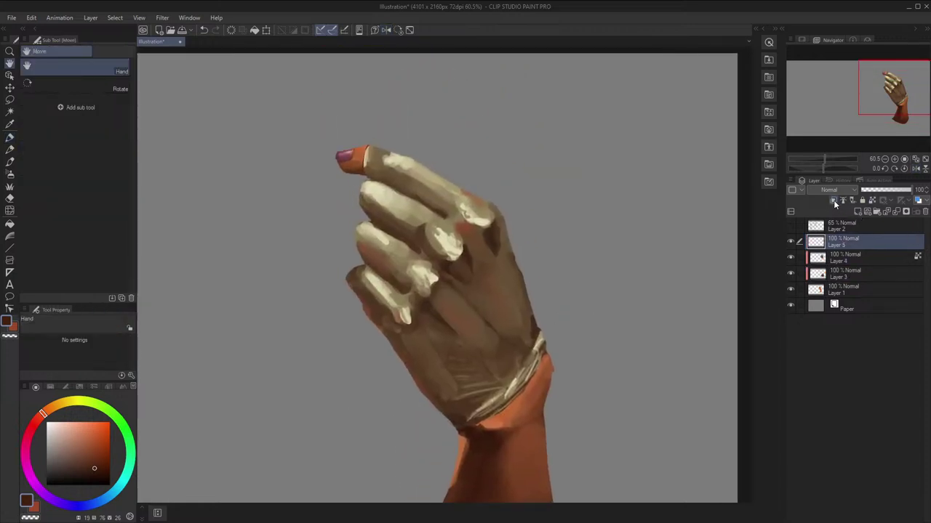
{"action": "left_click_drag", "start_coordinate": [701, 229], "coordinate": [719, 274]}
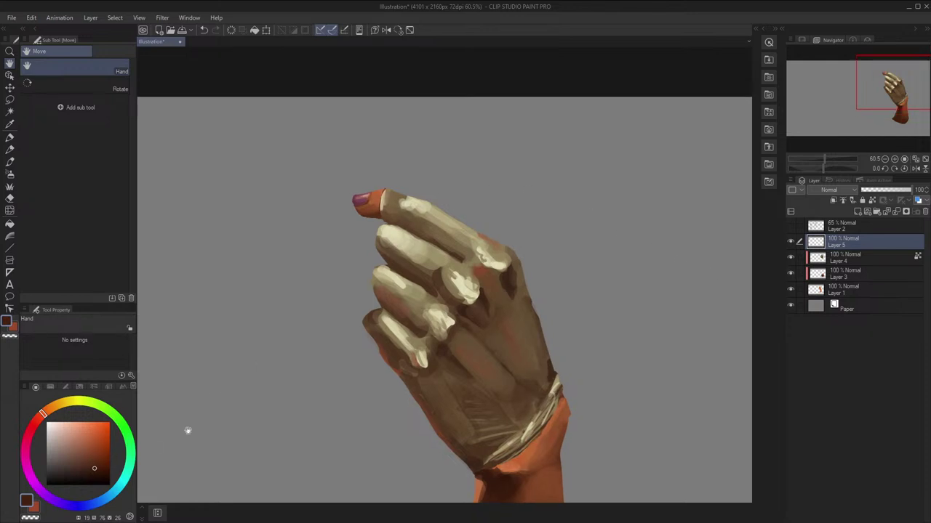
{"action": "left_click_drag", "start_coordinate": [430, 224], "coordinate": [427, 240]}
{"action": "key", "text": "ctrl+z"}
{"action": "left_click", "coordinate": [105, 452]}
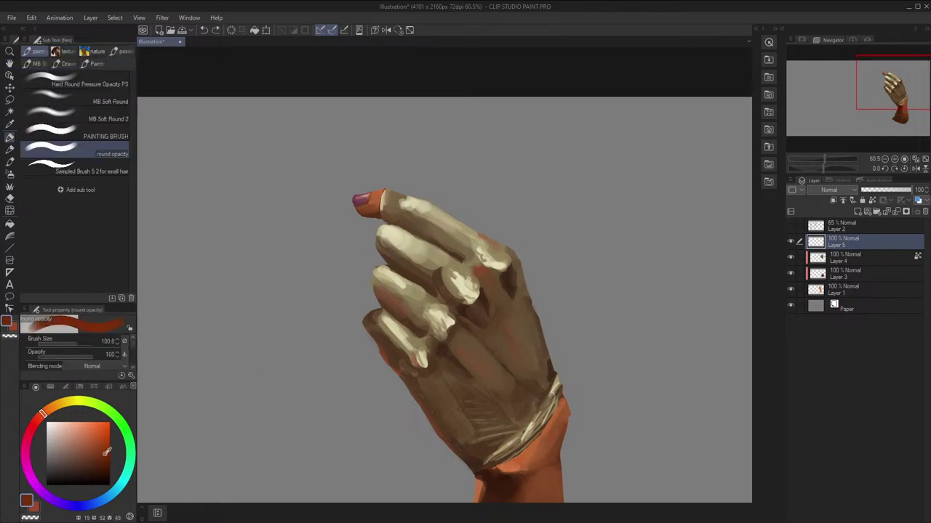
{"action": "left_click", "coordinate": [429, 218]}
{"action": "key", "text": "h"}
{"action": "key", "text": "ctrl+z"}
Paint a short brown stick across the gloved index finger on the new layer at brush size 60
{"action": "key", "text": "["}
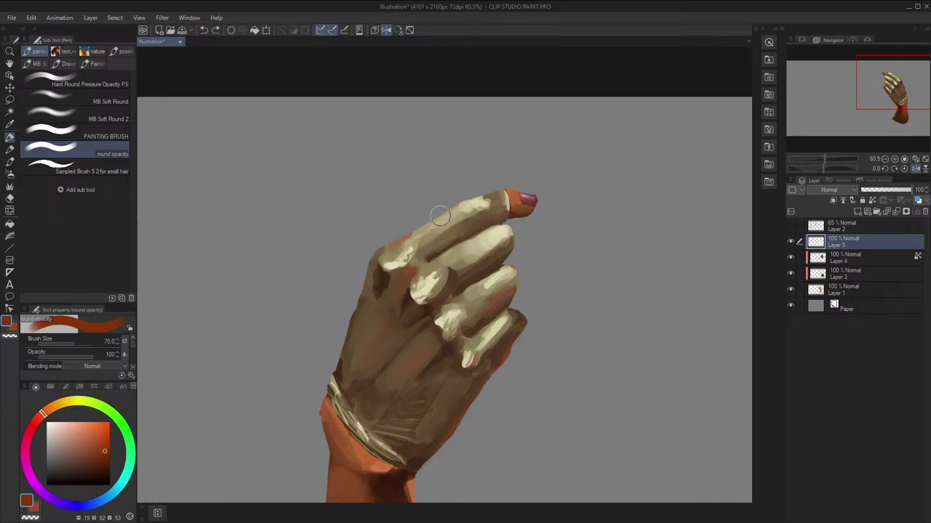
{"action": "left_click_drag", "start_coordinate": [102, 447], "coordinate": [95, 455]}
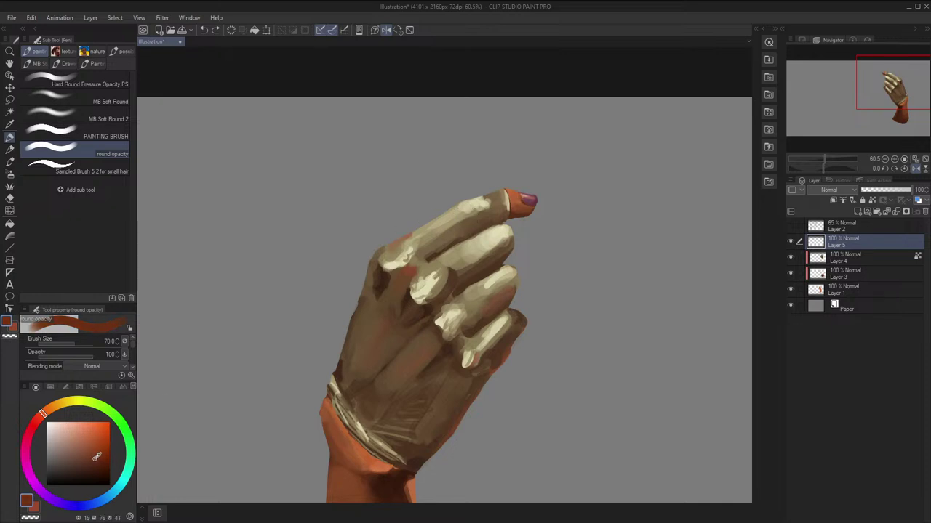
{"action": "key", "text": "h"}
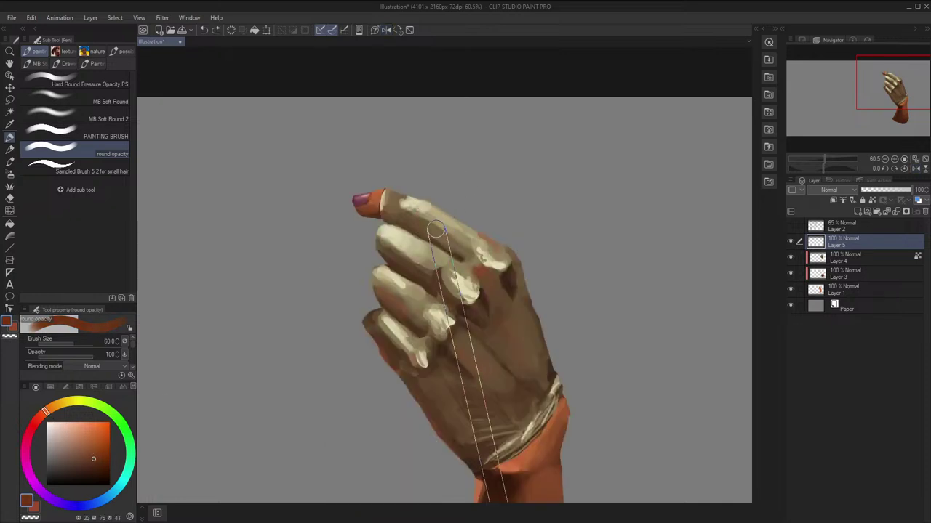
{"action": "key", "text": "bracketleft"}
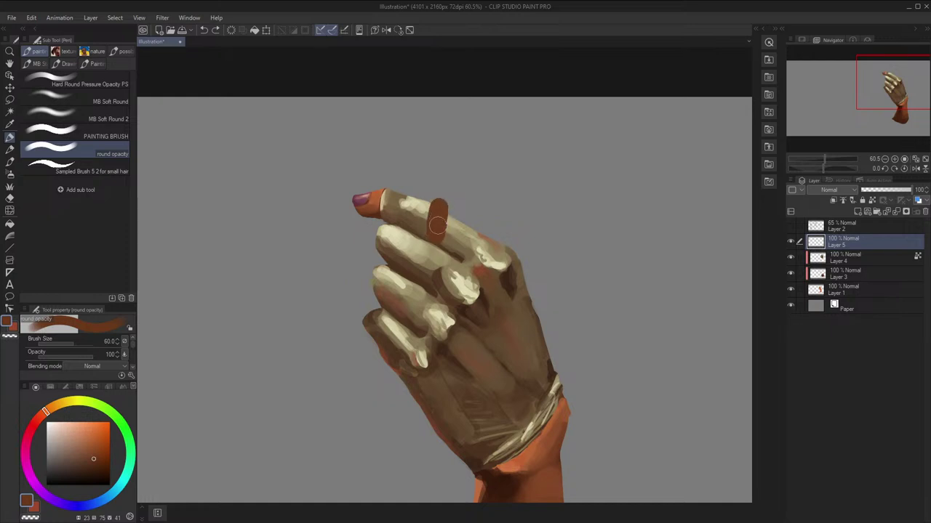
Lock the layer's transparent pixels and repaint the stick in a brighter reddish brown at brush size 100
{"action": "left_click_drag", "start_coordinate": [100, 447], "coordinate": [98, 451]}
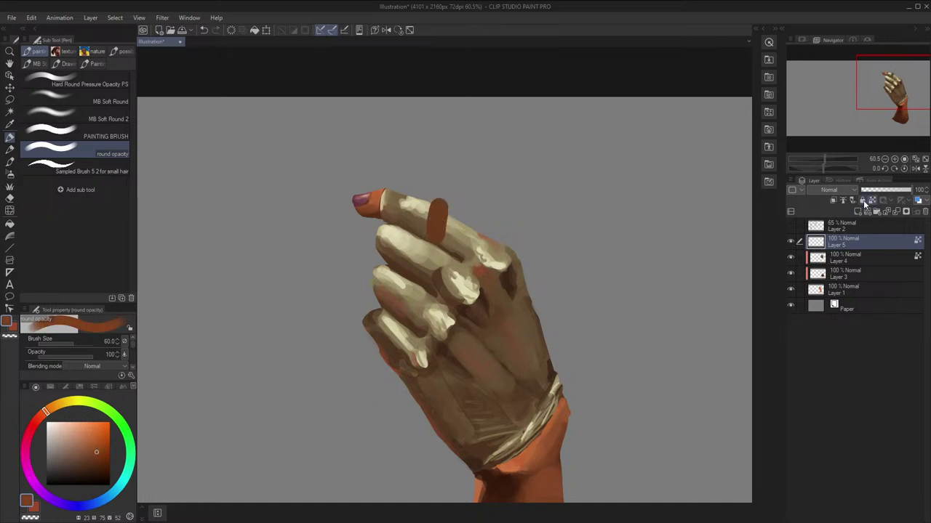
{"action": "key", "text": "bracketright"}
{"action": "key", "text": "bracketright"}
{"action": "key", "text": "bracketright"}
{"action": "left_click_drag", "start_coordinate": [441, 206], "coordinate": [434, 237]}
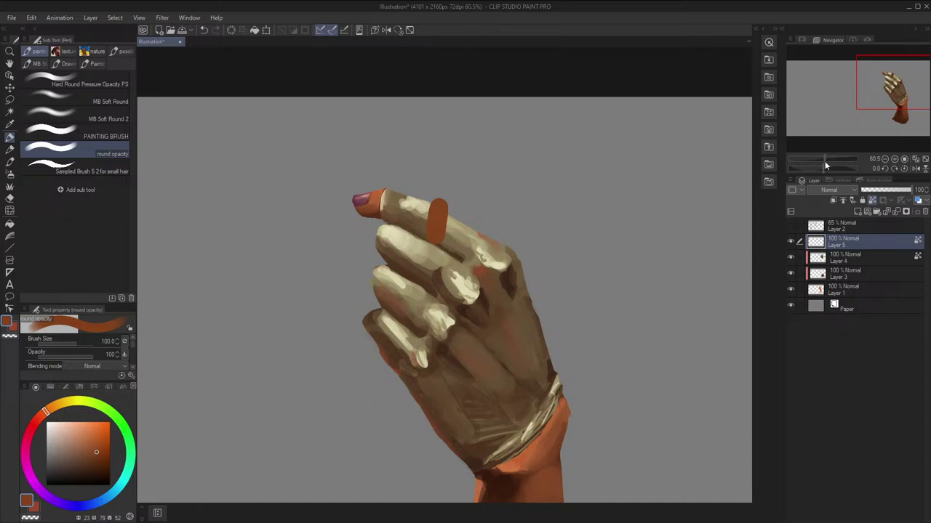
Unlock the transparent pixels and trim the stick's sides with the transparent colour, reducing the brush from 60 to 20
{"action": "key", "text": "h"}
{"action": "key", "text": "bracketleft"}
{"action": "key", "text": "bracketleft"}
{"action": "key", "text": "bracketleft"}
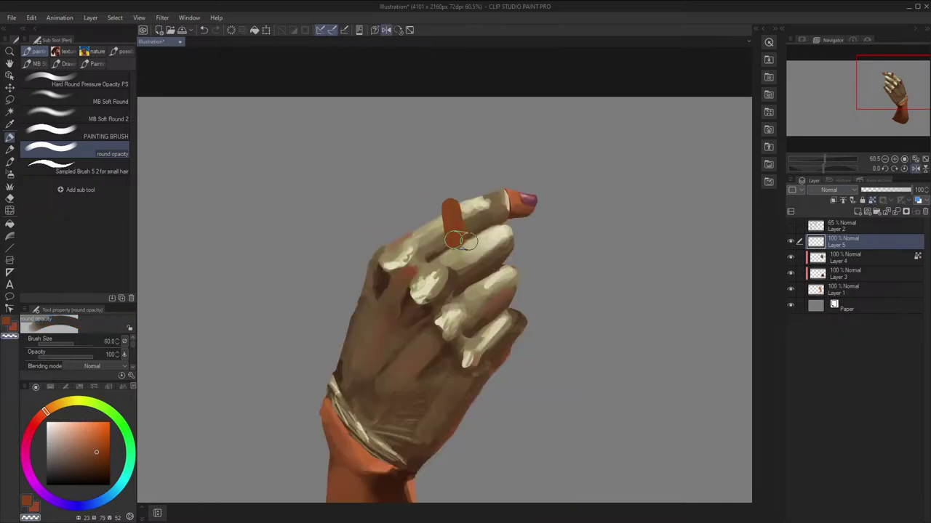
{"action": "key", "text": "h"}
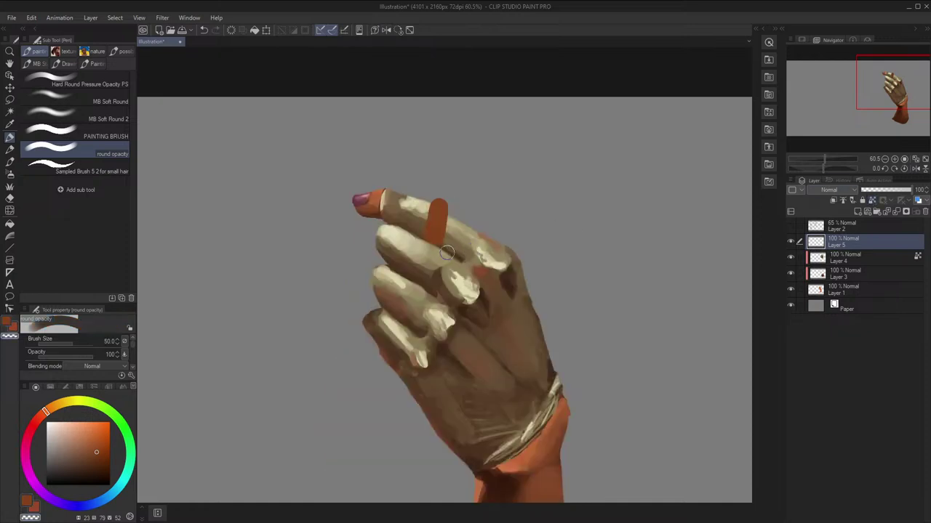
{"action": "key", "text": "h"}
{"action": "key", "text": "bracketleft"}
{"action": "key", "text": "bracketleft"}
{"action": "key", "text": "h"}
{"action": "key", "text": "h"}
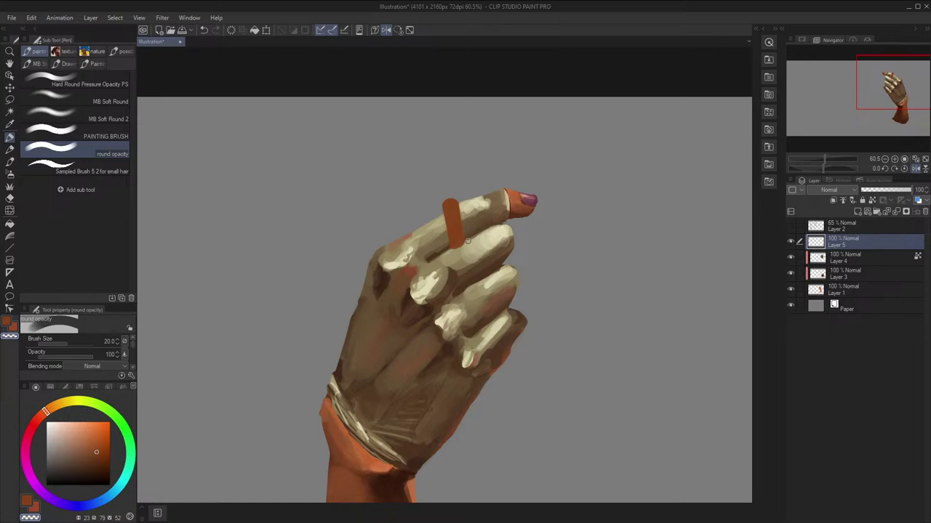
{"action": "key", "text": "h"}
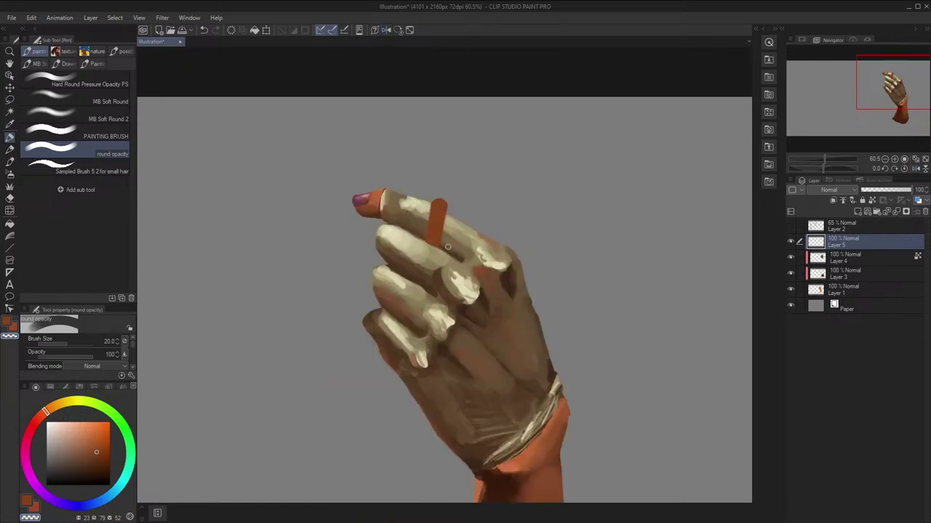
{"action": "key", "text": "space"}
{"action": "left_click_drag", "start_coordinate": [455, 242], "coordinate": [467, 250]}
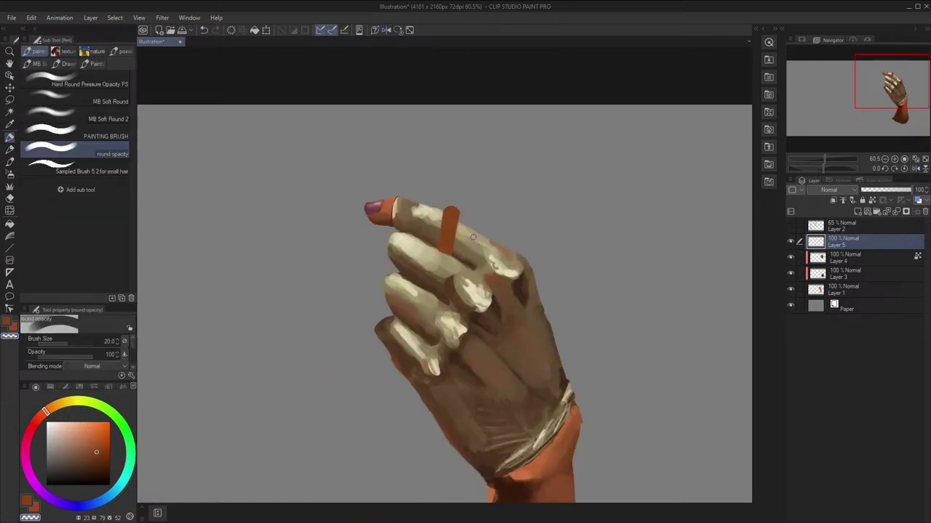
Extend the stick upward beyond the index finger in a light orange-brown at brush size 50
{"action": "key", "text": "x"}
{"action": "key", "text": "space"}
{"action": "left_click_drag", "start_coordinate": [492, 199], "coordinate": [495, 234]}
{"action": "key", "text": "x"}
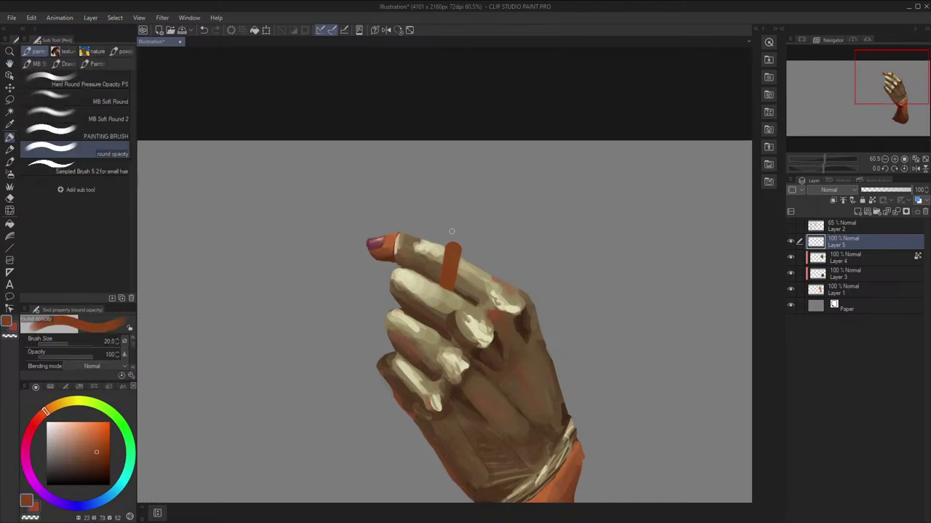
{"action": "left_click_drag", "start_coordinate": [96, 451], "coordinate": [86, 445]}
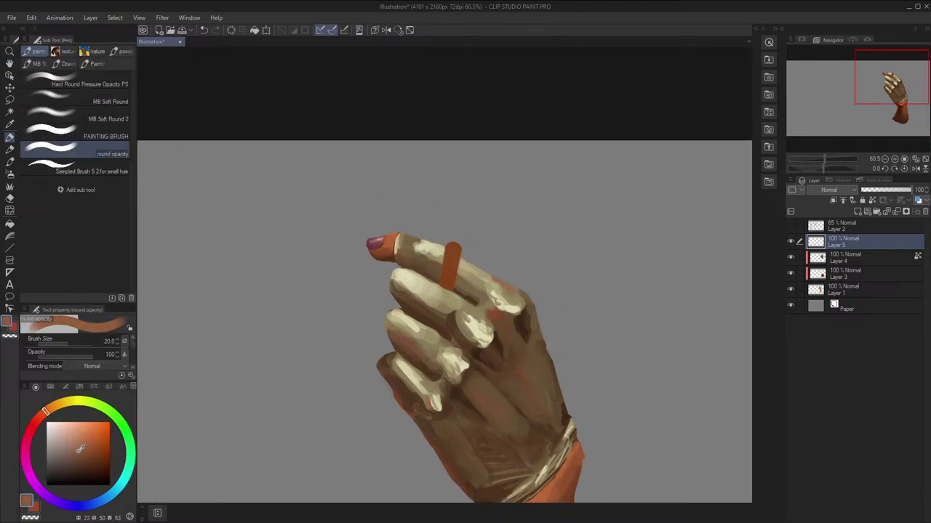
{"action": "left_click_drag", "start_coordinate": [451, 249], "coordinate": [453, 237]}
{"action": "left_click_drag", "start_coordinate": [77, 452], "coordinate": [74, 448]}
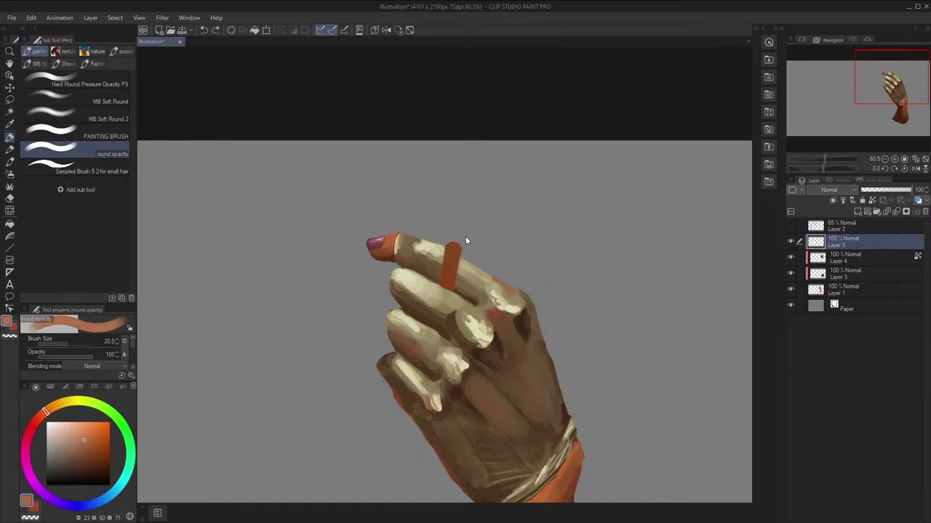
{"action": "key", "text": "bracketright"}
{"action": "key", "text": "bracketright"}
{"action": "key", "text": "bracketright"}
{"action": "key", "text": "bracketright"}
{"action": "left_click_drag", "start_coordinate": [449, 257], "coordinate": [459, 208]}
{"action": "key", "text": "h"}
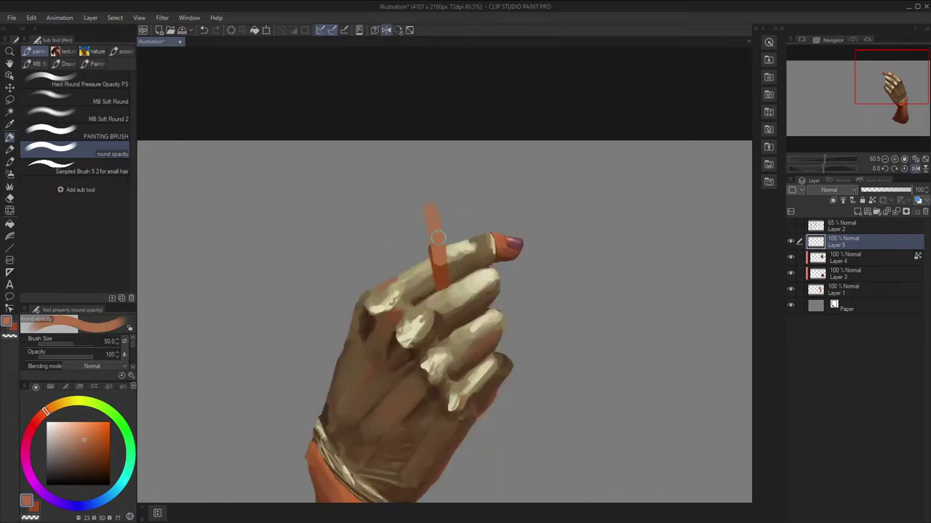
{"action": "key", "text": "ctrl+z"}
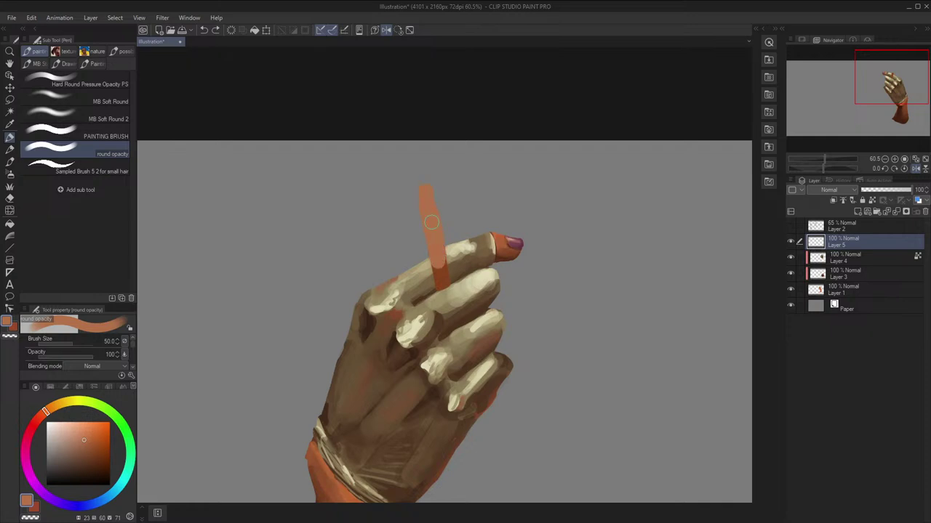
Tidy the join between the stick's light upper part and brown base with sampled colours, reducing the brush to 25
{"action": "key", "text": "h"}
{"action": "left_click", "coordinate": [450, 272], "text": "alt"}
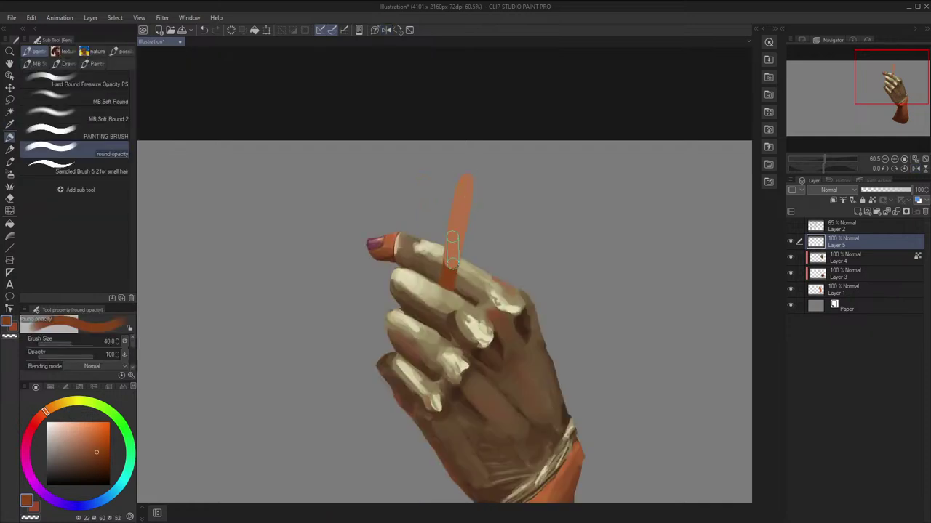
{"action": "left_click", "coordinate": [451, 251], "text": "alt"}
{"action": "left_click", "coordinate": [451, 271], "text": "alt"}
{"action": "key", "text": "h"}
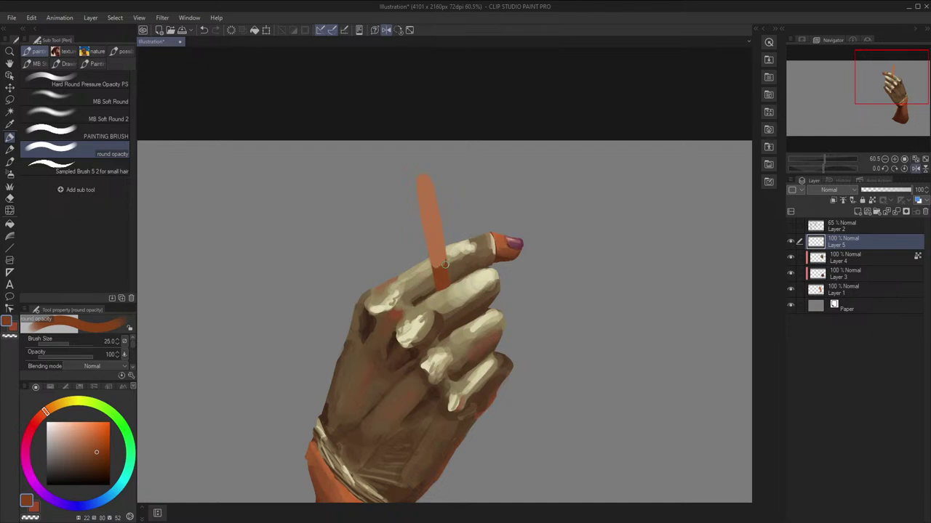
{"action": "left_click_drag", "start_coordinate": [445, 264], "coordinate": [436, 267]}
Refine the boundary of the stick's two tones with sampled light orange and brown, reducing the brush to 20
{"action": "scroll", "coordinate": [477, 216], "scroll_direction": "down", "scroll_amount": 3}
{"action": "key", "text": "h"}
{"action": "scroll", "coordinate": [445, 218], "scroll_direction": "up", "scroll_amount": 3}
{"action": "key", "text": "space"}
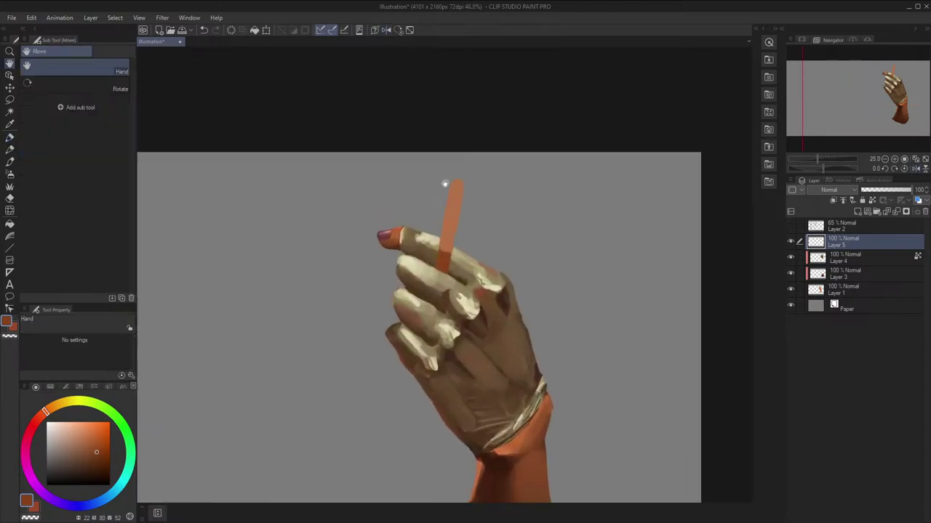
{"action": "scroll", "coordinate": [444, 184], "scroll_direction": "up", "scroll_amount": 2}
{"action": "key", "text": "i"}
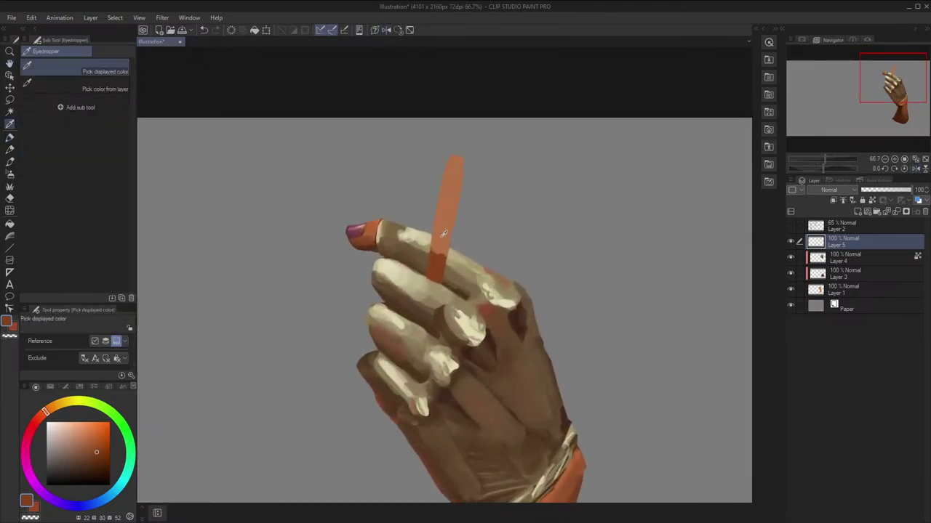
{"action": "left_click", "coordinate": [439, 251]}
{"action": "key", "text": "p"}
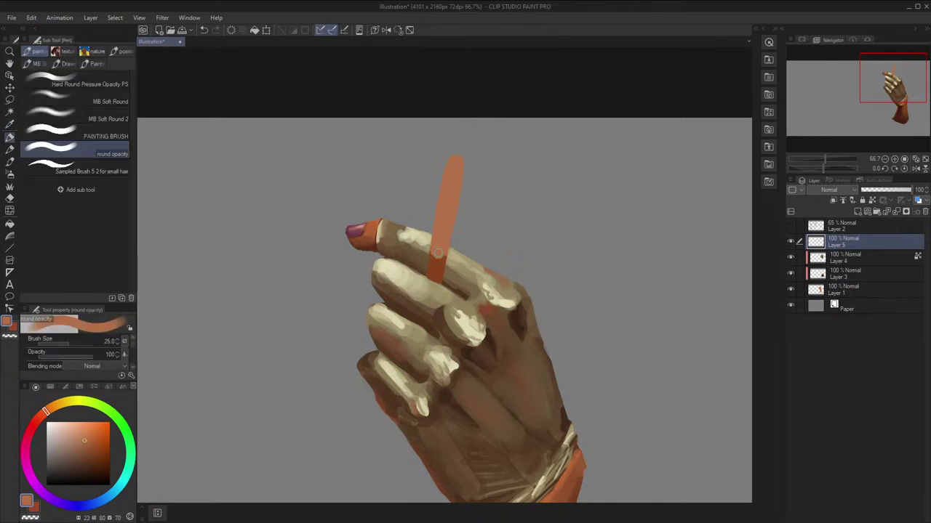
{"action": "key", "text": "h"}
{"action": "left_click", "coordinate": [453, 263], "text": "alt"}
{"action": "key", "text": "bracketleft"}
{"action": "left_click_drag", "start_coordinate": [450, 258], "coordinate": [457, 252]}
{"action": "left_click", "coordinate": [454, 261], "text": "alt"}
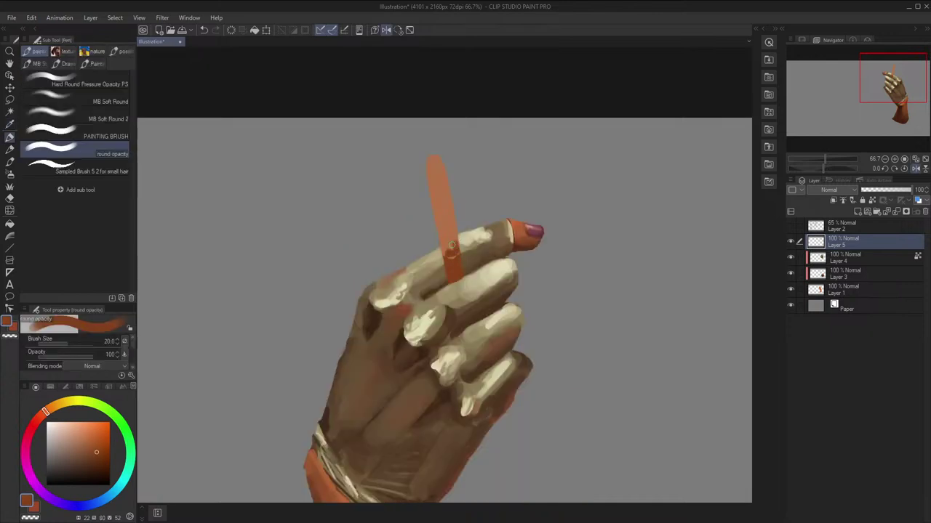
{"action": "left_click", "coordinate": [446, 252], "text": "alt"}
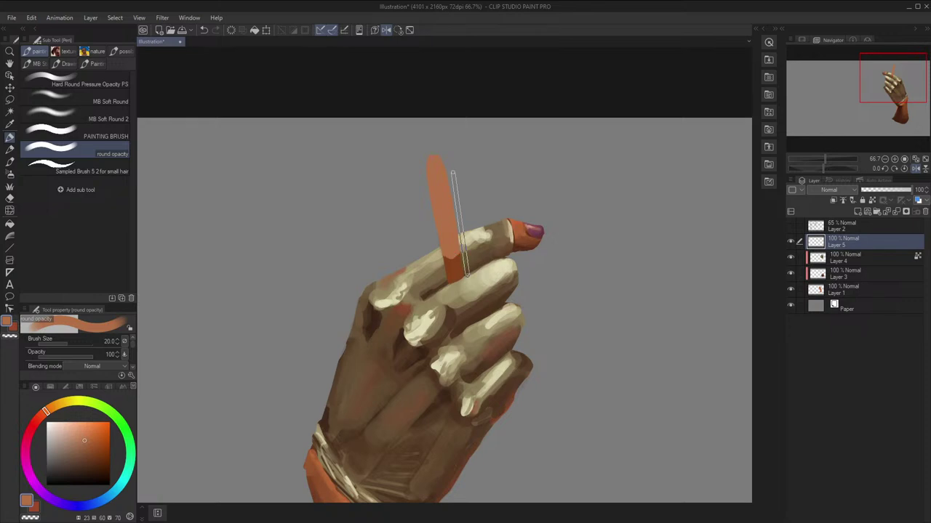
Even out both long sides of the stick with straight strokes at brush size 20
{"action": "left_click", "coordinate": [441, 157], "text": "shift"}
{"action": "key", "text": "h"}
{"action": "left_click_drag", "start_coordinate": [444, 284], "coordinate": [465, 160]}
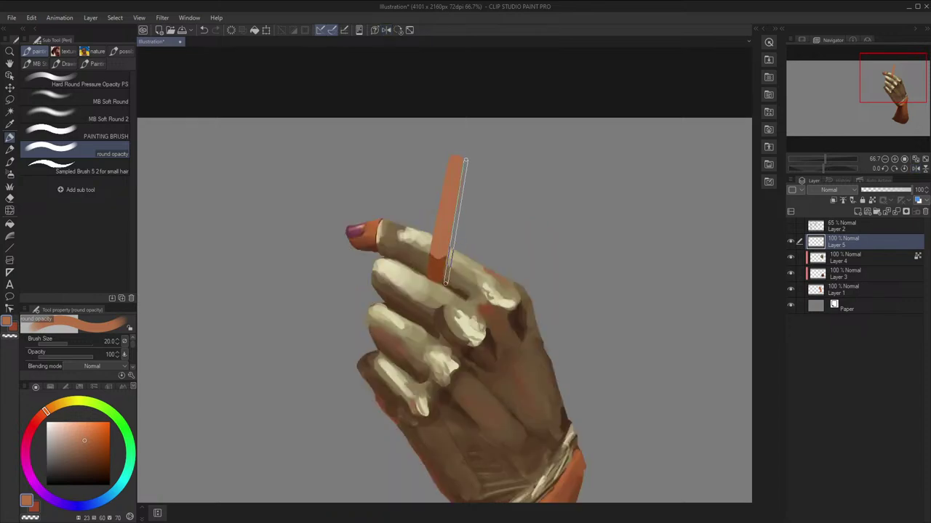
{"action": "left_click", "coordinate": [460, 159], "text": "alt"}
Select the stick's light orange upper section with Auto select referring to the editing layer only, and return to the round opacity brush
{"action": "key", "text": "h"}
{"action": "scroll", "coordinate": [466, 157], "scroll_direction": "down", "scroll_amount": 3}
{"action": "key", "text": "space"}
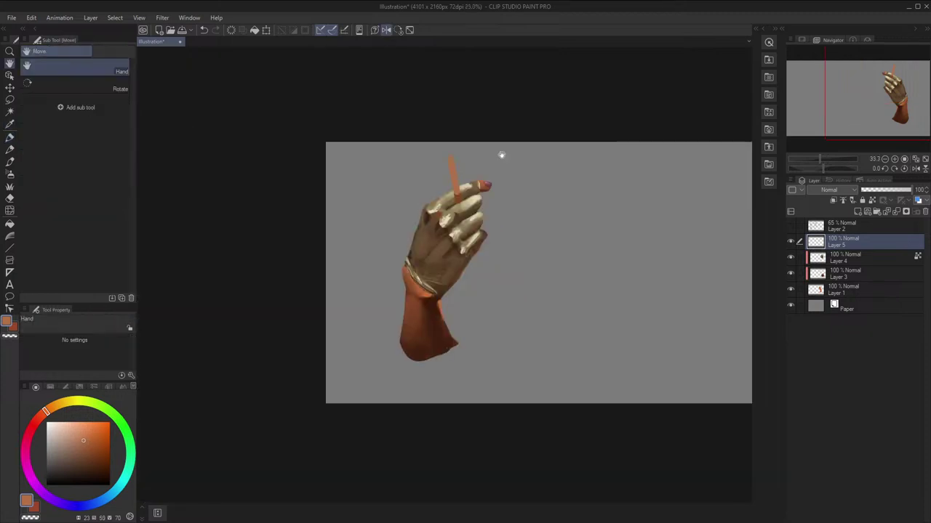
{"action": "key", "text": "h"}
{"action": "scroll", "coordinate": [422, 160], "scroll_direction": "up", "scroll_amount": 6}
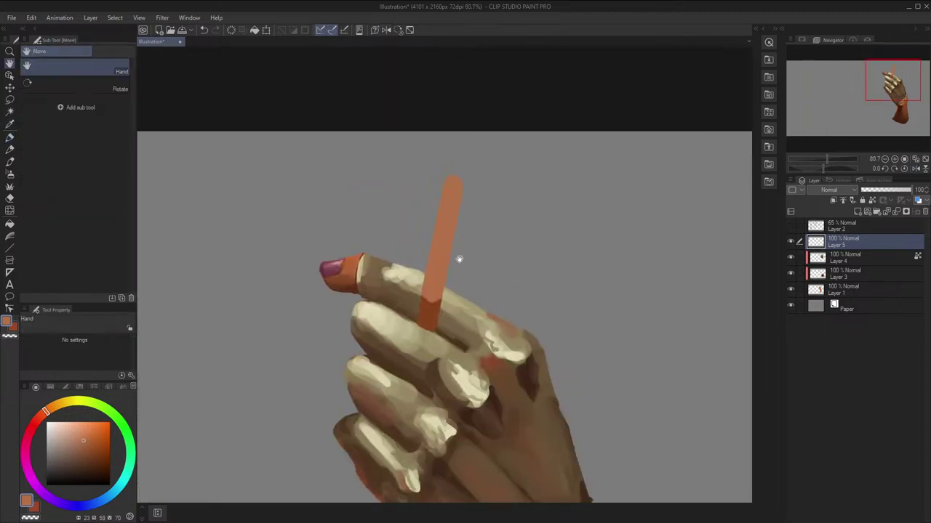
{"action": "left_click", "coordinate": [10, 112]}
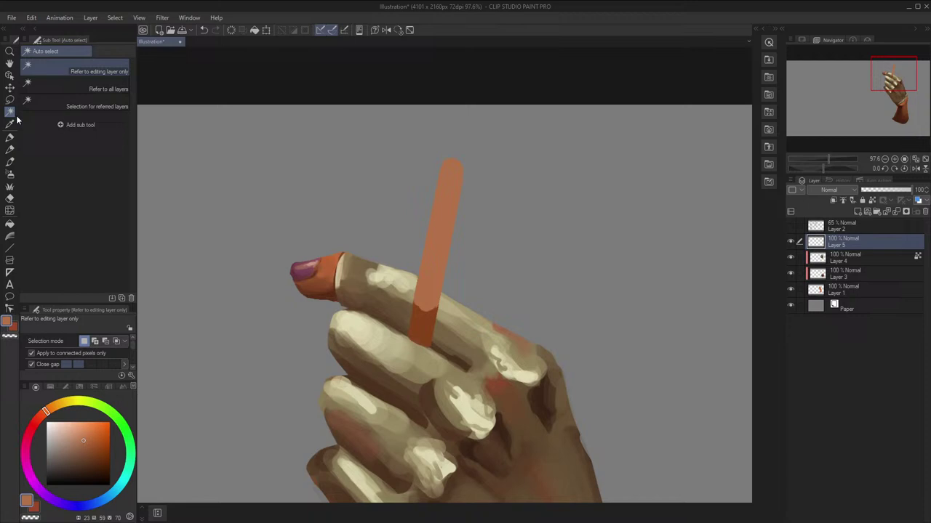
{"action": "left_click", "coordinate": [437, 227]}
{"action": "key", "text": "b"}
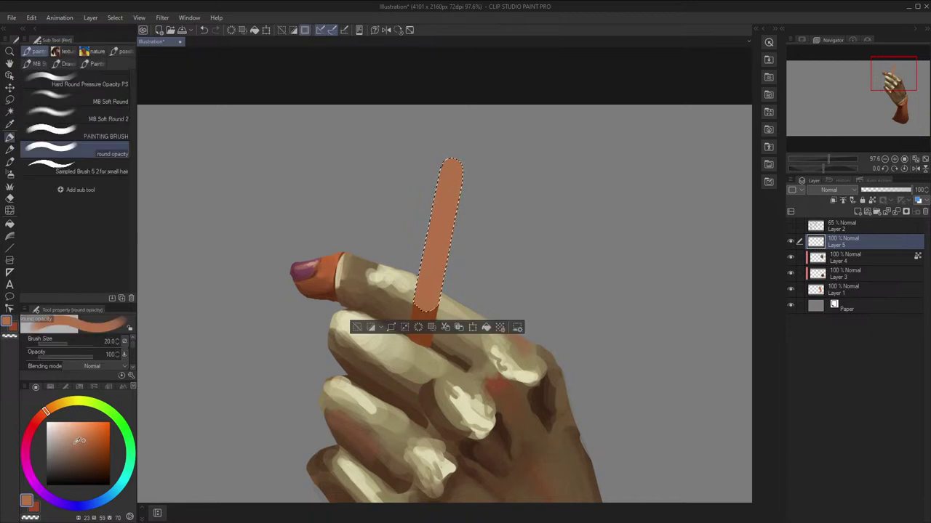
Repaint the stick's selected upper section in a lighter, less saturated tan with the brush enlarged to 200
{"action": "left_click_drag", "start_coordinate": [77, 441], "coordinate": [71, 446]}
{"action": "key", "text": "bracketright"}
{"action": "key", "text": "bracketright"}
{"action": "key", "text": "bracketright"}
{"action": "key", "text": "bracketright"}
{"action": "key", "text": "bracketright"}
{"action": "key", "text": "bracketright"}
{"action": "key", "text": "bracketright"}
{"action": "key", "text": "bracketright"}
{"action": "key", "text": "bracketright"}
{"action": "key", "text": "bracketright"}
{"action": "key", "text": "bracketright"}
{"action": "mouse_move", "coordinate": [451, 175]}
{"action": "left_mouse_down"}
{"action": "mouse_move", "coordinate": [436, 254]}
{"action": "mouse_move", "coordinate": [445, 210]}
{"action": "left_mouse_up"}
{"action": "key", "text": "ctrl+z"}
{"action": "left_click", "coordinate": [77, 448]}
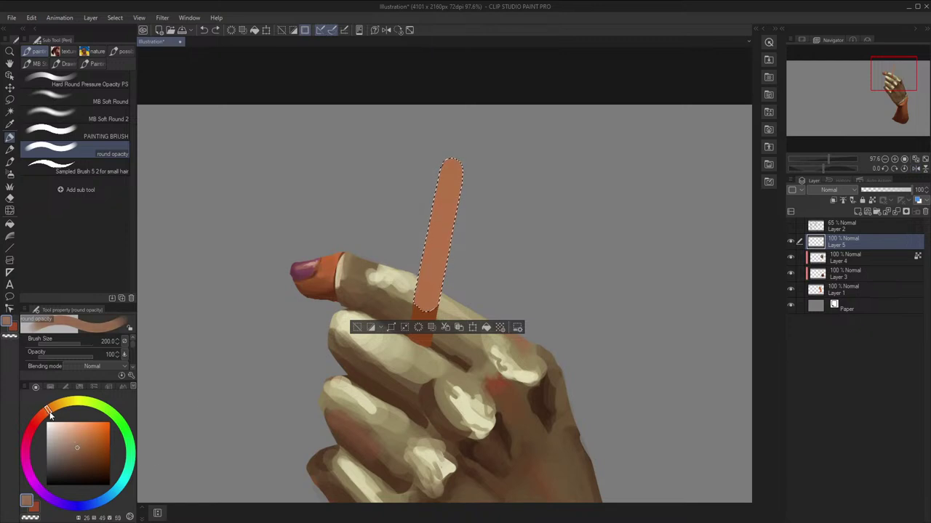
{"action": "left_click", "coordinate": [441, 253], "text": "alt"}
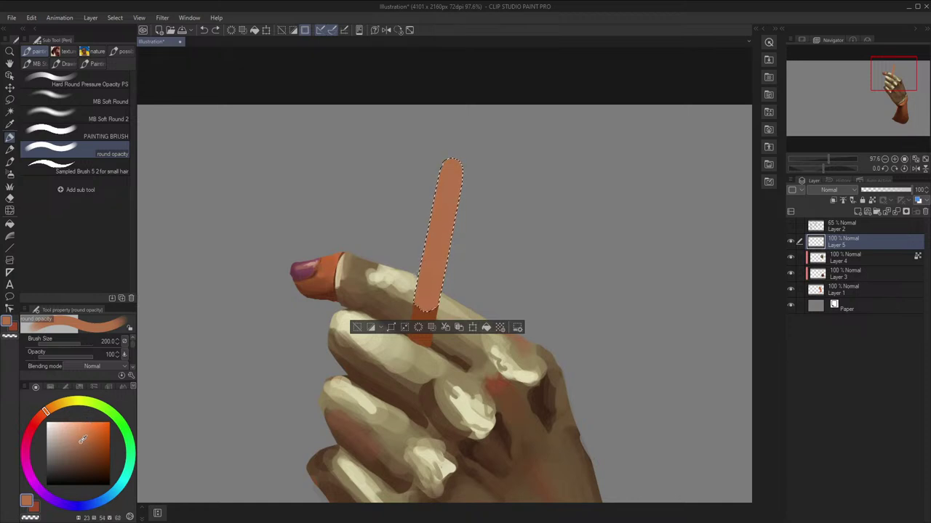
{"action": "mouse_move", "coordinate": [83, 440]}
{"action": "left_mouse_down"}
{"action": "mouse_move", "coordinate": [85, 426]}
{"action": "mouse_move", "coordinate": [71, 437]}
{"action": "left_mouse_up"}
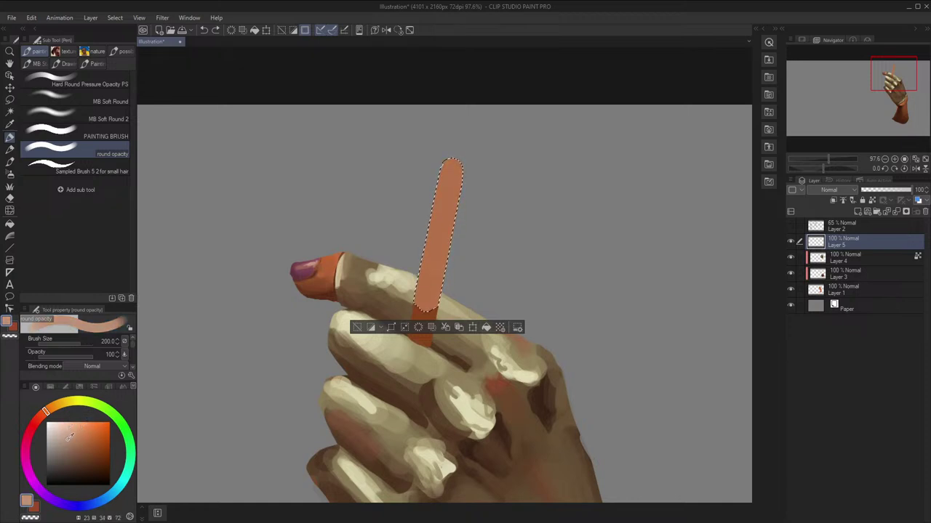
{"action": "mouse_move", "coordinate": [440, 168]}
{"action": "left_mouse_down"}
{"action": "mouse_move", "coordinate": [432, 275]}
{"action": "mouse_move", "coordinate": [452, 264]}
{"action": "left_mouse_up"}
{"action": "key", "text": "h"}
{"action": "key", "text": "h"}
{"action": "scroll", "coordinate": [540, 187], "scroll_direction": "down", "scroll_amount": 1}
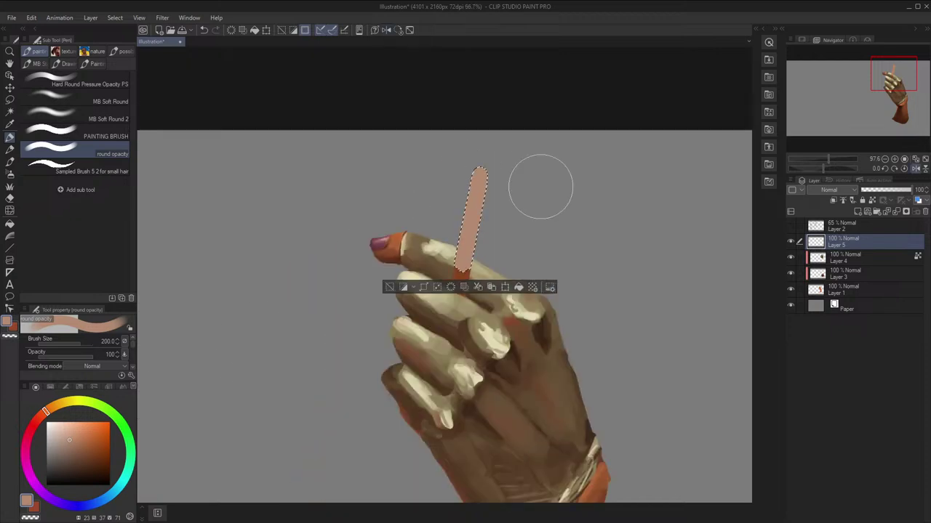
Deselect the stick's upper section and lock the transparent pixels of Layer 5
{"action": "key", "text": "m"}
{"action": "key", "text": "ctrl+d"}
{"action": "scroll", "coordinate": [553, 186], "scroll_direction": "down", "scroll_amount": 2}
{"action": "key", "text": "space"}
{"action": "scroll", "coordinate": [559, 169], "scroll_direction": "down", "scroll_amount": 1}
{"action": "key", "text": "h"}
{"action": "key", "text": "h"}
{"action": "scroll", "coordinate": [447, 179], "scroll_direction": "up", "scroll_amount": 5}
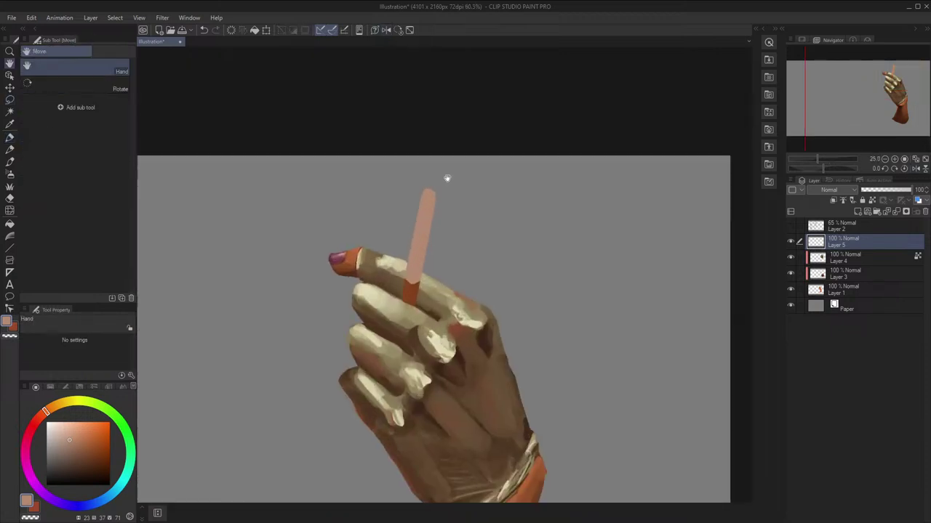
{"action": "scroll", "coordinate": [450, 205], "scroll_direction": "up", "scroll_amount": 2}
{"action": "left_click", "coordinate": [871, 201]}
{"action": "left_click_drag", "start_coordinate": [750, 259], "coordinate": [767, 236]}
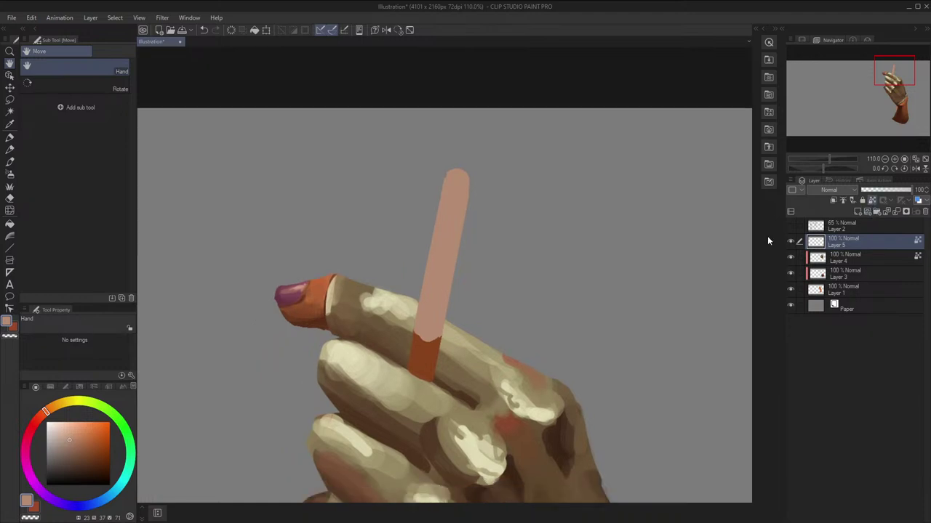
Shade the side of the stick's upper section facing away from the fingertip in a muted reddish brown at brush size 100
{"action": "left_click", "coordinate": [441, 287], "text": "alt"}
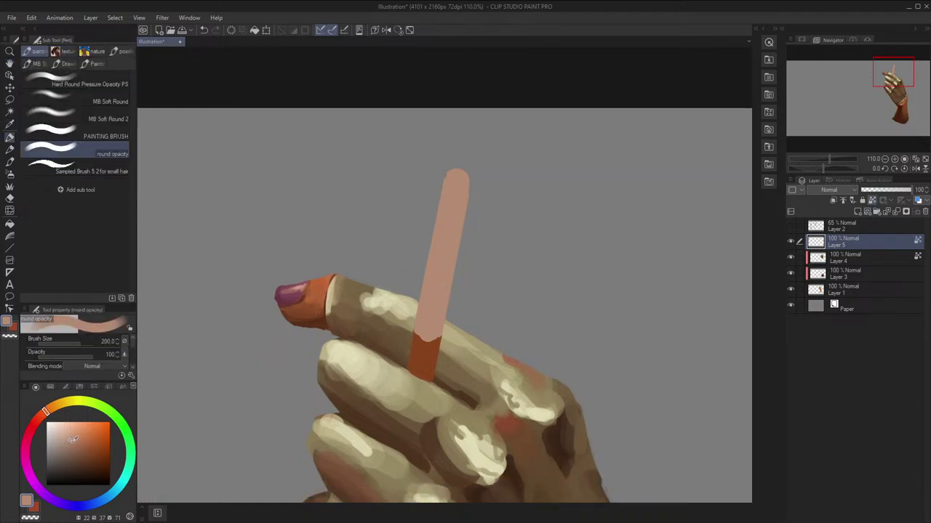
{"action": "left_click_drag", "start_coordinate": [70, 441], "coordinate": [72, 454]}
{"action": "left_click_drag", "start_coordinate": [45, 413], "coordinate": [42, 417]}
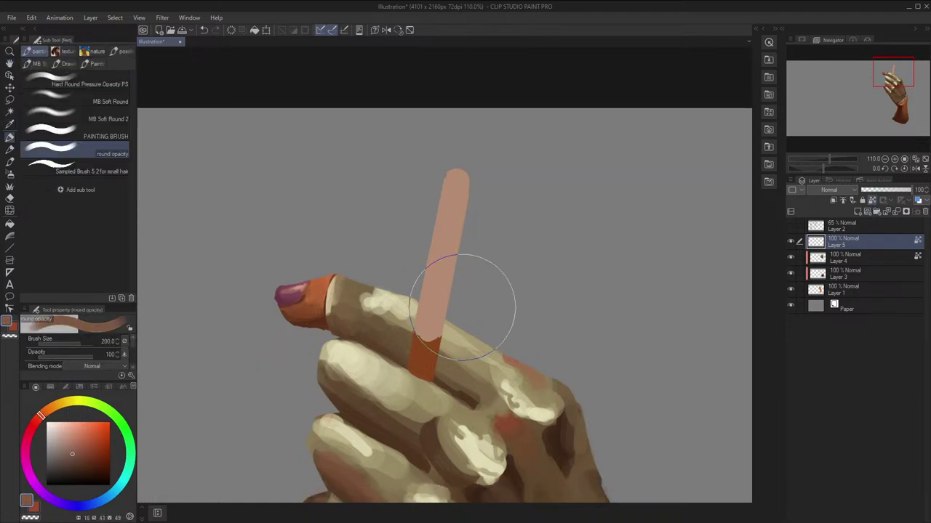
{"action": "key", "text": "bracketleft"}
{"action": "key", "text": "bracketleft"}
{"action": "key", "text": "bracketleft"}
{"action": "key", "text": "bracketleft"}
{"action": "key", "text": "h"}
{"action": "left_click_drag", "start_coordinate": [450, 375], "coordinate": [469, 349]}
{"action": "key", "text": "ctrl+z"}
{"action": "left_click_drag", "start_coordinate": [416, 178], "coordinate": [419, 212]}
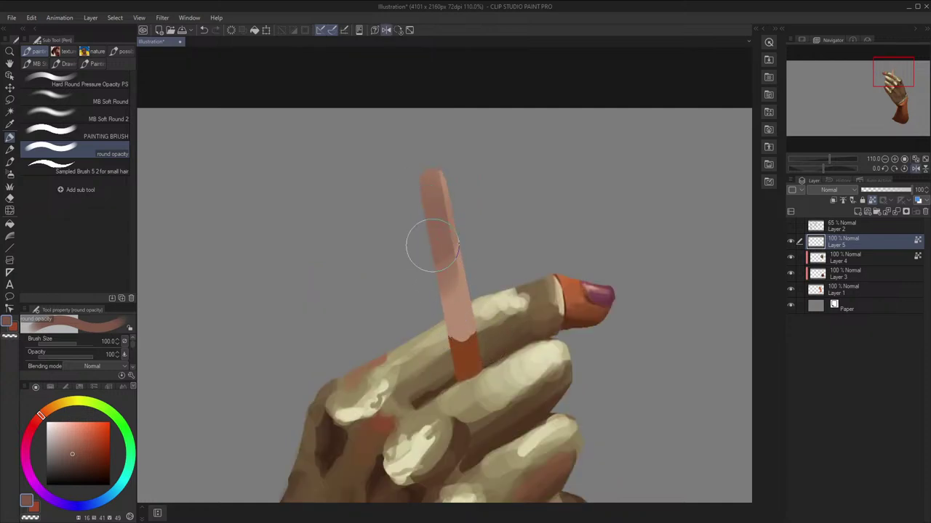
Restore the light edge and tip of the stick with its sampled tan, reducing the brush to 80 and 50
{"action": "key", "text": "i"}
{"action": "left_click", "coordinate": [467, 265]}
{"action": "key", "text": "p"}
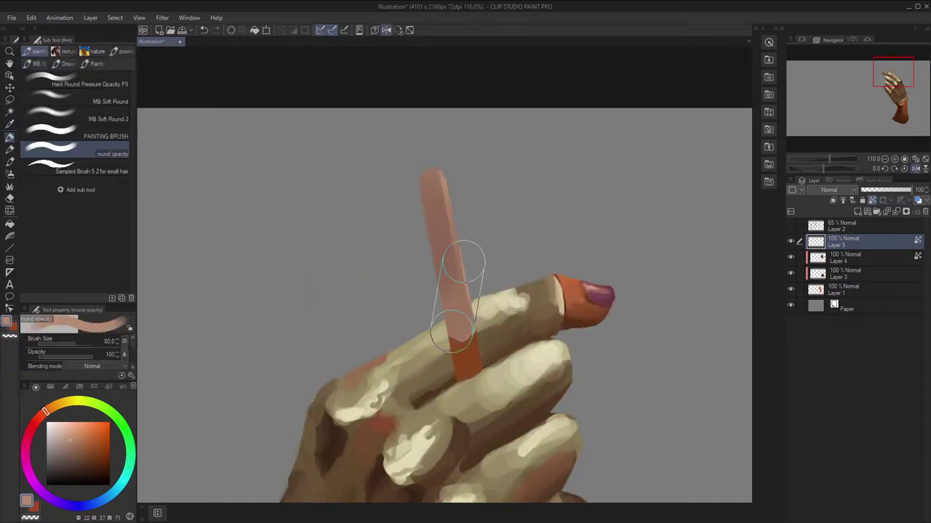
{"action": "key", "text": "h"}
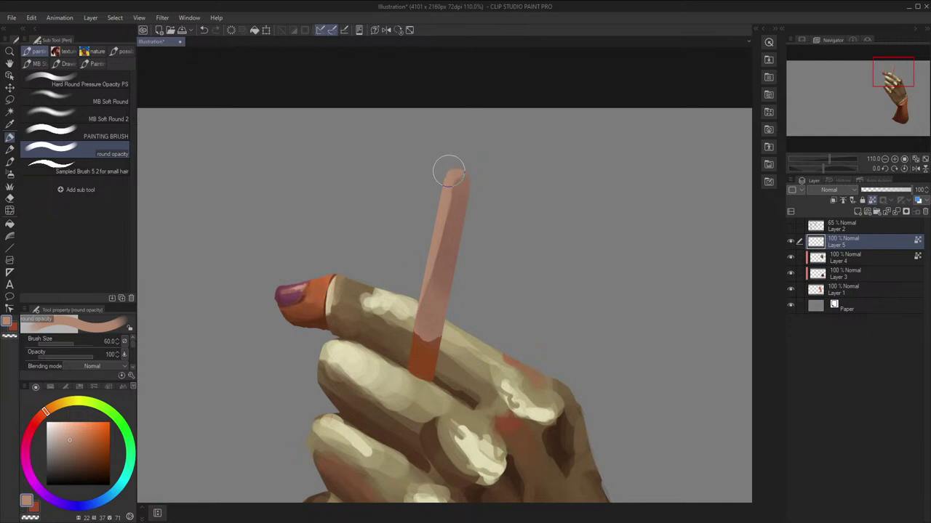
{"action": "key", "text": "bracketright"}
{"action": "key", "text": "bracketright"}
Refine the boundary between the upper section's shadow and light with sampled tones at brush sizes 30 and 40
{"action": "key", "text": "h"}
{"action": "key", "text": "i"}
{"action": "left_click", "coordinate": [447, 221], "text": "alt"}
{"action": "key", "text": "bracketleft"}
{"action": "key", "text": "bracketleft"}
{"action": "key", "text": "bracketleft"}
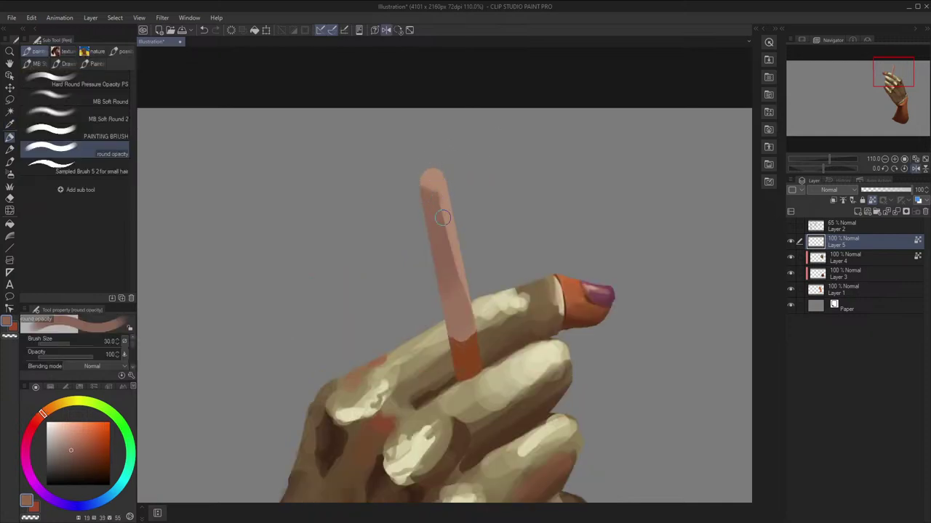
{"action": "left_click_drag", "start_coordinate": [443, 219], "coordinate": [441, 227]}
{"action": "left_click", "coordinate": [447, 203], "text": "alt"}
{"action": "key", "text": "bracketright"}
{"action": "left_click_drag", "start_coordinate": [465, 269], "coordinate": [472, 311]}
{"action": "key", "text": "h"}
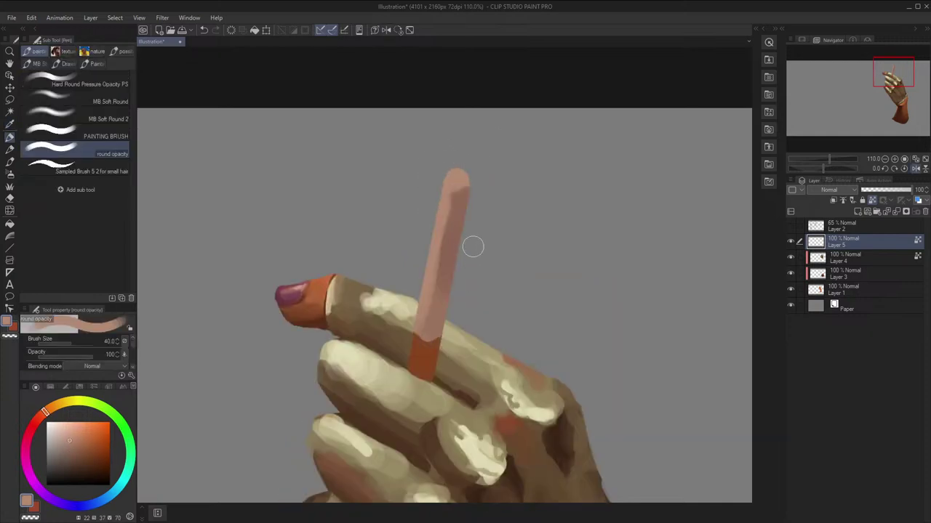
Darken the stick's brown base with a deeper shade of its sampled colour at brush size 50
{"action": "left_click", "coordinate": [448, 272], "text": "alt"}
{"action": "key", "text": "i"}
{"action": "key", "text": "p"}
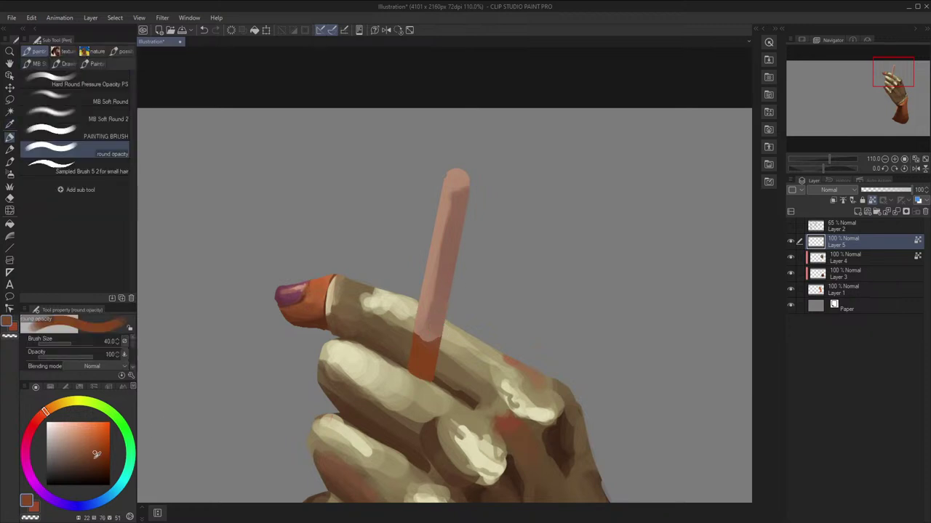
{"action": "left_click", "coordinate": [96, 466]}
{"action": "key", "text": "bracketright"}
{"action": "mouse_move", "coordinate": [408, 356]}
{"action": "left_mouse_down"}
{"action": "mouse_move", "coordinate": [431, 354]}
{"action": "mouse_move", "coordinate": [414, 351]}
{"action": "mouse_move", "coordinate": [432, 368]}
{"action": "mouse_move", "coordinate": [420, 367]}
{"action": "mouse_move", "coordinate": [464, 354]}
{"action": "mouse_move", "coordinate": [465, 377]}
{"action": "mouse_move", "coordinate": [476, 351]}
{"action": "left_mouse_up"}
{"action": "key", "text": "h"}
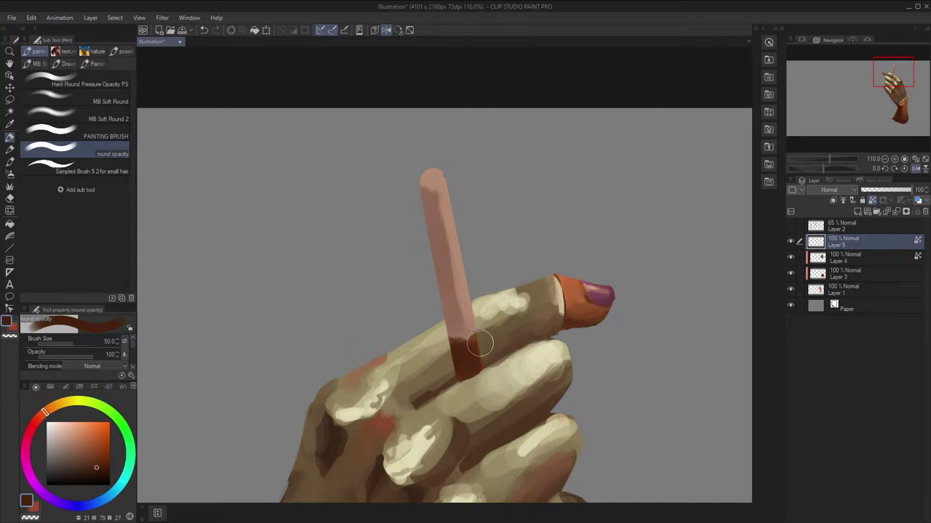
Smooth the shading along the stick's upper section and its tip with sampled tones at brush sizes 30 and 40
{"action": "left_click", "coordinate": [458, 322], "text": "alt"}
{"action": "key", "text": "bracketleft"}
{"action": "key", "text": "ctrl+z"}
{"action": "left_click", "coordinate": [455, 324], "text": "alt"}
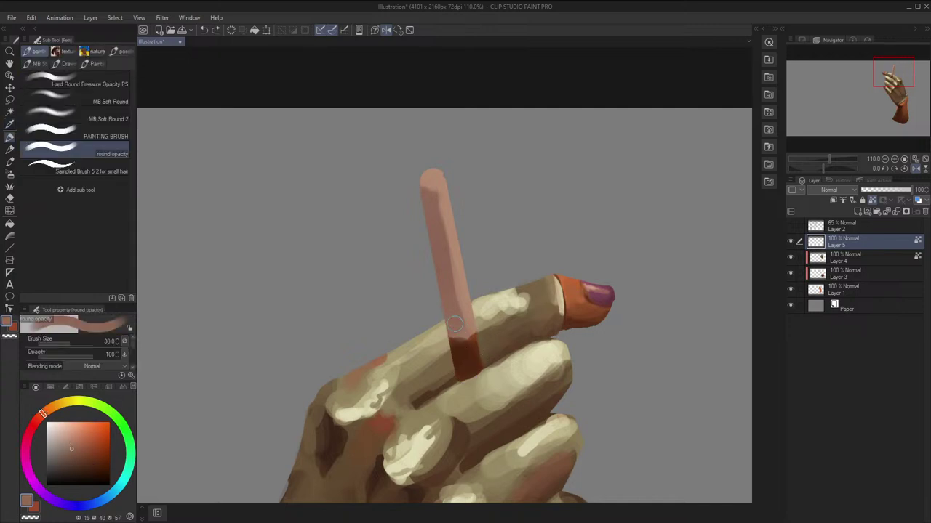
{"action": "mouse_move", "coordinate": [456, 331]}
{"action": "left_mouse_down"}
{"action": "mouse_move", "coordinate": [469, 299]}
{"action": "mouse_move", "coordinate": [457, 292]}
{"action": "mouse_move", "coordinate": [440, 222]}
{"action": "left_mouse_up"}
{"action": "left_click", "coordinate": [460, 305], "text": "alt"}
{"action": "left_click", "coordinate": [455, 295], "text": "alt"}
{"action": "key", "text": "h"}
{"action": "left_click_drag", "start_coordinate": [426, 294], "coordinate": [451, 195]}
{"action": "key", "text": "ctrl+z"}
{"action": "left_click_drag", "start_coordinate": [441, 251], "coordinate": [443, 227]}
{"action": "left_click", "coordinate": [455, 181], "text": "alt"}
{"action": "key", "text": "bracketright"}
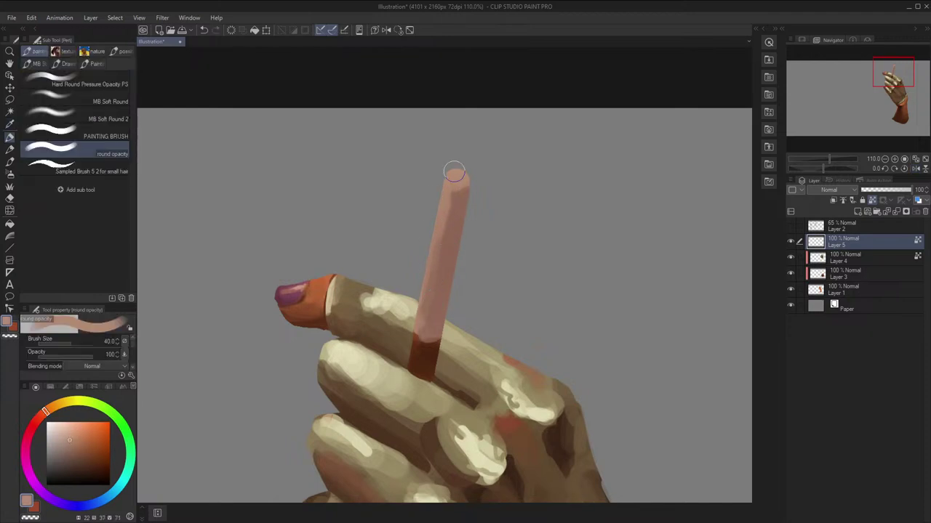
Touch up the join and lit edge of the stick's base with sampled tan and orange-brown, reducing the brush to 15
{"action": "scroll", "coordinate": [465, 193], "scroll_direction": "down", "scroll_amount": 4}
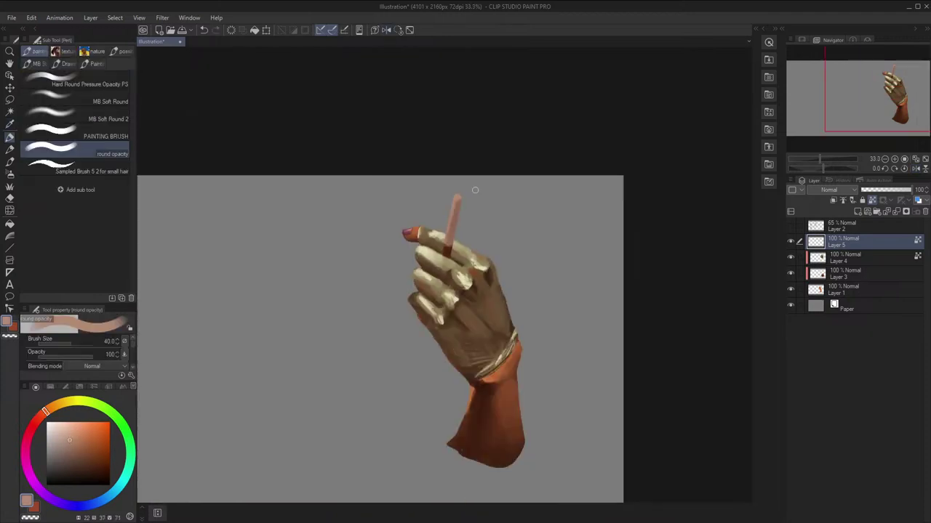
{"action": "scroll", "coordinate": [473, 190], "scroll_direction": "up", "scroll_amount": 2}
{"action": "scroll", "coordinate": [459, 222], "scroll_direction": "up", "scroll_amount": 4}
{"action": "left_click", "coordinate": [420, 320], "text": "alt"}
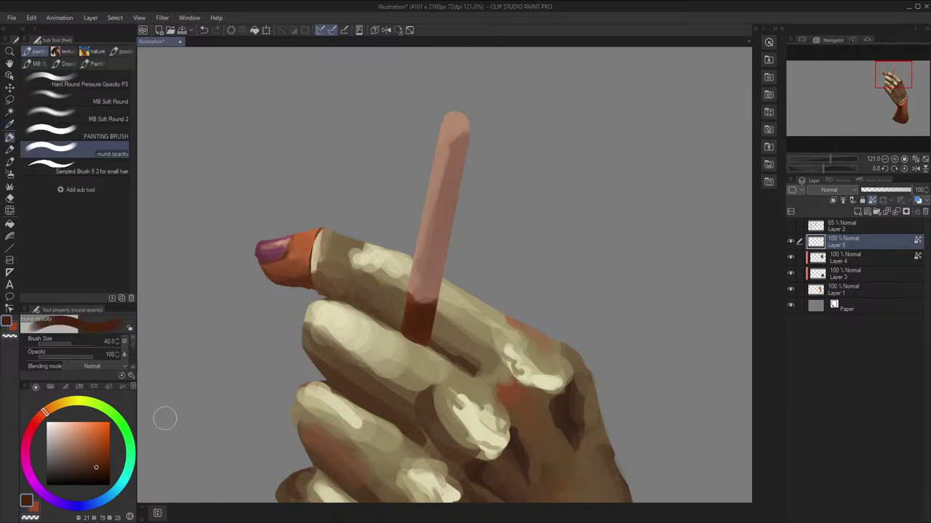
{"action": "key", "text": "i"}
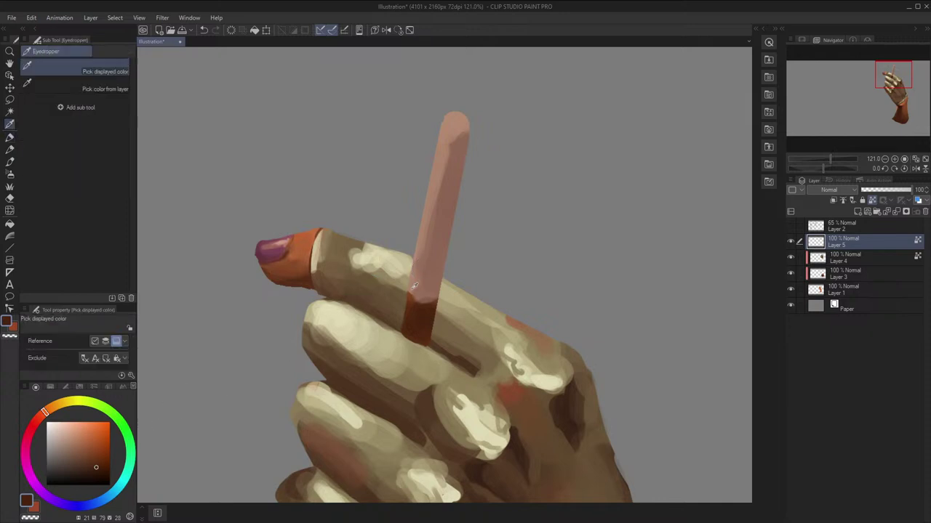
{"action": "left_click", "coordinate": [421, 247]}
{"action": "key", "text": "p"}
{"action": "key", "text": "h"}
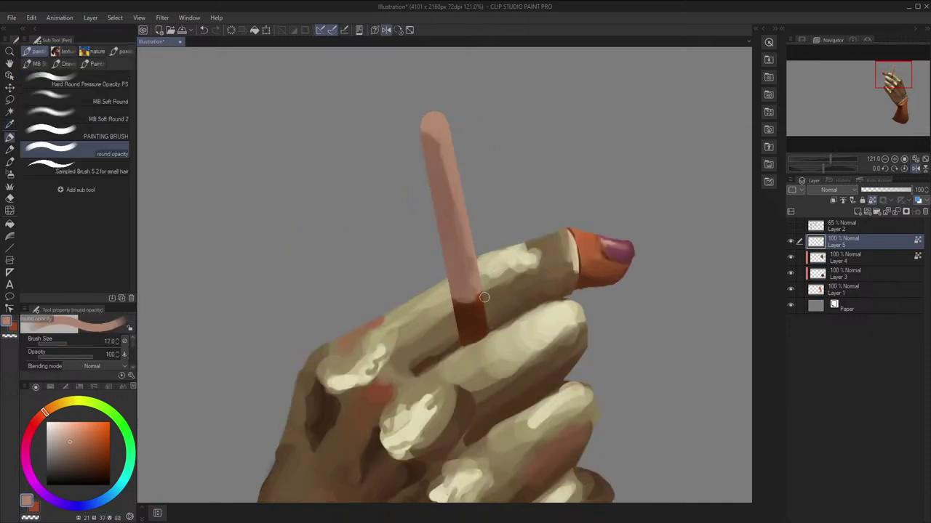
{"action": "left_click", "coordinate": [484, 298], "text": "alt"}
{"action": "key", "text": "h"}
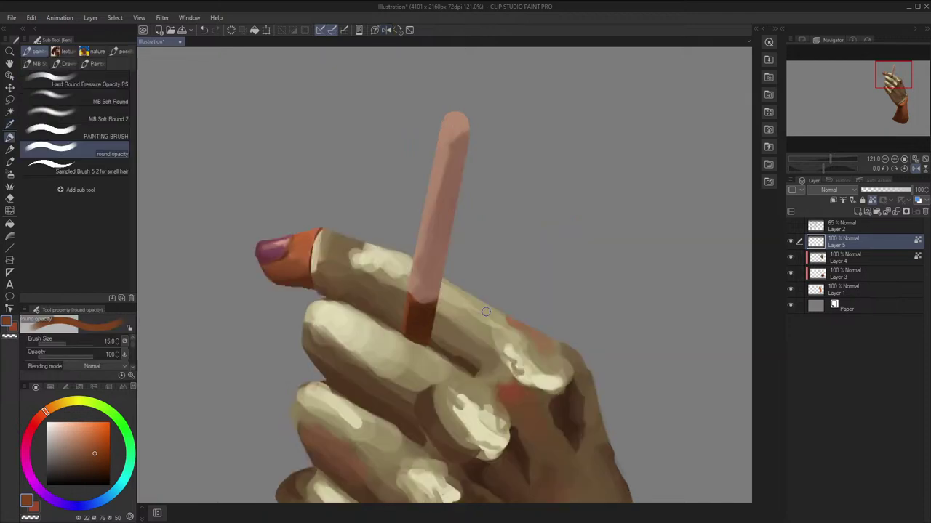
Deepen the shadow at the stick's lower end with a very dark reddish brown, enlarging the brush to 25
{"action": "left_click", "coordinate": [419, 320], "text": "alt"}
{"action": "left_click", "coordinate": [99, 473]}
{"action": "left_click", "coordinate": [42, 415]}
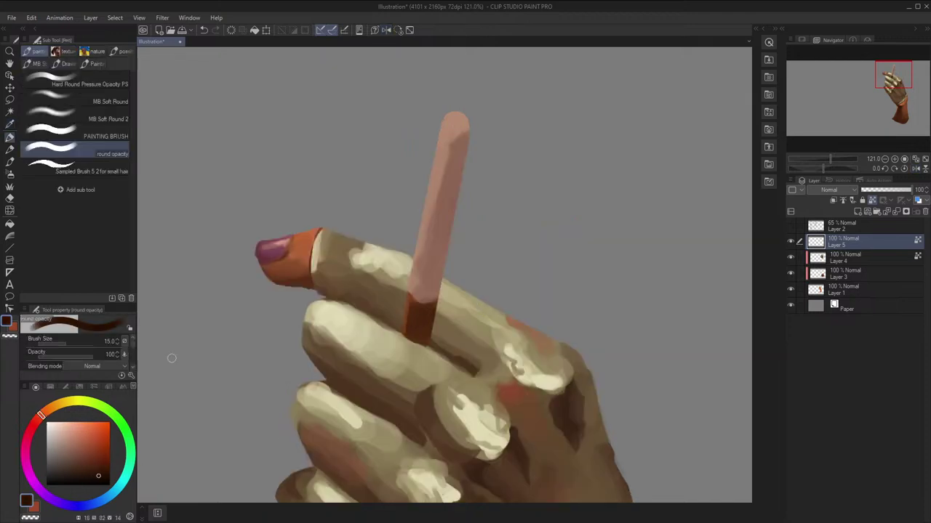
{"action": "key", "text": "bracketright"}
{"action": "left_click_drag", "start_coordinate": [408, 327], "coordinate": [430, 343]}
{"action": "key", "text": "h"}
{"action": "key", "text": "bracketright"}
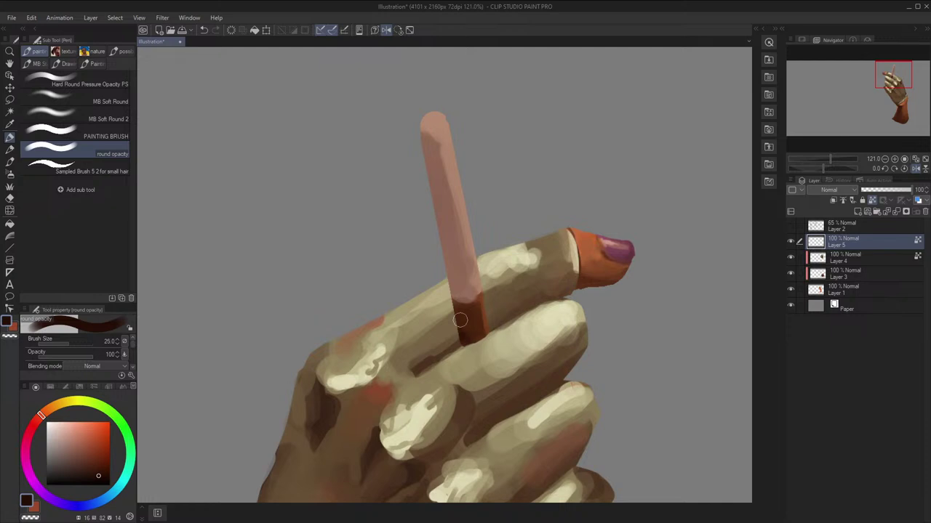
Blend the dark shadow into the stick's base with a sampled dark brown at brush size 30
{"action": "left_click", "coordinate": [474, 311], "text": "alt"}
{"action": "key", "text": "bracketright"}
{"action": "key", "text": "h"}
{"action": "scroll", "coordinate": [459, 317], "scroll_direction": "down", "scroll_amount": 1}
{"action": "key", "text": "h"}
{"action": "scroll", "coordinate": [460, 317], "scroll_direction": "down", "scroll_amount": 1}
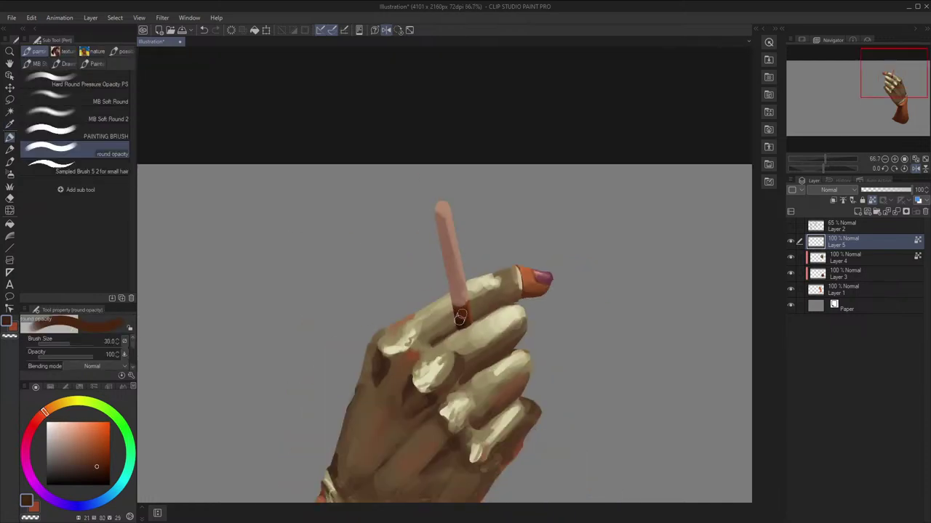
Examine the shaded stick against the whole hand, both mirrored and close up
{"action": "scroll", "coordinate": [459, 317], "scroll_direction": "down", "scroll_amount": 1}
{"action": "key", "text": "h"}
{"action": "key", "text": "h"}
{"action": "key", "text": "h"}
{"action": "key", "text": "space"}
{"action": "left_click_drag", "start_coordinate": [570, 271], "coordinate": [584, 215]}
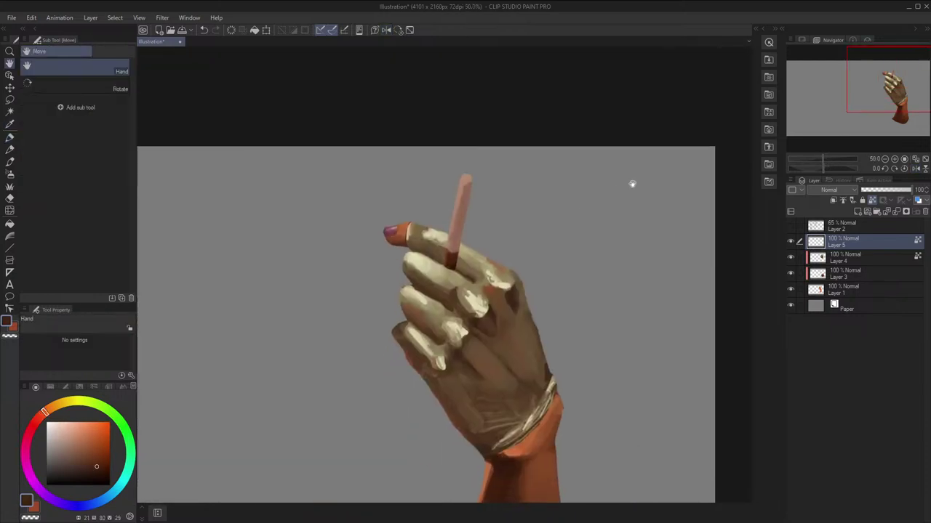
{"action": "scroll", "coordinate": [486, 209], "scroll_direction": "up", "scroll_amount": 1}
{"action": "scroll", "coordinate": [420, 222], "scroll_direction": "up", "scroll_amount": 2}
{"action": "left_click_drag", "start_coordinate": [420, 259], "coordinate": [418, 211]}
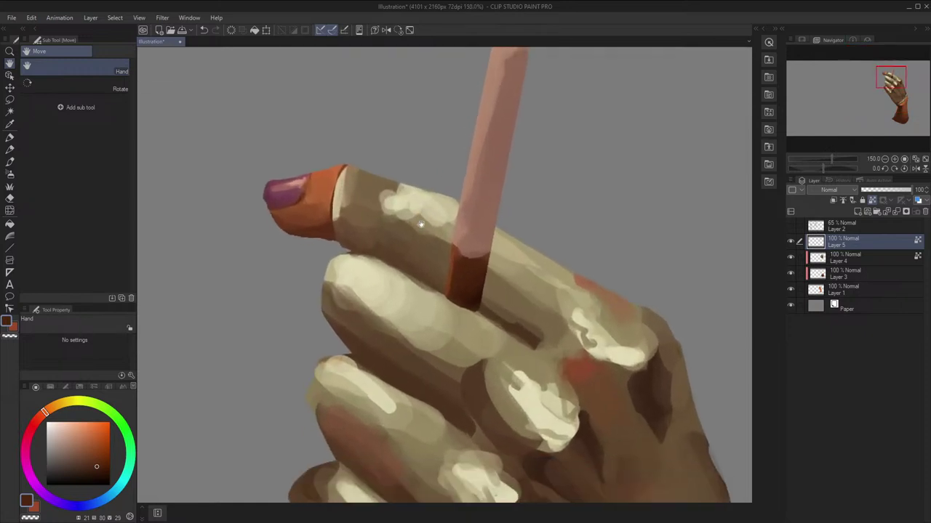
{"action": "scroll", "coordinate": [419, 213], "scroll_direction": "down", "scroll_amount": 1}
{"action": "scroll", "coordinate": [419, 213], "scroll_direction": "down", "scroll_amount": 2}
Paint the stick's cast shadow across the fingers below it on Layer 4 with a sampled dark brown at brush size 40
{"action": "left_click", "coordinate": [868, 253]}
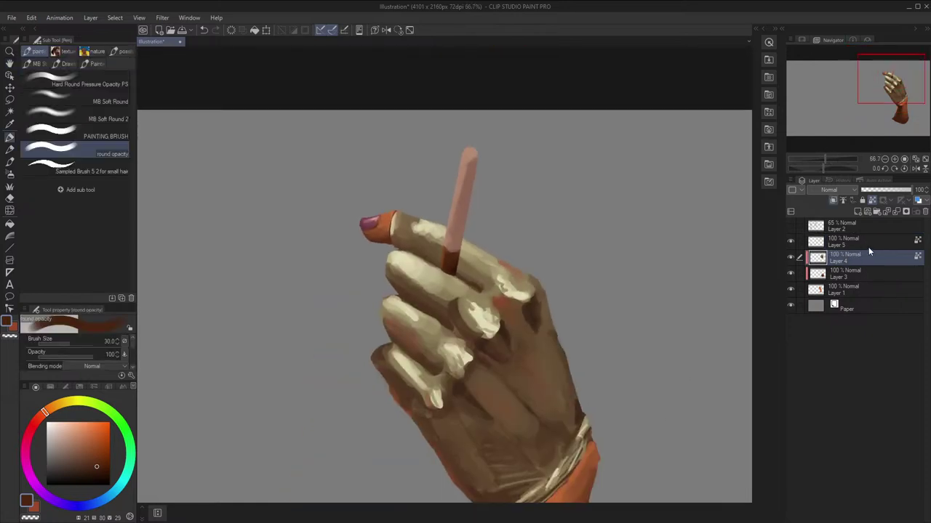
{"action": "key", "text": "i"}
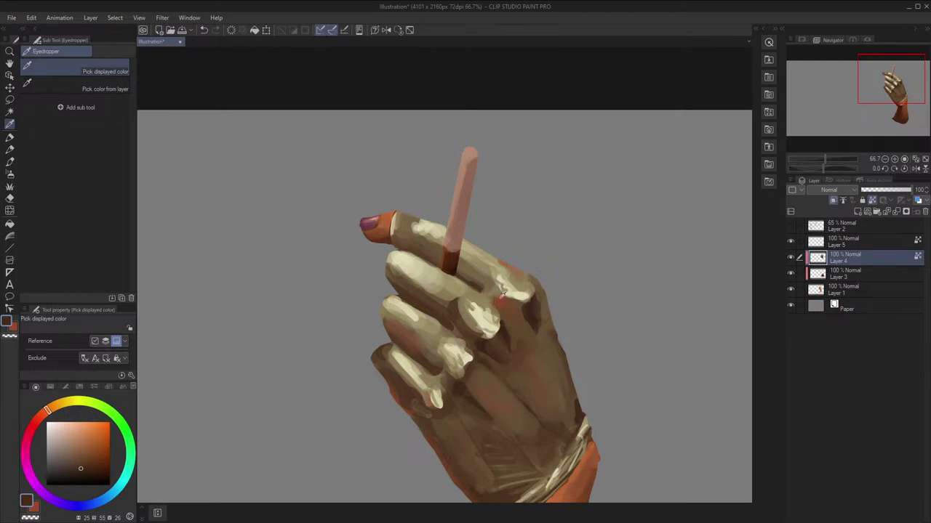
{"action": "key", "text": "p"}
{"action": "mouse_move", "coordinate": [450, 270]}
{"action": "left_mouse_down"}
{"action": "mouse_move", "coordinate": [442, 302]}
{"action": "mouse_move", "coordinate": [445, 274]}
{"action": "mouse_move", "coordinate": [438, 315]}
{"action": "mouse_move", "coordinate": [446, 276]}
{"action": "left_mouse_up"}
{"action": "key", "text": "ctrl+z"}
{"action": "key", "text": "ctrl+z"}
{"action": "key", "text": "ctrl+z"}
{"action": "left_click", "coordinate": [439, 314], "text": "alt"}
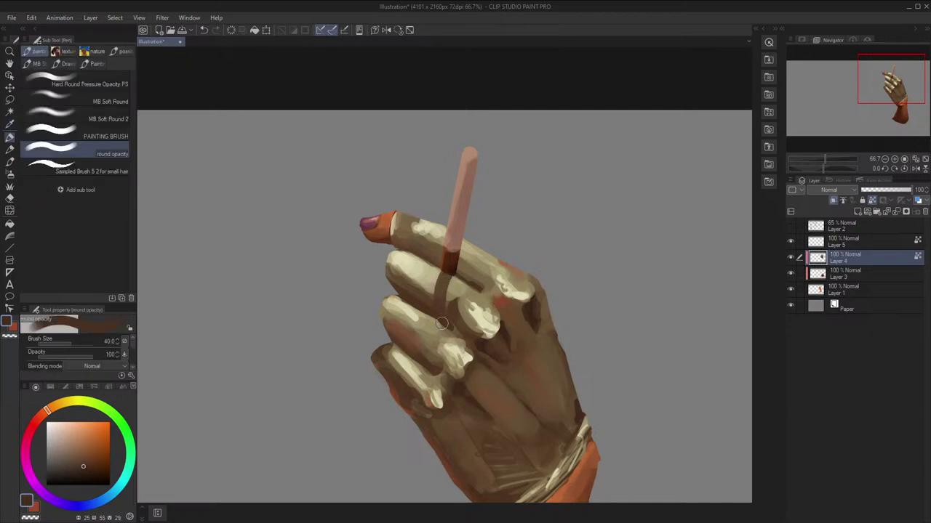
{"action": "left_click_drag", "start_coordinate": [438, 324], "coordinate": [426, 349]}
Examine the cast shadow on the fingers in mirrored, zoomed-out and closer views
{"action": "key", "text": "h"}
{"action": "scroll", "coordinate": [465, 313], "scroll_direction": "down", "scroll_amount": 3}
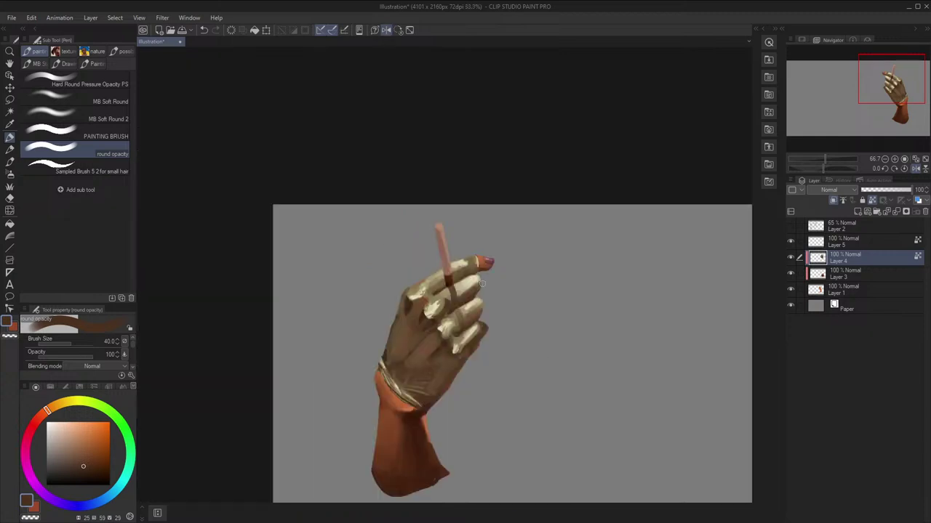
{"action": "key", "text": "h"}
{"action": "left_click_drag", "start_coordinate": [491, 260], "coordinate": [508, 233]}
{"action": "key", "text": "p"}
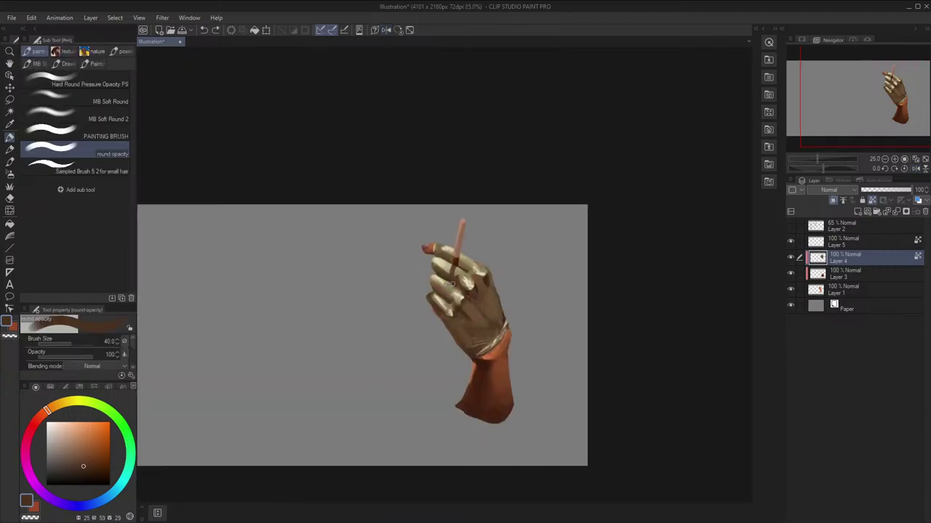
{"action": "key", "text": "ctrl+shift+h"}
{"action": "key", "text": "ctrl+shift+h"}
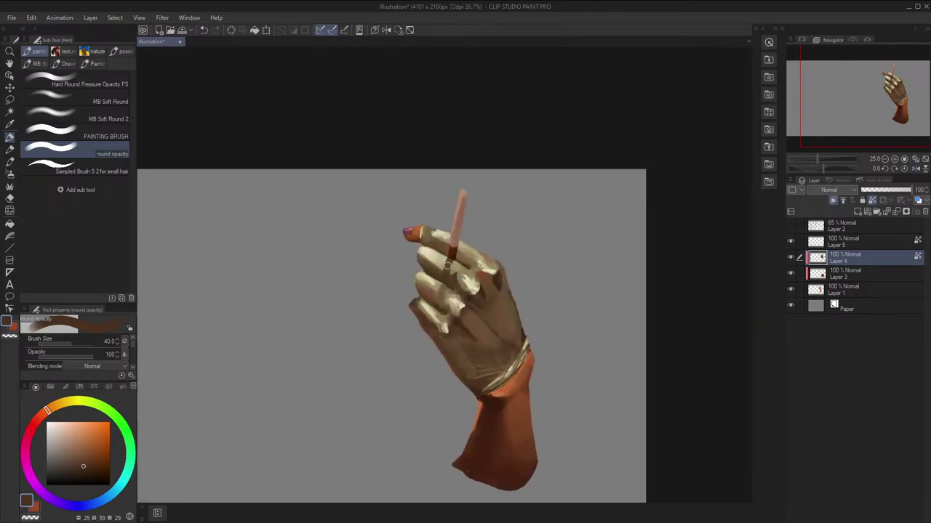
{"action": "scroll", "coordinate": [466, 287], "scroll_direction": "up", "scroll_amount": 3}
{"action": "key", "text": "h"}
{"action": "key", "text": "p"}
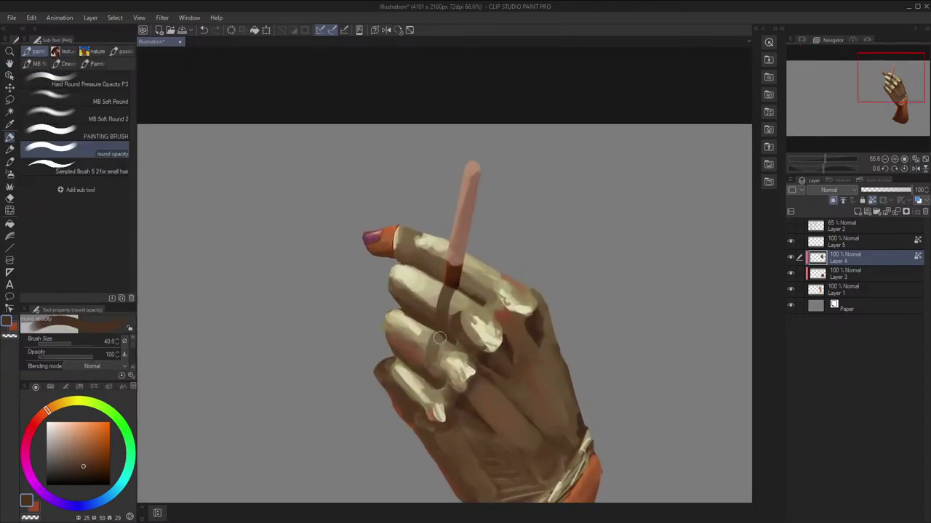
{"action": "key", "text": "space"}
{"action": "left_click_drag", "start_coordinate": [567, 316], "coordinate": [566, 330]}
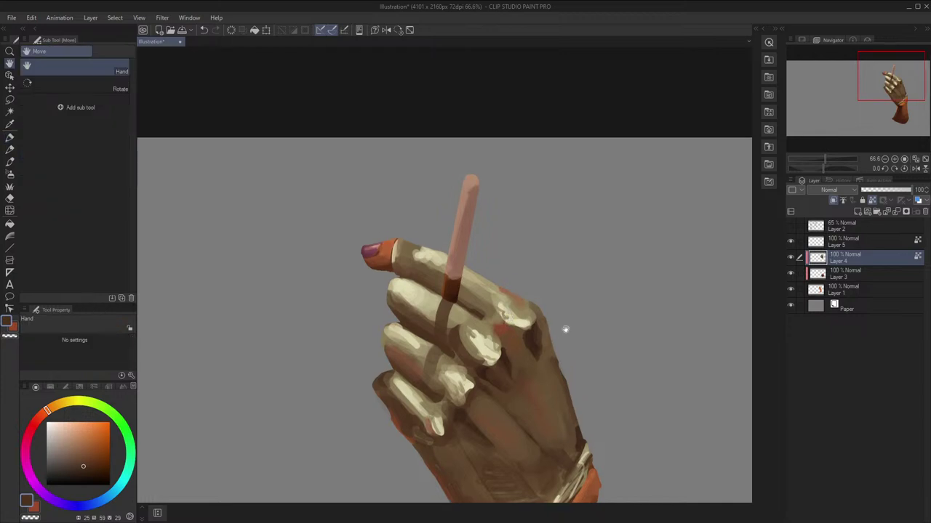
Paint the stick's tip orange on Layer 5 with the round opacity brush at size 40
{"action": "left_click", "coordinate": [855, 249]}
{"action": "left_click_drag", "start_coordinate": [708, 273], "coordinate": [708, 313]}
{"action": "key", "text": "p"}
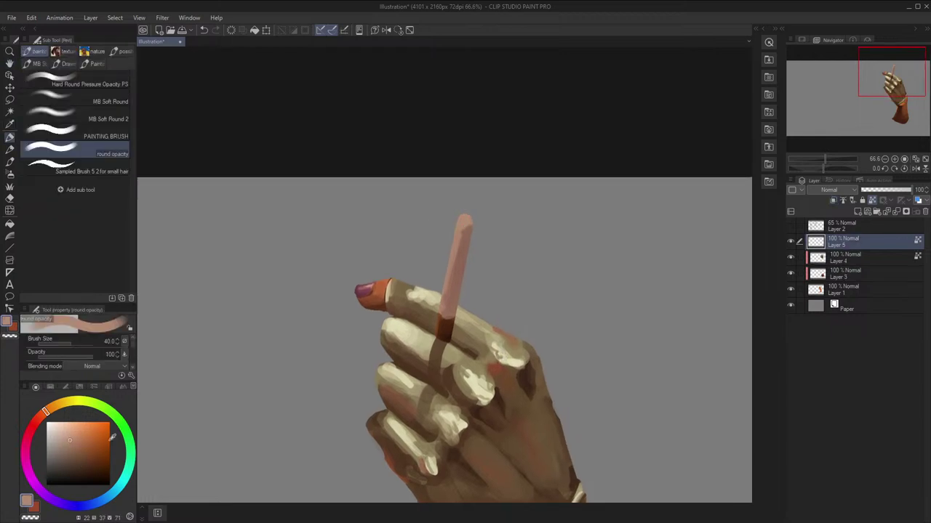
{"action": "key", "text": "h"}
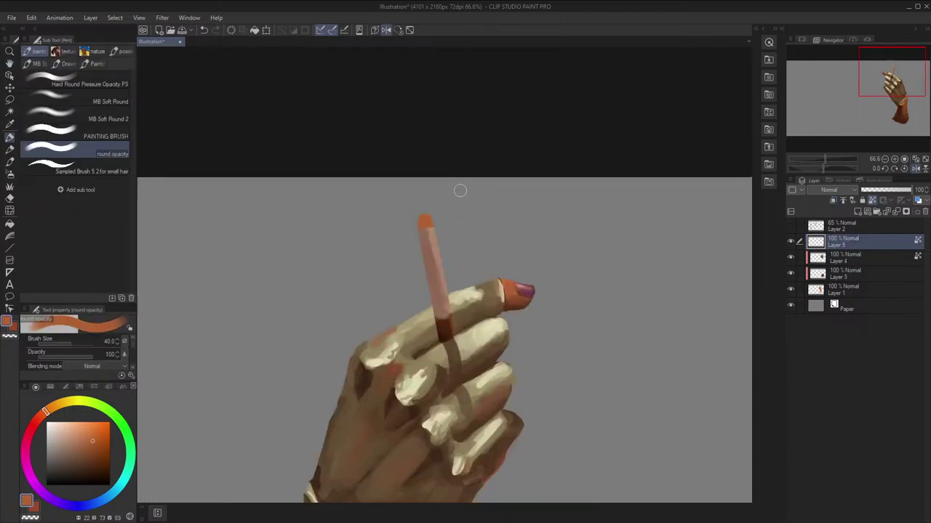
Dab yellow onto the middle of the orange tip, reducing the brush size to 15
{"action": "left_click_drag", "start_coordinate": [90, 404], "coordinate": [70, 401]}
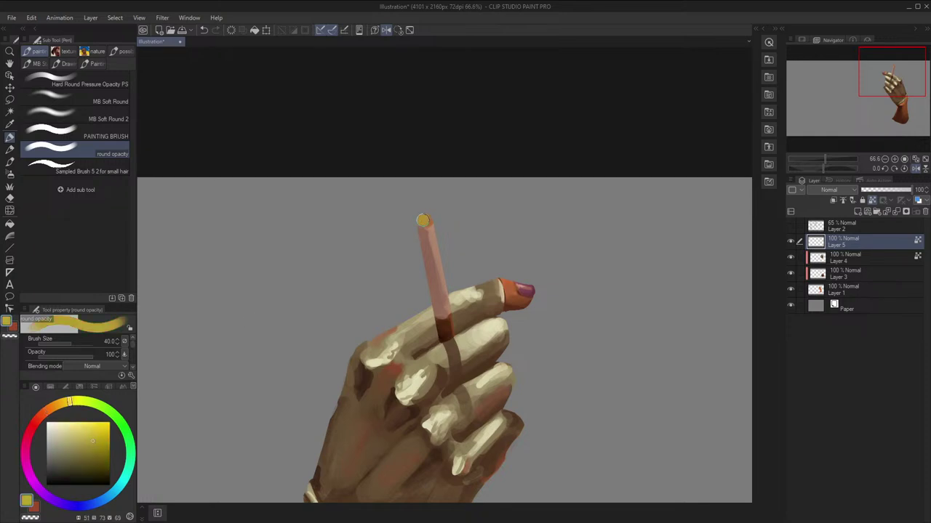
{"action": "key", "text": "ctrl+h"}
{"action": "key", "text": "["}
{"action": "key", "text": "["}
{"action": "key", "text": "["}
{"action": "key", "text": "["}
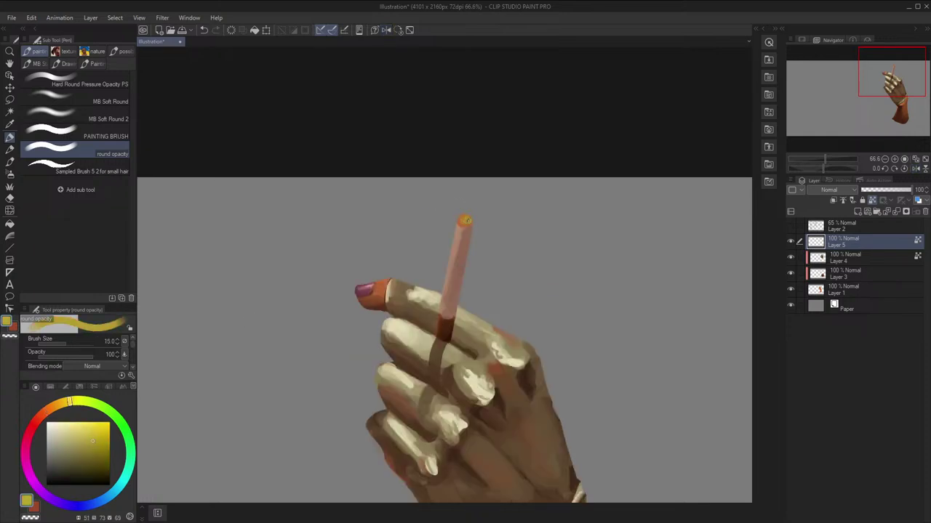
Fleck the glowing tip with red at brush size 15 and with bright orange, ochre and dark red at size 8
{"action": "left_click", "coordinate": [35, 420]}
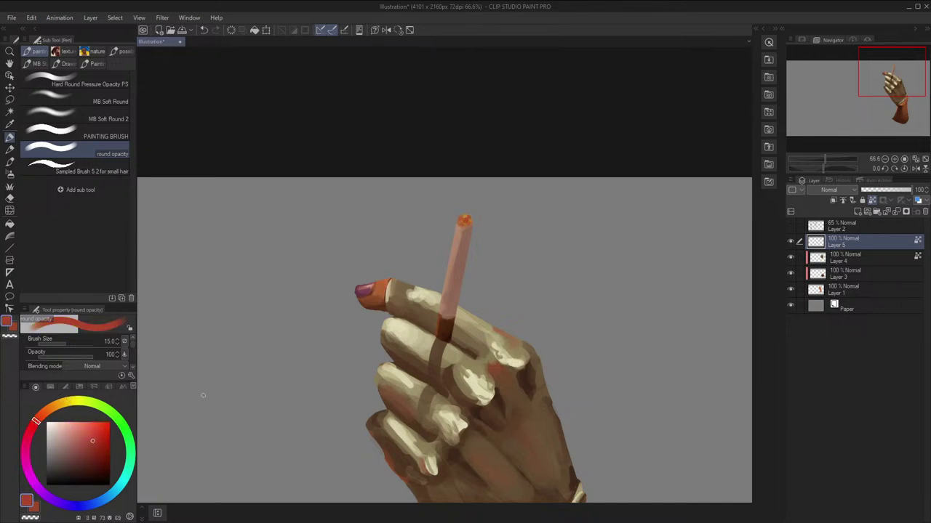
{"action": "left_click", "coordinate": [108, 437]}
{"action": "left_click", "coordinate": [60, 404]}
{"action": "key", "text": "["}
{"action": "key", "text": "["}
{"action": "key", "text": "["}
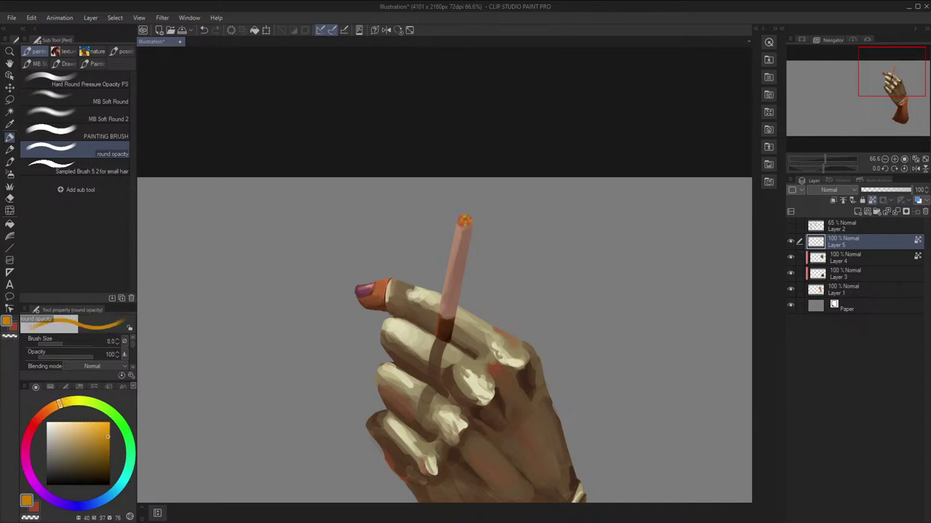
{"action": "key", "text": "h"}
{"action": "key", "text": "h"}
{"action": "left_click", "coordinate": [86, 452]}
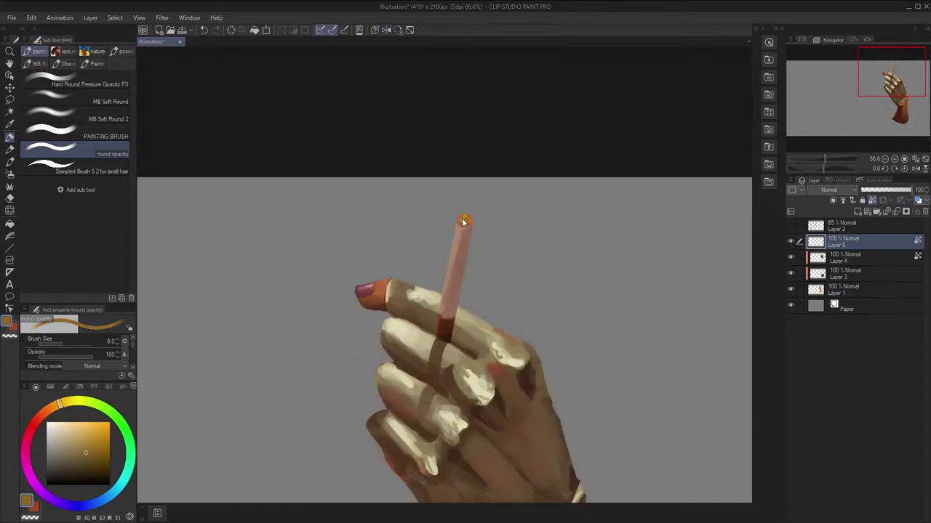
{"action": "key", "text": "x"}
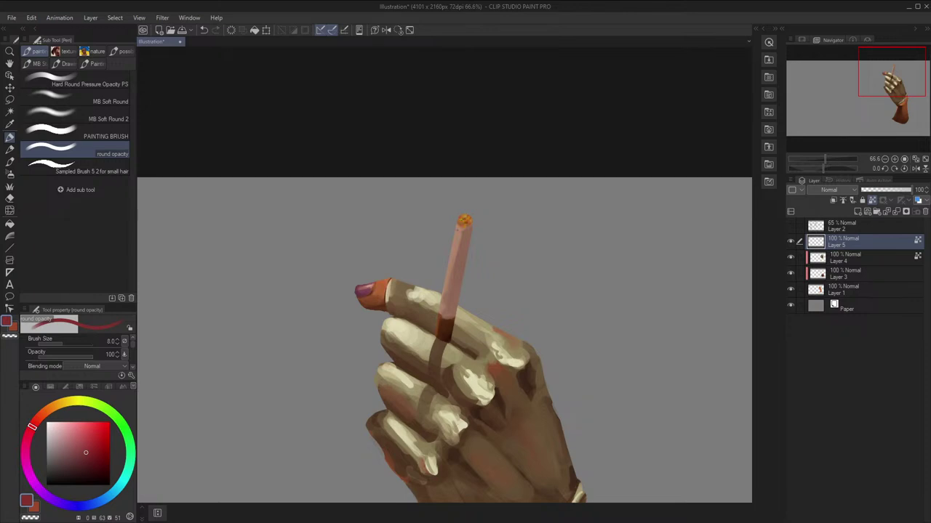
Paint a dark brown charred band below the tip at brush size 12 and soften it with the stick's sampled pink-brown at size 15
{"action": "key", "text": "h"}
{"action": "left_click", "coordinate": [430, 229], "text": "alt"}
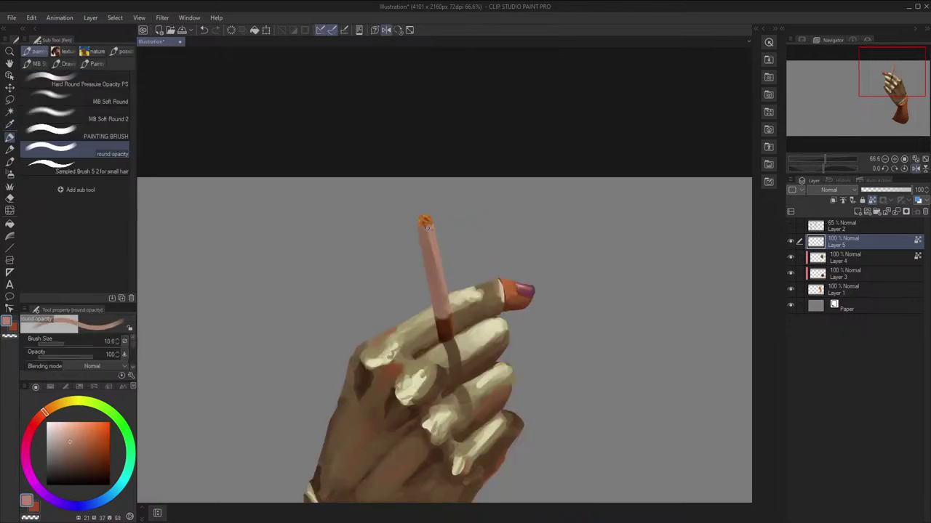
{"action": "left_click", "coordinate": [75, 477]}
{"action": "key", "text": "bracketright"}
{"action": "key", "text": "bracketright"}
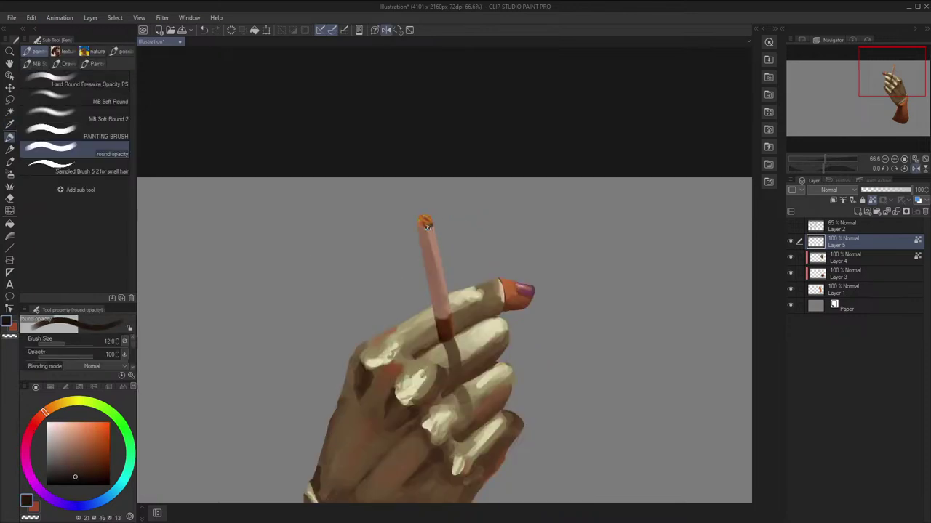
{"action": "key", "text": "h"}
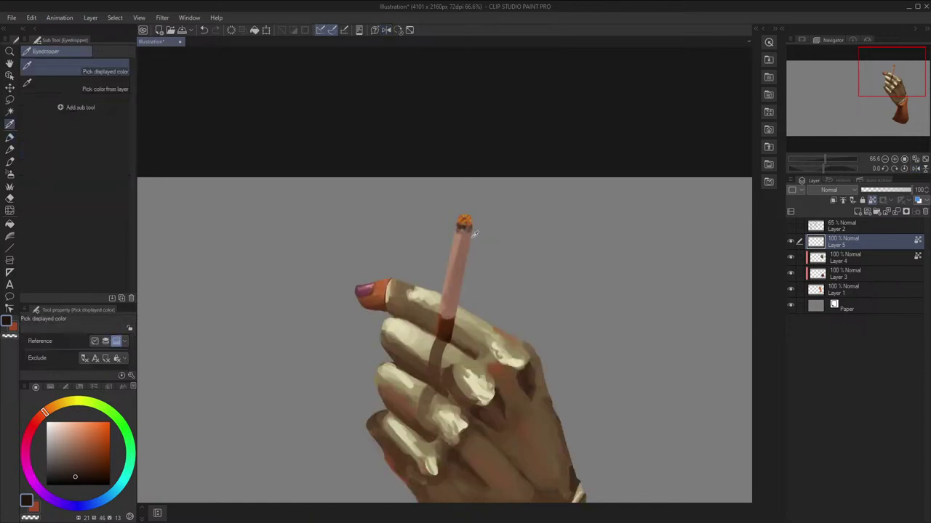
{"action": "left_click", "coordinate": [468, 232], "text": "alt"}
{"action": "scroll", "coordinate": [455, 211], "scroll_direction": "down", "scroll_amount": 2}
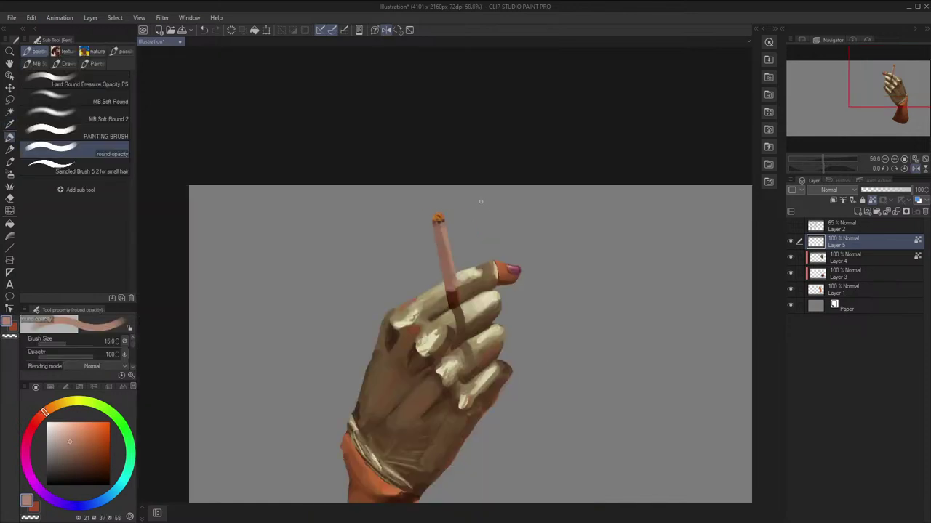
Cover the orange tip with a greyish-brown ash tone at brush size 17
{"action": "scroll", "coordinate": [459, 216], "scroll_direction": "up", "scroll_amount": 4}
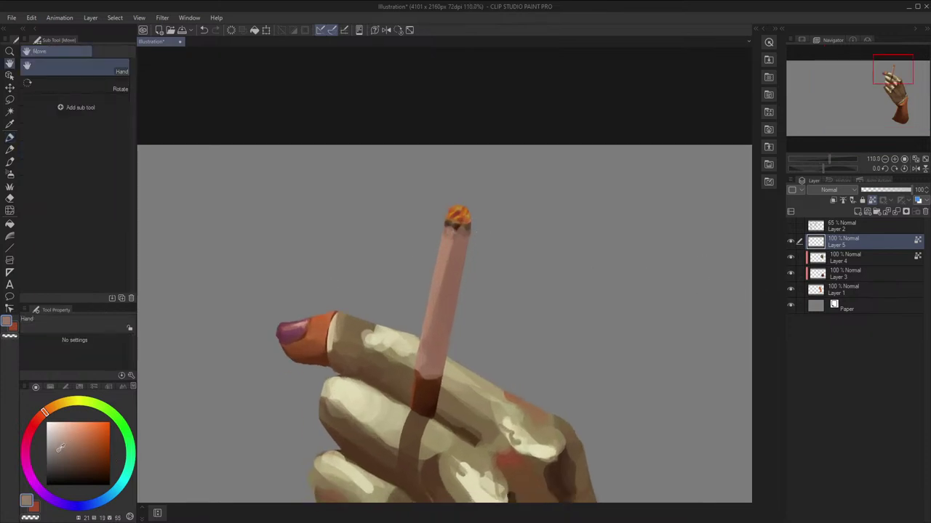
{"action": "key", "text": "p"}
{"action": "key", "text": "h"}
{"action": "key", "text": "]"}
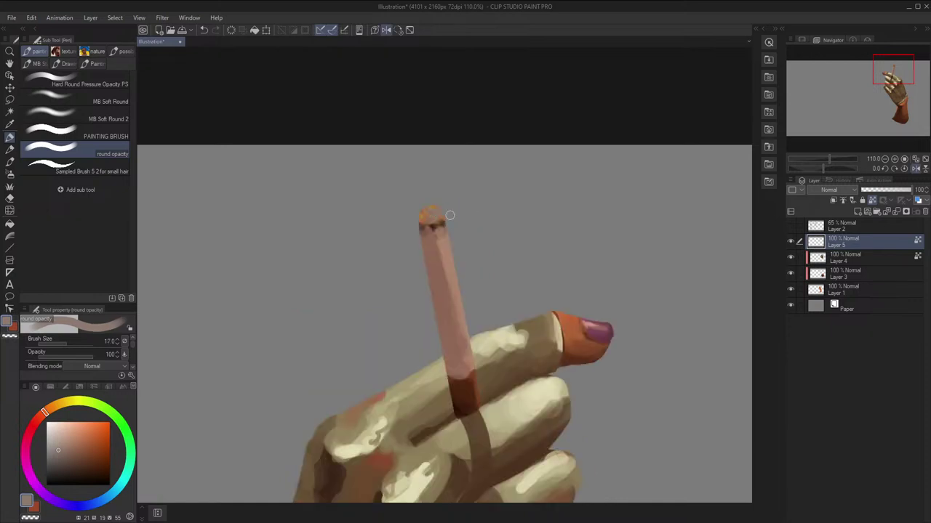
Shade the ash tip with dark brown and sampled mid-browns, reducing the brush size from 17 to 12
{"action": "left_click", "coordinate": [77, 477]}
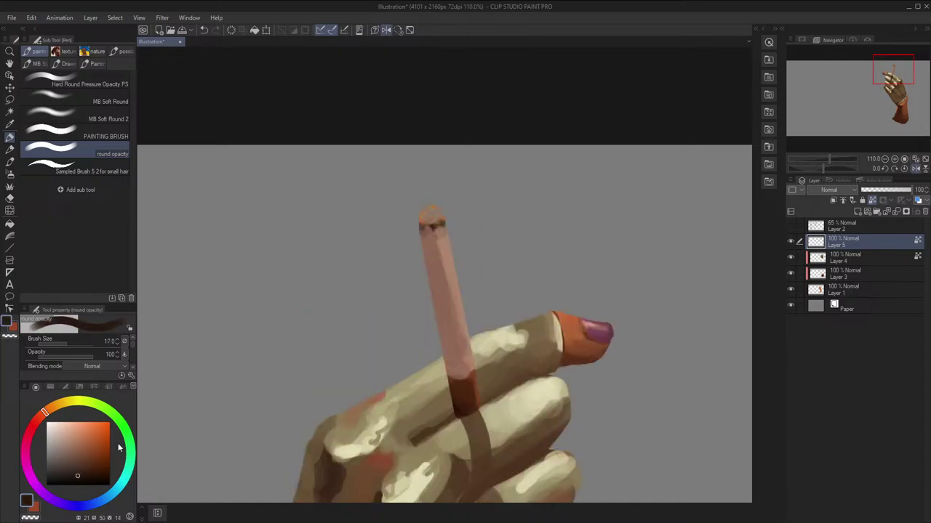
{"action": "left_click", "coordinate": [428, 219], "text": "alt"}
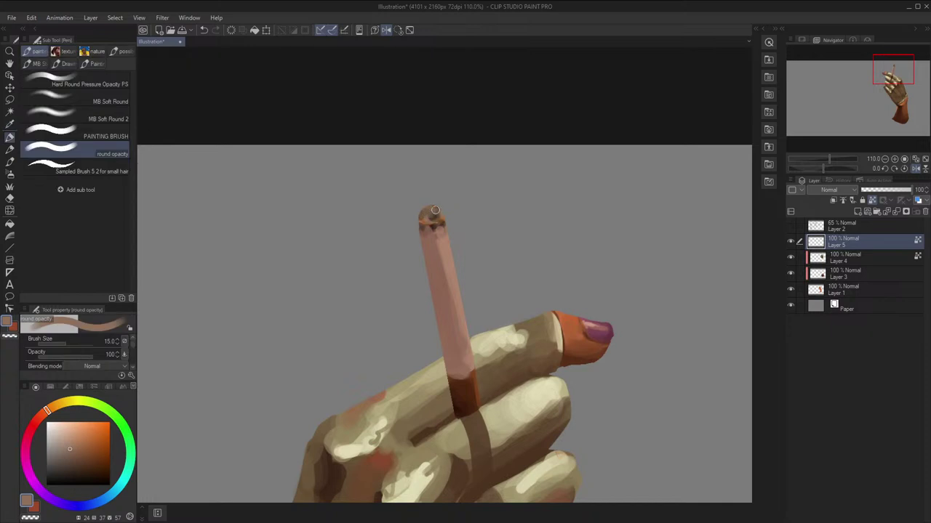
{"action": "key", "text": "ctrl+h"}
{"action": "left_click", "coordinate": [451, 212], "text": "alt"}
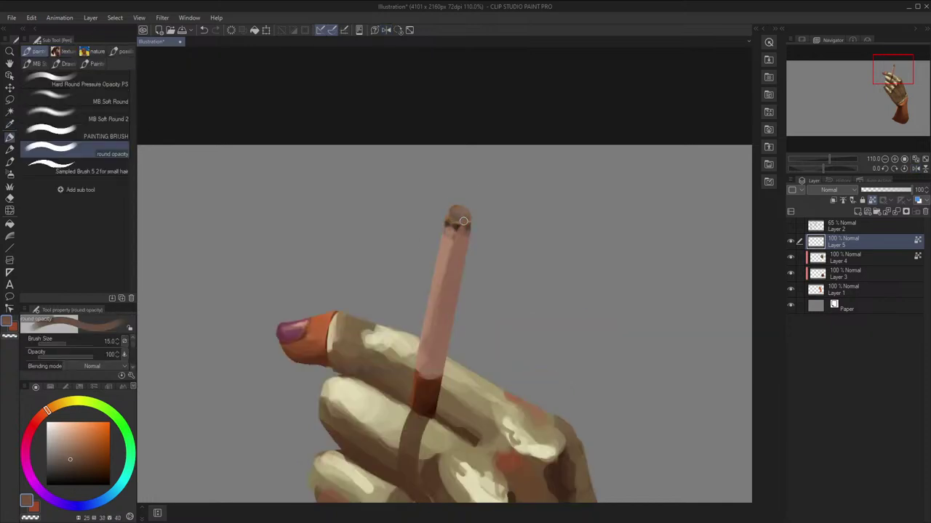
{"action": "left_click", "coordinate": [458, 217], "text": "alt"}
{"action": "key", "text": "bracketleft"}
{"action": "left_click", "coordinate": [455, 213], "text": "alt"}
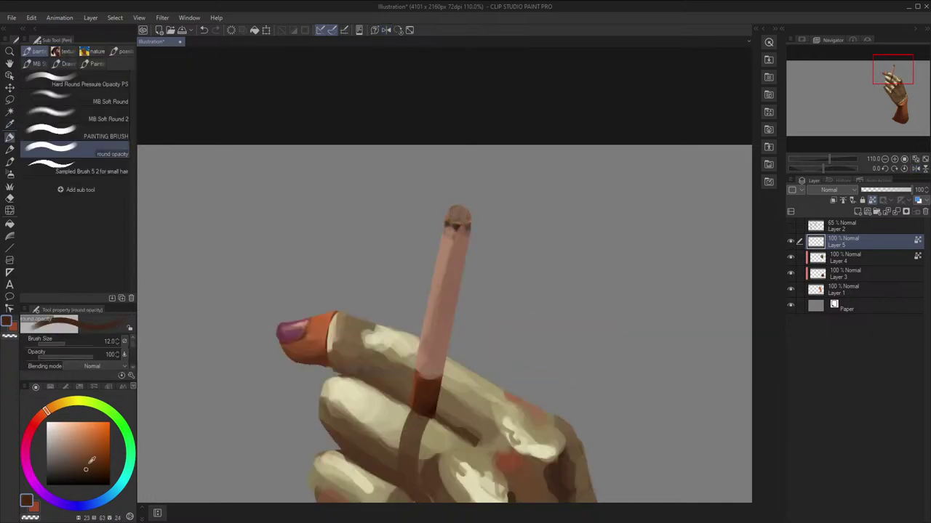
Speckle the ash tip with fine dark brown marks at brush size 7
{"action": "key", "text": "bracketleft"}
{"action": "key", "text": "bracketleft"}
{"action": "key", "text": "bracketleft"}
{"action": "key", "text": "ctrl+h"}
{"action": "scroll", "coordinate": [482, 189], "scroll_direction": "down", "scroll_amount": 8}
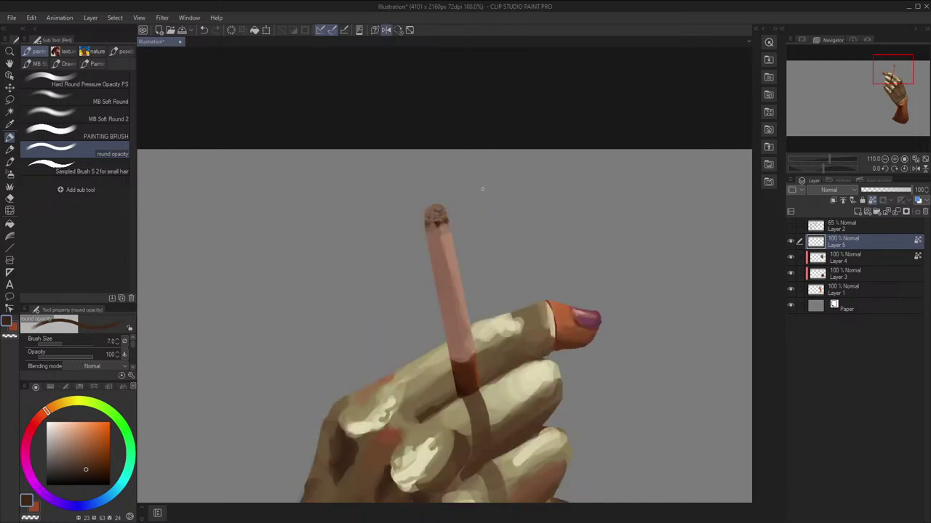
{"action": "key", "text": "space"}
{"action": "key", "text": "ctrl+h"}
{"action": "scroll", "coordinate": [480, 175], "scroll_direction": "up", "scroll_amount": 4}
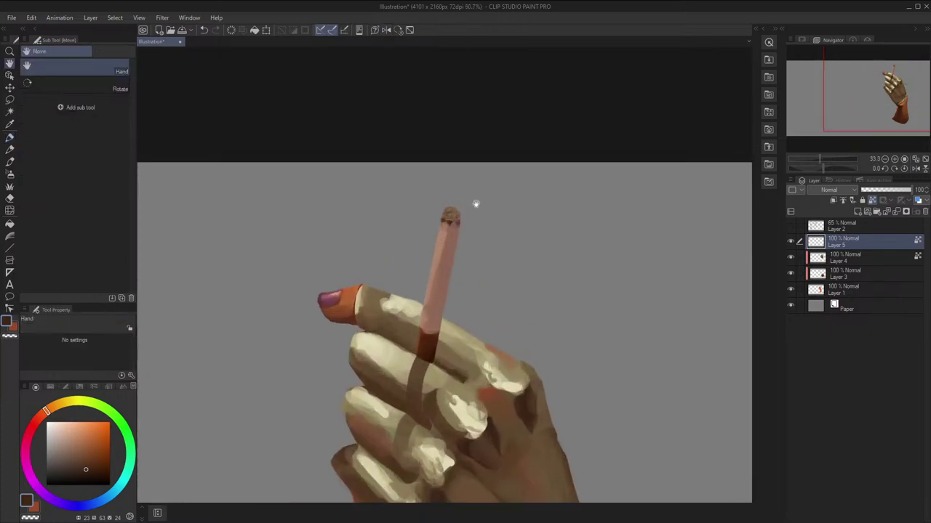
Try a thin highlight along the stick's edge with a sampled cream at brush size 7
{"action": "left_click", "coordinate": [456, 249], "text": "alt"}
{"action": "left_click_drag", "start_coordinate": [456, 249], "coordinate": [441, 299]}
{"action": "left_click", "coordinate": [465, 397], "text": "alt"}
{"action": "key", "text": "bracketright"}
{"action": "key", "text": "bracketright"}
{"action": "key", "text": "ctrl+h"}
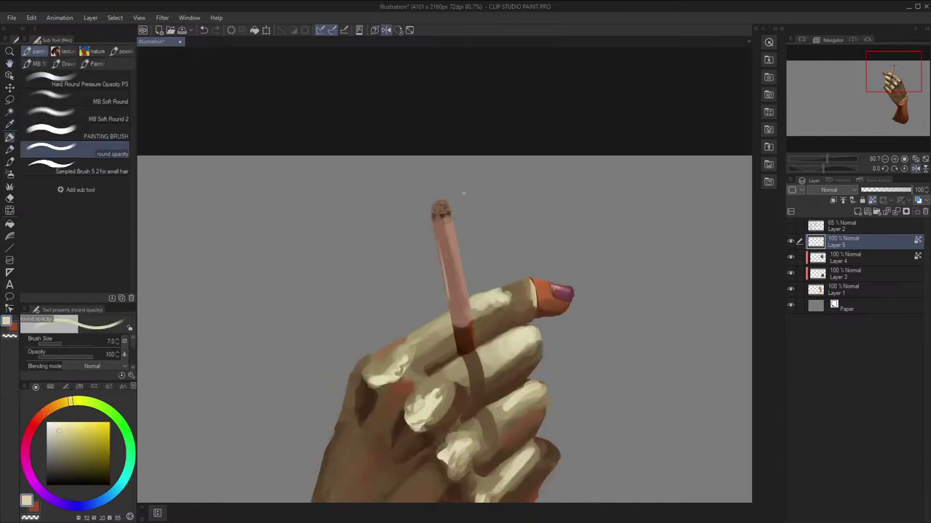
{"action": "key", "text": "ctrl+z"}
Try a wider cream highlight along the stick at brush size 20
{"action": "key", "text": "bracketright"}
{"action": "key", "text": "bracketright"}
{"action": "key", "text": "bracketright"}
{"action": "key", "text": "bracketright"}
{"action": "left_click_drag", "start_coordinate": [441, 250], "coordinate": [453, 313]}
{"action": "key", "text": "ctrl+z"}
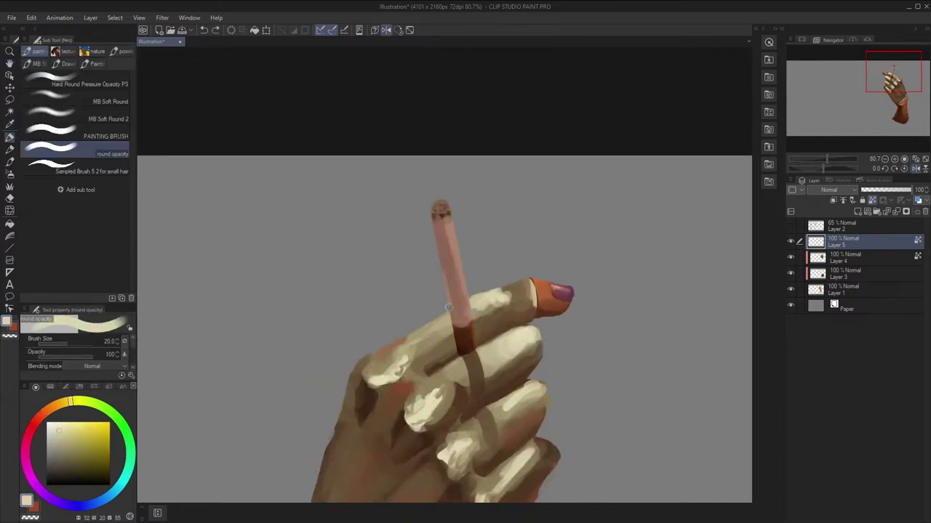
Blend the stick's pink body with sampled tan and pink-brown tones at brush sizes 20 to 30
{"action": "left_click", "coordinate": [449, 290], "text": "alt"}
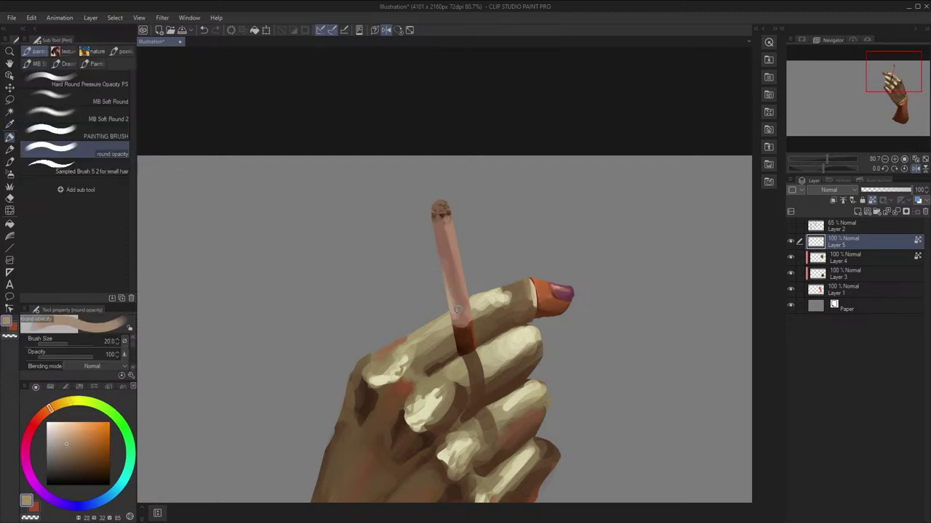
{"action": "left_click", "coordinate": [455, 285], "text": "alt"}
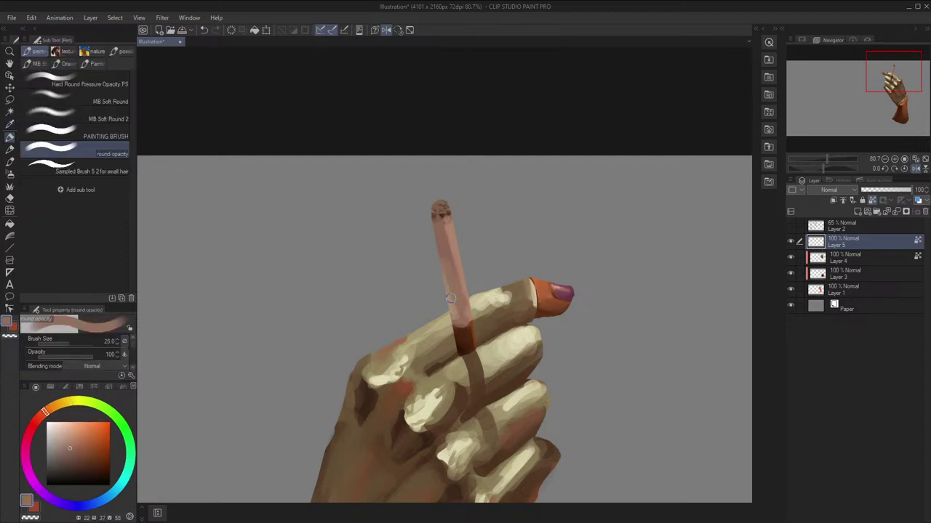
{"action": "left_click", "coordinate": [451, 299], "text": "alt"}
{"action": "left_click", "coordinate": [446, 274], "text": "alt"}
{"action": "key", "text": "]"}
{"action": "key", "text": "h"}
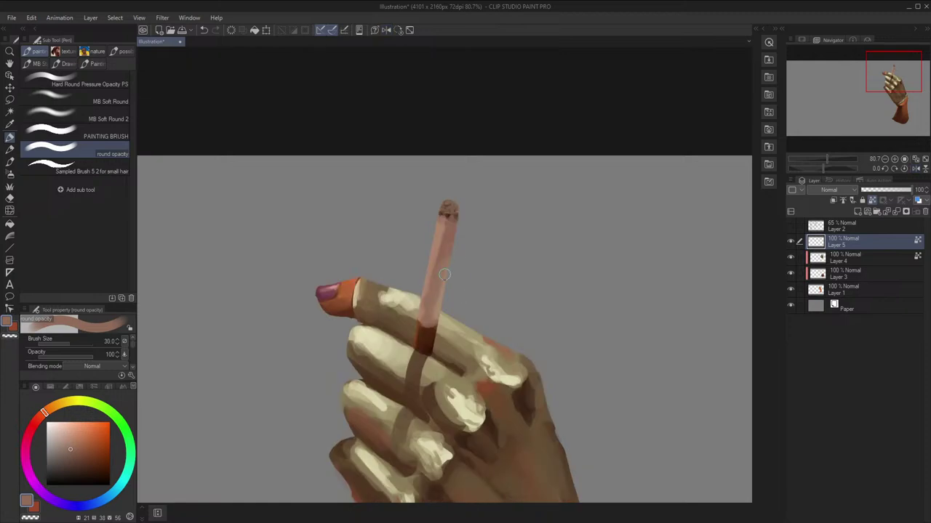
Examine the ash-tipped stick against the whole hand in mirrored, zoomed-out and closer views
{"action": "scroll", "coordinate": [447, 278], "scroll_direction": "down", "scroll_amount": 2}
{"action": "key", "text": "h"}
{"action": "key", "text": "space"}
{"action": "scroll", "coordinate": [508, 260], "scroll_direction": "down", "scroll_amount": 1}
{"action": "key", "text": "h"}
{"action": "scroll", "coordinate": [522, 241], "scroll_direction": "up", "scroll_amount": 2}
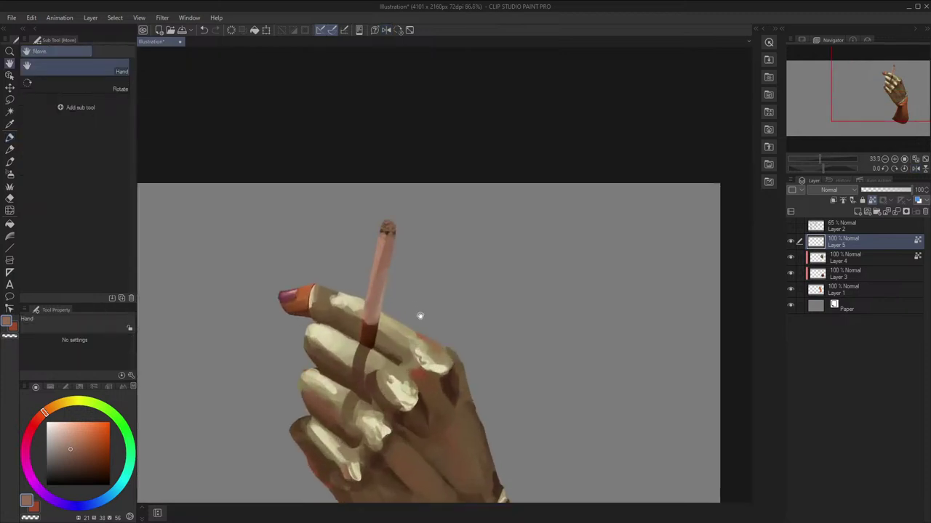
{"action": "scroll", "coordinate": [419, 316], "scroll_direction": "up", "scroll_amount": 2}
Touch up the stick's dark base with sampled browns at brush size 25
{"action": "left_click", "coordinate": [459, 373], "text": "alt"}
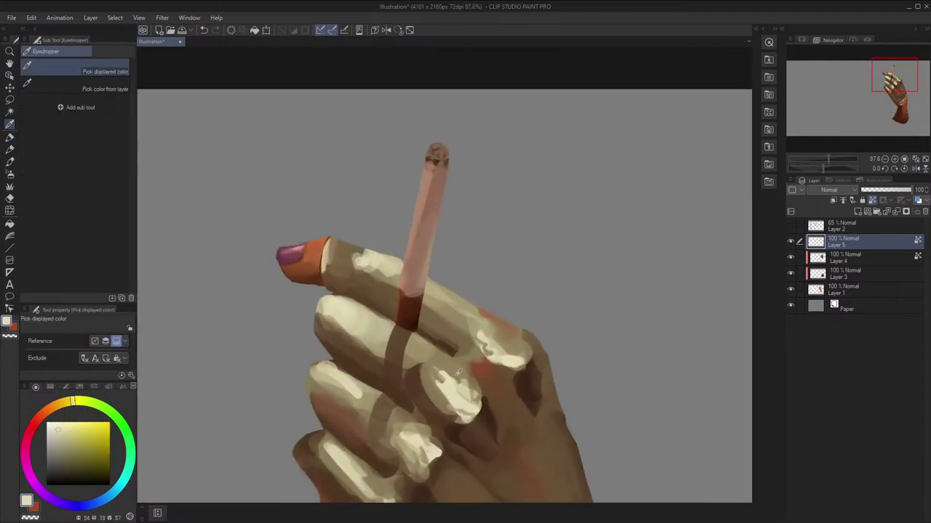
{"action": "key", "text": "h"}
{"action": "left_click", "coordinate": [476, 313], "text": "alt"}
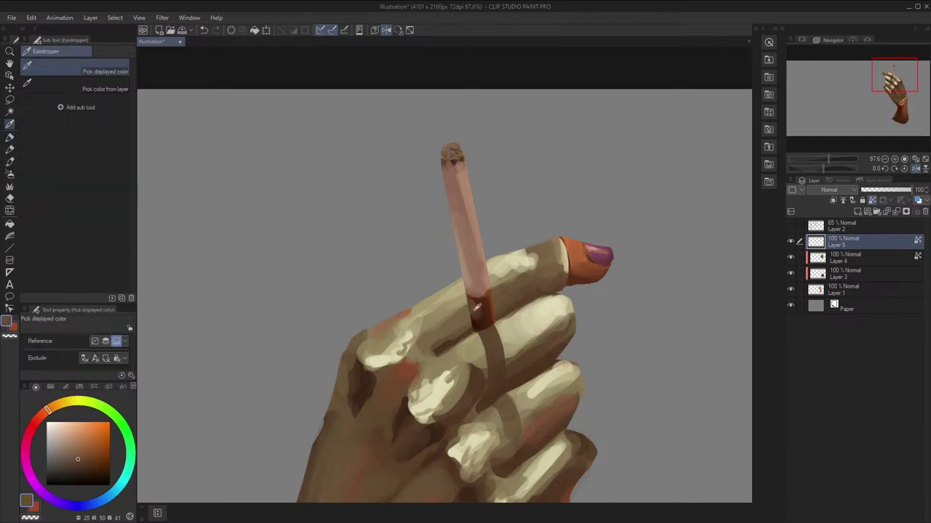
{"action": "scroll", "coordinate": [481, 325], "scroll_direction": "down", "scroll_amount": 4}
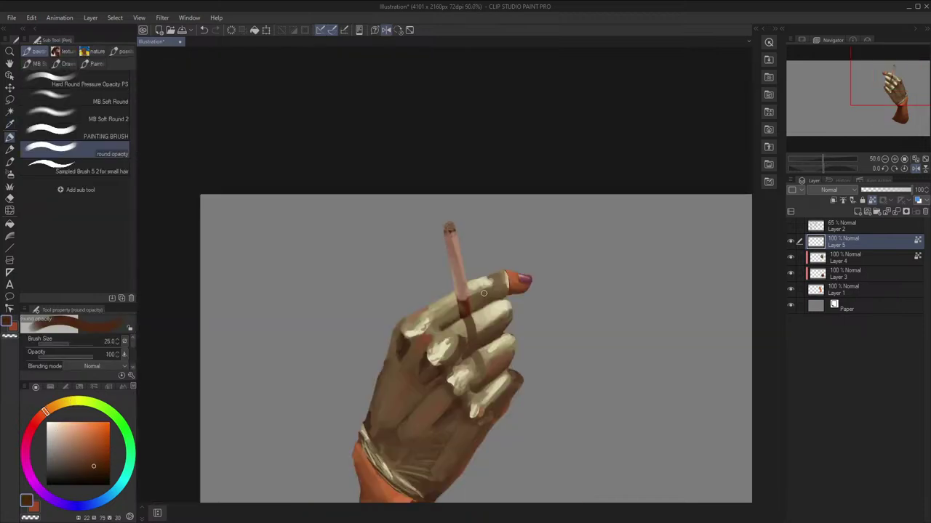
Blend the lower part of the stick's pink body with sampled pink-browns at brush size 25
{"action": "key", "text": "h"}
{"action": "left_click", "coordinate": [435, 294], "text": "alt"}
{"action": "left_click", "coordinate": [435, 294], "text": "alt"}
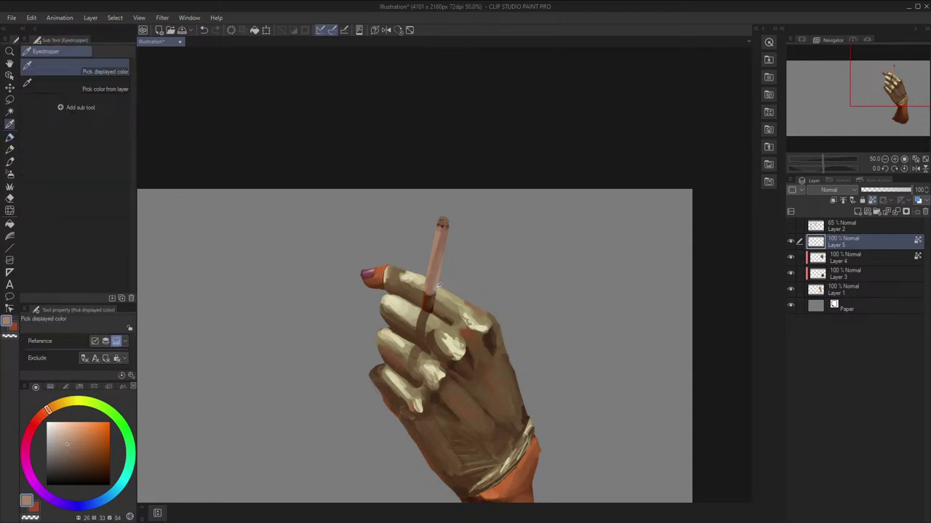
{"action": "scroll", "coordinate": [436, 270], "scroll_direction": "down", "scroll_amount": 1}
{"action": "scroll", "coordinate": [468, 236], "scroll_direction": "up", "scroll_amount": 3}
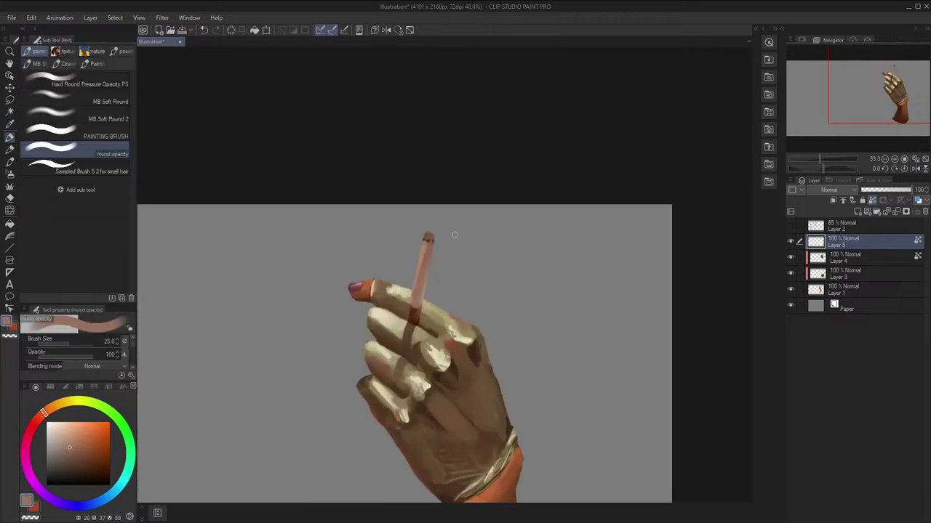
Refine the upper part of the stick's body with a sampled pink-brown at brush size 25
{"action": "key", "text": "space"}
{"action": "left_click_drag", "start_coordinate": [484, 223], "coordinate": [505, 189]}
{"action": "scroll", "coordinate": [504, 189], "scroll_direction": "down", "scroll_amount": 3}
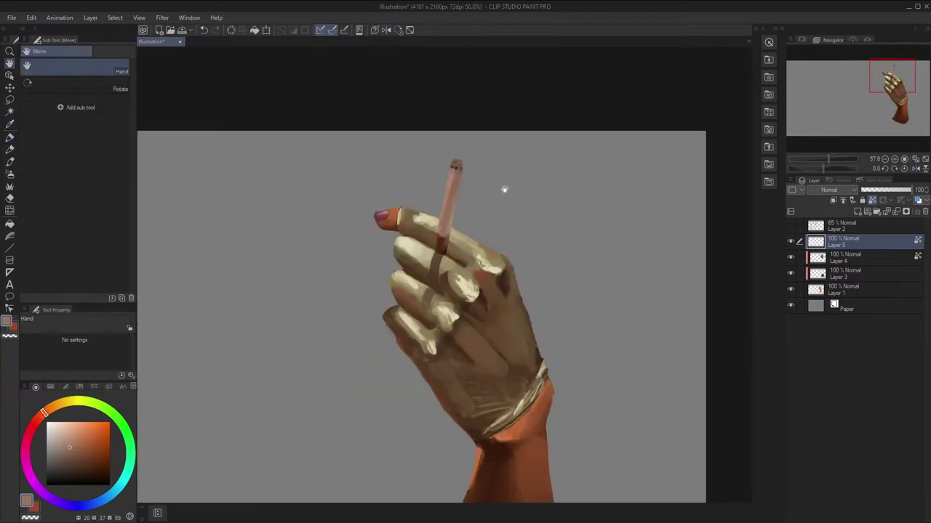
{"action": "key", "text": "h"}
{"action": "key", "text": "h"}
{"action": "key", "text": "i"}
{"action": "left_click", "coordinate": [462, 182]}
{"action": "key", "text": "b"}
{"action": "key", "text": "h"}
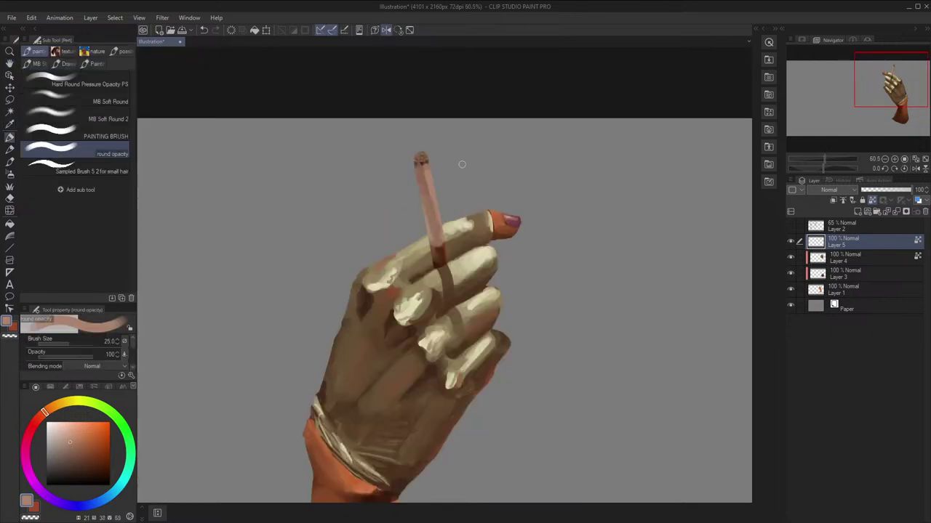
Try a lighter, warmer pink highlight on the stick at brush size 25
{"action": "key", "text": "h"}
{"action": "left_click", "coordinate": [69, 439]}
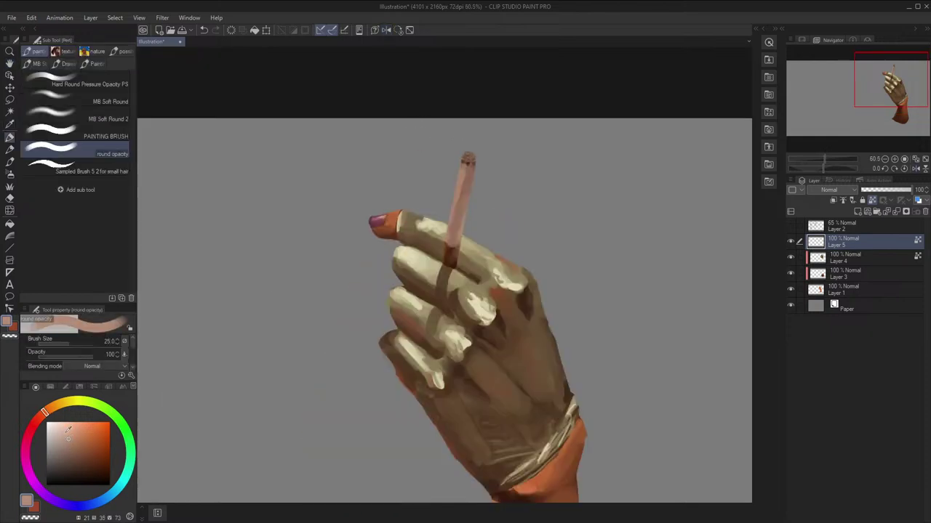
{"action": "left_click", "coordinate": [49, 410]}
{"action": "key", "text": "h"}
{"action": "key", "text": "ctrl+z"}
Paint a thin, lighter warm-beige highlight along the stick's edge at brush size 8
{"action": "key", "text": "bracketleft"}
{"action": "key", "text": "bracketleft"}
{"action": "key", "text": "bracketleft"}
{"action": "key", "text": "bracketleft"}
{"action": "left_click_drag", "start_coordinate": [432, 171], "coordinate": [440, 201]}
{"action": "left_click", "coordinate": [59, 434]}
{"action": "key", "text": "ctrl+z"}
{"action": "key", "text": "bracketleft"}
{"action": "key", "text": "bracketleft"}
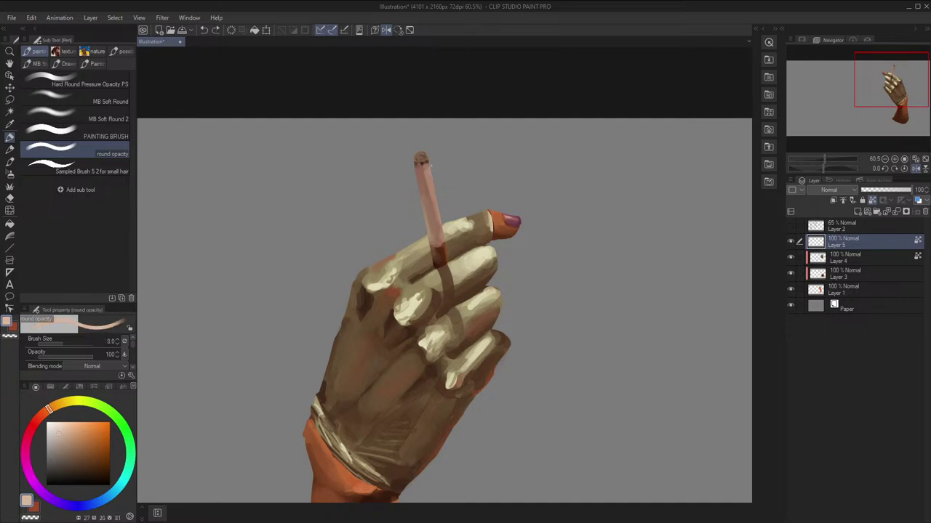
{"action": "scroll", "coordinate": [449, 227], "scroll_direction": "down", "scroll_amount": 2}
{"action": "key", "text": "h"}
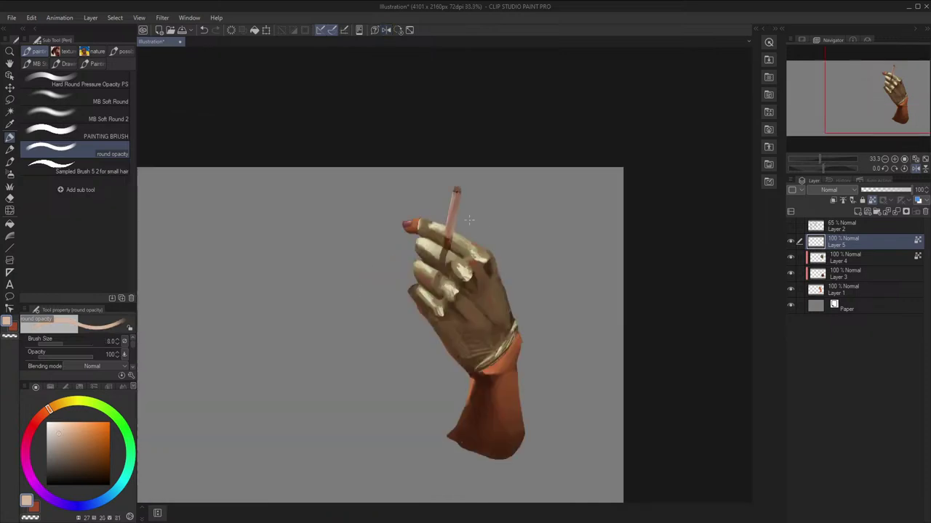
Adjust the stick's shape with Liquify, using large brush sizes such as 400 and 800
{"action": "scroll", "coordinate": [476, 223], "scroll_direction": "down", "scroll_amount": 1}
{"action": "key", "text": "space"}
{"action": "scroll", "coordinate": [499, 203], "scroll_direction": "up", "scroll_amount": 5}
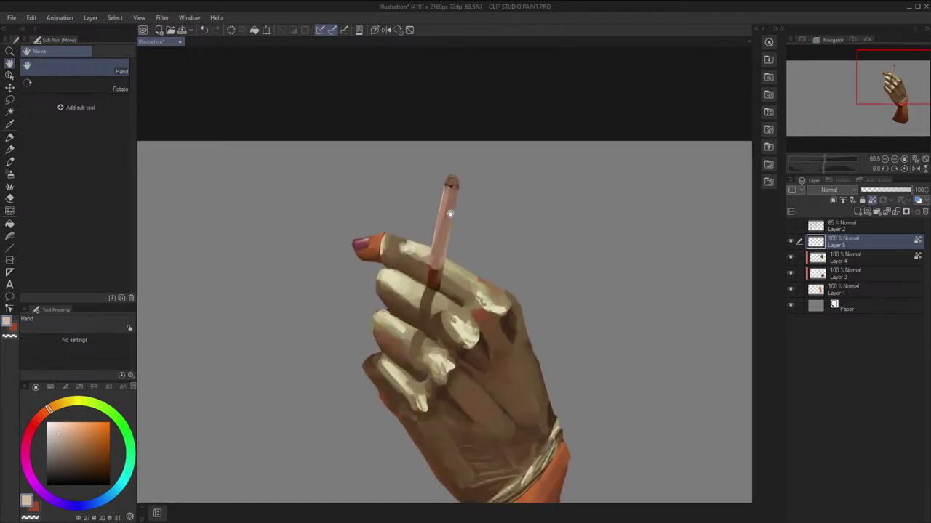
{"action": "key", "text": "j"}
{"action": "key", "text": "bracketright"}
{"action": "key", "text": "bracketright"}
{"action": "key", "text": "bracketright"}
{"action": "key", "text": "bracketright"}
{"action": "key", "text": "bracketright"}
{"action": "key", "text": "bracketright"}
{"action": "key", "text": "bracketright"}
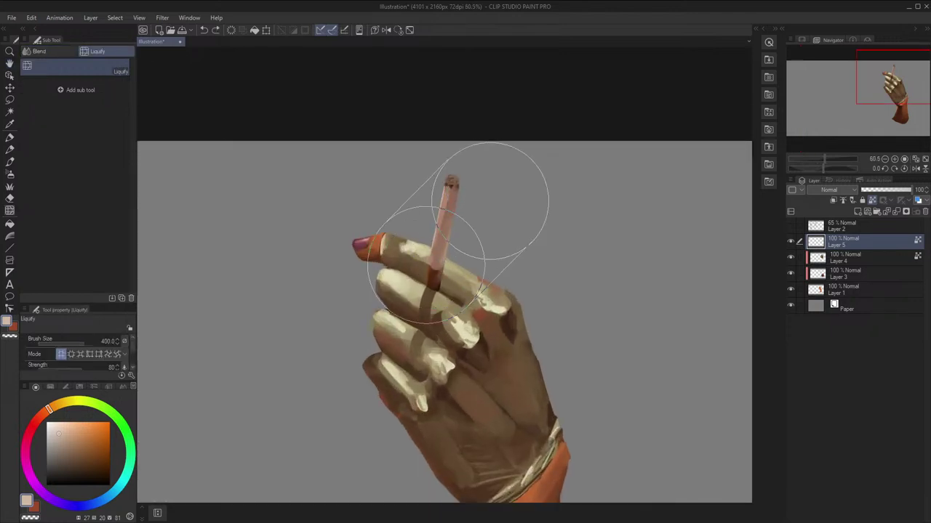
{"action": "left_click_drag", "start_coordinate": [515, 147], "coordinate": [483, 140]}
{"action": "key", "text": "h"}
{"action": "scroll", "coordinate": [502, 156], "scroll_direction": "down", "scroll_amount": 1}
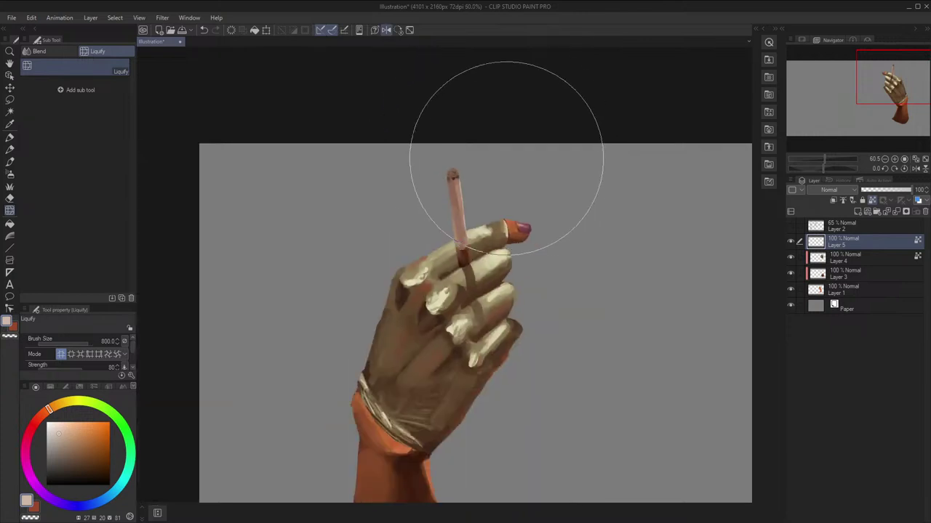
{"action": "key", "text": "bracketleft"}
{"action": "key", "text": "bracketleft"}
{"action": "key", "text": "bracketleft"}
{"action": "key", "text": "bracketleft"}
{"action": "key", "text": "bracketleft"}
{"action": "key", "text": "bracketleft"}
{"action": "key", "text": "h"}
{"action": "key", "text": "h"}
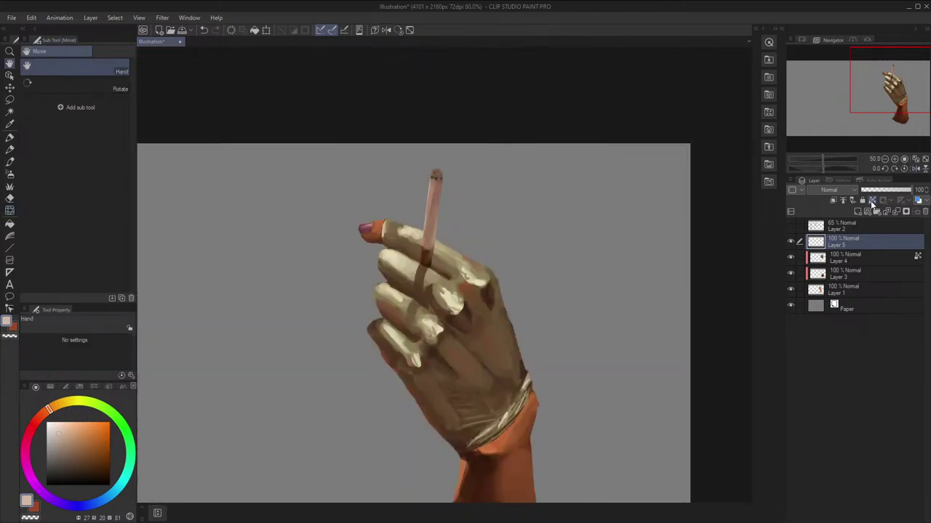
Try pale beige smoke strokes above the stick's ash tip with the round opacity brush at size 40
{"action": "left_click", "coordinate": [54, 431]}
{"action": "key", "text": "p"}
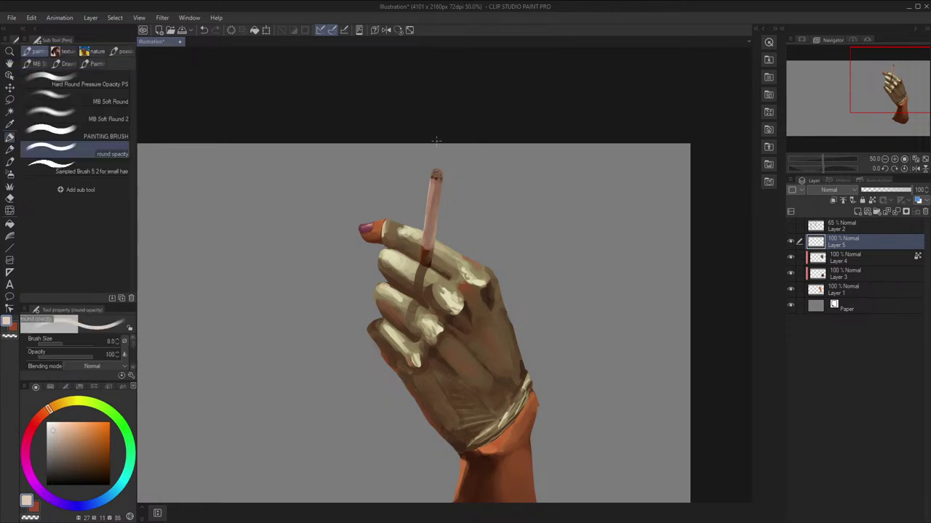
{"action": "key", "text": "h"}
{"action": "left_click_drag", "start_coordinate": [436, 141], "coordinate": [443, 224]}
{"action": "key", "text": "h"}
{"action": "key", "text": "ctrl+z"}
{"action": "key", "text": "ctrl+z"}
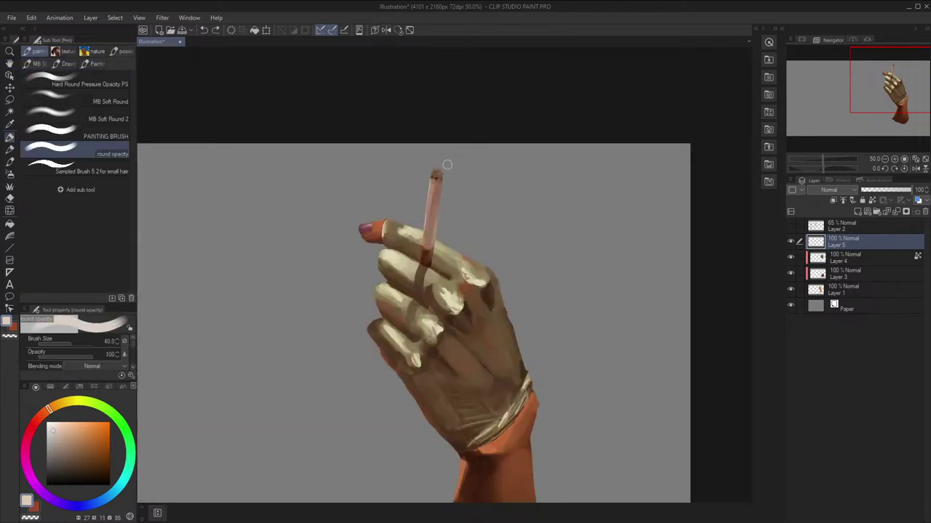
{"action": "mouse_move", "coordinate": [446, 165]}
{"action": "left_mouse_down"}
{"action": "mouse_move", "coordinate": [437, 141]}
{"action": "mouse_move", "coordinate": [439, 169]}
{"action": "left_mouse_up"}
{"action": "key", "text": "ctrl+z"}
{"action": "key", "text": "ctrl+z"}
Paint a soft puff of smoke above the ash tip in a greyish beige at brush size 50
{"action": "left_click", "coordinate": [53, 444]}
{"action": "key", "text": "bracketright"}
{"action": "key", "text": "ctrl+shift+h"}
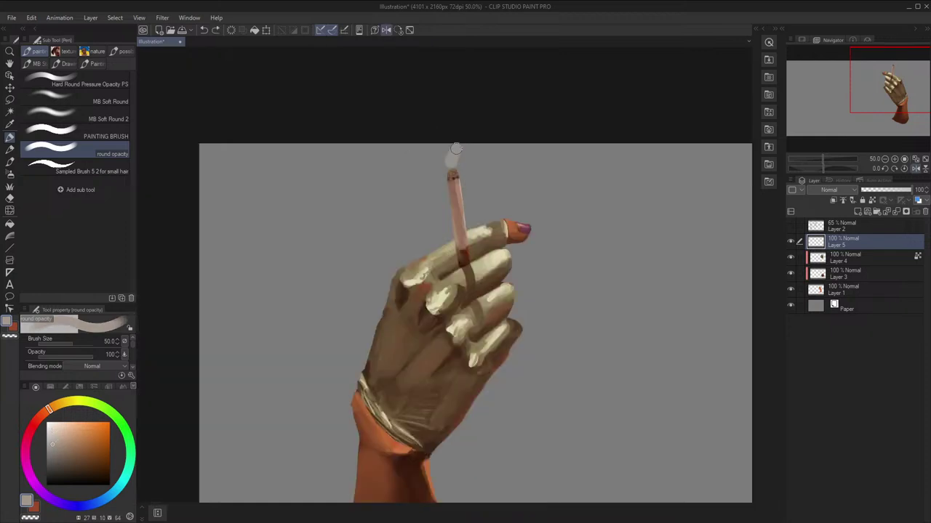
{"action": "key", "text": "ctrl+shift+h"}
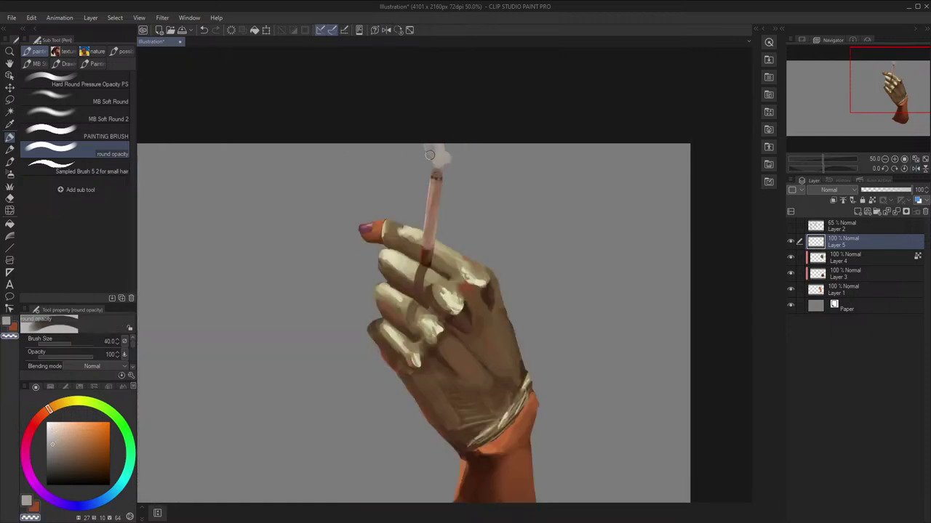
Shape the smoke into a narrower wisp by erasing with transparent colour at brush sizes 60 and 40
{"action": "key", "text": "ctrl+shift+h"}
{"action": "key", "text": "bracketright"}
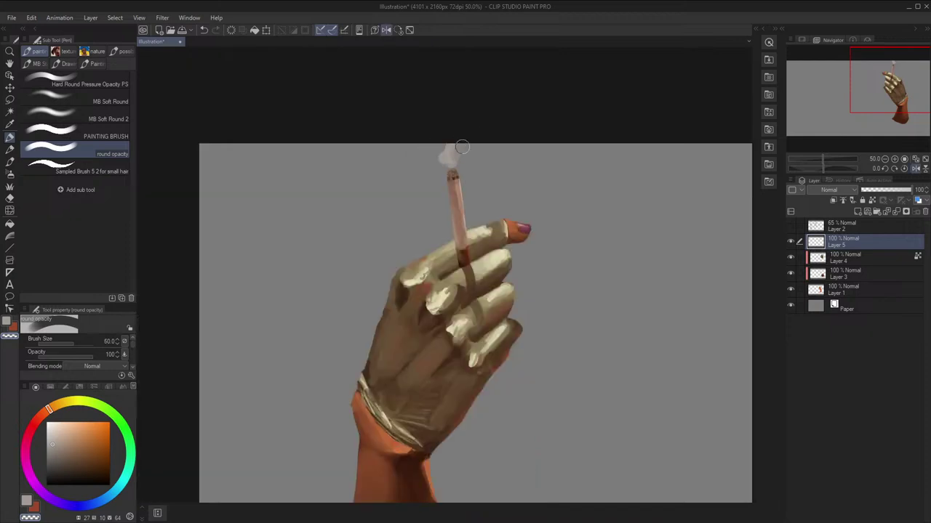
{"action": "key", "text": "ctrl+shift+h"}
{"action": "key", "text": "bracketleft"}
{"action": "mouse_move", "coordinate": [435, 165]}
{"action": "left_mouse_down"}
{"action": "mouse_move", "coordinate": [451, 147]}
{"action": "mouse_move", "coordinate": [449, 166]}
{"action": "left_mouse_up"}
{"action": "key", "text": "ctrl+shift+h"}
{"action": "scroll", "coordinate": [457, 138], "scroll_direction": "down", "scroll_amount": 2}
{"action": "key", "text": "ctrl+shift+h"}
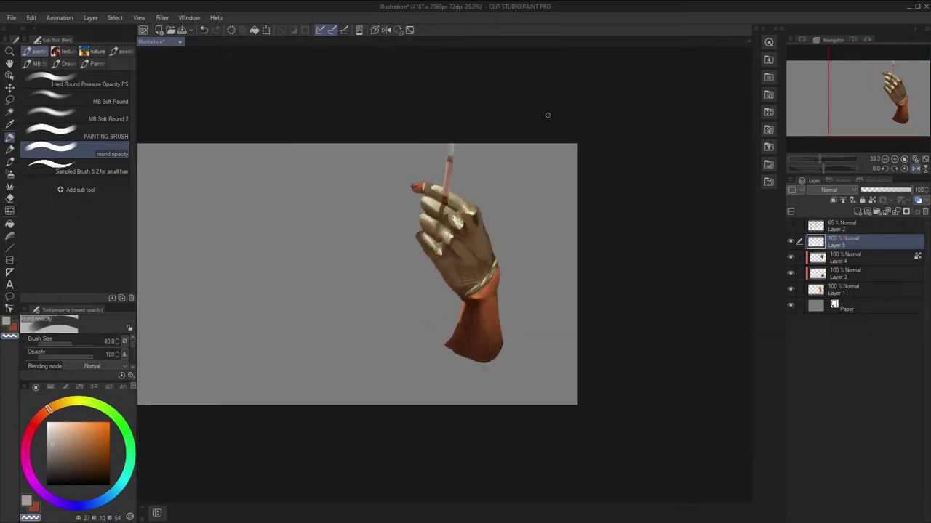
Check the hand, stick and smoke in normal and mirrored views at different zoom levels
{"action": "key", "text": "ctrl+shift+h"}
{"action": "key", "text": "ctrl+shift+h"}
{"action": "scroll", "coordinate": [617, 186], "scroll_direction": "down", "scroll_amount": 1}
{"action": "scroll", "coordinate": [617, 186], "scroll_direction": "up", "scroll_amount": 2}
{"action": "left_click_drag", "start_coordinate": [616, 186], "coordinate": [523, 228]}
{"action": "scroll", "coordinate": [450, 236], "scroll_direction": "up", "scroll_amount": 2}
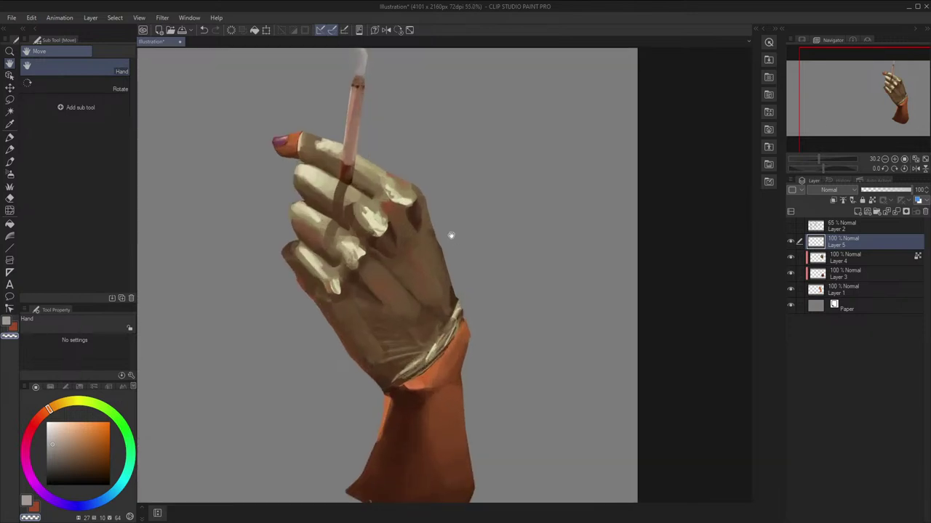
{"action": "left_click_drag", "start_coordinate": [451, 235], "coordinate": [519, 253]}
{"action": "key", "text": "ctrl+shift+h"}
{"action": "key", "text": "ctrl+minus"}
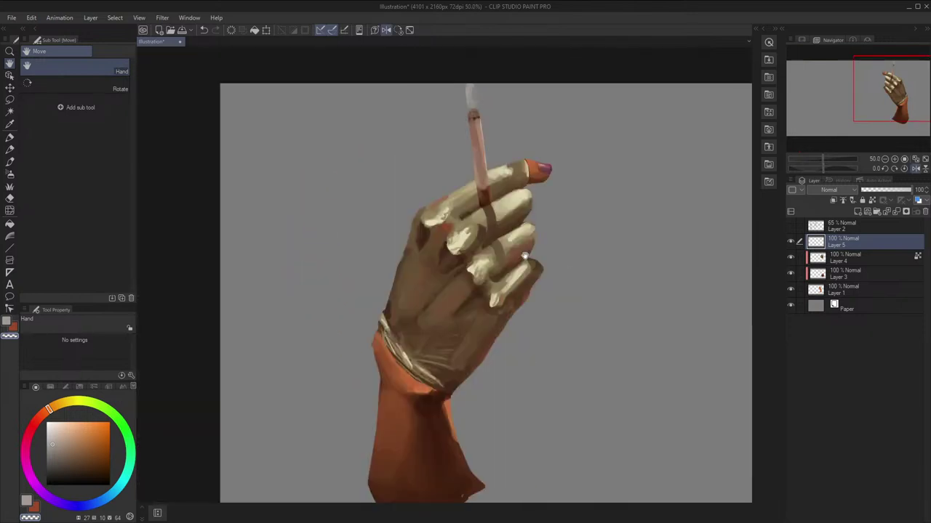
Show the sketch on Layer 2 and raise its opacity to 100%
{"action": "left_click", "coordinate": [791, 225]}
{"action": "left_click", "coordinate": [846, 226]}
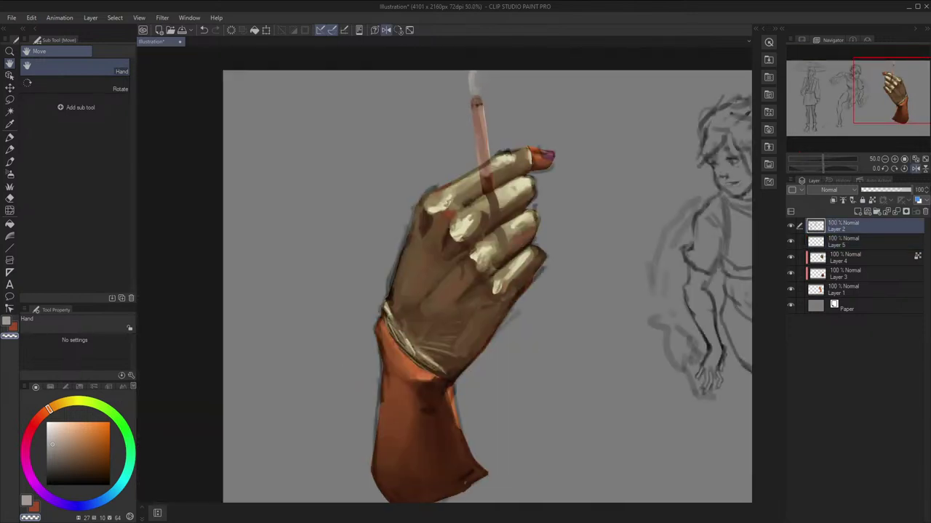
{"action": "key", "text": "ctrl+shift+h"}
Erase Layer 2's sketch lines around the painted hand and forearm with a large transparent-colour brush
{"action": "key", "text": "ctrl+minus"}
{"action": "key", "text": "b"}
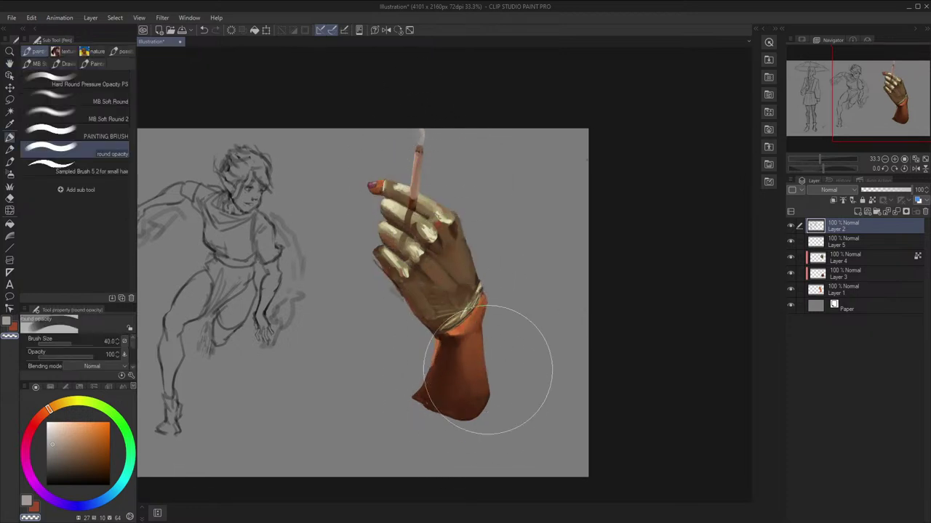
{"action": "key", "text": "h"}
{"action": "left_click_drag", "start_coordinate": [474, 386], "coordinate": [485, 385]}
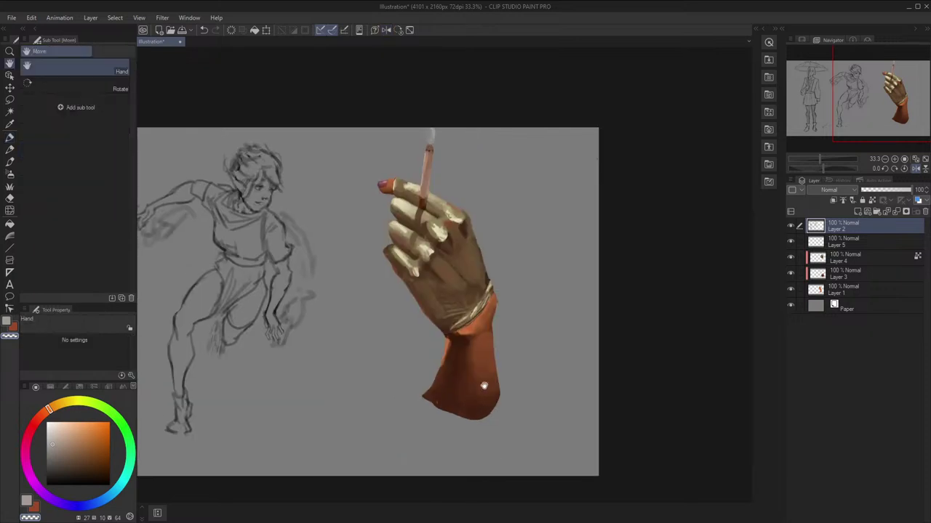
Examine the painted hand beside the figure sketch in normal and mirrored views
{"action": "left_click_drag", "start_coordinate": [417, 367], "coordinate": [606, 281]}
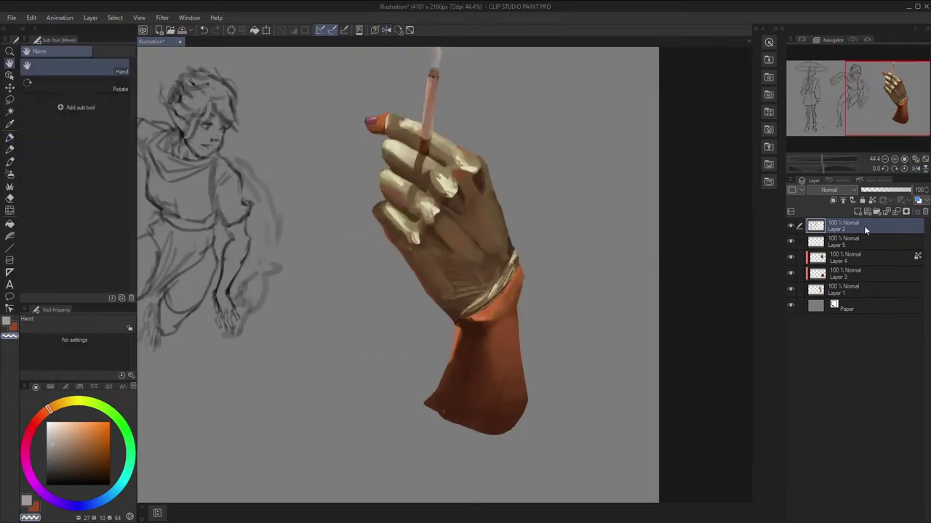
{"action": "left_click_drag", "start_coordinate": [539, 242], "coordinate": [543, 255]}
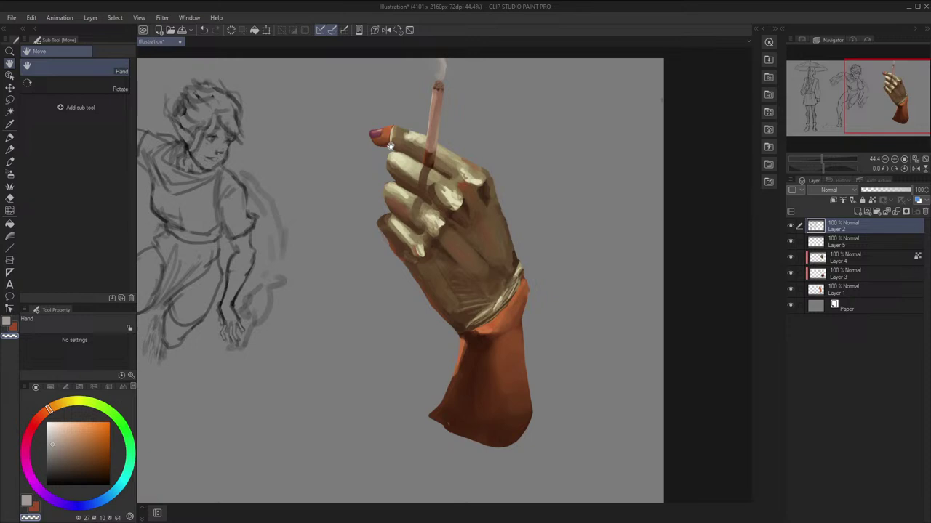
{"action": "scroll", "coordinate": [507, 175], "scroll_direction": "up", "scroll_amount": 1}
{"action": "left_click_drag", "start_coordinate": [508, 180], "coordinate": [512, 209]}
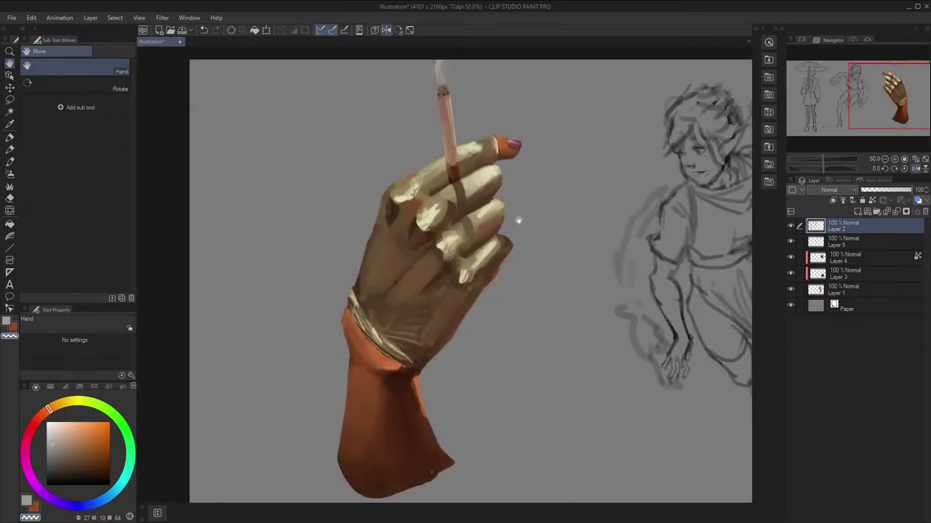
{"action": "key", "text": "h"}
{"action": "scroll", "coordinate": [505, 221], "scroll_direction": "down", "scroll_amount": 1}
{"action": "key", "text": "h"}
{"action": "scroll", "coordinate": [481, 209], "scroll_direction": "up", "scroll_amount": 5}
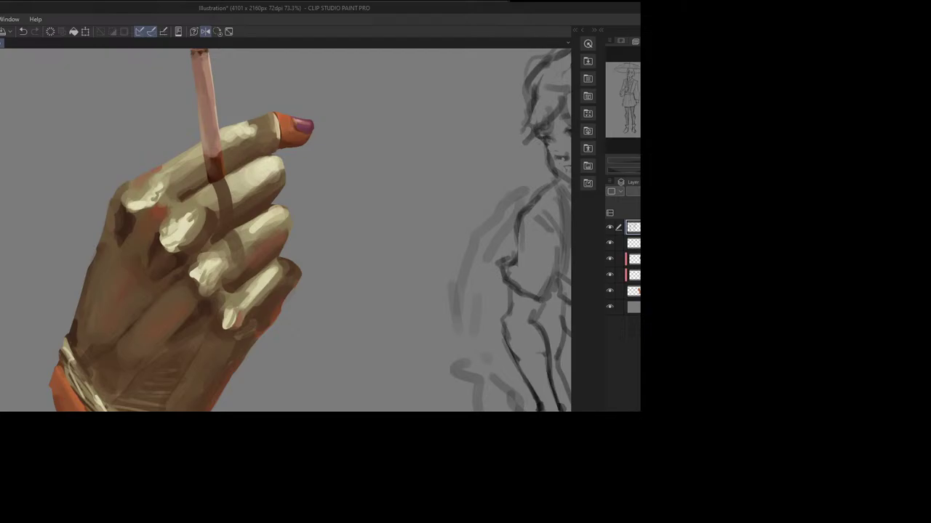
{"action": "left_click_drag", "start_coordinate": [322, 7], "coordinate": [456, 4]}
{"action": "key", "text": "h"}
On Layer 5, paint a soft dark-brown shadow at the stick's base using MB Soft Round 2 at size 30
{"action": "left_click", "coordinate": [849, 244]}
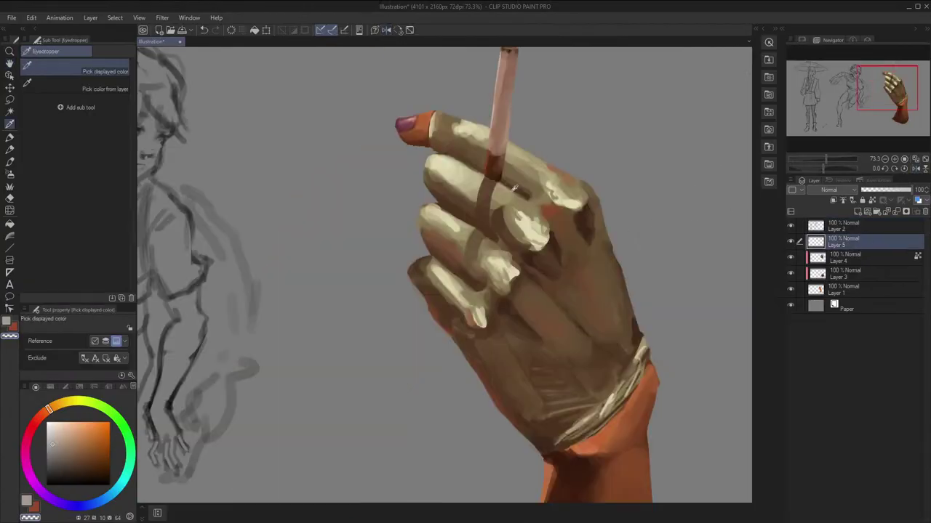
{"action": "left_click", "coordinate": [87, 467]}
{"action": "key", "text": "p"}
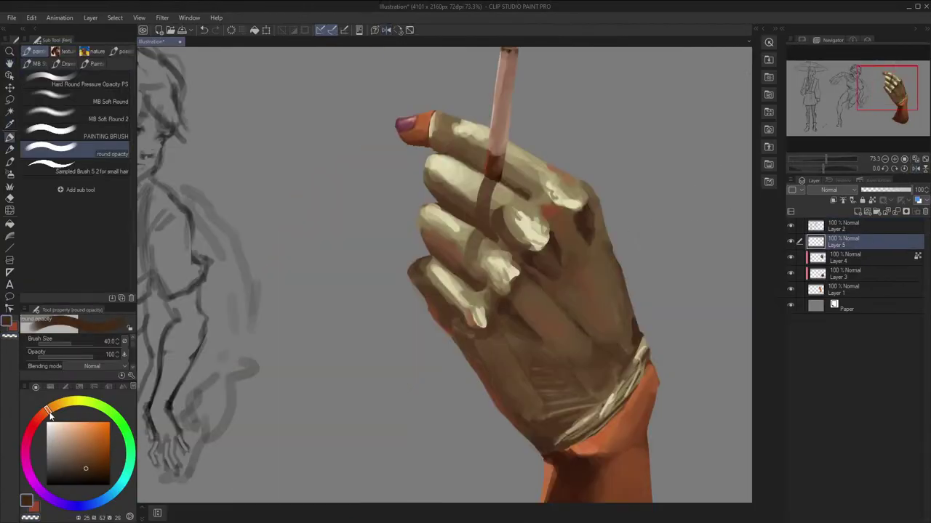
{"action": "left_click", "coordinate": [73, 116]}
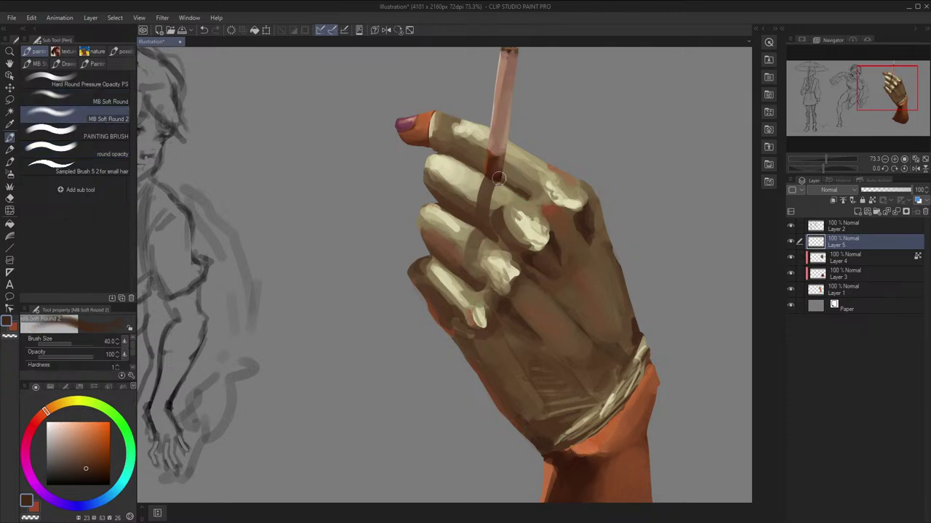
{"action": "key", "text": "h"}
{"action": "key", "text": "h"}
{"action": "key", "text": "bracketleft"}
{"action": "key", "text": "bracketleft"}
{"action": "left_click_drag", "start_coordinate": [487, 177], "coordinate": [500, 181]}
{"action": "key", "text": "h"}
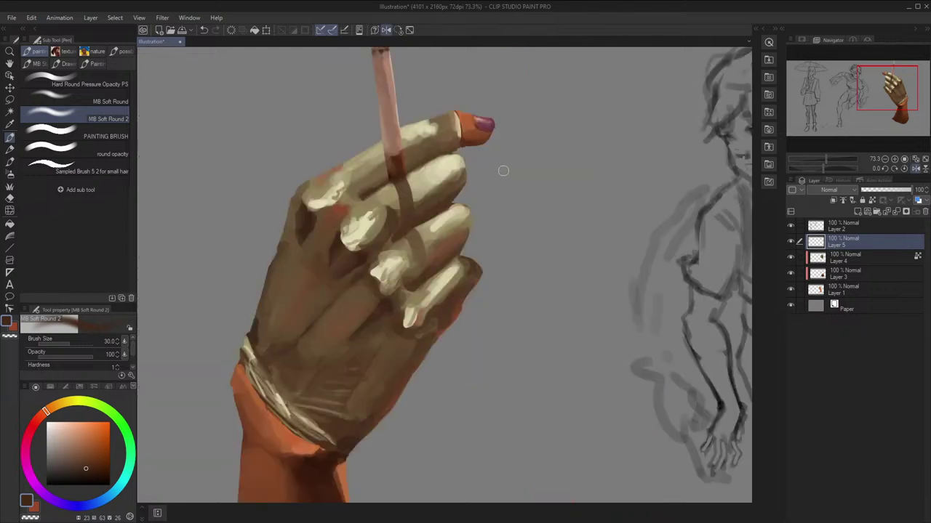
Try a much darker brown shadow where the stick's base meets the fingers at brush size 30
{"action": "key", "text": "h"}
{"action": "left_click", "coordinate": [88, 477]}
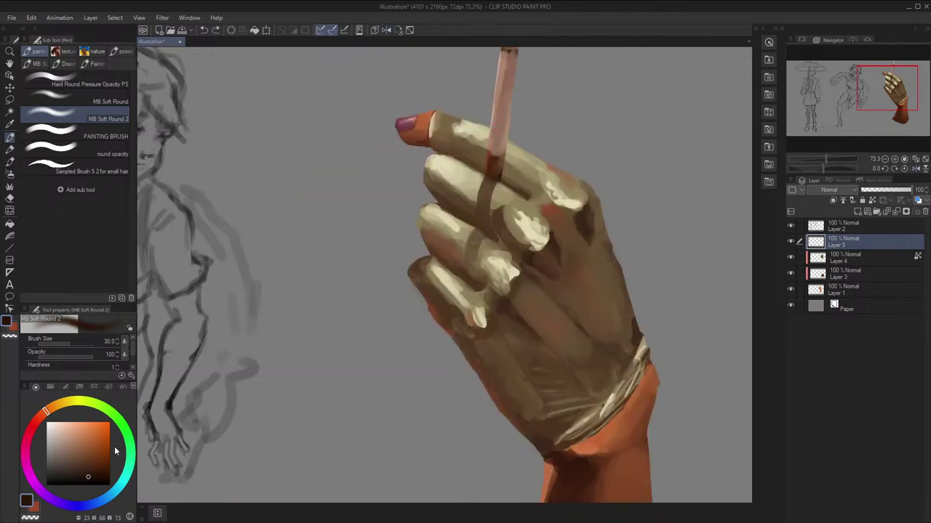
{"action": "left_click_drag", "start_coordinate": [489, 169], "coordinate": [503, 179]}
{"action": "key", "text": "ctrl+z"}
{"action": "key", "text": "h"}
{"action": "scroll", "coordinate": [488, 165], "scroll_direction": "down", "scroll_amount": 1}
{"action": "key", "text": "ctrl+z"}
{"action": "key", "text": "h"}
{"action": "scroll", "coordinate": [429, 163], "scroll_direction": "down", "scroll_amount": 1}
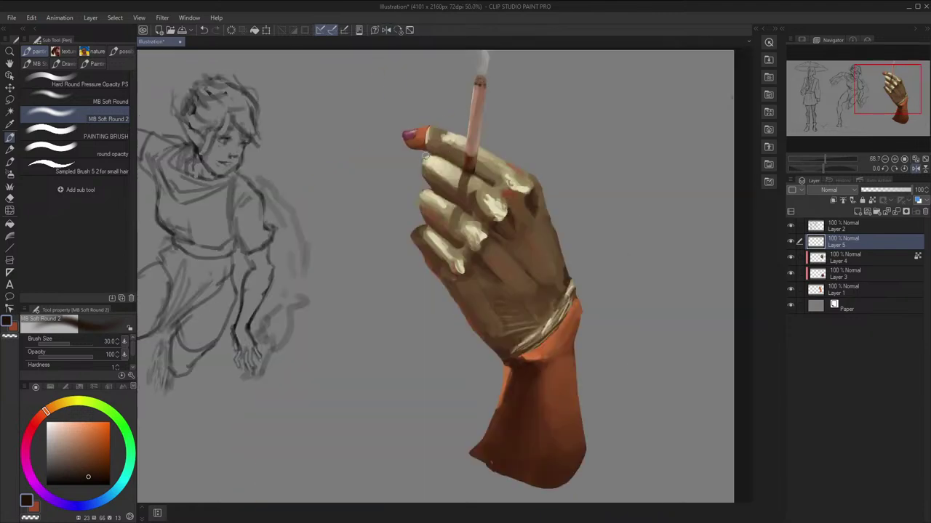
Darken the contact edge at the bottom of the stick's base with the round opacity brush at size 10
{"action": "scroll", "coordinate": [415, 160], "scroll_direction": "down", "scroll_amount": 1}
{"action": "key", "text": "h"}
{"action": "key", "text": "h"}
{"action": "key", "text": "space"}
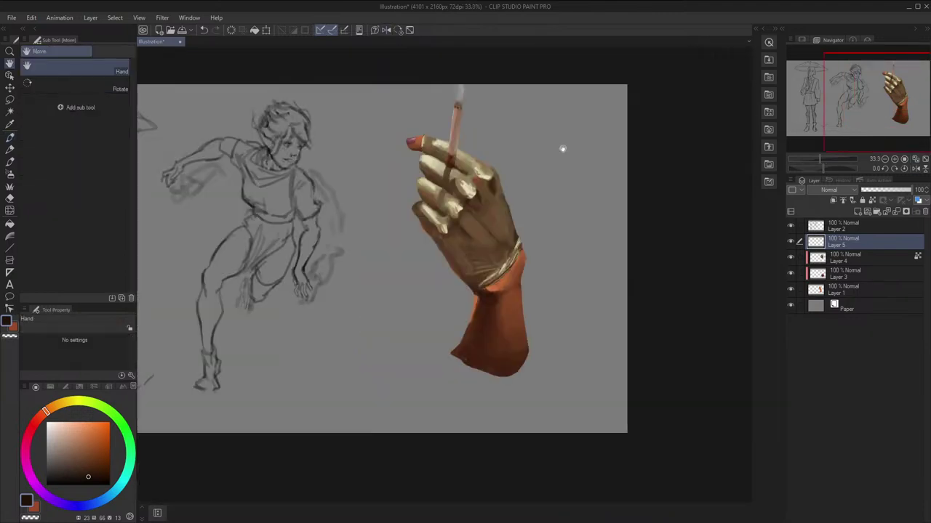
{"action": "scroll", "coordinate": [562, 149], "scroll_direction": "up", "scroll_amount": 6}
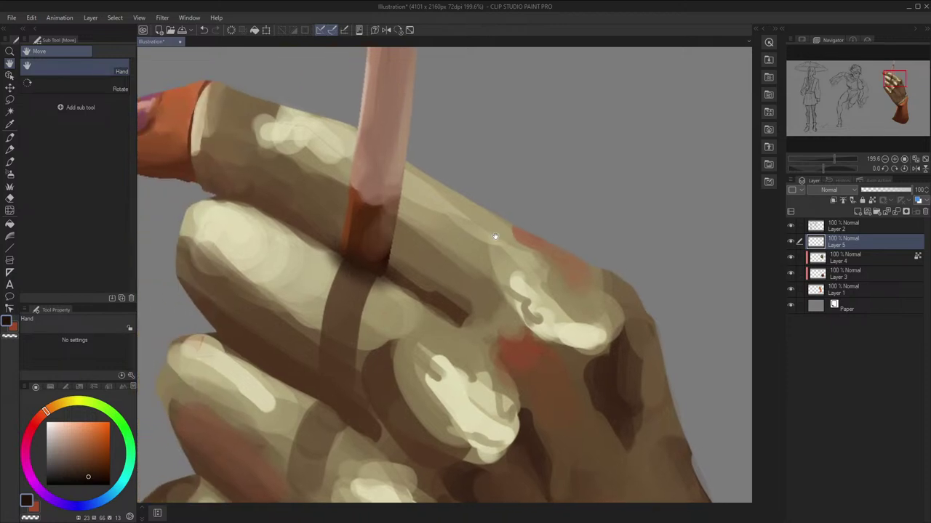
{"action": "left_click", "coordinate": [115, 135]}
{"action": "left_click", "coordinate": [113, 168]}
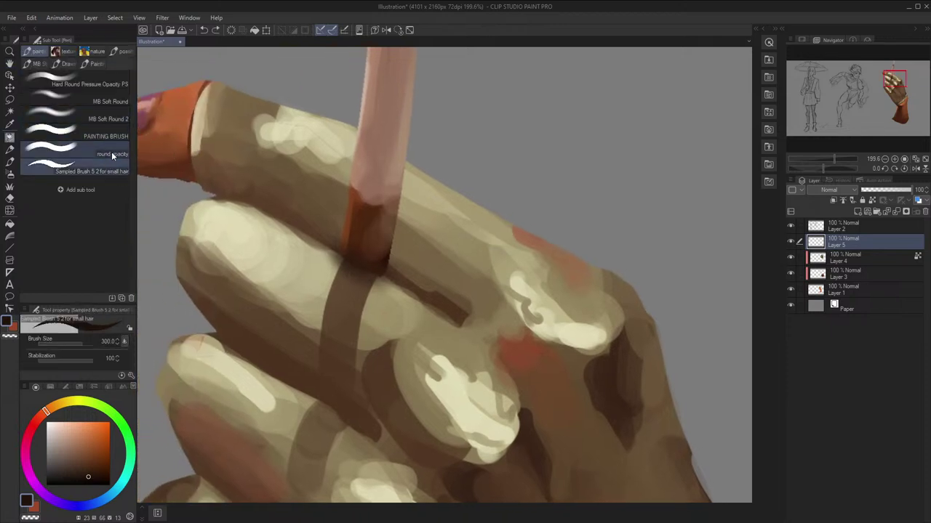
{"action": "left_click", "coordinate": [113, 155]}
{"action": "key", "text": "bracketleft"}
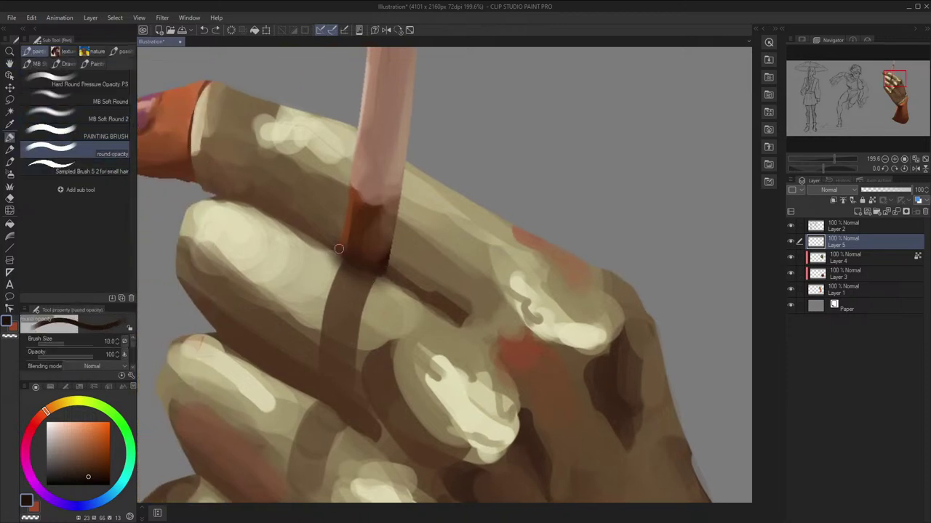
{"action": "left_click_drag", "start_coordinate": [389, 262], "coordinate": [388, 273]}
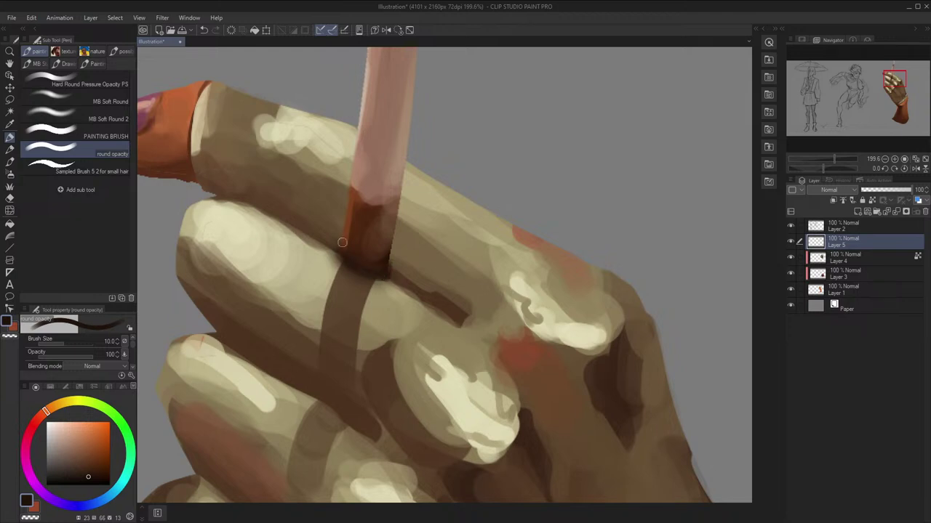
Check the finished stick, smoke and hand in normal and mirrored views at several zoom levels
{"action": "key", "text": "ctrl+alt+0"}
{"action": "scroll", "coordinate": [466, 179], "scroll_direction": "down", "scroll_amount": 2}
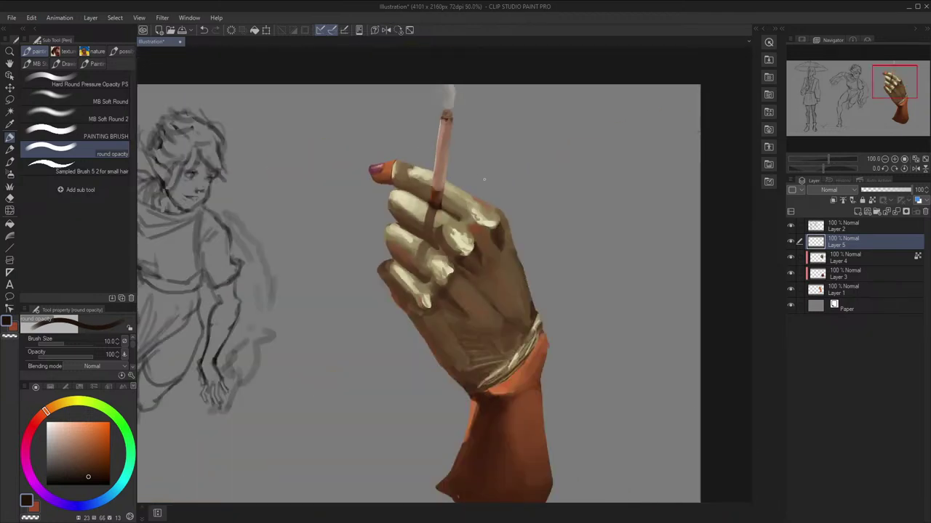
{"action": "key", "text": "h"}
{"action": "key", "text": "h"}
{"action": "key", "text": "space"}
{"action": "left_click_drag", "start_coordinate": [496, 187], "coordinate": [553, 154]}
{"action": "key", "text": "h"}
{"action": "scroll", "coordinate": [507, 193], "scroll_direction": "down", "scroll_amount": 1}
{"action": "key", "text": "h"}
{"action": "scroll", "coordinate": [444, 173], "scroll_direction": "up", "scroll_amount": 2}
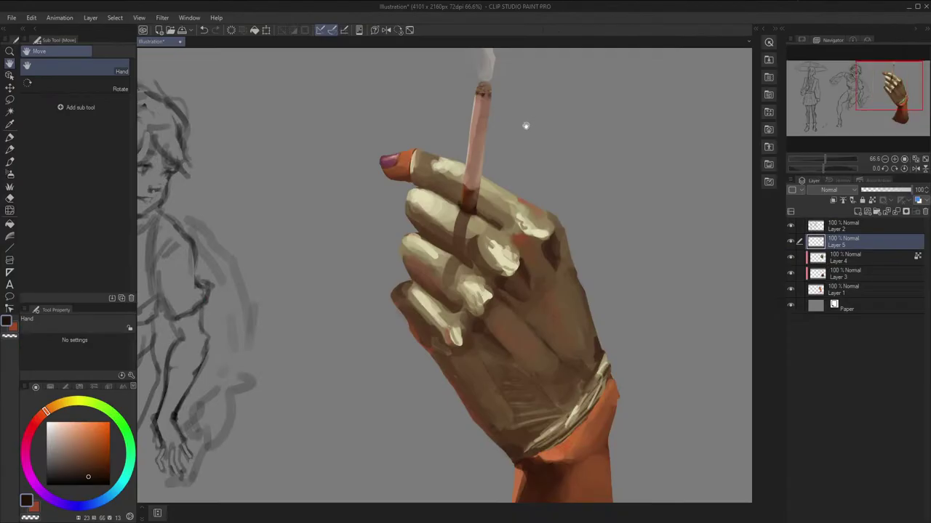
{"action": "scroll", "coordinate": [474, 161], "scroll_direction": "up", "scroll_amount": 2}
{"action": "key", "text": "h"}
{"action": "scroll", "coordinate": [467, 167], "scroll_direction": "down", "scroll_amount": 4}
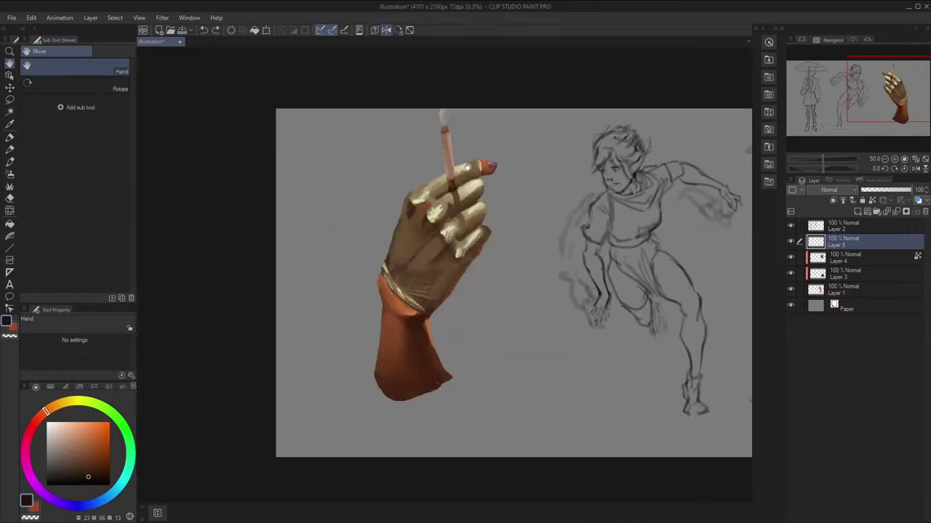
Compare the painted hand in mirrored and normal views, including with the figure sketches on Layer 2 hidden
{"action": "key", "text": "h"}
{"action": "scroll", "coordinate": [468, 167], "scroll_direction": "down", "scroll_amount": 1}
{"action": "left_click_drag", "start_coordinate": [467, 167], "coordinate": [491, 149]}
{"action": "scroll", "coordinate": [478, 160], "scroll_direction": "up", "scroll_amount": 1}
{"action": "scroll", "coordinate": [617, 170], "scroll_direction": "up", "scroll_amount": 1}
{"action": "scroll", "coordinate": [503, 171], "scroll_direction": "up", "scroll_amount": 2}
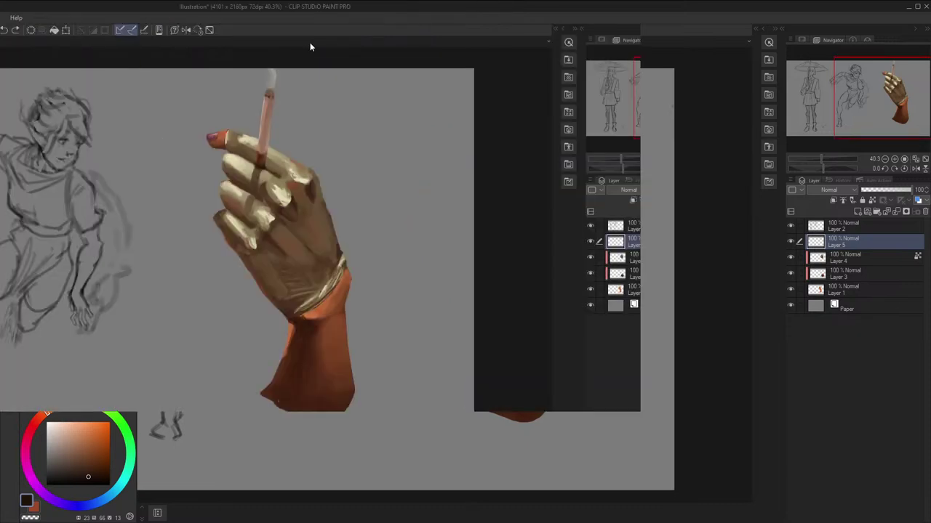
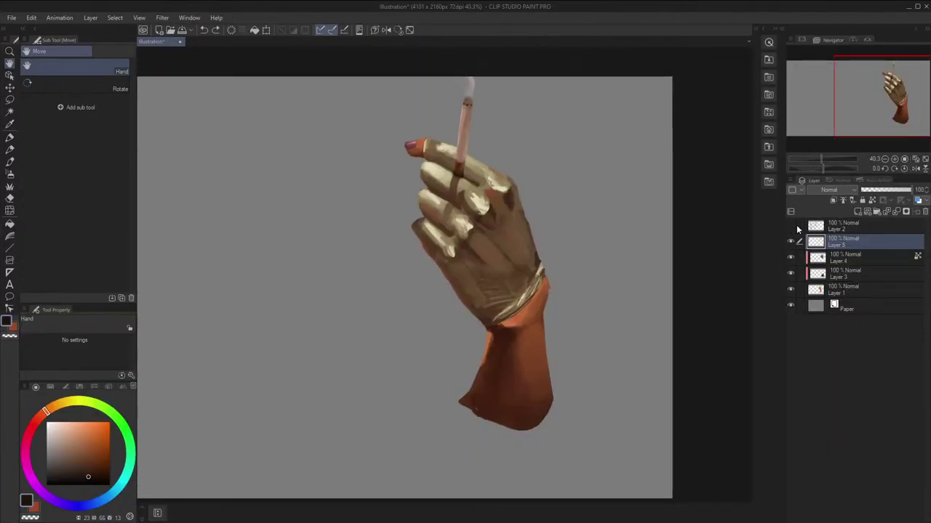
{"action": "left_click", "coordinate": [840, 226]}
{"action": "left_click_drag", "start_coordinate": [482, 336], "coordinate": [523, 344]}
{"action": "key", "text": "b"}
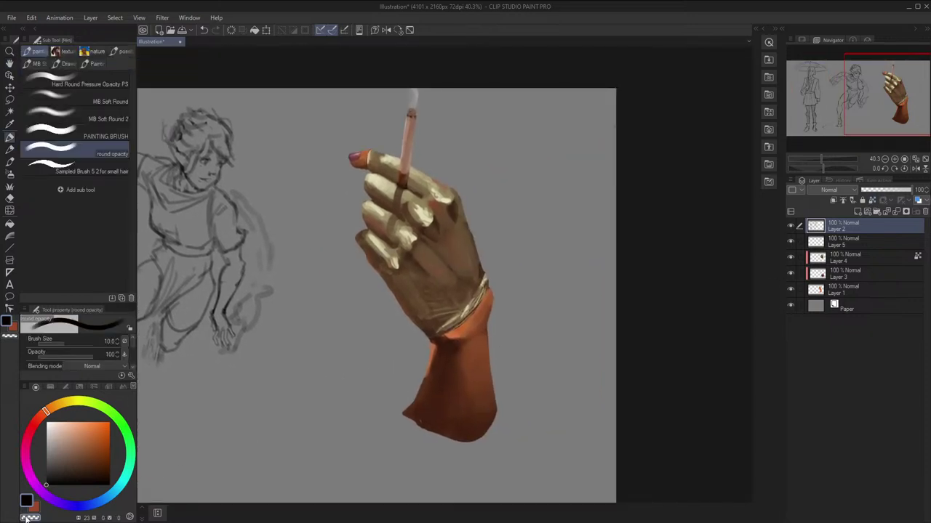
Add a new layer and place it directly below Layer 1, above the paper
{"action": "left_click", "coordinate": [843, 291]}
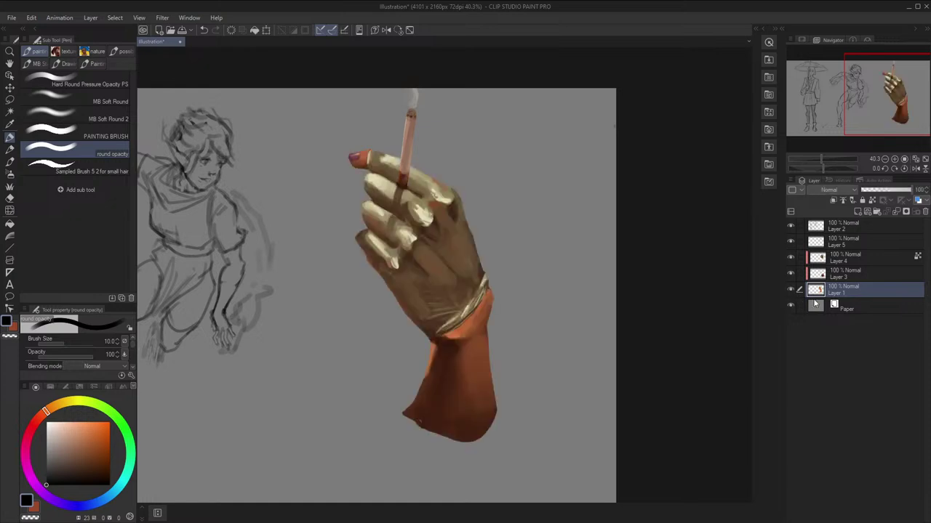
{"action": "left_click", "coordinate": [858, 211]}
{"action": "left_click_drag", "start_coordinate": [838, 293], "coordinate": [839, 312]}
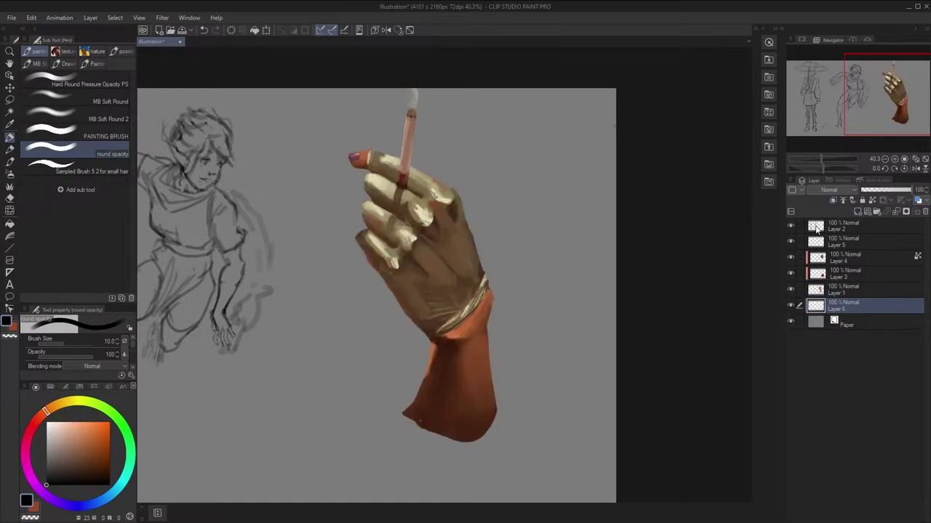
Try a light tan vertical straight line between the running-figure sketch and the hand
{"action": "key", "text": "ctrl+minus"}
{"action": "key", "text": "space"}
{"action": "left_click_drag", "start_coordinate": [513, 342], "coordinate": [509, 330]}
{"action": "left_click", "coordinate": [452, 328], "text": "alt"}
{"action": "left_click_drag", "start_coordinate": [66, 451], "coordinate": [77, 432]}
{"action": "left_click_drag", "start_coordinate": [45, 413], "coordinate": [55, 406]}
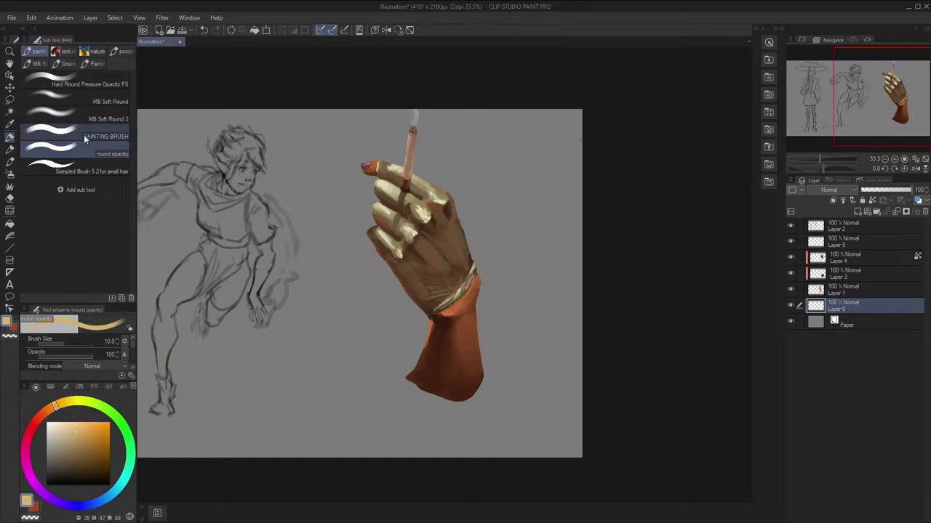
{"action": "key", "text": "u"}
{"action": "left_click_drag", "start_coordinate": [302, 125], "coordinate": [302, 474]}
{"action": "key", "text": "ctrl+z"}
Draw a size 10 brown vertical straight line across the full canvas height between the running-figure sketch and the hand
{"action": "left_click", "coordinate": [83, 457]}
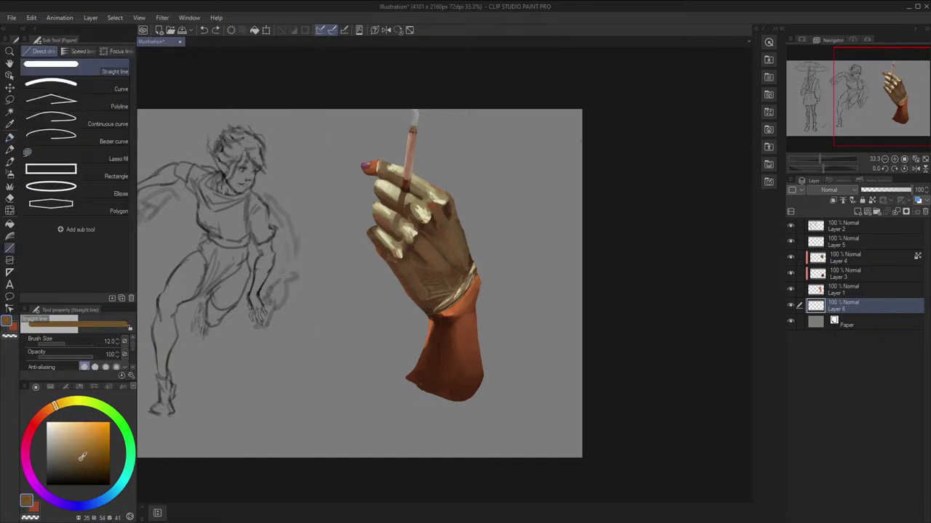
{"action": "left_click_drag", "start_coordinate": [310, 108], "coordinate": [310, 465]}
{"action": "key", "text": "h"}
{"action": "key", "text": "h"}
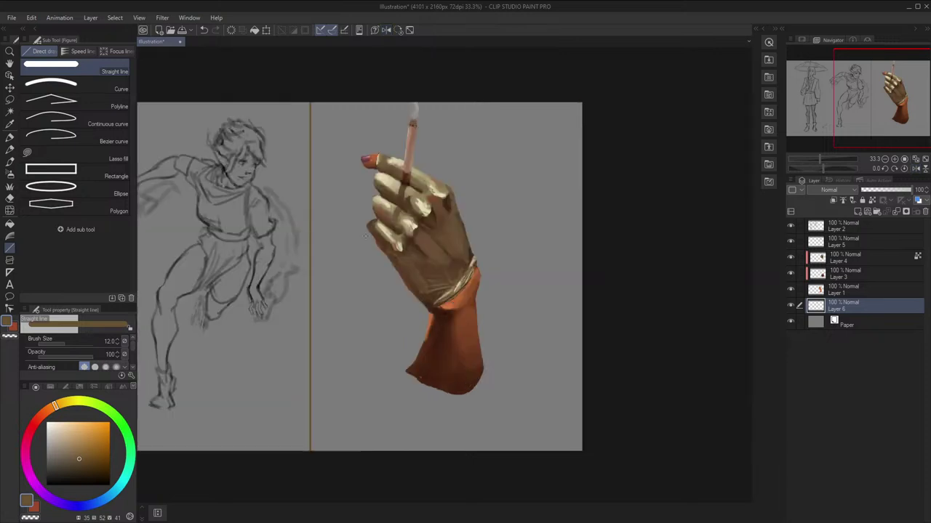
{"action": "key", "text": "ctrl+z"}
{"action": "key", "text": "bracketleft"}
{"action": "left_click_drag", "start_coordinate": [307, 114], "coordinate": [277, 496]}
Try filling the area around the hand with a medium reddish brown at hue 25, saturation 52, value 41
{"action": "left_click_drag", "start_coordinate": [54, 412], "coordinate": [47, 412]}
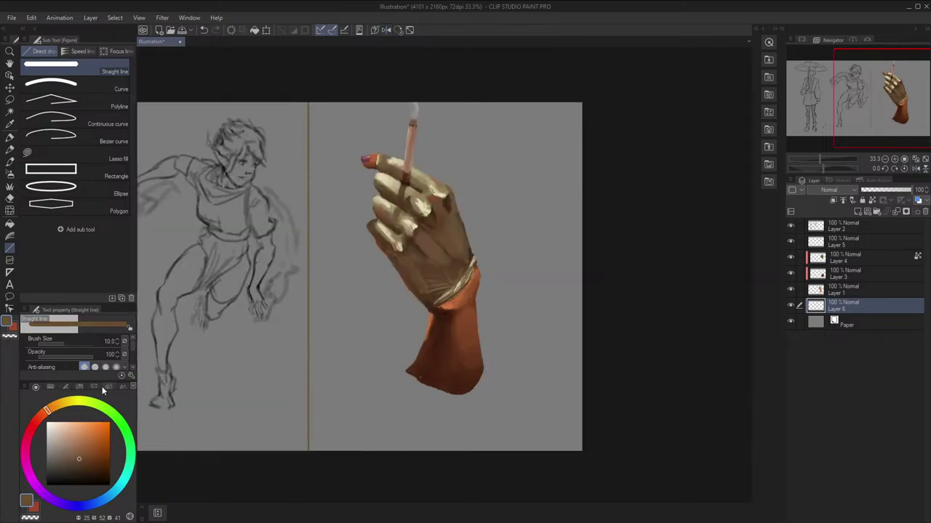
{"action": "key", "text": "g"}
{"action": "left_click", "coordinate": [373, 339]}
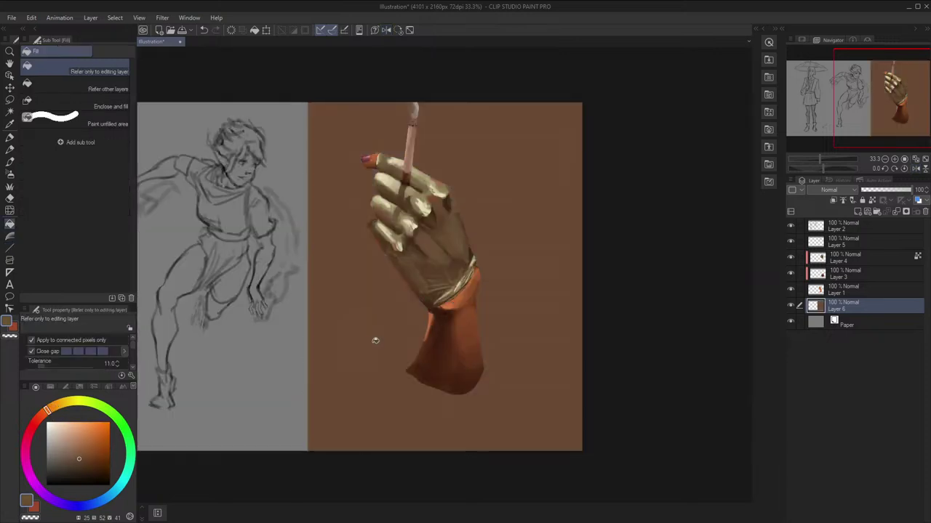
{"action": "key", "text": "ctrl+z"}
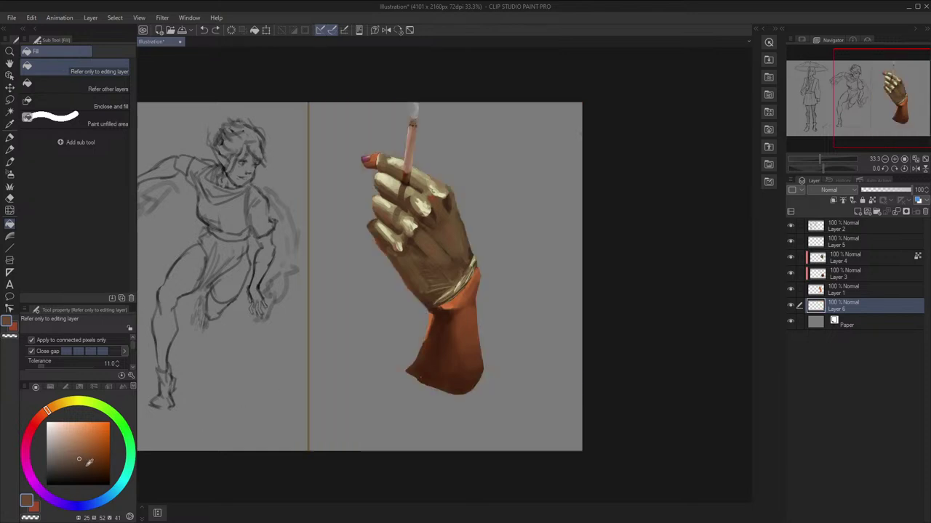
Try darker fills around the hand: a reddish brown at hue 25, saturation 53, value 28, and a greyer one at 25, 40, 27
{"action": "left_click", "coordinate": [88, 468]}
{"action": "left_click", "coordinate": [387, 346]}
{"action": "key", "text": "h"}
{"action": "key", "text": "h"}
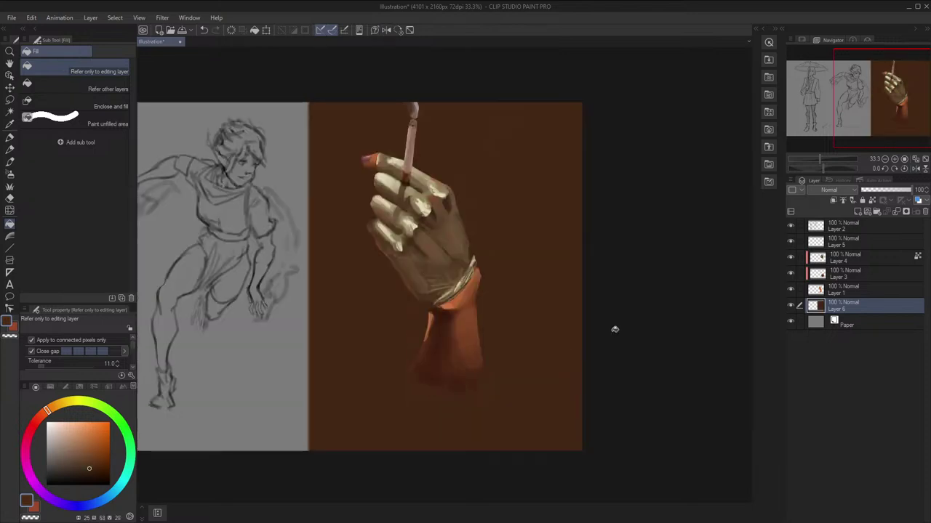
{"action": "key", "text": "ctrl+z"}
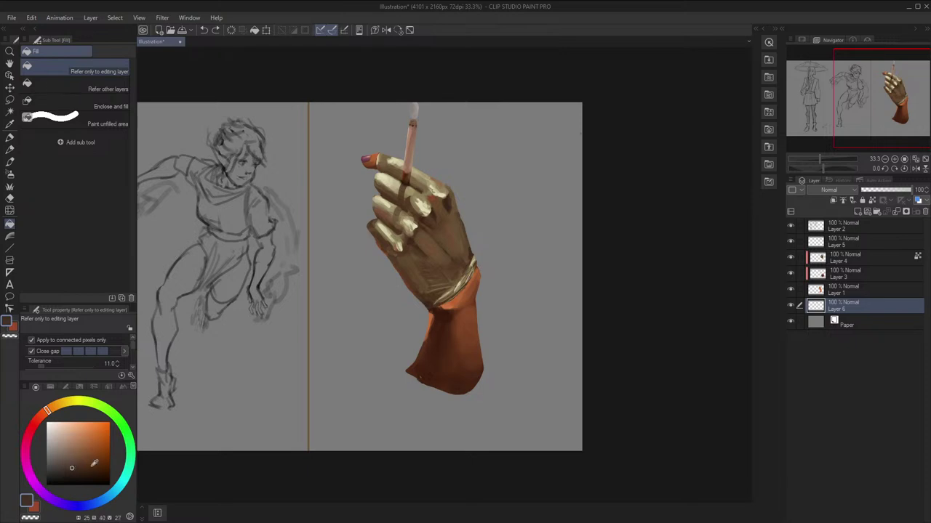
{"action": "left_click", "coordinate": [403, 384]}
{"action": "key", "text": "ctrl+z"}
Fill the area around the hand on Layer 6 with a muted brown at hue 29, saturation 45, value 36
{"action": "left_click", "coordinate": [23, 499]}
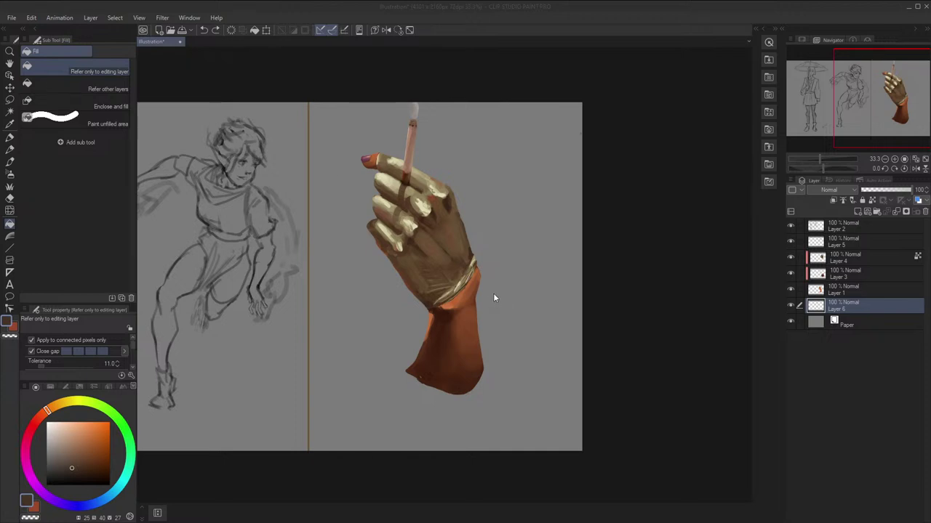
{"action": "left_click", "coordinate": [74, 284]}
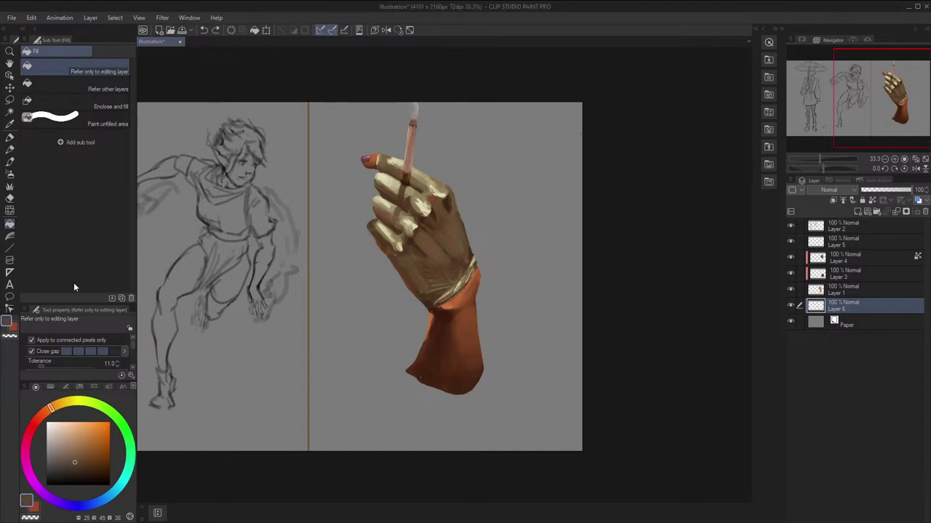
{"action": "left_click", "coordinate": [367, 285]}
Check how the hand reads against the brown background at several zoom levels and in mirrored view
{"action": "scroll", "coordinate": [362, 285], "scroll_direction": "up", "scroll_amount": 1}
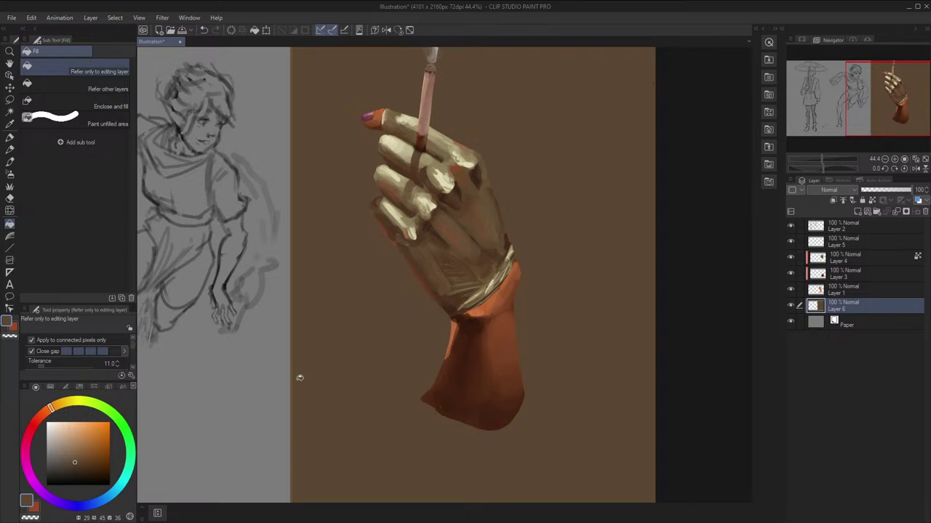
{"action": "key", "text": "b"}
{"action": "scroll", "coordinate": [297, 387], "scroll_direction": "down", "scroll_amount": 1}
{"action": "key", "text": "space"}
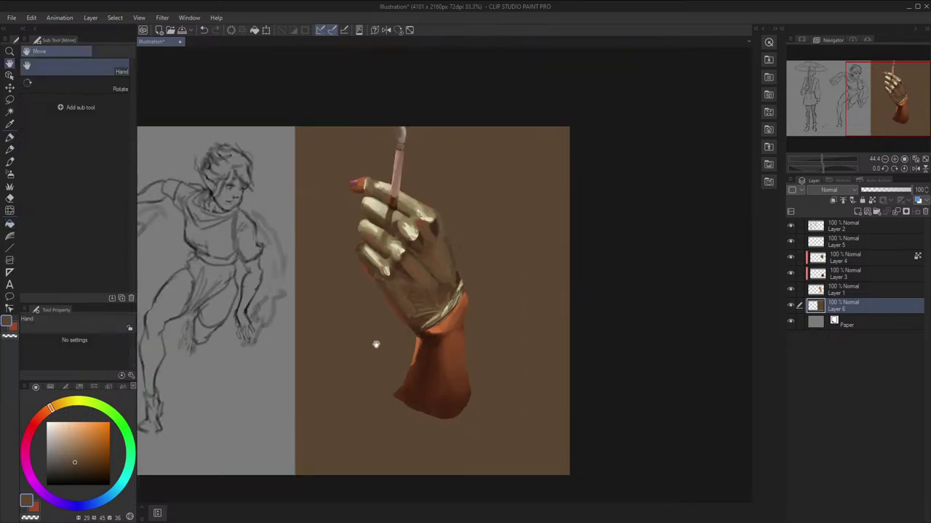
{"action": "left_click_drag", "start_coordinate": [376, 344], "coordinate": [362, 339]}
{"action": "left_click", "coordinate": [846, 288]}
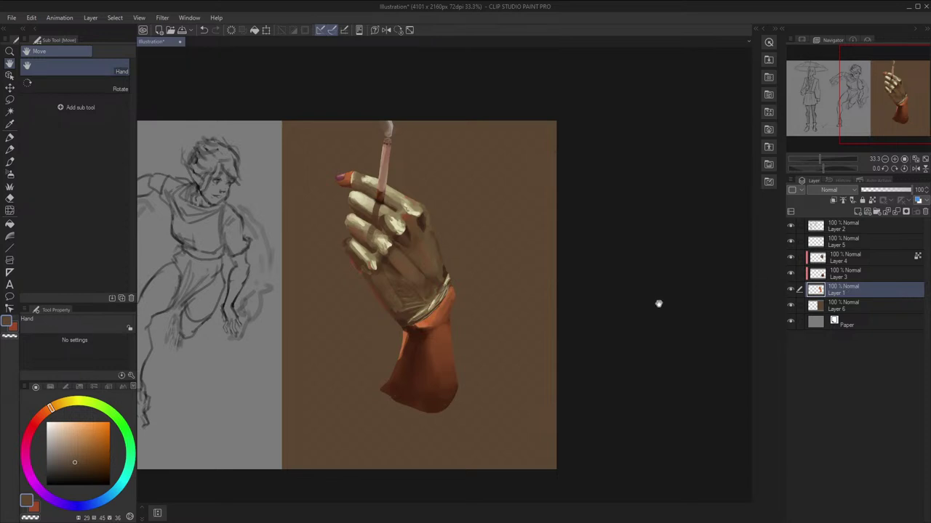
{"action": "mouse_move", "coordinate": [658, 304]}
{"action": "left_mouse_down"}
{"action": "mouse_move", "coordinate": [691, 304]}
{"action": "mouse_move", "coordinate": [692, 293]}
{"action": "left_mouse_up"}
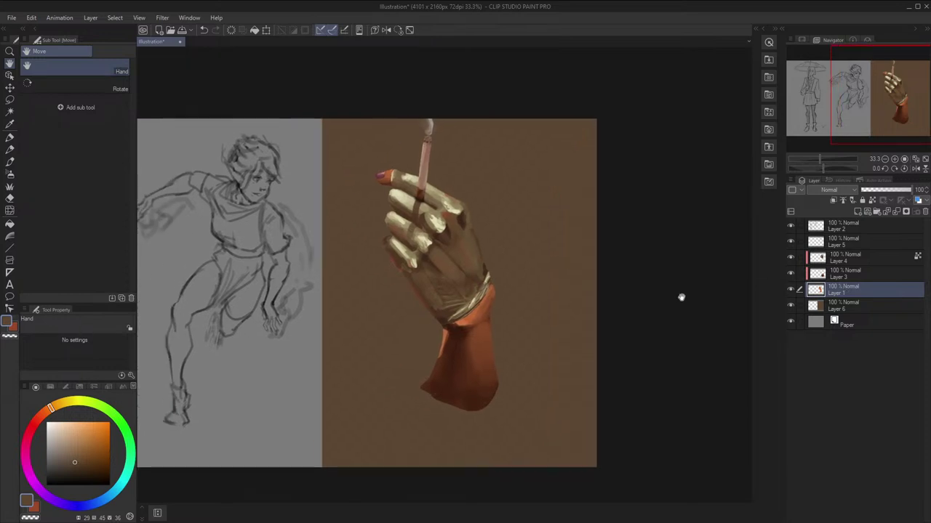
{"action": "scroll", "coordinate": [576, 276], "scroll_direction": "up", "scroll_amount": 1}
{"action": "left_click_drag", "start_coordinate": [541, 268], "coordinate": [574, 254]}
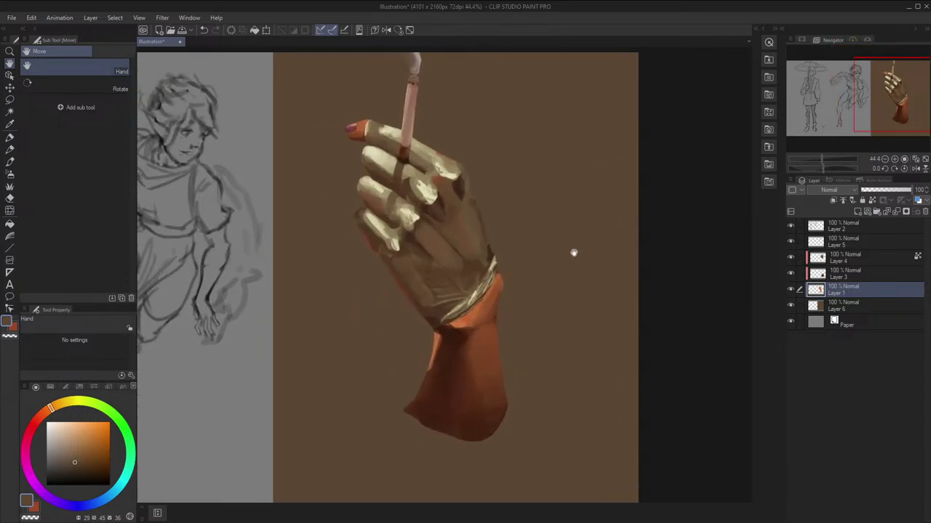
{"action": "key", "text": "h"}
{"action": "left_click_drag", "start_coordinate": [621, 299], "coordinate": [642, 275]}
Lock Layer 6's transparent pixels and refill its brown panel with dark brown at hue 29, saturation 52, value 22
{"action": "left_click", "coordinate": [847, 305]}
{"action": "left_click", "coordinate": [872, 202]}
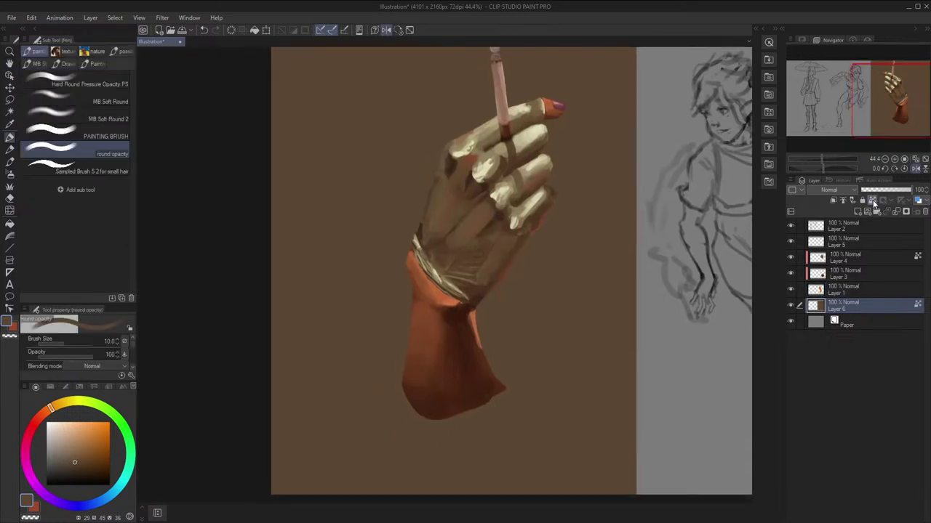
{"action": "key", "text": "h"}
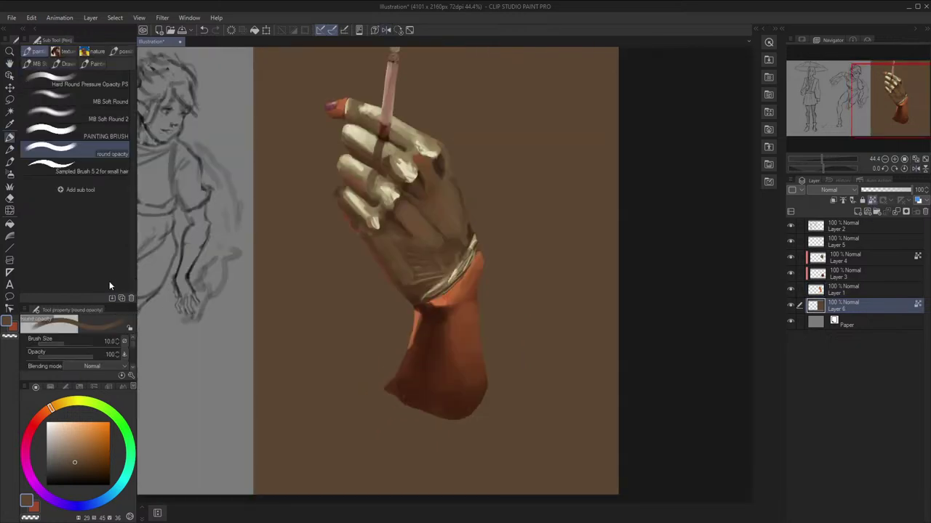
{"action": "left_click", "coordinate": [9, 225]}
{"action": "left_click_drag", "start_coordinate": [77, 458], "coordinate": [82, 468]}
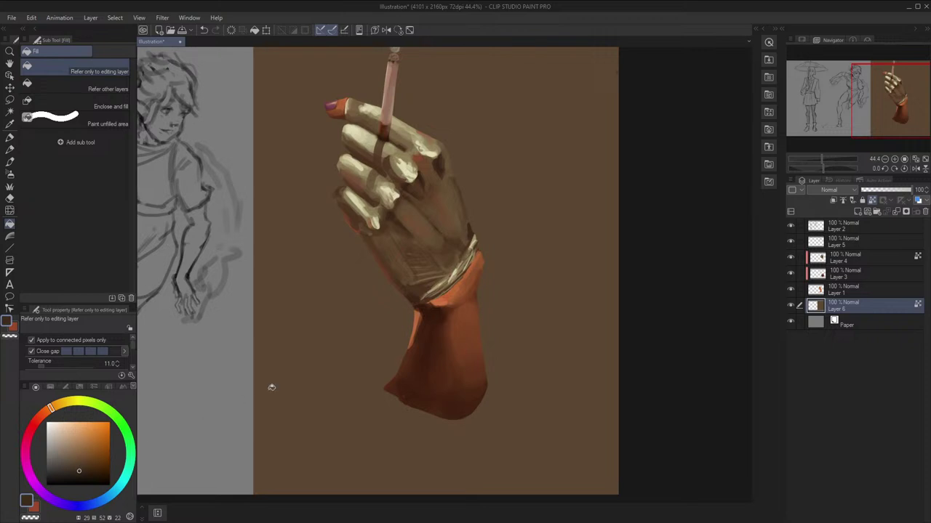
{"action": "left_click", "coordinate": [394, 353]}
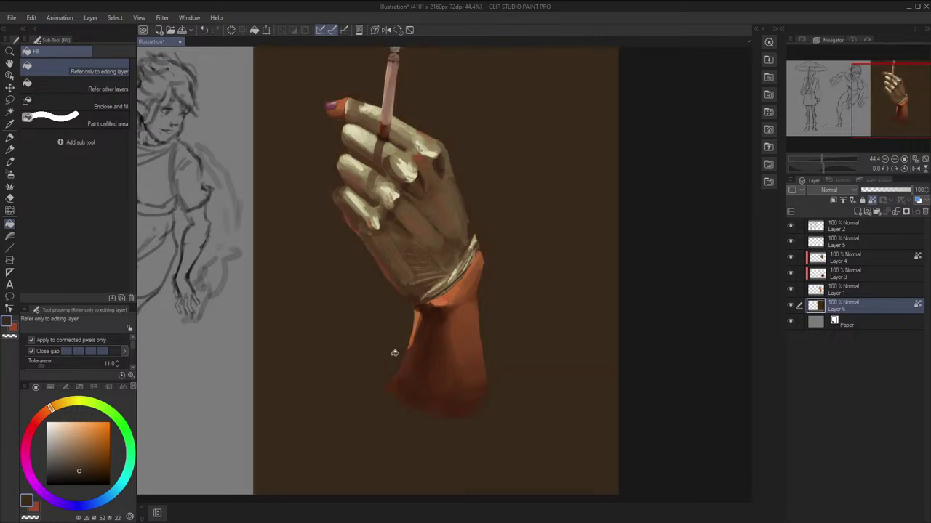
Try greyer dark browns for the background panel and compare them in normal and mirrored views
{"action": "left_click", "coordinate": [338, 371]}
{"action": "key", "text": "h"}
{"action": "scroll", "coordinate": [365, 449], "scroll_direction": "down", "scroll_amount": 1}
{"action": "key", "text": "h"}
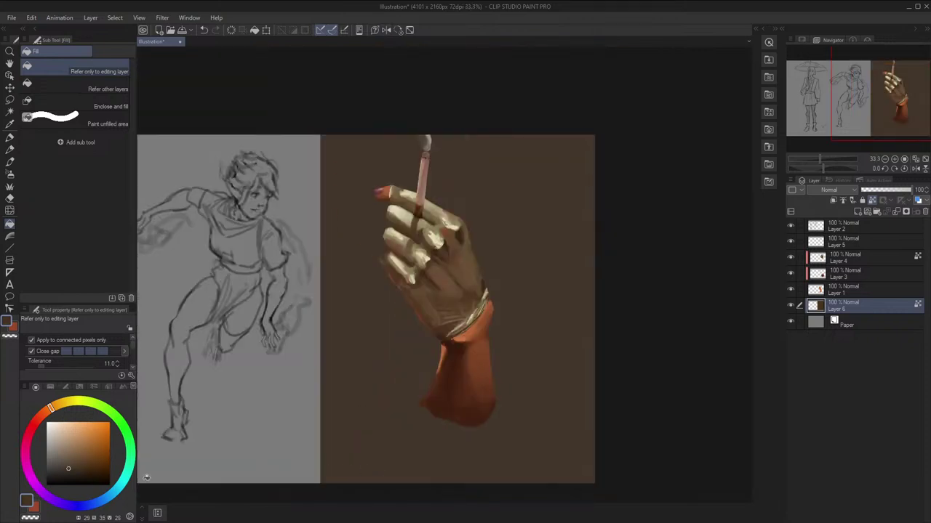
{"action": "key", "text": "h"}
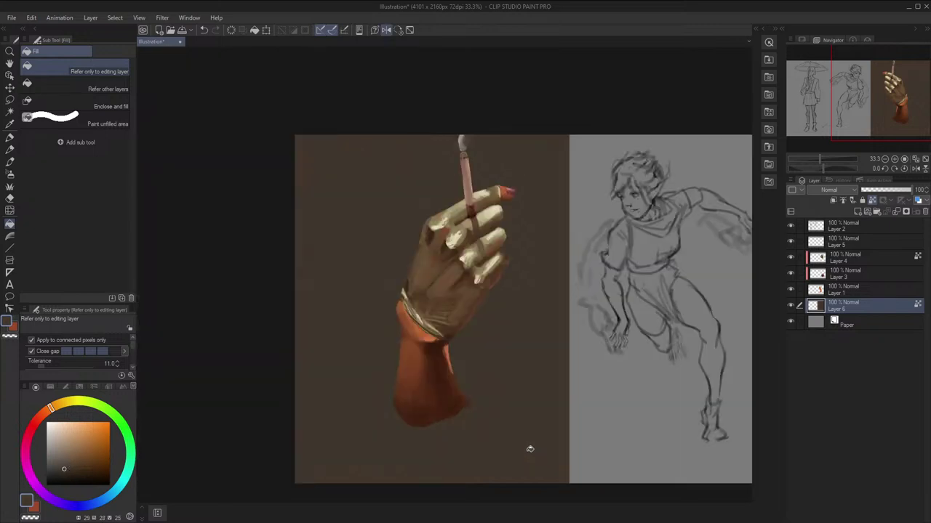
{"action": "key", "text": "h"}
Try a very dark brown background panel, and a slightly warmer one at hue 29, saturation 45, value 27
{"action": "left_click", "coordinate": [371, 407]}
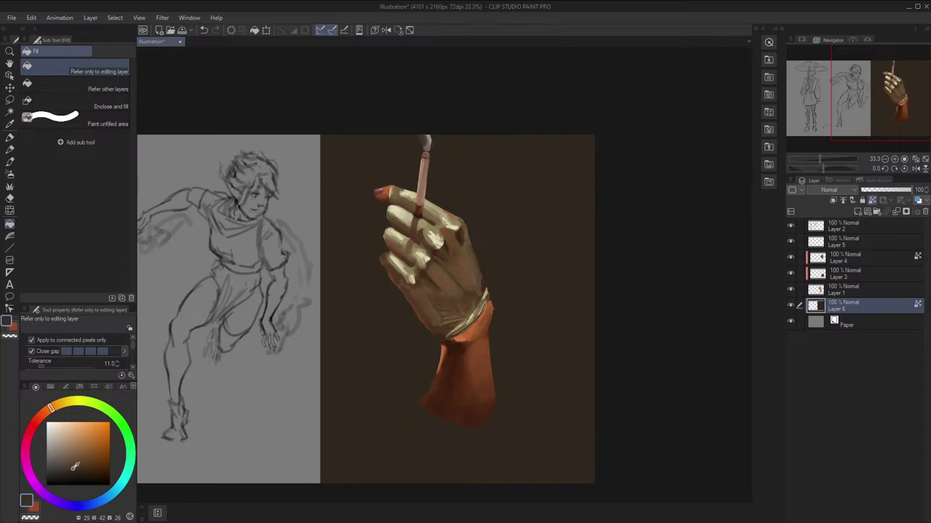
{"action": "key", "text": "ctrl+z"}
{"action": "key", "text": "h"}
{"action": "key", "text": "h"}
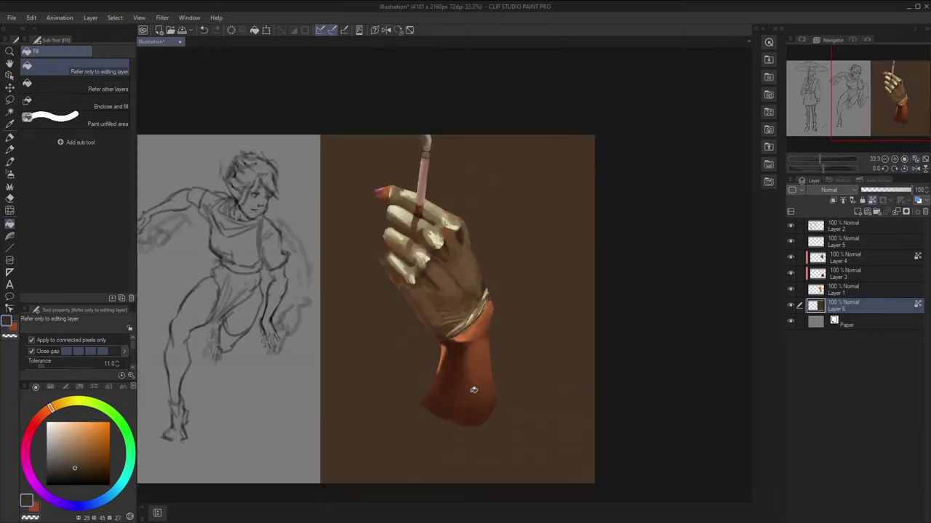
Test a dark red-brown panel at hue 16, and settle on a warm dark brown fill at hue 29, saturation 54, value 23
{"action": "key", "text": "i"}
{"action": "left_click", "coordinate": [418, 374]}
{"action": "key", "text": "p"}
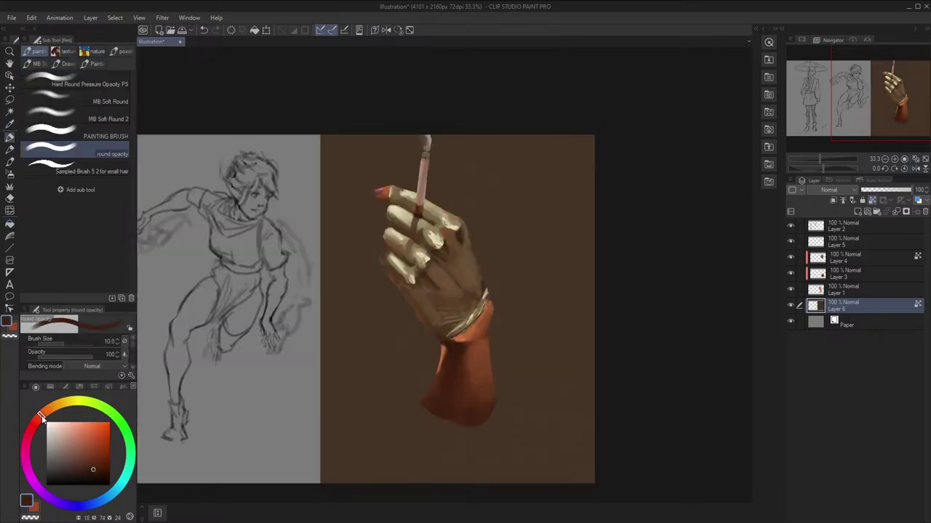
{"action": "left_click", "coordinate": [10, 224]}
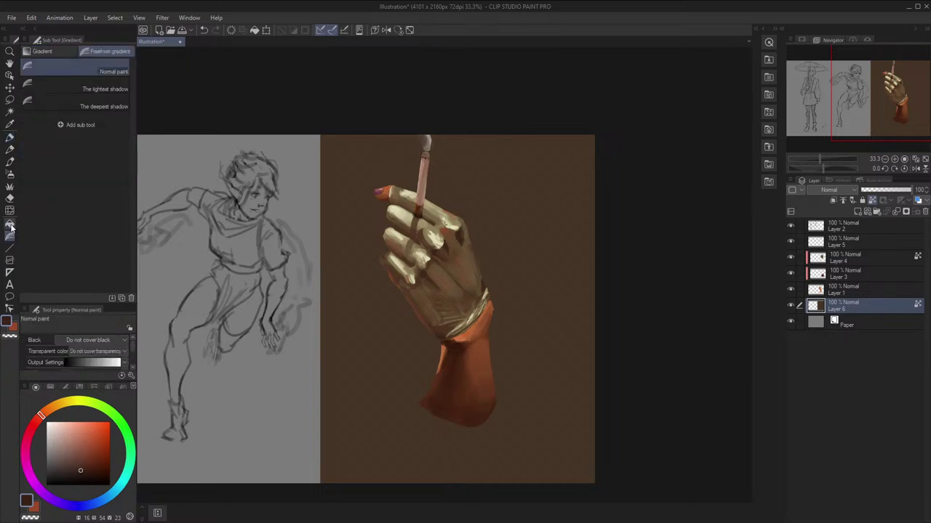
{"action": "left_click", "coordinate": [386, 352]}
{"action": "key", "text": "h"}
{"action": "key", "text": "h"}
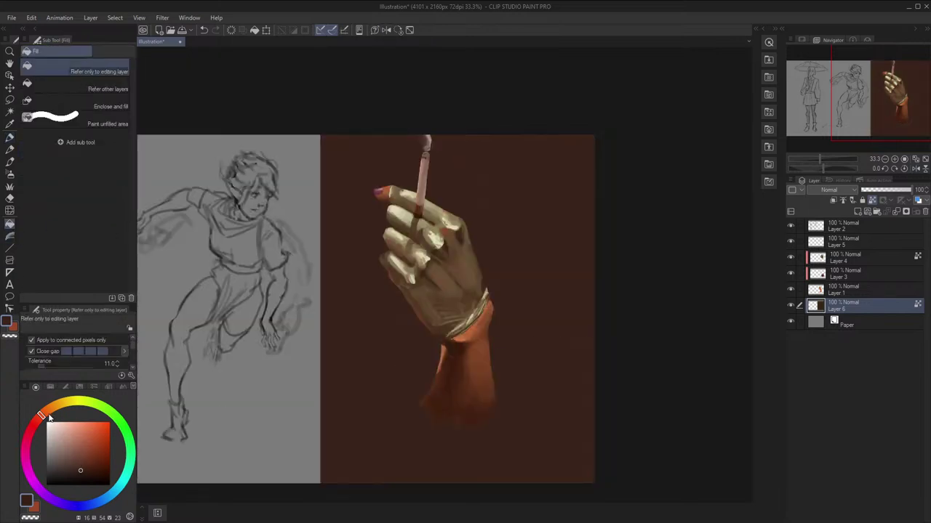
{"action": "left_click_drag", "start_coordinate": [49, 419], "coordinate": [66, 410]}
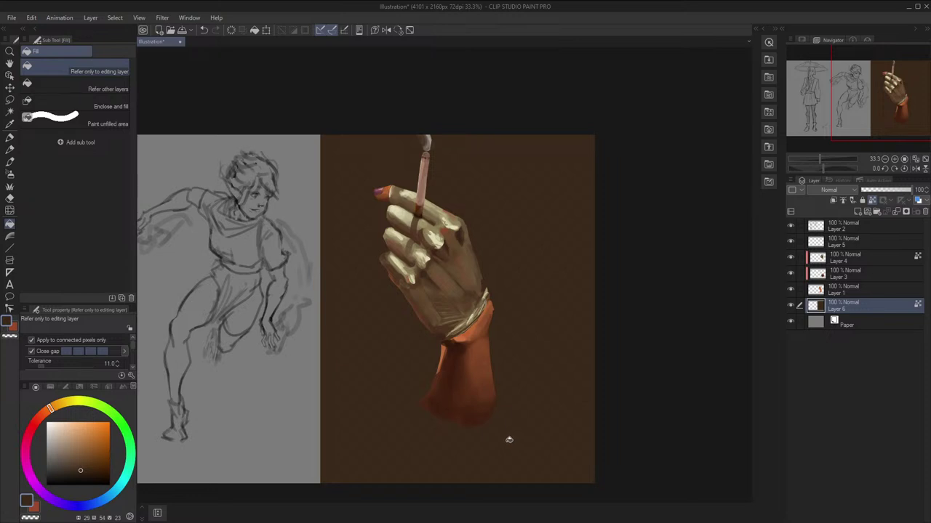
Examine the fingers, stick and glove edges up close against the dark brown background in normal and mirrored views
{"action": "scroll", "coordinate": [492, 387], "scroll_direction": "up", "scroll_amount": 3}
{"action": "key", "text": "space"}
{"action": "left_click_drag", "start_coordinate": [432, 324], "coordinate": [428, 397]}
{"action": "scroll", "coordinate": [427, 327], "scroll_direction": "up", "scroll_amount": 3}
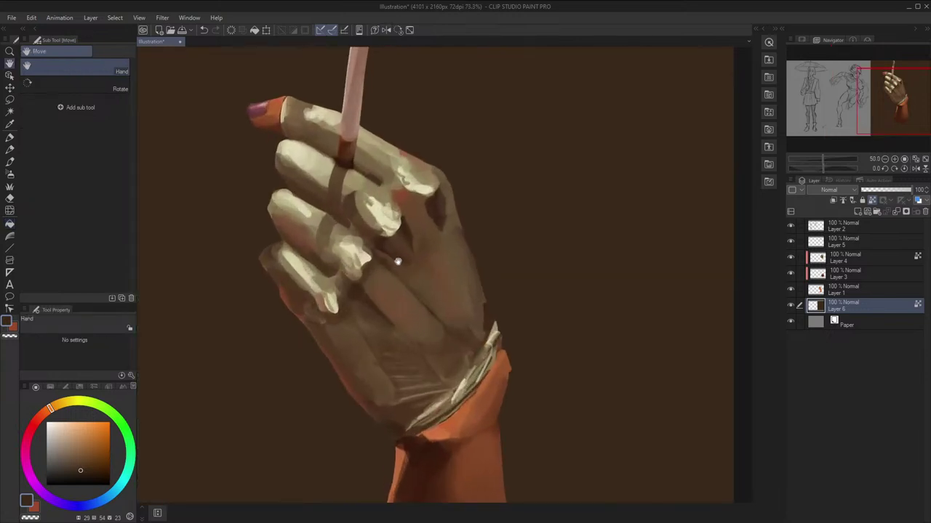
{"action": "left_click_drag", "start_coordinate": [397, 260], "coordinate": [403, 291]}
{"action": "key", "text": "h"}
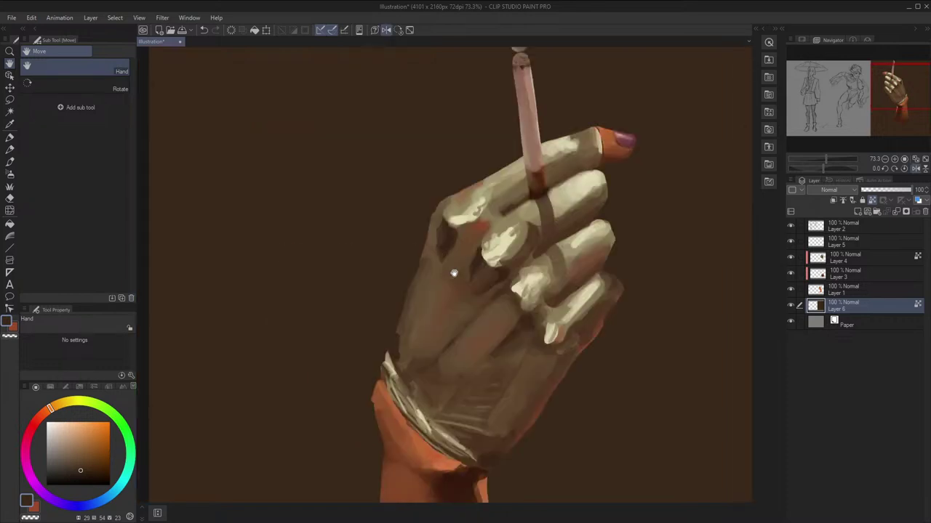
{"action": "scroll", "coordinate": [455, 272], "scroll_direction": "down", "scroll_amount": 5}
{"action": "scroll", "coordinate": [455, 271], "scroll_direction": "up", "scroll_amount": 5}
{"action": "key", "text": "h"}
{"action": "left_click_drag", "start_coordinate": [455, 271], "coordinate": [470, 355]}
{"action": "scroll", "coordinate": [458, 277], "scroll_direction": "up", "scroll_amount": 2}
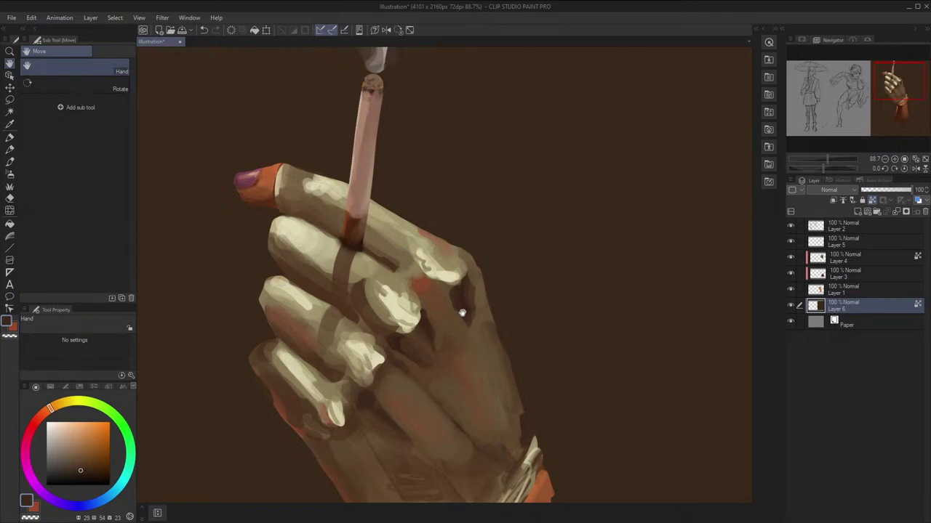
Add a clipped layer above Layer 4, set its blending to Overlay, and choose a pure red at hue 4, saturation 100, value 100
{"action": "left_click", "coordinate": [865, 262]}
{"action": "left_click", "coordinate": [863, 211]}
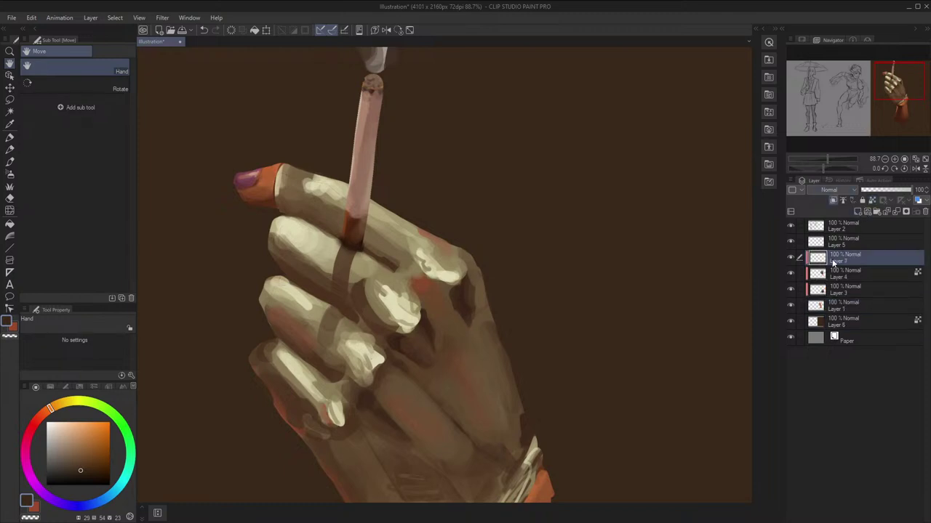
{"action": "left_click_drag", "start_coordinate": [90, 446], "coordinate": [109, 422]}
{"action": "left_click", "coordinate": [34, 424]}
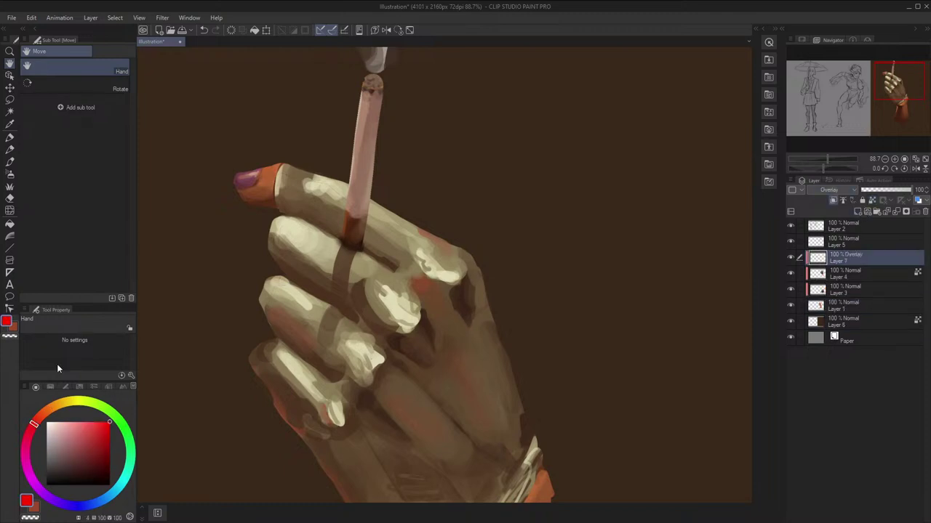
Glow soft red around the base knuckle of the index finger with the MB Soft Round brush, undoing the excess
{"action": "key", "text": "p"}
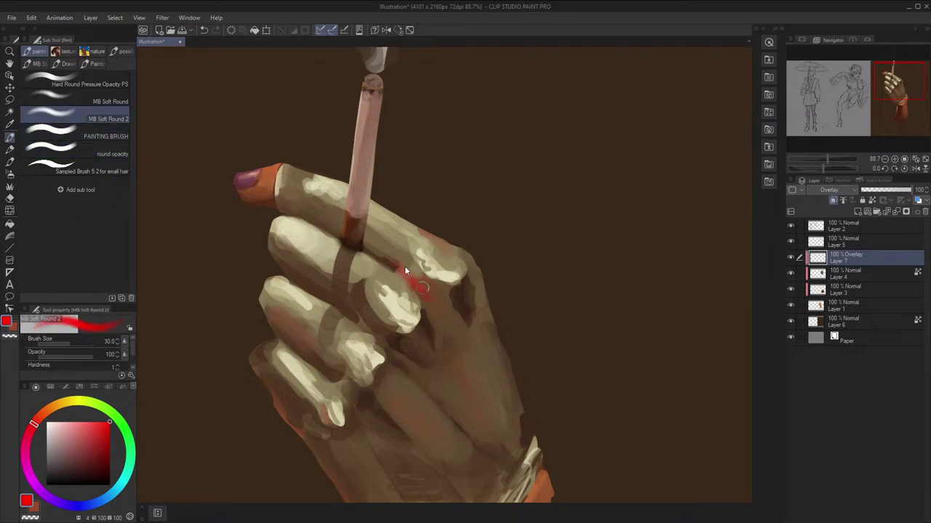
{"action": "left_click", "coordinate": [101, 101]}
{"action": "key", "text": "bracketleft"}
{"action": "key", "text": "bracketleft"}
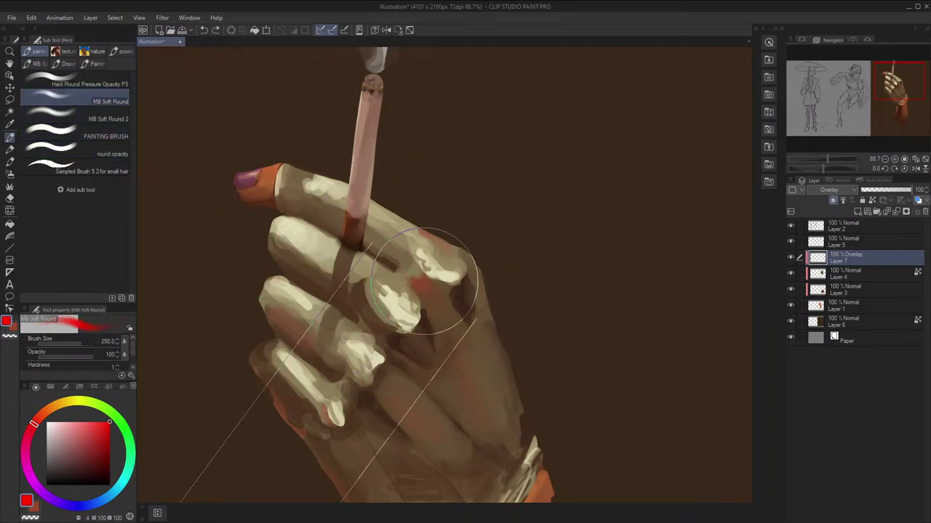
{"action": "left_click_drag", "start_coordinate": [425, 284], "coordinate": [441, 319]}
{"action": "key", "text": "h"}
{"action": "key", "text": "h"}
{"action": "left_click_drag", "start_coordinate": [483, 267], "coordinate": [495, 281]}
{"action": "left_click_drag", "start_coordinate": [438, 346], "coordinate": [451, 248]}
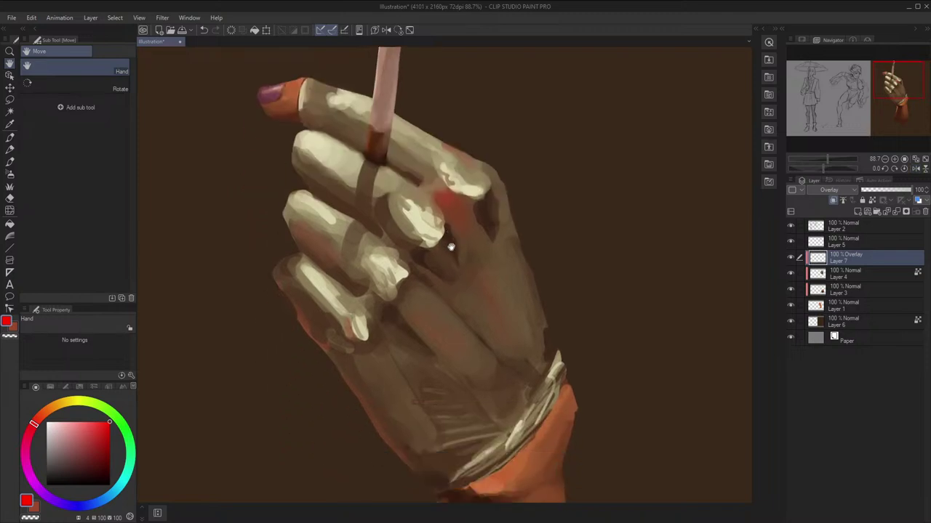
{"action": "key", "text": "ctrl+z"}
Add a soft orange glow at hue 24, saturation 100, value 100 around the index knuckle and upper glove edge
{"action": "left_click", "coordinate": [46, 411]}
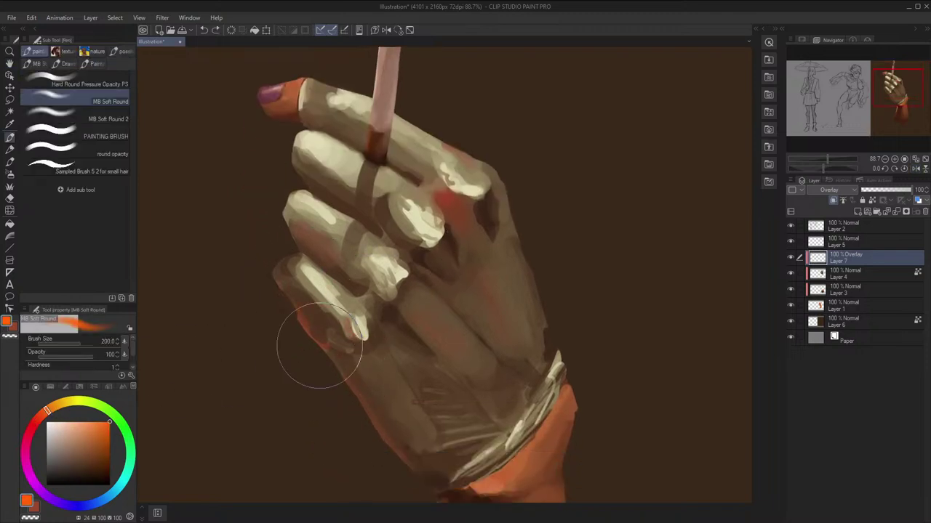
{"action": "key", "text": "h"}
{"action": "scroll", "coordinate": [438, 153], "scroll_direction": "down", "scroll_amount": 2}
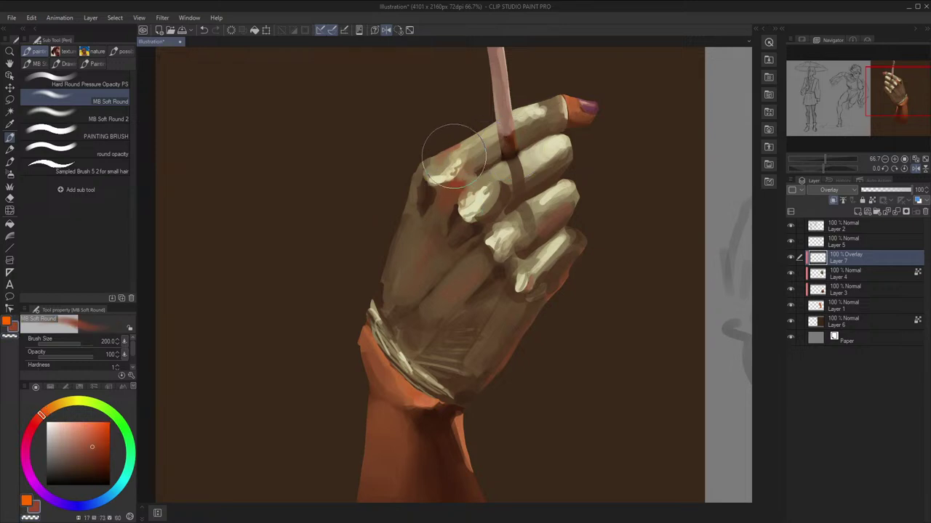
{"action": "key", "text": "h"}
{"action": "left_click_drag", "start_coordinate": [500, 126], "coordinate": [511, 132]}
{"action": "key", "text": "]"}
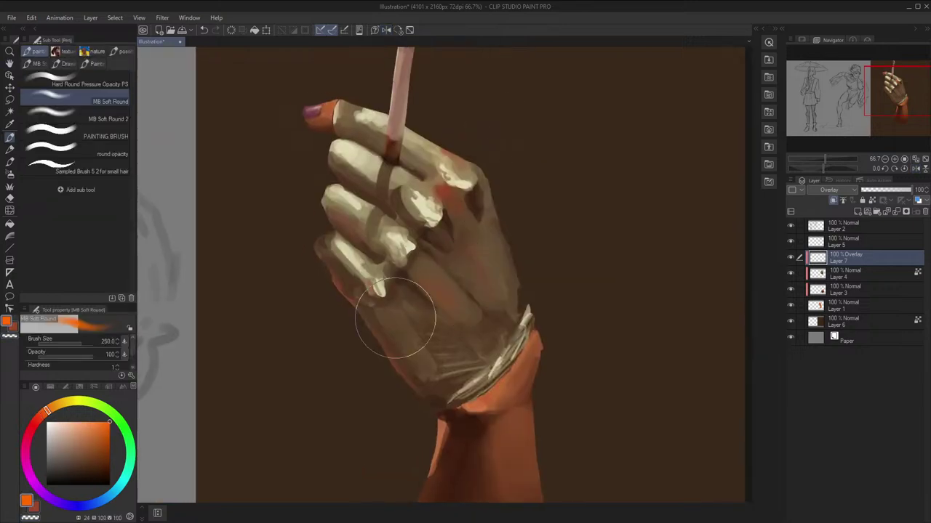
Extend the faint orange glow over the lower glove and wrist with the soft brush enlarged to 300
{"action": "scroll", "coordinate": [397, 320], "scroll_direction": "down", "scroll_amount": 1}
{"action": "key", "text": "h"}
{"action": "key", "text": "h"}
{"action": "scroll", "coordinate": [535, 304], "scroll_direction": "down", "scroll_amount": 1}
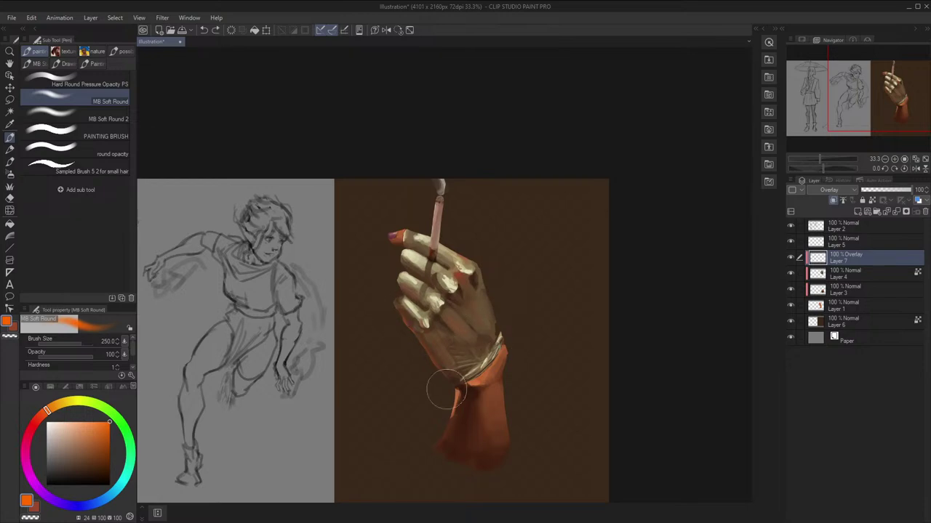
{"action": "key", "text": "h"}
{"action": "key", "text": "bracketright"}
{"action": "key", "text": "h"}
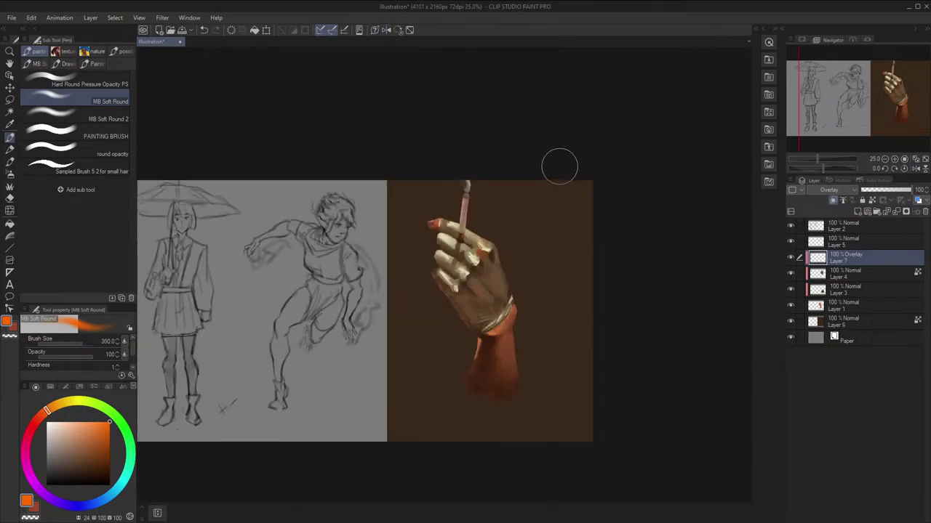
Examine the warm glow on the glove at several magnifications in normal and mirrored views
{"action": "scroll", "coordinate": [554, 174], "scroll_direction": "up", "scroll_amount": 1}
{"action": "key", "text": "space"}
{"action": "left_click_drag", "start_coordinate": [398, 7], "coordinate": [320, 2]}
{"action": "scroll", "coordinate": [515, 237], "scroll_direction": "up", "scroll_amount": 2}
{"action": "left_click_drag", "start_coordinate": [507, 246], "coordinate": [524, 167]}
{"action": "scroll", "coordinate": [524, 166], "scroll_direction": "up", "scroll_amount": 2}
{"action": "key", "text": "h"}
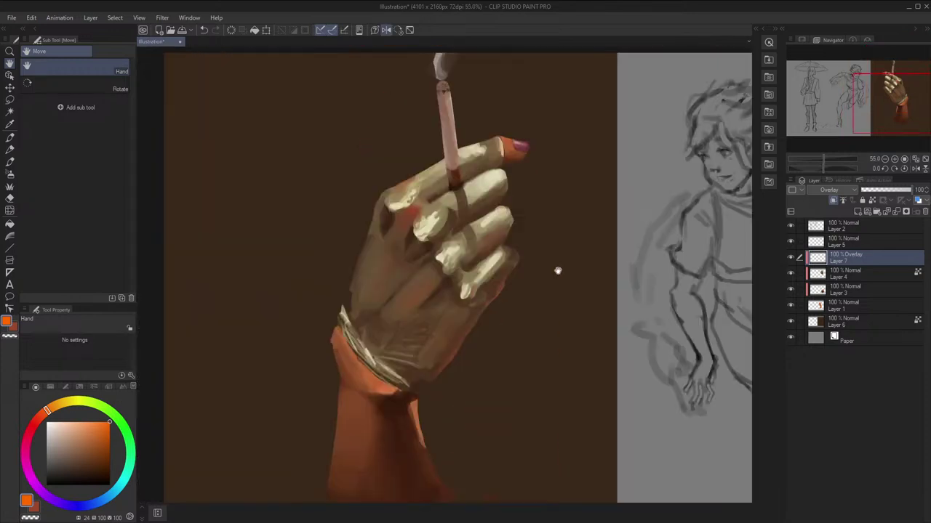
{"action": "left_click", "coordinate": [843, 262]}
{"action": "left_click", "coordinate": [840, 276]}
{"action": "left_click", "coordinate": [842, 260]}
{"action": "left_click", "coordinate": [826, 319]}
{"action": "key", "text": "h"}
{"action": "key", "text": "ctrl+minus"}
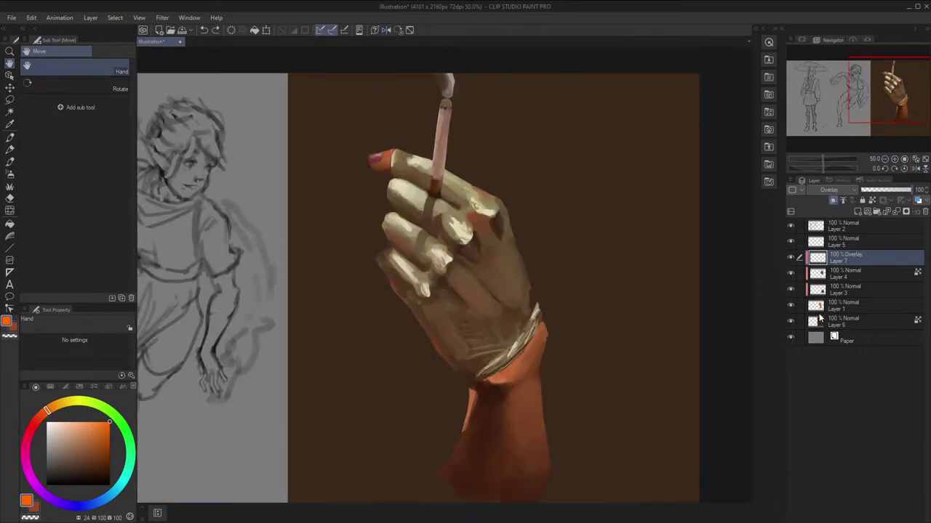
{"action": "key", "text": "ctrl+minus"}
{"action": "key", "text": "h"}
{"action": "key", "text": "h"}
{"action": "scroll", "coordinate": [611, 278], "scroll_direction": "up", "scroll_amount": 2}
Merge the two clipped Normal layers, Layer 4 and Layer 3, into one
{"action": "left_click", "coordinate": [844, 276]}
{"action": "left_click", "coordinate": [856, 293], "text": "ctrl"}
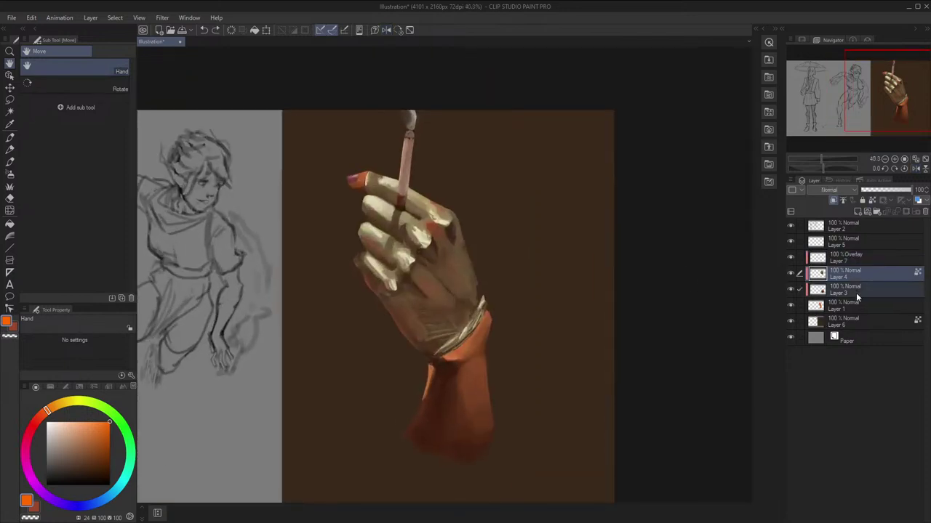
{"action": "key", "text": "shift+alt+e"}
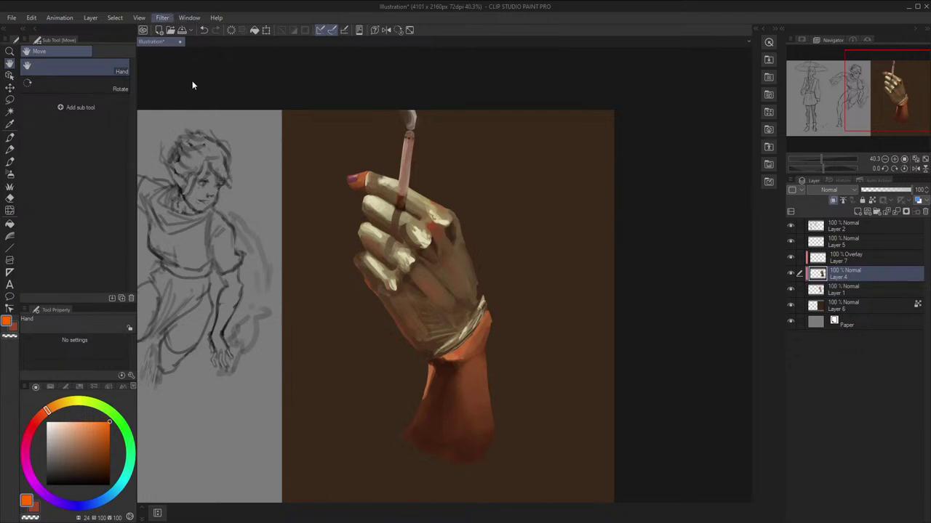
Examine the glove, cuff and wrist after the merge, up close and from afar, in normal and mirrored views
{"action": "key", "text": "ctrl+plus"}
{"action": "key", "text": "ctrl+plus"}
{"action": "key", "text": "ctrl+plus"}
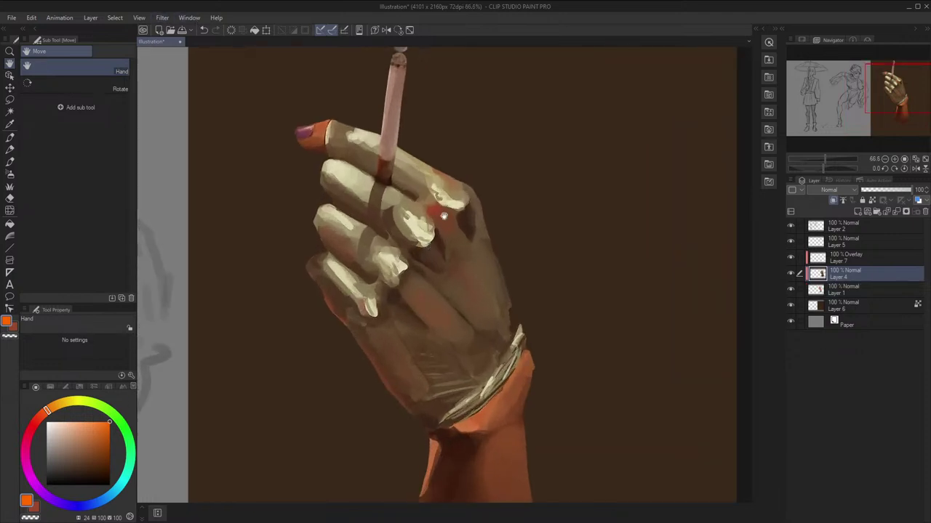
{"action": "key", "text": "h"}
{"action": "key", "text": "h"}
{"action": "key", "text": "ctrl+minus"}
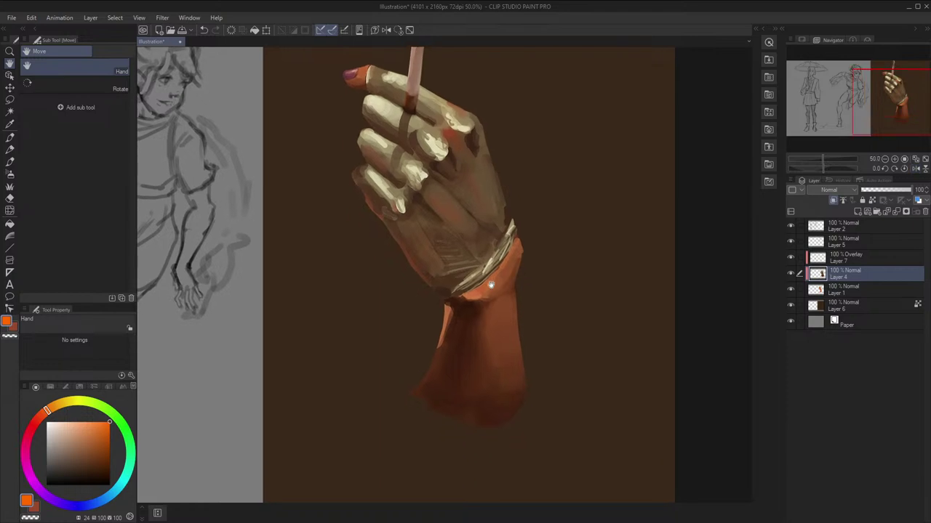
{"action": "scroll", "coordinate": [493, 273], "scroll_direction": "up", "scroll_amount": 2}
{"action": "left_click_drag", "start_coordinate": [483, 256], "coordinate": [481, 316]}
{"action": "scroll", "coordinate": [478, 315], "scroll_direction": "down", "scroll_amount": 1}
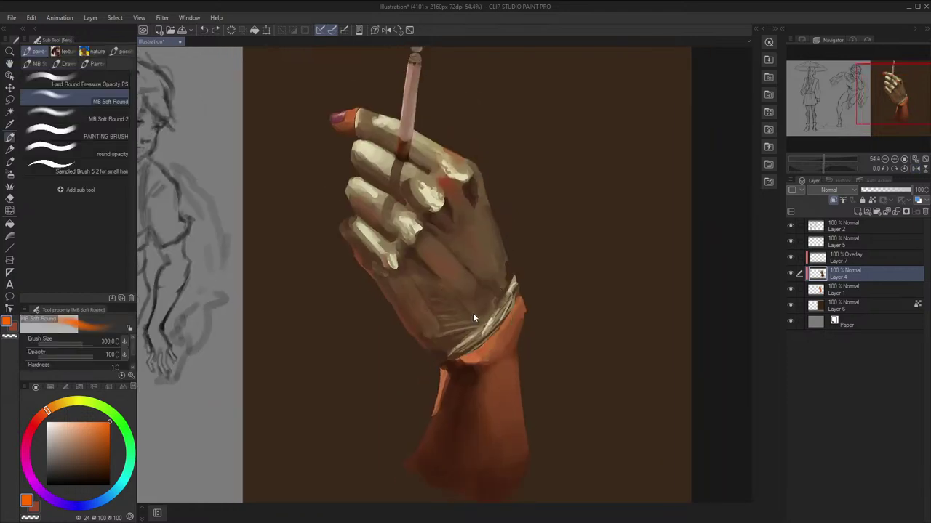
{"action": "scroll", "coordinate": [471, 309], "scroll_direction": "up", "scroll_amount": 2}
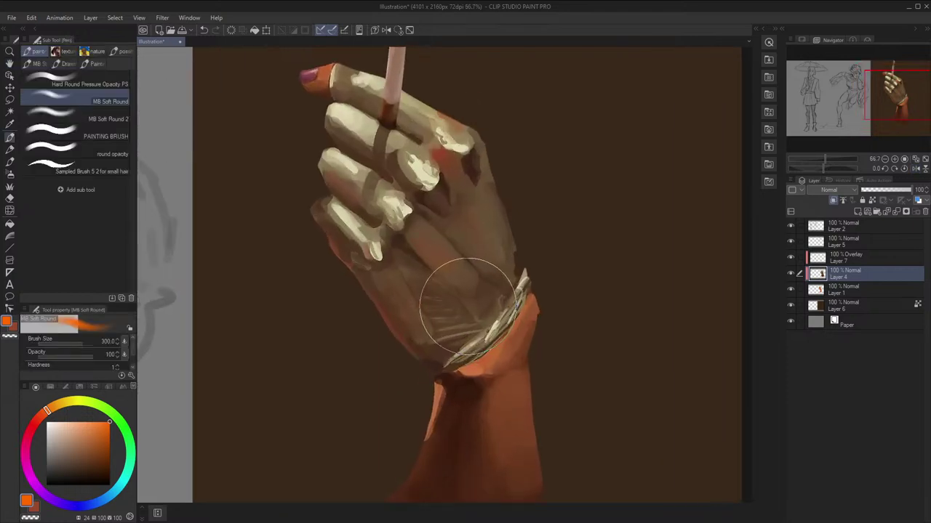
{"action": "key", "text": "h"}
{"action": "key", "text": "h"}
{"action": "scroll", "coordinate": [468, 307], "scroll_direction": "down", "scroll_amount": 2}
{"action": "key", "text": "space"}
{"action": "left_click_drag", "start_coordinate": [315, 7], "coordinate": [362, 4]}
{"action": "double_click", "coordinate": [362, 5]}
{"action": "scroll", "coordinate": [353, 99], "scroll_direction": "up", "scroll_amount": 4}
Select Layer 5 and examine the stick and smoke against the panel in normal and mirrored views
{"action": "left_click", "coordinate": [844, 248]}
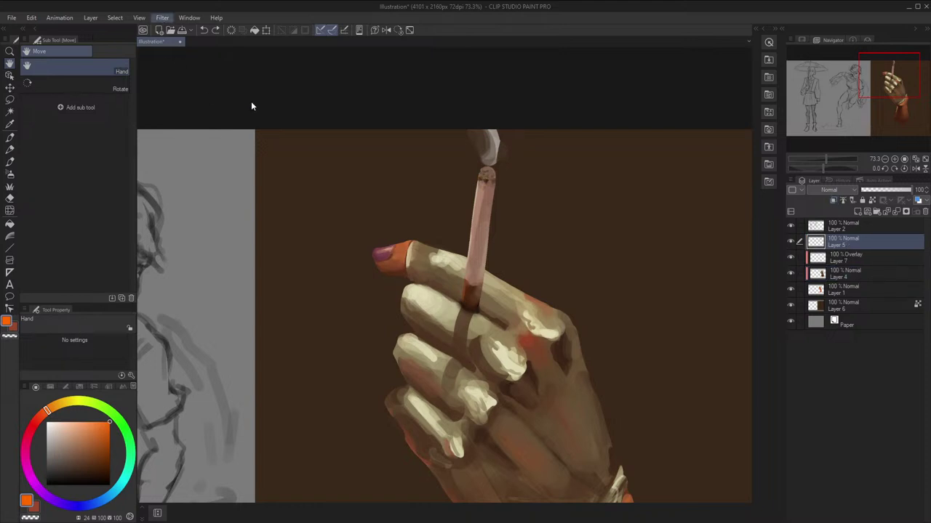
{"action": "scroll", "coordinate": [283, 120], "scroll_direction": "down", "scroll_amount": 2}
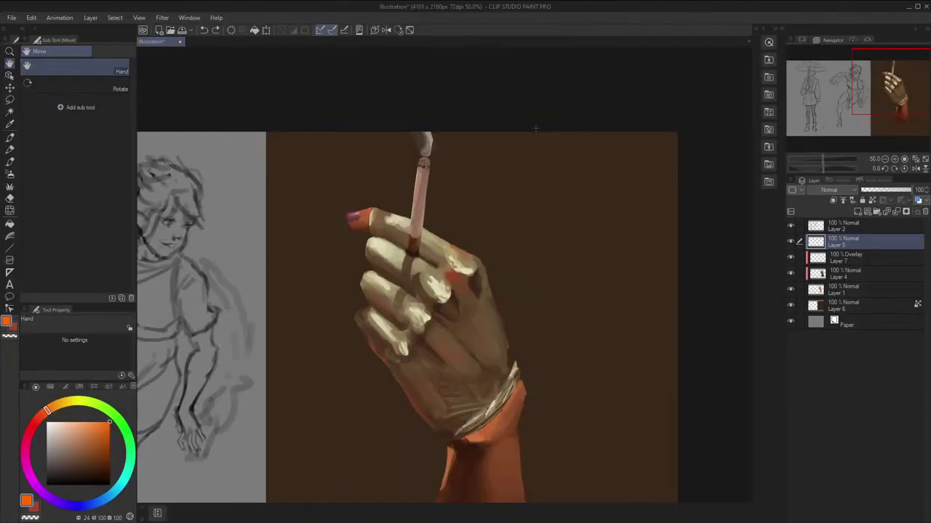
{"action": "scroll", "coordinate": [535, 129], "scroll_direction": "down", "scroll_amount": 1}
{"action": "key", "text": "h"}
{"action": "key", "text": "h"}
{"action": "left_click_drag", "start_coordinate": [524, 5], "coordinate": [354, 3]}
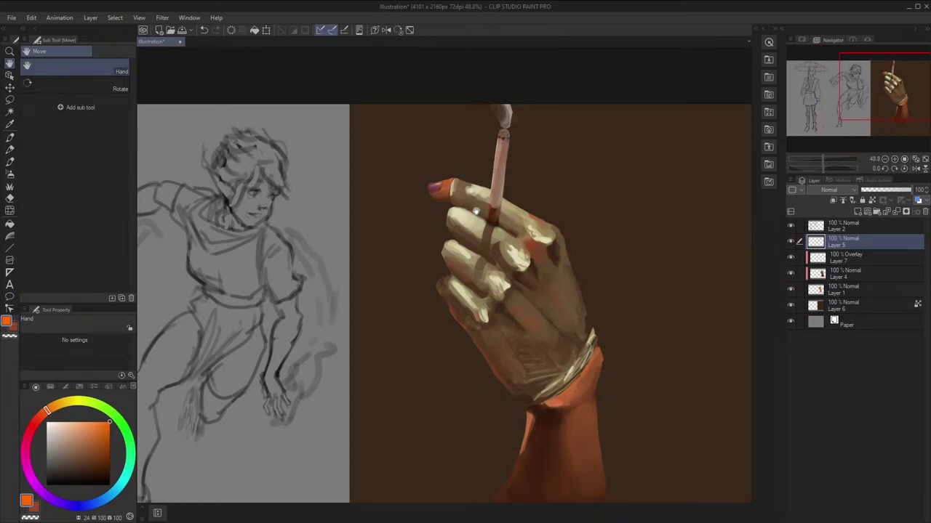
{"action": "key", "text": "h"}
{"action": "scroll", "coordinate": [462, 209], "scroll_direction": "down", "scroll_amount": 2}
{"action": "scroll", "coordinate": [443, 201], "scroll_direction": "up", "scroll_amount": 3}
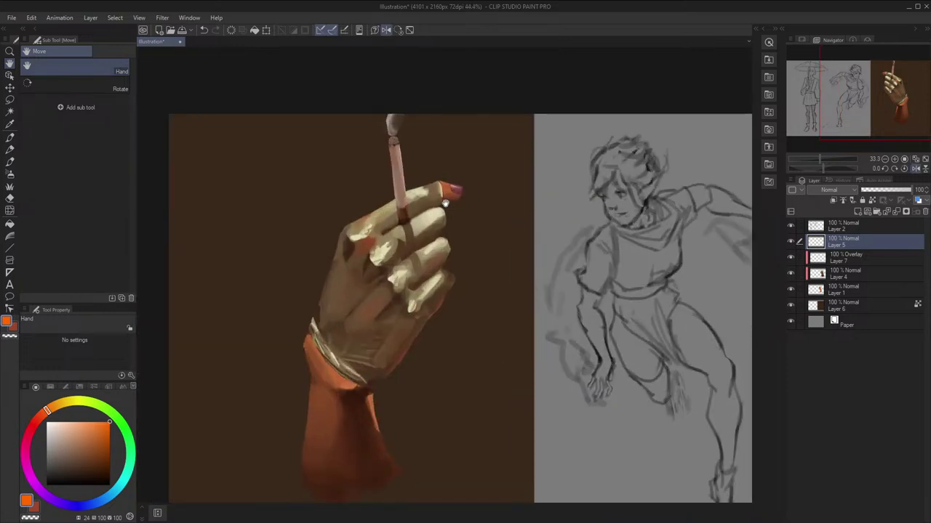
Sample the light tan at the glove's index fingertip opening and set up the round opacity brush on Layer 4
{"action": "left_click", "coordinate": [443, 183], "text": "alt"}
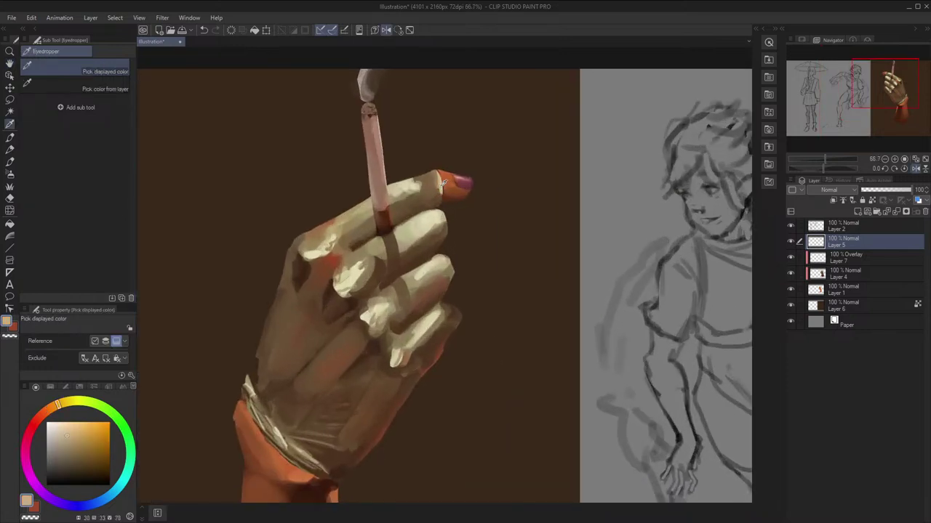
{"action": "left_click", "coordinate": [869, 270]}
{"action": "key", "text": "h"}
{"action": "key", "text": "p"}
{"action": "left_click", "coordinate": [80, 152]}
Try a thin tan highlight at the index fingertip opening, undo the thick stroke, and reduce the brush size to 4
{"action": "left_click_drag", "start_coordinate": [389, 156], "coordinate": [441, 177]}
{"action": "key", "text": "["}
{"action": "key", "text": "["}
{"action": "key", "text": "["}
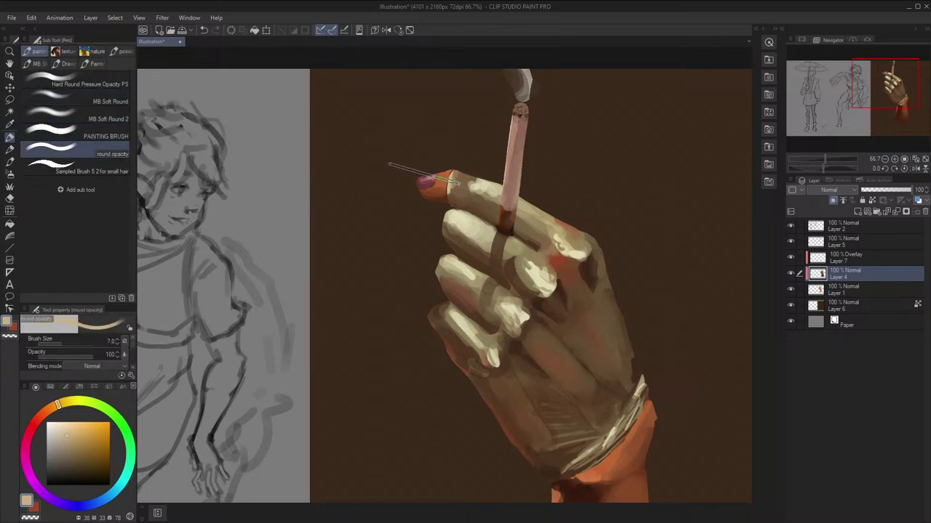
{"action": "key", "text": "ctrl+z"}
{"action": "key", "text": "["}
{"action": "key", "text": "["}
{"action": "key", "text": "["}
{"action": "key", "text": "]"}
{"action": "key", "text": "h"}
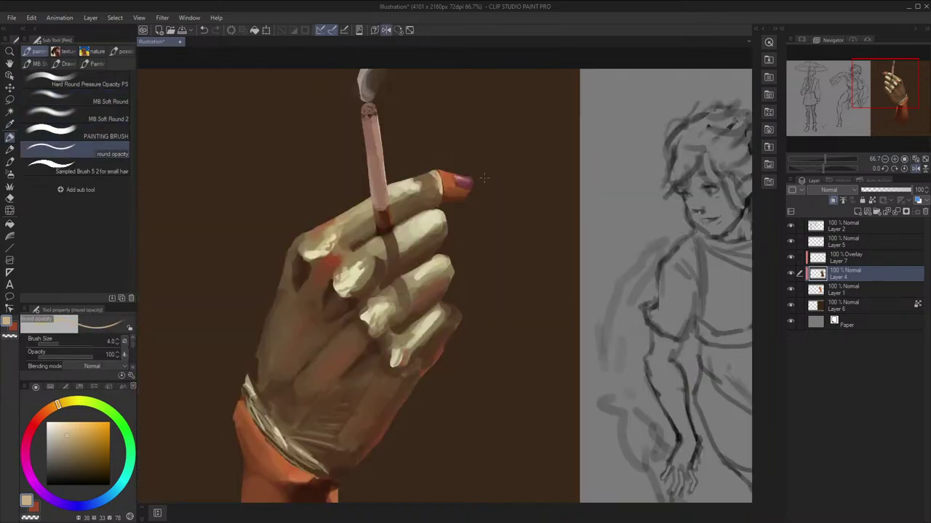
Examine the whole hand at reduced magnification in mirrored and normal views
{"action": "key", "text": "h"}
{"action": "scroll", "coordinate": [465, 178], "scroll_direction": "down", "scroll_amount": 1}
{"action": "scroll", "coordinate": [465, 177], "scroll_direction": "down", "scroll_amount": 1}
{"action": "key", "text": "h"}
{"action": "key", "text": "space"}
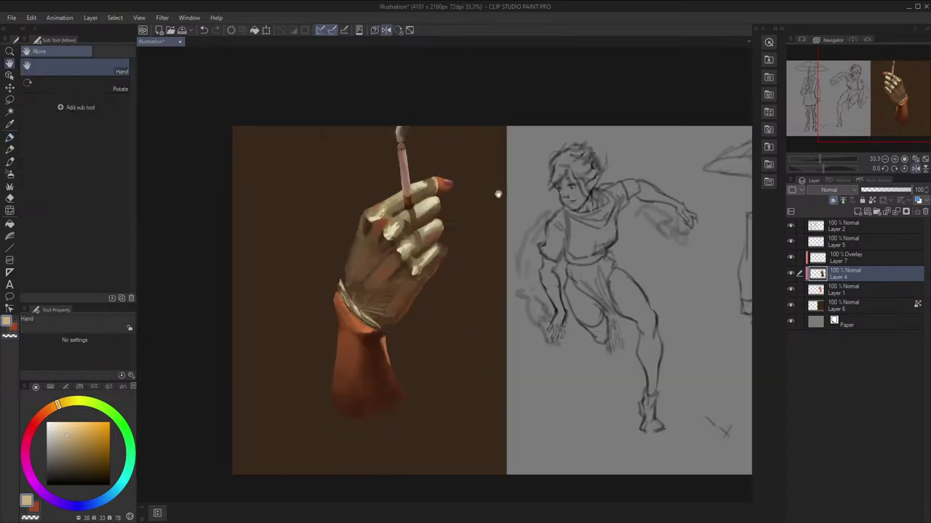
{"action": "key", "text": "h"}
{"action": "mouse_move", "coordinate": [500, 191]}
{"action": "left_mouse_down"}
{"action": "mouse_move", "coordinate": [561, 165]}
{"action": "mouse_move", "coordinate": [703, 154]}
{"action": "mouse_move", "coordinate": [518, 184]}
{"action": "mouse_move", "coordinate": [493, 171]}
{"action": "left_mouse_up"}
{"action": "key", "text": "p"}
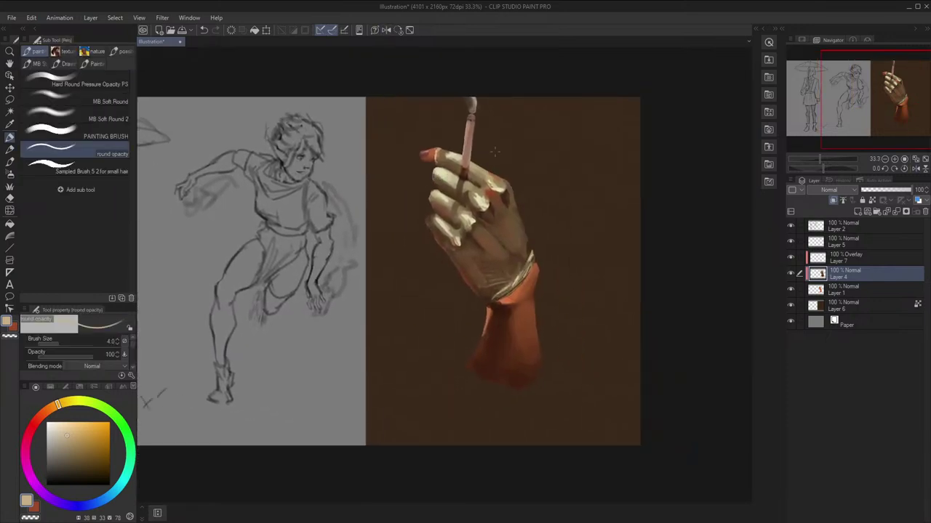
Save the artwork as 25.03.2024(casual round brush texture practice i guess).png and view the hand panel closer
{"action": "key", "text": "alt+Tab"}
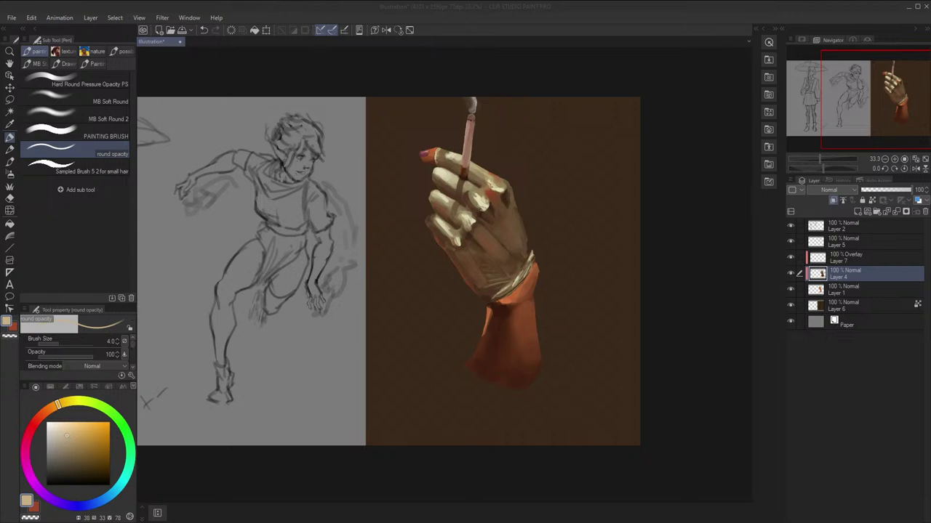
{"action": "left_click", "coordinate": [523, 401]}
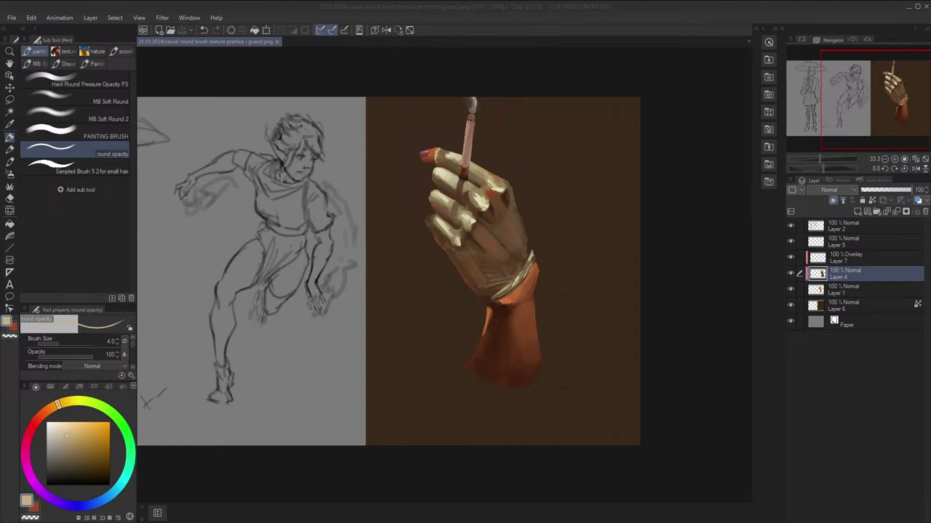
{"action": "scroll", "coordinate": [537, 236], "scroll_direction": "down", "scroll_amount": 1}
{"action": "scroll", "coordinate": [536, 235], "scroll_direction": "up", "scroll_amount": 3}
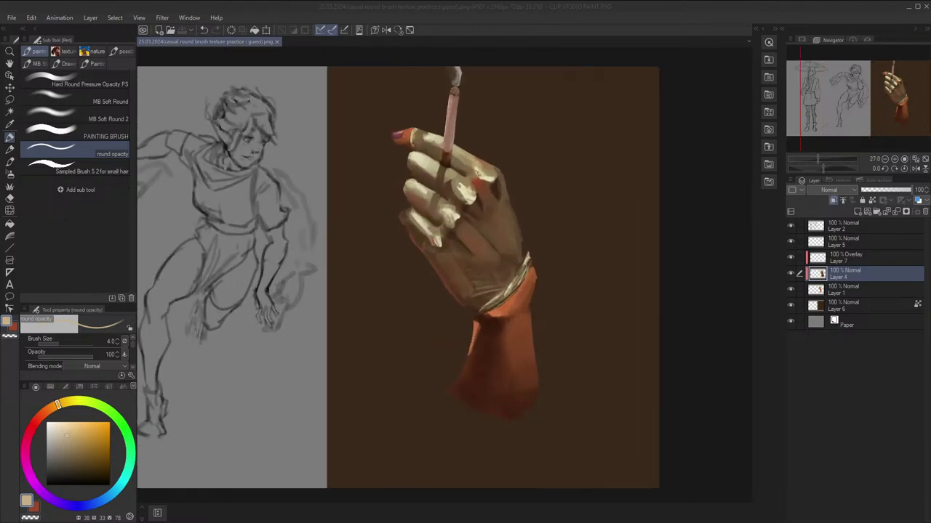